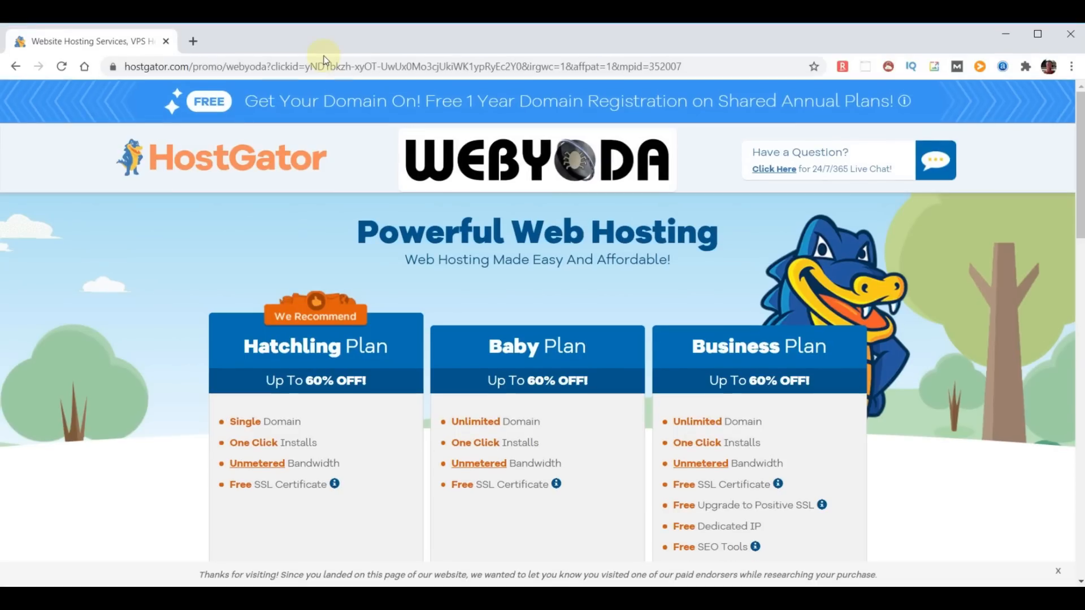
- Compare the plans, highlighting One Click Installs, Unmetered Bandwidth, Free SSL, and the Baby and Business headings
click(479, 101)
scroll(356, 379, down, 3)
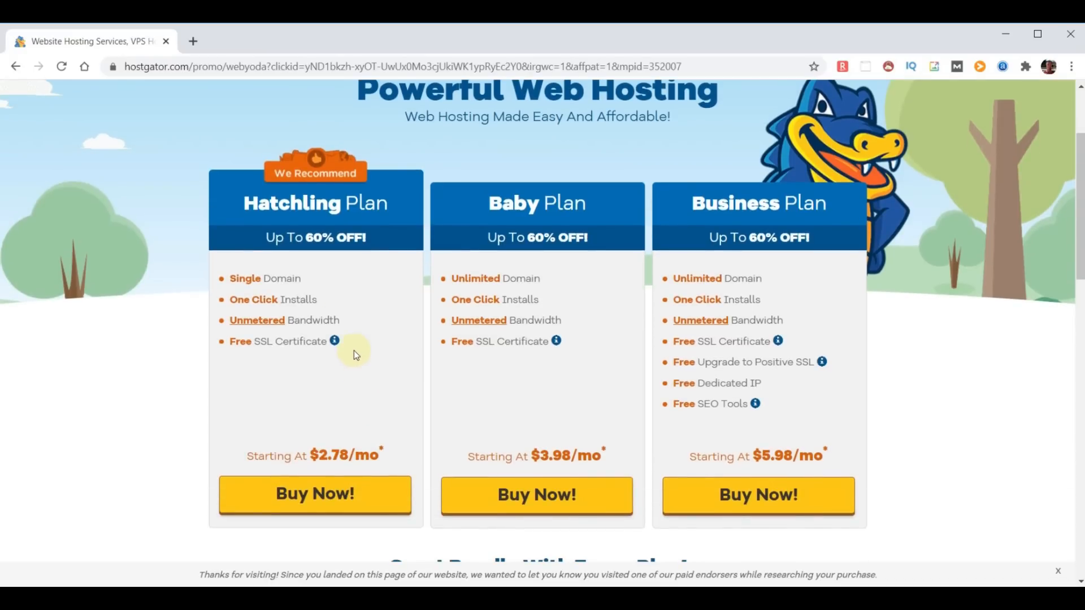
drag(326, 303, 229, 301)
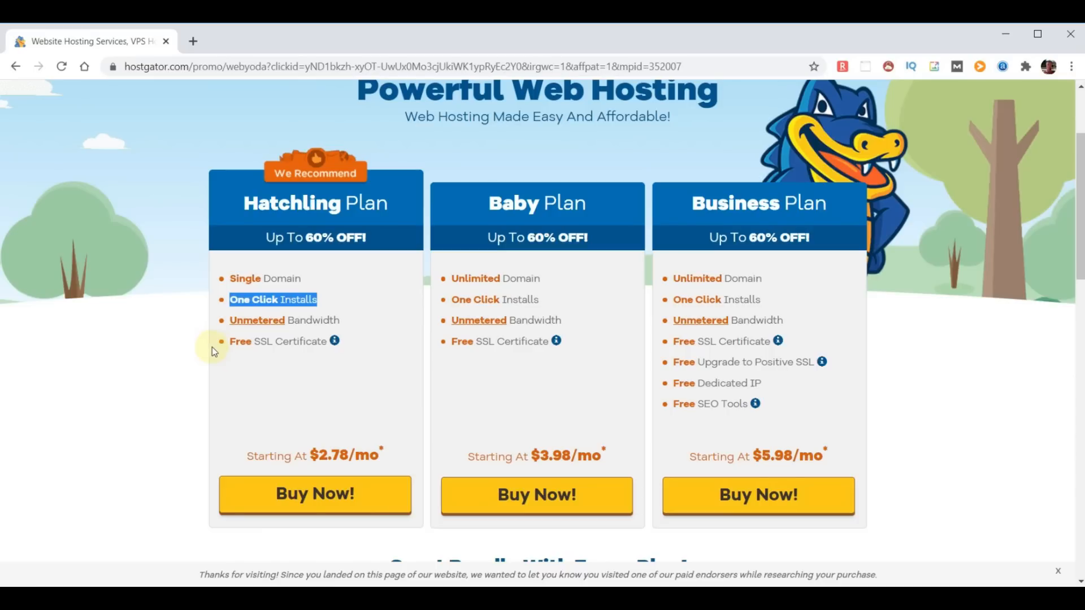
drag(346, 326, 228, 321)
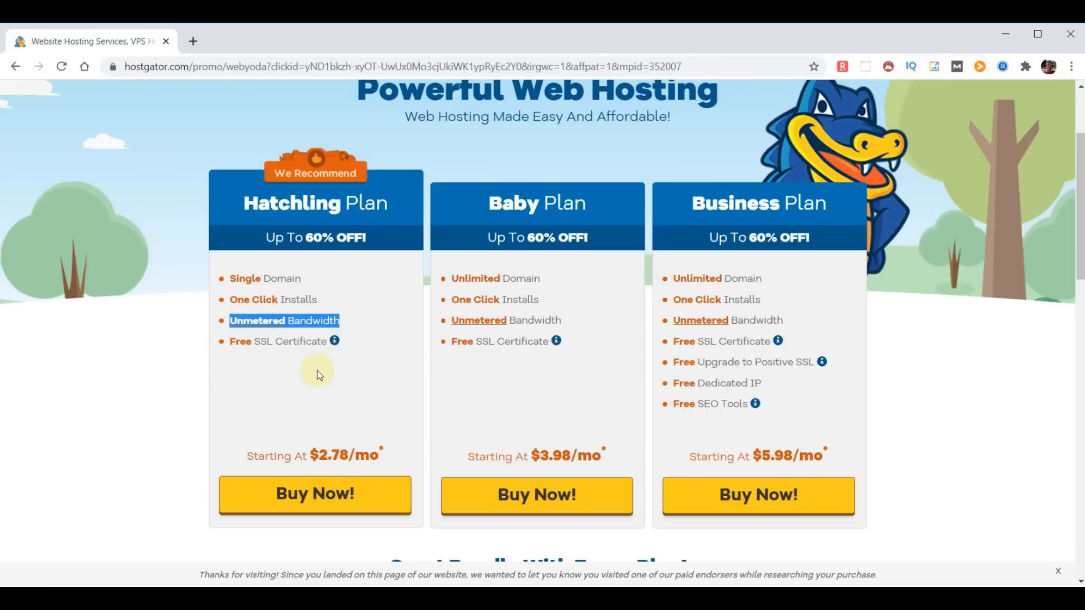
drag(327, 342, 232, 344)
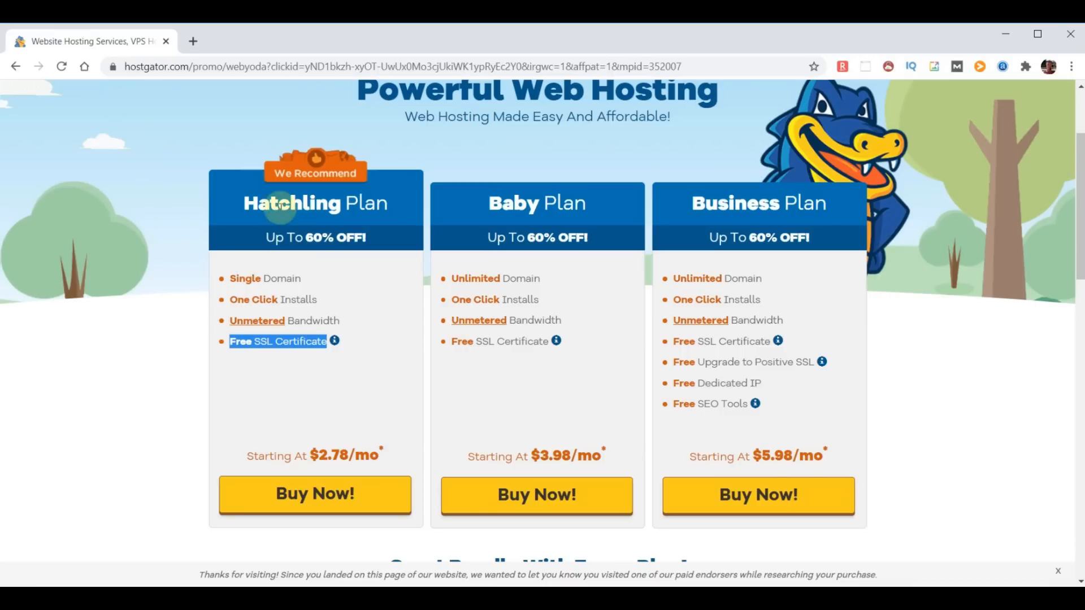
click(246, 204)
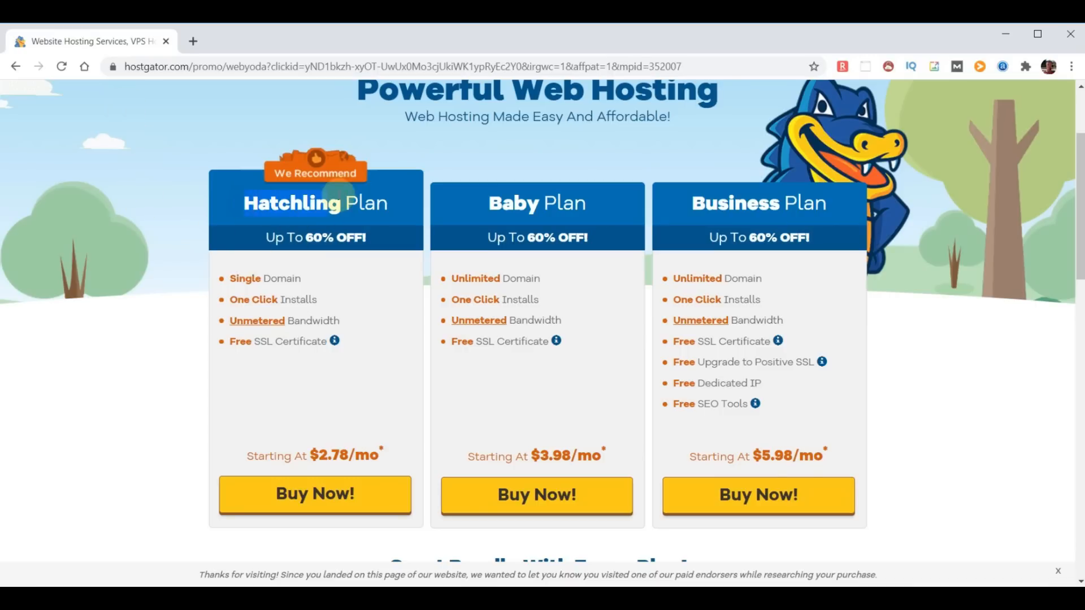
drag(484, 206, 583, 204)
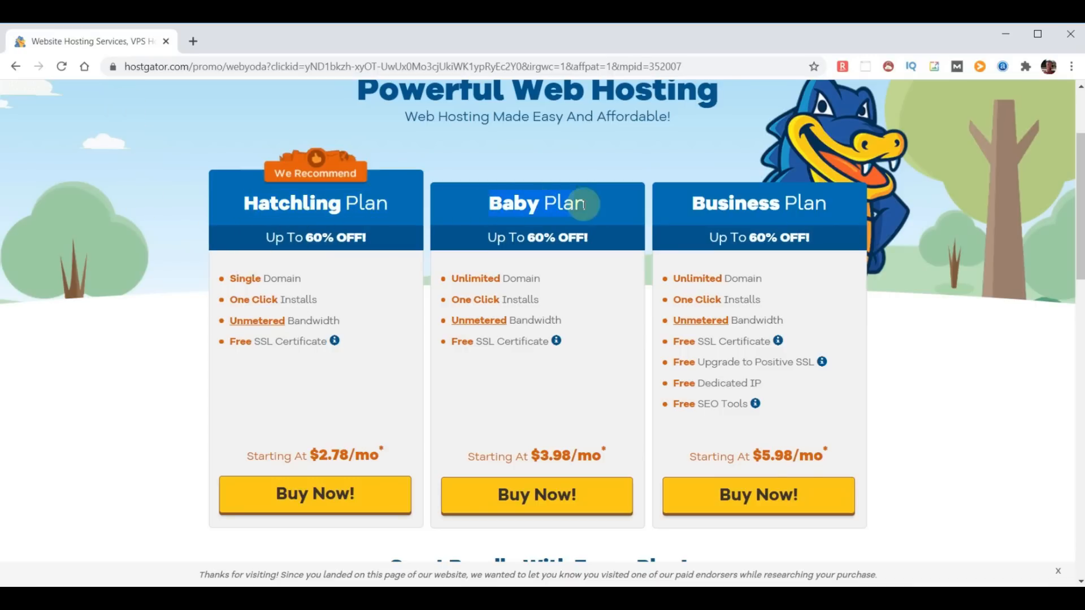
drag(688, 205, 835, 211)
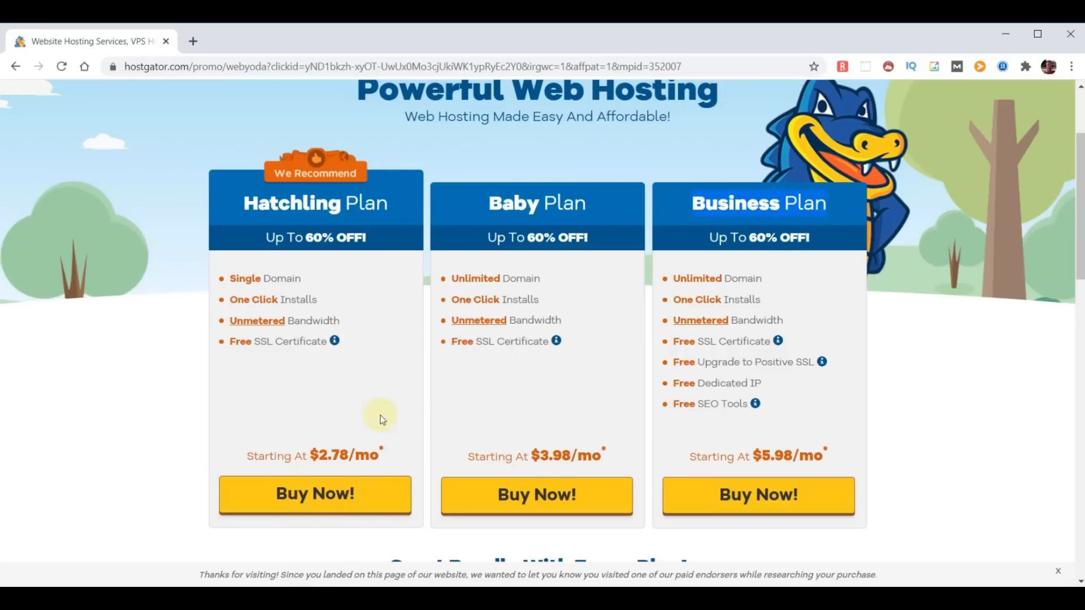
- Start Hatchling checkout, search the domain choosemydomainname, and turn off domain privacy protection
click(316, 495)
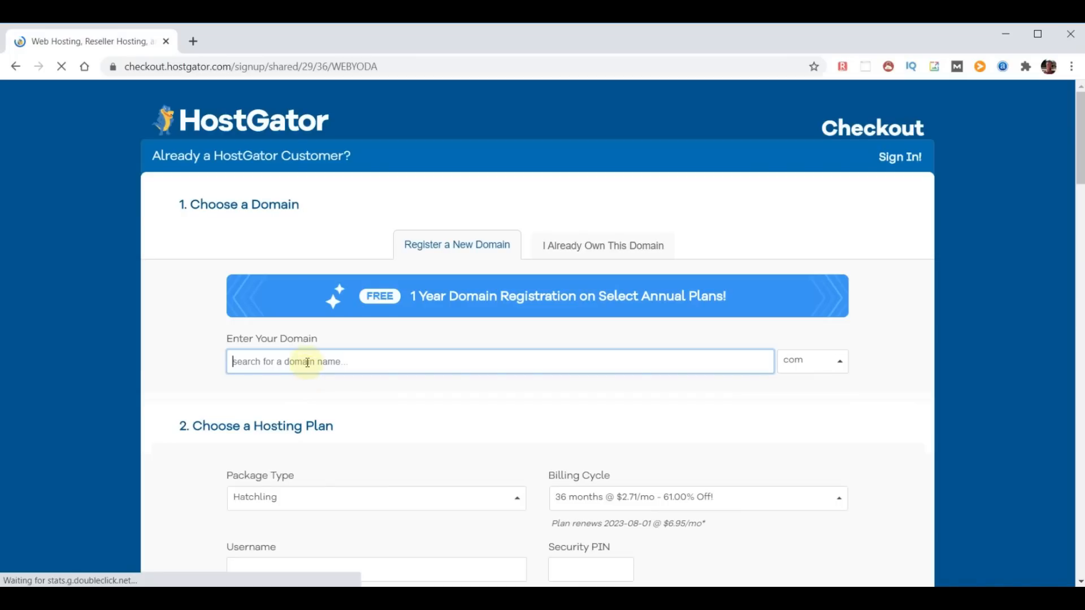
text(dhoosemydomain)
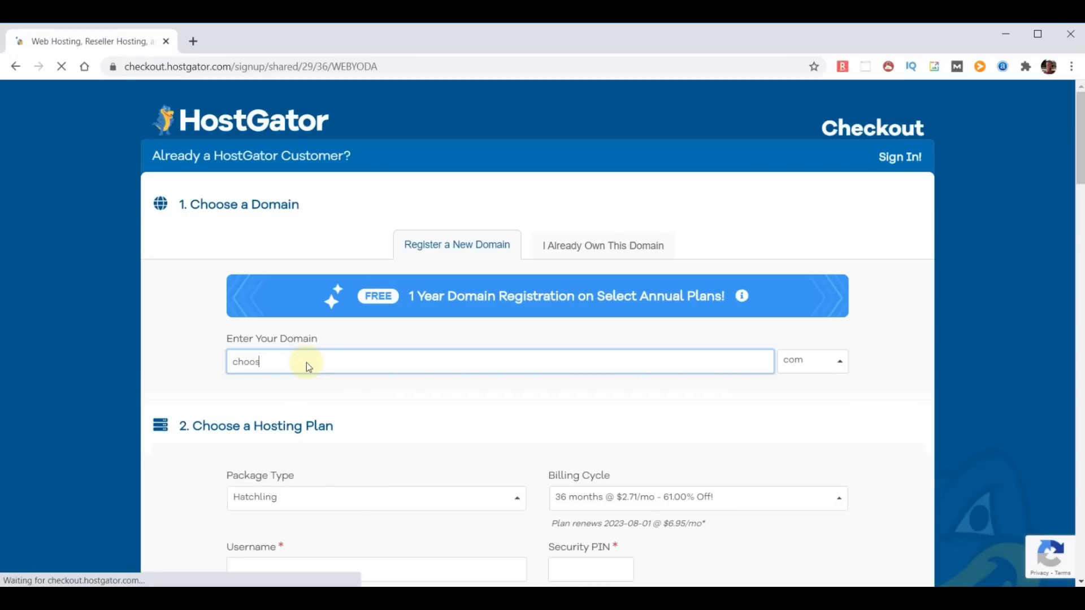
text(name)
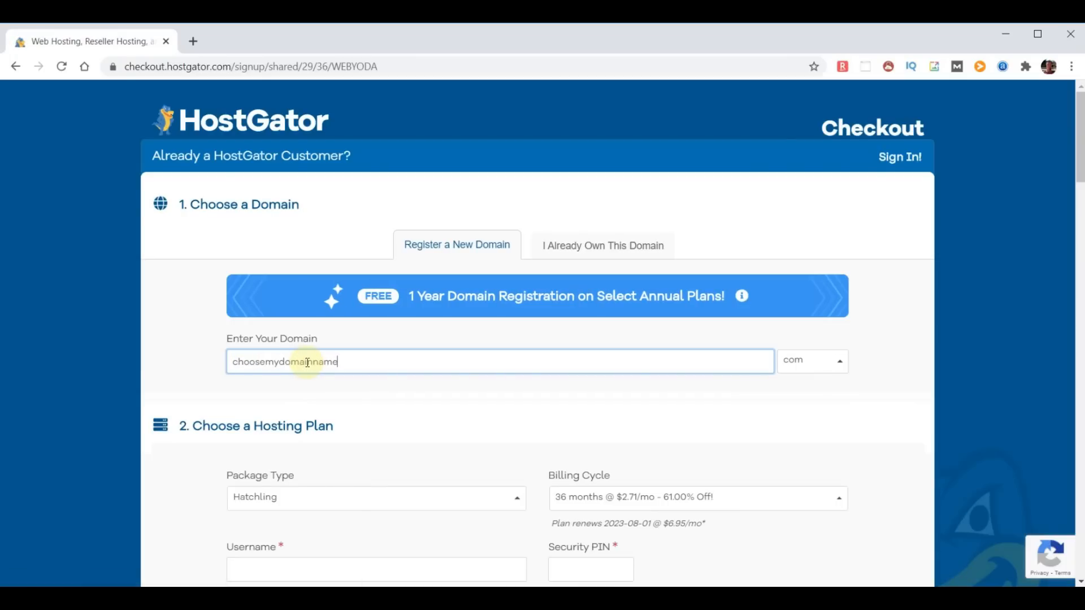
click(885, 362)
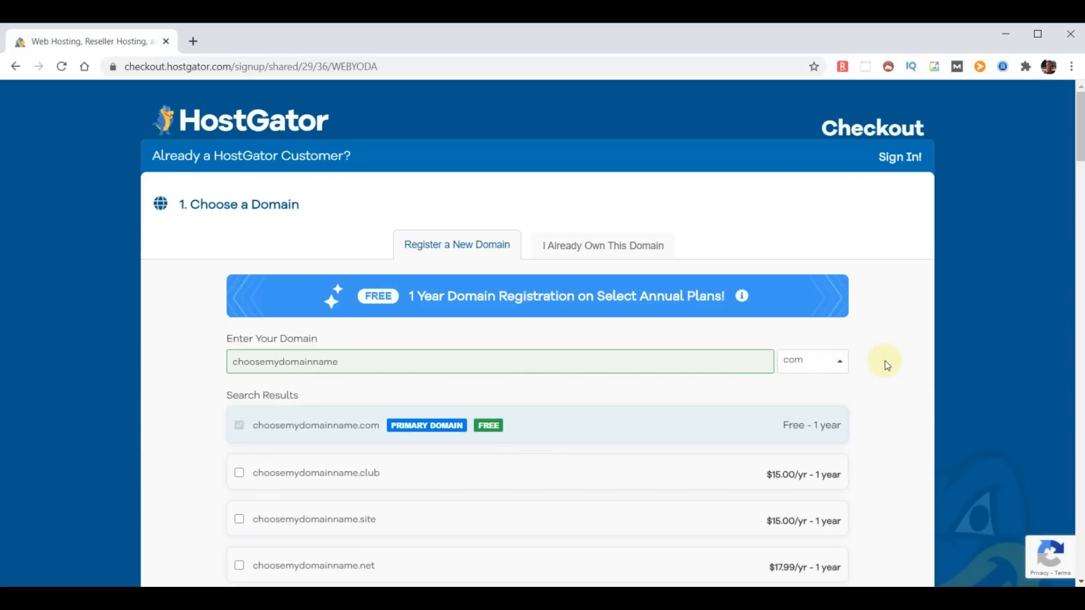
scroll(587, 400, down, 3)
scroll(587, 401, down, 10)
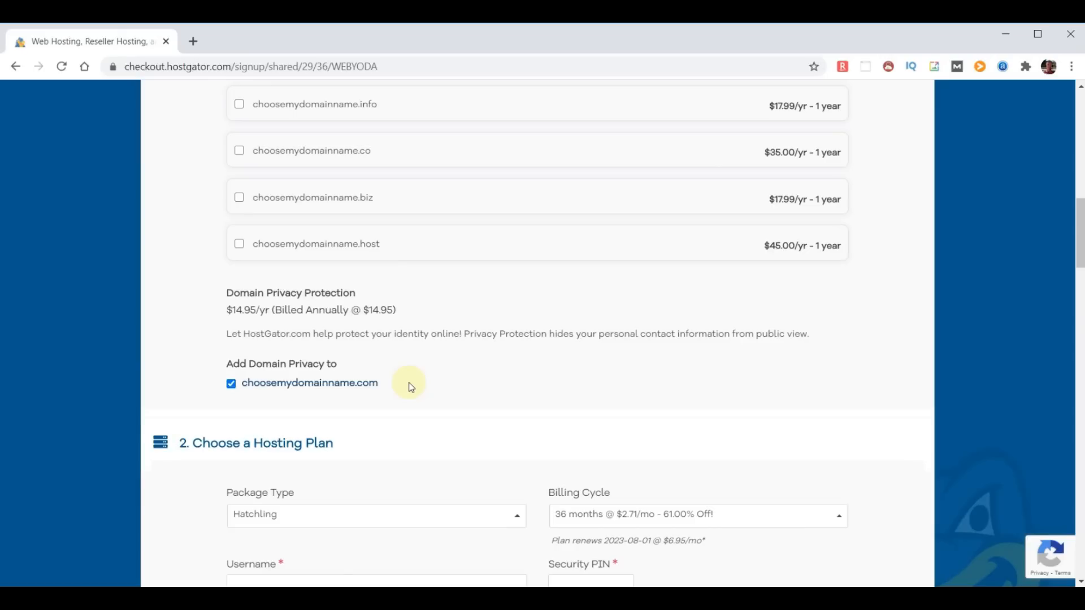
click(231, 383)
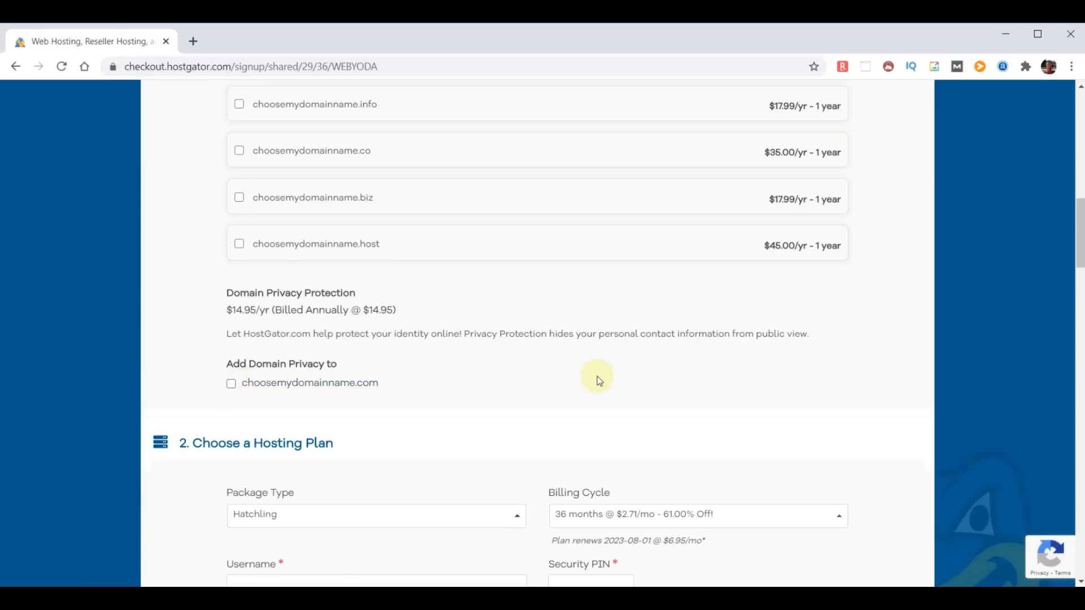
scroll(600, 376, down, 5)
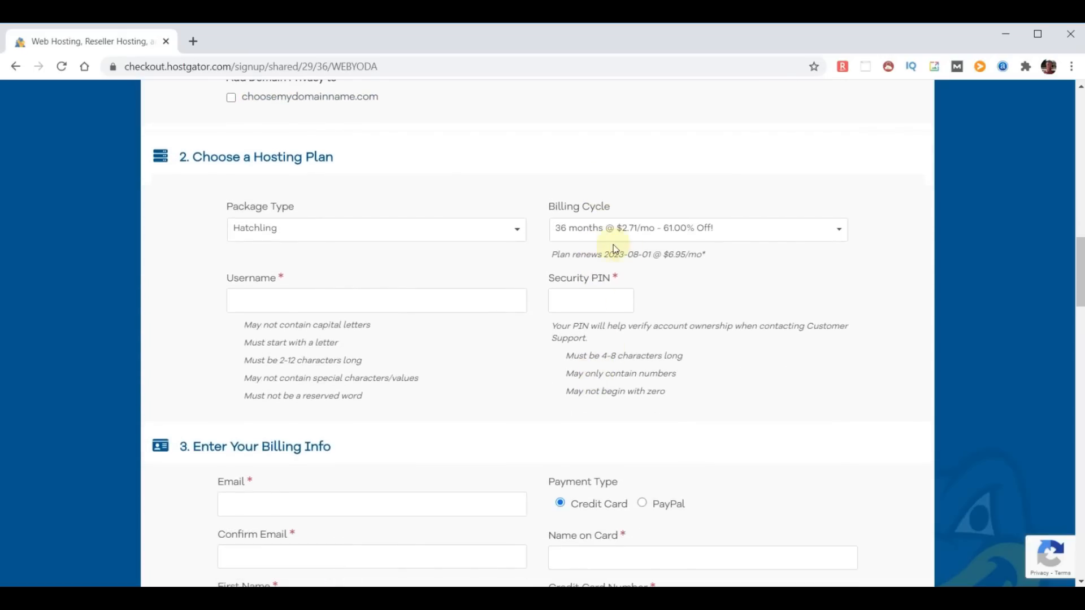
- Set the billing cycle to 12 months and enter an account username and security PIN
click(838, 230)
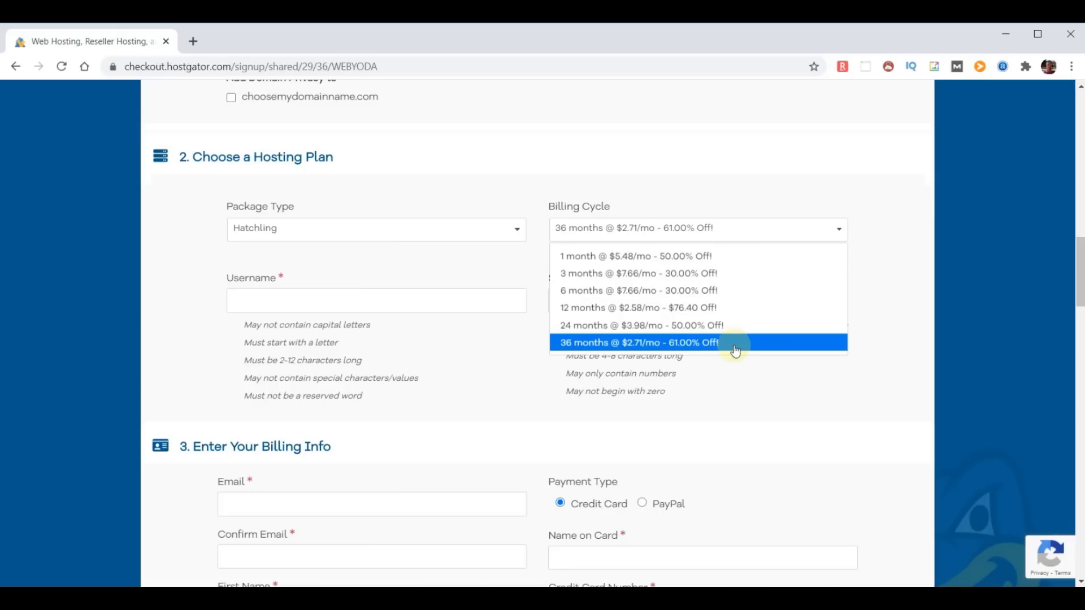
click(707, 307)
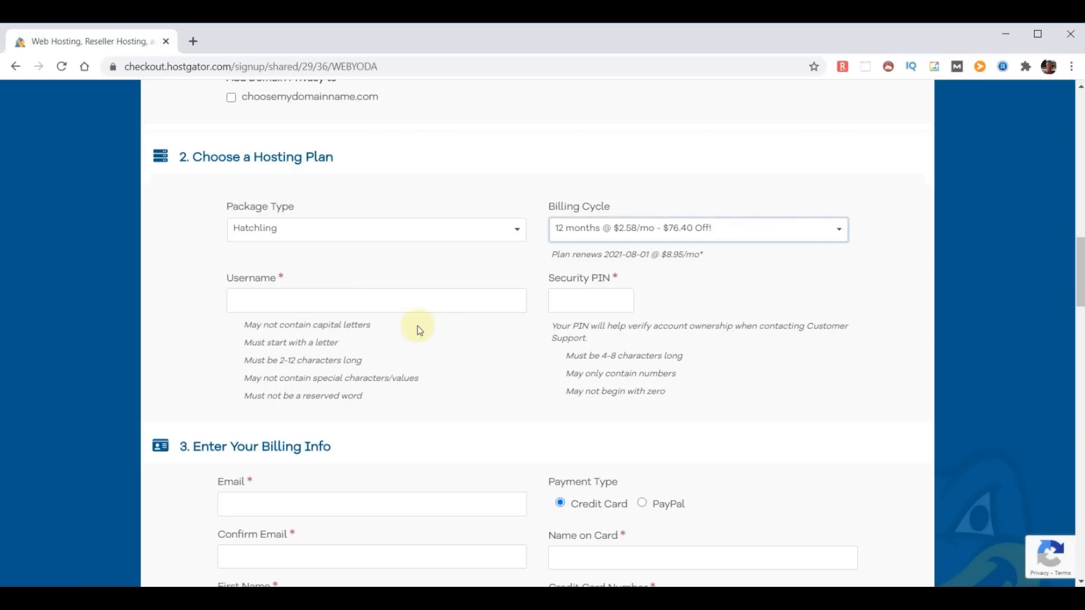
click(332, 300)
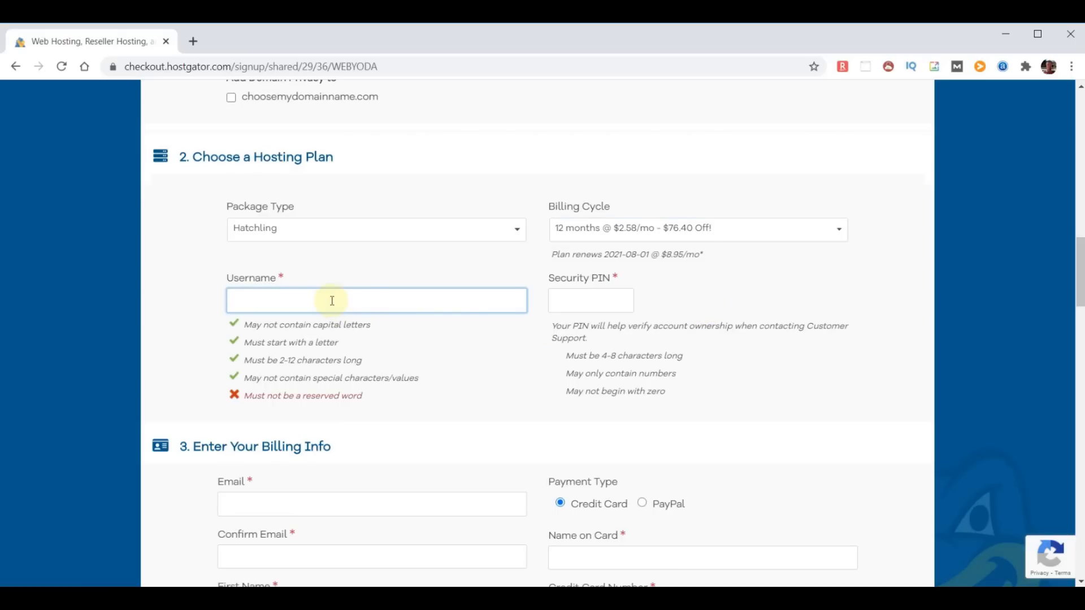
text(adminyoda)
click(577, 300)
text(1234)
scroll(493, 423, down, 1)
scroll(492, 418, down, 15)
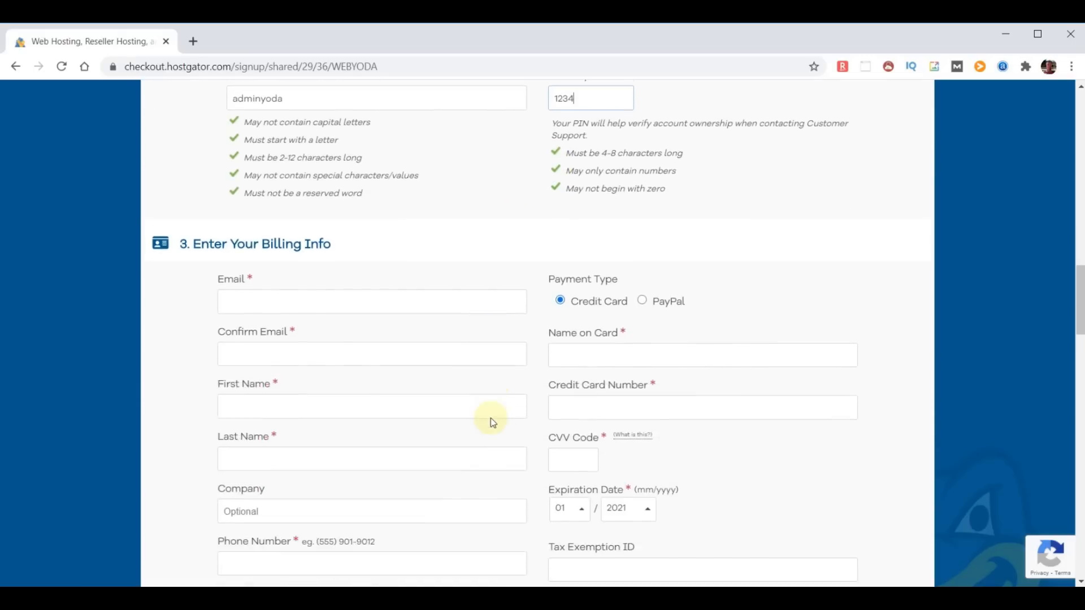
scroll(490, 416, down, 4)
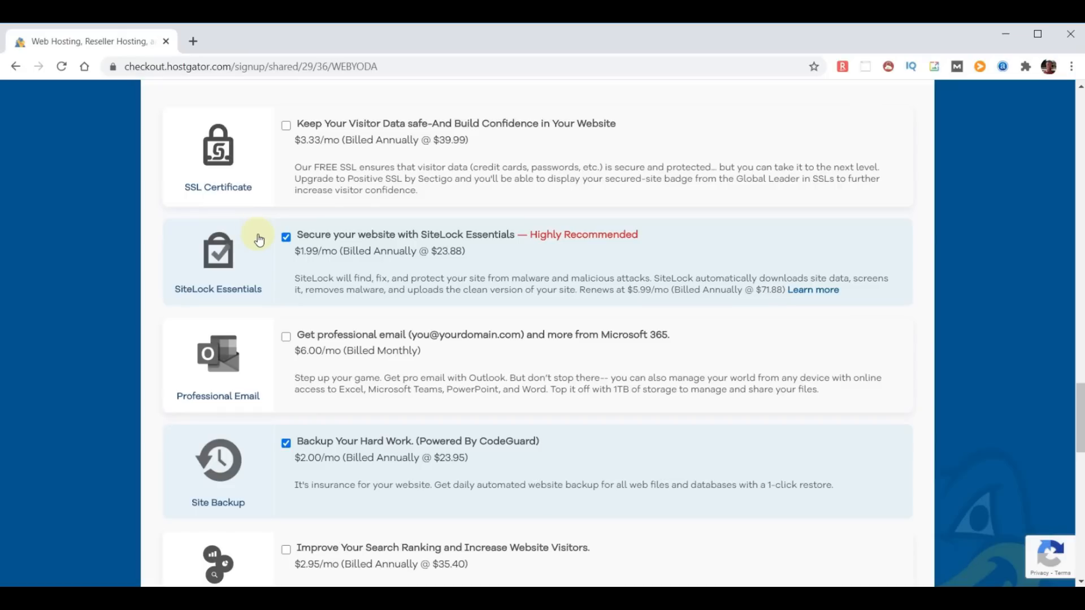
- Uncheck the SiteLock Essentials and Site Backup add-ons, then scroll to the coupon and order review
click(285, 236)
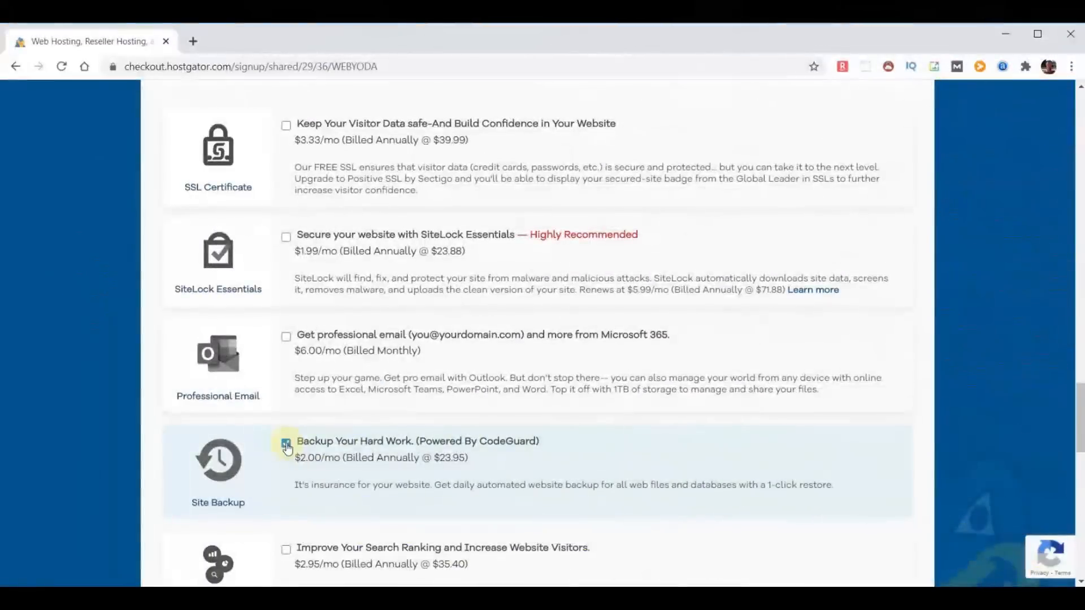
click(287, 444)
scroll(660, 374, down, 1)
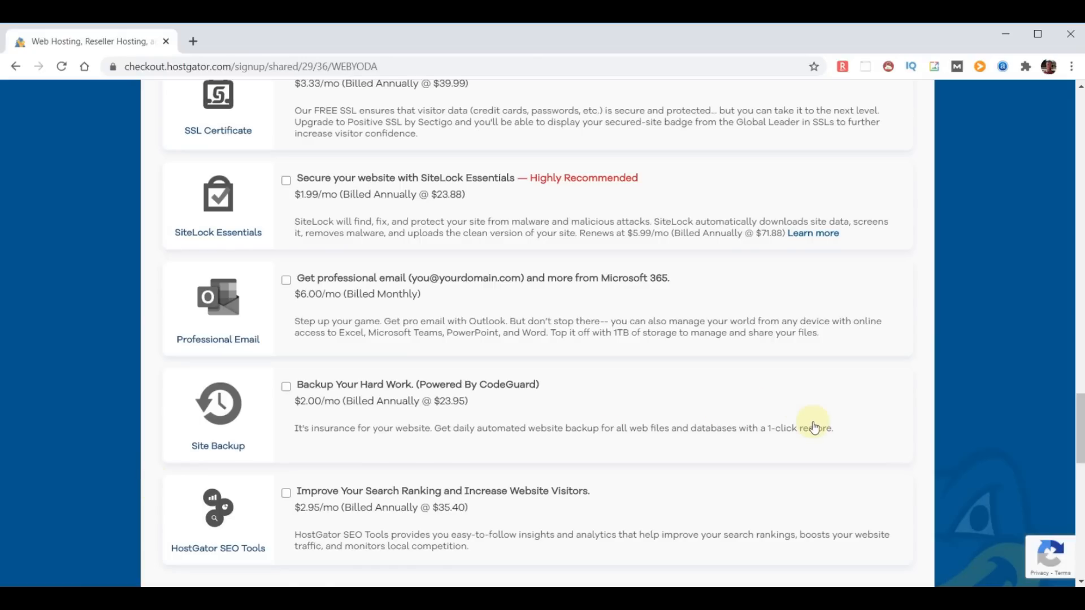
scroll(814, 426, down, 6)
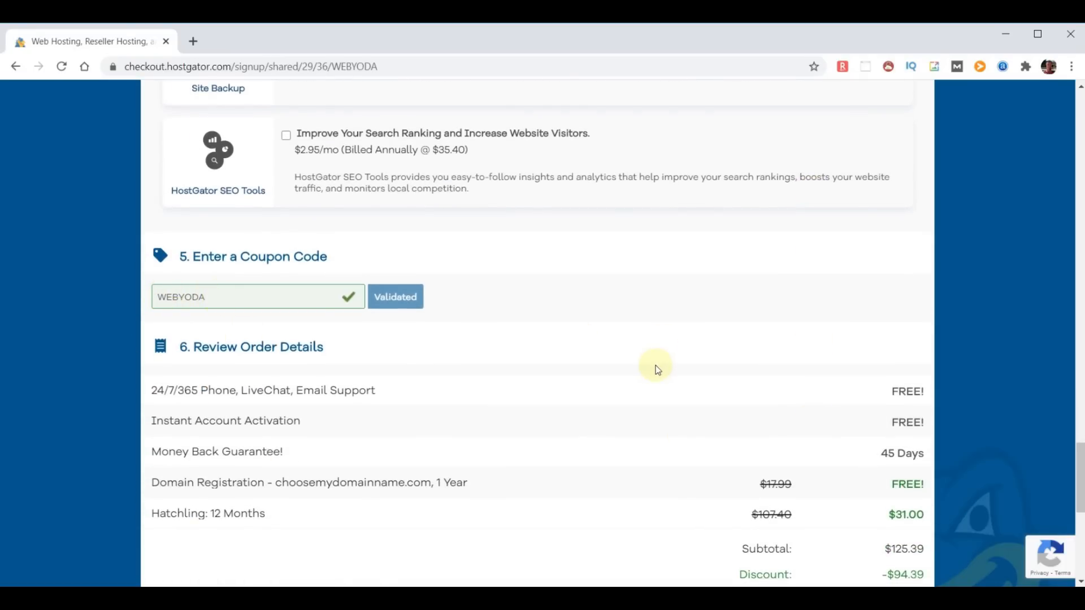
- Review the free domain, 24/7 support and Money Back Guarantee lines, then accept the Terms of Service
scroll(653, 367, down, 2)
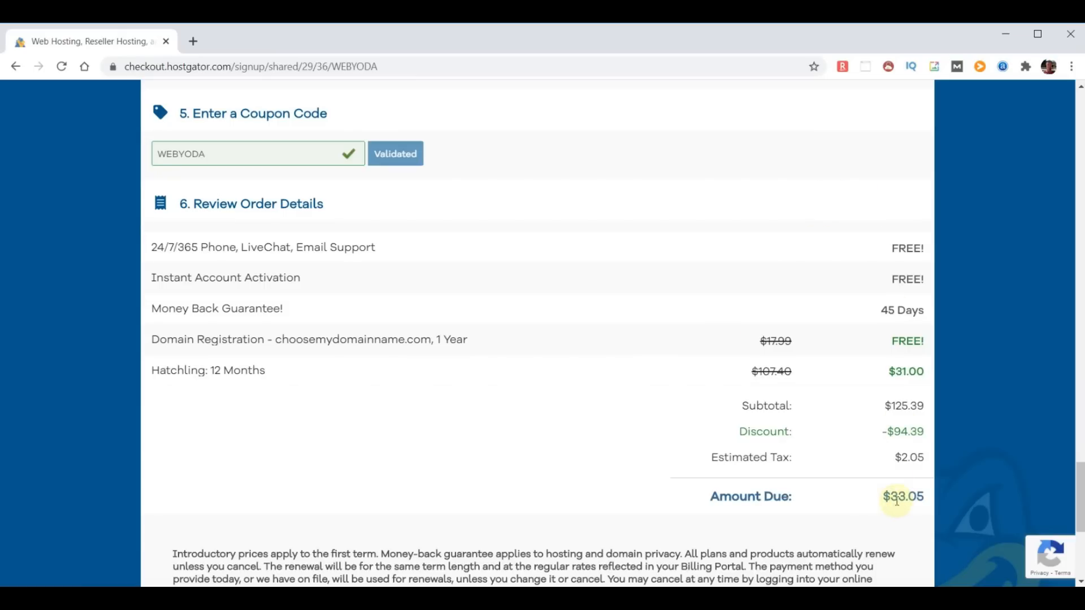
click(156, 341)
drag(156, 342, 496, 350)
click(895, 341)
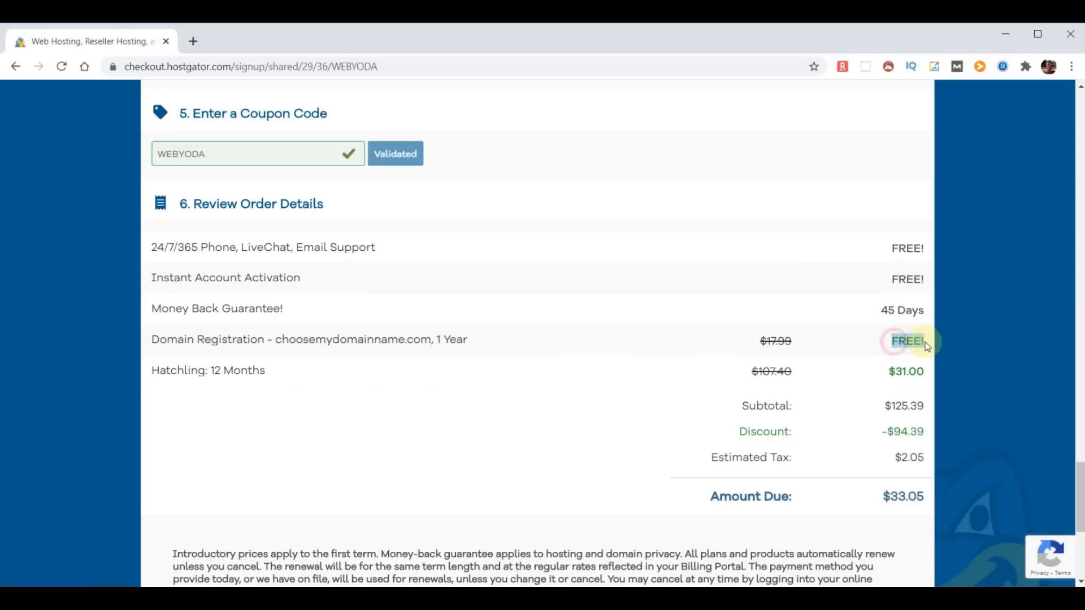
scroll(508, 328, down, 1)
drag(155, 237, 388, 249)
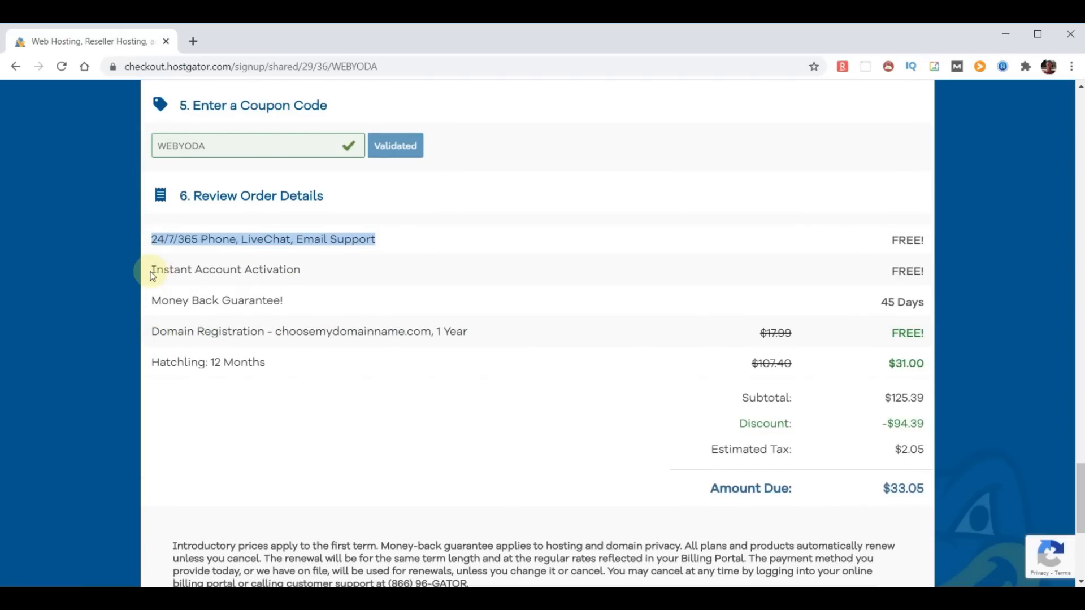
drag(154, 296, 338, 303)
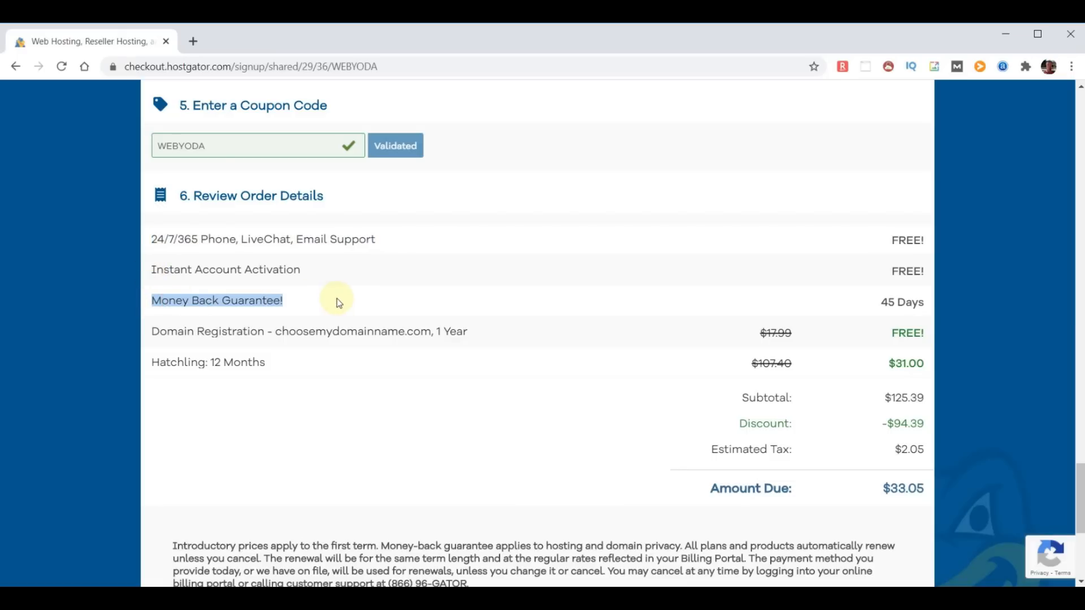
click(431, 364)
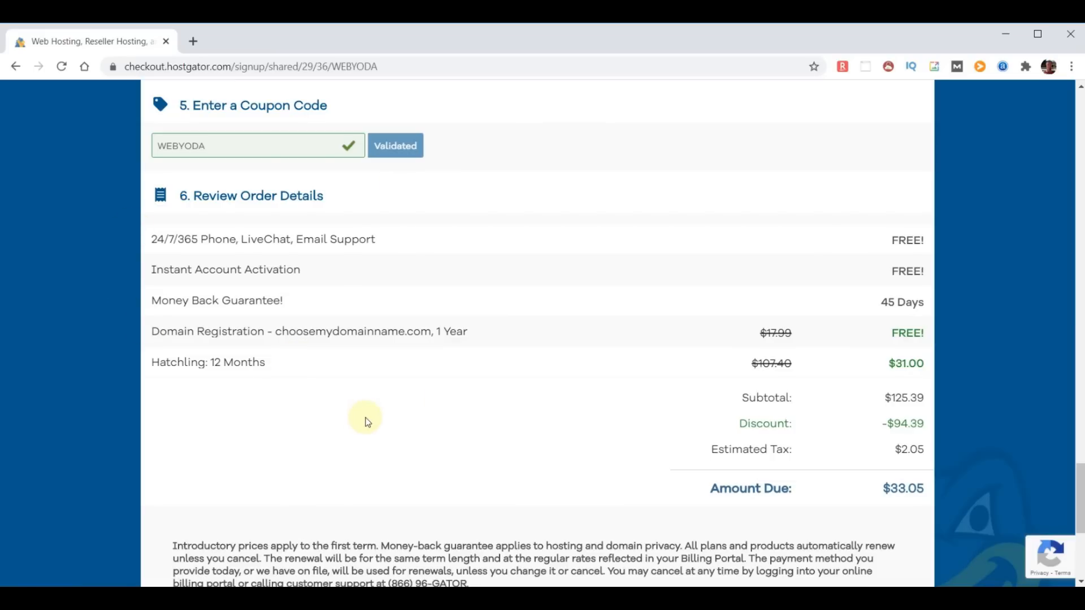
scroll(416, 416, down, 5)
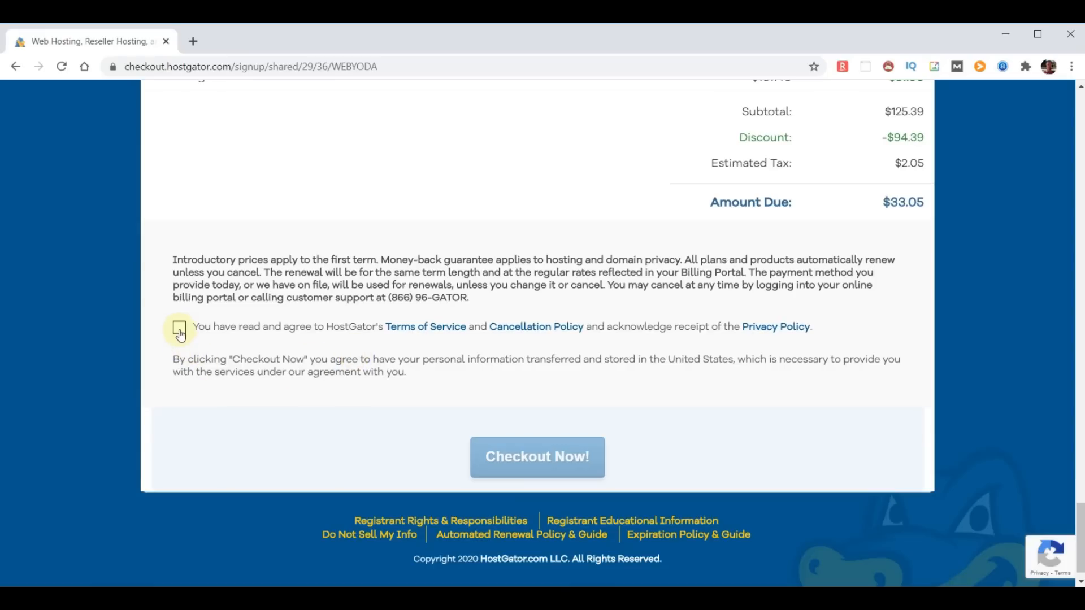
click(179, 327)
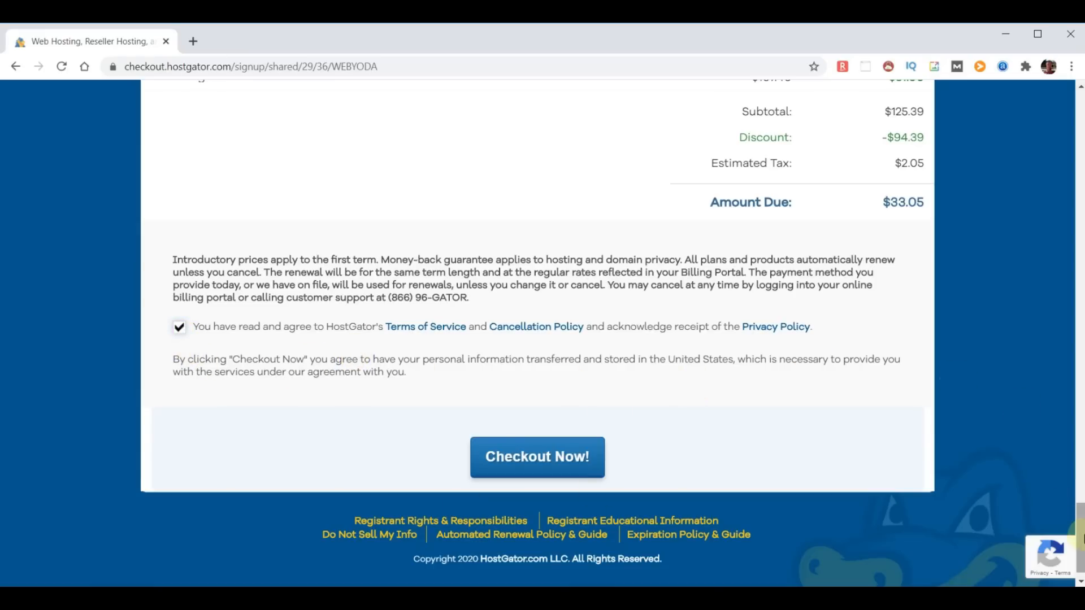
drag(1080, 553, 1080, 95)
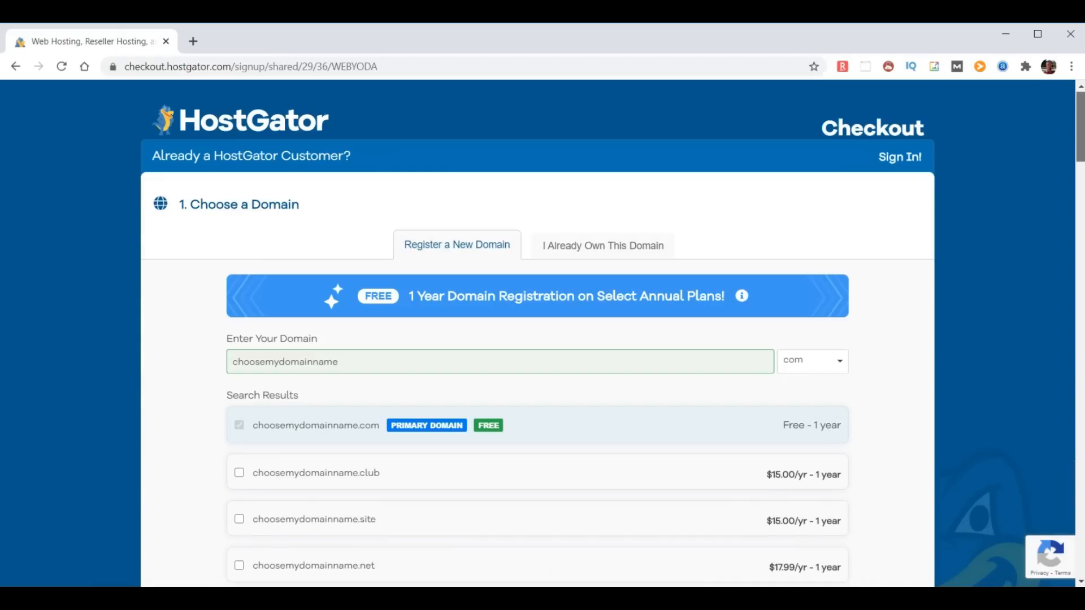
- Switch to an already-owned domain, change it to chooseyourdomainname.com, and check out the order
click(595, 245)
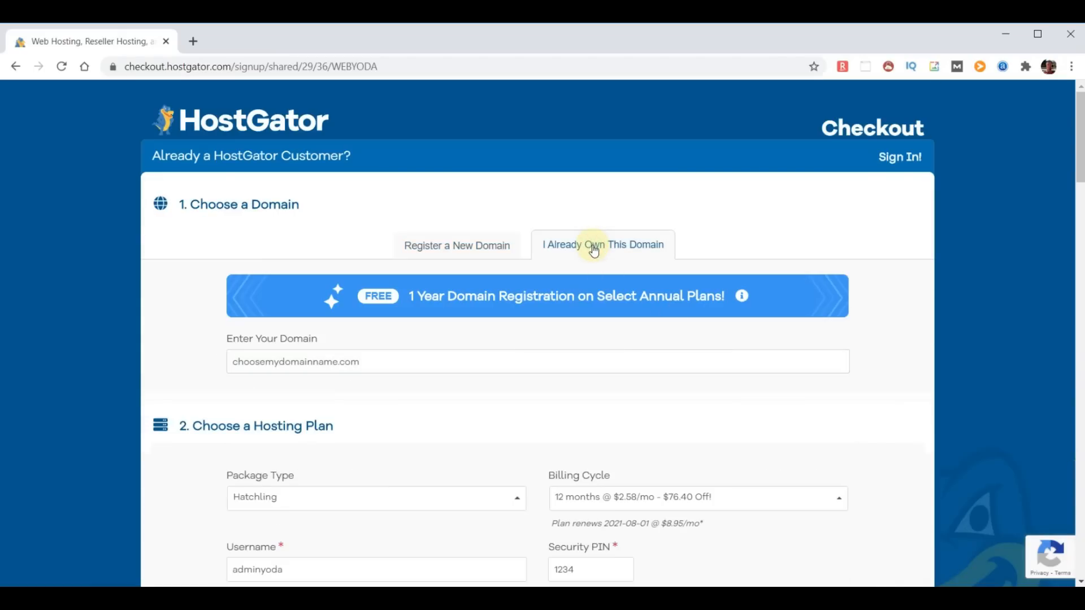
click(280, 364)
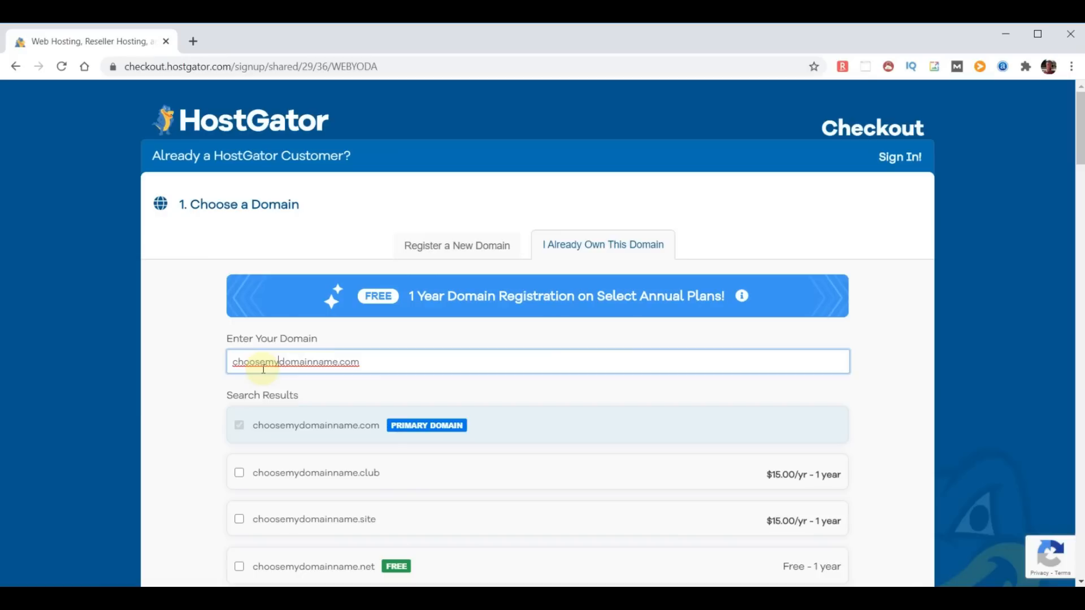
key(BackSpace)
key(BackSpace)
text(your)
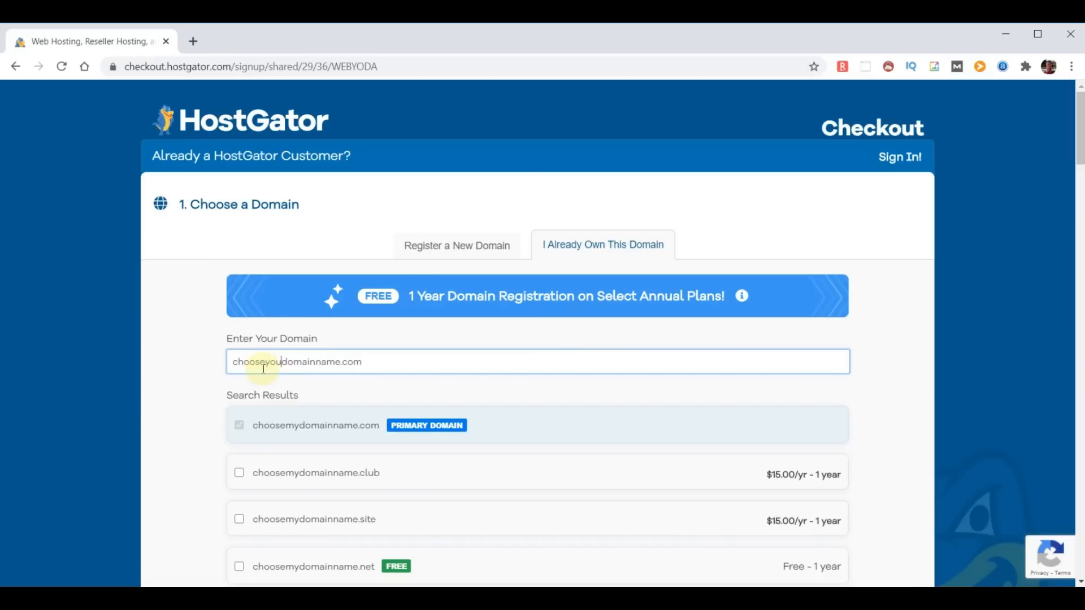
click(903, 380)
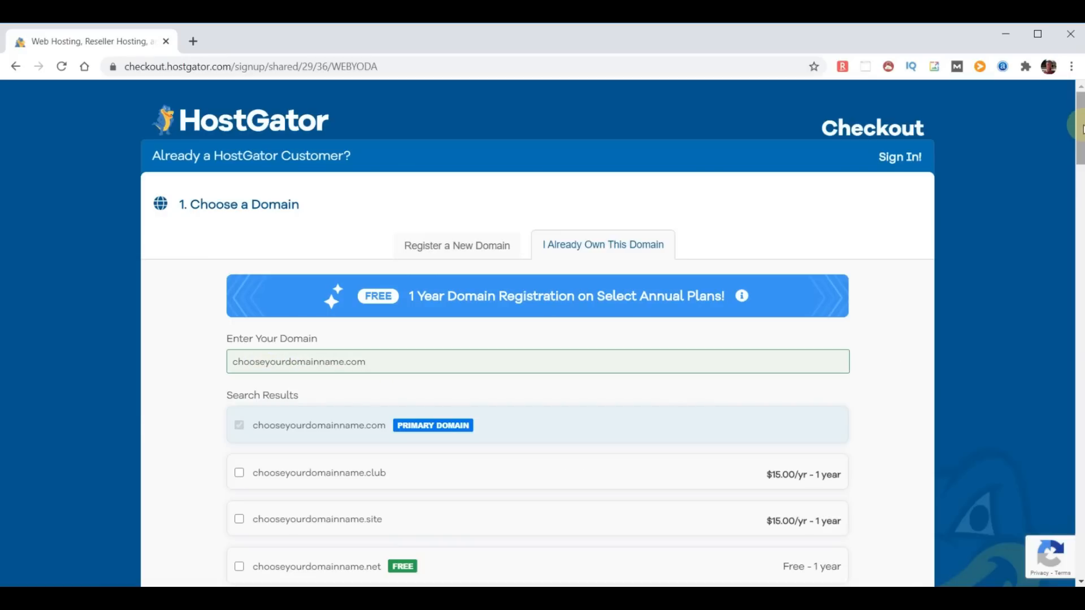
scroll(1080, 129, down, 20)
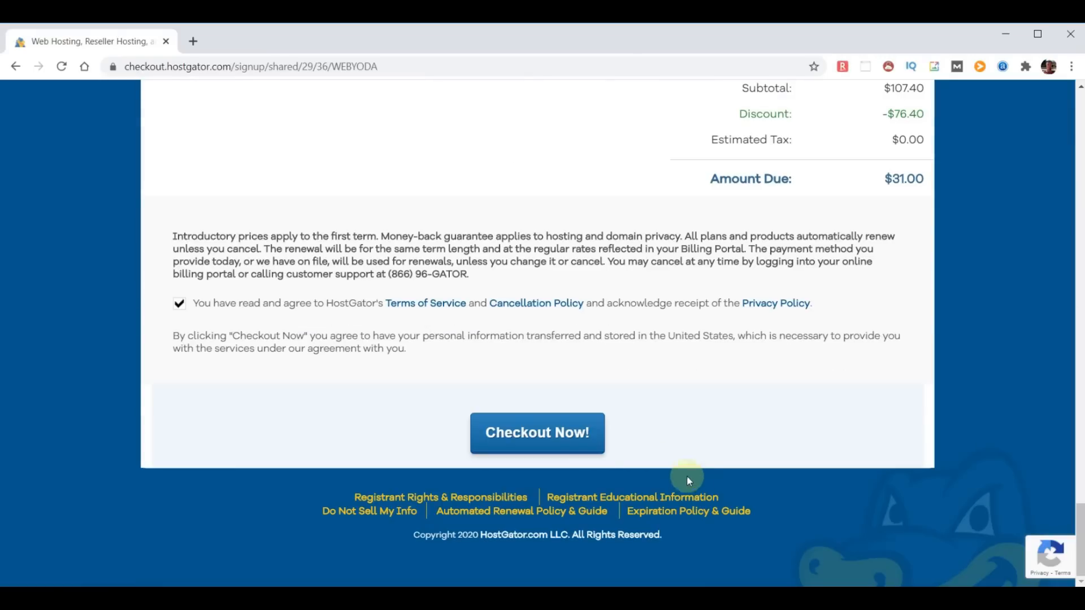
click(484, 444)
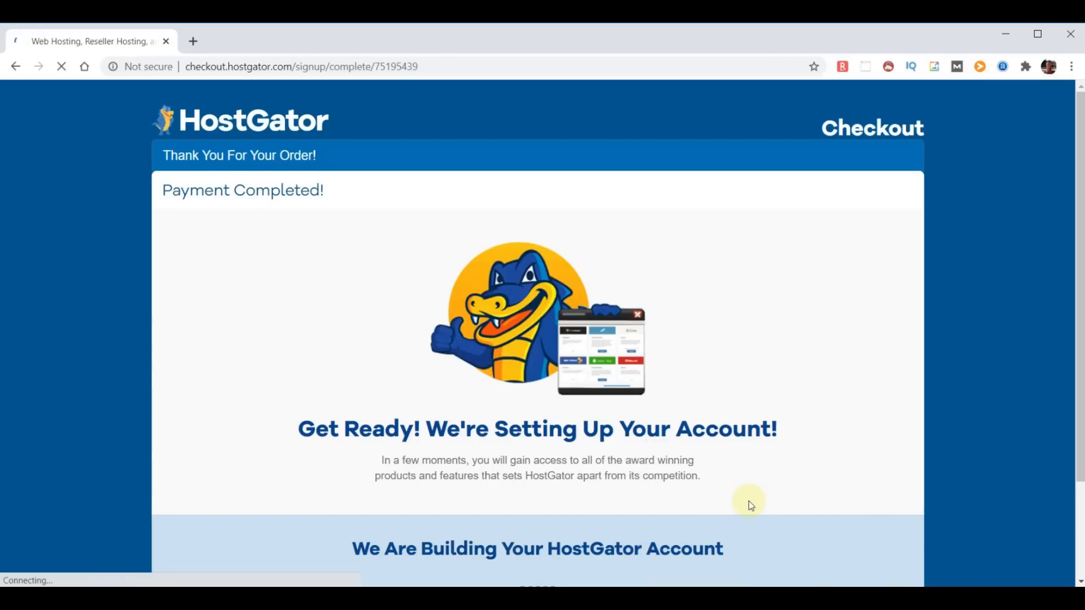
- Scroll through the HostGator Payment Completed confirmation page
scroll(748, 500, down, 1)
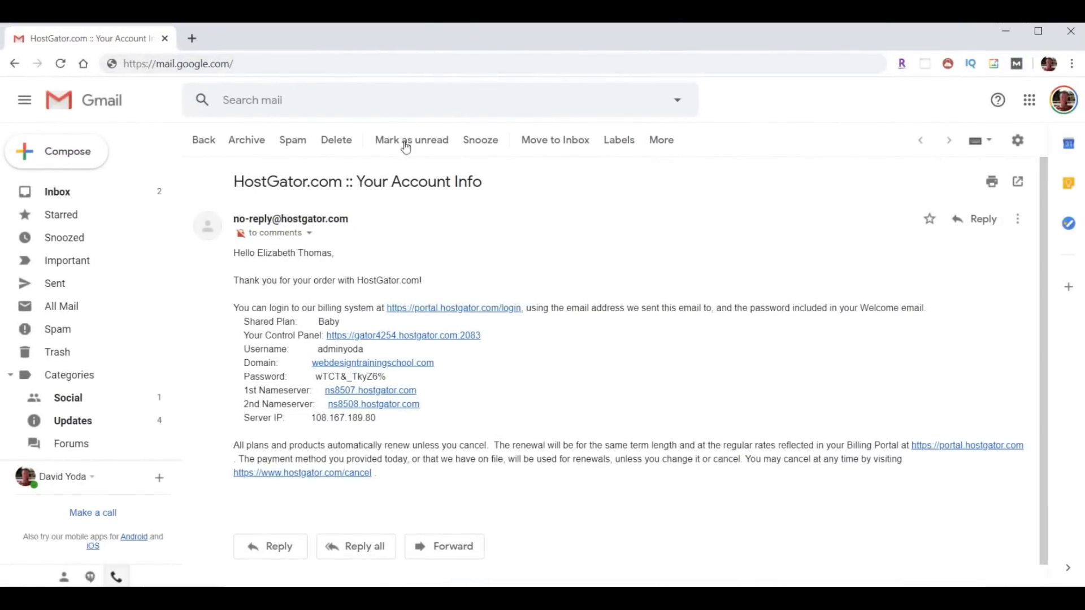
- Highlight the welcome email's subject title and nameserver lines
click(235, 182)
drag(235, 182, 503, 194)
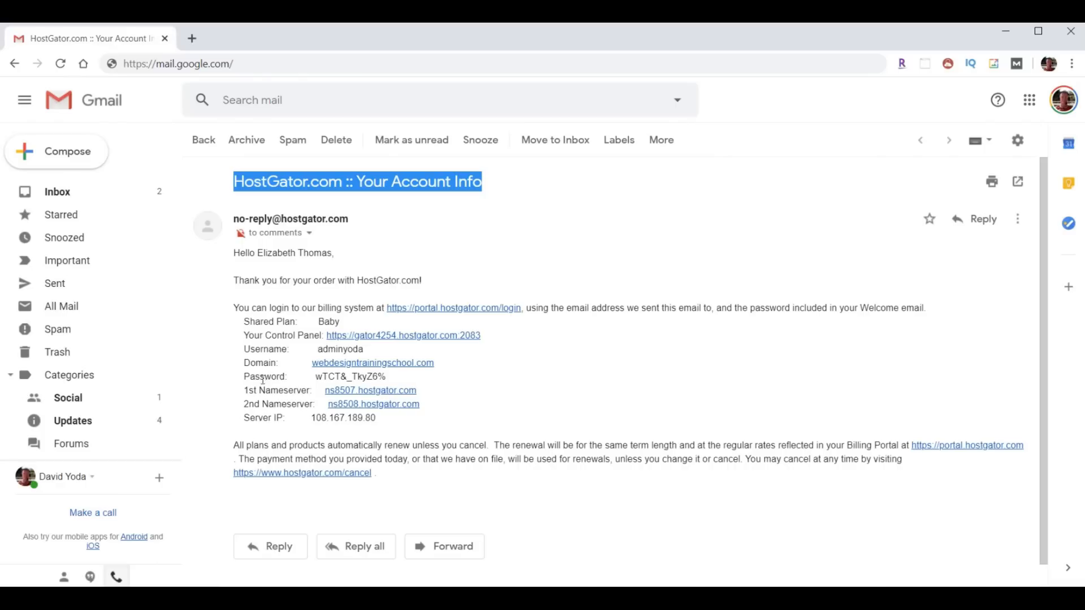
drag(238, 390, 484, 412)
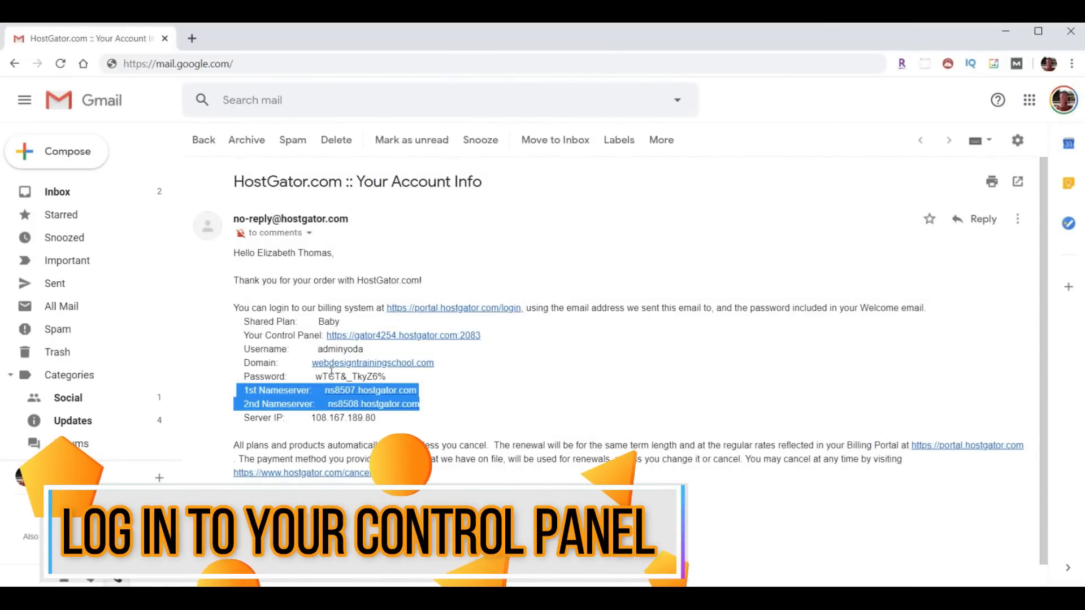
- Copy the account password and open the control panel login link in a new tab
drag(316, 349, 315, 377)
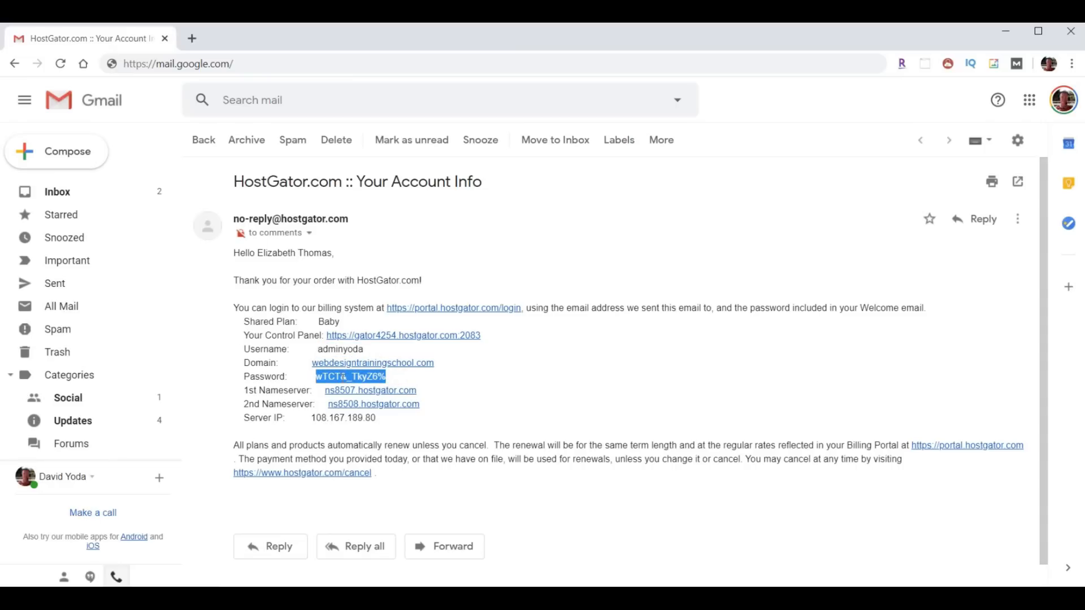
right_click(347, 380)
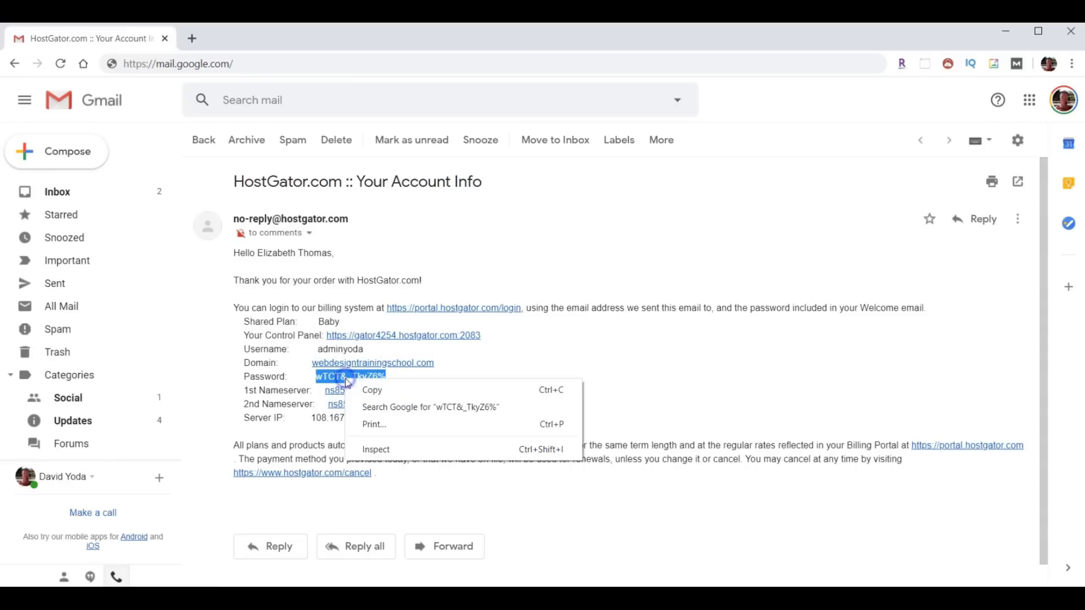
click(370, 388)
drag(242, 335, 321, 335)
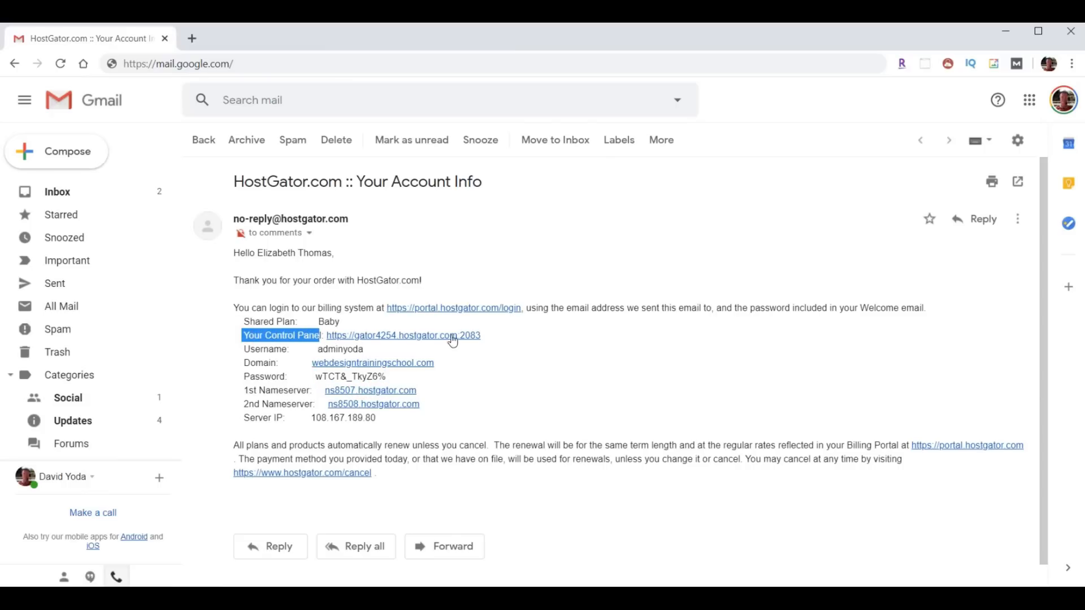
click(411, 335)
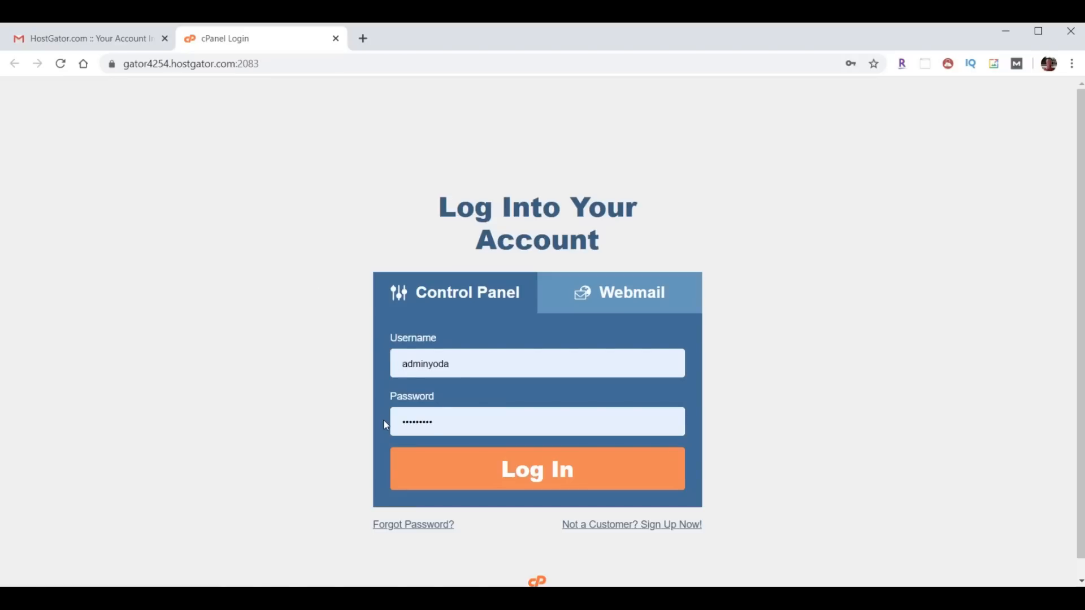
- Log into cPanel and go to the Email Forwarders page under Email
click(554, 482)
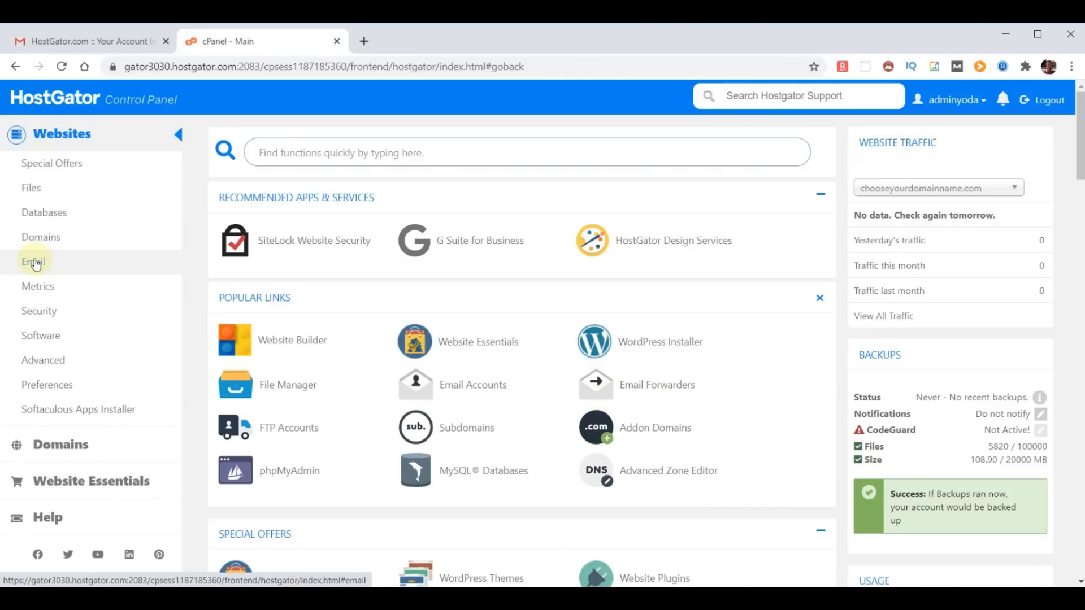
click(35, 262)
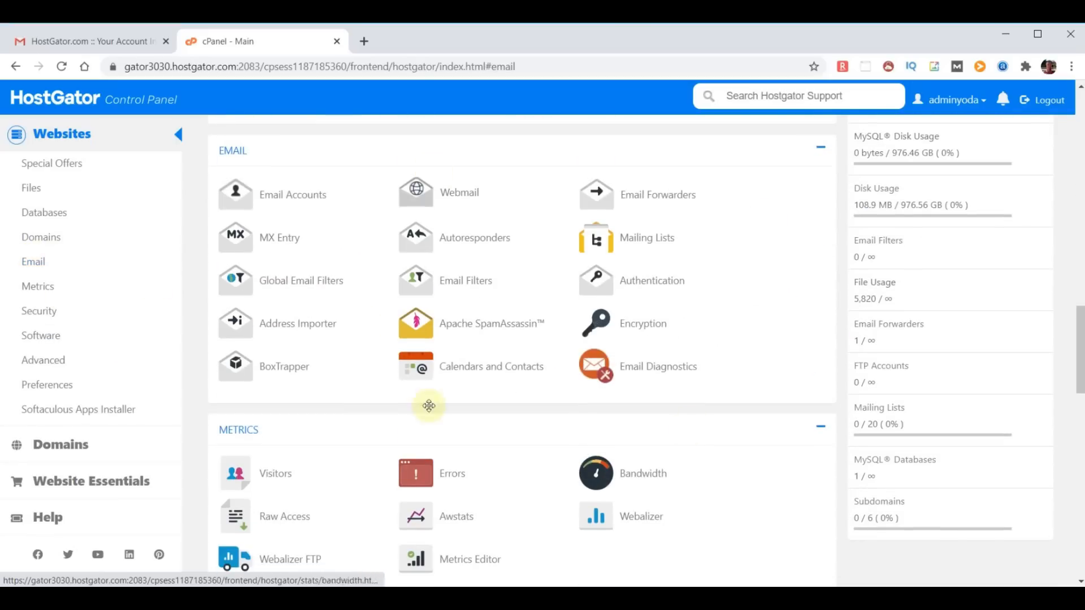
click(651, 201)
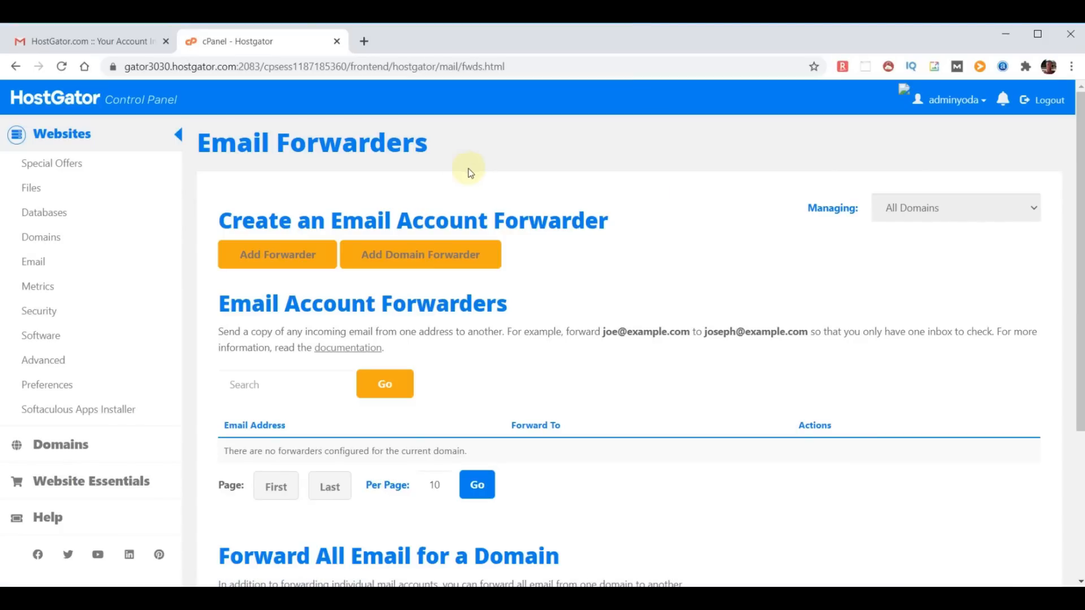
- Create a forwarder from a chooseyourdomainname.com address to the pasted external e-mail address
click(282, 253)
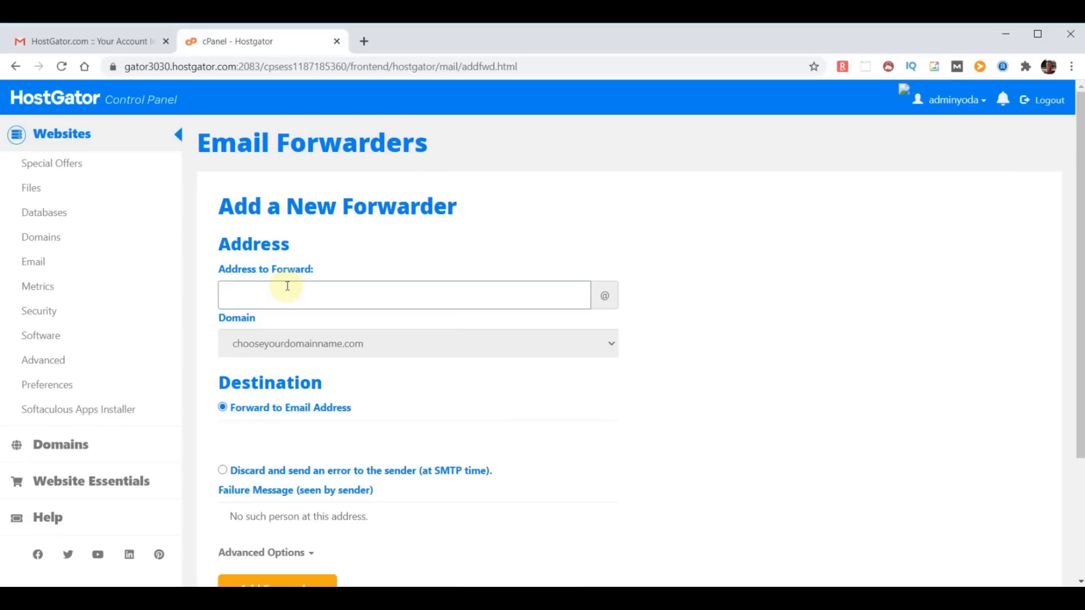
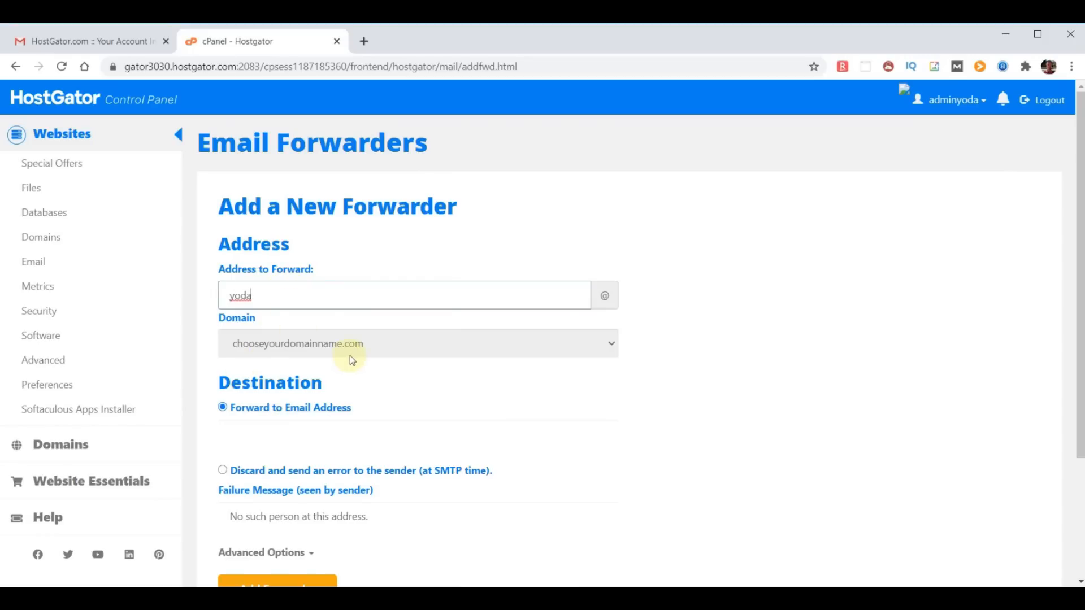
click(278, 434)
key(ctrl+v)
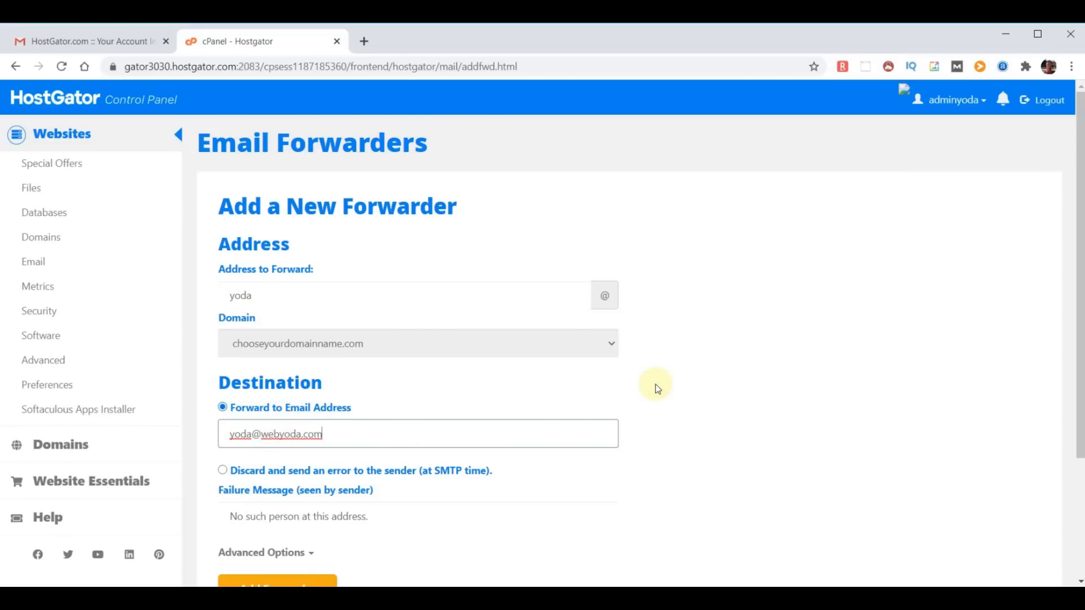
scroll(656, 387, down, 2)
click(274, 519)
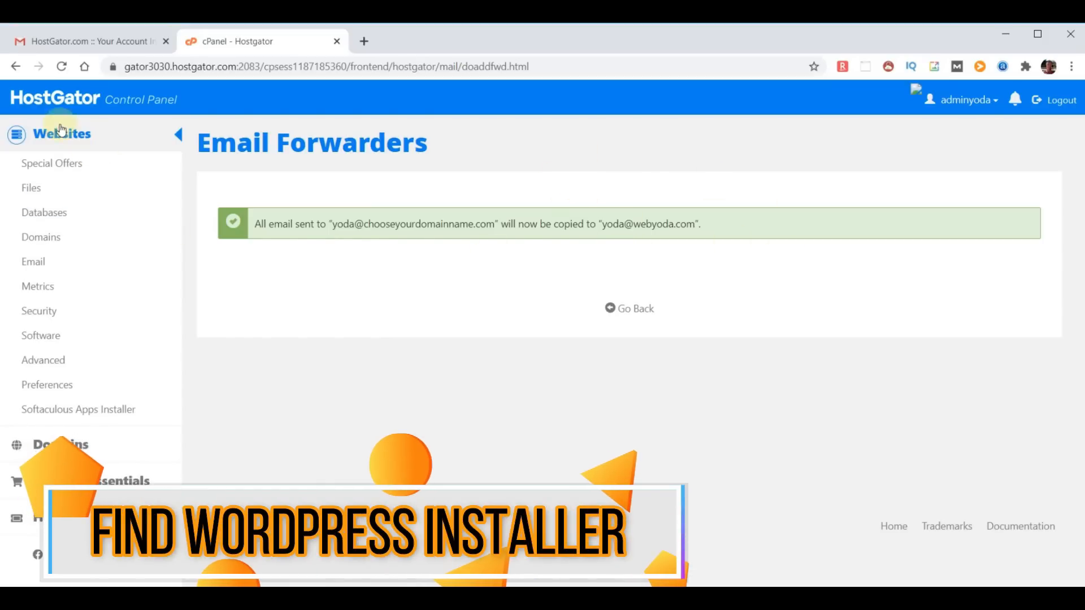
- Return to the cPanel home and open the WordPress installer in Softaculous Apps Installer
click(51, 98)
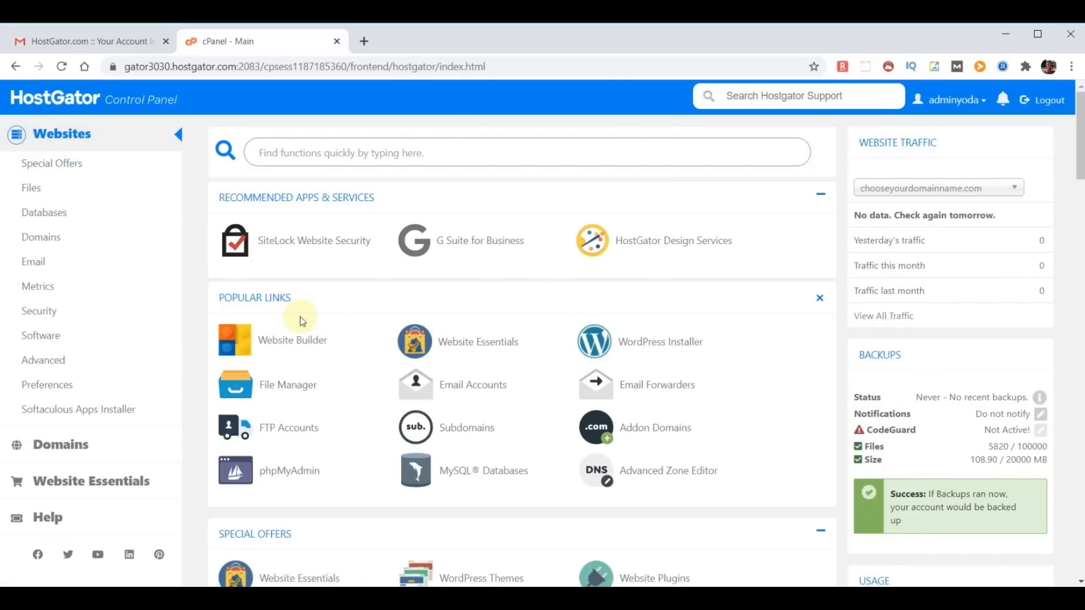
click(684, 384)
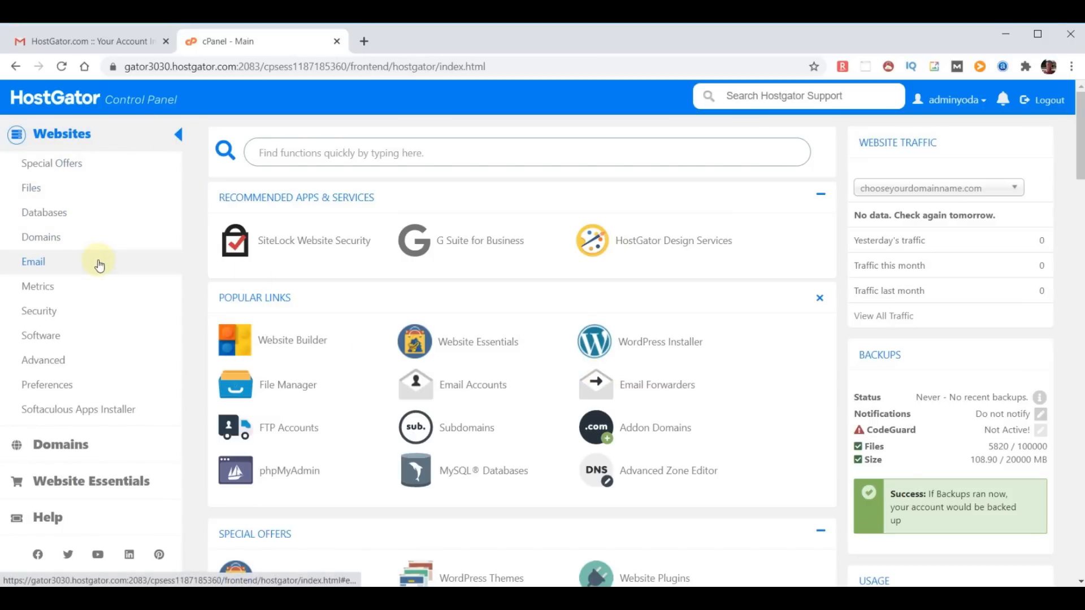
click(76, 415)
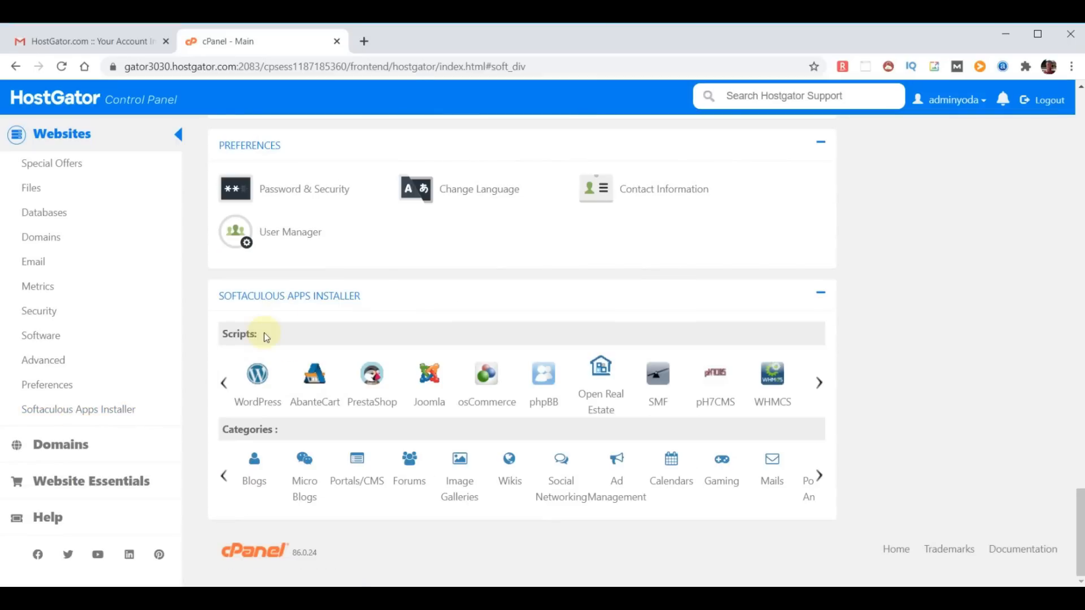
click(258, 376)
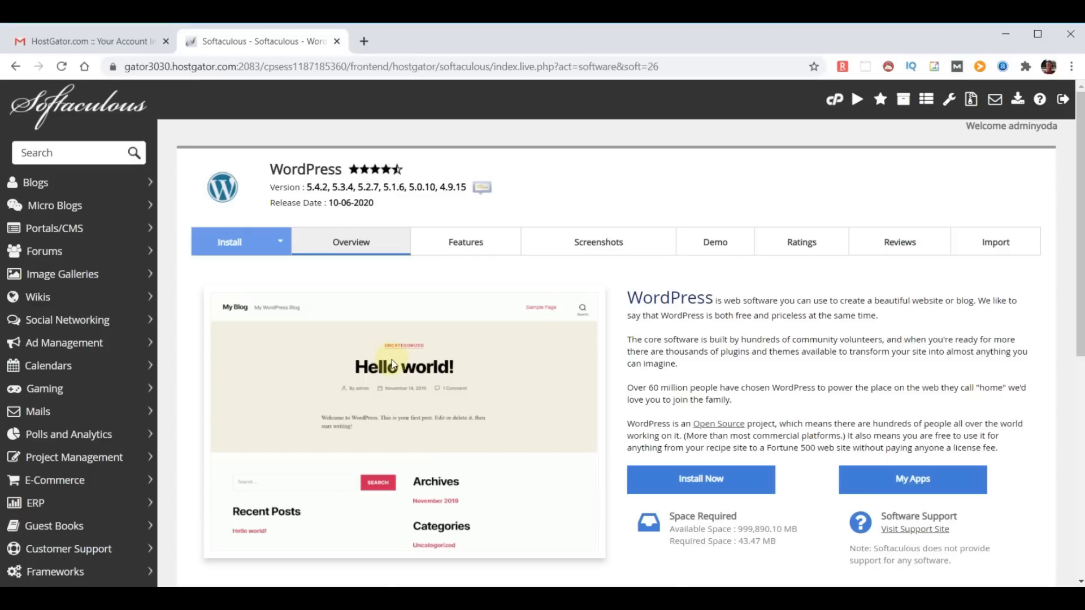
- Try a new WordPress install, get the 'already exists' error, and return to Softaculous home
click(707, 479)
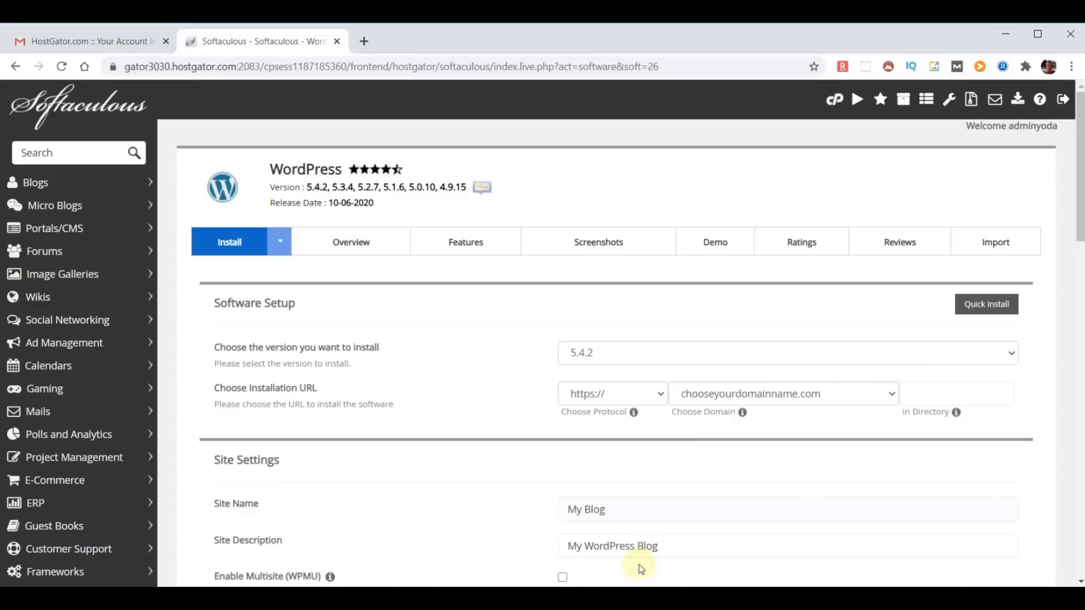
scroll(668, 385, down, 20)
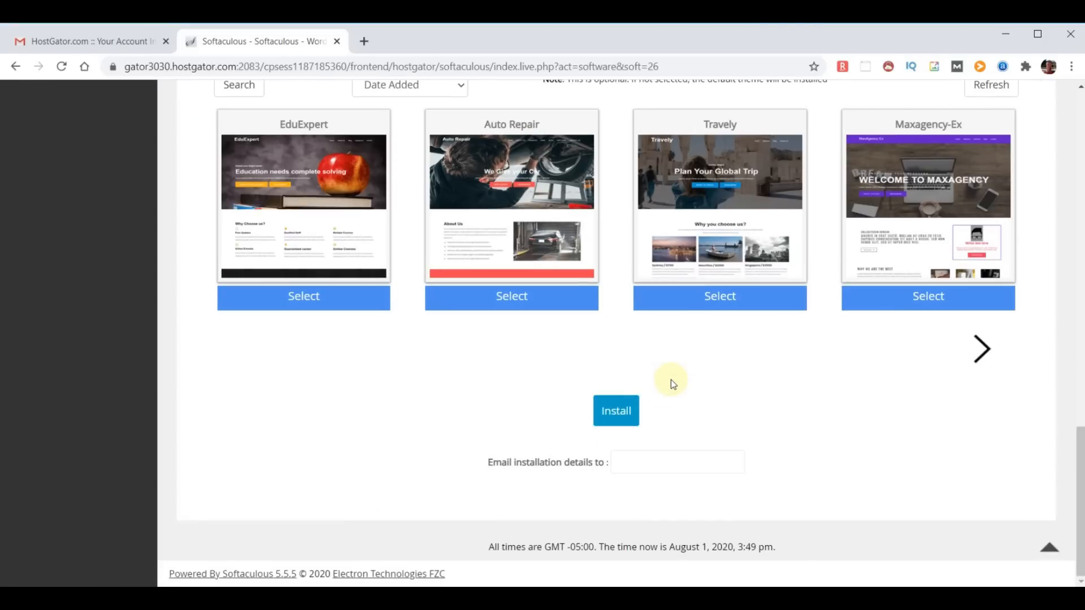
click(607, 413)
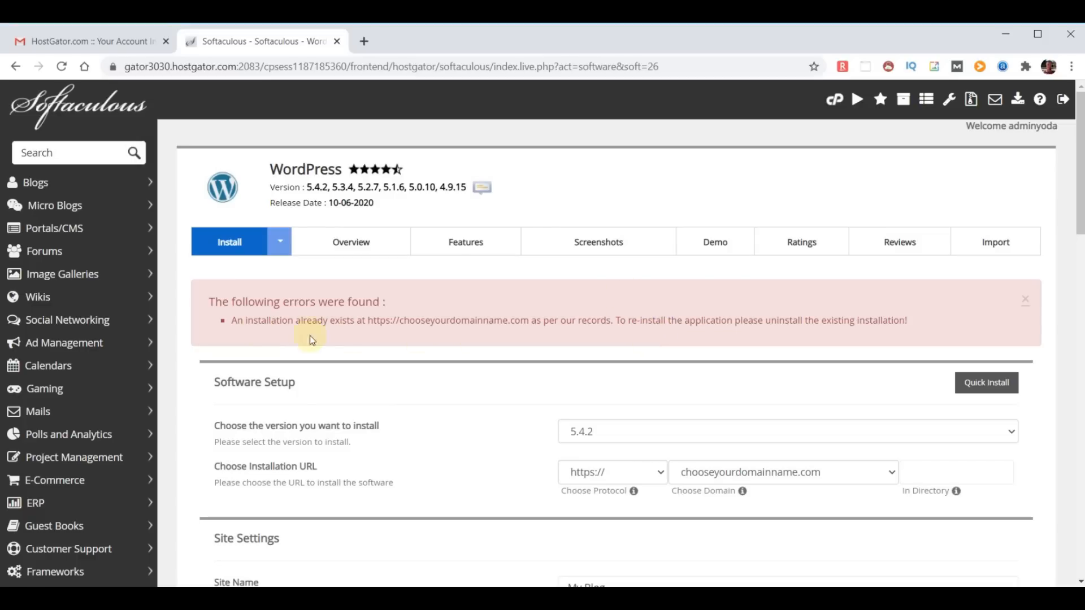
click(76, 107)
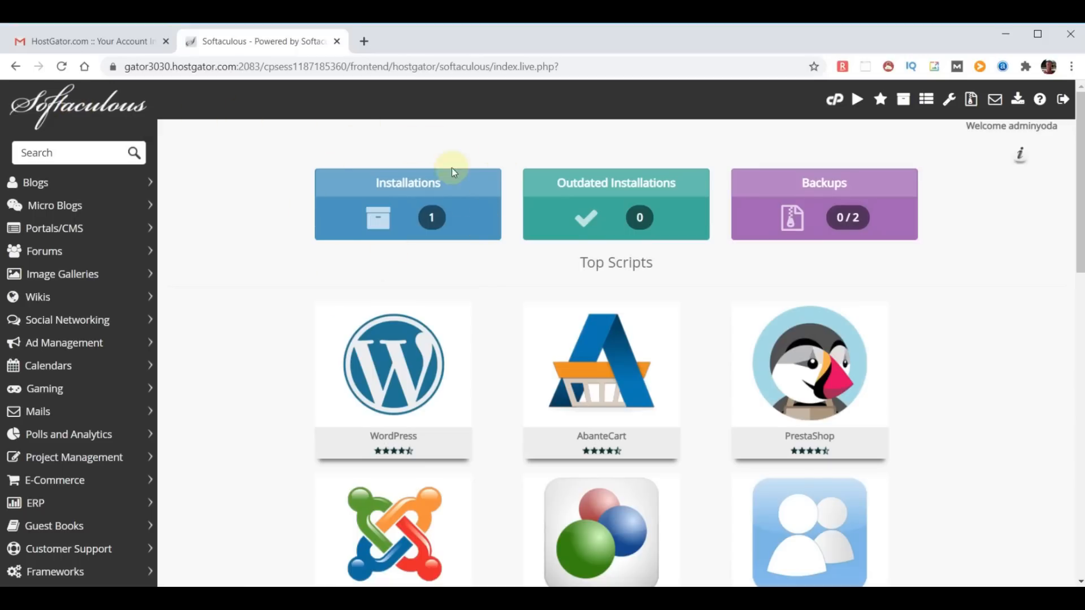
- Remove the existing WordPress installation on chooseyourdomainname.com and go back to Top Scripts
click(423, 215)
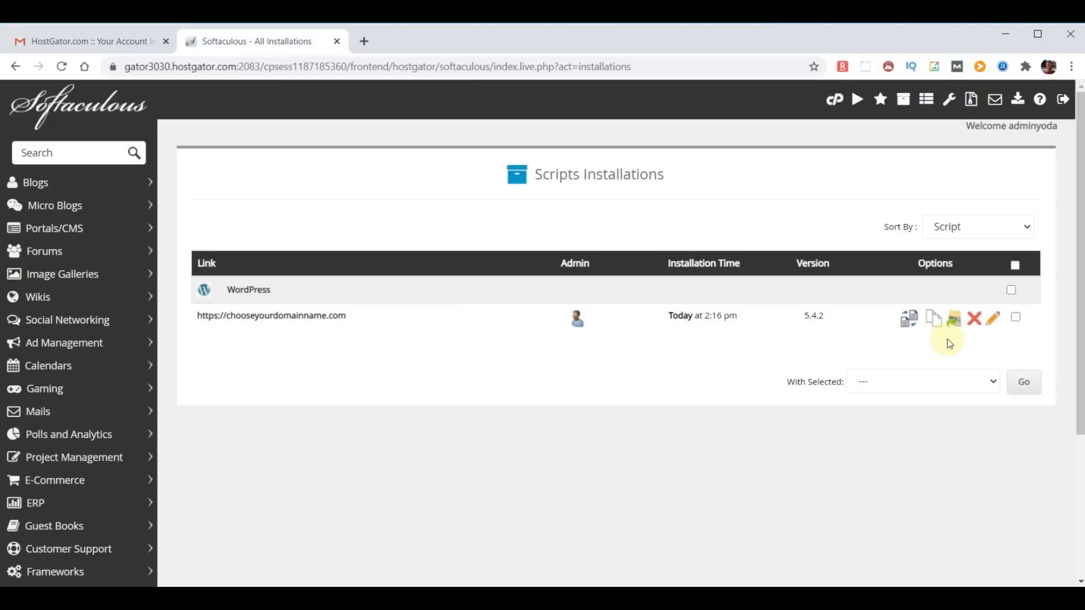
click(975, 323)
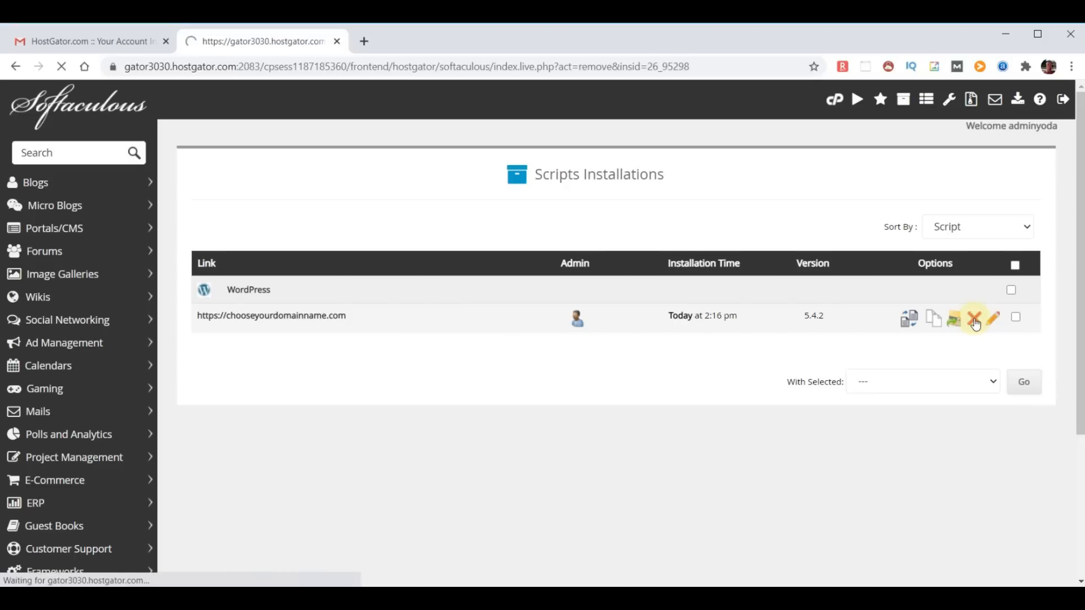
scroll(850, 307, down, 5)
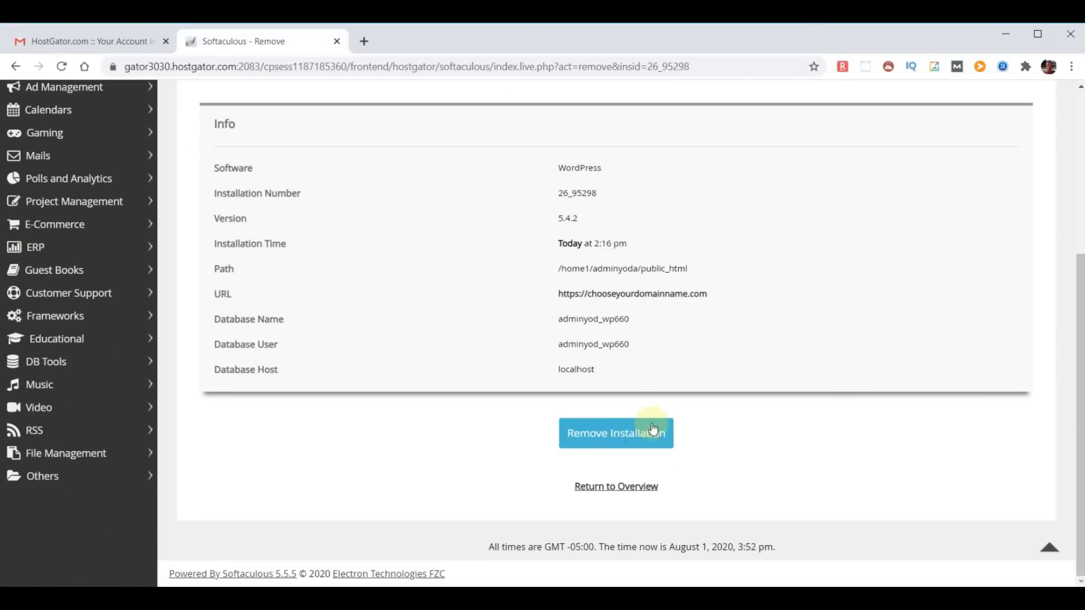
click(604, 435)
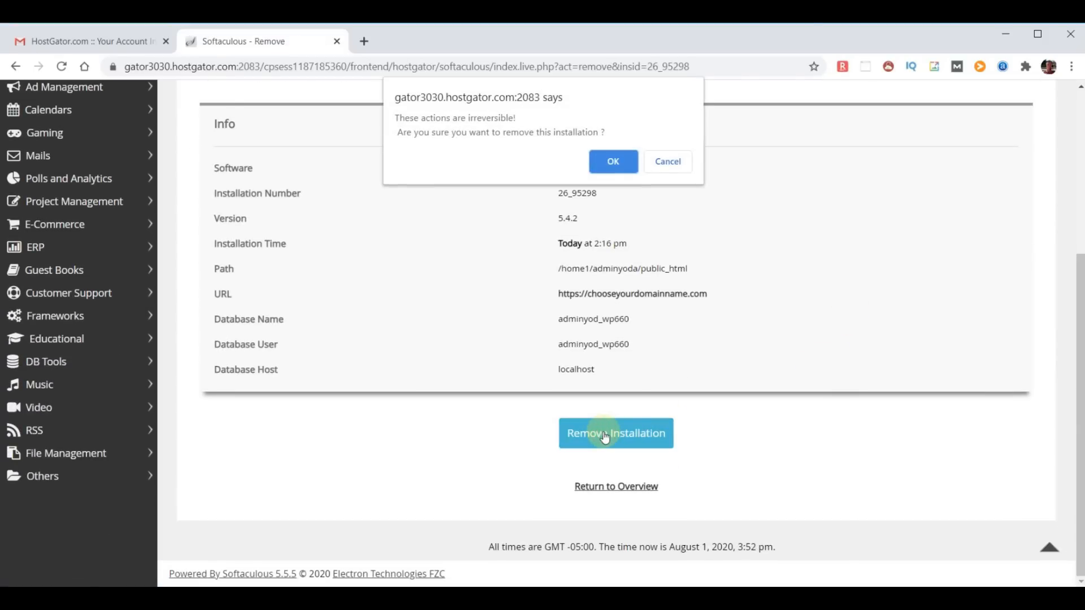
click(614, 161)
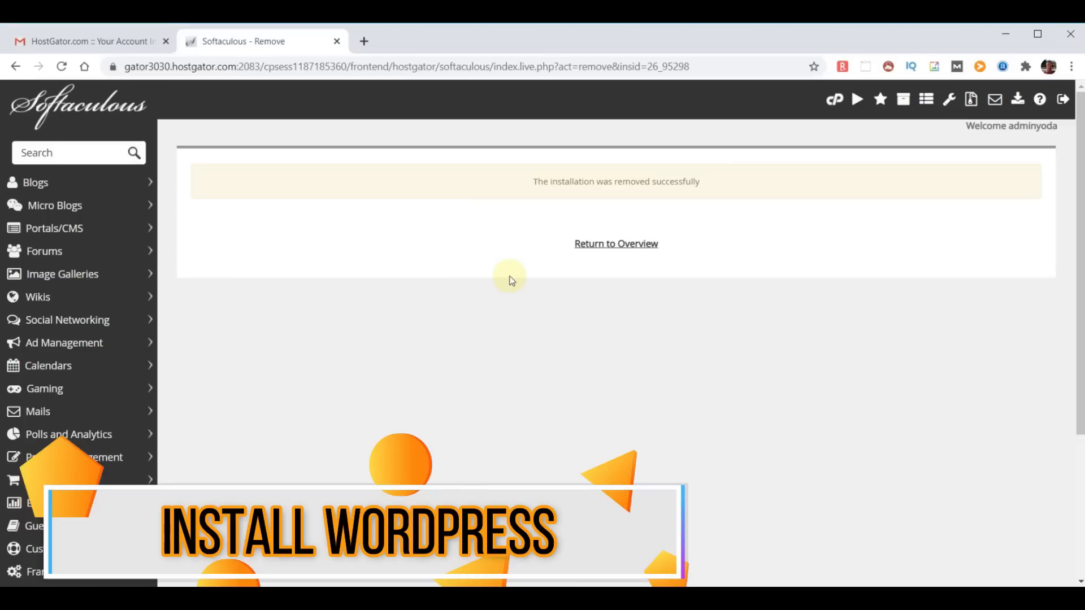
click(64, 102)
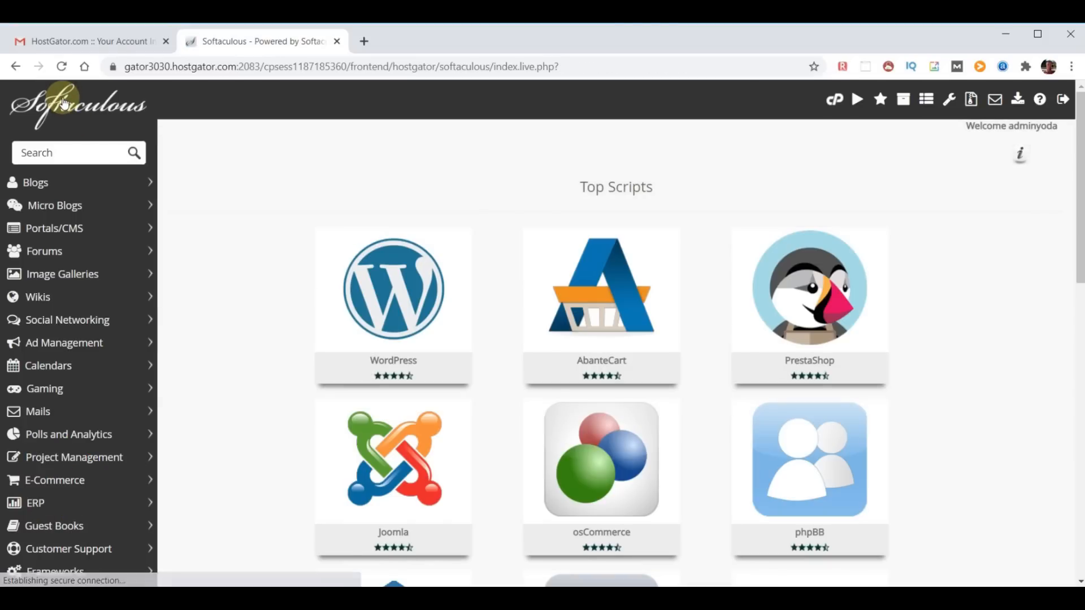
click(374, 268)
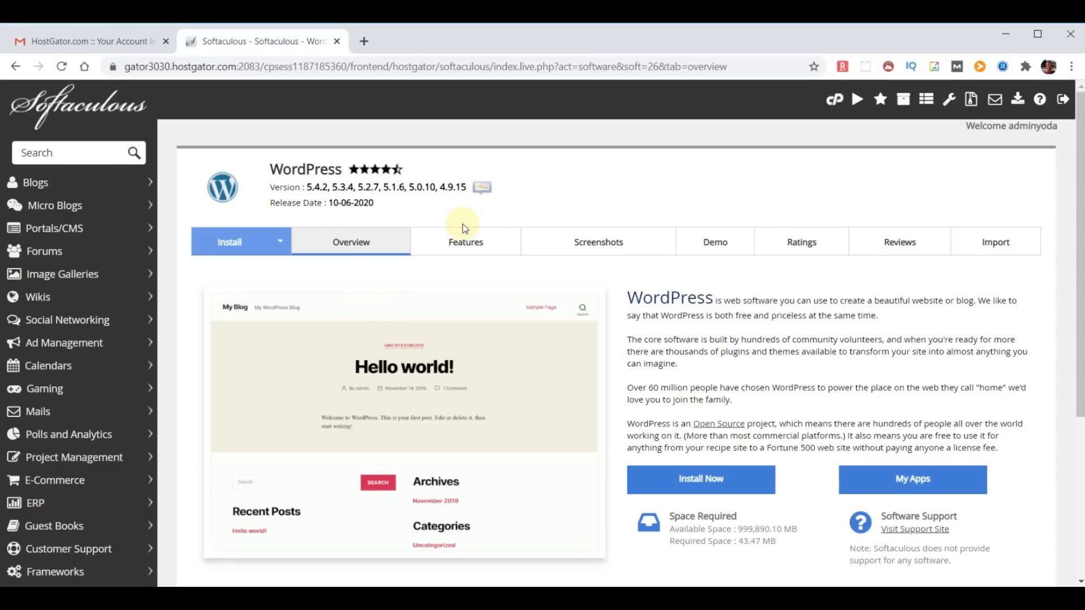
click(704, 483)
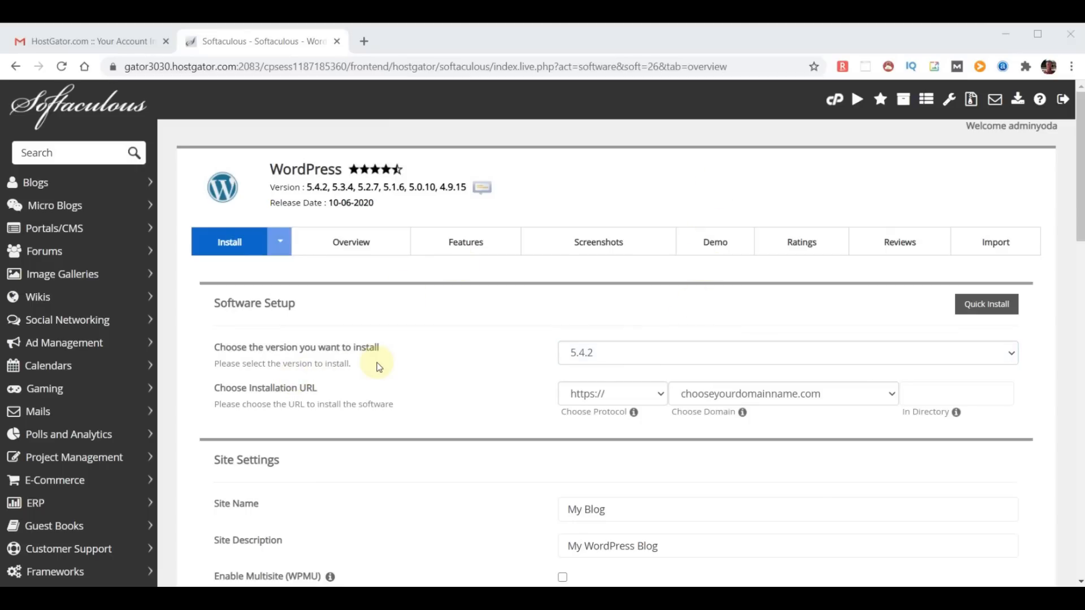
click(731, 363)
click(731, 364)
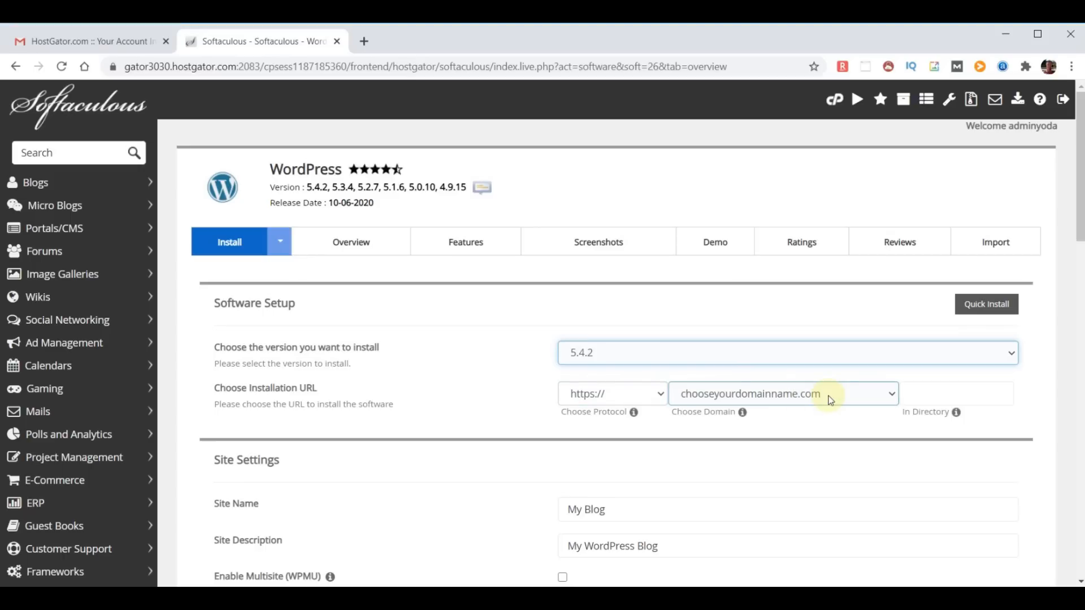
click(891, 394)
click(890, 394)
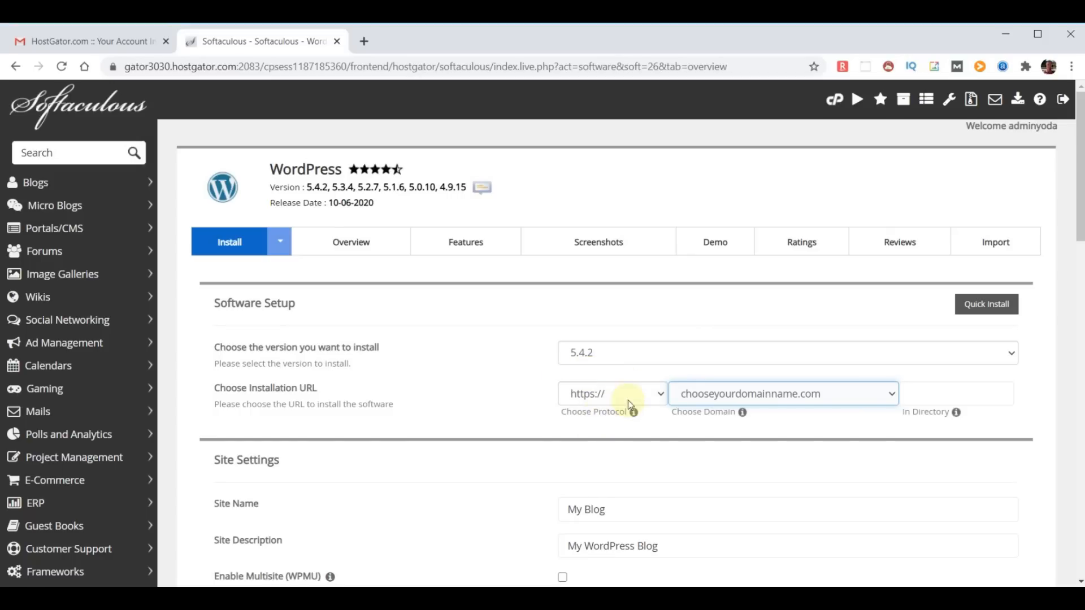
click(659, 396)
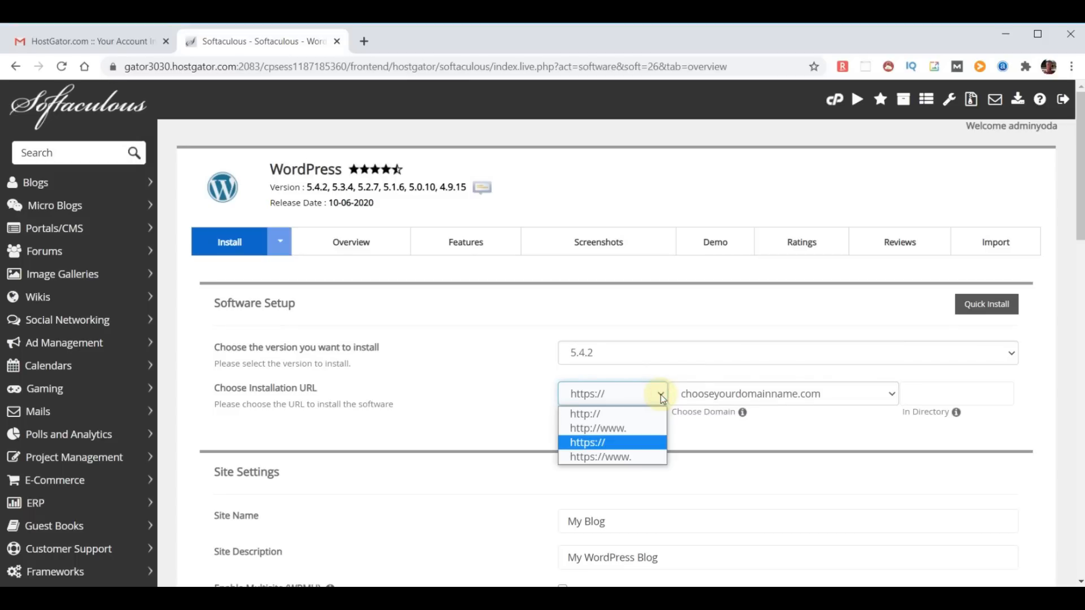
click(600, 413)
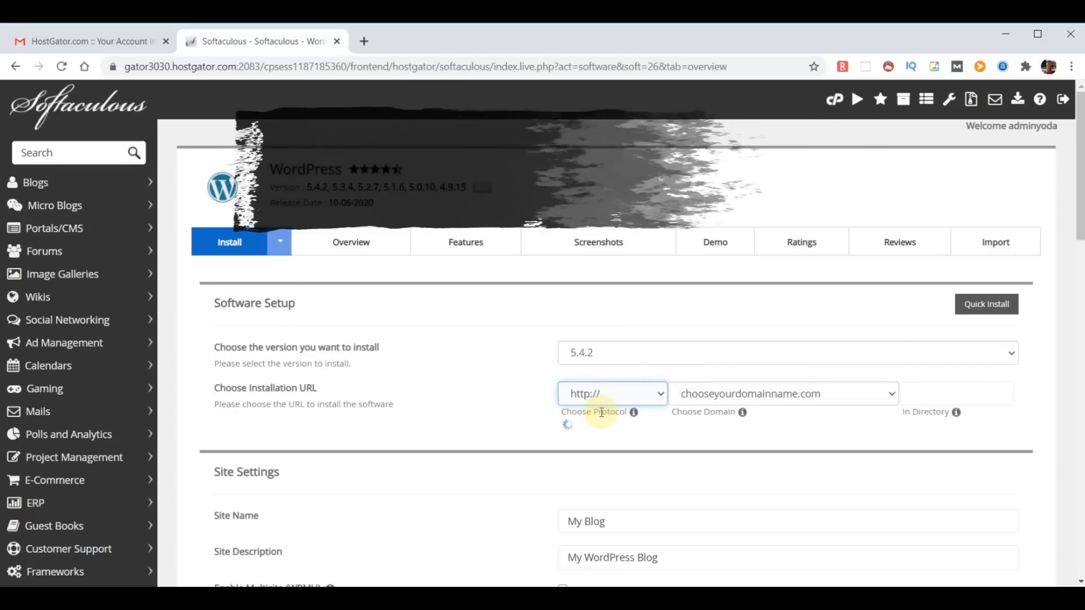
scroll(718, 310, down, 3)
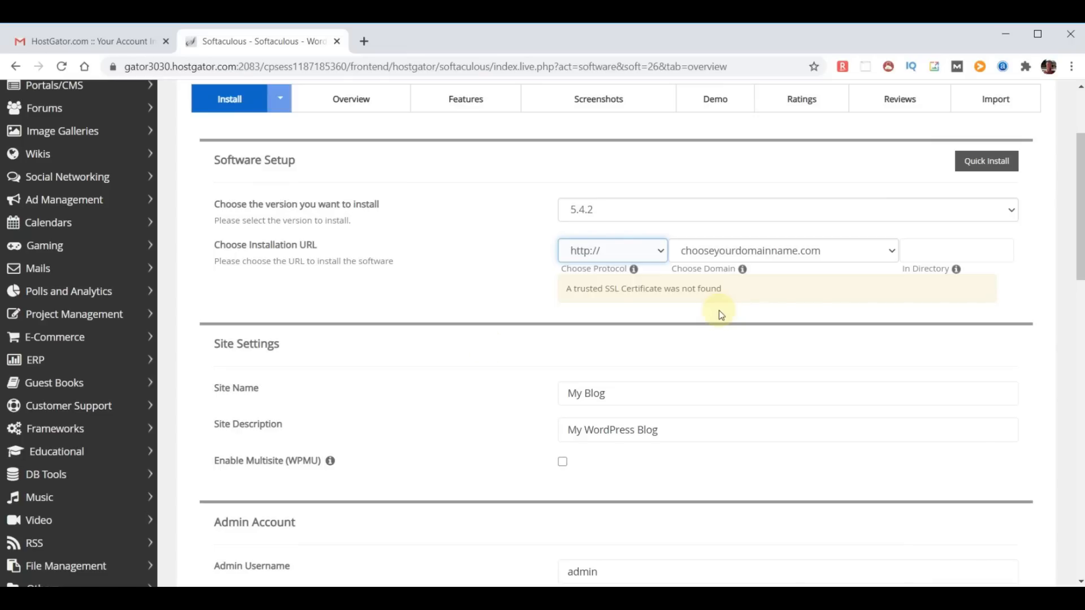
- Set the site name to WebYoda and the site description to Free Online Courses
click(634, 393)
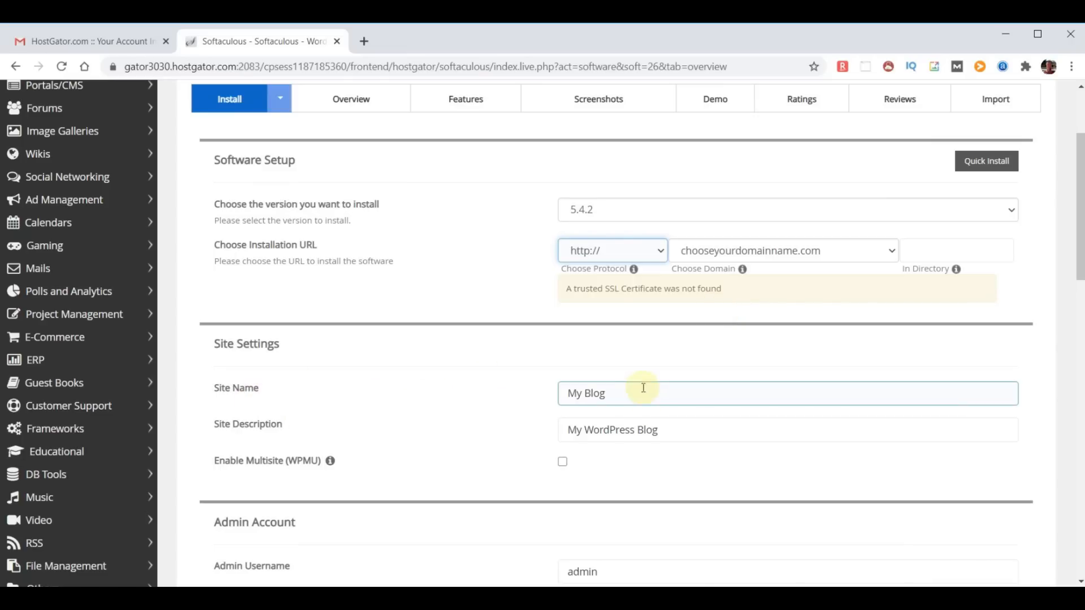
key(ctrl+a)
text(WebYoda)
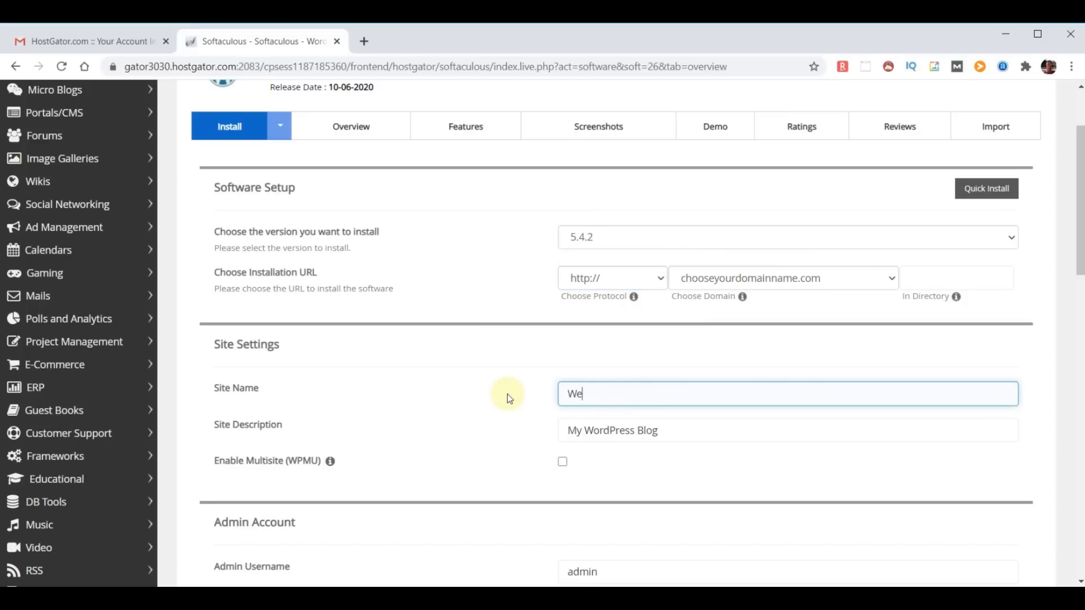
click(689, 433)
key(ctrl+a)
text(Free )
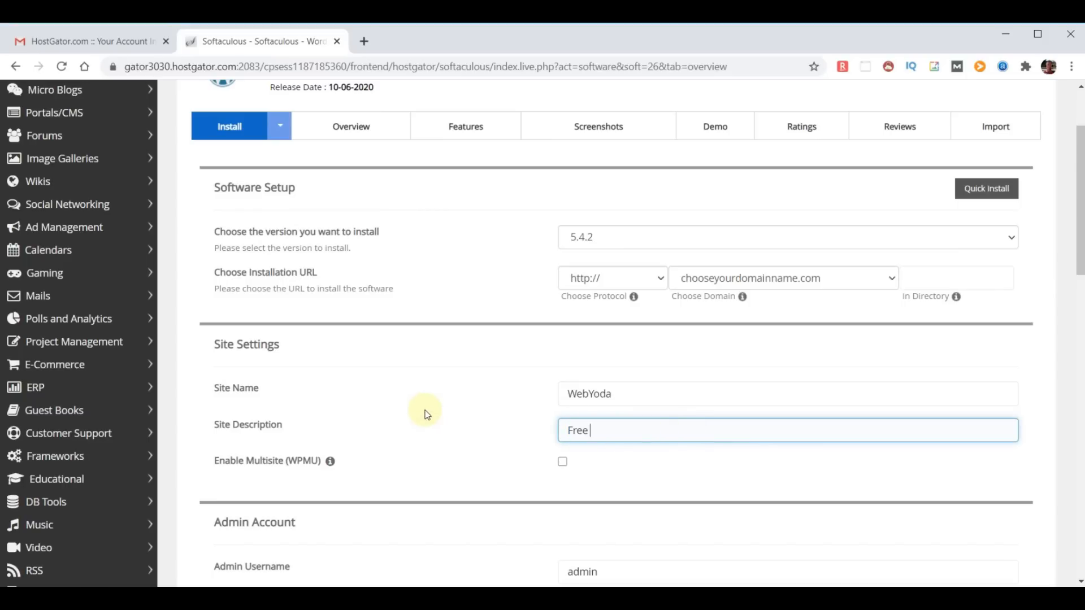
text(Online Courses)
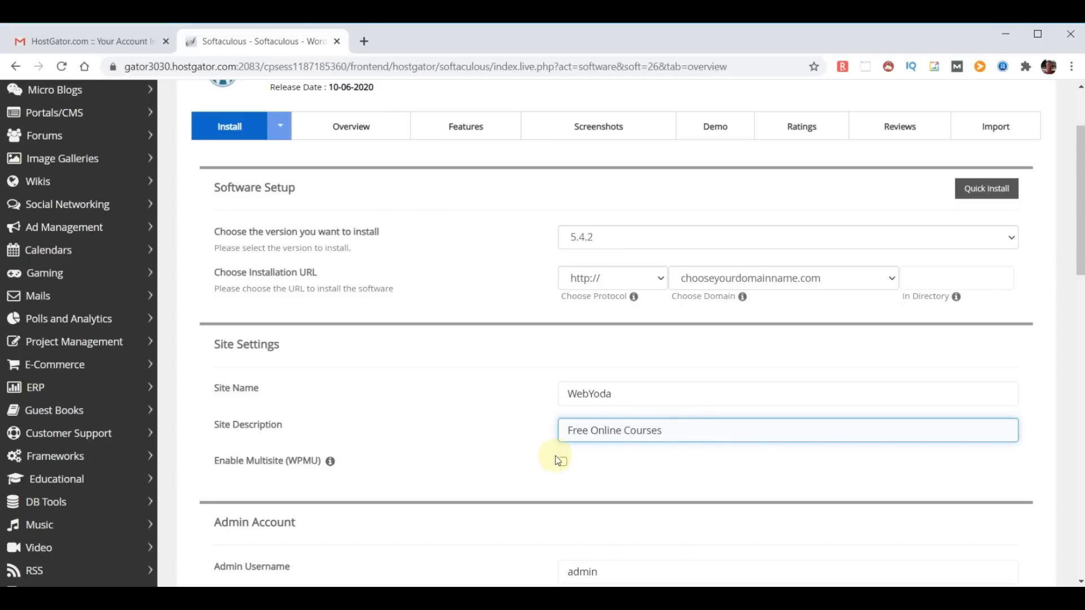
- Replace the admin username and paste in a strong admin password
scroll(649, 459, down, 3)
scroll(727, 458, down, 3)
click(635, 286)
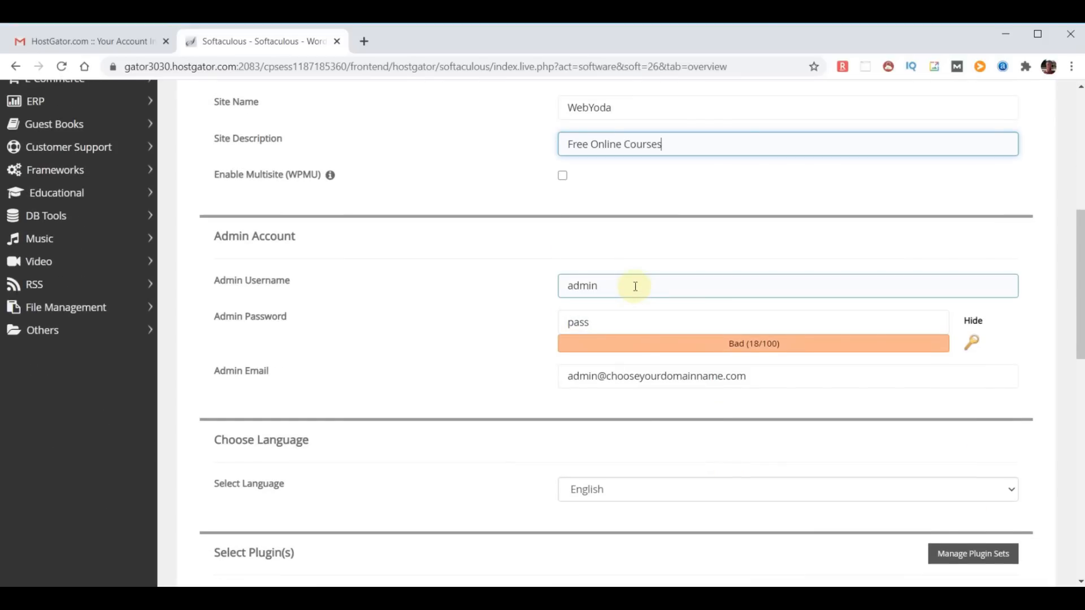
key(ctrl+a)
text(yodauser)
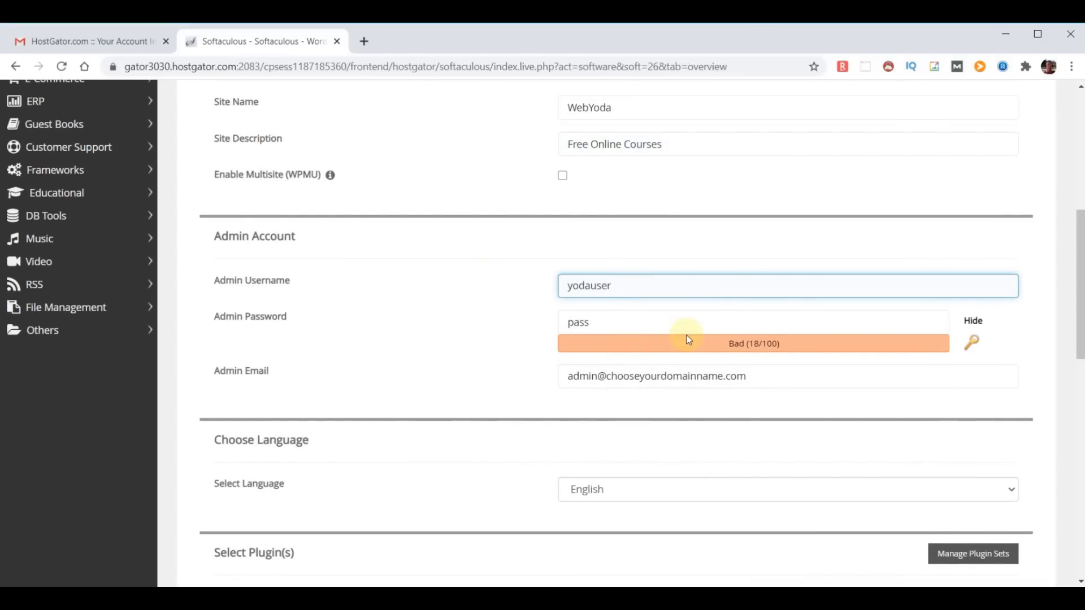
click(974, 322)
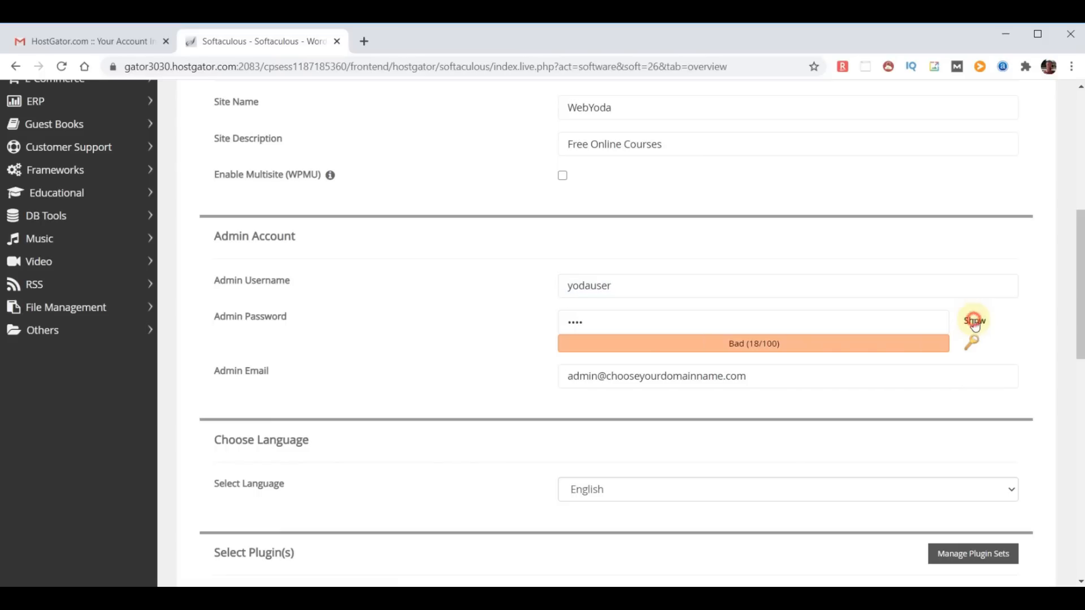
click(601, 322)
key(ctrl+a)
key(ctrl+v)
click(474, 415)
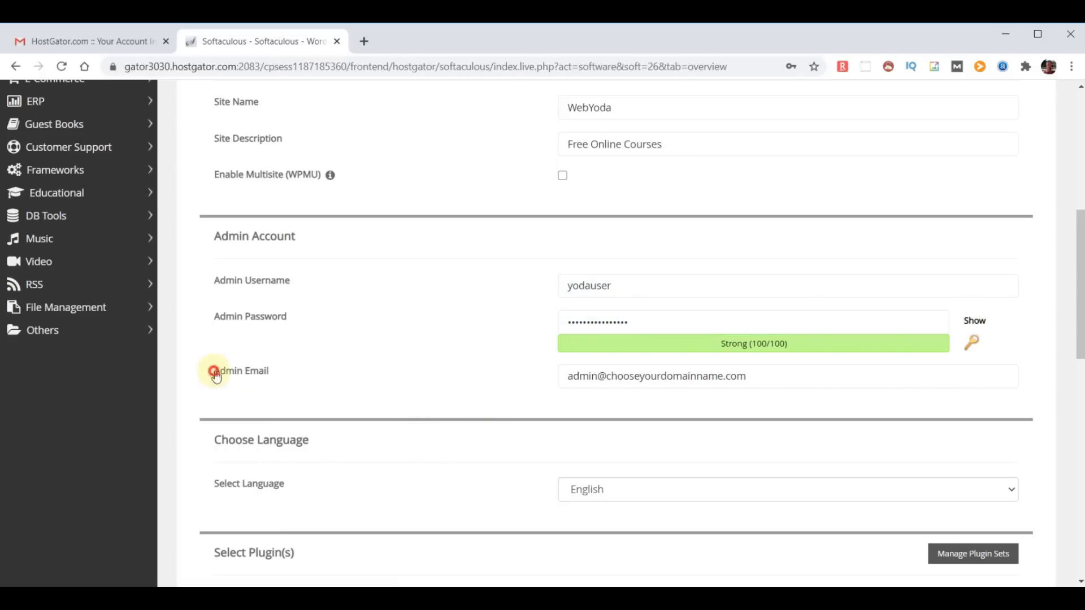
drag(215, 376, 343, 375)
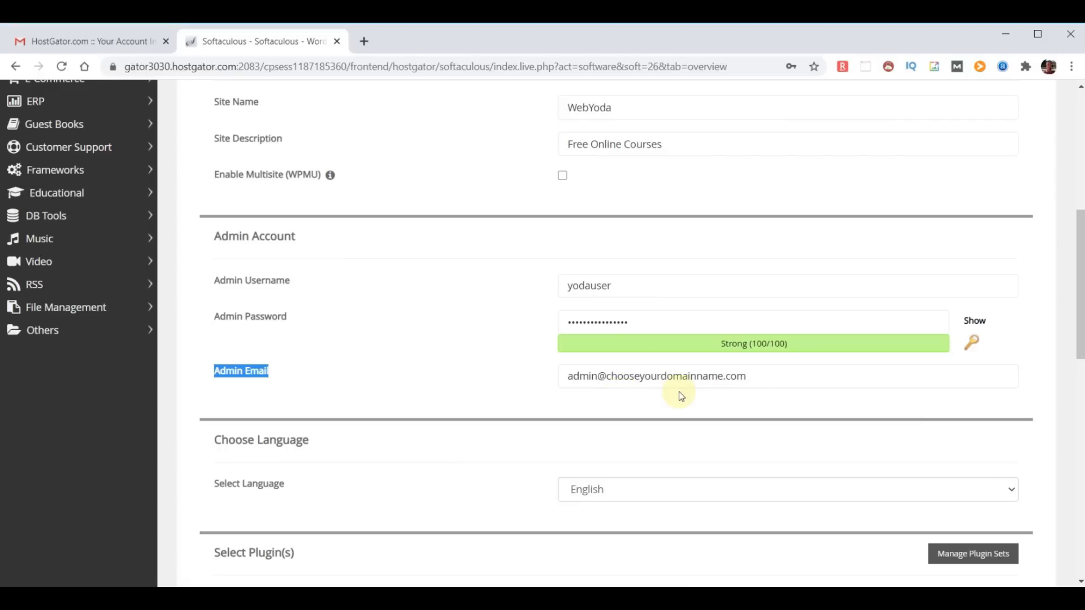
- Replace the default Admin Email with the new admin e-mail address
click(658, 404)
click(788, 382)
key(ctrl+a)
key(ctrl+v)
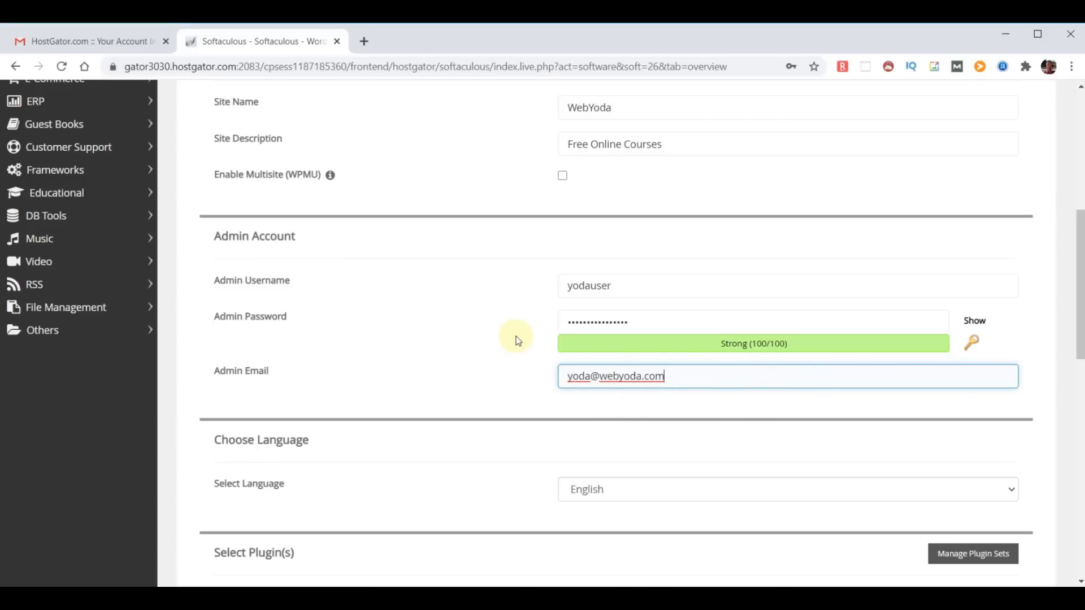
- Paste the admin address into 'Email installation details to' and submit the WordPress install
scroll(517, 337, down, 3)
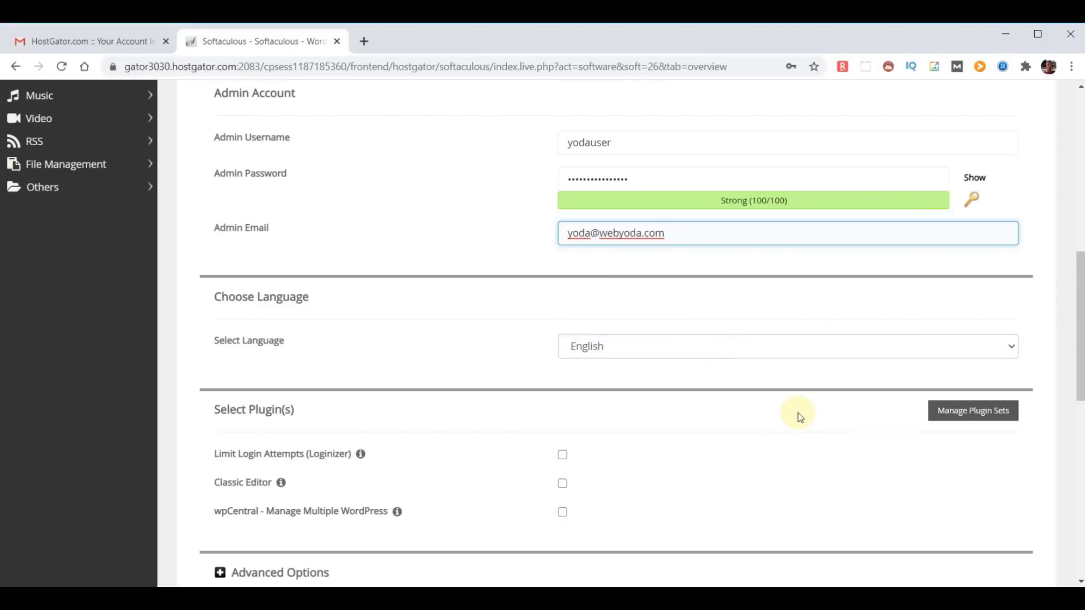
scroll(797, 413, down, 3)
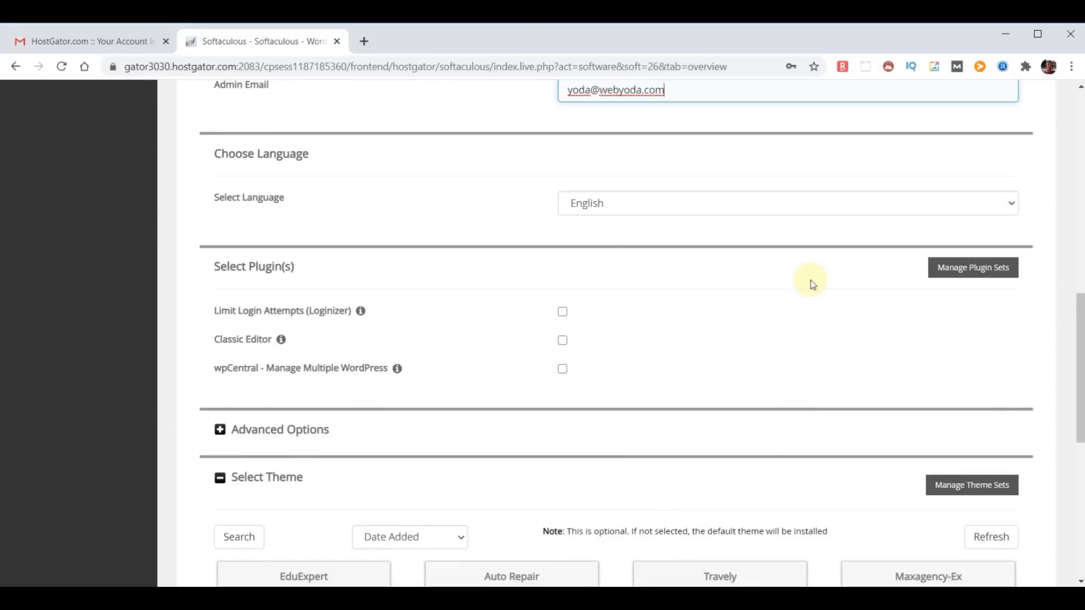
scroll(810, 282, down, 3)
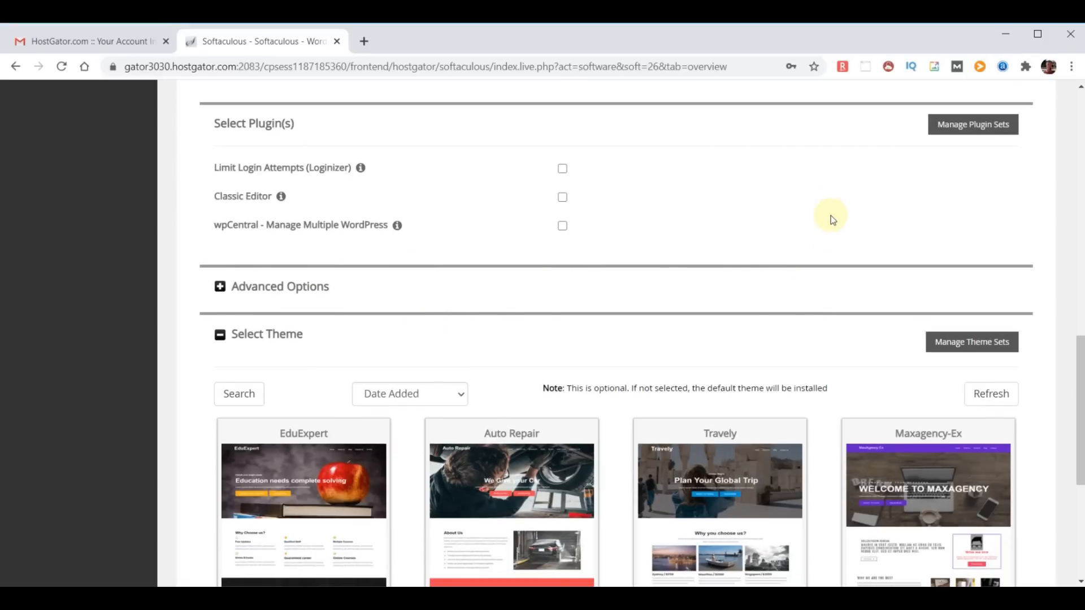
scroll(836, 177, down, 3)
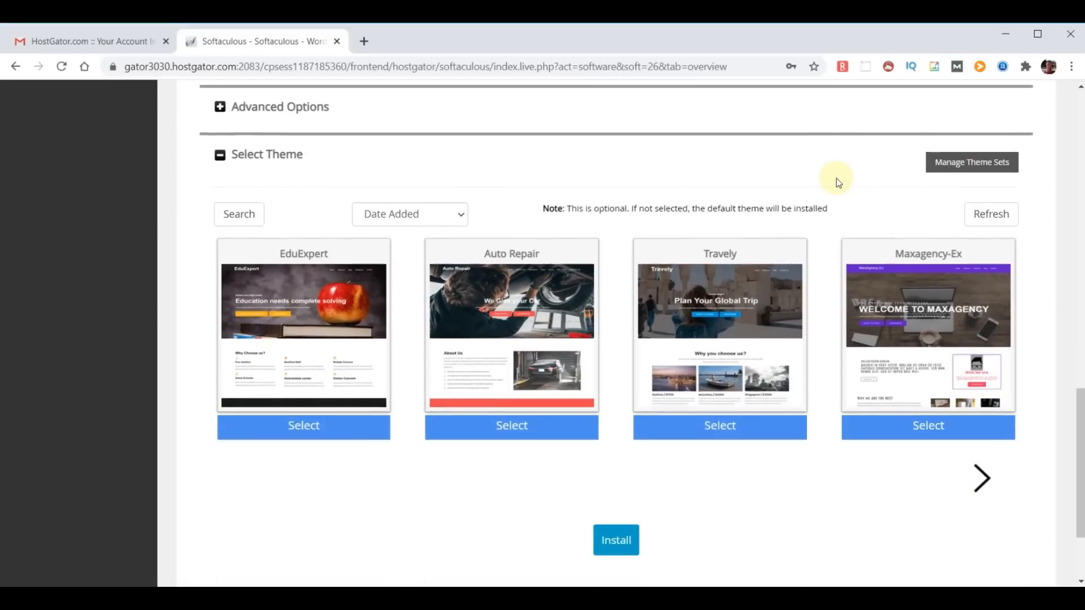
mouse_move(862, 307)
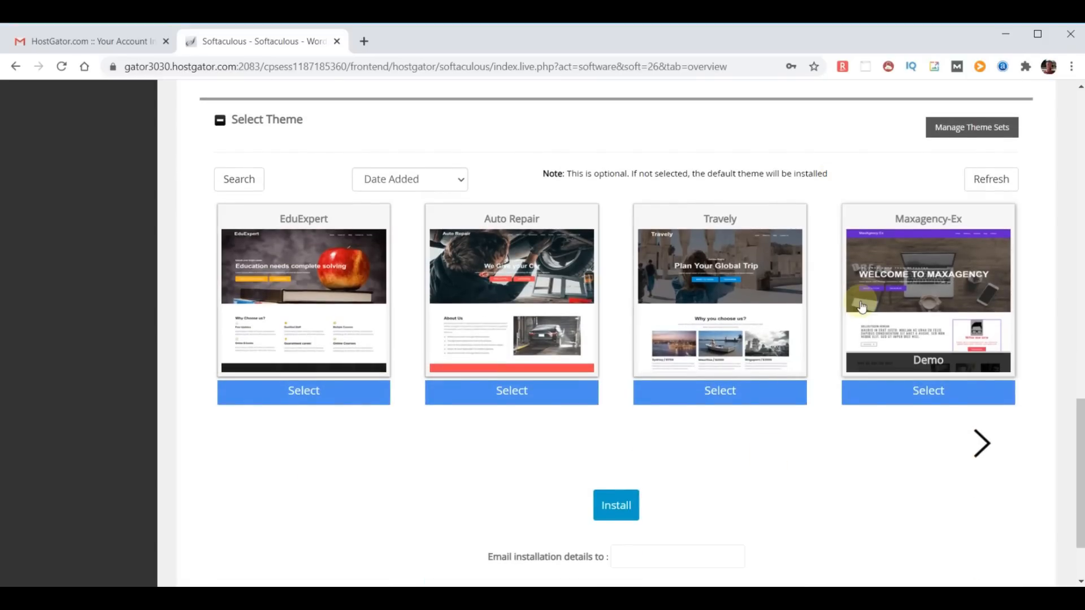
scroll(932, 392, down, 2)
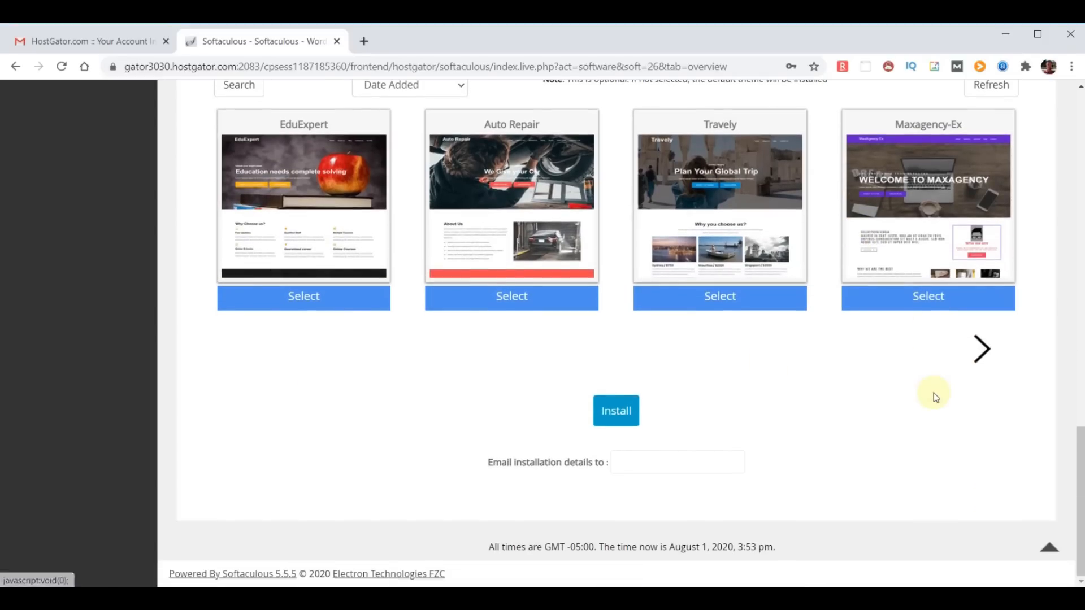
click(649, 462)
key(ctrl+v)
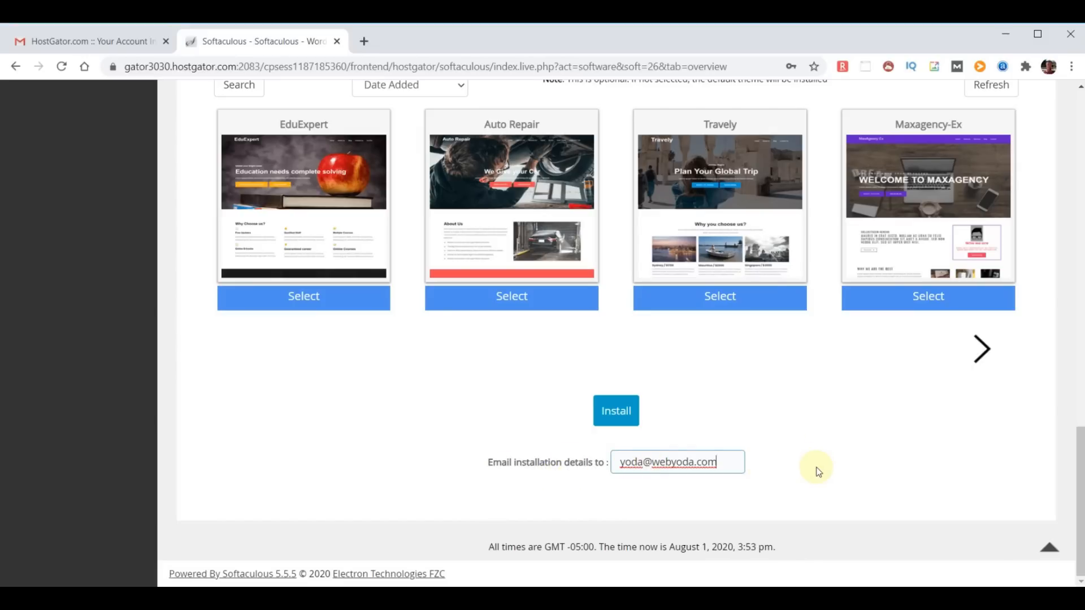
click(623, 414)
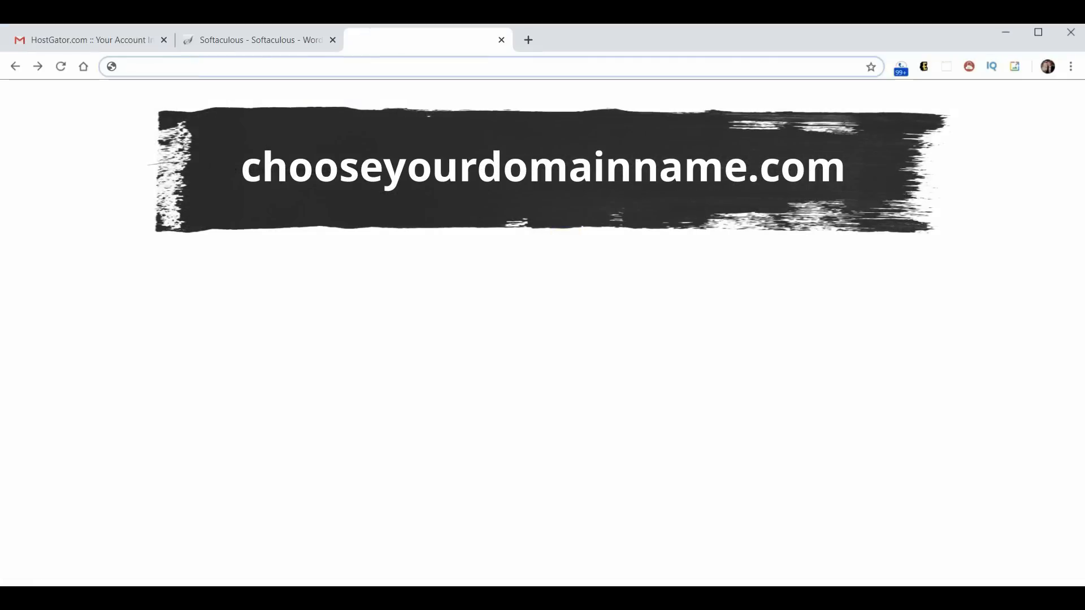
- Load chooseyourdomainname.com to check the new install, then open a blank browser tab
text(chooseyourdomainname.com)
key(Return)
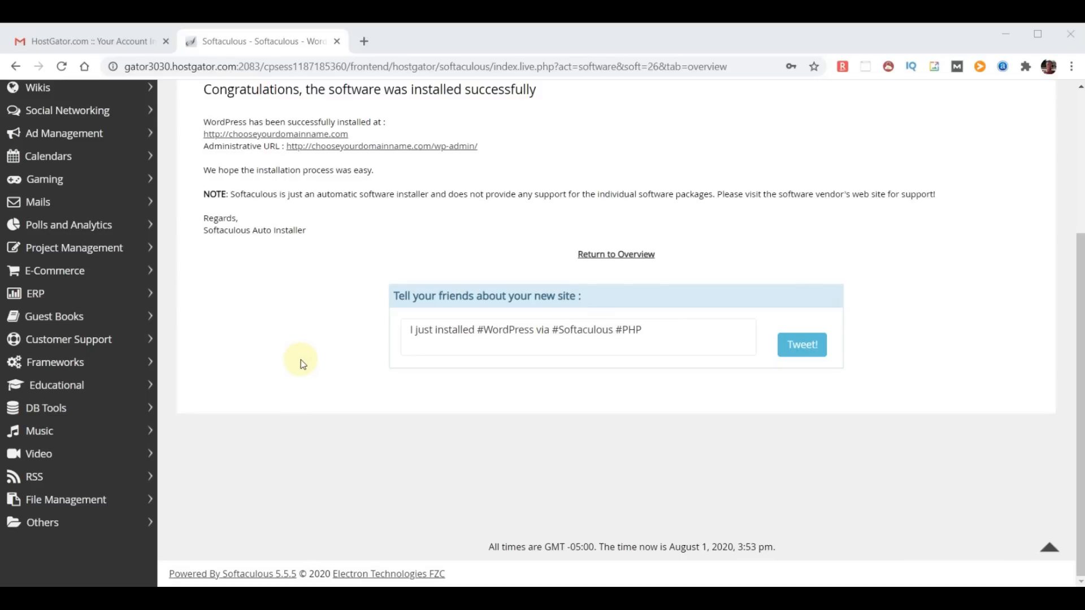
click(365, 44)
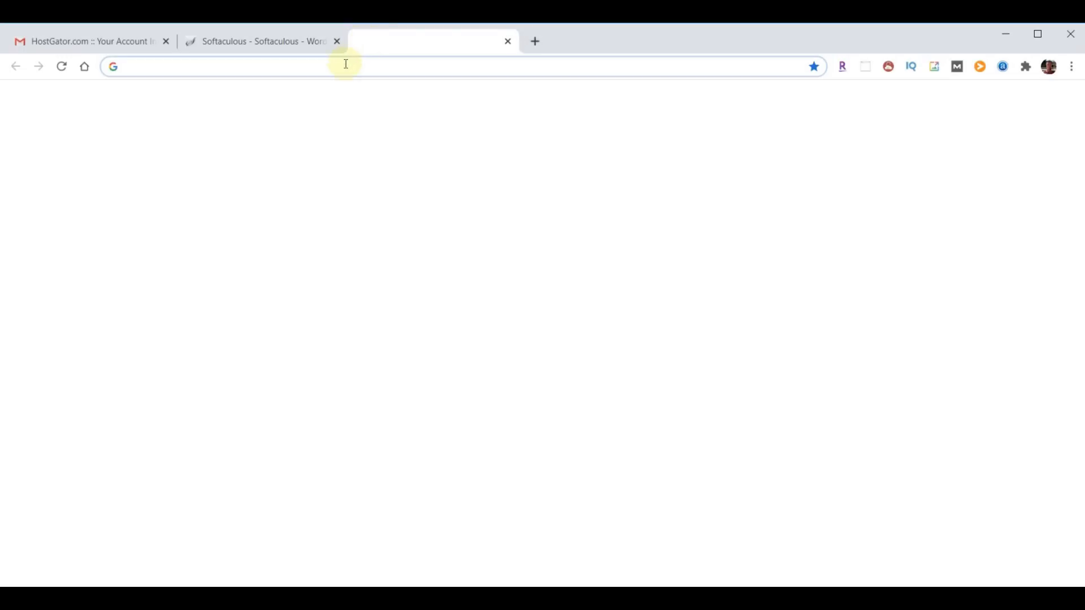
- Load the pasted site address in the new tab
text(chooseyourdomainname.com)
key(Return)
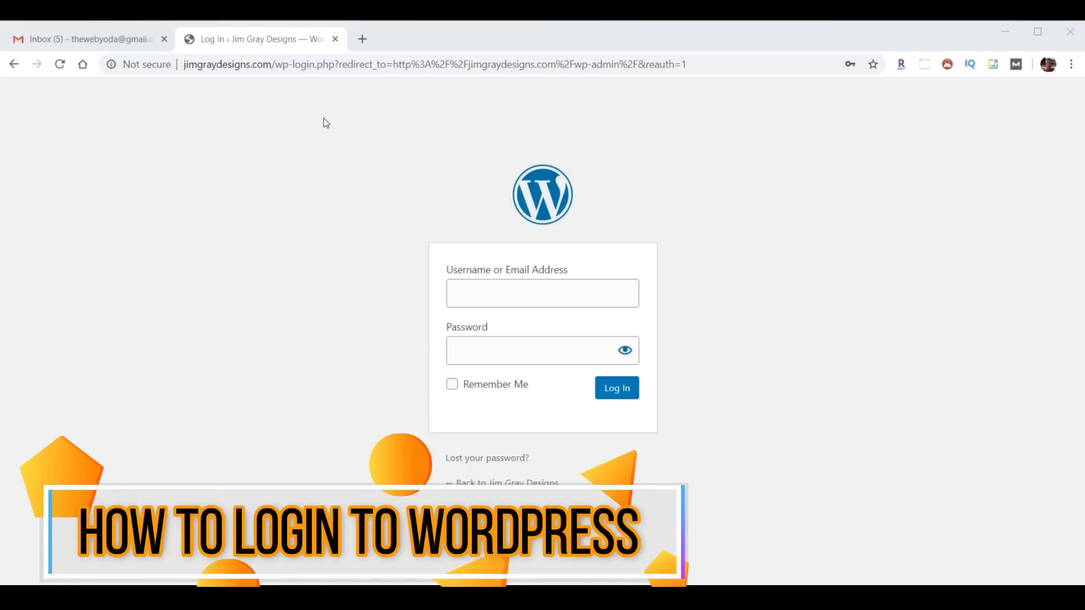
- Change the address's login tail to wp-admin and load the admin login page
click(305, 66)
drag(276, 65, 742, 66)
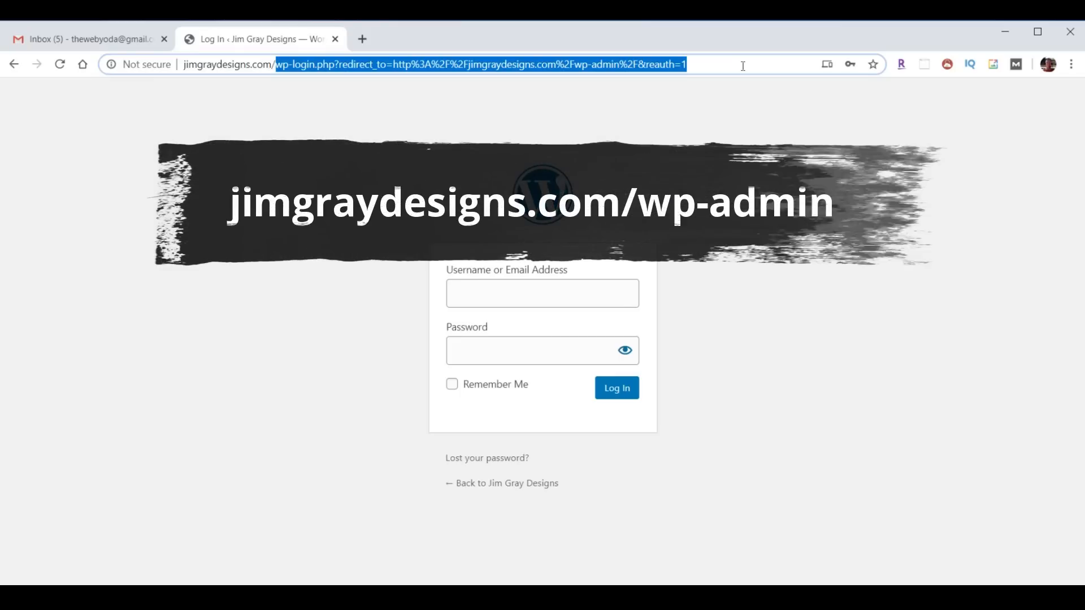
text(wp-admin)
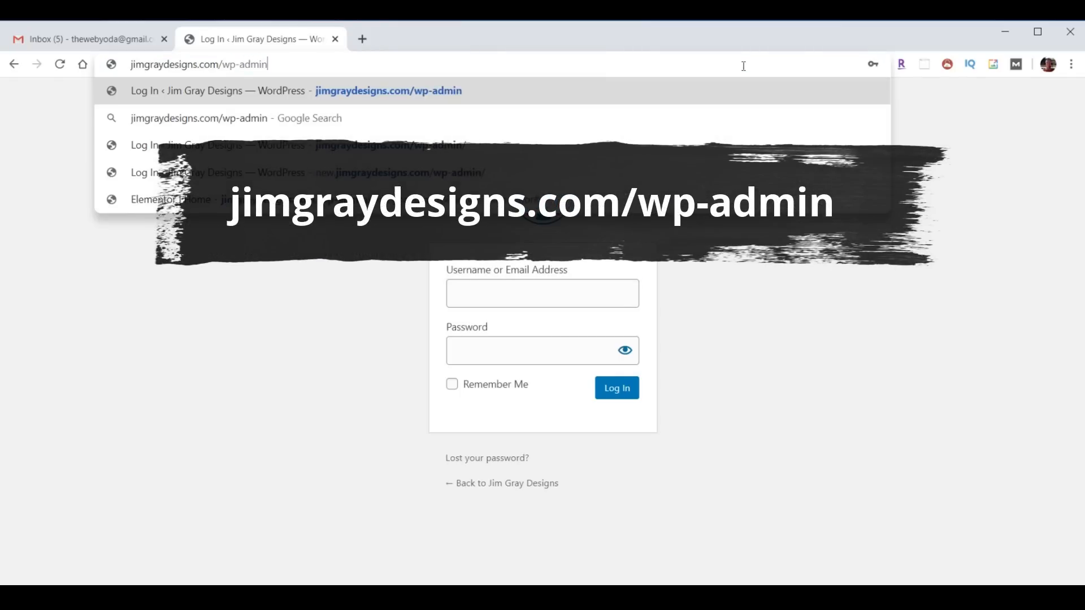
key(Return)
- Log in with the saved username and account password, then confirm the administration email
click(587, 294)
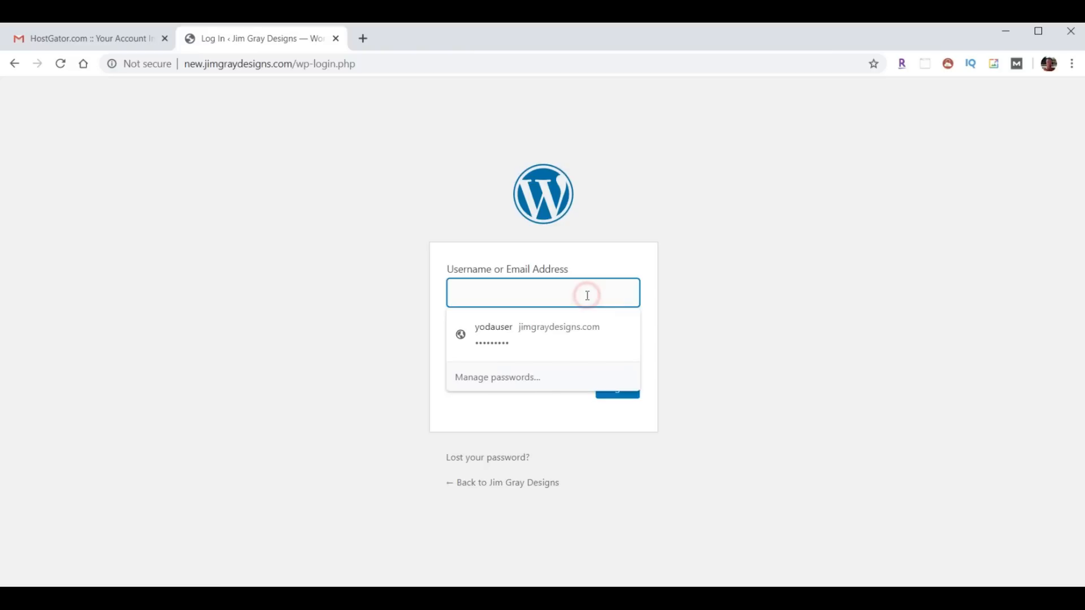
click(517, 326)
click(497, 350)
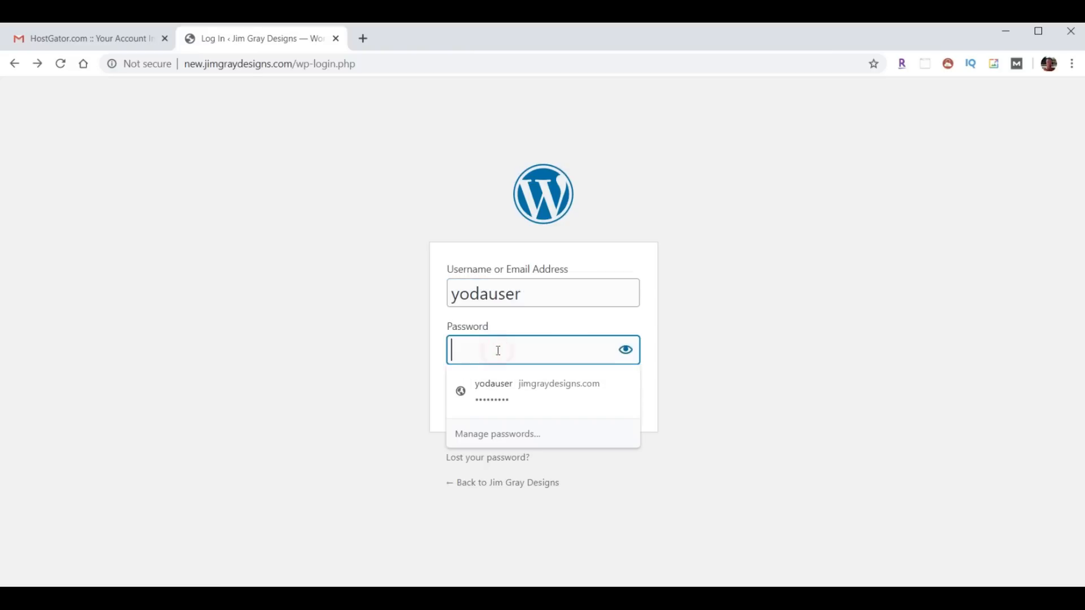
key(ctrl+v)
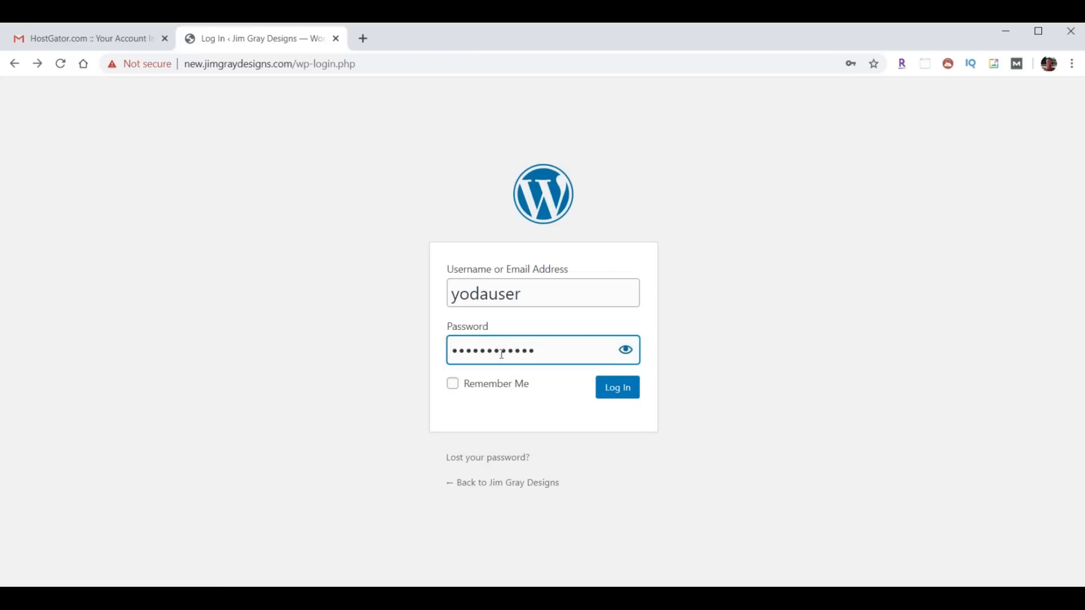
click(616, 394)
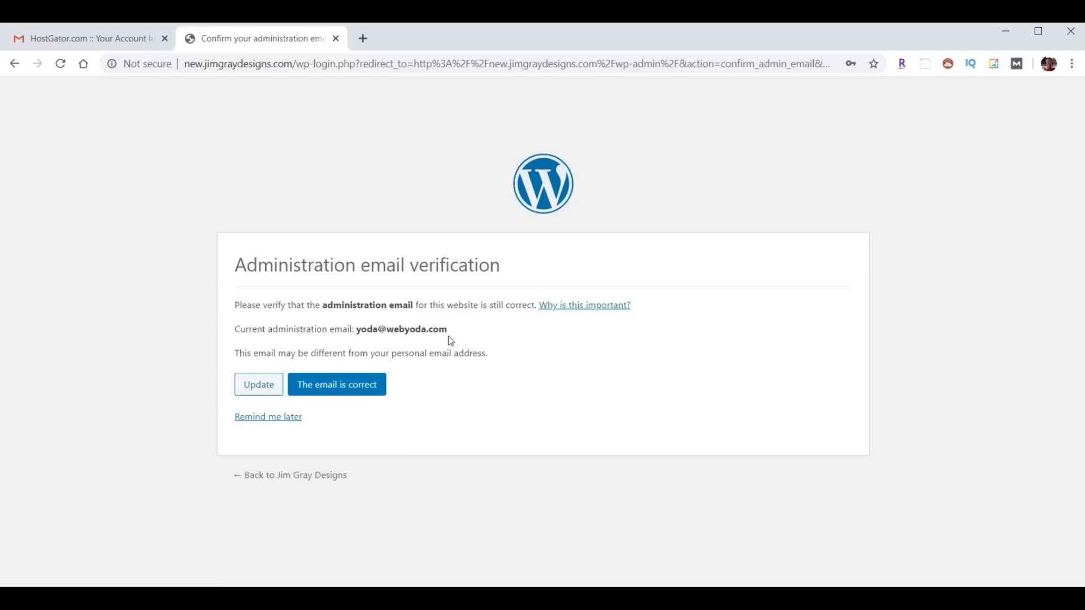
click(323, 388)
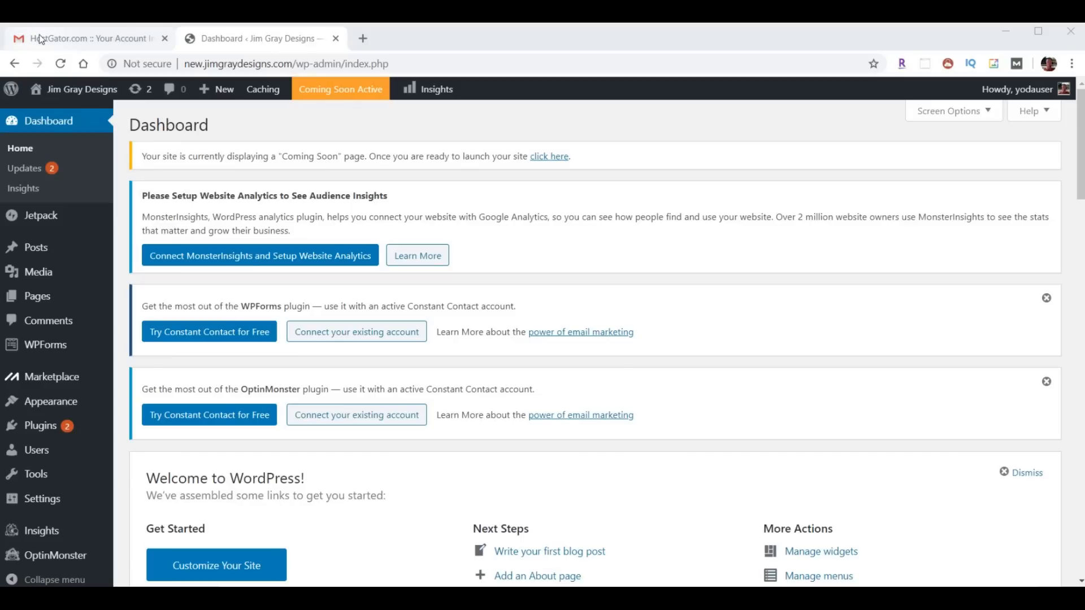
- Close the Gmail tab and open the new site's Hello world! front page in a new tab
click(164, 38)
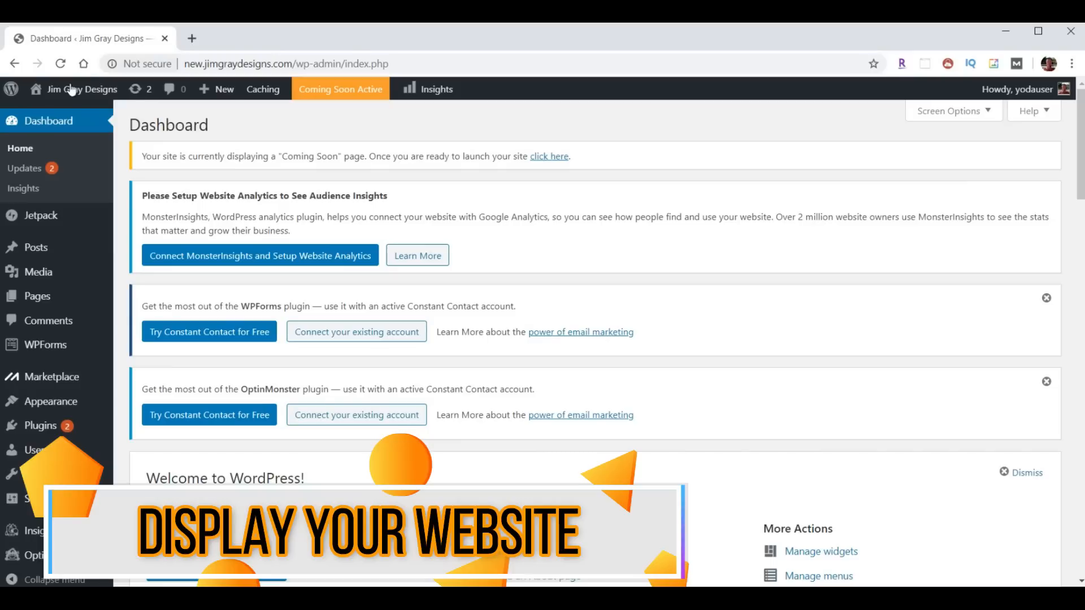
mouse_move(78, 93)
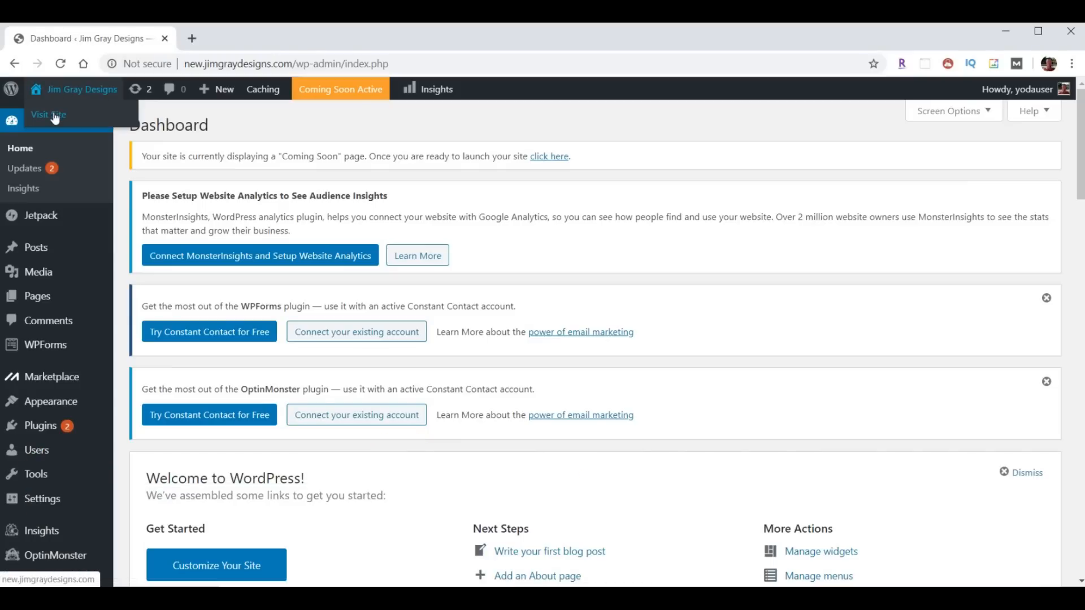
right_click(55, 118)
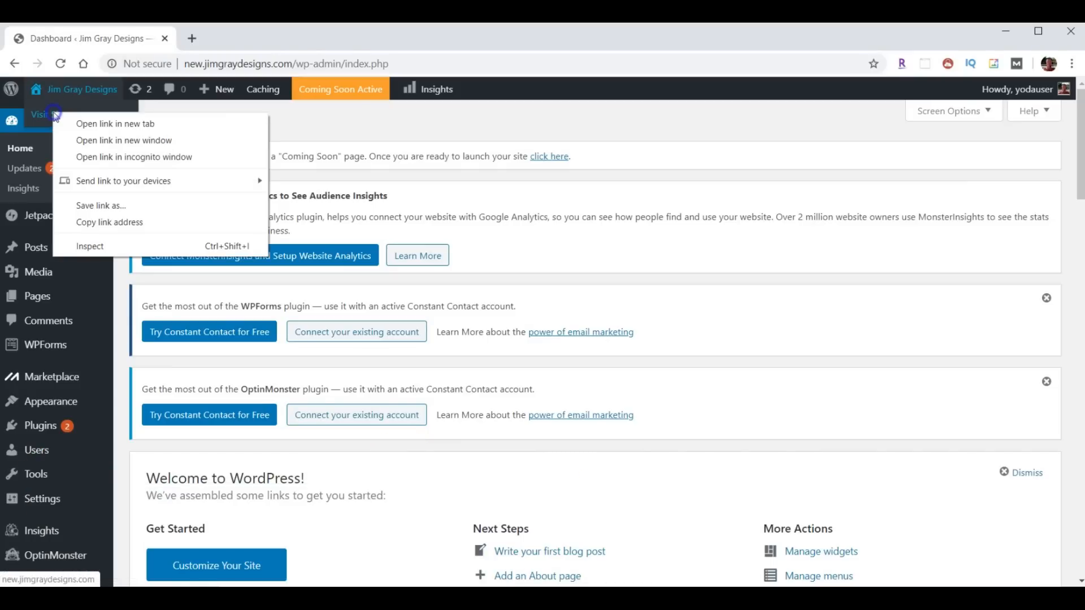
click(100, 123)
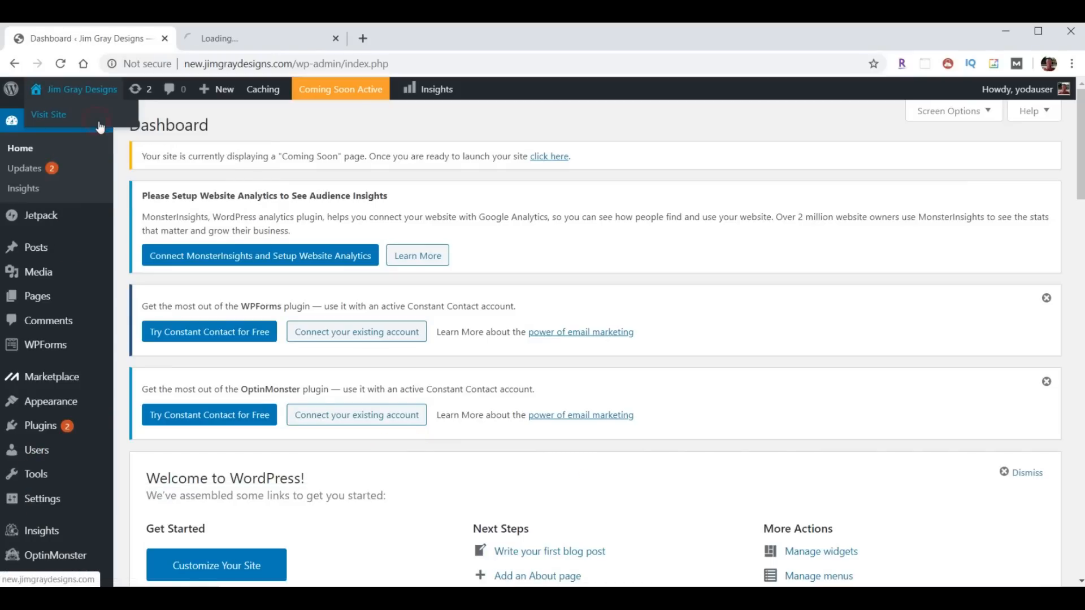
click(237, 39)
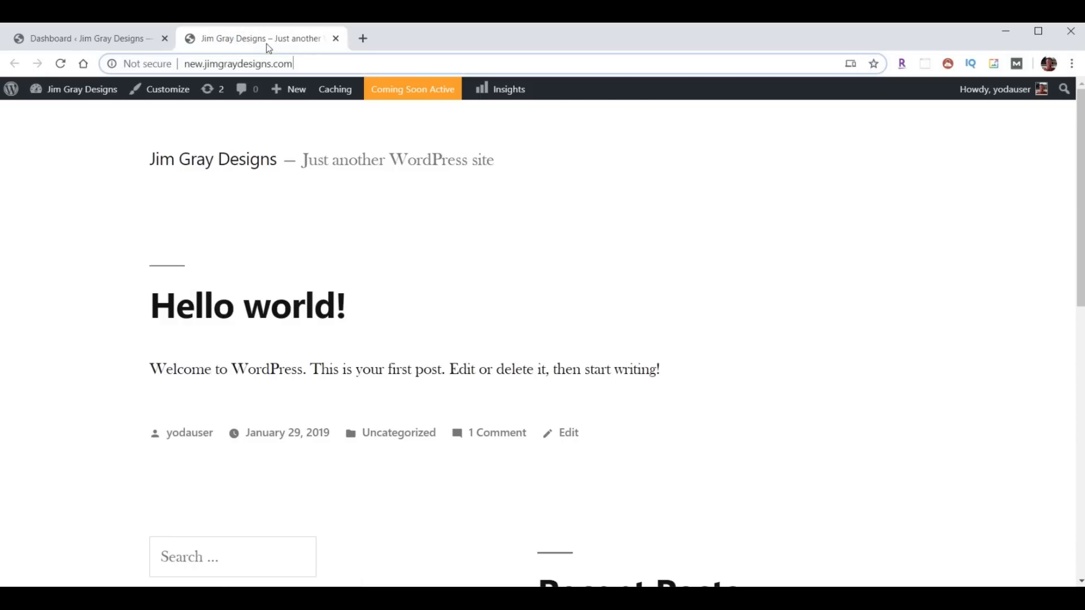
- Load the reference site jimgraydesigns.com in a third tab, compare, and return to Dashboard
click(363, 38)
text(jimgraydesigns.com)
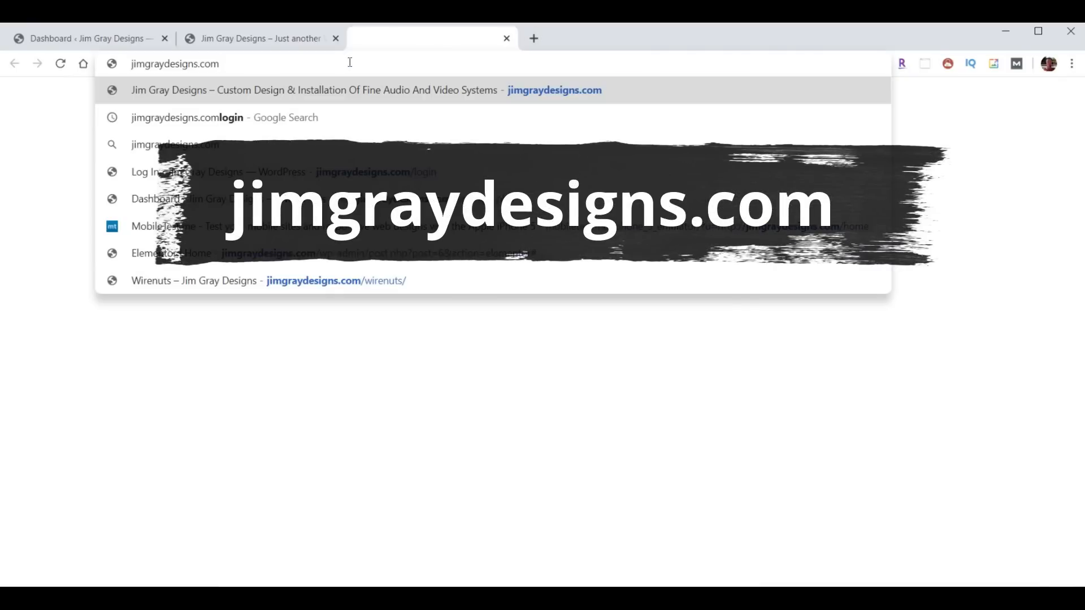
key(Return)
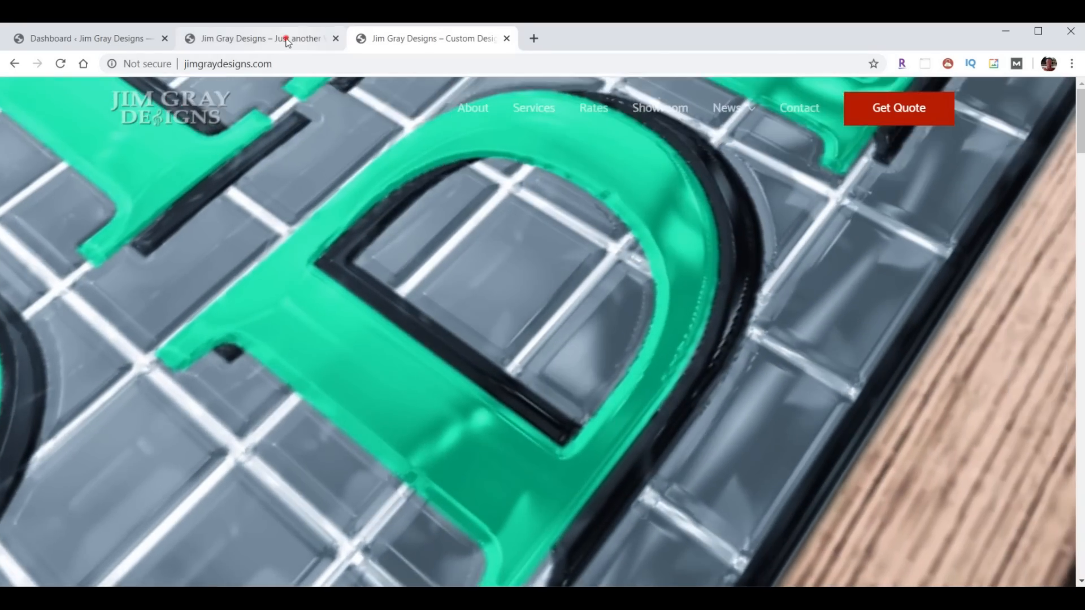
click(285, 39)
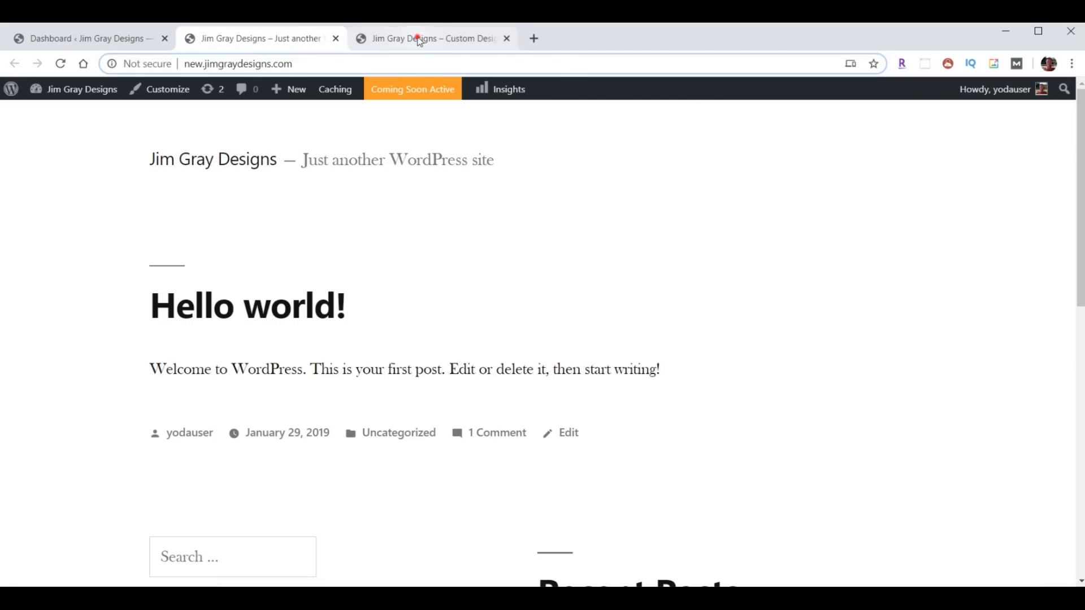
click(418, 40)
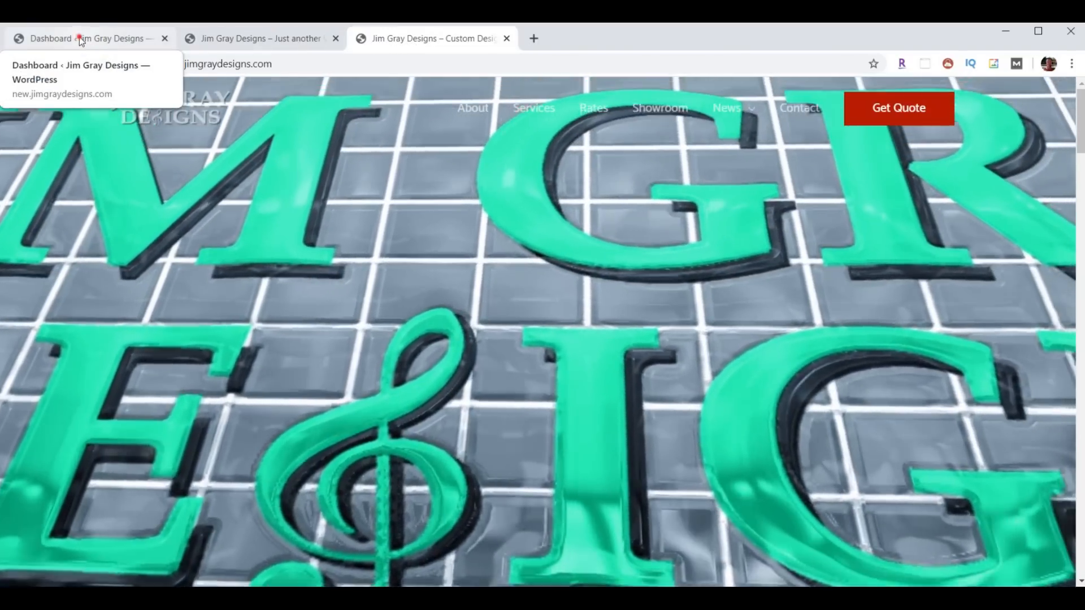
click(80, 38)
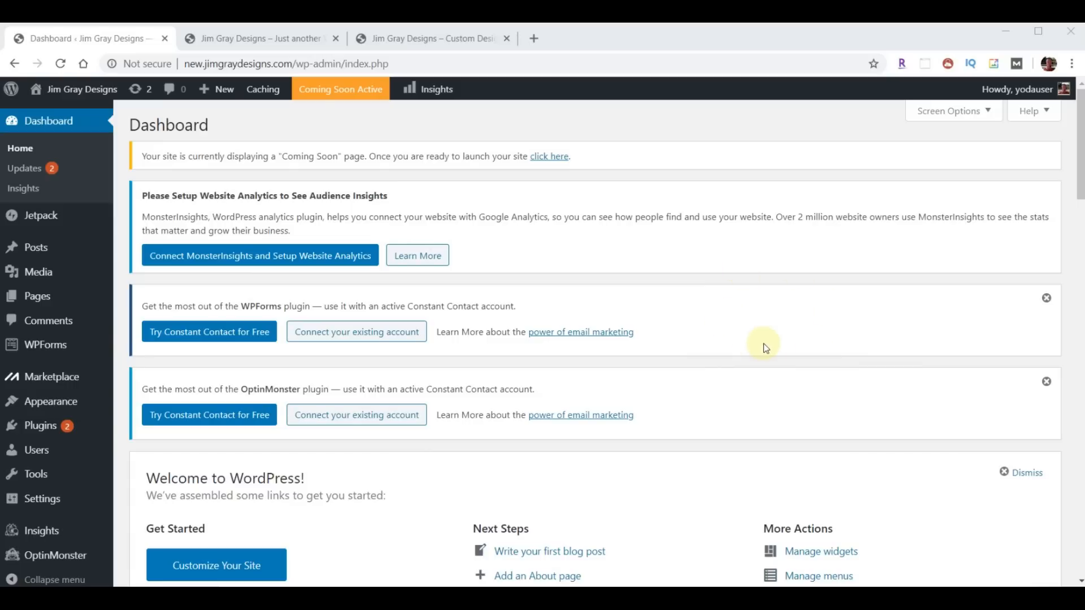
click(534, 38)
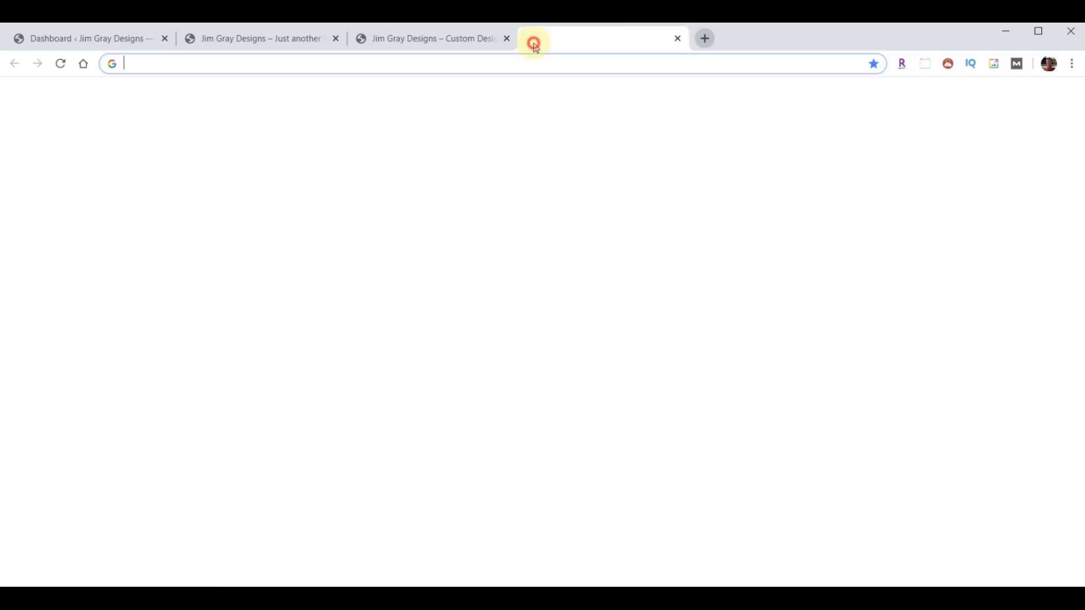
text(https://www.youtube.com/watch?v=yRUUMTPhLH0&t=497s)
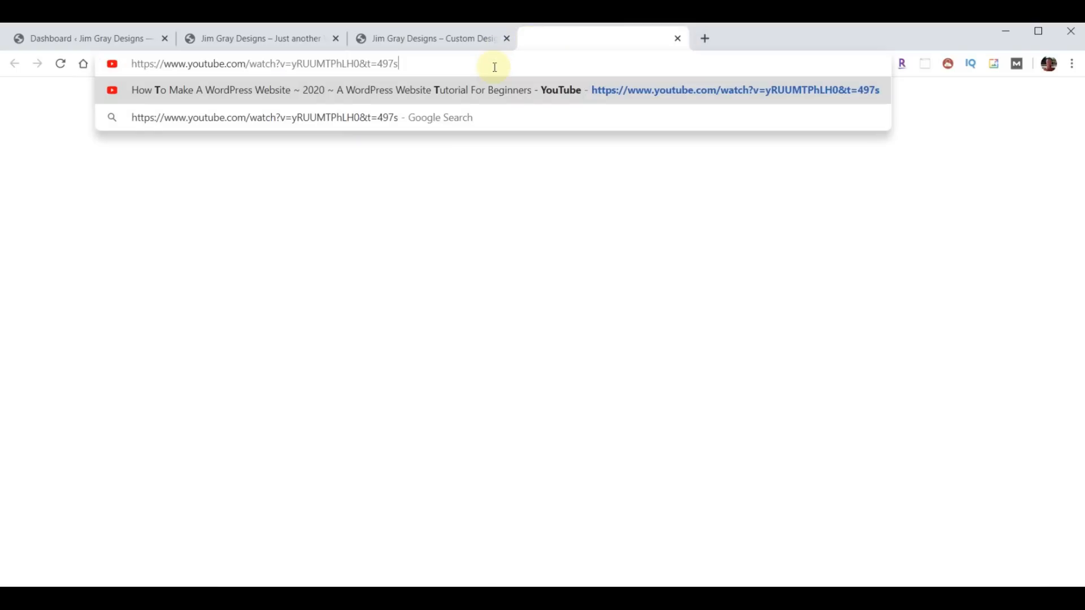
key(Return)
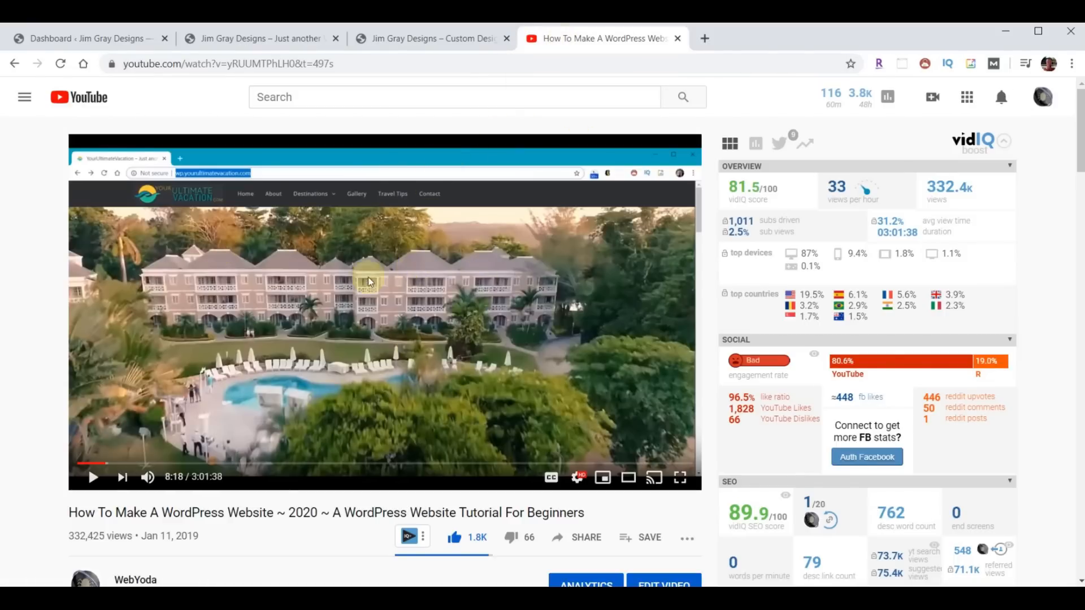
scroll(1065, 191, down, 5)
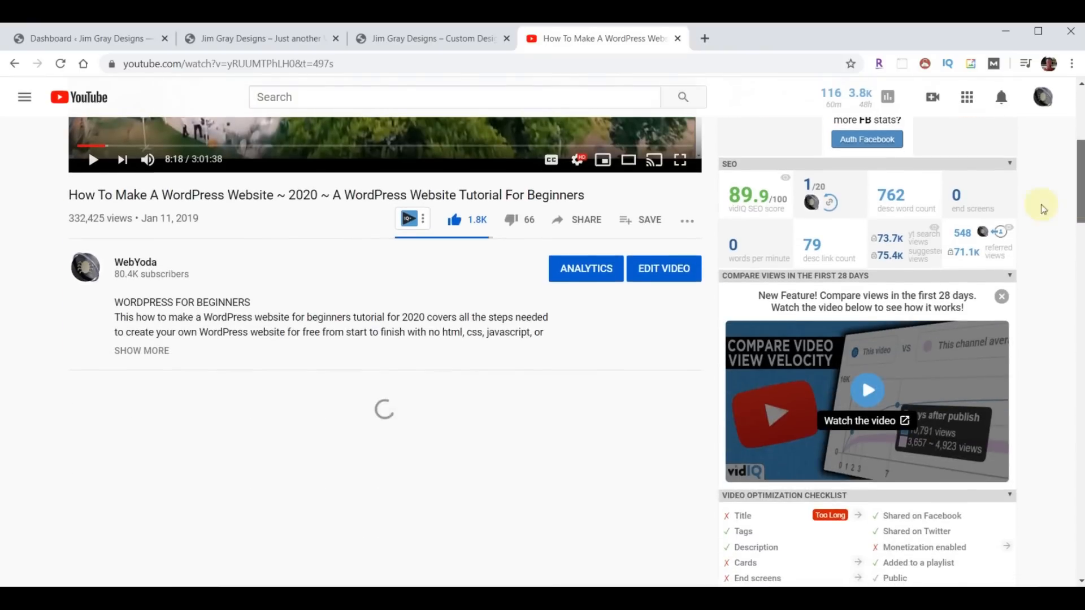
click(151, 349)
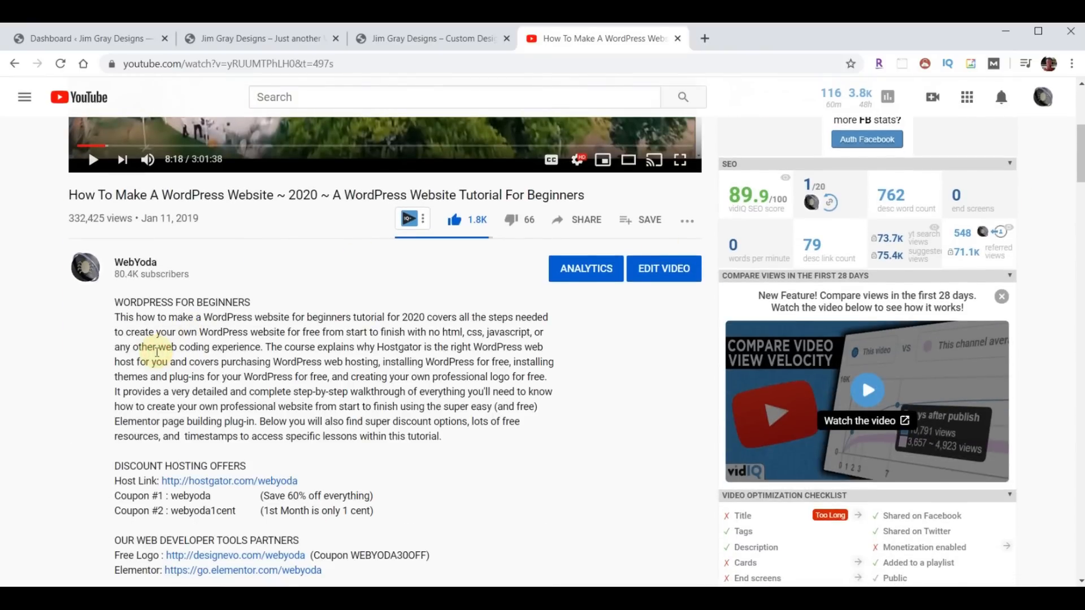
scroll(370, 339, down, 10)
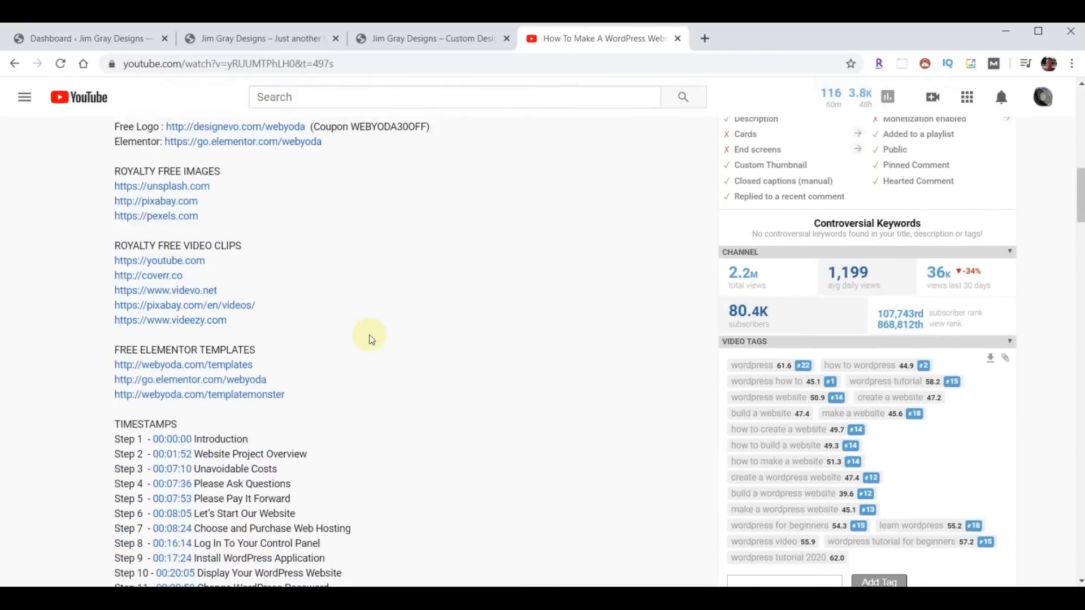
scroll(371, 340, down, 2)
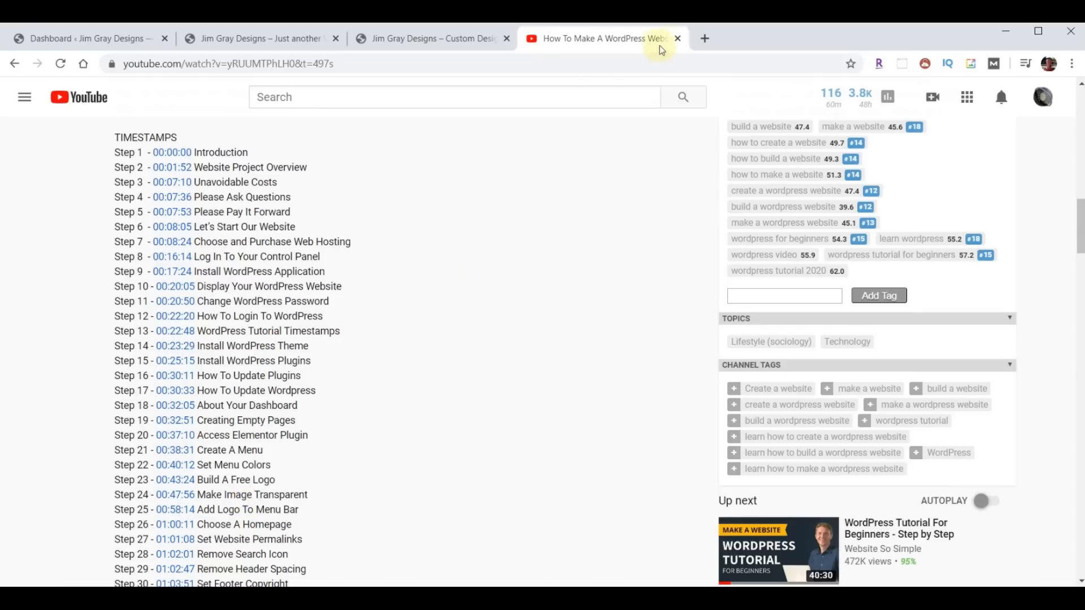
click(678, 39)
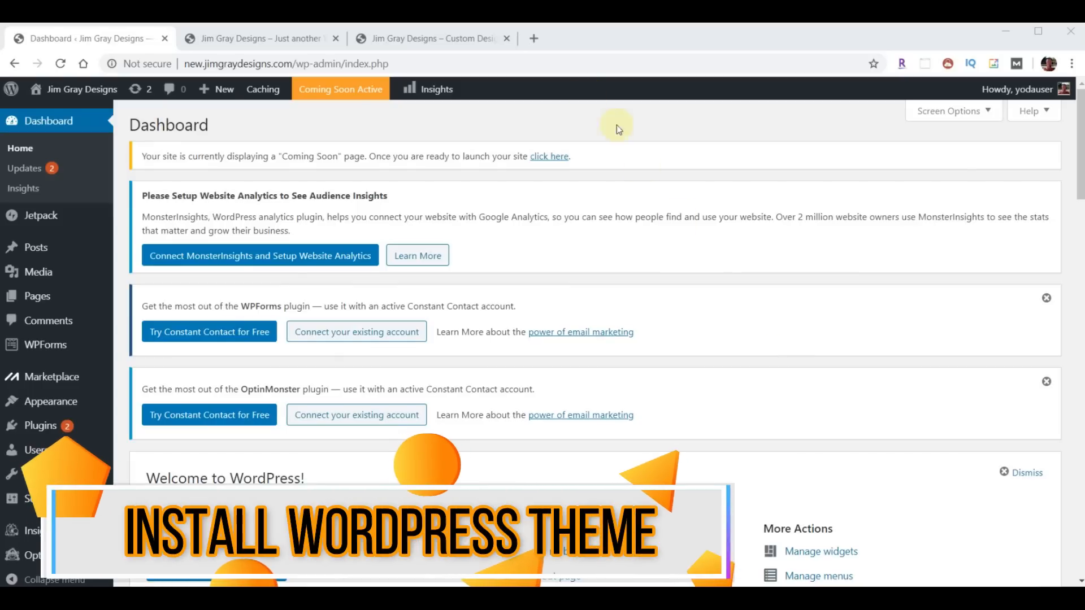
- Load the Astra theme page from the pasted address in a new tab
click(531, 40)
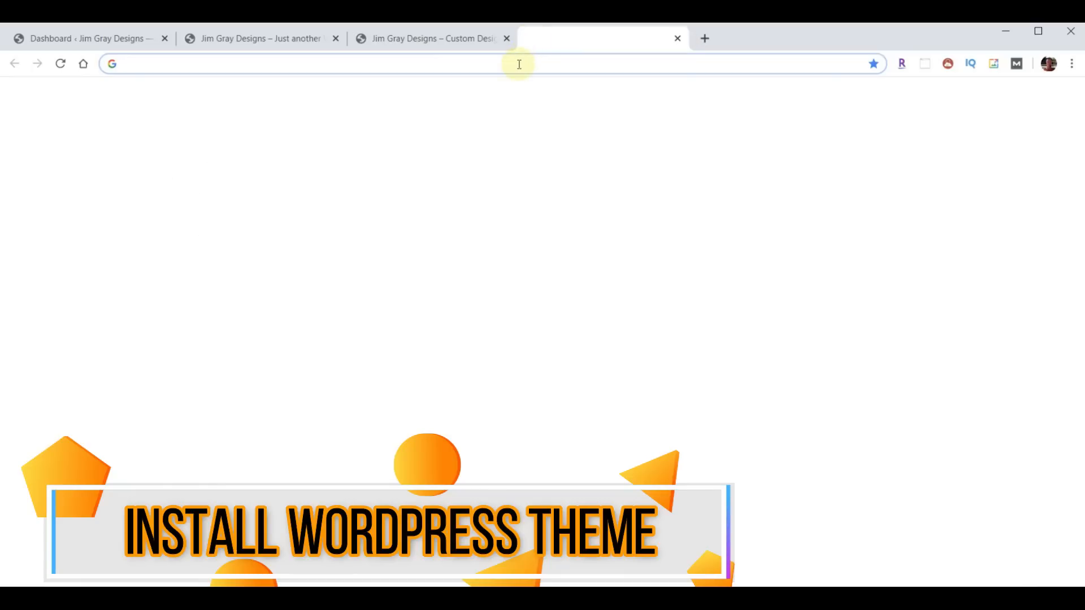
text(wpastra.com/webyoda)
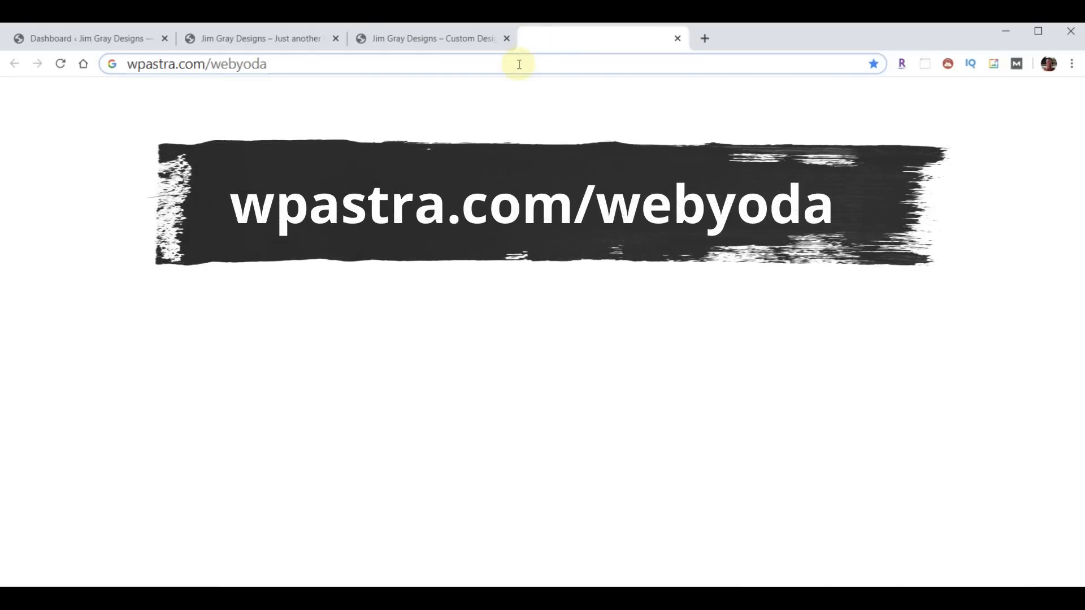
key(Return)
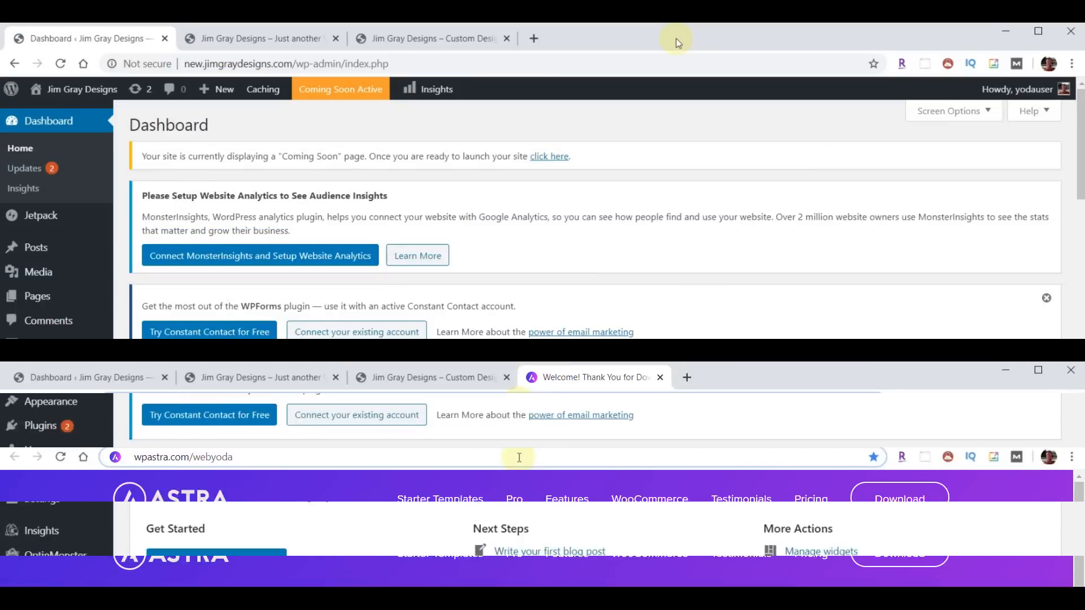
- Upload astra.zip from the Downloads folder and install the Astra theme
mouse_move(34, 402)
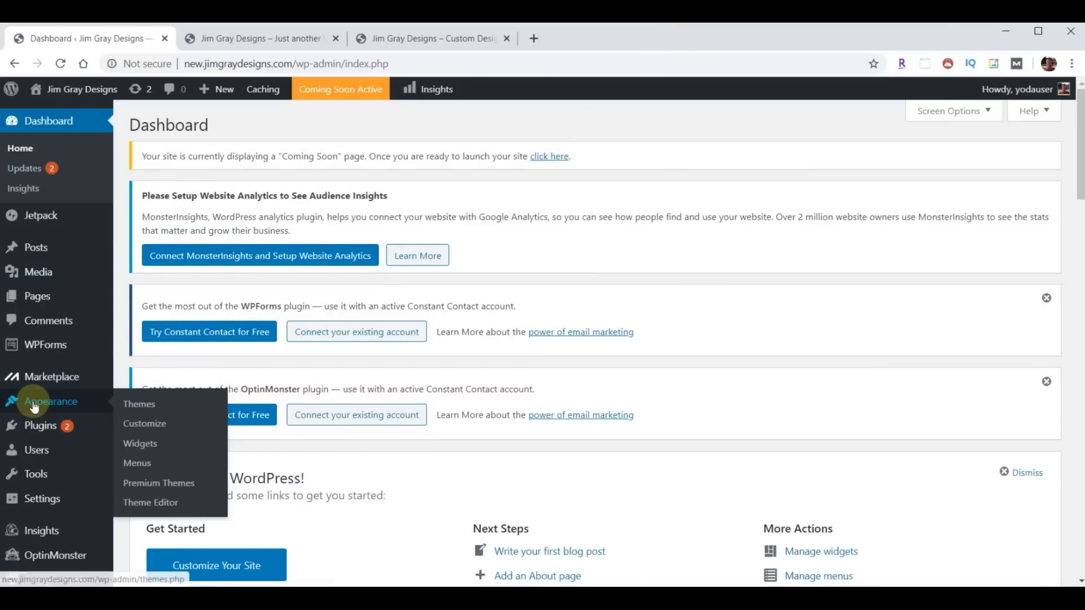
click(144, 405)
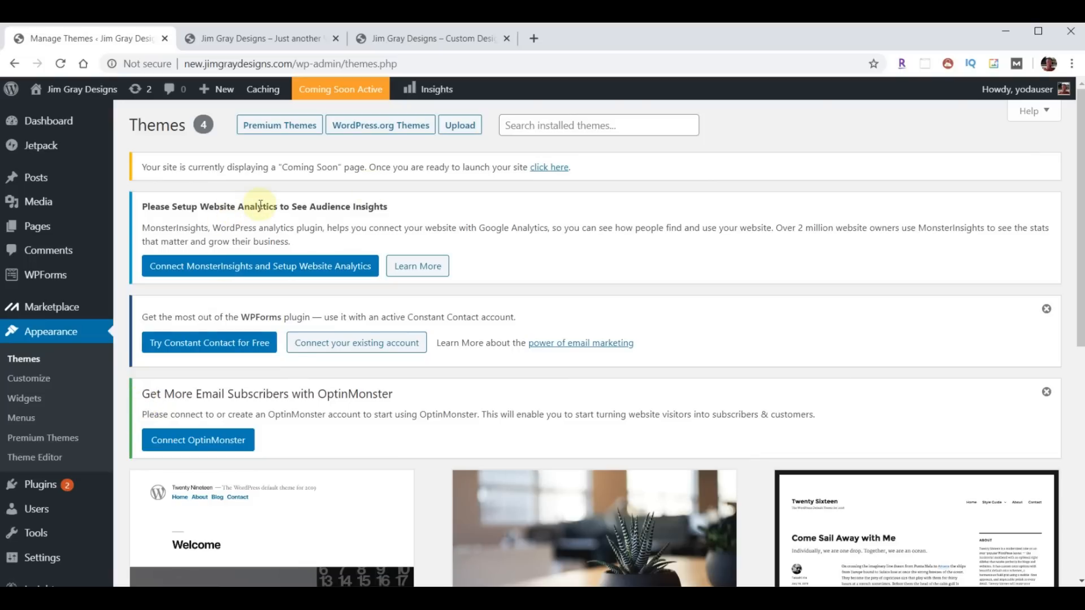
click(456, 126)
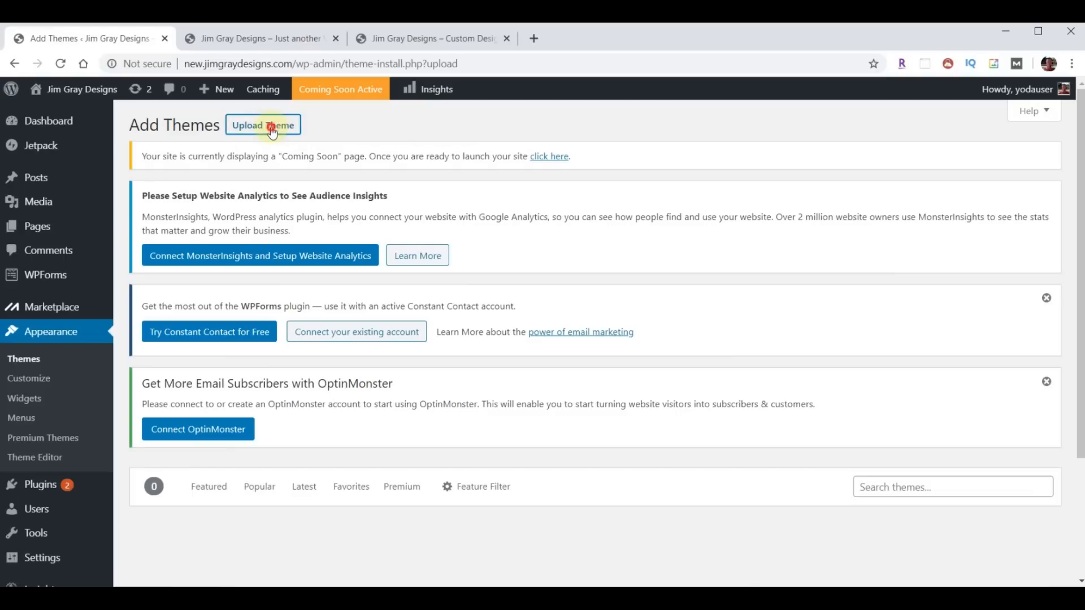
click(271, 129)
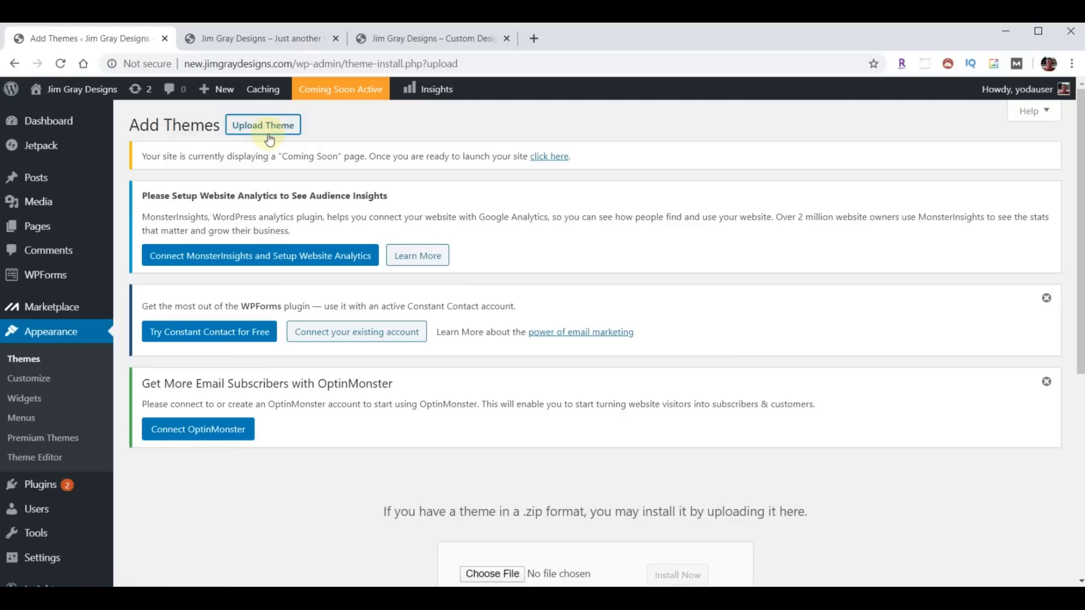
scroll(535, 283, down, 4)
click(491, 359)
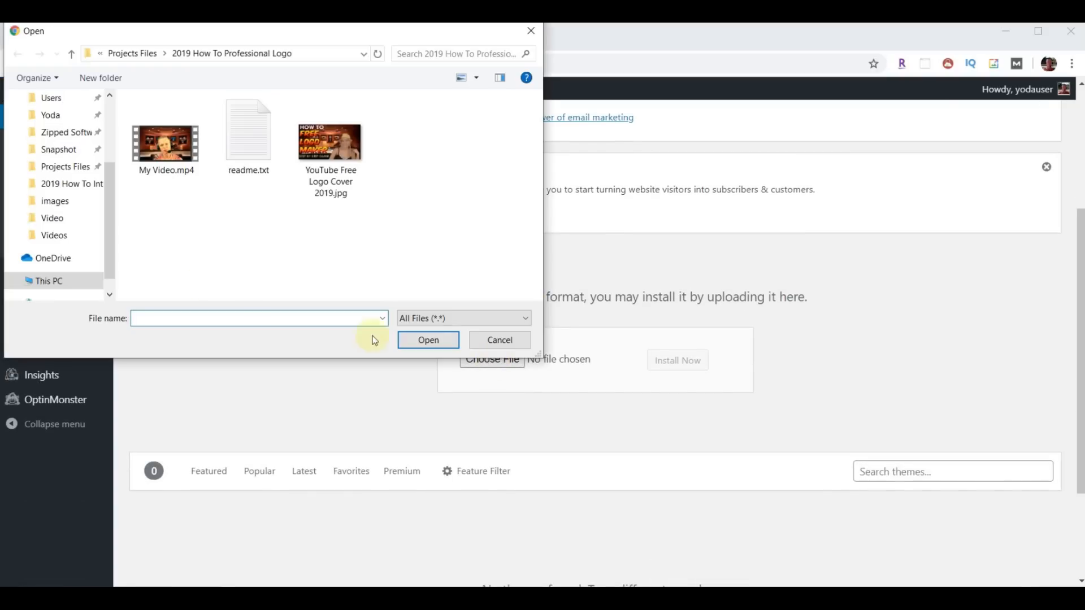
scroll(65, 170, up, 3)
click(65, 144)
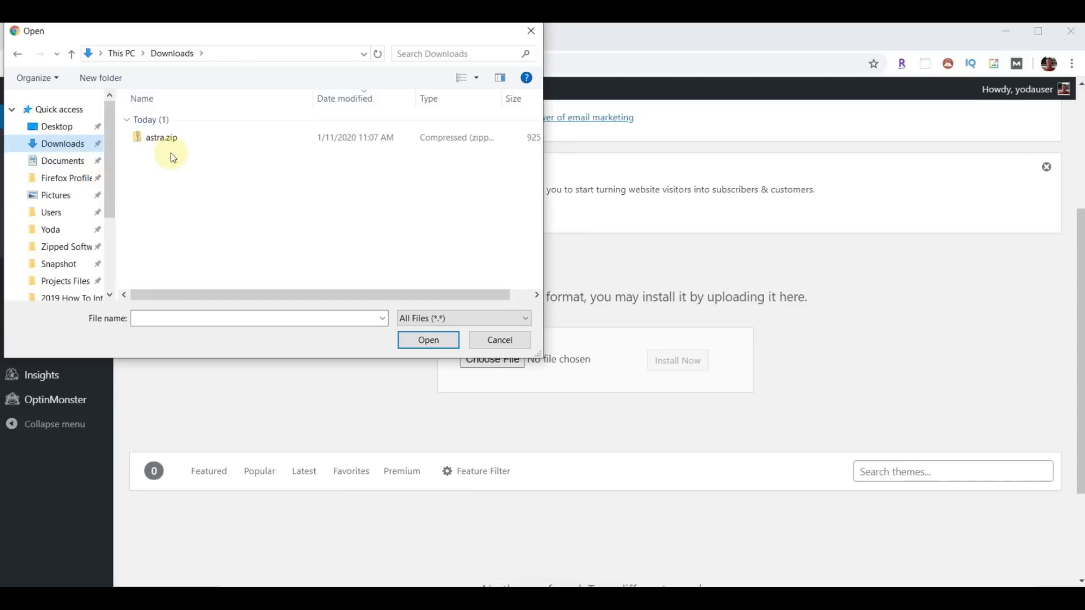
click(161, 141)
click(423, 339)
click(684, 363)
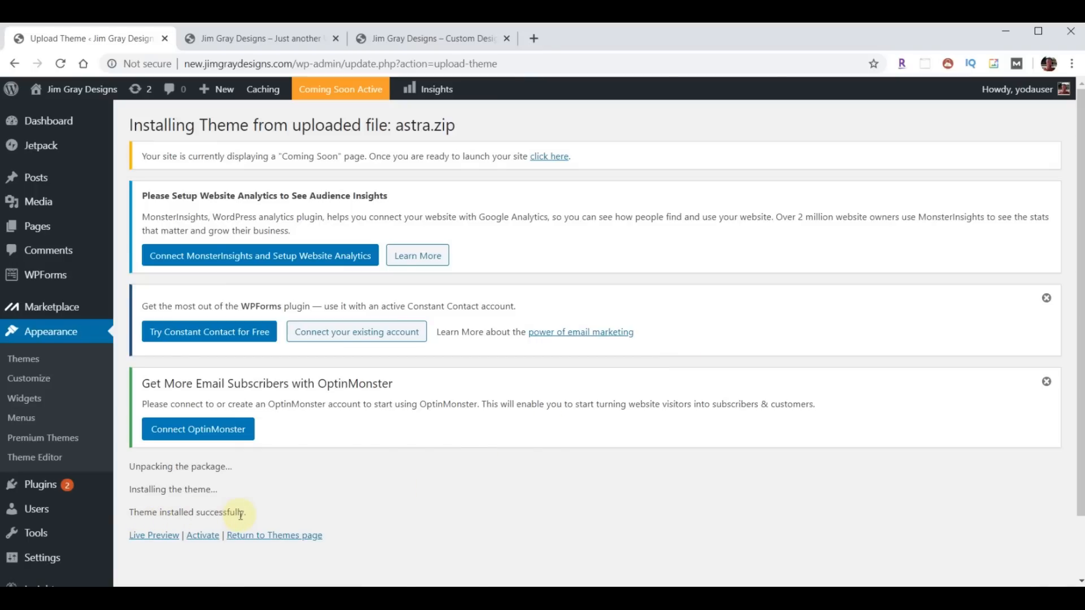
- Activate Astra and reload the site's front page to see the Astra layout
click(202, 536)
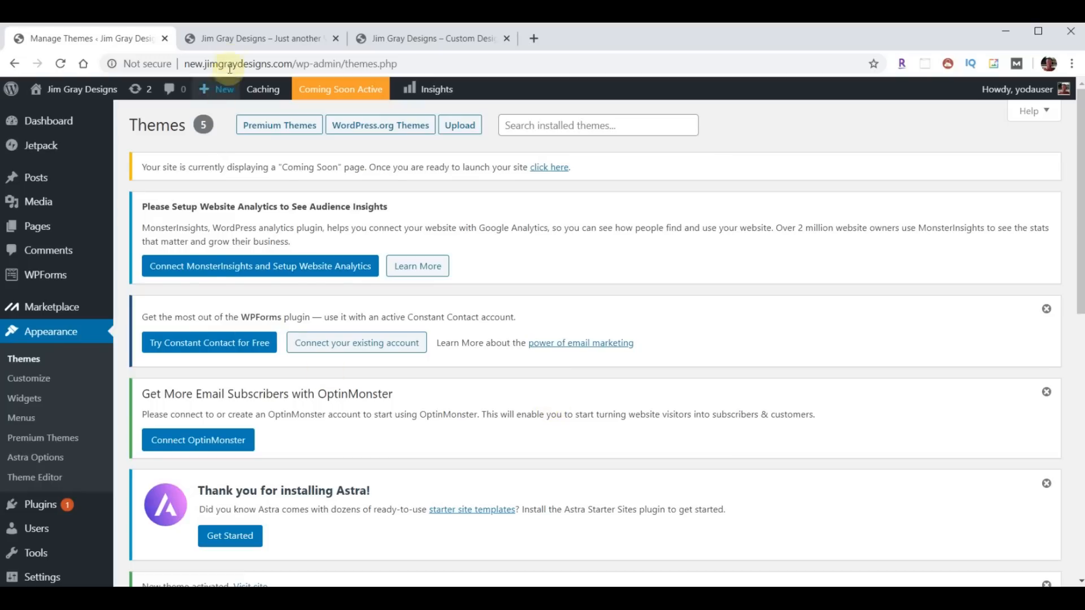
click(234, 42)
click(61, 63)
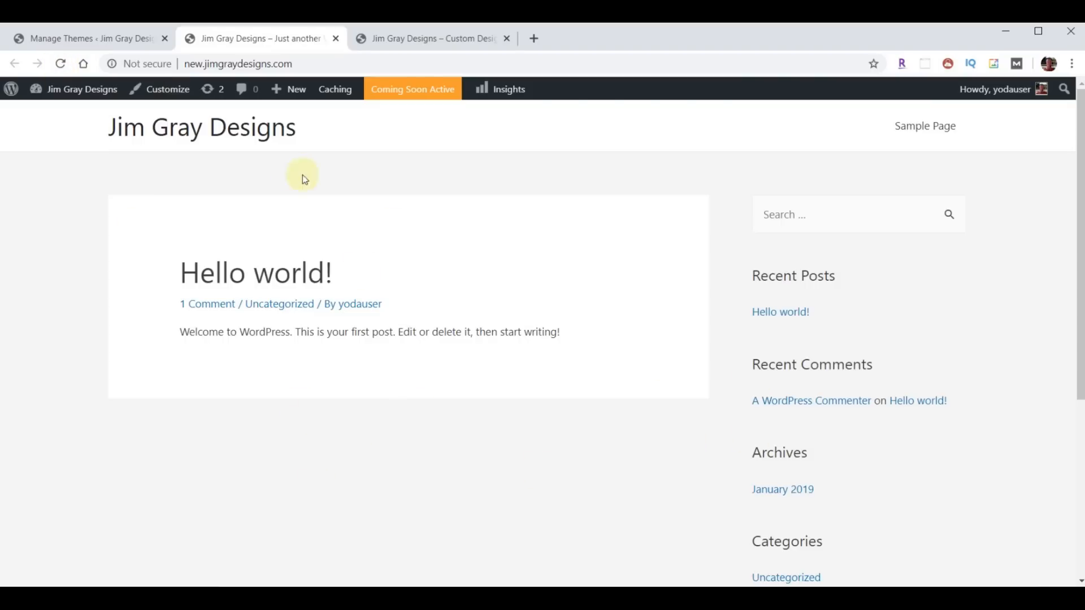
click(87, 38)
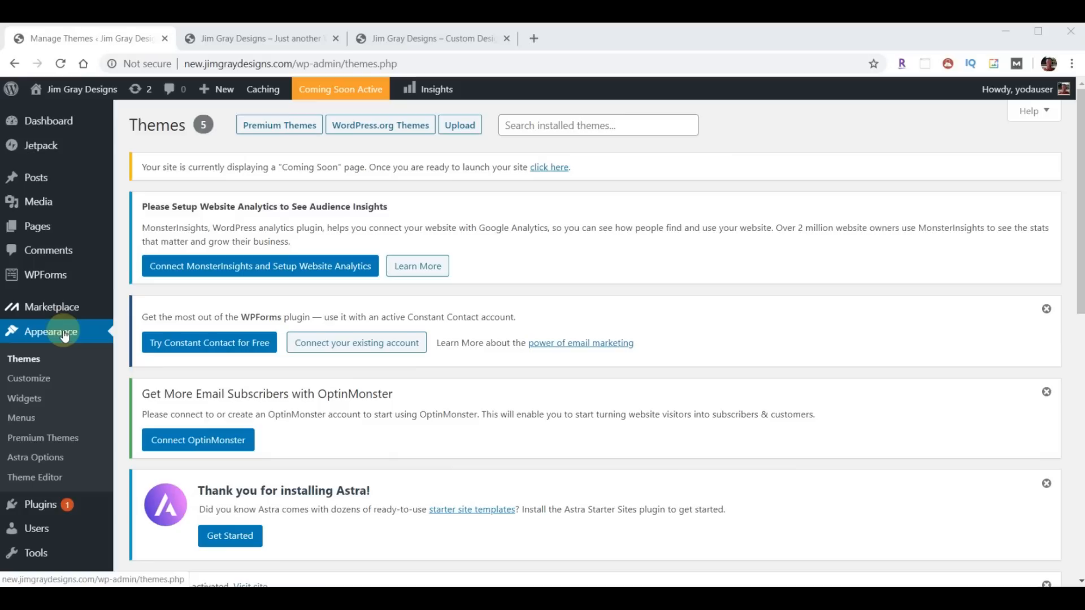
- Bulk-deactivate all seven installed plugins
mouse_move(43, 511)
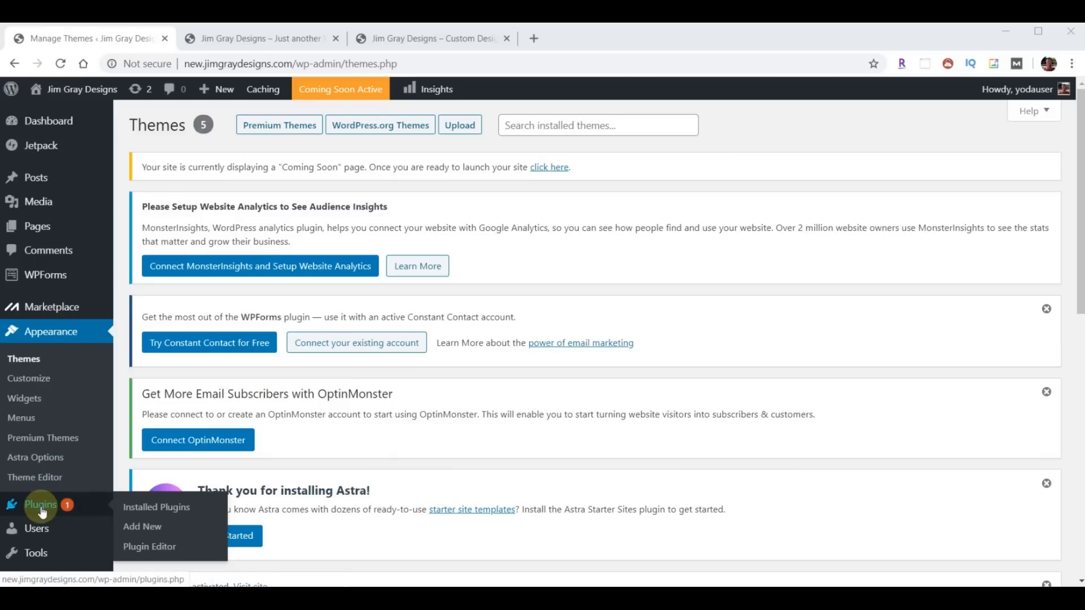
click(169, 512)
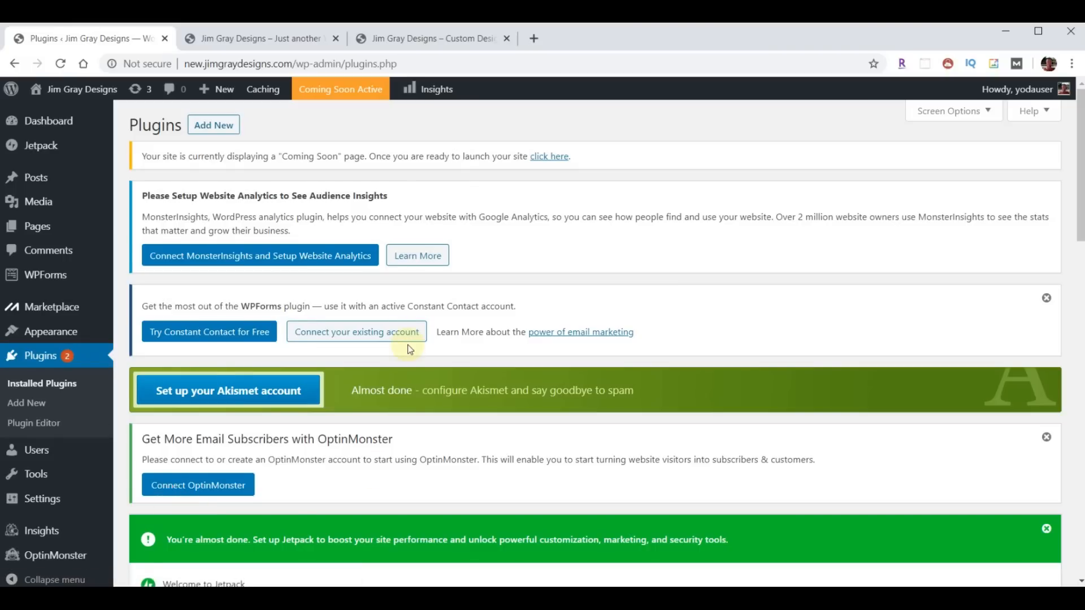
scroll(410, 348, down, 10)
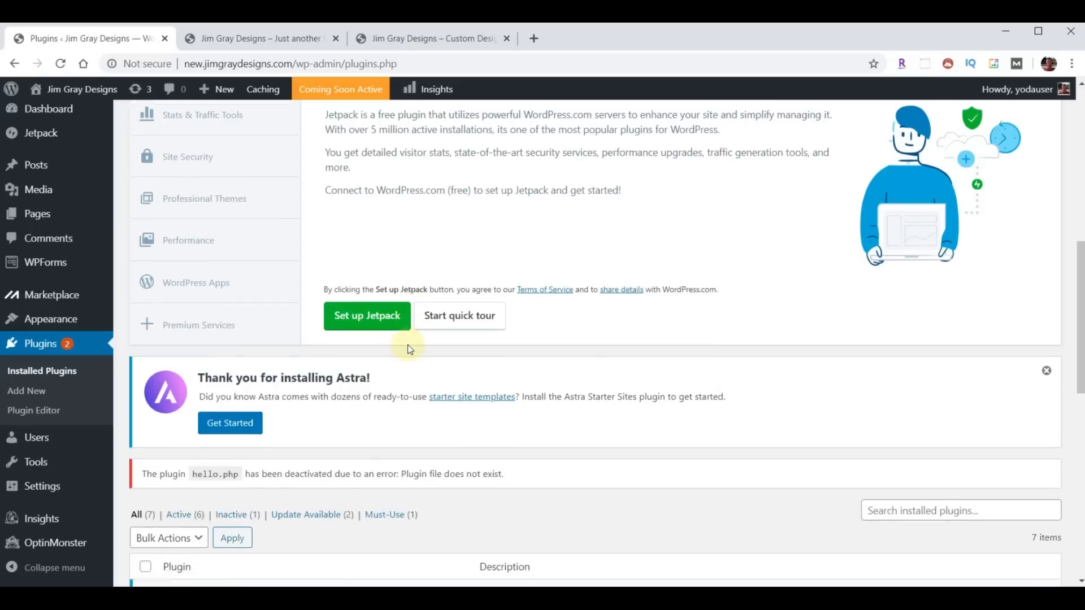
scroll(410, 349, down, 6)
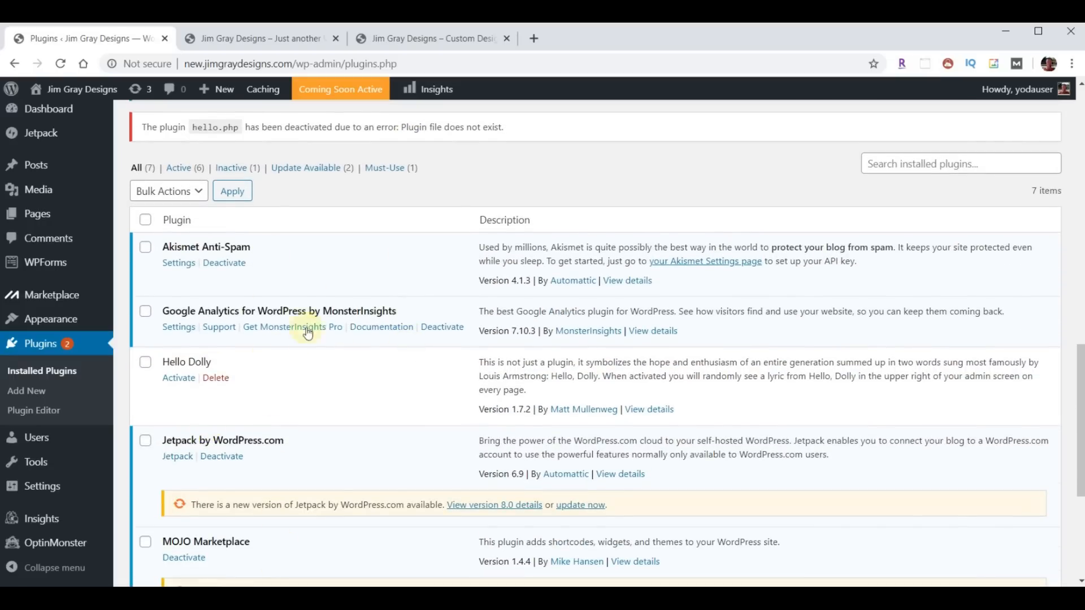
click(144, 222)
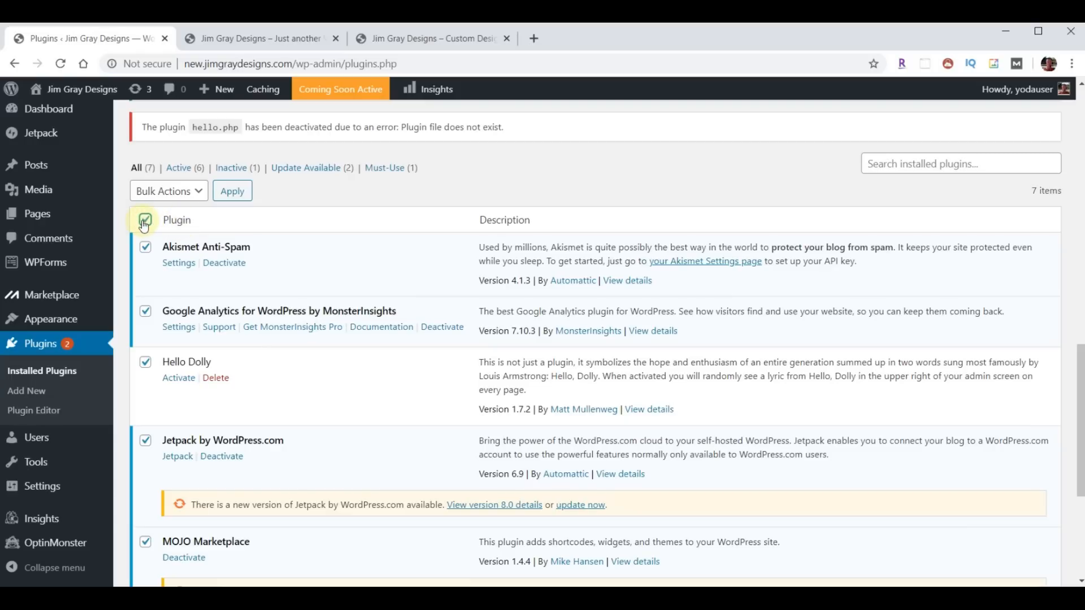
click(197, 193)
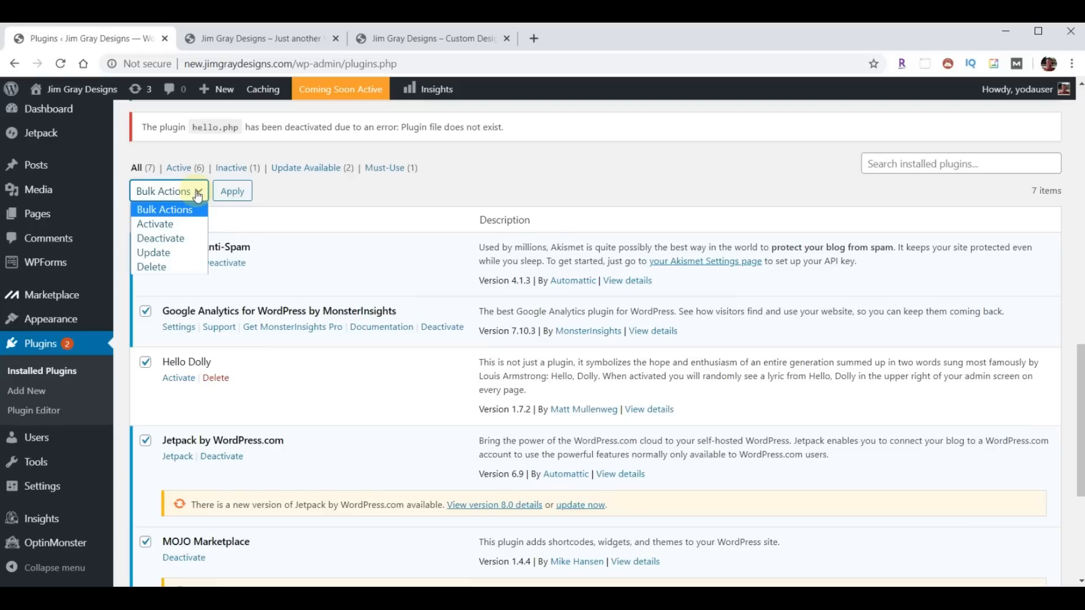
click(170, 237)
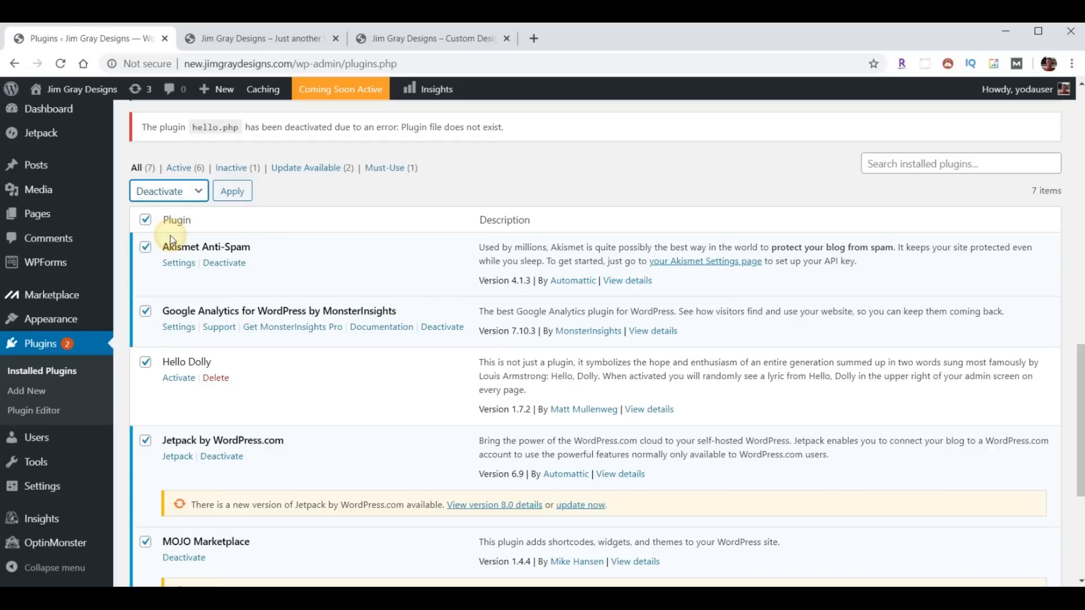
click(230, 196)
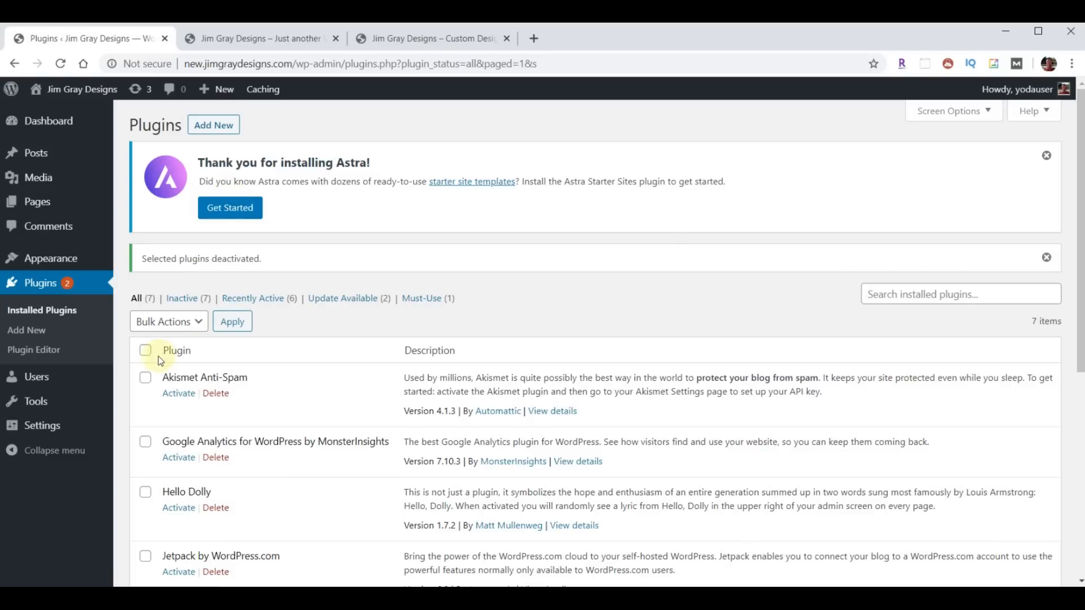
- Bulk-delete all seven plugins and confirm removing their data
click(144, 351)
click(192, 321)
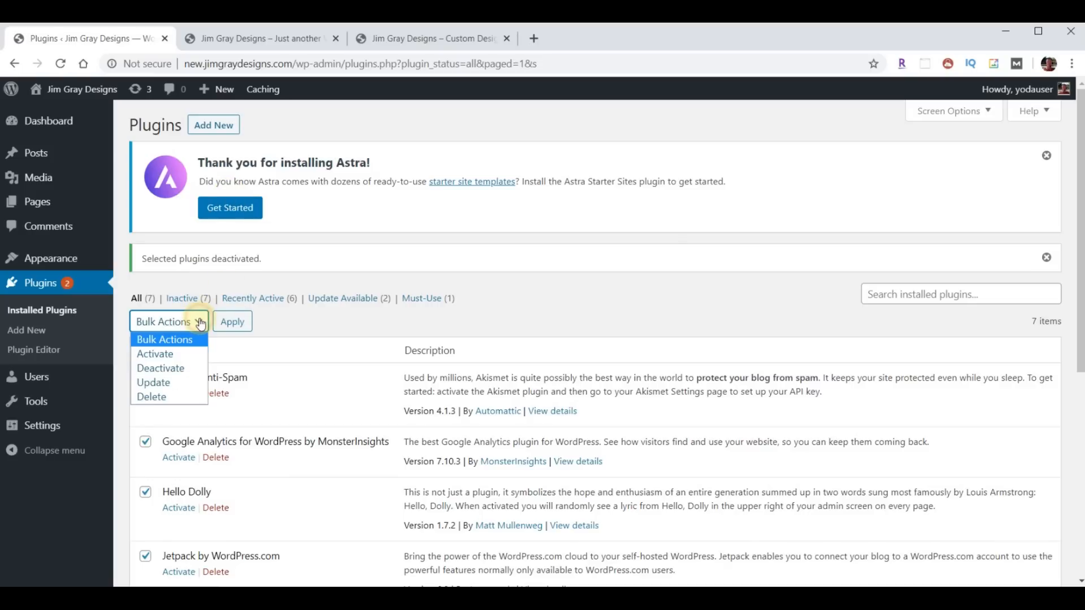
click(160, 398)
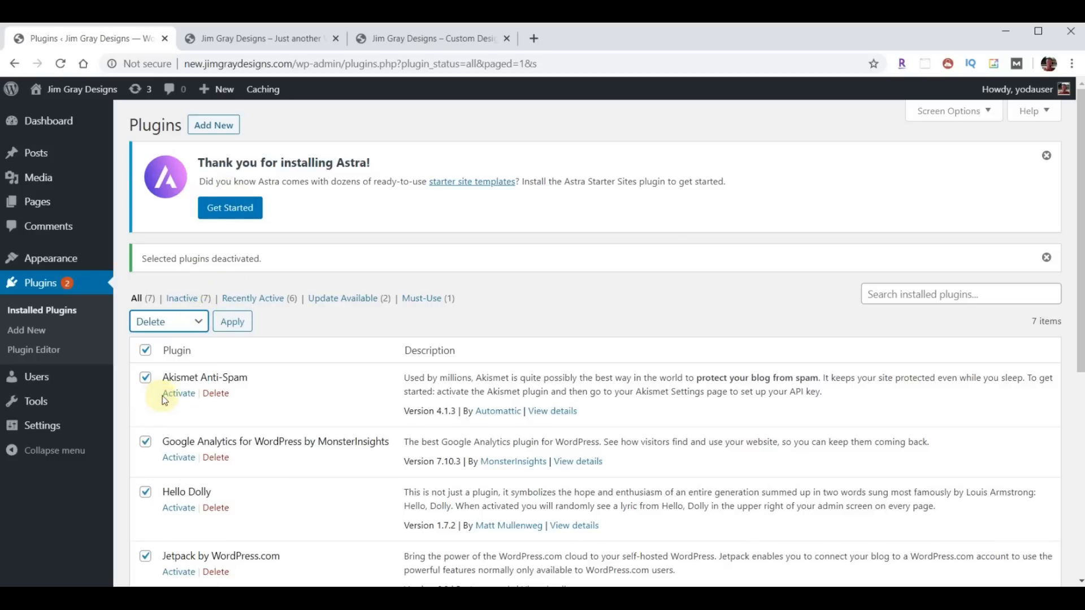
click(232, 322)
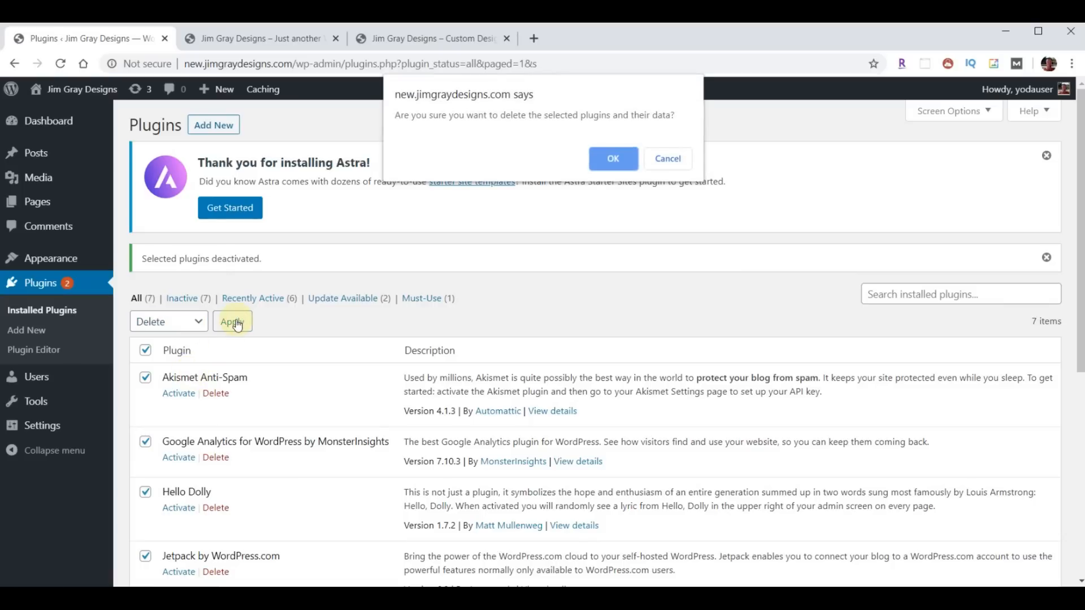
click(609, 160)
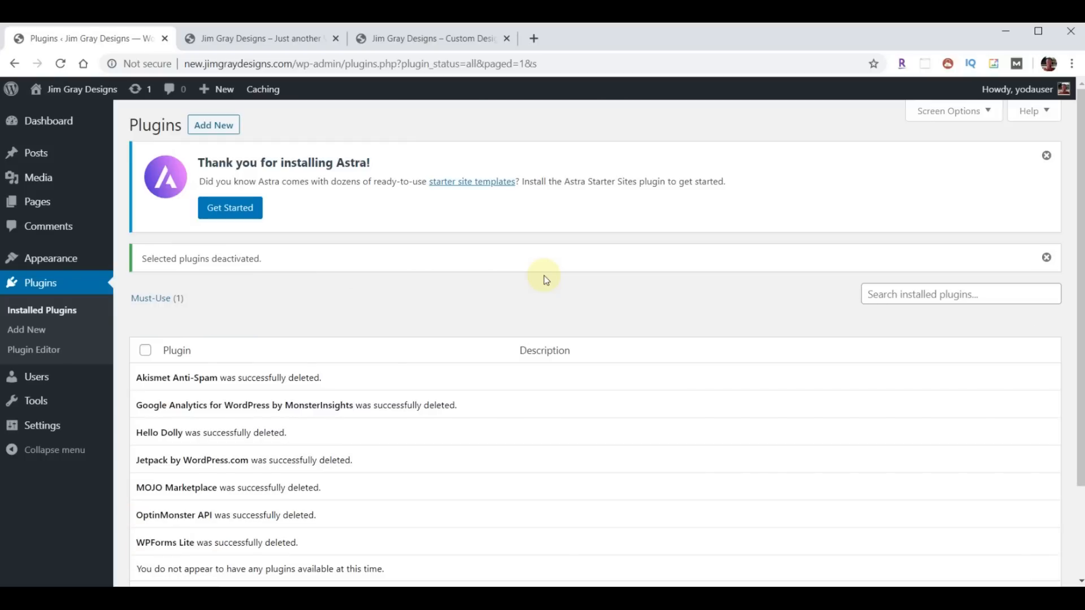
- Load webyoda.com/plugins in a new browser tab and scroll to the plugin downloads
click(533, 38)
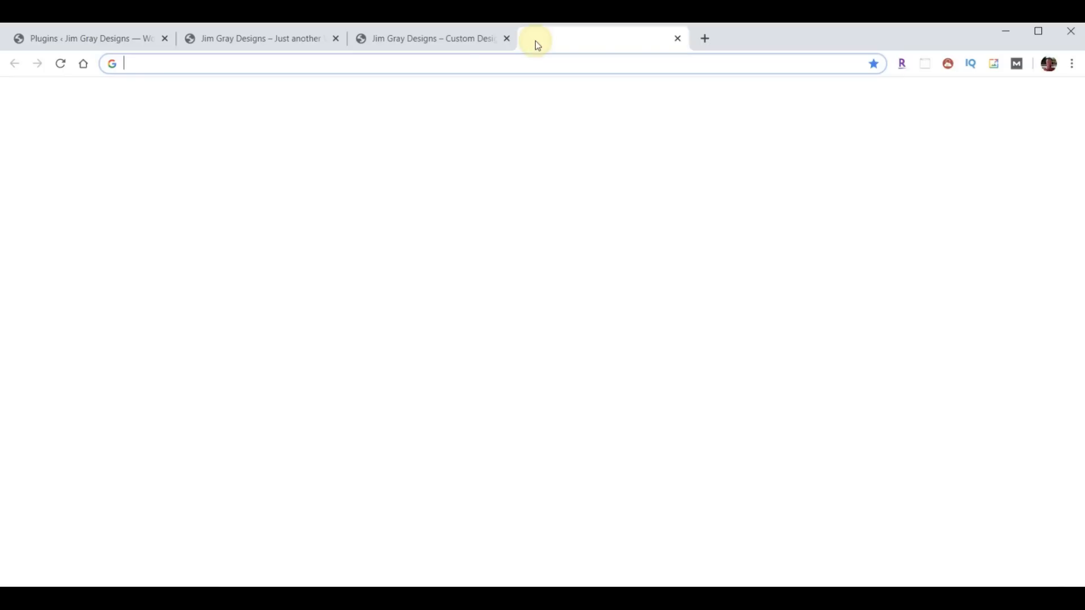
text(webyoda.com/plugins)
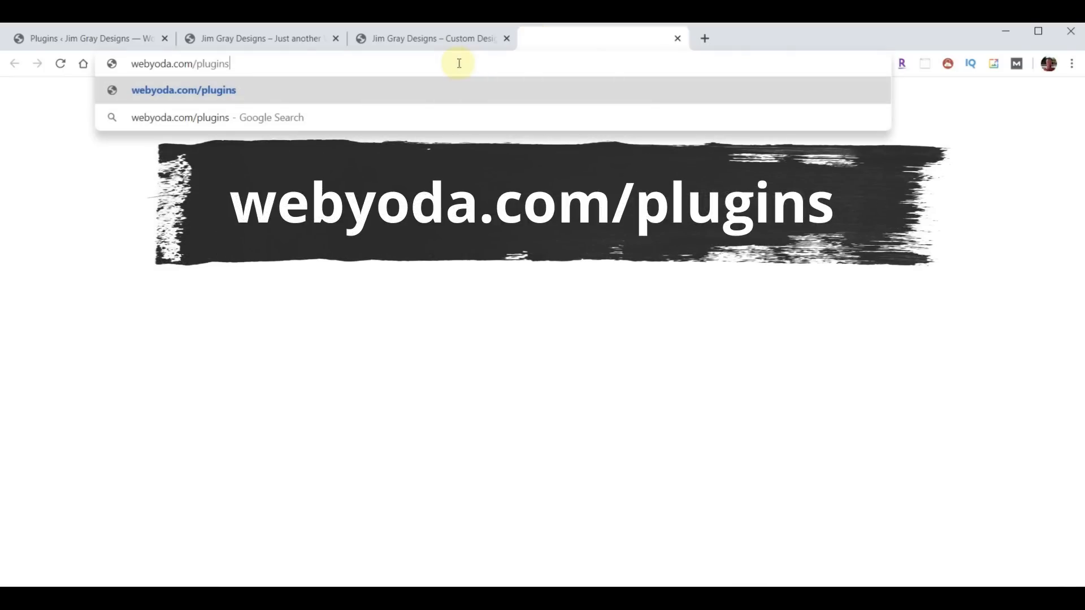
key(Return)
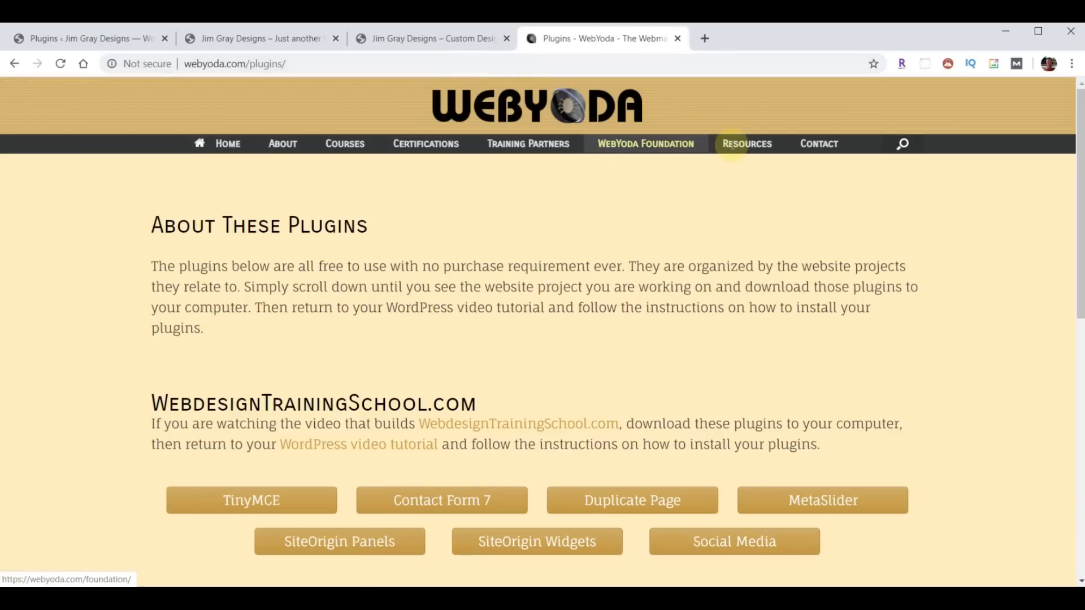
mouse_move(747, 144)
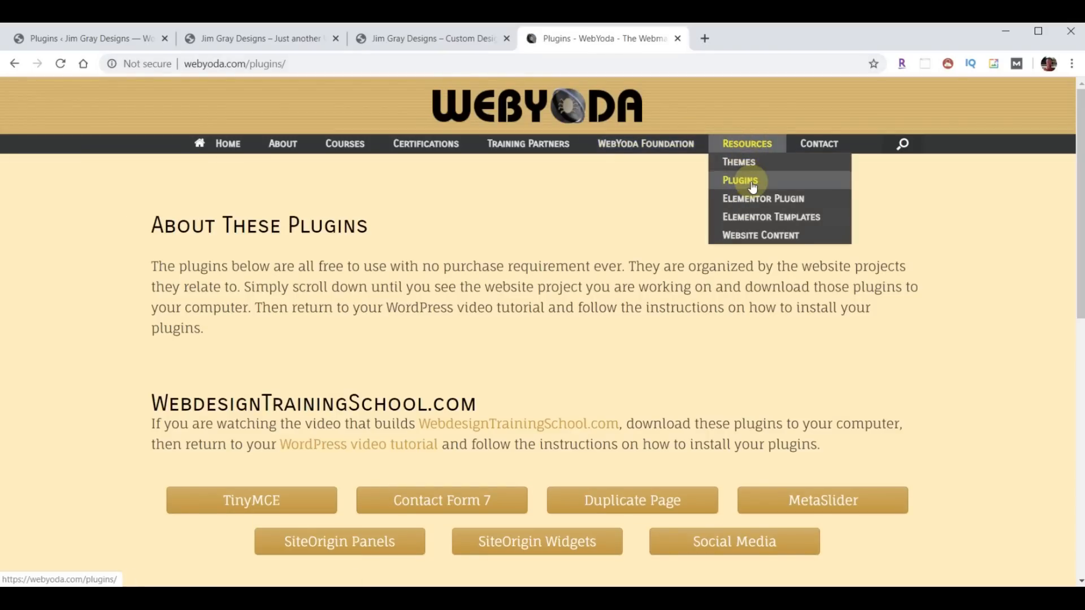
scroll(934, 325, down, 4)
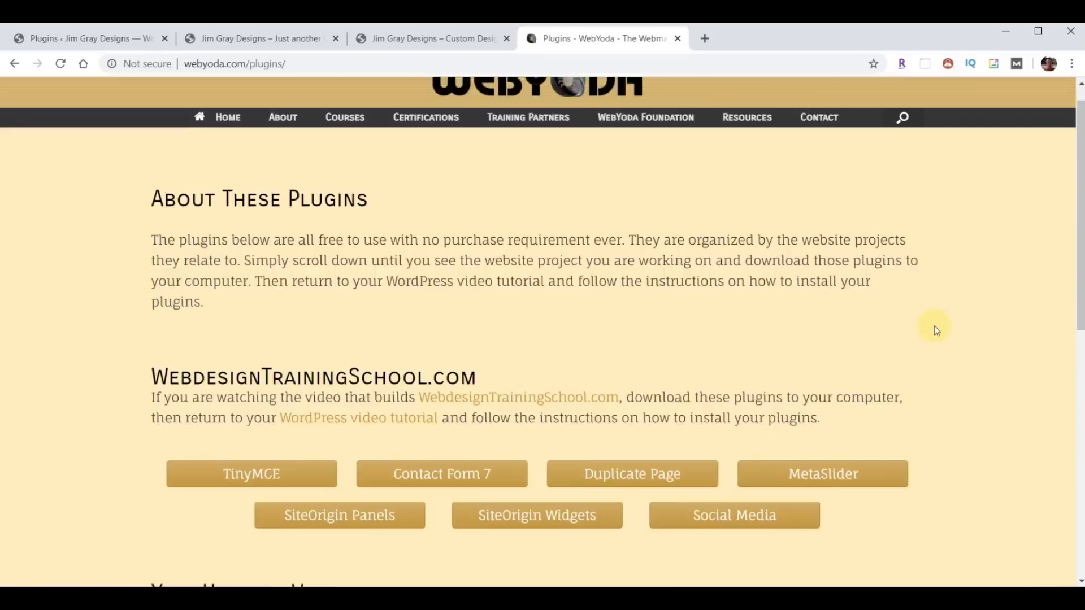
scroll(948, 309, down, 5)
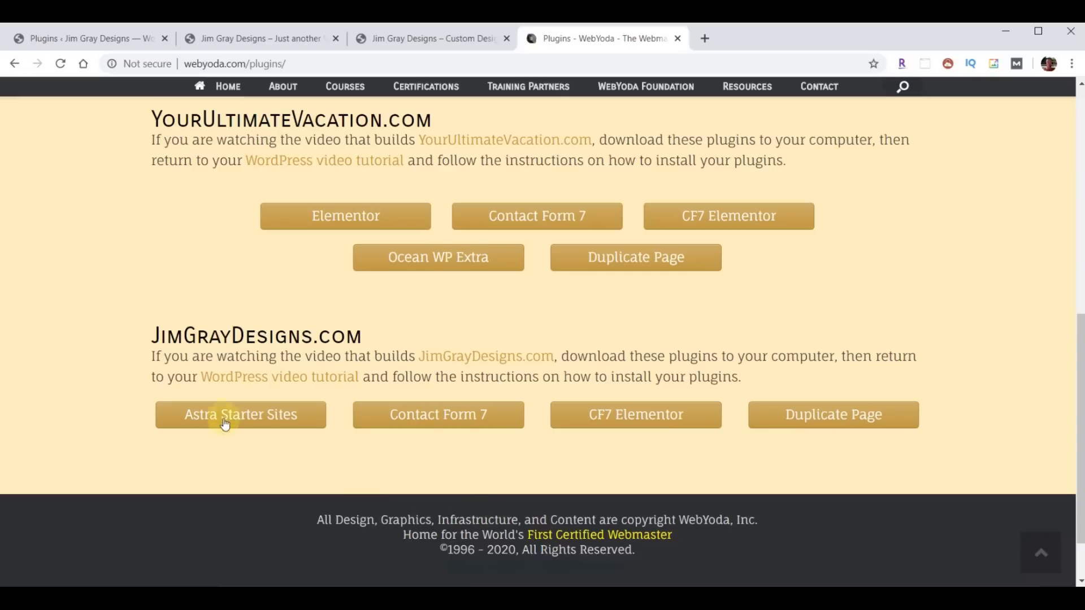
- Download the Astra Starter Sites, Contact Form 7, CF7 Elementor and Duplicate Page zips
click(220, 416)
click(436, 421)
click(631, 416)
click(828, 427)
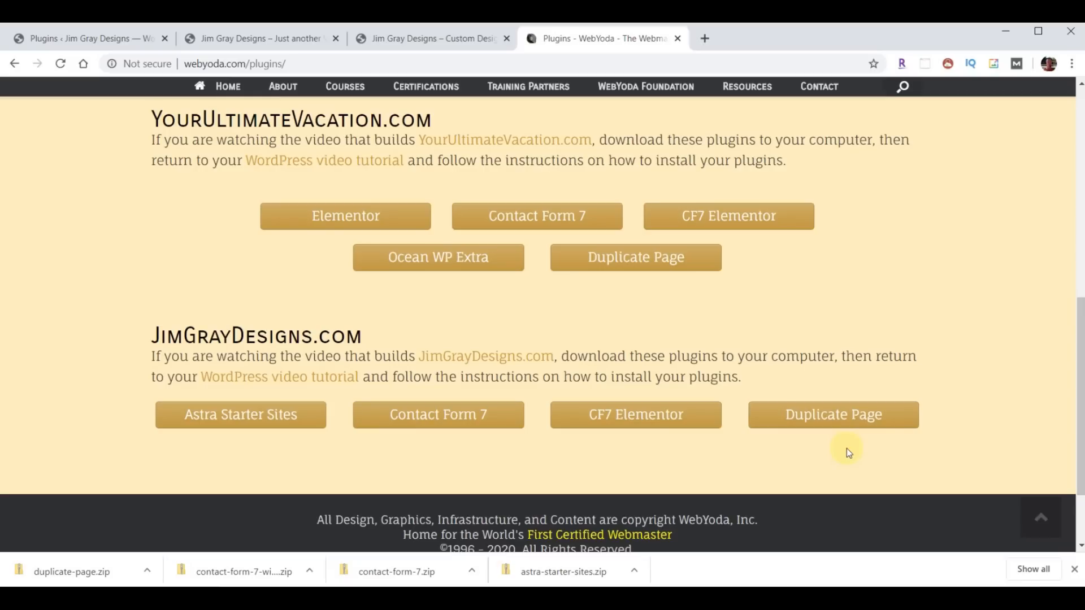
click(678, 38)
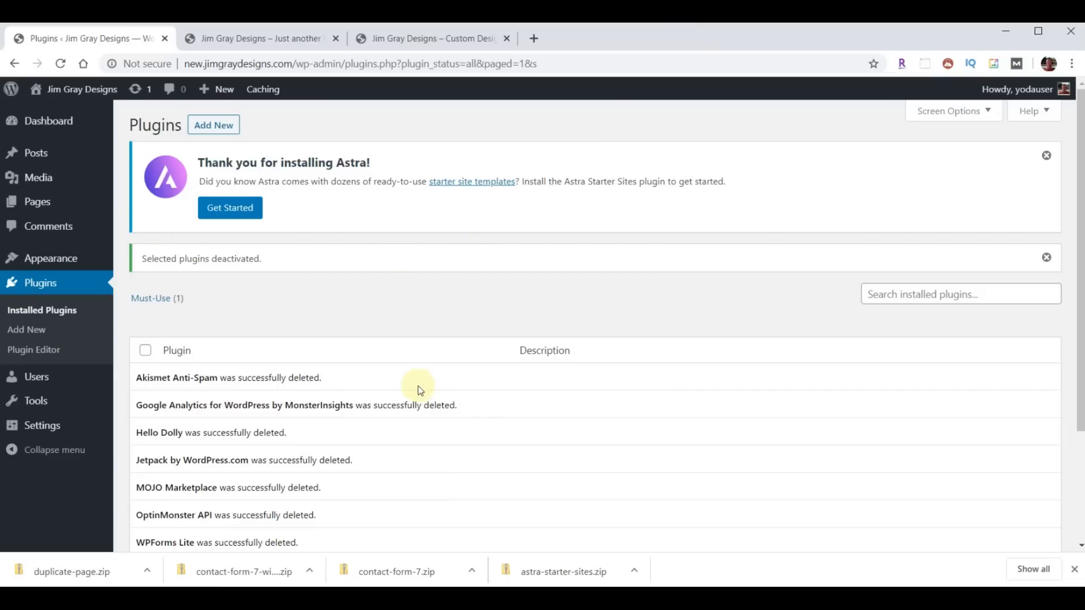
- Install and activate the Duplicate Page plugin from duplicate-page.zip
click(213, 125)
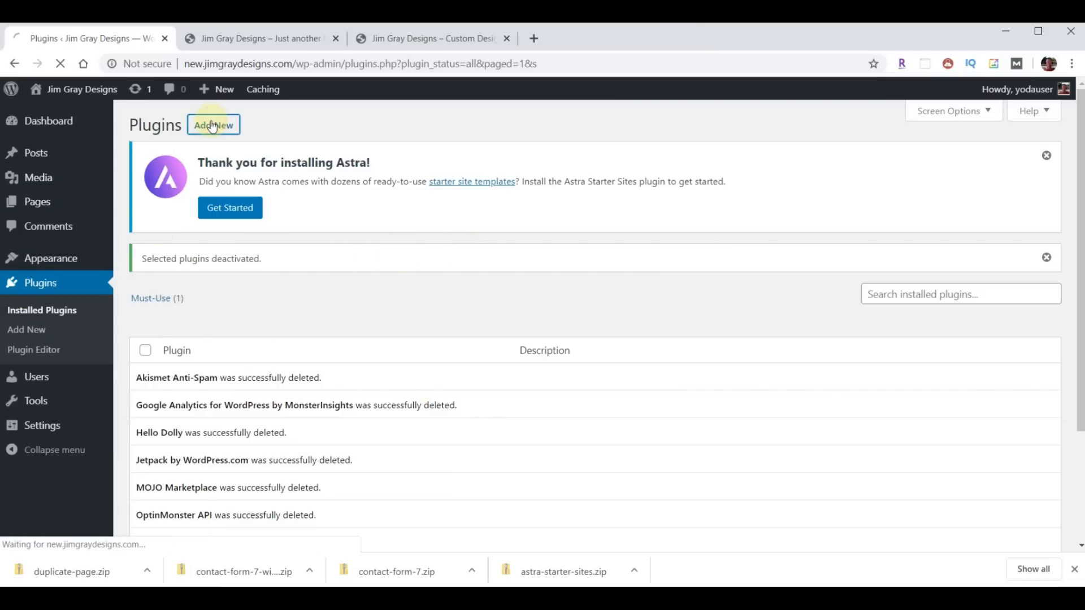
click(238, 129)
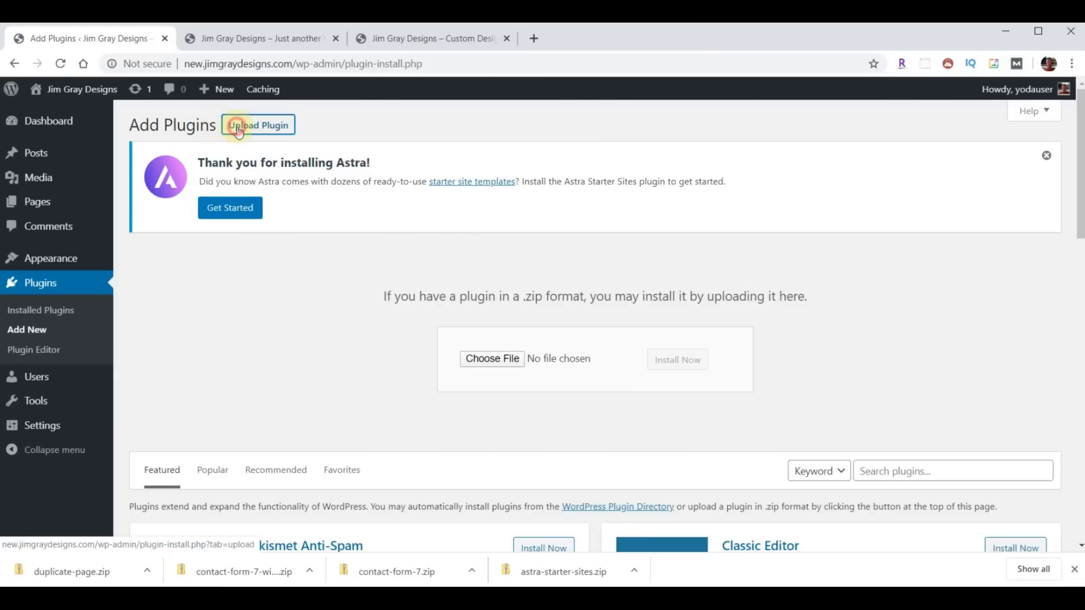
click(491, 360)
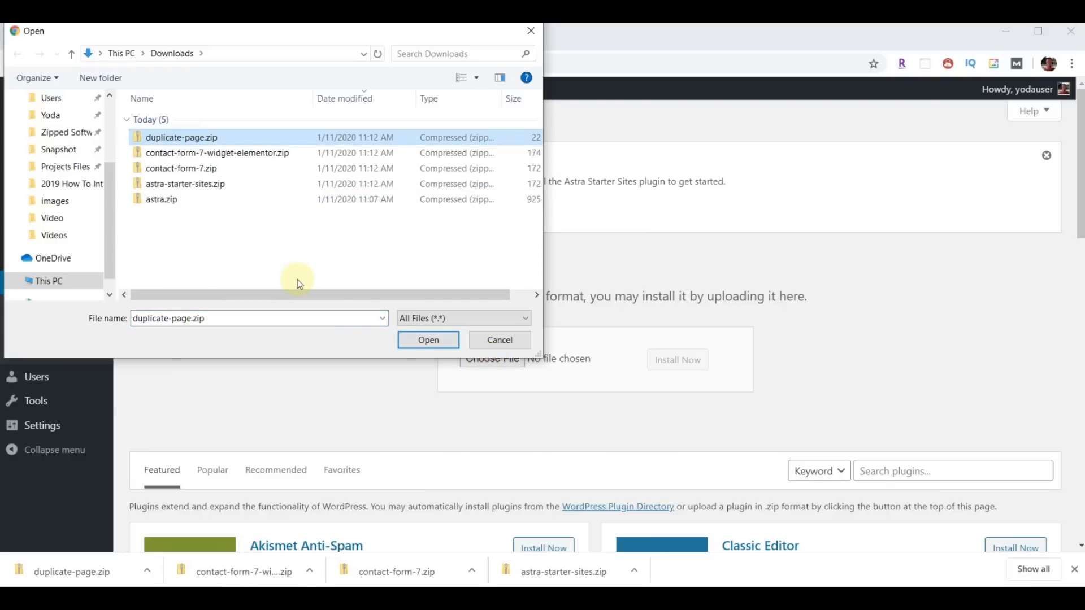
click(426, 339)
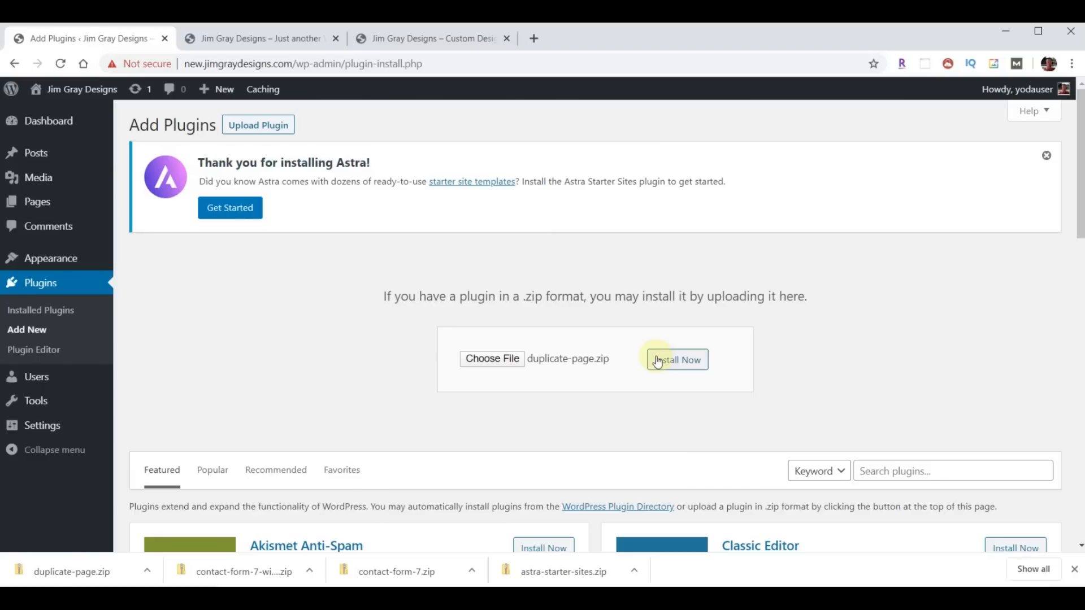
click(667, 363)
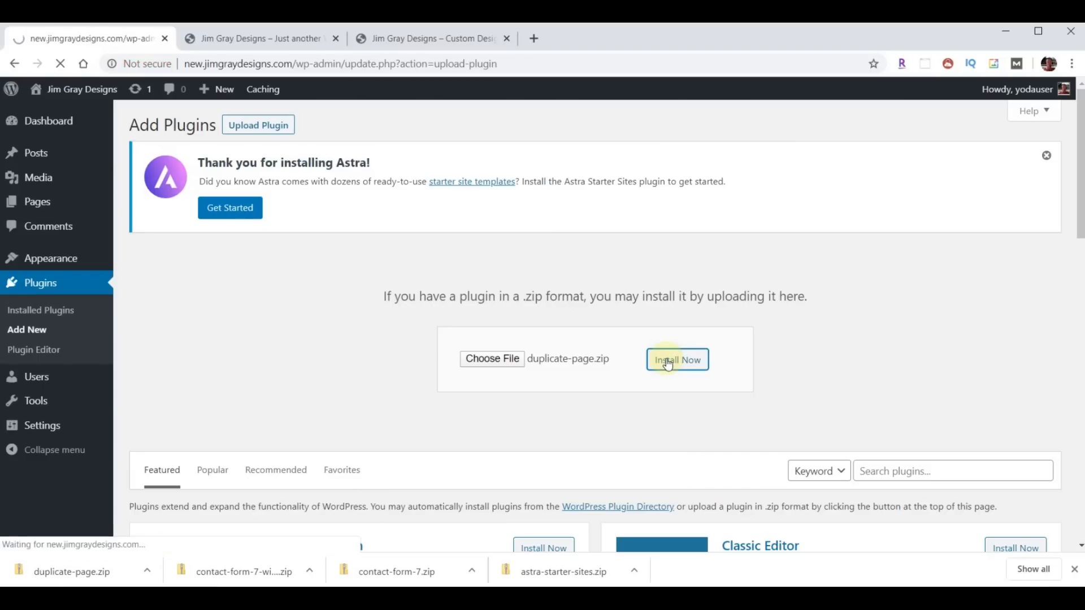
click(164, 328)
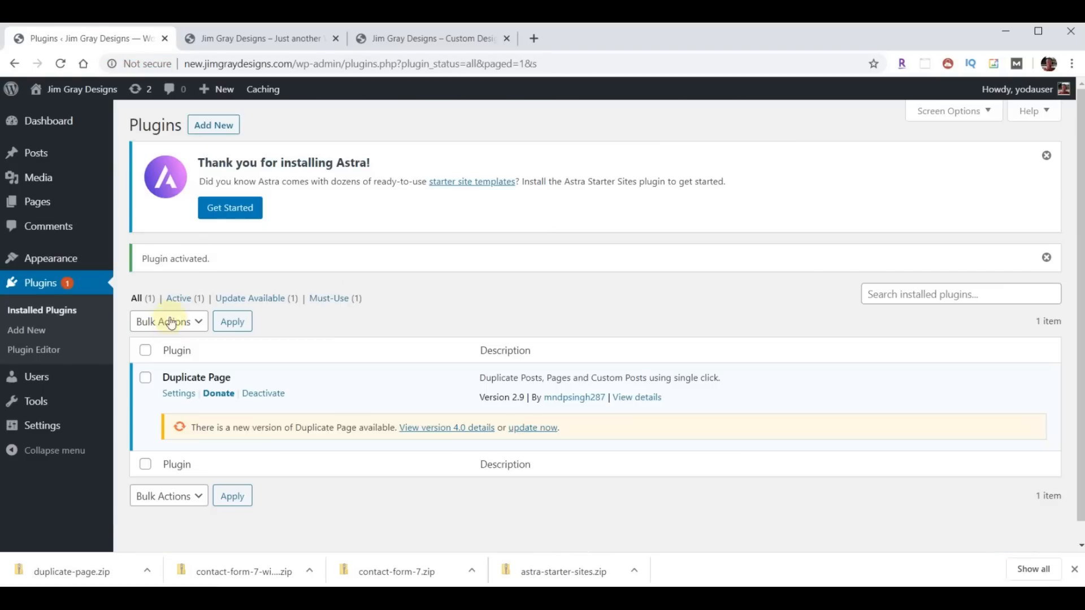
- Install and activate the Contact Form 7 widget plugin from contact-form-7-widget-elementor.zip
click(214, 126)
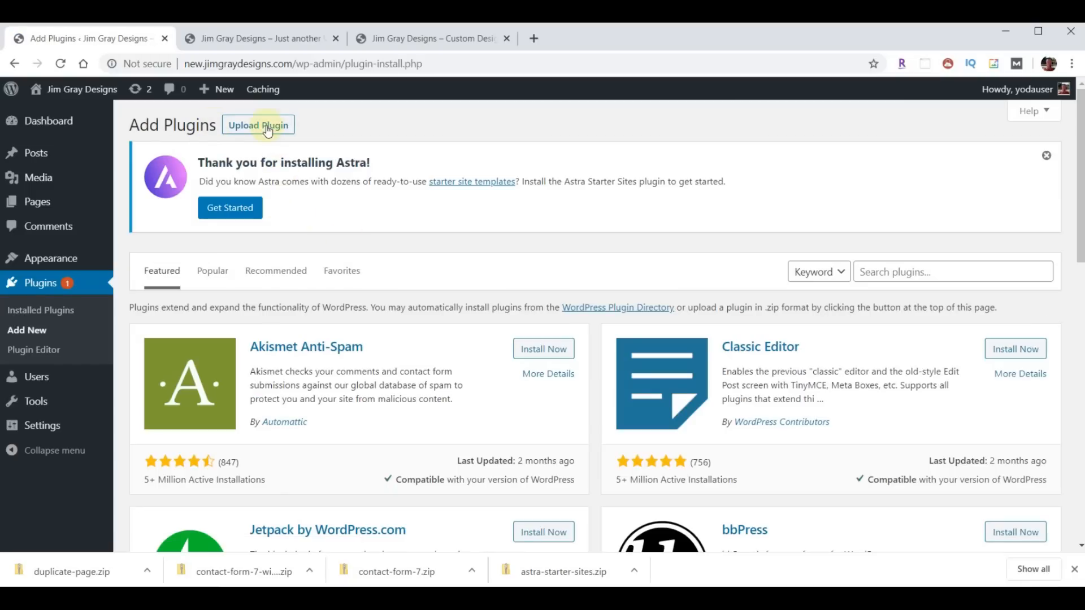
click(268, 130)
click(494, 361)
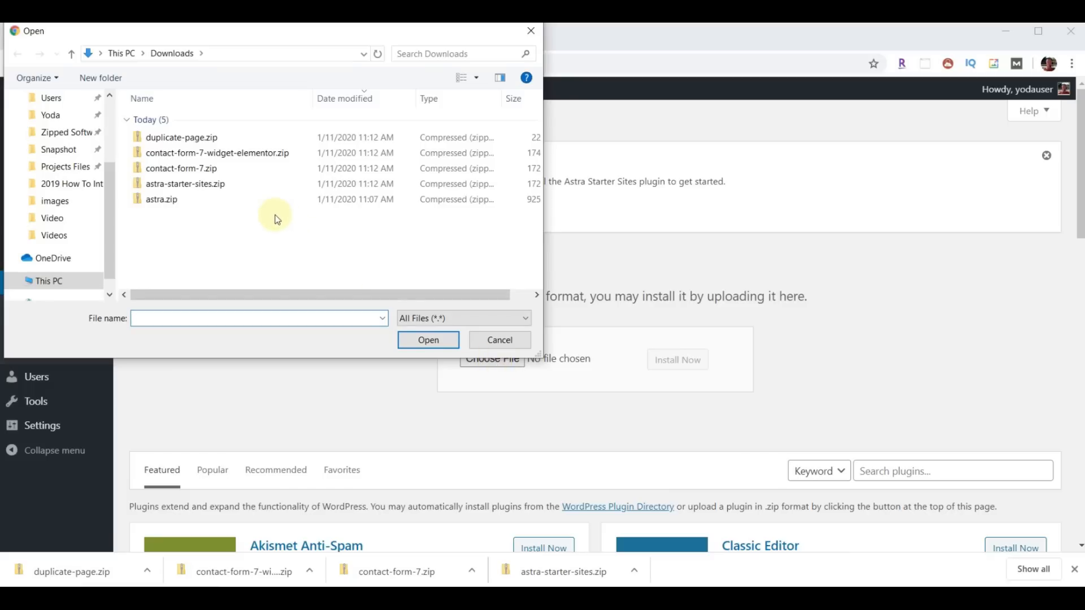
click(206, 158)
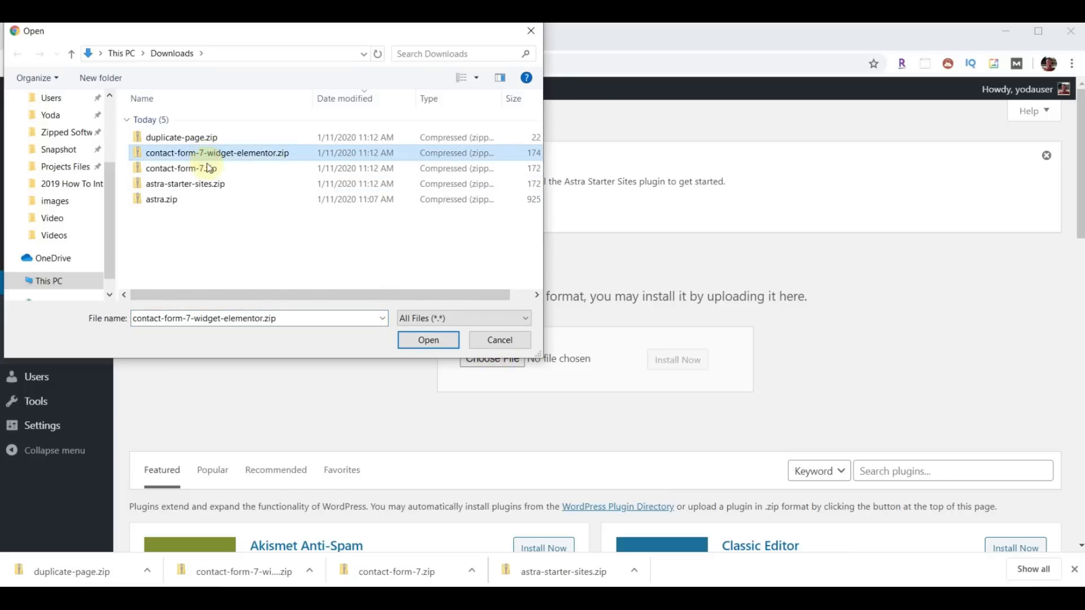
click(429, 346)
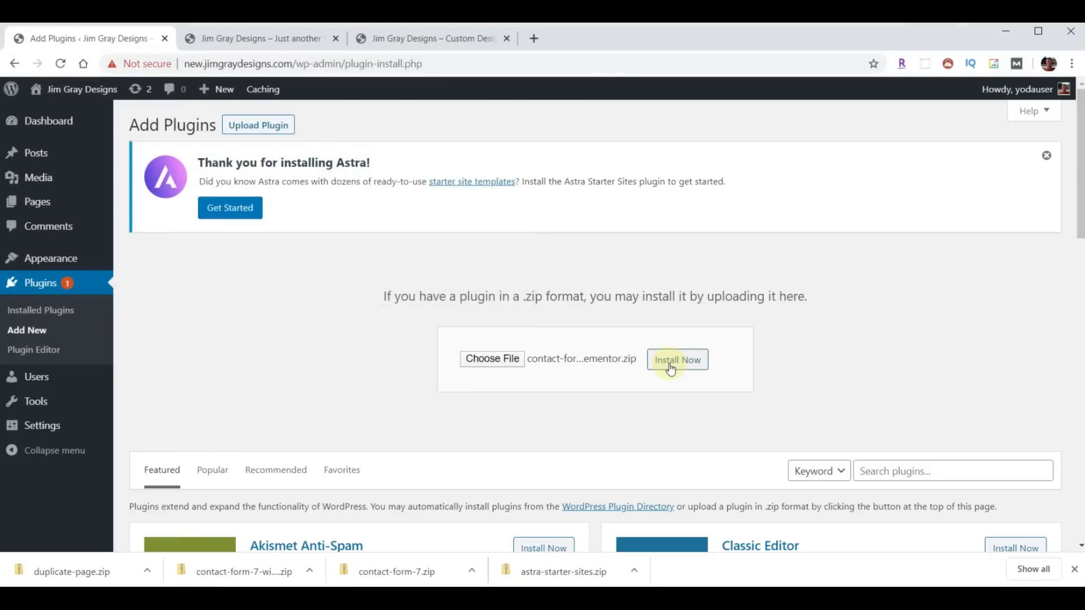
click(670, 367)
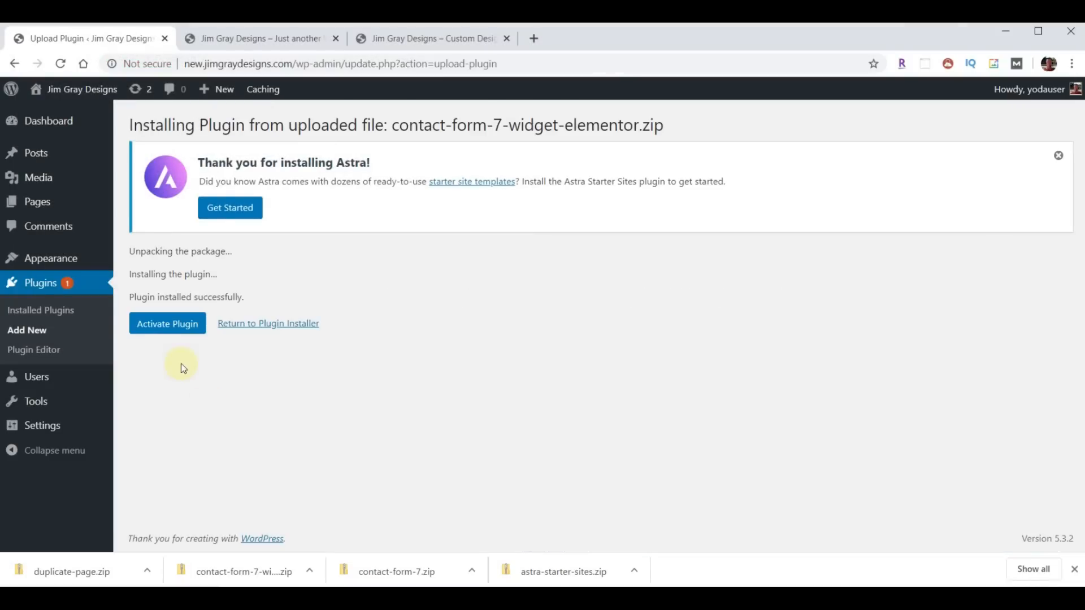
click(161, 325)
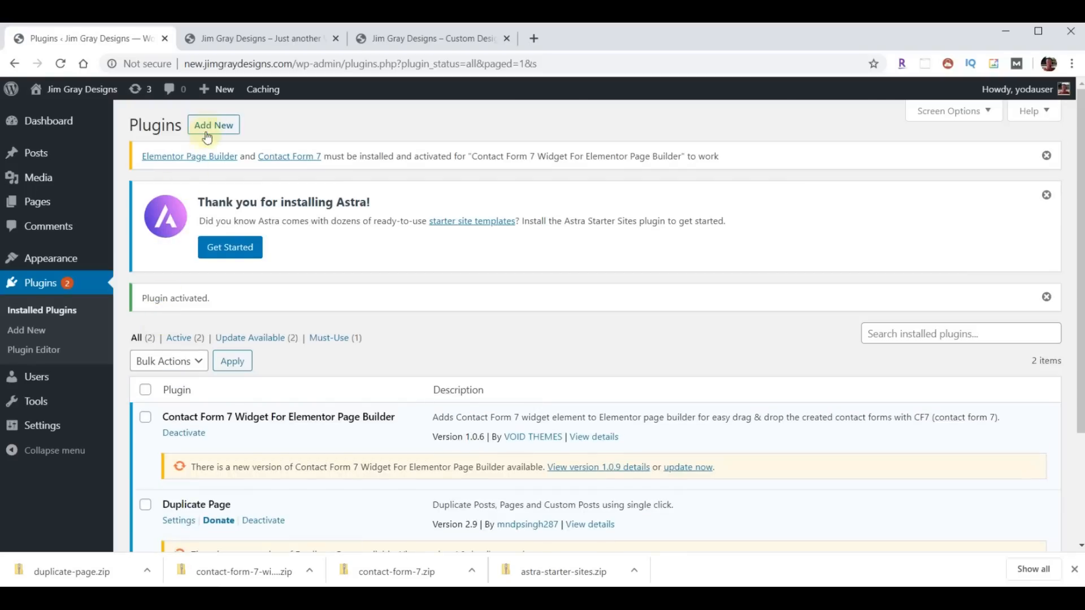
- Install and activate Contact Form 7 from contact-form-7.zip
click(206, 136)
click(266, 132)
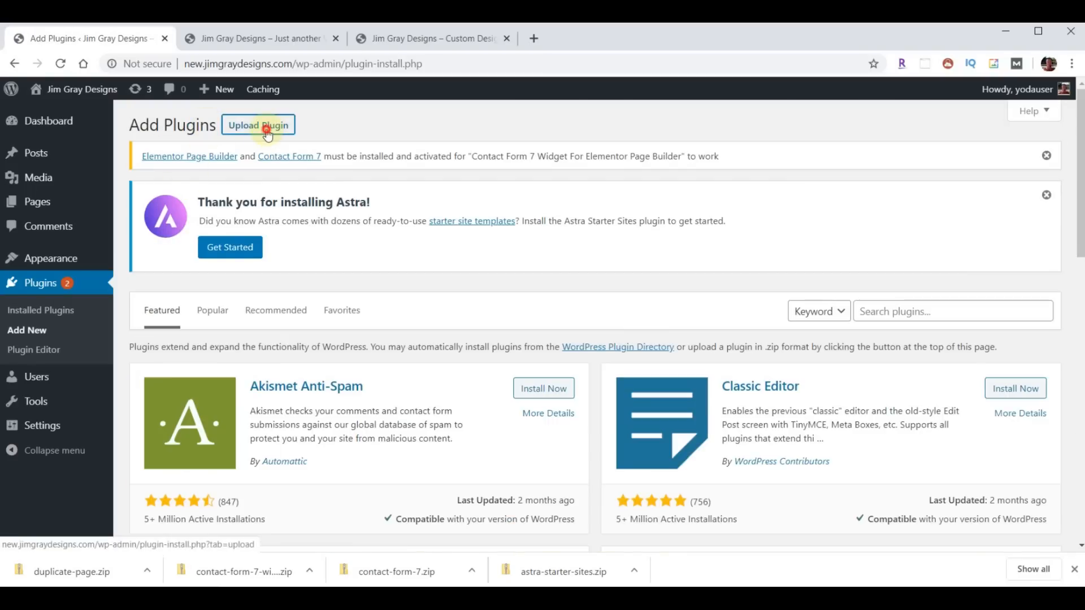
click(503, 402)
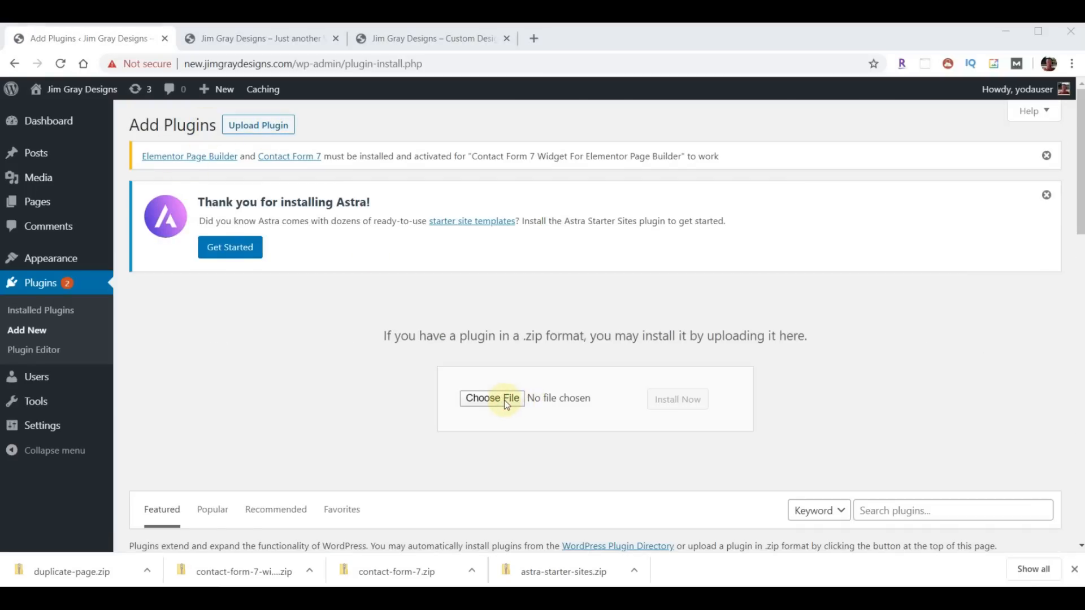
click(195, 172)
click(428, 340)
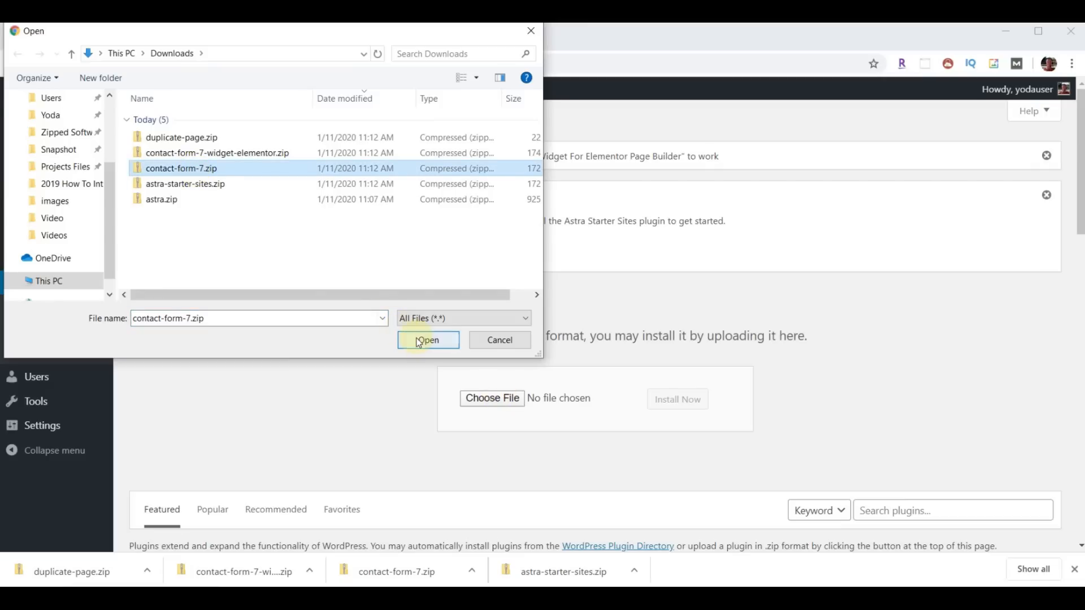
click(676, 401)
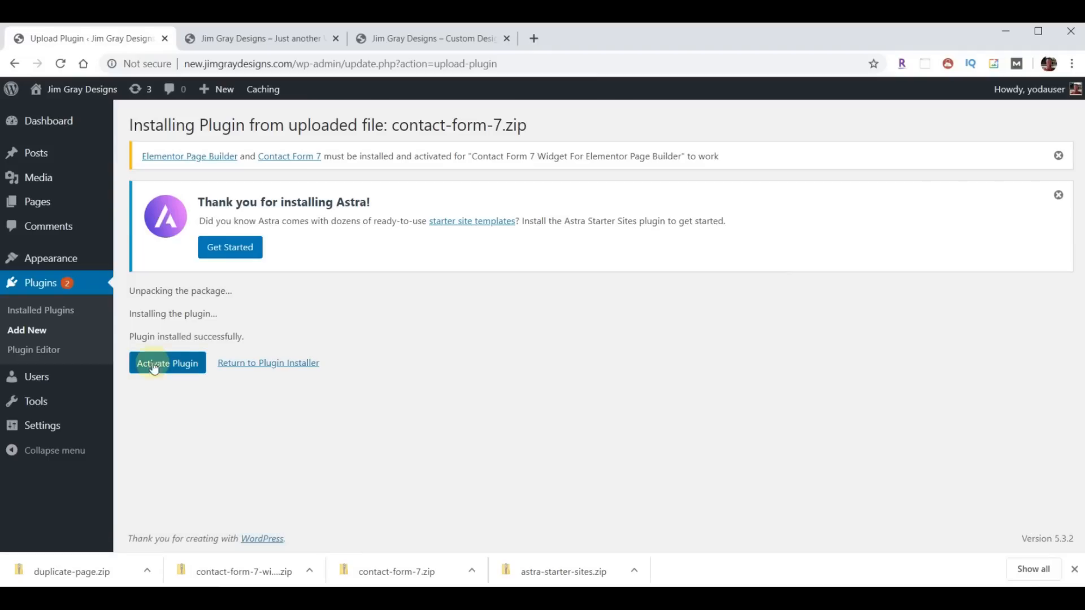
click(155, 367)
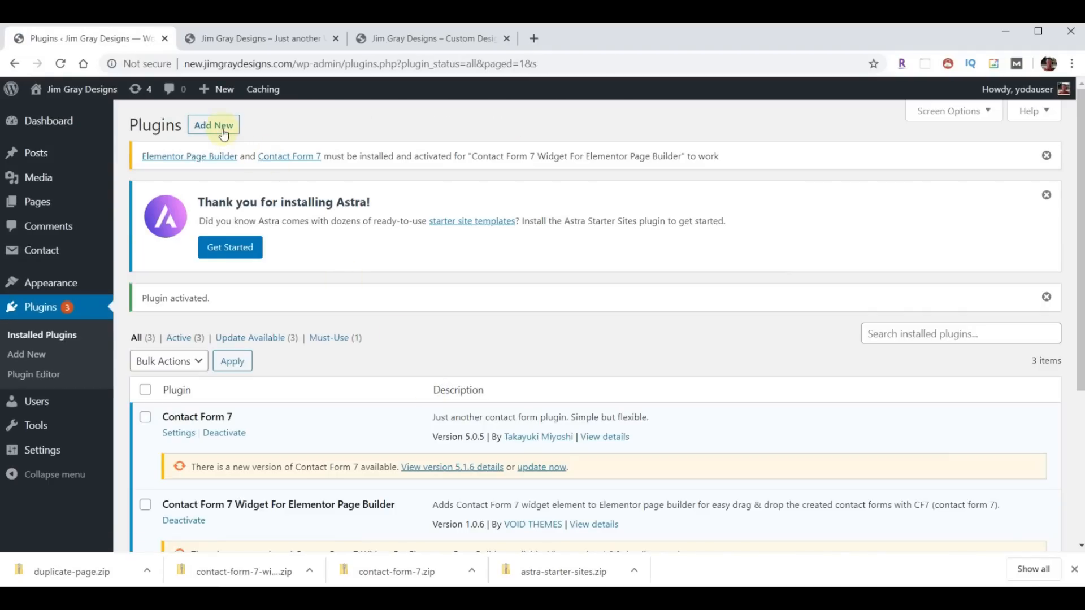
- Install and activate Astra Starter Sites from astra-starter-sites.zip
click(224, 127)
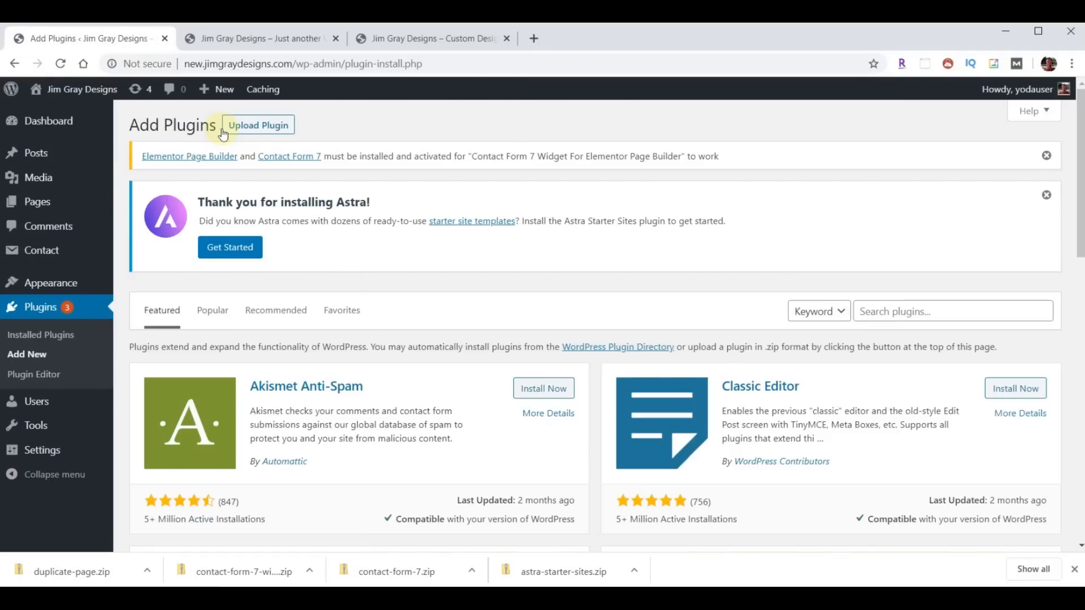
click(247, 128)
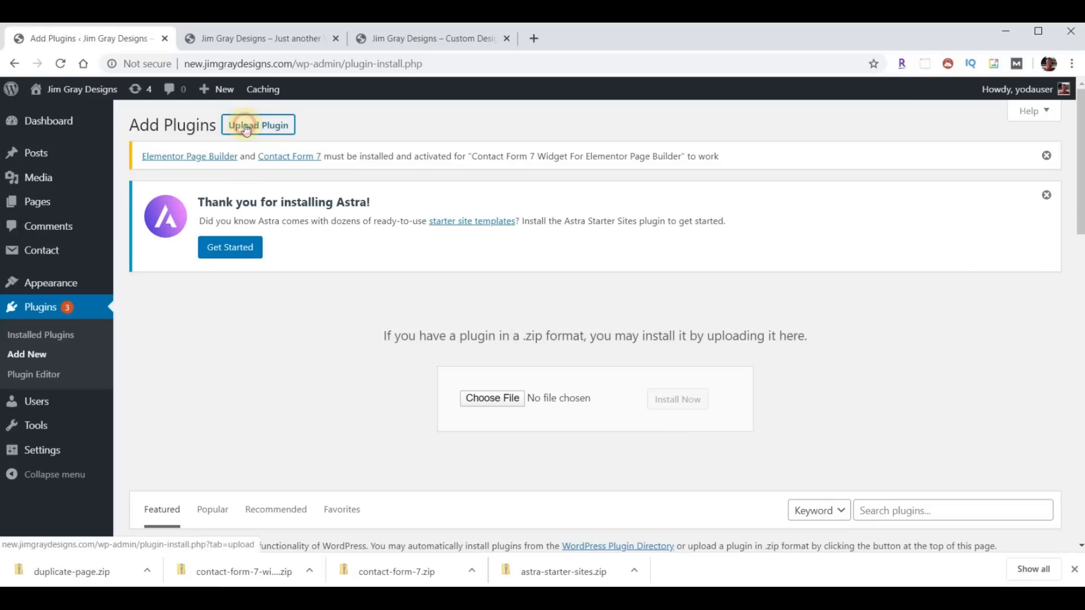
click(491, 399)
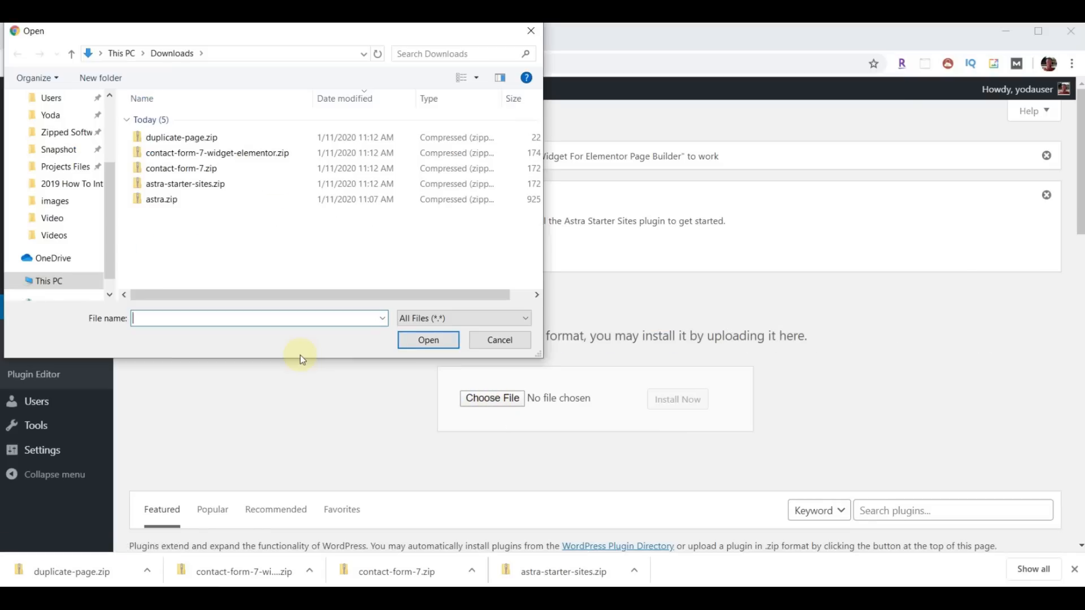
click(192, 189)
click(429, 341)
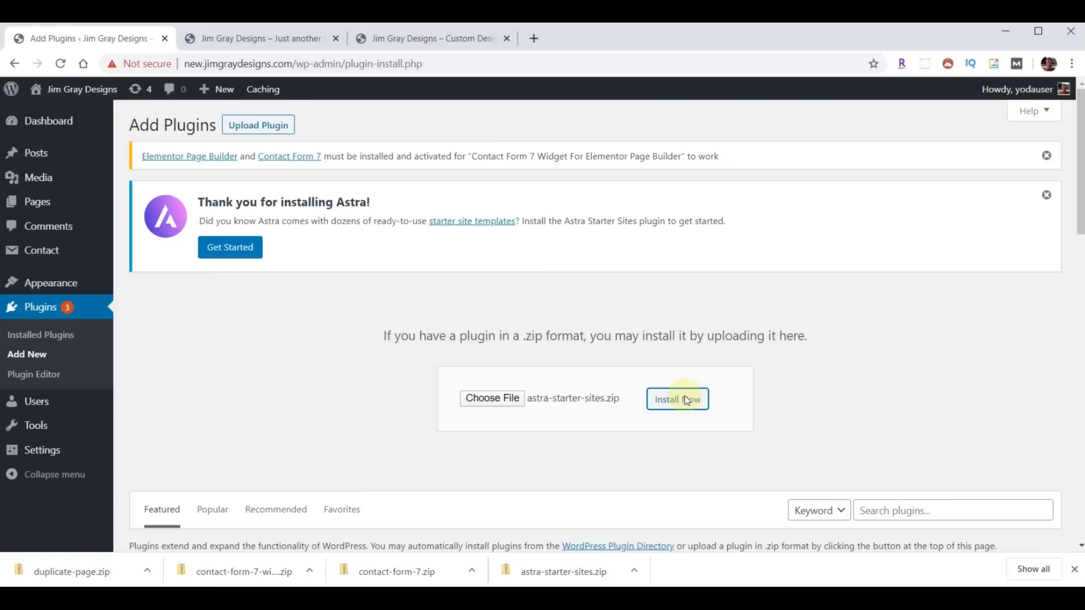
click(687, 400)
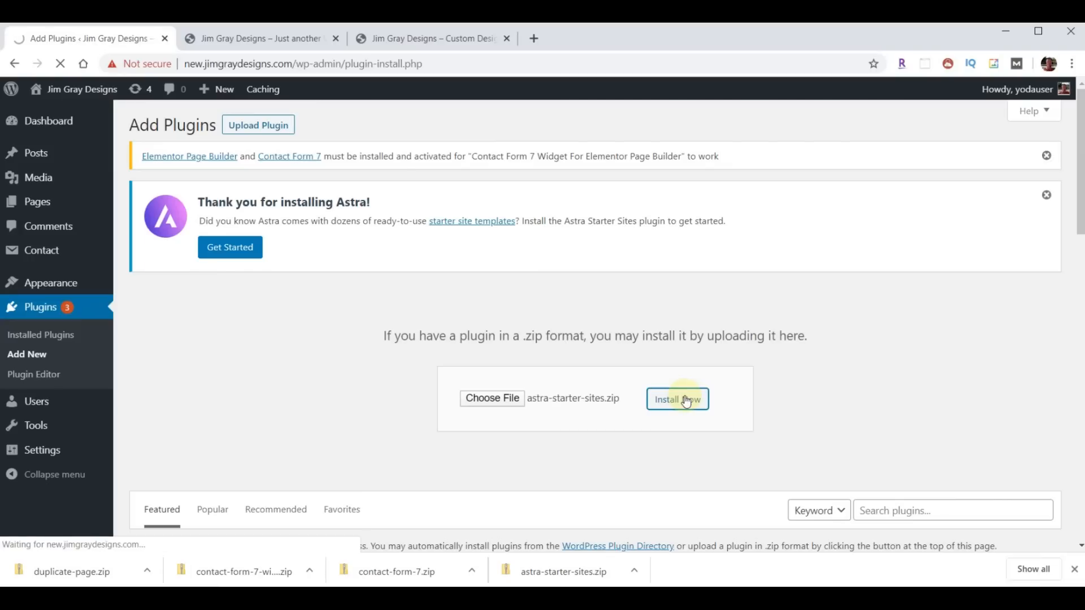
click(176, 366)
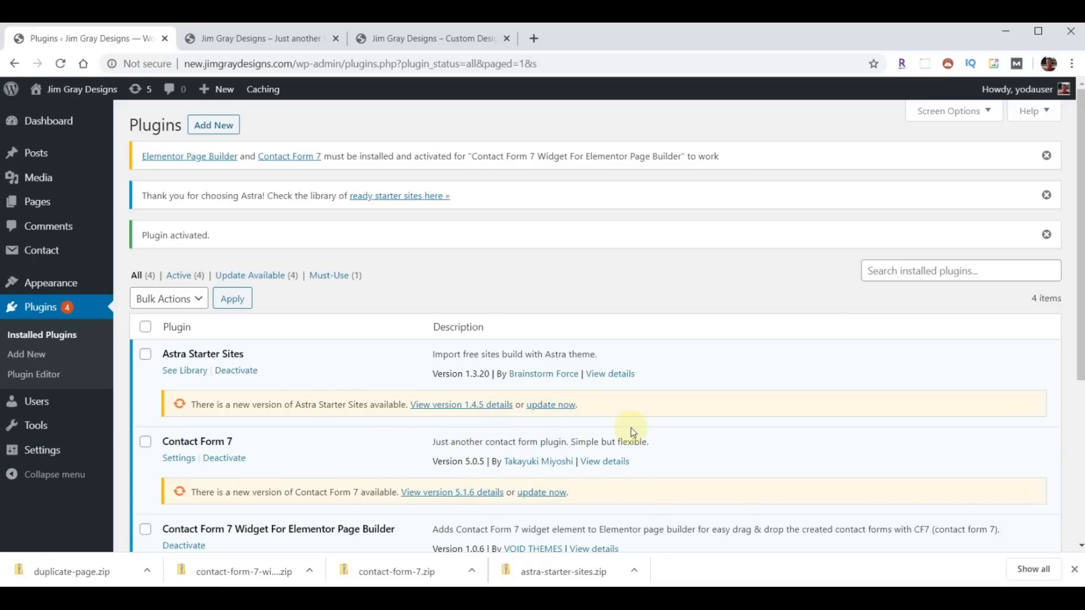
- Bulk-update all four plugins, bringing Astra Starter Sites to 1.4.5
click(146, 327)
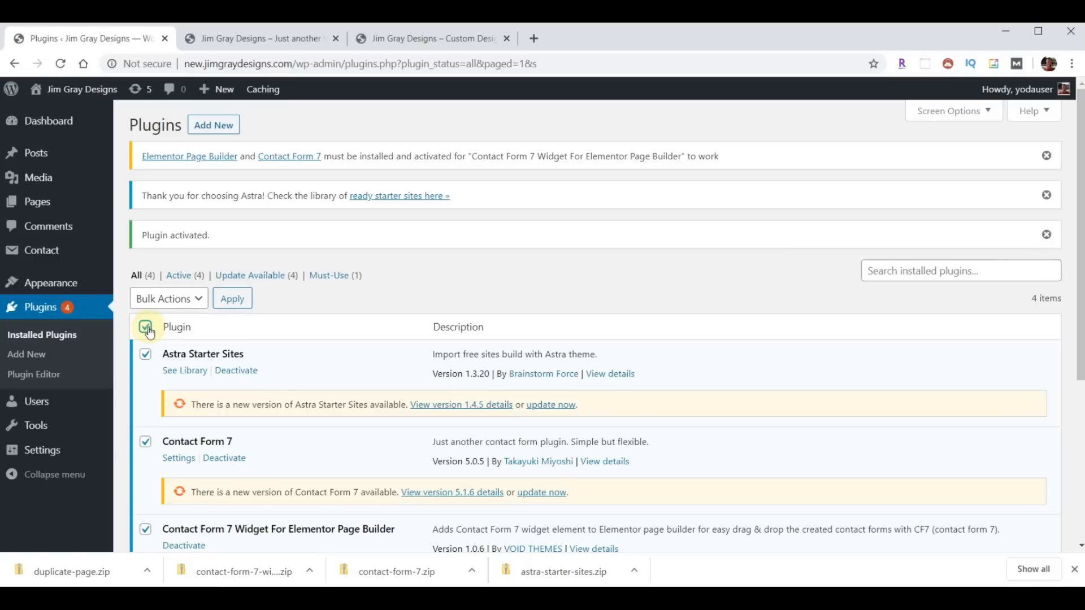
click(197, 306)
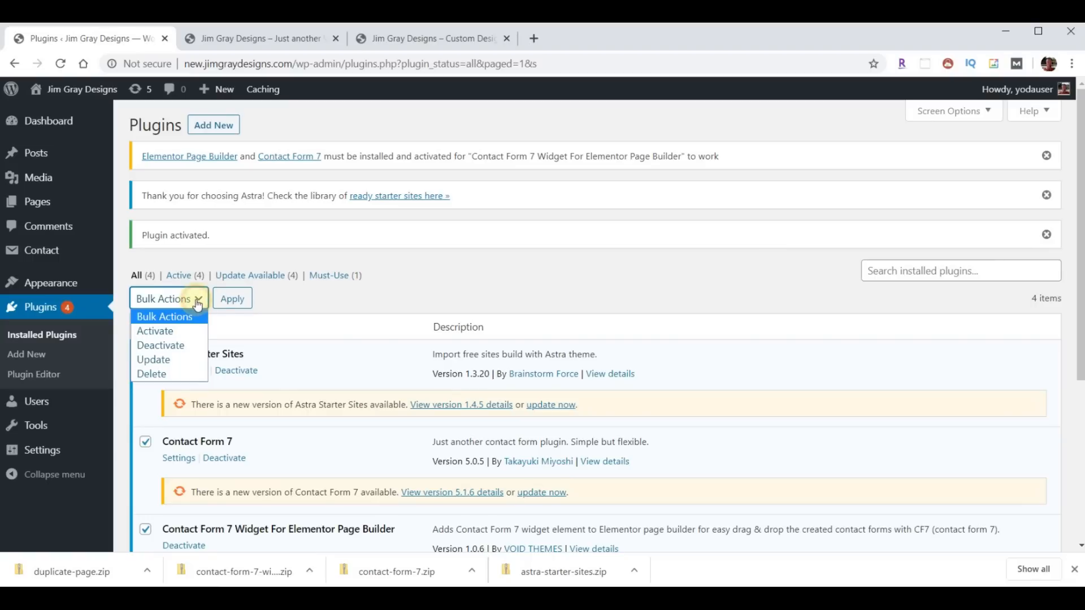
click(161, 360)
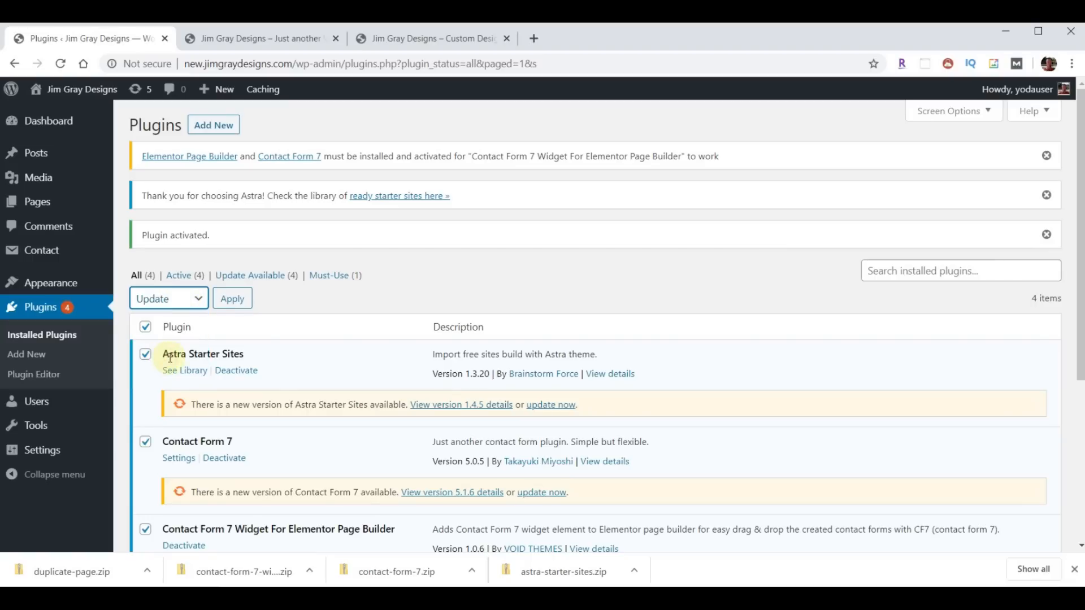
click(227, 302)
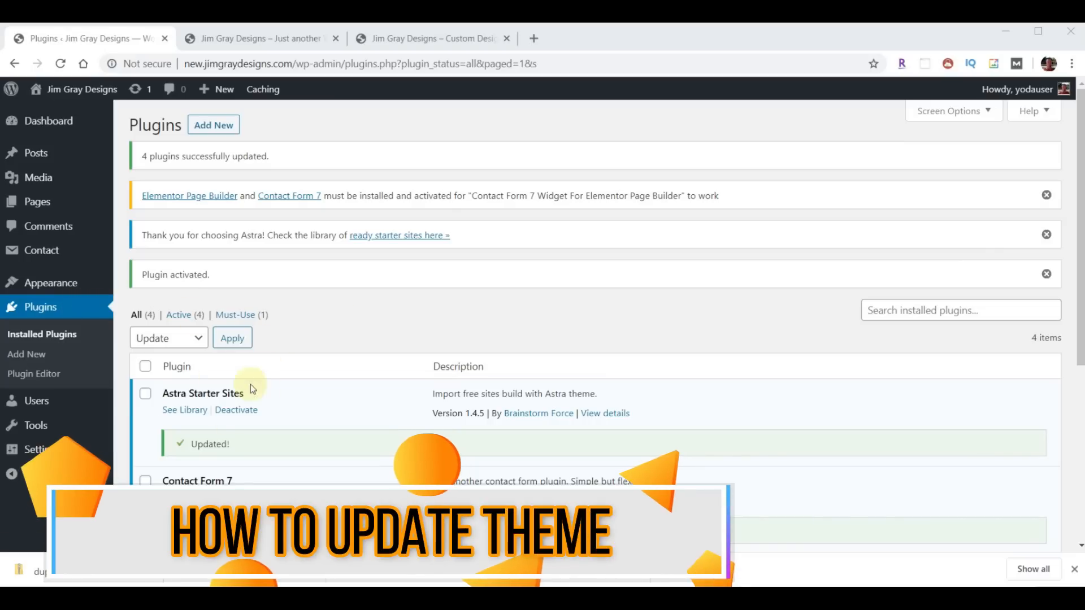
- Update the Astra theme to its newest version, then return to the plugins list
mouse_move(56, 287)
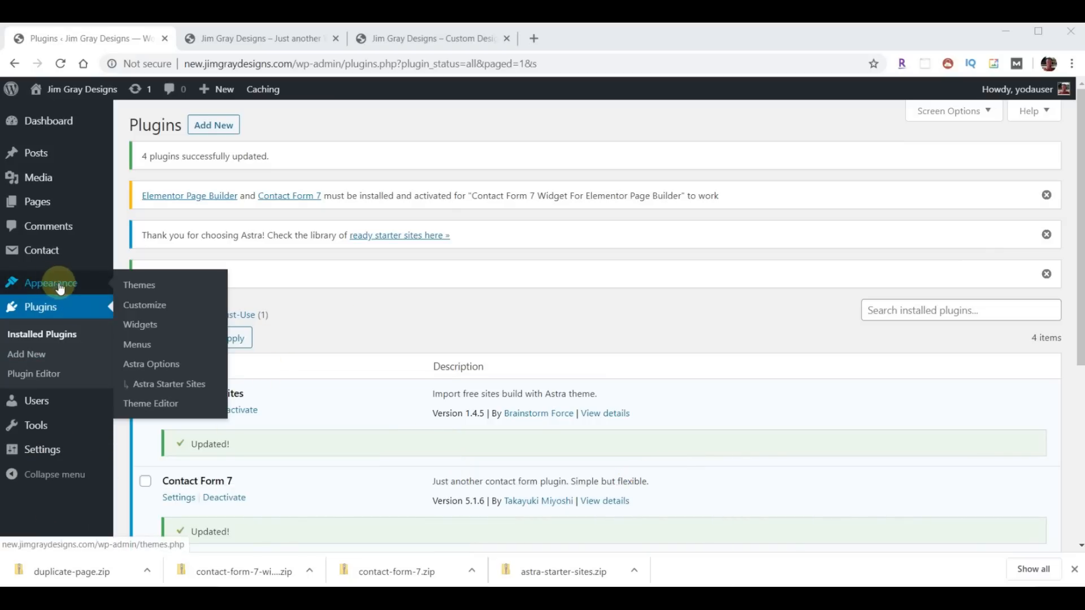
click(139, 287)
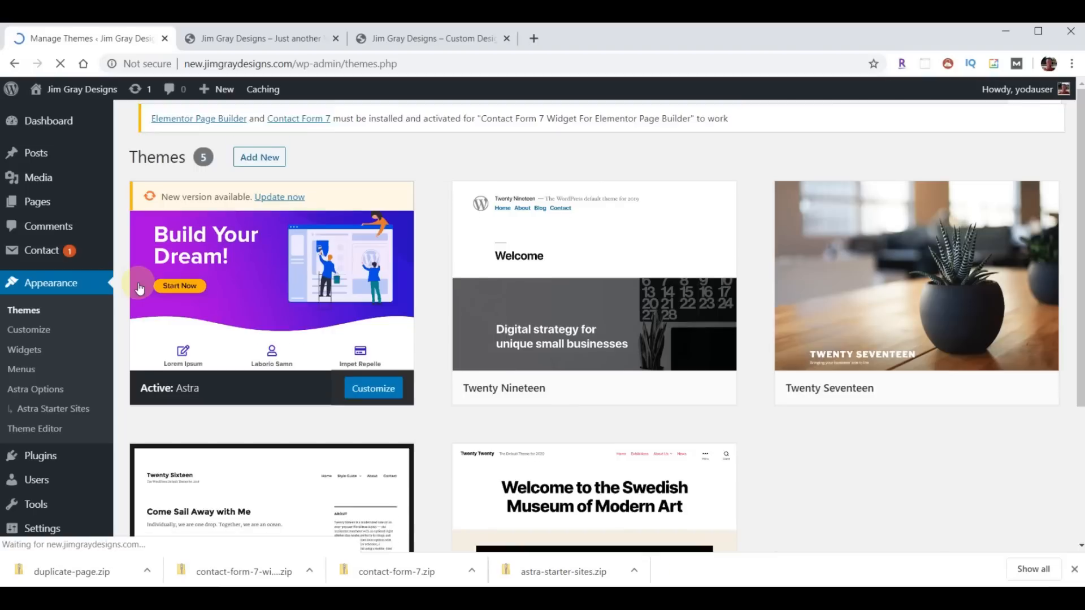
mouse_move(229, 261)
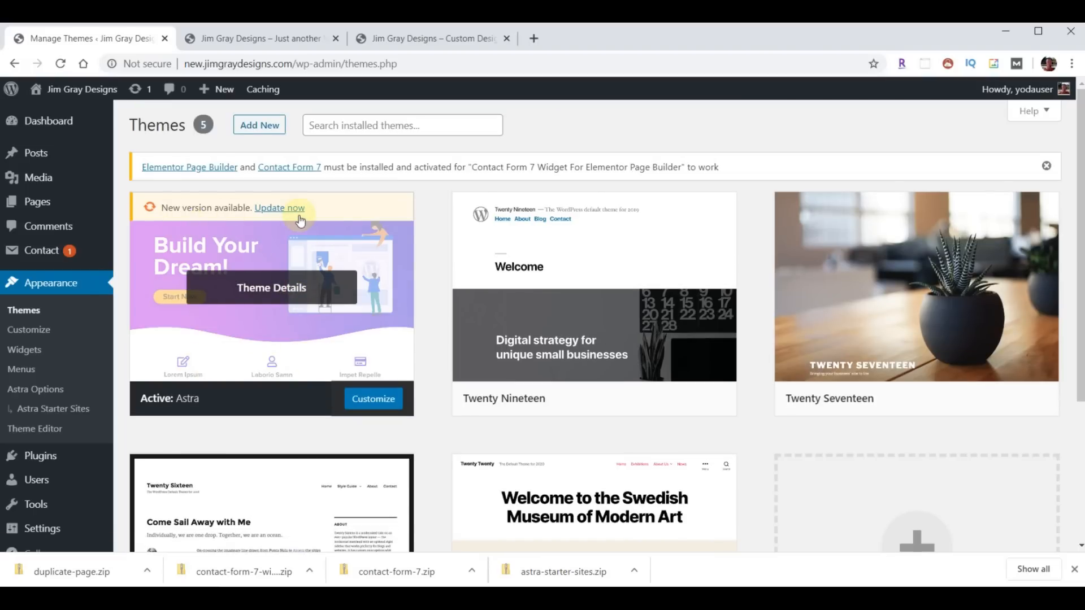
click(279, 207)
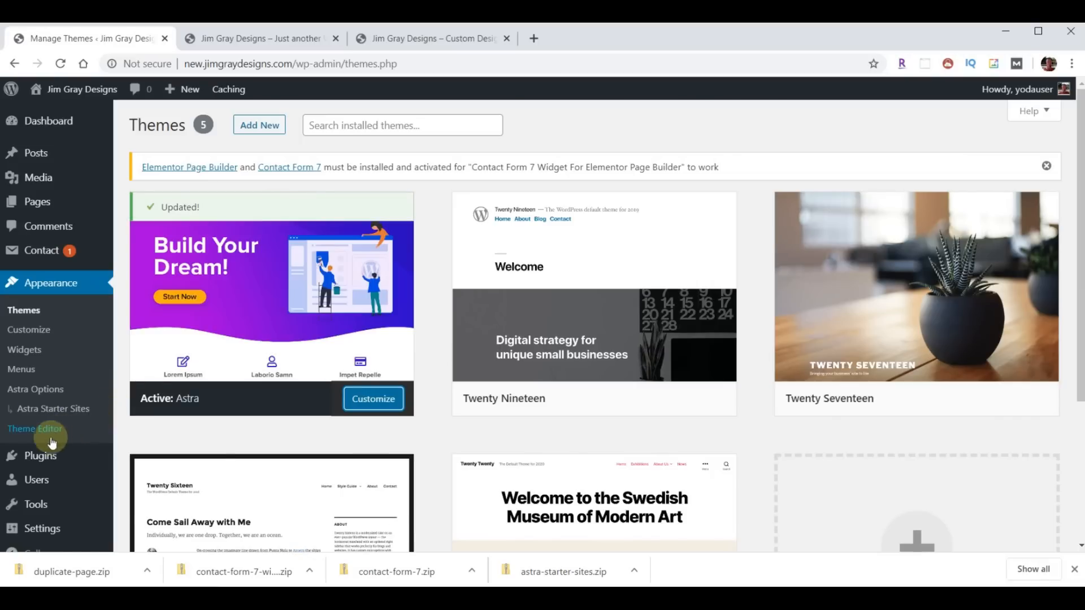
click(42, 459)
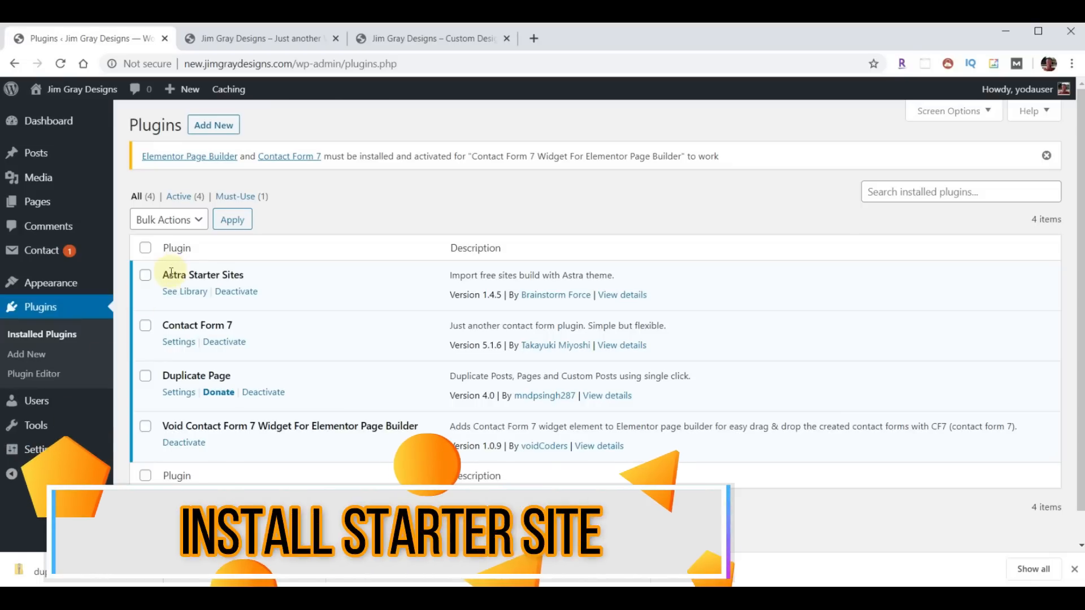
- Open the Astra Starter Sites library with Elementor as page builder and browse the 111 templates
click(189, 292)
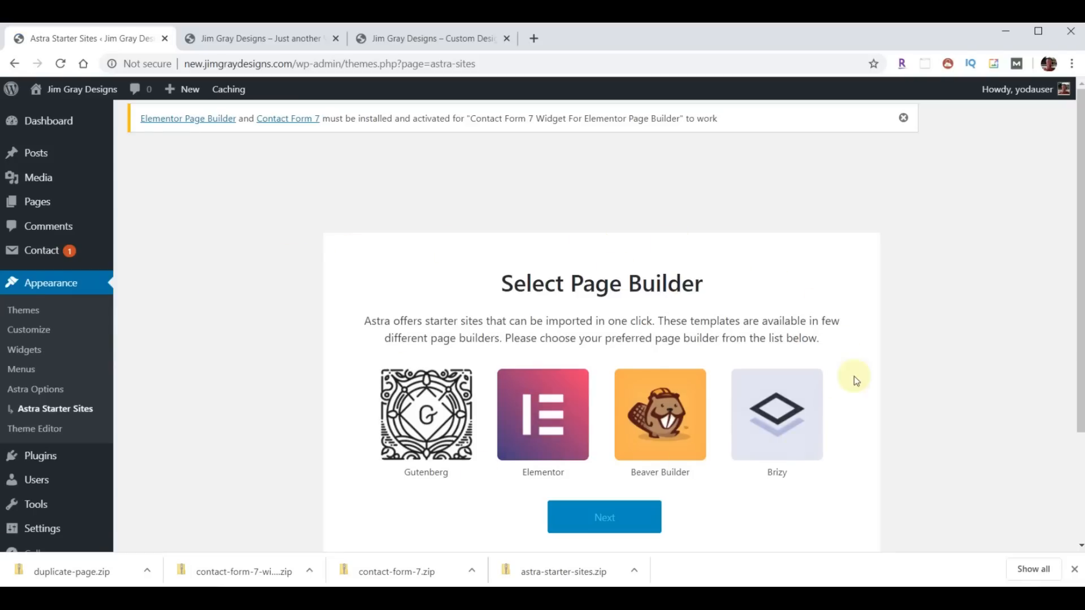
click(553, 417)
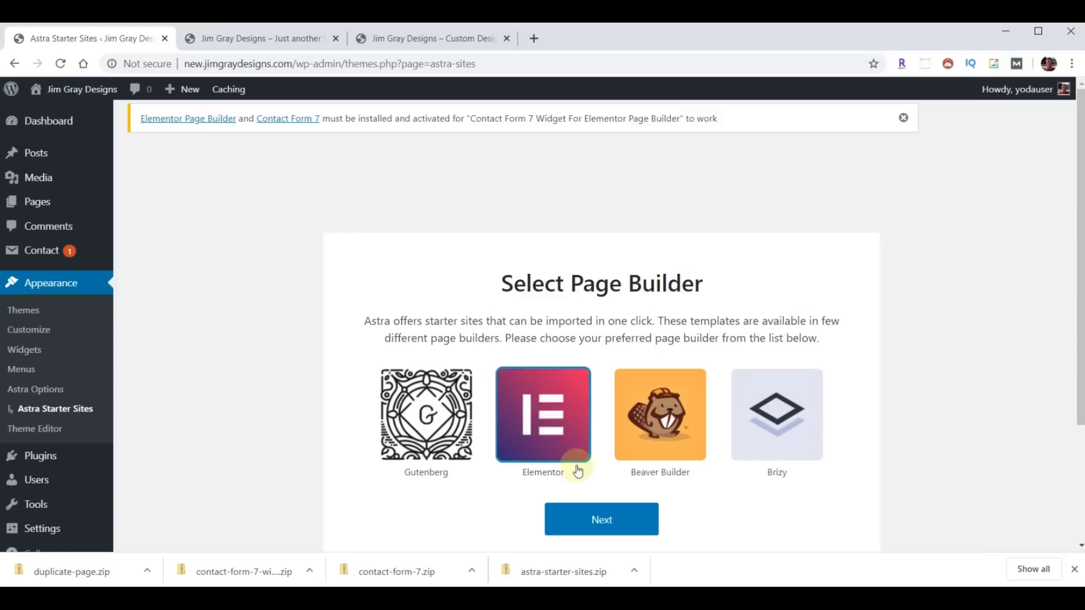
click(589, 521)
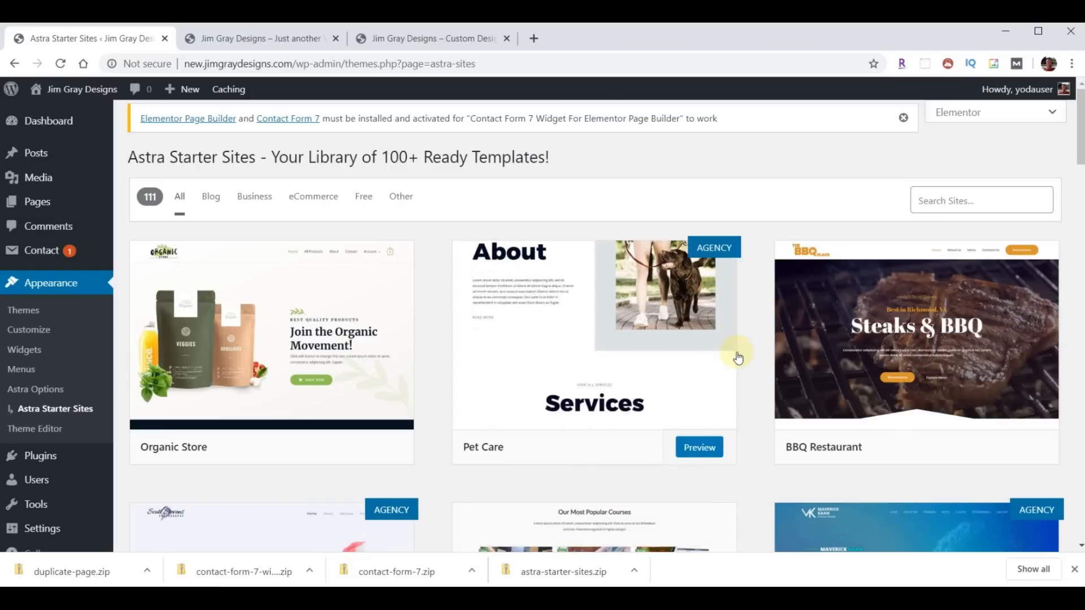
scroll(752, 333, down, 1)
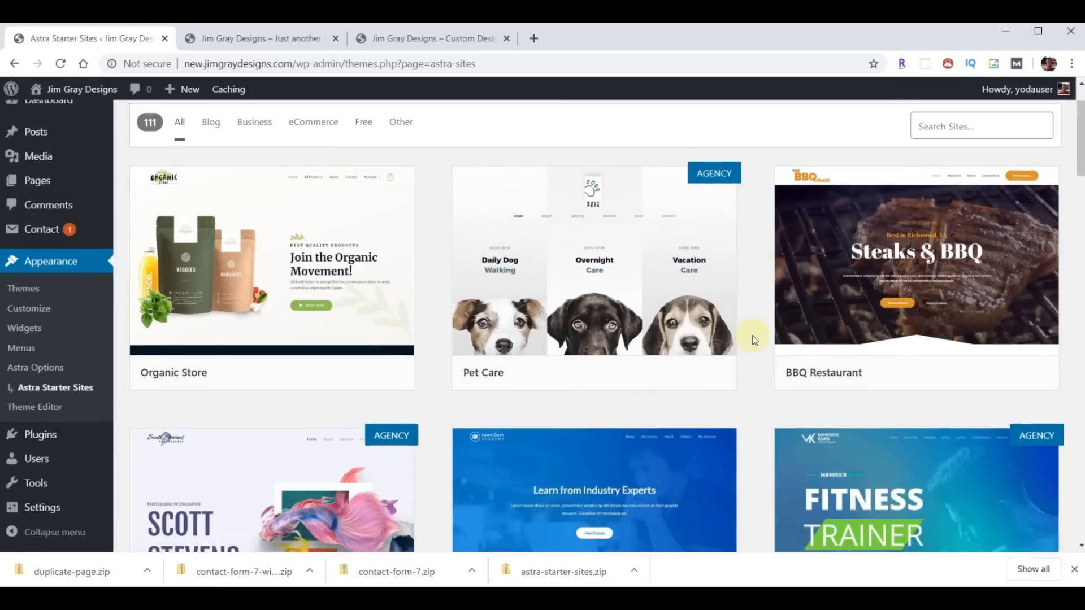
scroll(751, 339, down, 20)
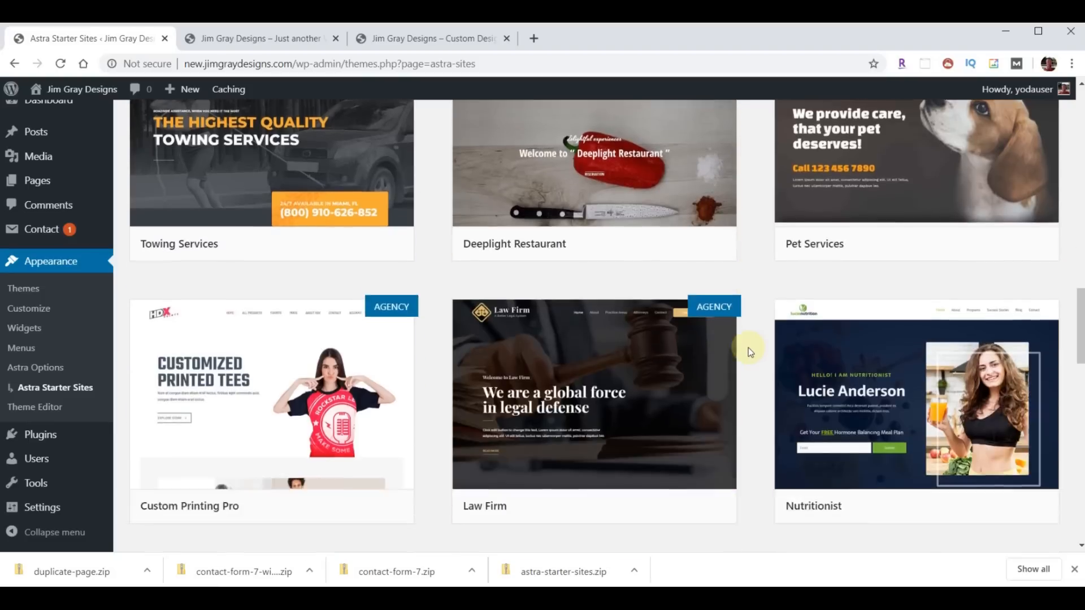
scroll(748, 347, down, 18)
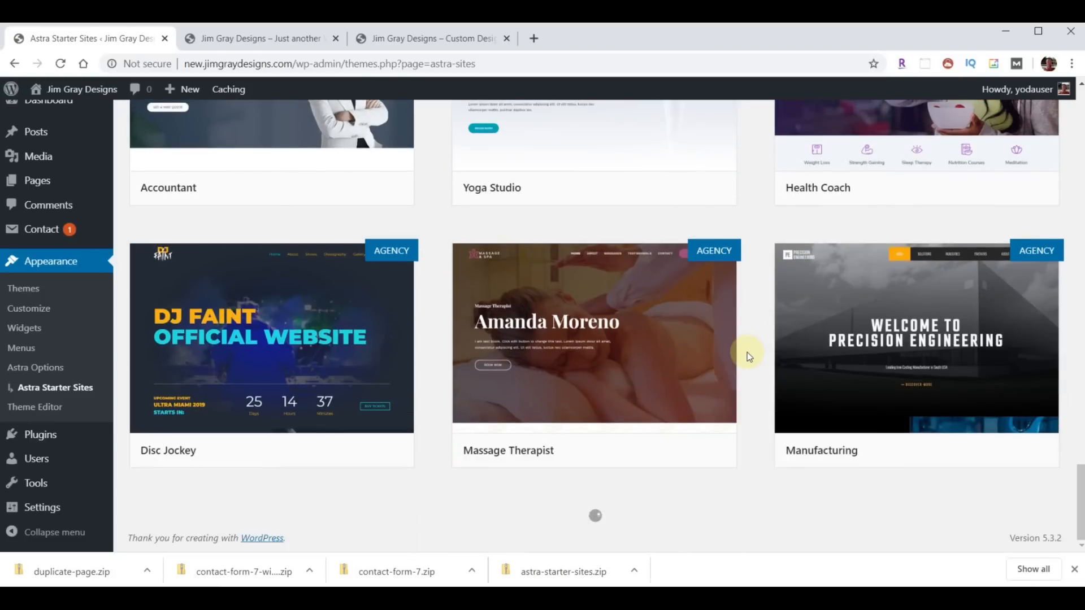
scroll(748, 398, down, 5)
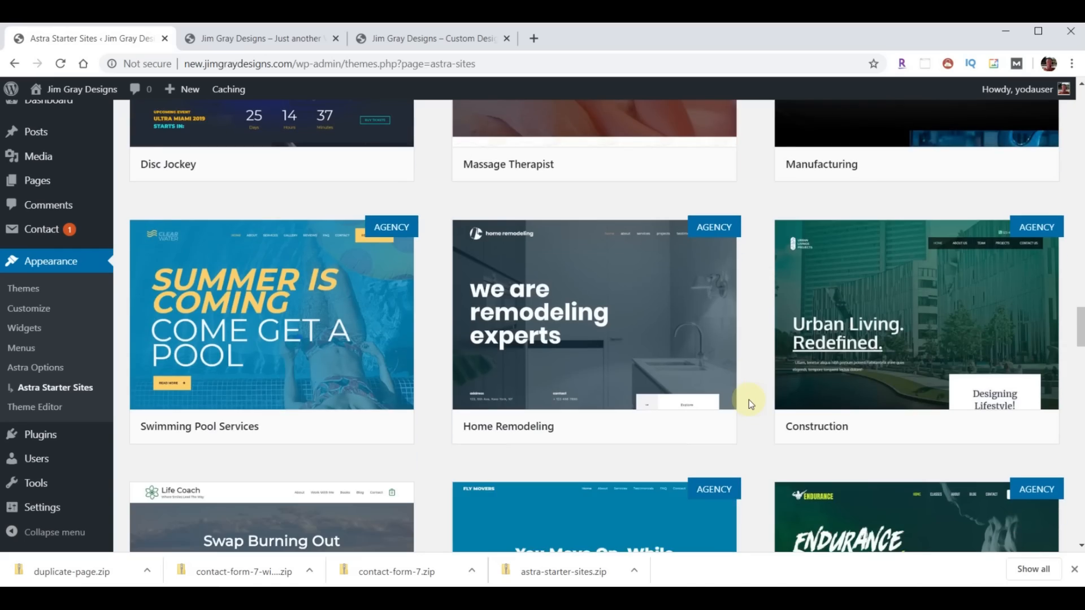
scroll(748, 401, down, 5)
scroll(746, 418, up, 15)
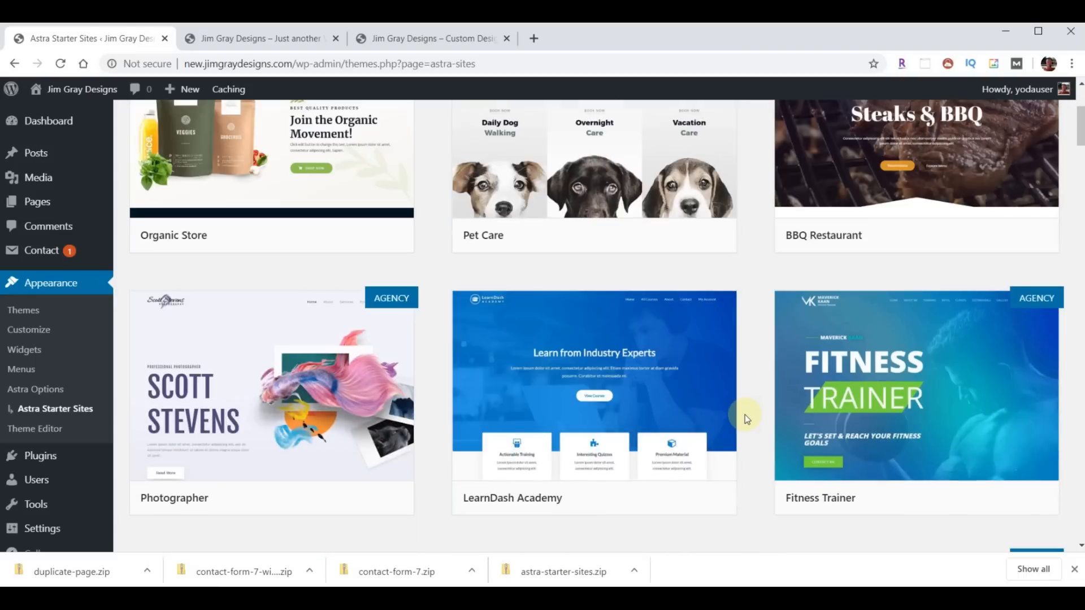
scroll(745, 414, up, 4)
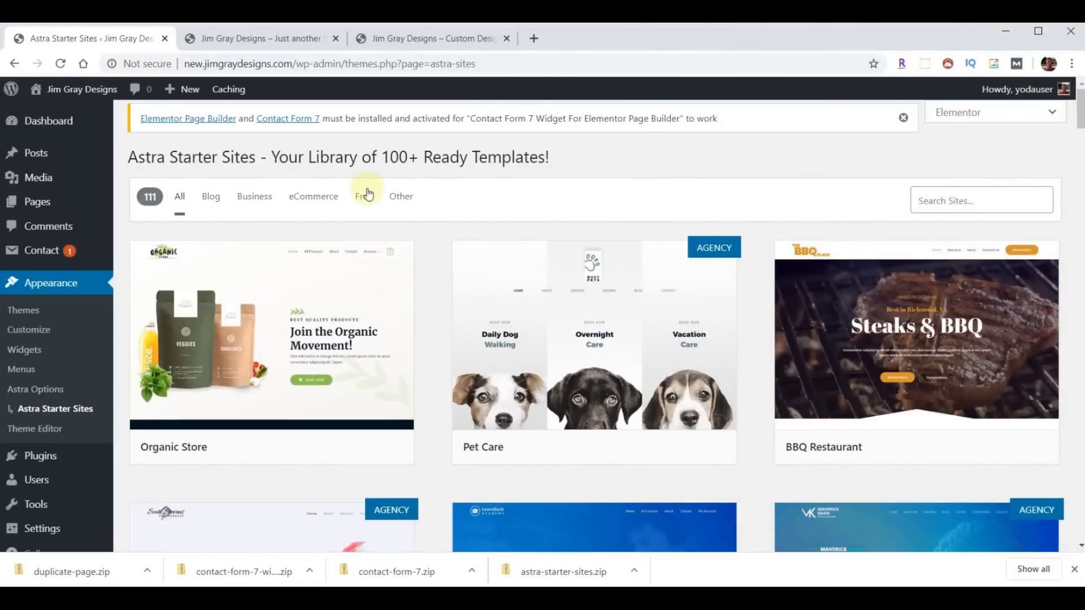
- Filter the starter templates to Free and search for 'car wash'
click(364, 199)
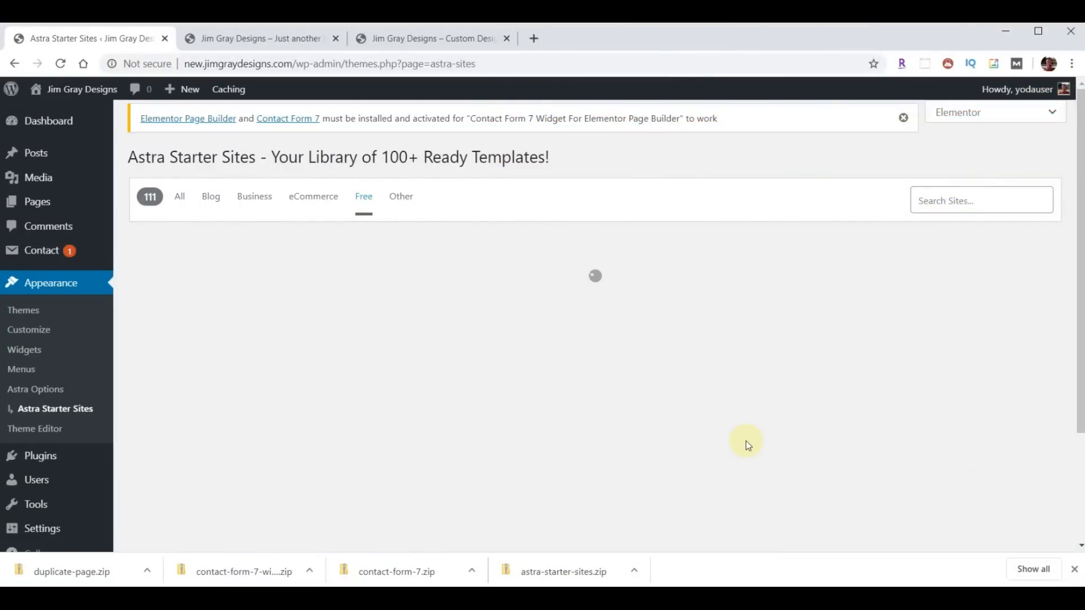
scroll(753, 418, down, 3)
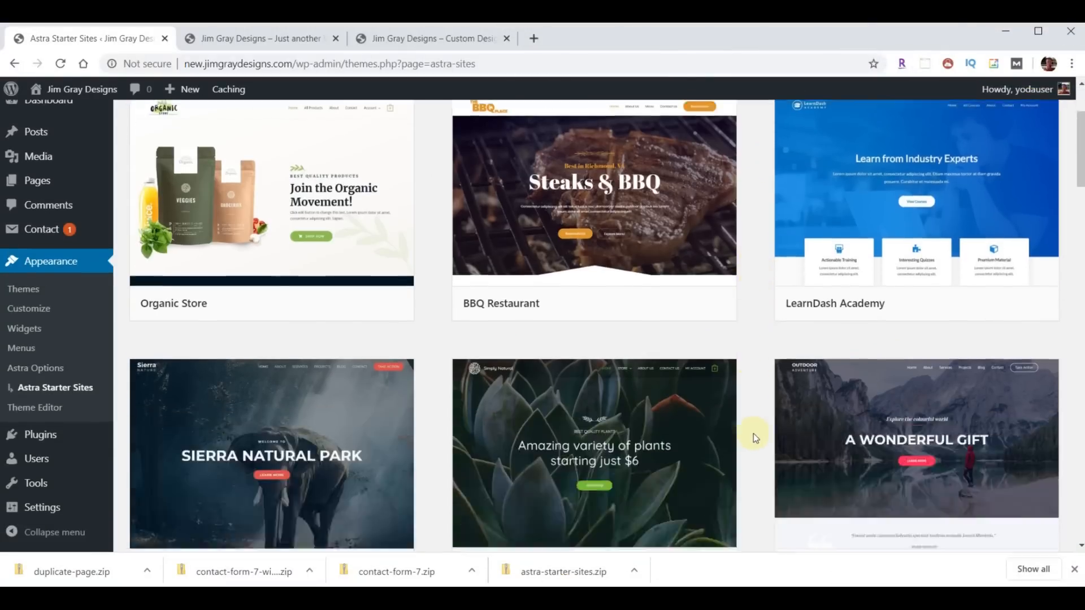
scroll(754, 433, down, 10)
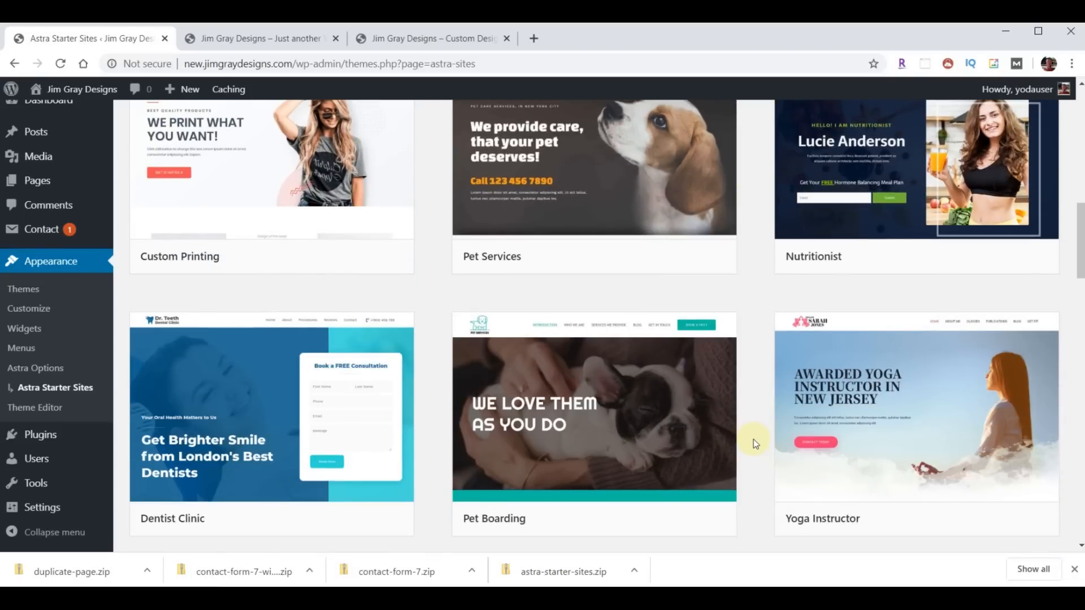
mouse_move(291, 440)
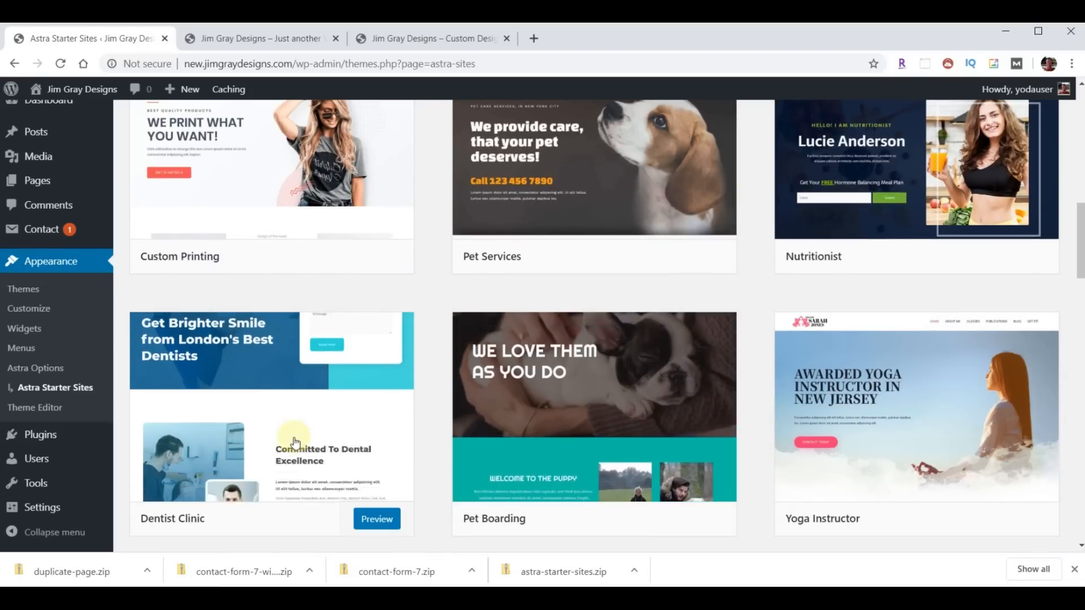
mouse_move(542, 183)
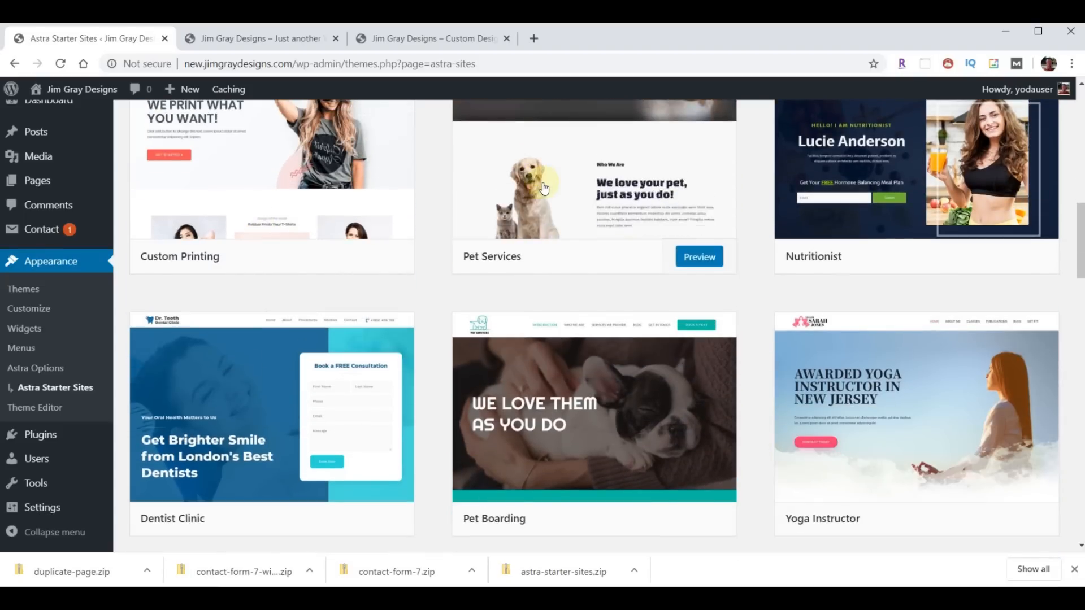
scroll(746, 373, up, 12)
click(917, 200)
text(ca)
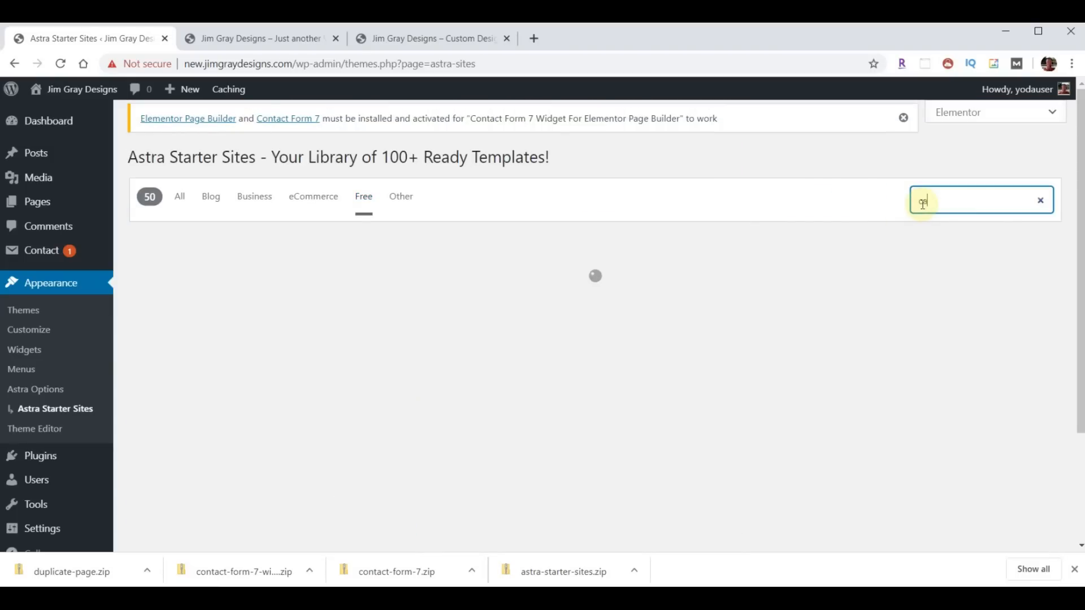
text(r wash)
- Preview and import the Car Wash starter site, then go to the front-page tab
mouse_move(242, 390)
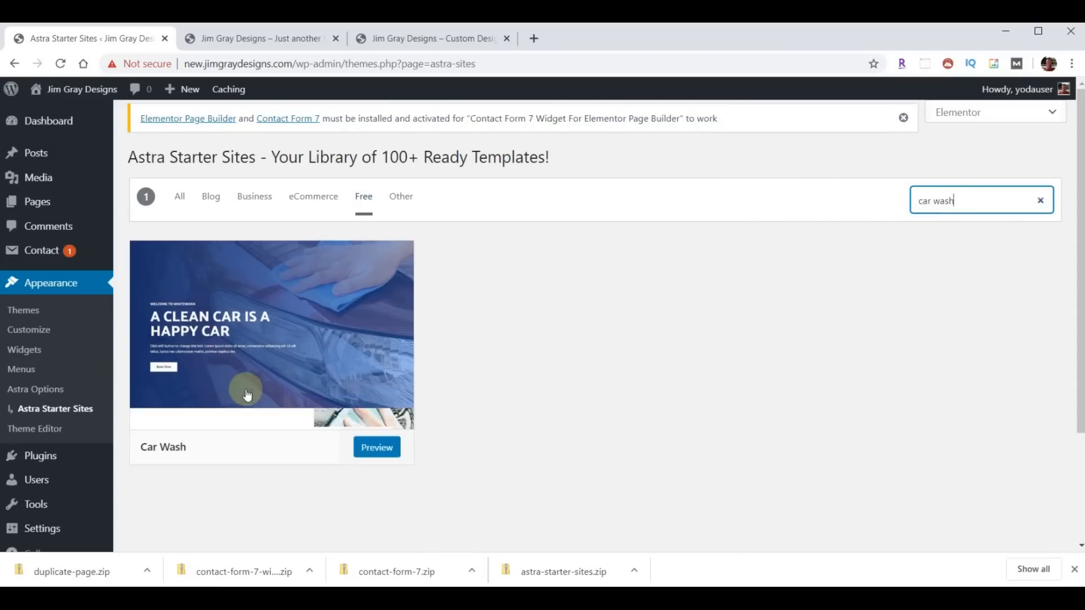
click(366, 447)
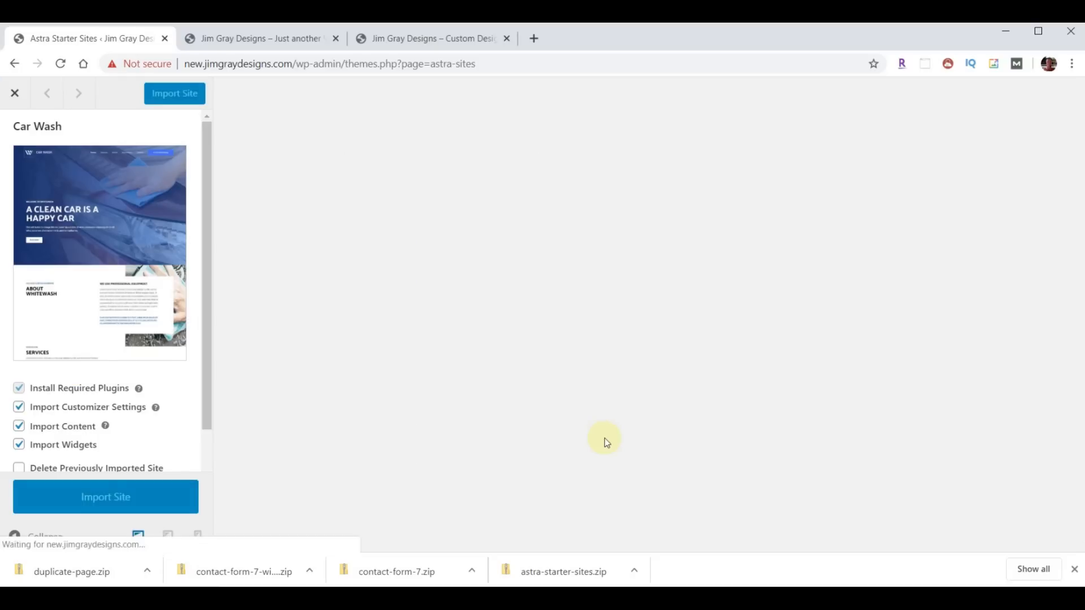
click(100, 502)
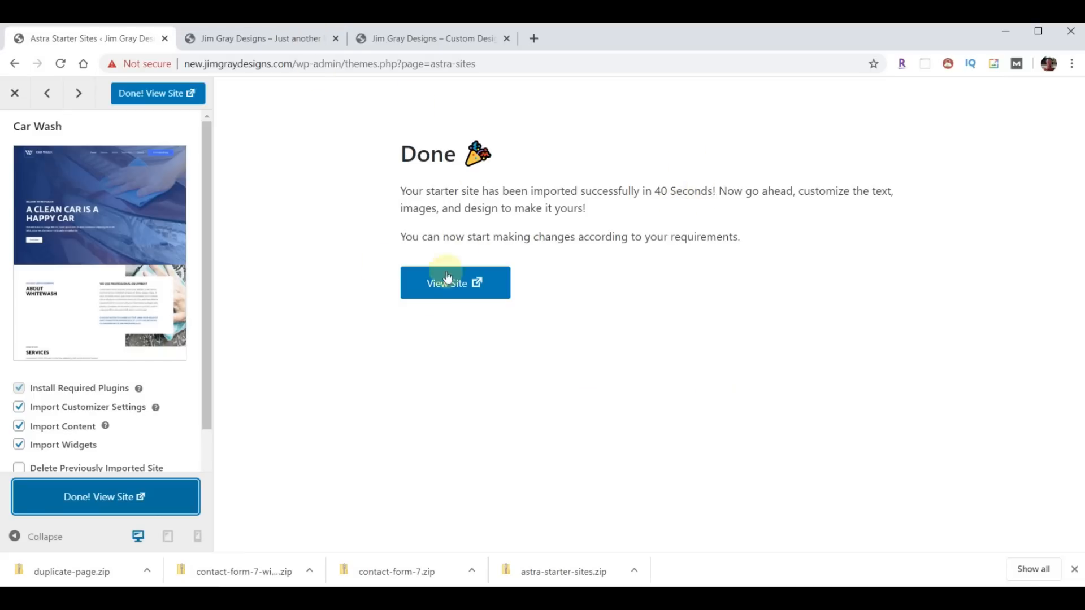
click(265, 47)
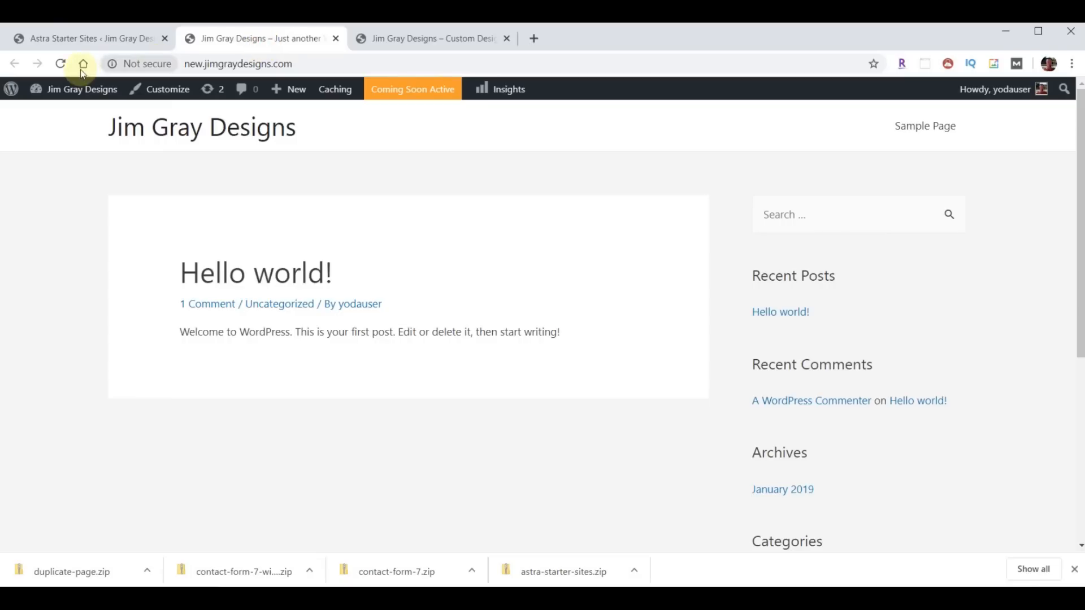
- Reload the front page and scroll through the imported Car Wash content
click(62, 64)
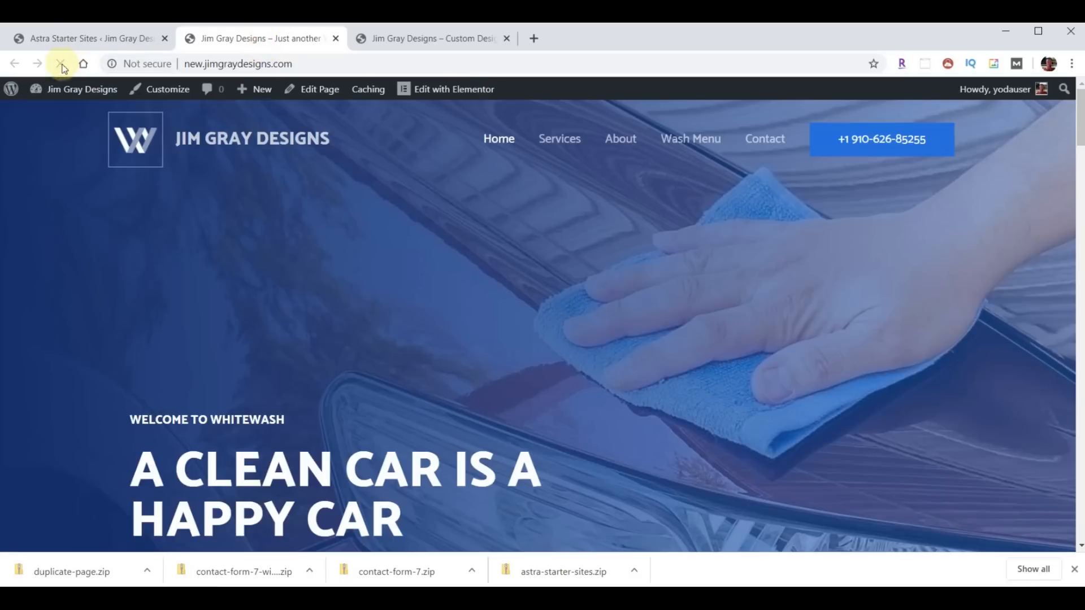
scroll(649, 302, down, 15)
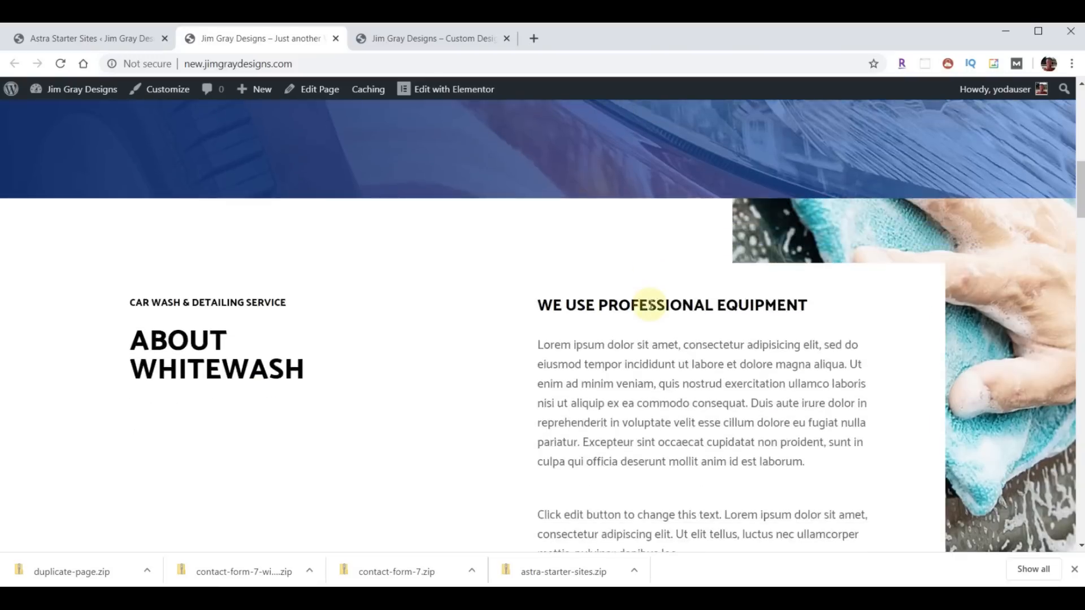
scroll(647, 314, down, 4)
scroll(649, 308, up, 9)
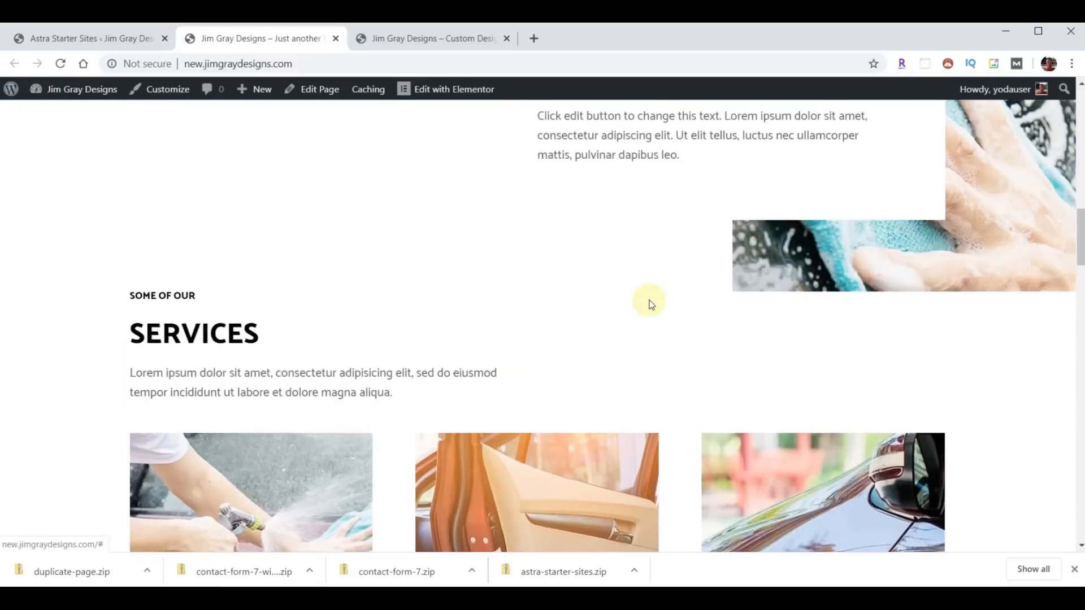
scroll(649, 305, down, 18)
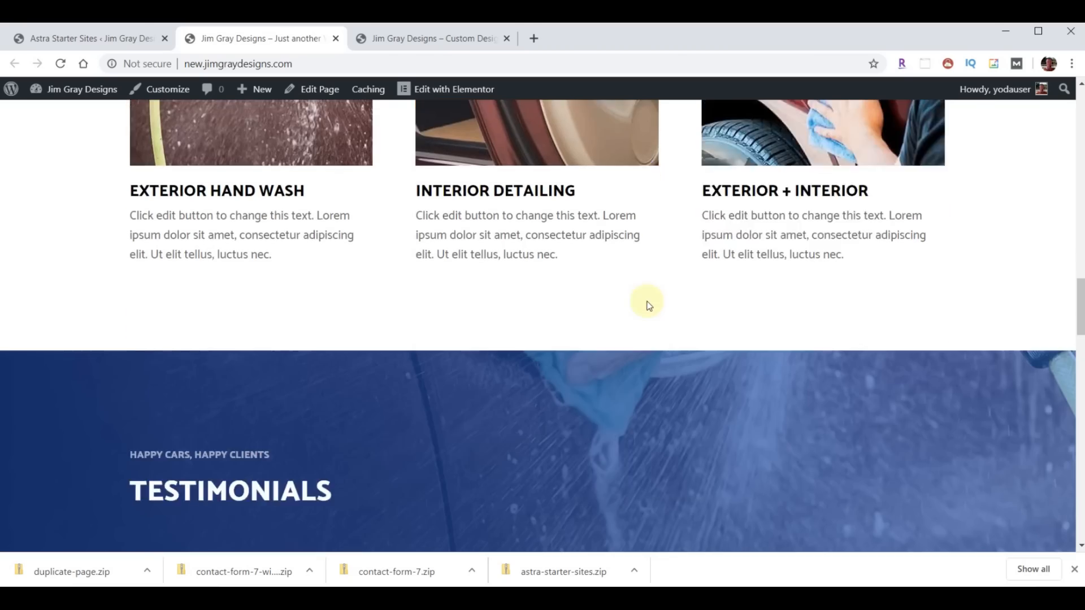
scroll(647, 308, down, 6)
scroll(647, 311, up, 20)
scroll(646, 308, up, 8)
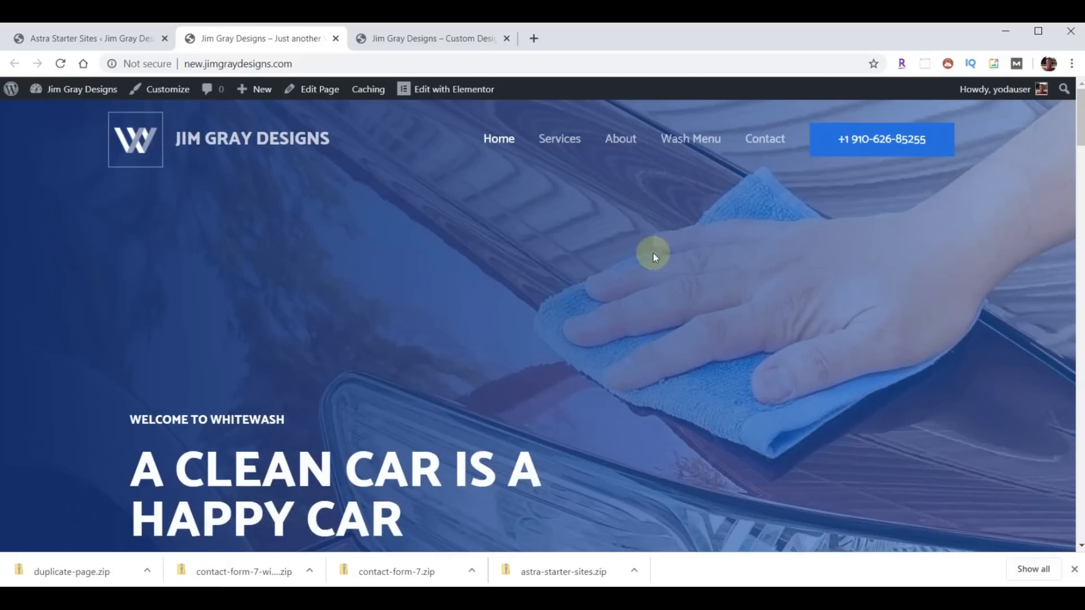
- Check the Services page's Care & Wash section, then return to the import page
click(574, 146)
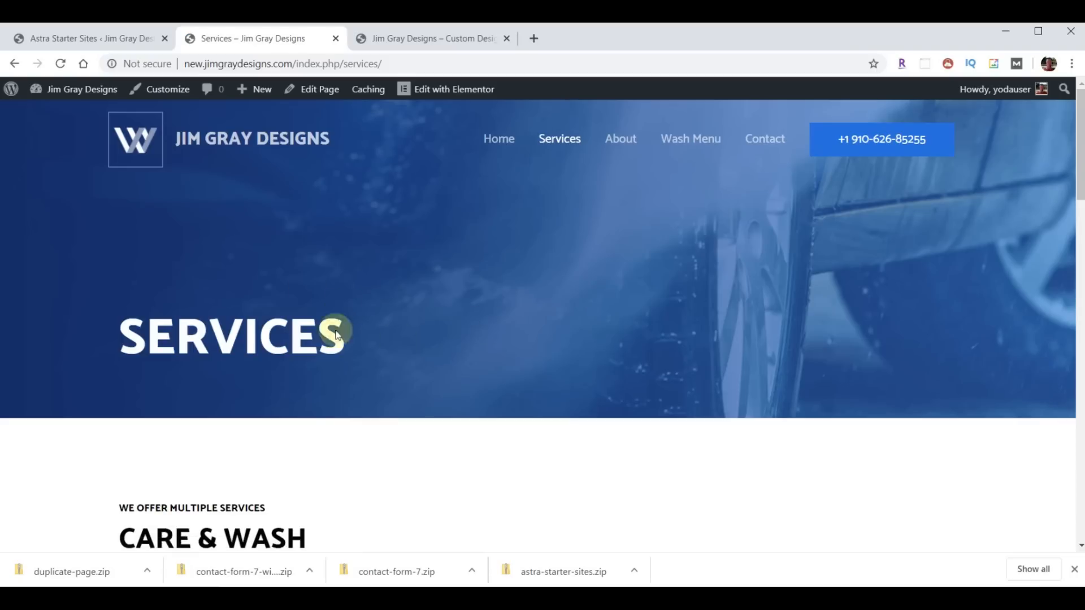
scroll(632, 312, down, 10)
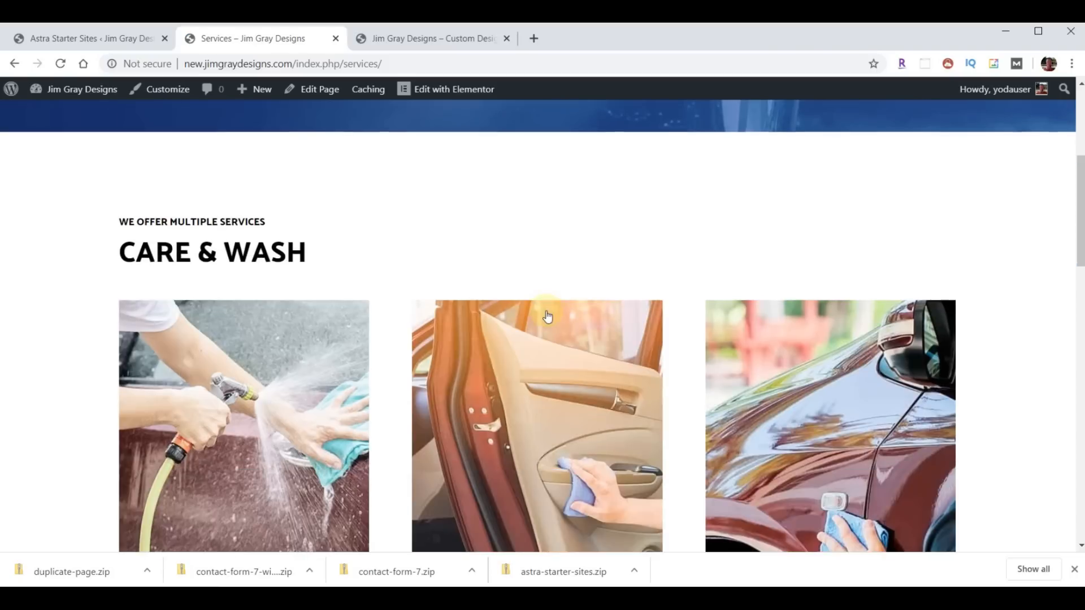
scroll(473, 395, up, 9)
scroll(496, 364, up, 2)
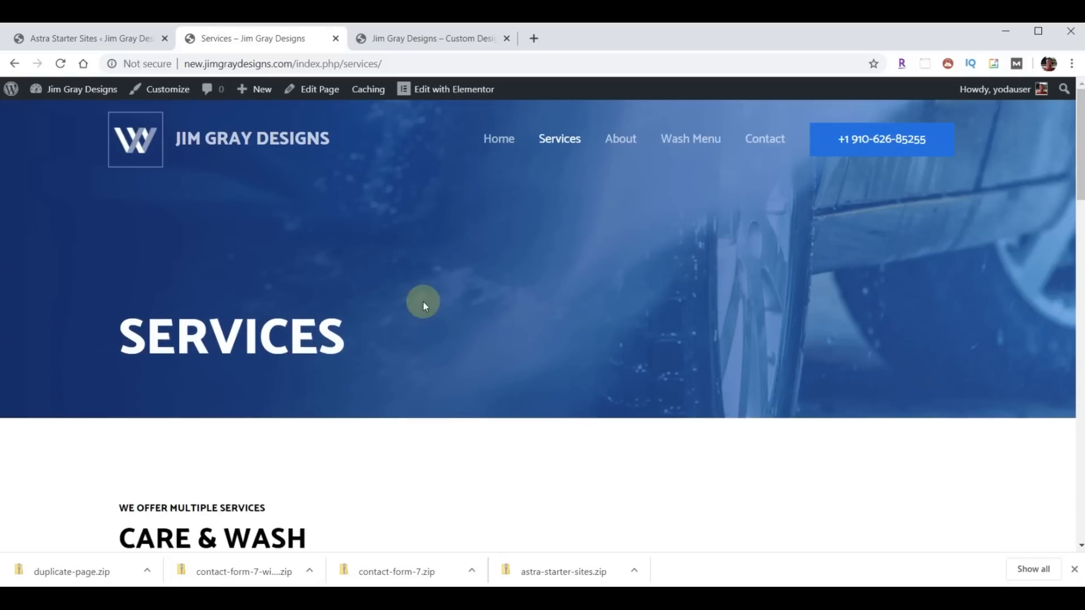
click(68, 40)
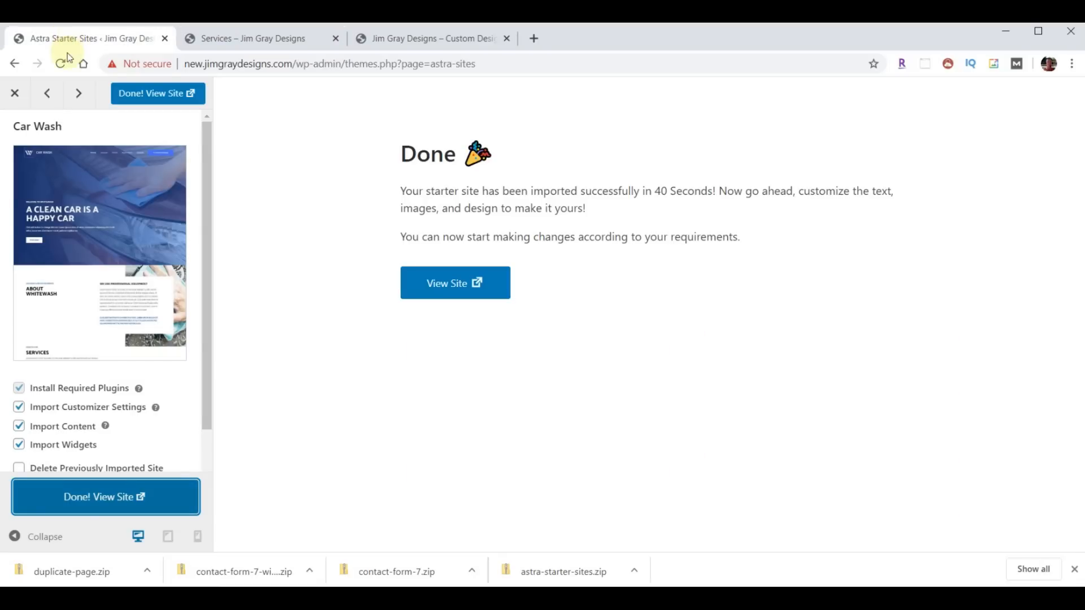
- Close the import preview and select Sample Page and WPForms Preview in the Pages list
click(15, 98)
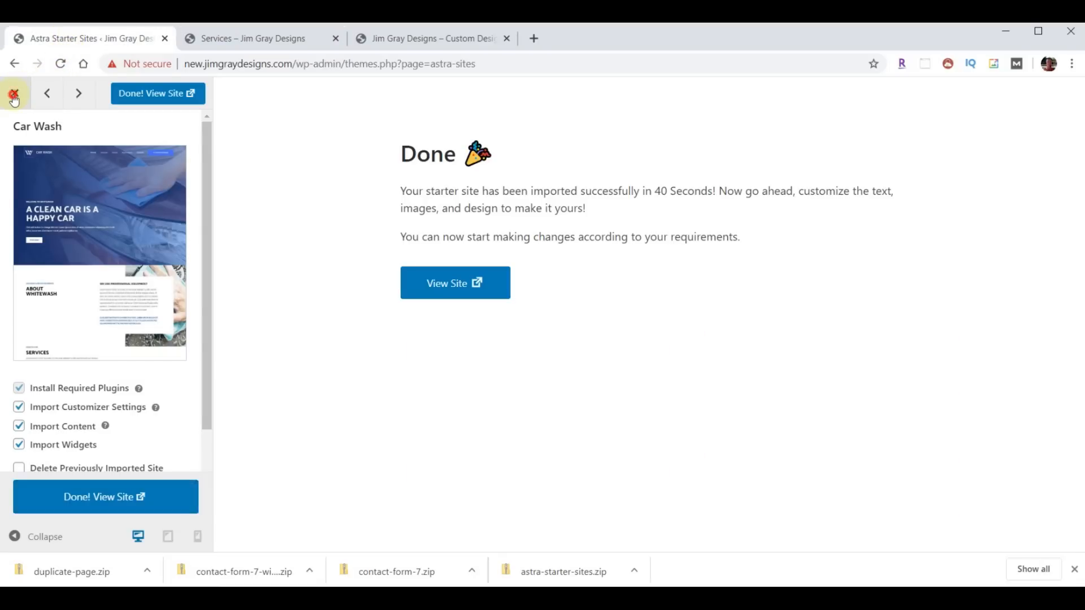
mouse_move(18, 100)
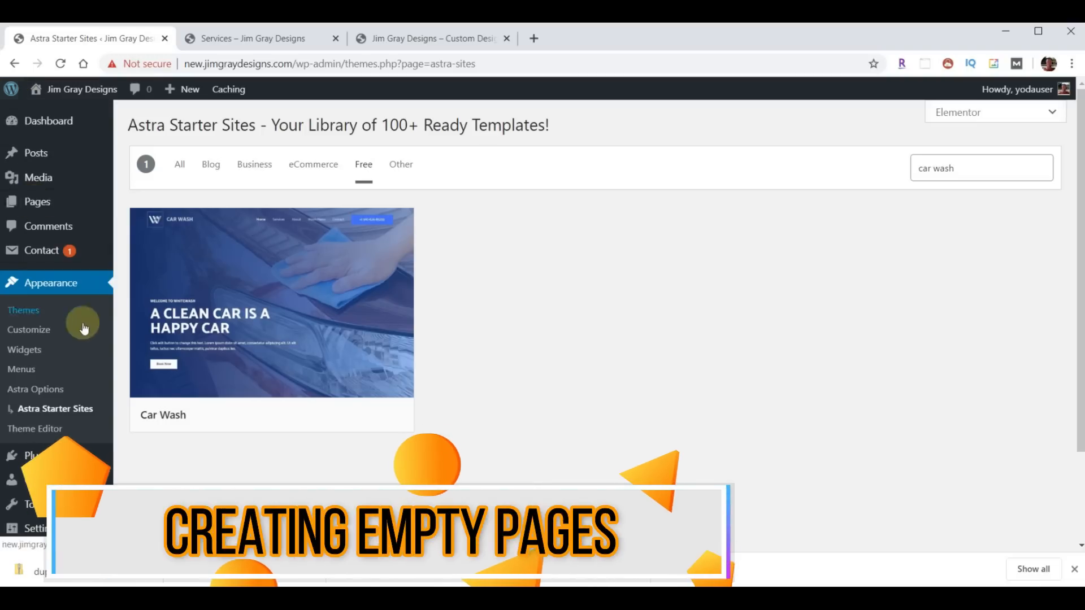
click(38, 211)
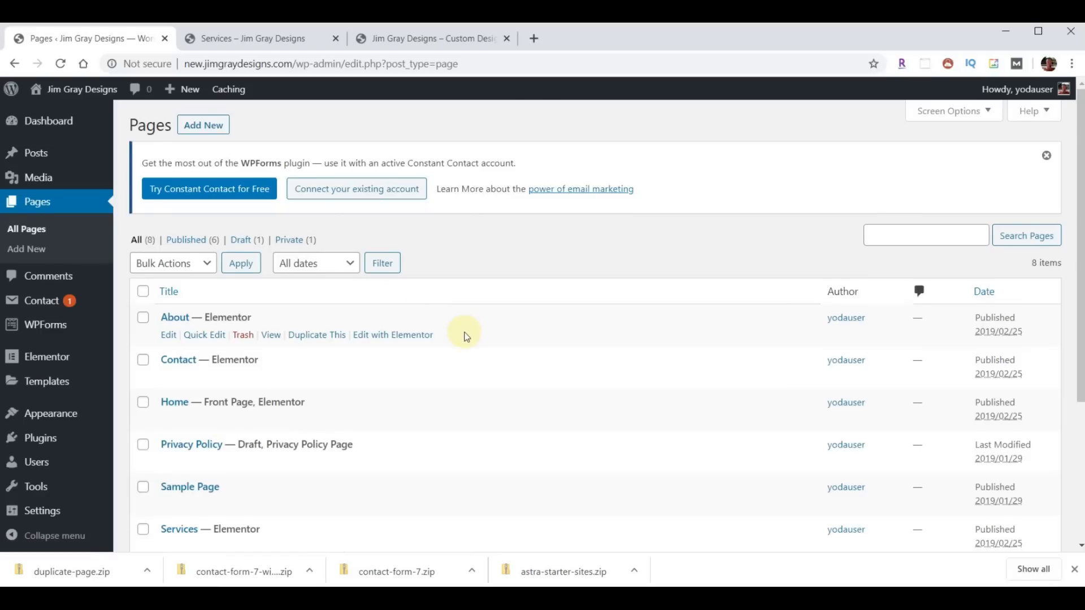
scroll(466, 338, down, 1)
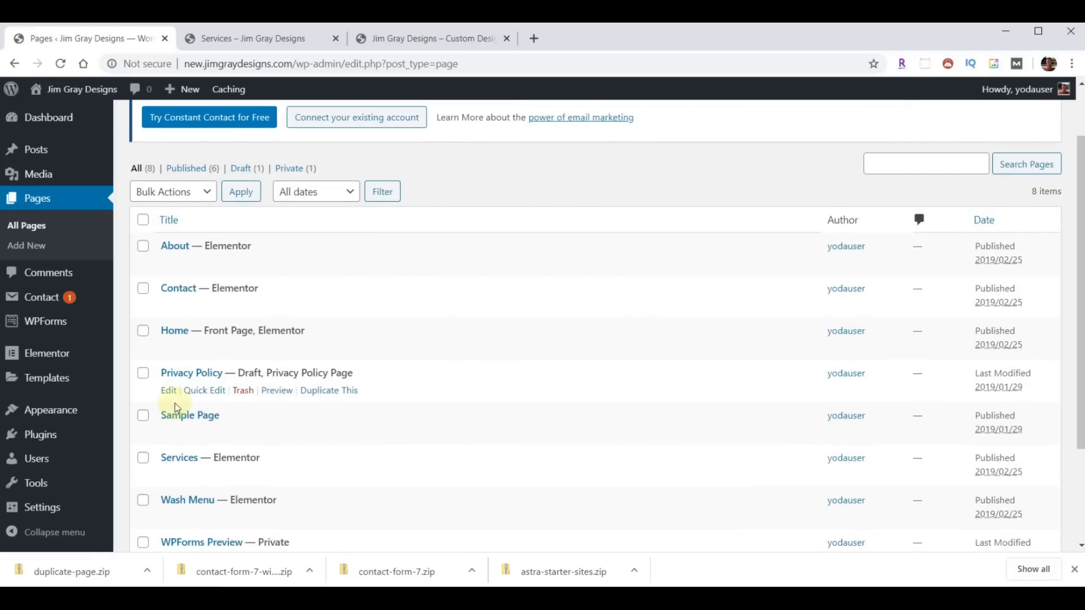
click(143, 416)
scroll(354, 410, down, 1)
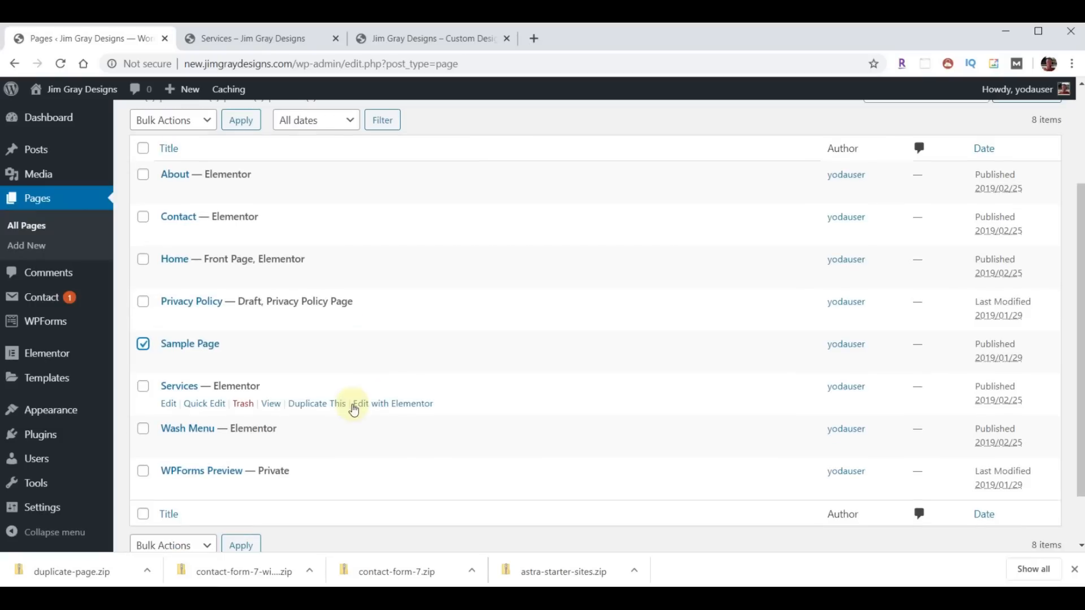
click(144, 472)
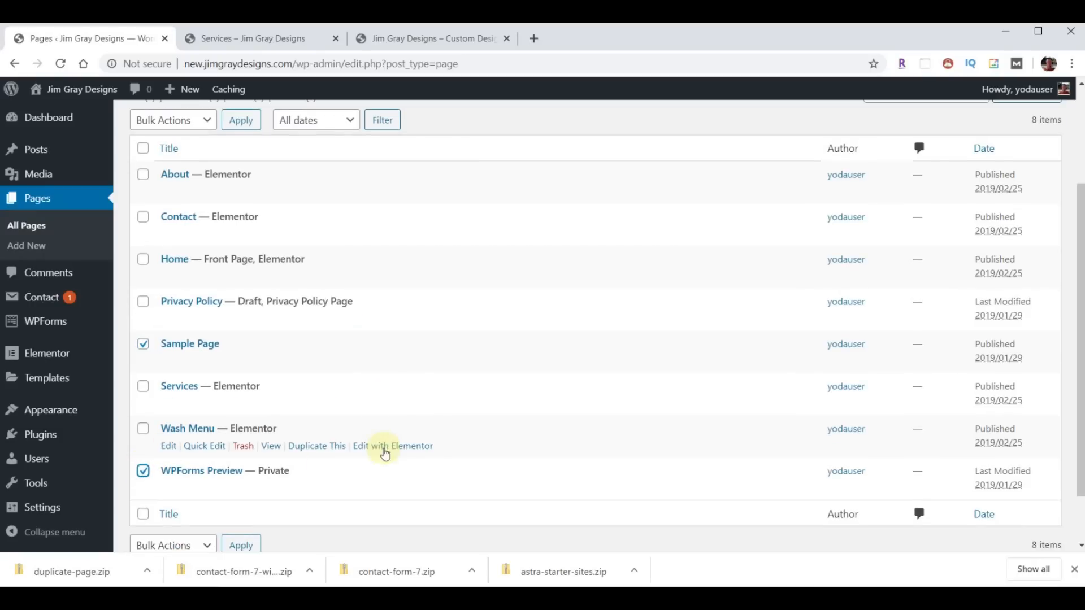
- Move Sample Page and WPForms Preview to the trash with the Move to Trash bulk action
scroll(399, 440, up, 2)
click(203, 270)
click(166, 310)
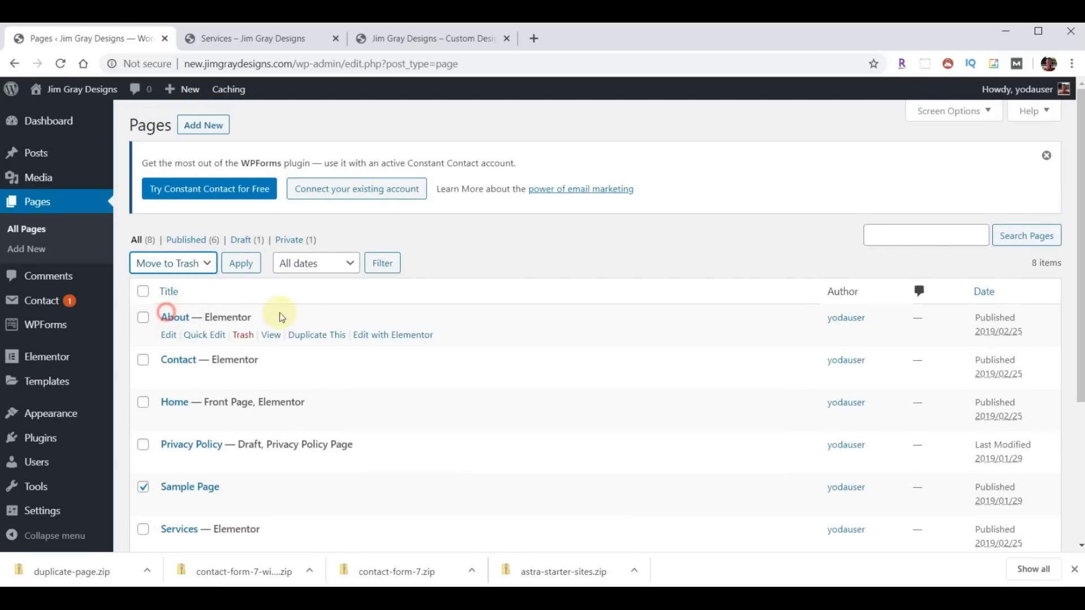
click(240, 264)
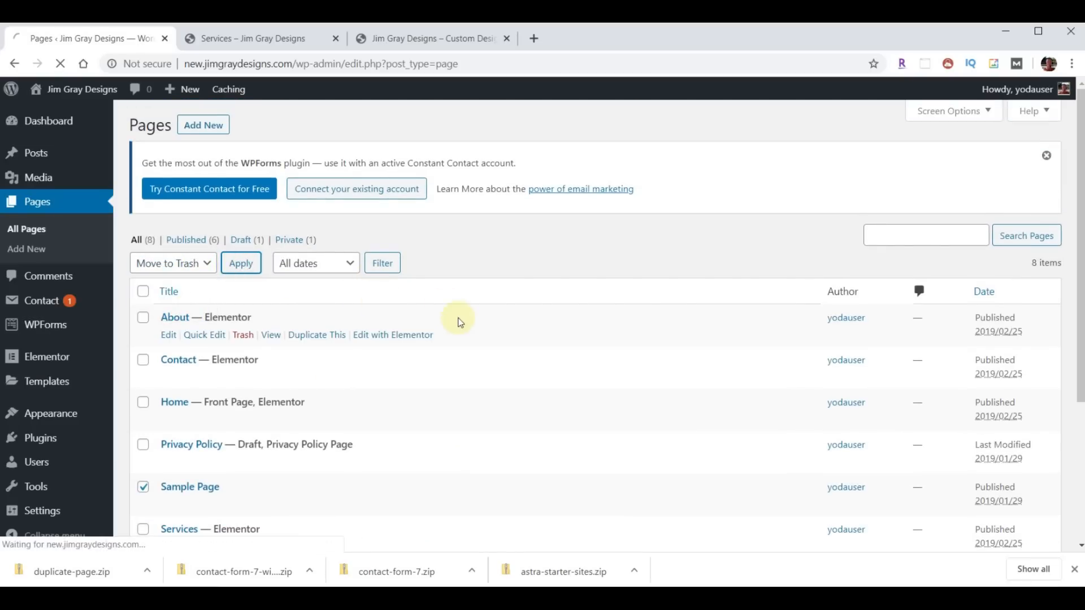
- Trash the Privacy Policy page, leaving five published pages
scroll(158, 411, down, 1)
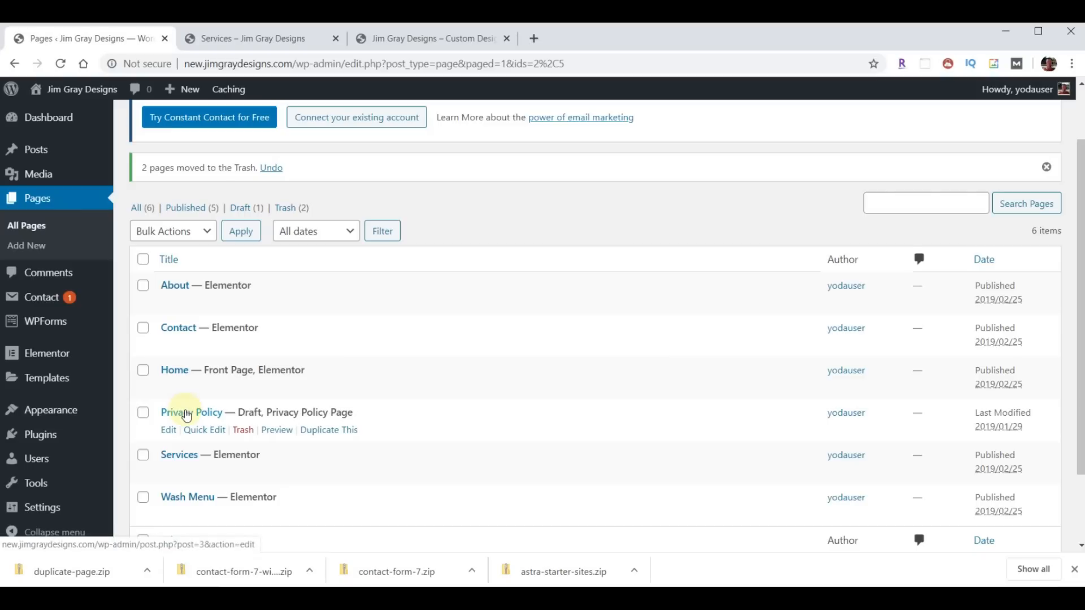
click(243, 431)
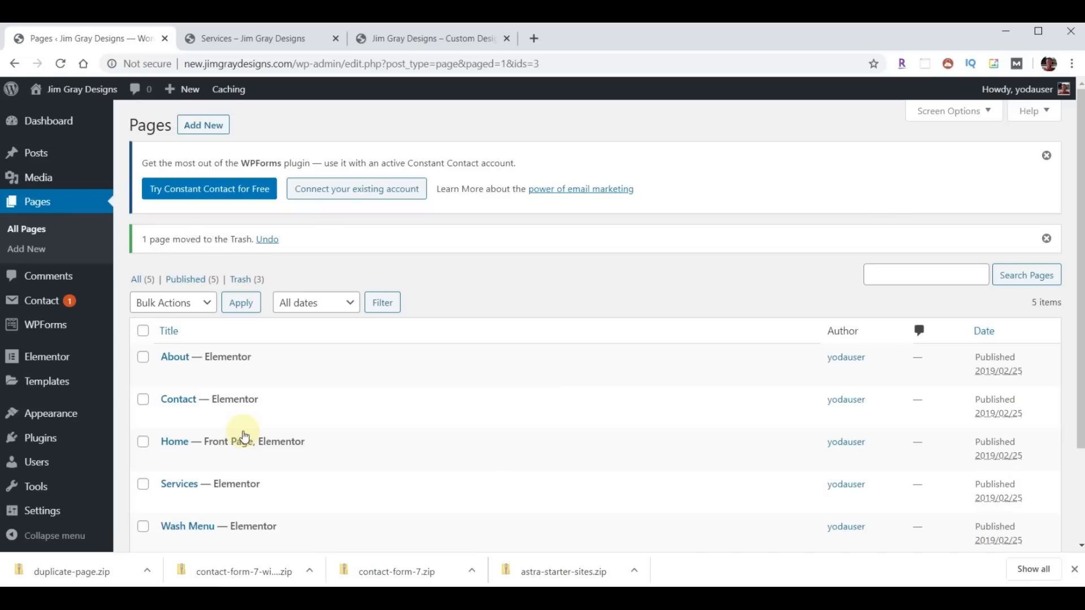
scroll(527, 394, down, 3)
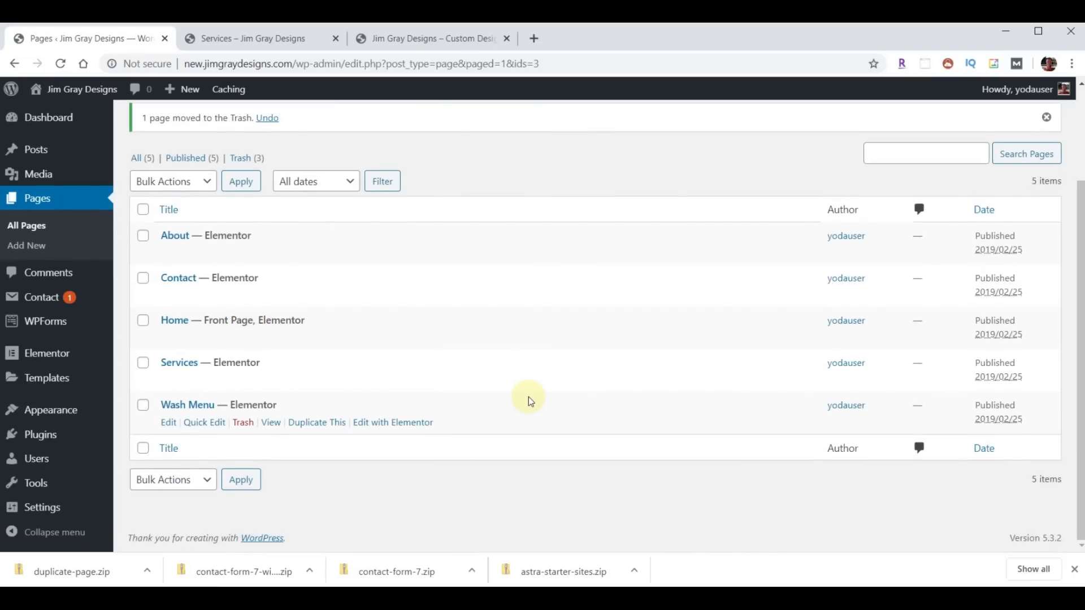
click(159, 179)
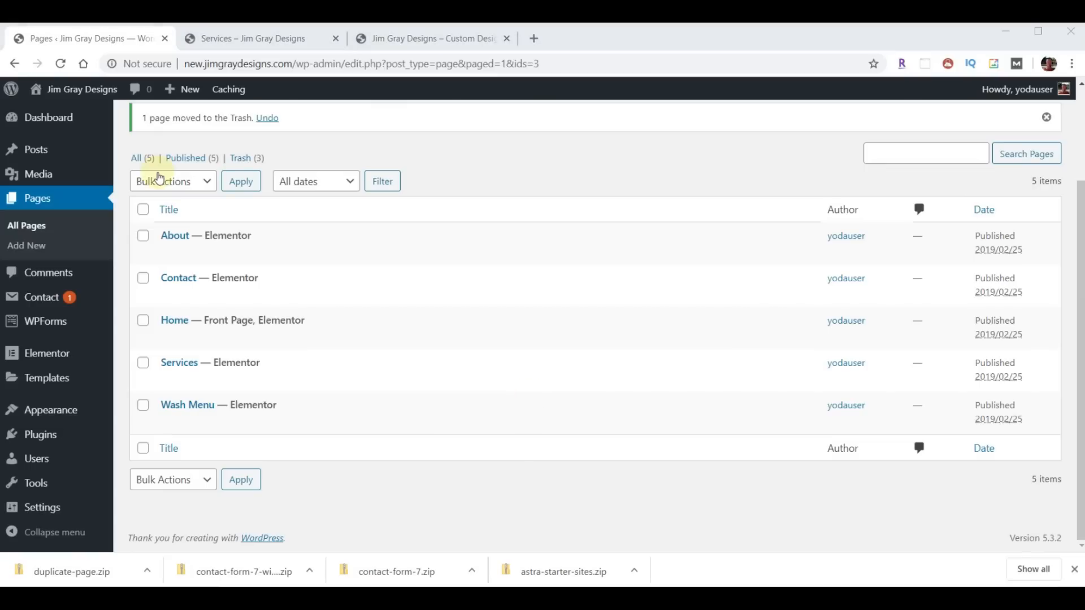
click(416, 43)
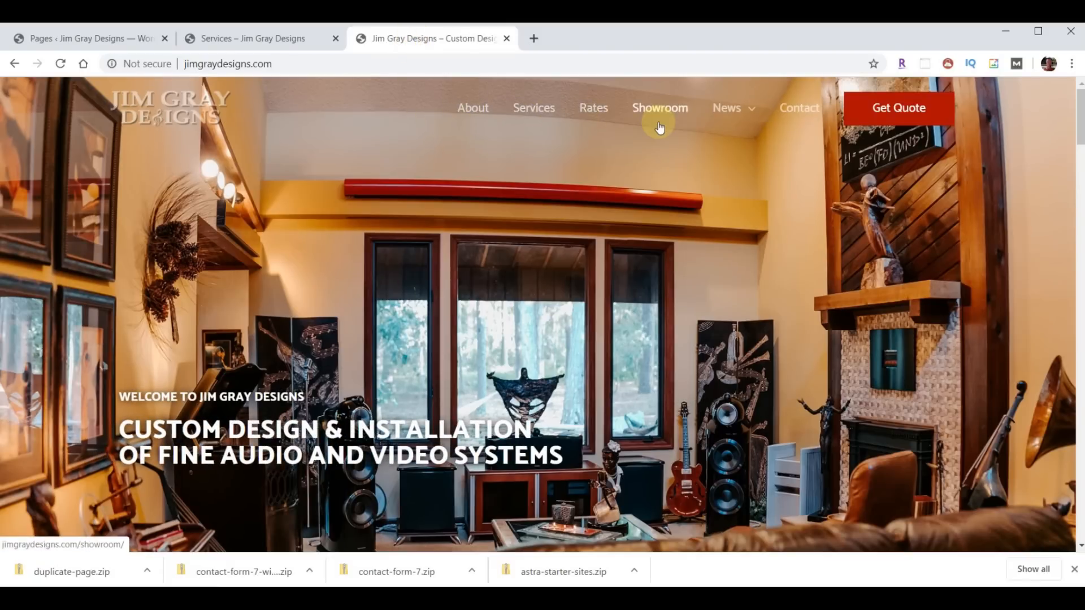
mouse_move(759, 111)
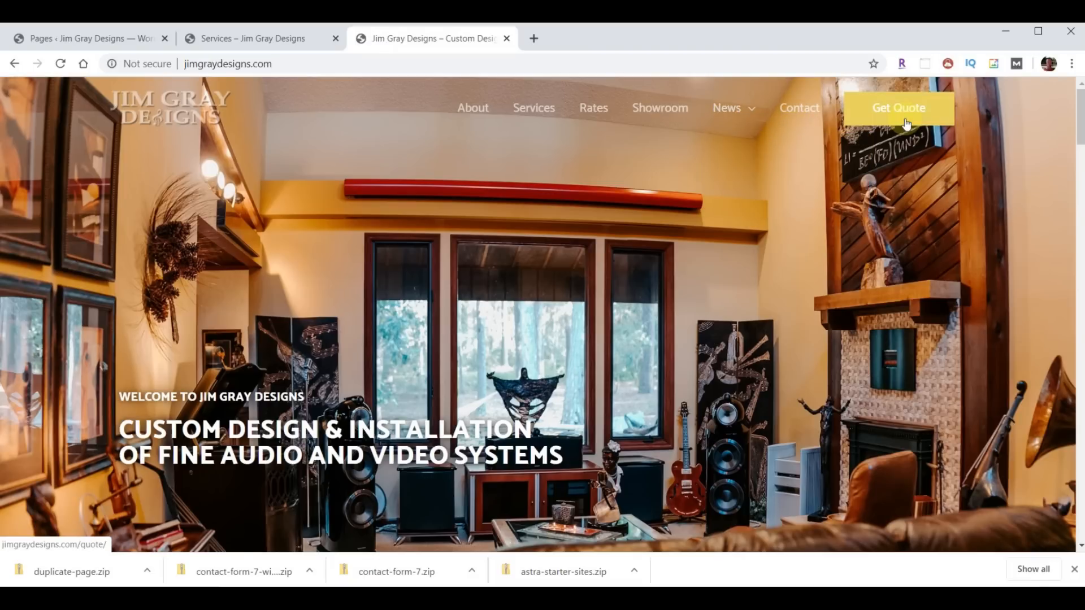
click(42, 36)
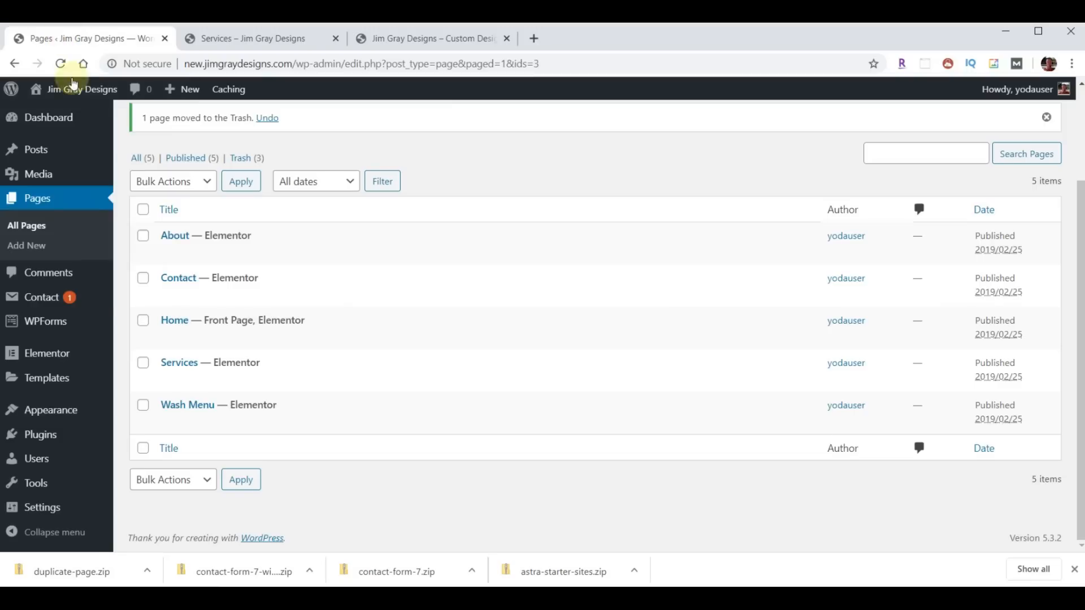
- Quick Edit the Wash Menu page to title 'Rates' and slug 'rates', and update it
mouse_move(169, 405)
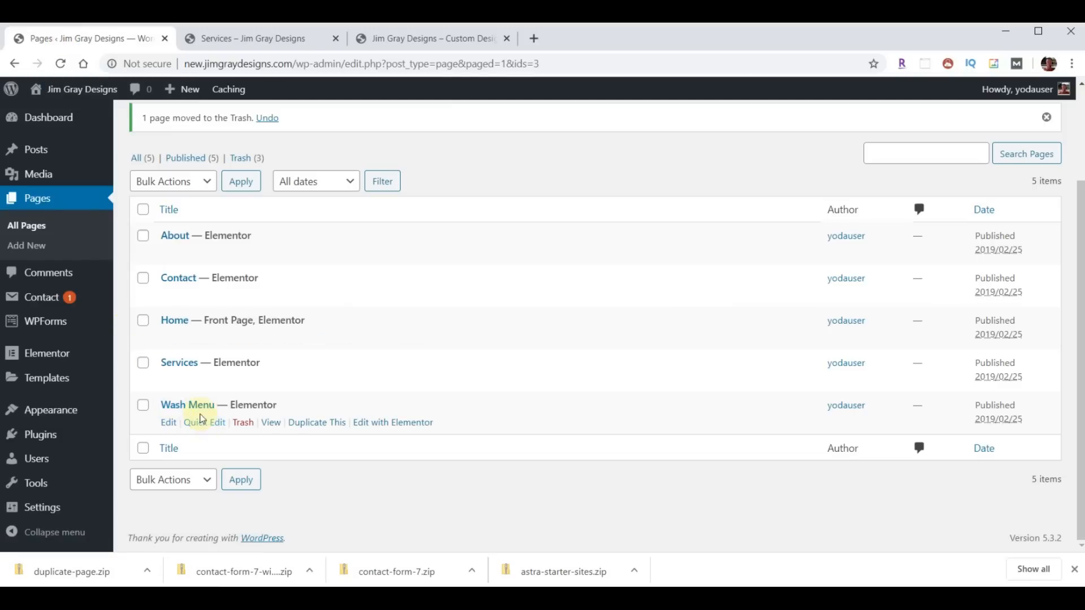
click(200, 423)
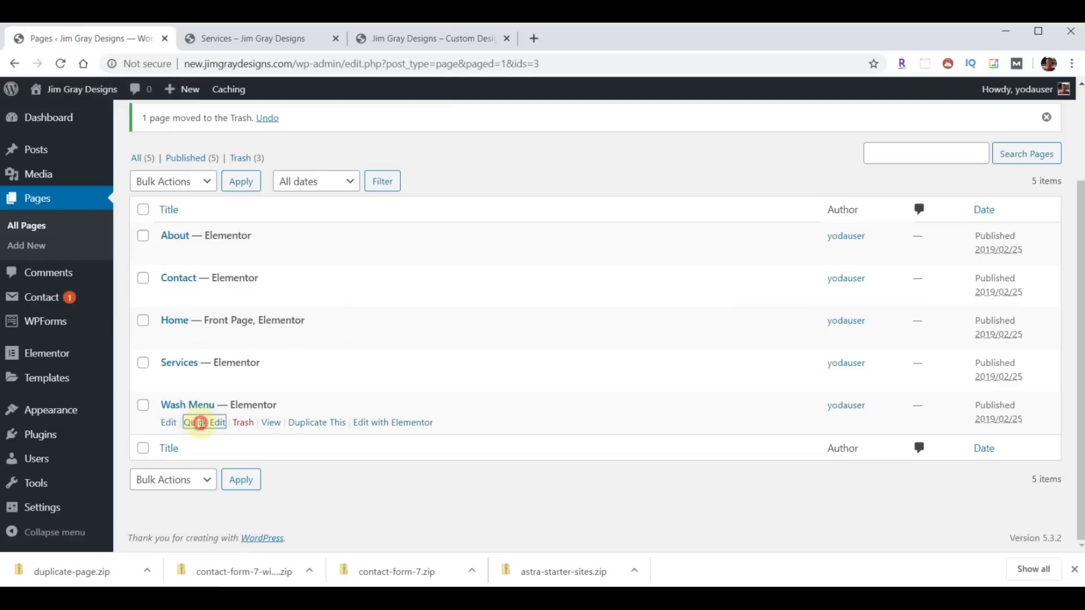
drag(251, 428, 161, 418)
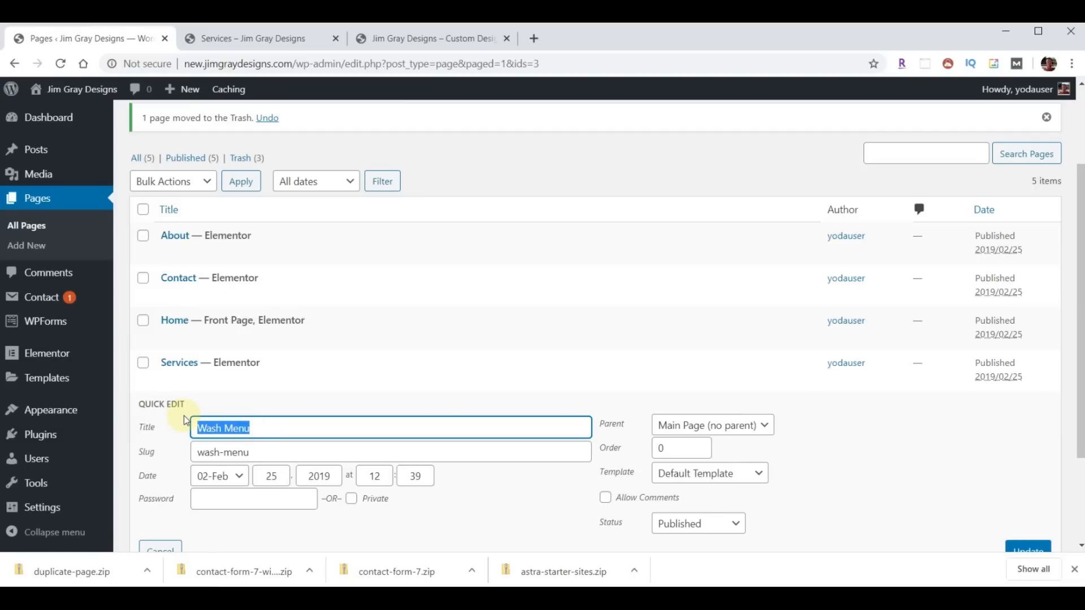
text(Rates)
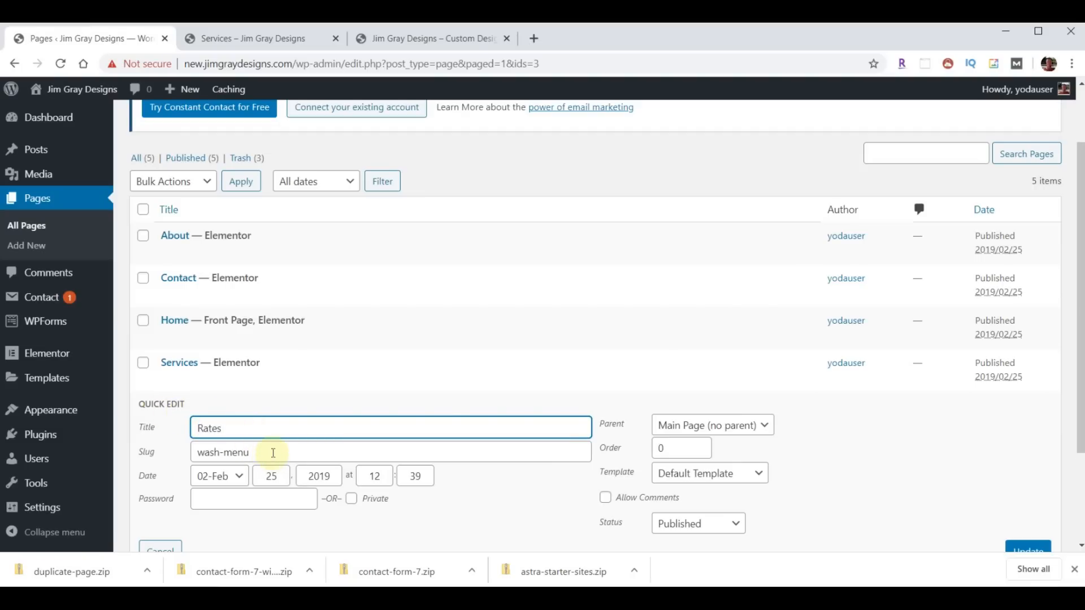
drag(273, 453, 169, 459)
text(rates)
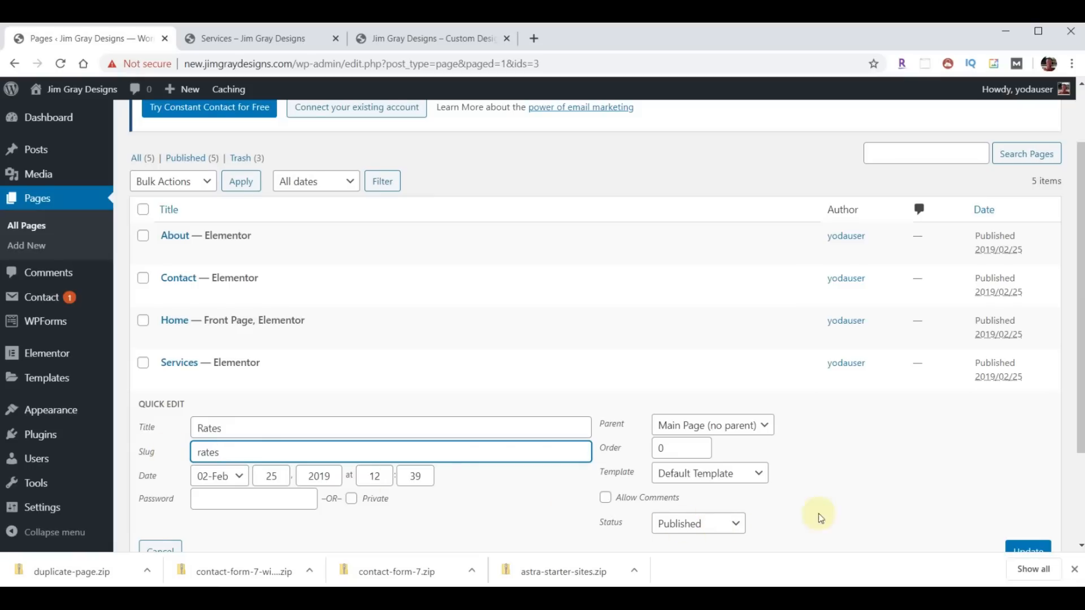
scroll(859, 503, down, 1)
click(1029, 482)
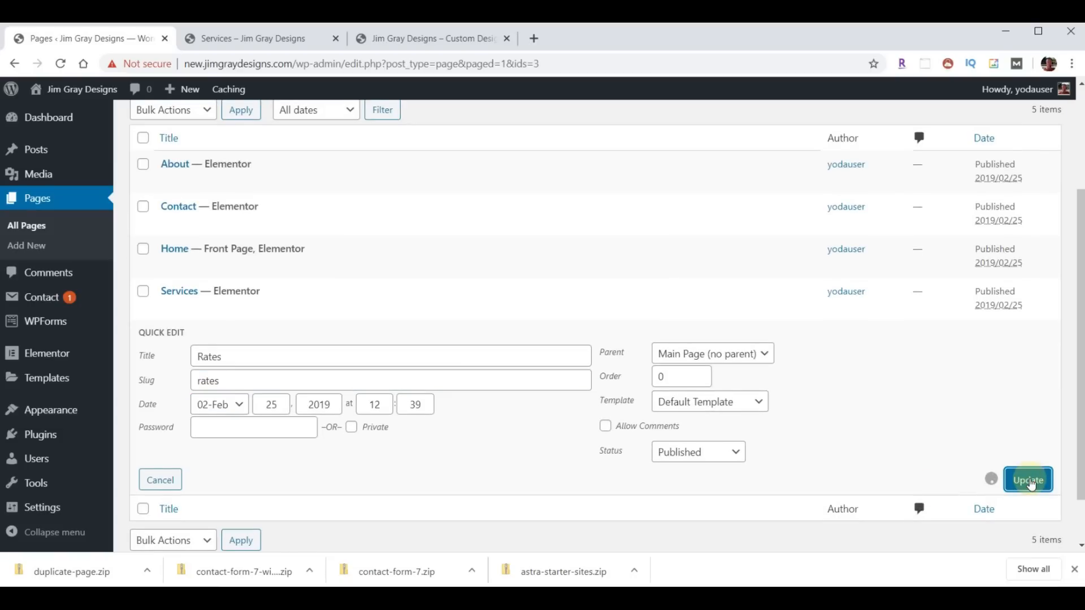
- Reload the live Services page to confirm the menu now shows Rates
click(247, 39)
click(61, 63)
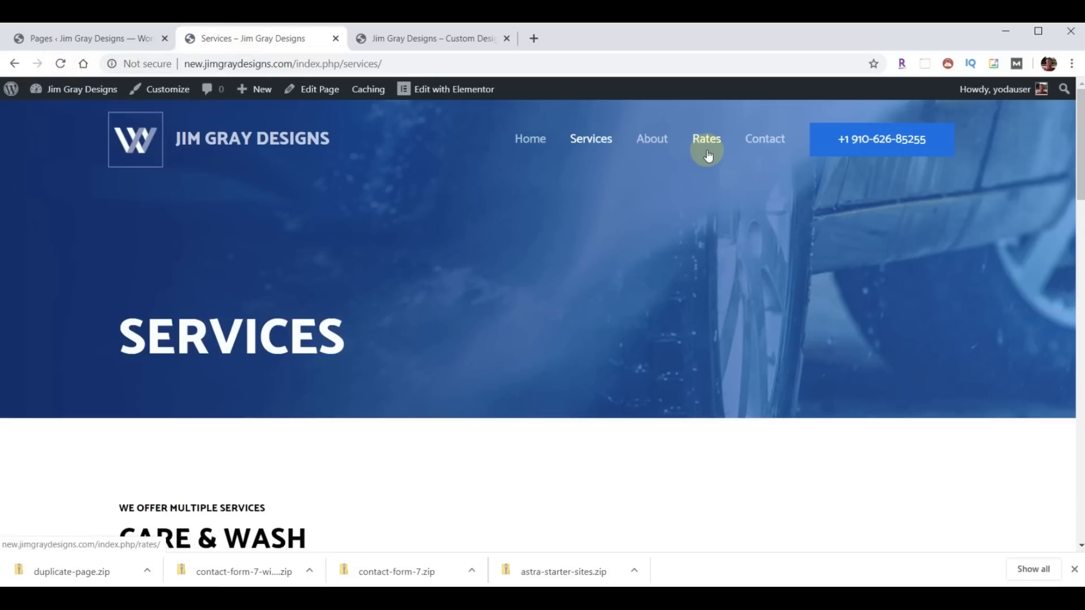
click(84, 42)
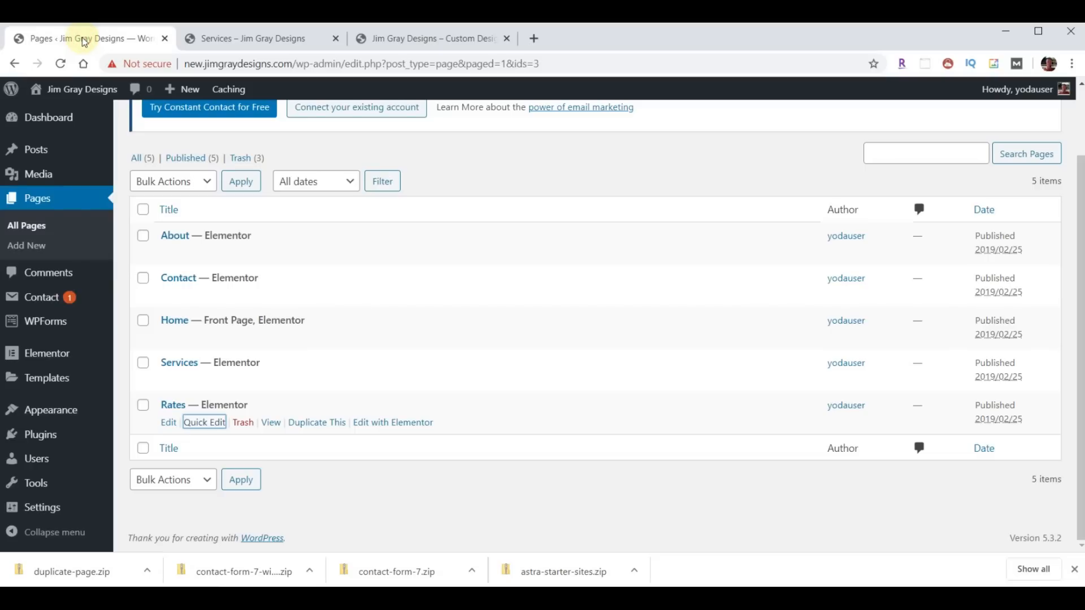
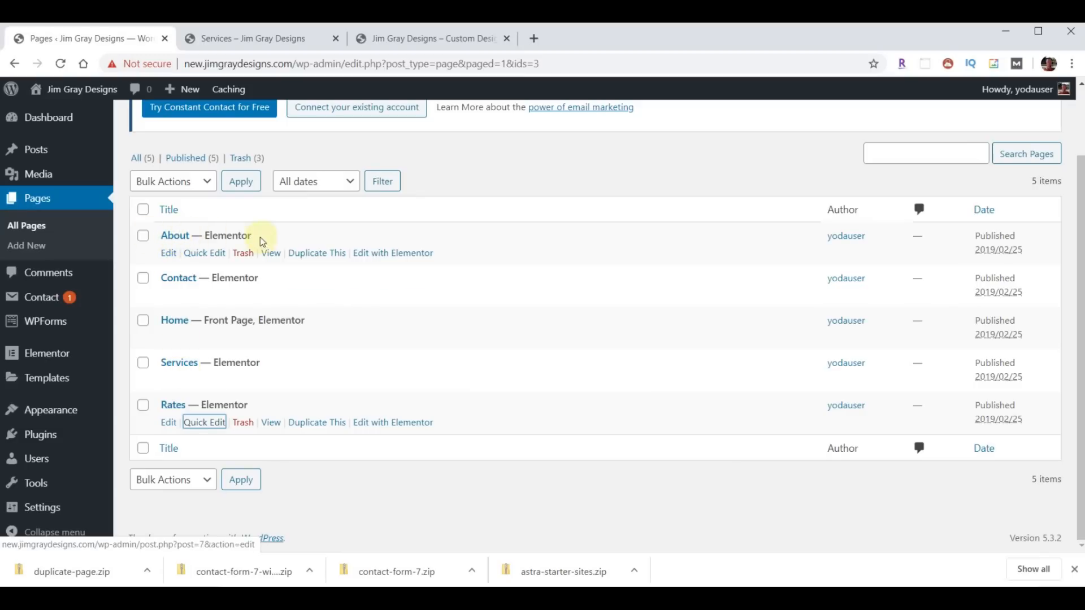
- Duplicate the About page four times as drafts, bringing the Pages list to nine
click(314, 254)
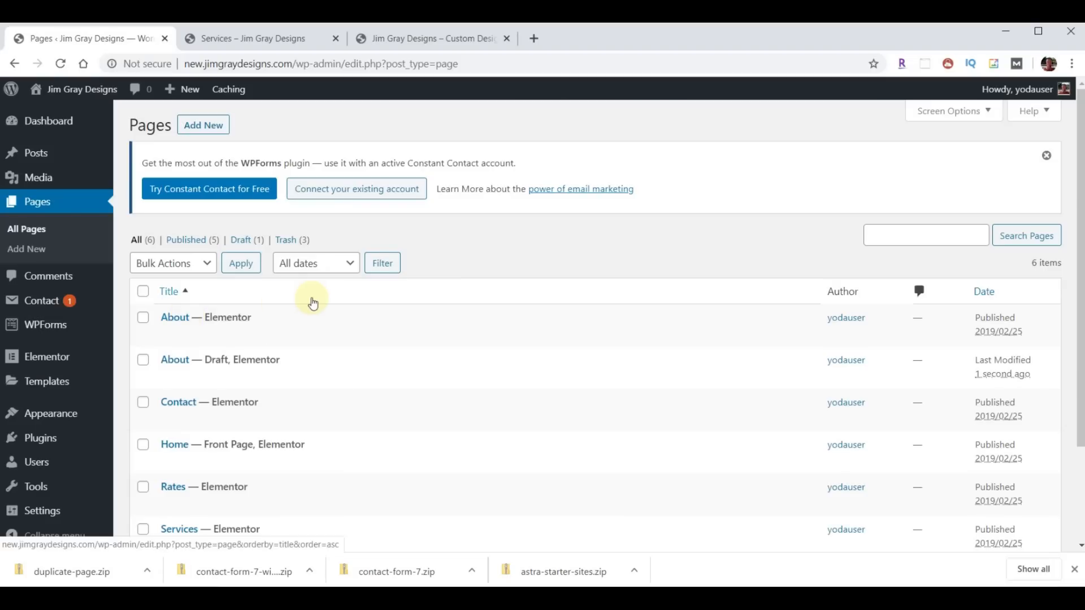
click(311, 339)
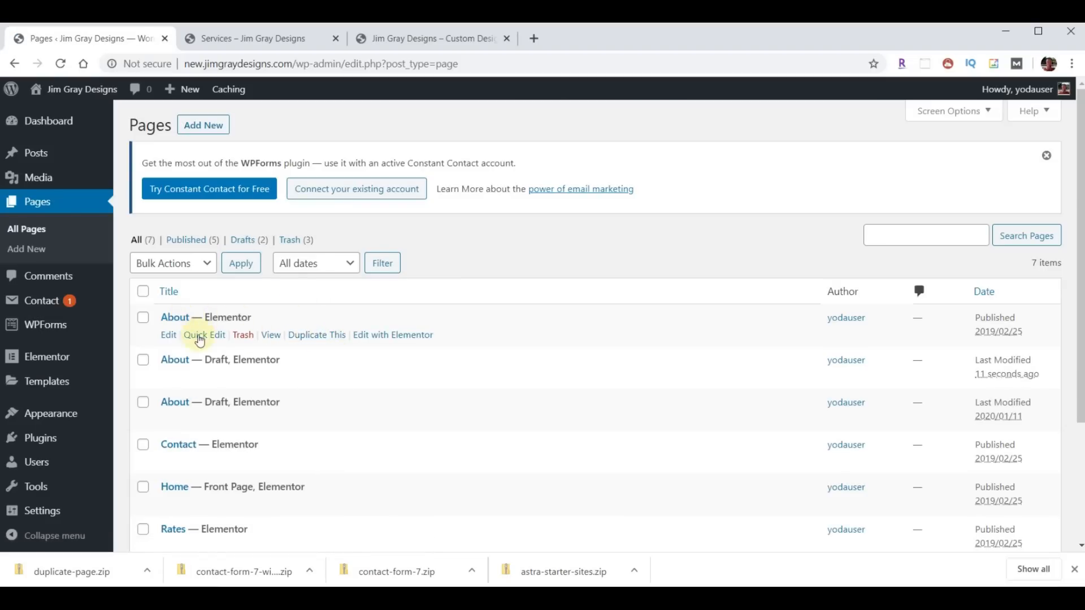
click(314, 339)
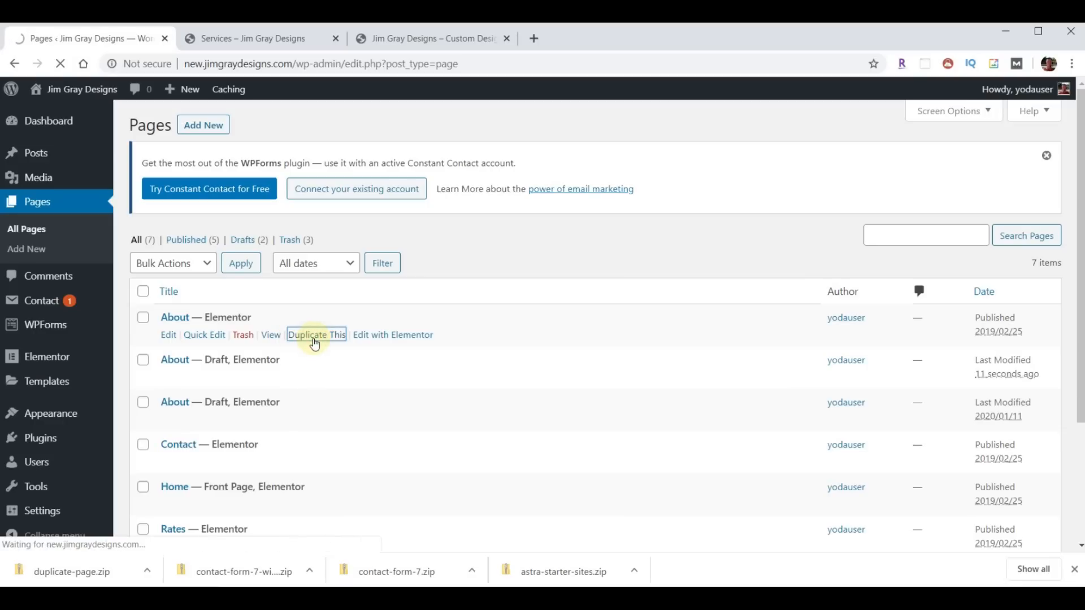
click(296, 339)
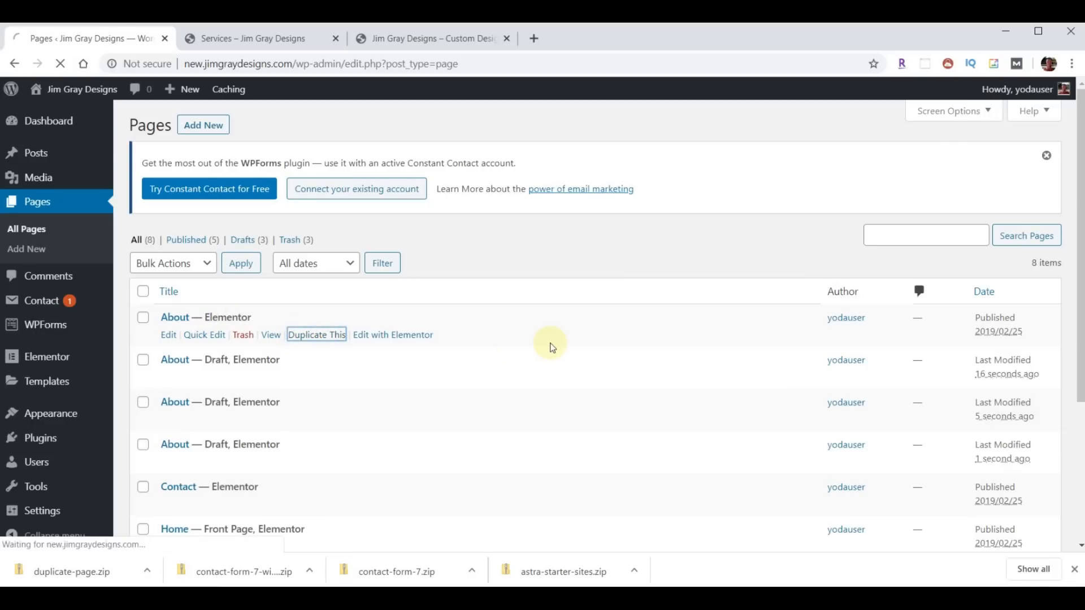
scroll(552, 347, down, 1)
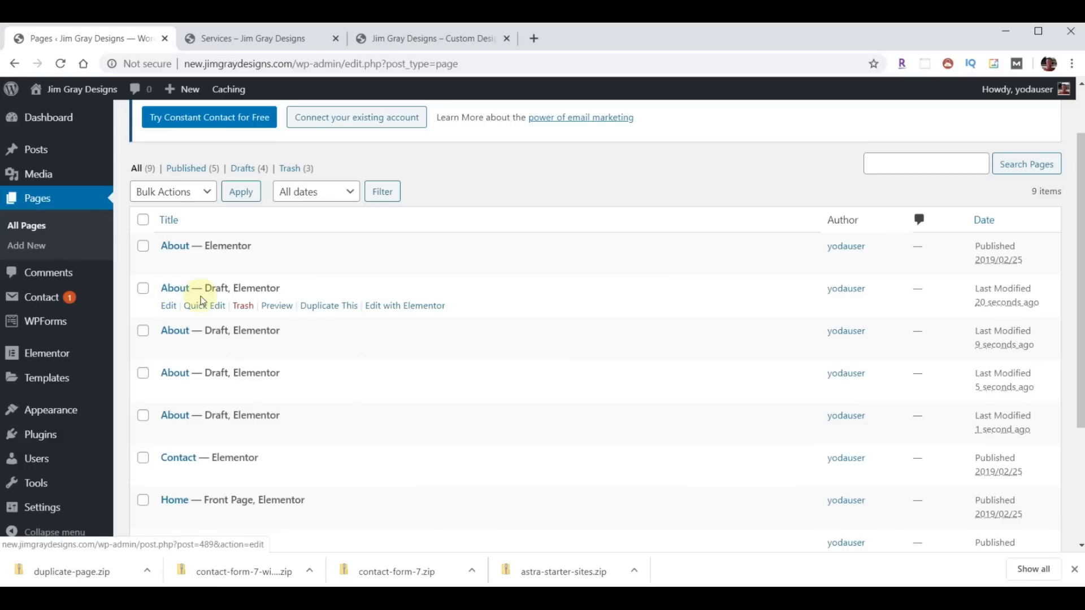
- Publish the first About copy as 'Showroom' with a matching slug
click(198, 305)
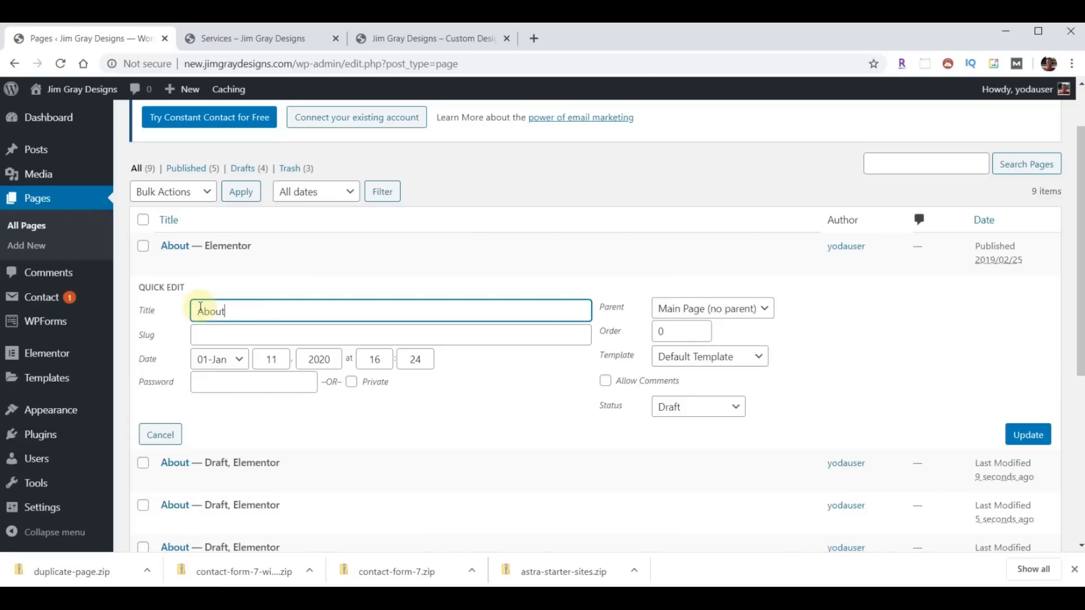
drag(252, 310, 183, 319)
text(Showroom)
click(248, 335)
text(Showroom)
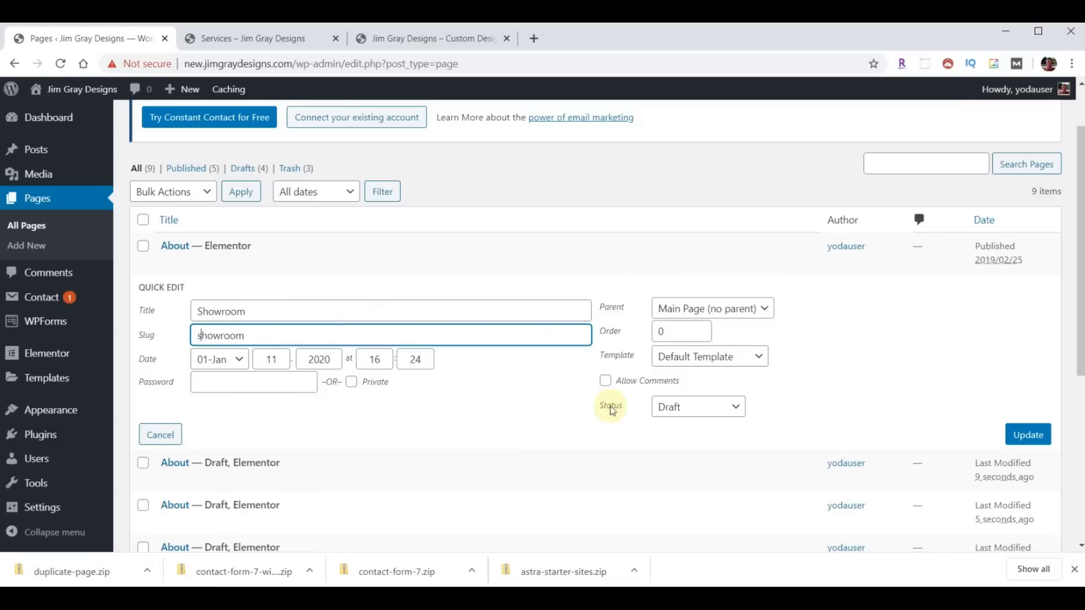
click(732, 406)
click(707, 425)
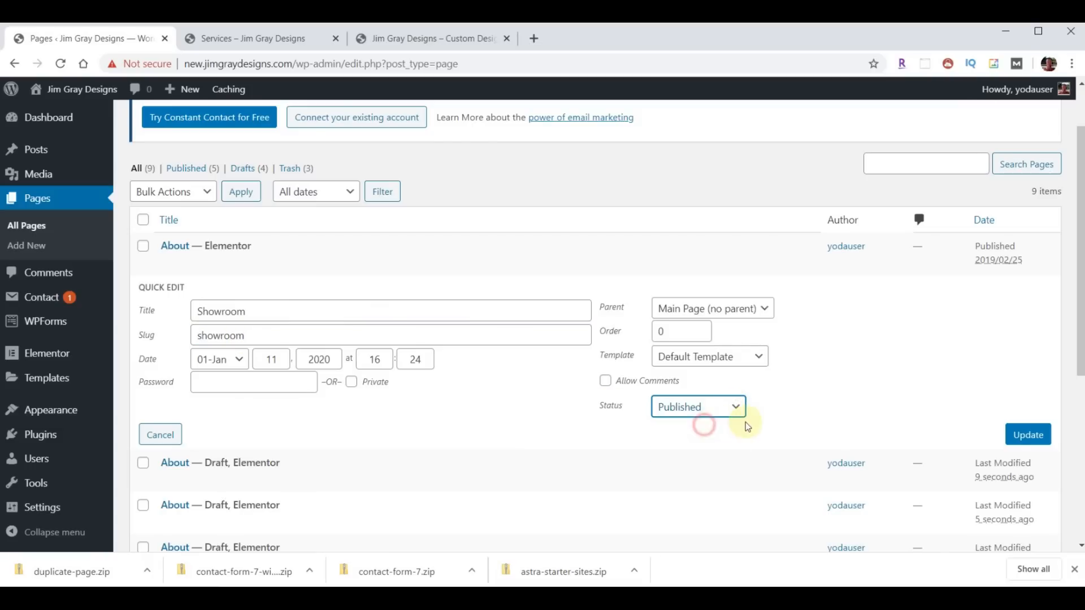
click(1030, 439)
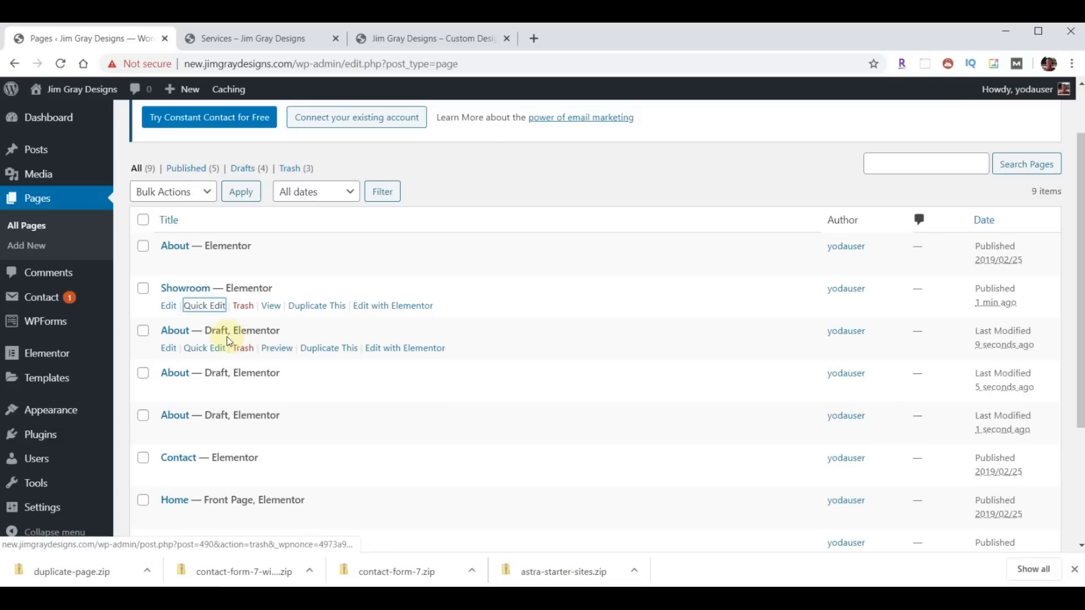
- Publish the second About copy as 'Wirenuts' with a matching lowercase slug
click(204, 348)
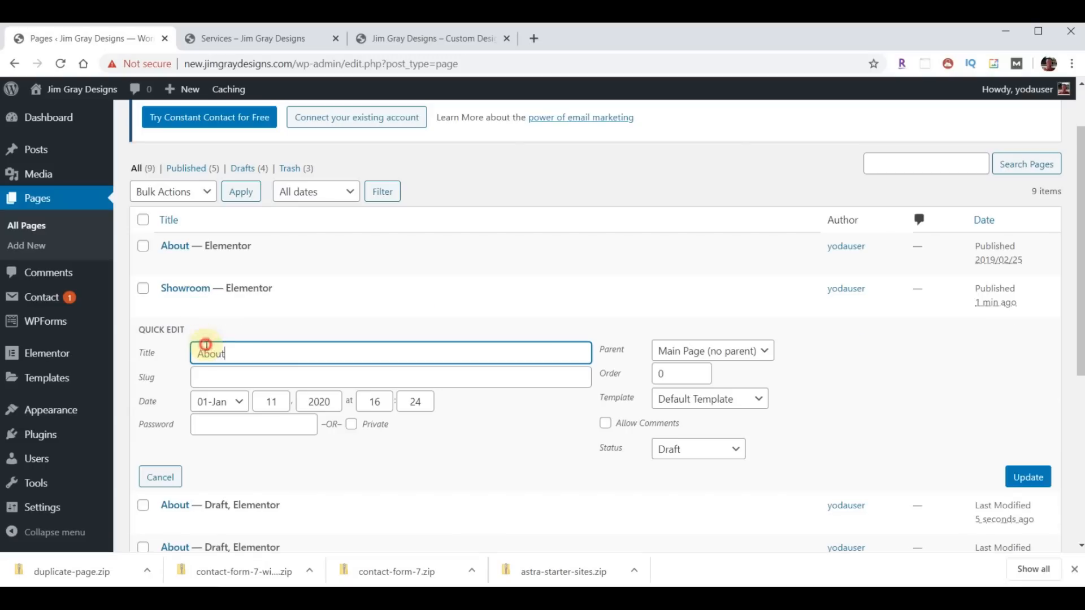
double_click(232, 355)
text(Wirenuts)
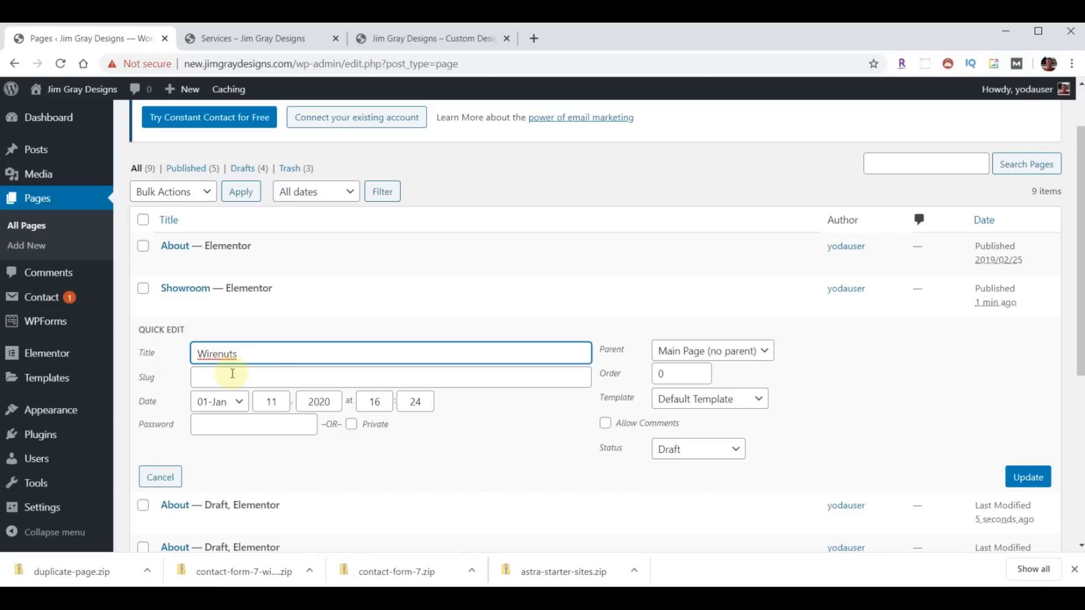
click(237, 375)
text(Wirenuts)
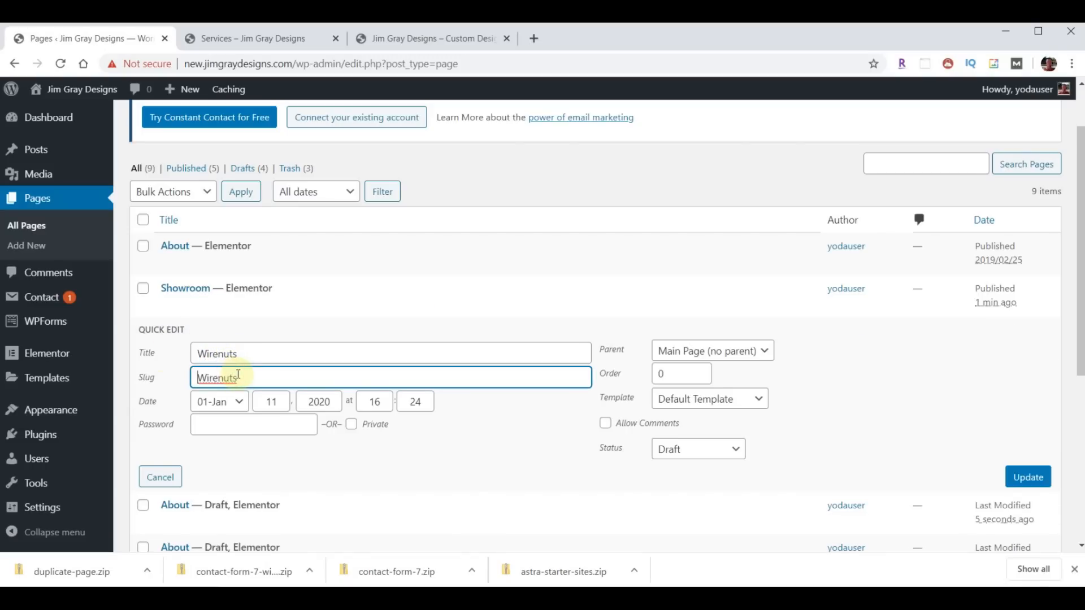
text(w)
click(698, 452)
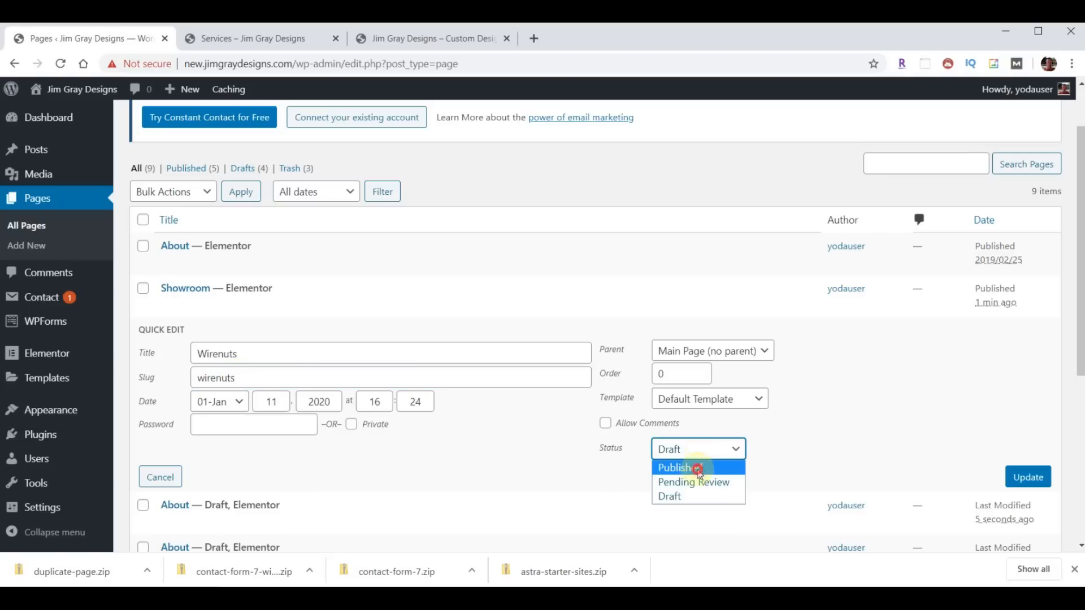
click(698, 469)
click(1025, 478)
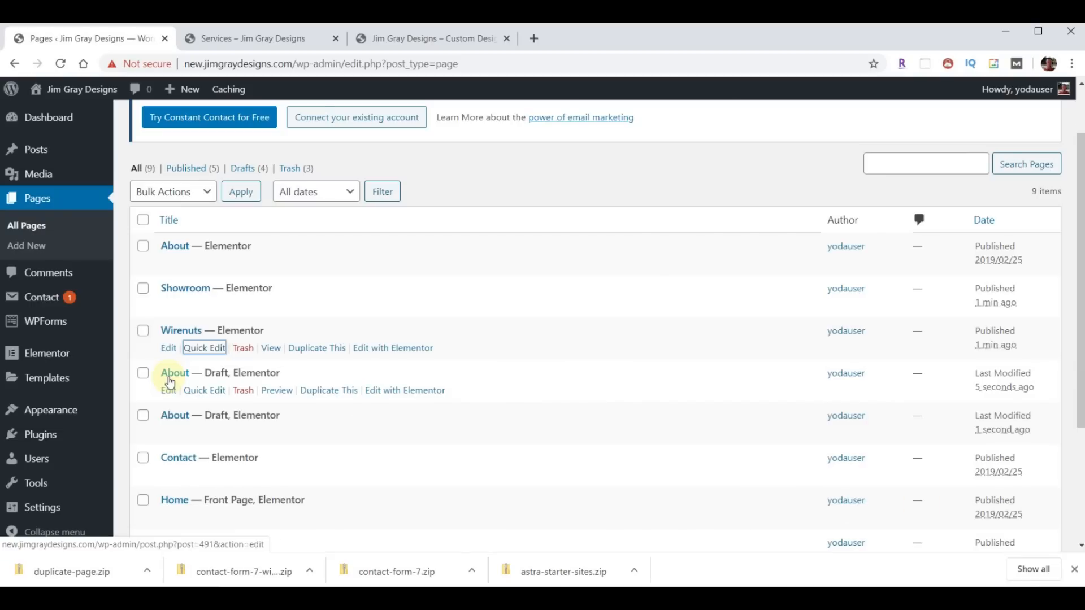
- Publish the third About copy as 'Articles' with a matching slug
click(198, 390)
drag(242, 399, 192, 399)
text(Articles)
click(221, 413)
text(Articles)
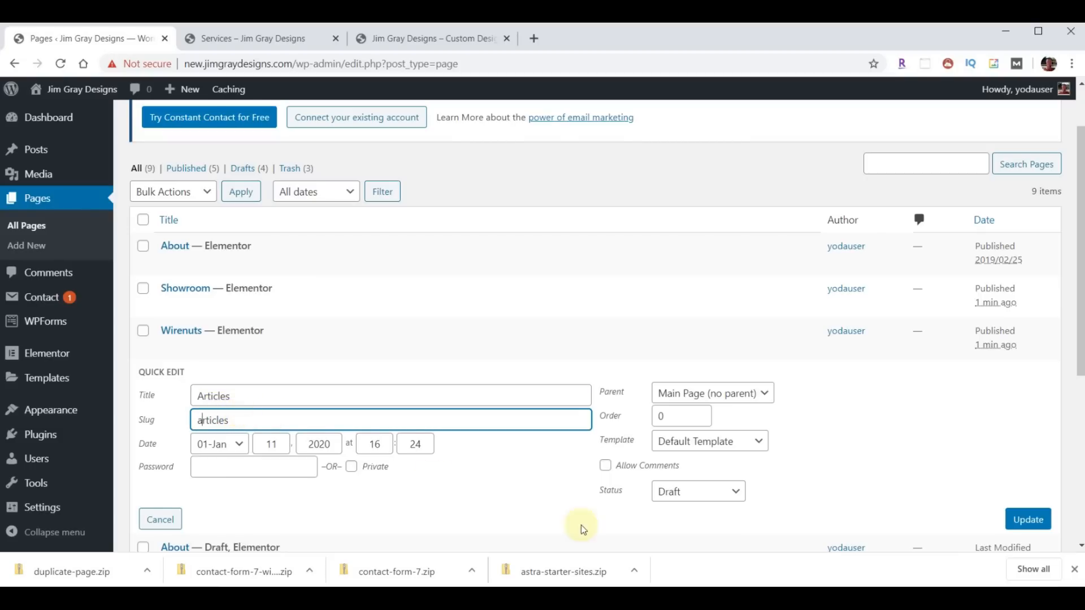
click(685, 494)
click(686, 510)
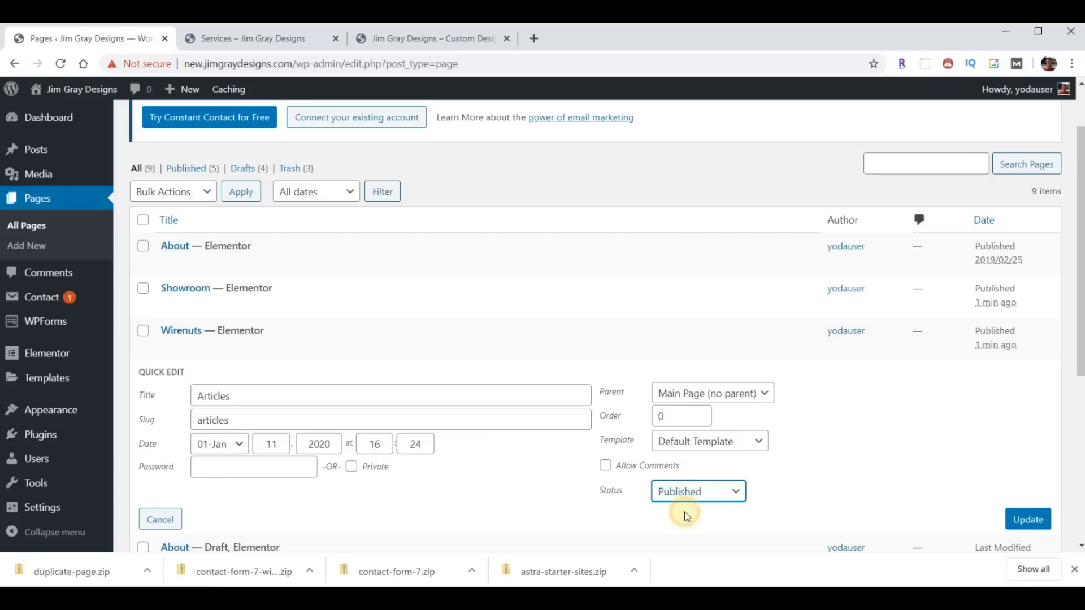
click(1028, 519)
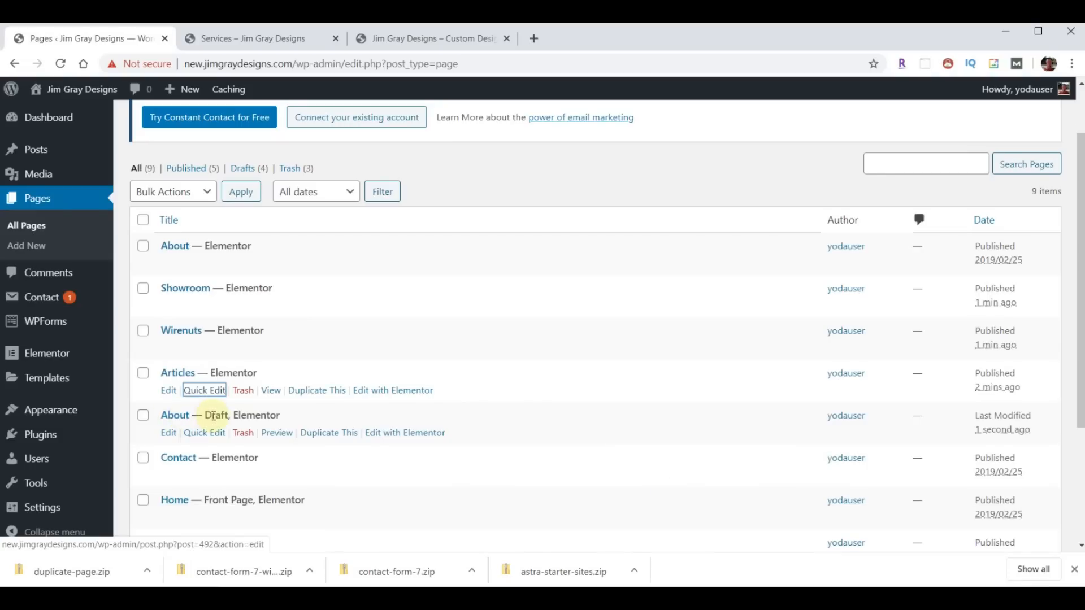
- Publish the last About copy as 'Get Quote' with slug 'quote'
click(205, 432)
drag(254, 439, 186, 443)
text(Get Quote)
click(228, 462)
text(Get Quote)
drag(244, 463, 143, 462)
text(quote)
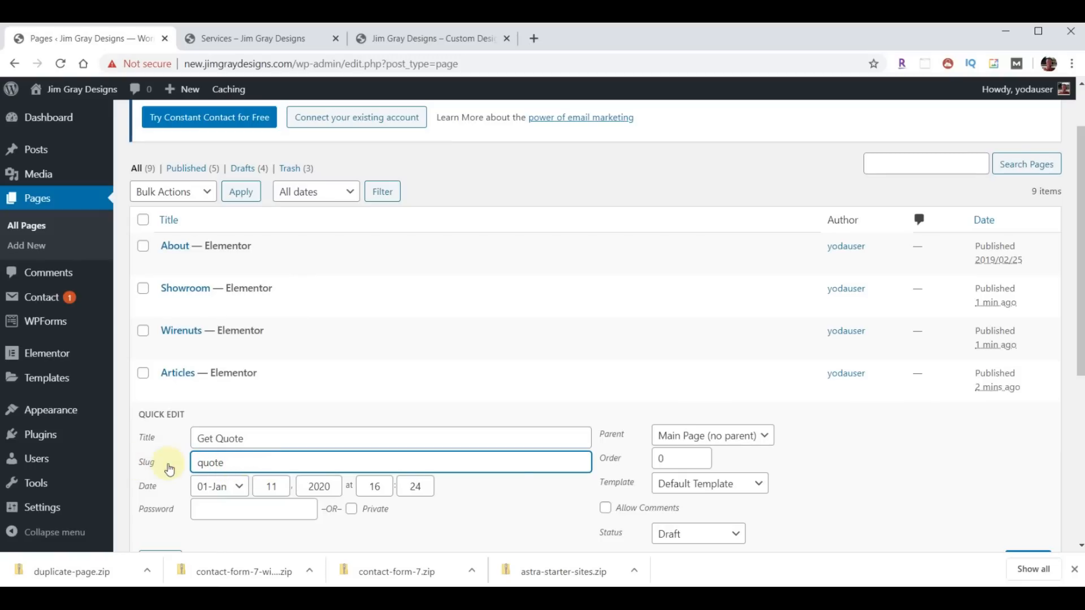
click(736, 533)
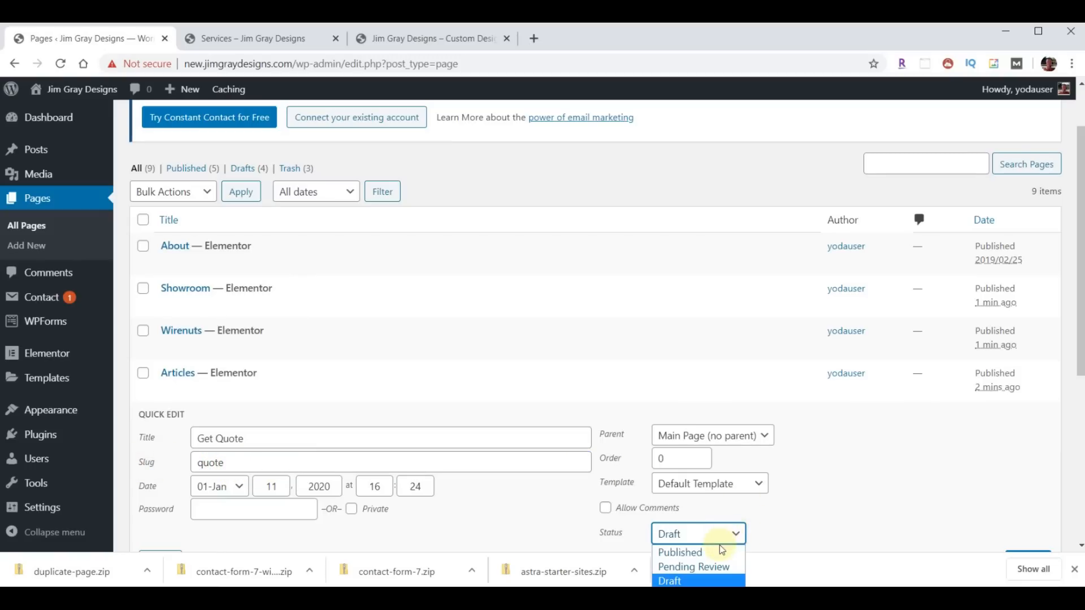
click(721, 552)
scroll(840, 474, down, 3)
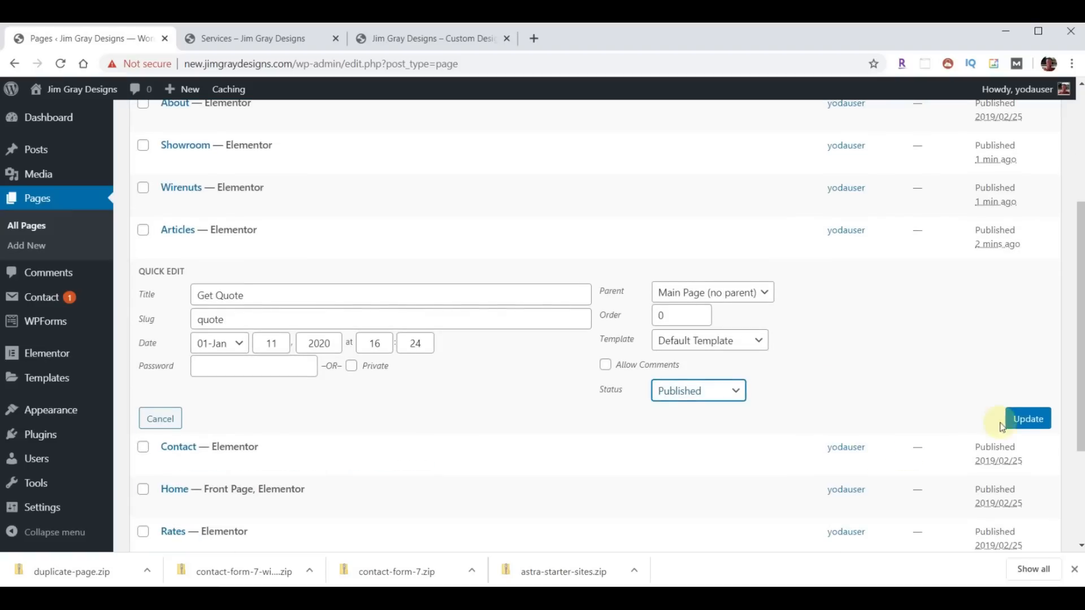
click(1023, 423)
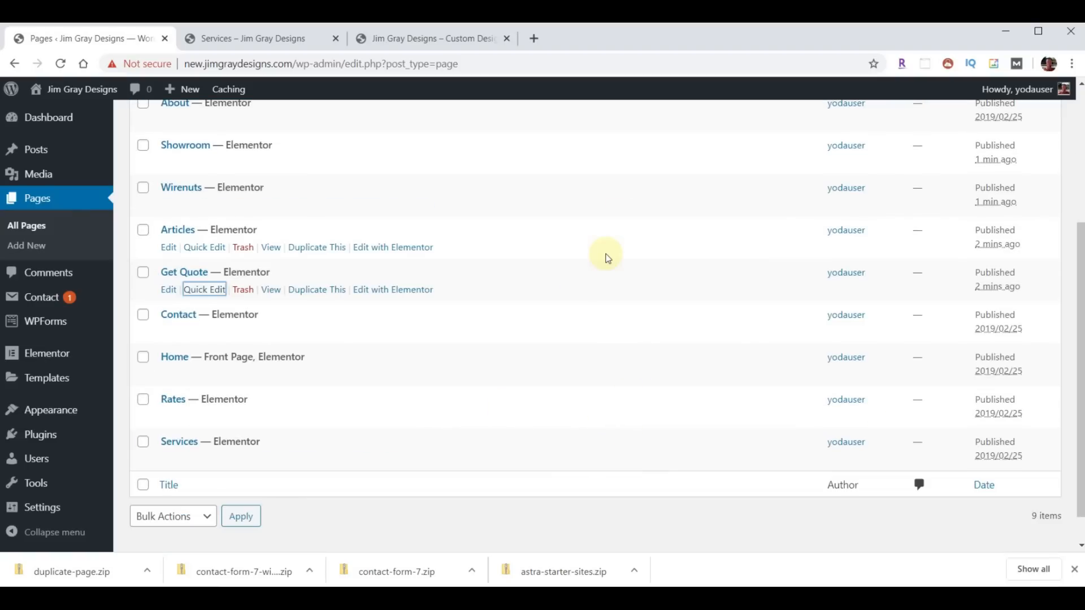
click(243, 38)
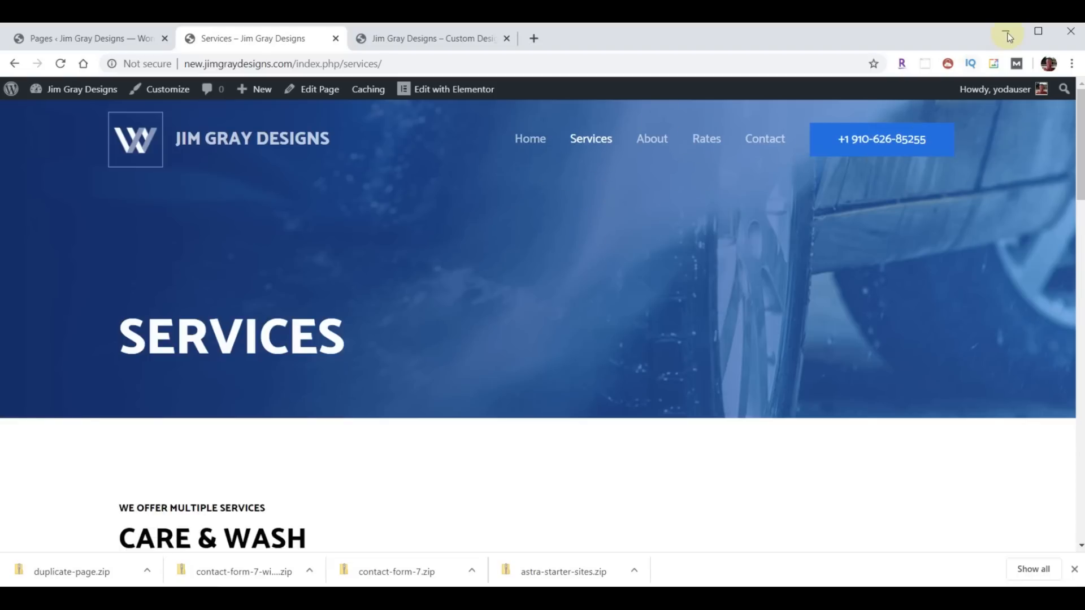
click(59, 38)
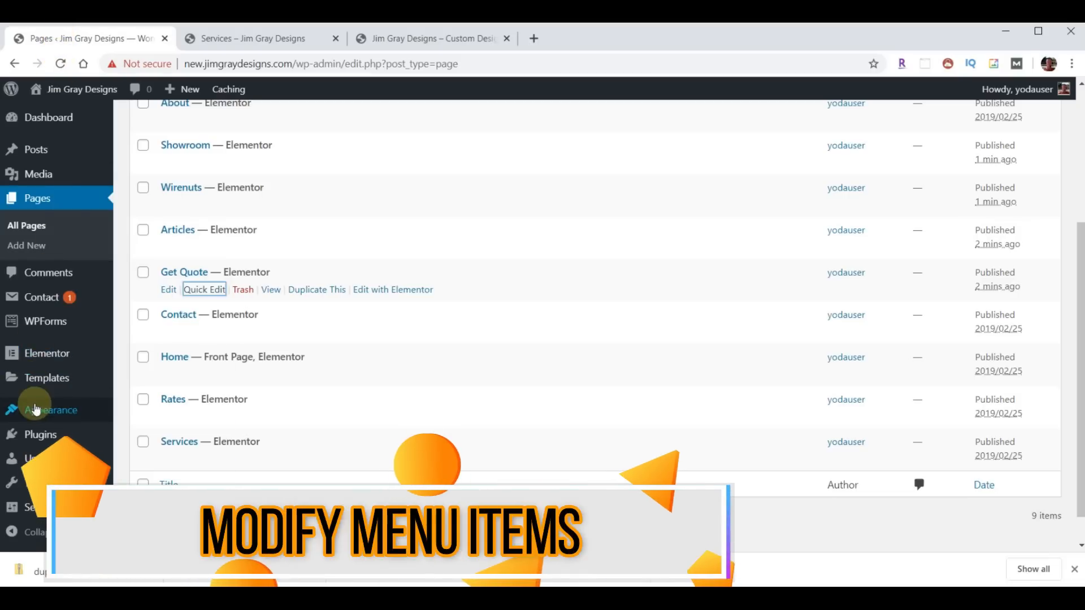
mouse_move(35, 411)
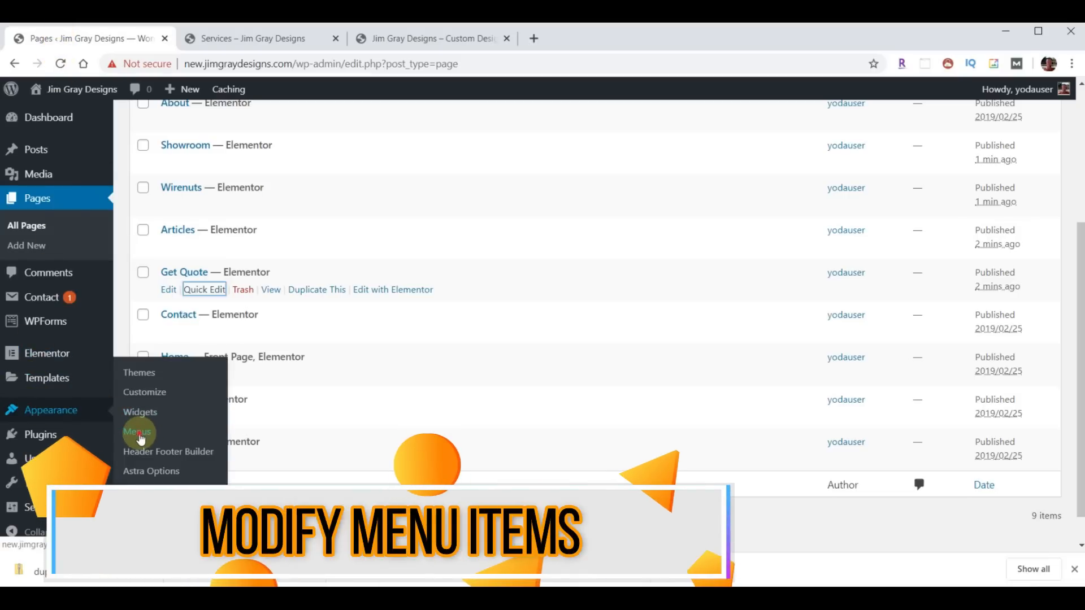
- Add the Get Quote, Articles, Wirenuts, Showroom, Contact and Rates pages to the menu
click(139, 434)
scroll(384, 322, down, 1)
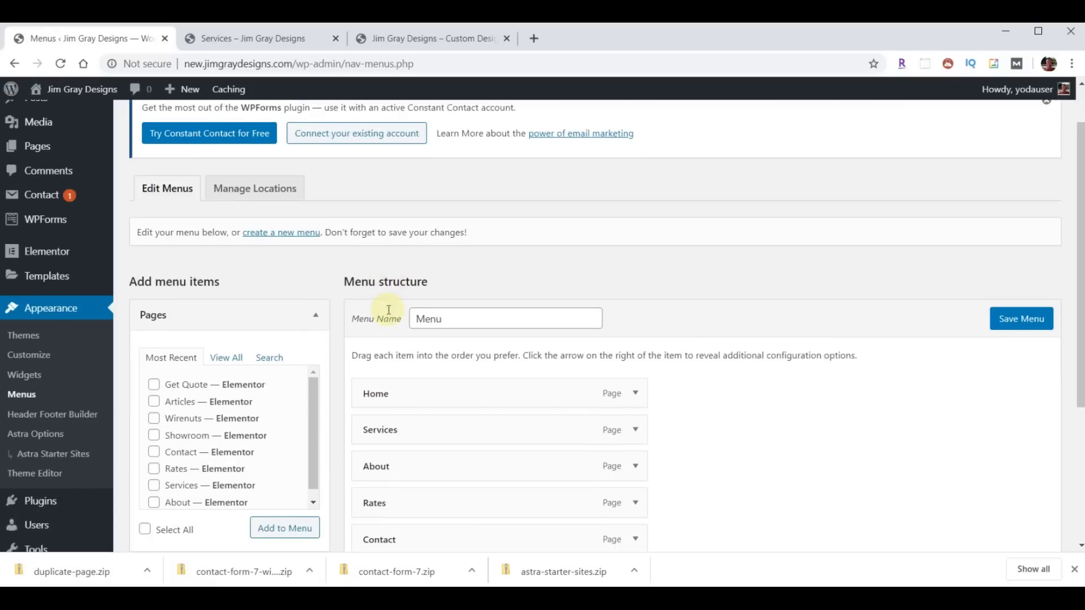
click(154, 369)
click(154, 386)
click(154, 402)
click(154, 419)
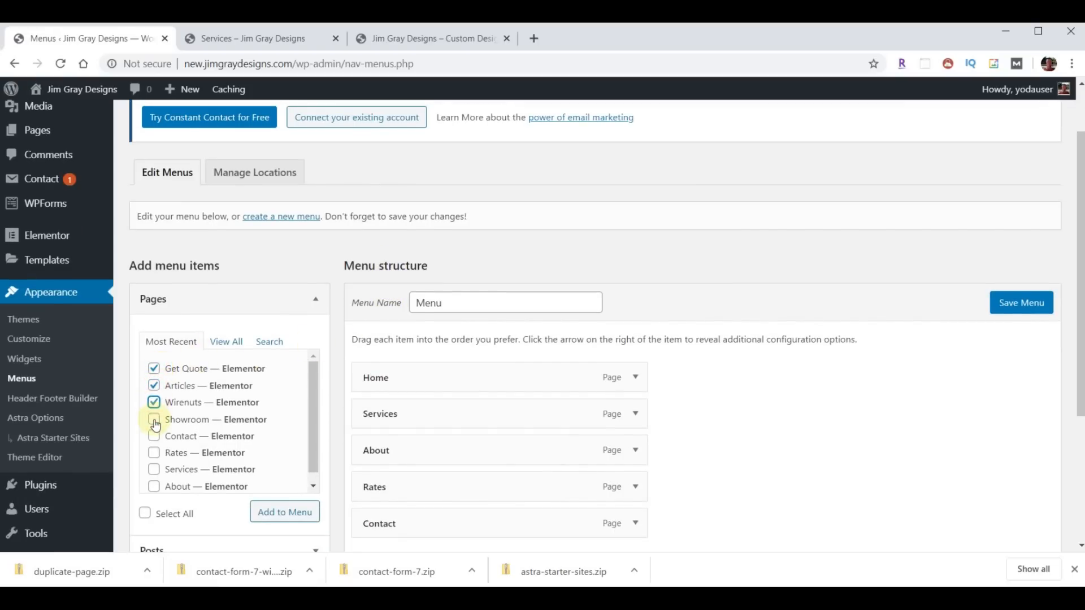
click(154, 437)
click(153, 453)
click(266, 512)
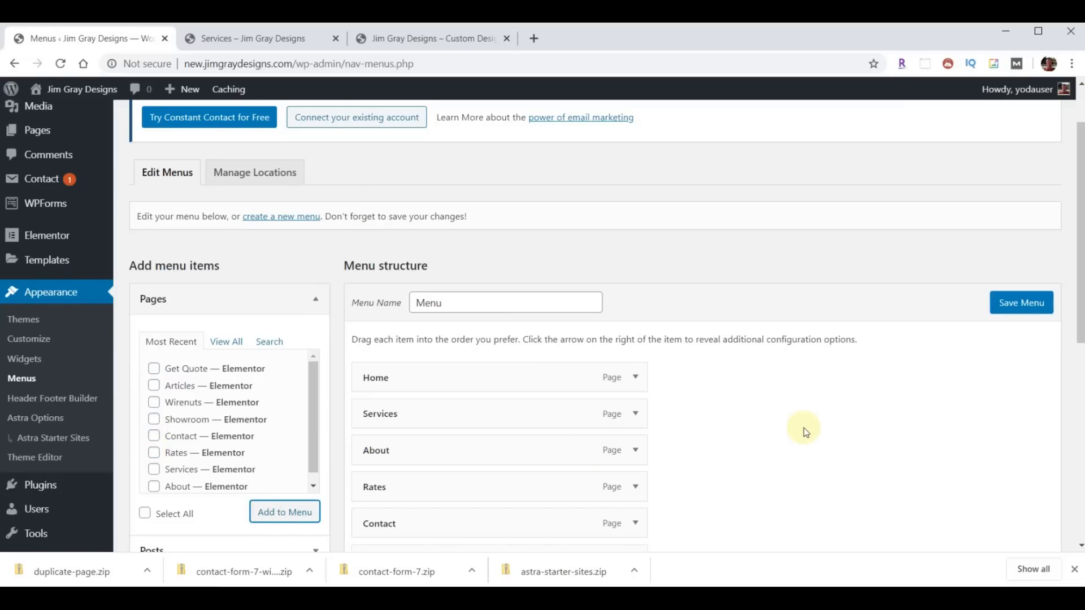
- Add a News custom link with URL '#' to the menu
scroll(803, 428, down, 2)
scroll(804, 430, down, 2)
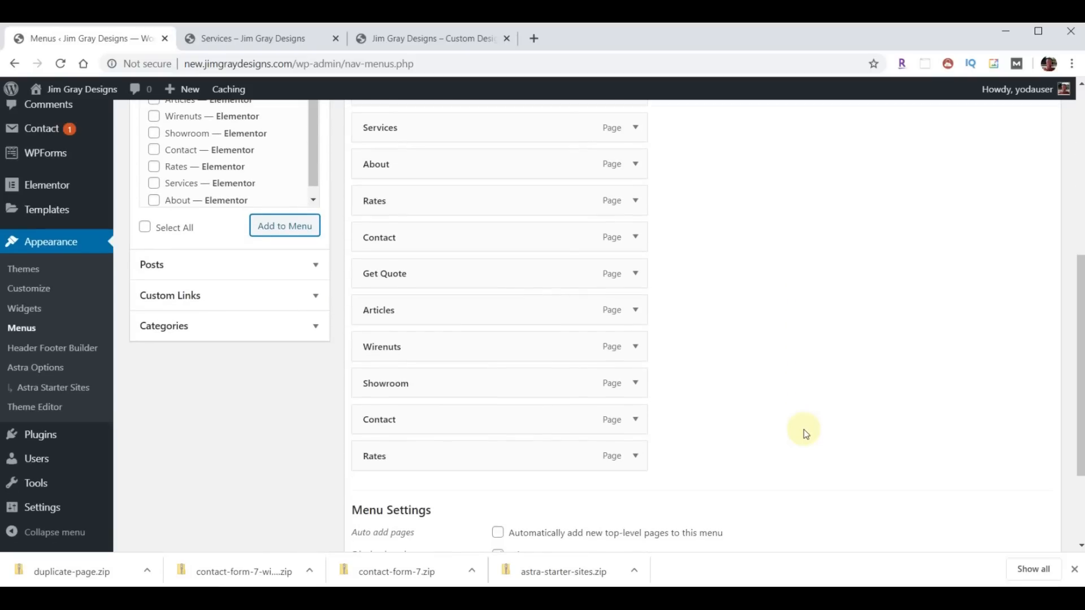
scroll(803, 429, up, 2)
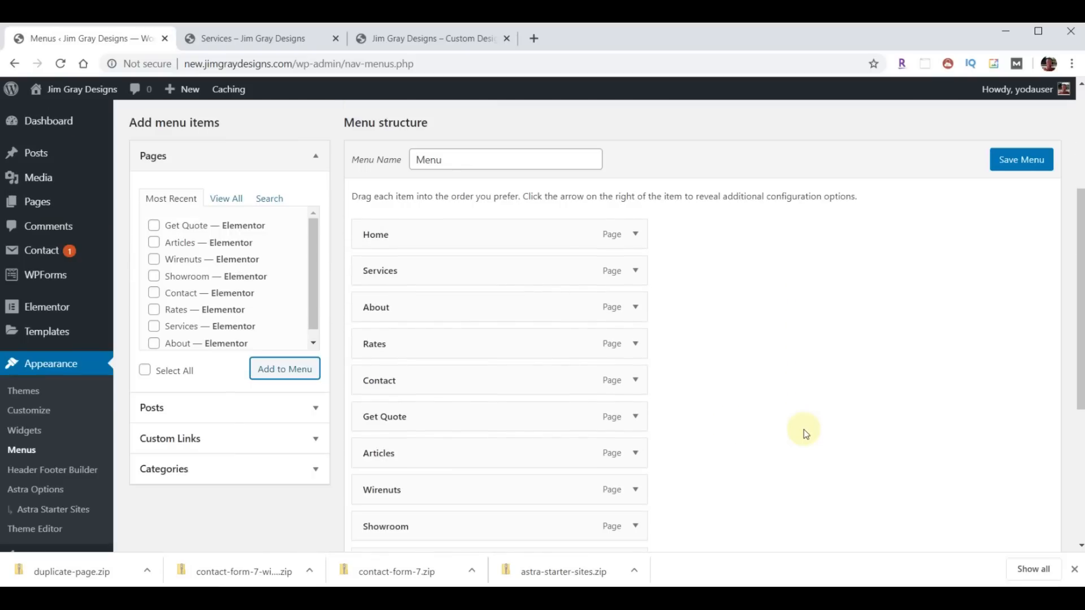
click(310, 439)
click(226, 294)
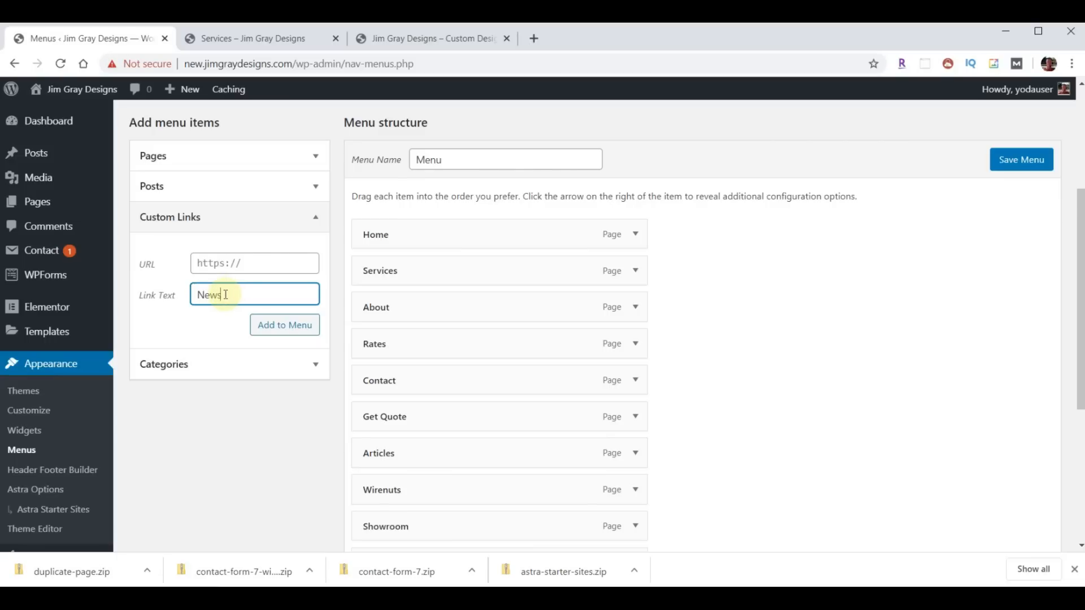
click(267, 263)
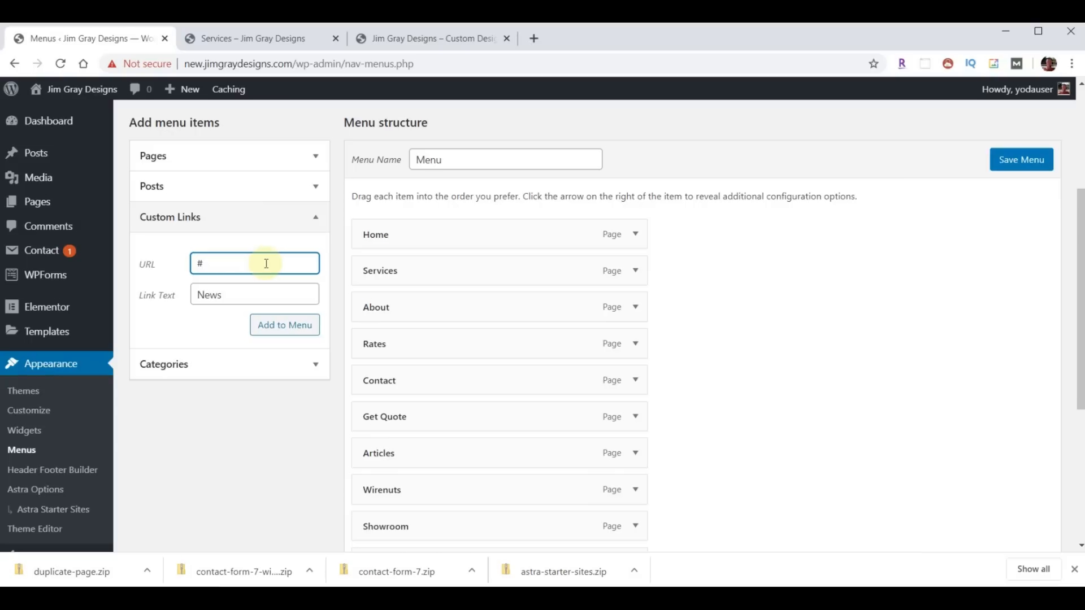
click(273, 335)
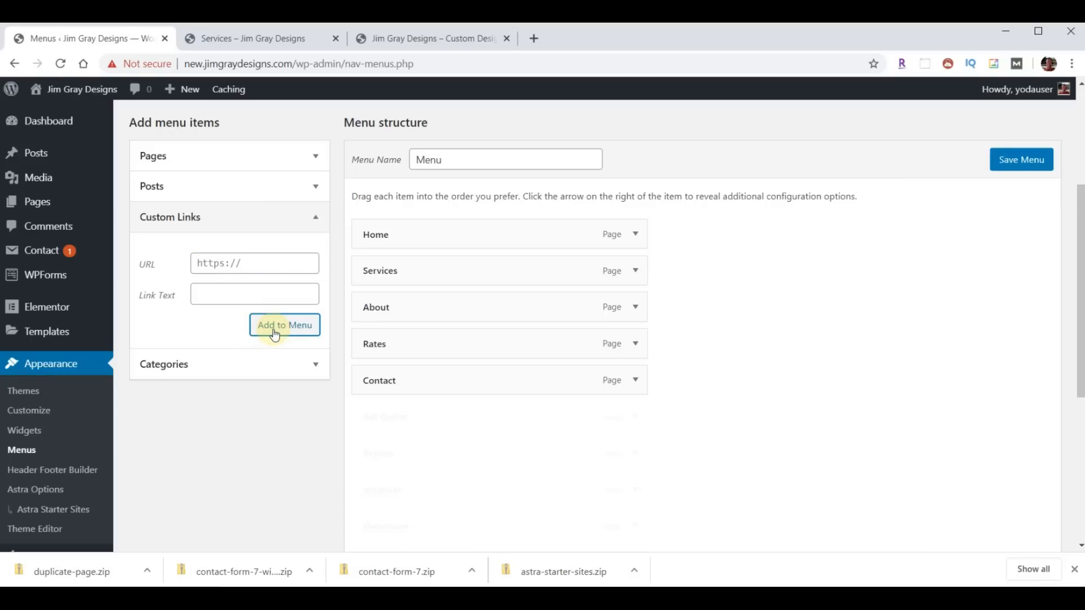
scroll(458, 374, down, 4)
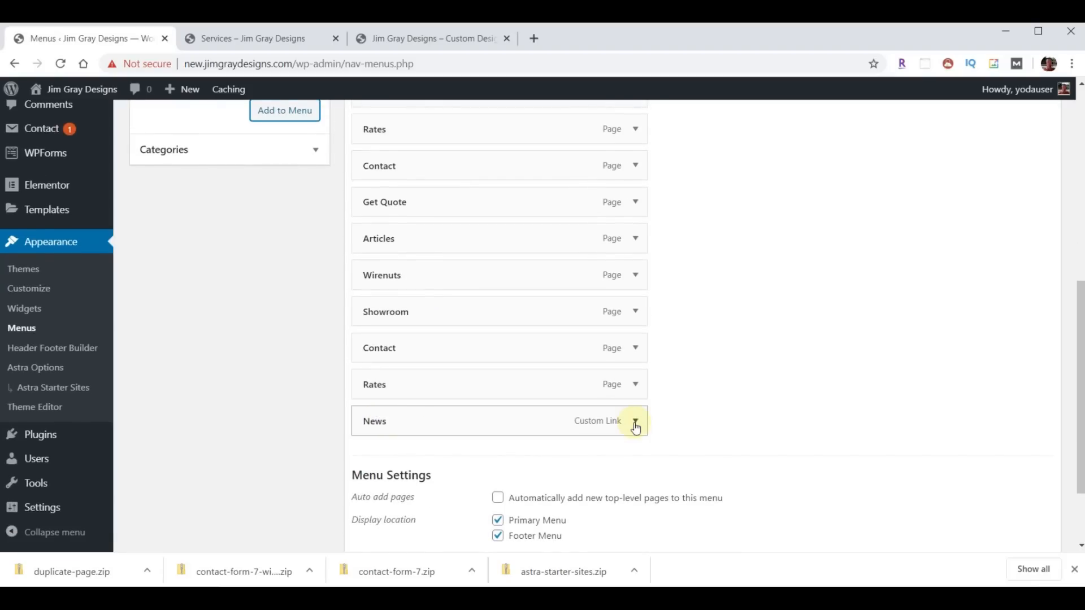
- Check the News link's URL and compare with the live homepage menu order
click(635, 421)
click(432, 470)
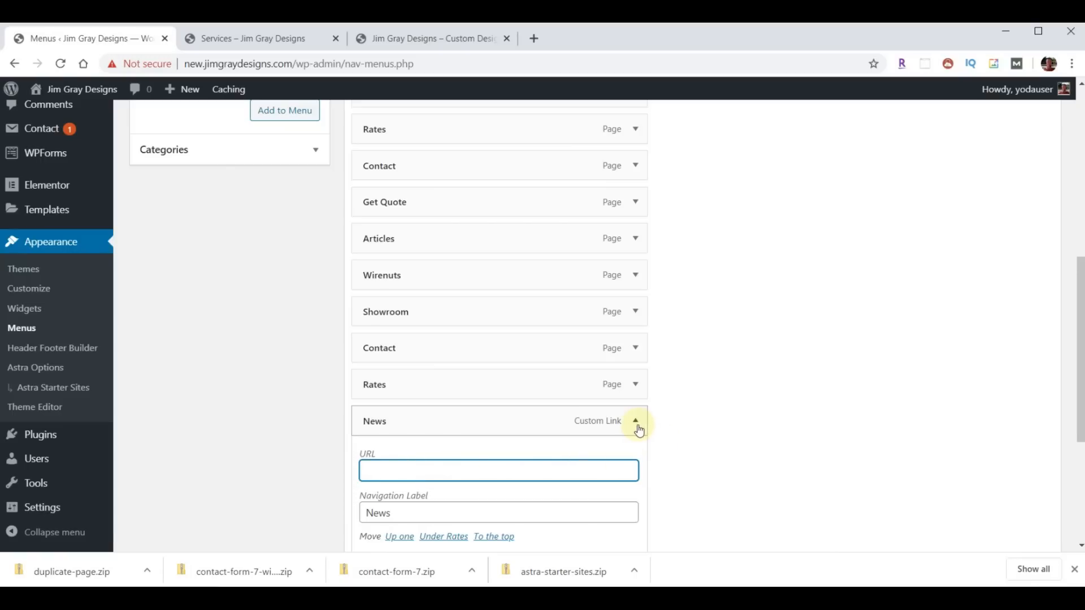
click(637, 423)
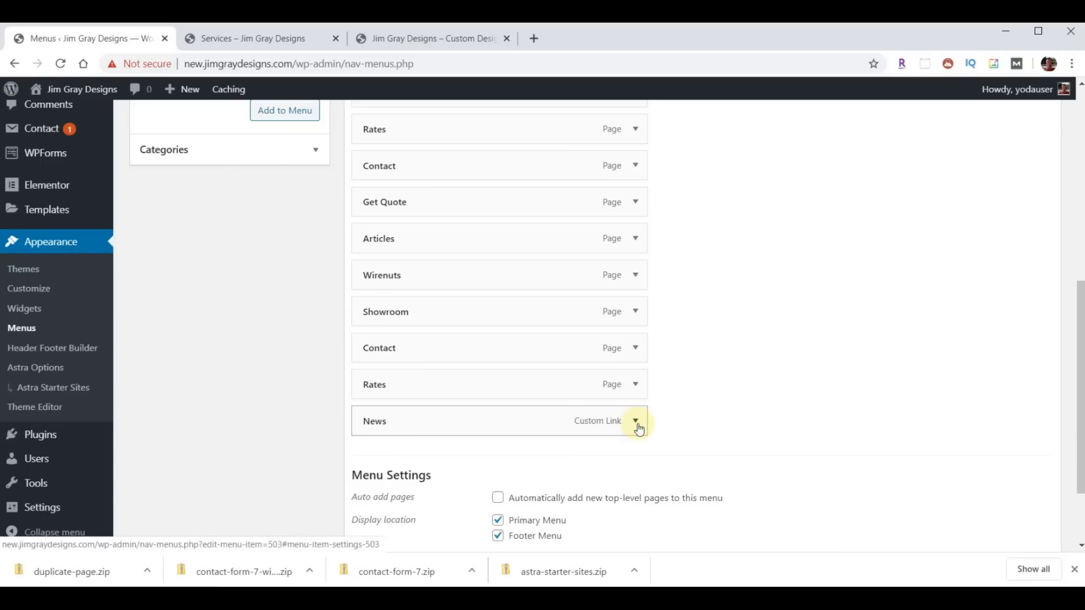
click(417, 38)
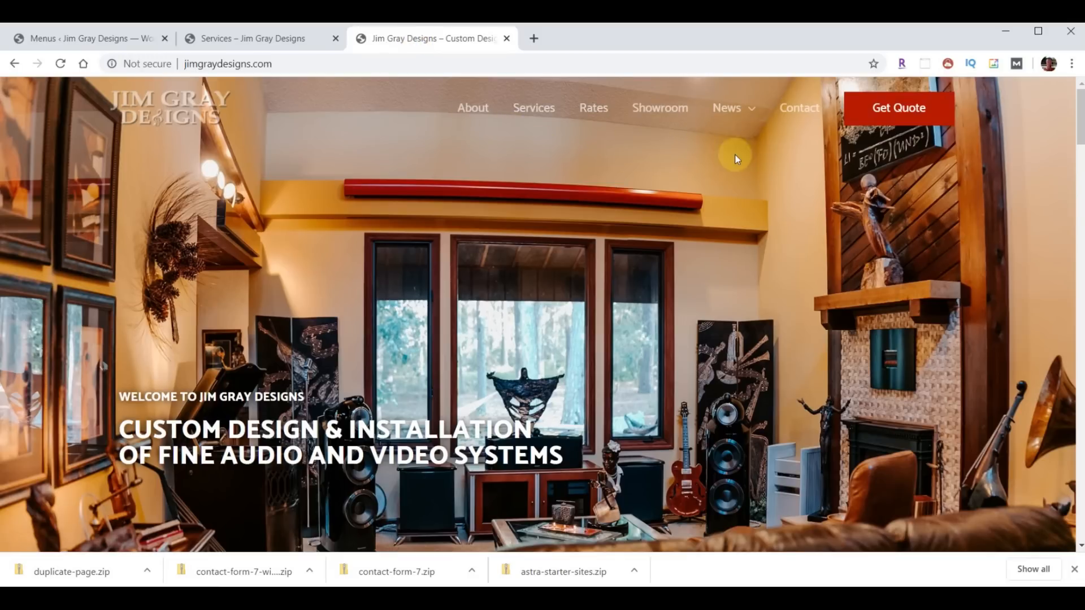
click(78, 38)
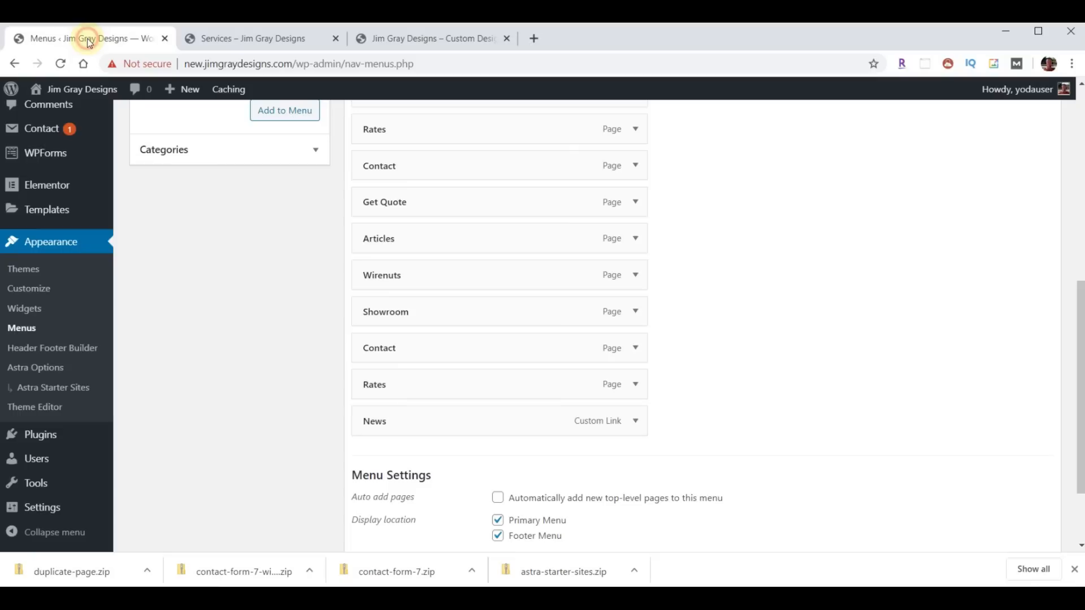
scroll(672, 249, up, 1)
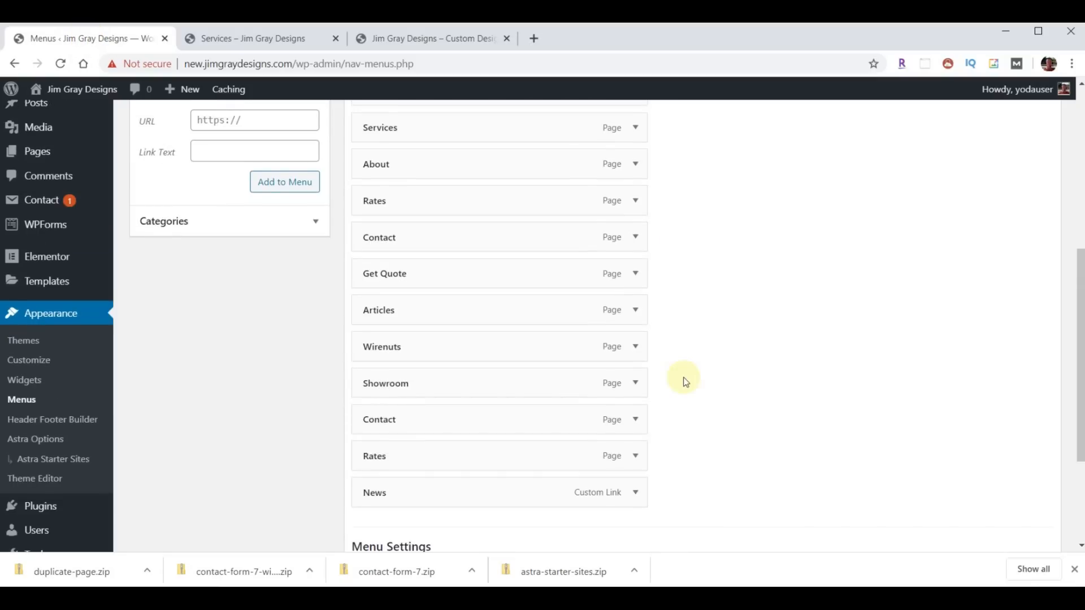
scroll(724, 358, up, 1)
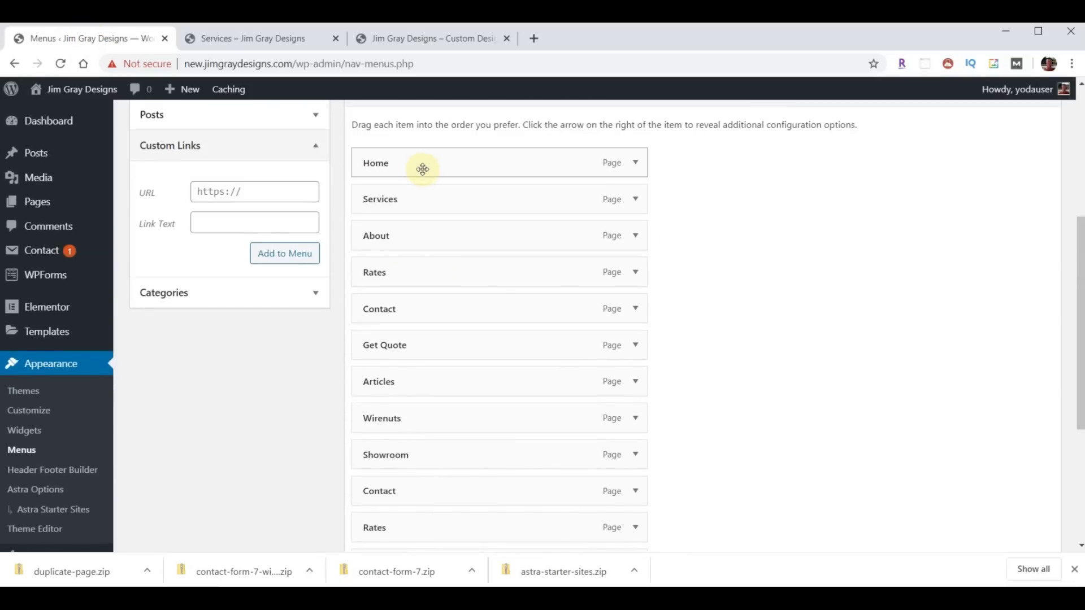
click(404, 32)
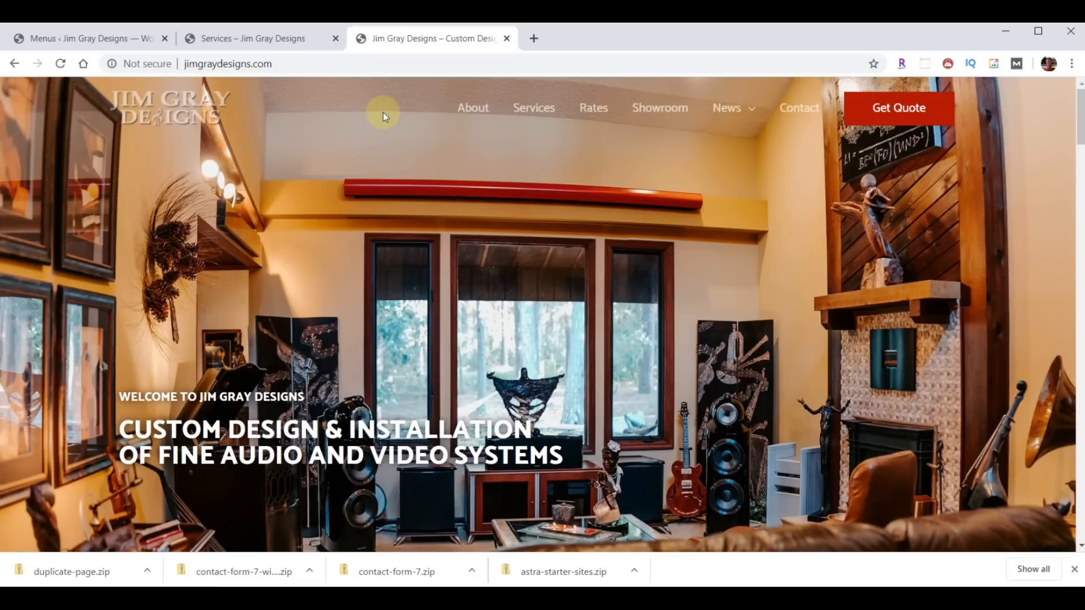
click(107, 38)
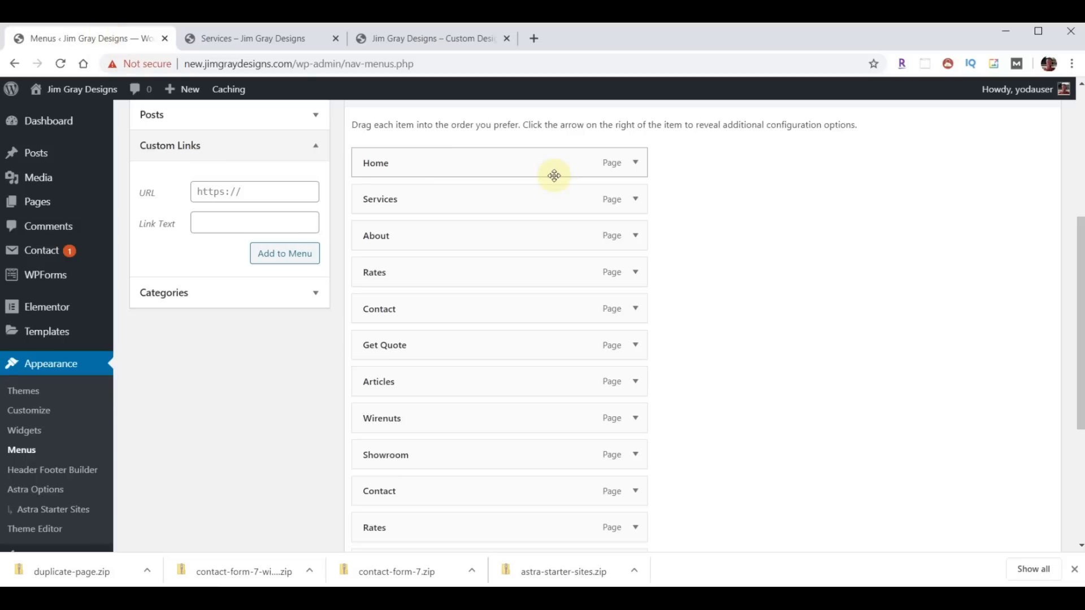
- Remove Home, move About to the top, and nest Wirenuts and Articles under News
click(635, 163)
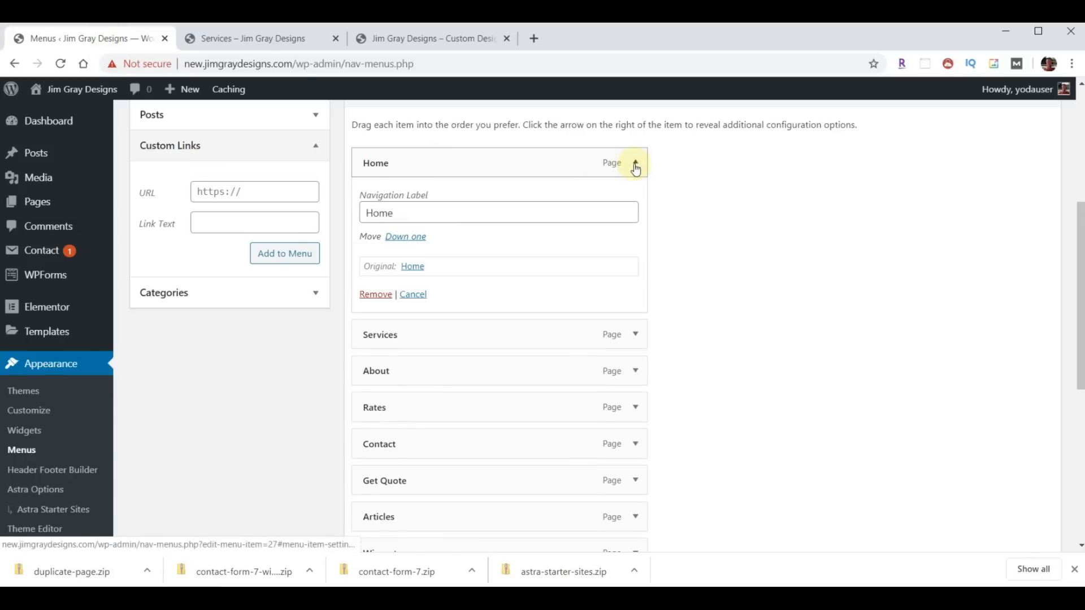
click(376, 295)
drag(433, 211, 430, 177)
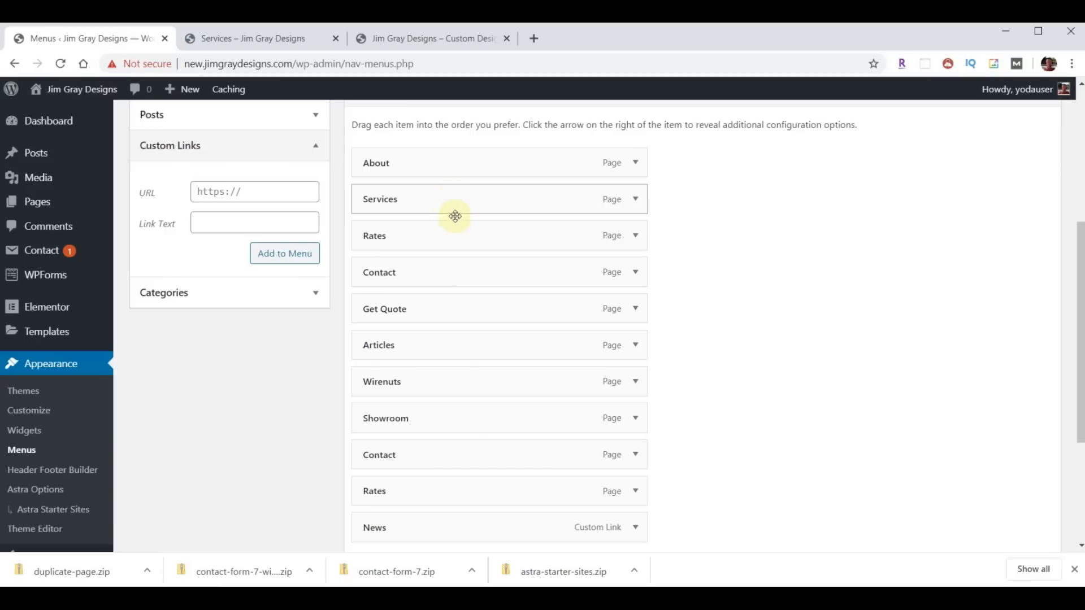
drag(460, 423, 460, 270)
drag(443, 525, 441, 308)
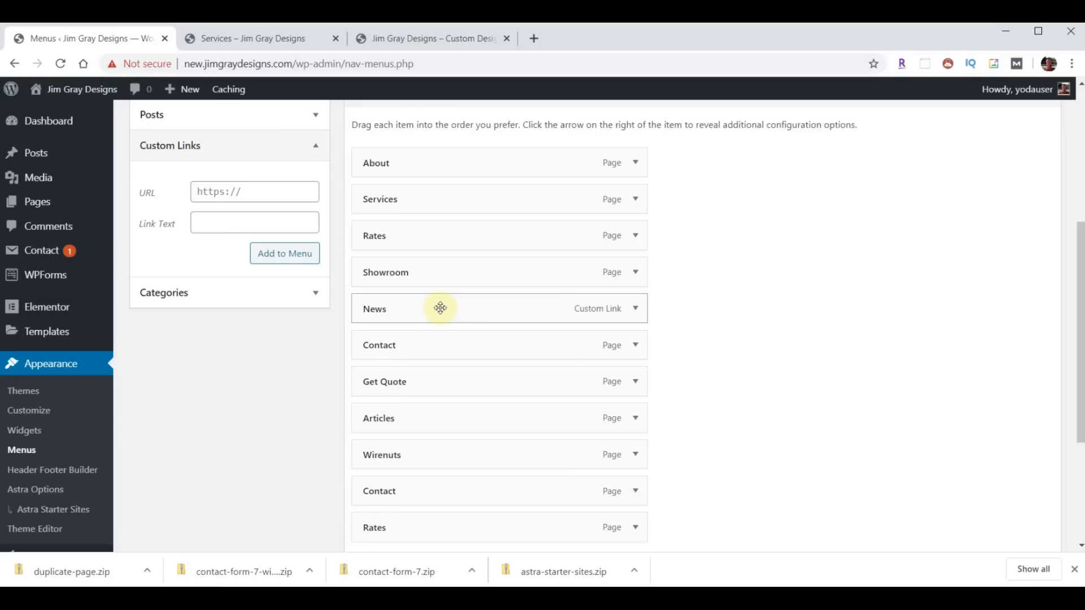
drag(441, 453, 484, 345)
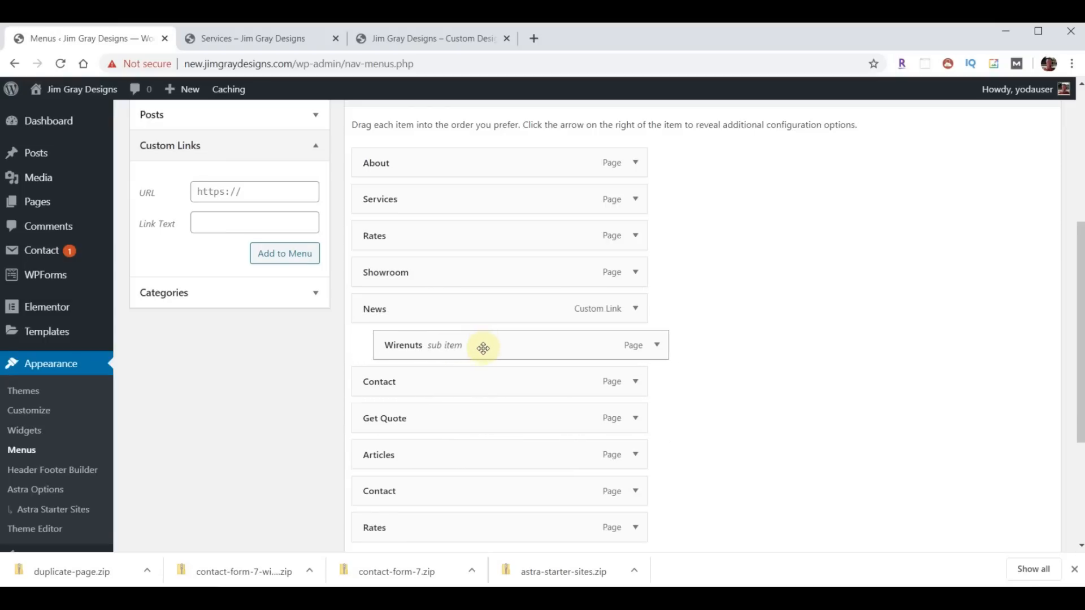
drag(458, 472, 454, 383)
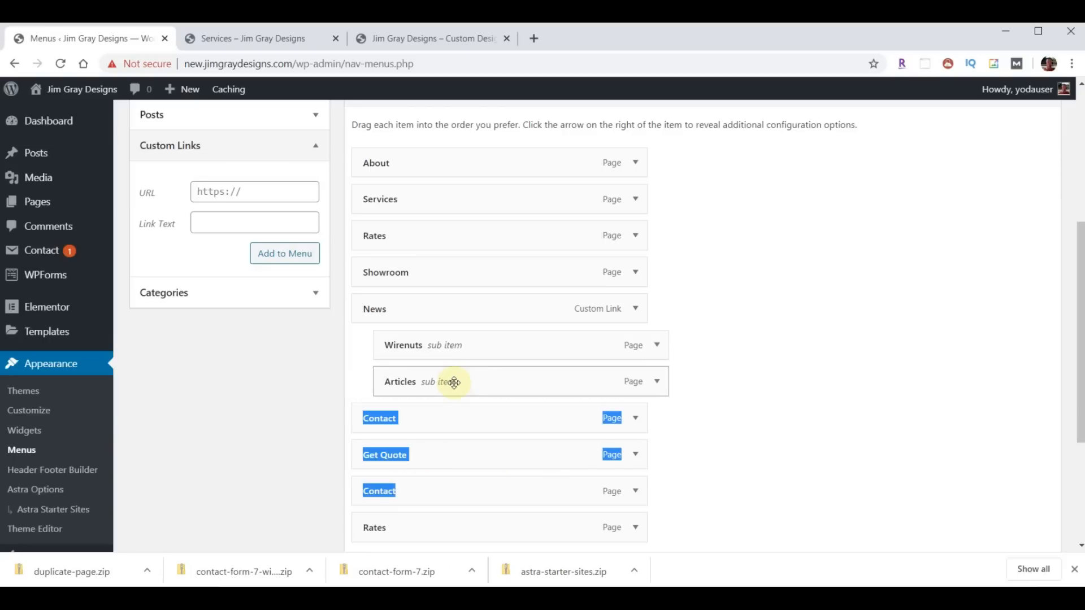
click(749, 435)
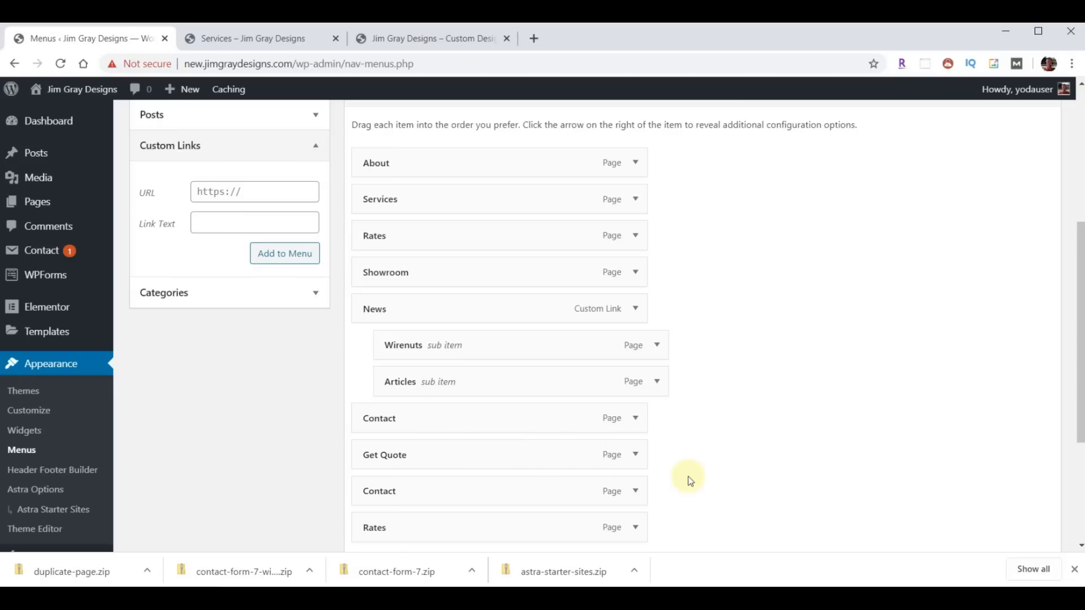
- Remove the duplicate Contact item, rename the menu 'Menu Main', and save it
click(637, 492)
scroll(701, 457, down, 3)
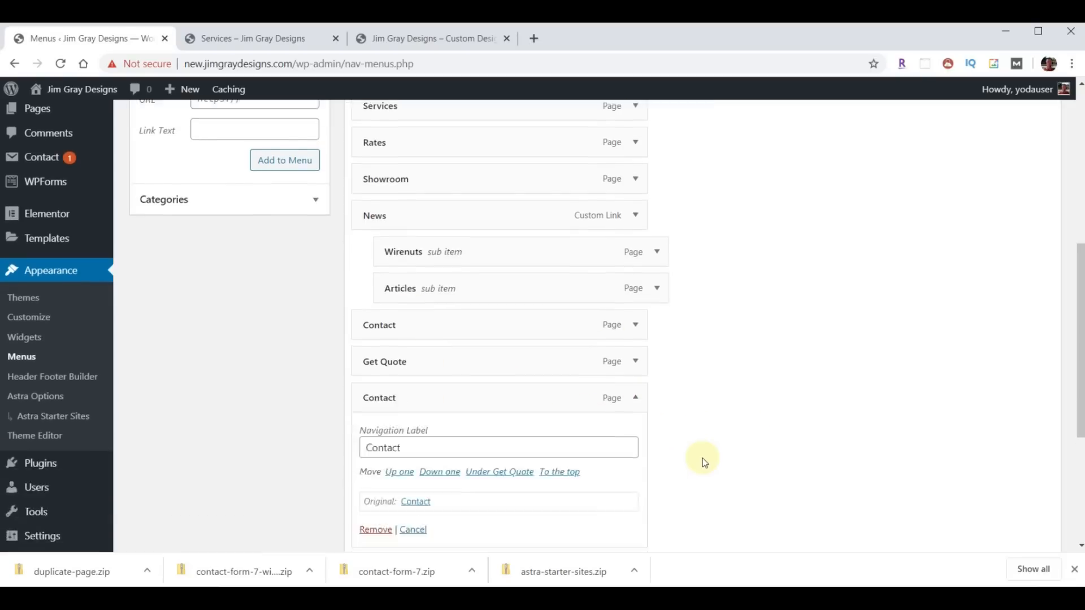
click(377, 480)
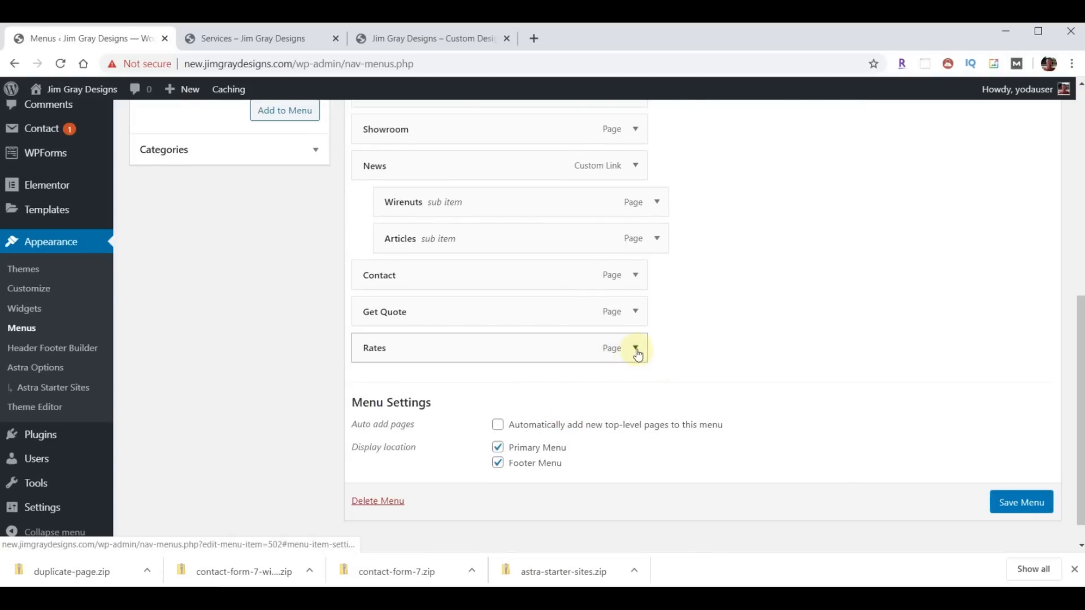
click(634, 349)
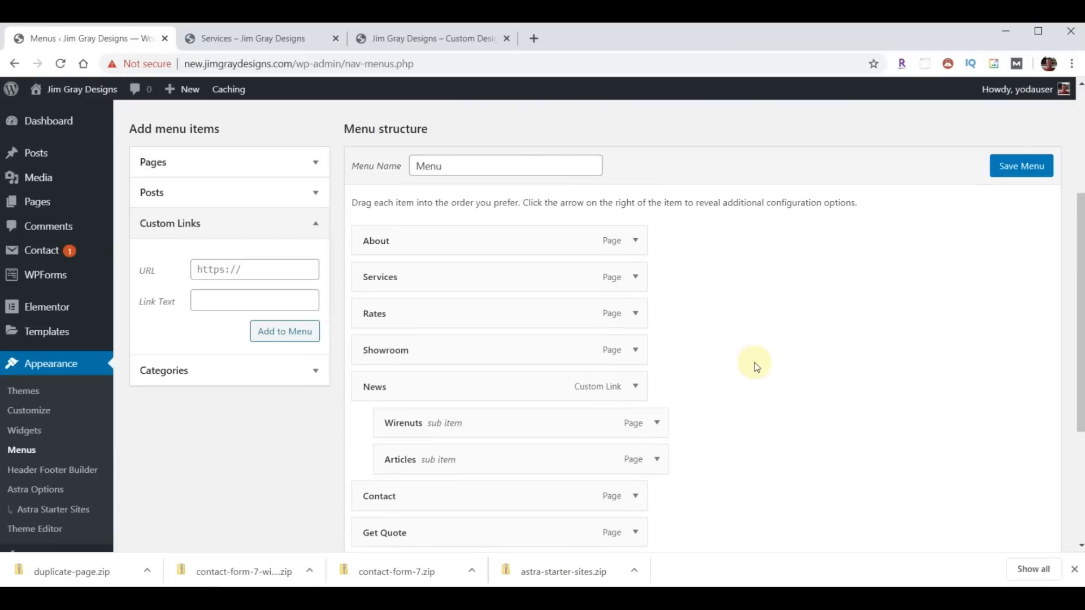
click(458, 170)
text(M)
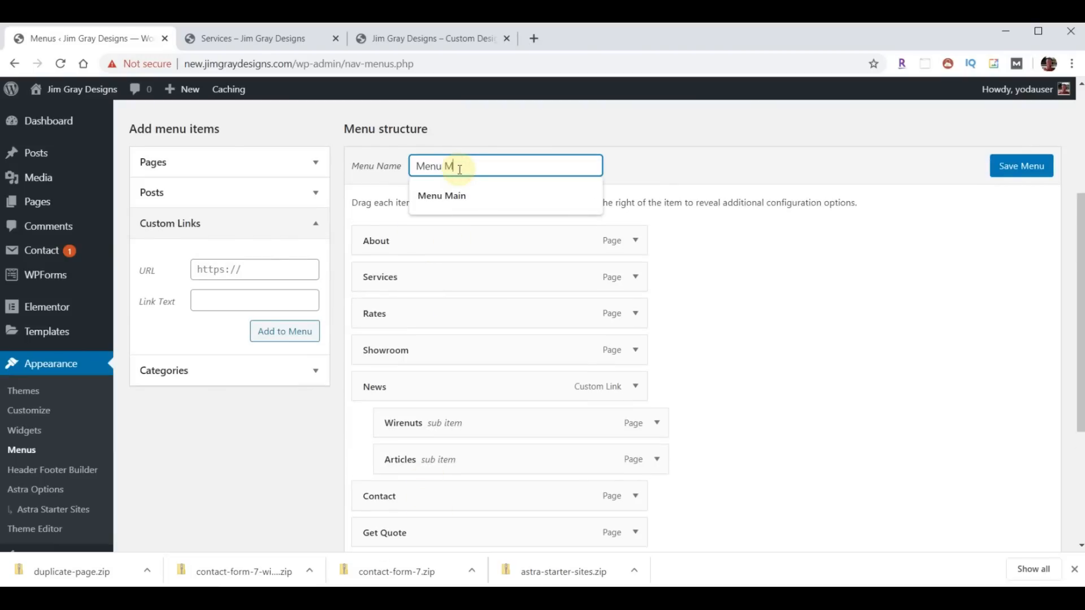
text(ain)
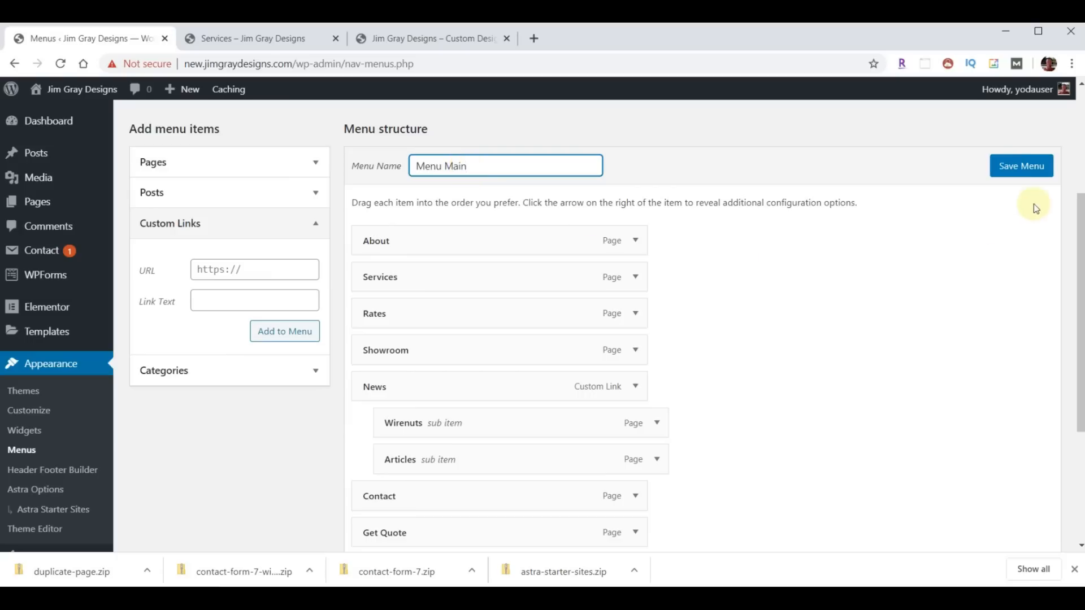
click(1020, 170)
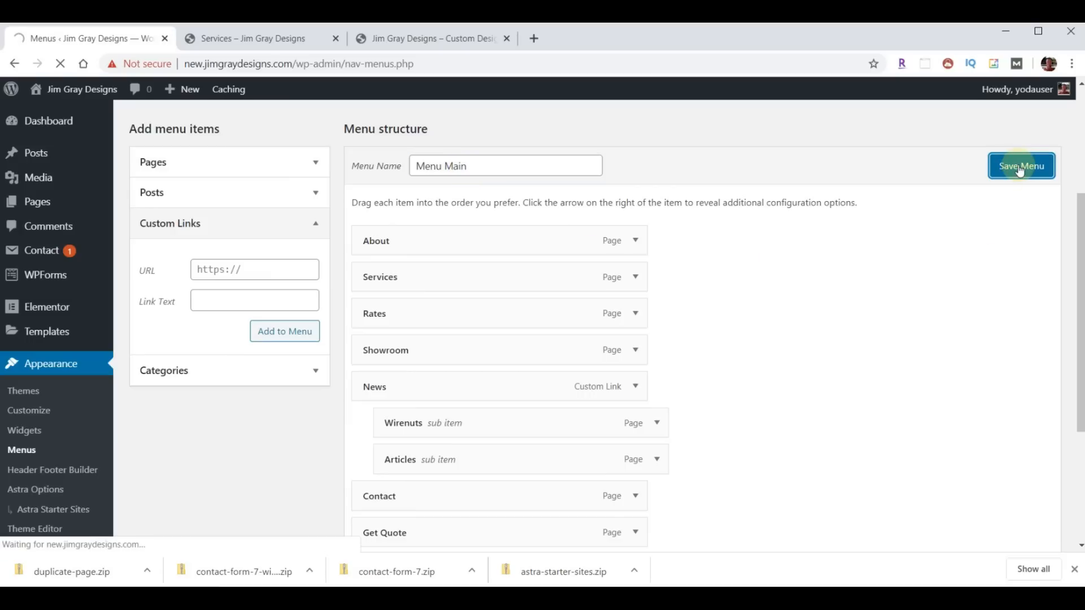
click(279, 43)
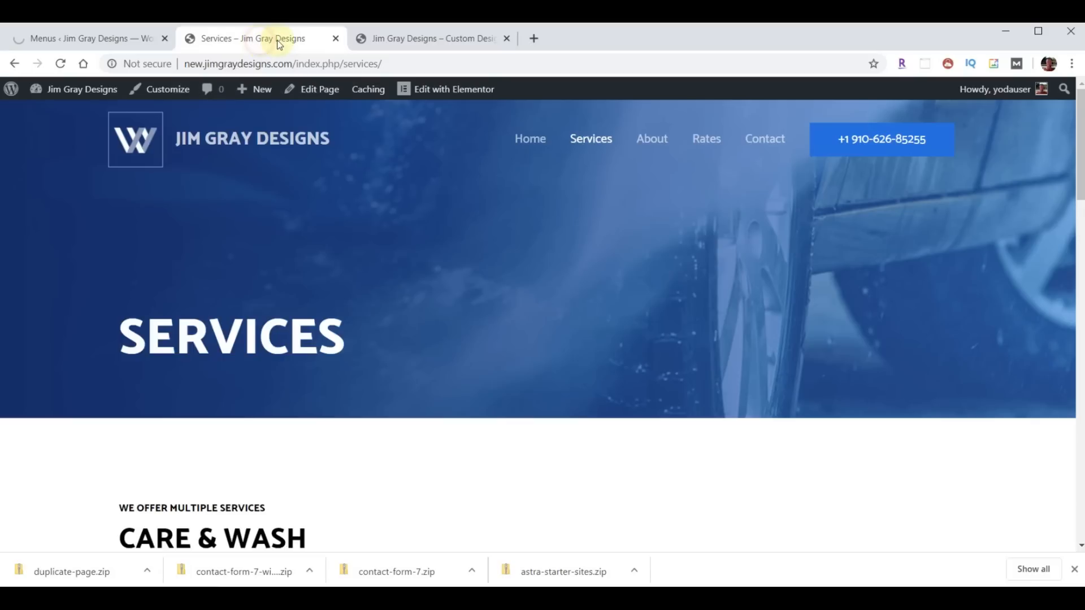
click(59, 66)
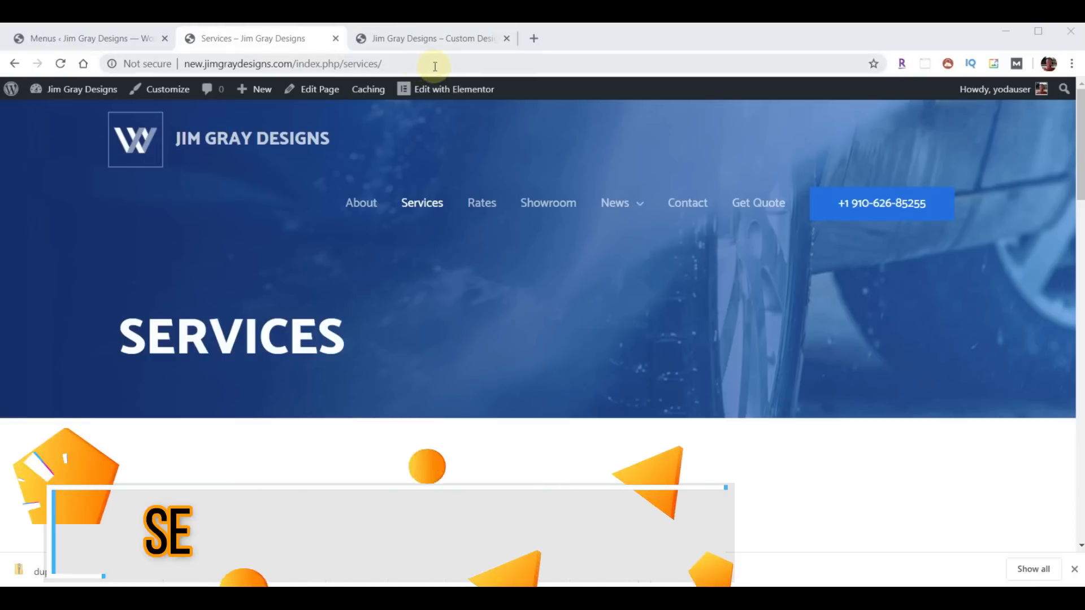
drag(293, 64, 338, 64)
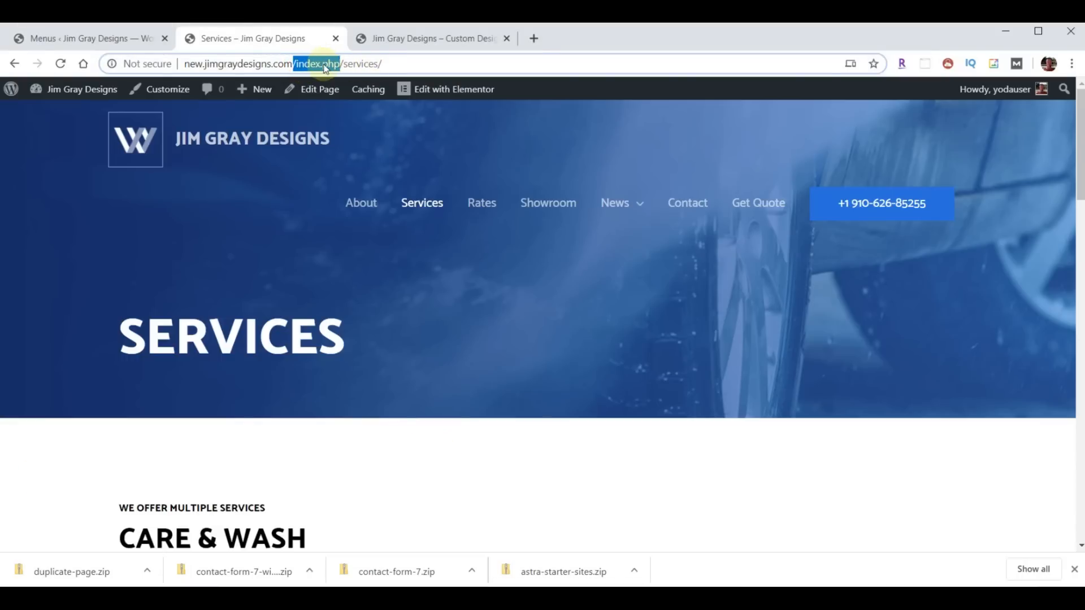
click(66, 42)
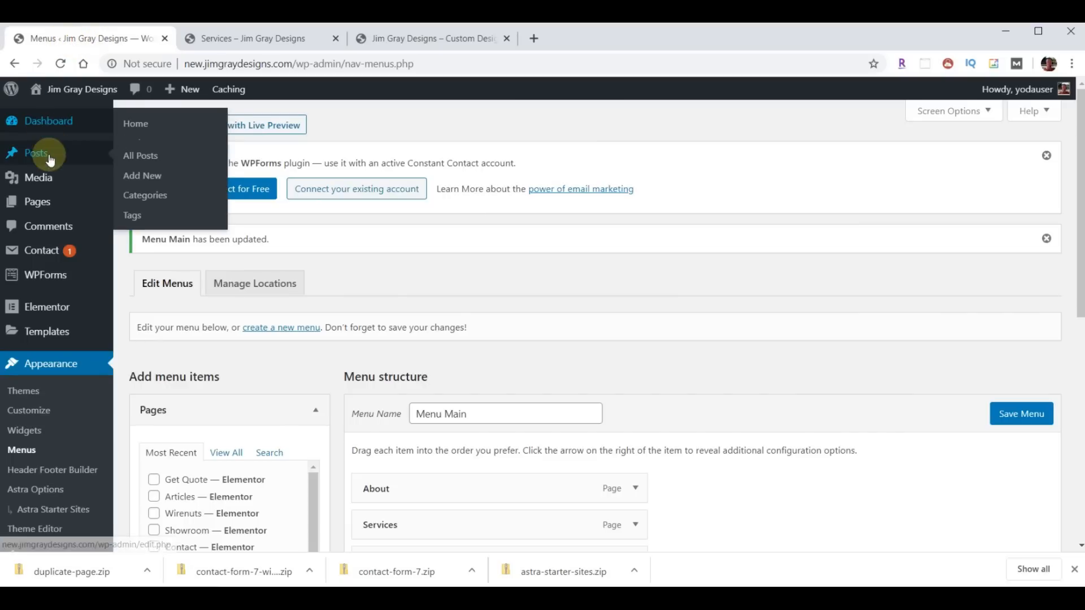
- Set permalinks to Post name and reload the live Services page at /services/
scroll(45, 237, down, 4)
scroll(29, 288, down, 1)
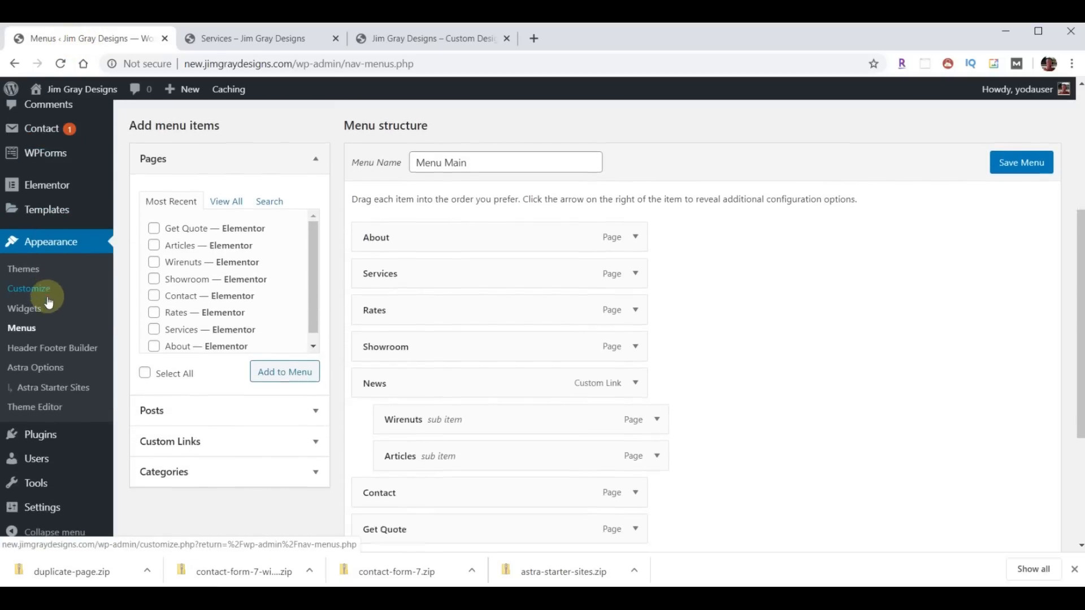
click(40, 507)
scroll(28, 491, down, 3)
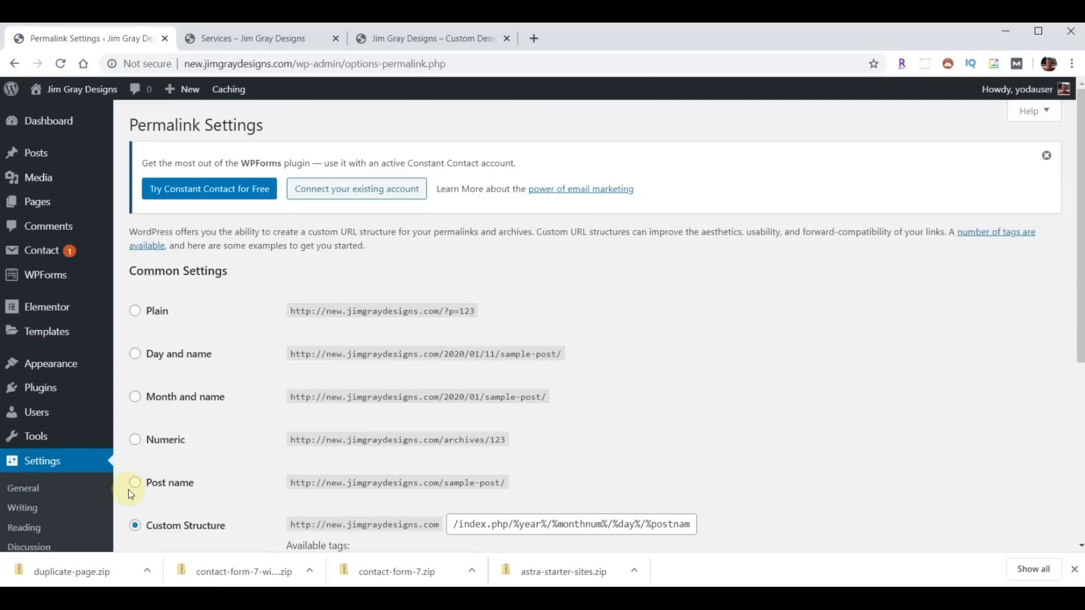
click(135, 487)
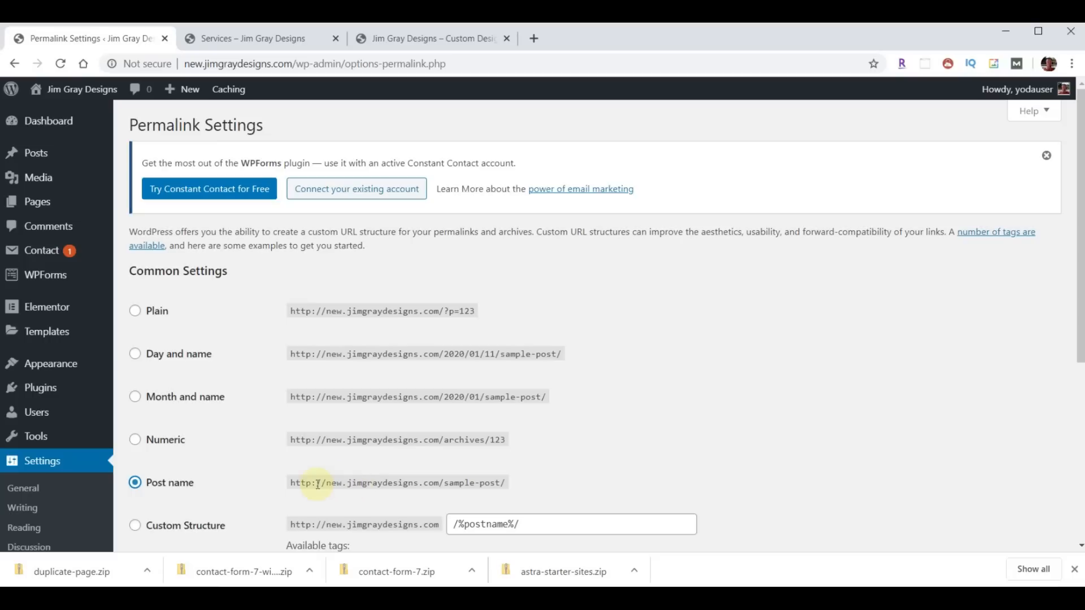
scroll(702, 381, down, 5)
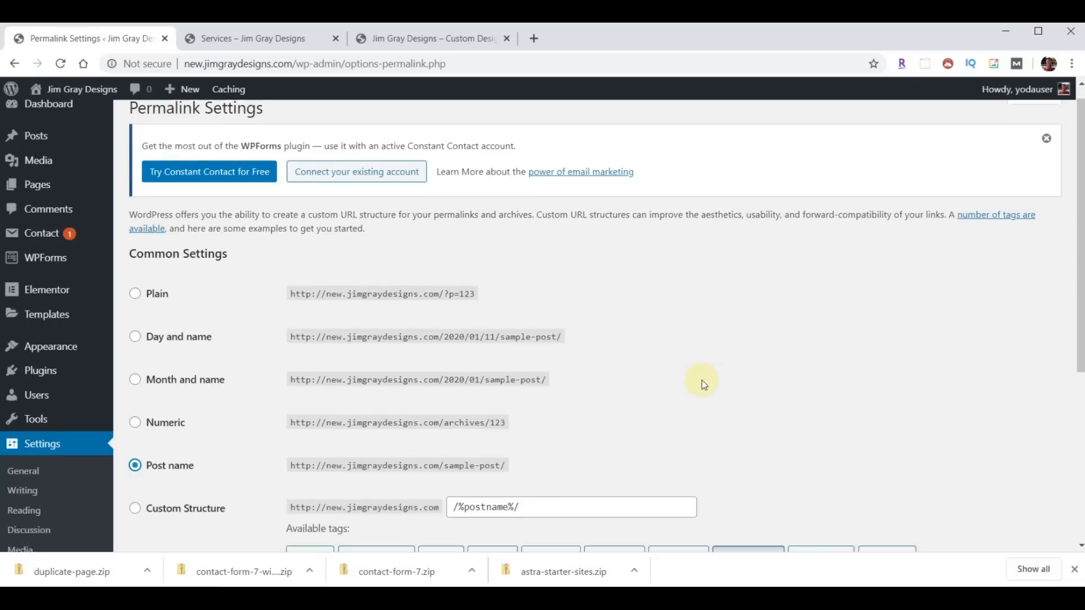
click(169, 501)
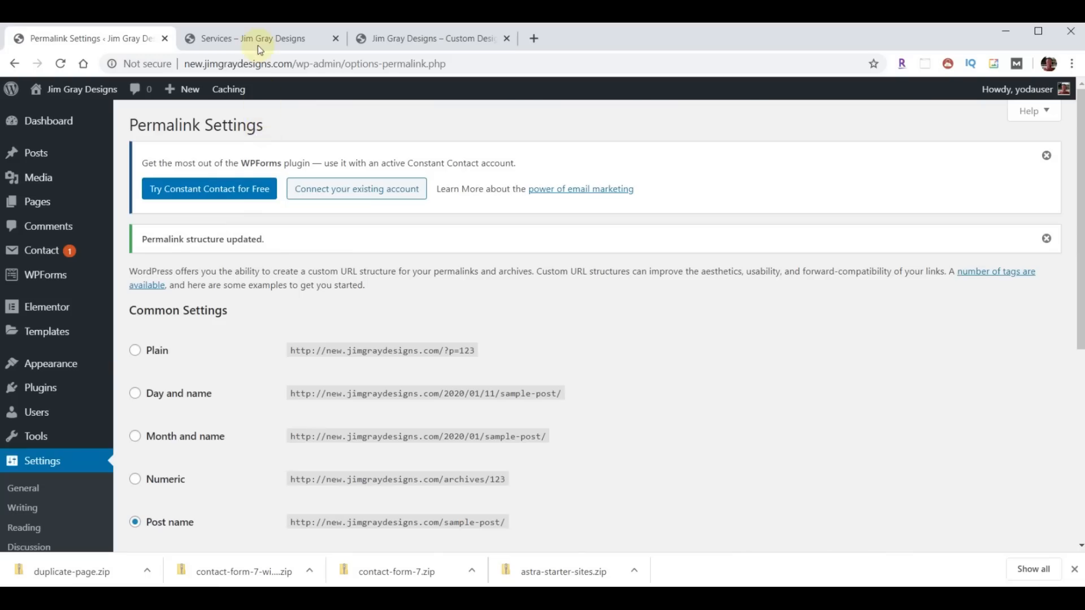
click(258, 45)
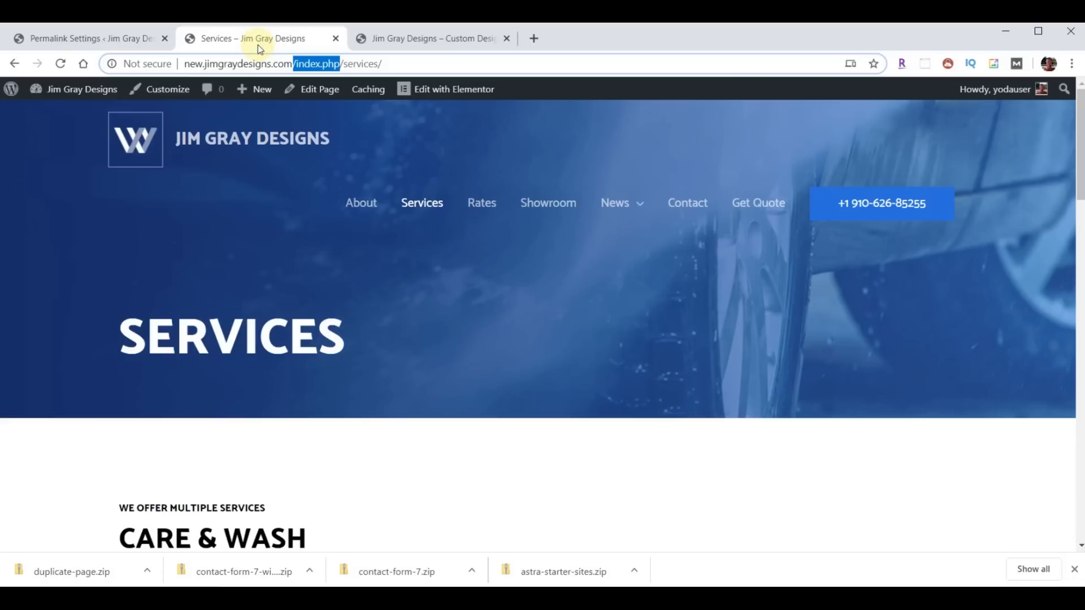
click(426, 203)
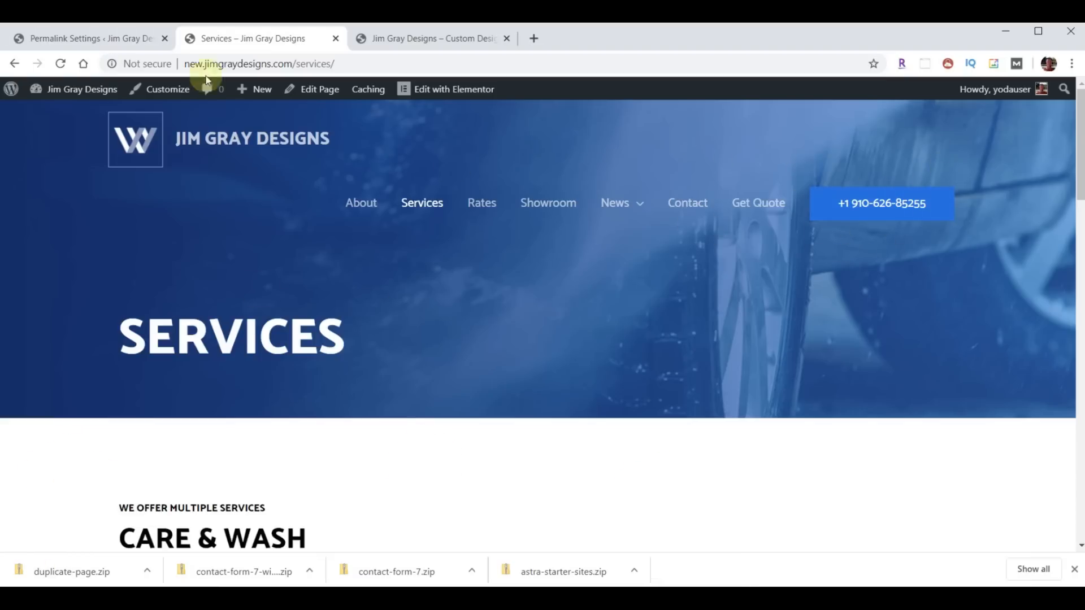
- Set the Primary Menu header button to 'Get Quote' linking to /quote/ and publish
click(64, 39)
mouse_move(26, 365)
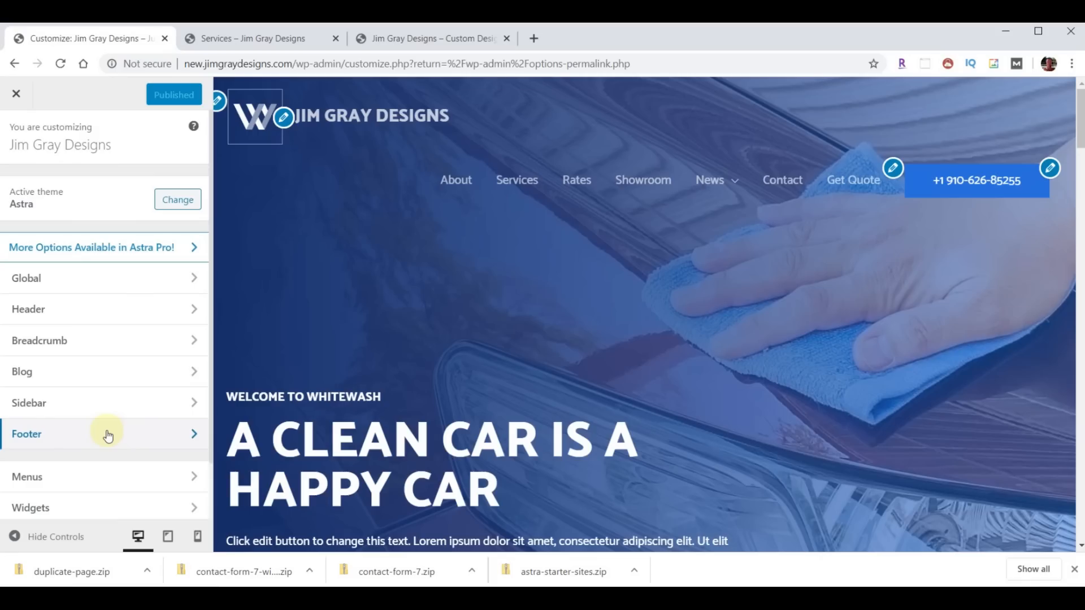
click(109, 314)
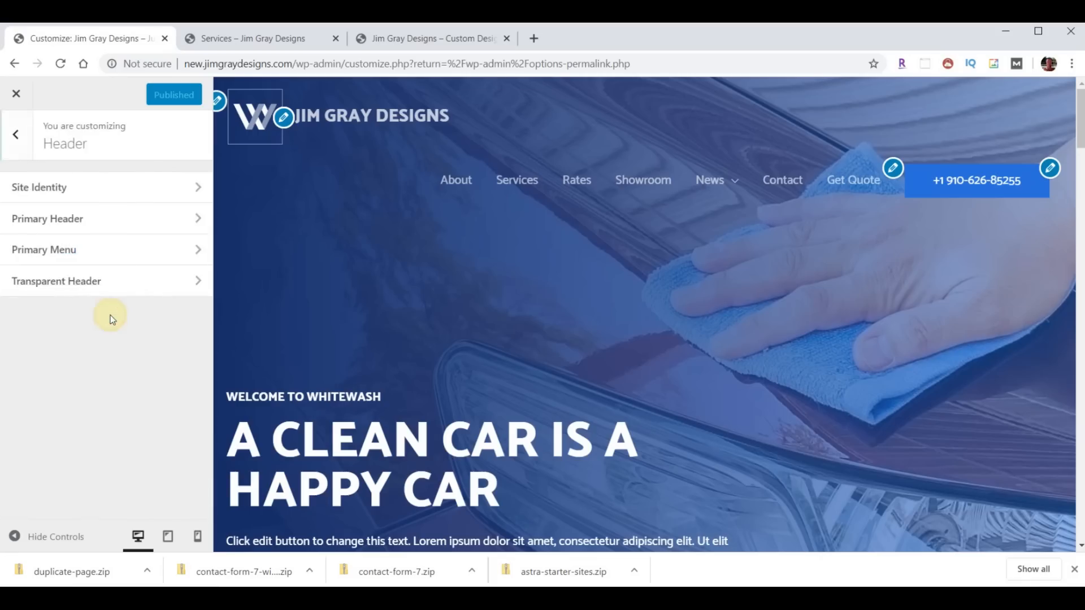
click(102, 250)
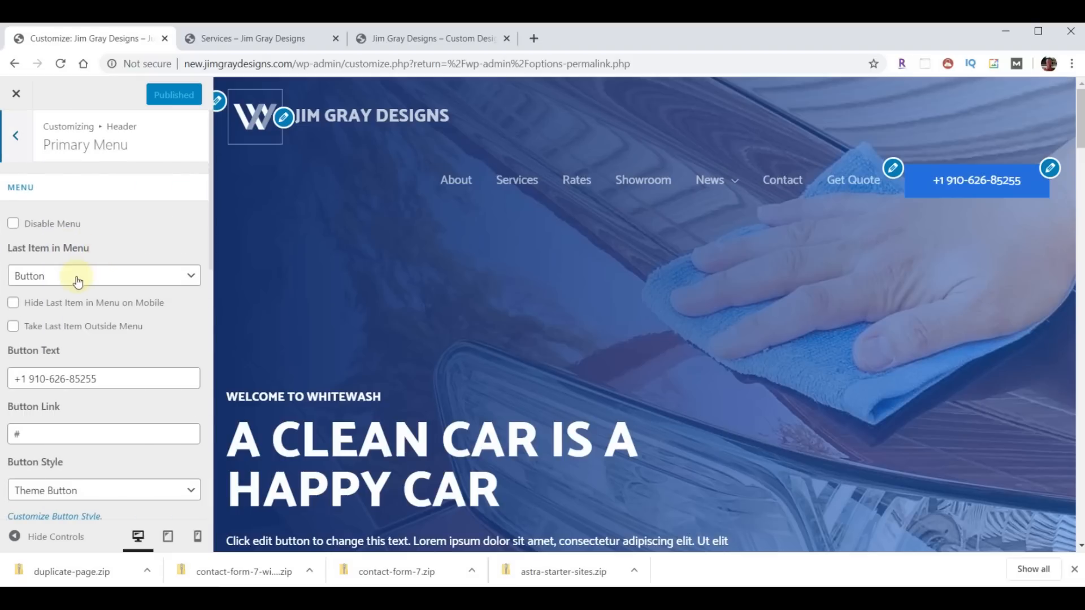
drag(115, 377, 15, 373)
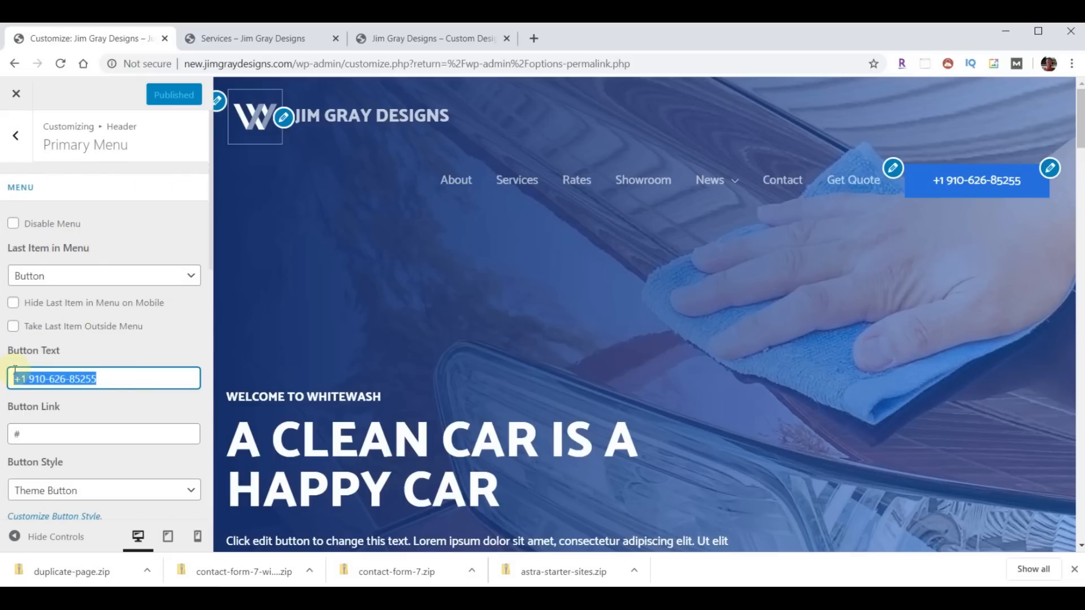
text(Get)
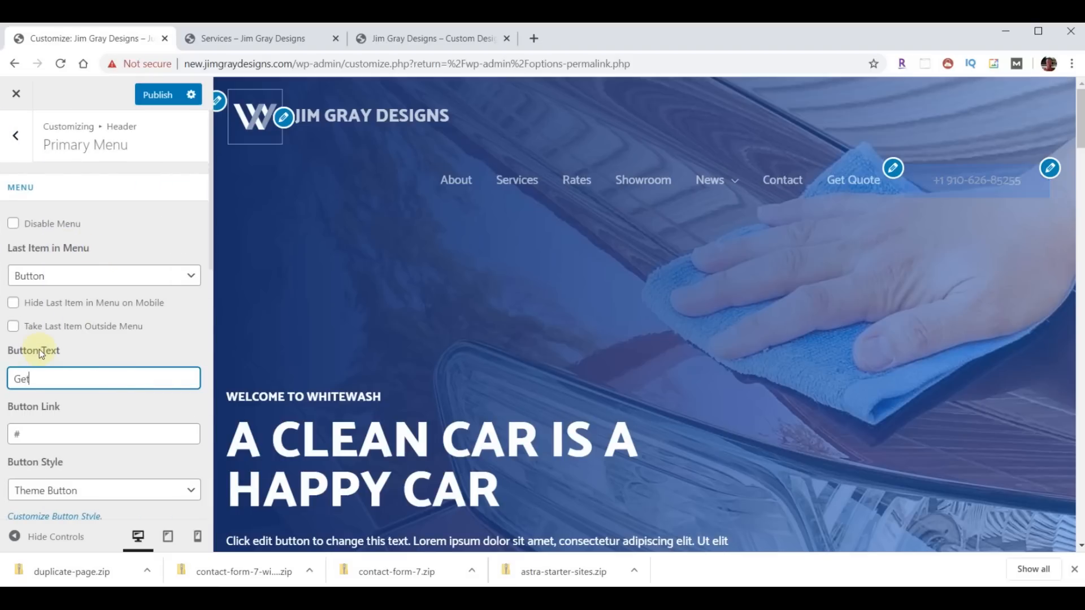
text( Quote)
click(73, 433)
key(BackSpace)
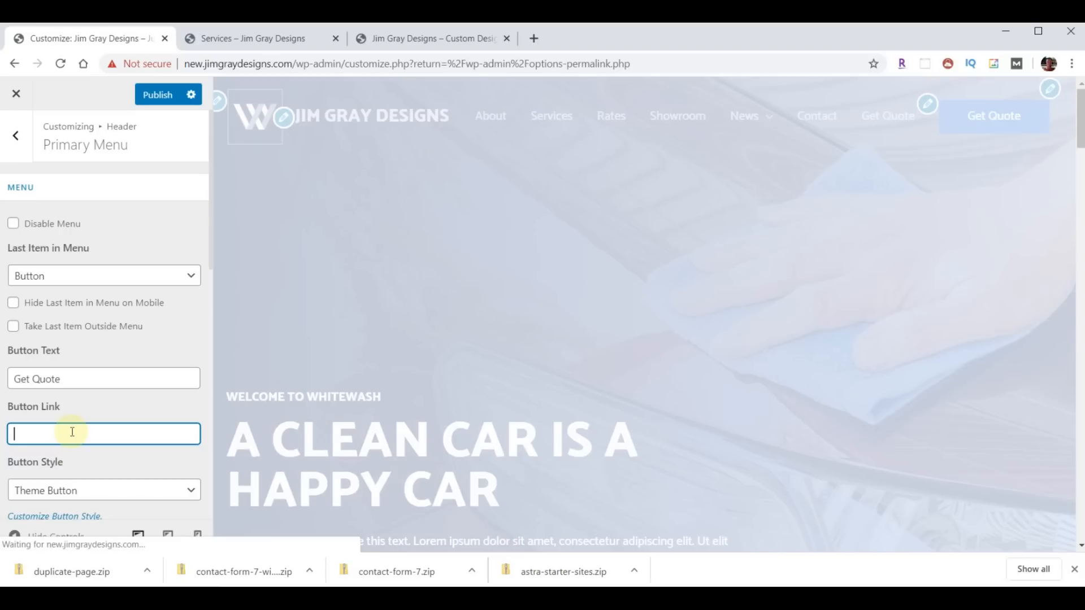
text(/quote/)
click(159, 97)
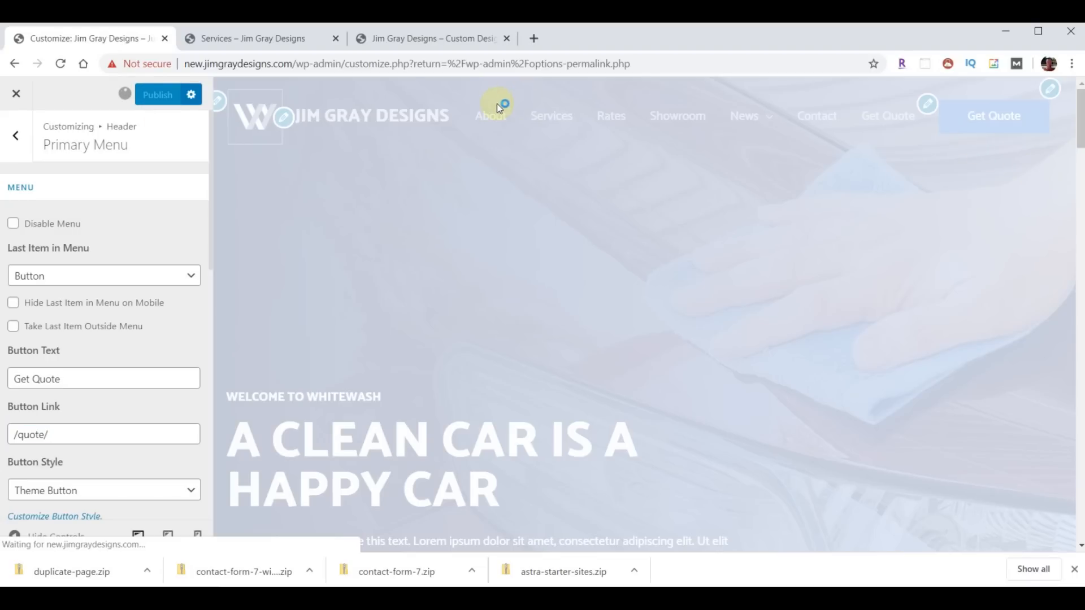
- Reload the Services page to confirm the Get Quote button, closing the customizer
click(249, 41)
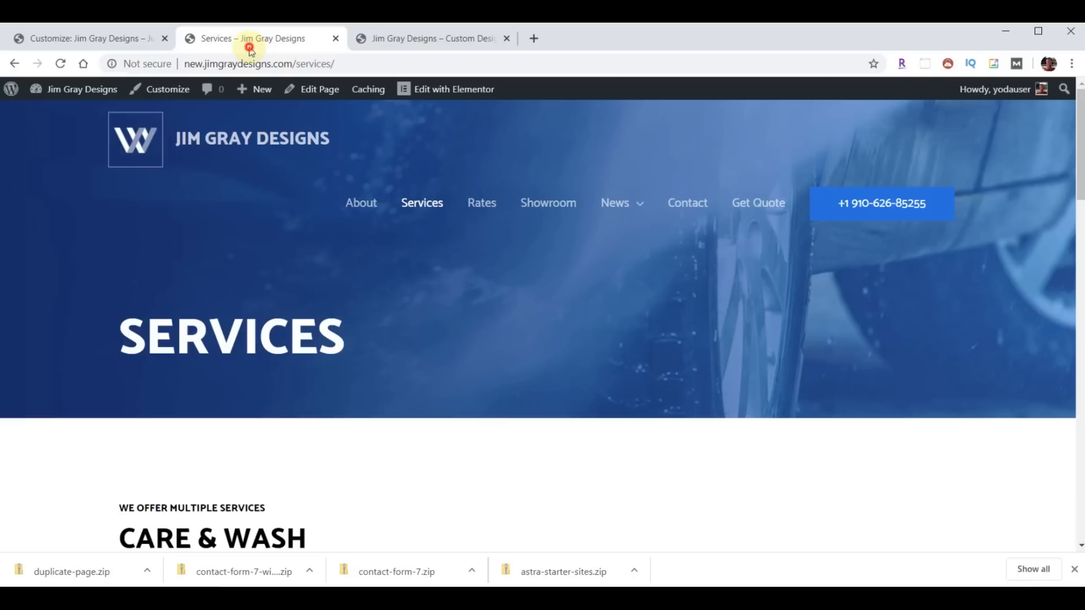
click(61, 64)
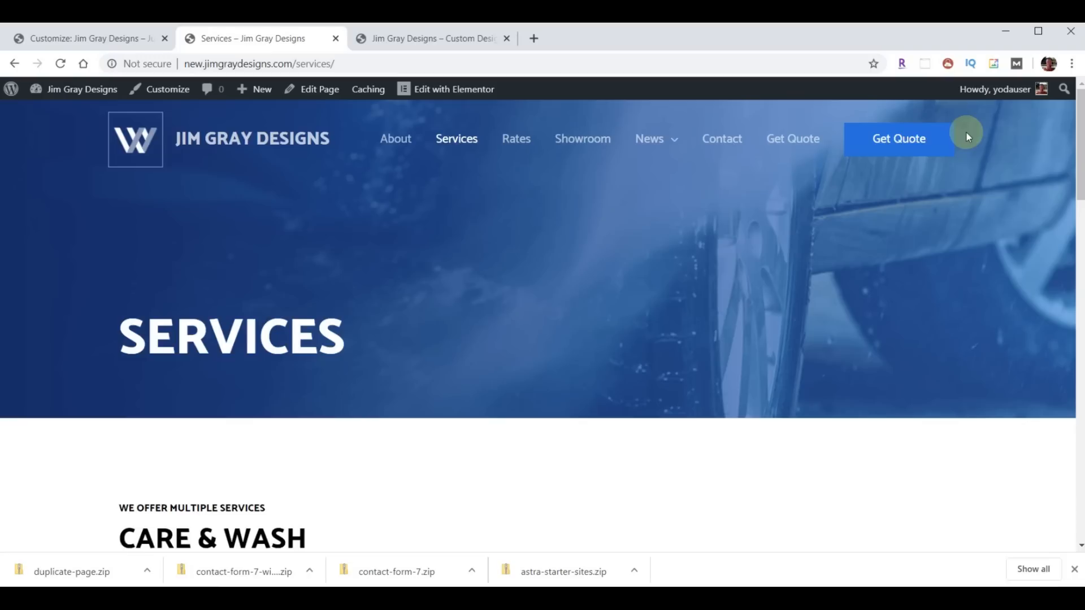
click(81, 38)
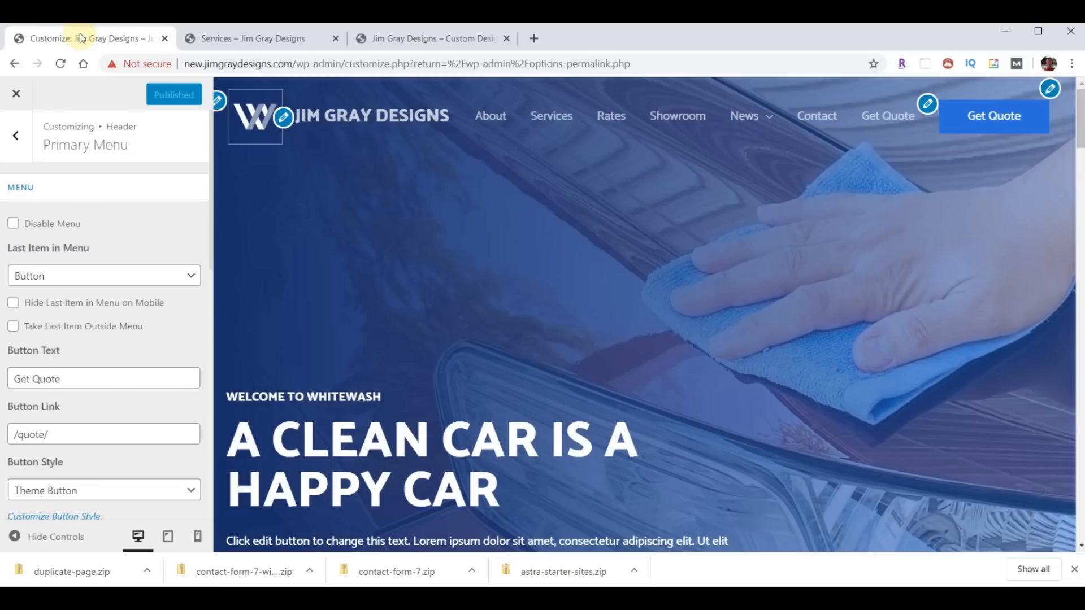
click(15, 94)
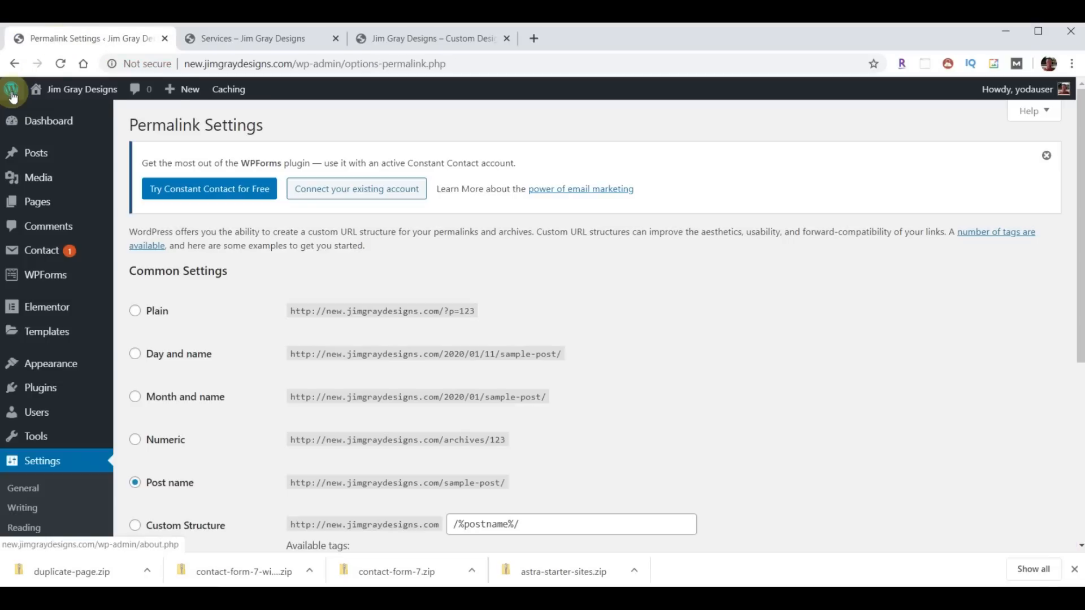
click(239, 40)
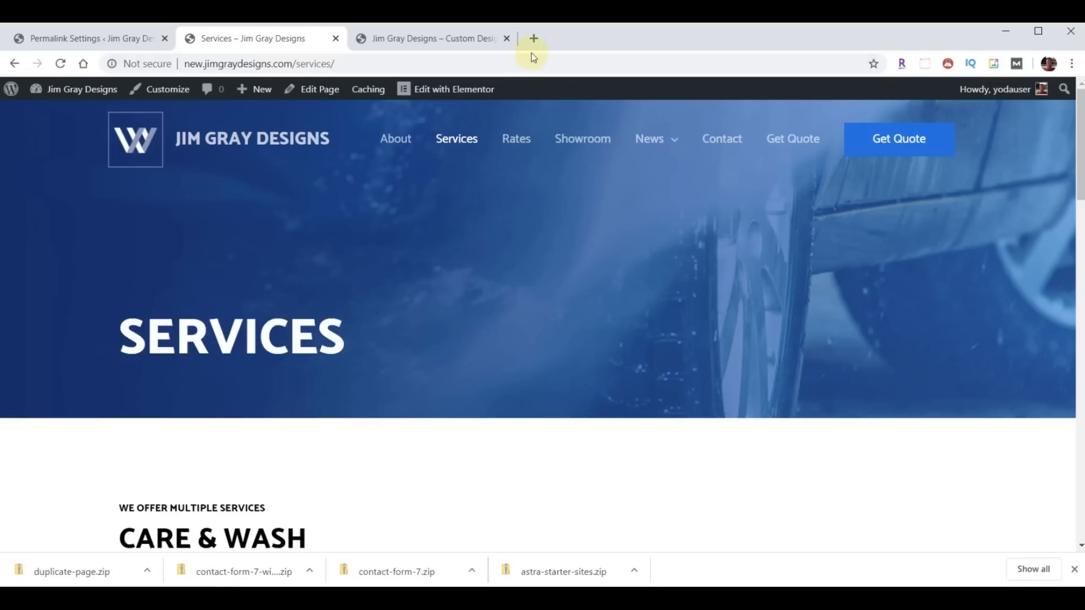
- Download content-JGD.zip from webyoda.com/content and show it in the Downloads folder
click(533, 40)
text(webyo)
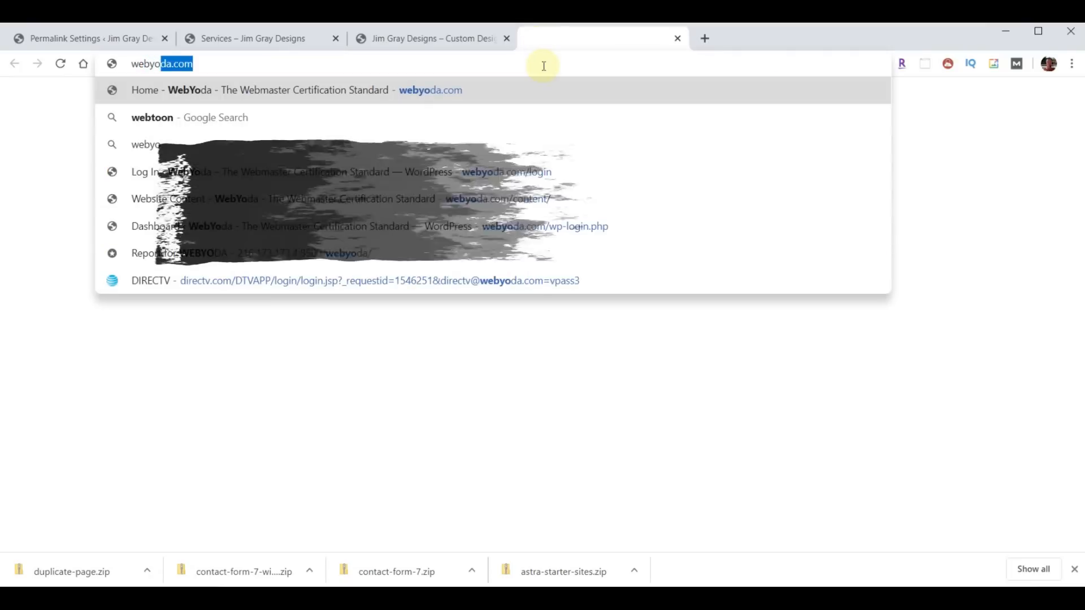
text(da.com/c)
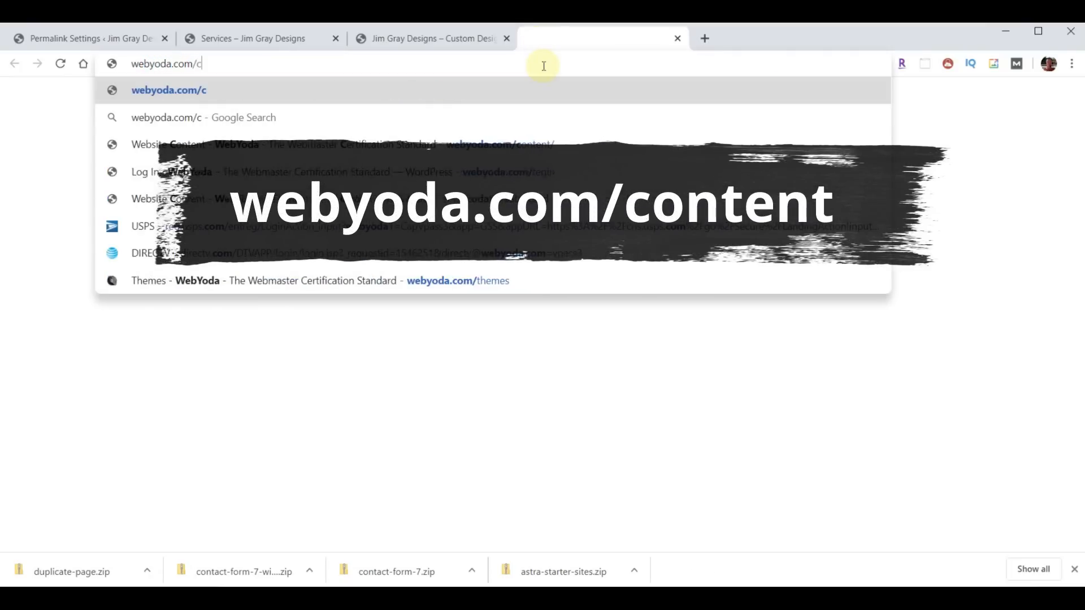
text(onte)
key(Return)
scroll(729, 237, down, 7)
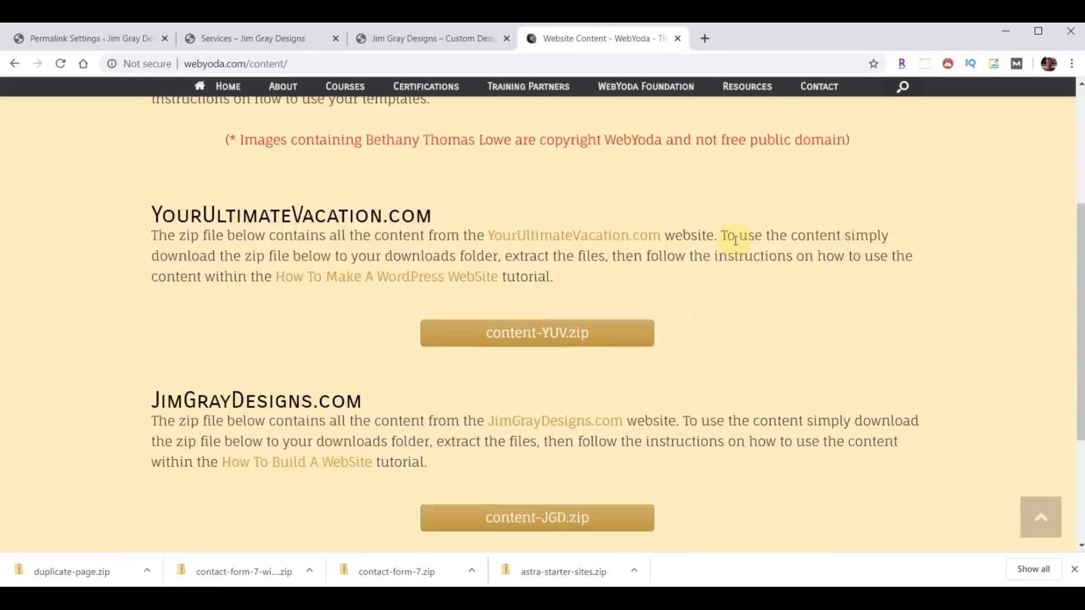
scroll(735, 240, down, 1)
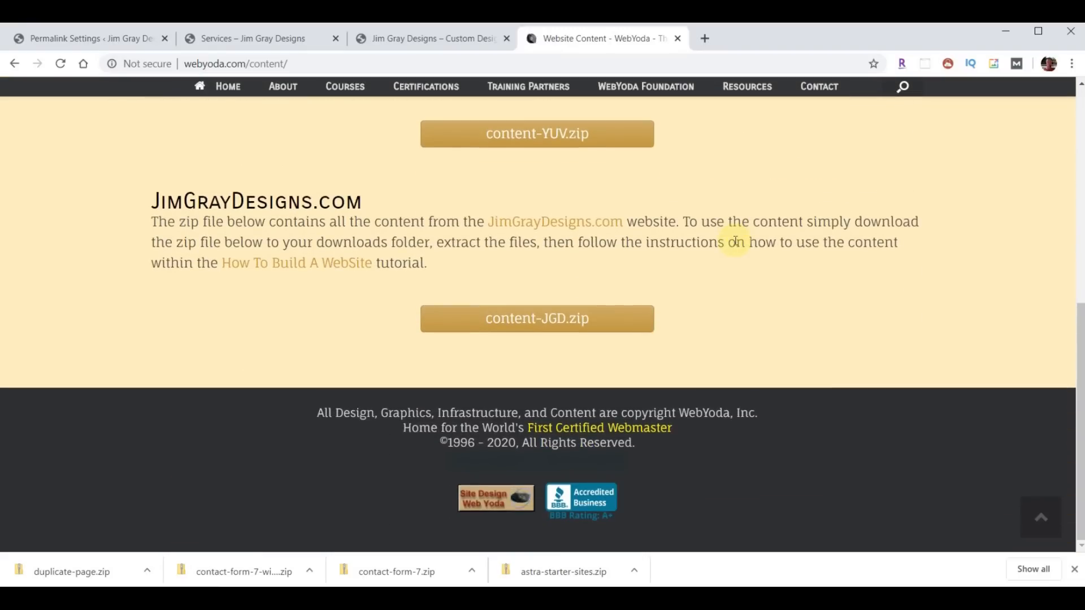
click(540, 325)
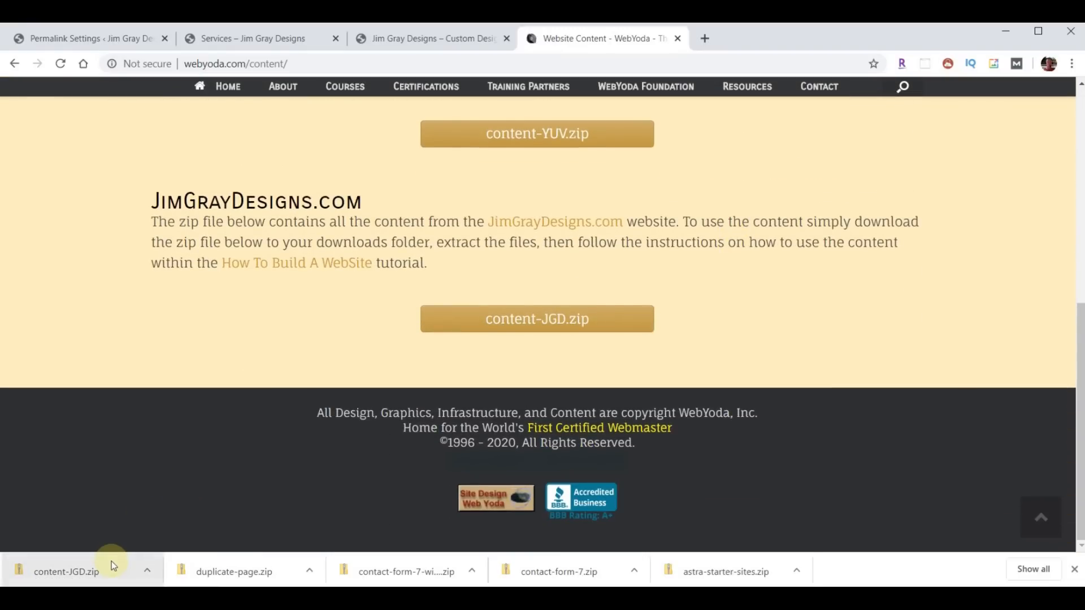
click(150, 571)
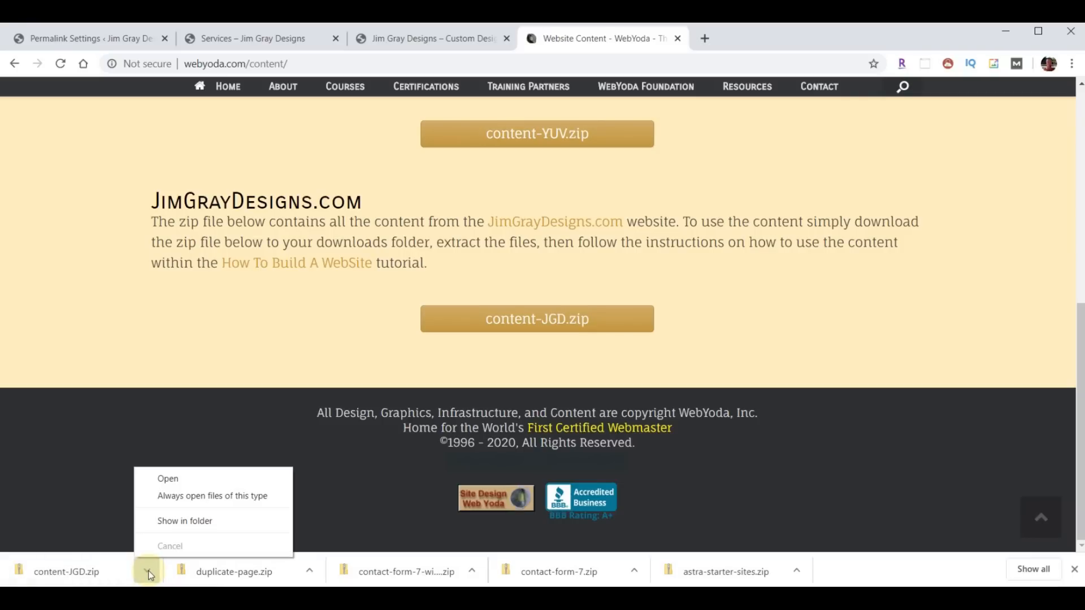
click(186, 521)
drag(347, 60, 683, 91)
- Extract content-JGD.zip into a content-JGD folder in Downloads
drag(757, 90, 887, 72)
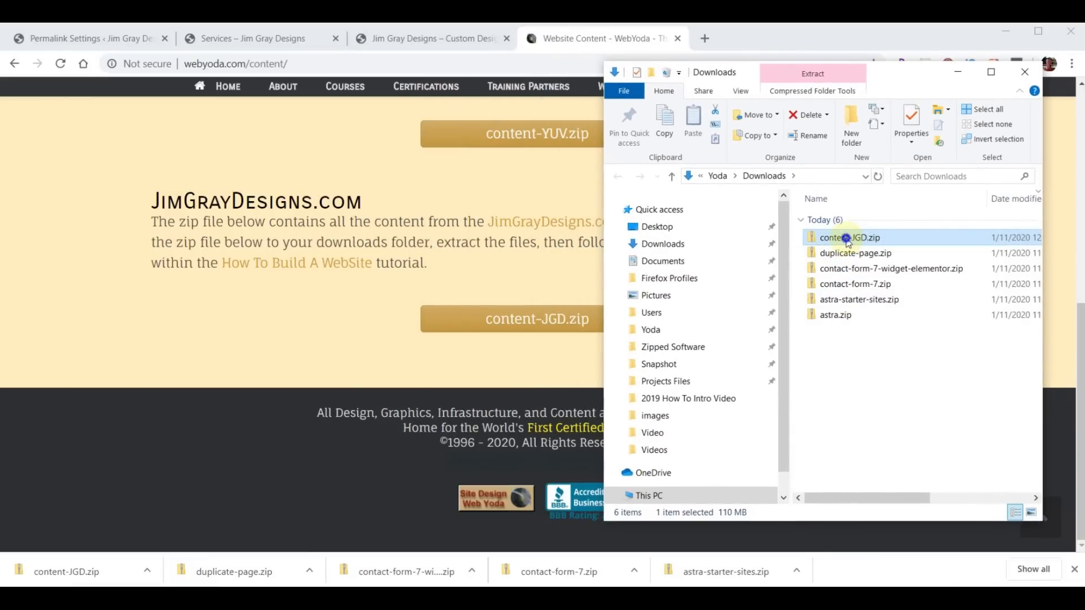
right_click(848, 242)
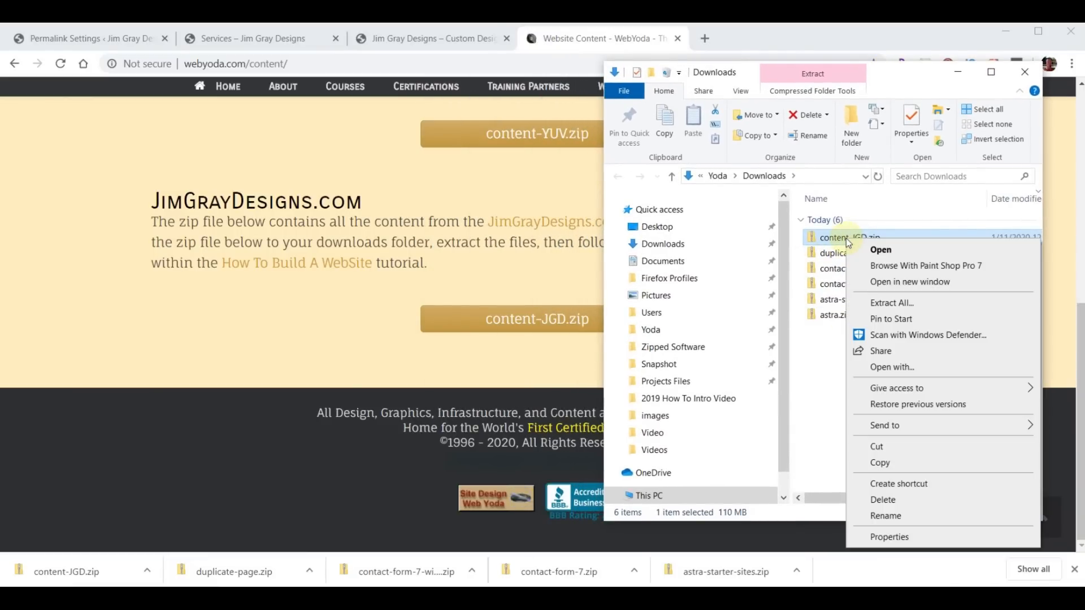
click(886, 305)
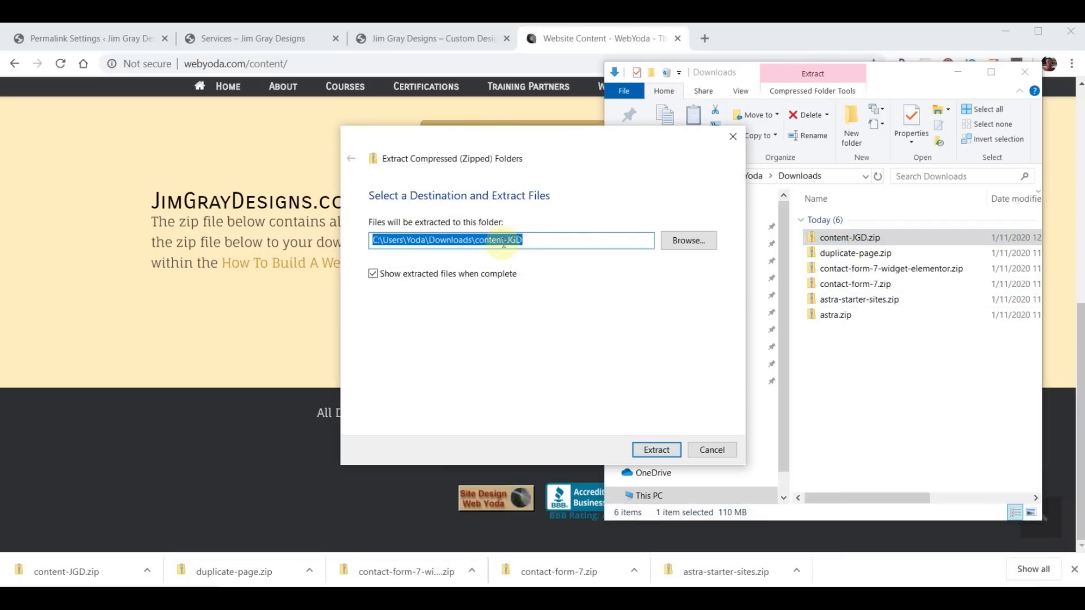
click(653, 449)
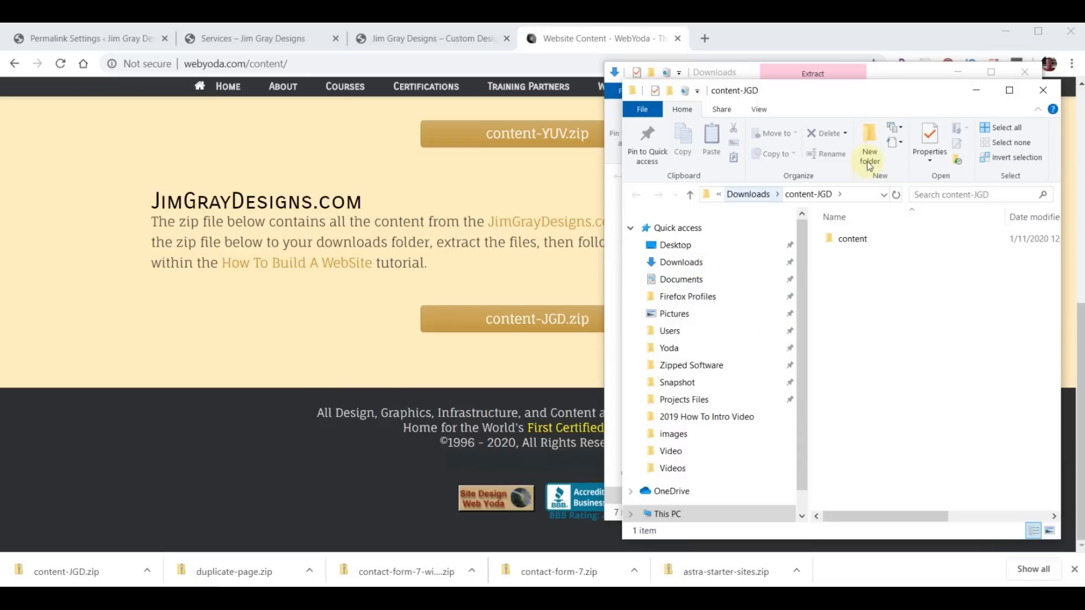
click(1043, 90)
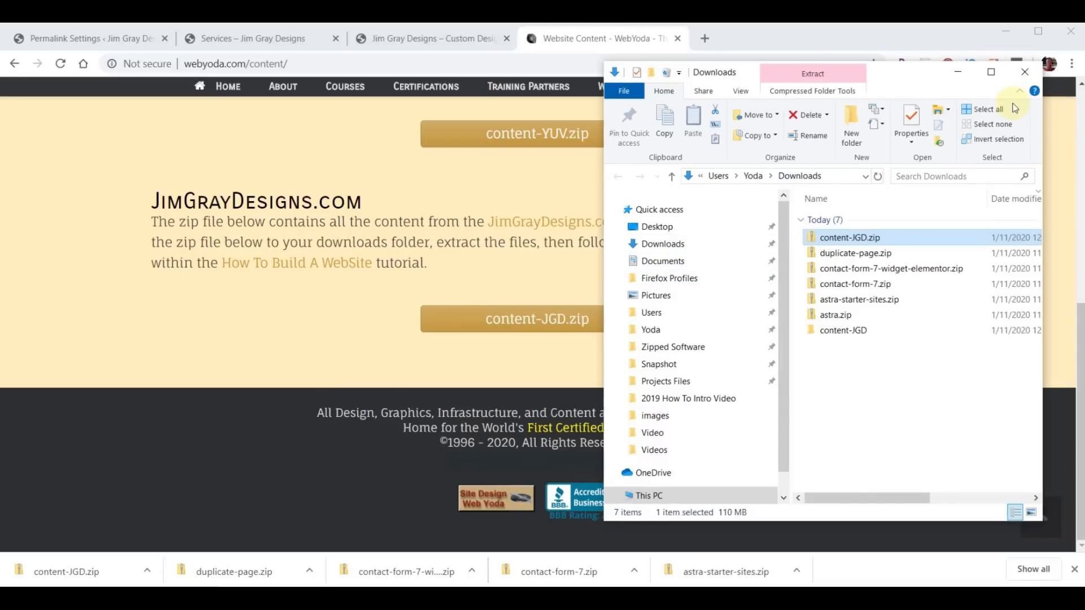
- Browse the extracted content folder's site images and files, then return to the browser
double_click(832, 331)
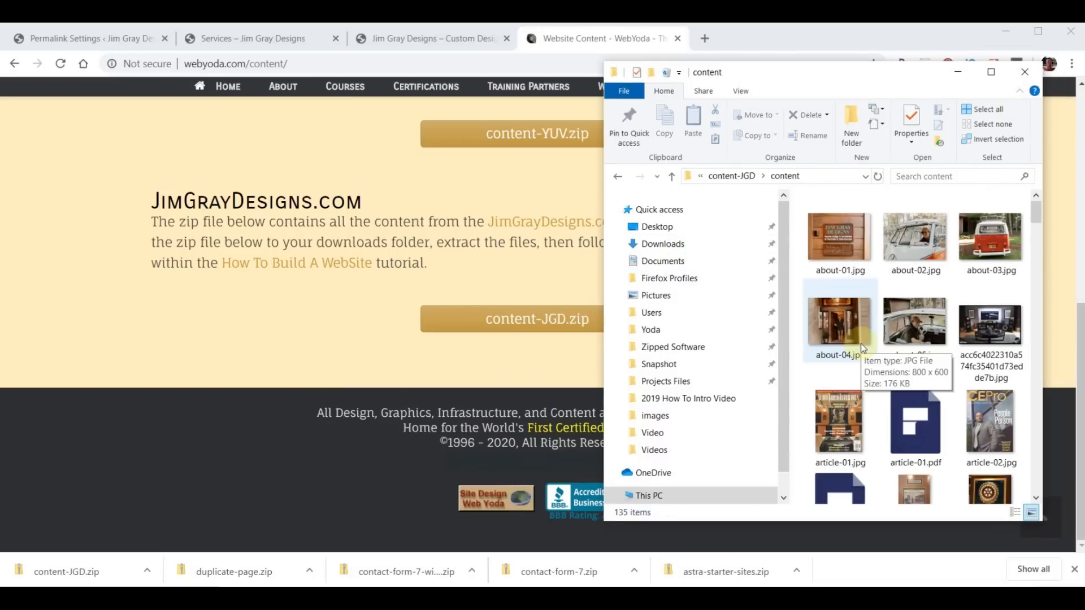
scroll(862, 348, down, 15)
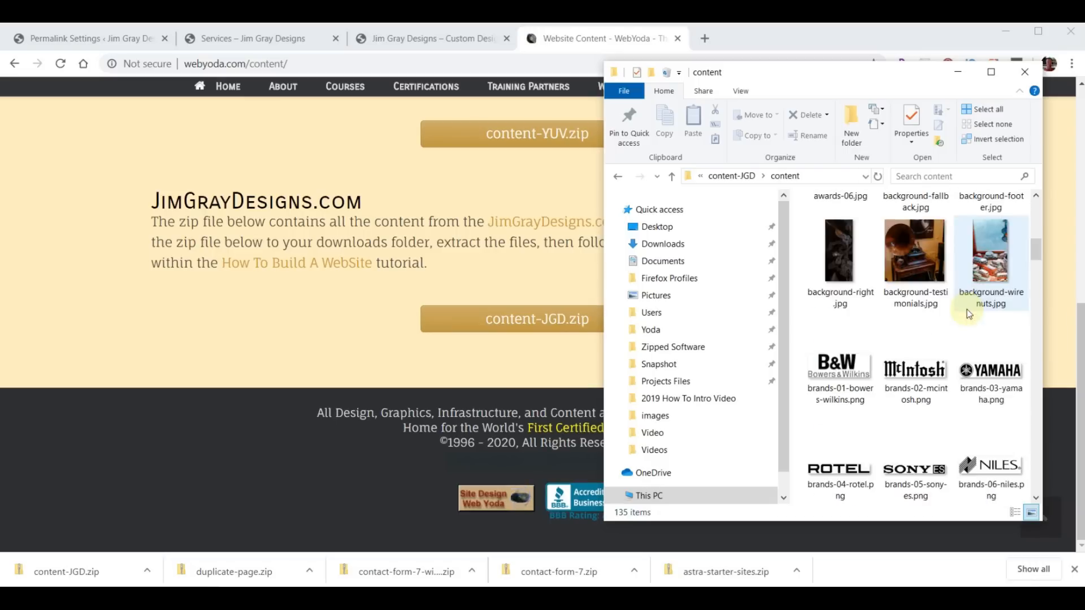
scroll(953, 327, down, 15)
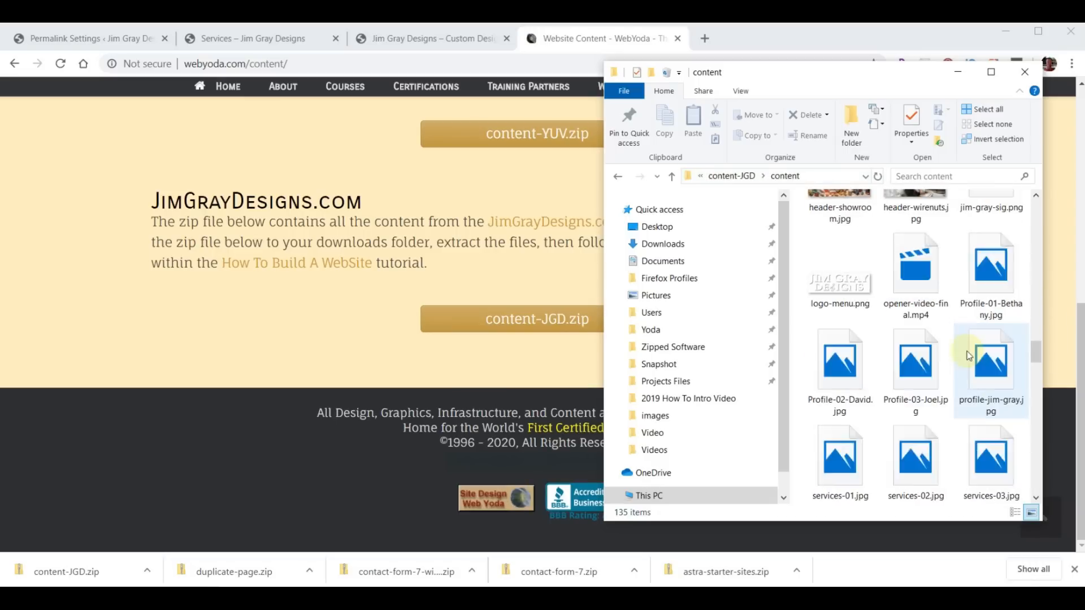
scroll(859, 405, up, 20)
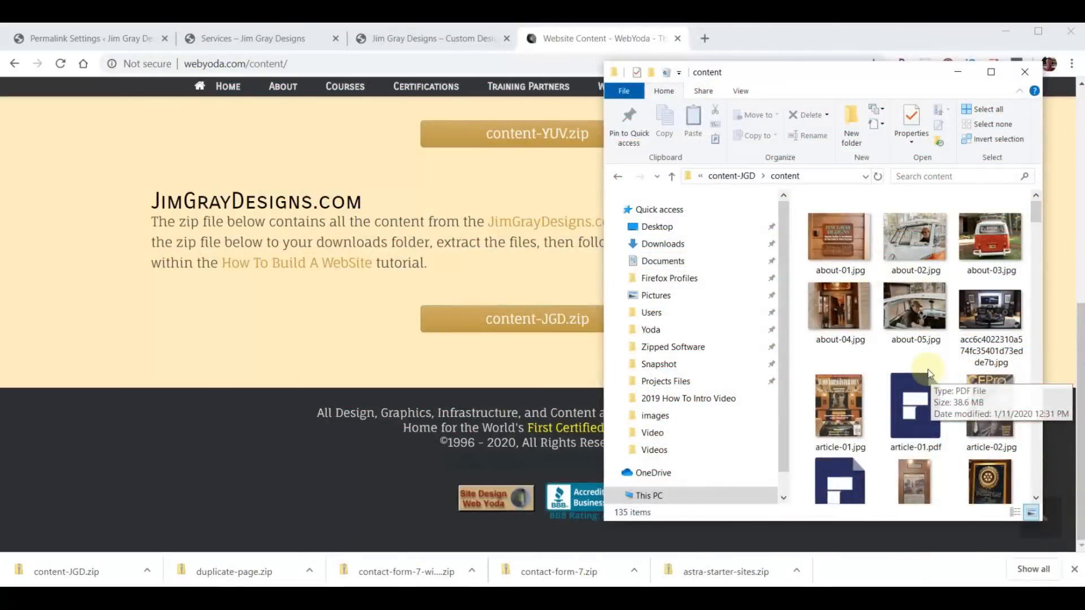
click(575, 37)
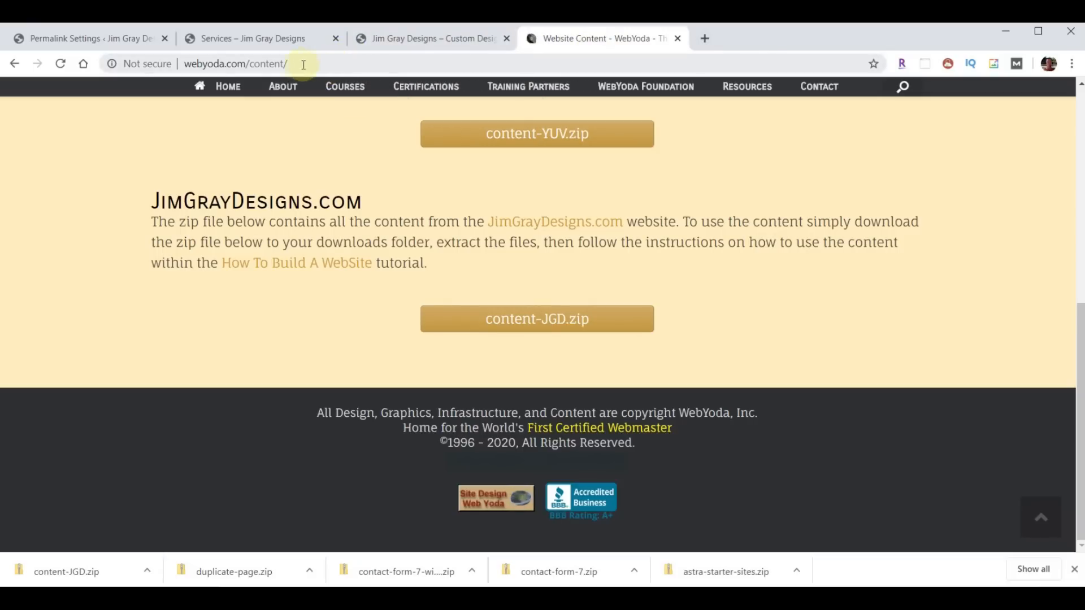
- Load the Jim Gray Designs content page on webyoda.com
double_click(260, 63)
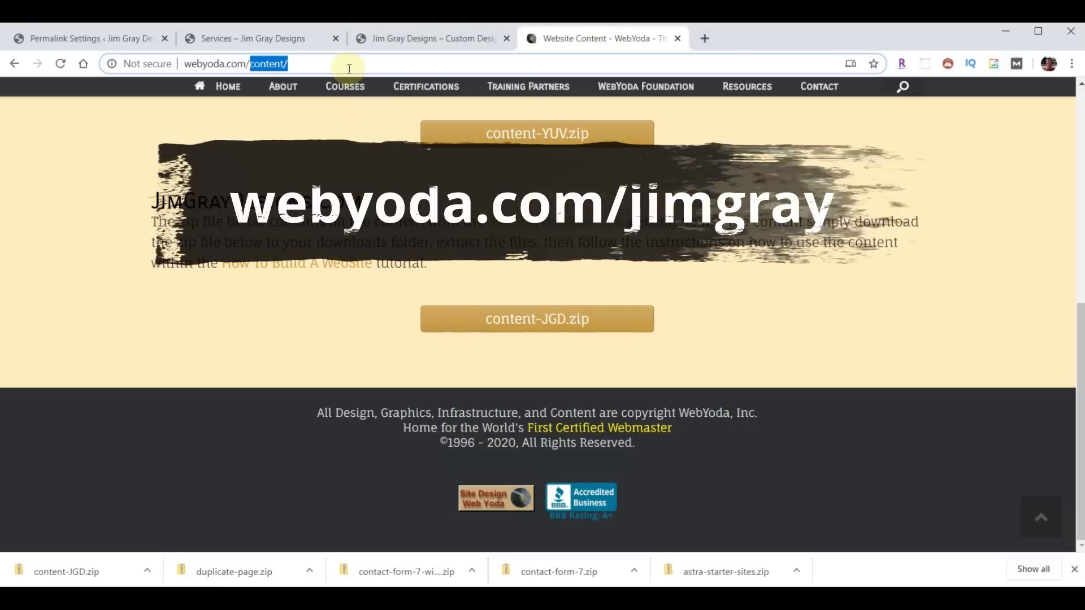
text(jimgray)
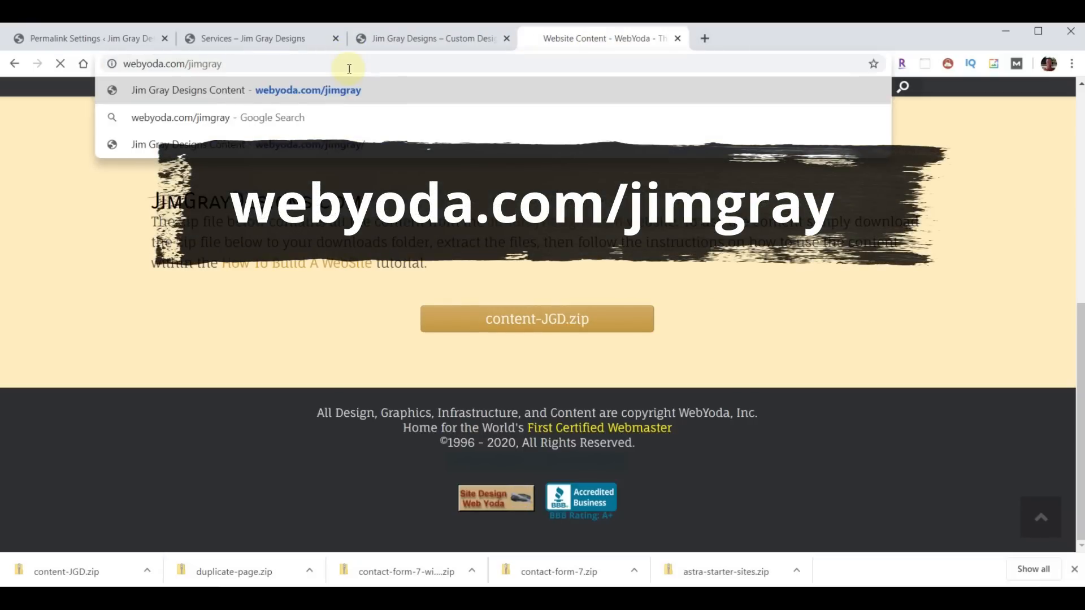
key(Return)
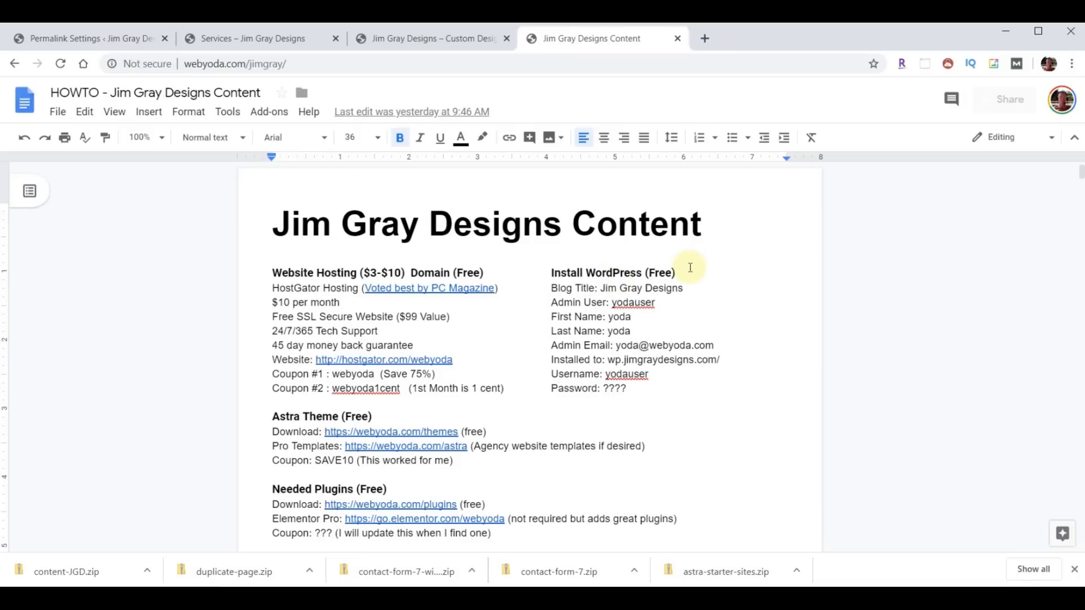
- Read the HOWTO doc down to the Website Colors and Additional CSS sections
scroll(322, 320, down, 3)
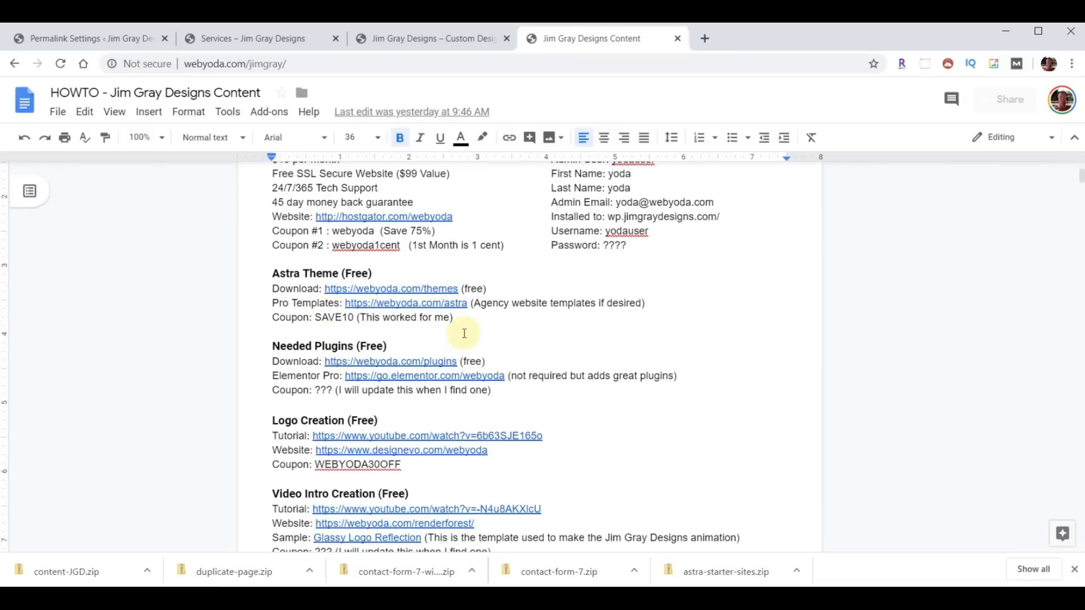
scroll(656, 278, down, 3)
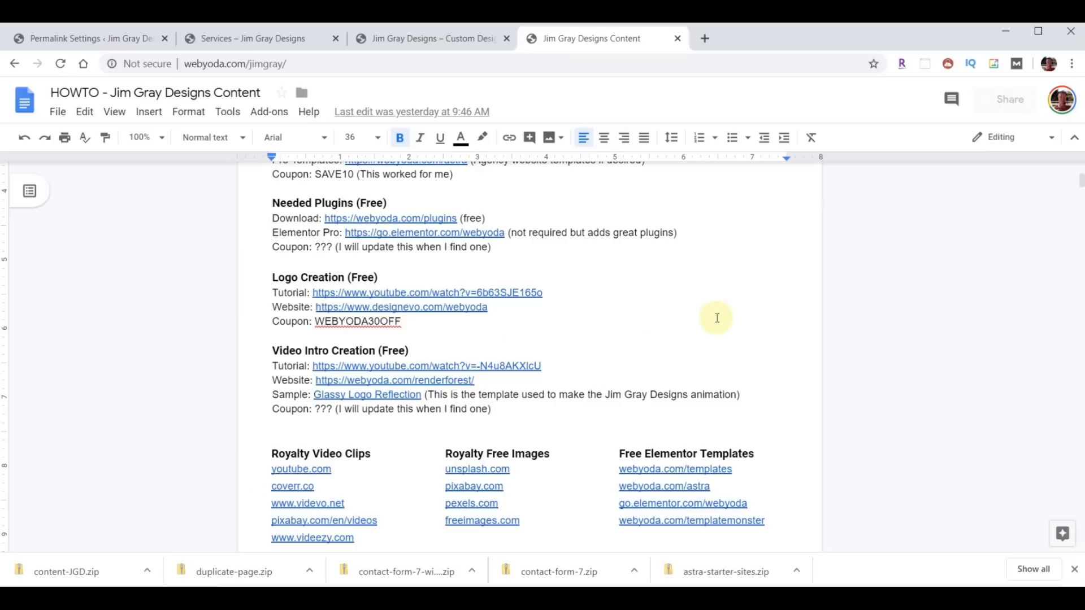
scroll(716, 317, down, 3)
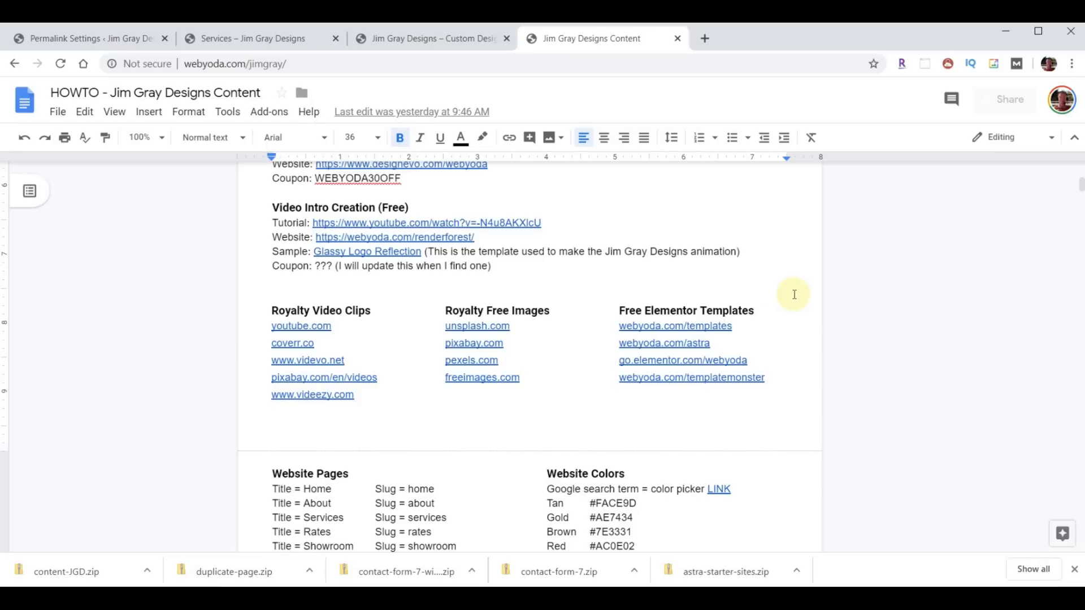
scroll(794, 294, down, 4)
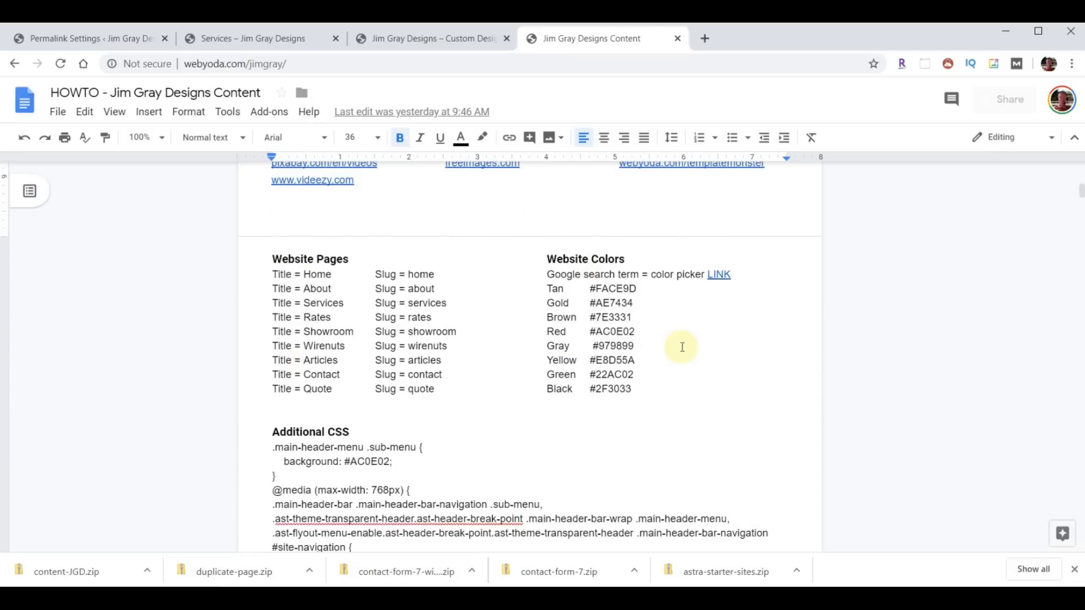
scroll(682, 346, down, 20)
scroll(680, 350, down, 5)
scroll(683, 373, up, 20)
scroll(687, 398, up, 10)
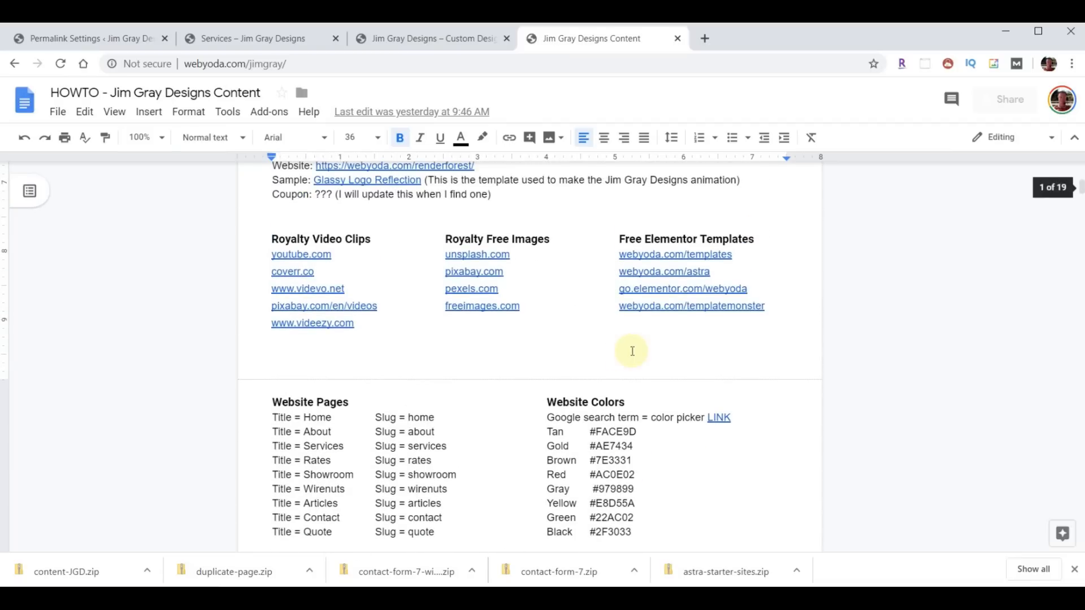
scroll(631, 351, down, 4)
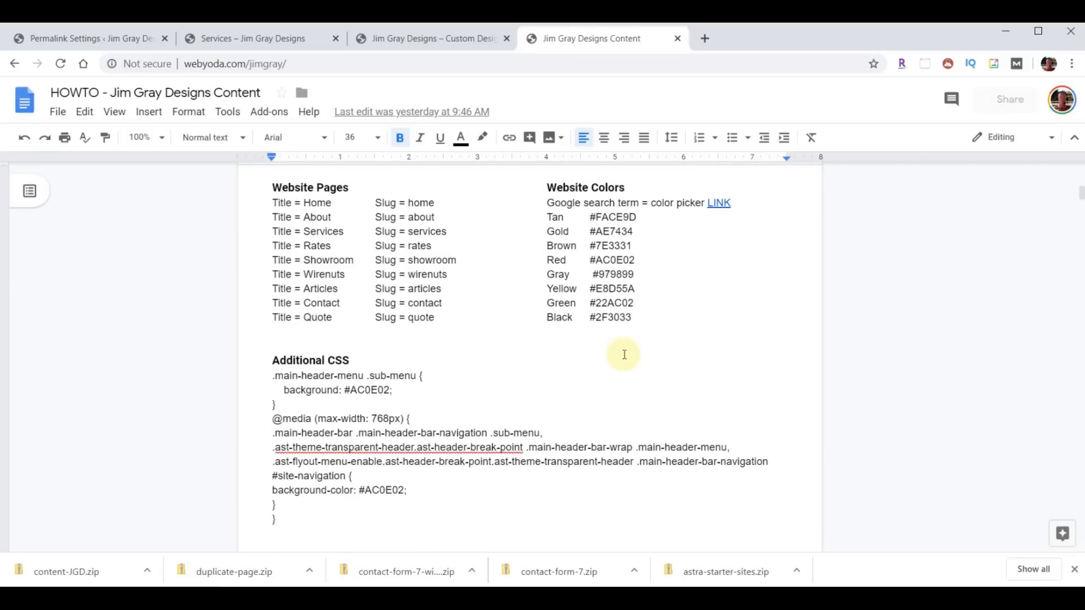
click(269, 38)
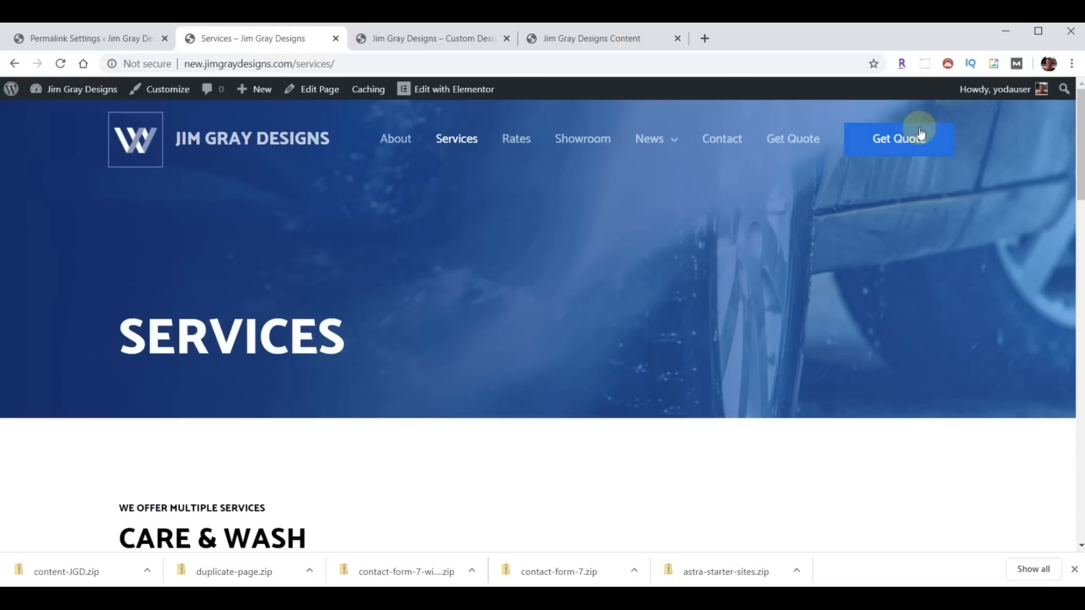
- Flip between the original home page, Services page and Permalink Settings tabs
click(444, 37)
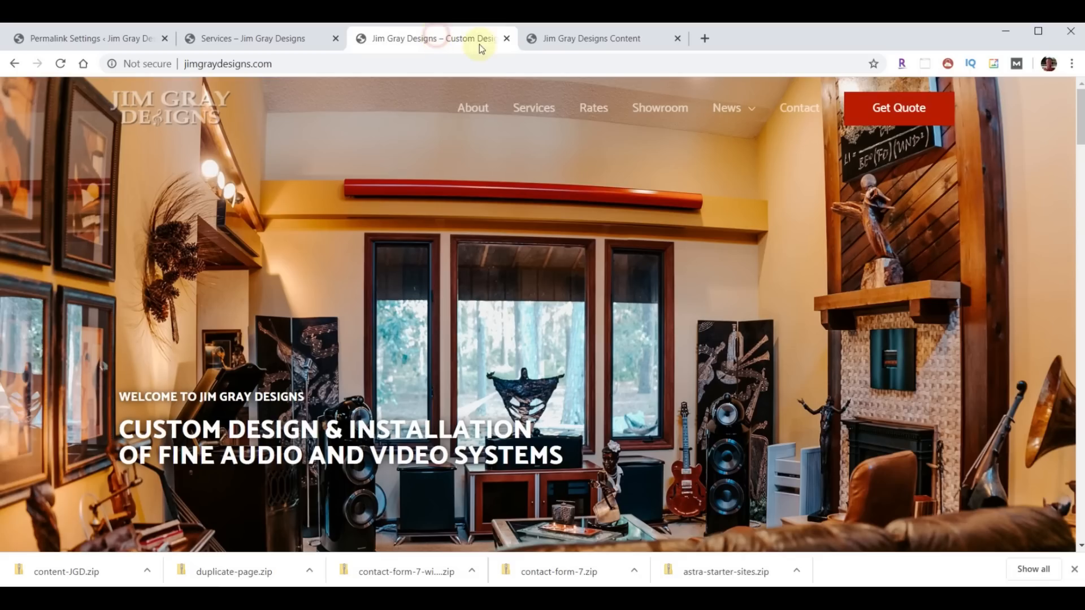
click(263, 40)
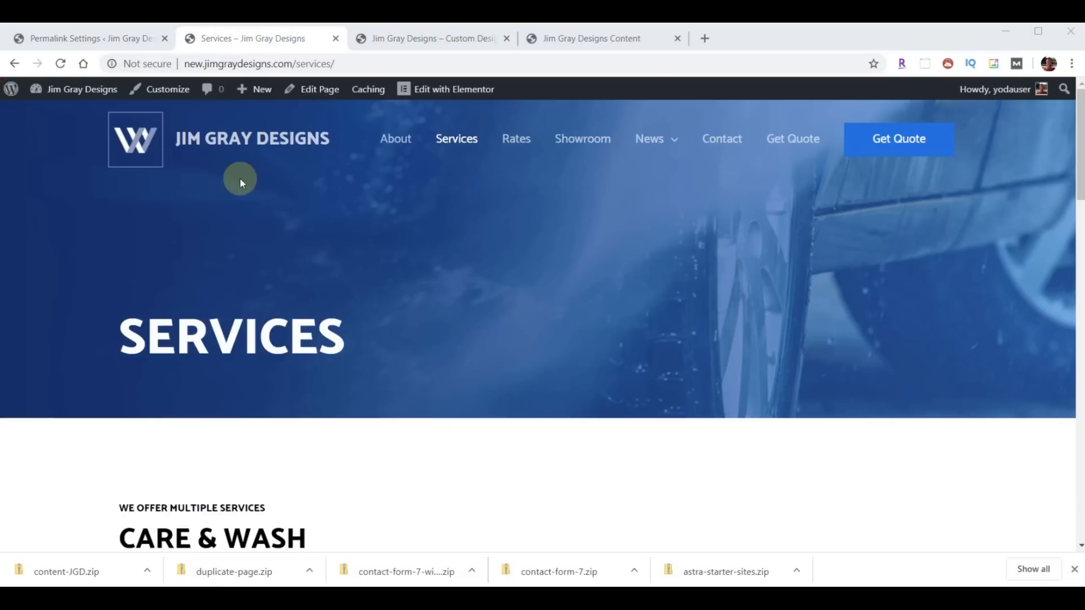
click(46, 42)
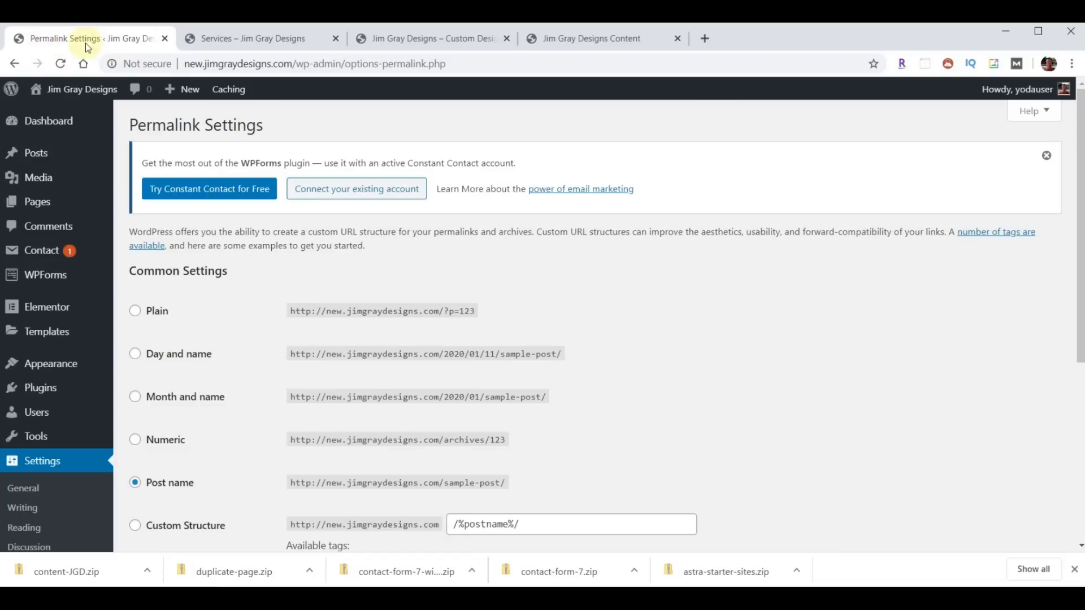
click(250, 43)
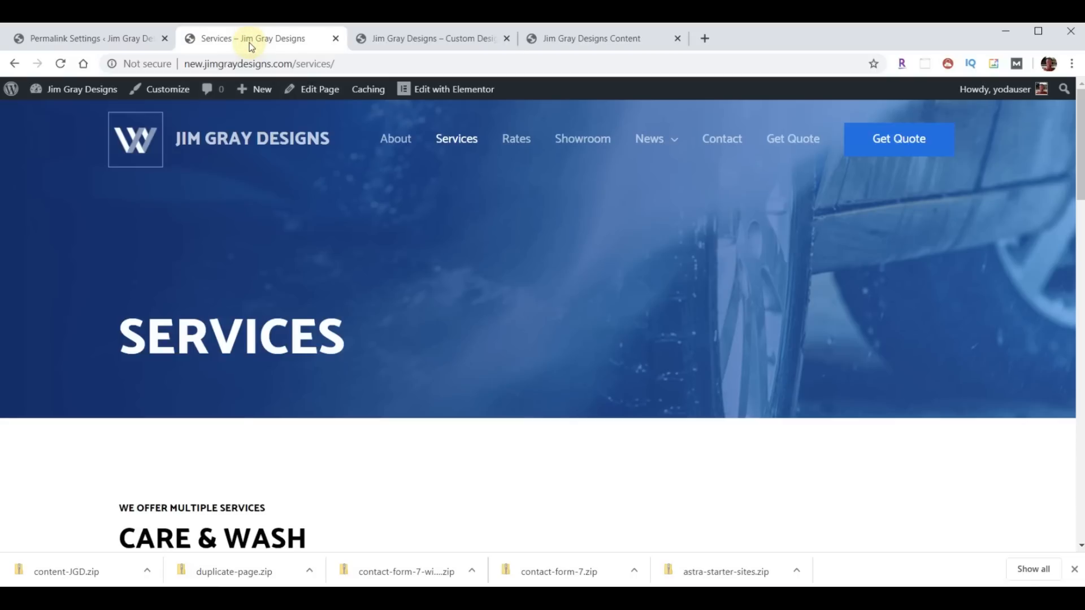
click(393, 46)
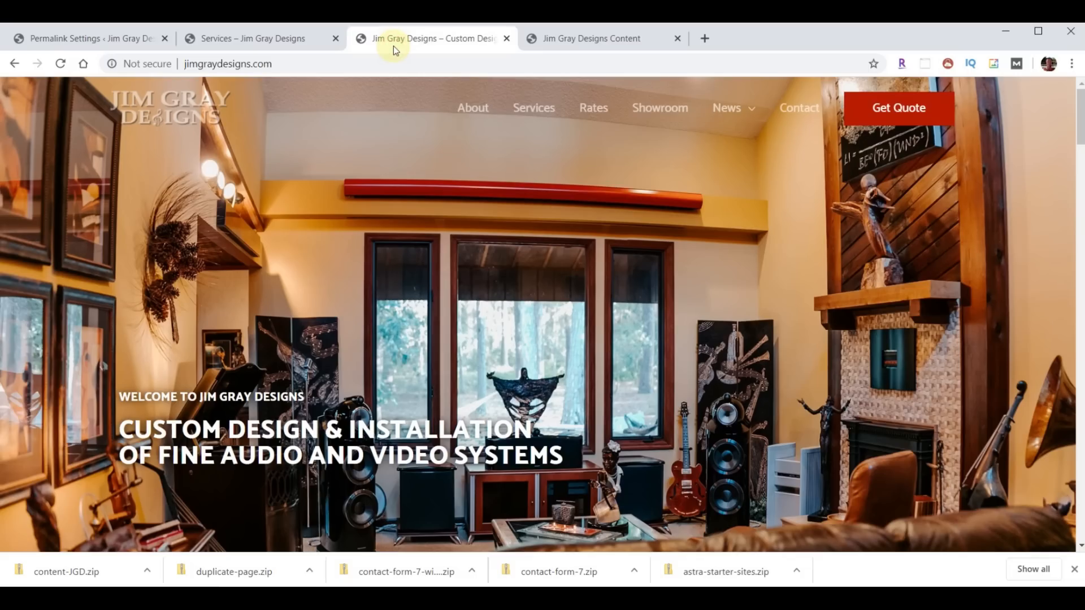
- Select the Red hex value #AC0E02 in the content doc and return to WordPress admin
click(572, 49)
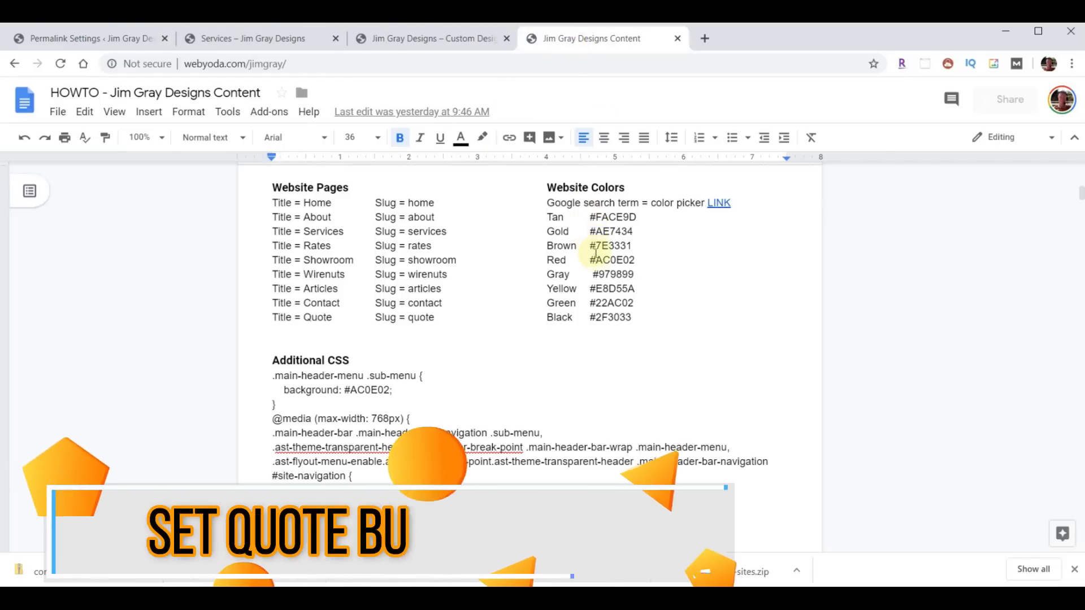
drag(590, 260, 636, 261)
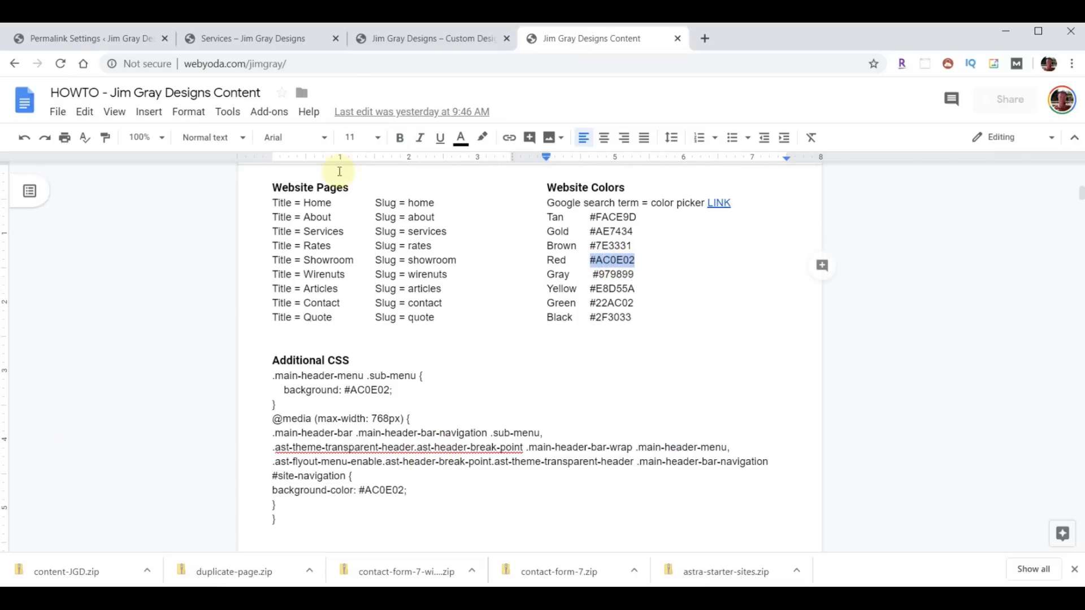
click(67, 39)
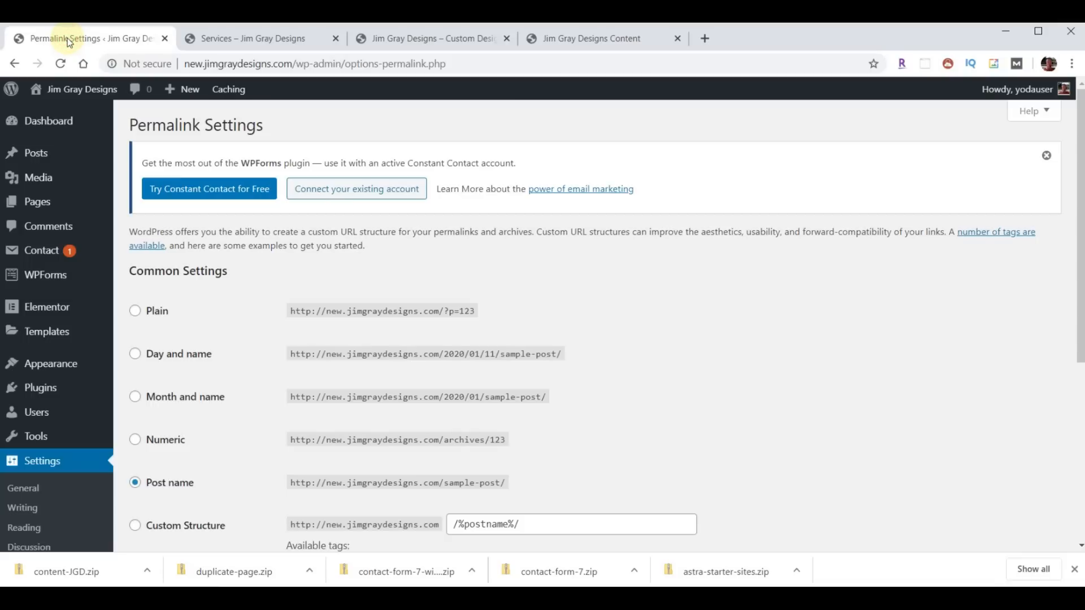
- In Customize > Global > Buttons, set the normal button background to red #AC0E02
mouse_move(55, 364)
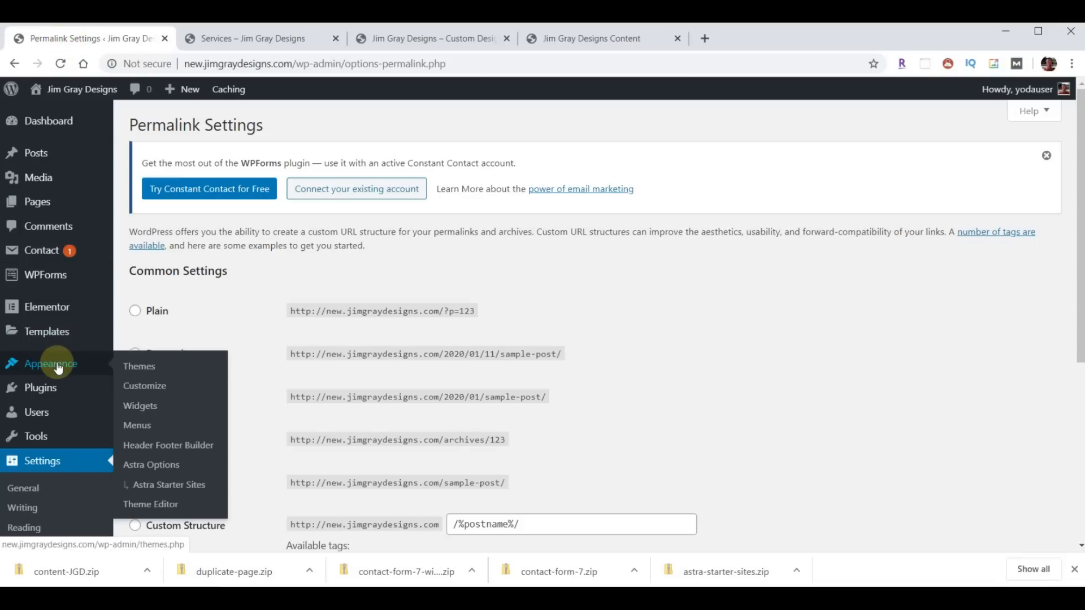
click(142, 389)
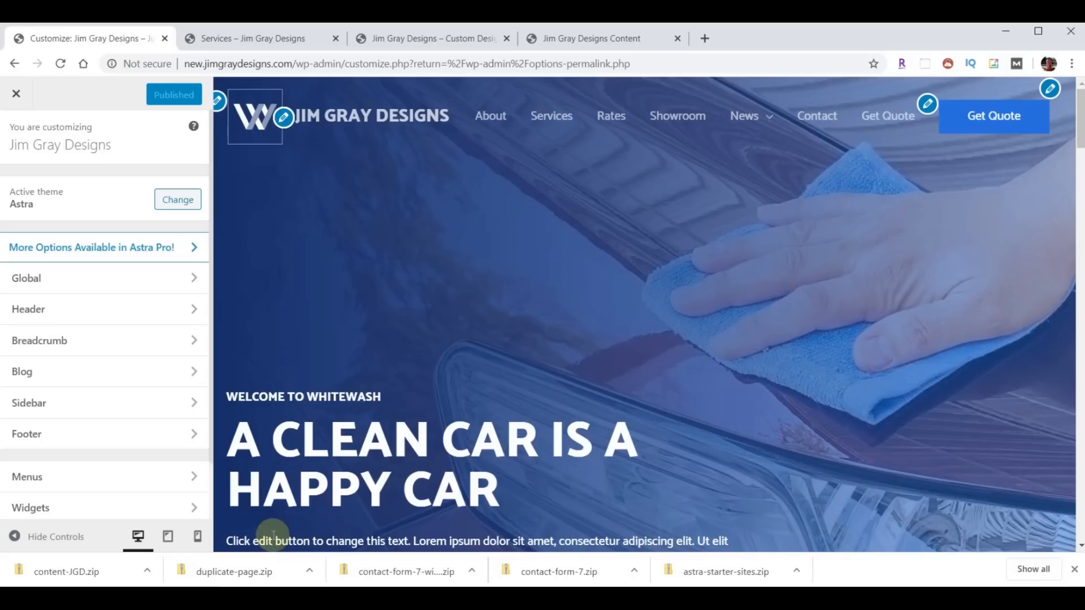
click(49, 279)
click(50, 281)
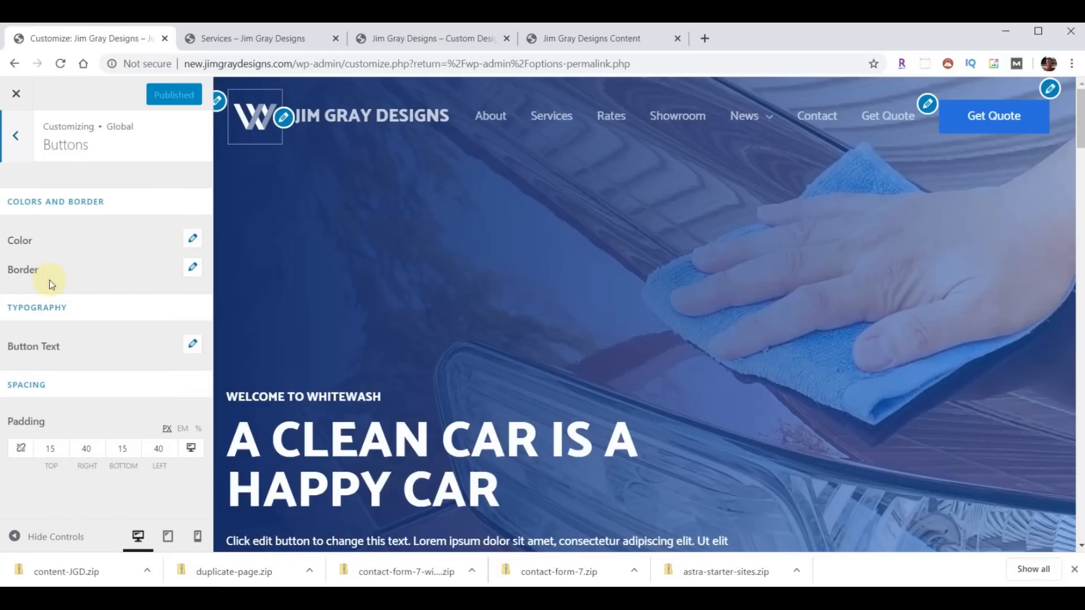
click(51, 248)
click(31, 240)
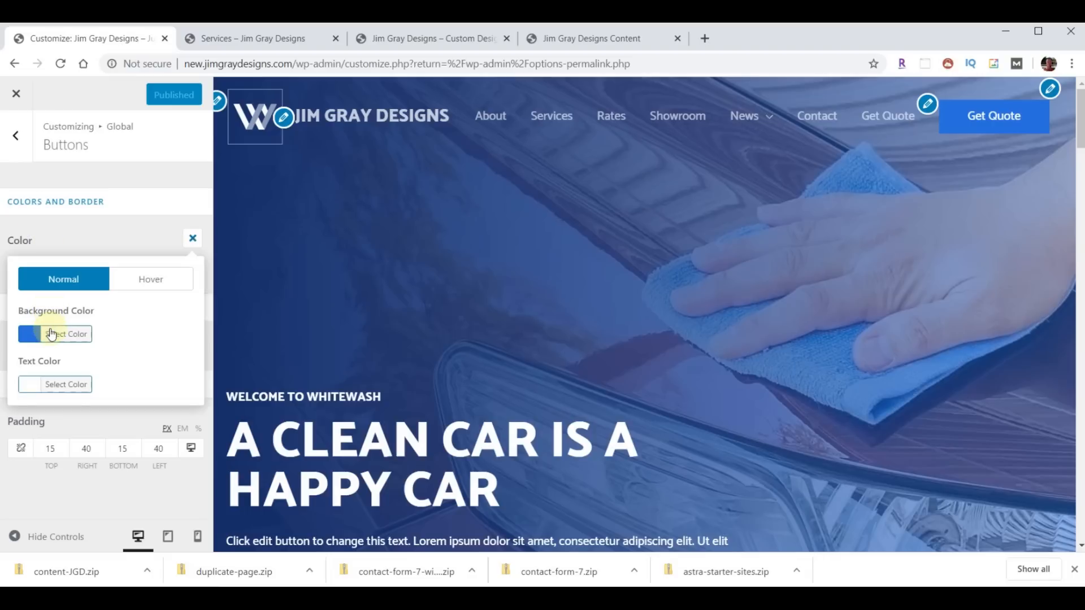
click(51, 337)
drag(109, 335, 143, 335)
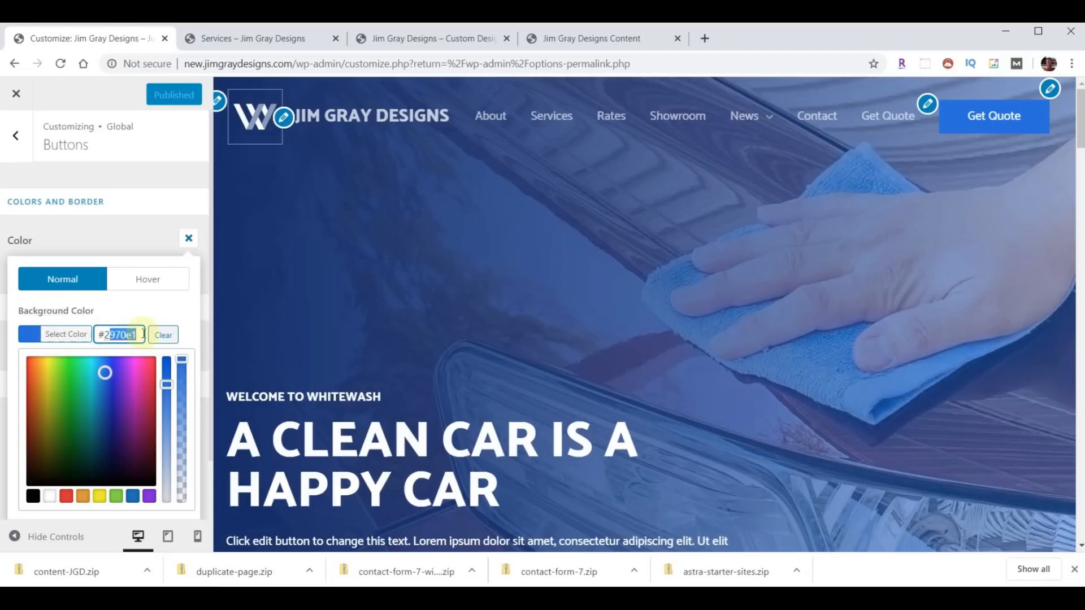
key(BackSpace)
key(BackSpace)
text(ac0e02)
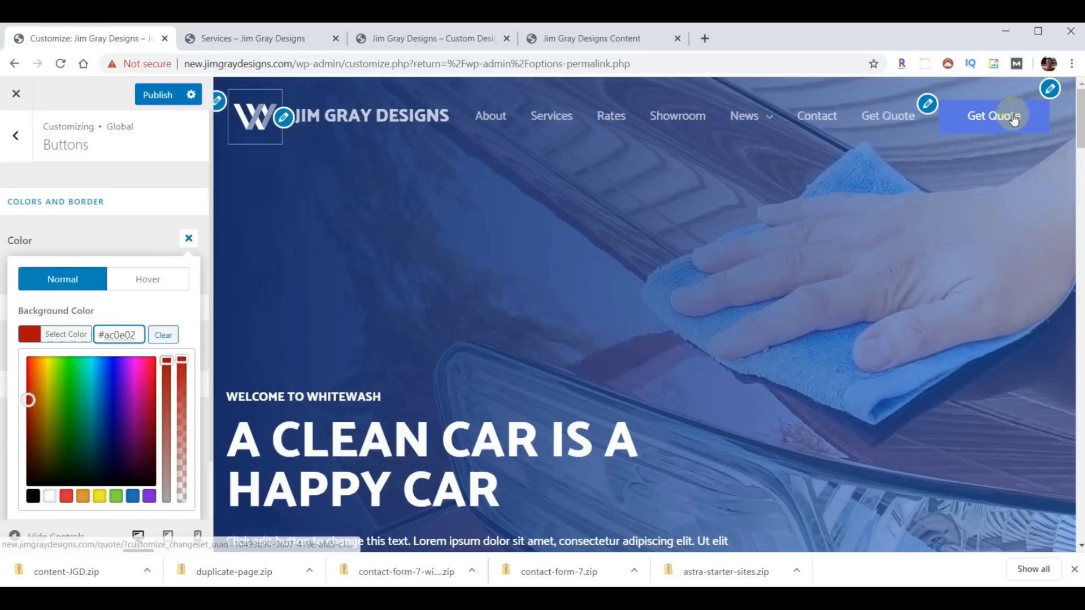
- Copy yellow #E8D55A from the doc and set it as the button hover background
click(601, 36)
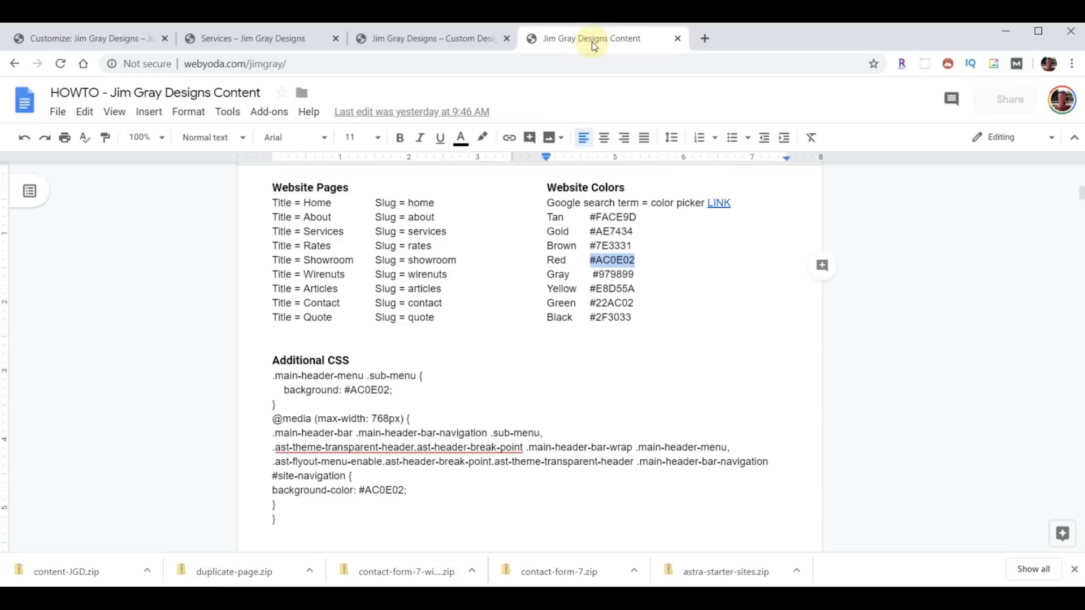
drag(589, 287, 636, 290)
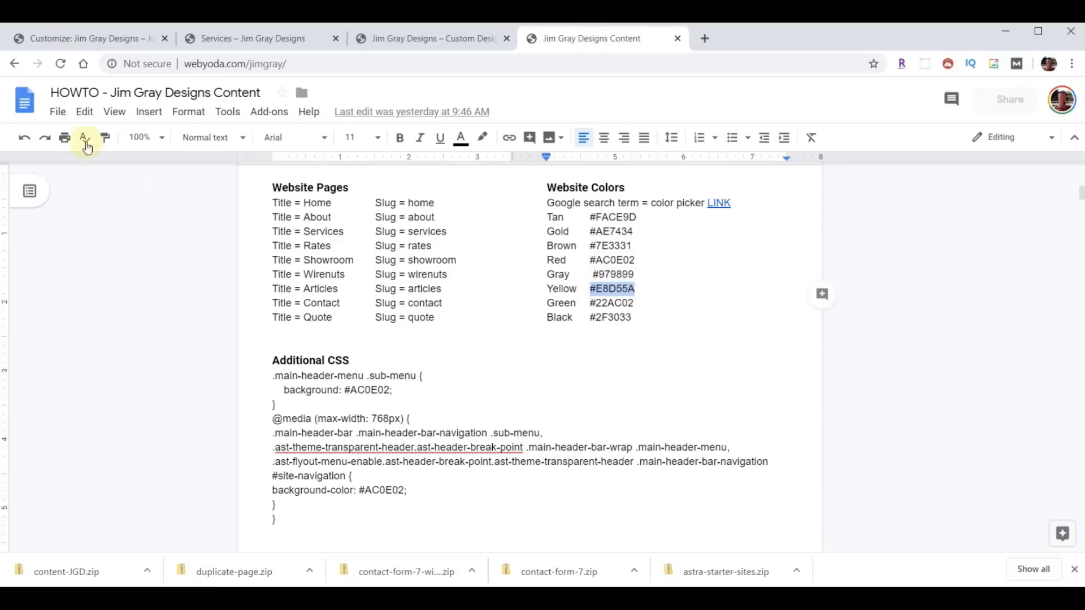
click(65, 37)
click(142, 285)
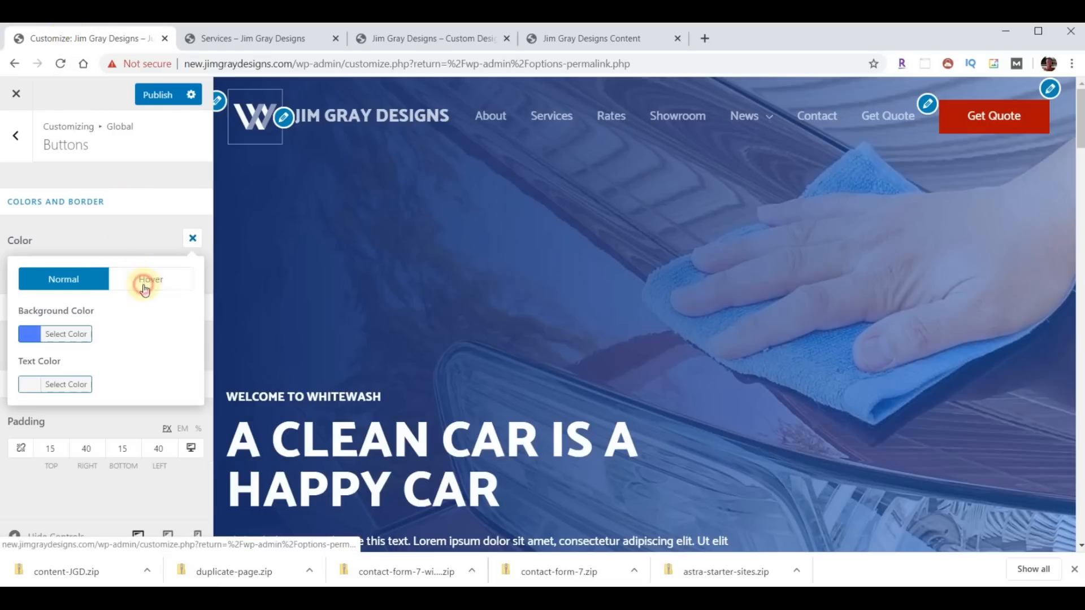
click(34, 337)
double_click(113, 335)
text(#e8d55a)
click(154, 311)
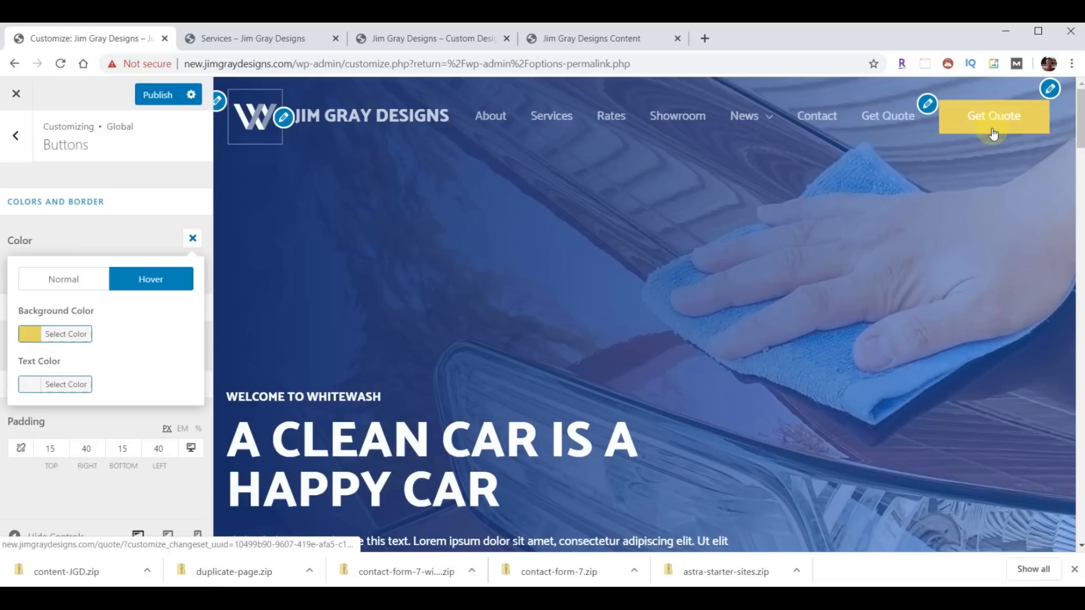
- Publish the button colours and reload the Services page to see the red Get Quote button
click(161, 95)
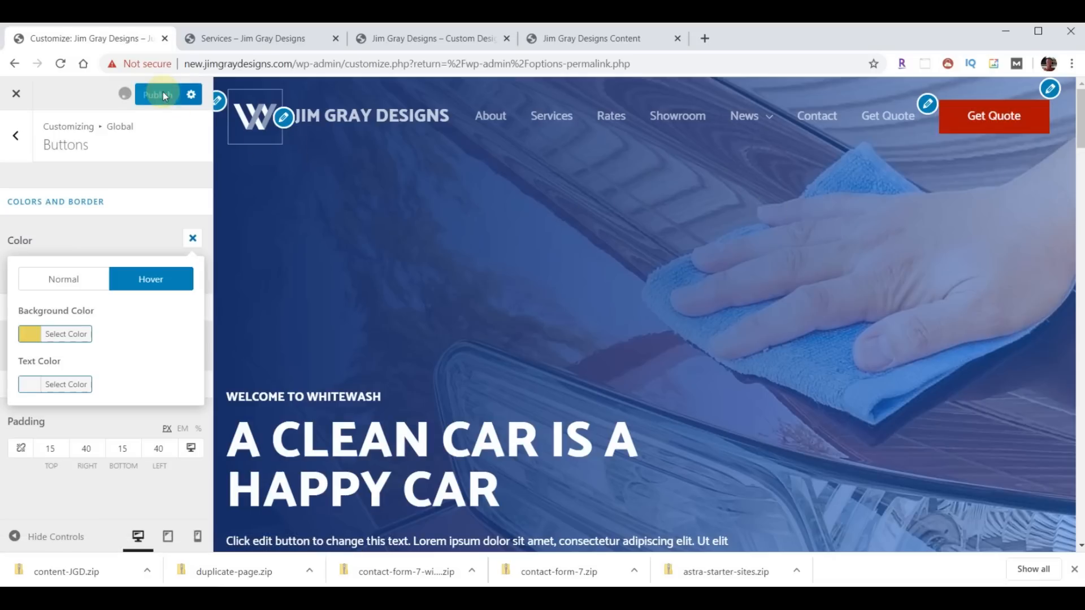
click(242, 39)
click(61, 65)
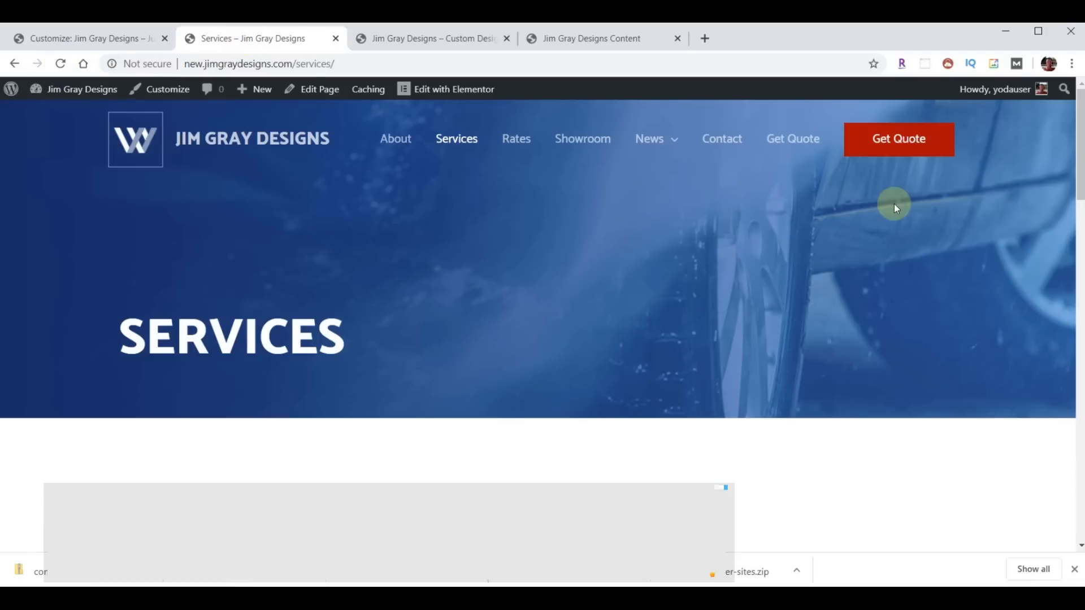
- Follow the doc's color picker link and try out colours, selecting HEX #a93cba
click(580, 41)
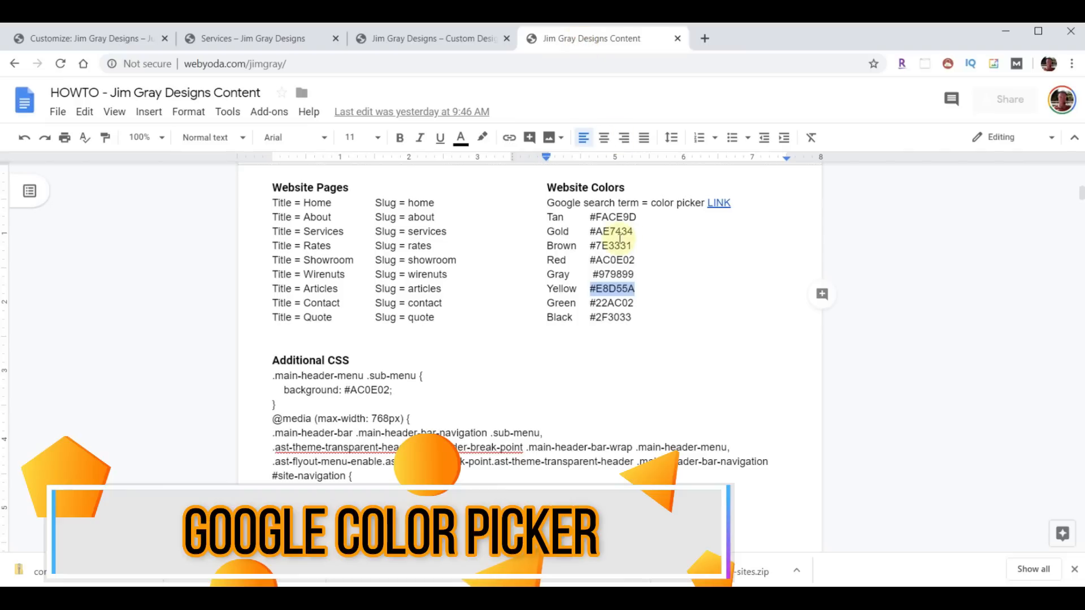
click(614, 320)
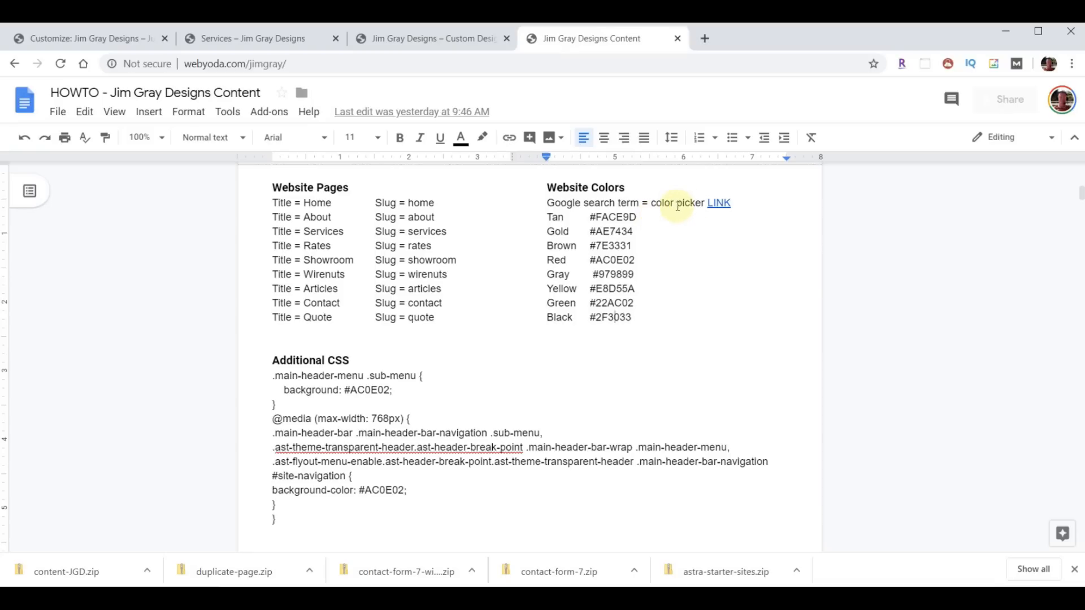
click(717, 203)
click(702, 225)
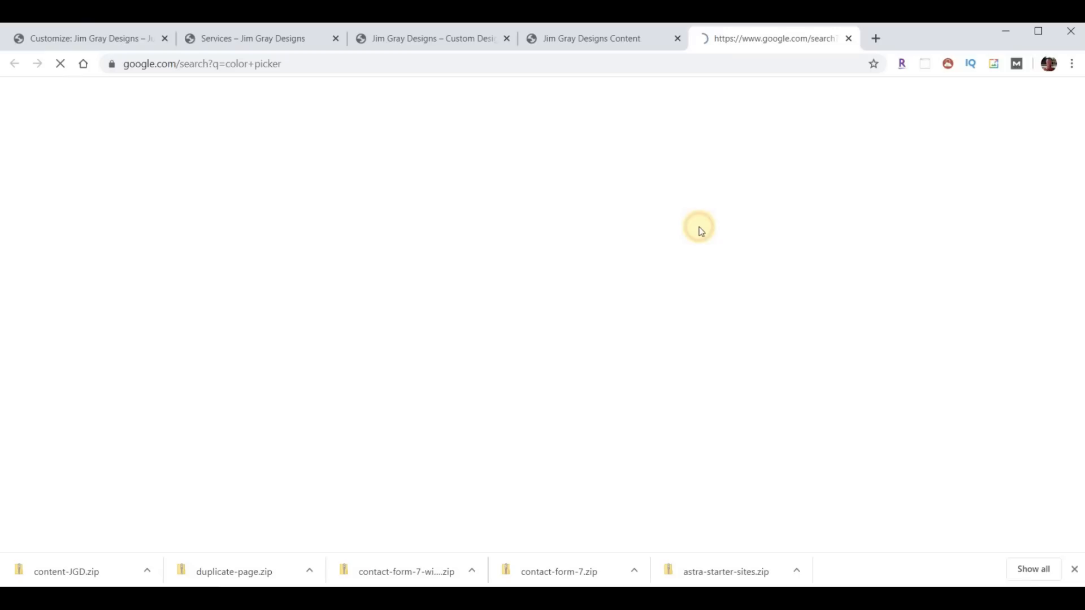
drag(461, 297, 486, 298)
drag(279, 421, 461, 429)
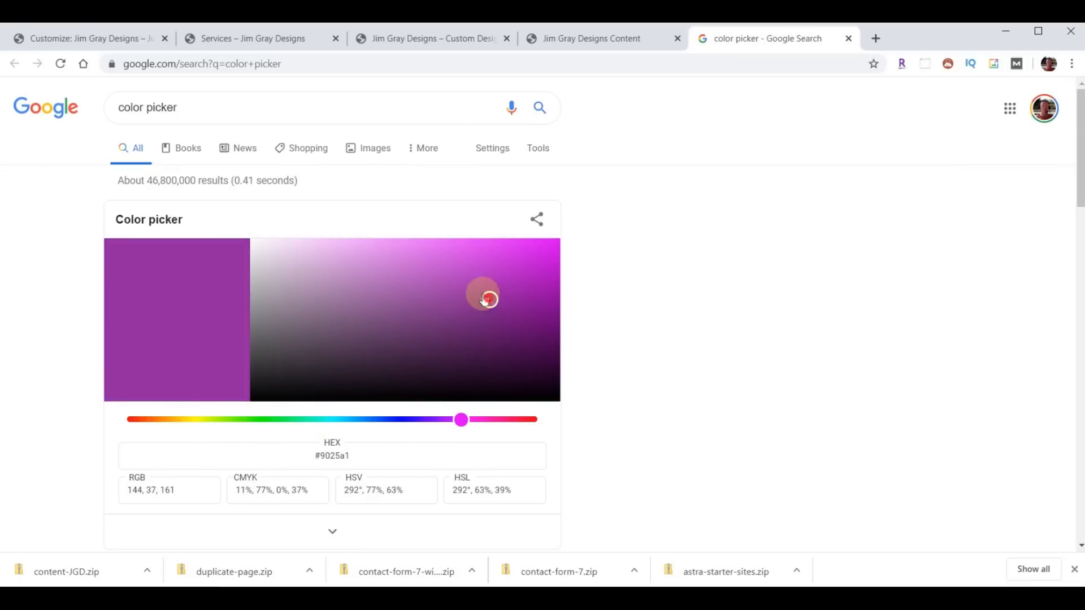
drag(487, 295, 463, 283)
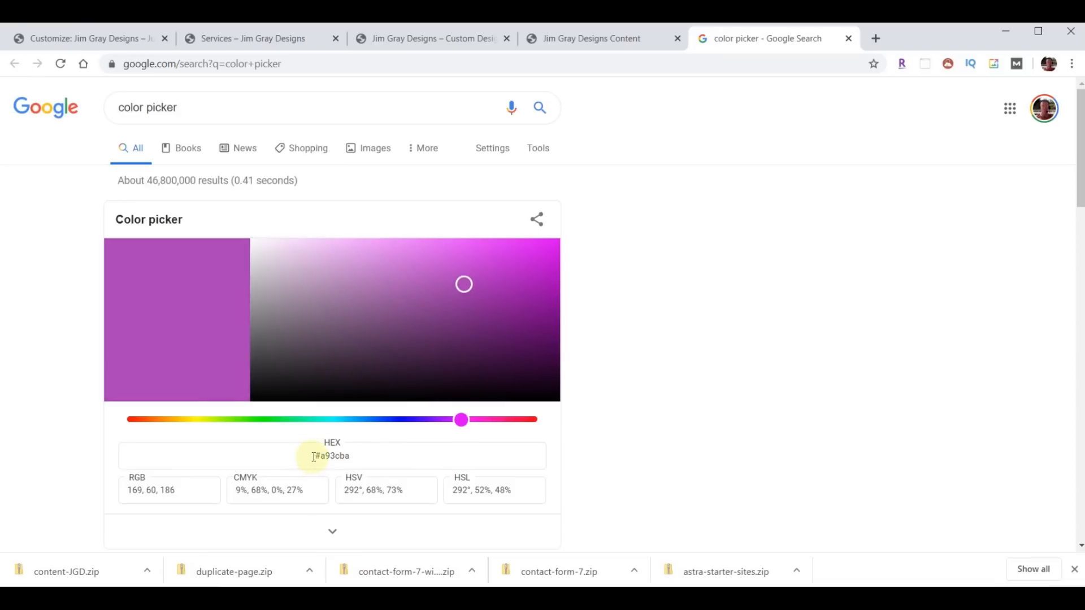
drag(314, 456, 390, 452)
key(ctrl+c)
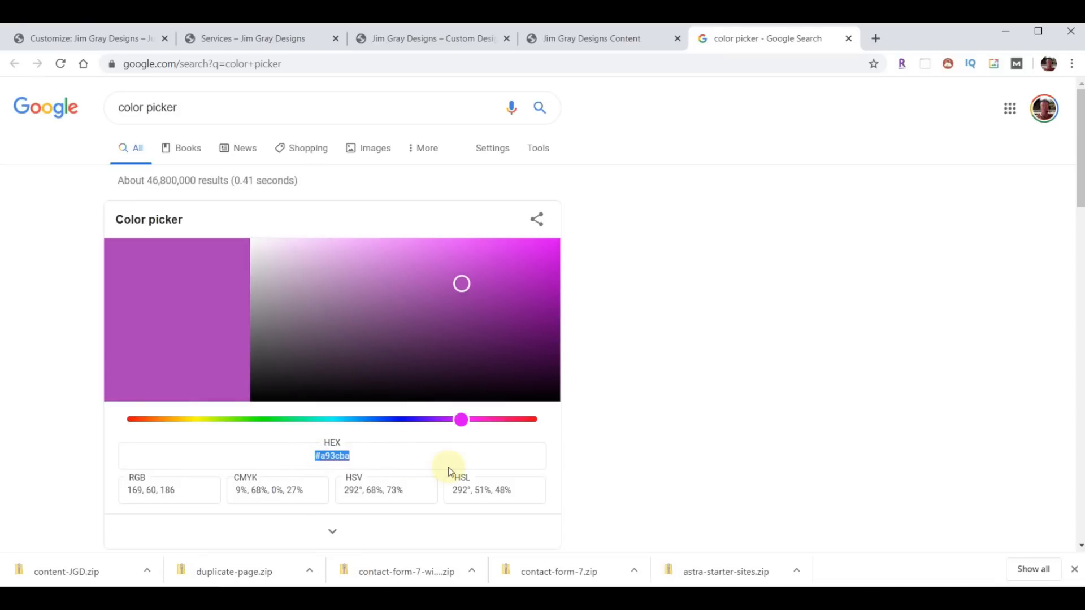
- Close the Google color picker tab and return to the customizer's button colour settings
click(231, 110)
key(ctrl+v)
click(848, 39)
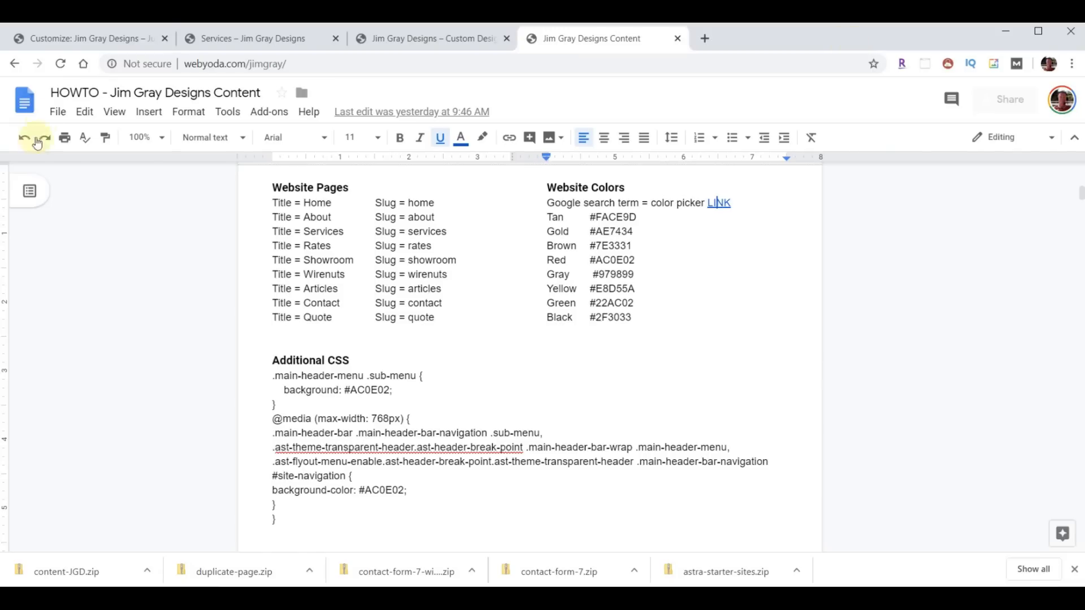
click(73, 38)
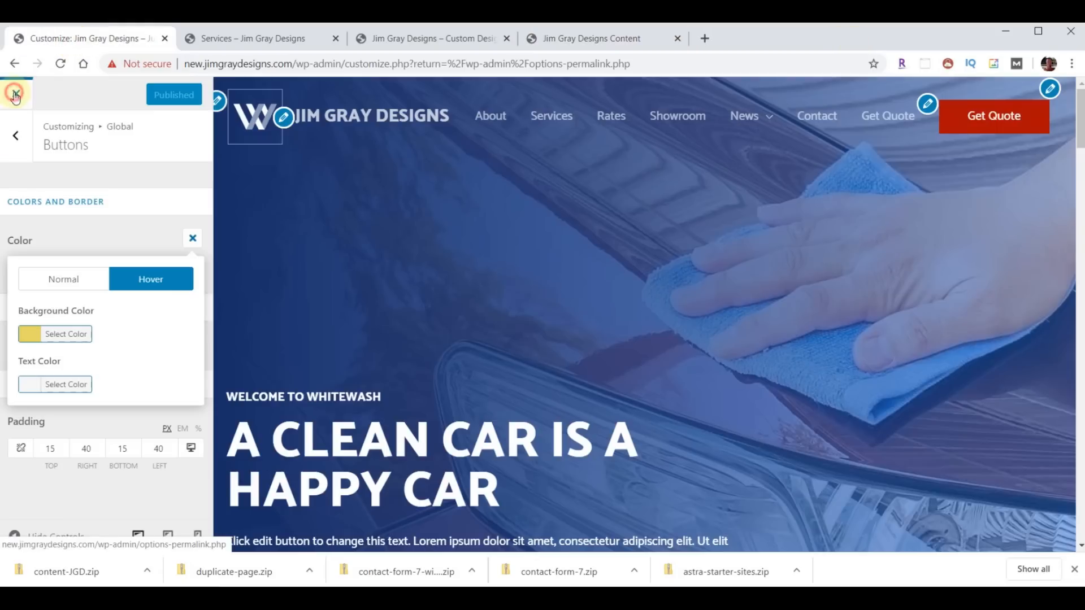
- Close the customizer, check the empty white News submenu on Services, then return to Permalink Settings
click(15, 95)
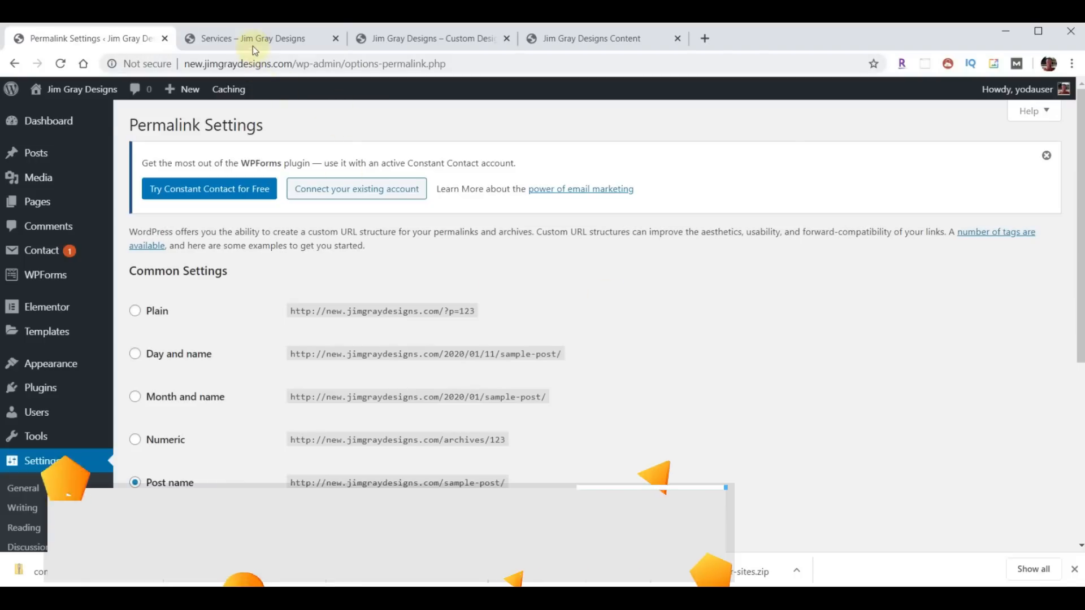
click(253, 43)
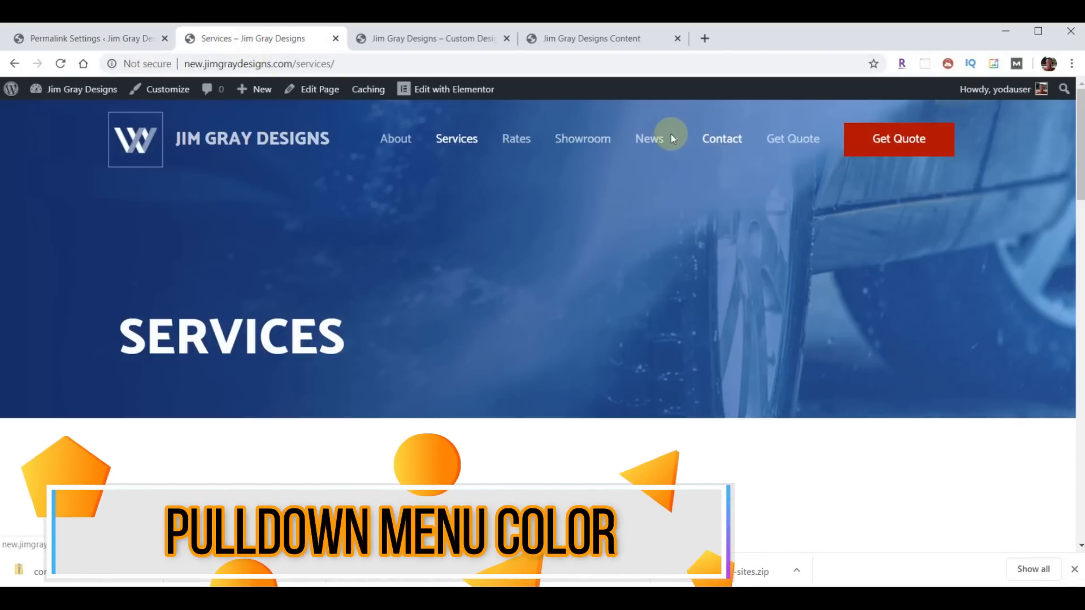
mouse_move(667, 137)
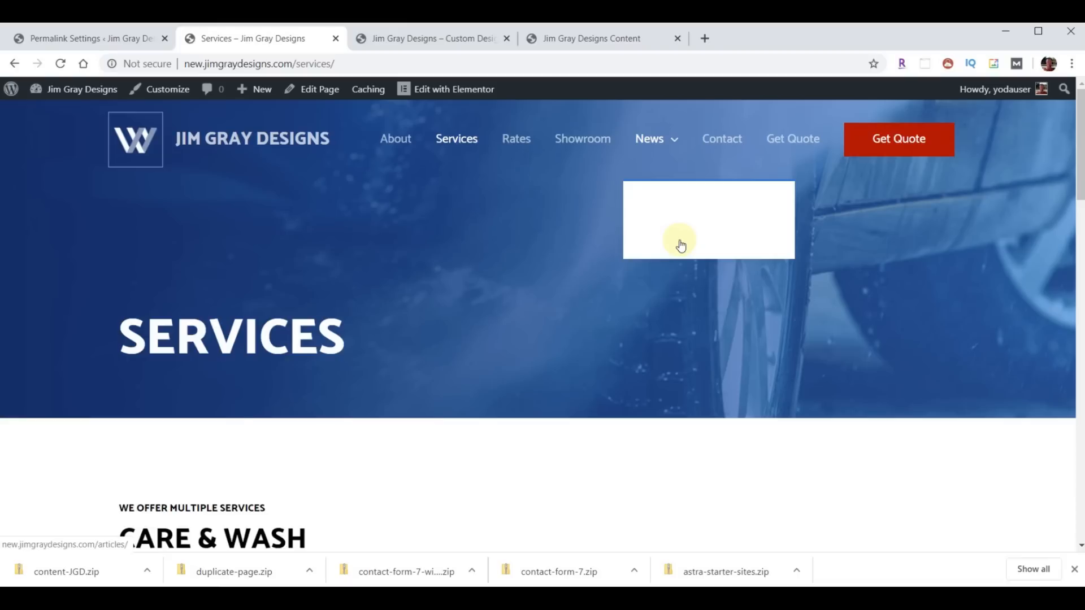
click(67, 42)
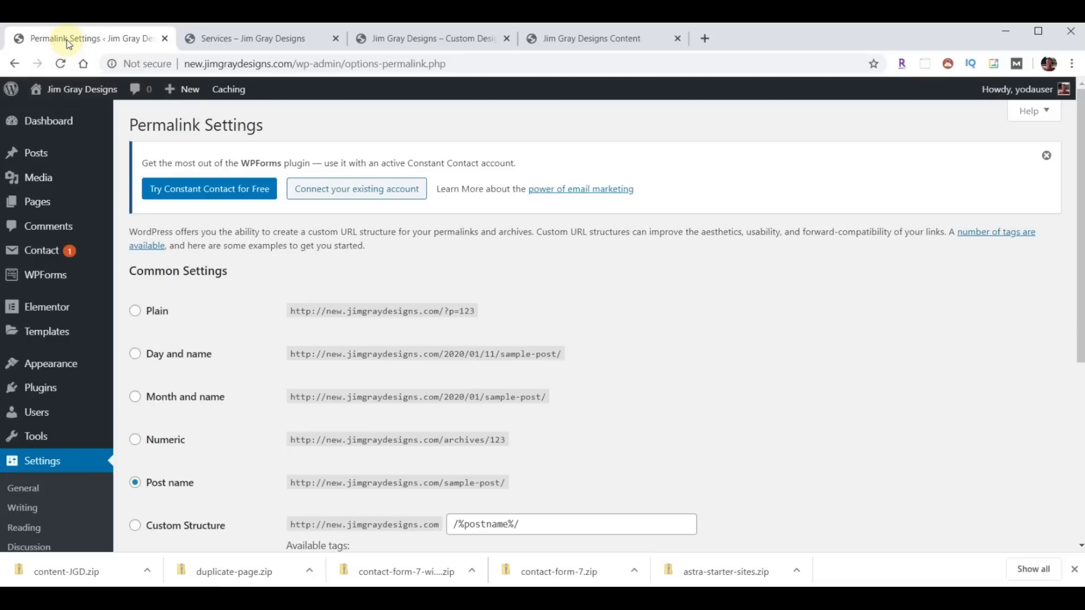
mouse_move(71, 180)
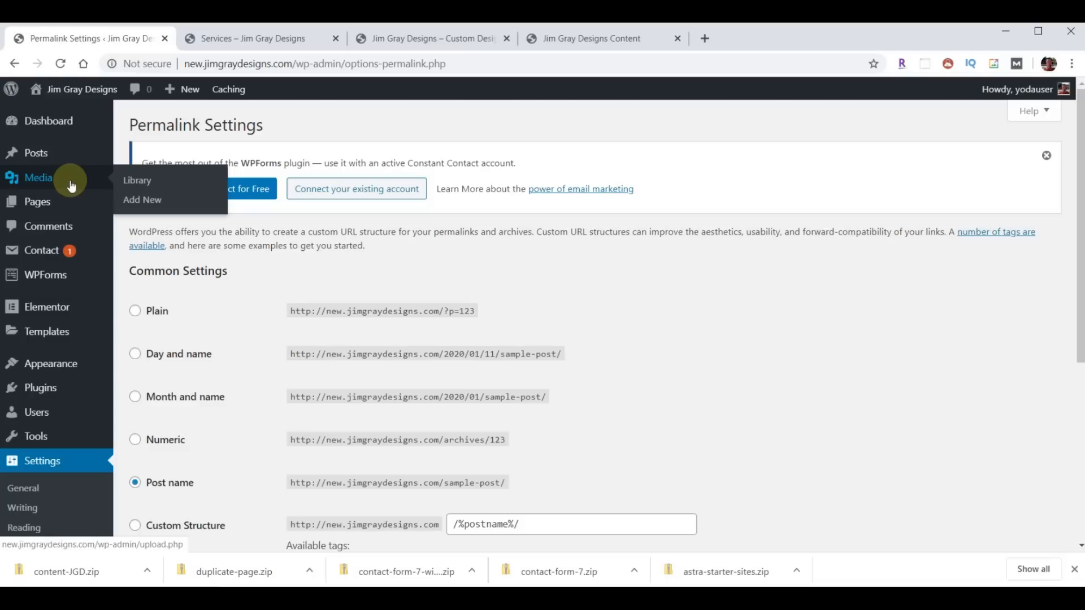
- Open Appearance > Customize > Additional CSS, dismiss its help text, and bring up the content doc
click(48, 363)
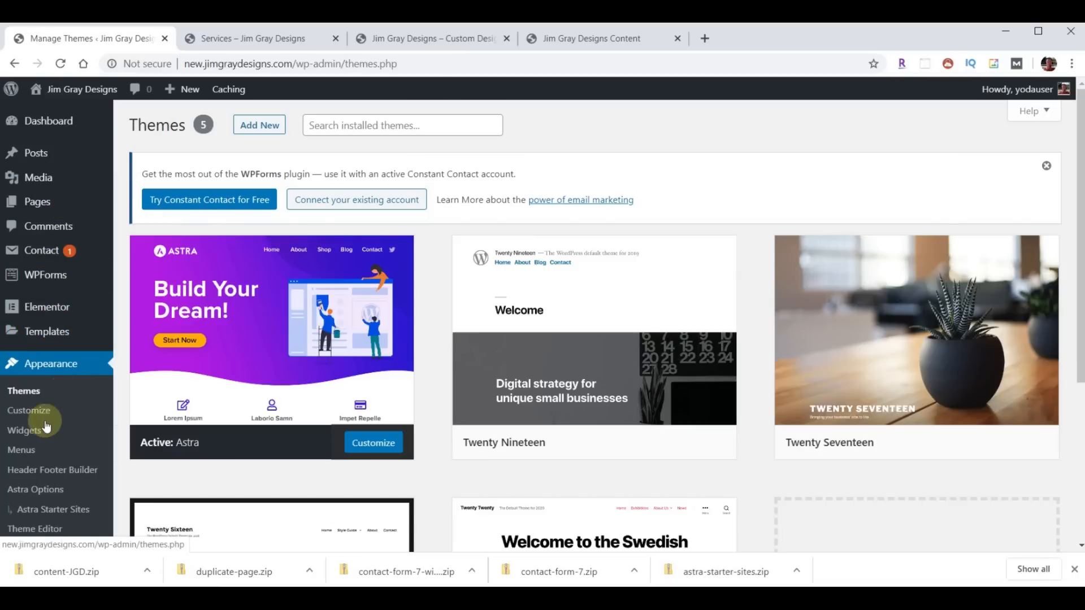
click(26, 411)
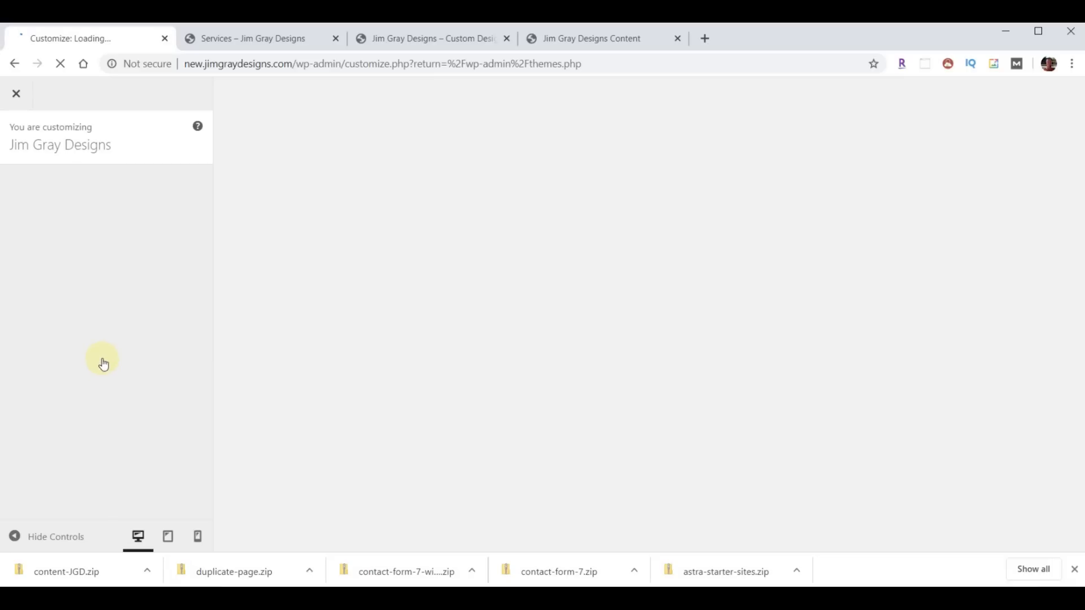
scroll(107, 345, down, 2)
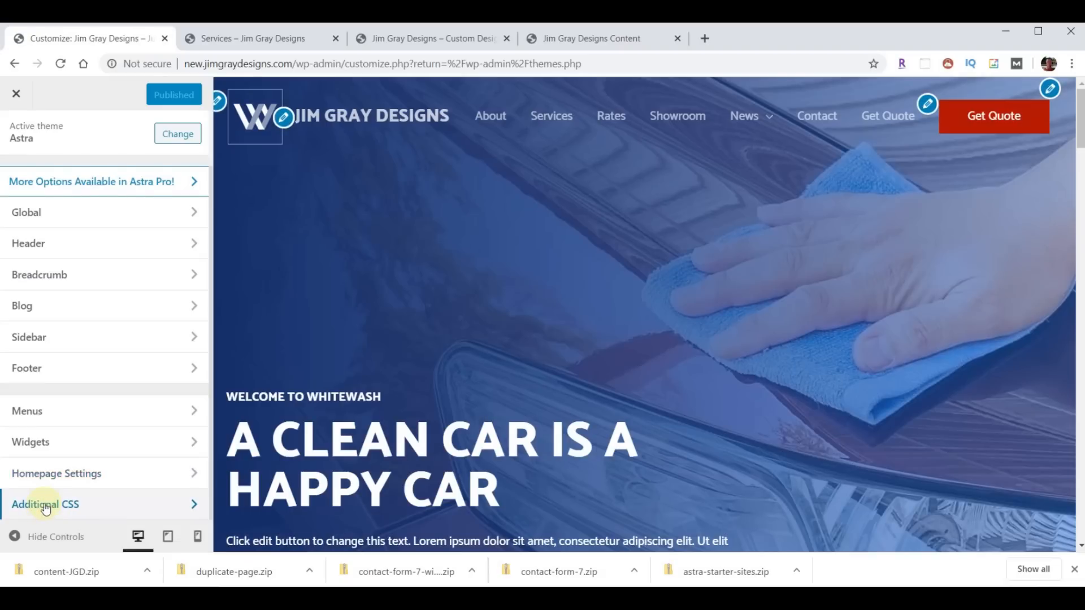
click(46, 507)
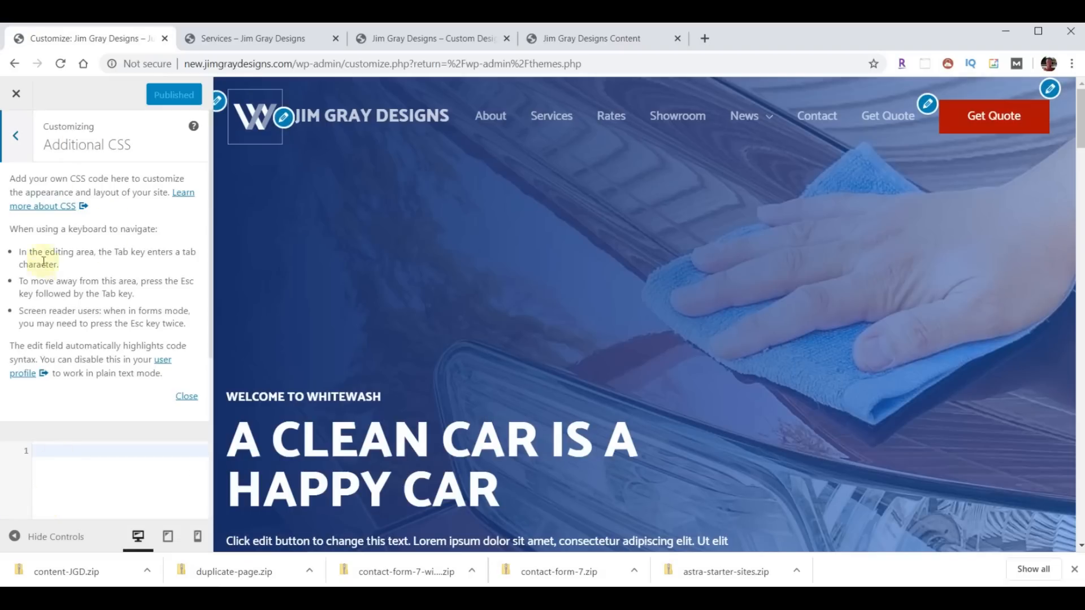
click(186, 397)
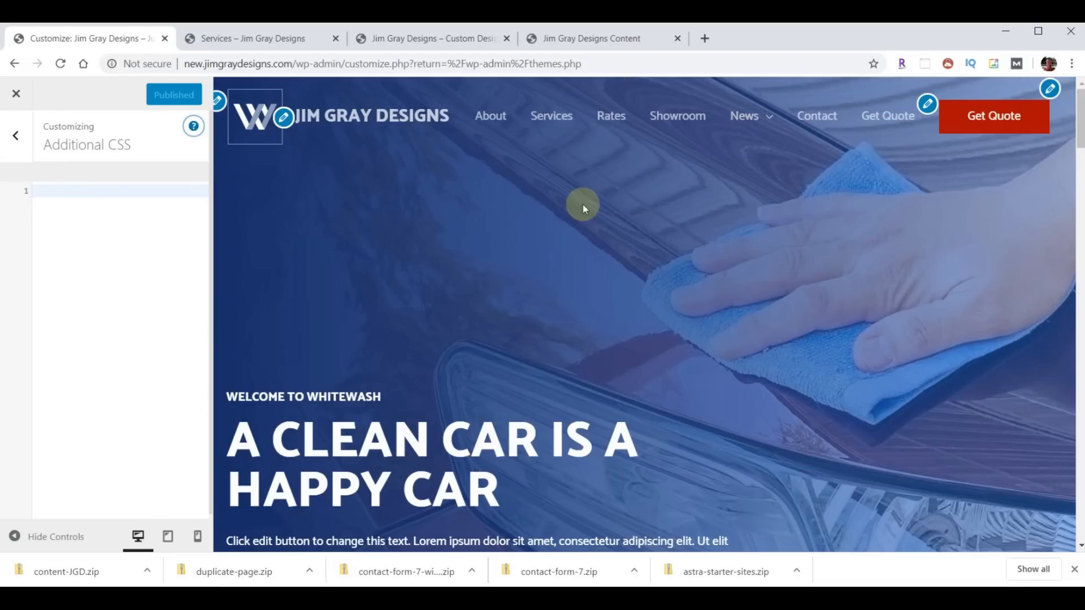
click(588, 38)
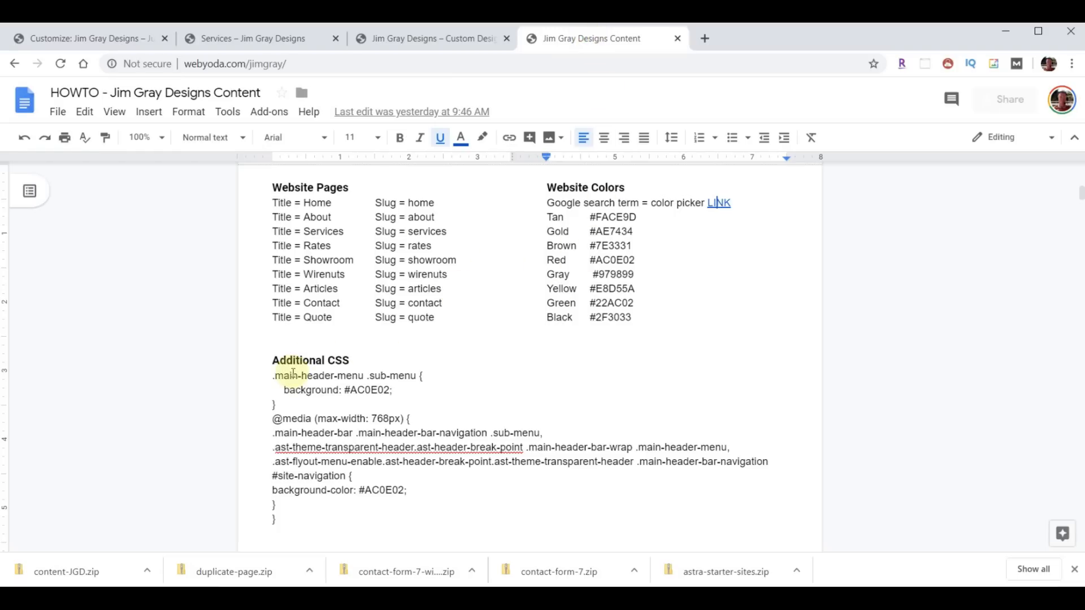
- Select the Additional CSS code block in the doc and return to the customizer
drag(267, 378, 341, 519)
key(ctrl+c)
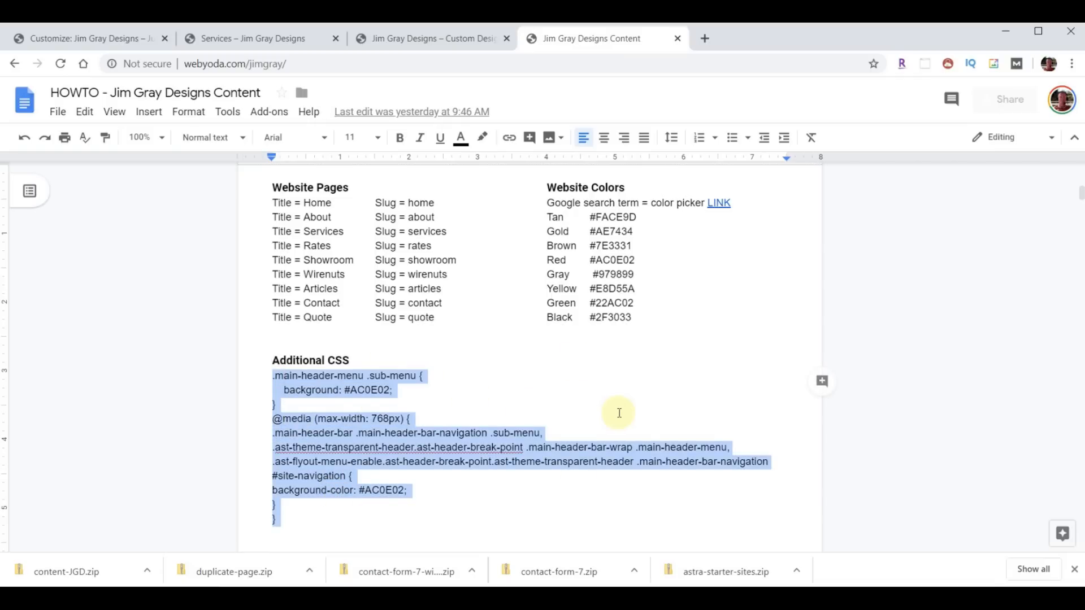
click(92, 40)
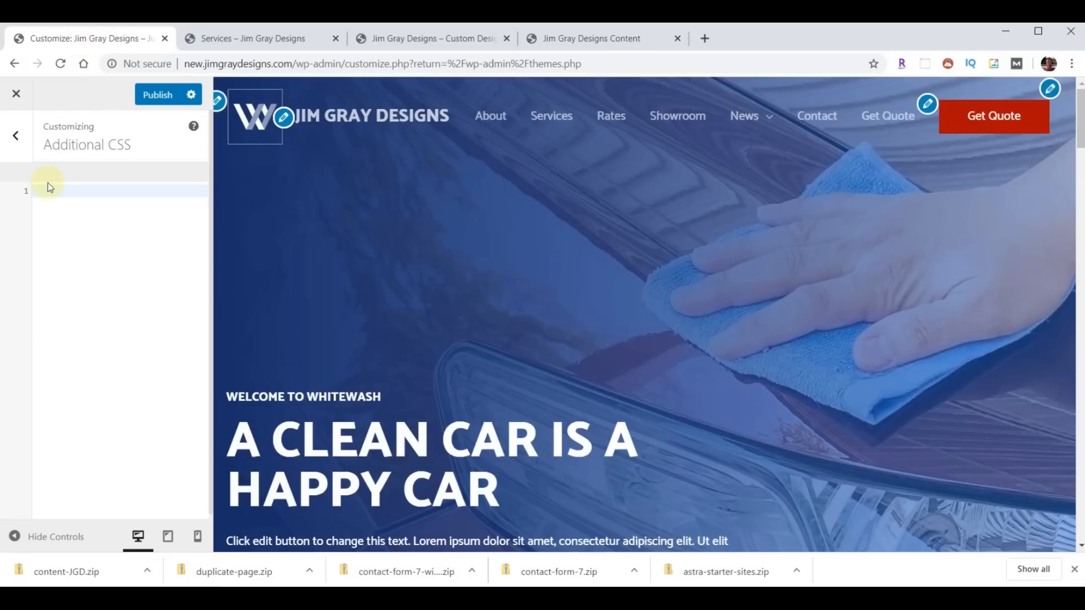
- Paste and publish the red #AC0E02 submenu CSS, then reload Services to check the submenus
key(ctrl+v)
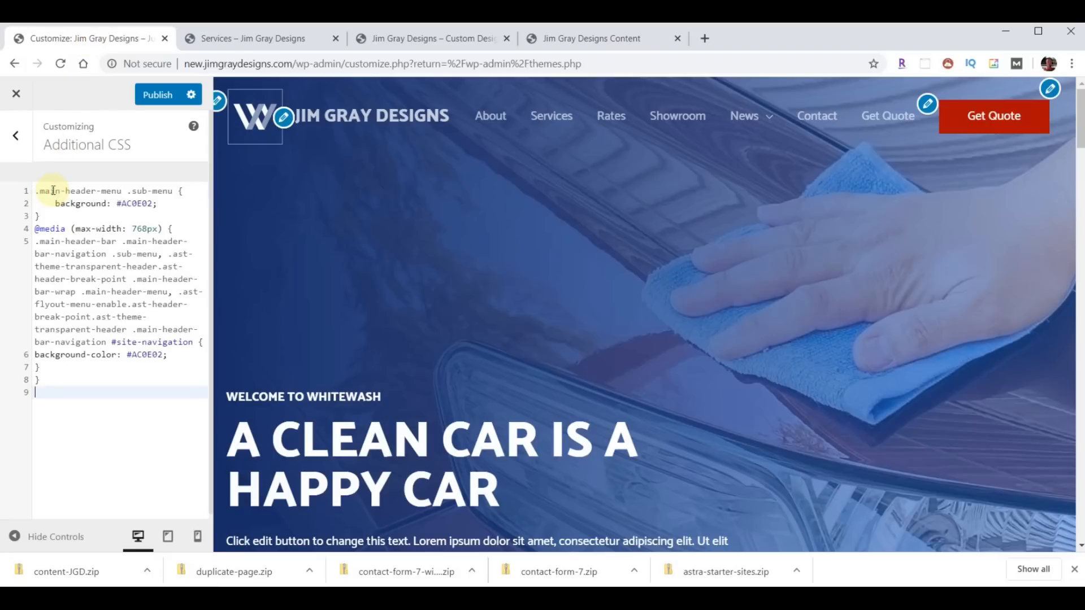
mouse_move(766, 127)
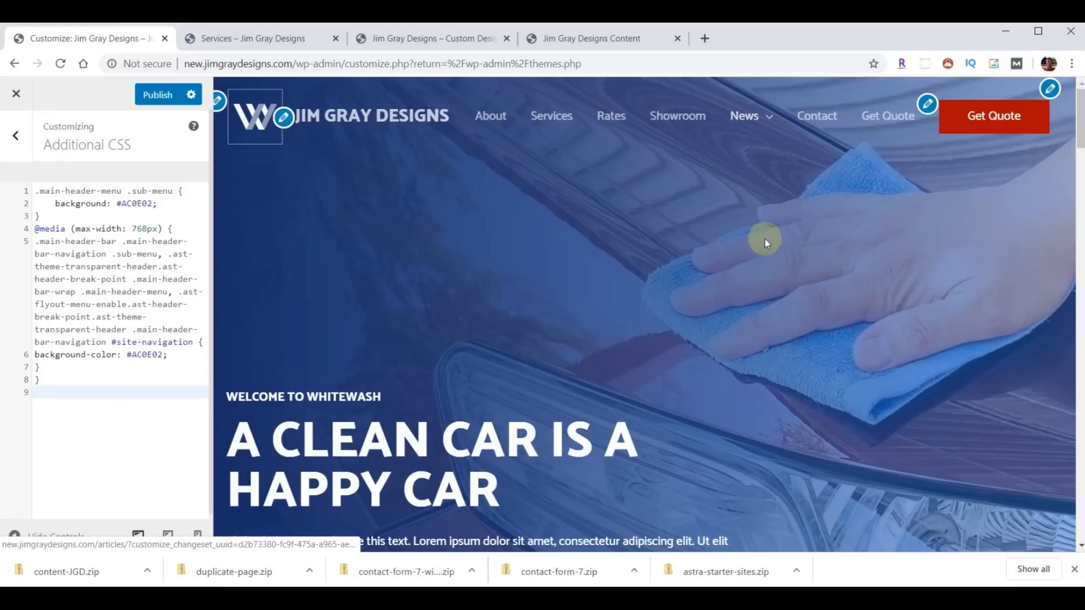
click(157, 95)
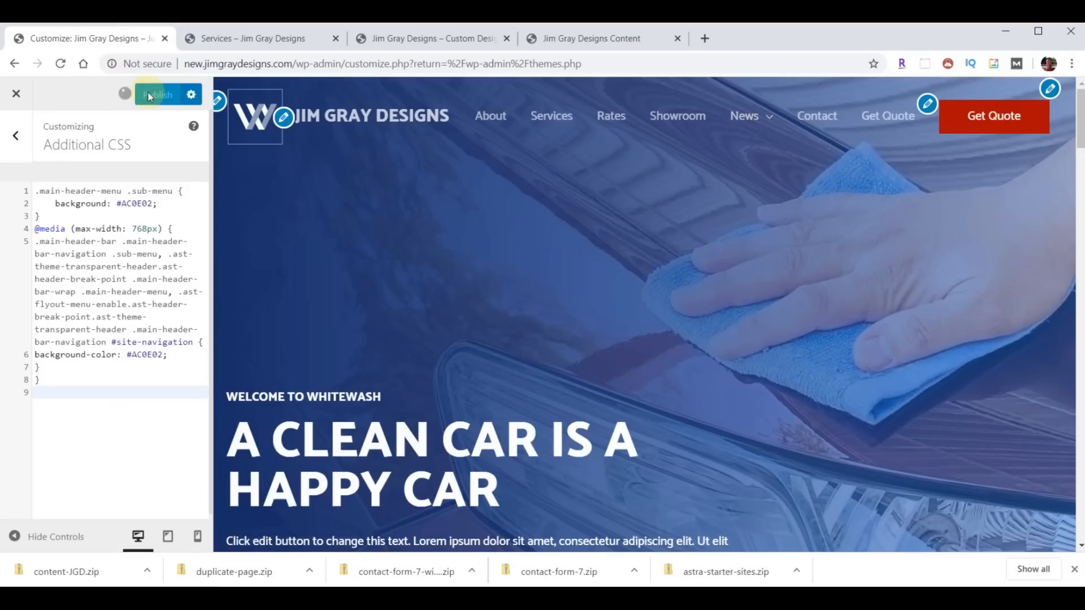
click(243, 38)
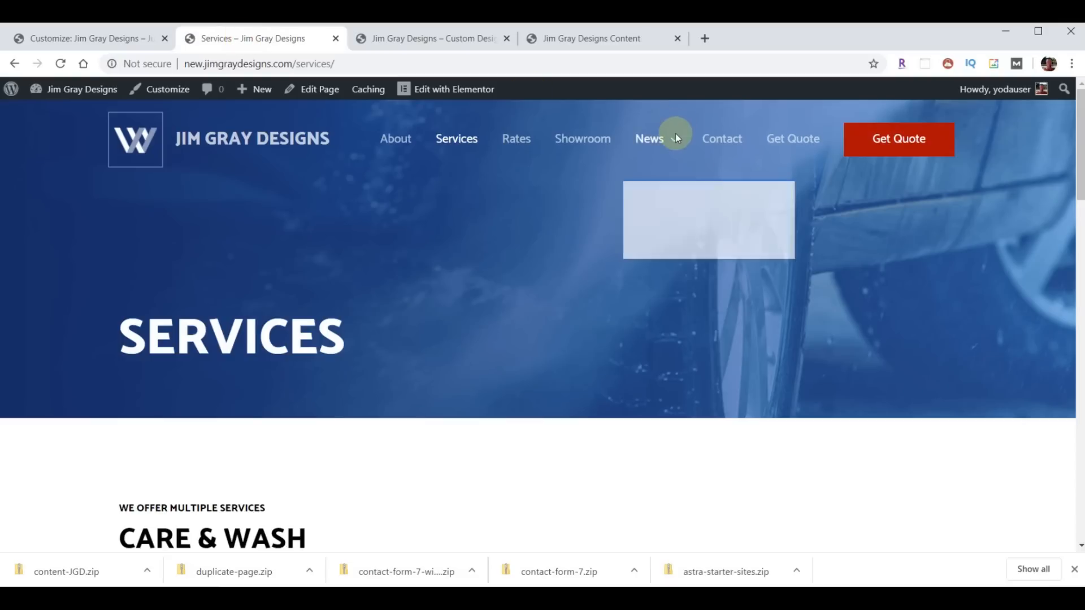
click(63, 63)
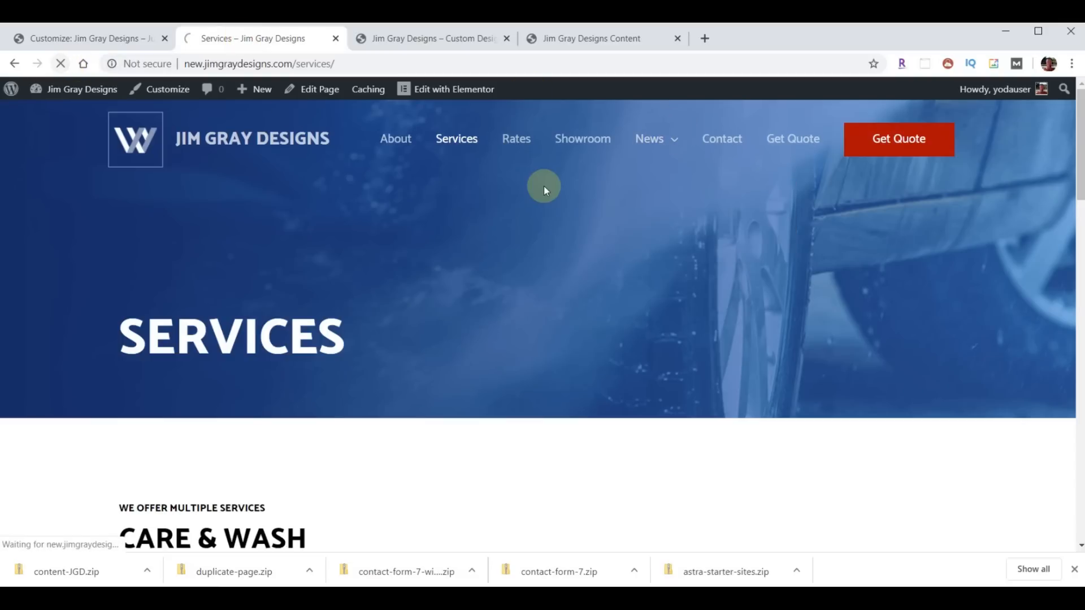
mouse_move(670, 141)
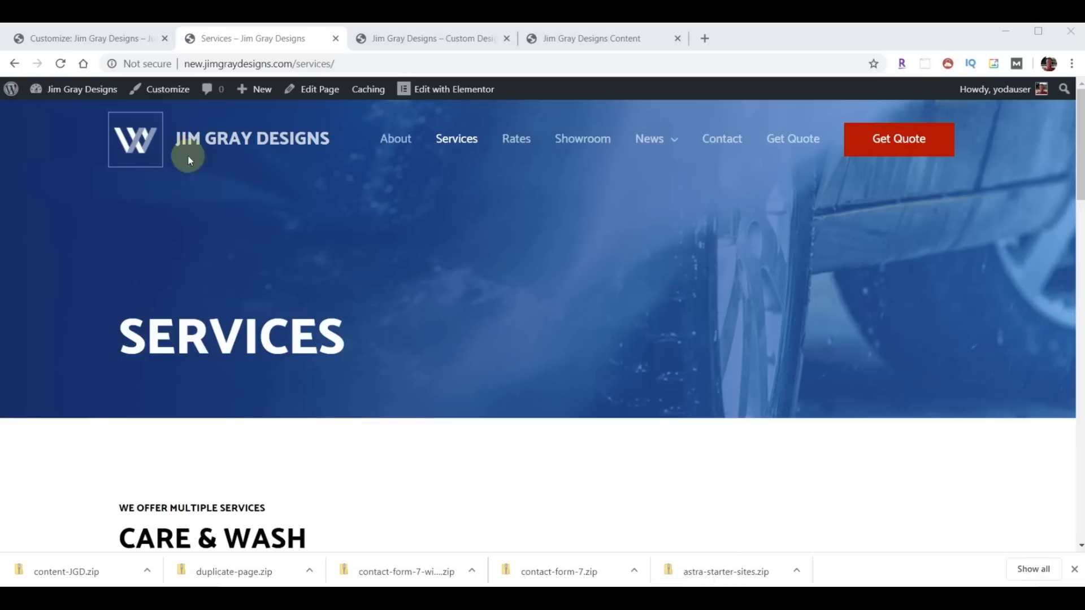
- Reopen the customizer to Header > Site Identity
click(70, 38)
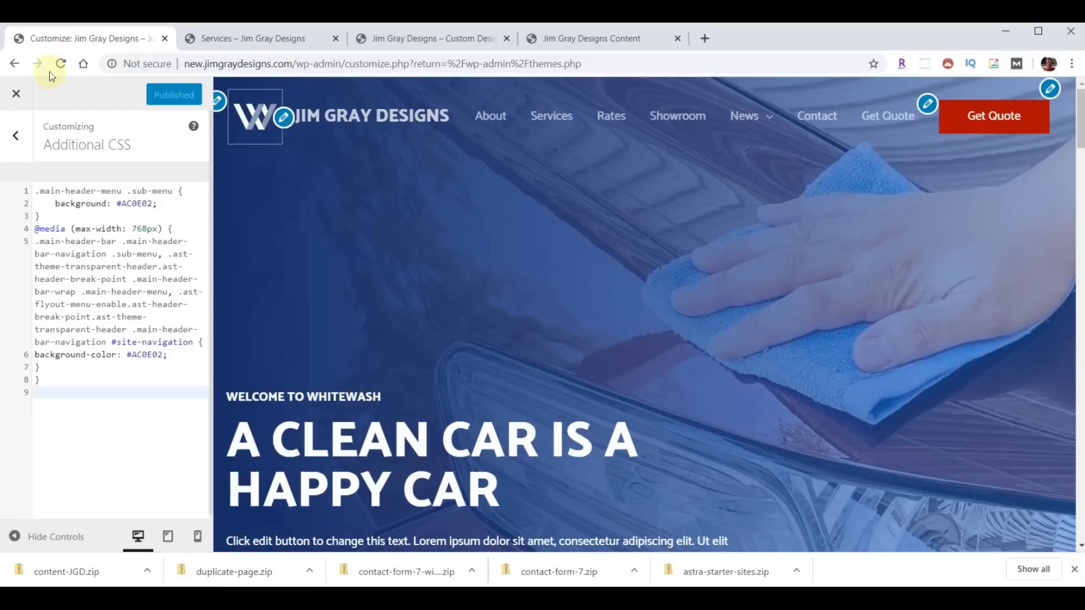
click(17, 96)
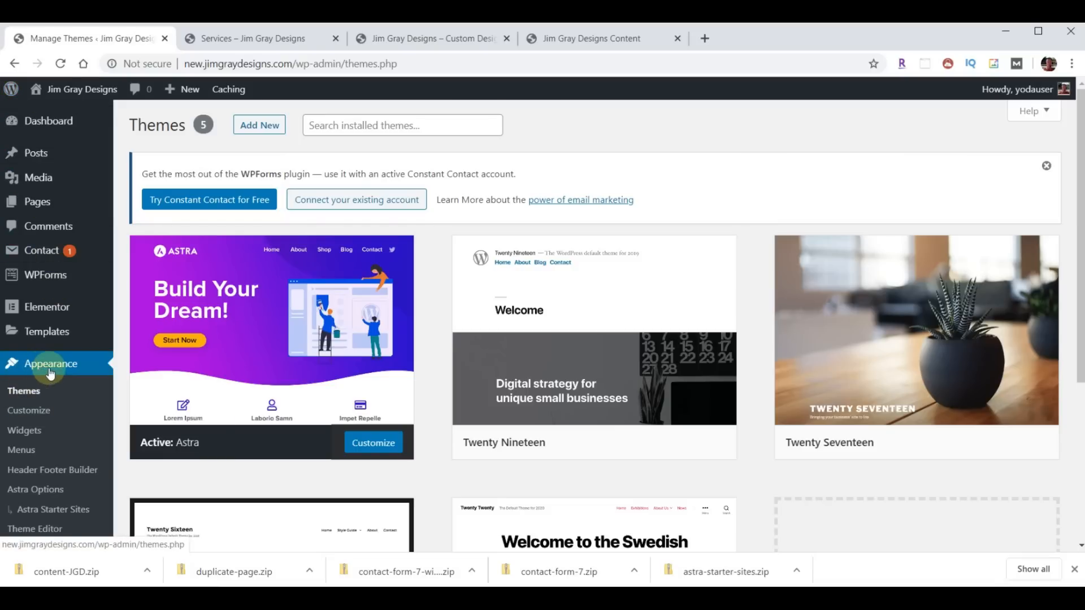
click(29, 411)
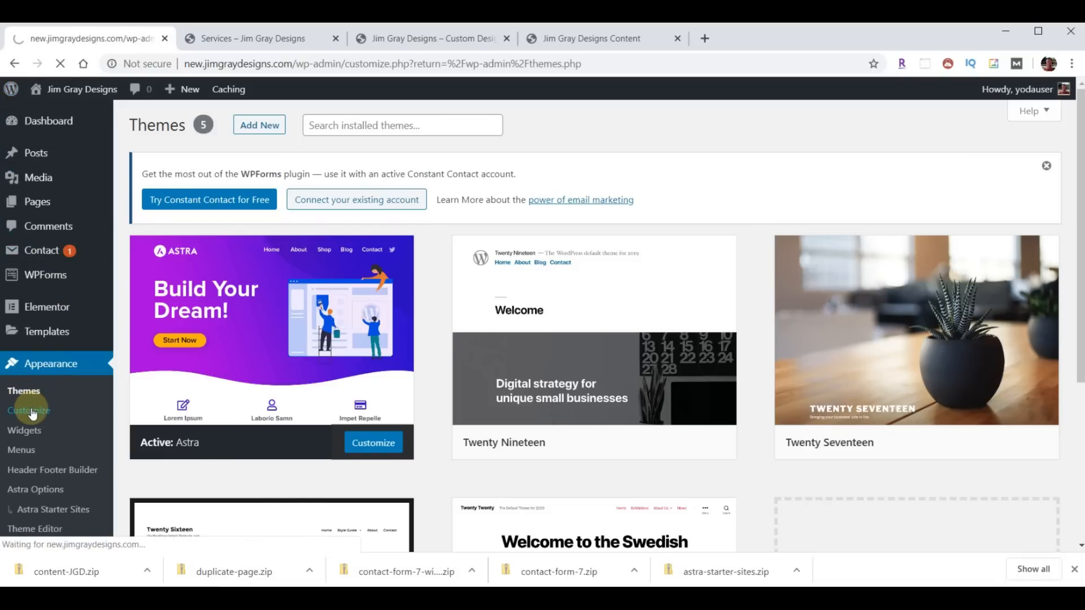
click(29, 309)
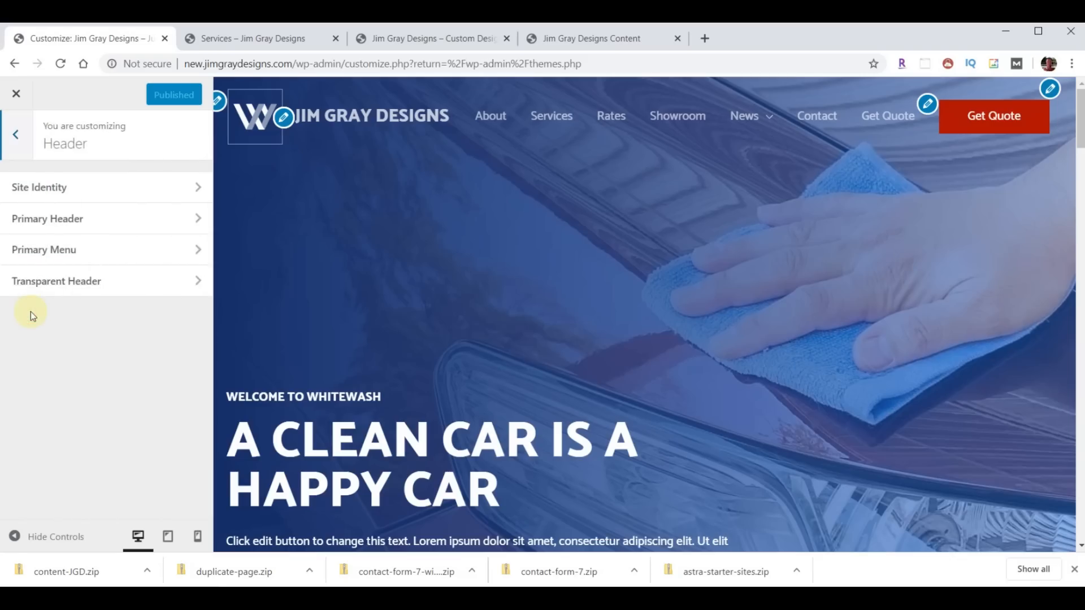
click(52, 198)
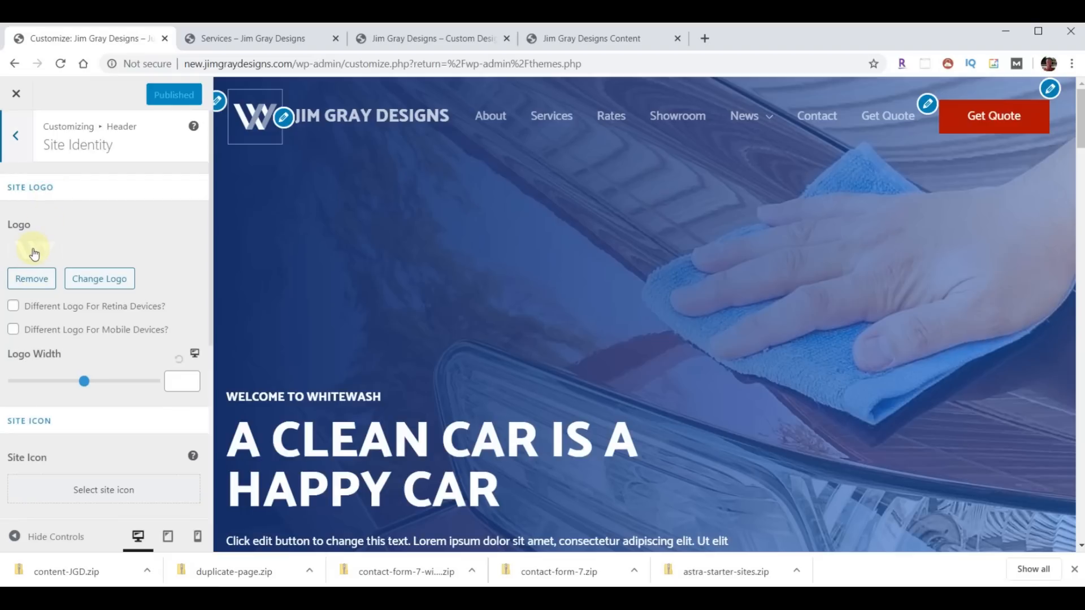
- Upload logo-menu.png from the content-JGD content folder to the Media Library
click(96, 280)
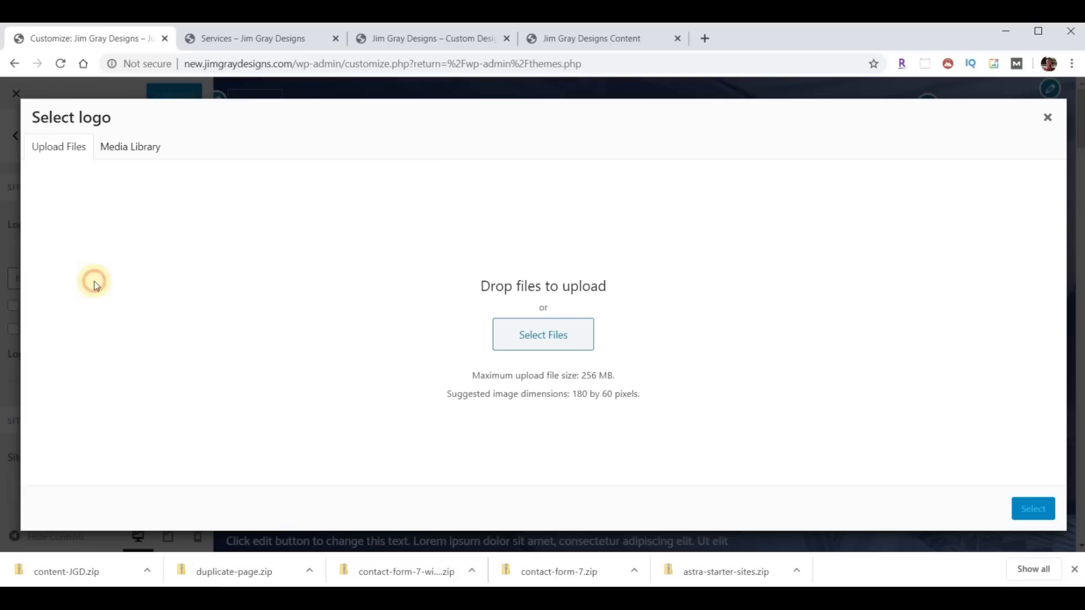
click(516, 338)
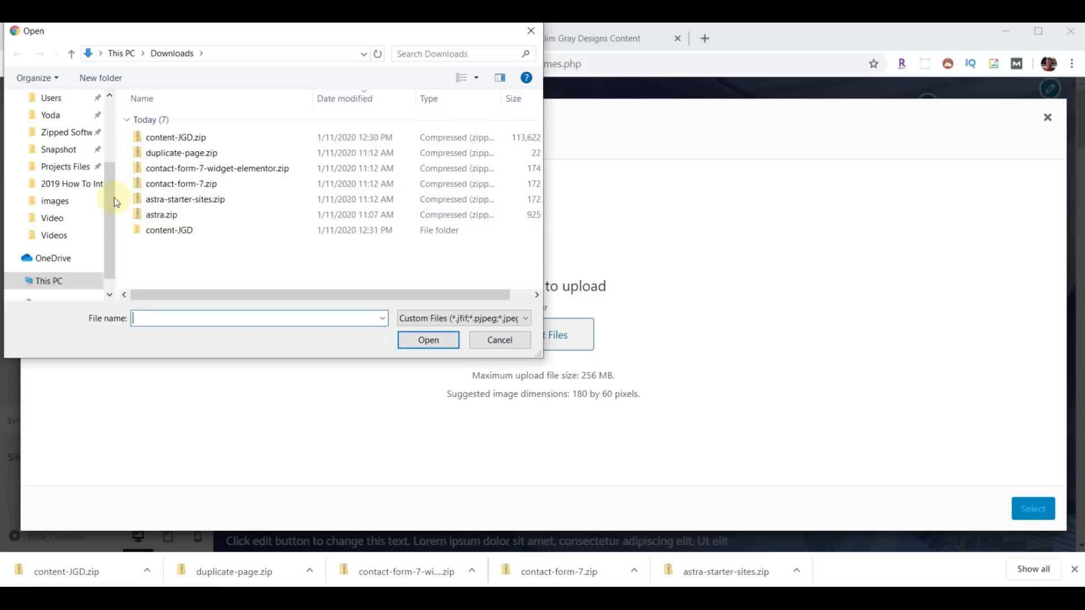
scroll(90, 191, up, 3)
double_click(157, 230)
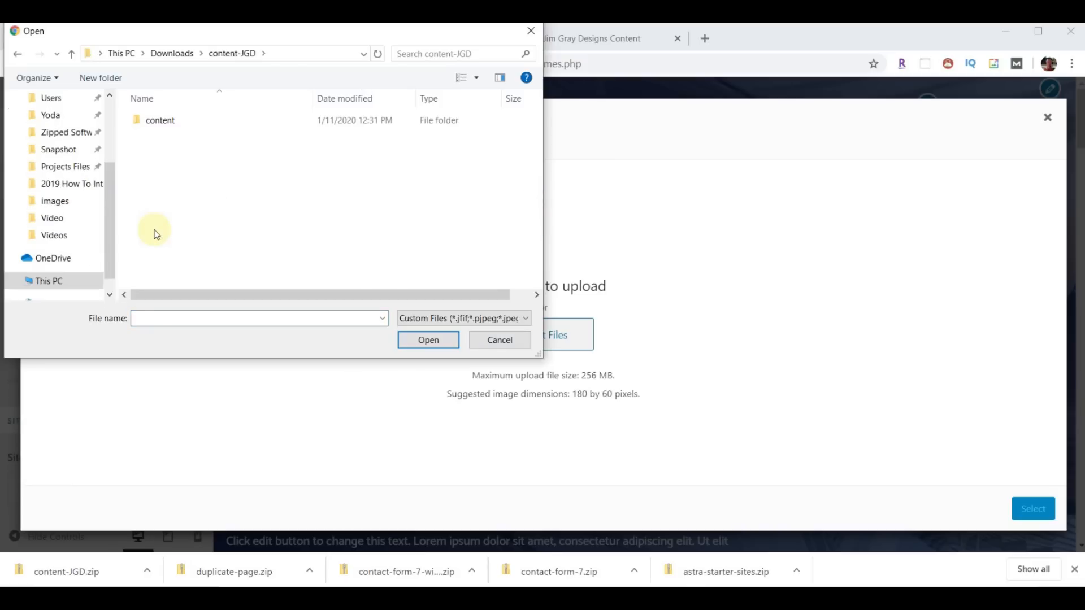
double_click(155, 120)
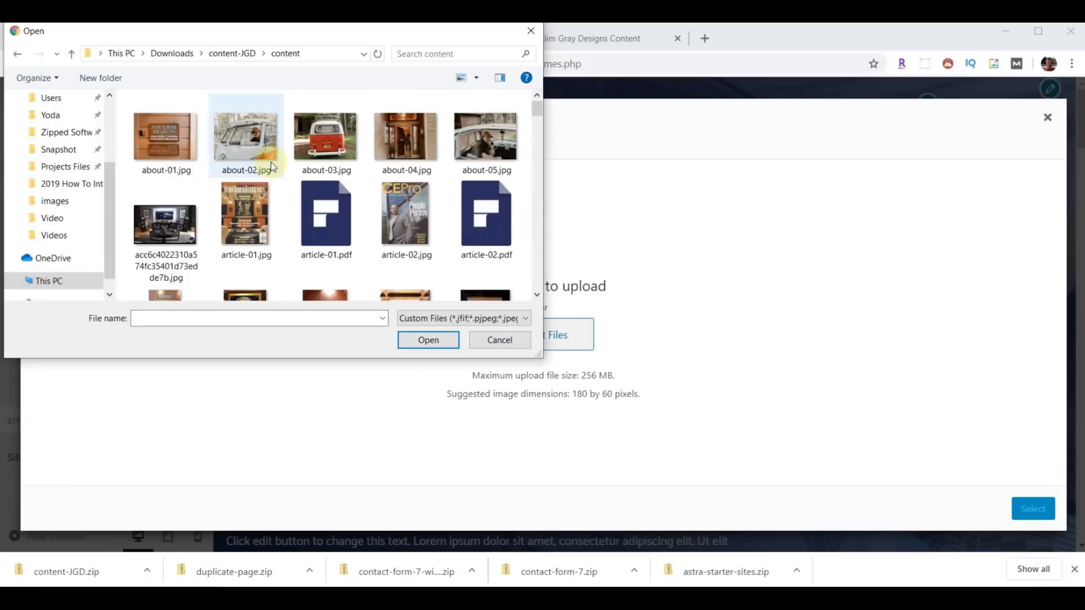
scroll(270, 161, down, 10)
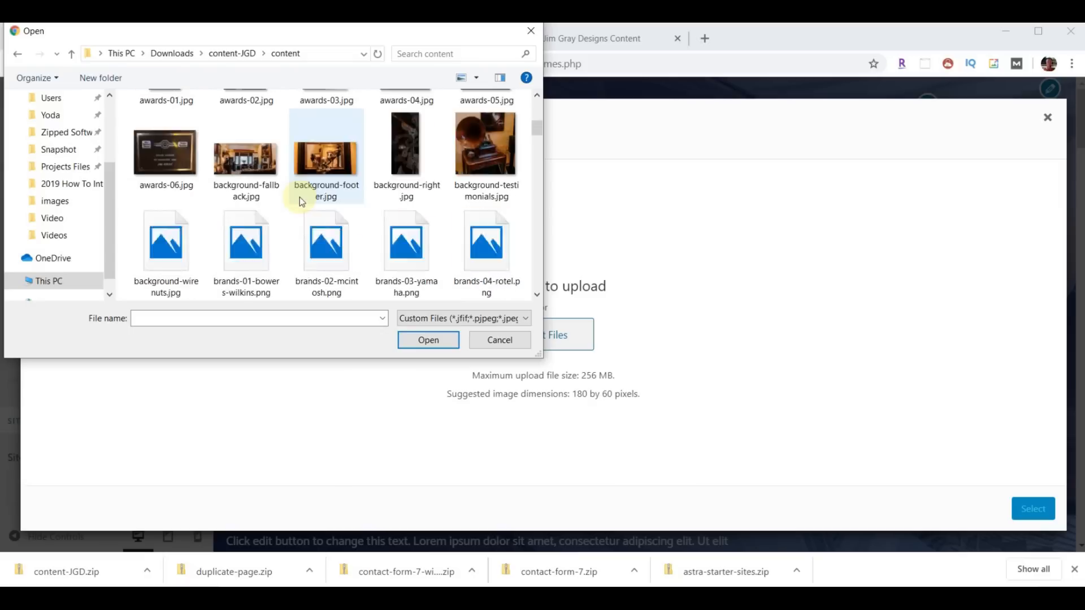
scroll(316, 206, down, 6)
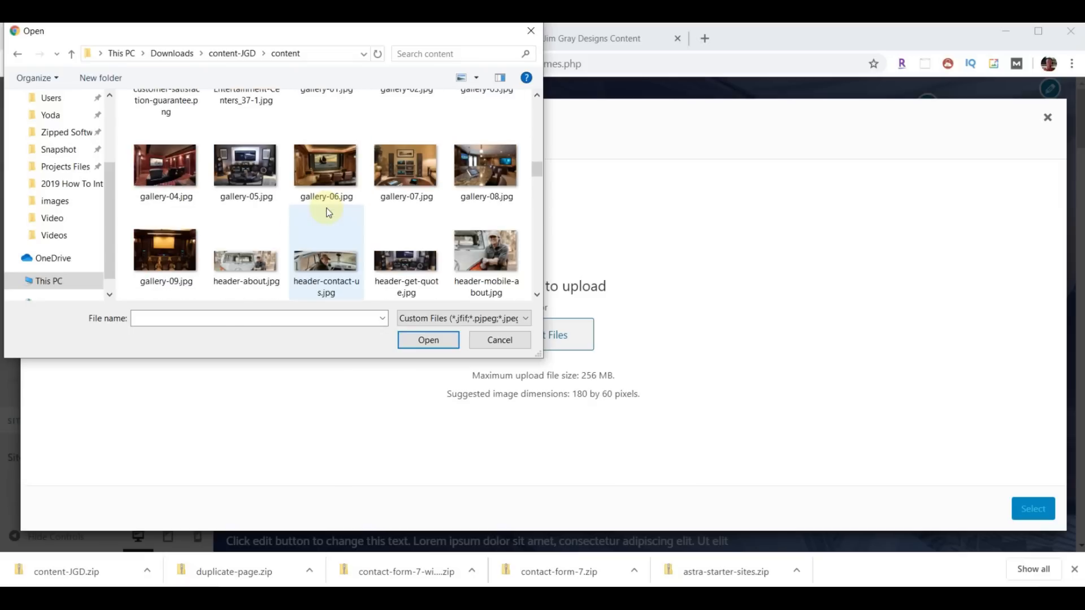
scroll(328, 212, down, 4)
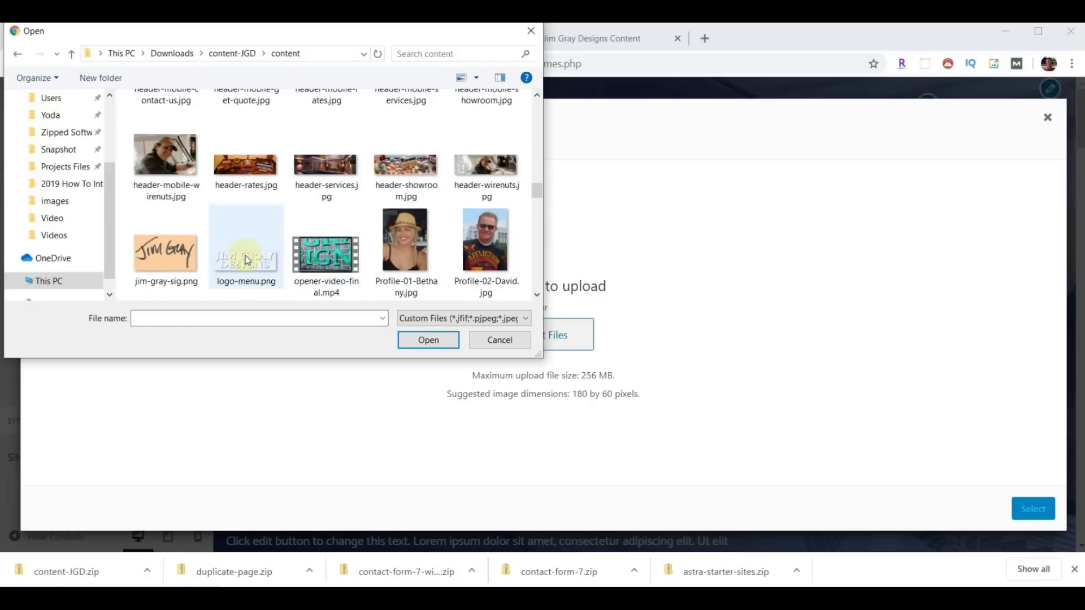
click(242, 262)
click(428, 340)
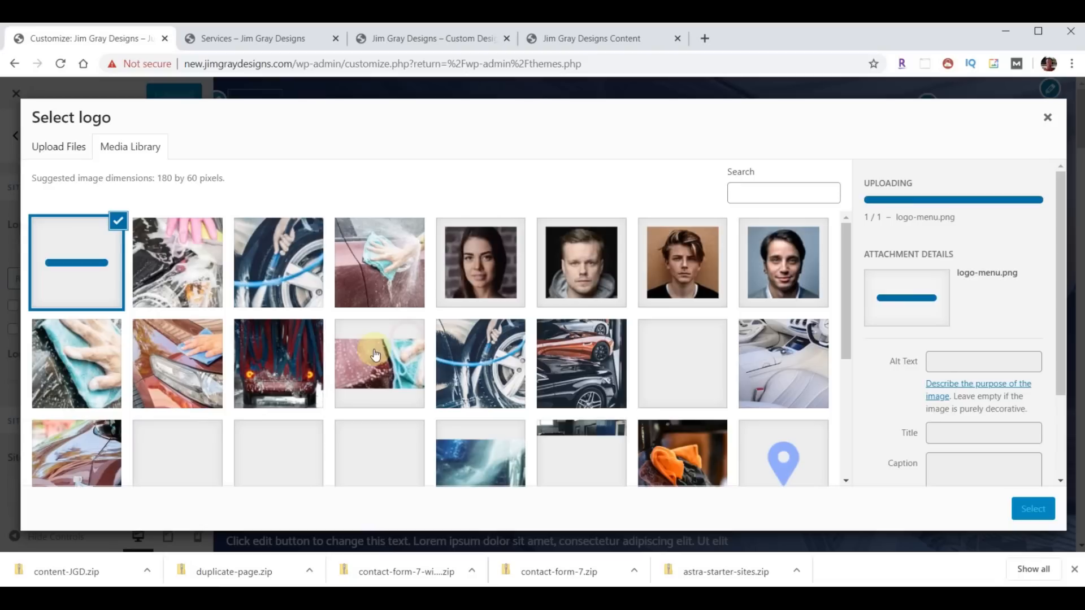
- Set the uploaded logo-menu.png as the site logo, skipping cropping
click(94, 301)
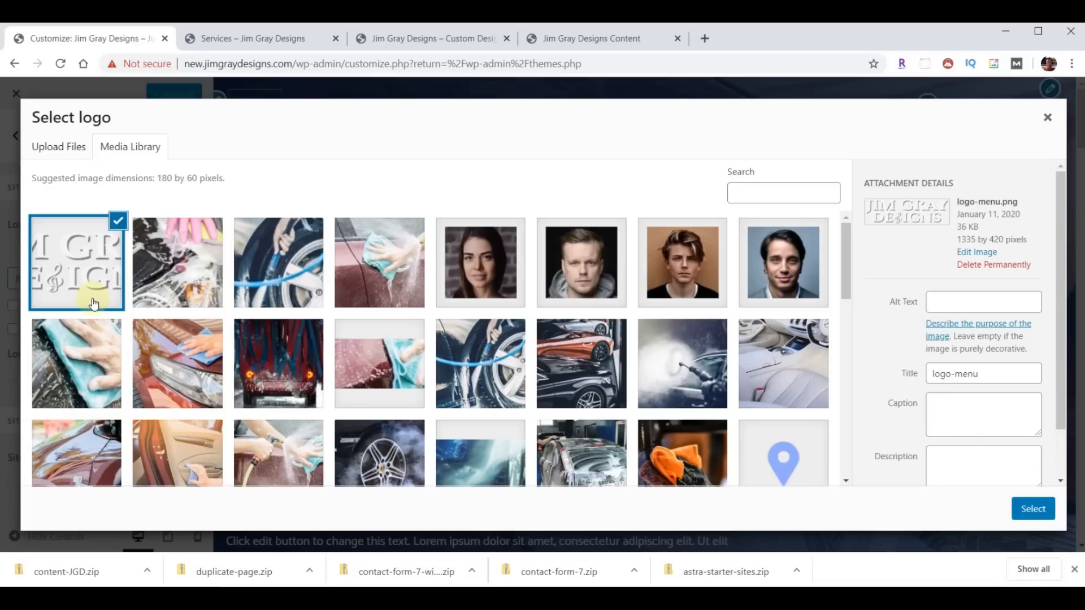
click(1030, 510)
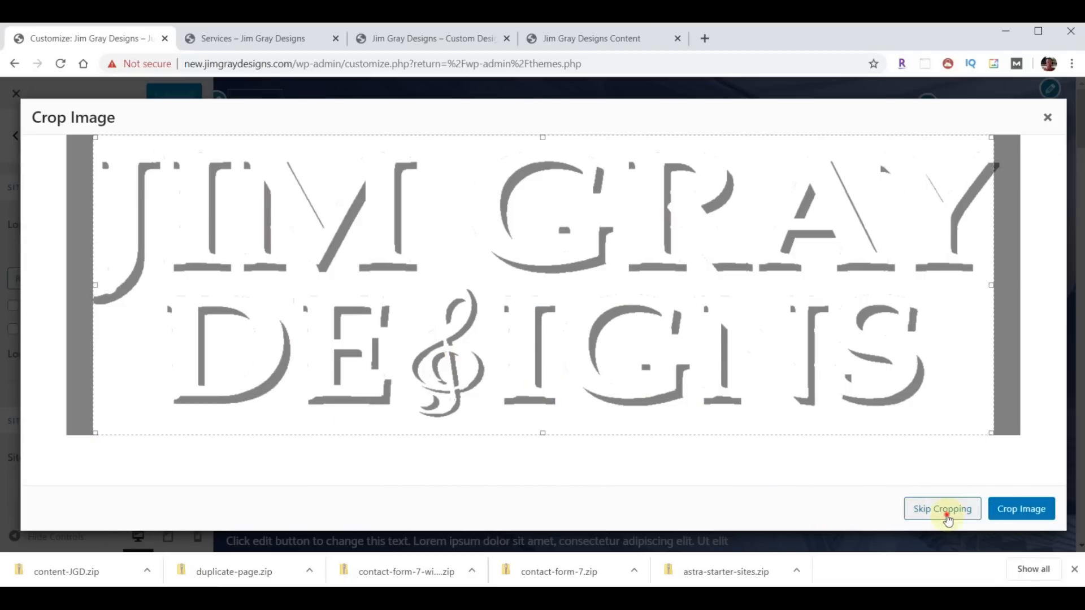
click(947, 511)
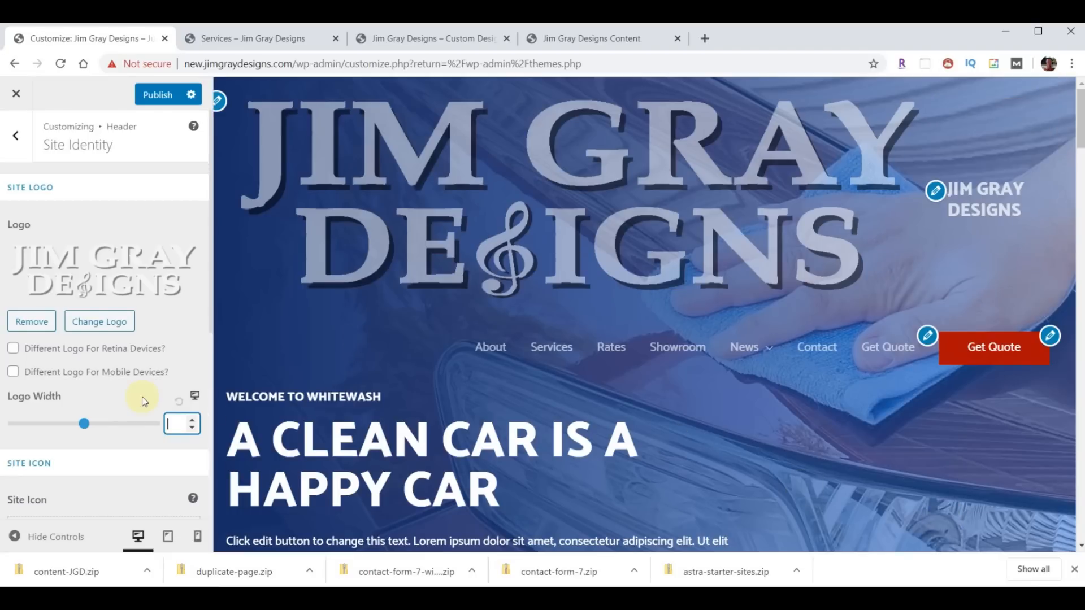
- Set the logo width to 175, hide the site title, and publish
text(175)
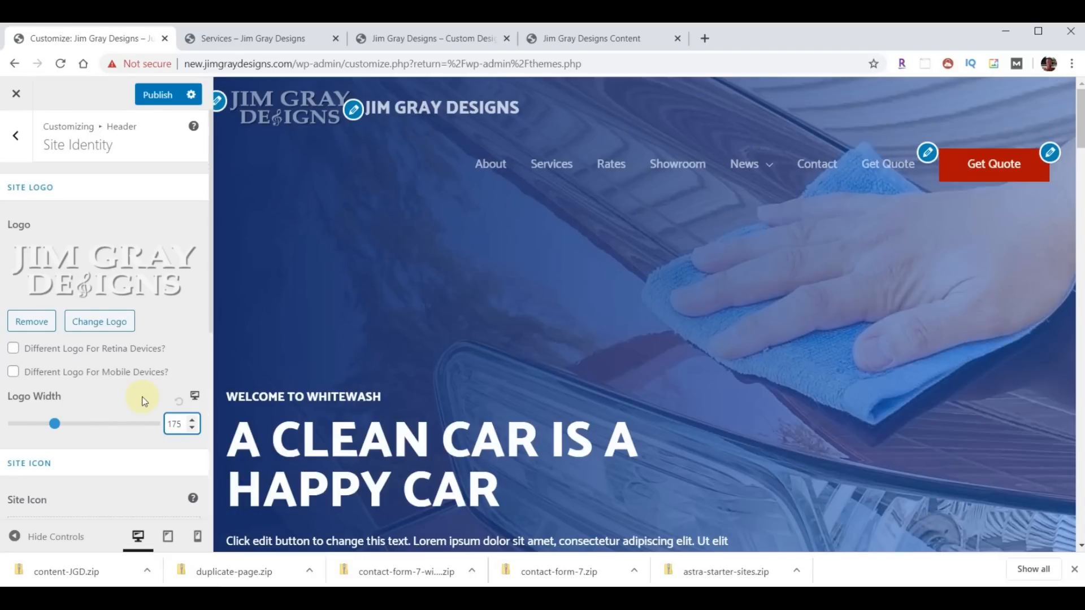
scroll(154, 387, down, 3)
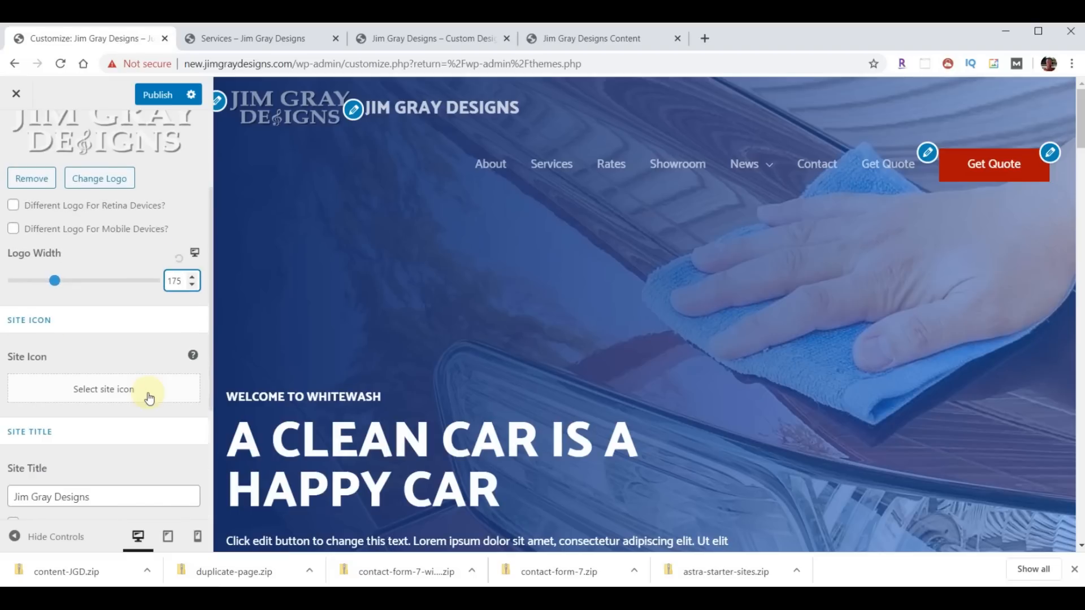
scroll(146, 401, down, 3)
click(13, 381)
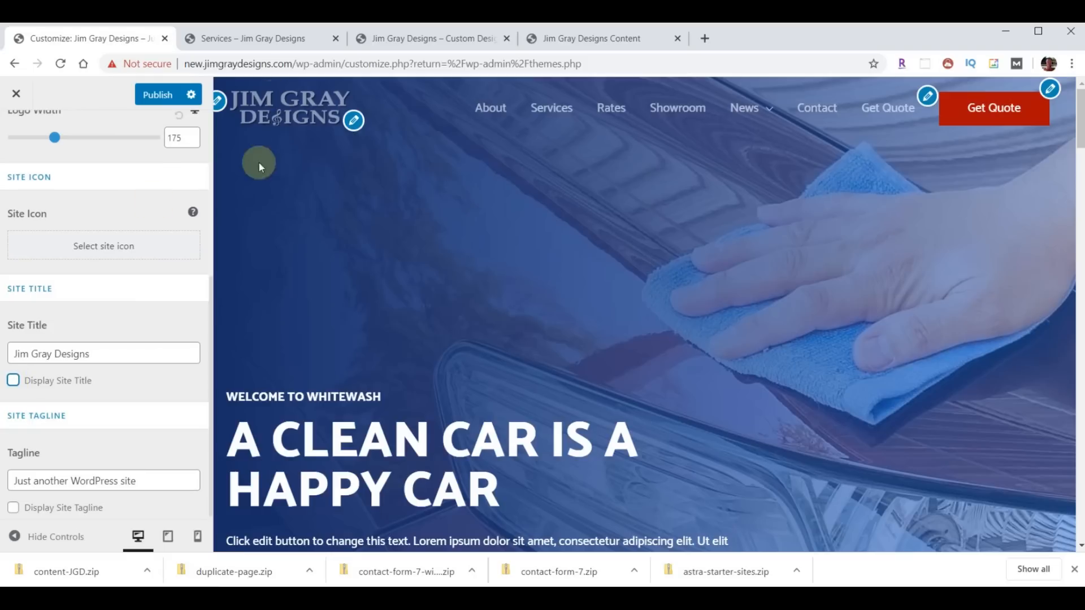
click(160, 96)
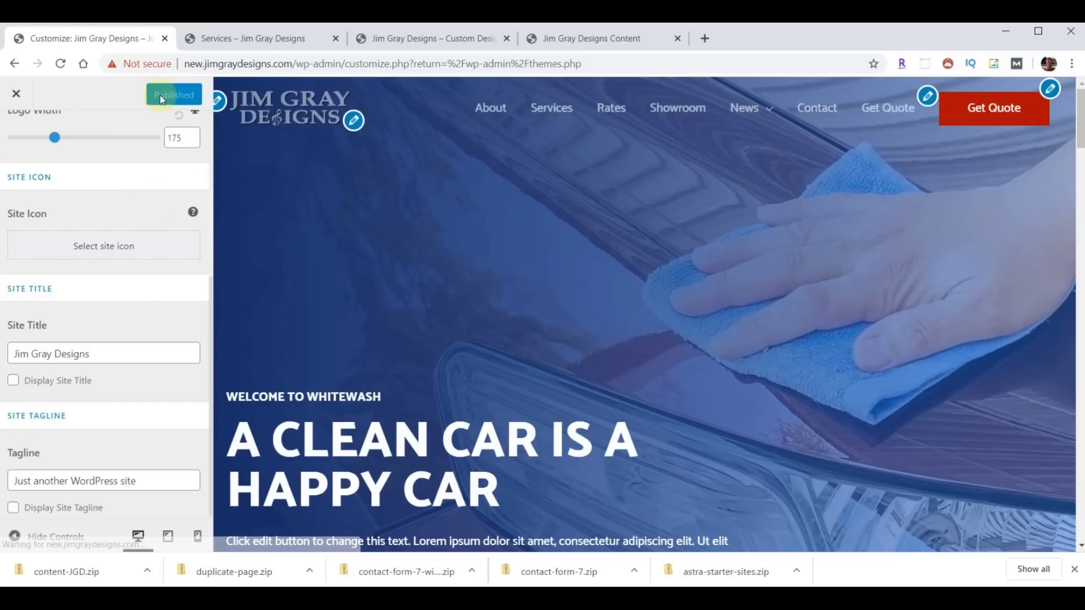
- Reload the Services page to check the new logo, then return to the customizer
click(214, 37)
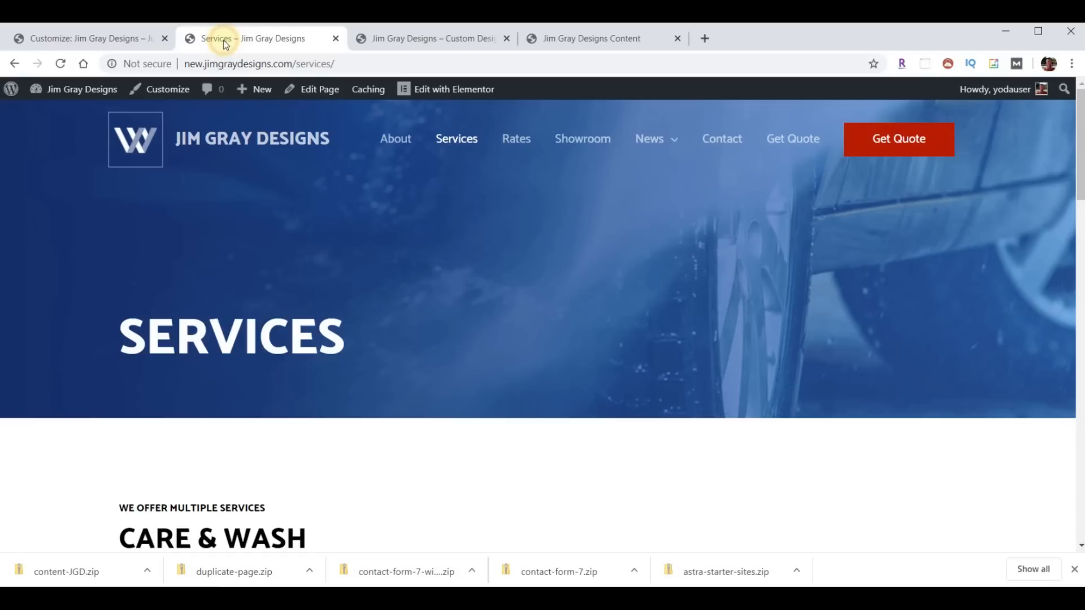
click(60, 65)
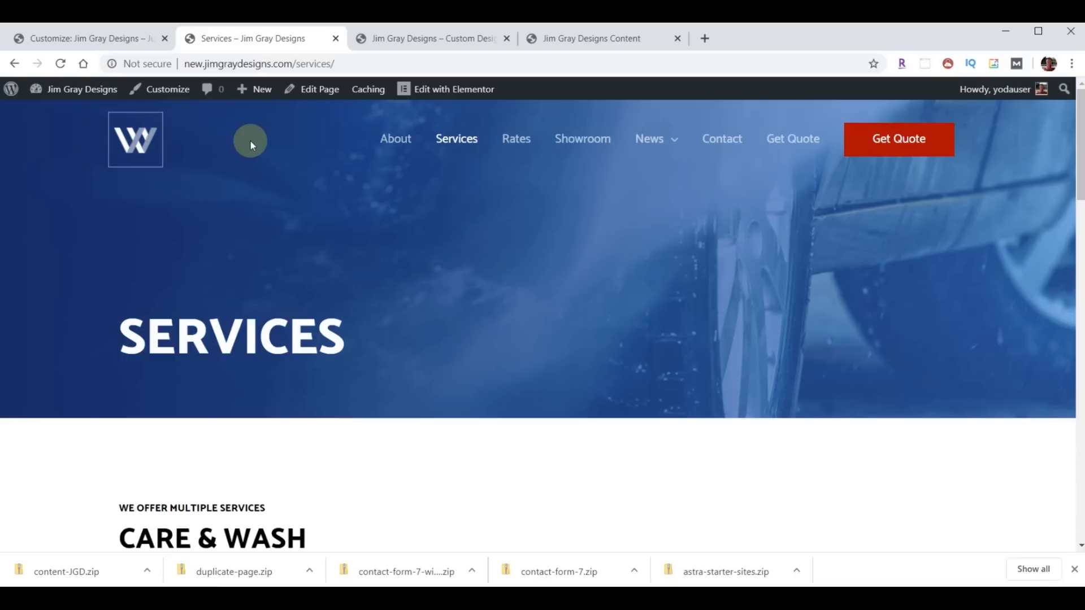
click(88, 41)
scroll(104, 283, up, 5)
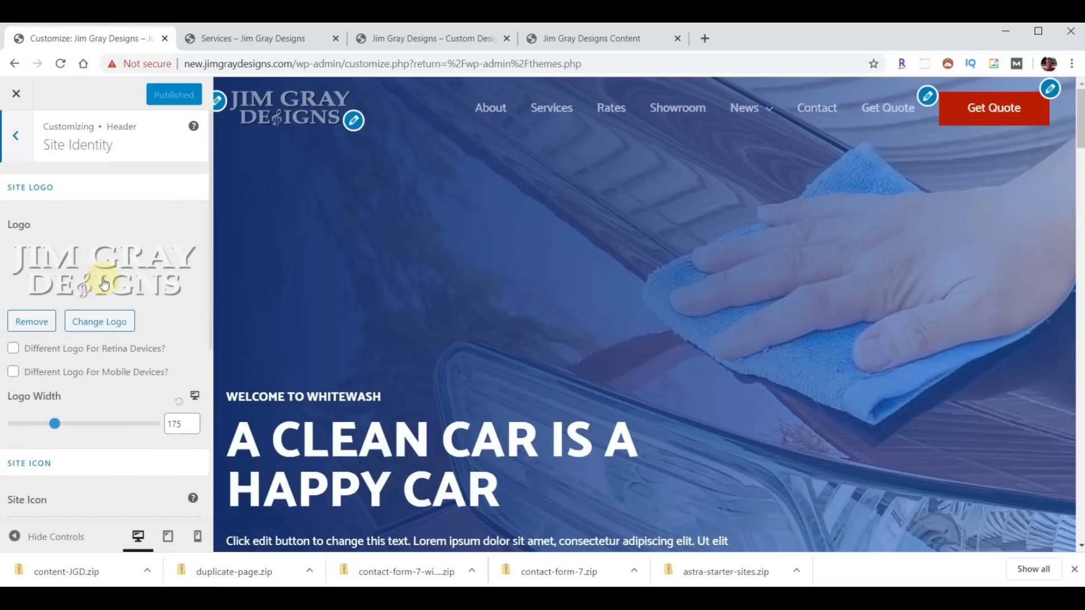
- Set logo-menu as the Transparent Header logo and publish the change
click(17, 137)
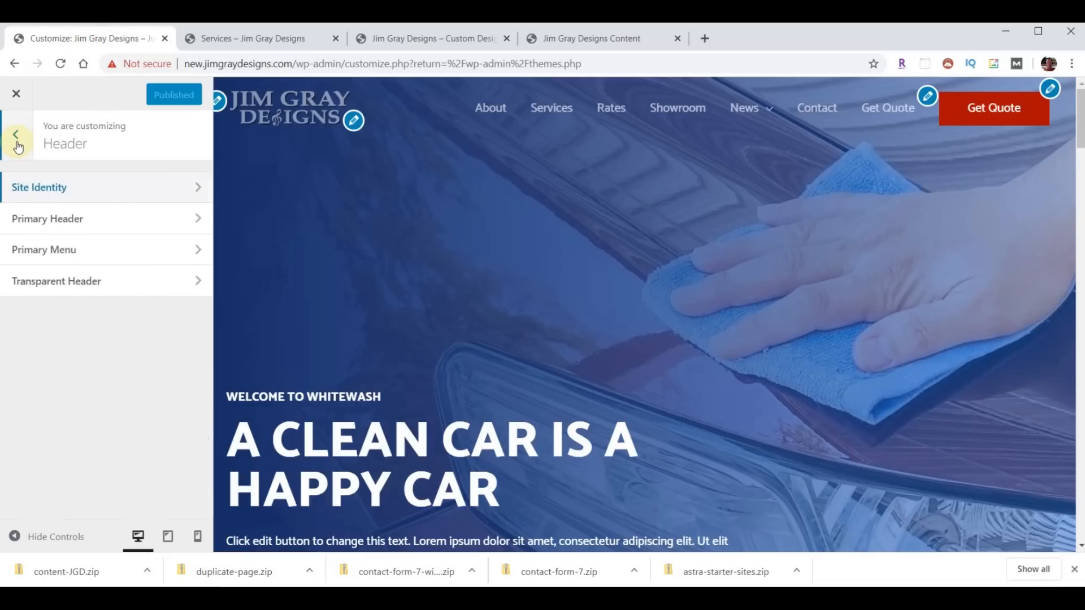
click(51, 285)
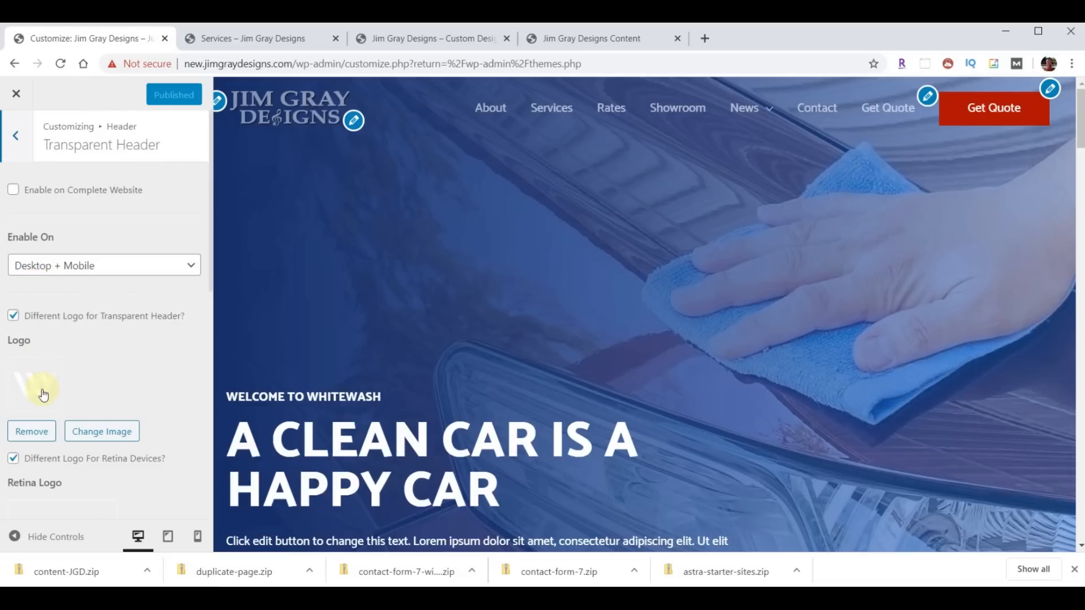
click(100, 431)
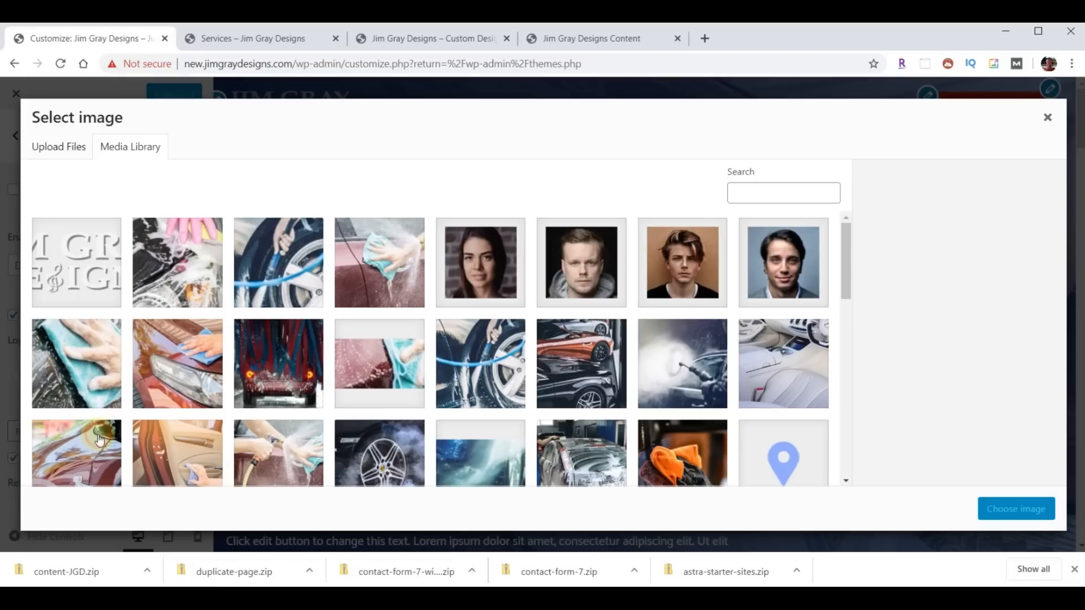
click(60, 283)
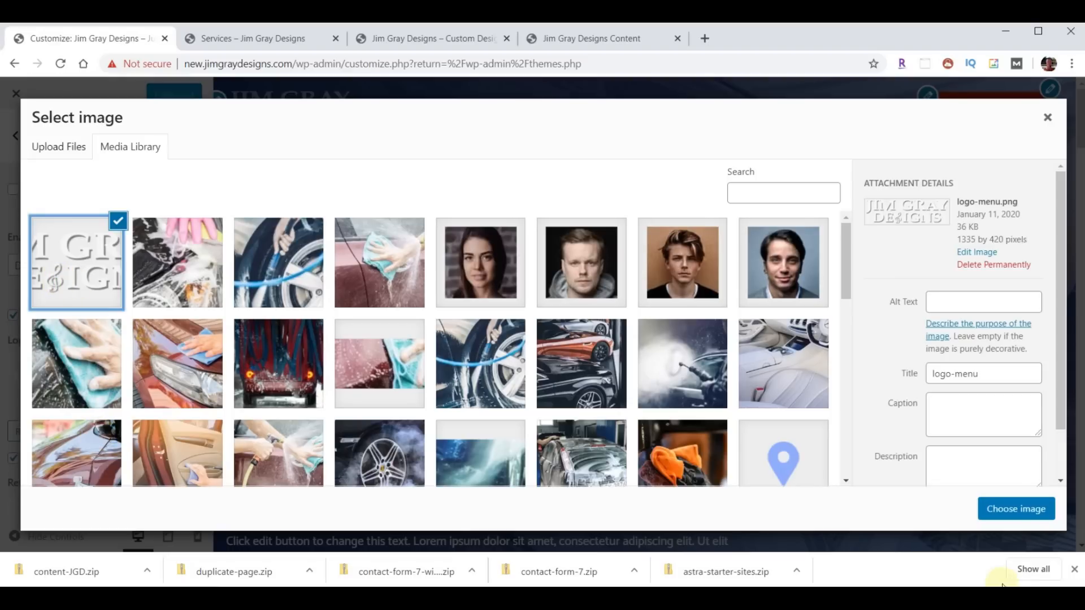
click(1029, 508)
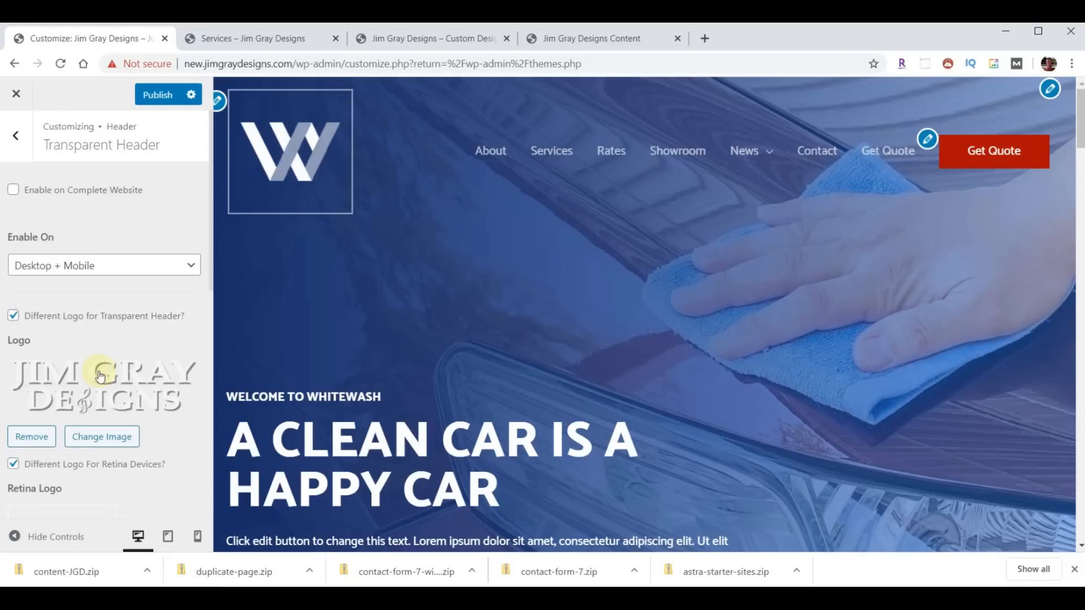
click(158, 102)
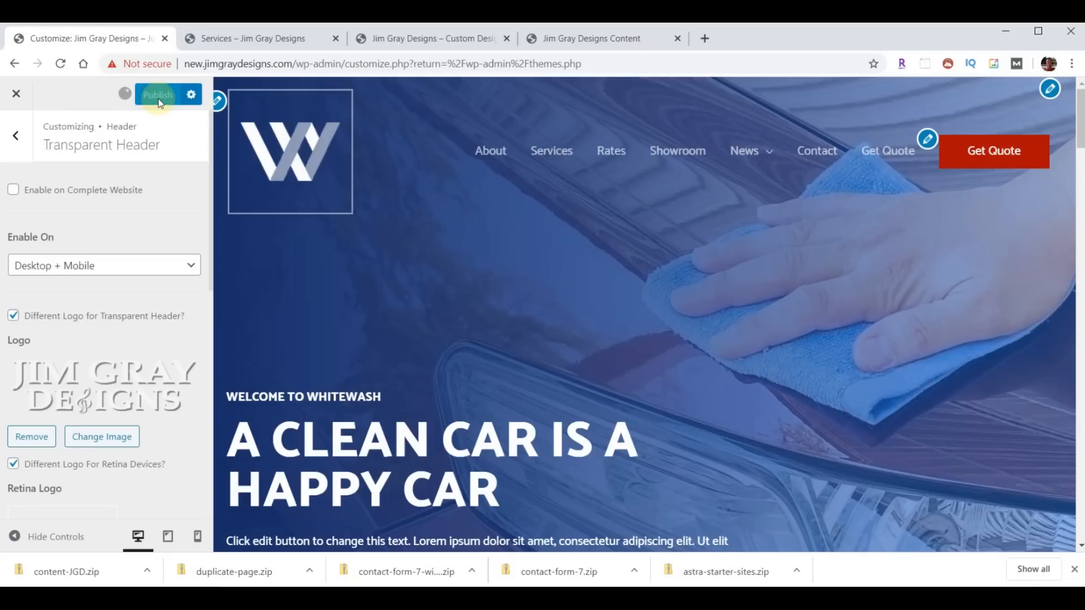
- Reload the Services page to see the new logo and dismiss the downloads bar
click(237, 40)
click(62, 63)
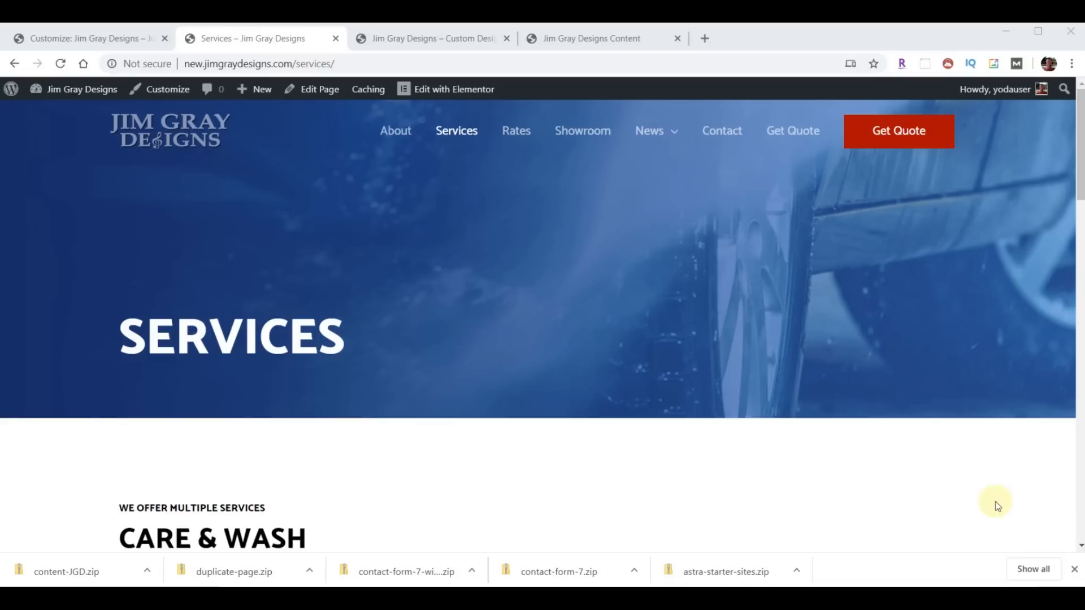
click(1075, 571)
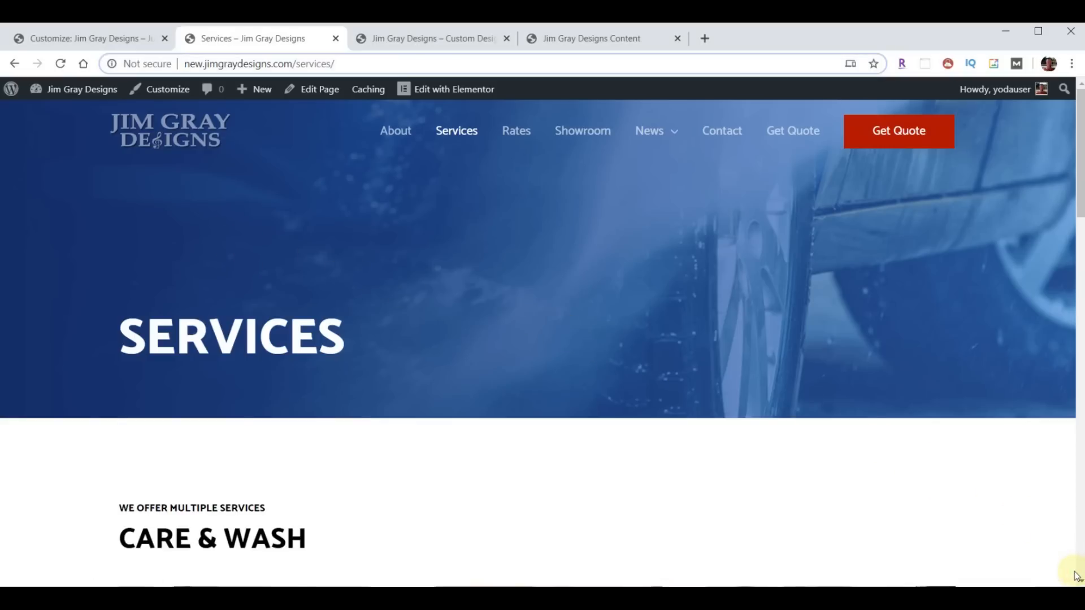
- Scroll down the Services page to the copyright footer bar and its menu links
scroll(556, 279, down, 4)
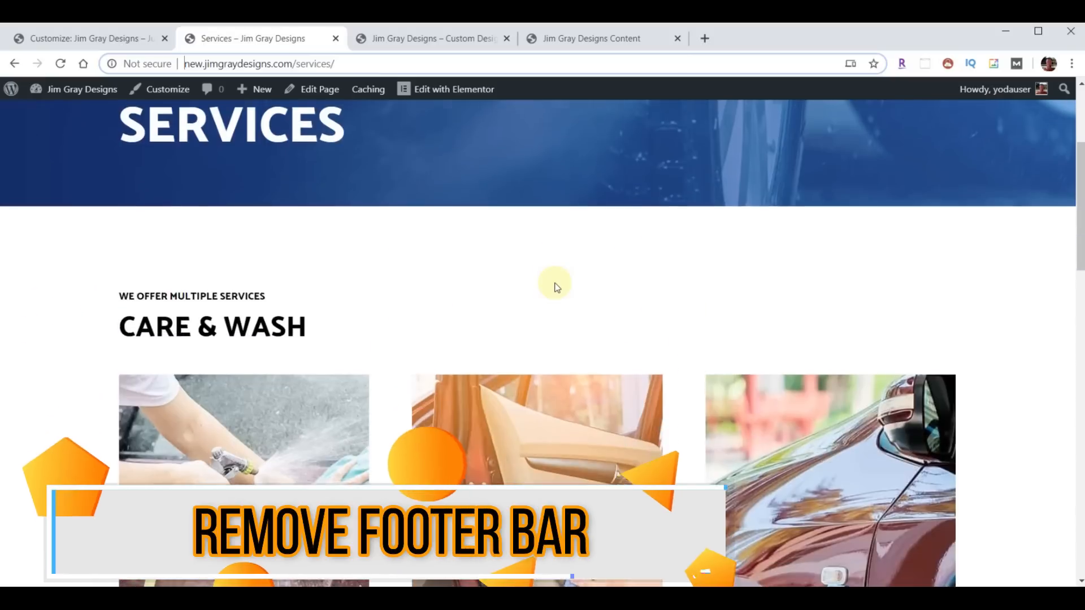
scroll(553, 285, down, 10)
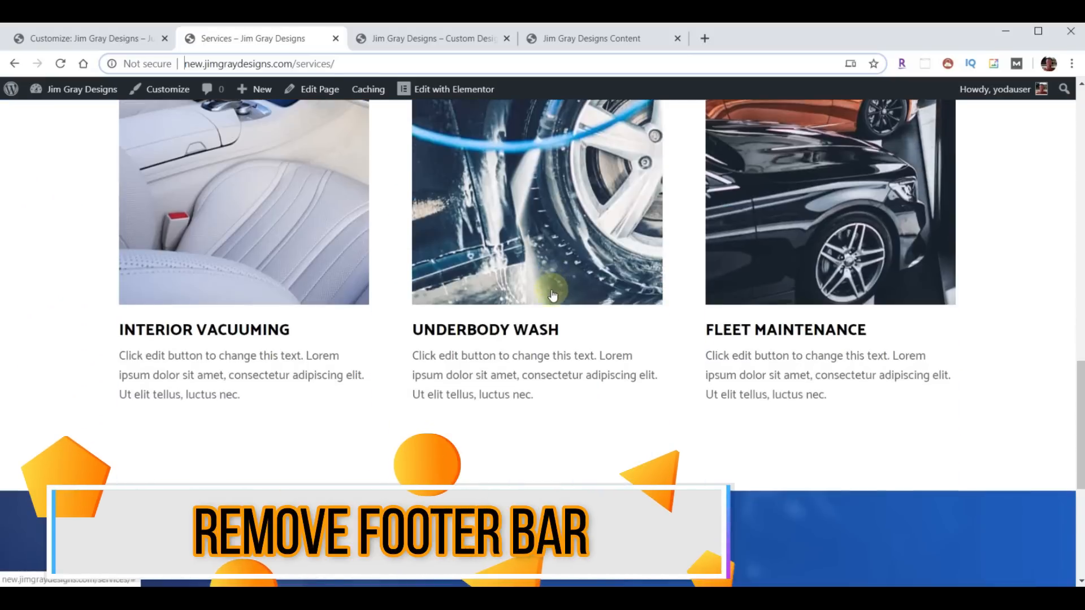
scroll(553, 294, down, 6)
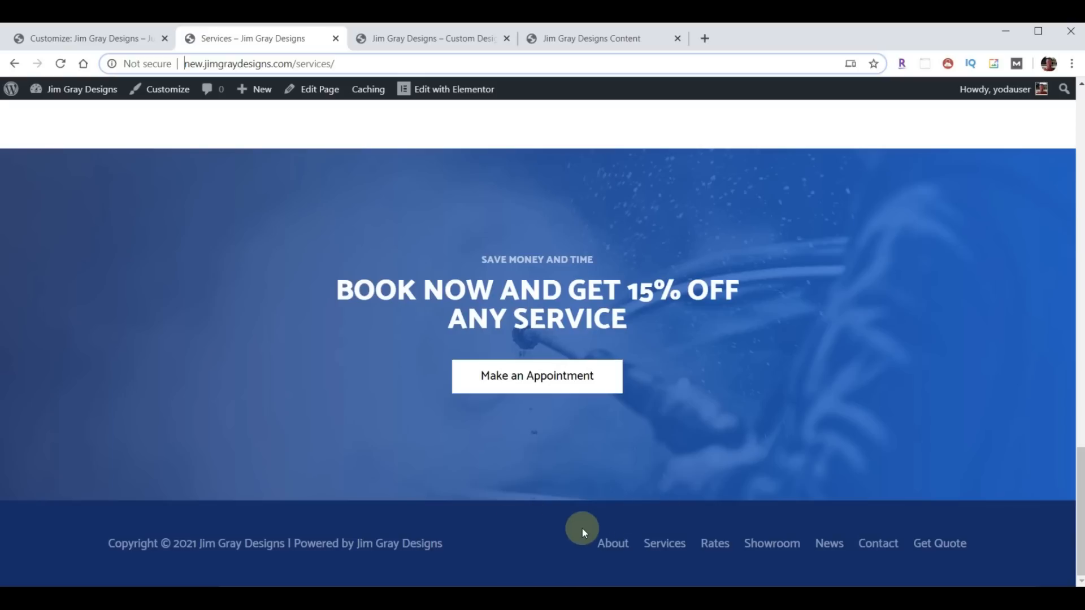
- Set the Customizer's Footer Bar layout to disabled and publish the change
click(86, 40)
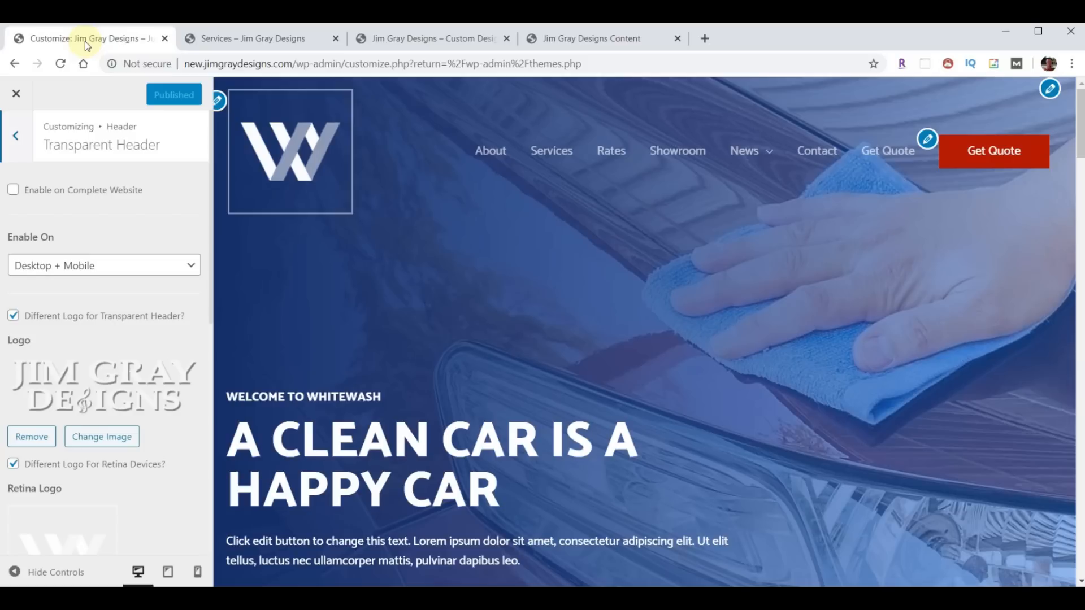
click(16, 94)
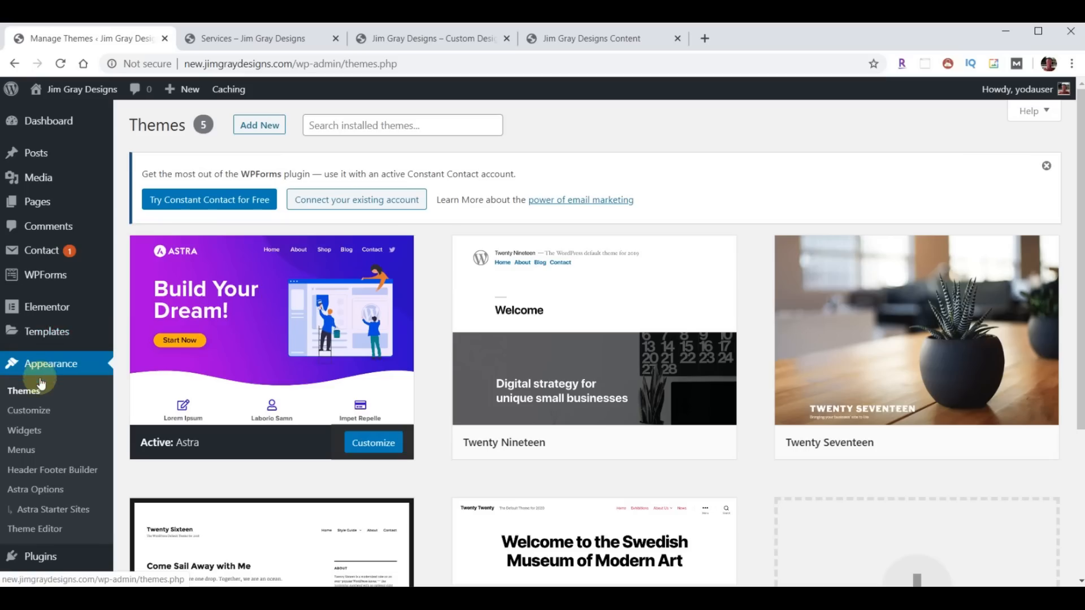
click(37, 410)
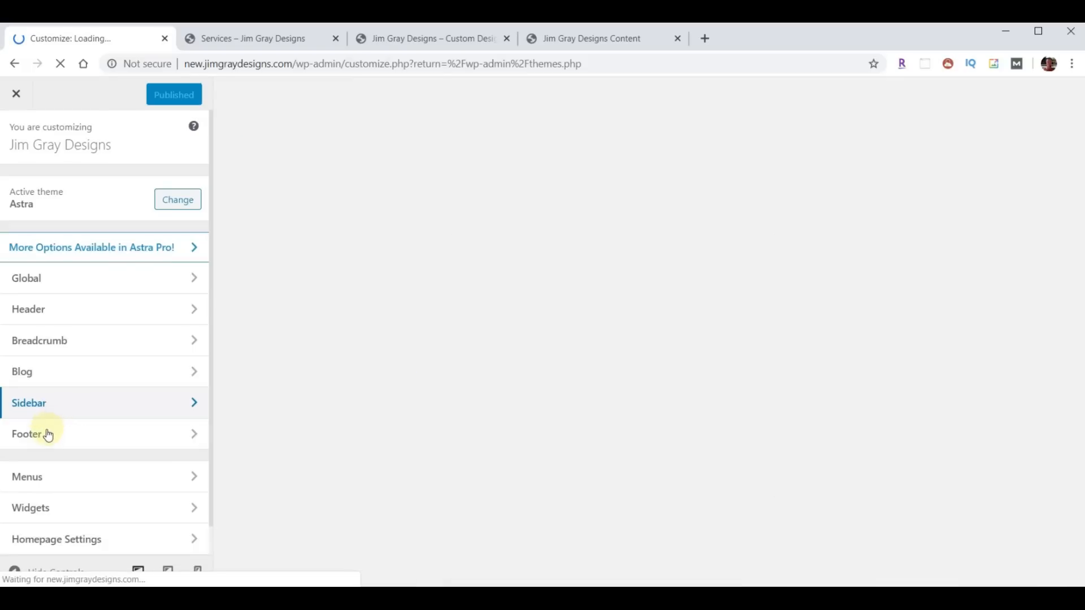
click(46, 434)
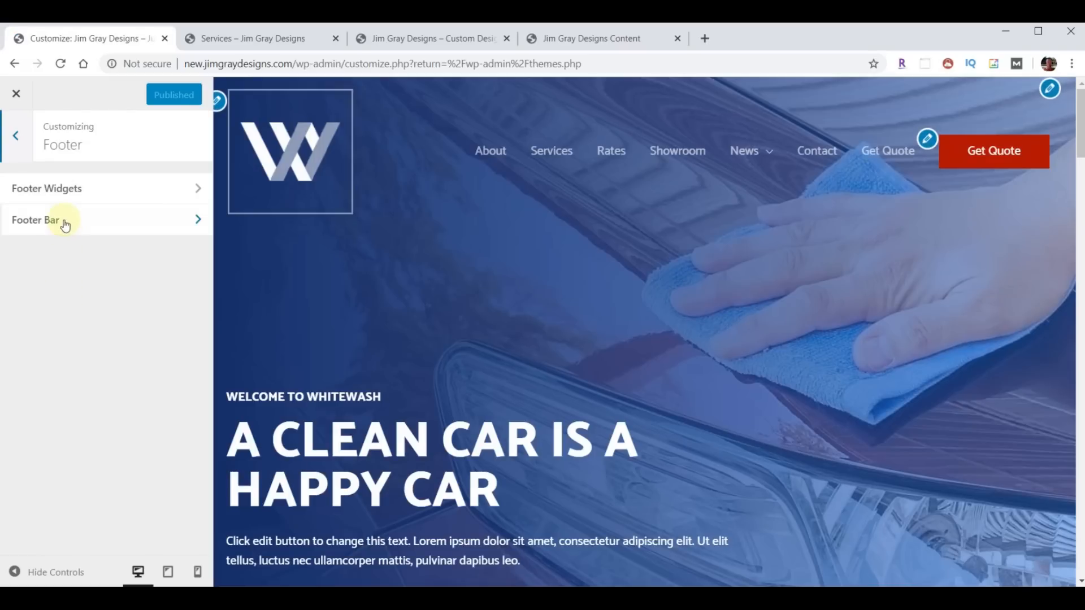
click(61, 221)
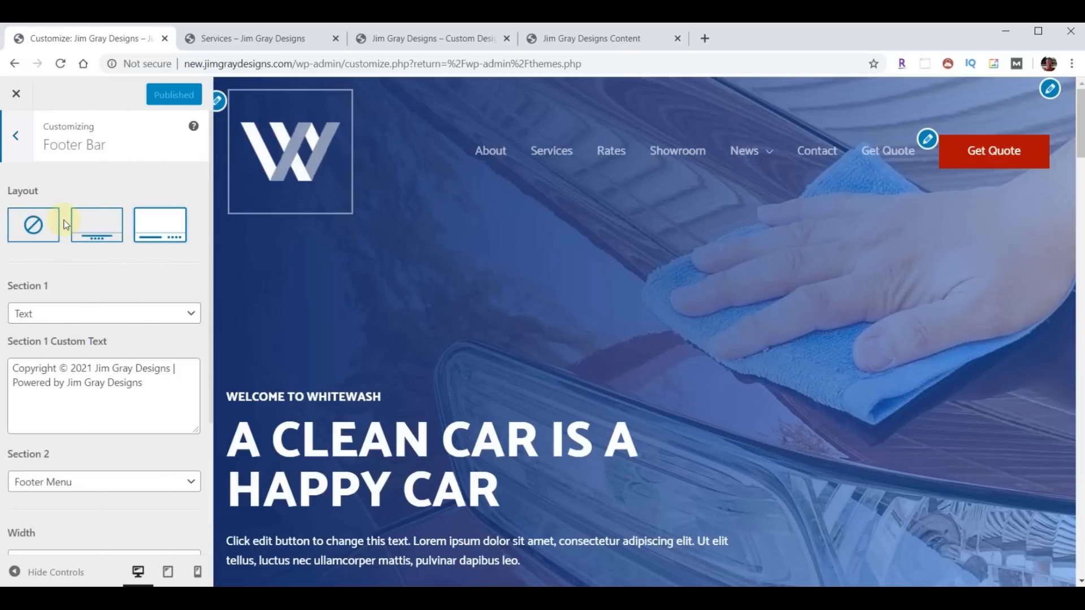
click(32, 224)
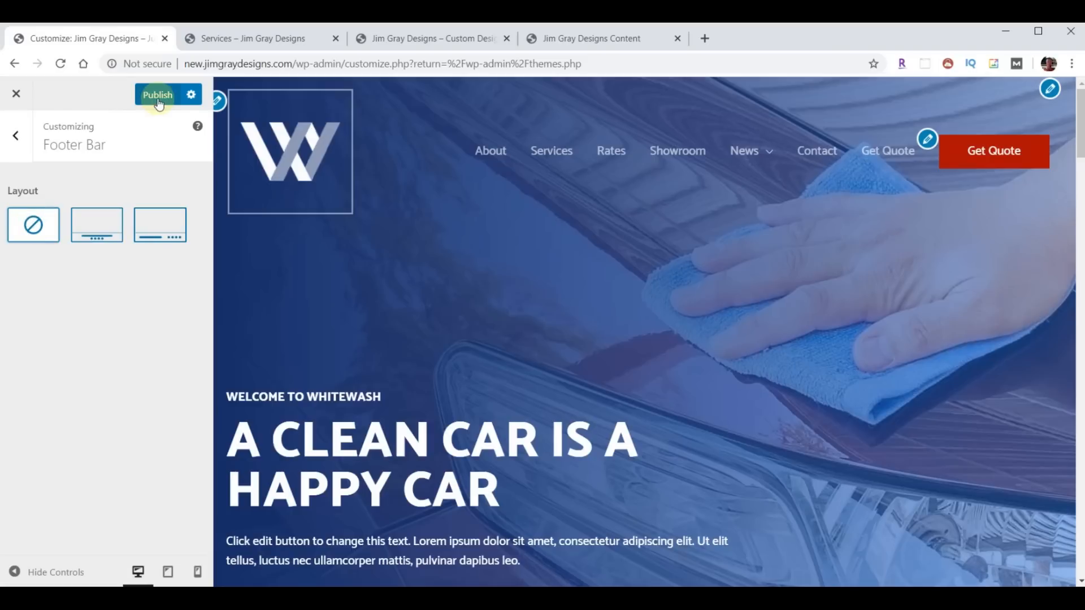
click(158, 96)
- Reload the Services page to confirm the copyright bar is gone
click(253, 40)
click(60, 63)
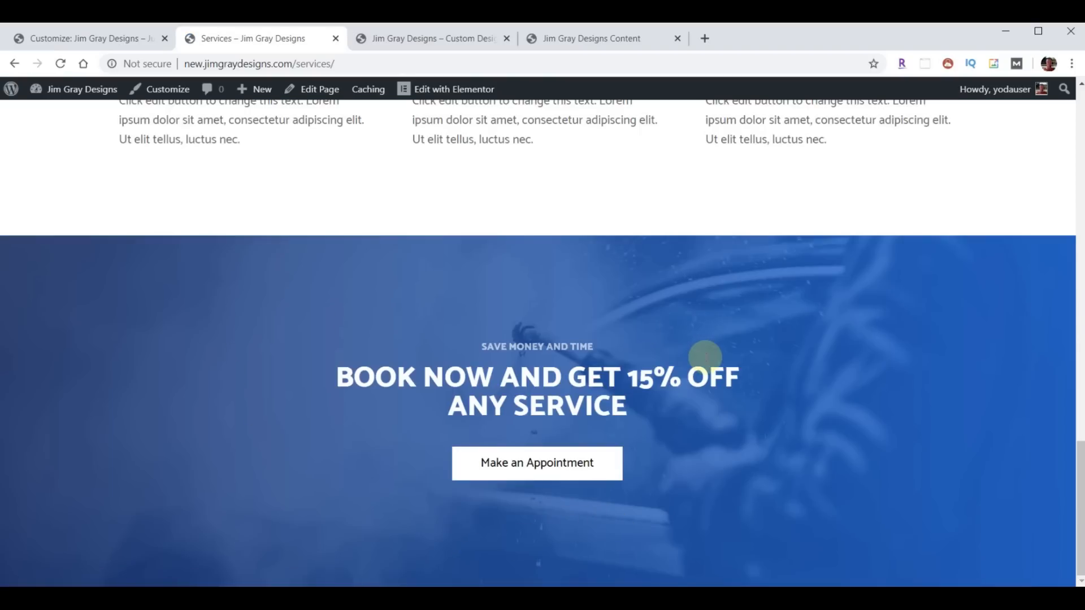
scroll(823, 402, up, 15)
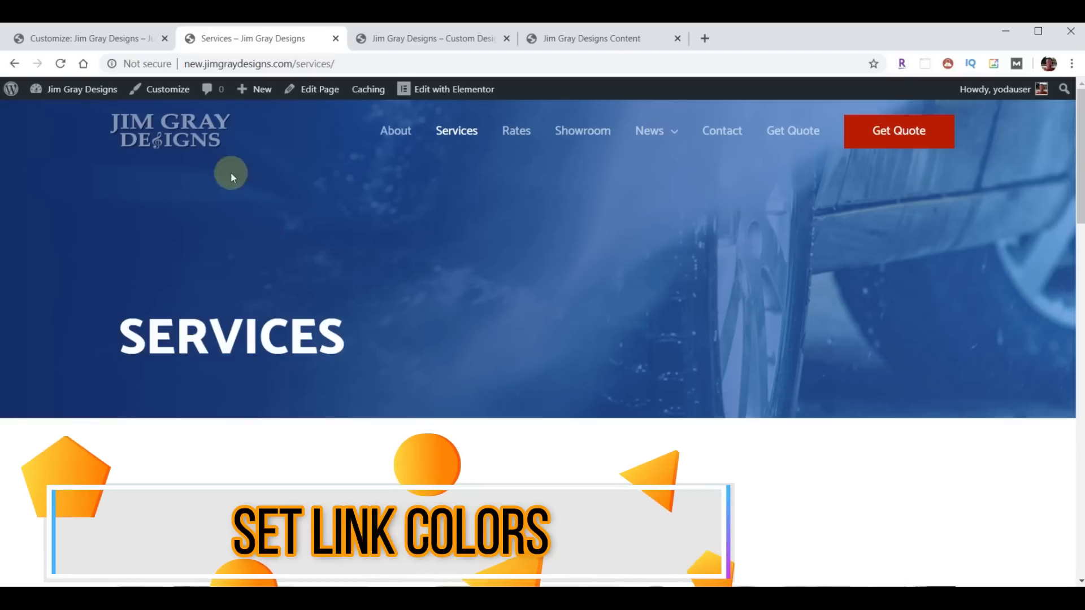
- Reopen the Customizer at Global > Colors > Base Colors
click(62, 35)
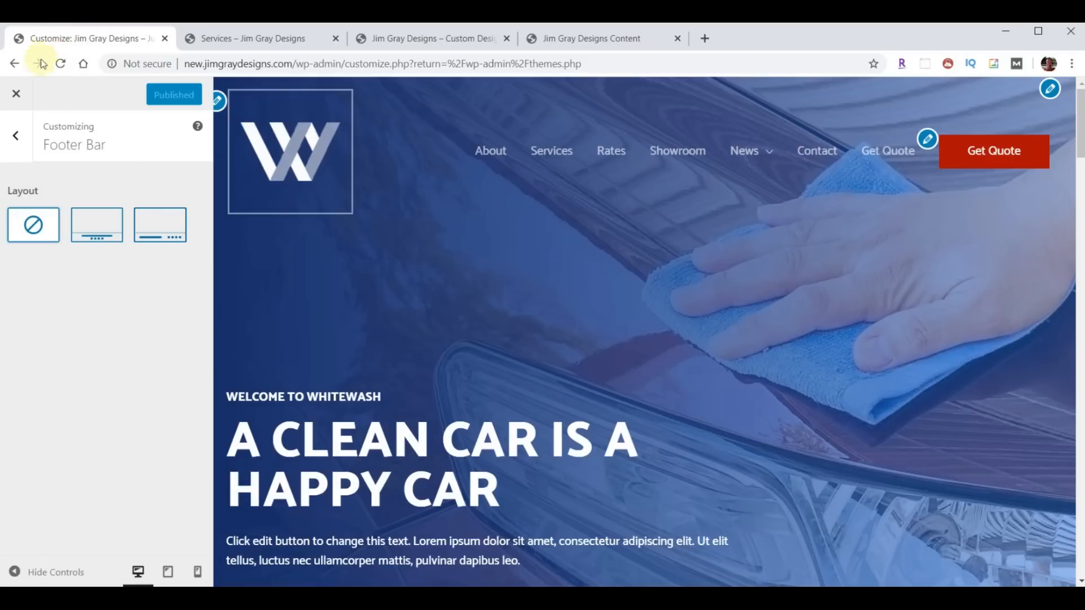
click(17, 95)
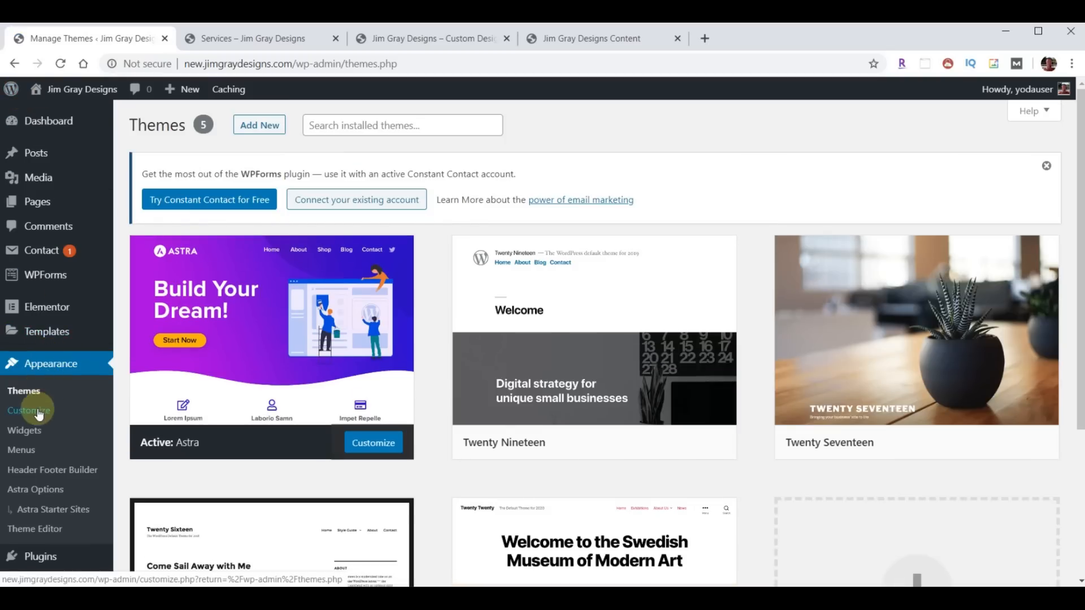
click(35, 412)
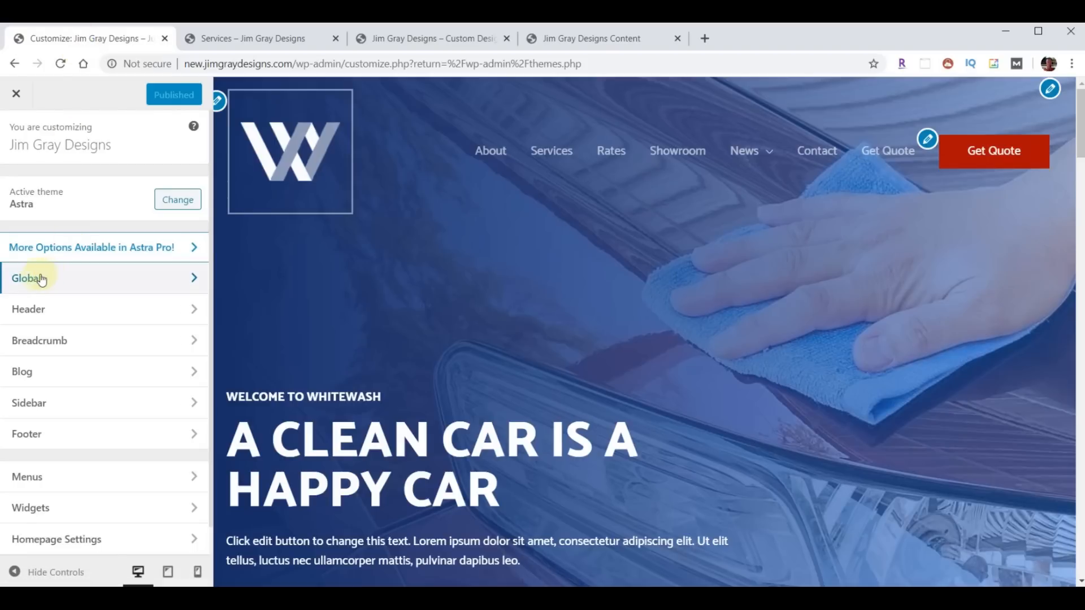
click(36, 278)
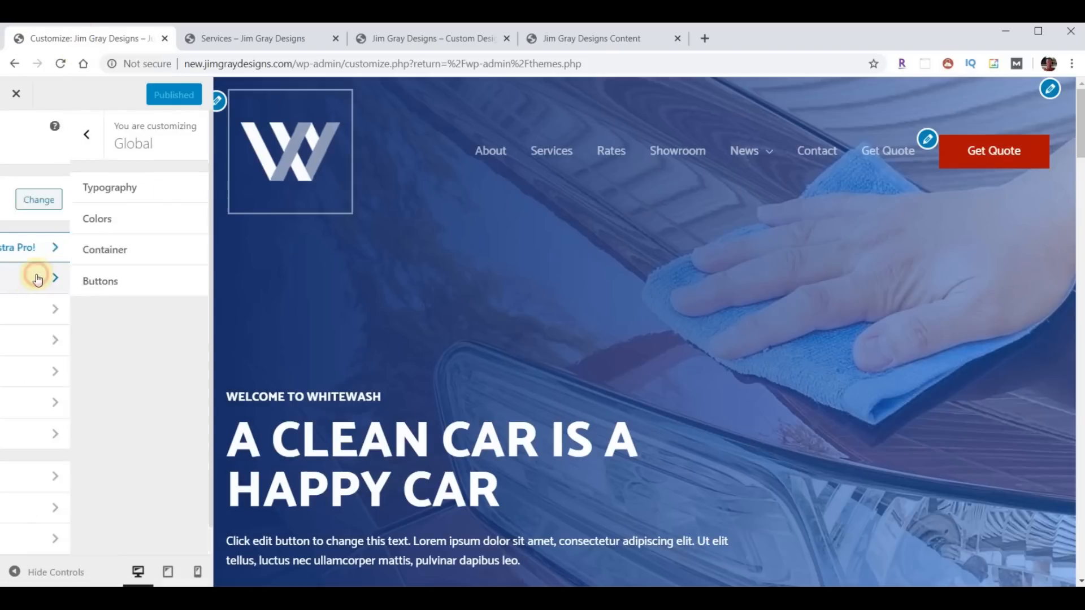
click(37, 220)
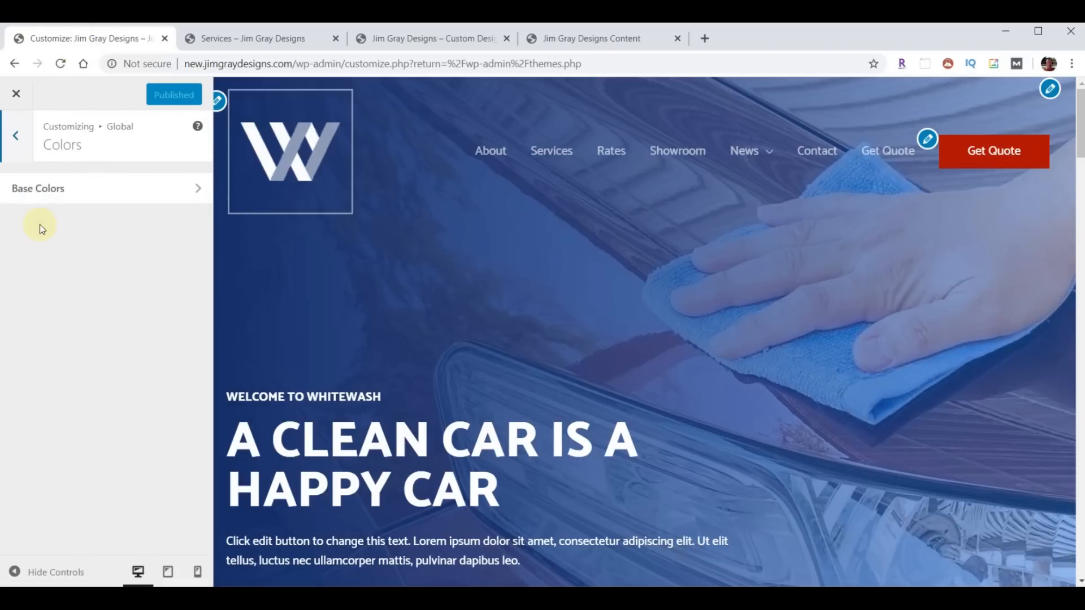
click(43, 189)
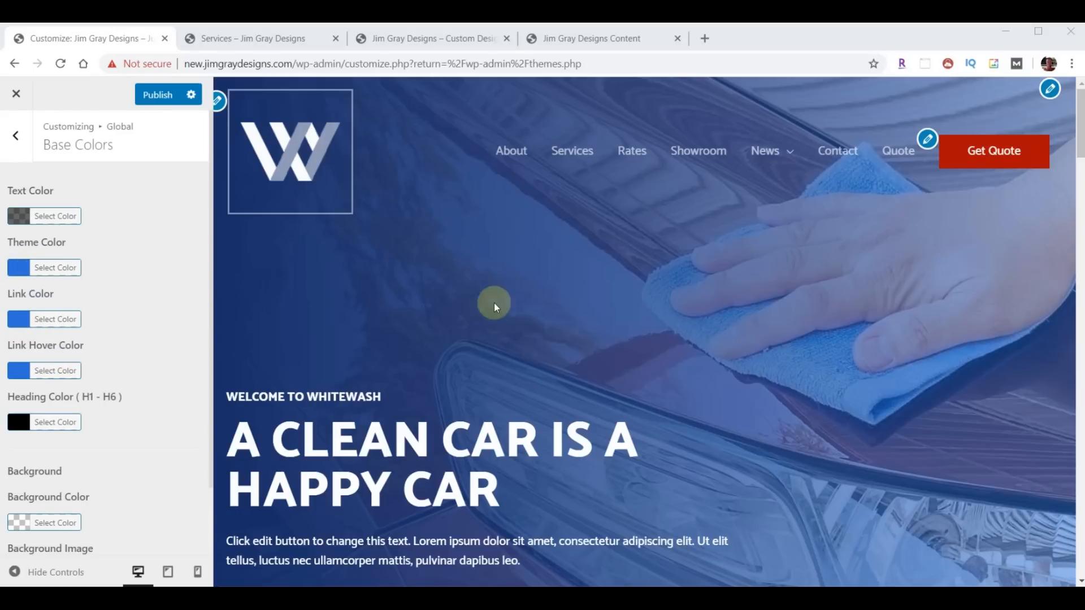
- Set the Theme colour to grey #adadad
mouse_move(770, 162)
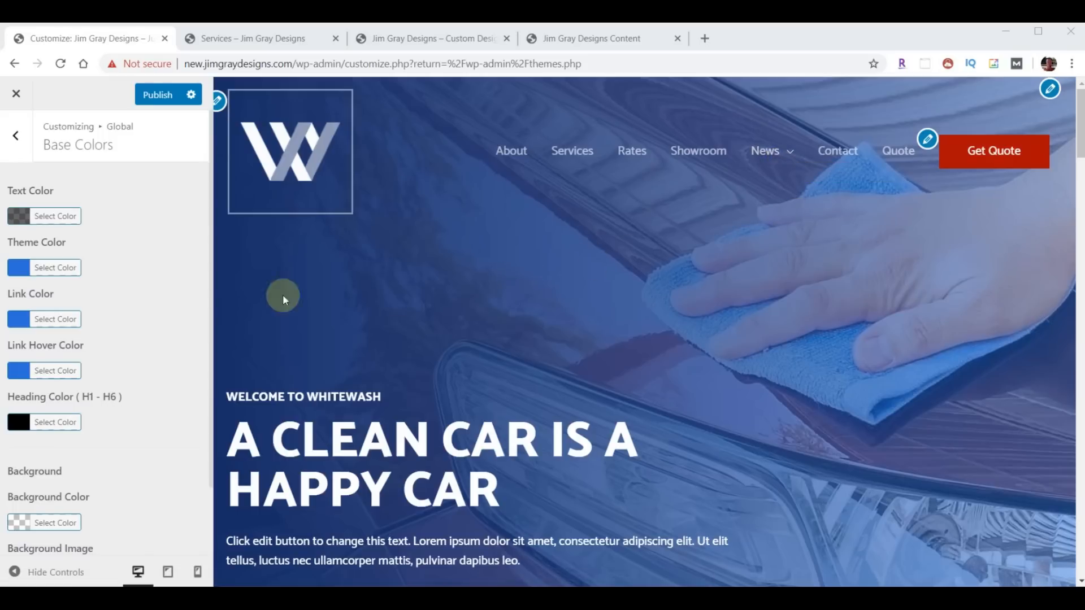
click(21, 269)
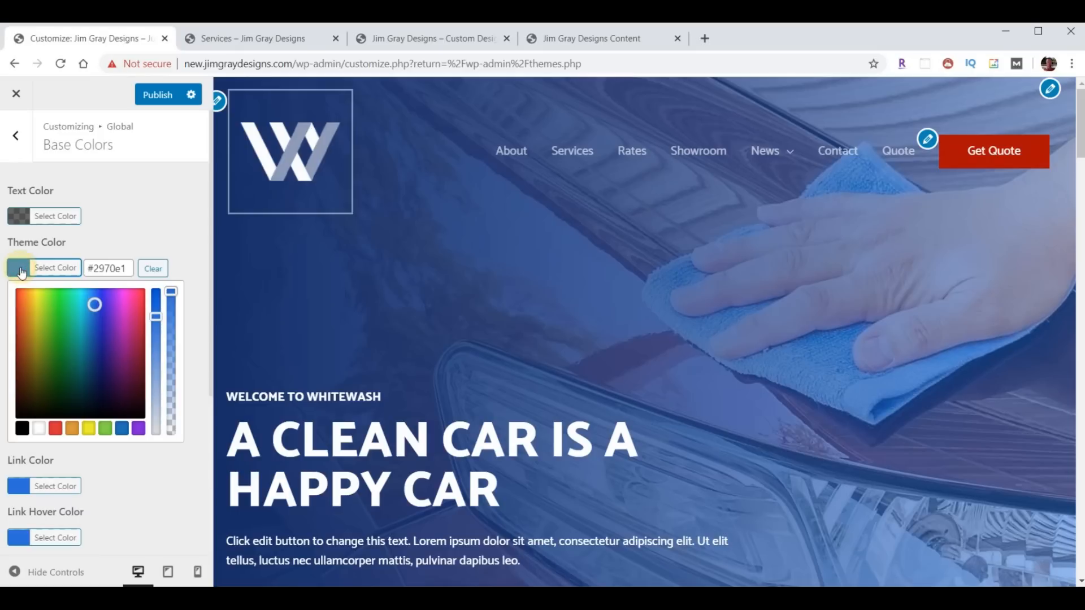
click(22, 428)
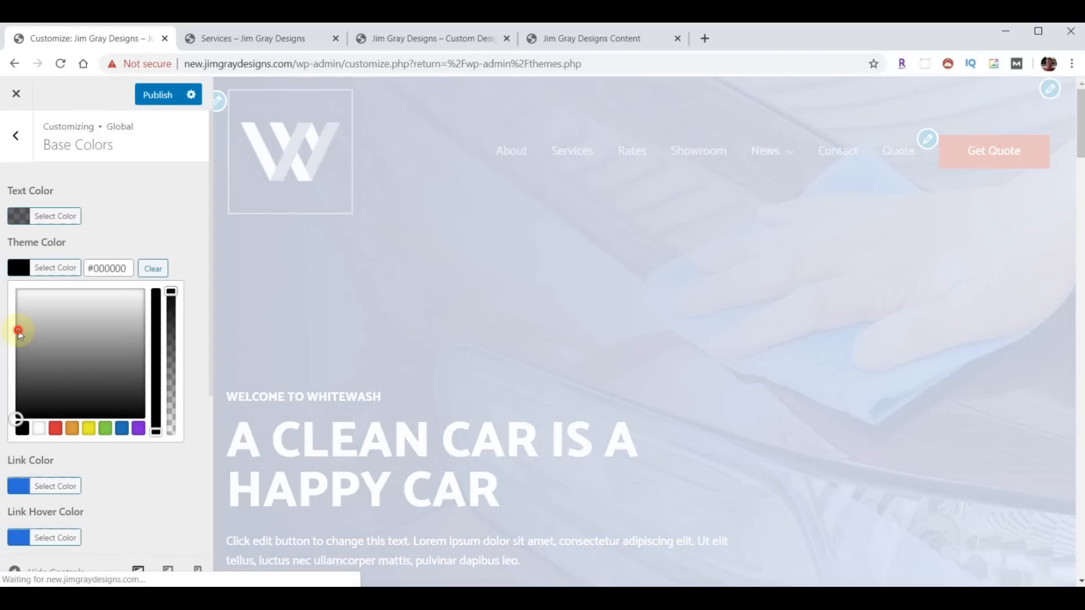
click(18, 330)
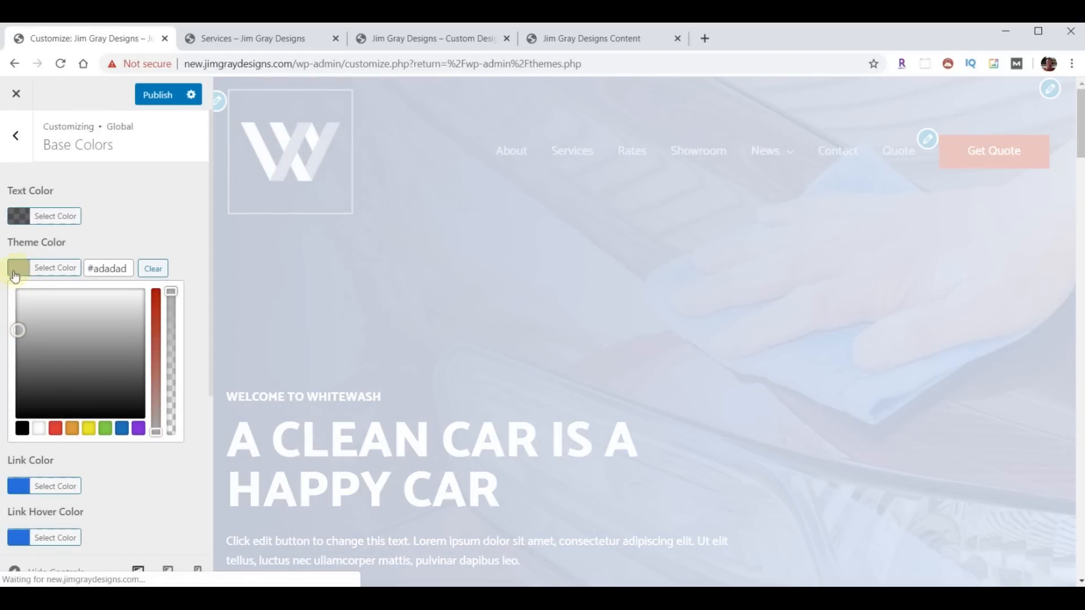
click(21, 271)
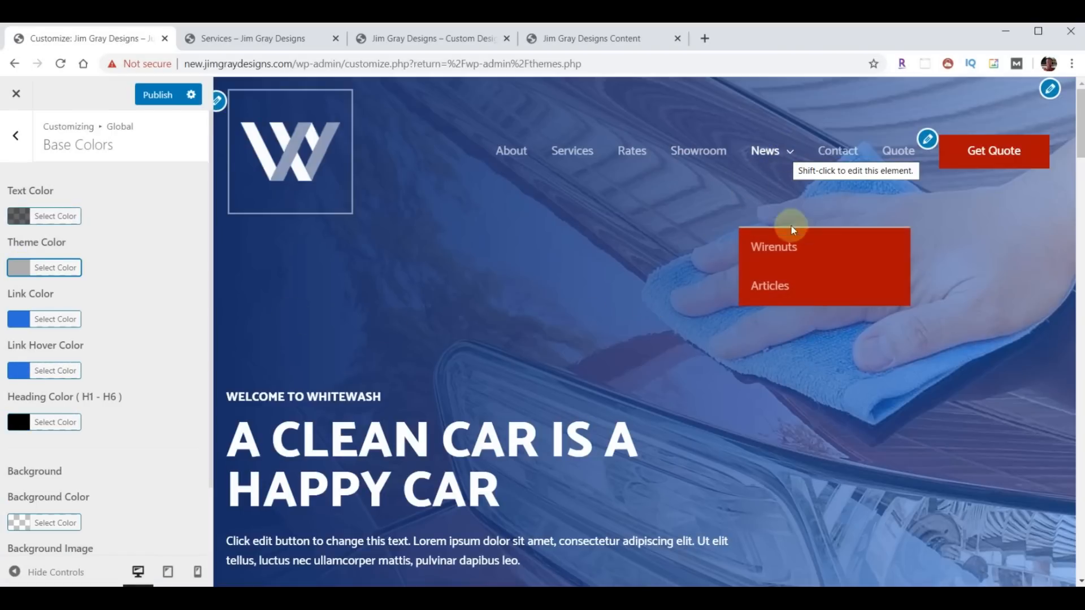
- Make links red #ac0e02 with yellow #e8d55a hover, then publish and close the Customizer
click(14, 321)
drag(128, 320, 90, 320)
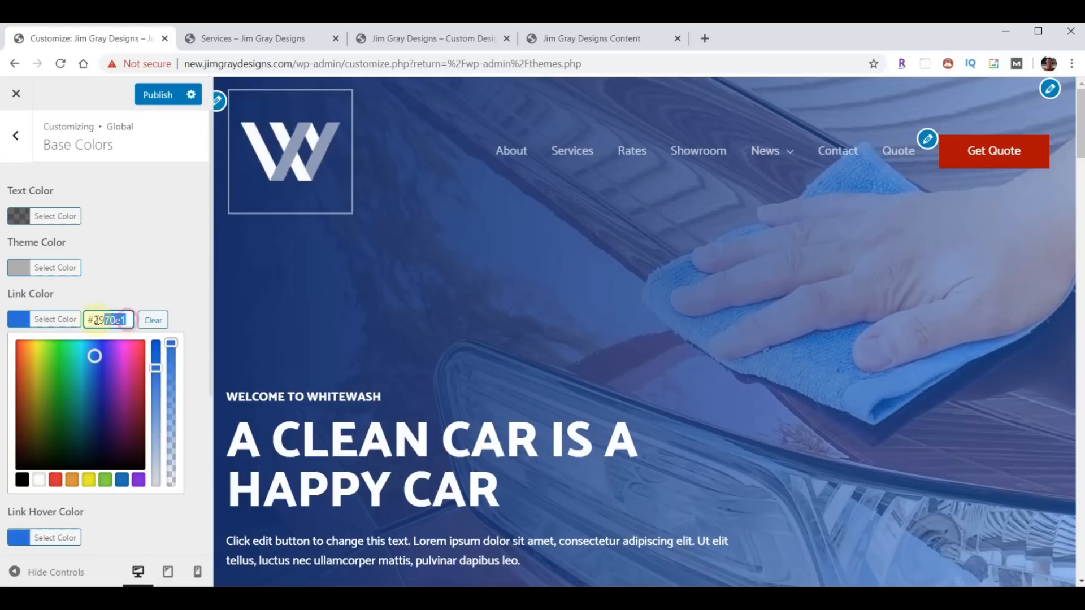
text(#ac0e02)
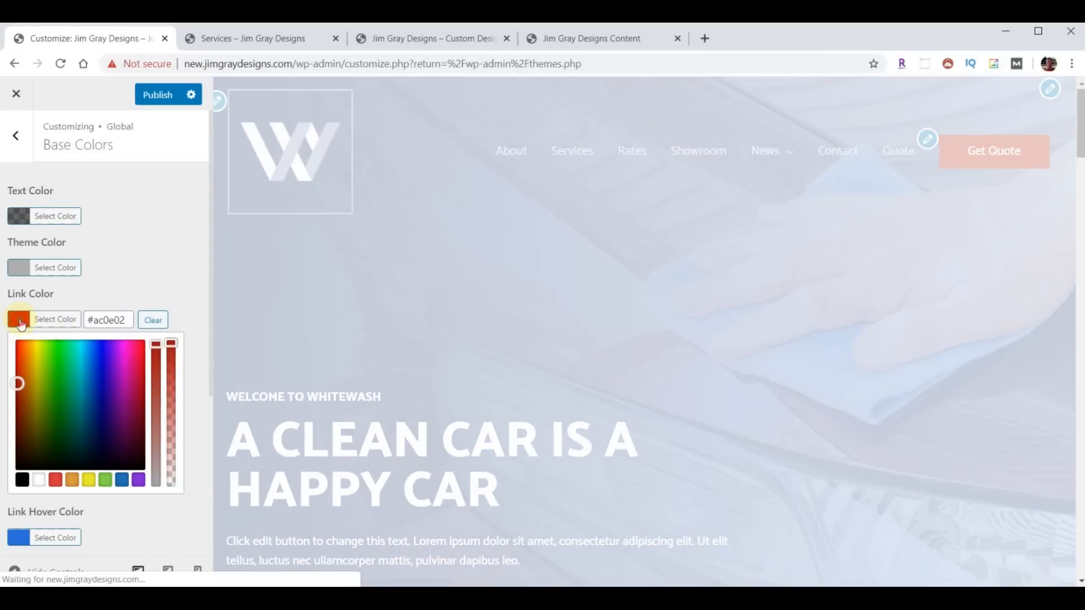
click(29, 321)
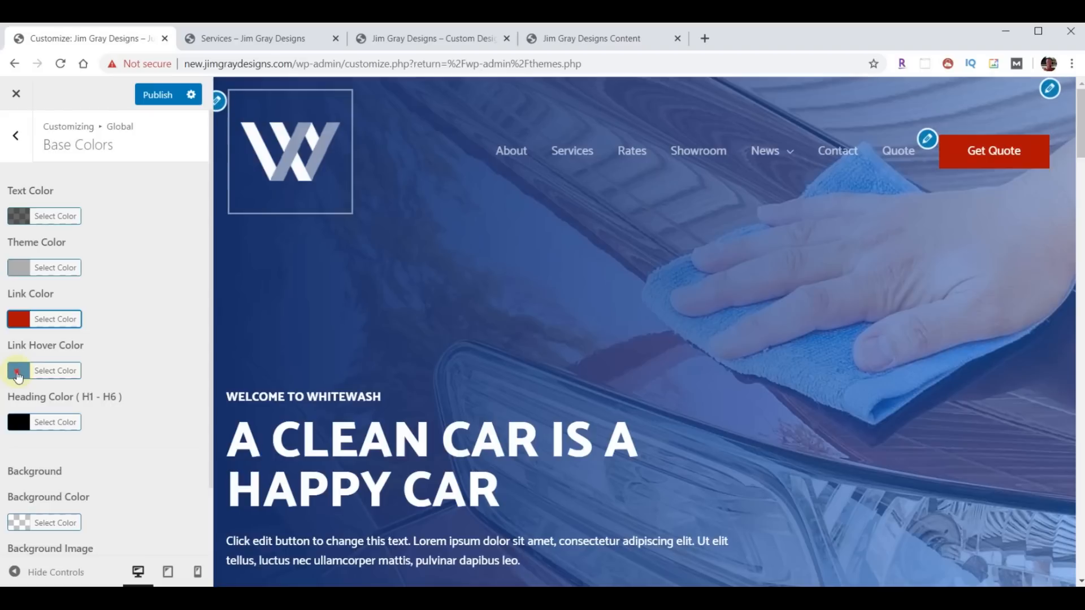
click(18, 373)
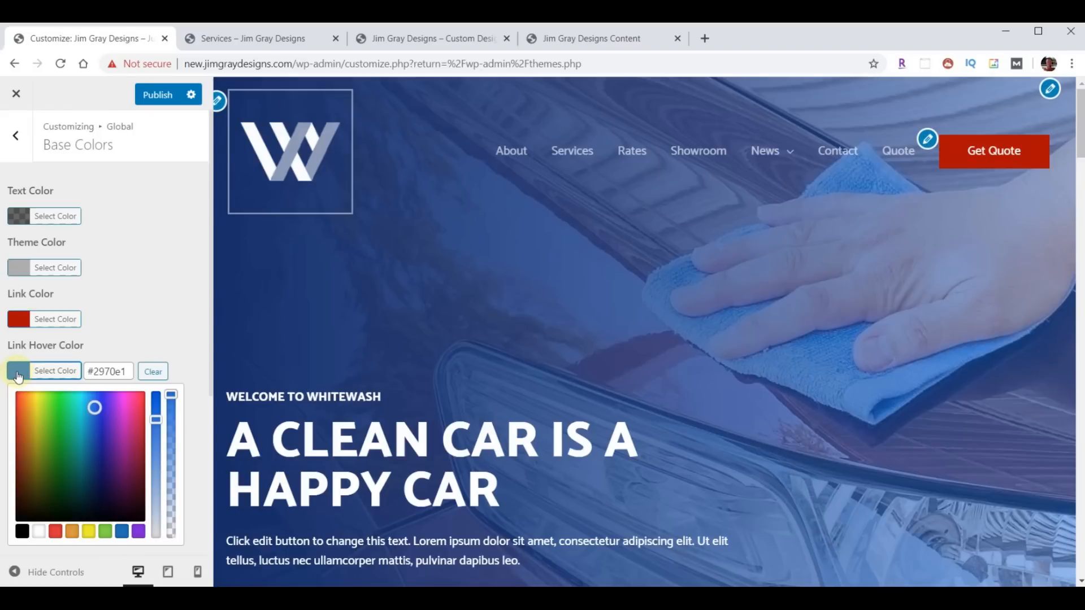
triple_click(128, 371)
text(#e8d55a)
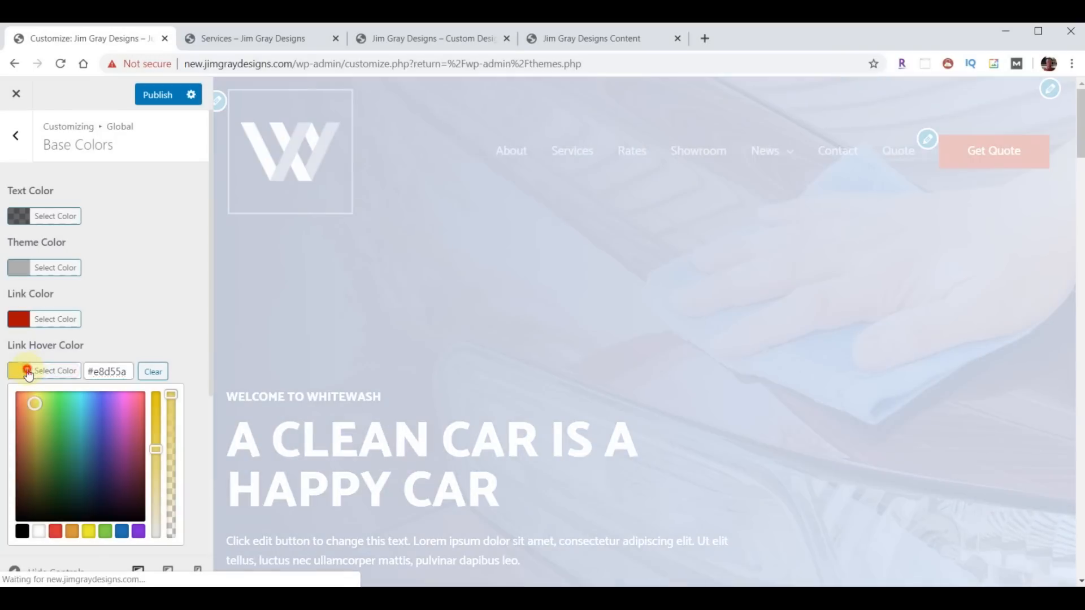
click(29, 373)
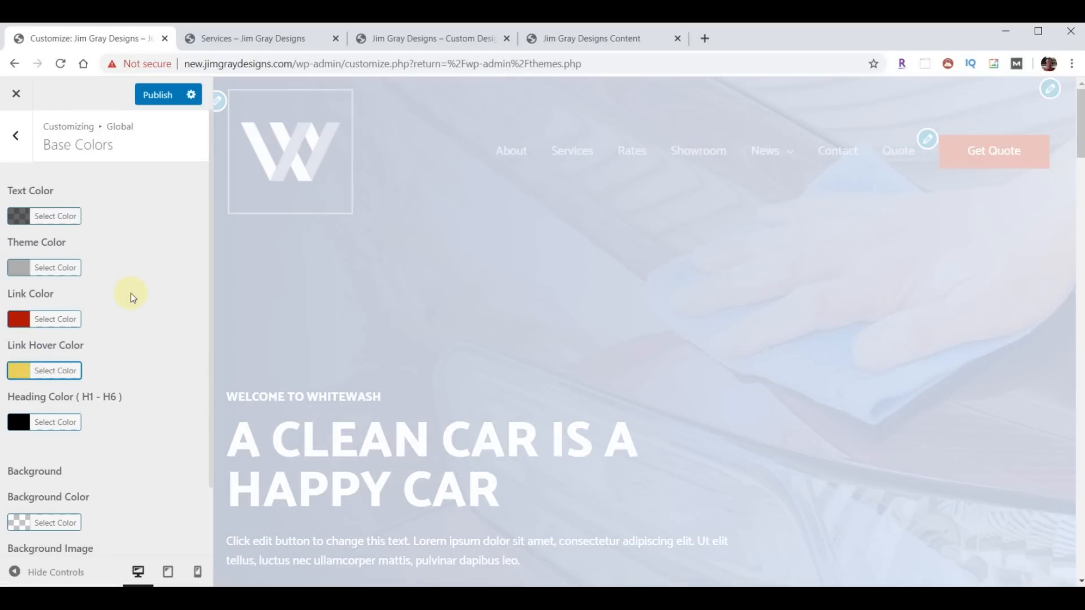
click(157, 96)
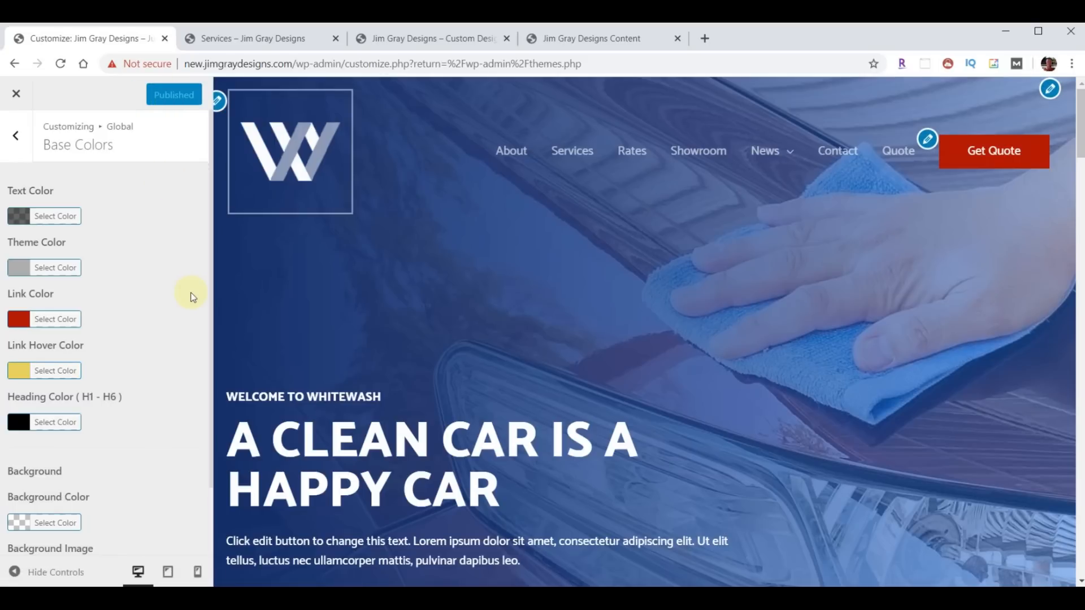
click(16, 94)
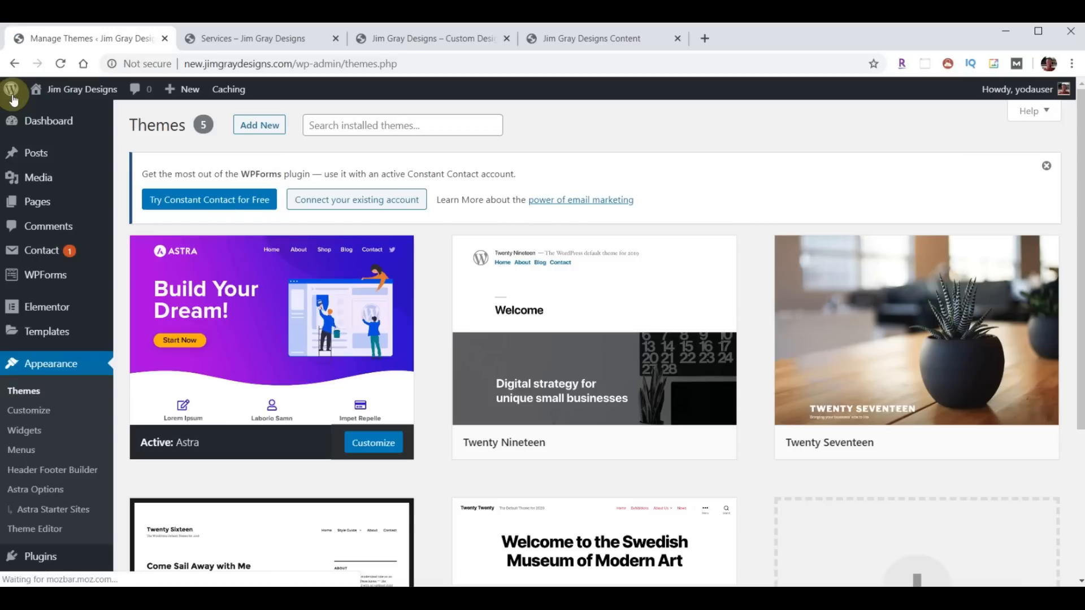
- Open the Home page from the Pages list in the Elementor editor
mouse_move(14, 100)
mouse_move(140, 311)
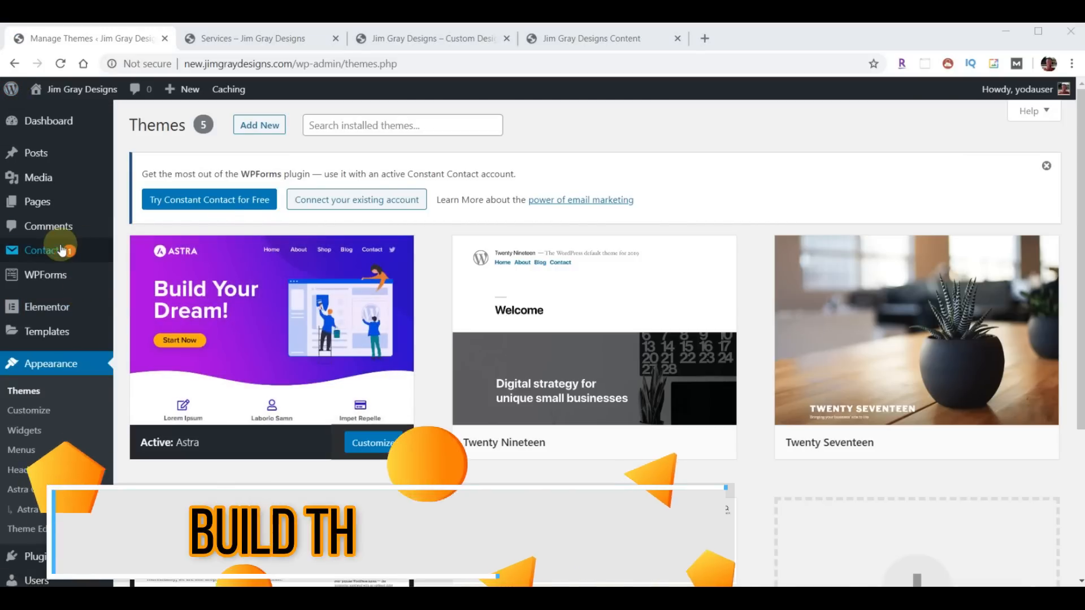
mouse_move(39, 253)
click(36, 205)
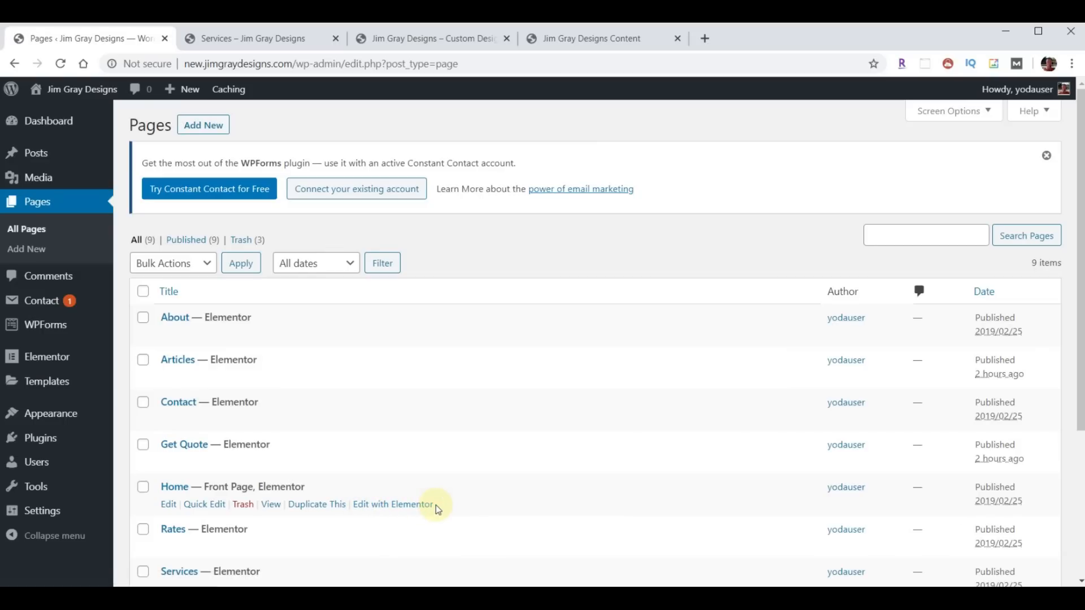
click(176, 489)
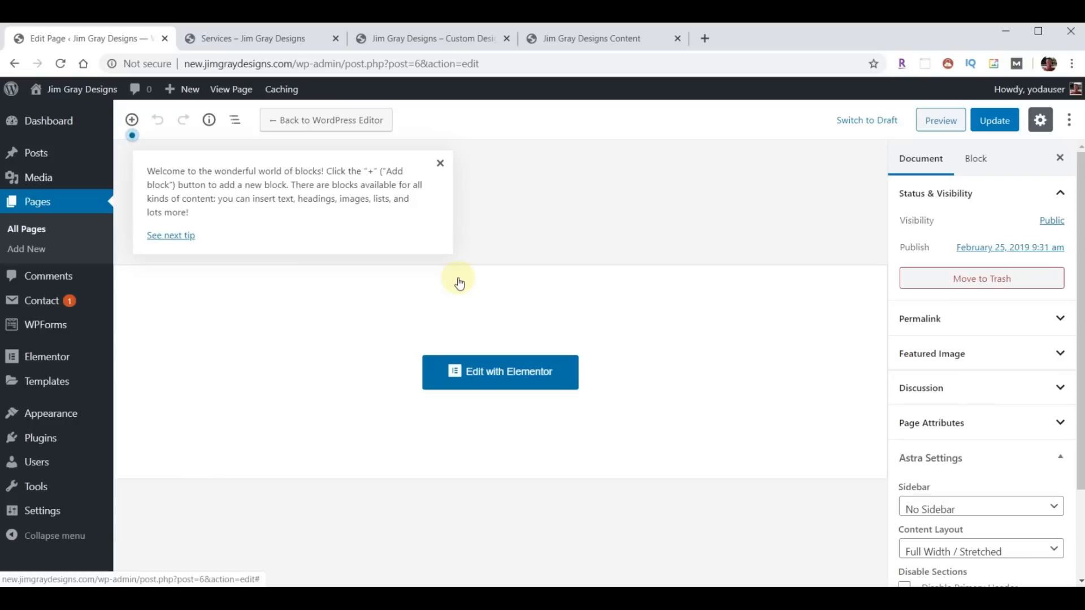
click(517, 387)
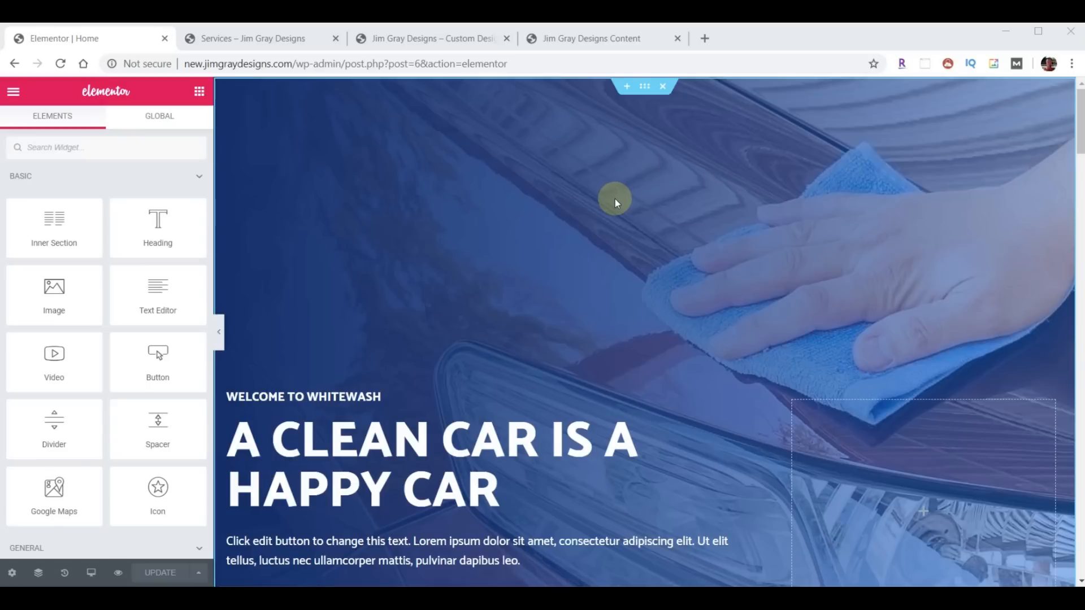
- Open the hero section's Edit Section settings and scroll through the page
click(642, 96)
scroll(657, 248, down, 3)
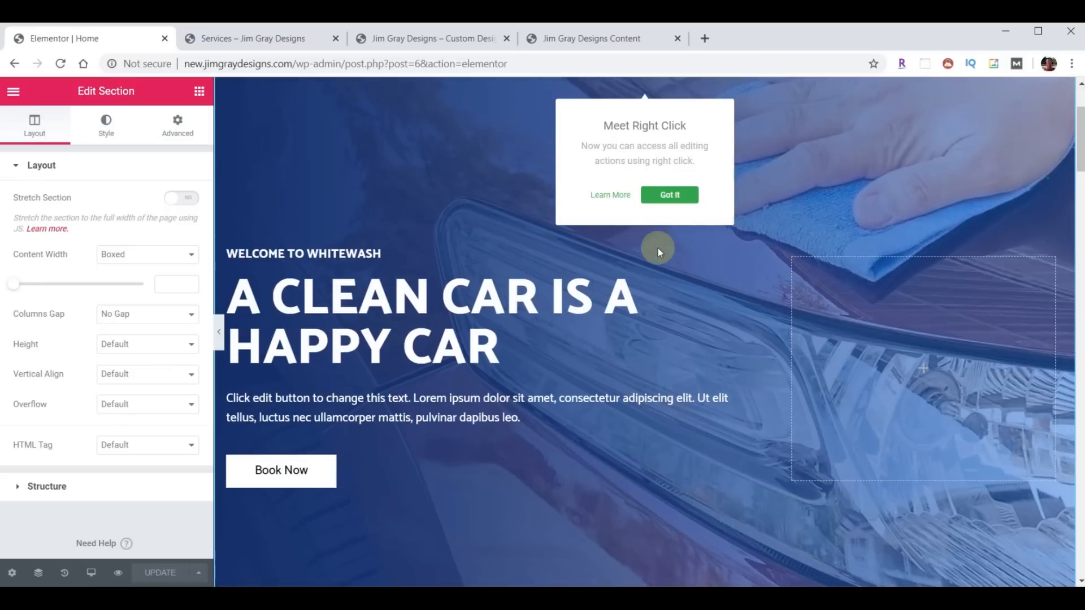
scroll(635, 350, down, 5)
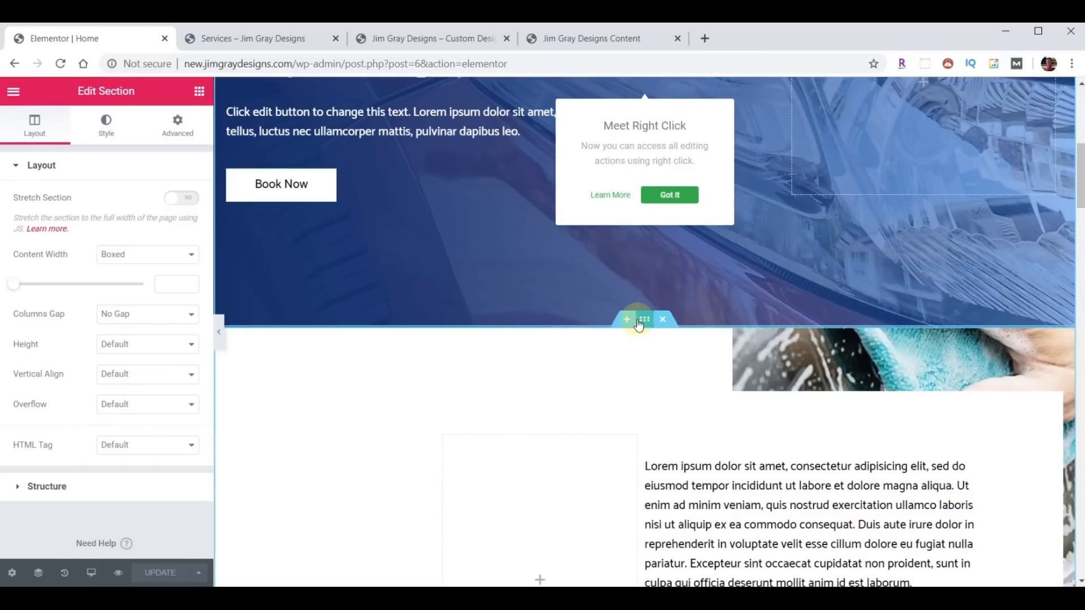
scroll(654, 372, down, 10)
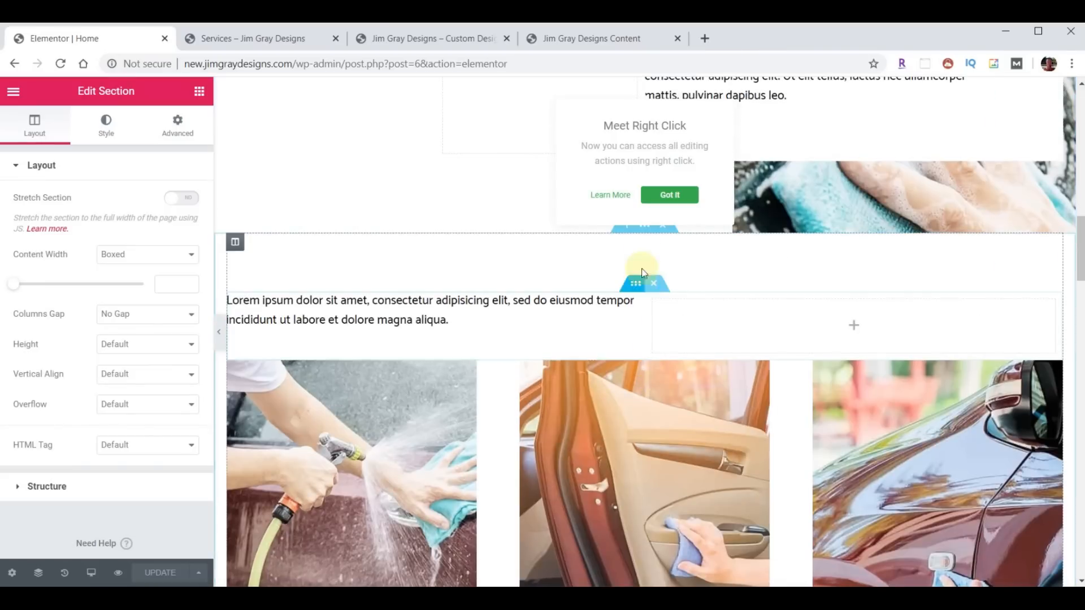
scroll(644, 235, up, 1)
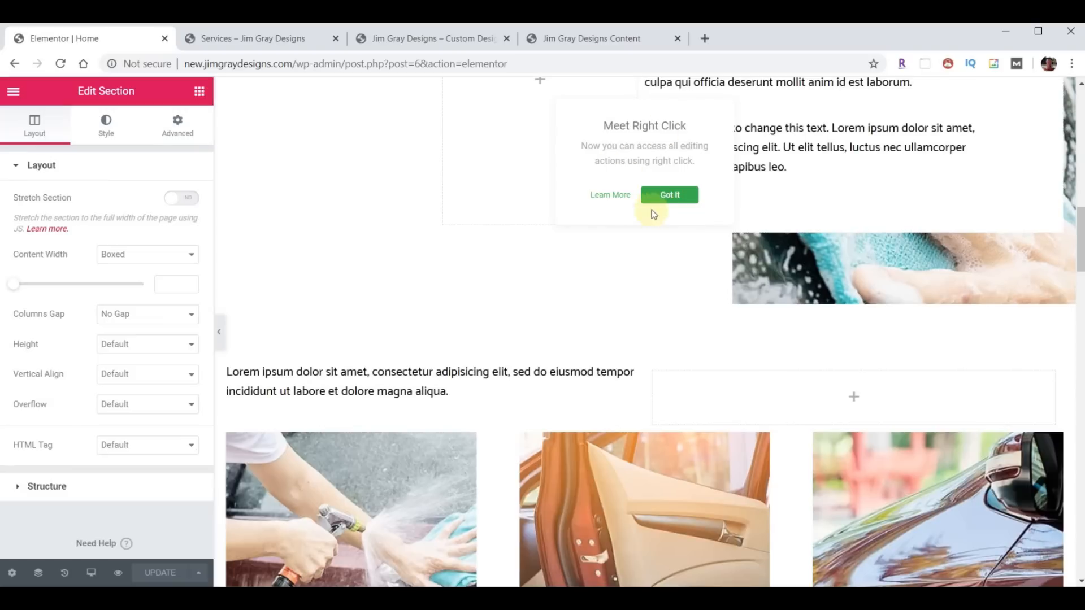
- Dismiss the Meet Right Click tip and review the page's text and image sections
click(665, 197)
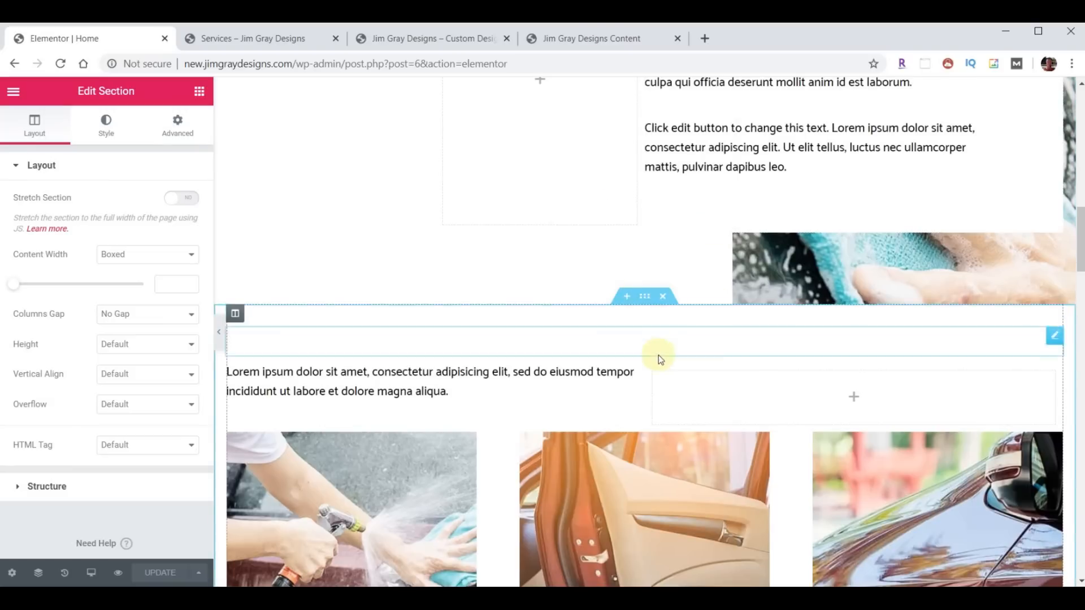
scroll(658, 356, down, 5)
scroll(632, 500, down, 2)
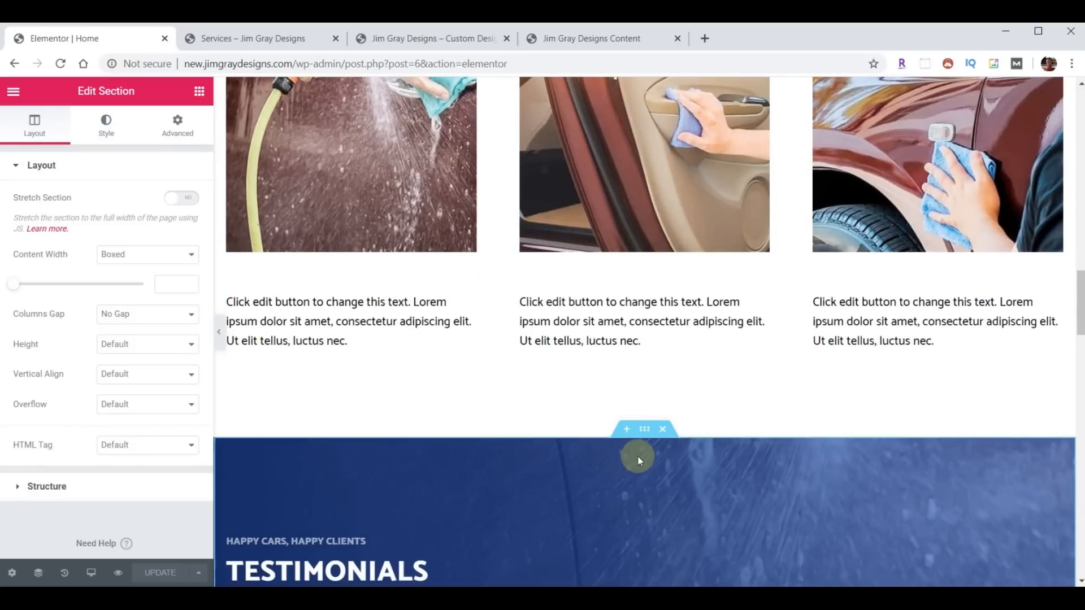
scroll(658, 460, up, 10)
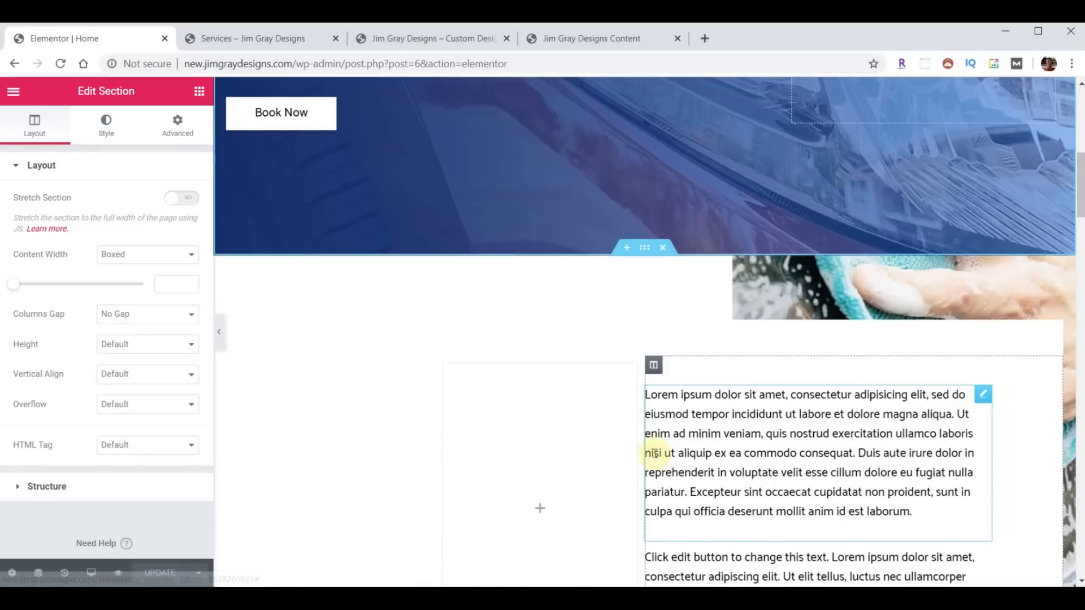
scroll(656, 439, down, 10)
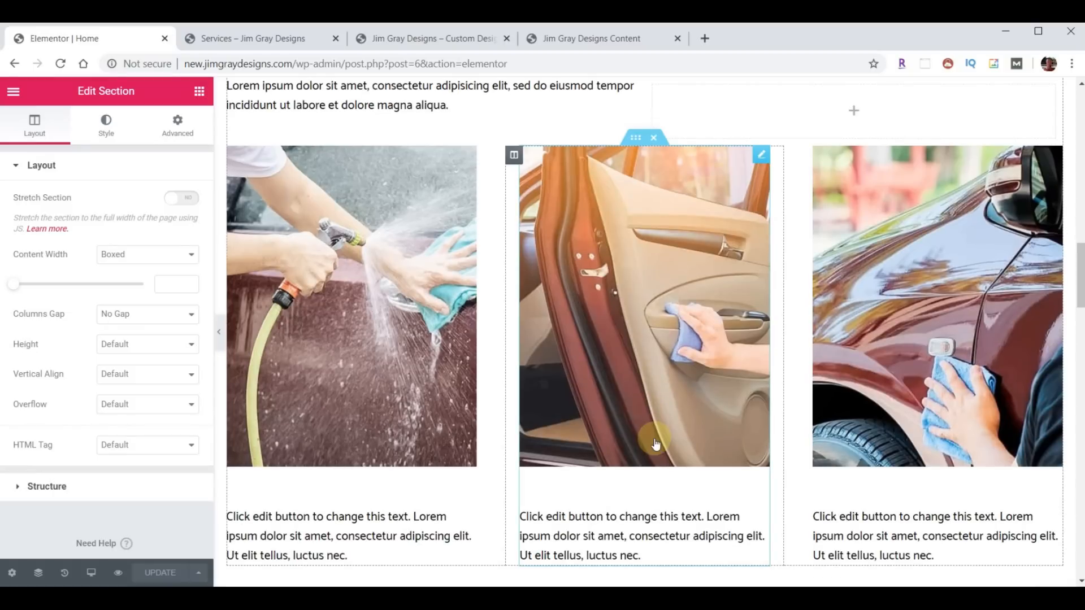
scroll(667, 452, up, 2)
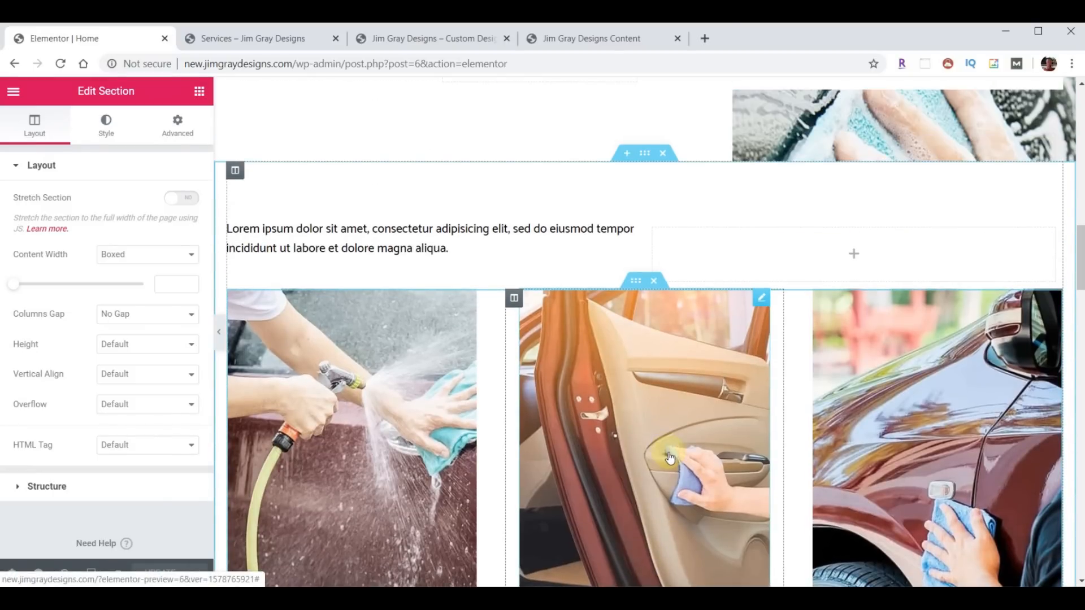
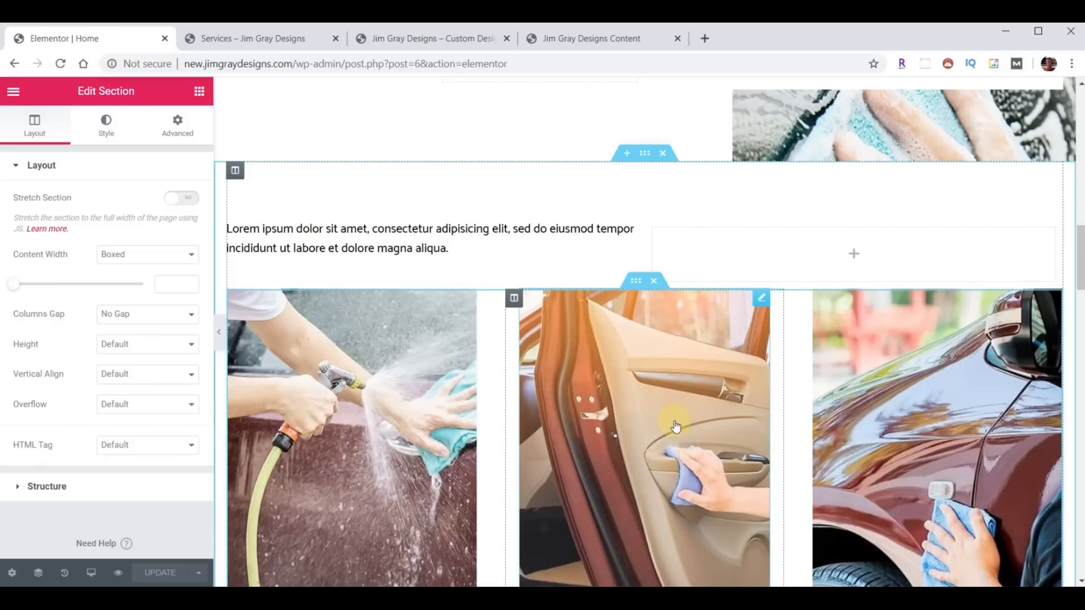
- Review the first image box and the lorem text block settings on the page
scroll(691, 438, up, 10)
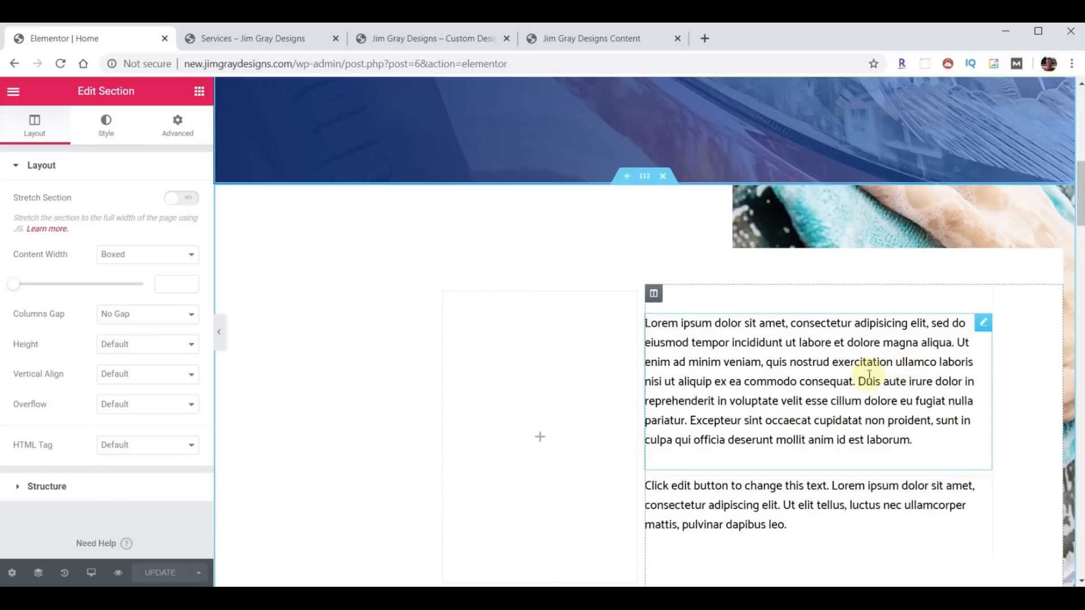
scroll(869, 375, down, 9)
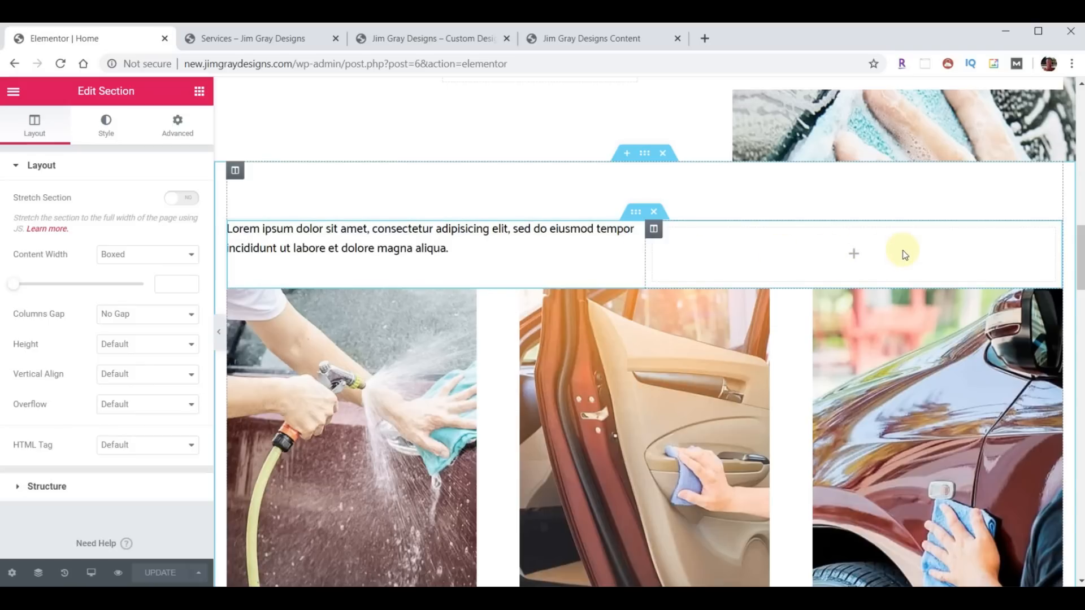
scroll(903, 254, down, 1)
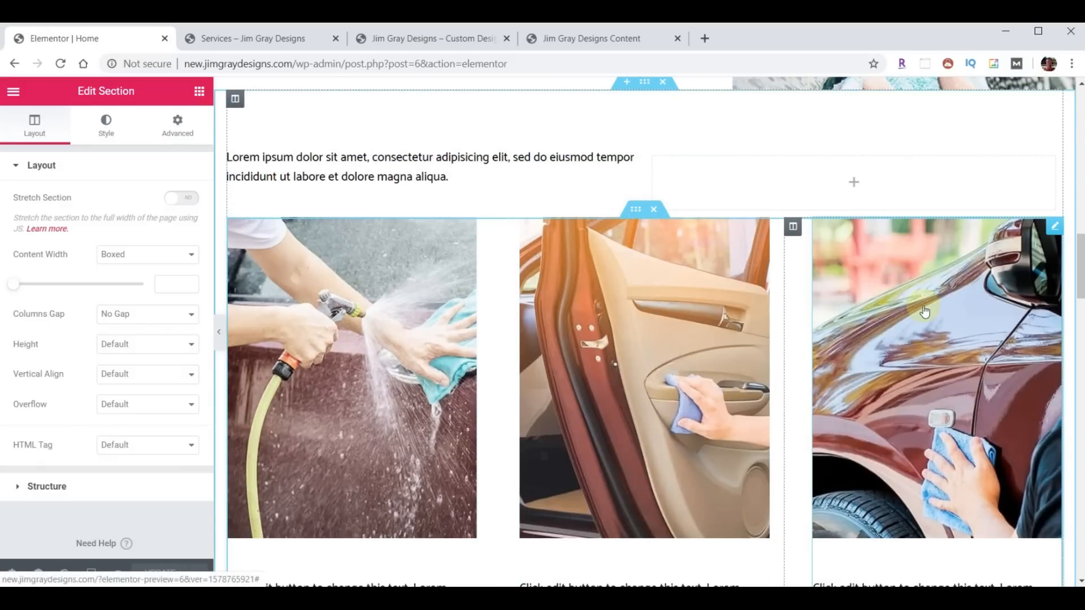
scroll(855, 345, down, 2)
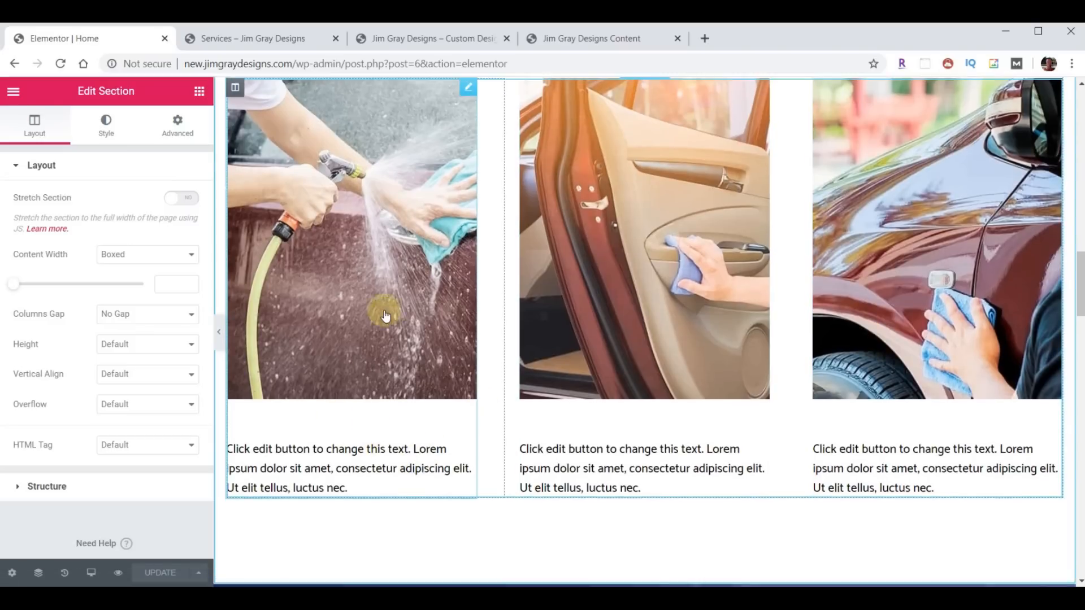
scroll(385, 315, up, 3)
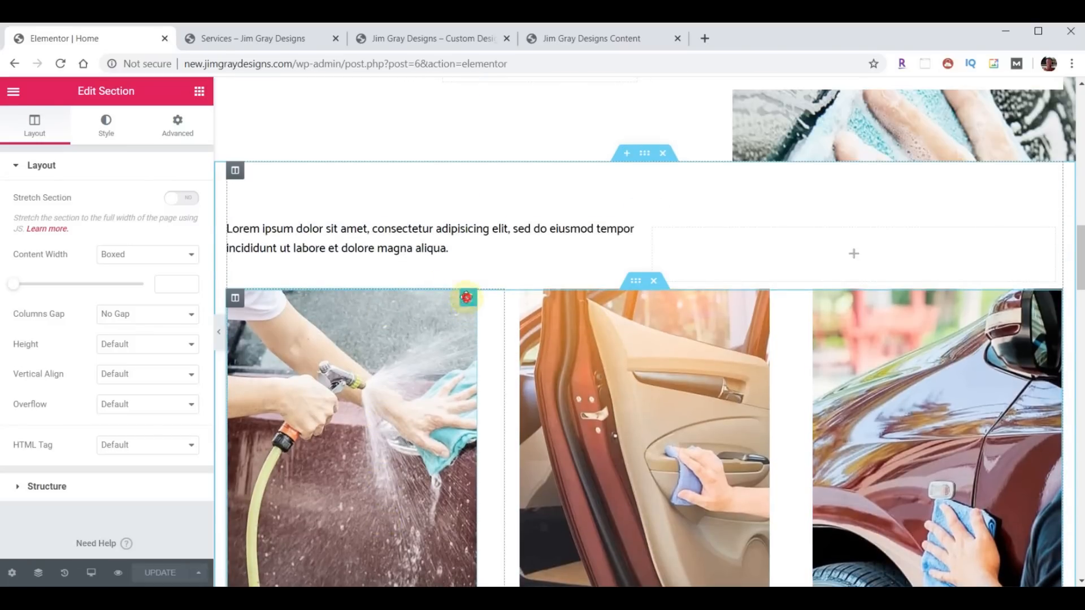
click(466, 297)
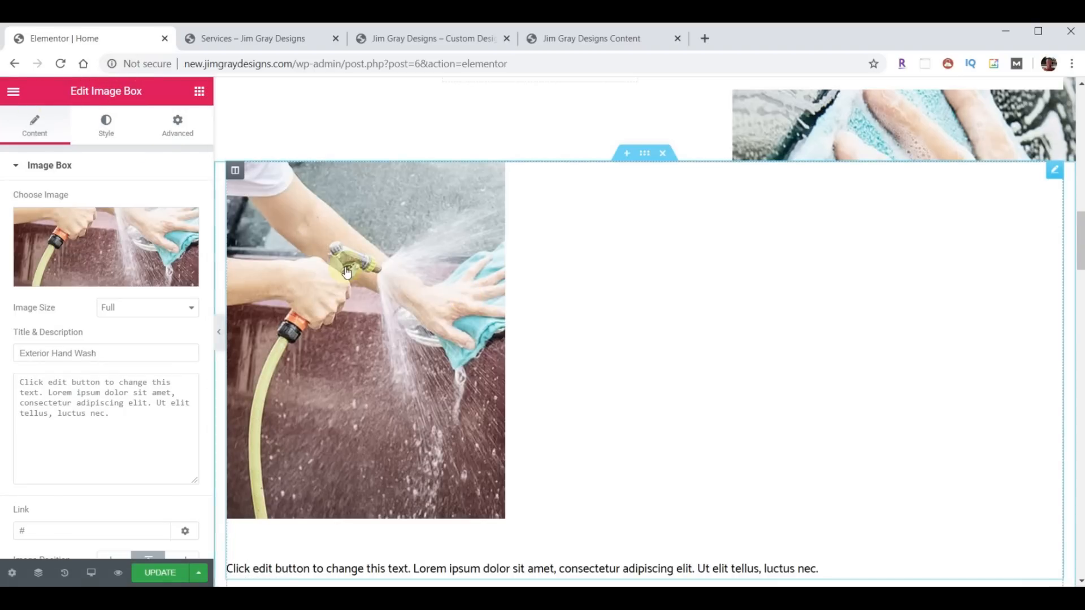
scroll(734, 332, up, 5)
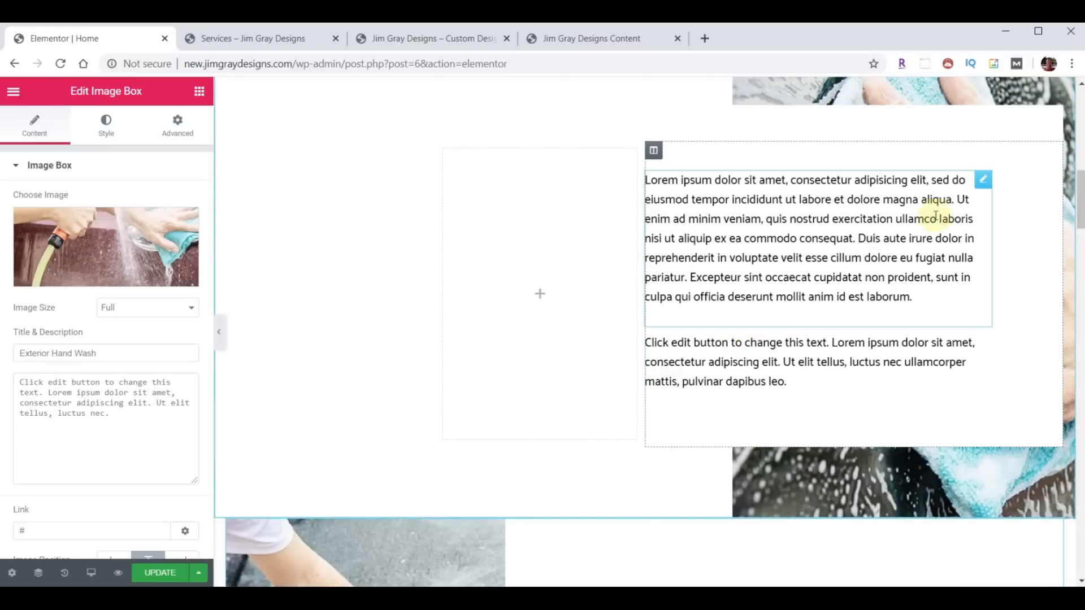
click(983, 179)
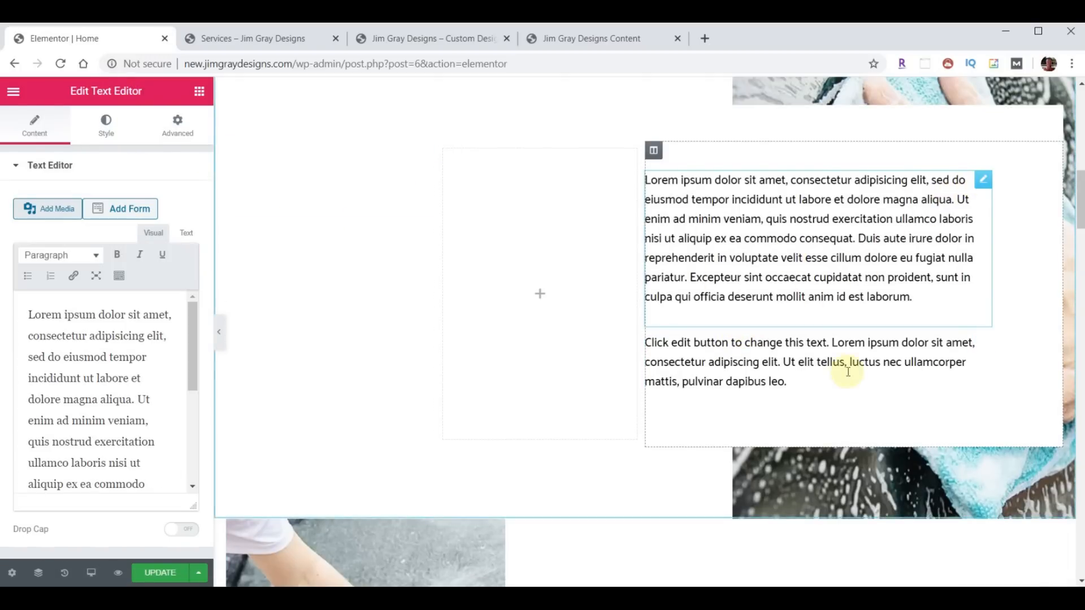
scroll(839, 396, up, 5)
scroll(696, 460, up, 5)
scroll(598, 388, down, 2)
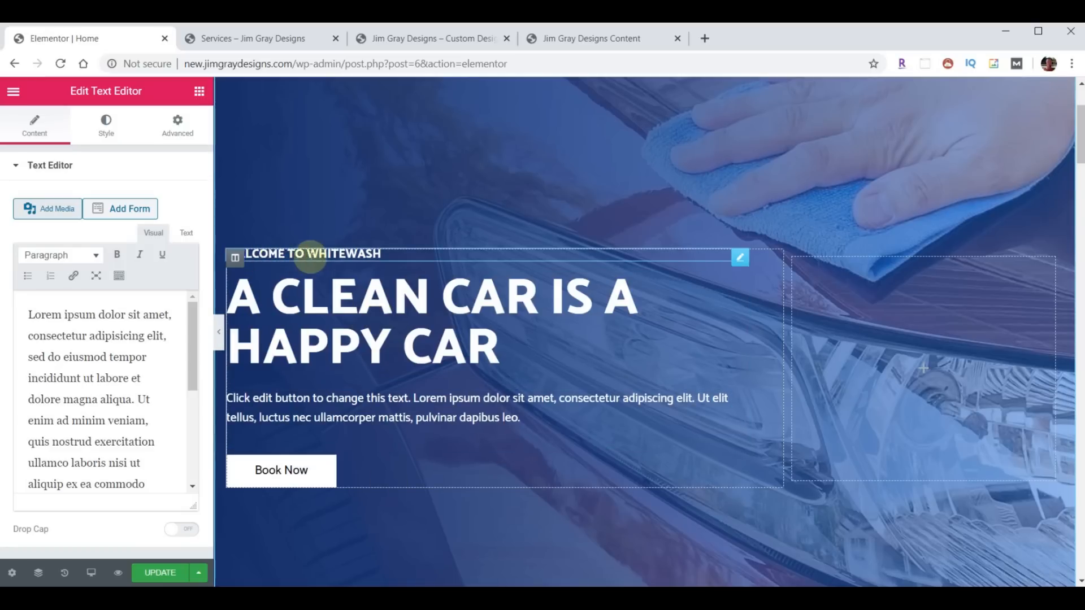
- Replace the small welcome heading with the design business name
click(328, 254)
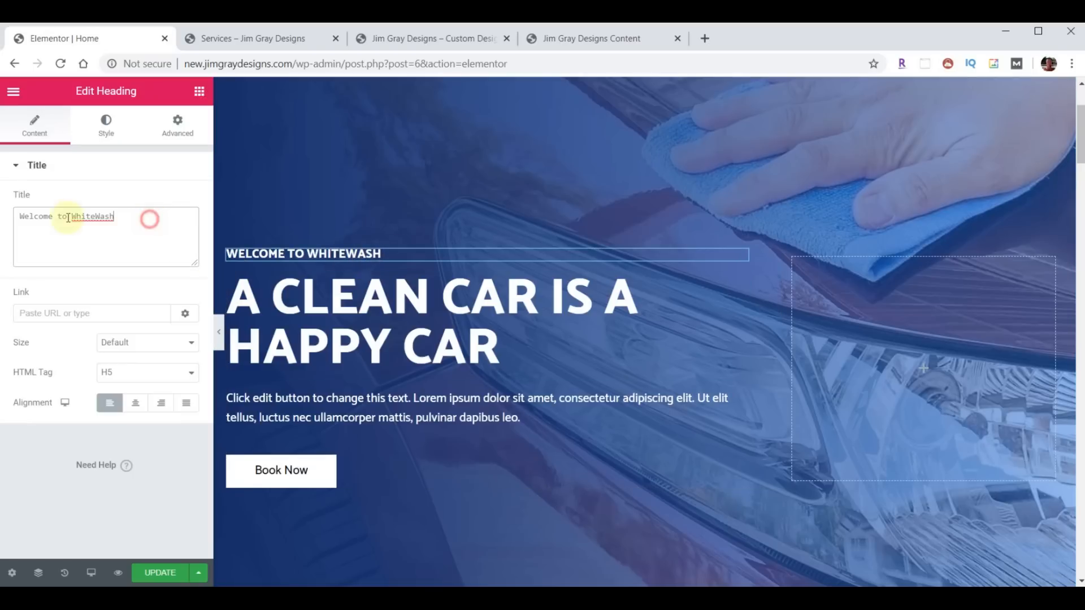
triple_click(151, 224)
text(Welcome to Jim Gray Designs)
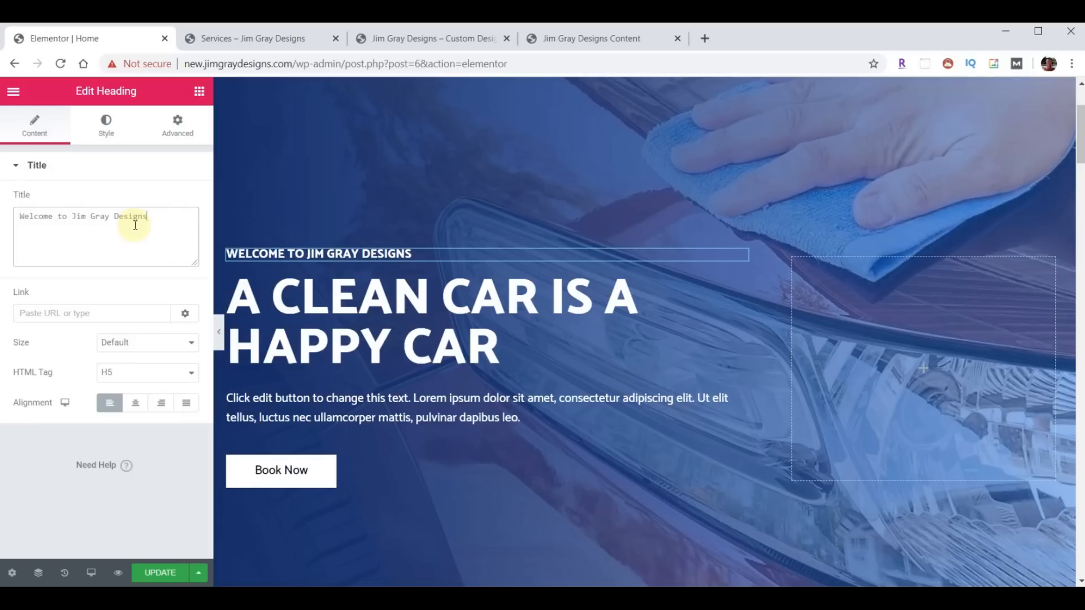
- Change the main heading to 'CUSTOM DESIGN & INSTALLATION OF FINE AUDIO AND VIDEO SYSTEMS'
click(349, 310)
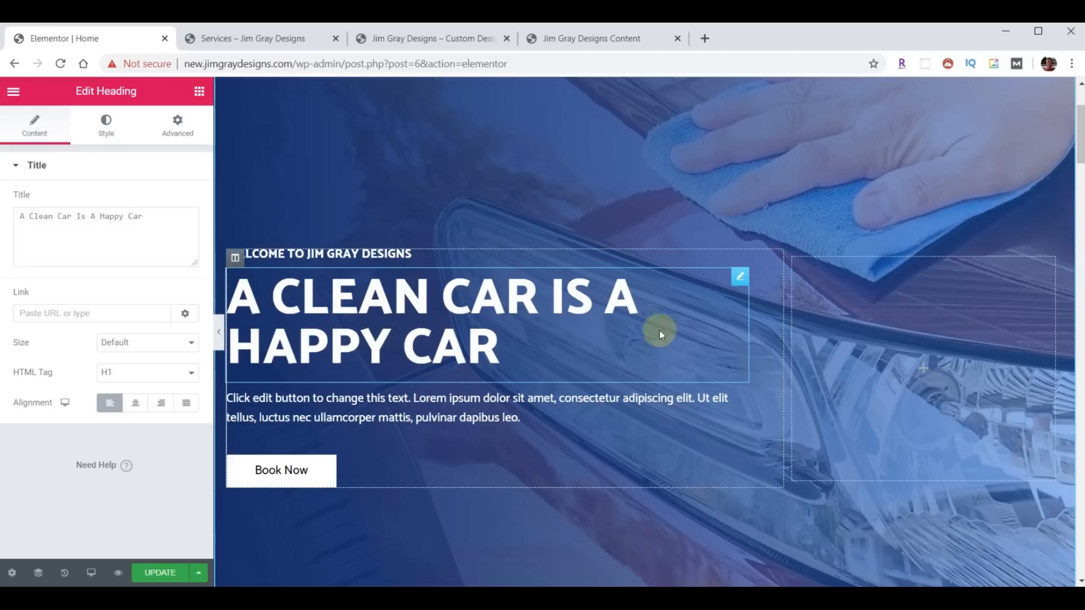
drag(172, 215, 3, 211)
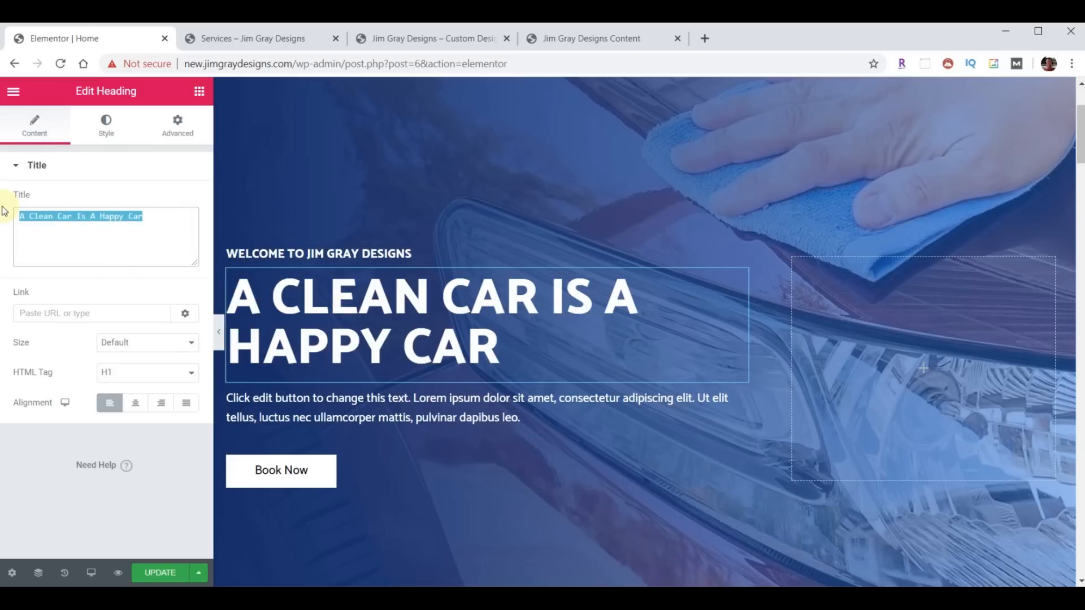
text(Custom Design & Installation Of Fine Audio And Video Systems)
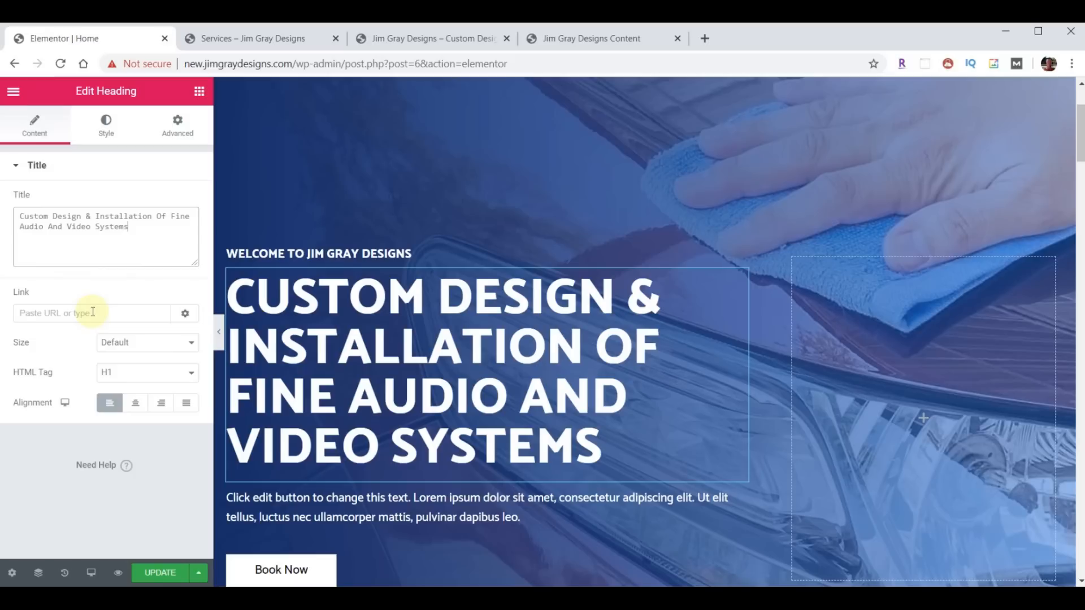
click(96, 235)
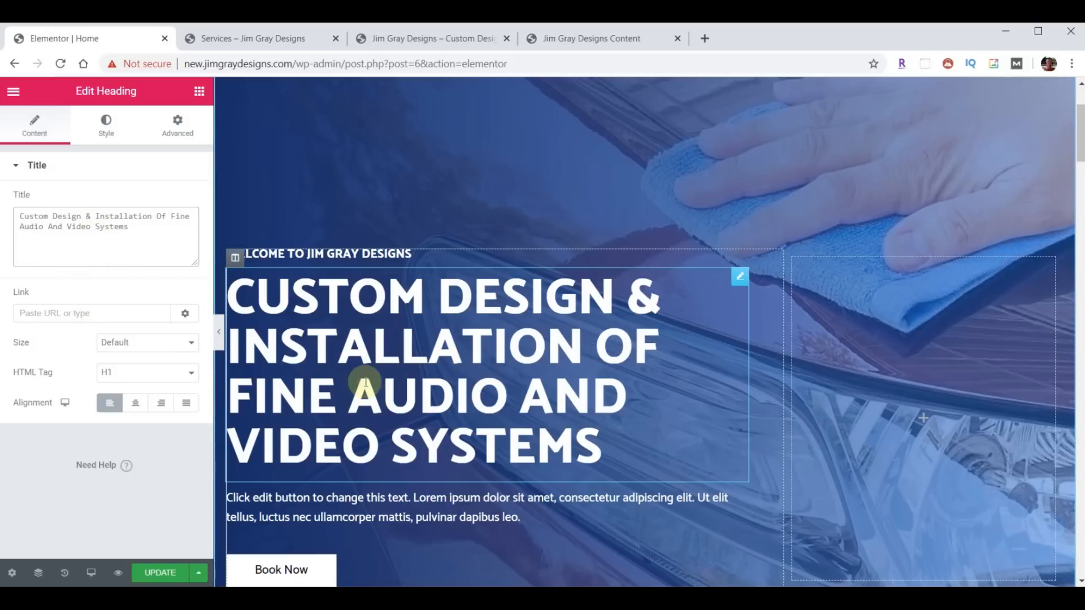
click(105, 129)
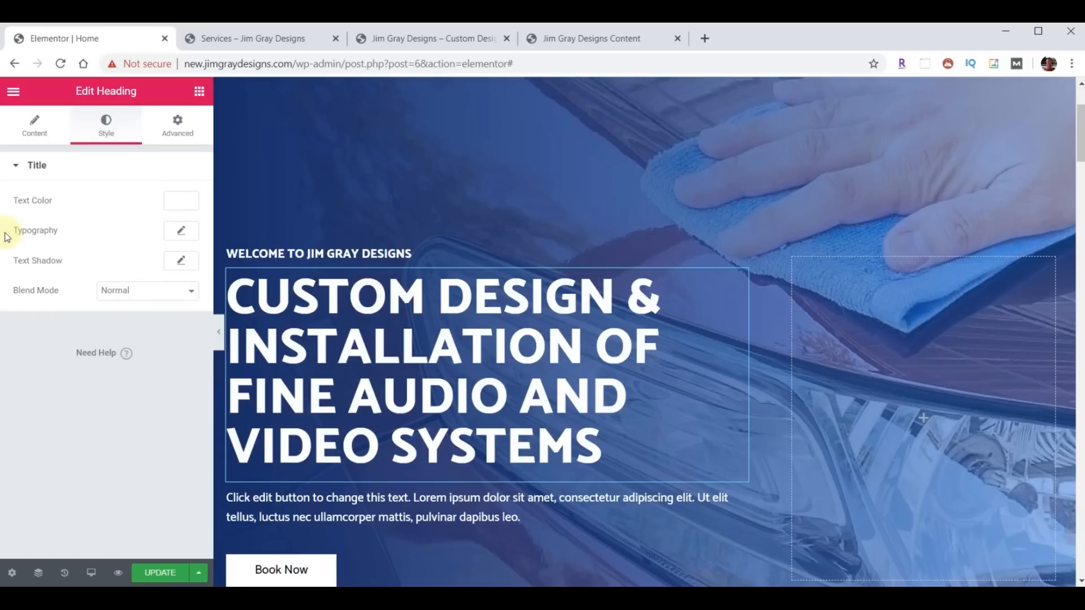
- Set the main heading's typography size to 36 px so it wraps to two lines
click(180, 231)
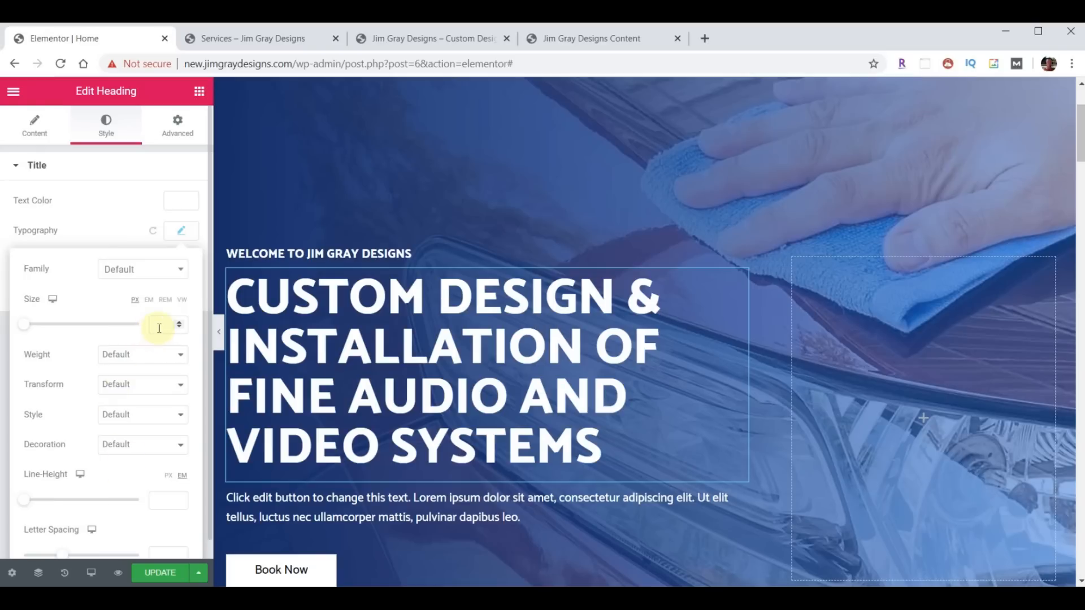
text(36)
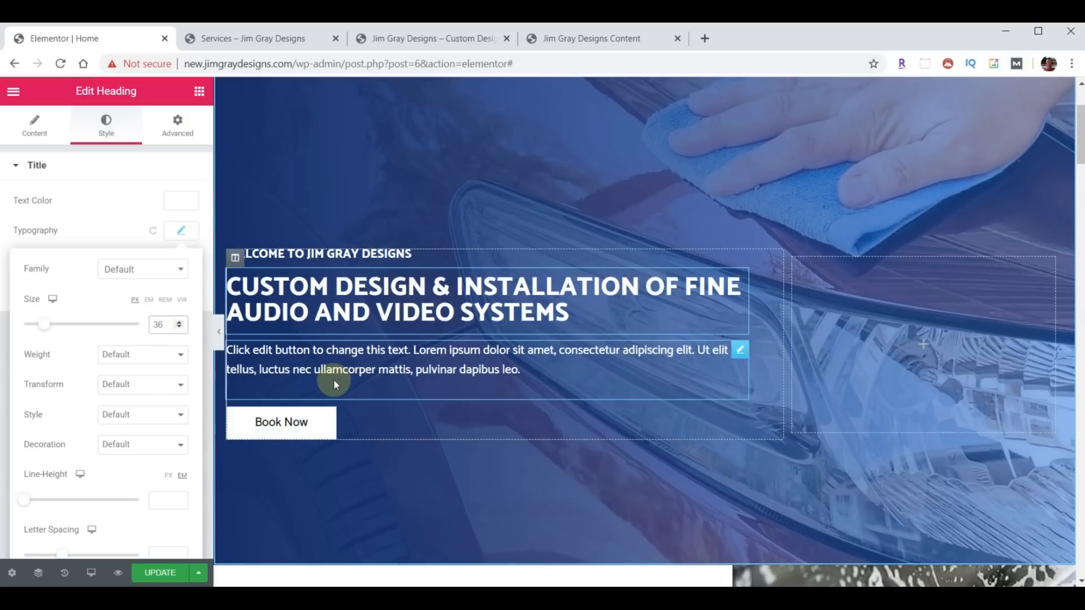
- Delete the placeholder paragraph and the Book Now button from the hero
click(740, 352)
right_click(741, 354)
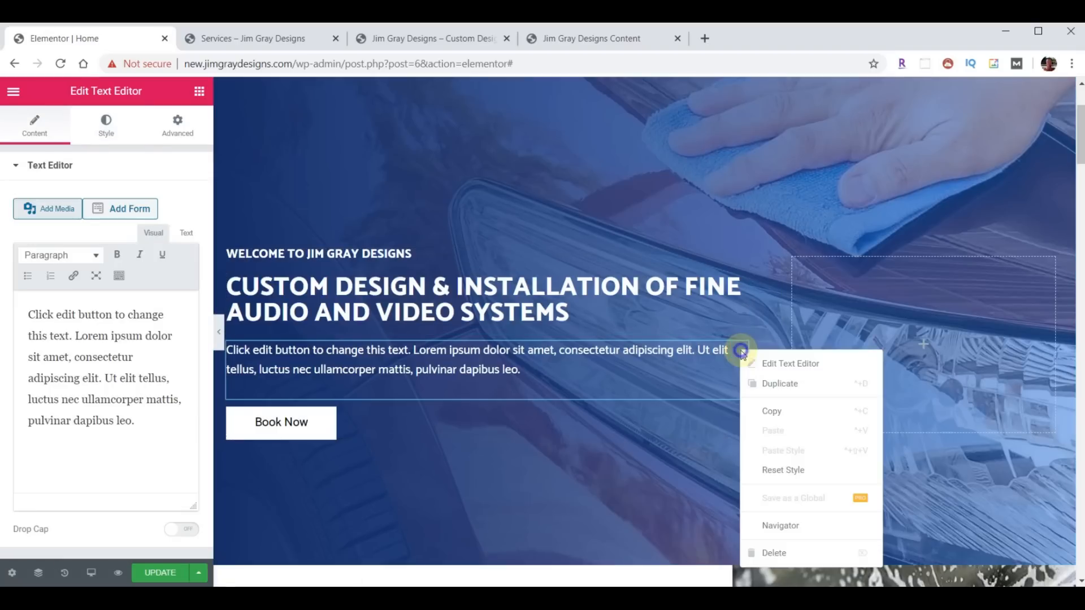
click(775, 551)
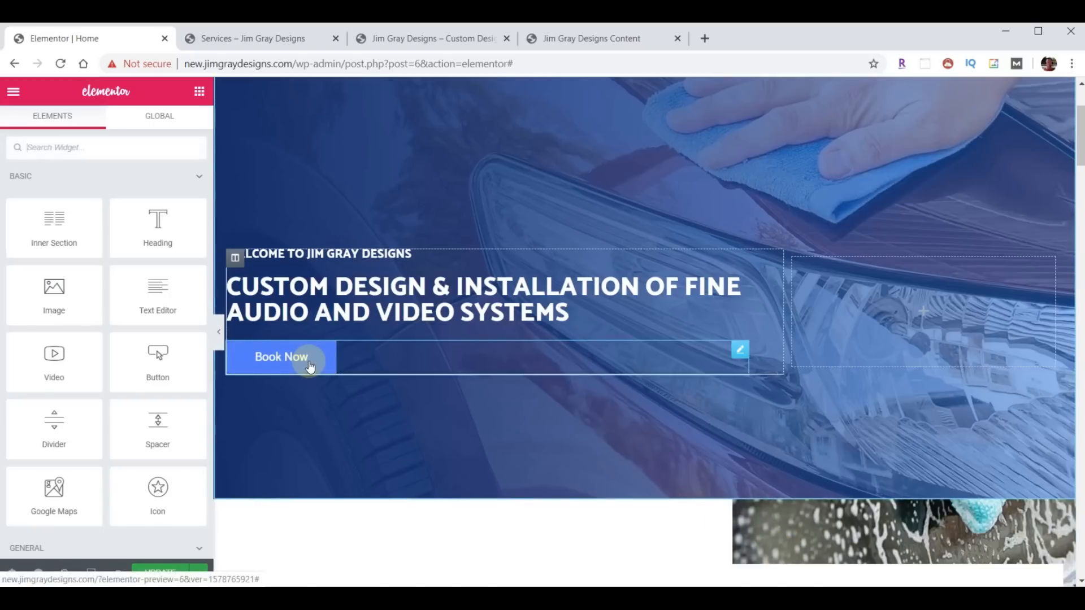
right_click(738, 351)
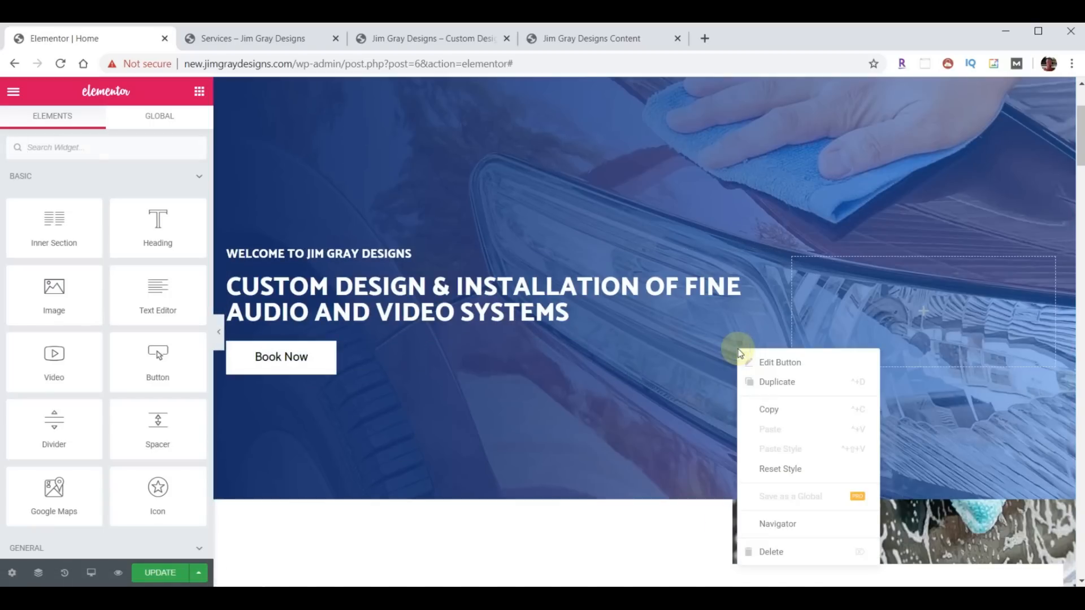
click(780, 553)
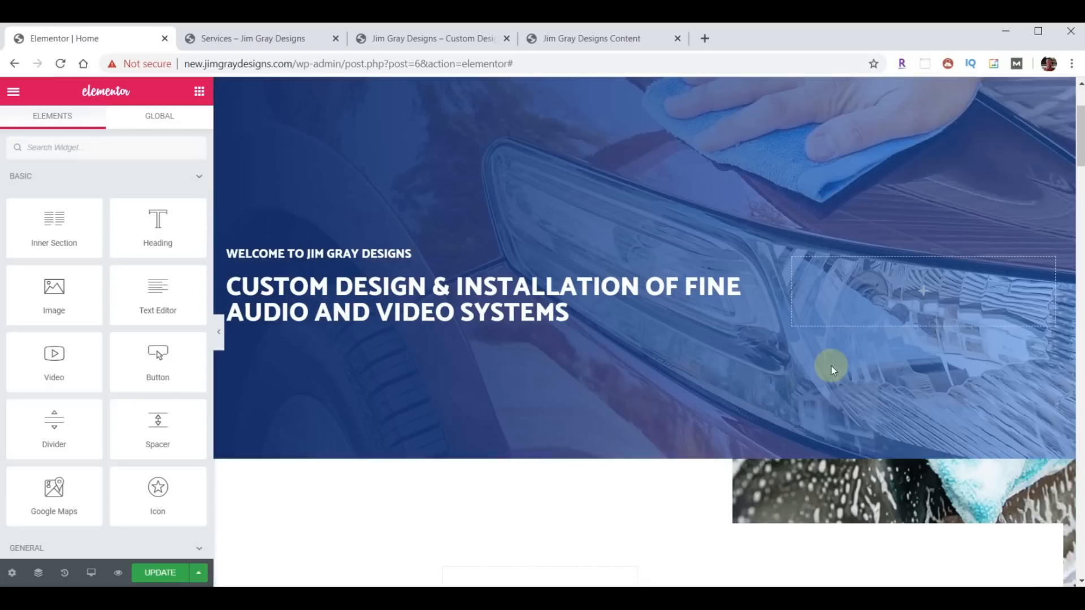
scroll(831, 367, up, 3)
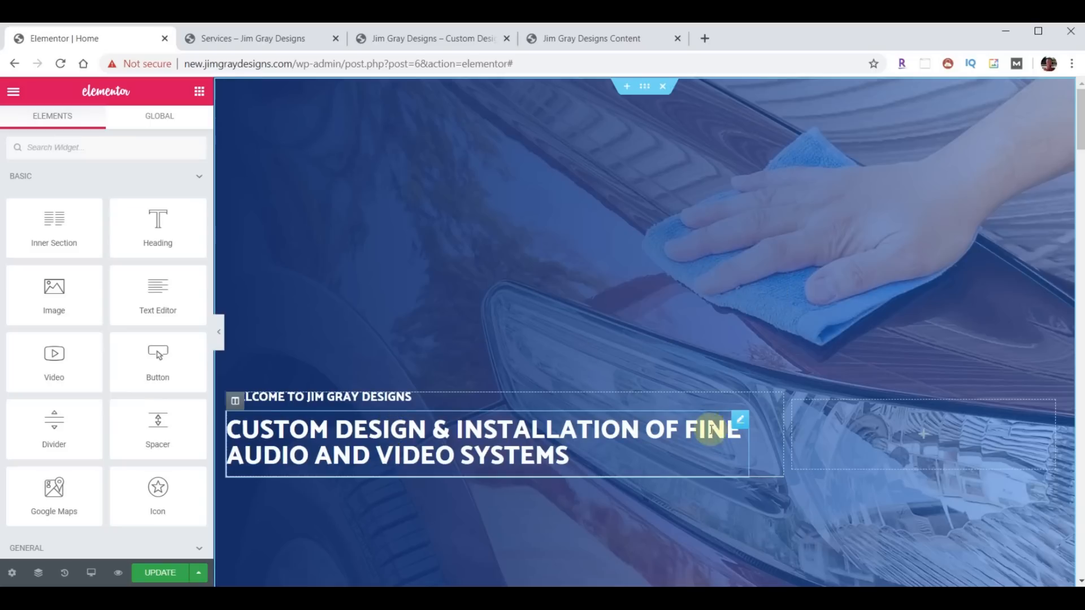
- Bring up the hero section's background style settings and its background image picker
click(644, 89)
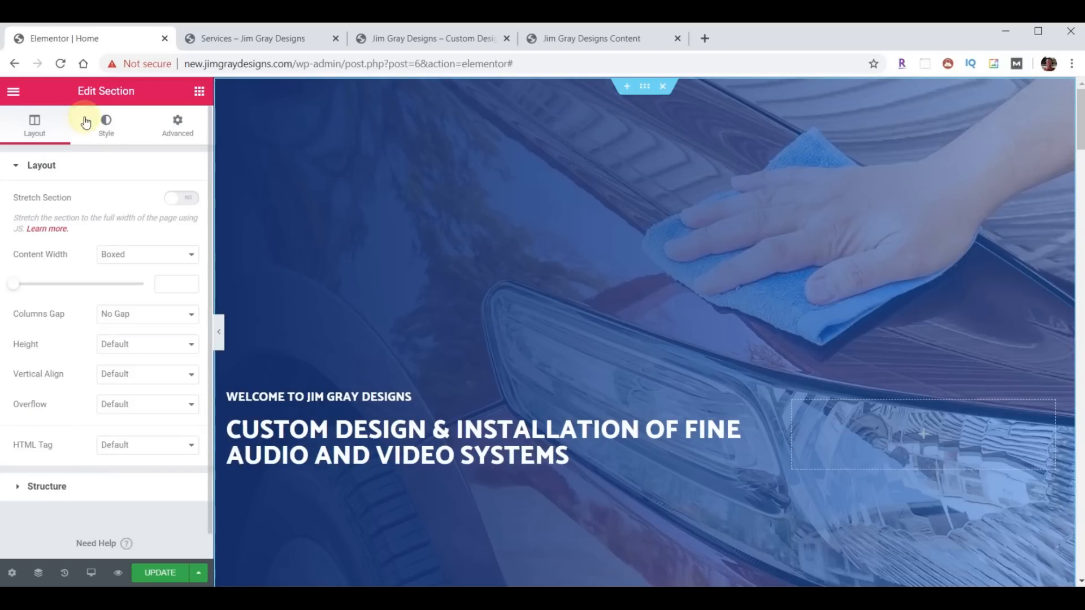
click(103, 130)
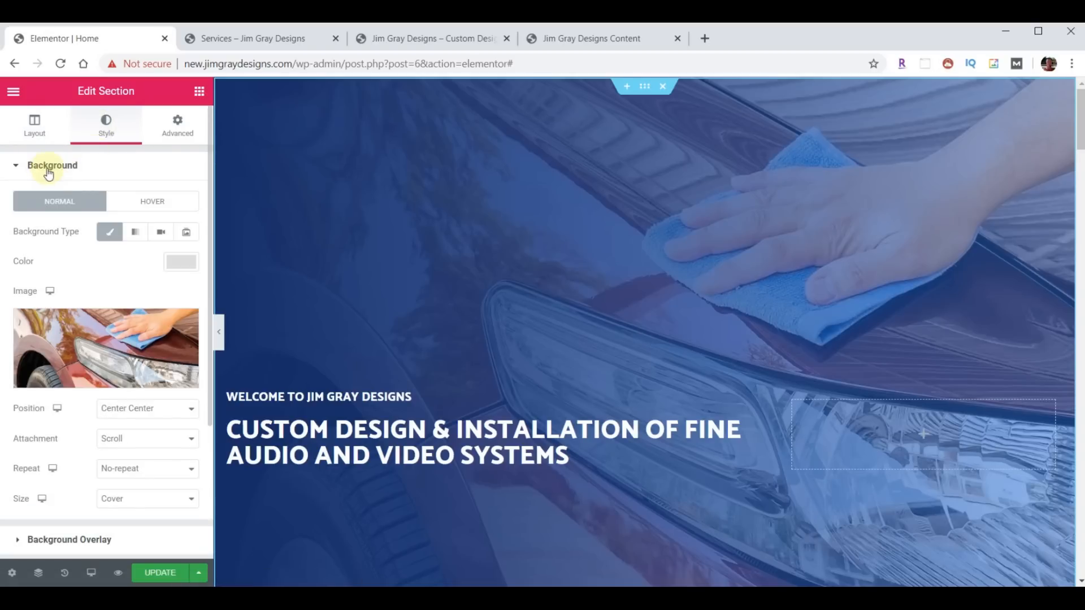
mouse_move(90, 339)
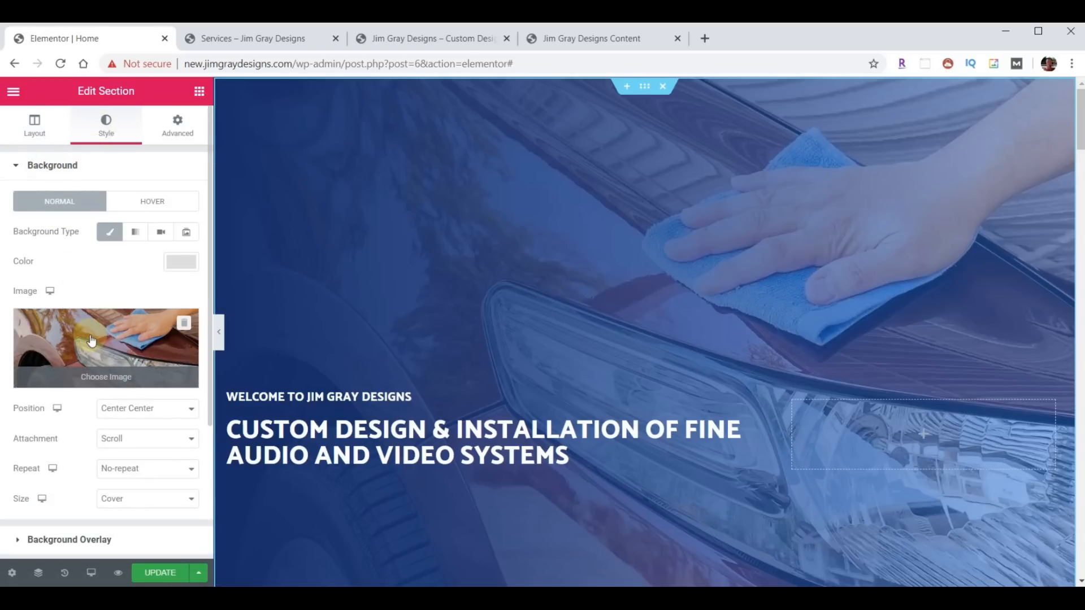
click(91, 340)
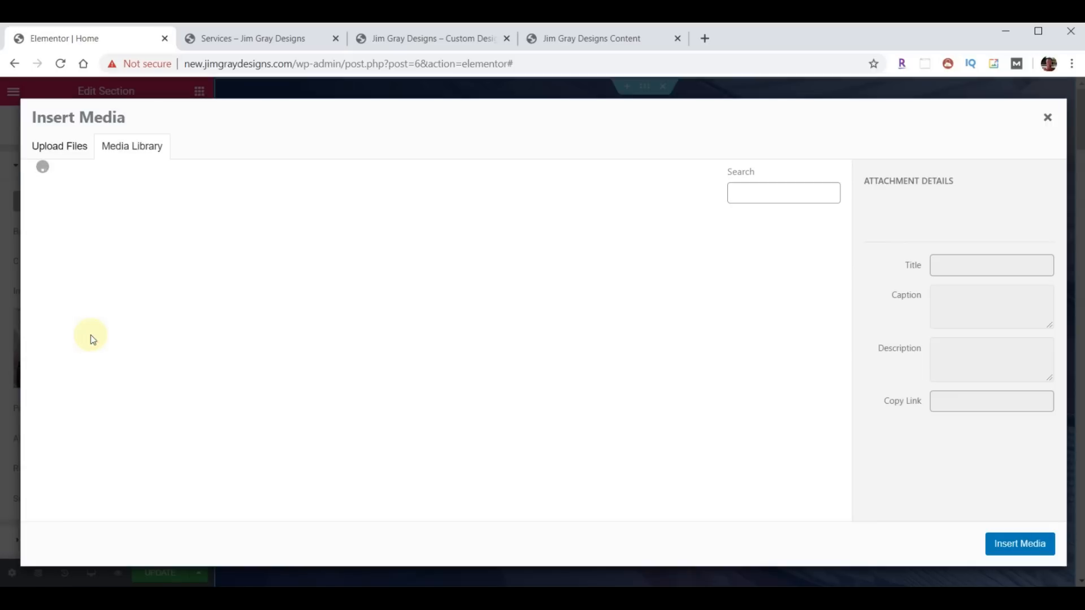
- Return to the Media Library grid with bg-01-free-img.jpg still selected
click(57, 146)
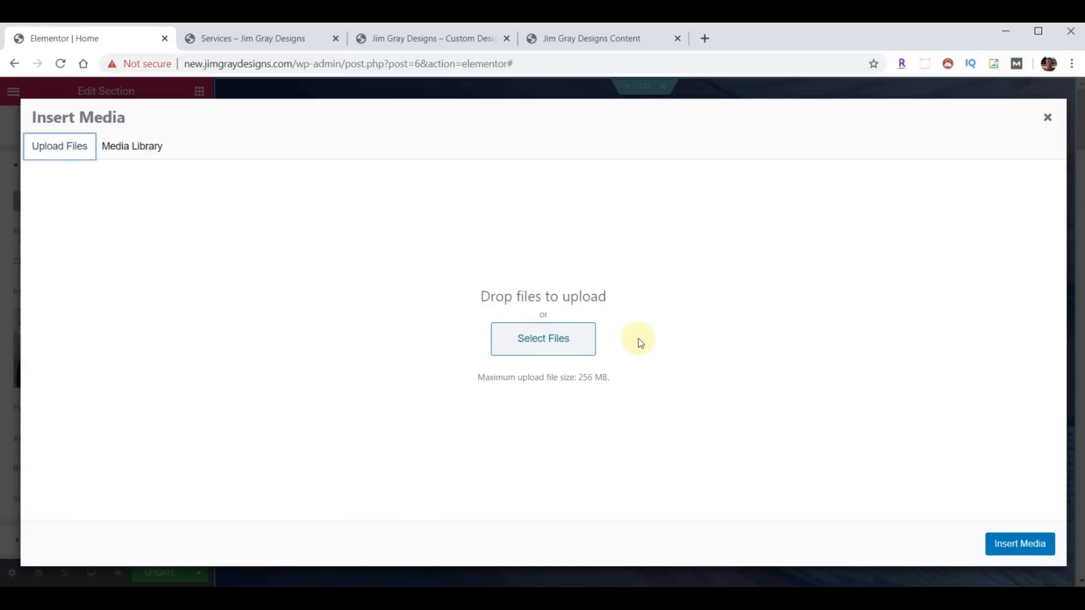
click(141, 150)
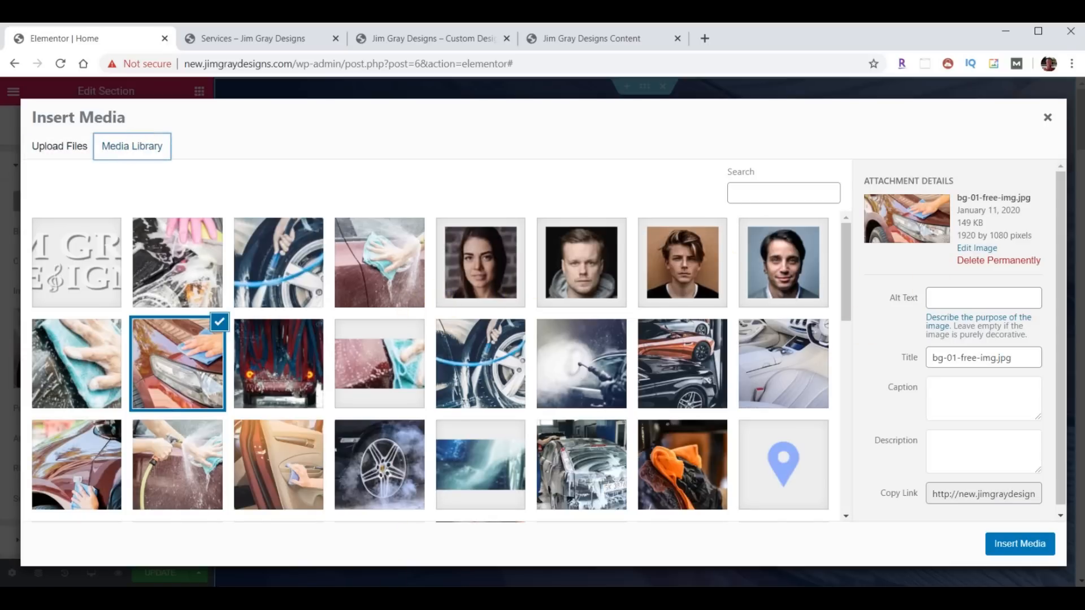
mouse_move(289, 598)
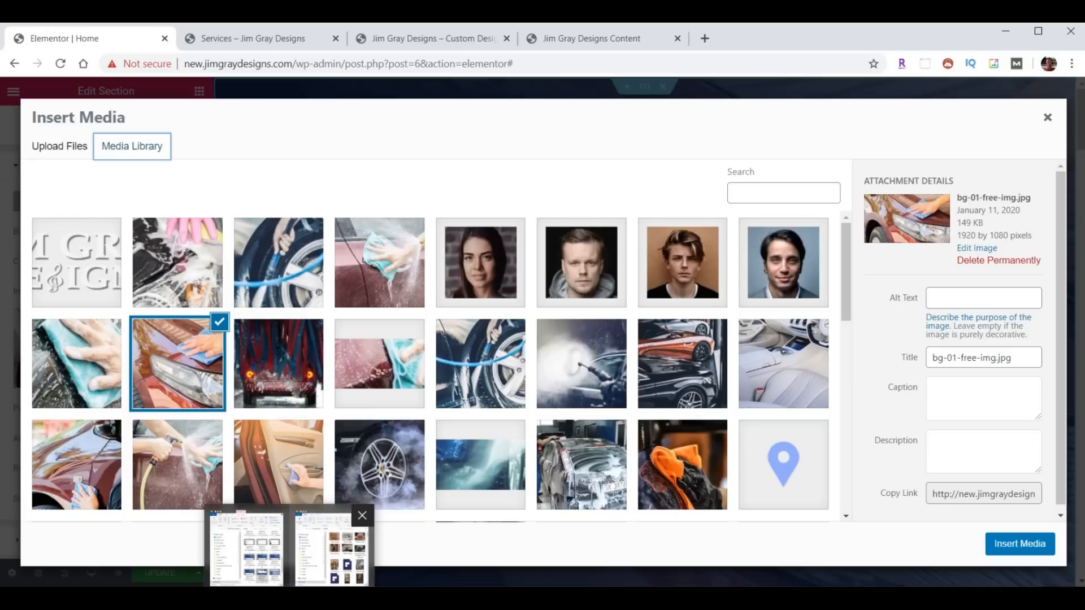
click(331, 545)
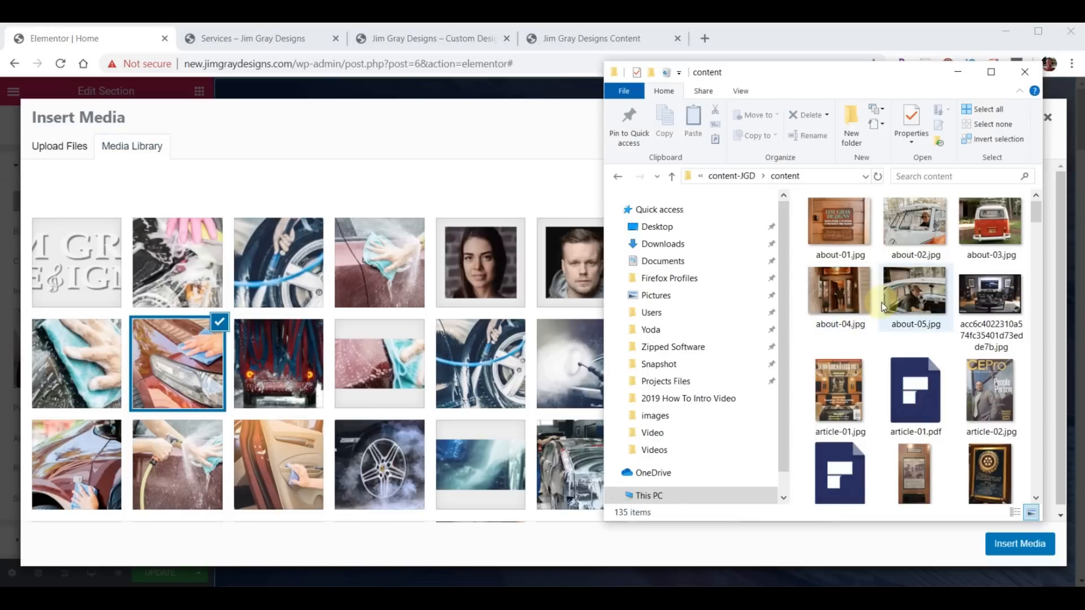
- Drag background-fallback.jpg from the content folder into the media library to upload it
scroll(949, 343, down, 8)
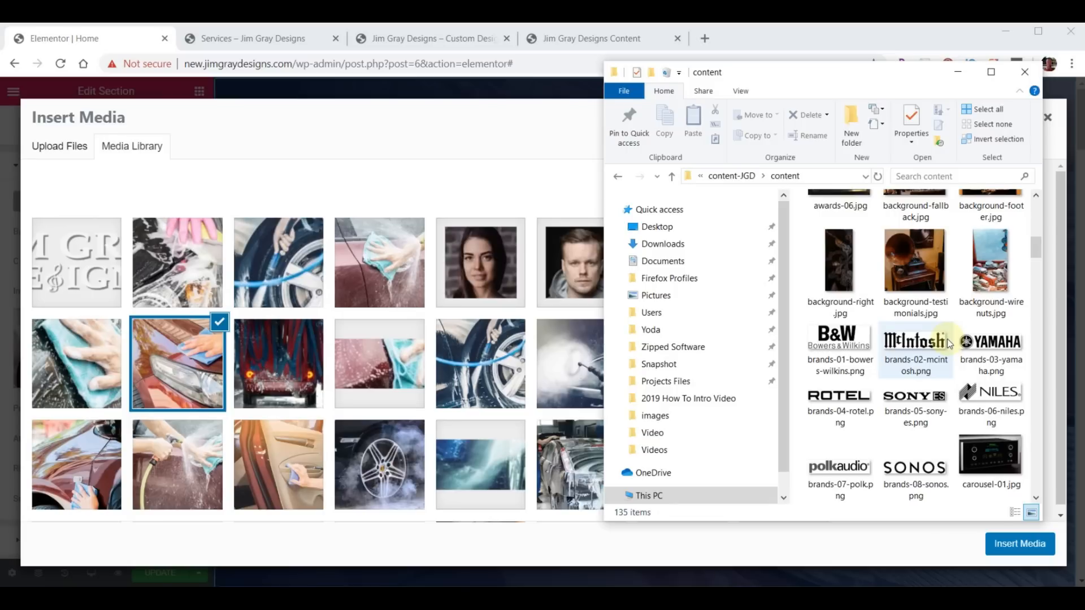
scroll(963, 351, up, 2)
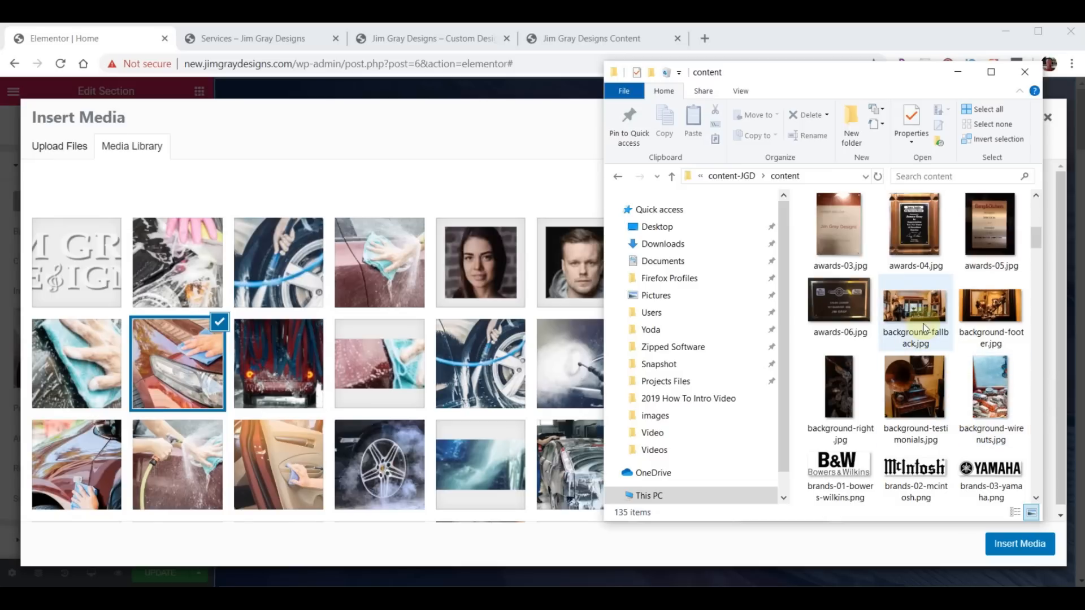
mouse_move(921, 323)
drag(921, 323, 384, 151)
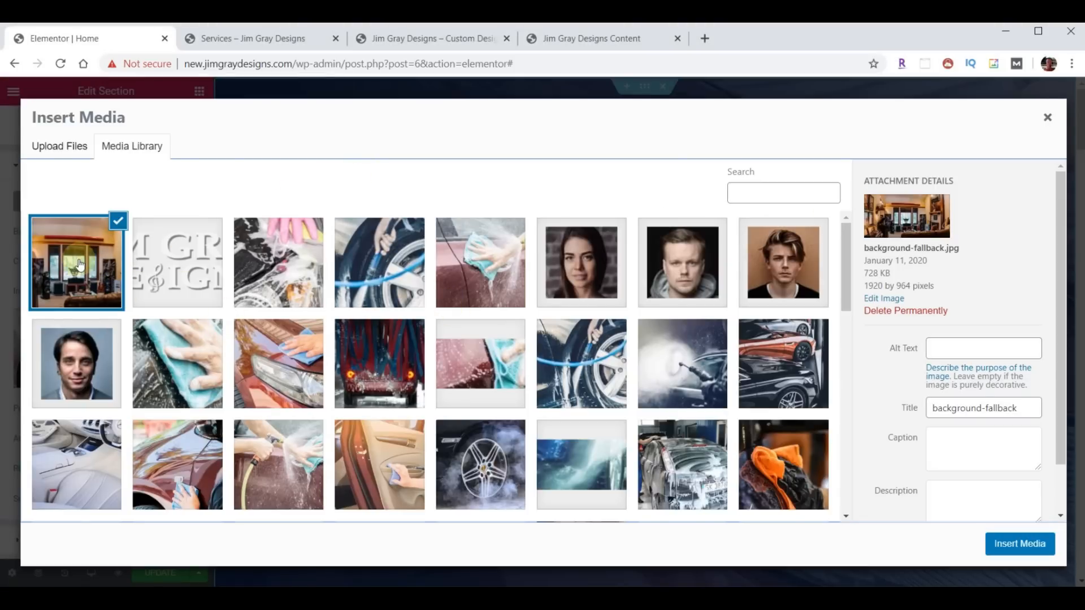
- Insert background-fallback.jpg as the hero section's background image
click(1022, 545)
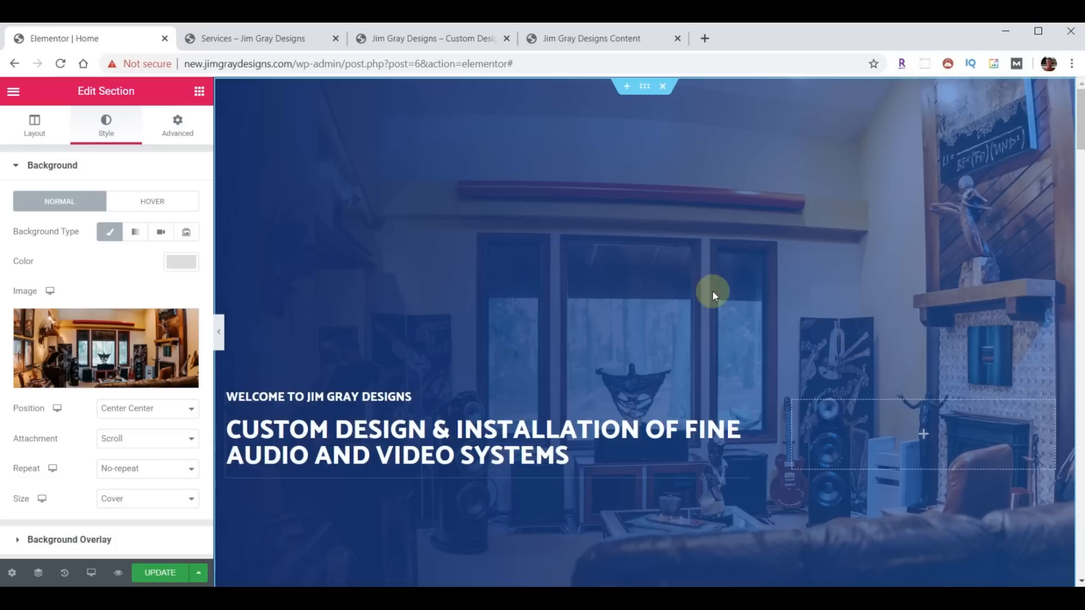
scroll(88, 356, down, 2)
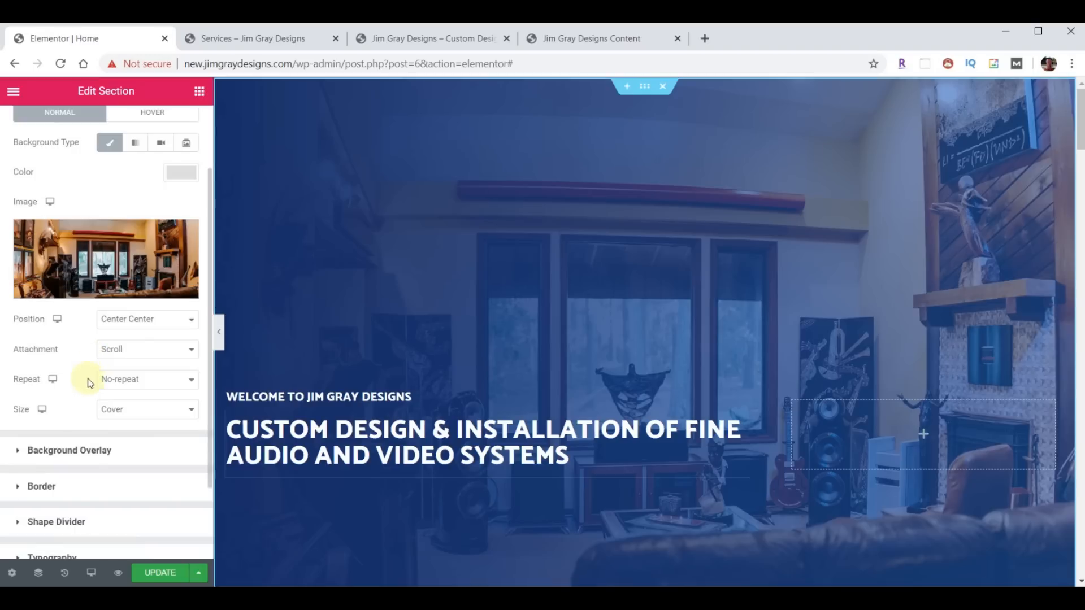
- Clear the blue background overlay colour and bring up the main heading's Text Shadow settings
click(73, 458)
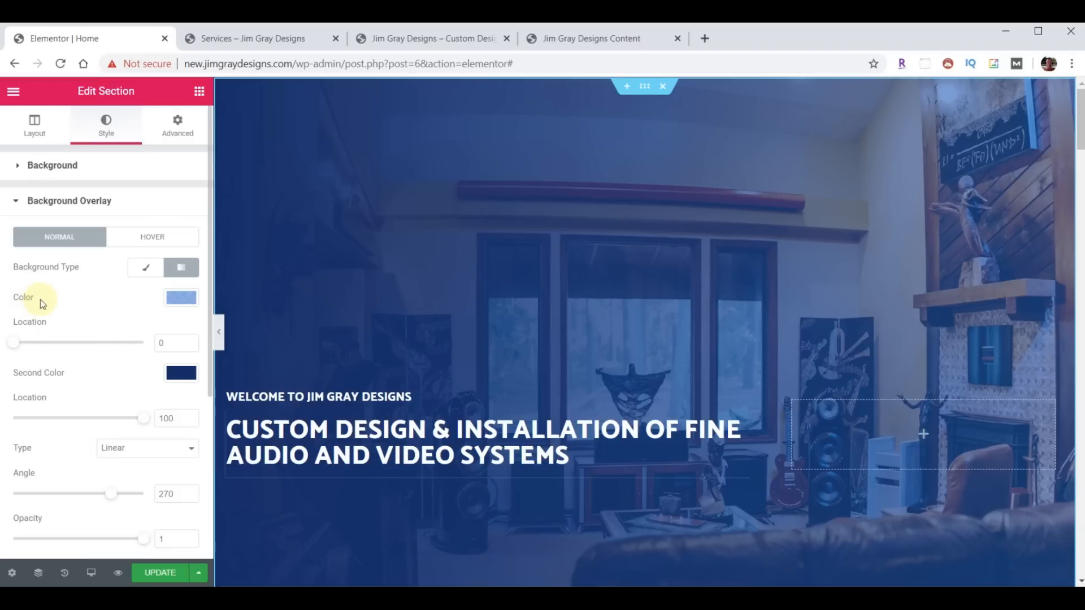
click(181, 298)
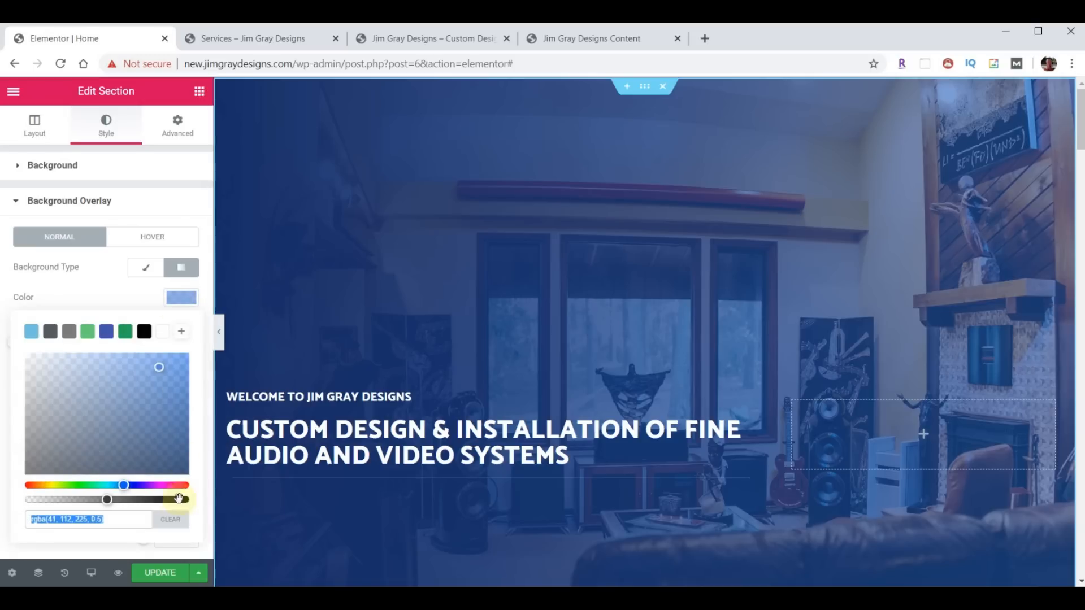
click(171, 522)
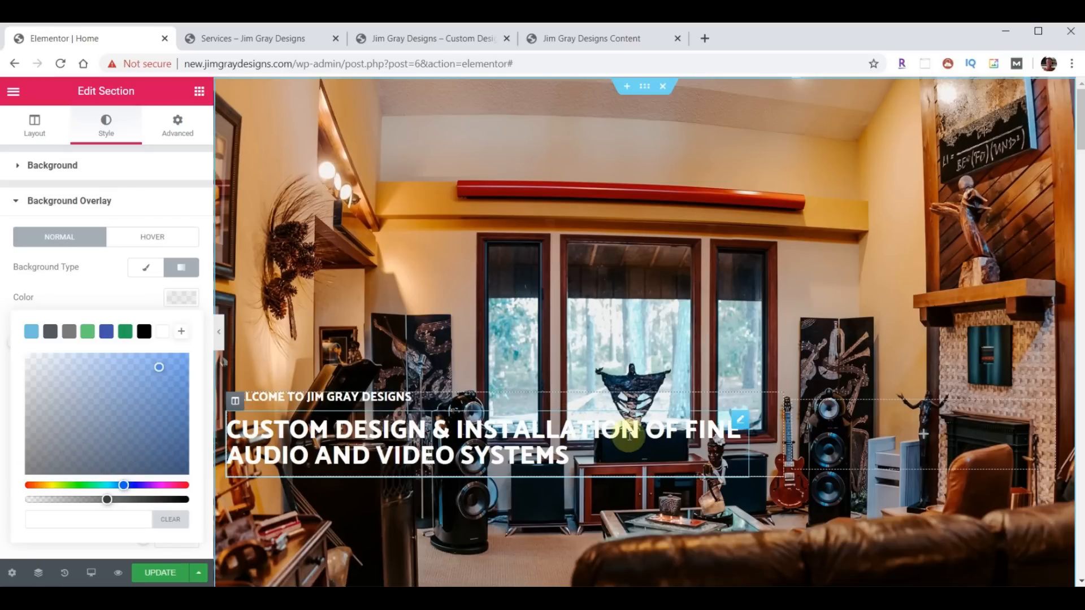
click(739, 423)
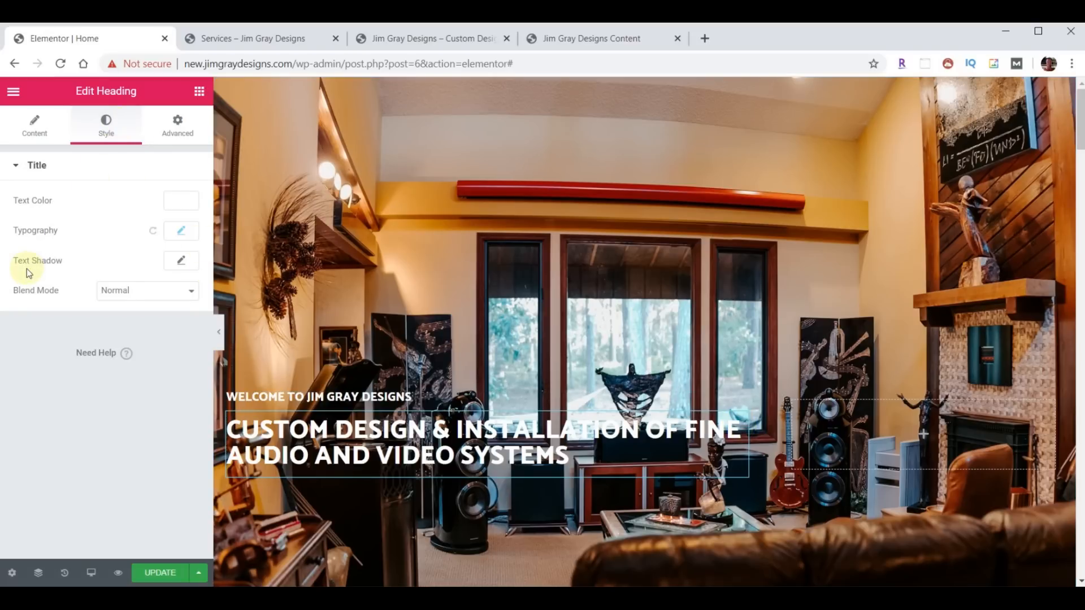
click(181, 263)
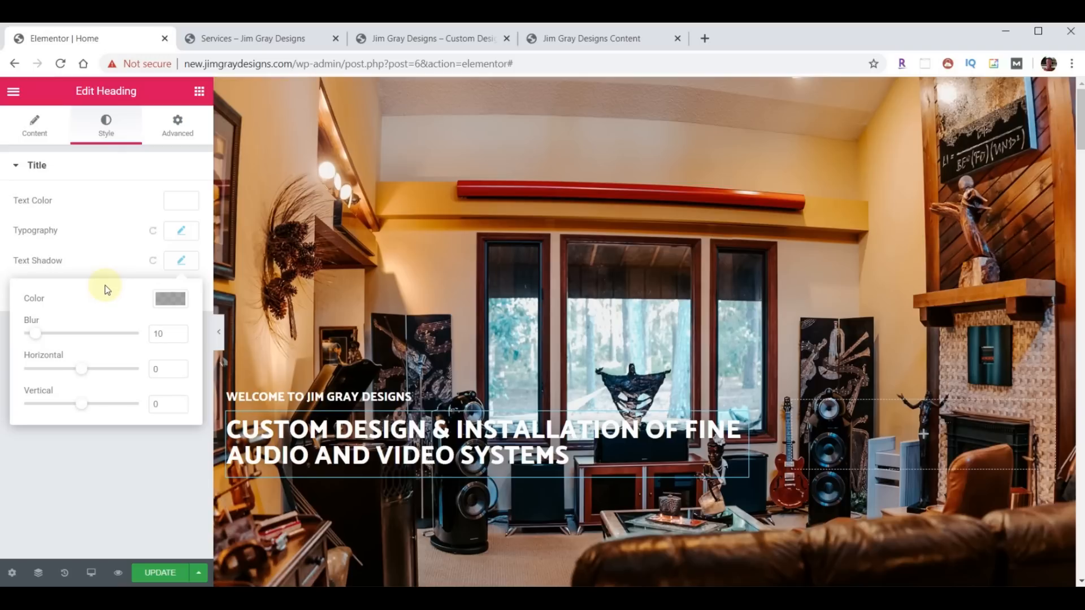
- Make the main heading's text shadow black at about 78% opacity
click(170, 306)
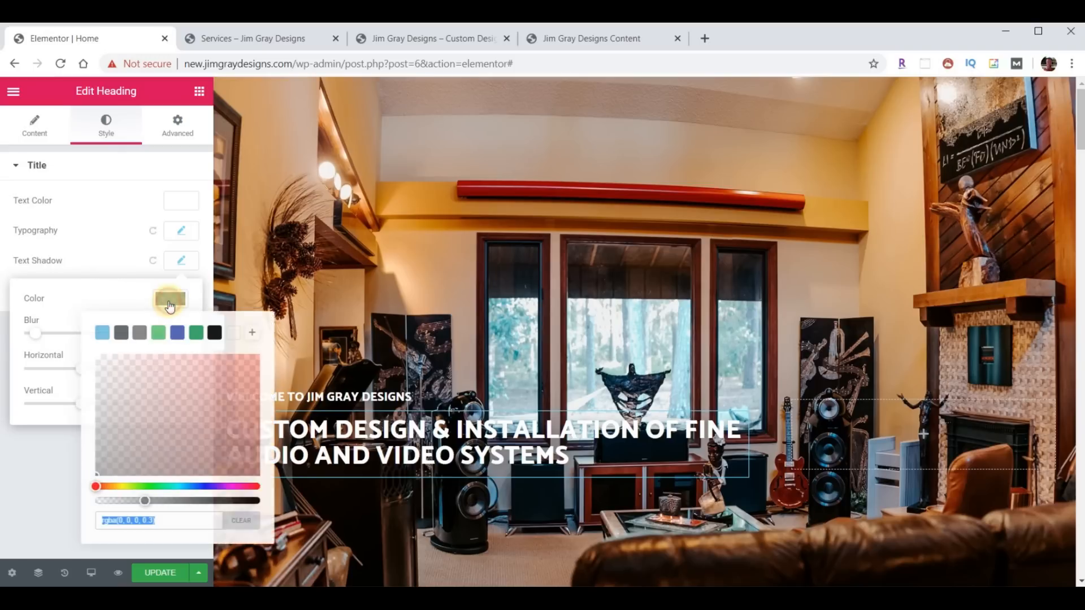
drag(145, 504, 232, 502)
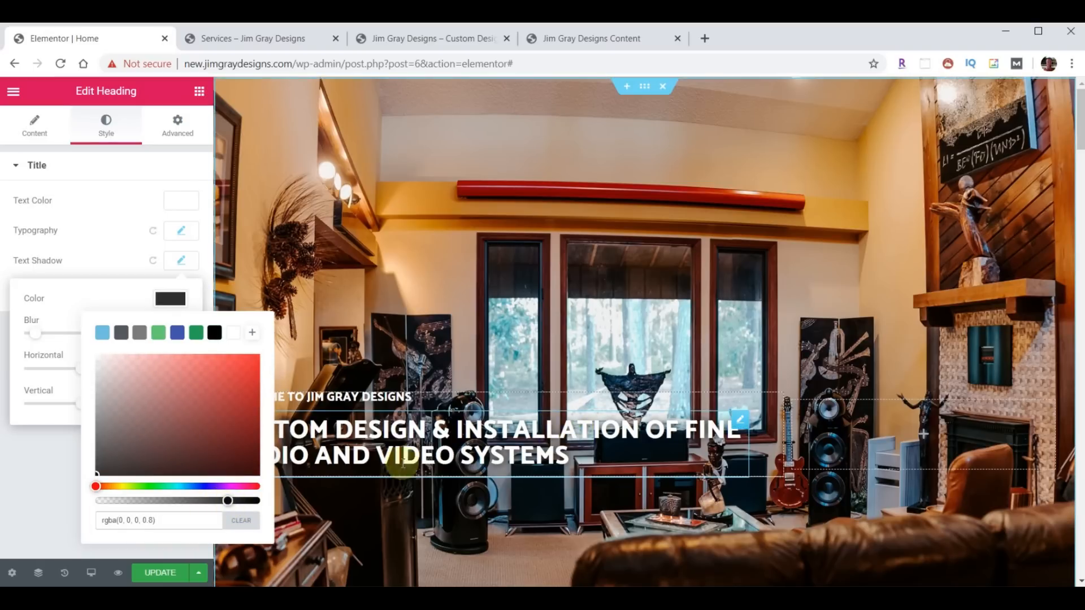
drag(244, 499, 215, 501)
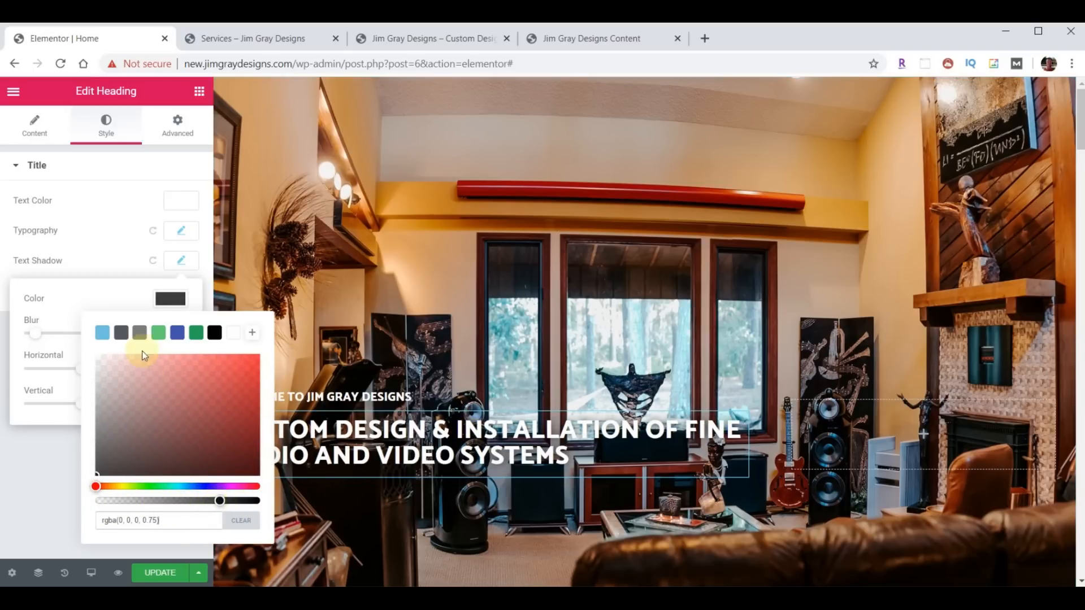
click(130, 301)
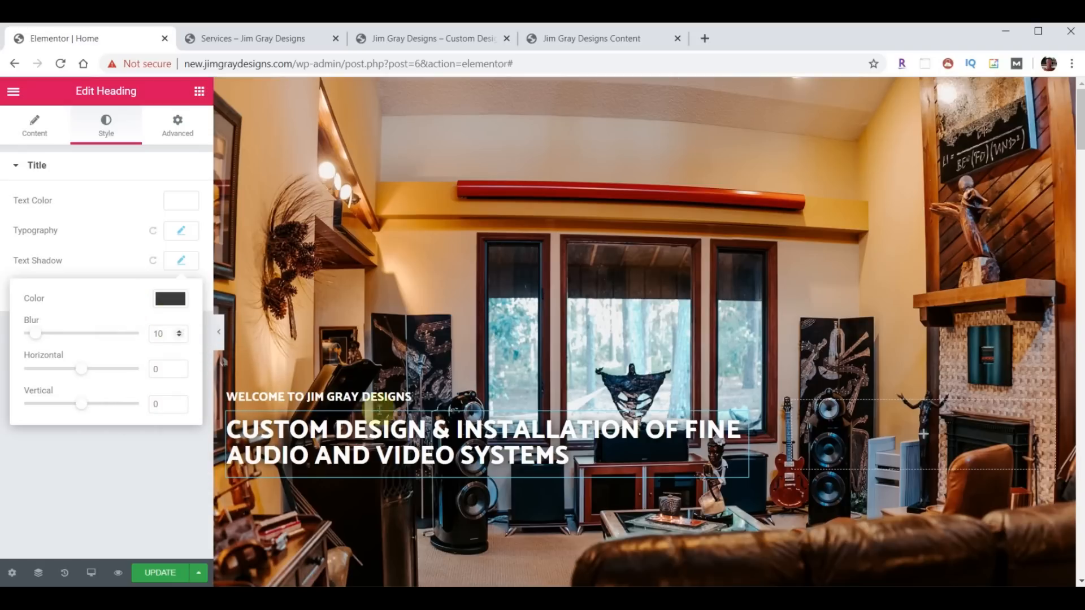
- Give the welcome line a dark black text shadow too, and update the page
click(398, 398)
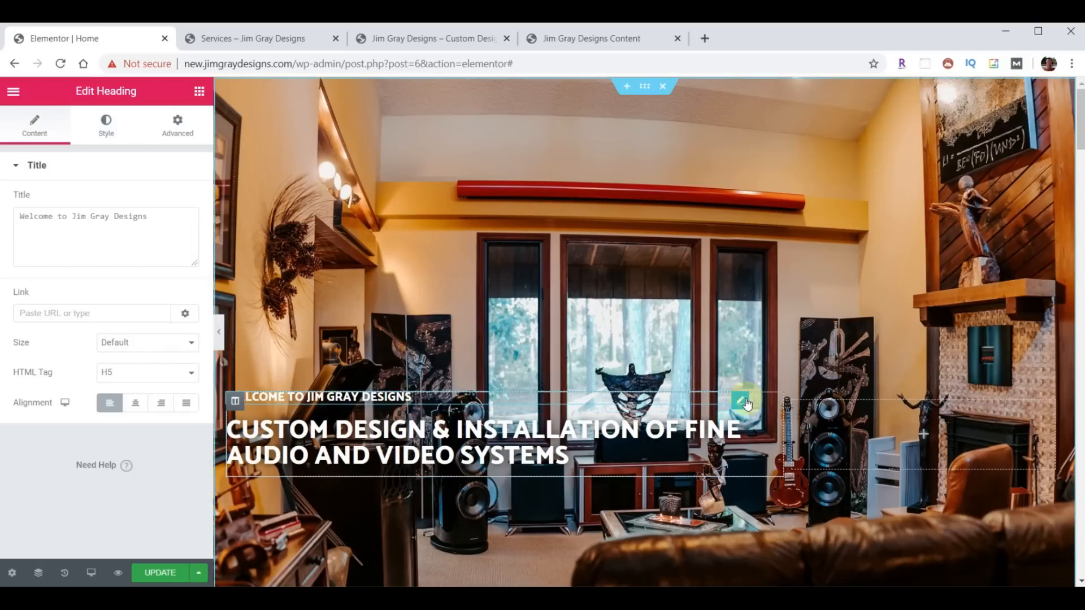
click(107, 121)
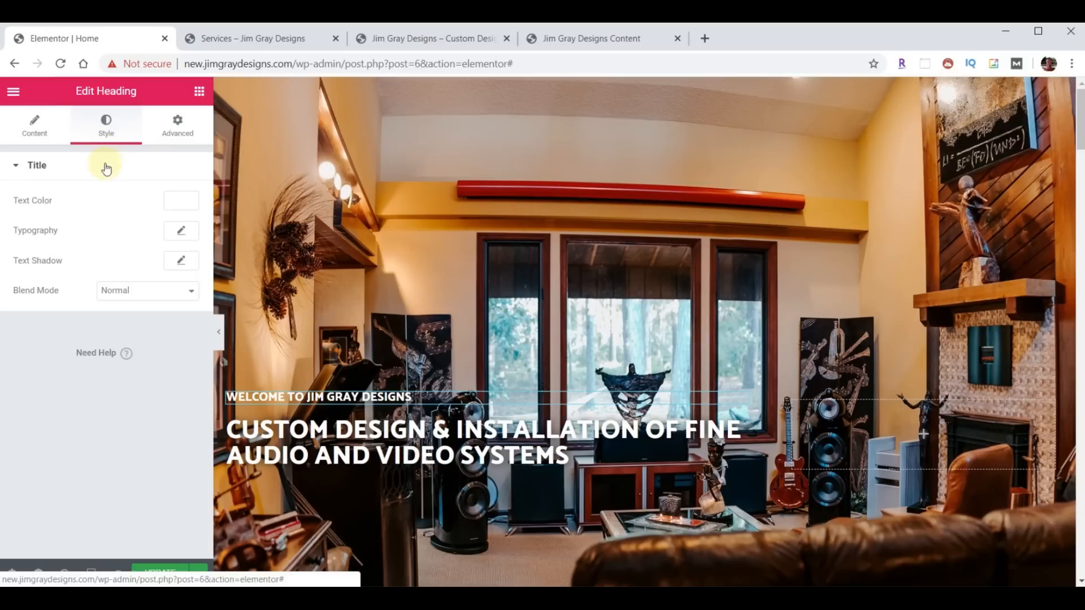
click(182, 261)
click(169, 299)
drag(145, 502, 223, 503)
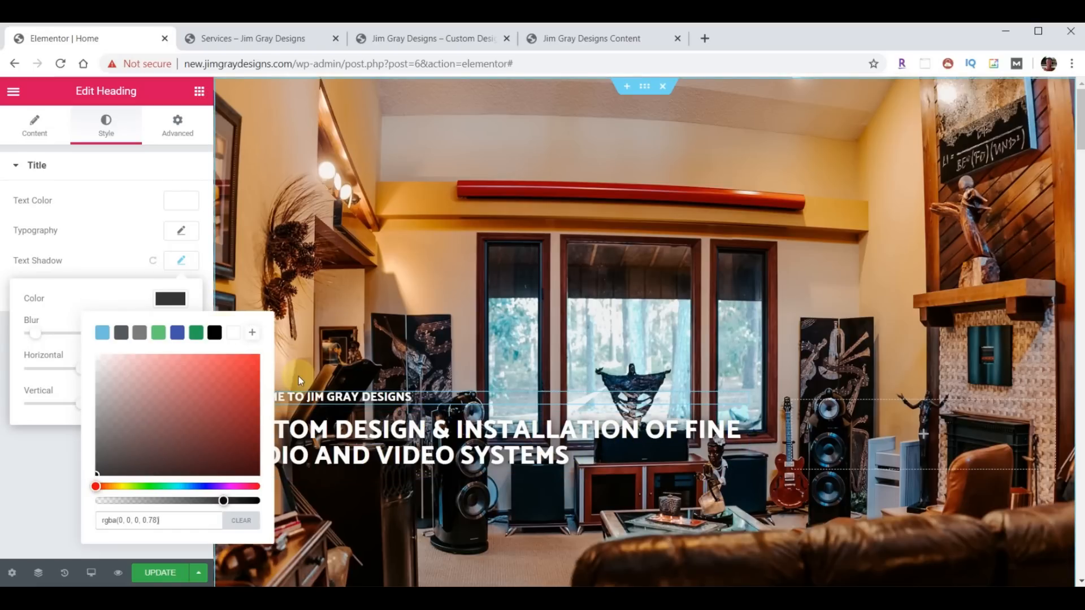
click(109, 297)
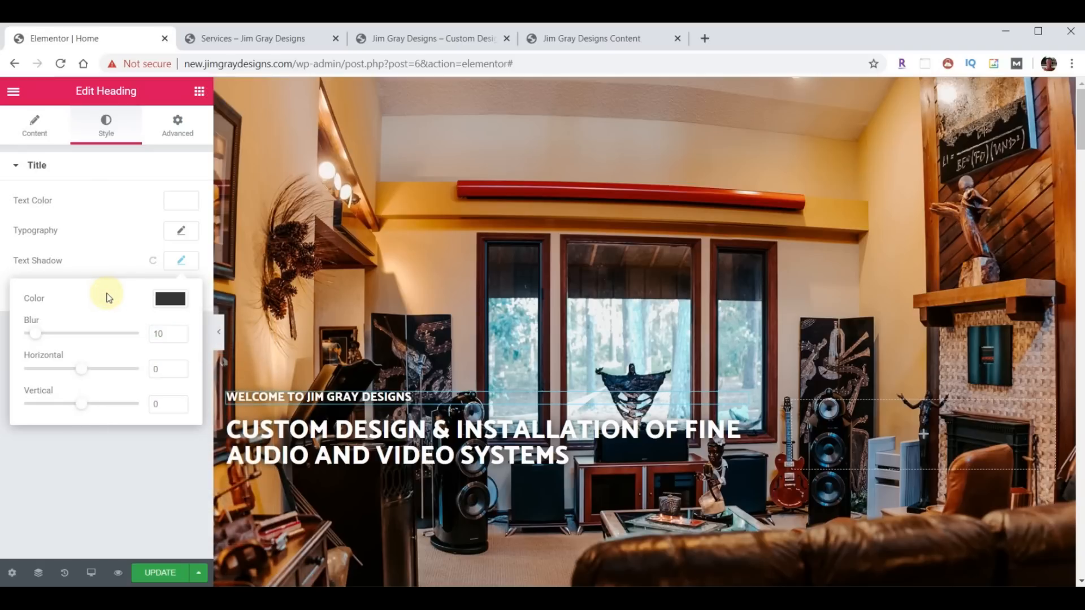
click(158, 572)
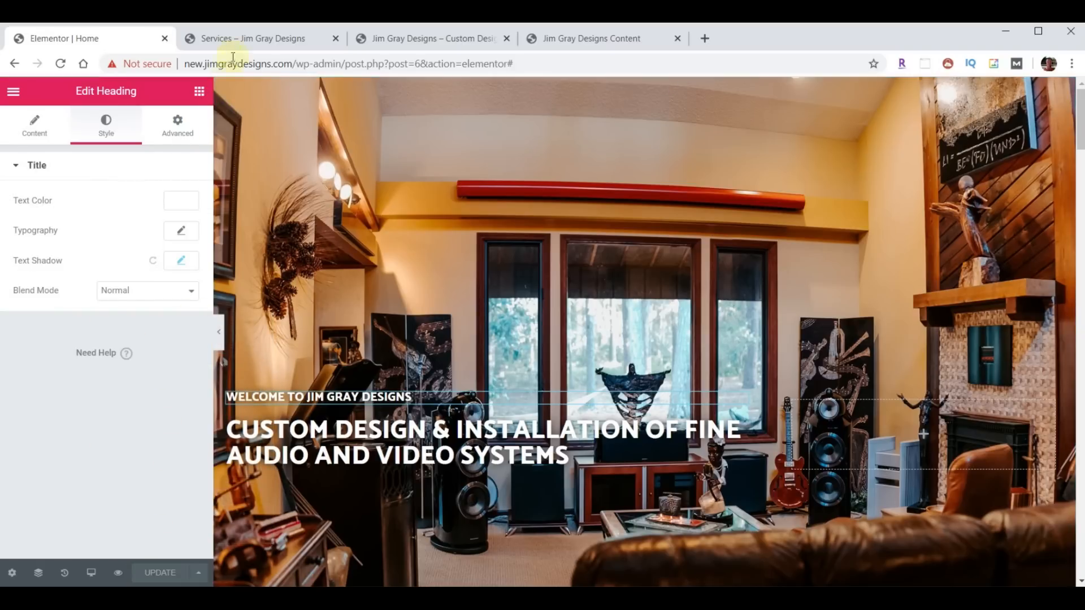
- Load the live home page from the Services tab via the site logo
click(235, 38)
scroll(656, 353, up, 20)
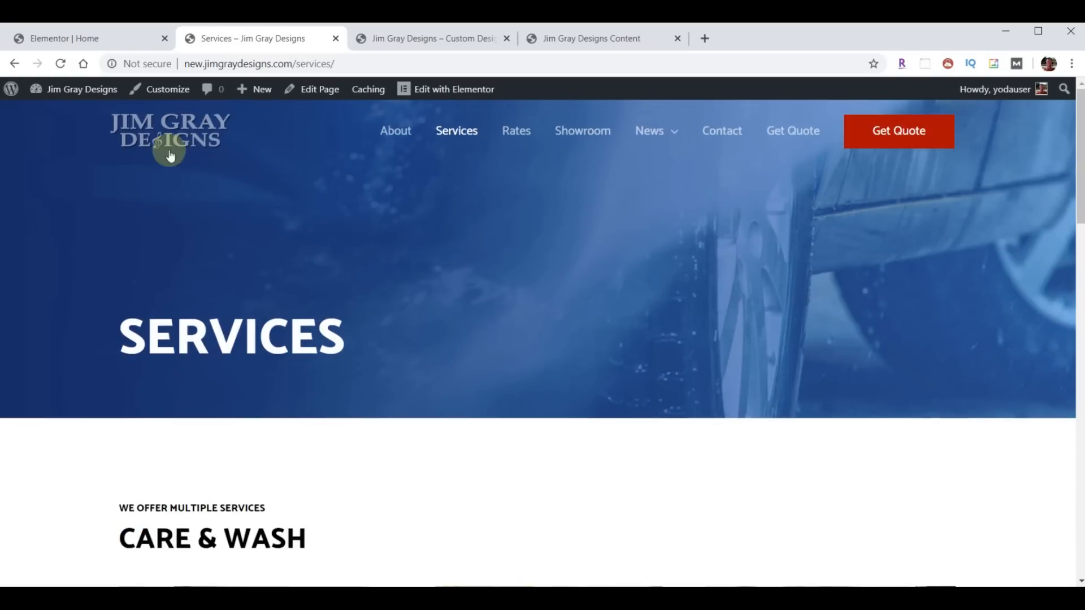
click(166, 141)
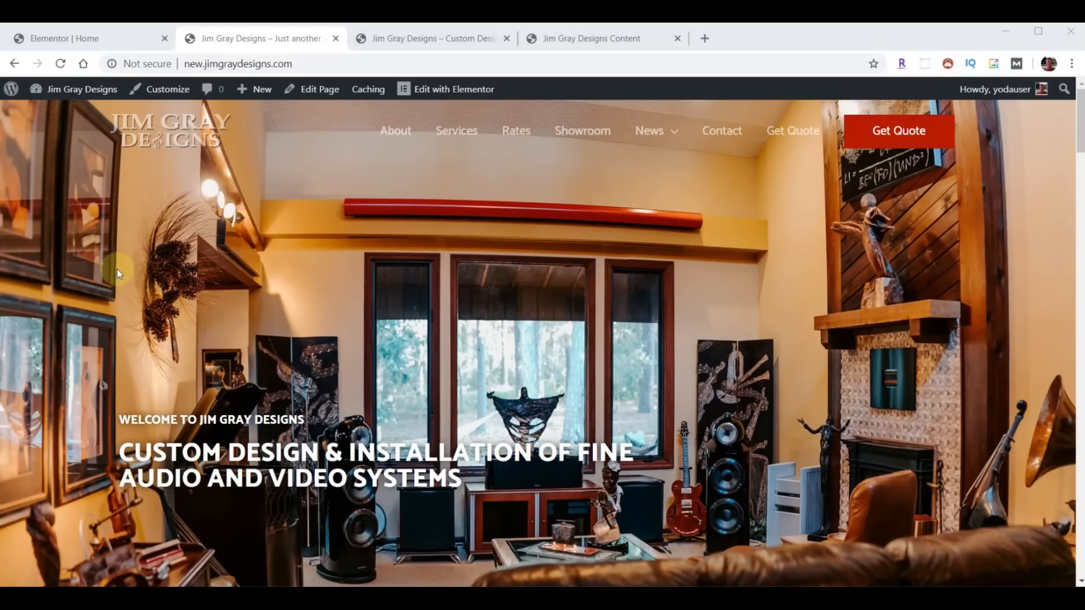
- Replace the space after 'Installation' in the heading title with <br>, then view the live homepage
click(66, 37)
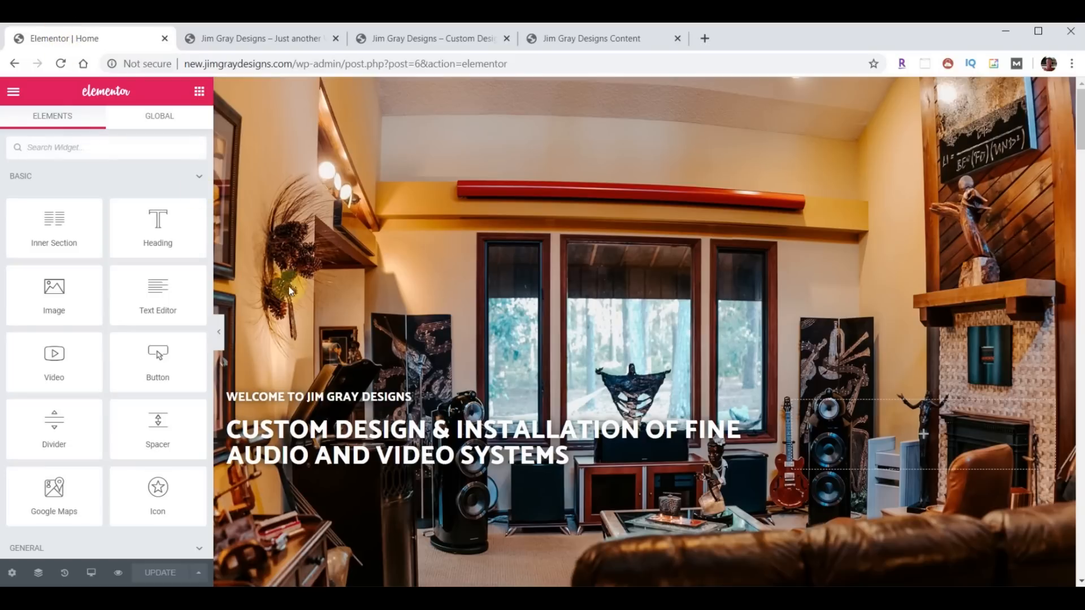
click(740, 419)
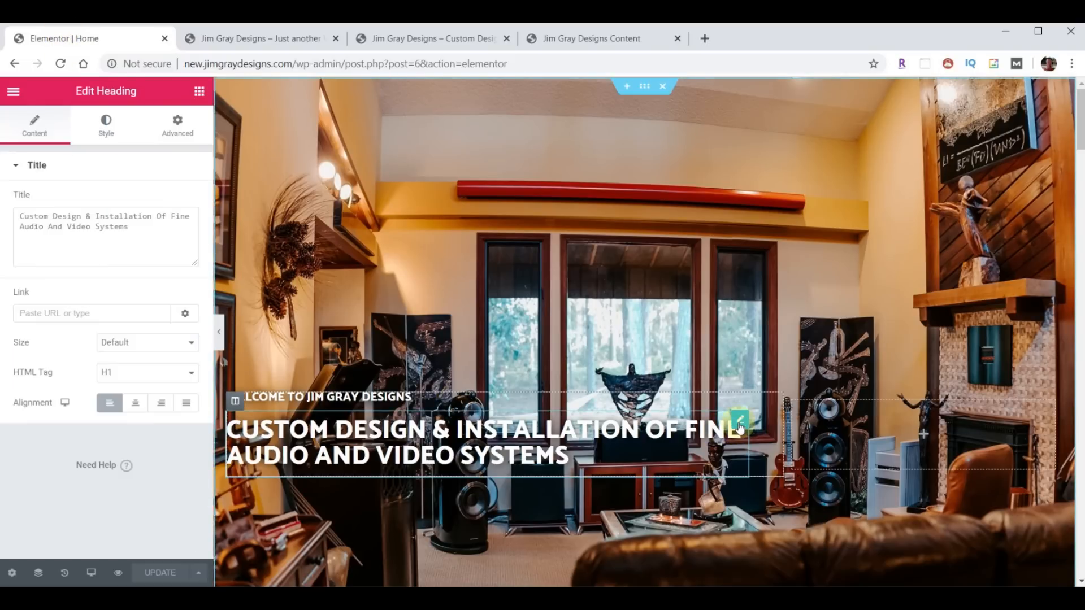
click(156, 218)
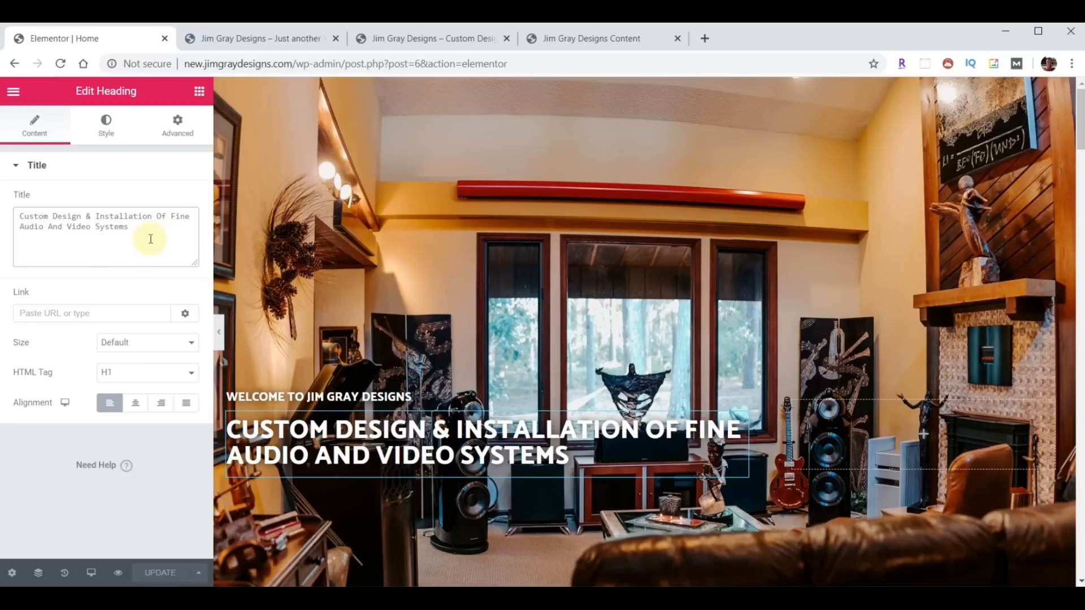
key(BackSpace)
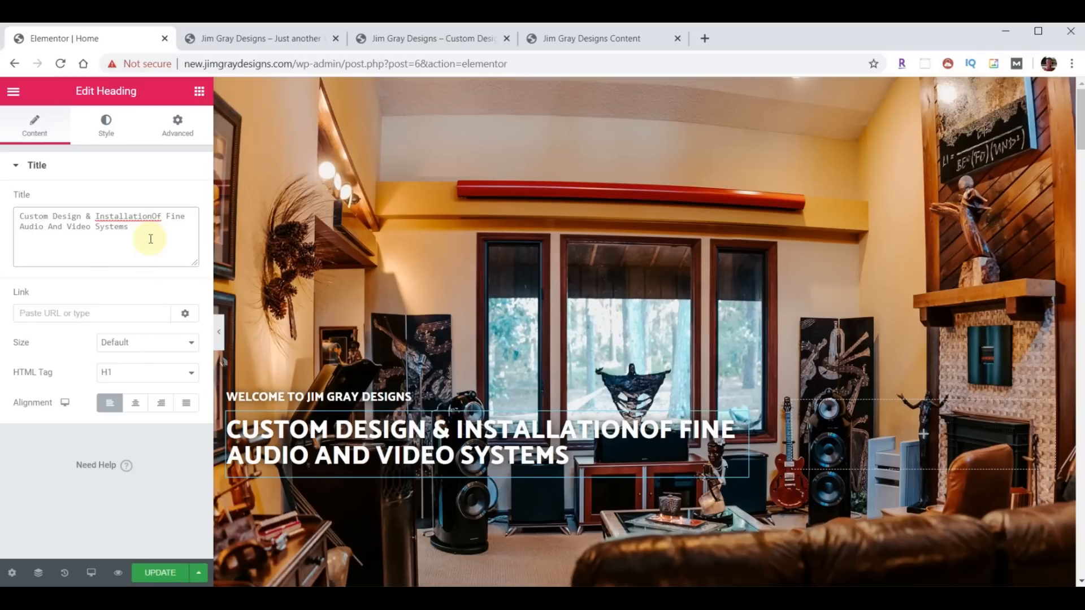
text(<br)
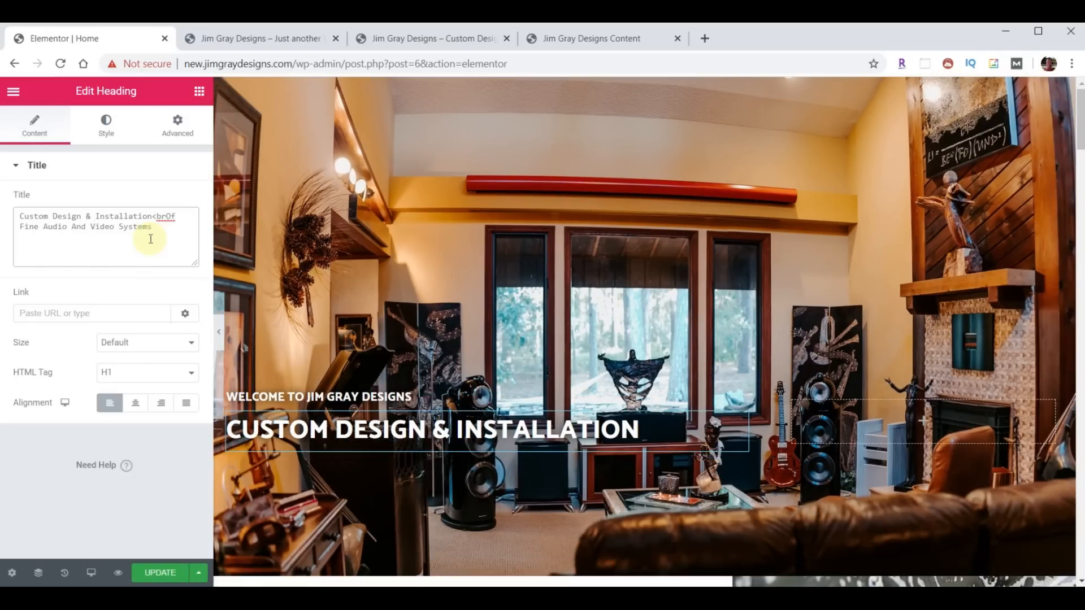
text(>)
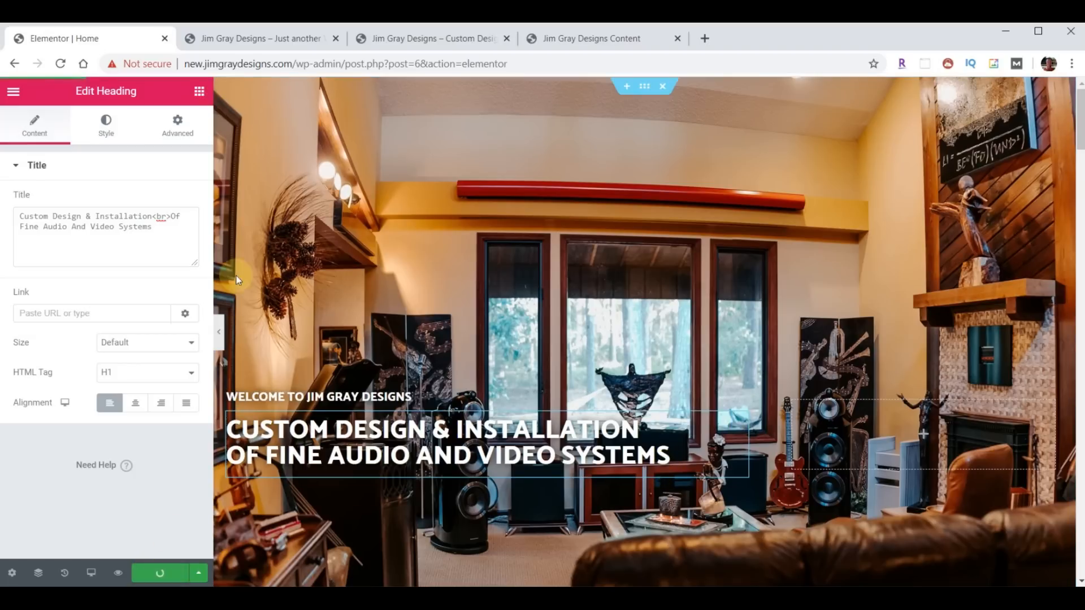
click(239, 42)
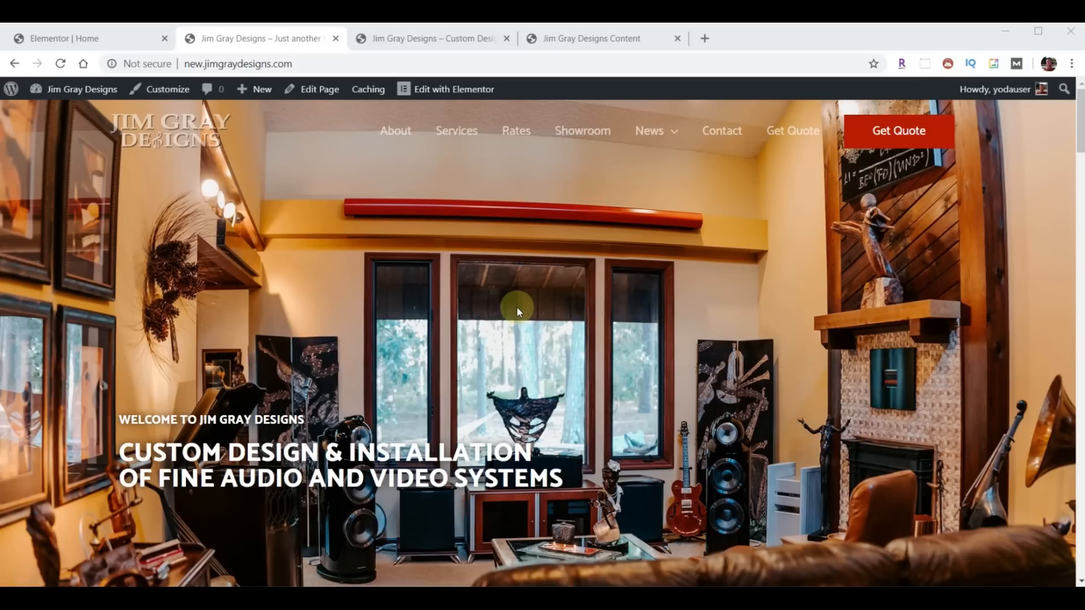
- Go to youtube.com in a new tab and search for 'your ultimate vacation'
click(704, 38)
click(281, 64)
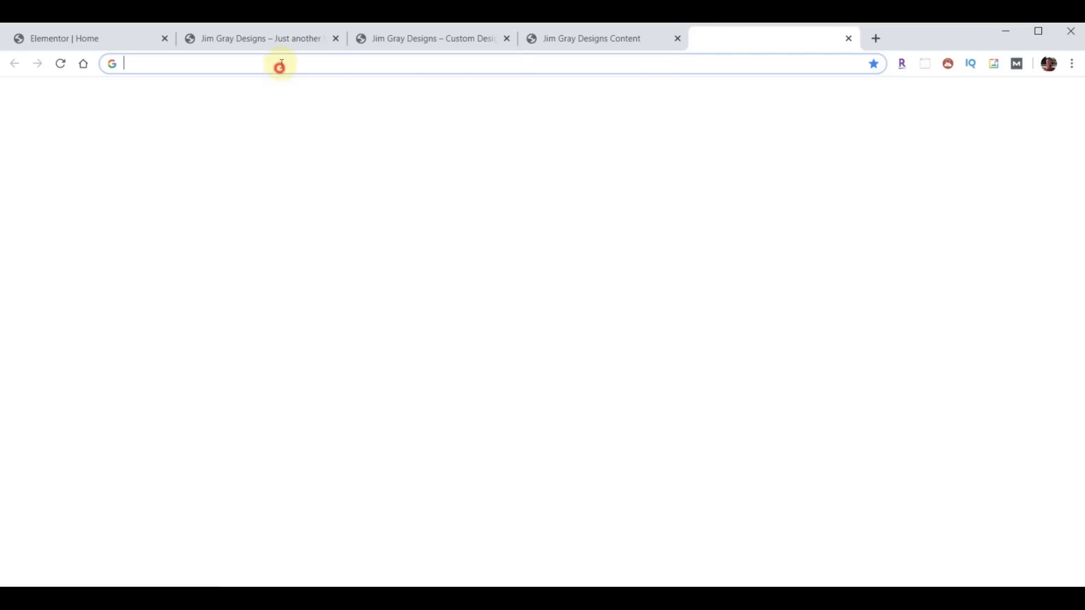
text(youtube.com)
key(Return)
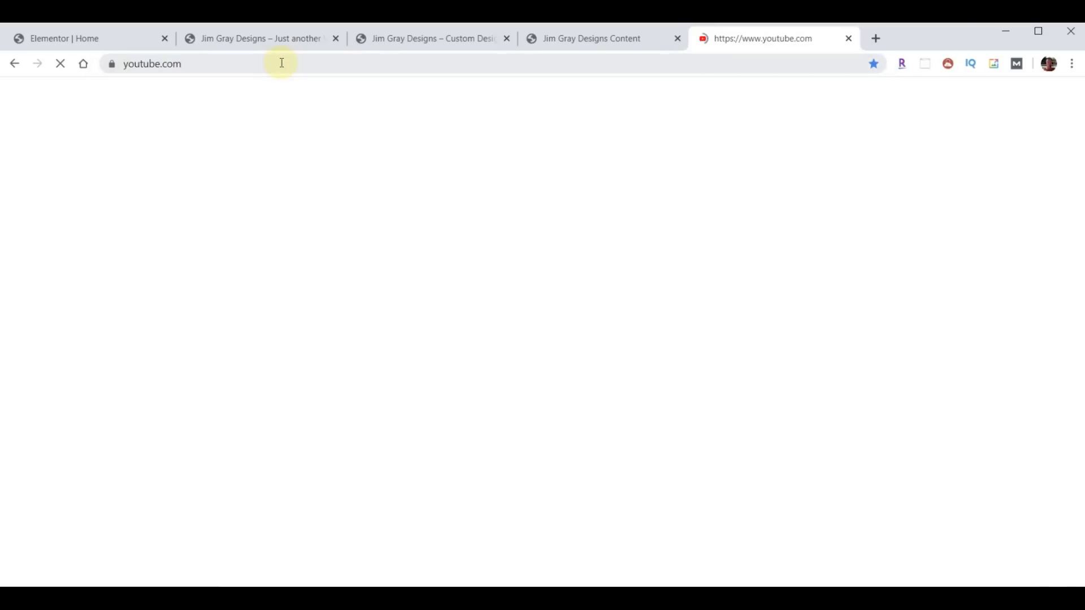
click(334, 98)
text(your ultimate vacation)
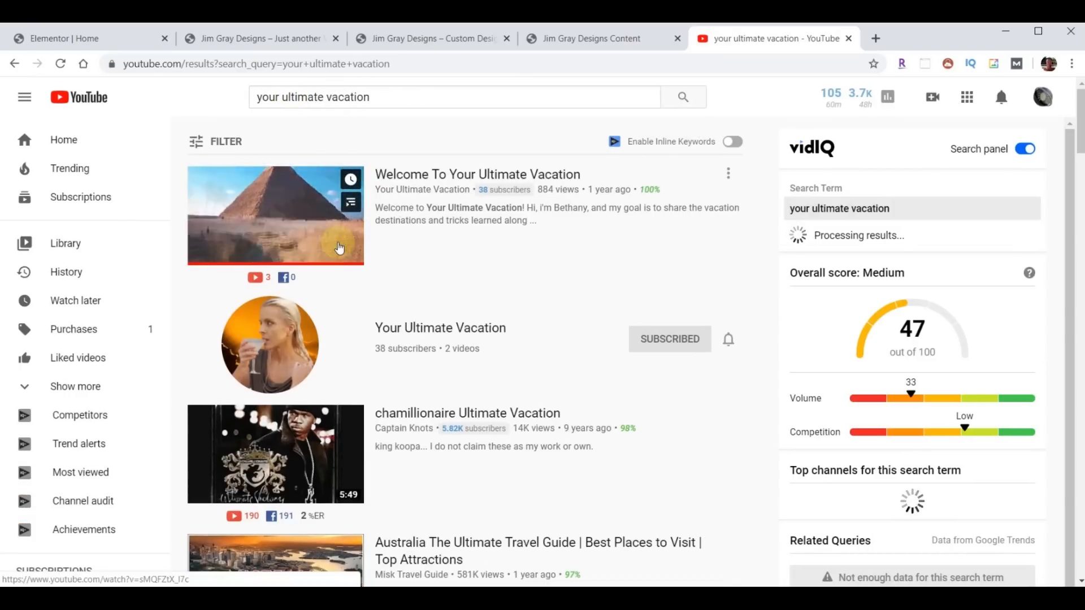
- Copy the Welcome To Your Ultimate Vacation video's URL and return to the Elementor editor
click(449, 175)
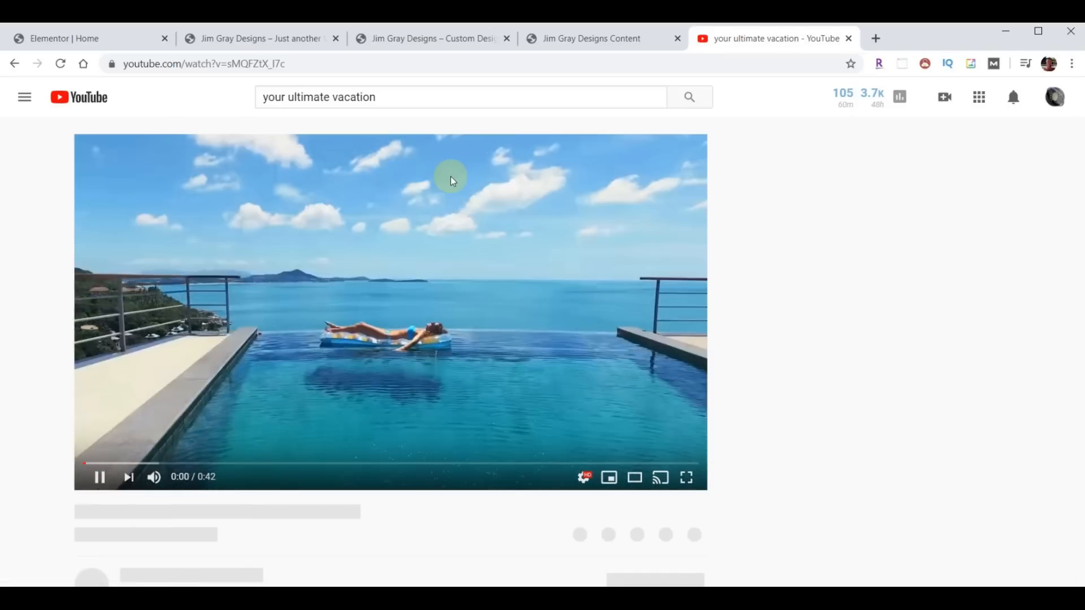
drag(291, 63, 113, 64)
key(ctrl+c)
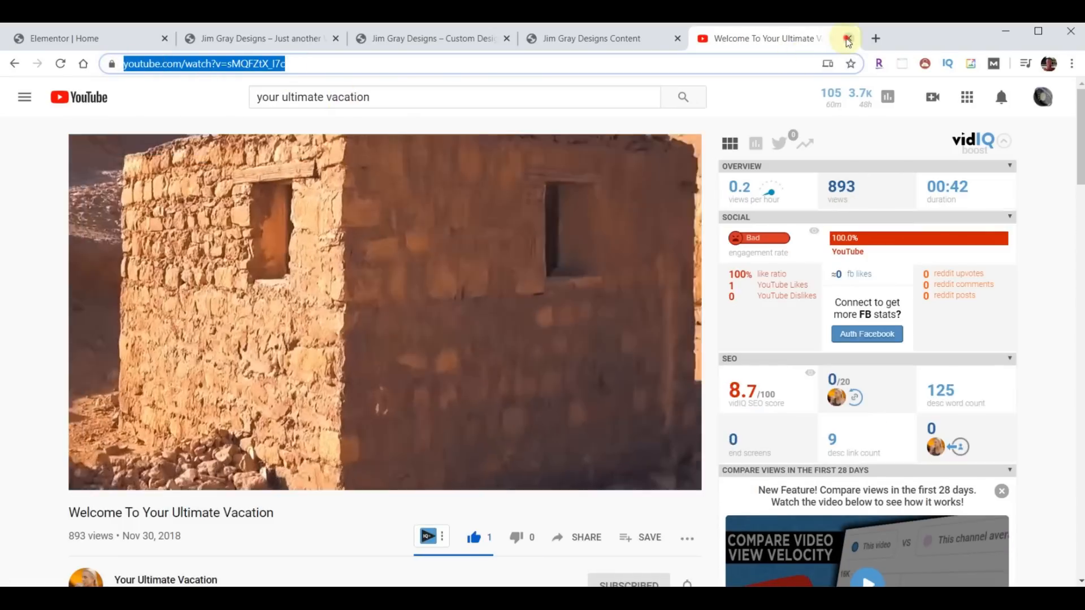
click(847, 39)
click(94, 41)
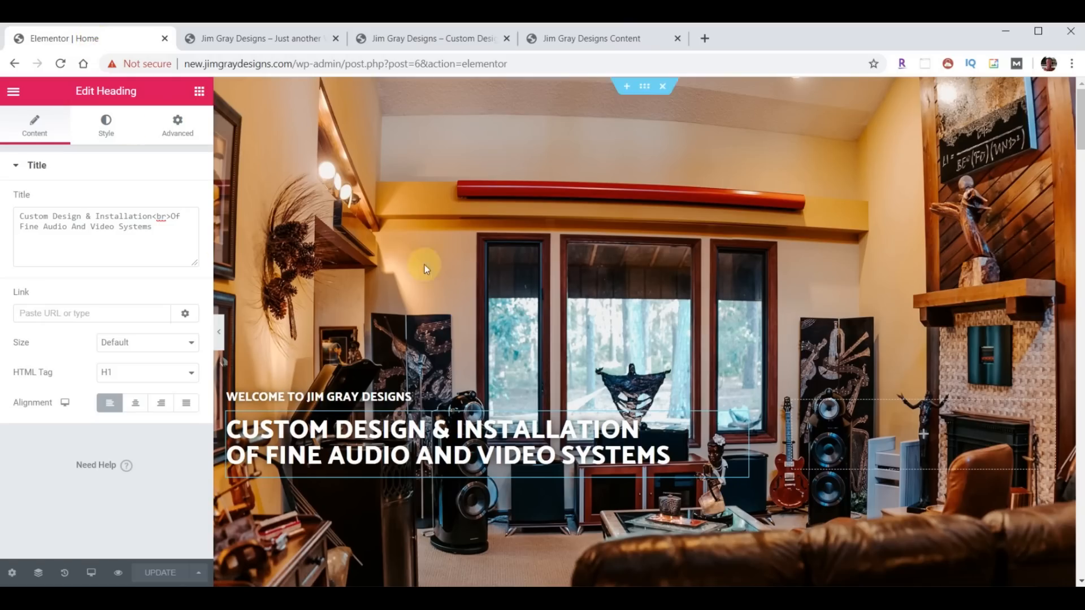
- Set the hero section's background to the pasted YouTube vacation video, update, and reload the live site
click(646, 90)
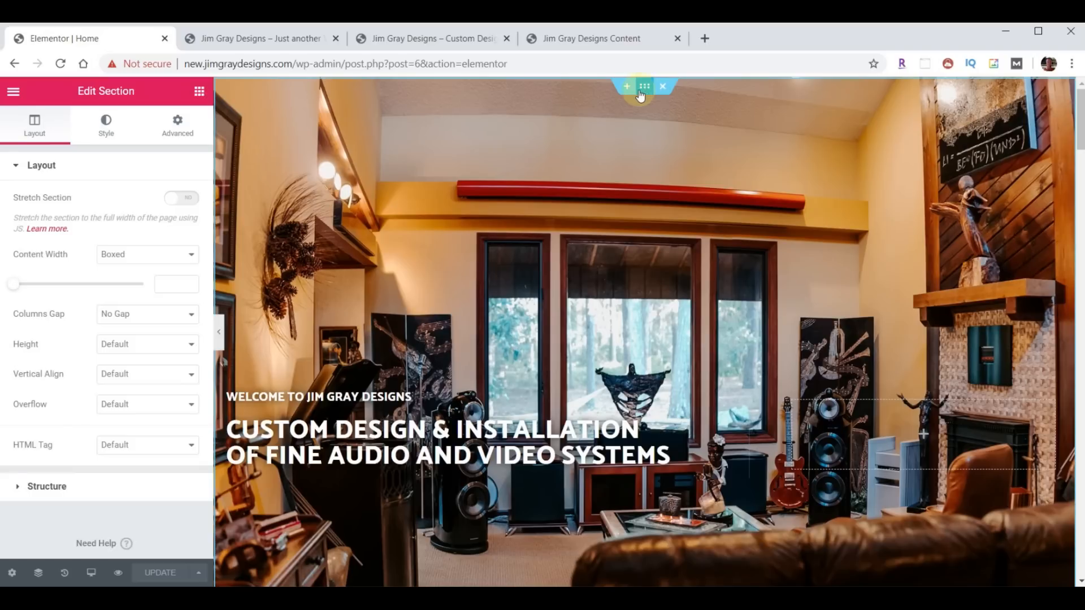
click(106, 125)
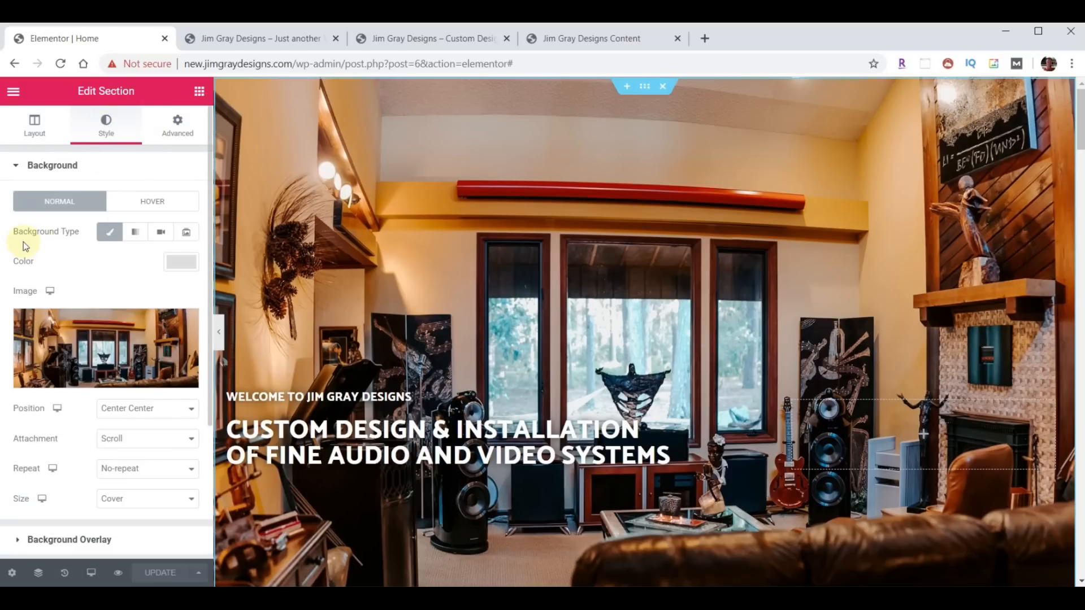
click(163, 233)
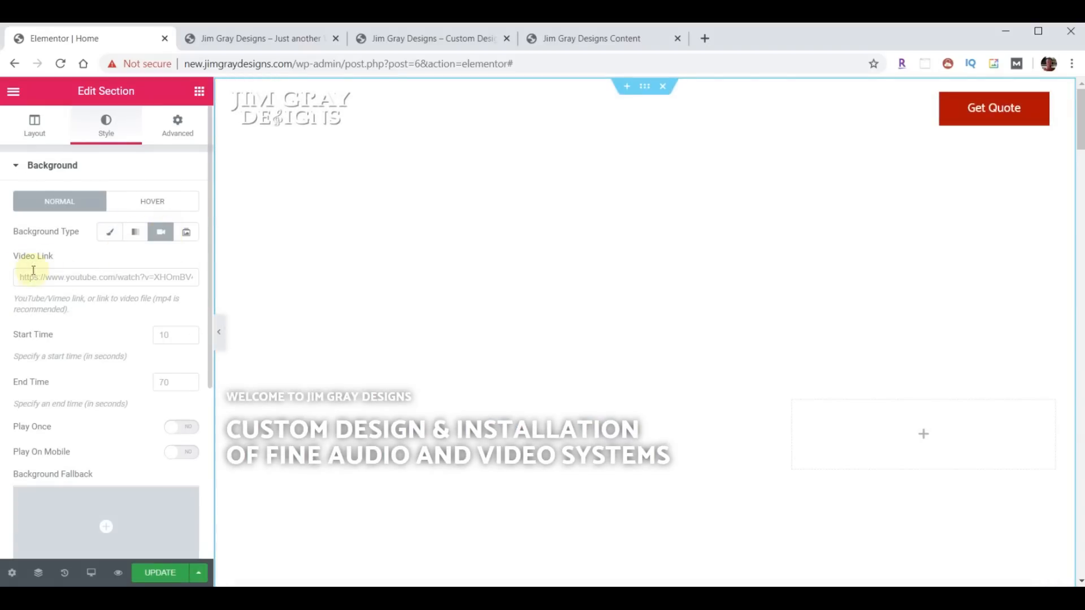
key(ctrl+v)
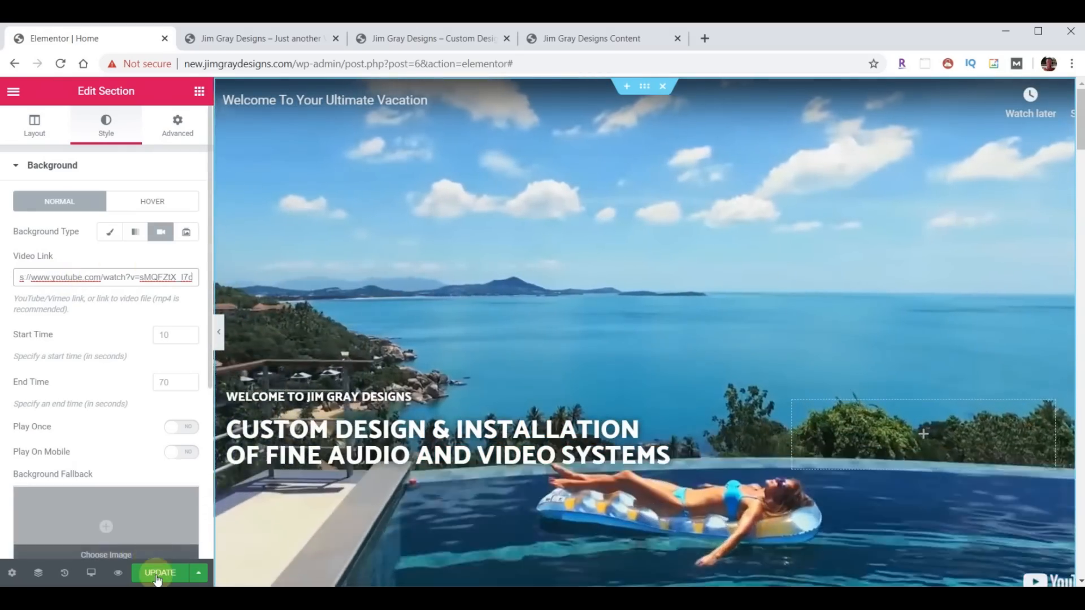
click(159, 573)
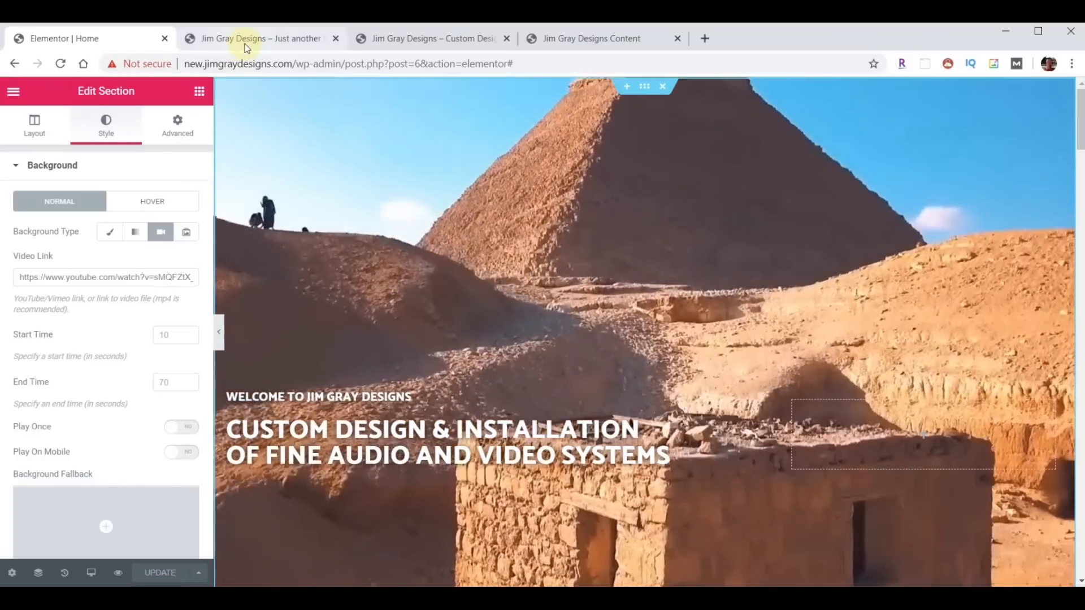
click(245, 47)
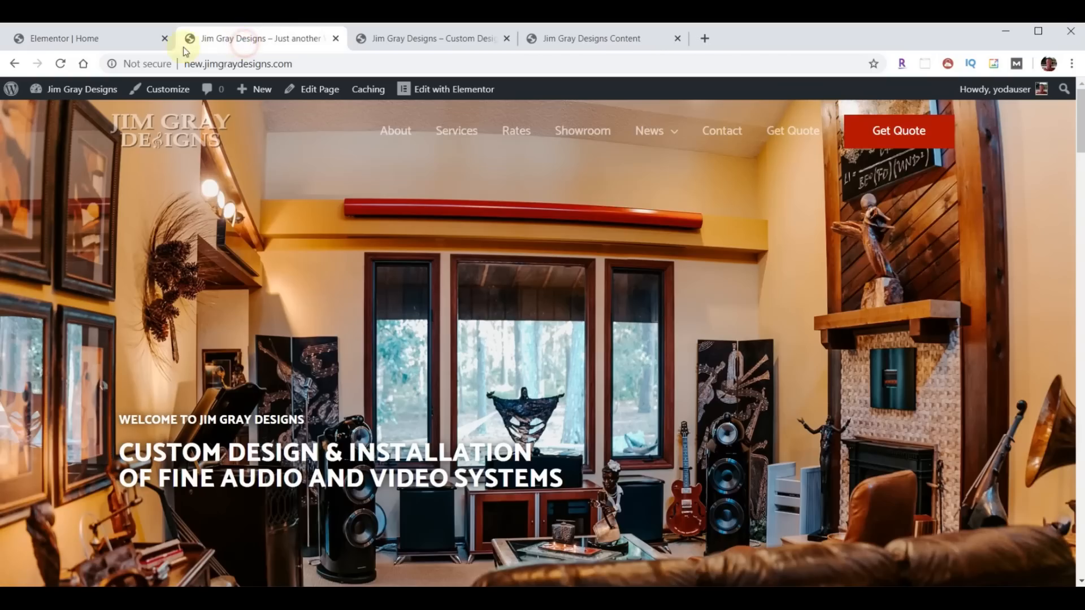
click(63, 65)
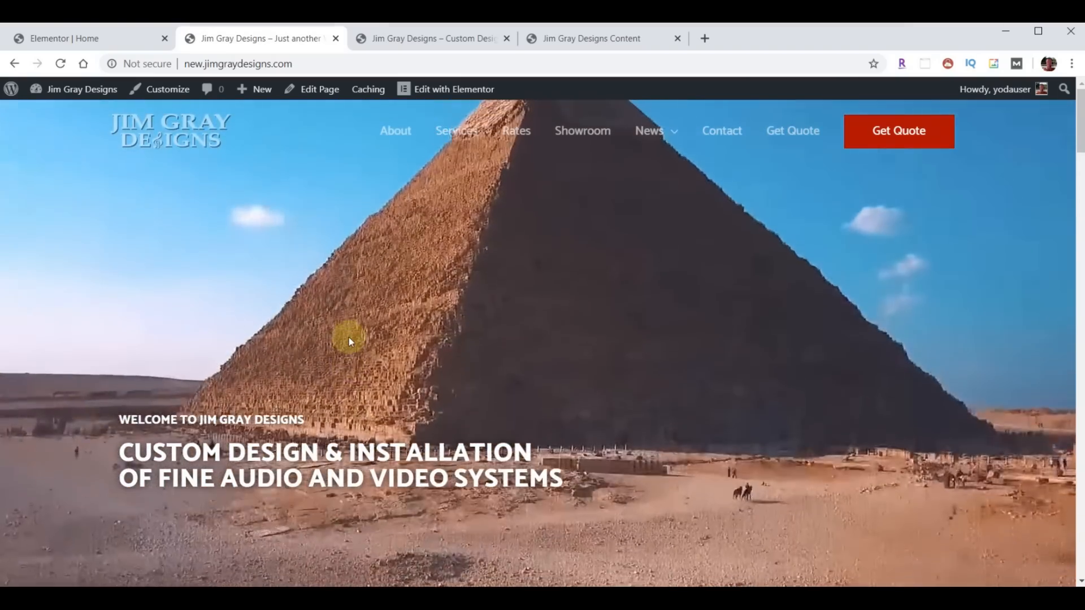
- Clear the hero section's background Video Link, keeping the Video background type
click(56, 38)
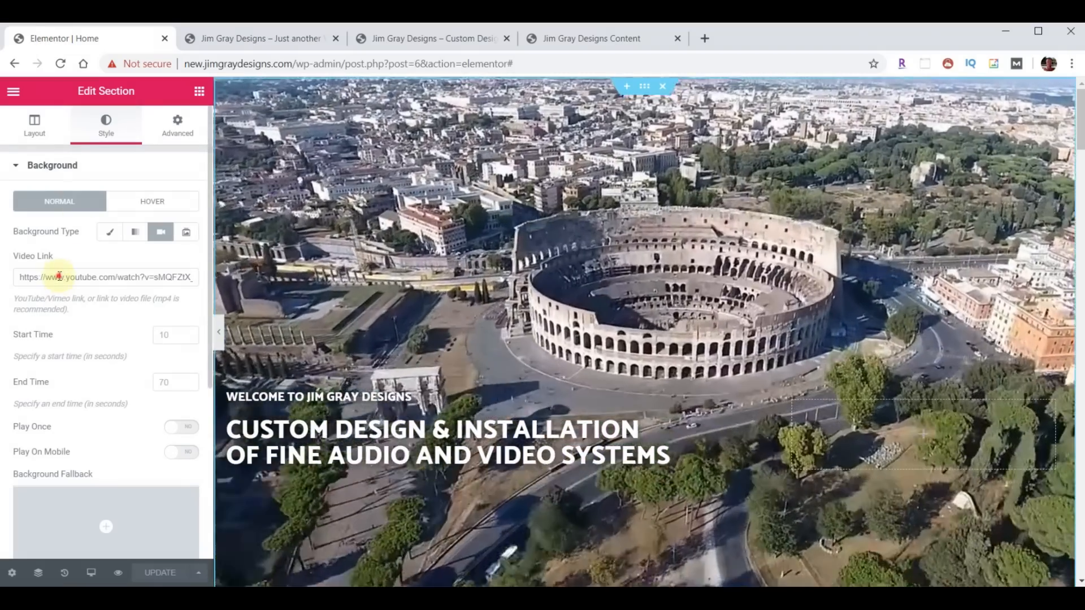
drag(63, 277, 200, 275)
key(ctrl+v)
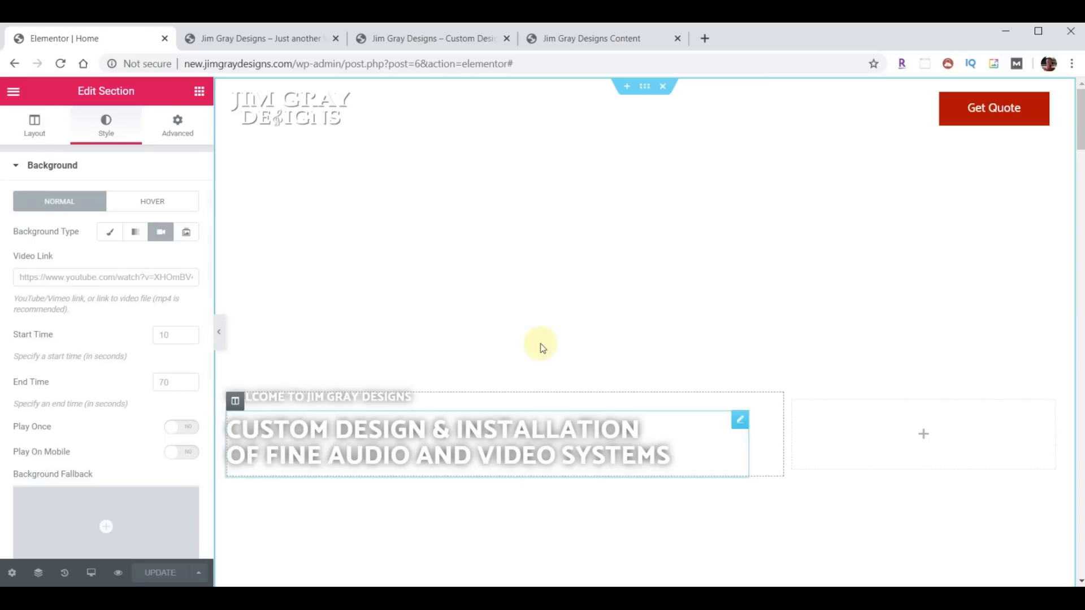
click(109, 236)
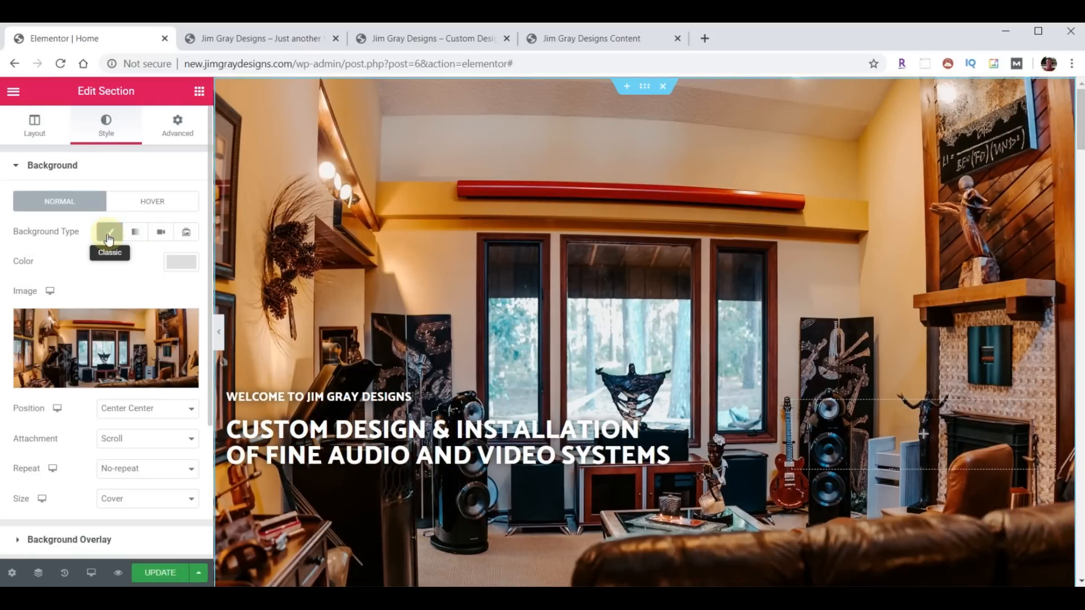
click(163, 235)
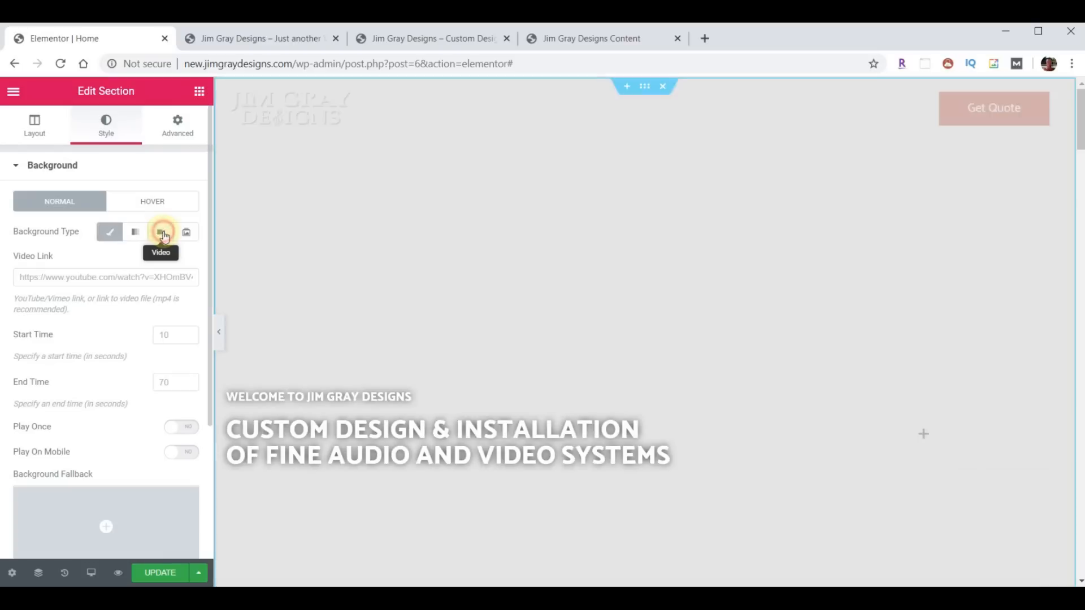
- Choose background-fallback.jpg as the Background Fallback image for the video
scroll(101, 372, down, 2)
scroll(100, 376, down, 2)
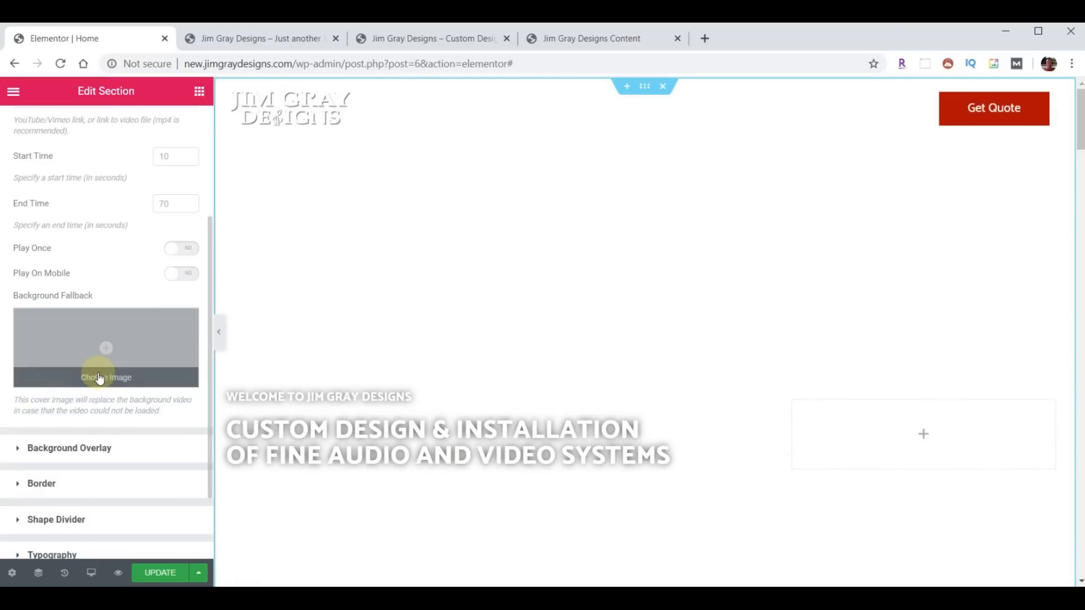
click(98, 353)
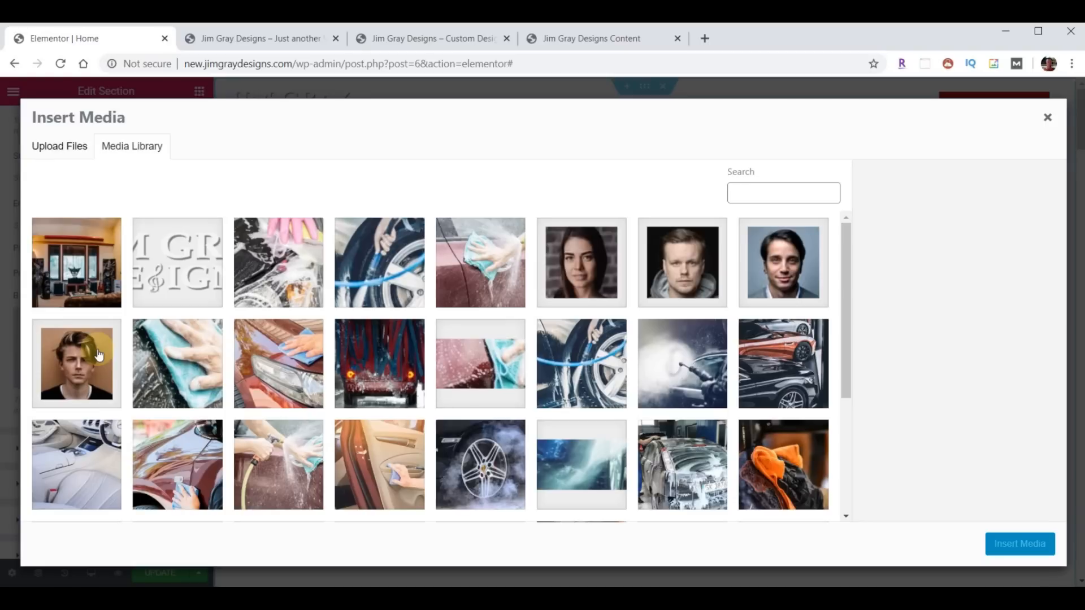
click(88, 296)
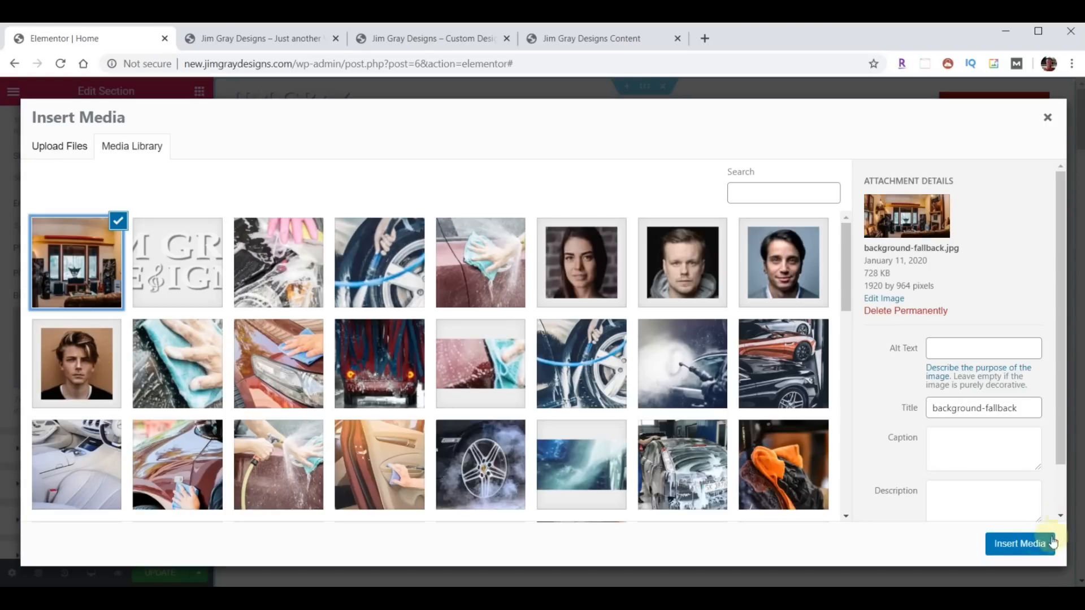
click(1052, 542)
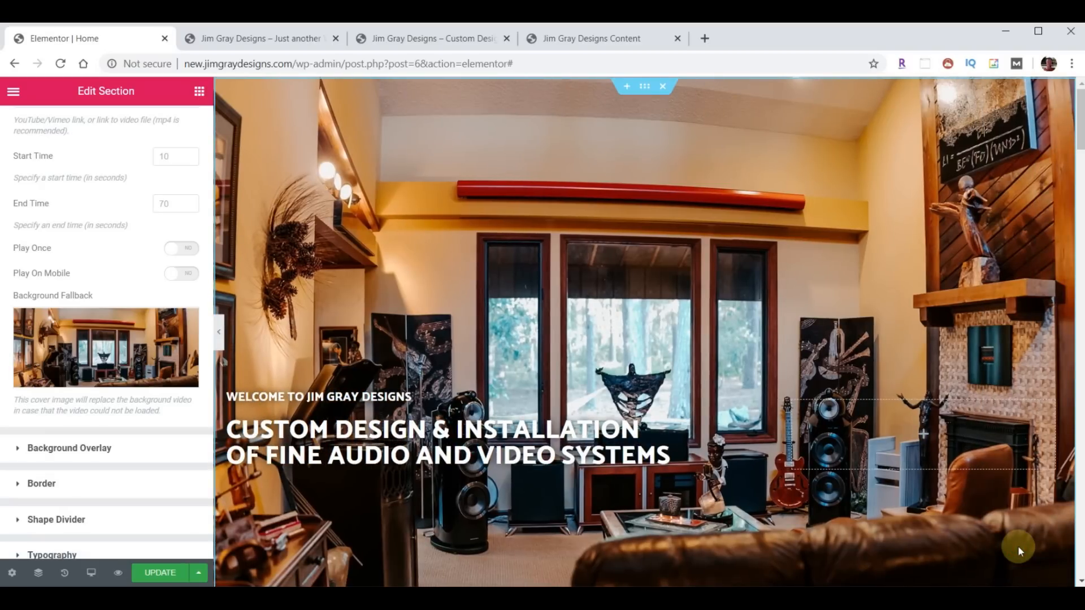
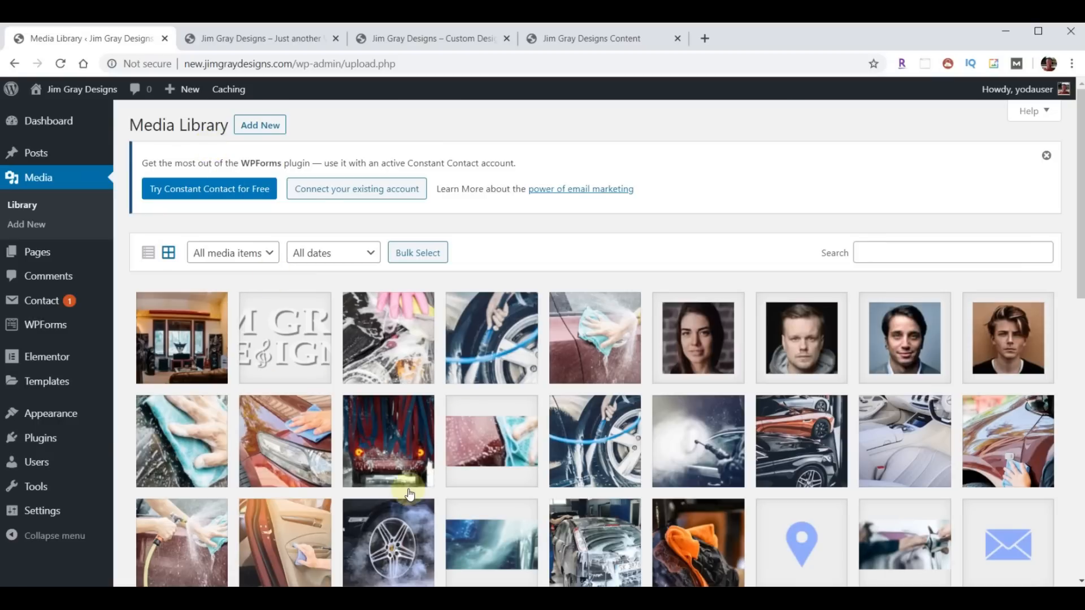
- Drag opener-video-final.mp4 from the content folder into the Media Library to upload it
click(667, 598)
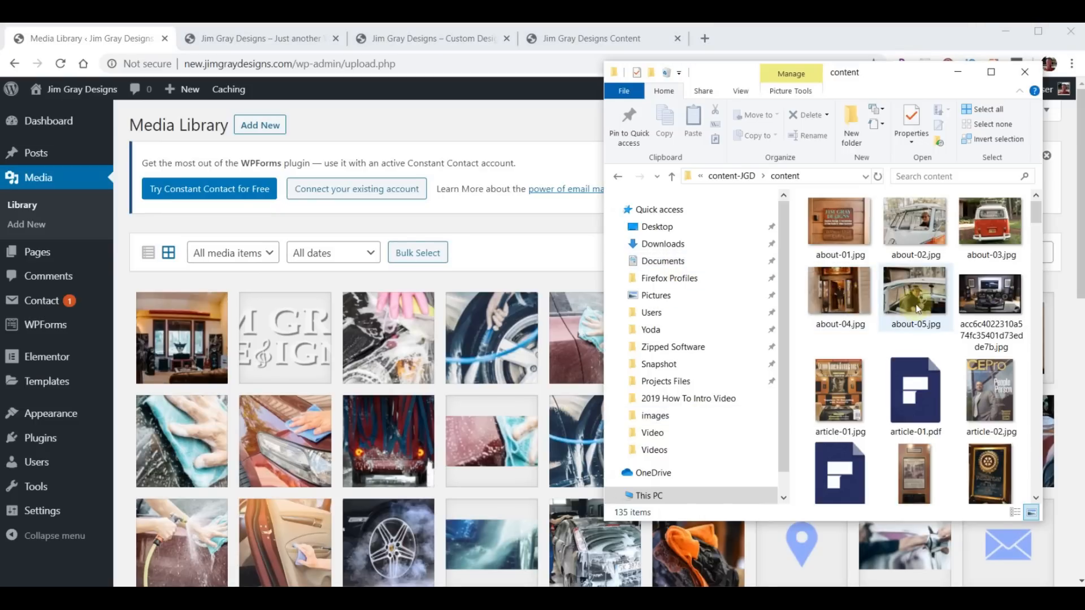
scroll(941, 310, down, 1)
scroll(940, 310, down, 7)
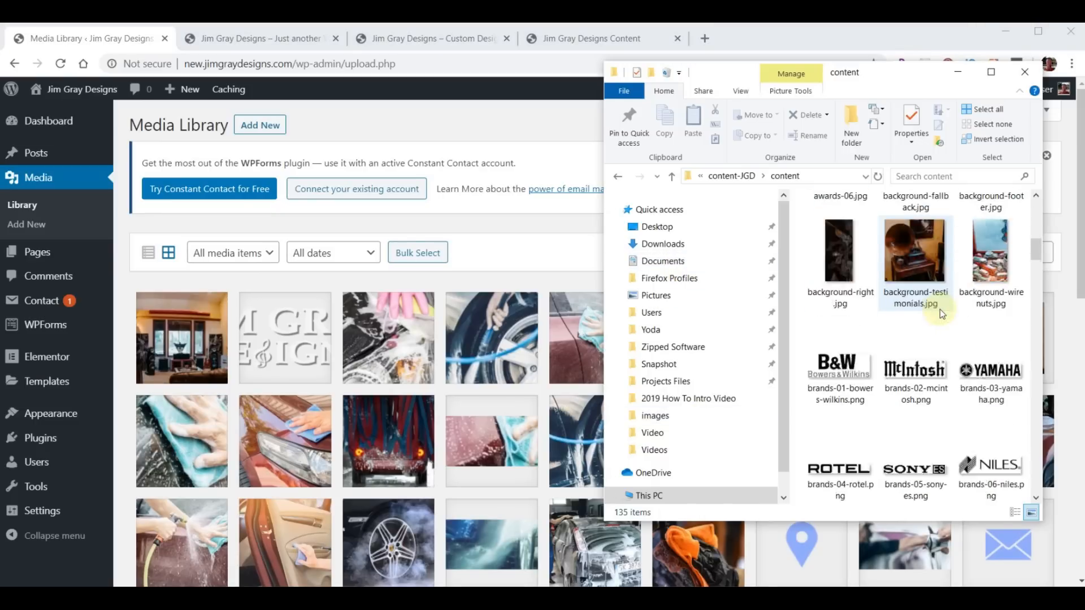
scroll(940, 313, down, 13)
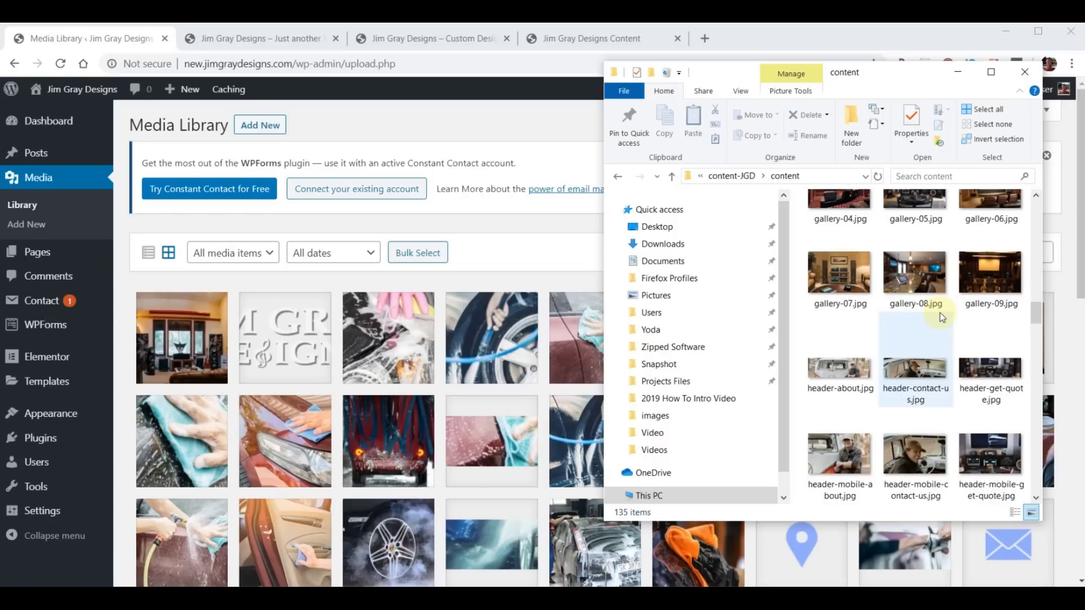
scroll(940, 313, down, 2)
drag(915, 279, 331, 367)
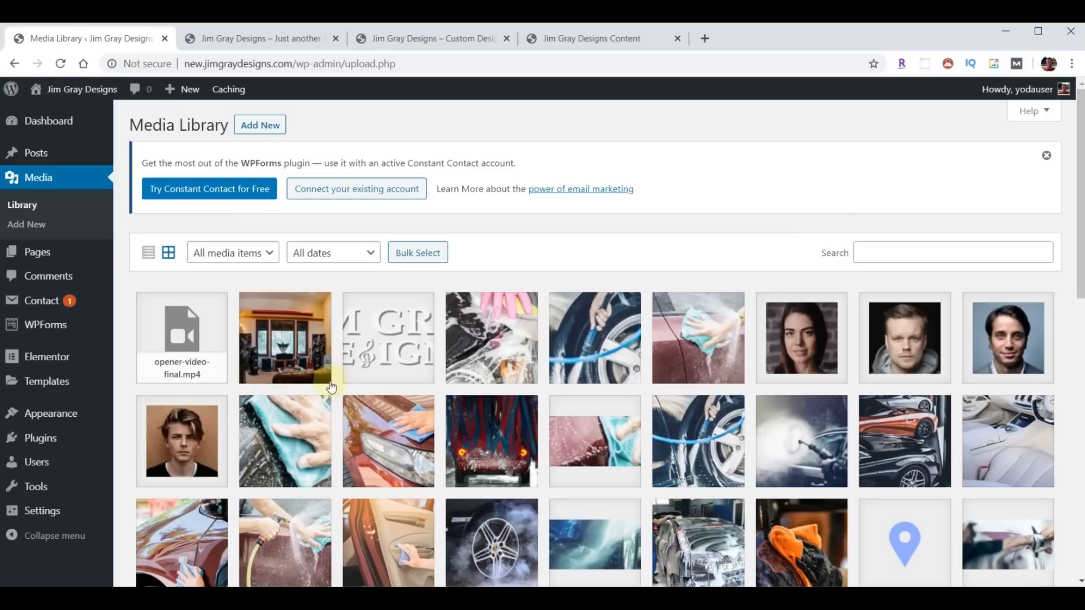
- Copy the opener video's link URL from its attachment details, then go to the Pages list
click(166, 328)
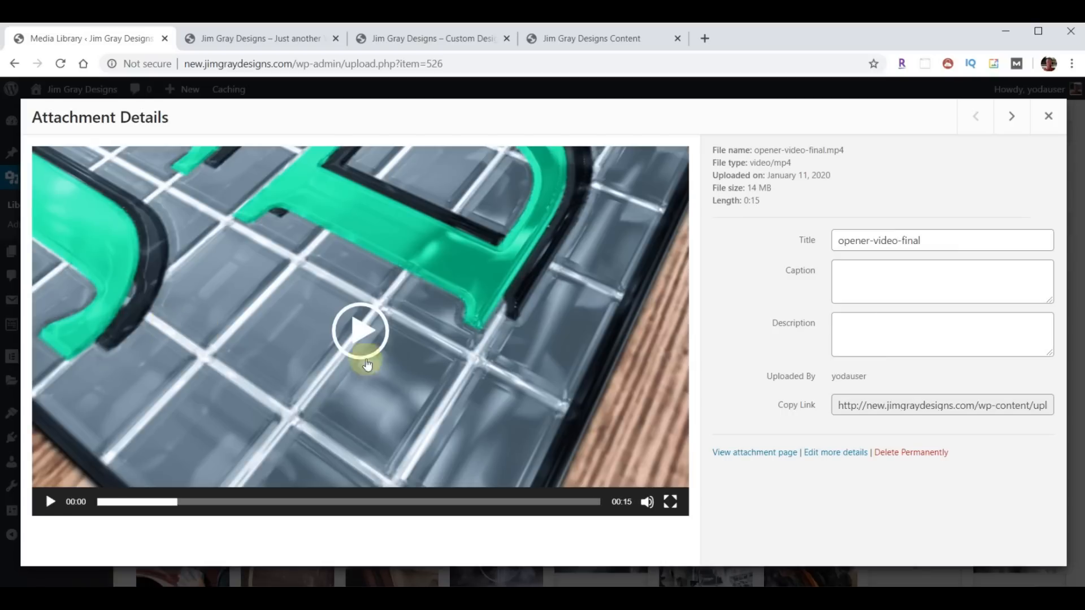
drag(855, 405, 942, 405)
key(ctrl+a)
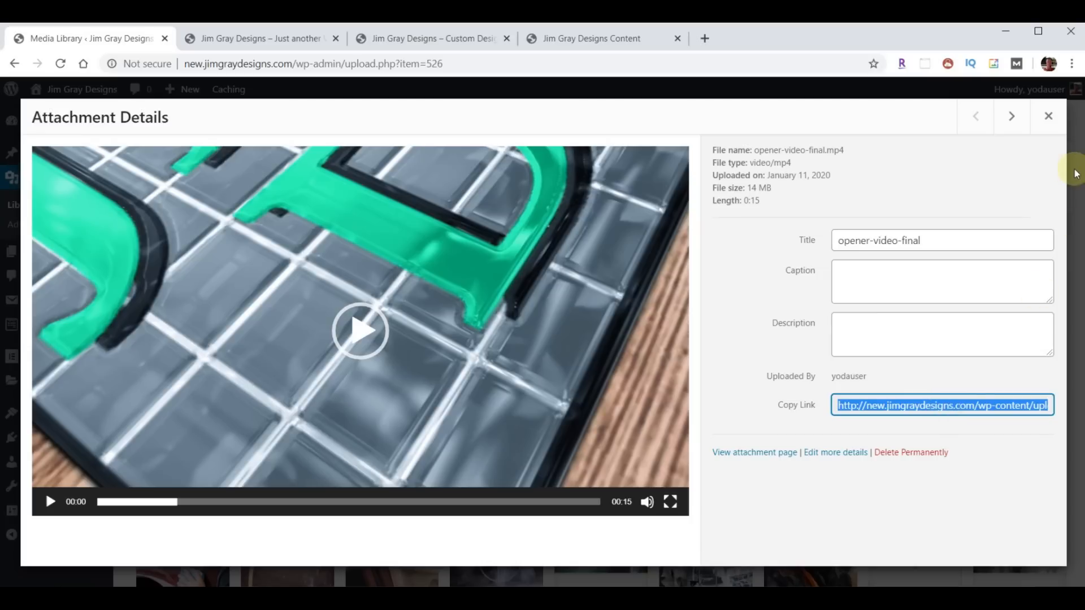
click(1052, 119)
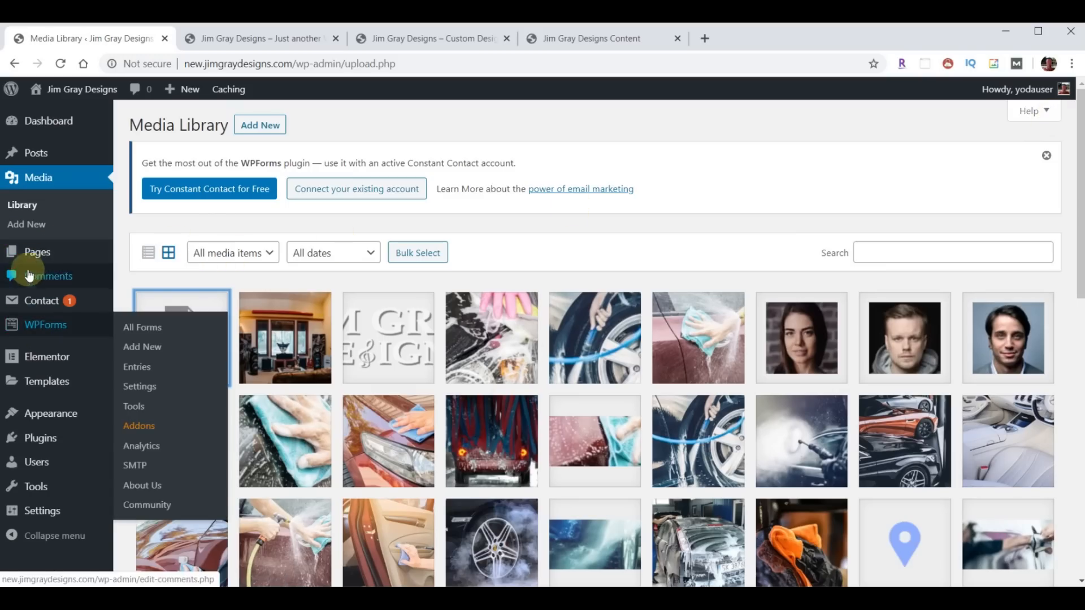
click(40, 253)
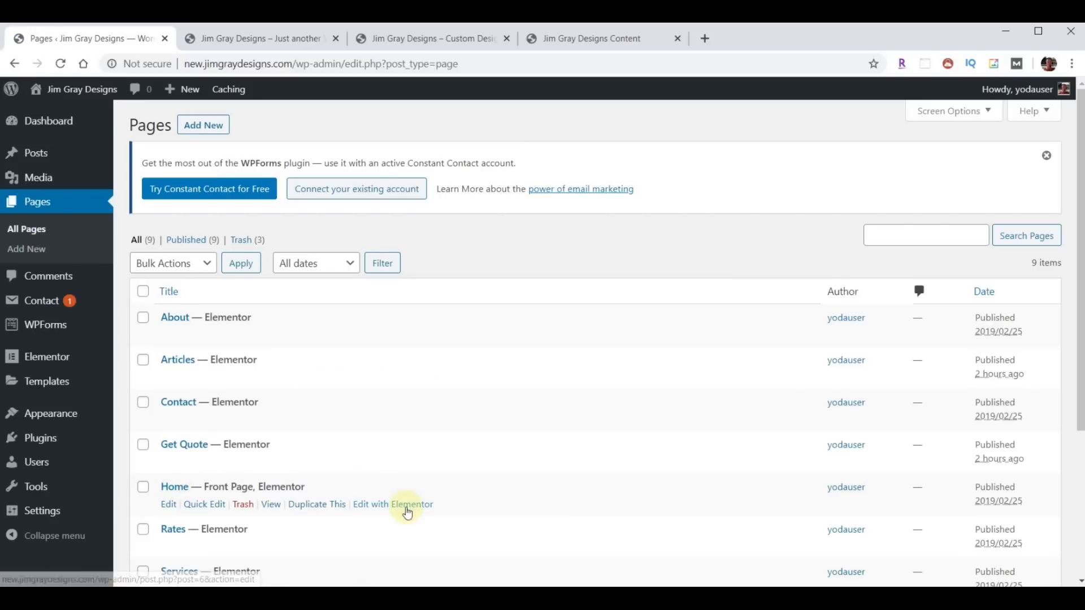
- Paste the opener video URL into the Home hero's background Video Link and enable Play Once
click(407, 511)
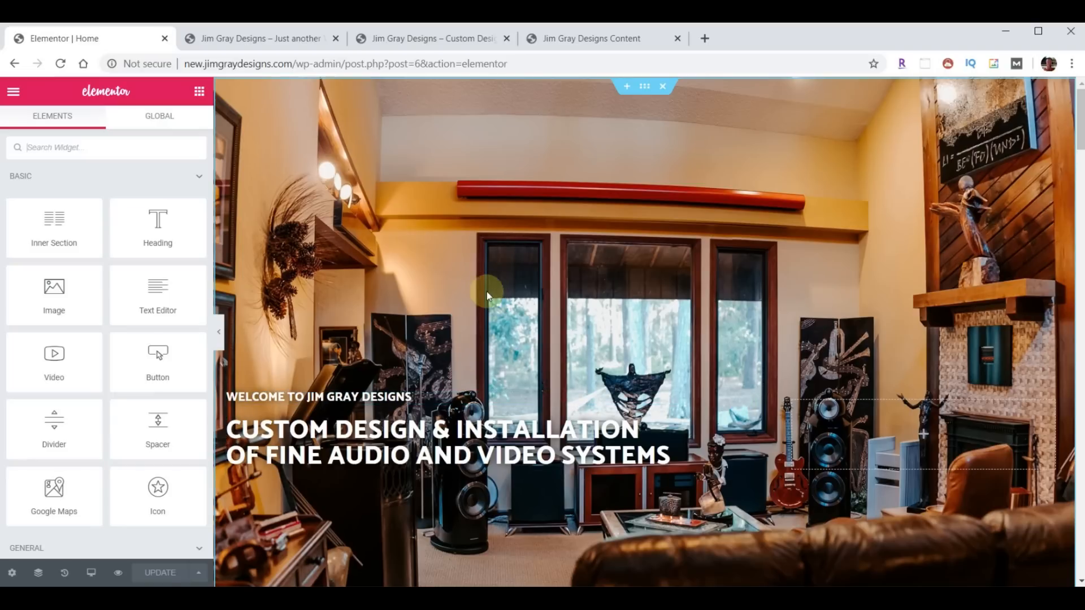
click(638, 89)
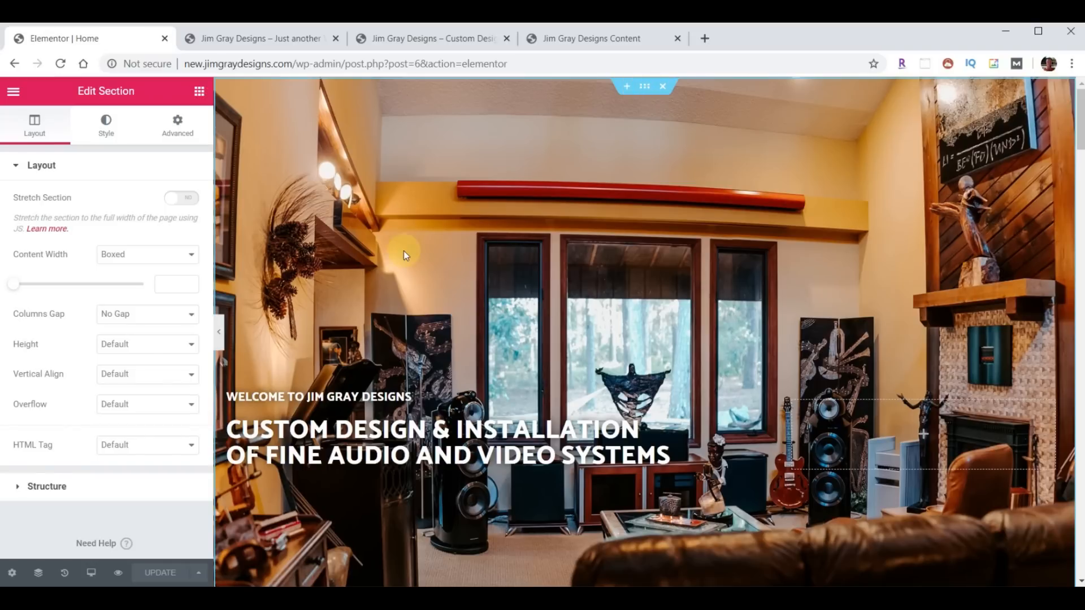
click(104, 127)
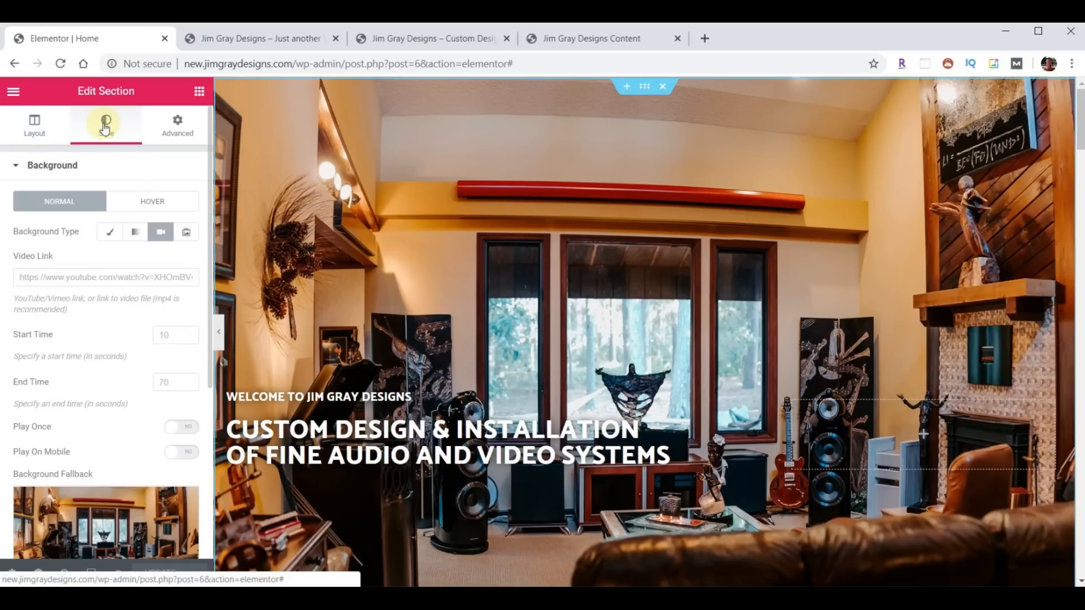
click(161, 236)
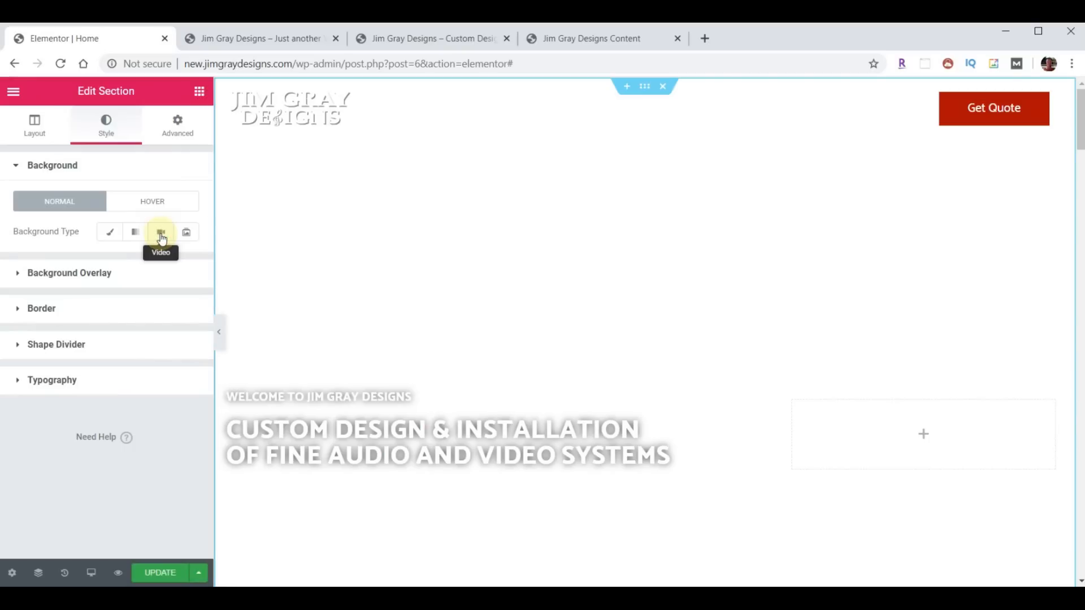
click(161, 236)
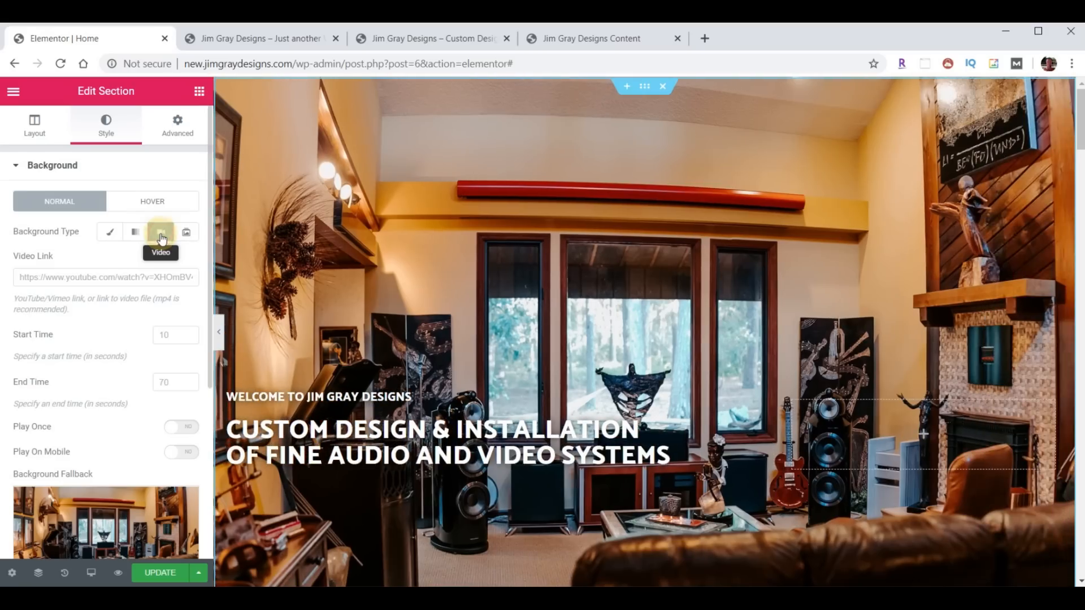
click(43, 277)
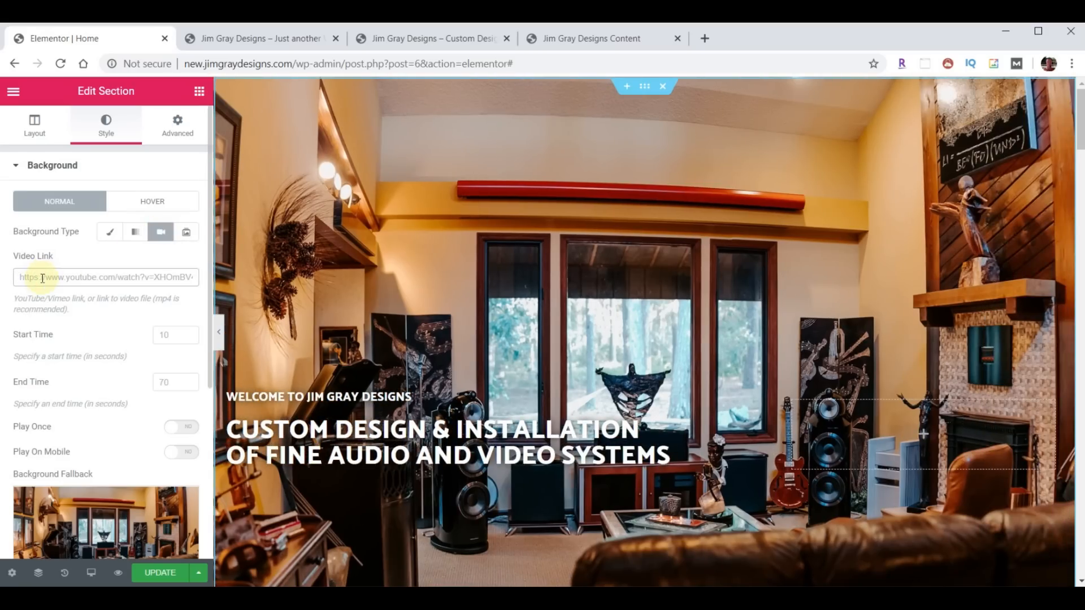
key(ctrl+v)
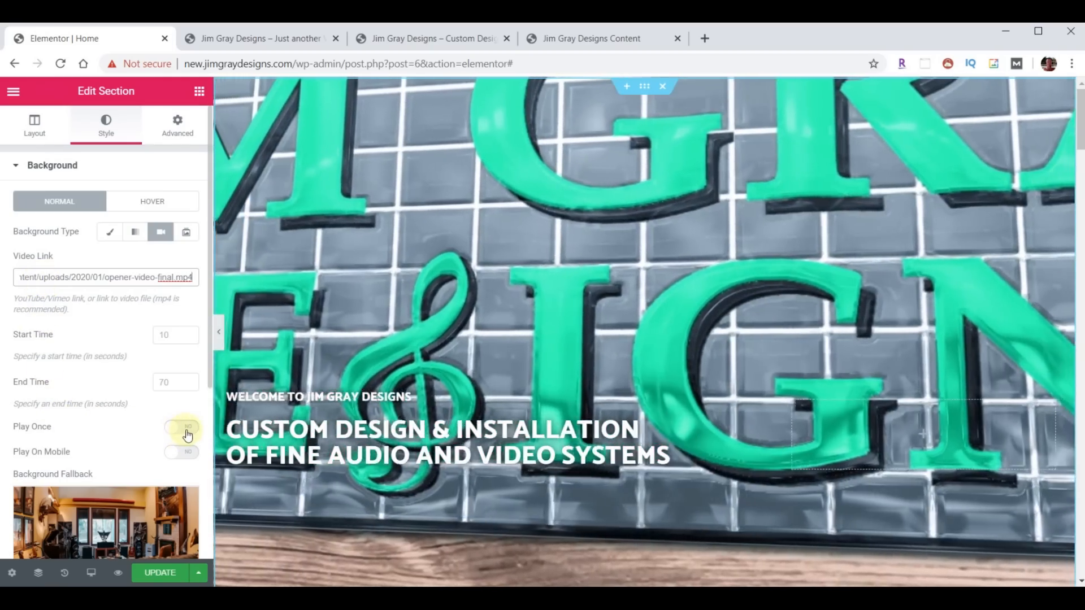
click(186, 431)
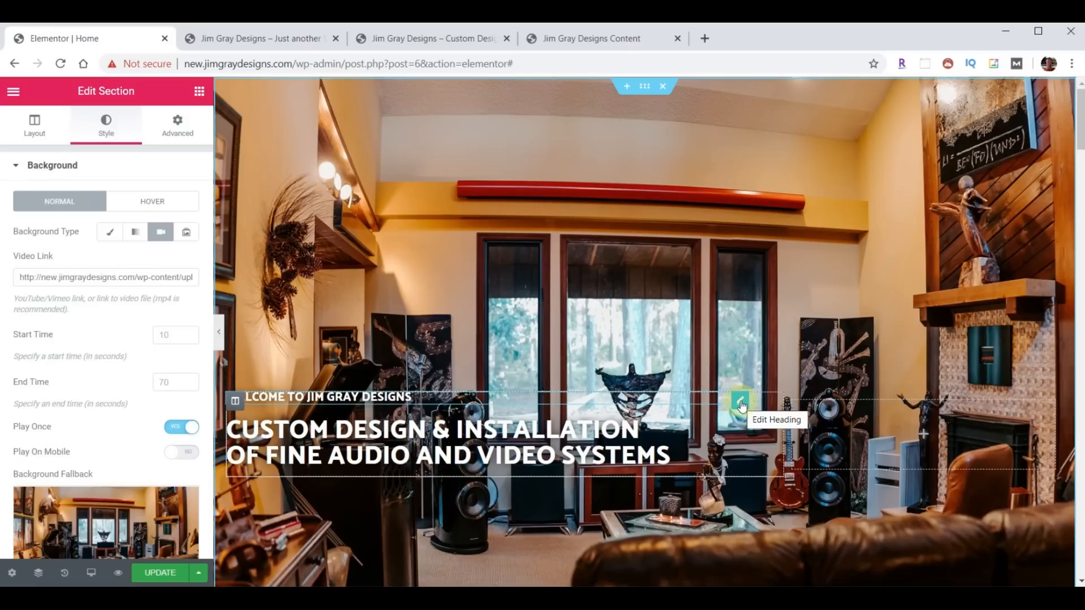
- Give the welcome heading a Fade In Right entrance animation with a 17000 ms delay
click(740, 403)
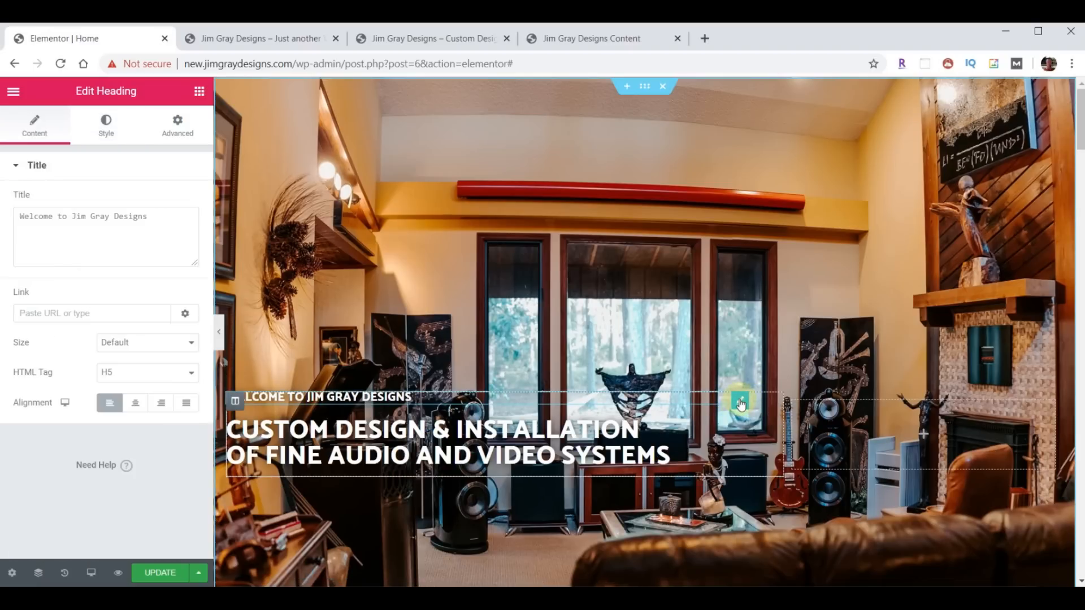
click(176, 125)
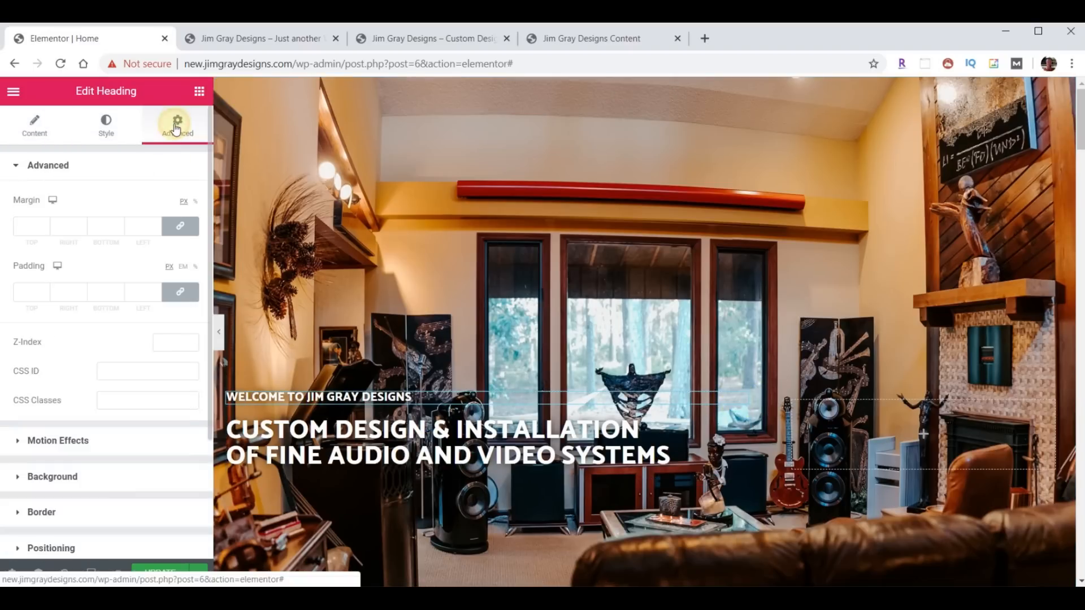
click(59, 440)
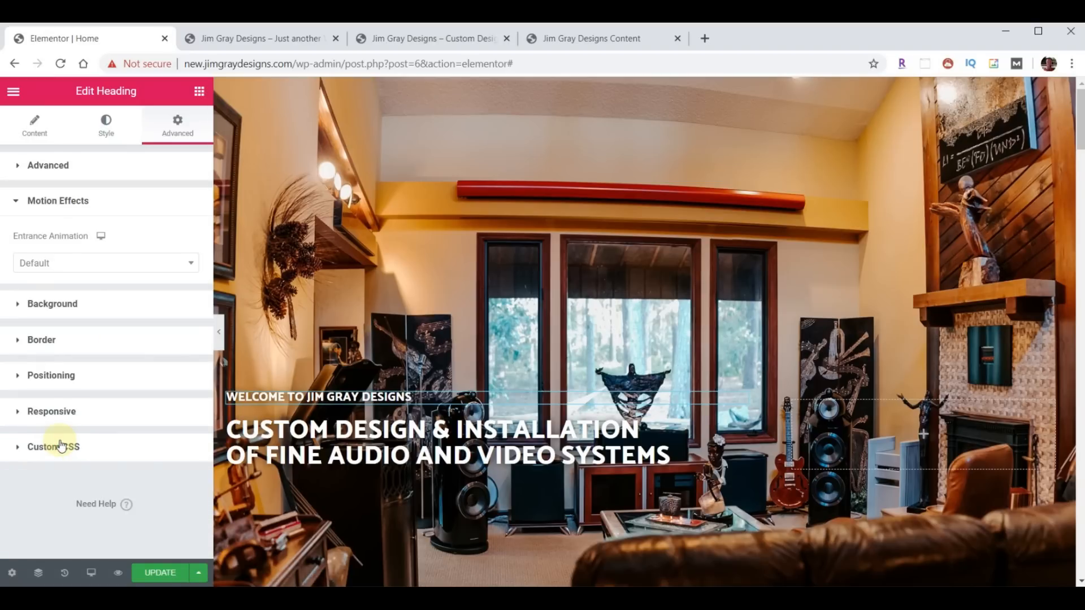
click(90, 265)
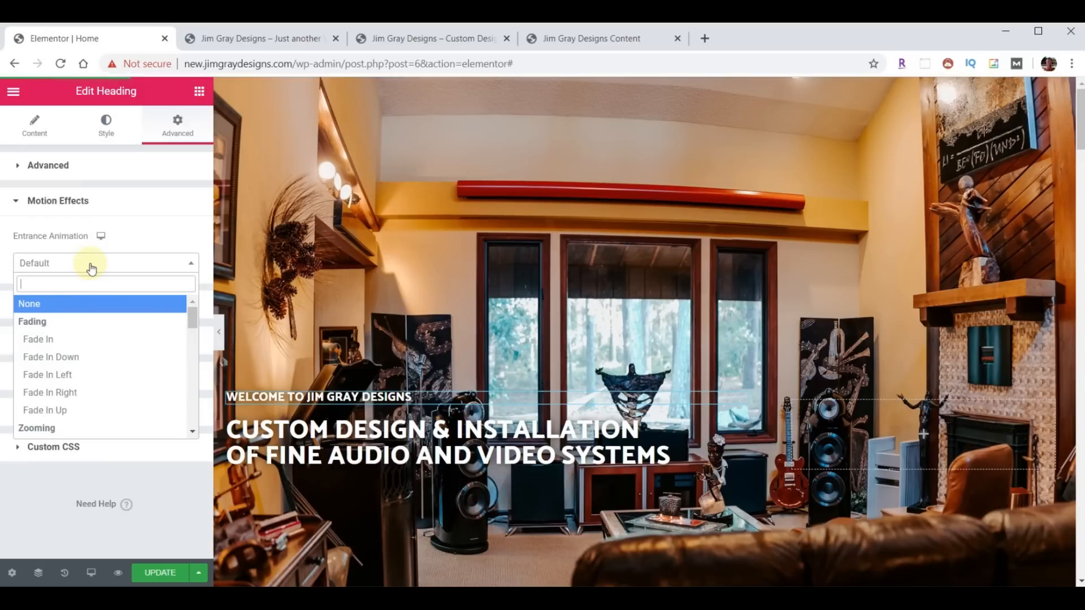
click(68, 394)
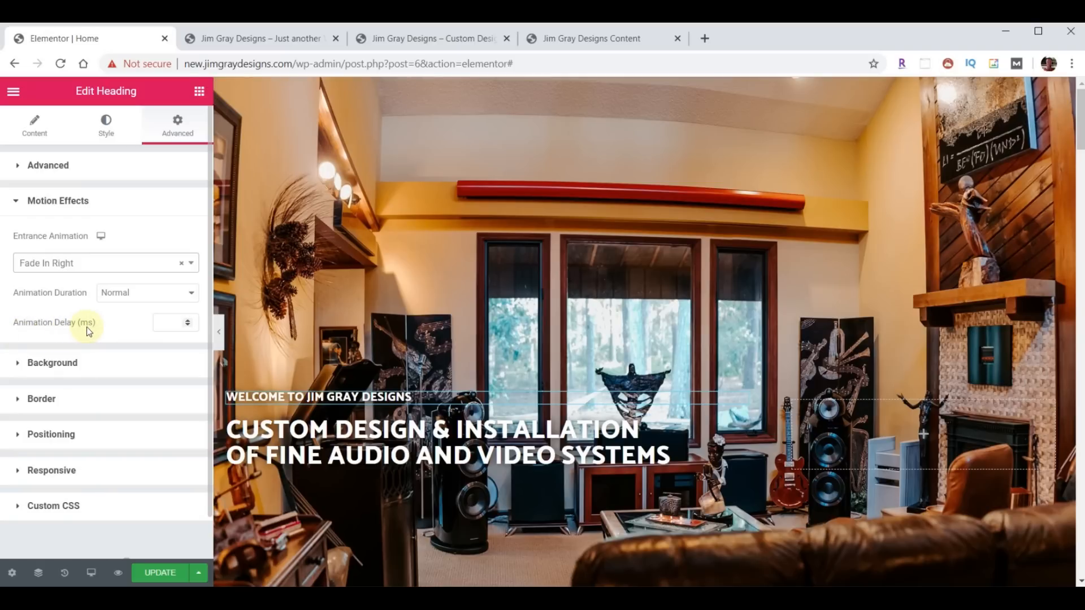
click(170, 324)
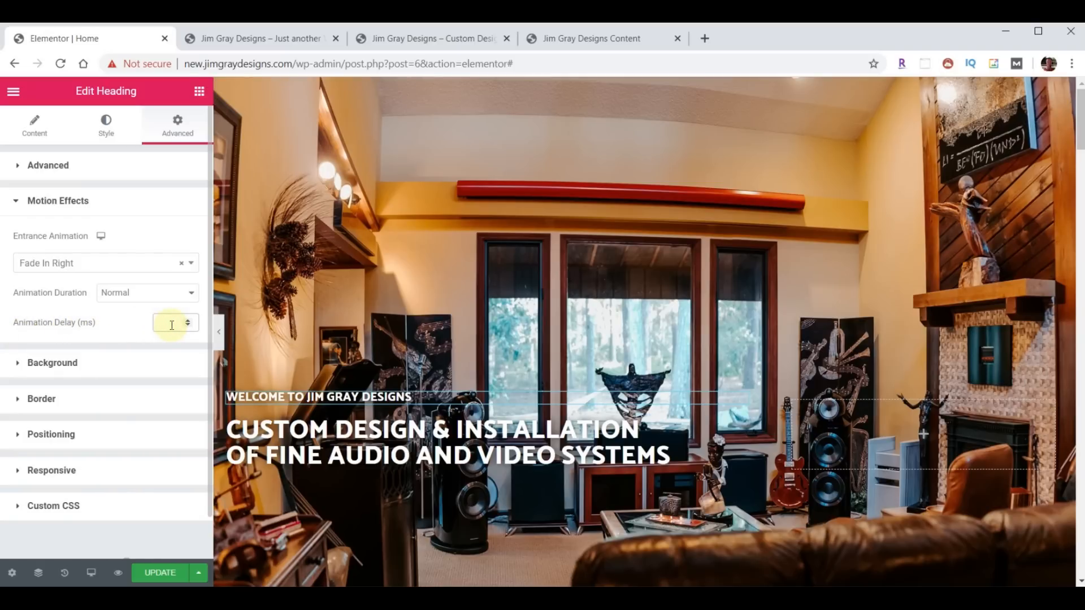
text(17000)
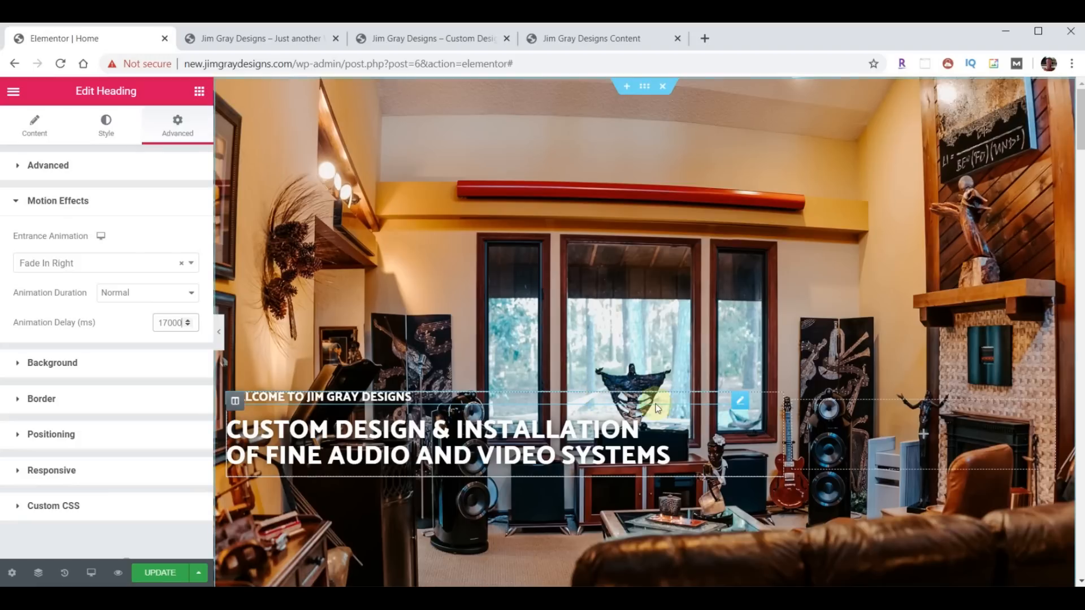
- Give the main title a Fade In Left entrance with a 1700 ms delay, and update the page
click(738, 425)
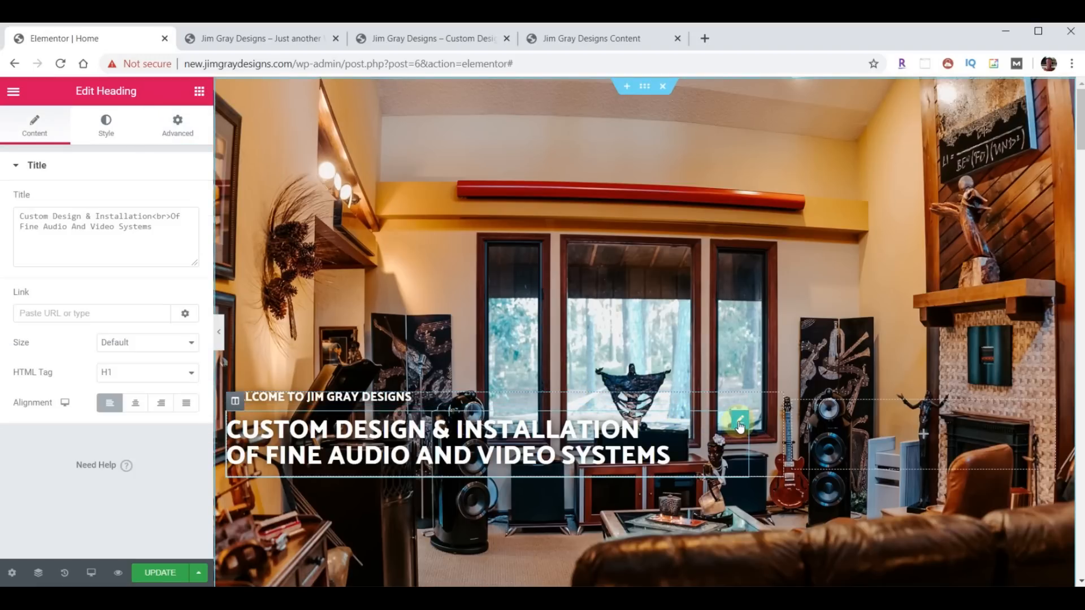
click(172, 134)
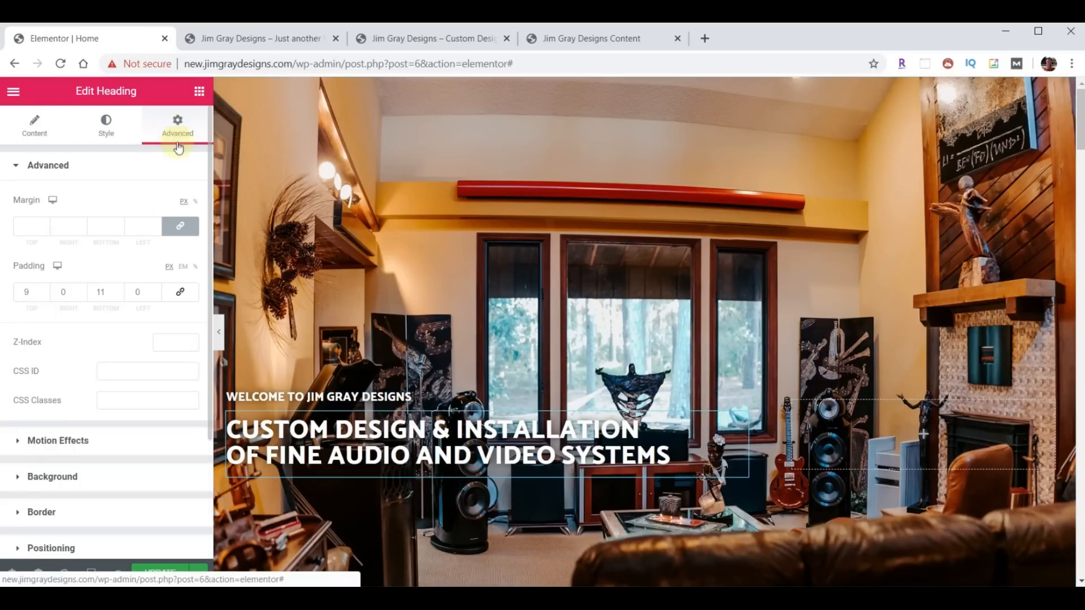
click(46, 443)
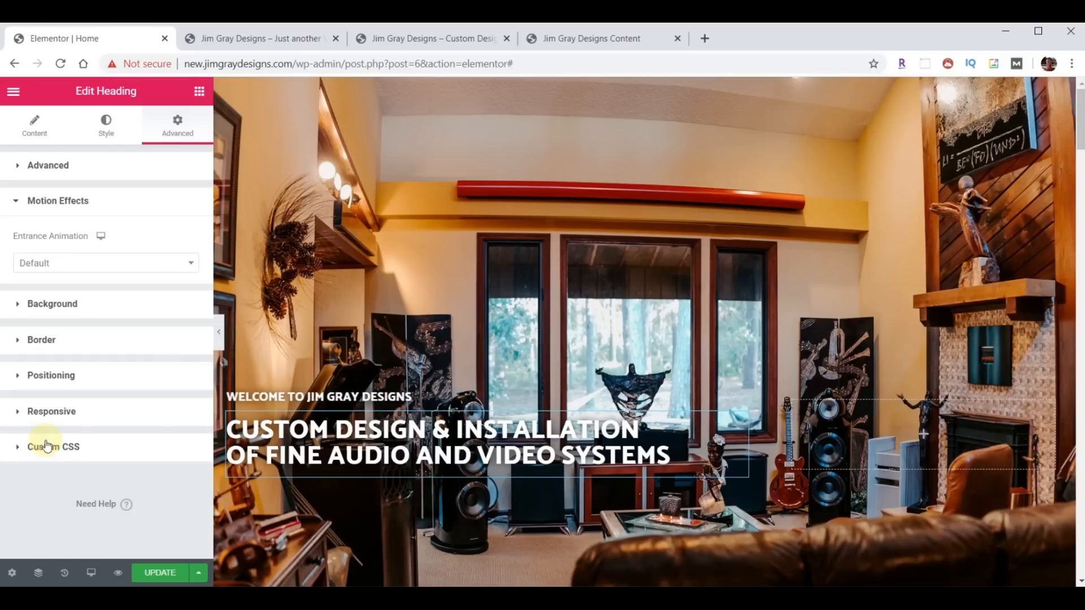
click(154, 262)
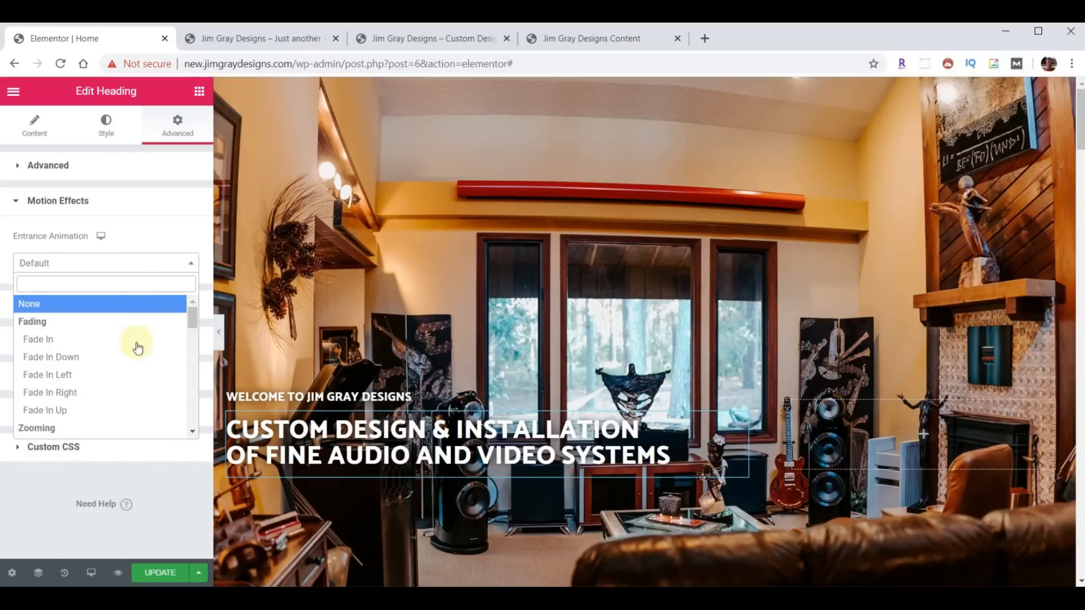
click(79, 379)
click(174, 323)
text(17000)
click(161, 572)
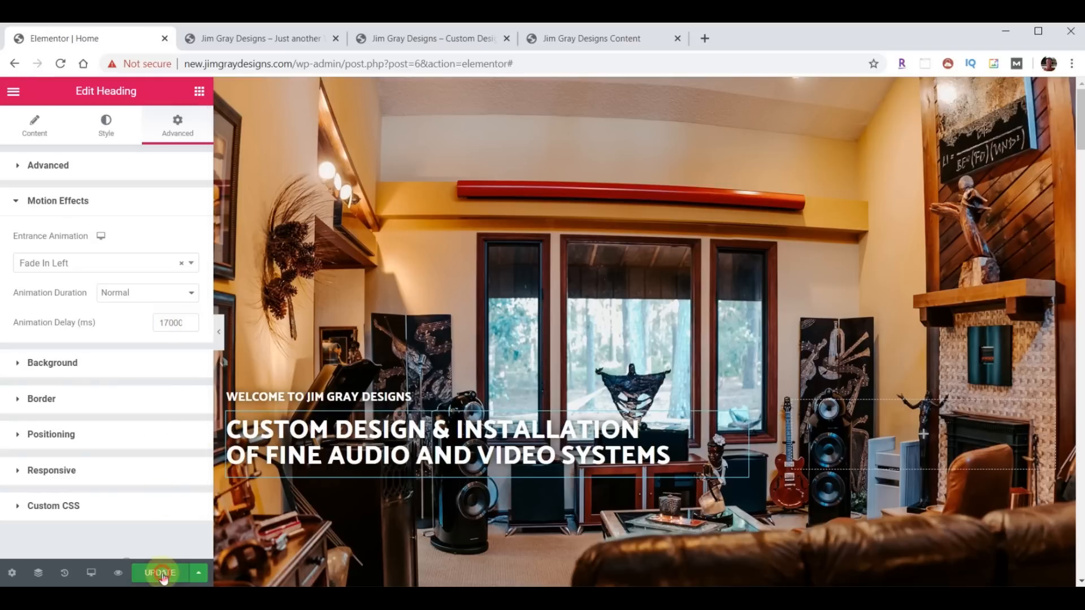
click(264, 35)
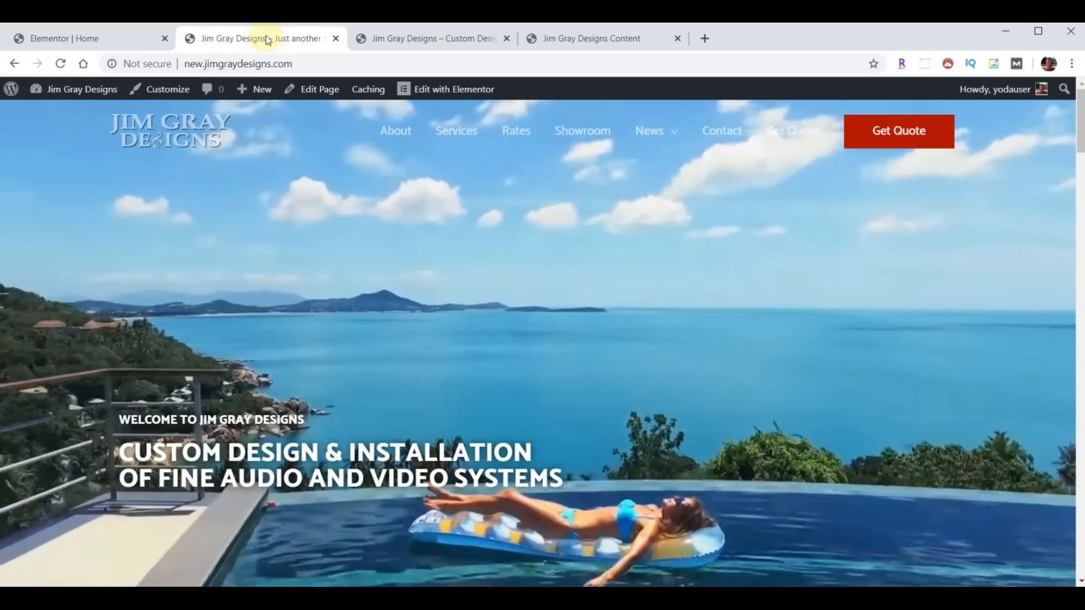
click(61, 64)
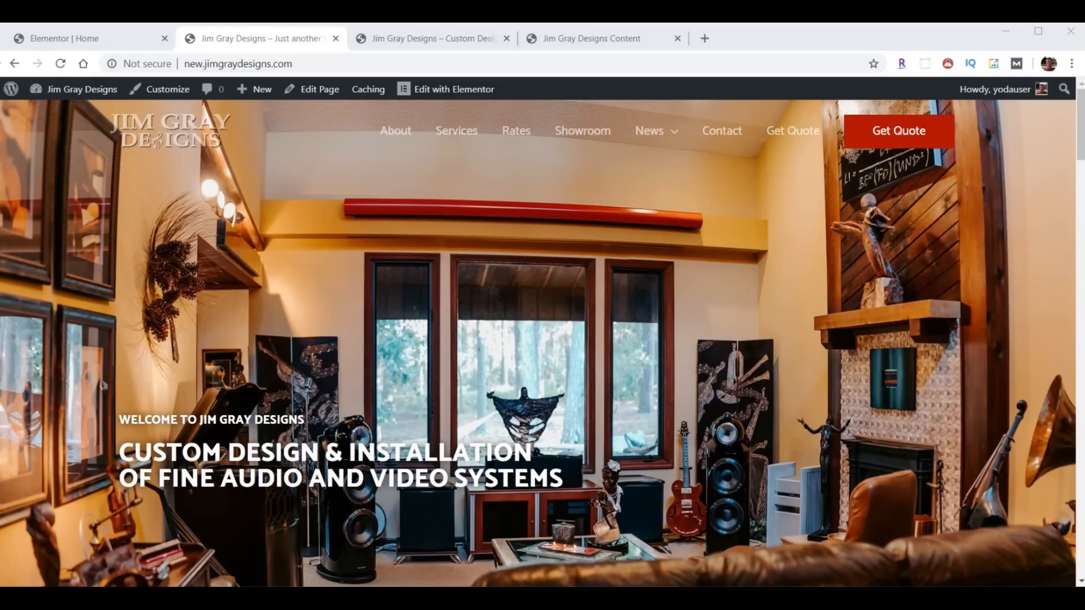
click(56, 44)
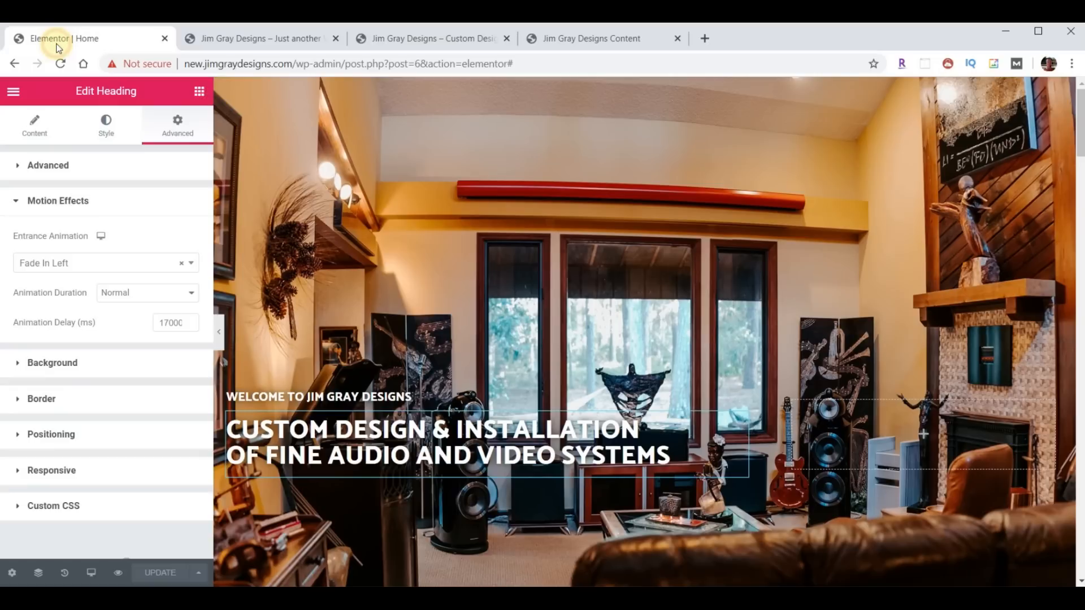
- Exit Elementor to the WordPress dashboard and go to Appearance > Menus
click(13, 92)
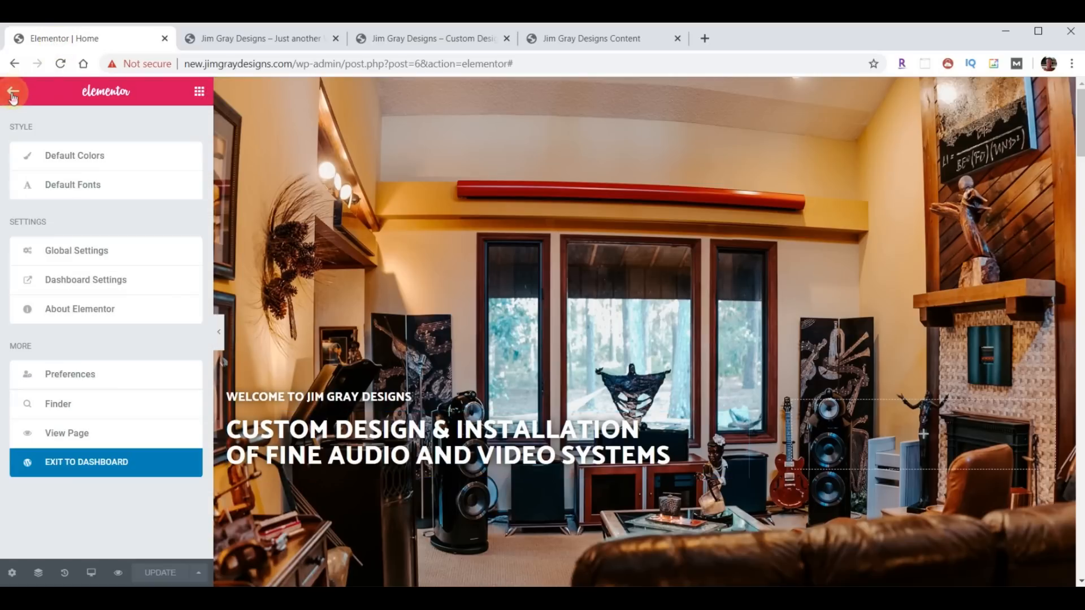
click(78, 463)
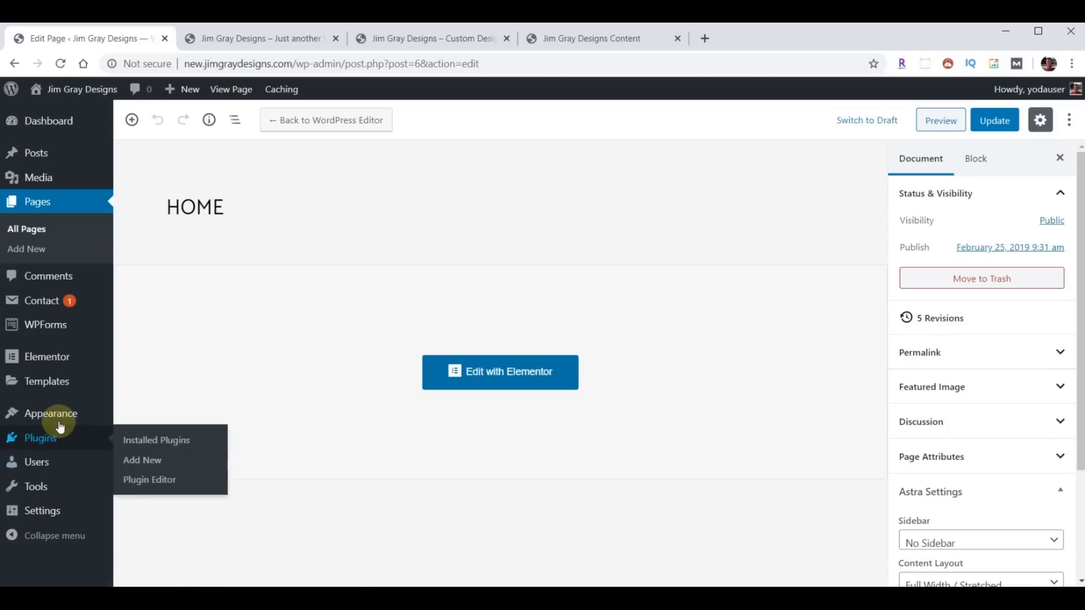
mouse_move(56, 420)
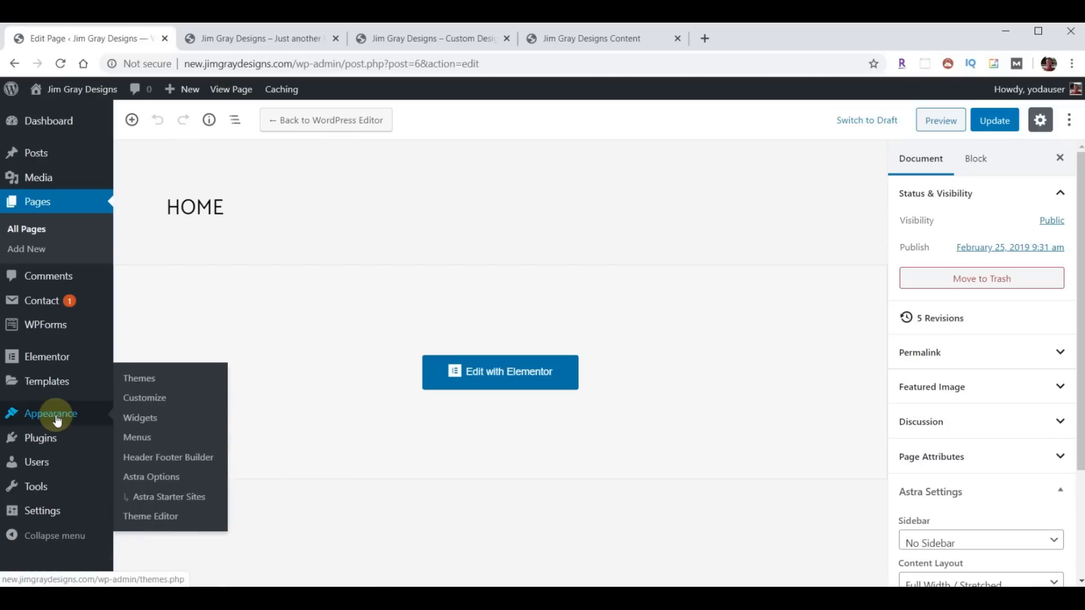
click(135, 436)
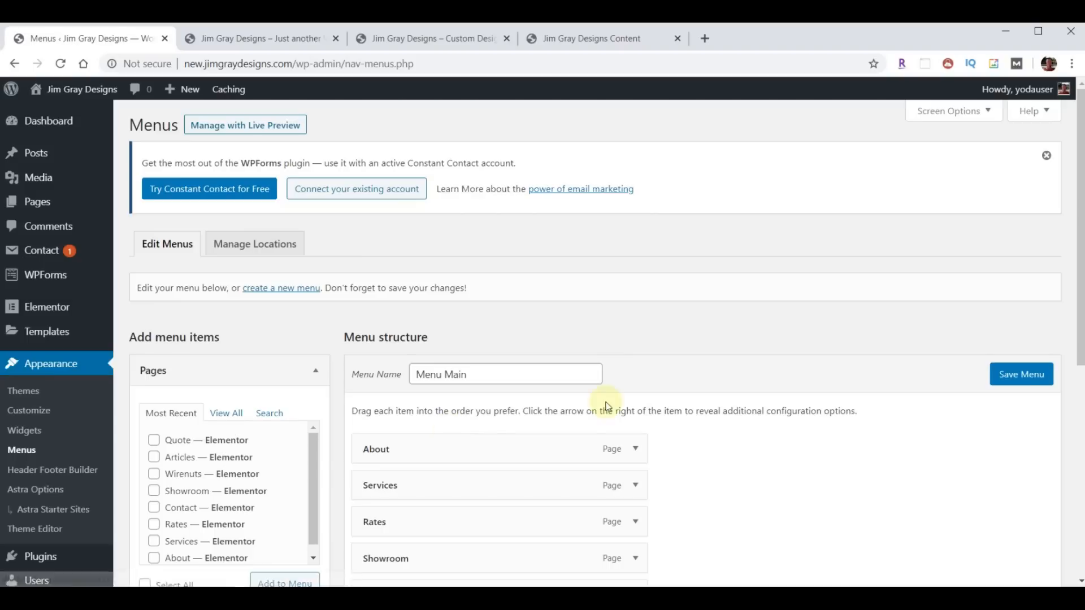
- Remove Get Quote from Menu Main, save the menu, and check the live site header
scroll(581, 448, down, 5)
scroll(582, 447, down, 1)
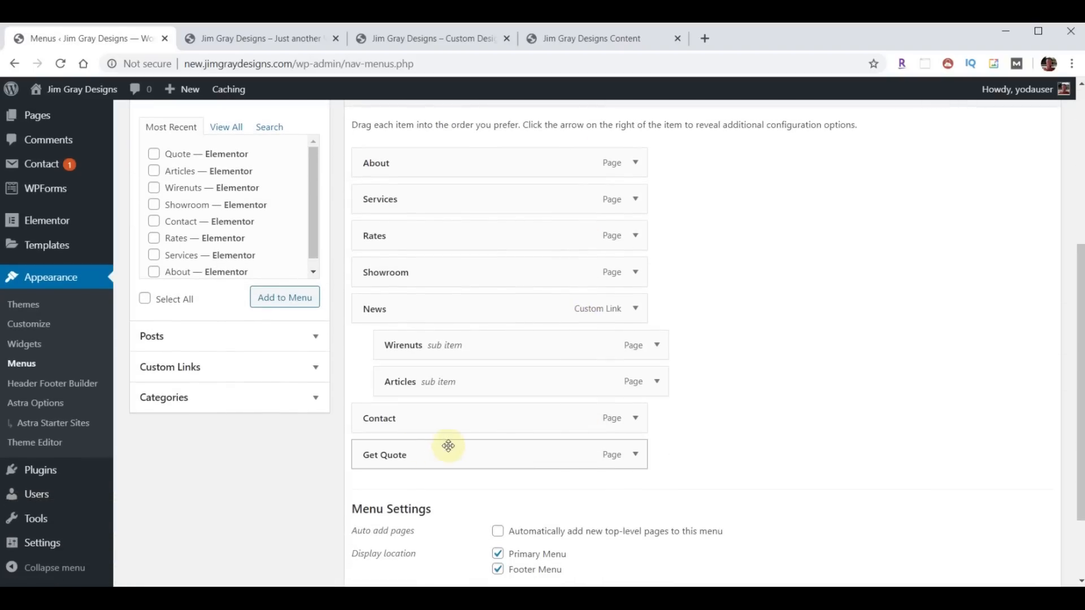
click(623, 455)
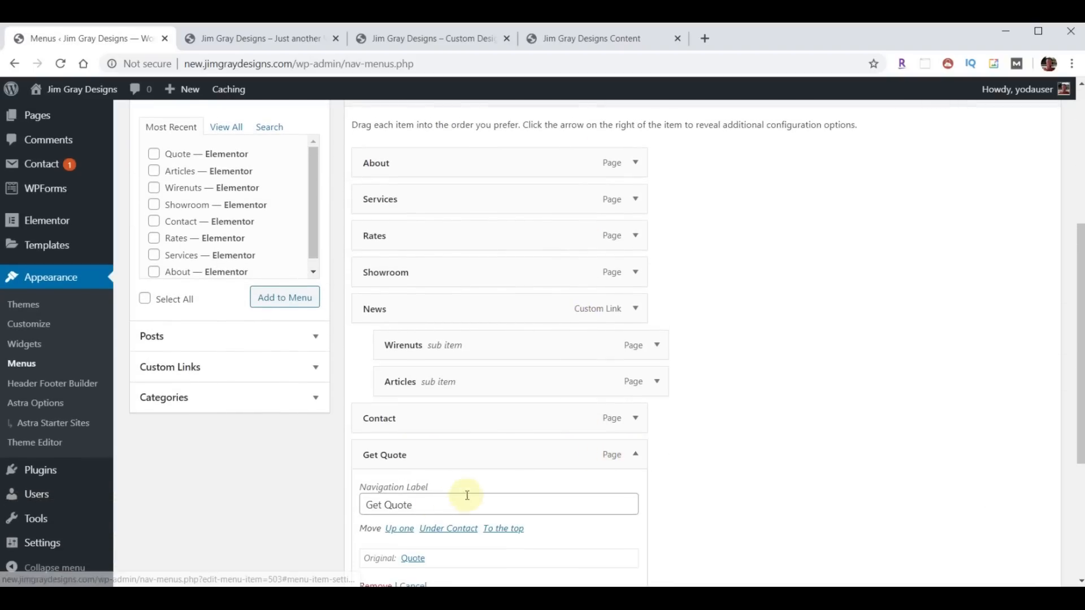
scroll(429, 503, down, 2)
click(378, 515)
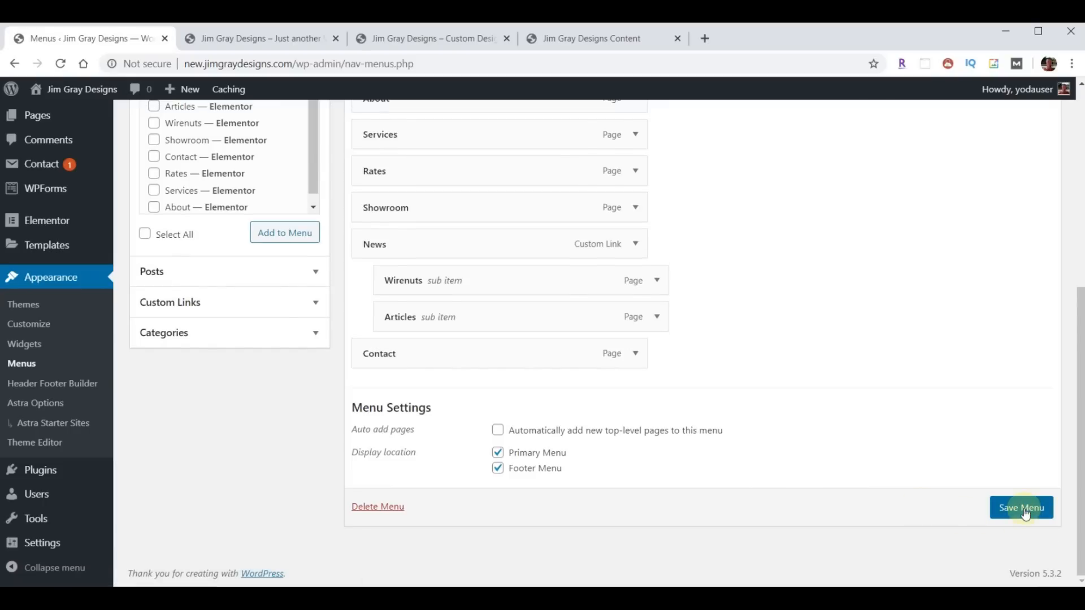
click(1025, 514)
click(242, 44)
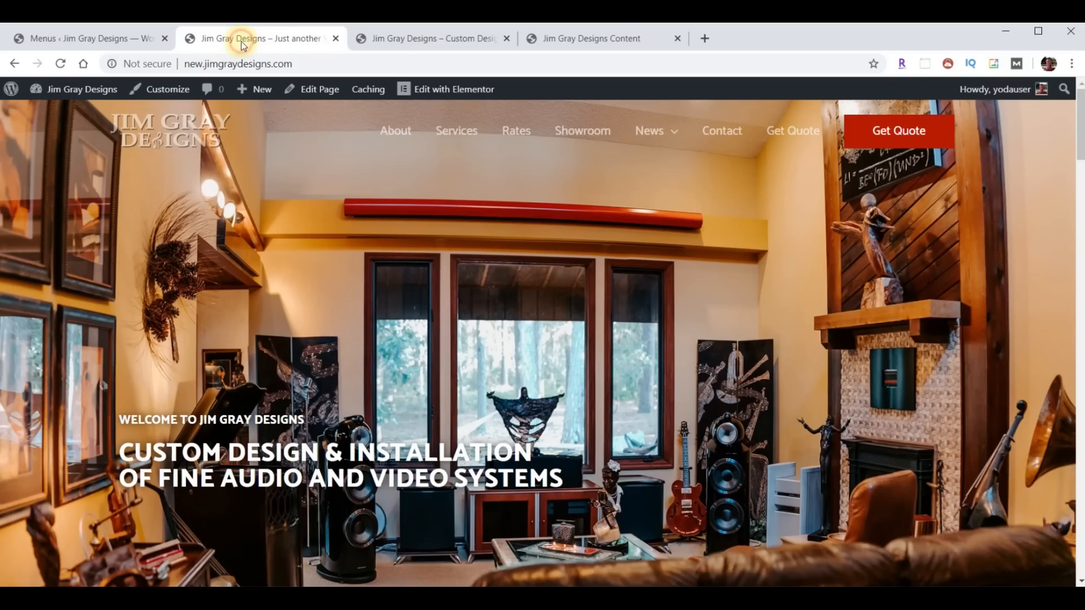
click(60, 64)
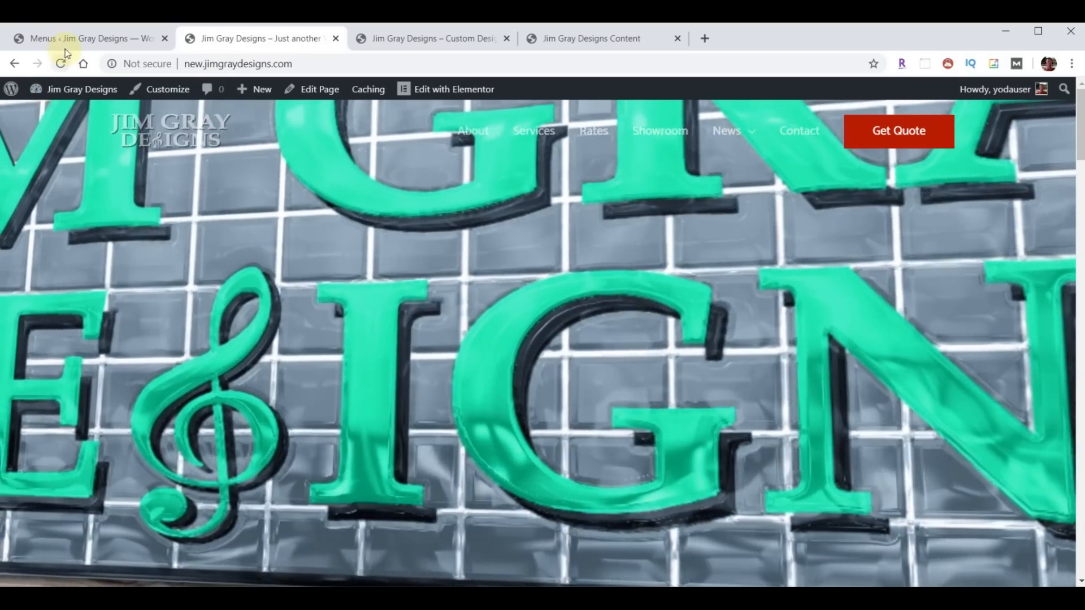
click(66, 42)
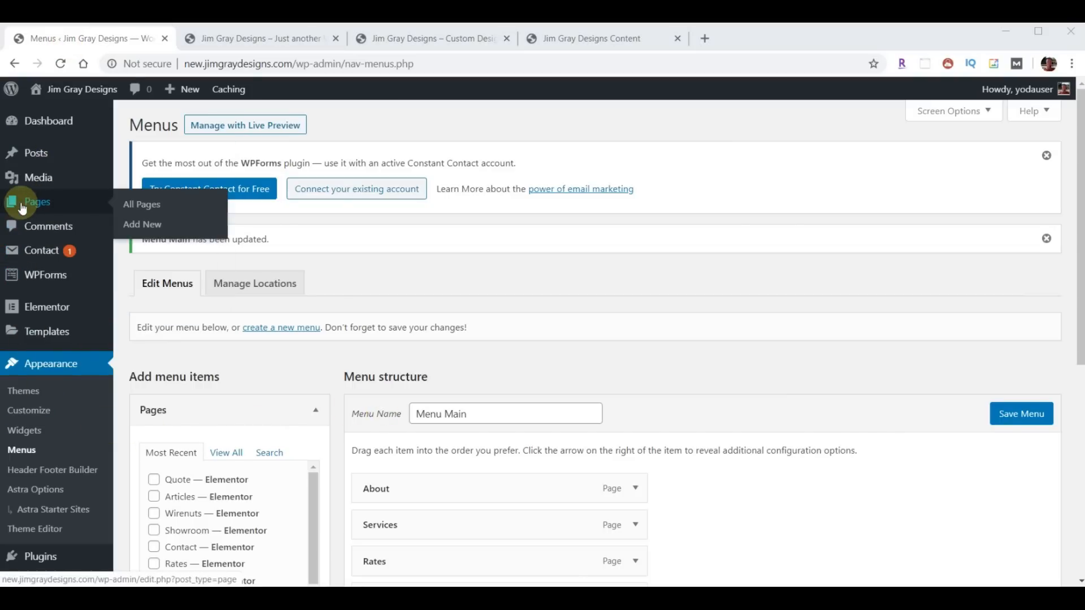
- Open Home in Elementor from All Pages and scroll to About Whitewash, comparing with the live site
click(22, 209)
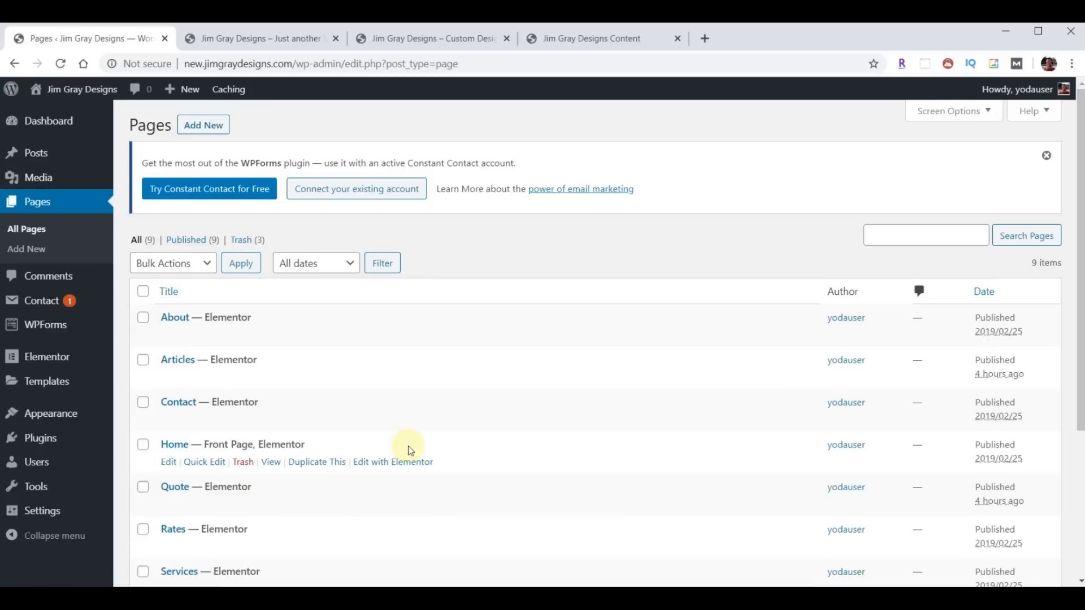
click(412, 463)
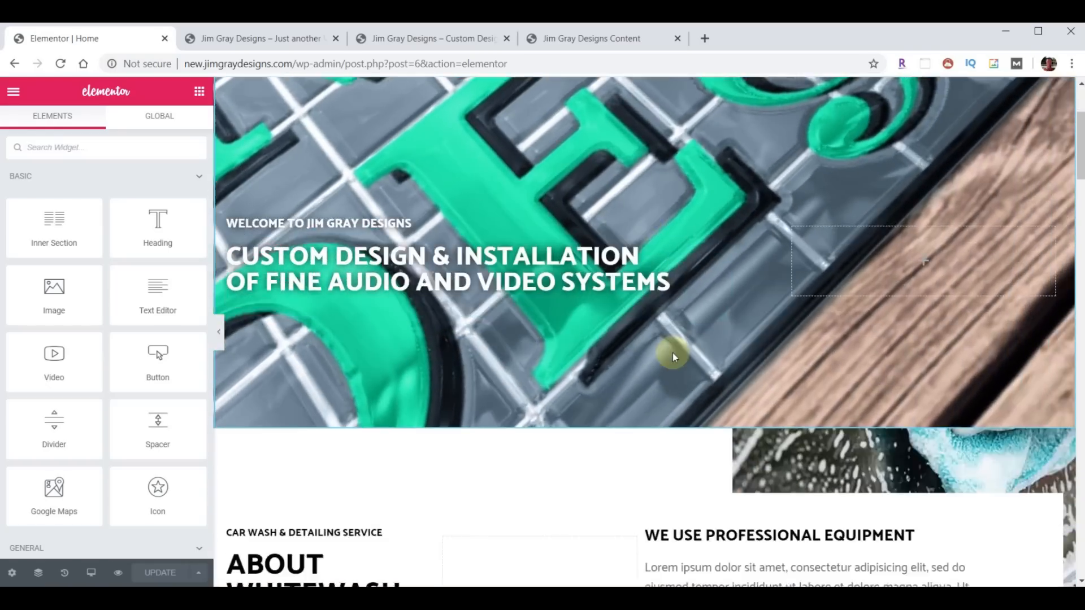
scroll(672, 353, down, 7)
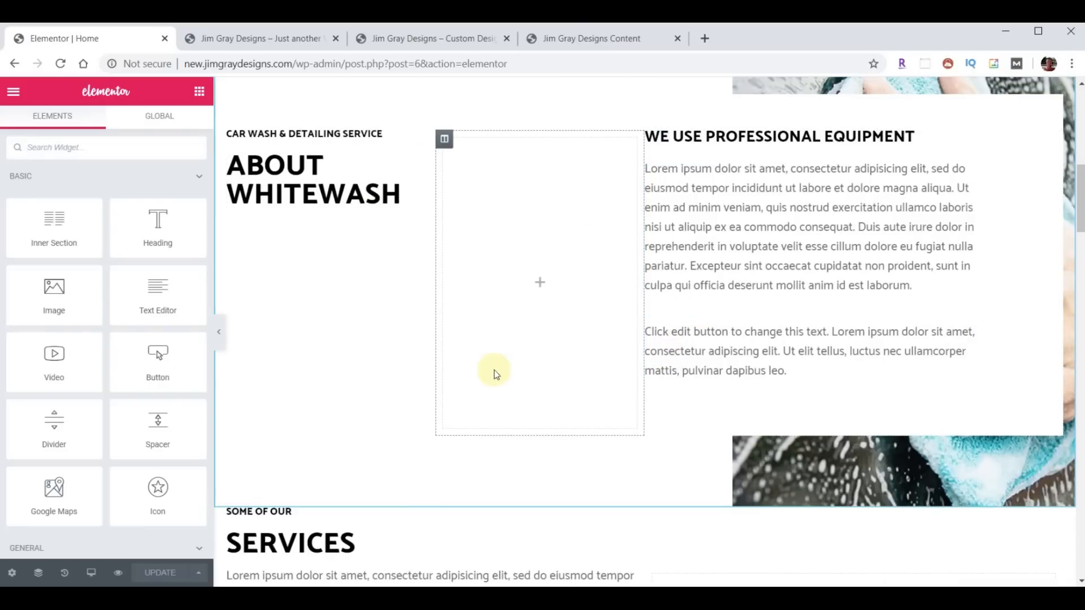
click(439, 49)
scroll(598, 286, down, 8)
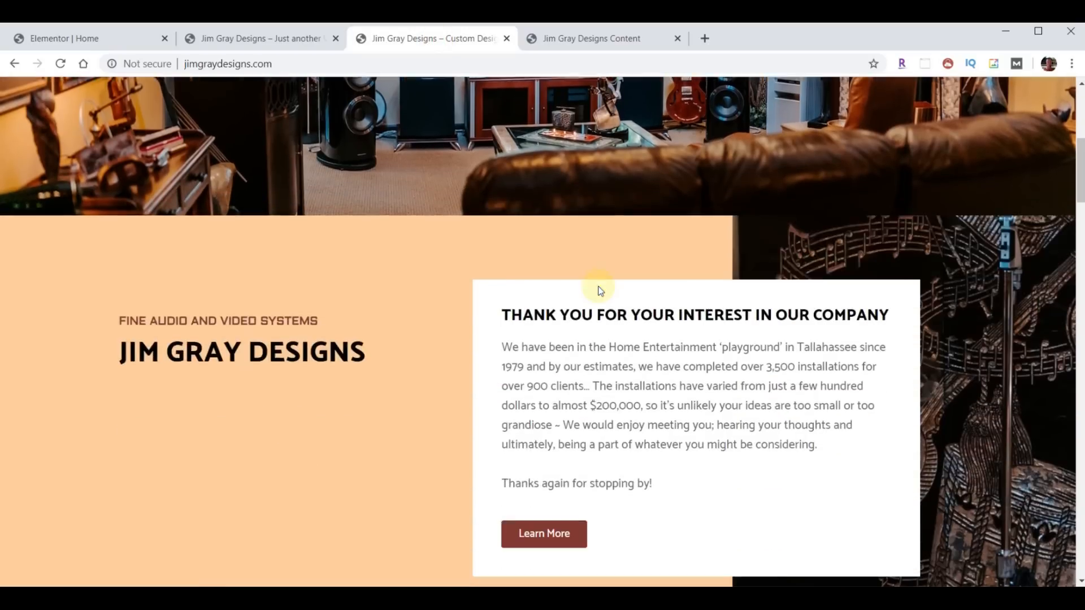
scroll(598, 286, down, 1)
scroll(596, 305, up, 1)
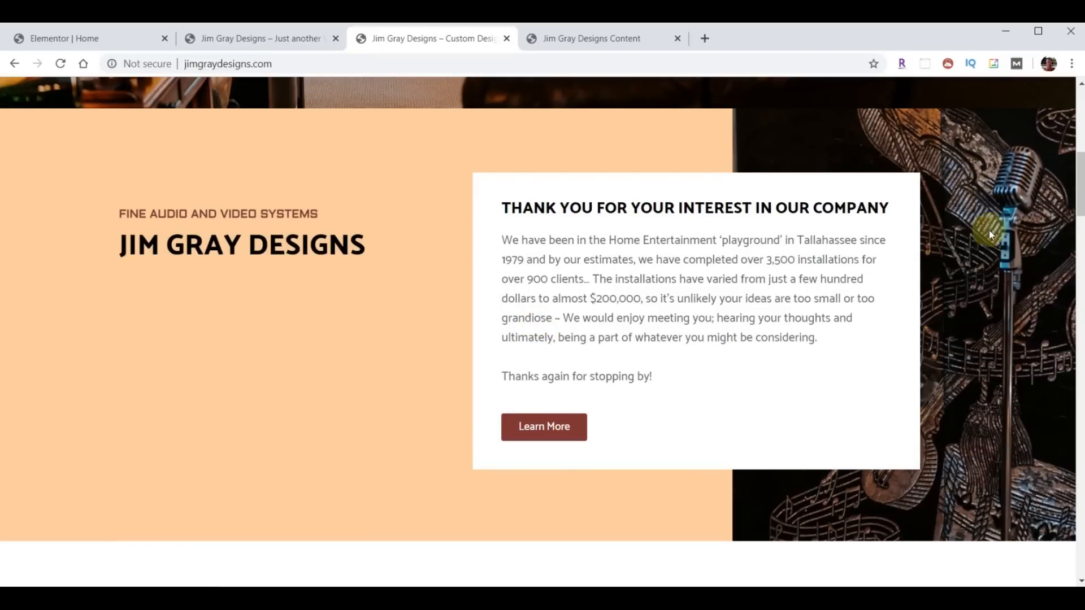
click(79, 41)
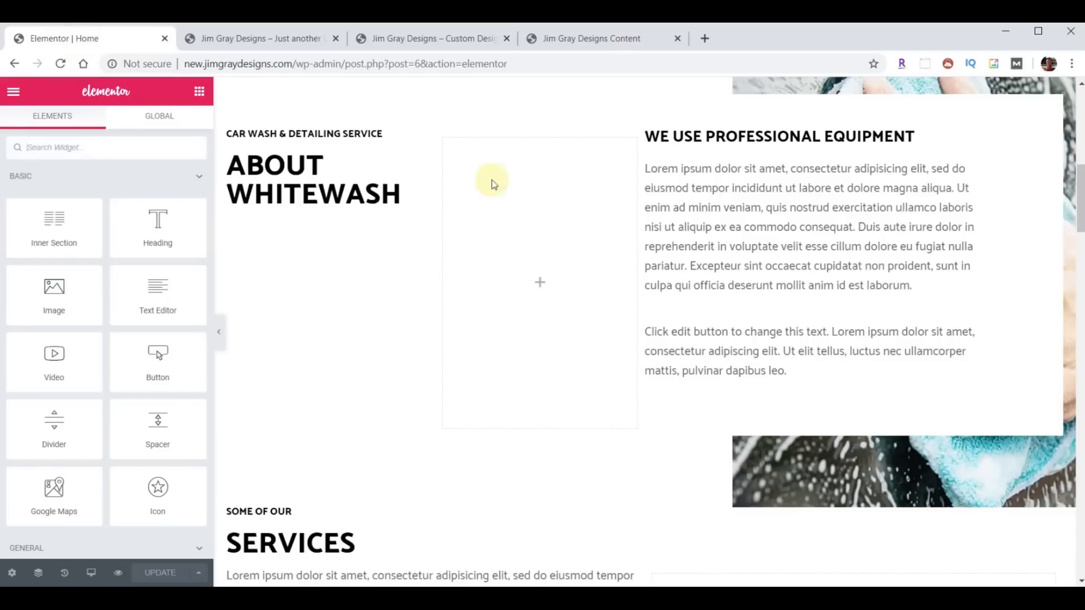
scroll(676, 148, up, 1)
scroll(676, 148, up, 1)
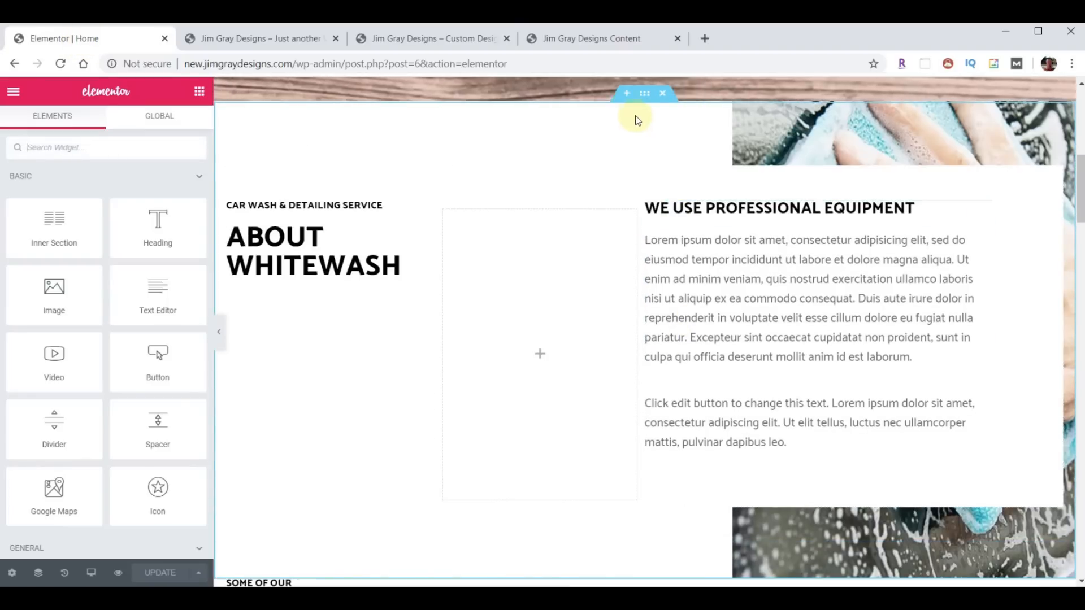
- Set the About section's background colour to peach #FACE9D
click(644, 93)
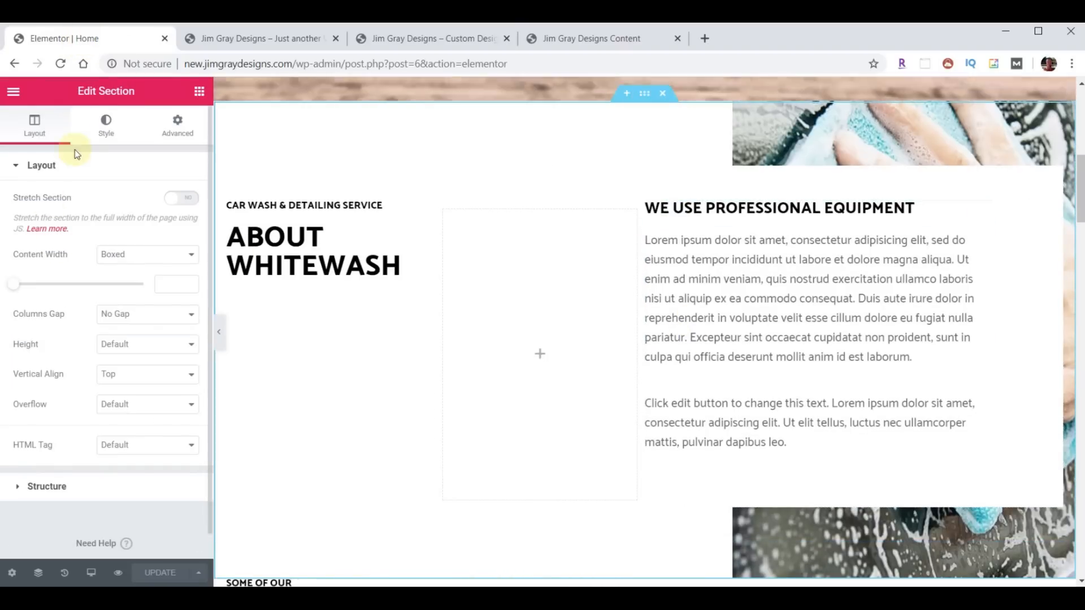
click(101, 136)
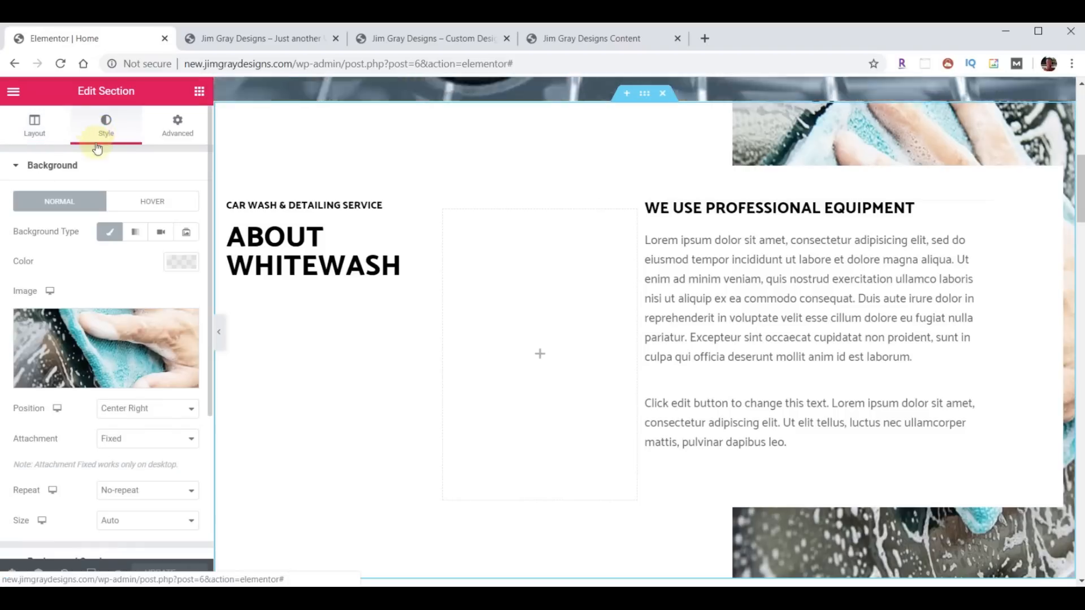
click(181, 263)
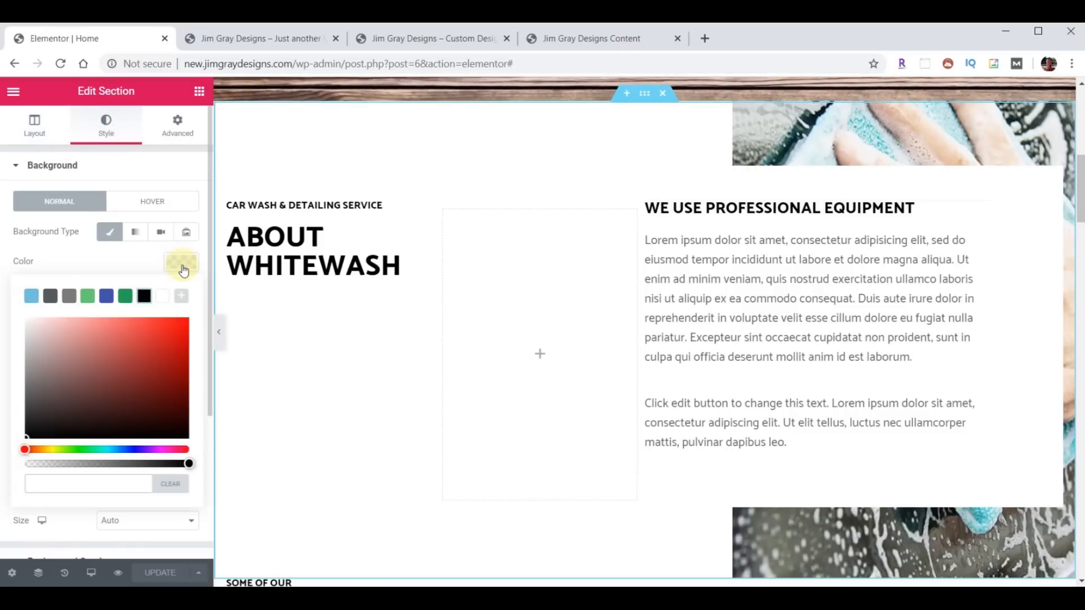
text(#FACE9D)
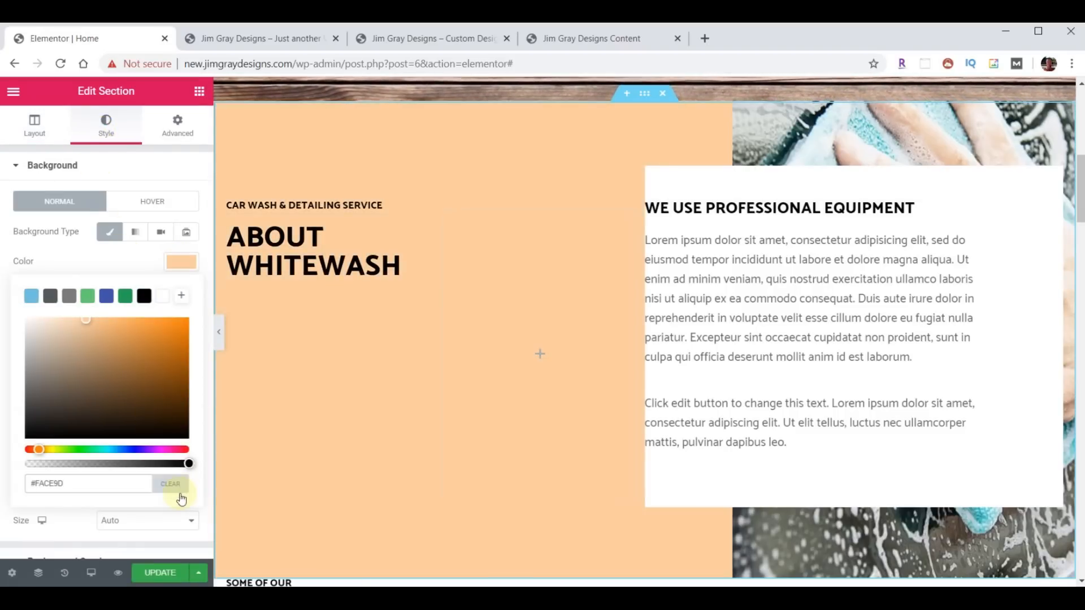
click(177, 273)
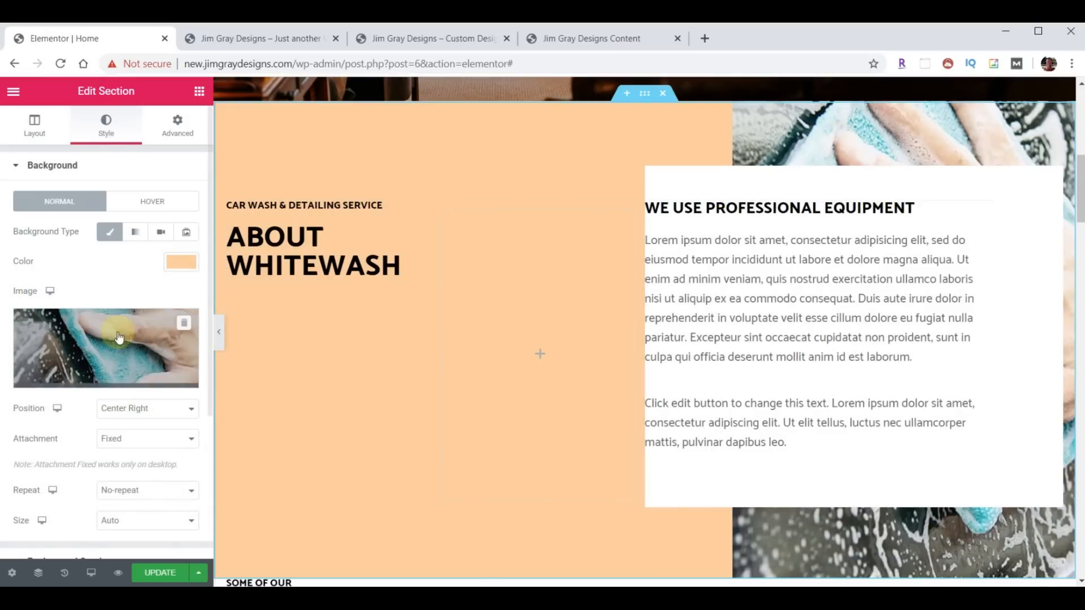
- Upload background-right.jpg from Explorer and insert it as the section's background image
click(97, 338)
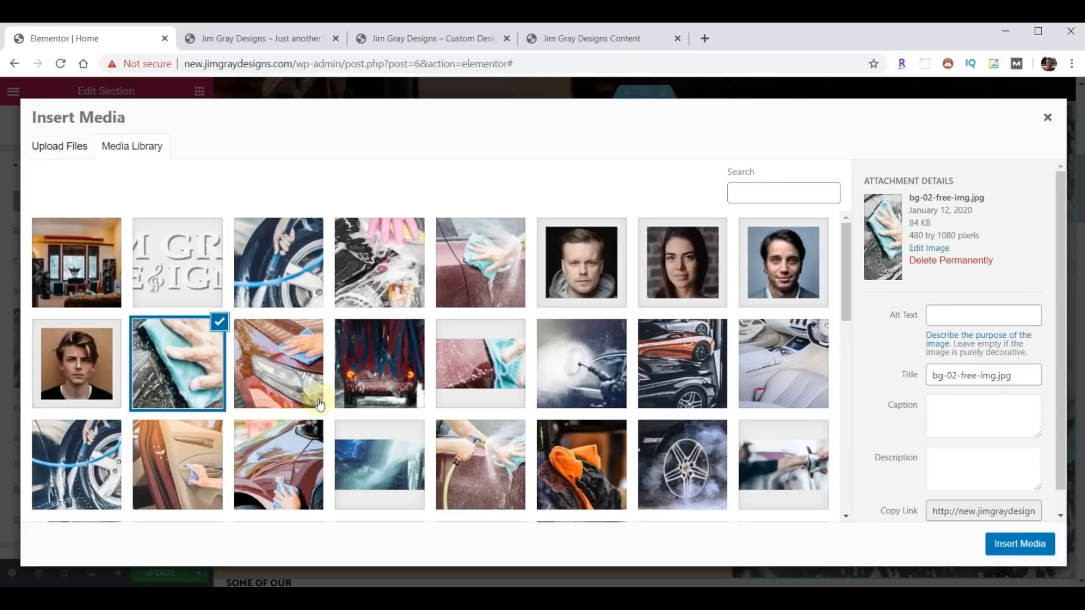
key(alt+Tab)
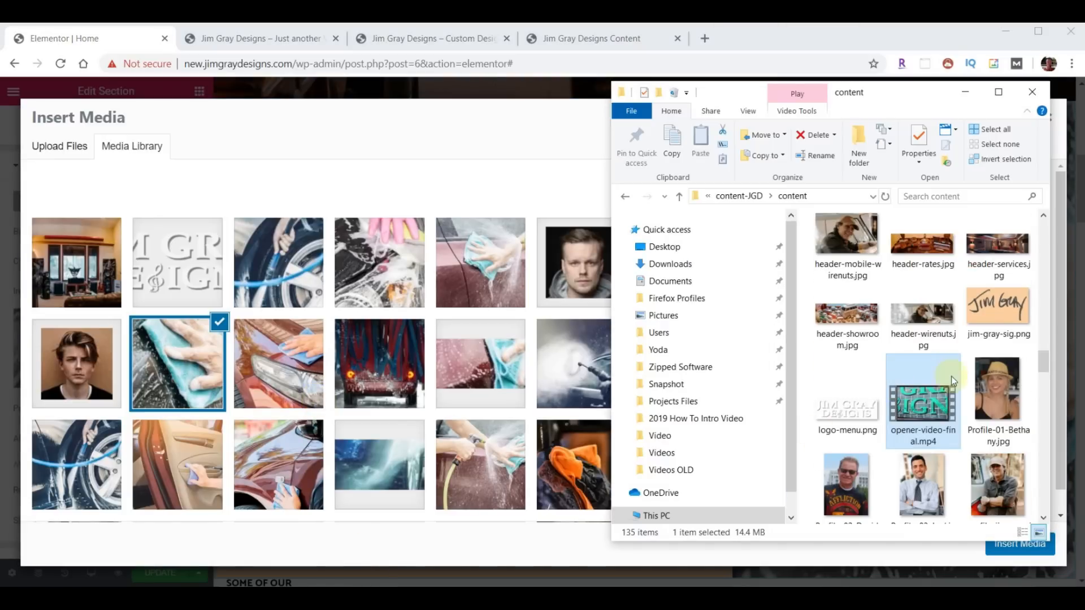
scroll(953, 395, up, 5)
scroll(955, 408, up, 5)
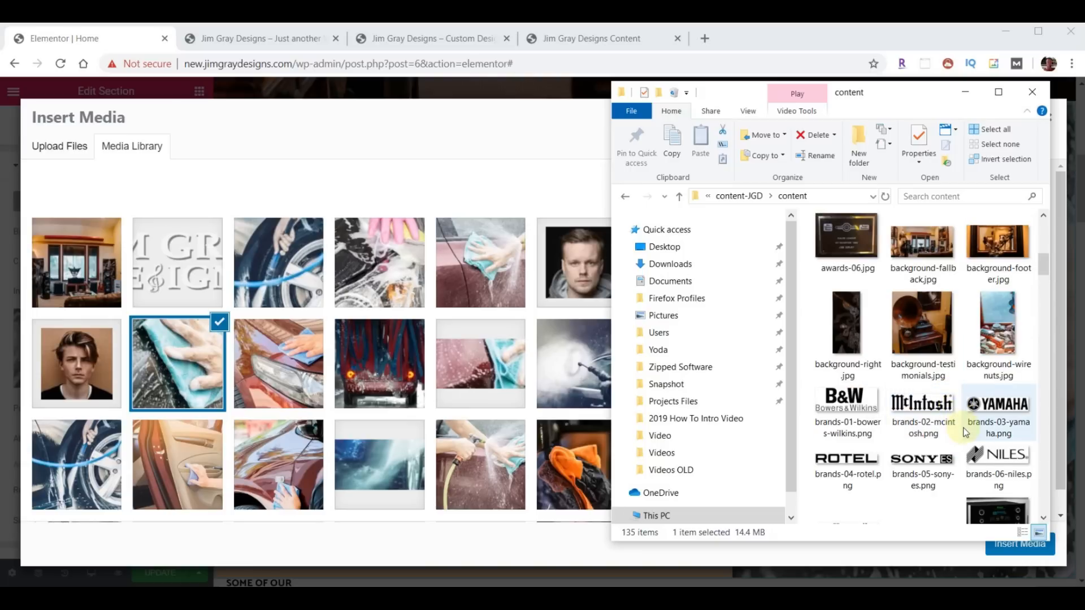
click(848, 314)
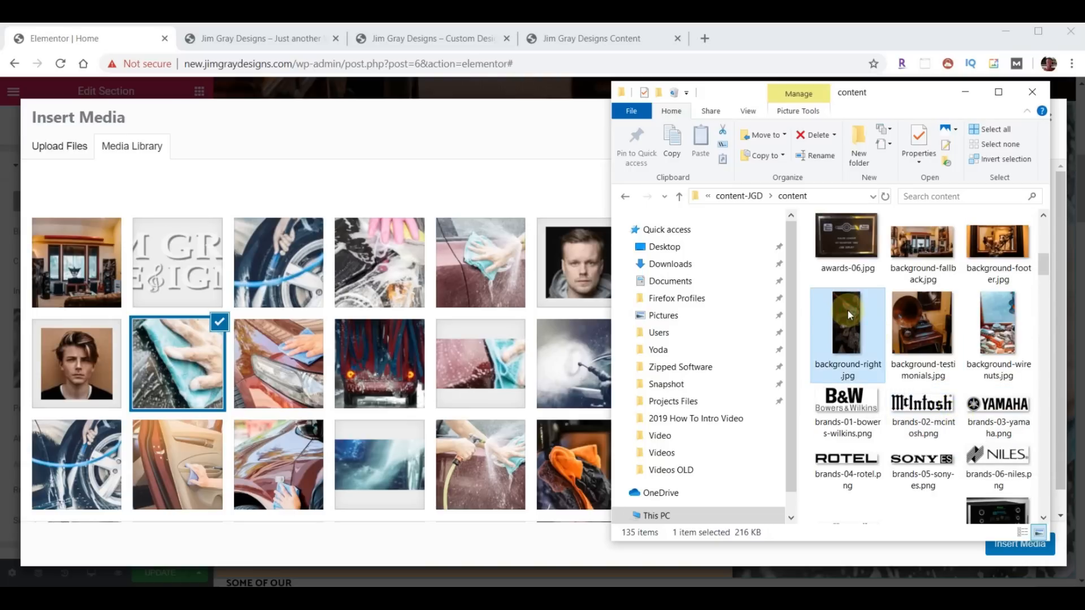
drag(847, 310, 404, 324)
click(1042, 542)
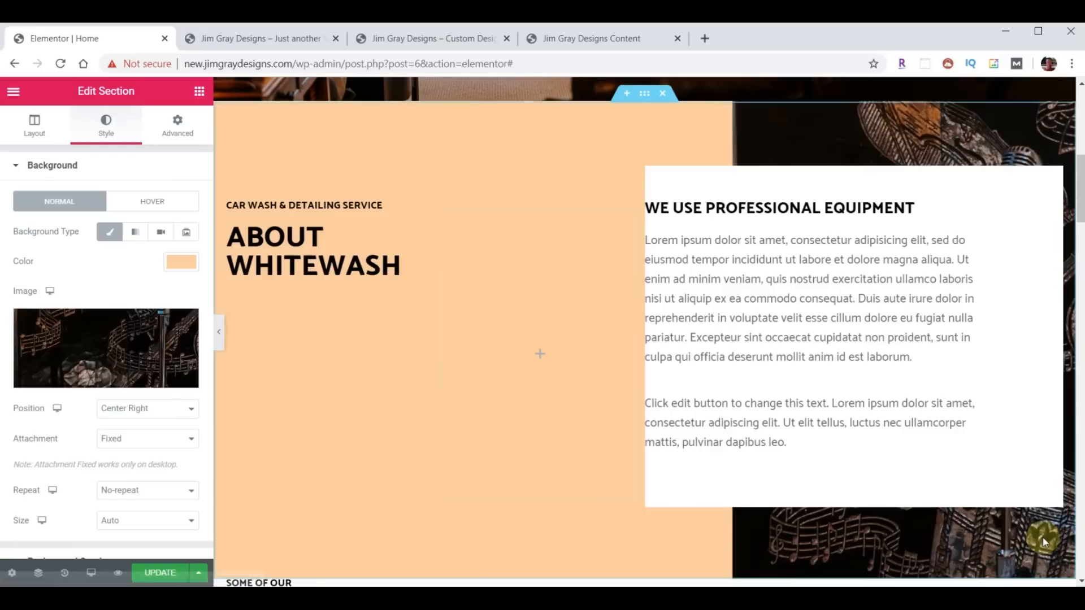
scroll(587, 352, down, 3)
scroll(588, 352, up, 6)
scroll(585, 357, down, 5)
scroll(585, 357, up, 4)
scroll(585, 357, down, 1)
scroll(584, 360, down, 3)
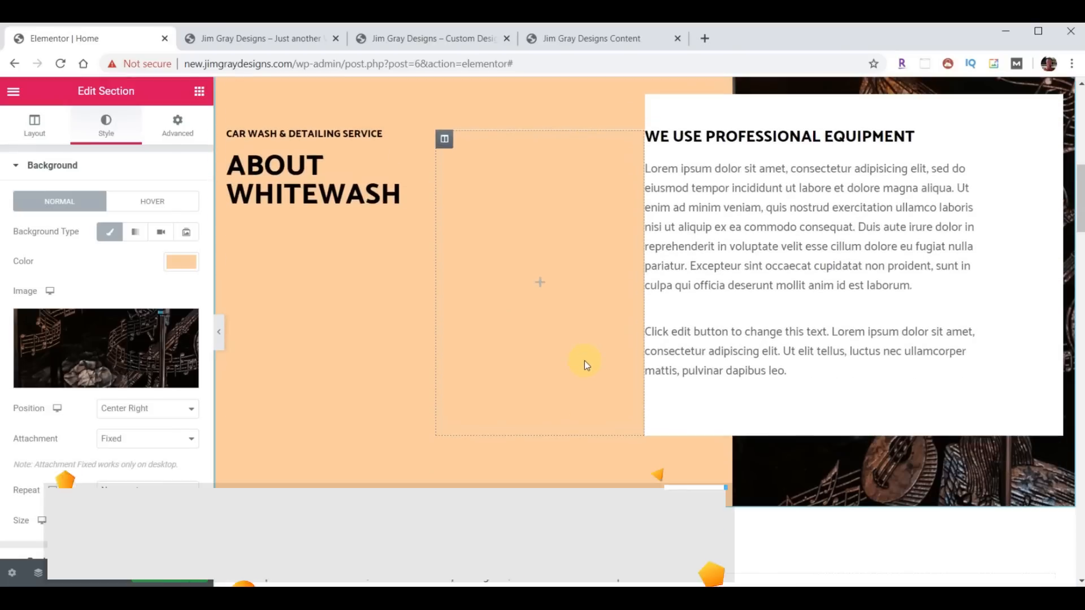
scroll(584, 361, up, 1)
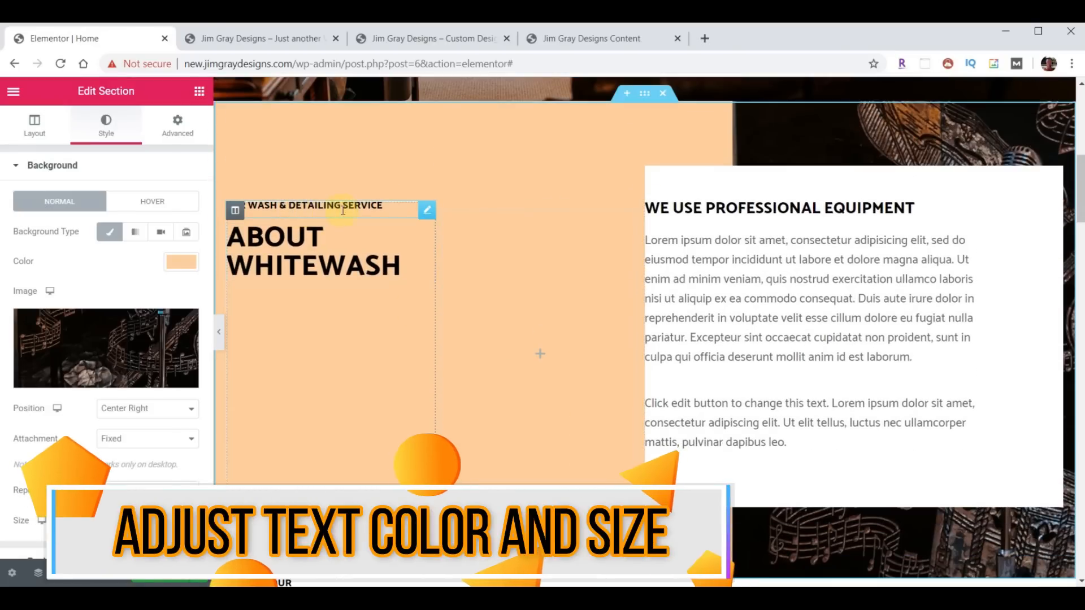
- Replace the small heading's text with 'Fine Audio And Video Systems'
click(418, 40)
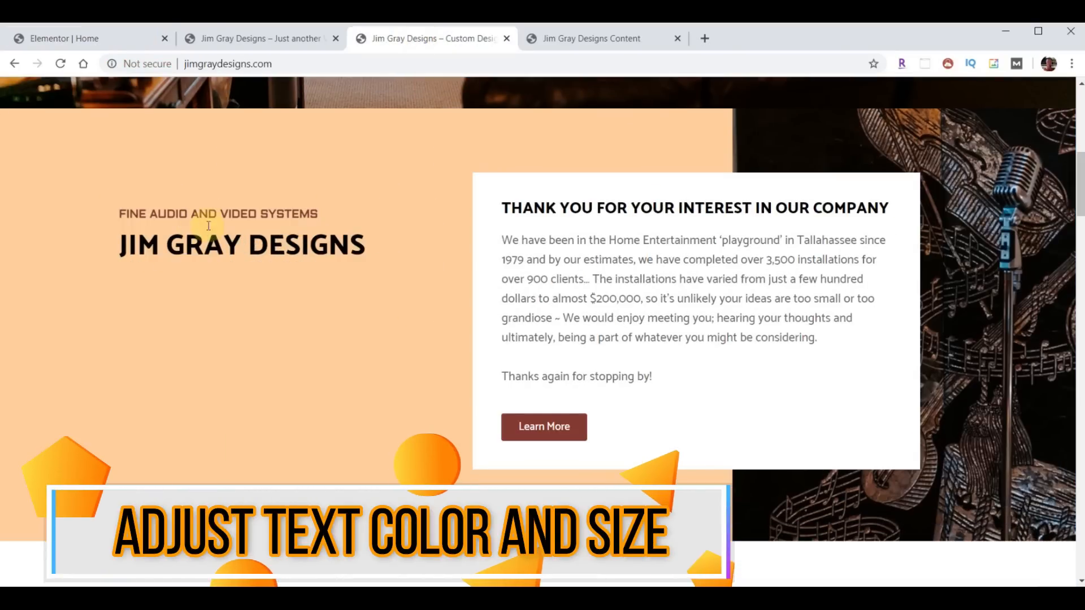
click(110, 36)
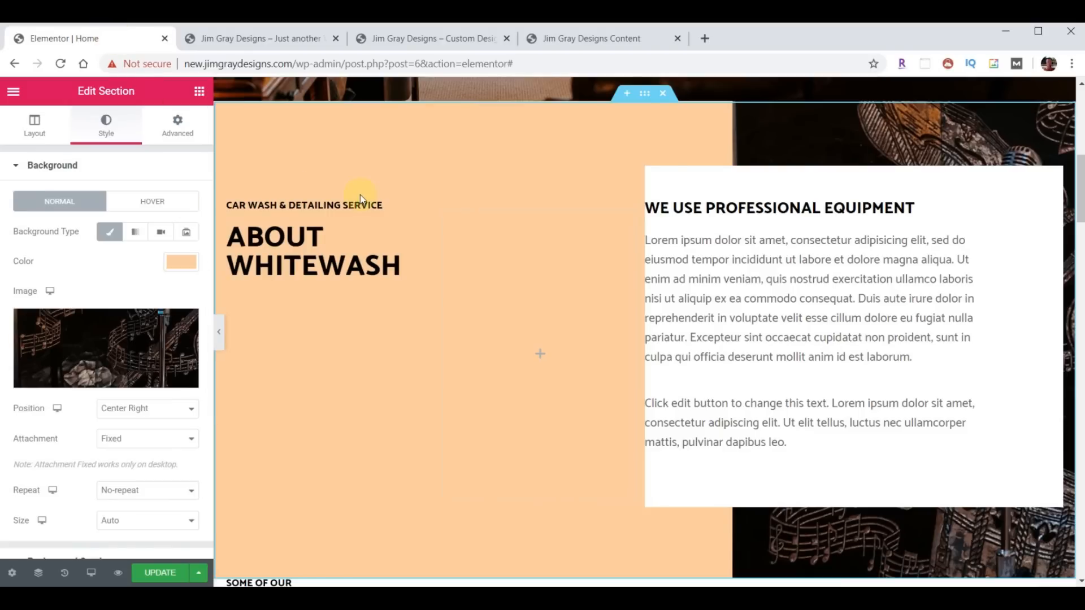
click(427, 212)
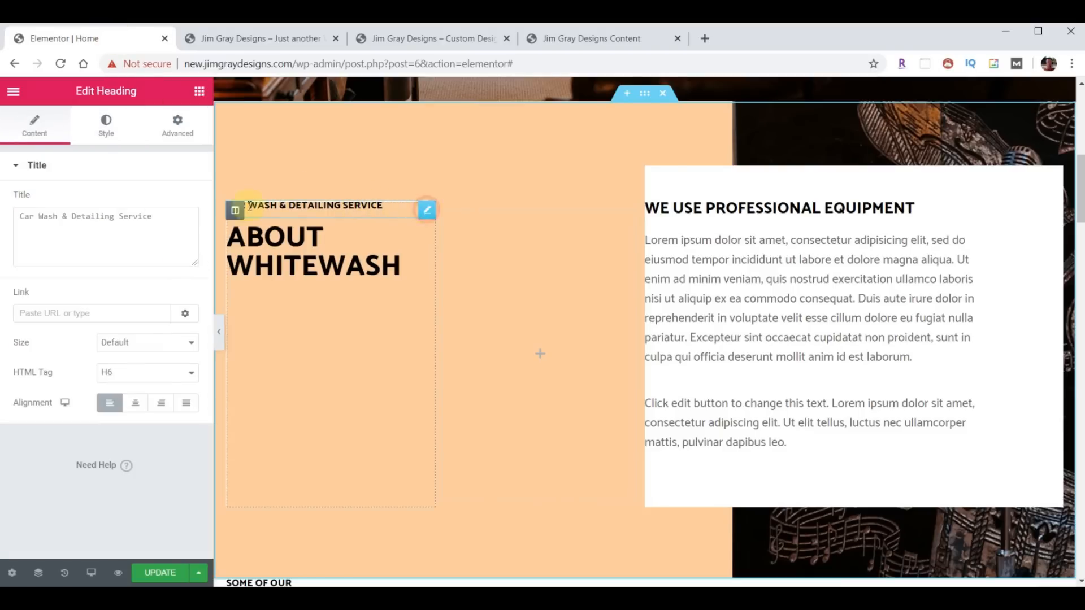
drag(159, 216, 8, 212)
text(Fine Audio And Video Systems)
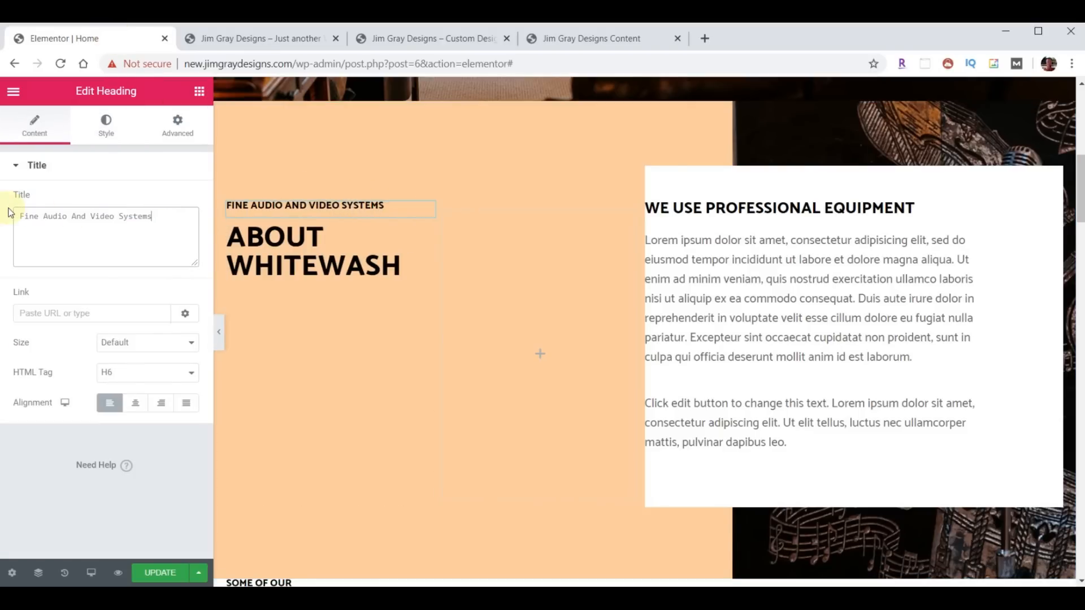
- Style the small heading with text colour #7E3331 and typography size 16
click(106, 122)
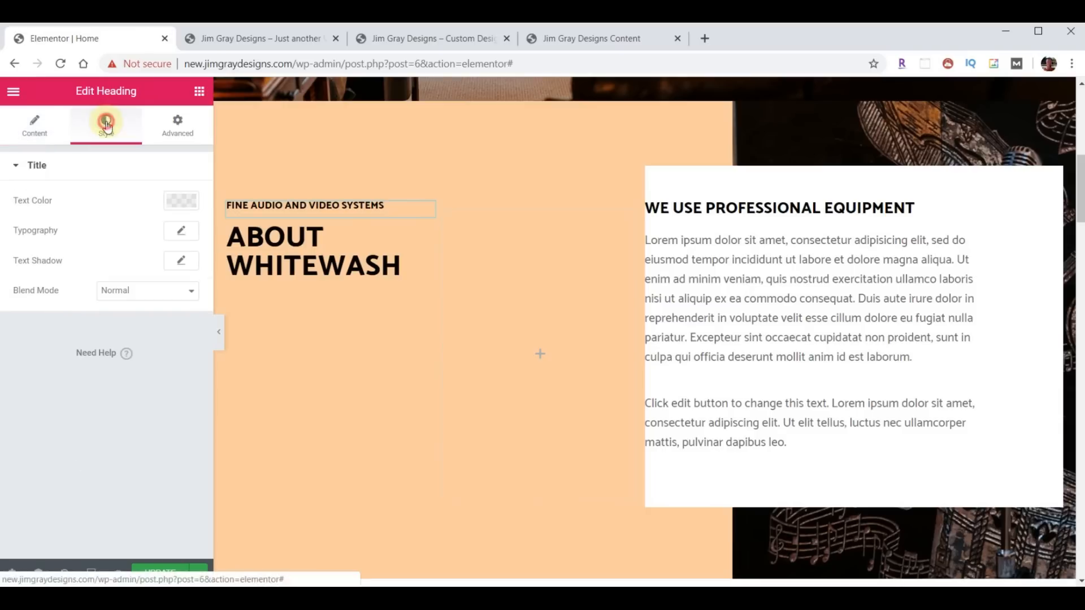
click(184, 202)
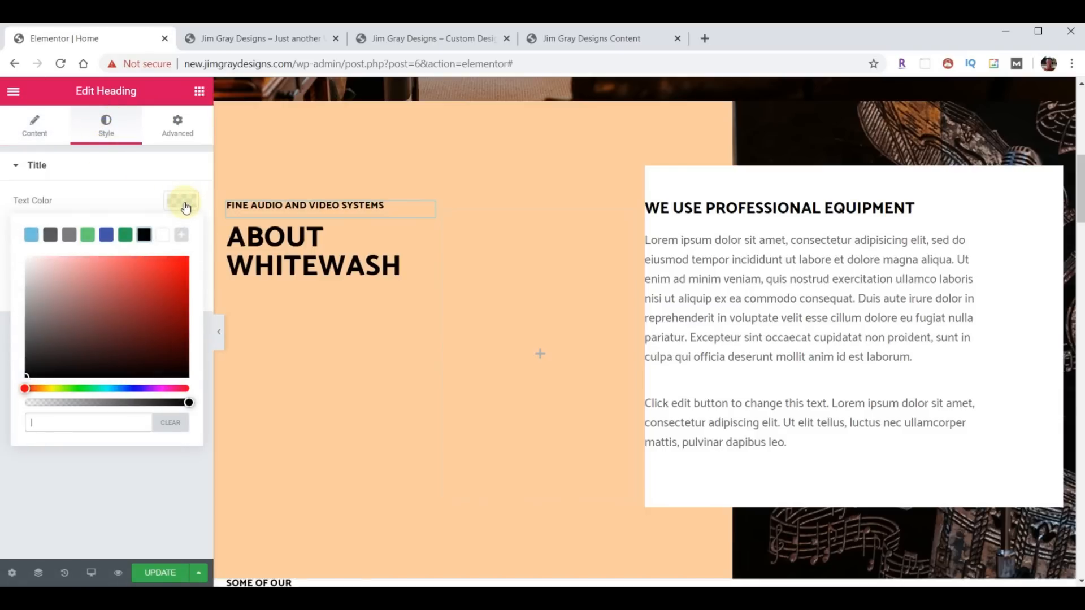
click(60, 432)
text(#7E3331)
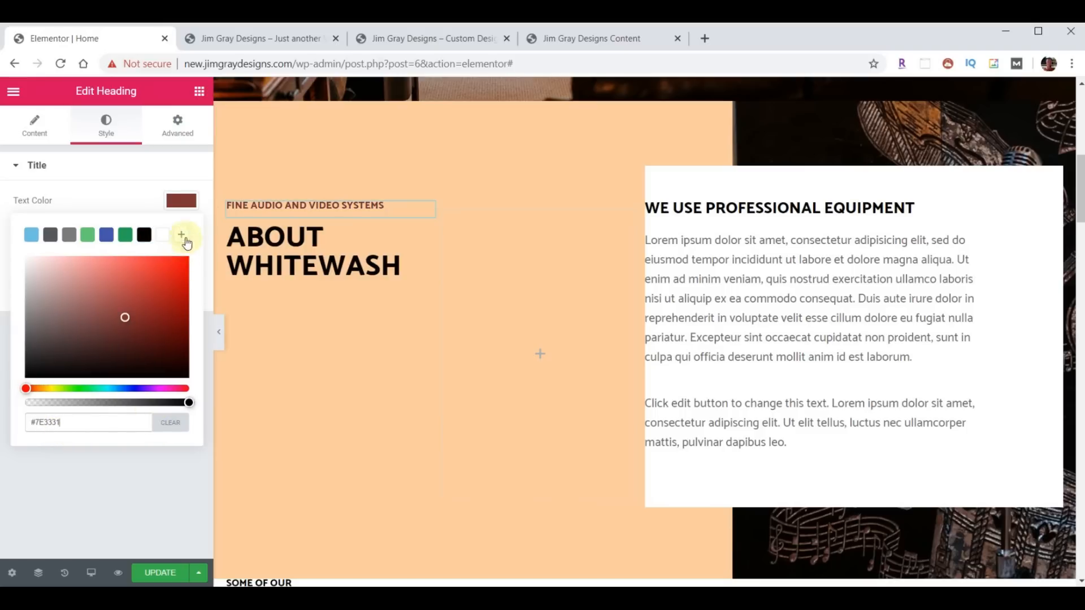
click(179, 207)
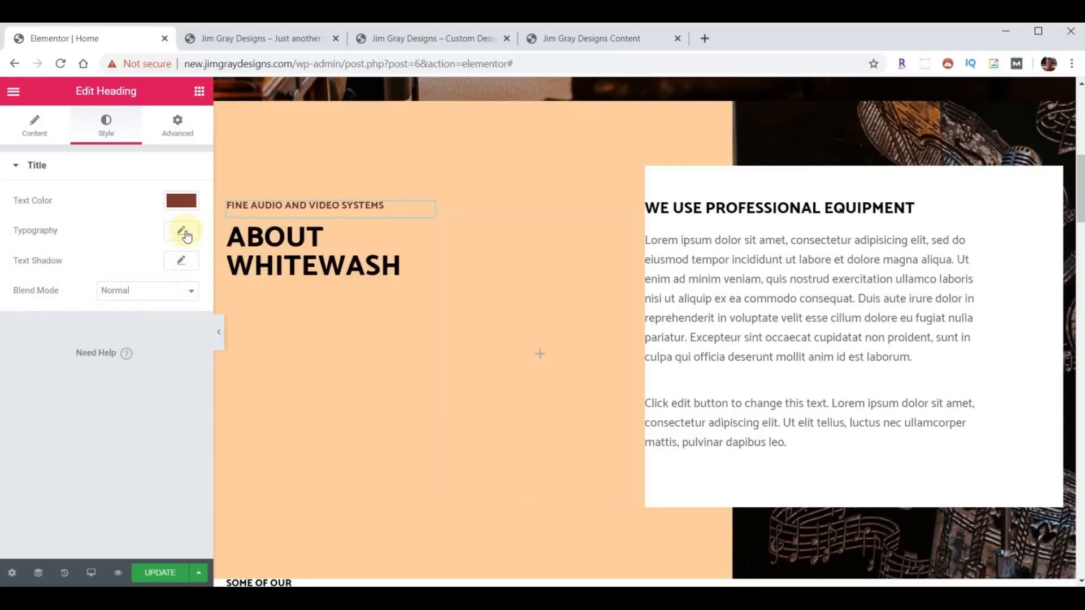
click(182, 232)
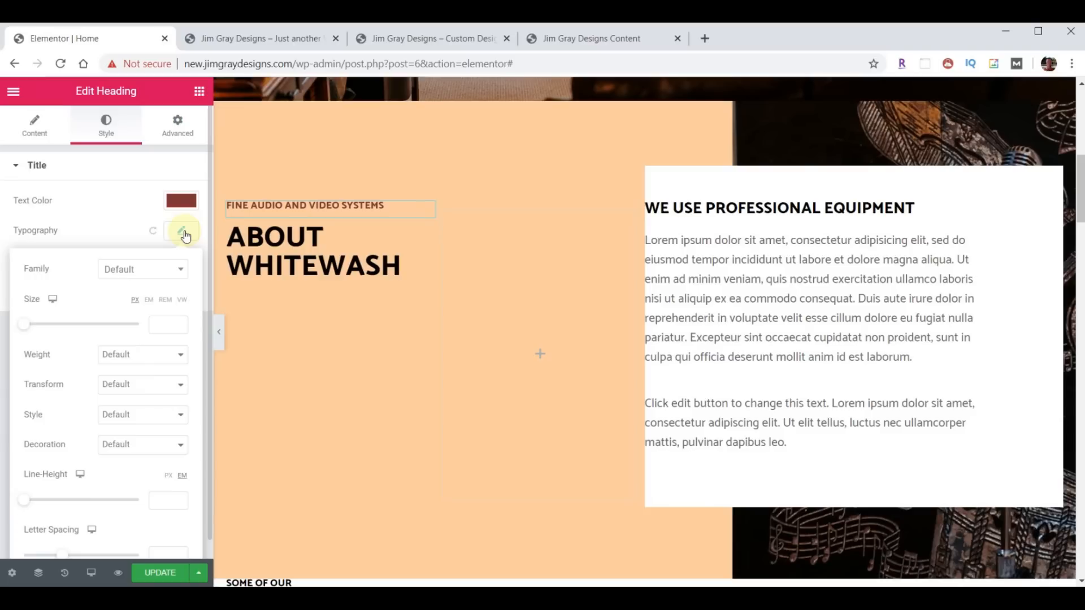
text(16)
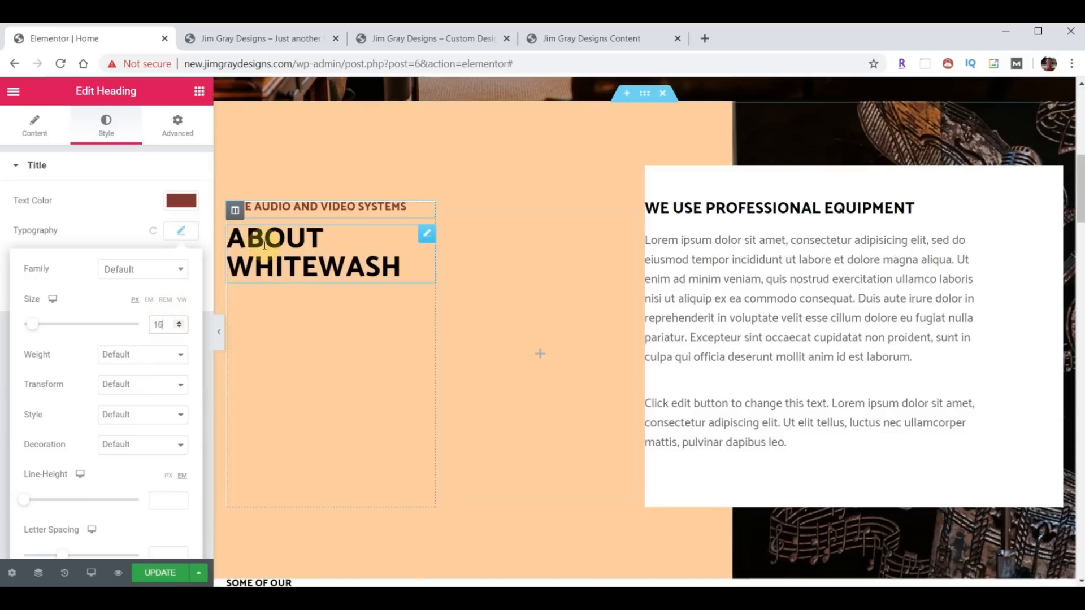
- Change the About Whitewash heading title to 'JIM GRAY DESIGNS'
click(424, 238)
triple_click(114, 216)
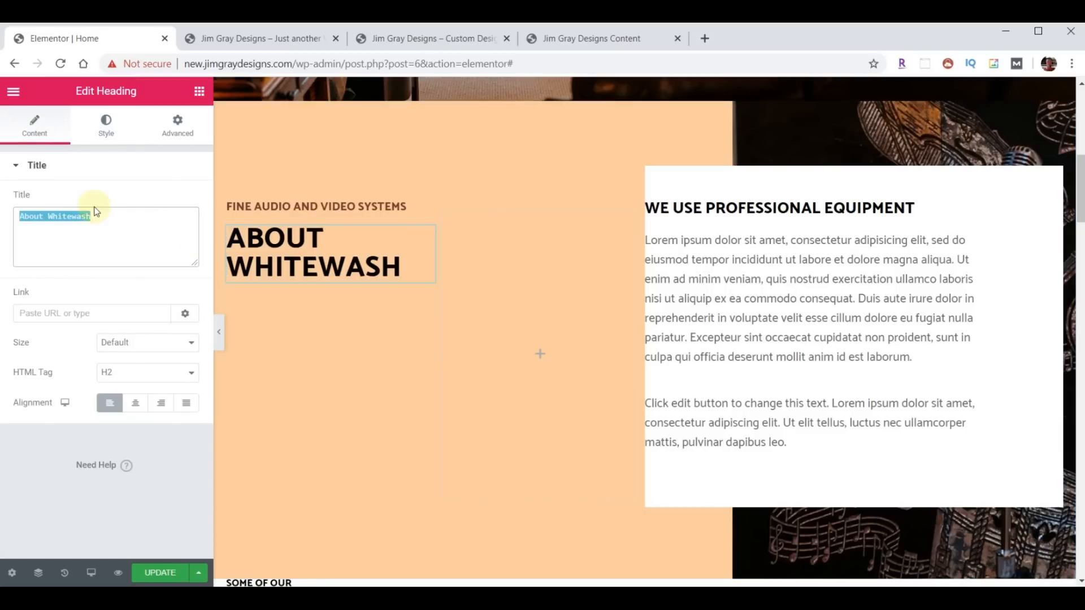
text(JIM GRAY DESIGNS)
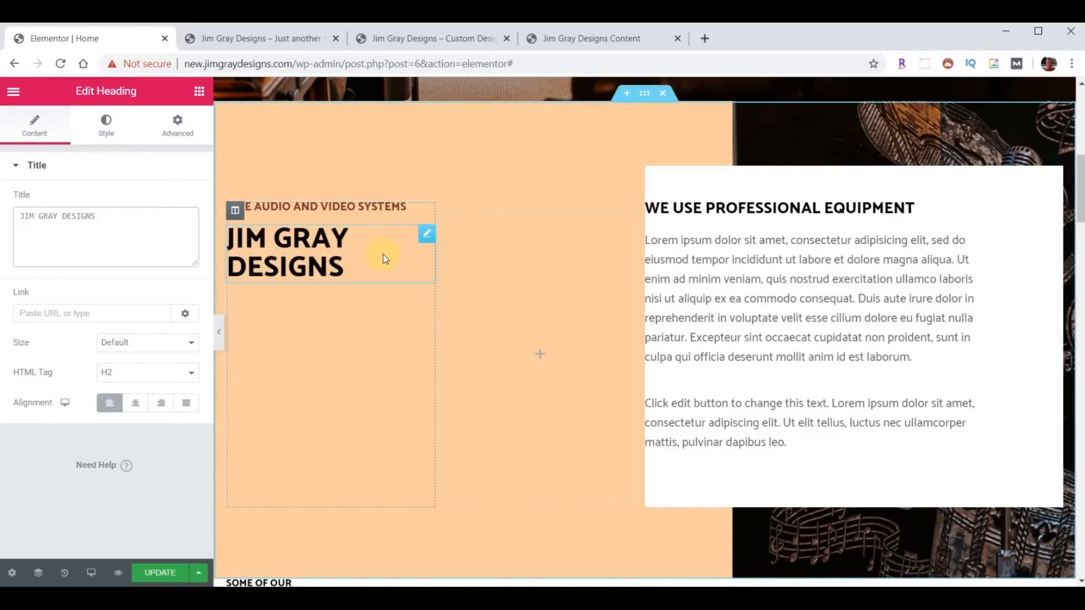
- Set the heading column's width to 35%
click(235, 212)
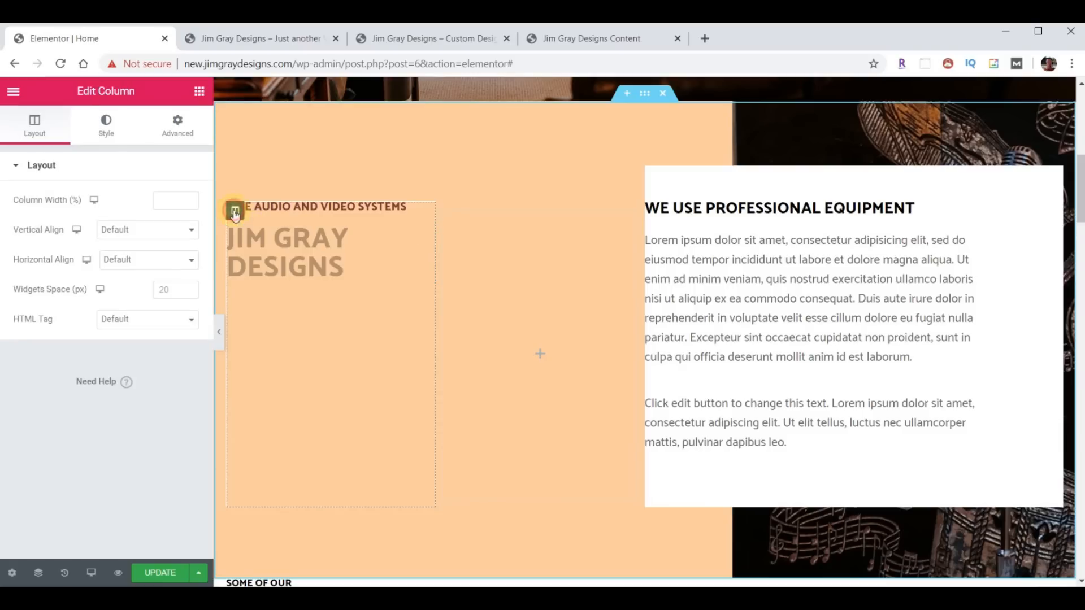
click(173, 200)
text(35)
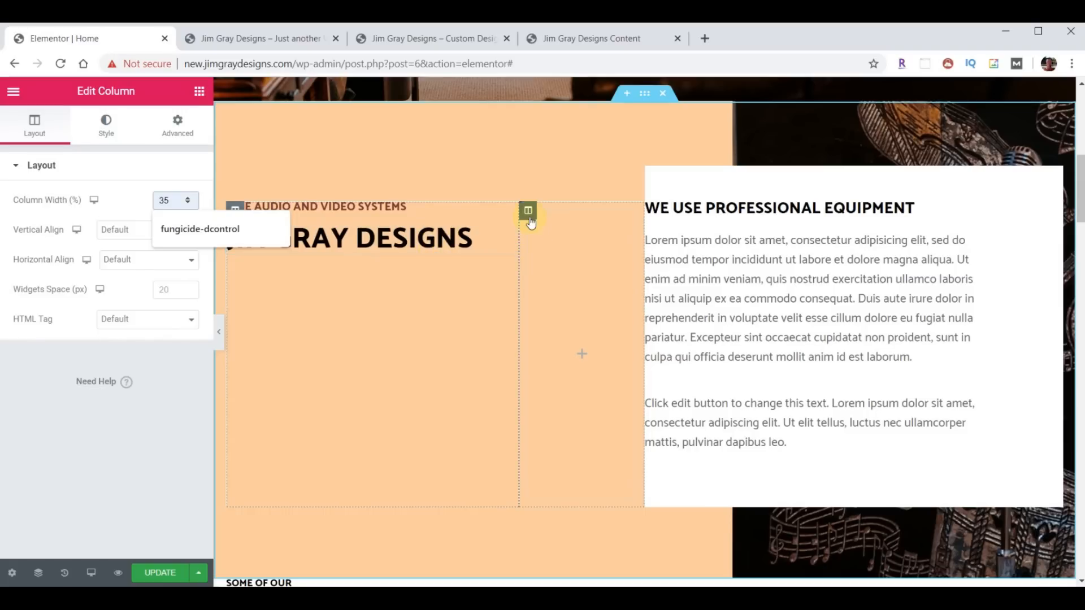
- Give the text column linked padding of 40 px on all sides
click(528, 215)
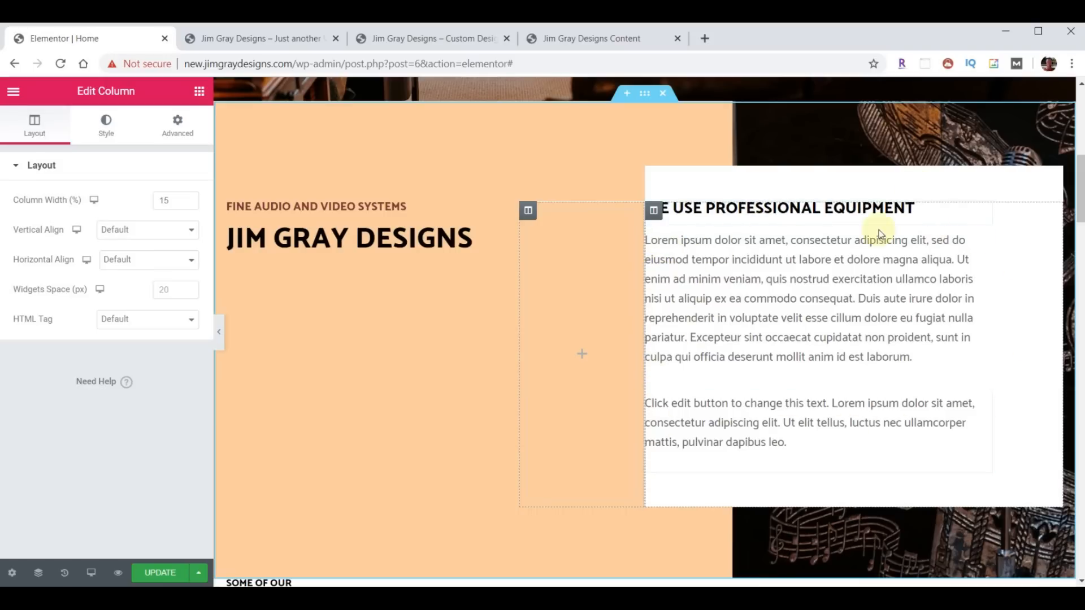
click(653, 212)
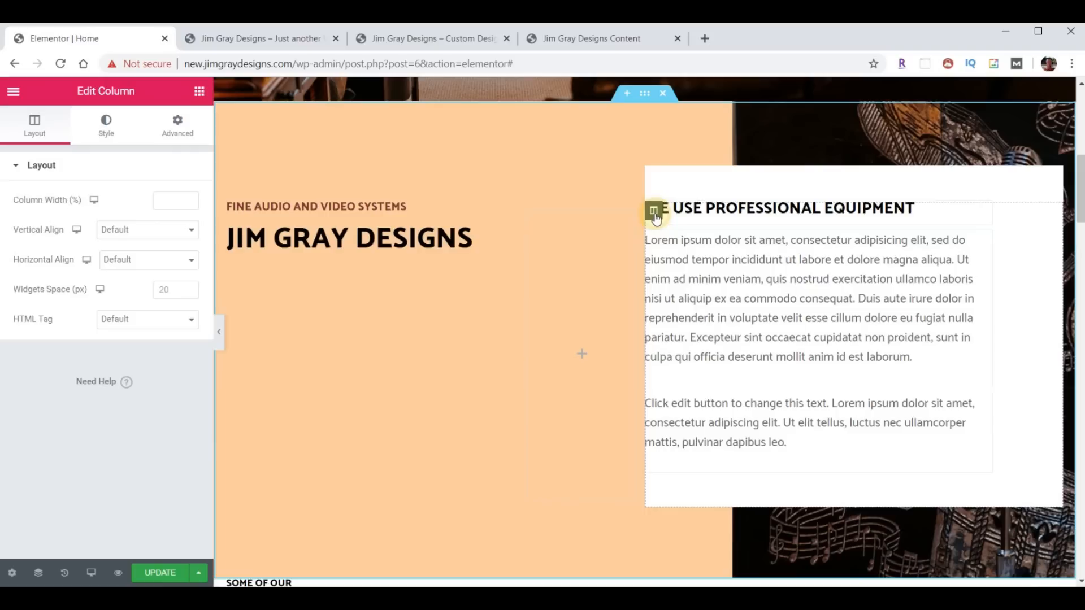
click(178, 125)
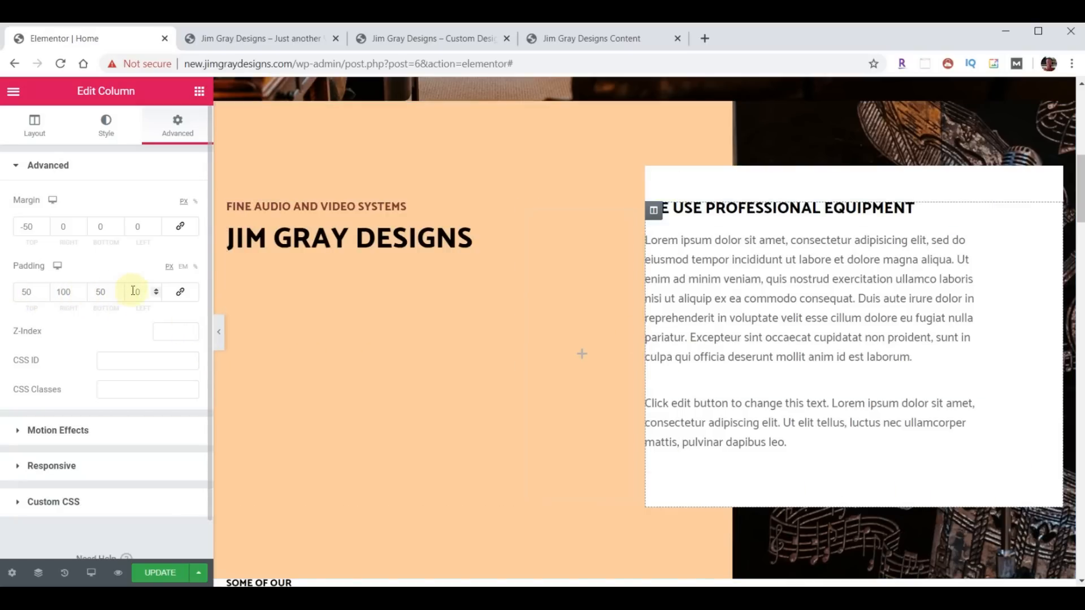
click(181, 294)
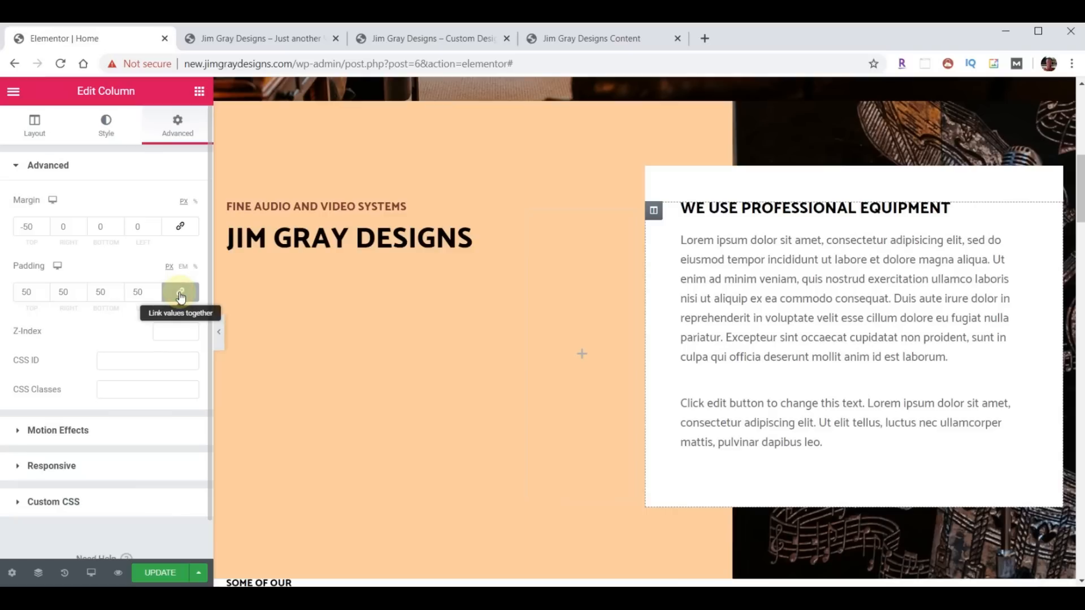
drag(34, 296, 15, 299)
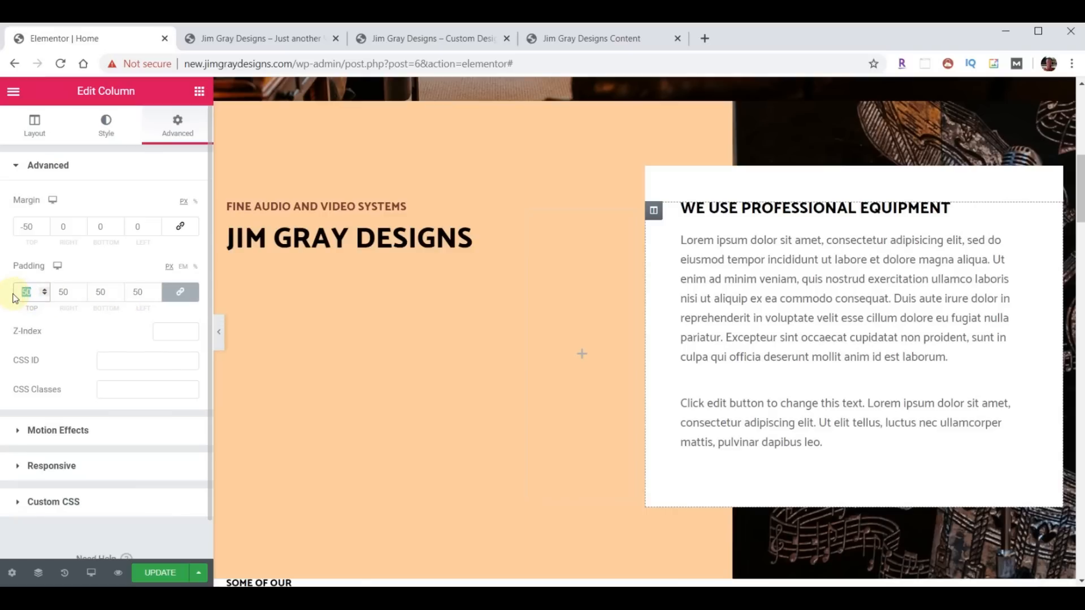
text(40)
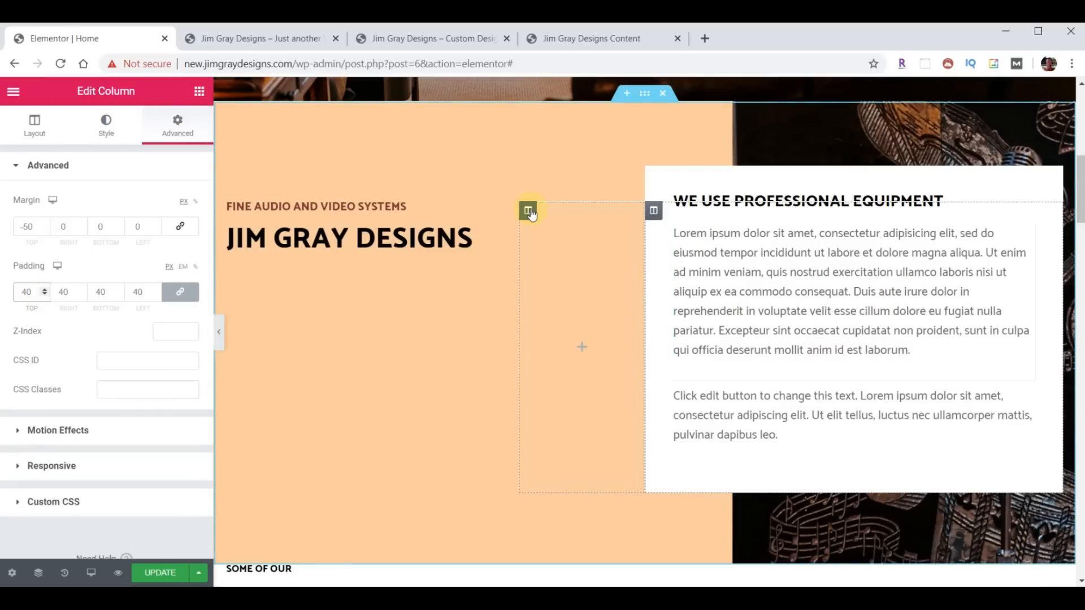
- Set the empty middle column's width to 9% and compare with the live site
click(528, 211)
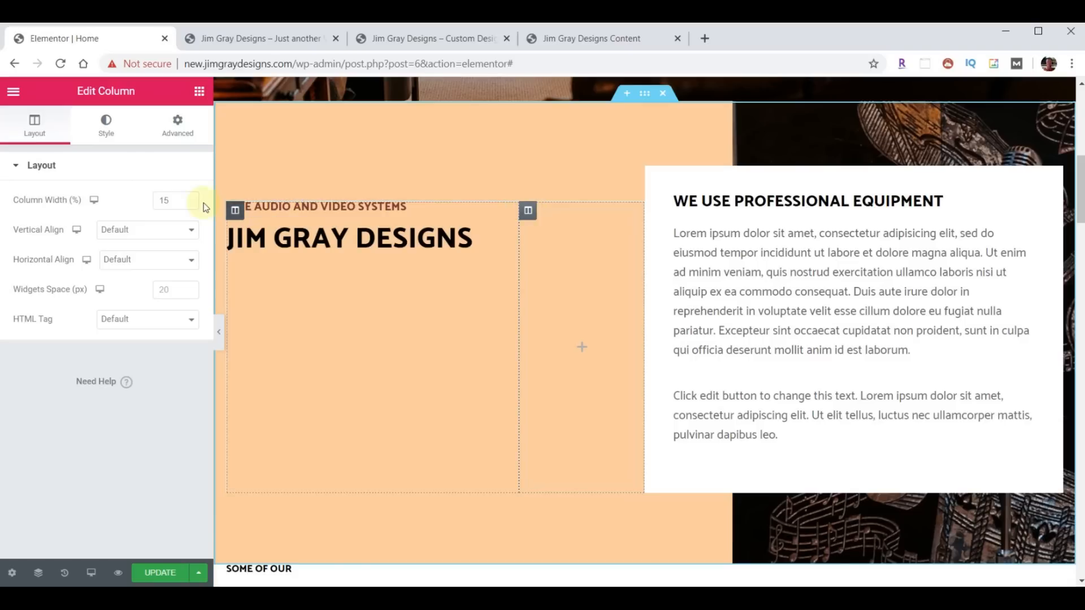
drag(173, 200, 148, 201)
text(9)
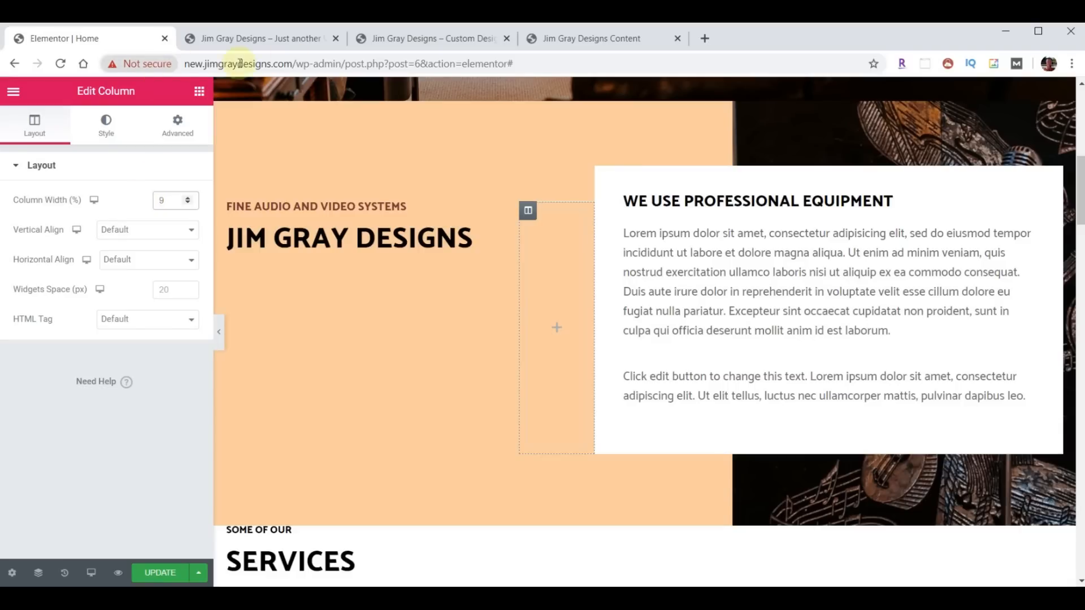
click(428, 40)
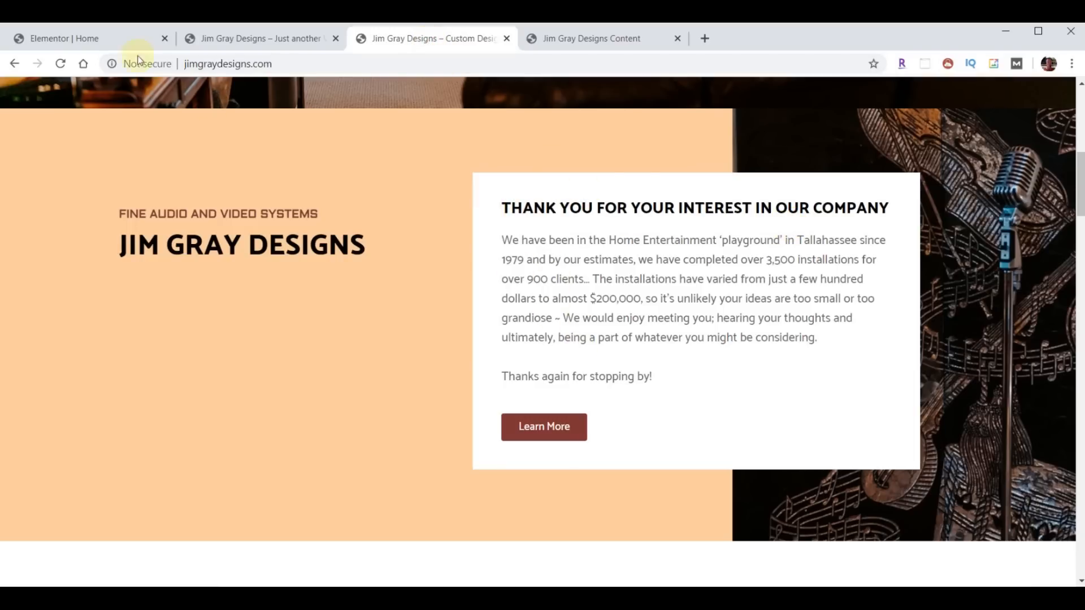
click(85, 39)
- Replace the Professional Equipment heading with the thank-you line
click(1026, 210)
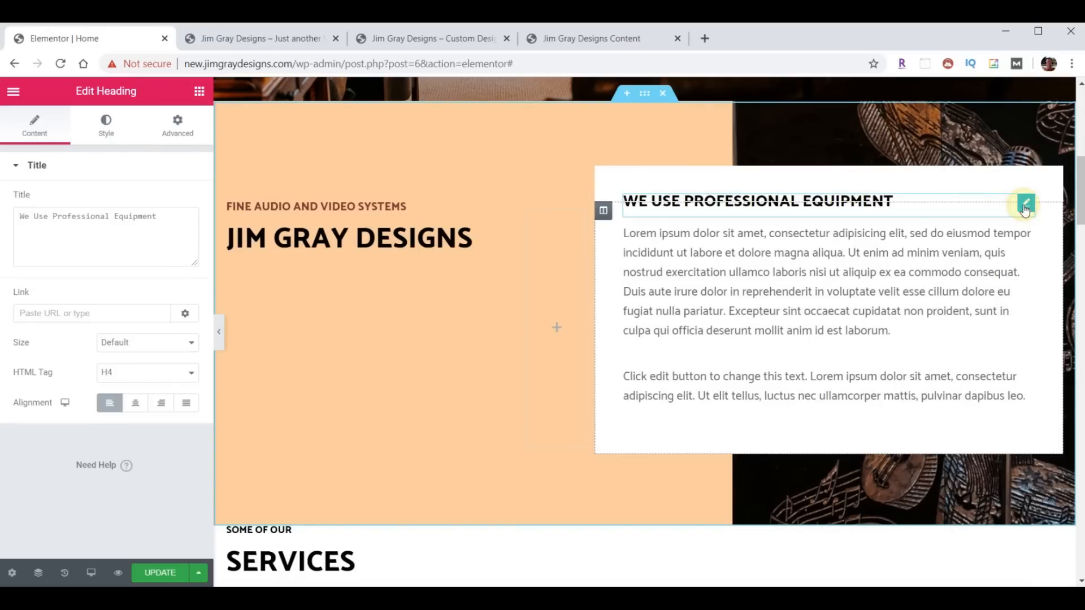
drag(165, 229, 2, 196)
text(Thank you for your interest in our company)
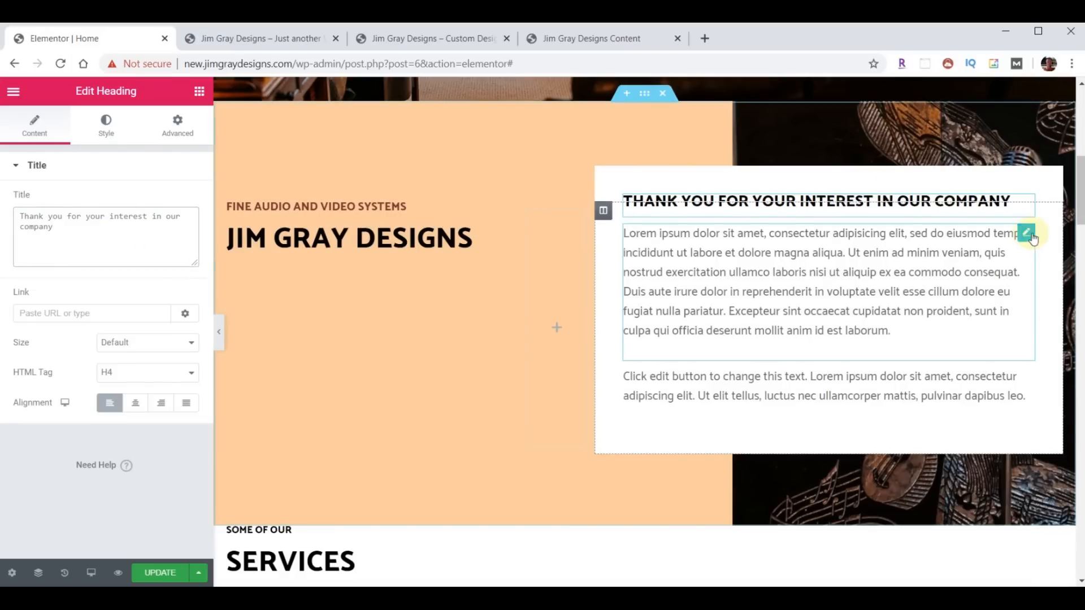
- Paste the company introduction over the lorem paragraph and delete the leftover lorem text block
click(1031, 236)
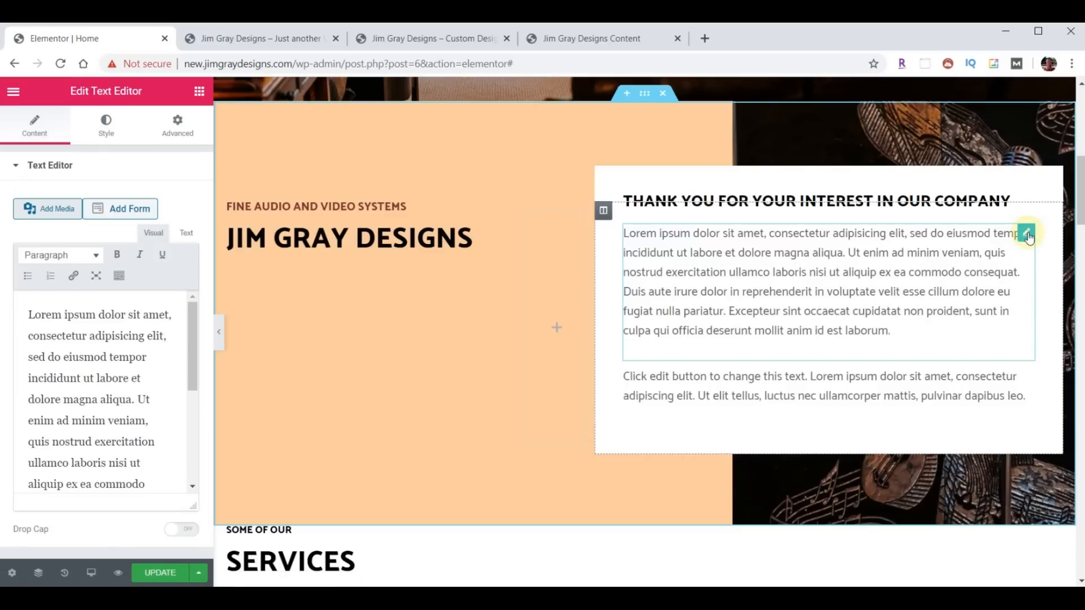
key(ctrl+a)
text(We have been in the Home Entertainment ‘playground’ in Tallahassee since 1979 and by our estimates, we have completed over 3,500 installations for over 900 clients… The installations have varied from just a few hundred dollars to almost $200,000, so it’s unlikely your ideas are too small or too grandiose ~ We would enjoy meeting you; hearing your thoughts and ultimately, being a part of whatever you might be considering.  Thanks again for stopping by!)
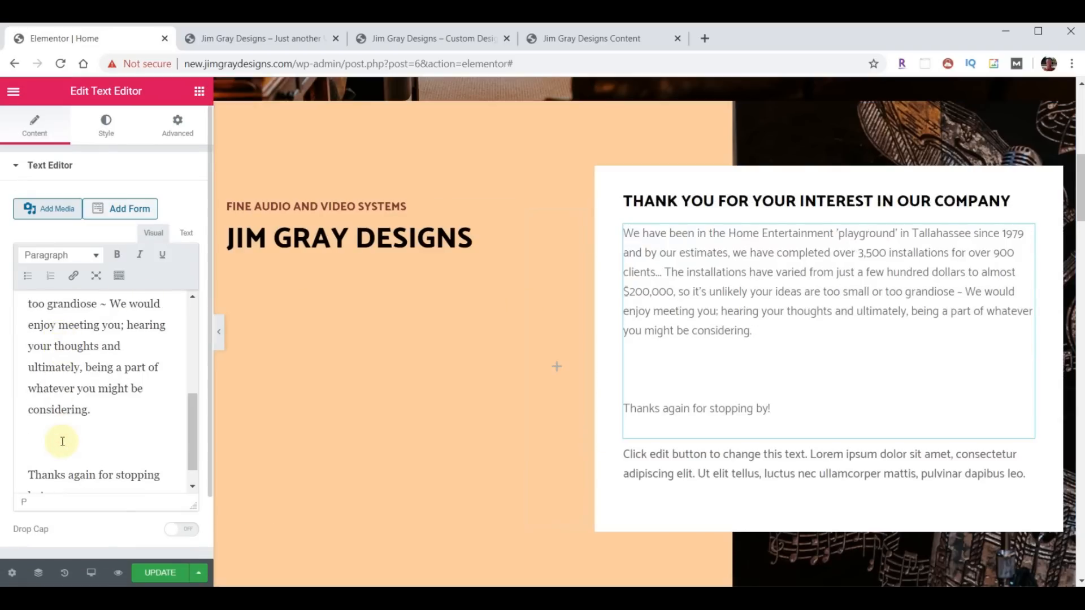
key(BackSpace)
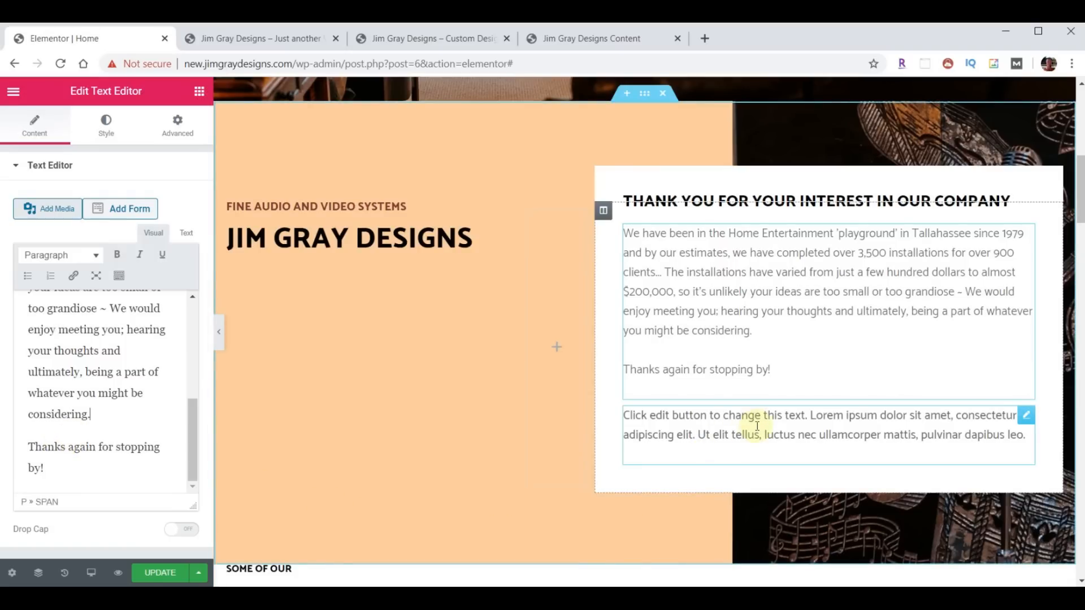
right_click(1025, 416)
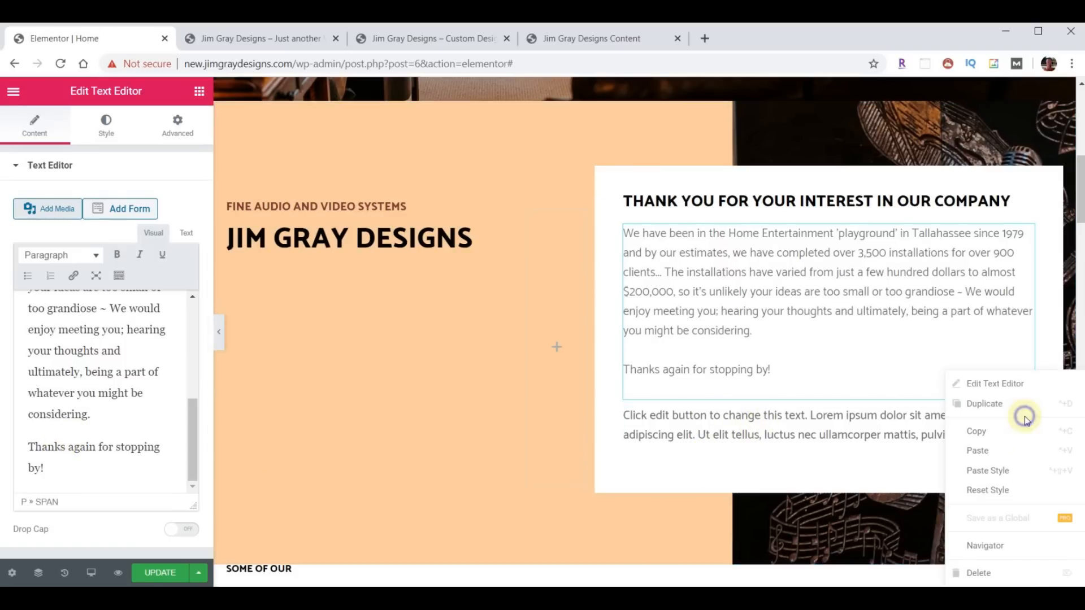
click(981, 573)
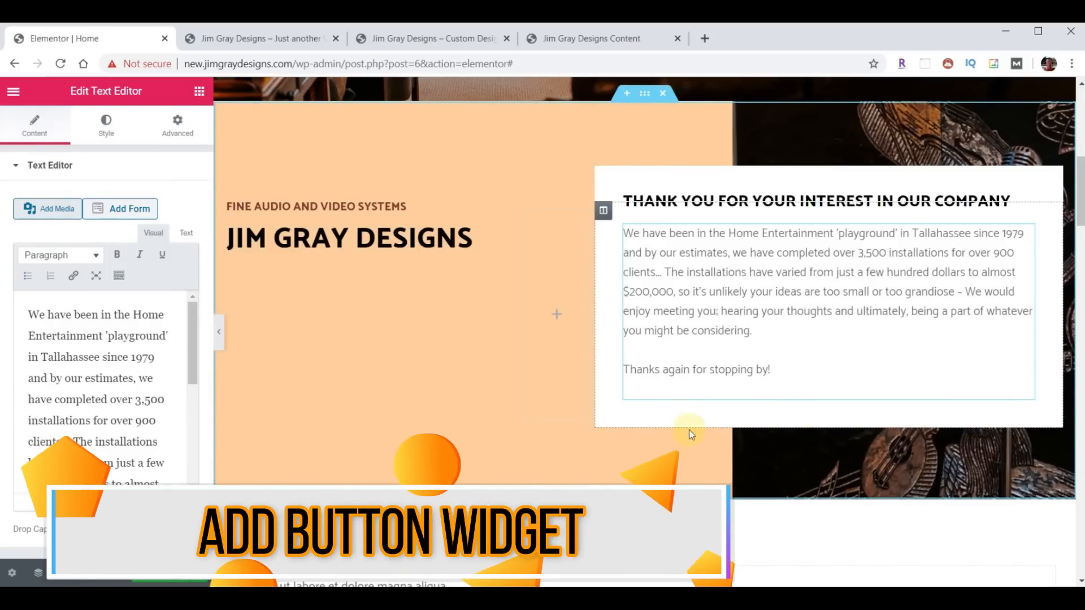
- Add a Button widget below the thank-you text and give it a dark red #7E3331 background
click(199, 92)
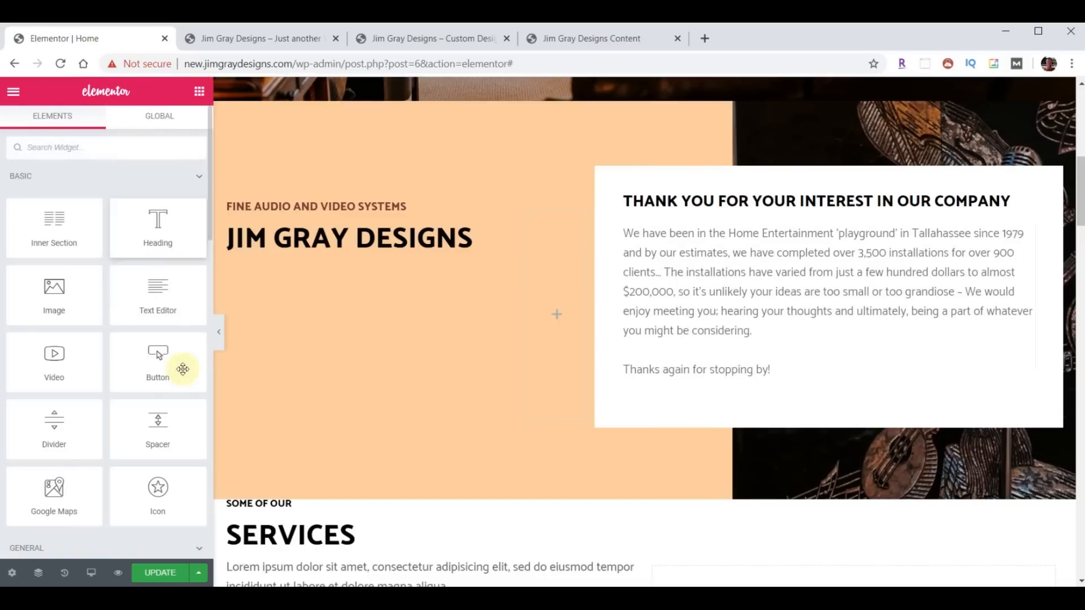
drag(158, 362, 733, 393)
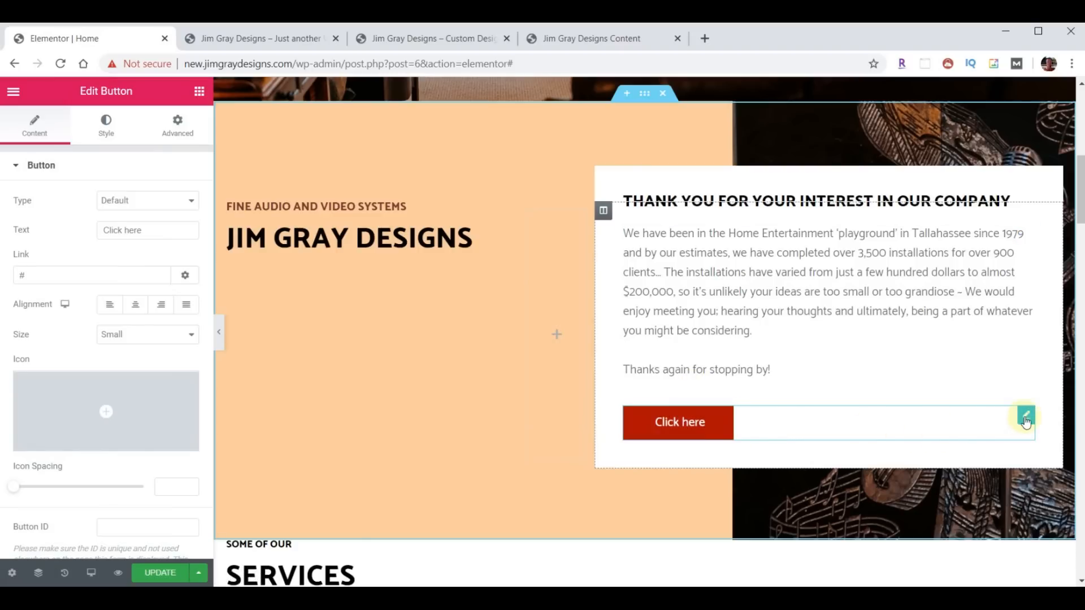
click(100, 125)
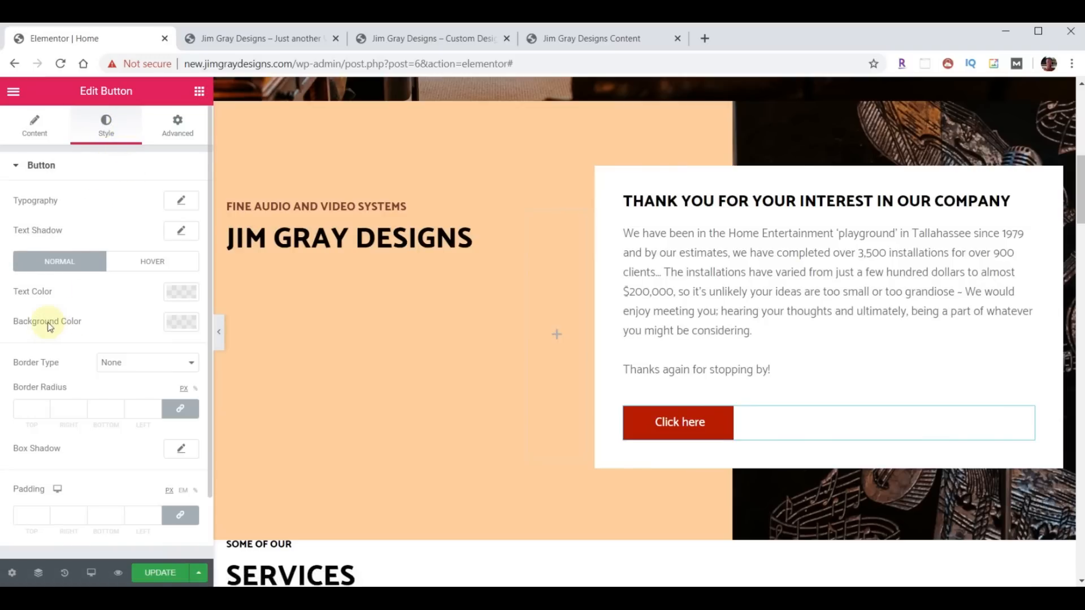
click(179, 330)
click(129, 436)
click(178, 325)
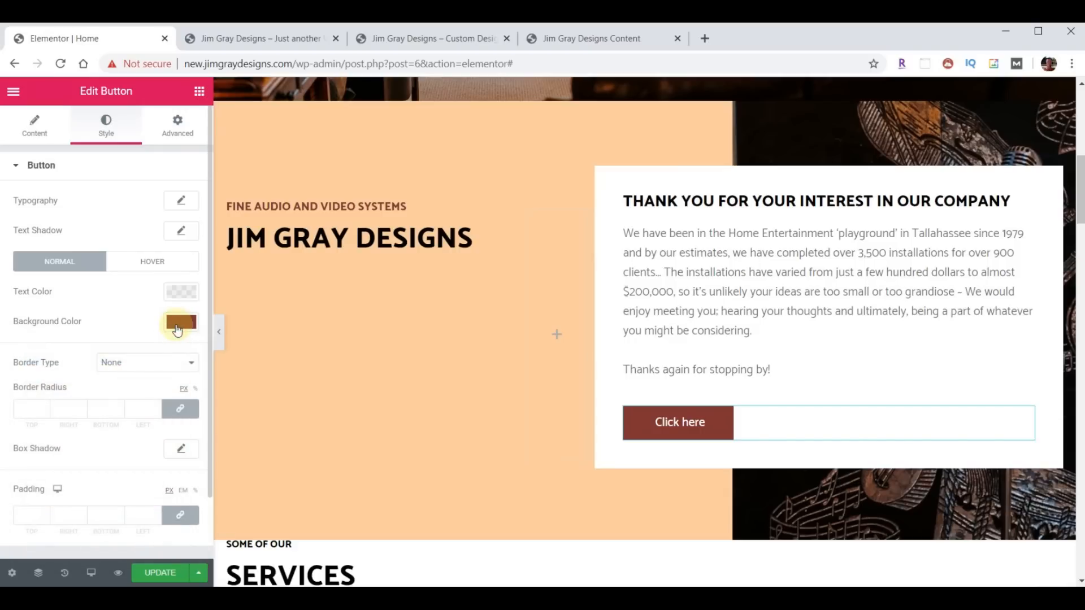
- Set the button text to 'Learn More', link it to /about/, and save the page
click(33, 140)
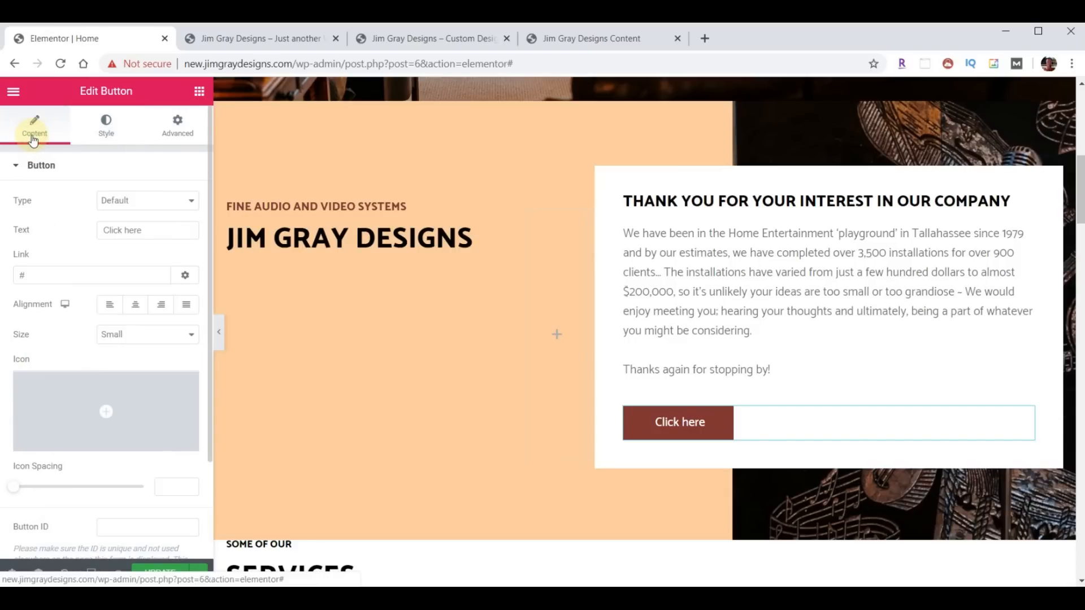
triple_click(147, 230)
text(Learn More)
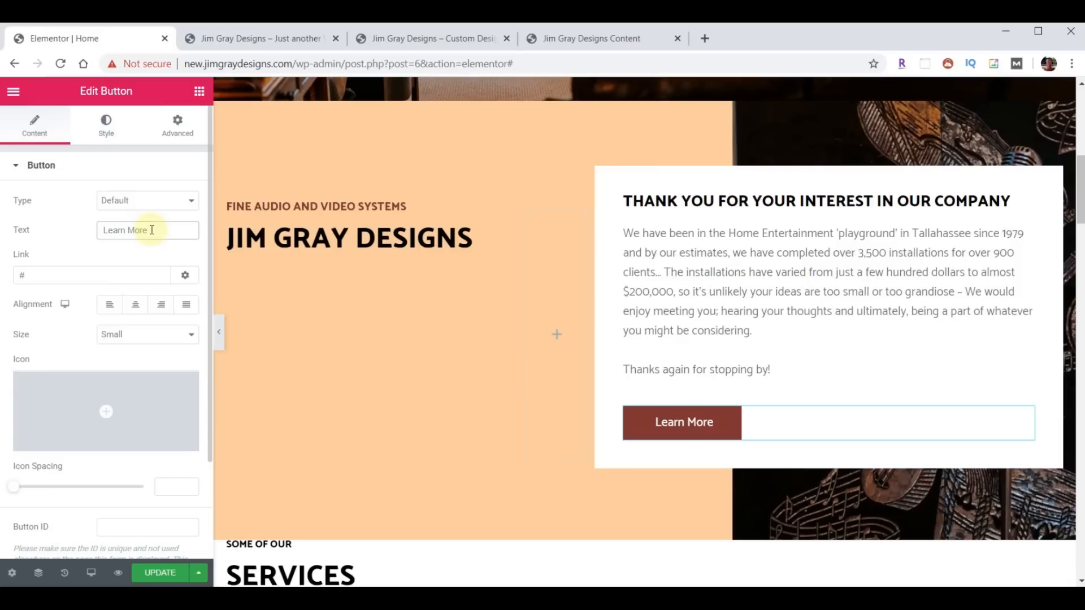
triple_click(56, 274)
text(/about/)
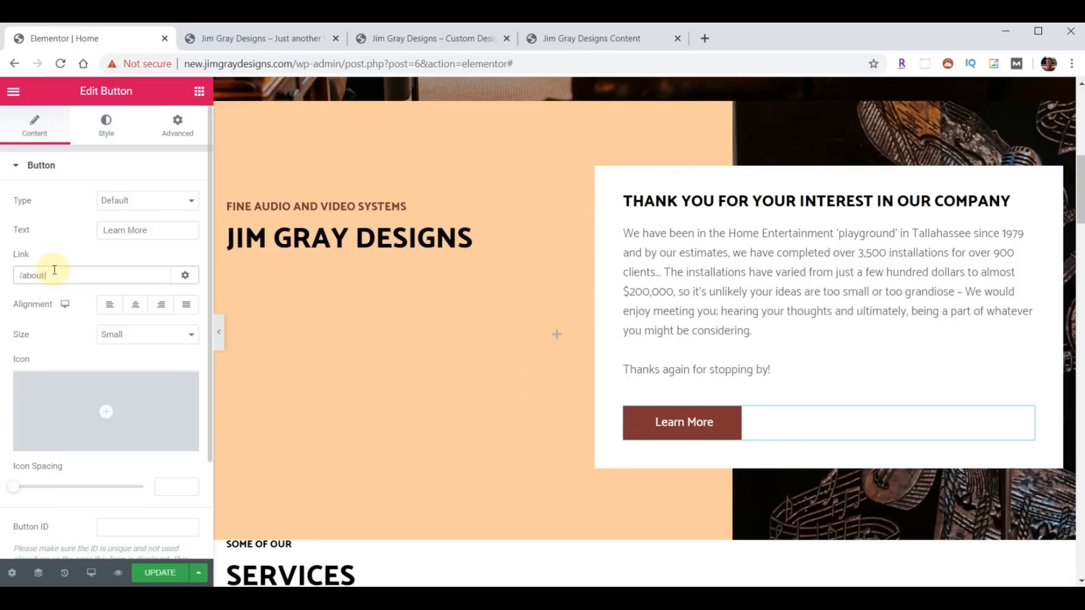
click(152, 572)
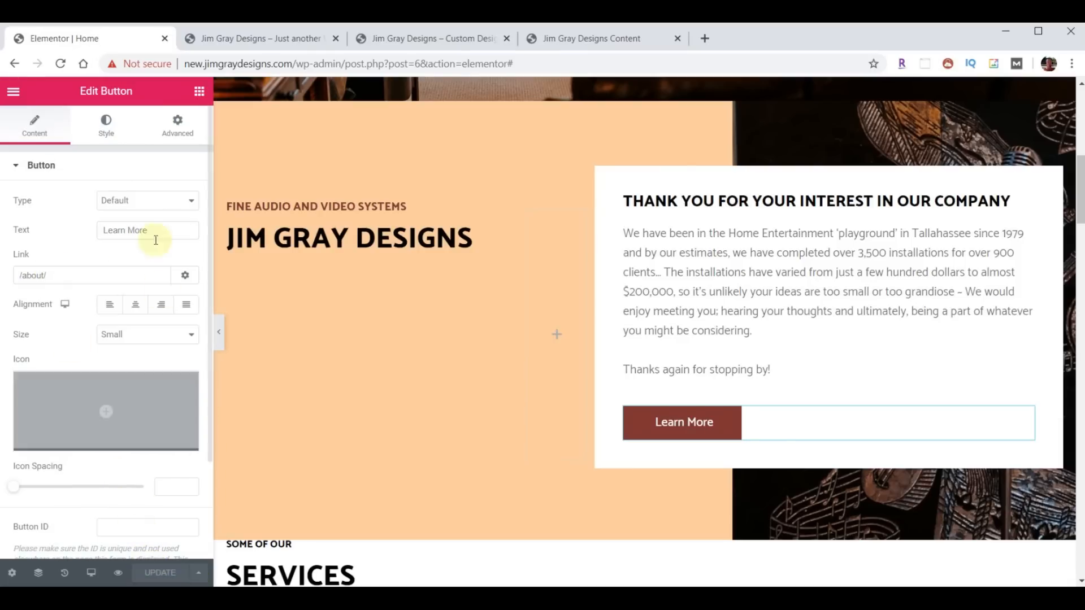
click(243, 38)
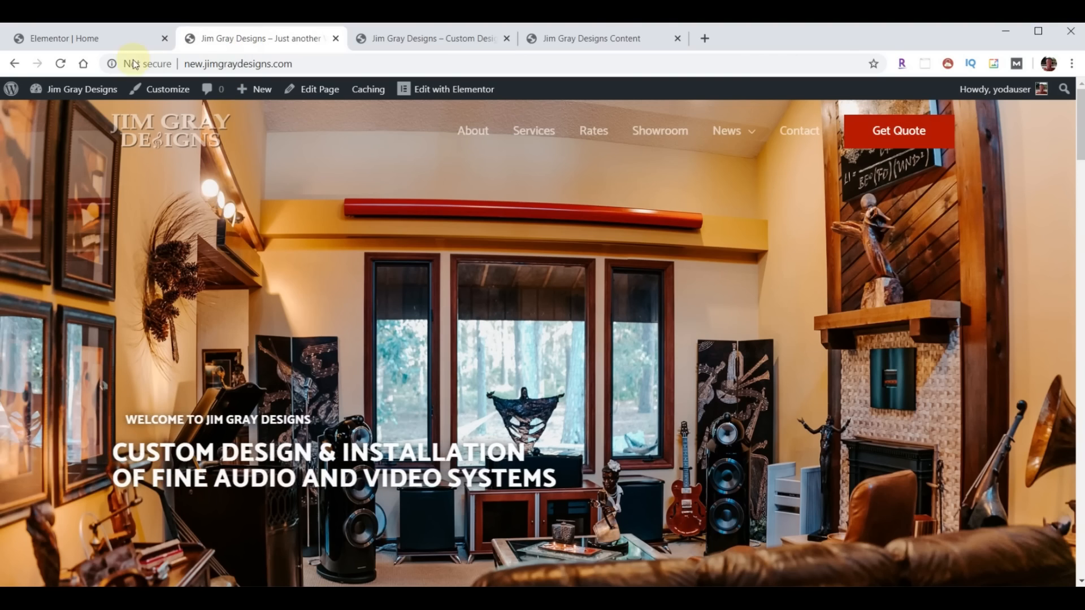
- Reload the live homepage to check the Learn More card against the old site's Services section
click(62, 65)
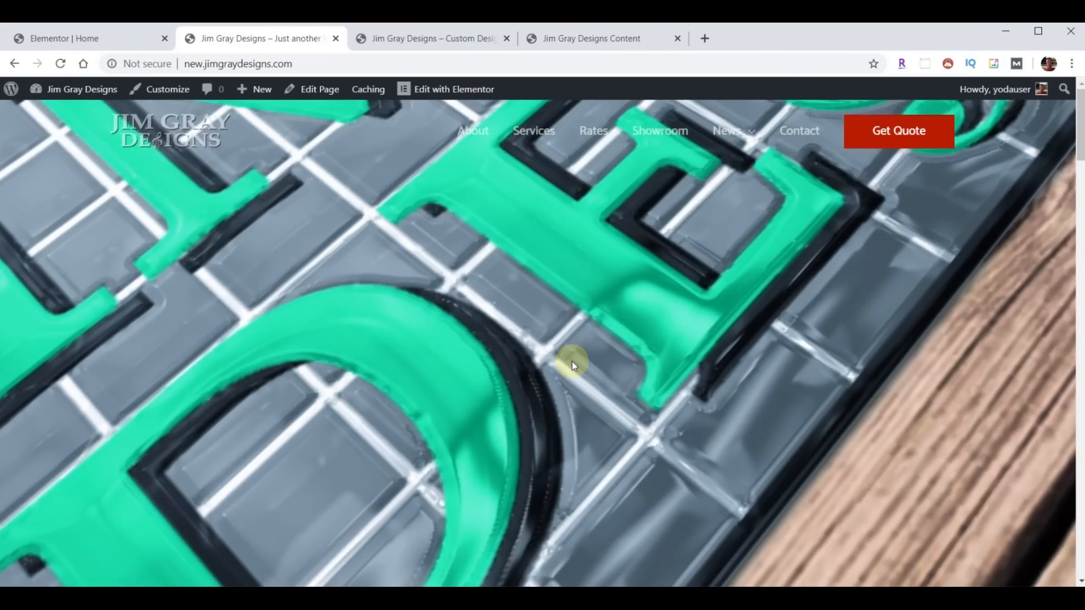
scroll(645, 322, down, 5)
scroll(645, 322, down, 4)
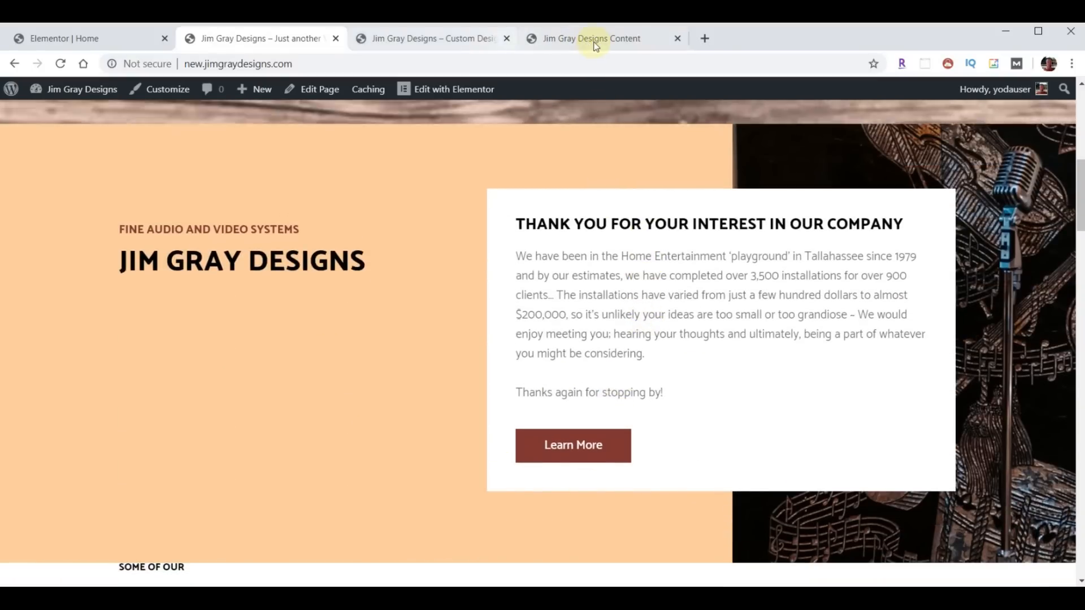
click(448, 38)
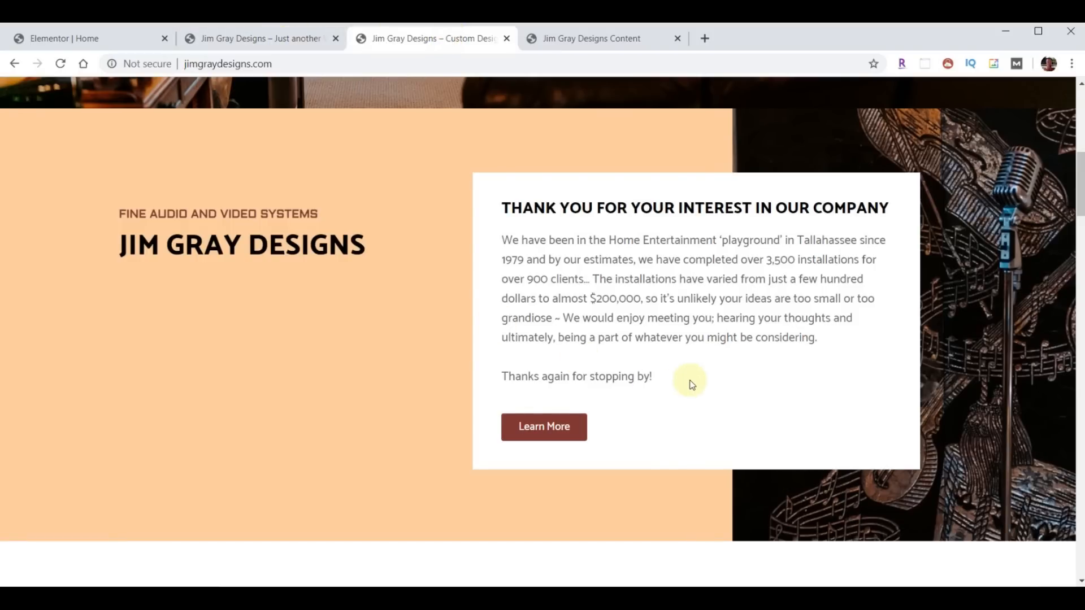
scroll(687, 379, down, 5)
scroll(692, 369, down, 4)
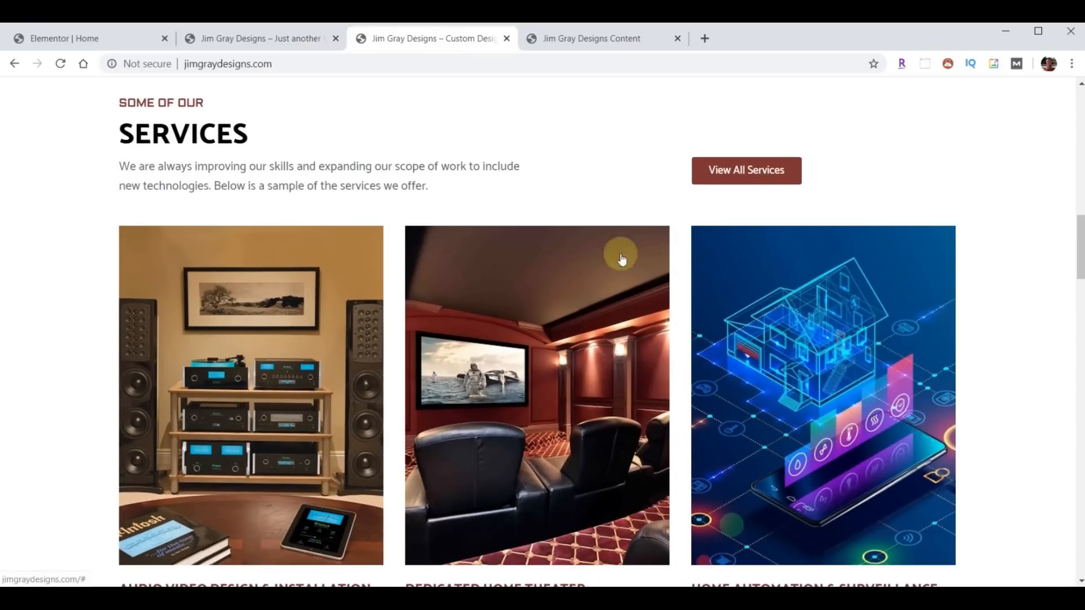
click(113, 38)
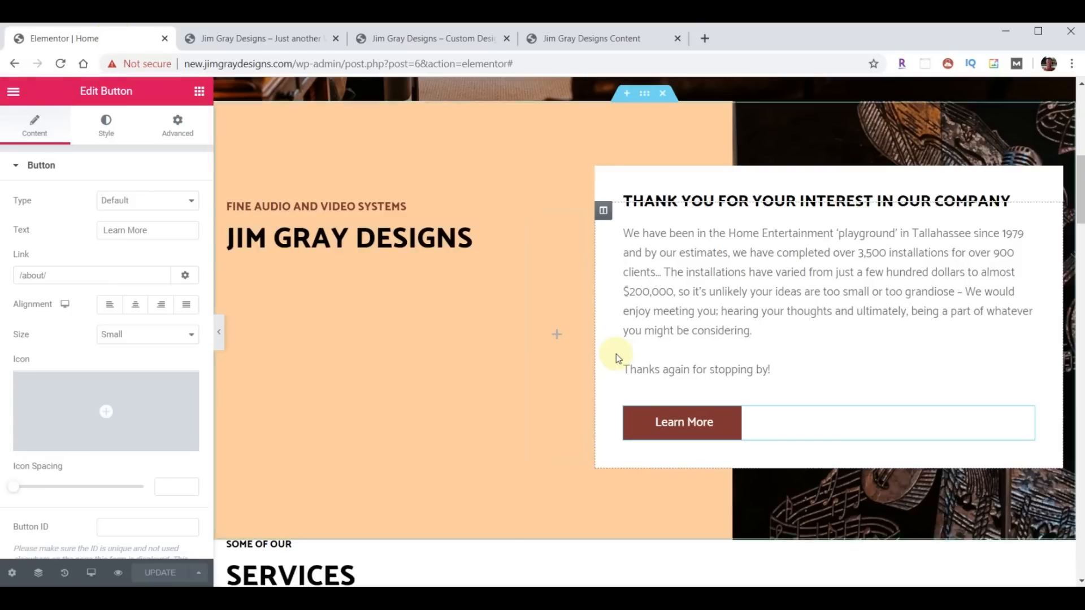
- Copy the FINE AUDIO AND VIDEO SYSTEMS heading and paste its style onto the SOME OF OUR heading
scroll(617, 356, down, 6)
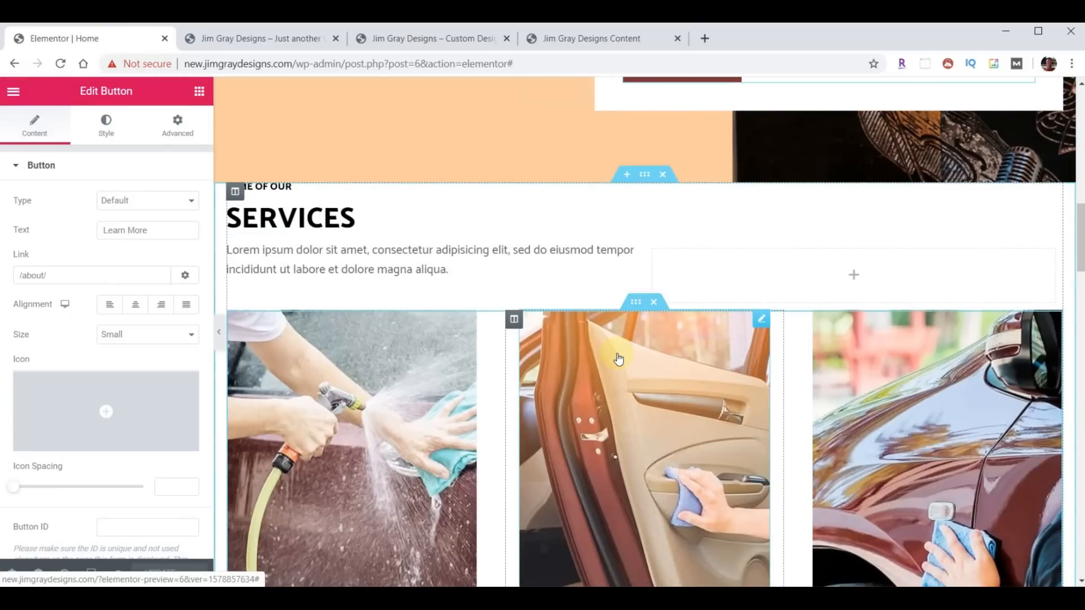
click(408, 40)
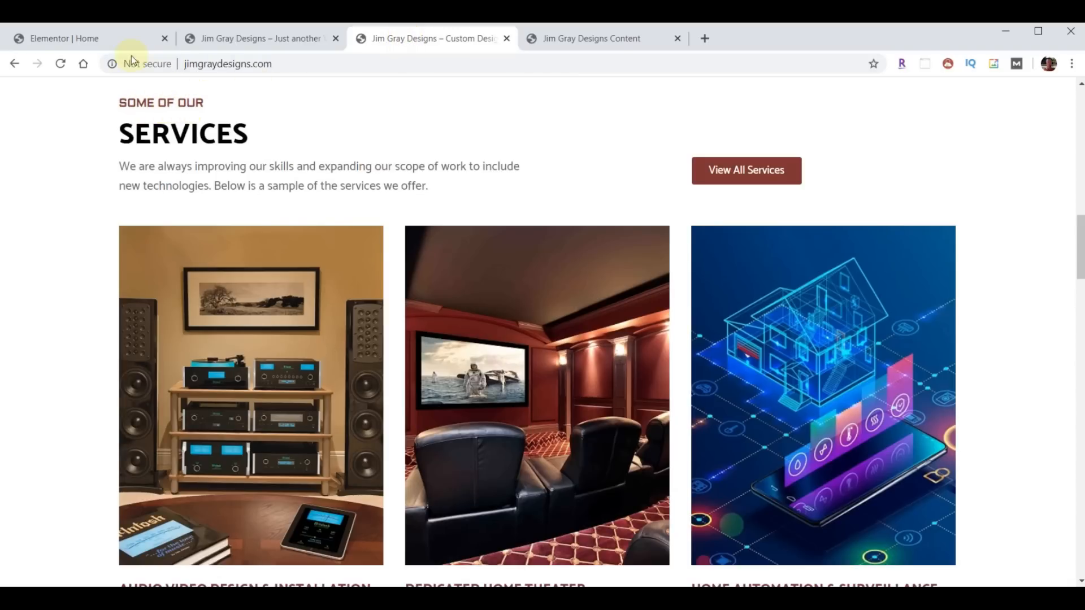
click(91, 40)
scroll(372, 342, up, 5)
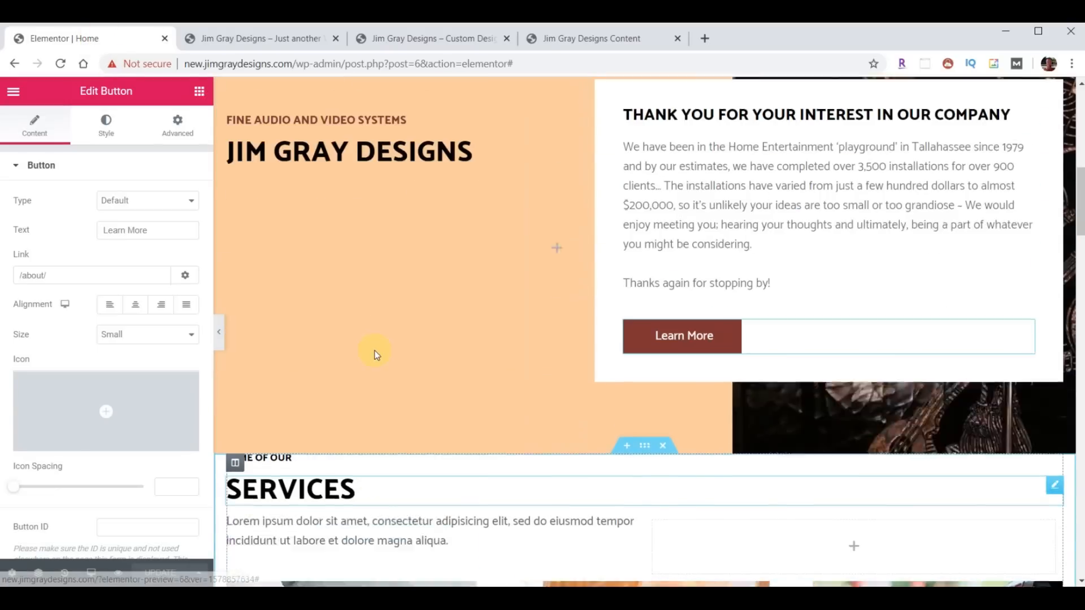
scroll(376, 355, up, 2)
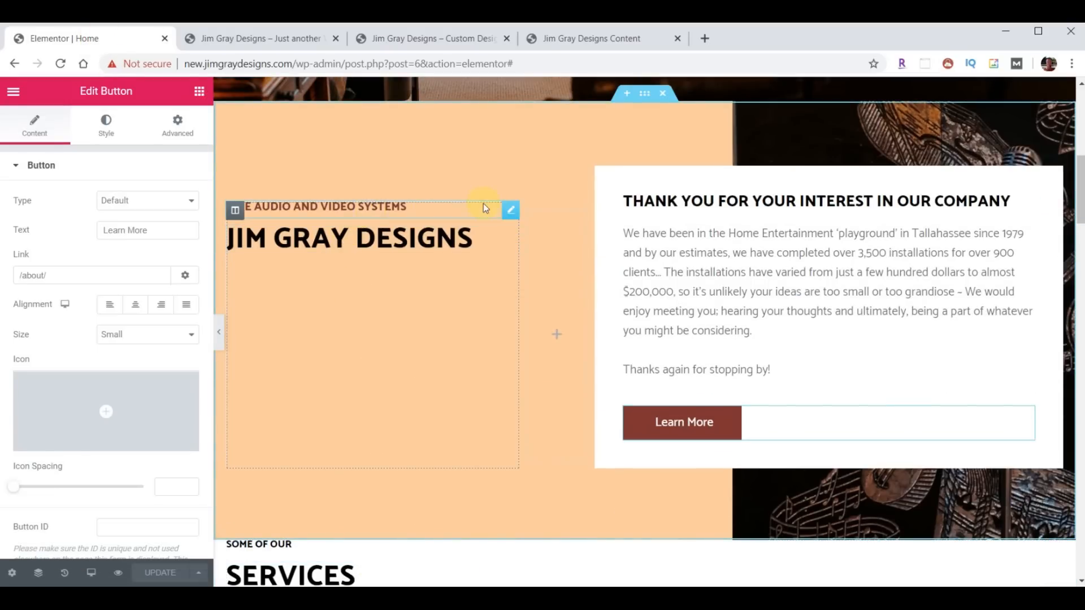
right_click(511, 213)
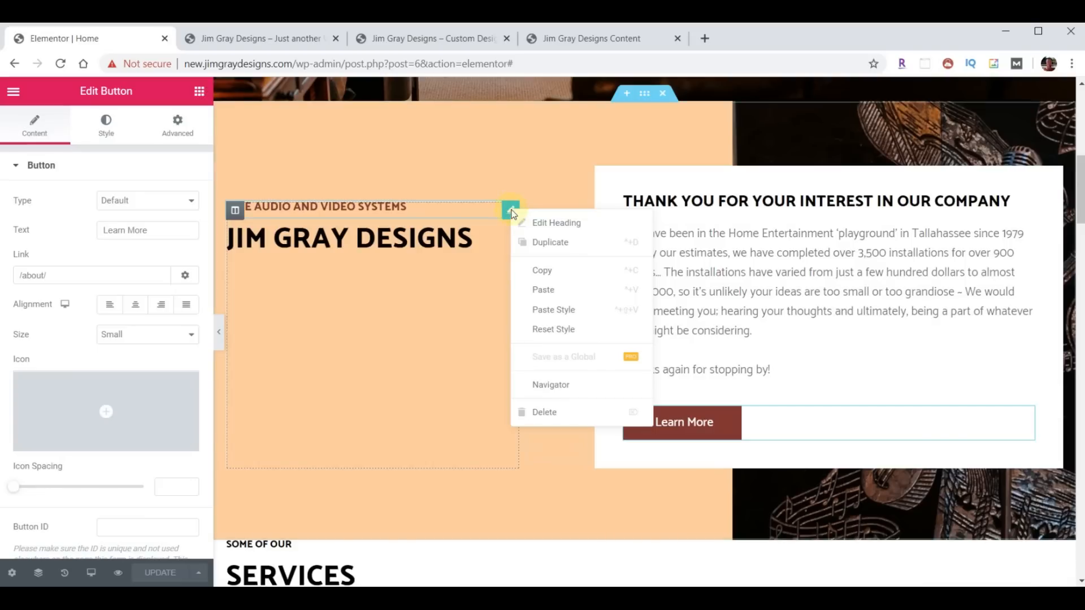
click(549, 272)
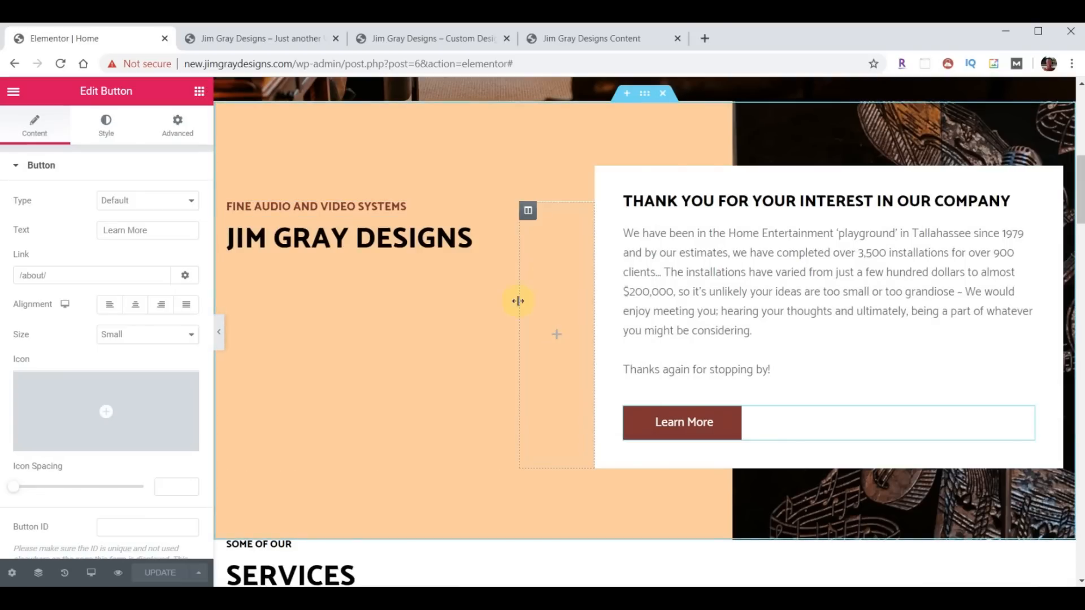
scroll(497, 359, down, 1)
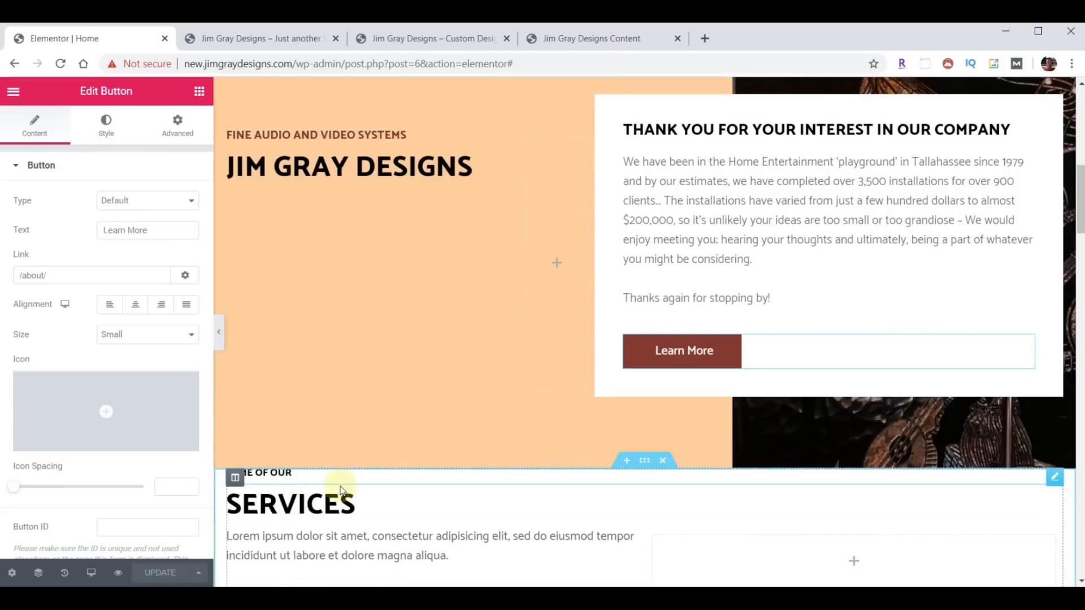
right_click(277, 475)
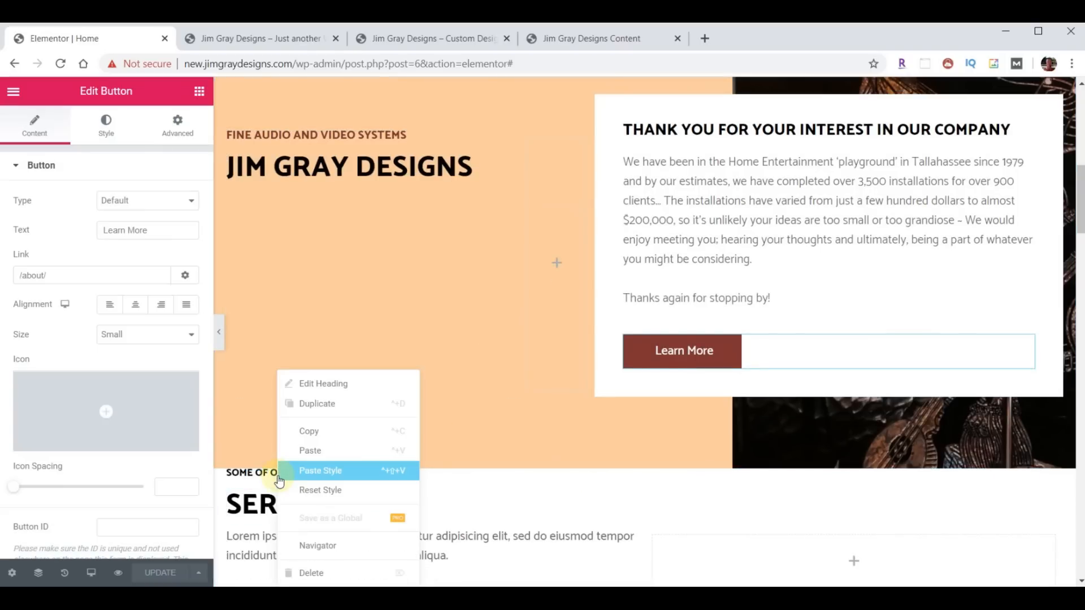
click(330, 477)
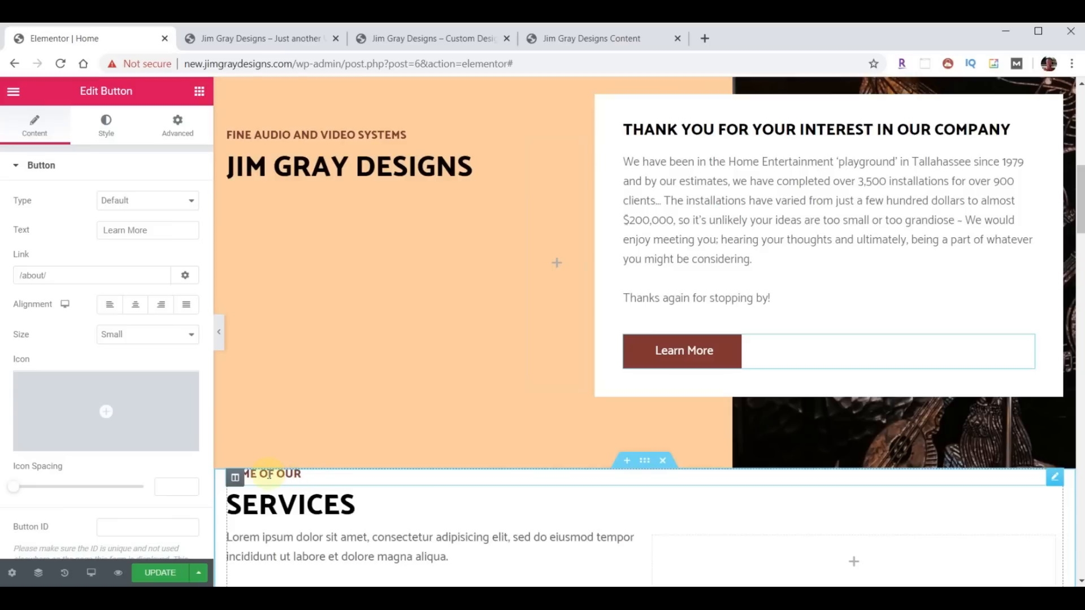
- Replace the Services intro's Lorem ipsum paragraph with the services description copied from the old site
click(269, 474)
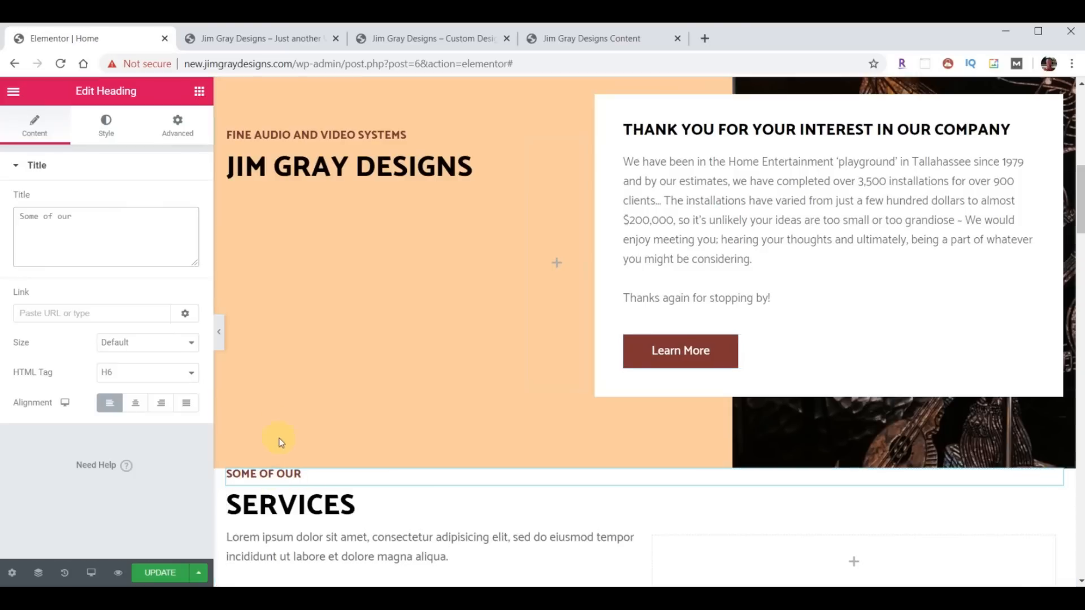
click(428, 38)
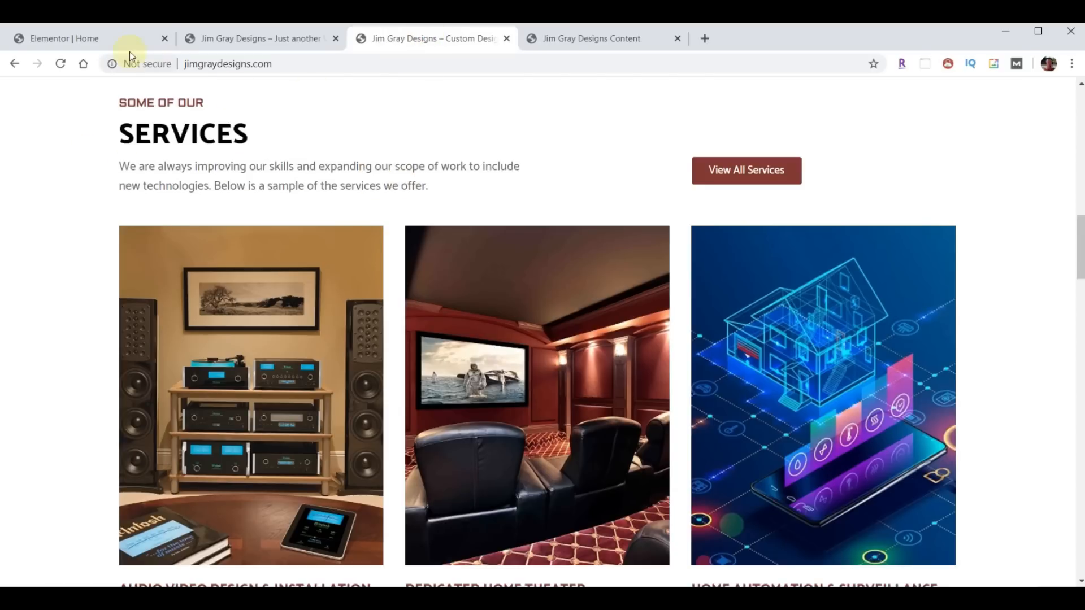
click(105, 38)
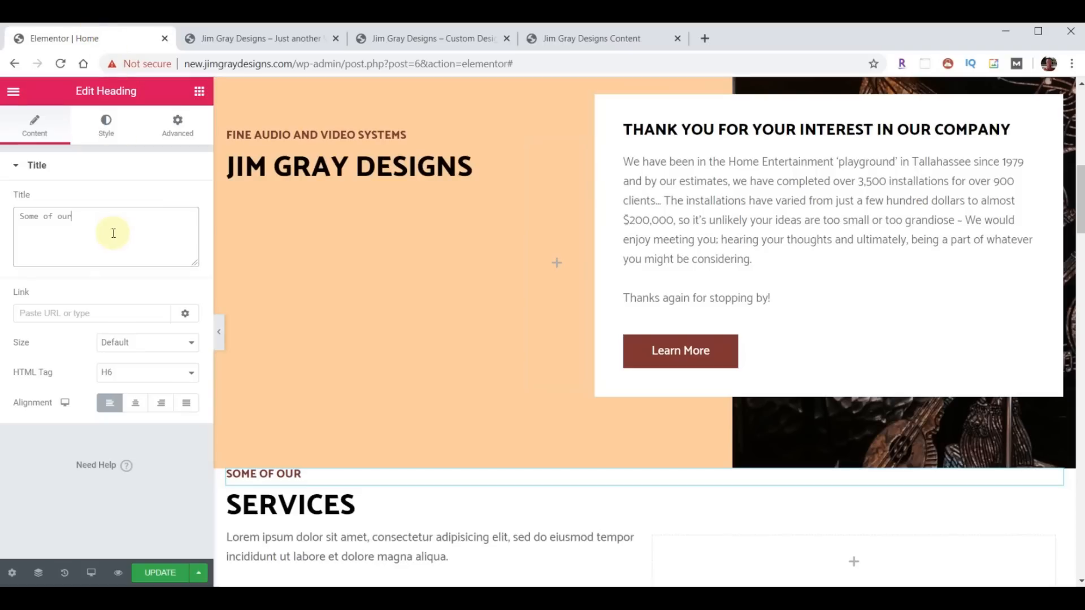
click(325, 544)
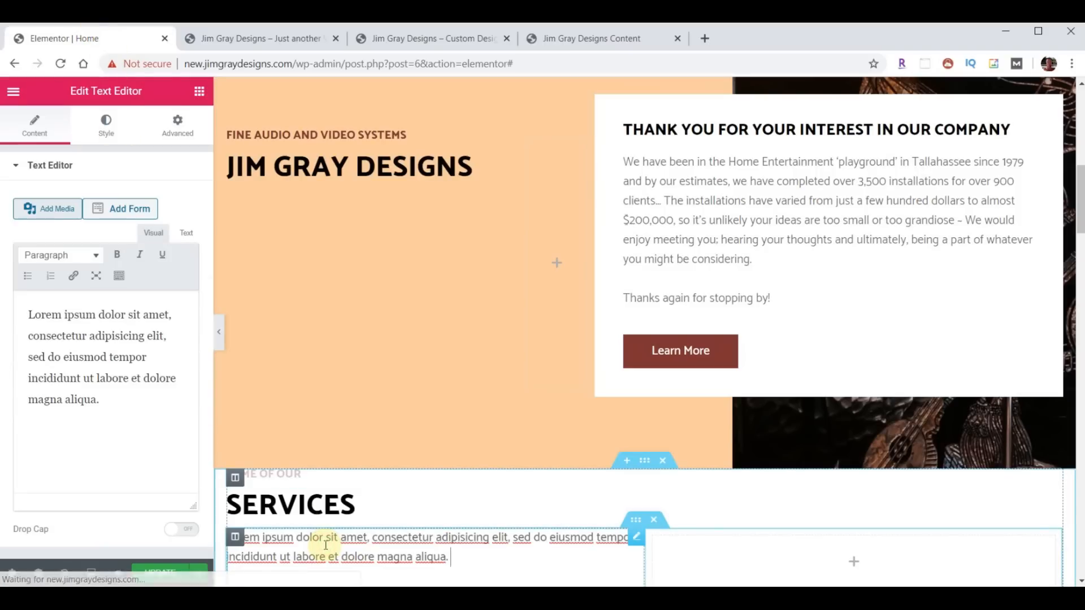
triple_click(103, 381)
key(ctrl+v)
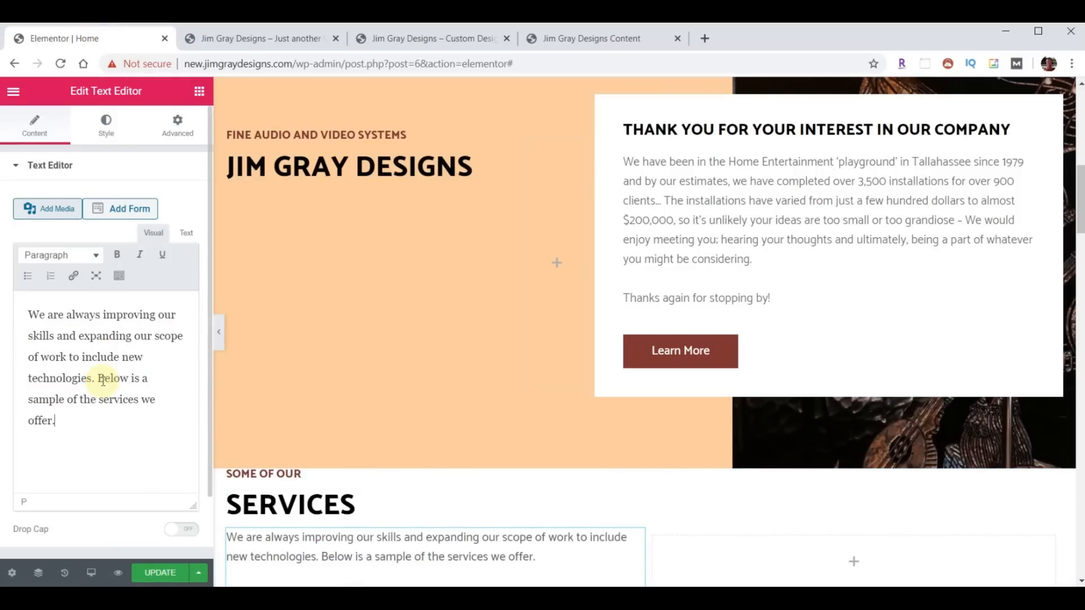
scroll(533, 381, down, 5)
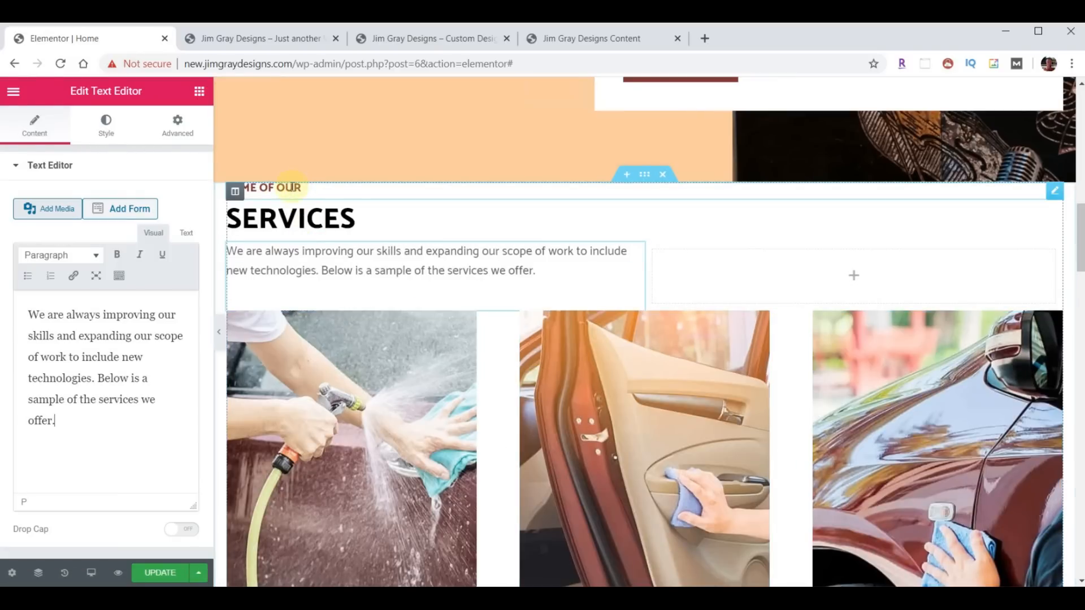
- Set the Services section's top padding to 30 px
click(644, 174)
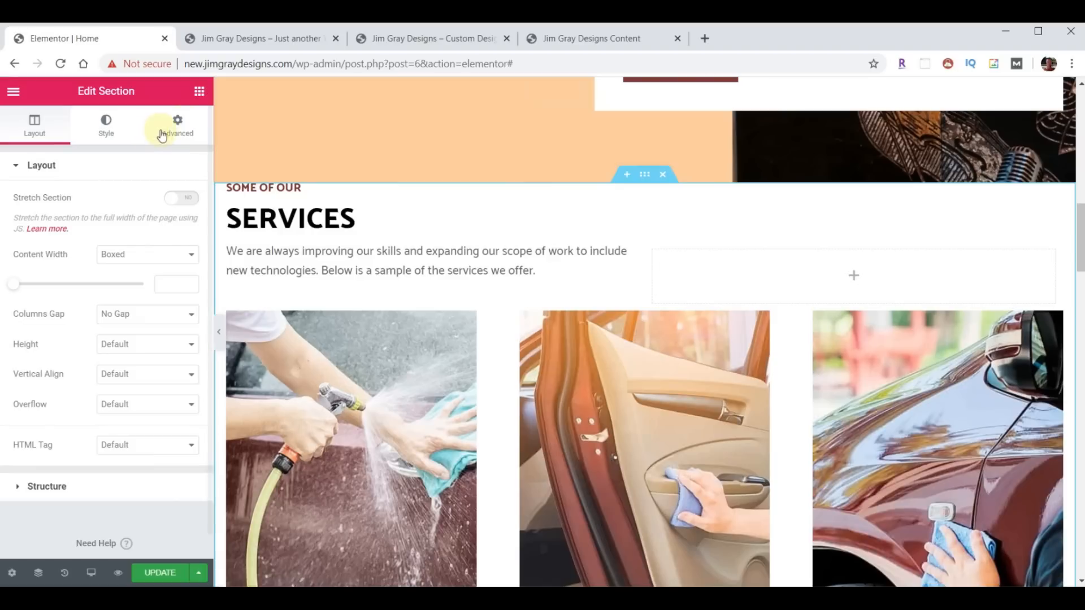
click(181, 128)
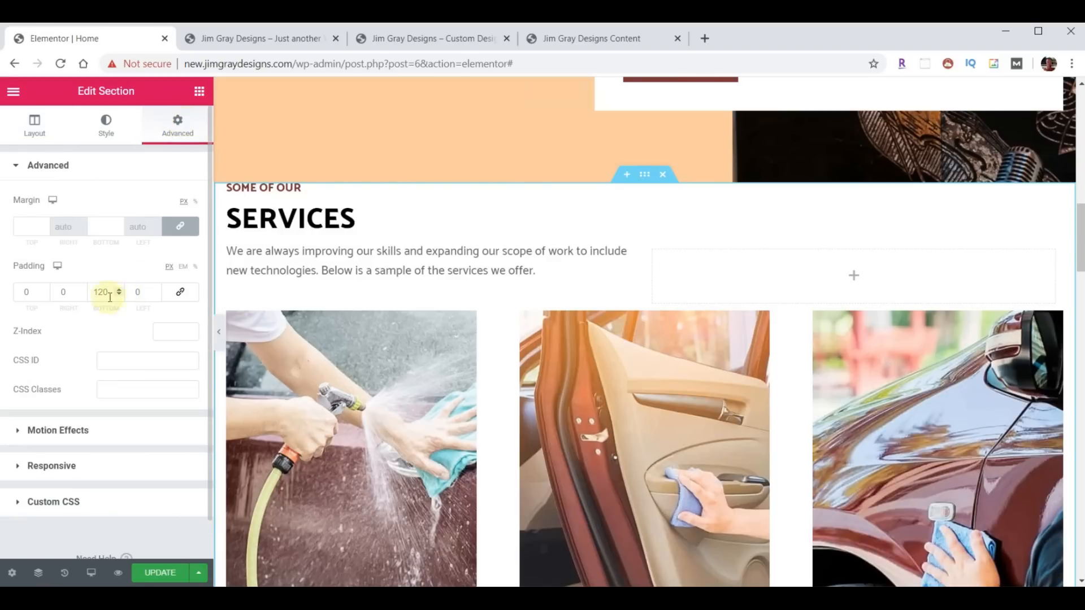
scroll(375, 346, down, 5)
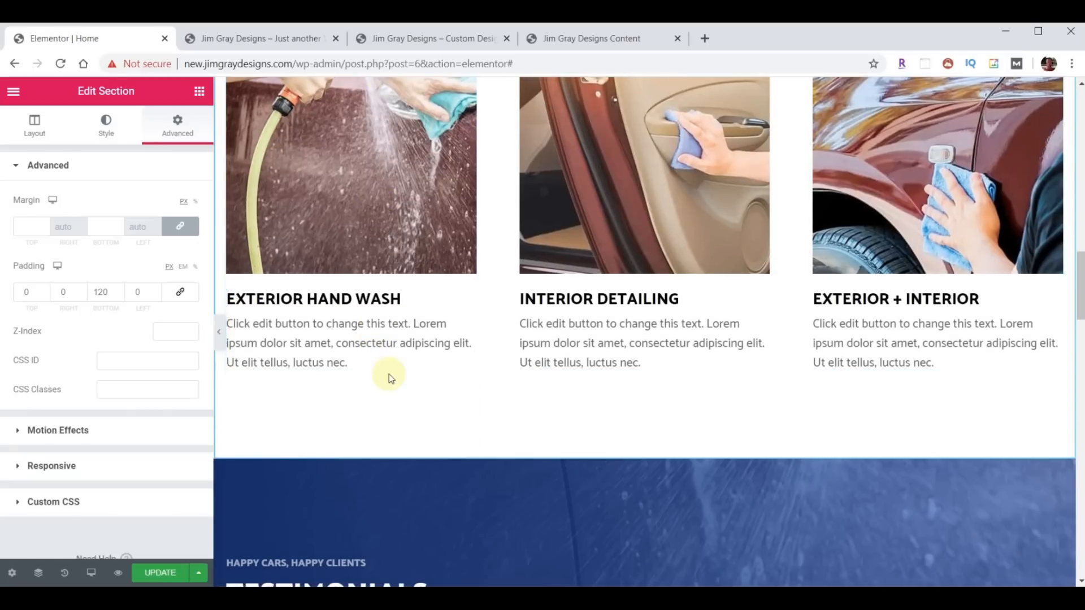
scroll(396, 355, up, 7)
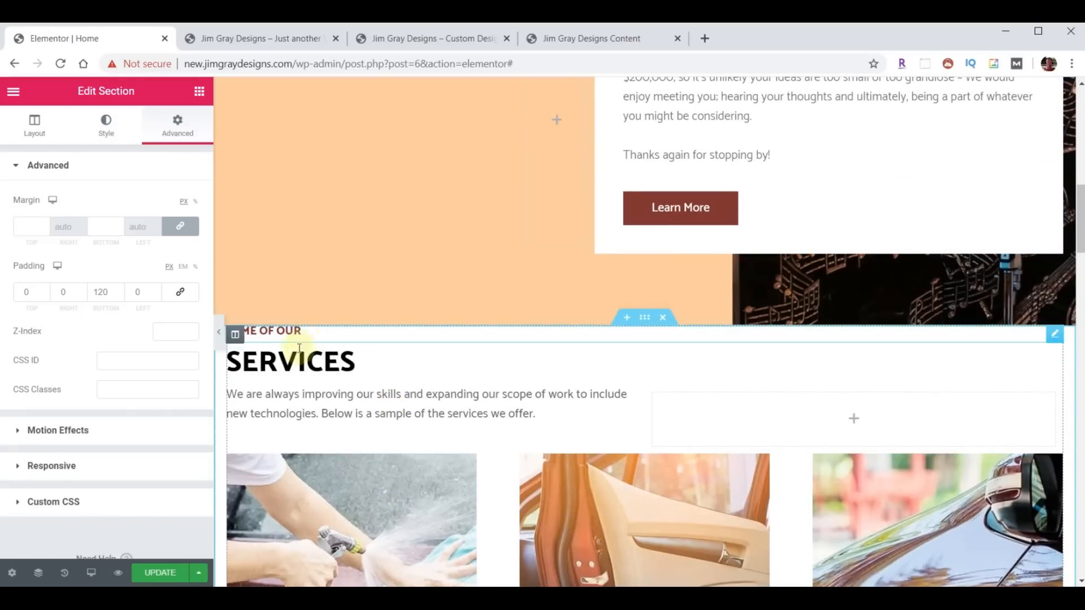
click(25, 292)
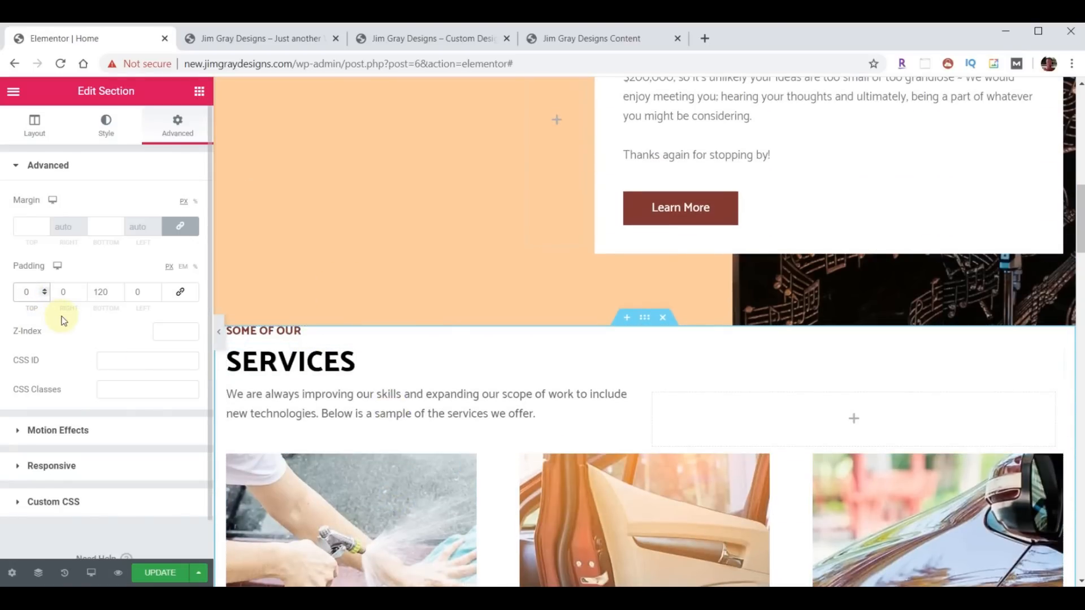
text(3)
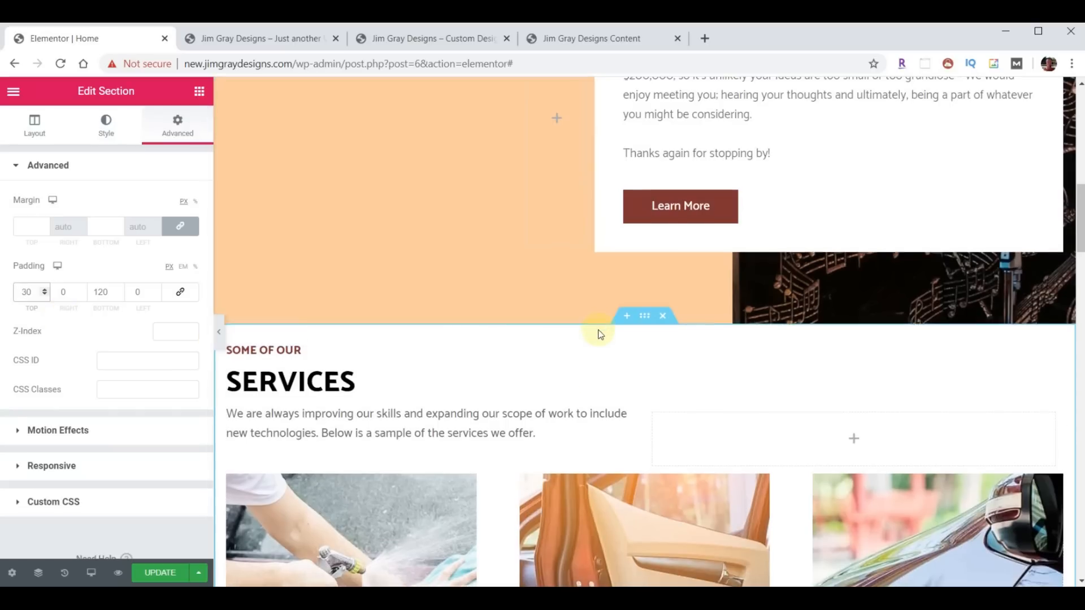
scroll(597, 334, down, 5)
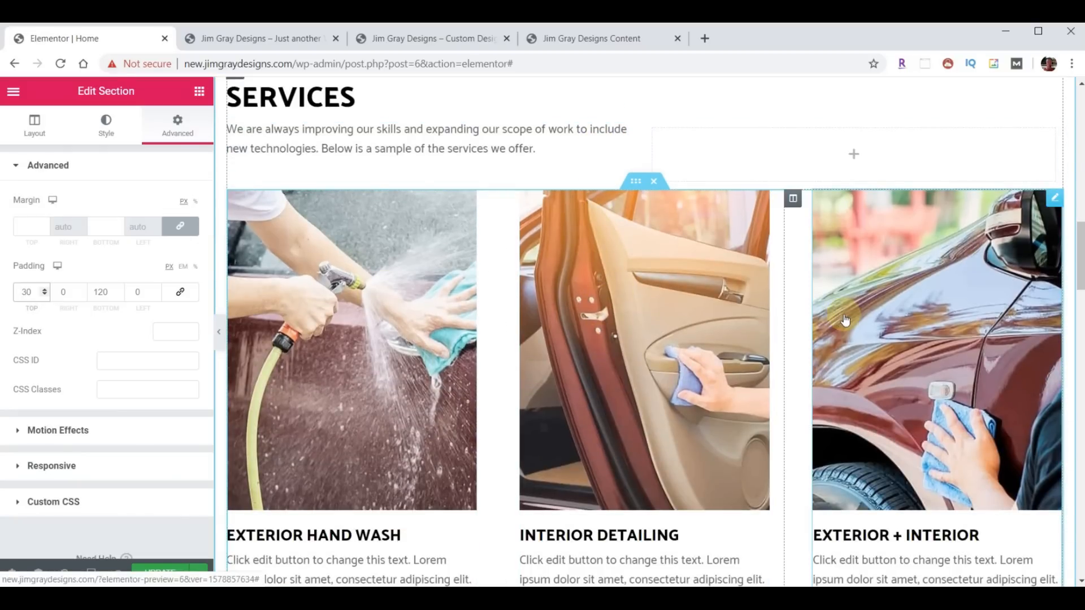
- Open the media library for the Exterior Hand Wash image box with the content folder alongside
click(321, 311)
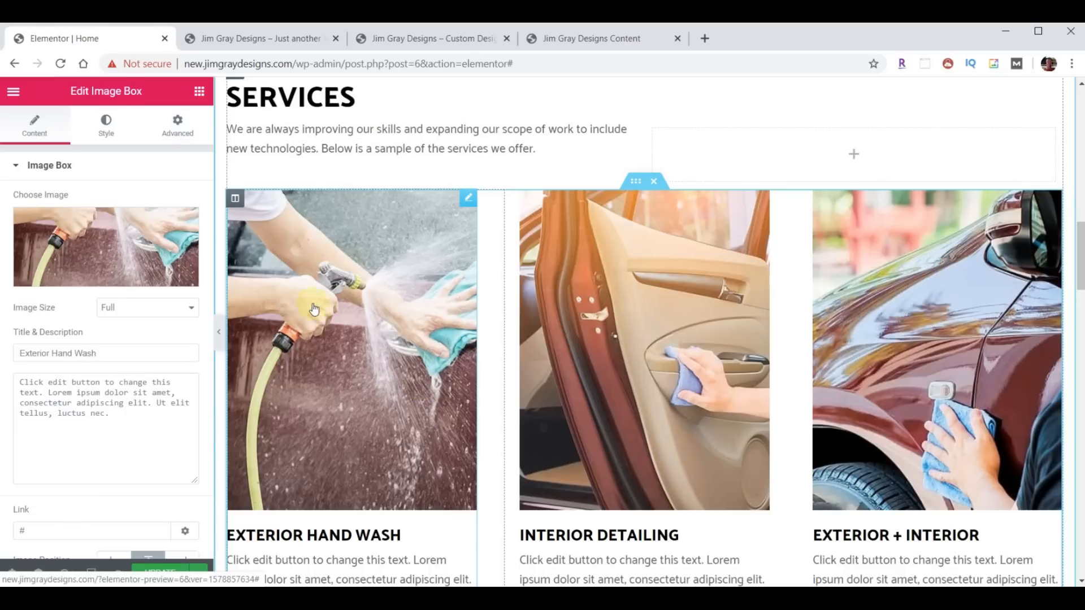
click(66, 235)
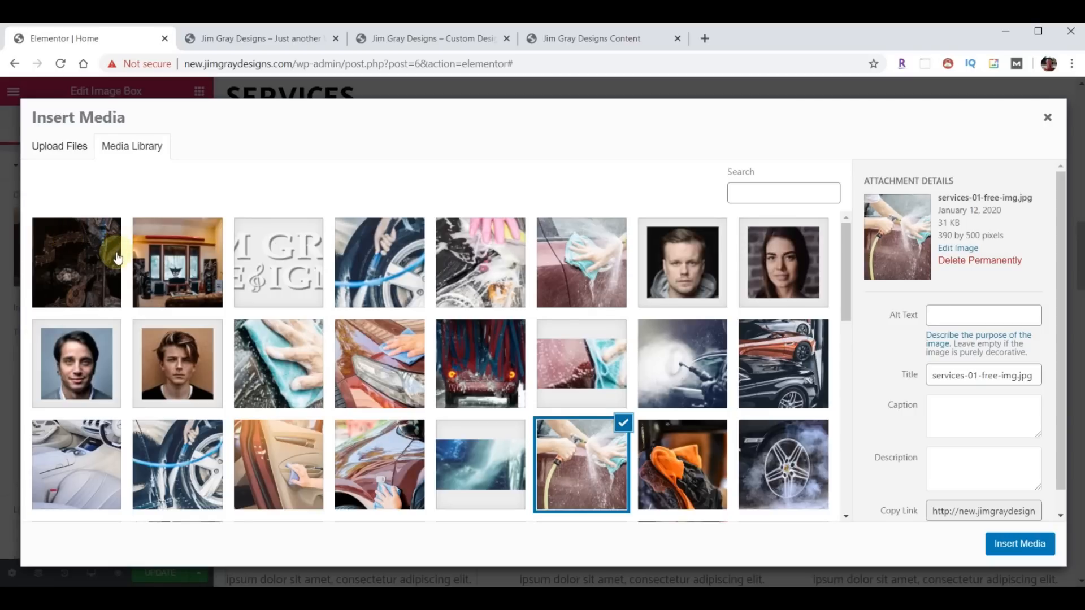
click(431, 593)
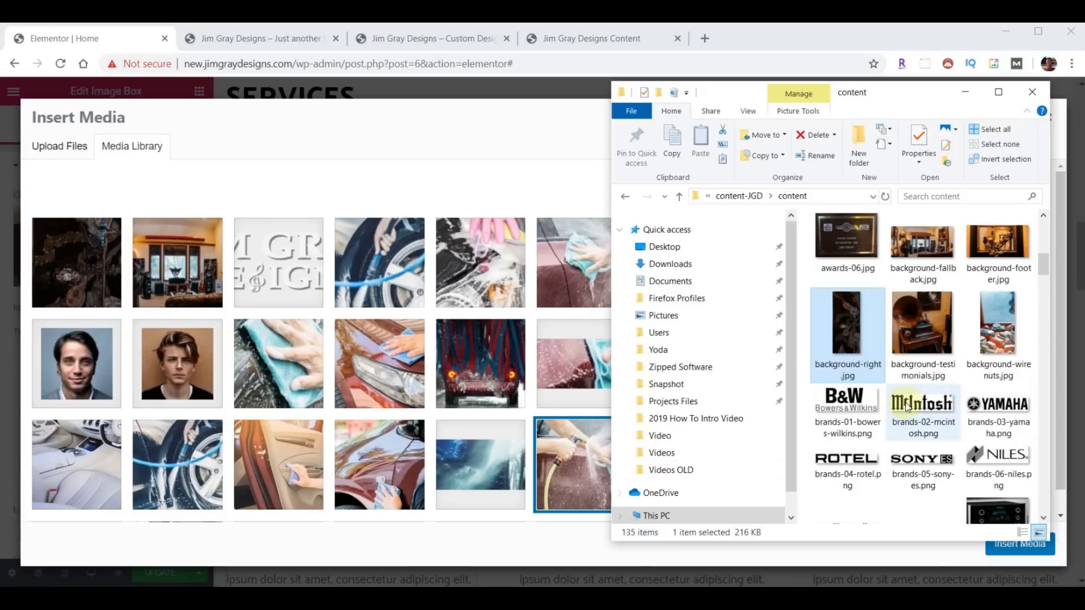
- Select services-01.jpg through services-10.jpg and drag them into Insert Media to upload
scroll(947, 371, down, 15)
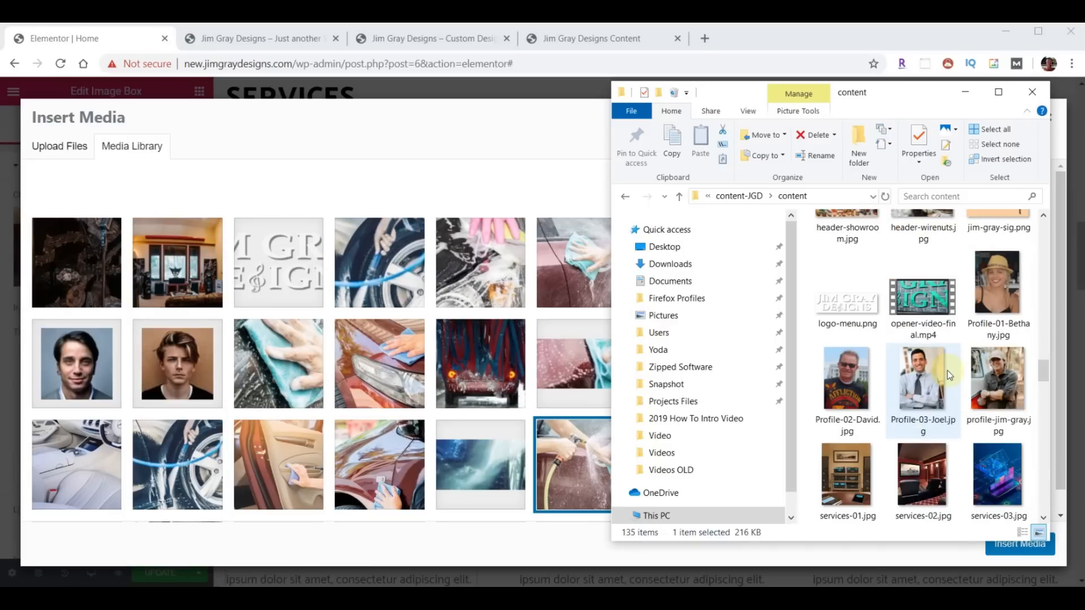
scroll(947, 370, down, 3)
click(860, 312)
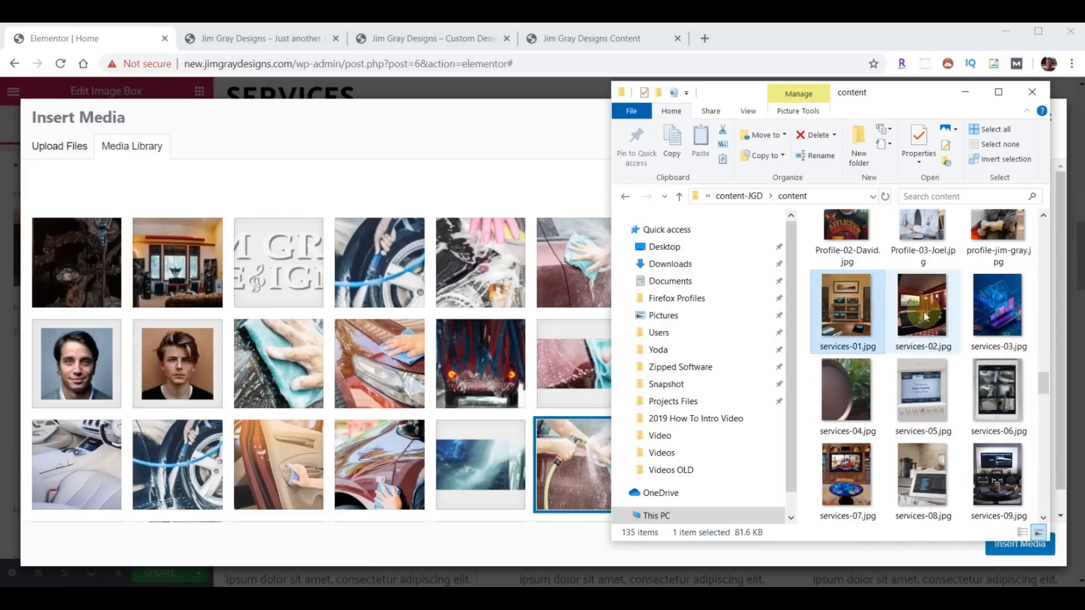
shift+click(987, 308)
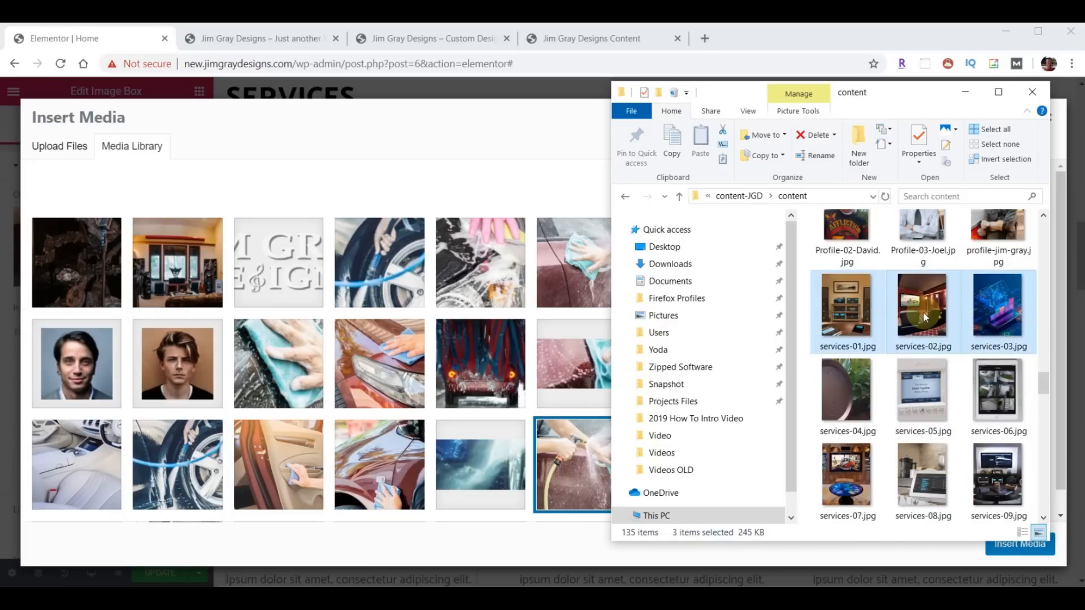
scroll(929, 328, down, 3)
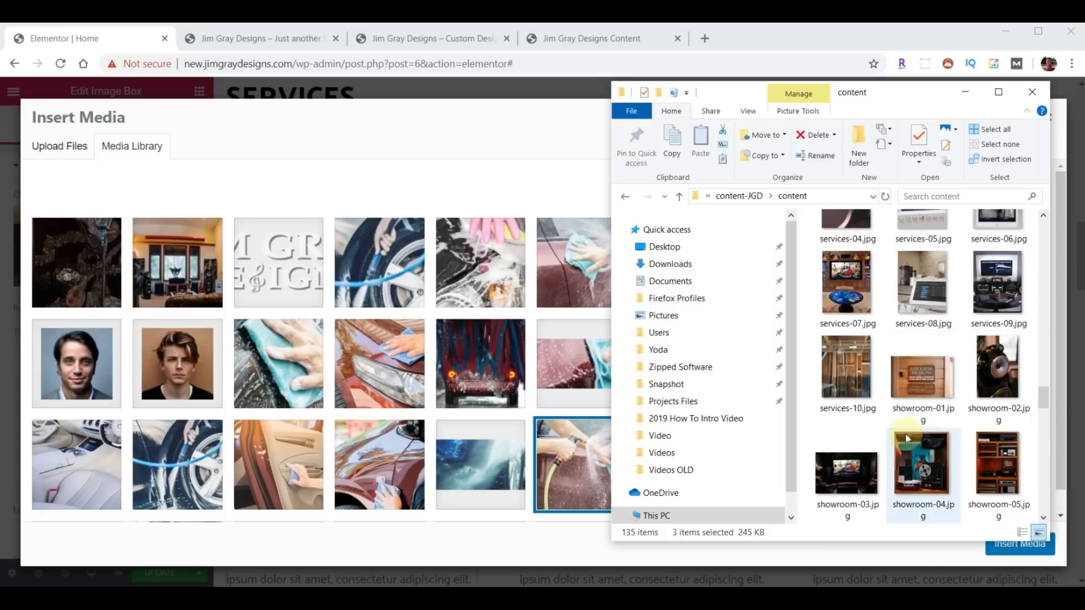
shift+click(856, 379)
drag(830, 374, 371, 390)
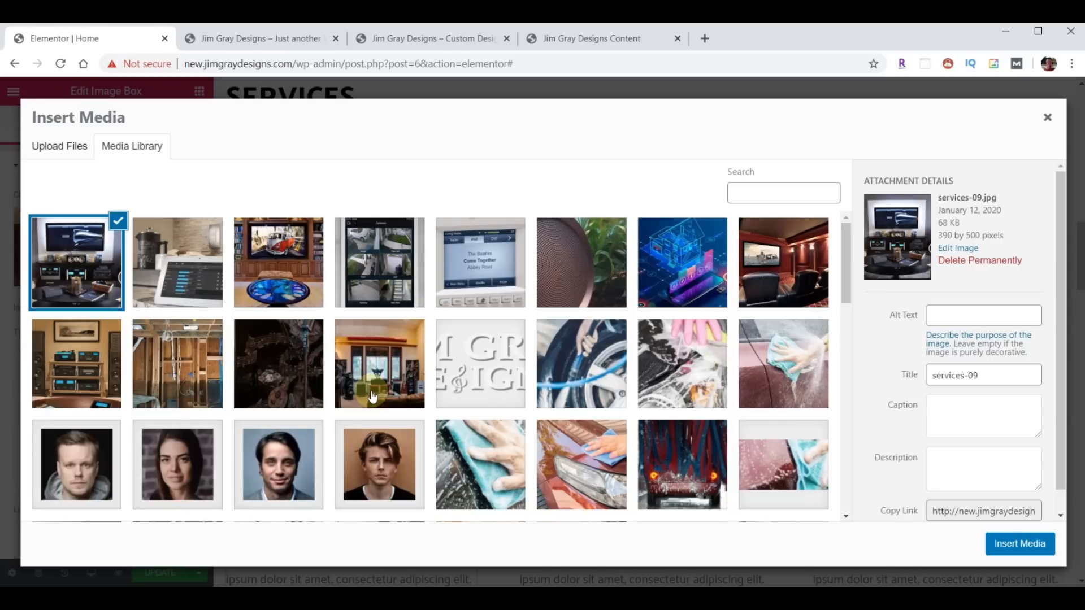
- Insert services-01, services-02 and services-03 into the three service image boxes in order
click(78, 378)
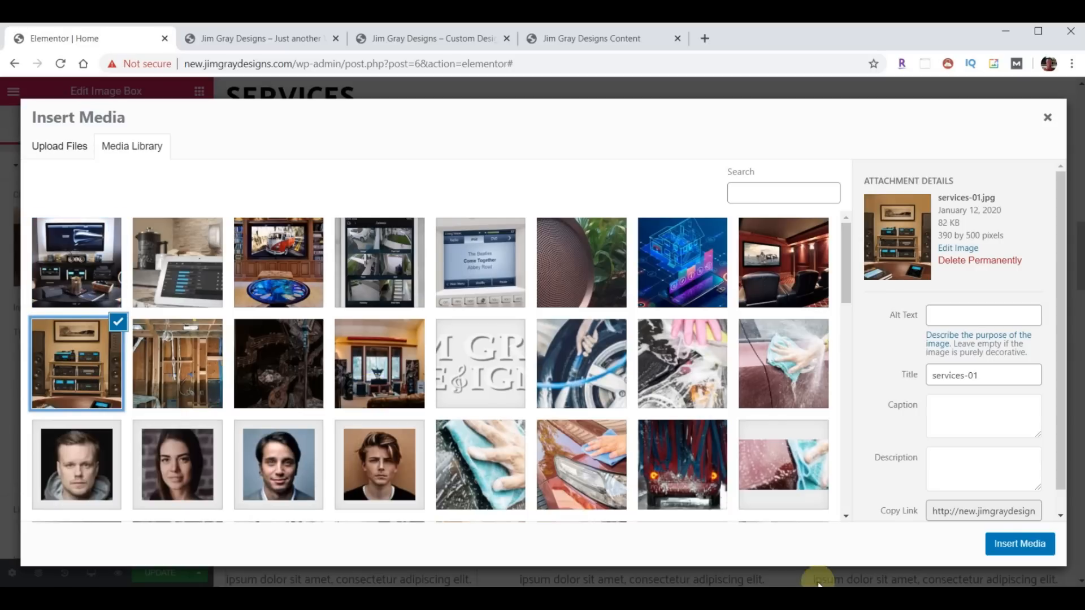
click(1003, 546)
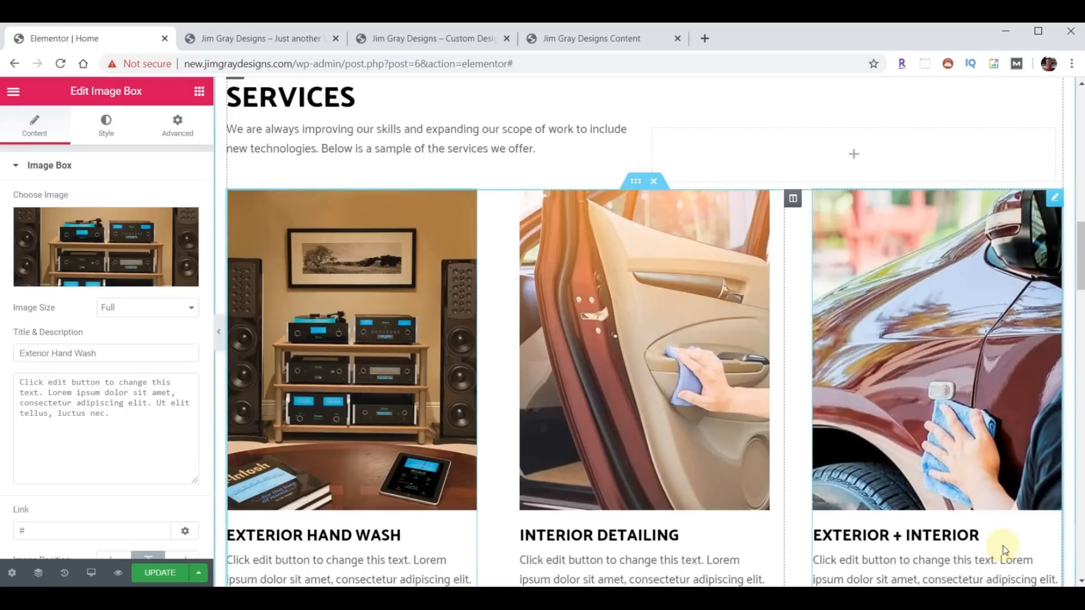
click(595, 323)
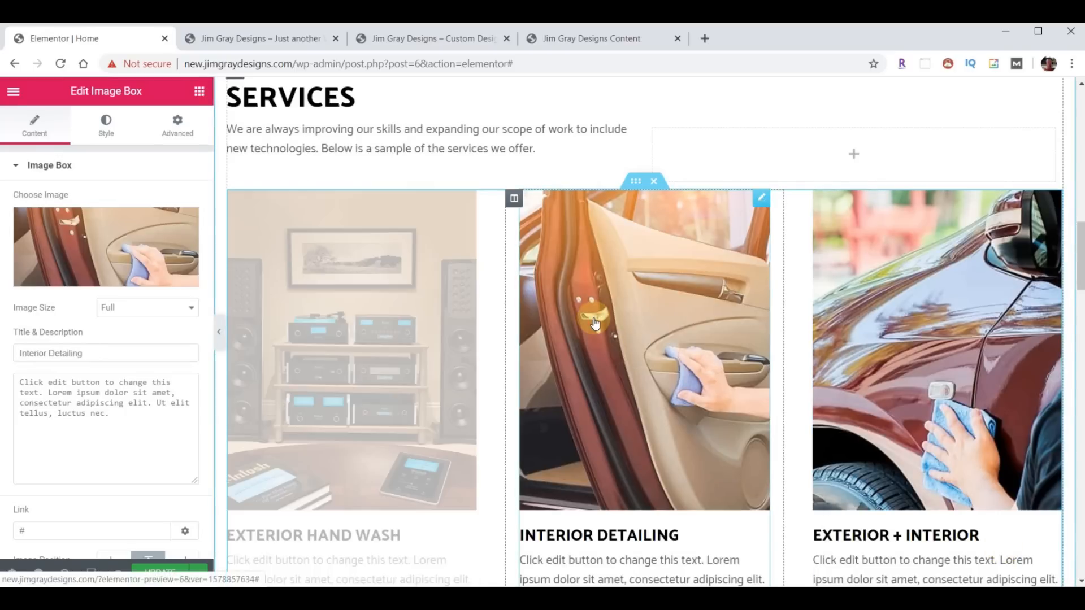
click(80, 245)
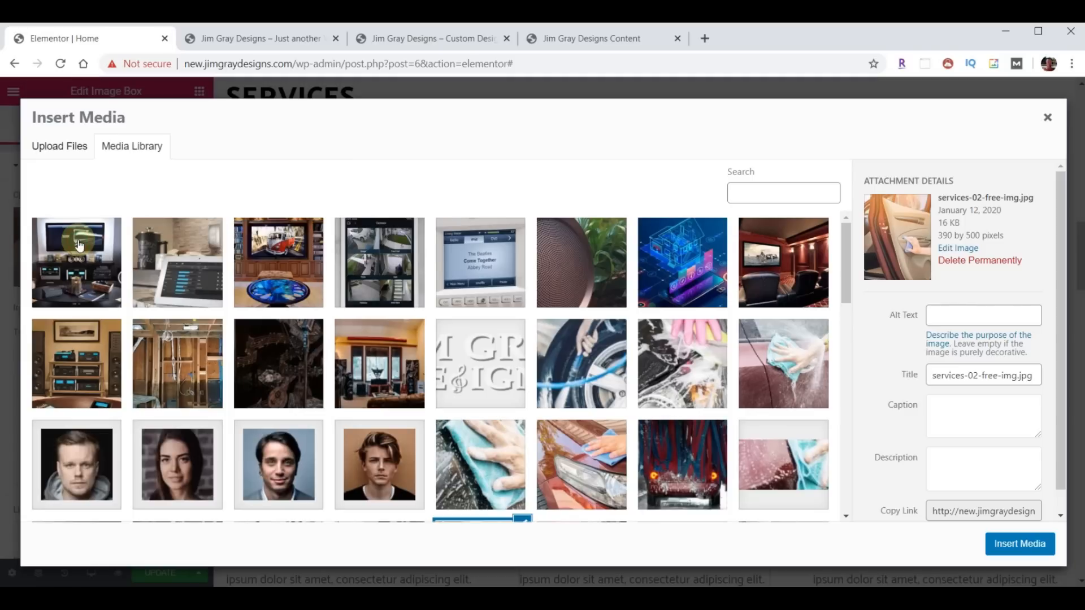
click(784, 272)
click(952, 512)
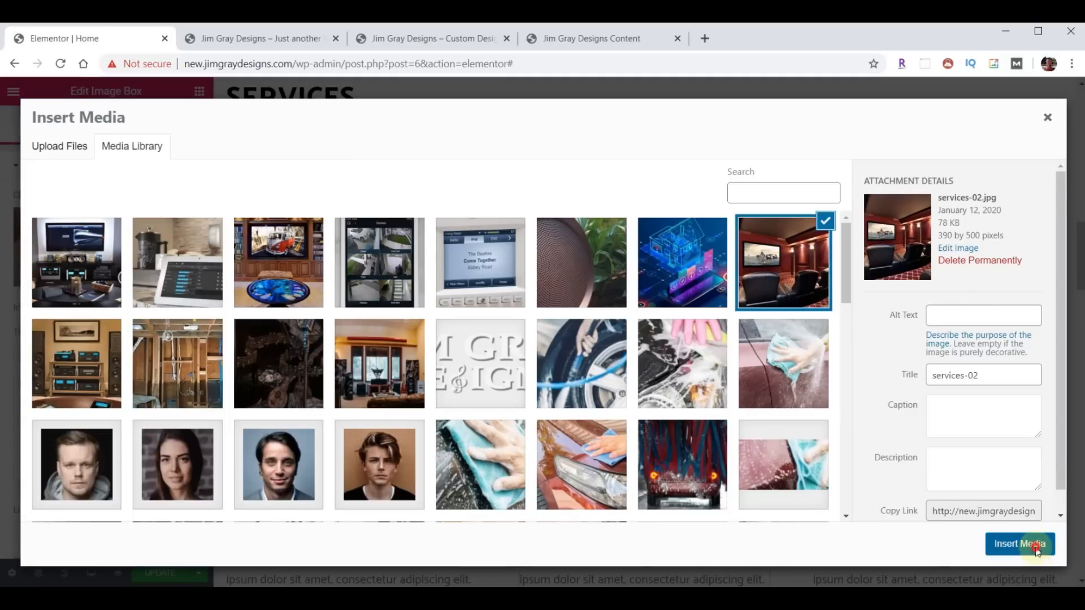
click(1024, 544)
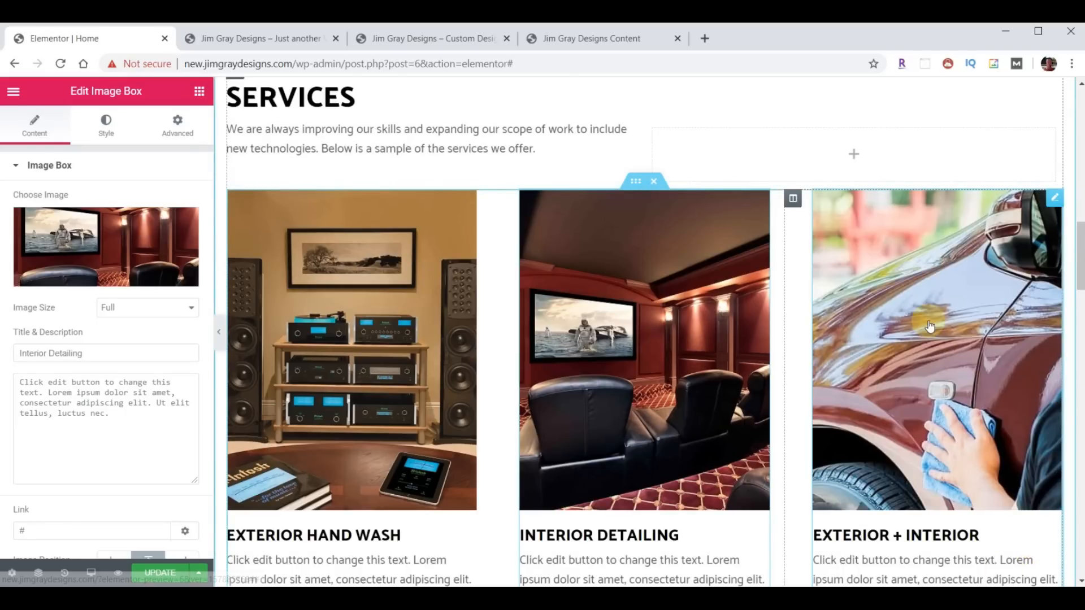
click(932, 389)
click(112, 247)
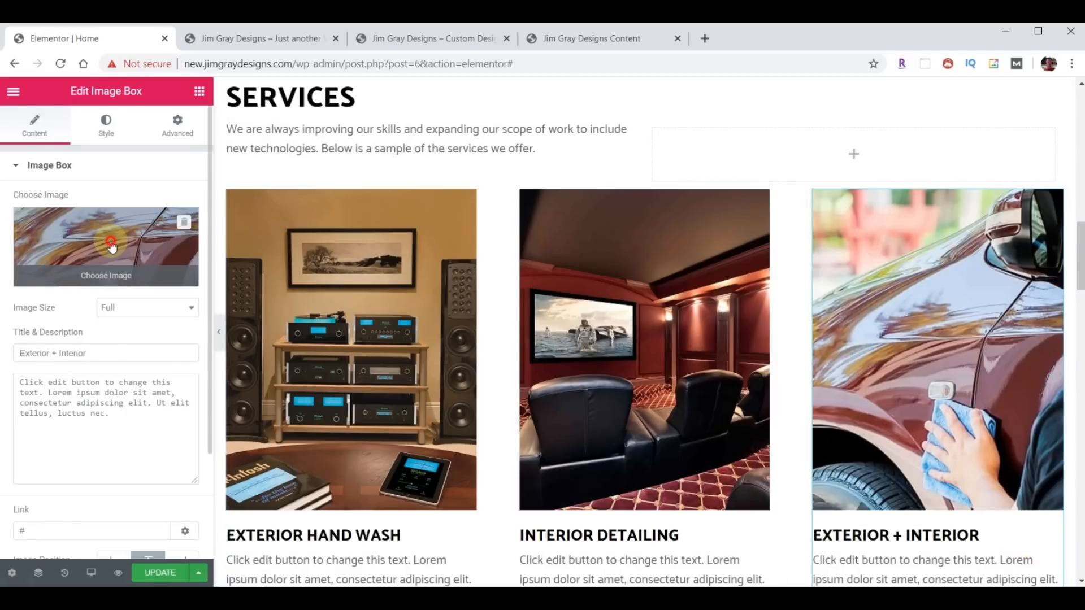
click(655, 248)
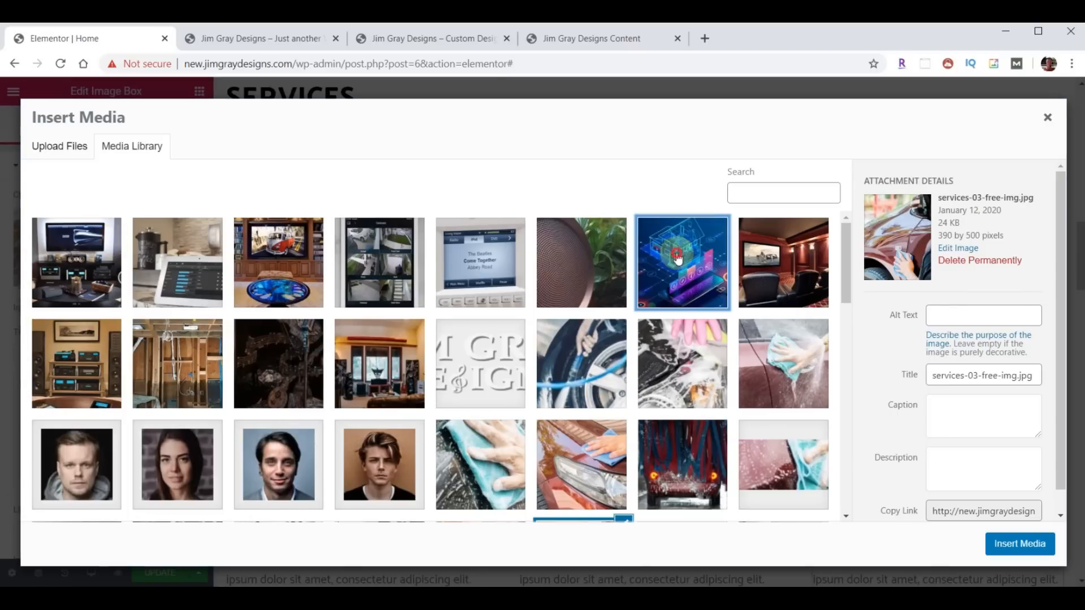
click(1030, 544)
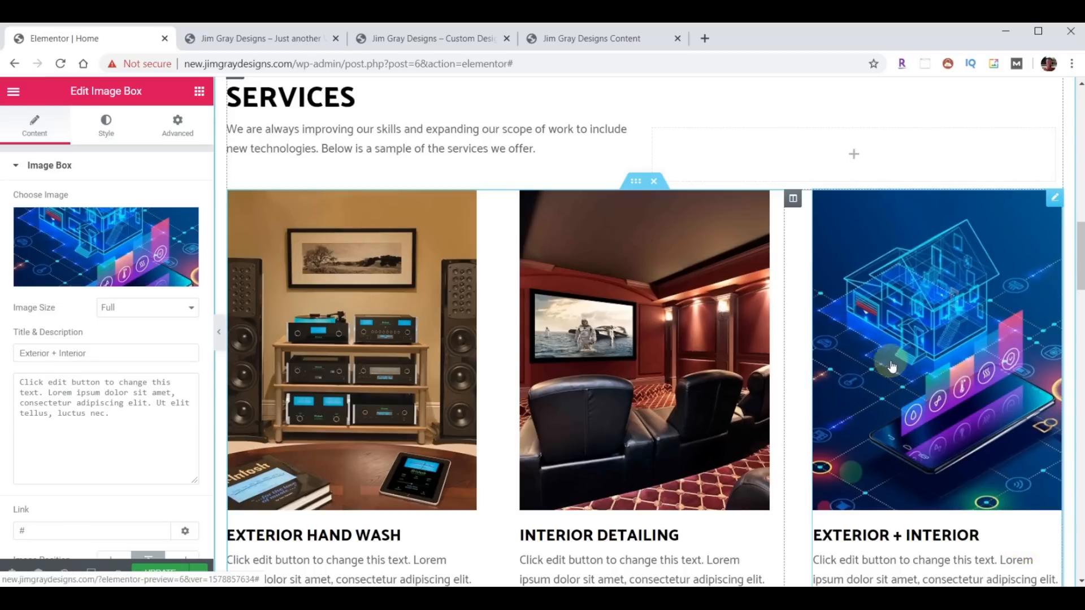
scroll(869, 325, down, 3)
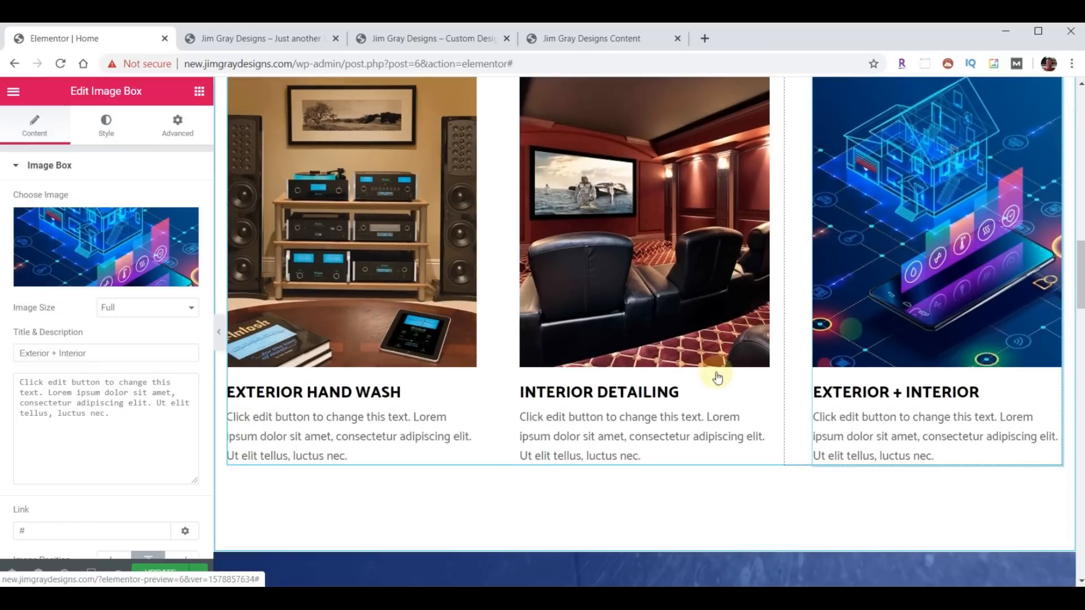
click(398, 48)
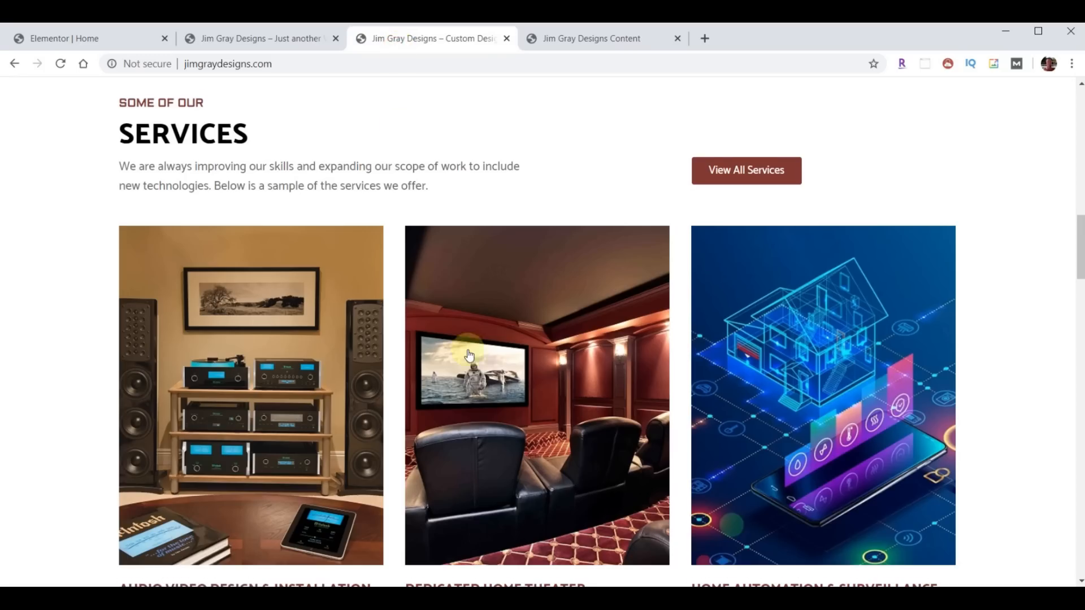
scroll(467, 345, down, 5)
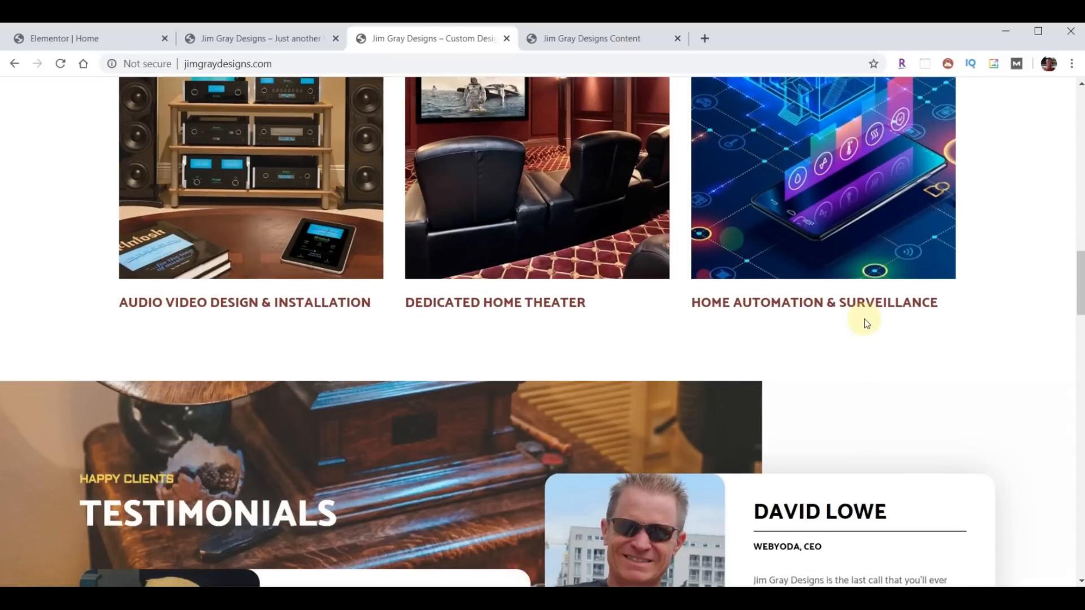
click(272, 46)
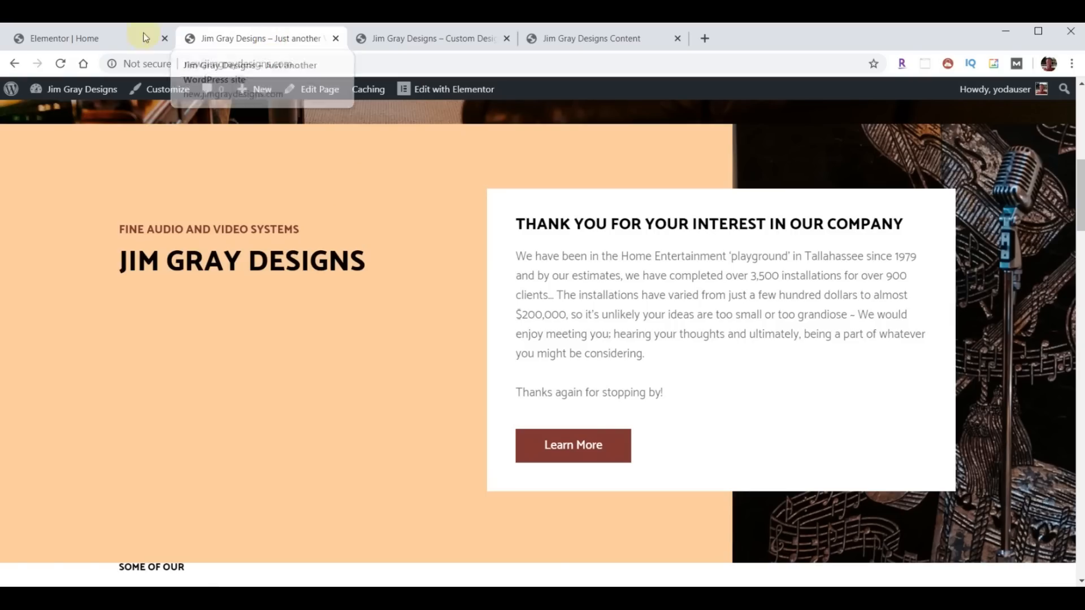
click(145, 38)
scroll(345, 466, up, 1)
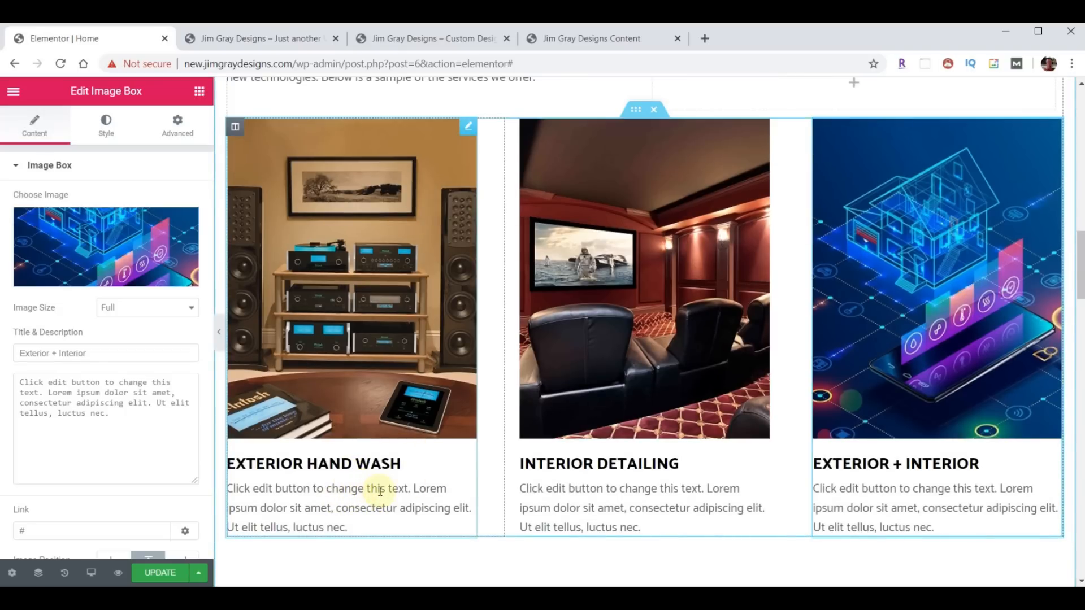
- Delete the placeholder descriptions from the Exterior + Interior, Interior Detailing and Exterior Hand Wash boxes
click(145, 406)
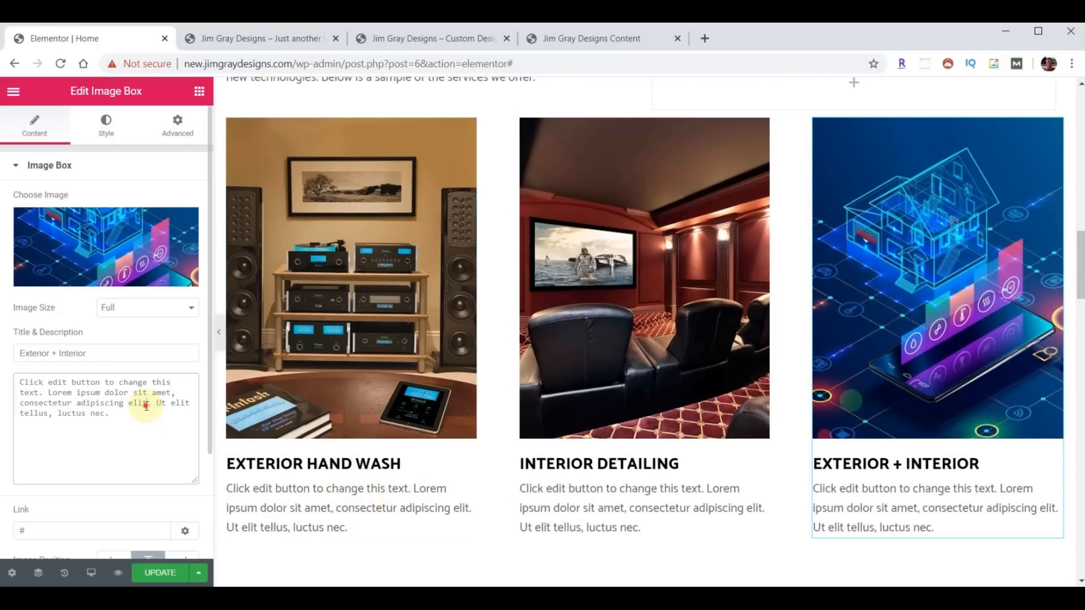
drag(123, 433, 3, 380)
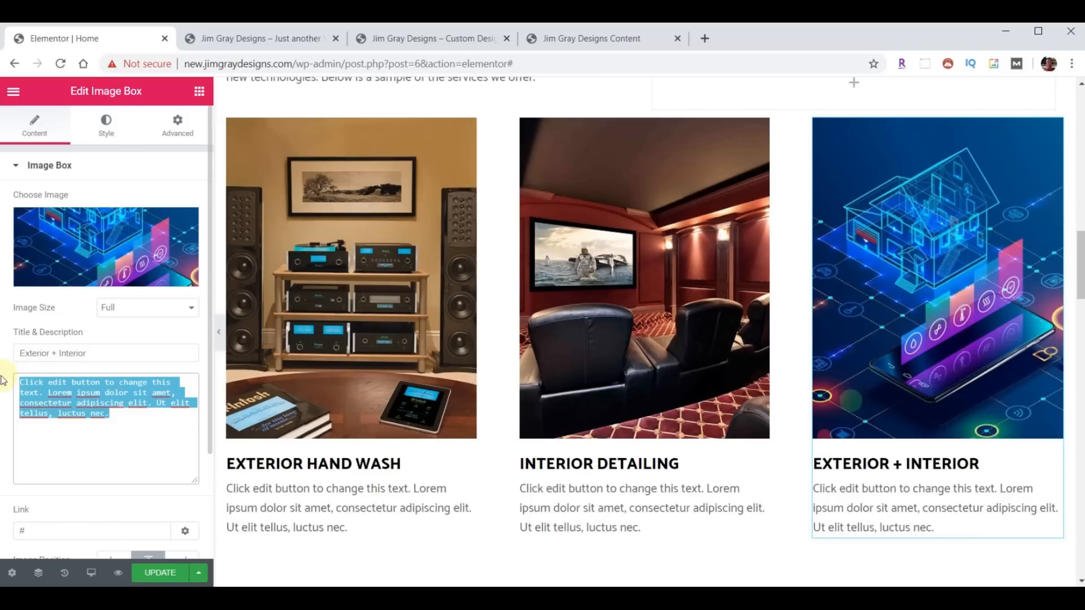
key(BackSpace)
click(552, 497)
drag(121, 423, 8, 375)
key(BackSpace)
click(235, 484)
click(141, 439)
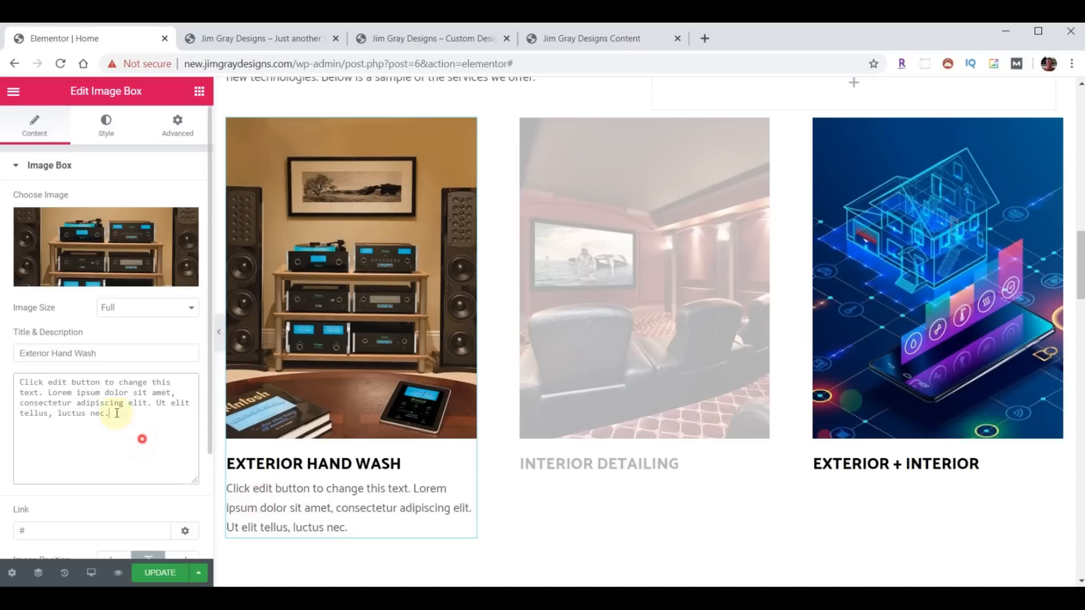
key(ctrl+a)
key(BackSpace)
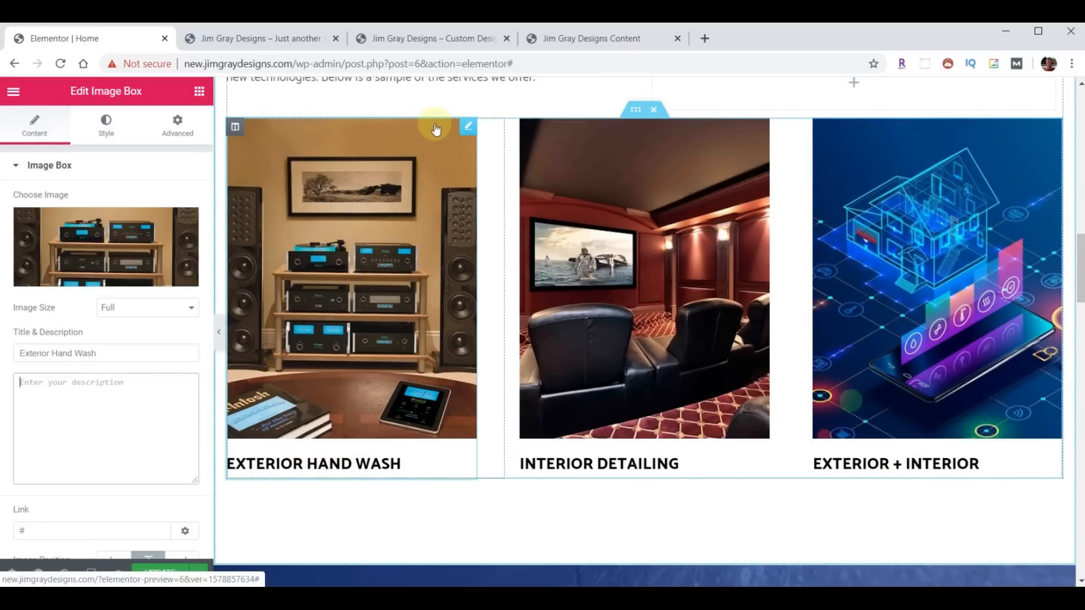
click(423, 39)
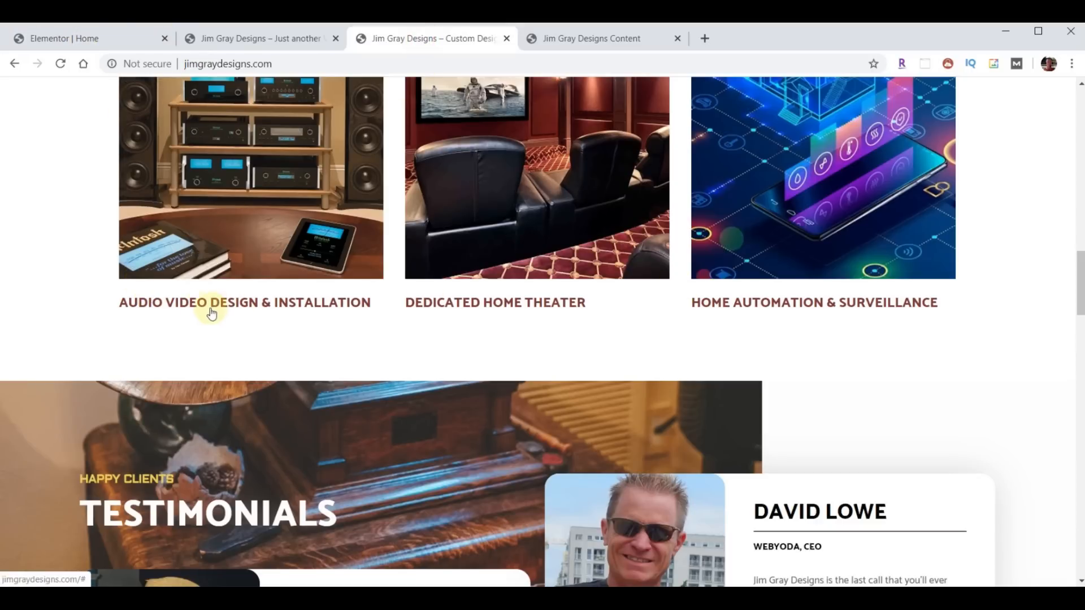
- Copy the SOME OF OUR heading's style and paste it onto all three service image boxes
click(101, 40)
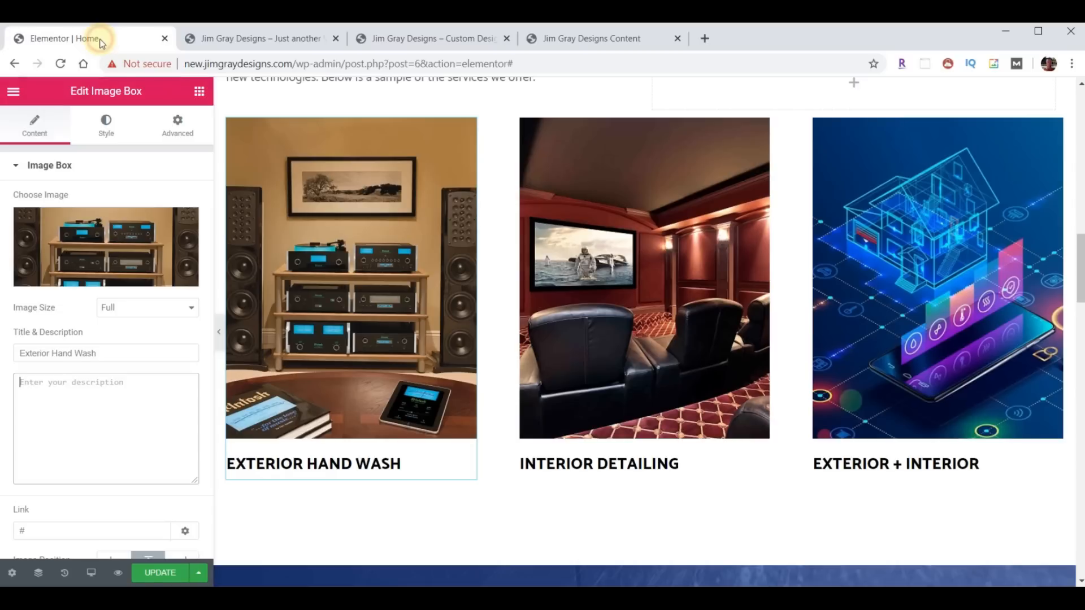
scroll(282, 214, up, 4)
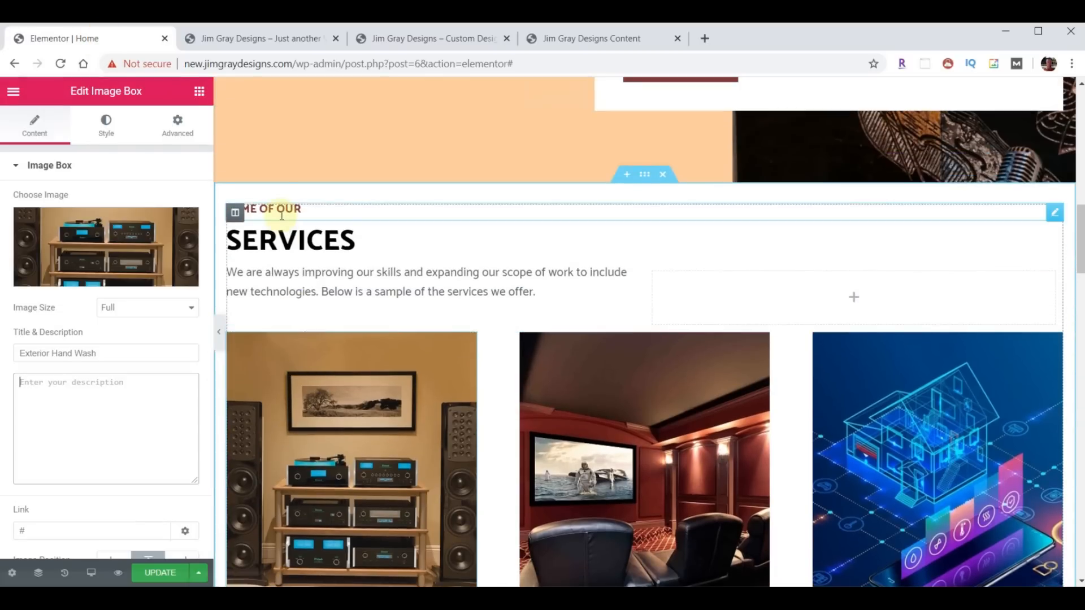
right_click(281, 213)
click(310, 273)
scroll(370, 339, down, 5)
right_click(341, 397)
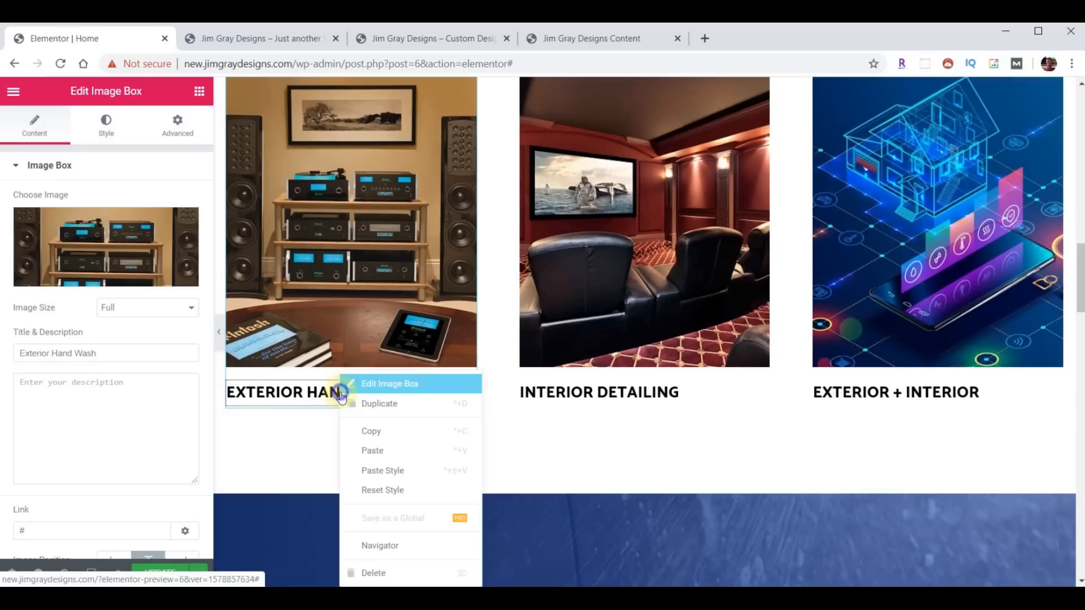
click(373, 473)
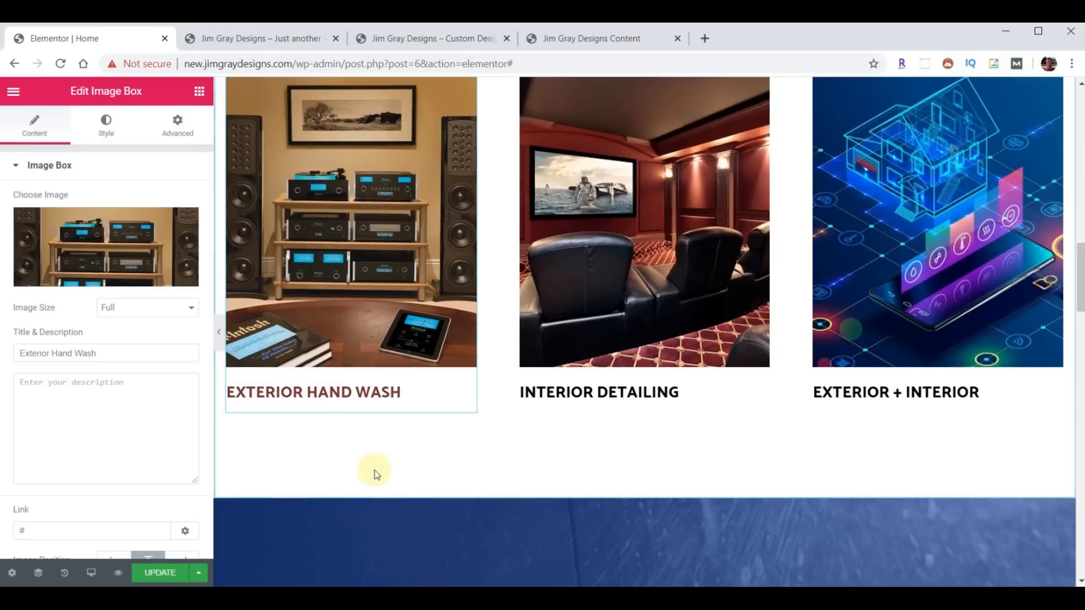
right_click(556, 377)
click(613, 471)
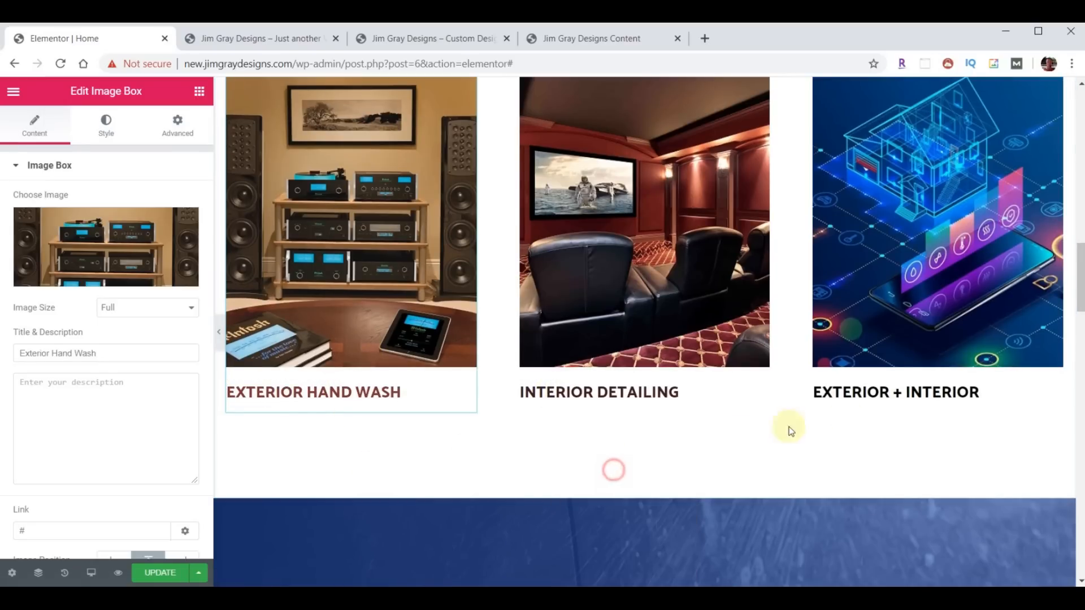
right_click(887, 397)
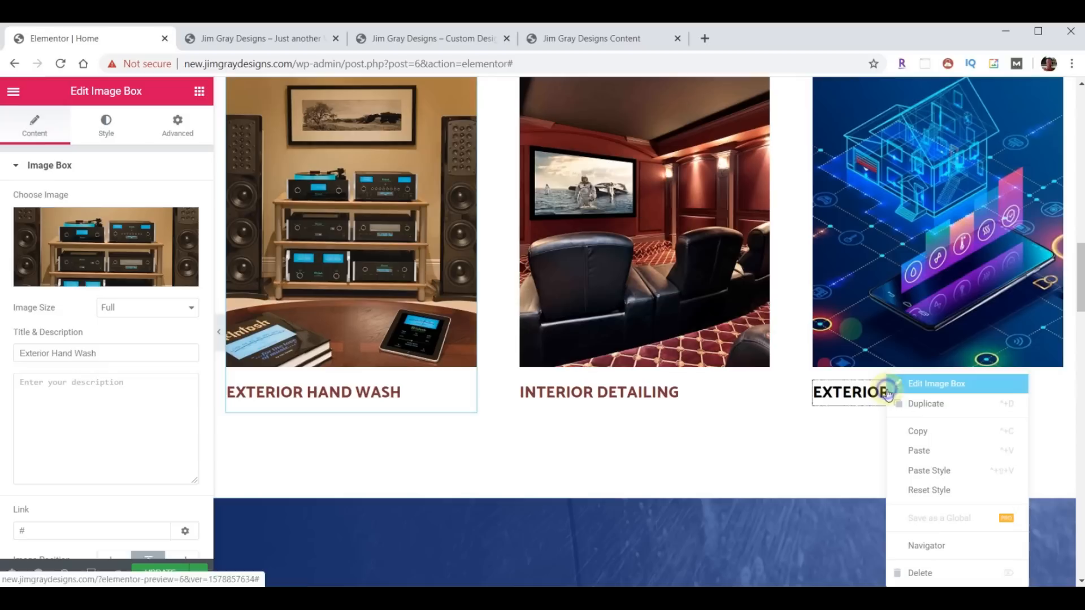
click(927, 469)
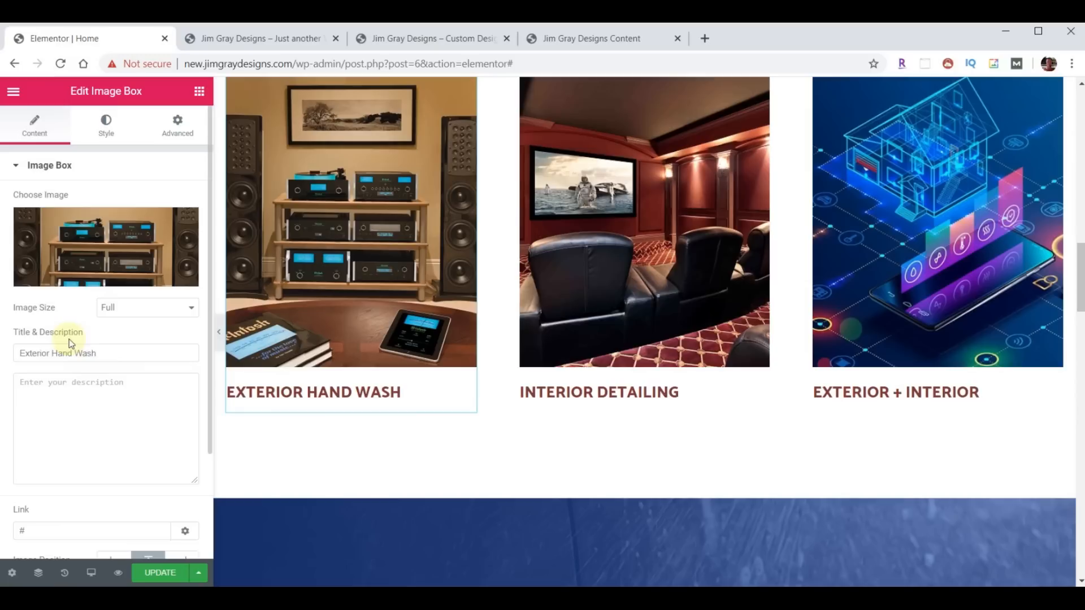
- Retitle the boxes Audio Video Design & Installation, Dedicated Home Theater, Home Automation & Surveillance, and save
drag(104, 357, 6, 358)
key(ctrl+v)
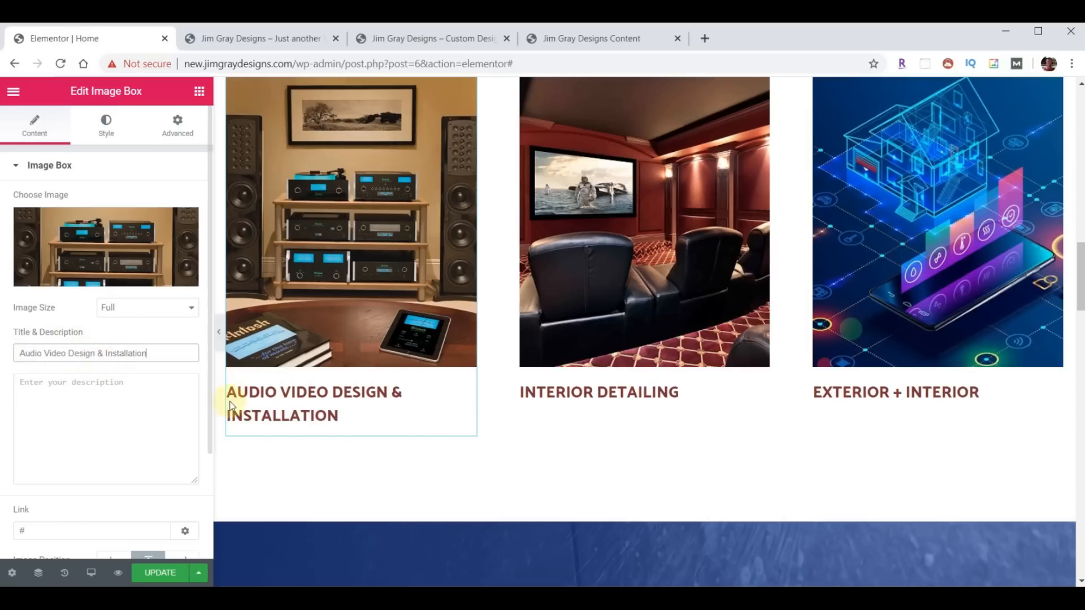
click(591, 398)
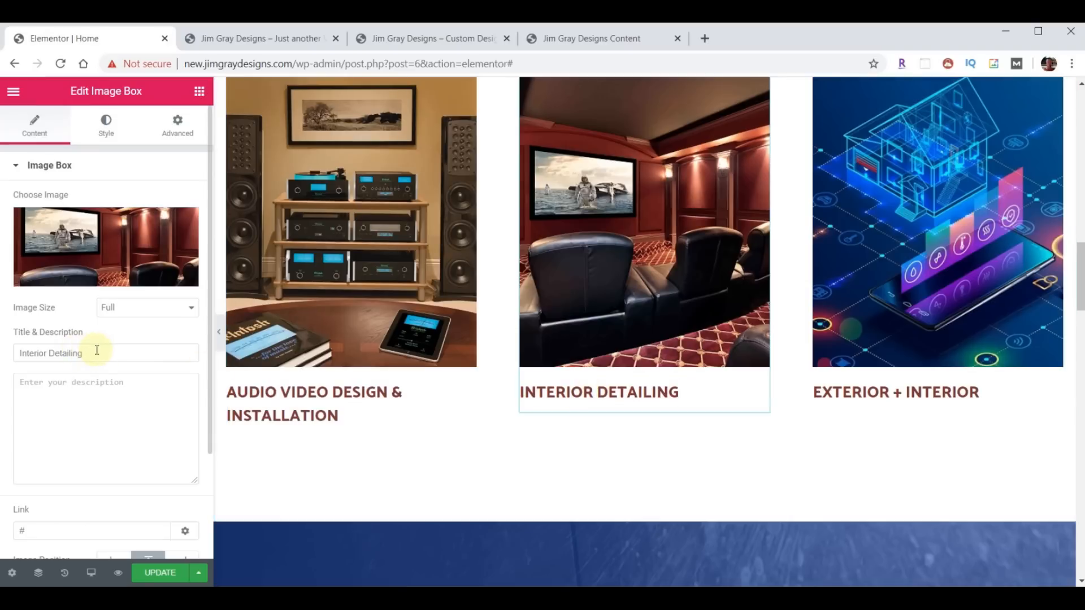
triple_click(94, 351)
key(ctrl+v)
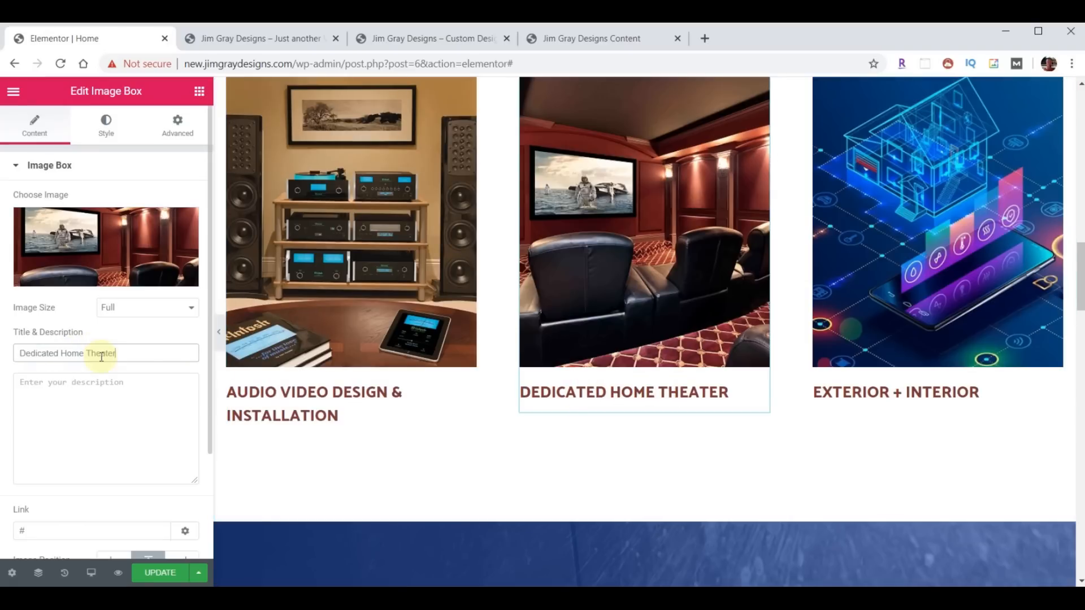
click(845, 390)
triple_click(106, 349)
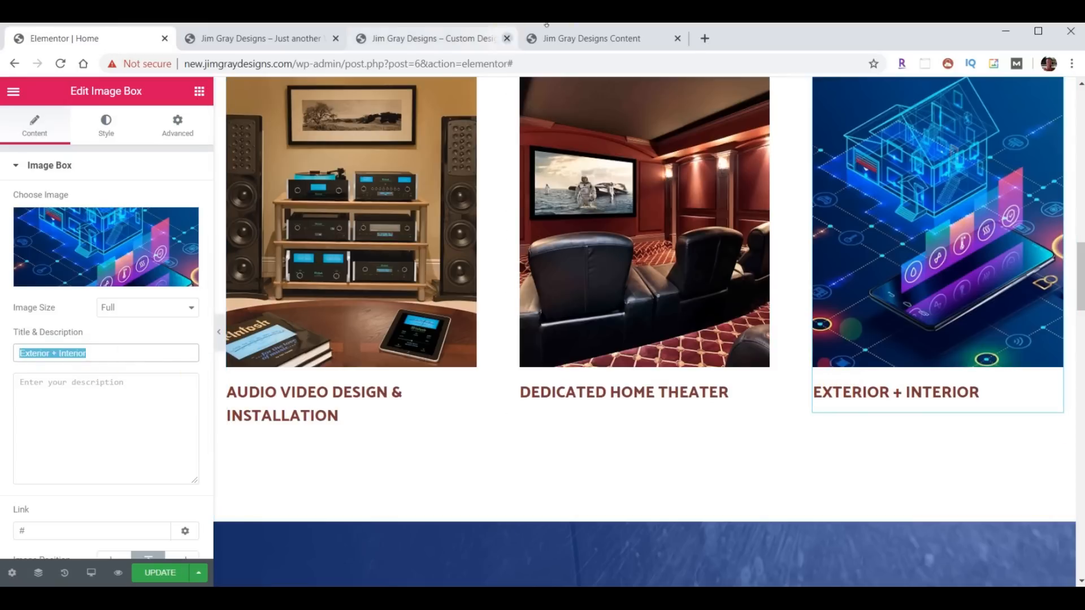
key(ctrl+v)
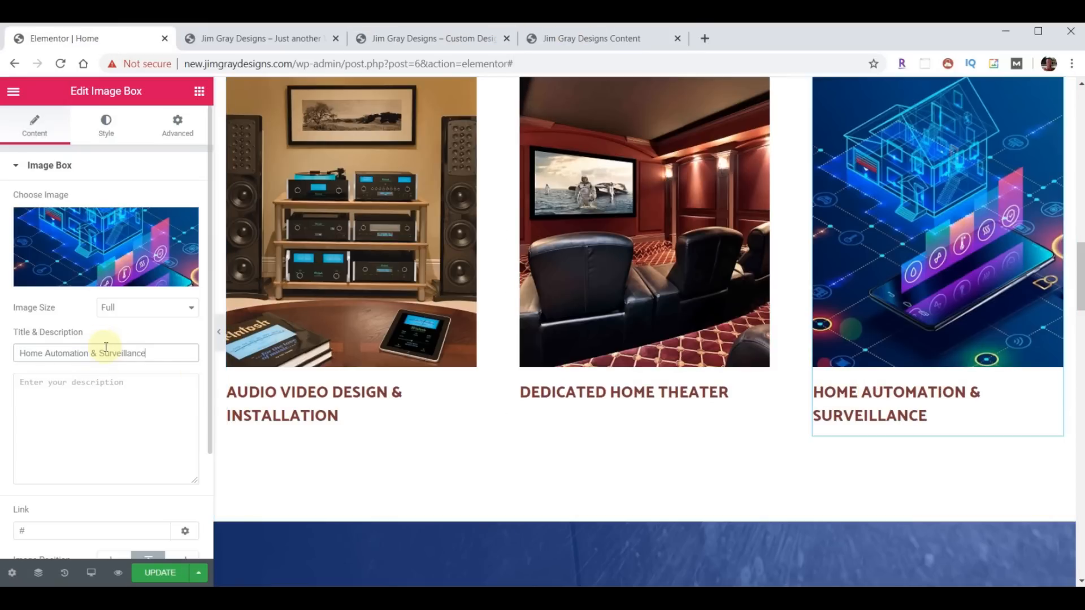
click(159, 573)
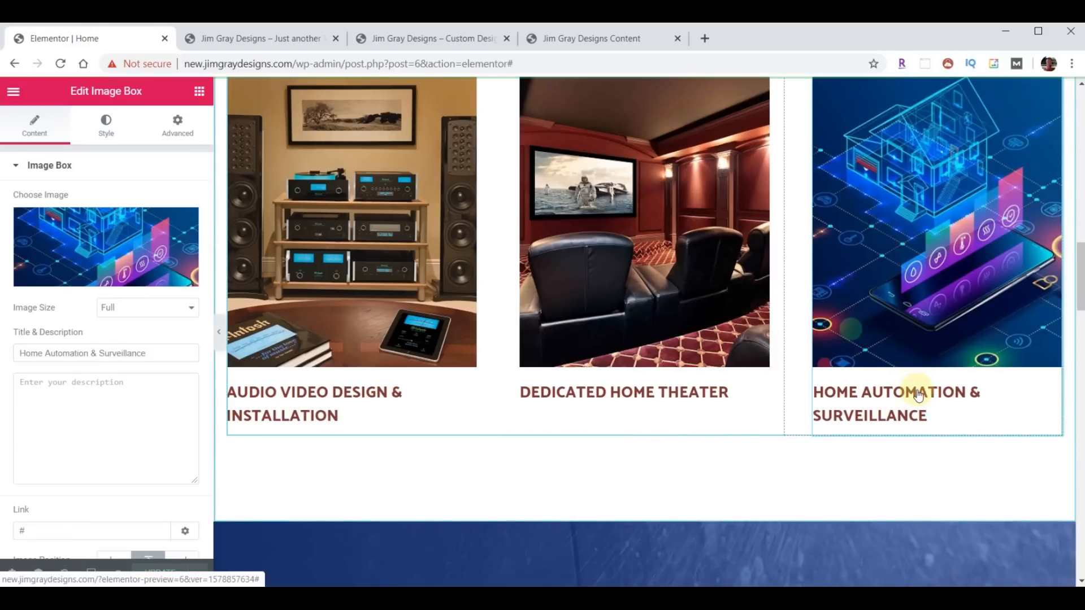
click(248, 39)
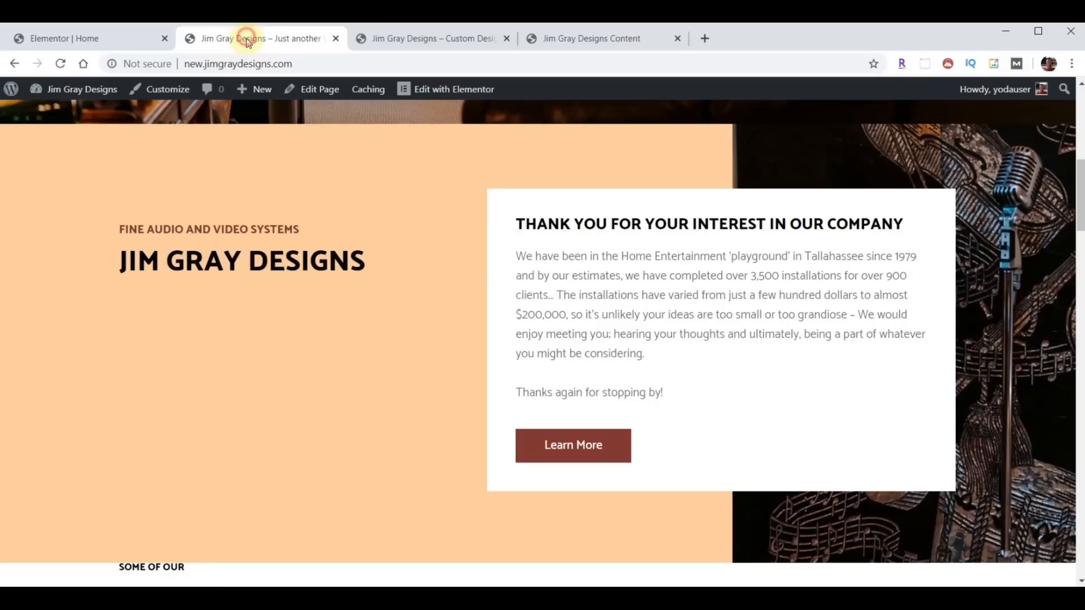
- Reload the live homepage to confirm the new service pictures and titles
scroll(258, 247, down, 7)
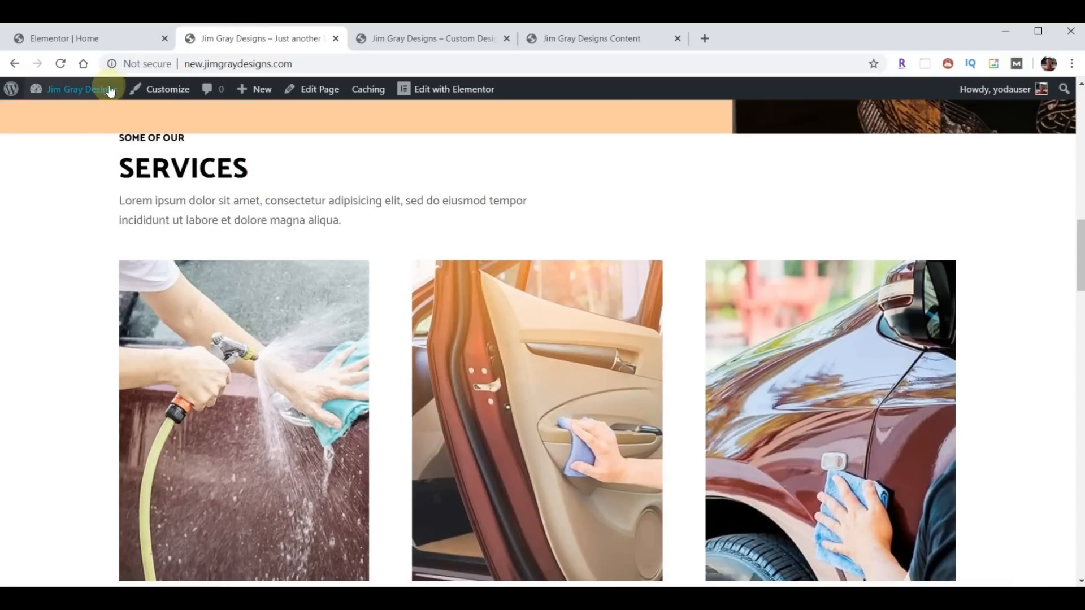
click(60, 63)
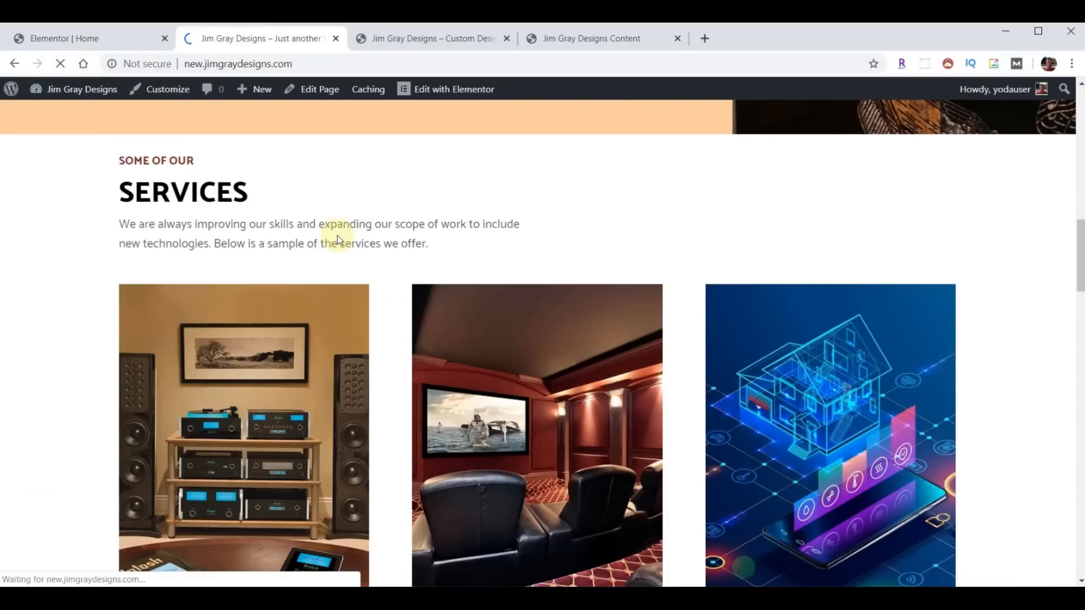
scroll(461, 281, down, 3)
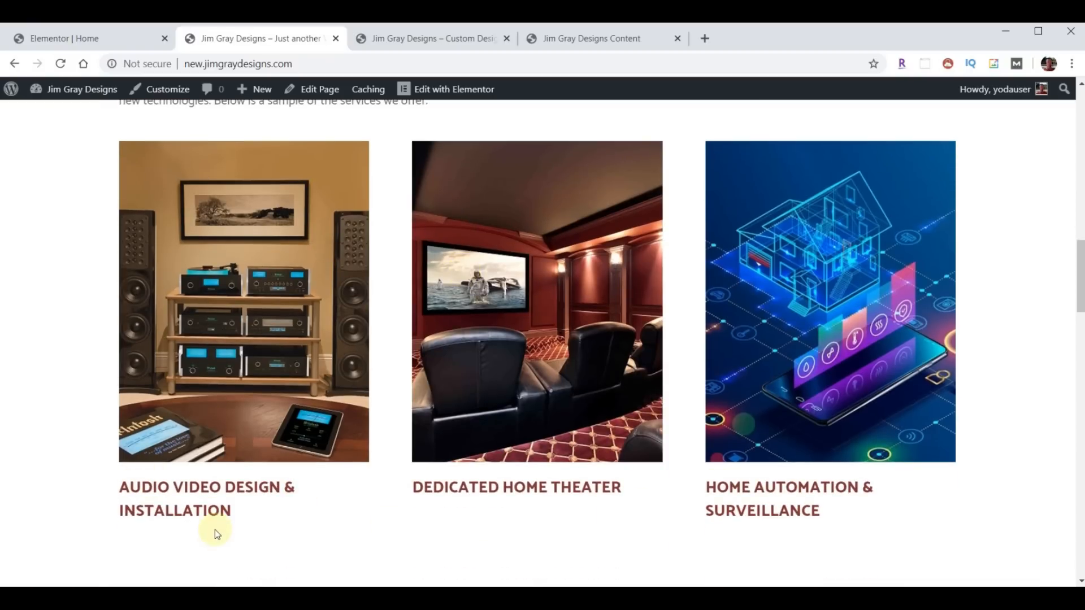
- Back in Elementor, show the Audio Video image box's Style settings
click(109, 34)
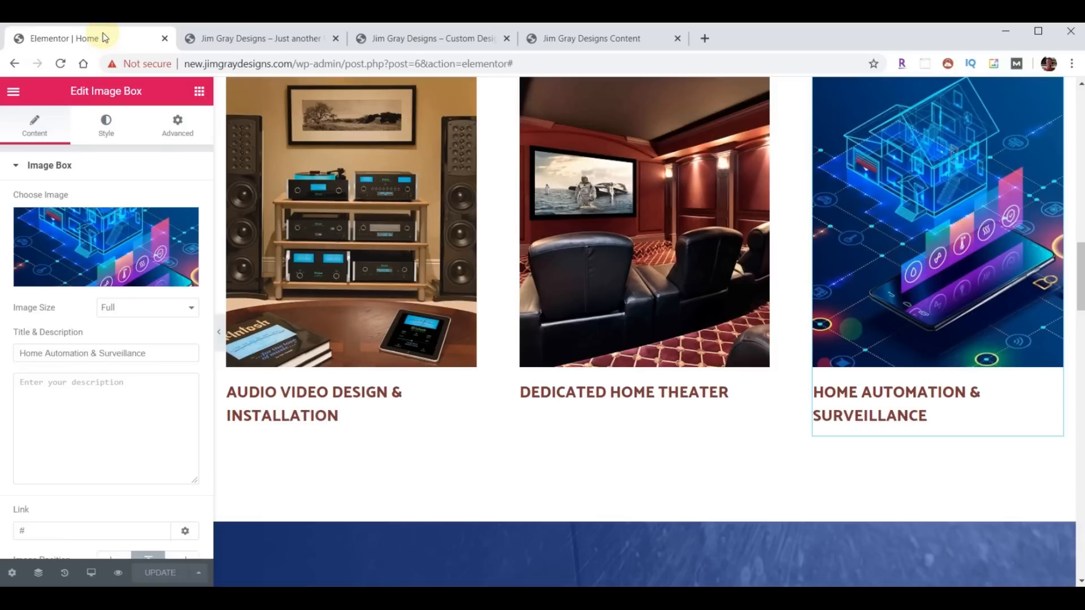
click(319, 401)
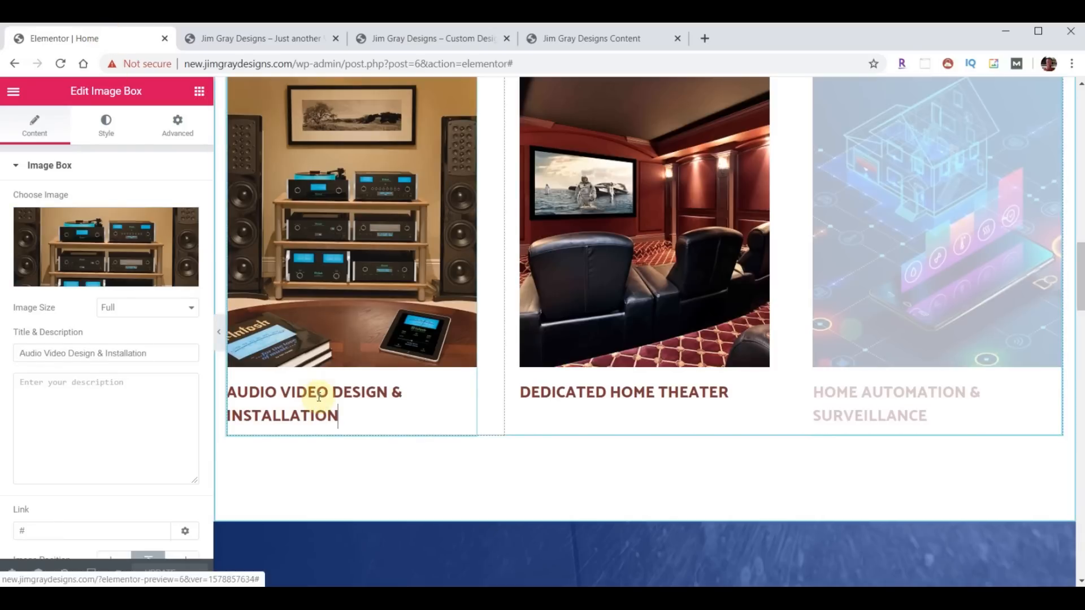
click(107, 126)
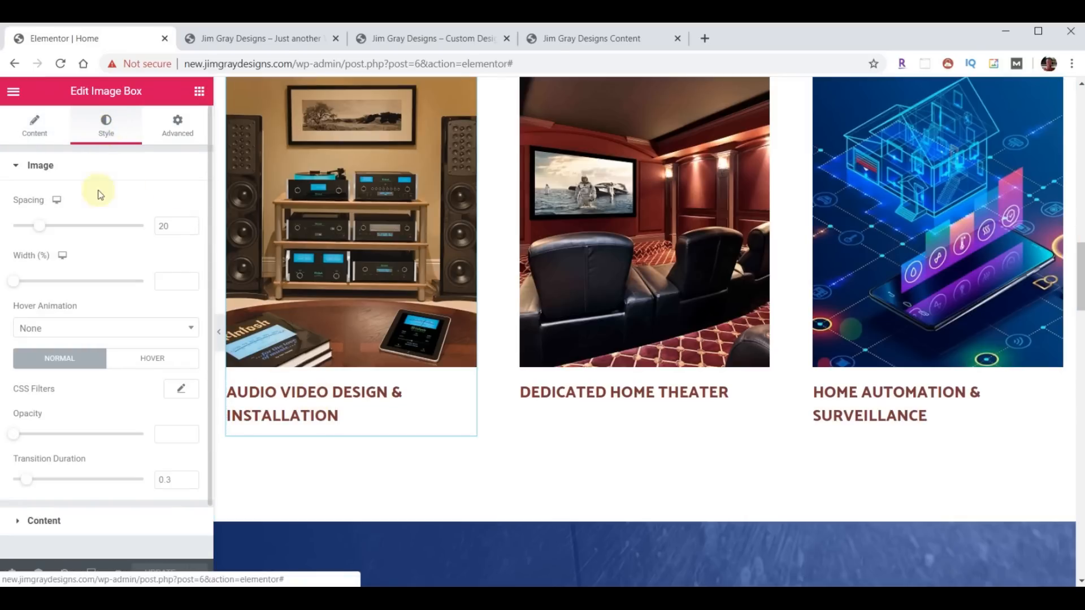
- Reduce the Audio Video Design & Installation title typography size to 17 px
scroll(70, 425, down, 2)
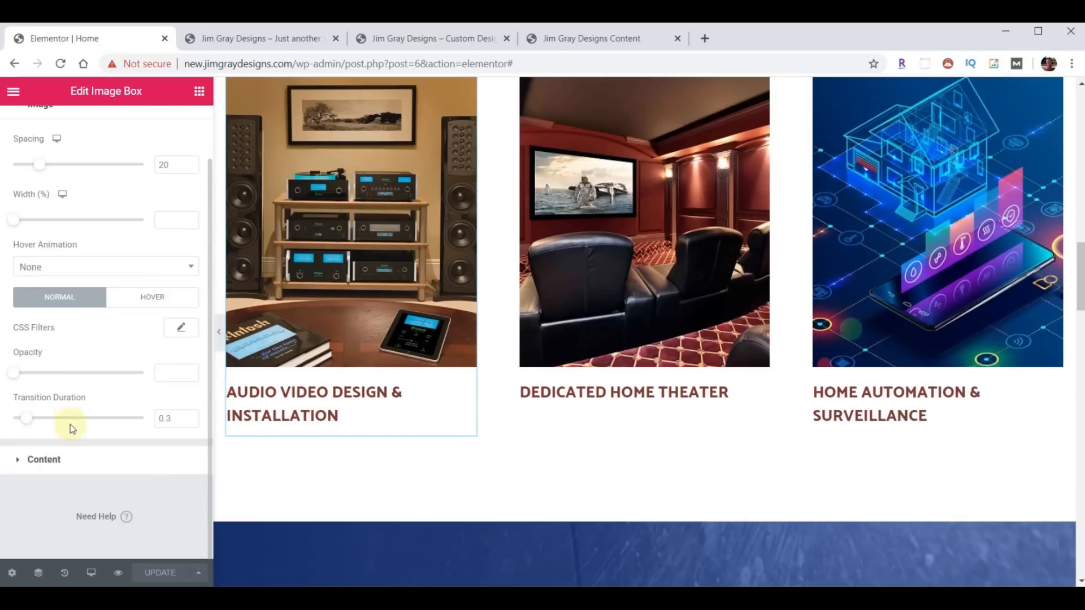
click(25, 459)
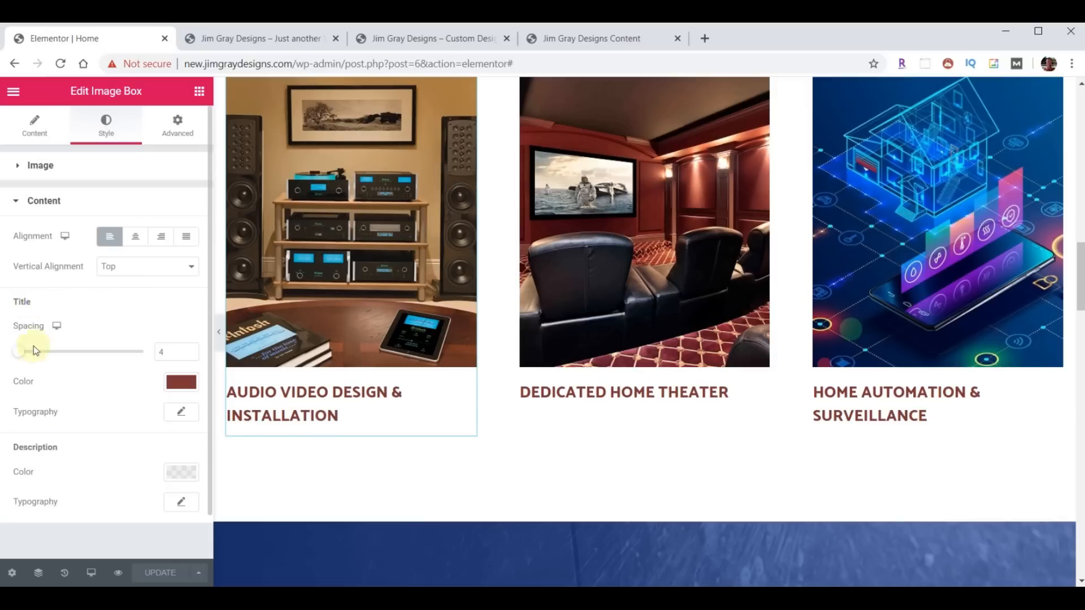
click(183, 412)
click(160, 506)
text(18)
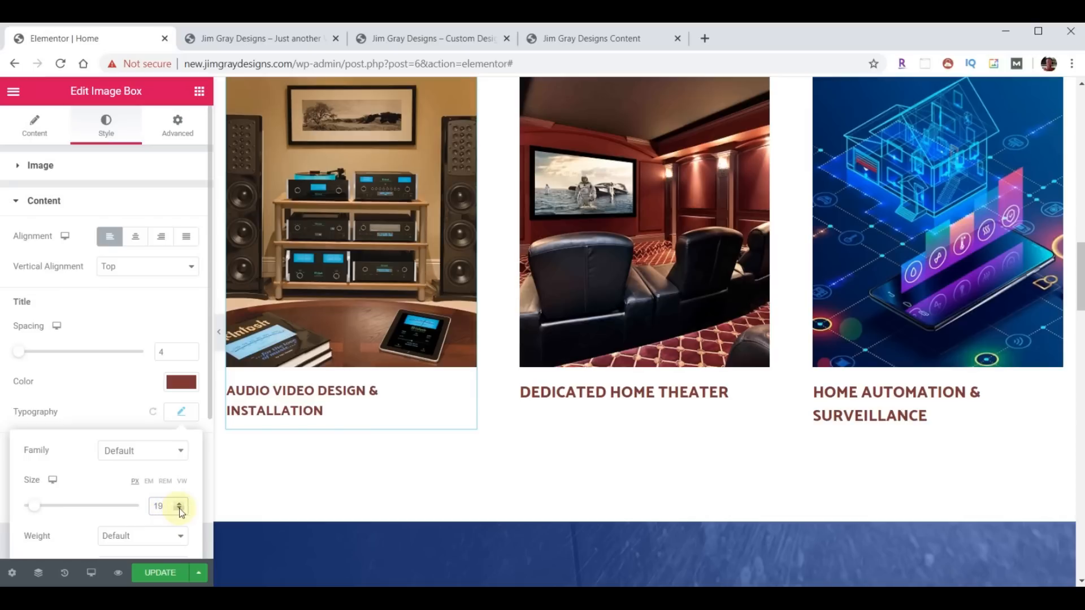
click(179, 509)
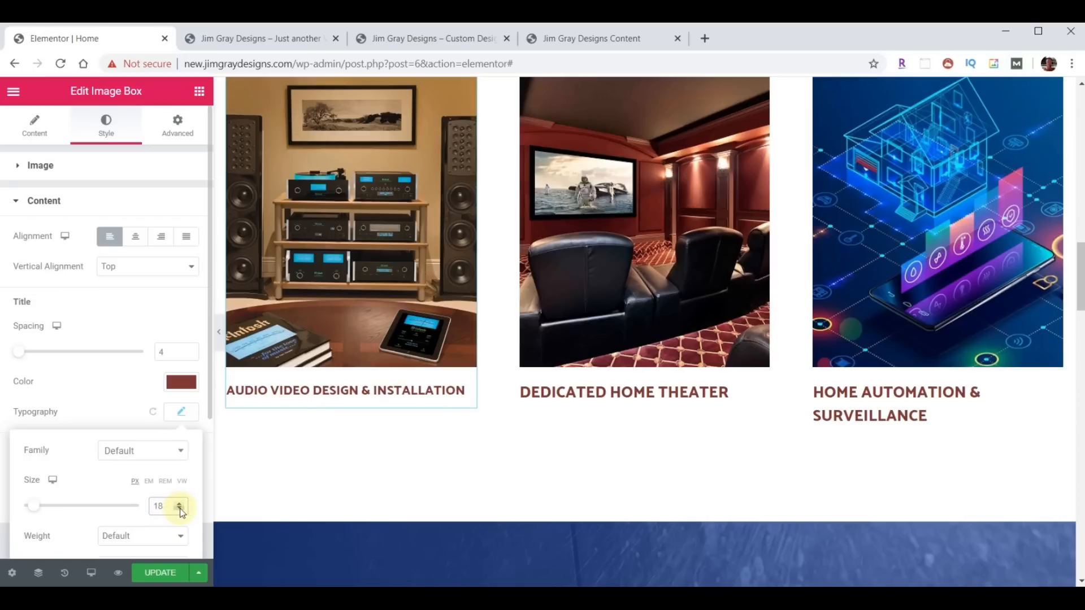
click(179, 510)
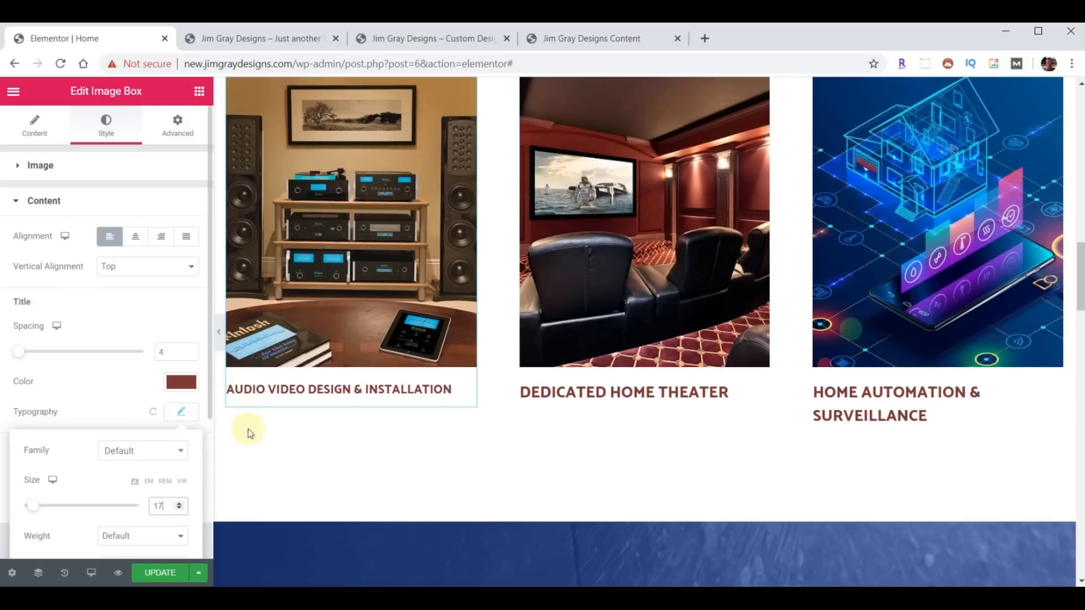
click(444, 386)
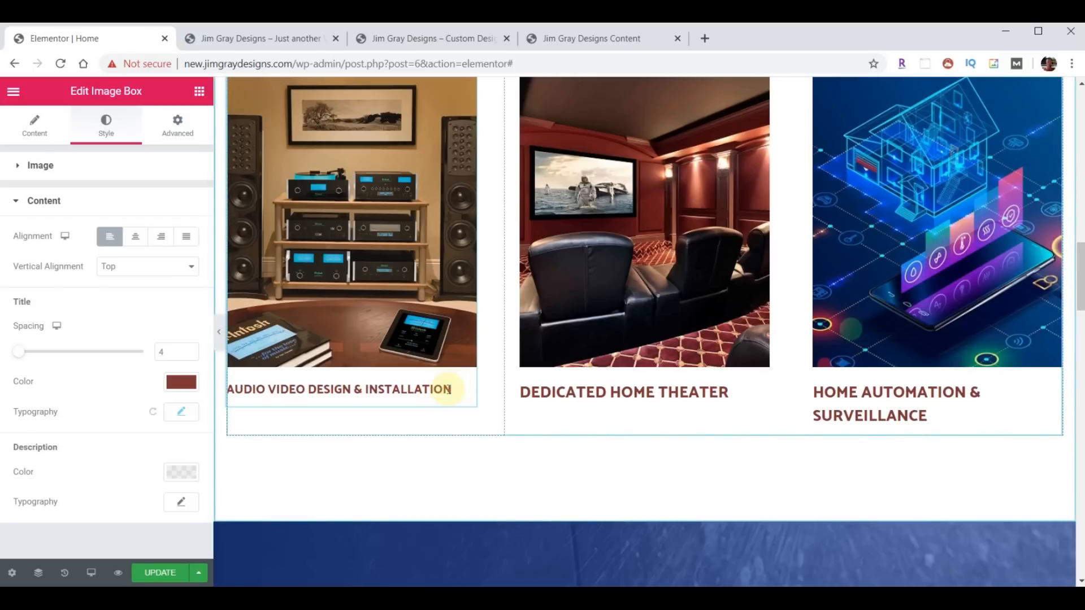
- Copy that box's style onto Dedicated Home Theater and Home Automation & Surveillance, then save
right_click(441, 390)
click(463, 431)
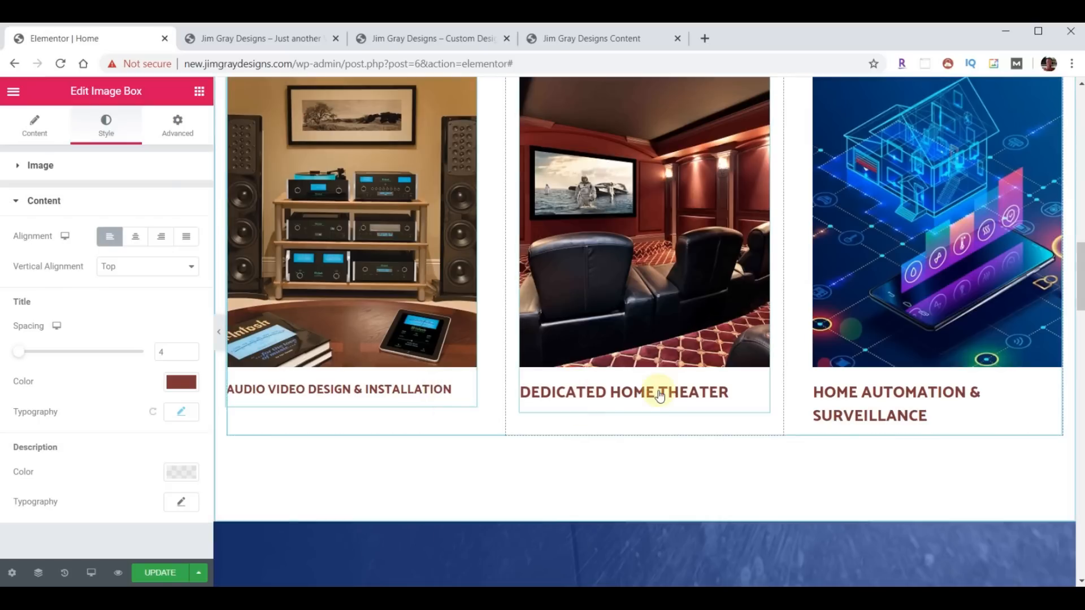
right_click(657, 391)
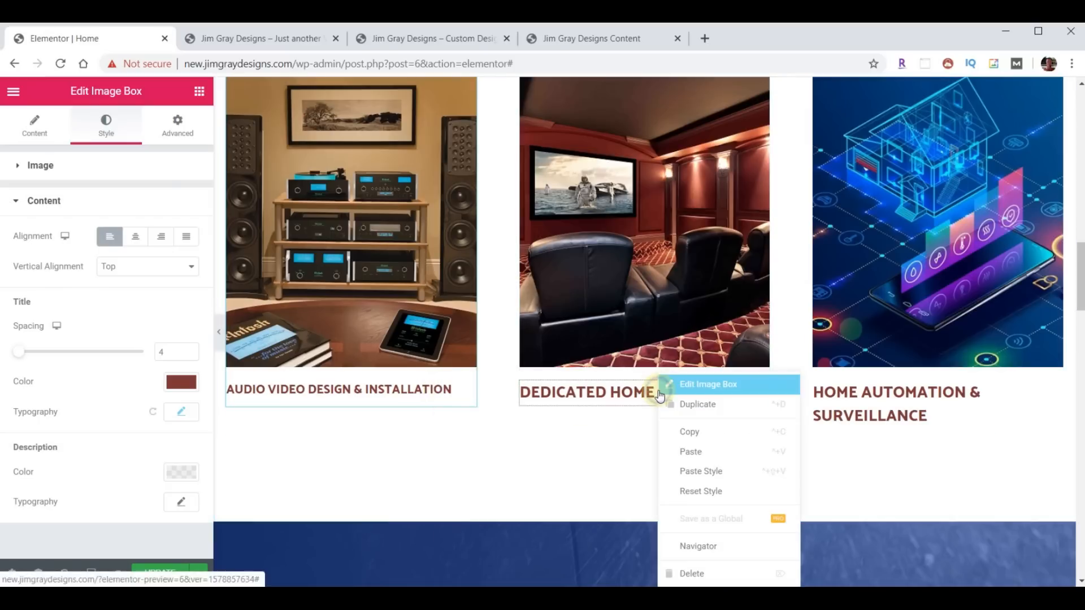
click(717, 471)
right_click(857, 396)
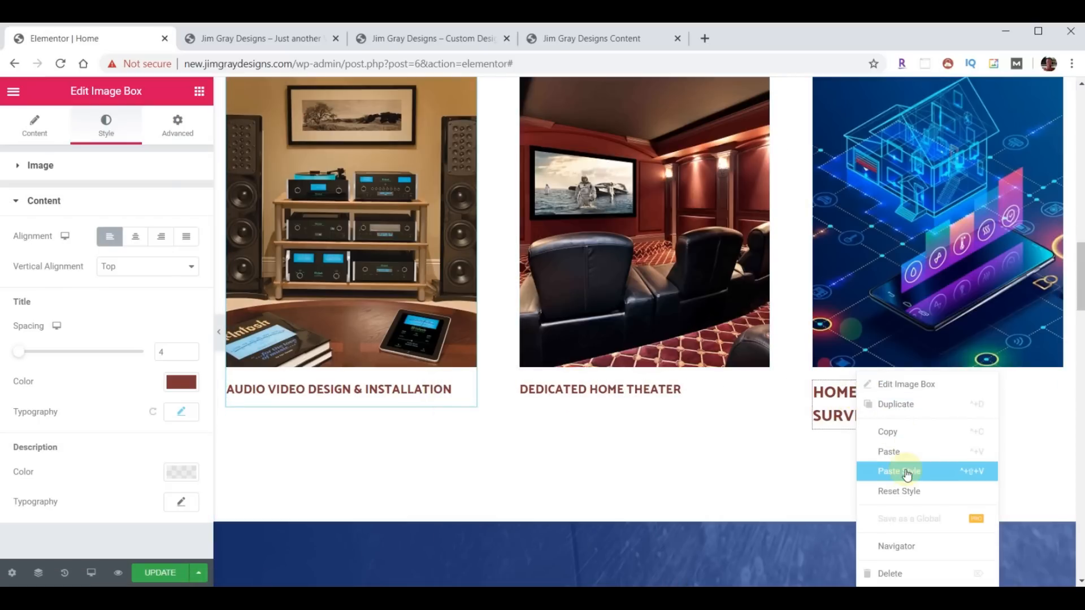
click(904, 470)
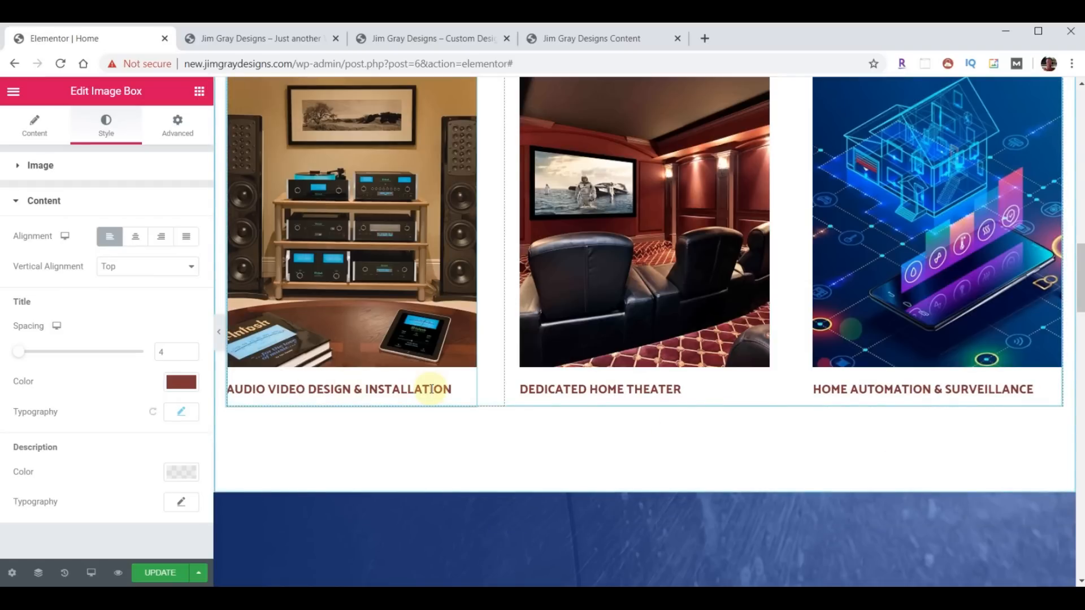
click(154, 572)
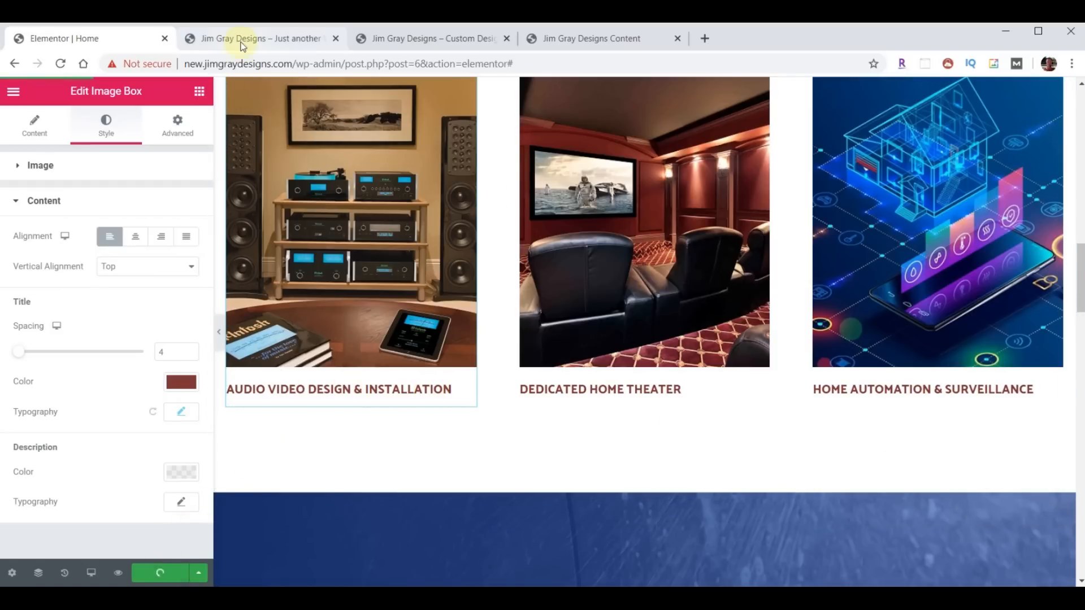
- Compare the Testimonials sections on jimgraydesigns.com and new.jimgraydesigns.com, then return to the Elementor Home editor
click(242, 42)
click(60, 64)
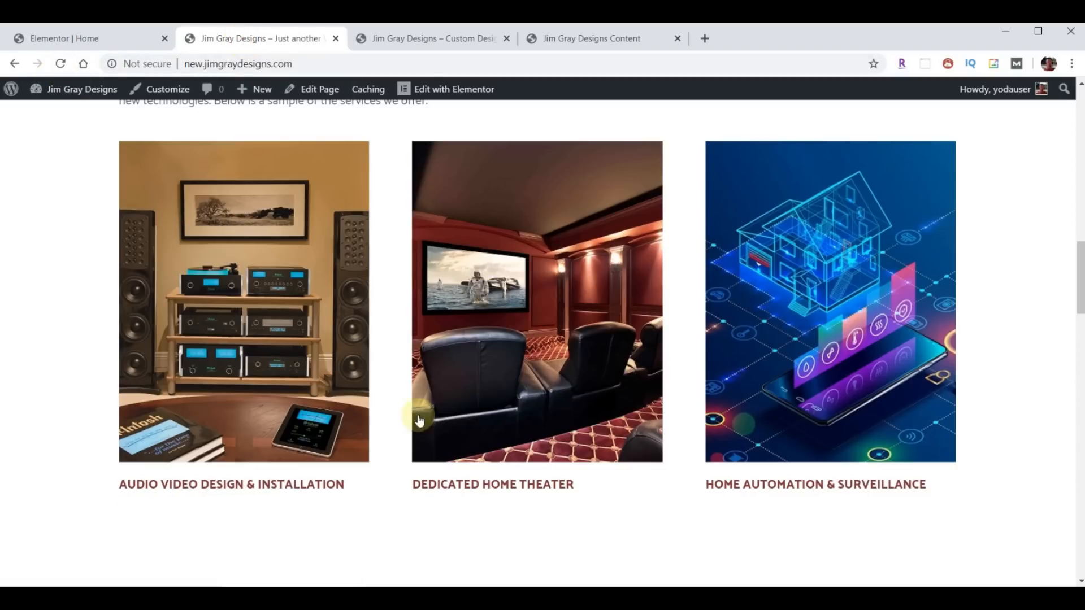
click(415, 38)
scroll(717, 248, down, 3)
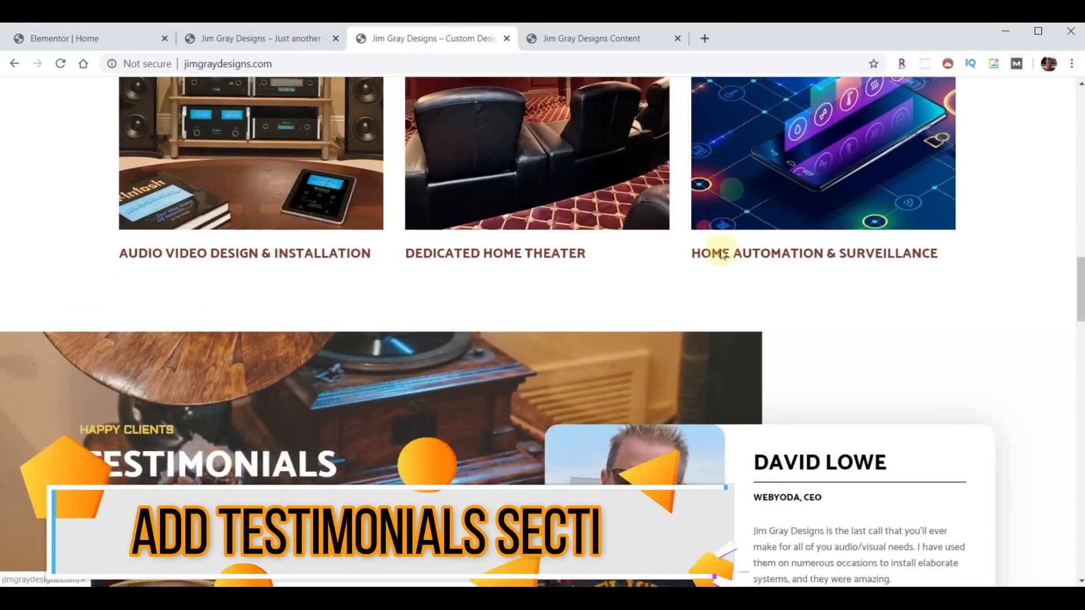
scroll(721, 253, down, 3)
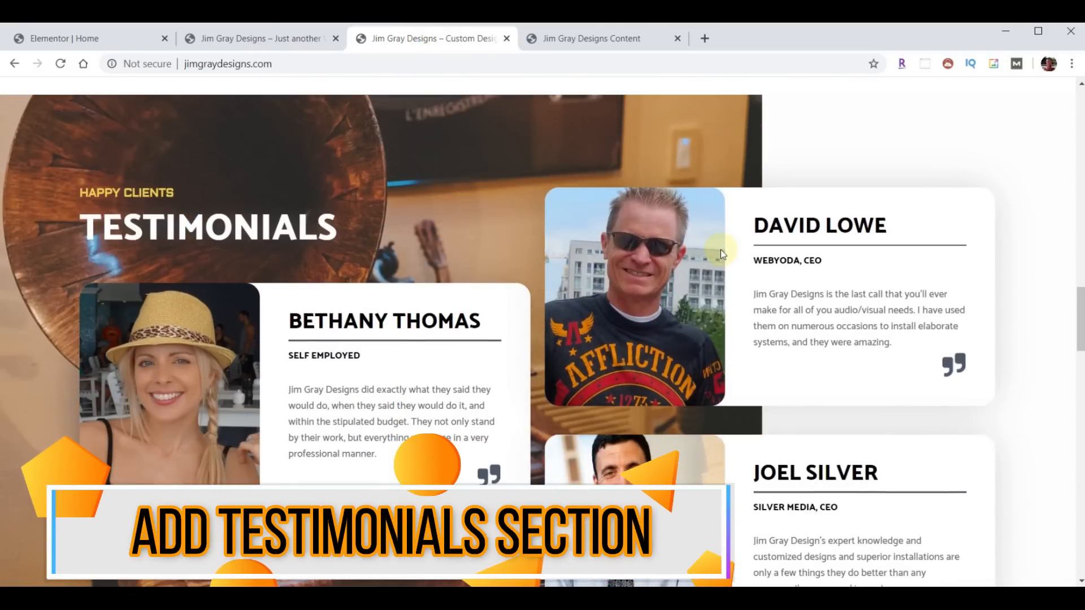
scroll(720, 249, down, 2)
click(243, 38)
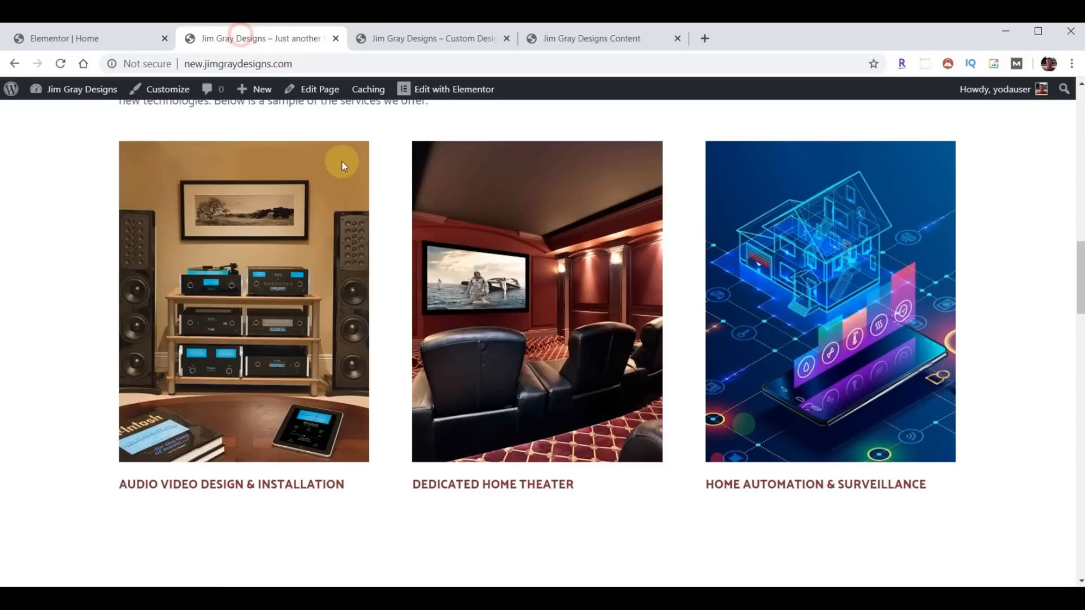
scroll(520, 328, down, 1)
scroll(520, 324, down, 7)
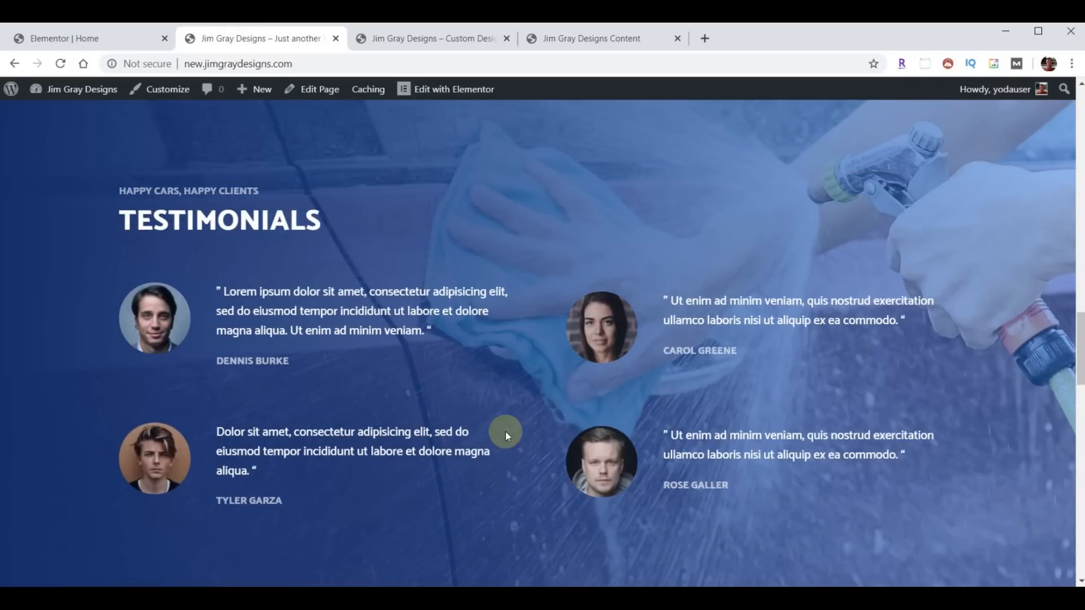
click(433, 38)
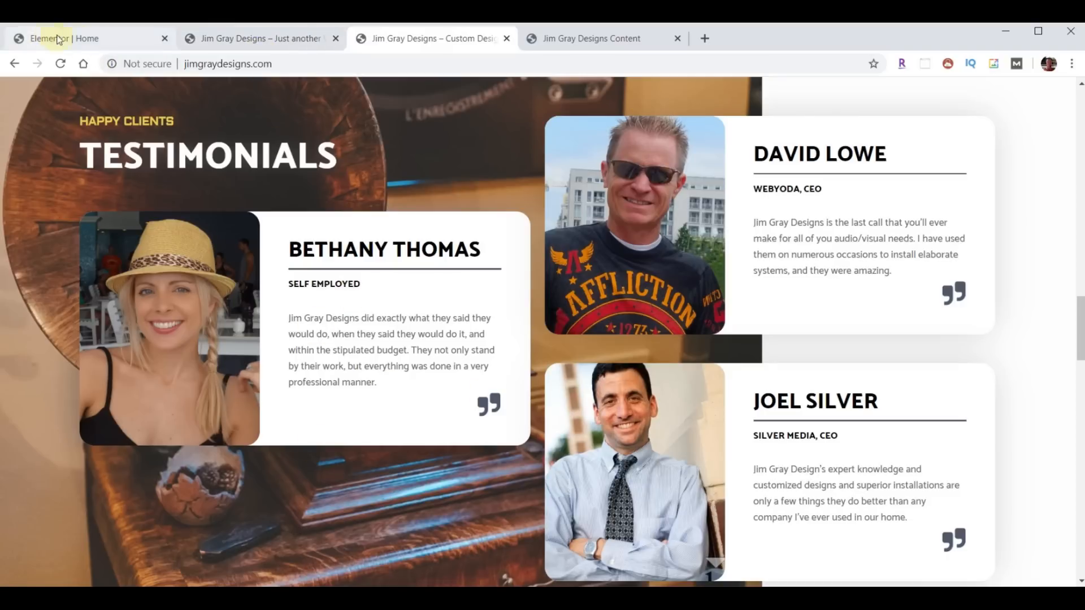
click(84, 41)
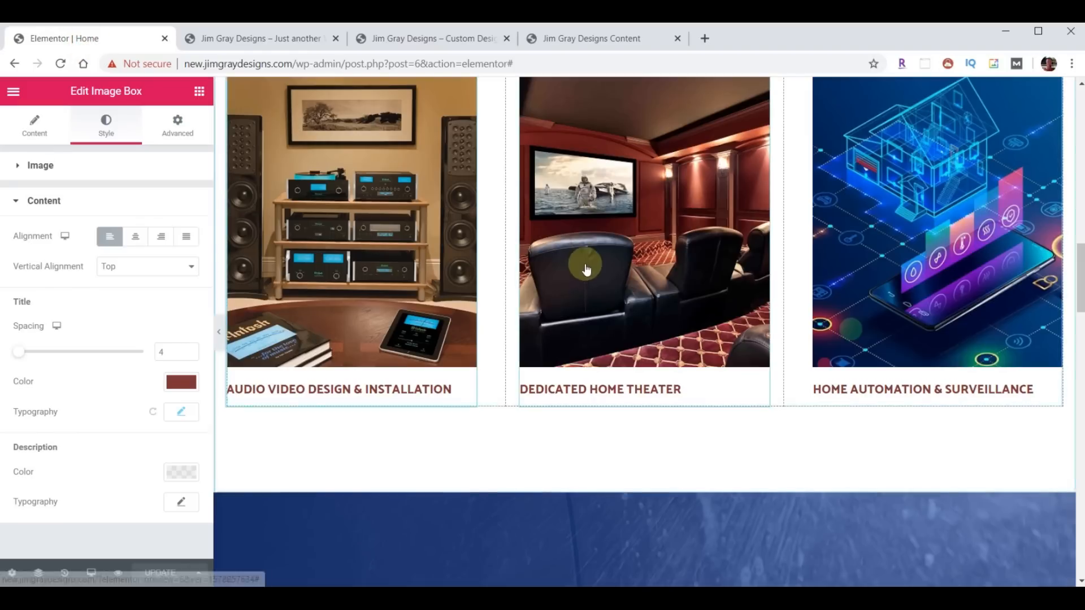
- Delete the car-wash Testimonials section and insert an empty section above the pricing section
scroll(587, 267, down, 3)
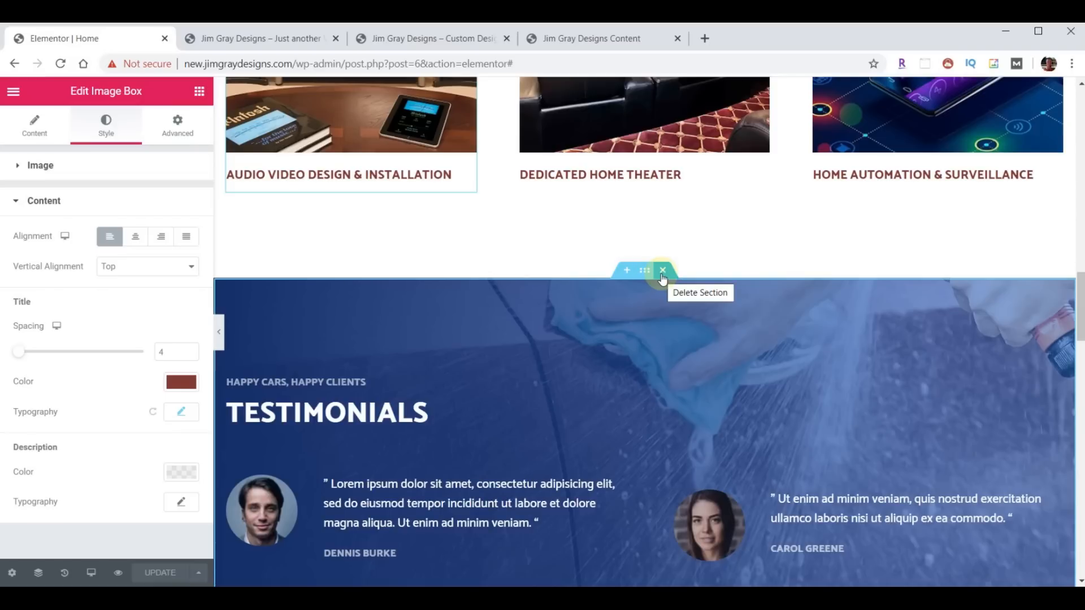
click(663, 270)
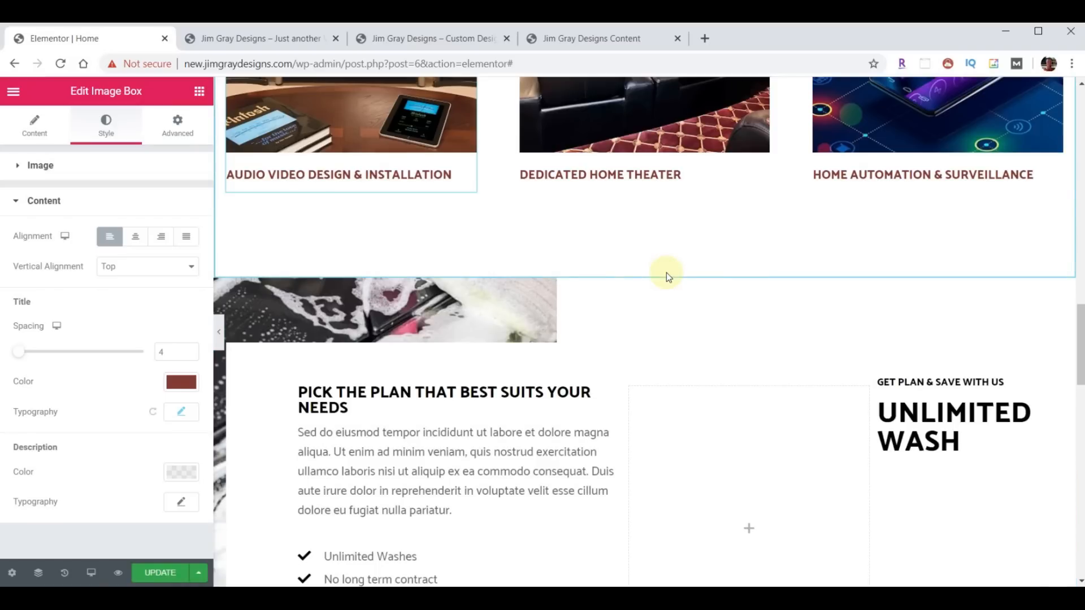
mouse_move(647, 307)
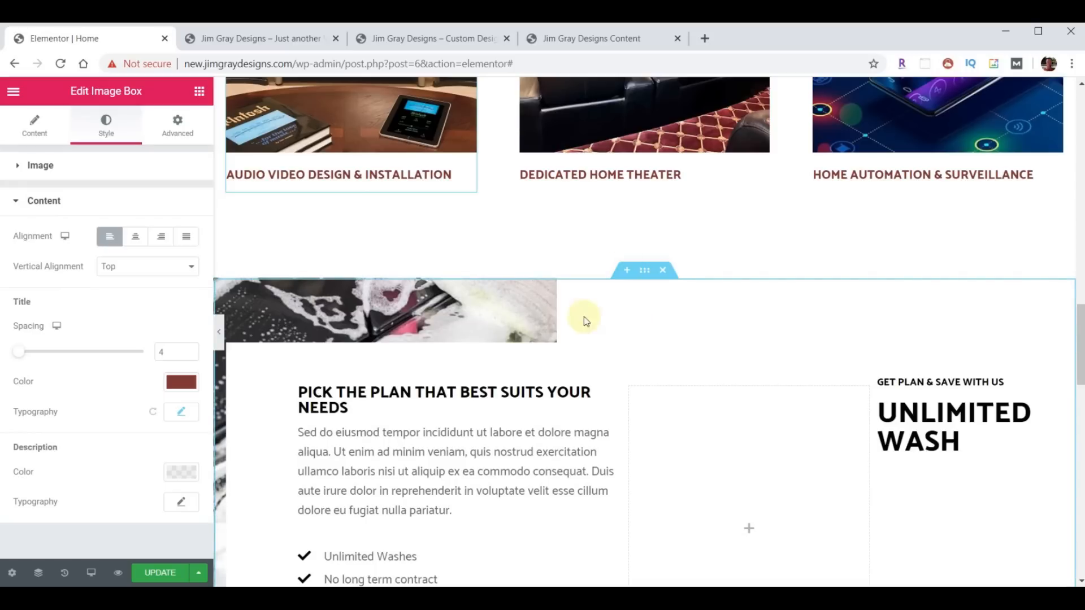
click(628, 270)
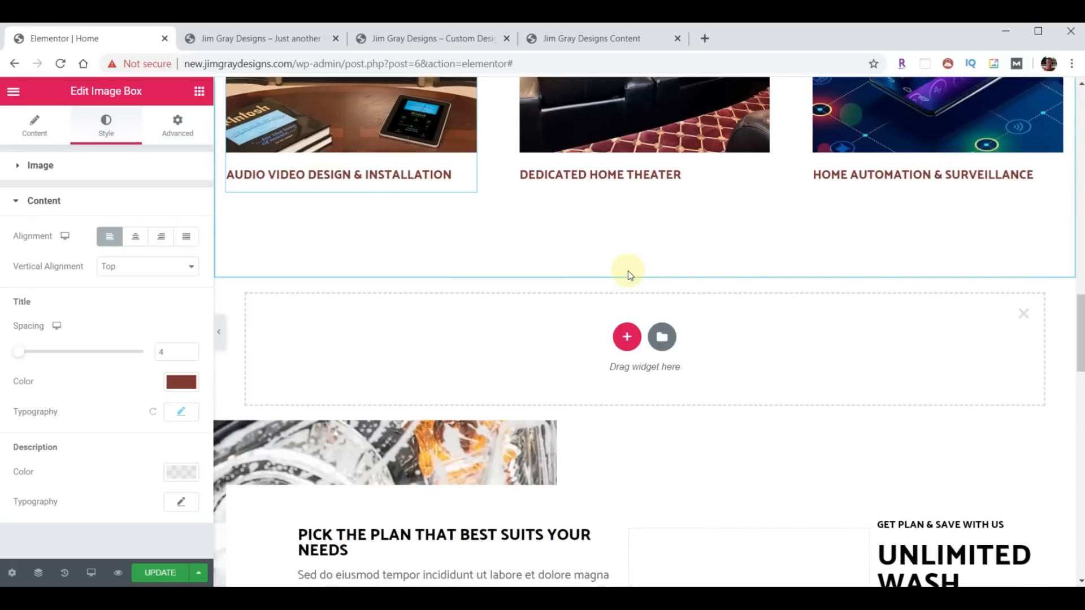
- Open the template Library, browse Blocks and Pages, then view the empty My Templates list
click(662, 338)
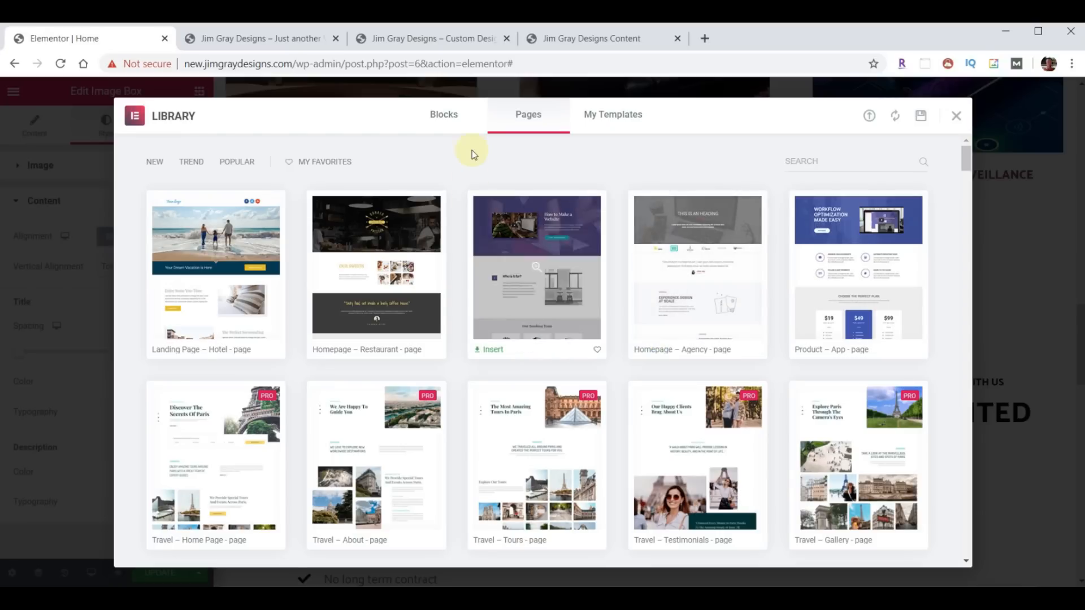
click(445, 117)
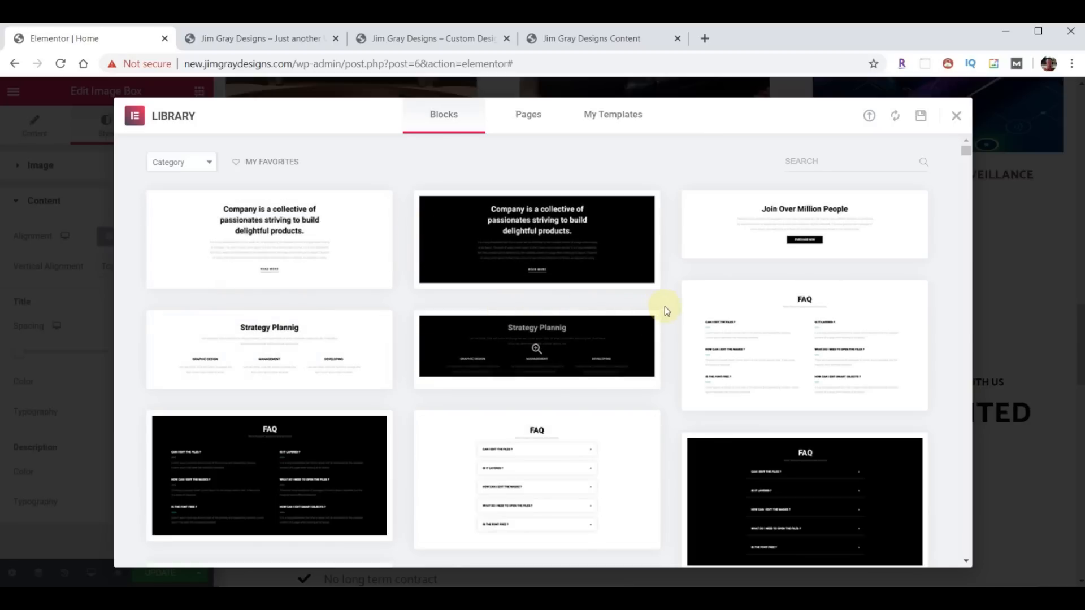
scroll(665, 308, down, 4)
scroll(664, 308, down, 5)
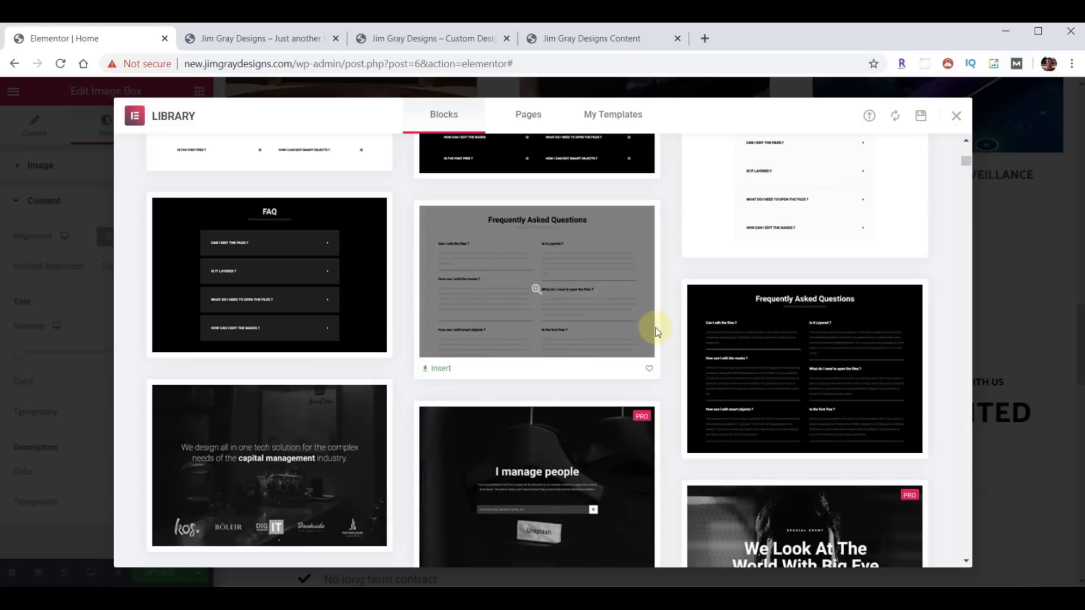
scroll(655, 332, down, 15)
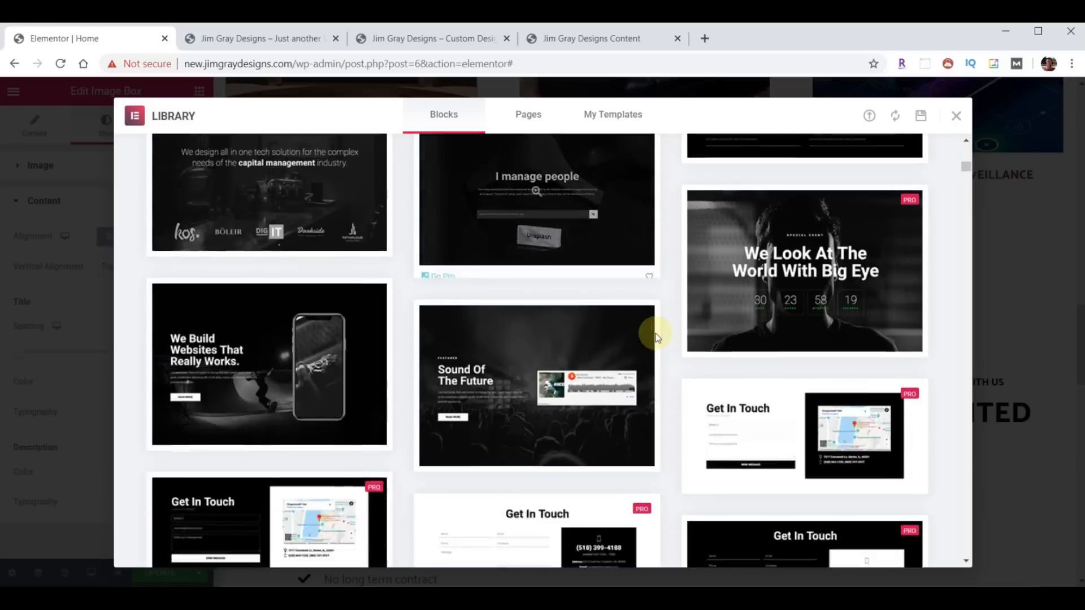
scroll(655, 334, down, 6)
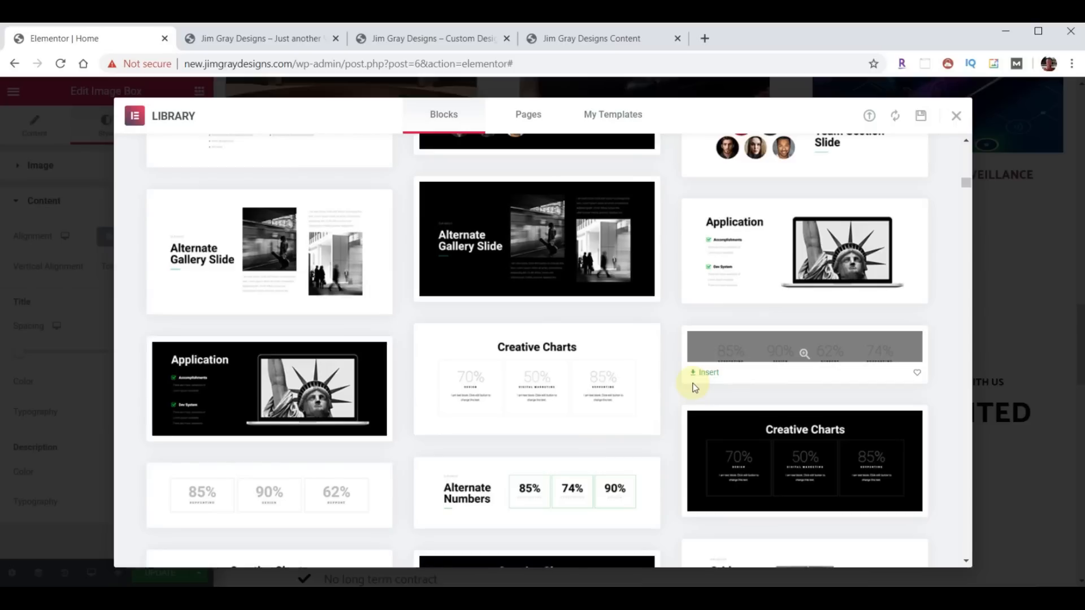
click(531, 115)
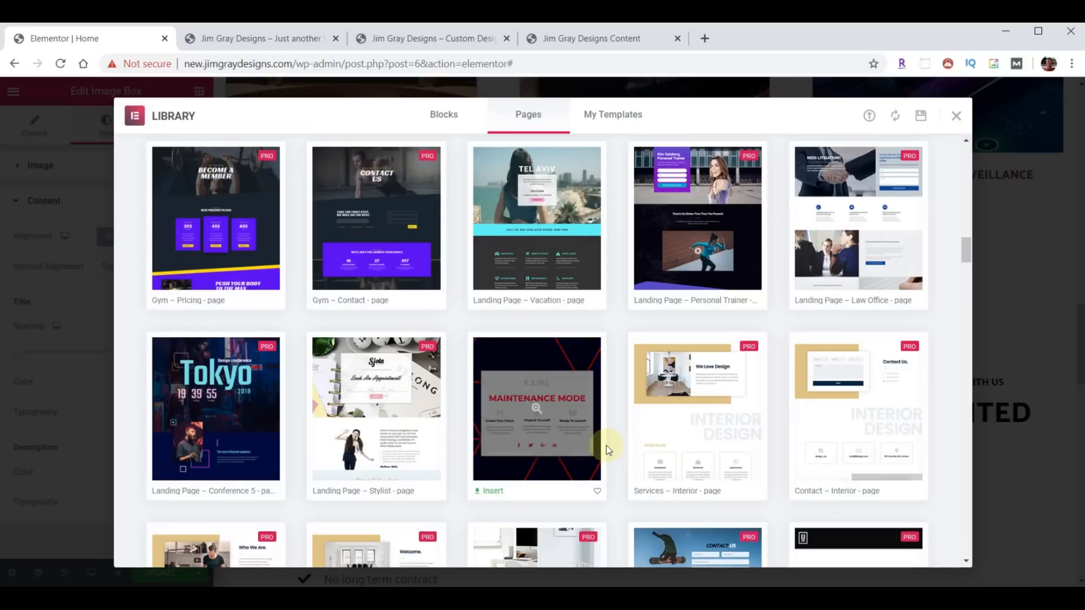
click(614, 119)
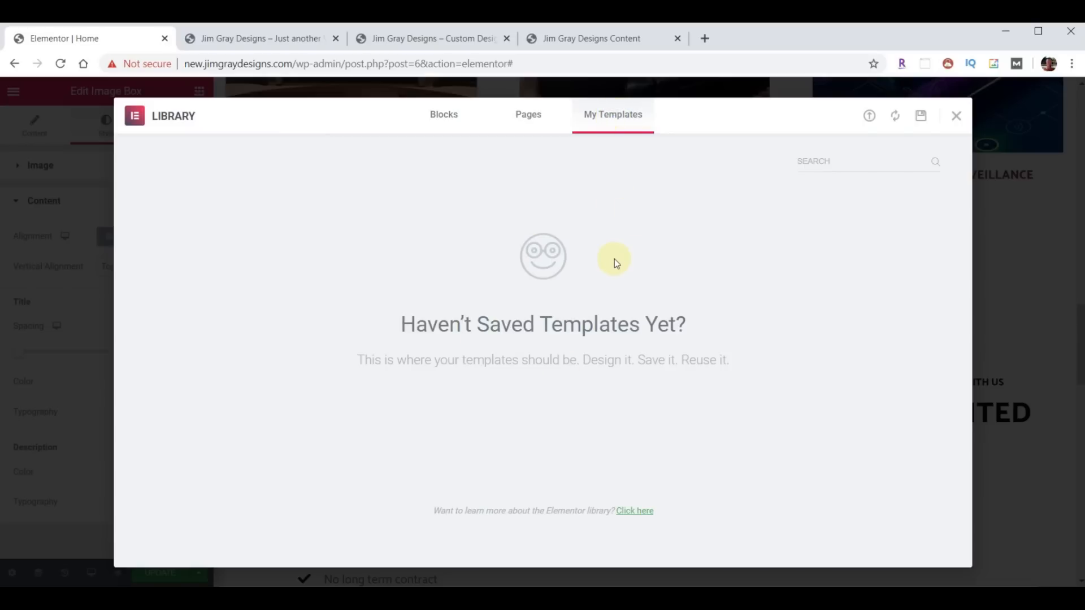
- Import template-JGD-testimonials.json into the Elementor template library
click(869, 119)
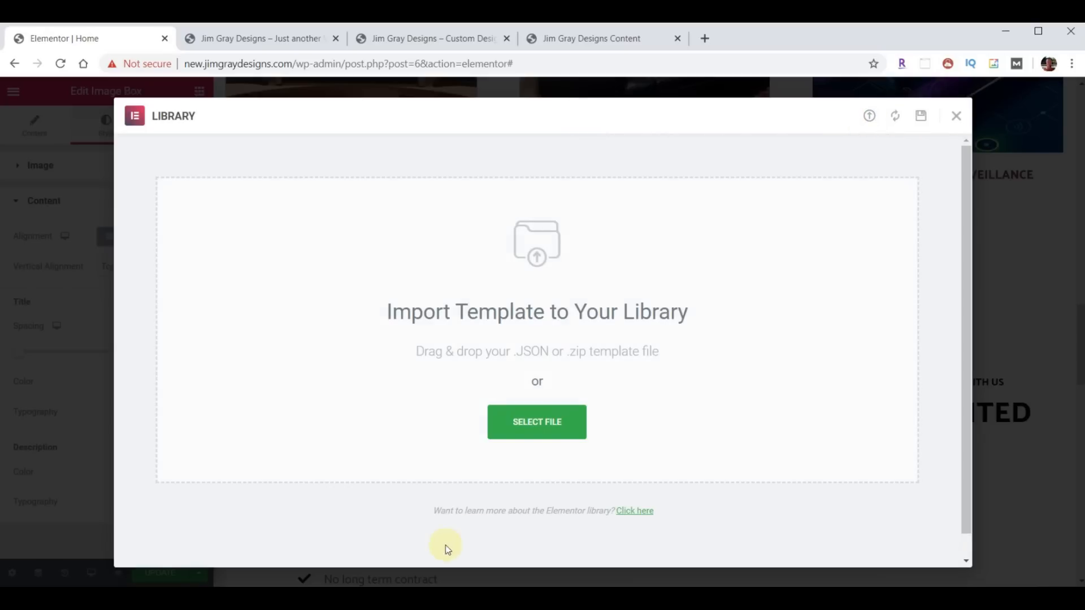
key(alt+Tab)
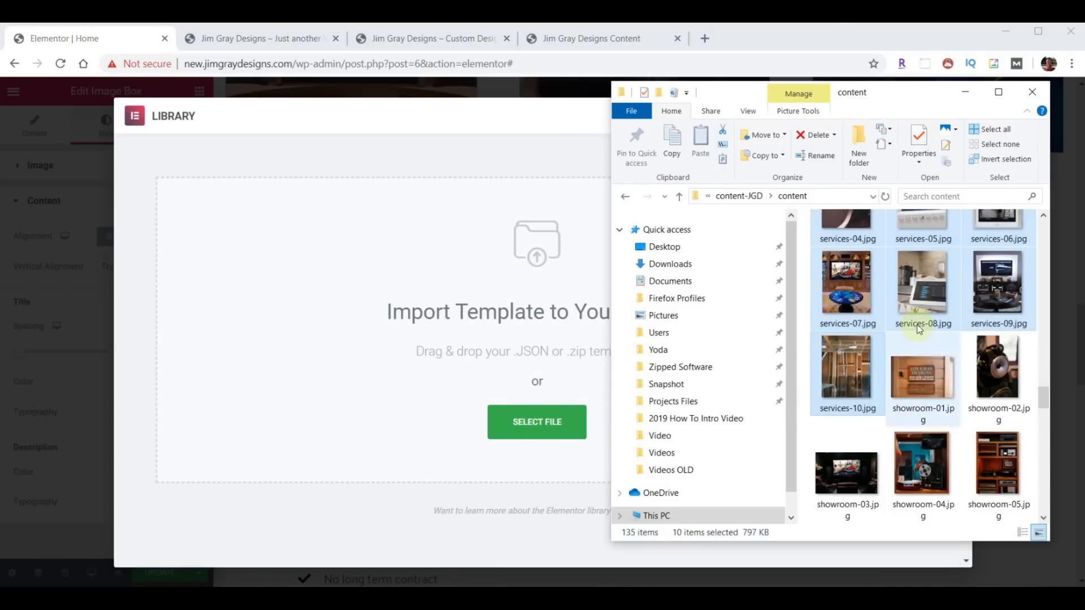
scroll(931, 316, down, 10)
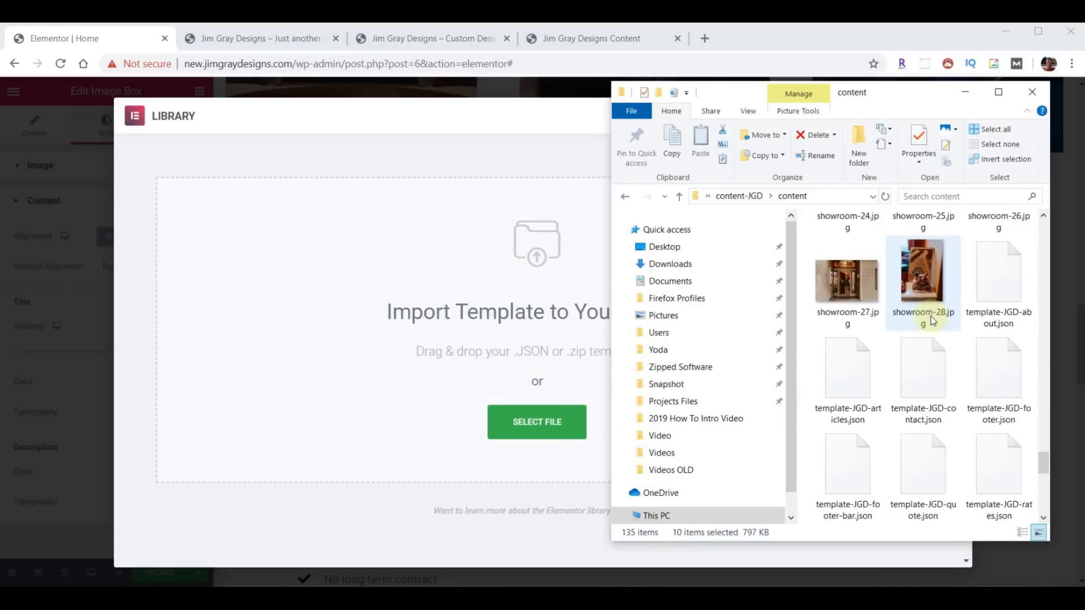
scroll(930, 317, down, 3)
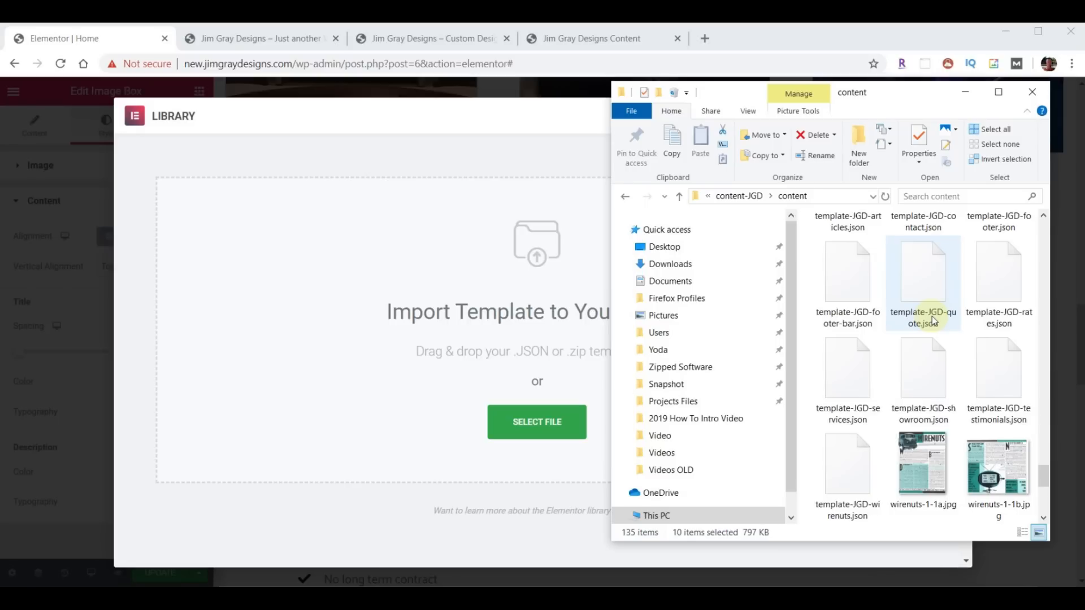
drag(971, 375, 503, 426)
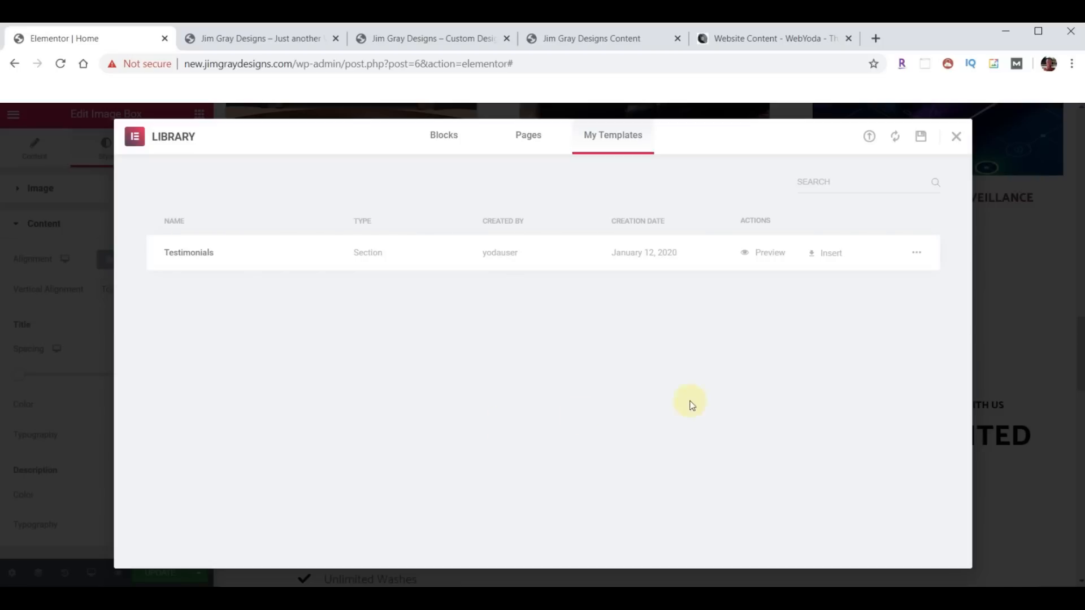
- Insert the Testimonials template without its document settings and review the Happy Clients section
click(828, 253)
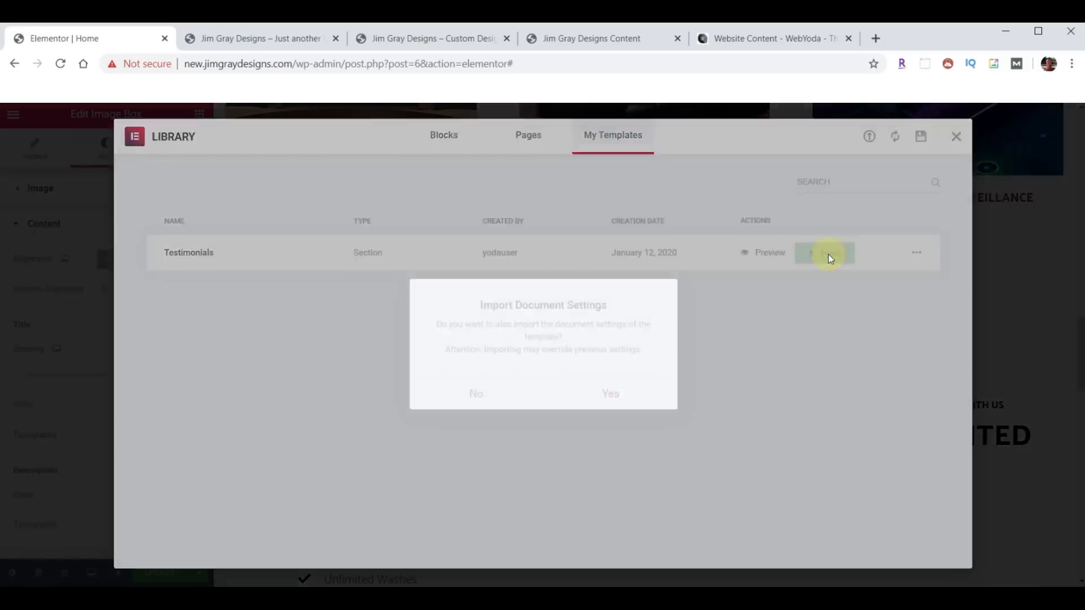
click(475, 397)
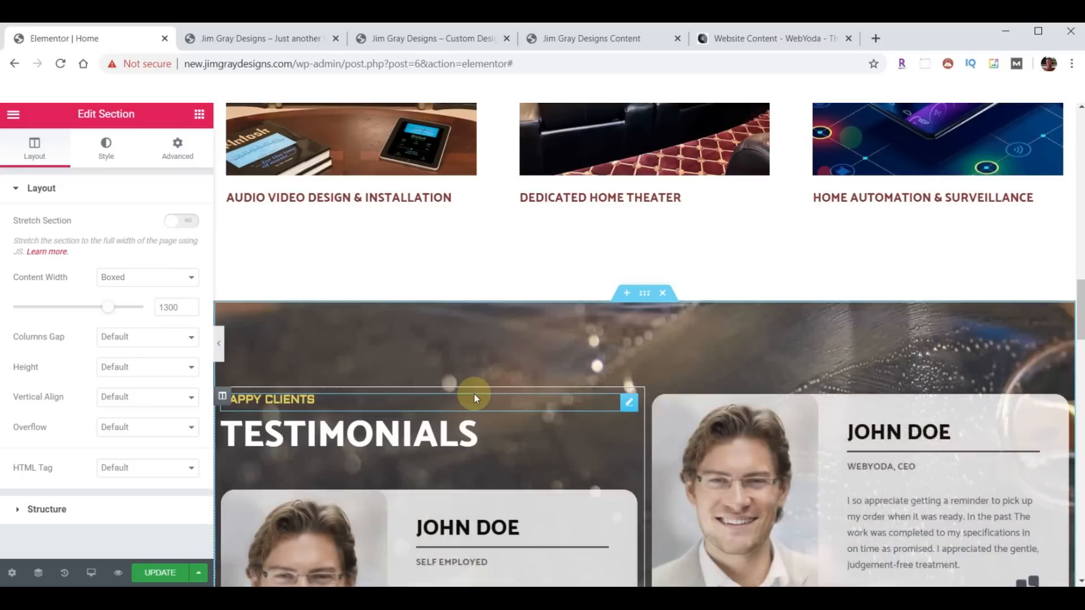
scroll(722, 356, down, 1)
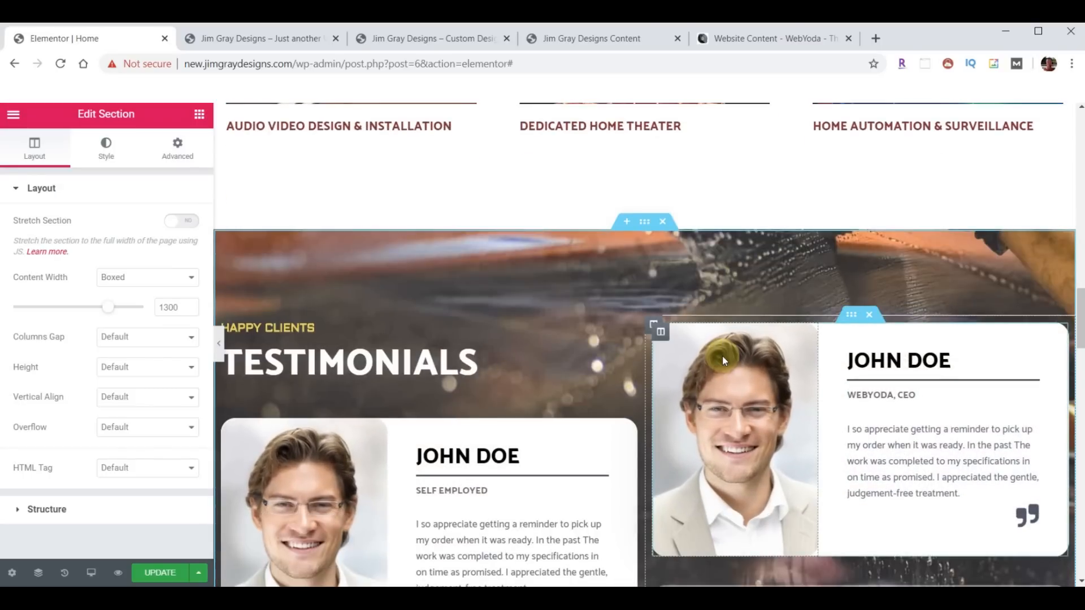
scroll(709, 363, down, 2)
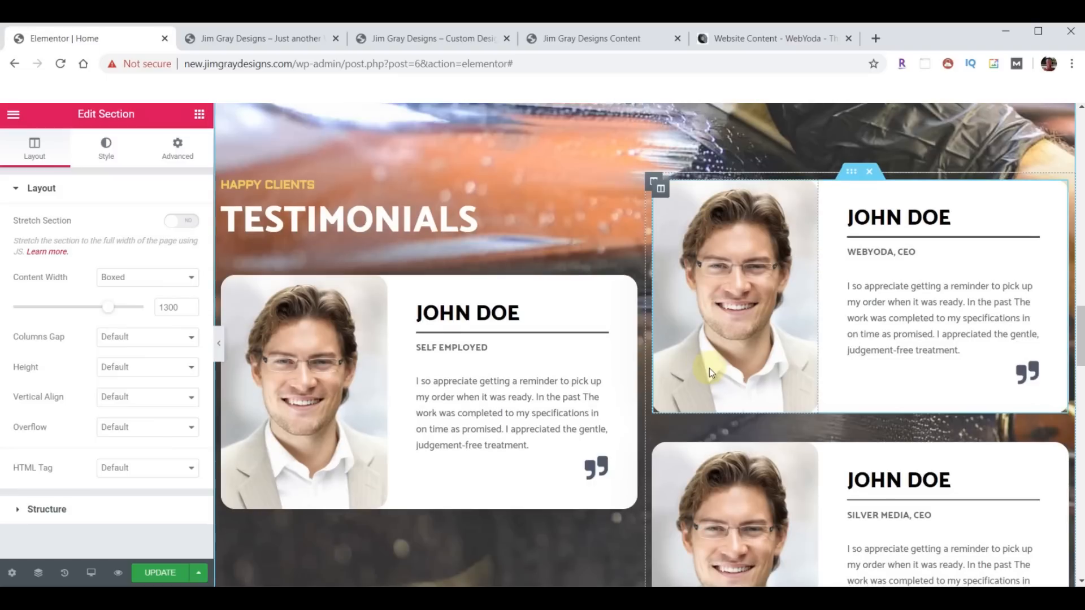
scroll(674, 353, up, 2)
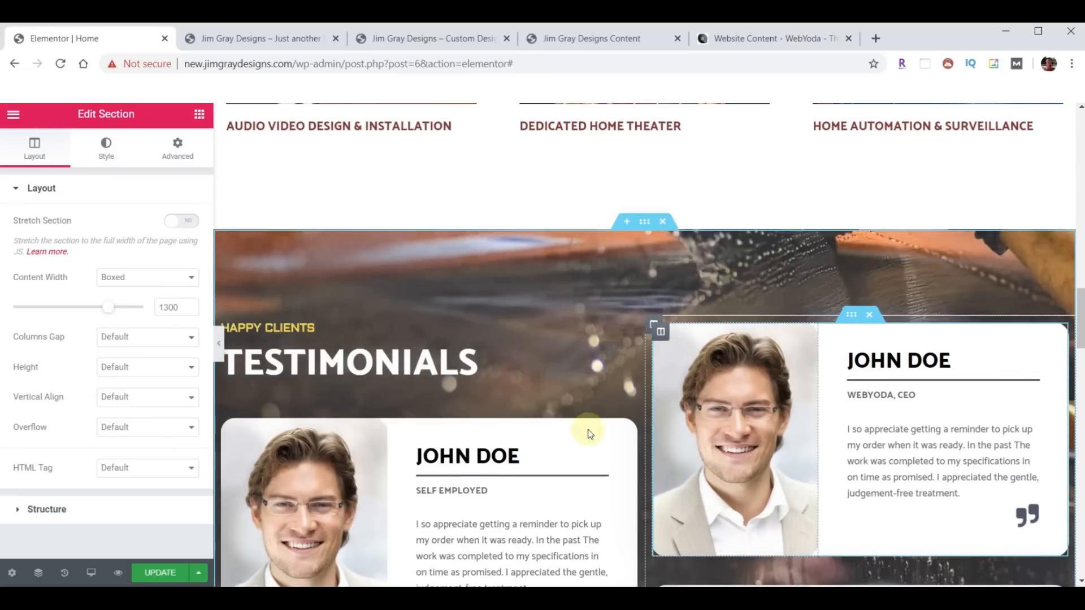
scroll(429, 386, down, 1)
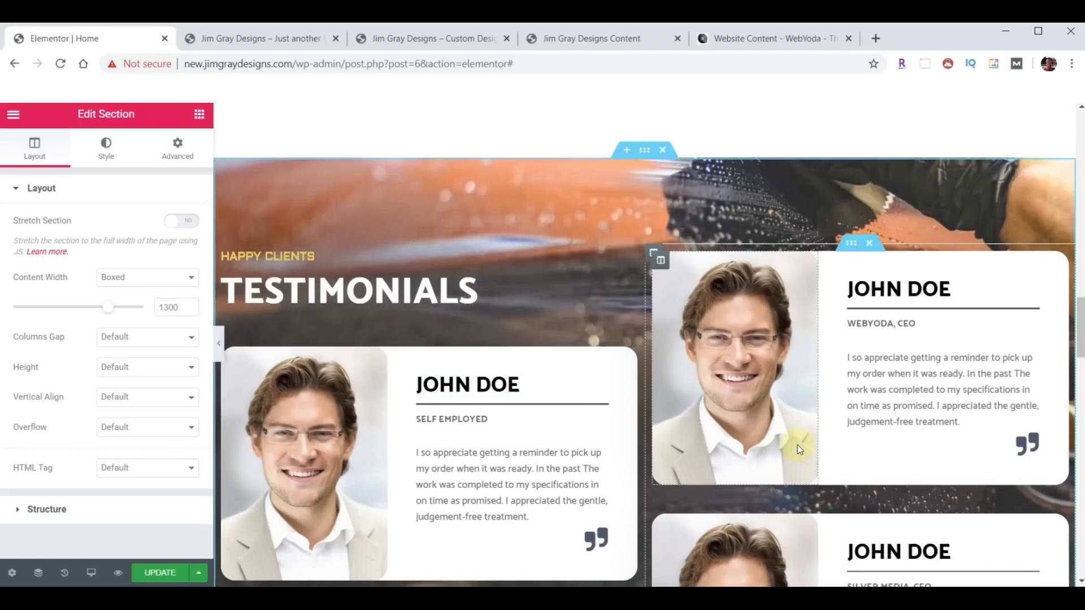
scroll(878, 370, down, 1)
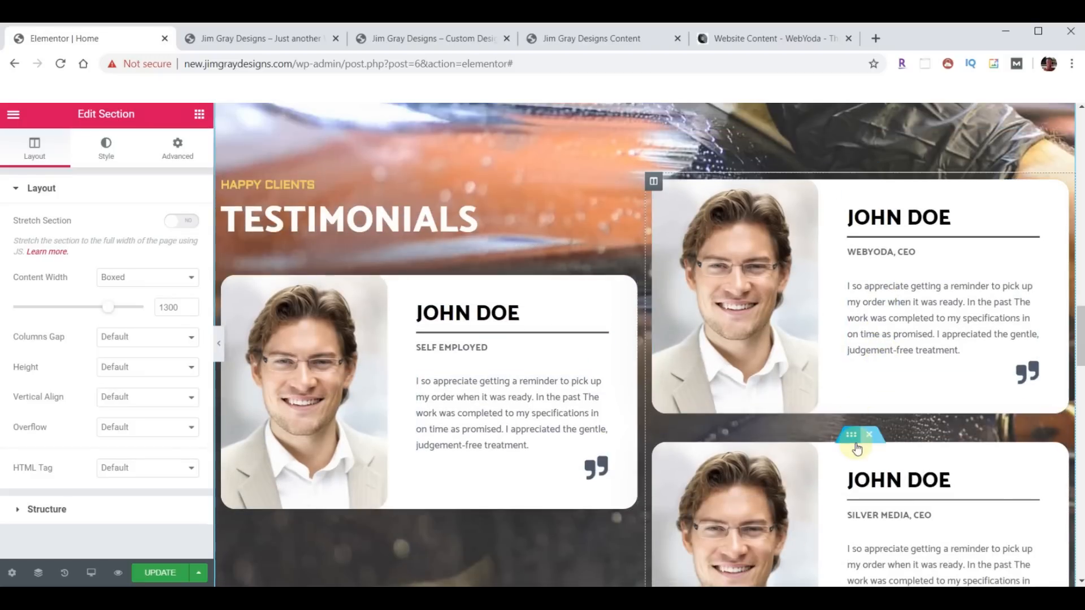
scroll(789, 405, up, 3)
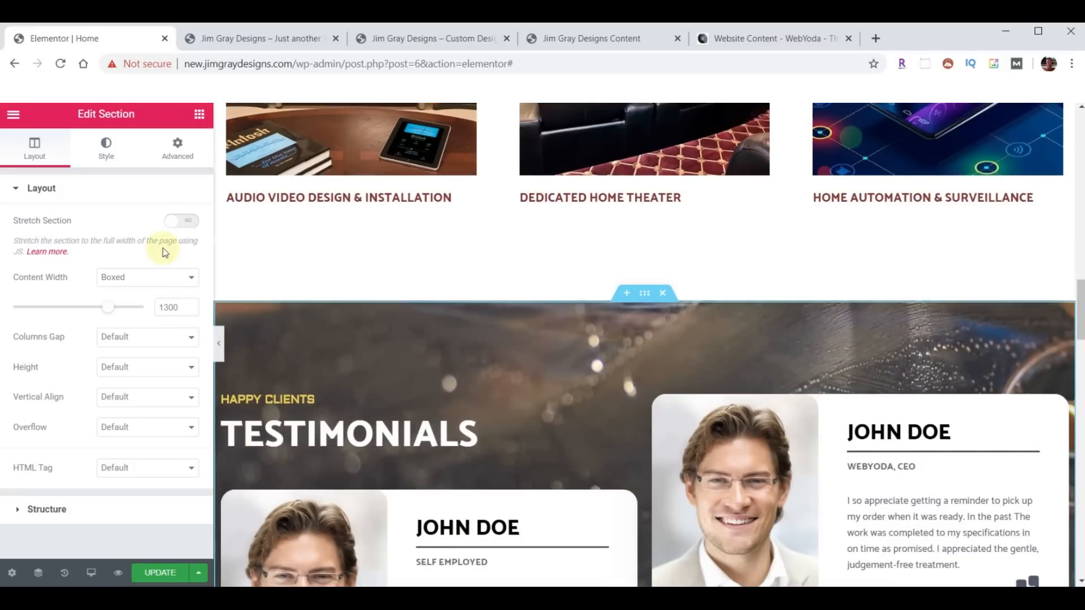
- Upload background-testimonials.jpg and set it as the Testimonials section background image
click(108, 159)
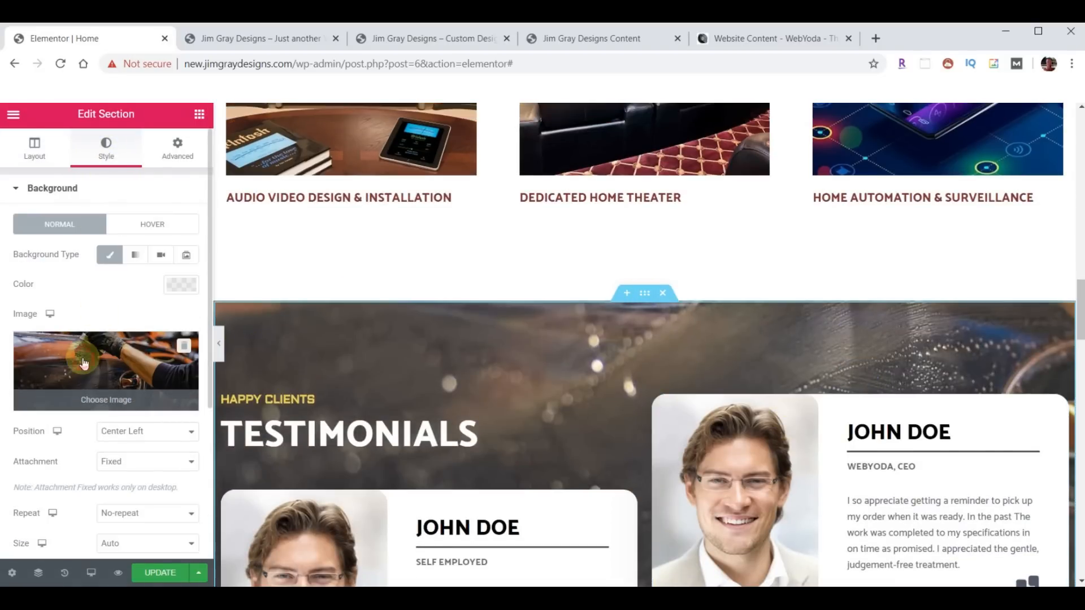
click(96, 398)
key(alt+Tab)
scroll(911, 425, up, 15)
scroll(913, 423, down, 5)
drag(940, 299, 344, 340)
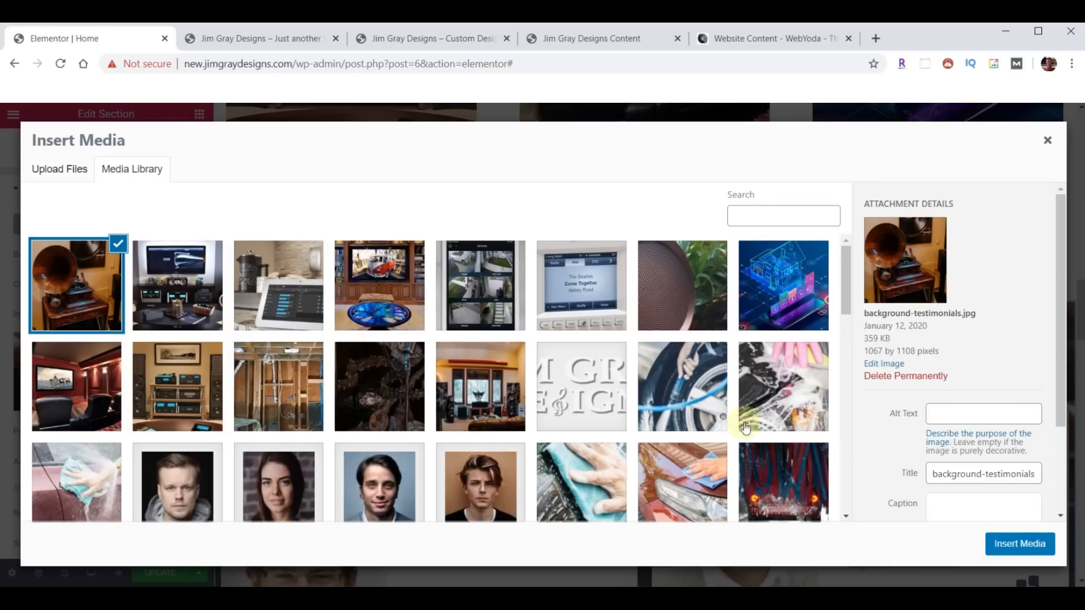
click(1024, 548)
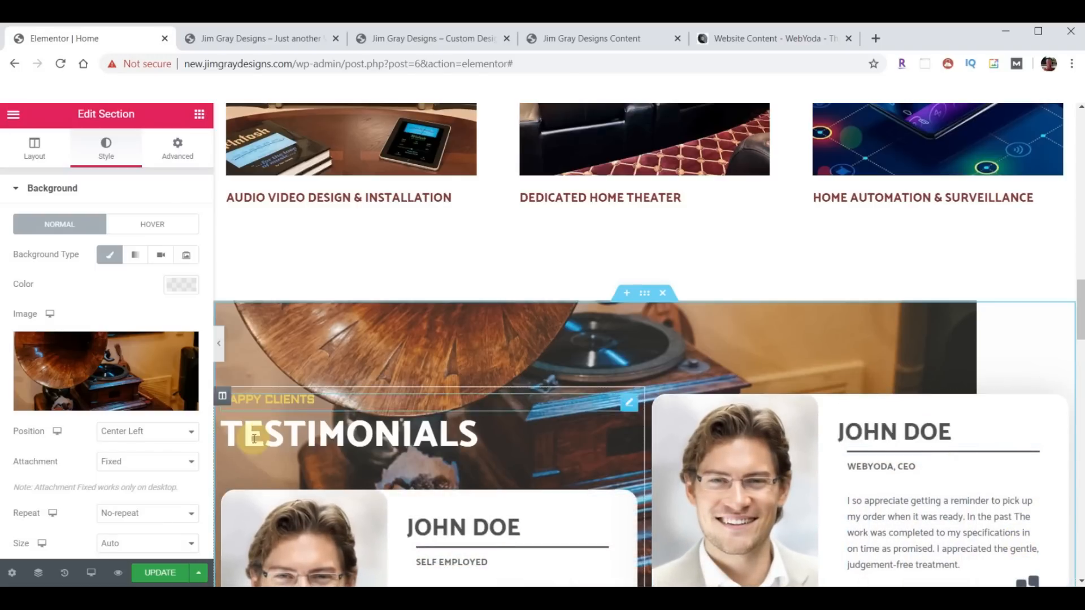
- Set the section's background size to Cover
click(193, 544)
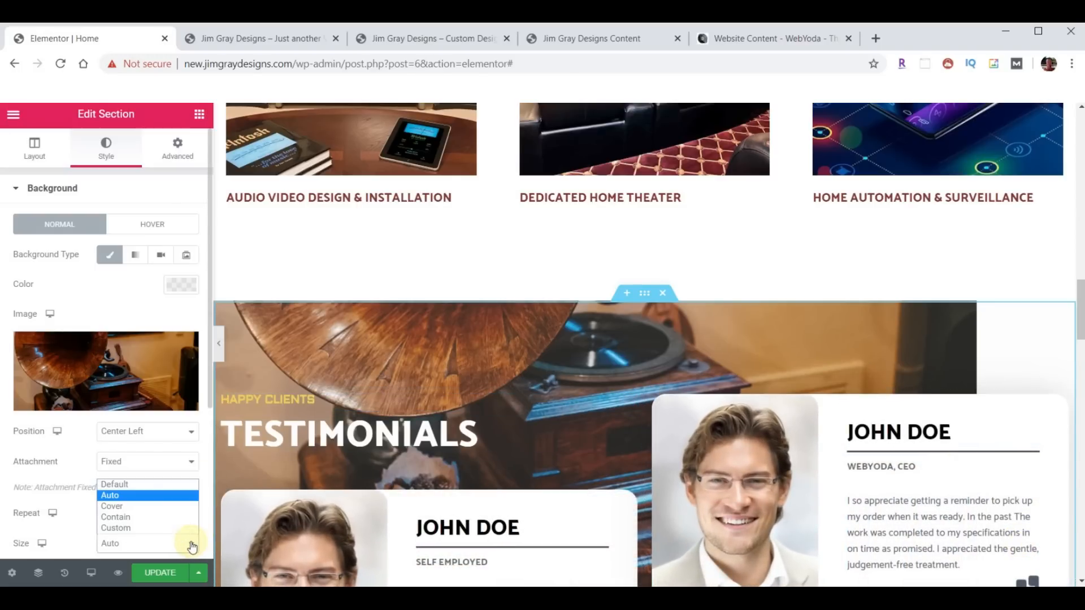
click(138, 507)
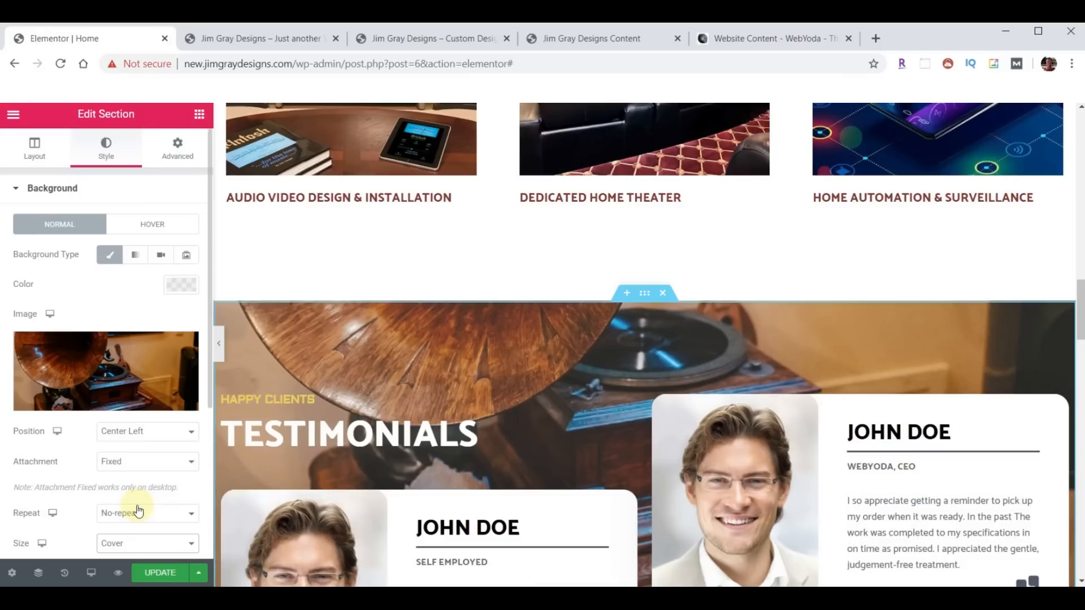
scroll(636, 324, down, 3)
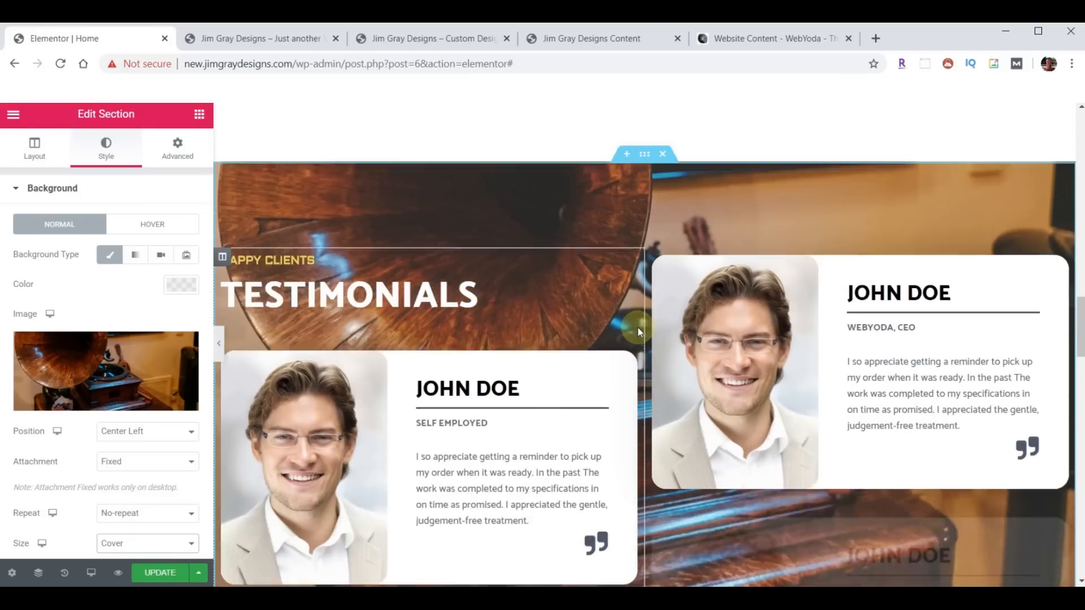
scroll(638, 327, down, 1)
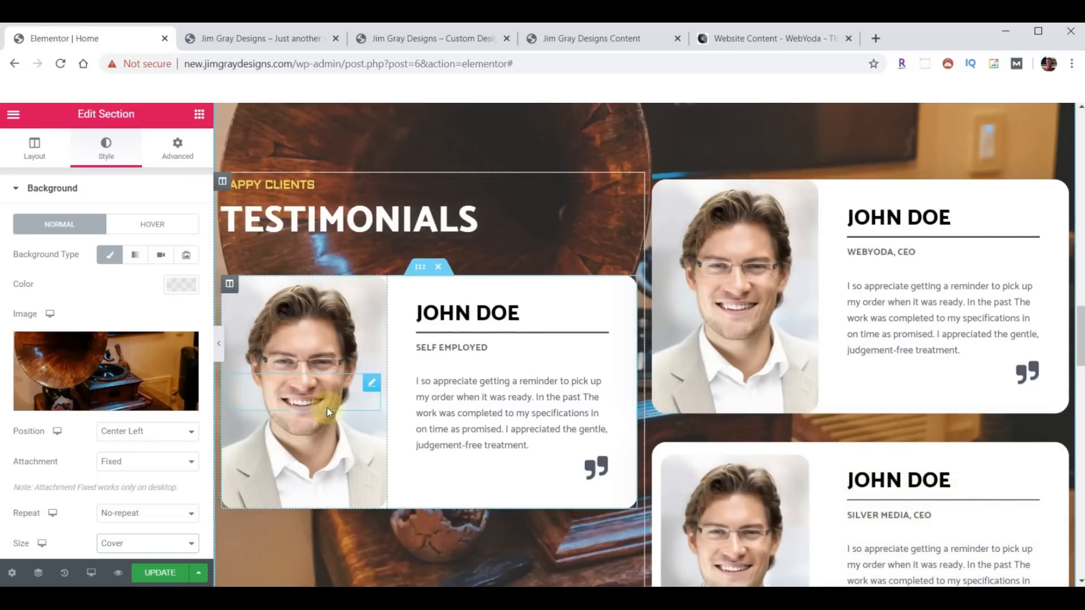
scroll(753, 450, down, 1)
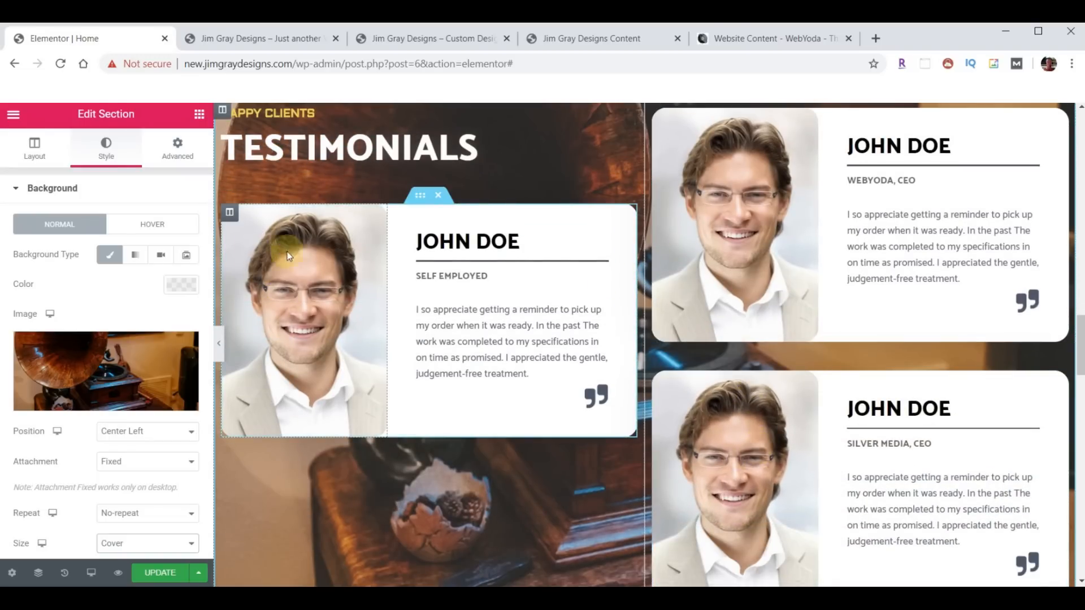
- Upload the three profile photos and give the first card the straw-hat woman photo
click(229, 213)
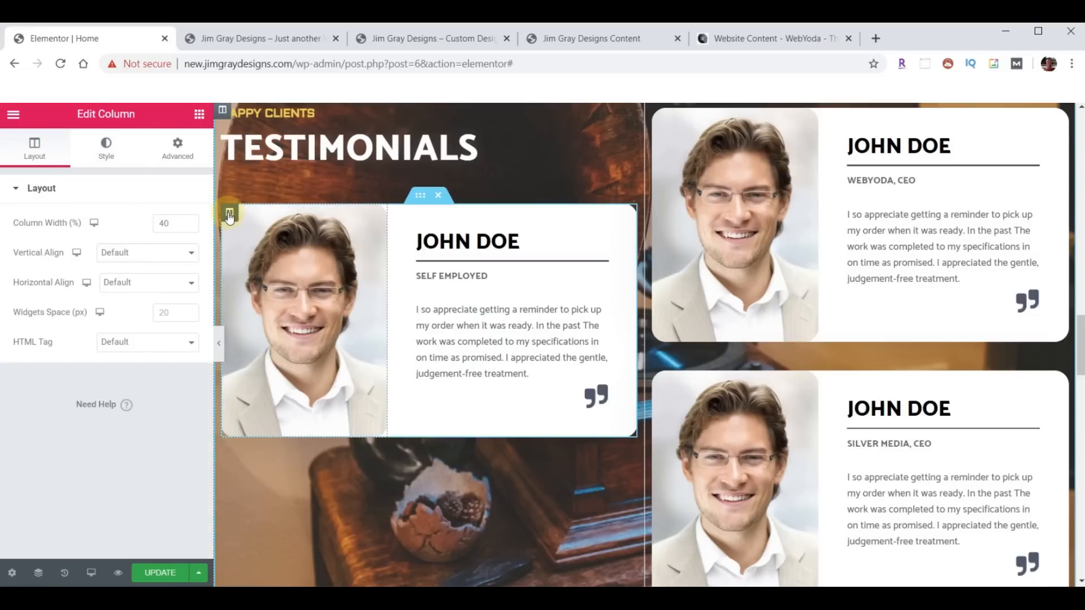
click(112, 153)
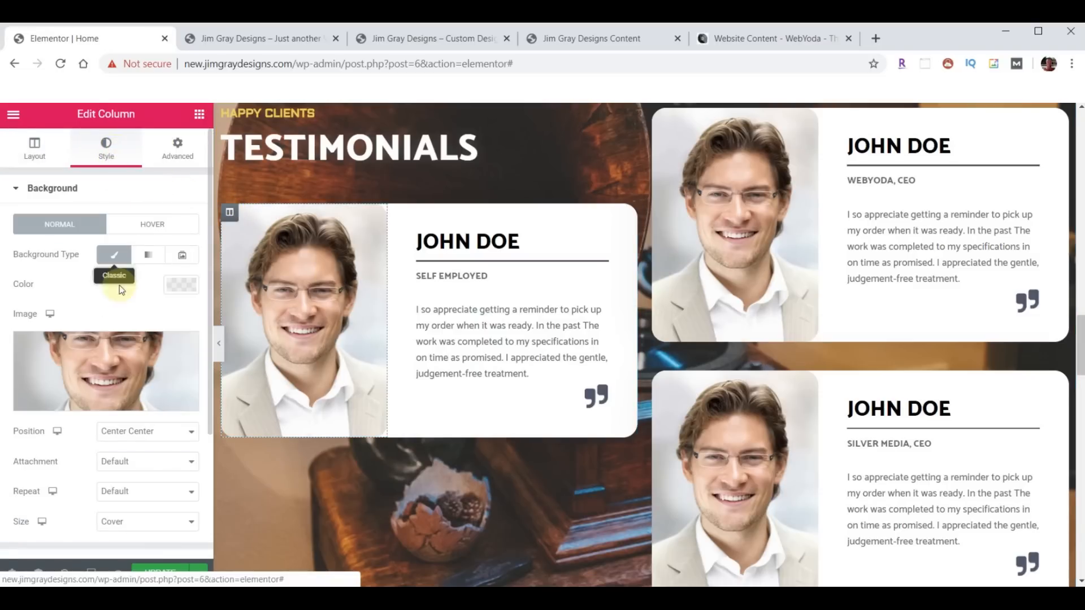
click(91, 360)
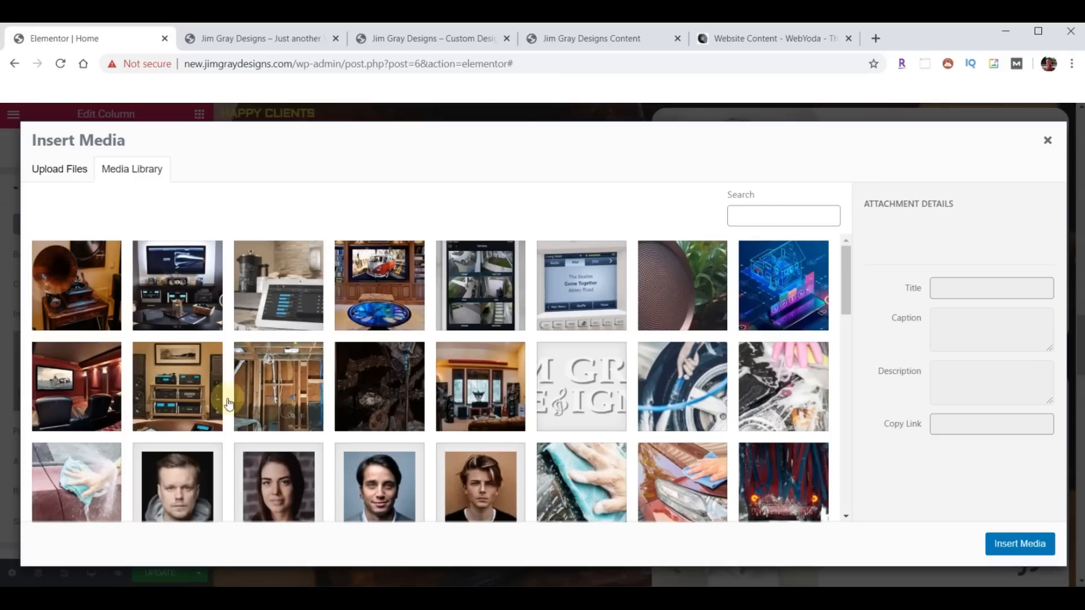
click(490, 592)
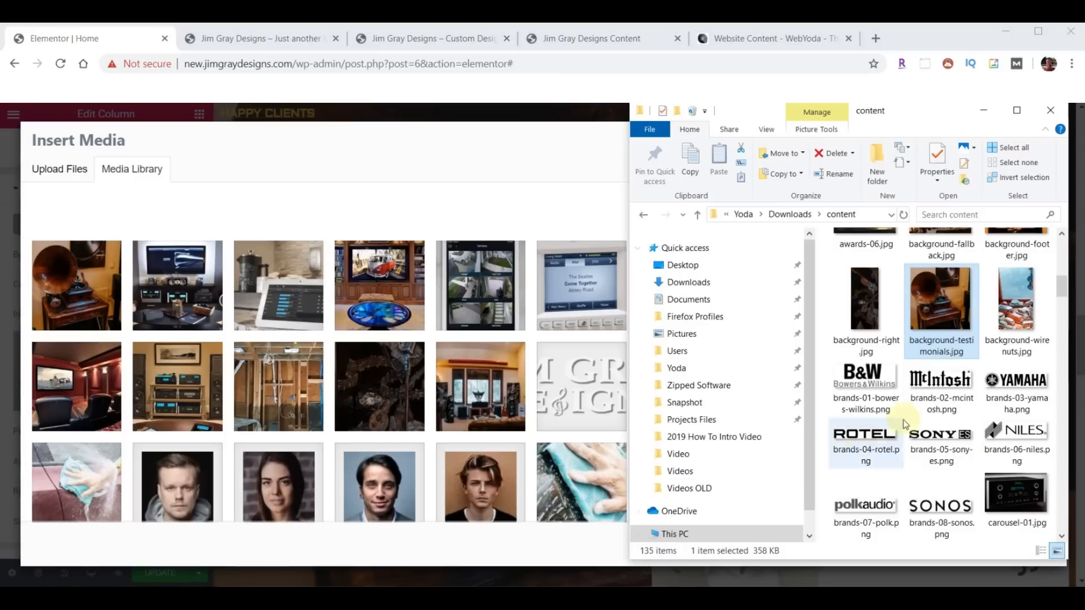
scroll(933, 395, down, 15)
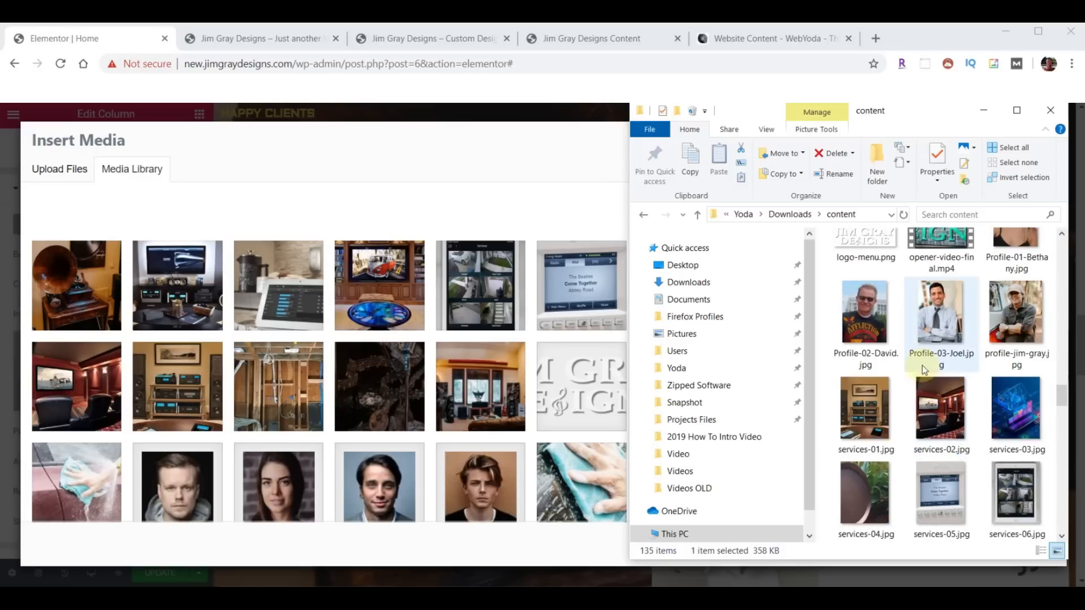
click(1014, 261)
shift+click(950, 405)
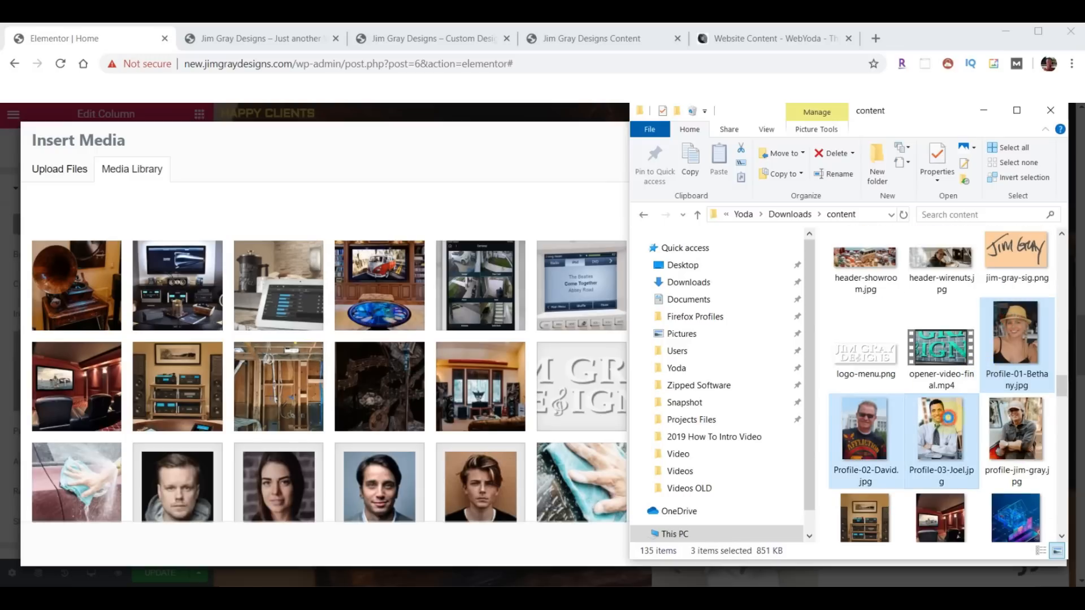
drag(1011, 334, 423, 347)
click(284, 276)
click(995, 548)
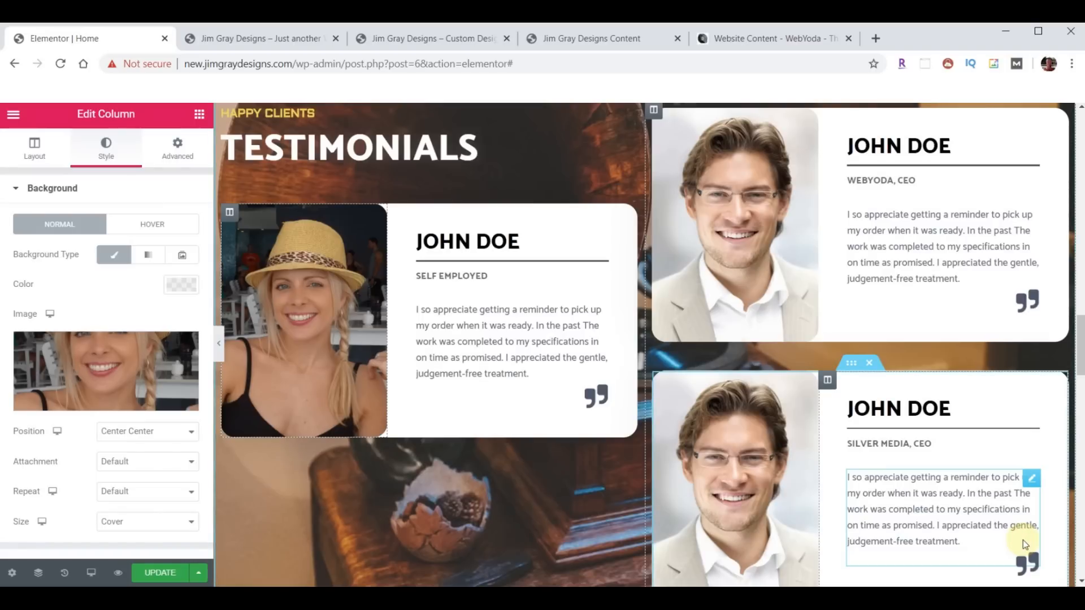
- Set the top-right card to the sunglasses photo and the lower card to the man-in-tie photo
click(736, 187)
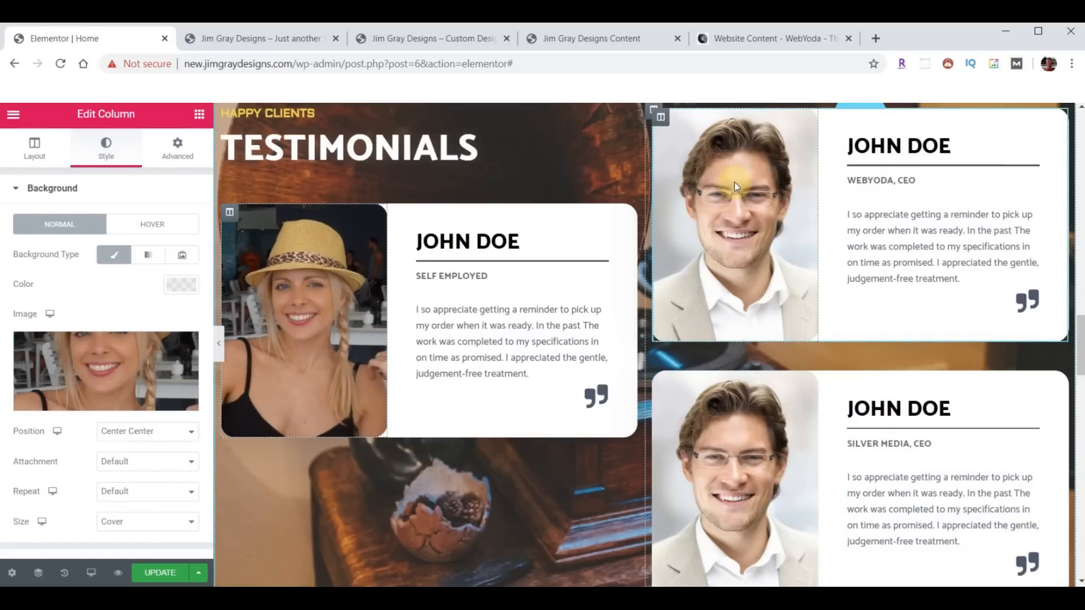
click(661, 118)
click(115, 155)
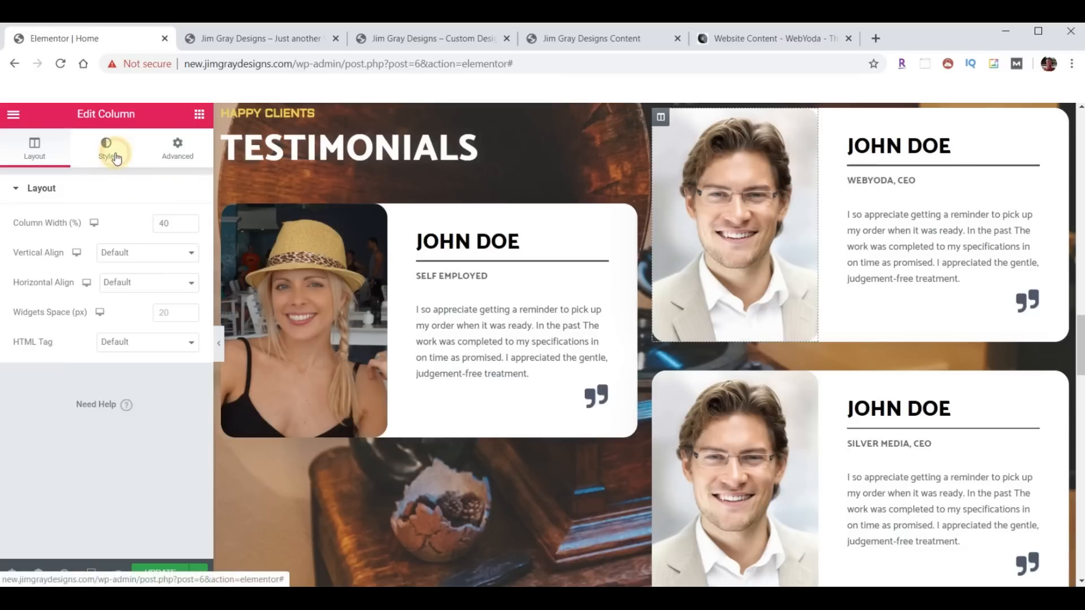
click(89, 357)
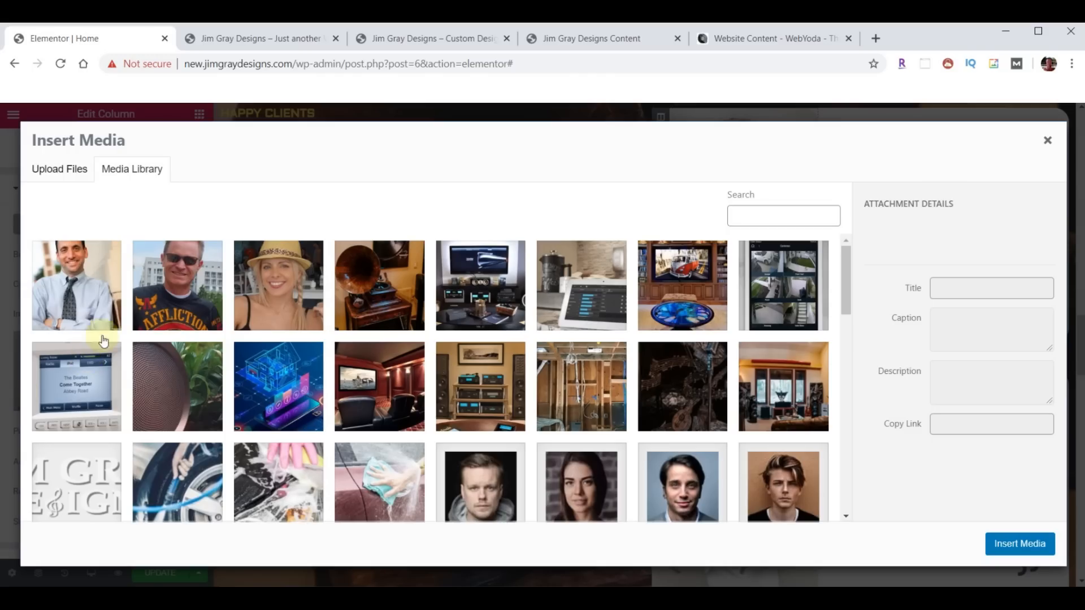
click(168, 263)
click(1014, 544)
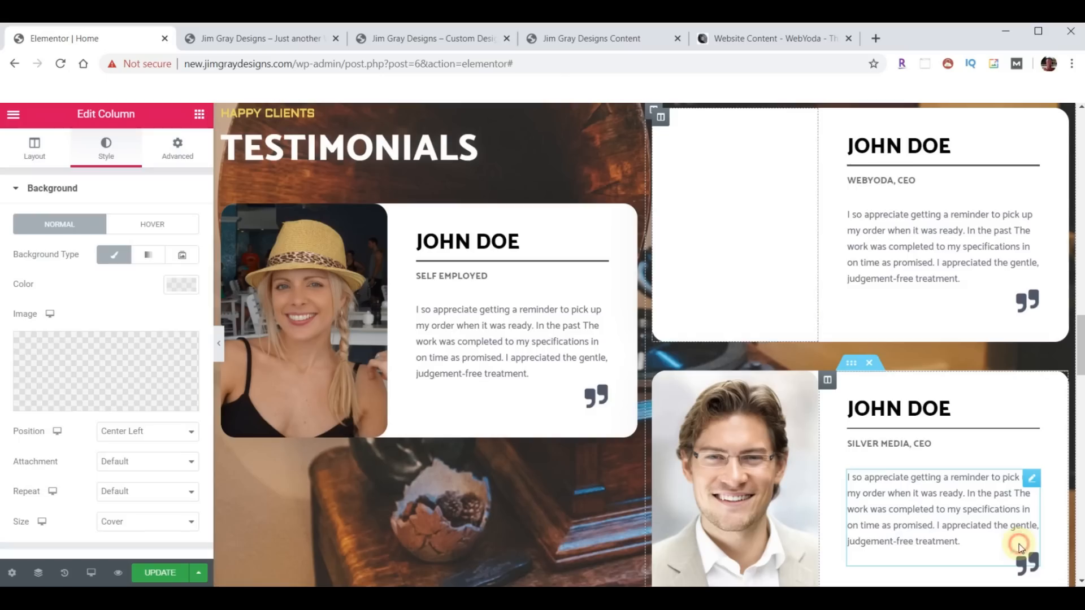
click(660, 381)
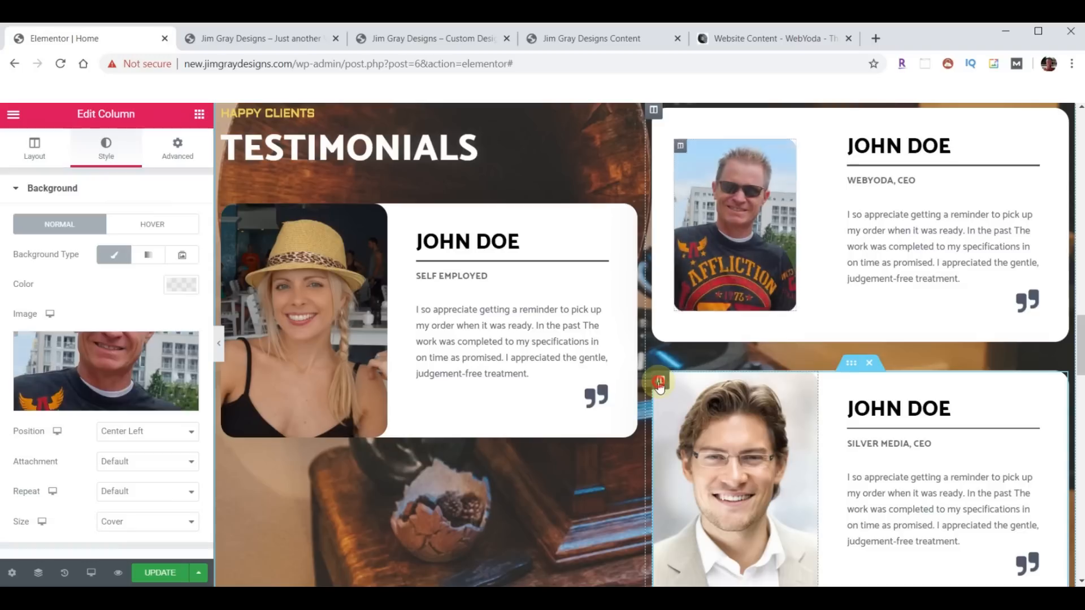
click(103, 150)
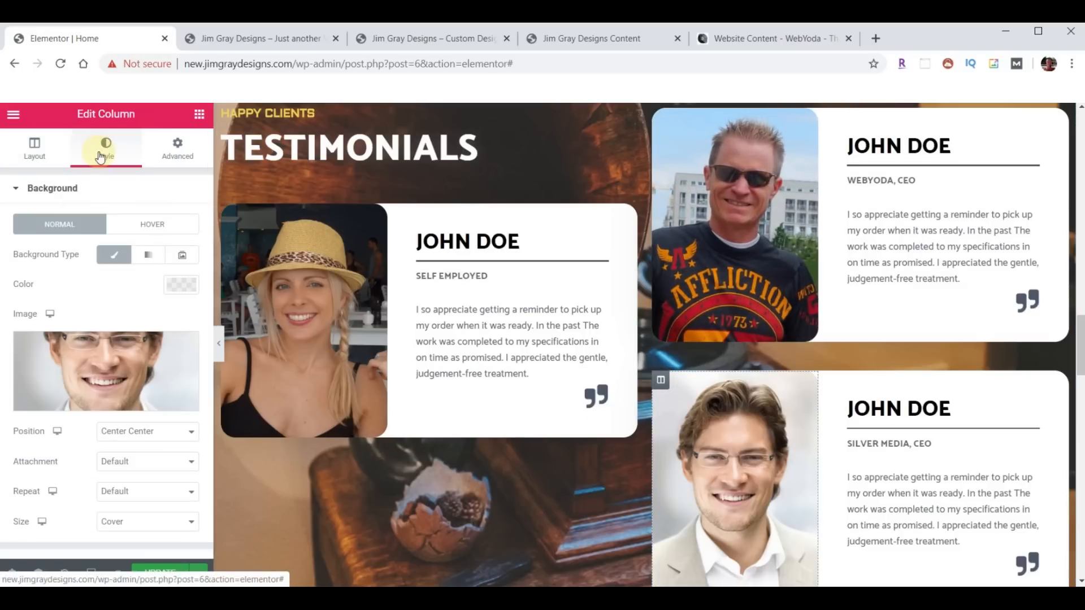
click(110, 367)
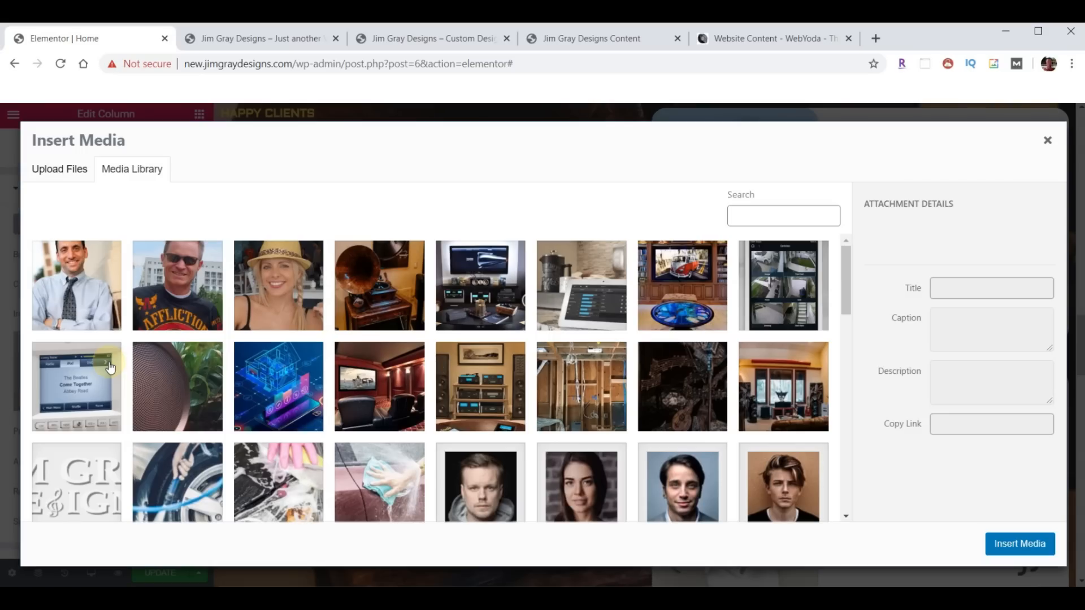
click(55, 266)
click(1017, 544)
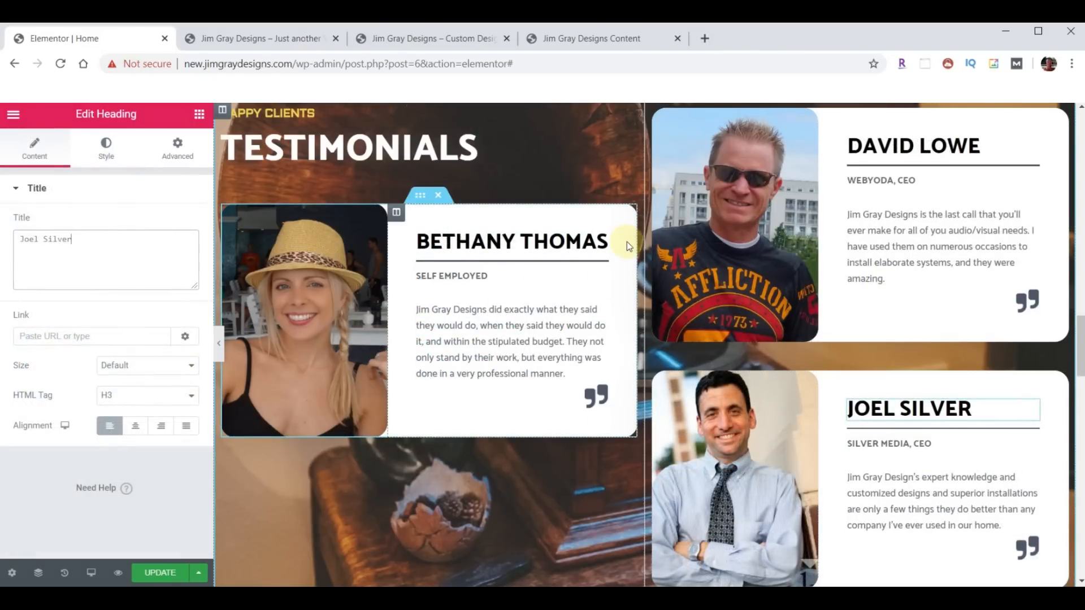
- Save the home page and reload the live site to check the new testimonial cards
click(161, 572)
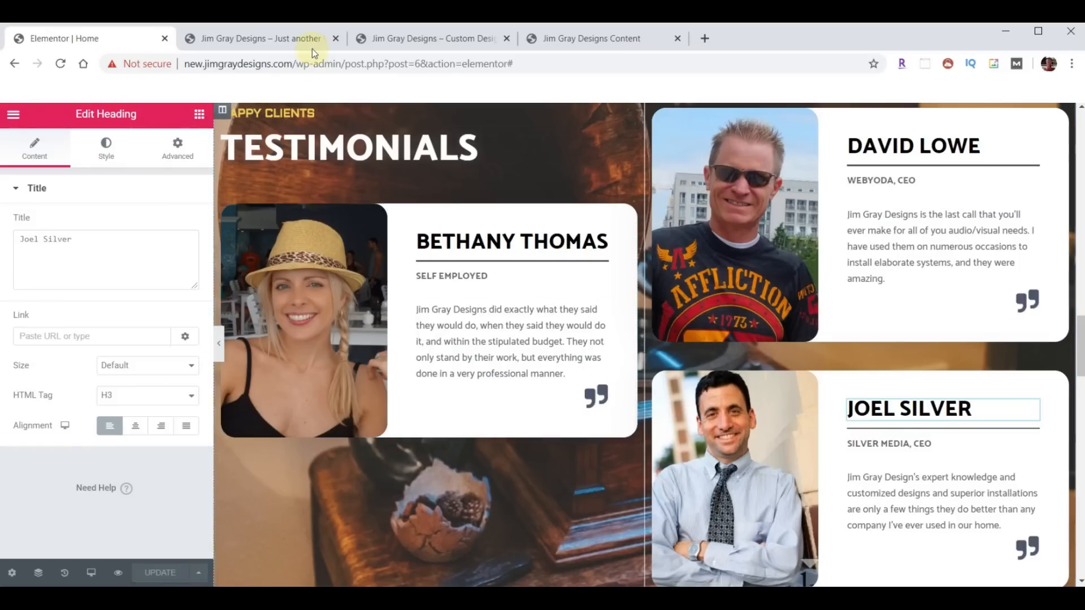
click(279, 39)
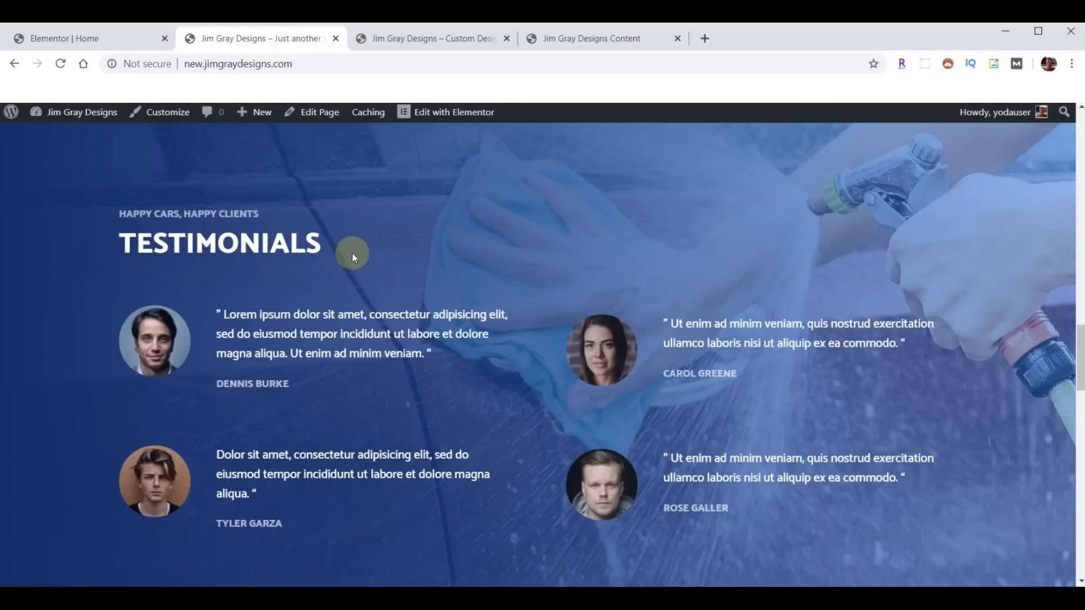
click(62, 64)
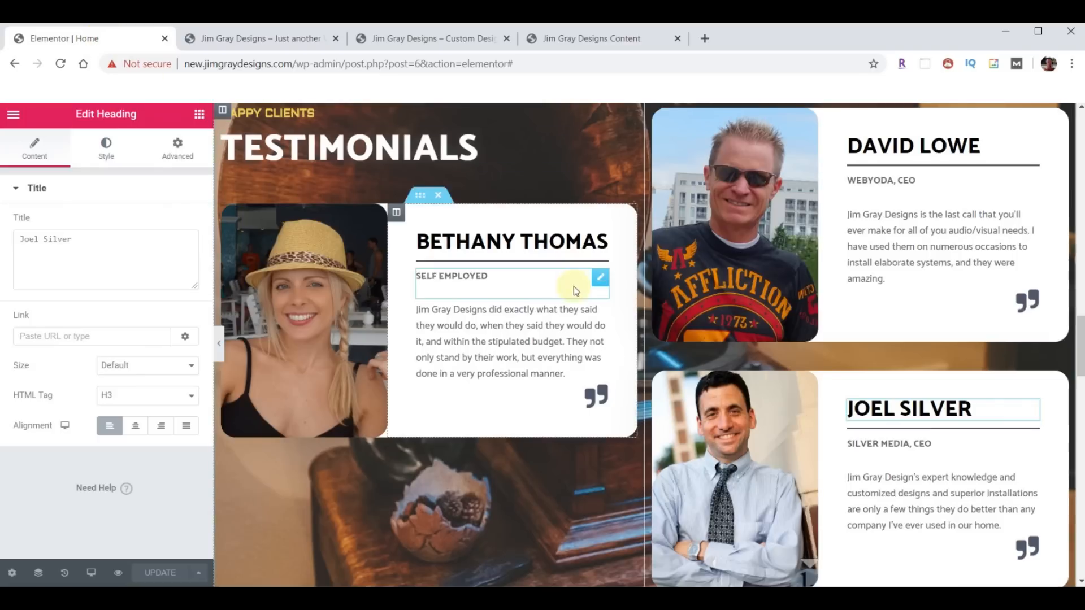
scroll(673, 292, up, 3)
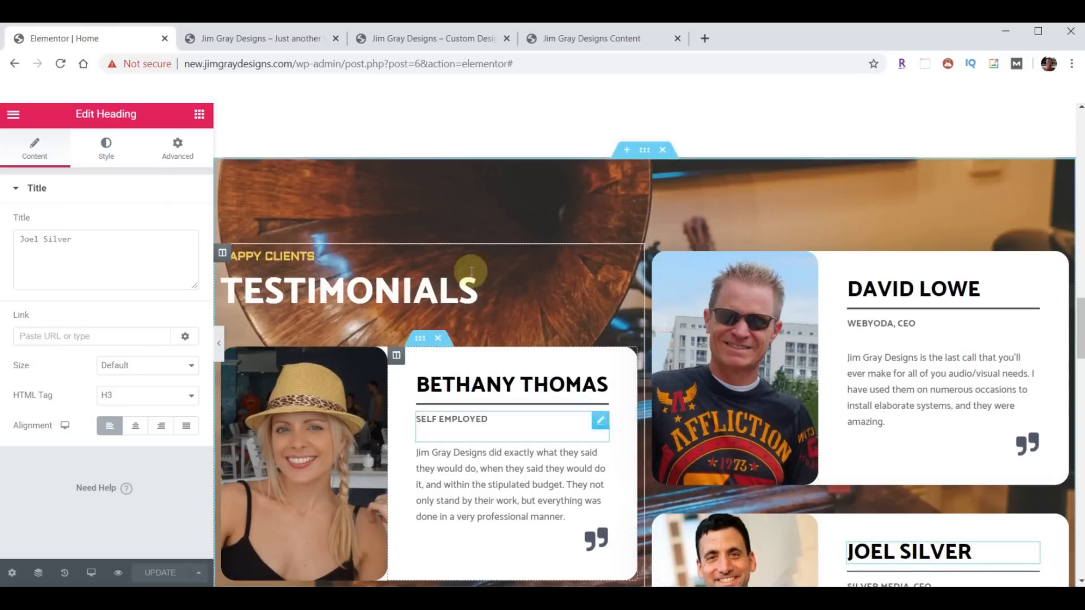
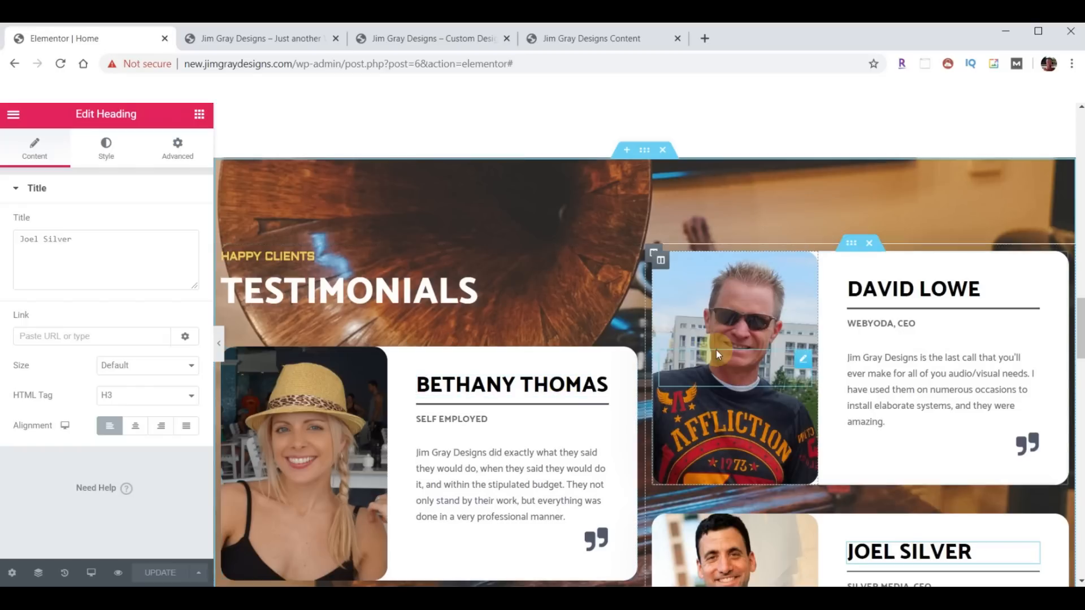
- Check the live site's testimonials page, then scroll the editor back to the testimonials
scroll(735, 310, down, 10)
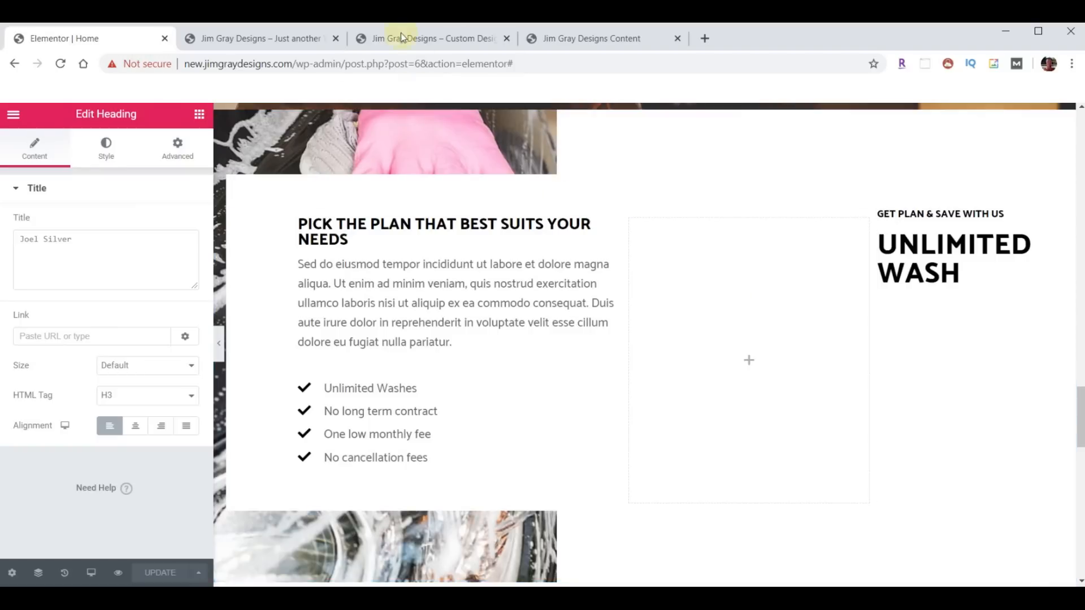
click(401, 39)
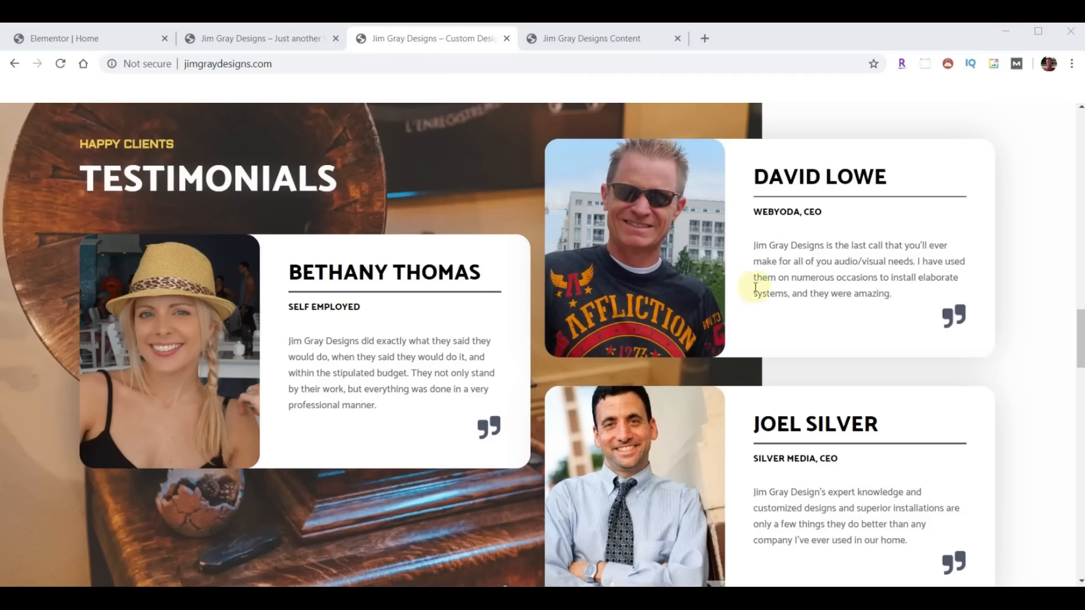
scroll(738, 246, down, 10)
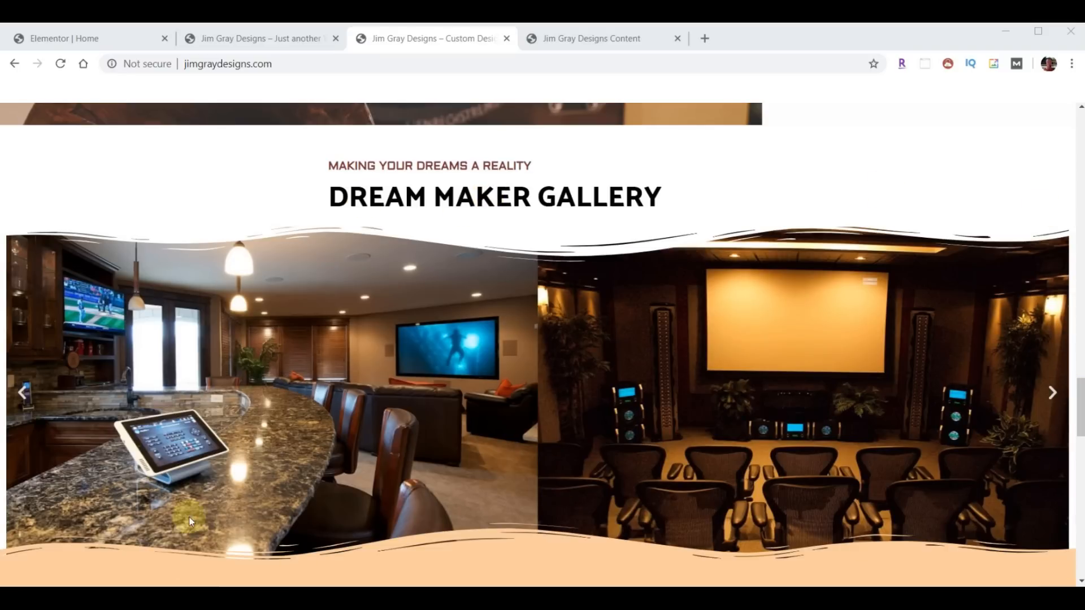
click(70, 42)
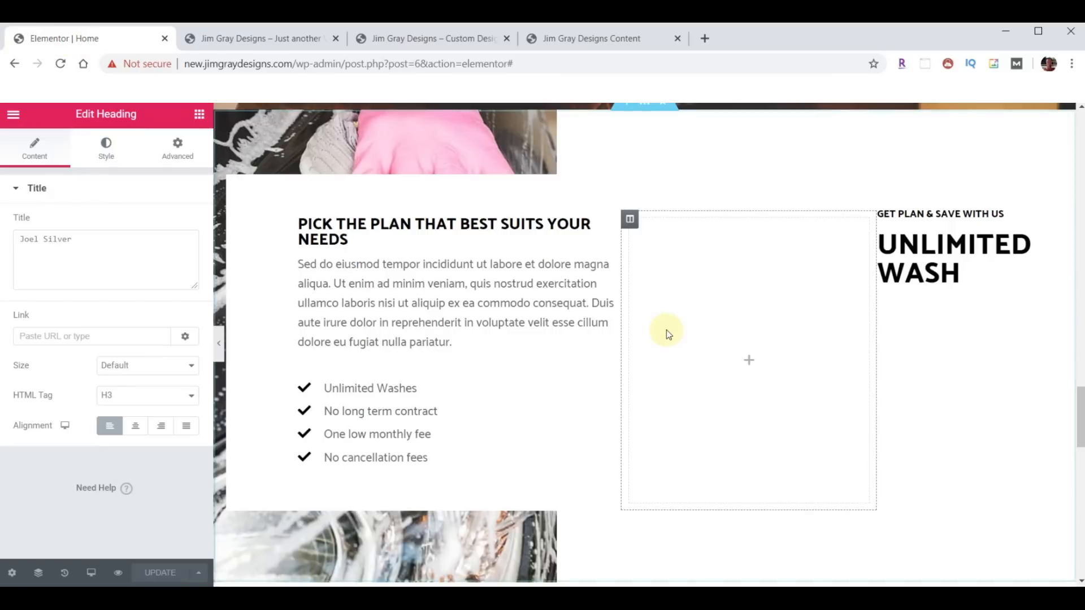
scroll(705, 339, up, 4)
scroll(706, 339, down, 3)
scroll(705, 338, down, 1)
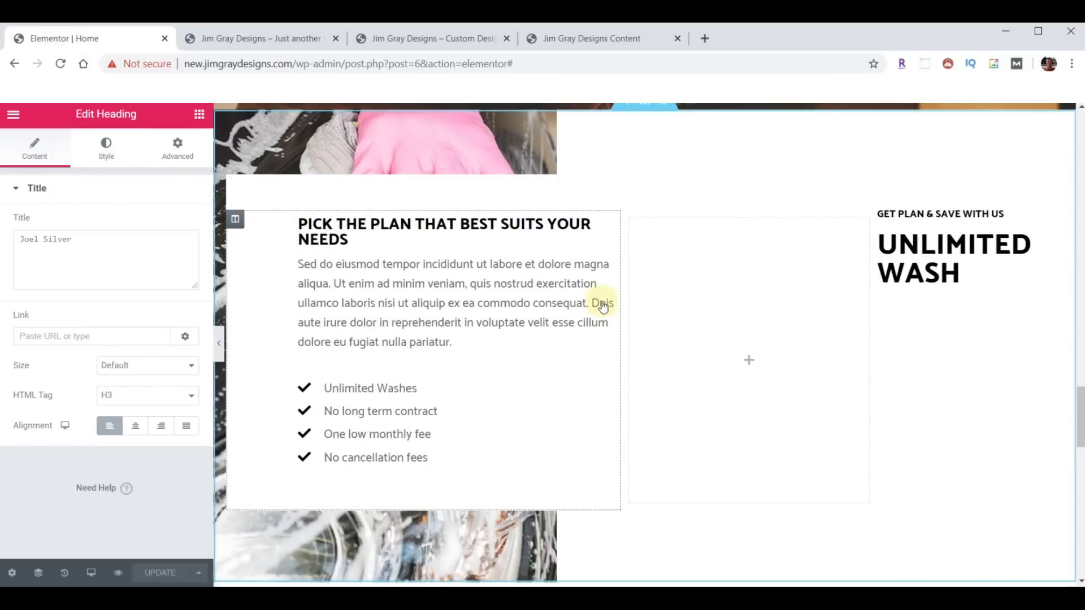
scroll(595, 211, down, 6)
scroll(788, 280, up, 5)
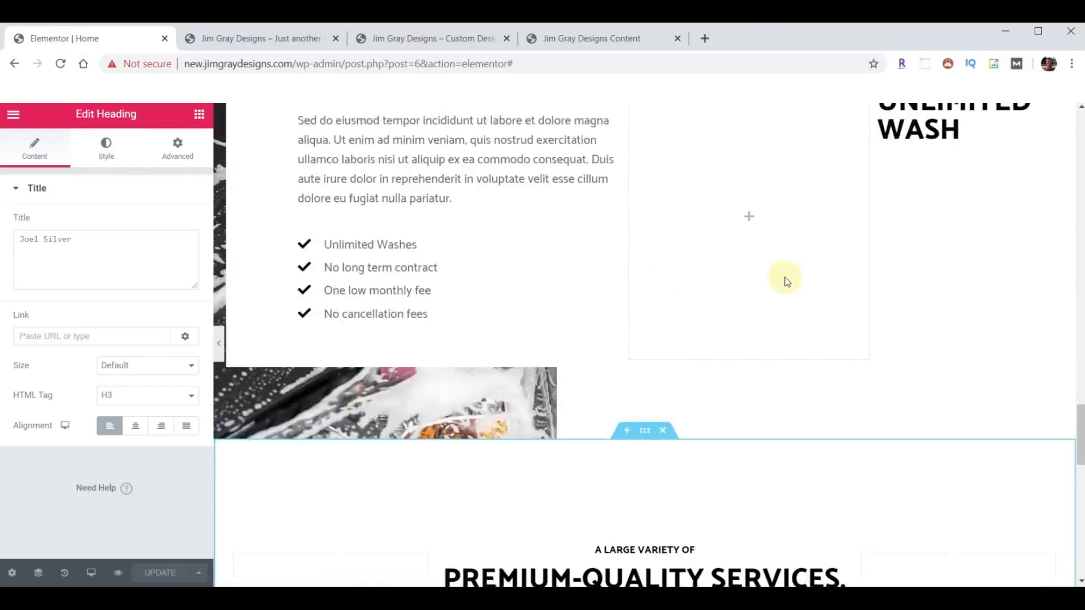
scroll(777, 283, up, 5)
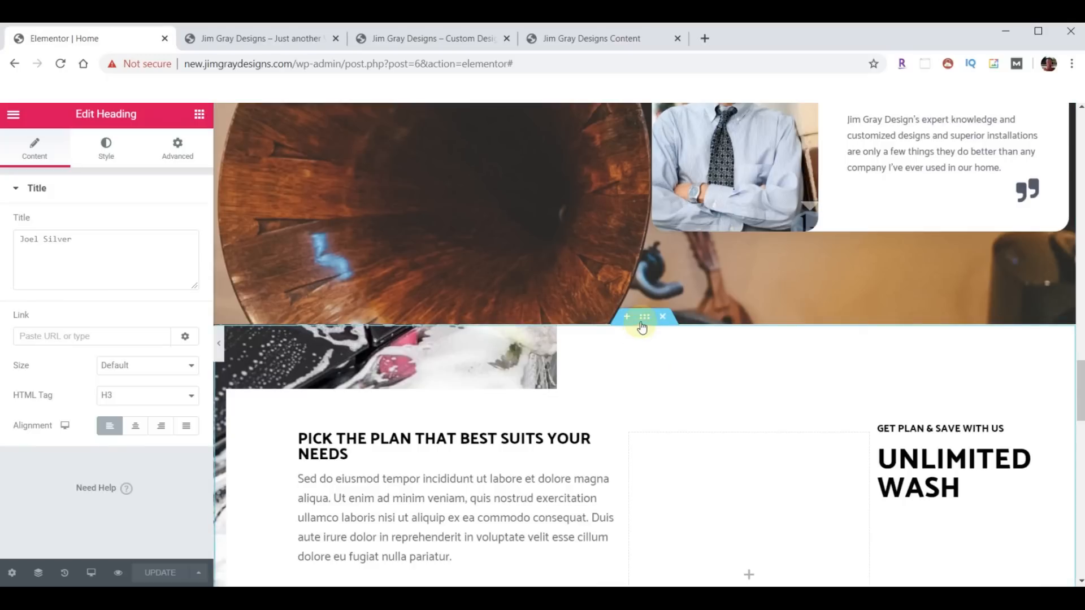
- Insert a three-column section below the testimonials, checking the live gallery for reference
click(628, 318)
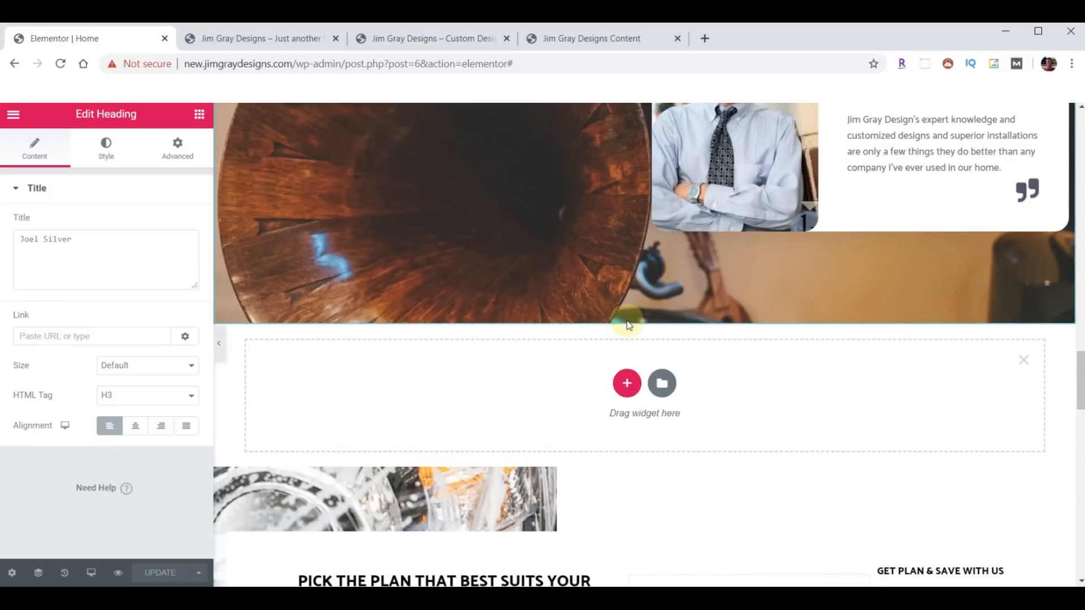
click(439, 40)
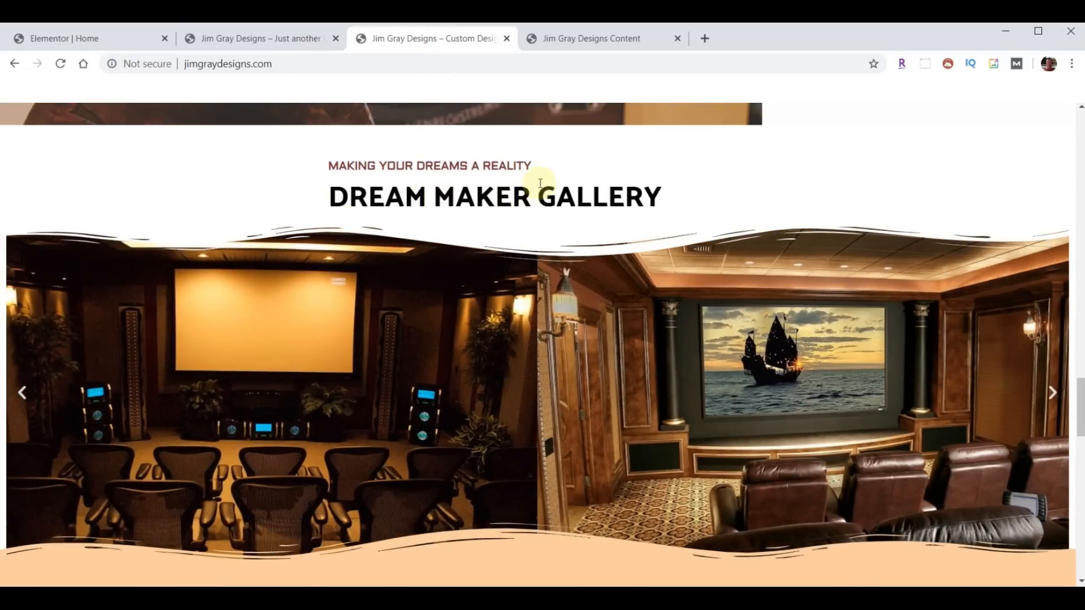
click(95, 41)
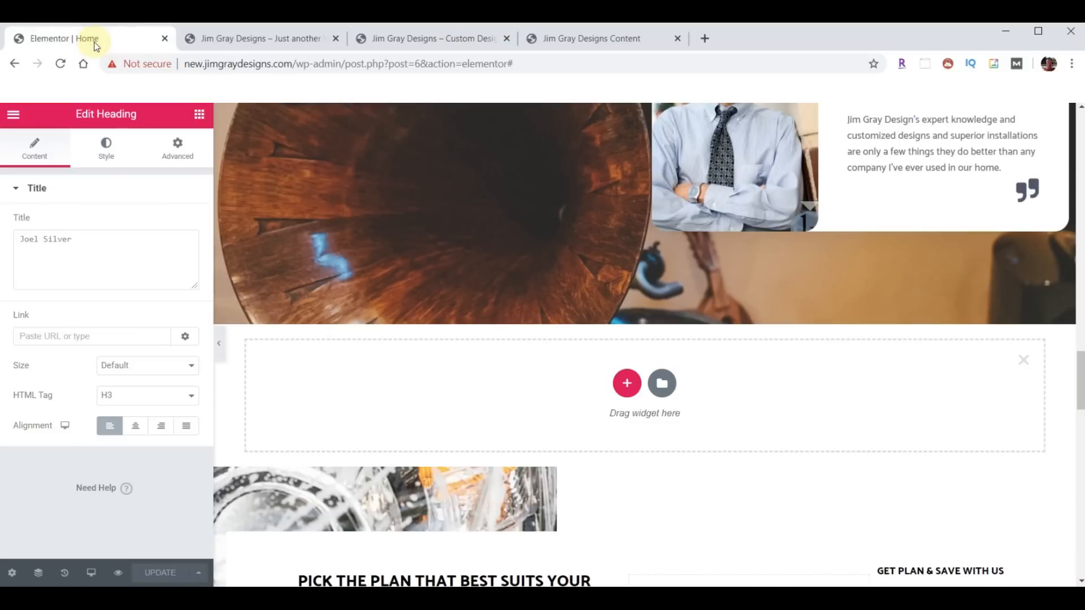
click(626, 384)
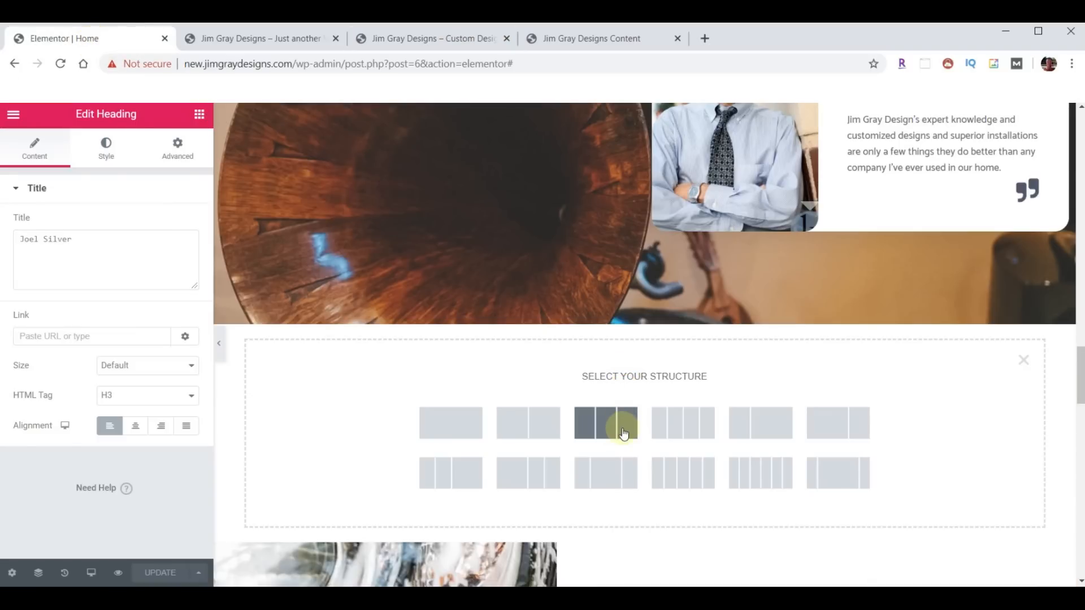
click(614, 479)
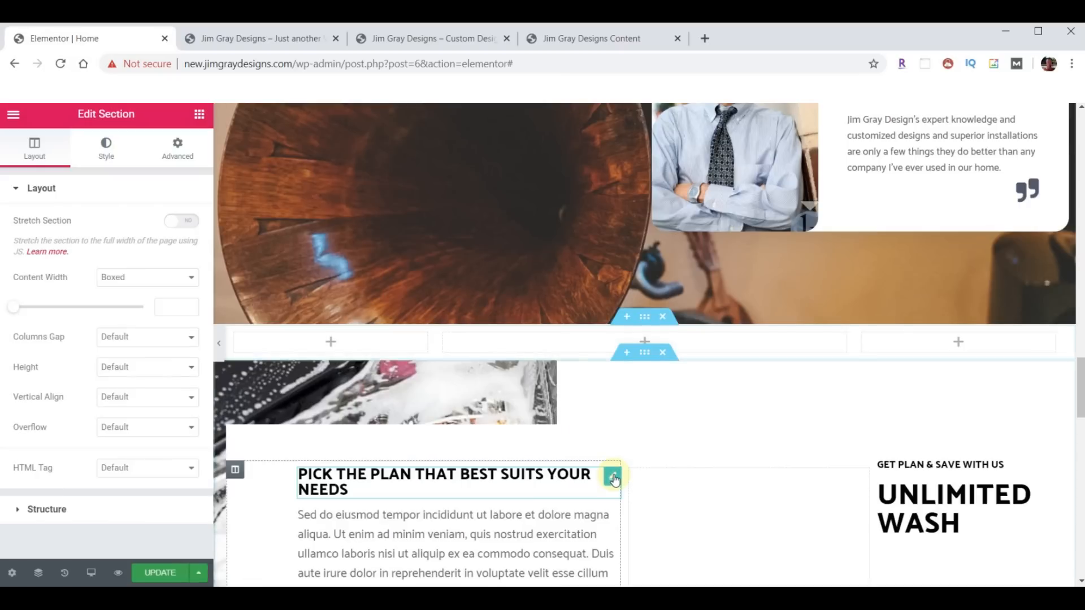
click(436, 38)
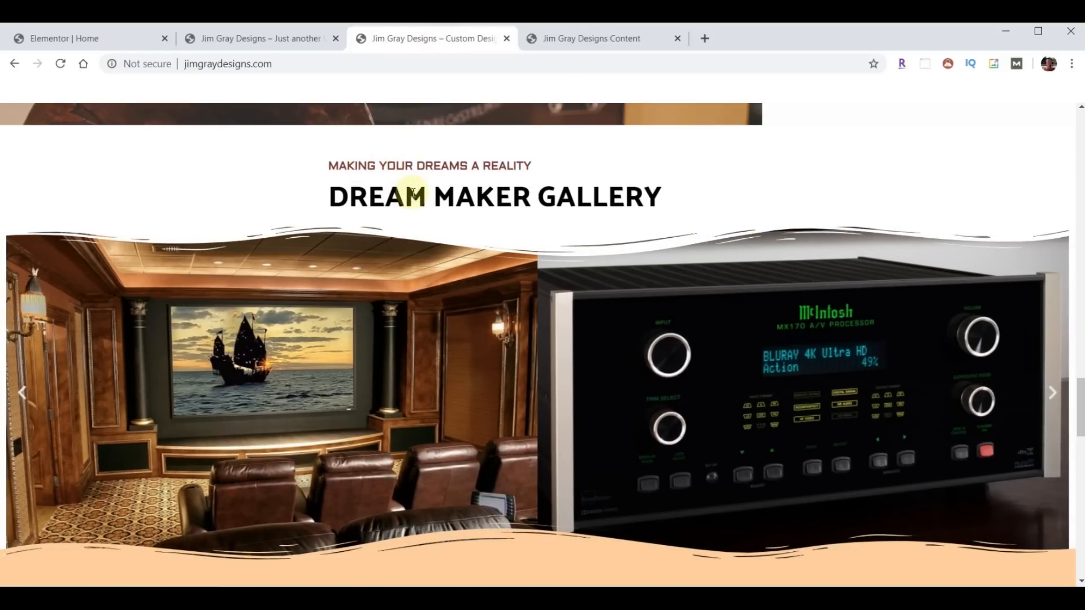
click(106, 37)
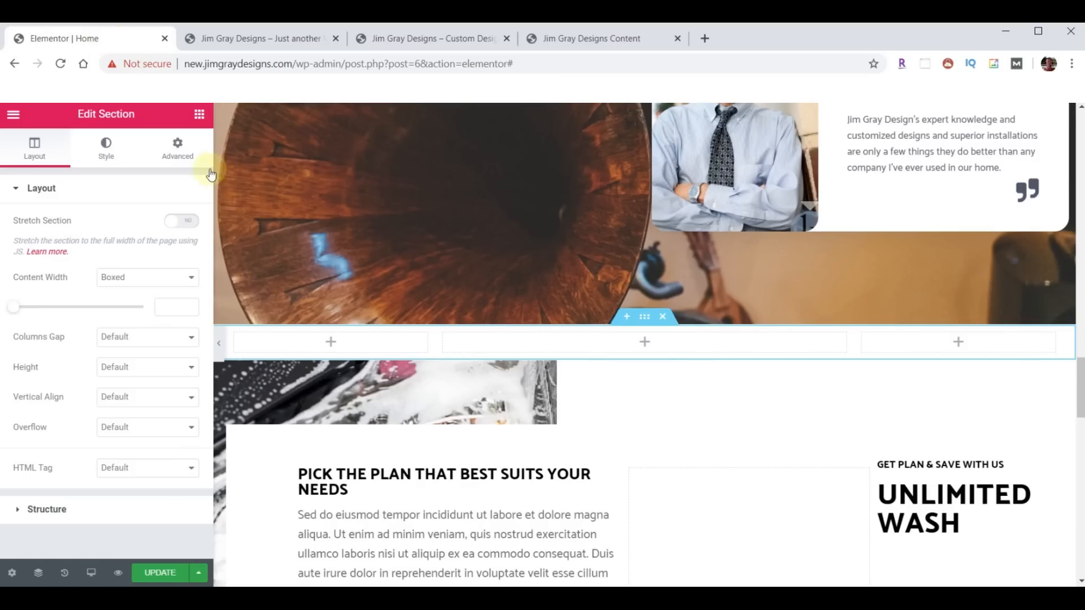
scroll(567, 440, up, 10)
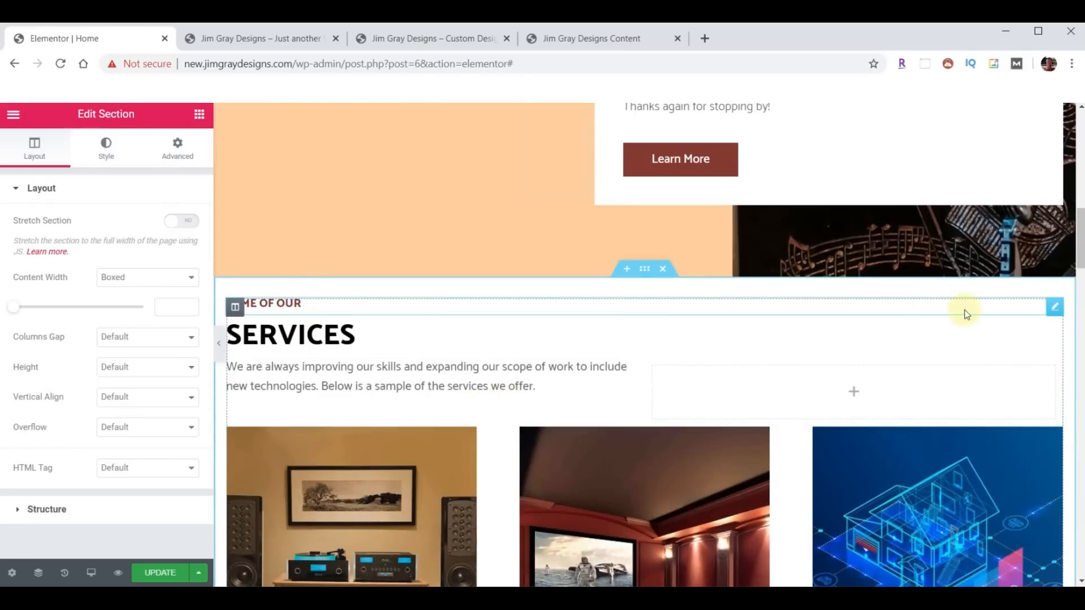
- Copy the SOME OF OUR heading into the new section's middle column
right_click(1052, 306)
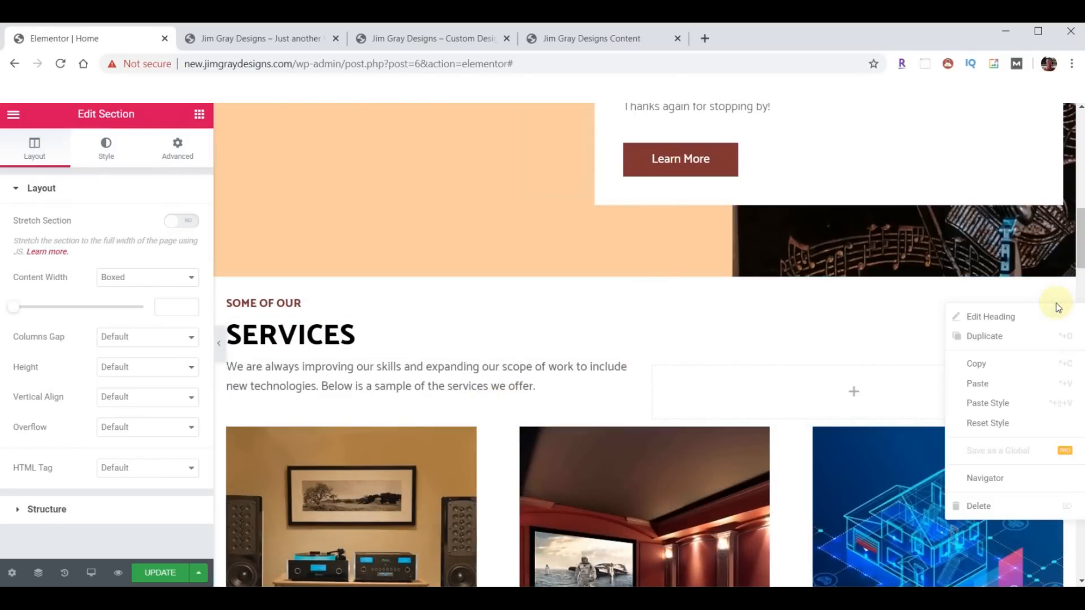
click(999, 357)
scroll(743, 404, down, 10)
scroll(744, 402, down, 10)
right_click(598, 199)
click(607, 211)
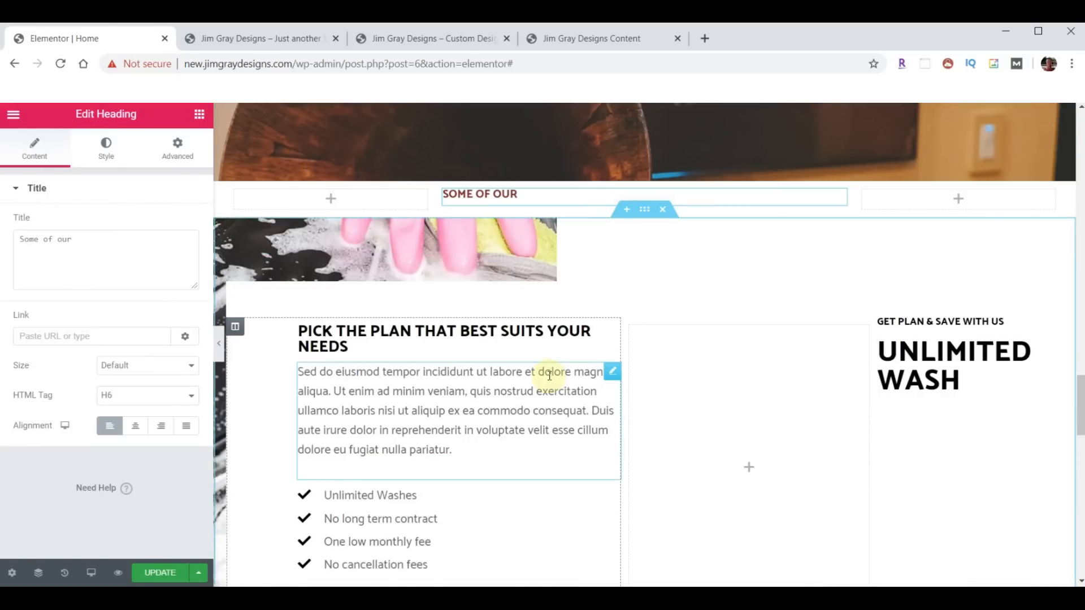
scroll(518, 371, up, 20)
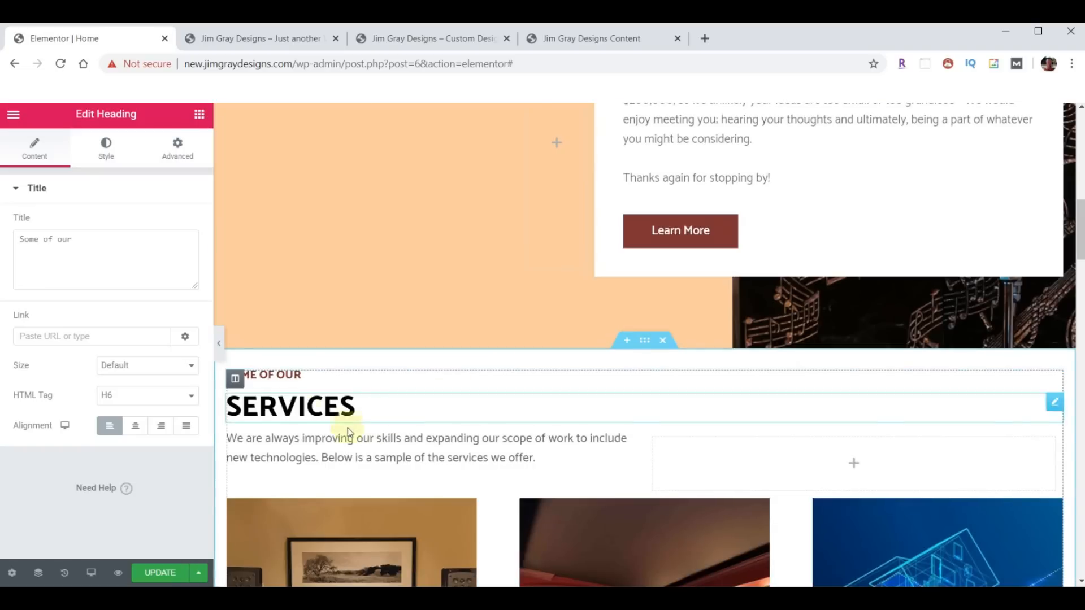
- Copy the SERVICES heading and paste it below the SOME OF OUR copy
right_click(1054, 402)
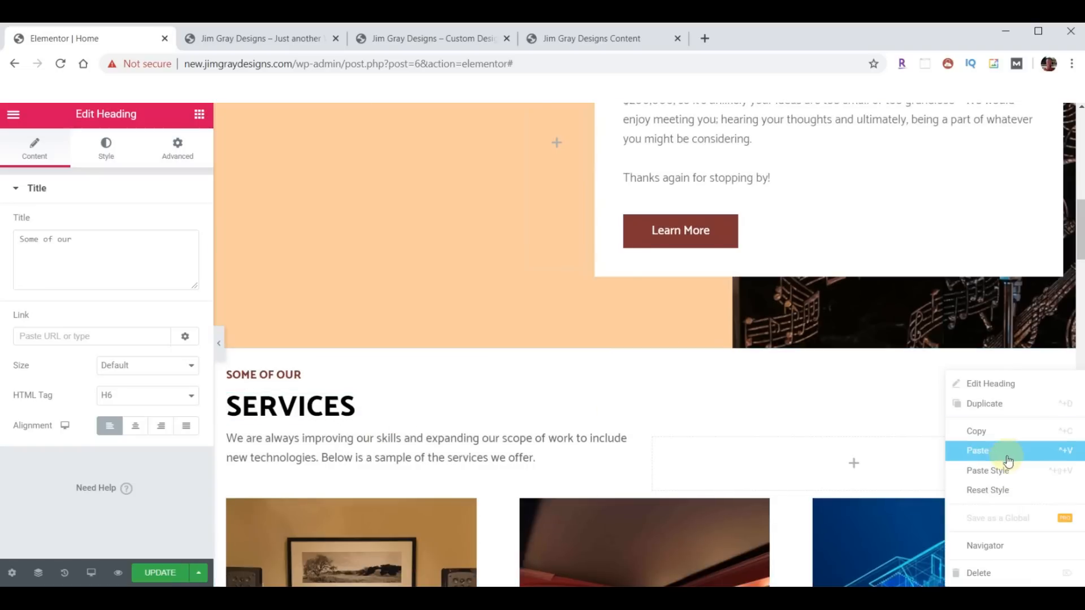
click(993, 431)
scroll(652, 338, down, 10)
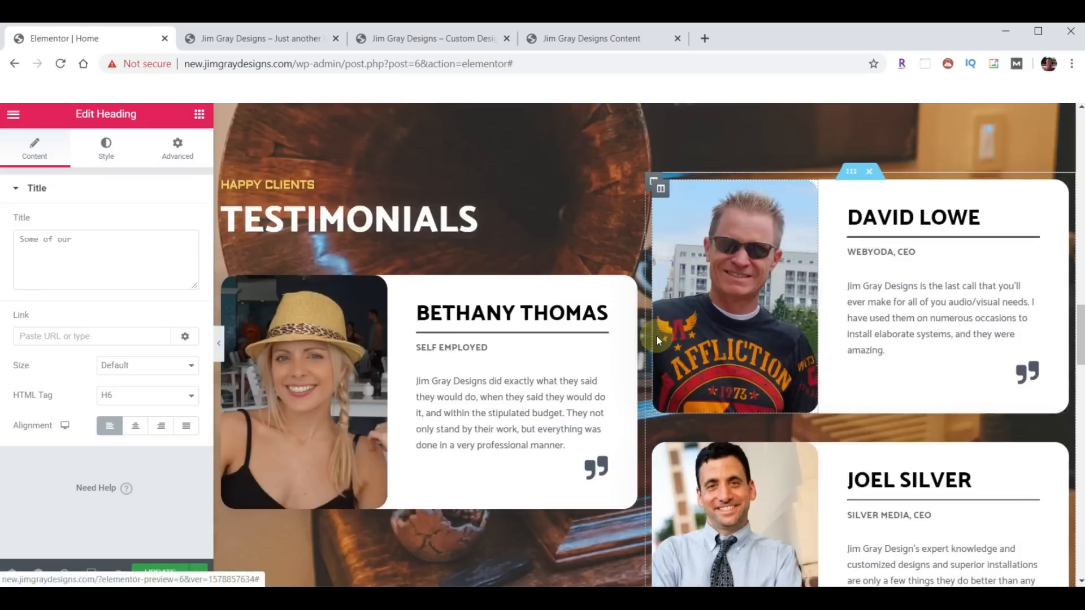
scroll(656, 335, down, 12)
scroll(659, 337, up, 7)
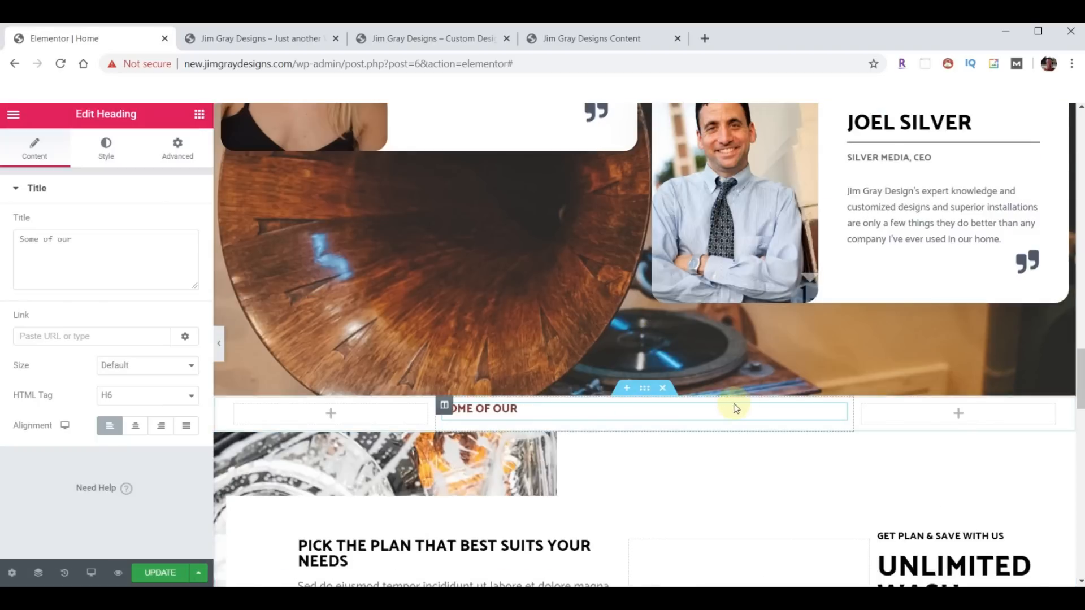
right_click(709, 407)
click(746, 451)
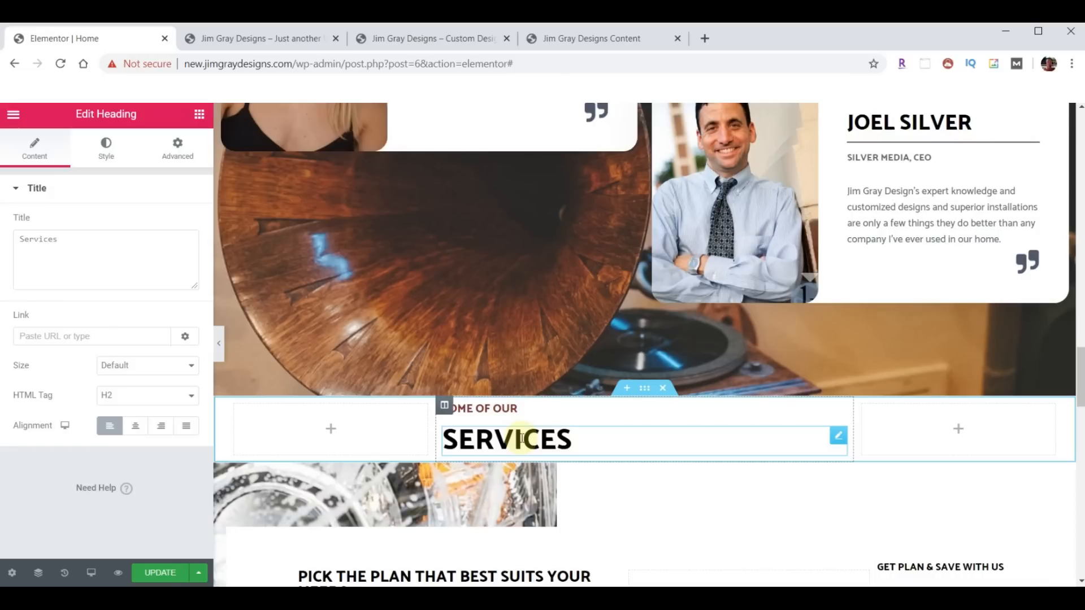
- Retitle the copies MAKING YOUR DREAMS A REALITY and DREAM MAKER GALLERY
click(531, 409)
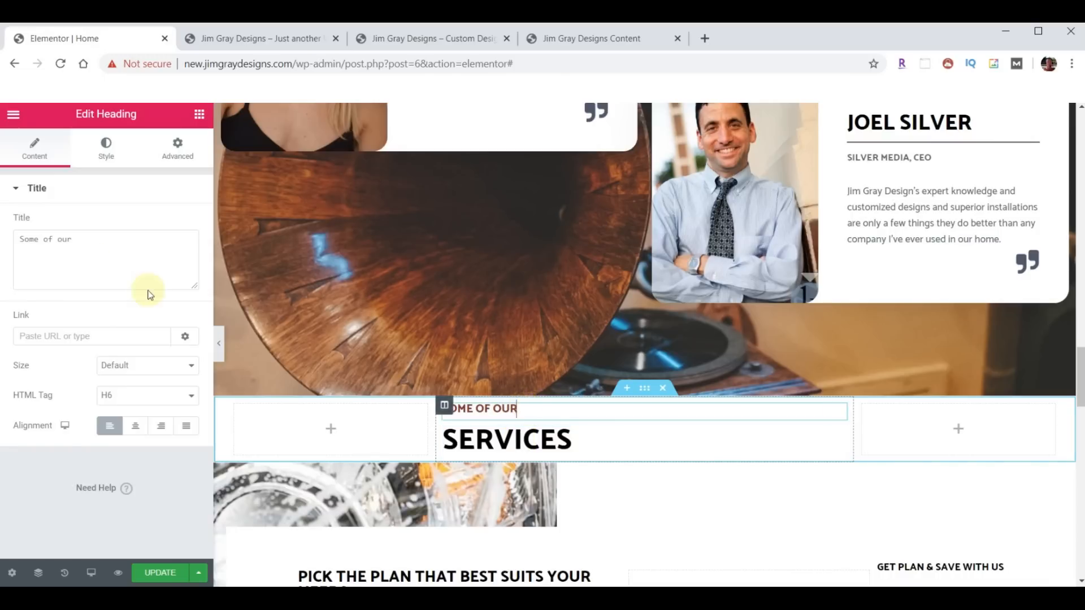
triple_click(85, 245)
key(ctrl+v)
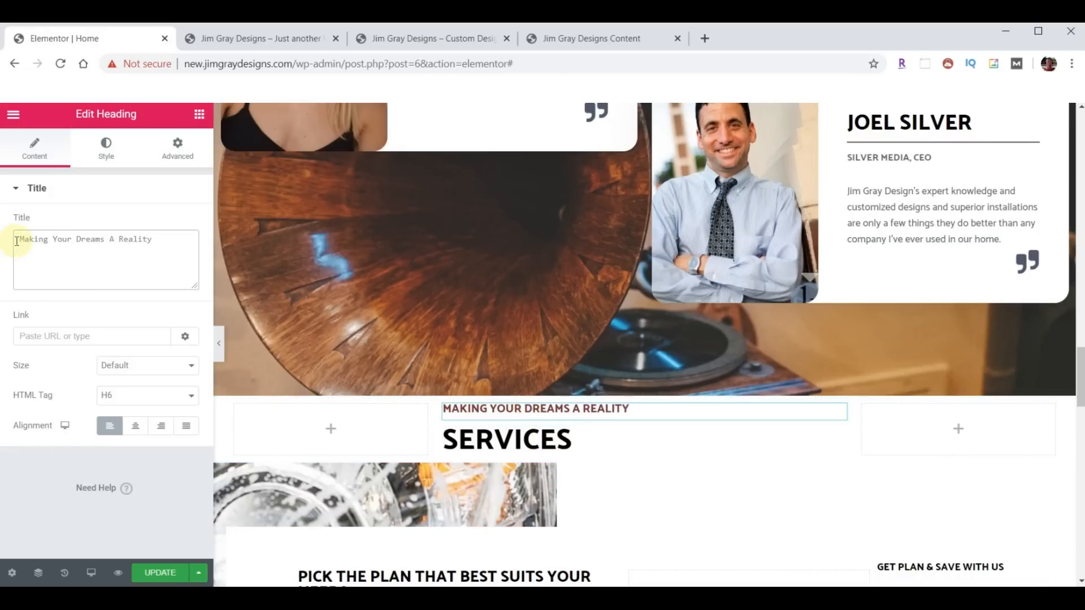
click(548, 443)
triple_click(107, 245)
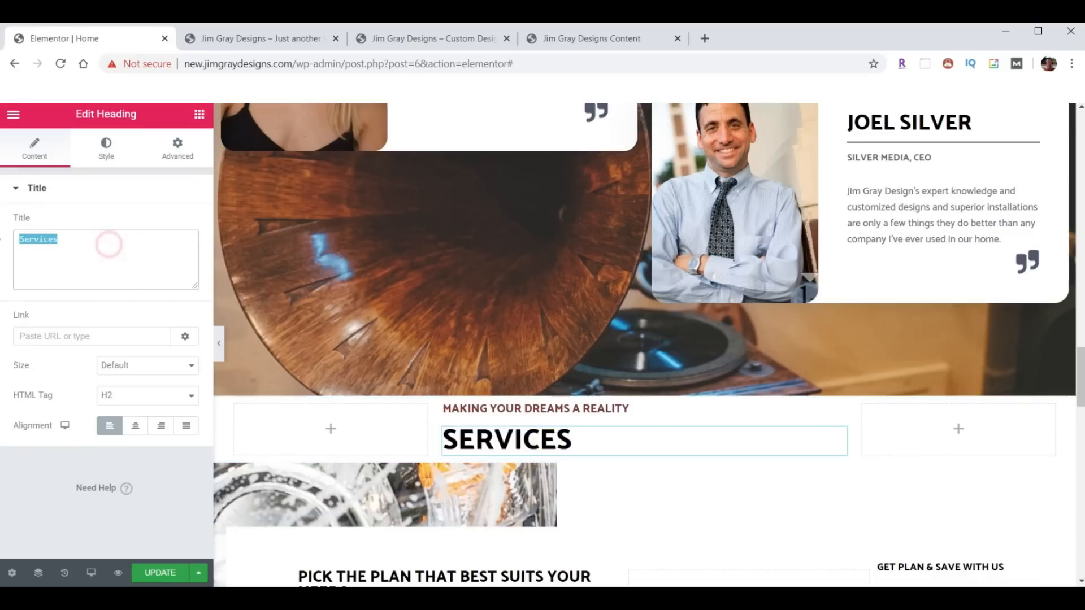
key(ctrl+v)
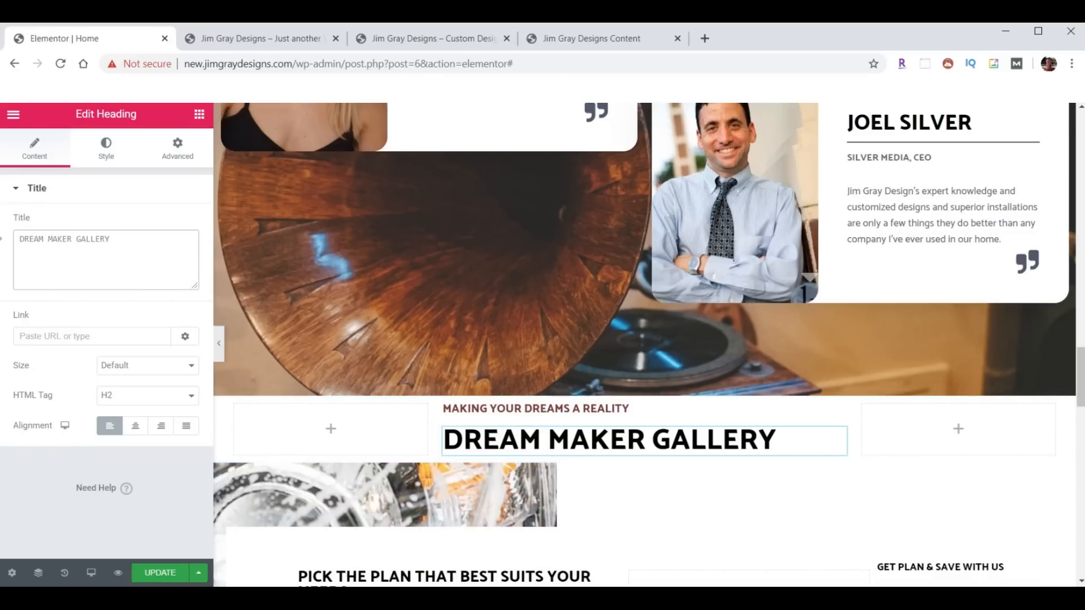
scroll(734, 451, down, 1)
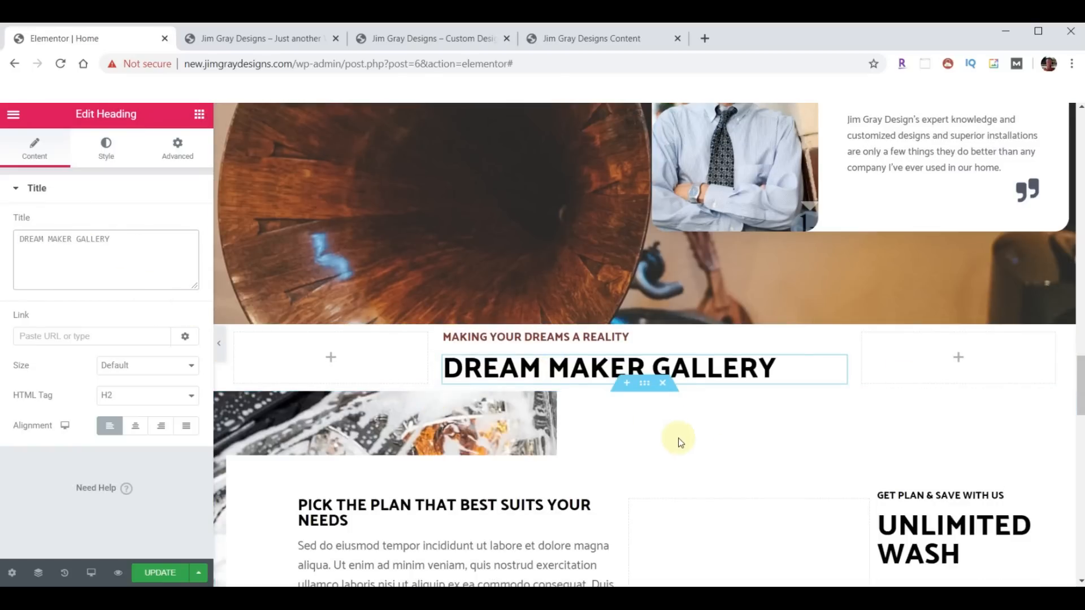
scroll(686, 435, down, 2)
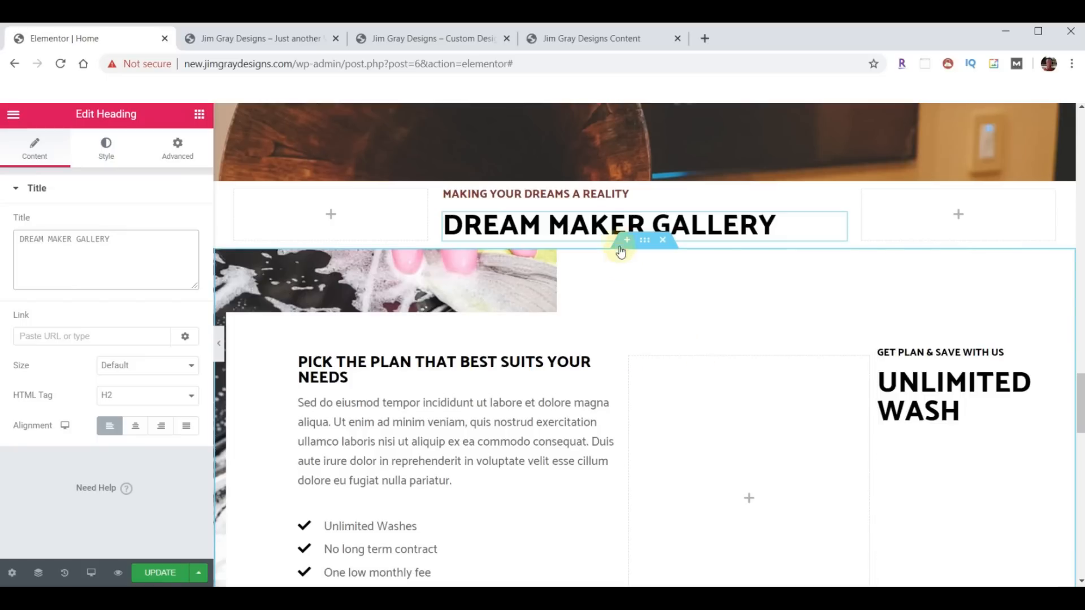
- Add a one-column section under the gallery heading, stretched, with Full Width content
scroll(648, 298, up, 1)
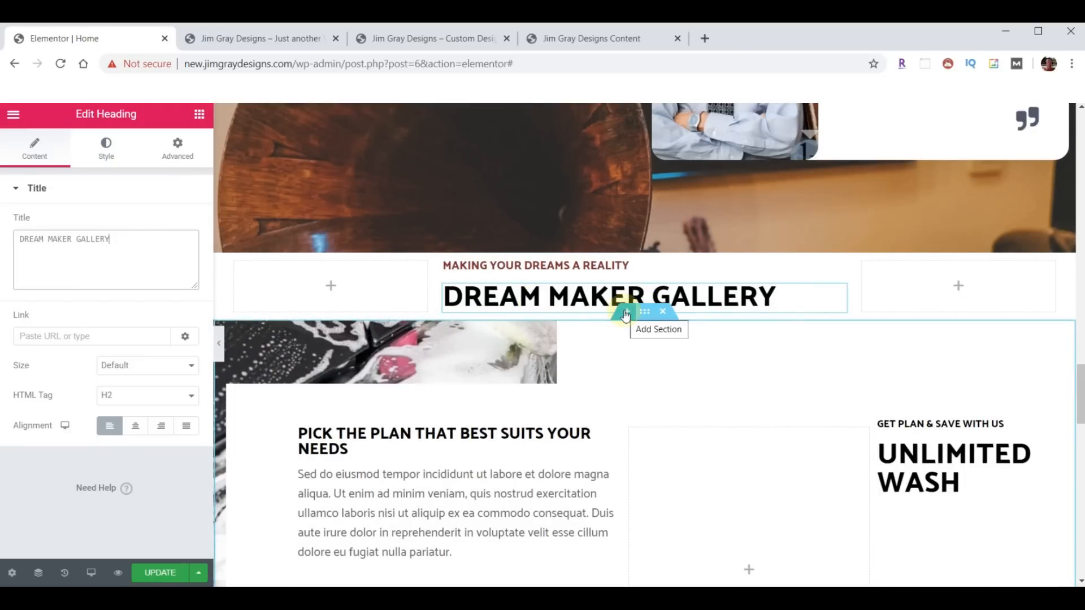
click(626, 312)
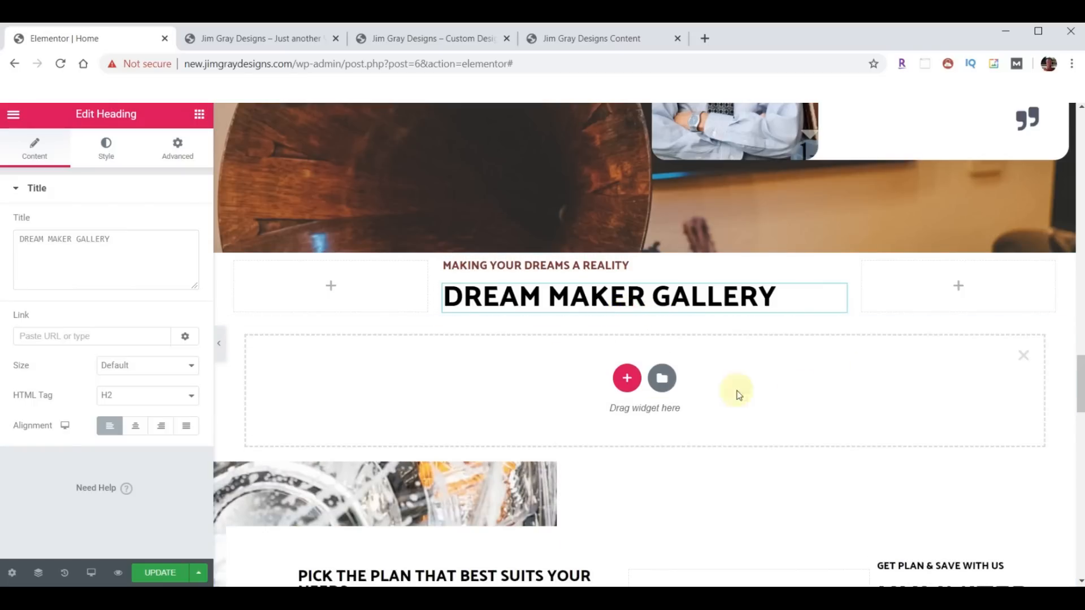
click(626, 378)
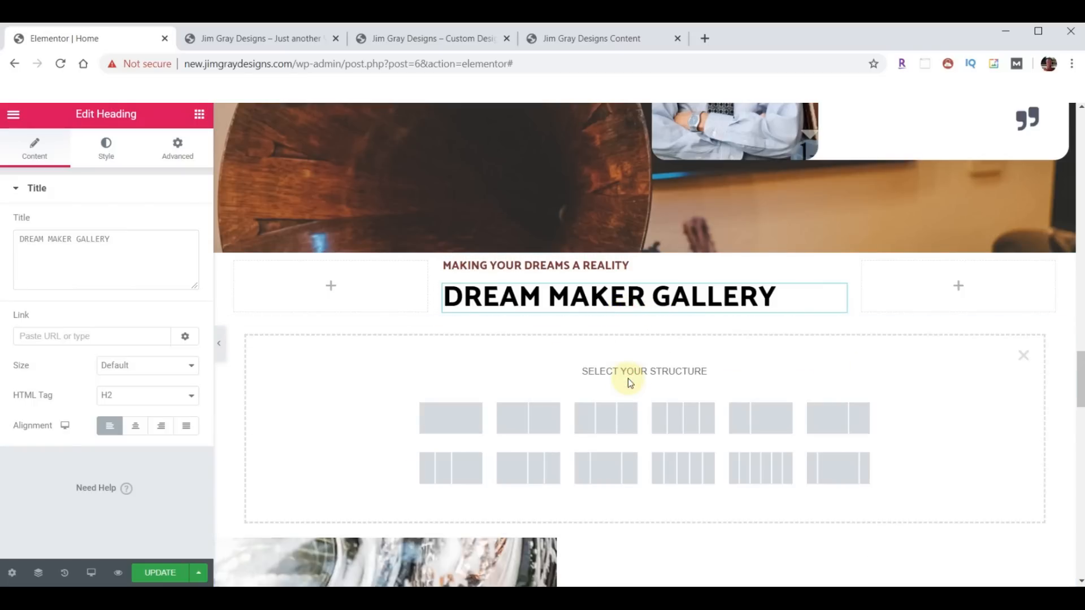
click(456, 418)
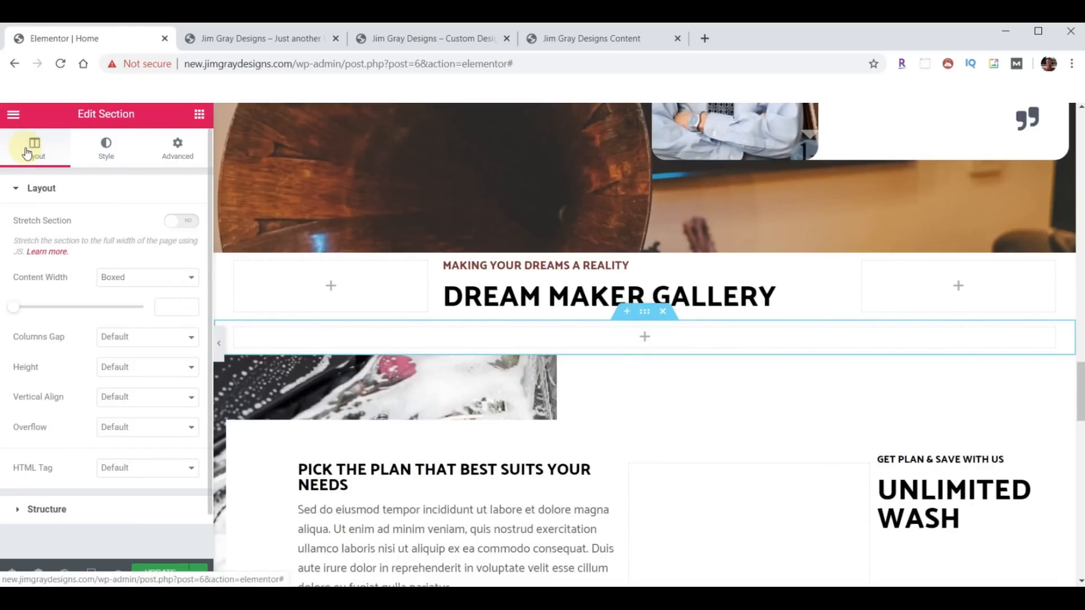
click(181, 223)
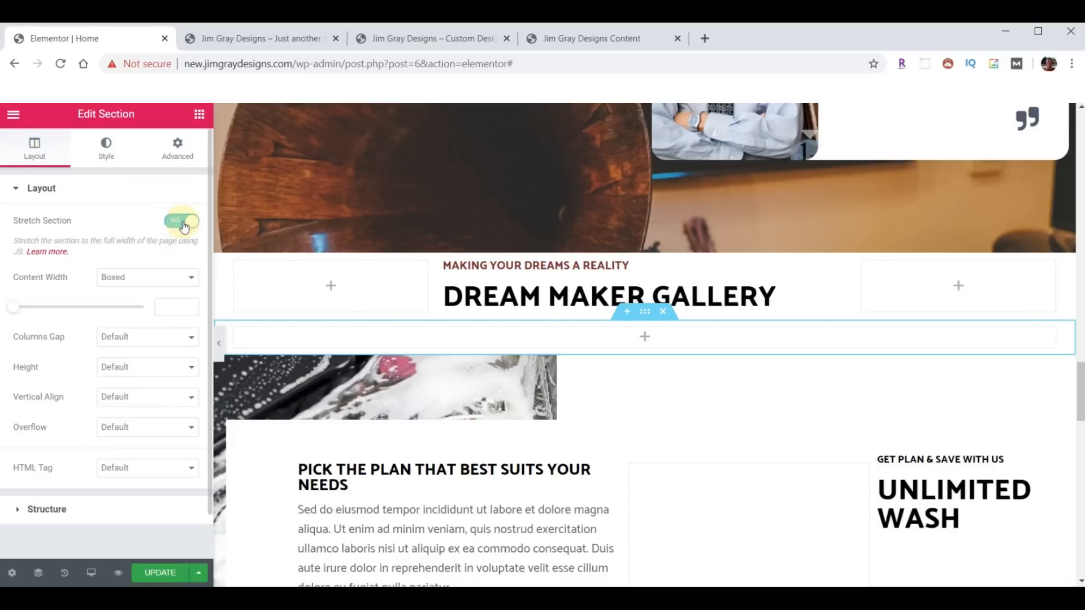
click(191, 279)
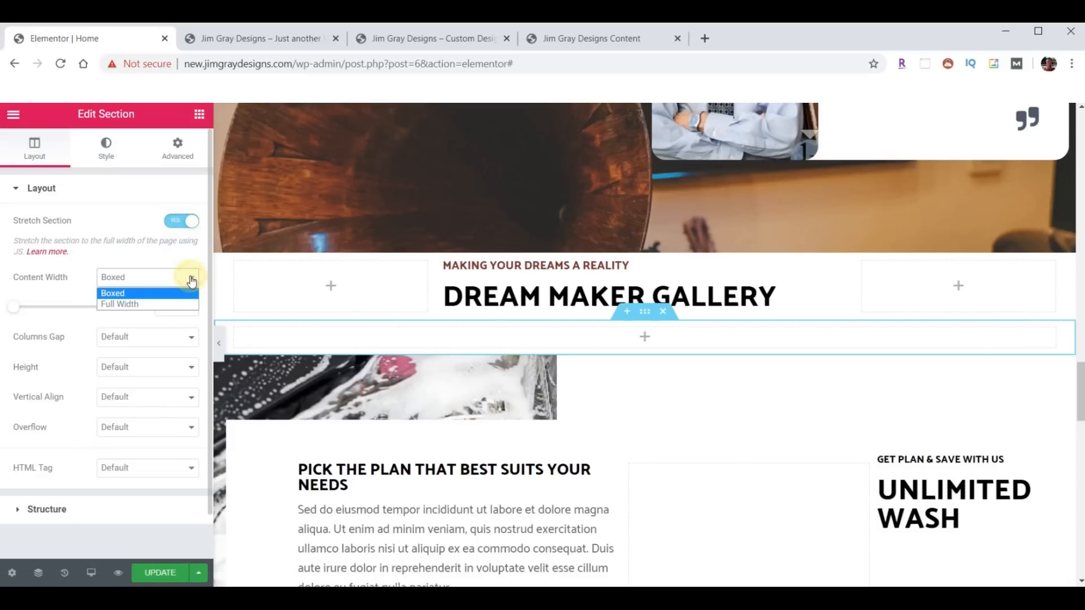
click(141, 304)
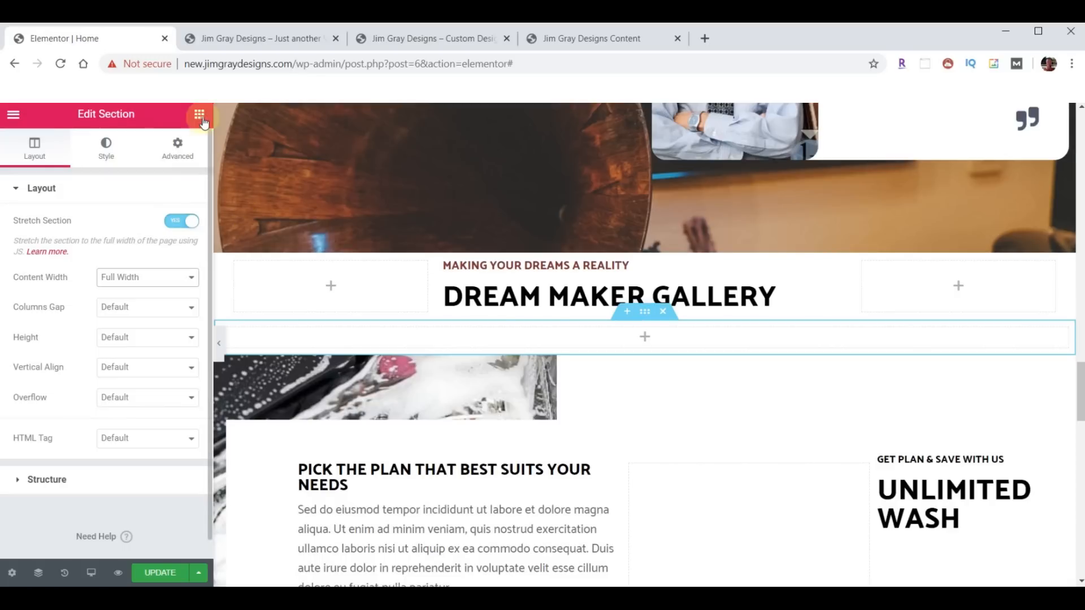
click(200, 114)
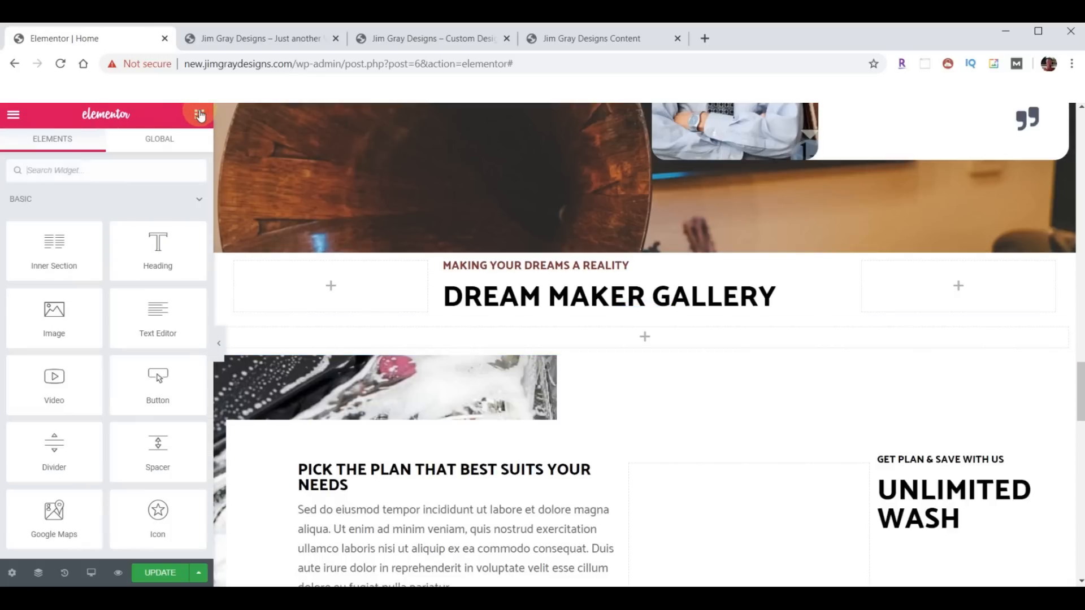
- Search 'car' and place an Image Carousel widget in the new section
scroll(157, 370, down, 5)
scroll(157, 370, up, 5)
click(85, 179)
text(car)
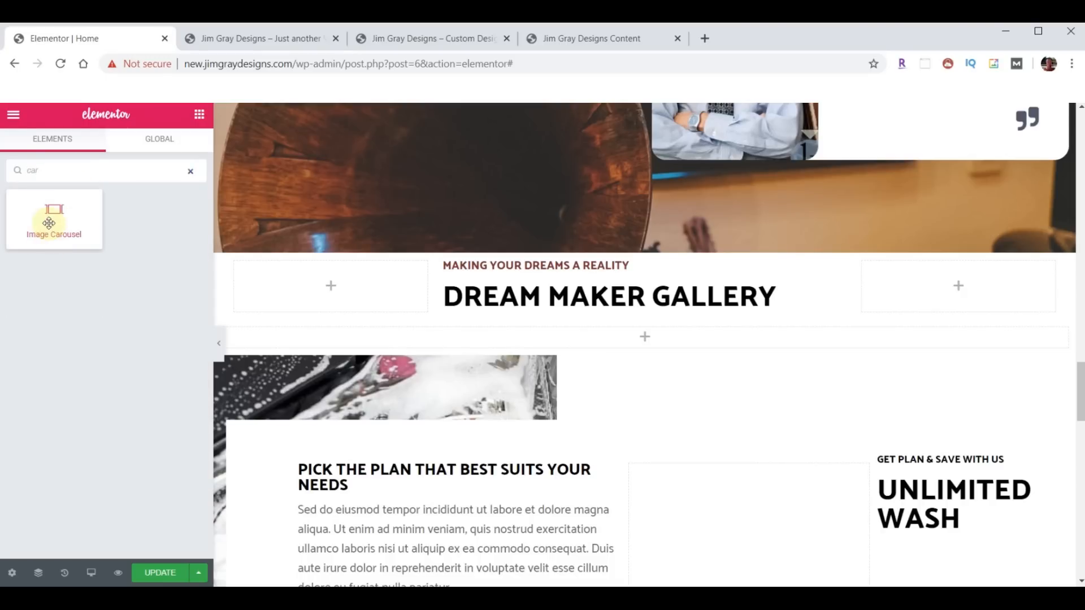
drag(49, 223, 657, 351)
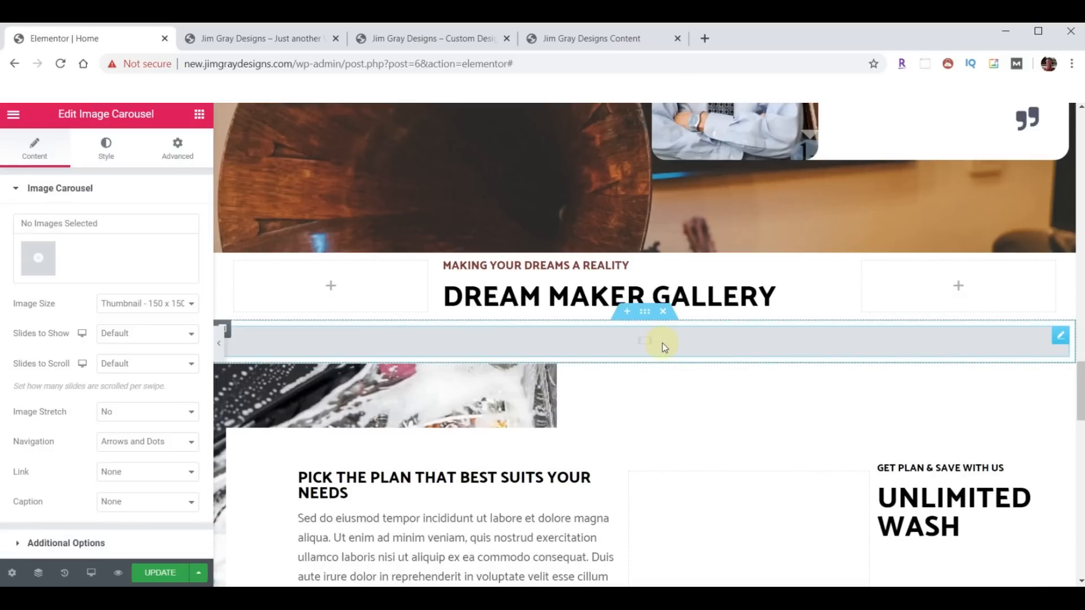
- Upload carousel-01 to 11, build a gallery with the receiver first, and insert it
click(37, 261)
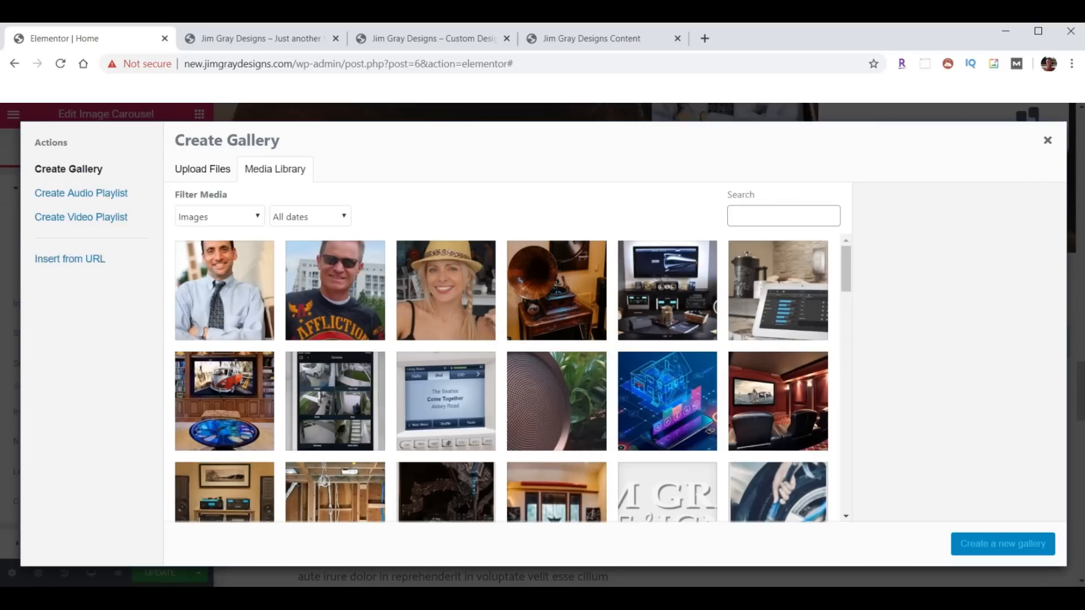
mouse_move(337, 597)
click(421, 554)
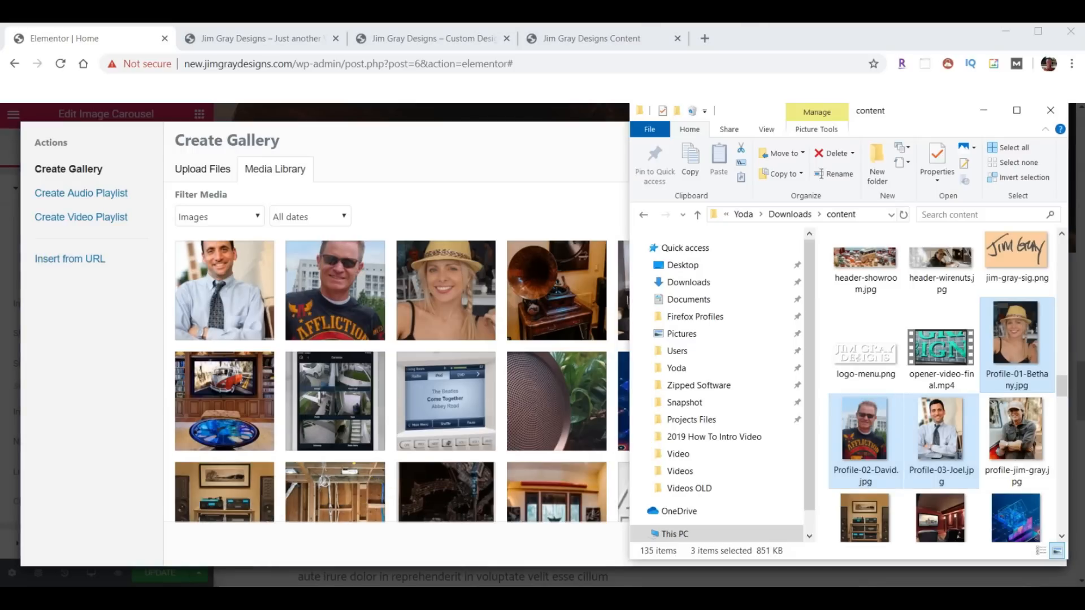
scroll(952, 408, up, 10)
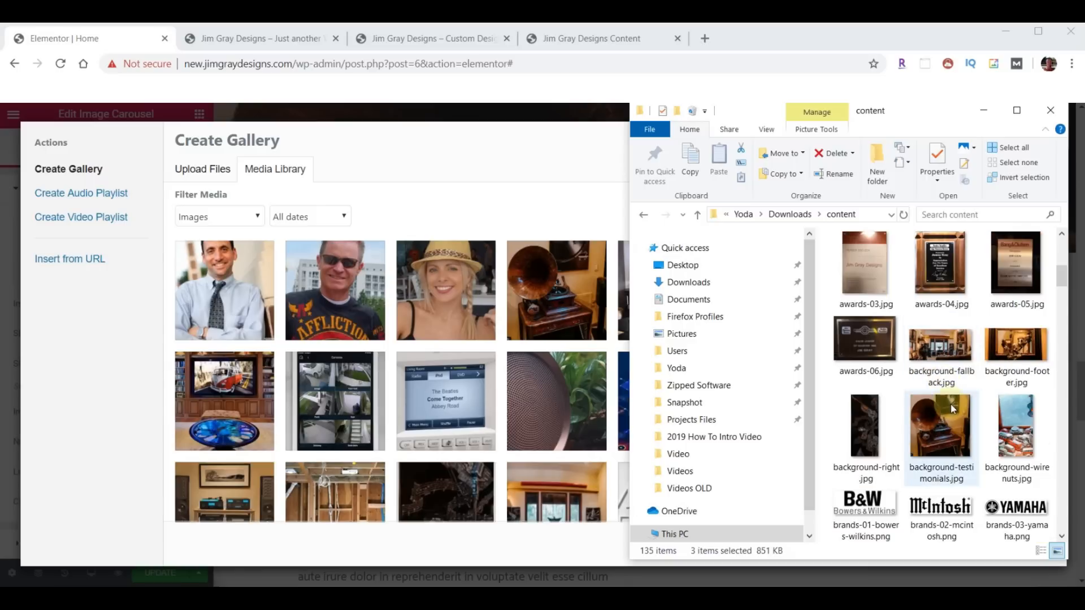
scroll(952, 408, down, 2)
click(1015, 310)
scroll(997, 367, down, 4)
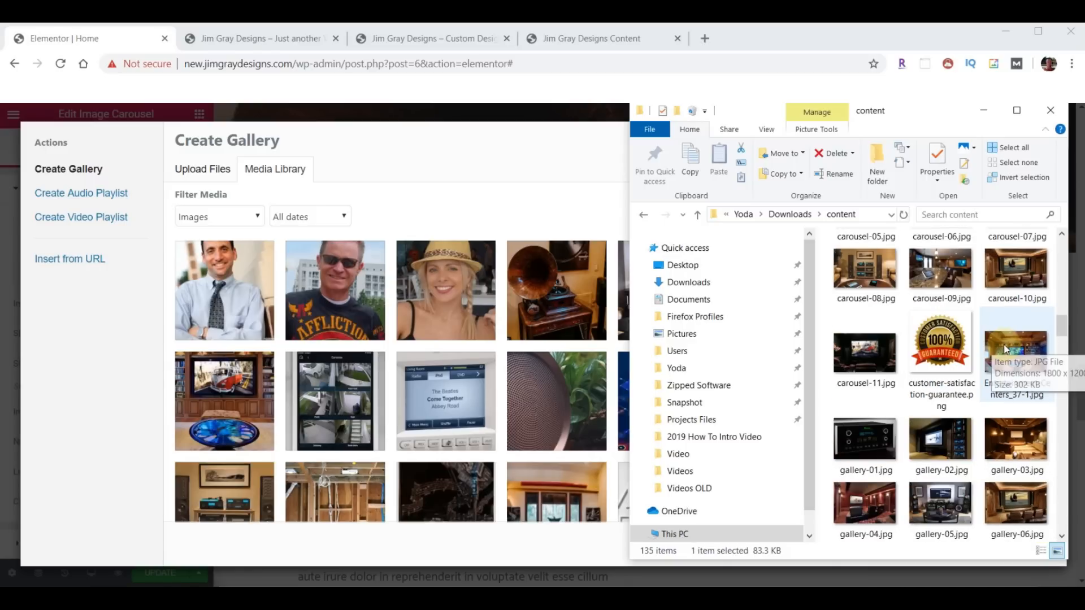
shift+click(860, 347)
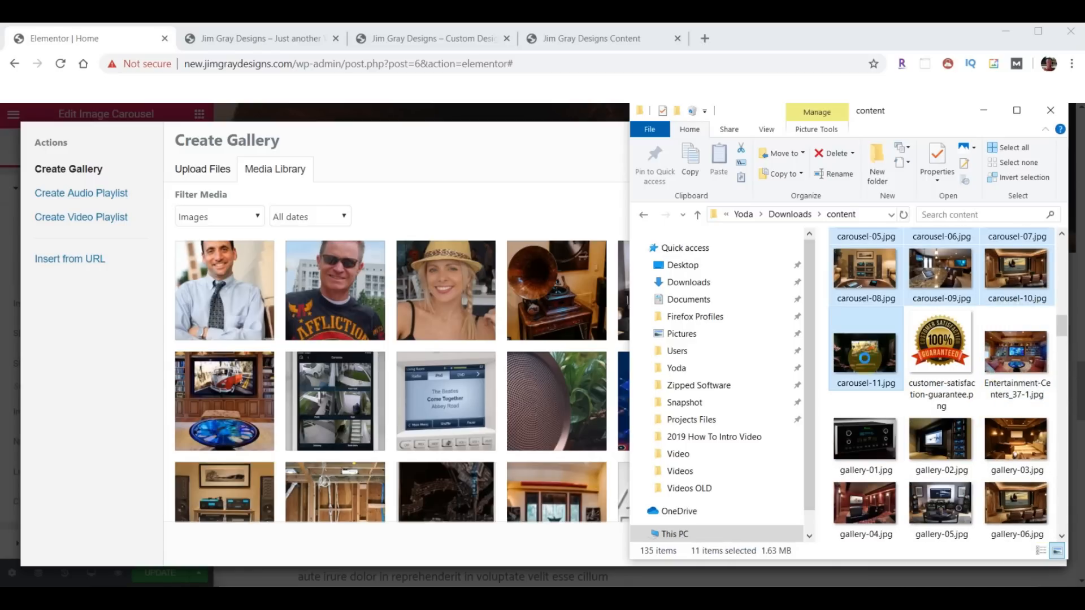
drag(860, 347, 367, 375)
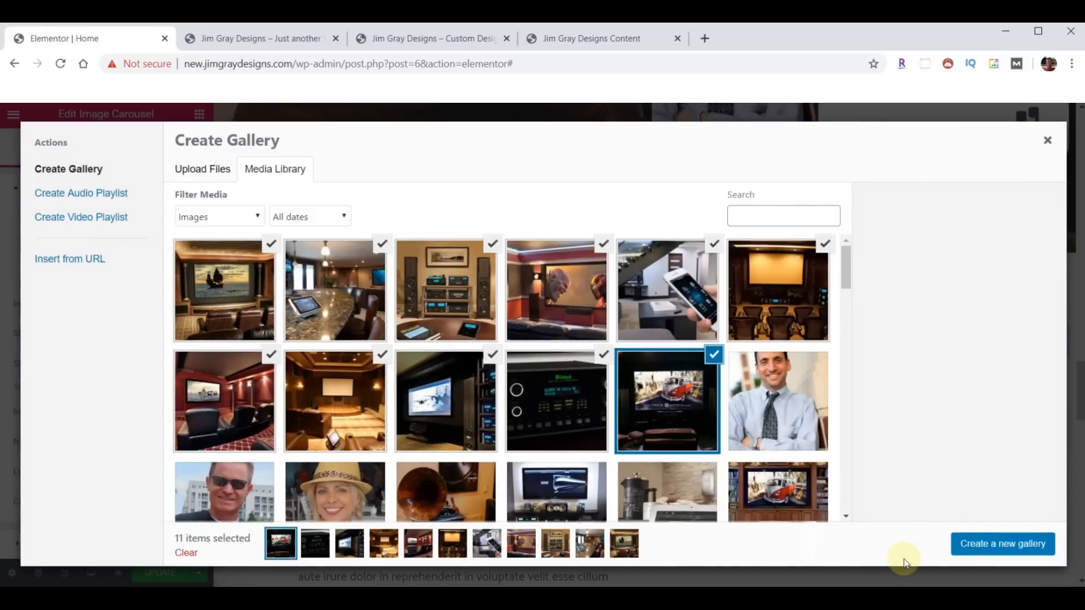
click(1000, 546)
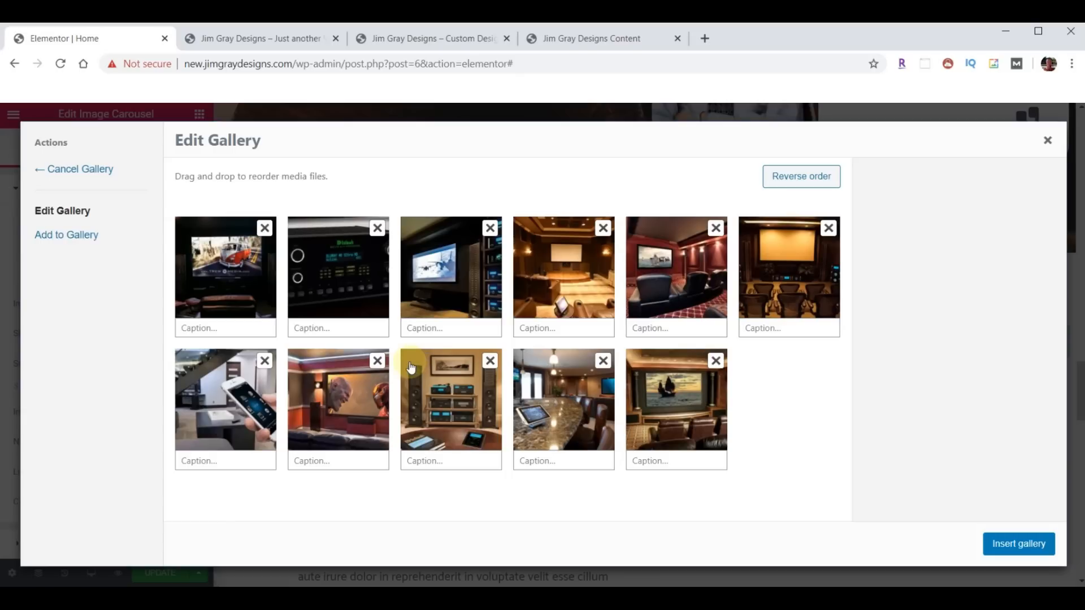
drag(353, 294, 262, 332)
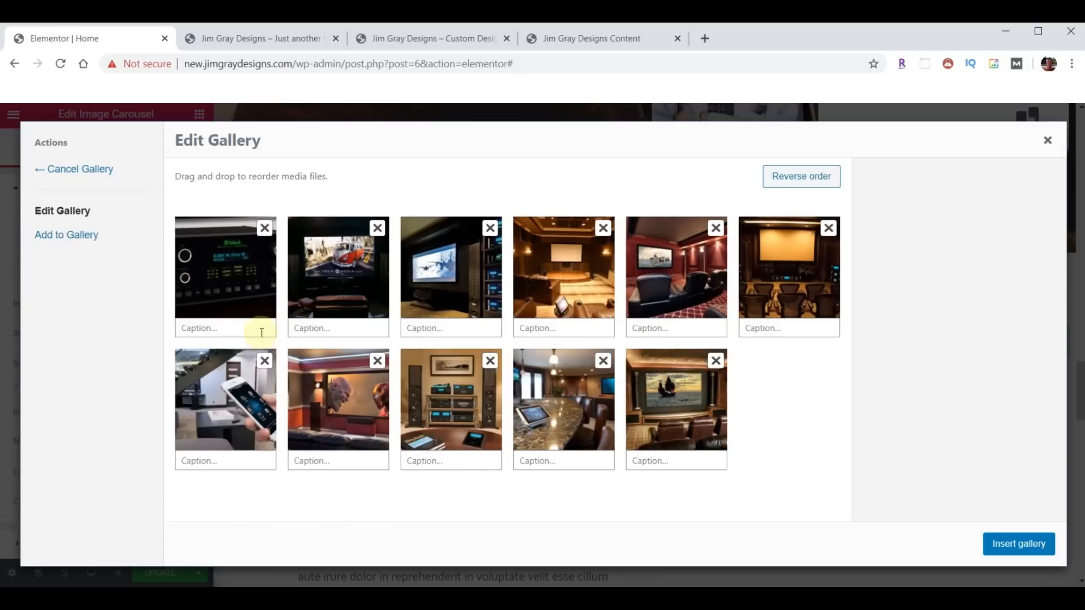
click(1012, 544)
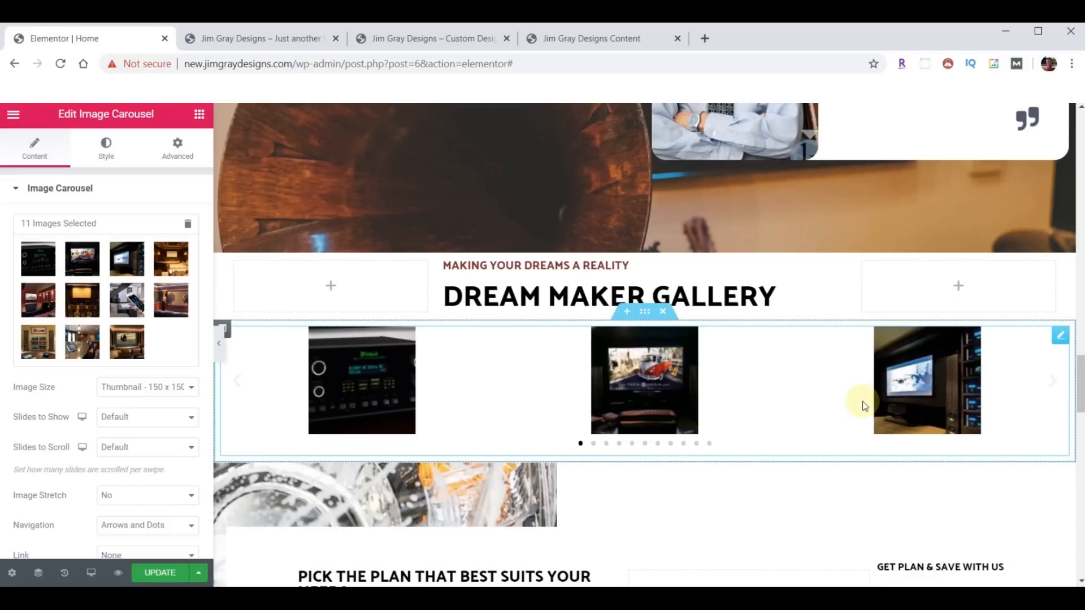
- Set carousel to Medium Large images, 2 slides shown and scrolled, arrows-only navigation
click(193, 388)
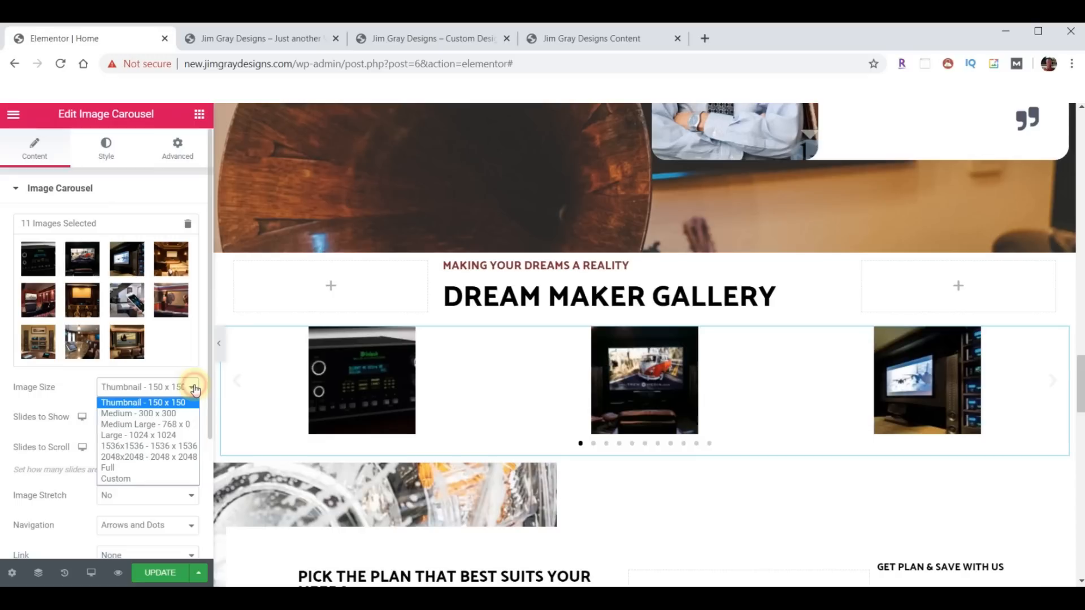
click(148, 424)
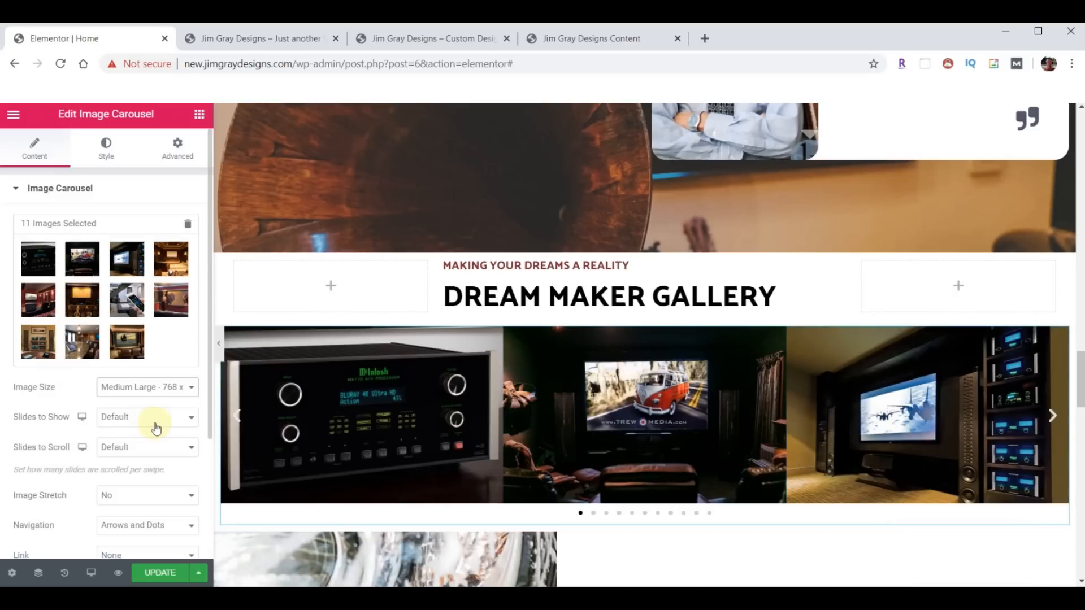
click(192, 424)
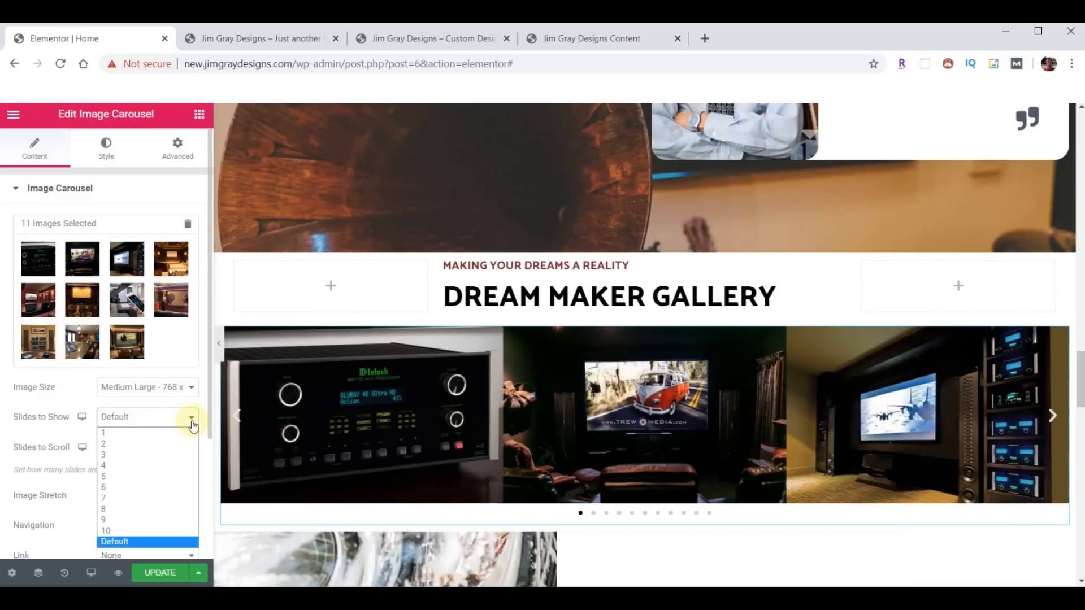
click(153, 444)
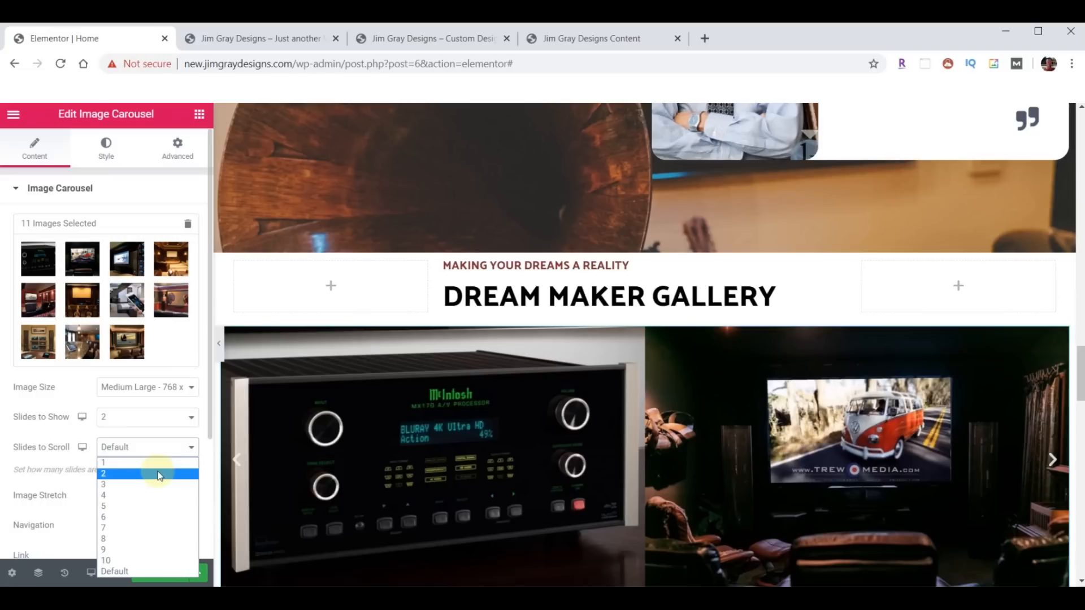
click(156, 474)
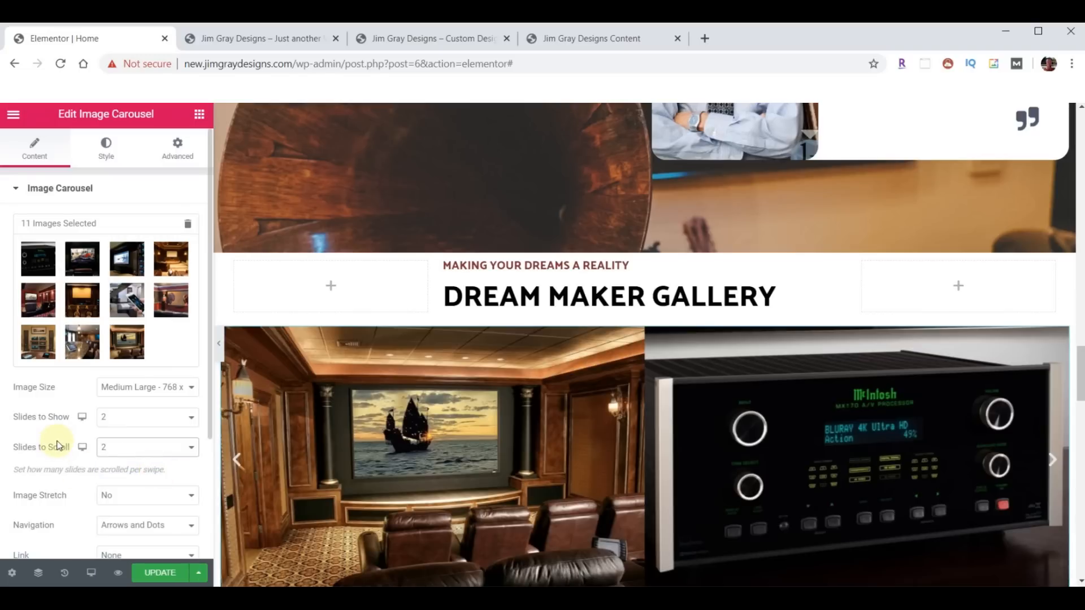
scroll(59, 445, down, 2)
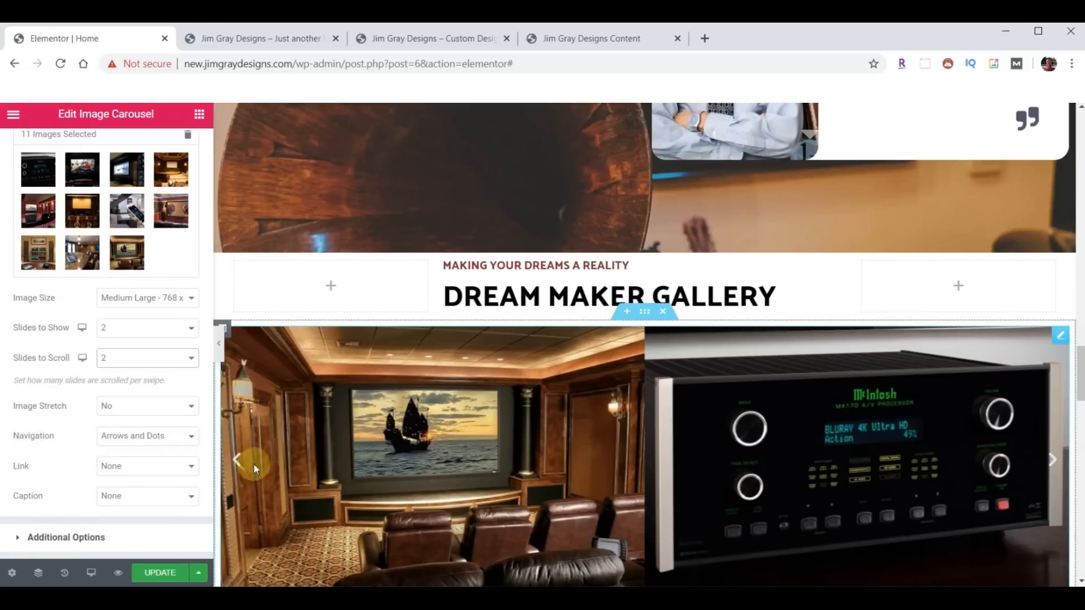
scroll(676, 472, down, 1)
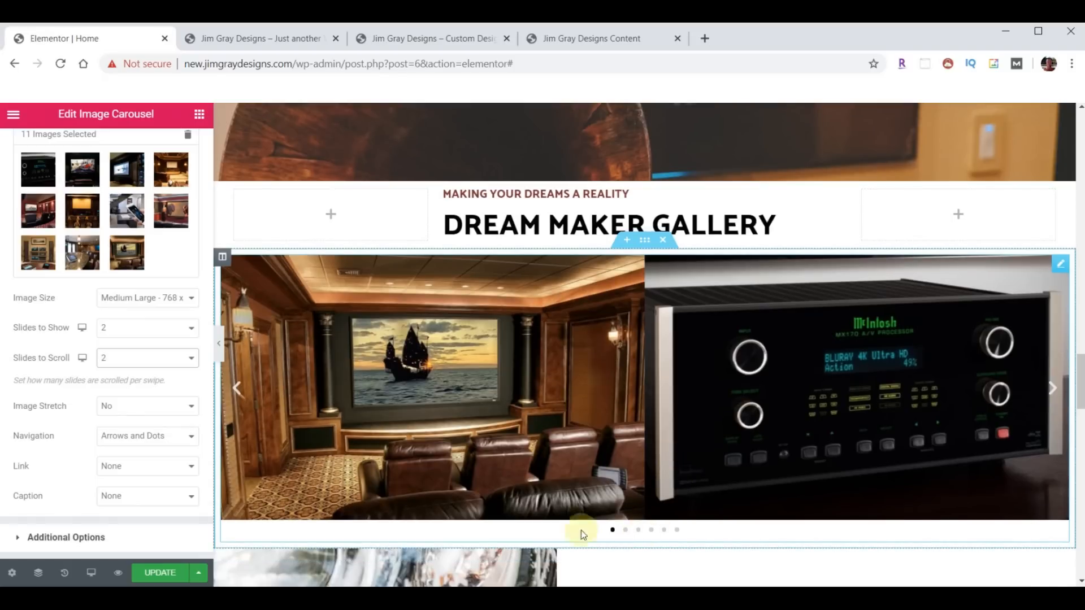
click(192, 436)
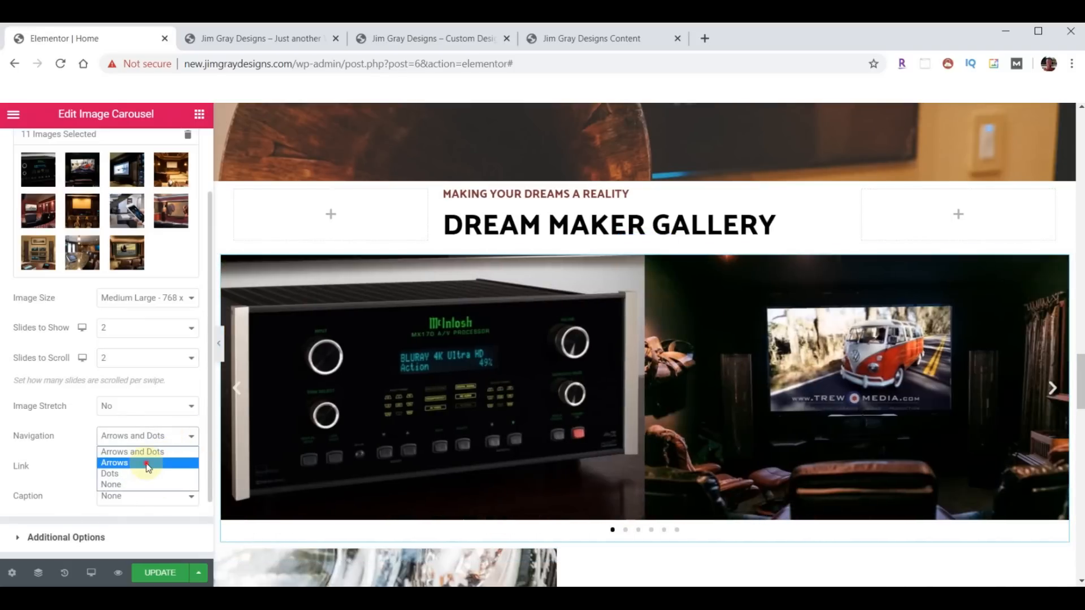
click(146, 463)
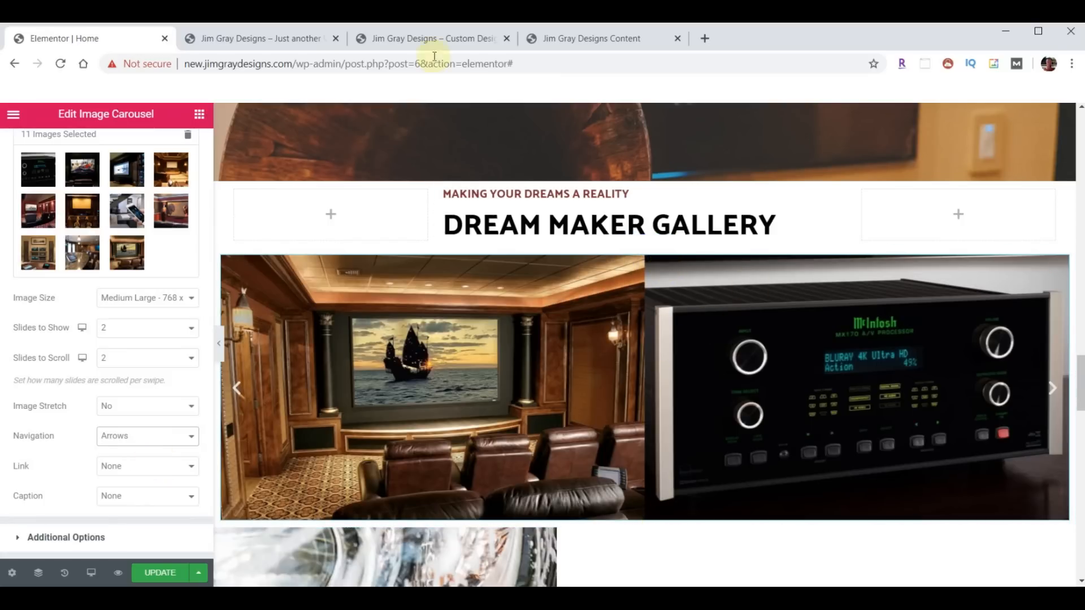
click(425, 39)
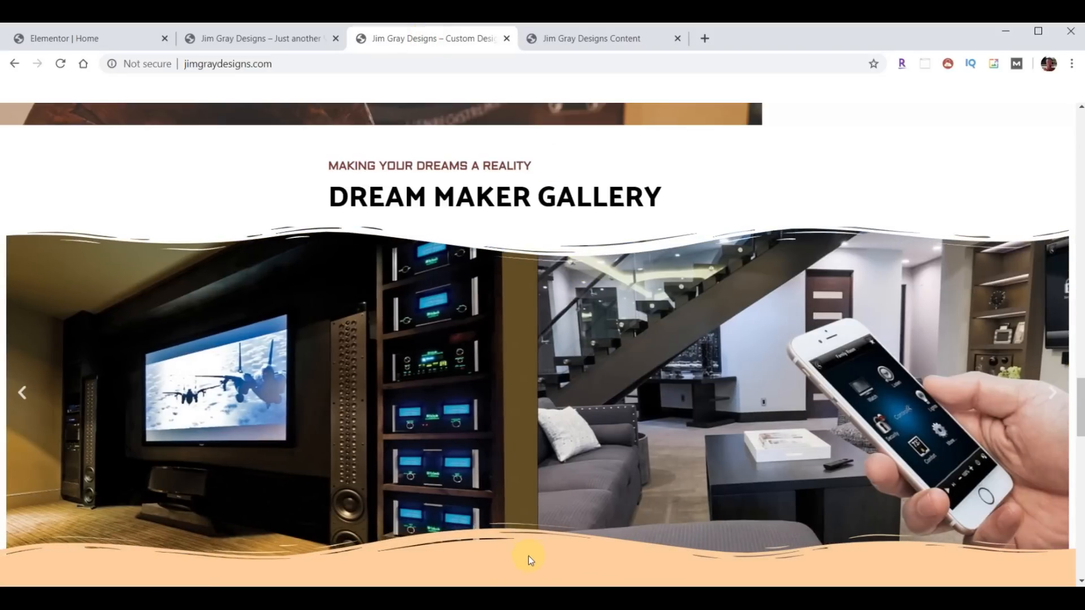
scroll(588, 389, down, 3)
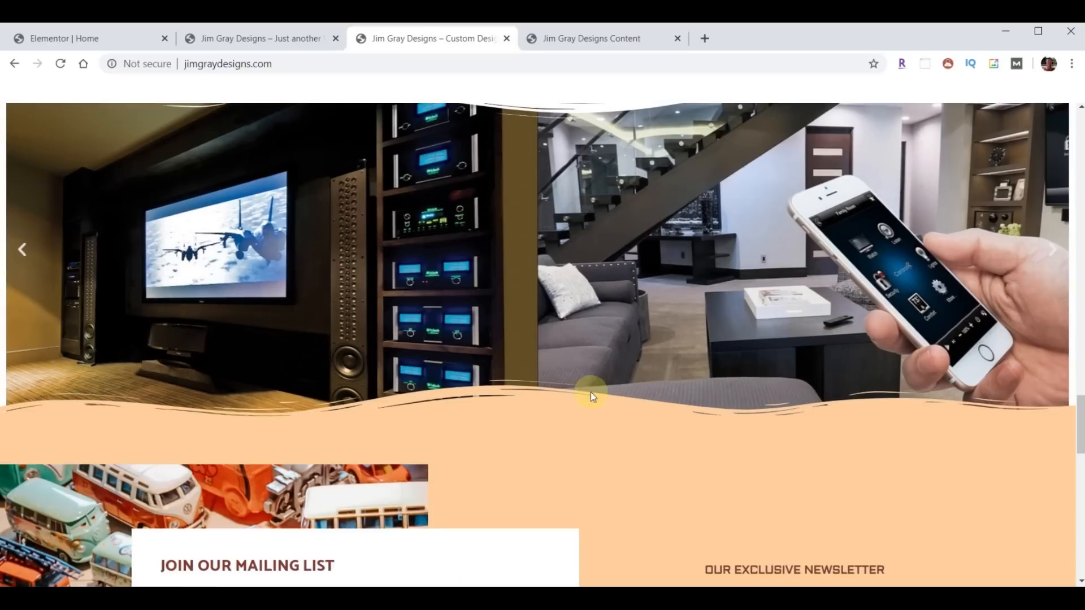
scroll(603, 433, up, 3)
click(144, 39)
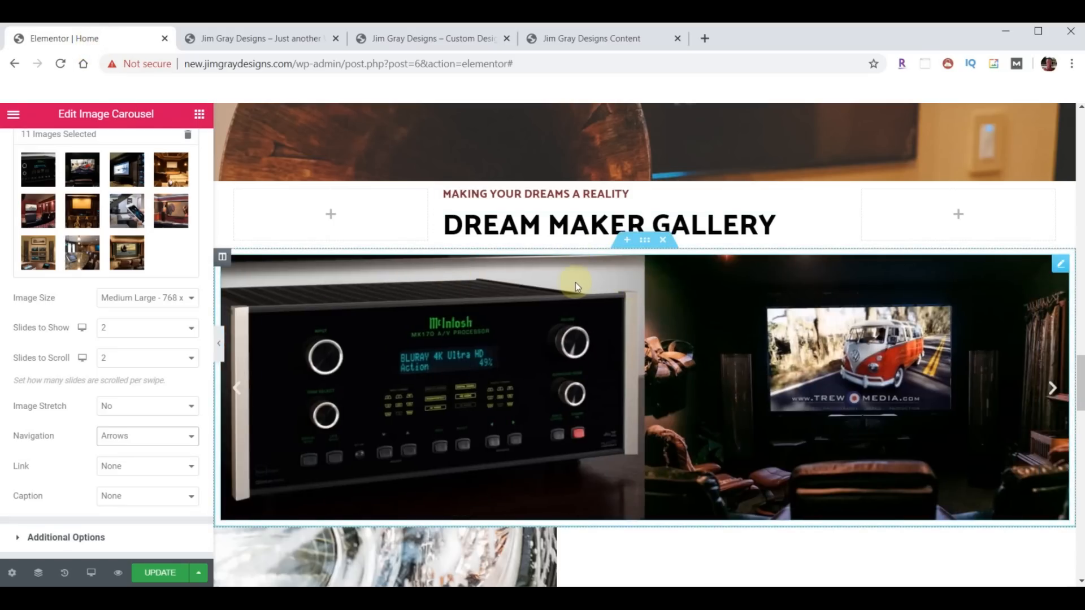
- Give the carousel section a white #FFFFFF Waves Brush top divider, height 60, brought to front
click(645, 241)
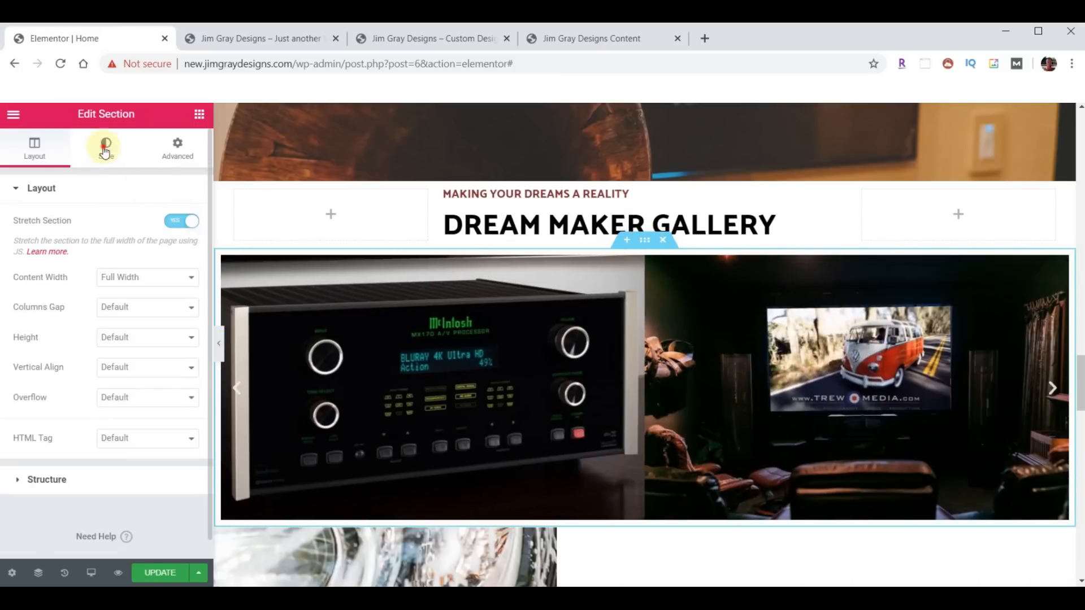
click(104, 150)
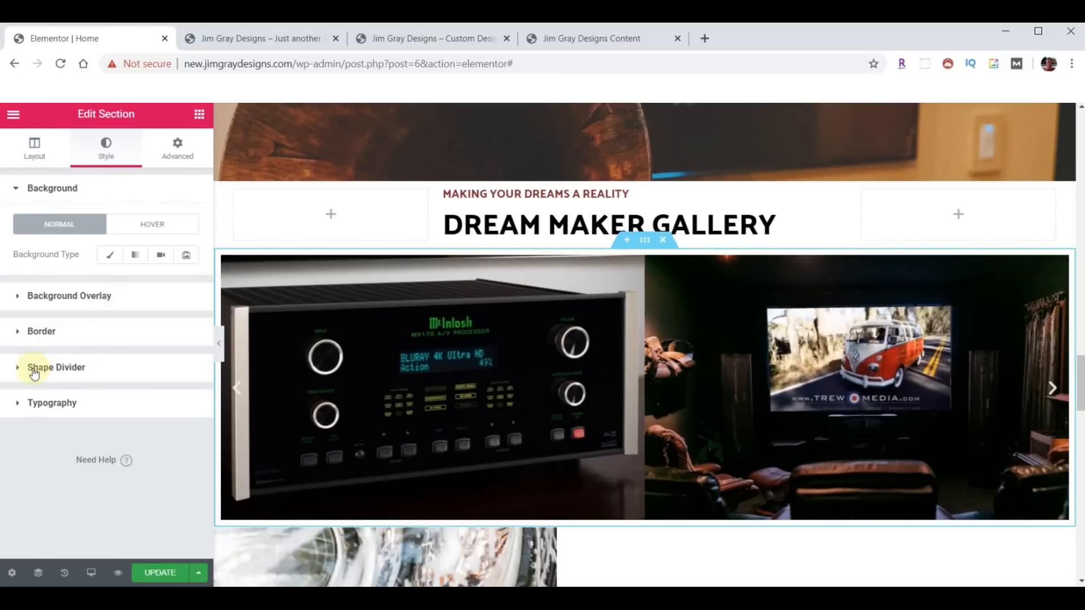
click(34, 372)
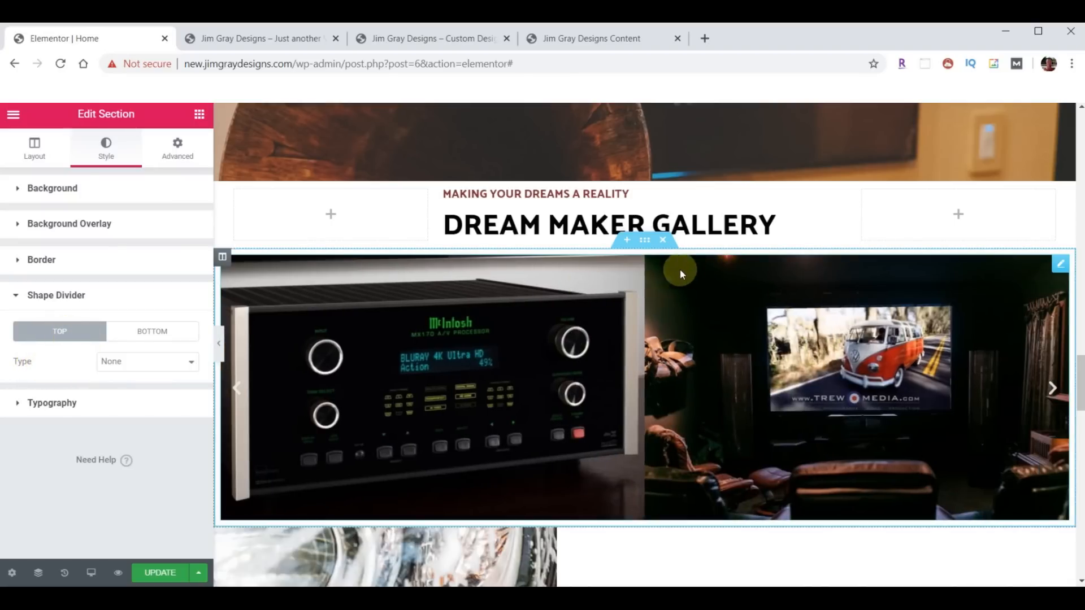
click(171, 367)
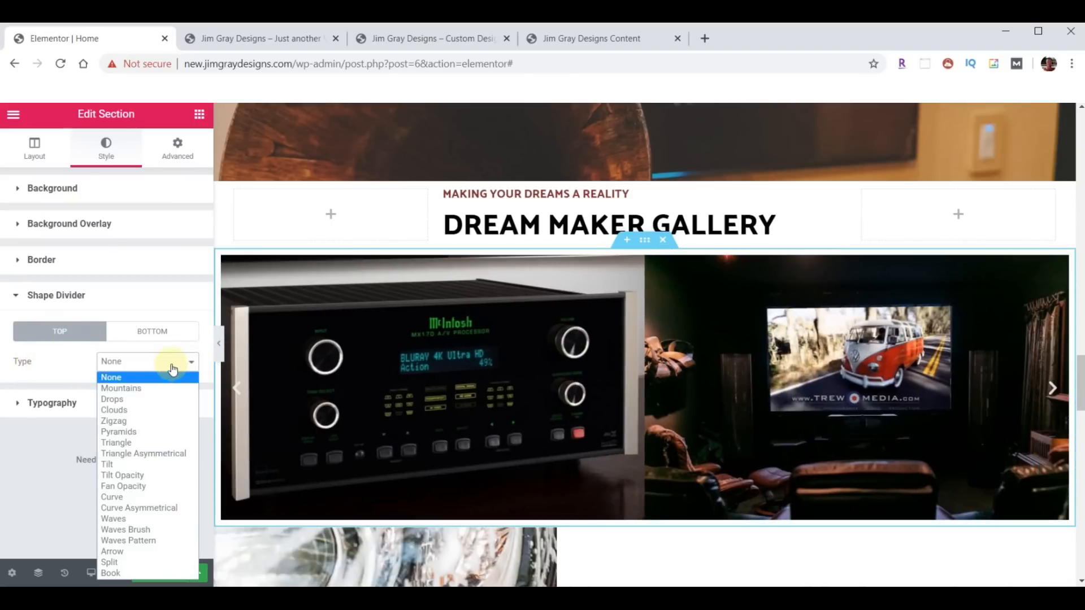
click(138, 531)
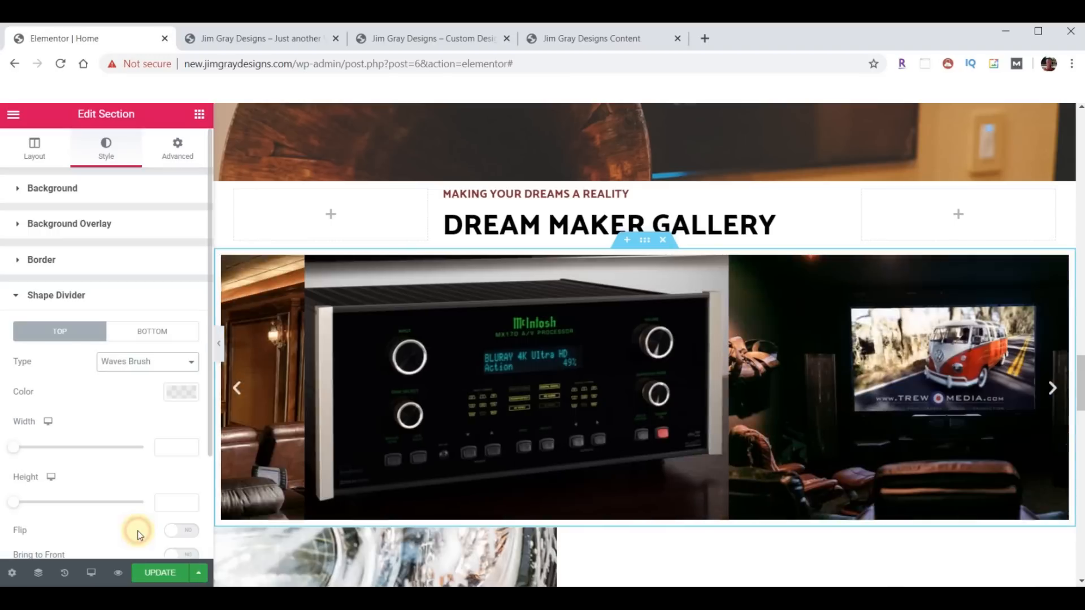
click(172, 498)
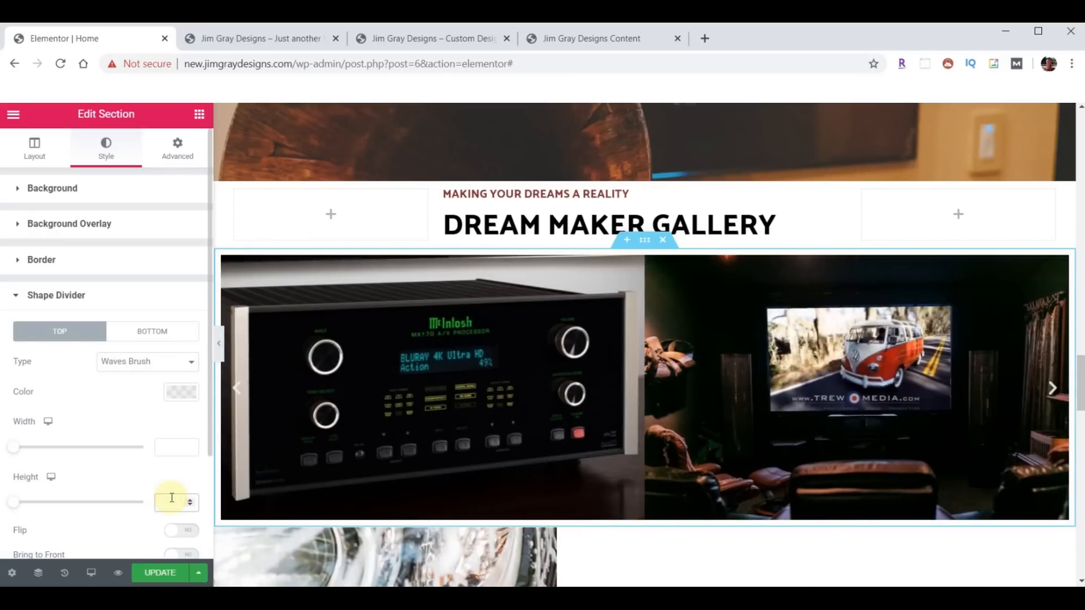
click(182, 392)
click(163, 168)
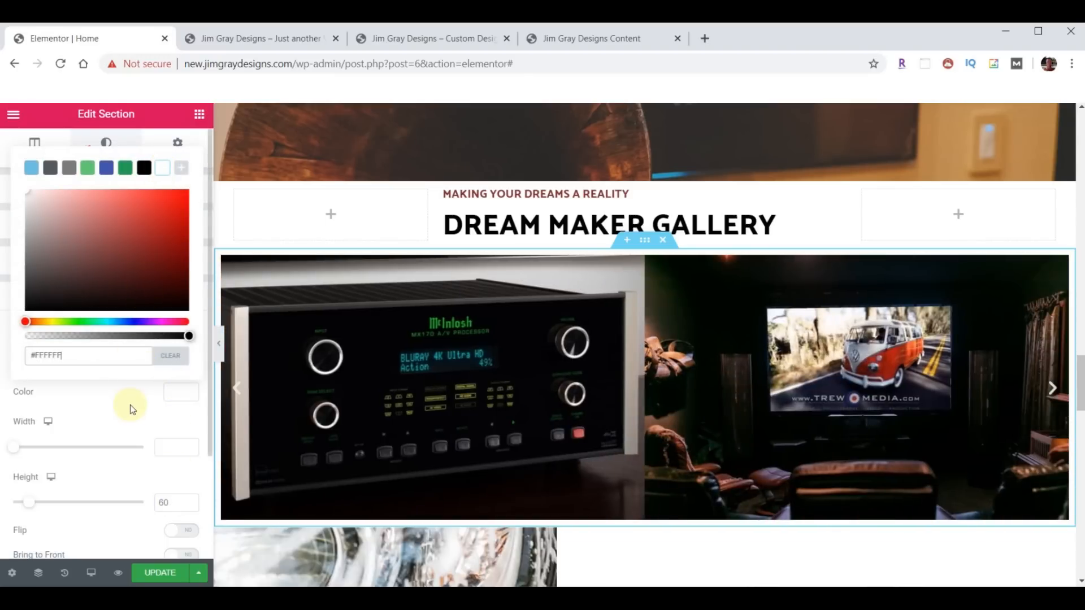
scroll(130, 412, down, 2)
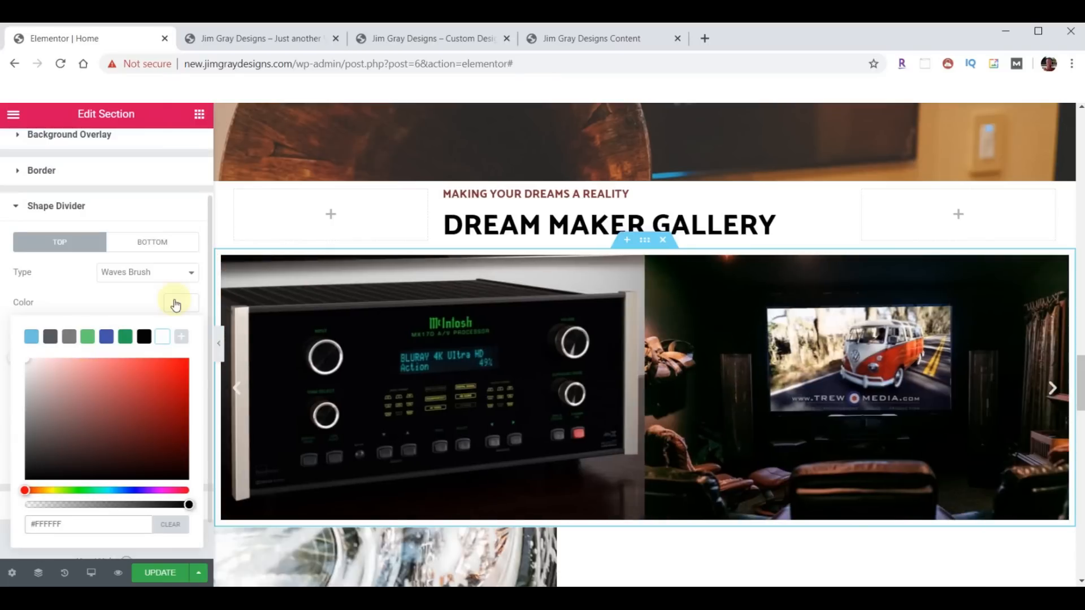
click(175, 300)
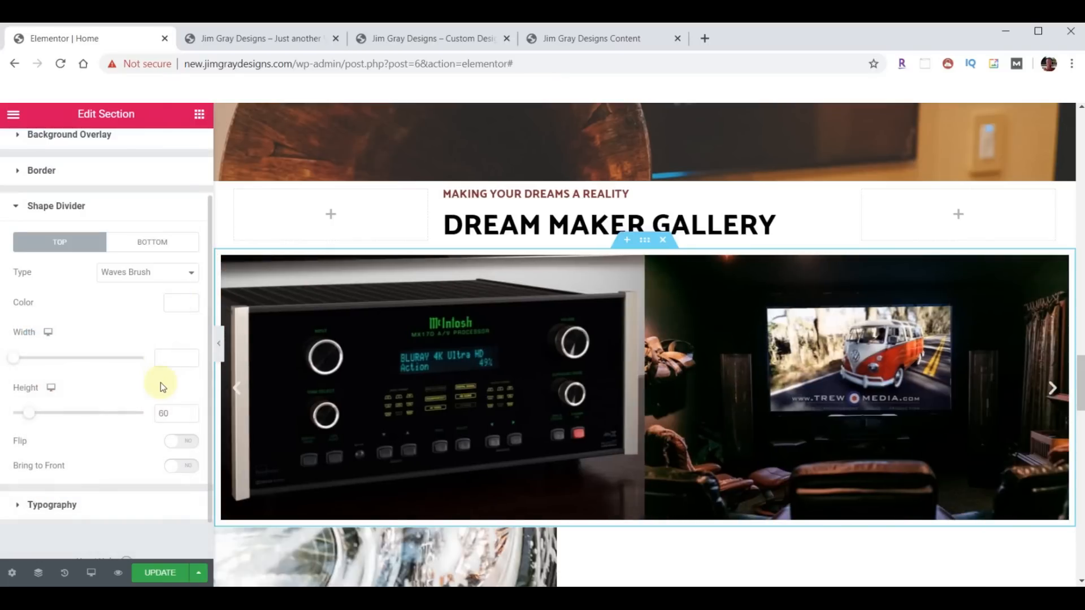
scroll(160, 380, down, 1)
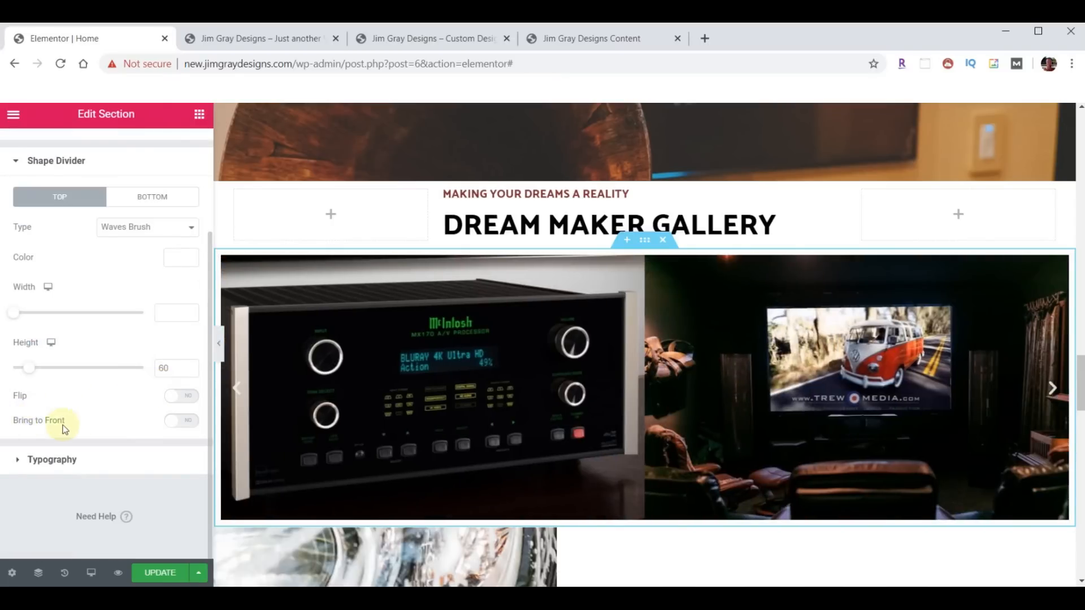
click(190, 422)
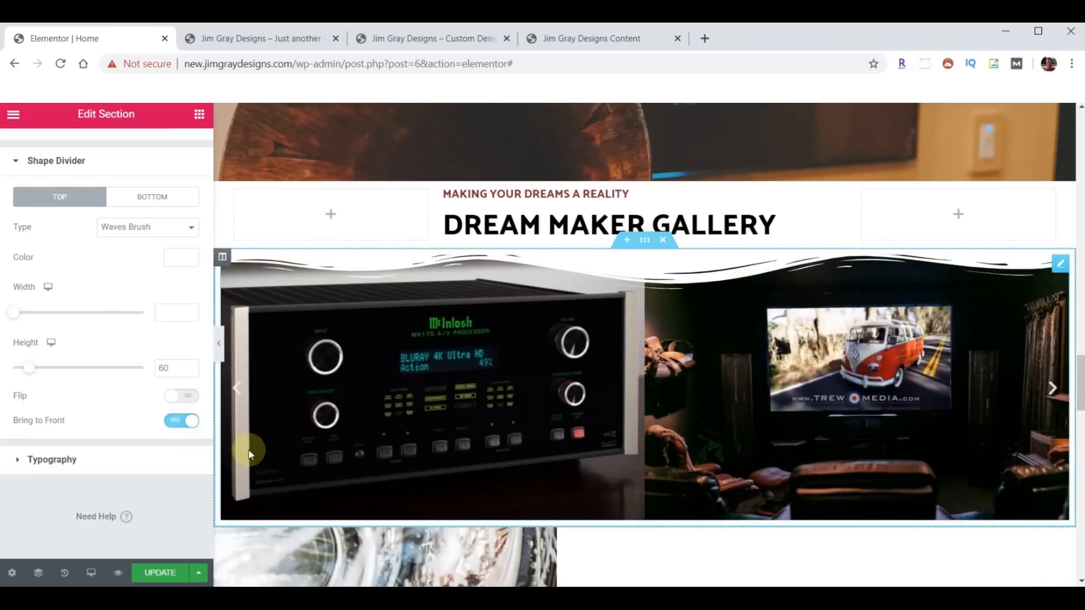
click(156, 203)
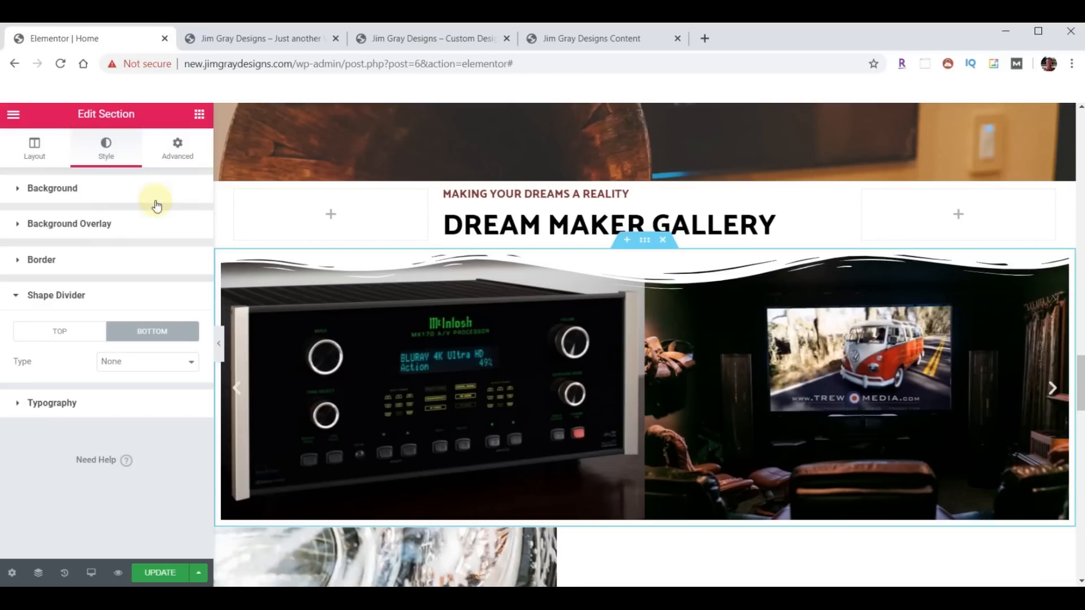
- Add a peach Waves Brush bottom divider, height 60, brought in front of the images
click(160, 361)
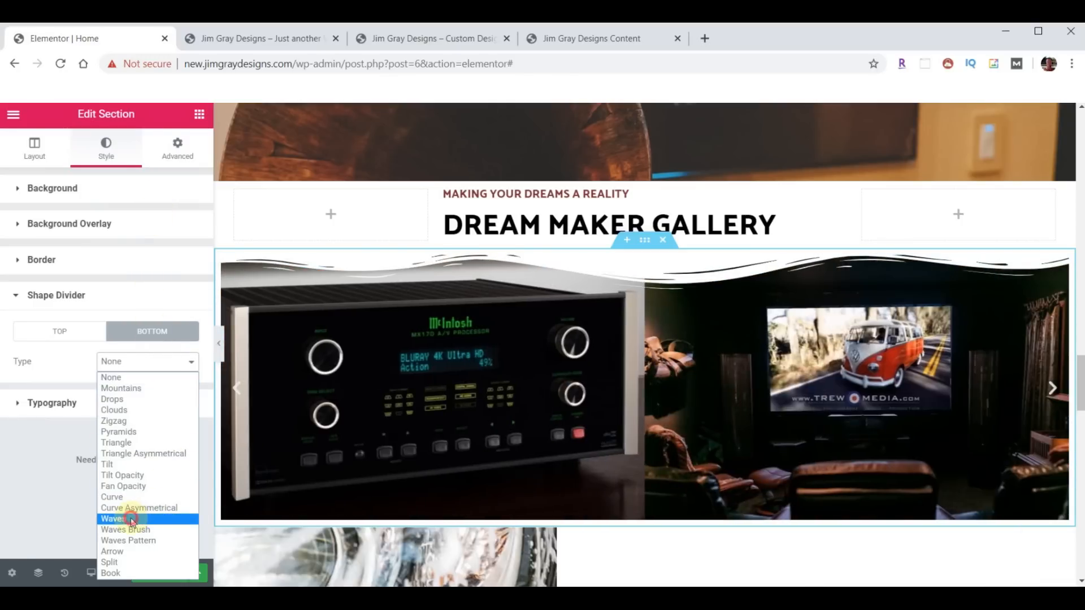
click(130, 517)
click(184, 393)
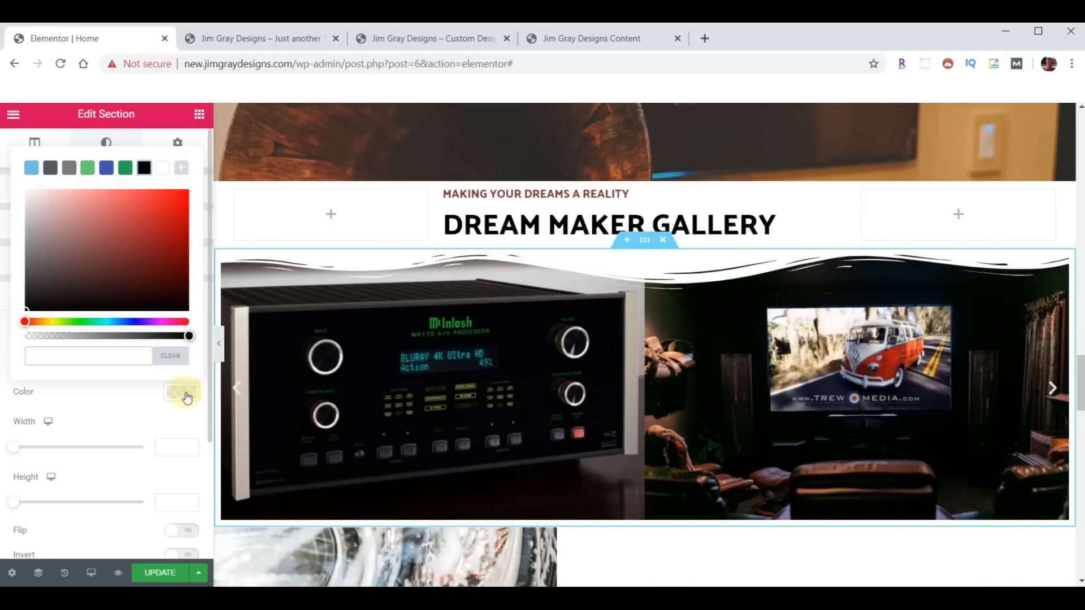
key(ctrl+v)
click(175, 394)
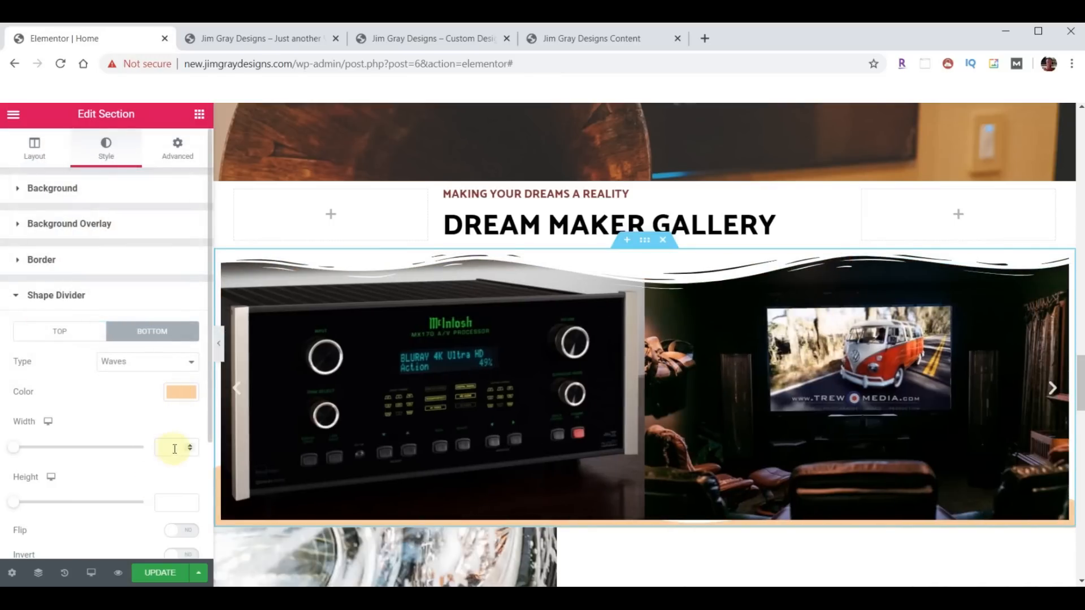
click(178, 503)
text(60)
scroll(136, 474, down, 2)
click(186, 491)
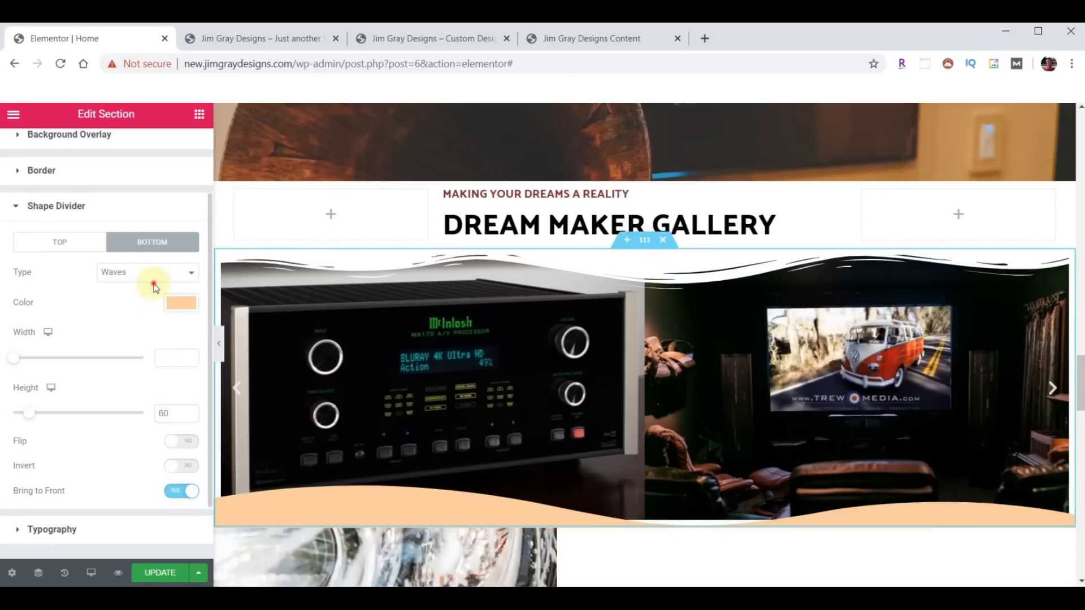
click(156, 276)
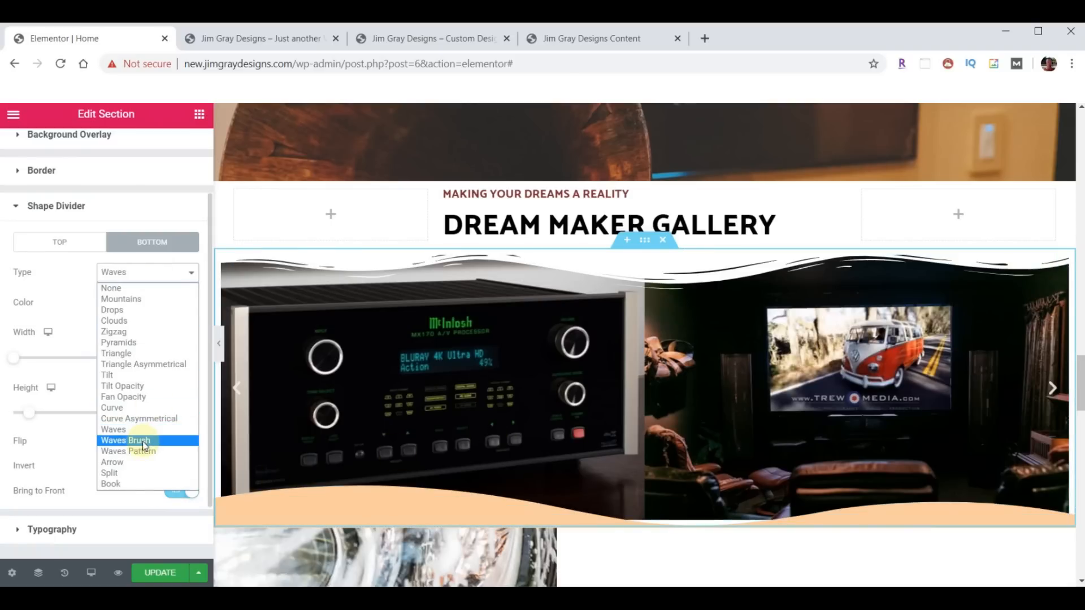
click(135, 440)
scroll(462, 490, down, 3)
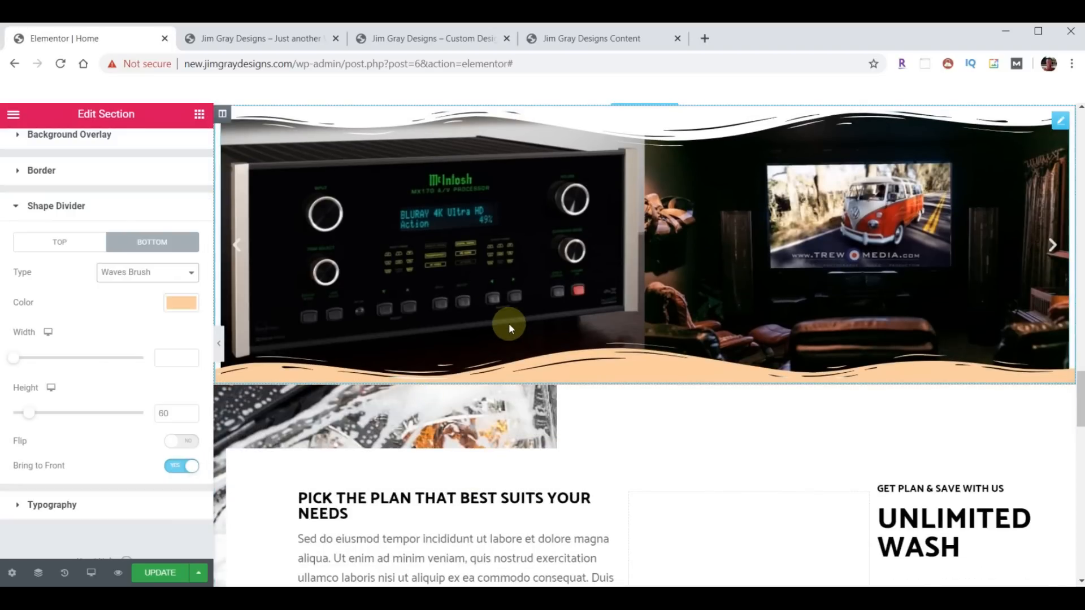
scroll(508, 323, up, 3)
scroll(100, 258, up, 2)
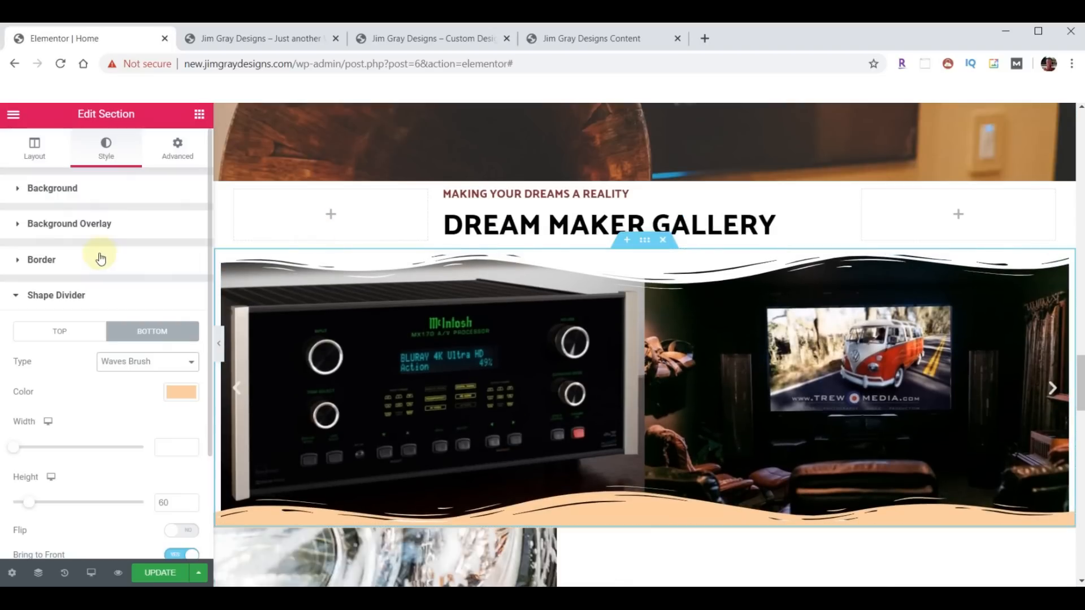
- Unlink the section's margin and lower its bottom margin to -4
click(179, 148)
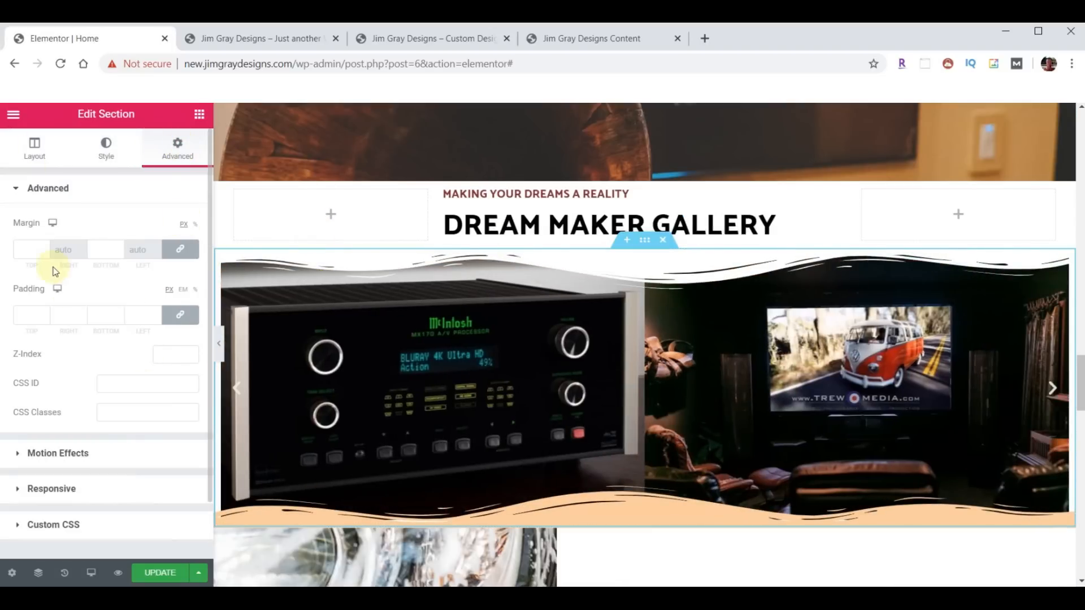
click(180, 251)
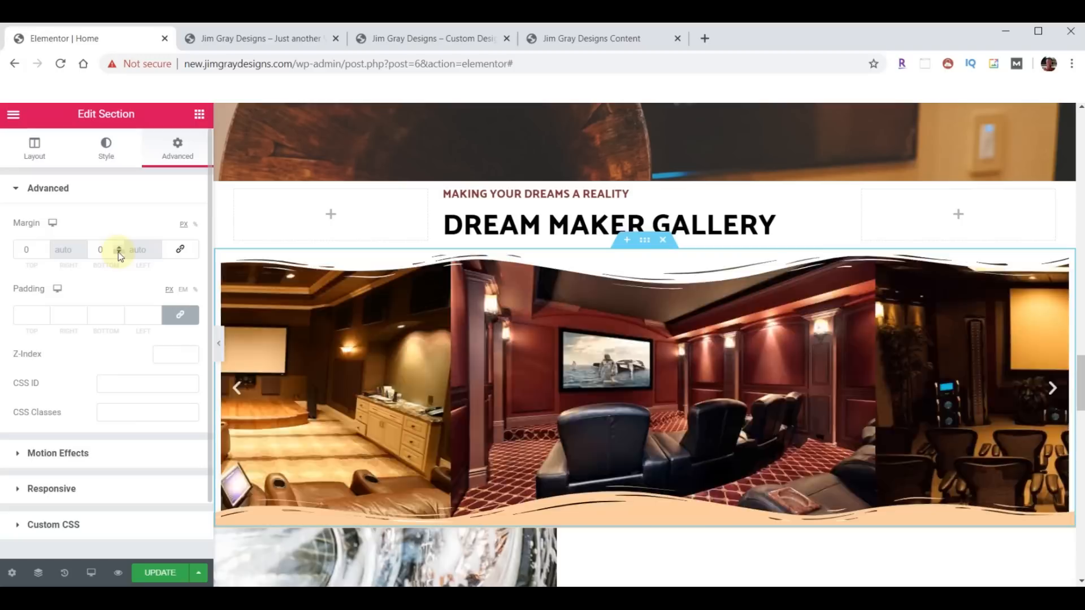
click(119, 252)
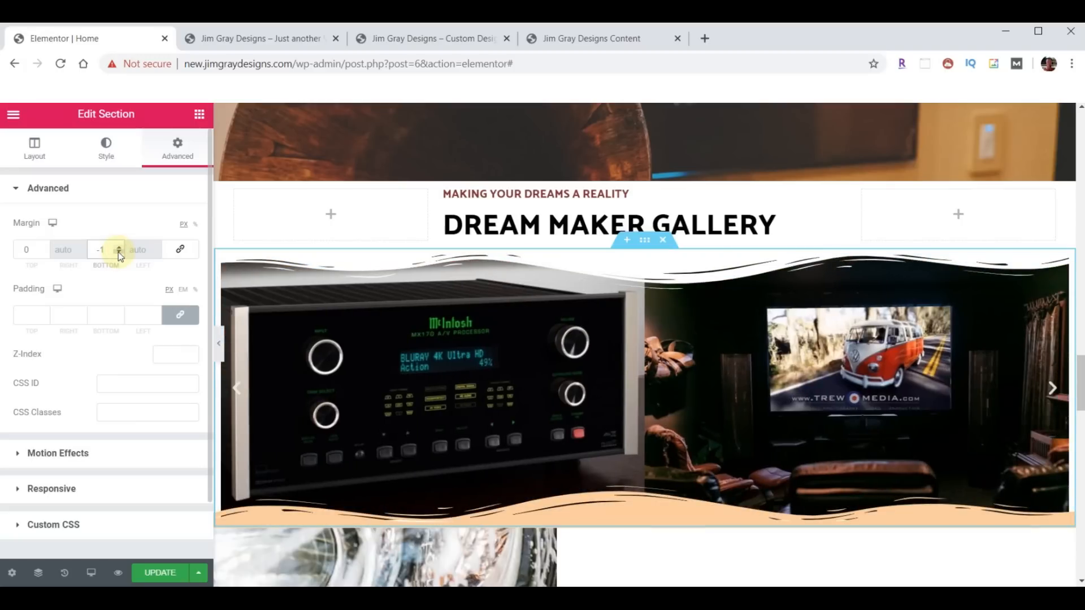
click(119, 252)
click(119, 253)
click(118, 252)
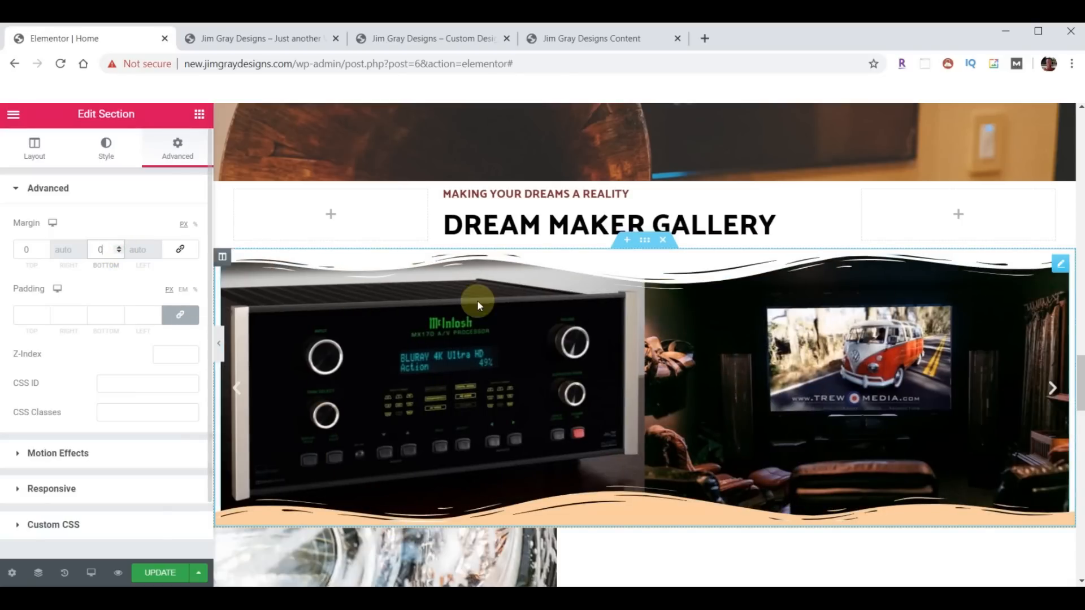
- Set the carousel's bottom margin to -4, then reset it to 0
click(1060, 264)
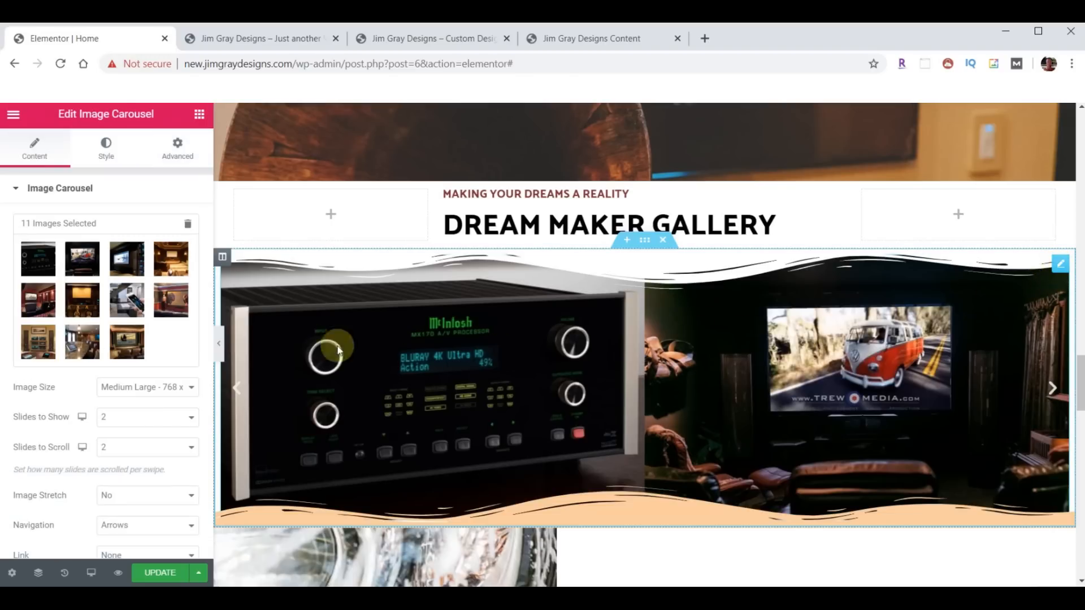
click(178, 145)
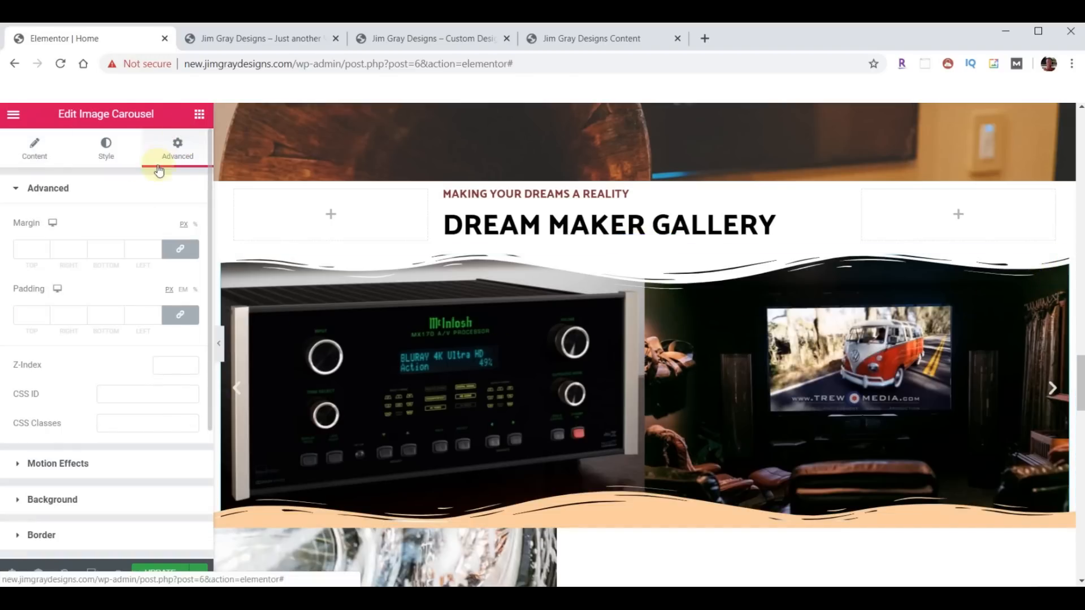
click(187, 254)
click(118, 253)
click(118, 254)
click(118, 253)
click(118, 253)
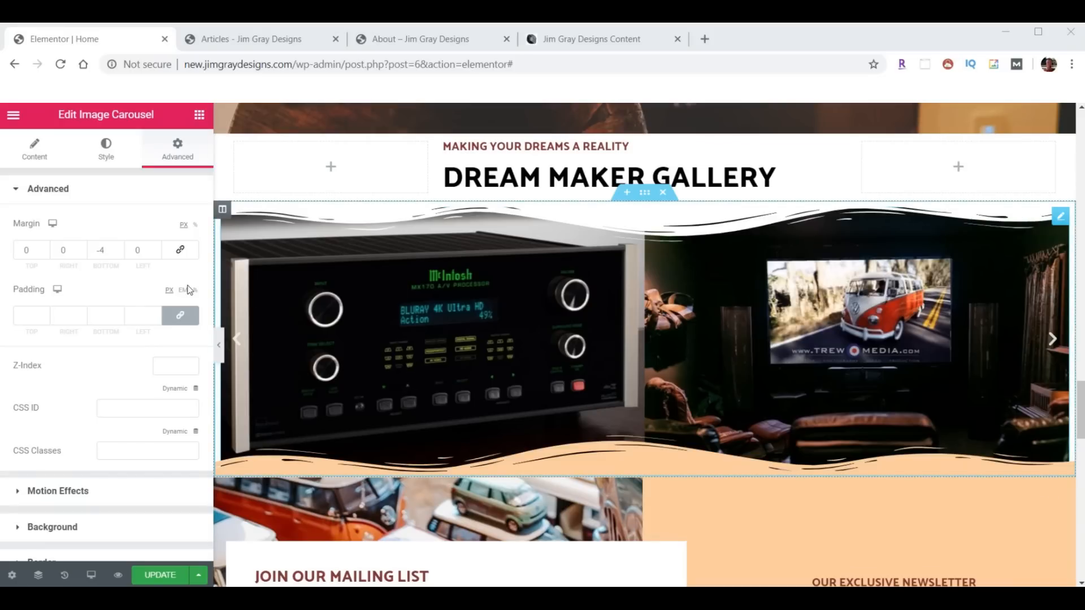
click(119, 249)
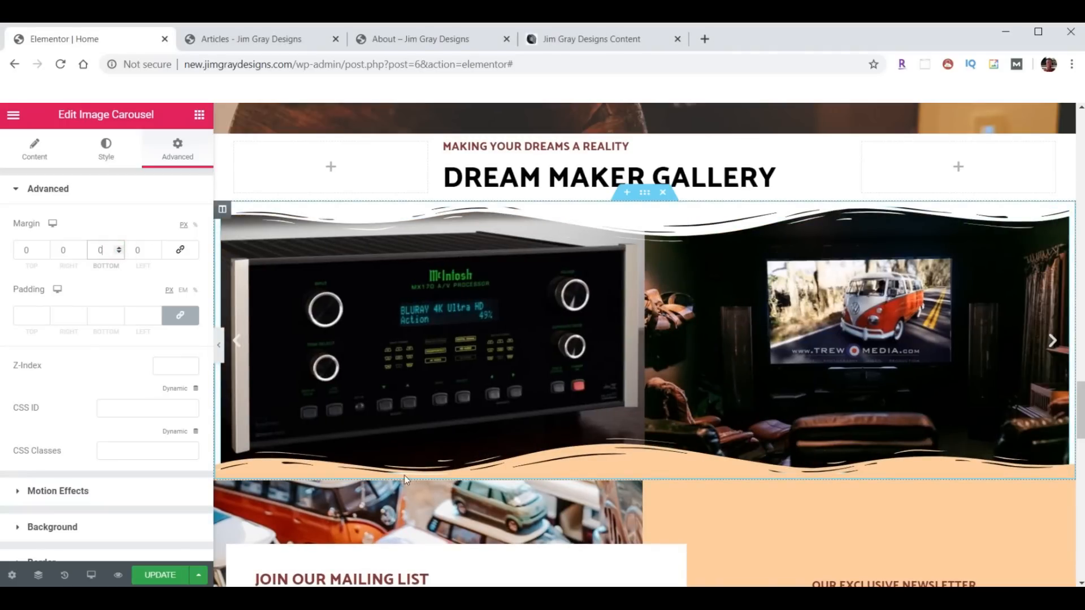
- Set the gallery section's Columns Gap to No Gap
click(644, 192)
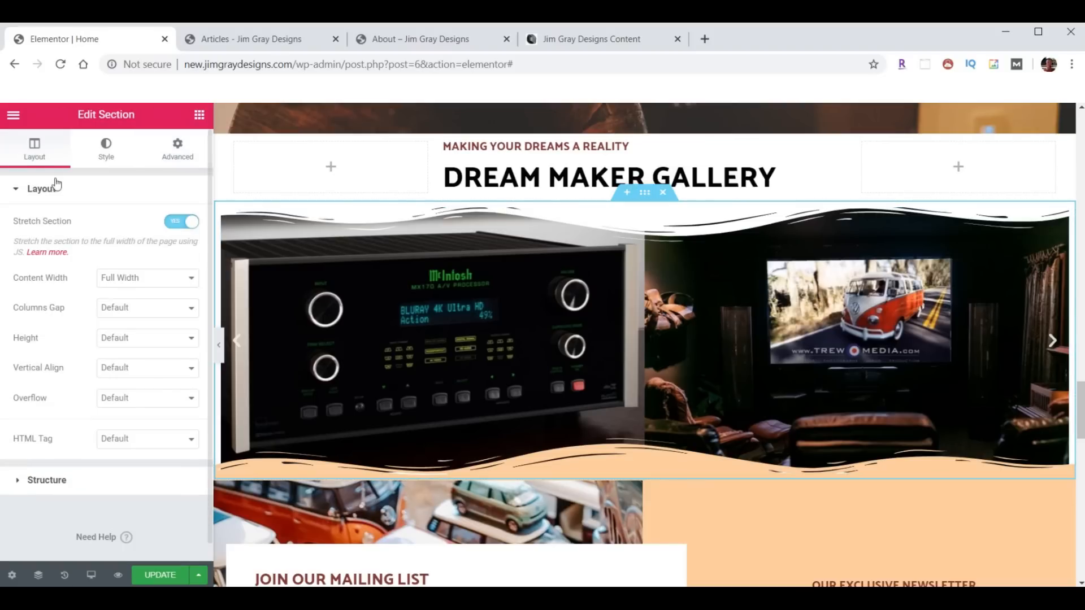
click(33, 154)
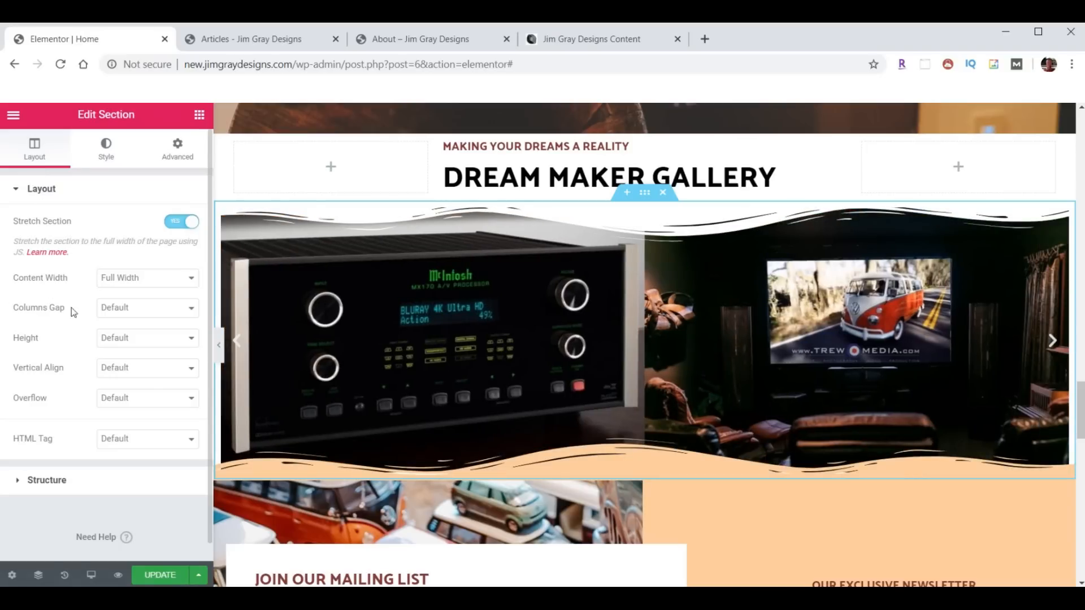
click(176, 308)
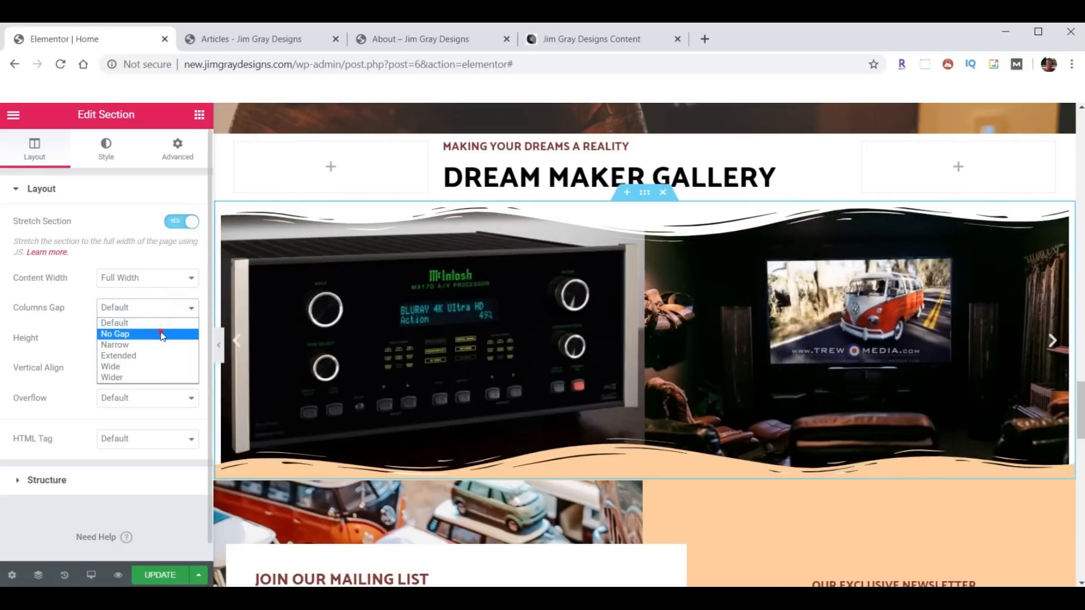
click(162, 333)
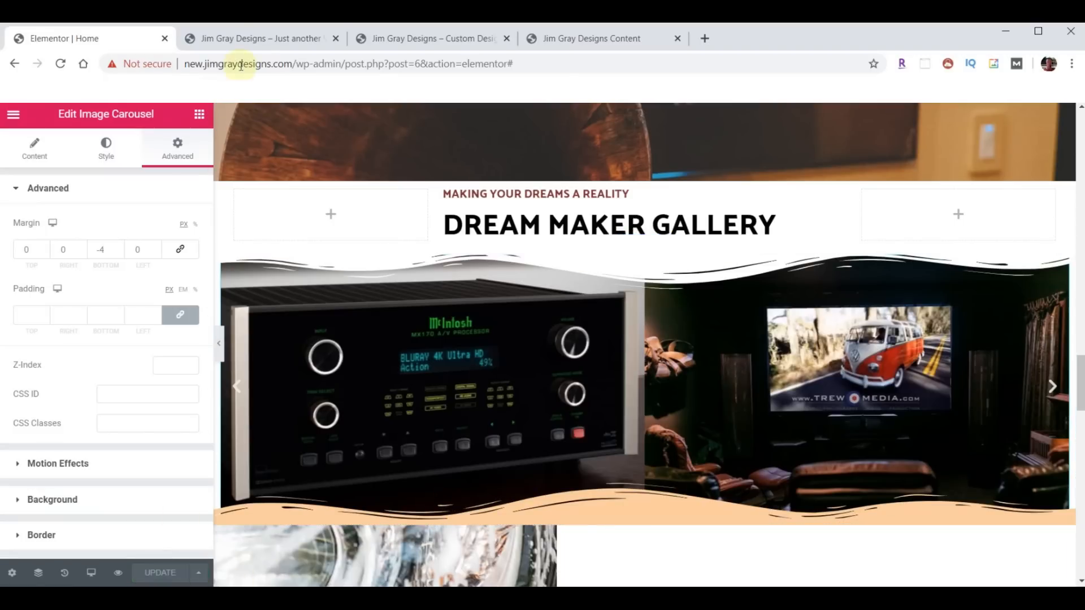
- Reload the live new-site home page and scroll down to the Dream Maker Gallery carousel
click(243, 38)
scroll(547, 337, down, 8)
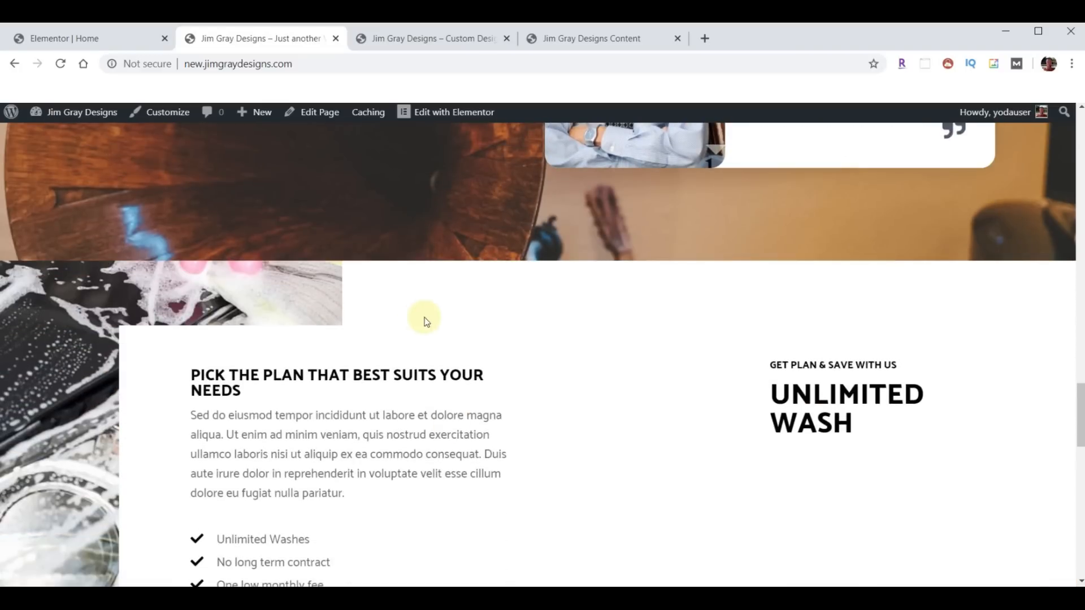
click(61, 63)
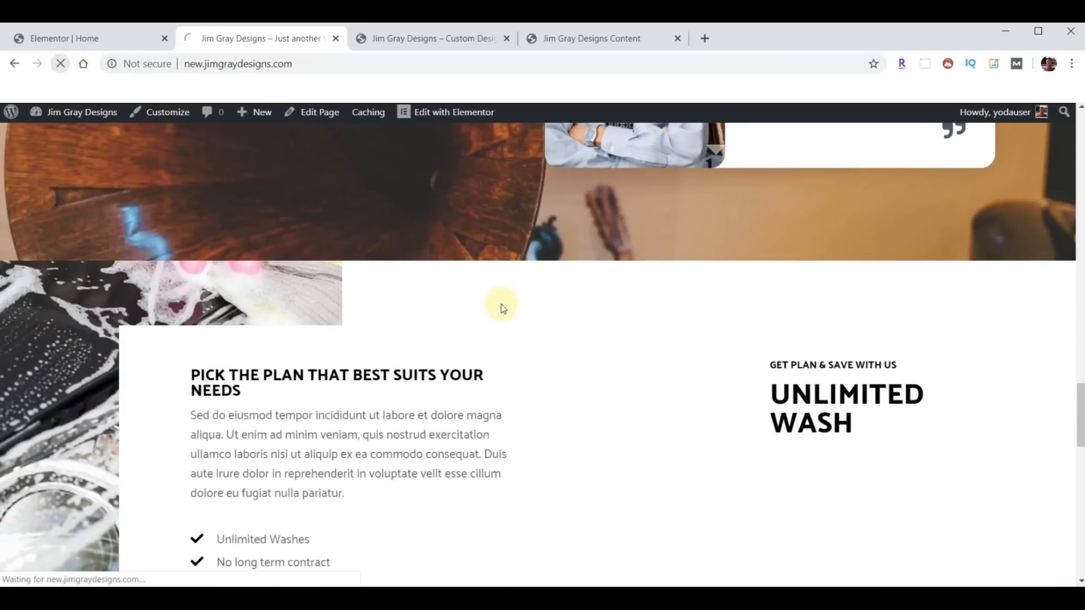
scroll(759, 350, down, 1)
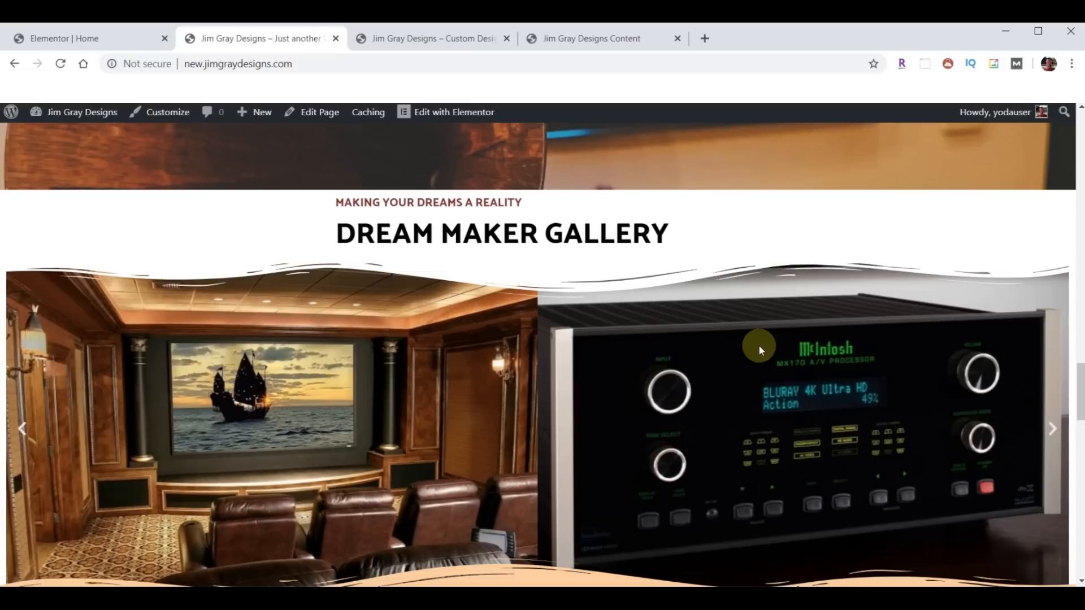
scroll(758, 345, down, 1)
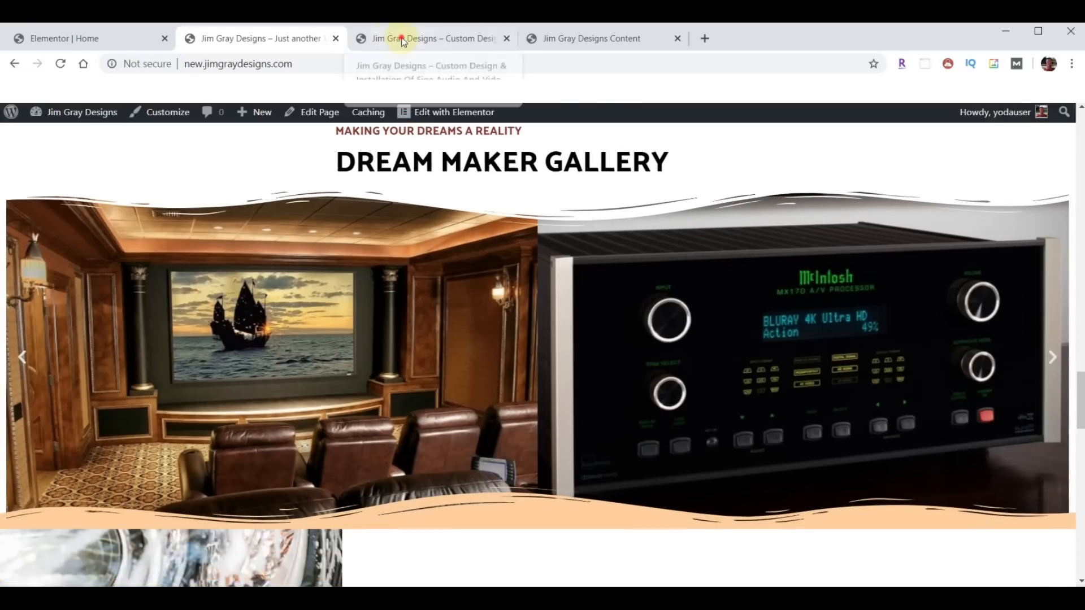
- Scroll through the original jimgraydesigns.com site down to its Services section
click(402, 37)
scroll(602, 297, down, 1)
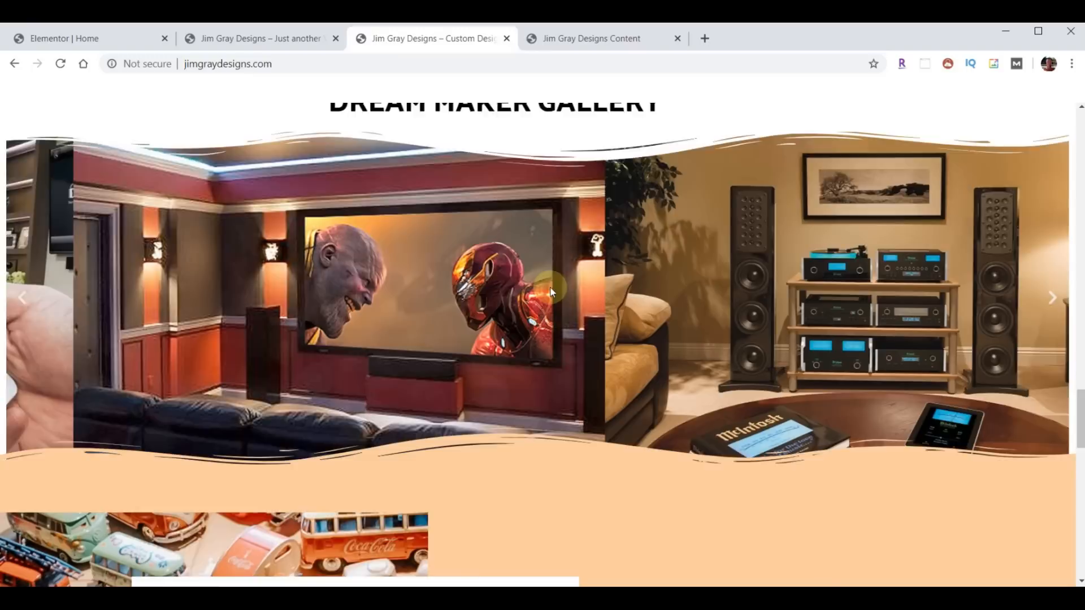
scroll(542, 265, down, 5)
scroll(552, 291, down, 1)
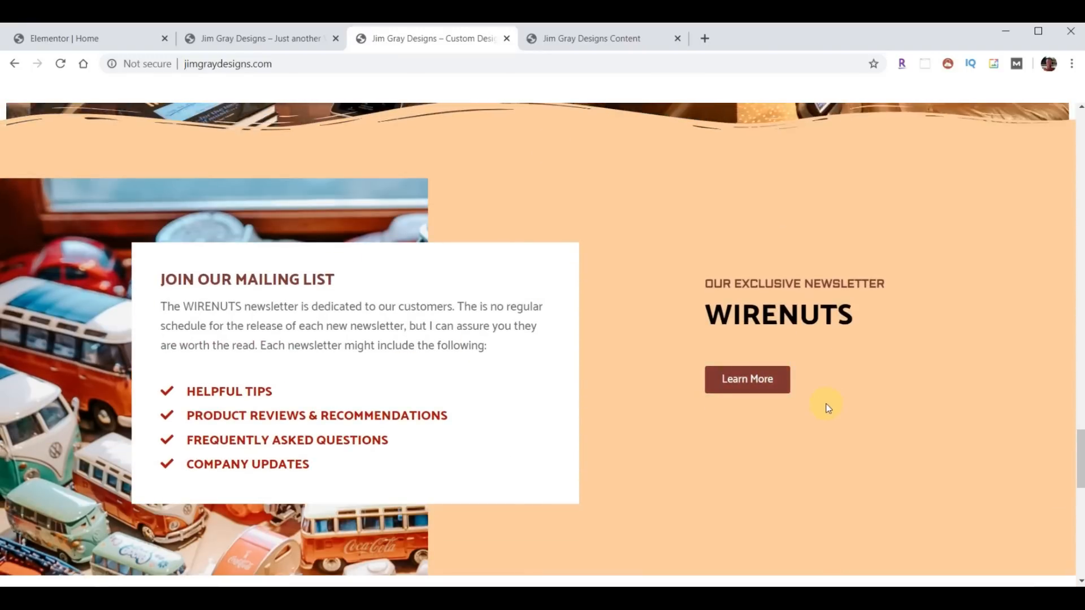
scroll(836, 418, up, 15)
scroll(836, 422, up, 15)
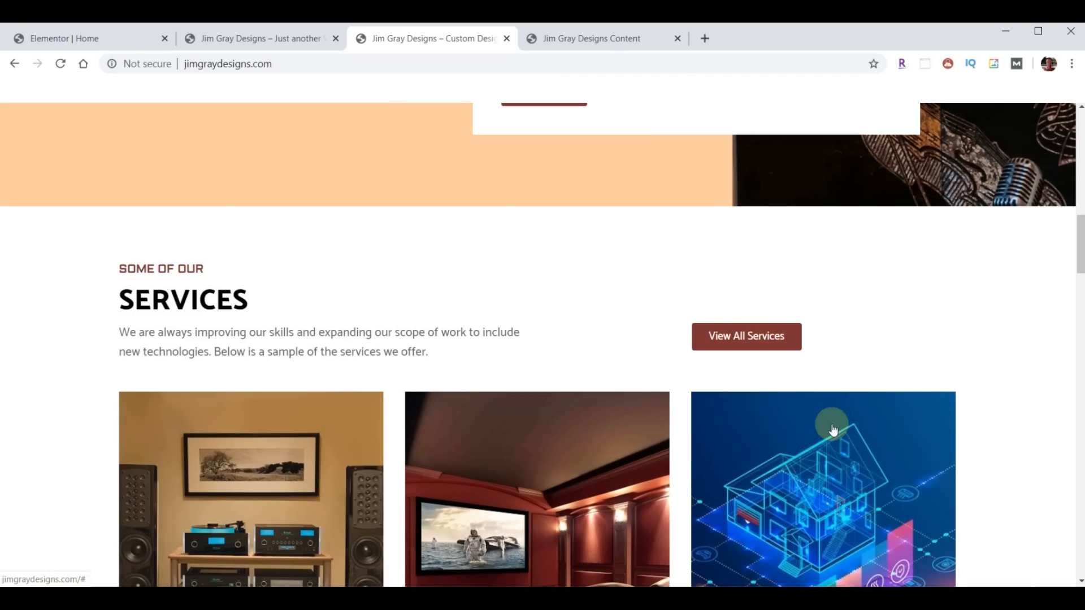
scroll(831, 425, down, 2)
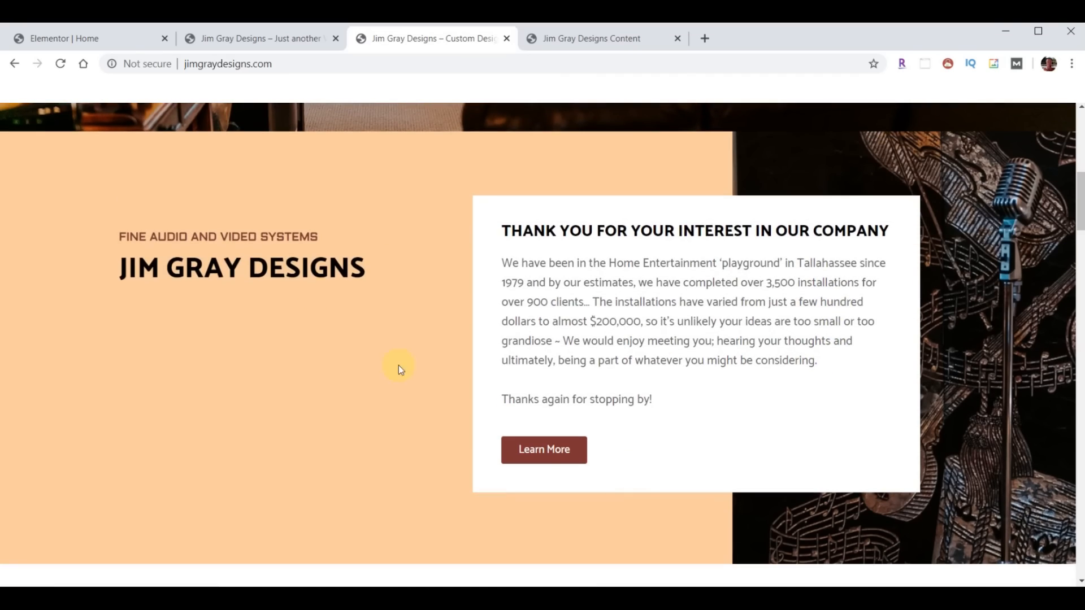
scroll(611, 342, down, 5)
scroll(615, 350, down, 15)
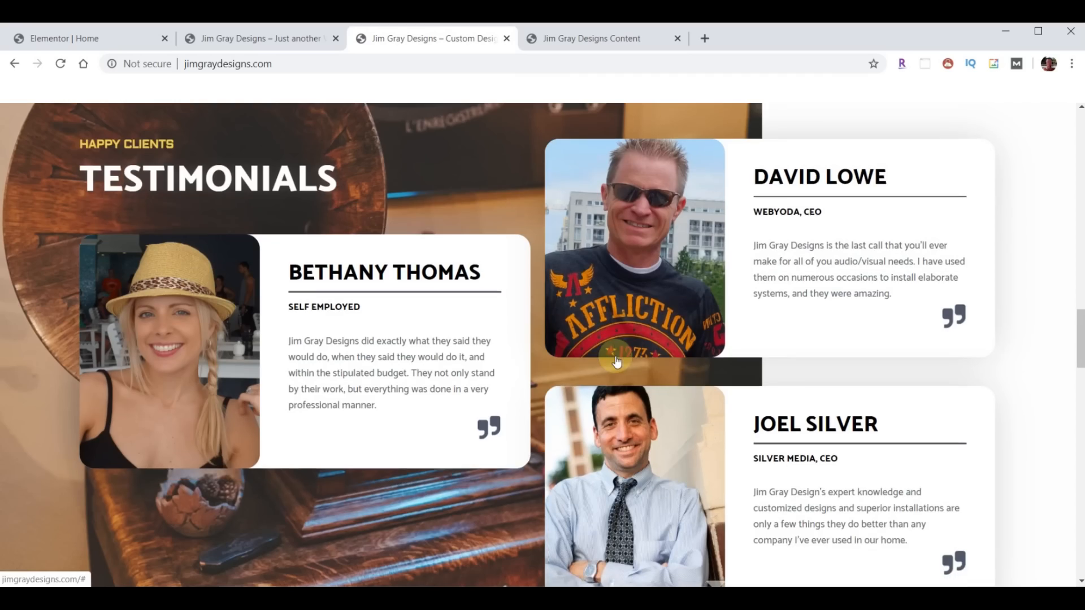
scroll(615, 360, up, 1)
scroll(616, 356, up, 15)
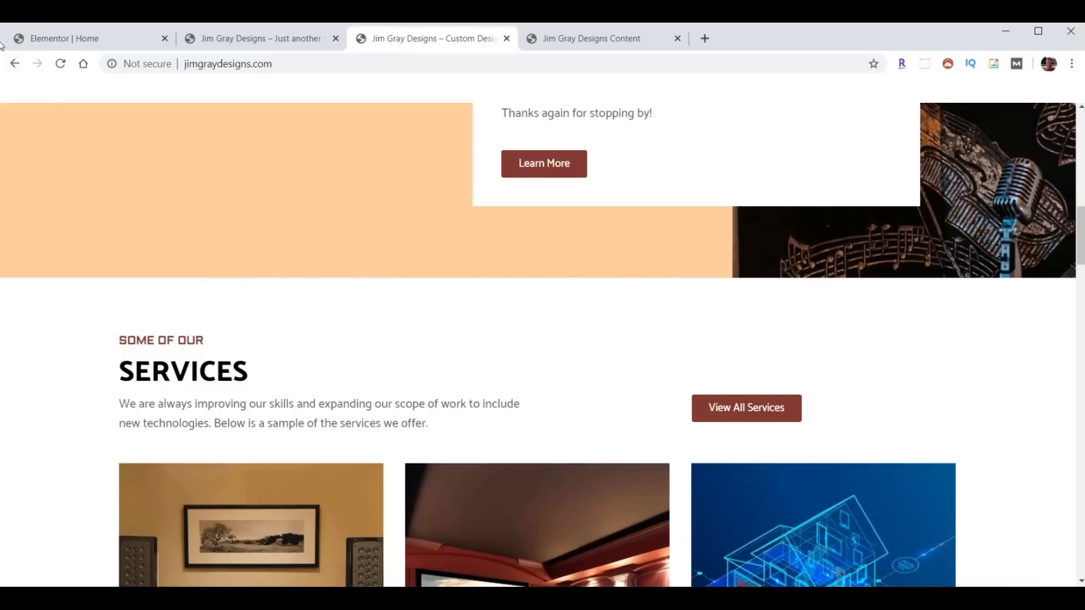
- Copy the Learn More button and paste it into the empty column beside the Services intro
click(67, 40)
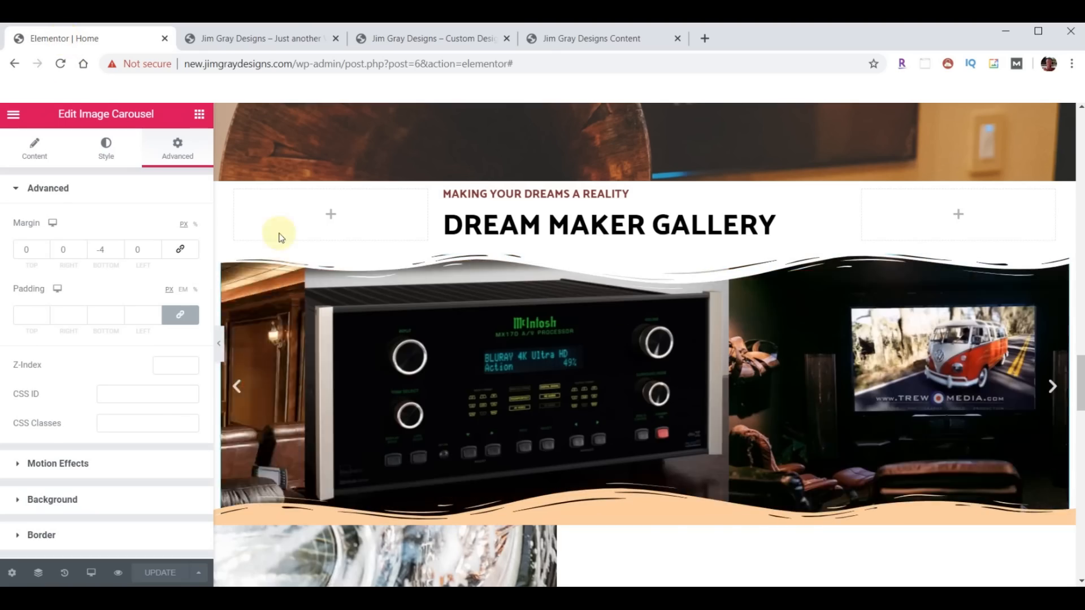
scroll(910, 375, up, 15)
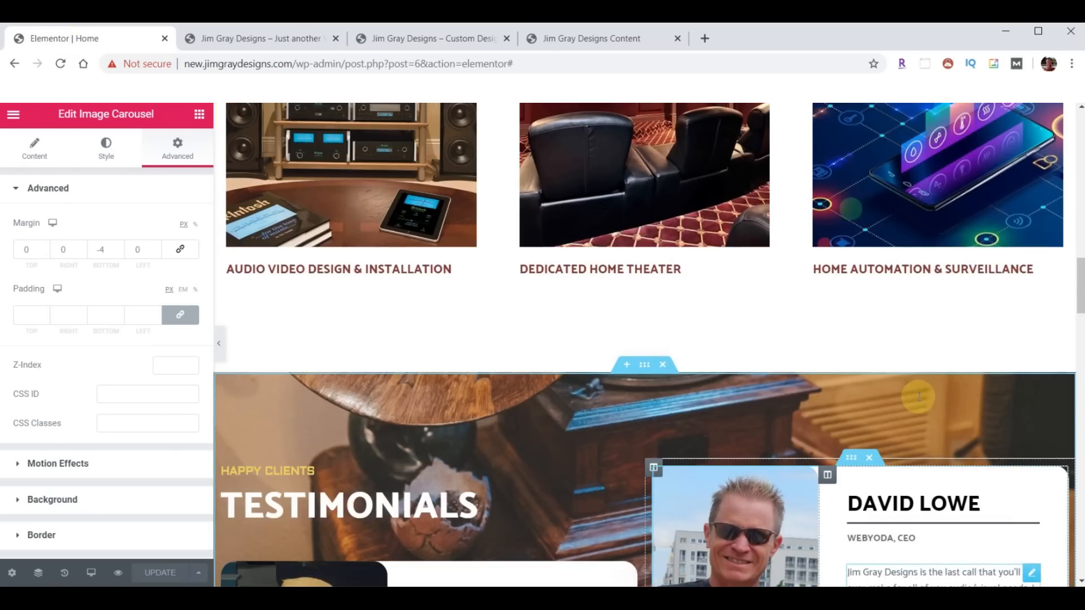
scroll(918, 396, up, 7)
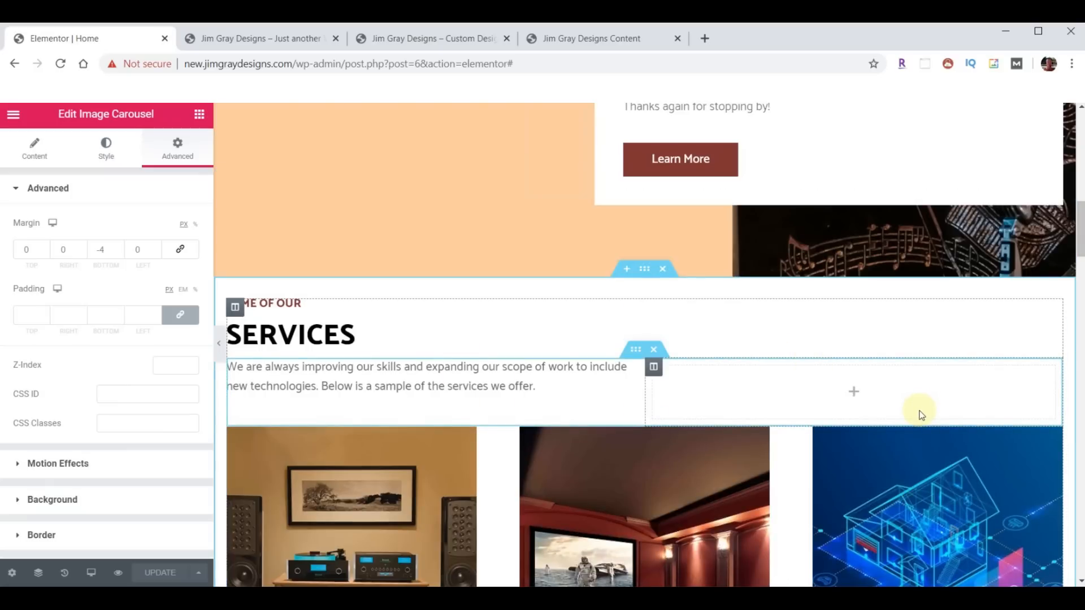
right_click(676, 164)
click(710, 224)
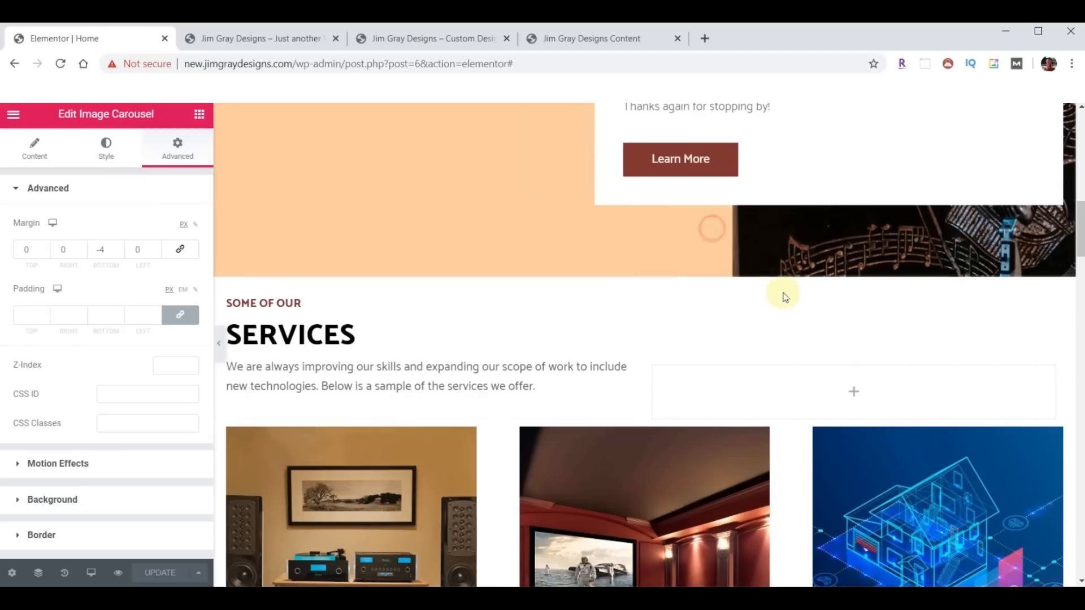
right_click(819, 389)
click(845, 401)
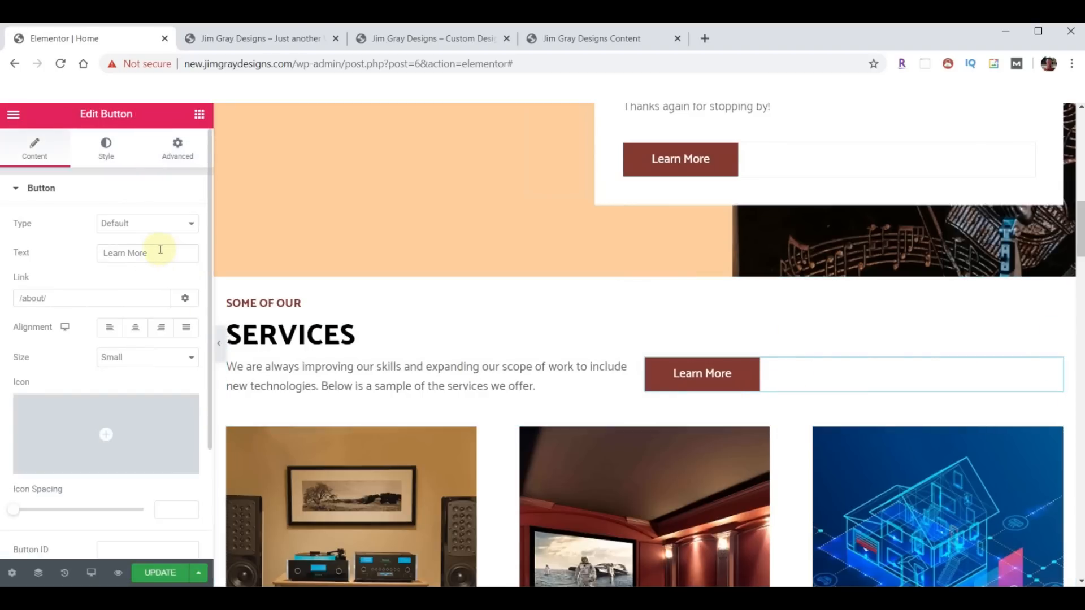
- Change the pasted button's text to 'View All Services' and its link to /services/
click(78, 252)
text(View All Ser)
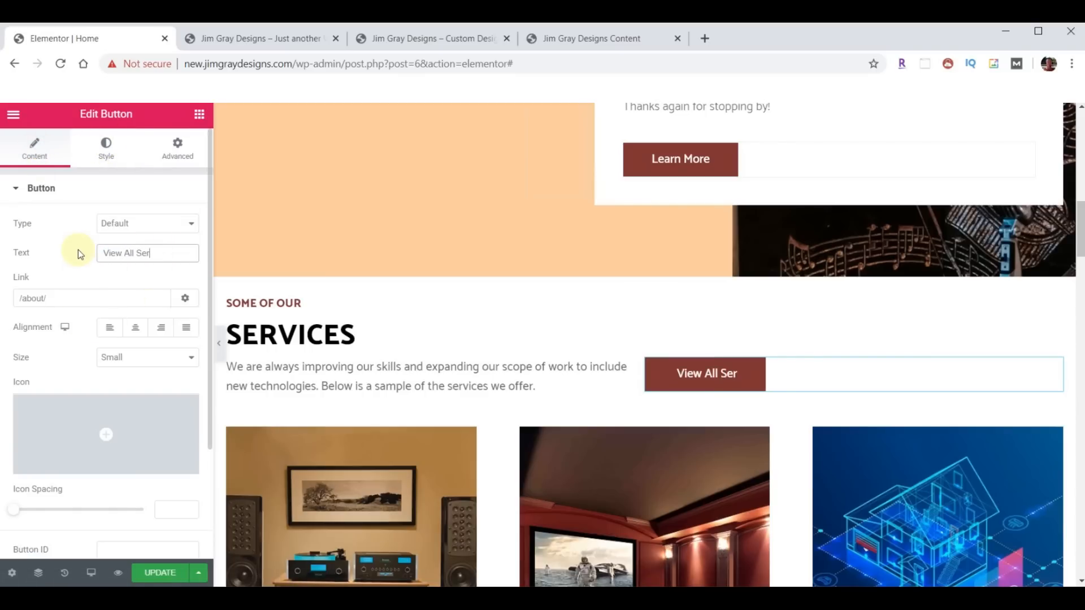
text(vices)
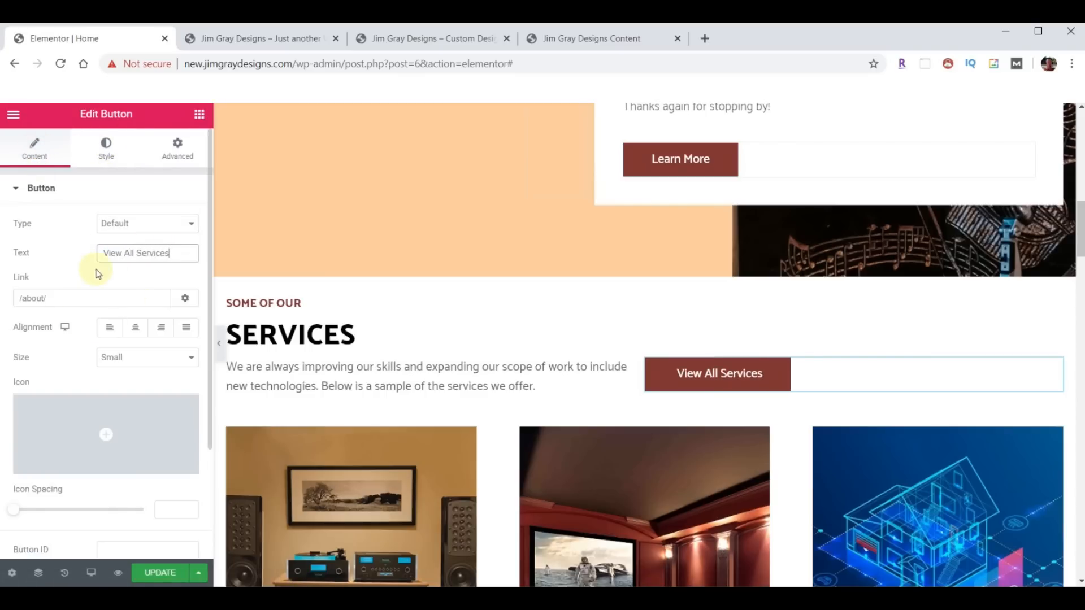
click(68, 300)
text(services/)
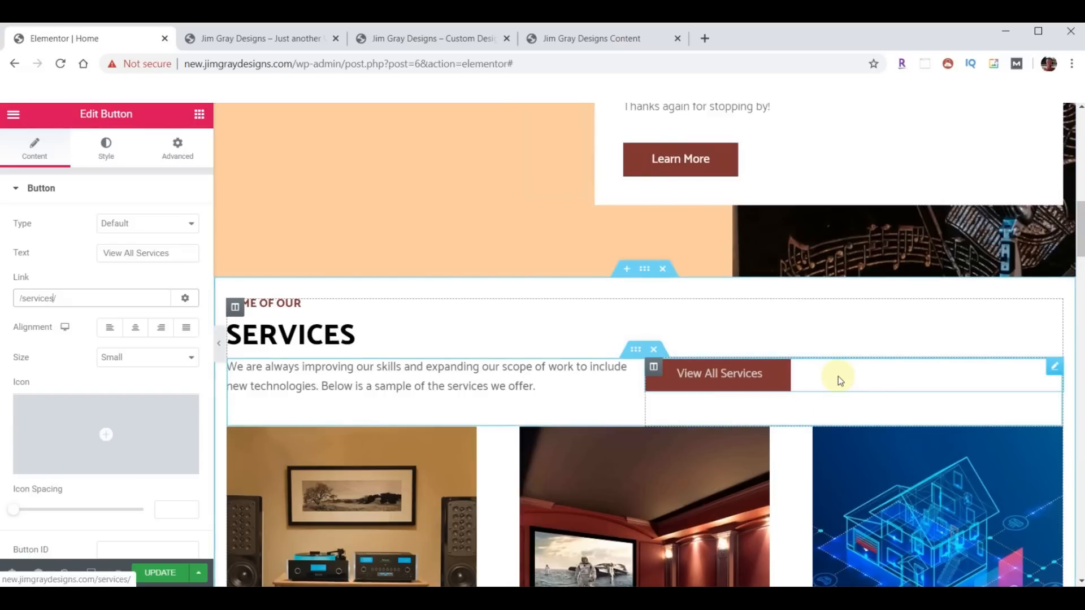
click(1054, 368)
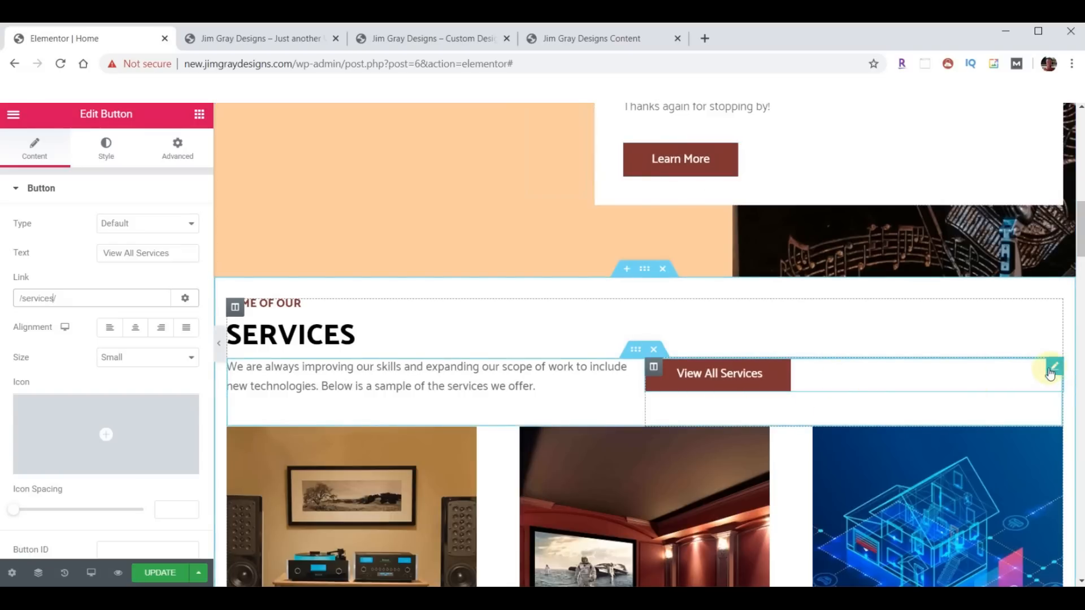
click(96, 146)
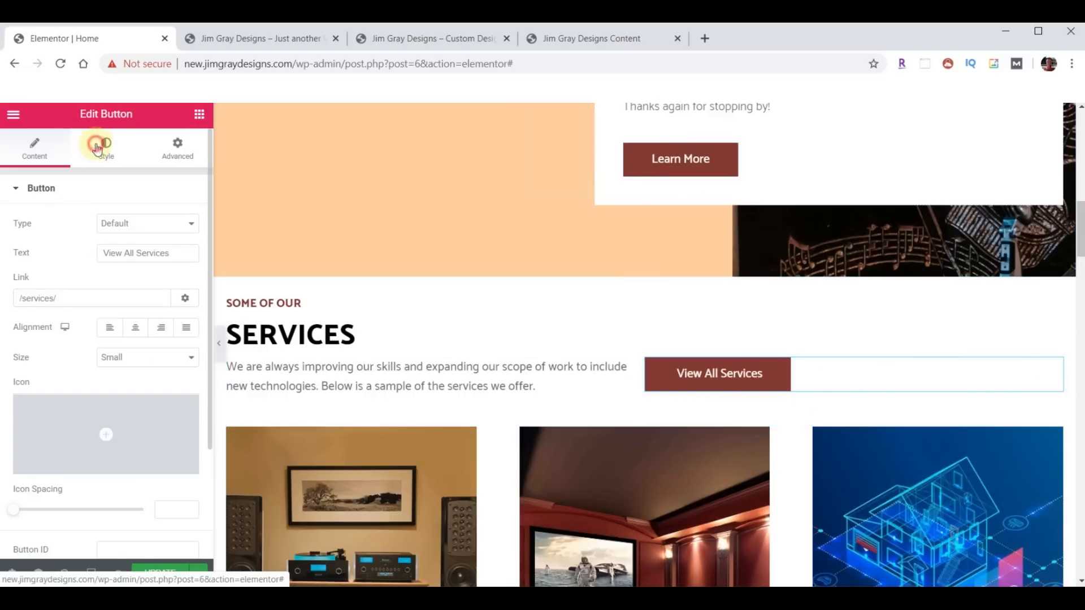
- Give the View All Services button a yellow #E8D55A hover background and white hover text
click(146, 285)
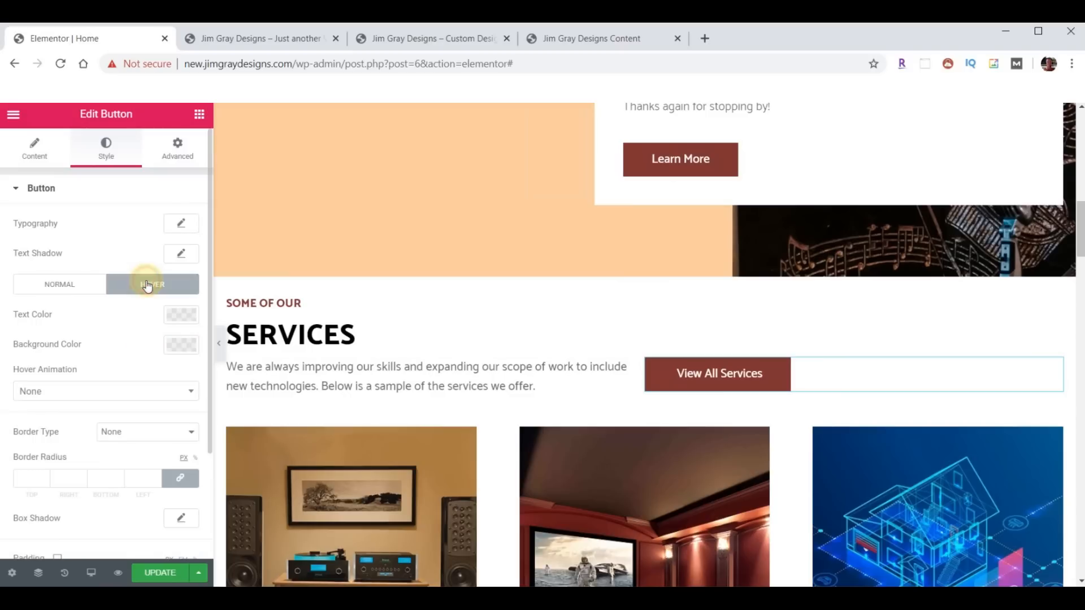
click(178, 347)
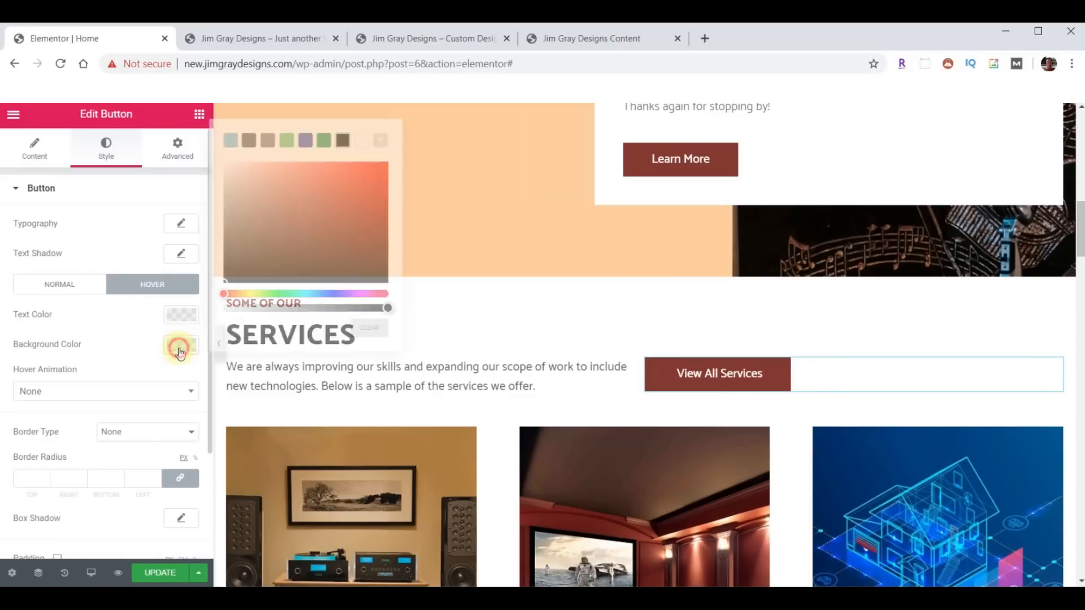
click(274, 327)
key(ctrl+v)
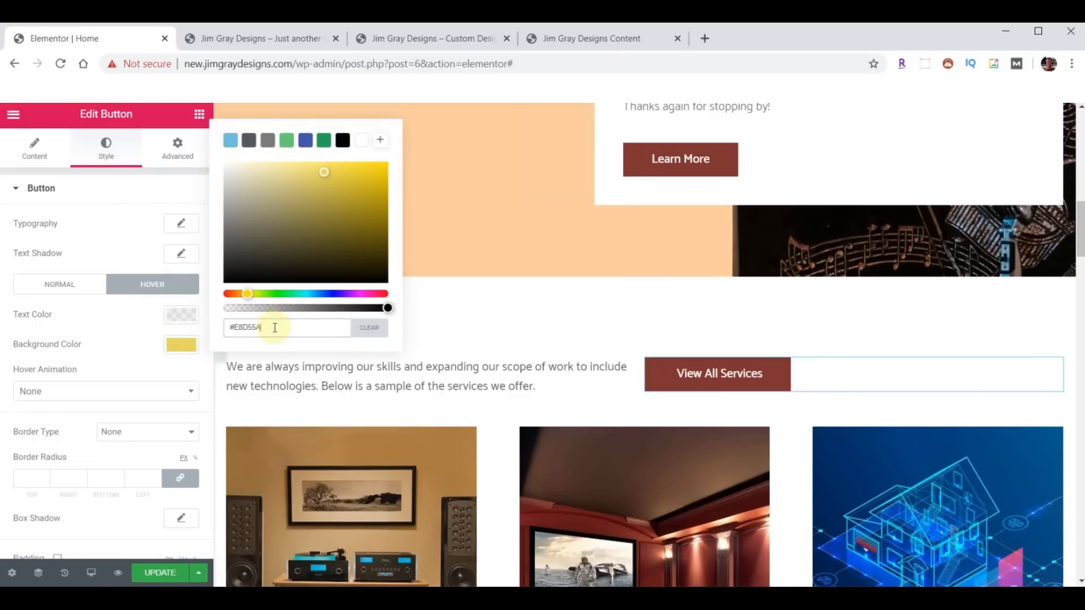
click(180, 346)
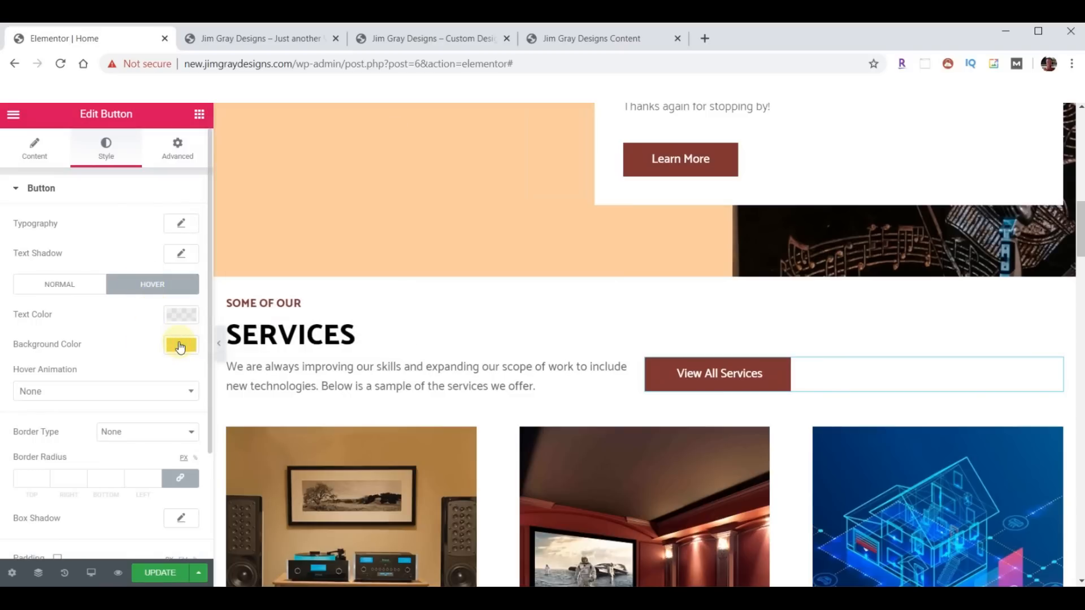
click(182, 319)
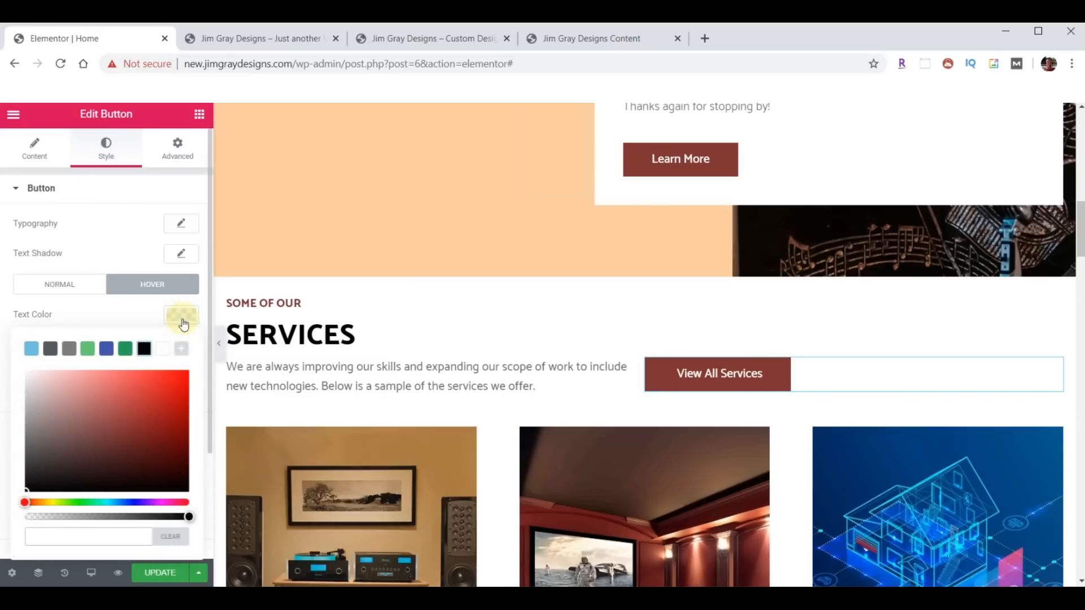
click(167, 348)
click(180, 324)
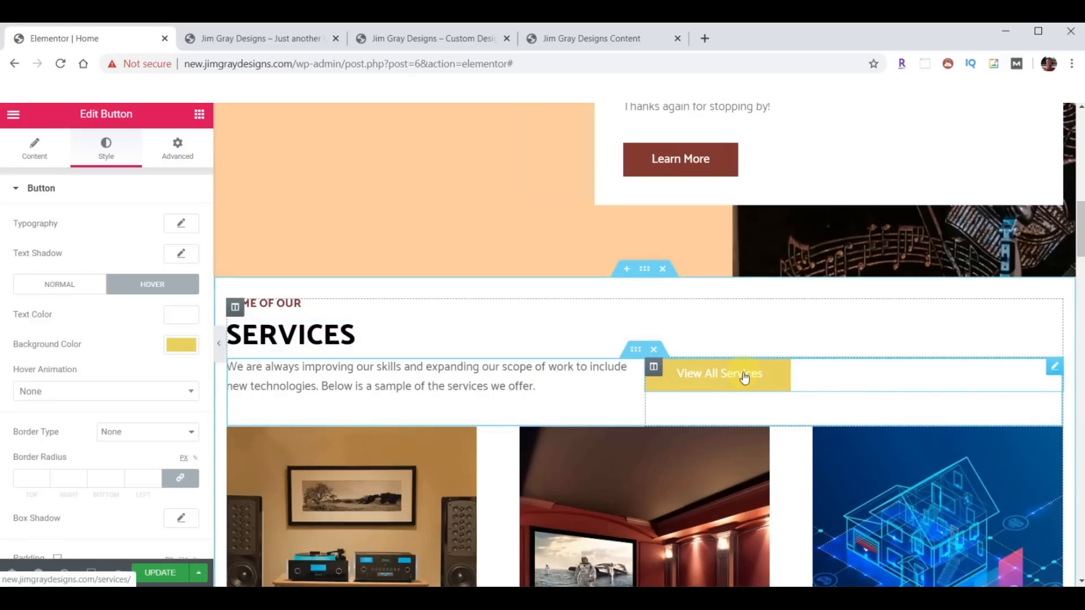
- Copy the View All Services button's style onto the Learn More button
right_click(767, 375)
click(796, 424)
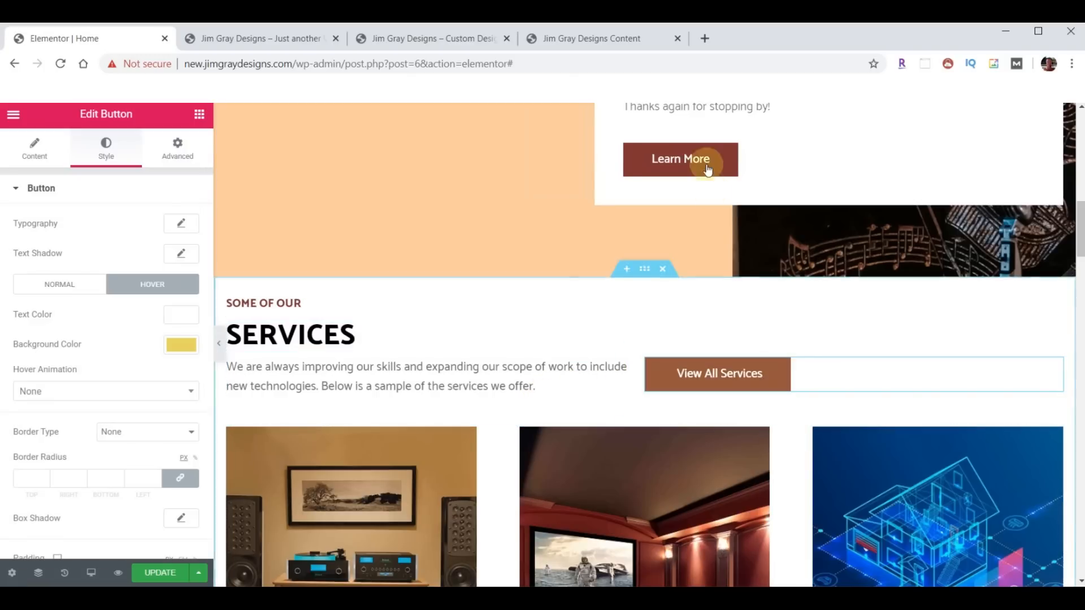
right_click(720, 165)
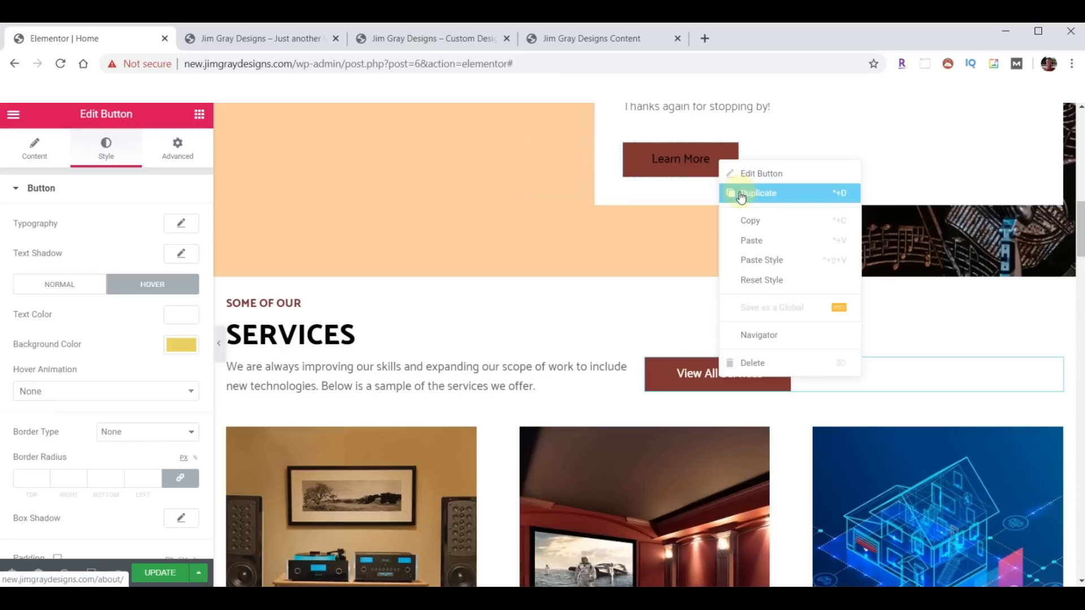
click(761, 260)
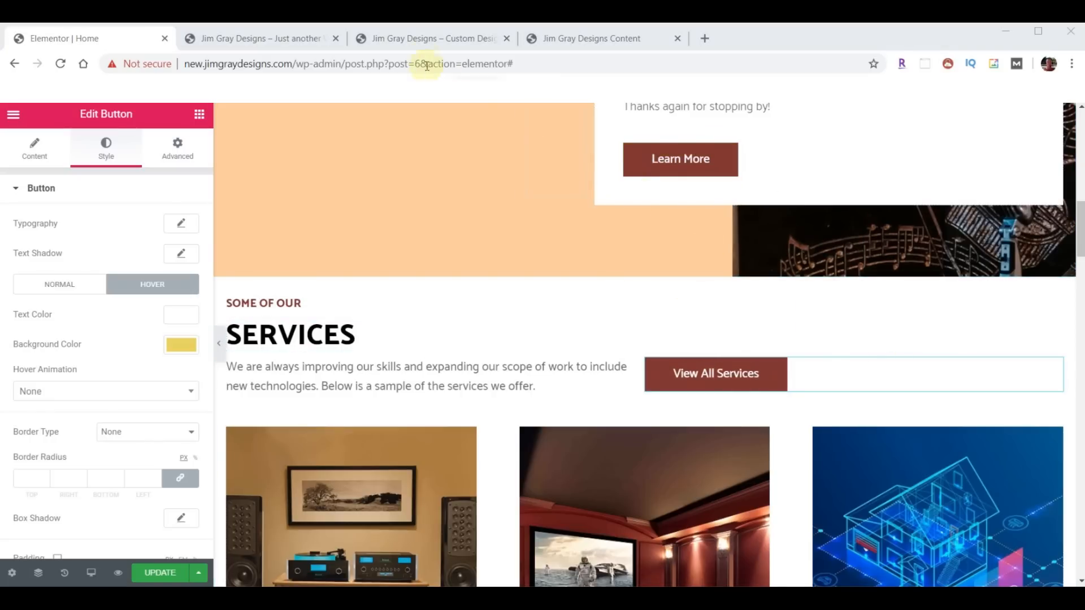
- Compare with the original live site, then return to the home page editor
click(419, 41)
scroll(802, 327, up, 15)
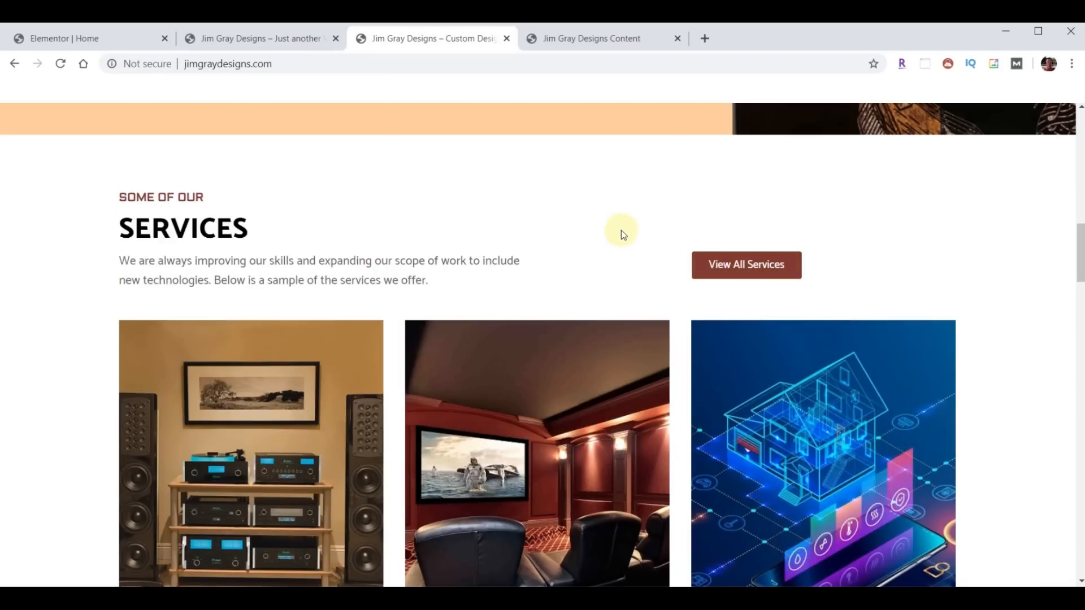
click(83, 44)
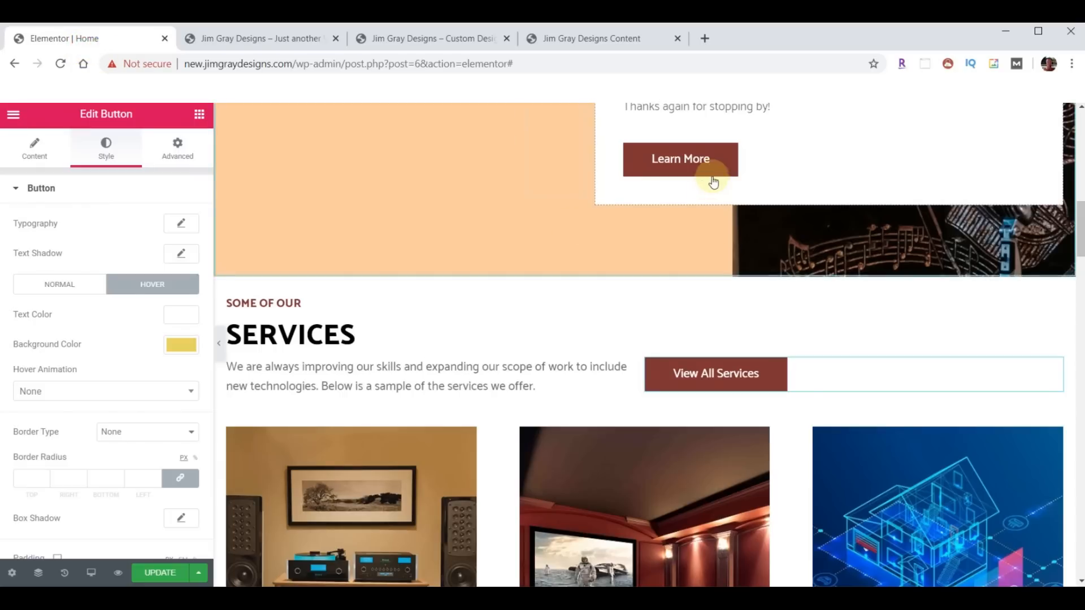
- Set the Learn More button's border radius to 3px
click(1026, 152)
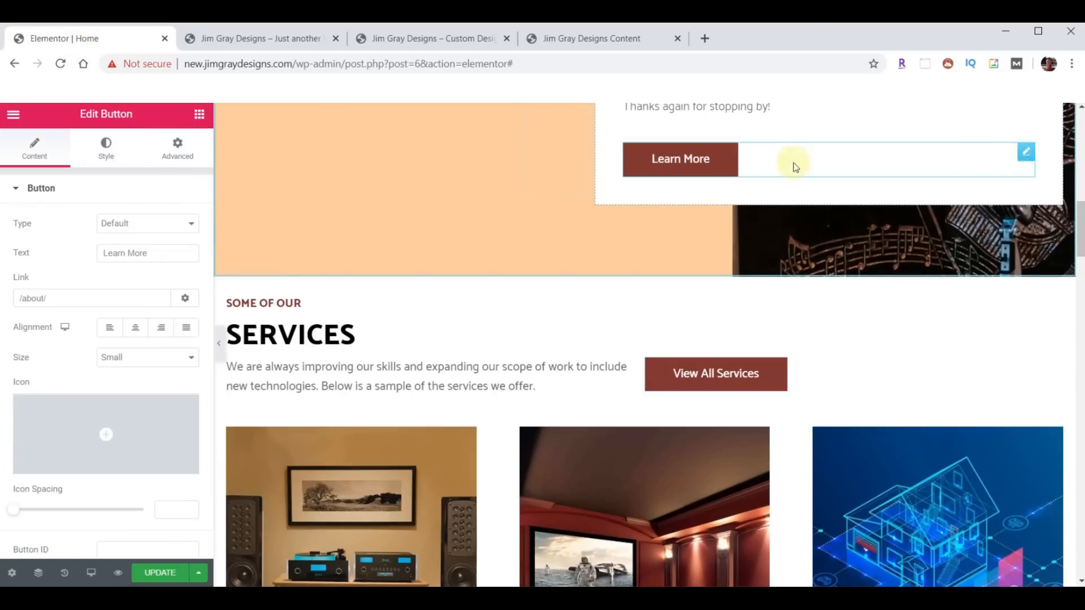
scroll(85, 311, down, 3)
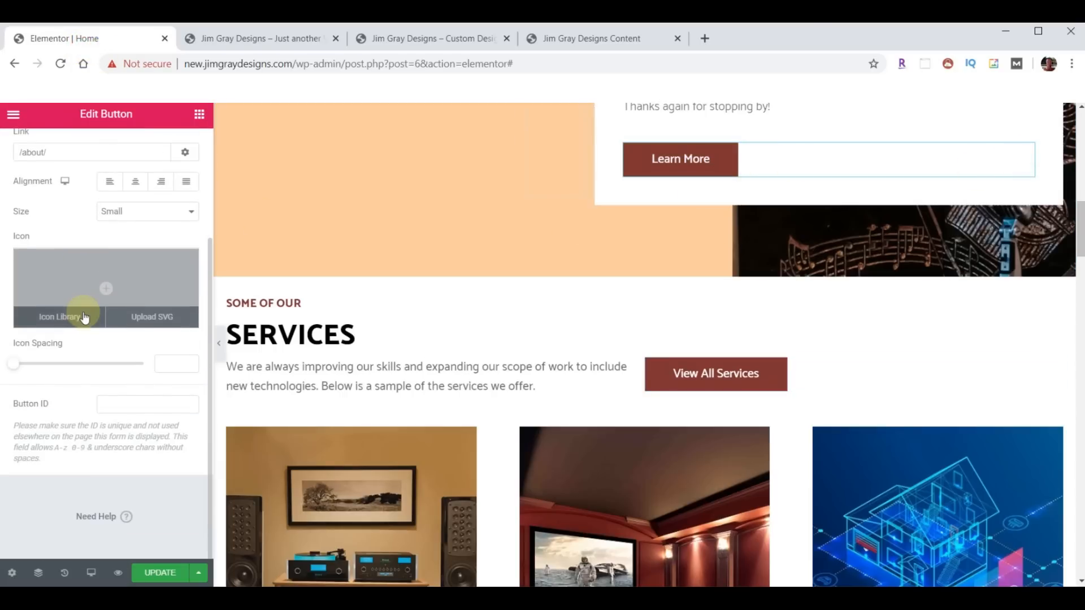
scroll(85, 305, up, 3)
click(106, 148)
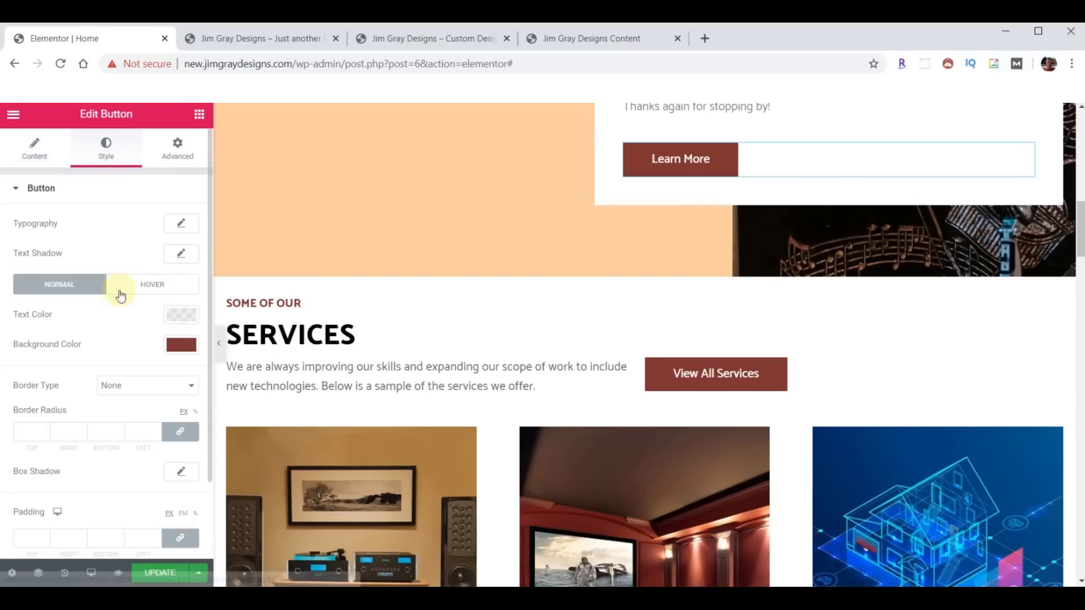
scroll(113, 327, down, 2)
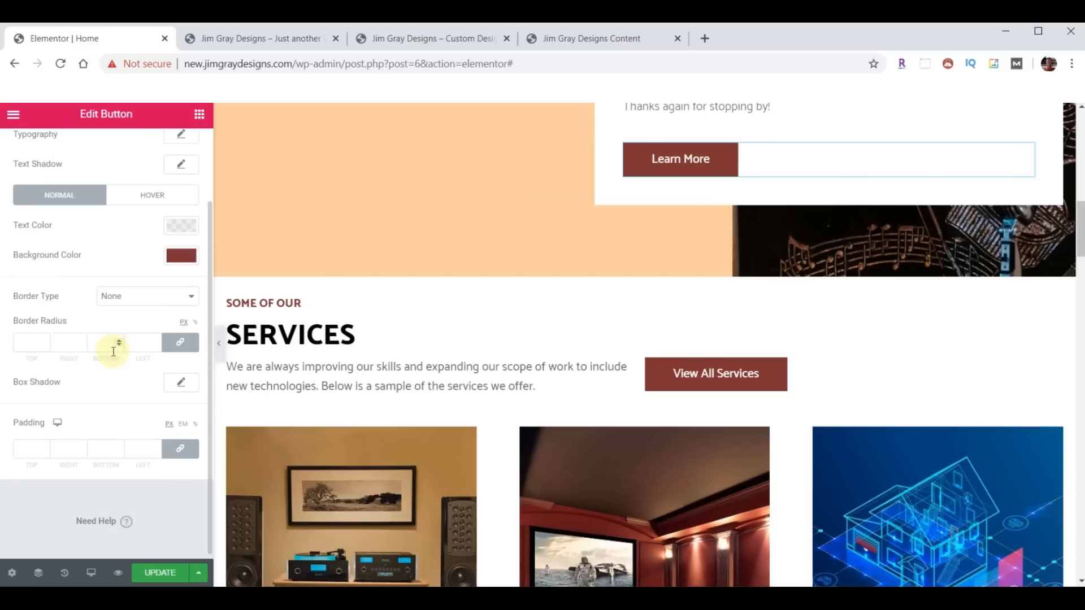
click(44, 341)
click(45, 341)
double_click(30, 343)
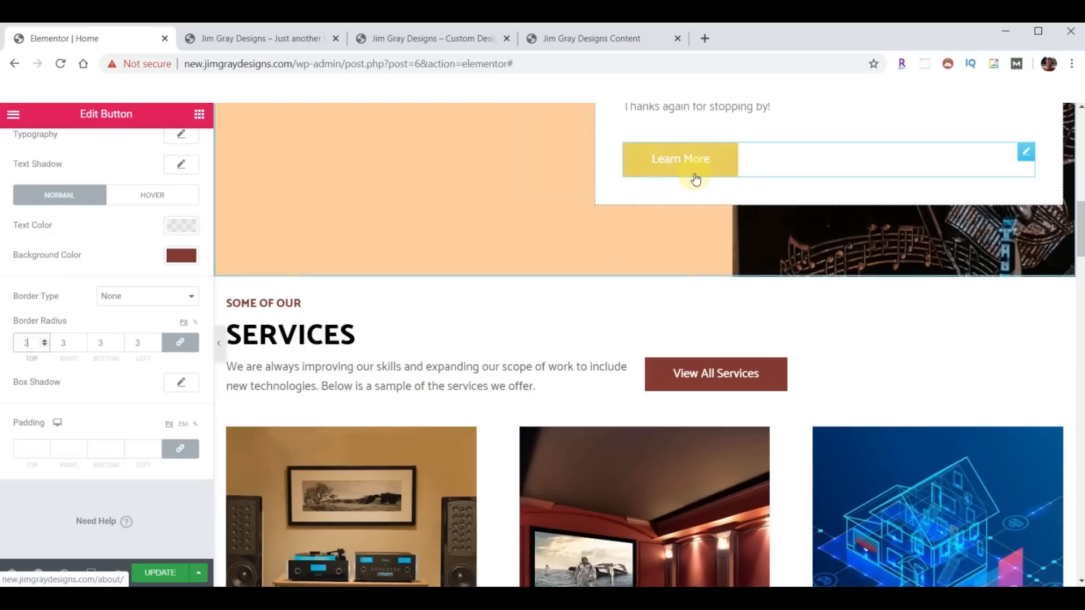
- Paste Learn More's style onto the View All Services button and review its settings
right_click(1026, 151)
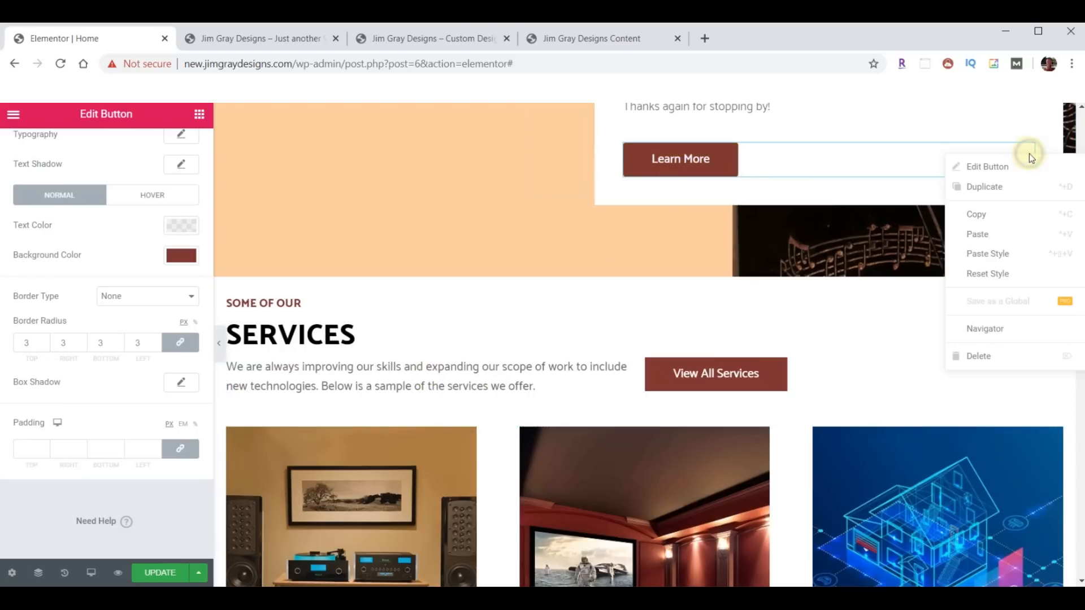
click(985, 214)
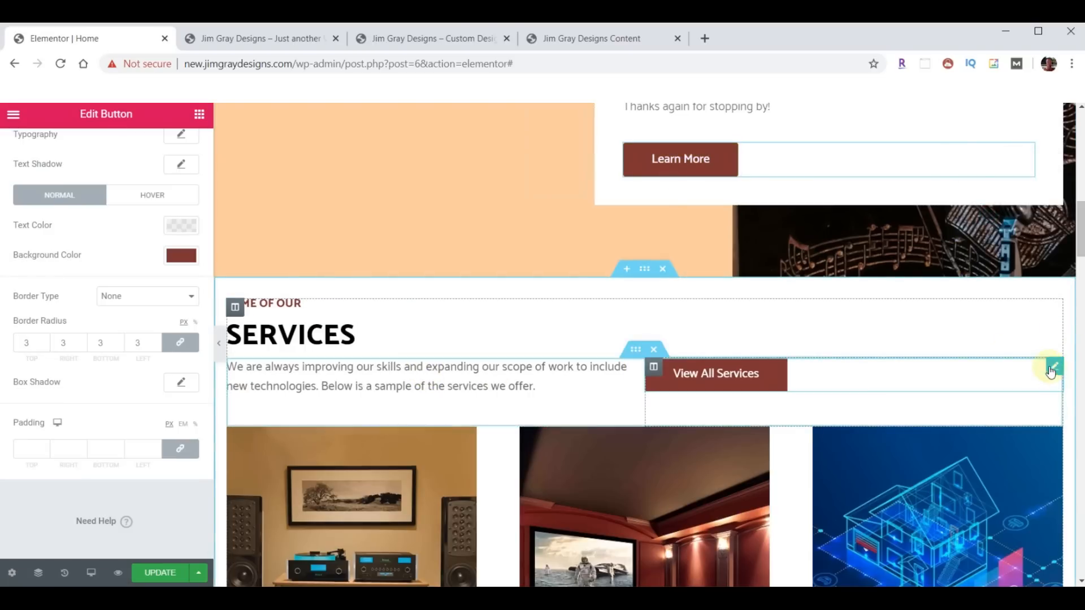
right_click(1049, 372)
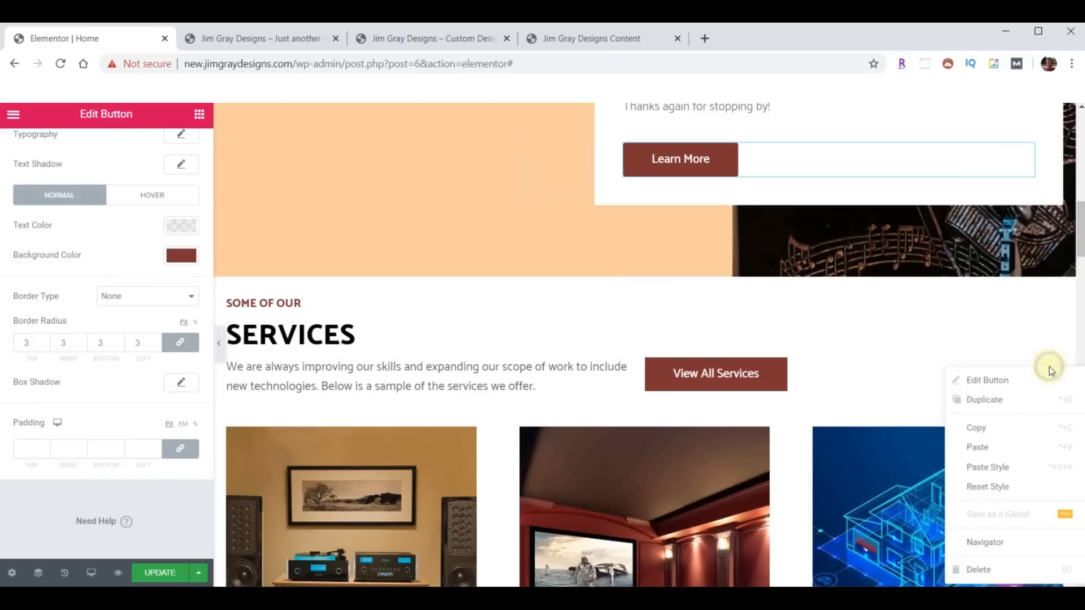
click(1000, 473)
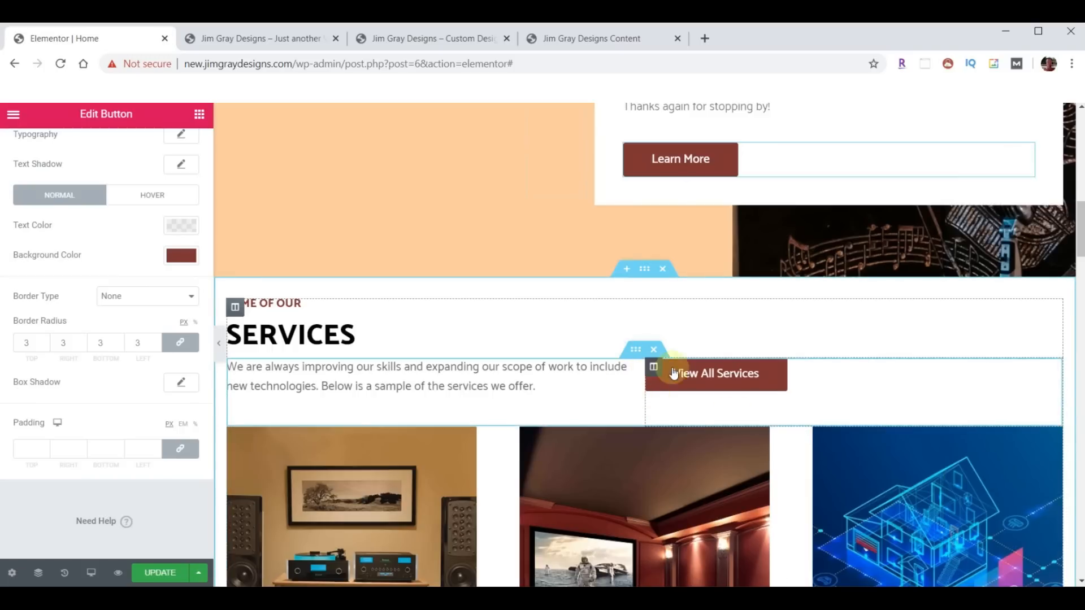
click(900, 355)
scroll(900, 345, up, 4)
scroll(898, 339, up, 8)
scroll(872, 353, down, 11)
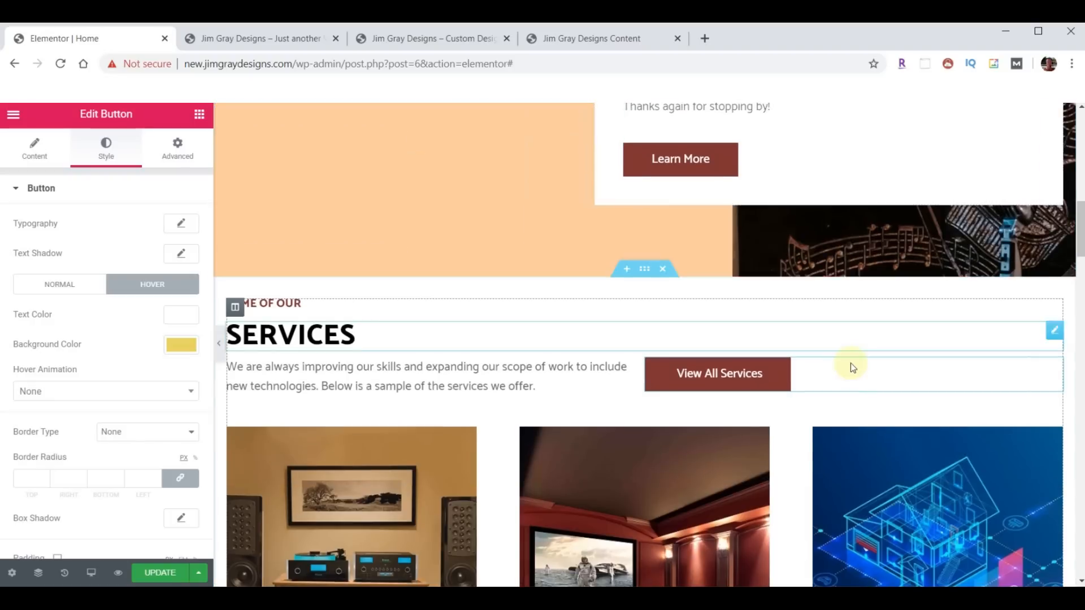
scroll(848, 359, down, 8)
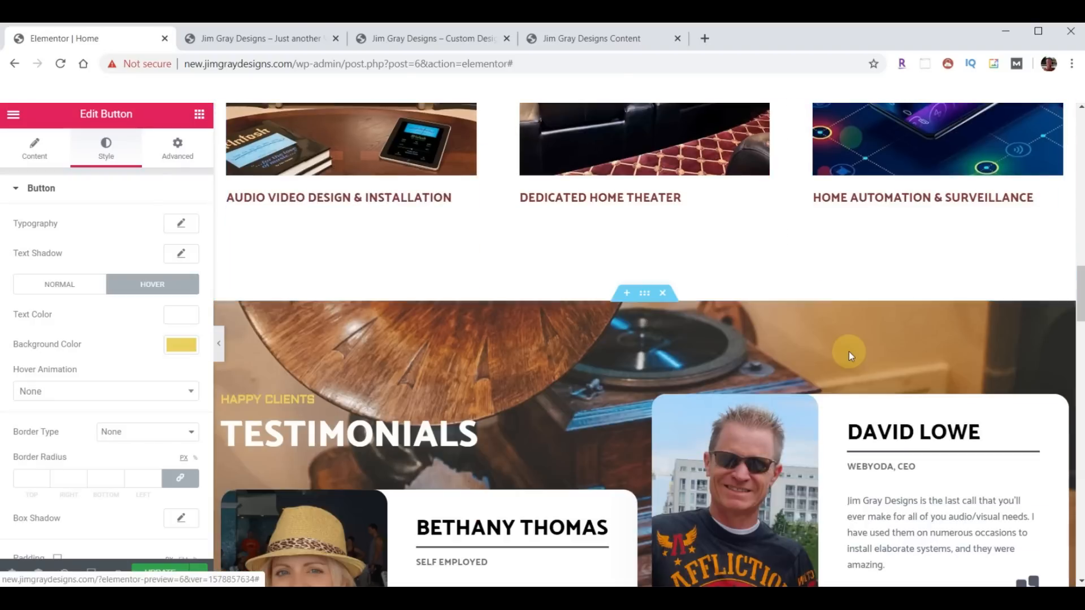
scroll(848, 352, down, 10)
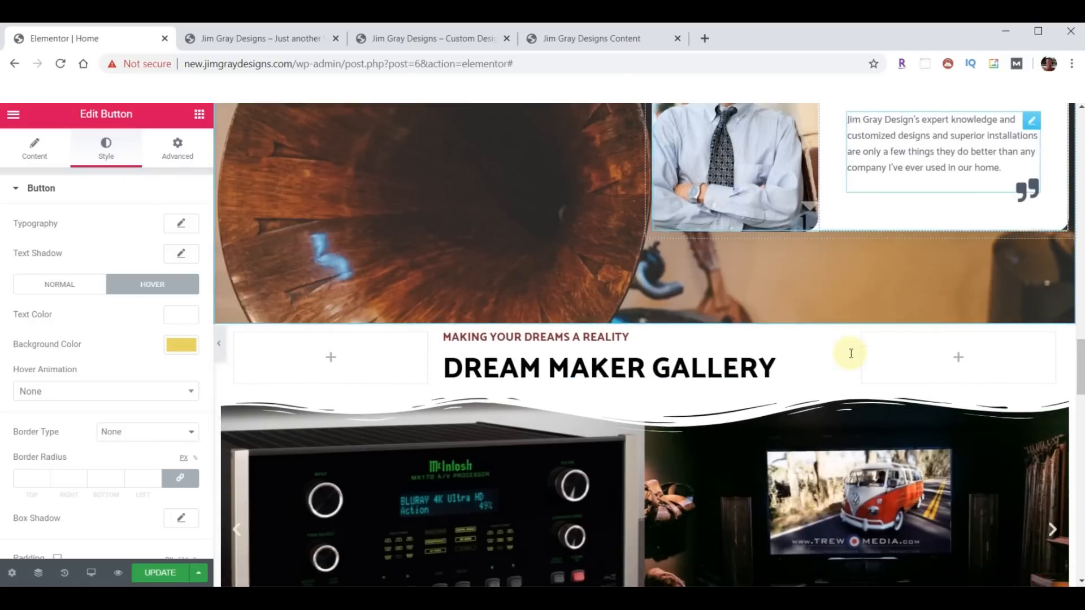
scroll(851, 354, down, 10)
scroll(849, 354, up, 3)
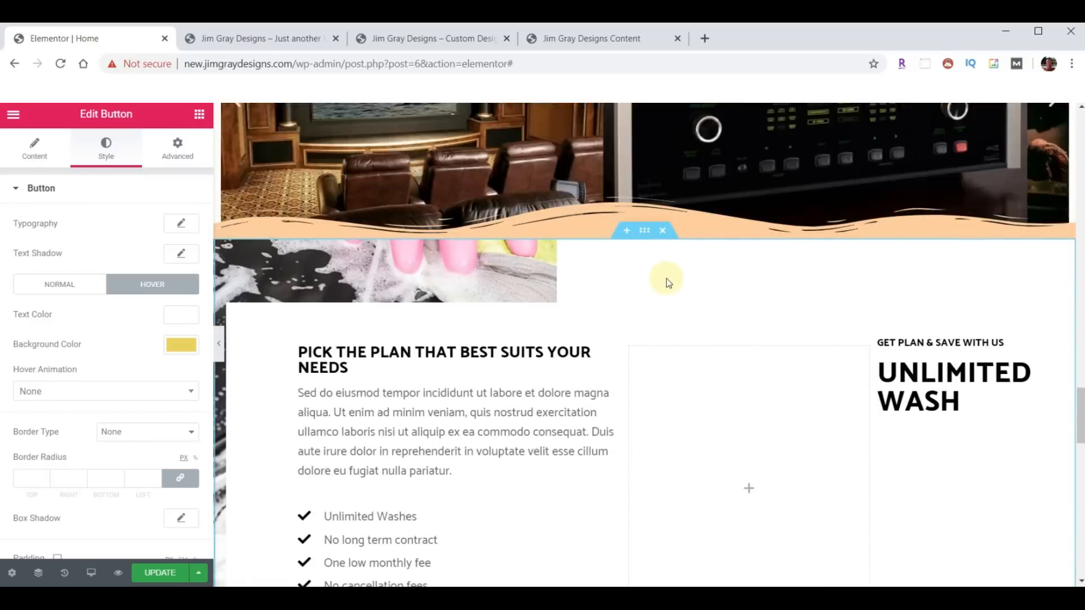
scroll(680, 294, down, 1)
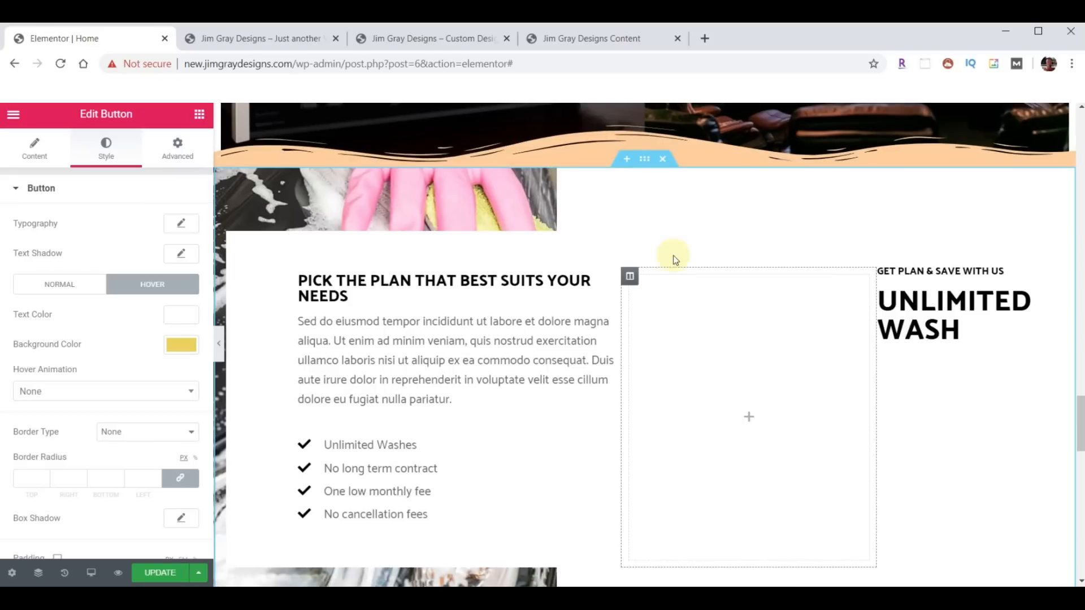
- Set the pricing section's background colour to peach #FACE9D
click(644, 168)
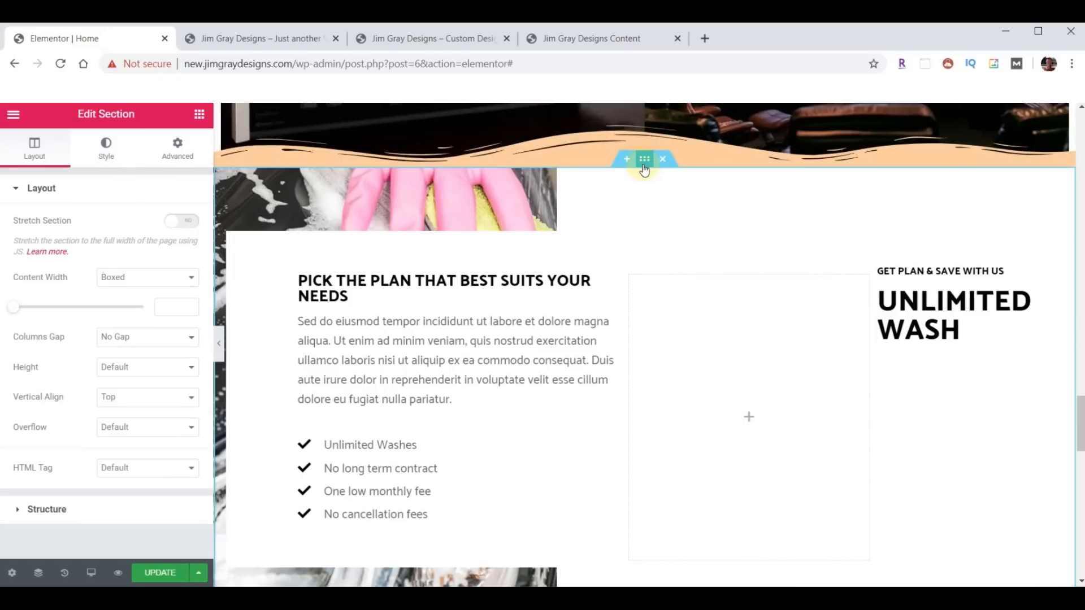
click(106, 148)
click(178, 288)
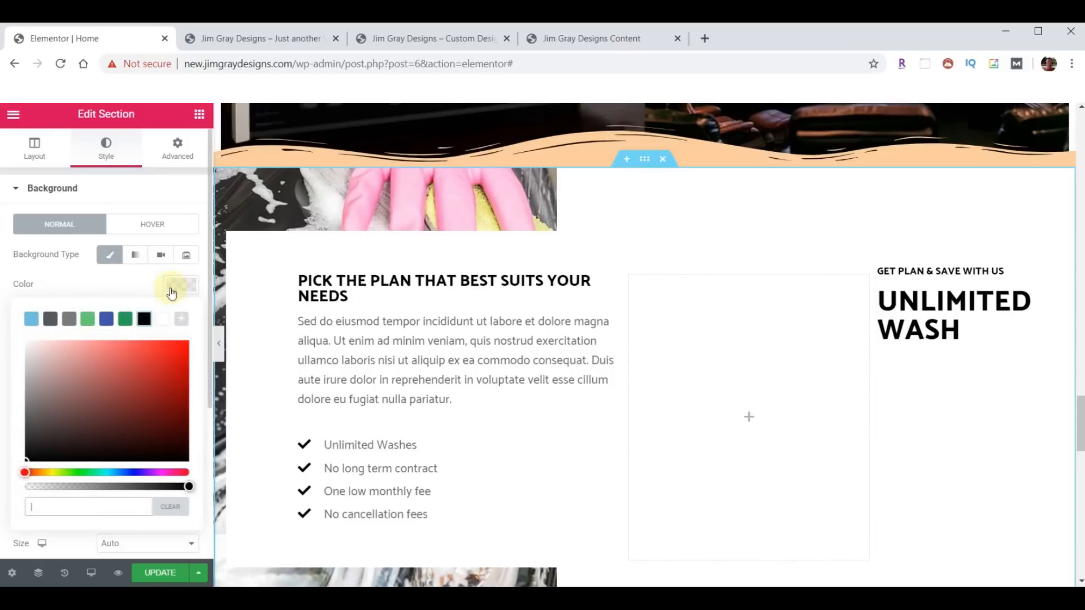
click(73, 506)
key(ctrl+v)
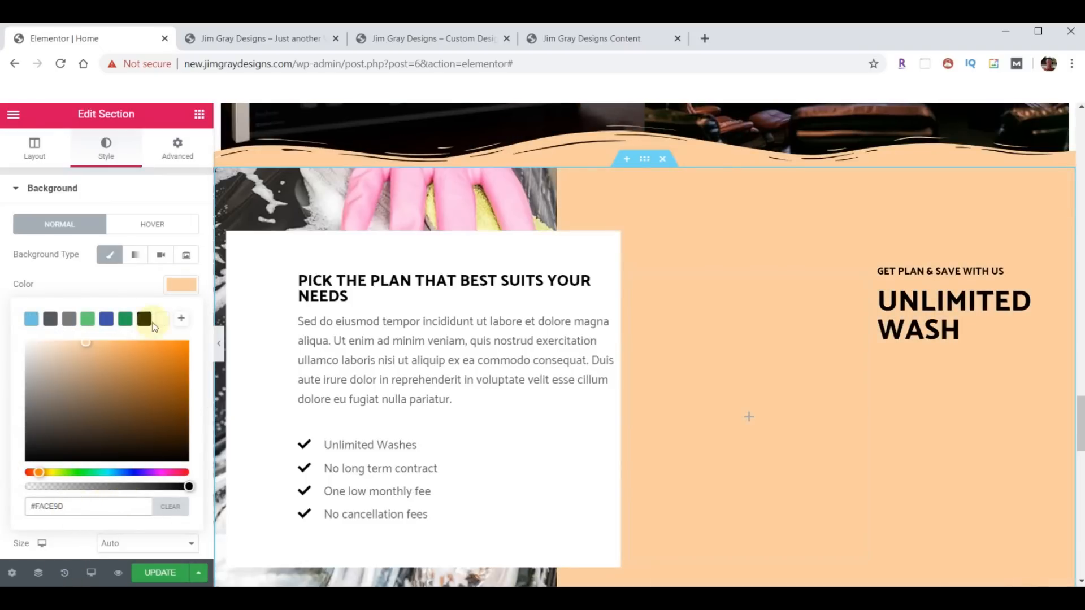
click(182, 285)
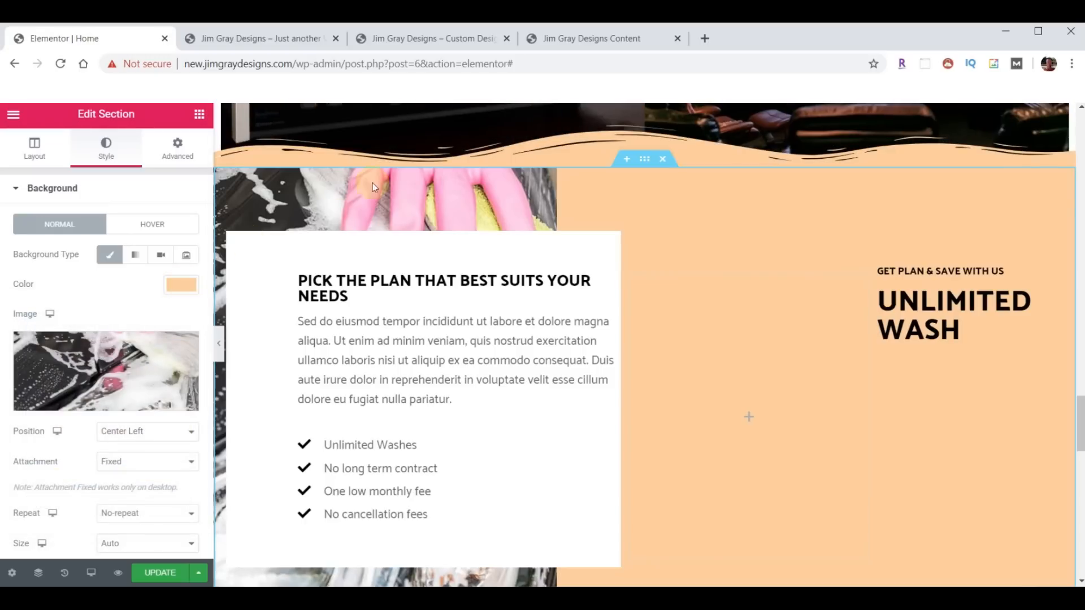
- Upload background-wirenuts.jpg and use it as the section's background image
mouse_move(82, 364)
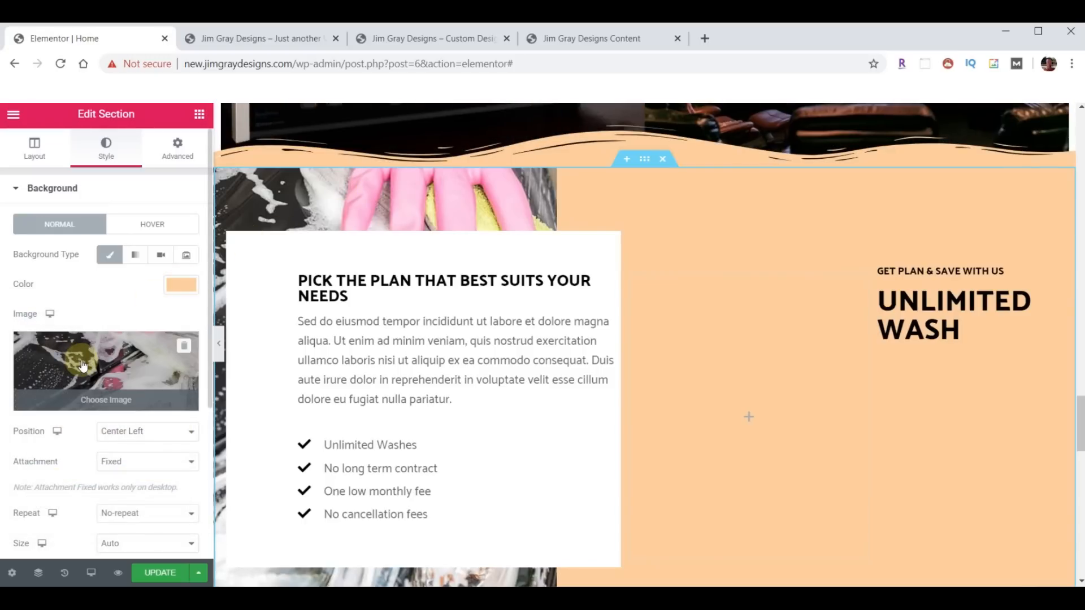
click(83, 365)
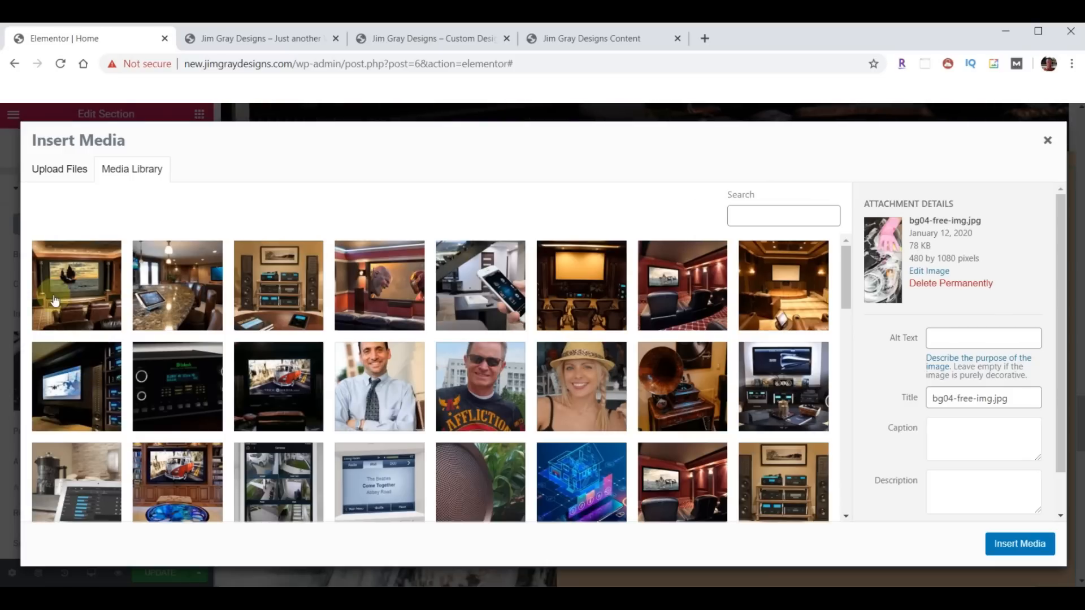
key(alt+Tab)
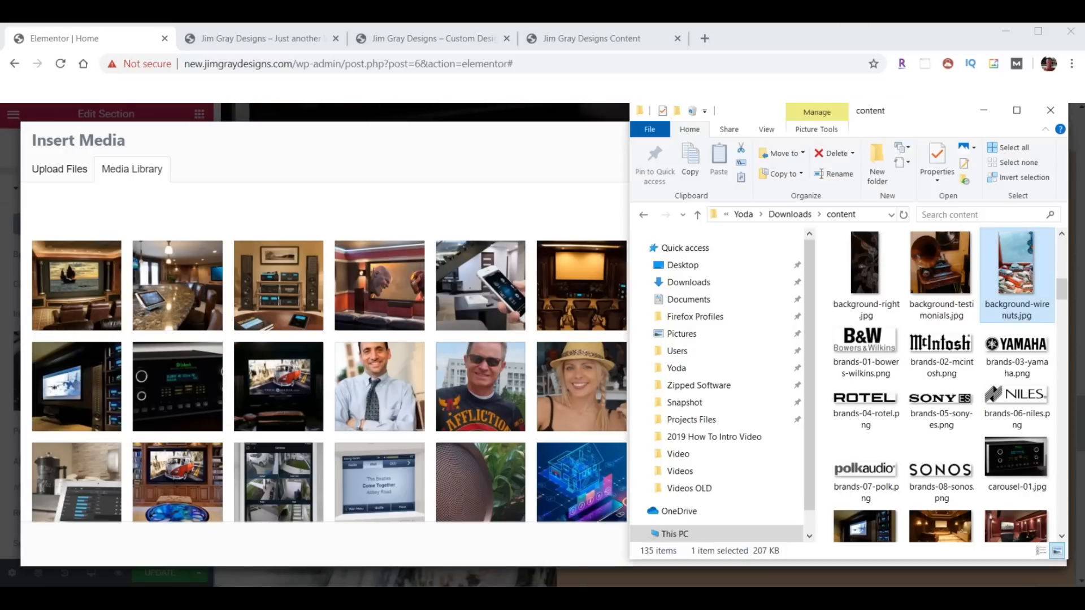
drag(1011, 265, 368, 357)
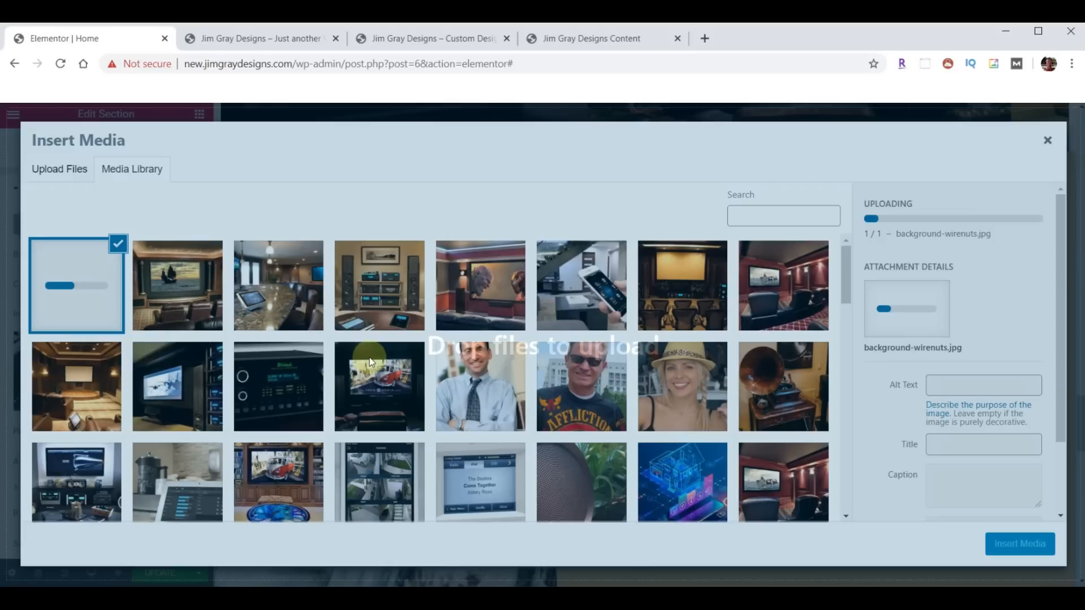
click(1019, 542)
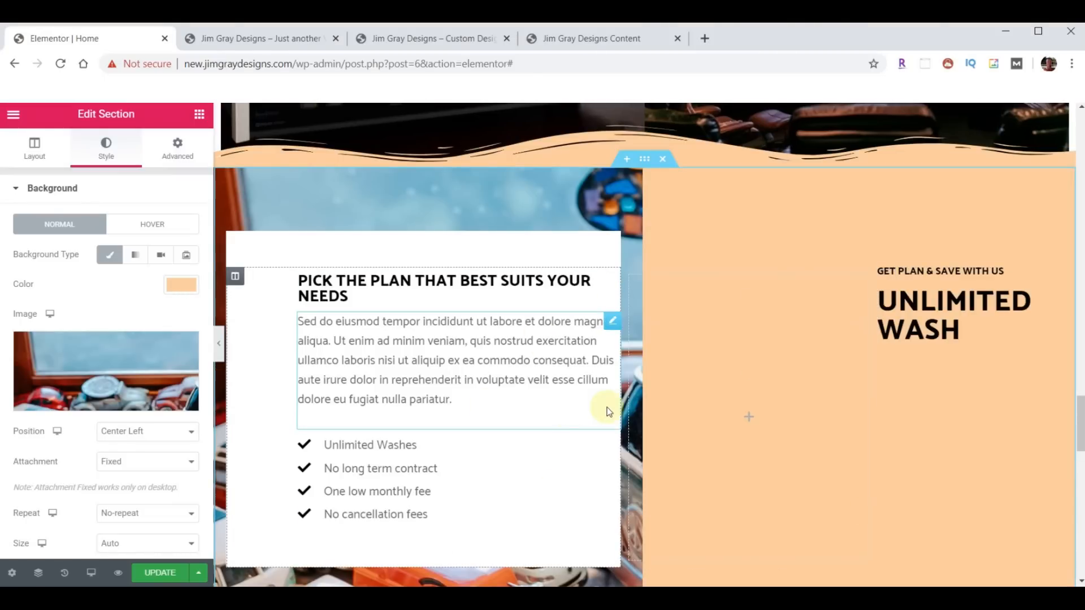
scroll(563, 329, down, 1)
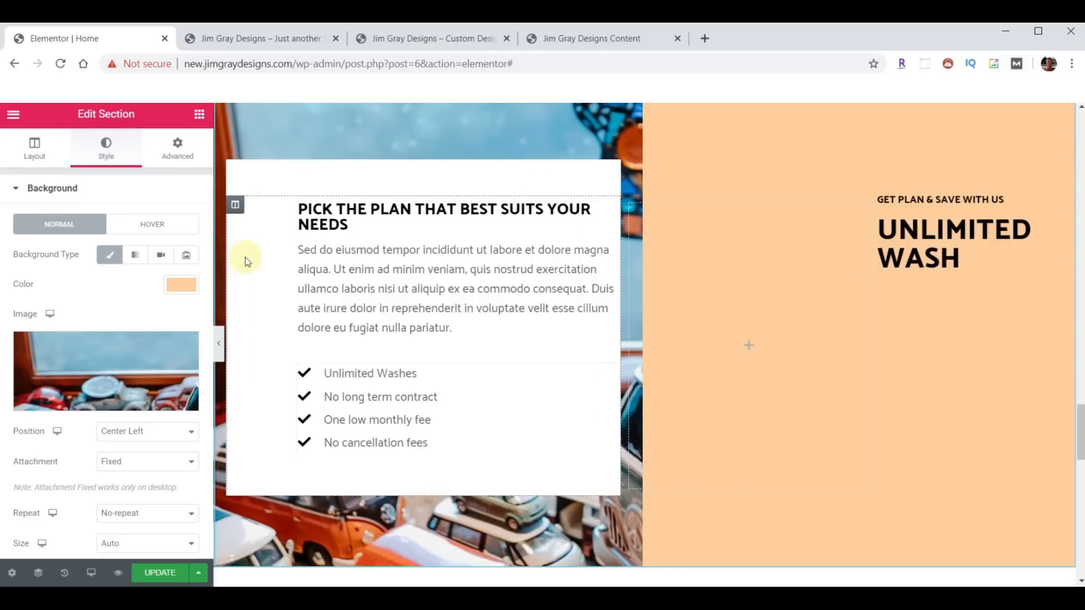
- Give the pricing text column linked padding of 40 on all four sides
click(235, 204)
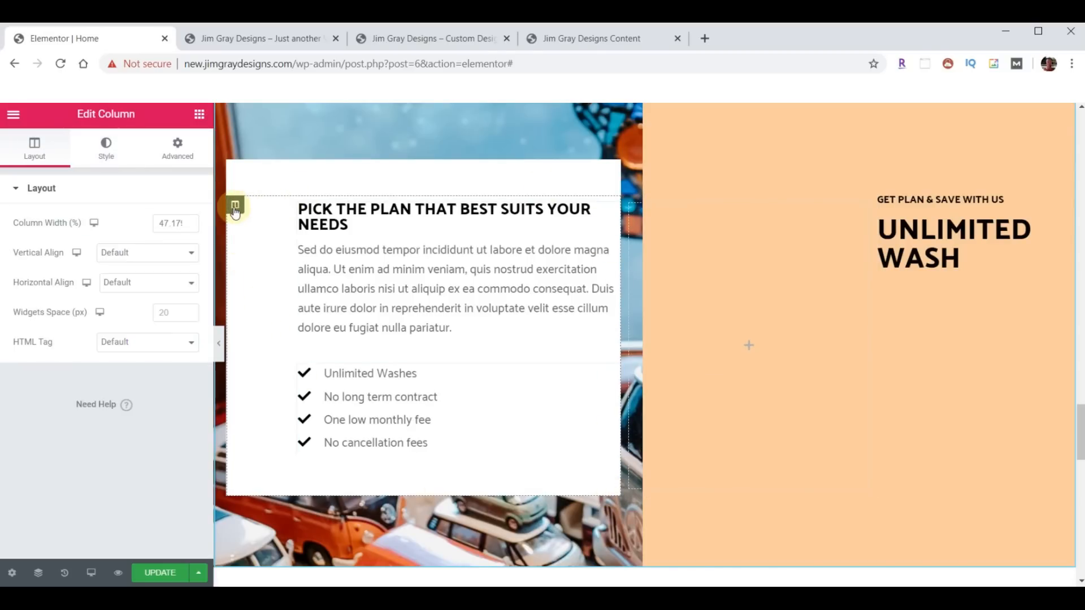
click(178, 150)
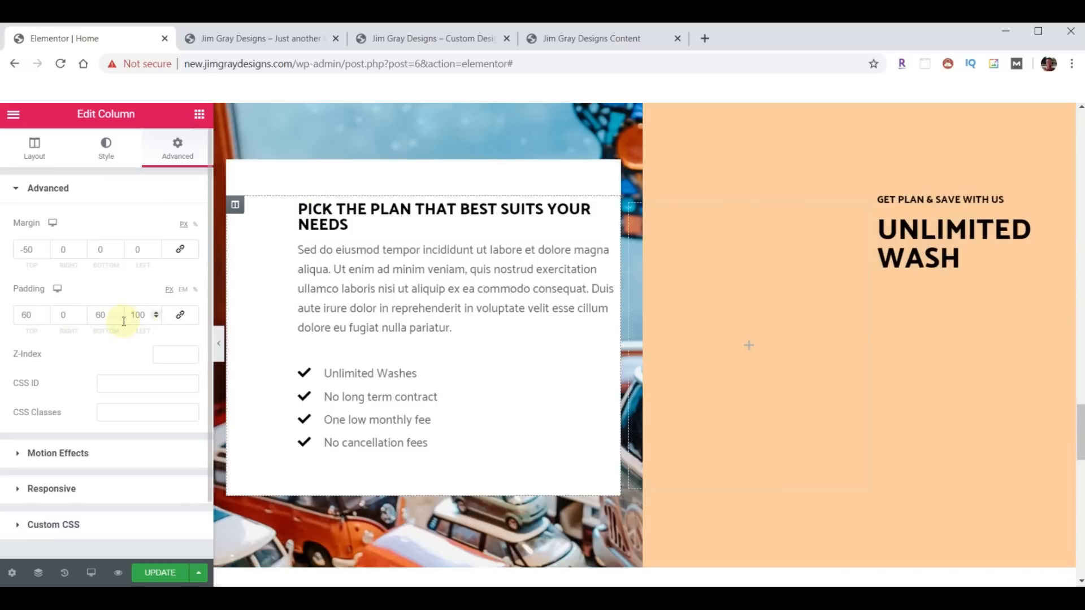
click(180, 317)
double_click(28, 314)
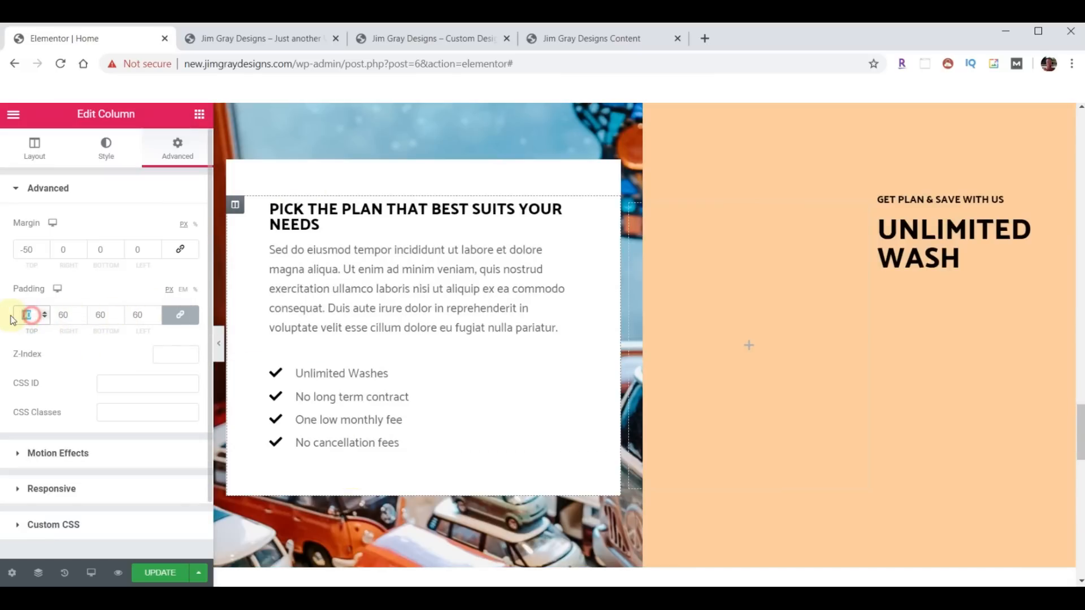
text(40)
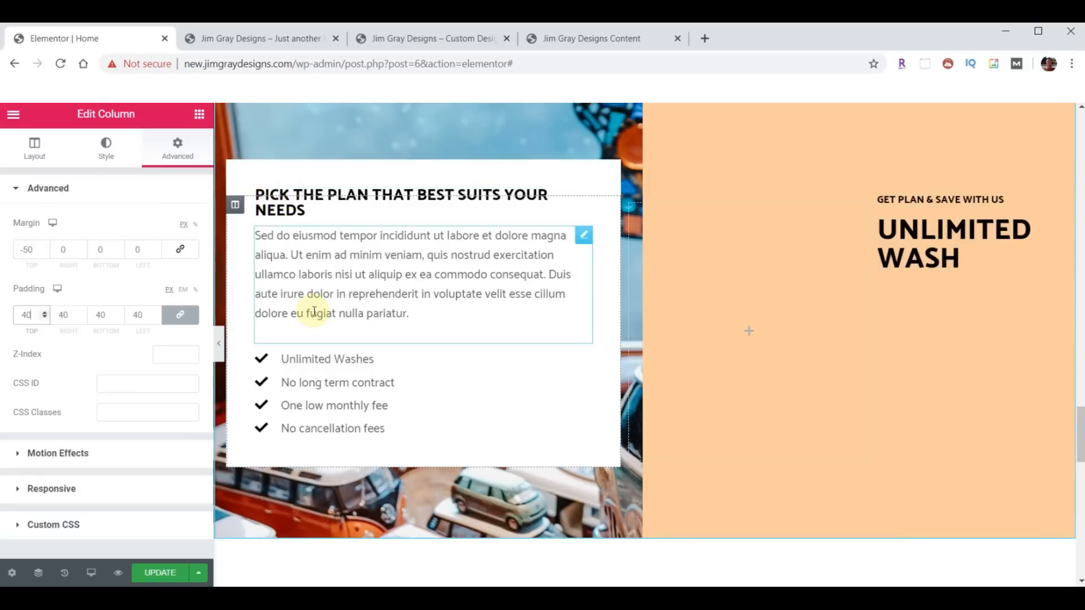
click(361, 193)
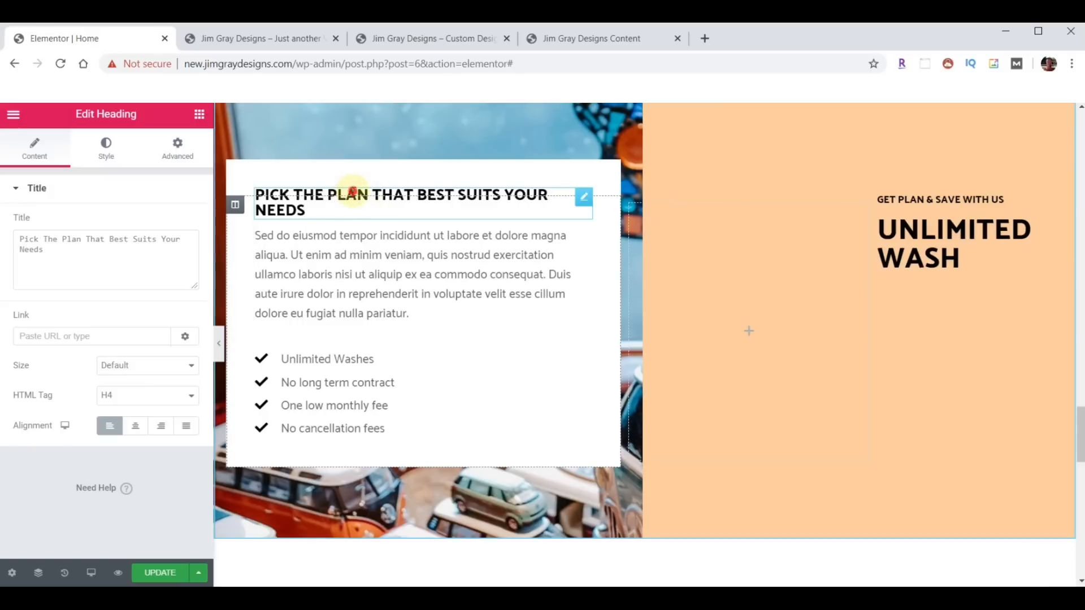
- Set the plan heading's text colour to dark red #7E3331
click(107, 148)
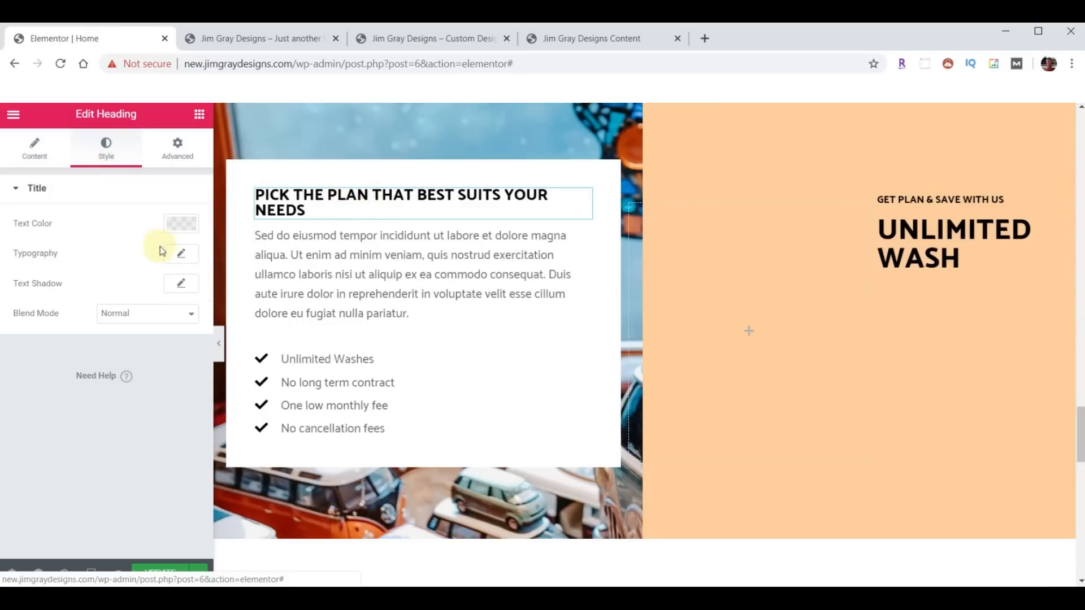
click(180, 224)
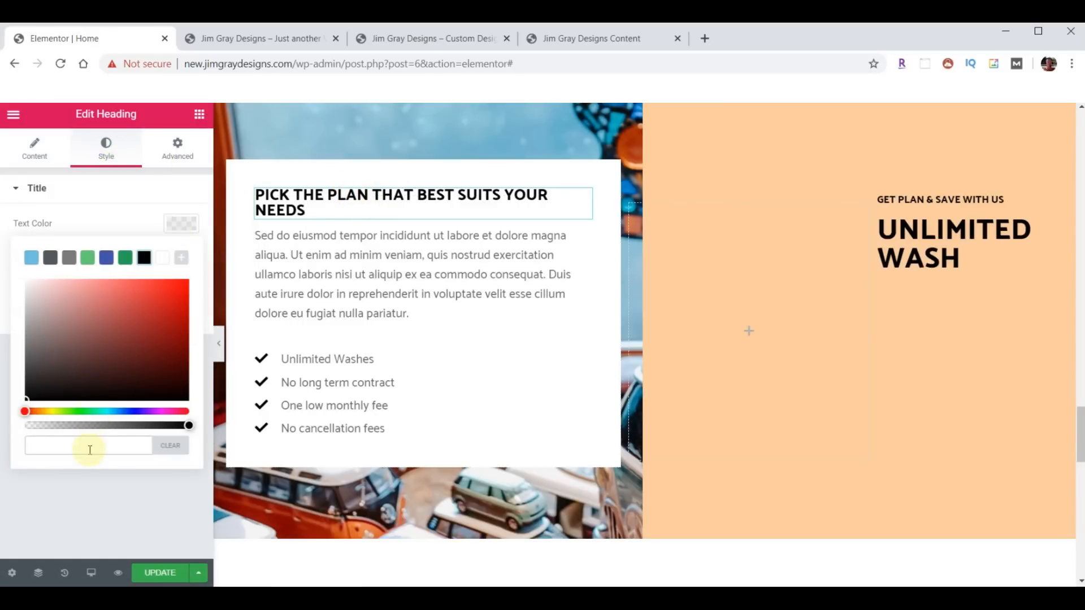
text(#7E3331)
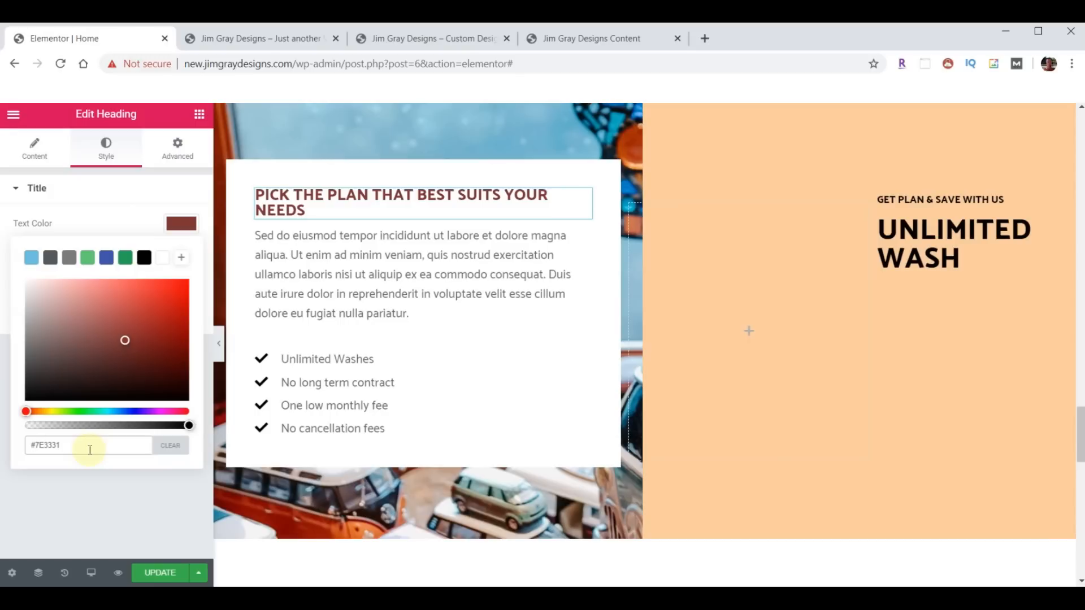
- Change the heading title to 'Join Our Mailing List'
click(24, 148)
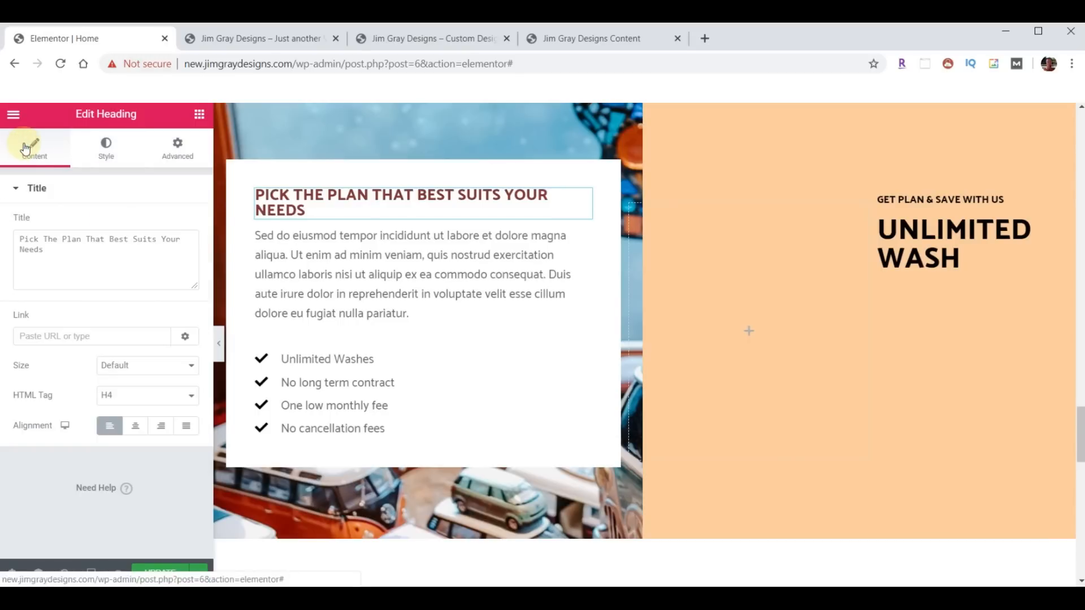
click(85, 270)
key(ctrl+a)
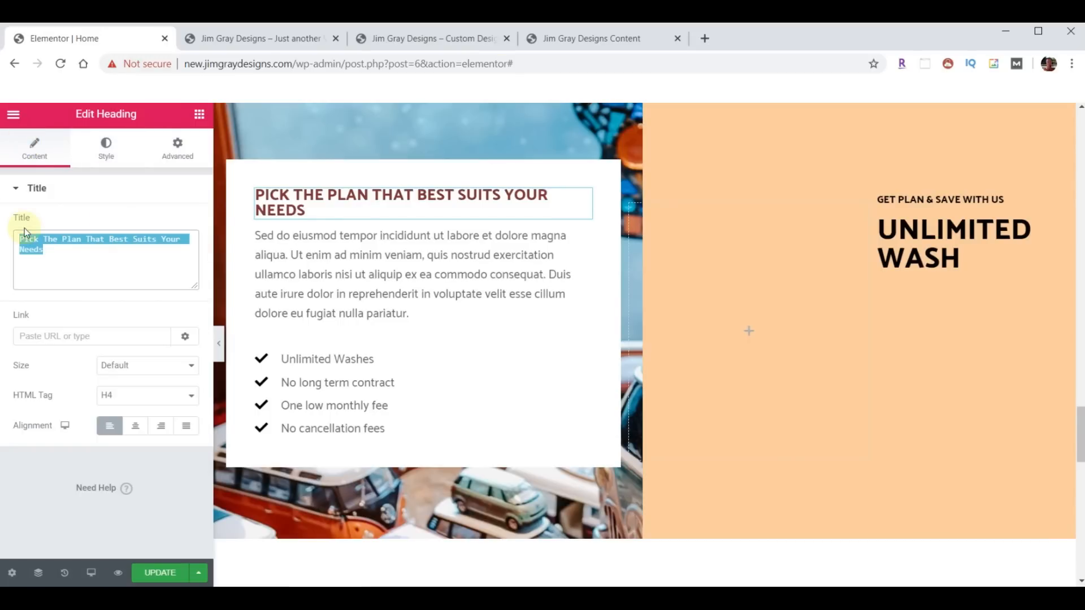
text(Join Our Mailing List)
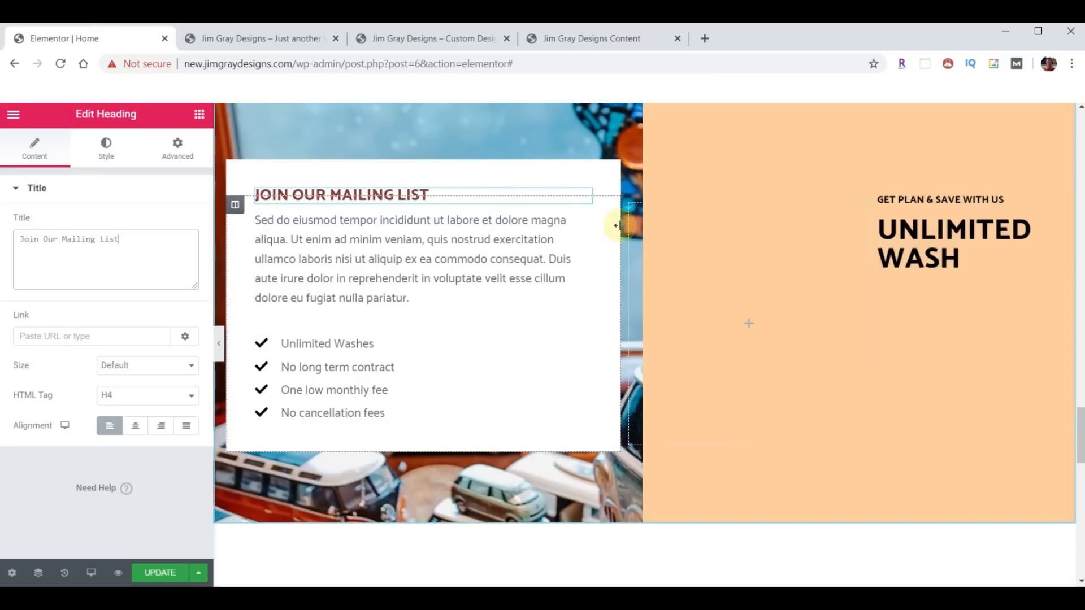
click(236, 207)
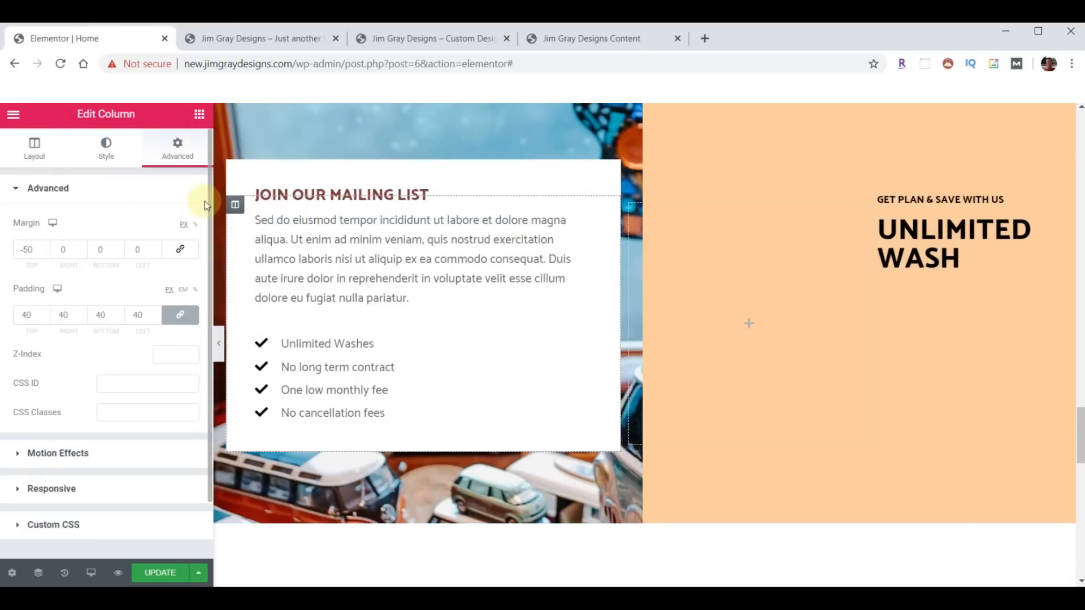
- Set the mailing-list column width to 55 and the empty middle column to 15
click(45, 158)
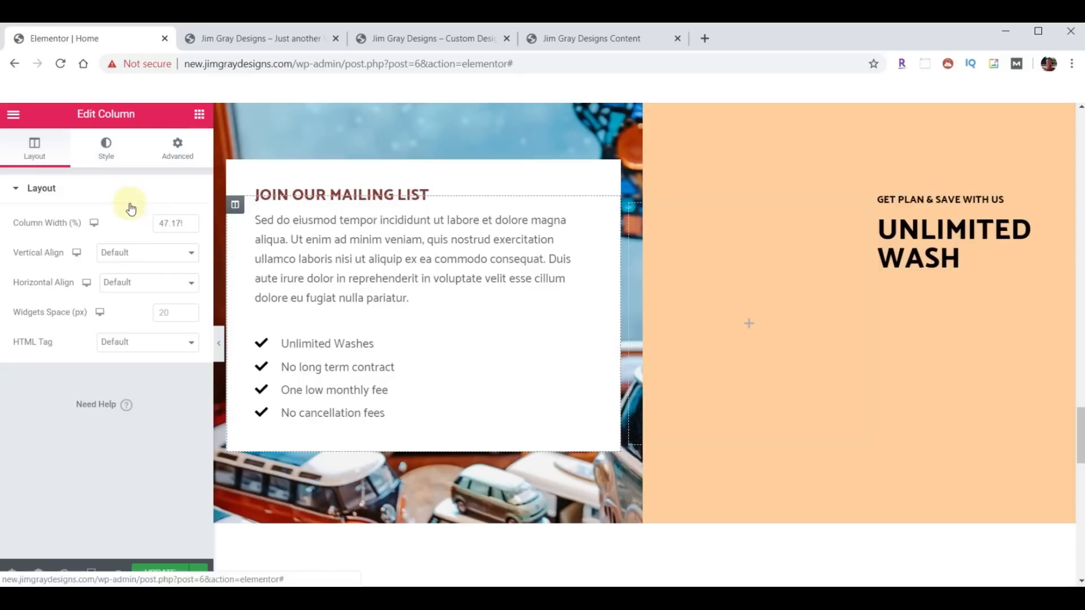
drag(156, 223, 207, 228)
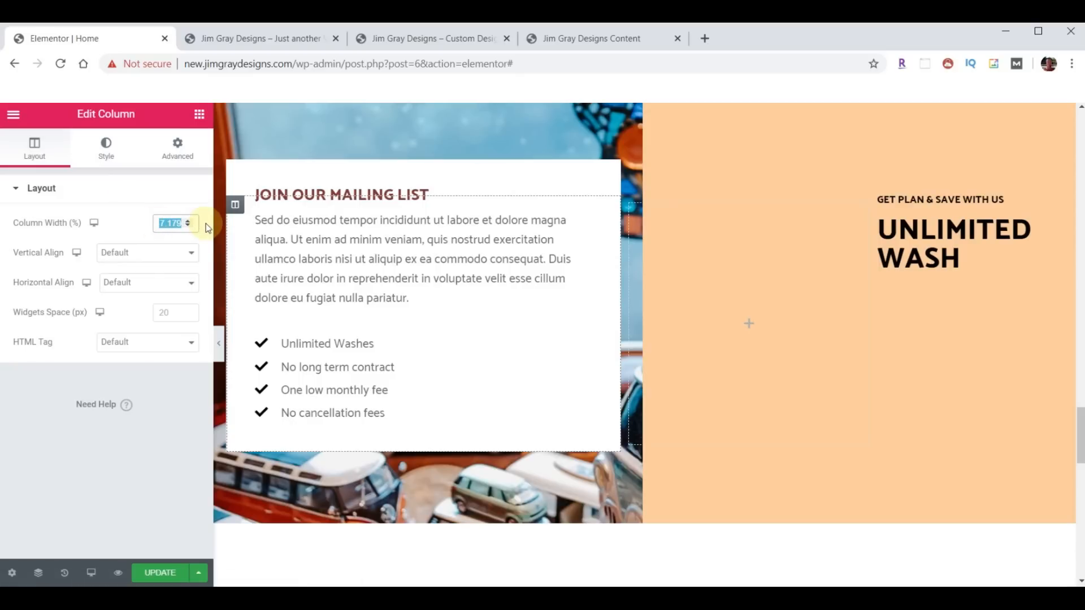
text(55)
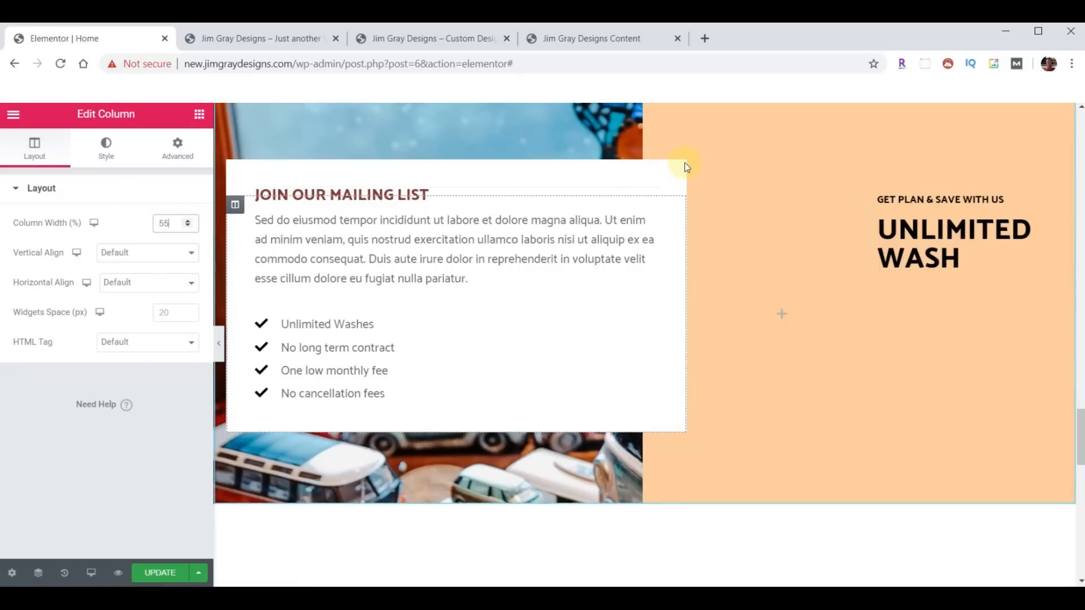
click(695, 204)
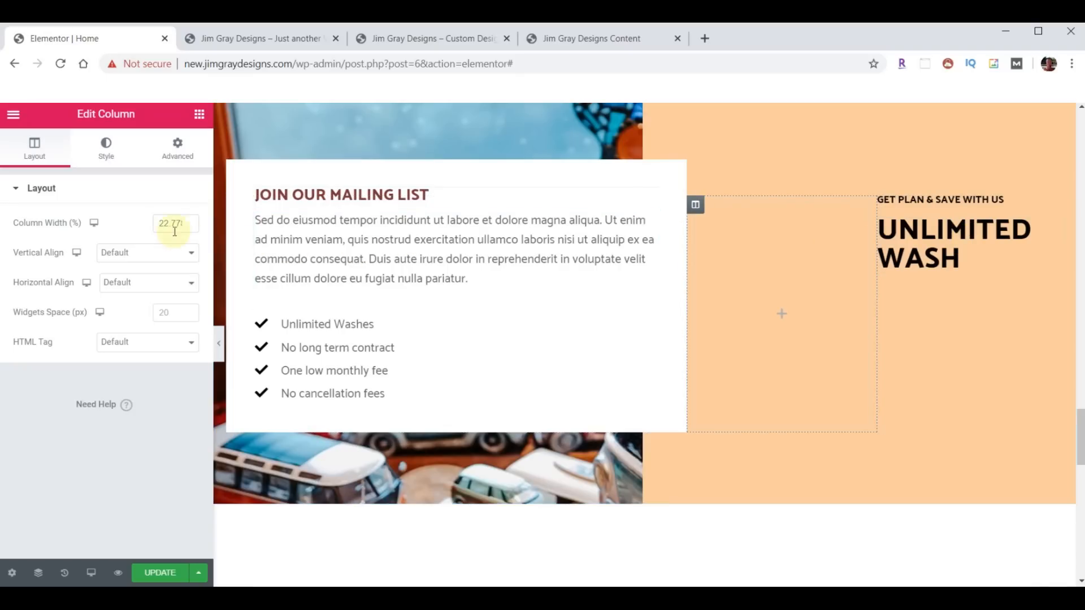
drag(160, 226, 202, 230)
text(1)
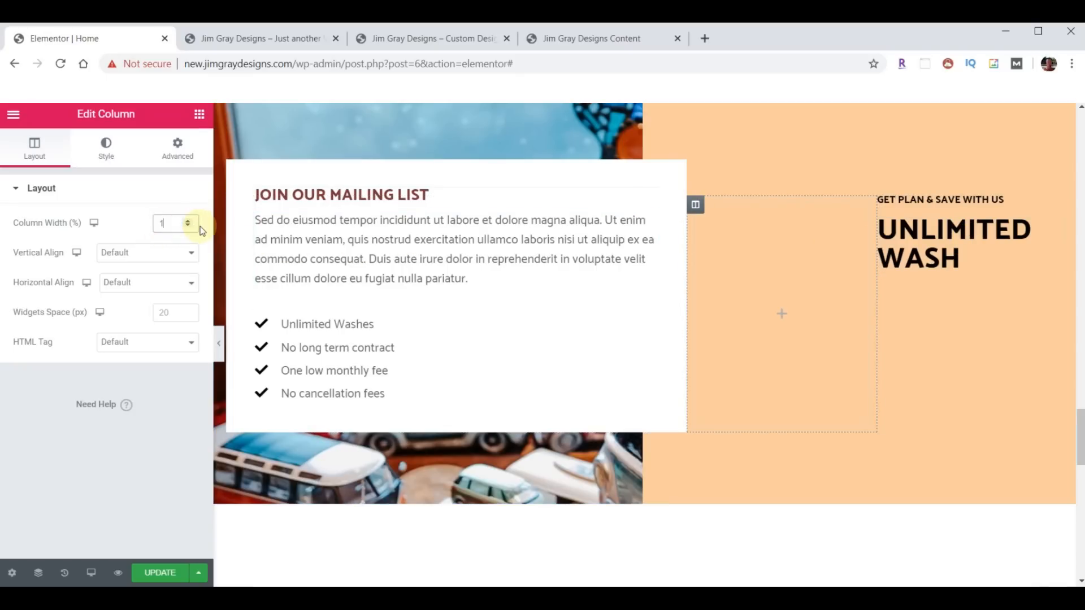
text(5)
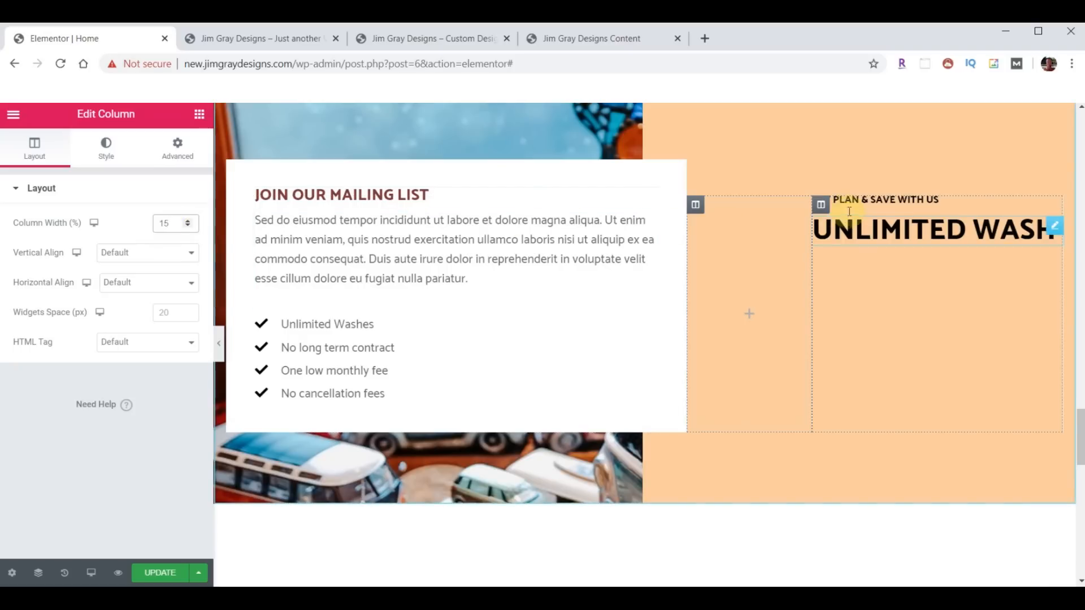
click(821, 206)
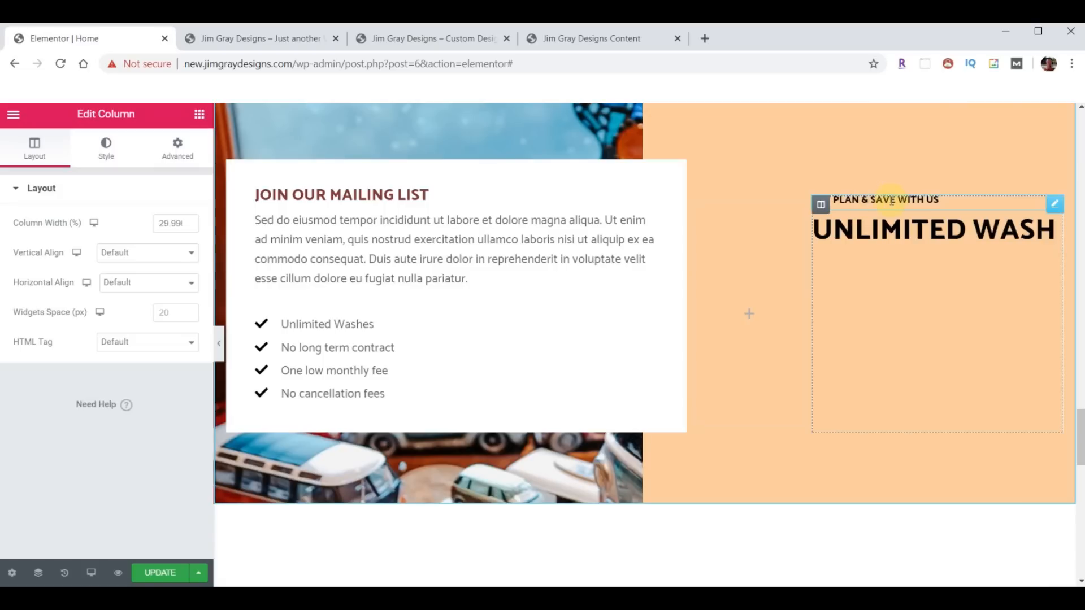
- Copy the gallery subheading's style onto the Get Plan & Save heading
scroll(763, 323, up, 9)
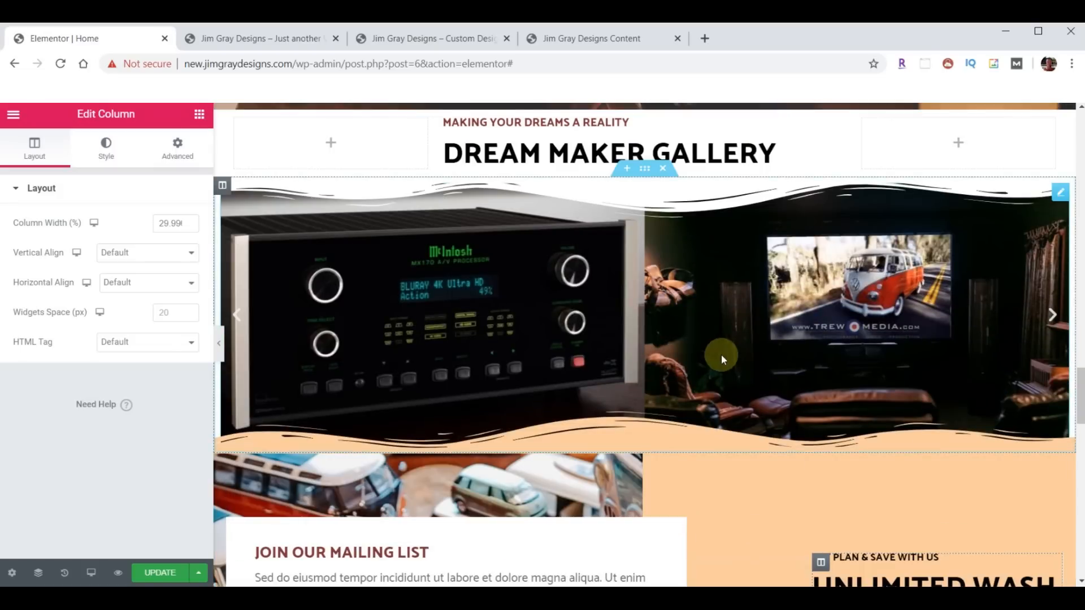
right_click(560, 265)
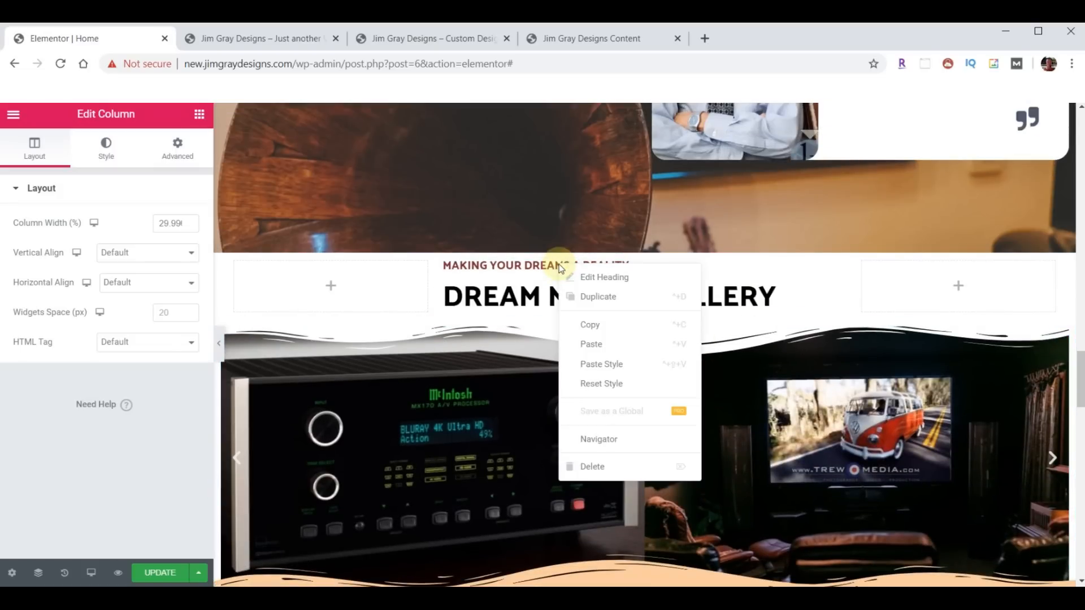
click(596, 321)
scroll(668, 337, down, 8)
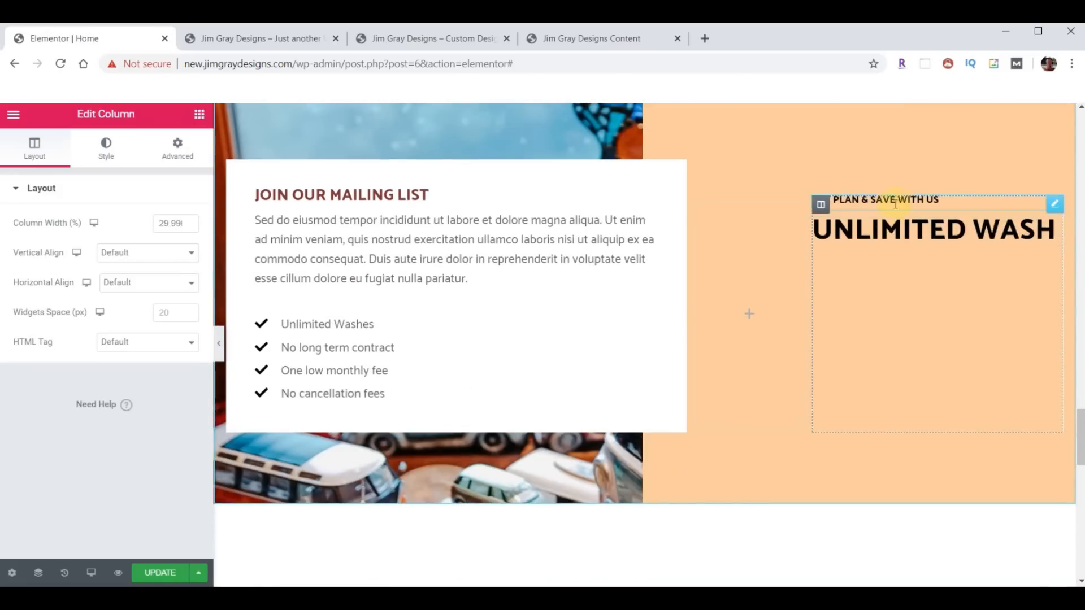
right_click(897, 201)
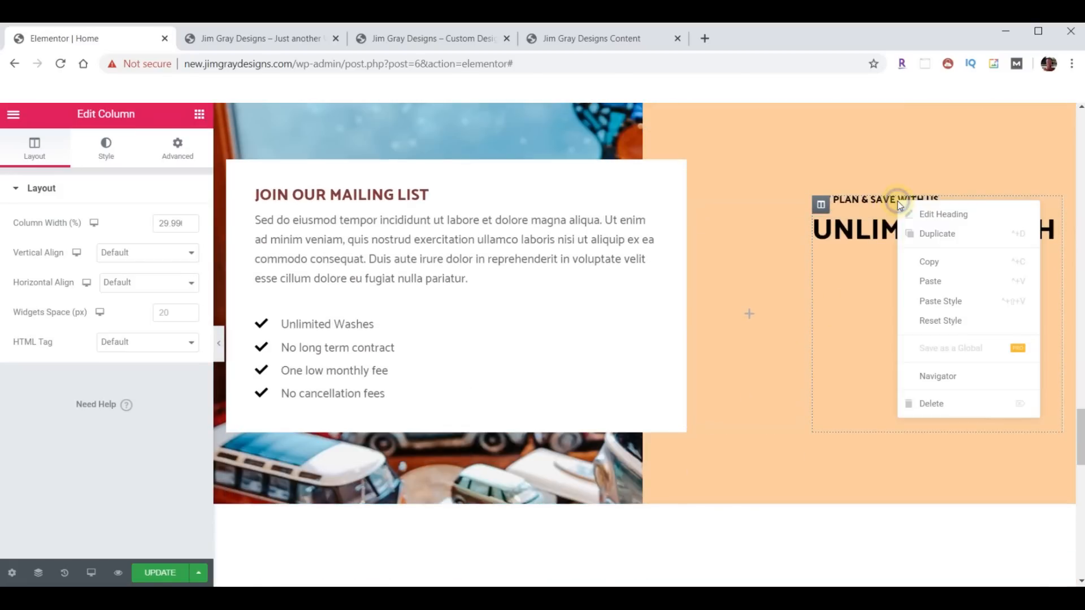
click(943, 303)
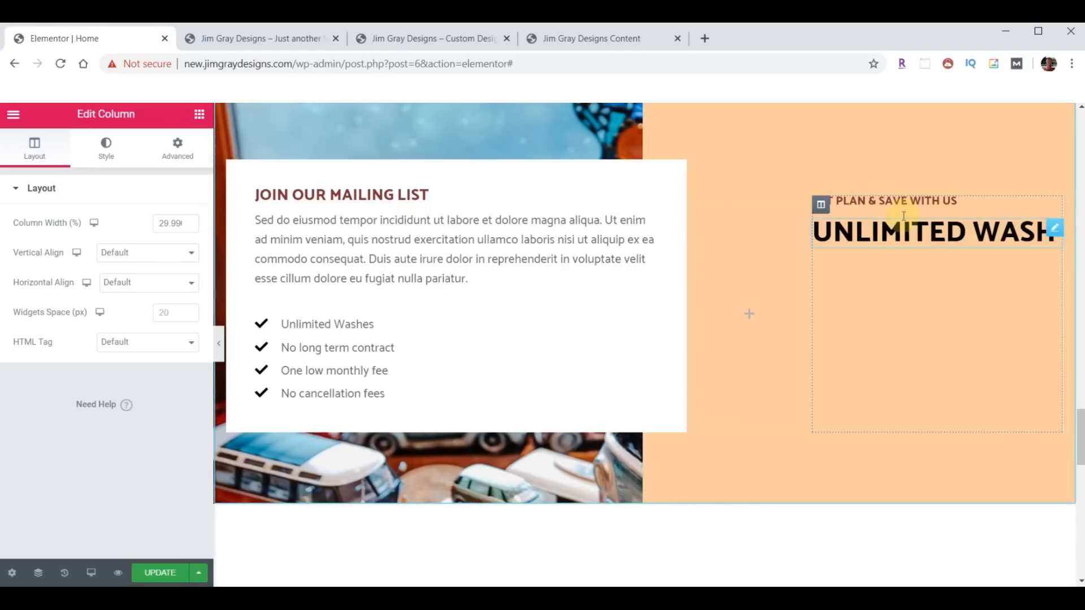
- Retitle the subheading 'Our Exclusive Newsletter' and the Unlimited Wash heading 'WIRENUTS'
click(1054, 204)
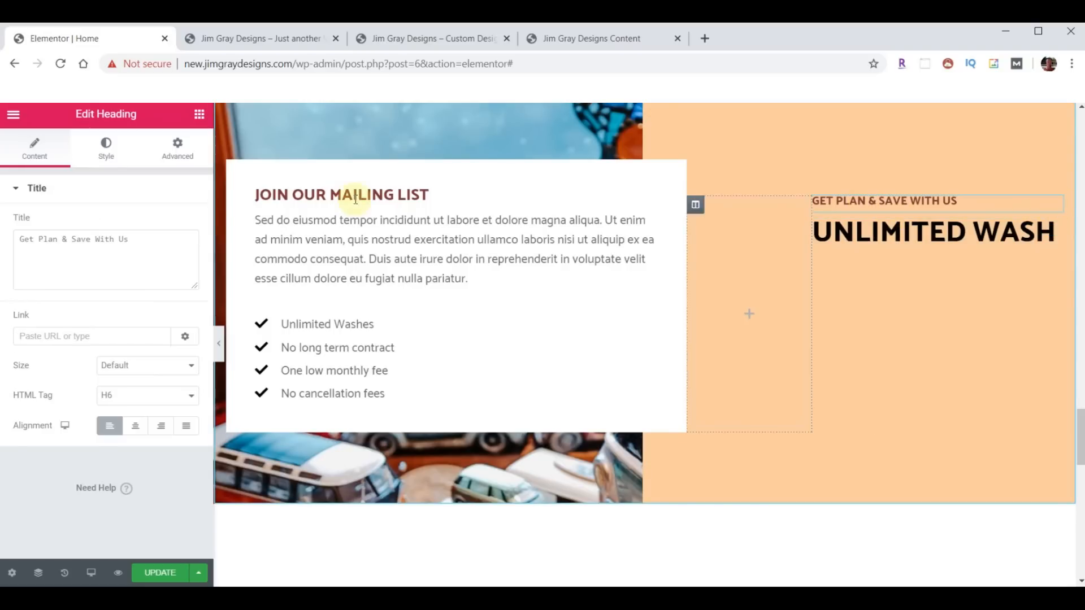
drag(155, 237, 30, 224)
key(ctrl+v)
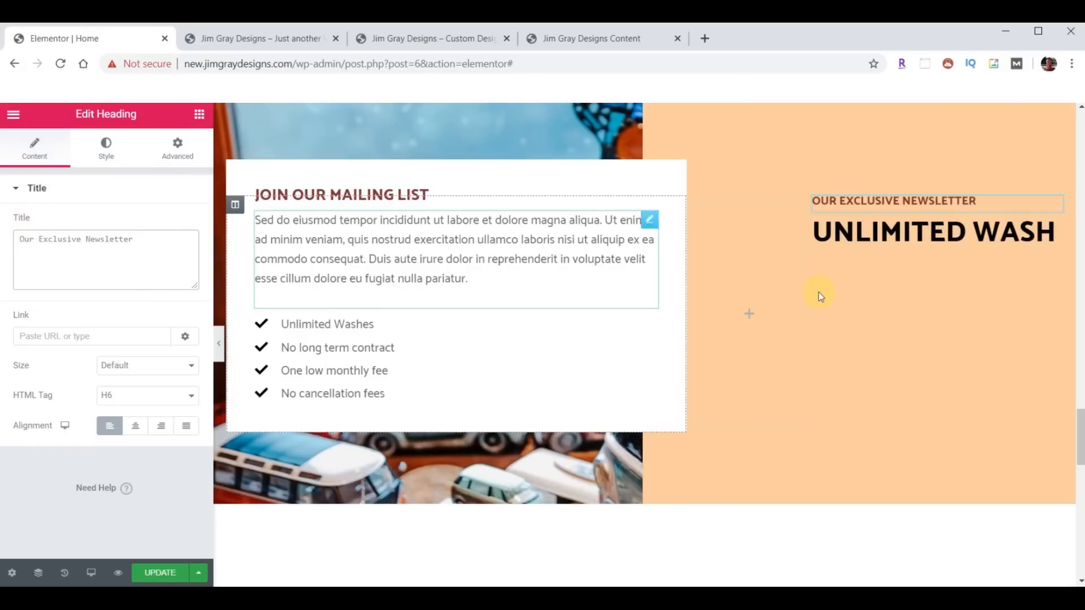
click(1051, 232)
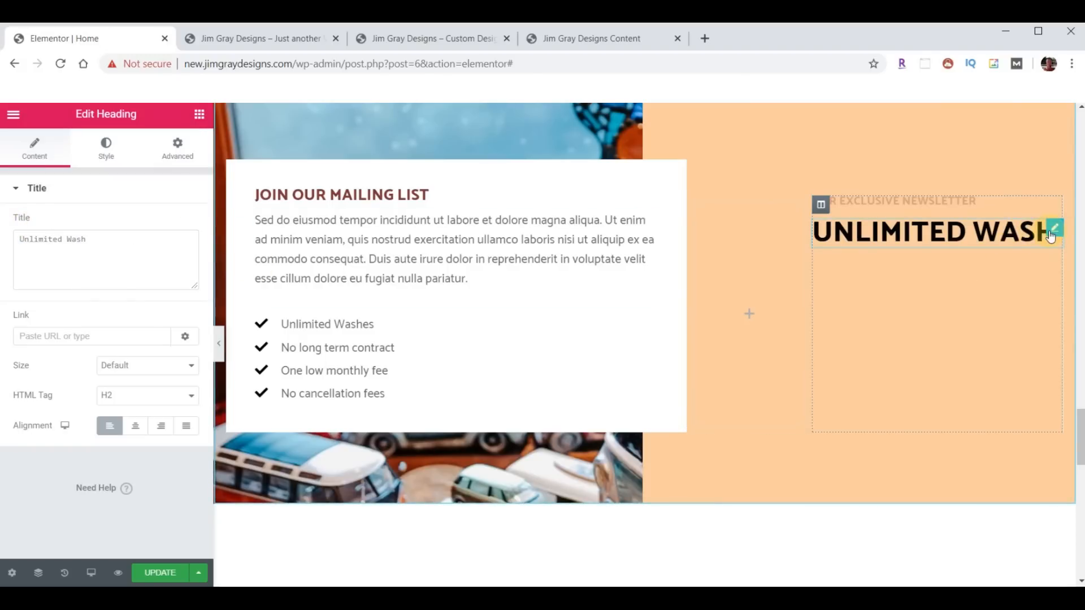
triple_click(122, 240)
key(ctrl+v)
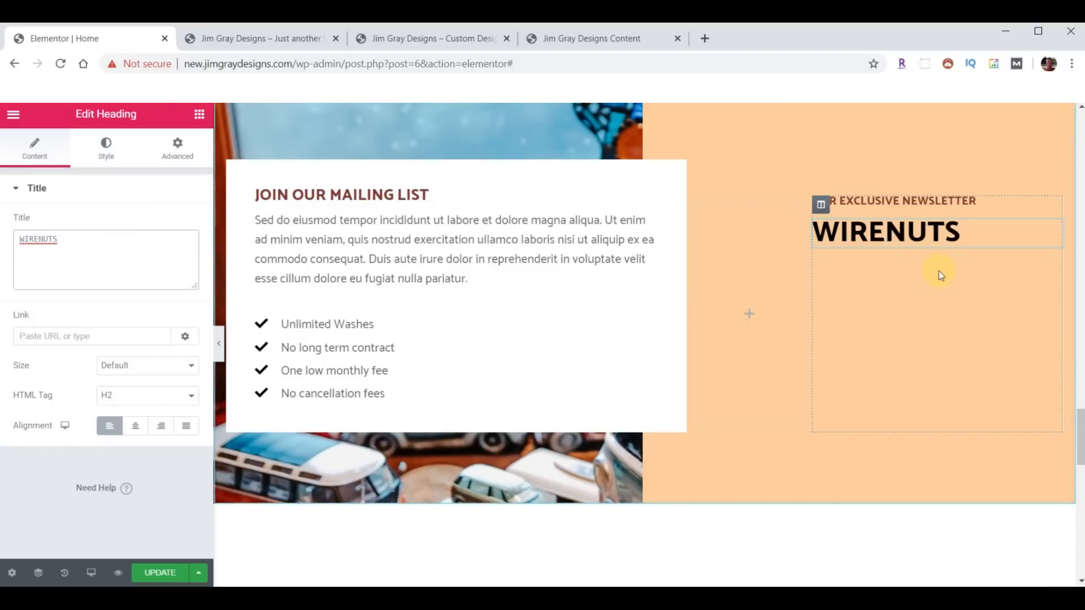
scroll(883, 355, up, 15)
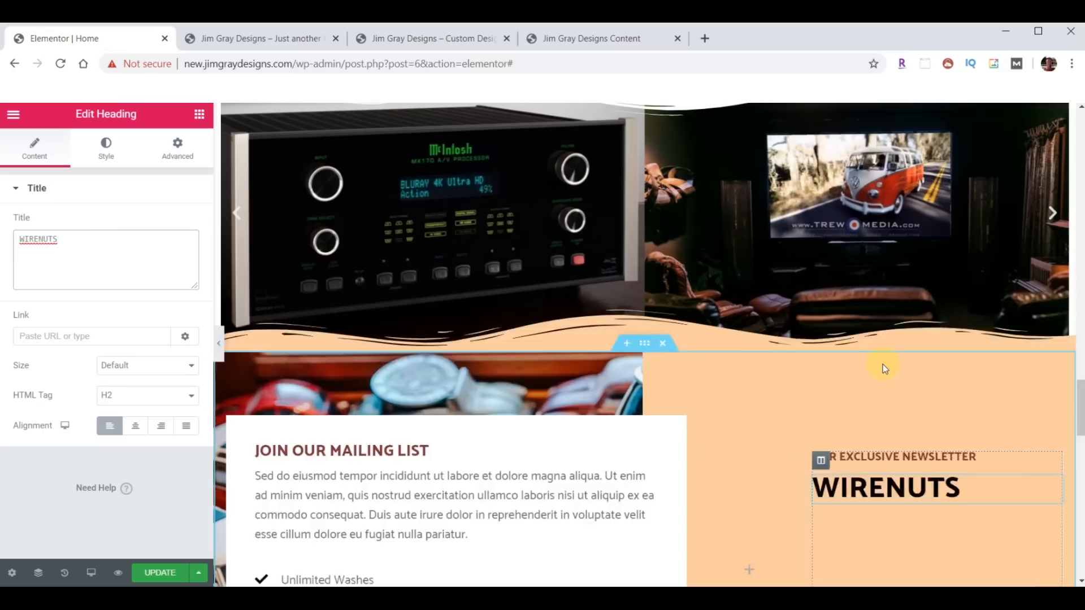
scroll(857, 384, up, 12)
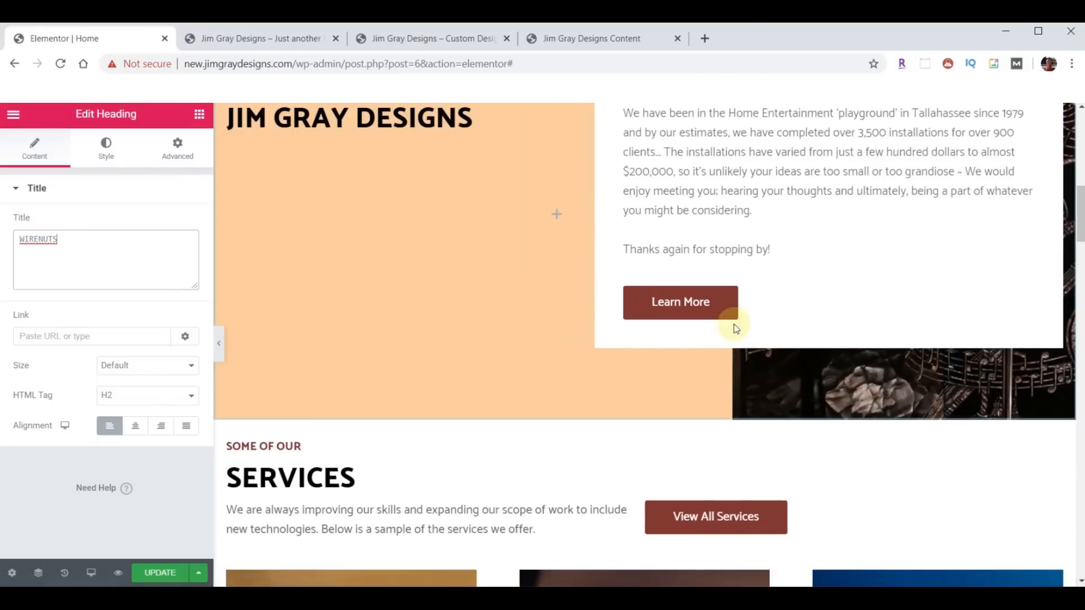
- Paste a copy of the Learn More button below the WIRENUTS heading, keeping it there
right_click(716, 303)
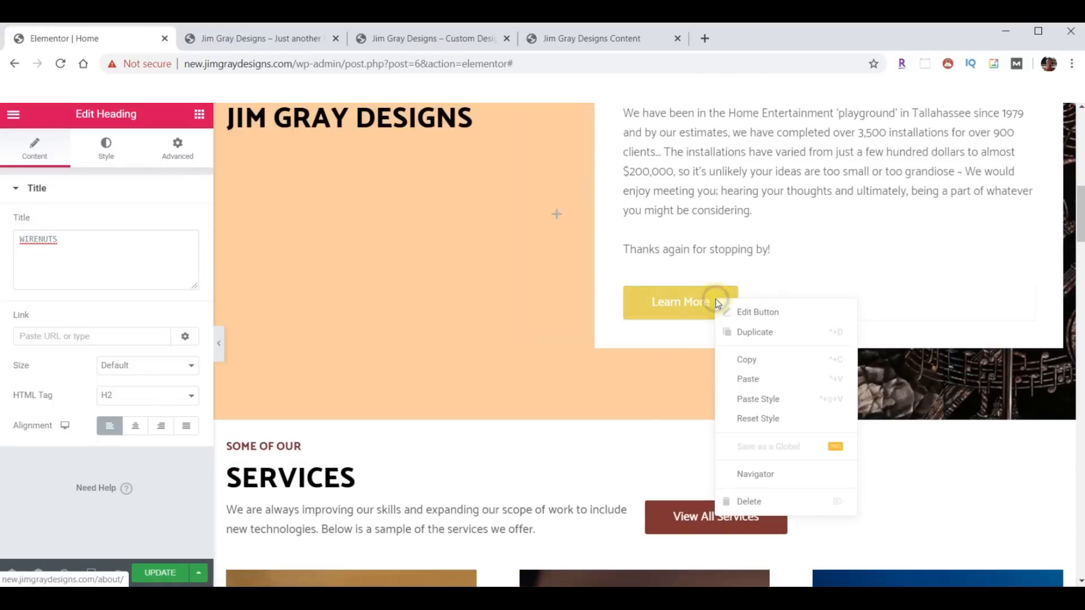
click(749, 359)
scroll(856, 372, down, 10)
scroll(857, 378, down, 10)
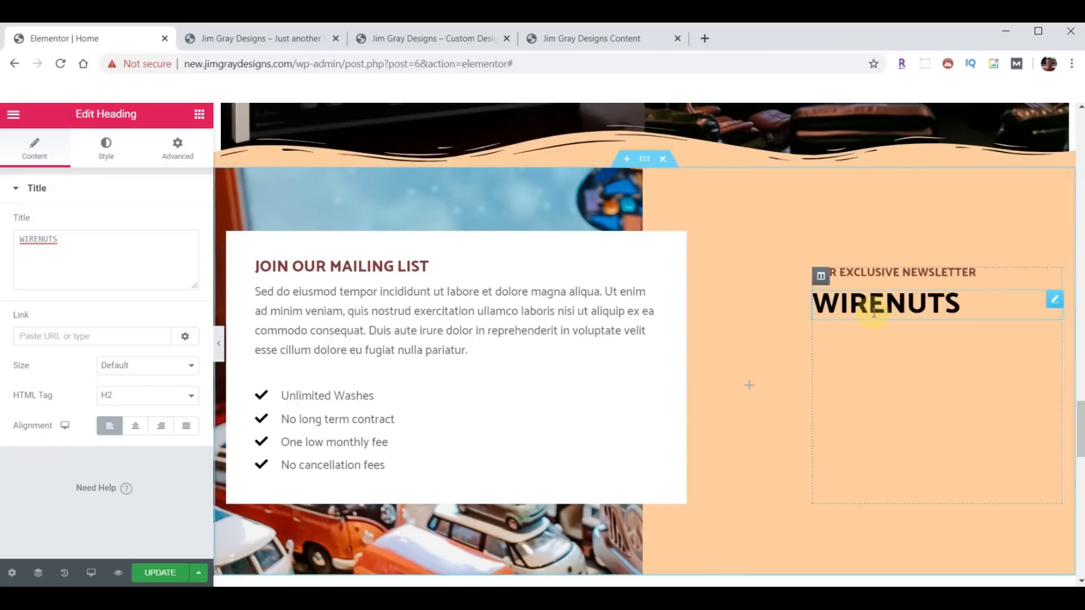
right_click(873, 312)
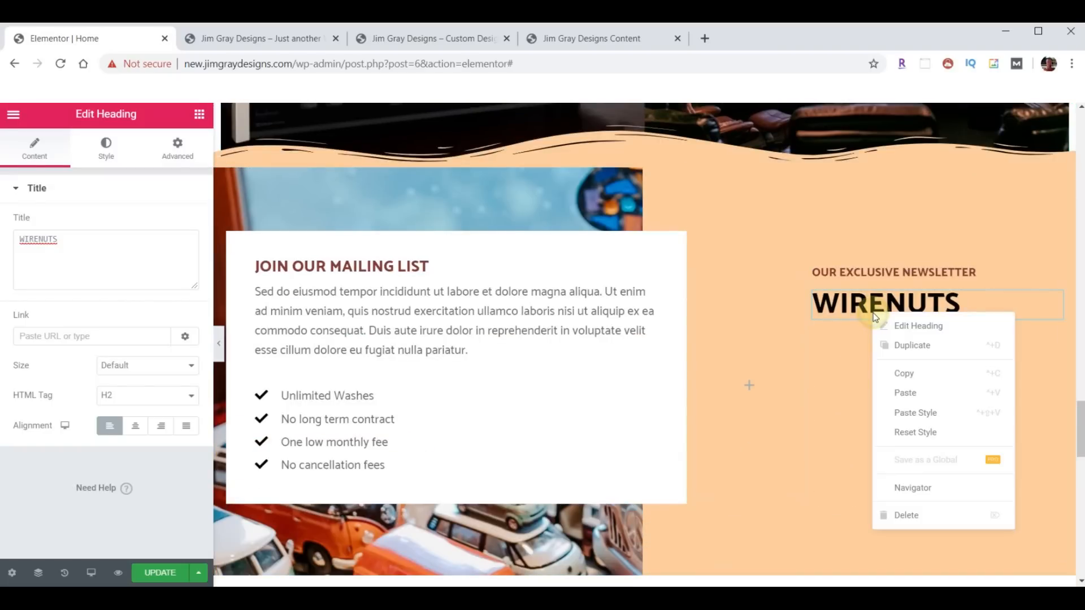
click(902, 390)
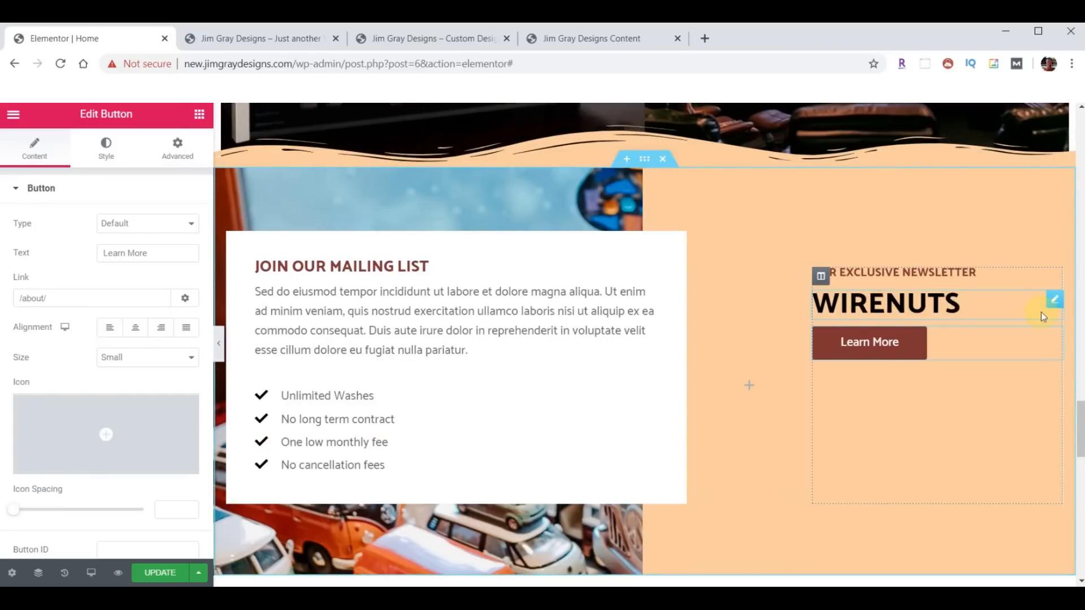
scroll(987, 371, down, 3)
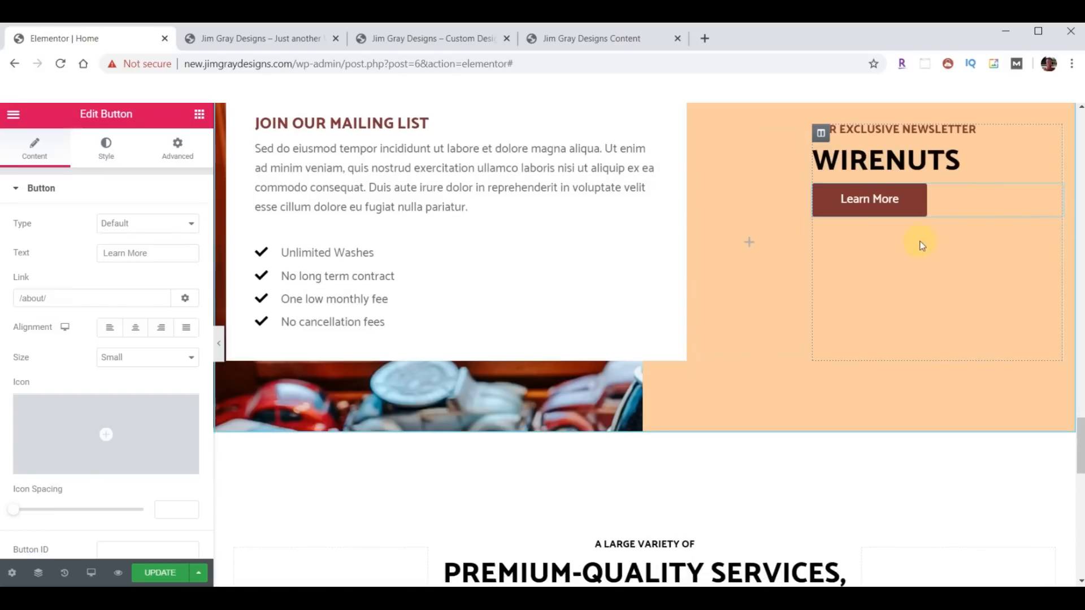
mouse_move(1049, 195)
mouse_down()
mouse_move(1051, 128)
mouse_move(1045, 176)
mouse_up()
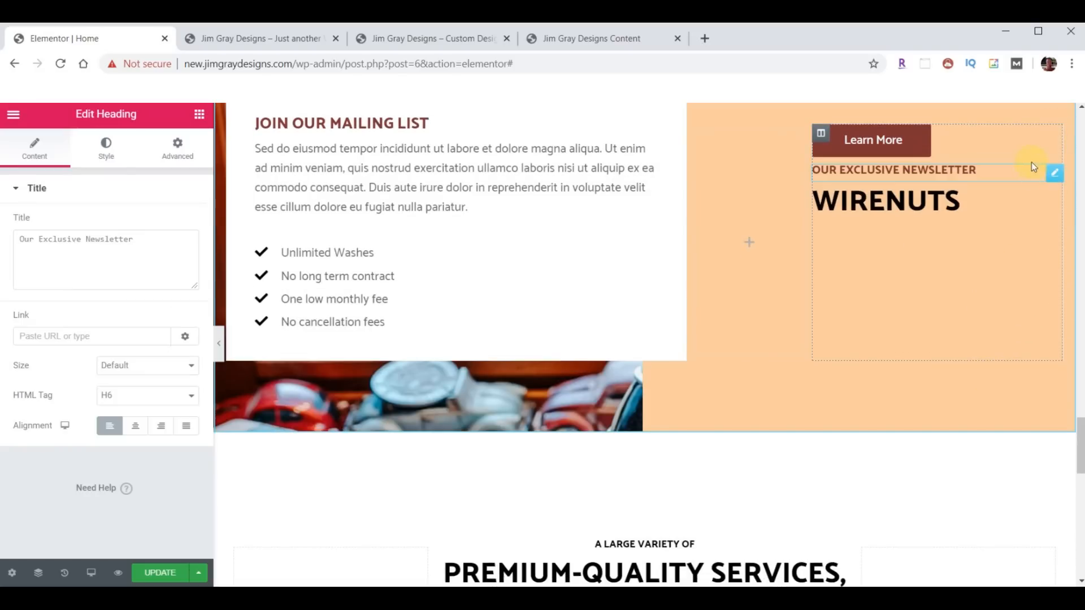
drag(1050, 137, 1038, 198)
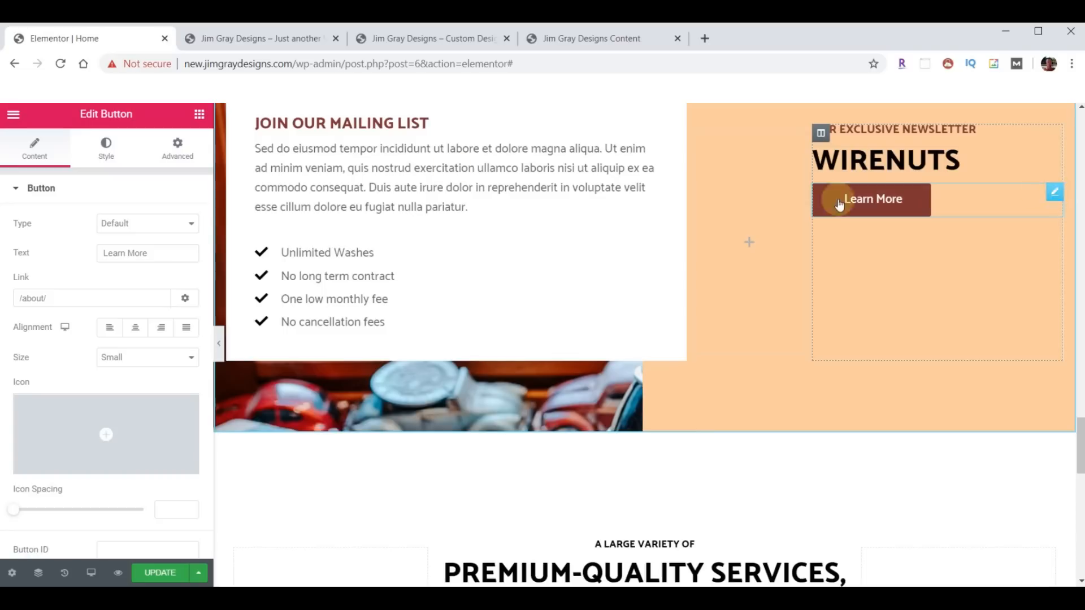
- Unlink the button's padding and set its top padding to 20
click(172, 147)
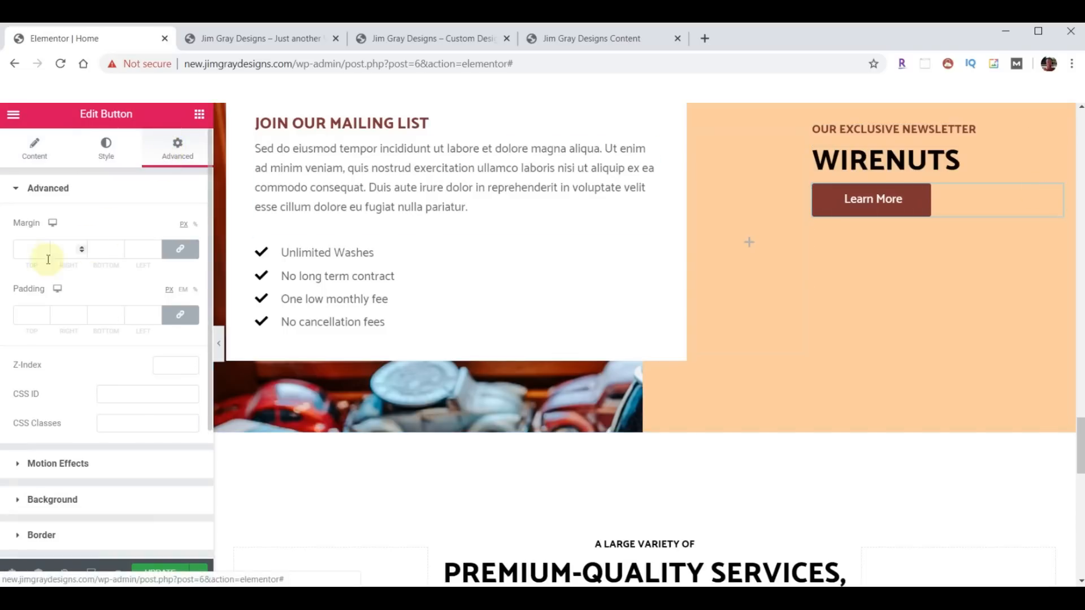
click(180, 321)
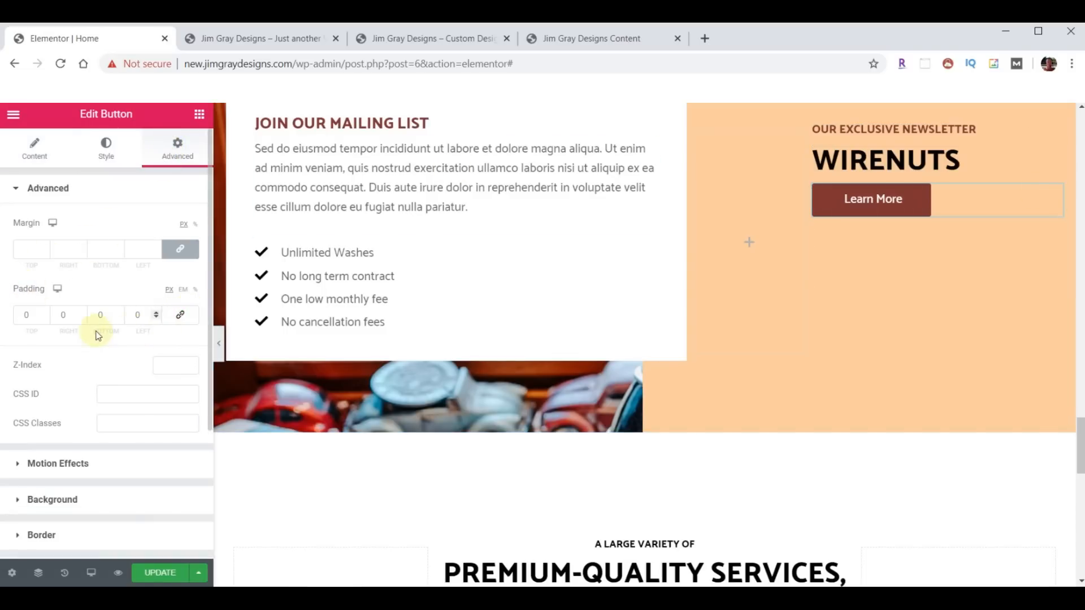
click(45, 312)
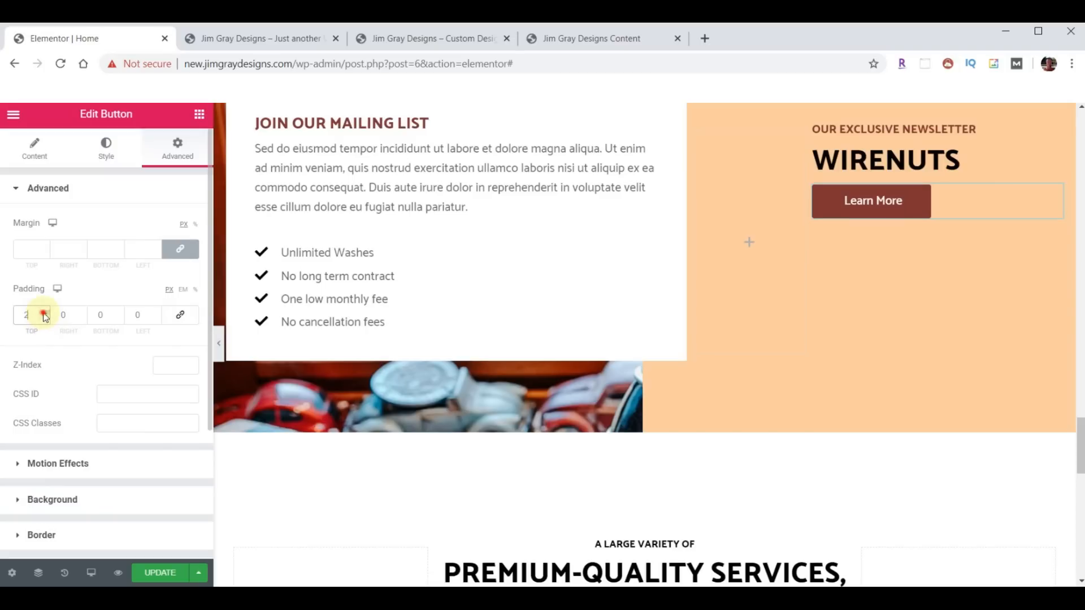
drag(44, 314, 43, 315)
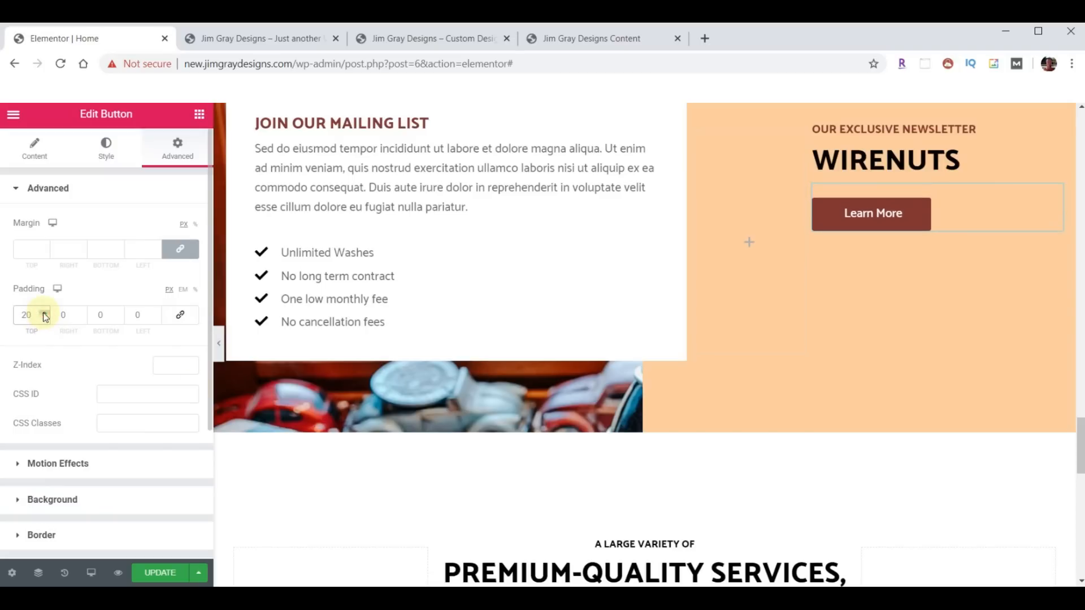
- Replace the mailing-list paragraph's placeholder with the pasted WIRENUTS newsletter description
click(312, 174)
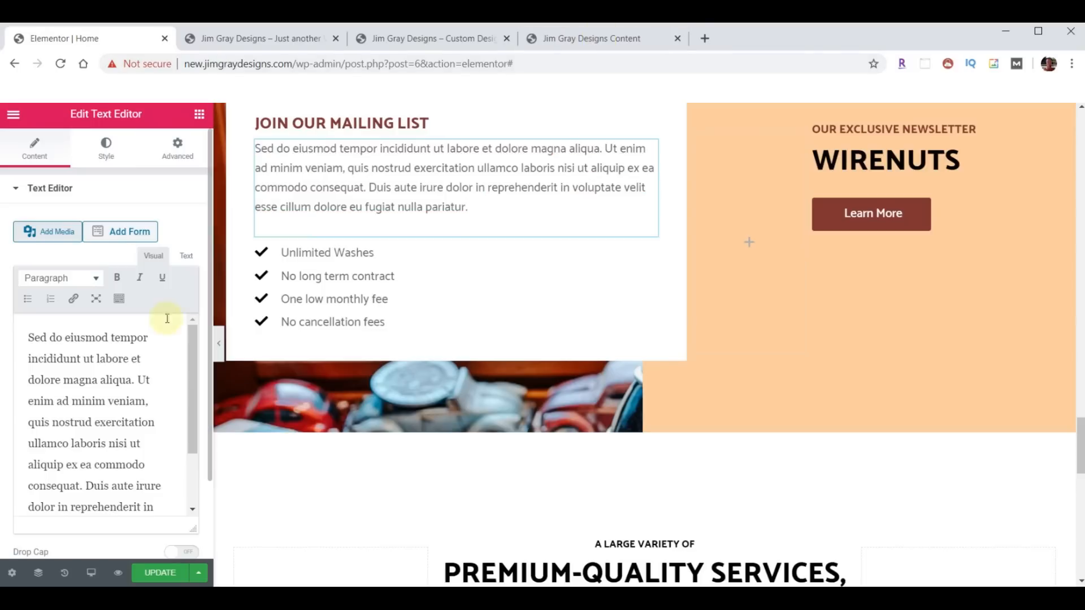
click(86, 389)
key(ctrl+a)
key(ctrl+v)
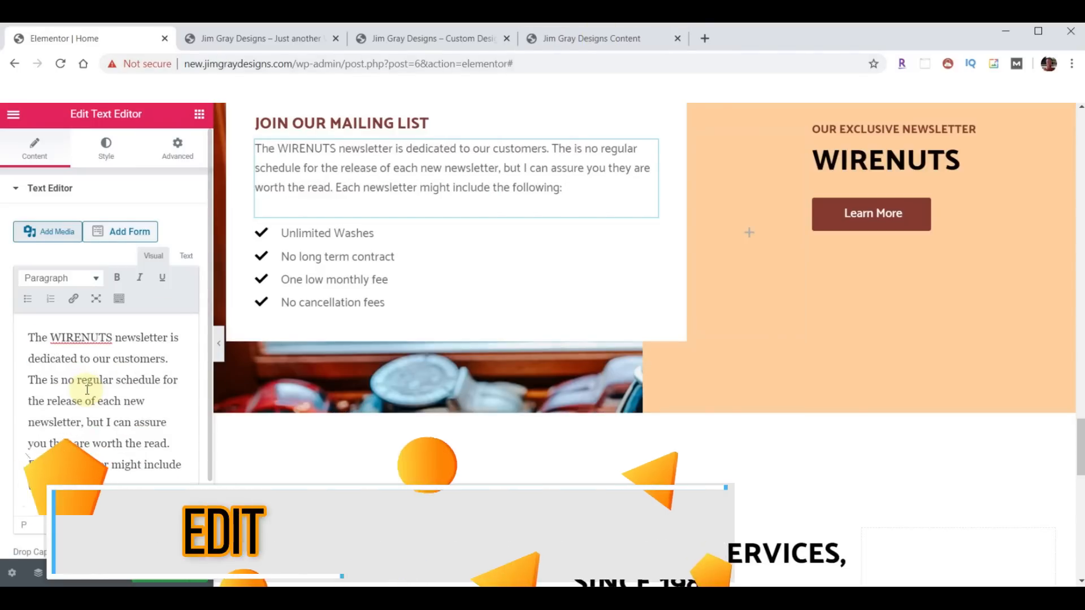
click(322, 289)
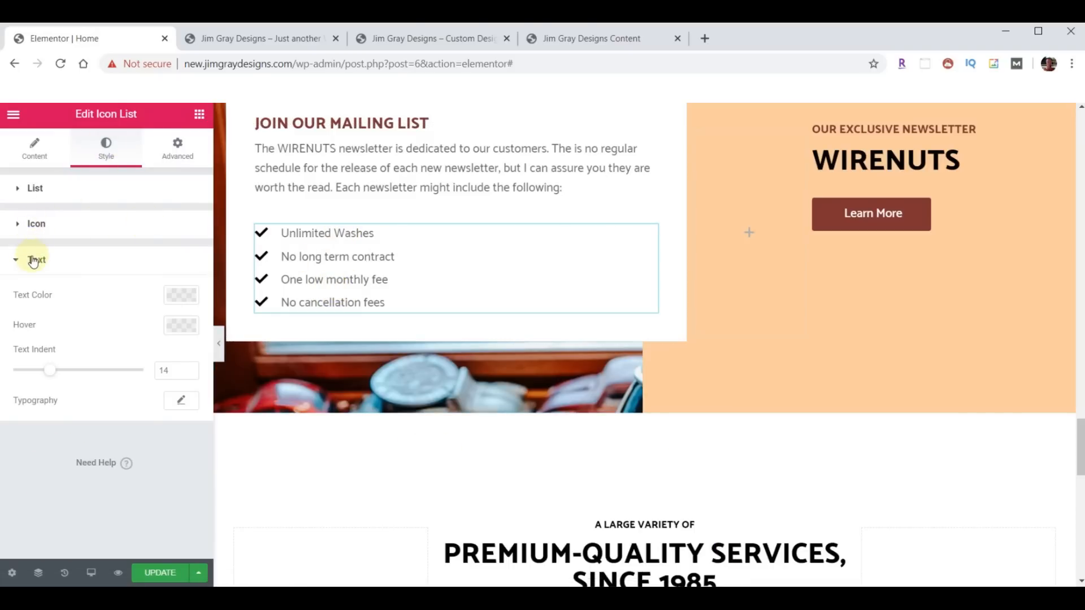
- Set both the checklist text colour and the check mark icon colour to red #AC0E02
click(182, 296)
key(ctrl+v)
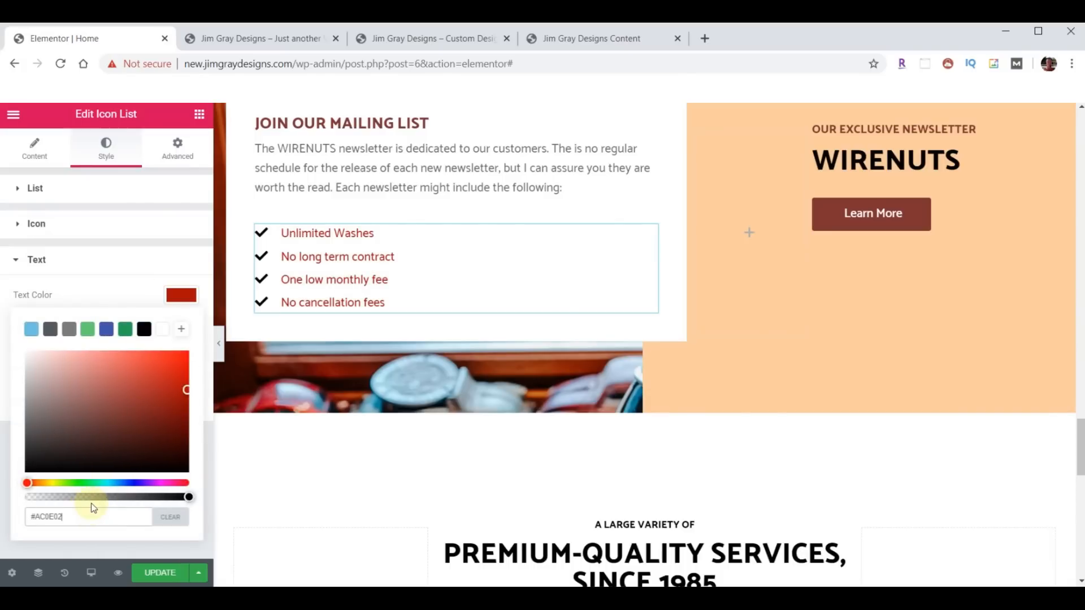
click(183, 298)
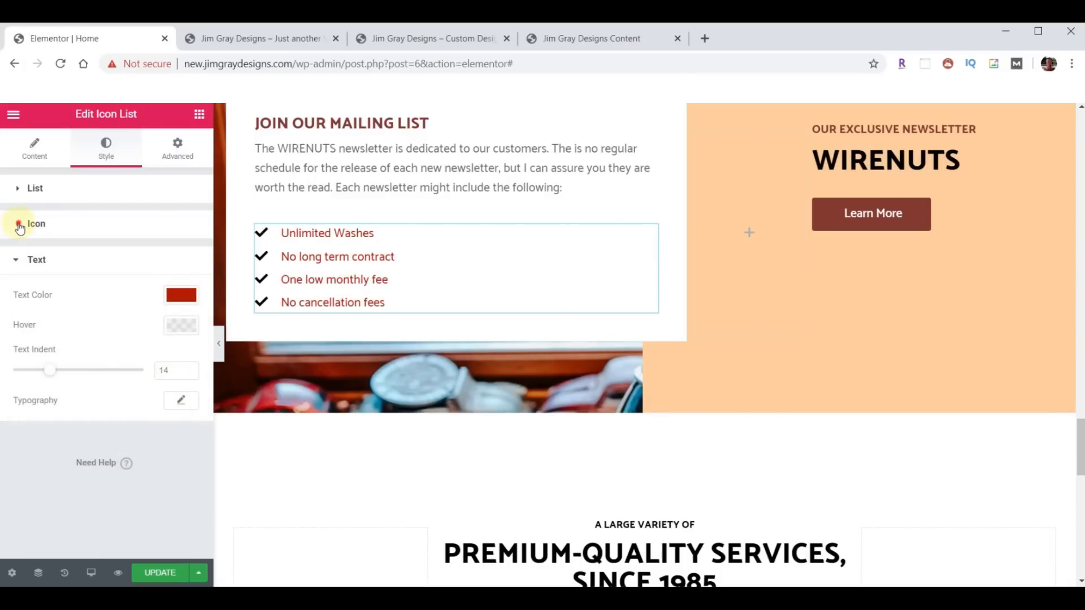
click(19, 225)
click(175, 260)
key(ctrl+v)
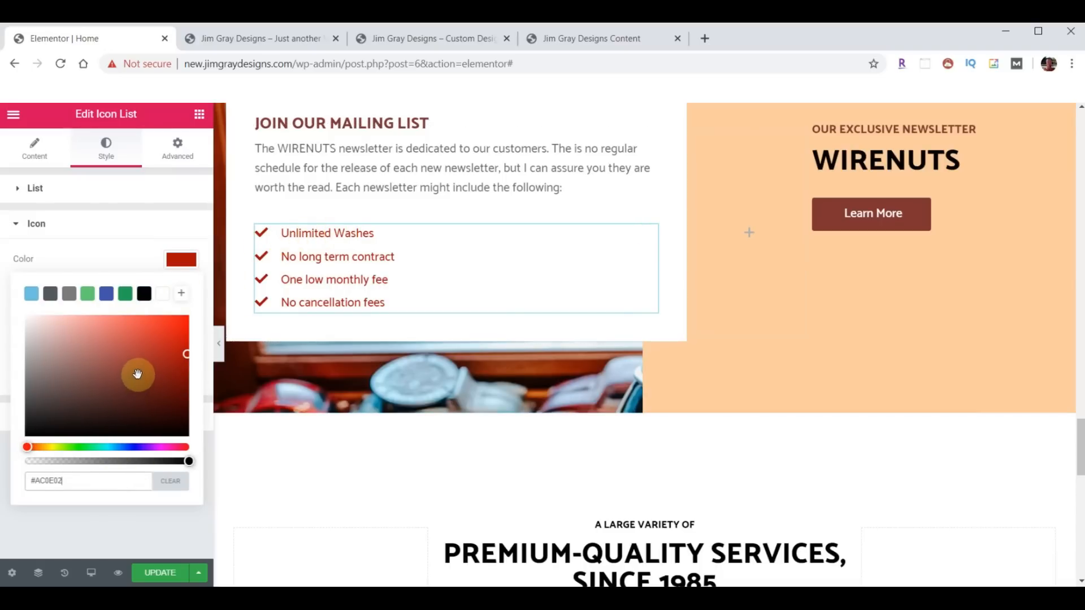
click(182, 264)
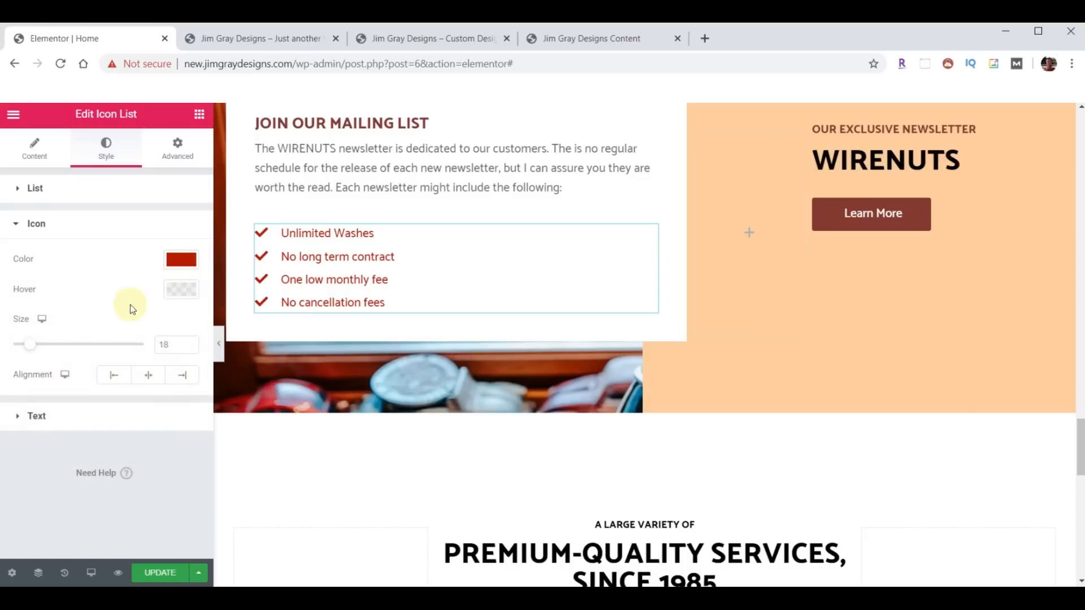
- Set the list text's typography Transform to Uppercase
click(17, 417)
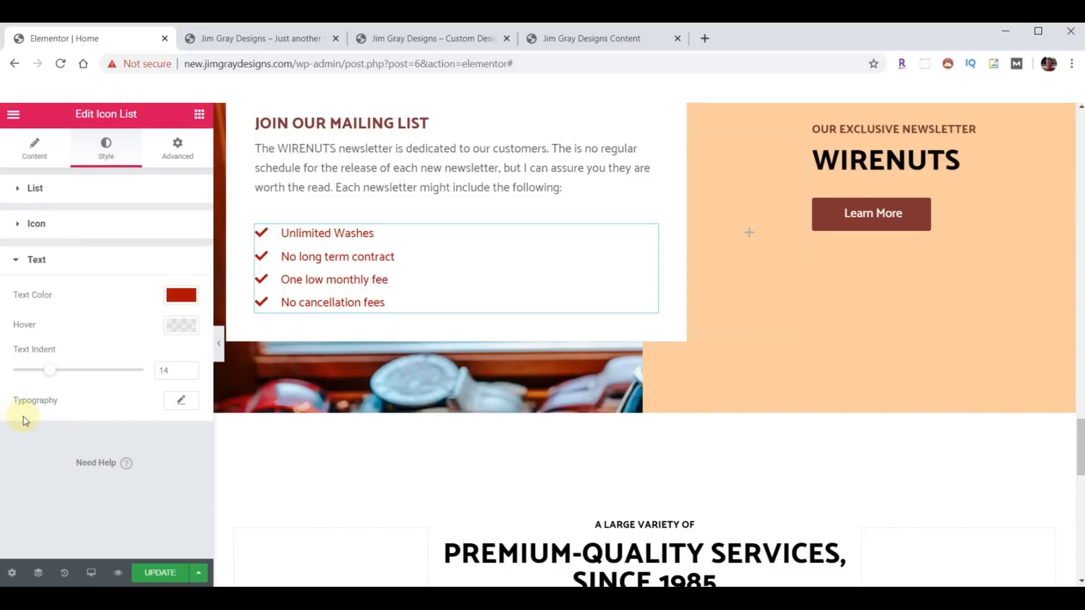
click(181, 401)
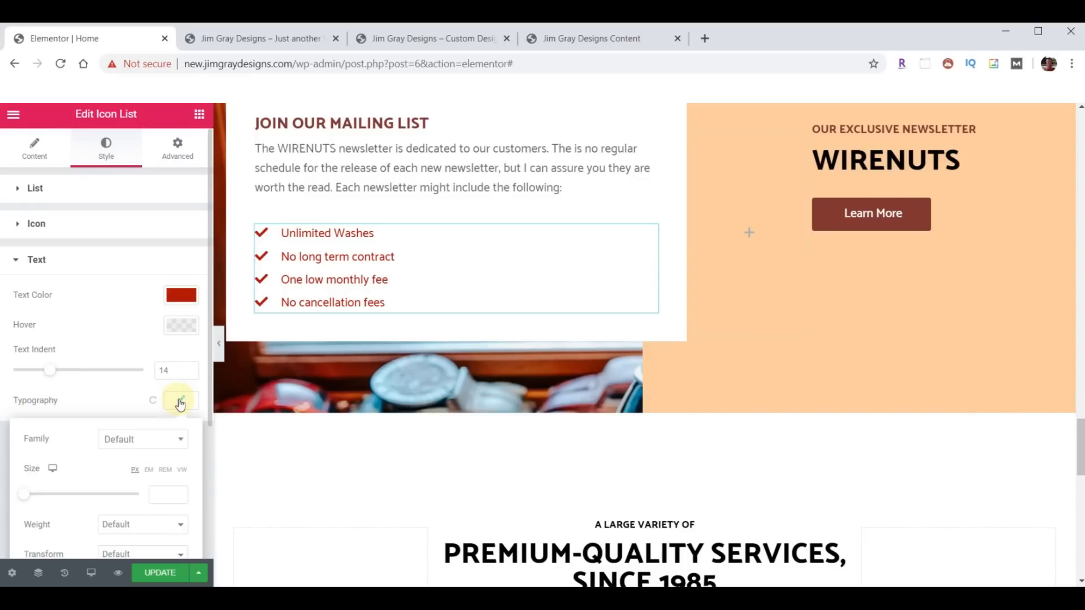
scroll(161, 430, down, 3)
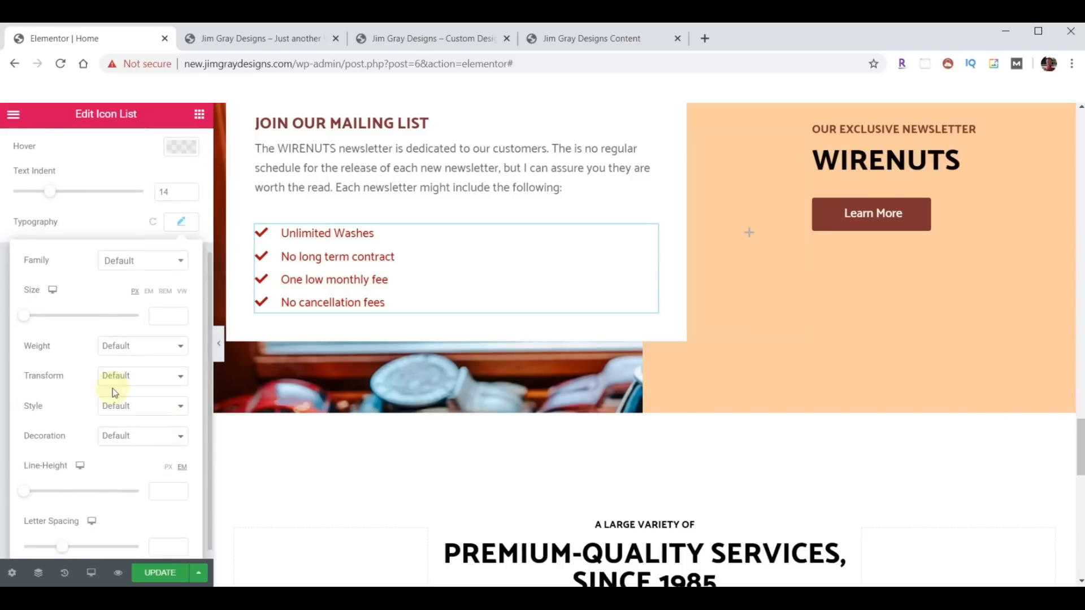
click(175, 379)
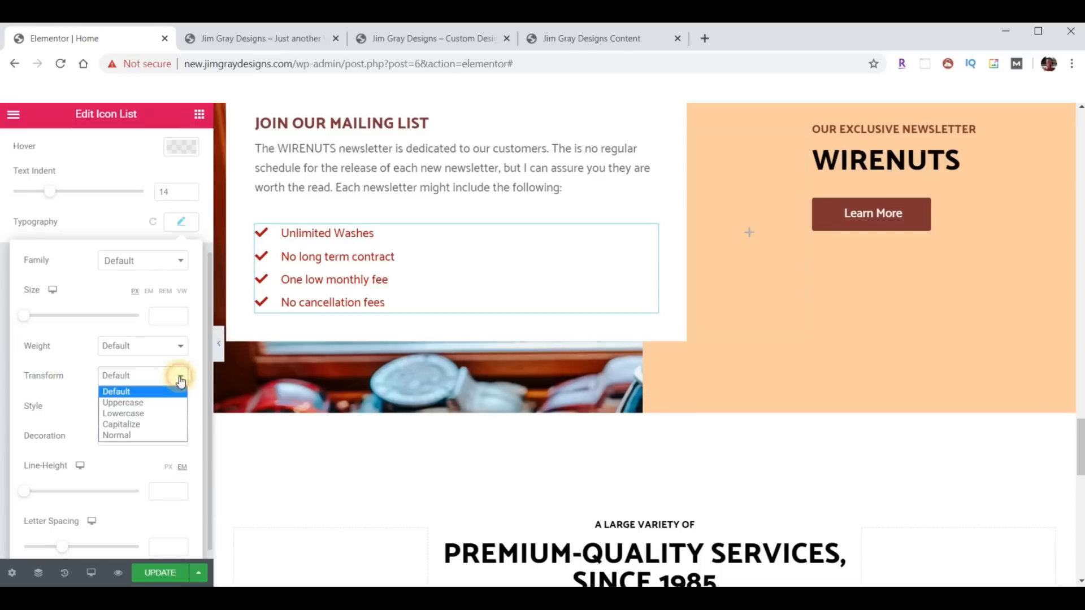
click(130, 424)
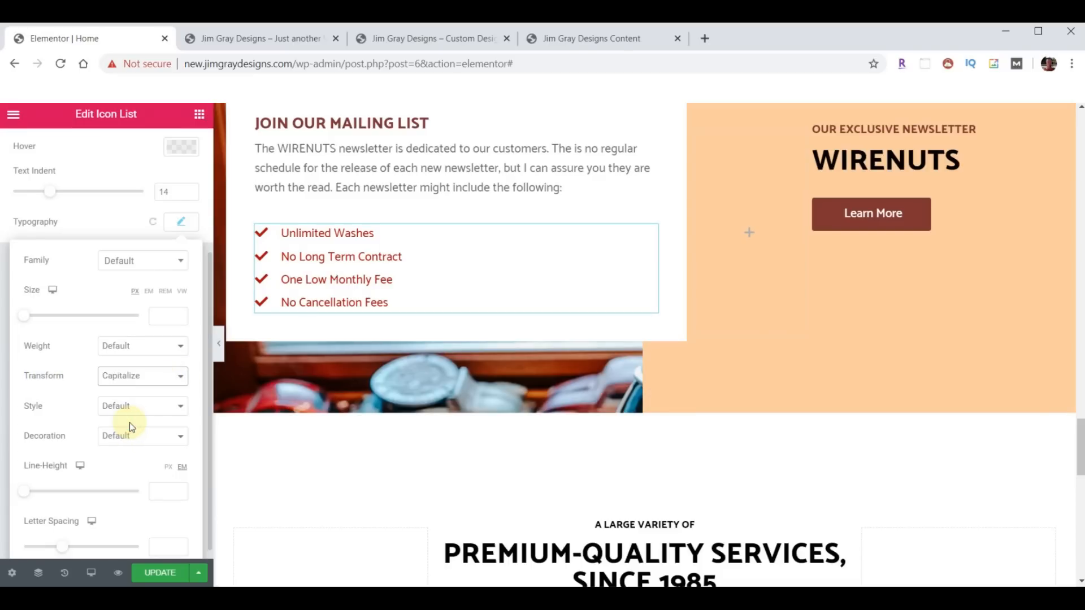
click(180, 377)
click(123, 402)
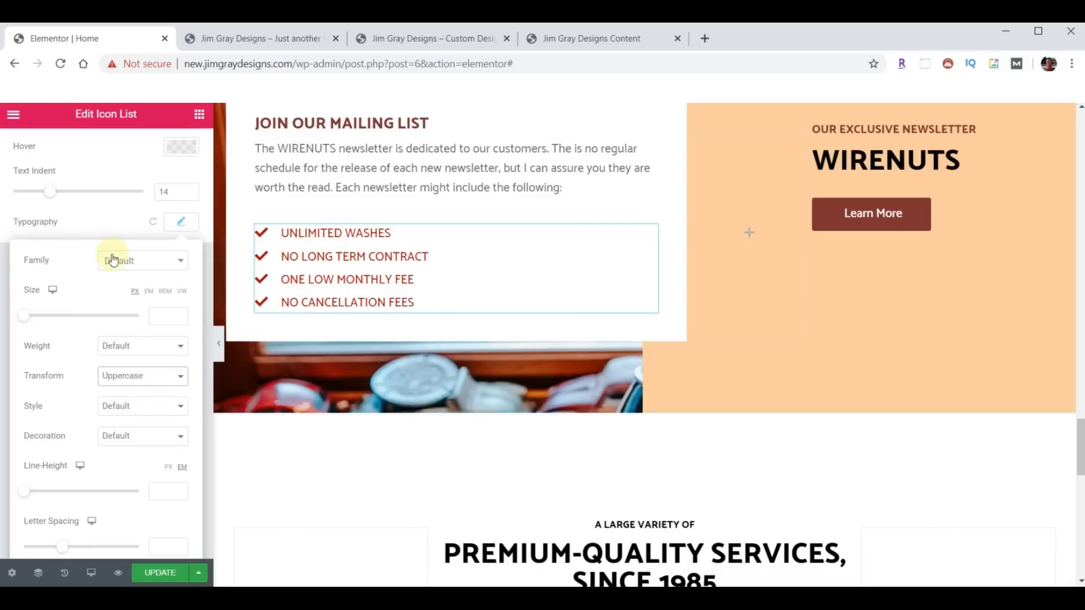
scroll(73, 257, up, 3)
click(26, 157)
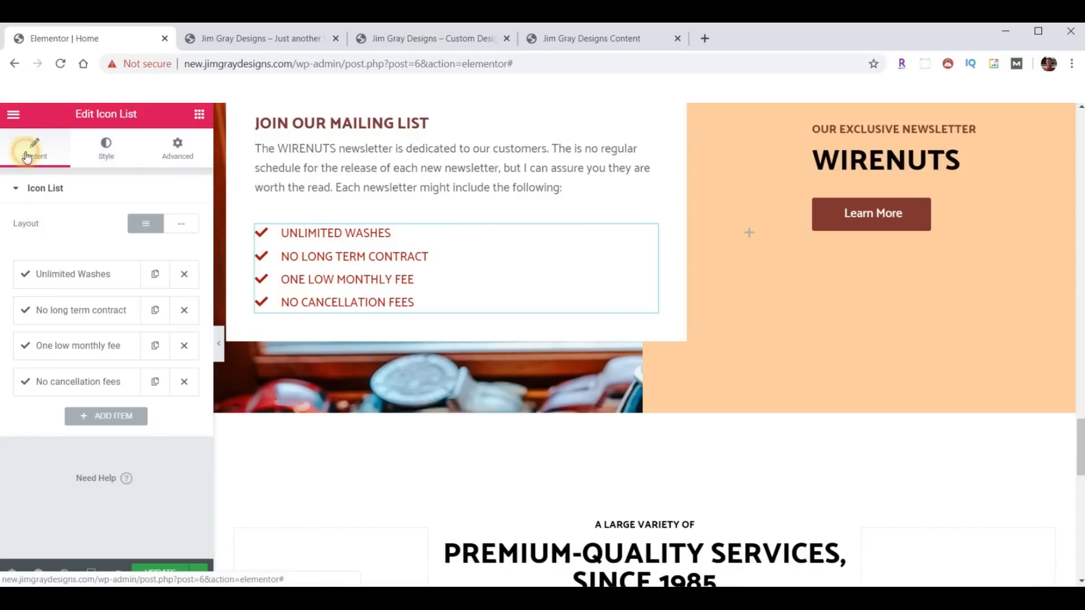
- Rename the first checklist item from Unlimited Washes to Helpful Tips
click(70, 282)
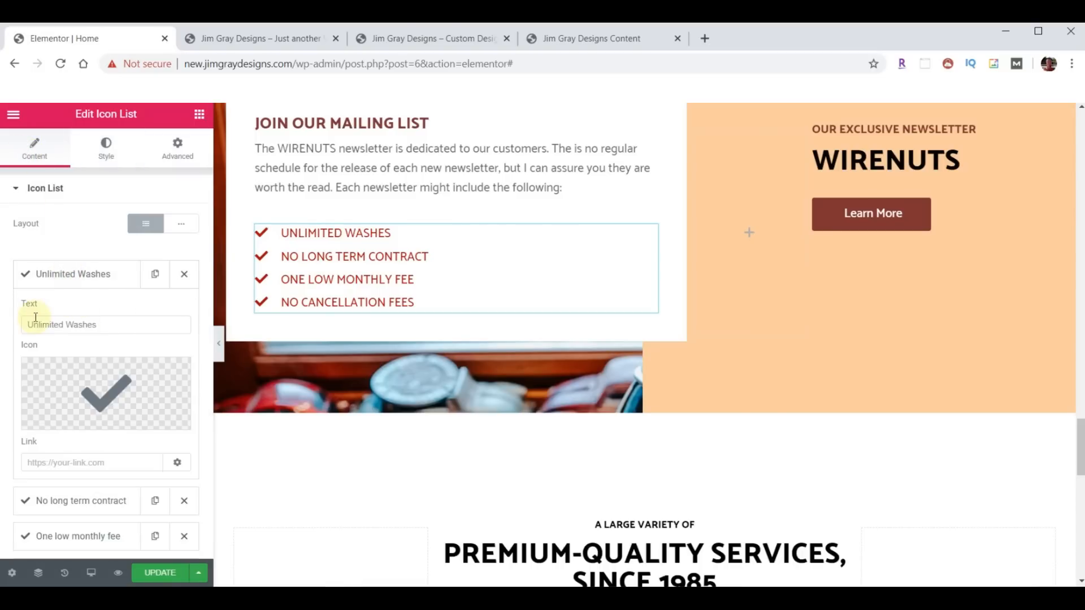
drag(34, 318, 111, 324)
text(Helpful Tips)
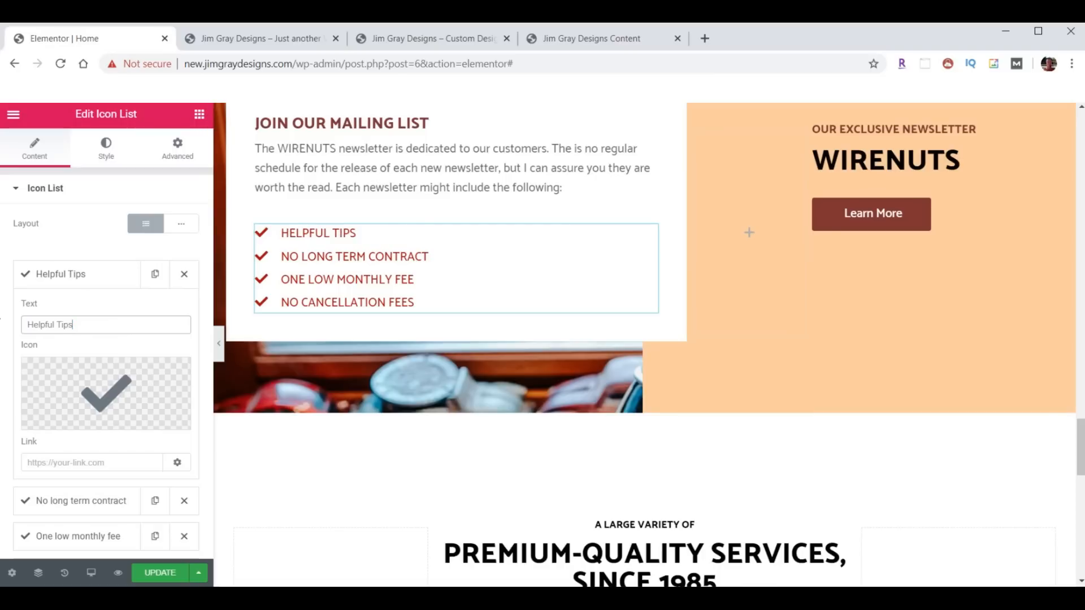
click(82, 275)
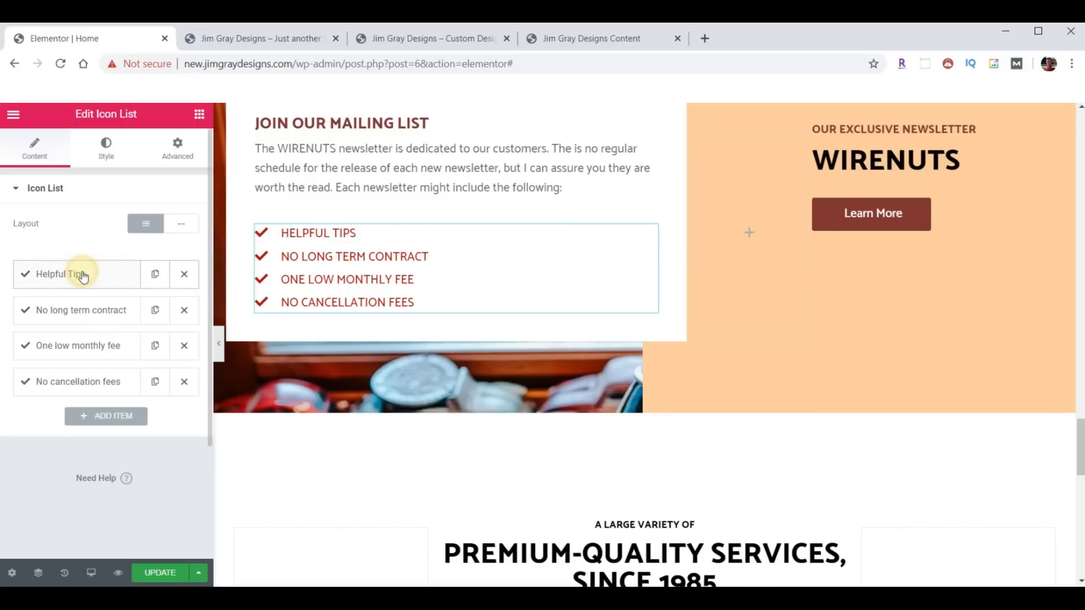
- Rename the No cancellation fees item to Company Updates and delete the leftover zzz item
click(81, 314)
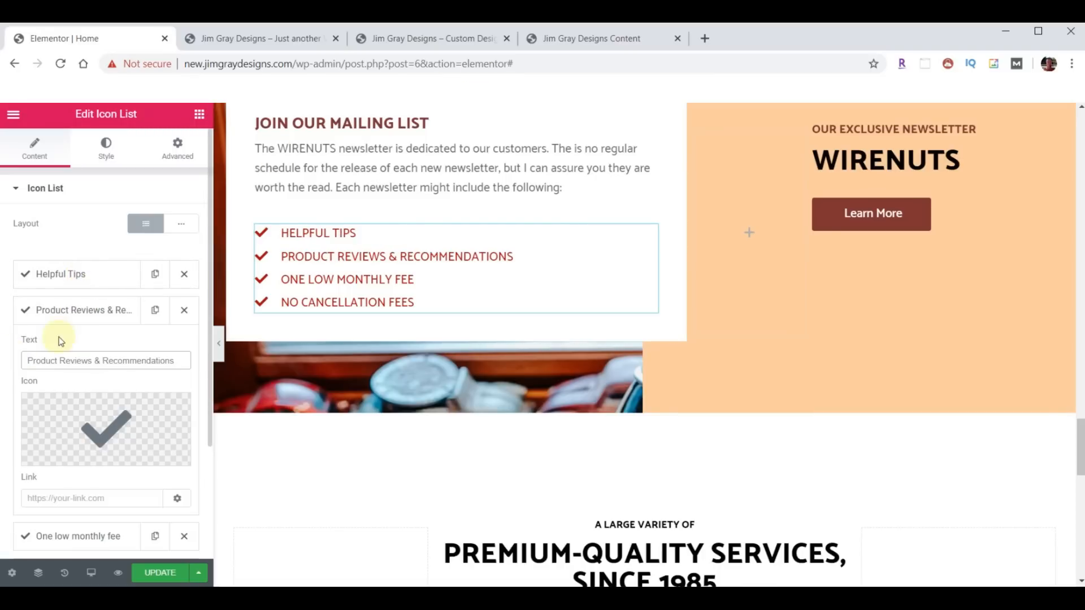
click(71, 312)
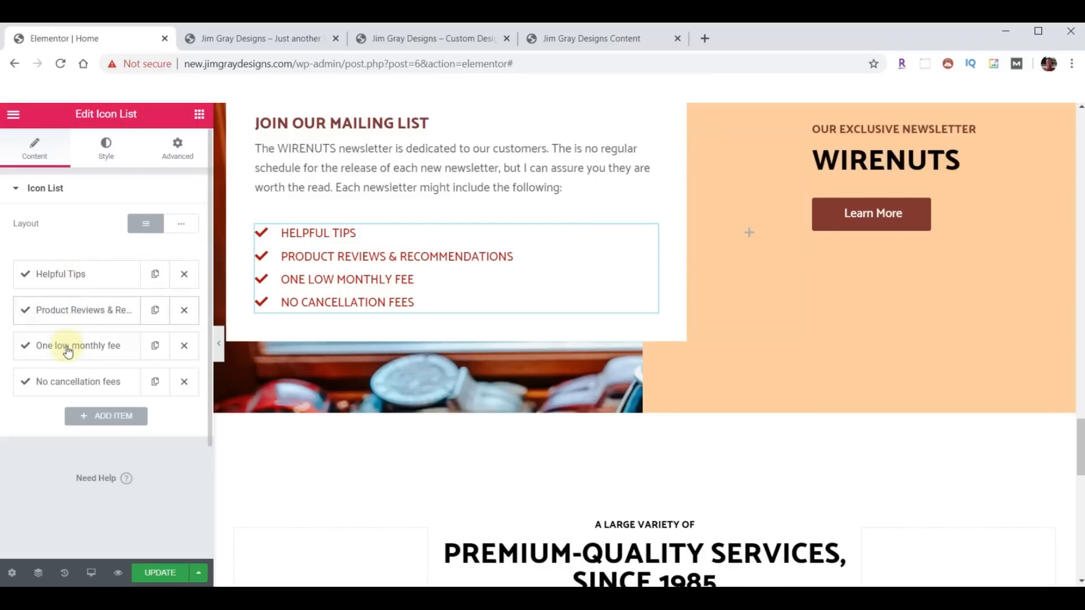
click(68, 356)
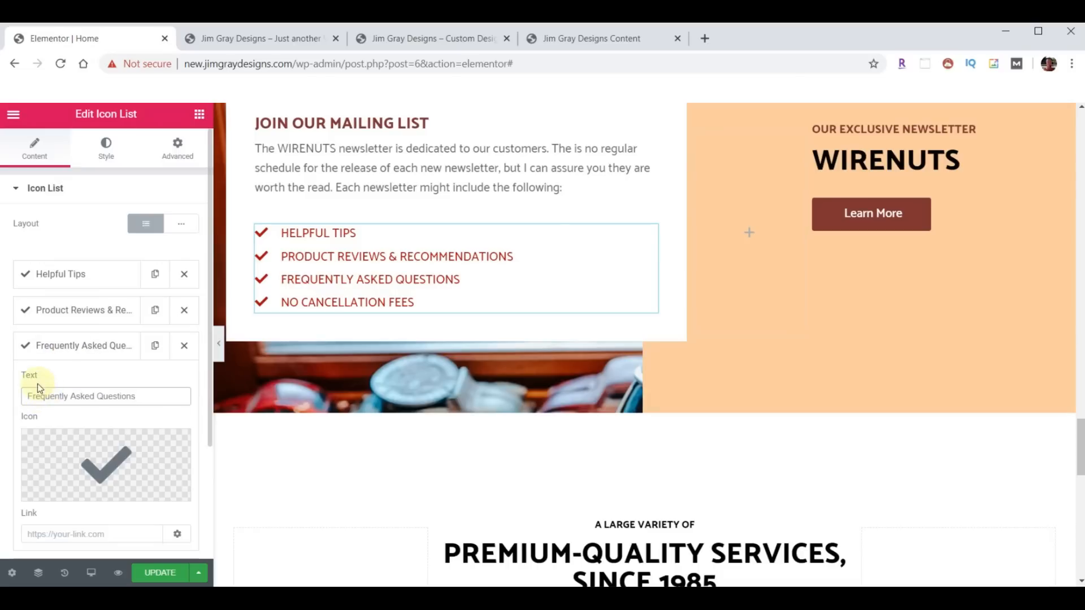
click(51, 354)
click(64, 380)
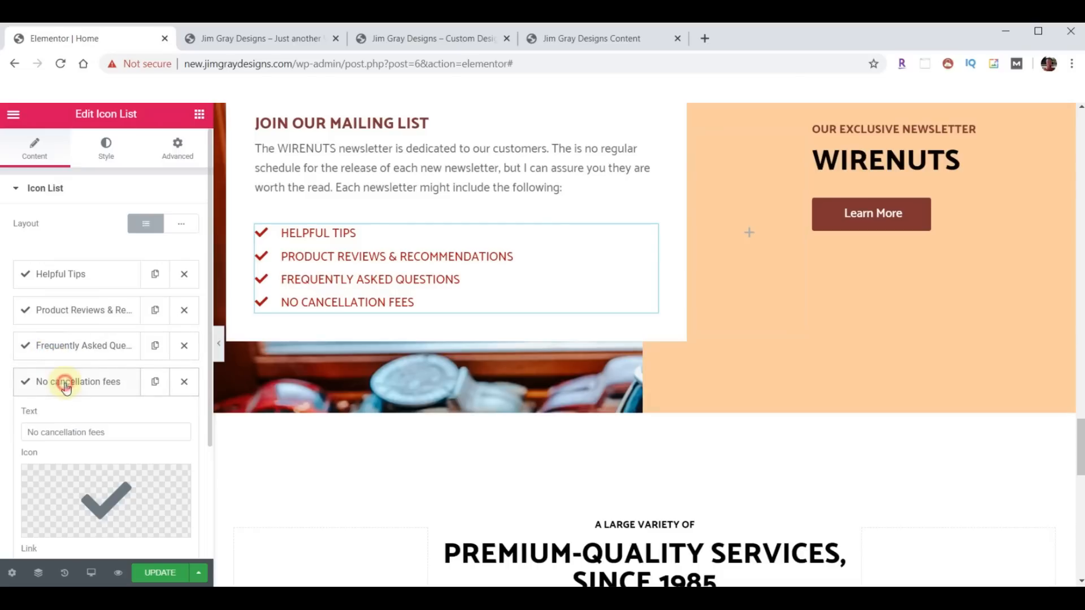
triple_click(39, 432)
text(Company Updates)
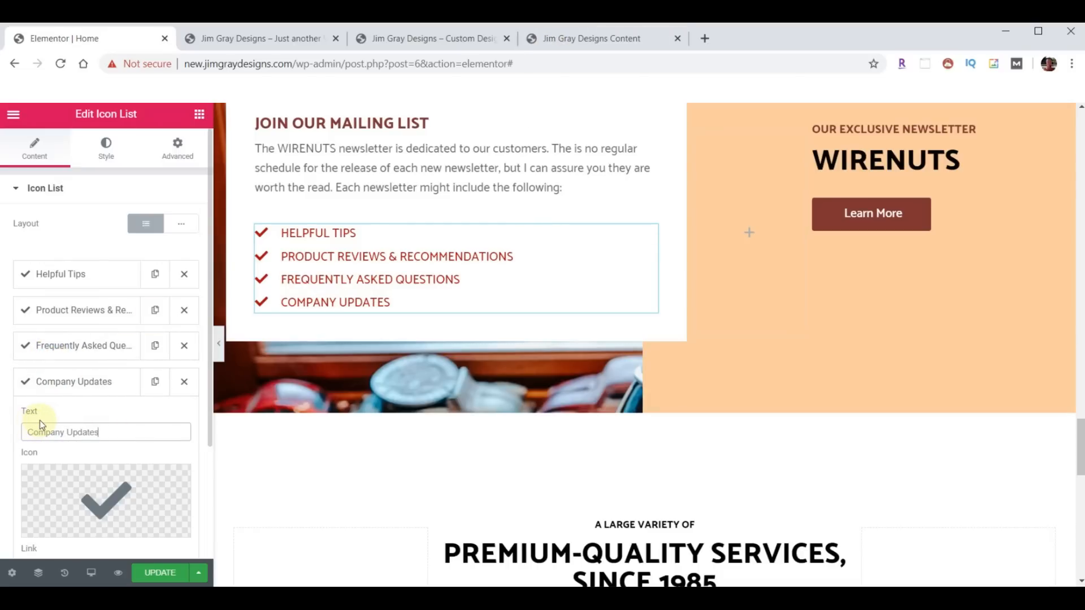
click(50, 382)
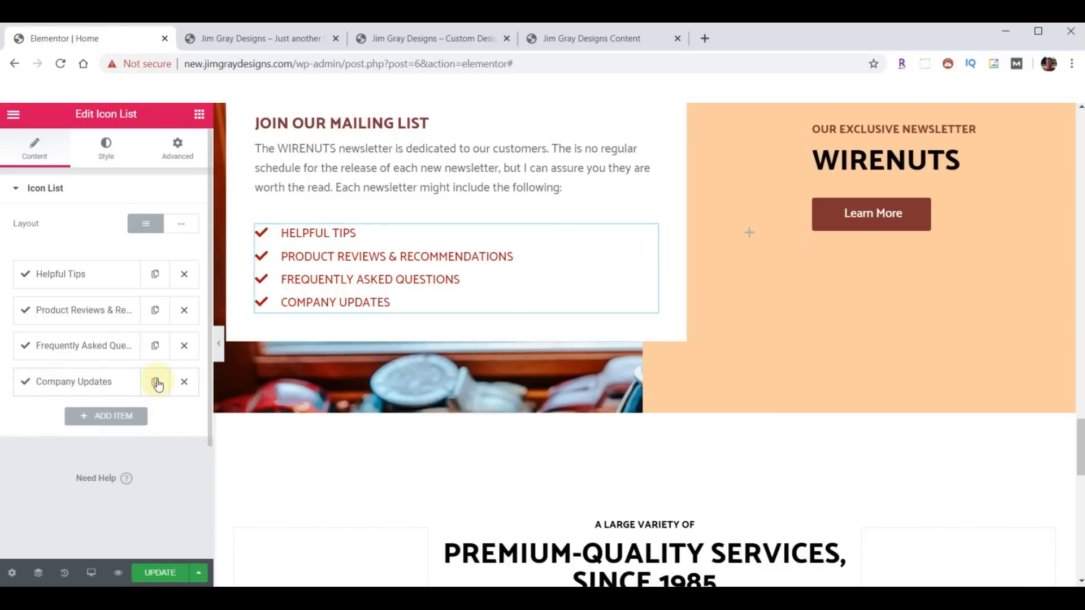
click(156, 383)
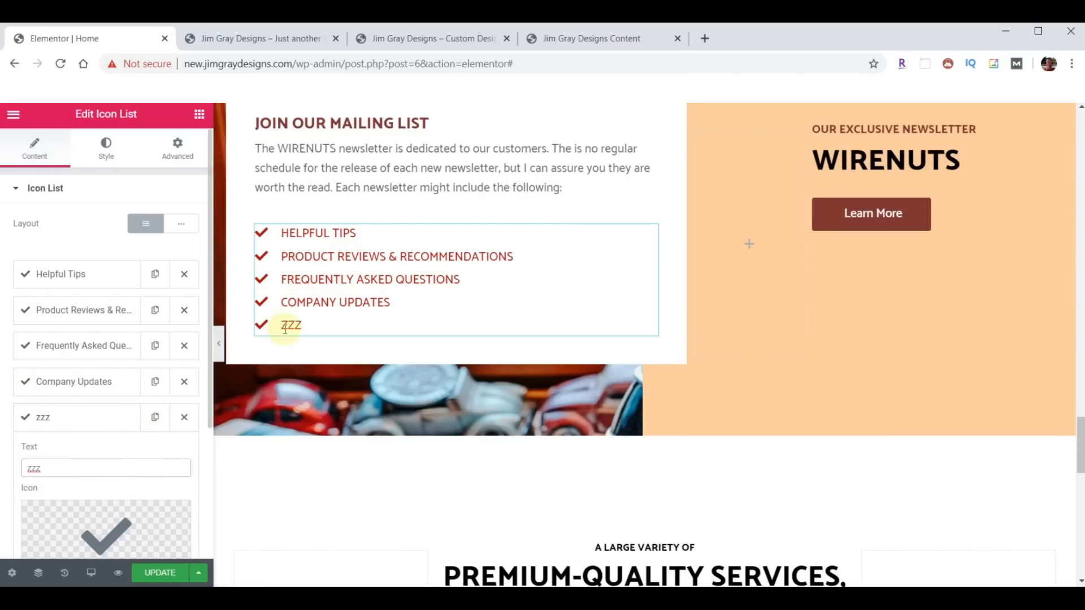
click(186, 419)
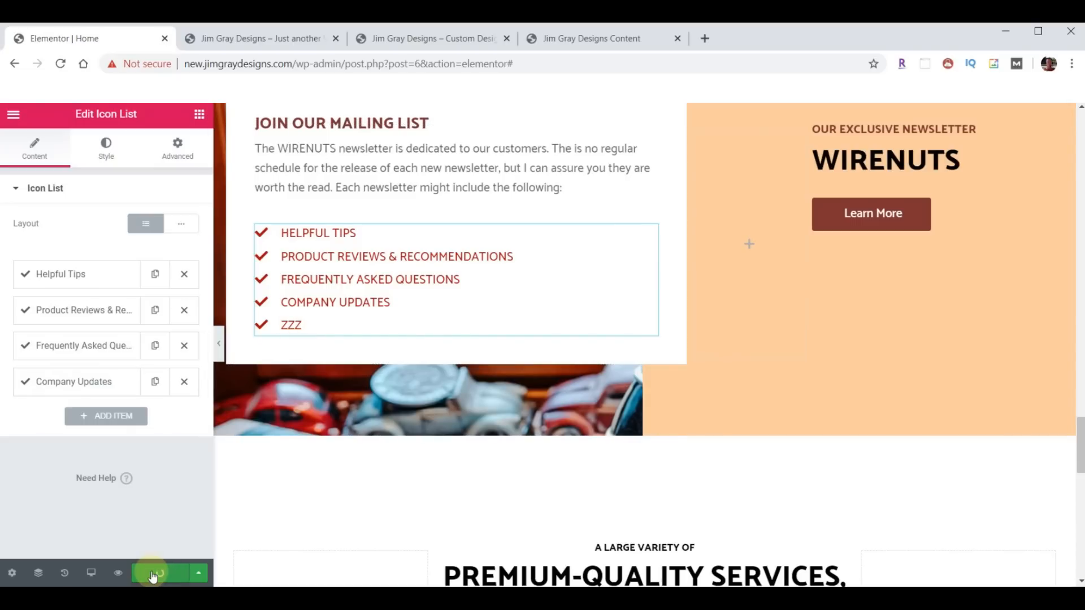
- Update the page and reload the live site to confirm only four list items show
click(339, 179)
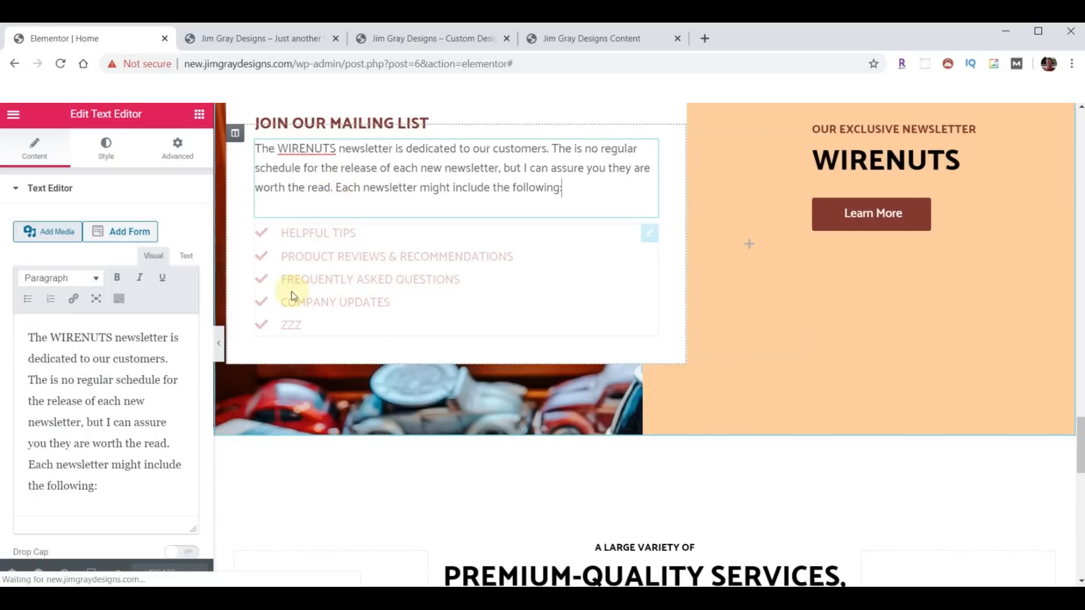
click(226, 37)
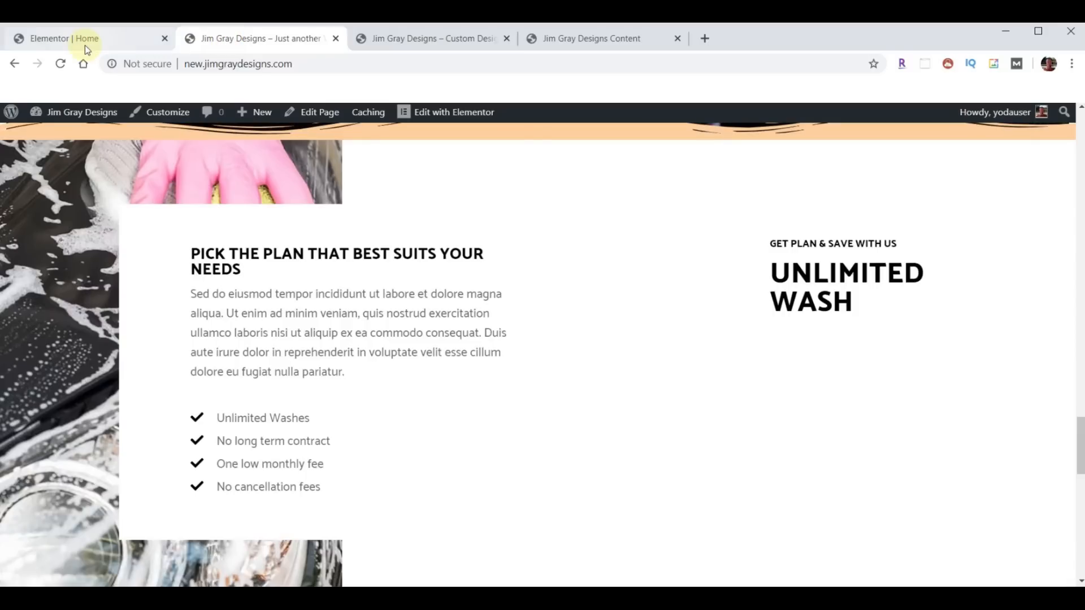
click(61, 64)
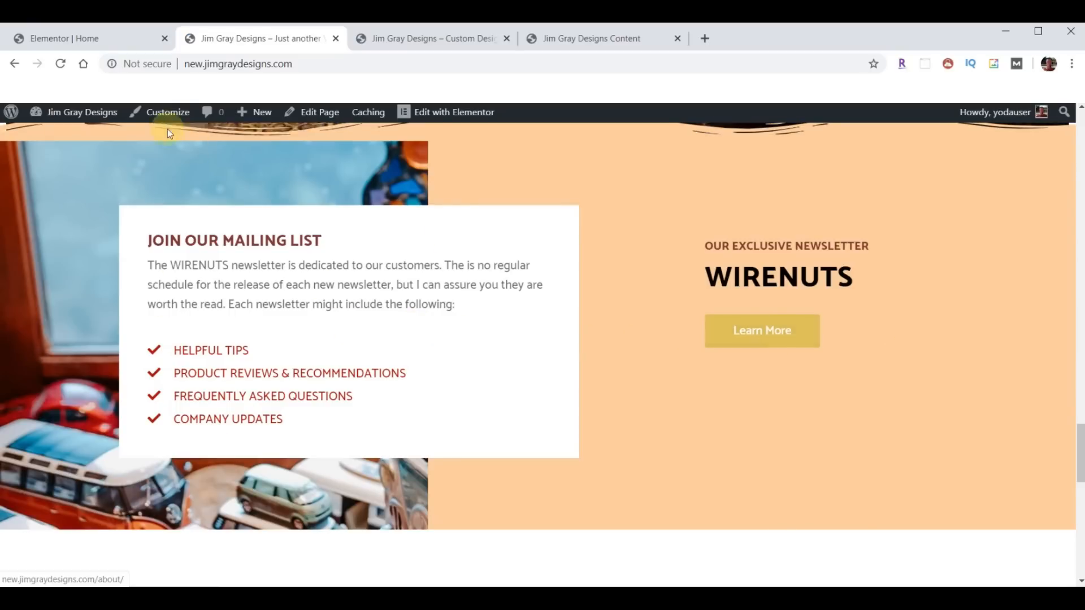
click(85, 36)
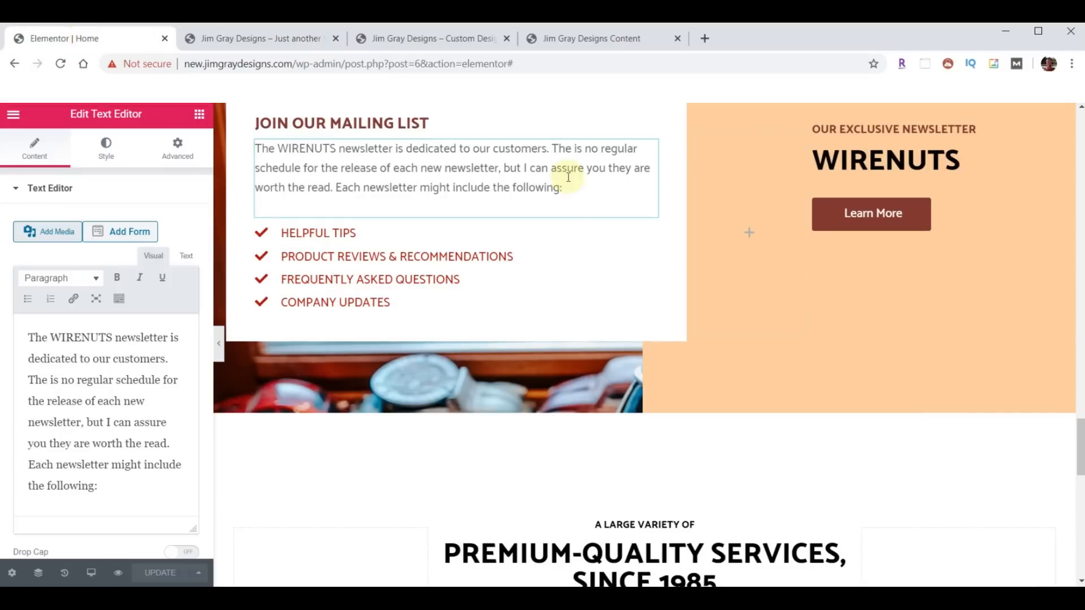
- Change the Learn More button's link from /about/ to /wirenuts/ and update the page
click(1051, 192)
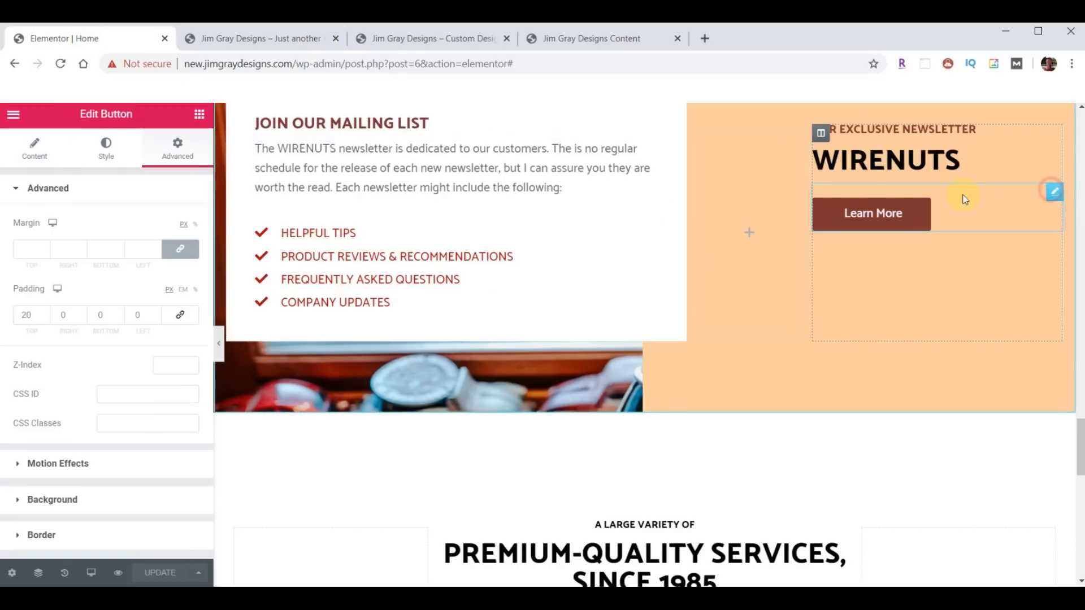
click(35, 158)
click(46, 298)
double_click(44, 299)
text(wirenuts/)
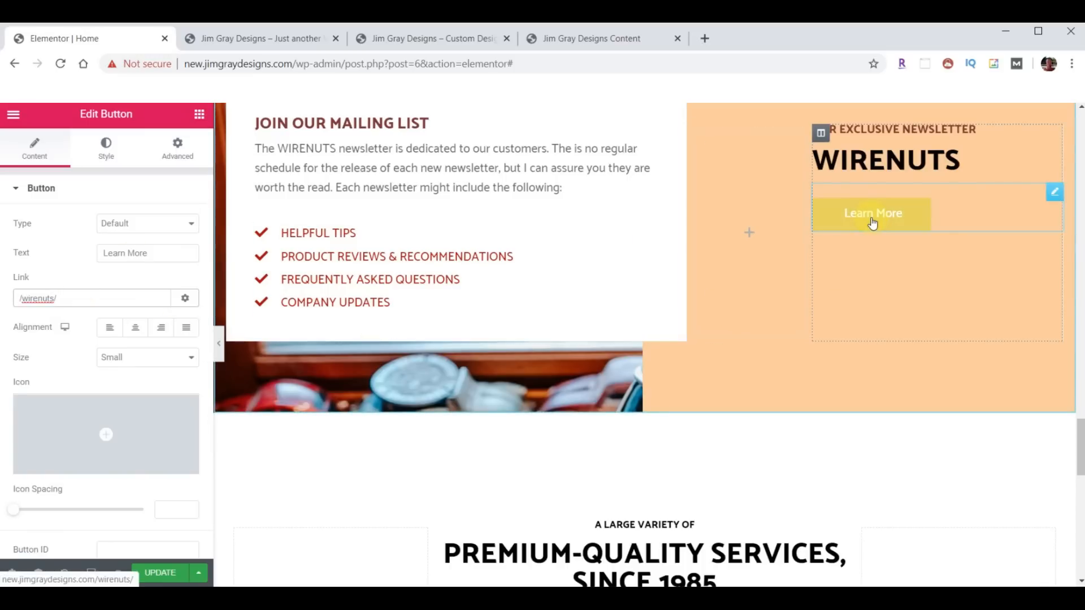
click(171, 575)
click(271, 43)
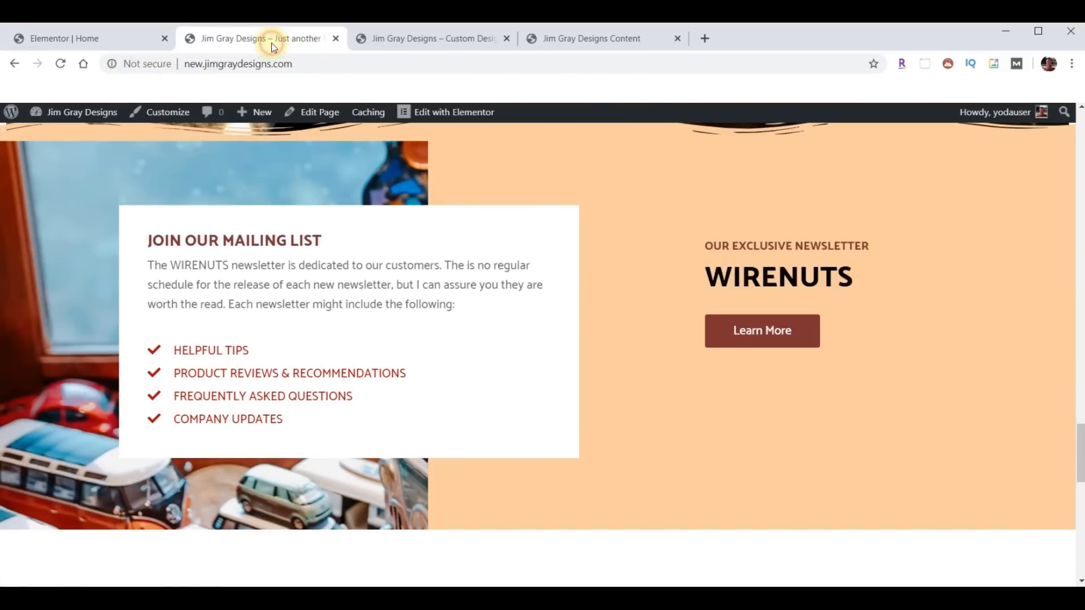
click(60, 65)
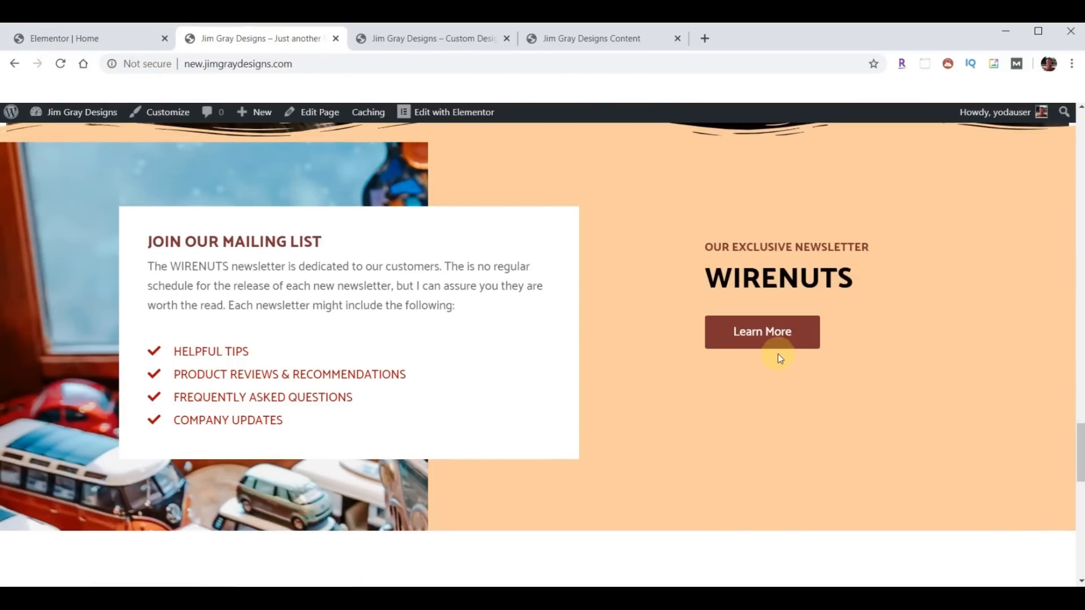
scroll(676, 336, down, 6)
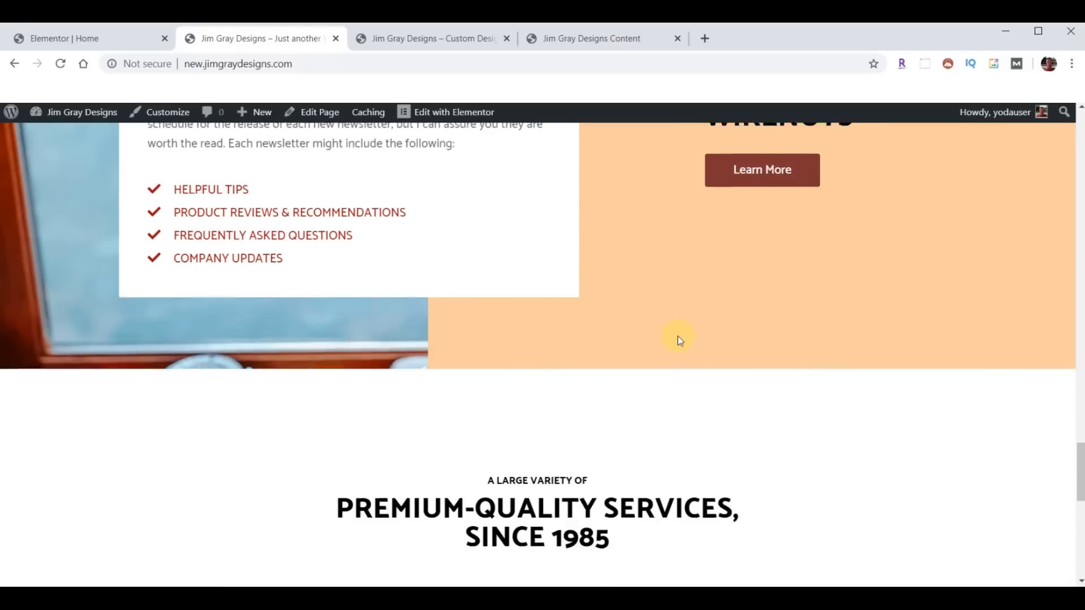
click(414, 29)
scroll(616, 294, down, 7)
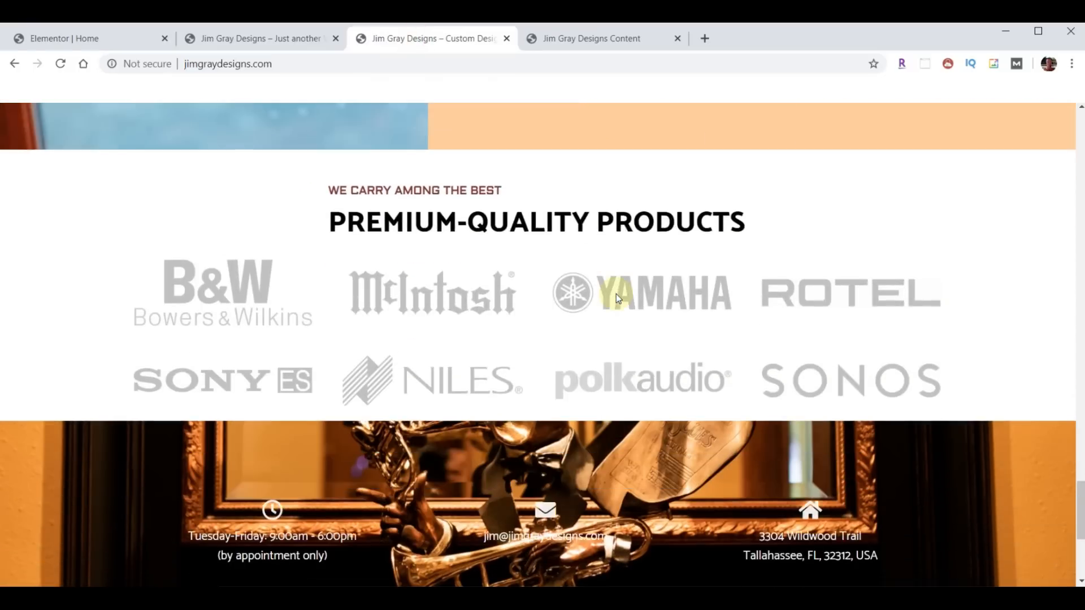
click(267, 38)
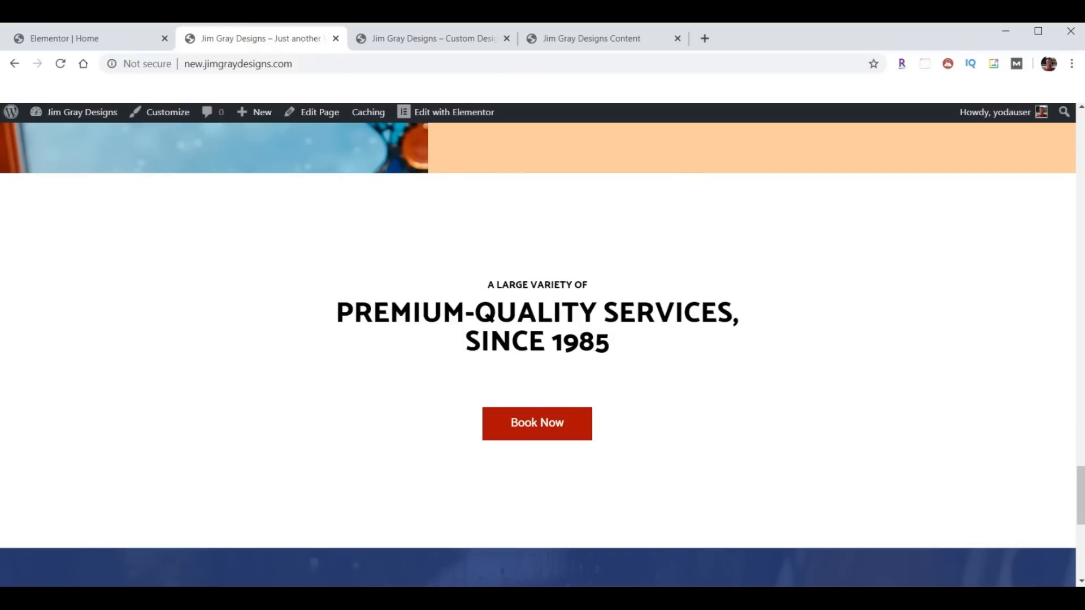
click(403, 38)
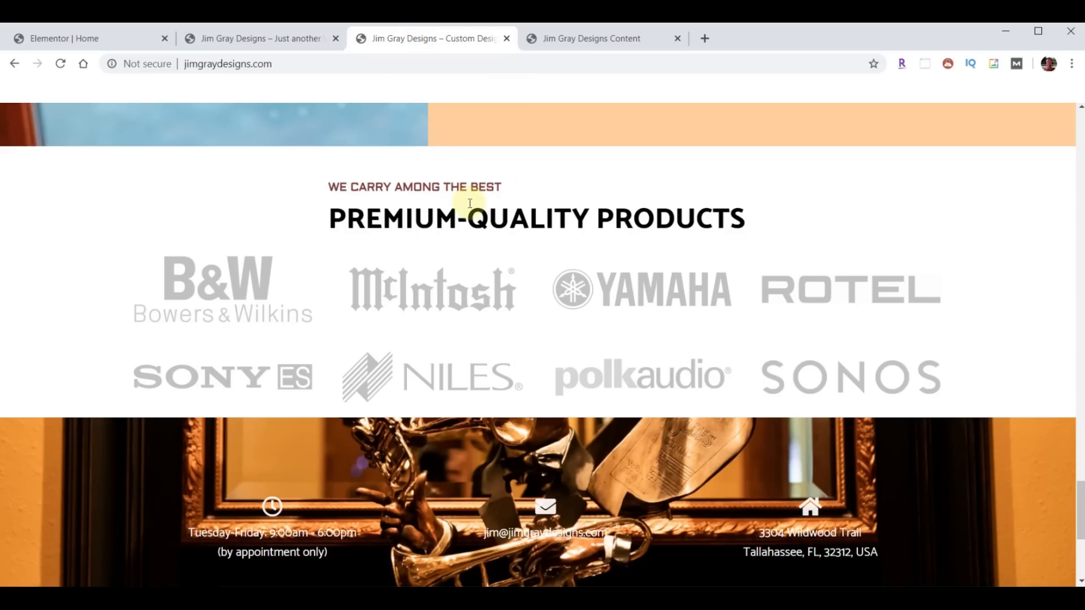
scroll(592, 413, up, 15)
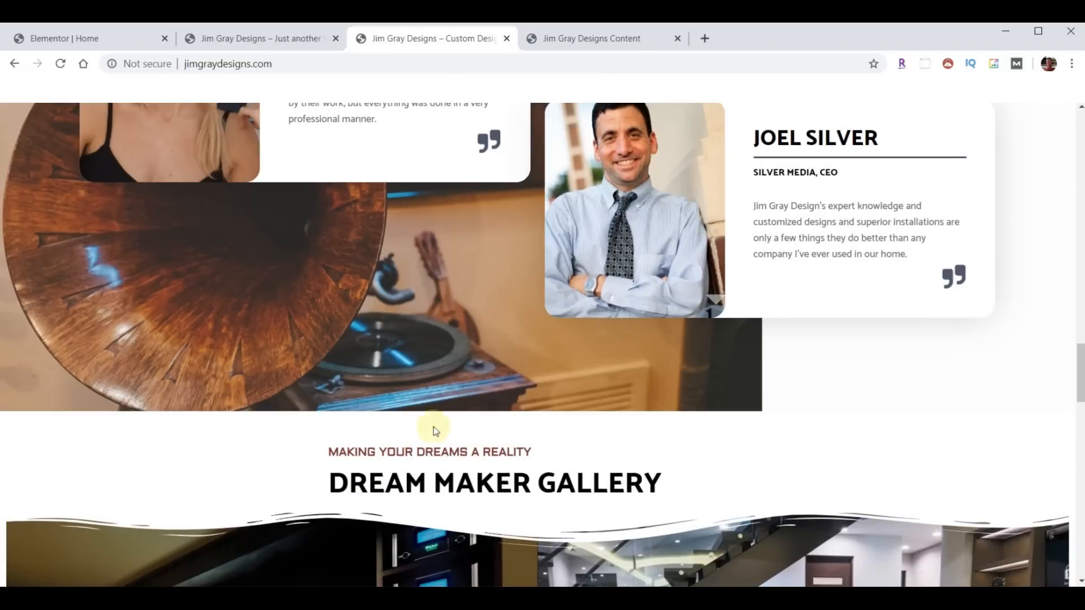
scroll(559, 480, down, 10)
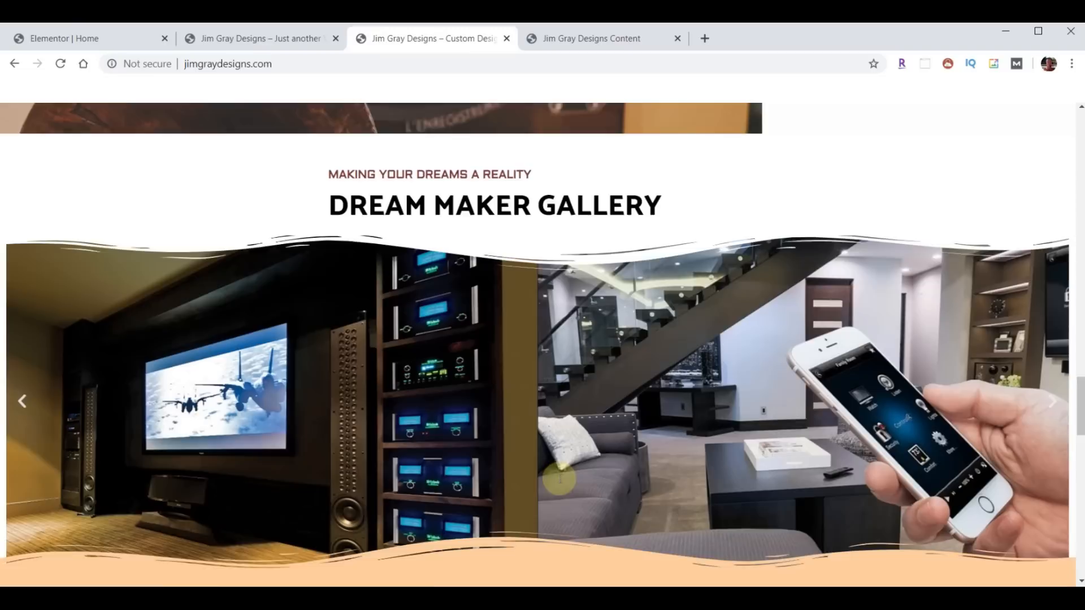
scroll(559, 480, down, 3)
scroll(559, 483, down, 5)
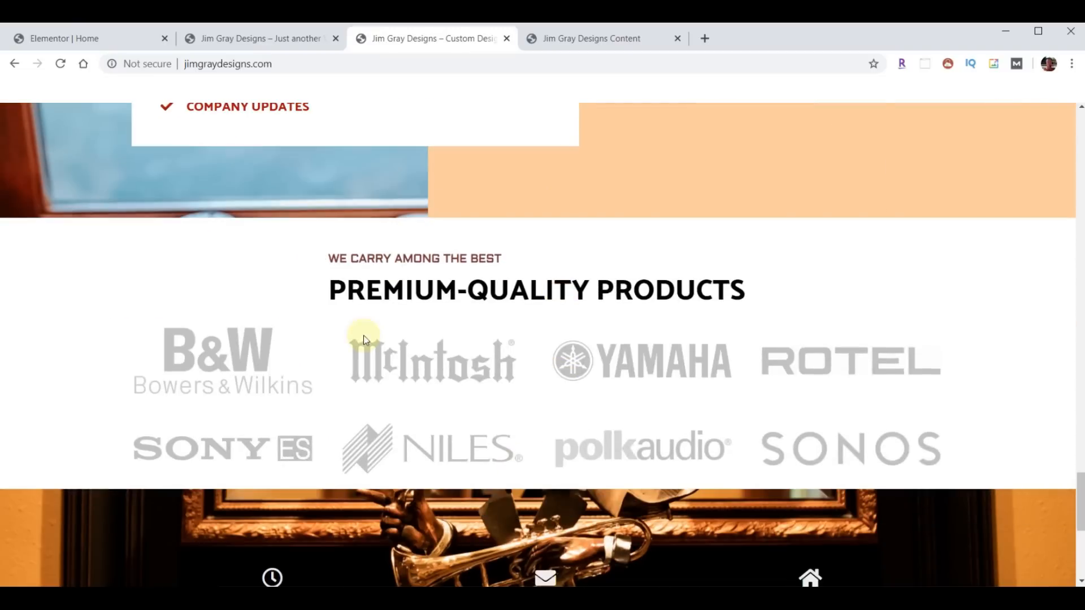
scroll(483, 338, up, 1)
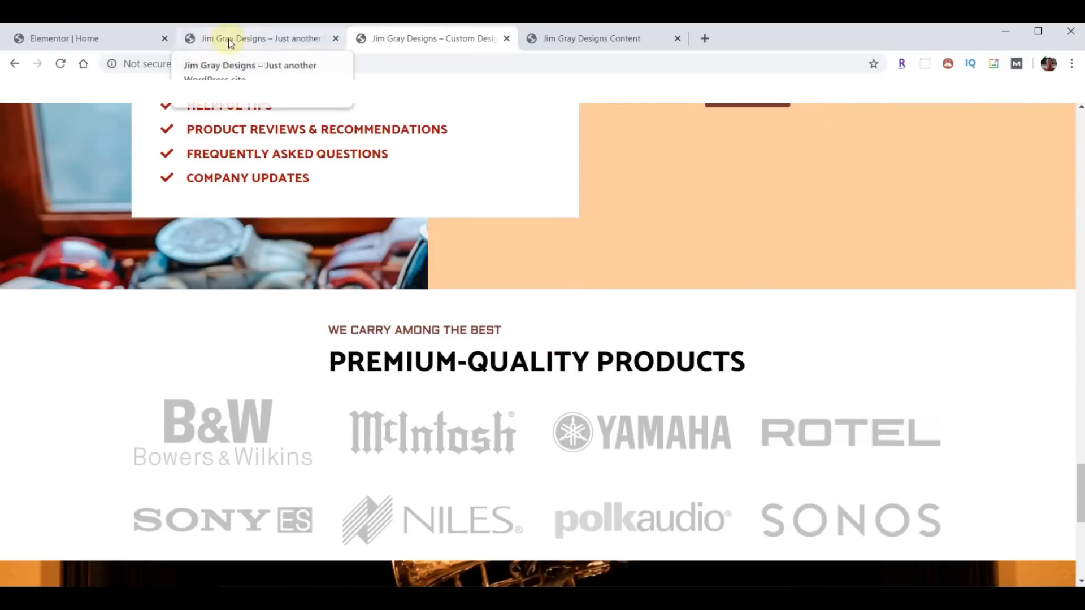
click(230, 40)
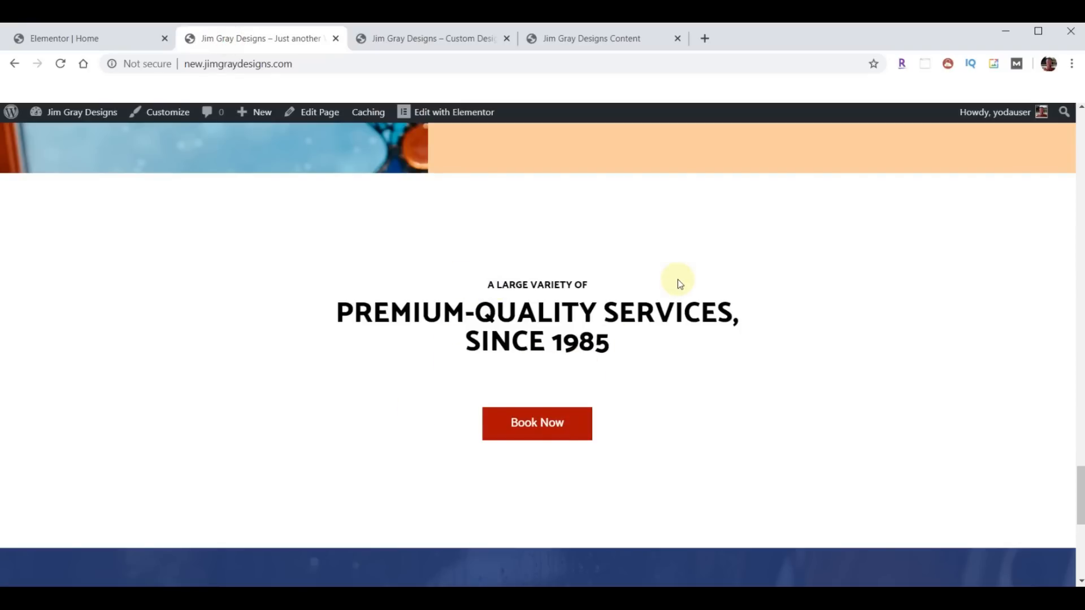
click(87, 34)
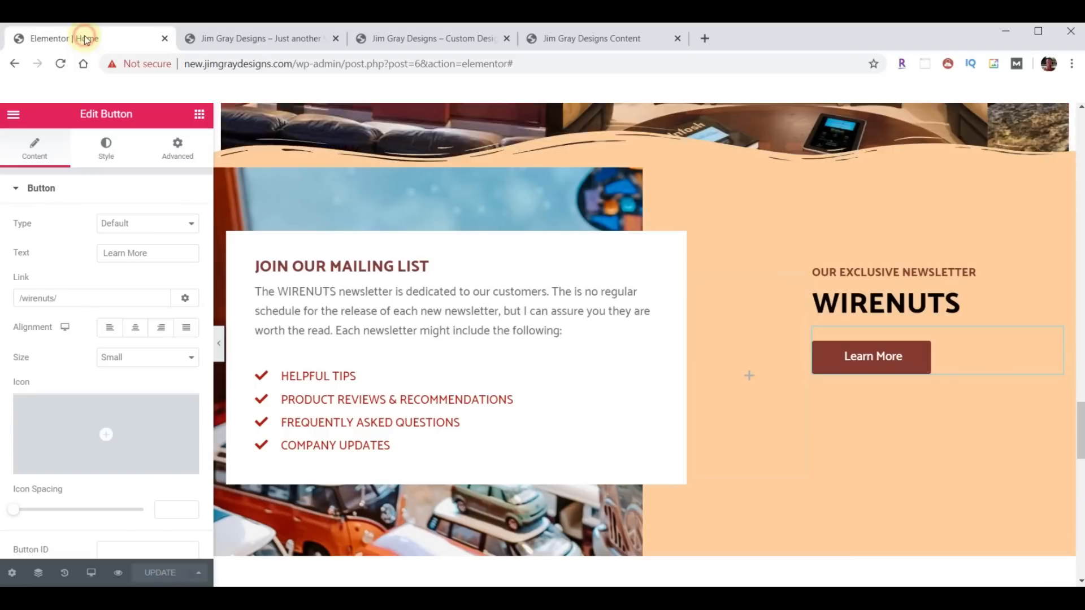
- Delete the Premium-Quality Services section
scroll(768, 358, down, 6)
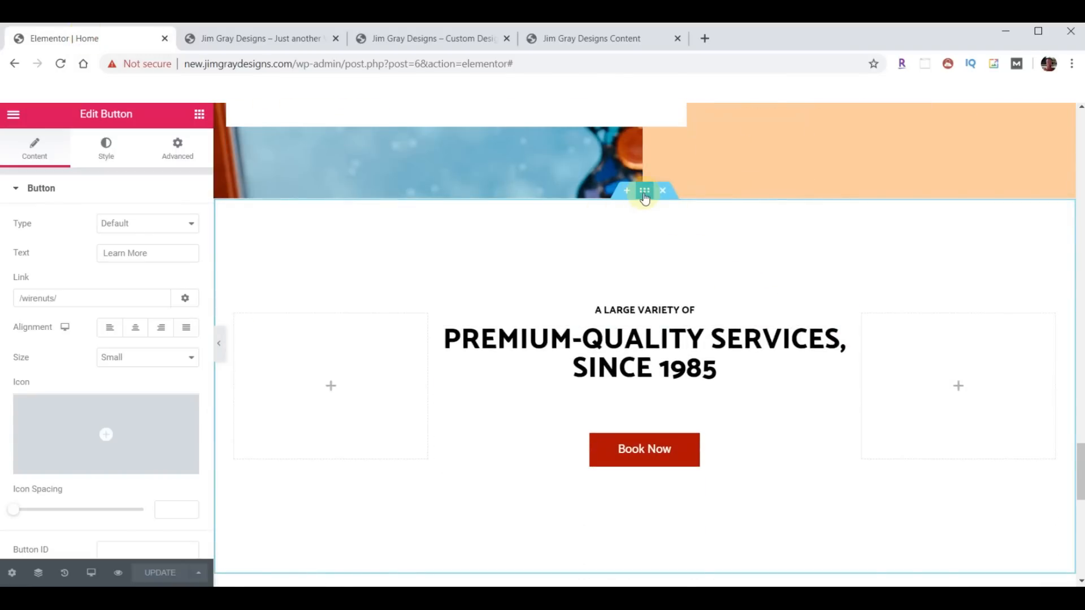
click(663, 191)
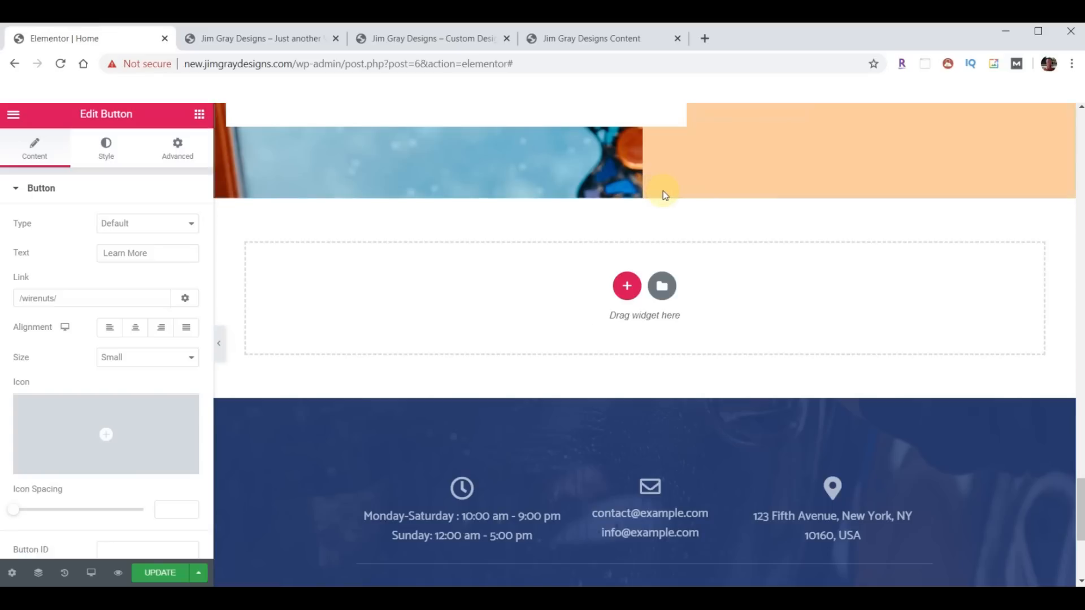
scroll(704, 314, up, 15)
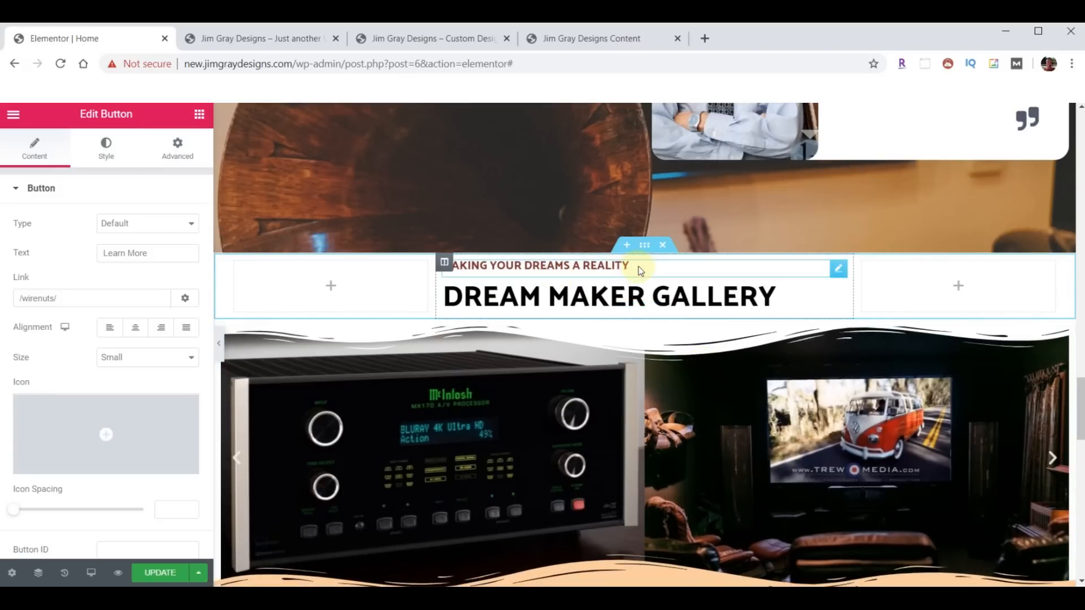
- Copy the Dream Maker Gallery heading section and paste it into the empty section below
right_click(644, 247)
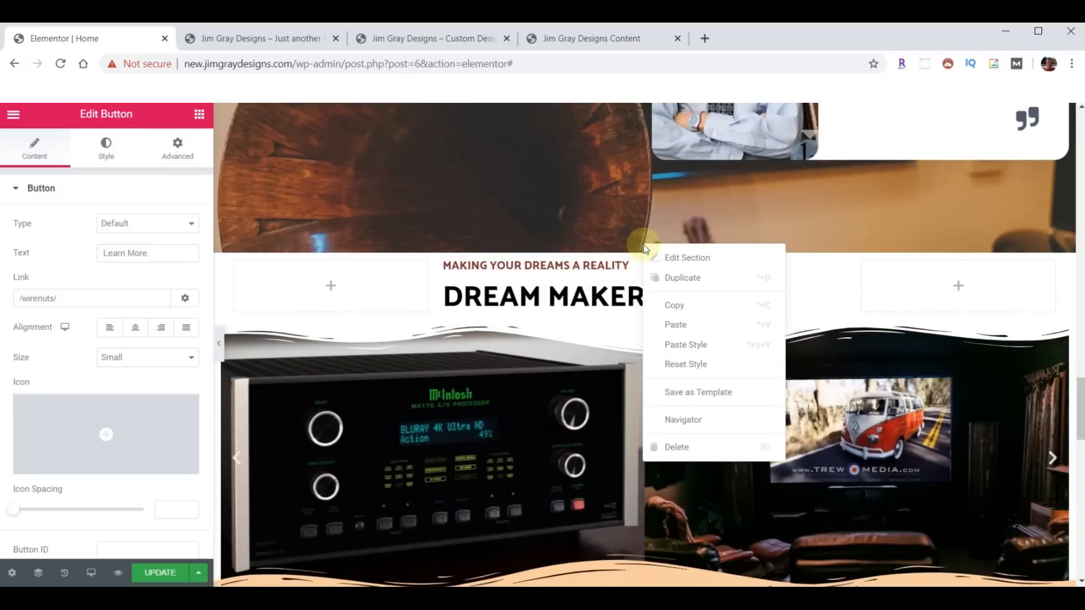
click(696, 306)
scroll(692, 308, down, 10)
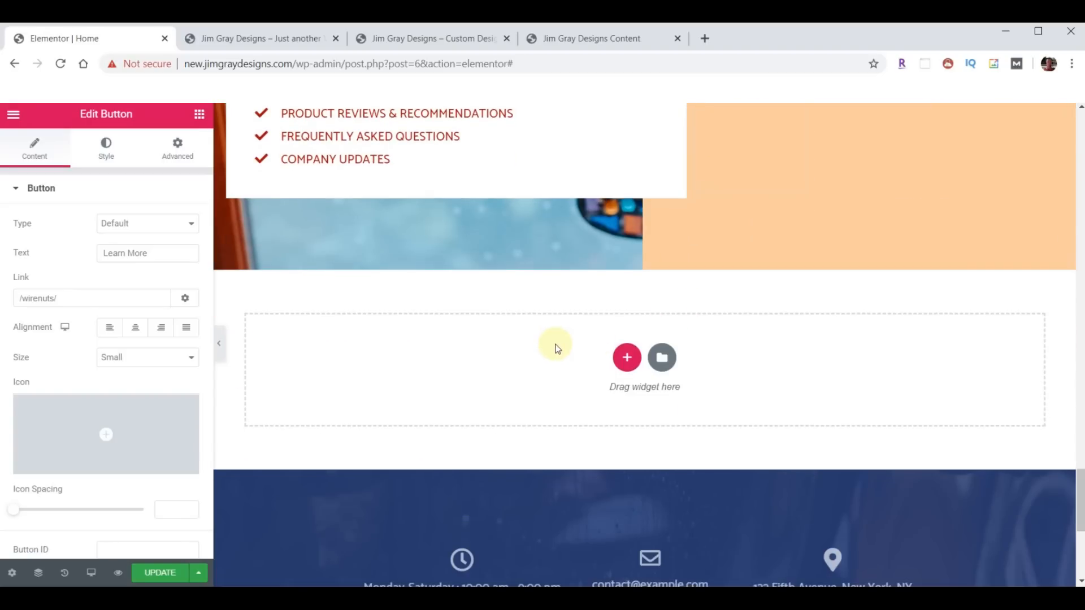
right_click(556, 347)
click(582, 361)
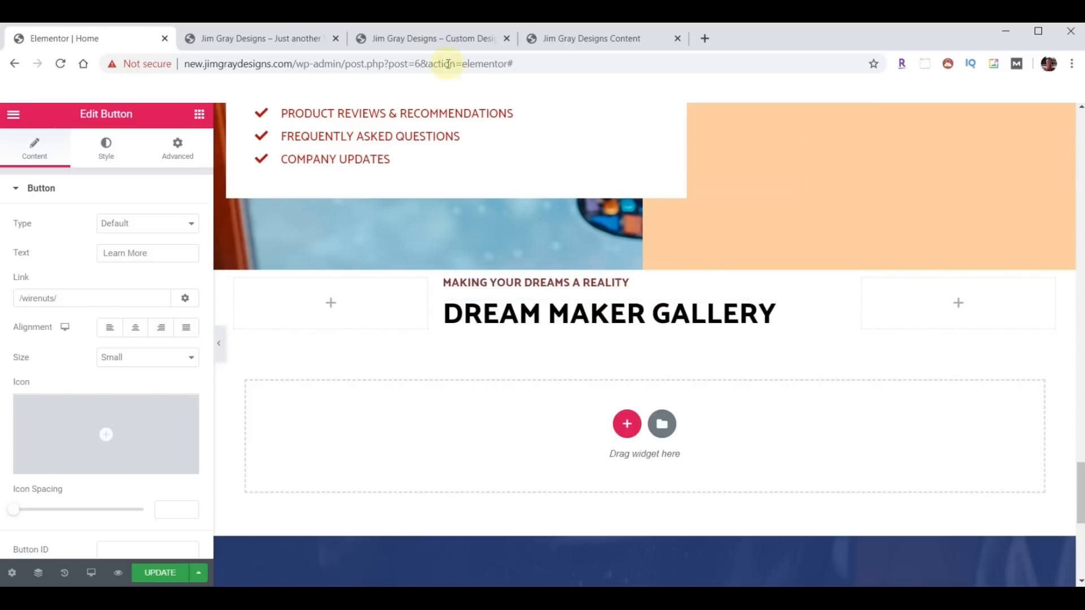
click(424, 39)
scroll(695, 366, down, 1)
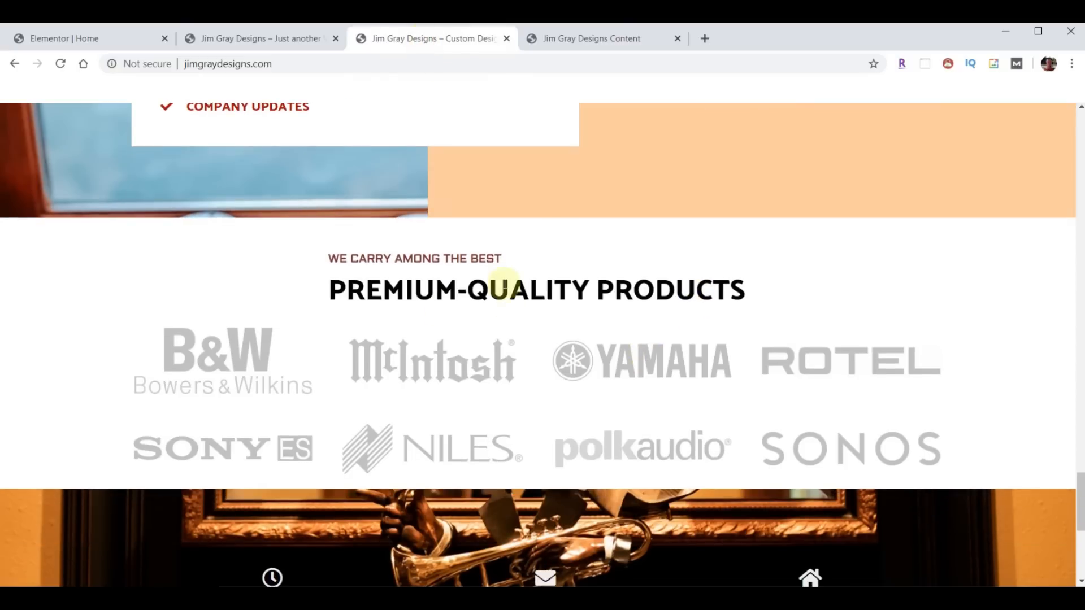
click(61, 50)
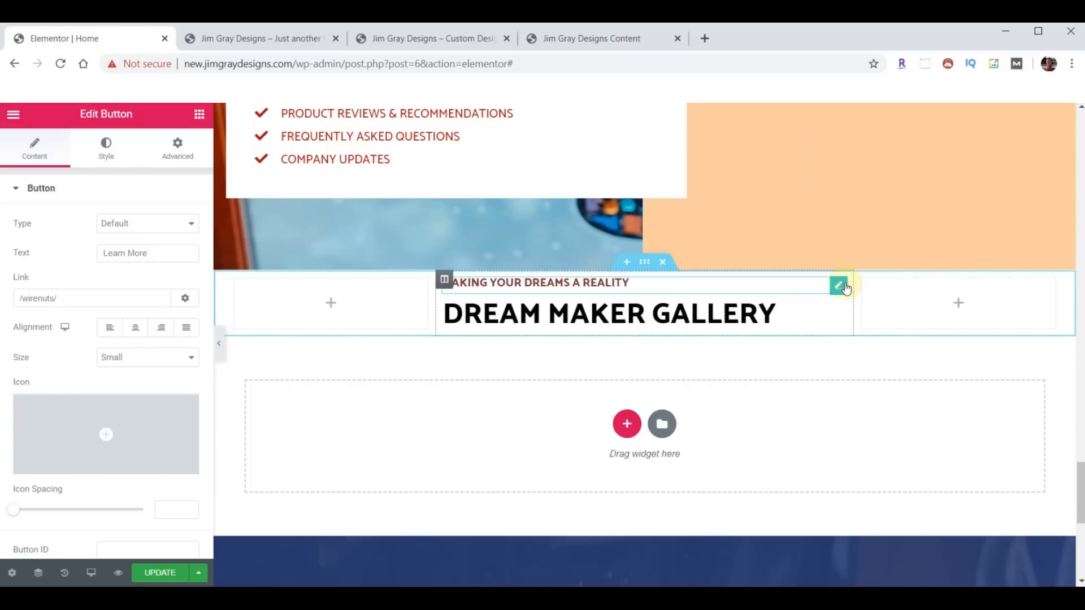
- Change the pasted headings to 'We Carry Among The Best' and 'PREMIUM-QUALITY PRODUCTS'
click(839, 287)
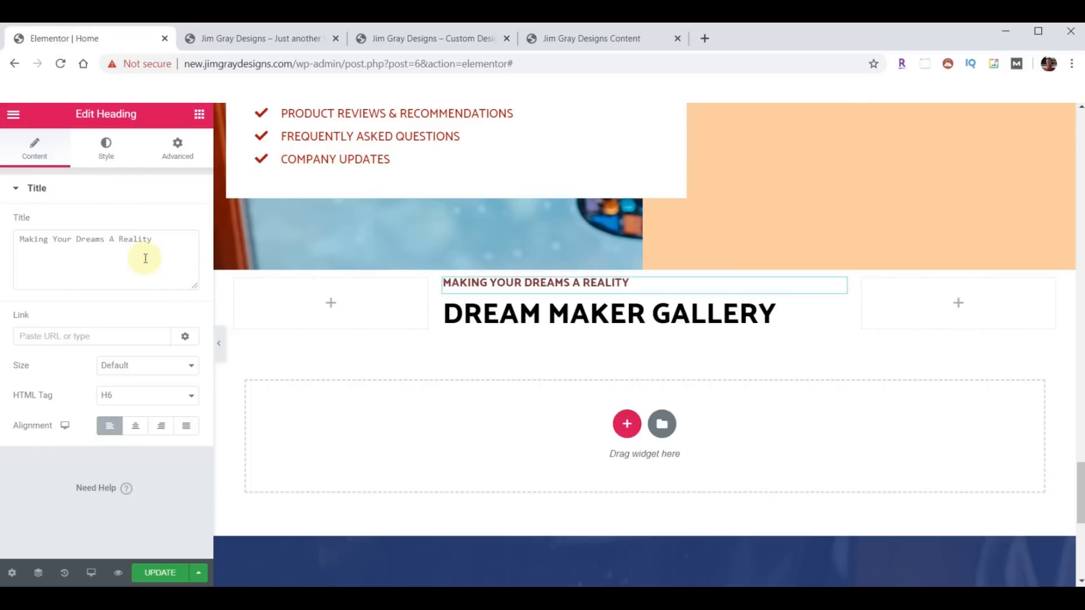
triple_click(114, 239)
key(ctrl+v)
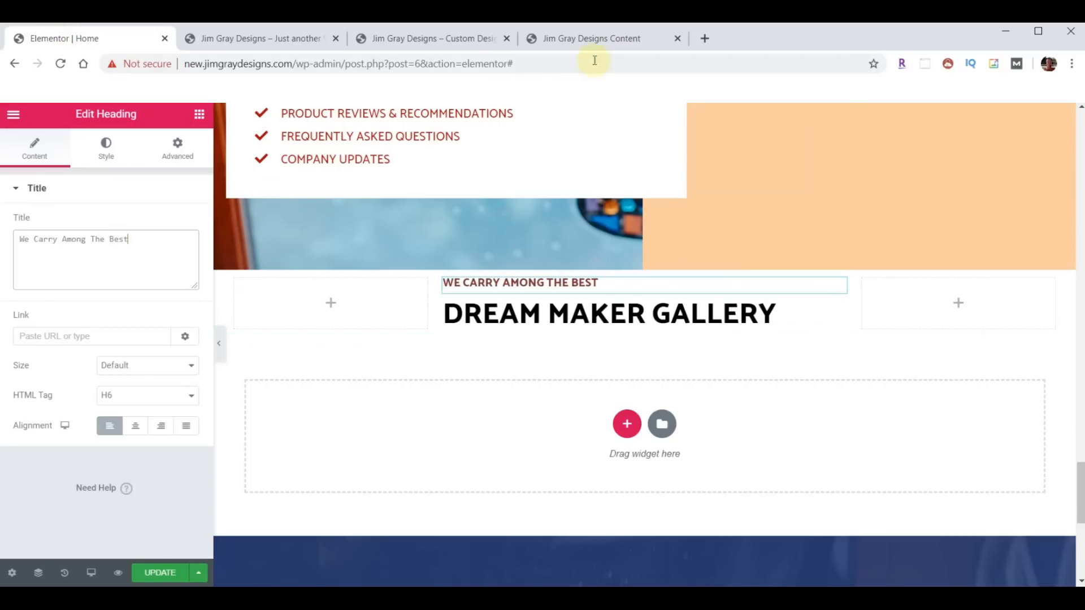
click(836, 310)
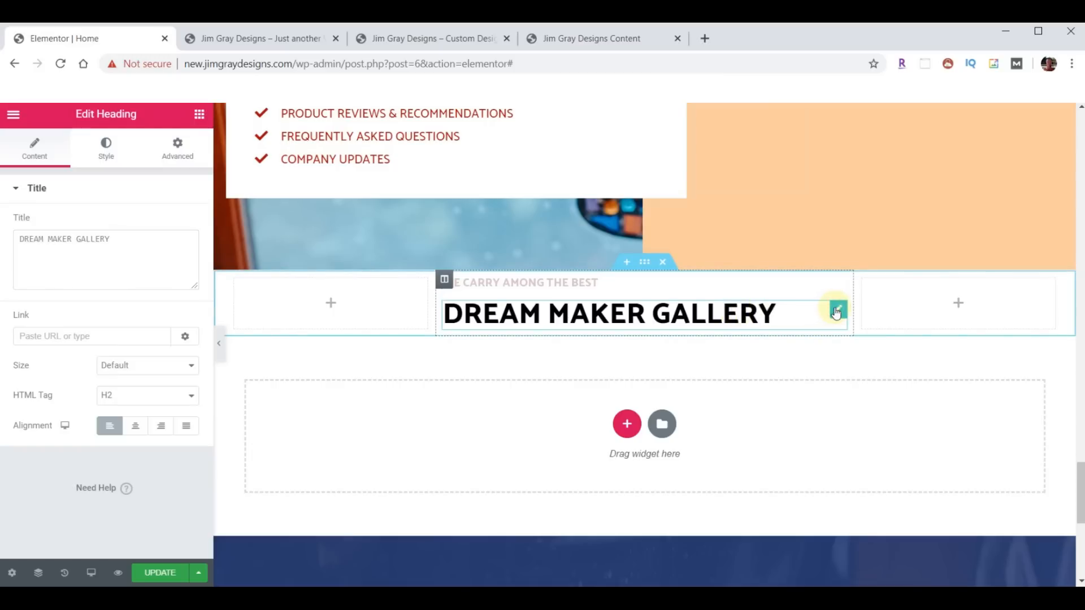
triple_click(65, 258)
key(ctrl+v)
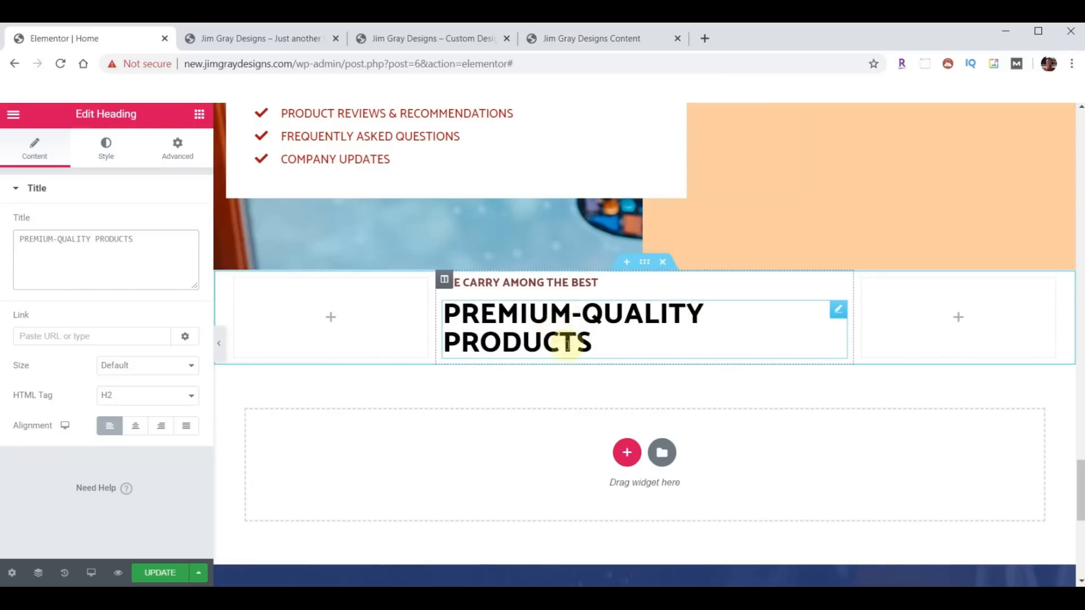
click(431, 38)
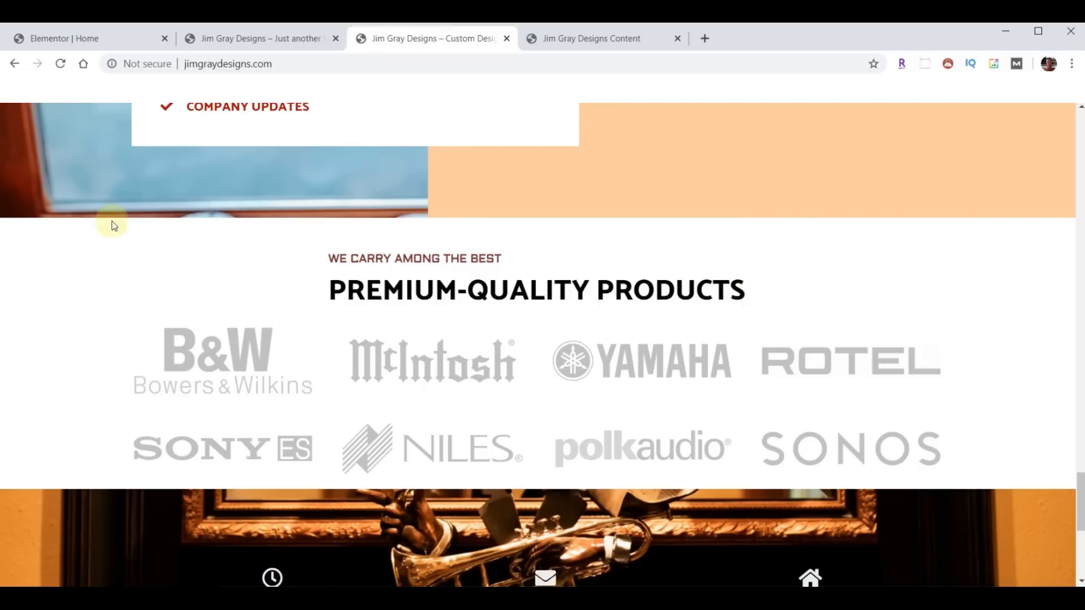
click(50, 38)
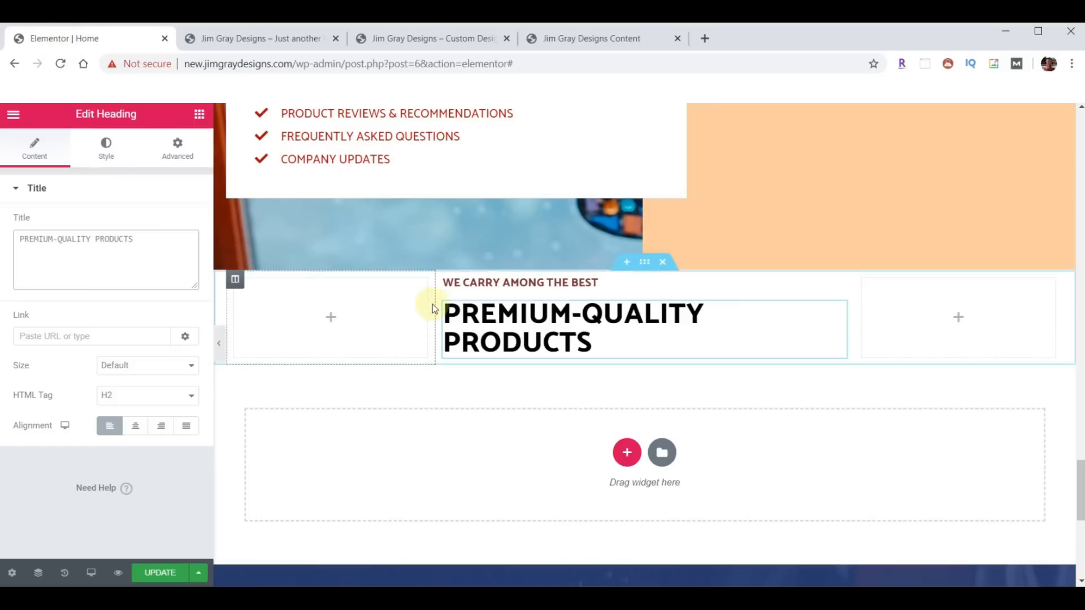
- Set the heading column's width to 60%
click(444, 280)
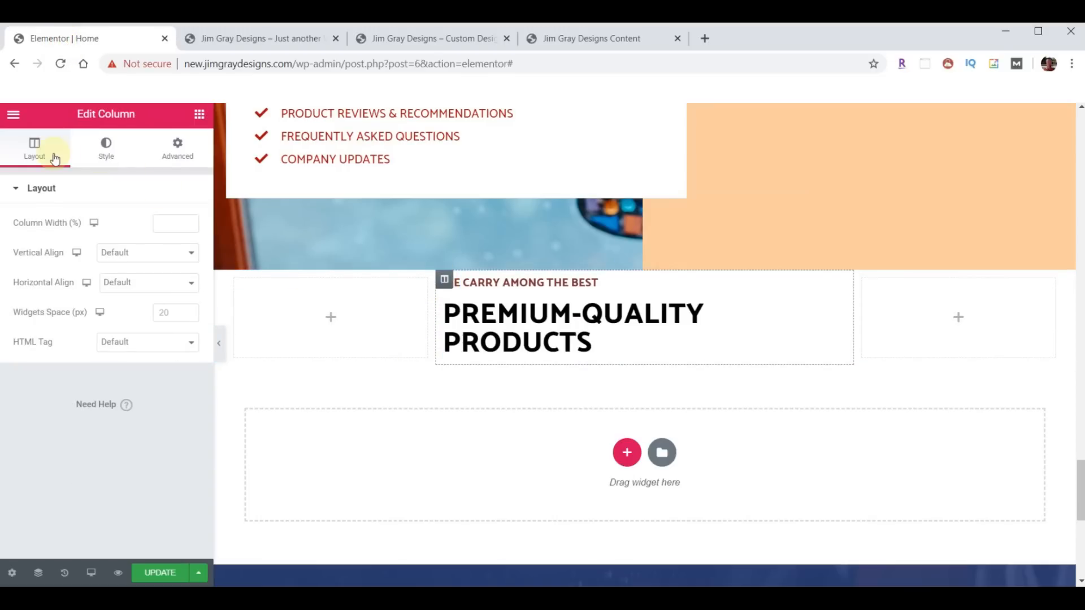
click(166, 223)
text(50)
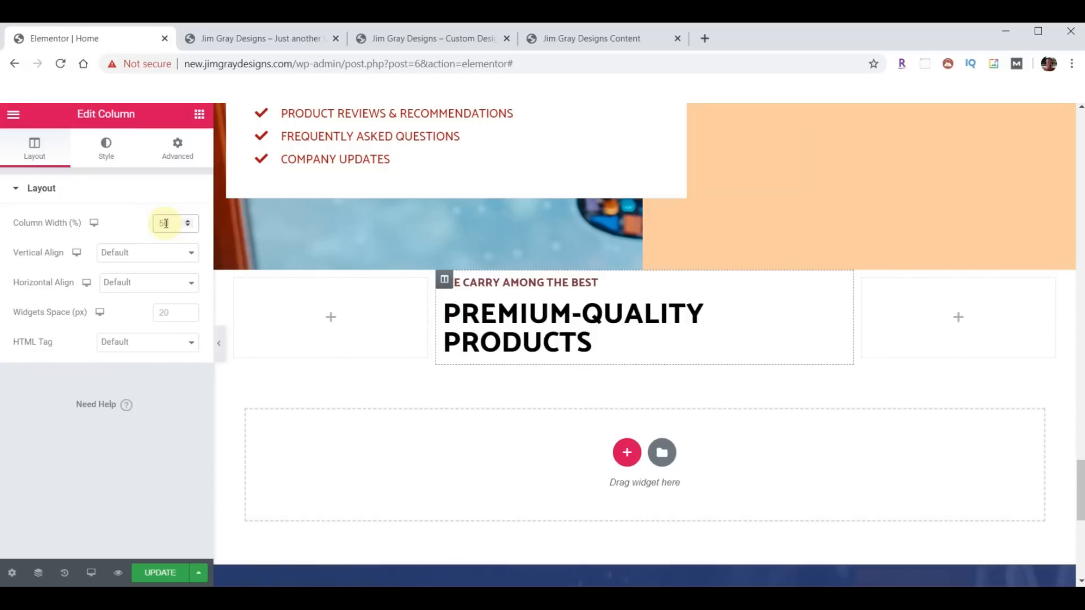
key(BackSpace)
key(BackSpace)
text(60)
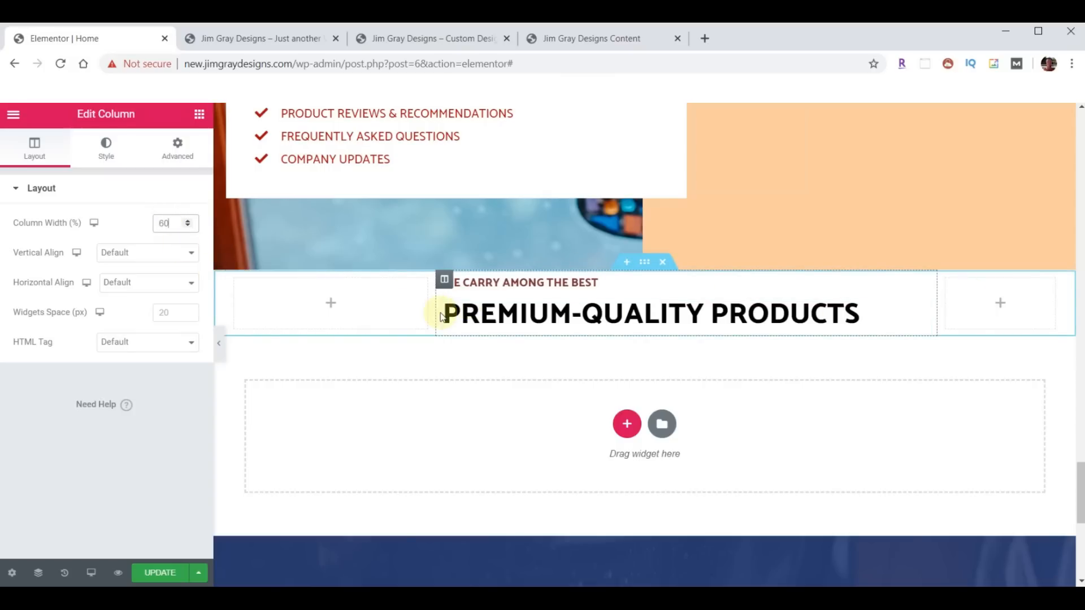
- Set the empty left column's width to 20% and compare the layout with the live site
click(237, 281)
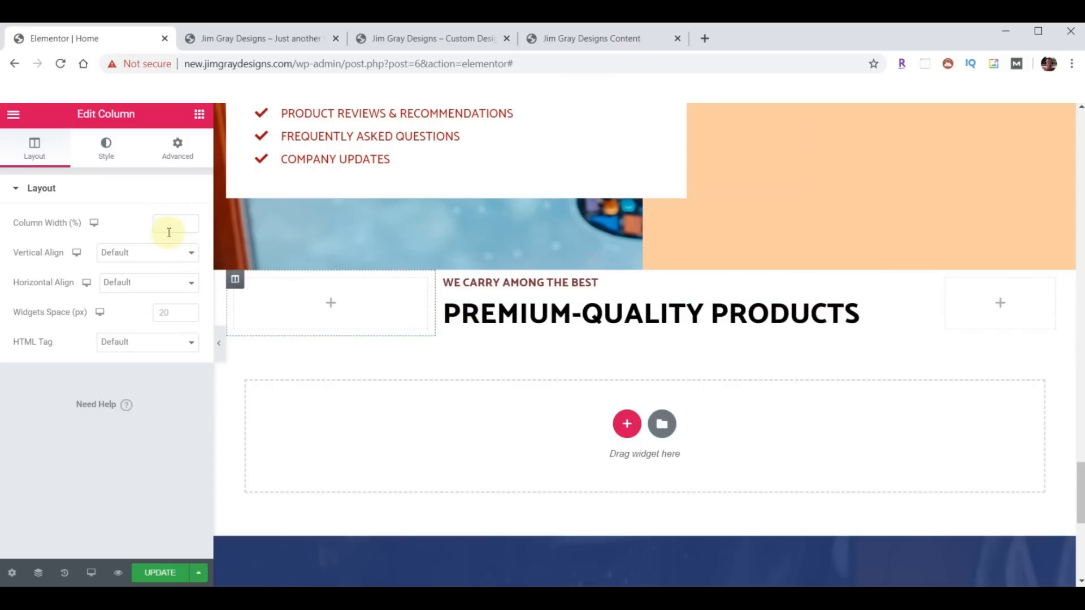
text(20)
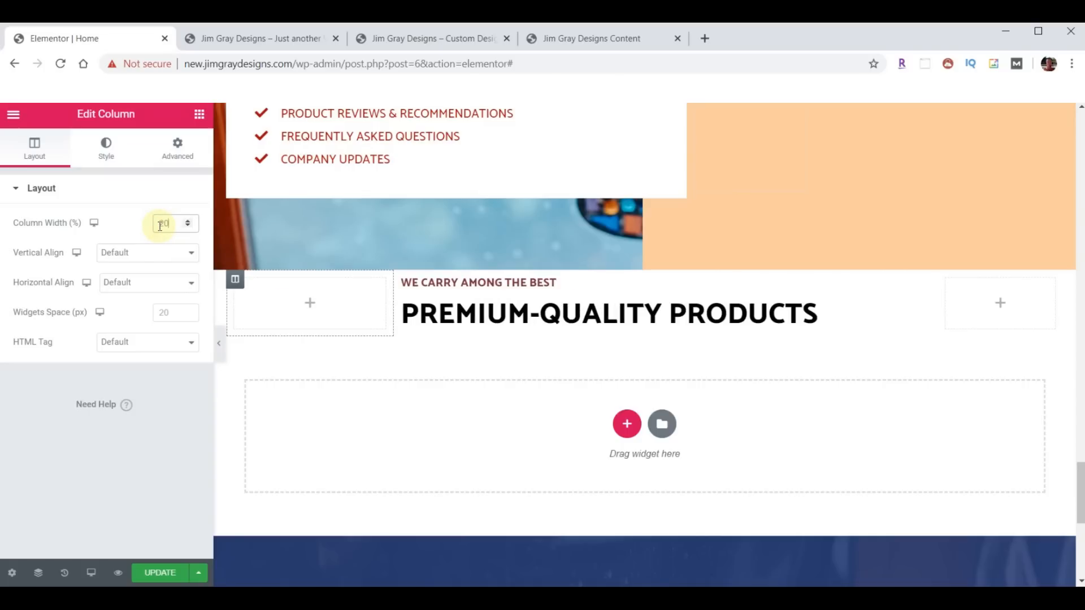
click(993, 298)
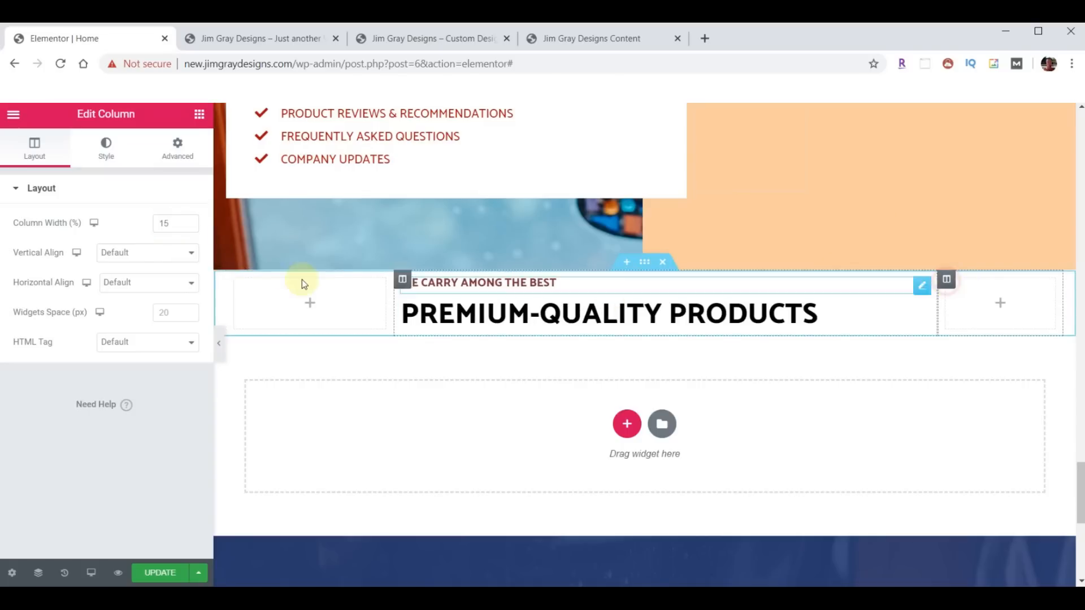
click(443, 332)
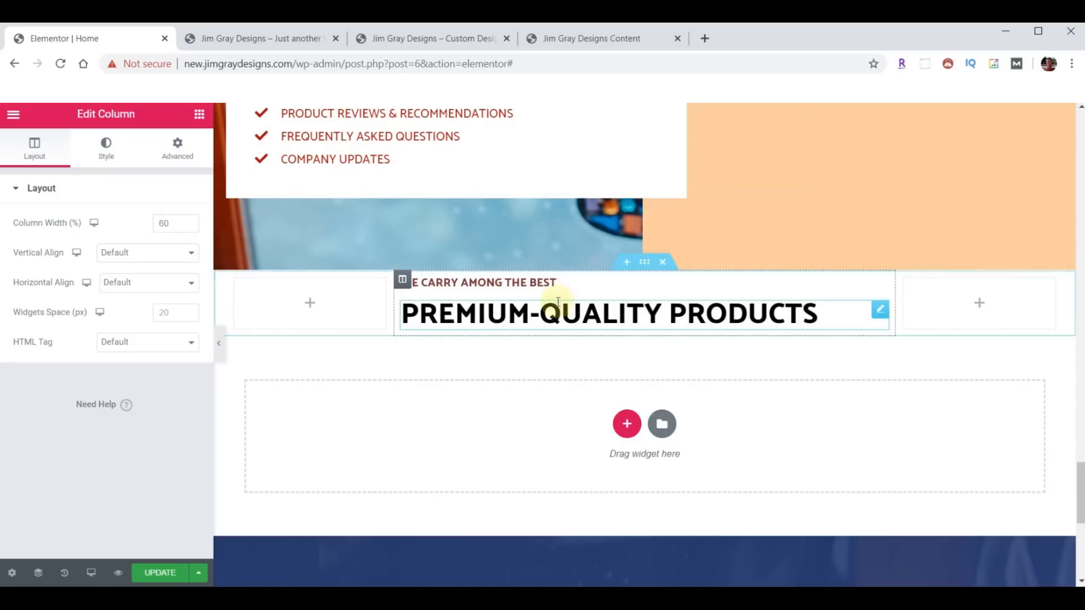
click(430, 43)
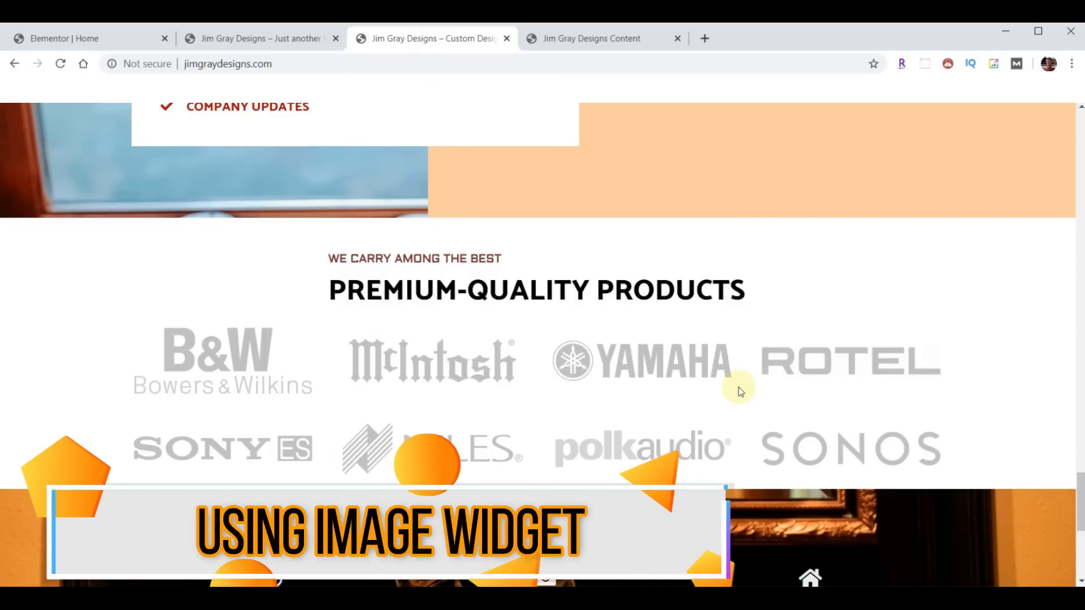
click(134, 36)
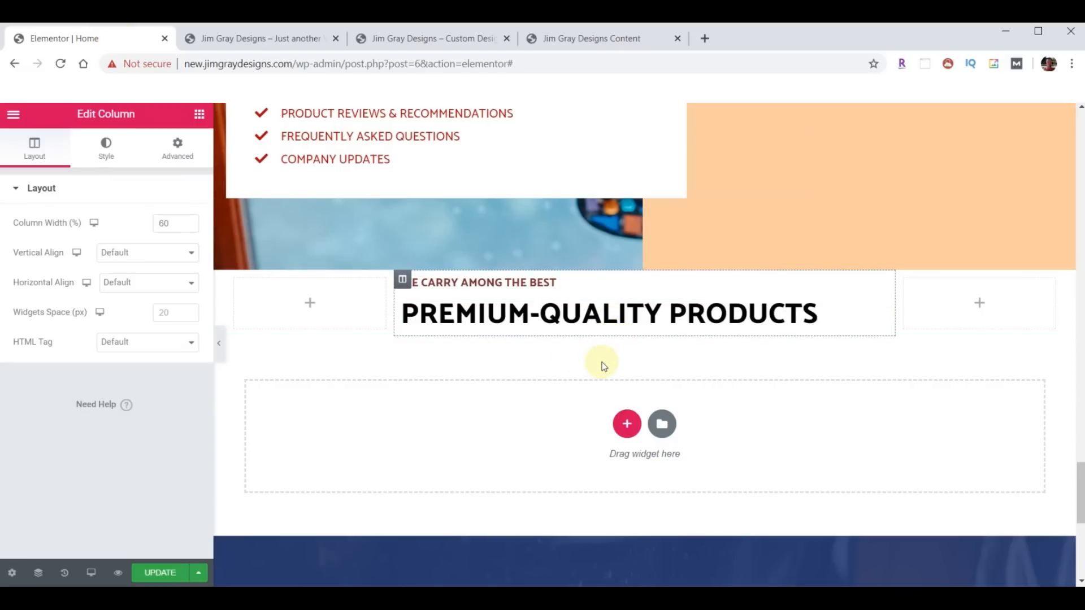
click(416, 38)
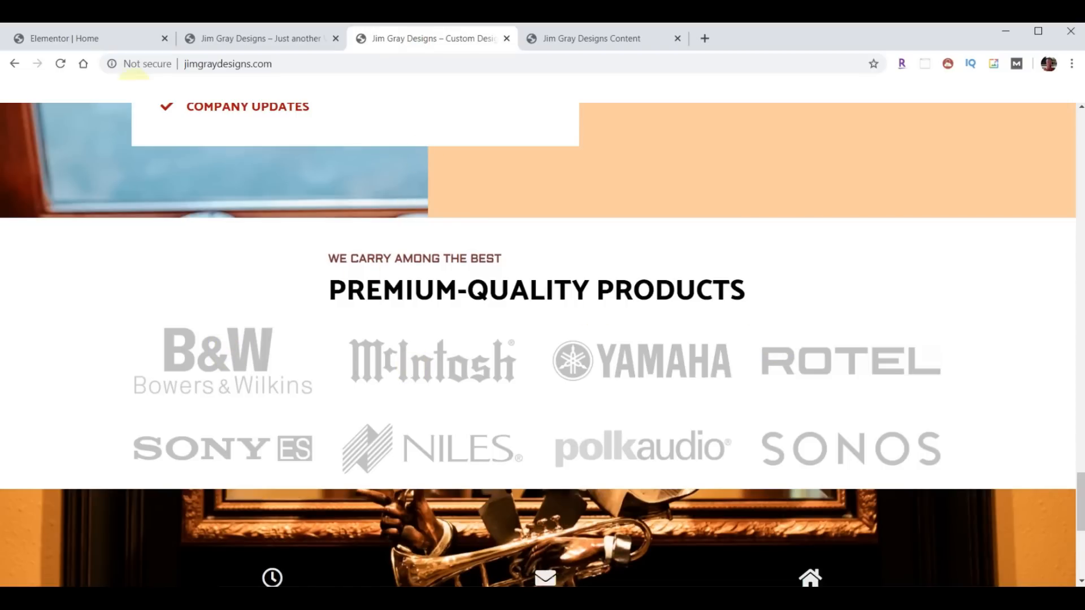
click(107, 37)
- Add a four-column section below the heading with an Image widget in each column
click(626, 424)
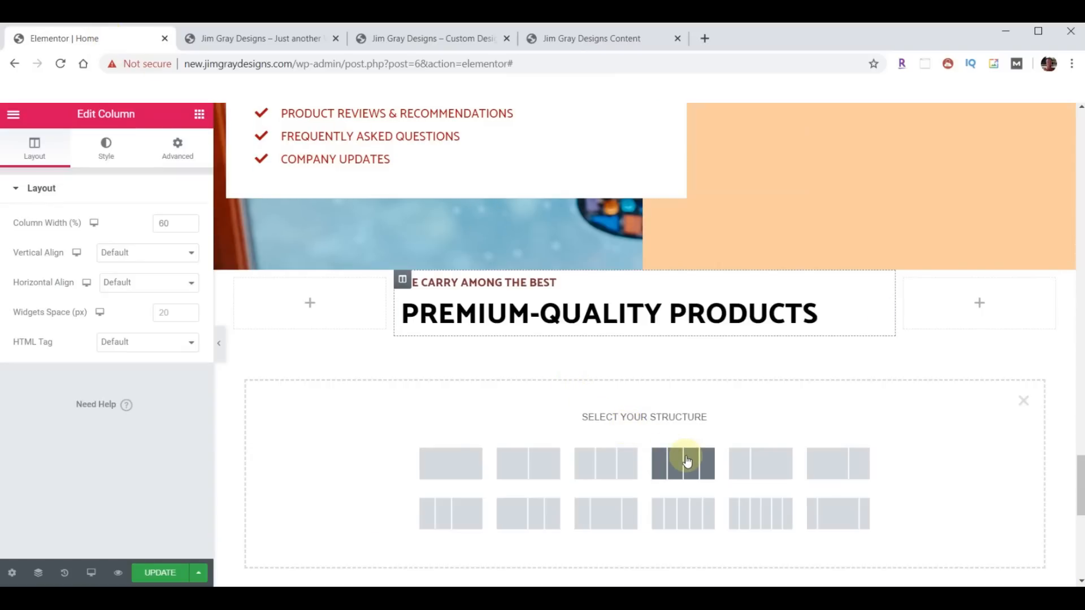
click(687, 460)
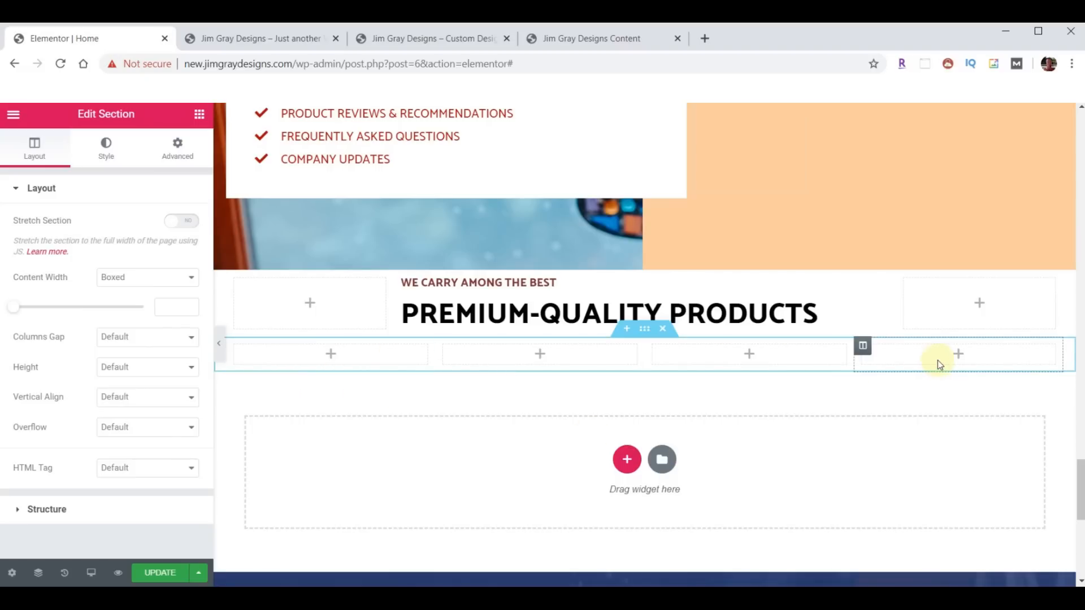
click(201, 114)
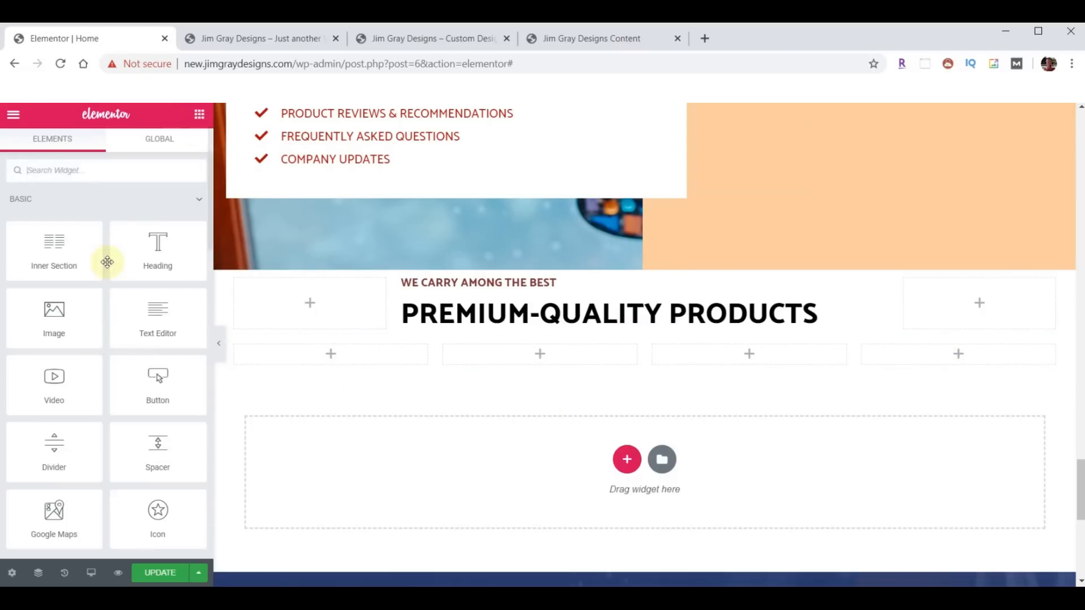
drag(56, 311, 351, 346)
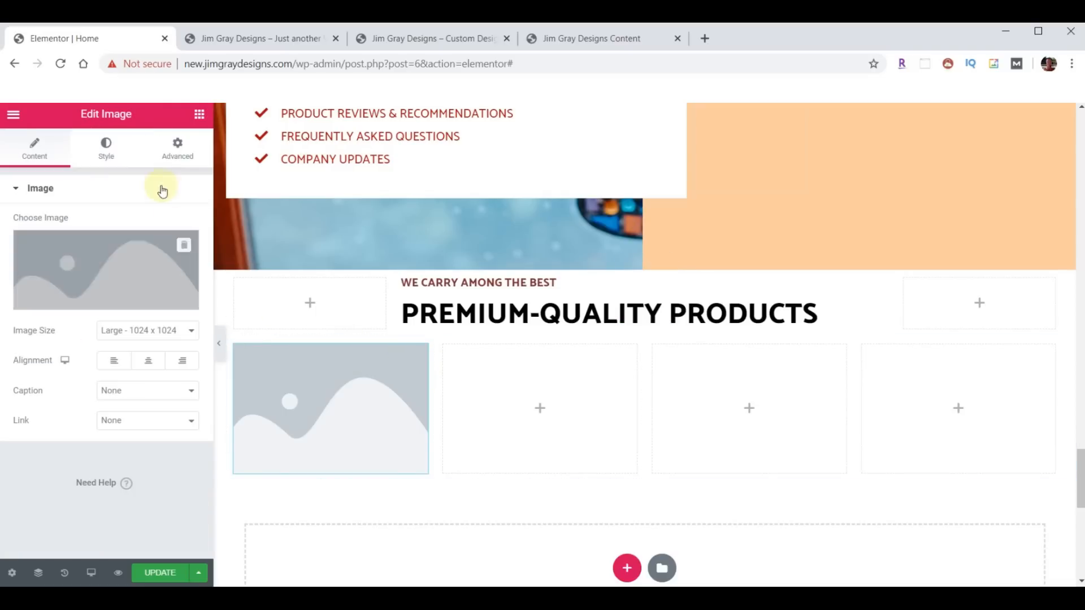
click(199, 115)
drag(53, 315, 543, 413)
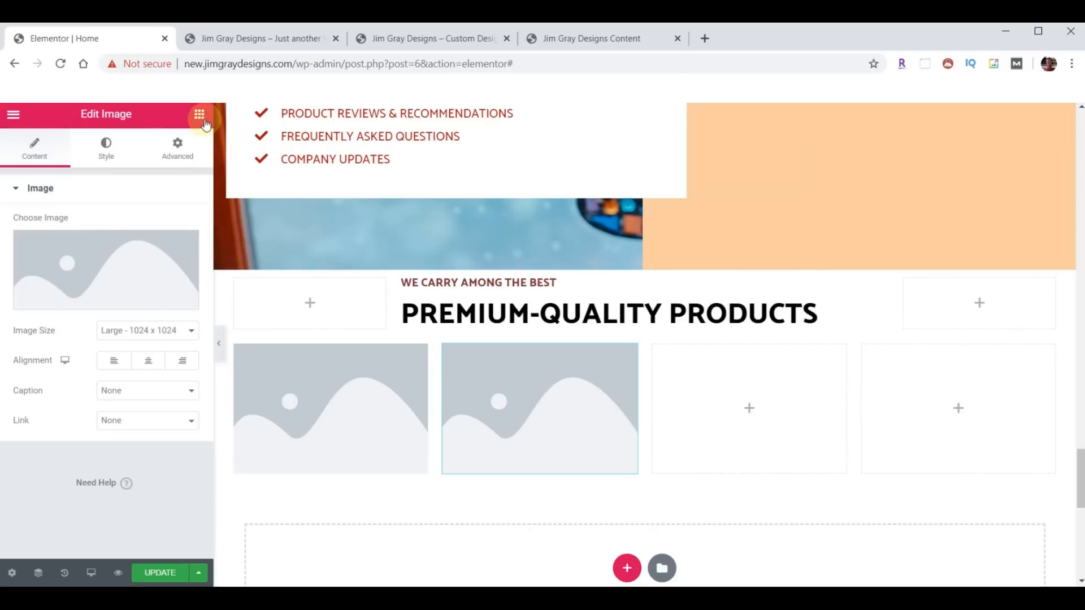
click(199, 115)
drag(54, 315, 716, 390)
click(199, 115)
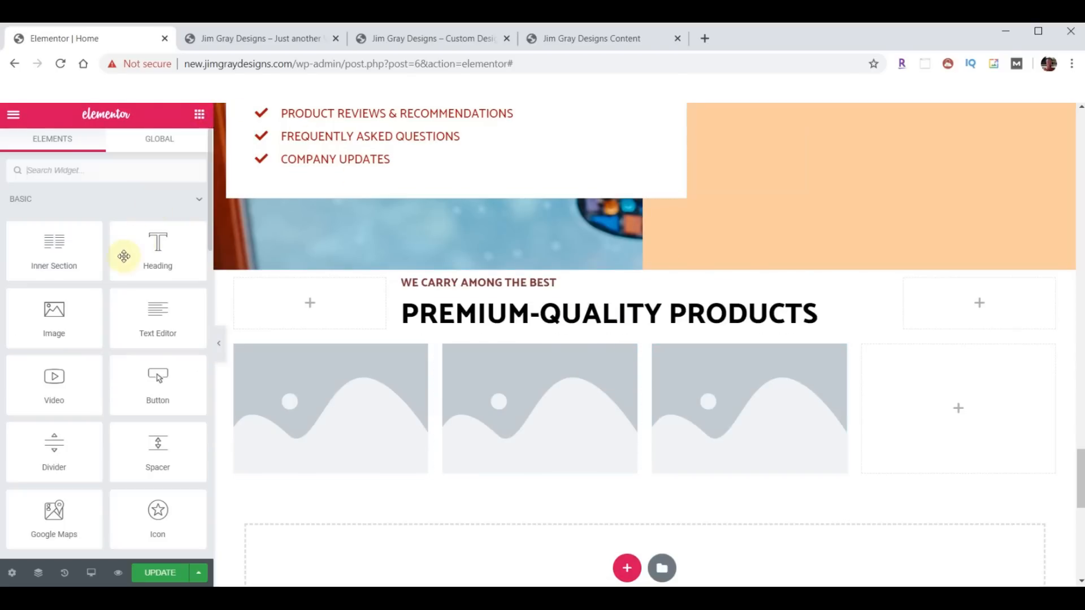
drag(78, 312, 820, 363)
drag(1004, 393, 992, 393)
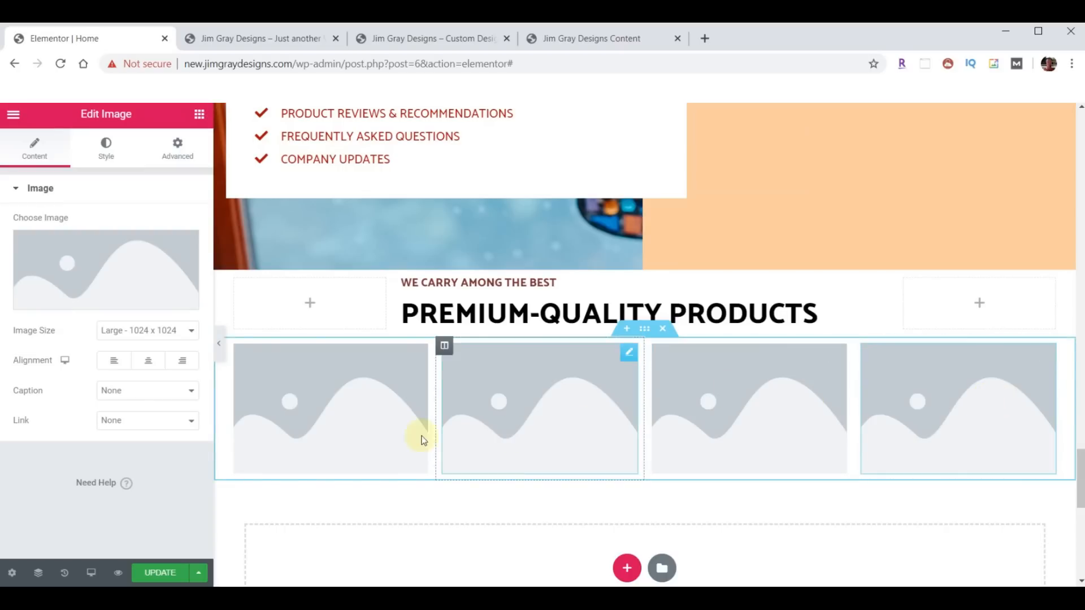
- Duplicate the image row to create a second row of four placeholders
right_click(645, 333)
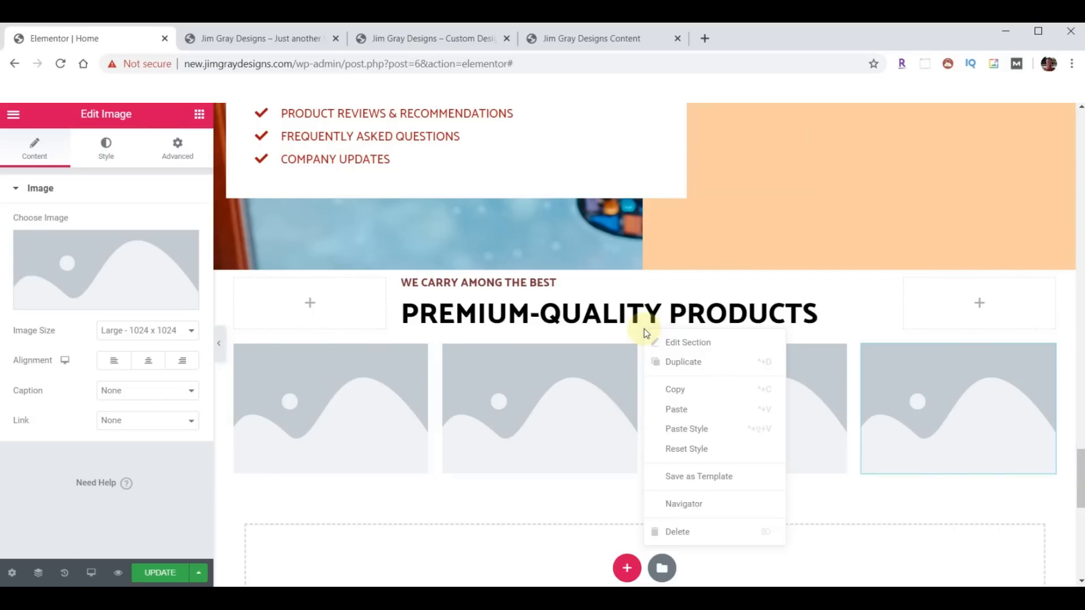
click(683, 362)
scroll(802, 353, down, 1)
scroll(802, 353, down, 1)
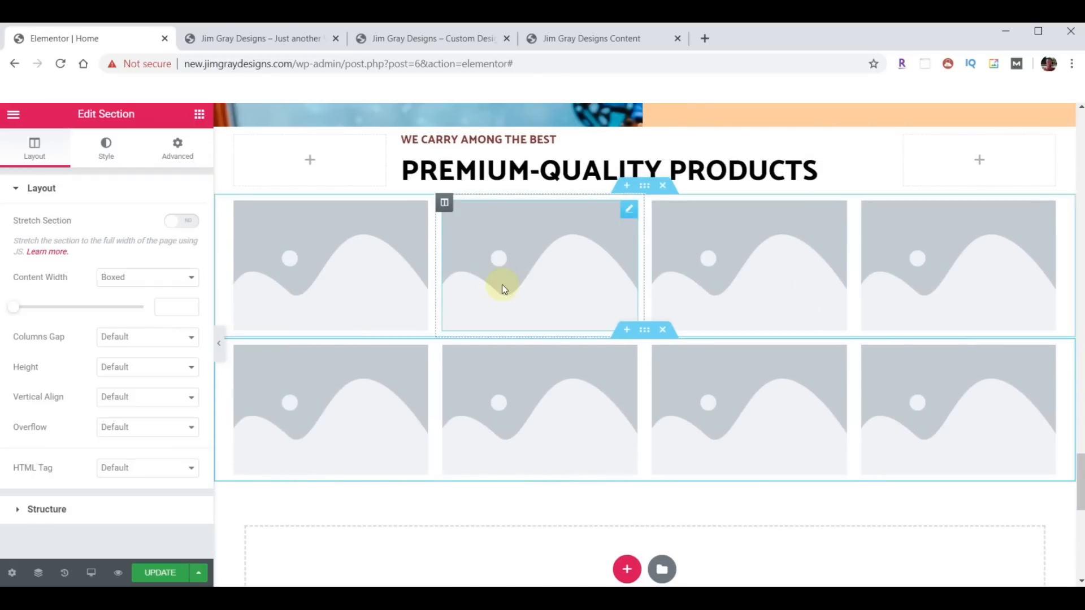
click(309, 256)
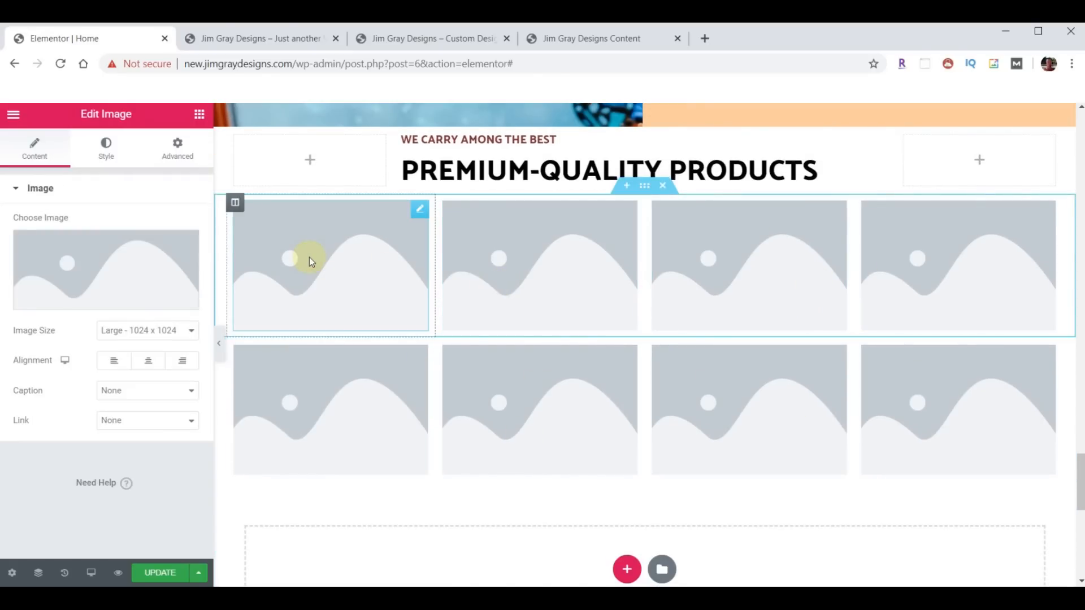
- Upload the eight brand logo files to the Media Library and insert the B&W logo into the first slot
click(80, 266)
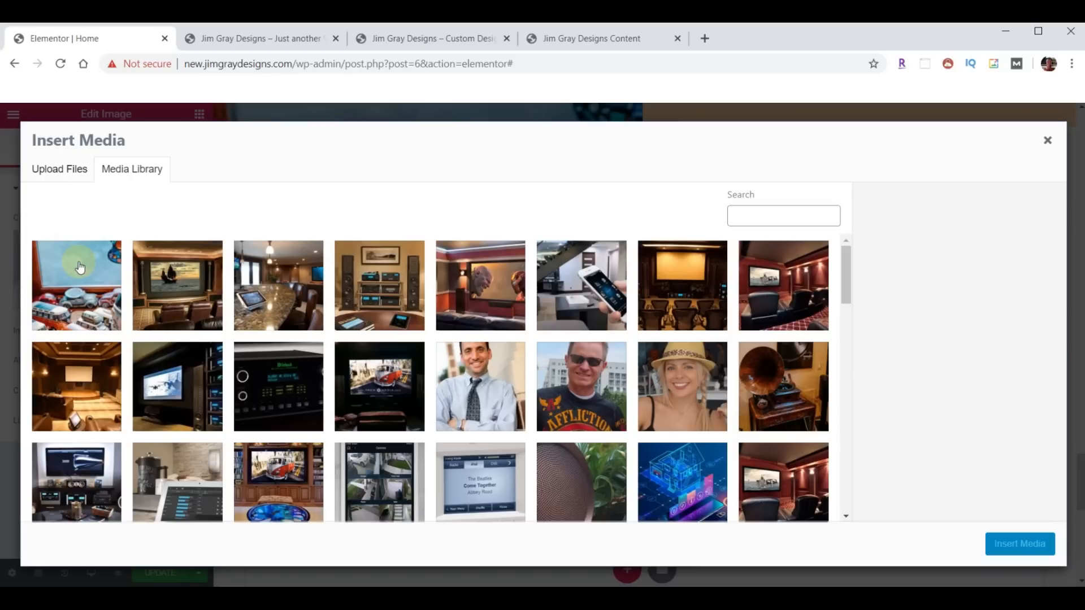
click(398, 598)
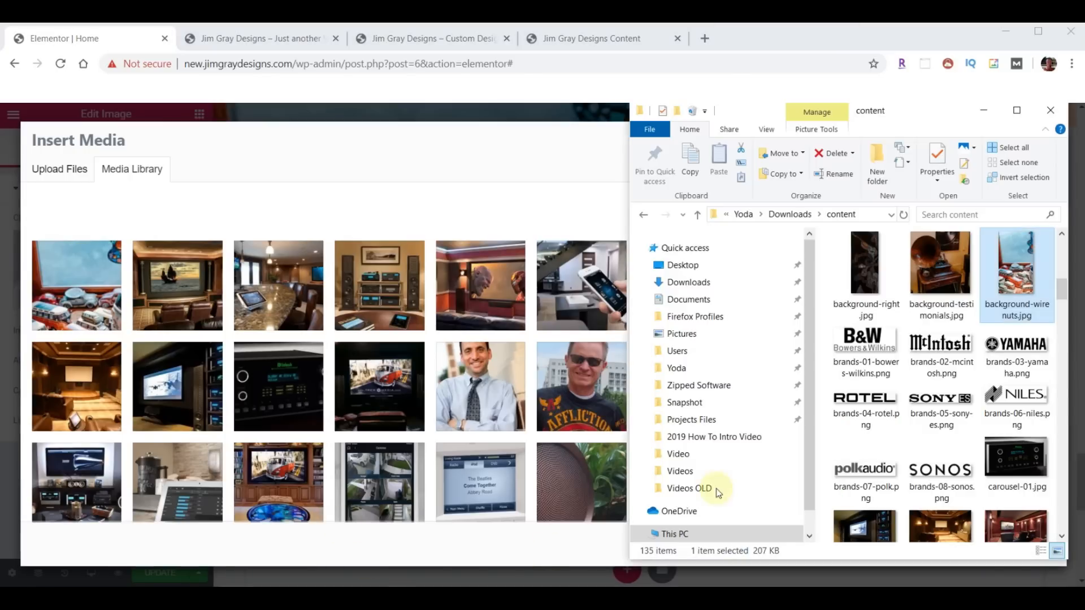
click(865, 356)
shift+click(940, 474)
drag(940, 474, 388, 343)
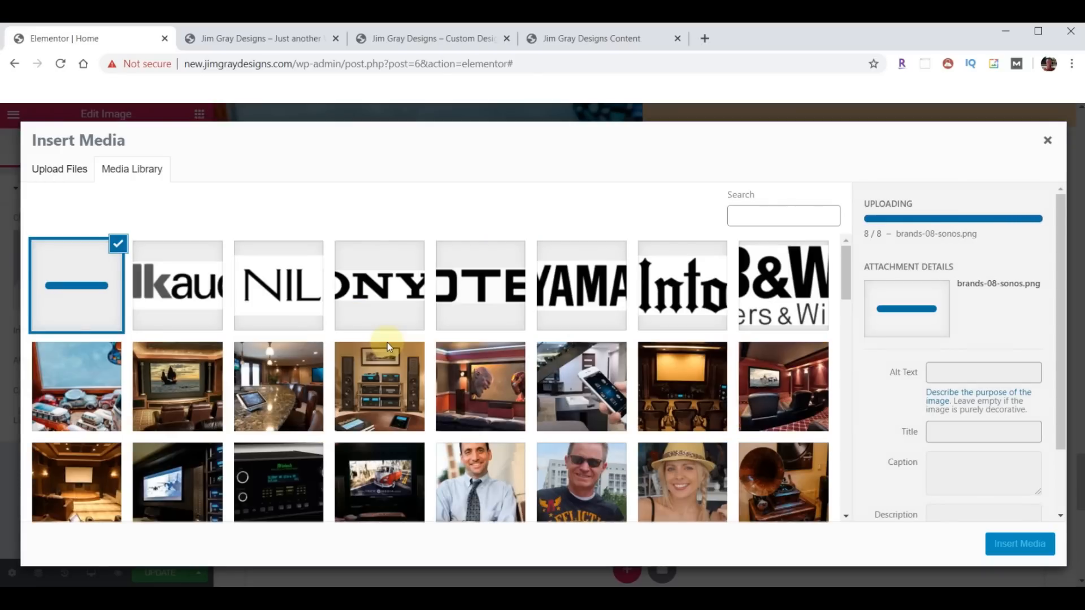
click(794, 290)
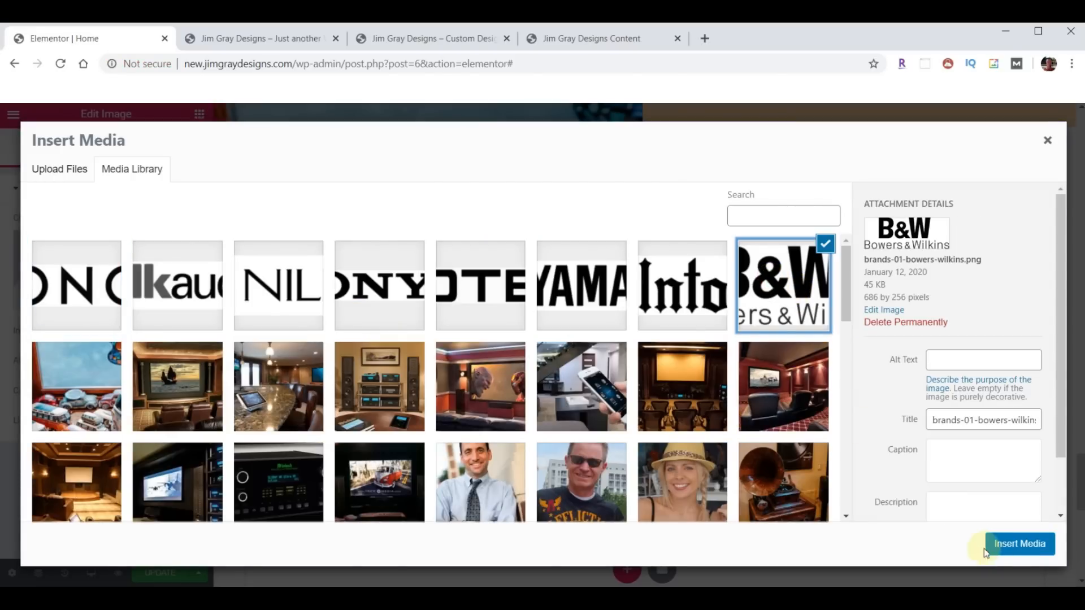
click(1013, 544)
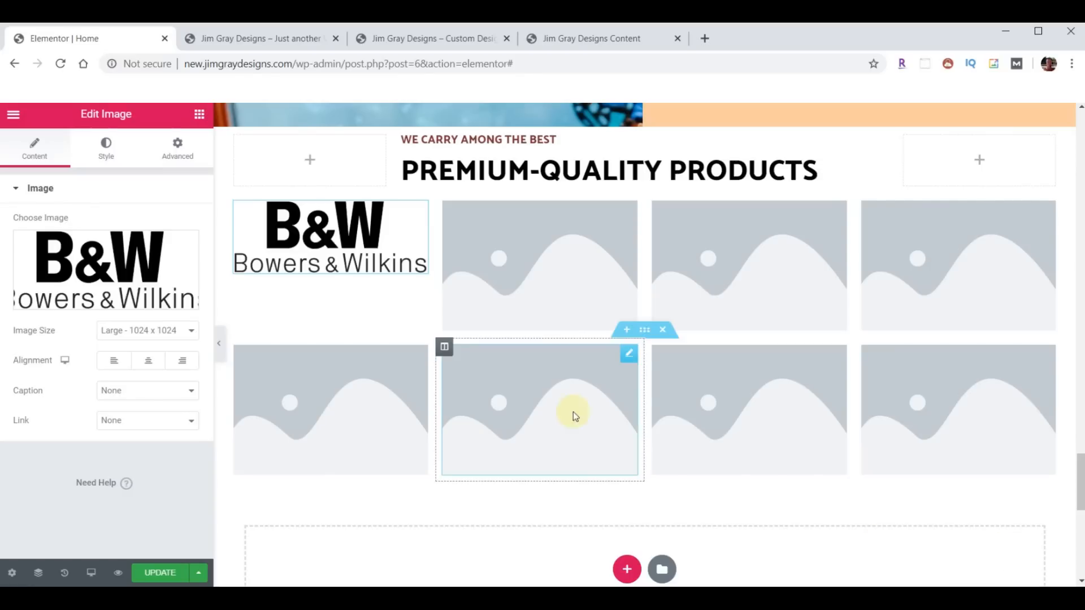
- Fill the rest of the first row with the McIntosh, Yamaha and Rotel logos
click(523, 237)
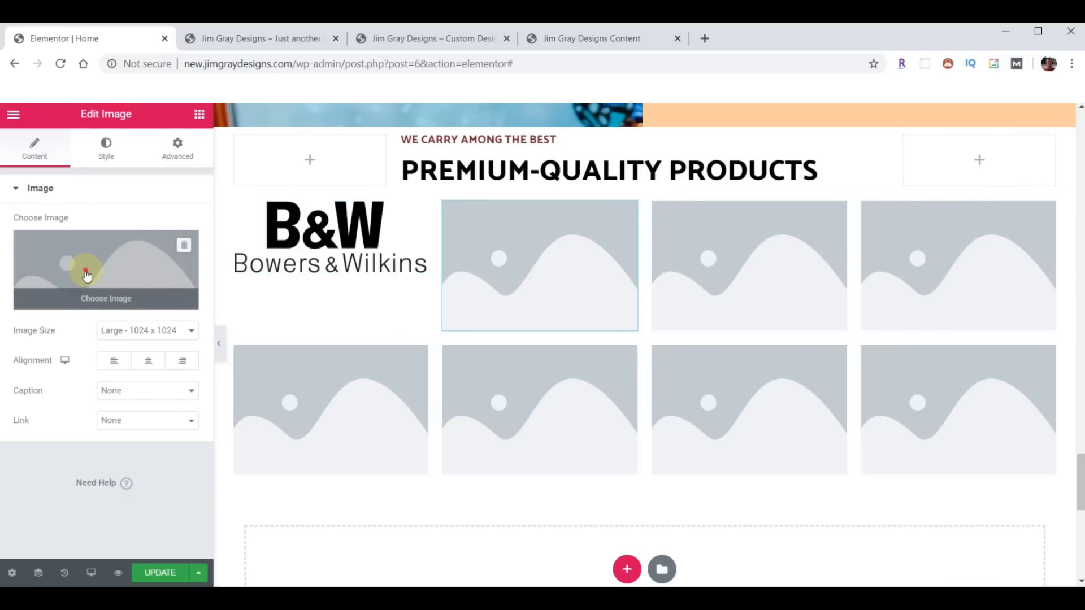
click(86, 271)
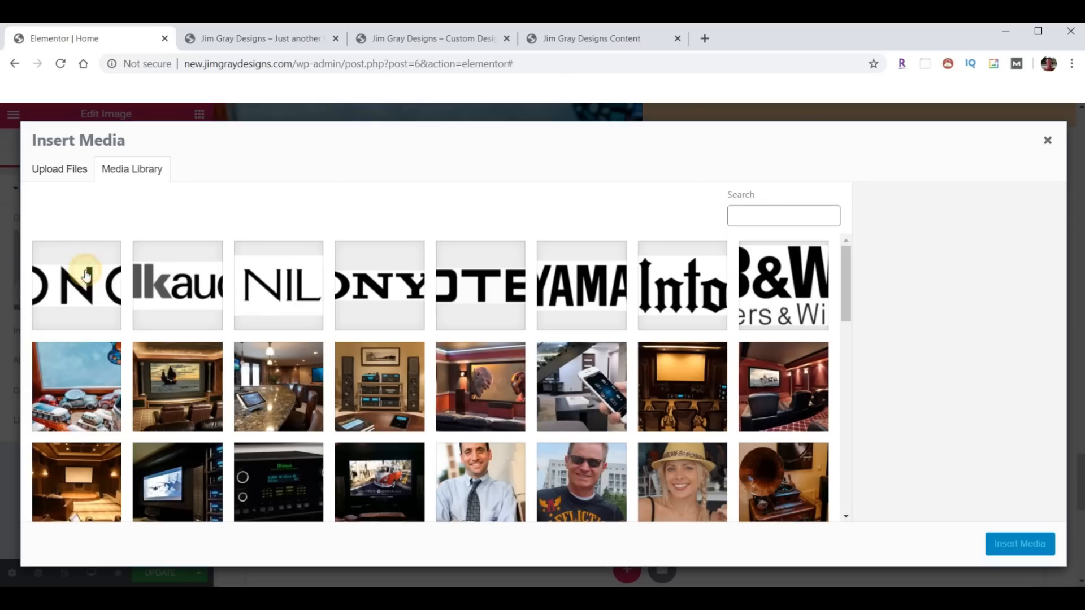
click(659, 286)
click(1000, 547)
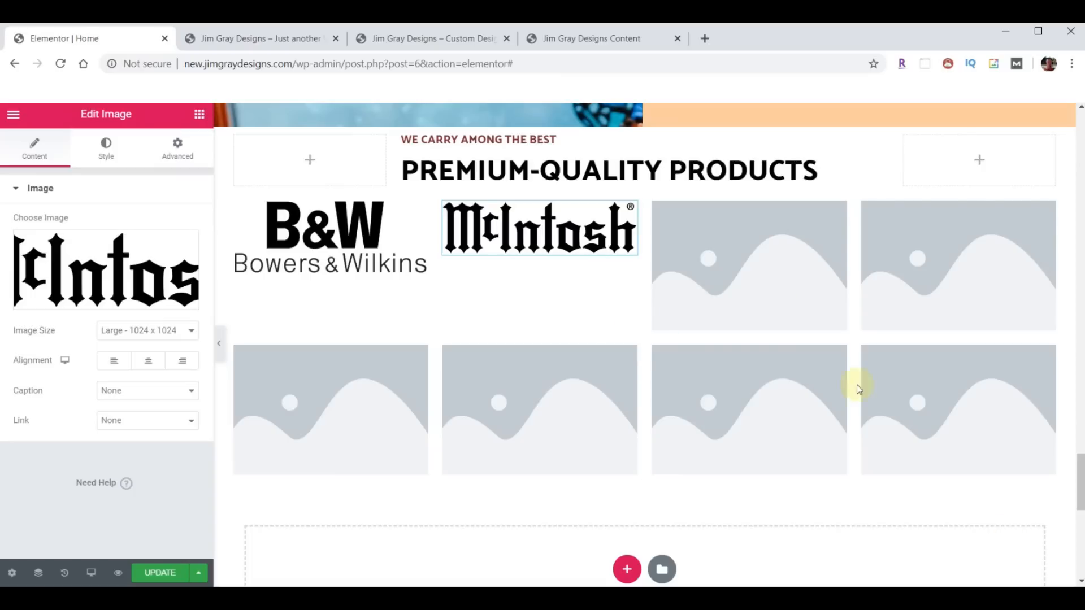
click(758, 262)
click(113, 279)
click(581, 286)
click(1000, 547)
click(97, 267)
click(480, 286)
click(999, 547)
click(330, 350)
- Fill the second row with the Sony ES, Niles, polkaudio and Sonos logos
click(113, 272)
click(381, 286)
click(1000, 546)
click(506, 317)
click(278, 286)
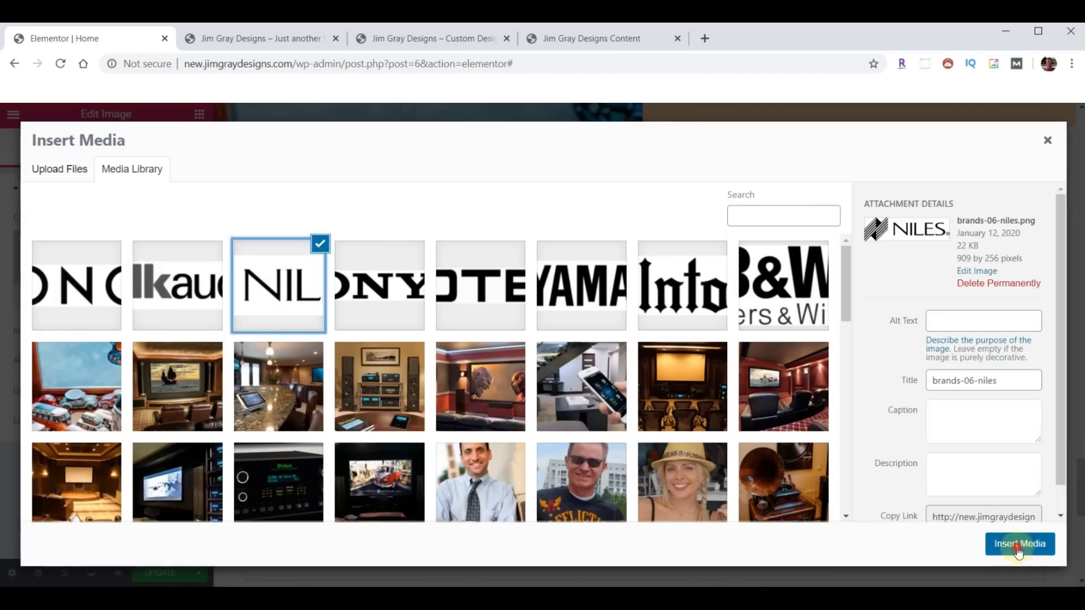
click(1016, 544)
click(661, 327)
click(165, 294)
click(1017, 544)
click(908, 382)
click(114, 272)
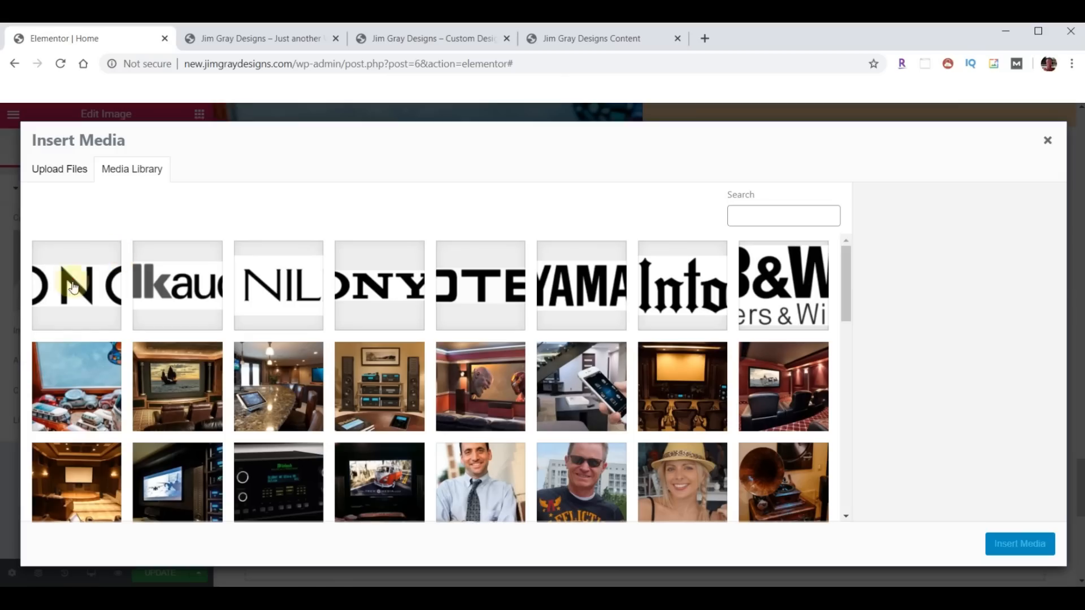
click(76, 286)
click(1017, 543)
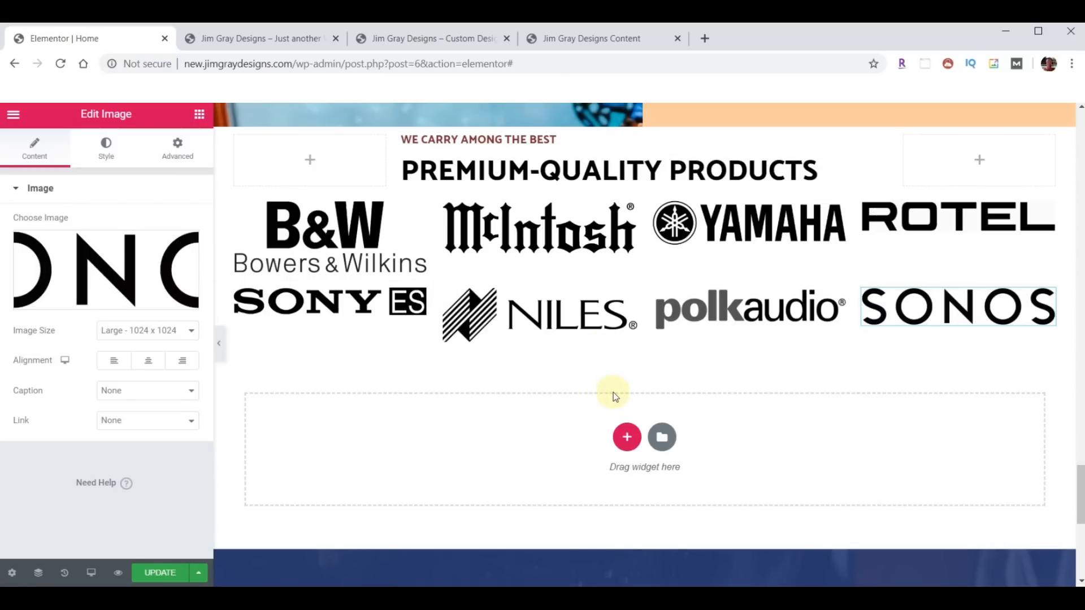
click(426, 38)
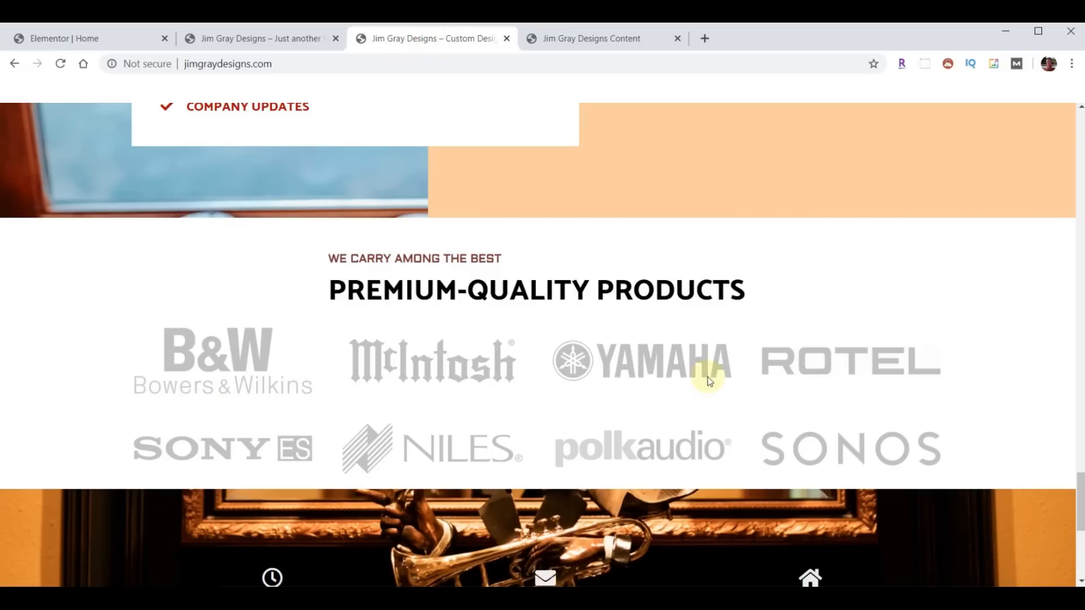
click(113, 42)
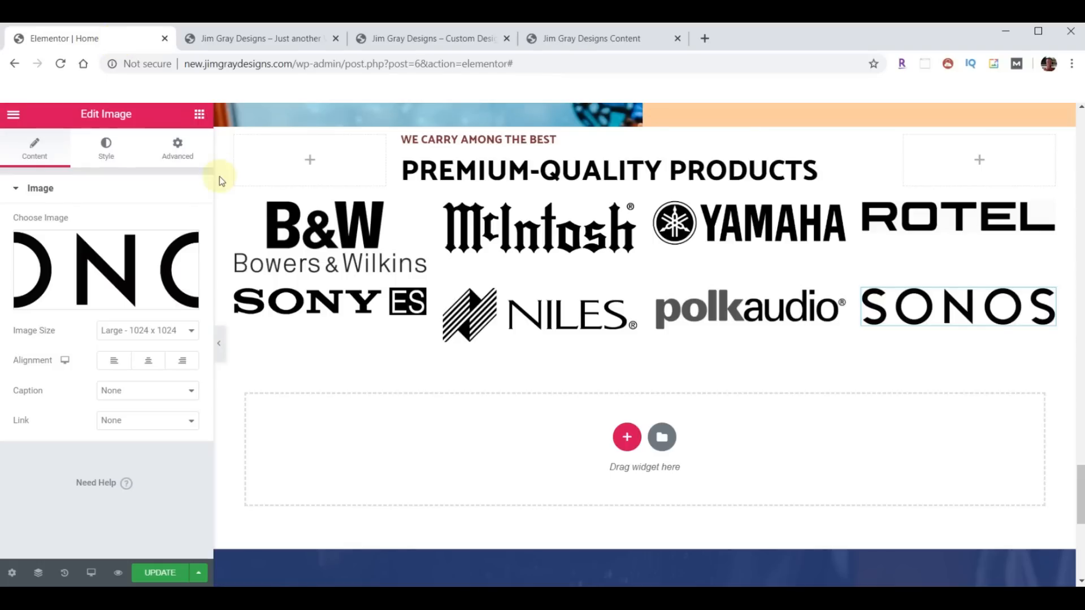
- Set the B&W logo's opacity to 0.25 and copy its style
click(305, 221)
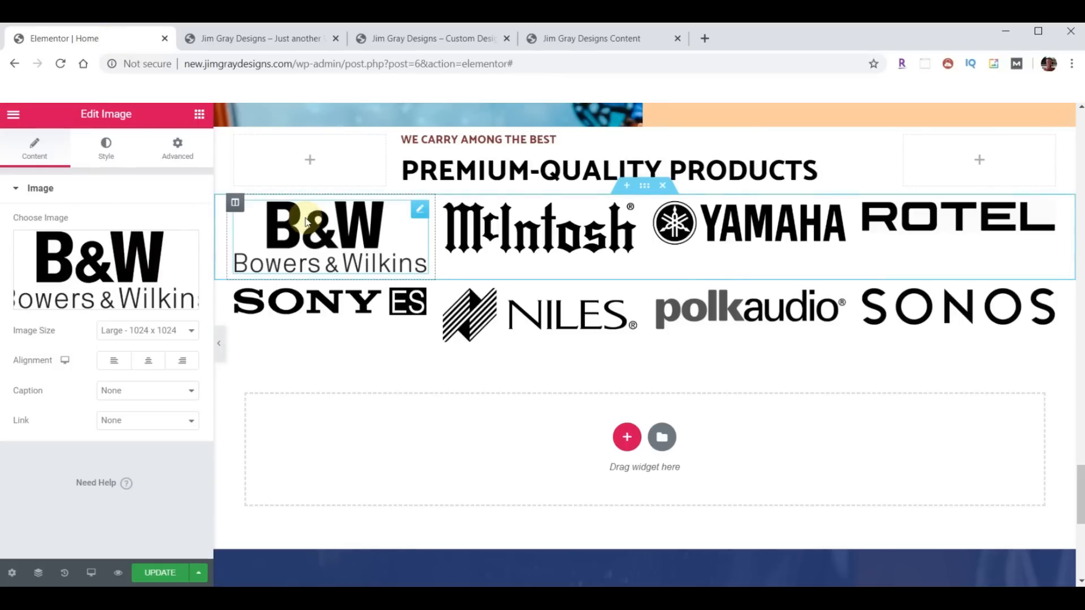
click(107, 145)
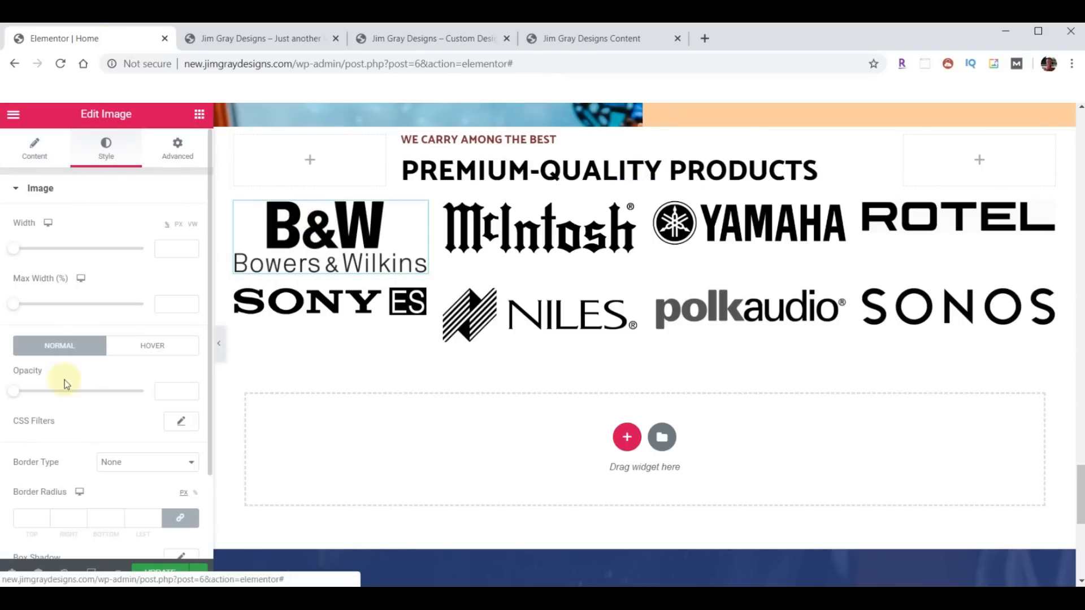
drag(16, 395, 47, 398)
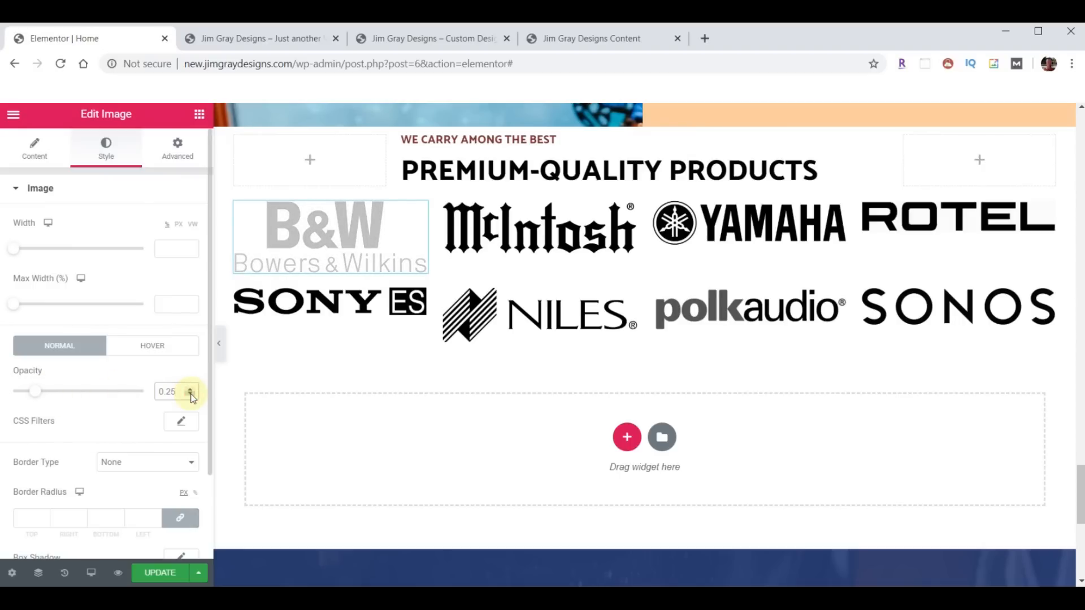
right_click(310, 242)
click(340, 300)
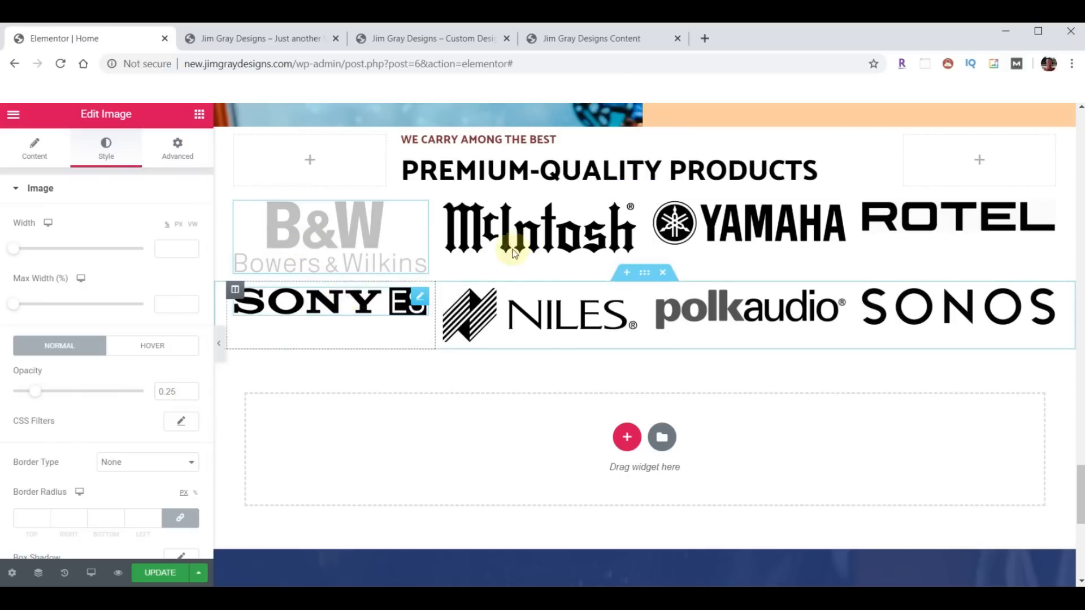
- Paste the faded style onto the other seven logos and update the page
right_click(531, 241)
click(567, 333)
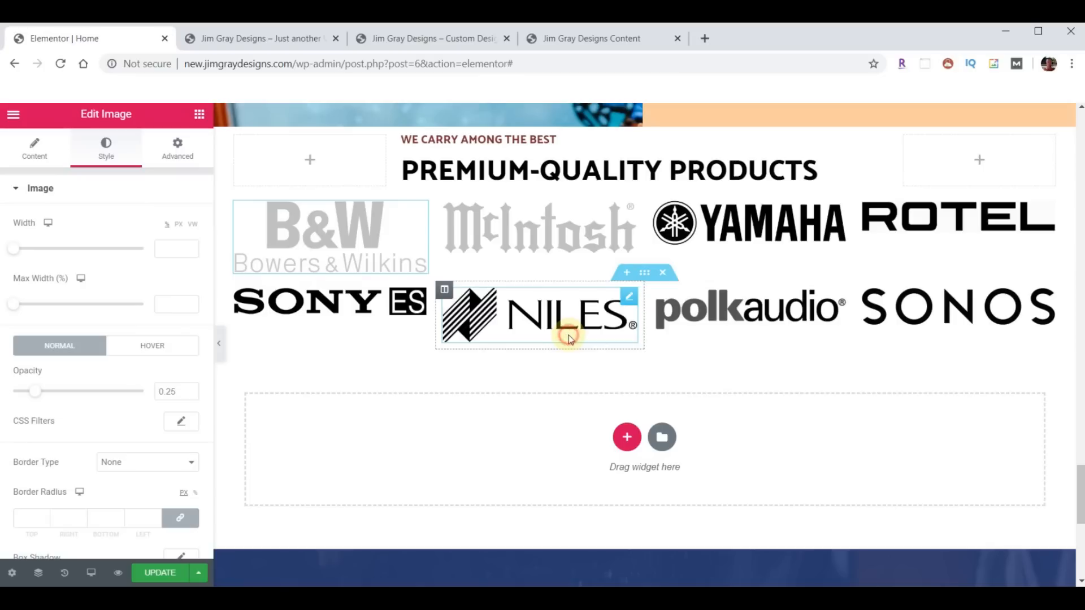
right_click(712, 226)
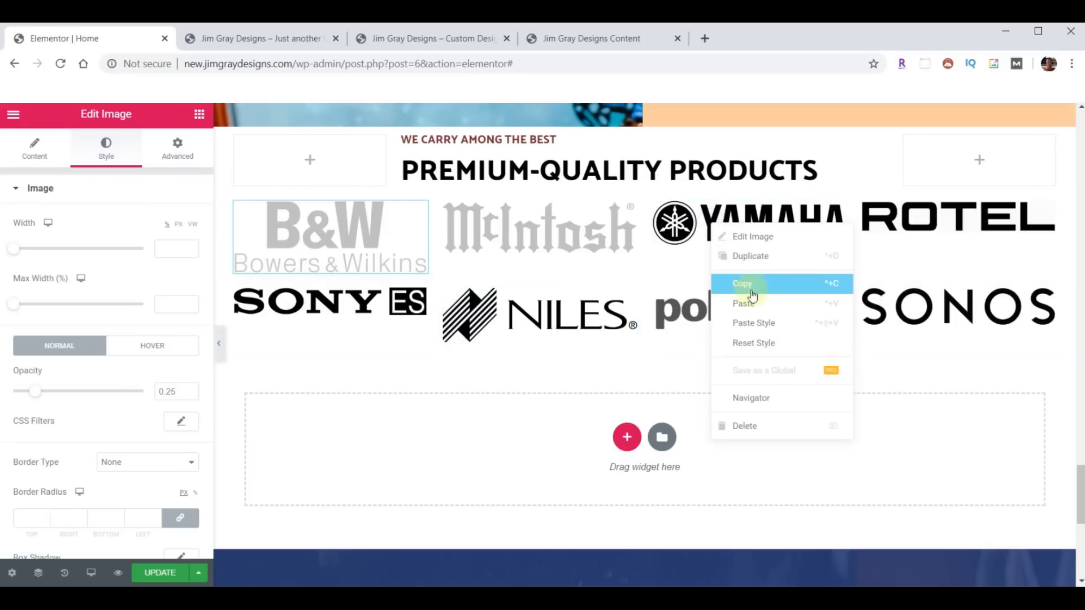
click(753, 319)
right_click(920, 226)
click(944, 319)
right_click(768, 311)
click(798, 406)
right_click(573, 327)
click(629, 423)
right_click(361, 308)
click(404, 404)
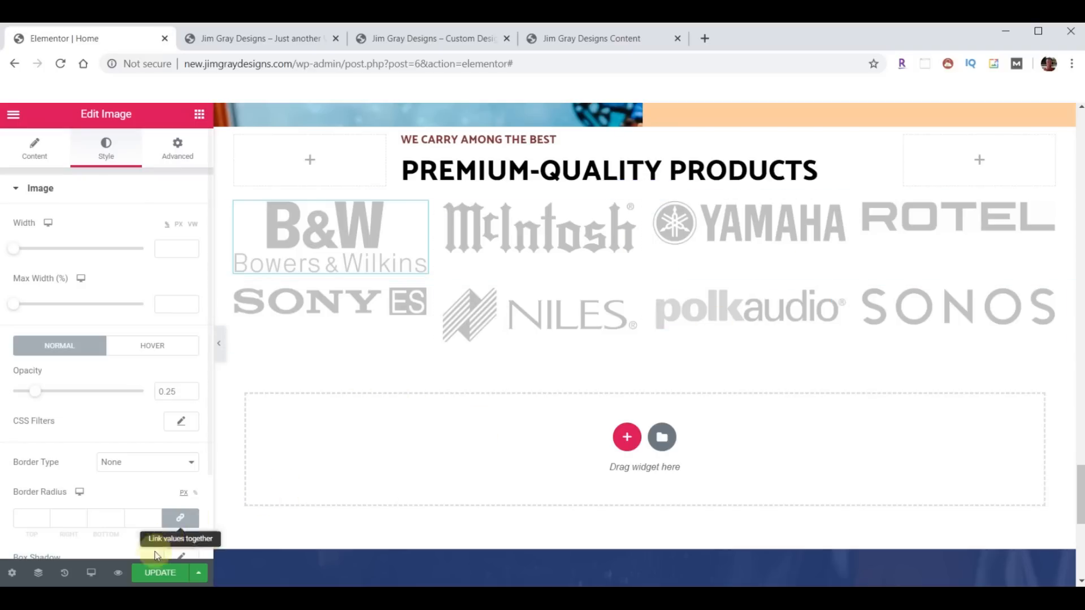
click(153, 573)
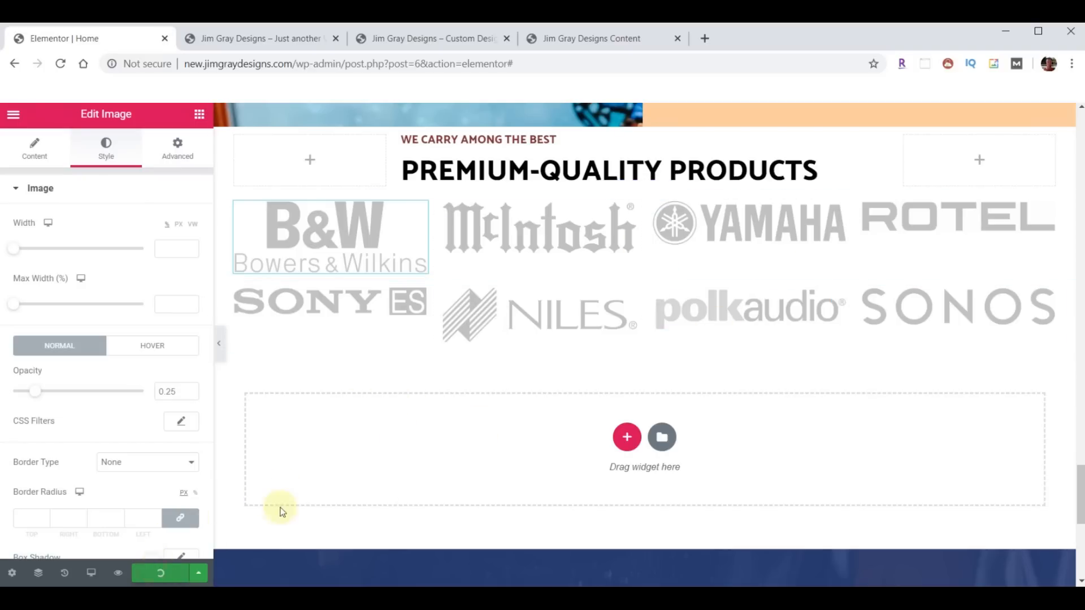
- Reload the new live site to check the faded logos against the old site
click(243, 42)
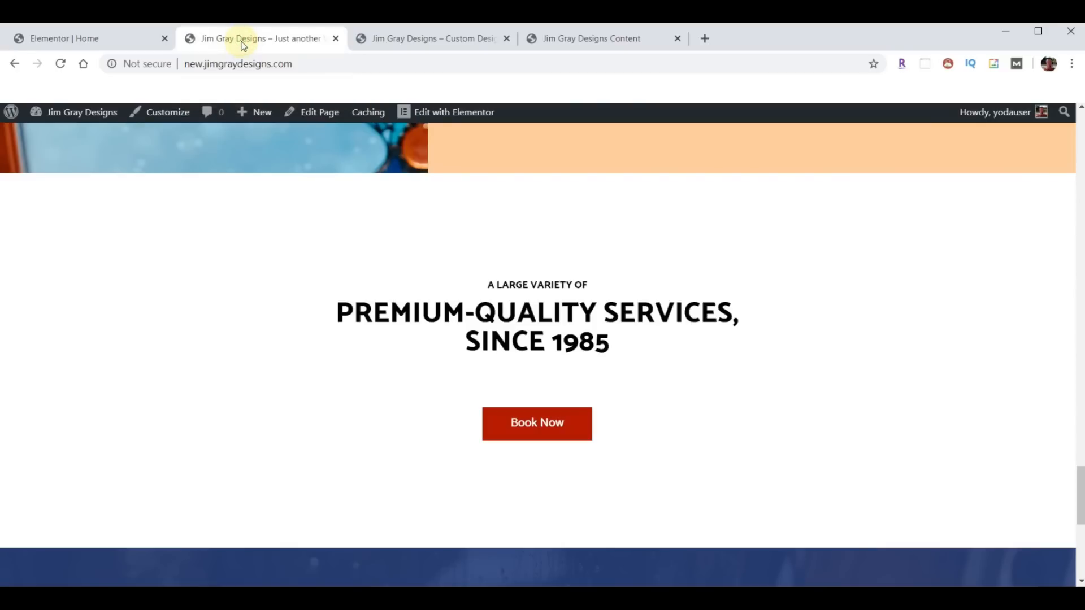
click(60, 64)
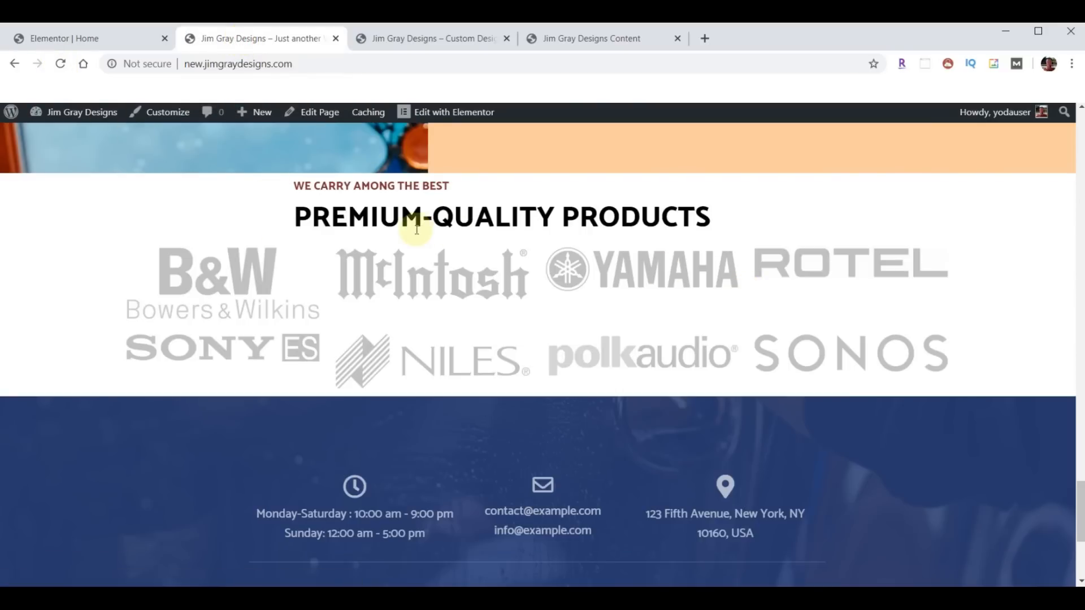
click(428, 39)
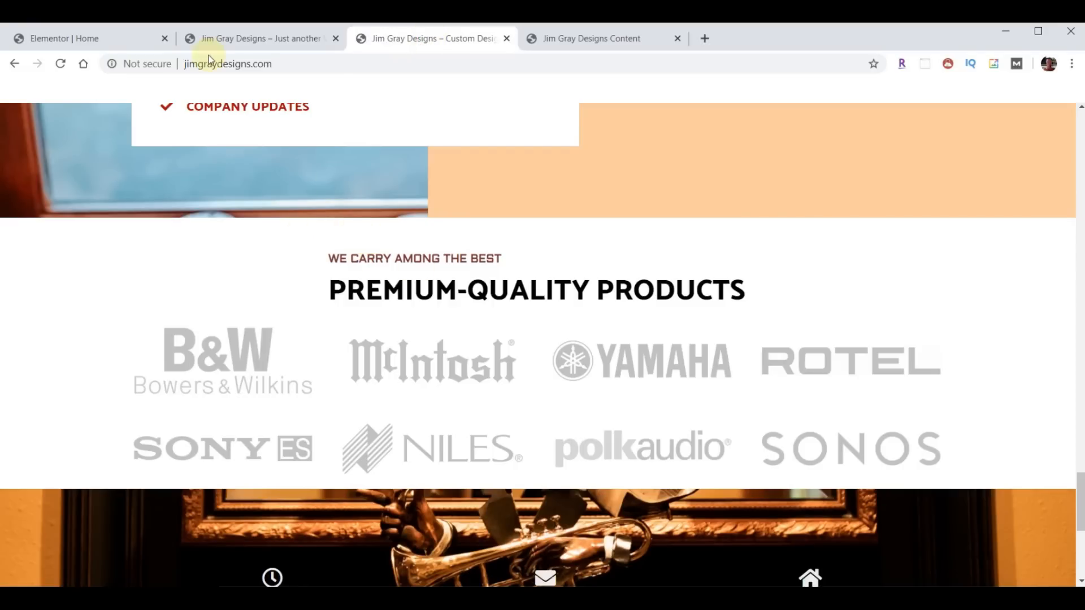
click(66, 27)
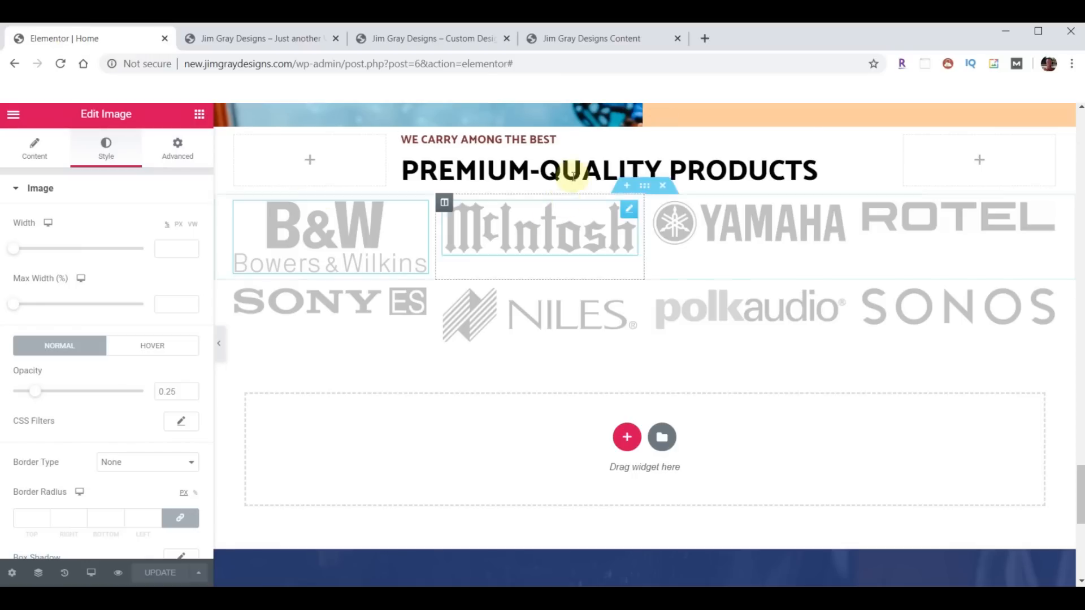
- Unlink the products heading section's padding, set the top padding to 20, and save
click(643, 121)
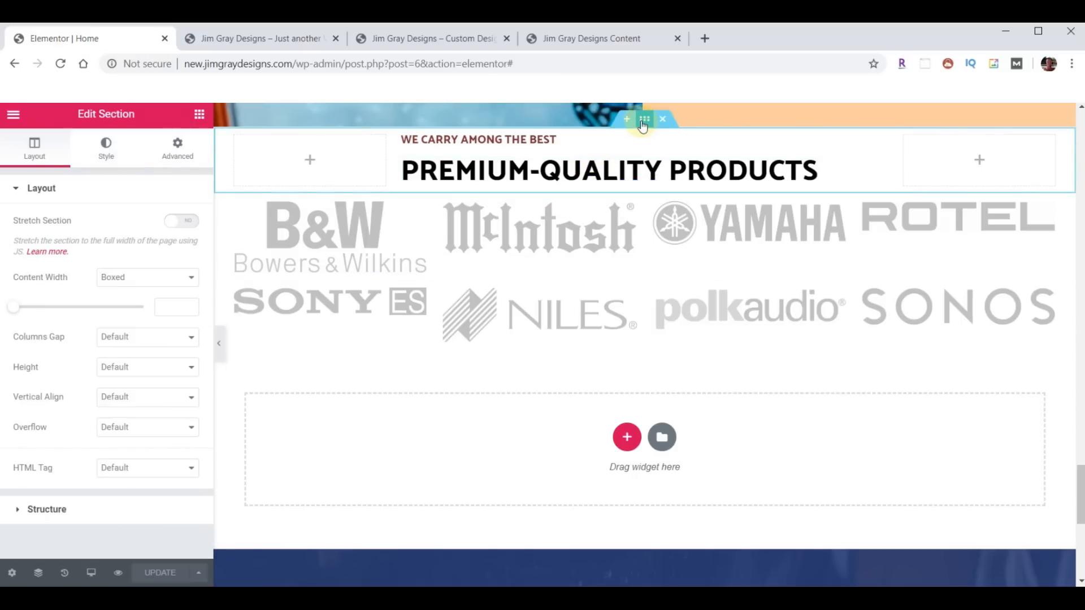
click(157, 150)
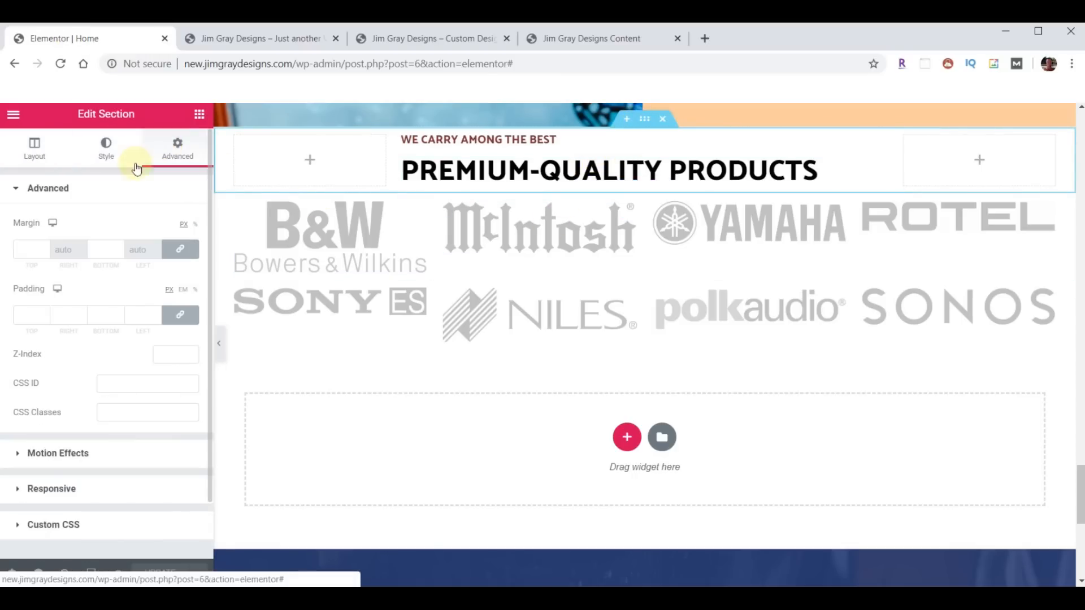
click(181, 317)
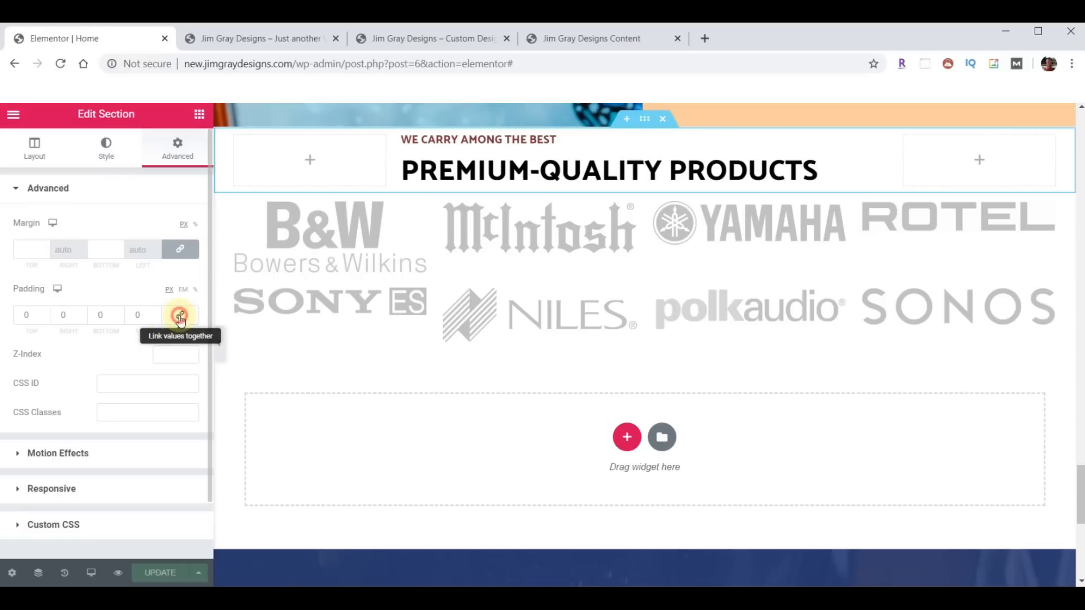
click(45, 311)
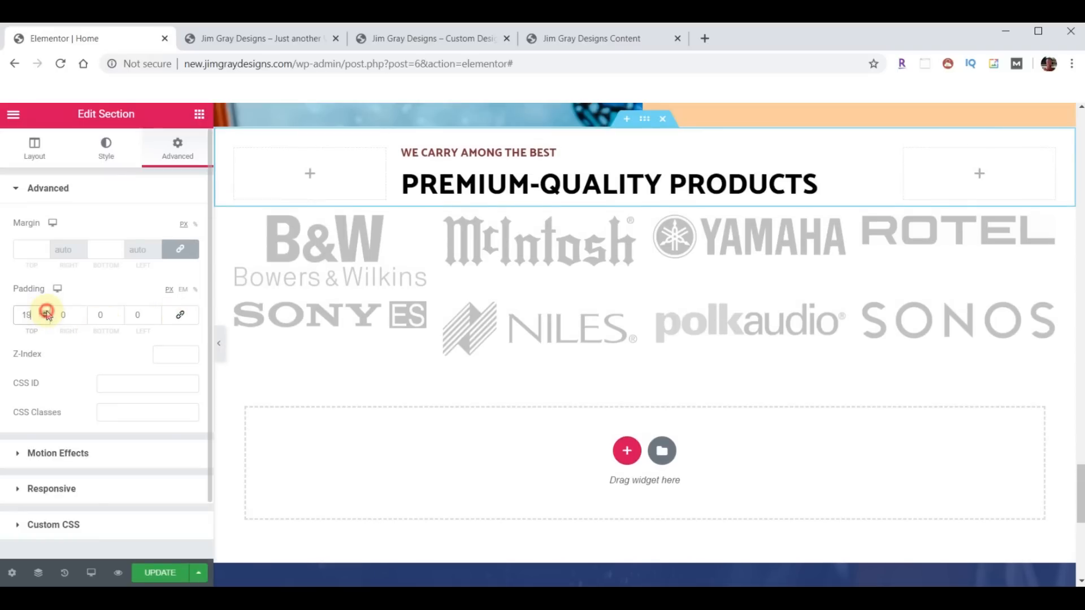
click(46, 311)
click(164, 571)
- Compare the new site's blue footer with the old site's contact footer
click(243, 37)
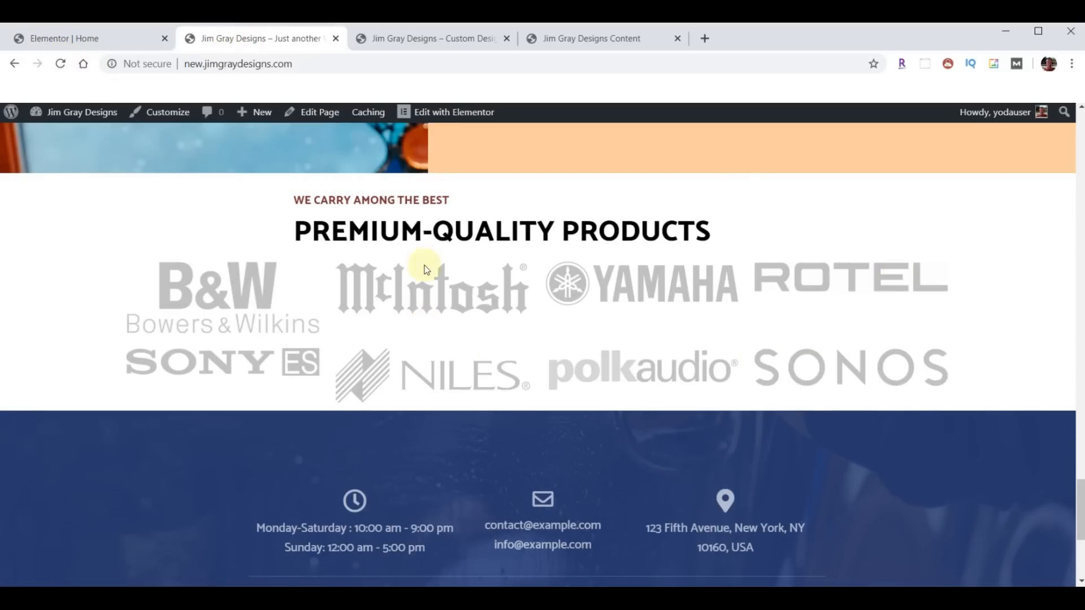
click(424, 40)
scroll(597, 291, down, 6)
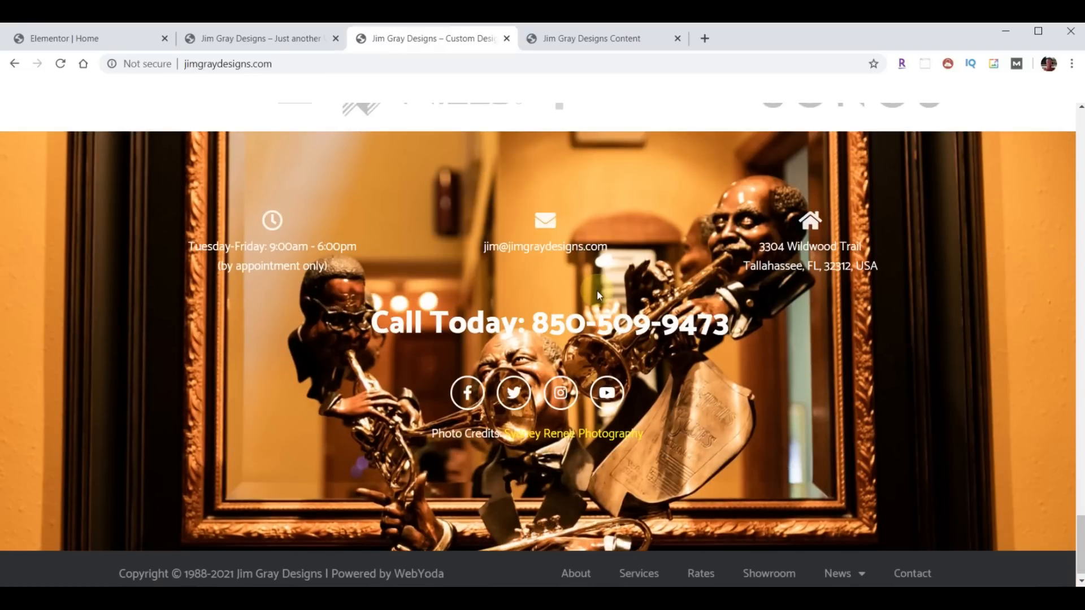
click(234, 39)
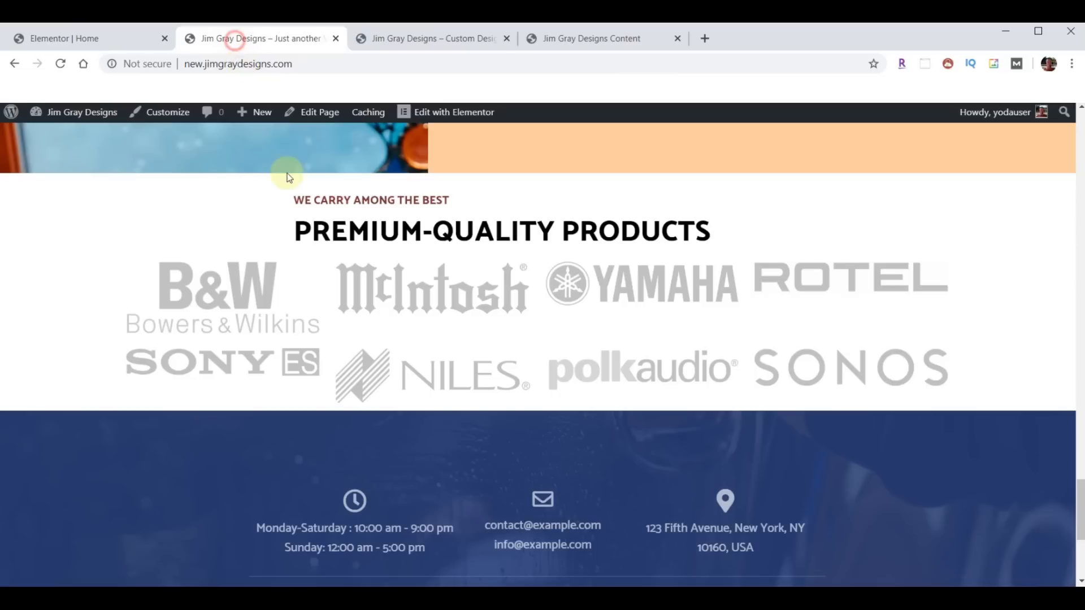
scroll(549, 323, down, 5)
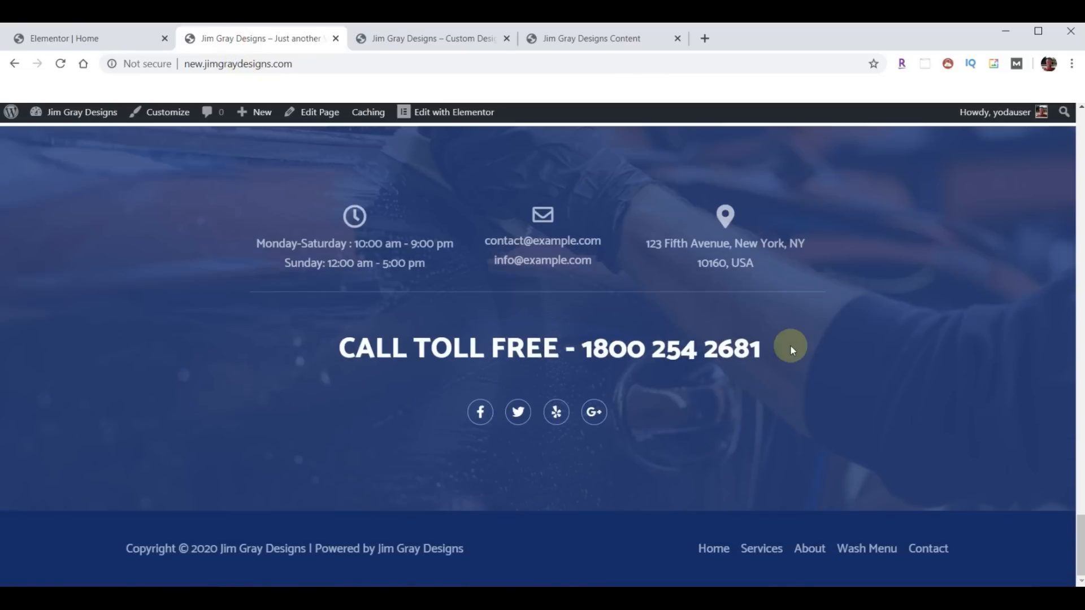
click(418, 39)
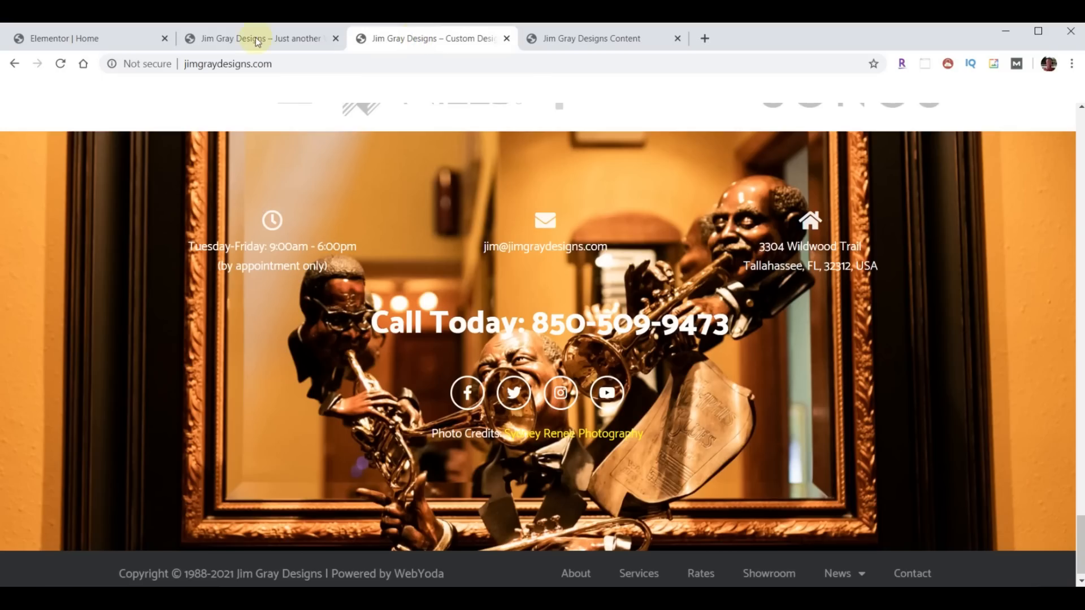
click(255, 37)
click(364, 38)
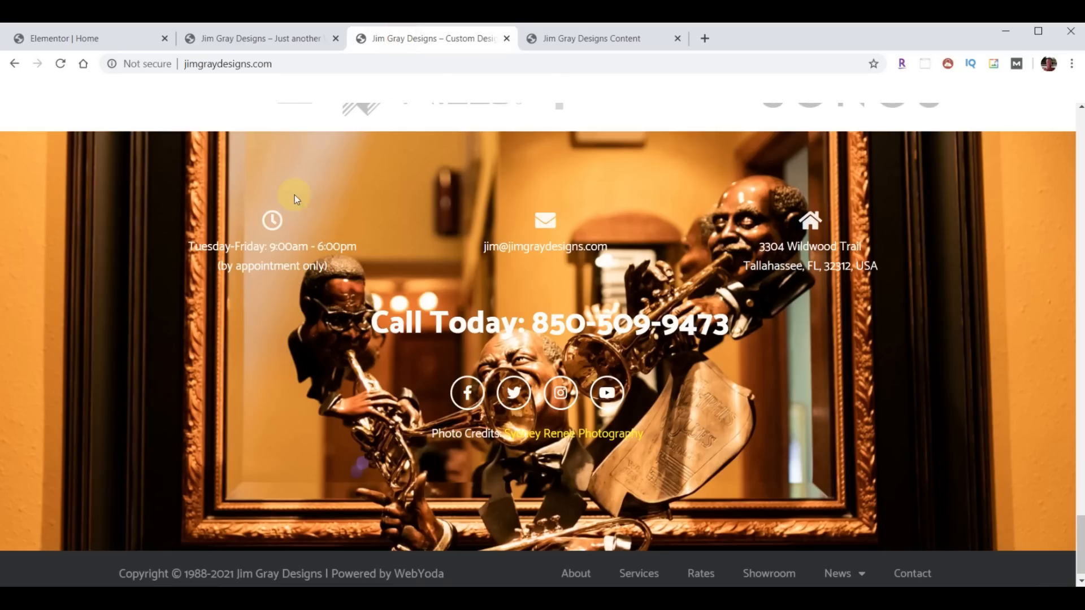
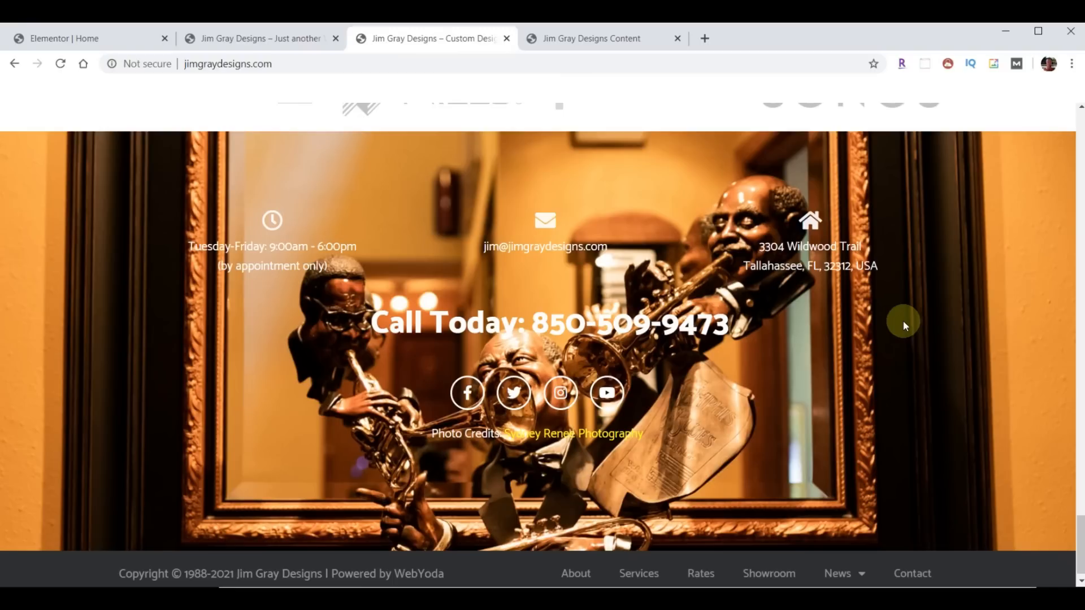
- Switch to the new Jim Gray Designs site tab to see its placeholder blue footer
scroll(791, 339, down, 1)
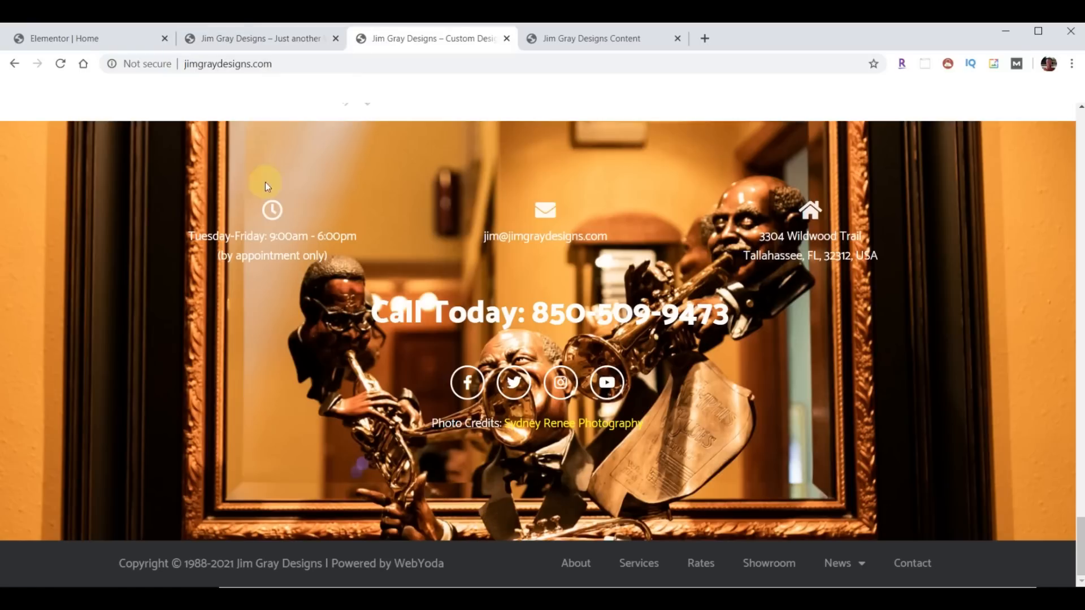
click(258, 37)
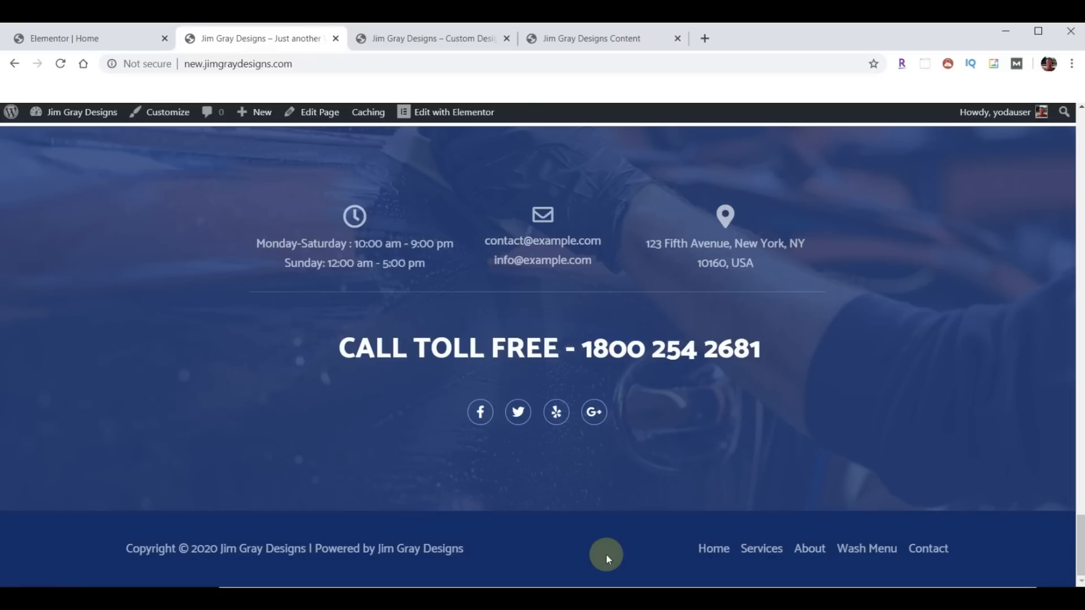
- Open the new site's Services page from the footer and scroll through it
click(759, 549)
scroll(409, 322, down, 10)
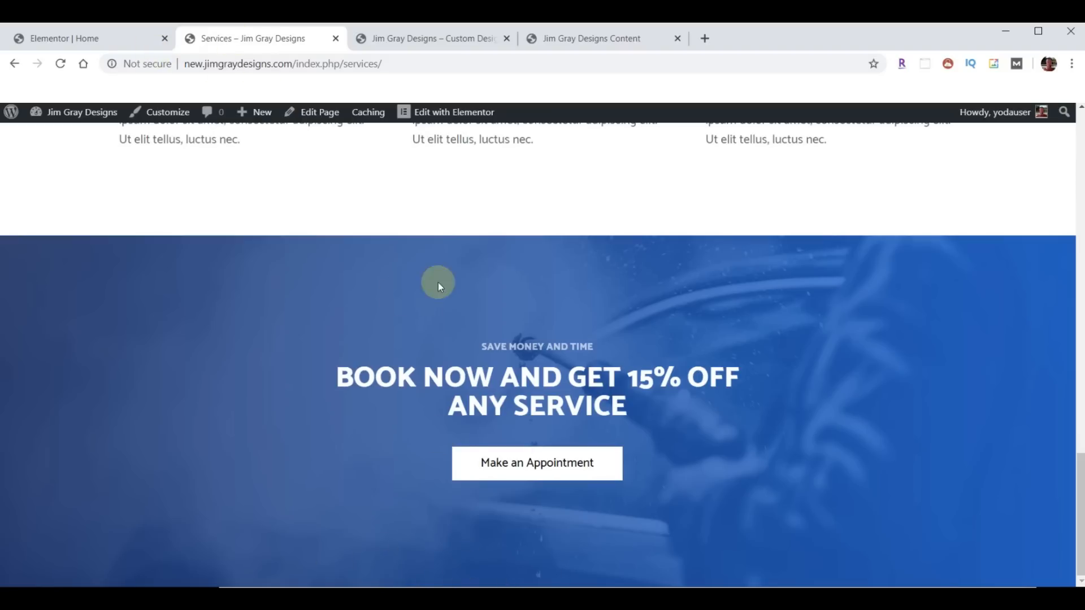
scroll(438, 282, up, 10)
- Return to the new site's home page, scroll through it, then go back to the Elementor Home tab
click(127, 163)
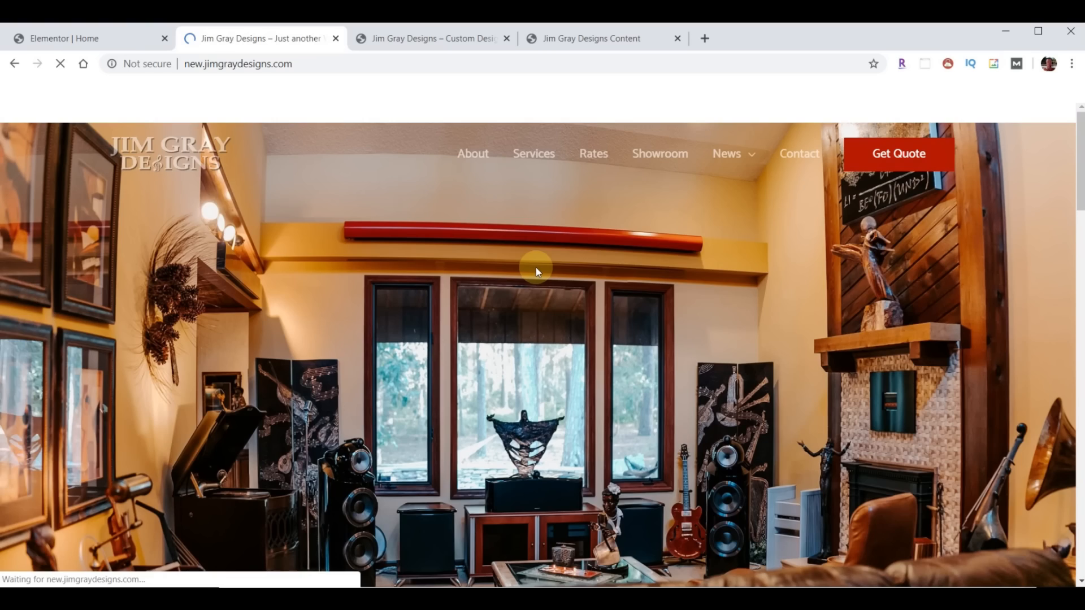
scroll(725, 438, down, 4)
scroll(622, 405, down, 20)
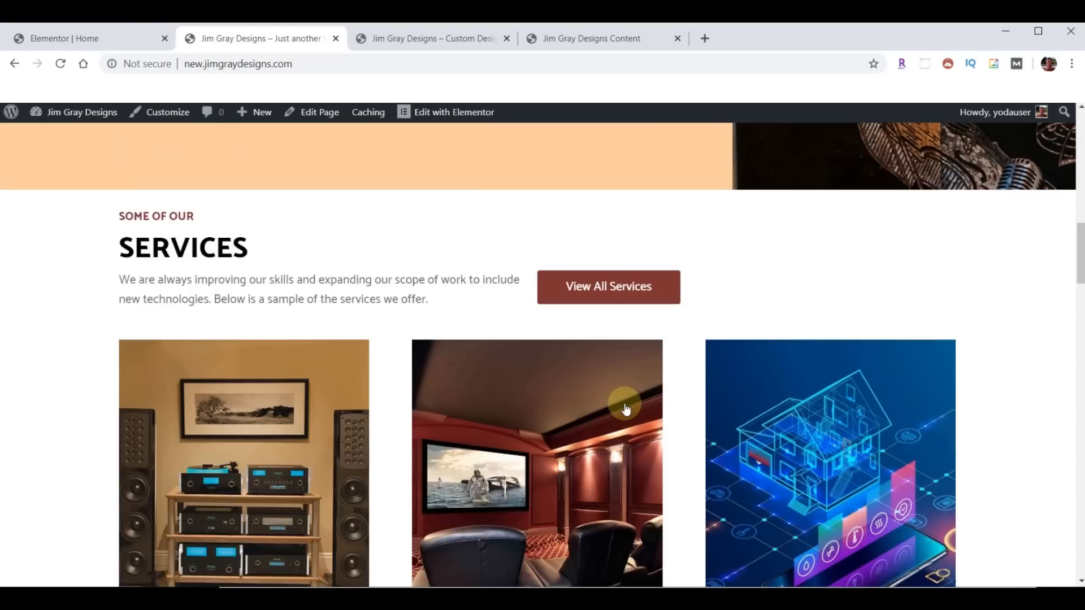
scroll(633, 409, down, 10)
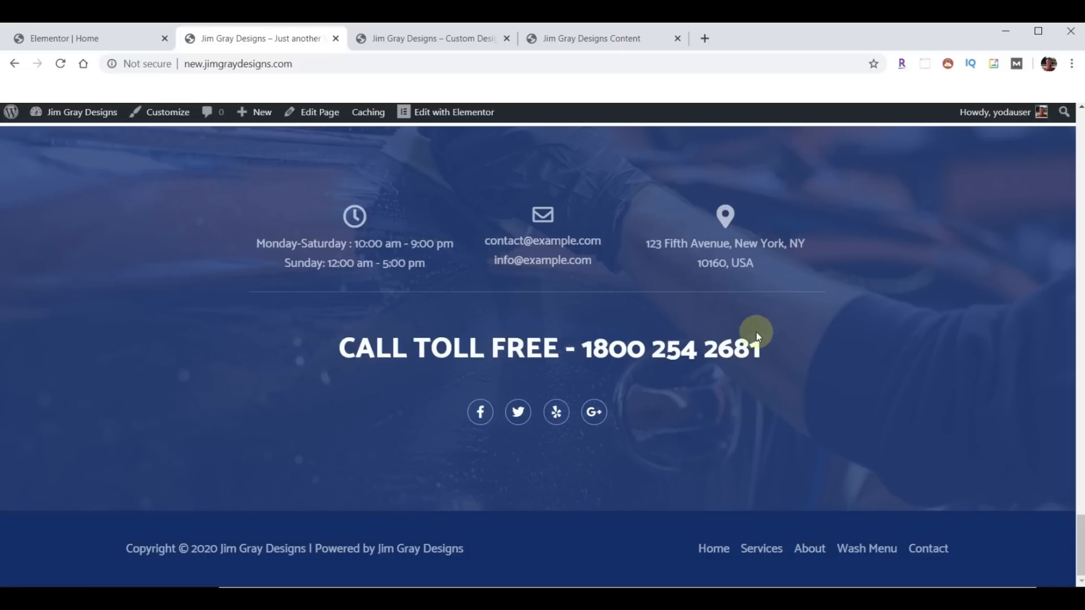
scroll(567, 368, up, 5)
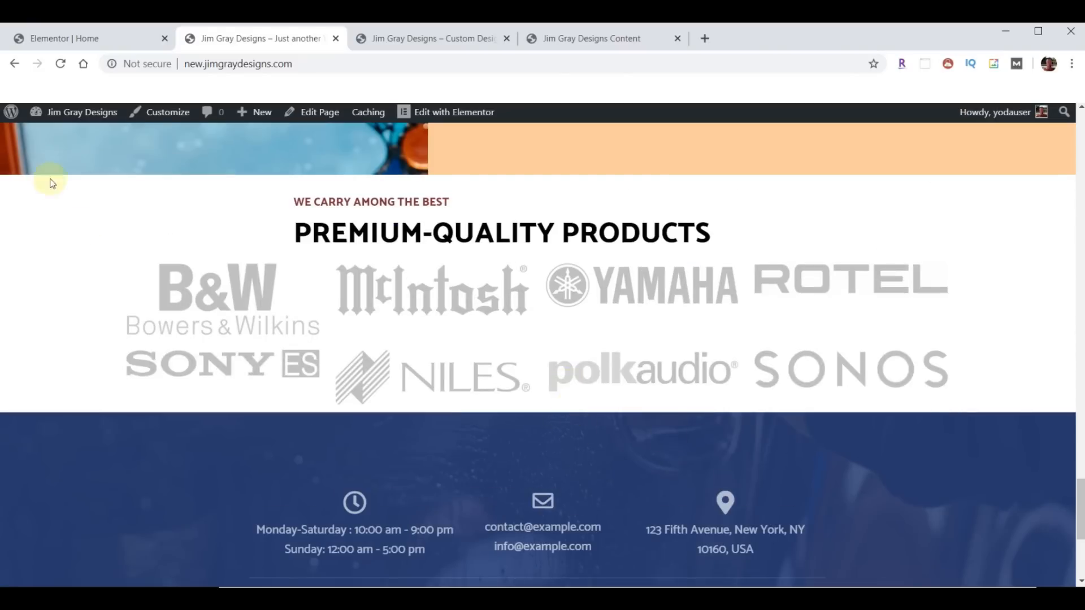
click(88, 38)
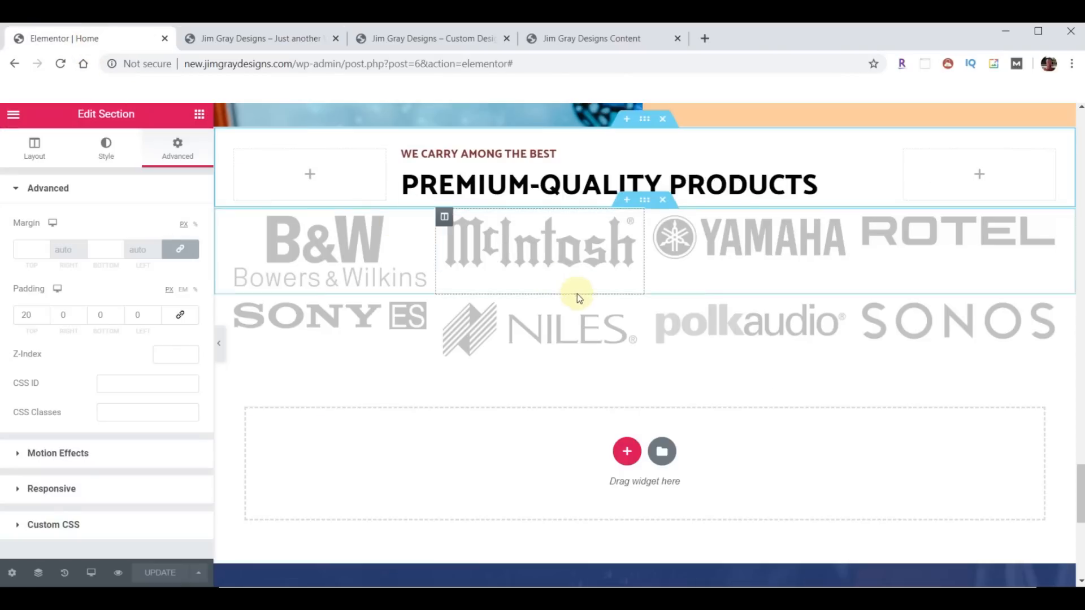
- Trash the Footer template under Appearance > Header Footer Builder, then reopen Home with Elementor
scroll(579, 293, down, 6)
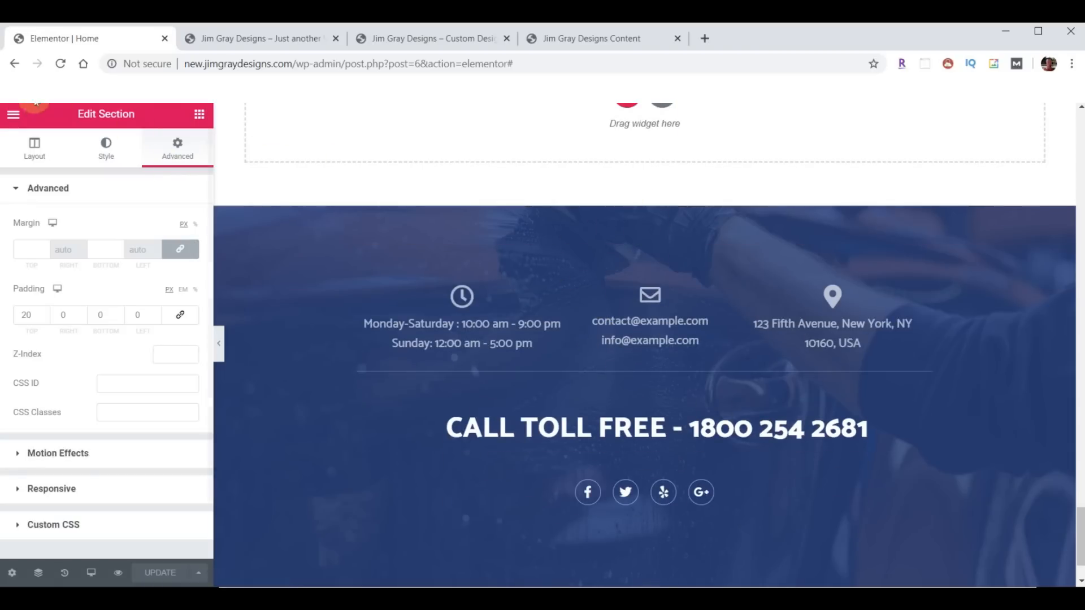
click(13, 115)
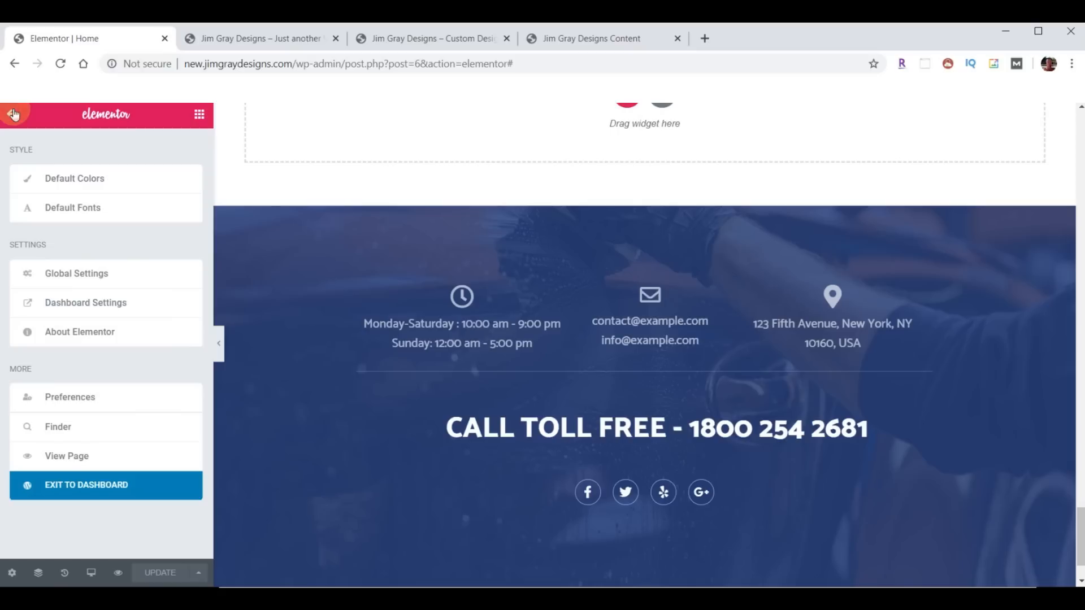
click(103, 486)
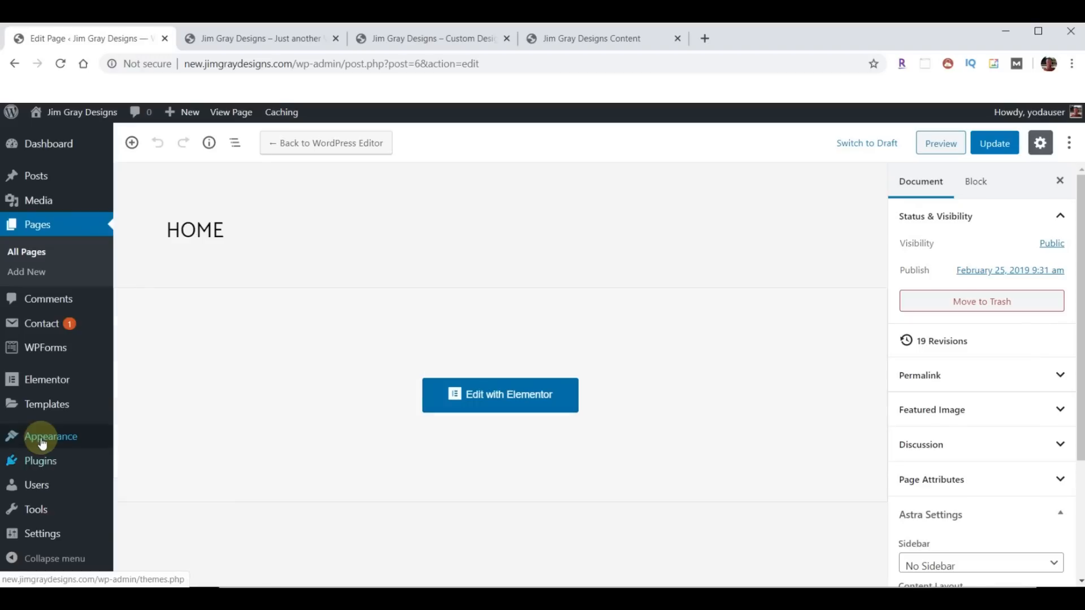
click(42, 443)
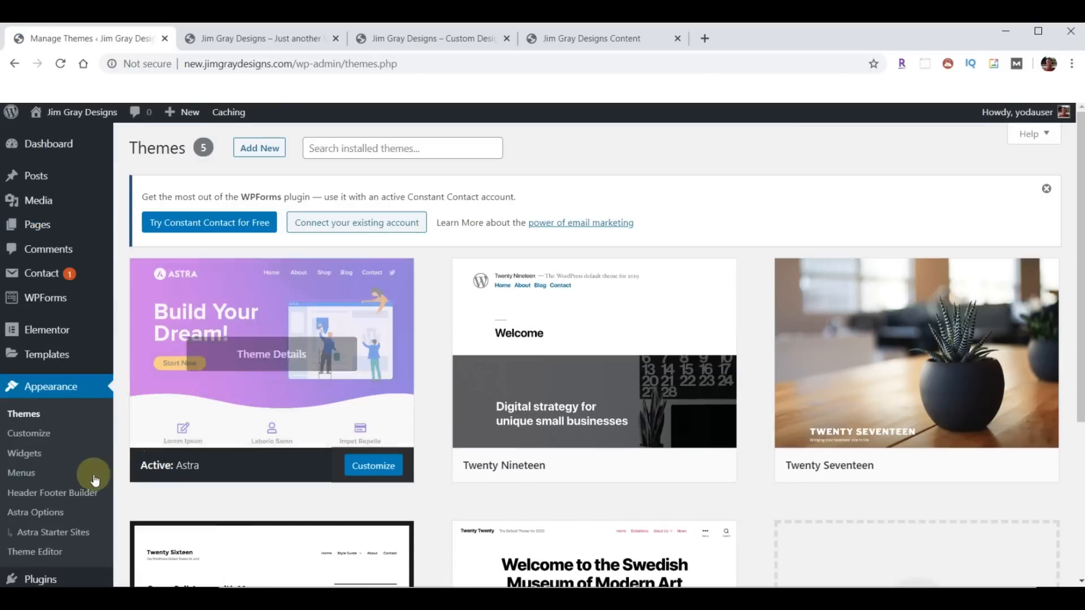
click(74, 492)
mouse_move(213, 340)
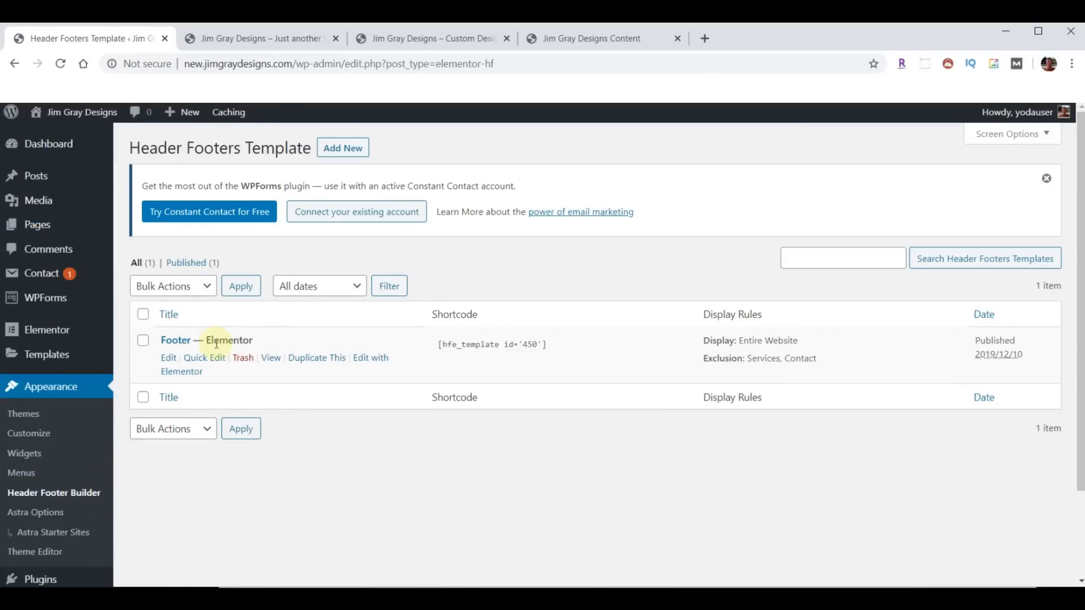
click(243, 364)
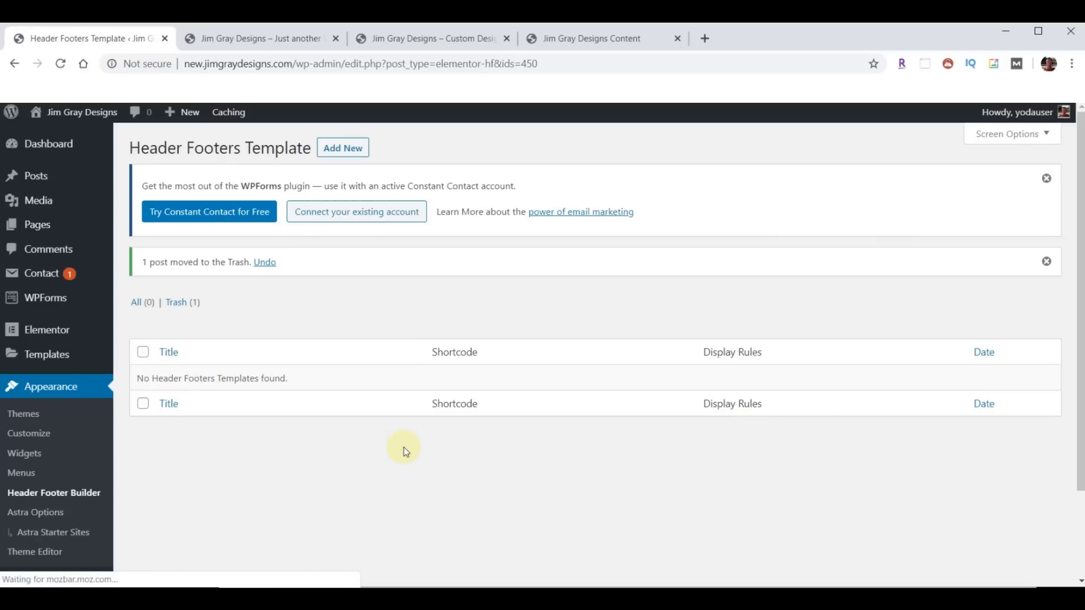
click(39, 228)
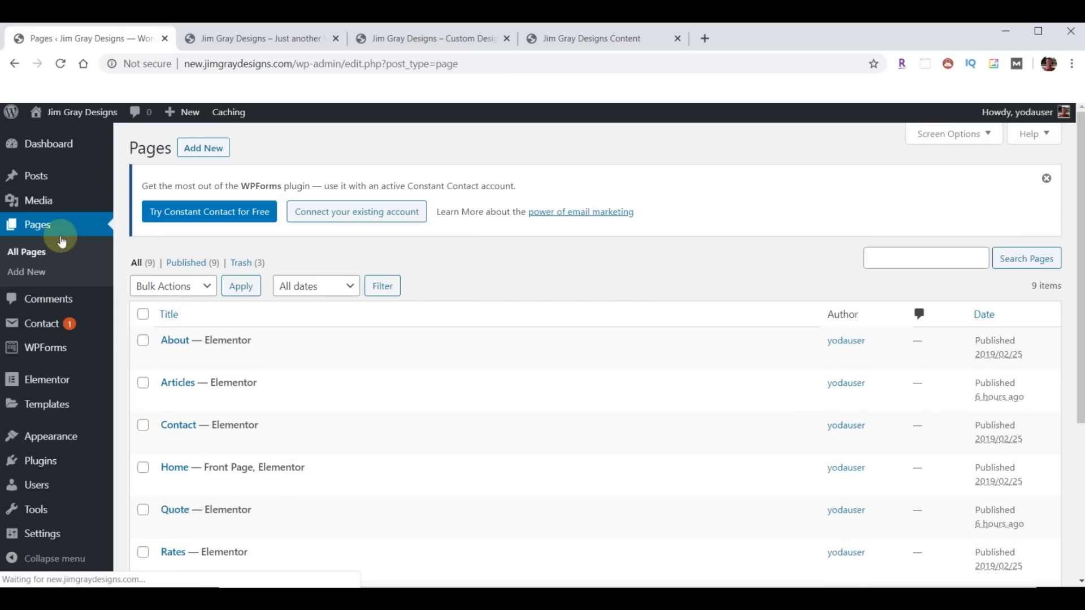
click(416, 486)
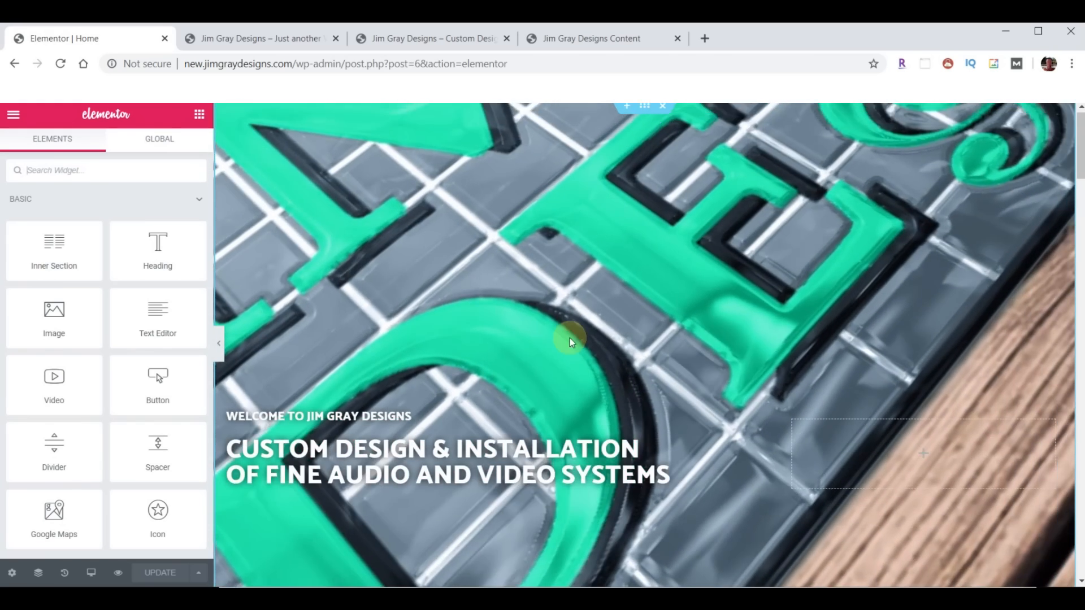
scroll(569, 346, down, 5)
scroll(567, 354, down, 20)
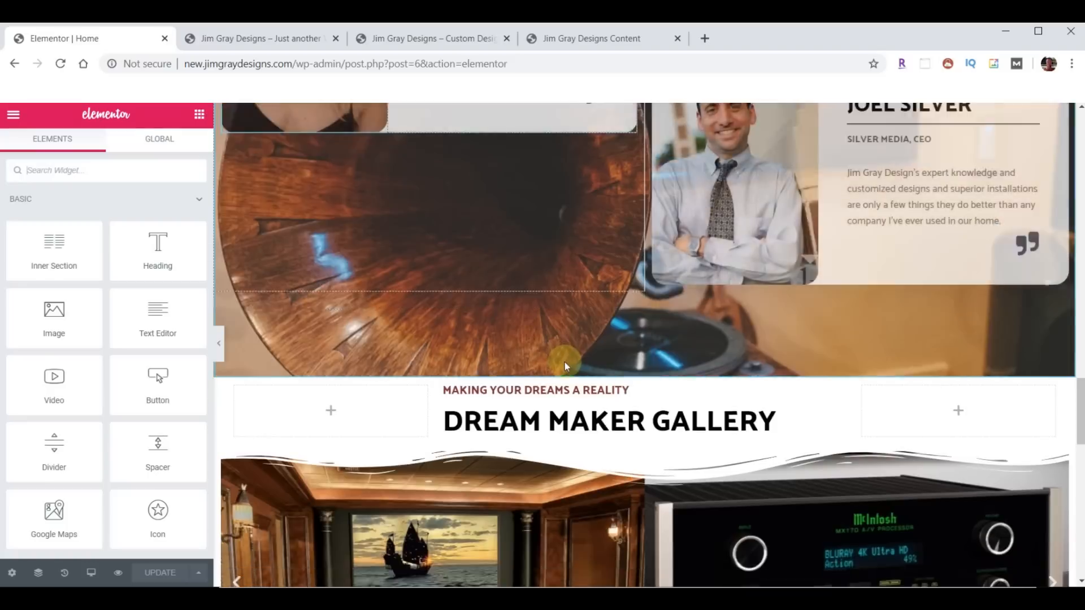
scroll(566, 374, down, 1)
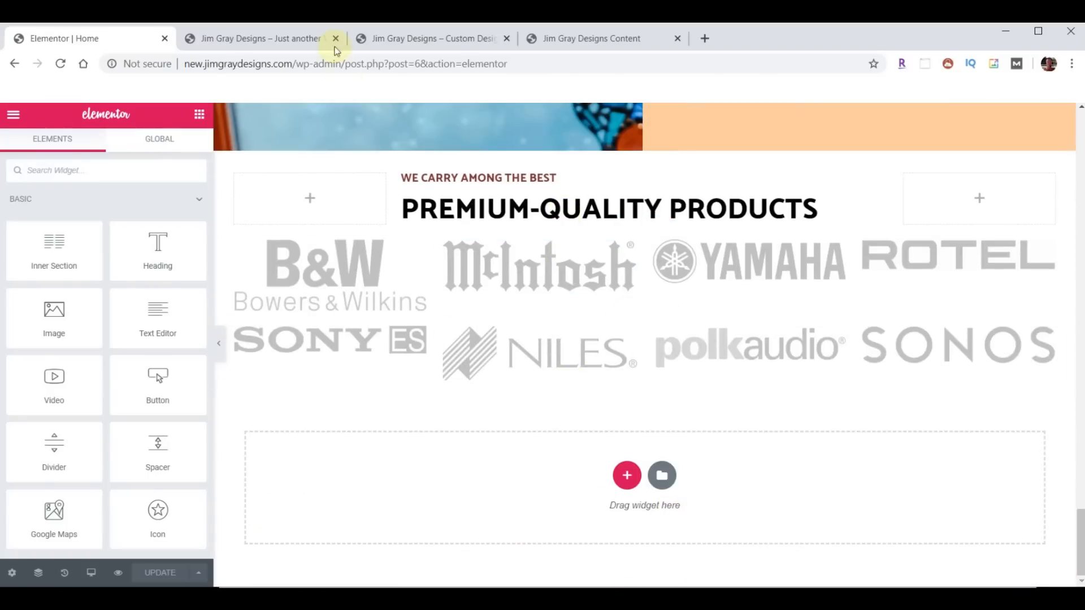
click(270, 29)
scroll(548, 432, down, 5)
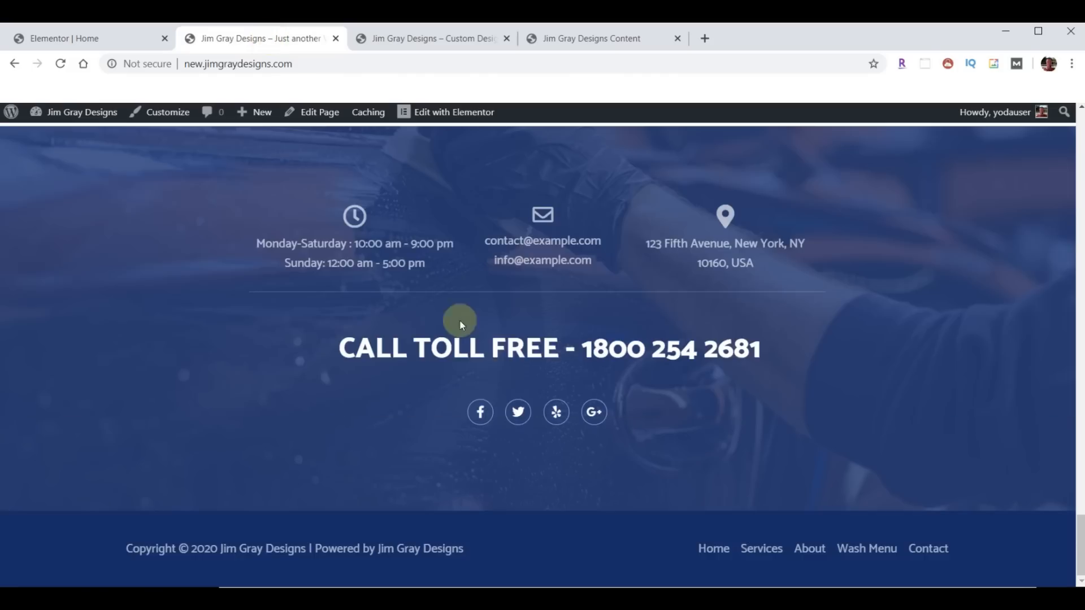
click(754, 549)
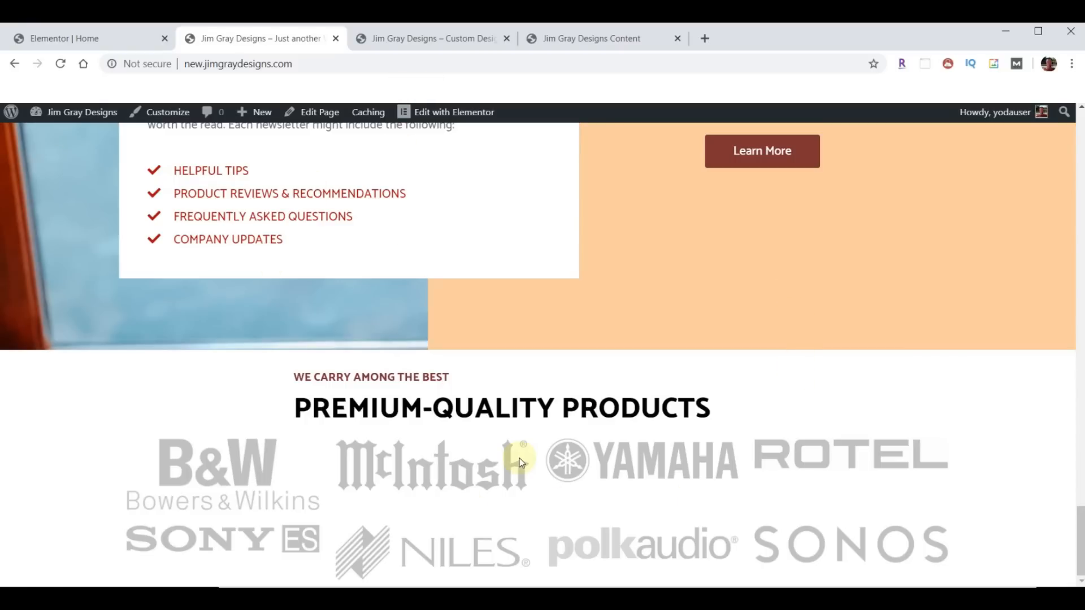
click(88, 40)
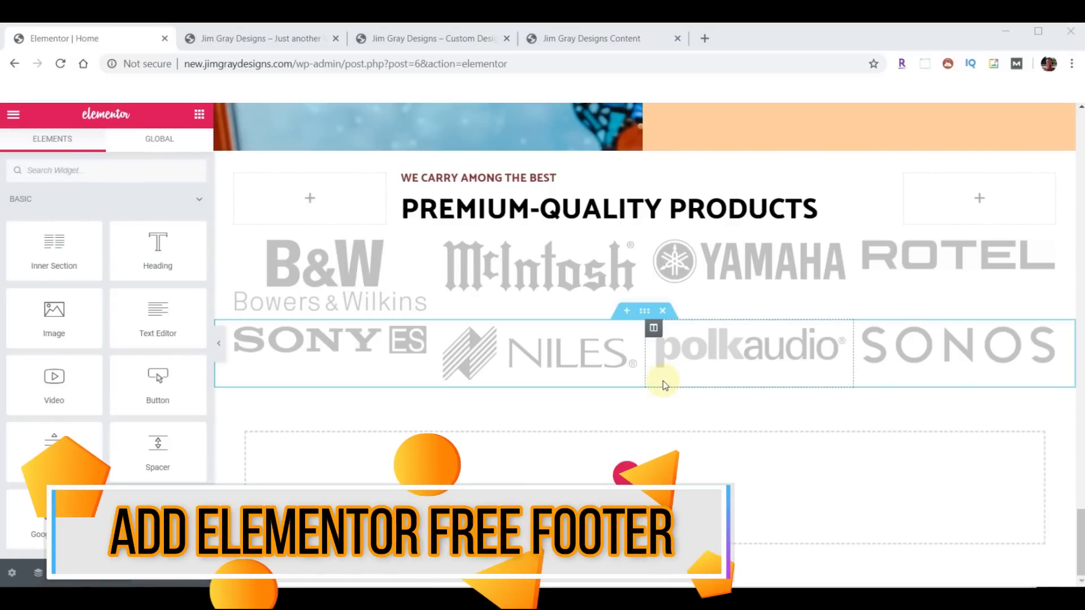
- Import the Footer template file into the Elementor library and insert it into the empty section
click(662, 474)
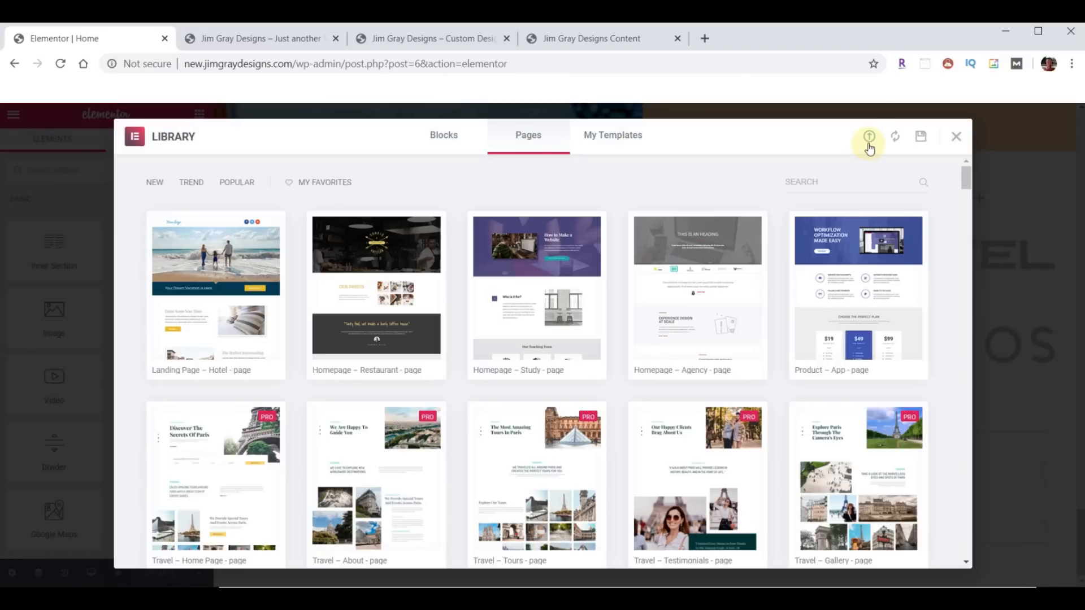
click(868, 141)
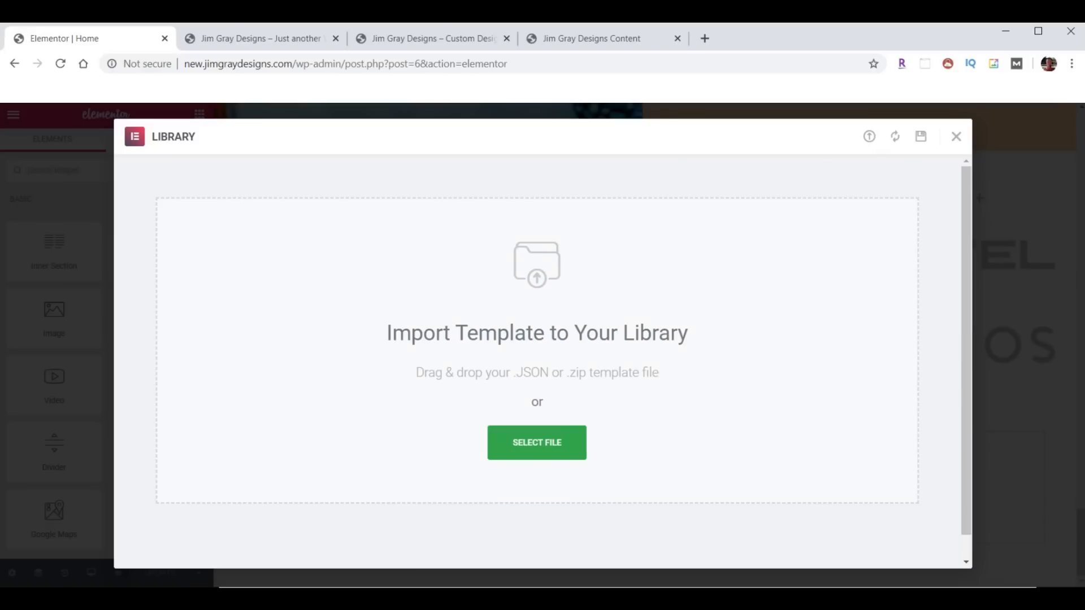
click(407, 599)
scroll(932, 407, down, 15)
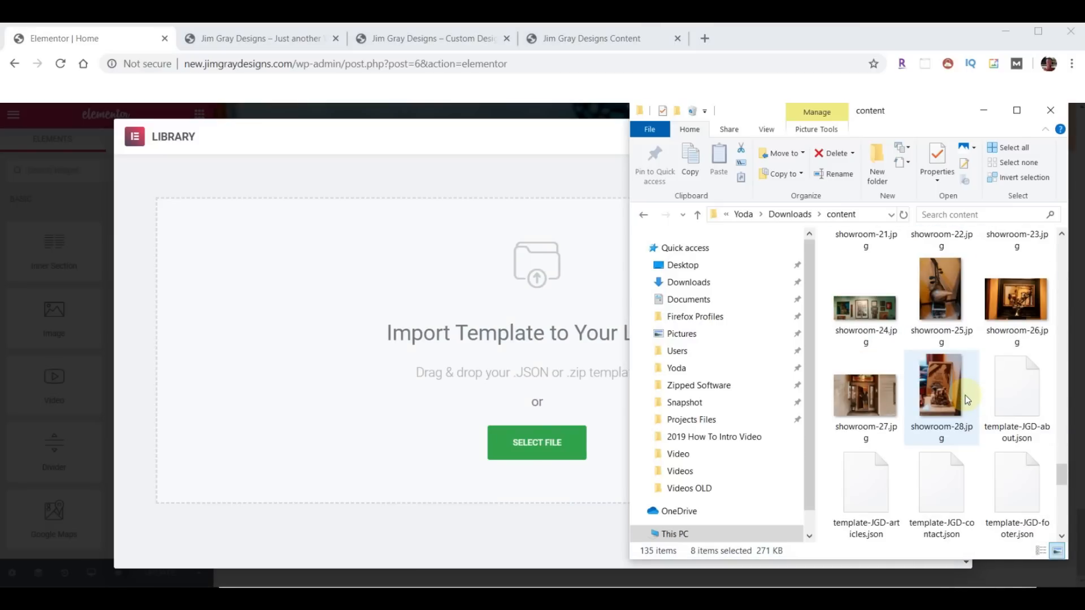
scroll(965, 394, down, 2)
drag(1021, 302, 503, 429)
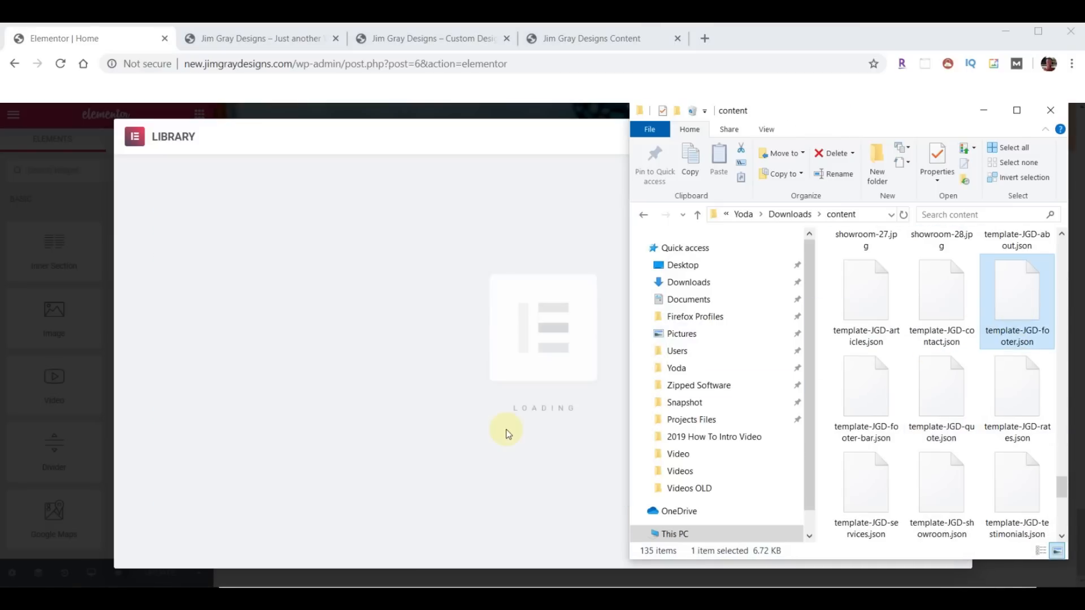
click(832, 292)
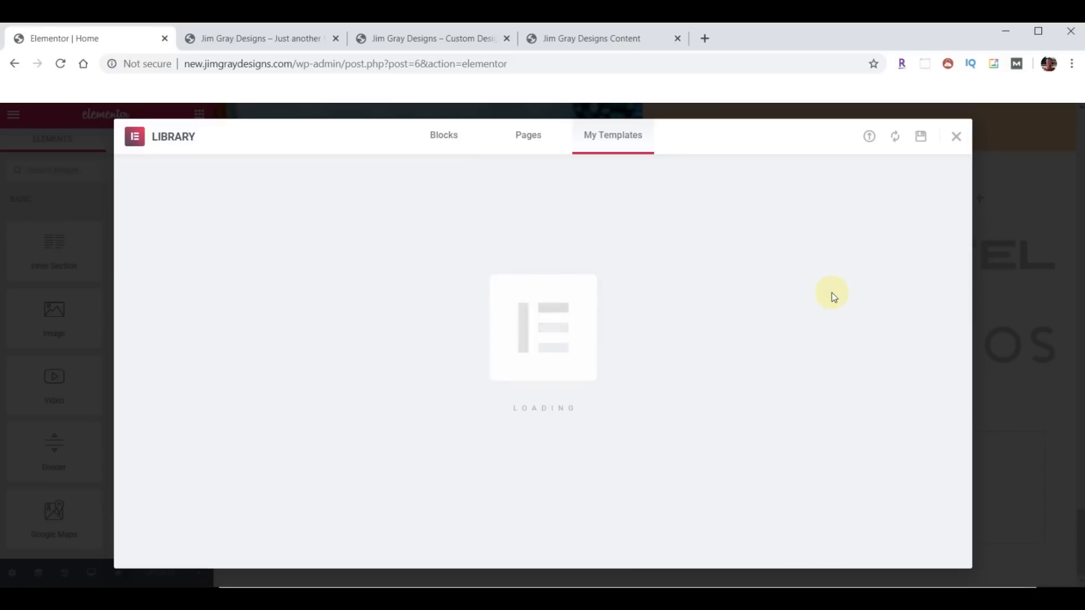
scroll(811, 402, down, 7)
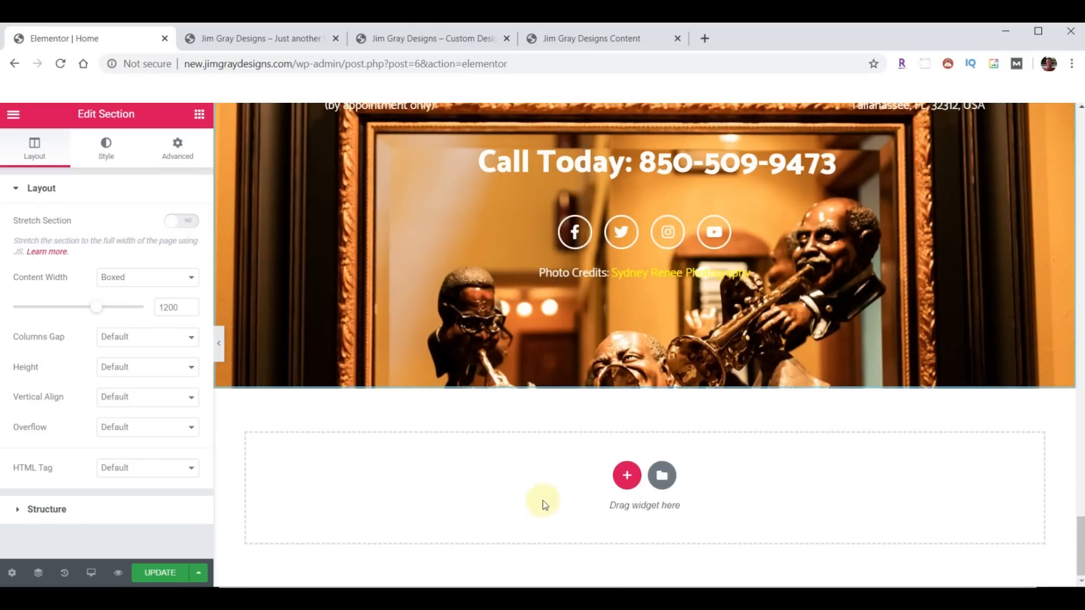
- Import template-JGD-footer-bar.json, insert the Footer Bar below, and update the Home page
click(662, 476)
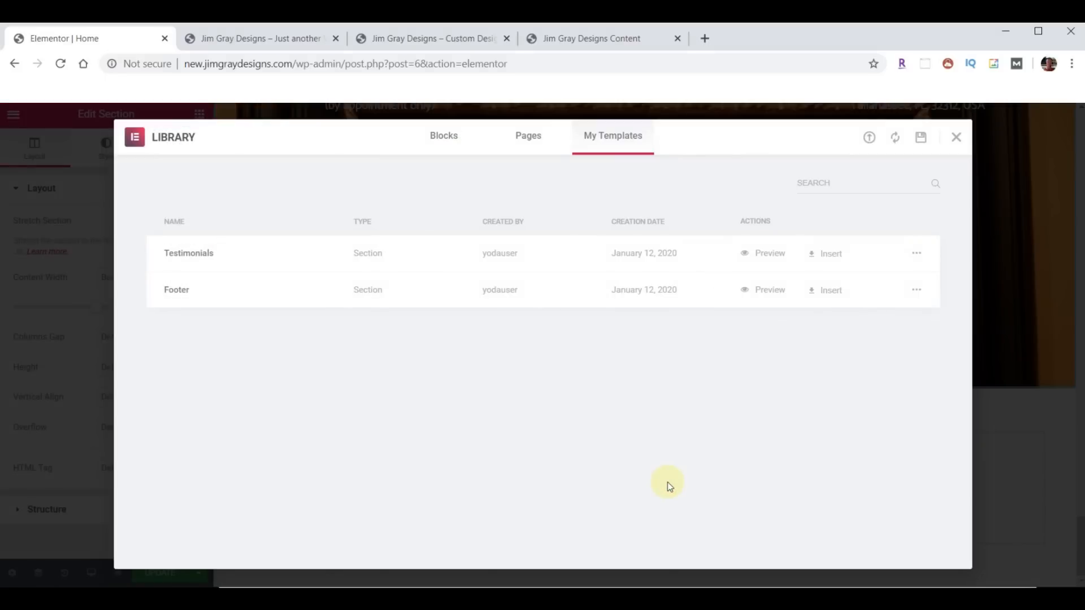
click(870, 139)
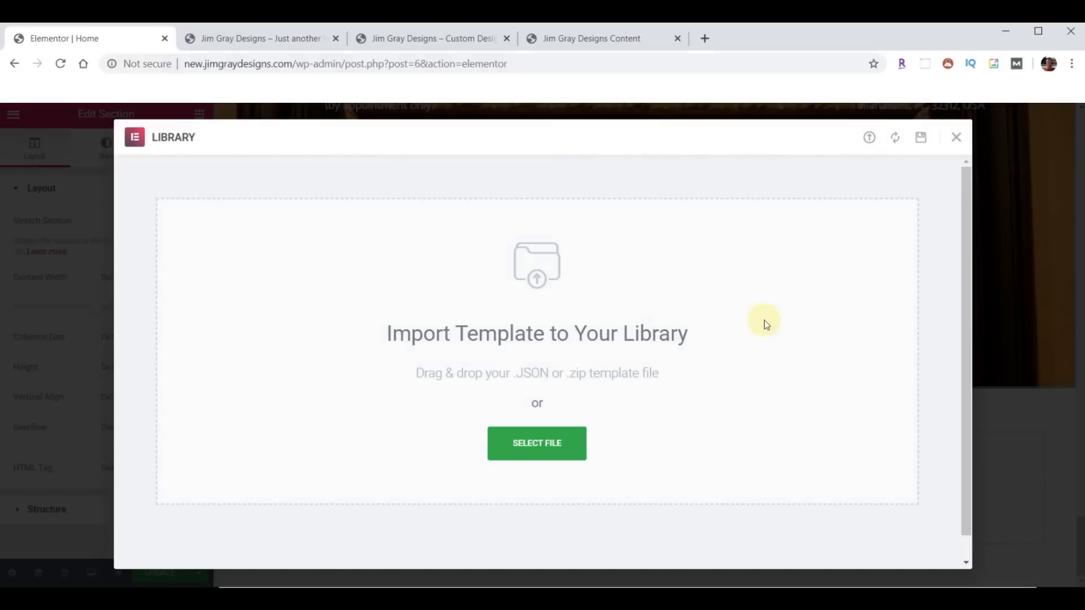
click(486, 599)
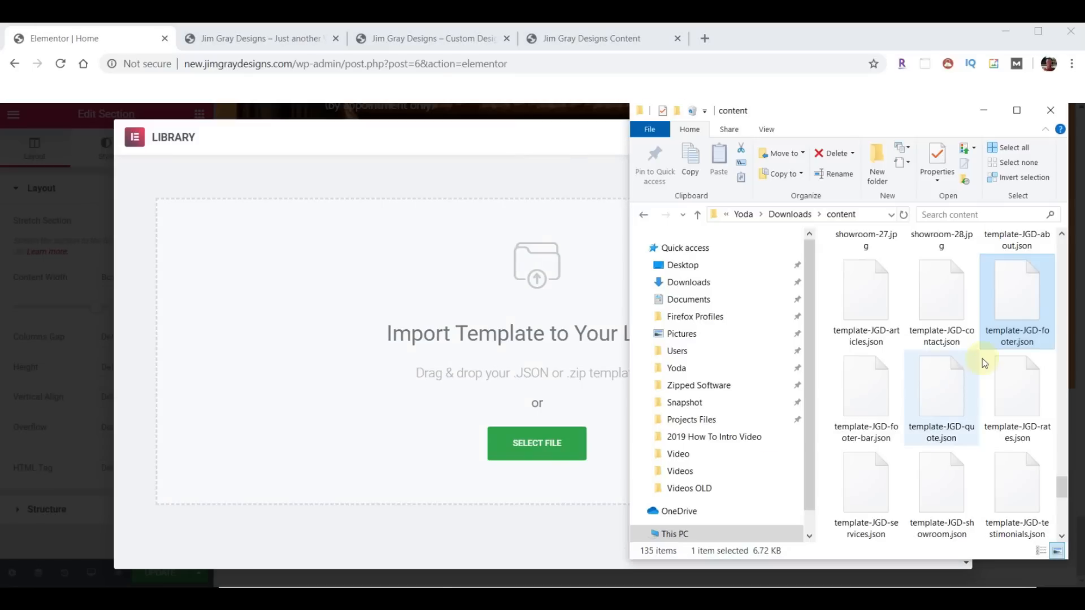
drag(866, 390, 537, 426)
click(822, 326)
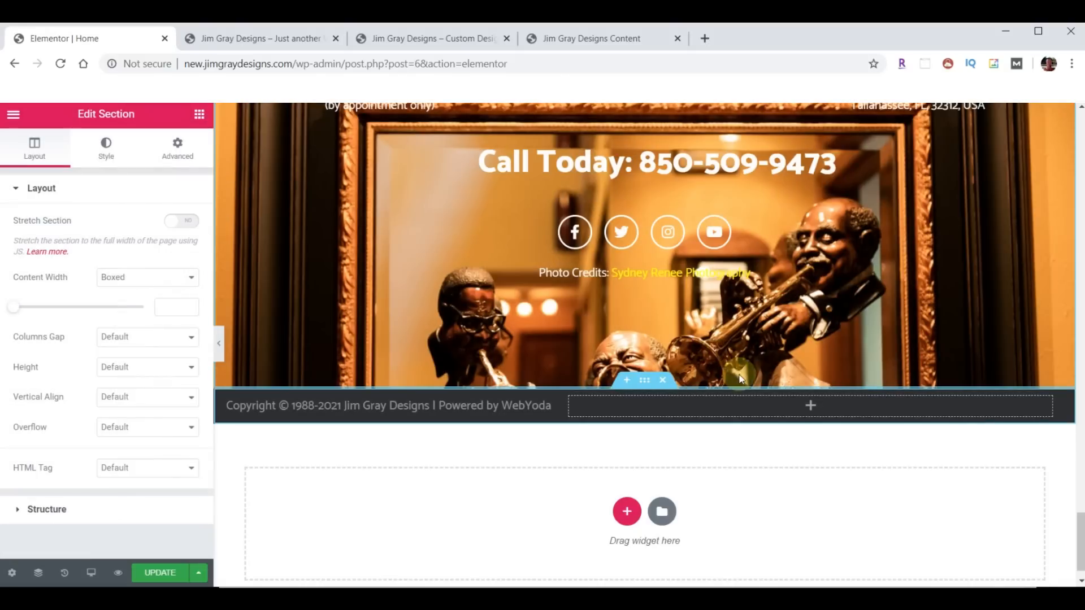
scroll(739, 370, up, 2)
scroll(550, 370, up, 2)
scroll(494, 439, down, 3)
click(164, 573)
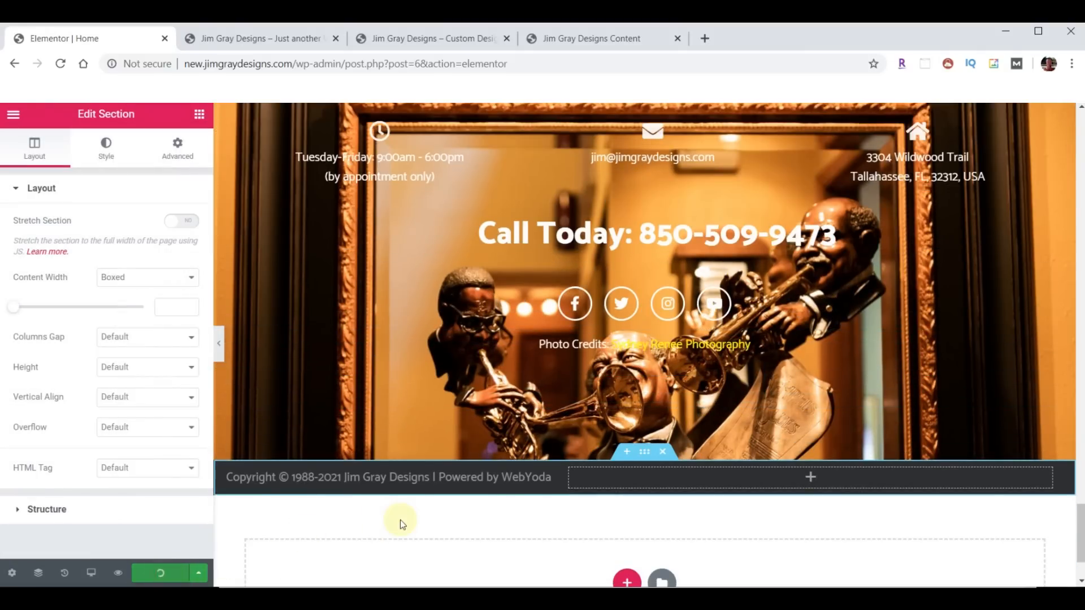
- Reload the live site and scroll down to check the new footer
click(266, 39)
click(61, 62)
scroll(723, 239, down, 8)
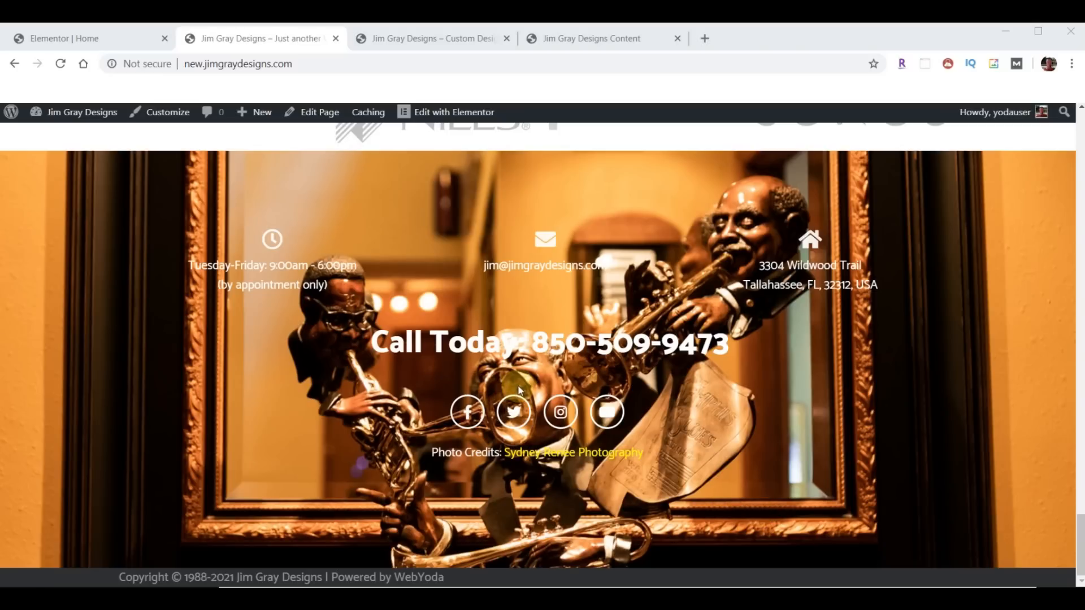
scroll(469, 396, up, 15)
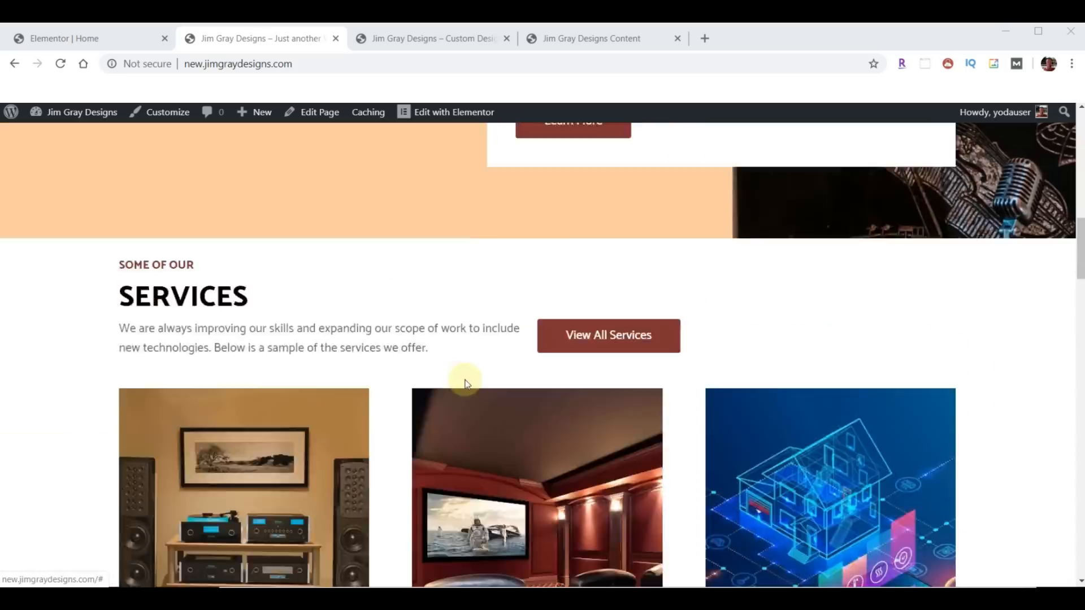
scroll(465, 384, up, 8)
- View the live Services page, then switch to the original site's tab for comparison
click(530, 155)
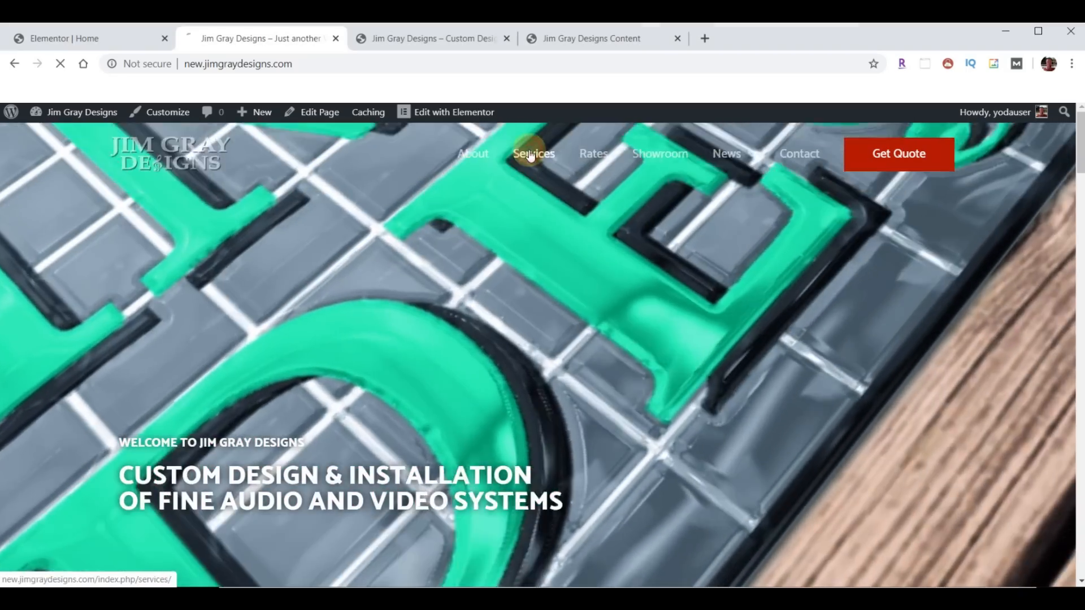
scroll(578, 343, down, 15)
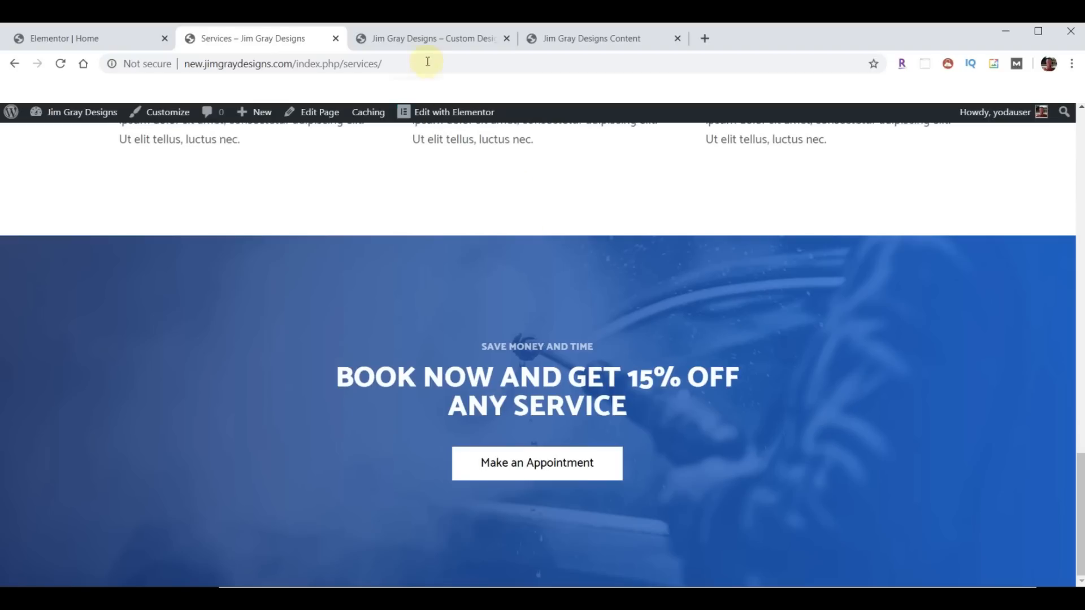
click(424, 39)
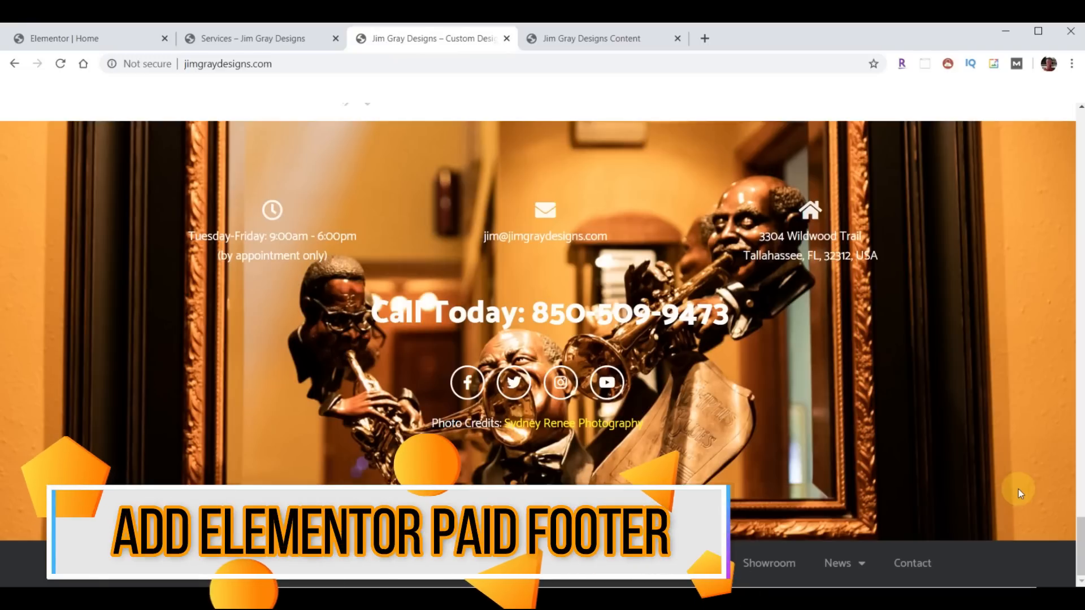
key(ctrl+t)
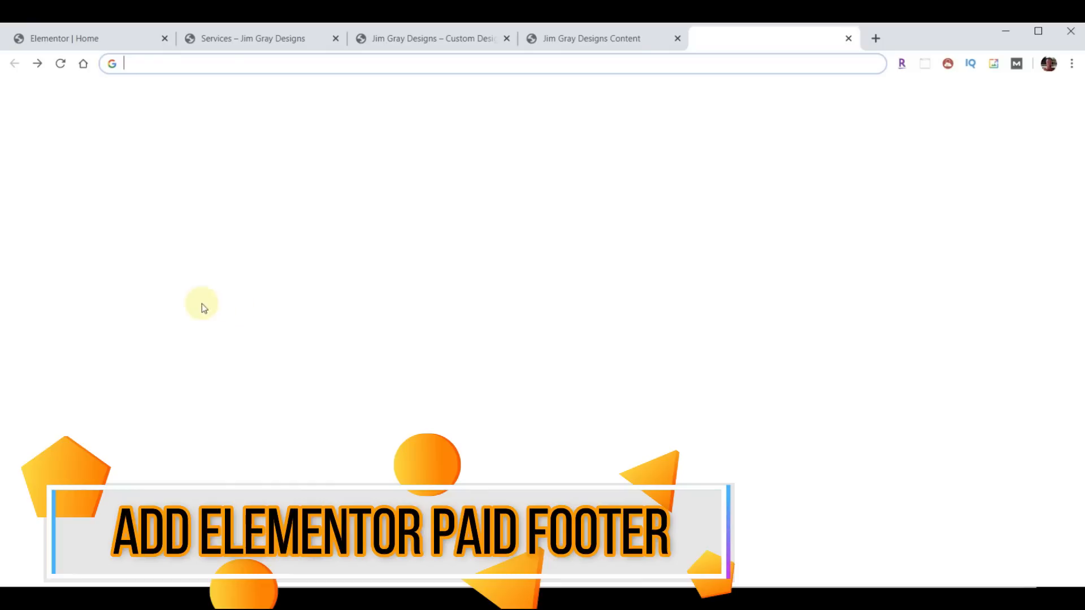
text(https://webyoda.com/elementor)
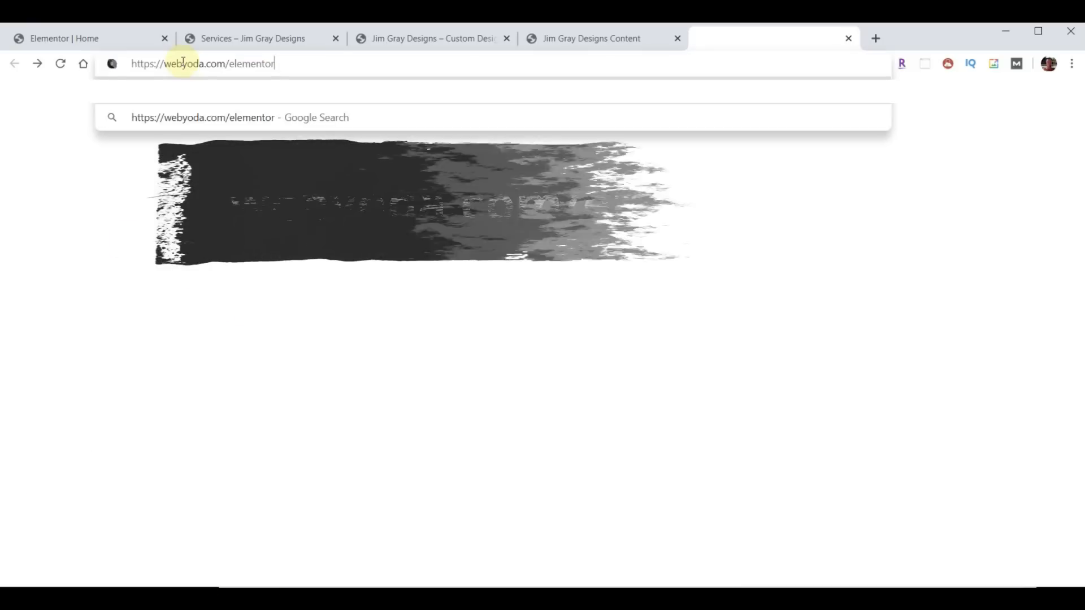
key(Return)
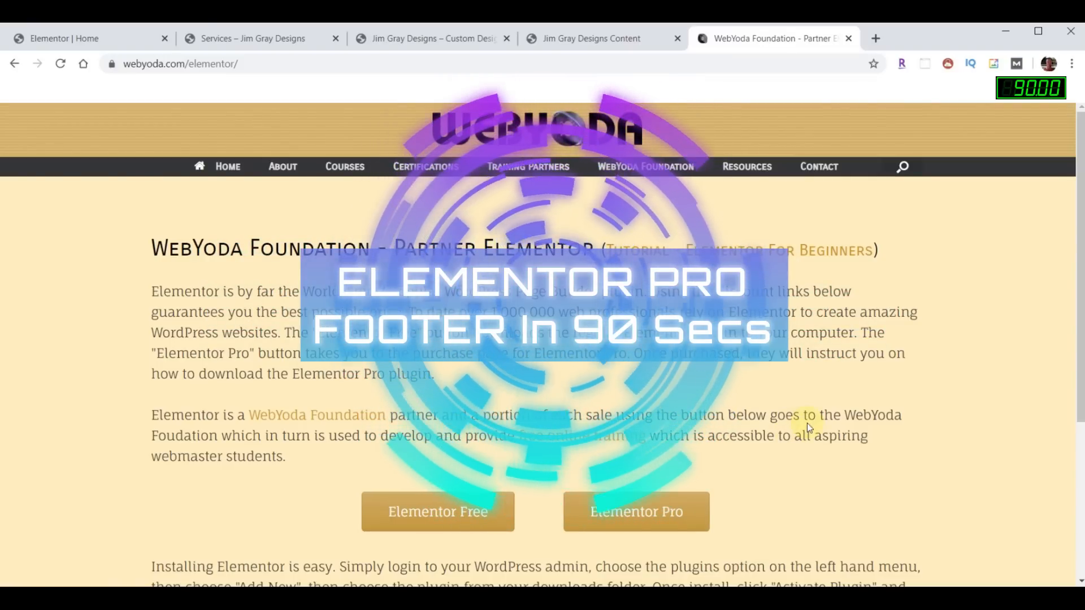
click(849, 44)
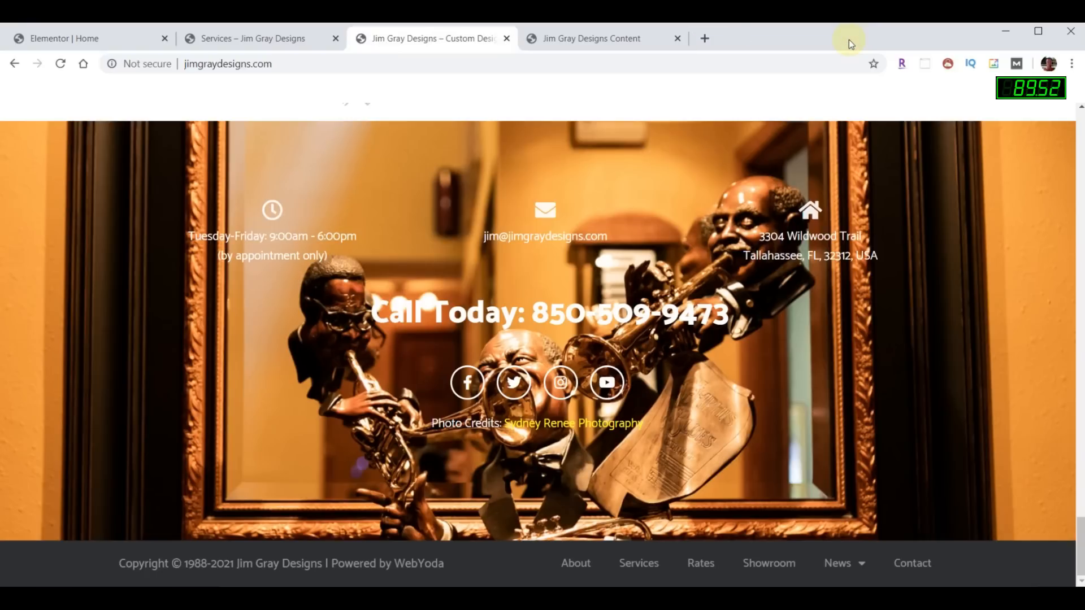
click(64, 37)
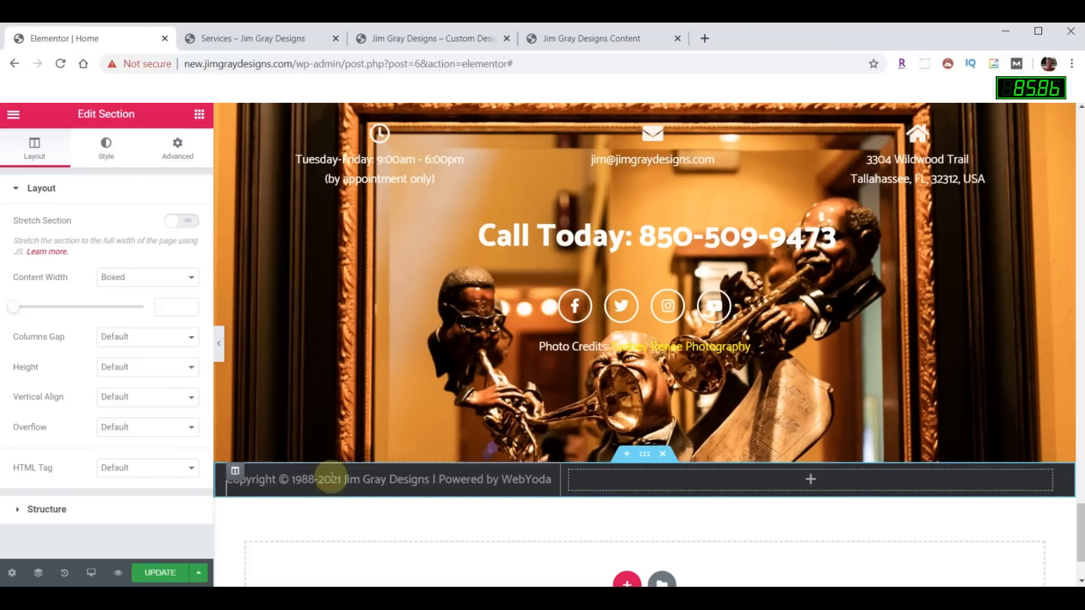
- Save the Home page and exit Elementor to the dashboard
click(157, 574)
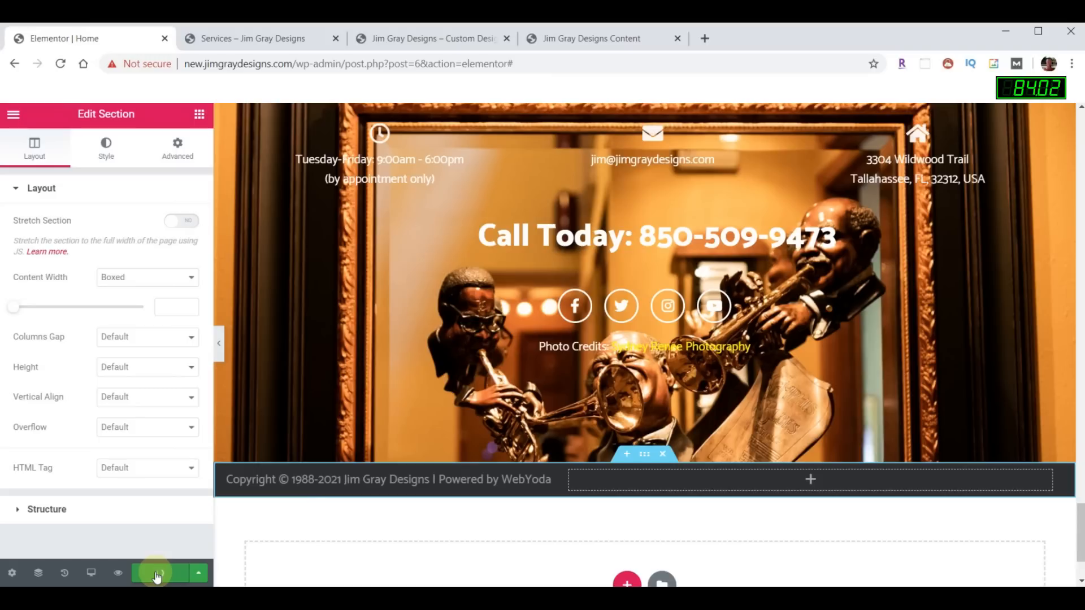
click(13, 114)
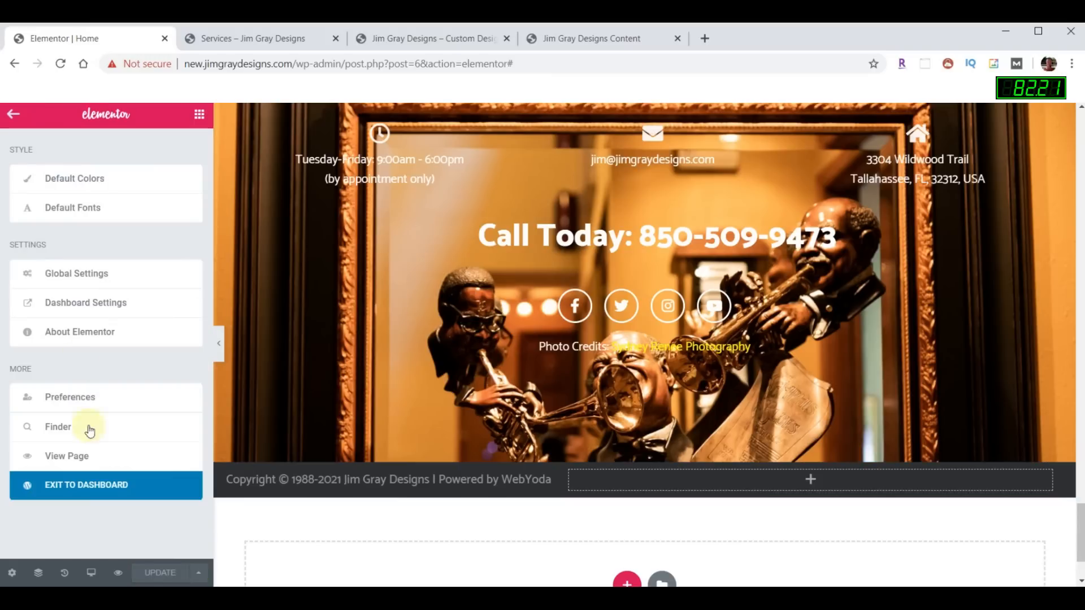
click(88, 484)
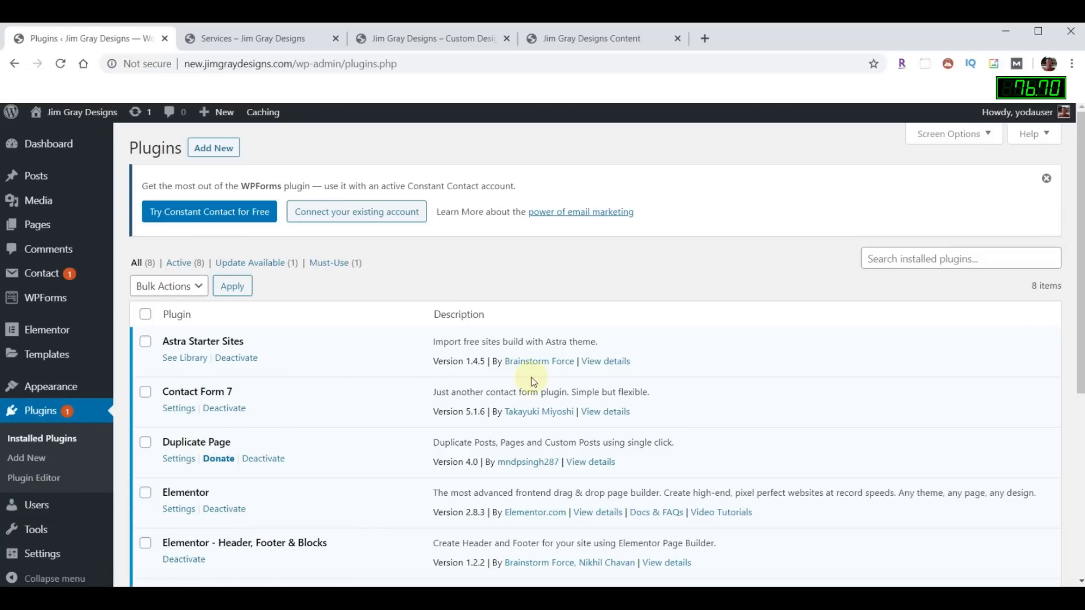
- Update Elementor Pro to 2.8.3 and open Templates > Theme Builder
scroll(531, 378, down, 2)
click(537, 443)
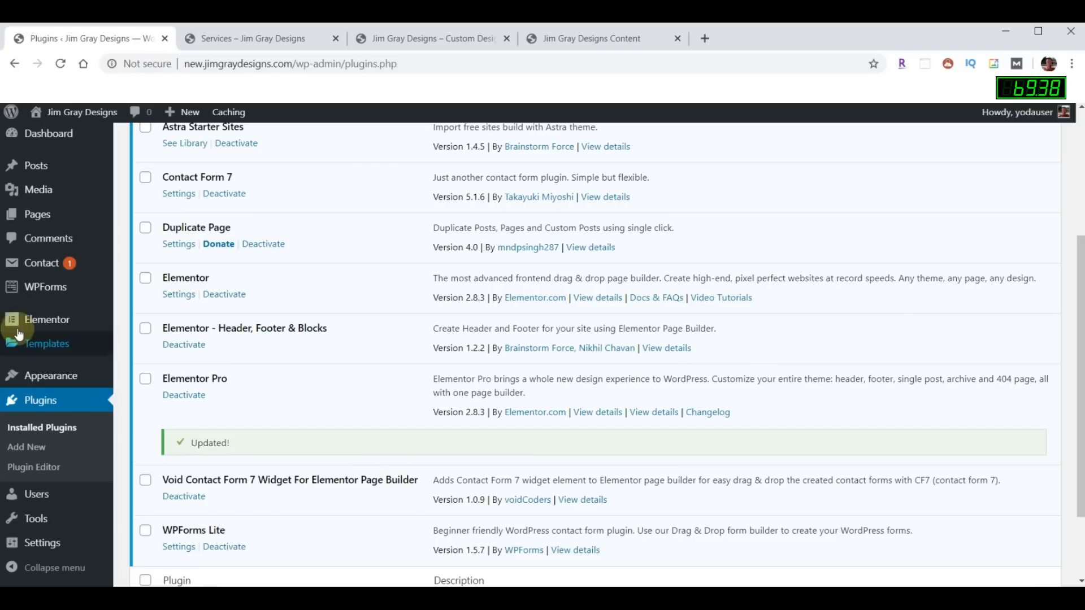
mouse_move(36, 344)
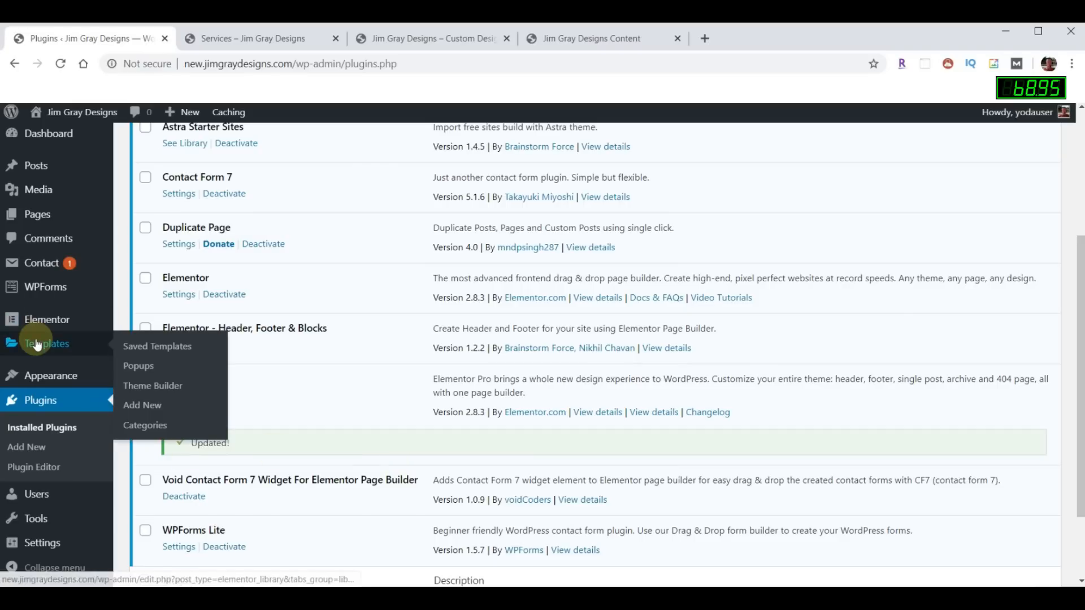
click(150, 386)
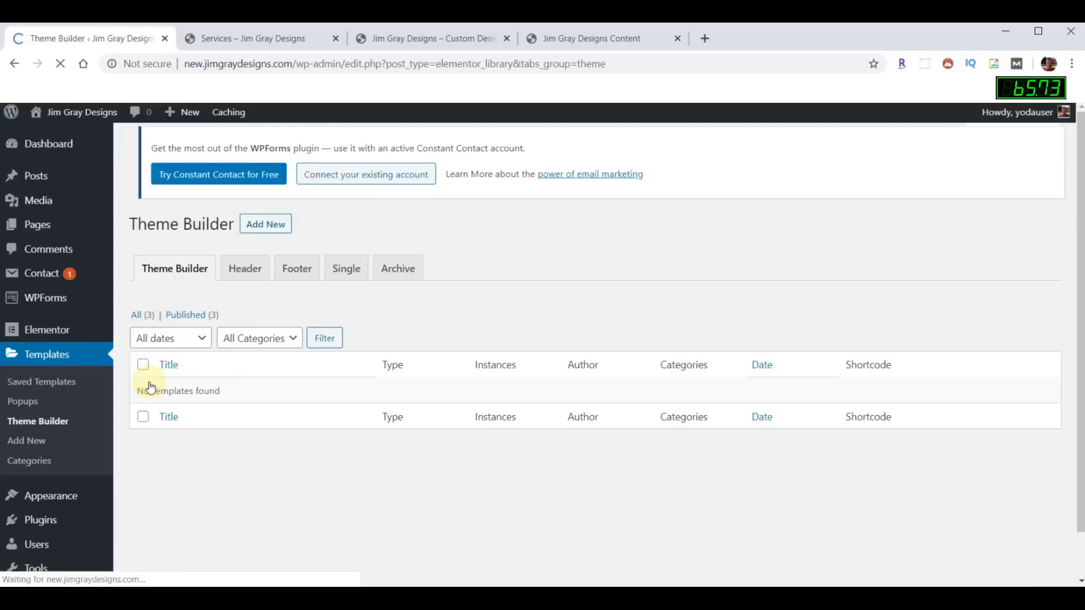
- Create a Footer-type Theme Builder template named 'New Footer'
click(295, 280)
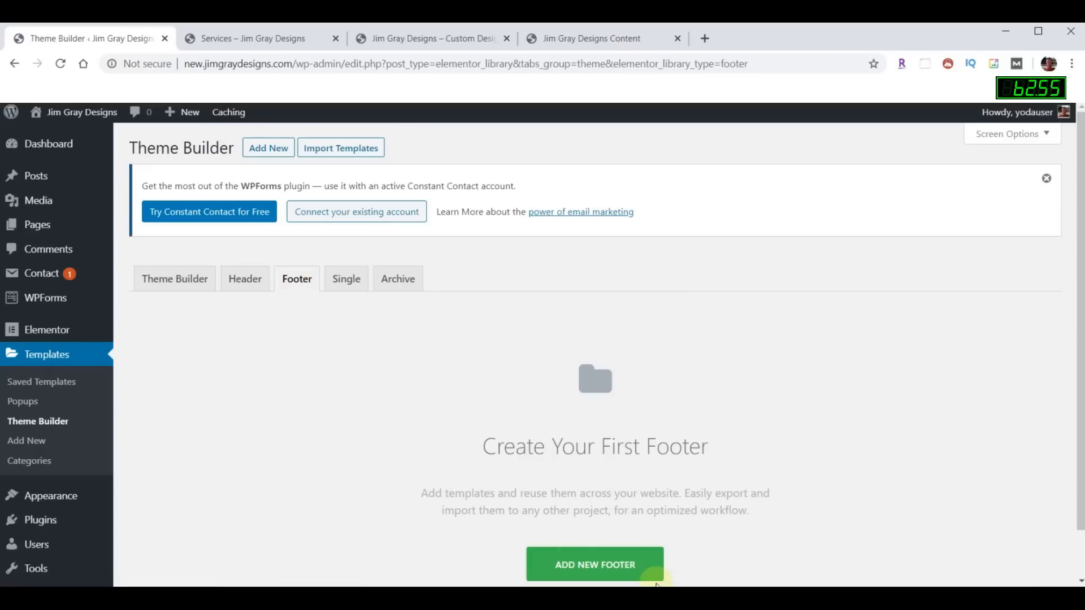
click(595, 564)
click(648, 397)
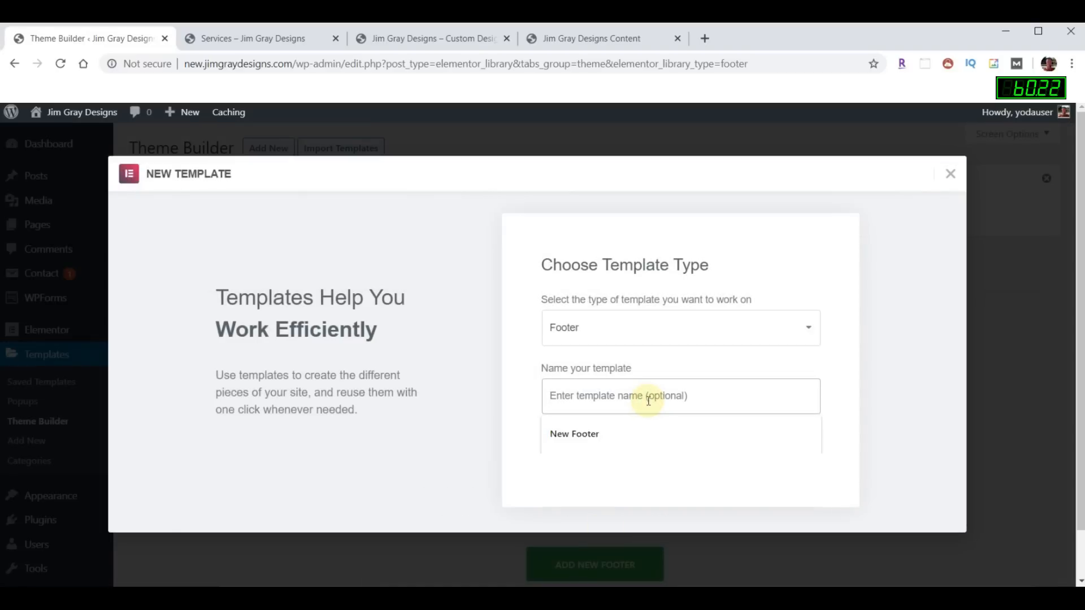
click(615, 435)
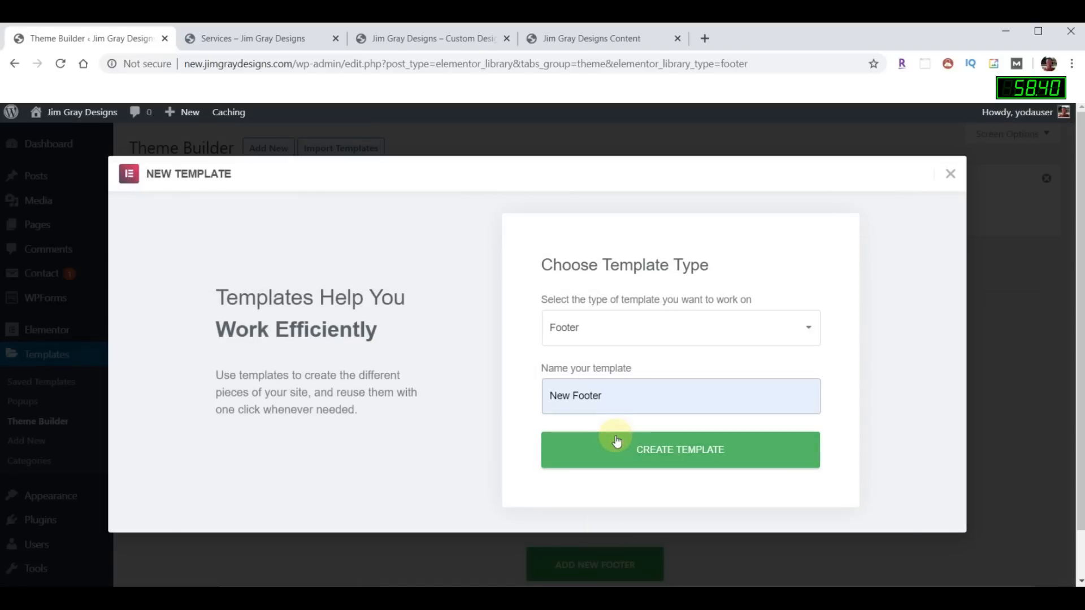
click(690, 456)
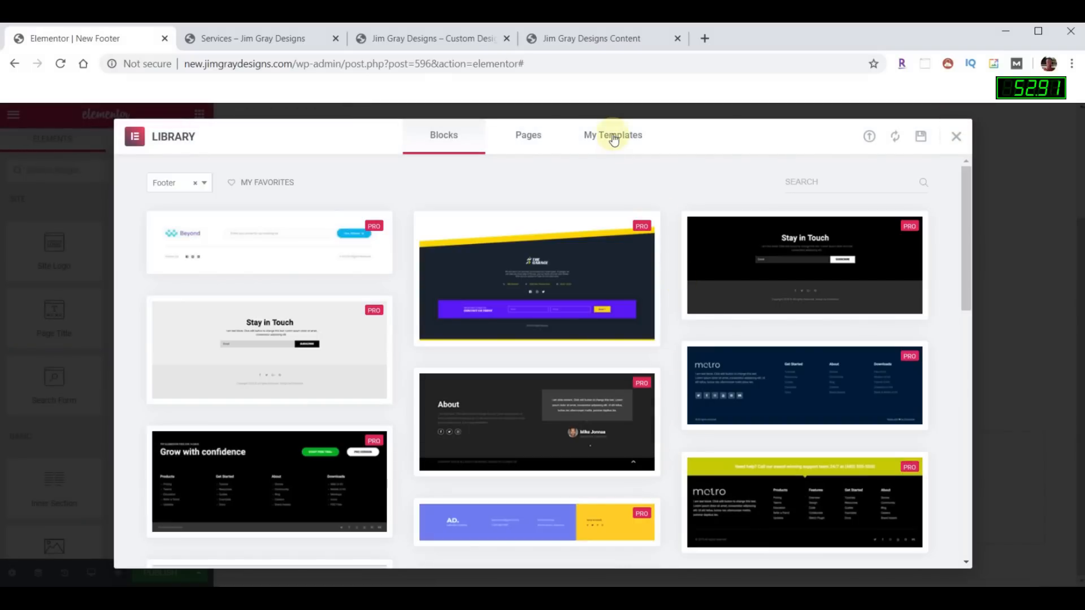
- Insert the saved Footer section from My Templates, then the Footer Bar section below it
click(614, 140)
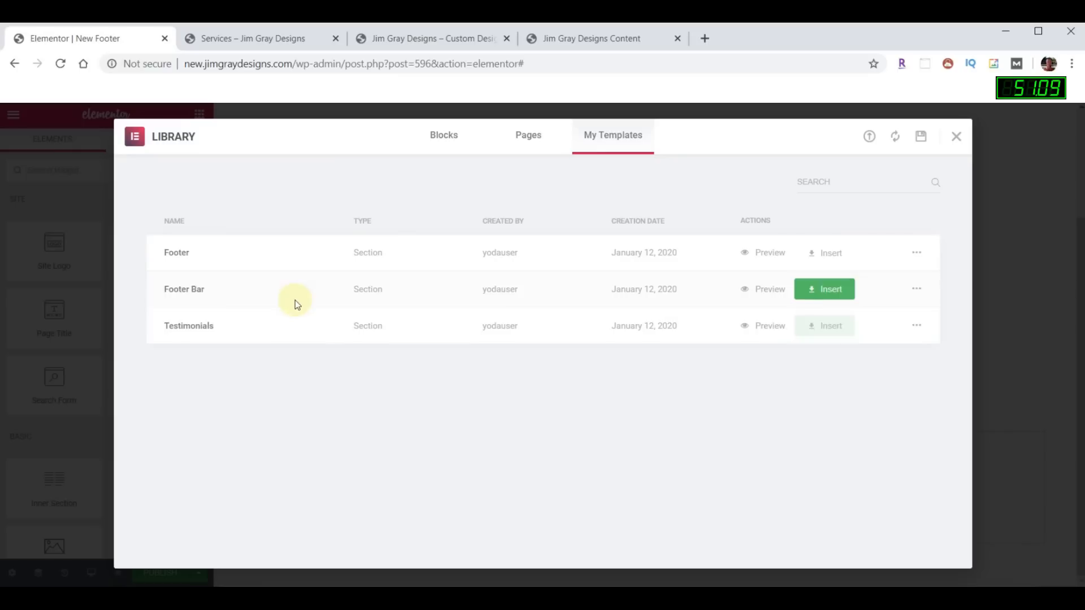
click(836, 257)
scroll(756, 343, down, 8)
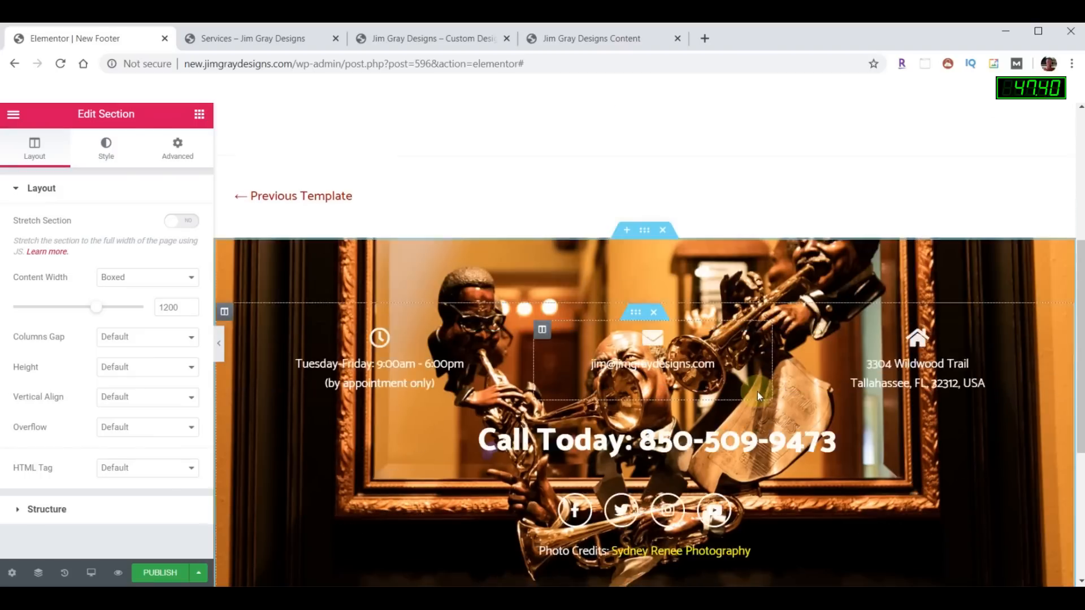
click(663, 479)
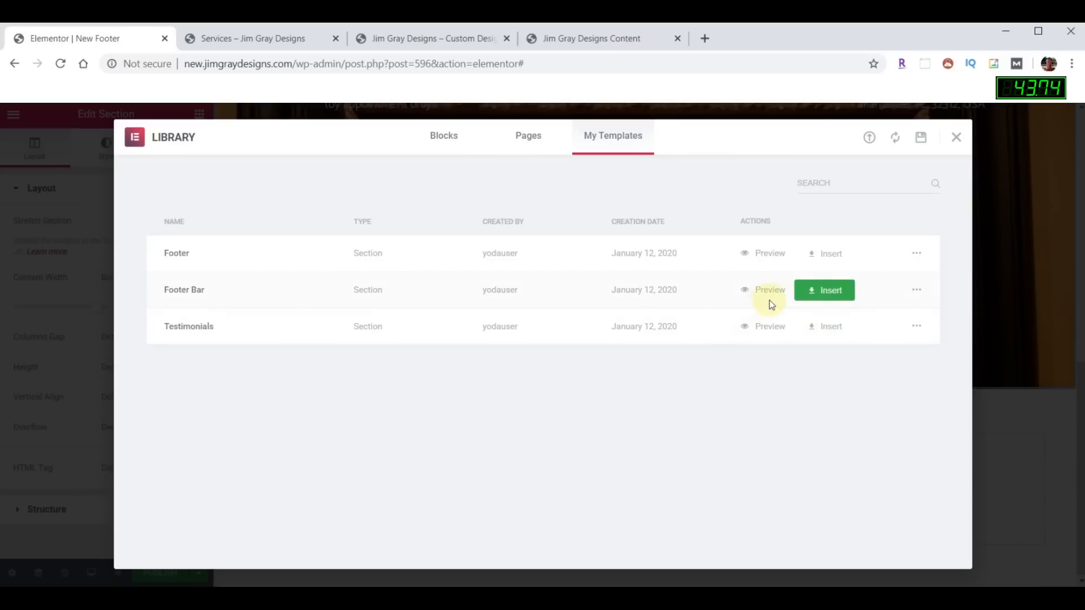
click(833, 290)
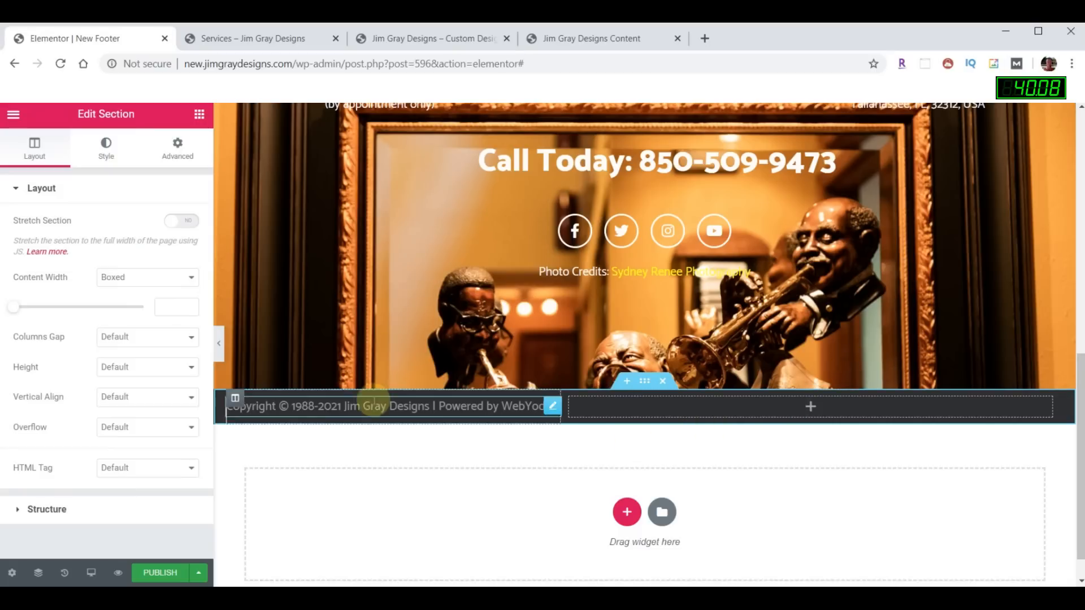
click(199, 116)
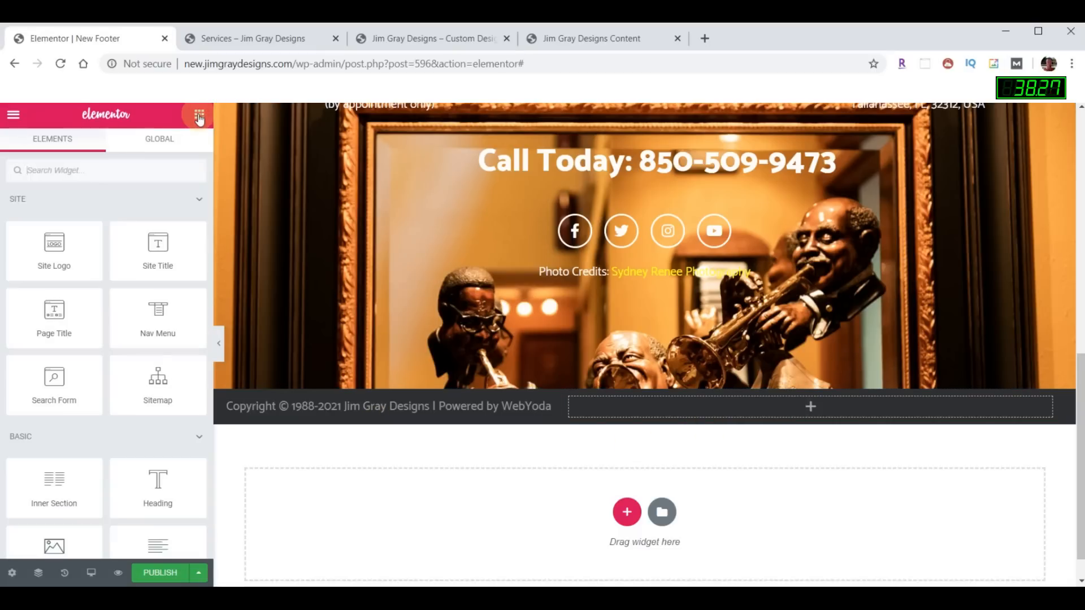
- Add a Nav Menu widget to the empty footer column and copy the copyright text's #979899 colour
text(nav)
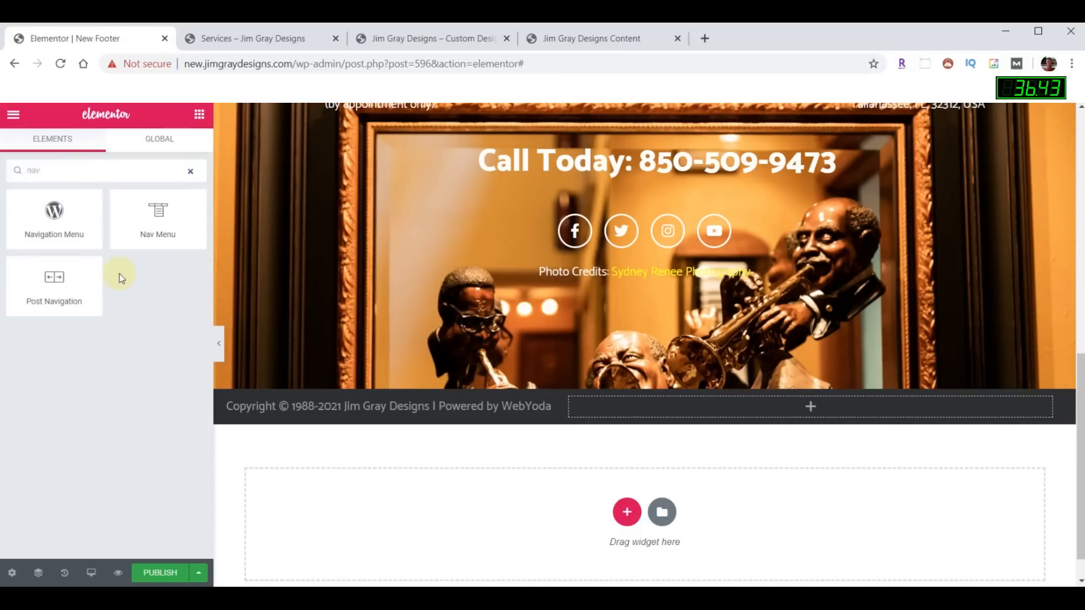
drag(148, 215, 755, 415)
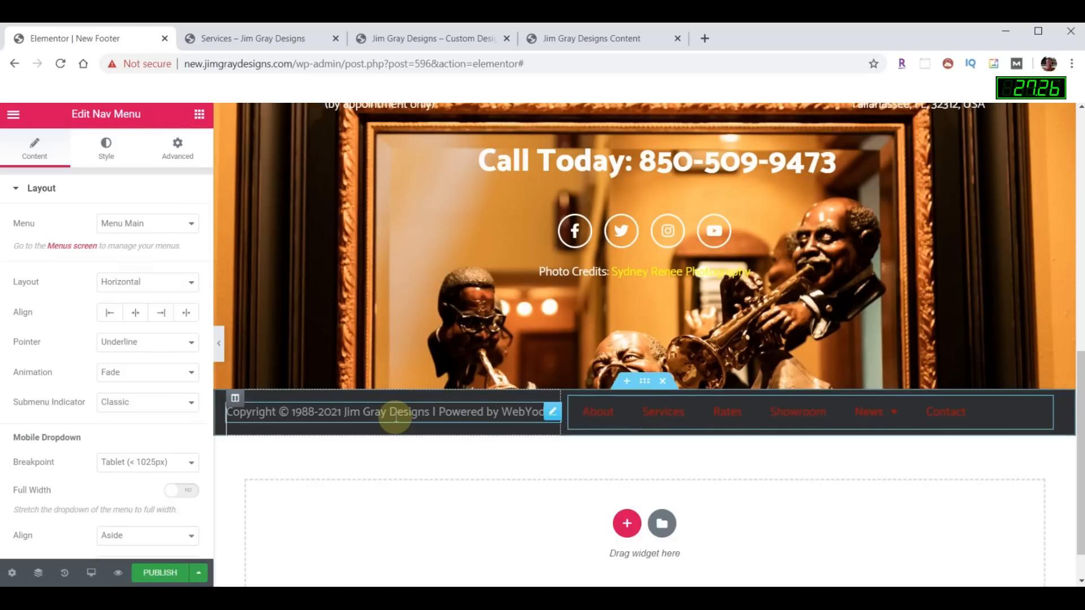
click(550, 415)
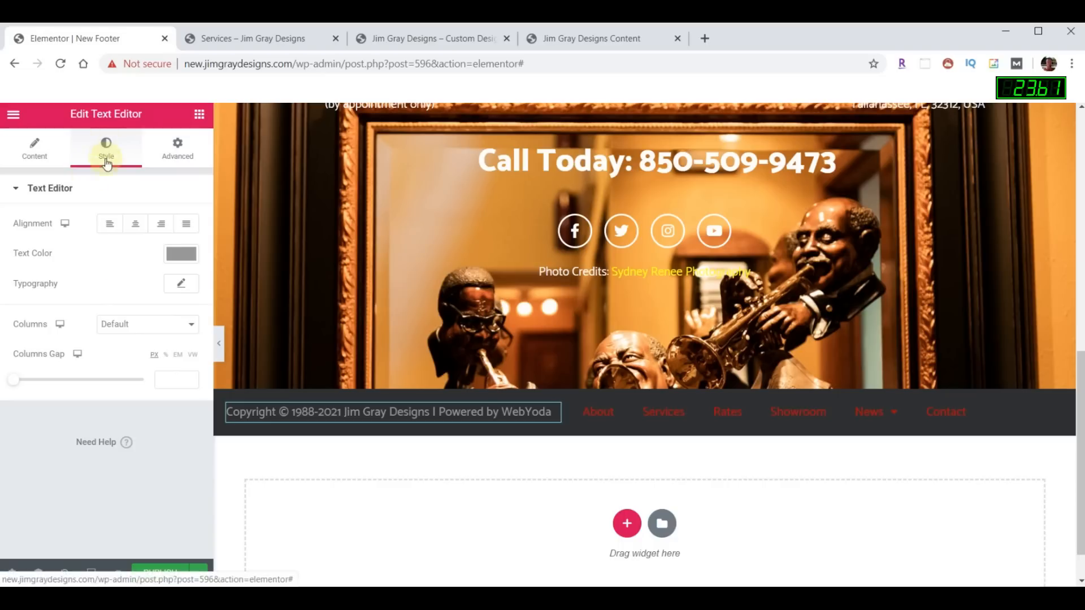
click(176, 256)
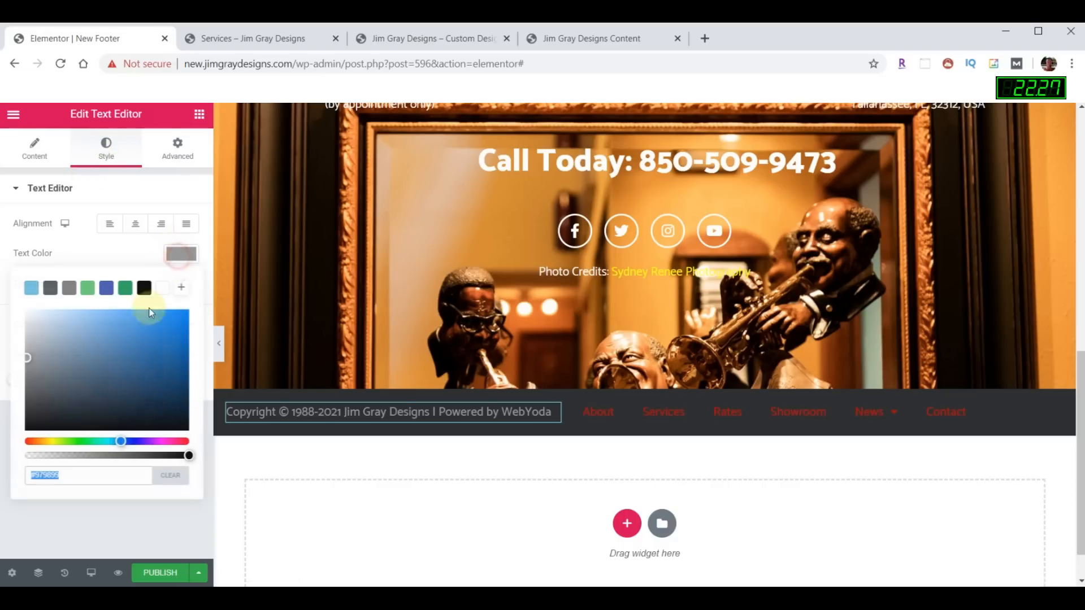
click(81, 475)
drag(81, 474, 26, 474)
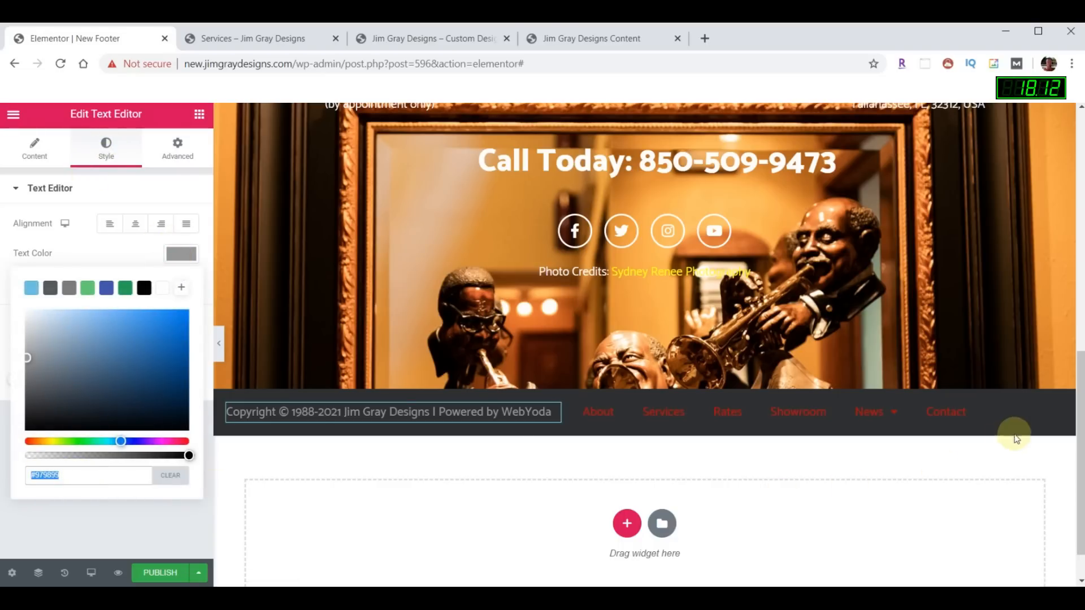
- Set the footer nav menu's text colour to #979899 and publish the template
click(1041, 412)
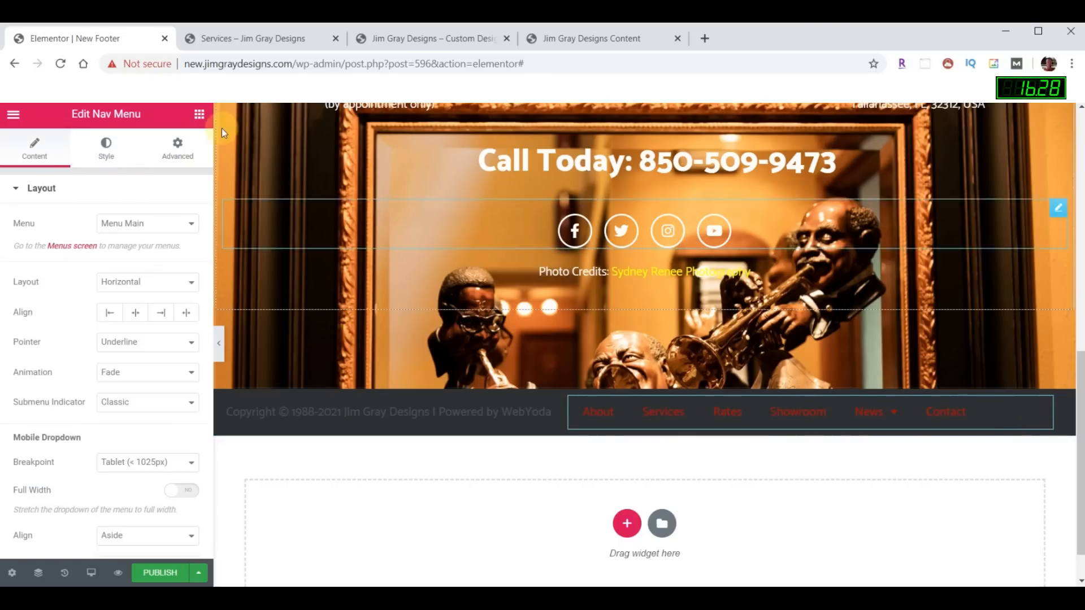
click(102, 154)
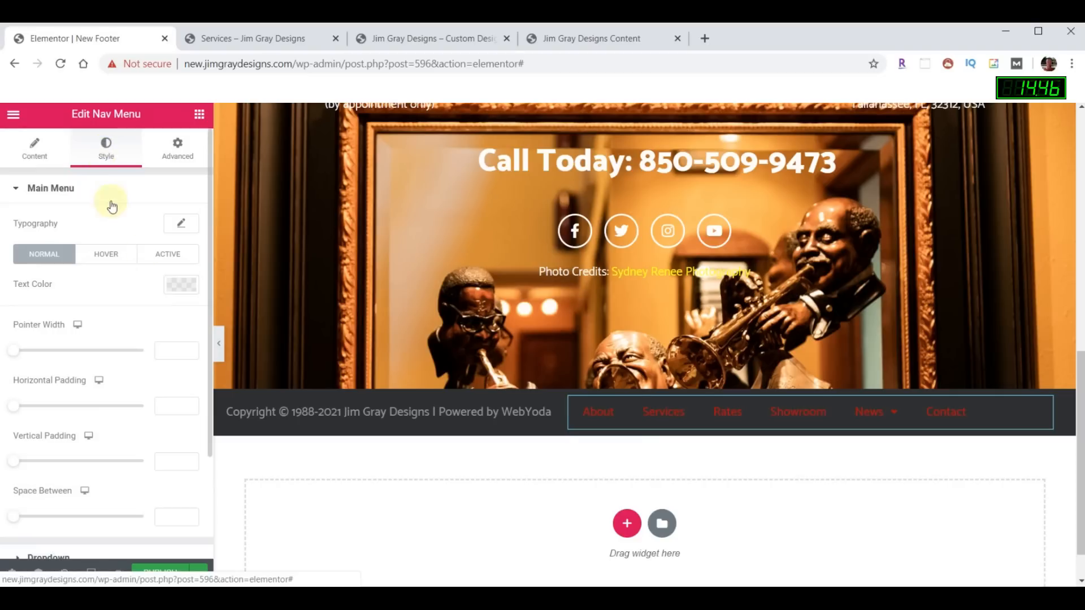
click(178, 285)
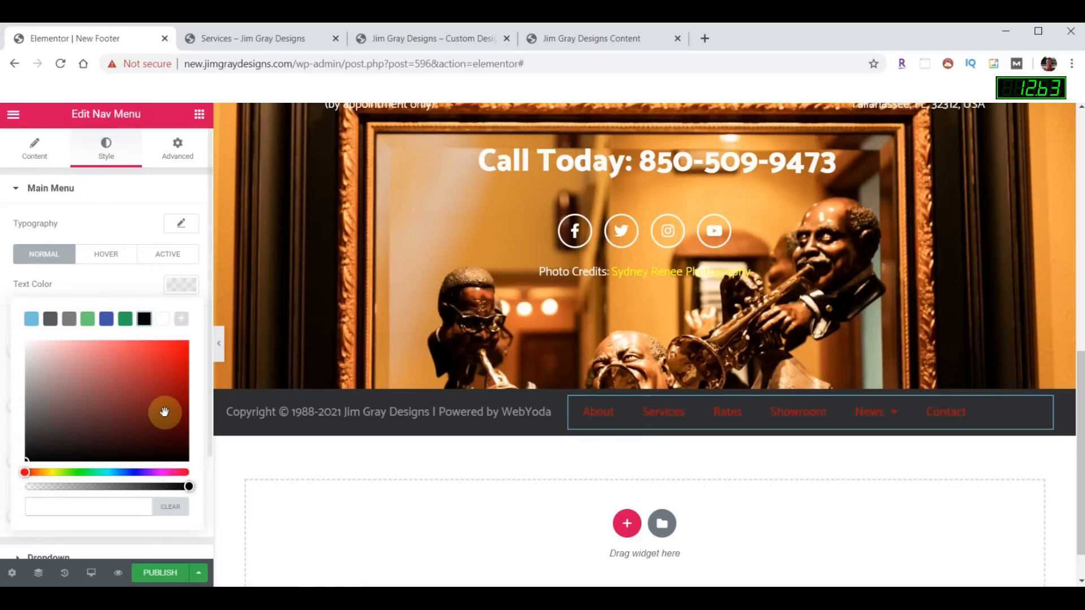
click(182, 286)
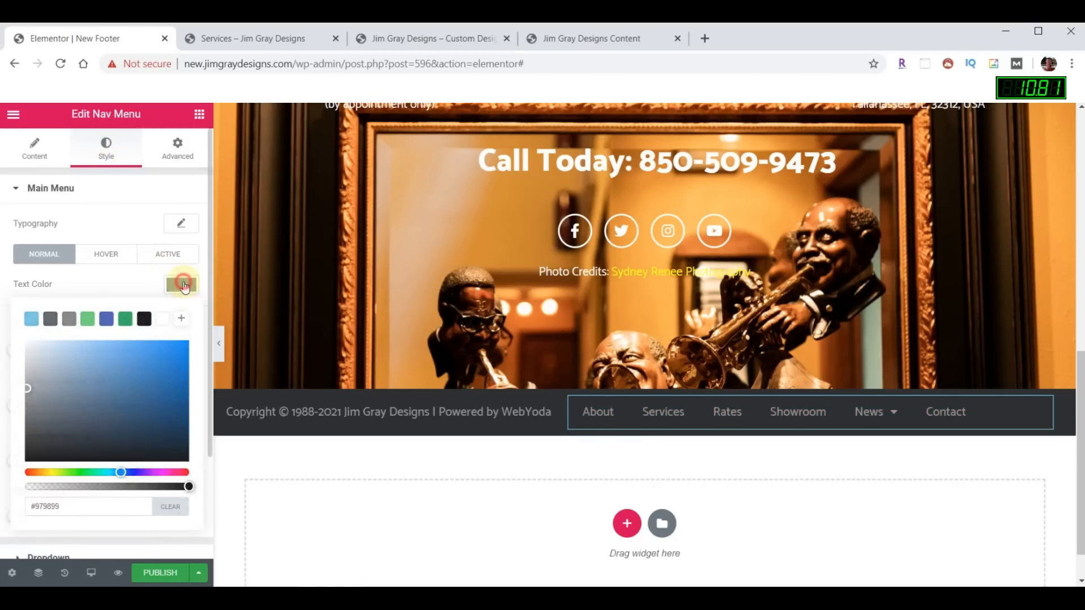
click(162, 572)
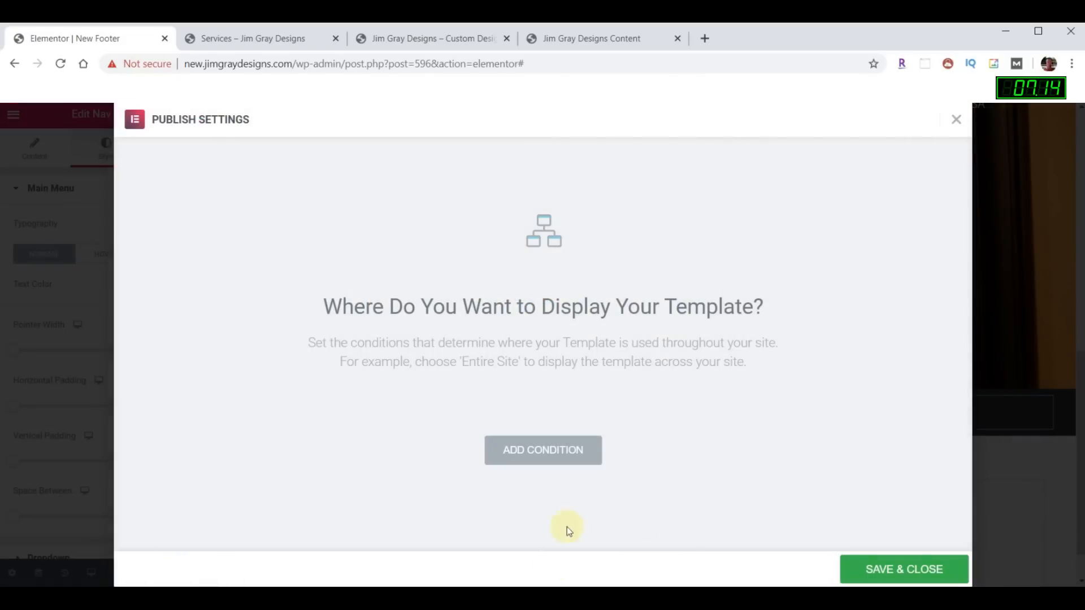
- Publish the New Footer with an Include > Entire Site condition, then go to the Services tab
click(572, 451)
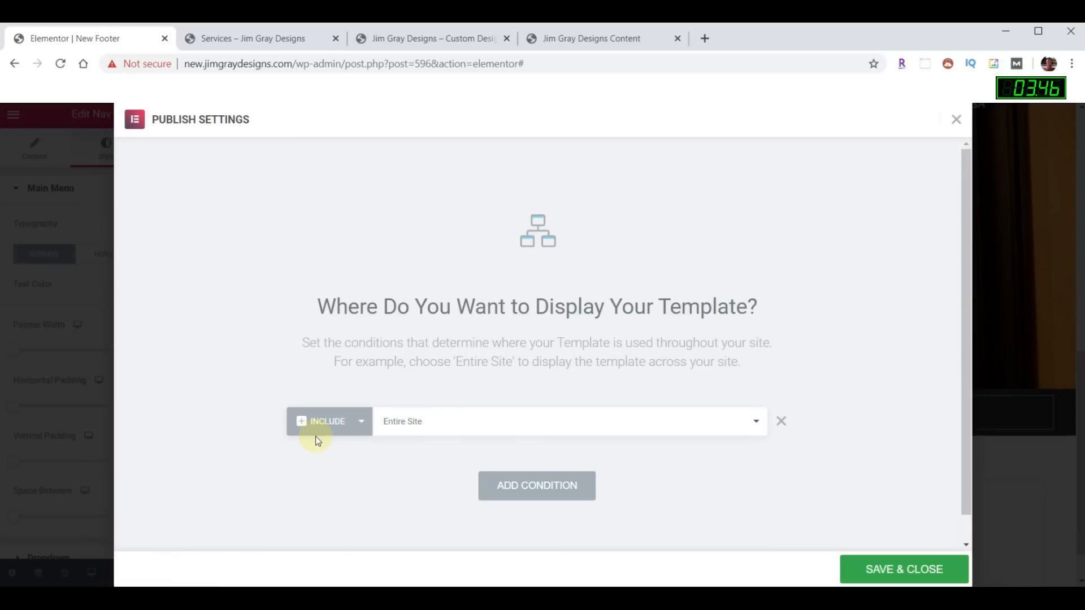
click(920, 570)
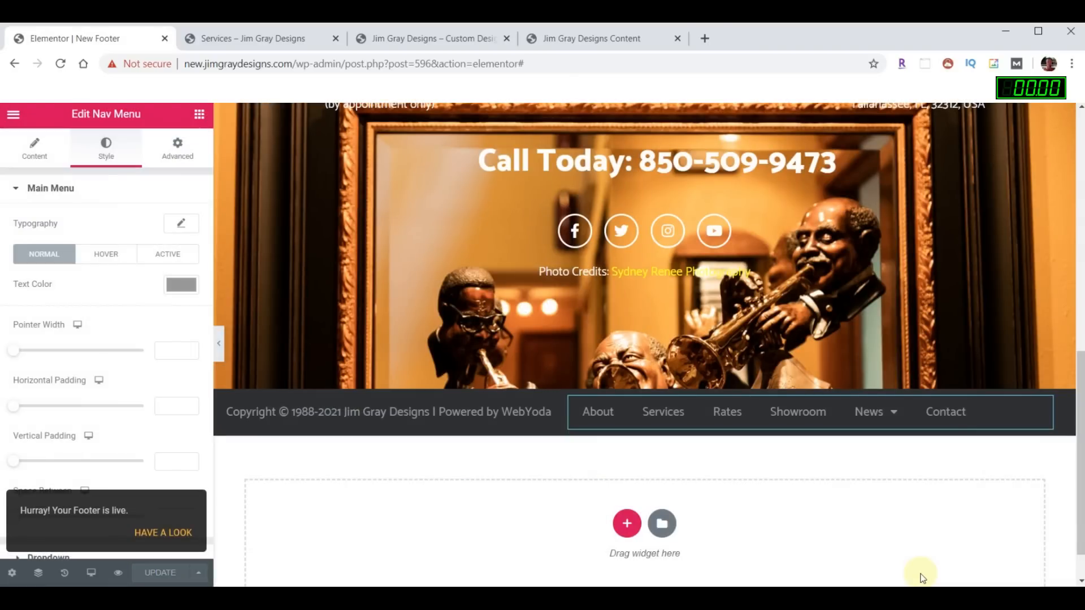
click(265, 37)
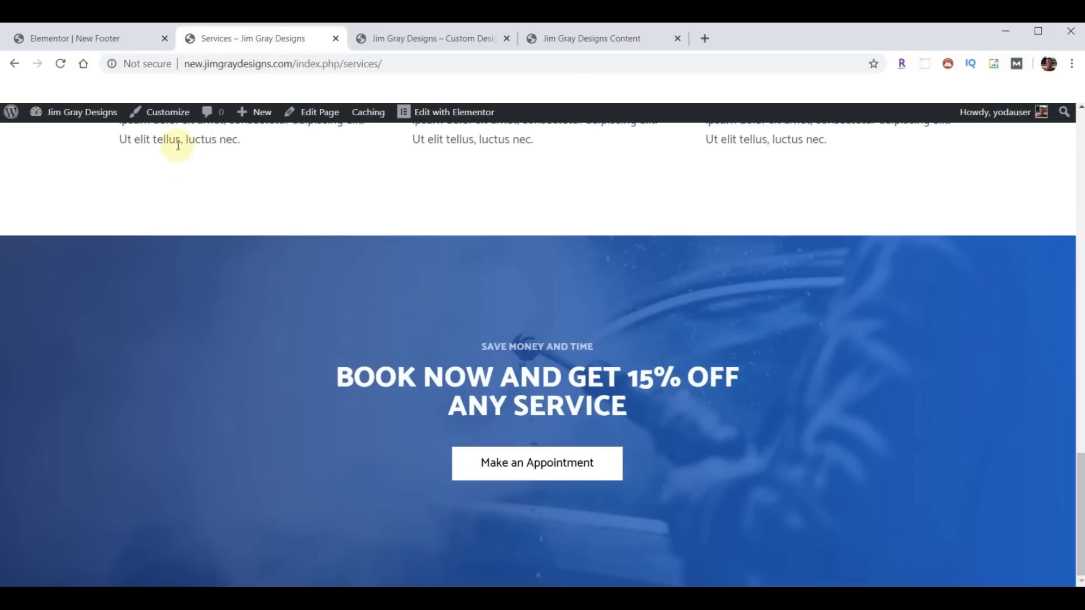
- Reload the Services page and scroll down to check the new footer
click(60, 63)
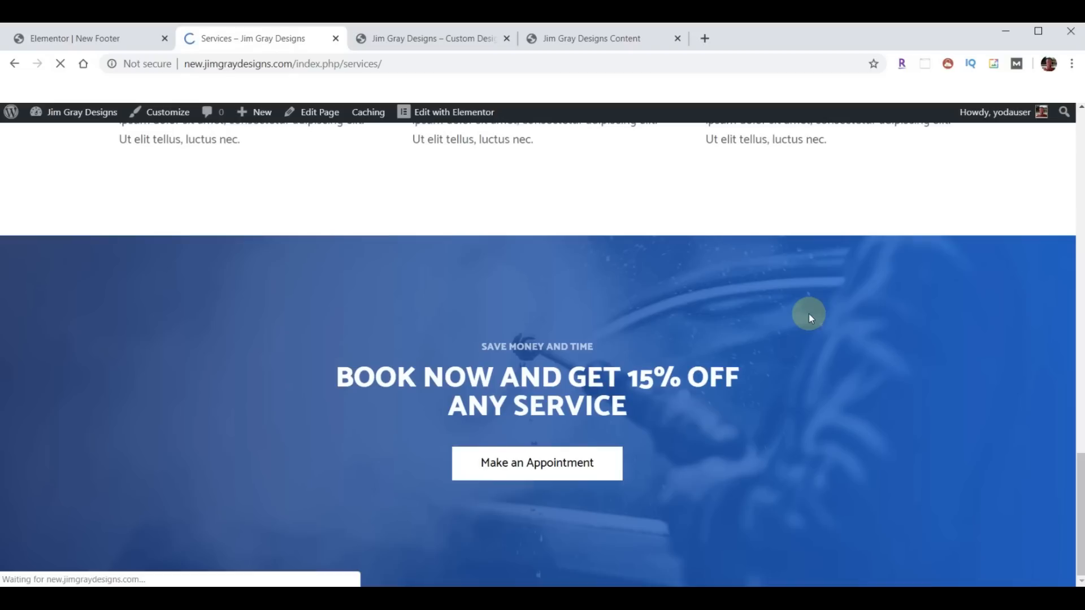
scroll(870, 333, down, 9)
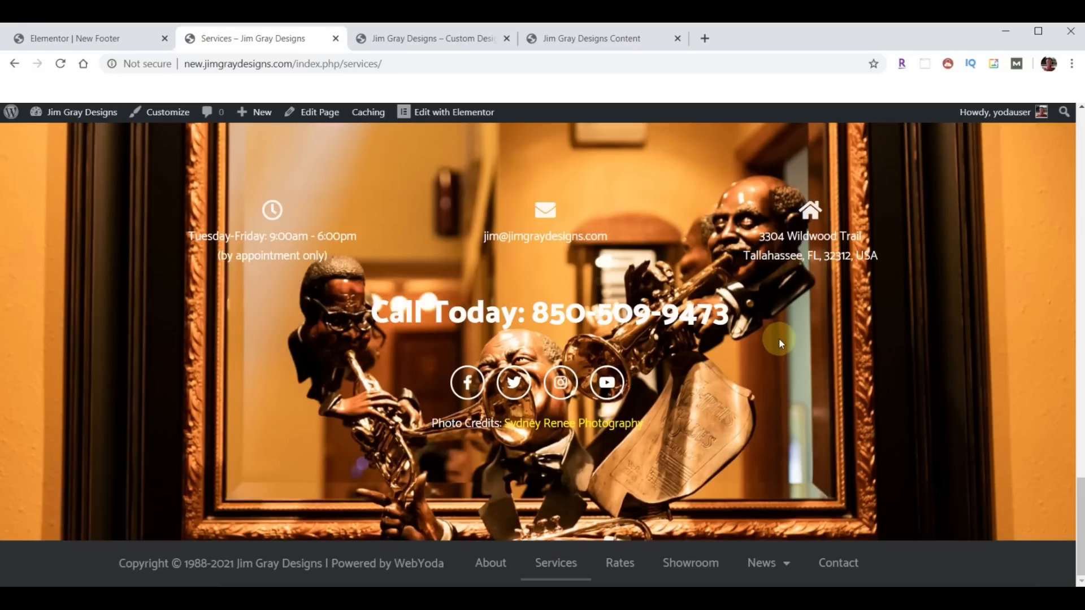
scroll(480, 291, up, 5)
scroll(482, 291, up, 15)
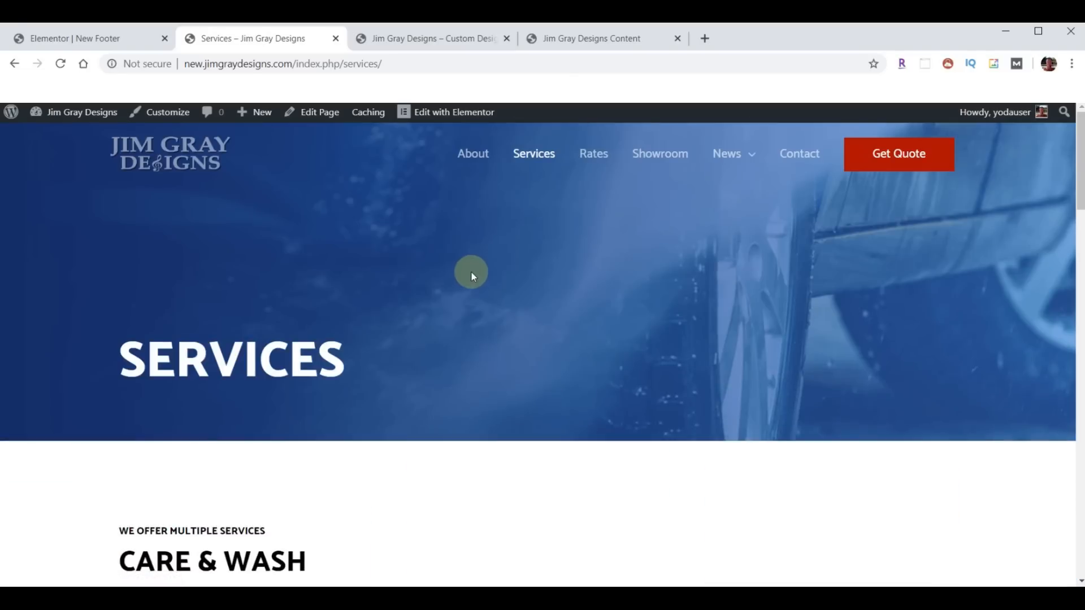
- Check the footer on the home page via the site logo, then return to the New Footer editor
click(212, 152)
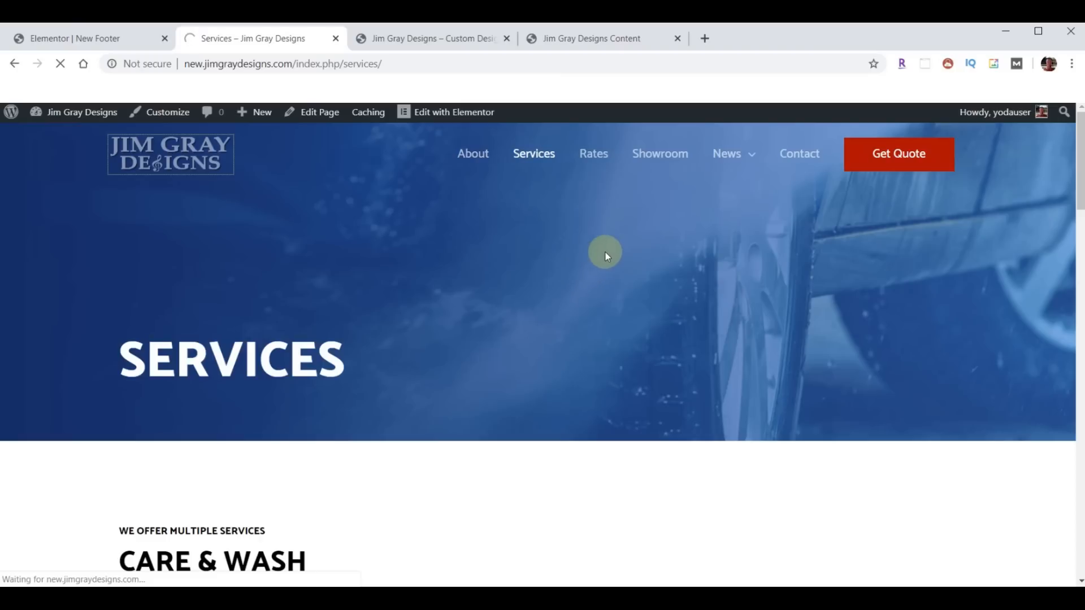
scroll(605, 257, down, 5)
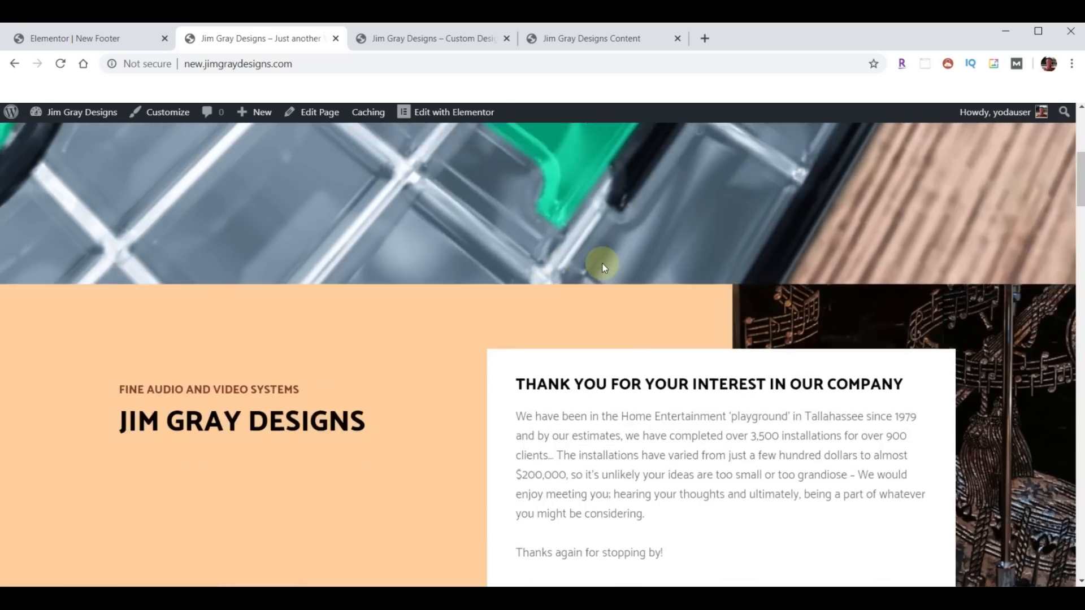
scroll(603, 265, down, 20)
scroll(612, 292, down, 3)
scroll(614, 299, up, 5)
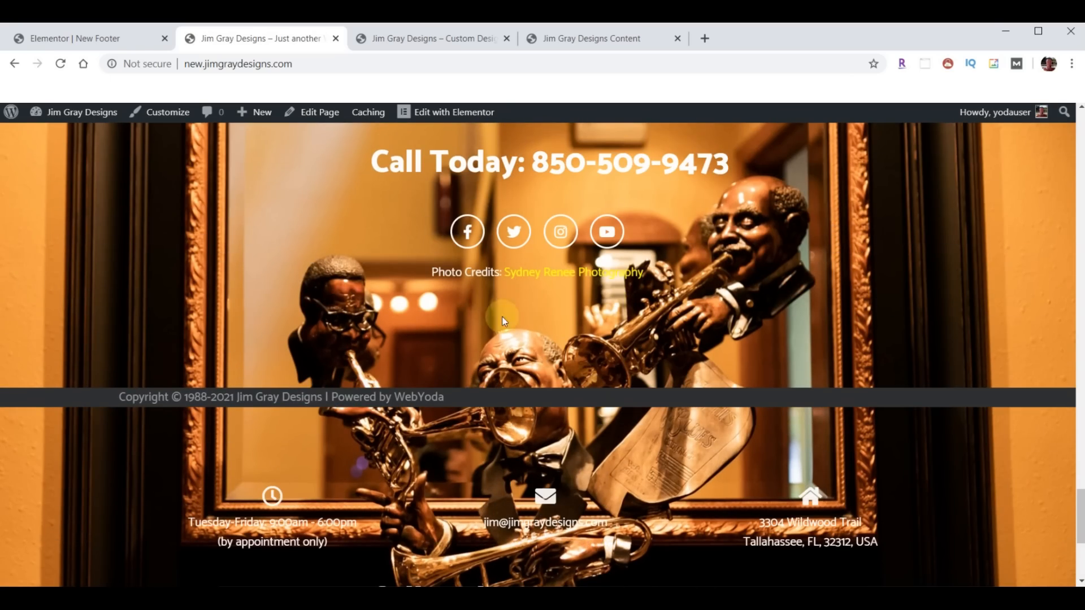
click(80, 40)
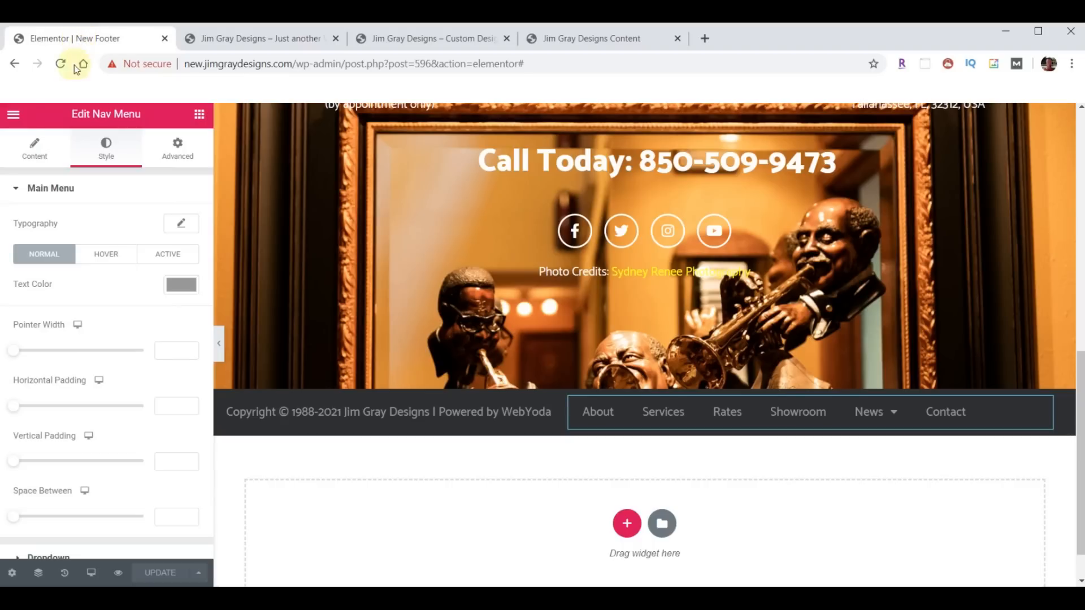
- Leave the footer editor and open the Home page in Elementor from the Pages list
click(14, 119)
click(90, 493)
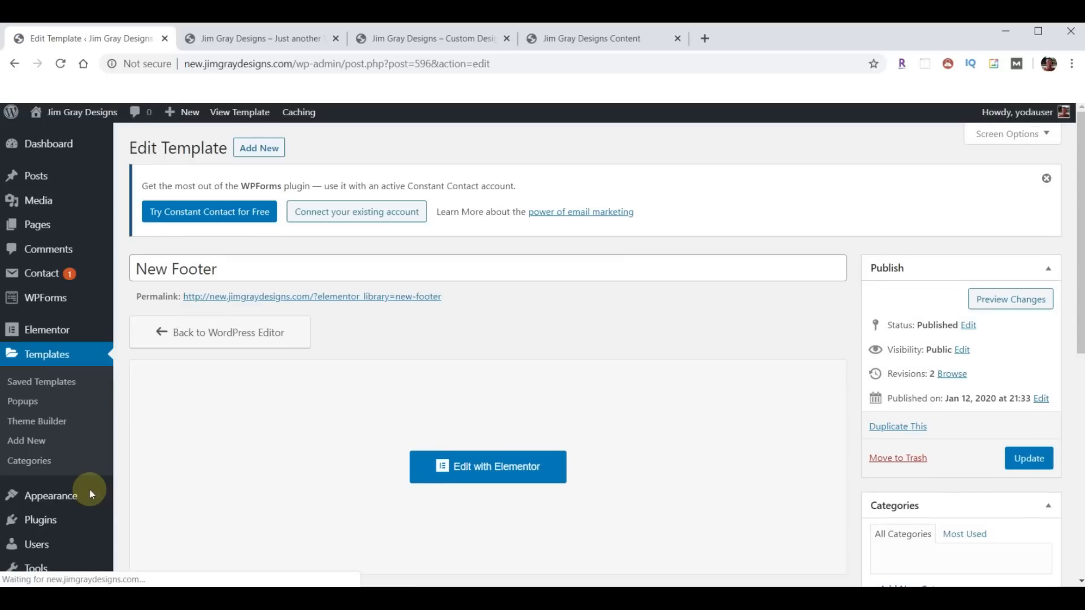
click(53, 227)
click(389, 484)
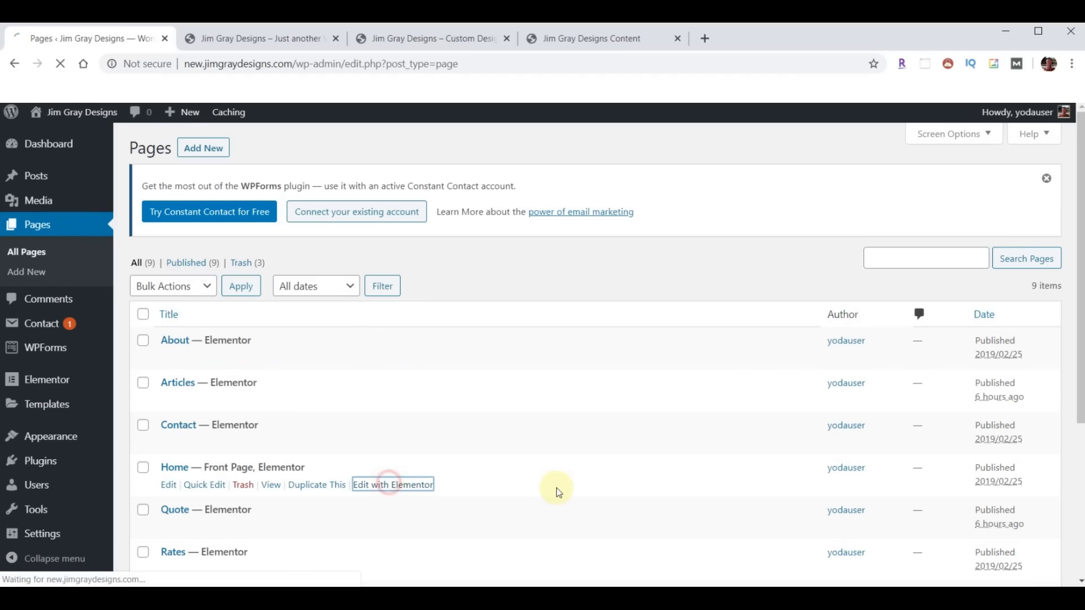
- Delete Home's old contact and copyright sections, then reload the live home page
scroll(667, 416, down, 15)
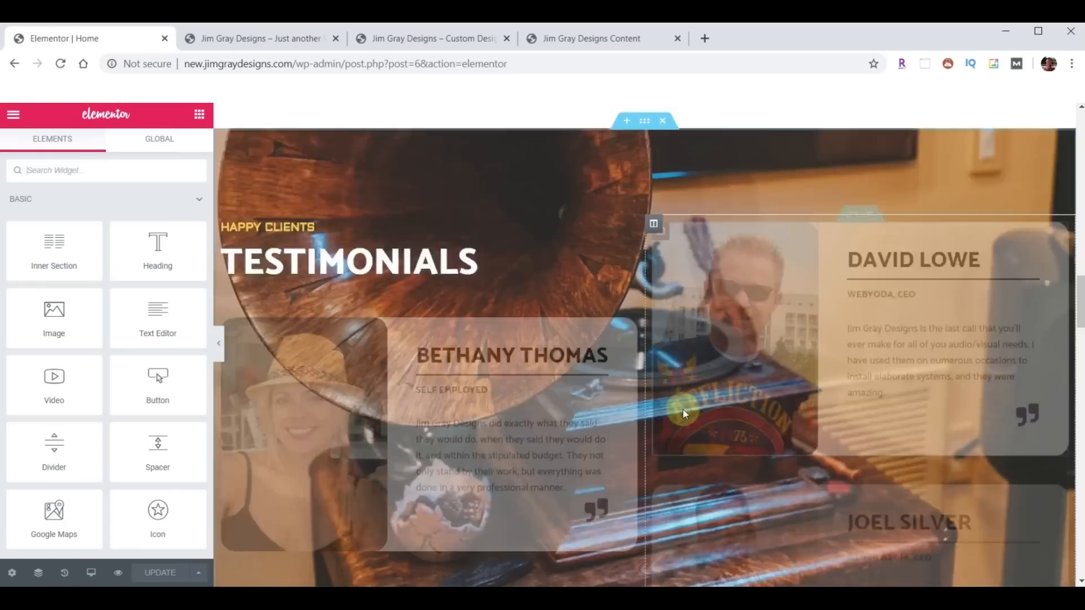
scroll(683, 408, down, 10)
scroll(671, 300, up, 4)
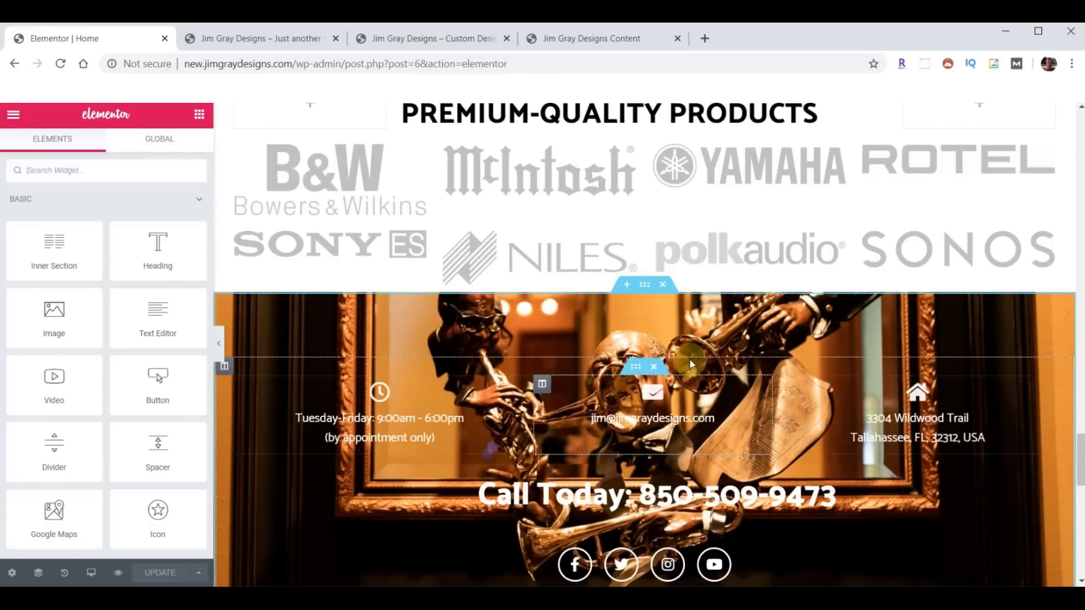
click(662, 284)
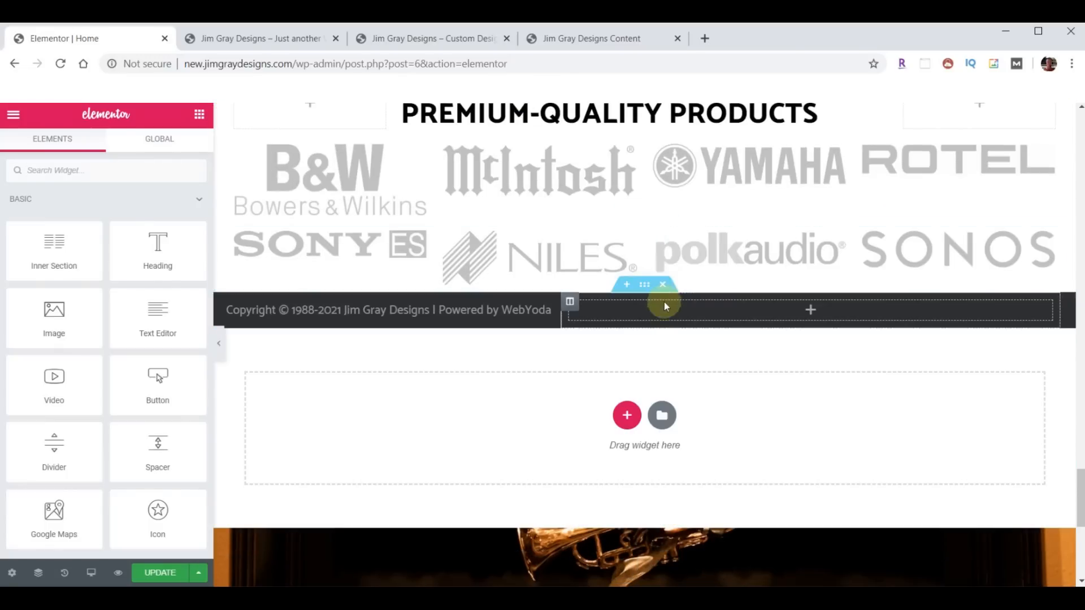
click(663, 285)
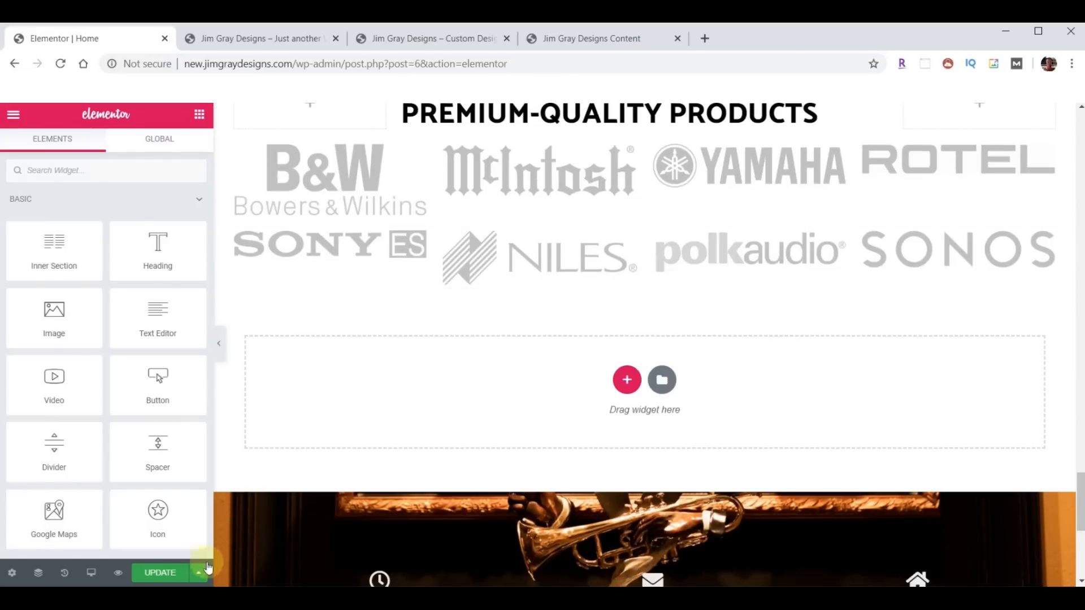
click(256, 40)
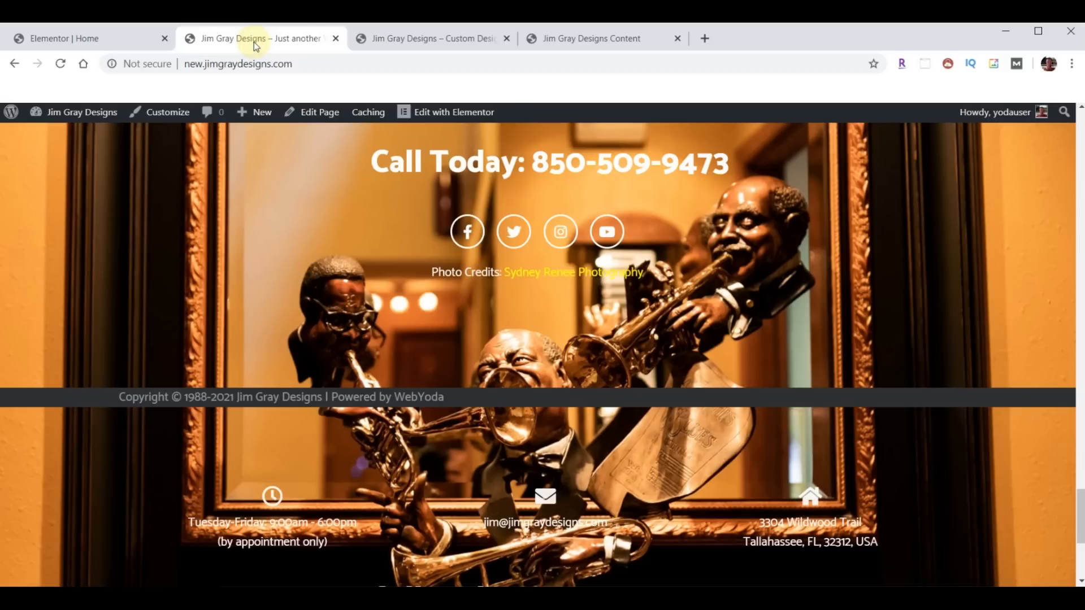
click(60, 63)
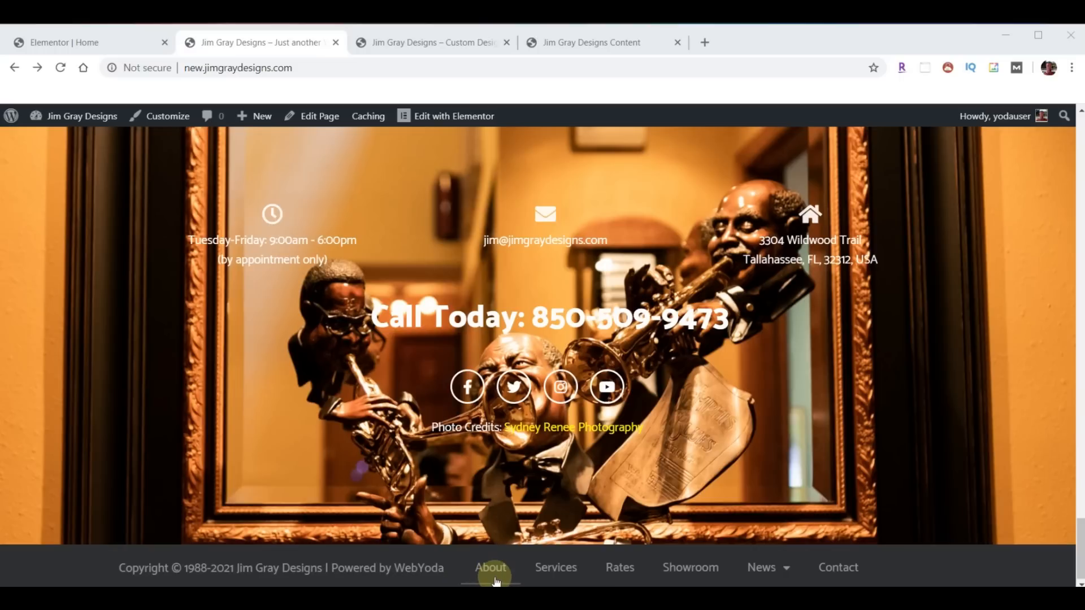
- Open the New Footer template from the admin bar's Edit with Elementor menu in a new tab
mouse_move(447, 118)
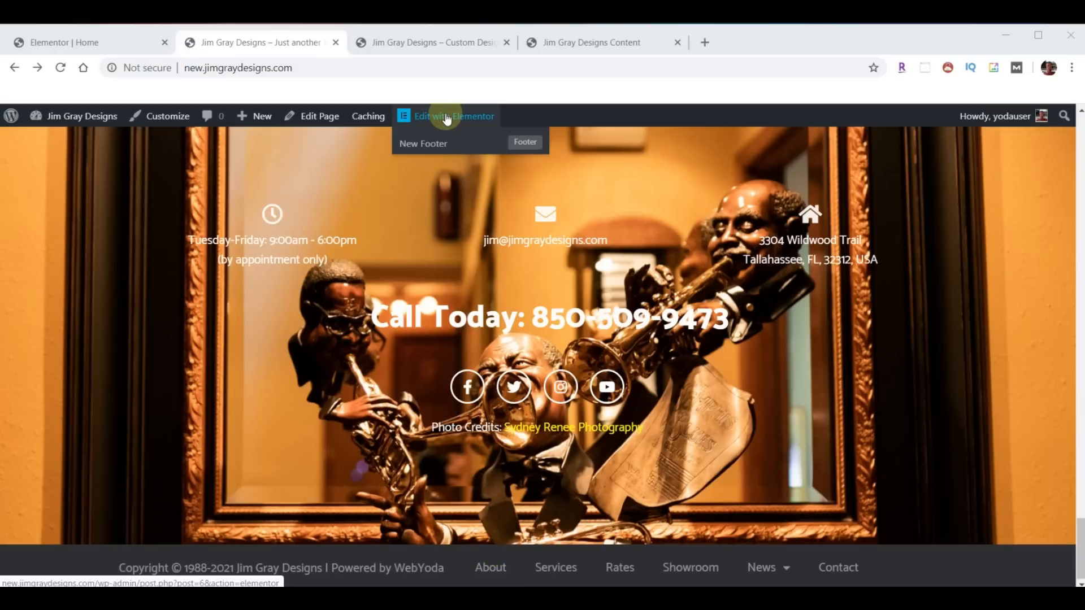
right_click(520, 145)
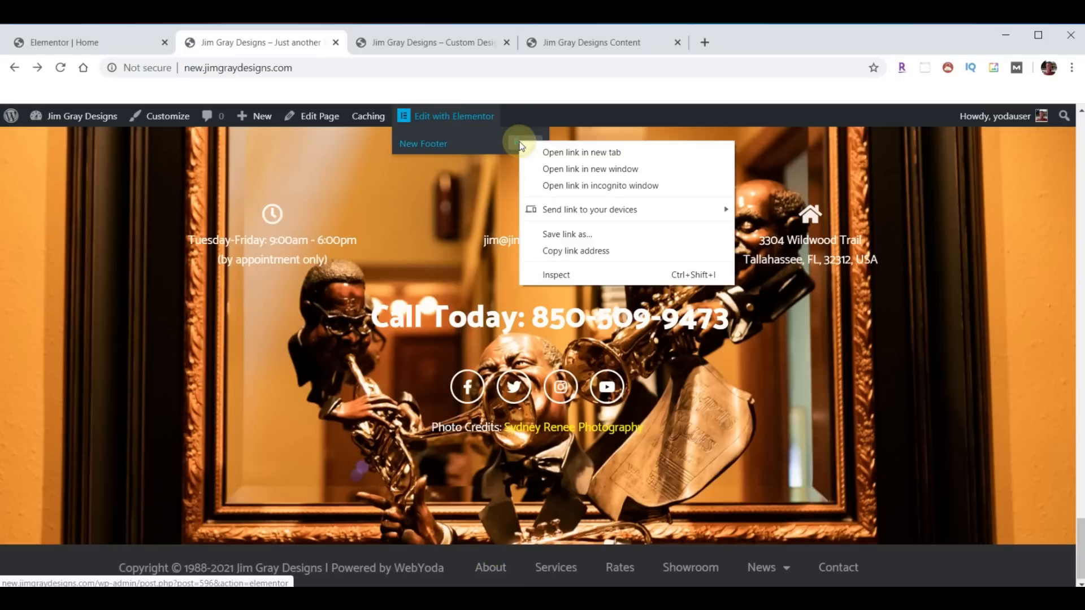
click(565, 153)
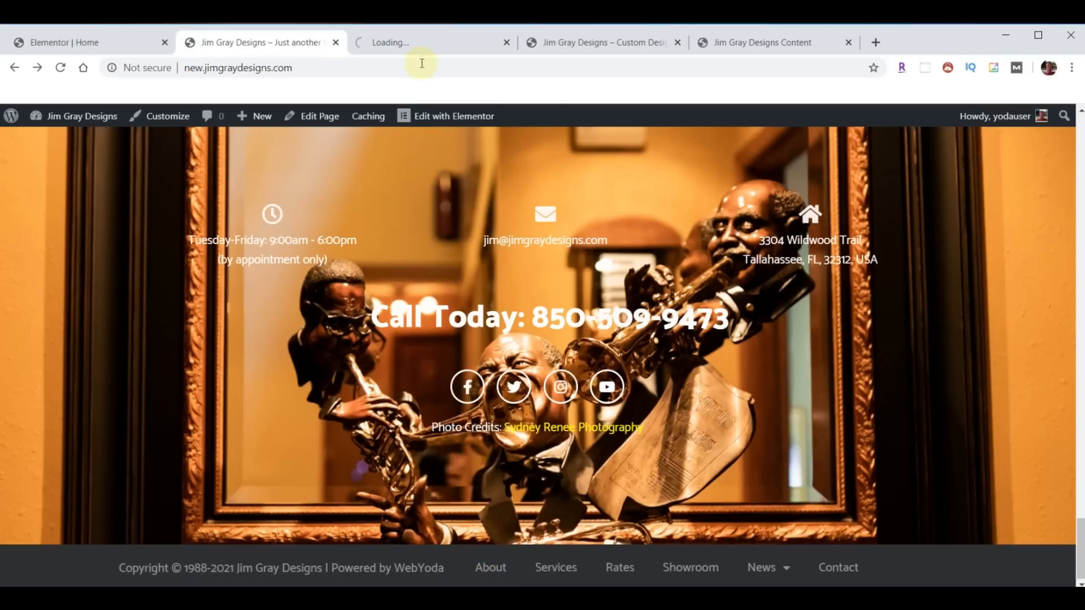
- Set the footer Nav Menu alignment to right and update the New Footer
click(409, 44)
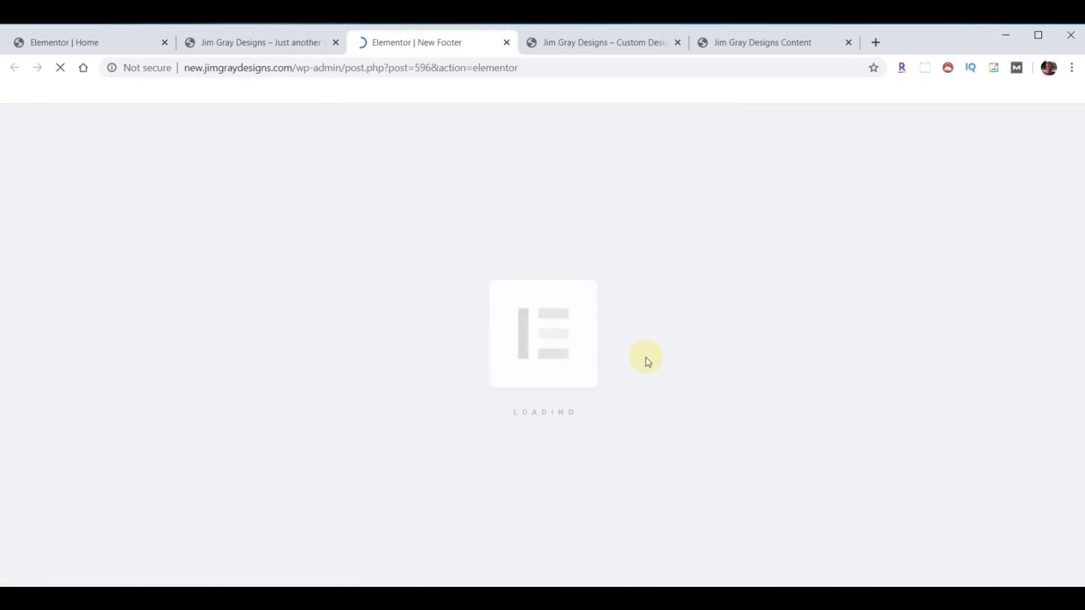
scroll(738, 426, down, 6)
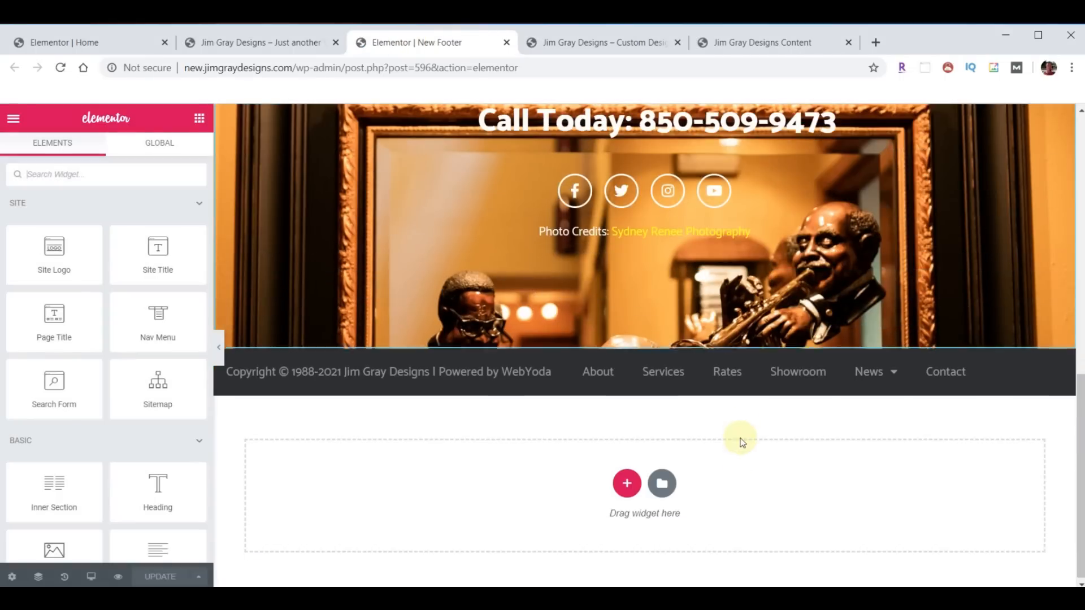
click(1042, 367)
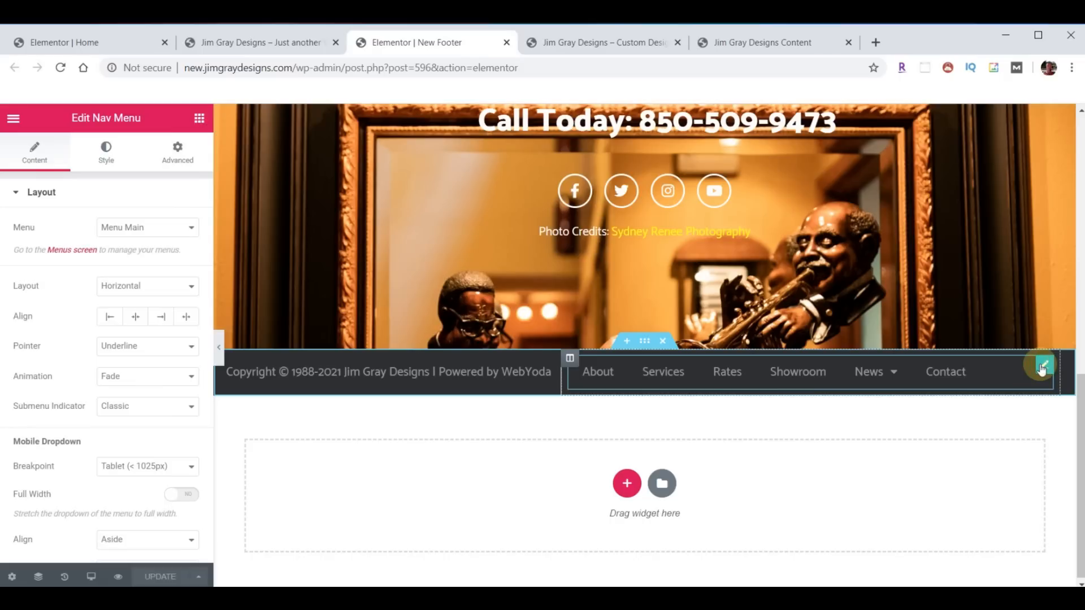
click(161, 316)
click(160, 576)
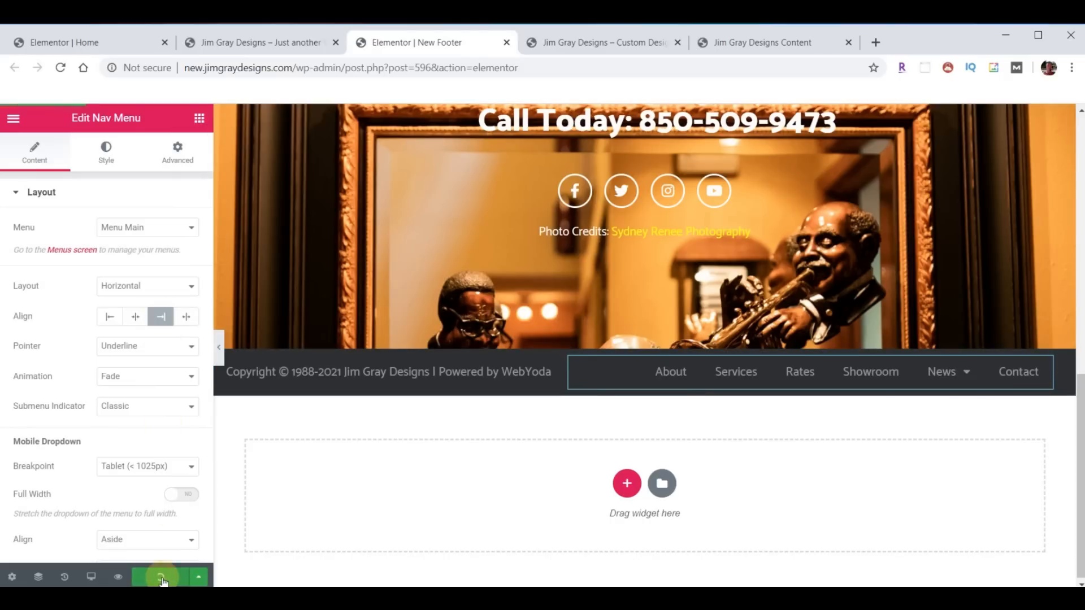
- Close the footer editor tab and reload the live homepage
click(507, 43)
click(260, 39)
click(61, 68)
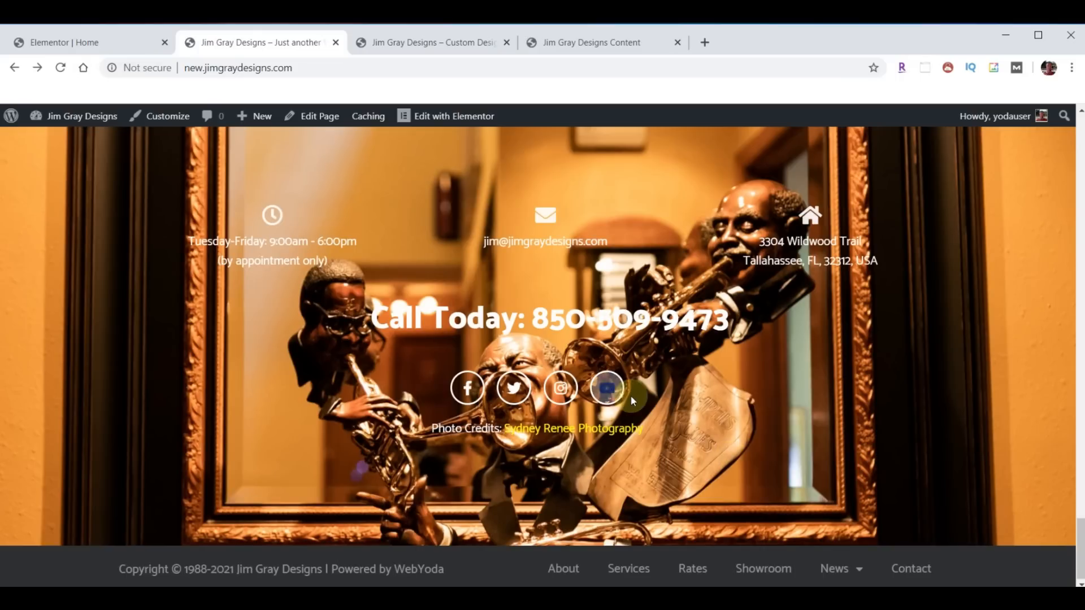
- Open the About page from the new site's top menu
scroll(631, 395, up, 20)
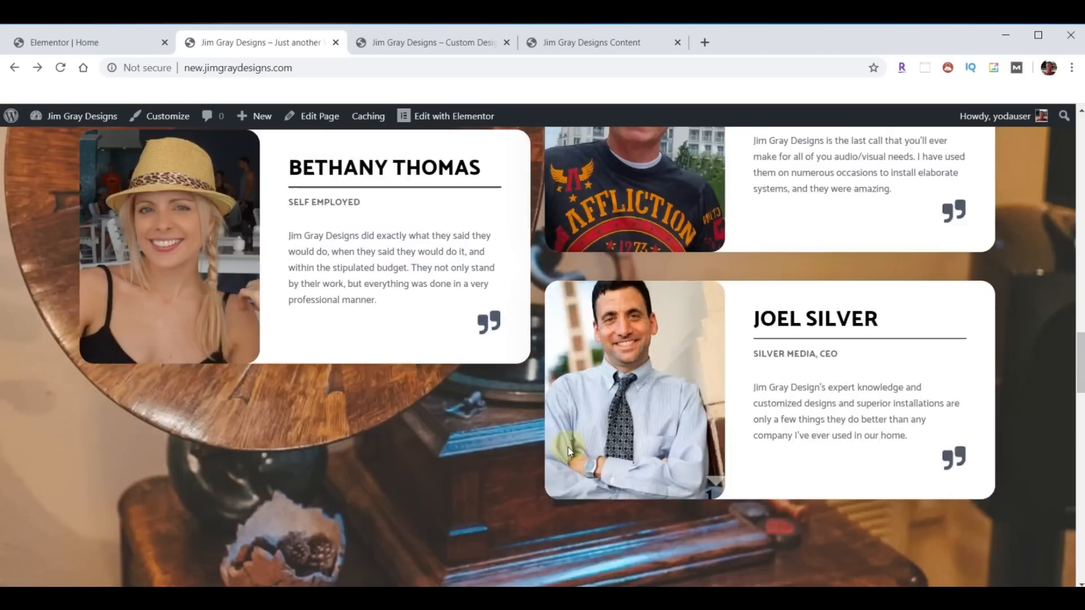
scroll(567, 450, up, 20)
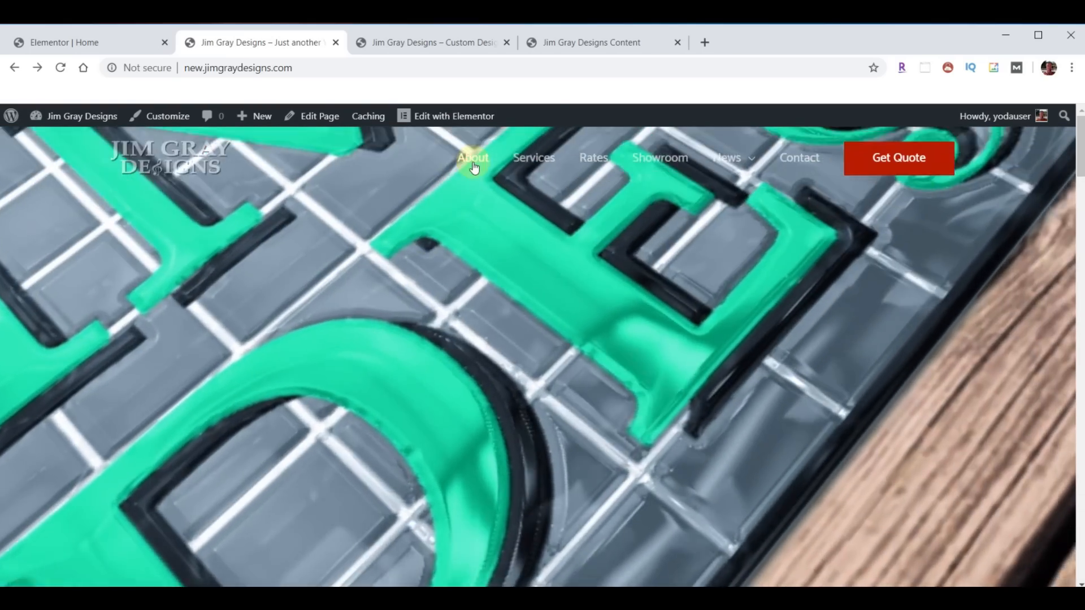
click(475, 160)
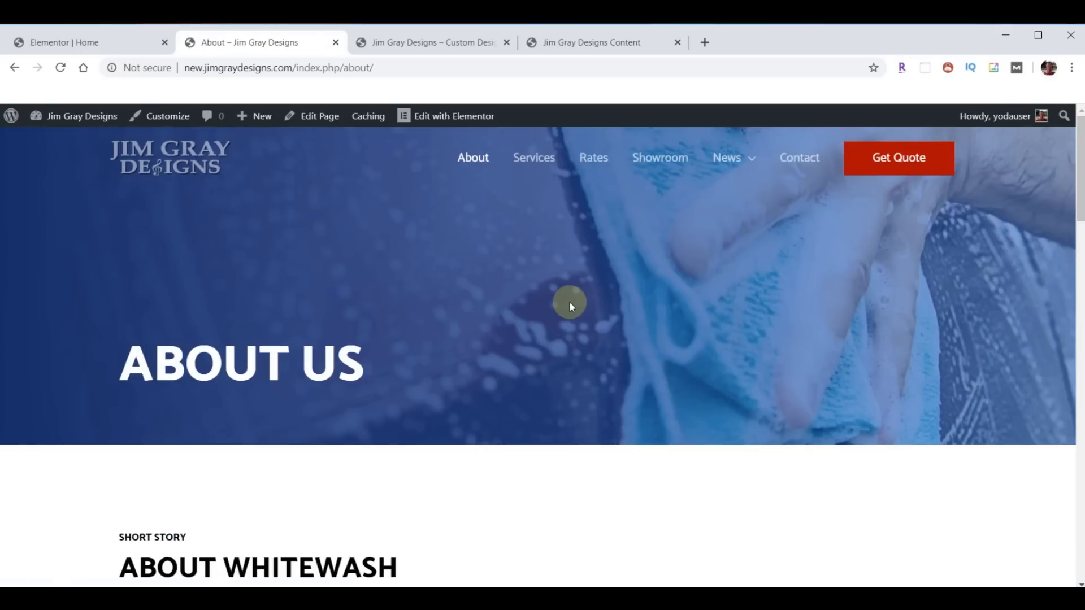
- Open the About page on the original site's tab for comparison
click(427, 43)
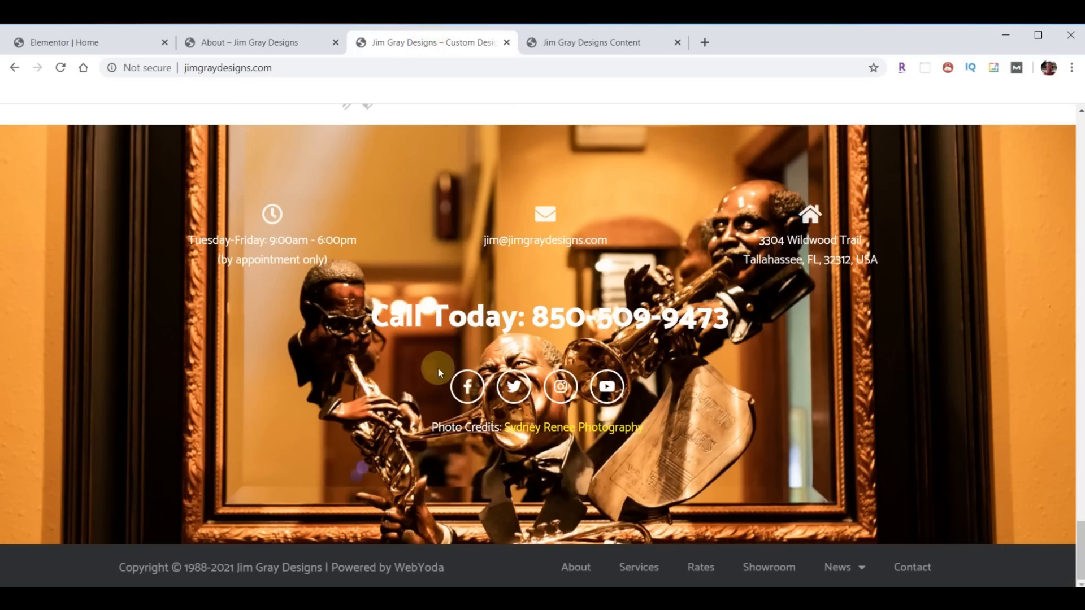
scroll(537, 381, up, 20)
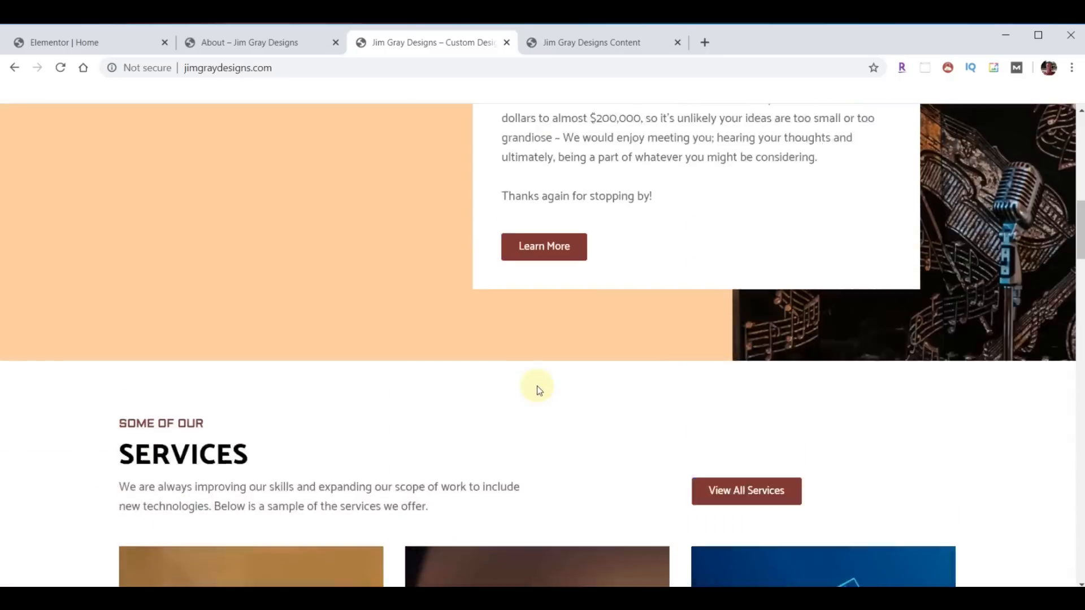
scroll(537, 385, up, 10)
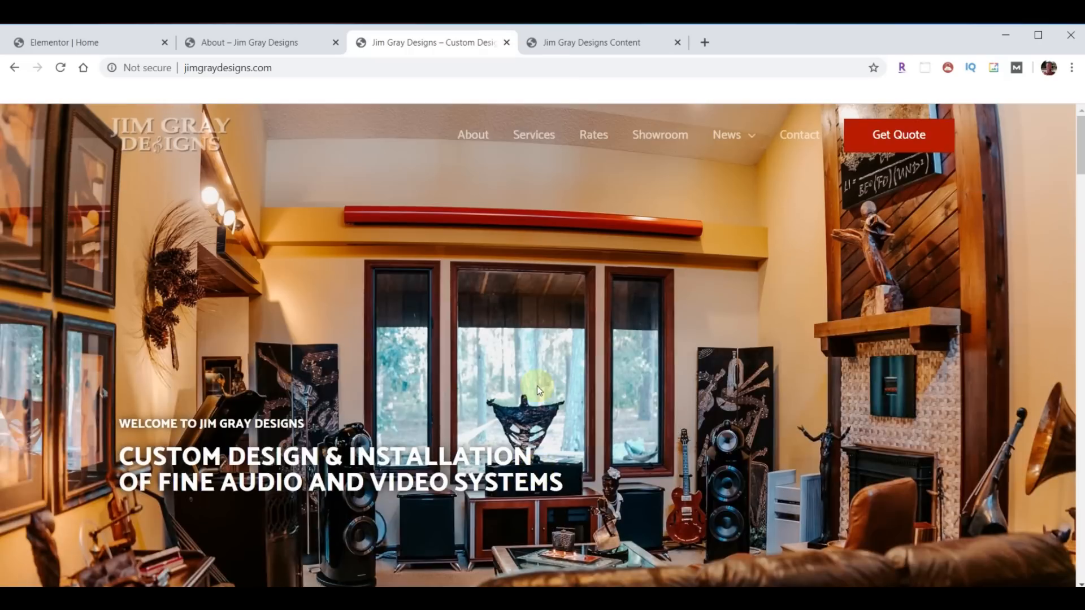
click(468, 136)
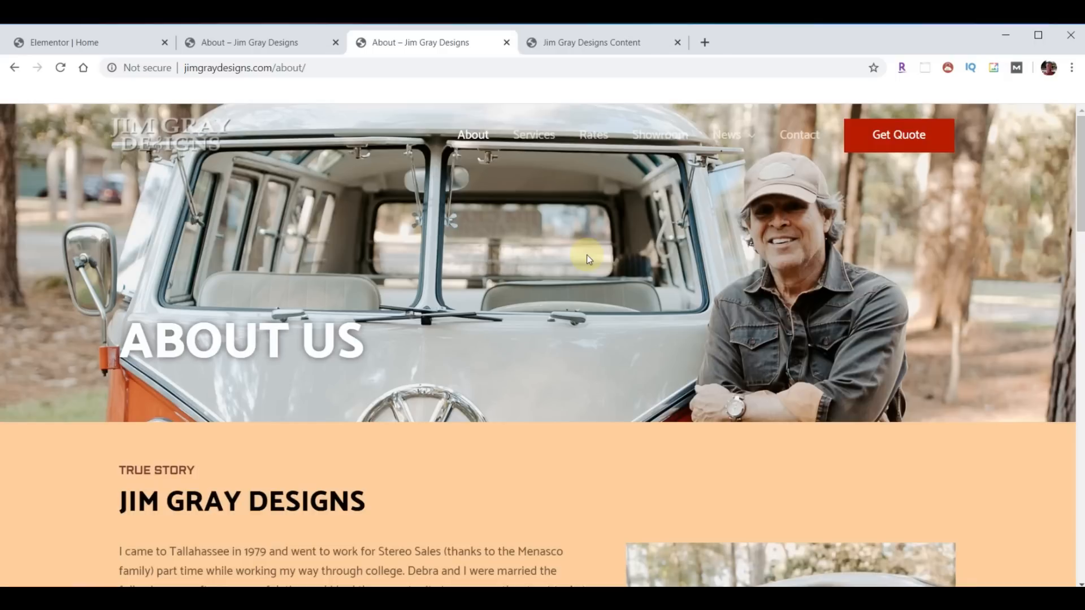
- Leave the Home editor and open the About page in Elementor from the Pages list
click(82, 44)
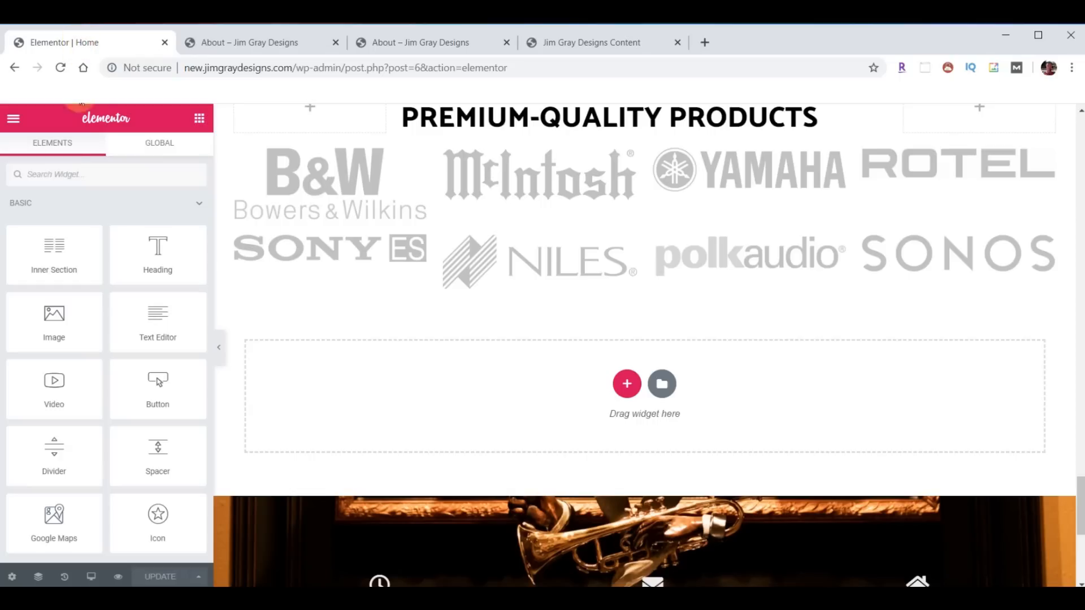
click(13, 118)
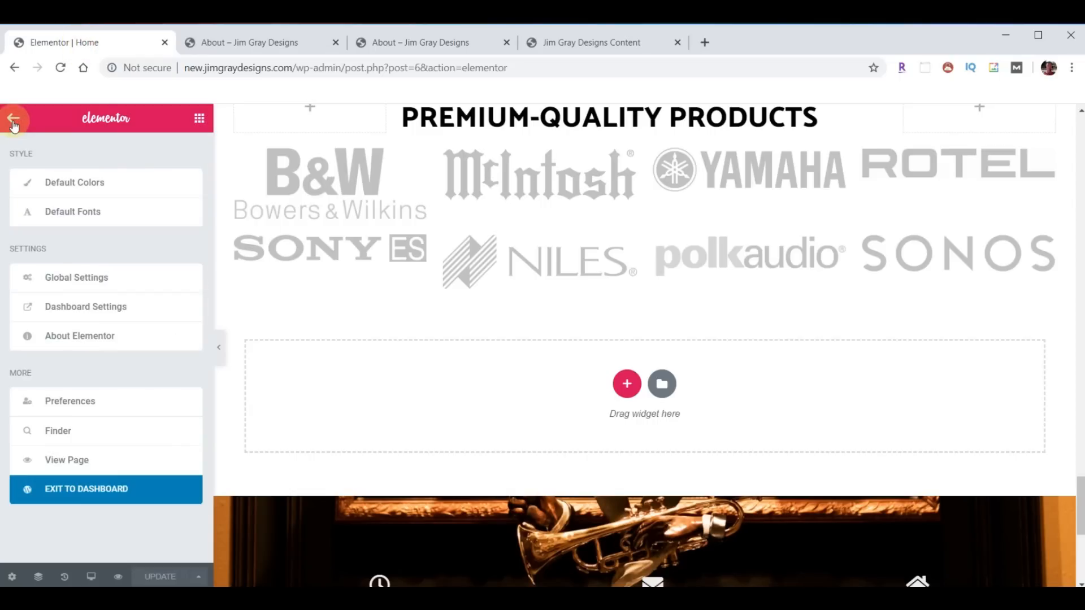
click(87, 487)
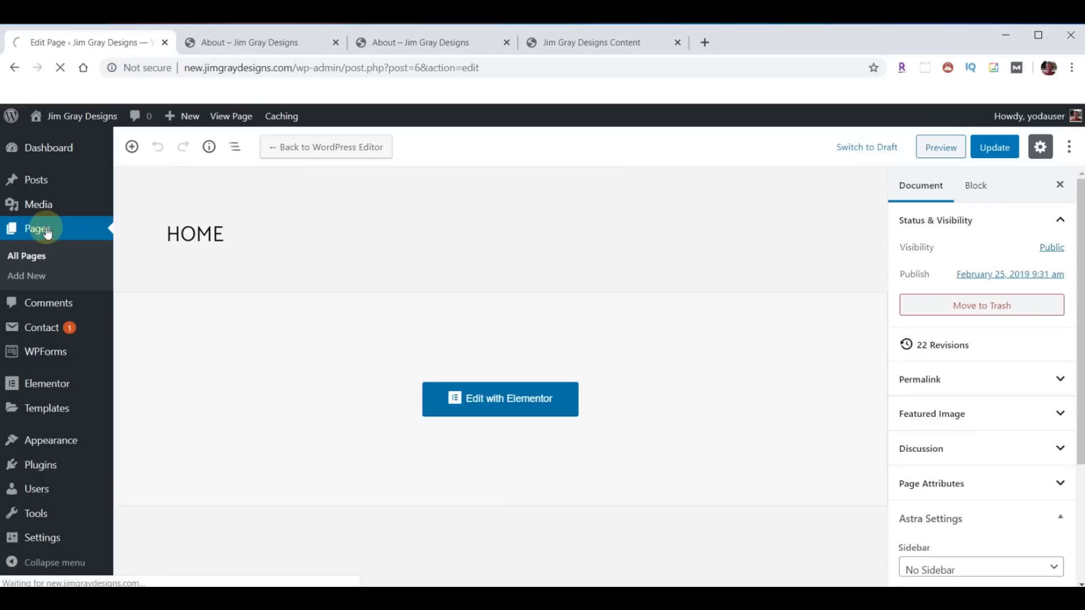
click(47, 233)
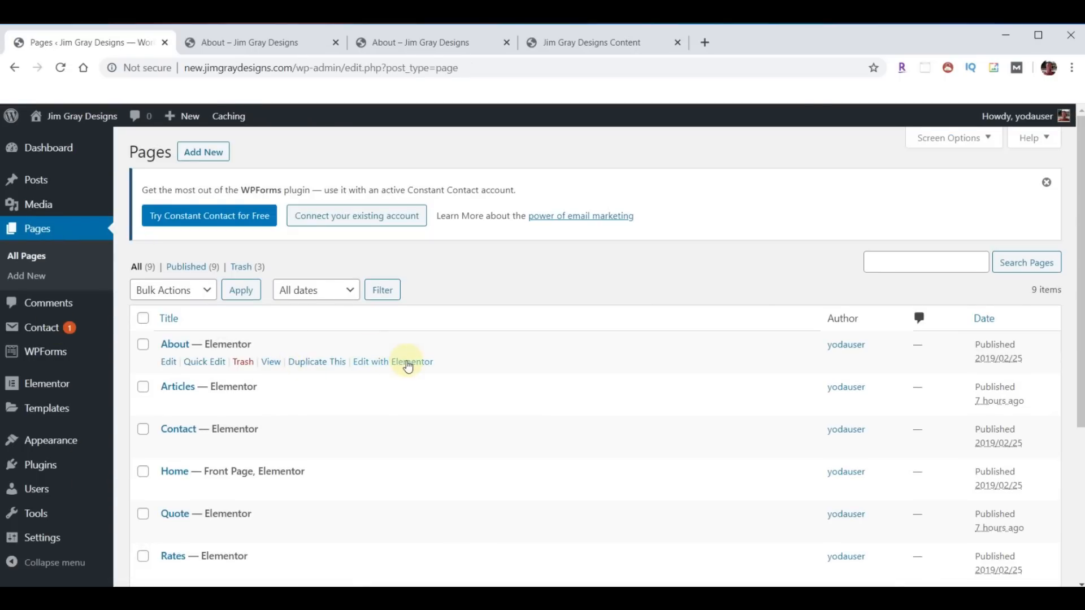
click(397, 362)
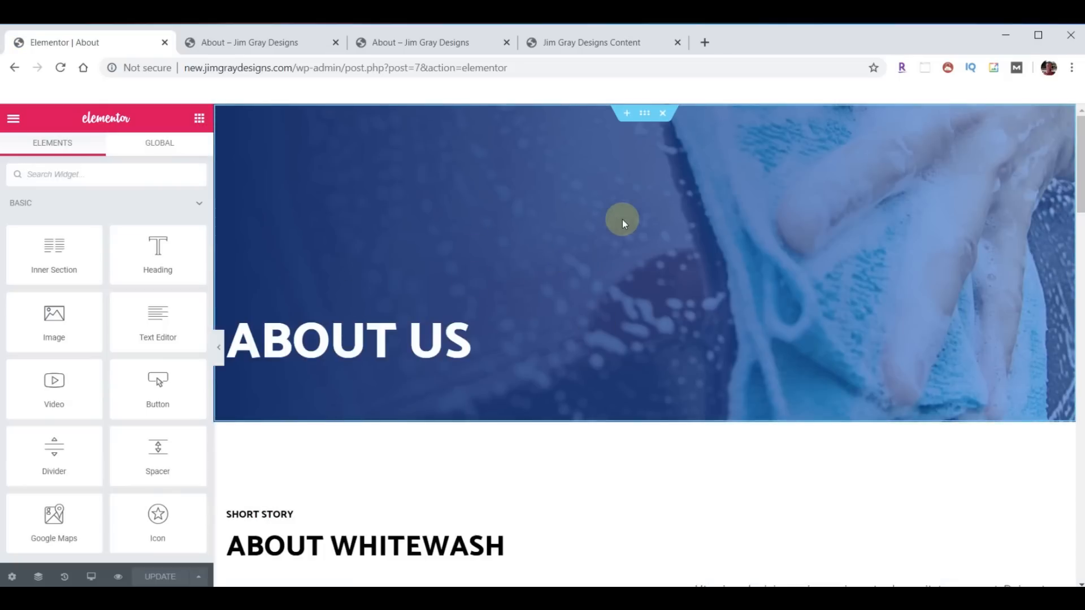
- Delete the four placeholder sections: About Us hero, About Whitewash, car-wash image, Why Choose Us
click(663, 114)
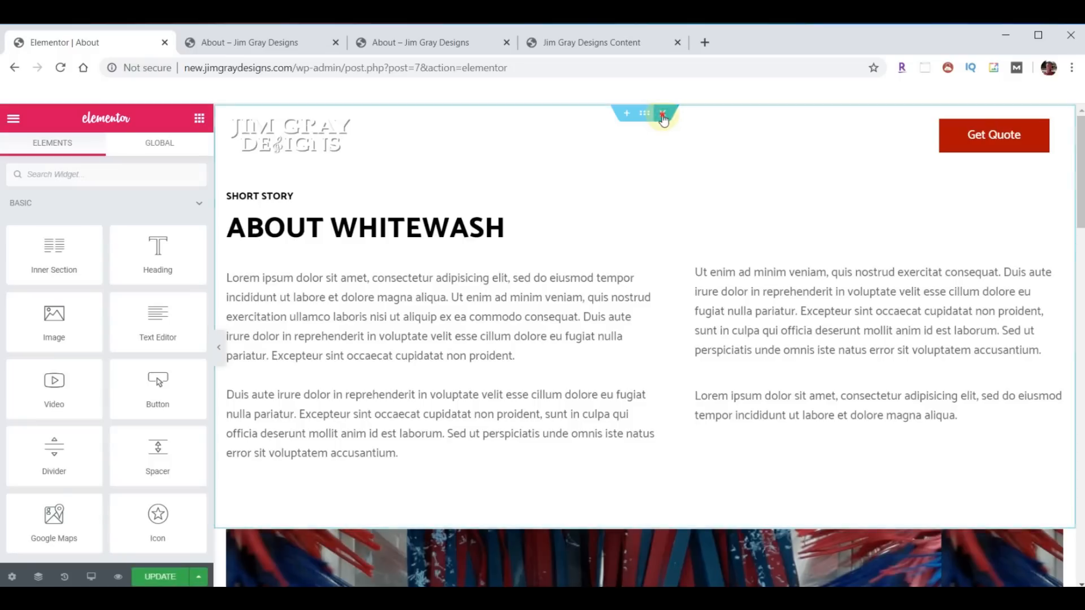
click(662, 114)
click(663, 113)
click(663, 113)
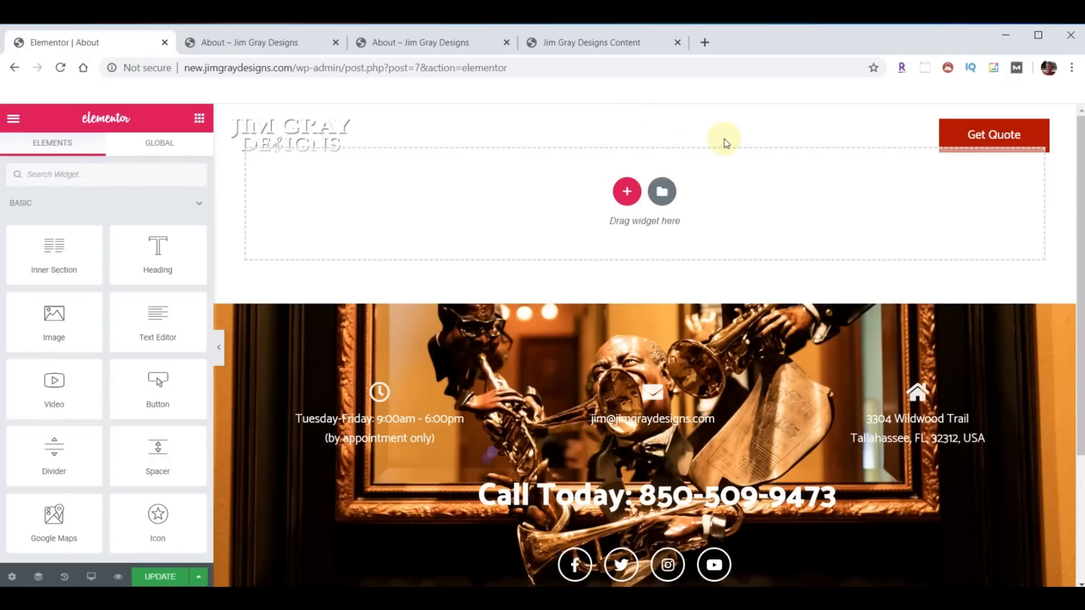
- Import template-JGD-about.json into the Library and insert it, keeping existing page settings
click(662, 192)
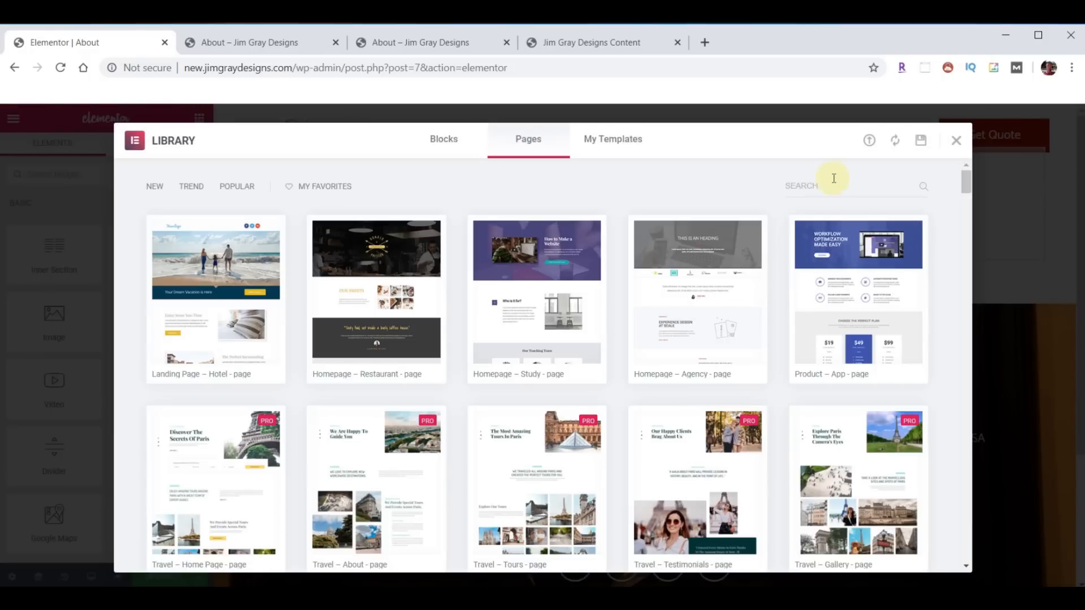
click(869, 142)
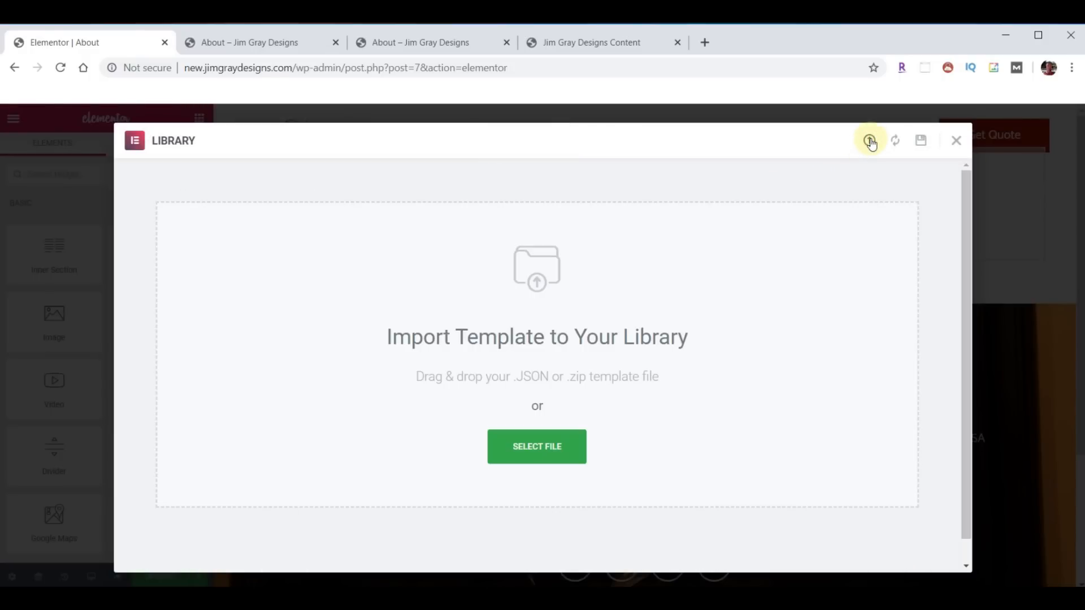
click(599, 599)
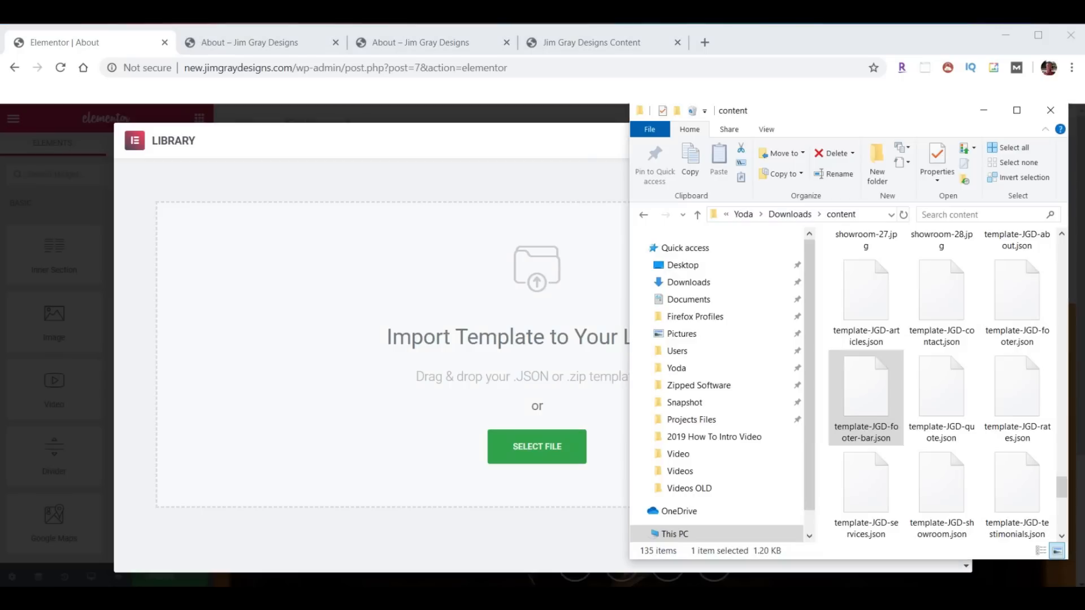
scroll(933, 430, up, 2)
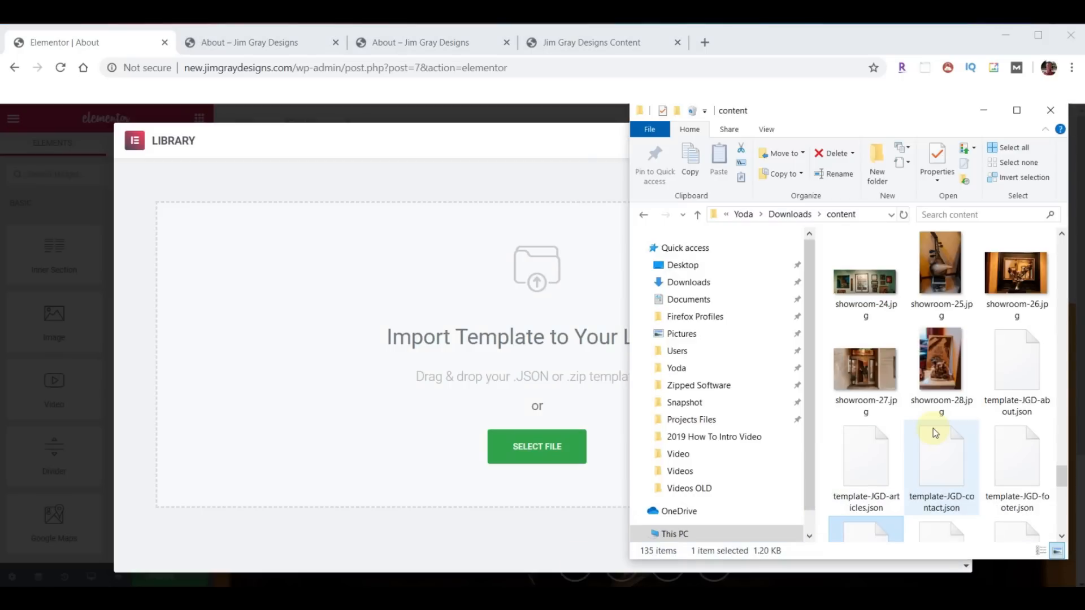
drag(1001, 379, 500, 387)
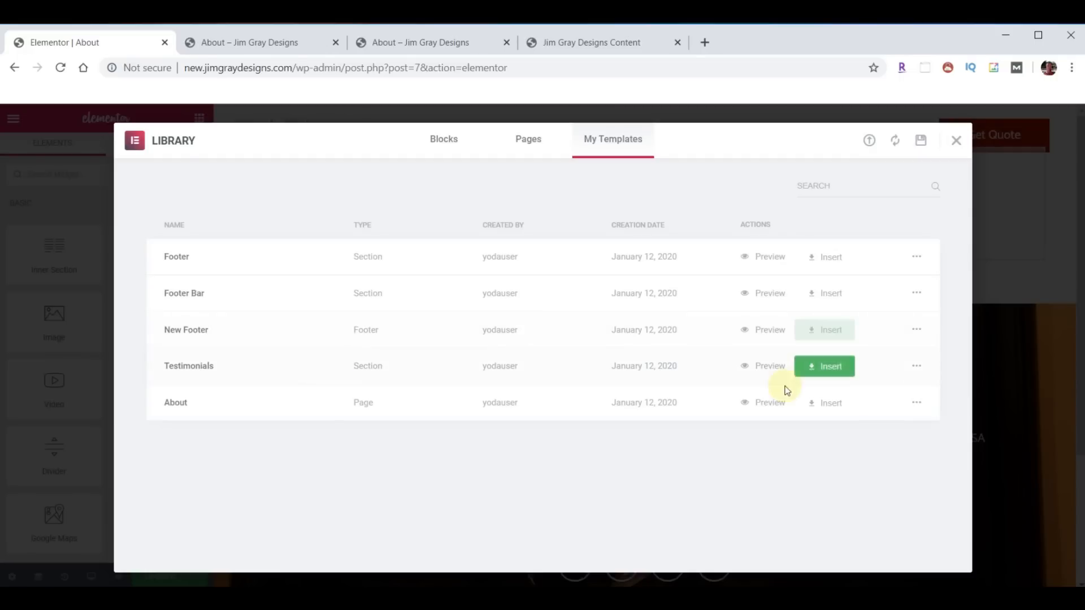
click(838, 404)
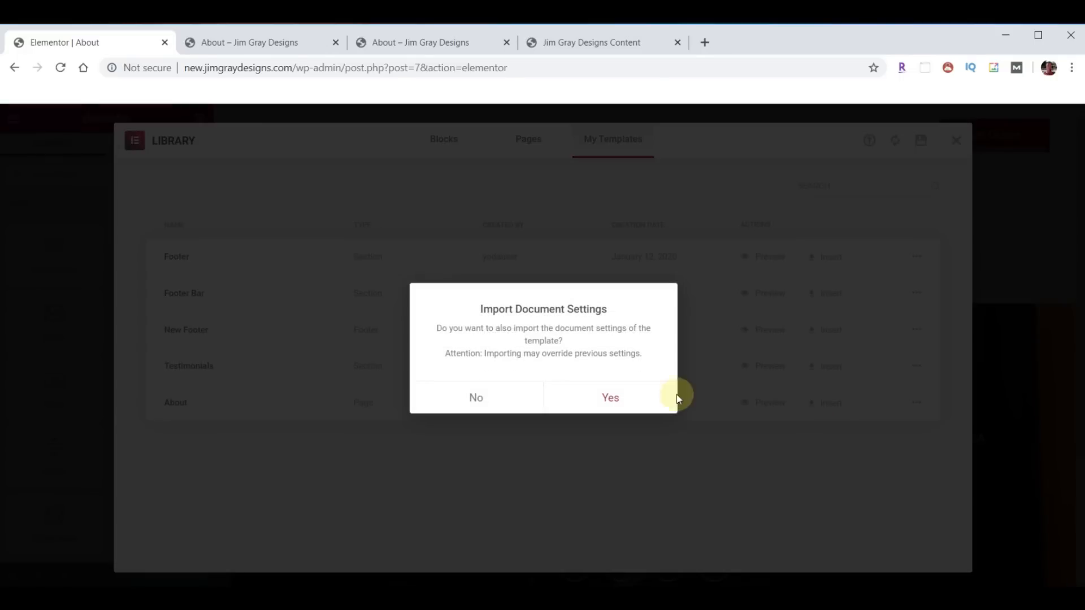
click(474, 398)
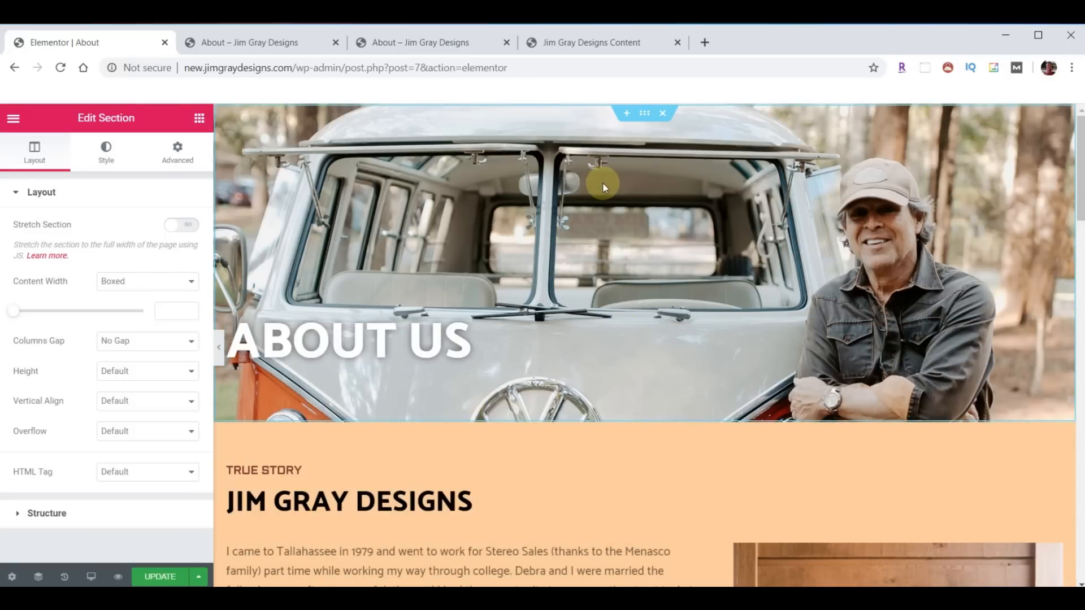
scroll(585, 316, down, 4)
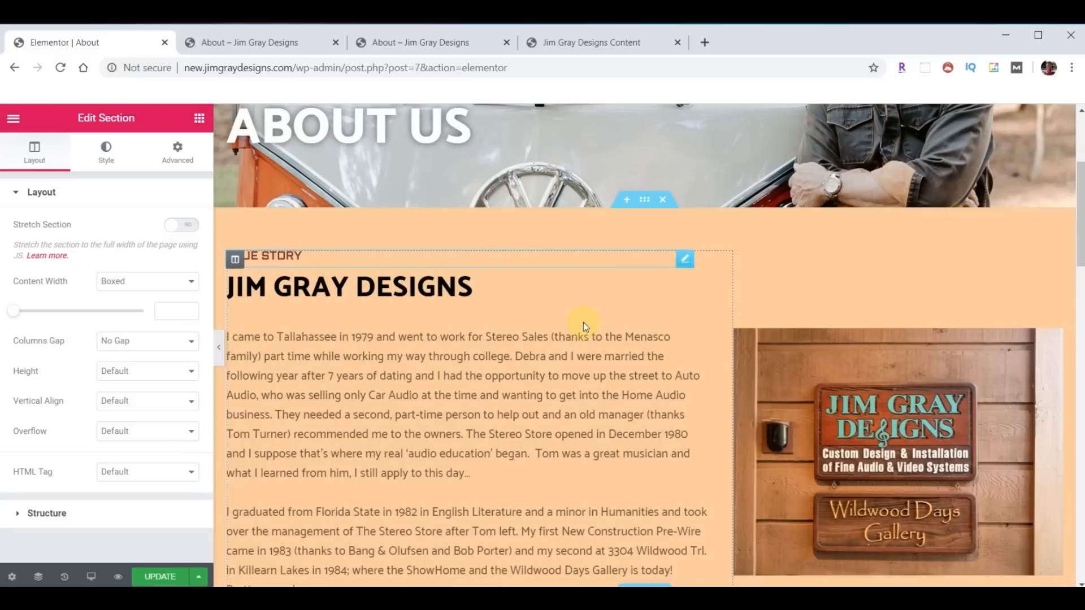
scroll(587, 354, down, 5)
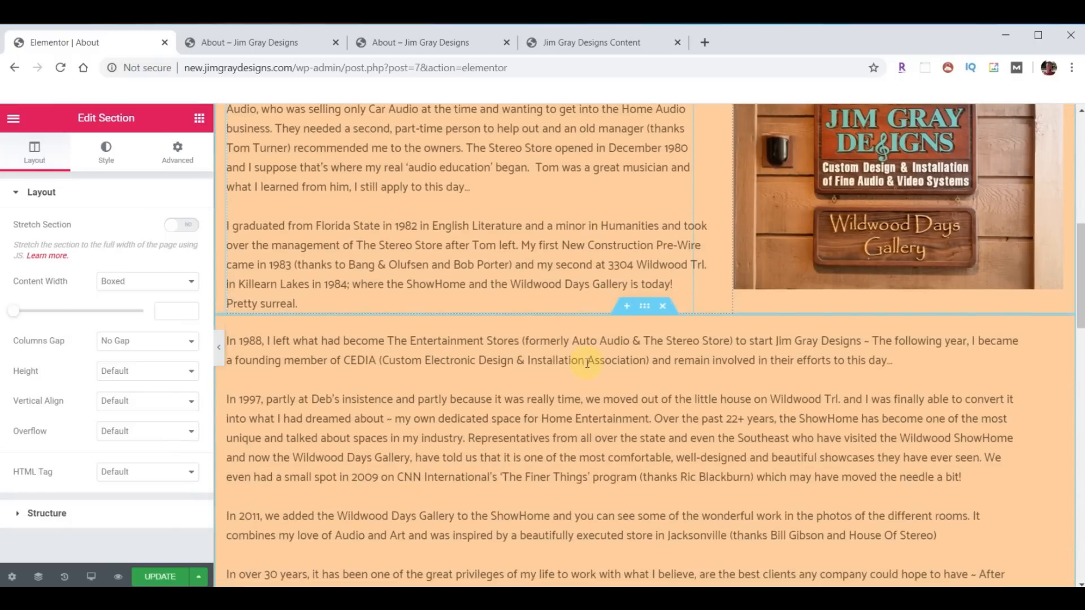
scroll(637, 438, up, 4)
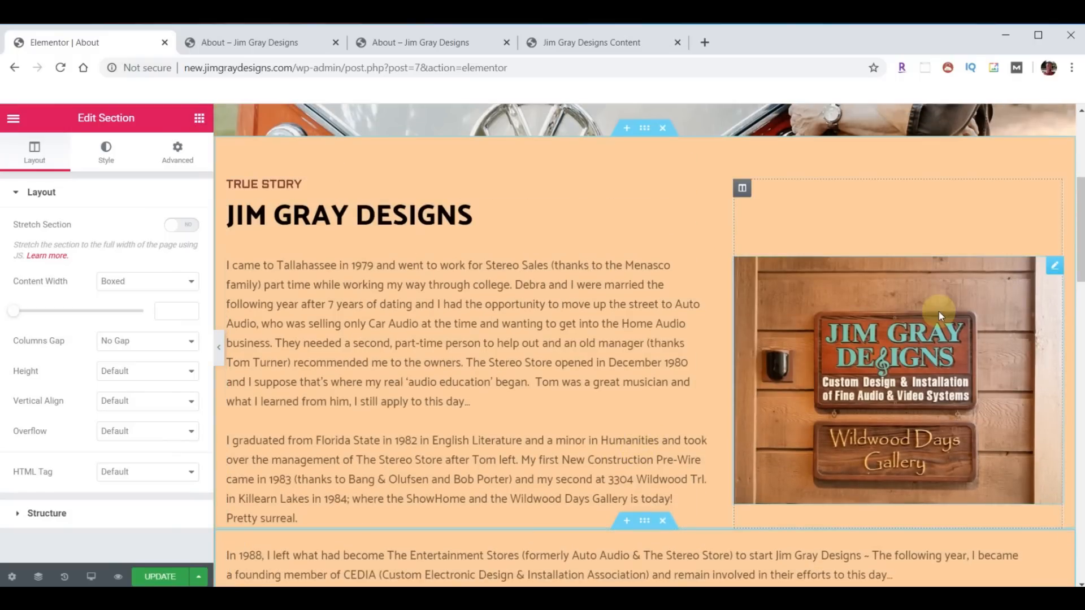
scroll(520, 438, down, 12)
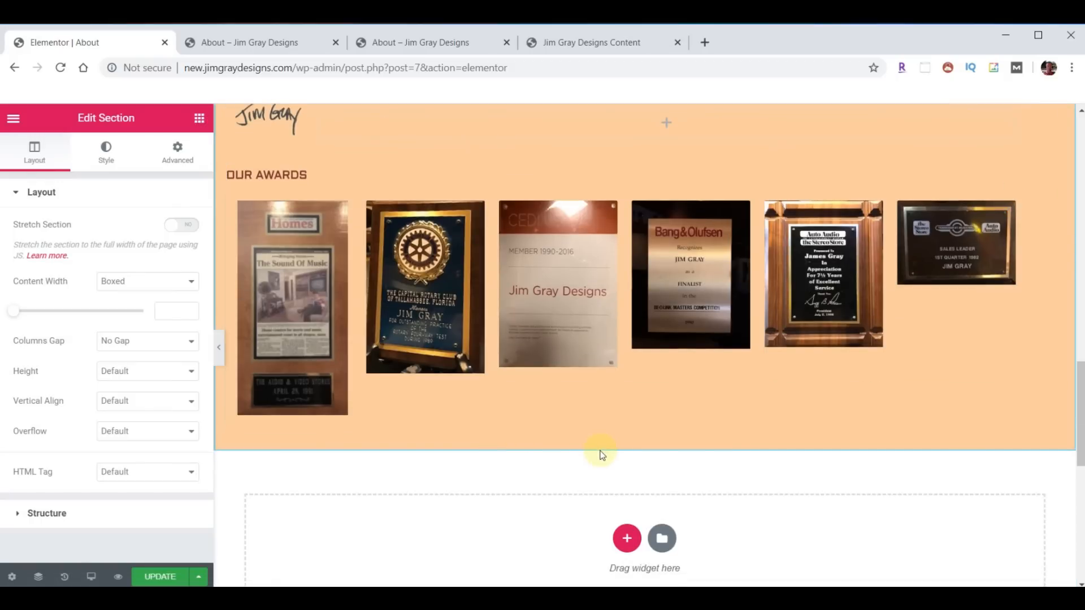
scroll(600, 453, up, 3)
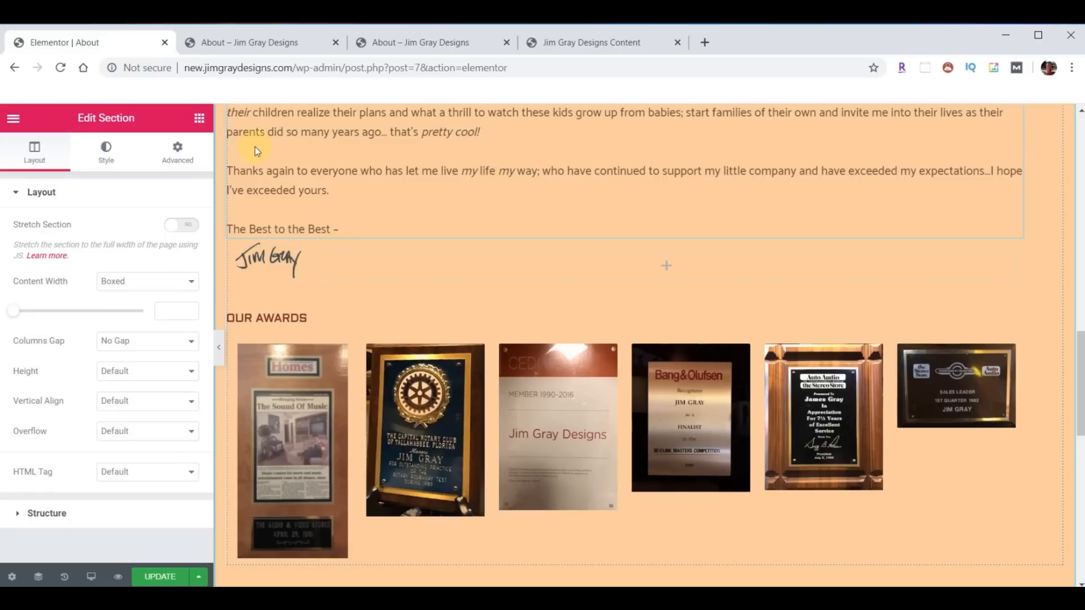
- Add an inner section below the signature with an Image widget holding the signature from the Media Library
click(204, 125)
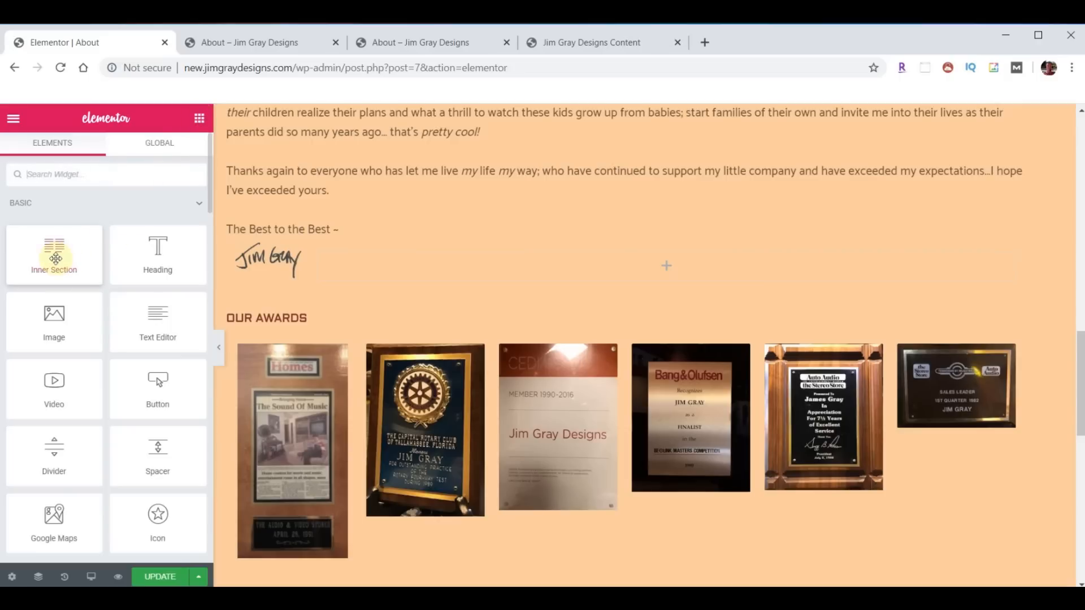
drag(53, 251, 412, 252)
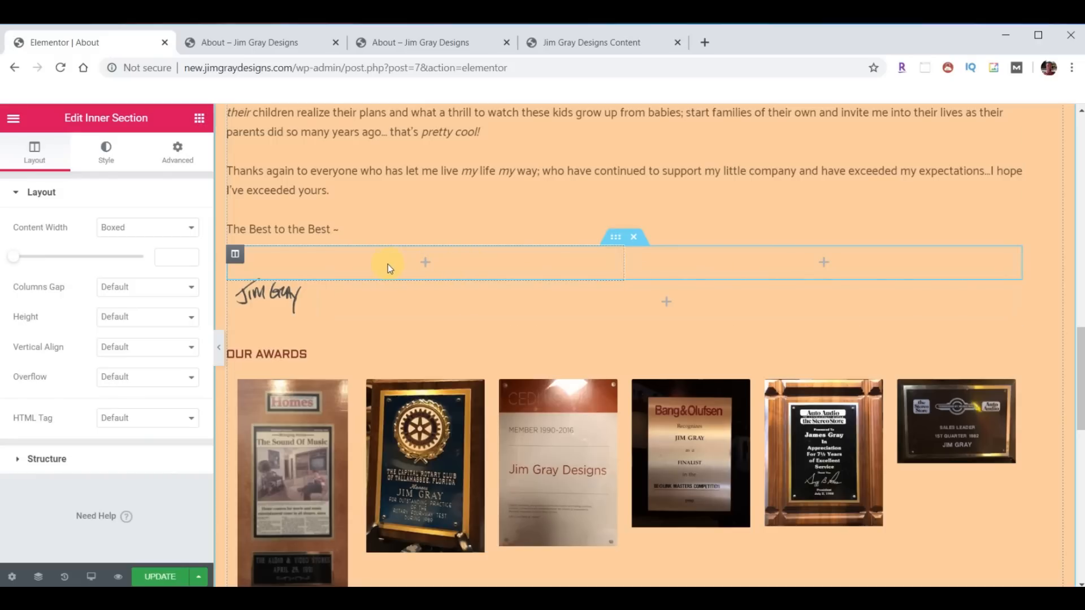
click(199, 119)
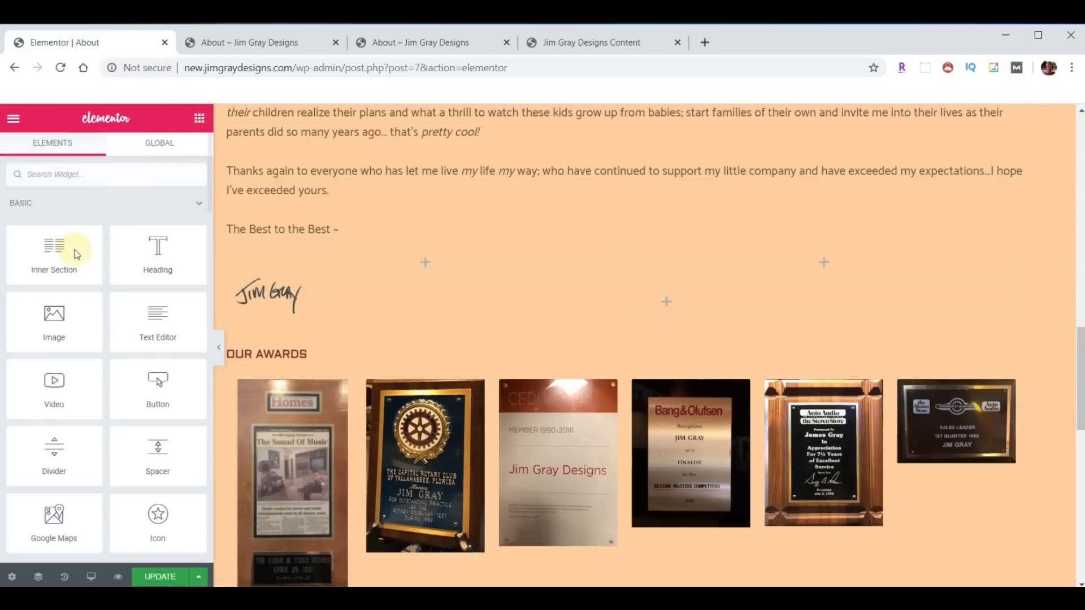
drag(51, 314, 426, 285)
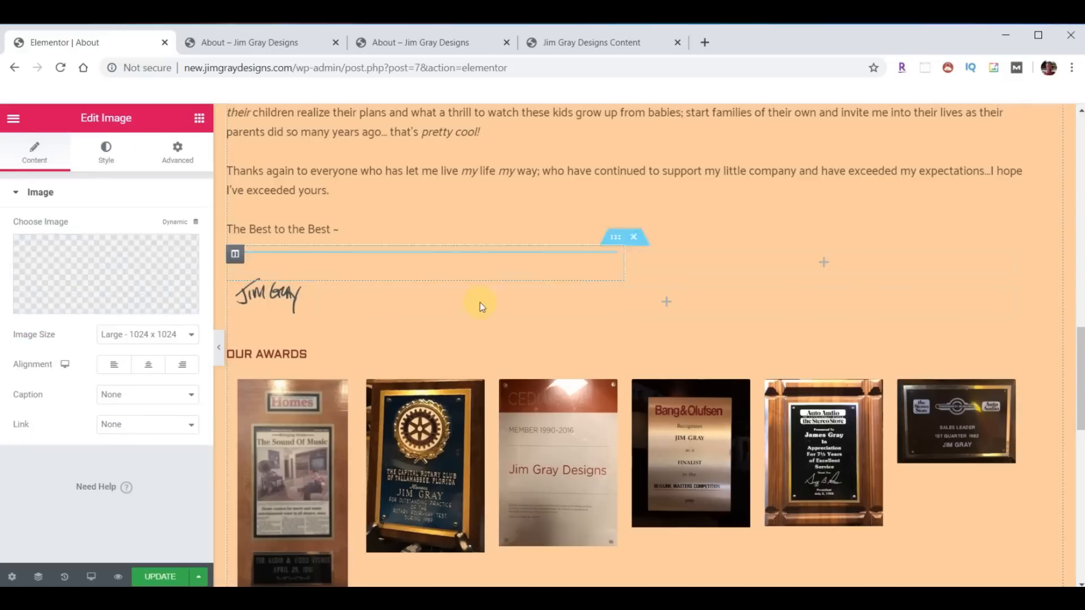
click(43, 252)
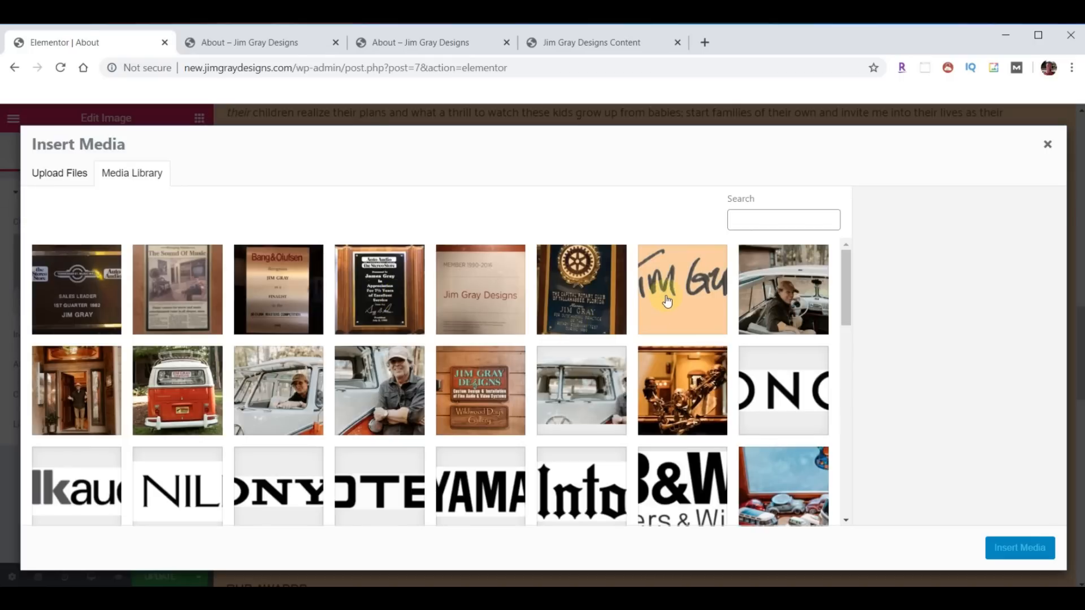
click(668, 301)
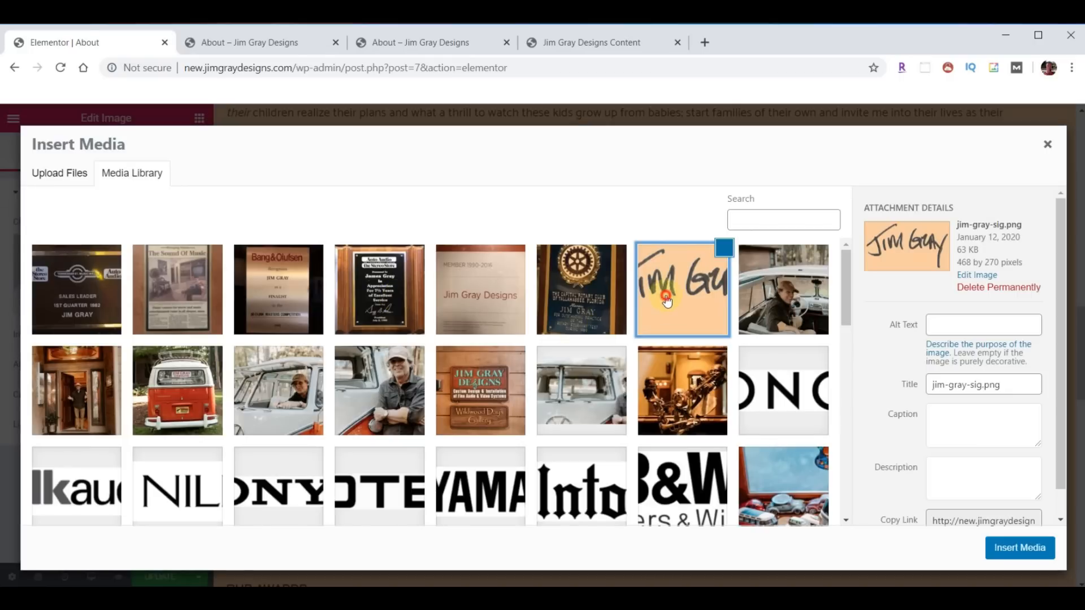
click(1012, 549)
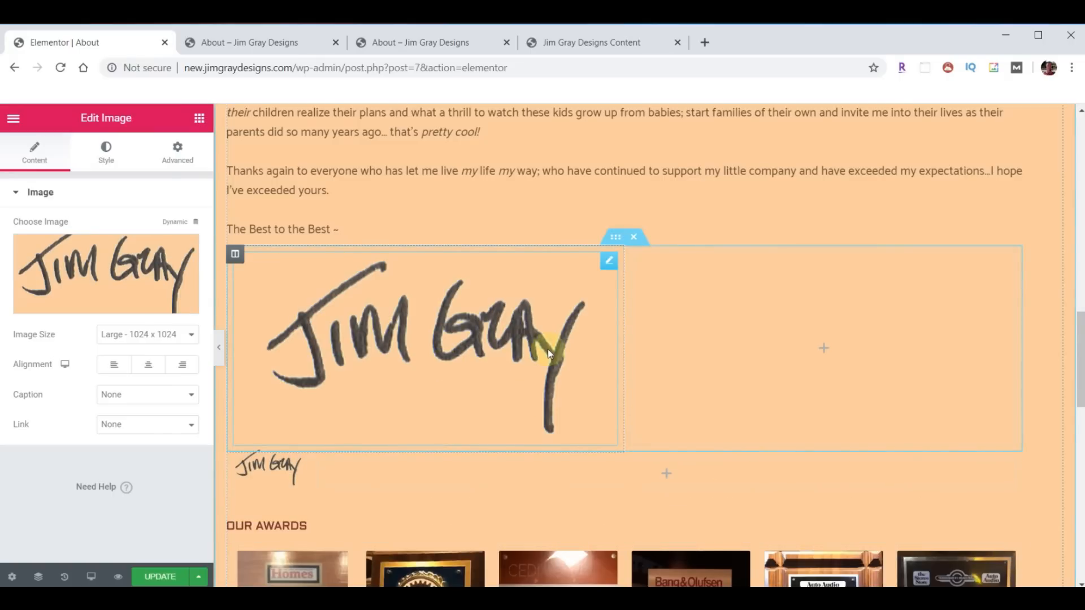
- Narrow the signature column to about 46%, then delete the trial section
mouse_move(622, 328)
mouse_down()
mouse_move(403, 340)
mouse_move(305, 332)
mouse_move(316, 336)
mouse_up()
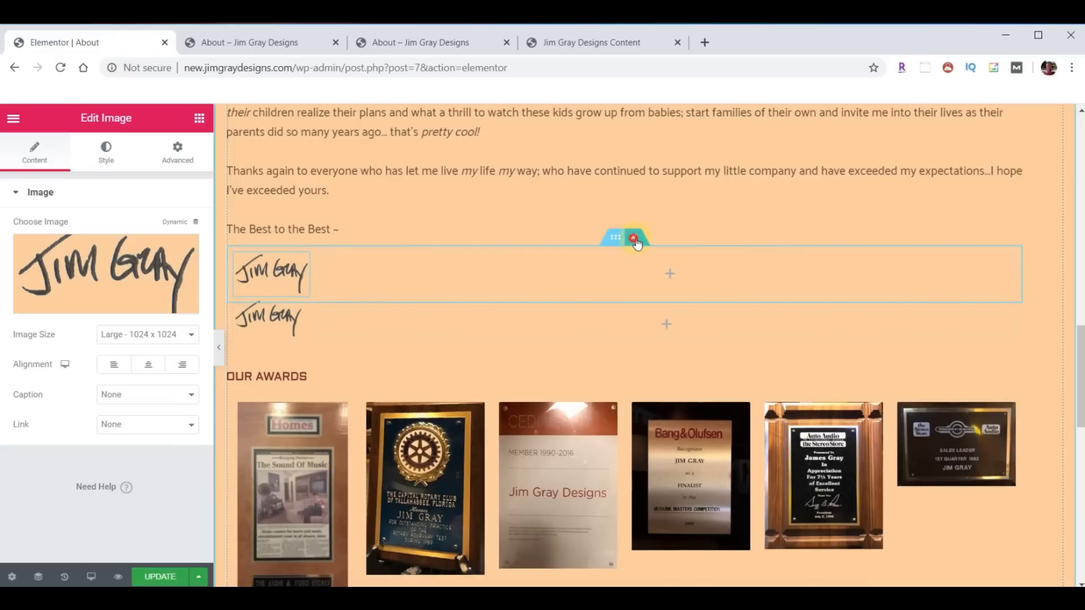
click(633, 238)
scroll(811, 245, down, 1)
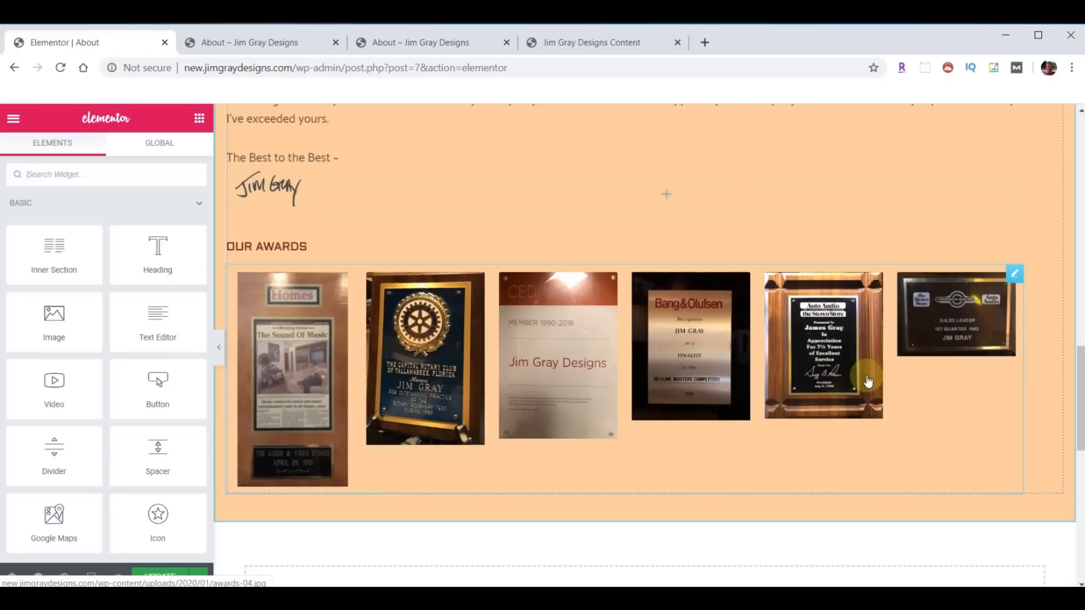
scroll(872, 387, up, 6)
scroll(750, 425, up, 5)
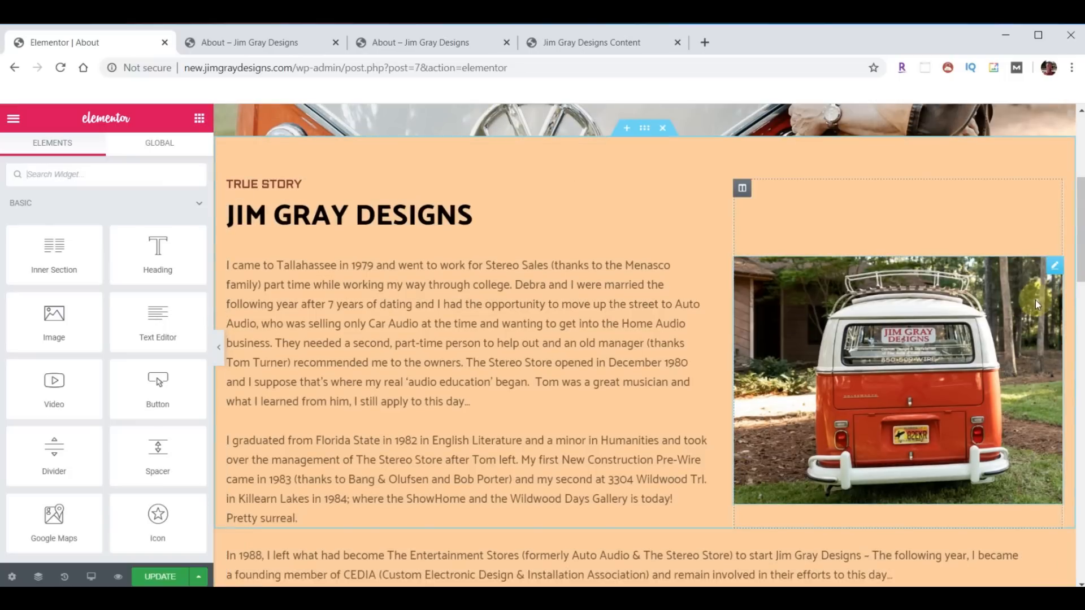
- Open the Image Carousel's Additional Options and try the Slide transition before reverting to Fade
click(1053, 269)
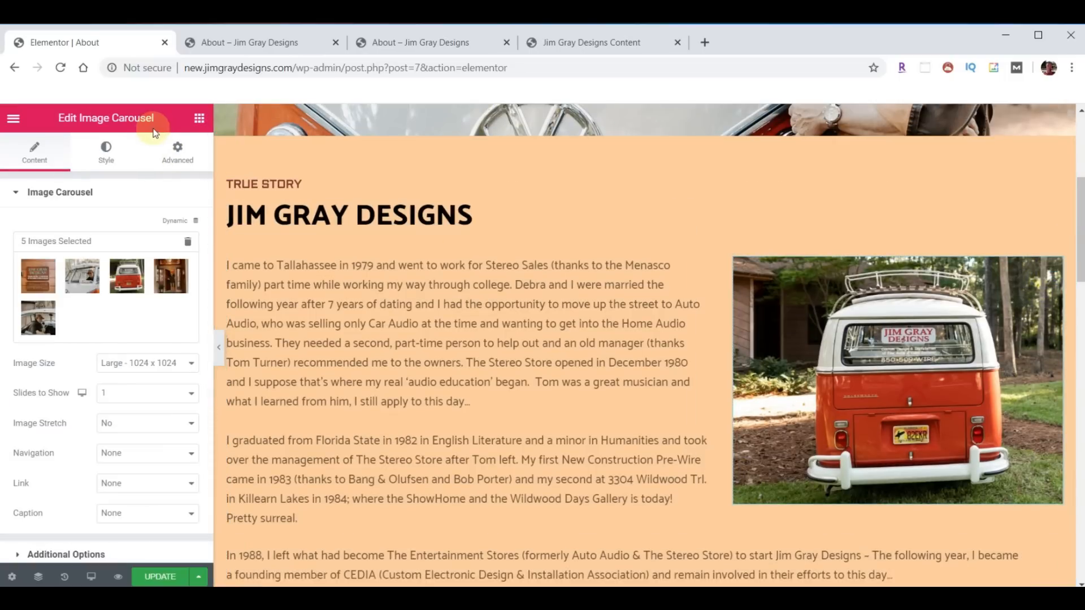
scroll(121, 376, down, 2)
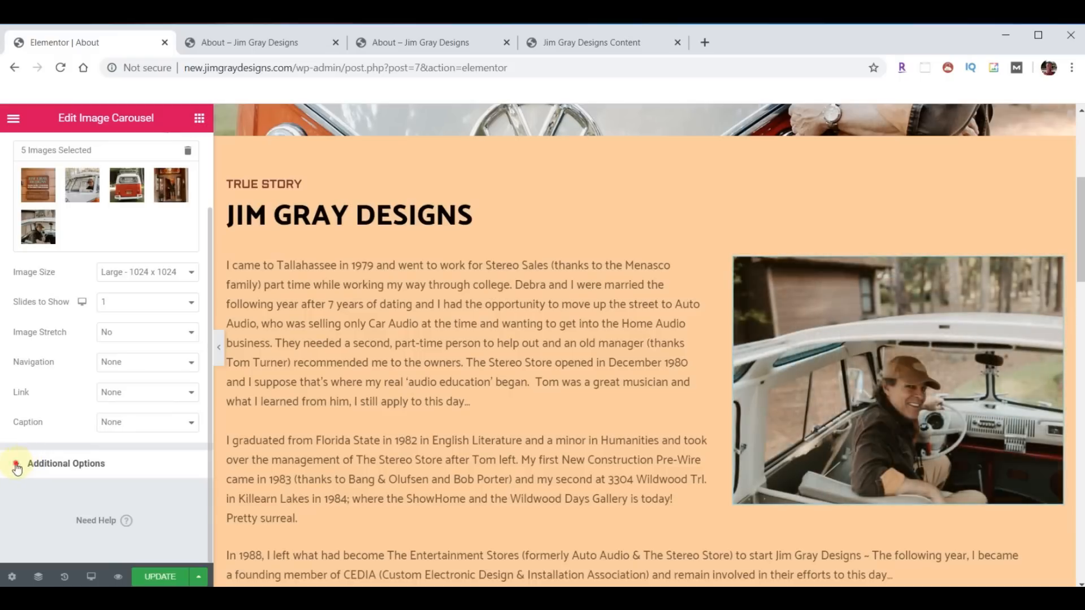
click(42, 465)
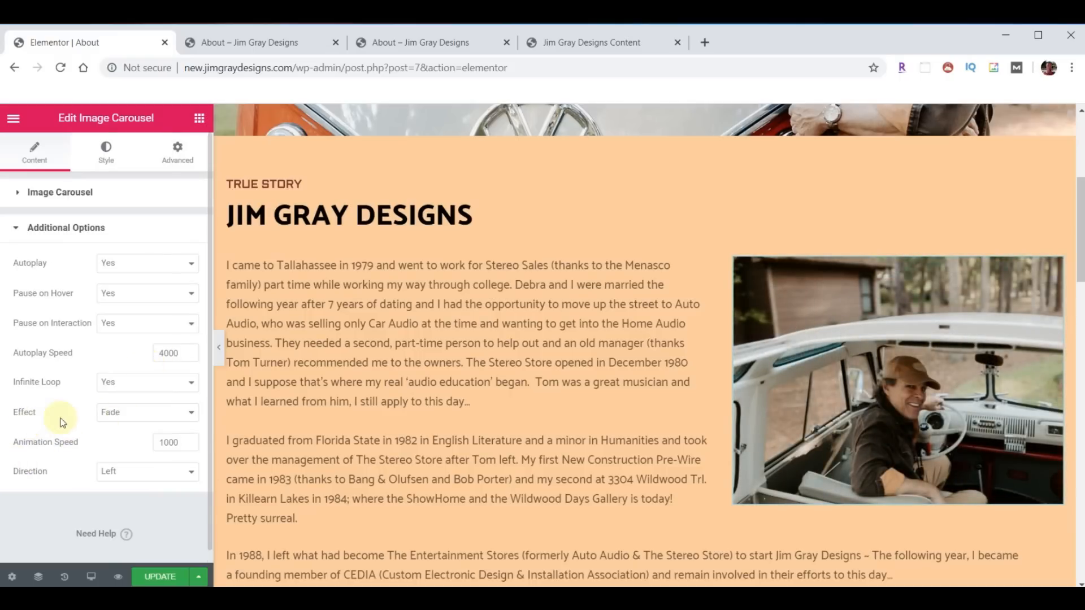
click(191, 415)
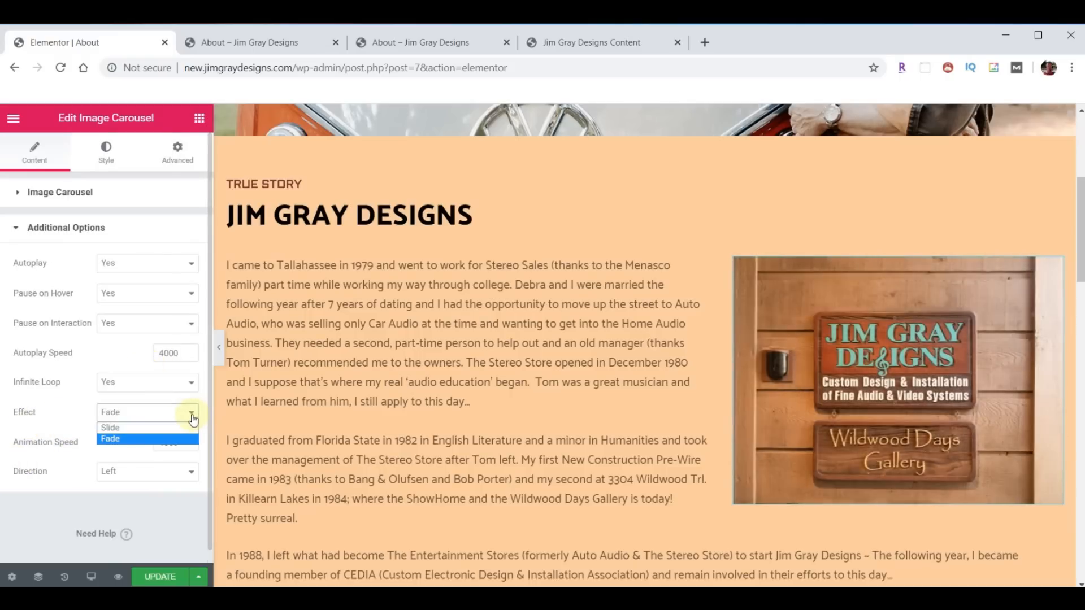
click(162, 428)
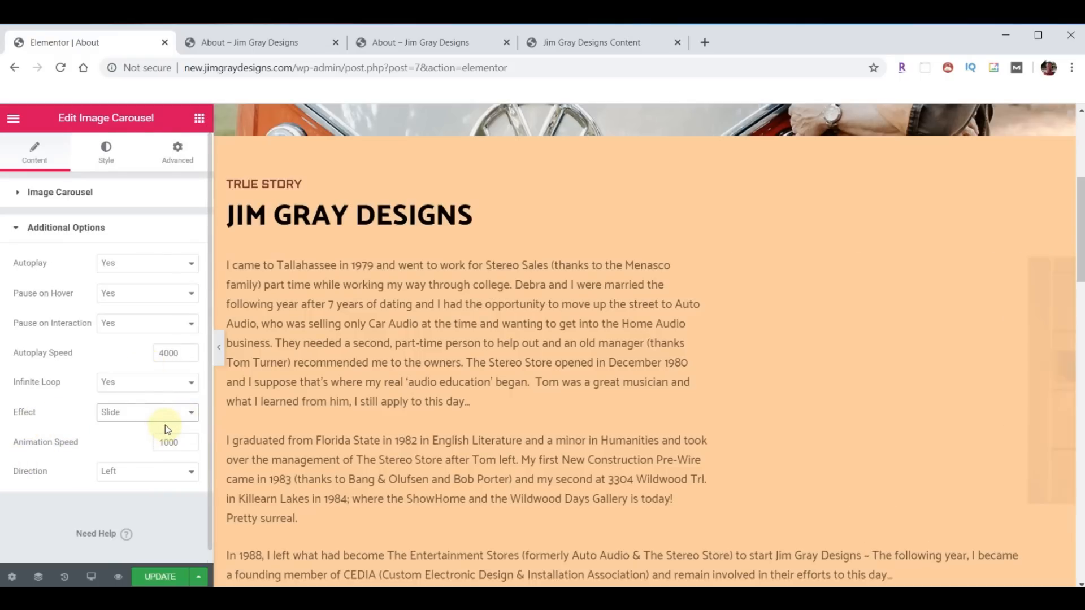
click(192, 417)
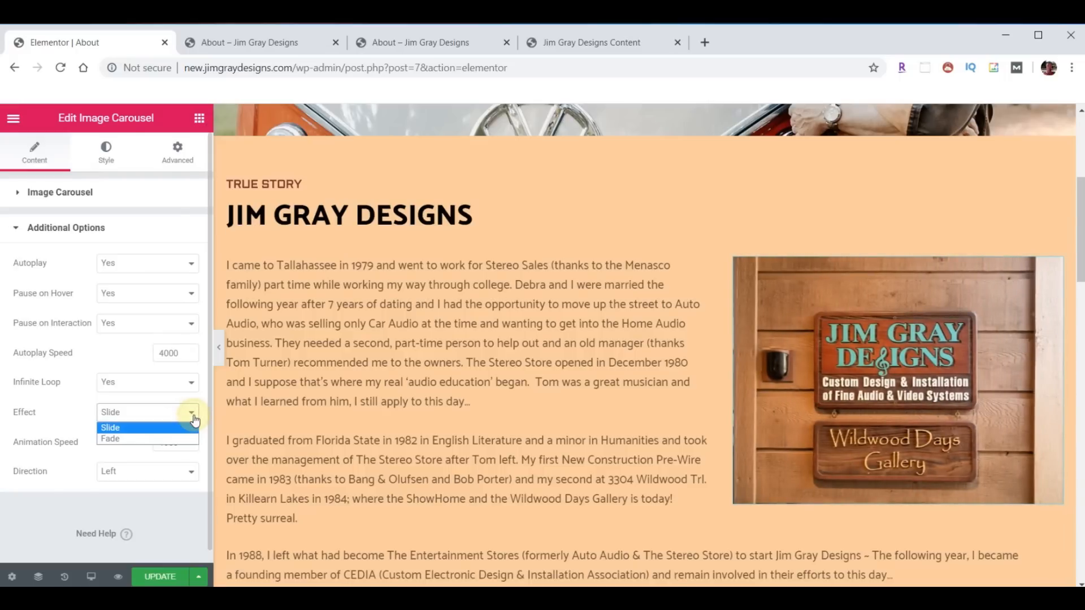
click(126, 439)
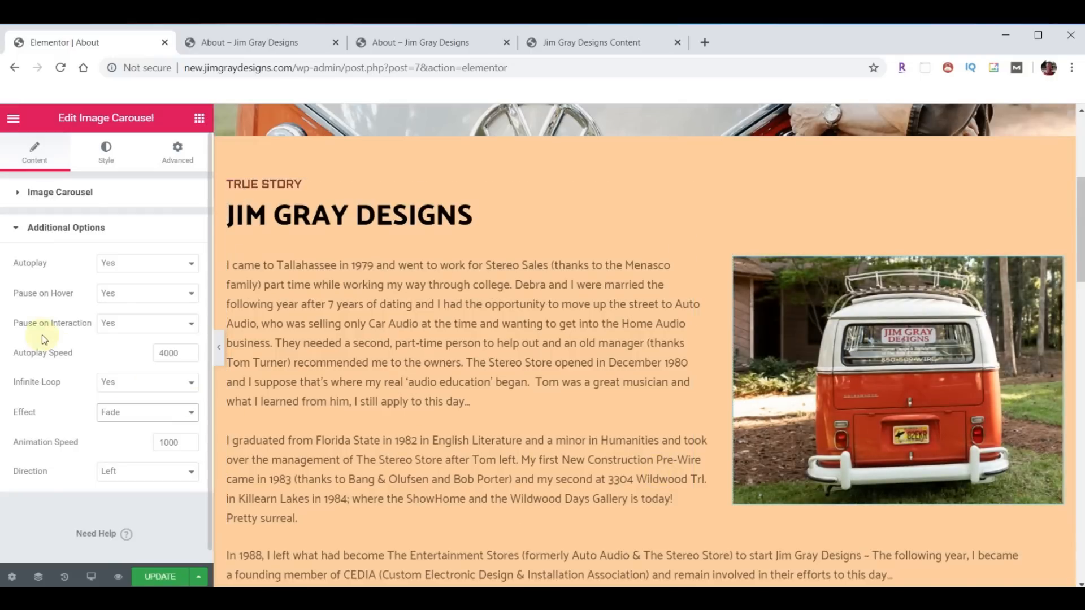
- Set Pause on Hover to No, update the About page, and switch to the live About tab
click(191, 294)
click(134, 318)
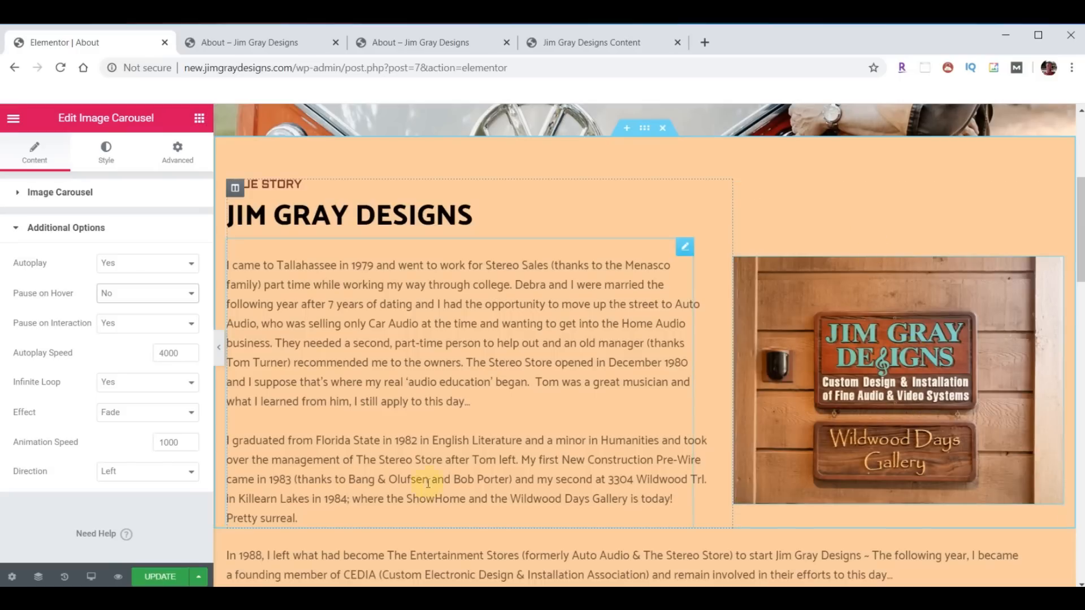
click(159, 576)
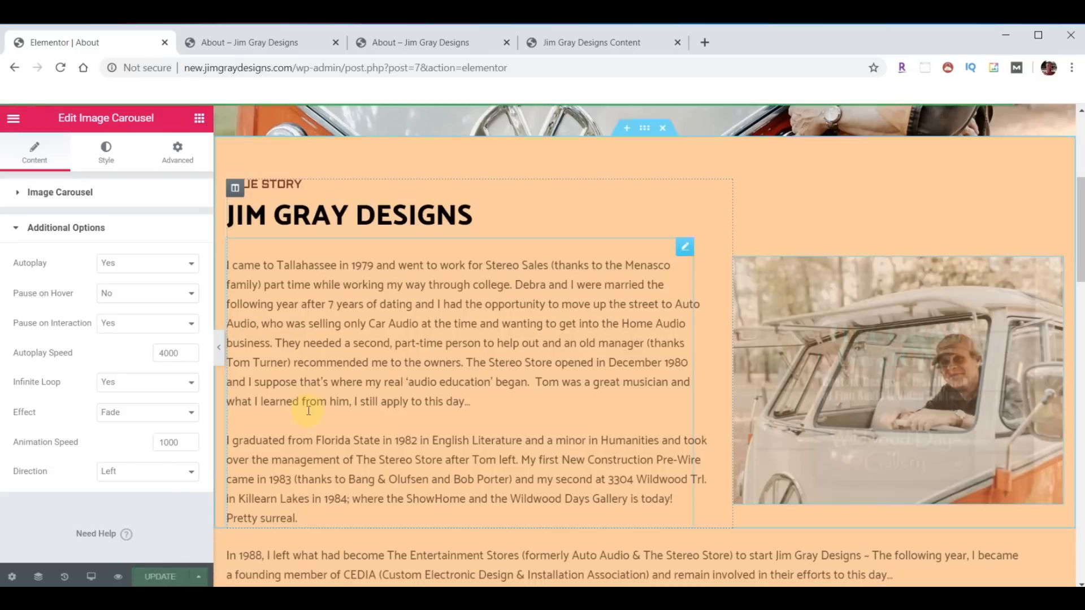
click(232, 45)
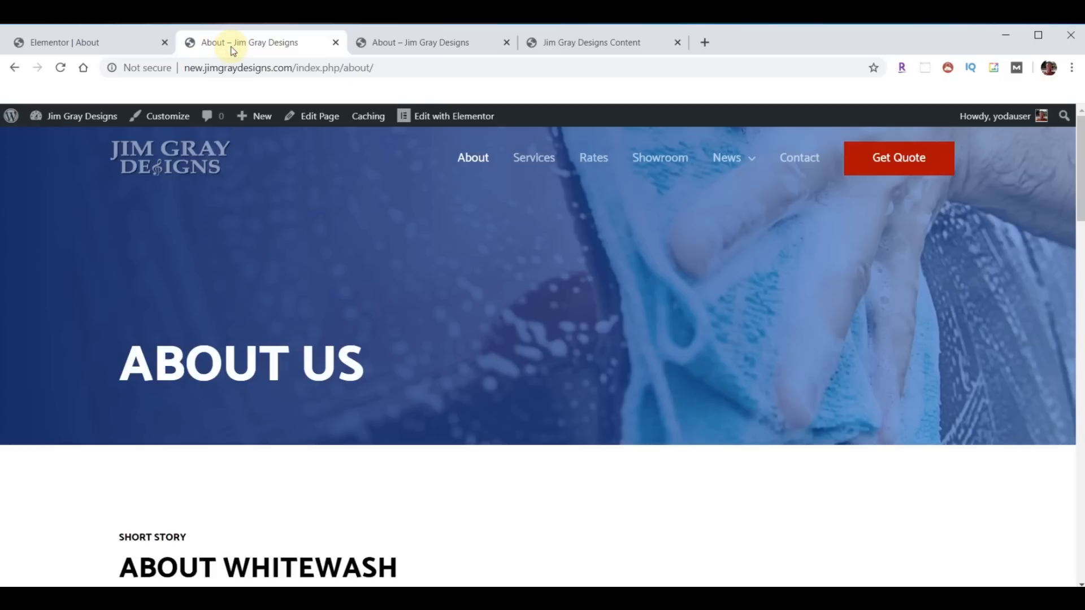
- Reload the live About page and scroll through the new van hero and story
click(61, 69)
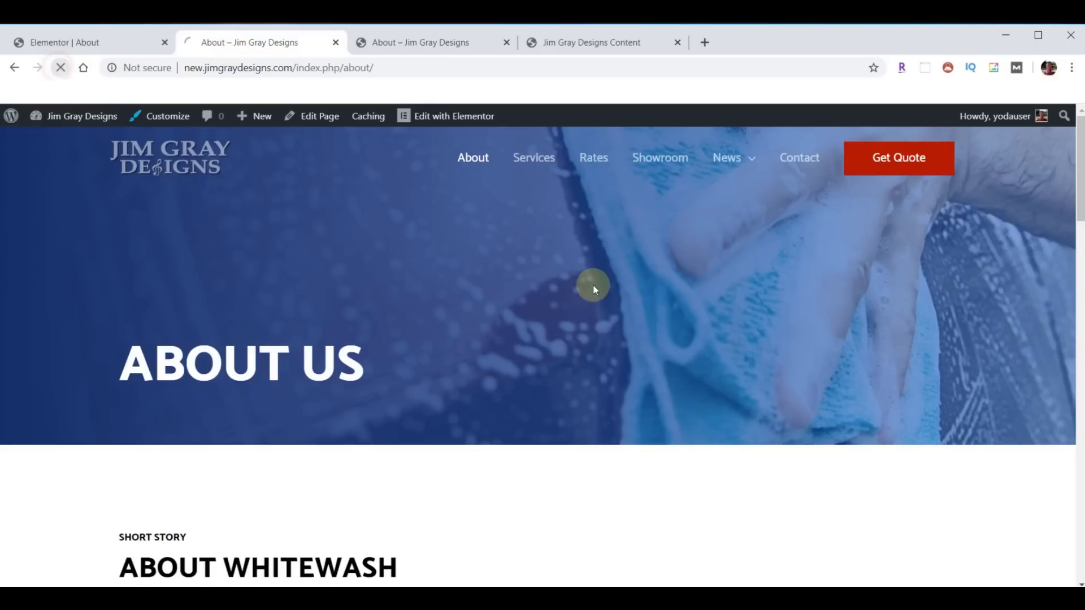
scroll(545, 370, down, 15)
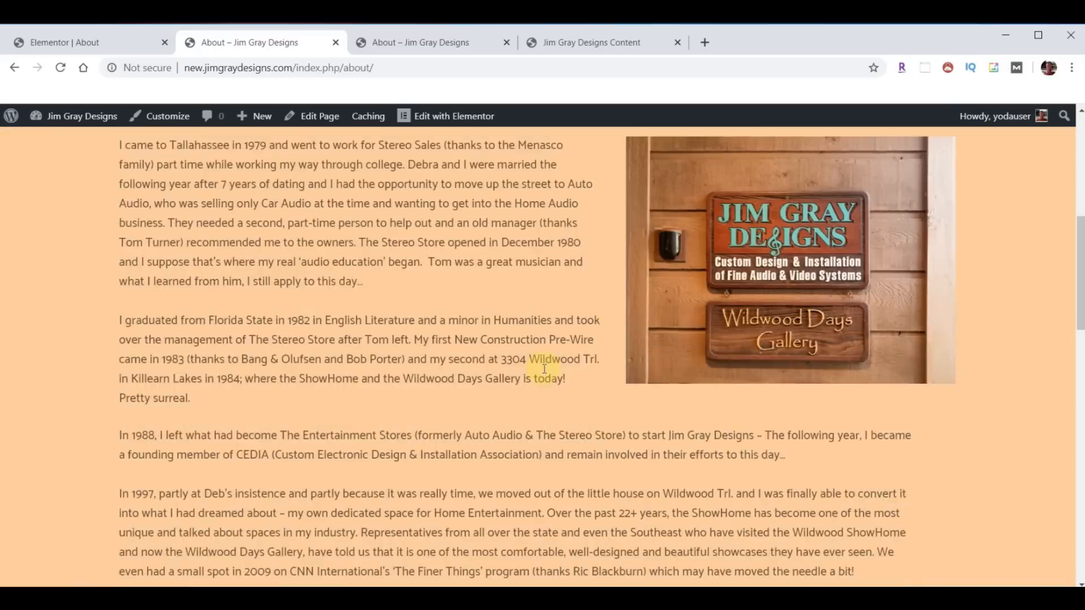
scroll(541, 368, down, 10)
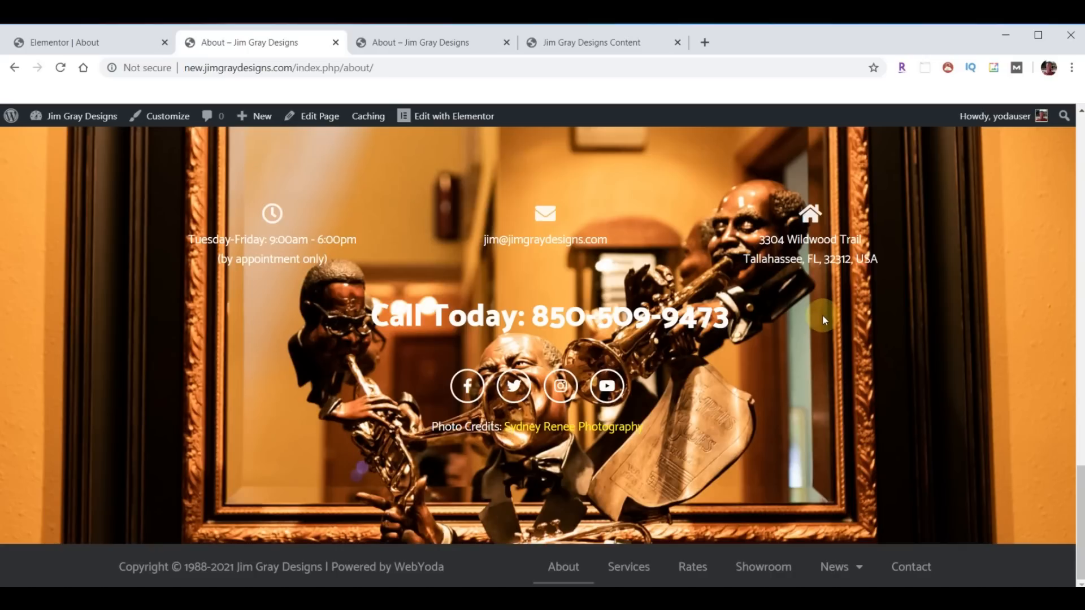
scroll(508, 367, up, 20)
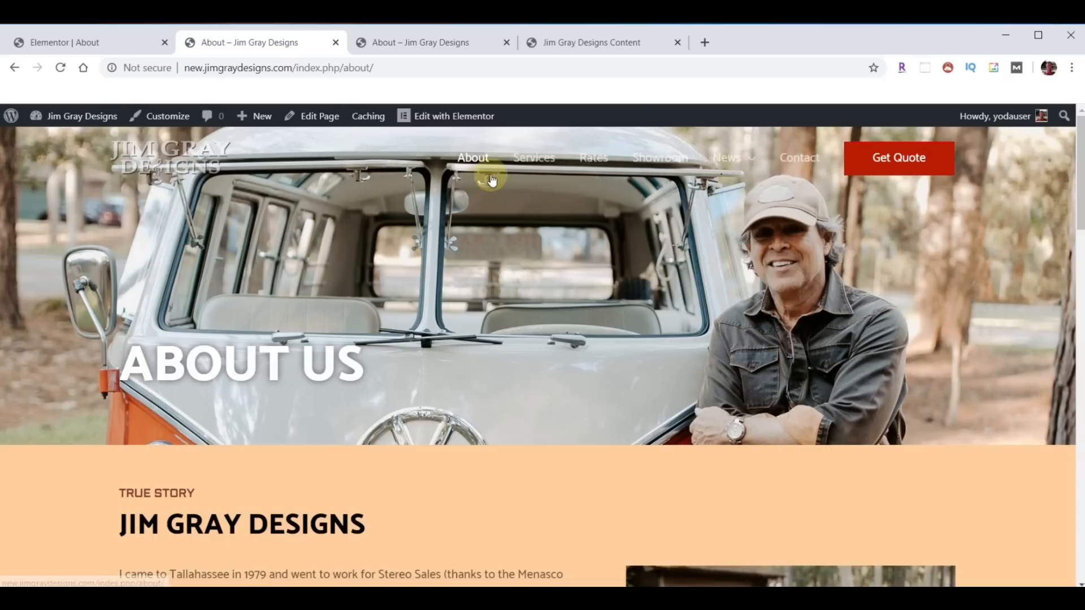
- Open Services from the site menu and scroll through its Care & Wash section
click(533, 158)
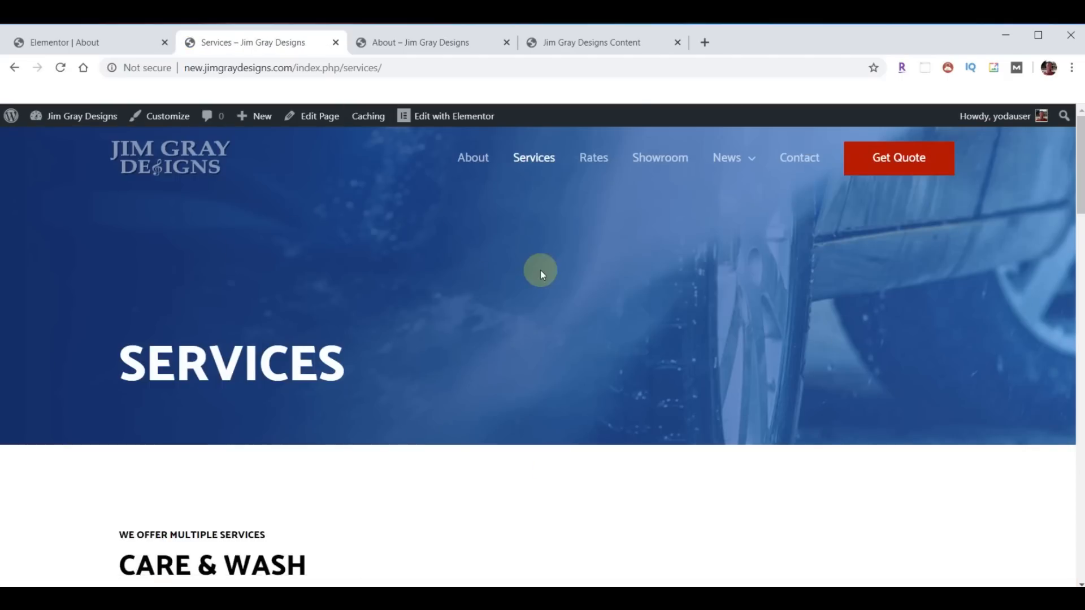
scroll(540, 270, down, 4)
scroll(627, 245, down, 4)
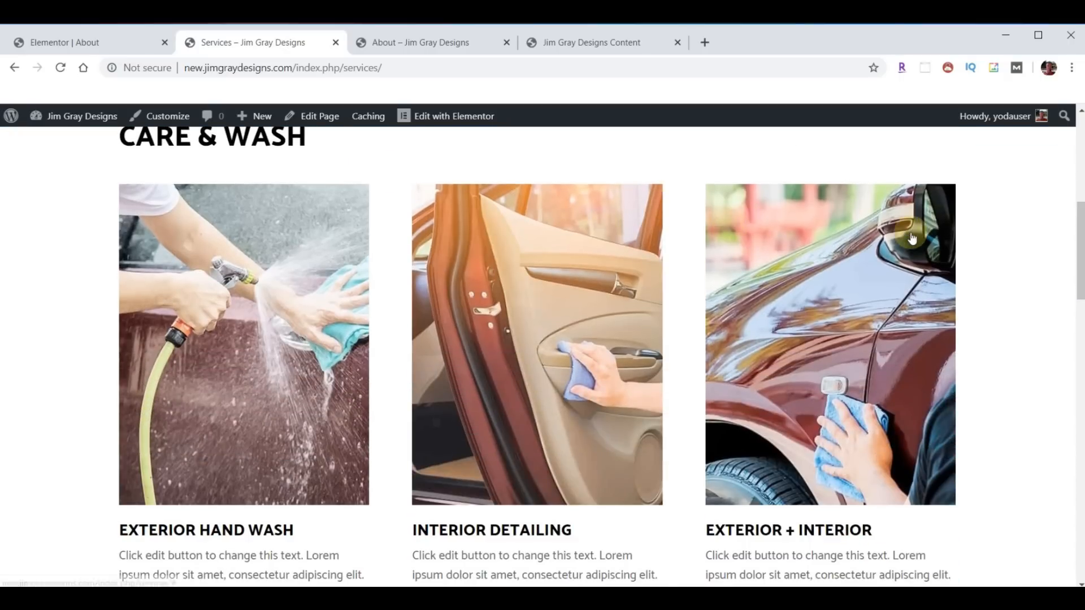
scroll(912, 238, down, 12)
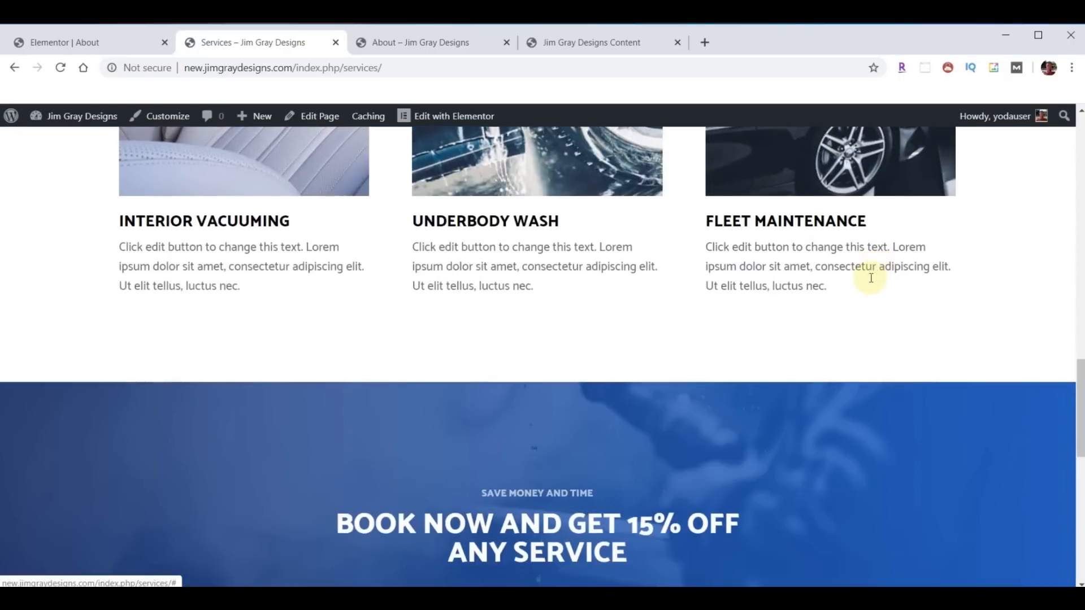
scroll(870, 277, down, 6)
scroll(864, 281, up, 20)
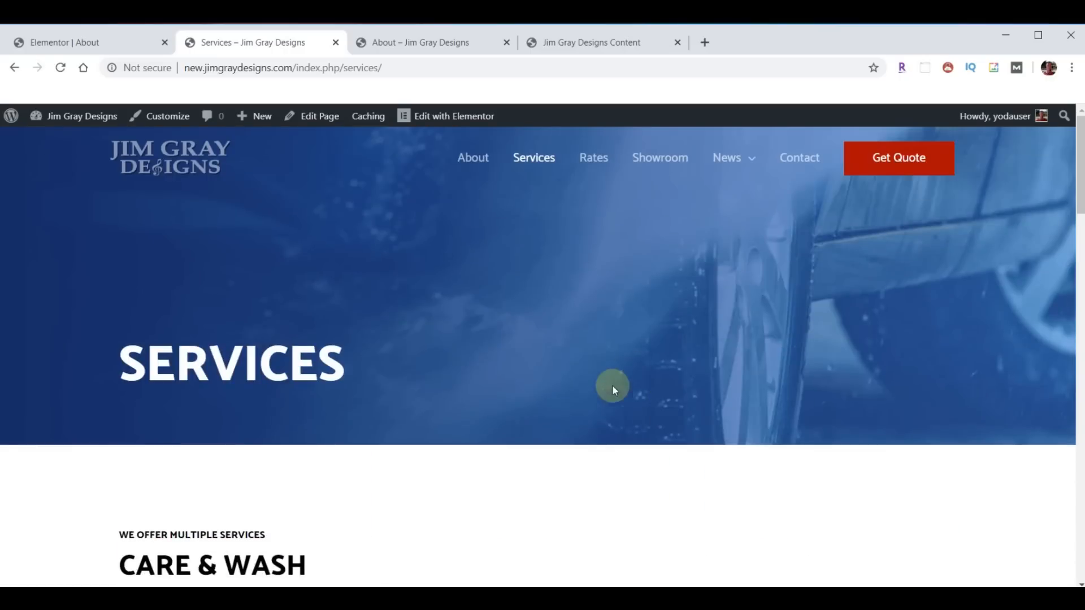
- Review the original site's Services page down to the Satisfaction Guarantee, then return to the About editor
click(417, 47)
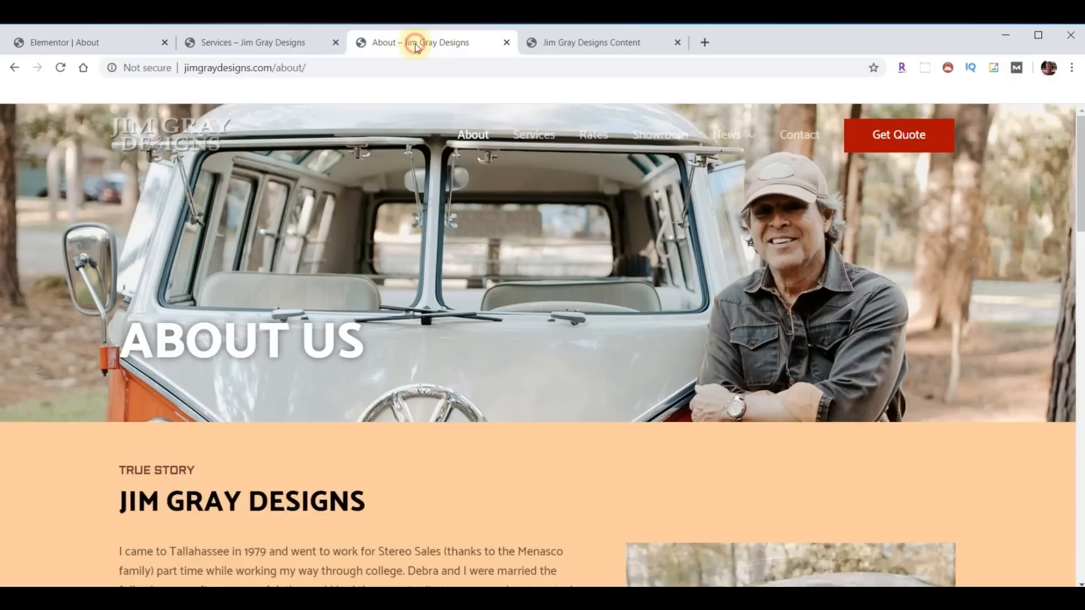
click(533, 134)
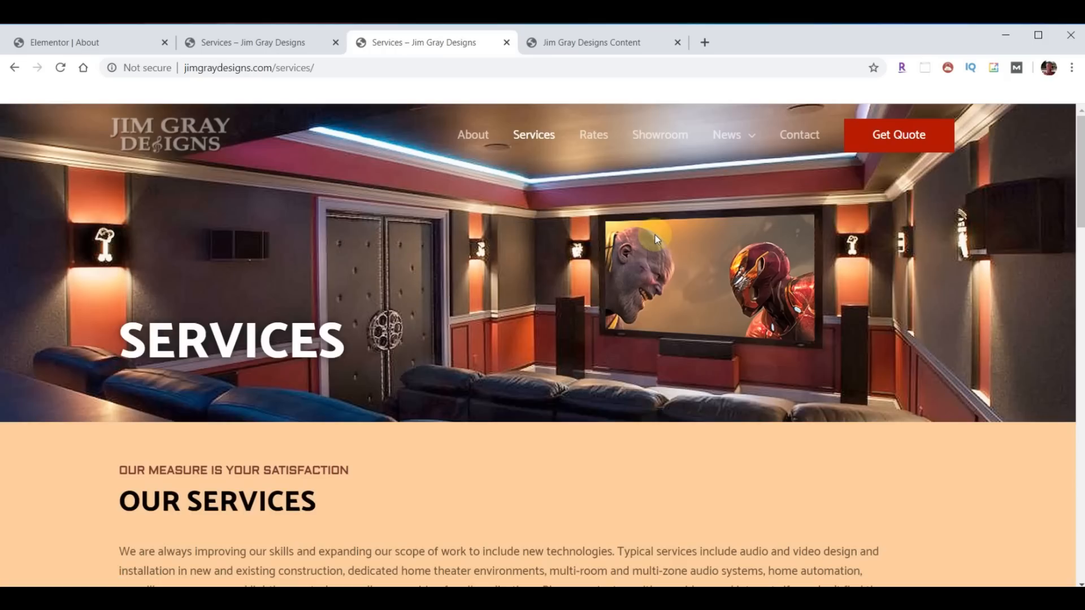
scroll(685, 222, down, 5)
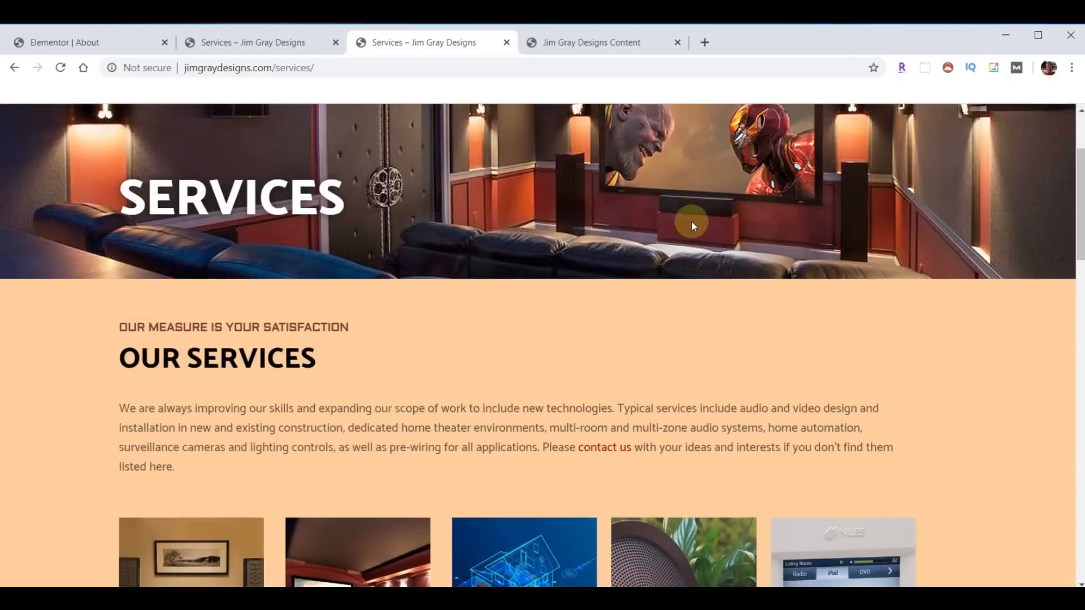
scroll(881, 179, down, 3)
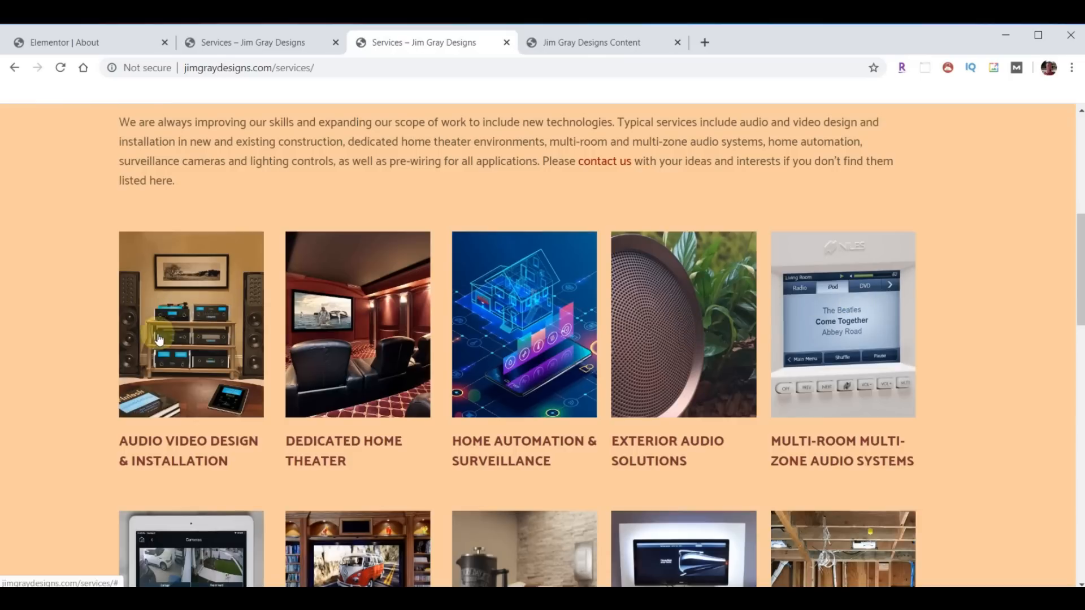
scroll(864, 284, down, 10)
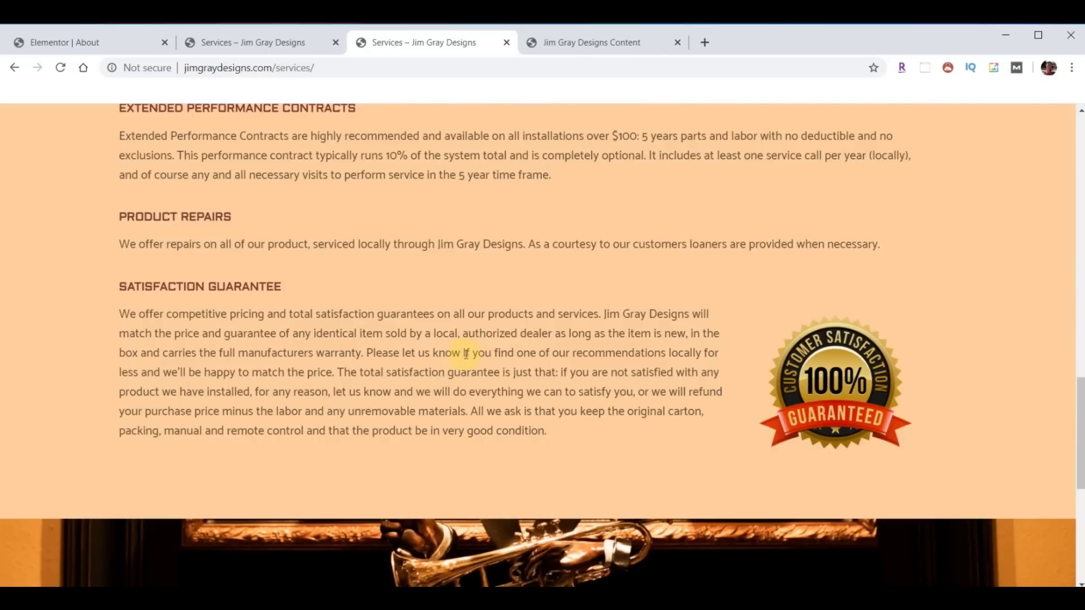
click(77, 45)
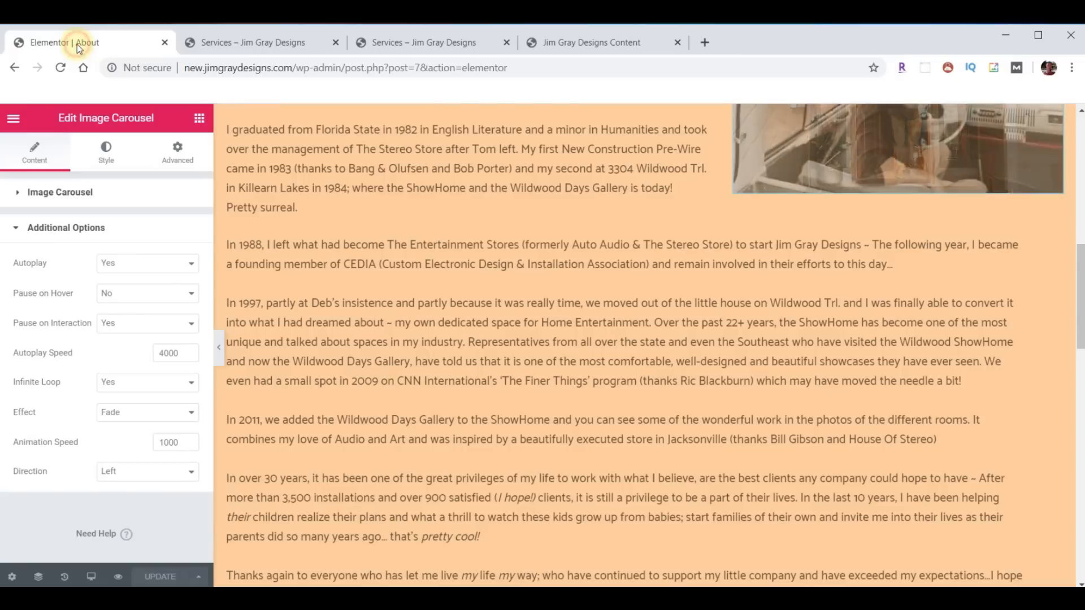
- Open the Services page in Elementor and delete its SERVICES, CARE & WASH and BOOK NOW sections
click(13, 118)
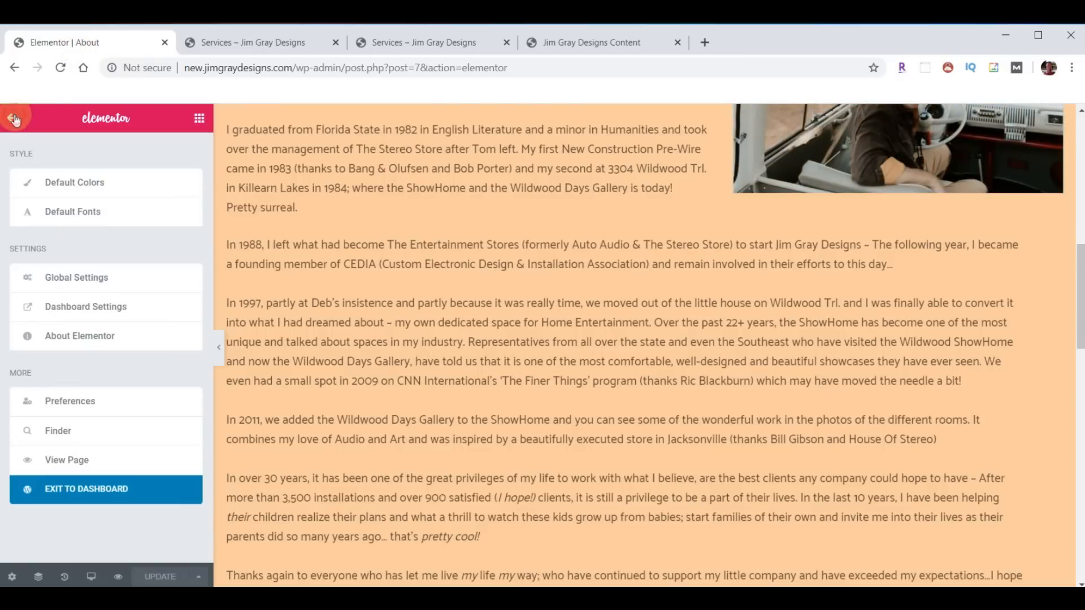
click(108, 491)
click(44, 233)
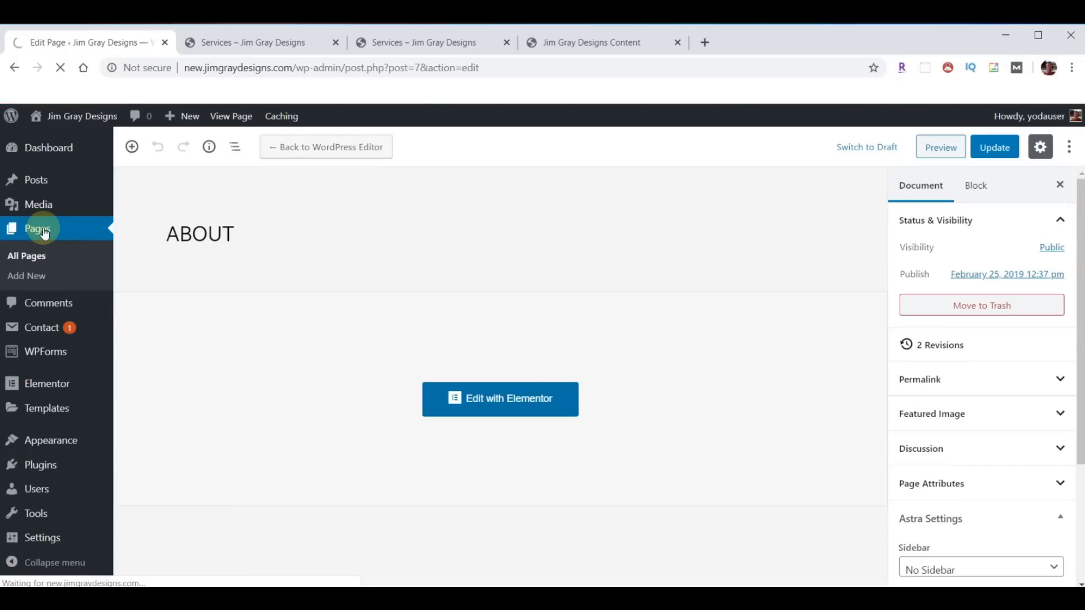
scroll(279, 392, down, 3)
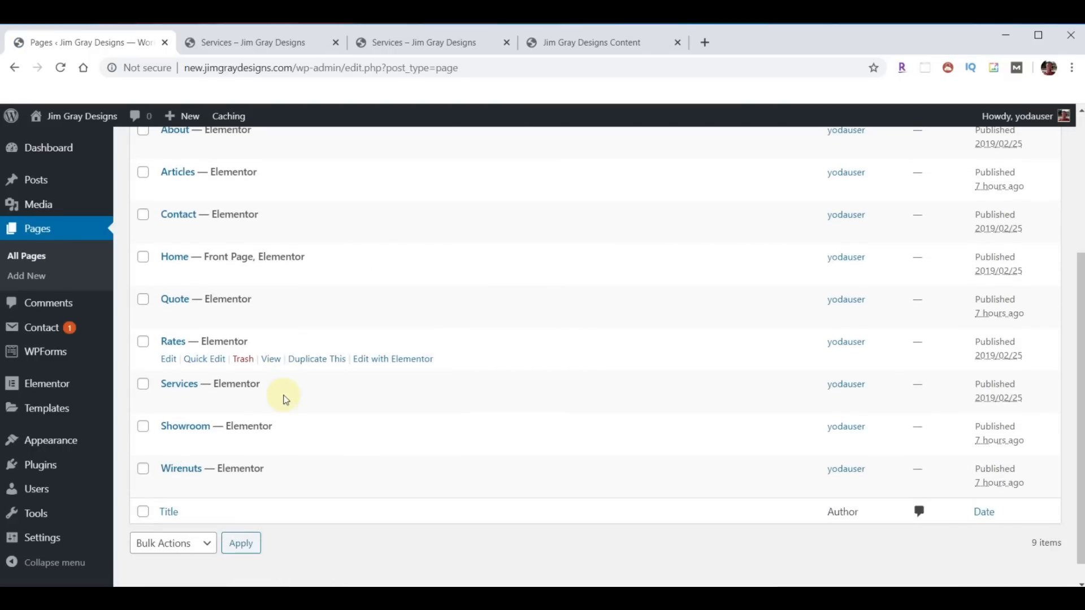
click(401, 402)
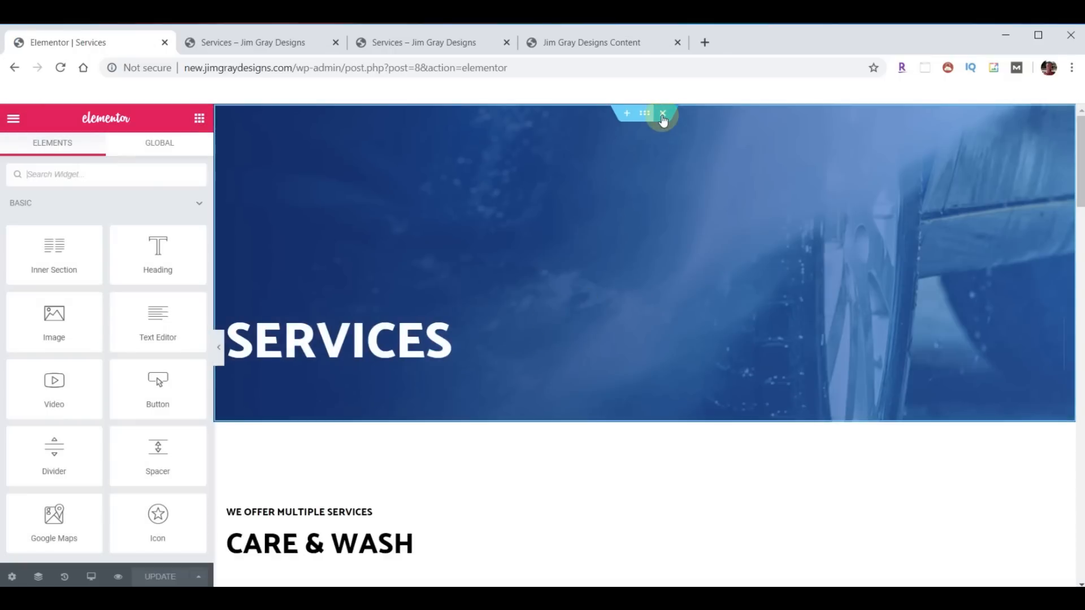
click(662, 113)
click(662, 114)
click(662, 114)
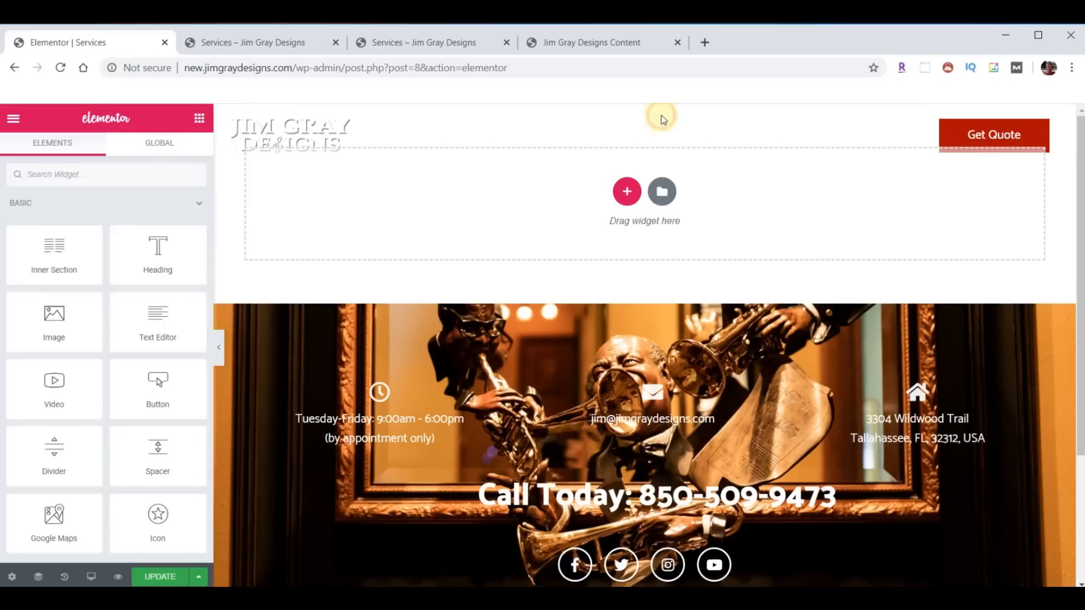
- Import template-JGD-services.json into My Templates and insert it into the page
click(662, 186)
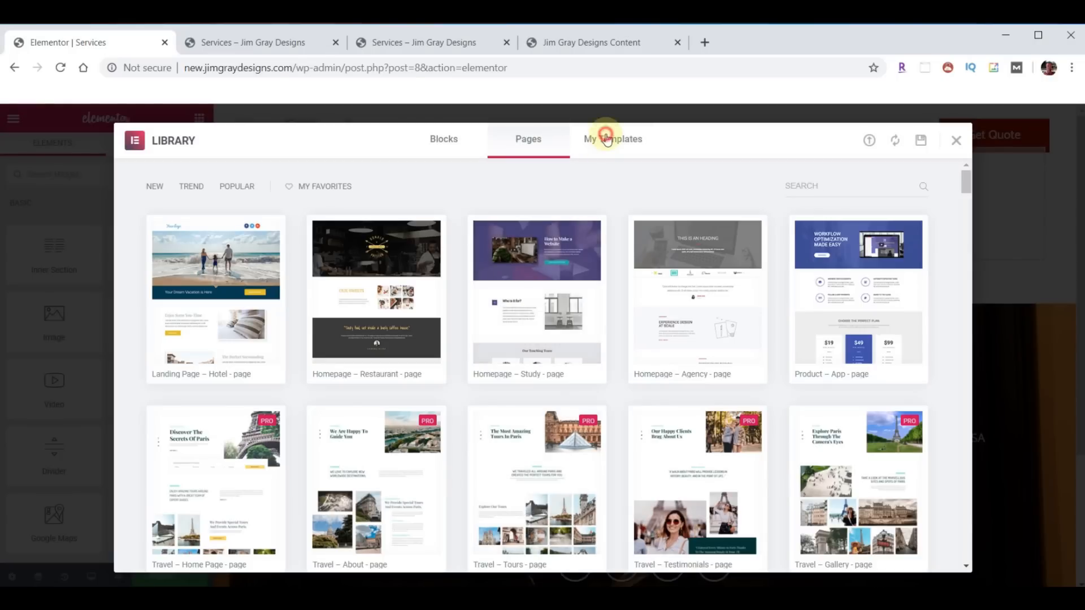
click(609, 138)
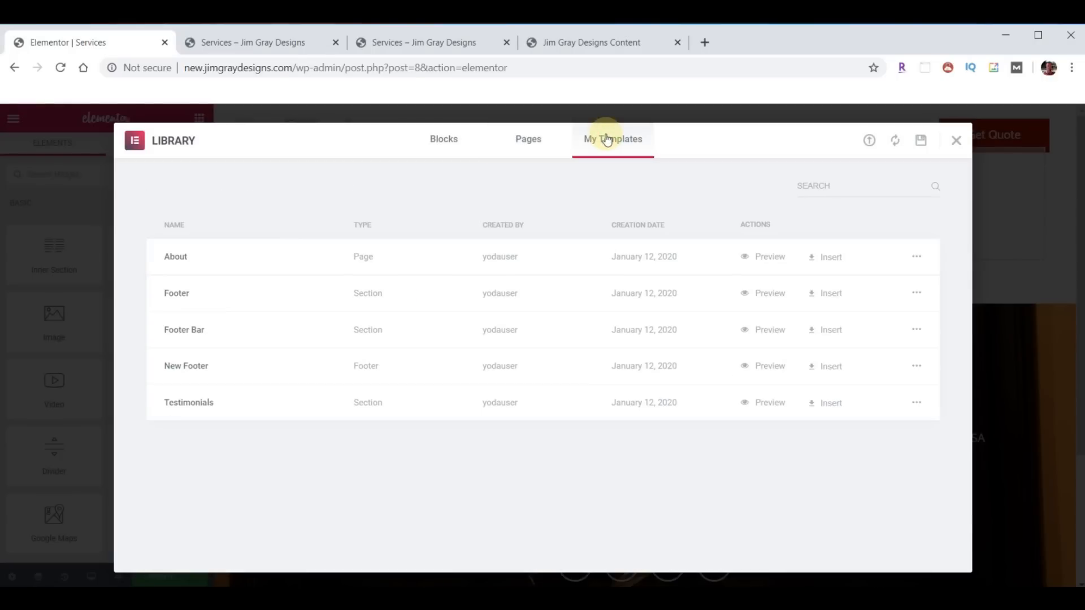
click(869, 140)
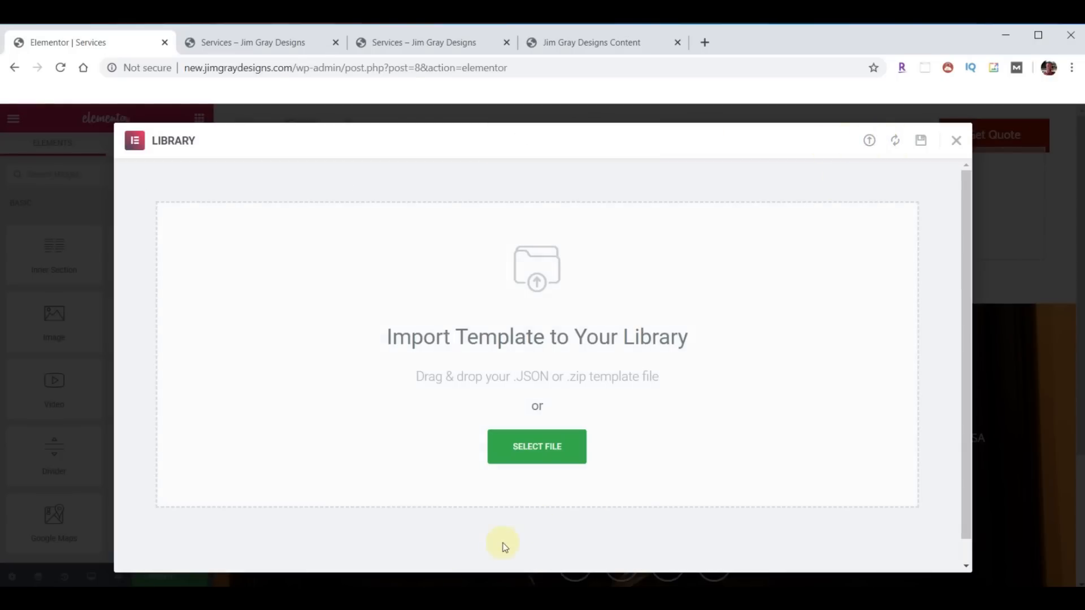
key(alt+Tab)
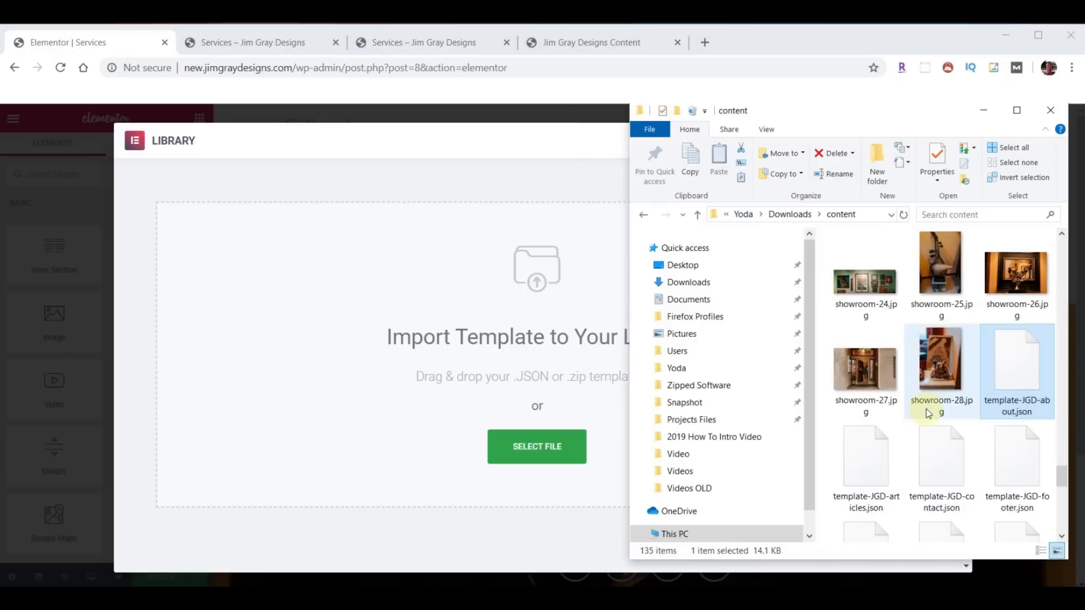
scroll(942, 414, down, 3)
drag(873, 506, 518, 389)
click(825, 439)
- Insert the template without its document settings and edit the services introduction paragraph
click(476, 399)
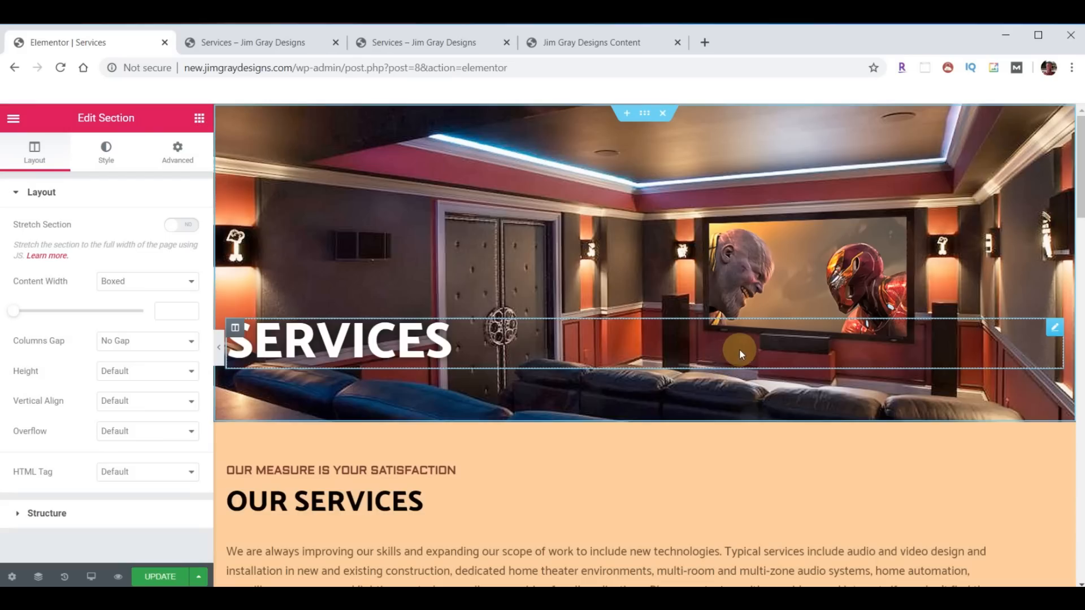
scroll(740, 348, down, 3)
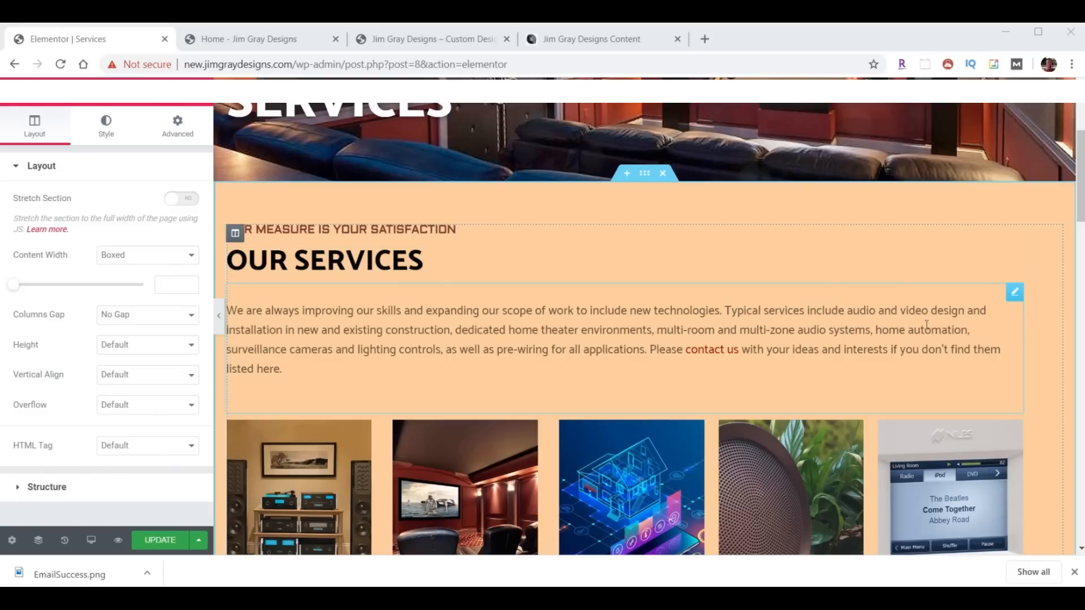
click(1015, 293)
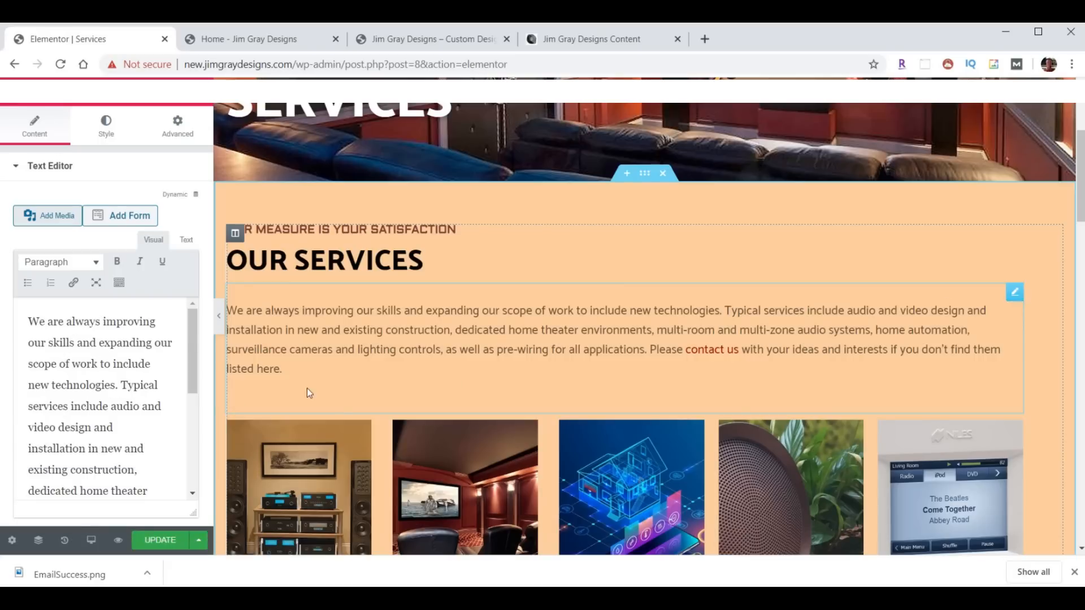
scroll(94, 375, down, 5)
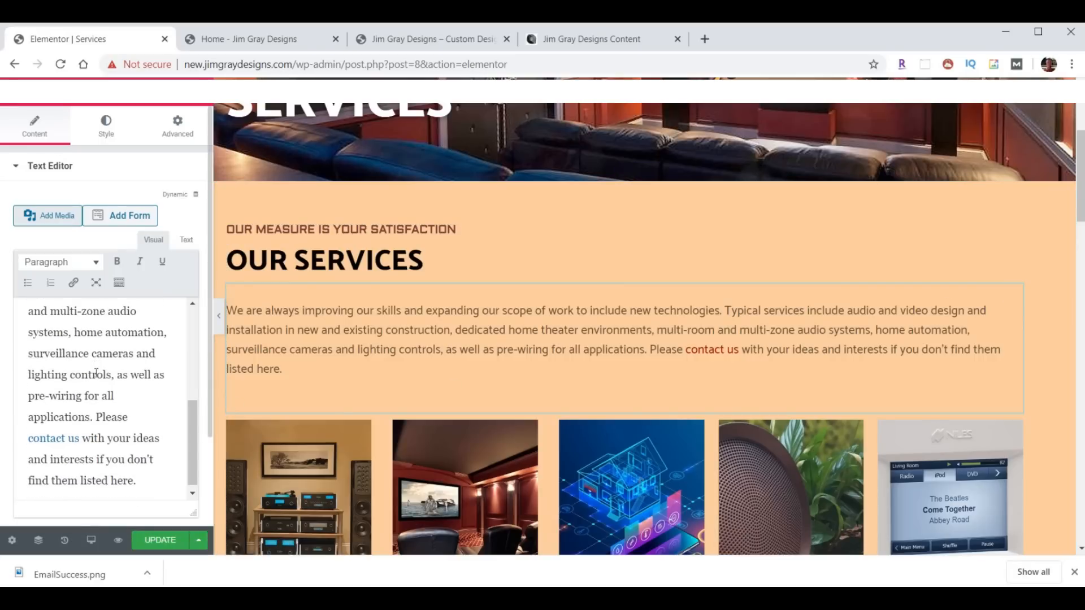
- Replace the 'contact us' link's old contactus.htm address with /contact/
click(83, 434)
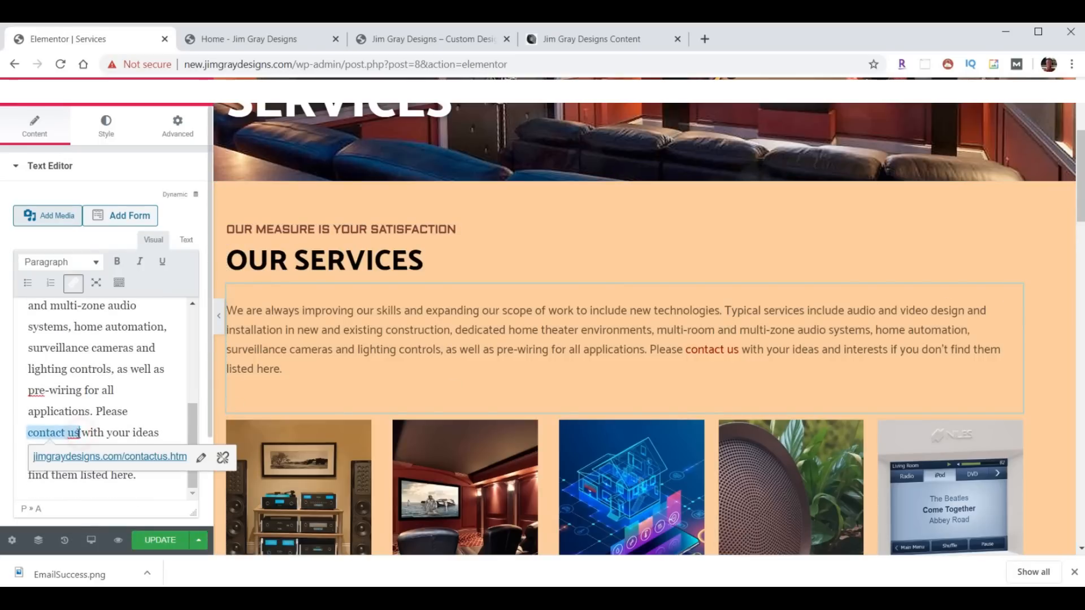
click(216, 458)
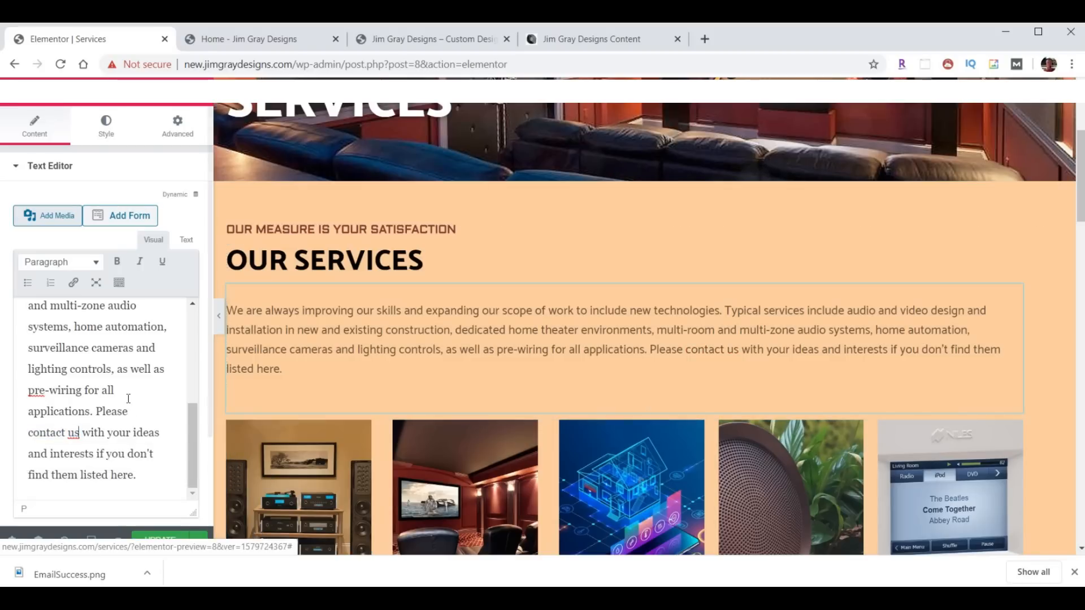
drag(80, 433, 28, 433)
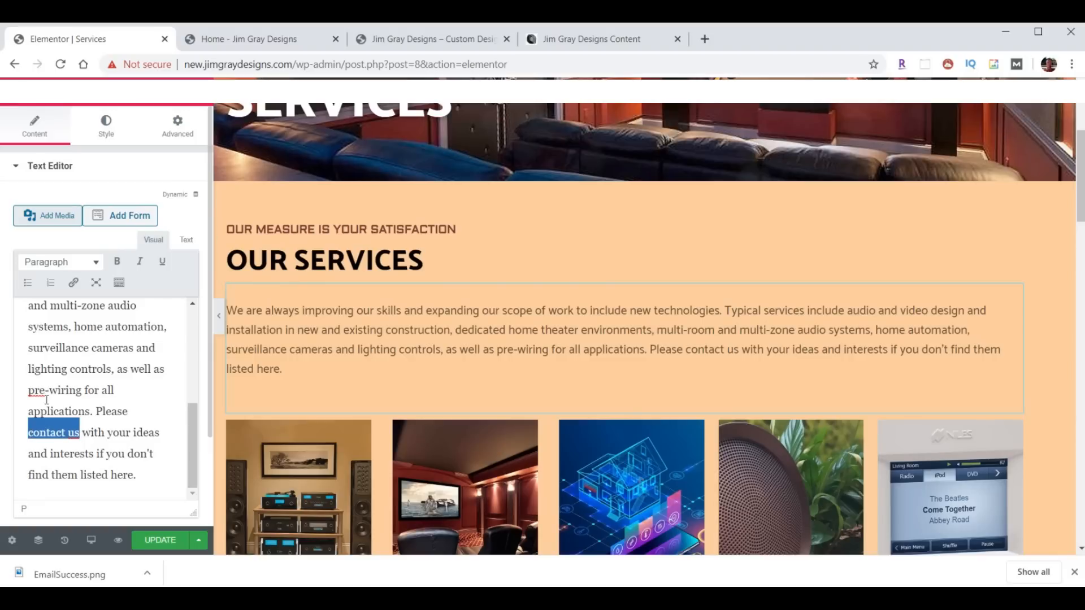
click(73, 283)
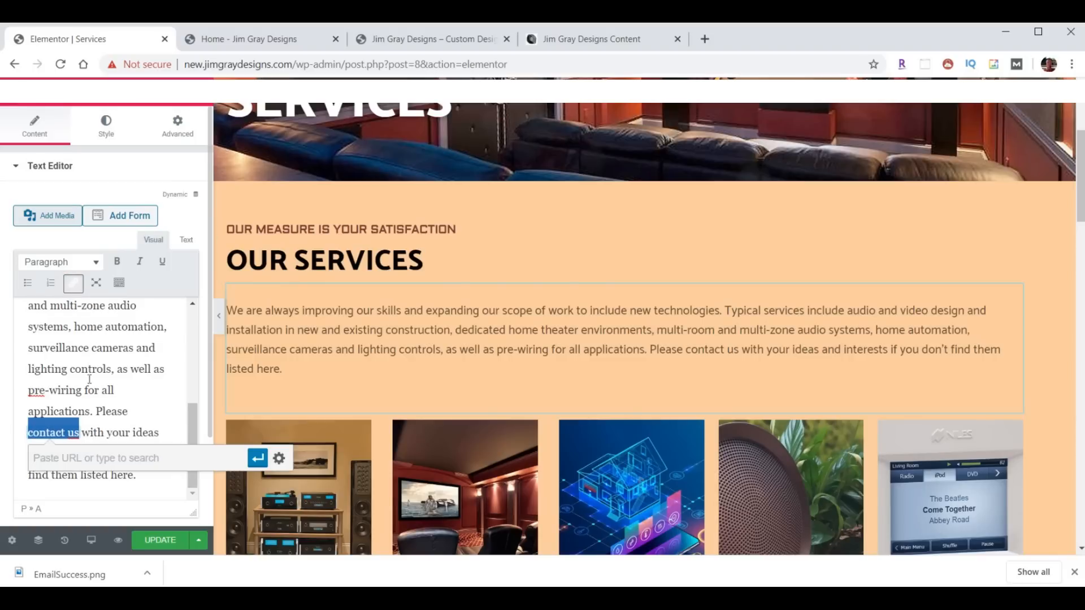
text(/c)
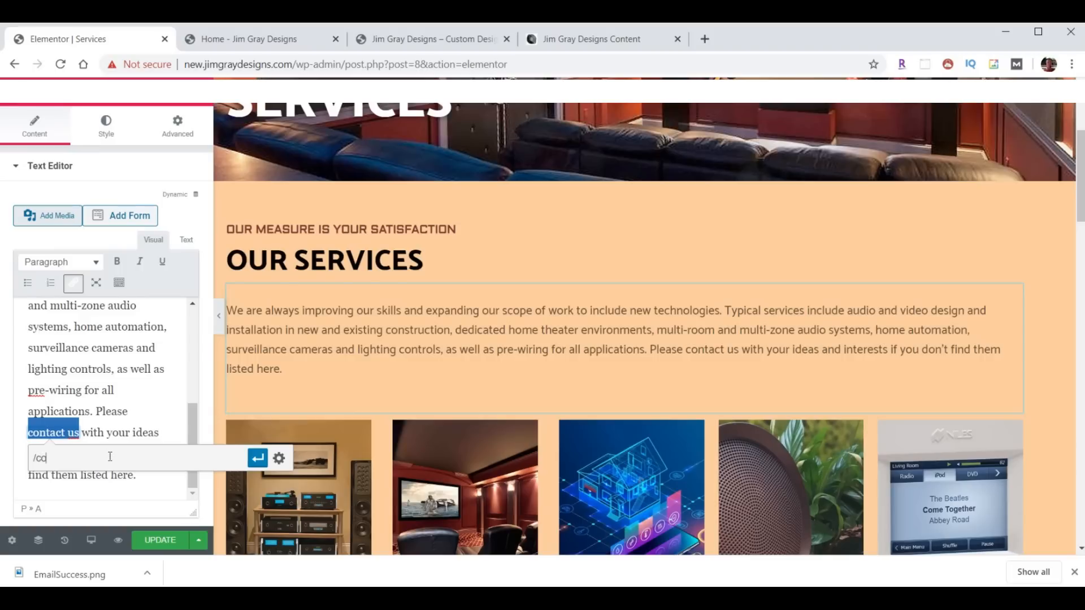
text(ontact/)
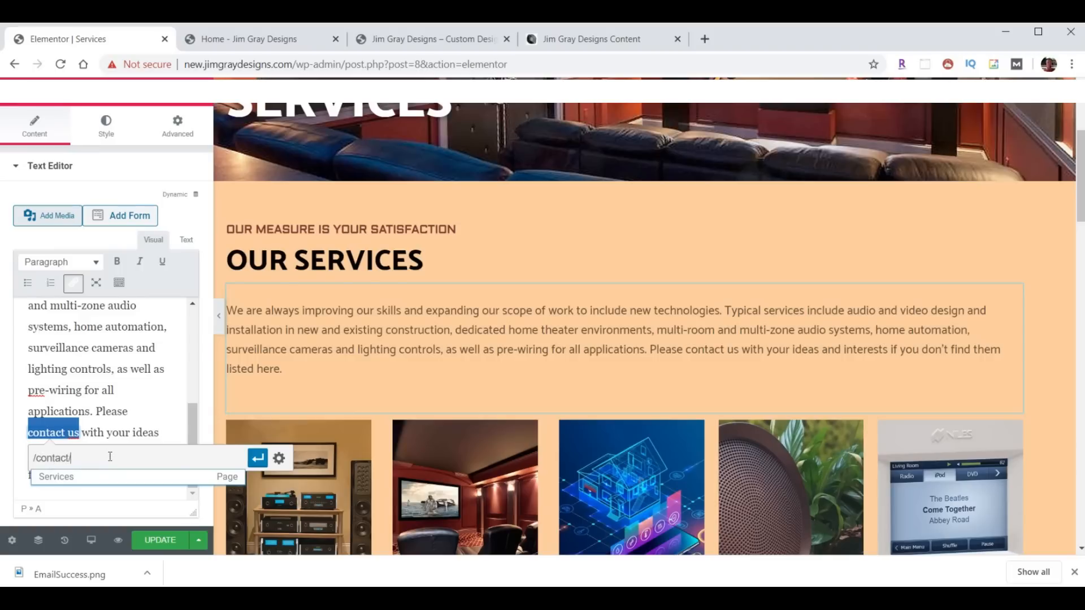
key(Return)
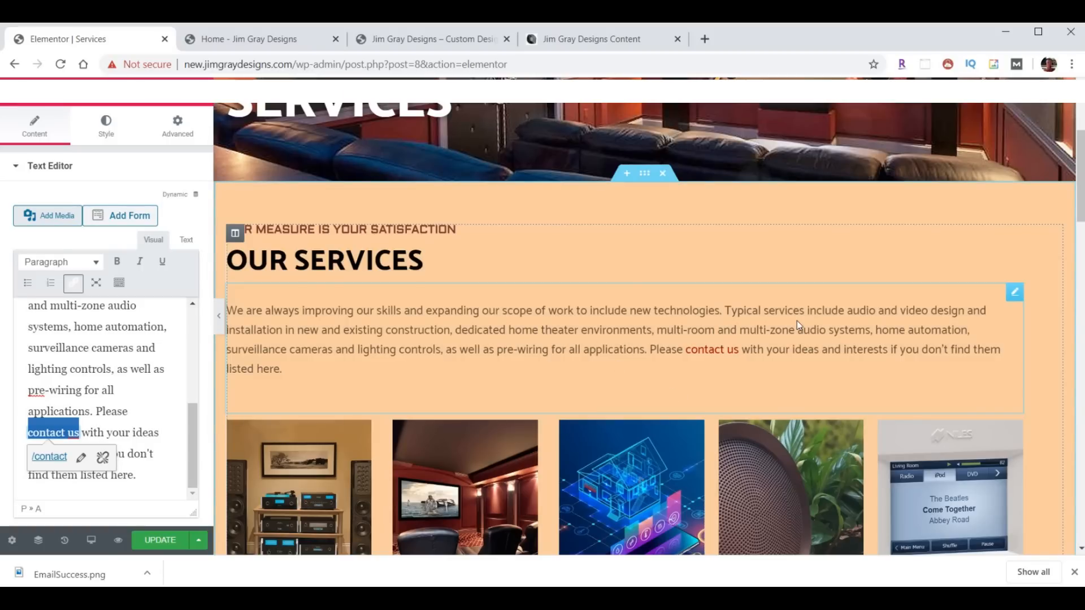
scroll(744, 340, down, 3)
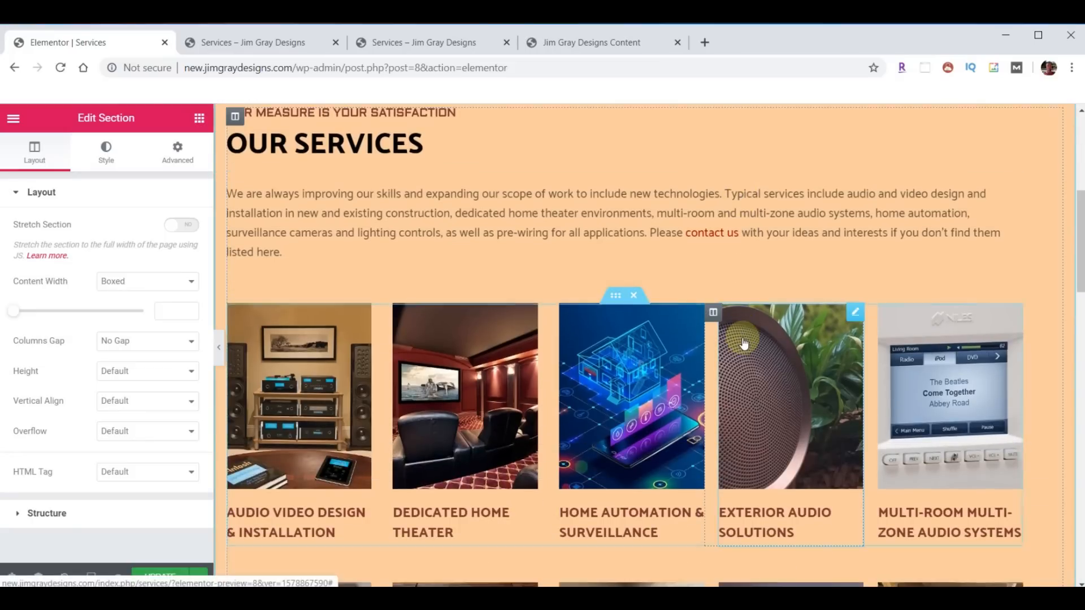
scroll(744, 340, down, 10)
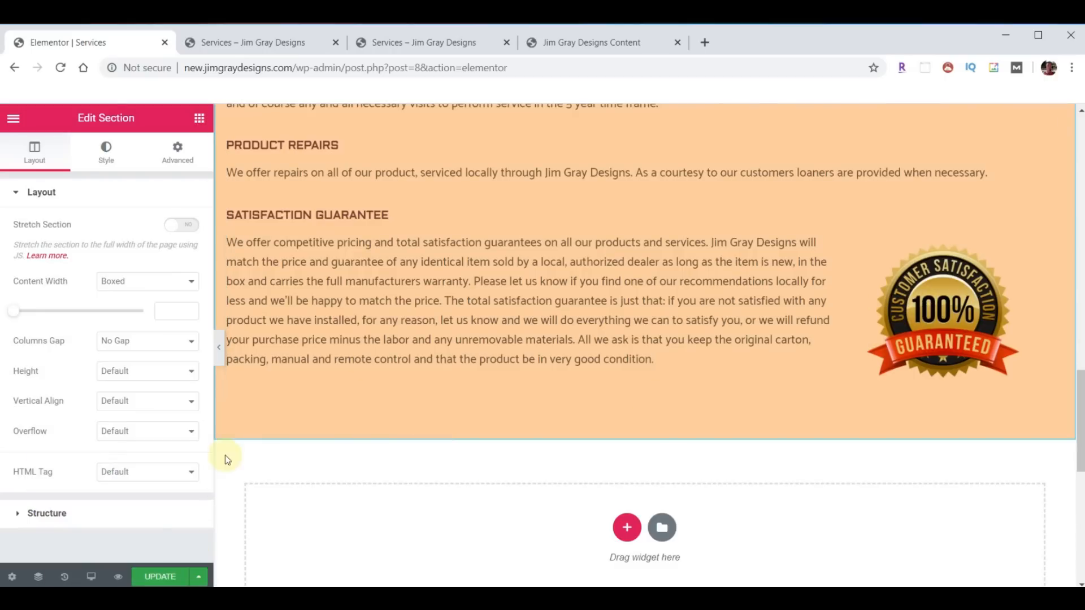
click(91, 576)
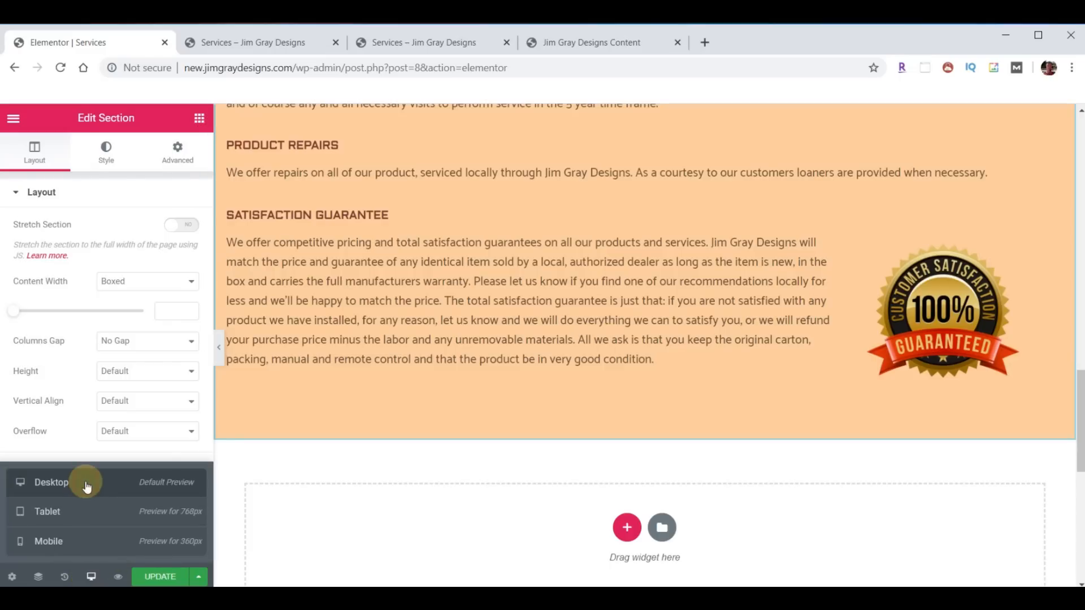
- Preview Services at tablet, then mobile width, and open the Satisfaction Guarantee text widget's context menu
click(74, 511)
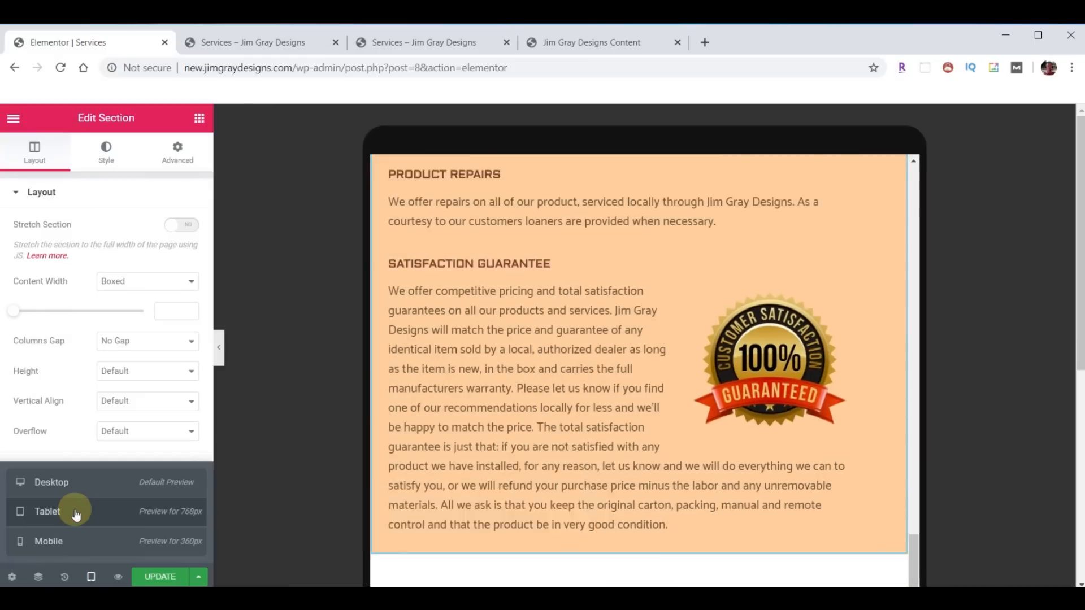
scroll(490, 412, down, 8)
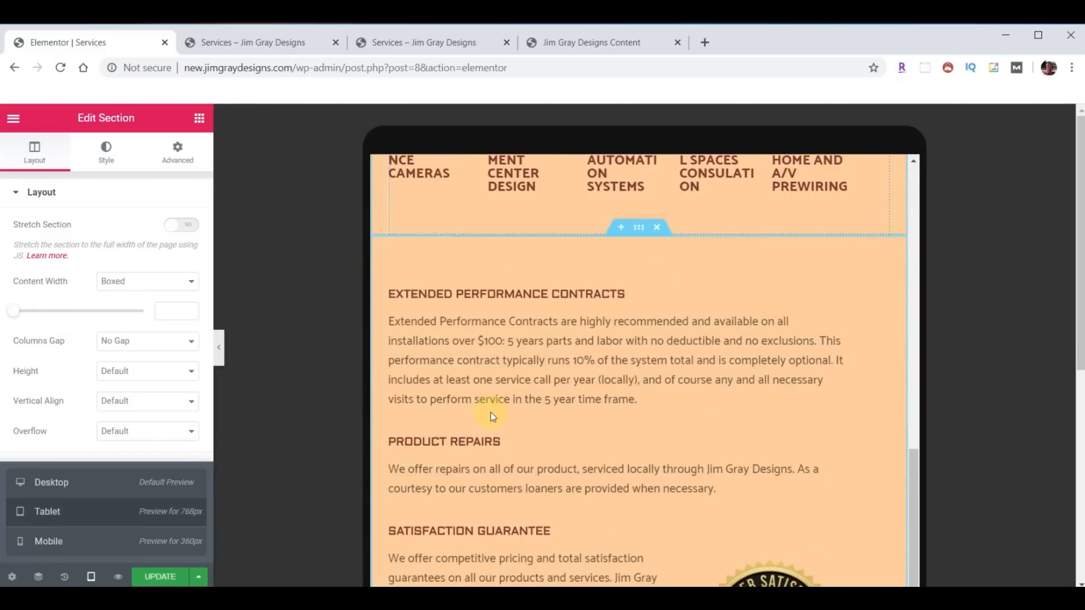
scroll(490, 416, down, 1)
scroll(584, 421, down, 2)
click(50, 541)
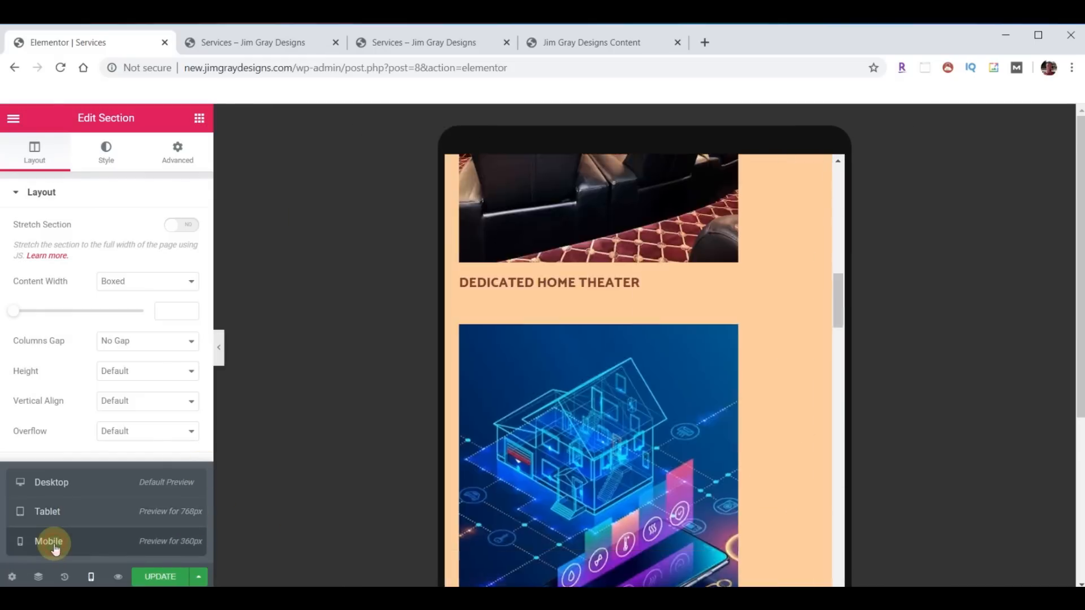
scroll(569, 452, down, 10)
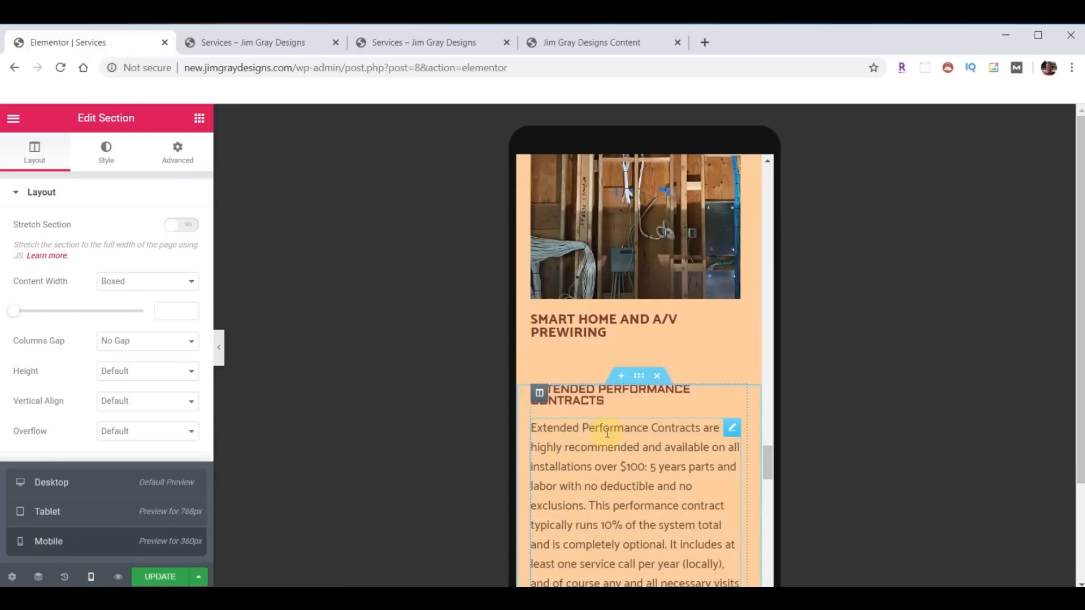
scroll(569, 446, down, 8)
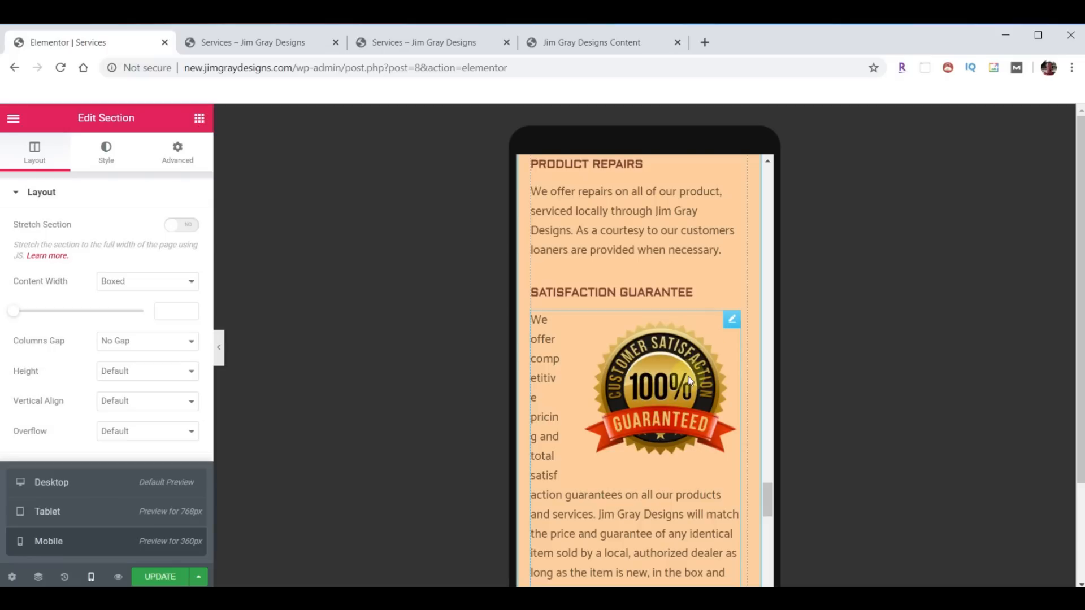
right_click(729, 327)
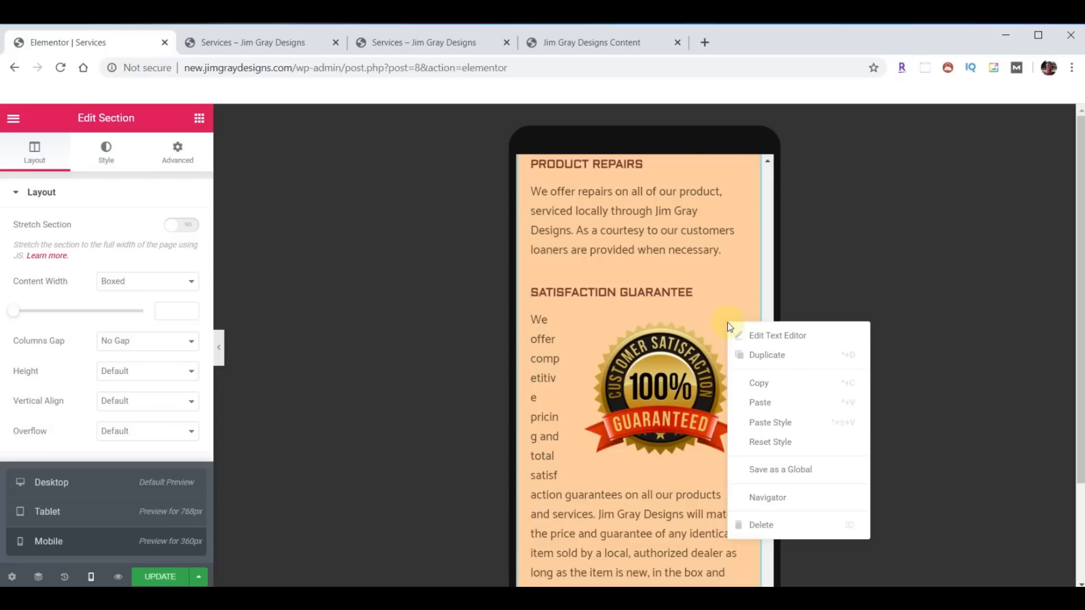
- Turn on Hide On Mobile for the original Satisfaction Guarantee text widget
click(757, 353)
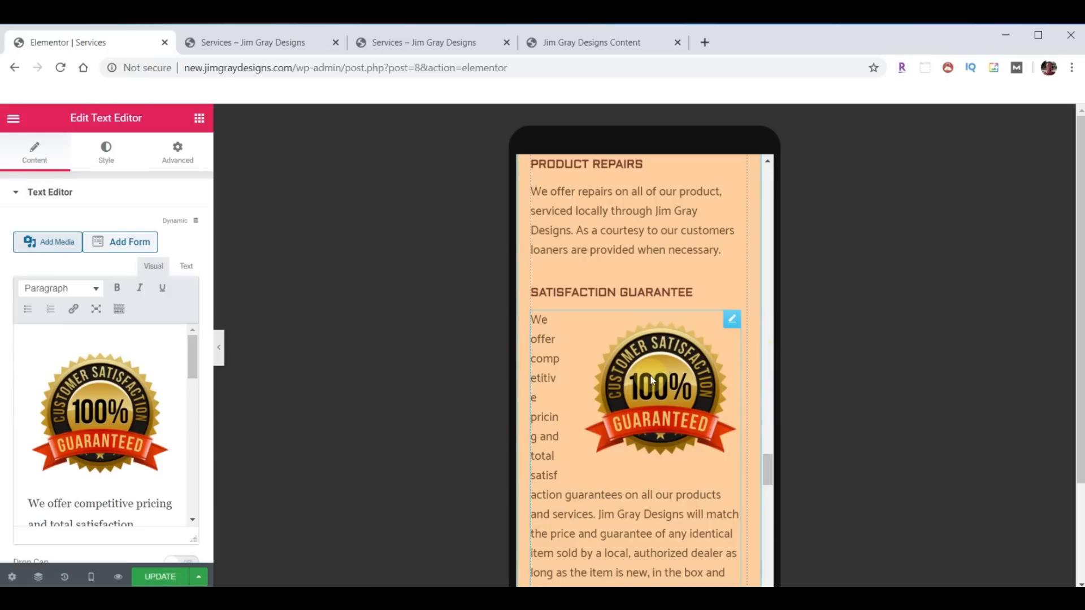
click(735, 321)
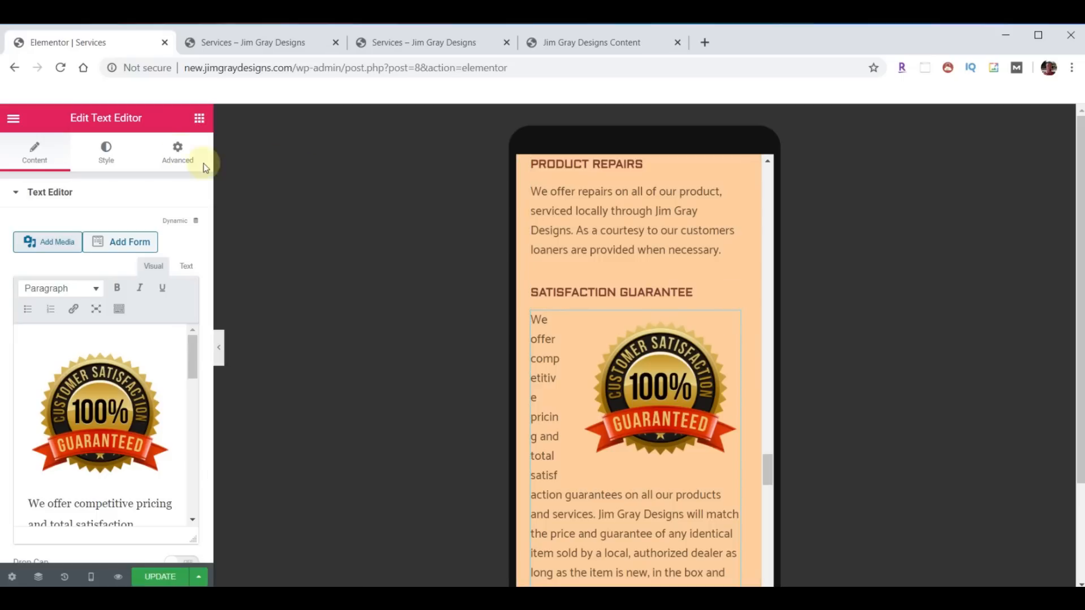
click(178, 151)
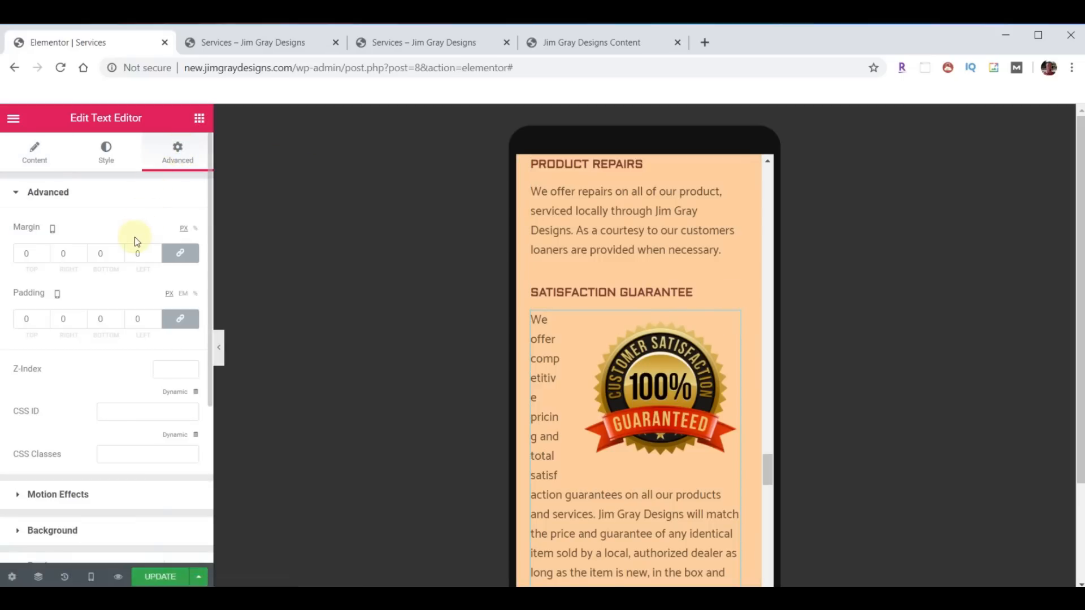
scroll(133, 293, down, 2)
scroll(133, 294, down, 3)
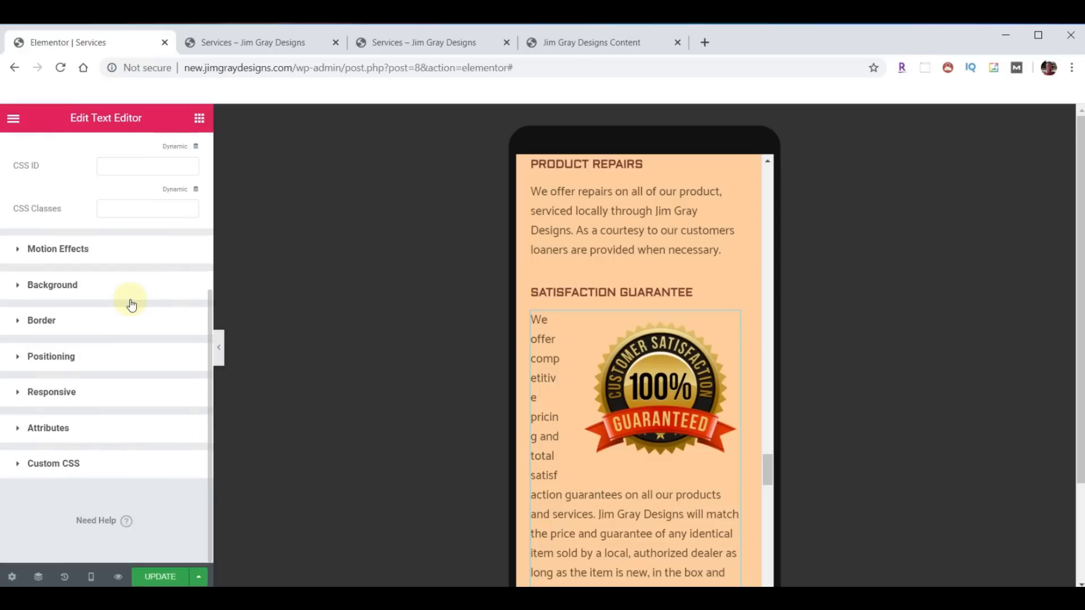
click(44, 394)
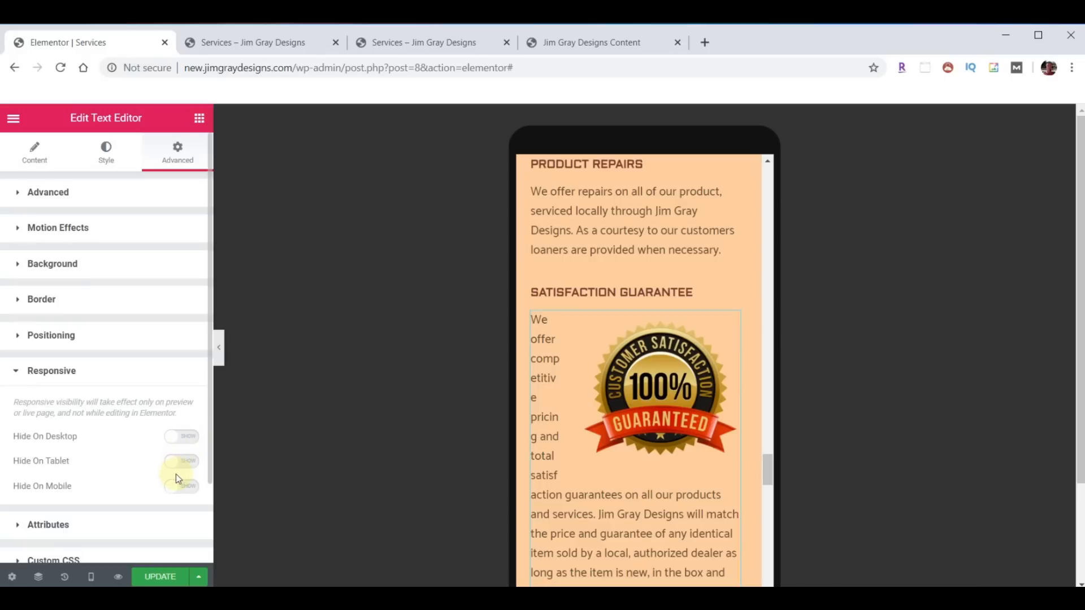
click(180, 489)
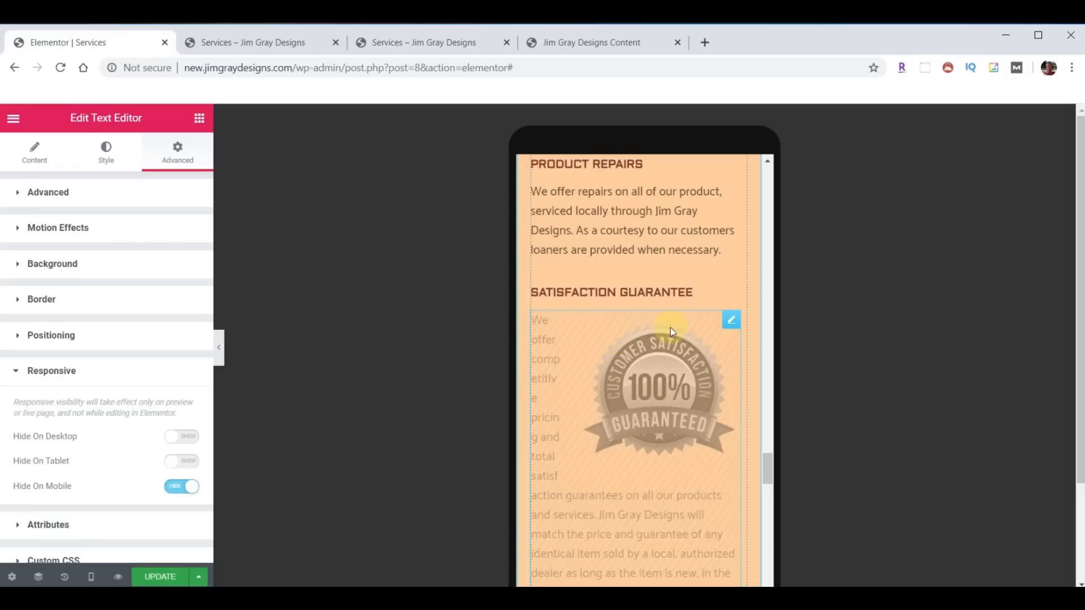
scroll(672, 331, down, 10)
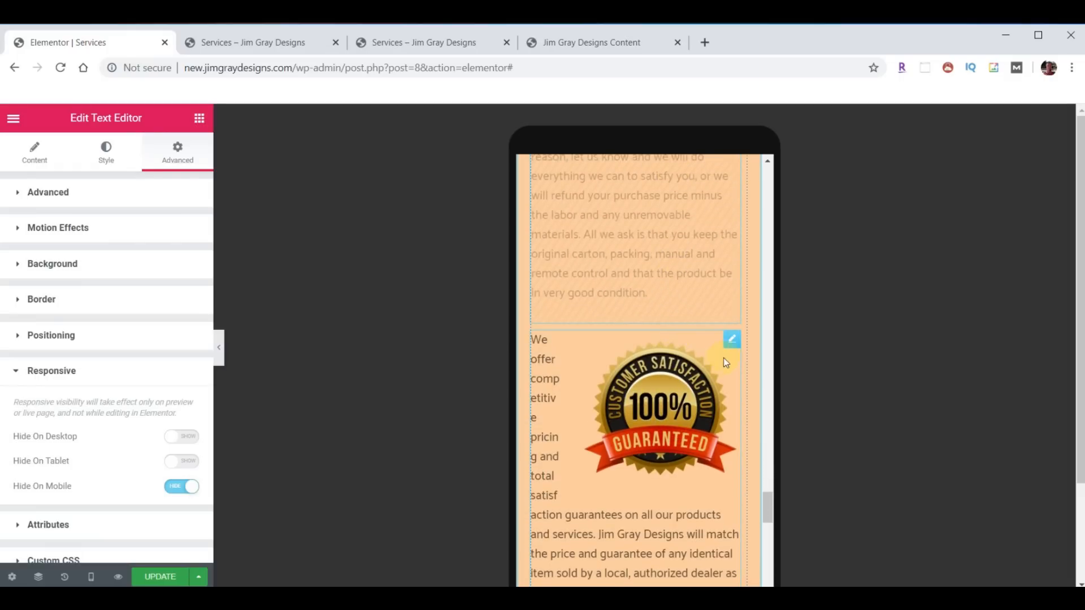
- Enable Hide On Desktop and Hide On Tablet for the widget's copy, leaving it mobile-only
click(731, 340)
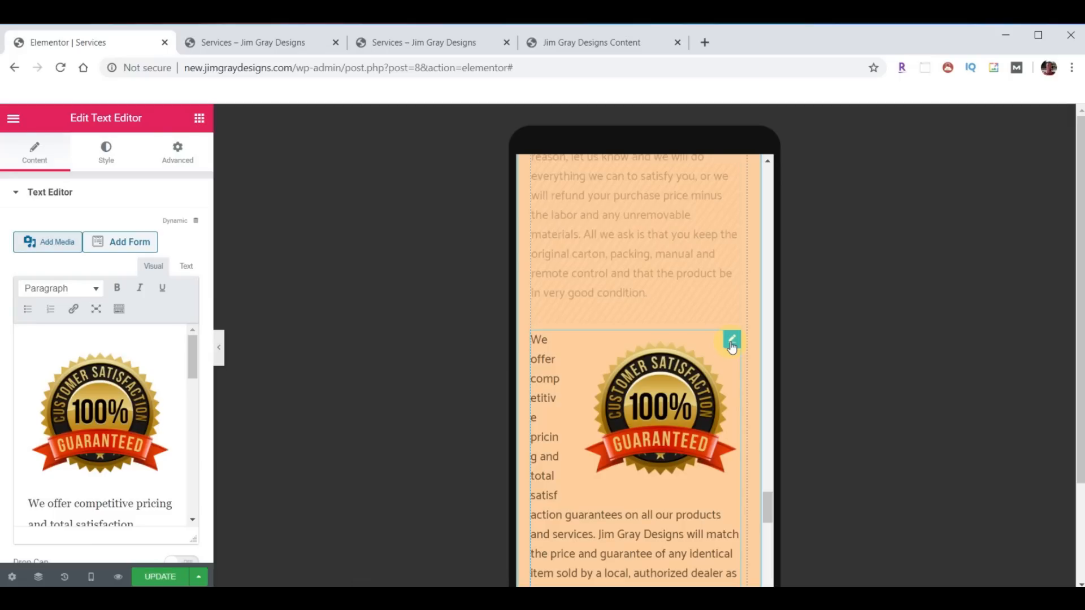
click(180, 154)
scroll(134, 339, down, 4)
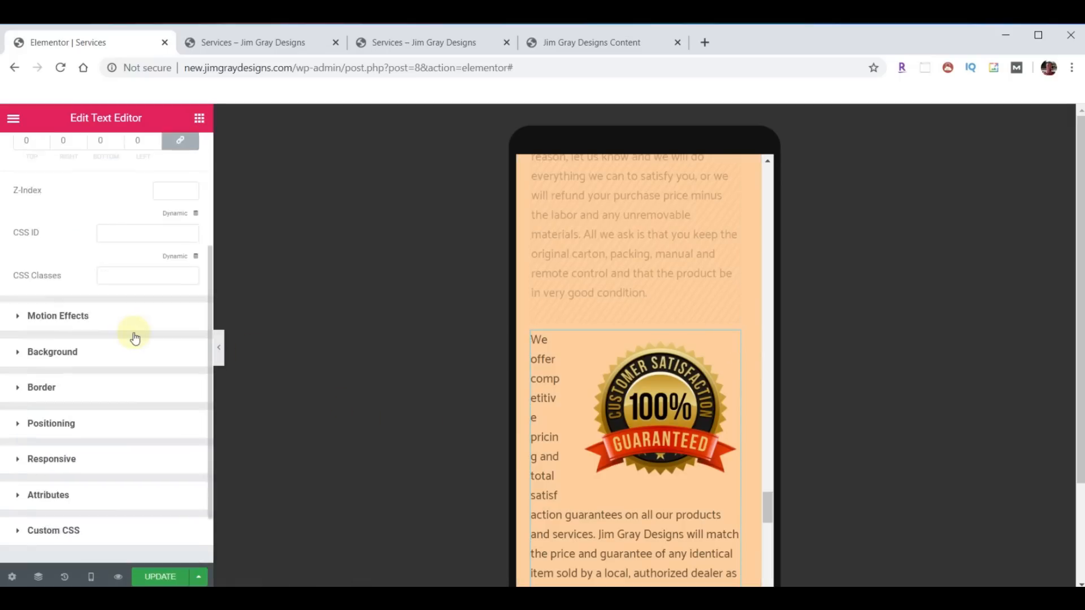
click(47, 393)
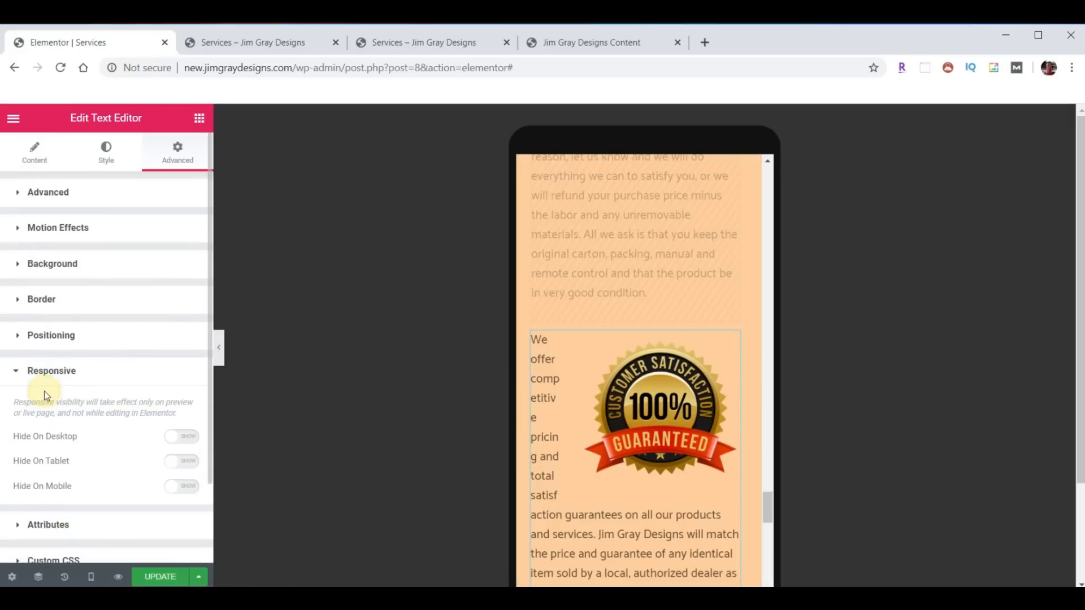
click(184, 442)
click(184, 465)
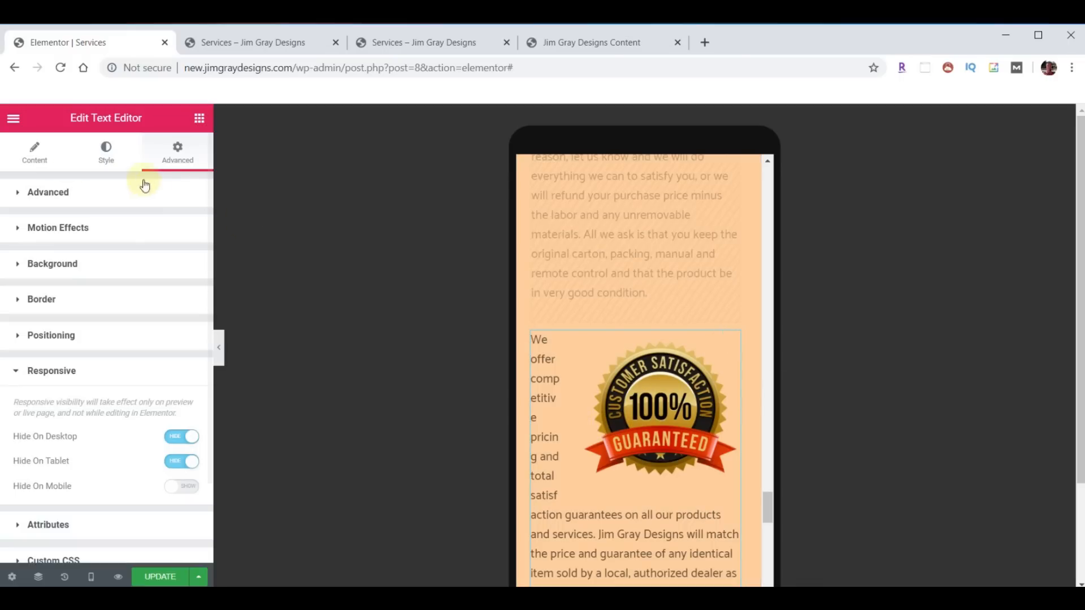
click(31, 158)
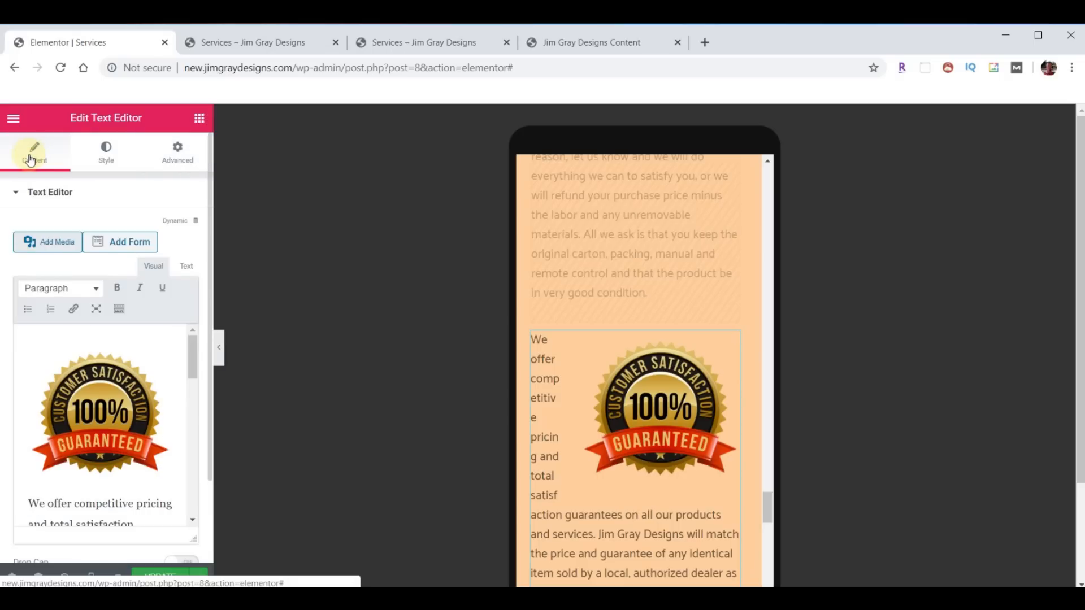
click(98, 423)
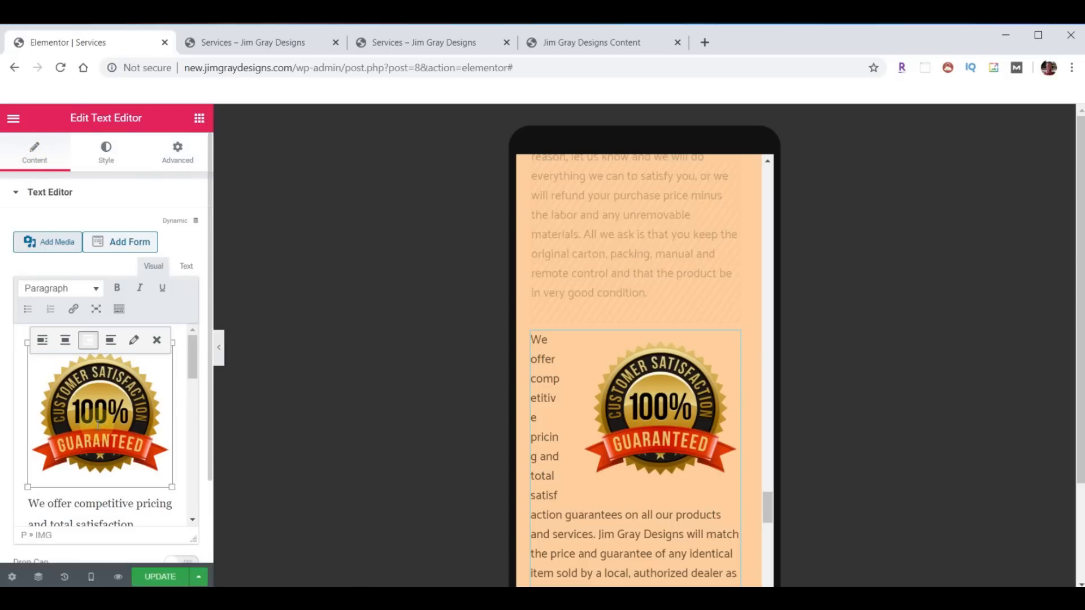
- Resize the mobile copy's badge image to 134×134, return to Desktop preview, and update the page
drag(27, 487, 90, 436)
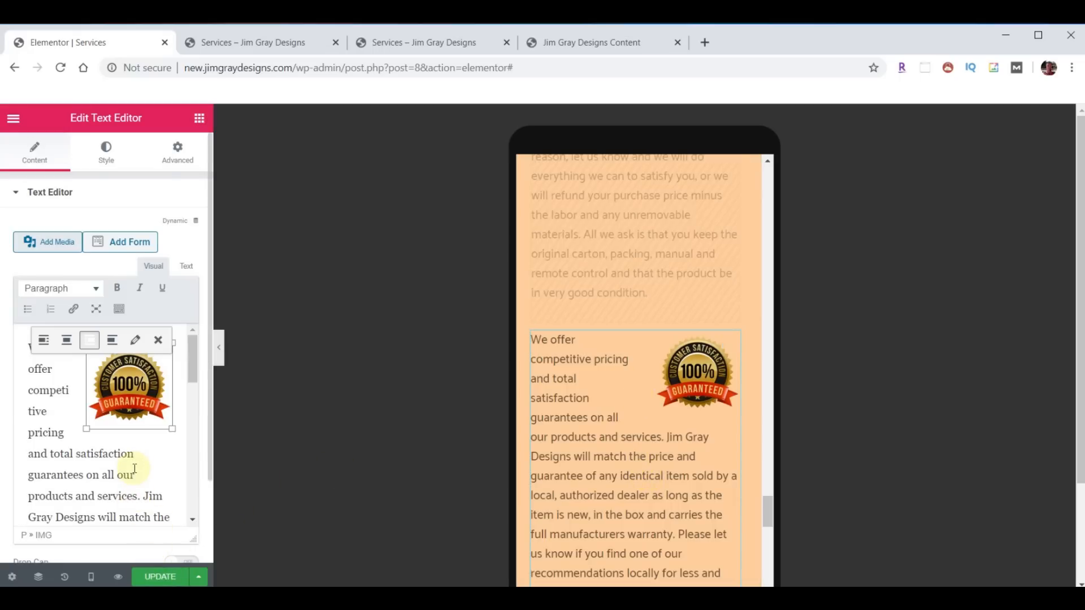
click(91, 577)
click(49, 483)
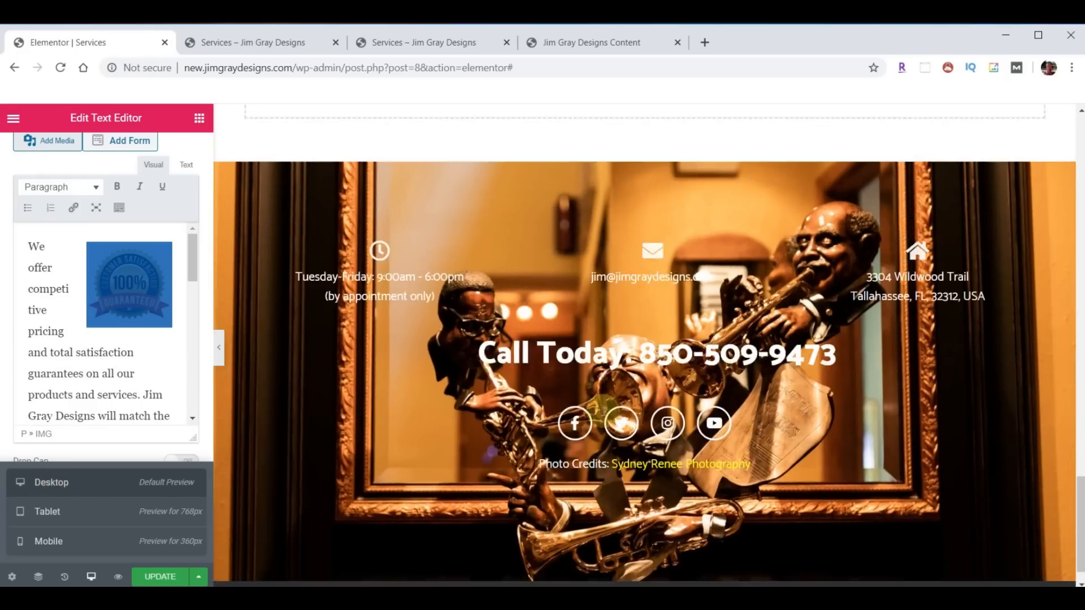
scroll(700, 405, up, 9)
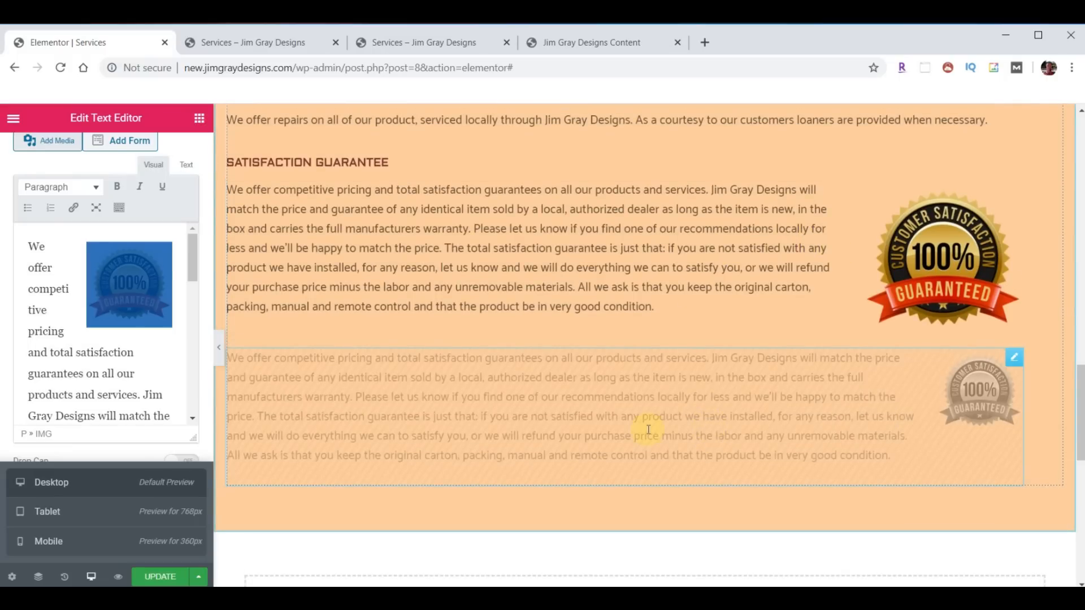
click(160, 576)
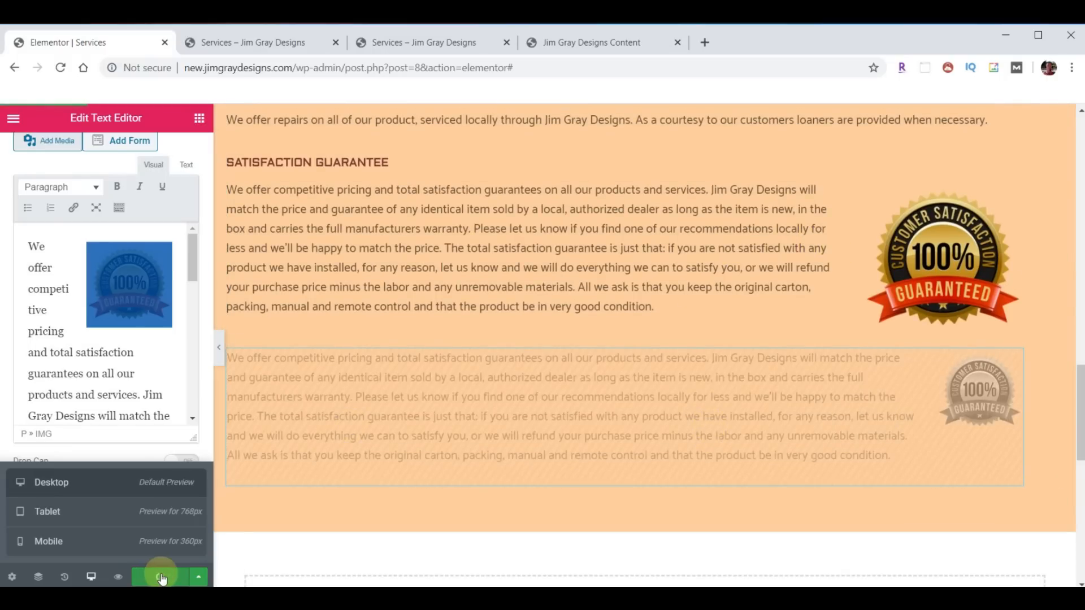
- Reload the live Services page and check its narrow mobile layout using developer tools
click(266, 42)
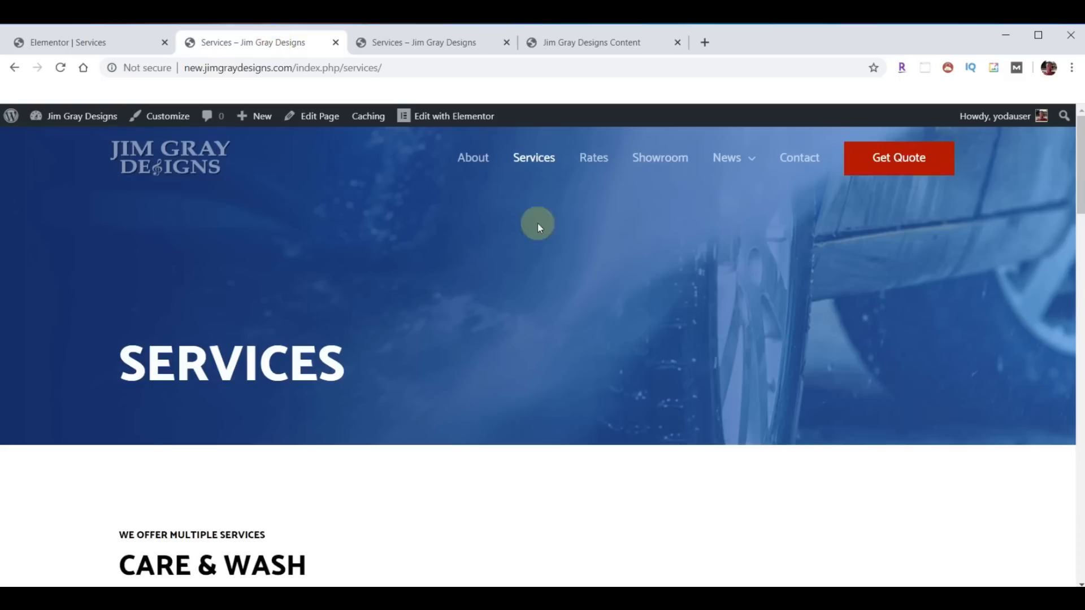
click(60, 68)
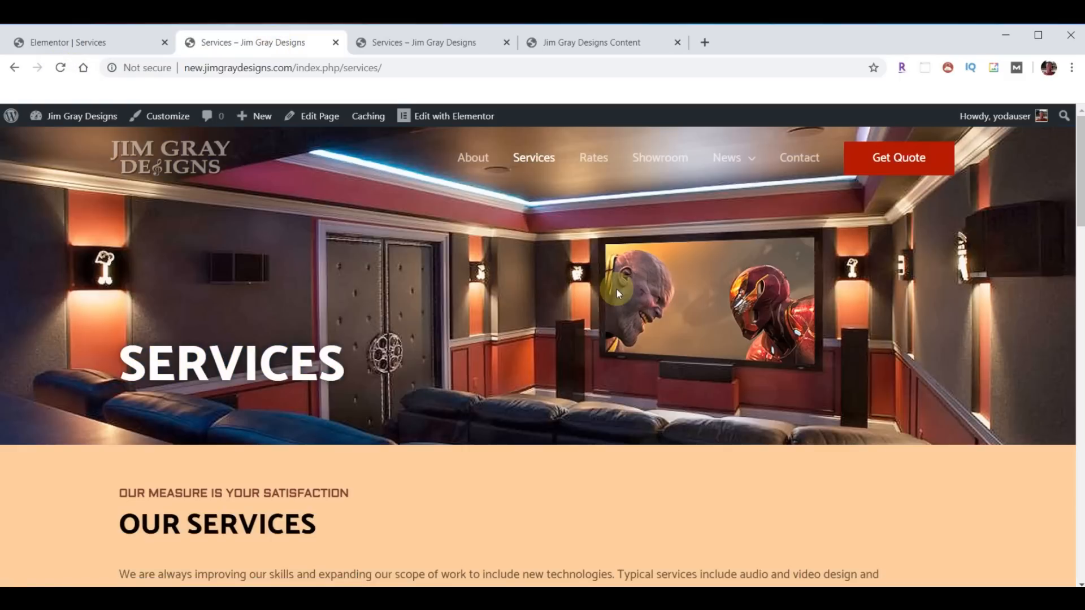
scroll(615, 289, down, 10)
scroll(615, 300, down, 12)
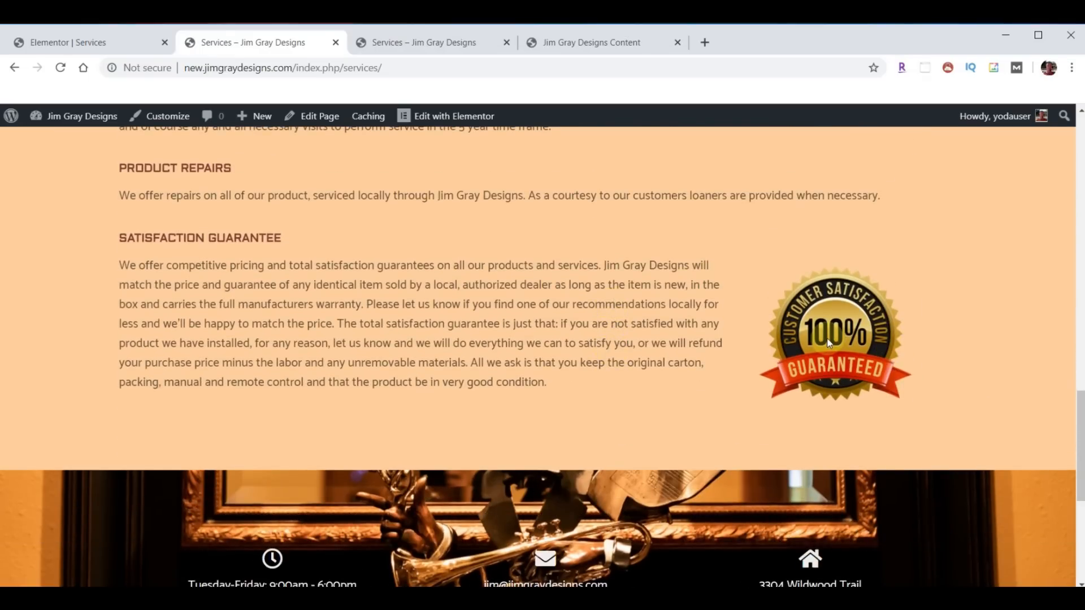
key(F12)
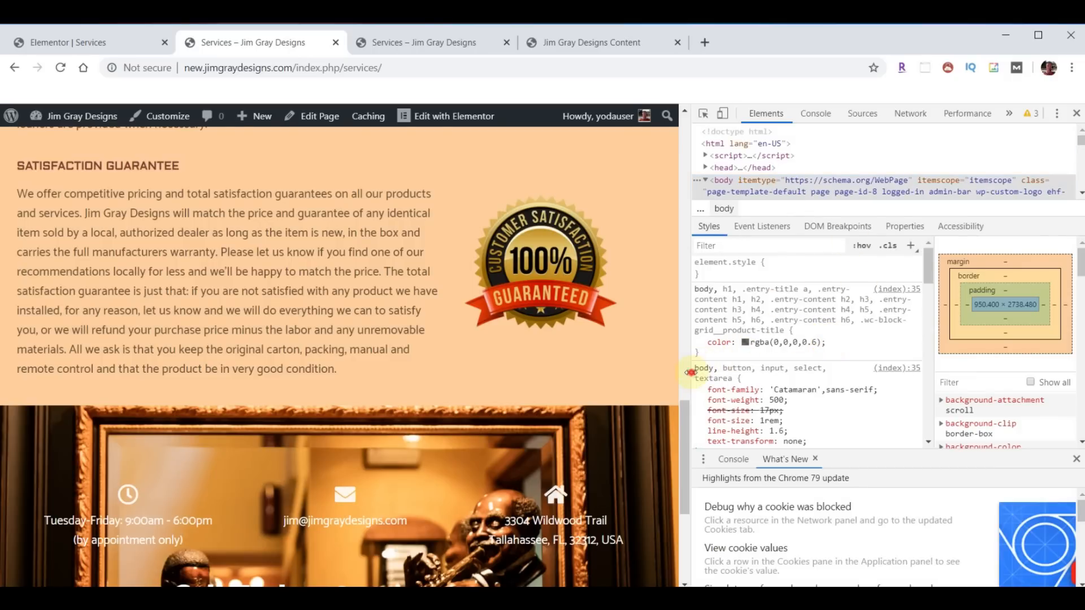
drag(687, 370, 401, 362)
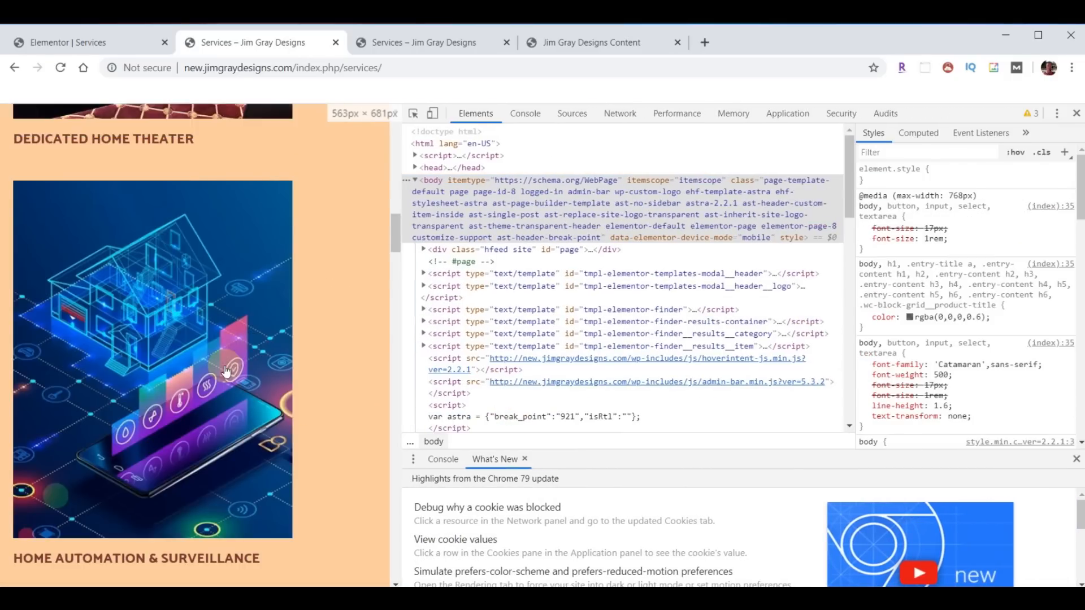
scroll(215, 379, down, 6)
scroll(215, 380, down, 20)
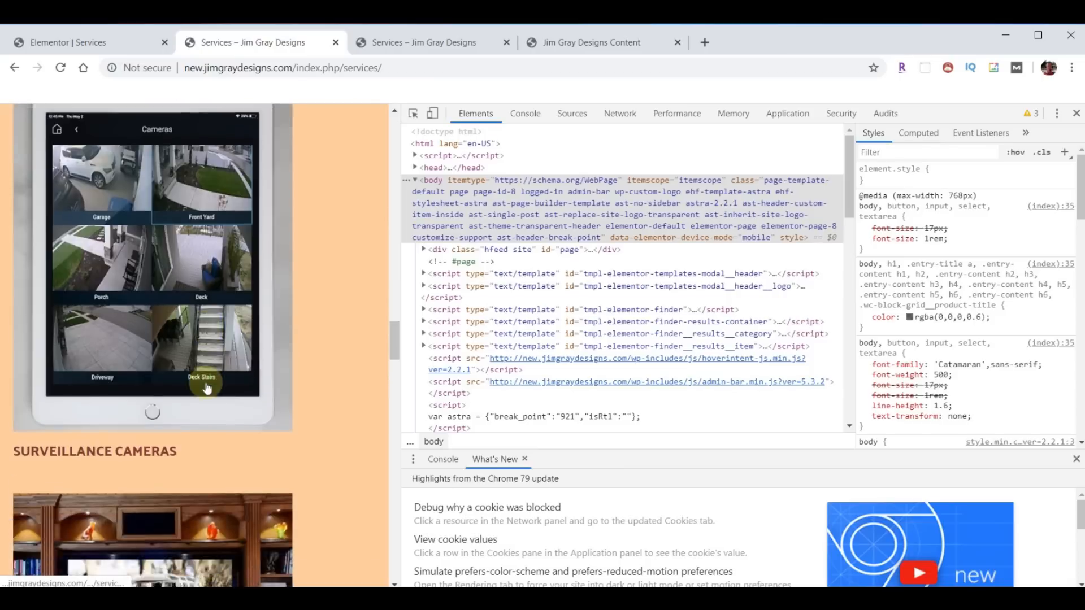
scroll(207, 388, down, 20)
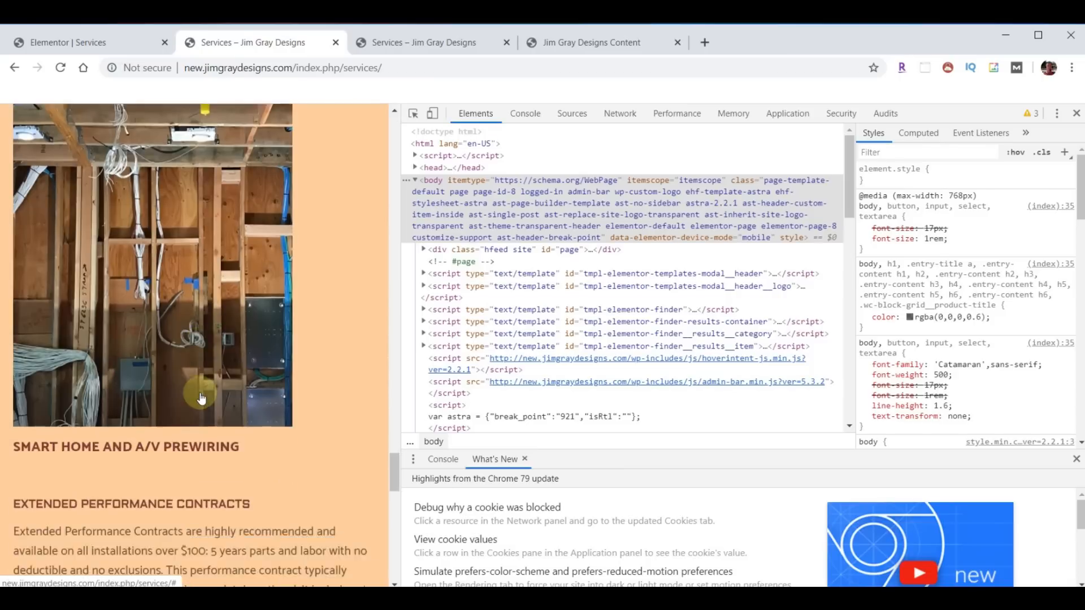
scroll(198, 395, down, 5)
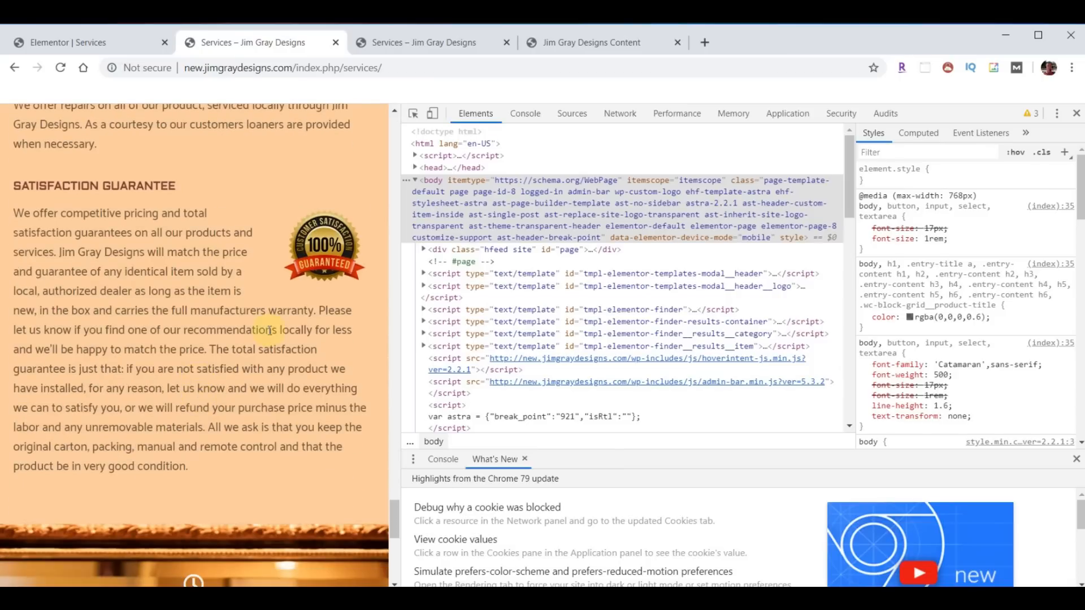
click(1075, 113)
scroll(791, 340, up, 9)
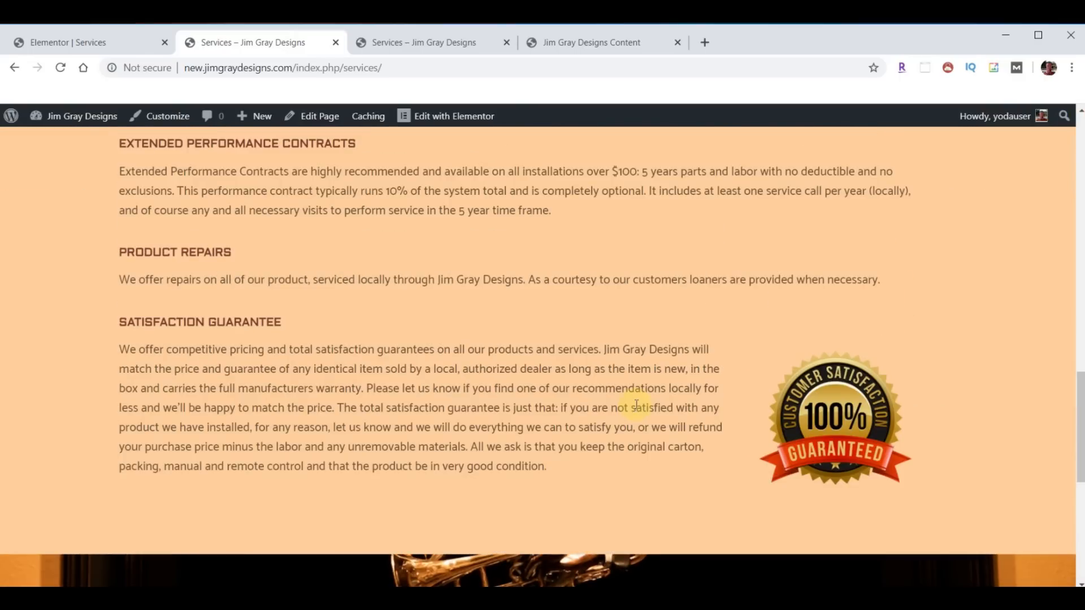
scroll(619, 320, down, 8)
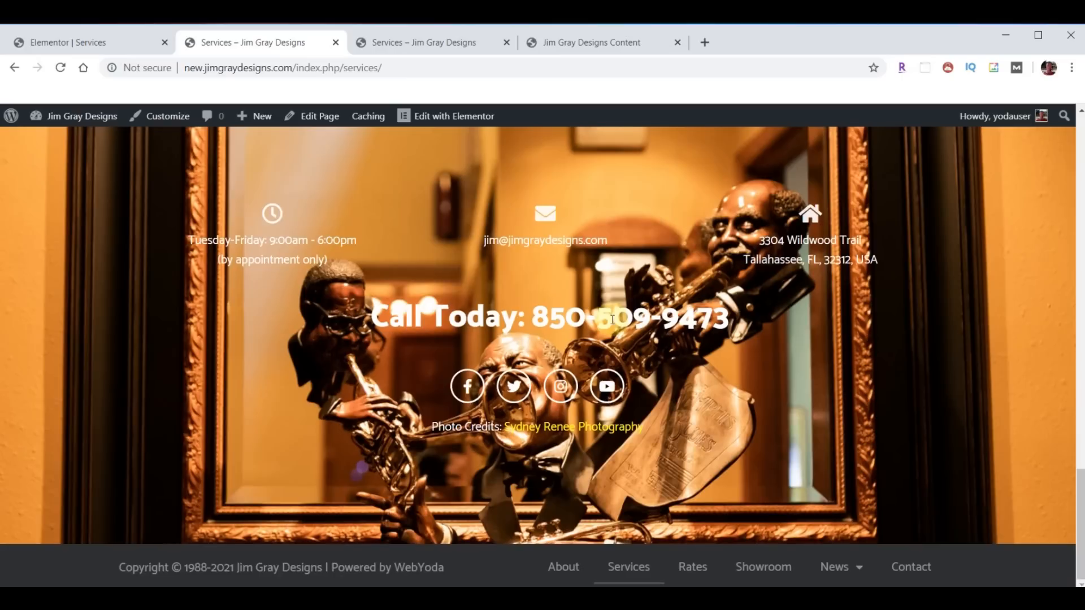
- Open the Rates page, then the original site's Rates page for reference
click(693, 569)
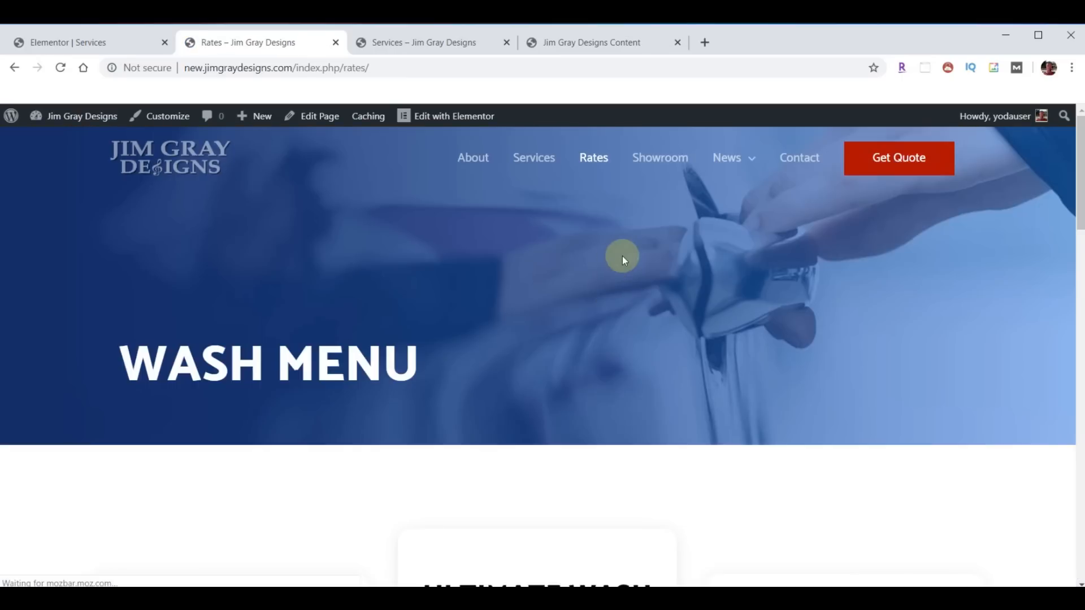
click(419, 43)
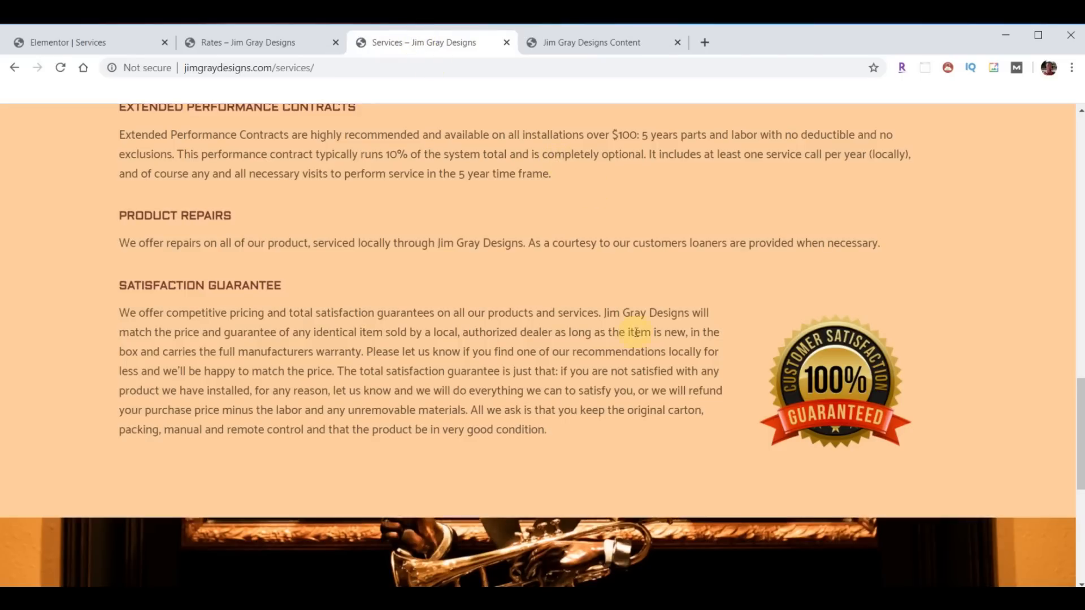
scroll(613, 279, down, 7)
click(699, 568)
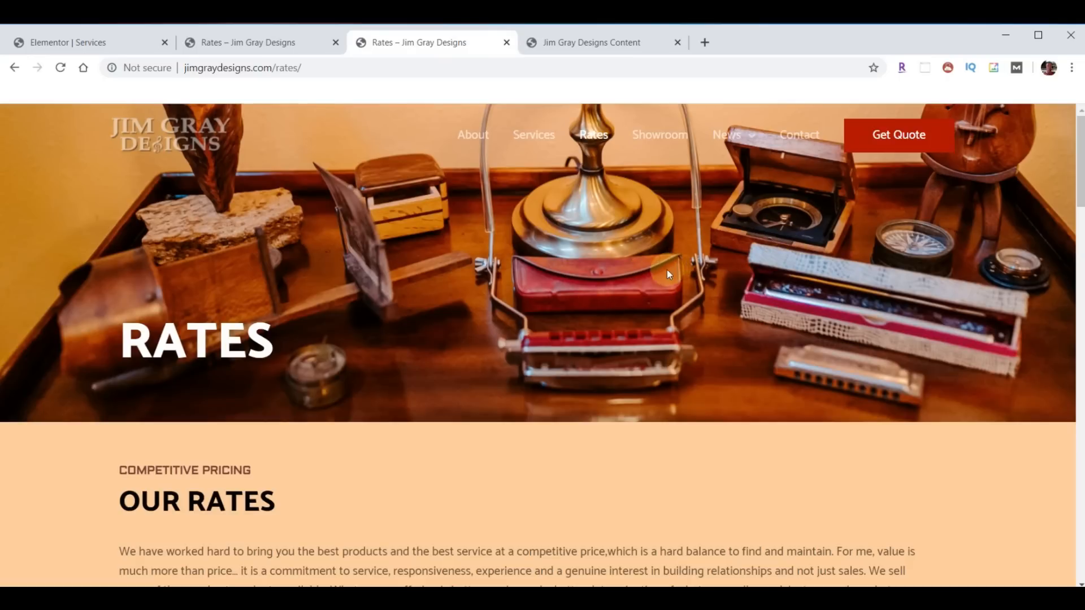
- Exit the Services editor to the dashboard and open Rates with Elementor
scroll(629, 278, down, 8)
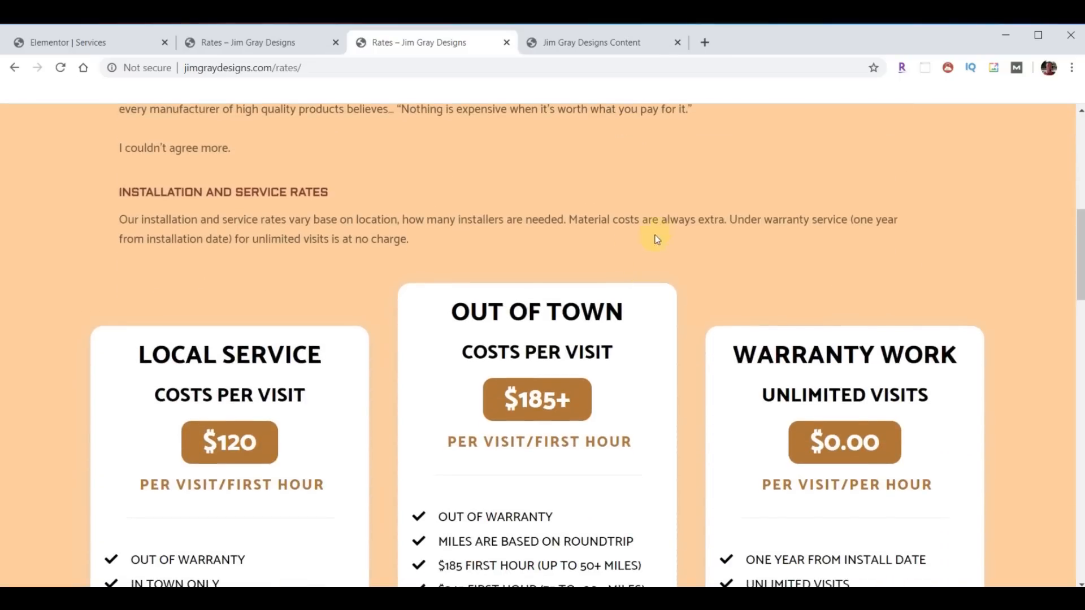
scroll(688, 209, down, 1)
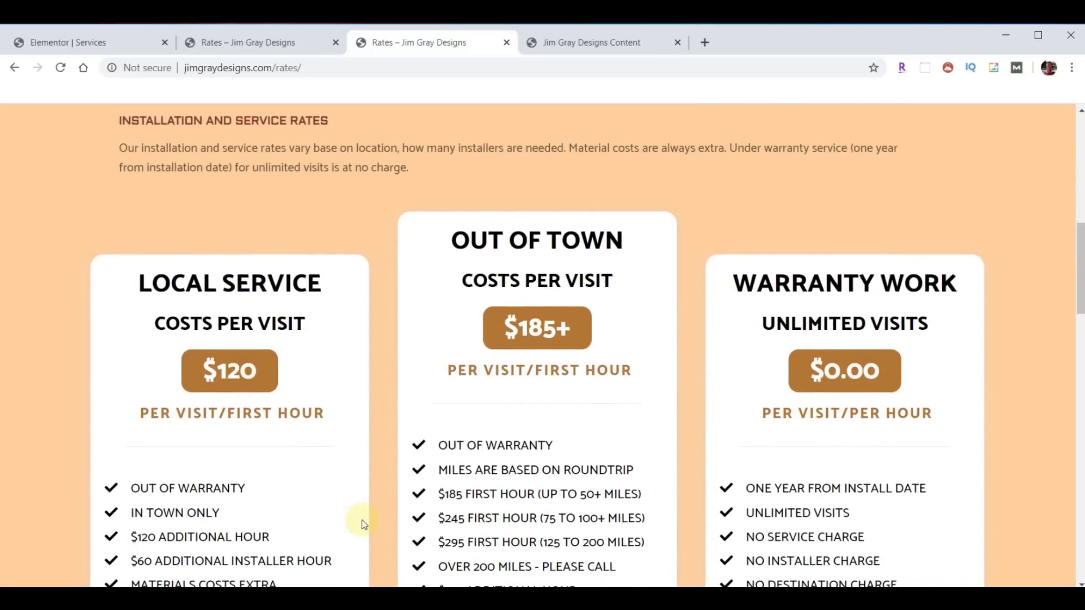
scroll(394, 287, down, 1)
scroll(748, 408, down, 15)
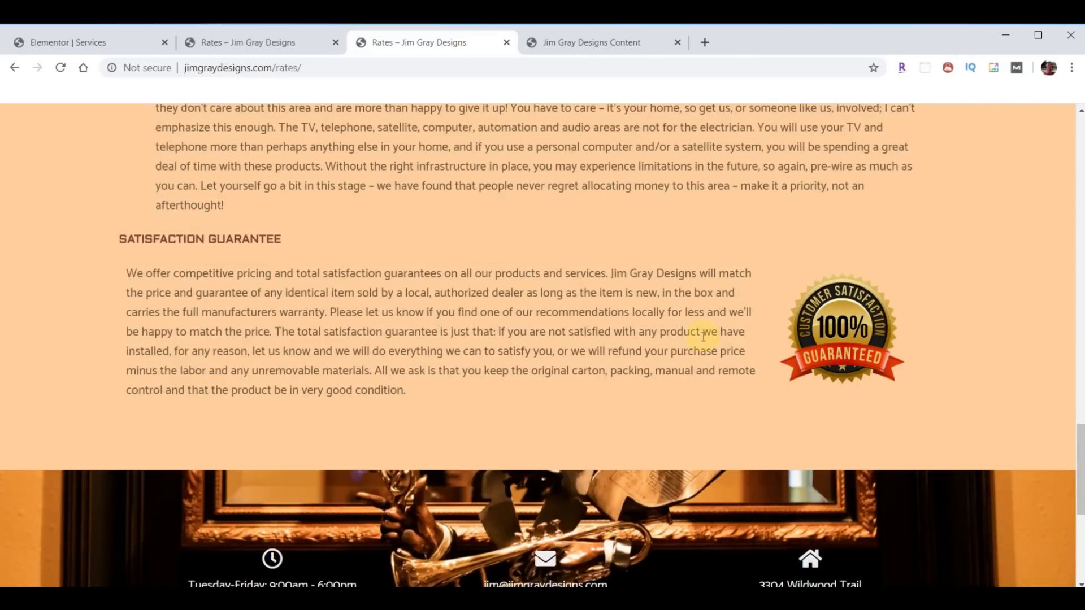
click(78, 43)
click(13, 118)
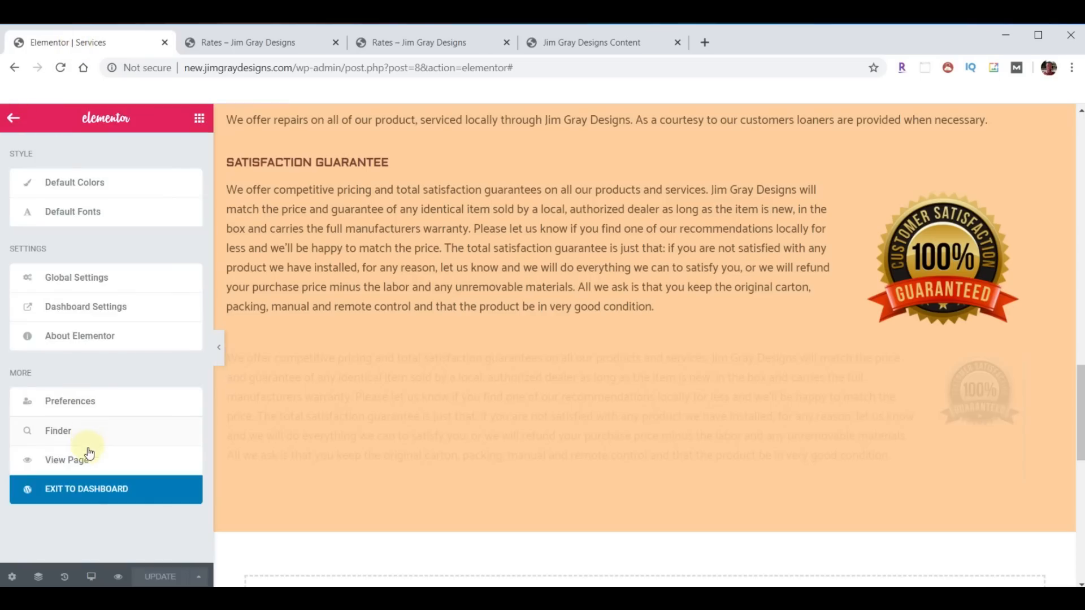
click(80, 489)
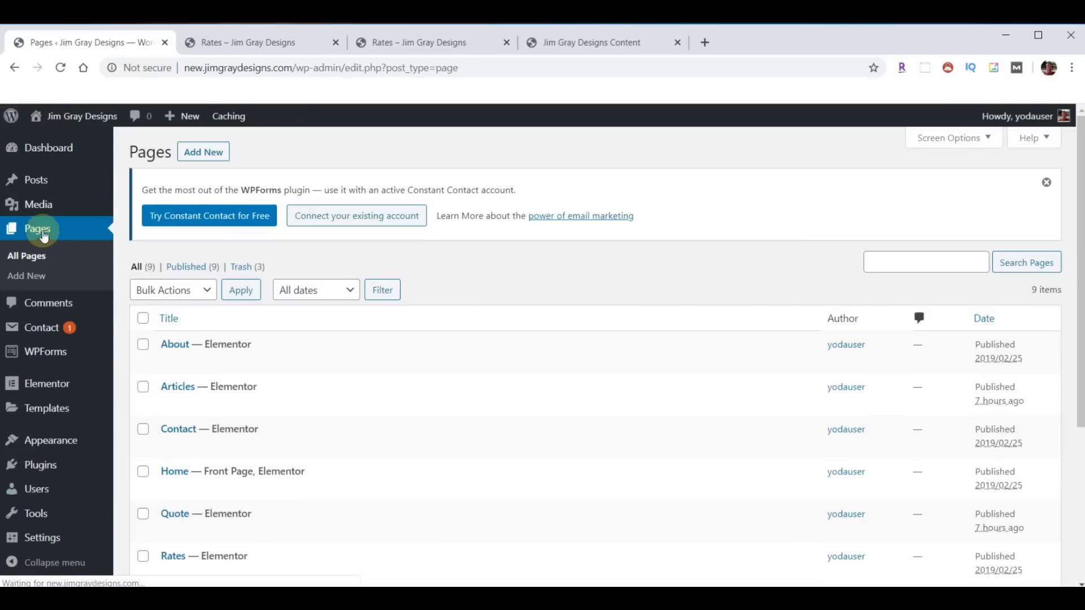
scroll(251, 416, down, 3)
click(402, 432)
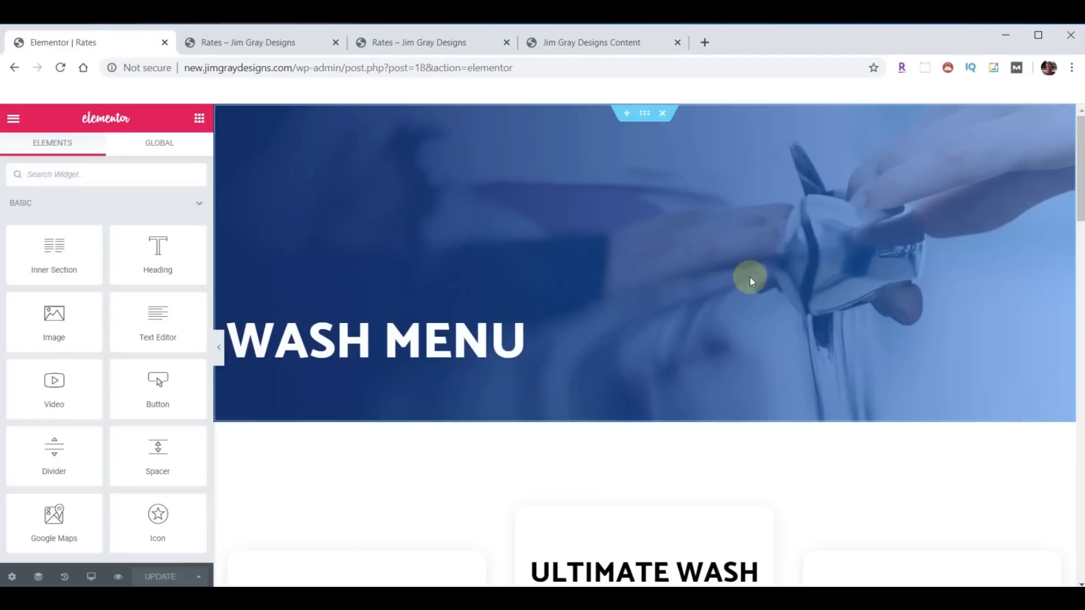
- Delete the WASH MENU hero and the car-wash pricing placeholder sections from the Rates page
click(664, 114)
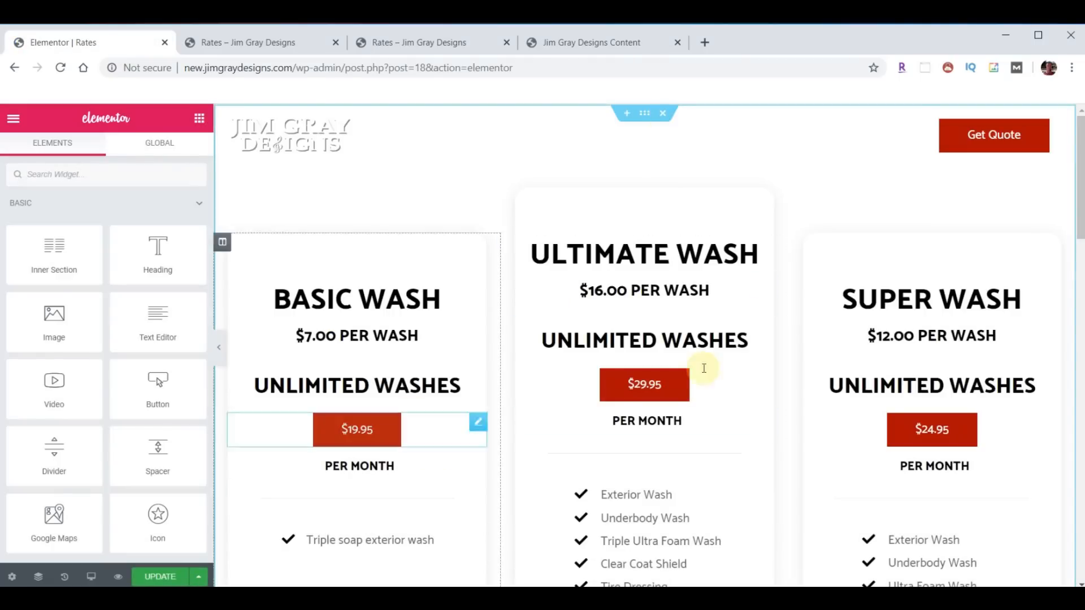
click(287, 45)
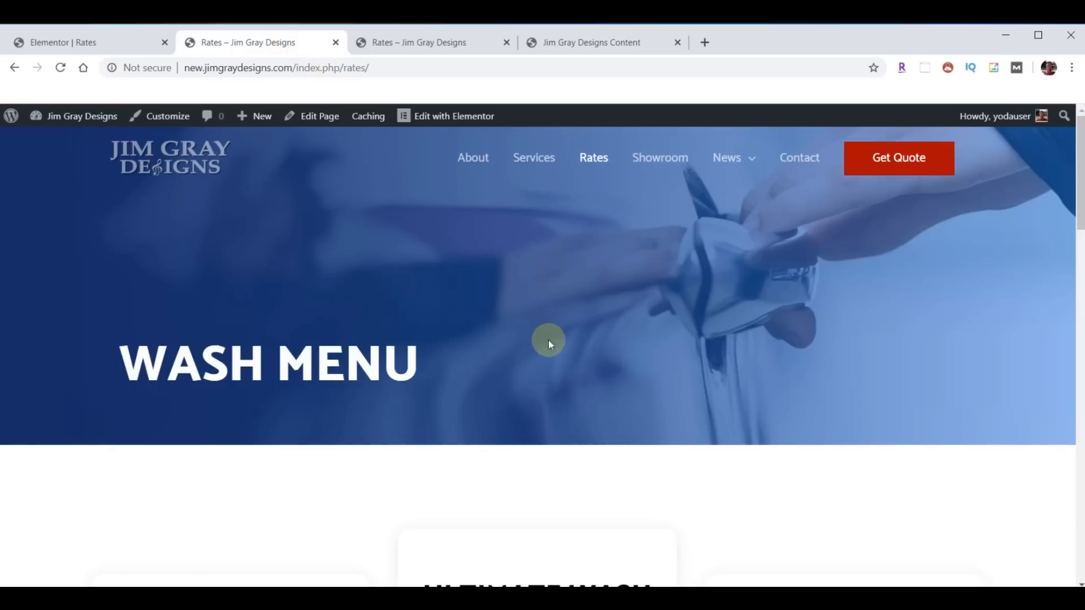
scroll(540, 331, down, 6)
scroll(444, 286, up, 3)
scroll(702, 343, up, 4)
click(107, 41)
click(662, 114)
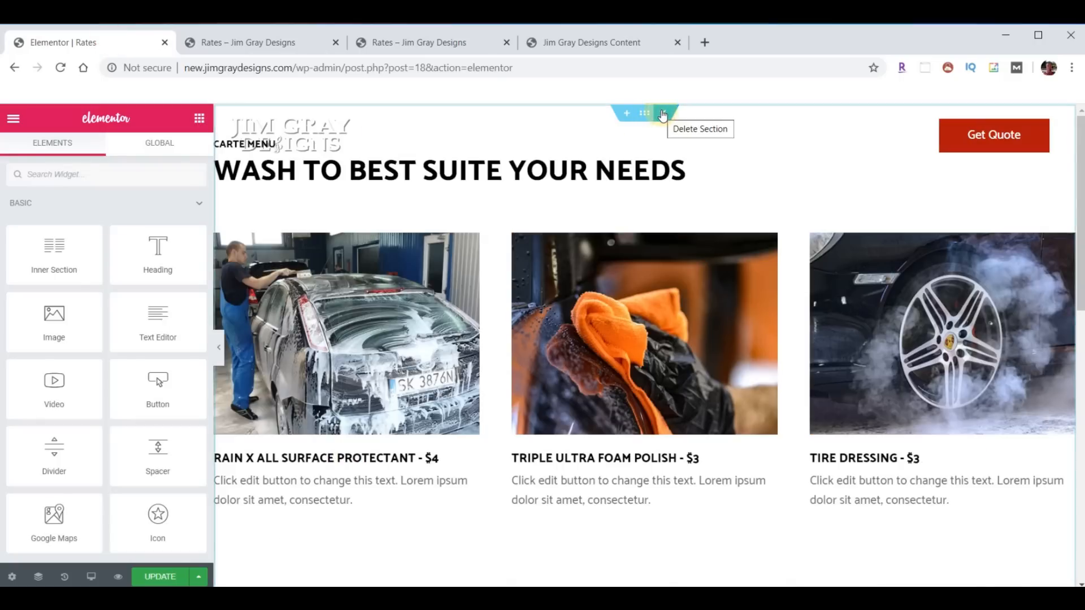
click(659, 113)
- Import template-JGD-rates.json and insert it without document settings
click(661, 191)
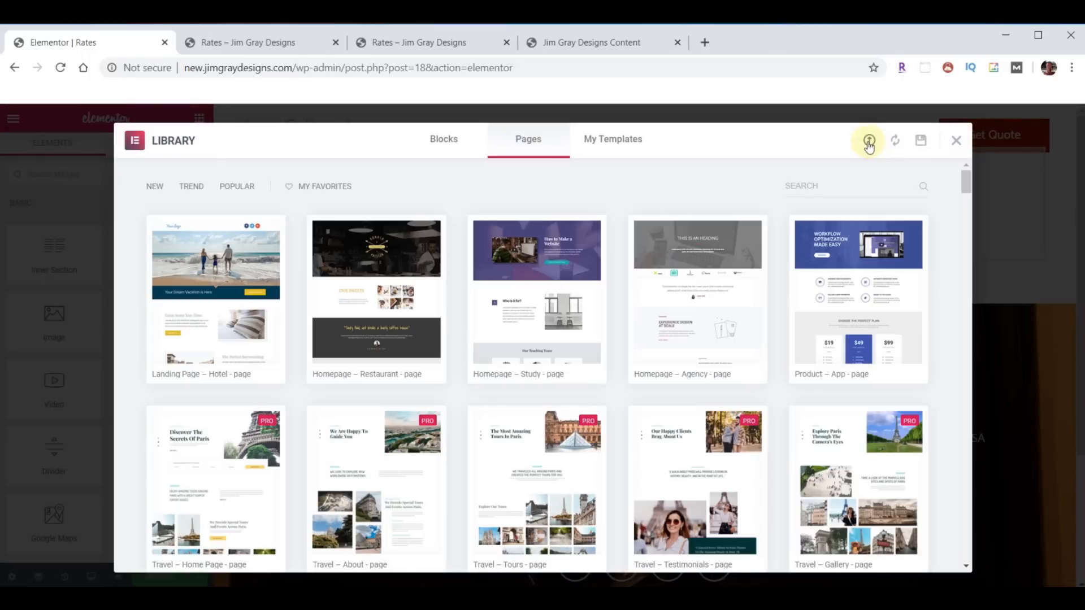
click(868, 141)
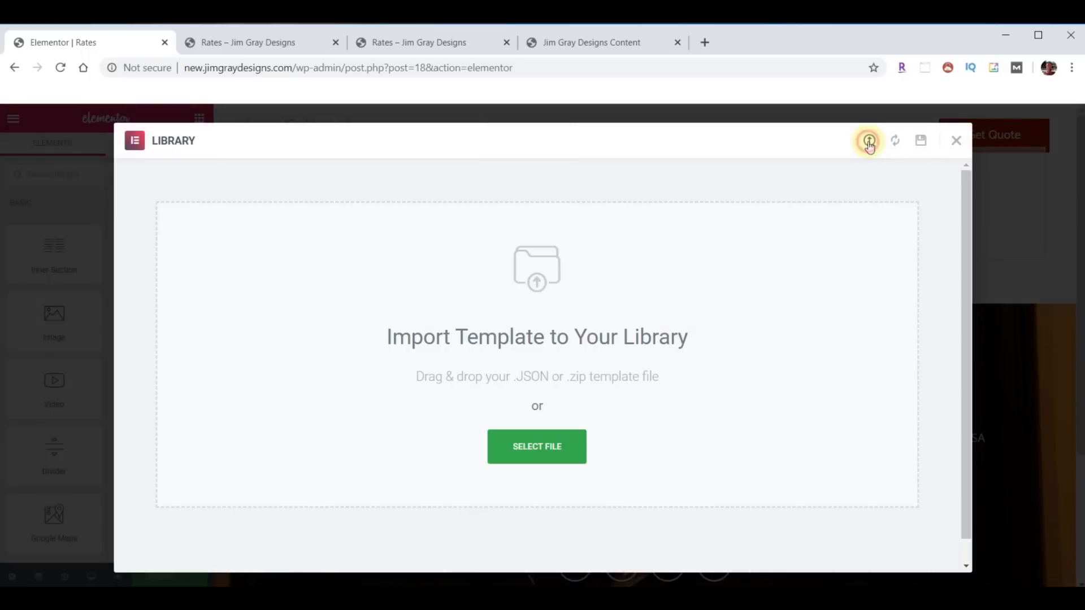
click(487, 598)
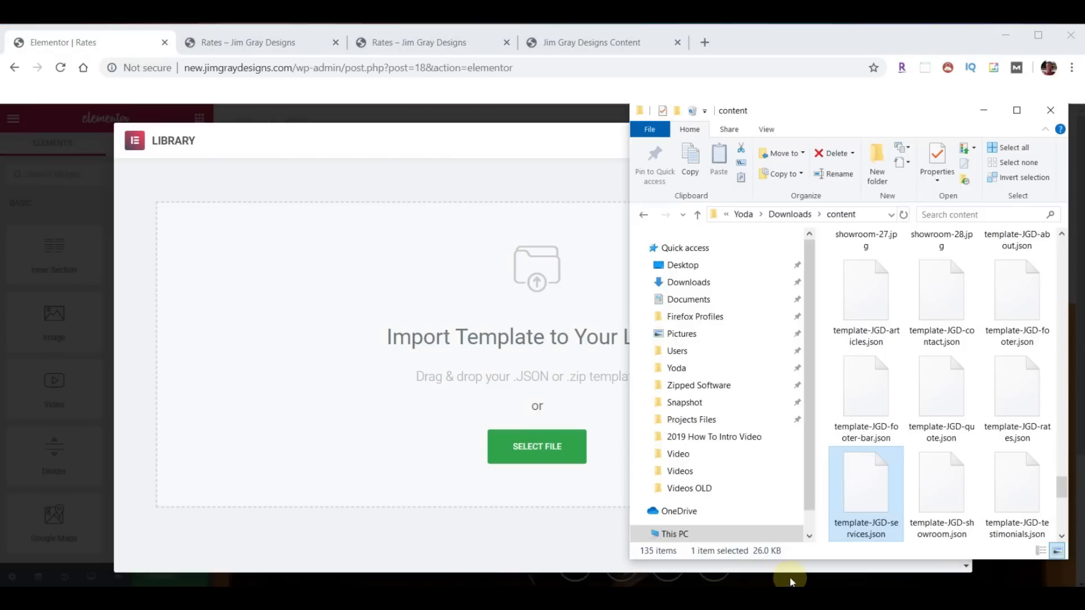
drag(998, 400, 439, 354)
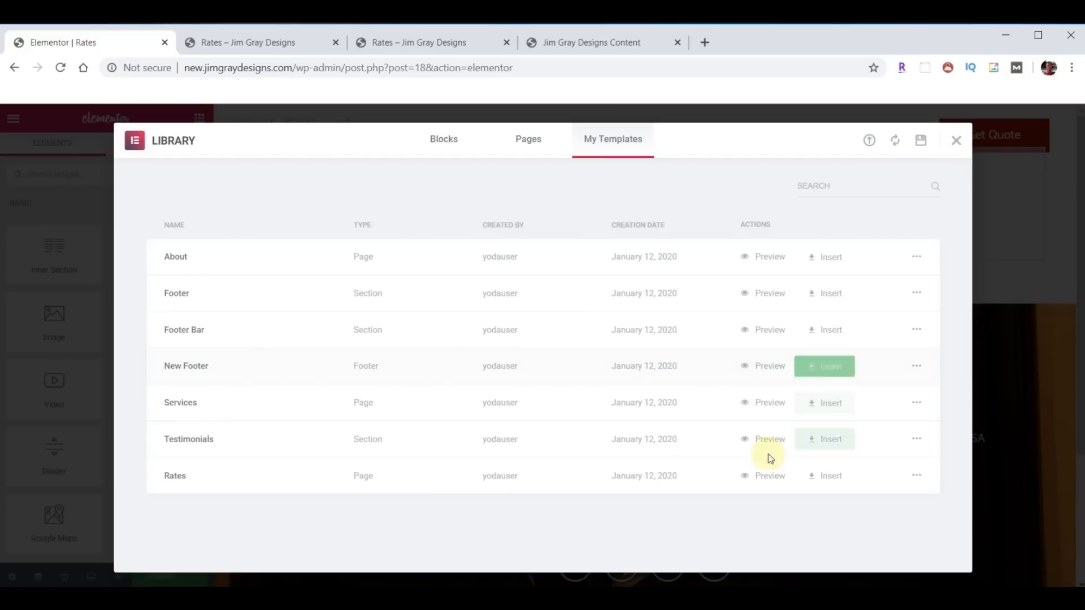
click(836, 475)
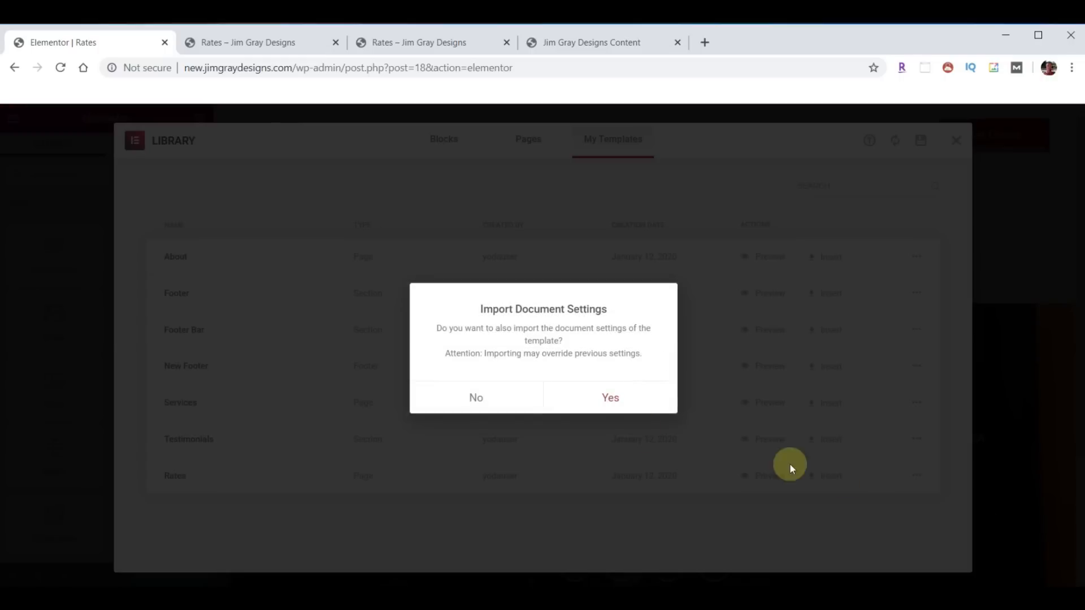
click(478, 398)
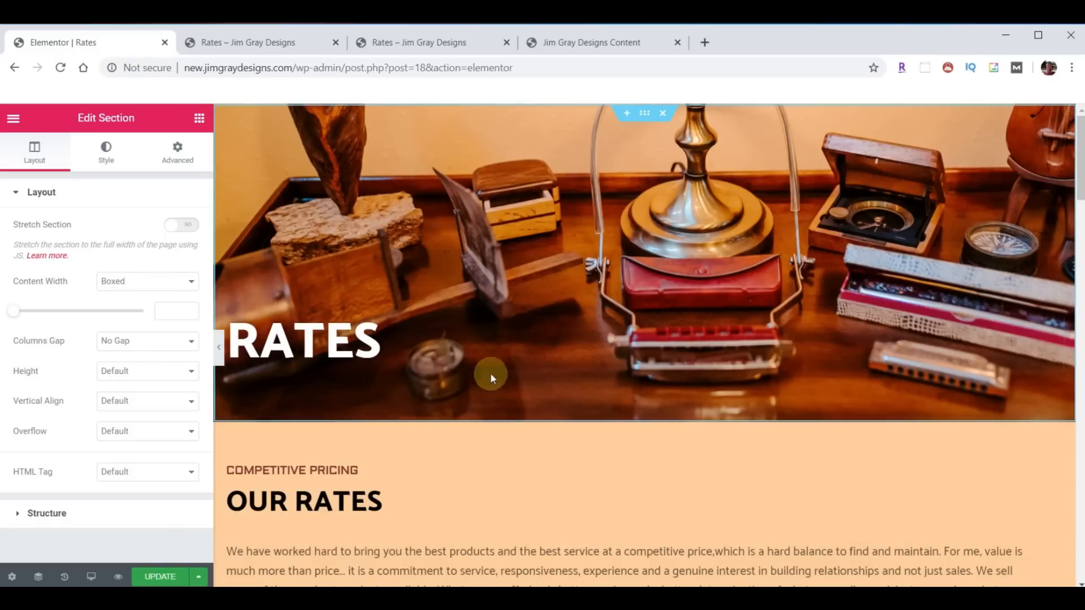
scroll(679, 308, down, 10)
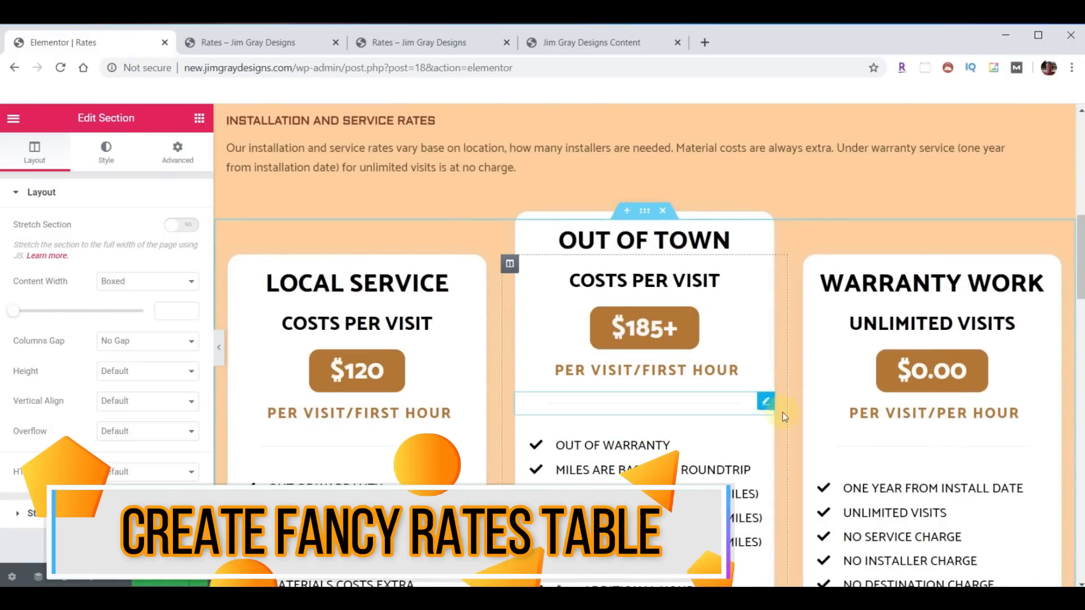
scroll(790, 438, down, 2)
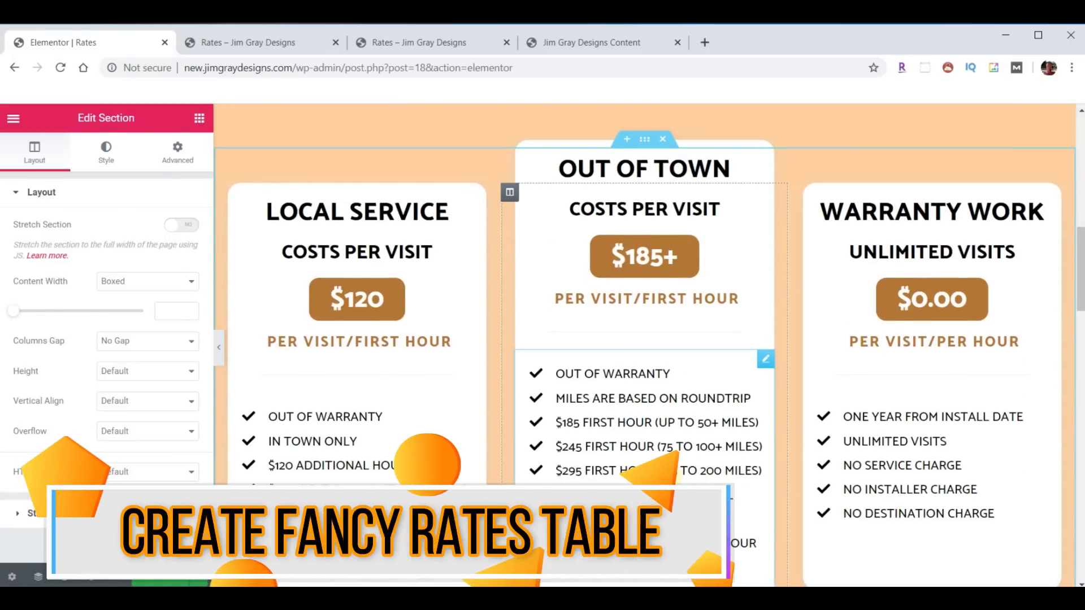
click(465, 208)
click(477, 242)
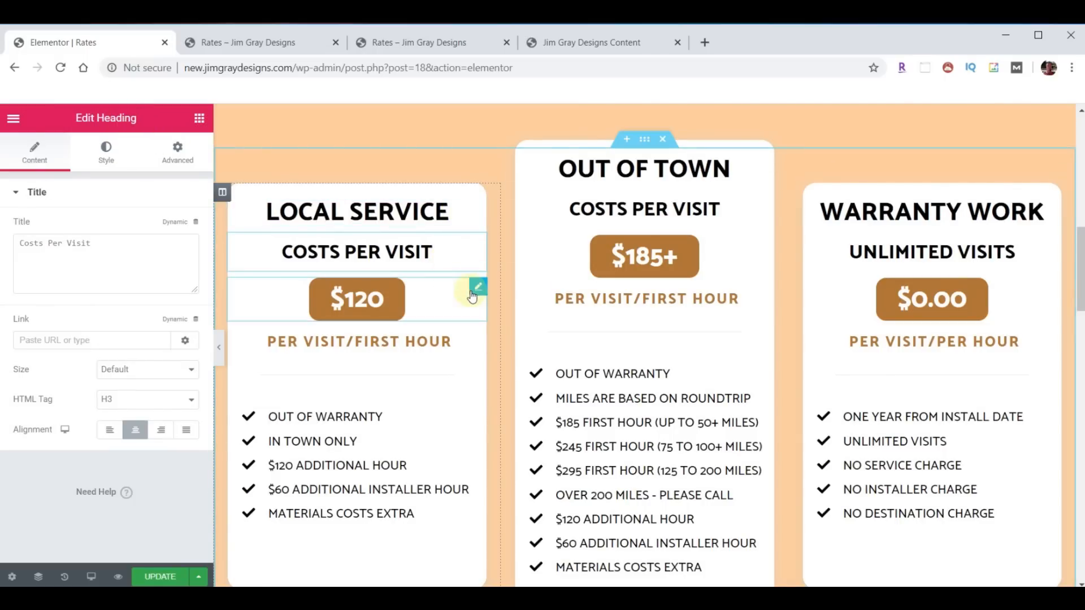
click(475, 291)
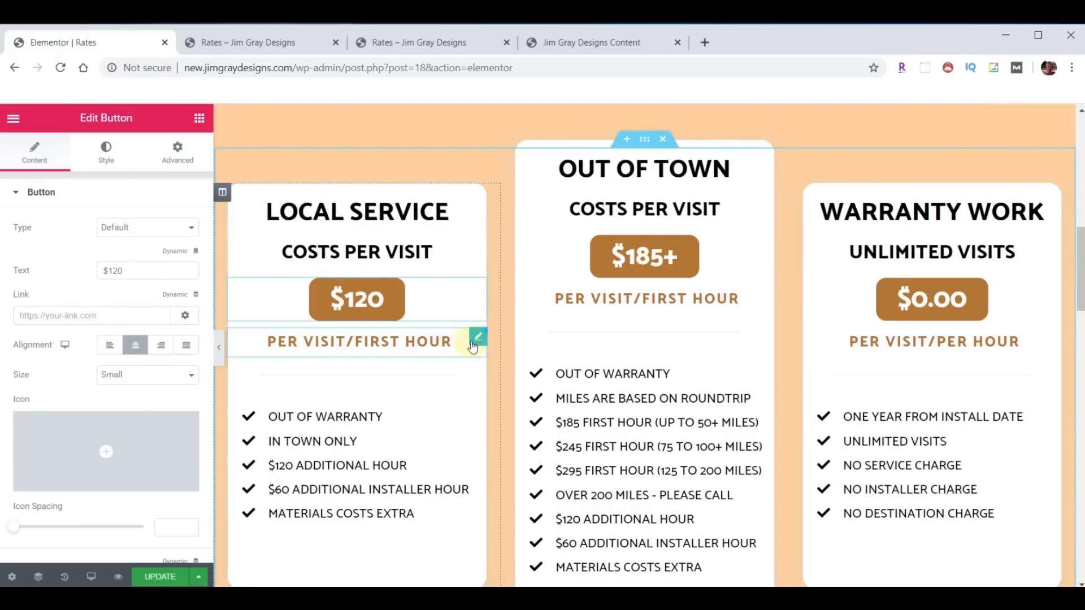
click(478, 340)
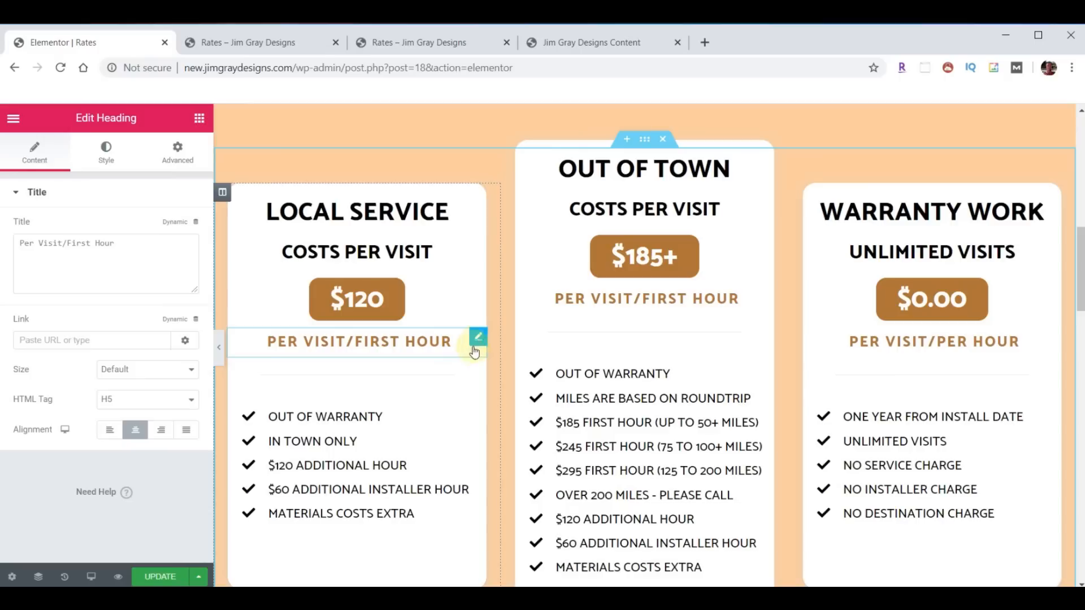
click(476, 402)
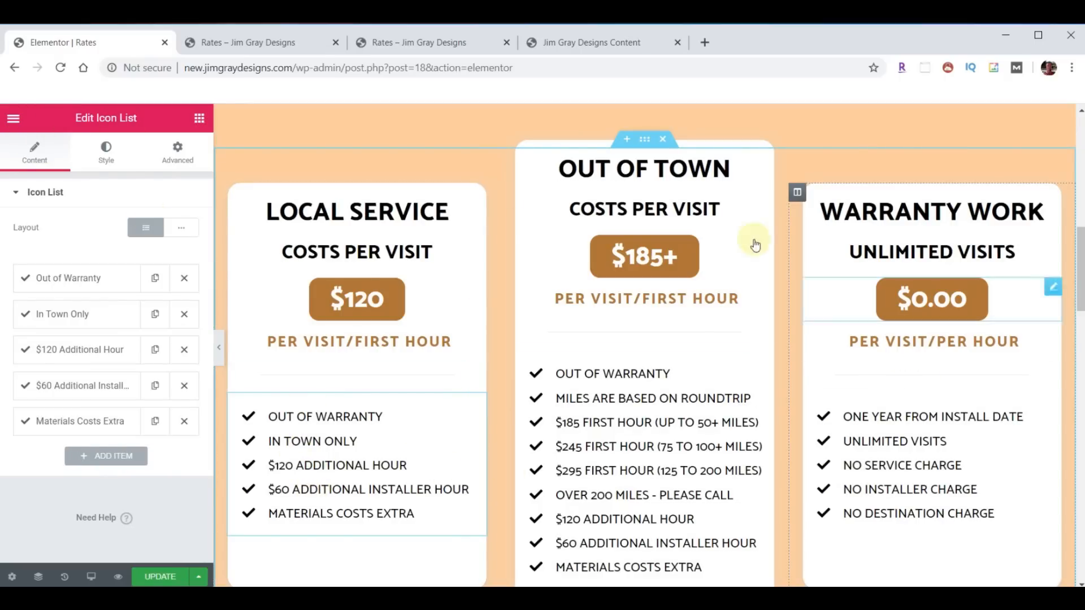
scroll(660, 481, down, 2)
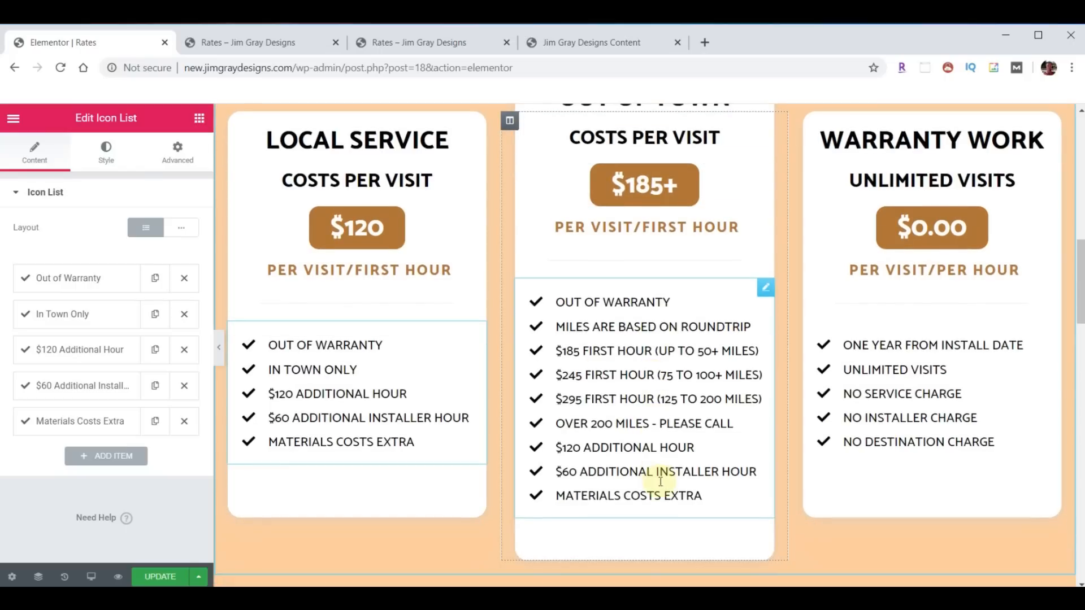
scroll(661, 481, up, 2)
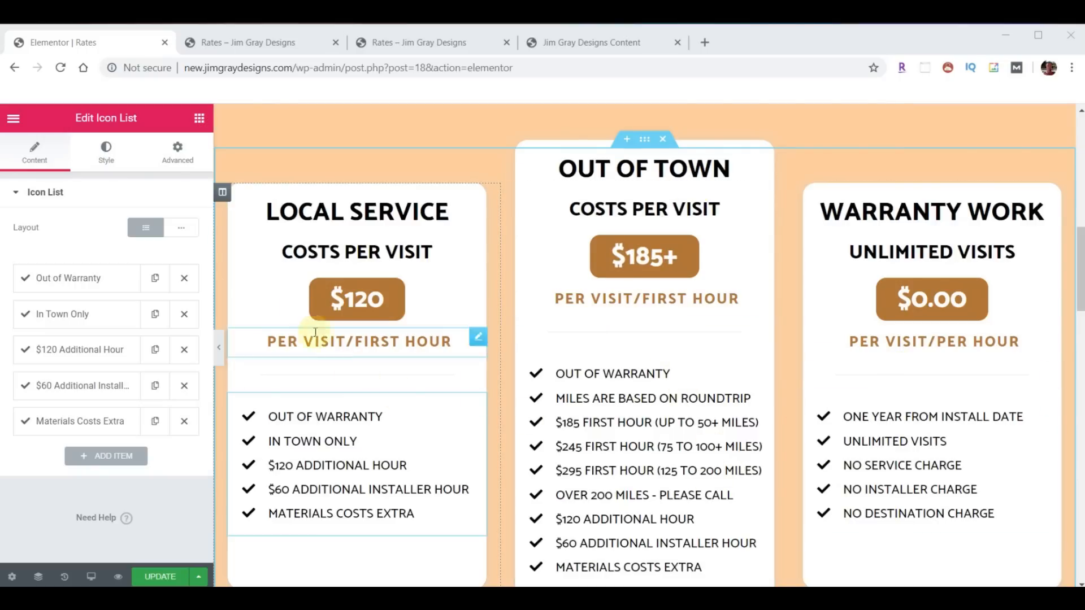
right_click(221, 193)
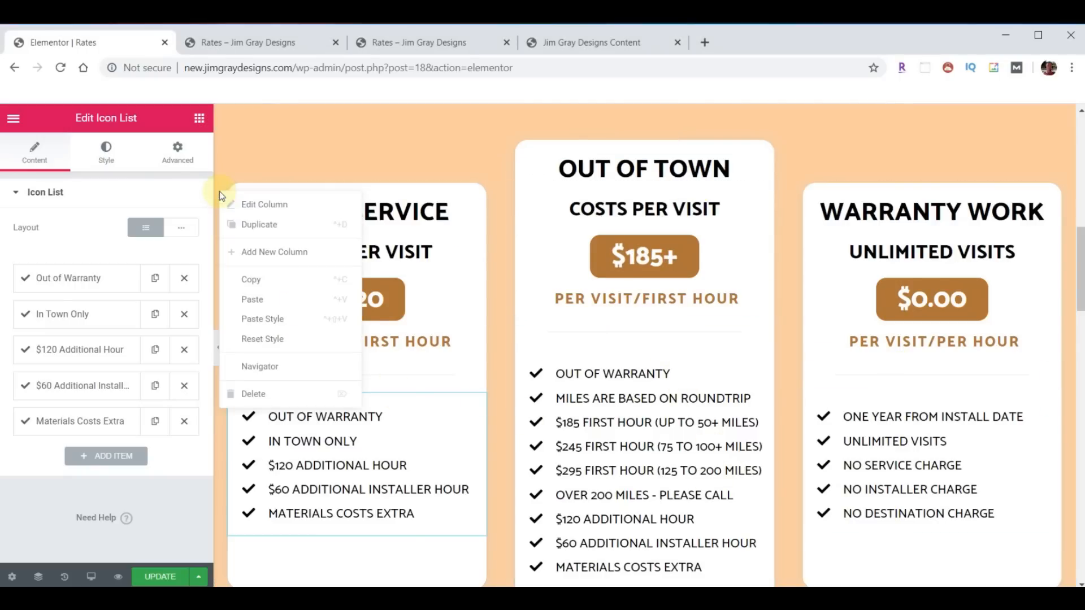
click(274, 280)
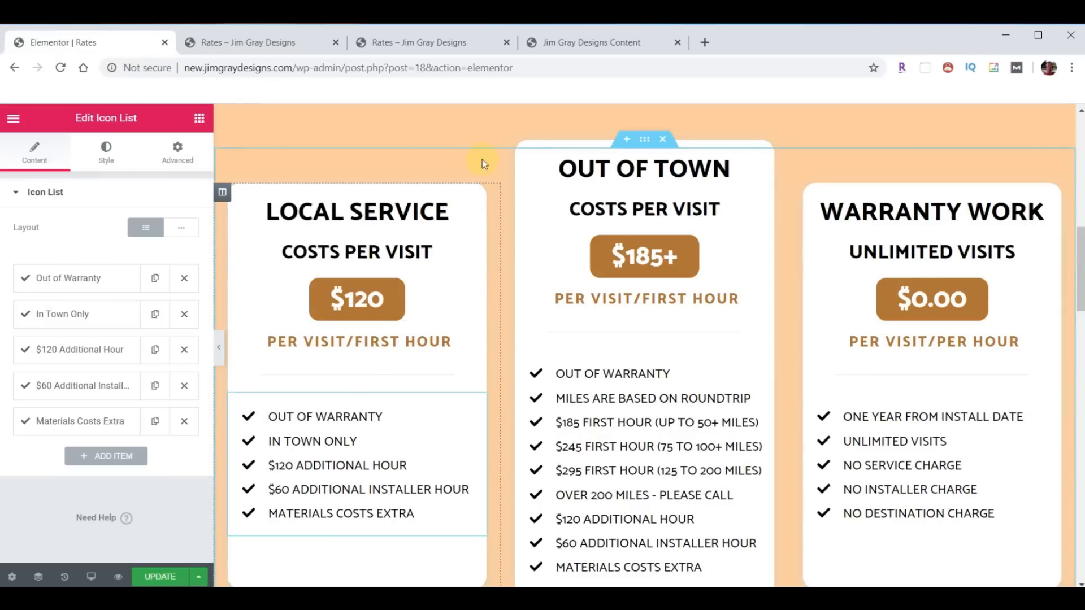
right_click(506, 195)
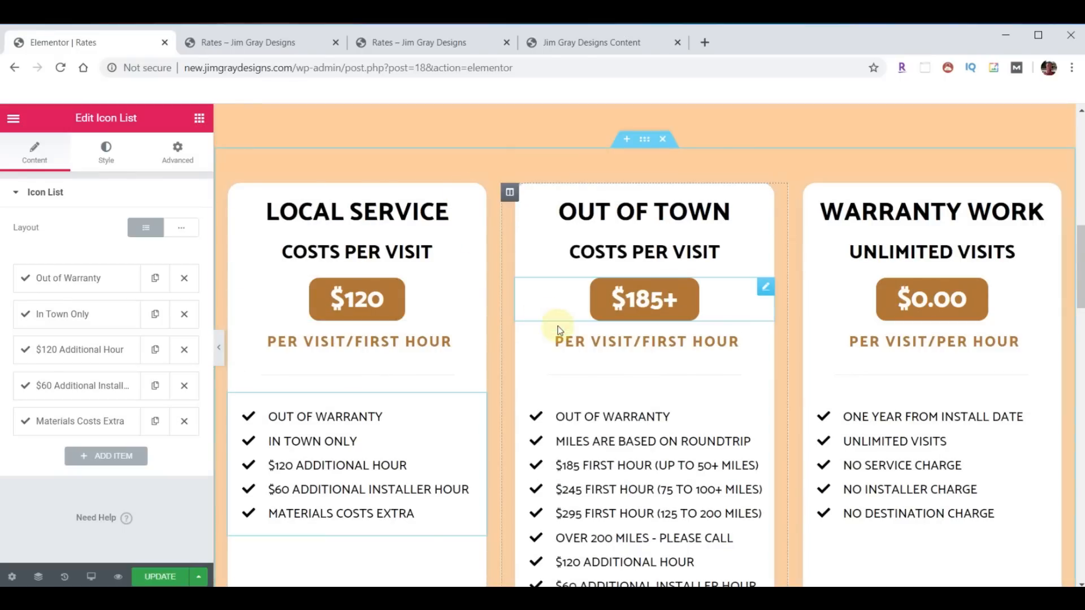
scroll(702, 358, down, 1)
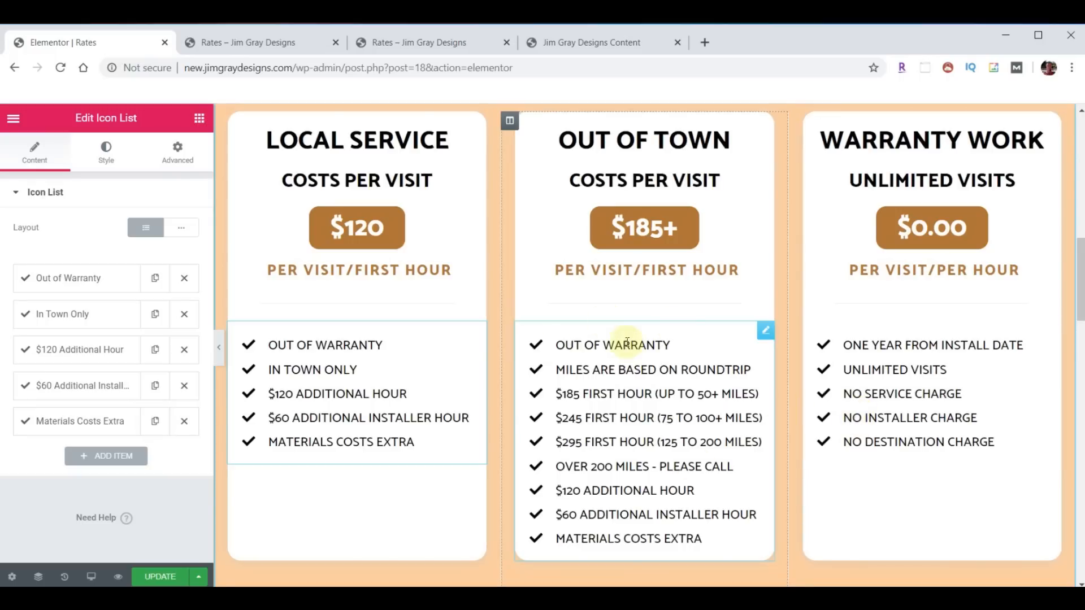
scroll(774, 337, up, 1)
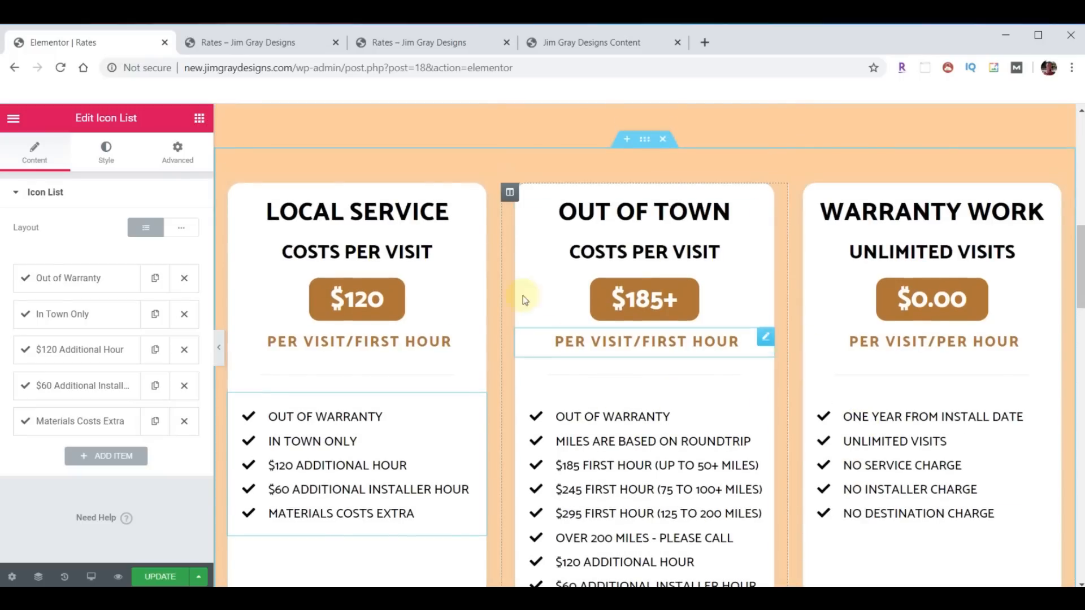
click(509, 194)
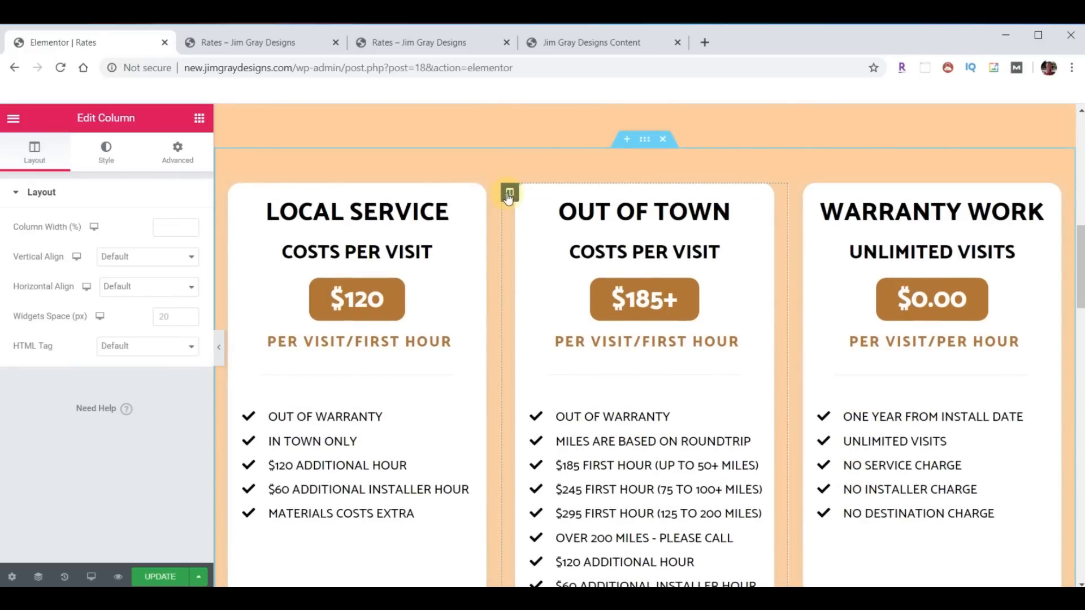
- Set the Out of Town column's margin to -60 top and 0 bottom
click(179, 150)
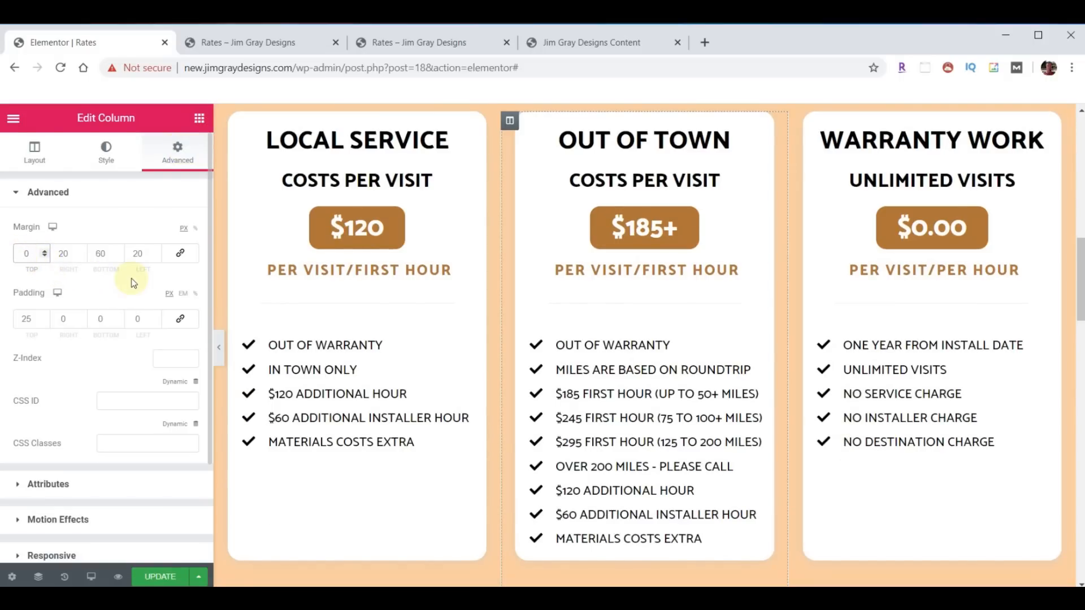
text(-60)
scroll(552, 367, up, 1)
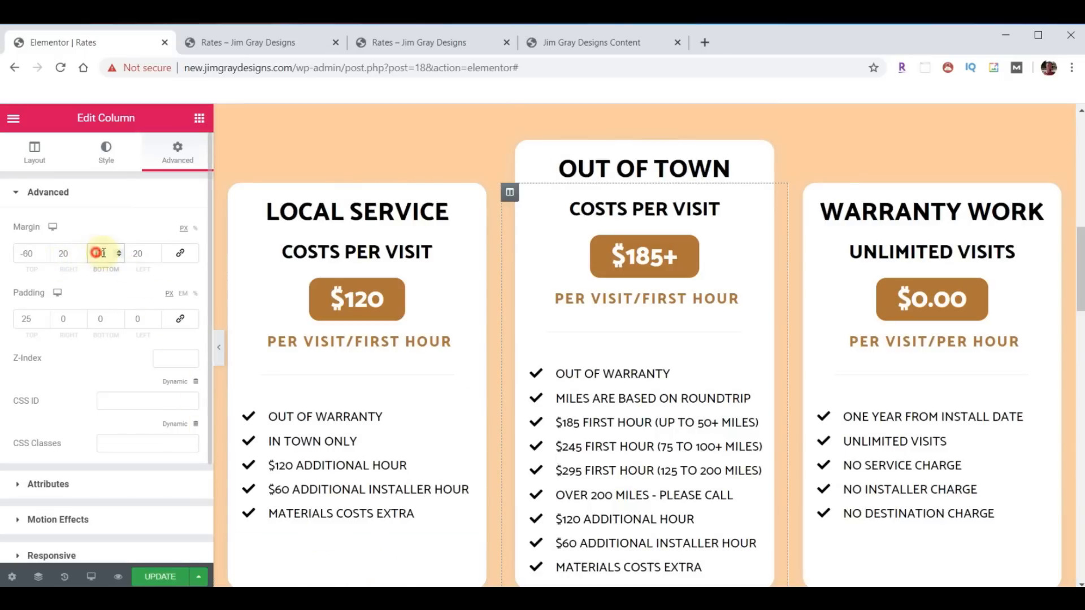
text(0)
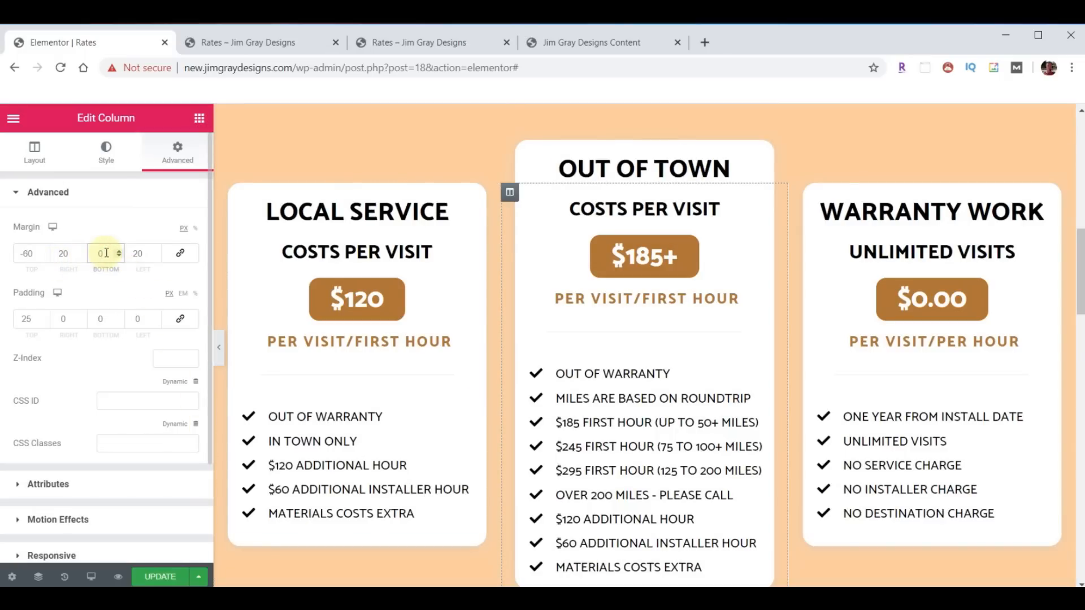
scroll(649, 382, down, 1)
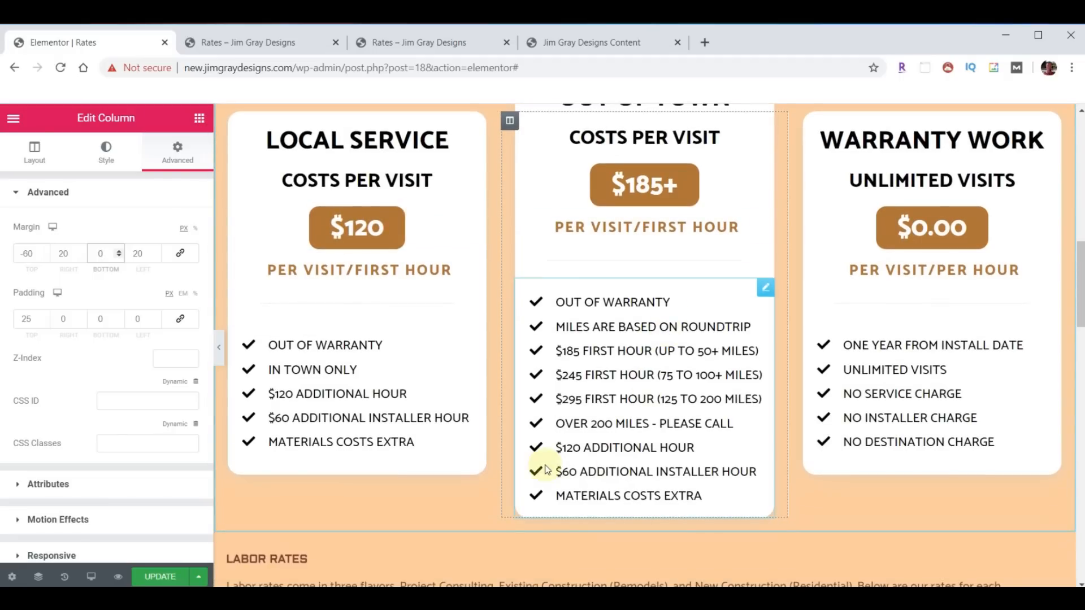
- Give the column 60 bottom padding, then reload the live Rates page
double_click(102, 319)
text(60)
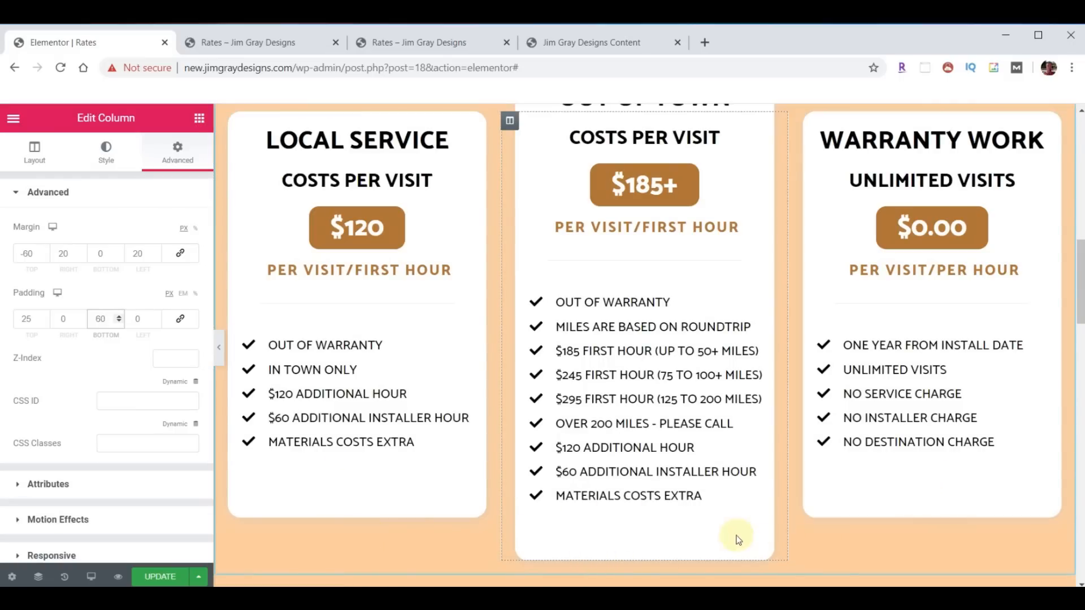
scroll(872, 532, up, 1)
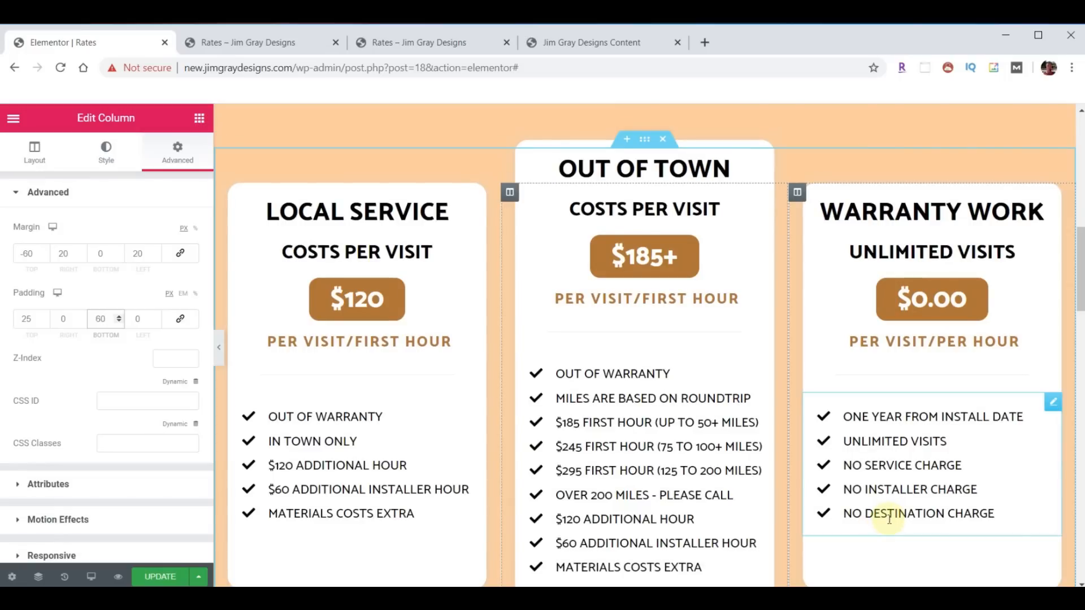
scroll(884, 509, down, 1)
scroll(554, 272, up, 1)
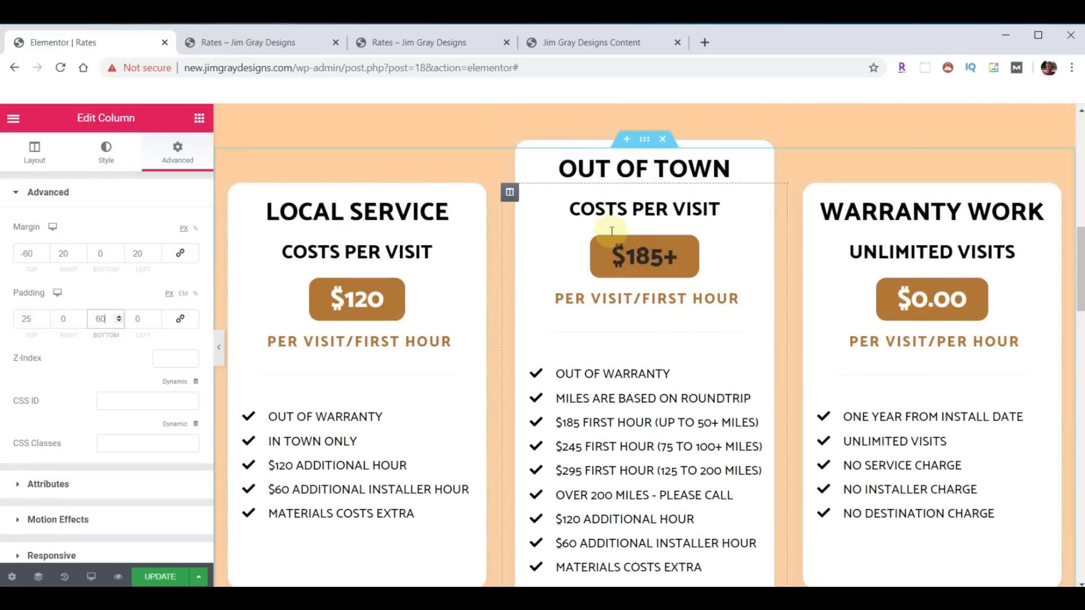
scroll(791, 367, down, 1)
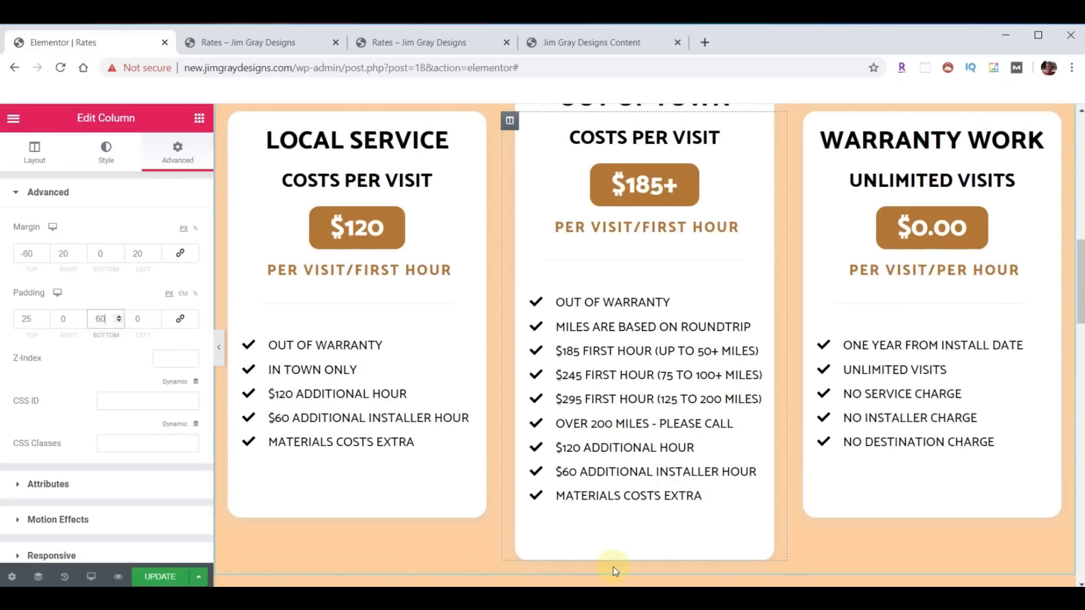
scroll(831, 356, down, 1)
scroll(830, 353, down, 10)
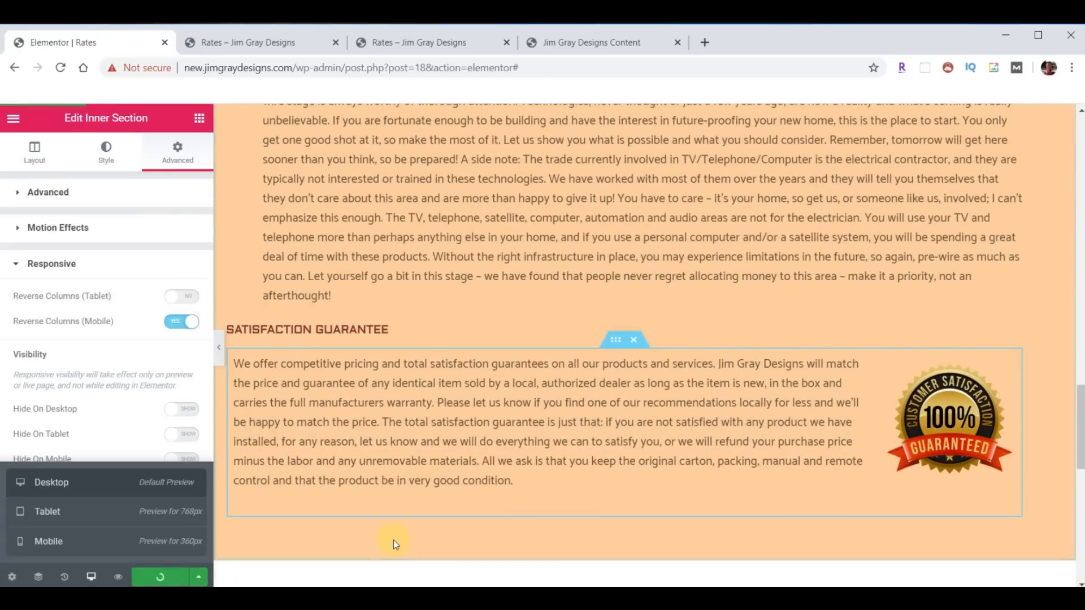
click(252, 49)
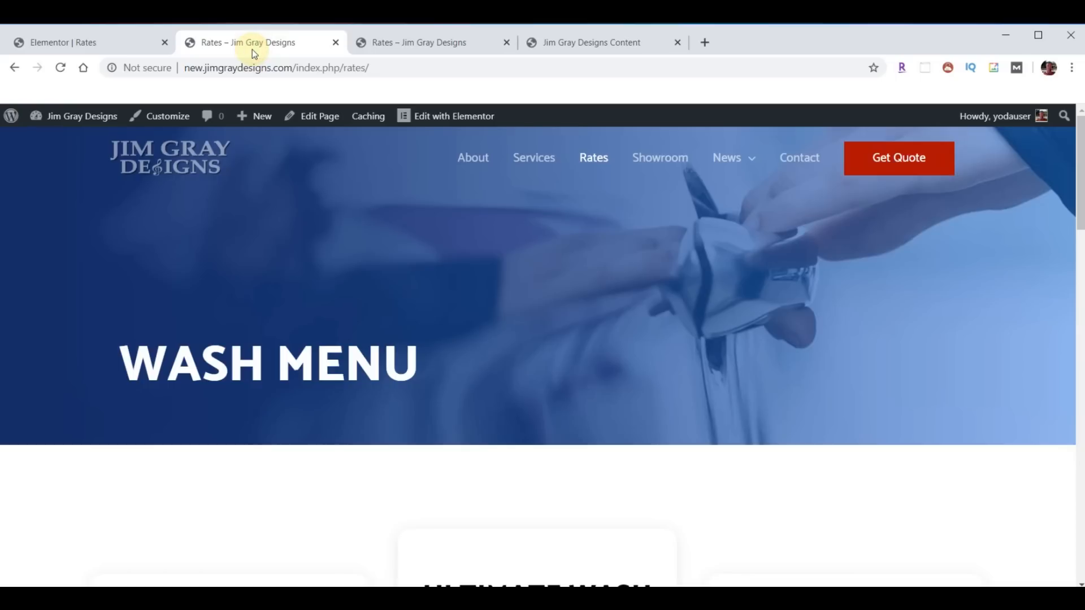
click(59, 68)
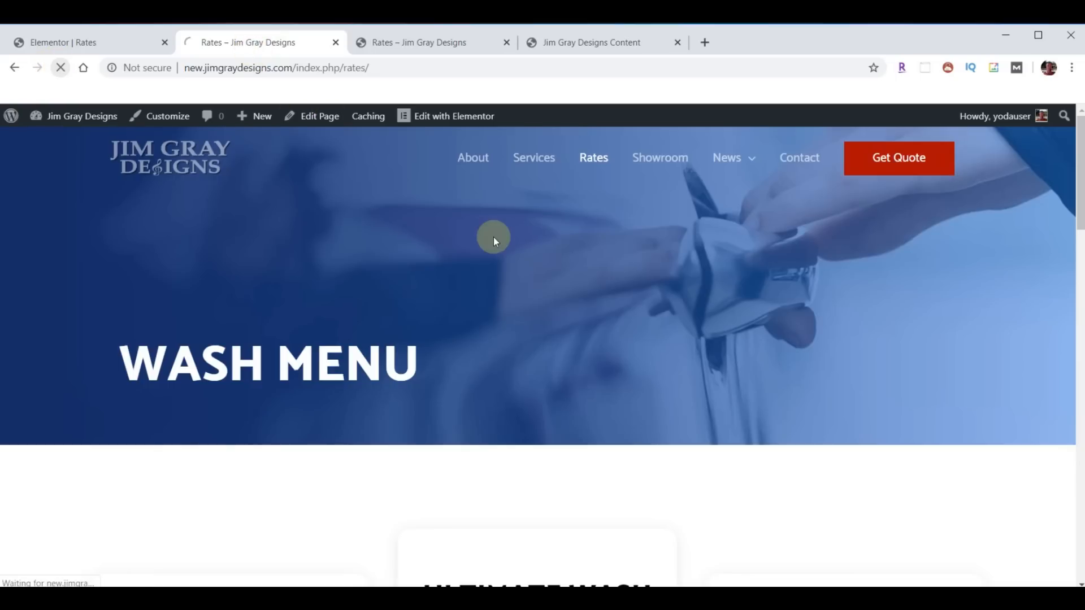
- Scroll to the new site's Rates page footer and open its Showroom page
scroll(695, 347, down, 8)
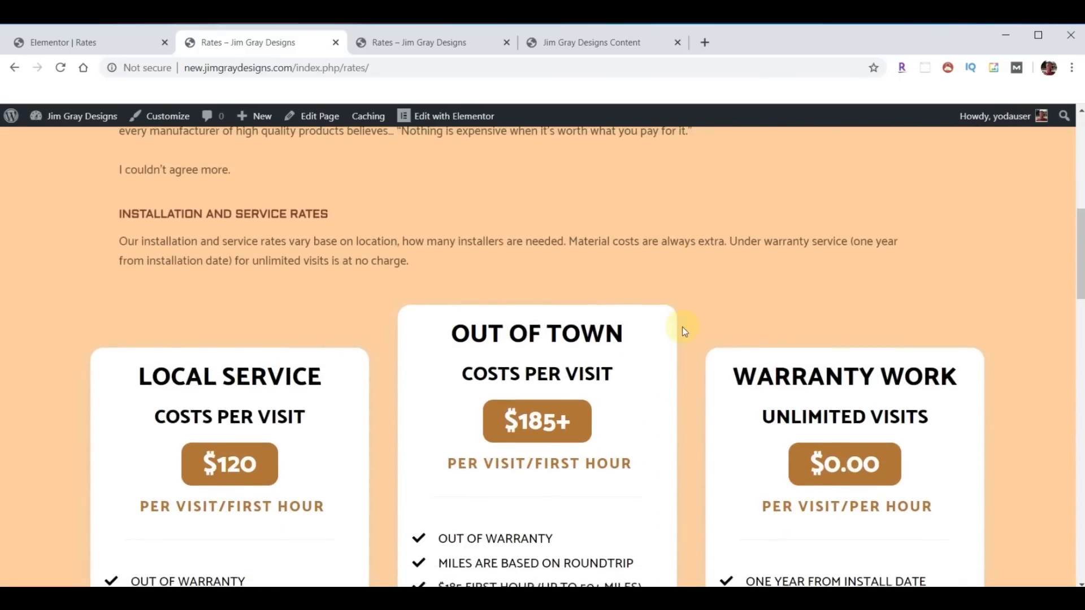
scroll(683, 319, down, 5)
scroll(649, 392, down, 1)
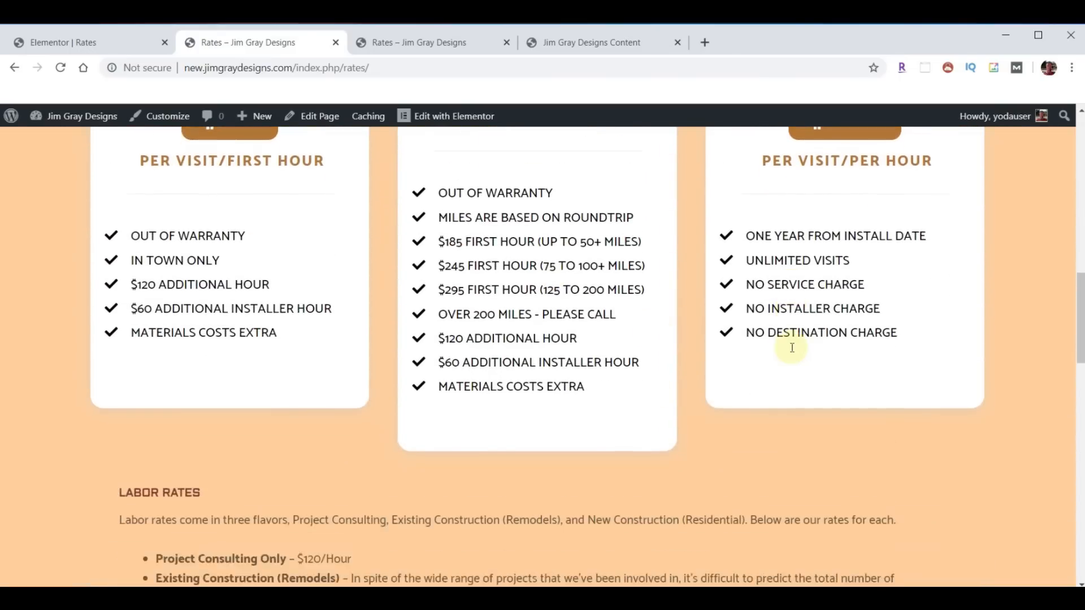
scroll(791, 339, down, 10)
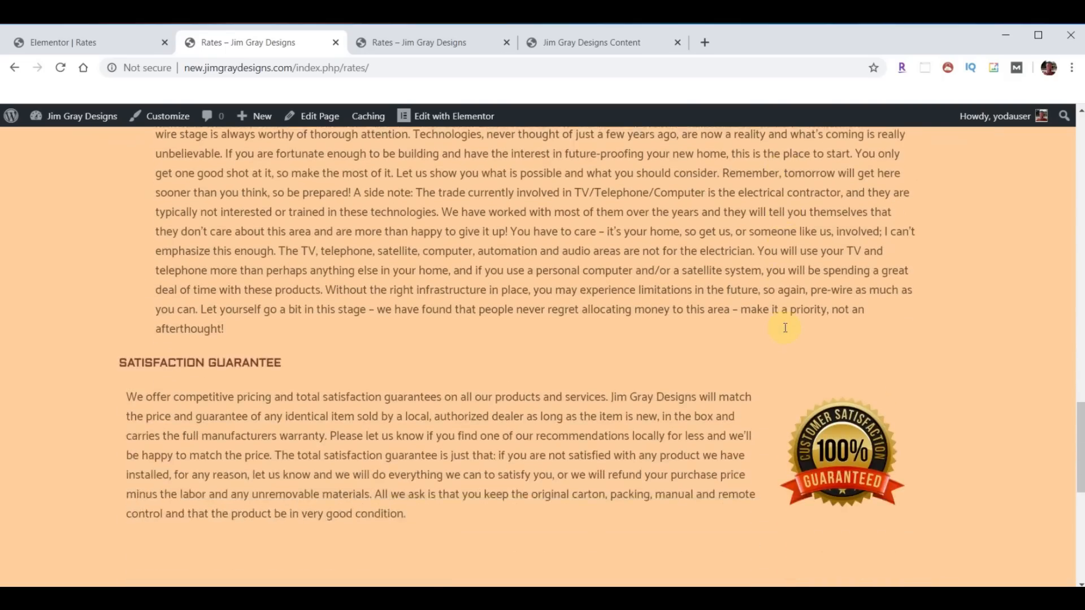
scroll(785, 328, down, 8)
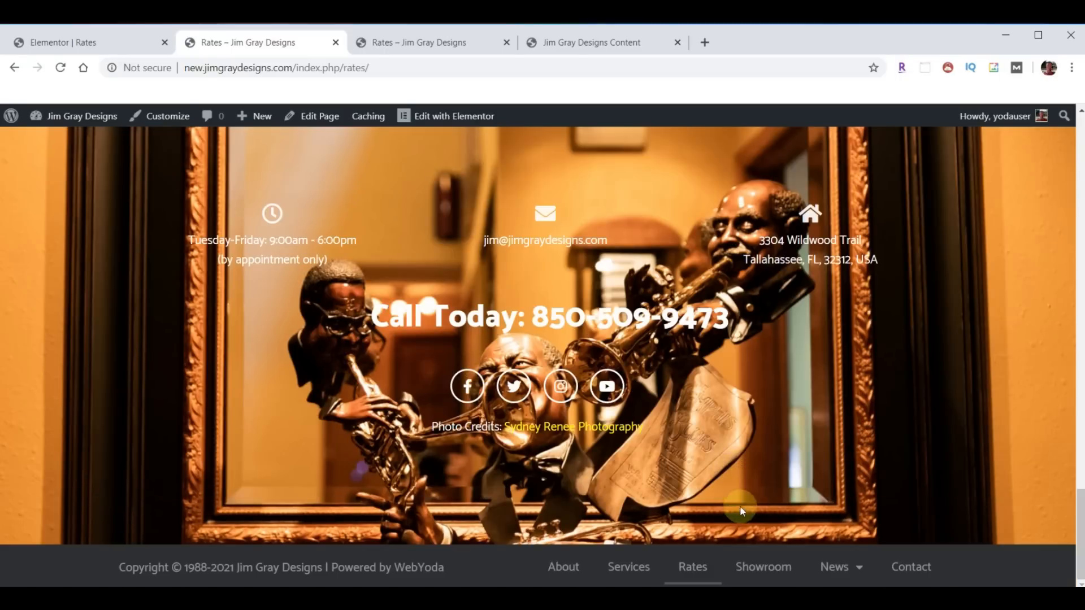
click(767, 572)
- Open the existing site's Showroom page from its Rates page footer link
click(415, 46)
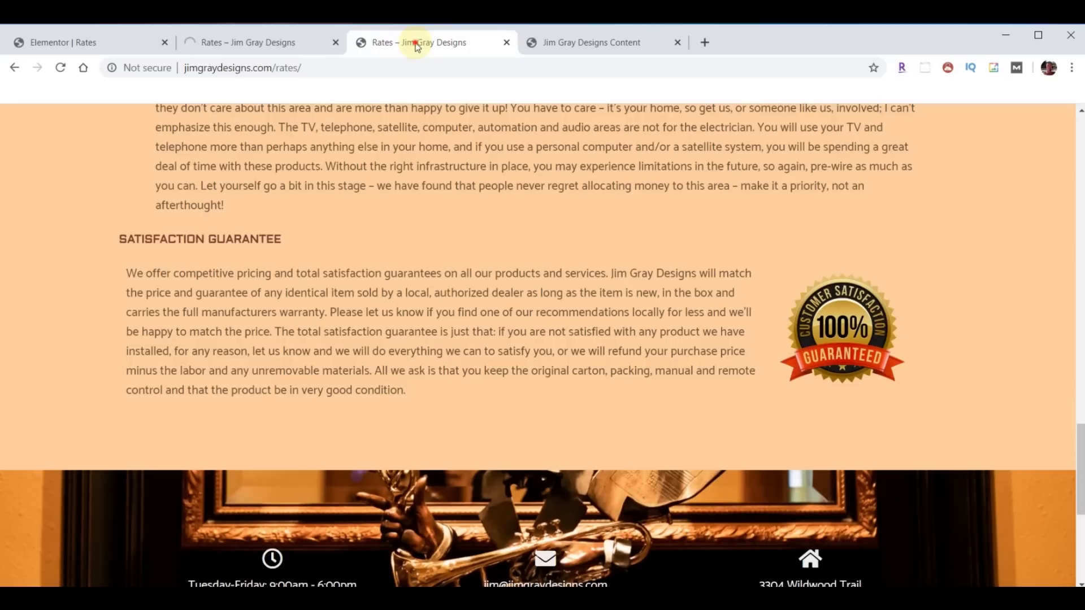
scroll(716, 375, down, 6)
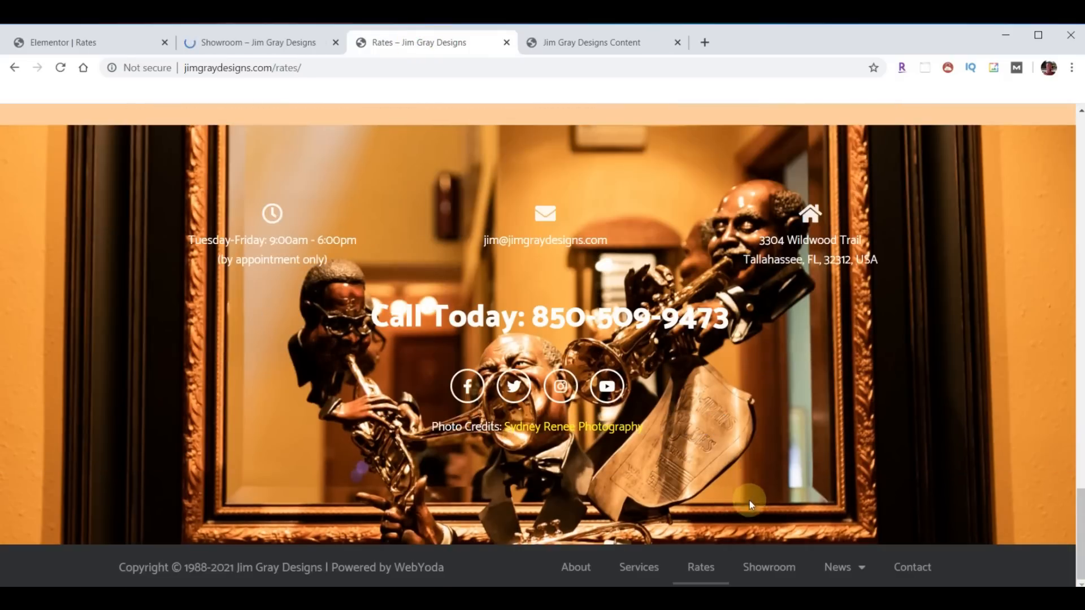
click(768, 566)
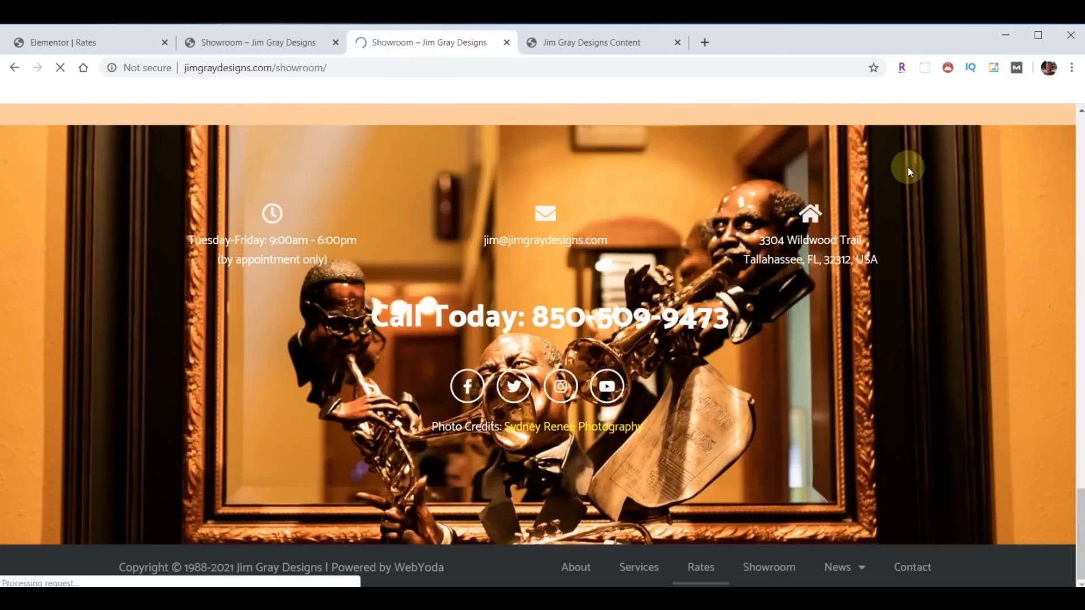
- Browse the existing site's showroom photo gallery, then return to the Rates page editor
scroll(859, 225, down, 10)
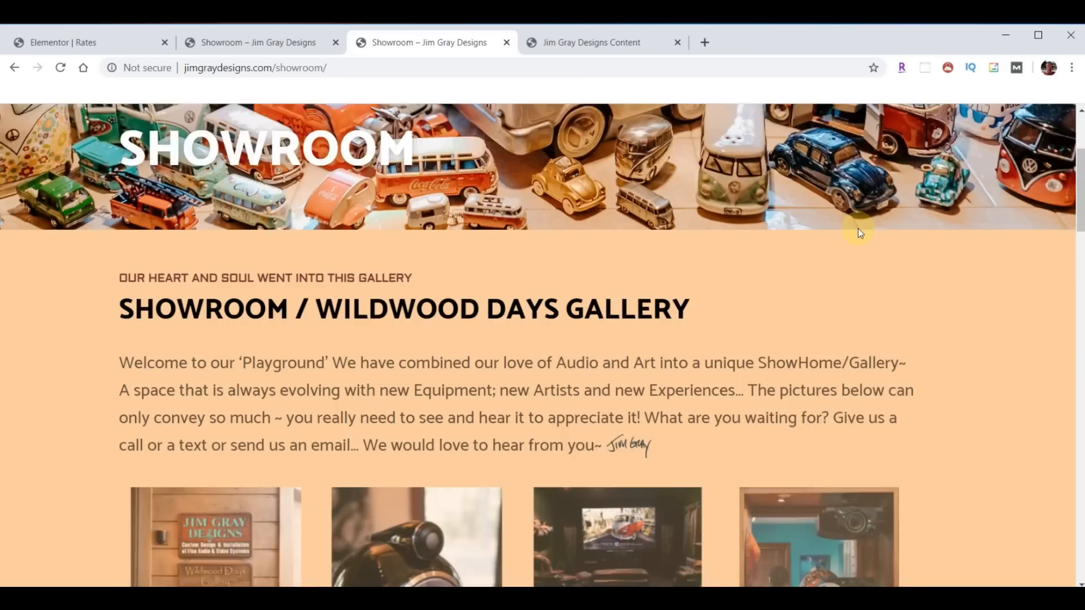
scroll(860, 238, down, 10)
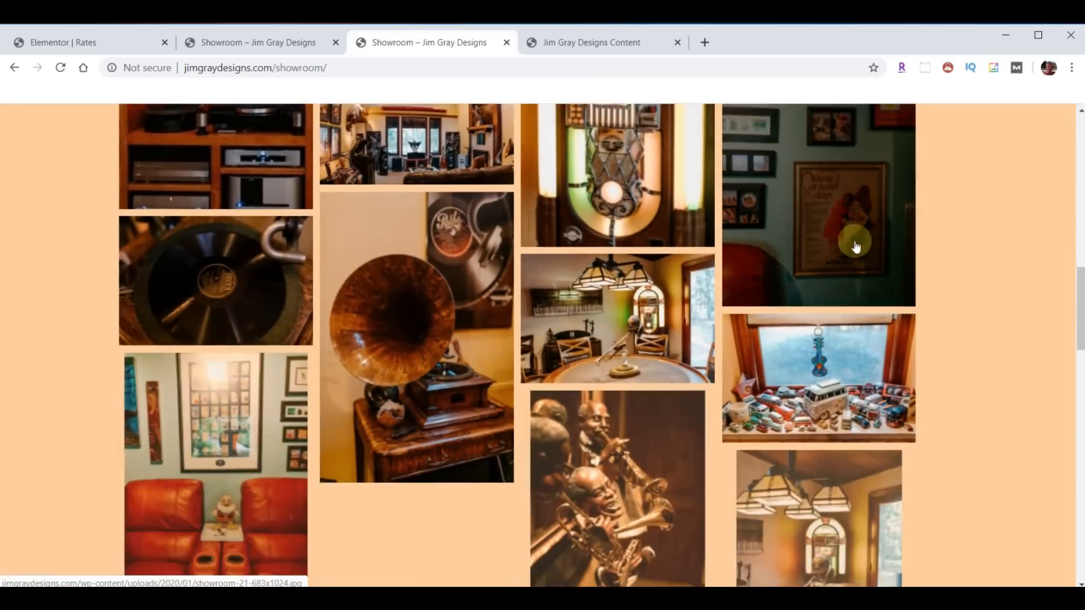
scroll(839, 276, down, 10)
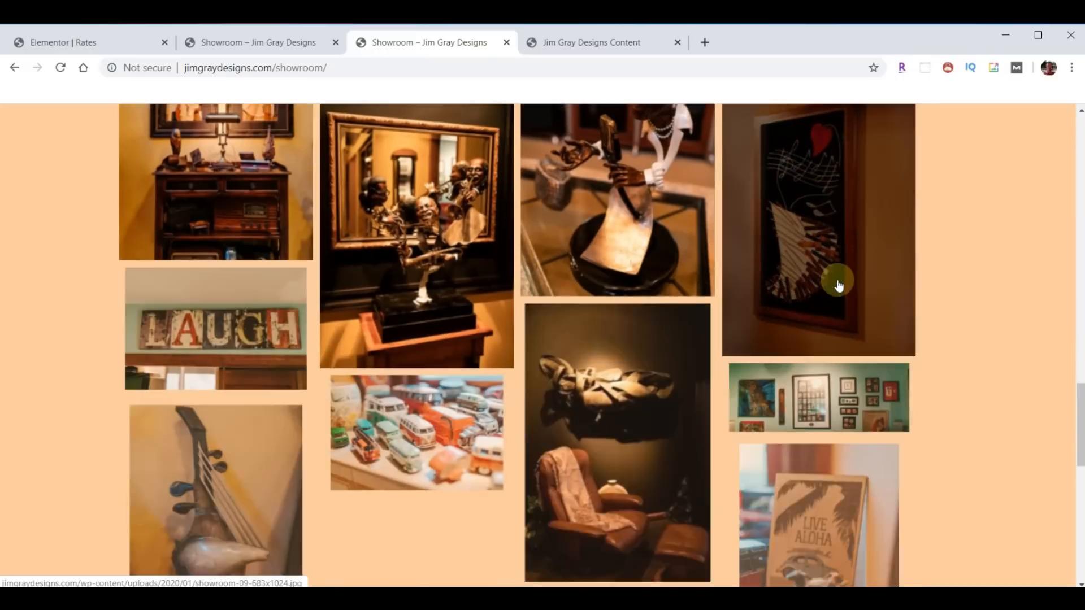
scroll(837, 290, down, 1)
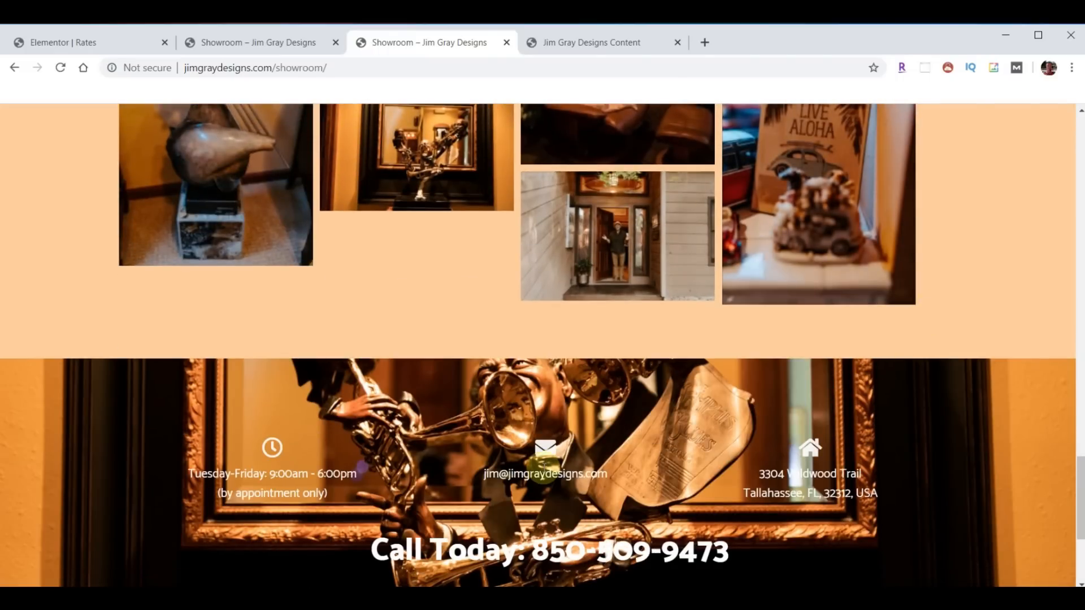
scroll(537, 469, up, 3)
scroll(479, 477, down, 1)
scroll(479, 474, down, 2)
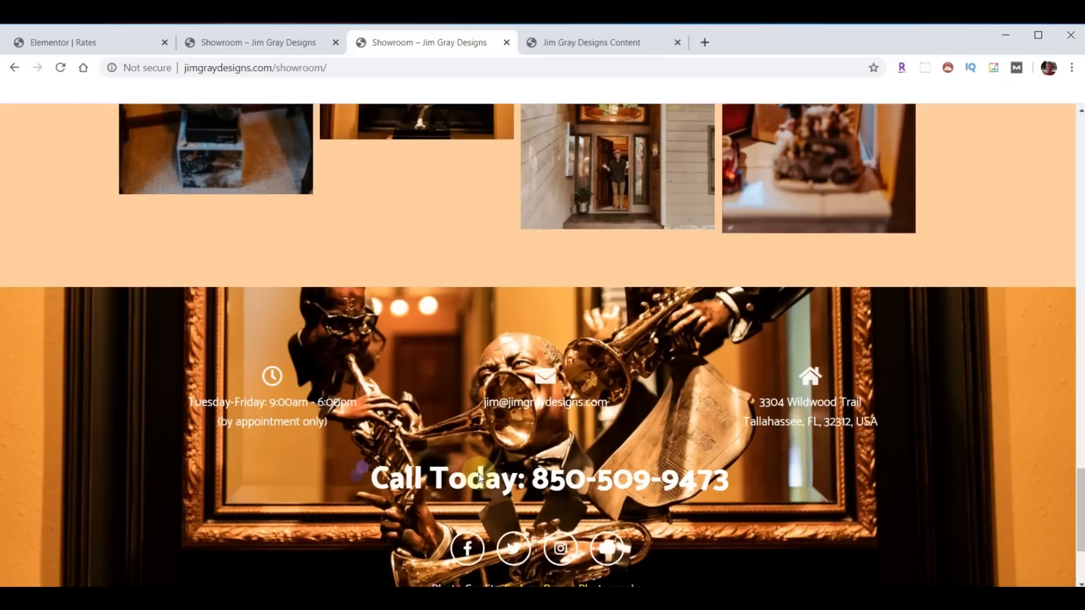
scroll(527, 432, down, 2)
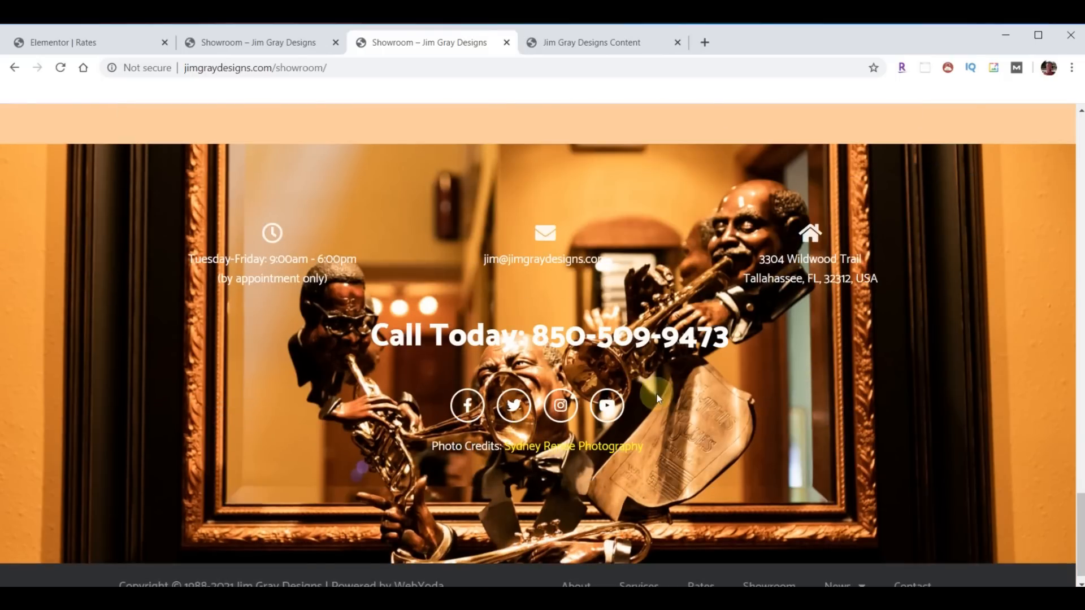
scroll(674, 391, up, 6)
scroll(674, 391, up, 20)
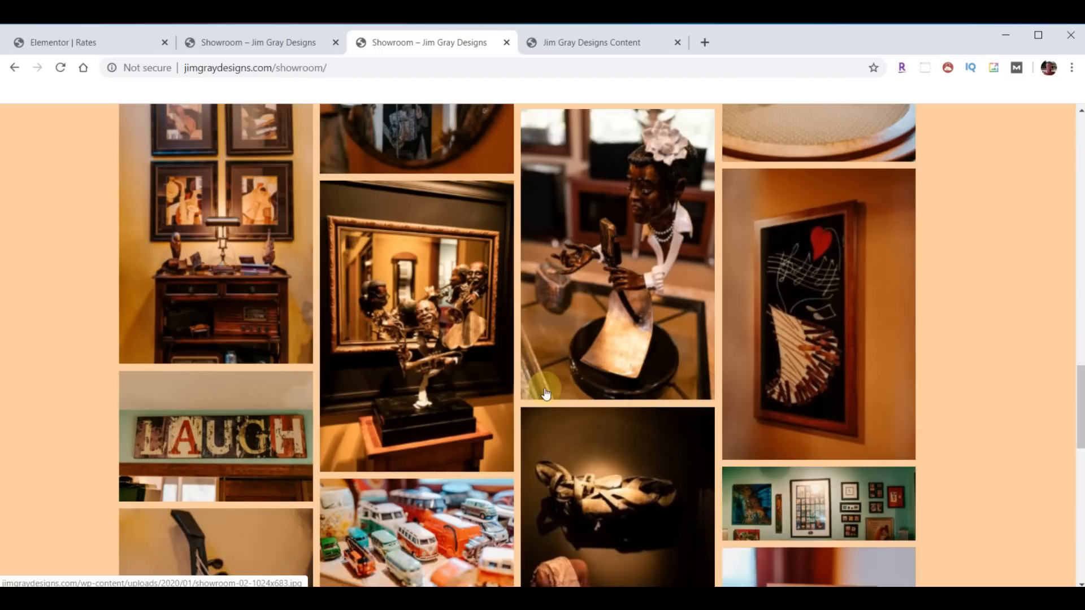
scroll(528, 402, up, 3)
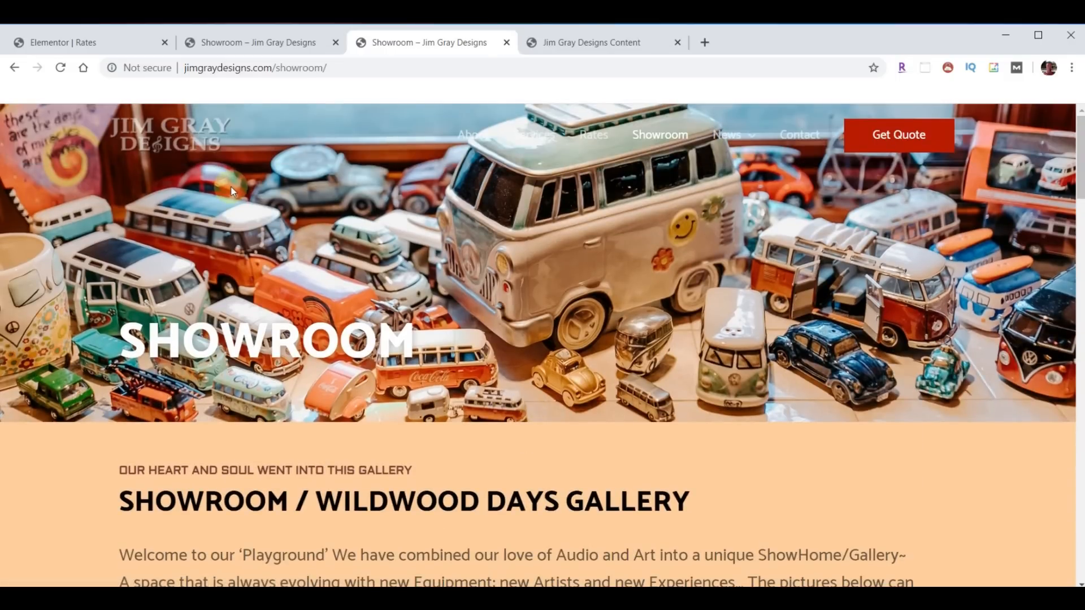
scroll(420, 300, down, 5)
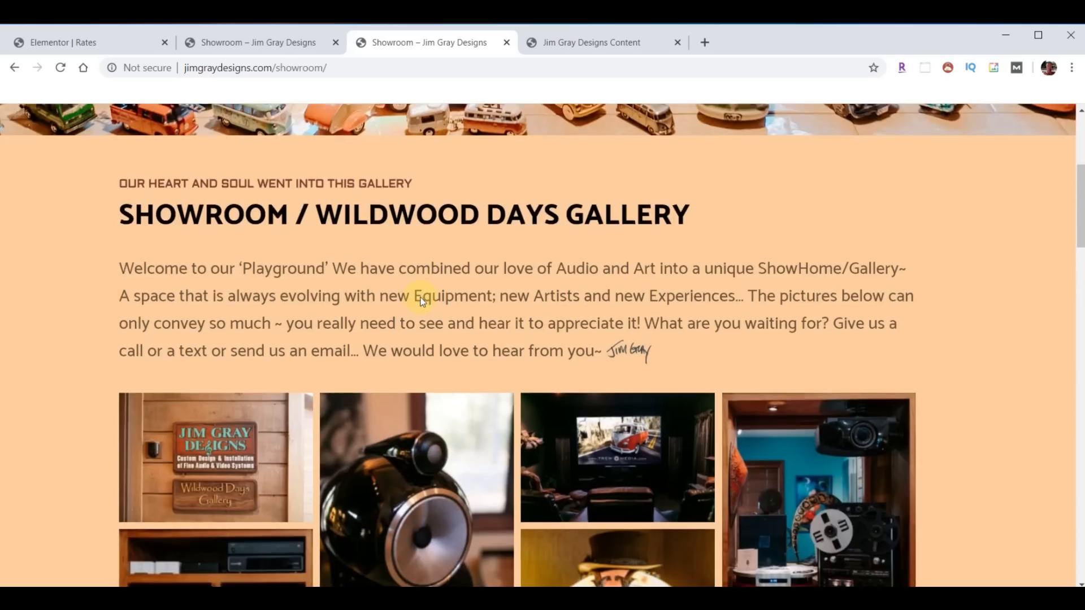
scroll(419, 300, down, 8)
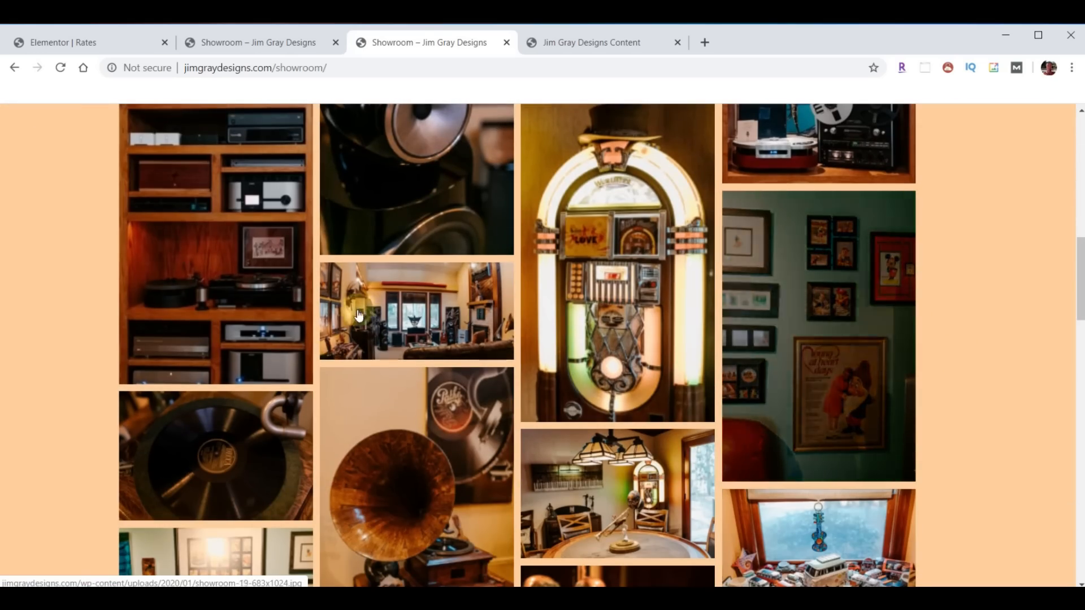
scroll(321, 367, down, 15)
scroll(529, 334, up, 20)
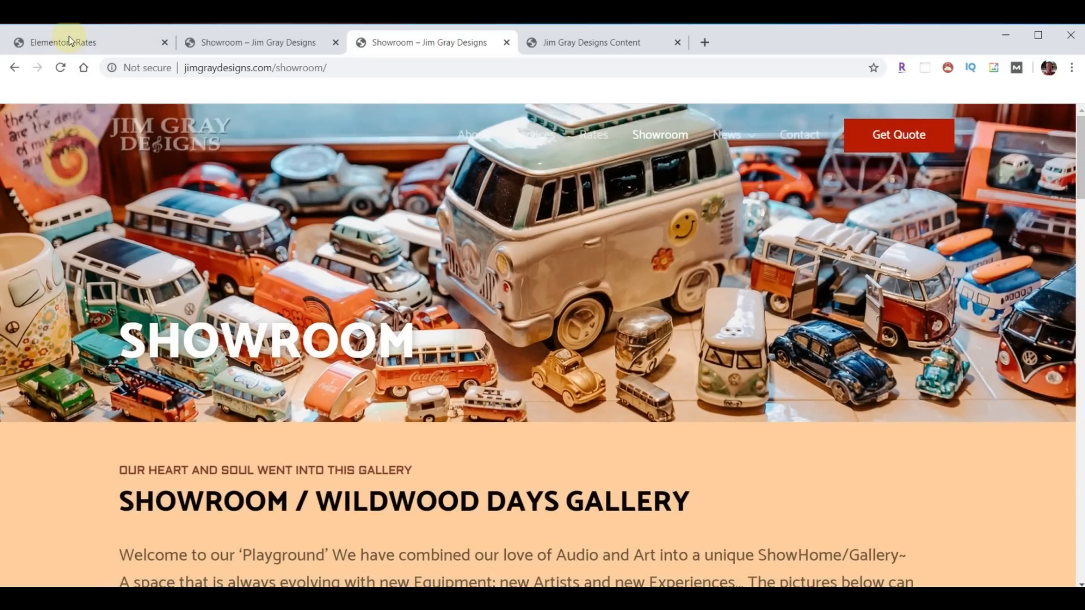
click(69, 36)
- Leave the editor for the dashboard and open the Showroom page with Elementor
click(14, 119)
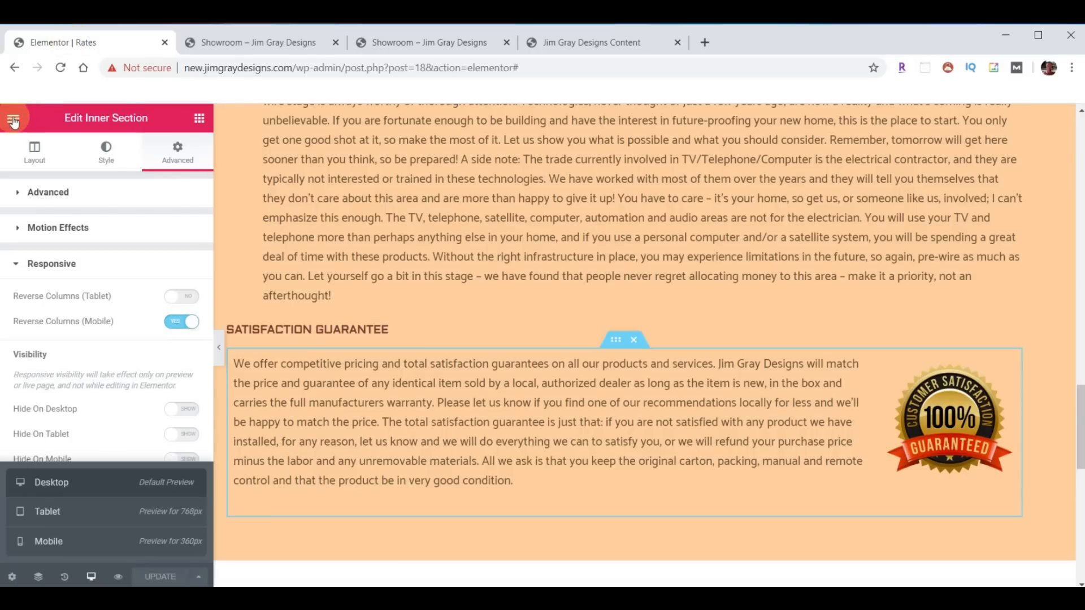
click(102, 490)
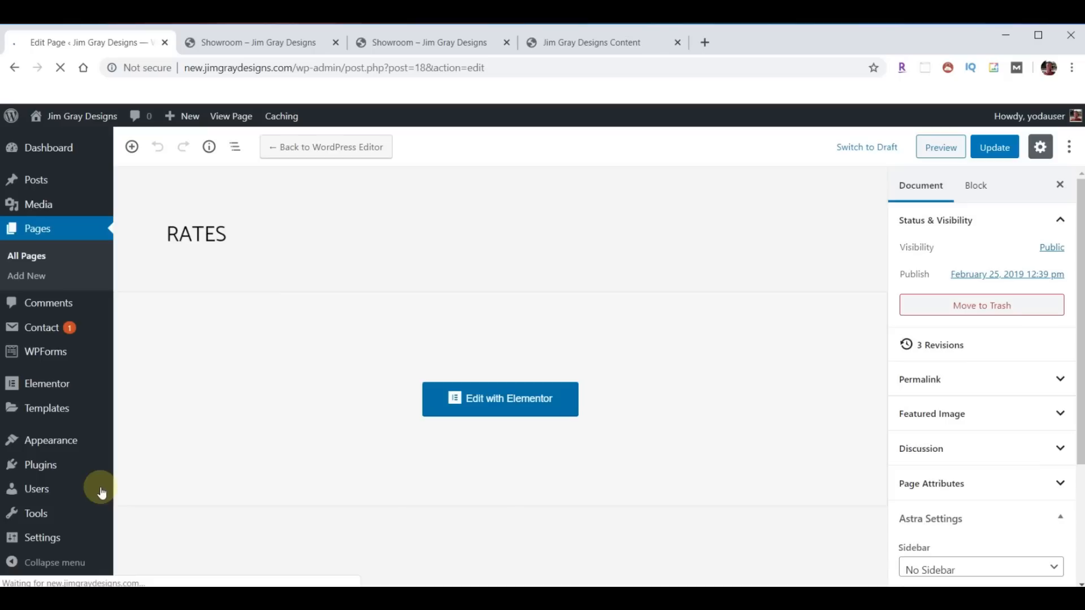
click(39, 229)
scroll(273, 467, down, 3)
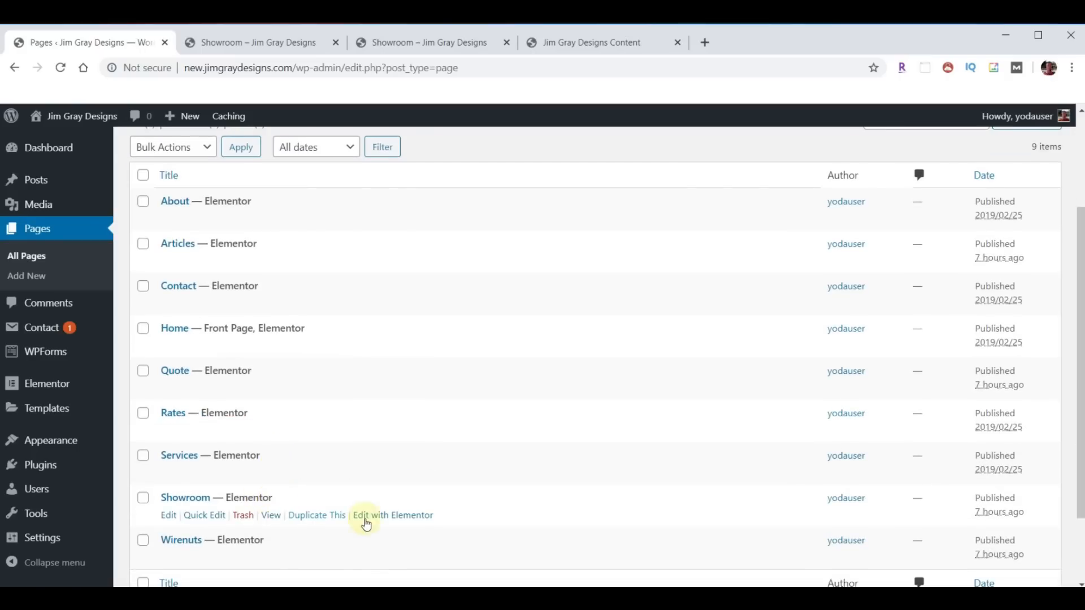
click(394, 517)
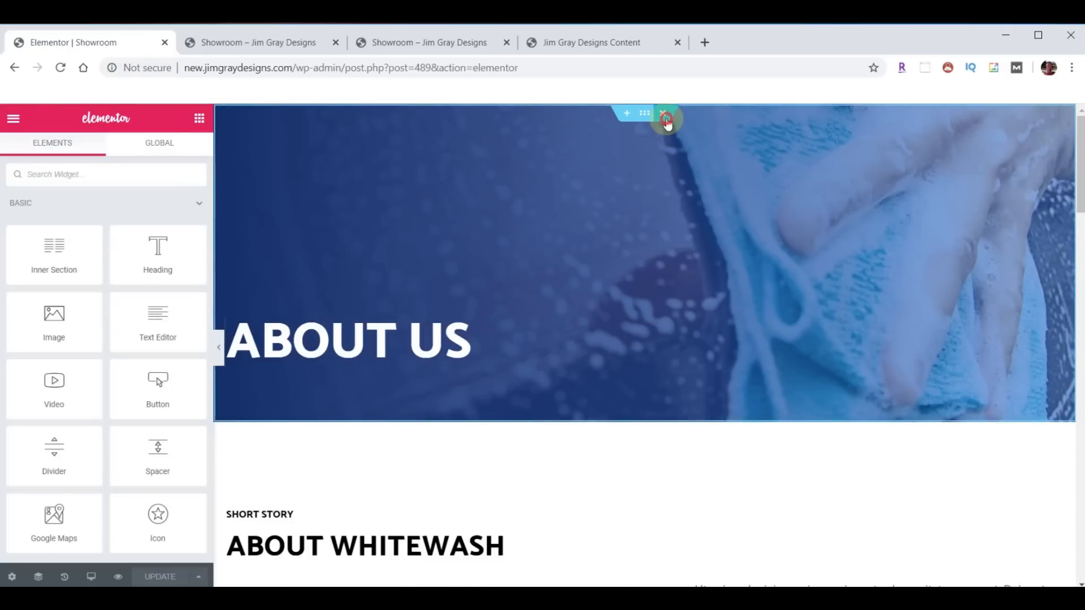
- Delete the About Us, About Whitewash, car-wash image and Why Choose Us sections, then add a template
click(665, 116)
click(664, 116)
click(665, 116)
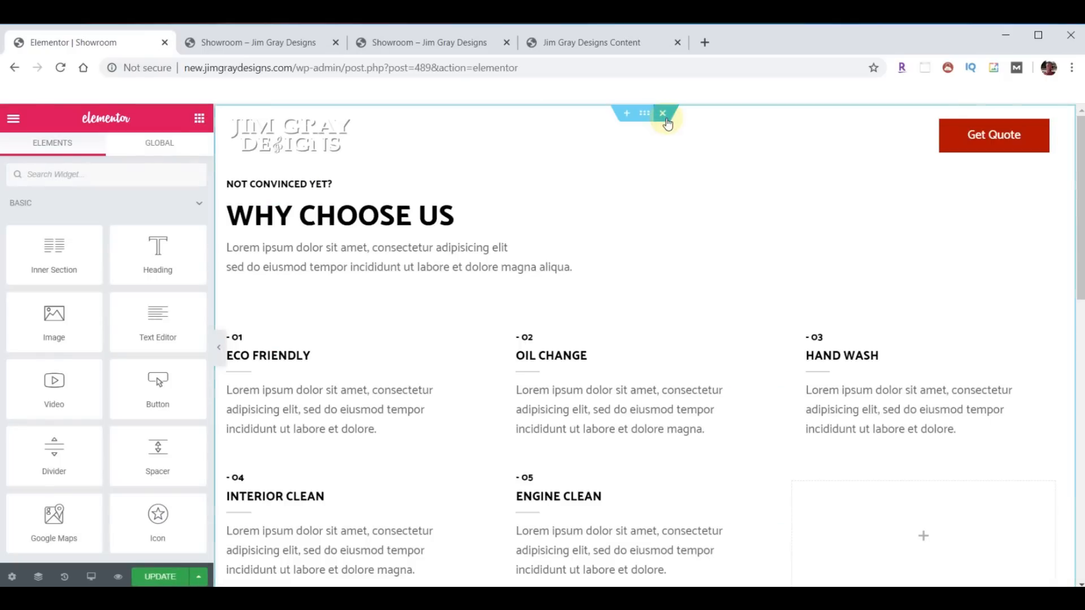
click(665, 116)
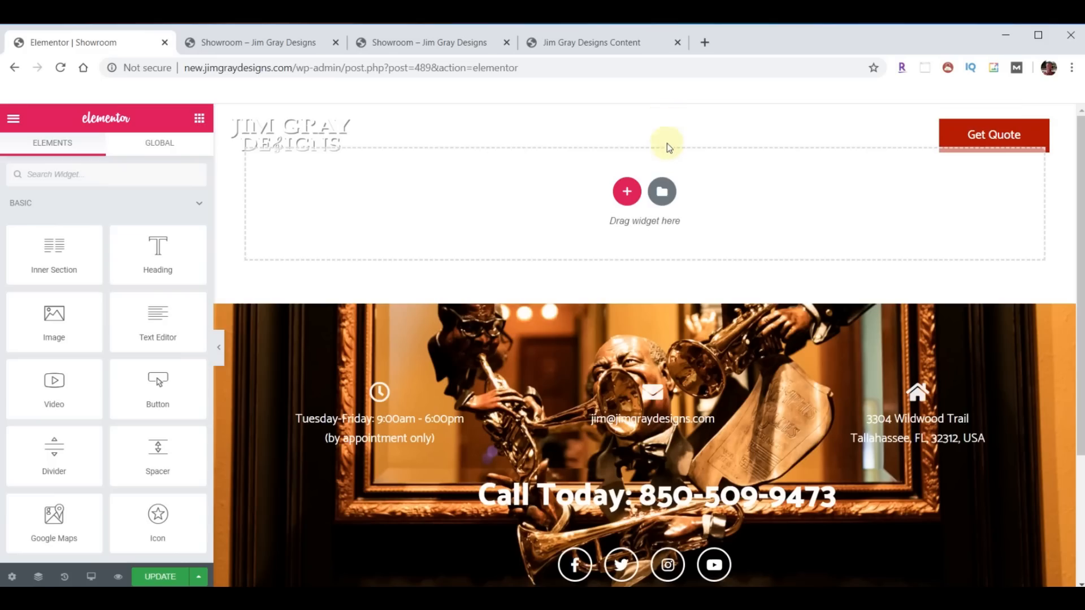
click(662, 193)
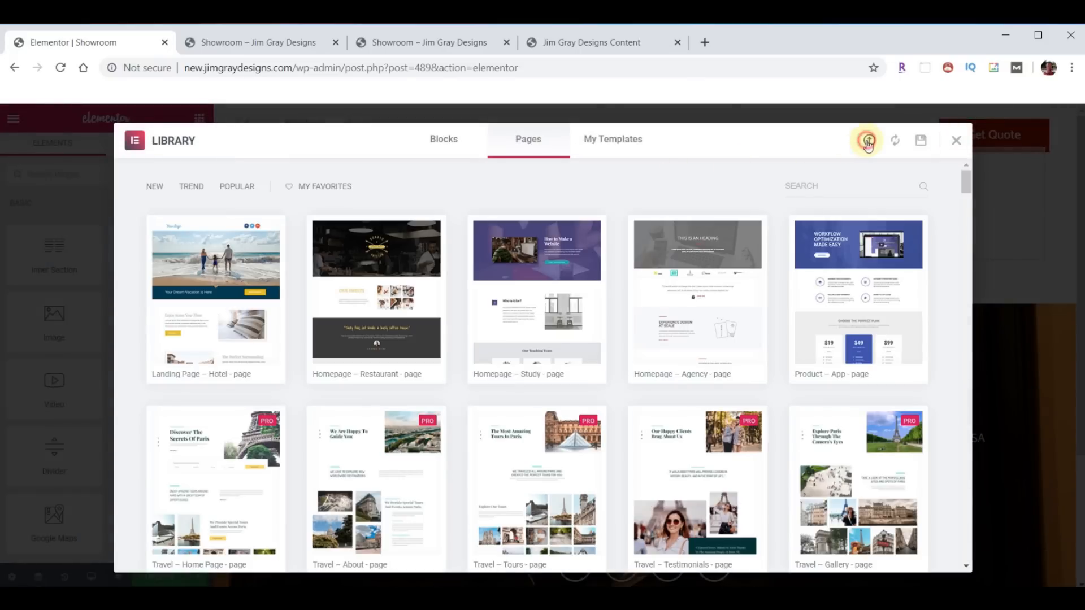
- Import template-JGD-showroom.json and insert the Showroom template without its document settings
click(867, 141)
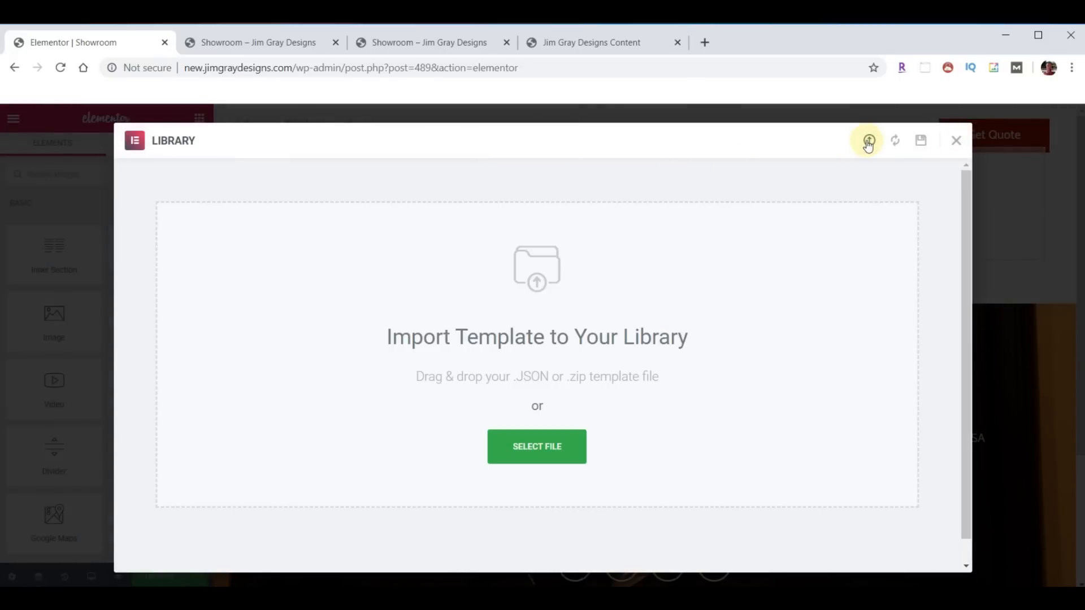
click(759, 580)
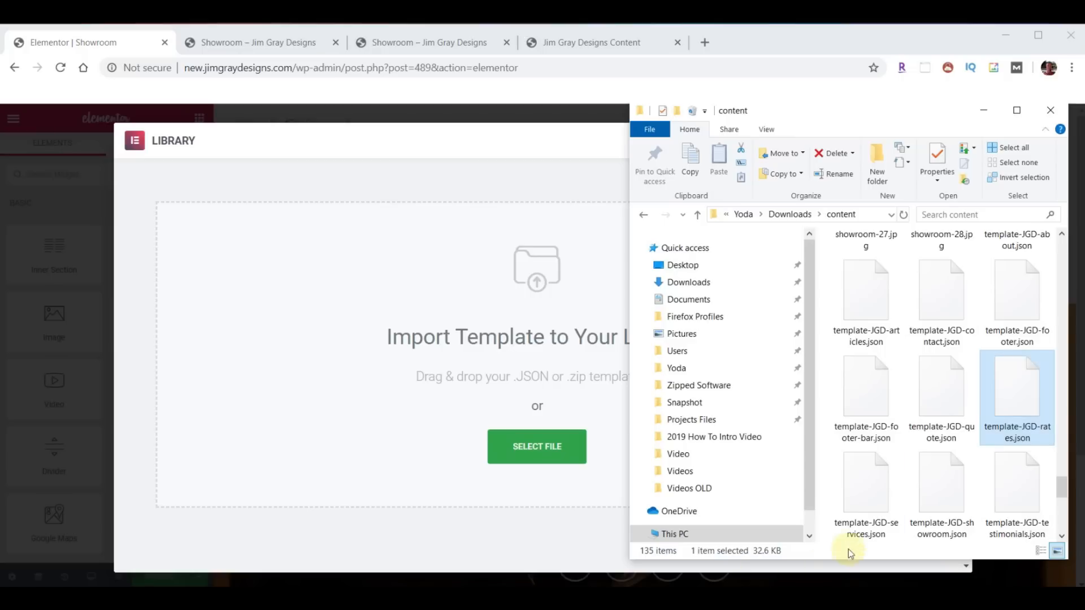
drag(949, 494, 515, 361)
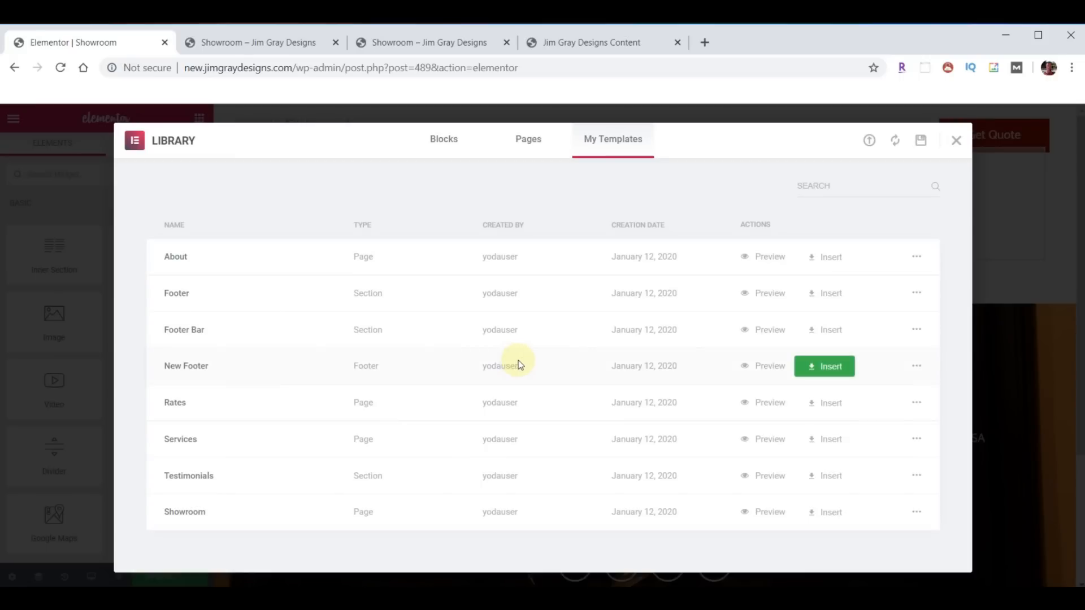
click(825, 510)
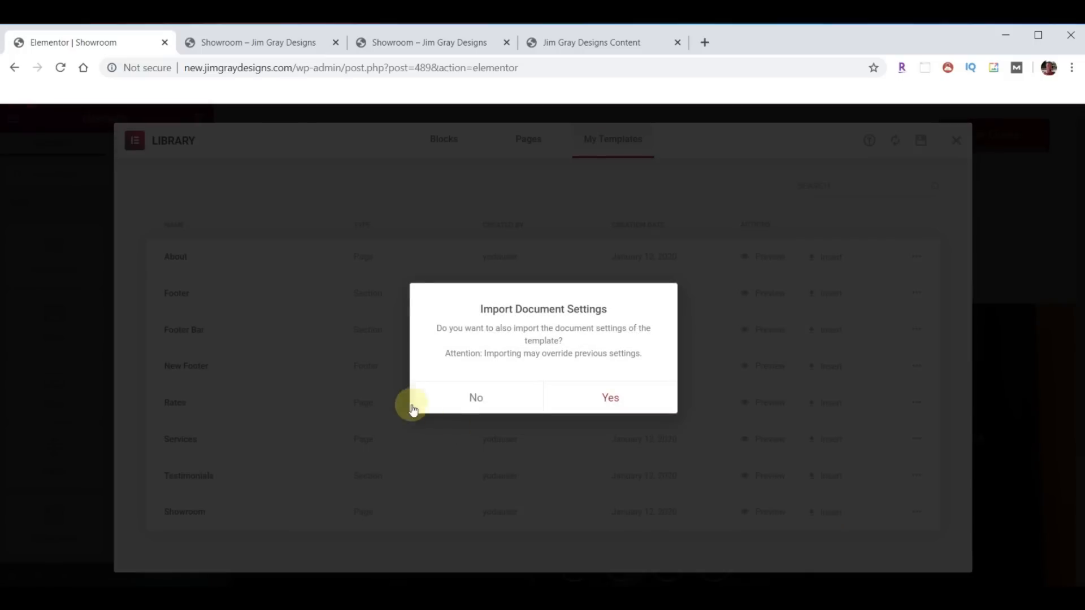
click(477, 399)
scroll(806, 349, down, 10)
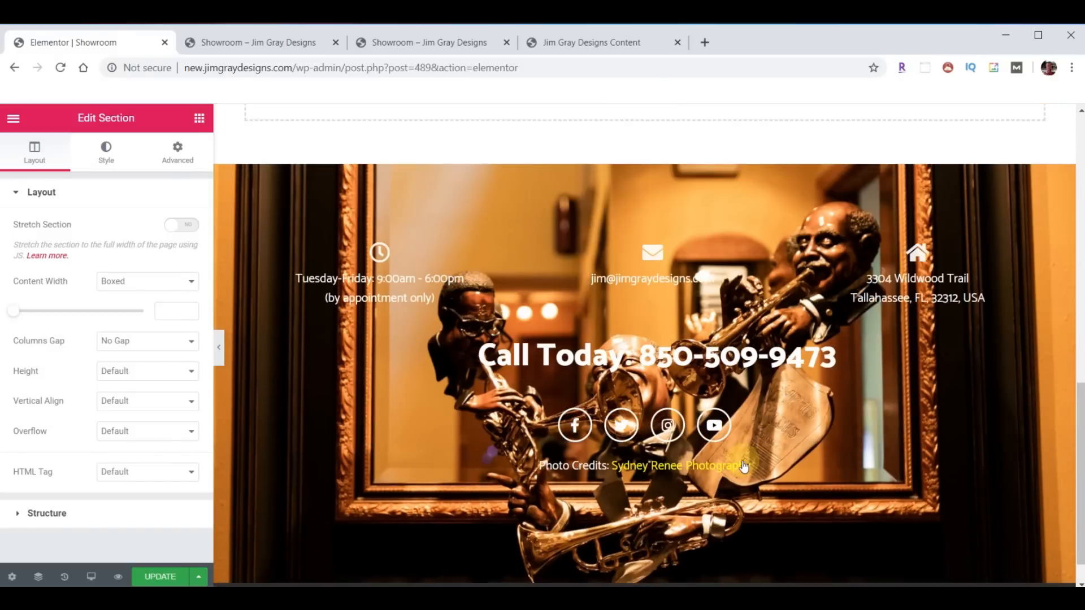
scroll(744, 465, up, 5)
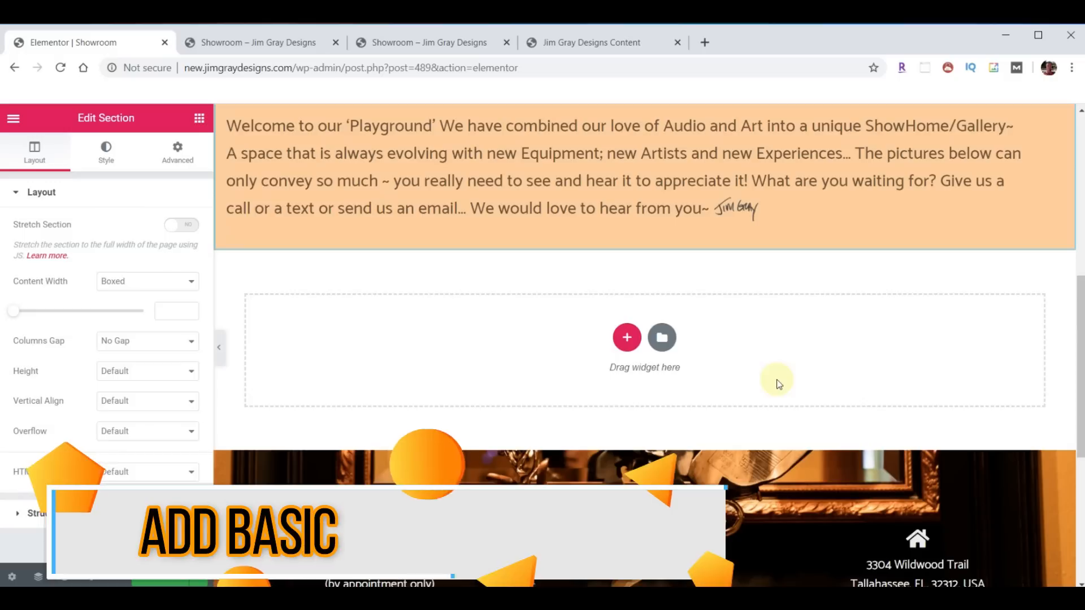
scroll(777, 395, up, 3)
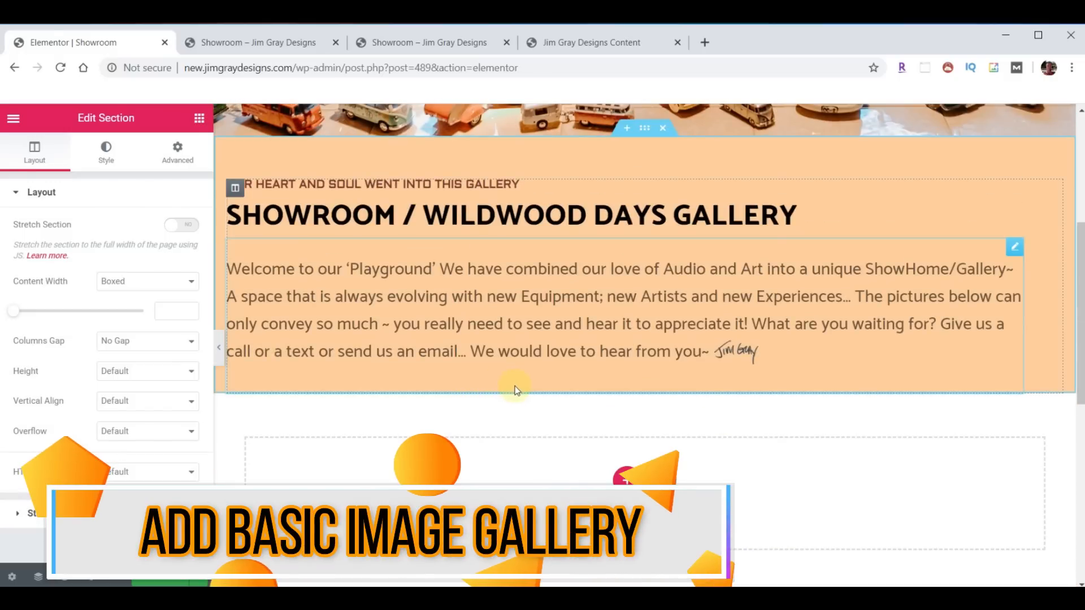
- Search widgets for 'ga' and place a Basic Gallery below the Showroom welcome text
click(197, 121)
click(100, 175)
text(g)
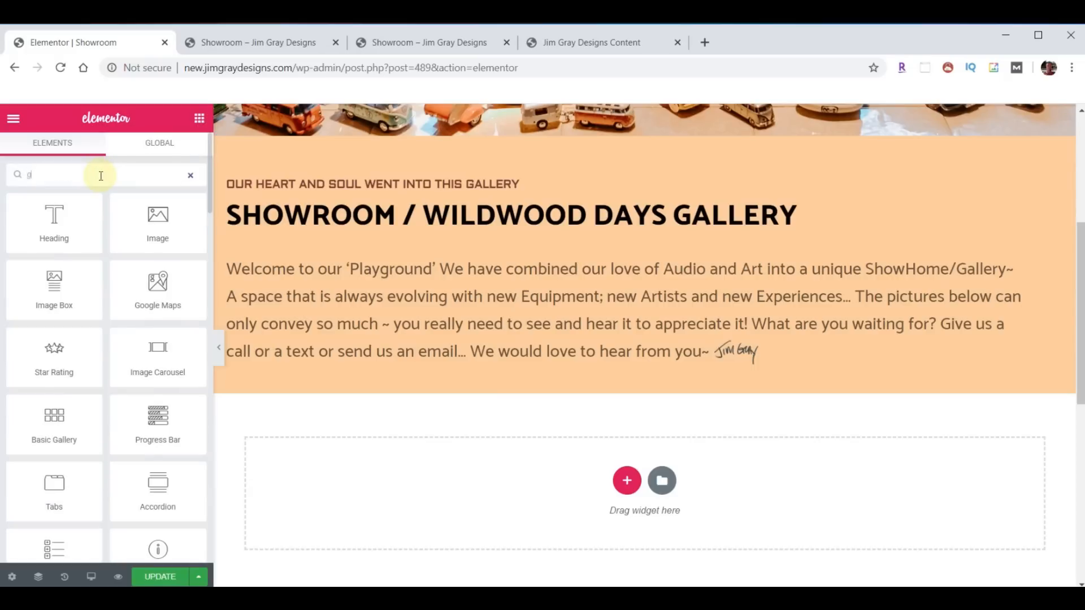
text(a)
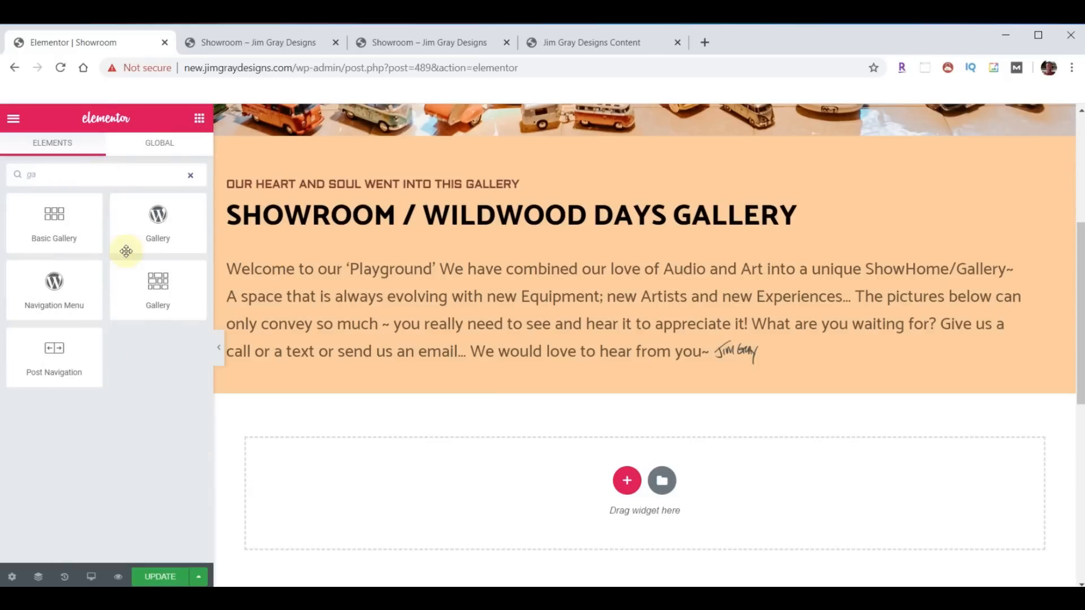
drag(56, 220, 650, 361)
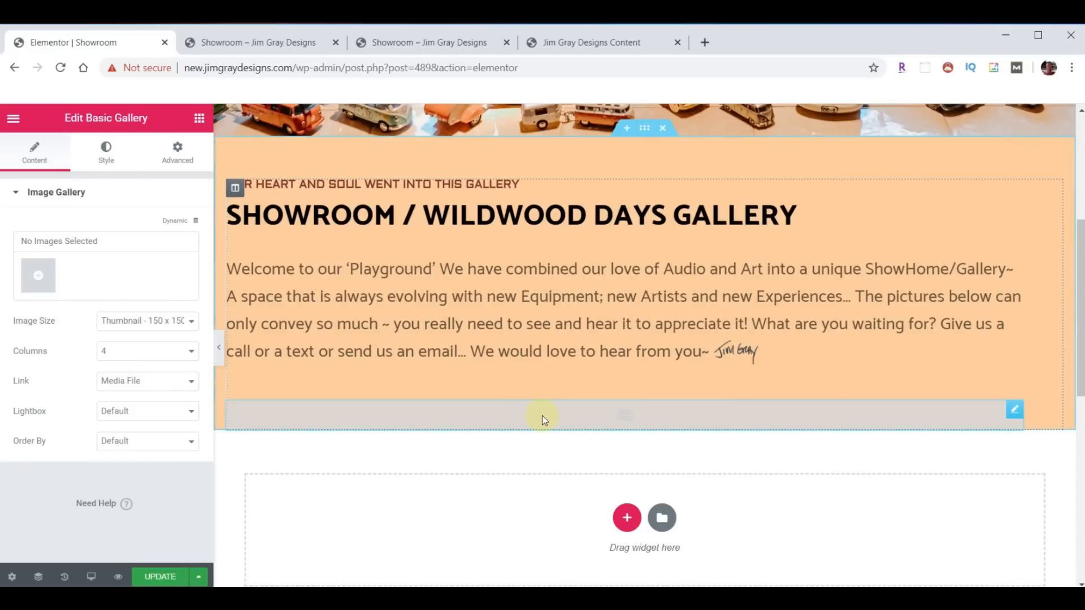
- Drop showroom-01 through showroom-28.jpg from the content folder into the Create Gallery window
click(38, 275)
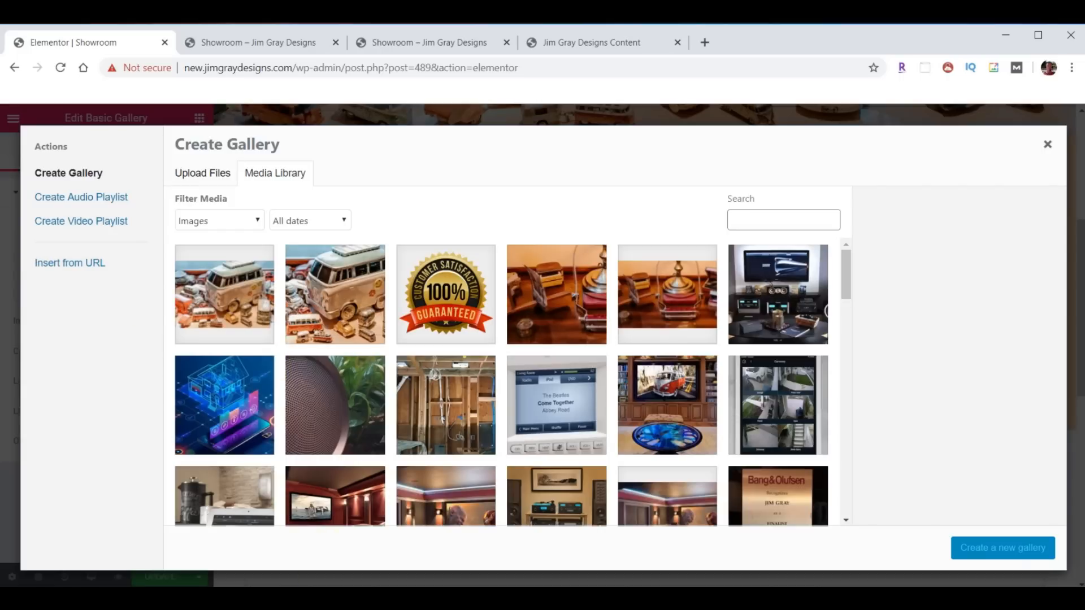
key(alt+Tab)
scroll(965, 392, up, 8)
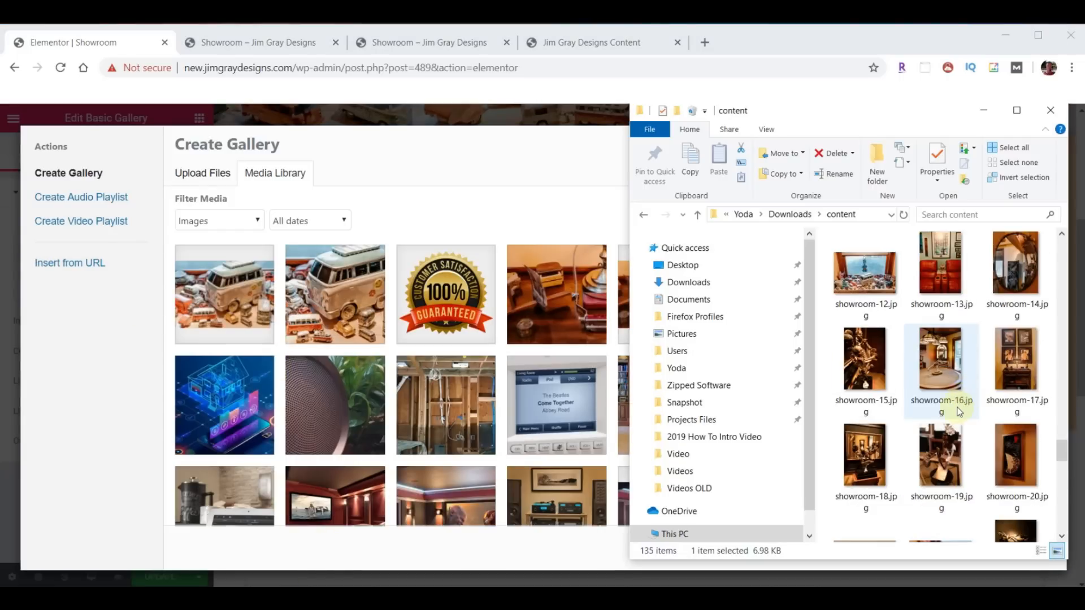
scroll(960, 418, down, 5)
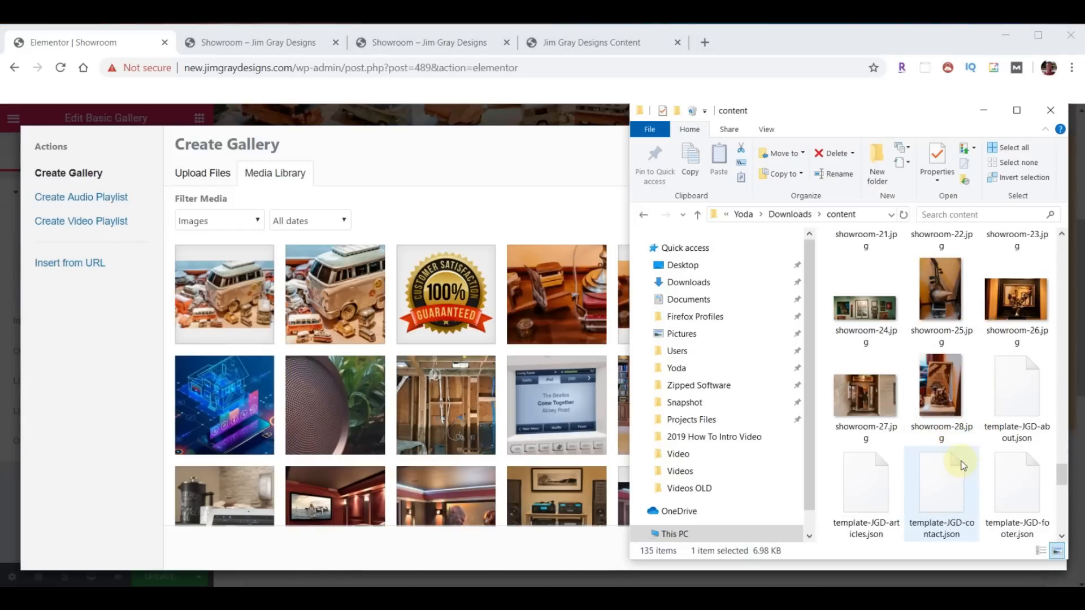
click(954, 412)
scroll(968, 426, up, 10)
scroll(975, 436, down, 2)
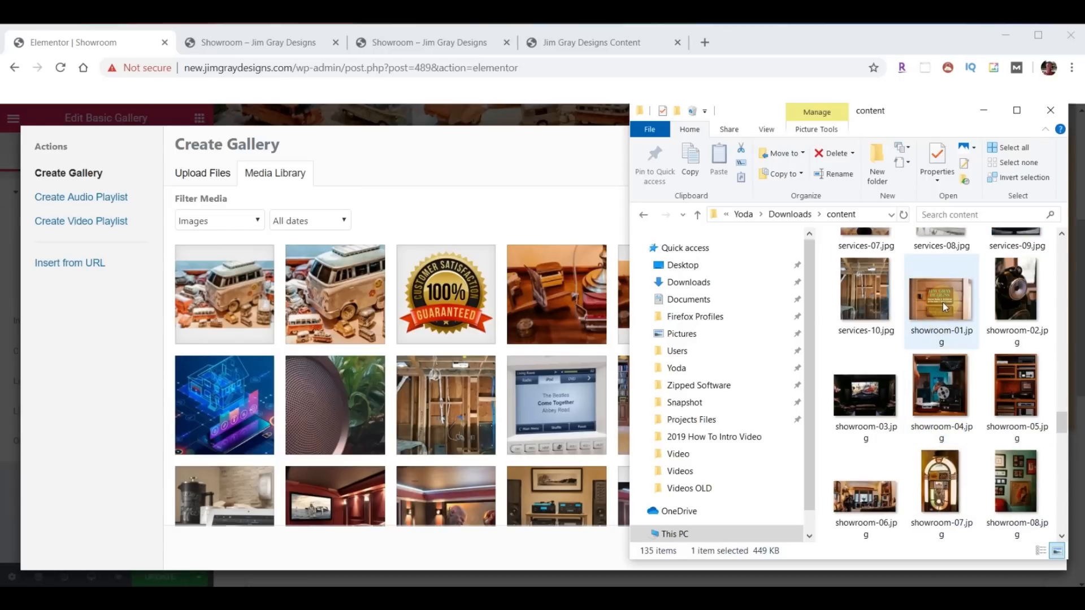
shift+click(945, 320)
drag(941, 387, 383, 360)
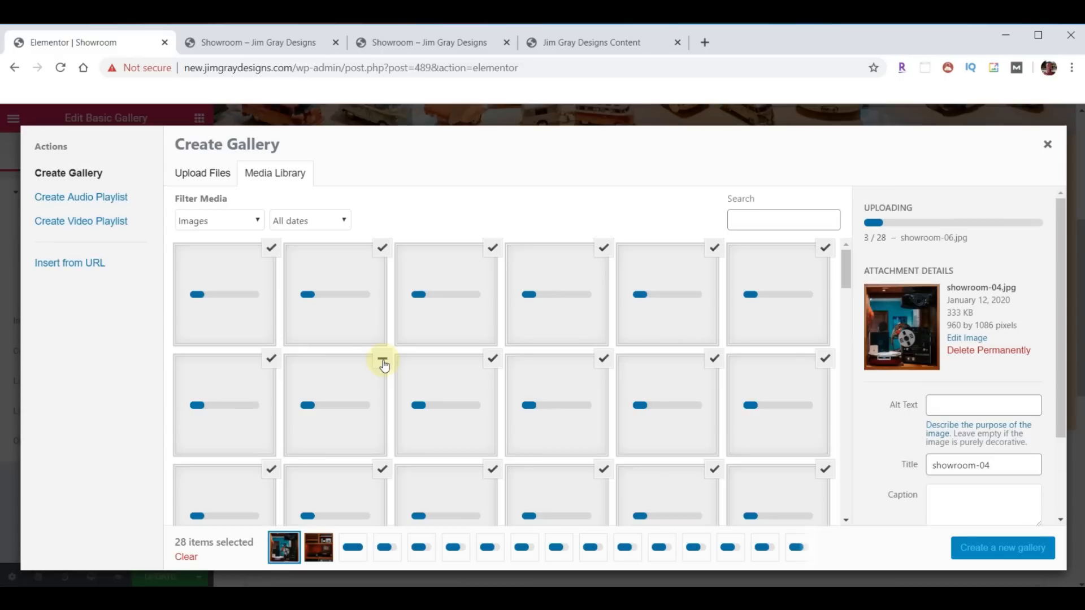
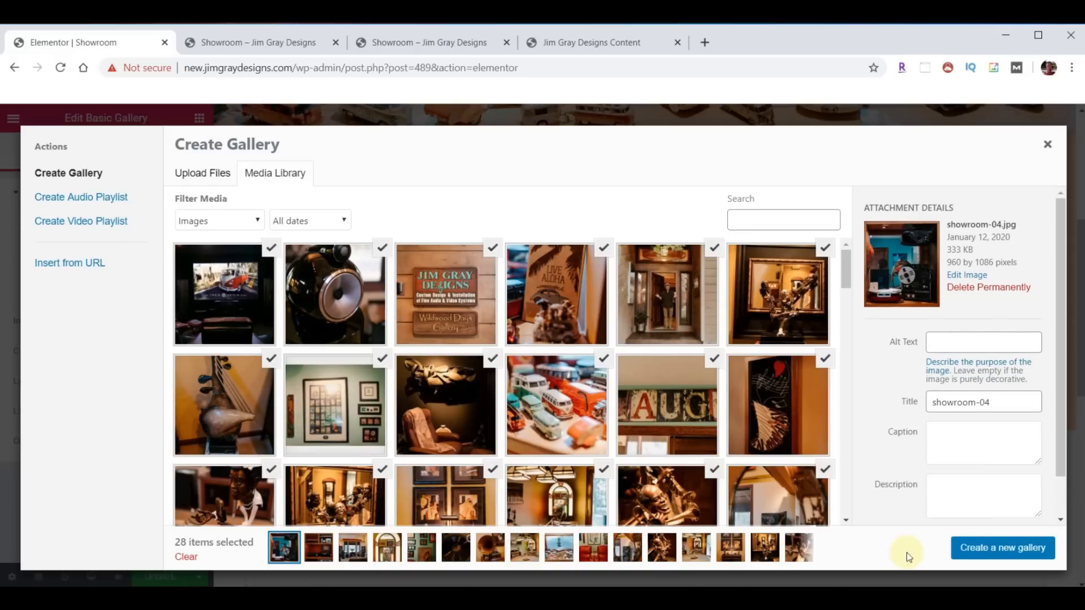
- Build the 28-photo gallery with the saxophone figures photo first and the living room second, then insert it
click(996, 551)
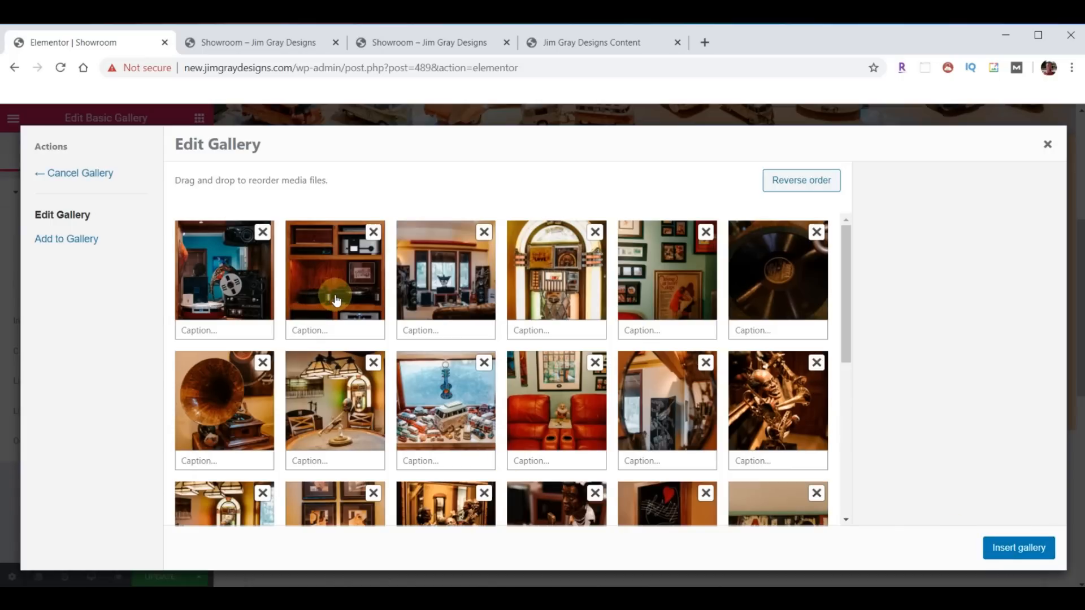
drag(777, 411, 195, 316)
drag(515, 303, 339, 300)
drag(469, 388, 463, 305)
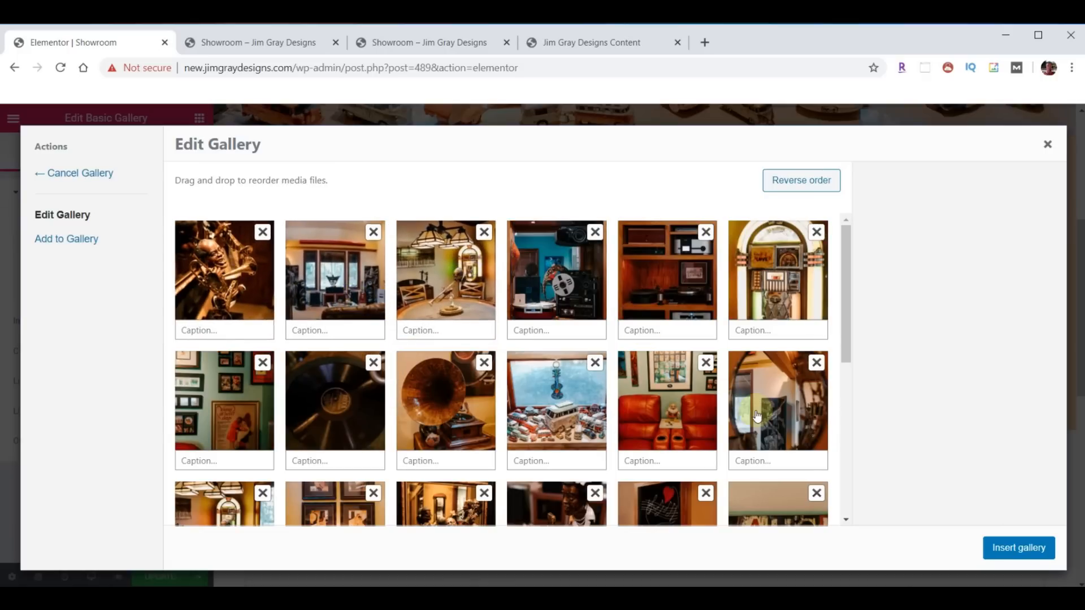
click(1006, 546)
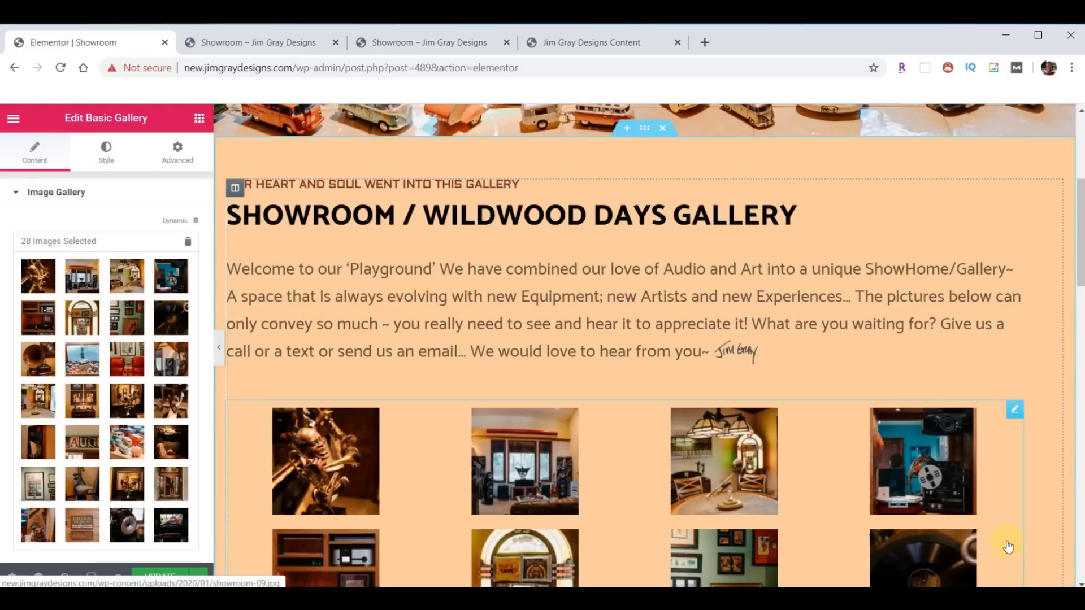
- Preview several gallery photos in the enlarged lightbox view, then close it
scroll(599, 442, down, 4)
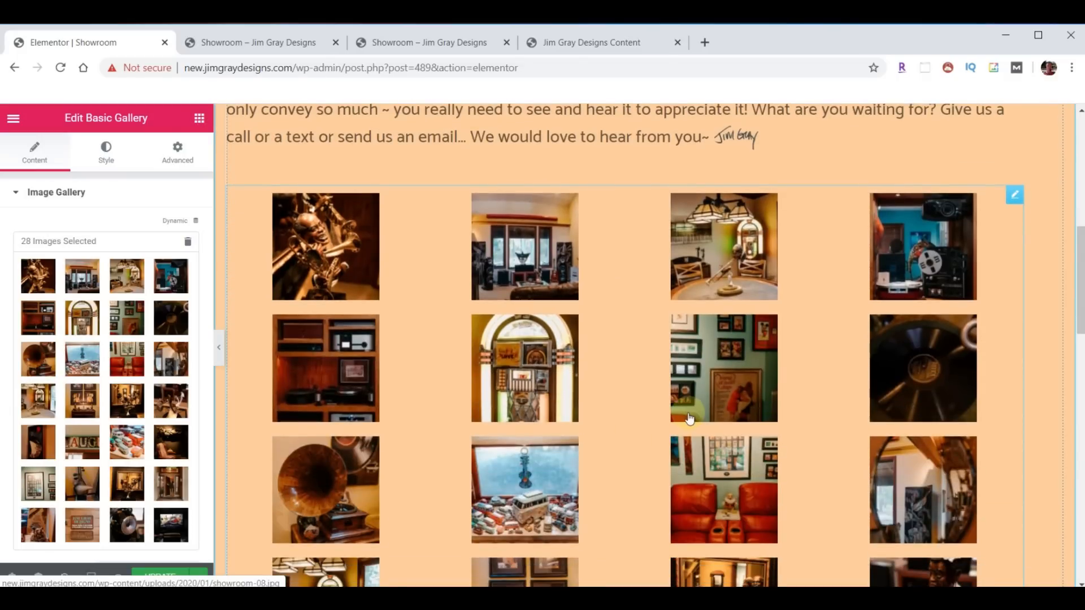
click(695, 404)
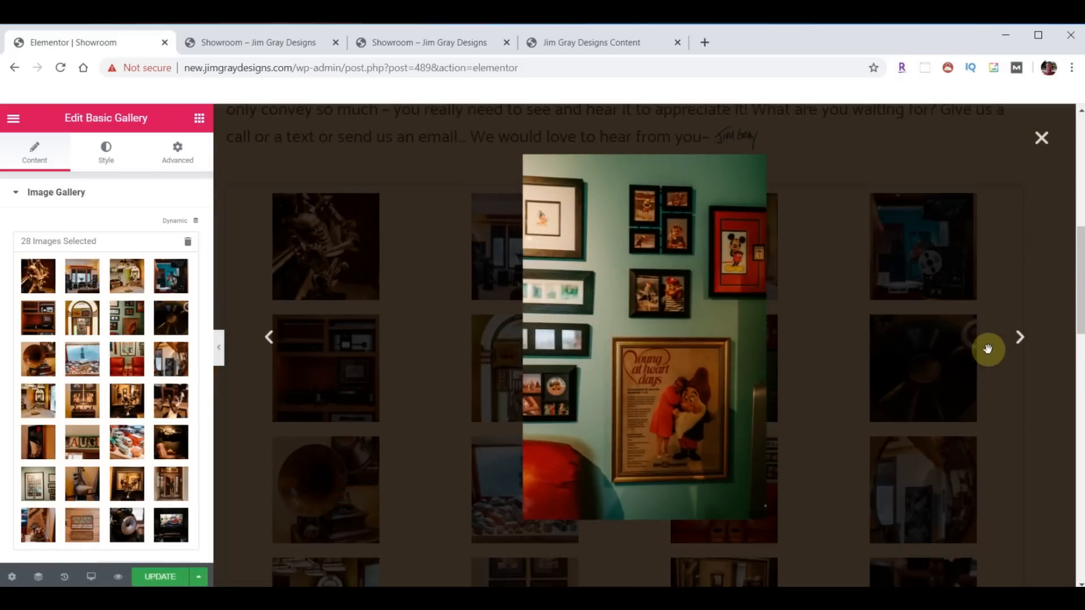
click(1017, 343)
click(1017, 343)
click(1016, 343)
click(1017, 342)
click(1017, 343)
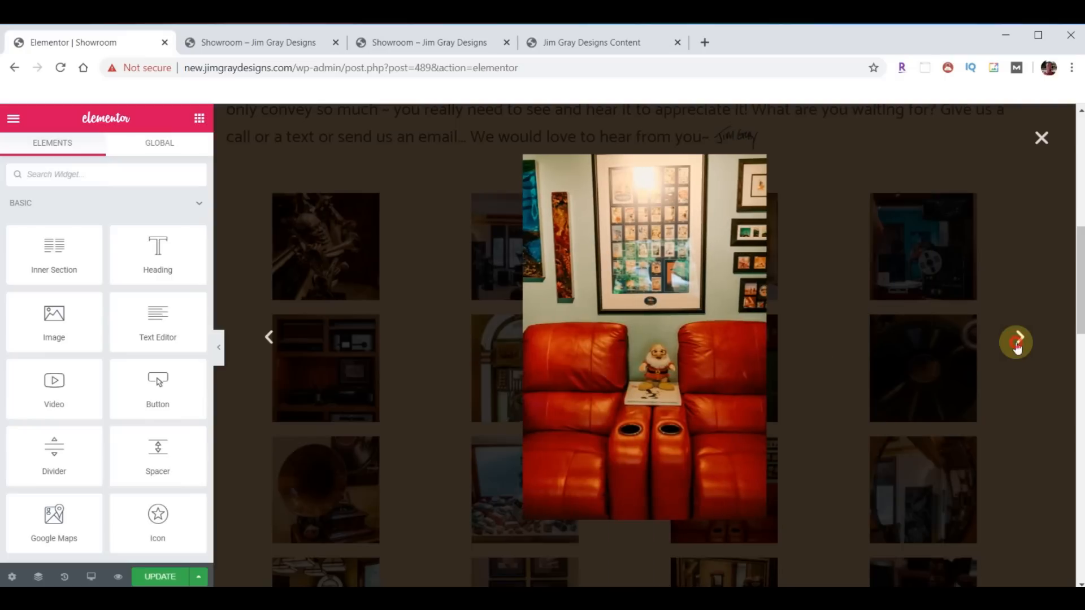
click(1017, 342)
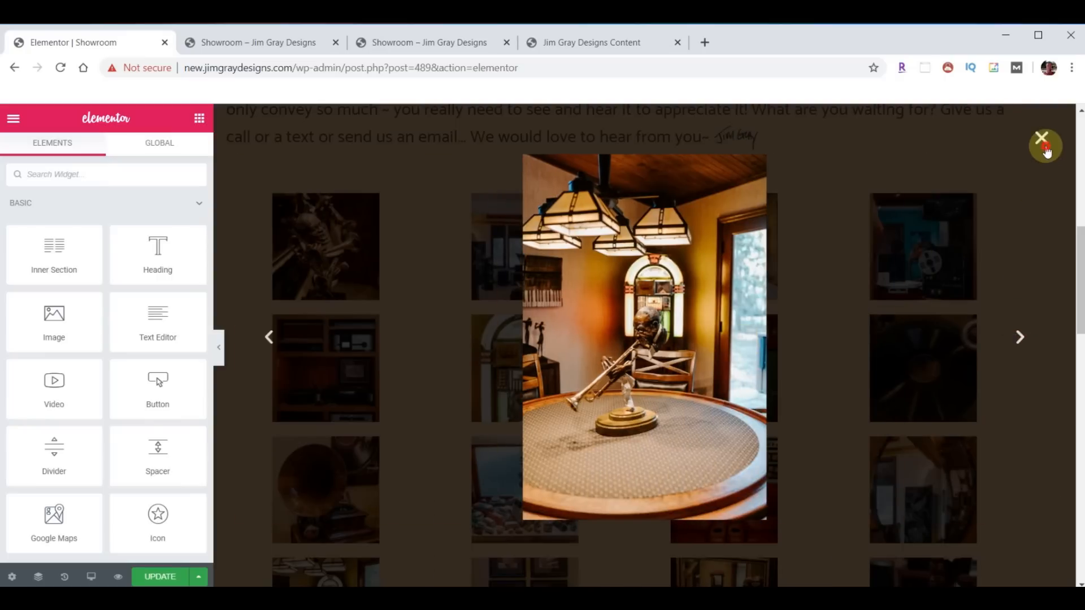
click(1045, 148)
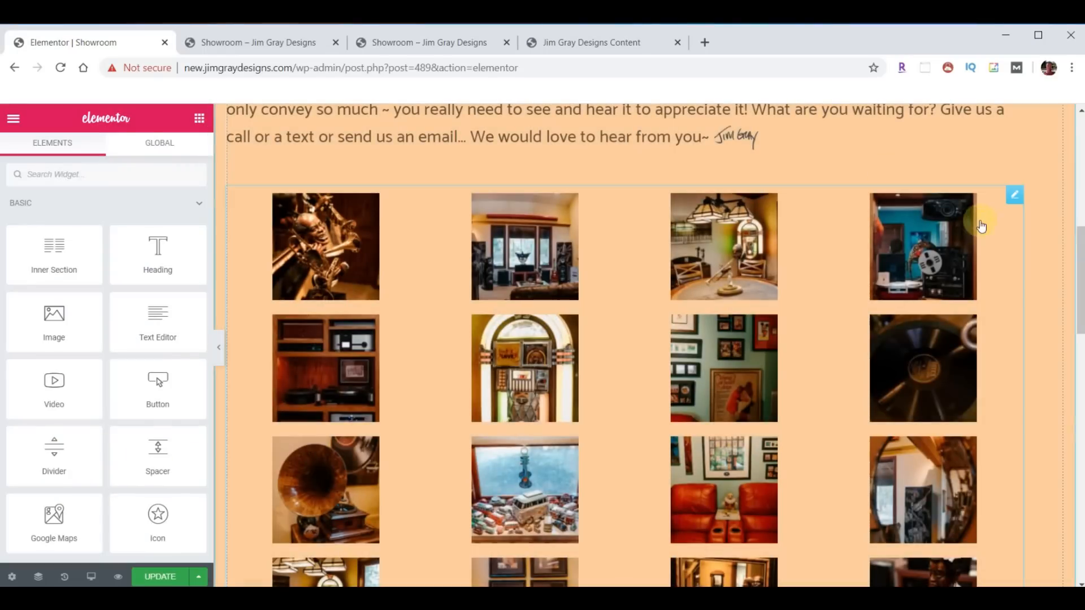
- Set the gallery's Image Size to Medium - 300 x 300 and update the page
click(1014, 197)
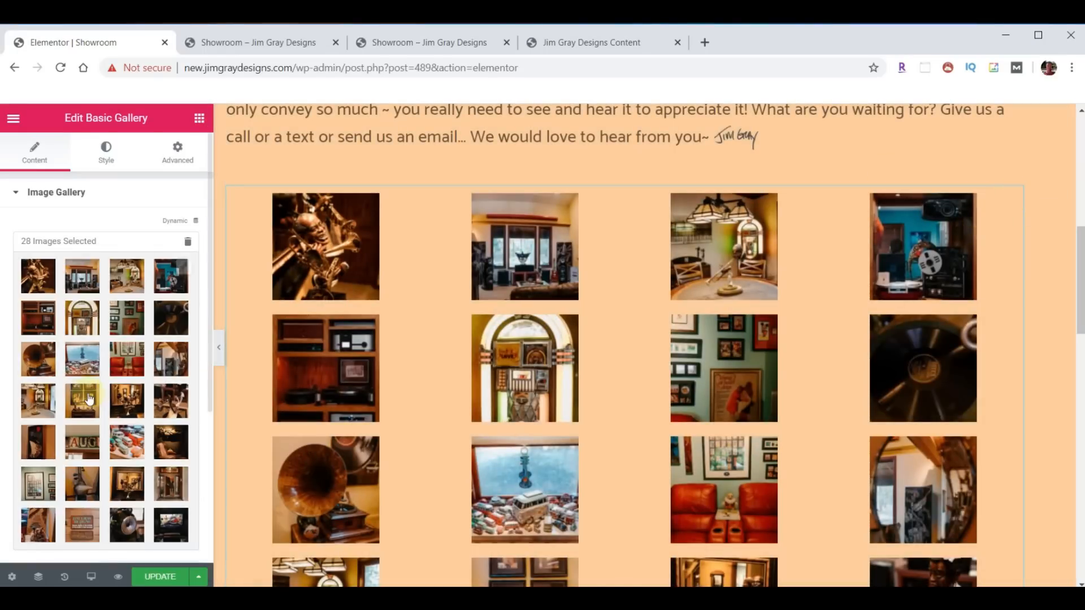
scroll(86, 401, down, 5)
scroll(86, 401, down, 1)
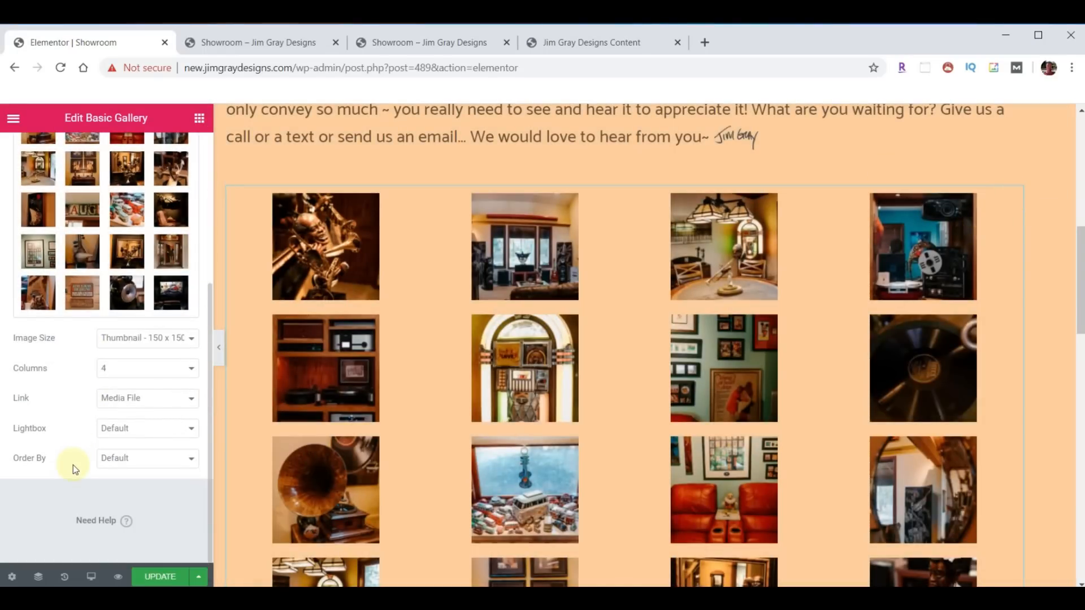
click(192, 338)
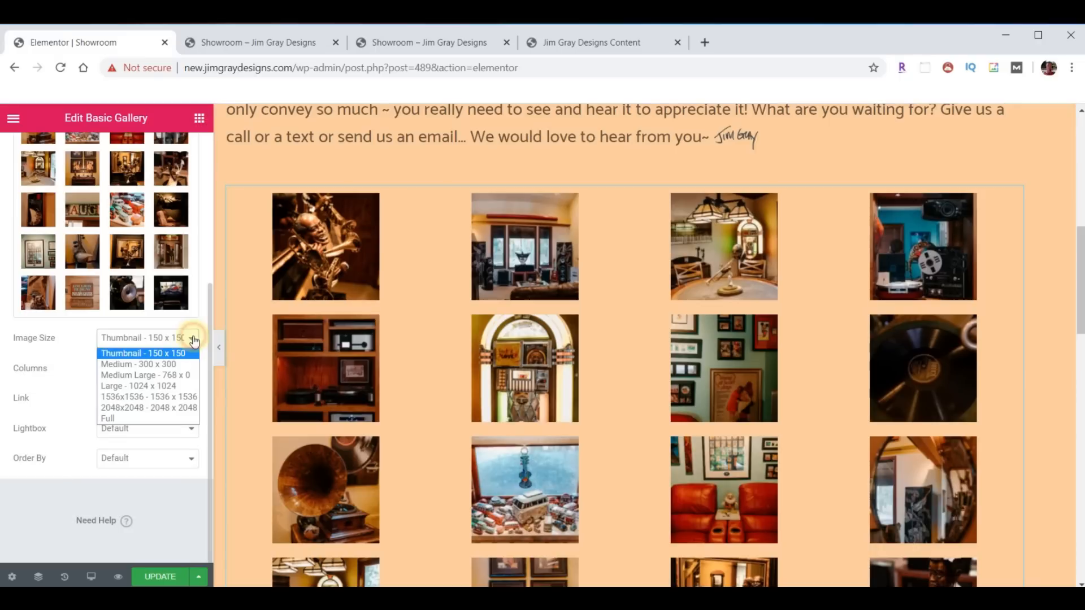
click(155, 364)
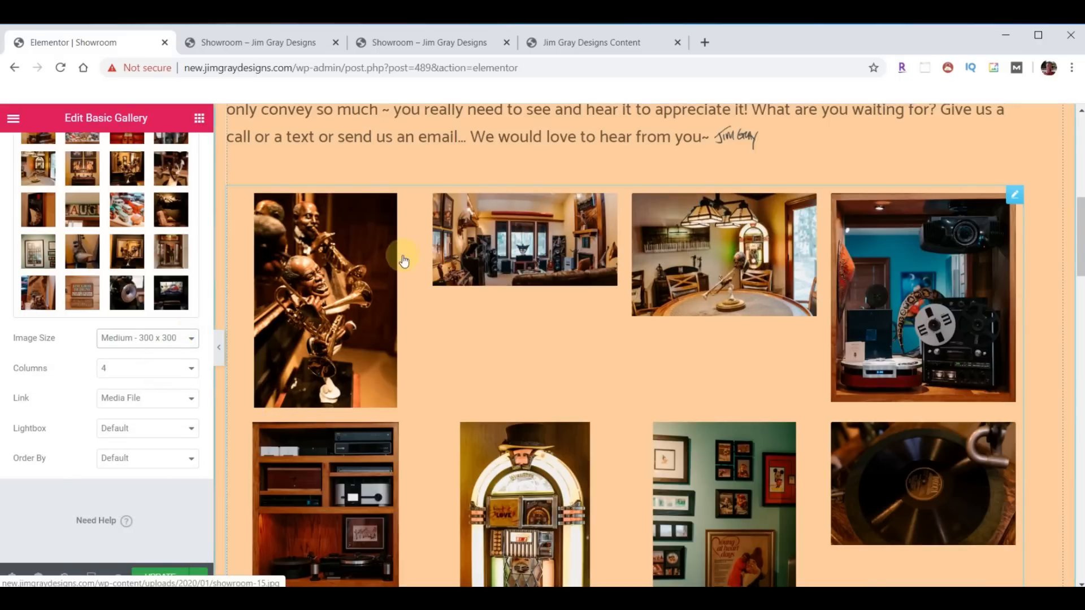
scroll(399, 263, down, 5)
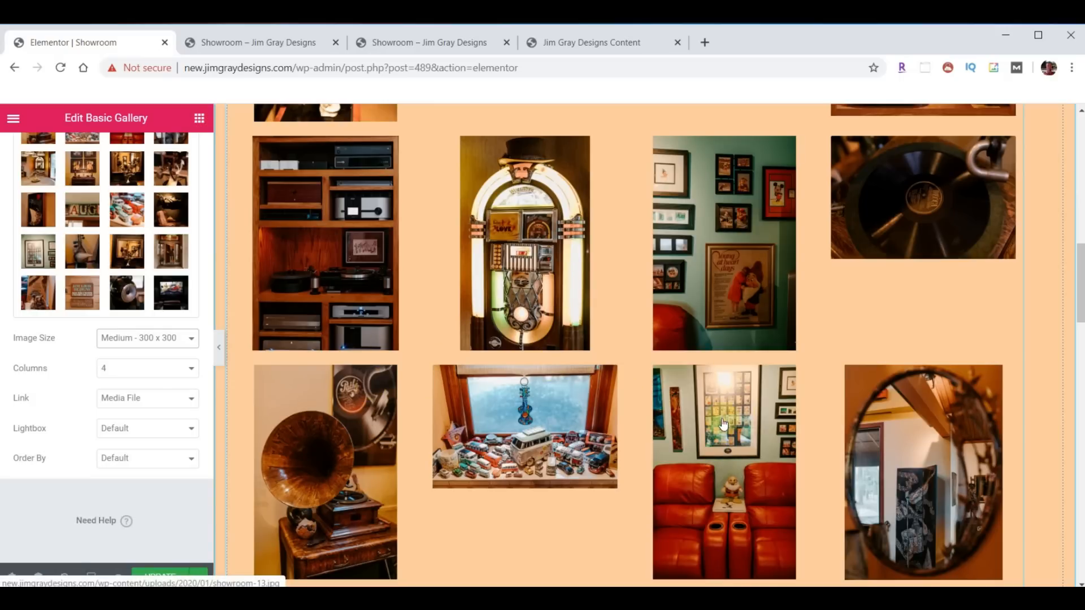
scroll(710, 420, up, 5)
scroll(847, 399, up, 1)
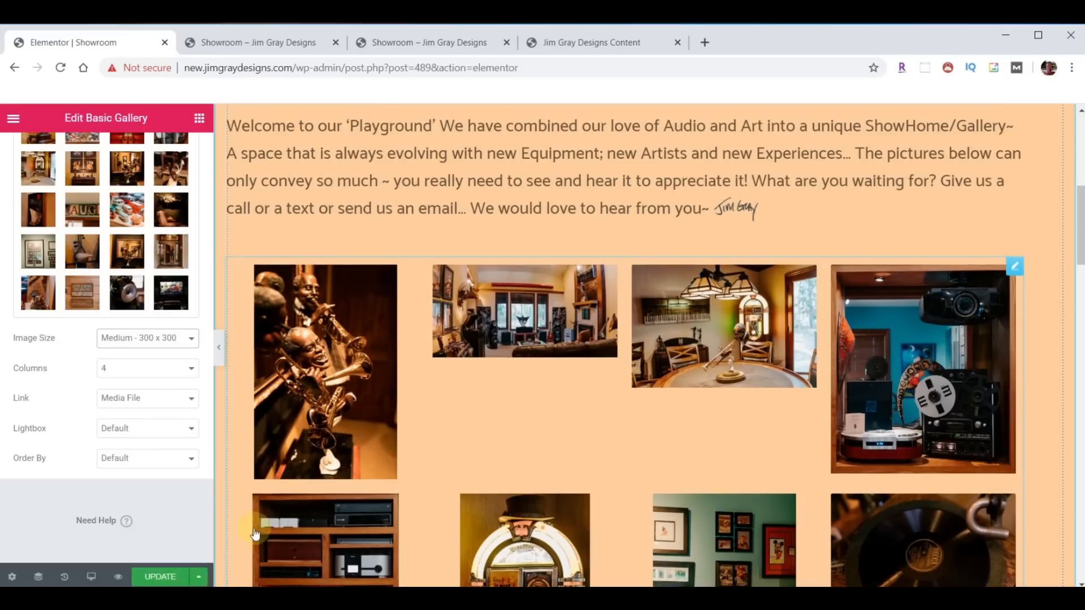
click(160, 578)
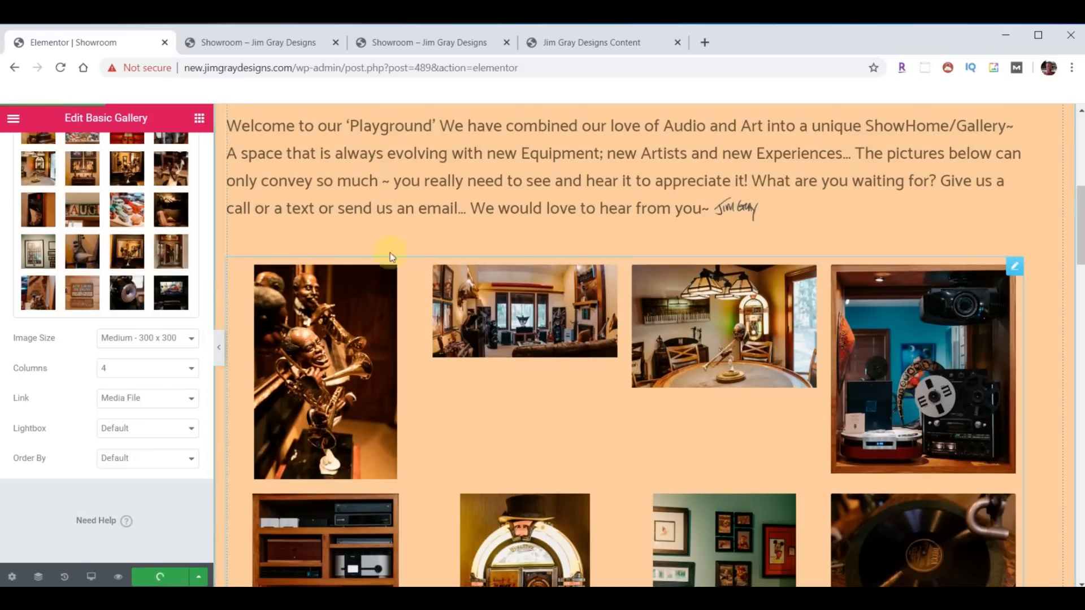
click(263, 41)
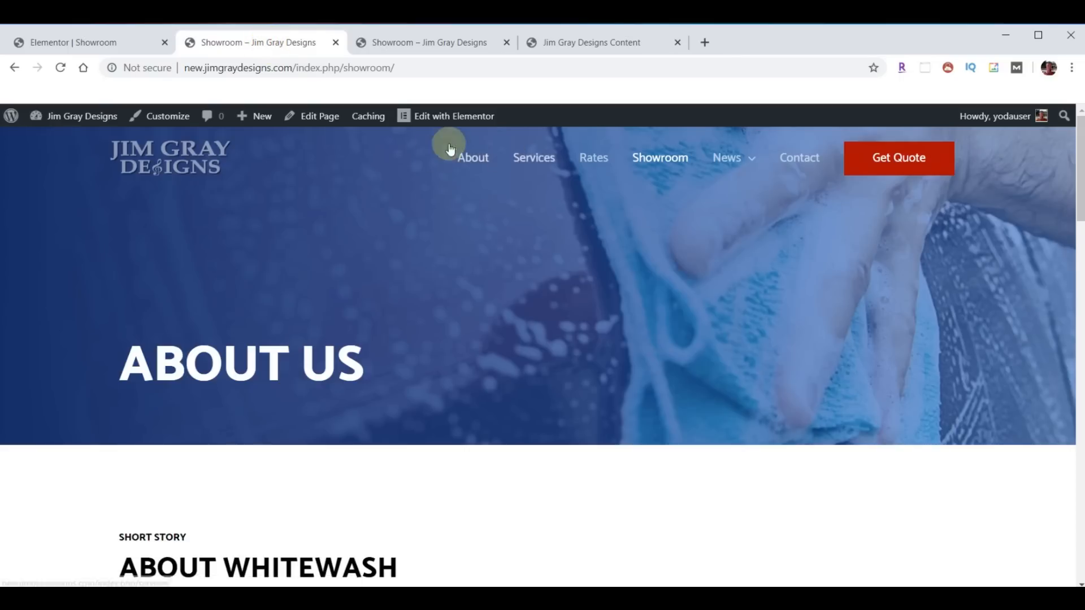
click(646, 160)
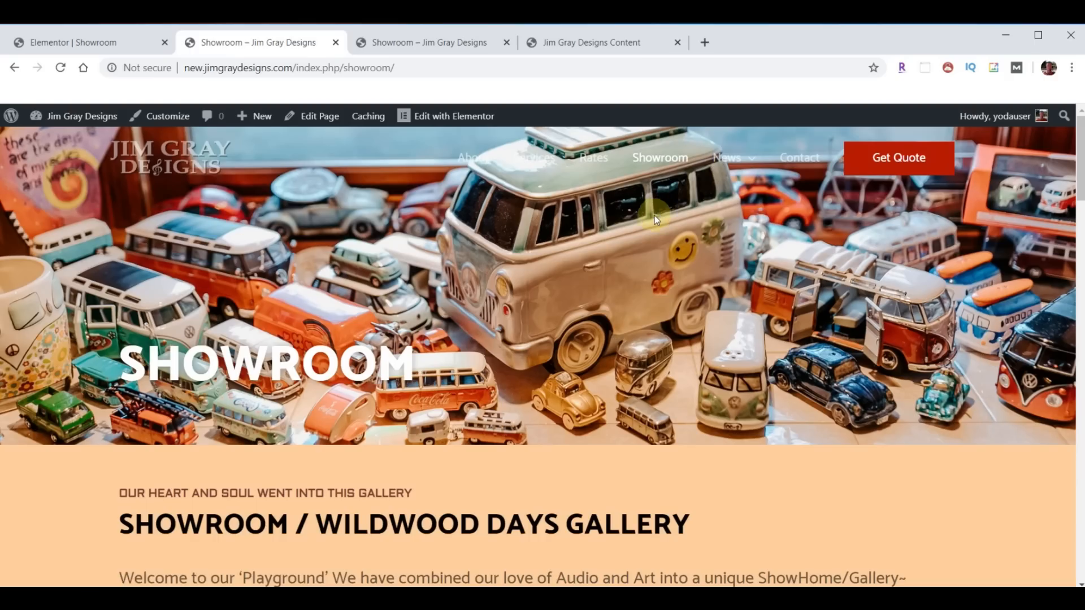
scroll(668, 283, down, 8)
scroll(668, 296, down, 20)
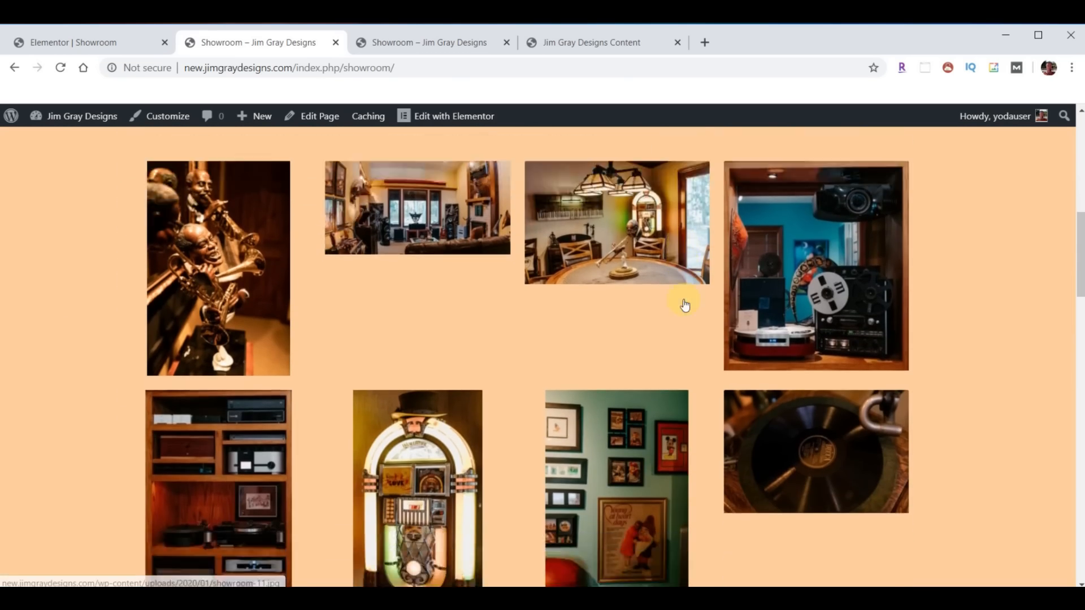
scroll(672, 322, down, 12)
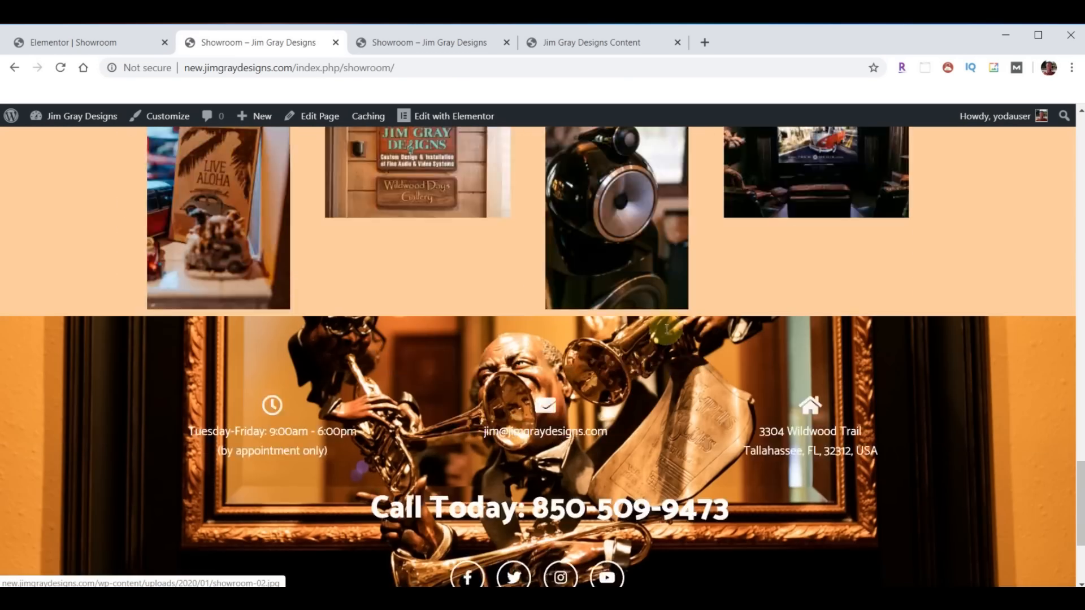
scroll(622, 341, up, 13)
click(613, 372)
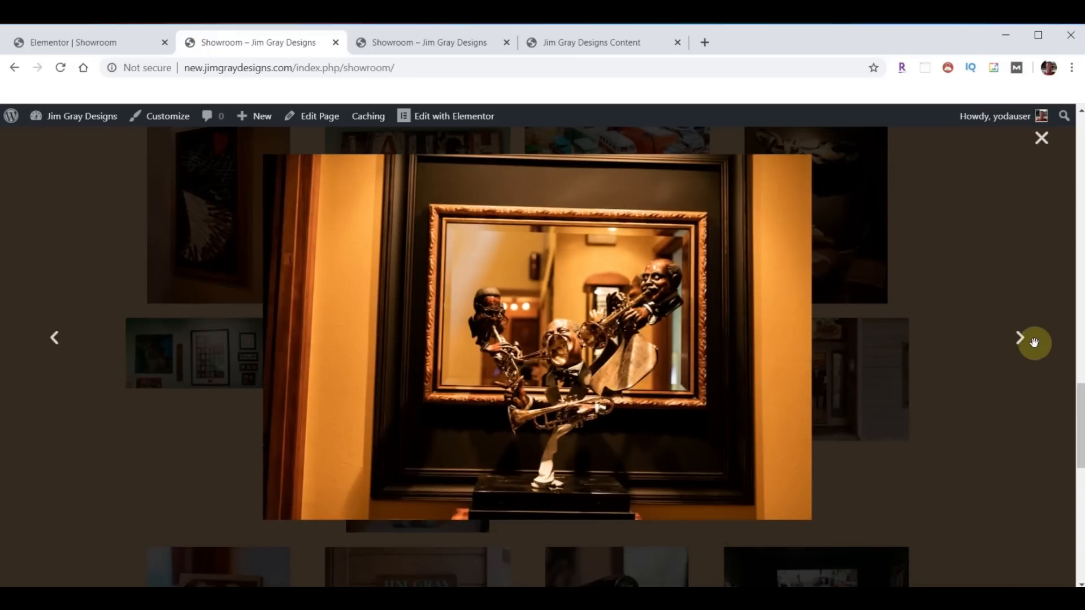
click(1021, 345)
click(1020, 347)
click(1020, 346)
click(1020, 346)
click(1041, 138)
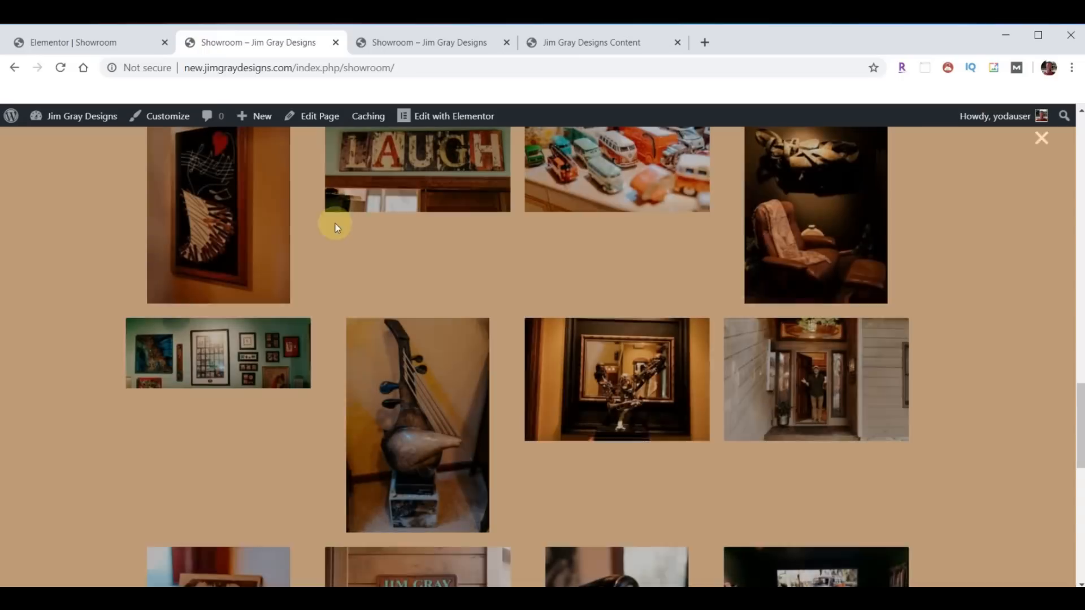
click(89, 43)
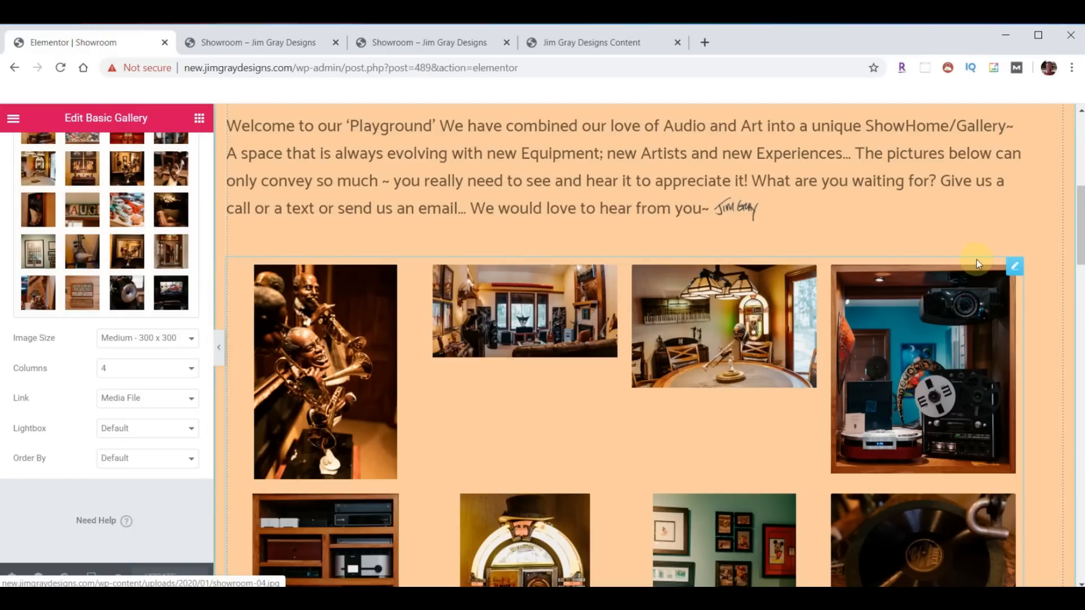
- Replace the Basic Gallery with a Gallery widget below the welcome text
right_click(1010, 269)
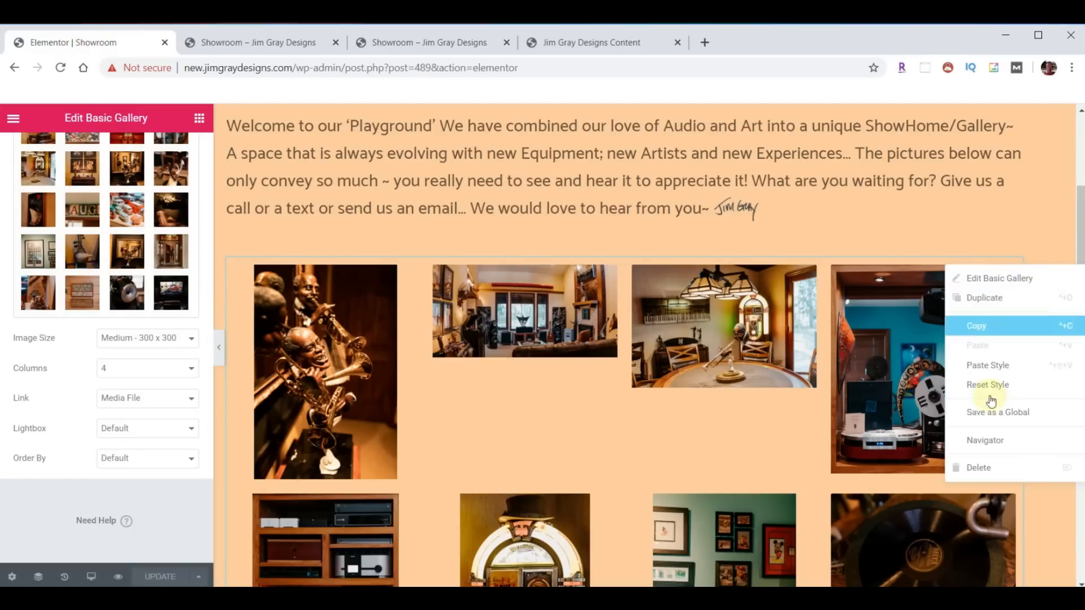
click(979, 467)
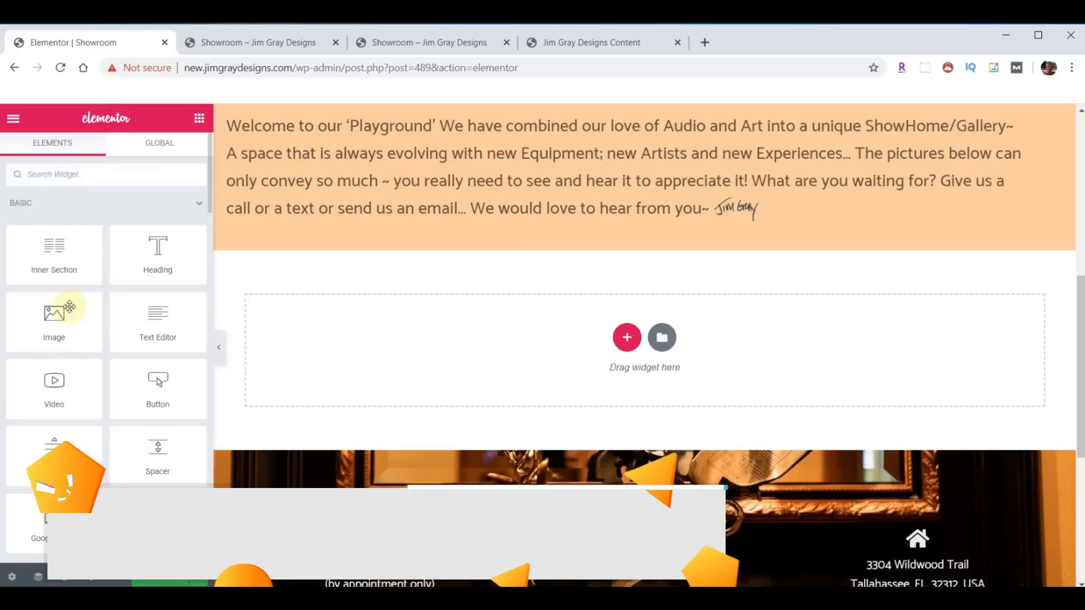
text(gal)
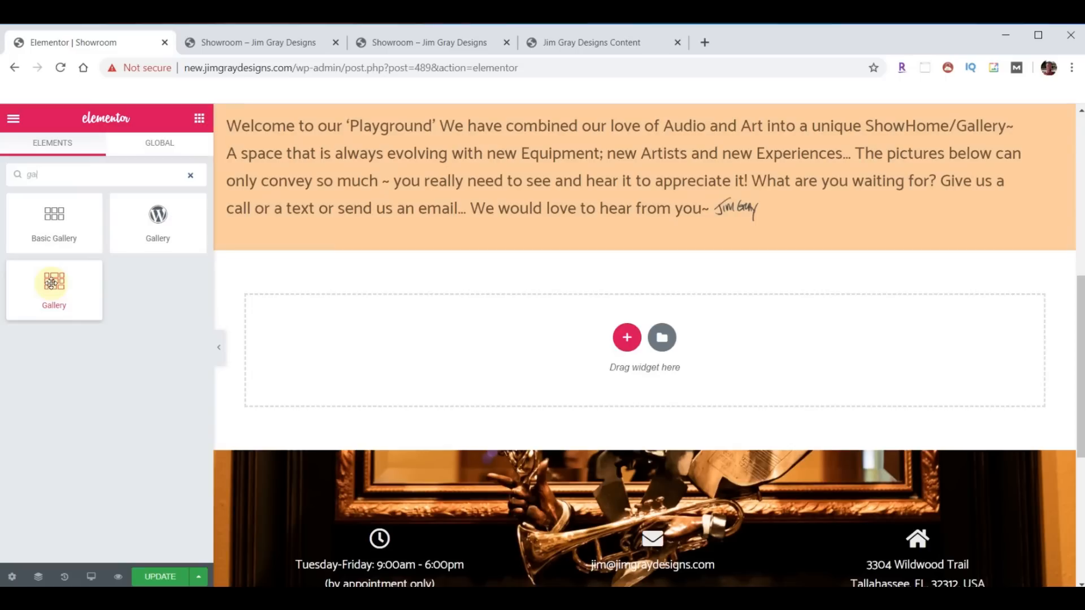
drag(55, 292, 655, 240)
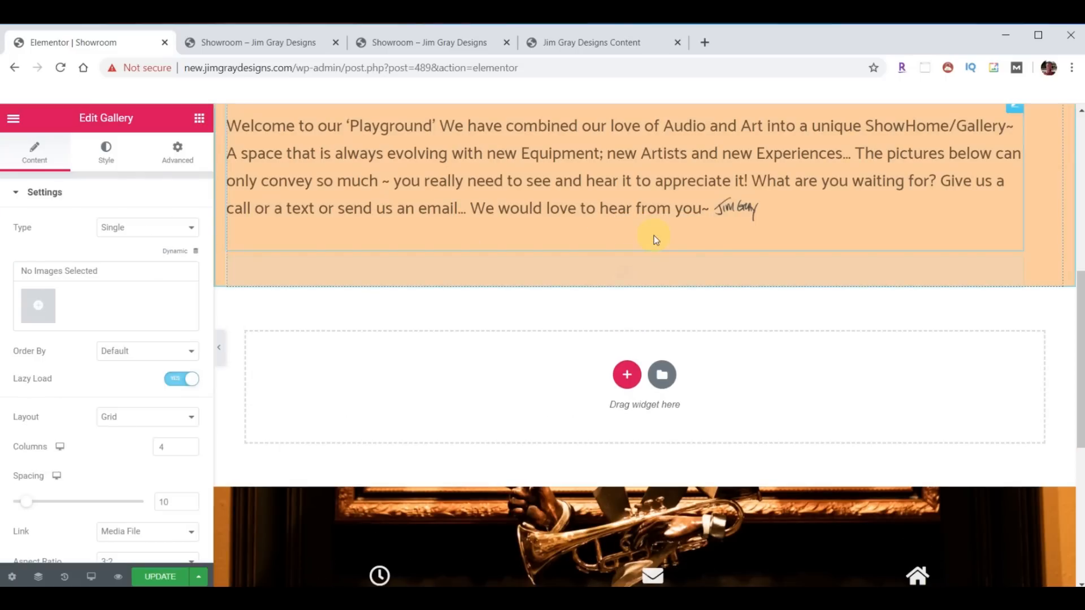
- Select the showroom photos, including Live Aloha, through the whole range for the new gallery
click(36, 305)
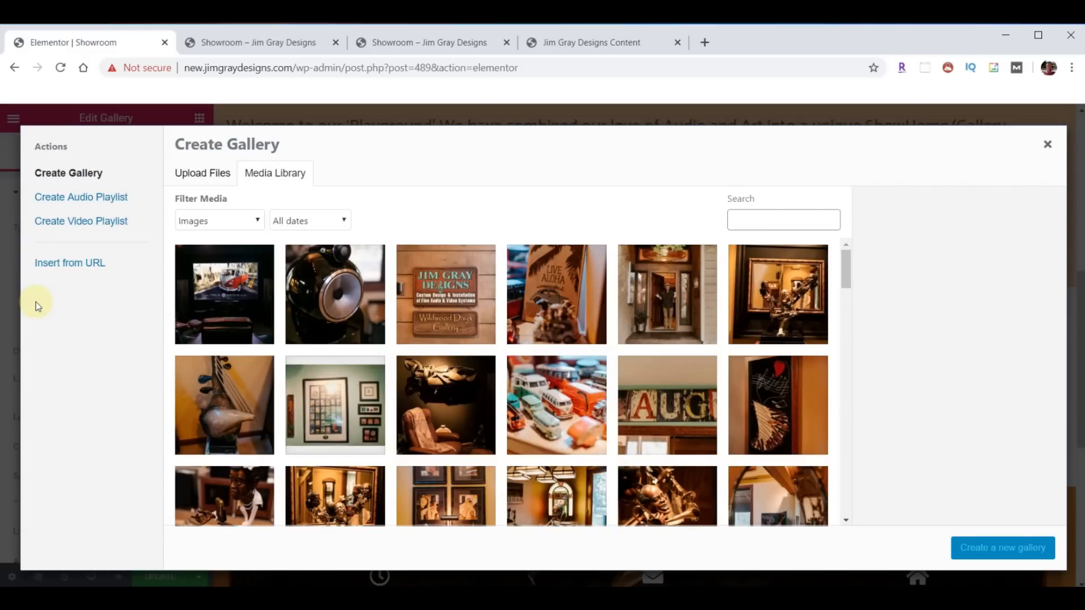
click(229, 305)
click(339, 296)
click(492, 300)
click(526, 298)
scroll(622, 339, down, 4)
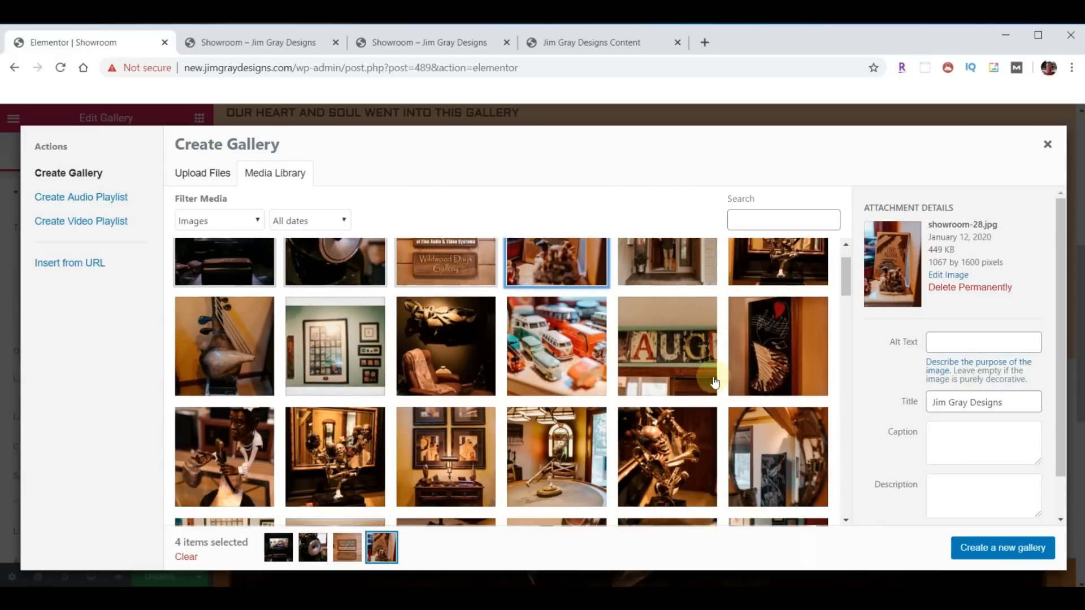
scroll(714, 384, down, 1)
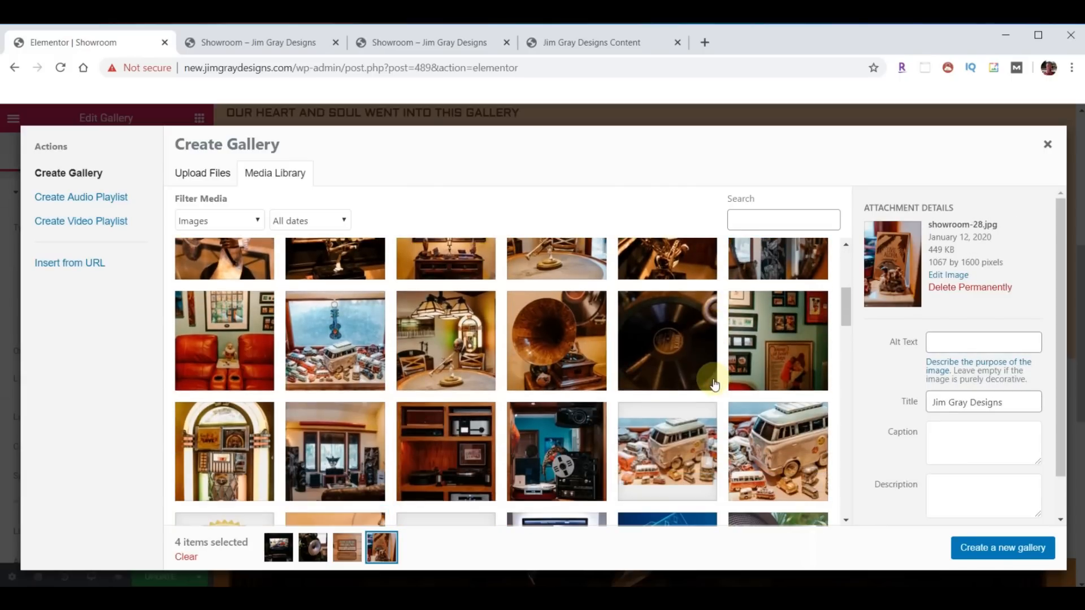
shift+click(545, 459)
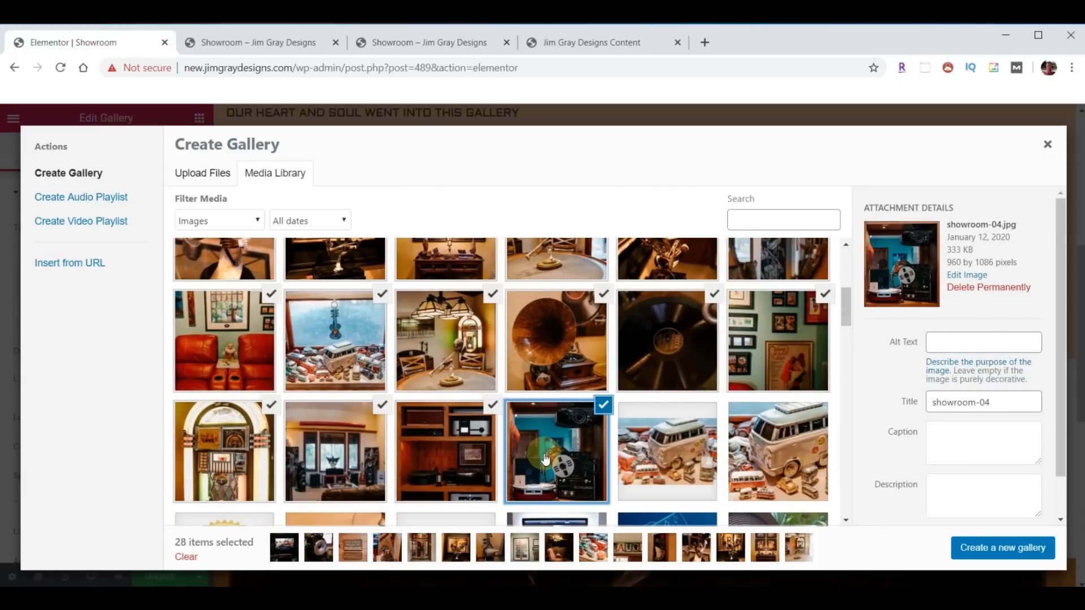
- Create the gallery, reverse its photo order, and insert all 28 photos
click(998, 554)
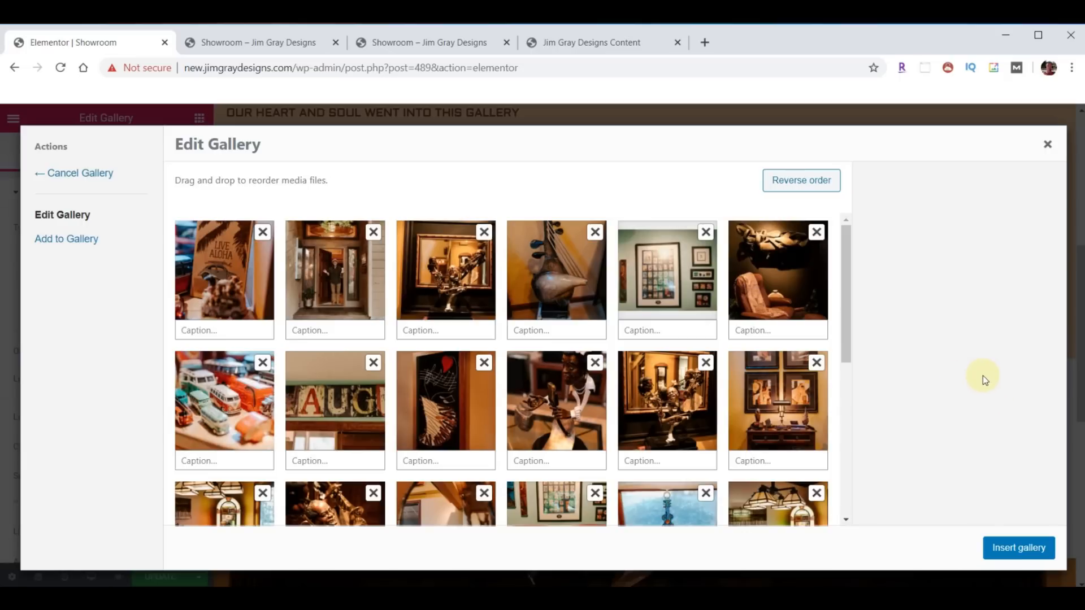
mouse_move(249, 289)
mouse_down()
mouse_move(346, 290)
mouse_move(243, 284)
mouse_up()
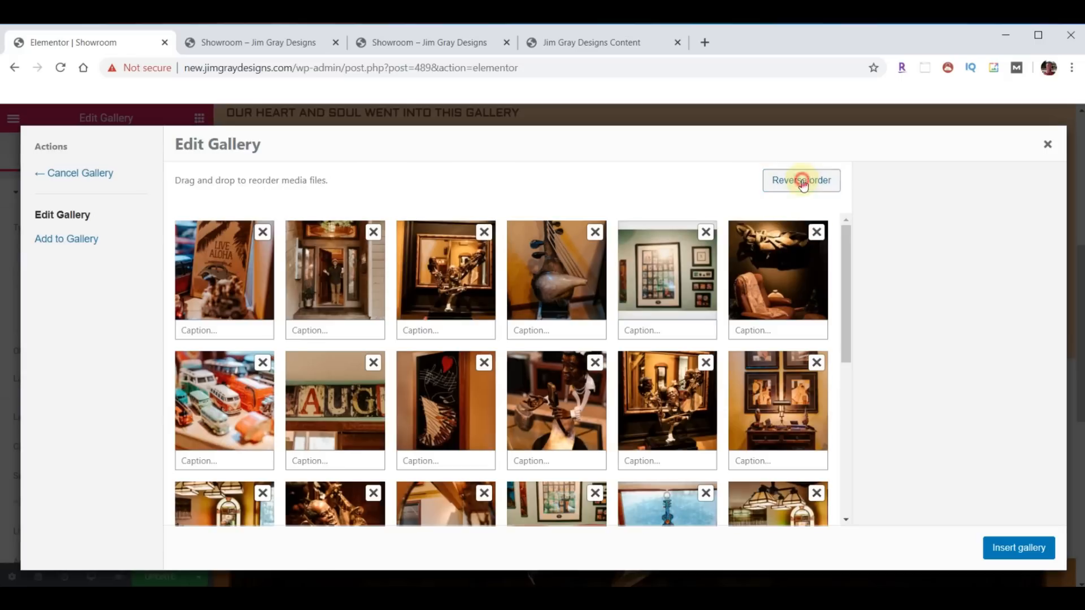
click(802, 184)
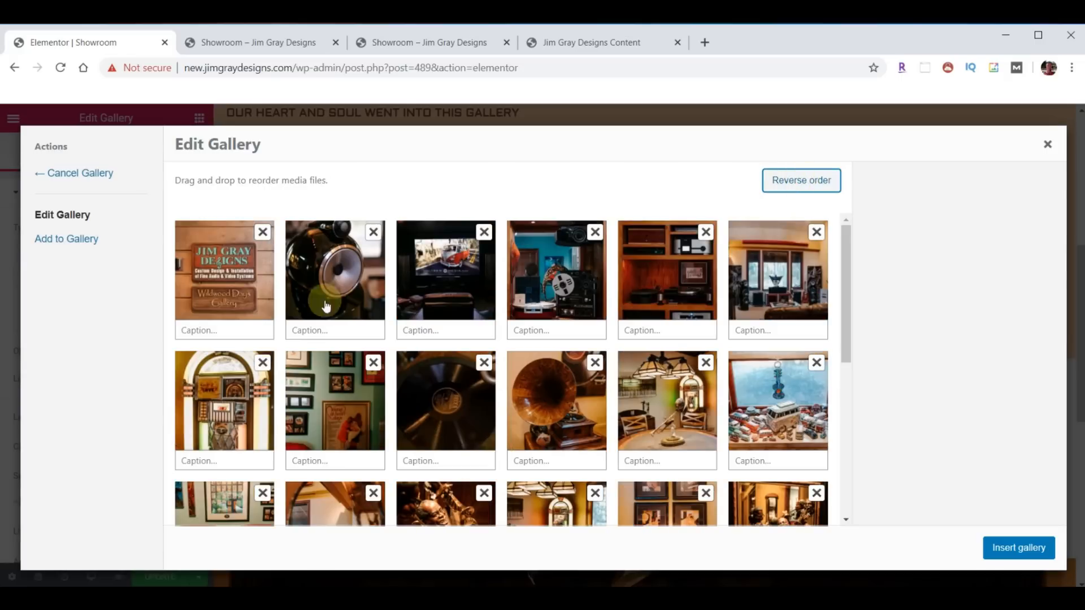
click(1019, 548)
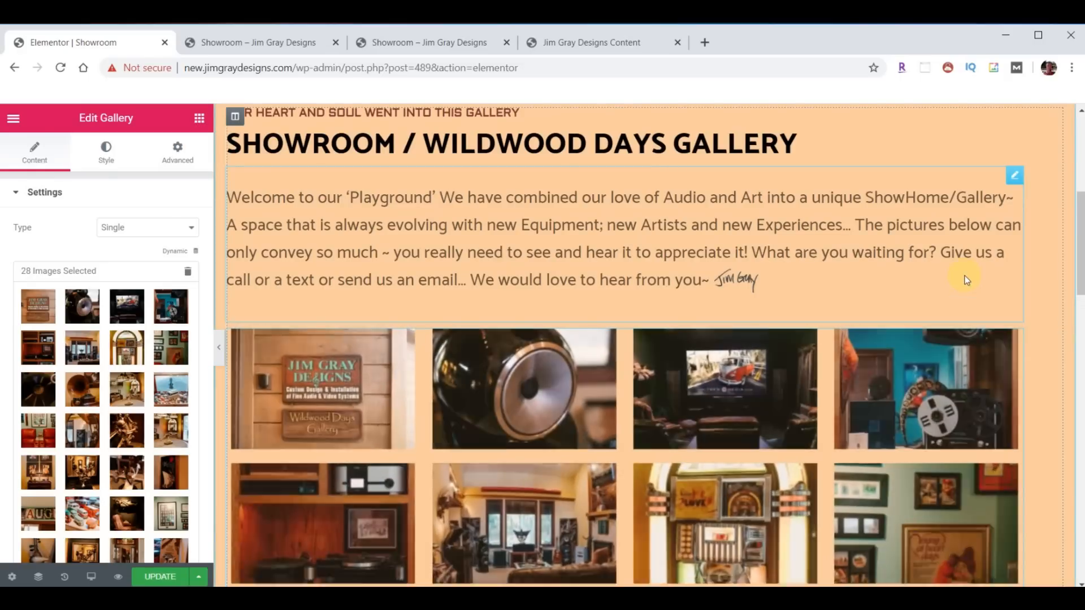
- Switch the gallery Layout to Masonry
scroll(858, 270, down, 2)
scroll(859, 301, down, 2)
scroll(708, 353, down, 3)
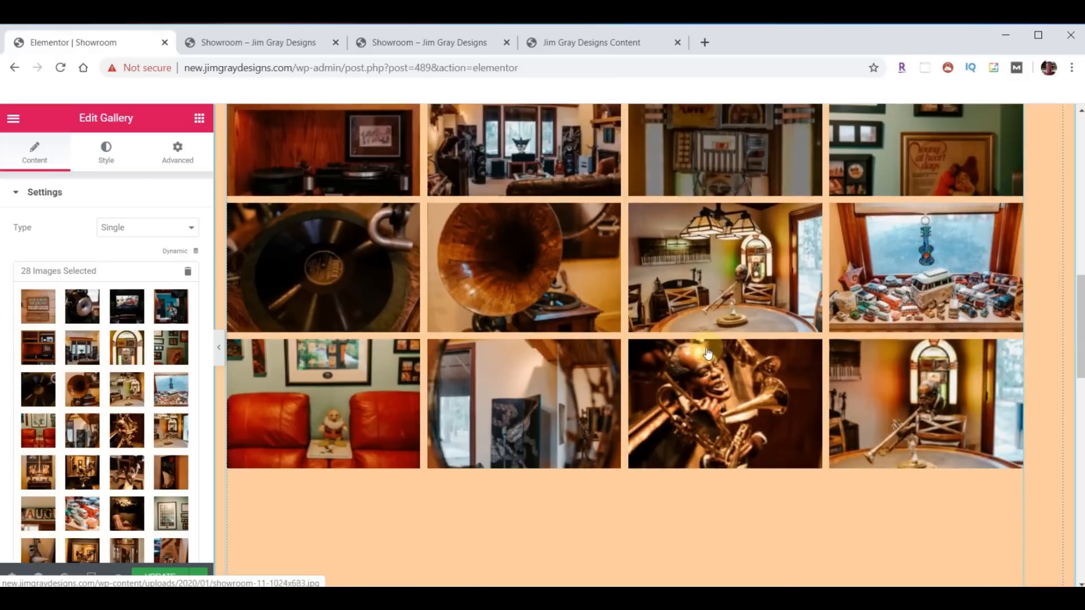
scroll(508, 271, down, 3)
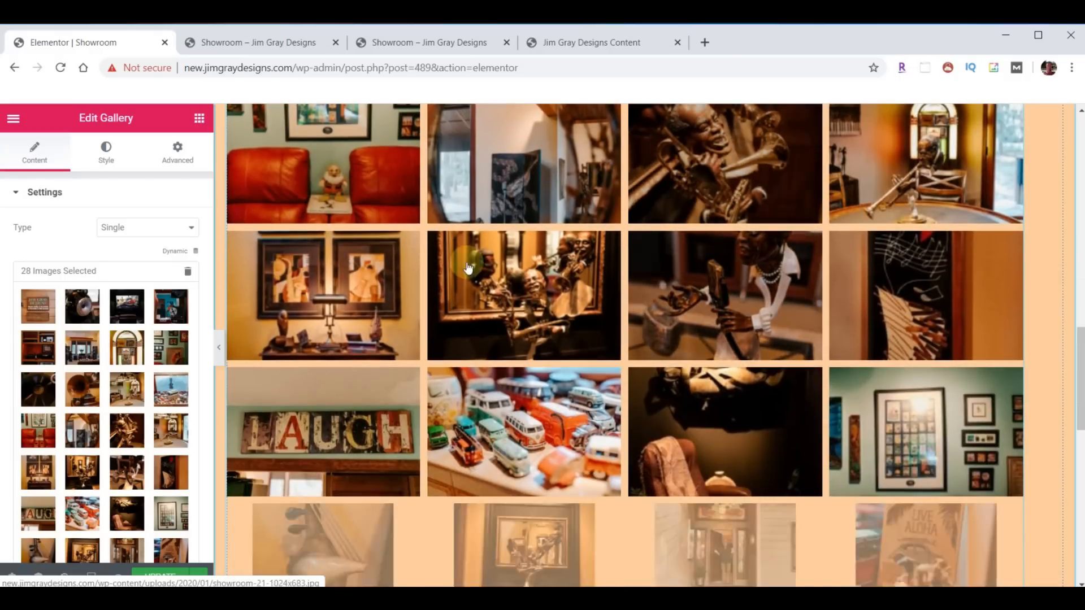
scroll(624, 296, down, 3)
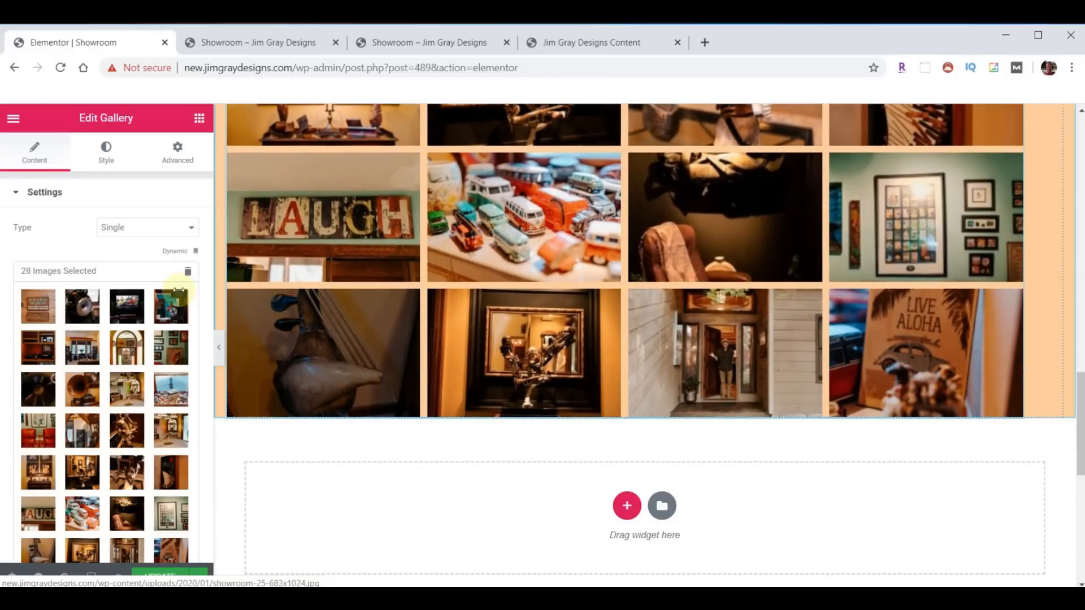
scroll(113, 350, down, 6)
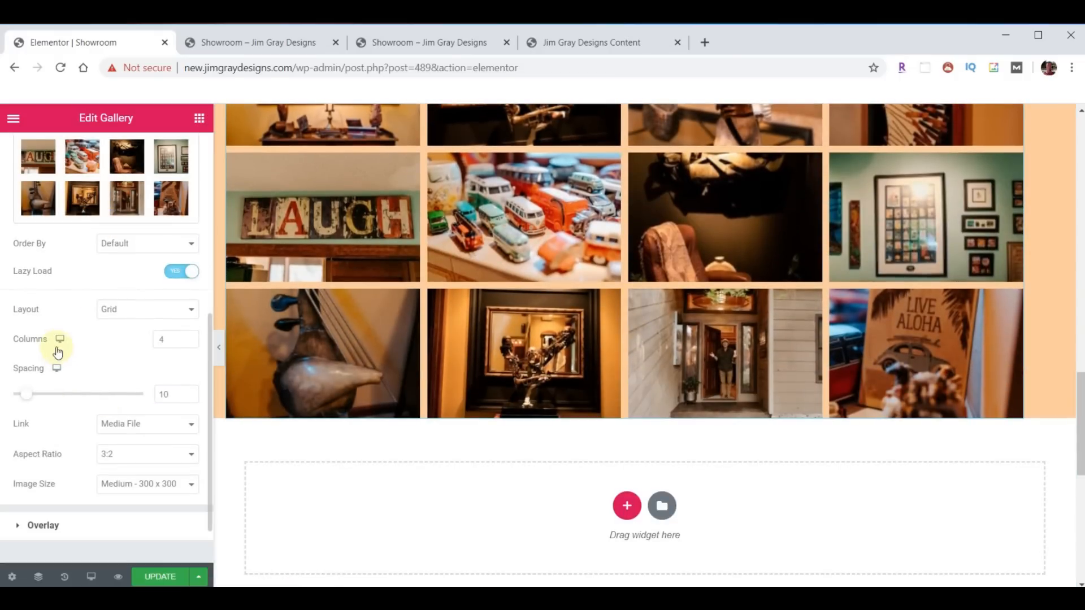
click(189, 311)
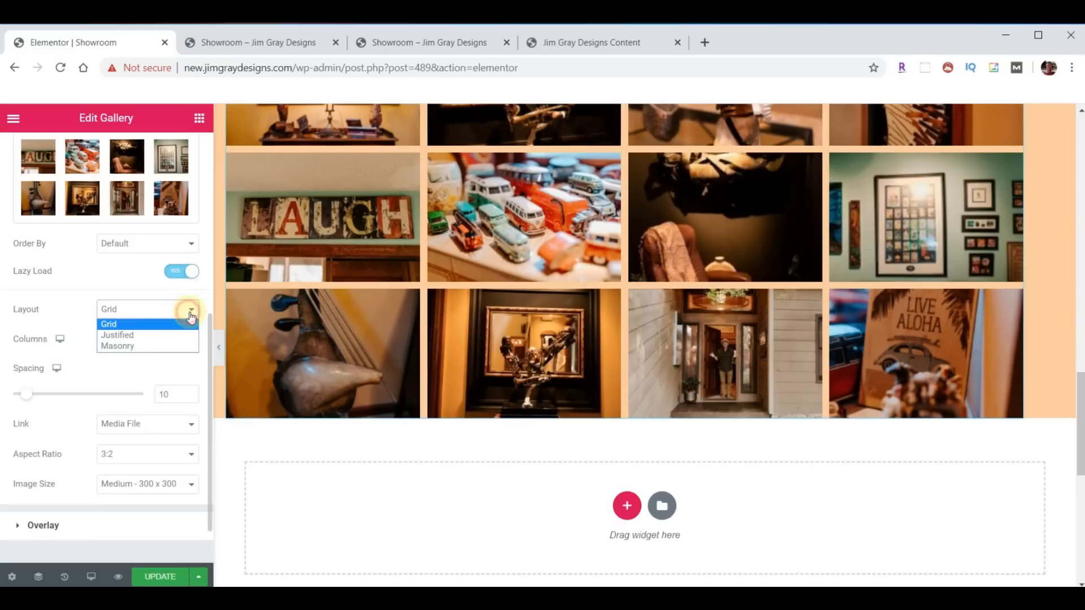
click(146, 347)
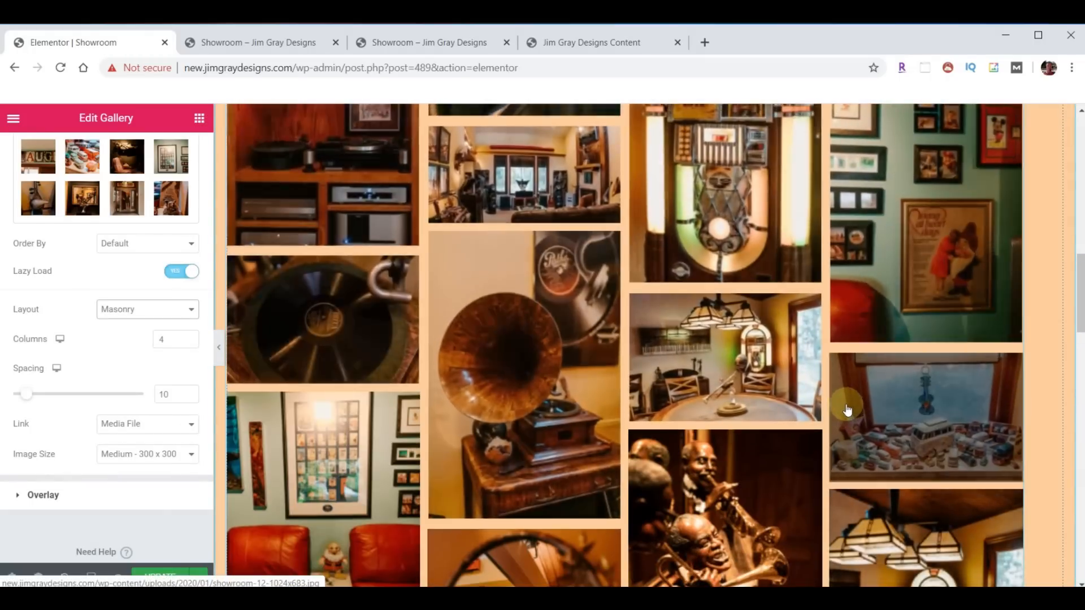
- Update the Showroom page and bring up the live site tab
scroll(847, 410, up, 8)
scroll(794, 402, down, 4)
click(159, 577)
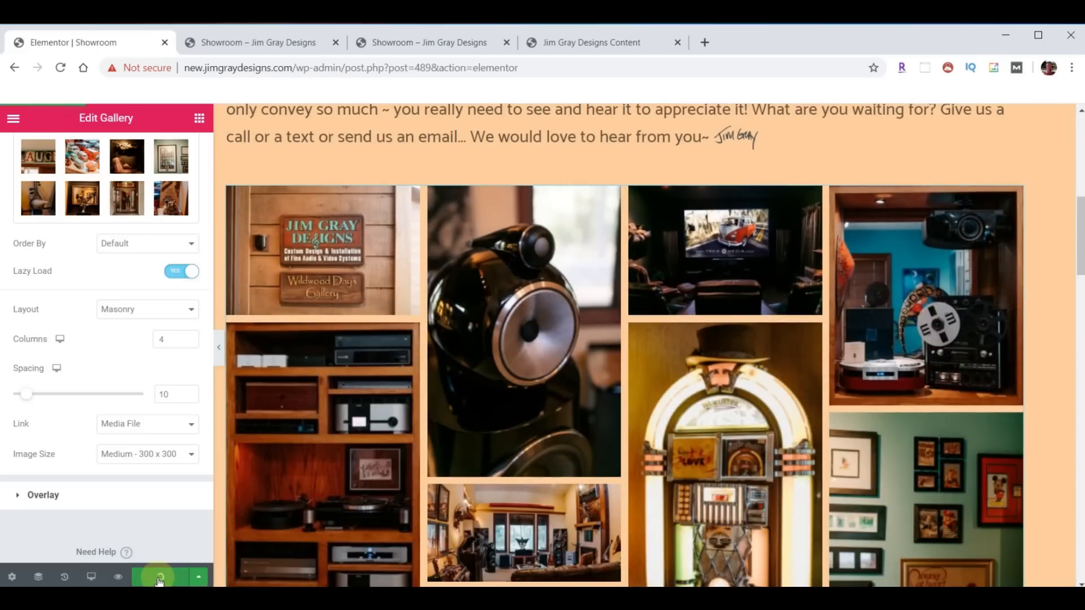
click(234, 42)
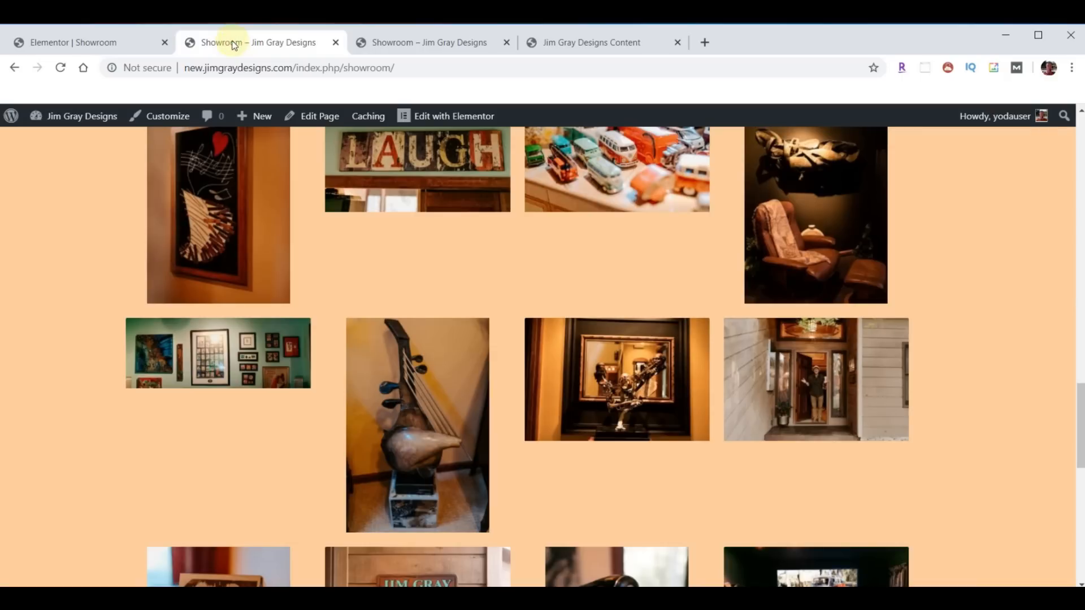
- Reload the live page and browse the masonry gallery photos in the lightbox, starting with the trumpet players
click(61, 68)
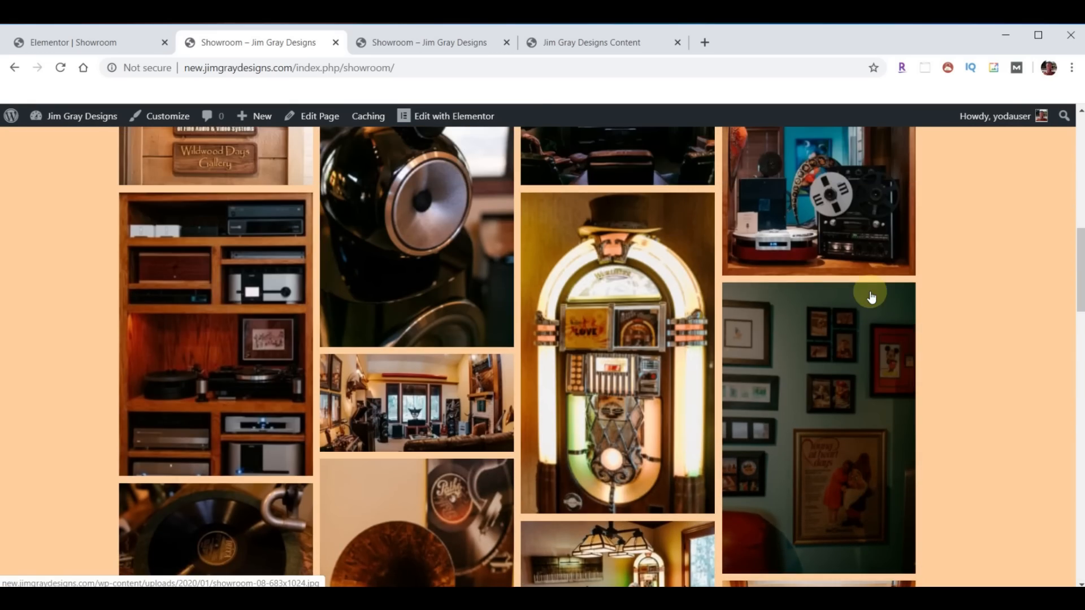
scroll(873, 294, up, 5)
scroll(850, 339, down, 9)
click(615, 440)
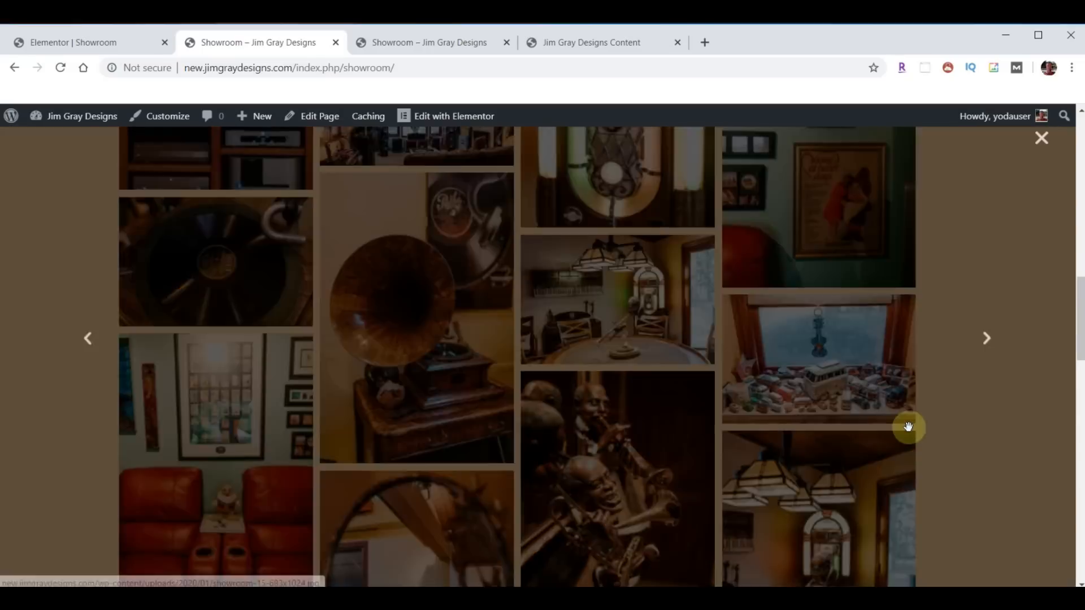
click(1021, 341)
click(1021, 341)
click(1021, 344)
click(1020, 344)
click(1020, 348)
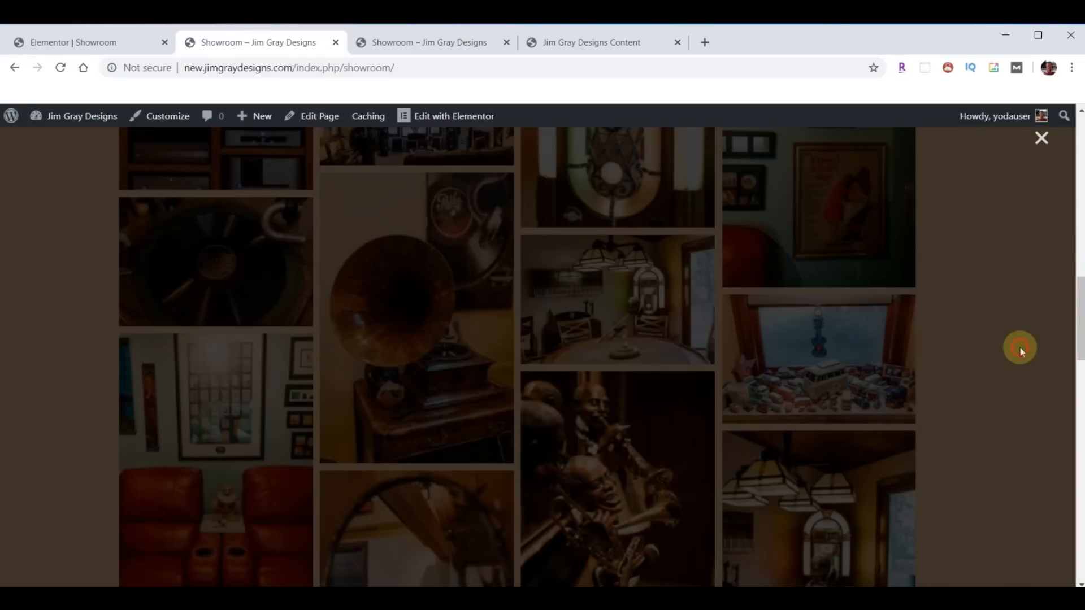
- Open the Wirenuts page from the News menu, then show the old site's Showroom page
scroll(617, 440, up, 6)
scroll(617, 443, up, 5)
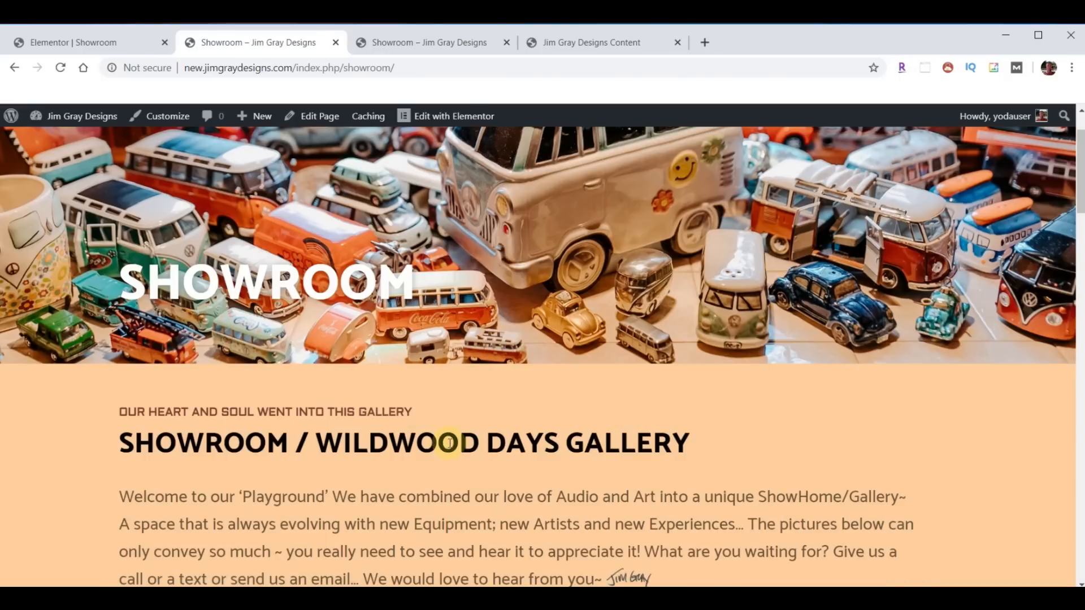
scroll(616, 364, up, 2)
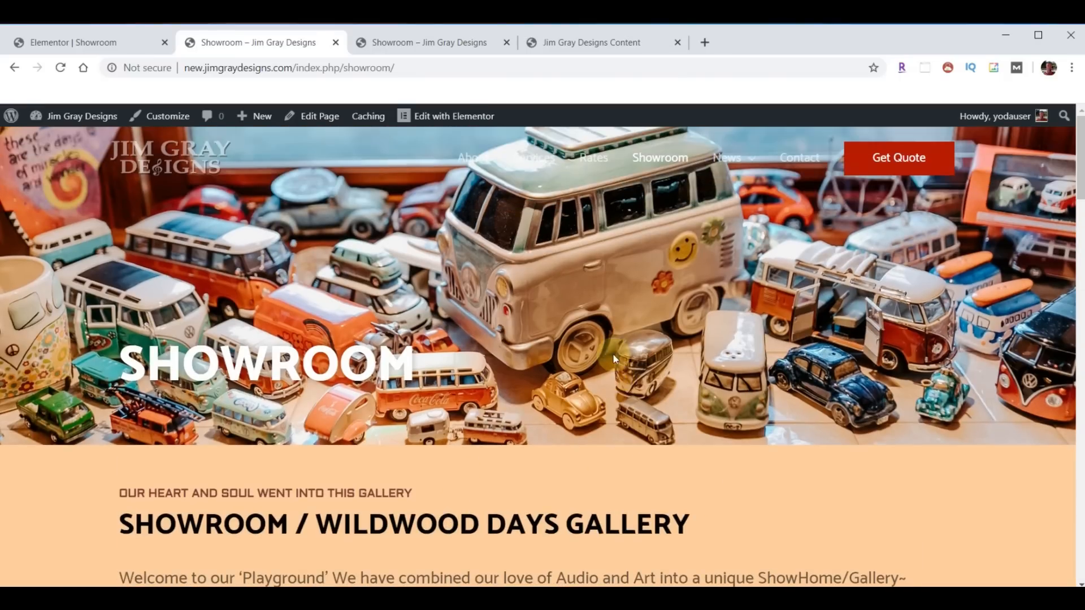
mouse_move(727, 158)
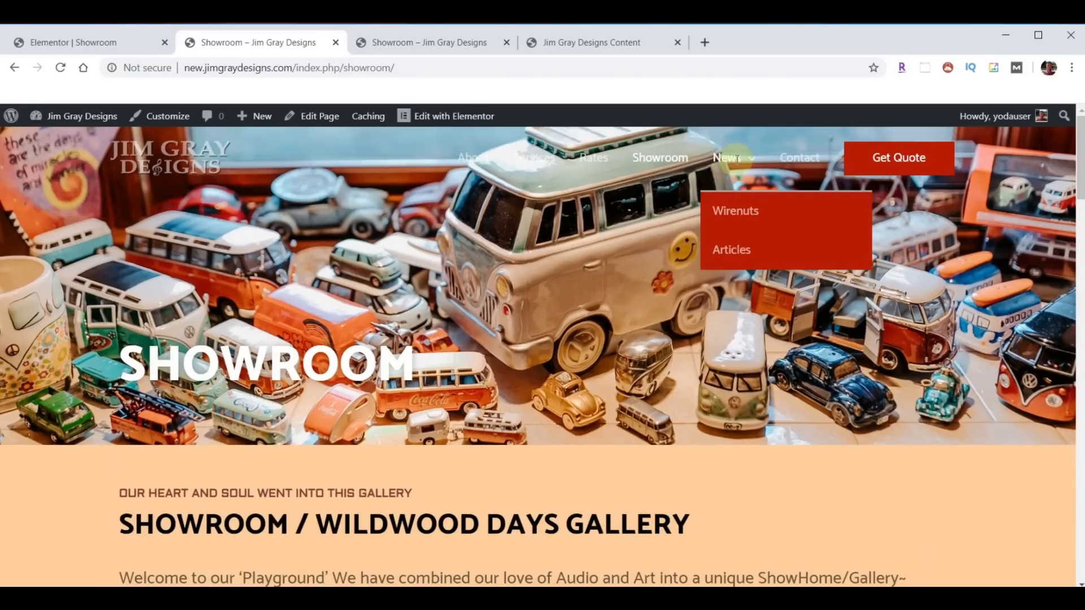
click(743, 217)
click(418, 44)
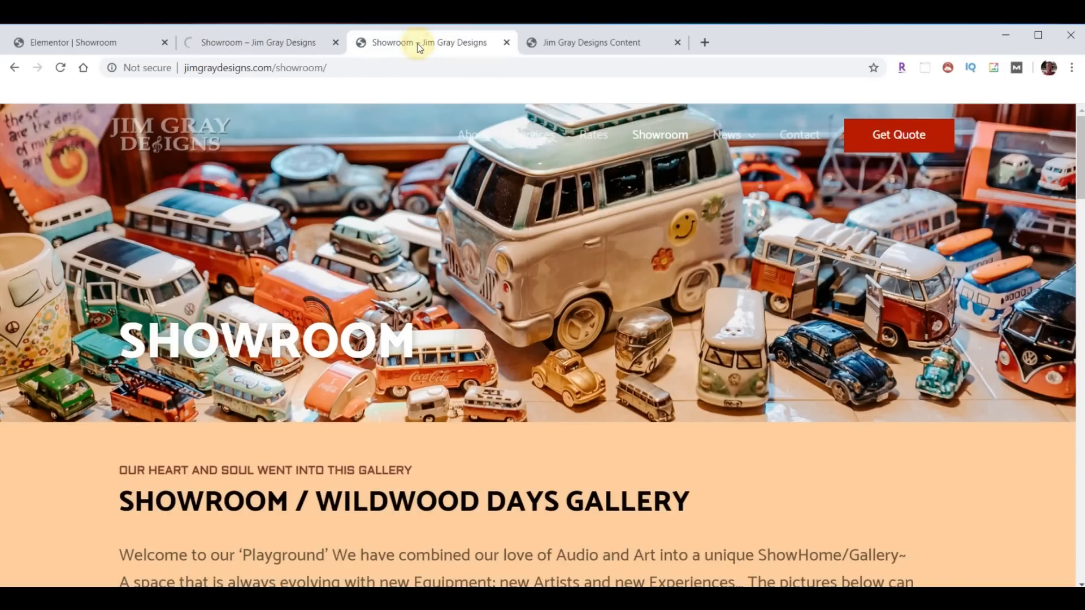
- Open Wirenuts under News on the old site, look through its newsletters, then return to the new site's Wirenuts page
mouse_move(737, 154)
click(740, 180)
scroll(631, 321, down, 9)
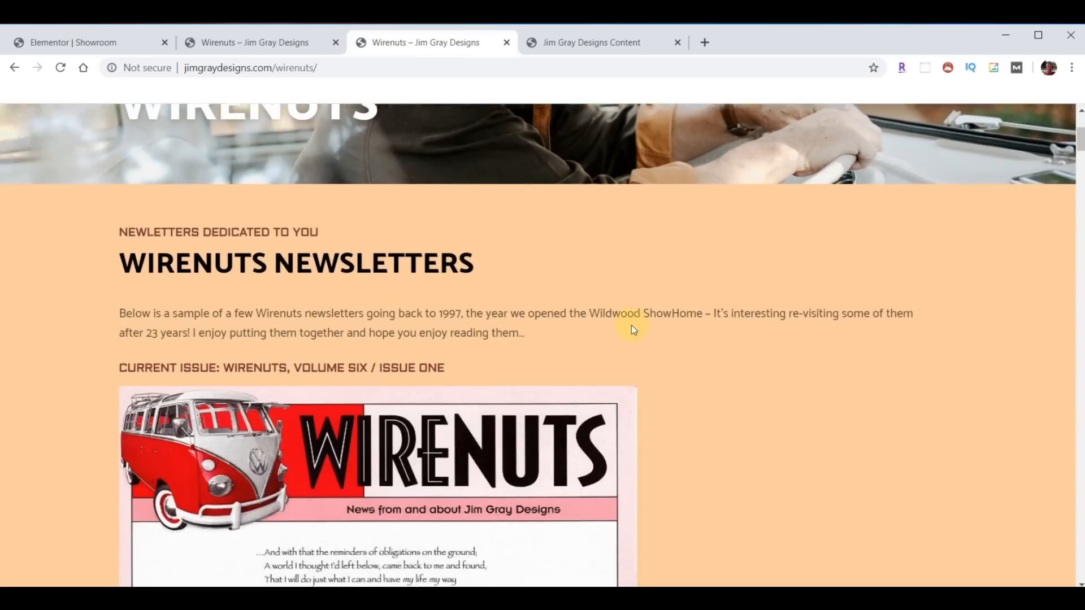
scroll(630, 338, down, 20)
scroll(551, 423, up, 20)
scroll(548, 421, up, 15)
scroll(545, 430, down, 10)
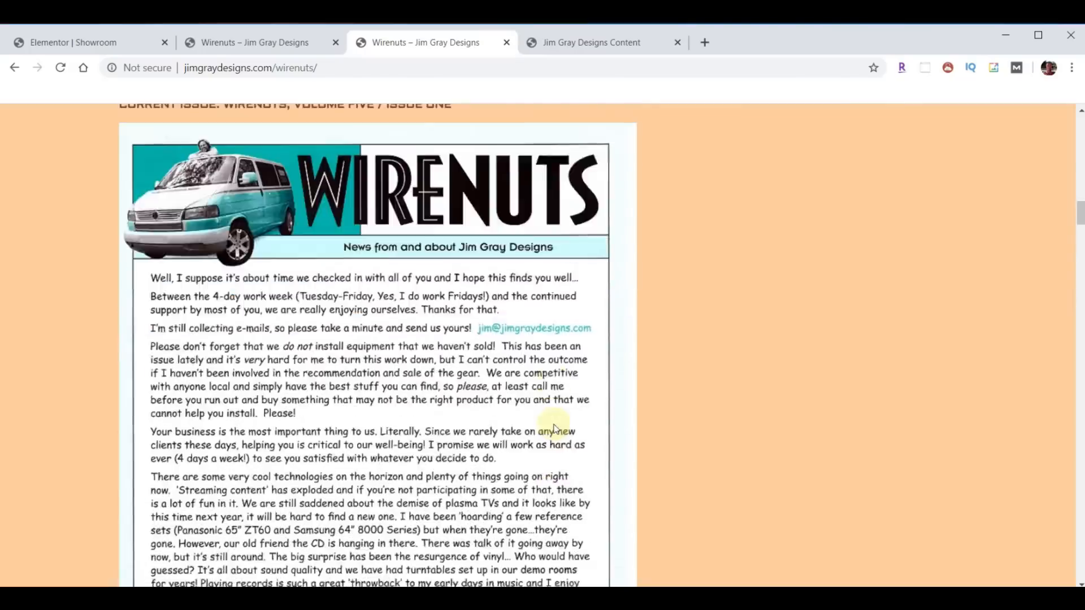
scroll(553, 426, up, 3)
scroll(551, 447, up, 2)
scroll(509, 496, up, 10)
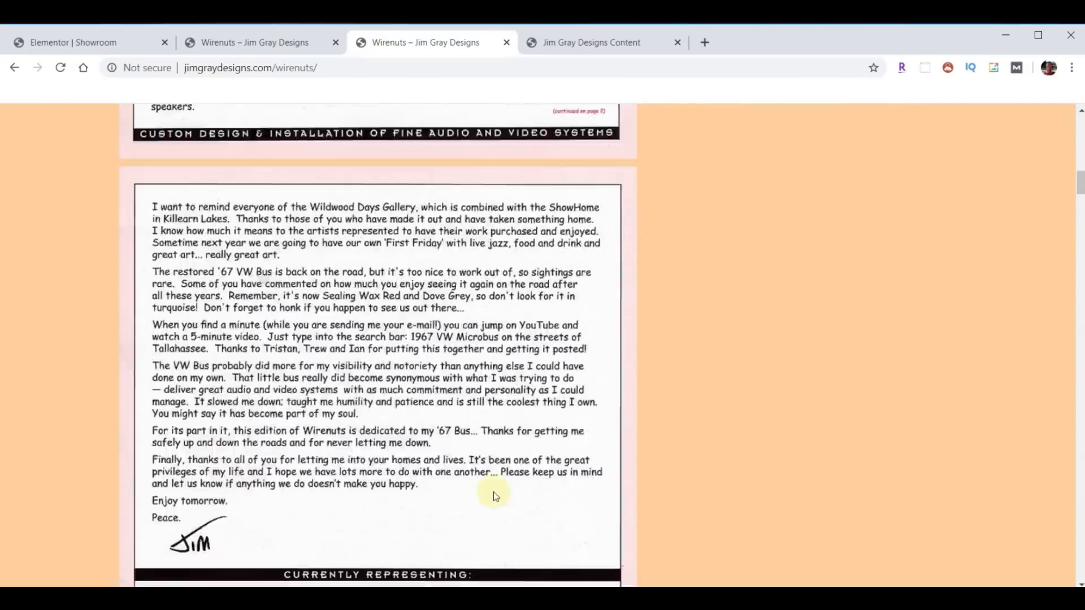
scroll(374, 367, up, 12)
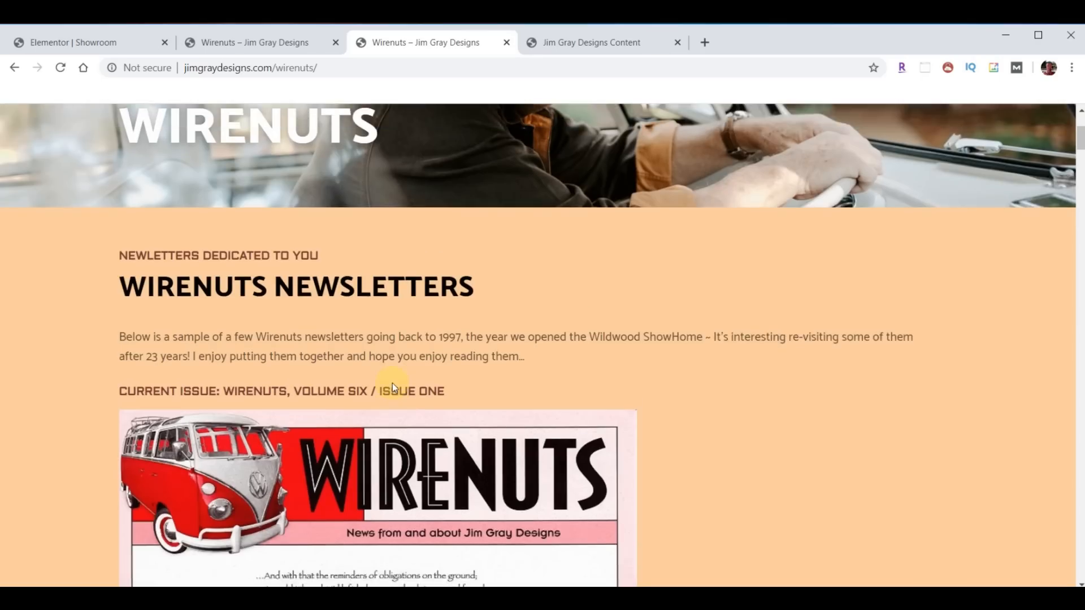
click(252, 43)
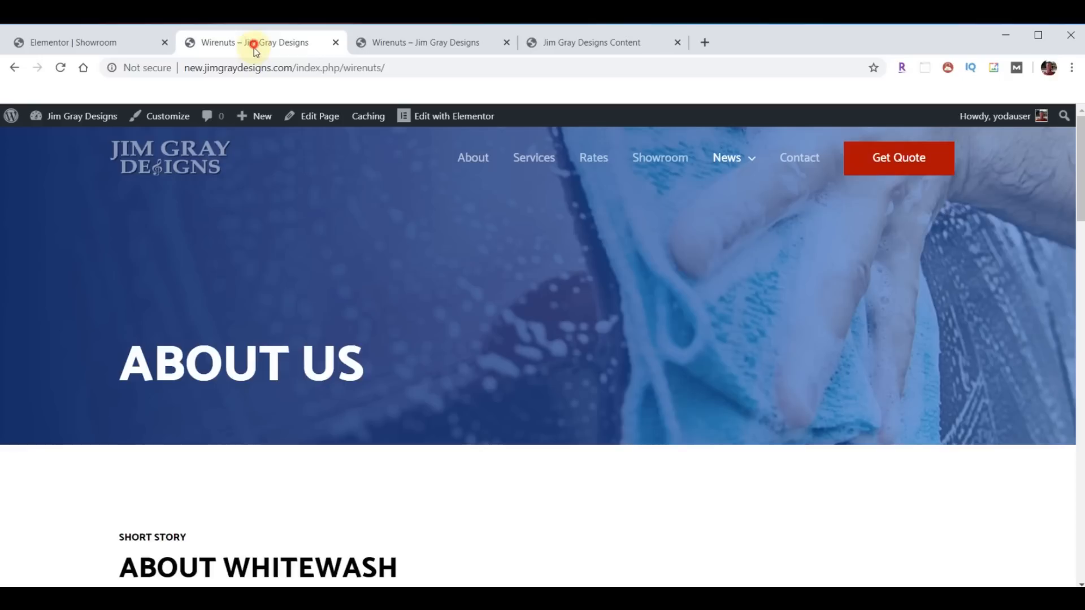
- Exit to the dashboard and open the Wirenuts page with Elementor from the Pages list
click(85, 43)
click(13, 118)
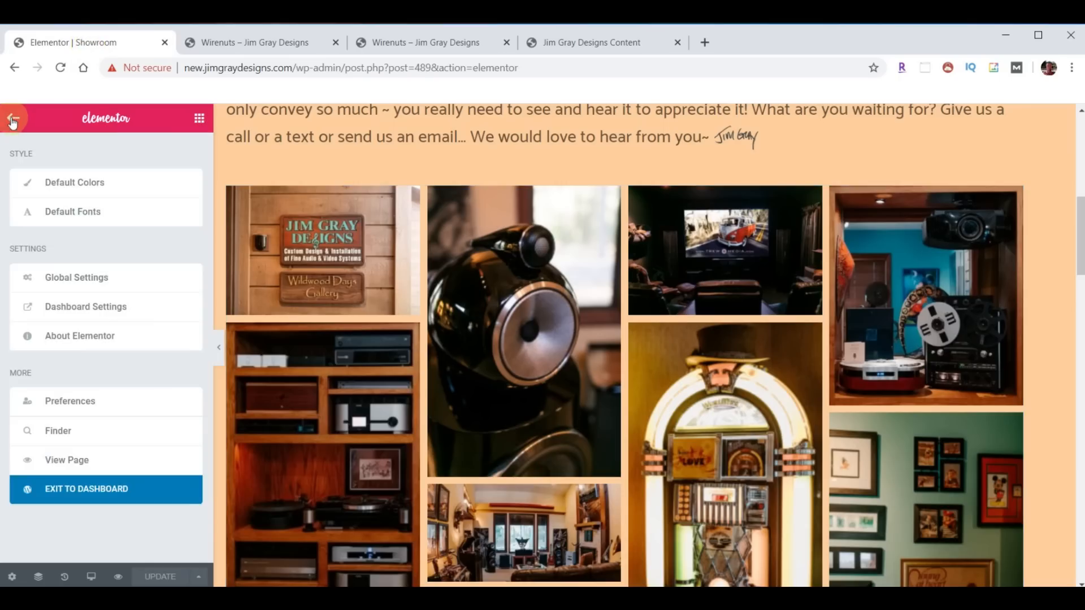
click(109, 498)
click(37, 232)
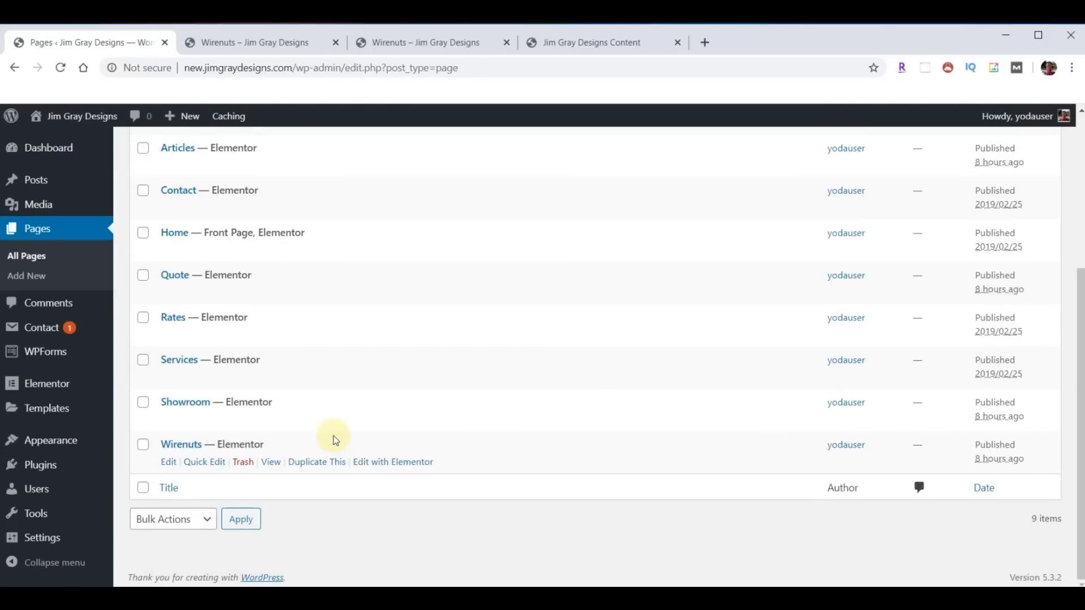
click(394, 465)
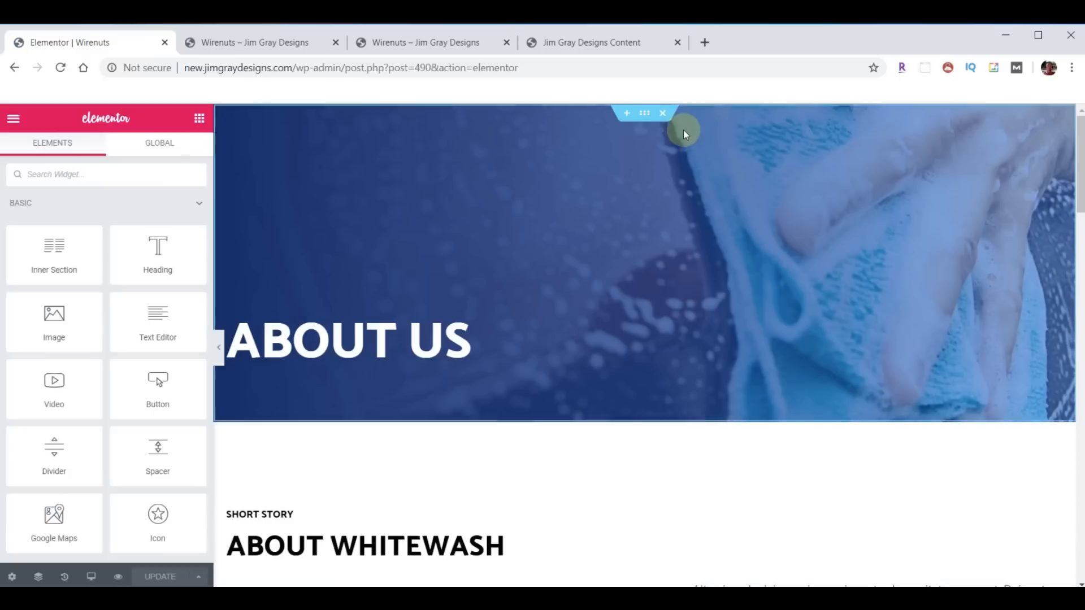
- Delete the About Us, About Whitewash, car-wash image and Why Choose Us sections
click(665, 120)
click(666, 120)
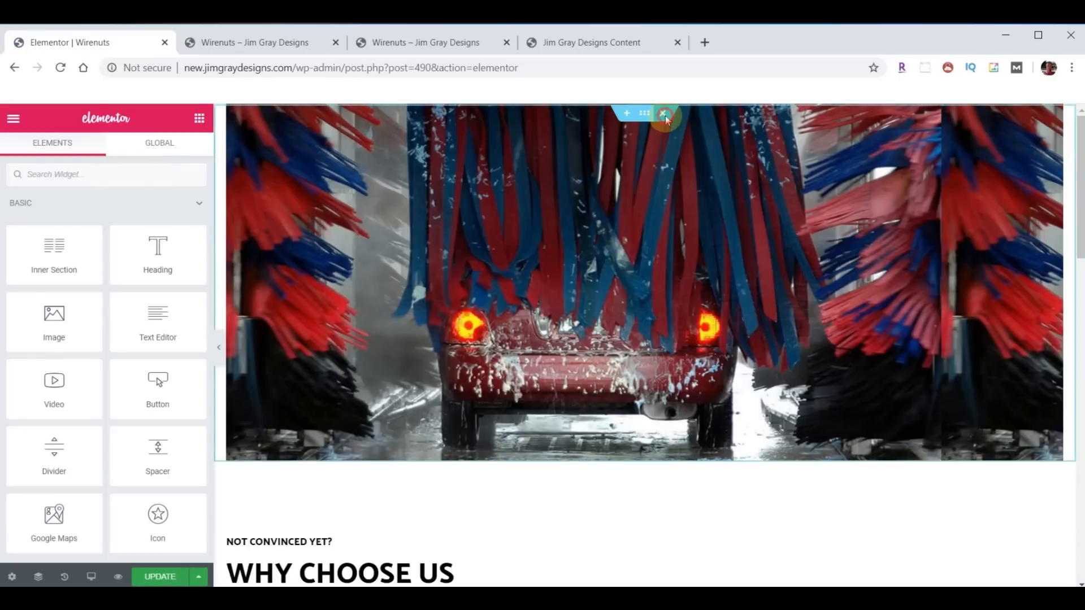
click(665, 120)
click(666, 116)
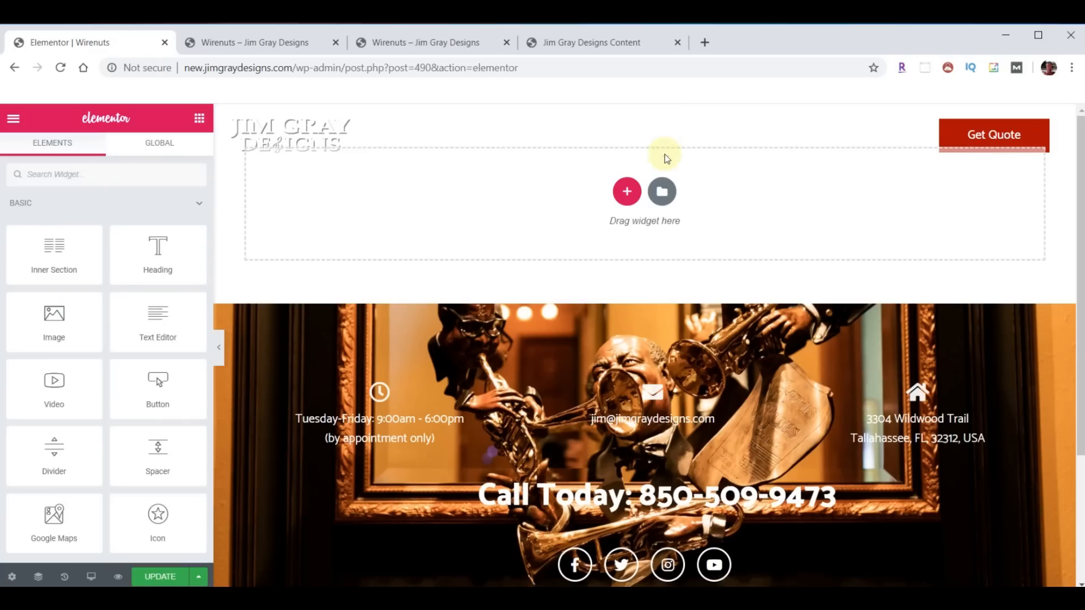
- Import template-JGD-wirenuts.json and insert the Wirenuts template without its document settings
click(662, 189)
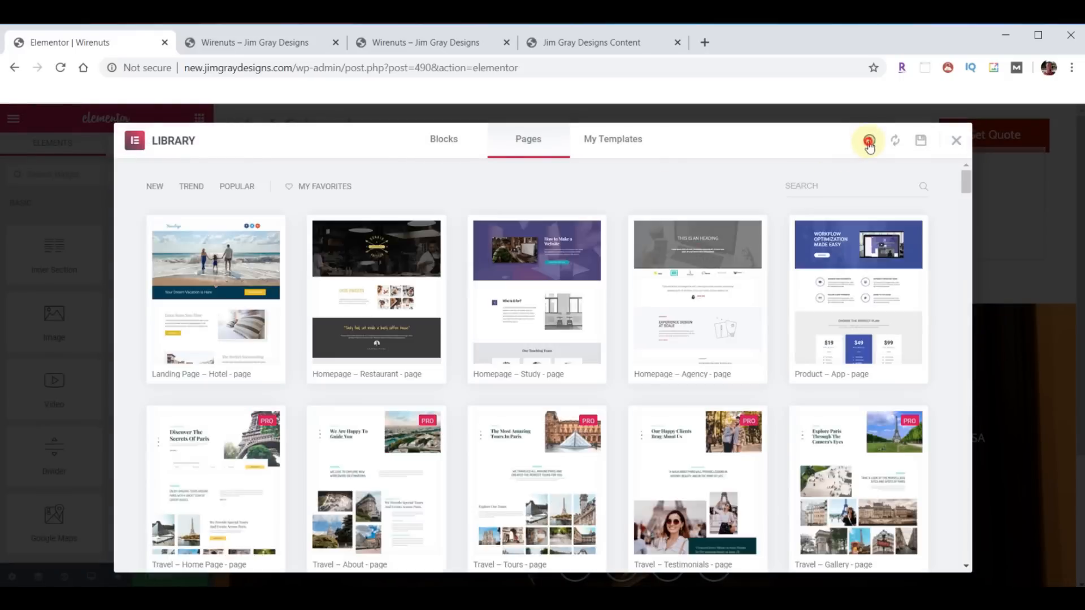
click(869, 141)
click(443, 596)
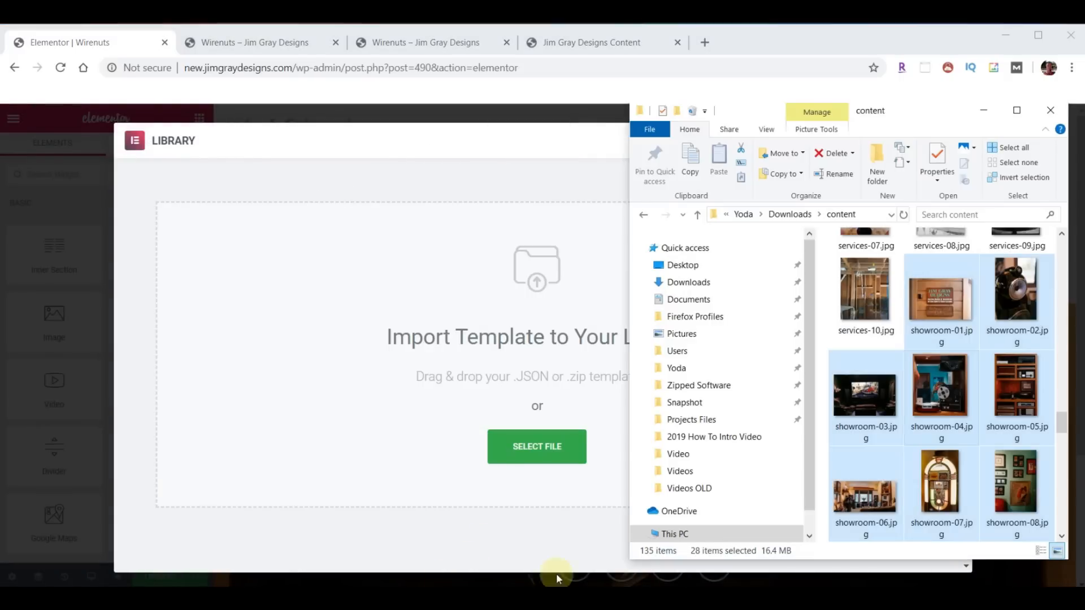
scroll(953, 390, down, 10)
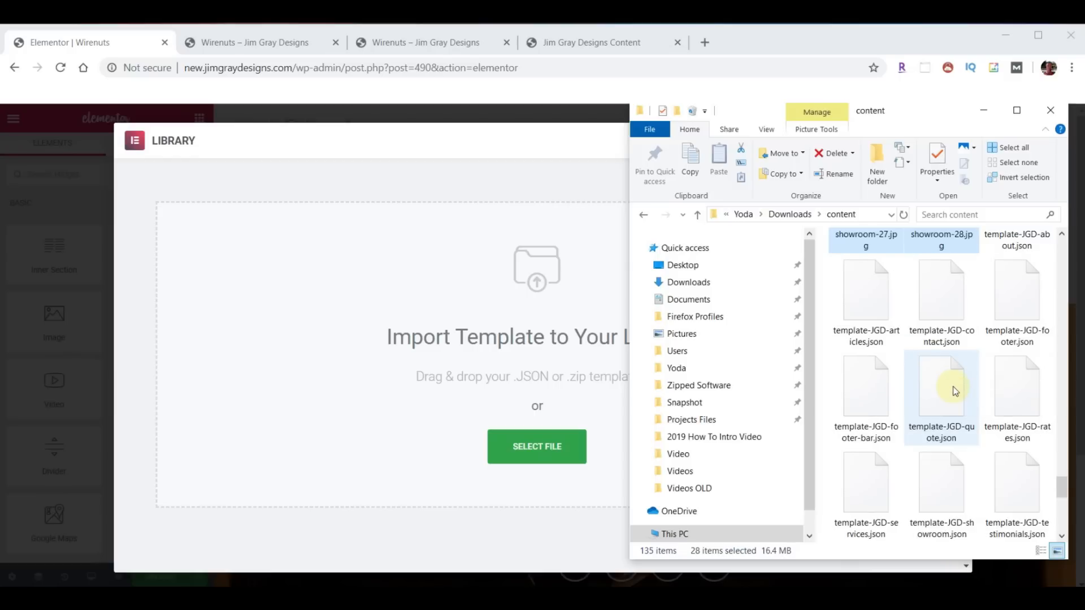
scroll(955, 395, down, 3)
drag(865, 389, 493, 372)
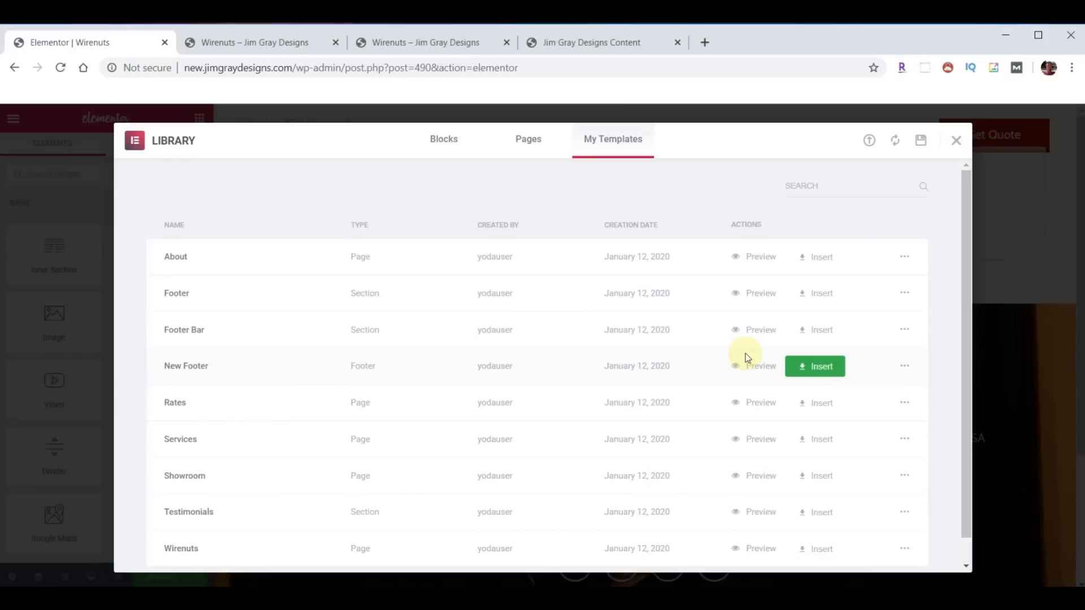
scroll(743, 355, down, 1)
click(821, 525)
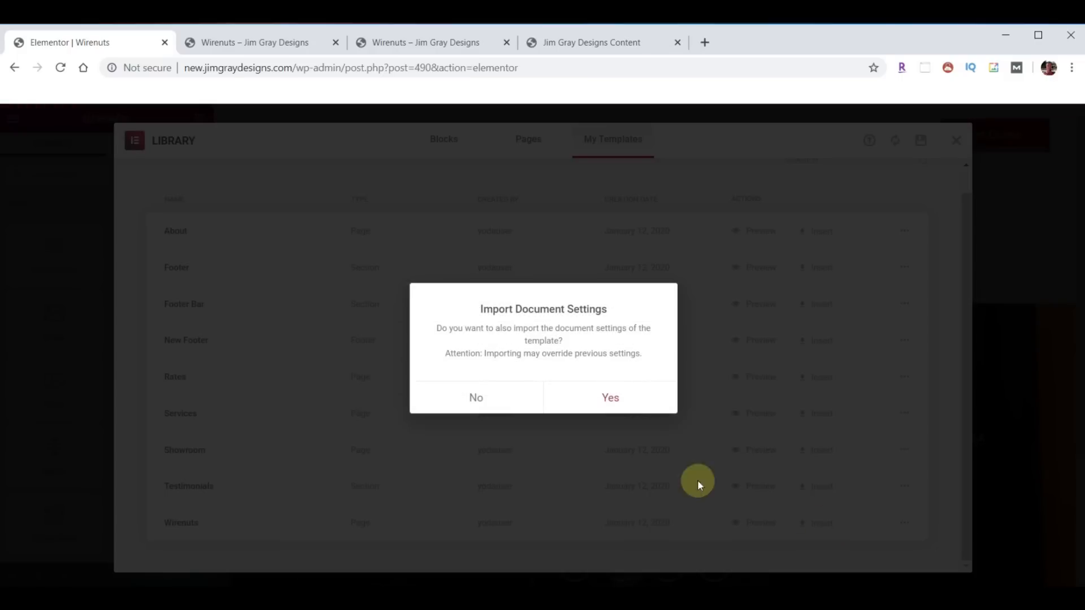
click(484, 403)
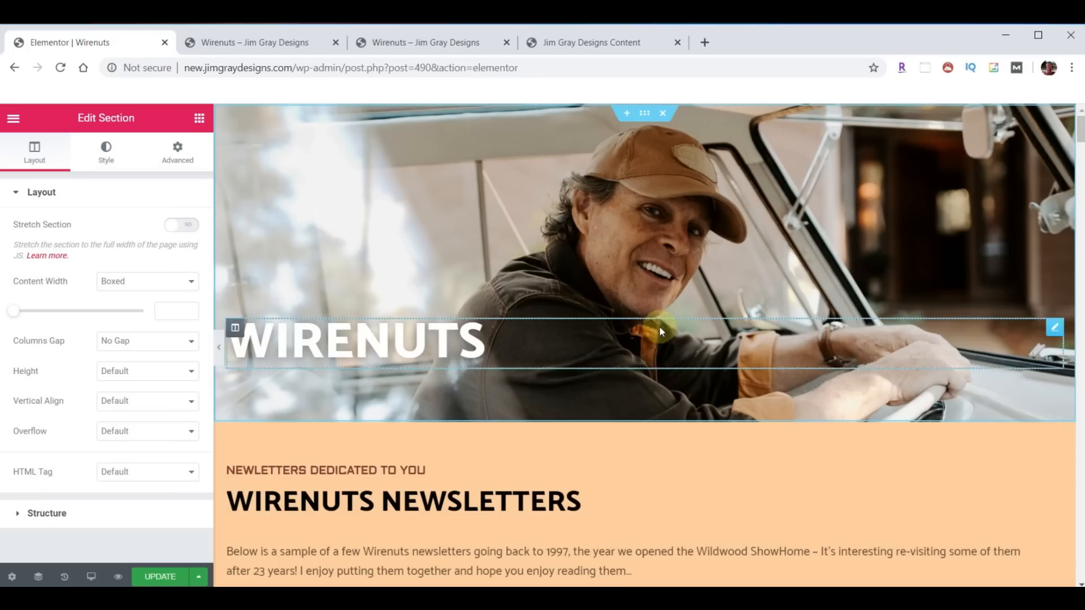
scroll(695, 311, down, 5)
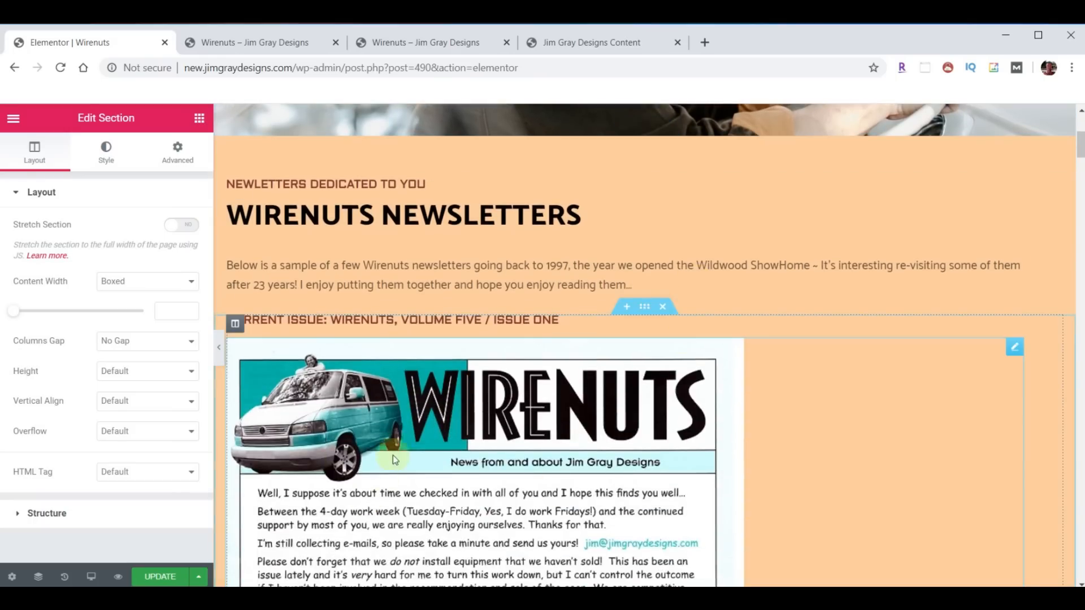
click(448, 45)
scroll(450, 381, down, 5)
scroll(456, 383, down, 12)
scroll(416, 455, down, 6)
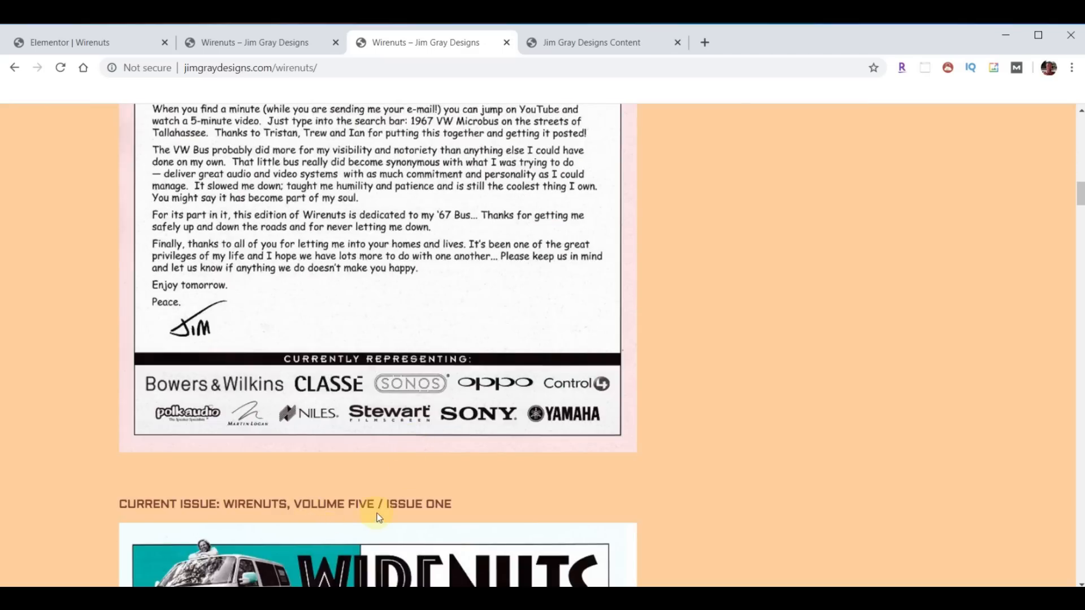
scroll(401, 470, up, 20)
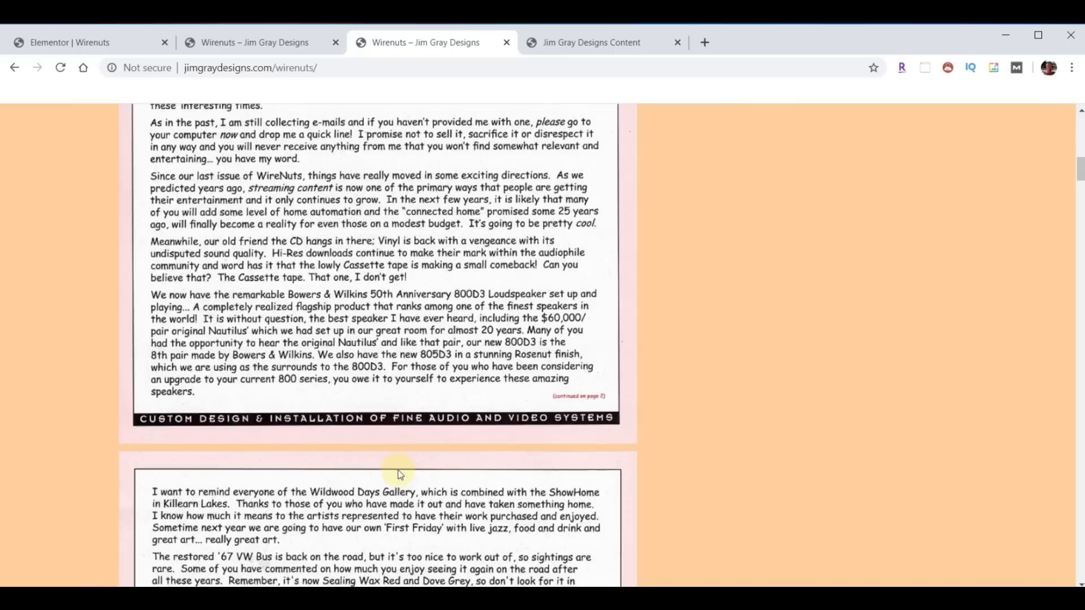
scroll(389, 490, up, 8)
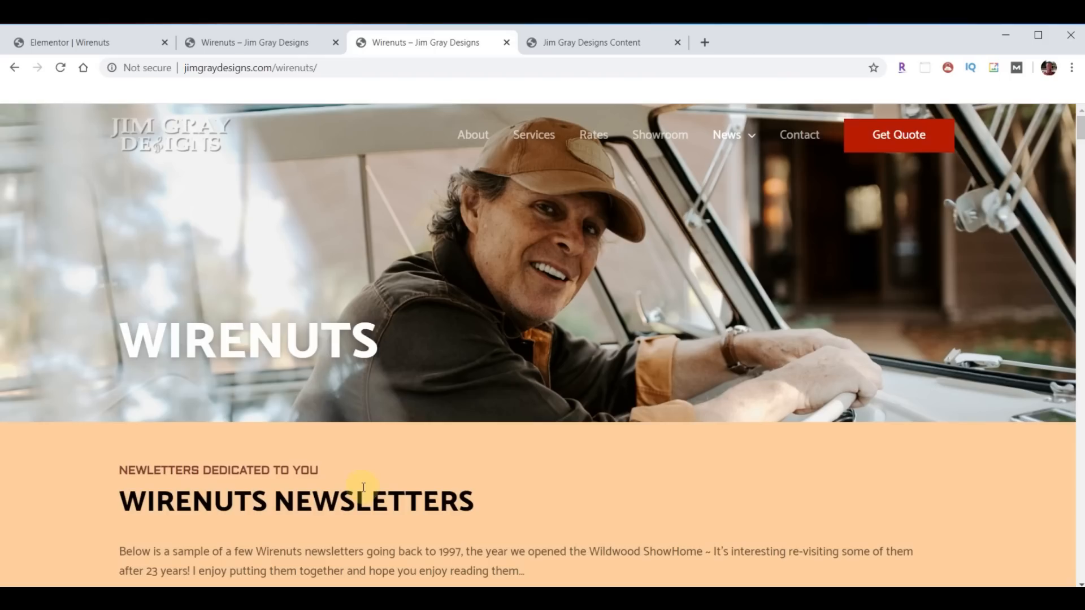
click(109, 41)
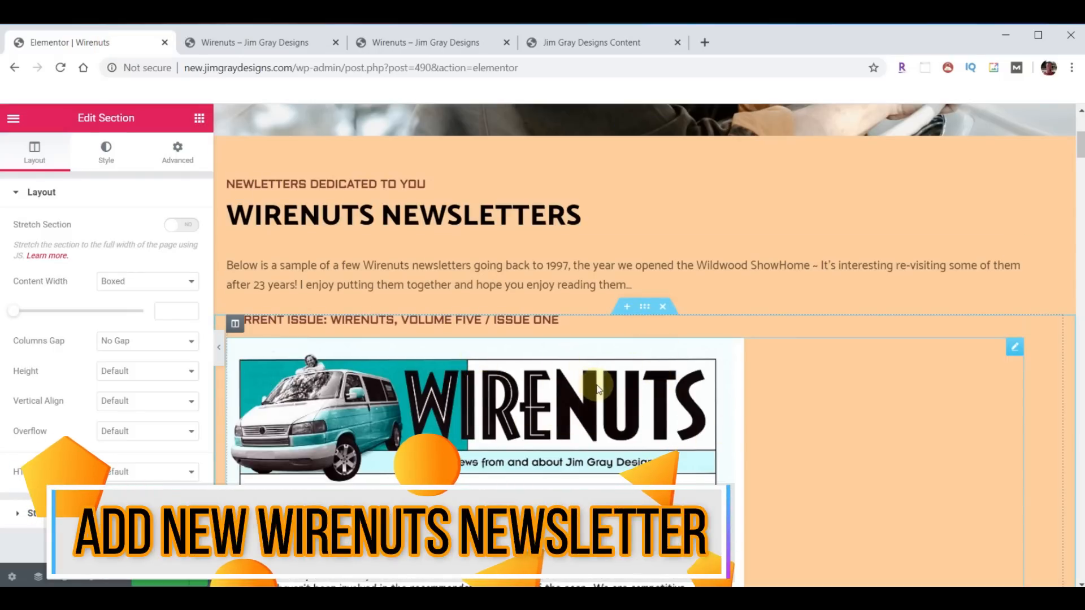
- Duplicate the current-issue newsletter section
scroll(614, 367, down, 12)
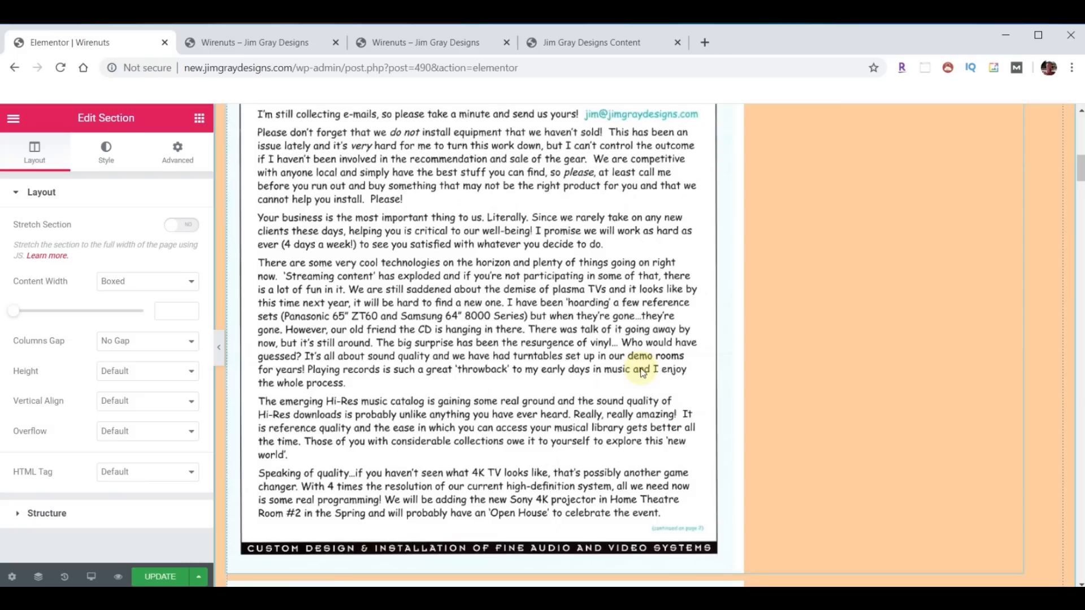
scroll(641, 373, down, 10)
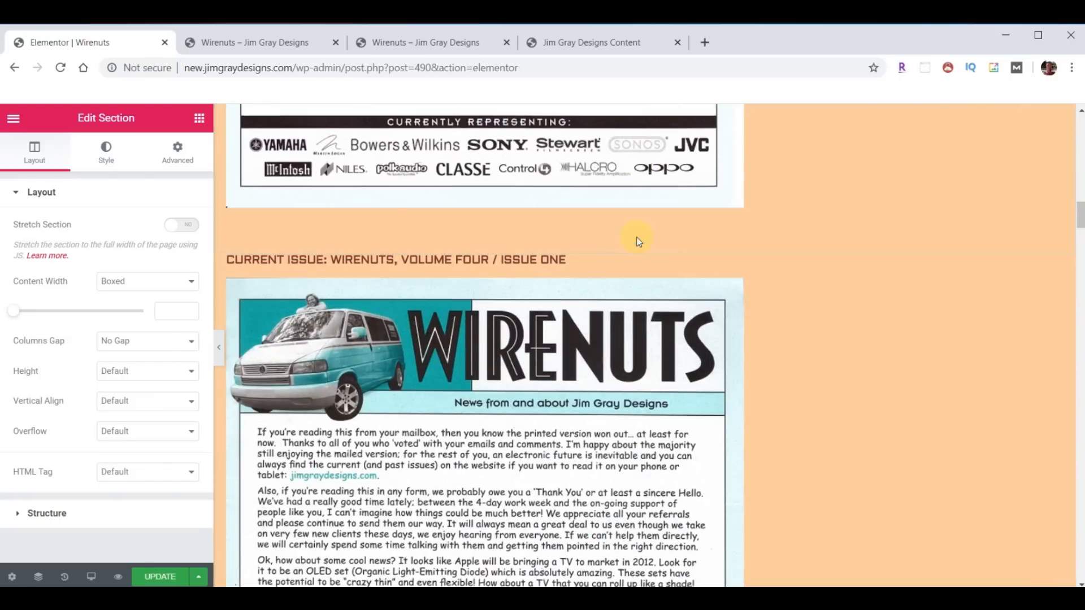
scroll(631, 329, up, 20)
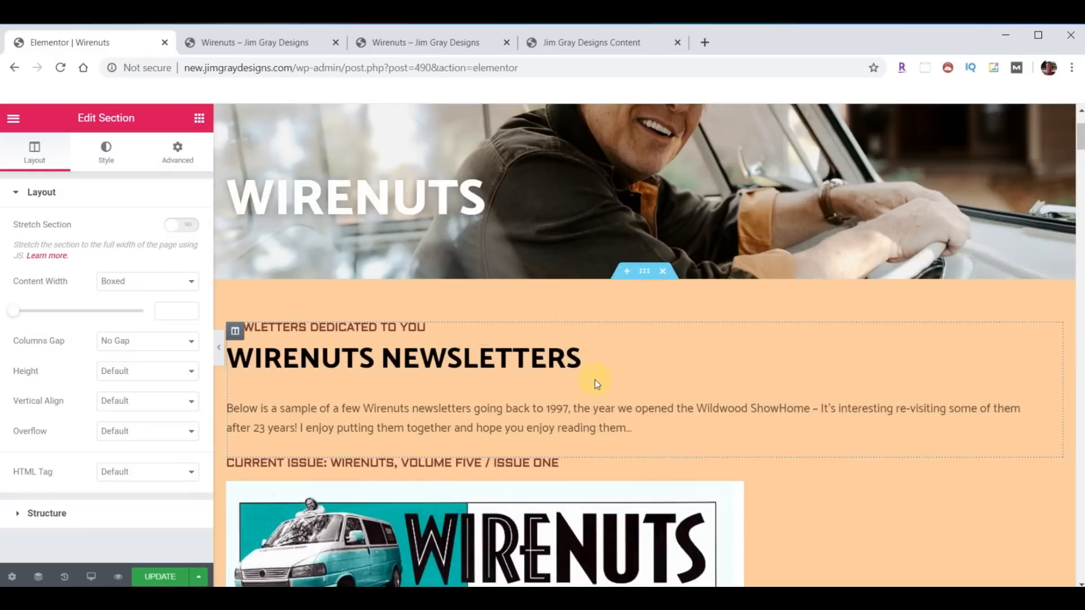
scroll(594, 379, down, 3)
right_click(645, 310)
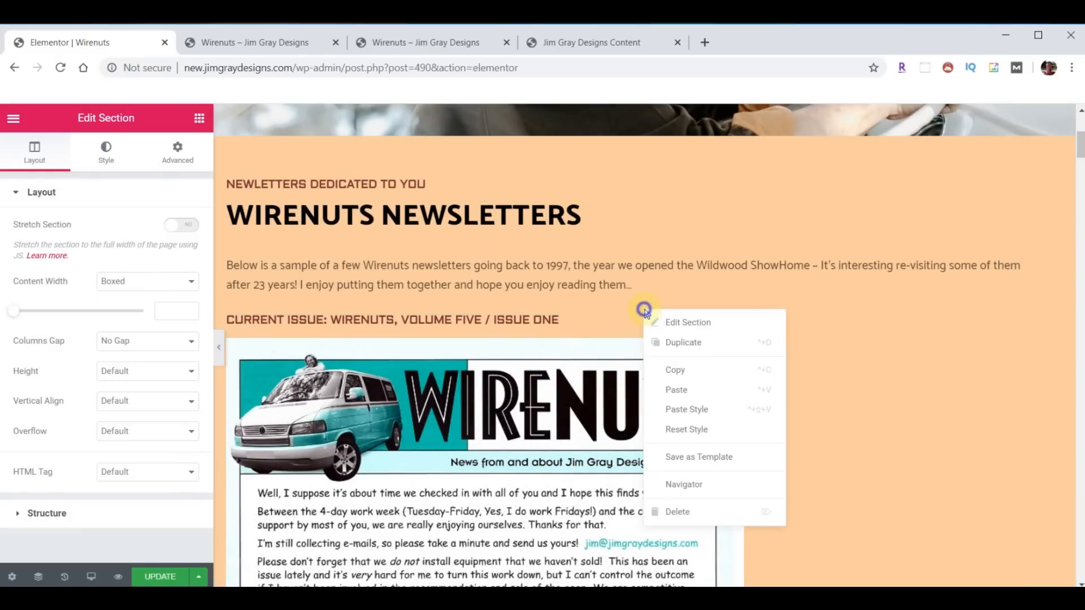
click(677, 343)
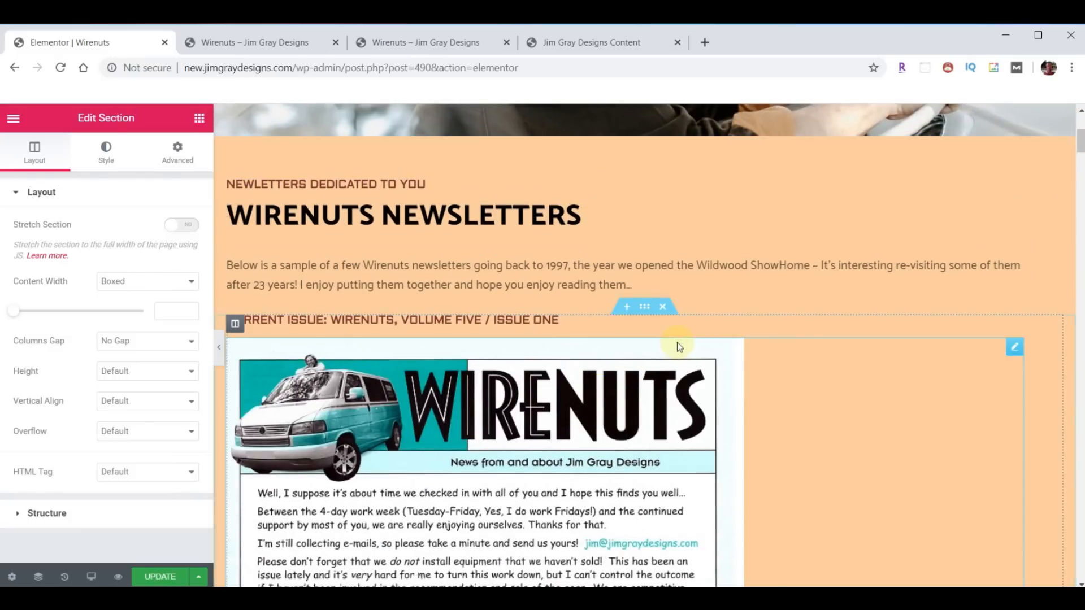
- Retitle the copy's heading to Current Issue: Wirenuts, Volume Six / Issue One
click(466, 323)
click(171, 244)
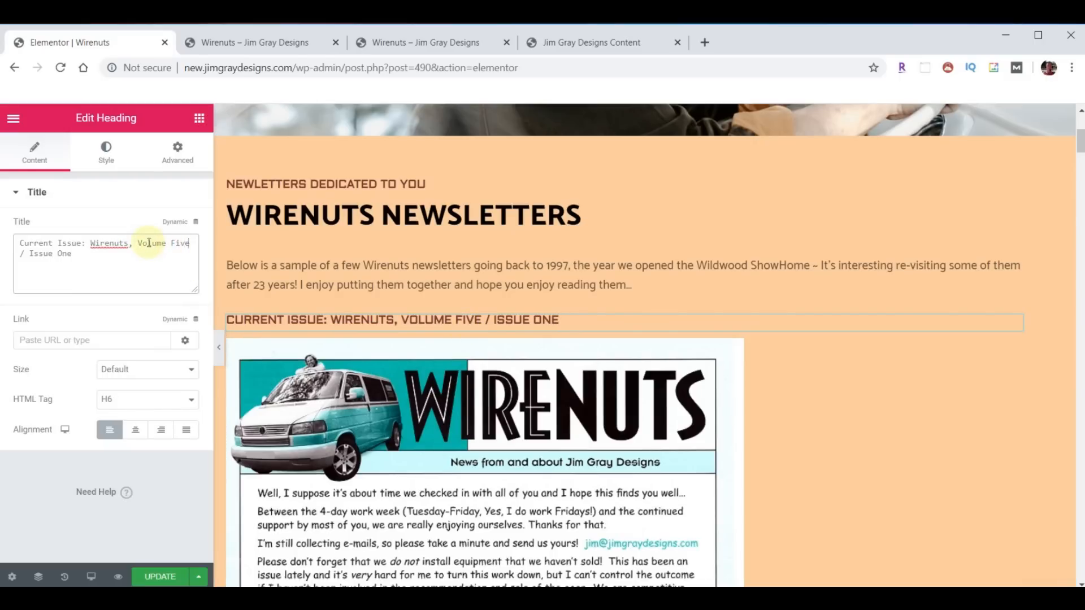
key(BackSpace)
key(BackSpace)
key(BackSpace)
key(BackSpace)
text(SIX)
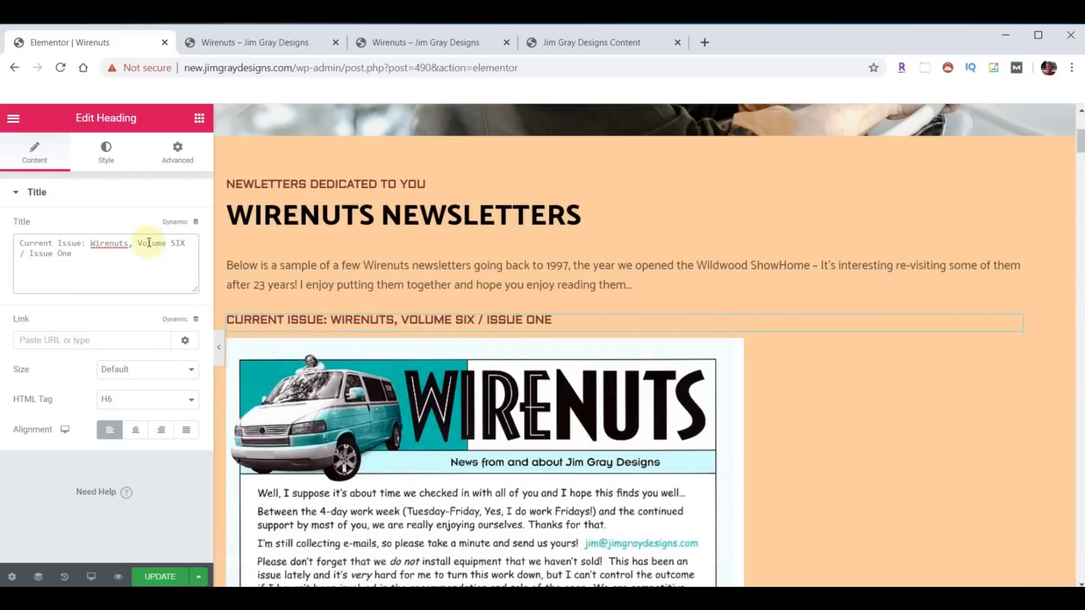
key(BackSpace)
key(BackSpace)
text(ix)
scroll(564, 341, down, 3)
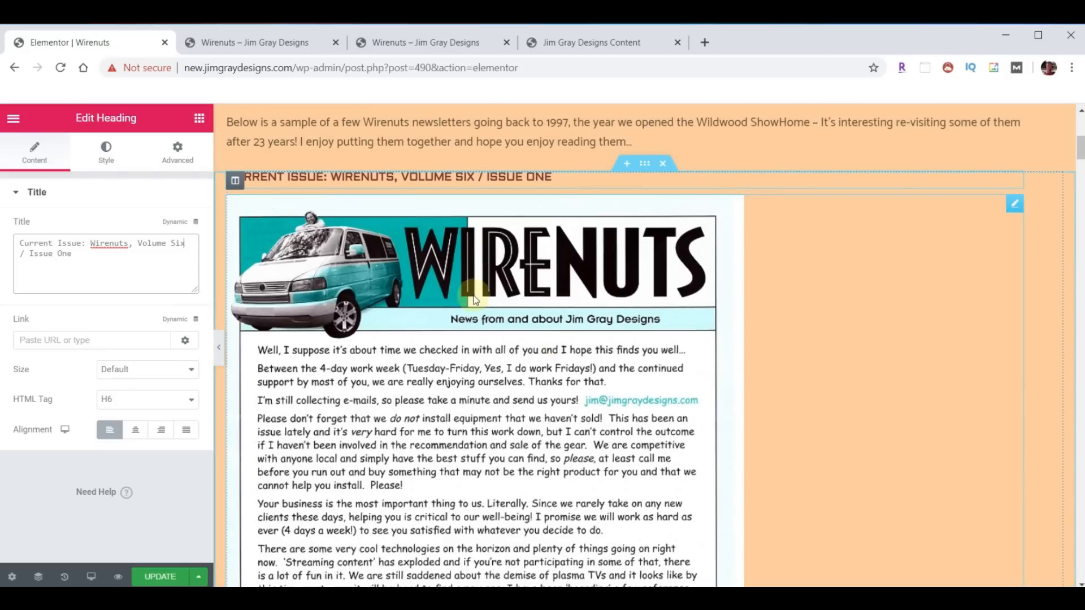
click(472, 257)
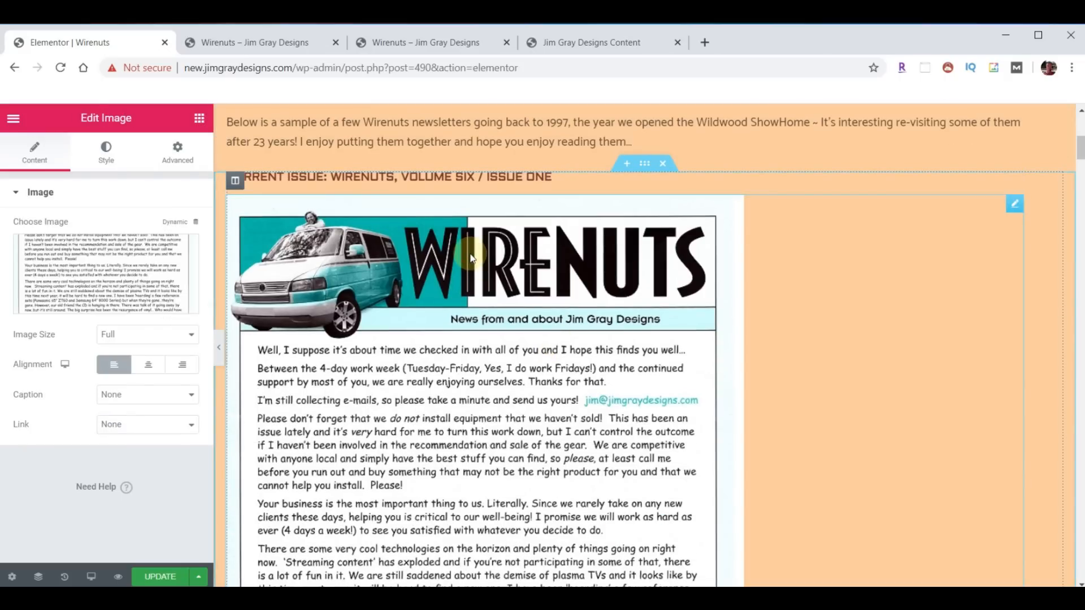
- Upload both Volume Six newsletter pages and place wirenuts-6-1a as the first newsletter image
click(116, 273)
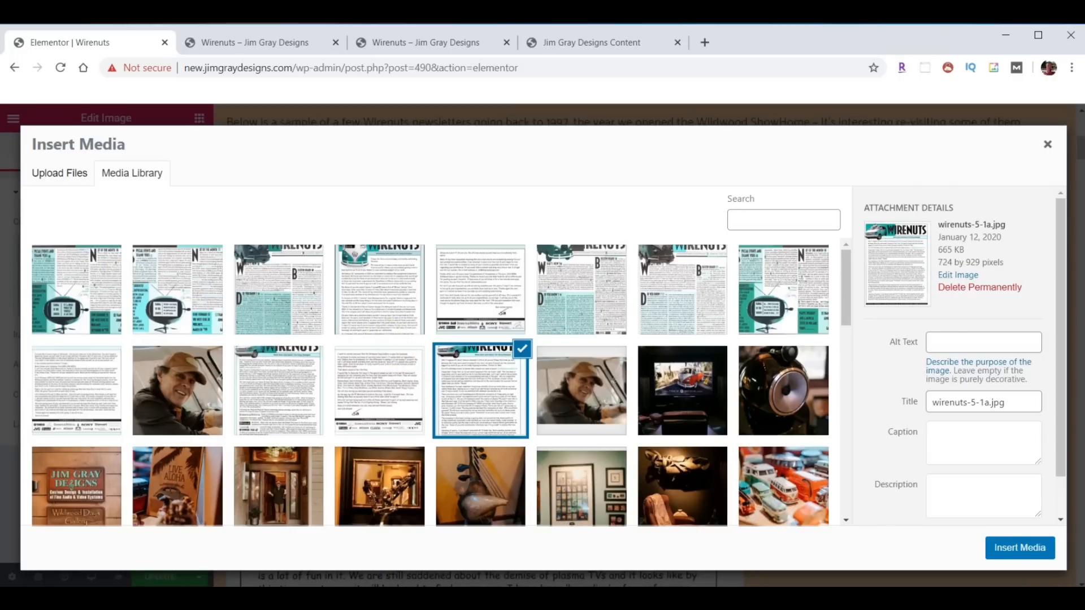
click(669, 598)
scroll(955, 365, down, 3)
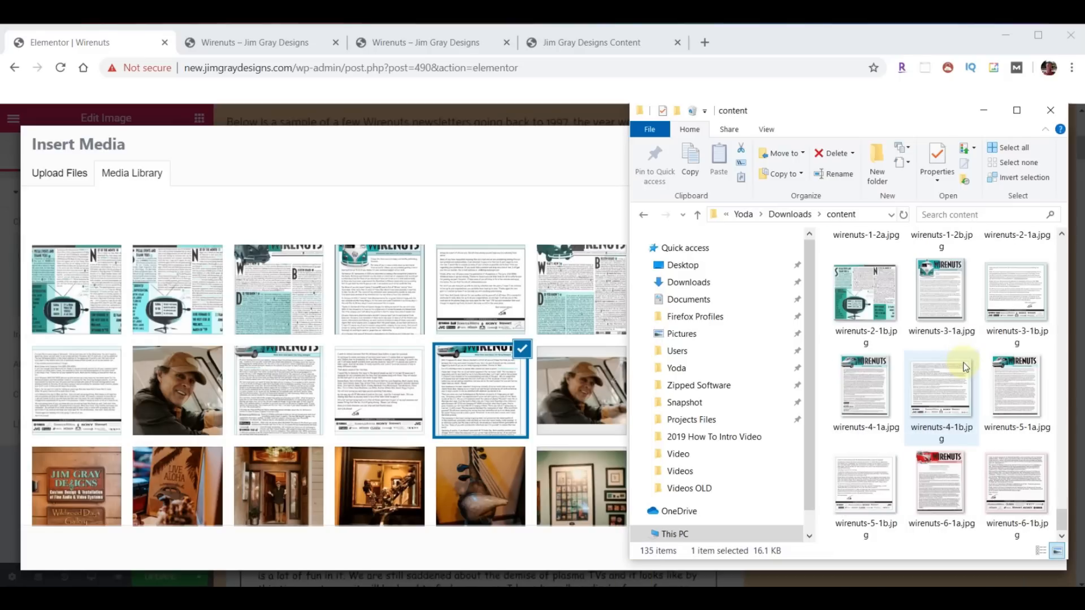
click(936, 495)
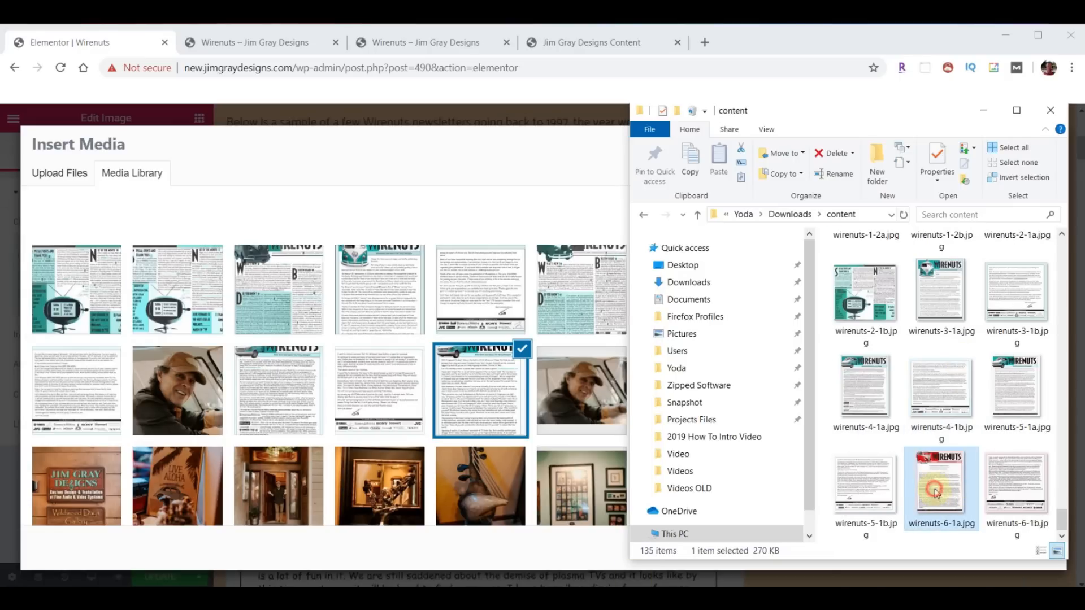
ctrl+click(1008, 482)
drag(946, 492, 311, 371)
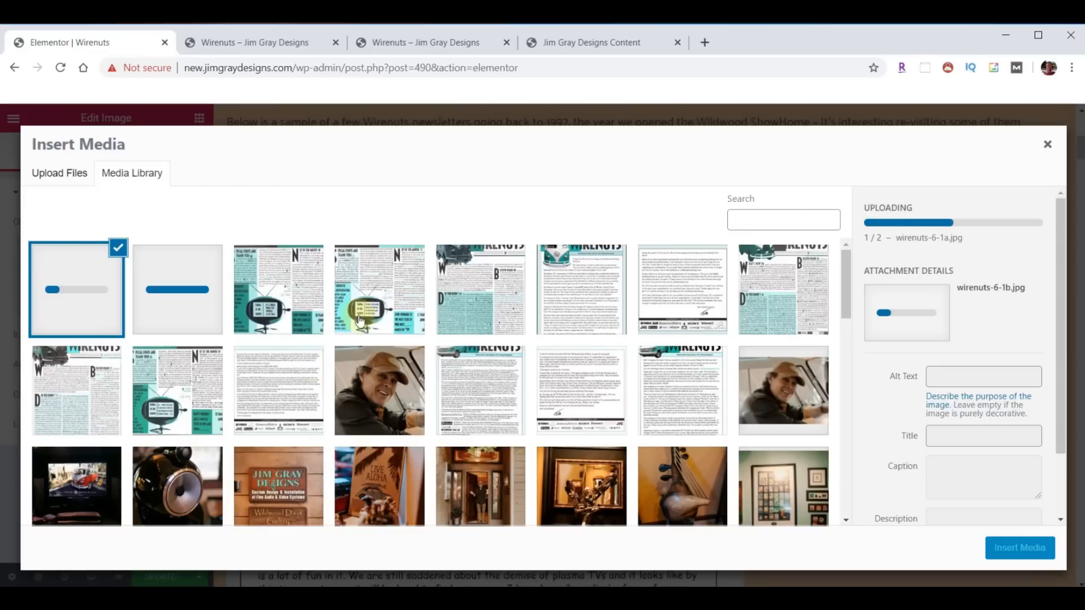
click(172, 276)
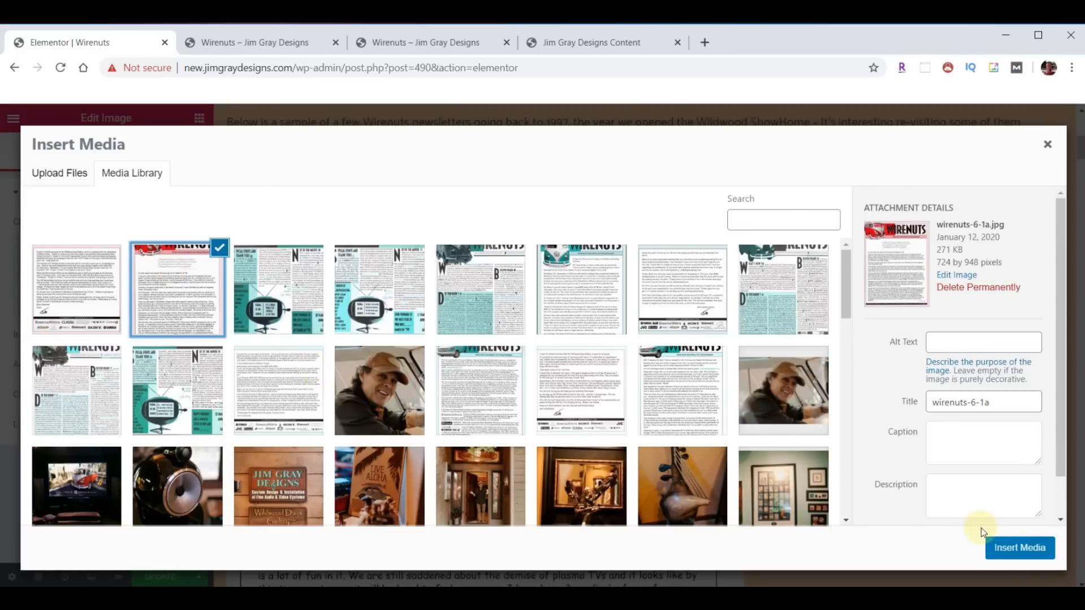
click(1014, 545)
- Replace the lower newsletter page image with wirenuts-6-1b
scroll(616, 392, down, 3)
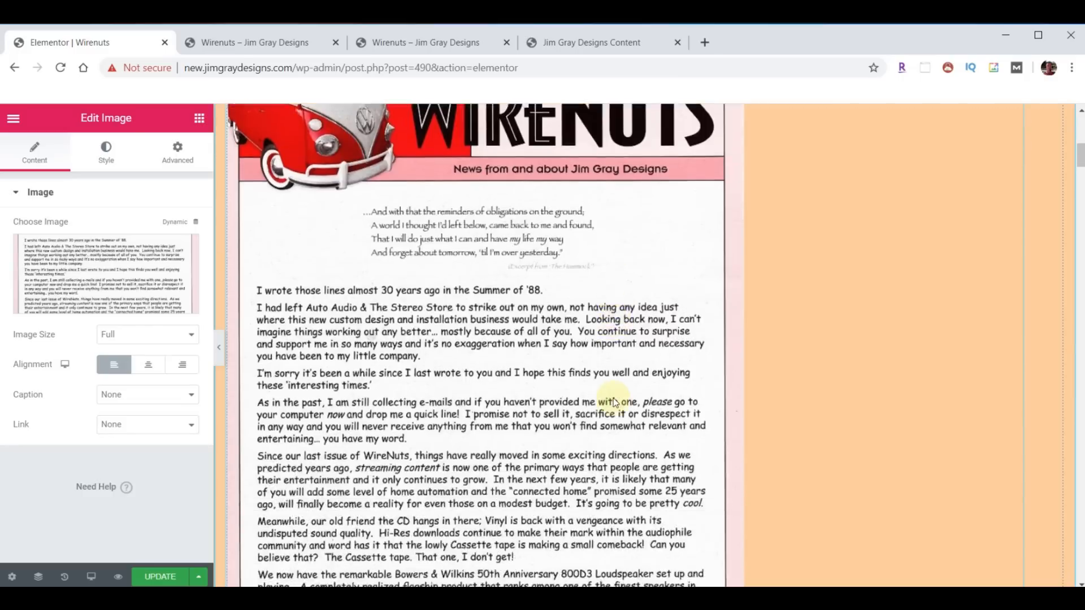
scroll(614, 401, down, 9)
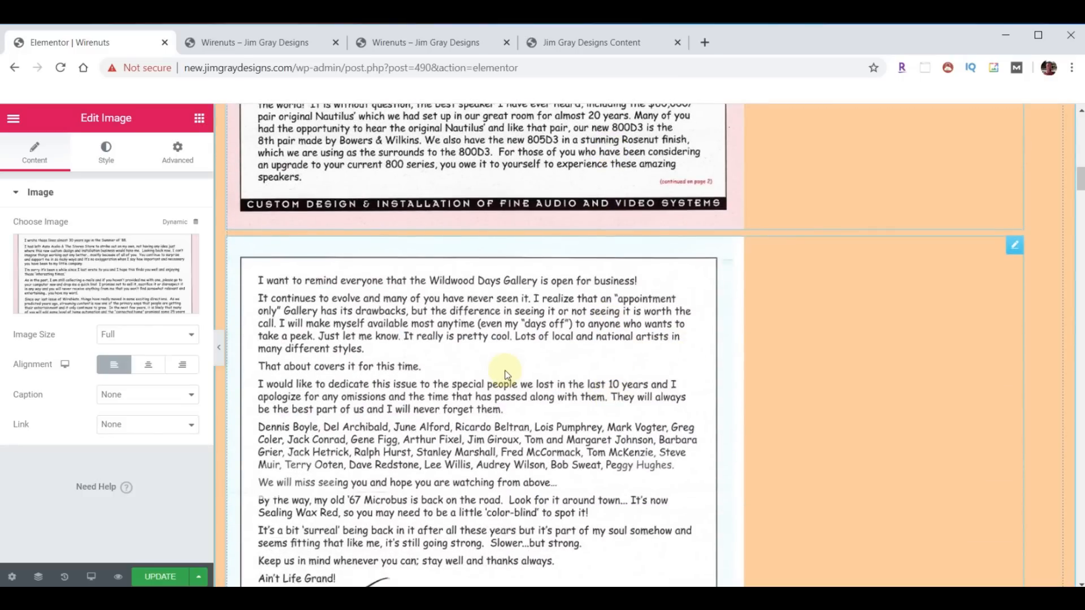
click(506, 375)
click(131, 282)
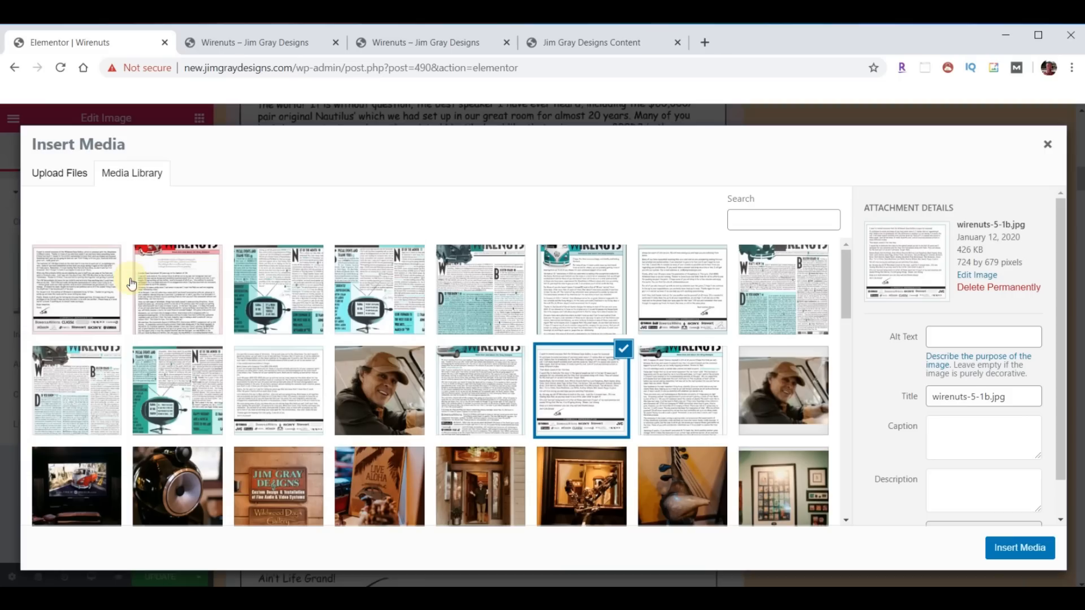
click(100, 283)
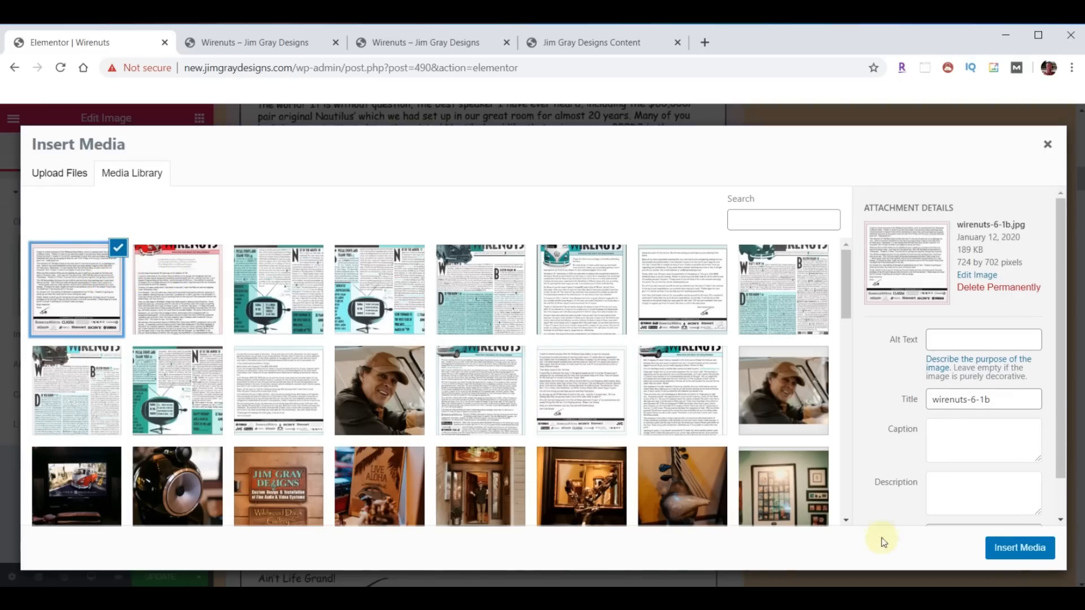
click(1017, 547)
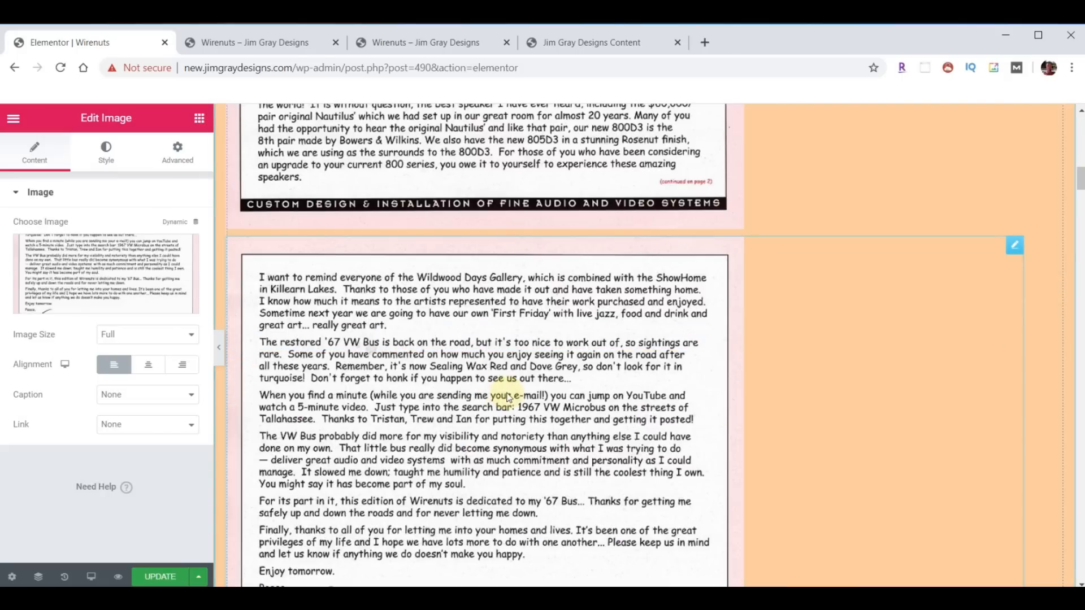
- Save the Wirenuts page with Ctrl+S and bring up the live site tab
scroll(507, 397, down, 5)
scroll(526, 422, up, 6)
scroll(527, 424, up, 12)
scroll(510, 467, down, 5)
key(ctrl+s)
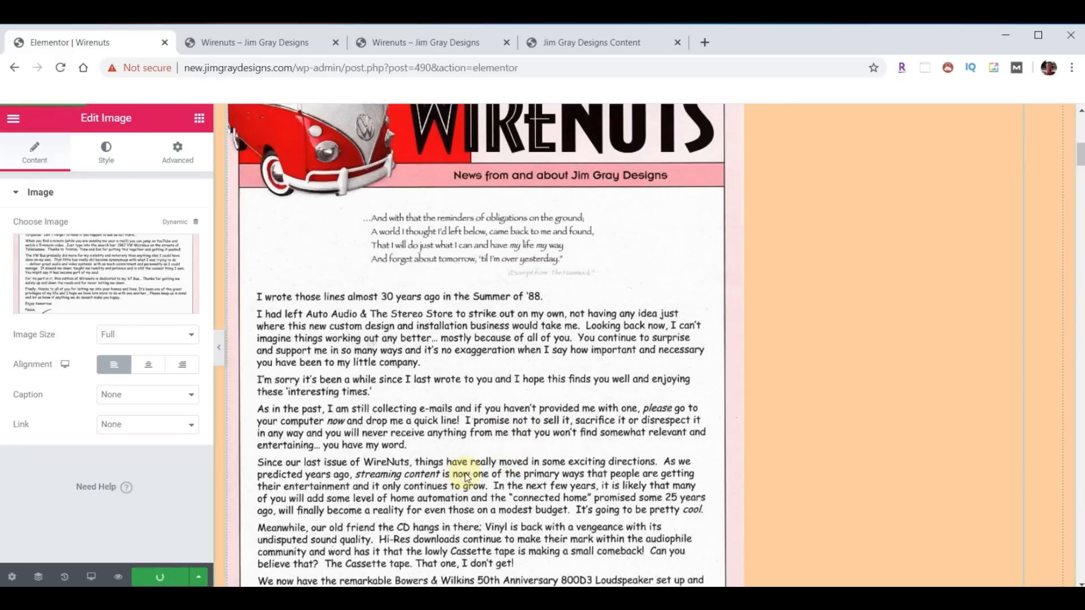
click(257, 46)
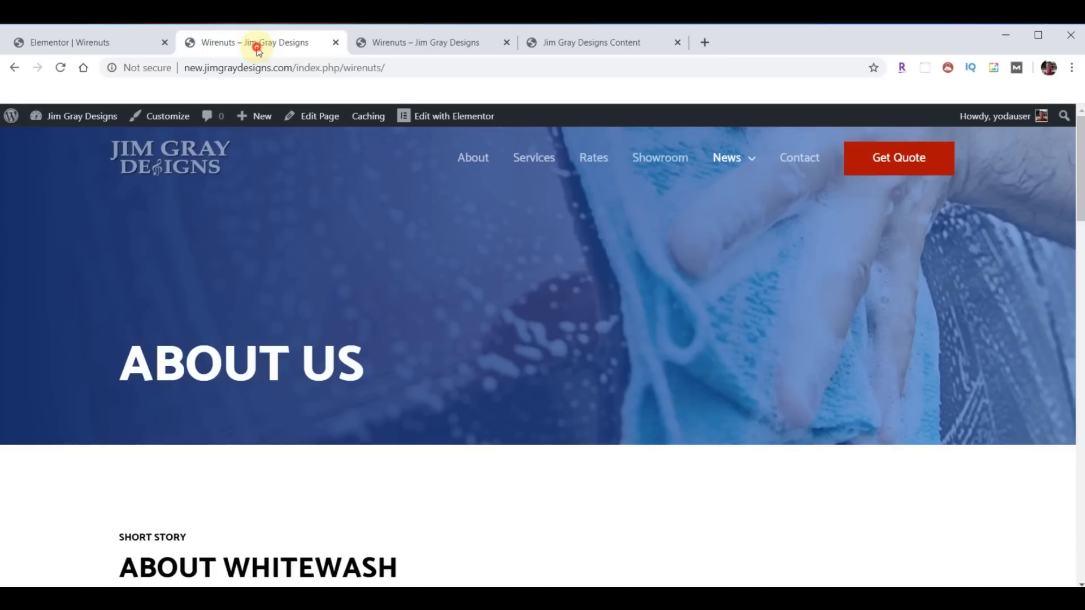
- Reload and scroll the Wirenuts newsletters page, then go to the new site's Articles page
click(63, 68)
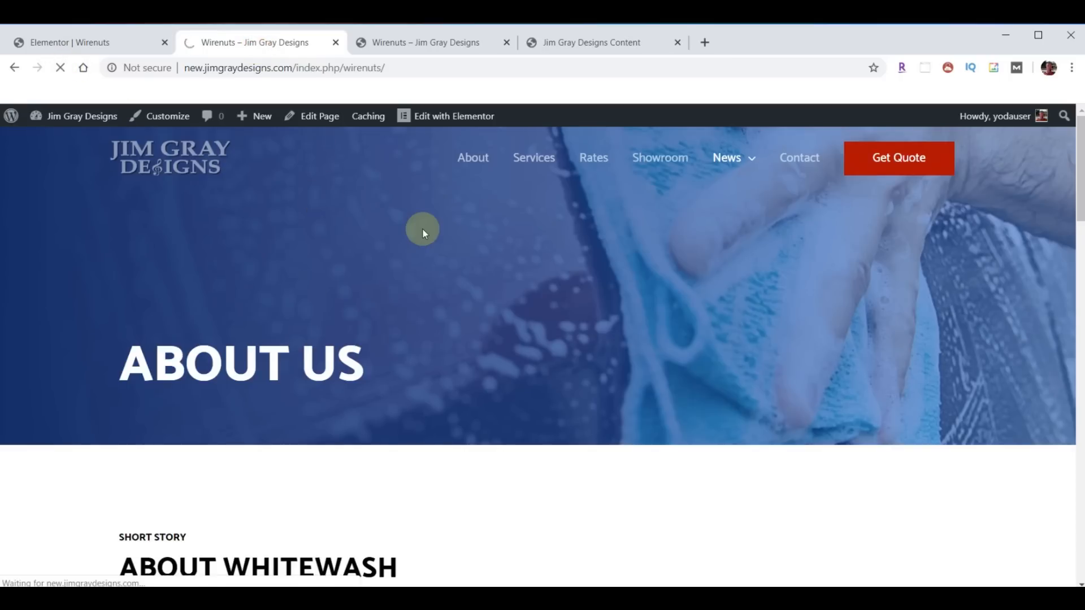
scroll(647, 288, down, 7)
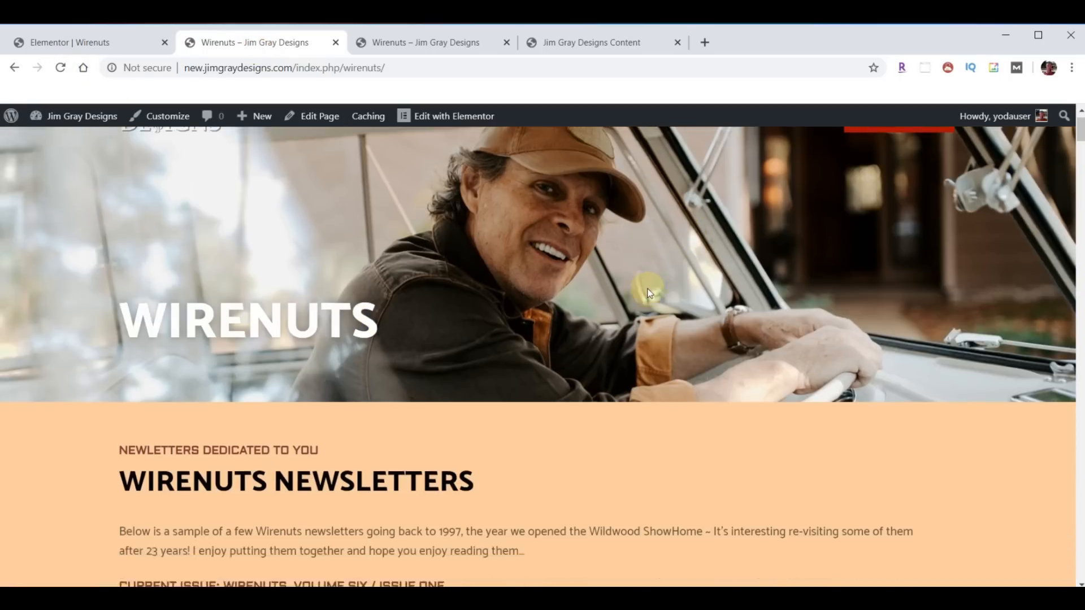
scroll(649, 292, down, 20)
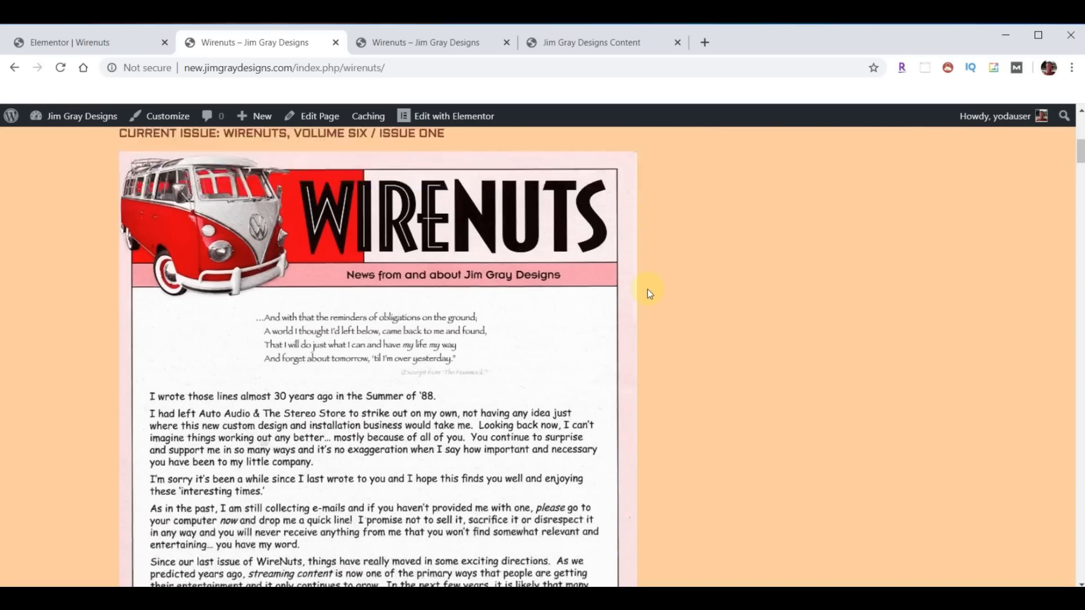
scroll(664, 342, down, 10)
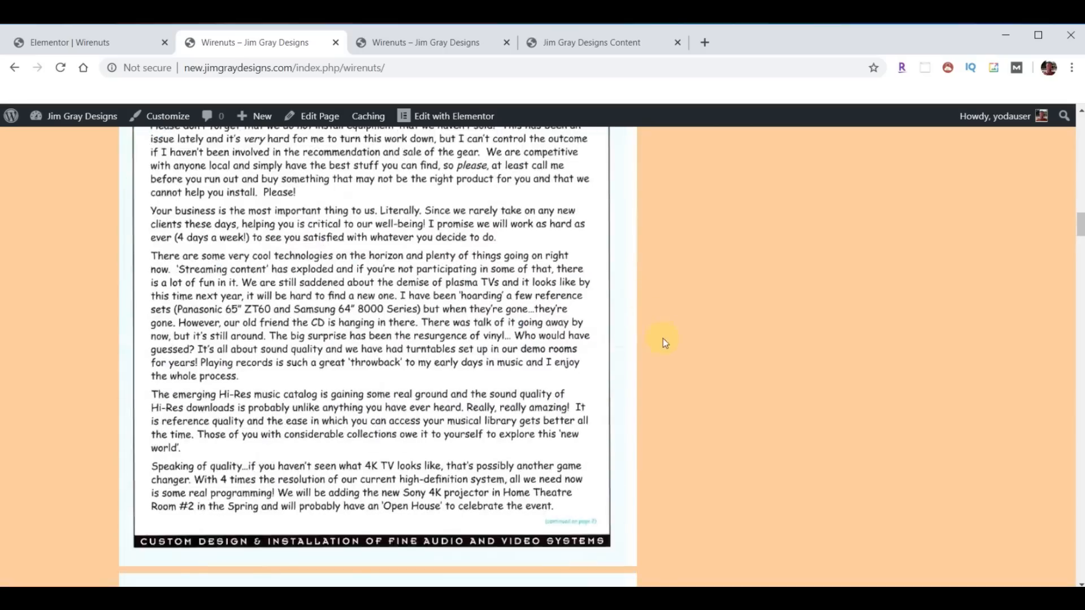
scroll(791, 316, up, 20)
mouse_move(750, 169)
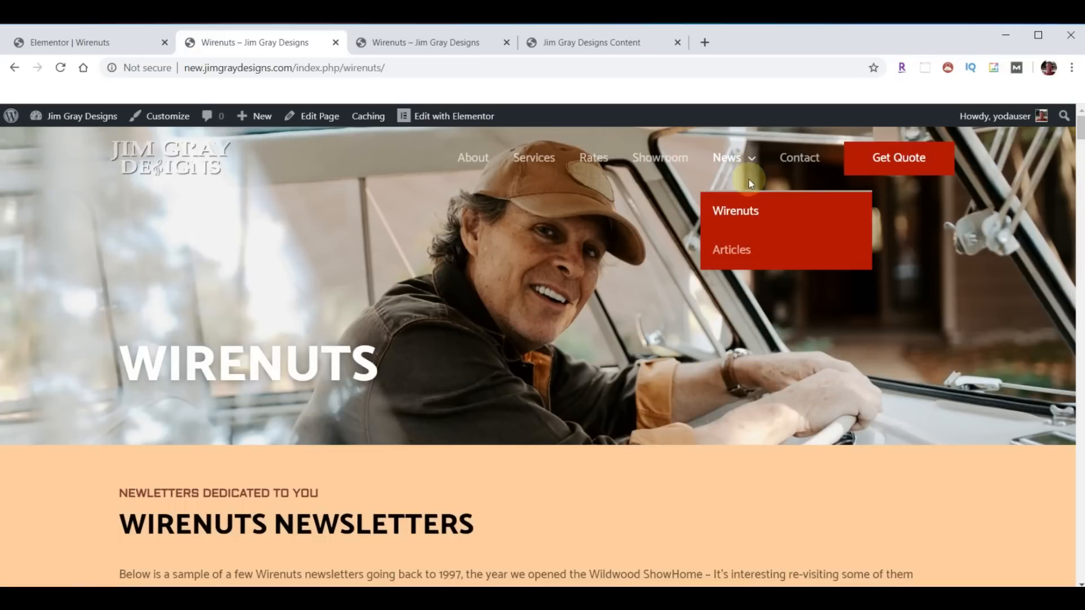
click(735, 256)
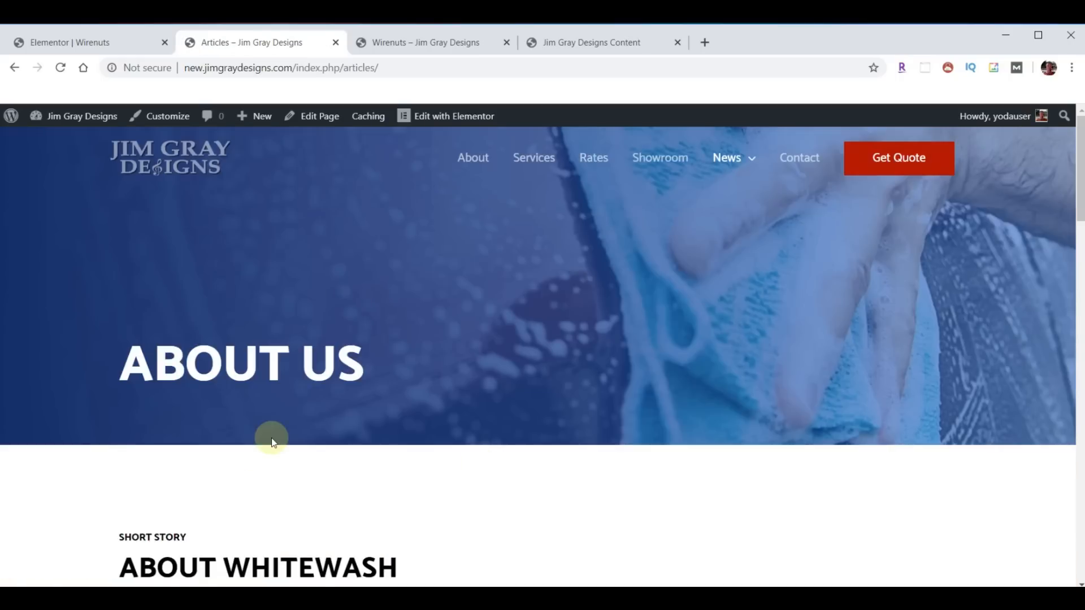
- From the old site's Articles page, download and open the Audio Video Interiors PDF, articles-01.pdf
click(418, 55)
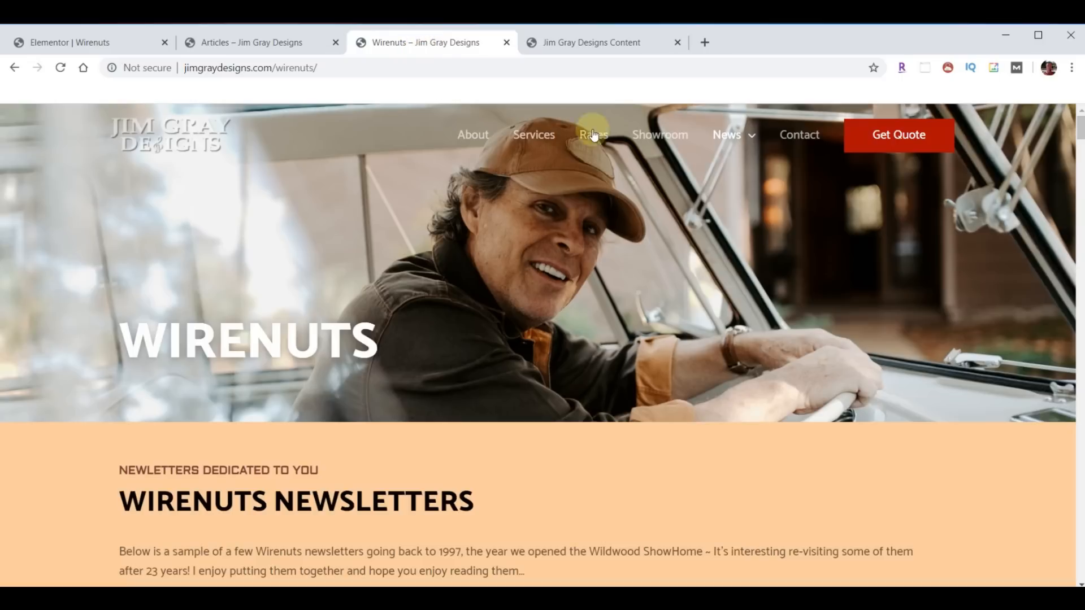
mouse_move(743, 138)
click(734, 220)
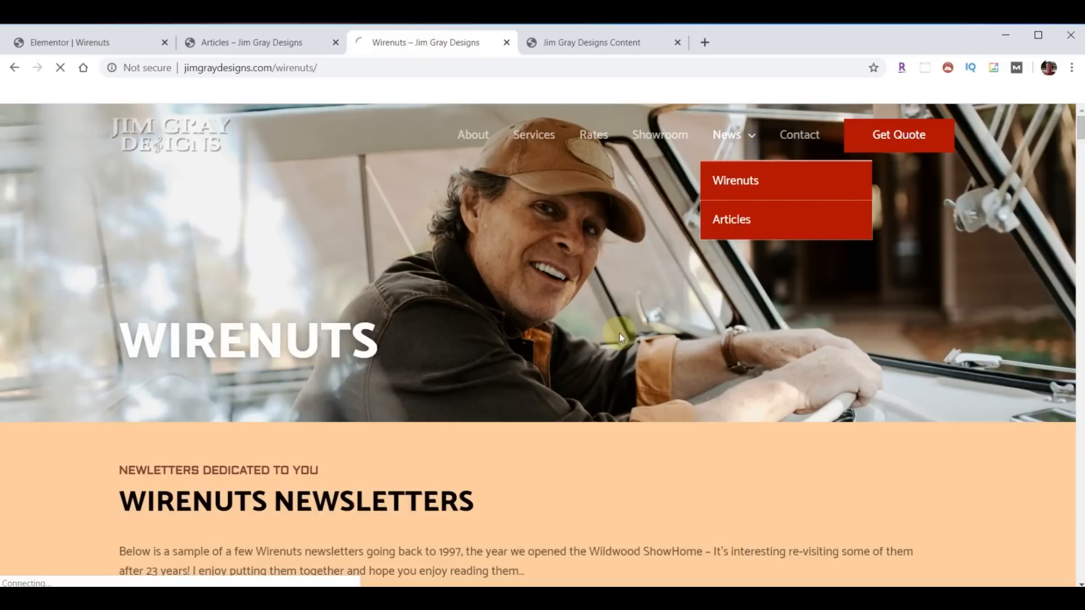
scroll(554, 380, down, 6)
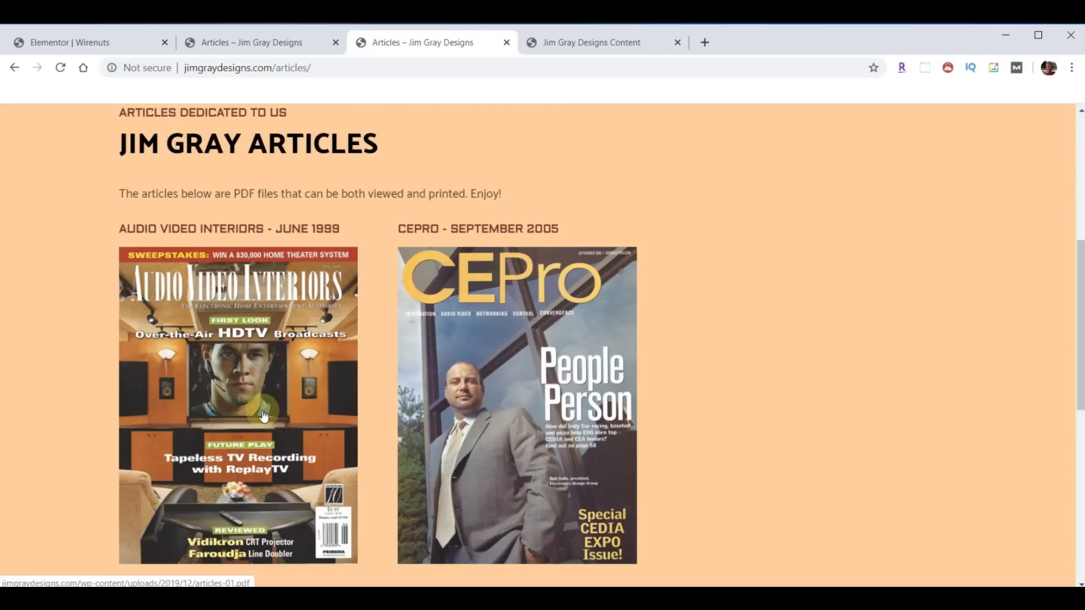
click(247, 417)
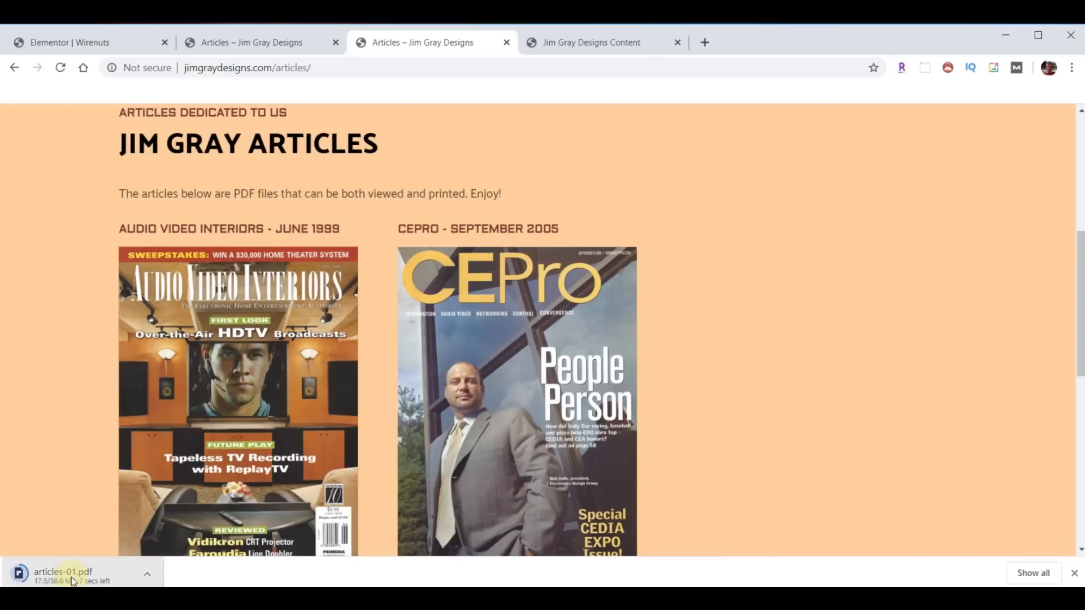
click(149, 576)
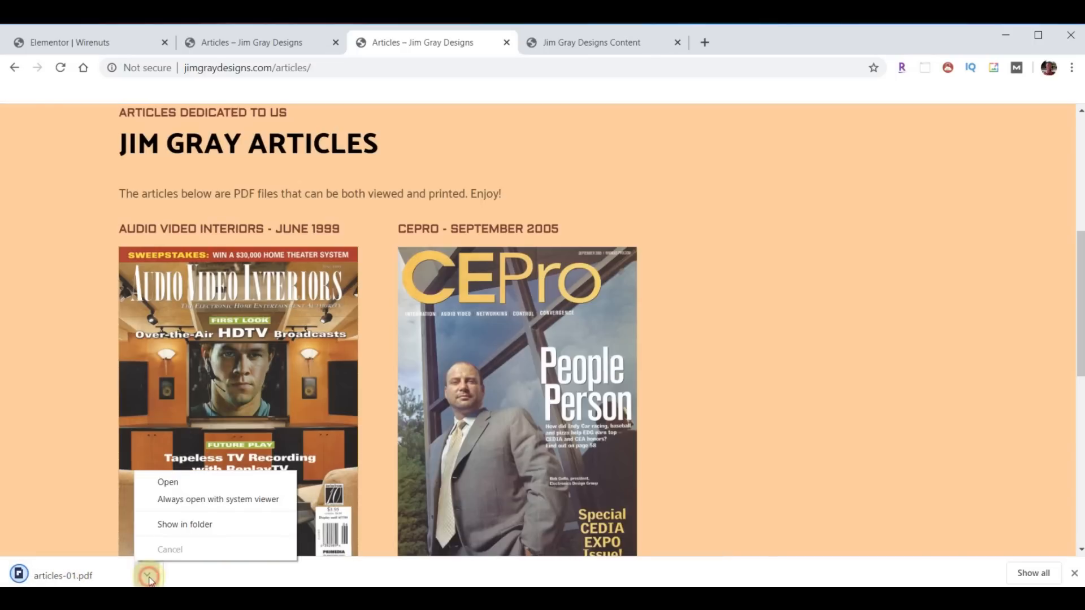
click(169, 482)
scroll(542, 361, down, 6)
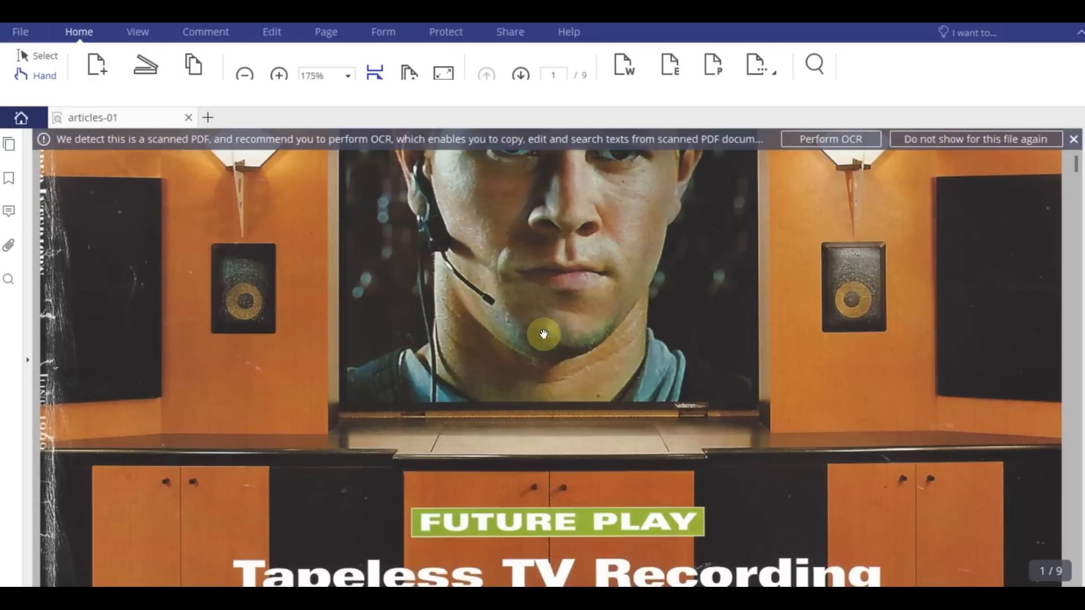
scroll(544, 335, up, 6)
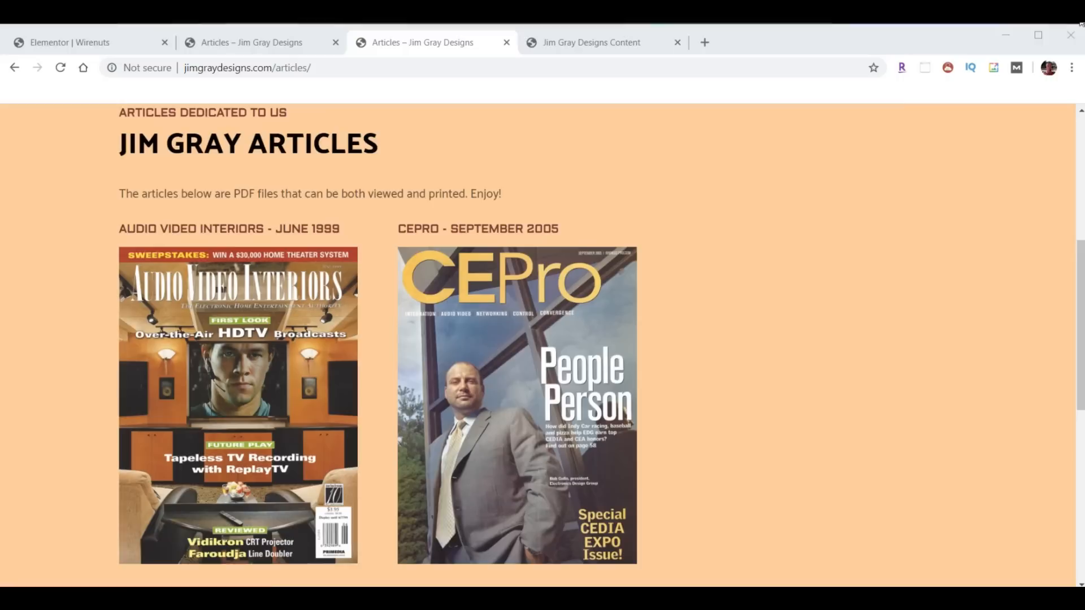
- Exit Elementor to the dashboard and open the Articles page in Elementor from All Pages
scroll(368, 270, up, 6)
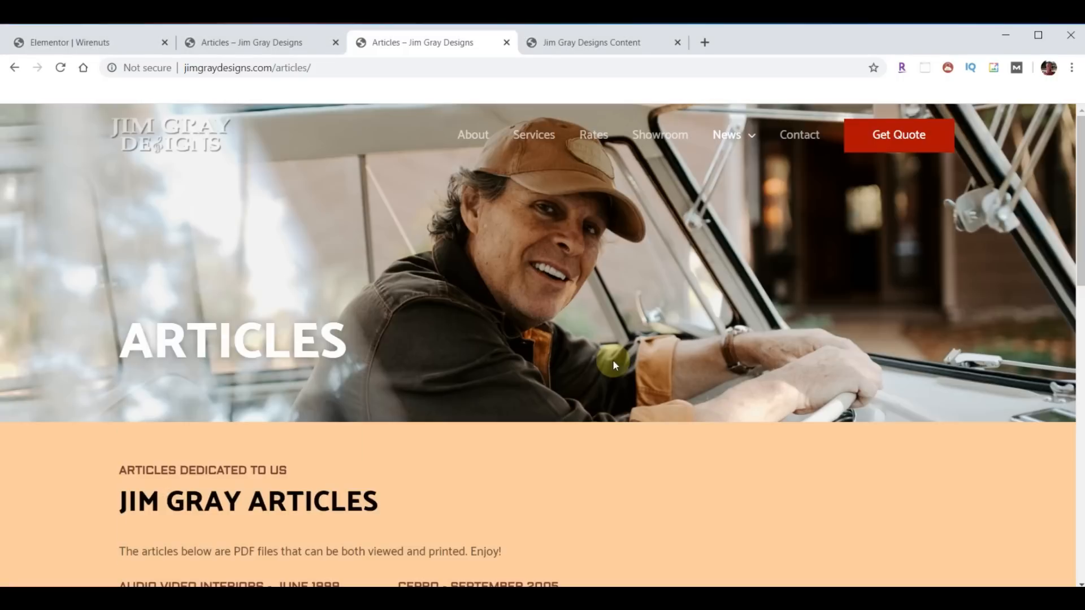
scroll(435, 275, down, 5)
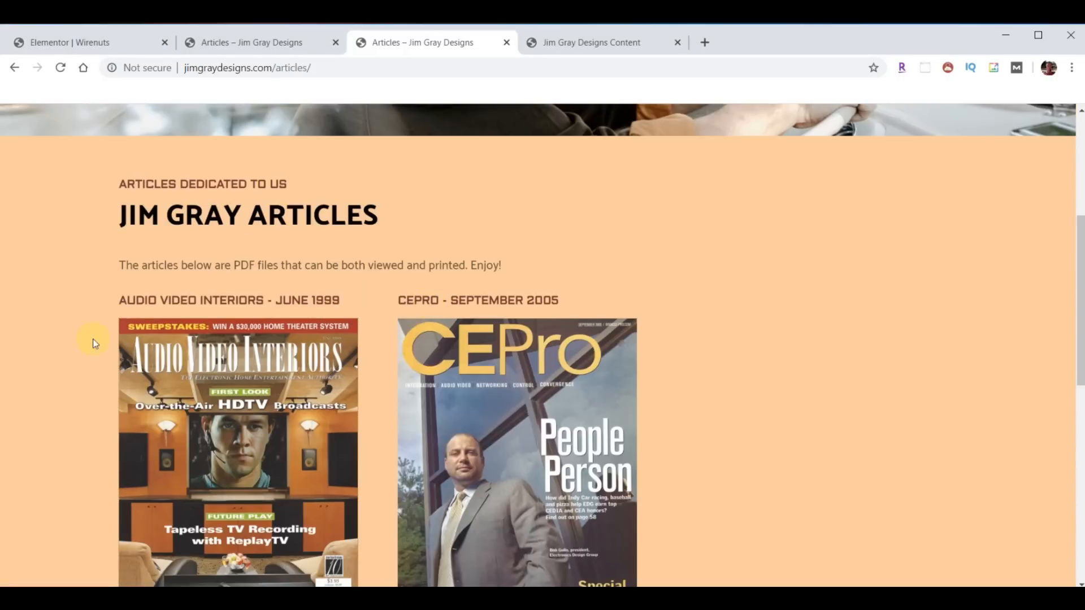
scroll(395, 435, up, 5)
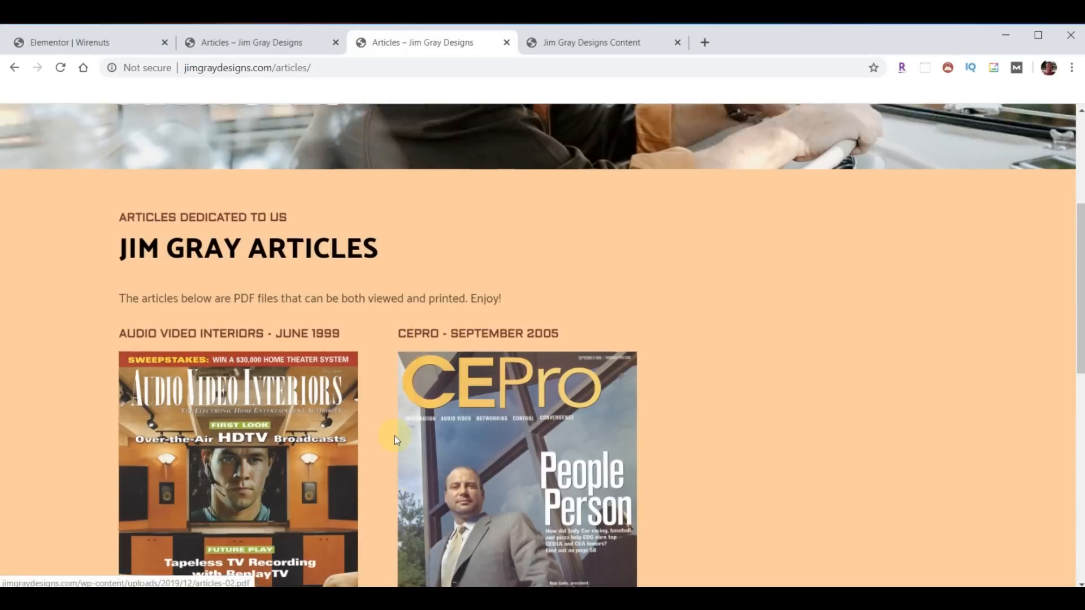
click(71, 44)
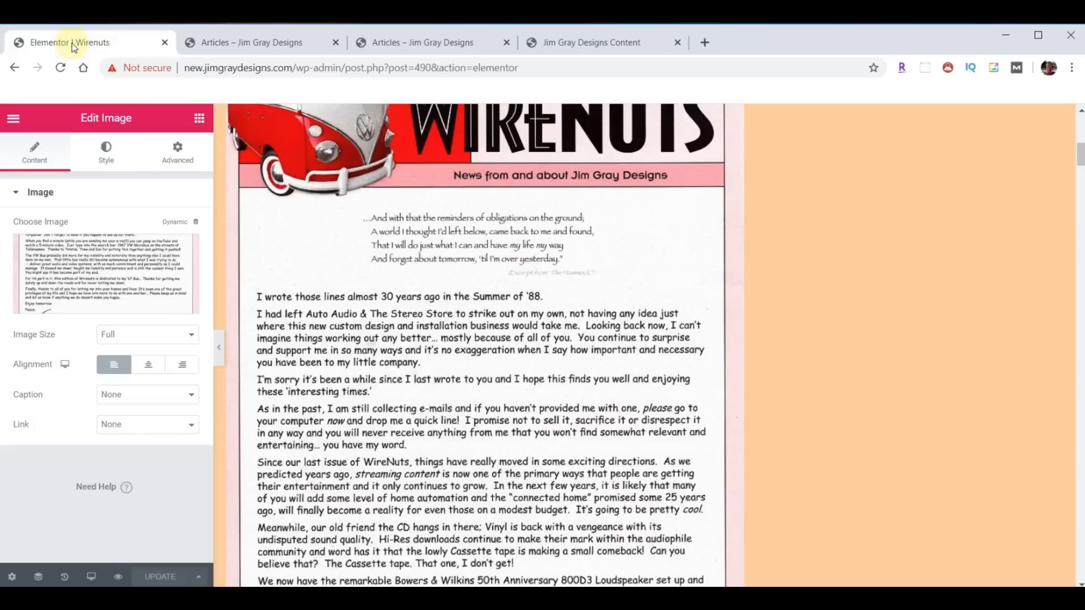
click(13, 118)
click(102, 497)
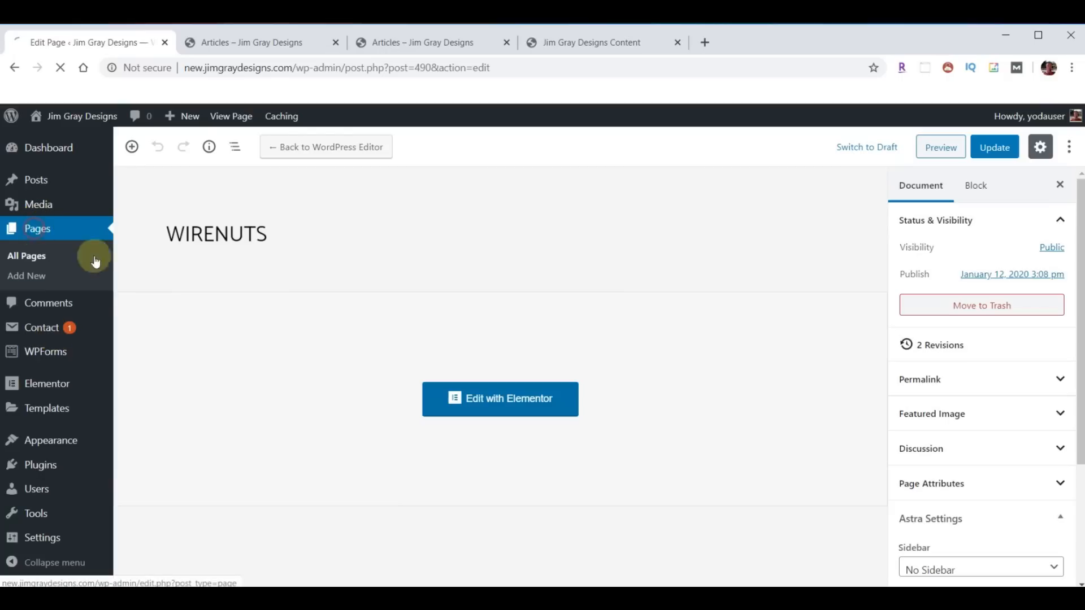
click(95, 261)
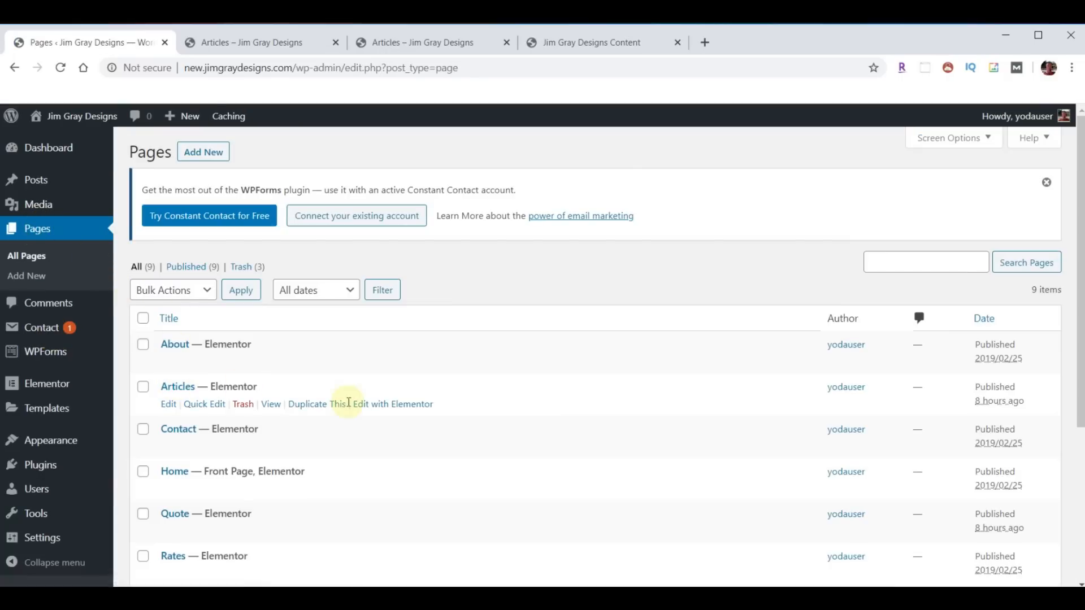
click(388, 404)
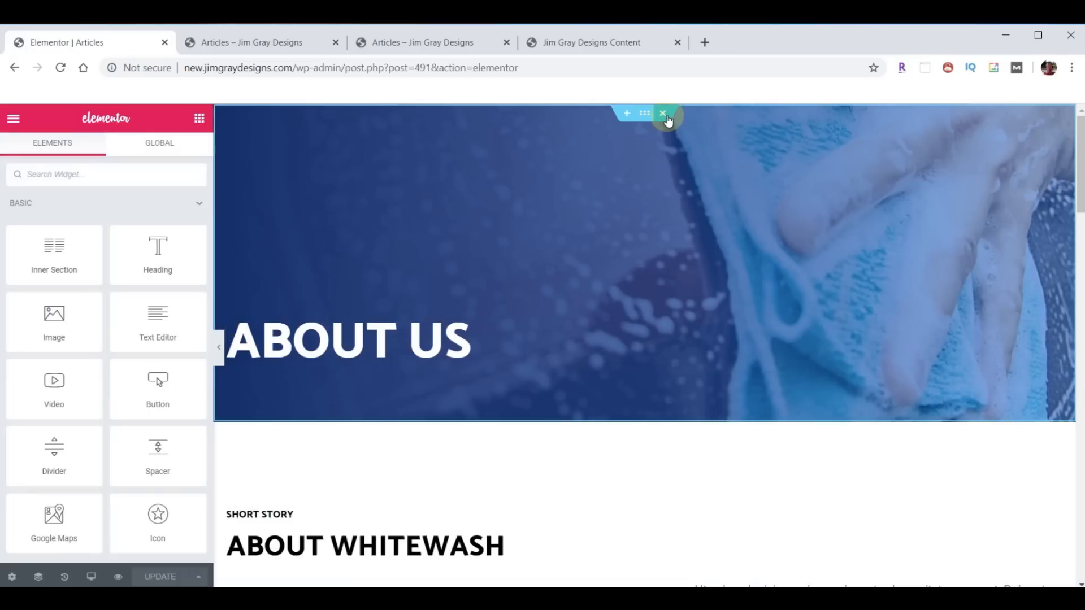
- Delete the About Us, About Whitewash, car-wash image and Why Choose Us sections
click(665, 116)
click(665, 115)
click(665, 115)
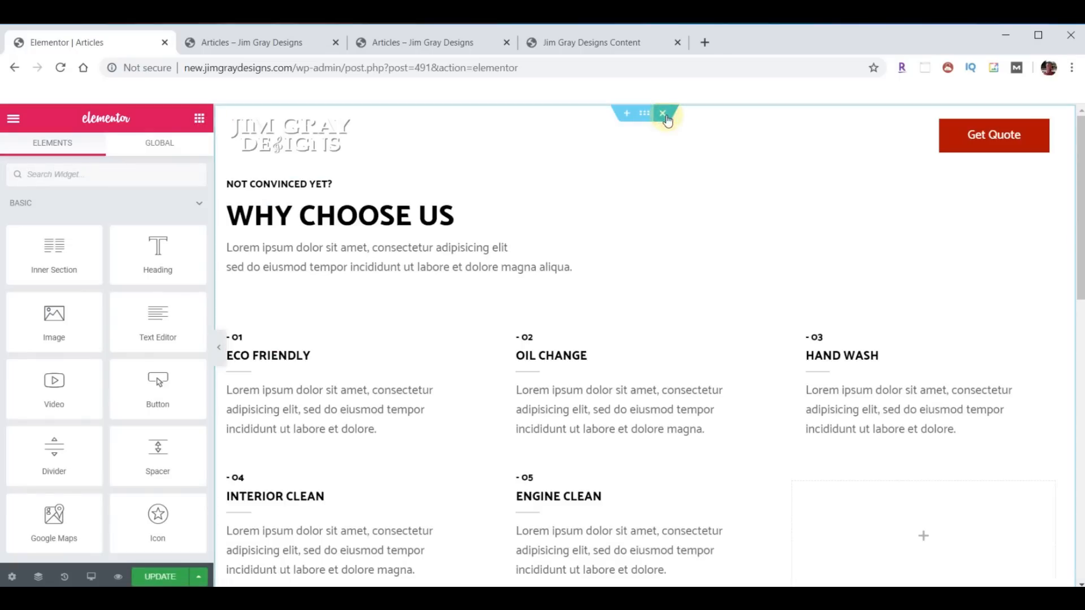
click(665, 115)
- Import template-JGD-articles.json into the template library and insert it into the page
click(662, 188)
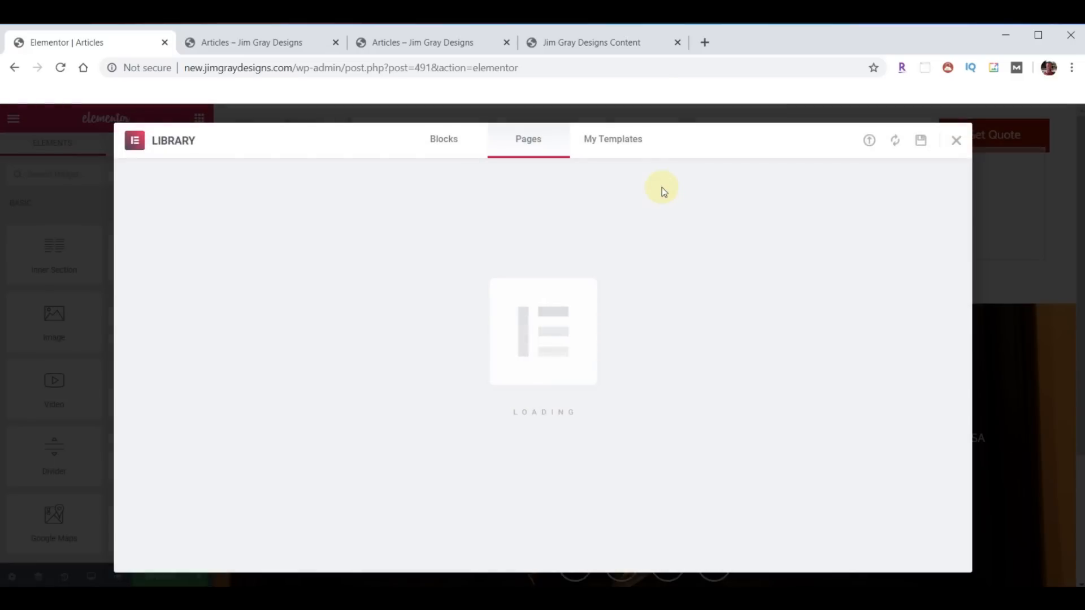
click(868, 142)
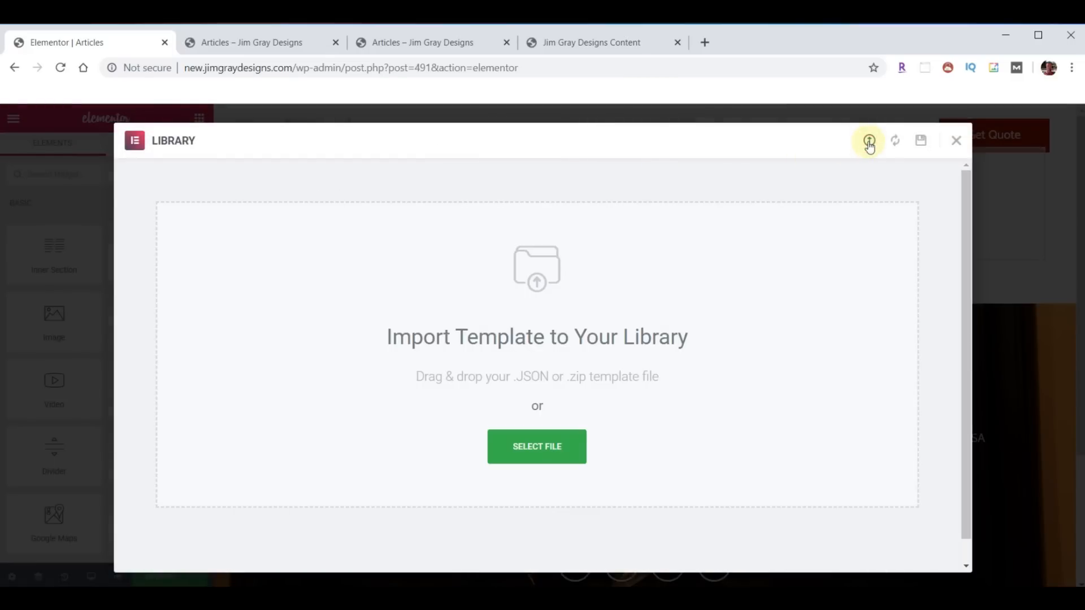
click(790, 599)
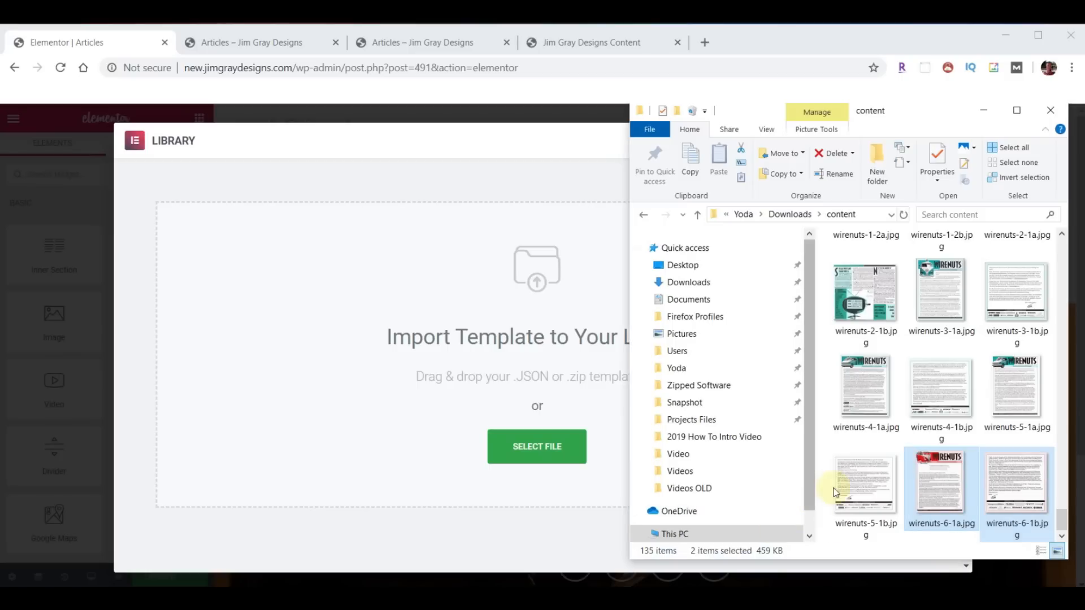
scroll(925, 434, up, 5)
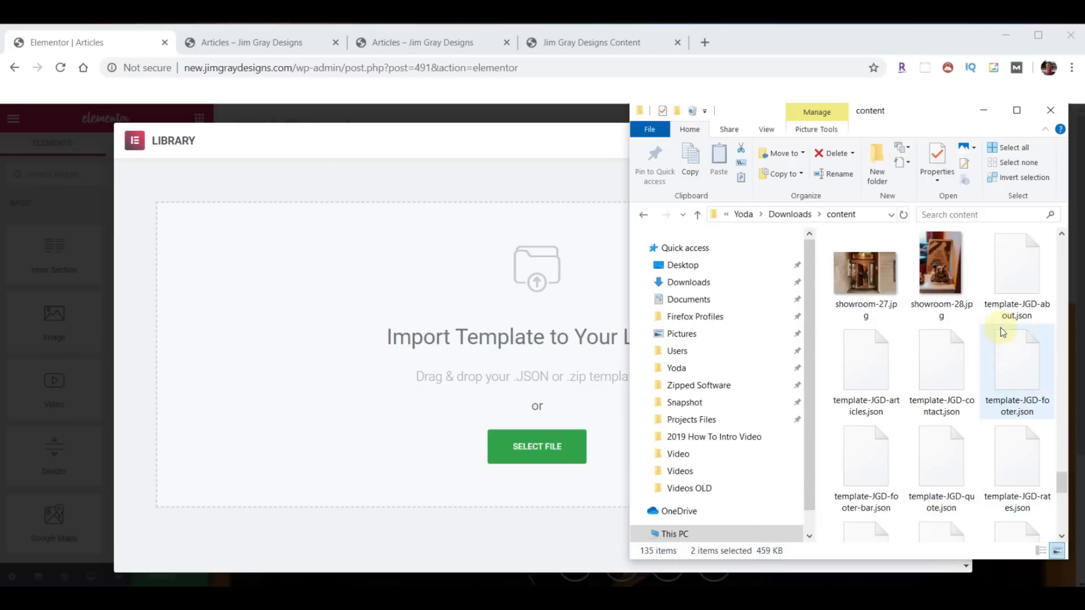
drag(891, 353, 520, 342)
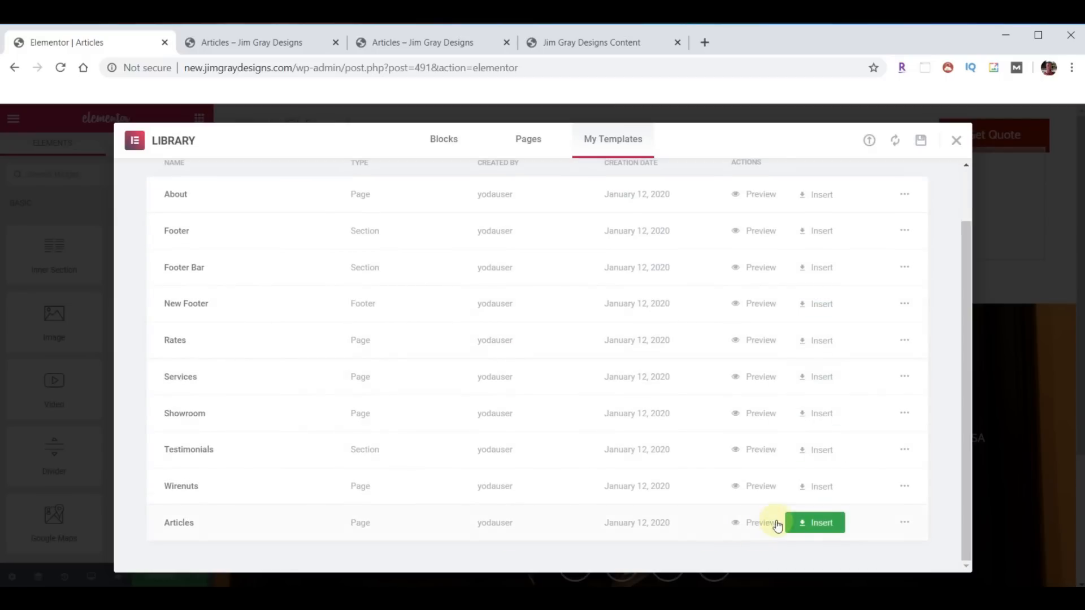
click(820, 523)
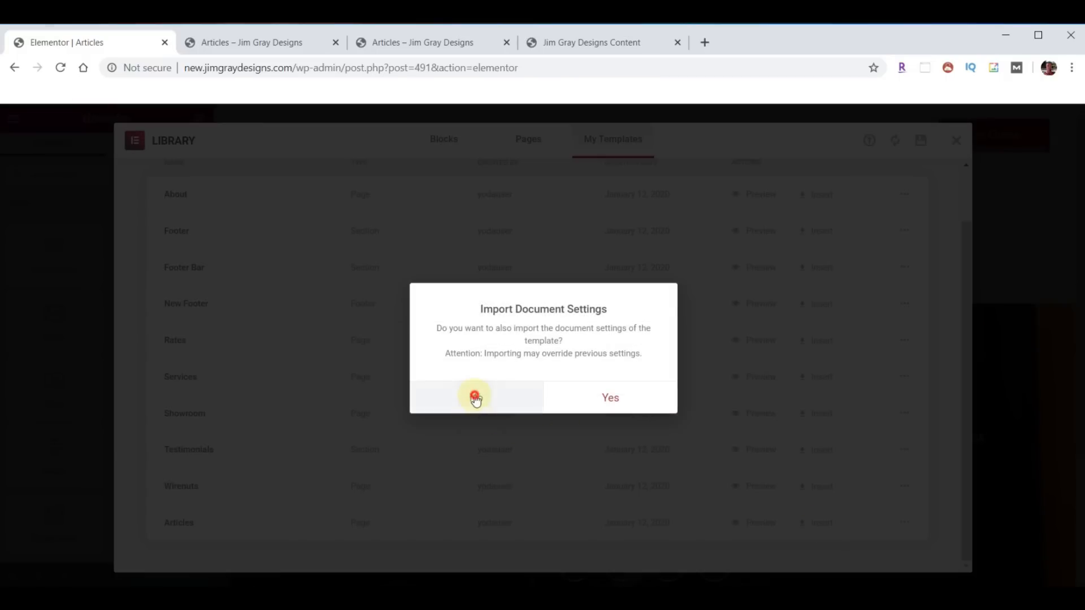
- Insert the Articles template without importing its document settings
click(474, 395)
scroll(702, 362, down, 5)
scroll(702, 361, down, 1)
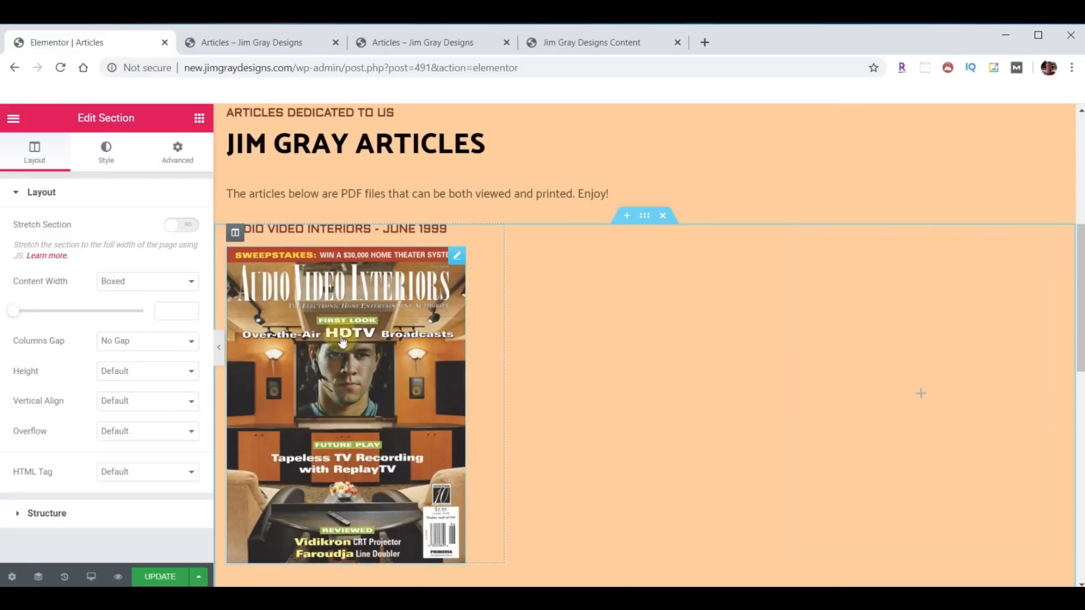
- Duplicate the magazine column, then exit Elementor to the WordPress dashboard
right_click(234, 233)
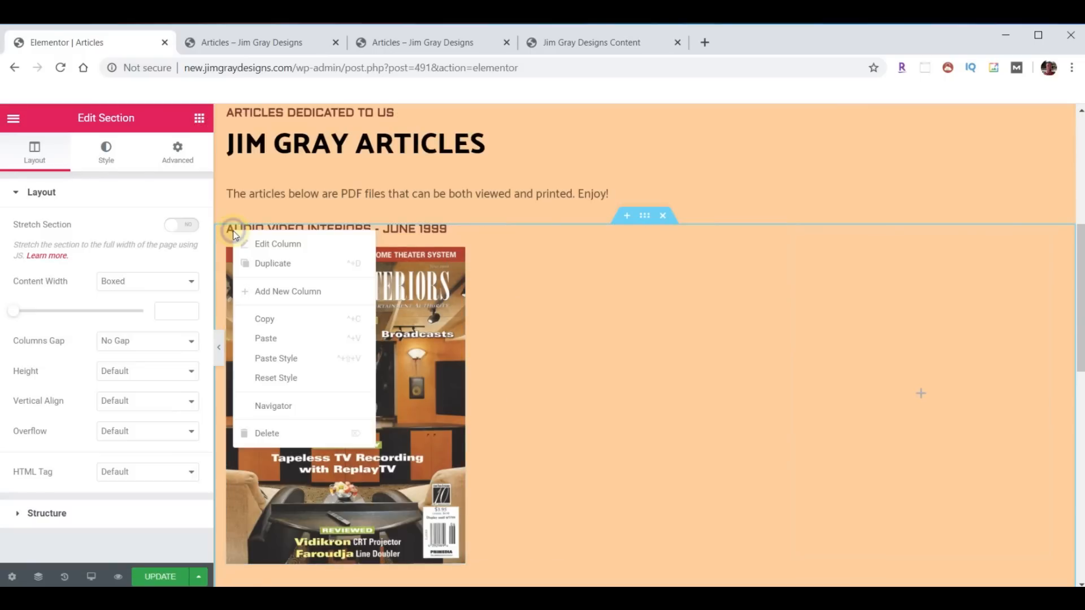
click(264, 264)
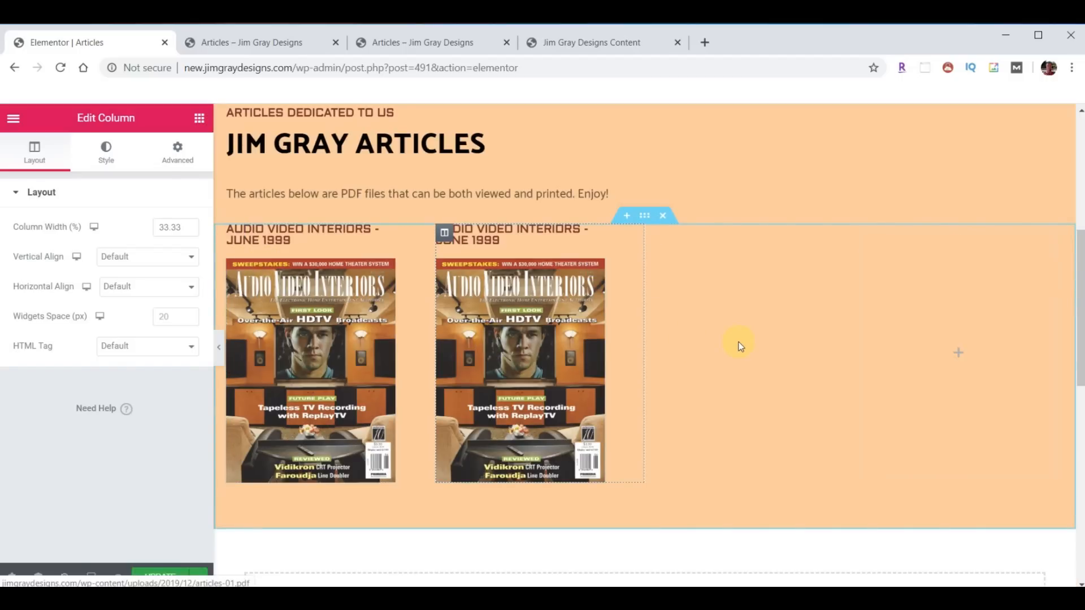
right_click(660, 243)
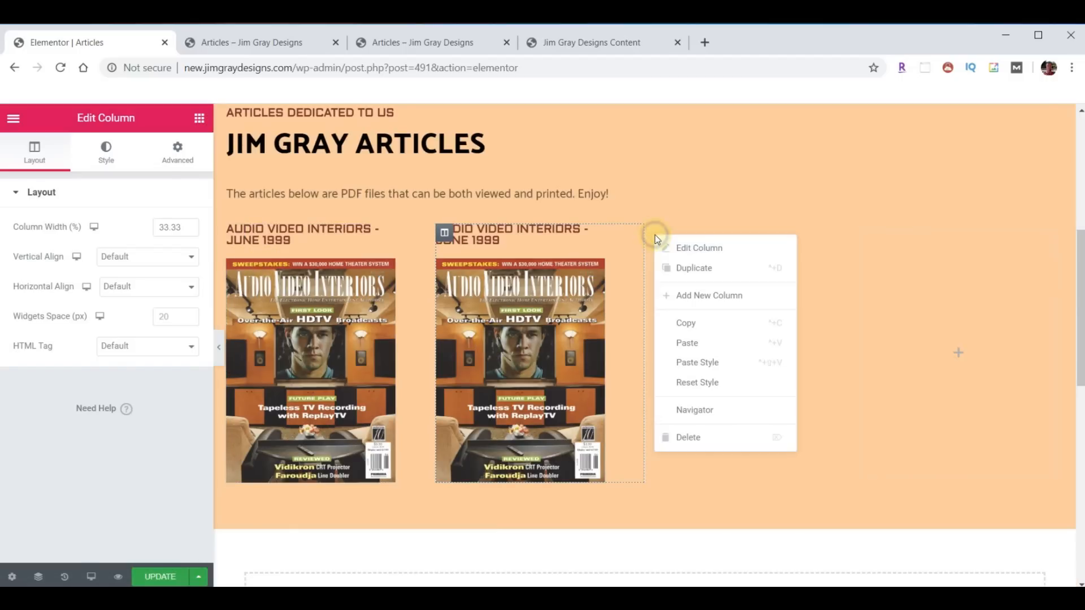
click(714, 441)
key(ctrl+z)
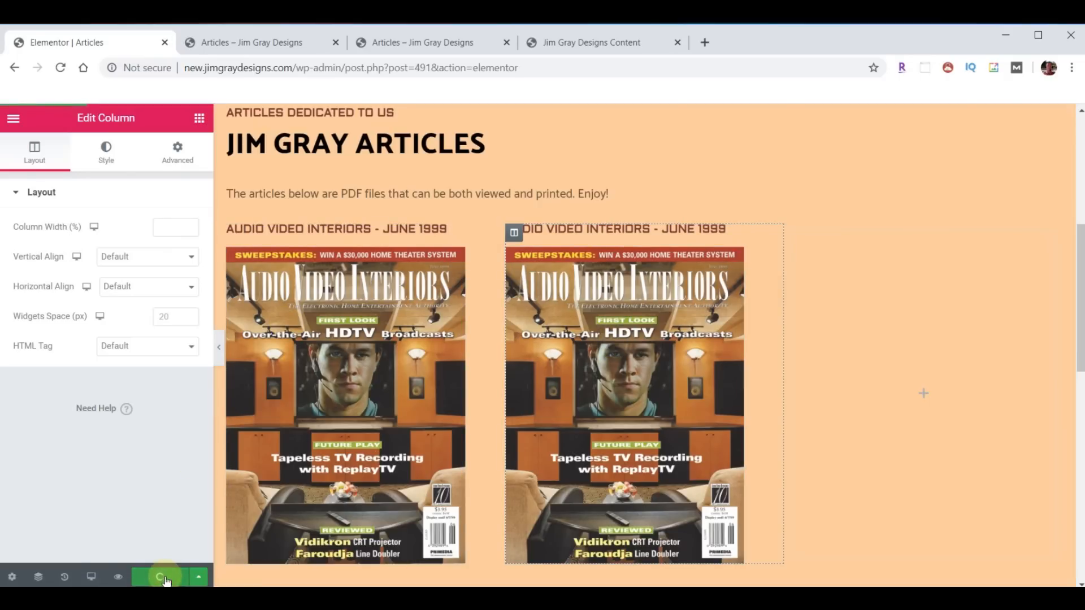
click(13, 118)
click(106, 489)
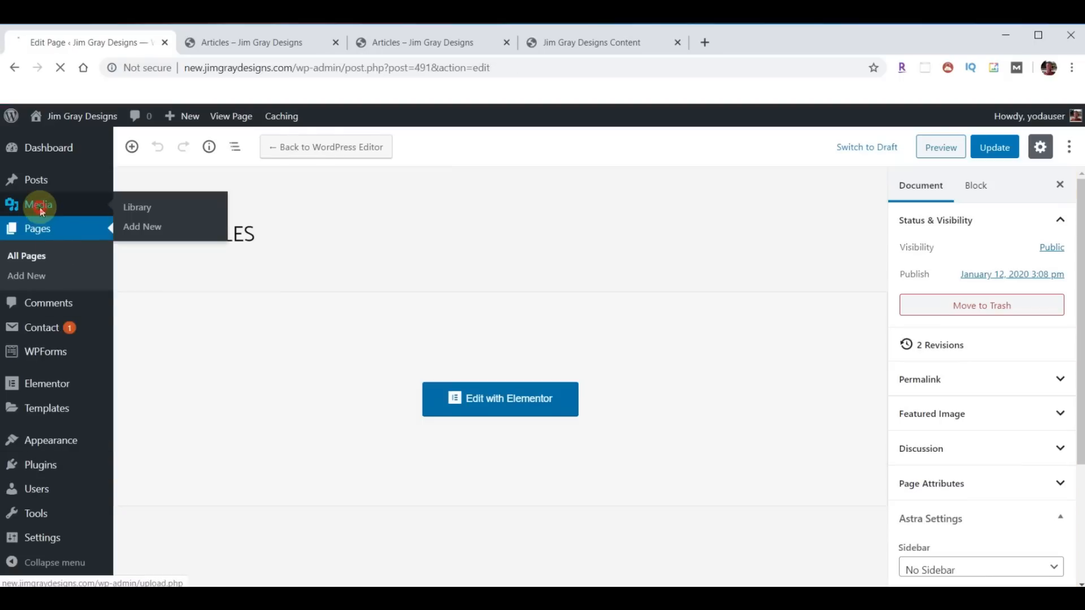
- Upload article-02.jpg and article-02.pdf to the Media Library
click(44, 213)
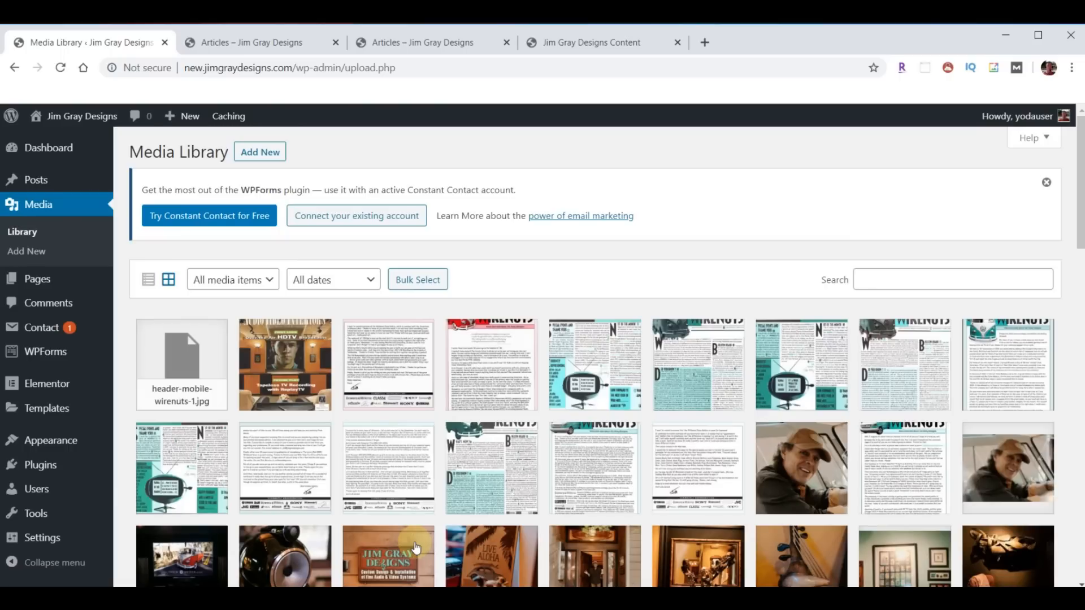
click(417, 597)
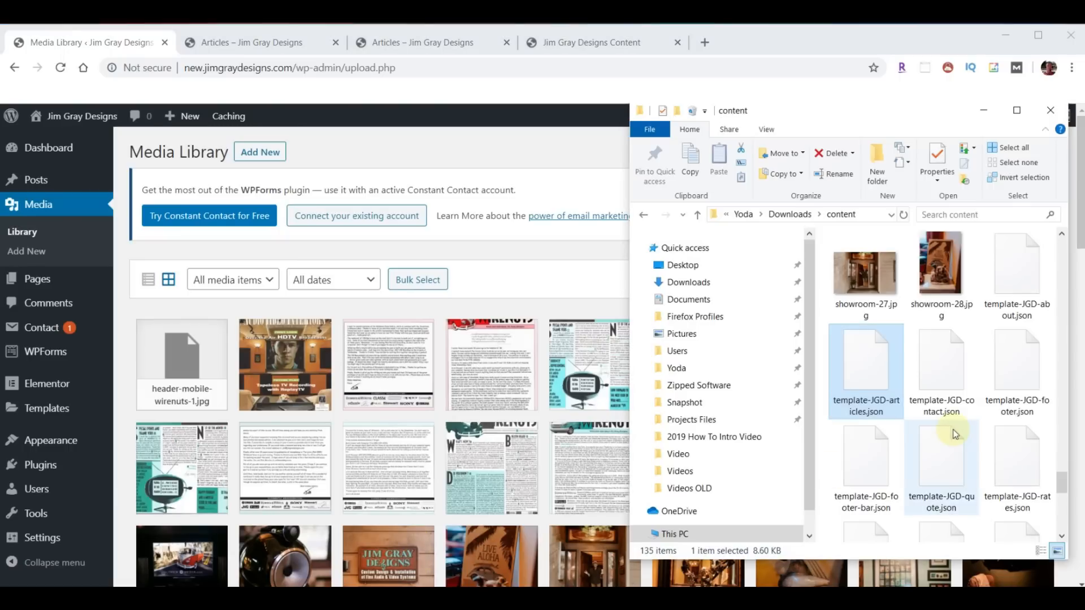
scroll(957, 432, up, 4)
scroll(976, 411, up, 10)
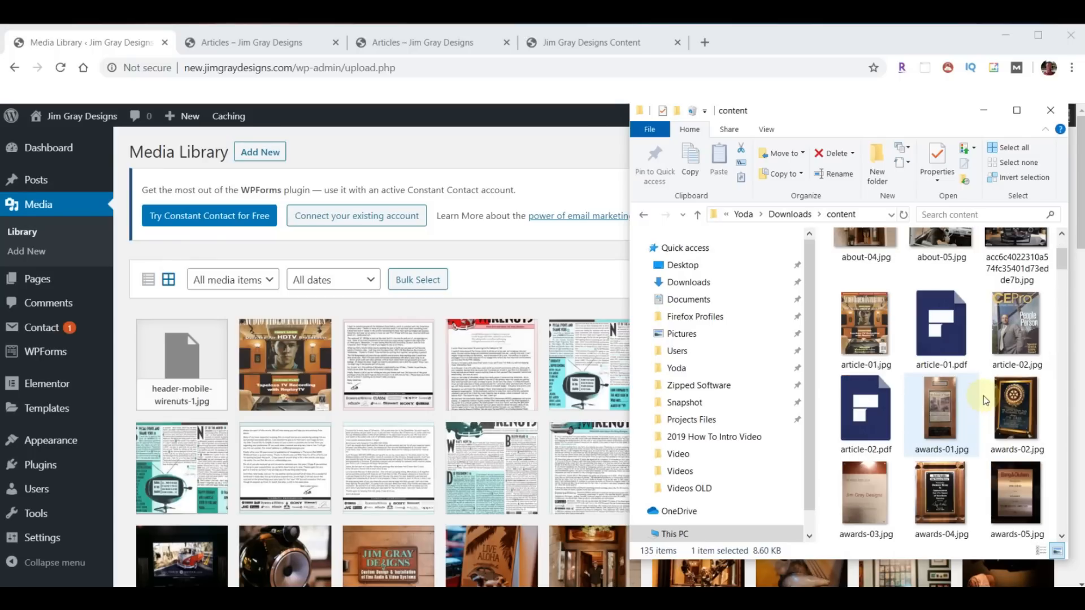
click(1026, 329)
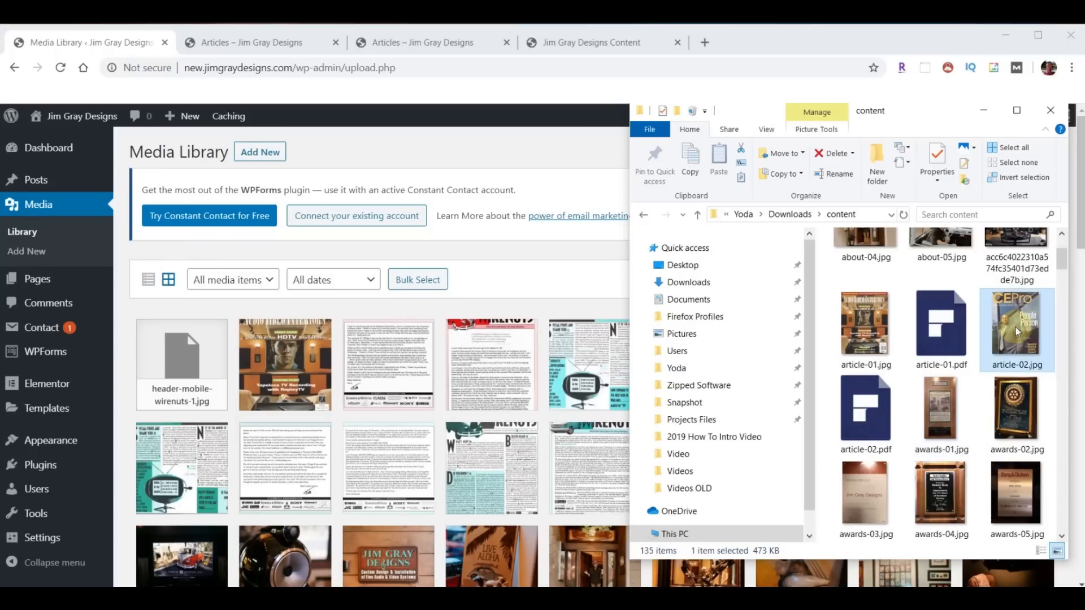
ctrl+click(866, 408)
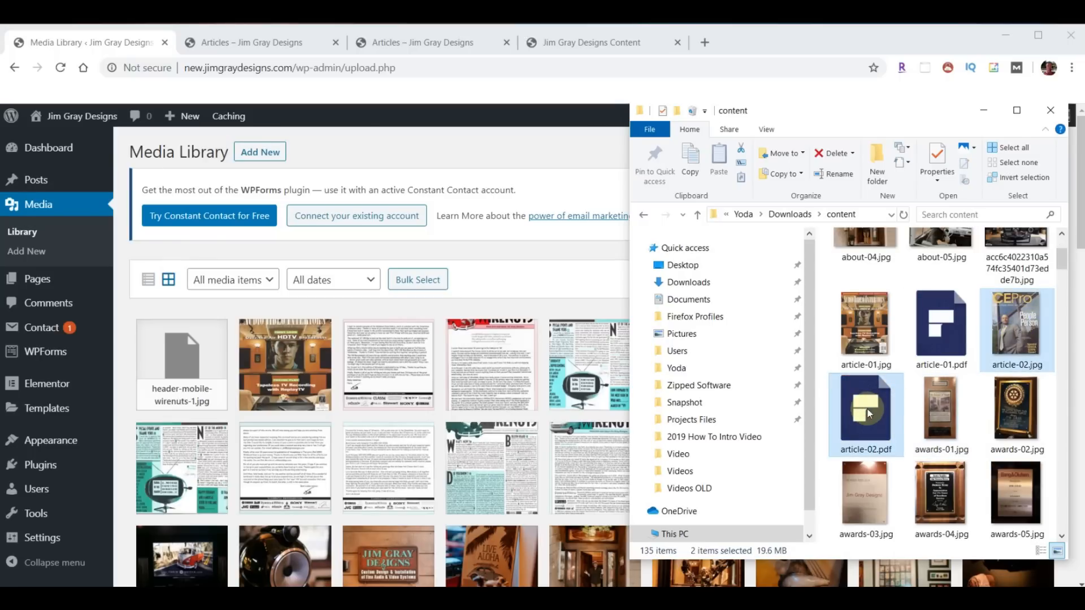
drag(1002, 339, 248, 415)
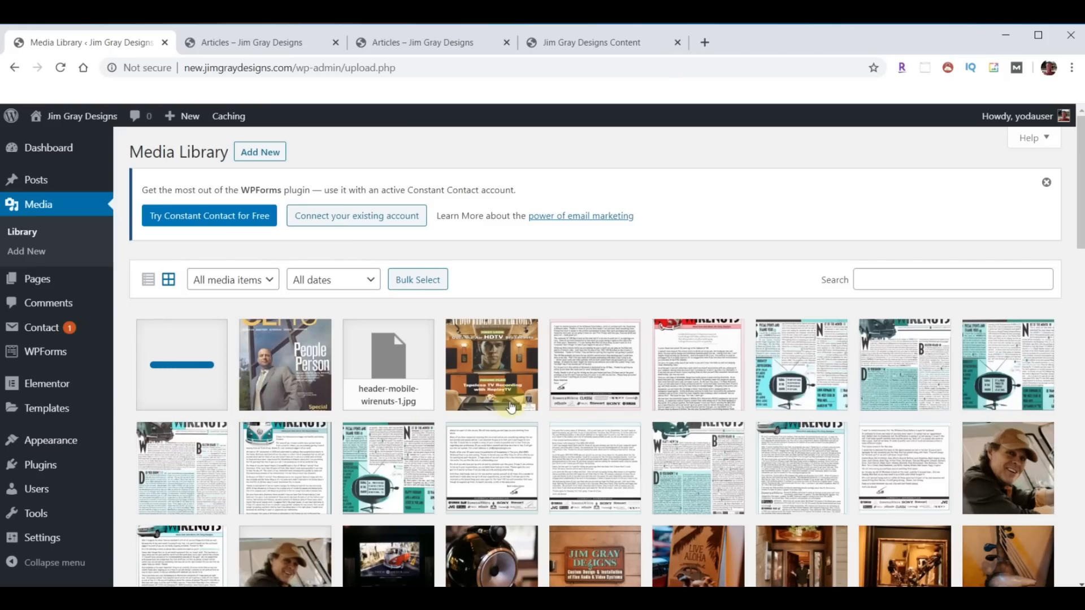
- Copy the article-02.pdf link, then reopen the Articles page in Elementor
click(173, 359)
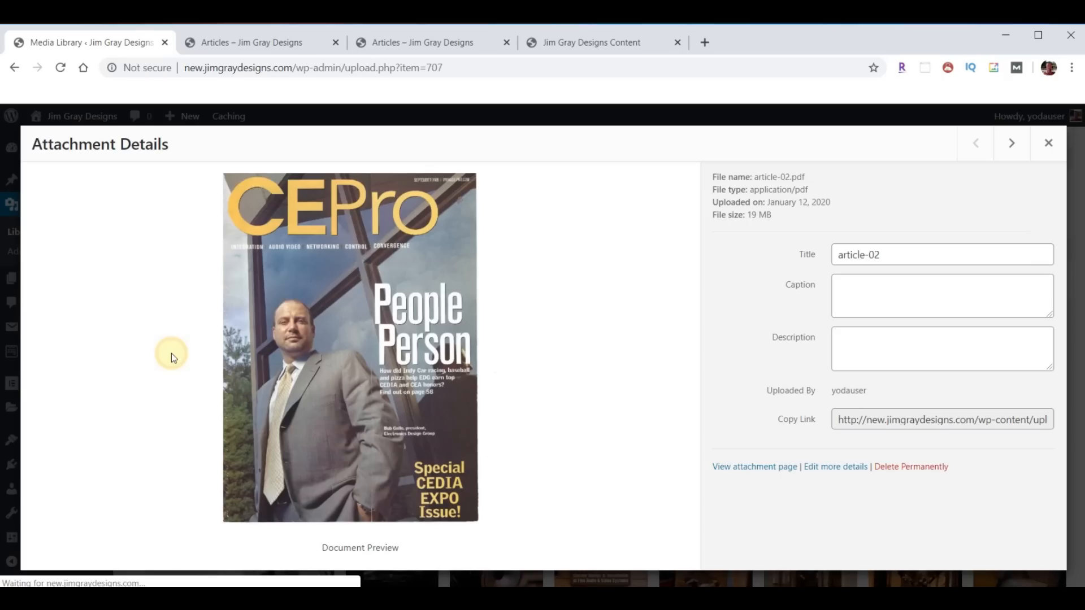
click(912, 421)
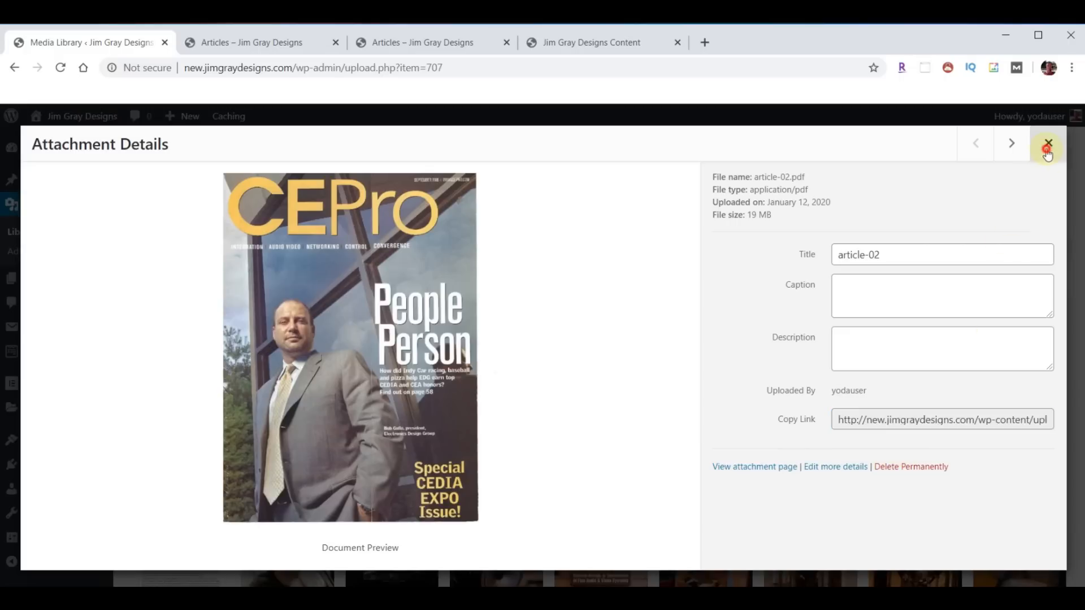
click(1048, 144)
click(44, 282)
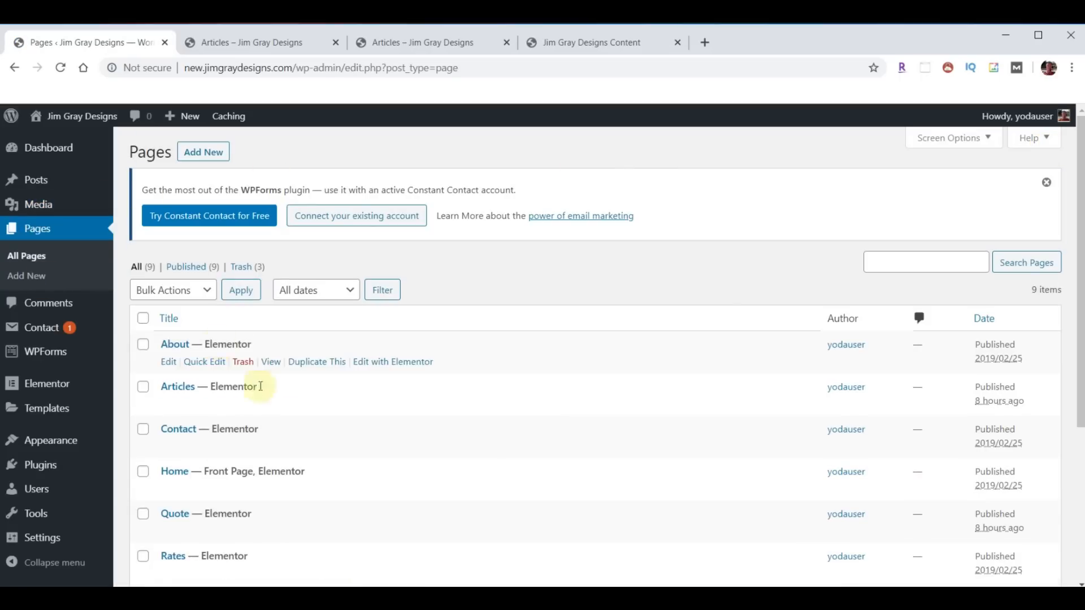
click(407, 410)
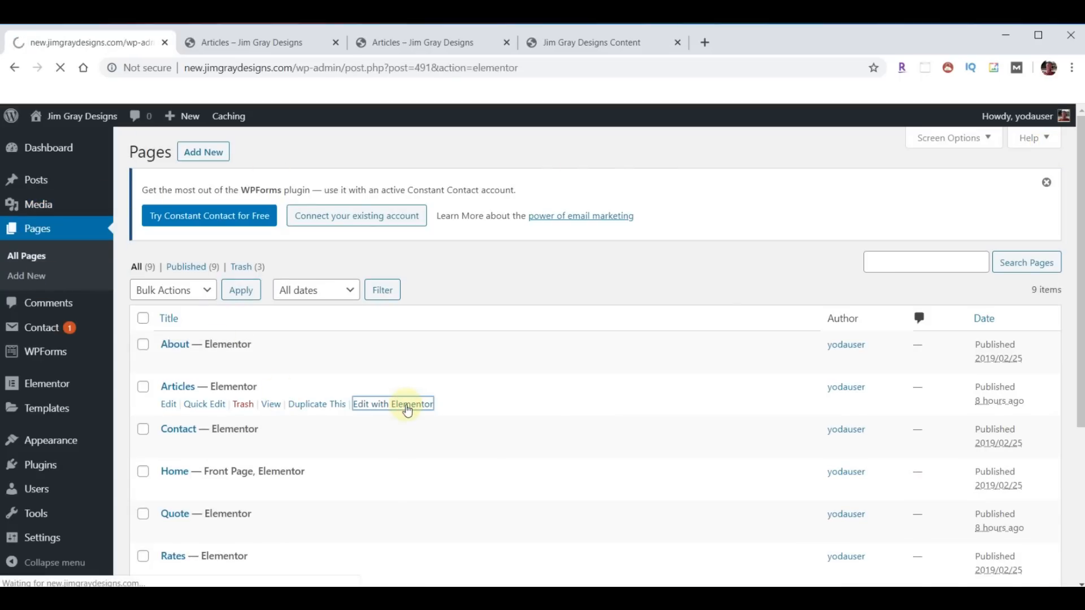
- Link the second cover image to article-02.pdf and replace it with the CEPro article-02 cover
scroll(590, 379, down, 5)
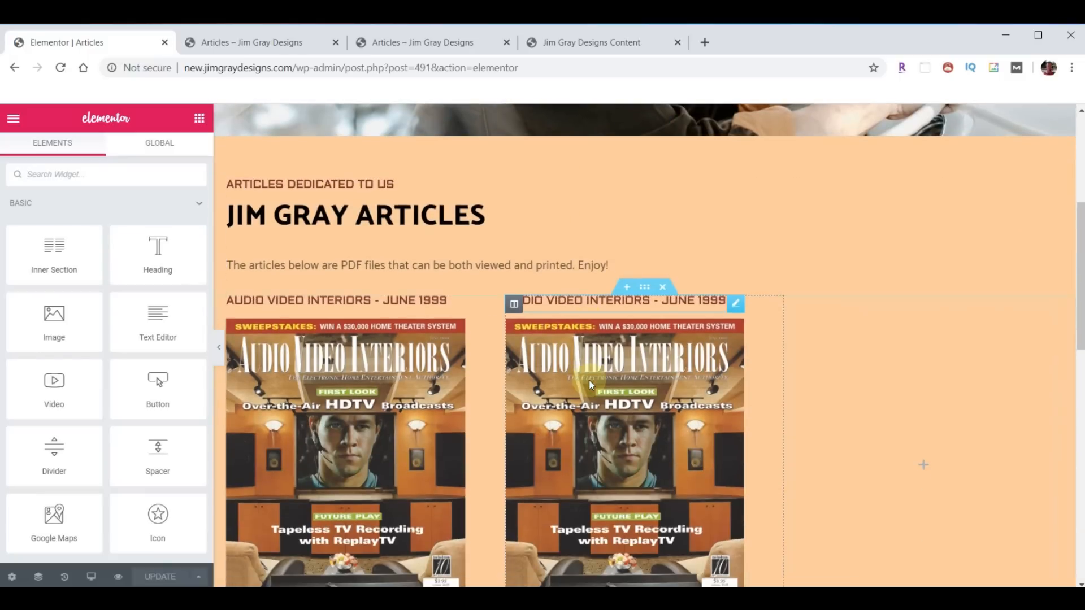
scroll(590, 386, down, 3)
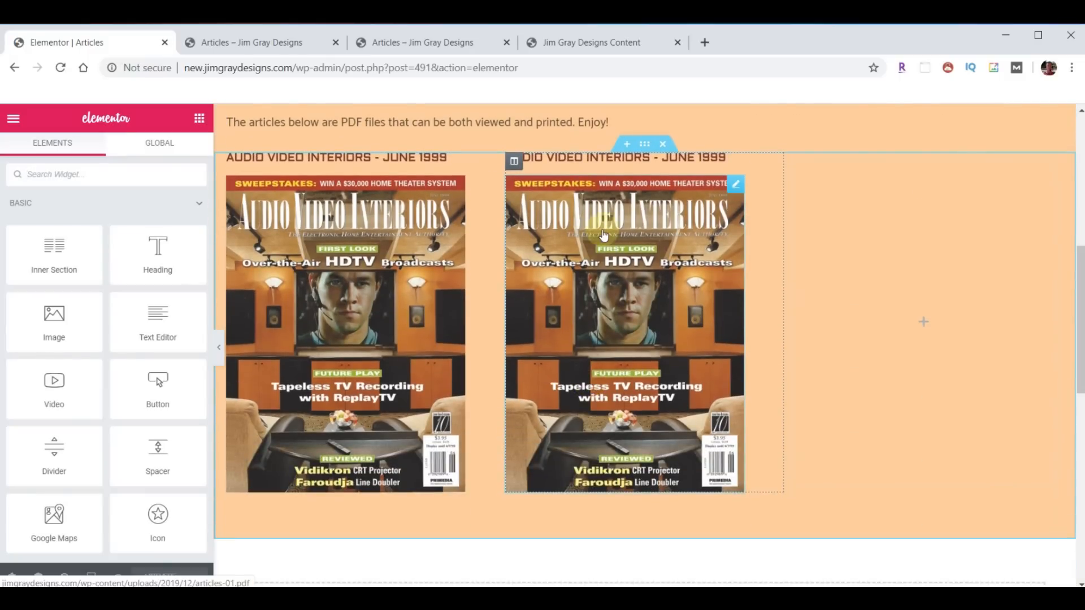
click(734, 189)
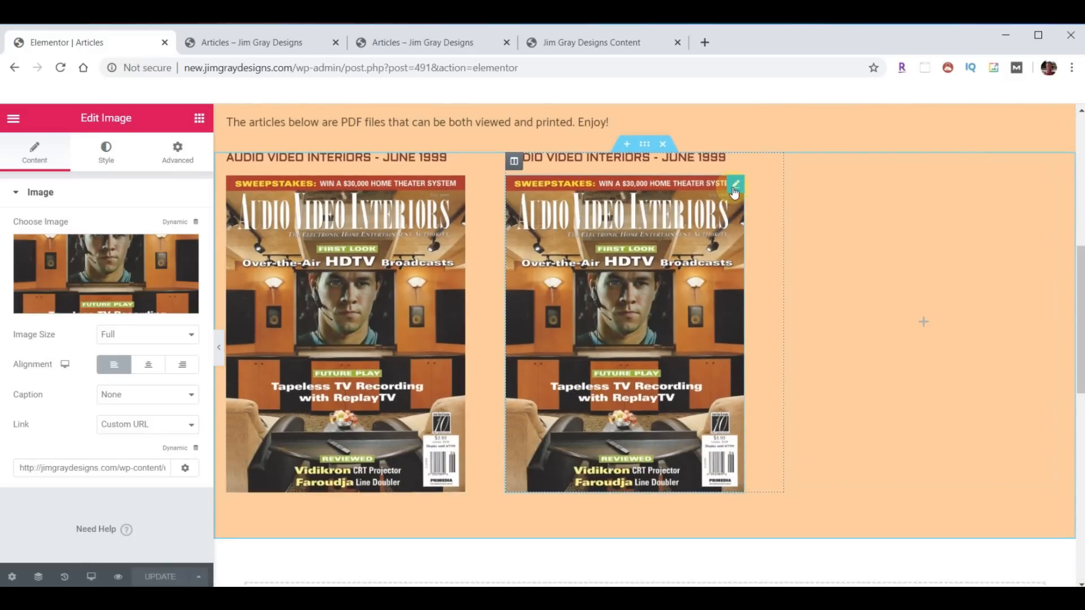
click(68, 468)
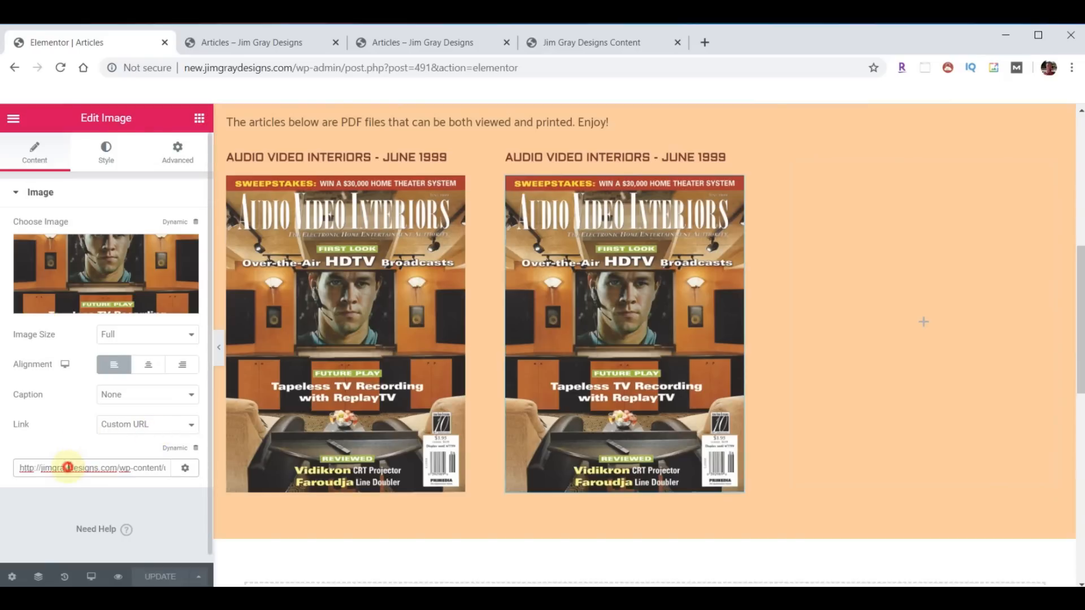
key(ctrl+a)
key(ctrl+v)
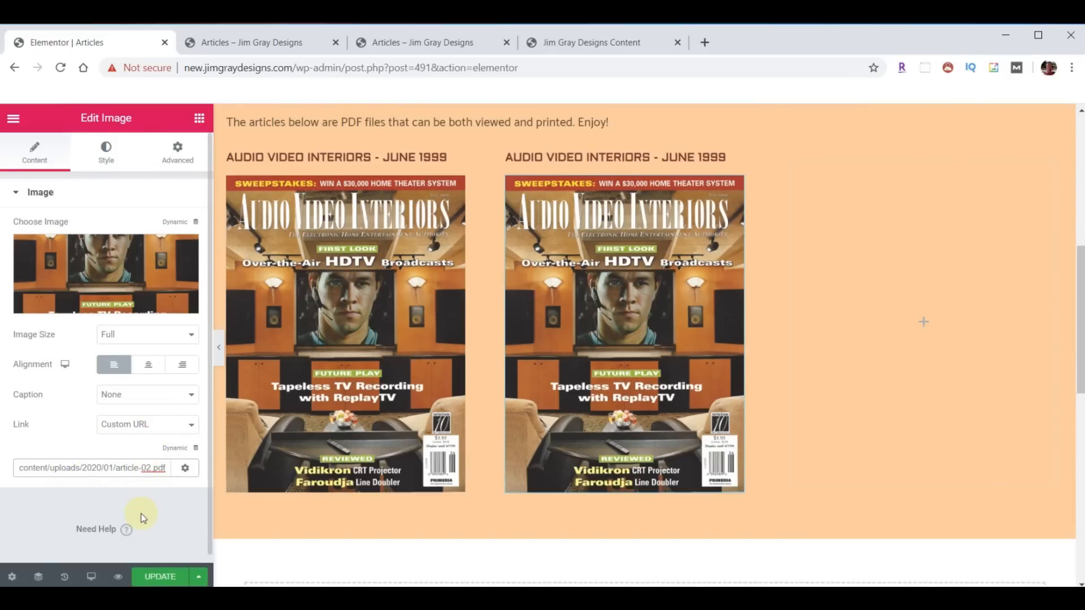
click(120, 256)
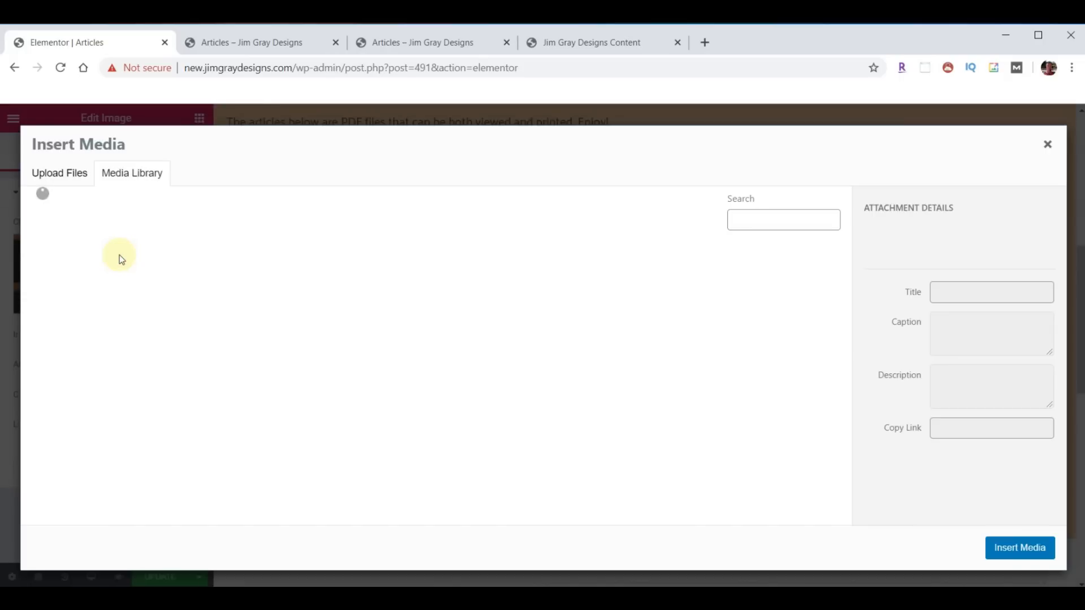
click(78, 305)
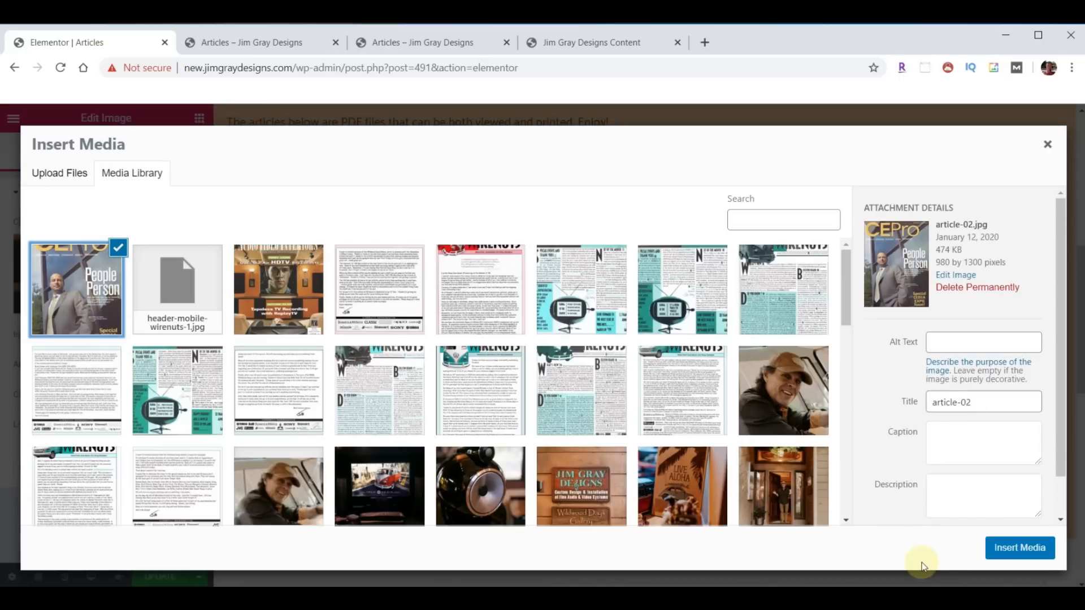
click(1008, 549)
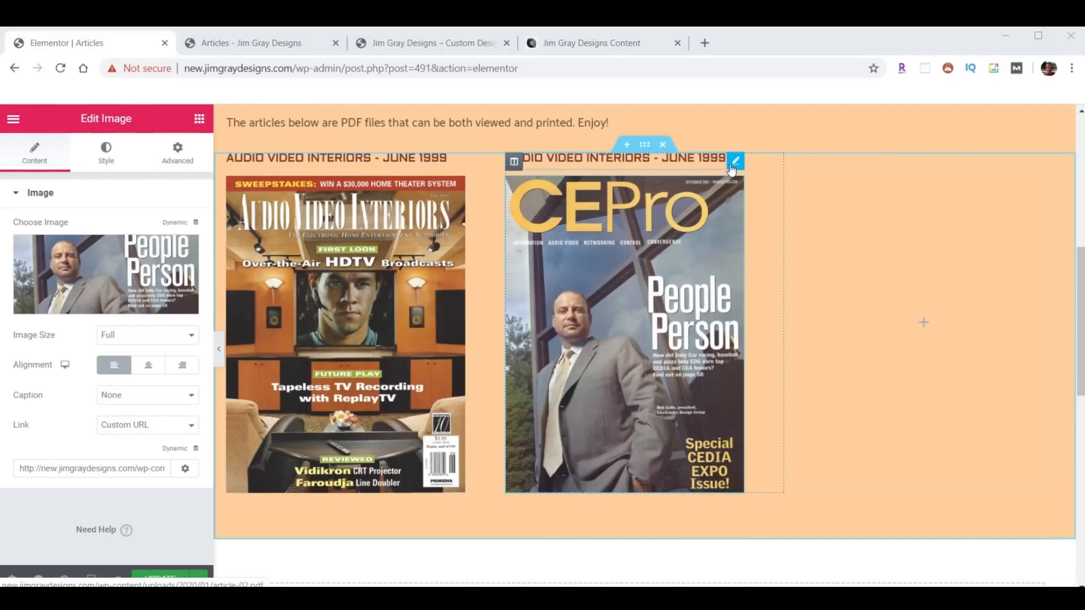
- Retitle the second heading 'CEPro - September 2005', save, and switch to the live tab
click(732, 160)
drag(178, 244, 2, 241)
text(CEPro - September 2005)
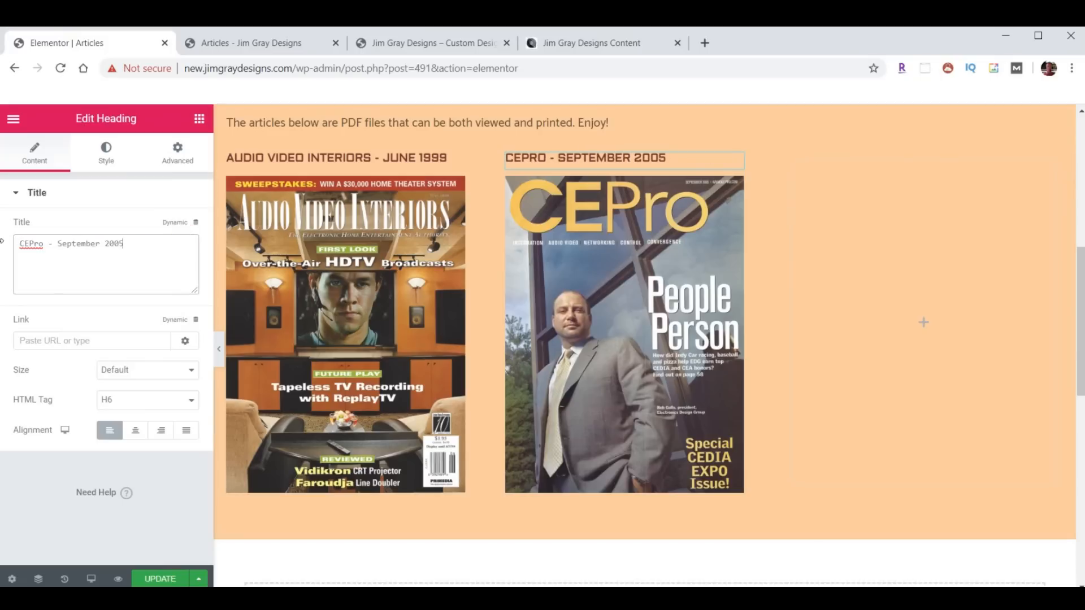
click(165, 579)
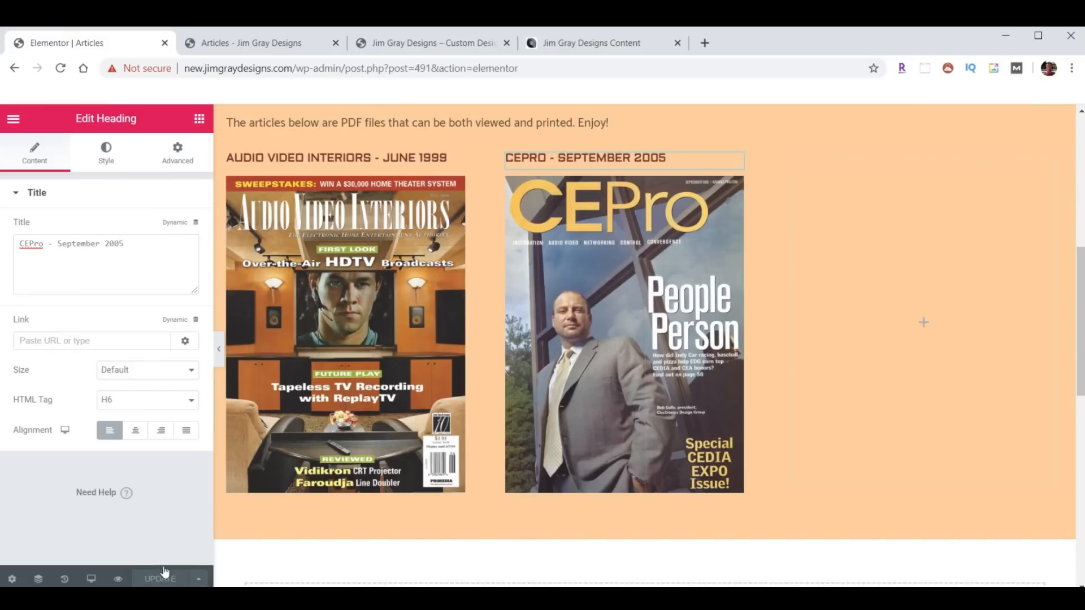
click(249, 46)
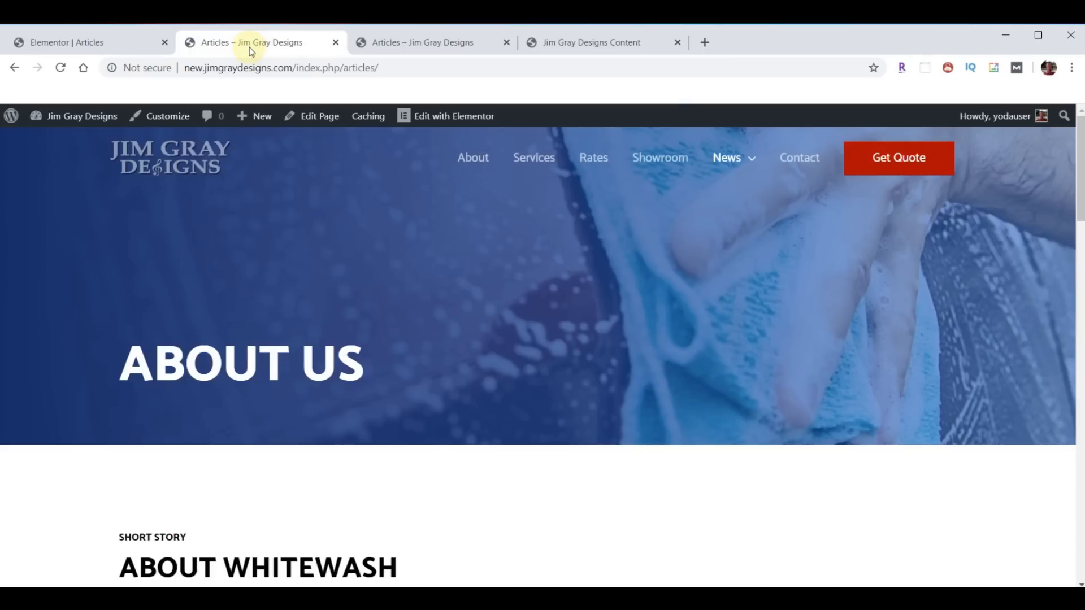
- Reload the new site and scroll through its rebuilt Contact page
click(61, 68)
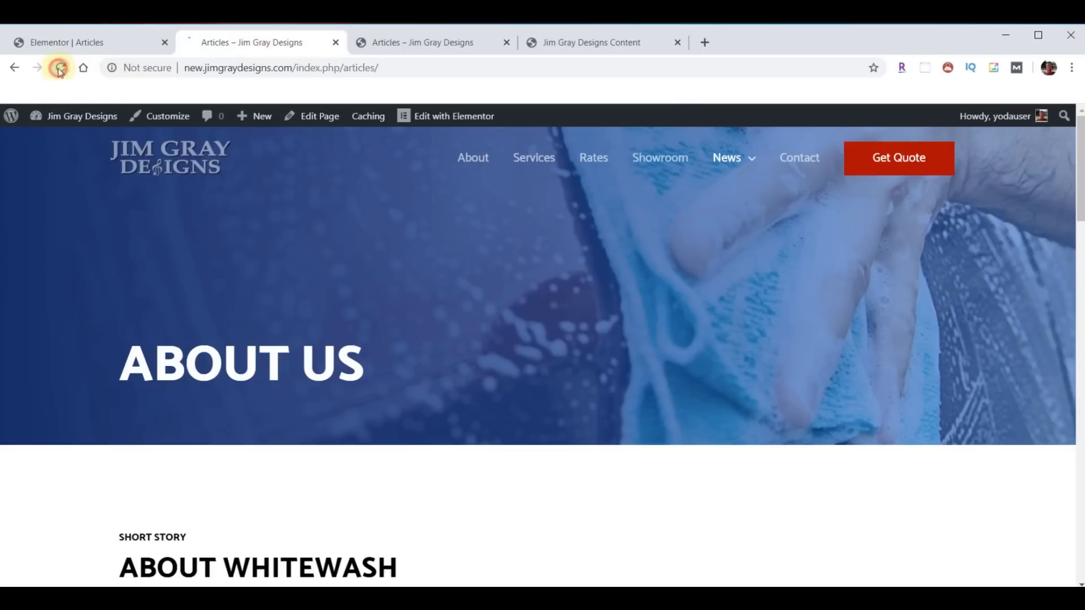
scroll(438, 240, down, 5)
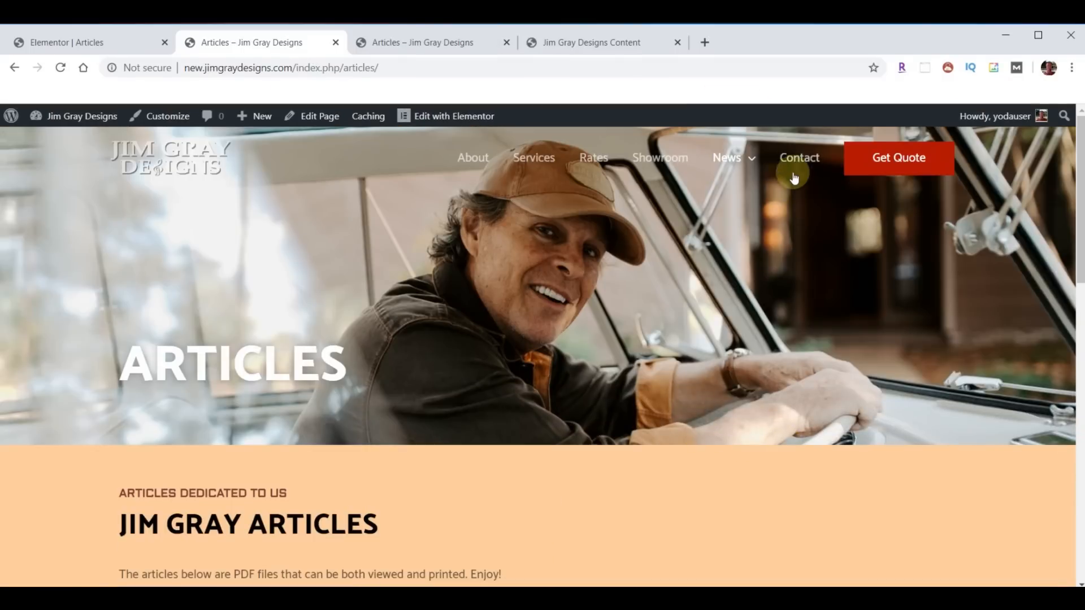
click(797, 160)
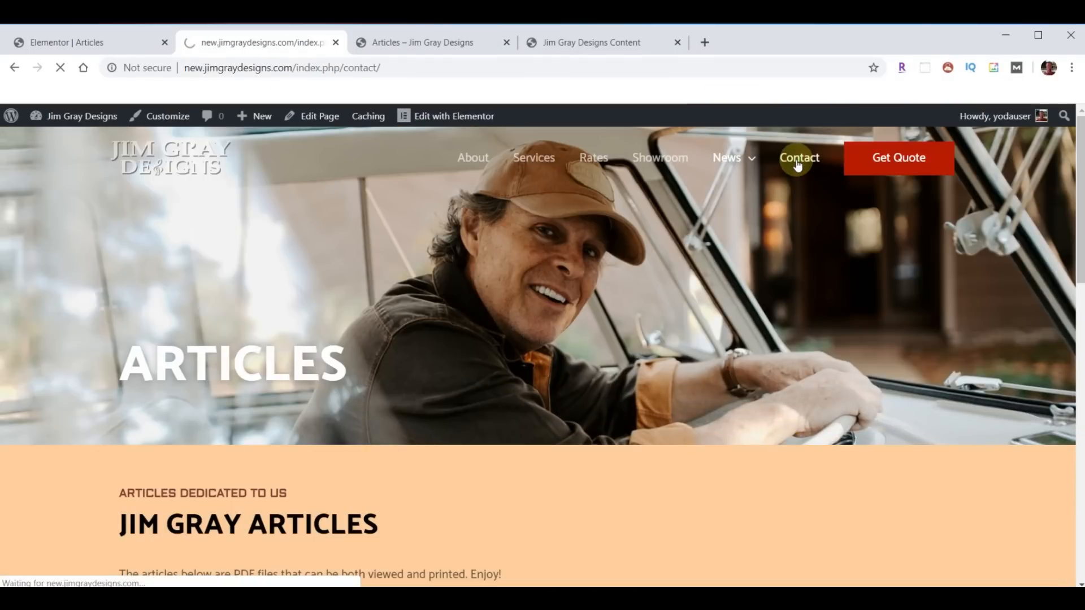
scroll(778, 213, down, 5)
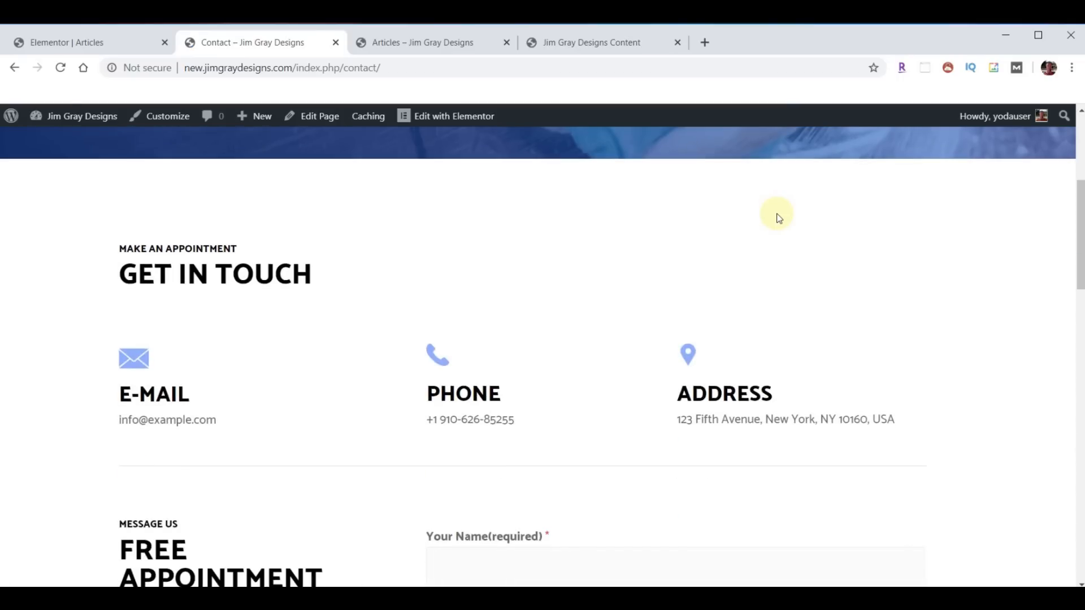
scroll(778, 217, down, 4)
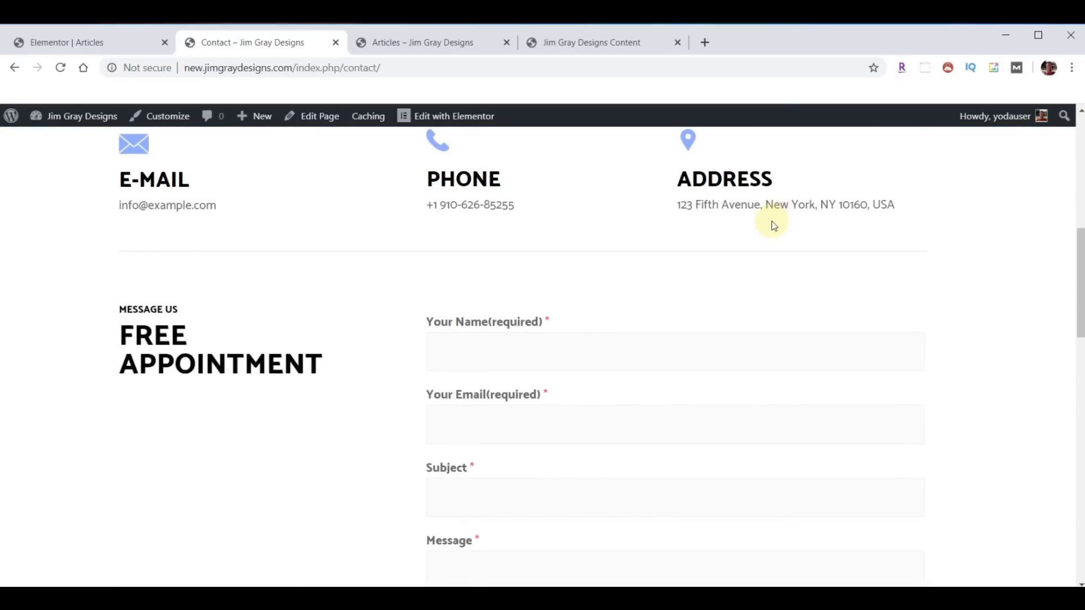
scroll(778, 218, up, 5)
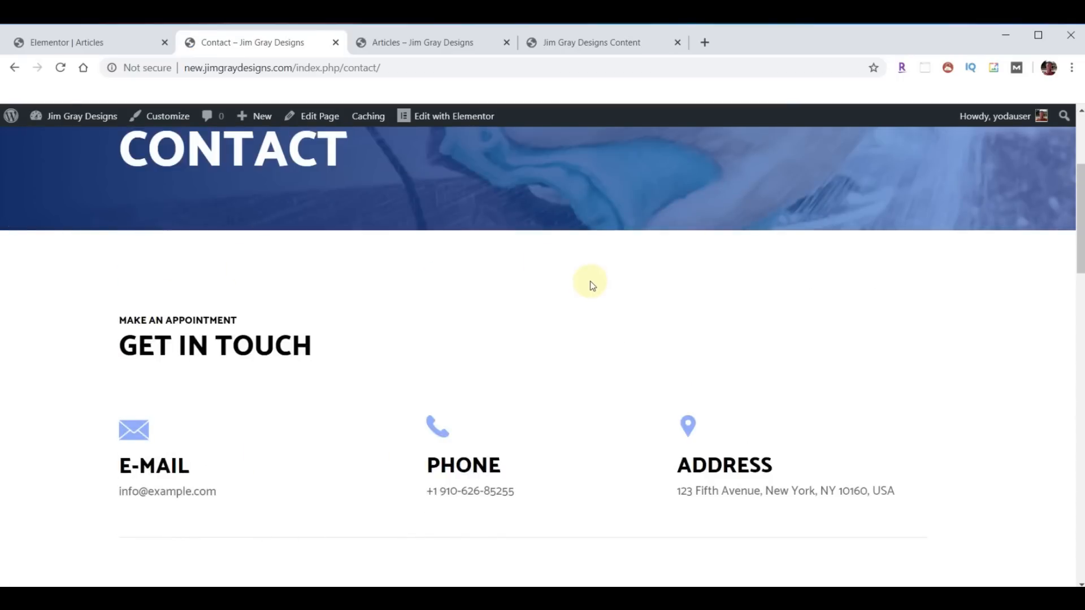
scroll(590, 284, down, 3)
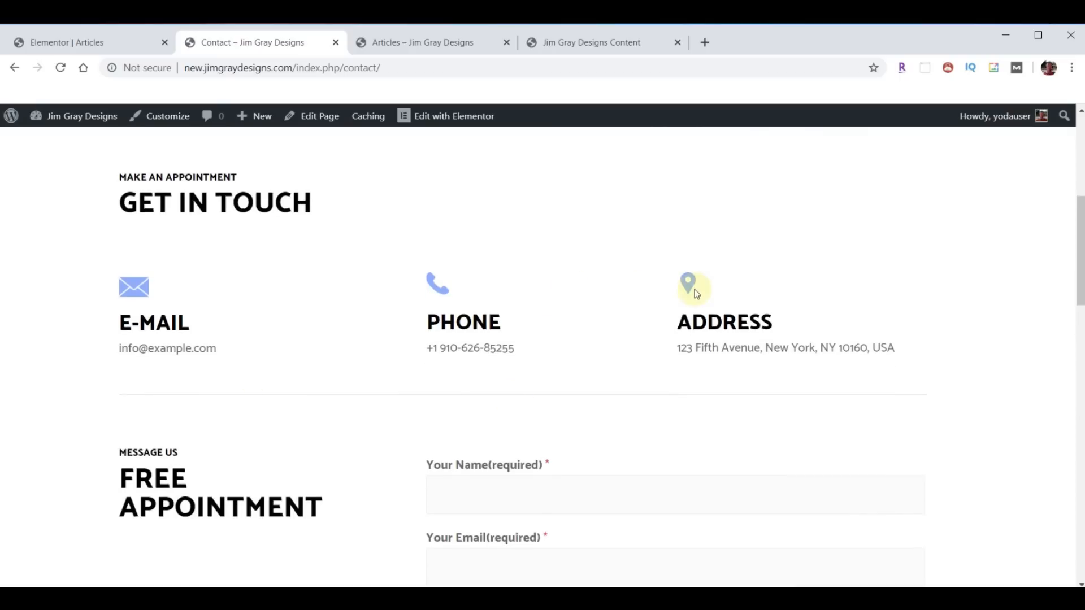
scroll(647, 293, down, 5)
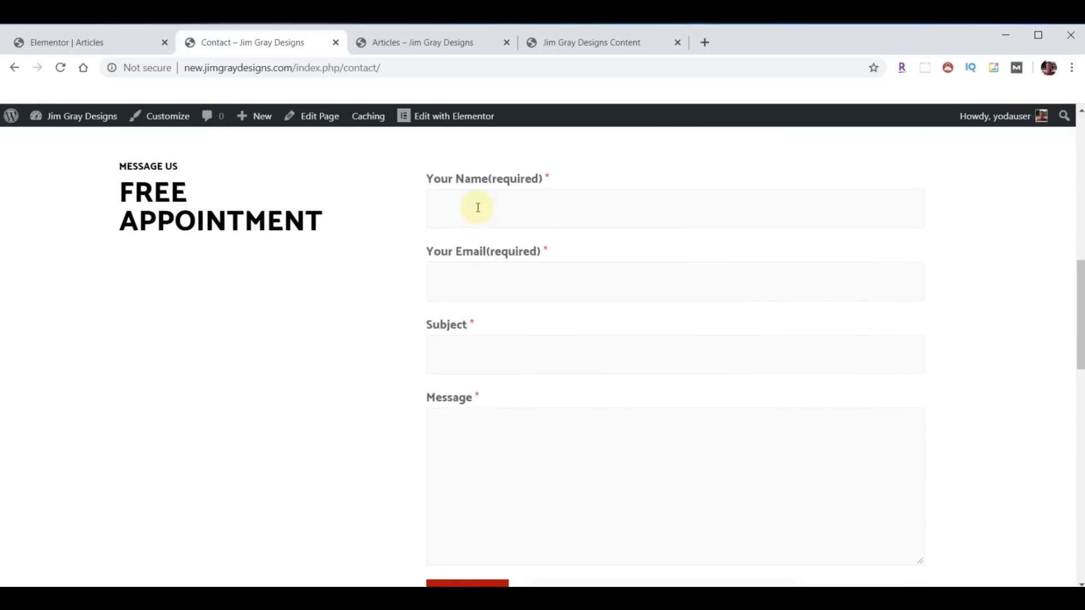
scroll(632, 281, down, 3)
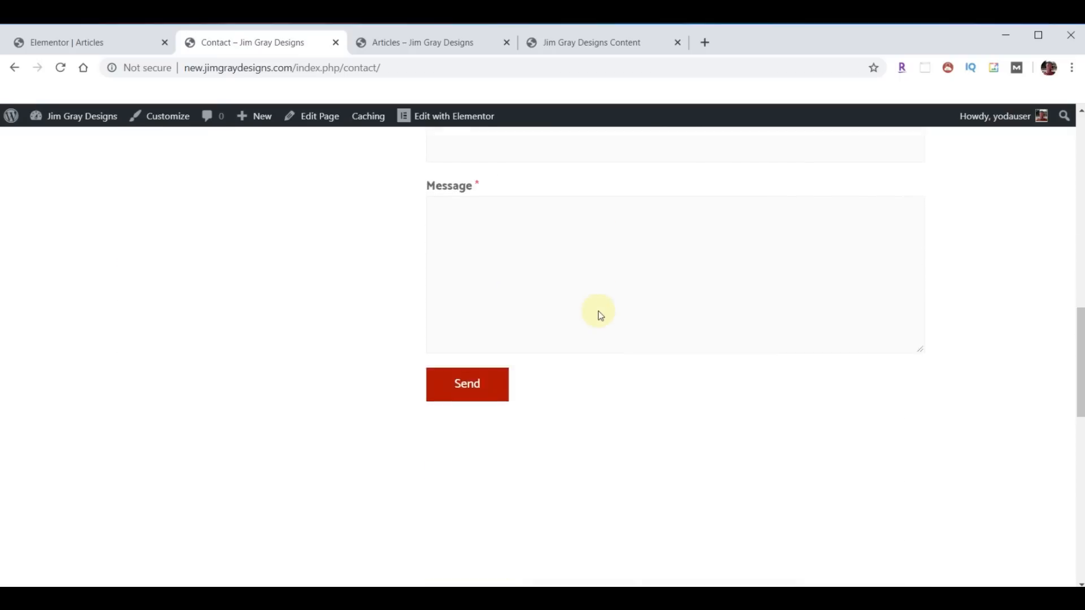
scroll(610, 299, down, 2)
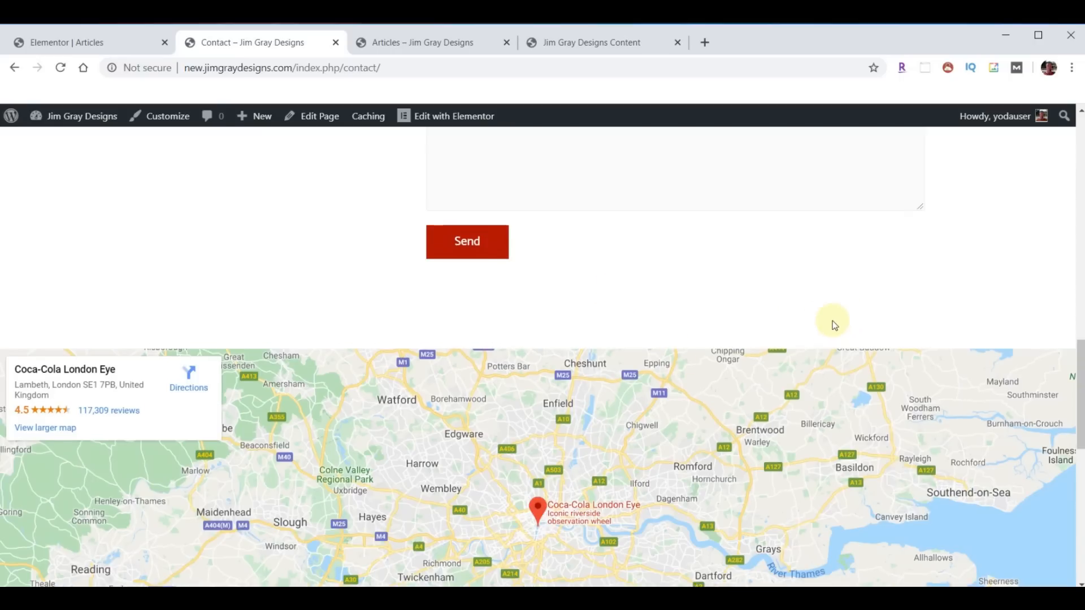
scroll(757, 385, up, 12)
- Scroll through the old site's Contact Us page, then return to the Elementor Articles editor
click(432, 43)
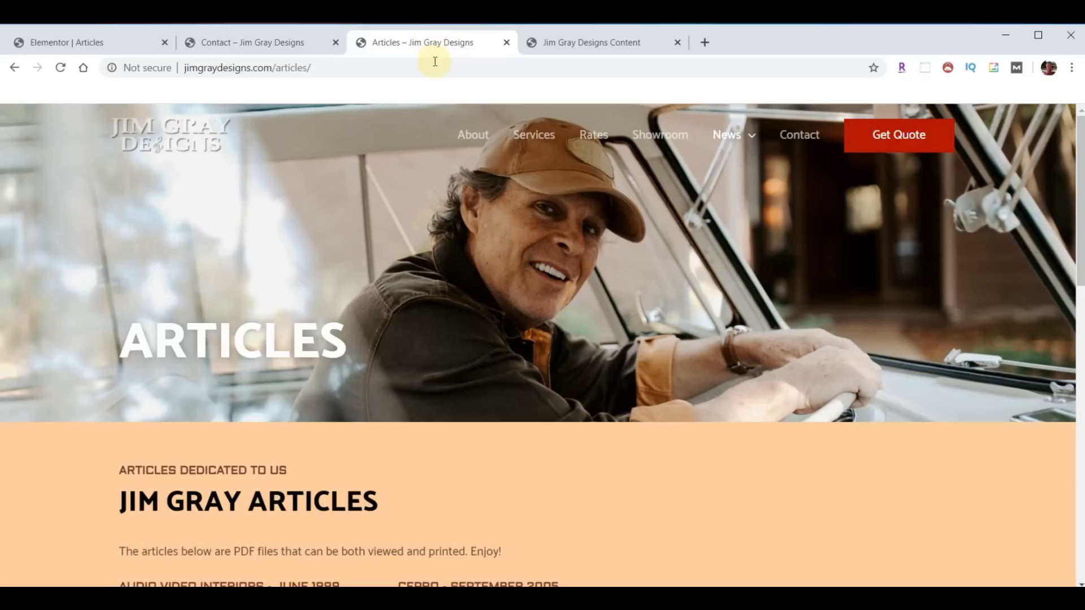
click(799, 134)
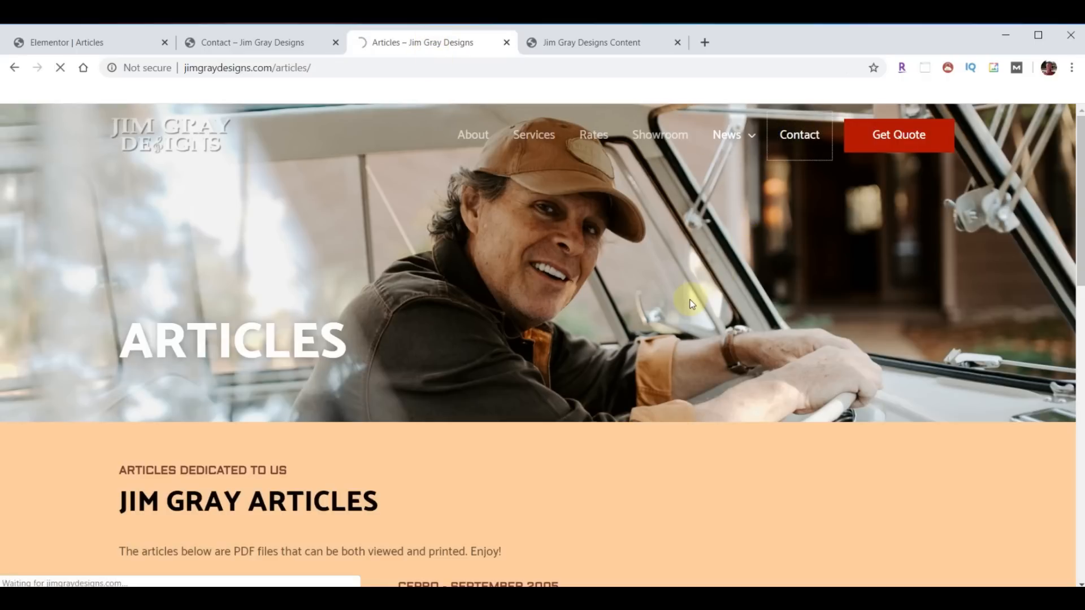
scroll(752, 303, down, 4)
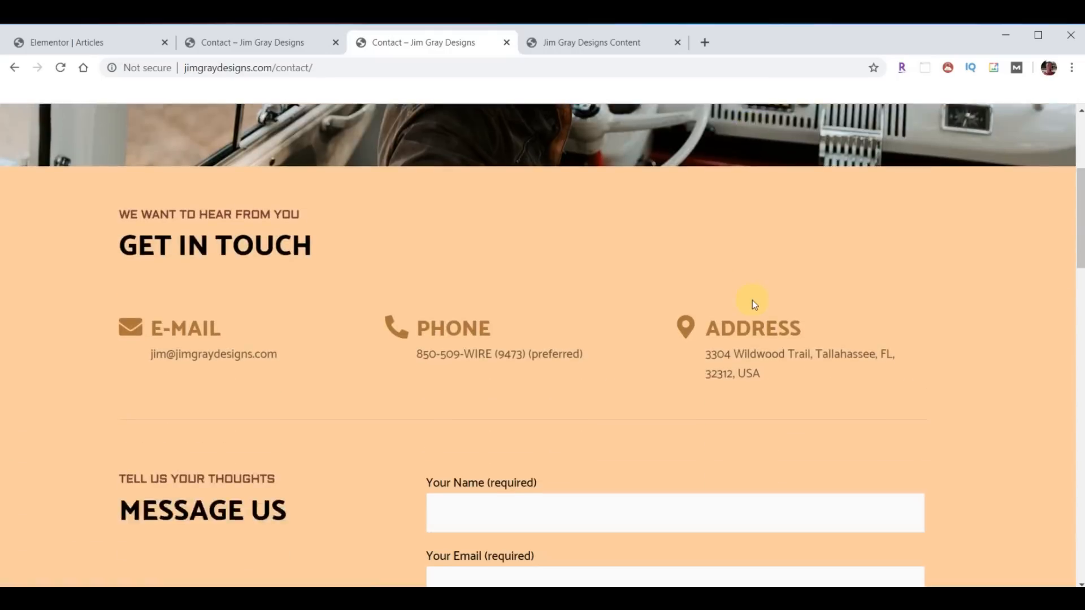
scroll(775, 282, down, 4)
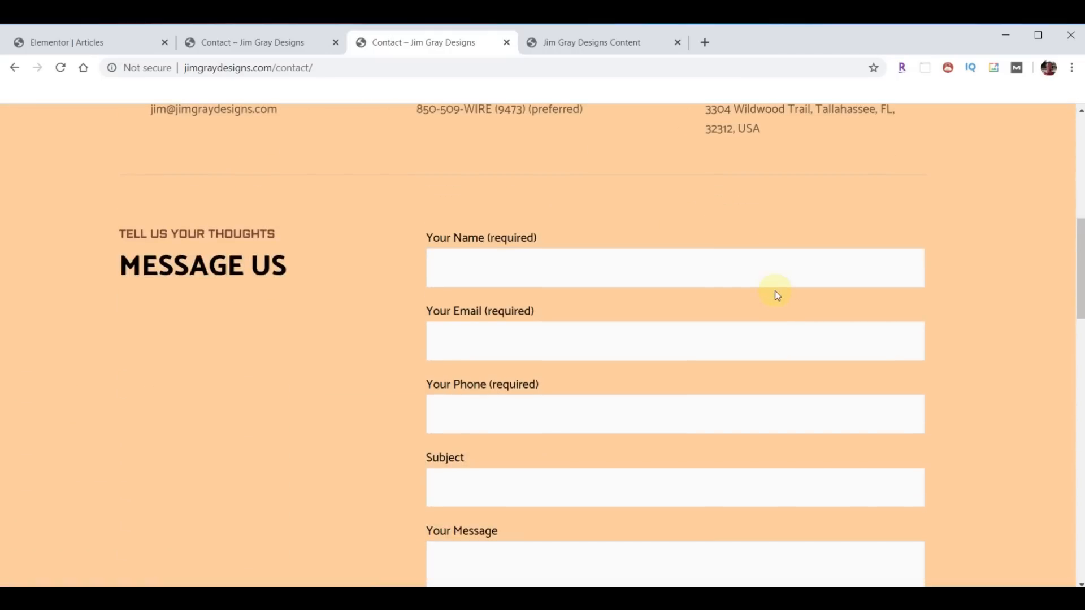
scroll(803, 300, down, 5)
scroll(806, 310, down, 5)
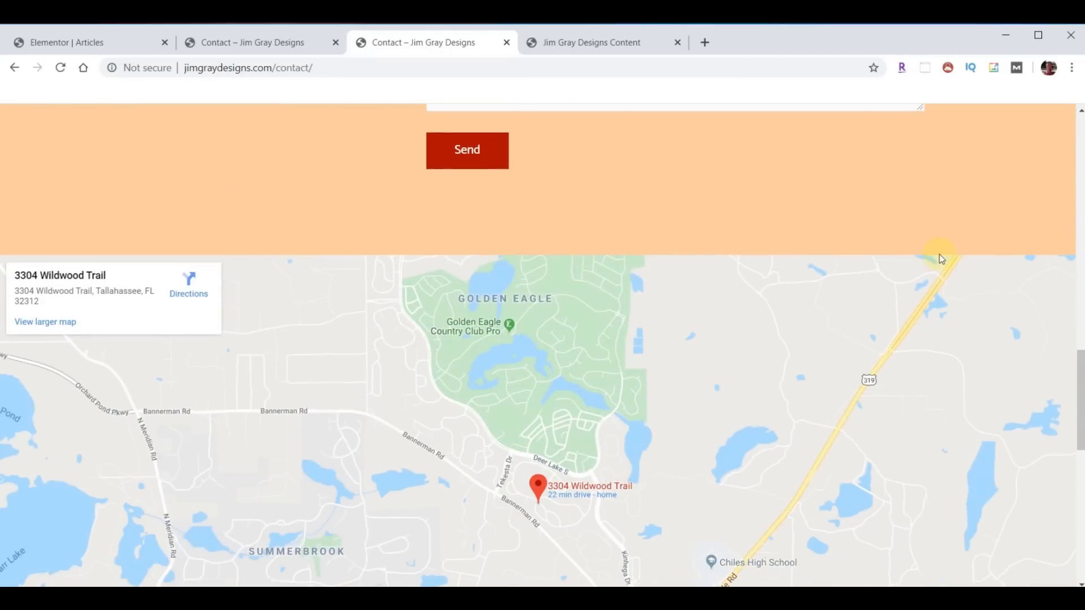
scroll(926, 260, up, 10)
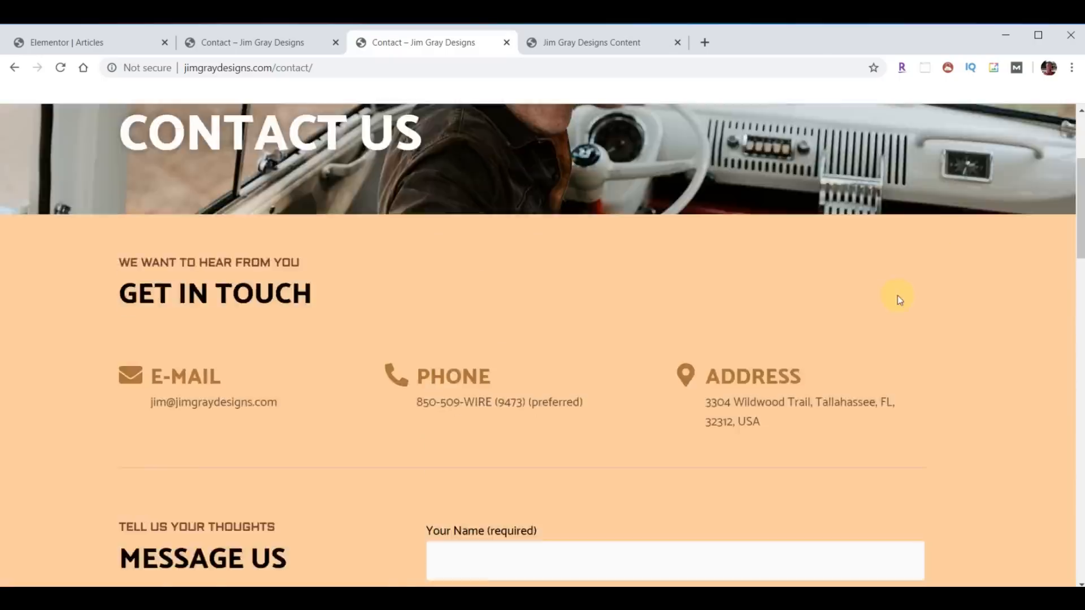
click(69, 43)
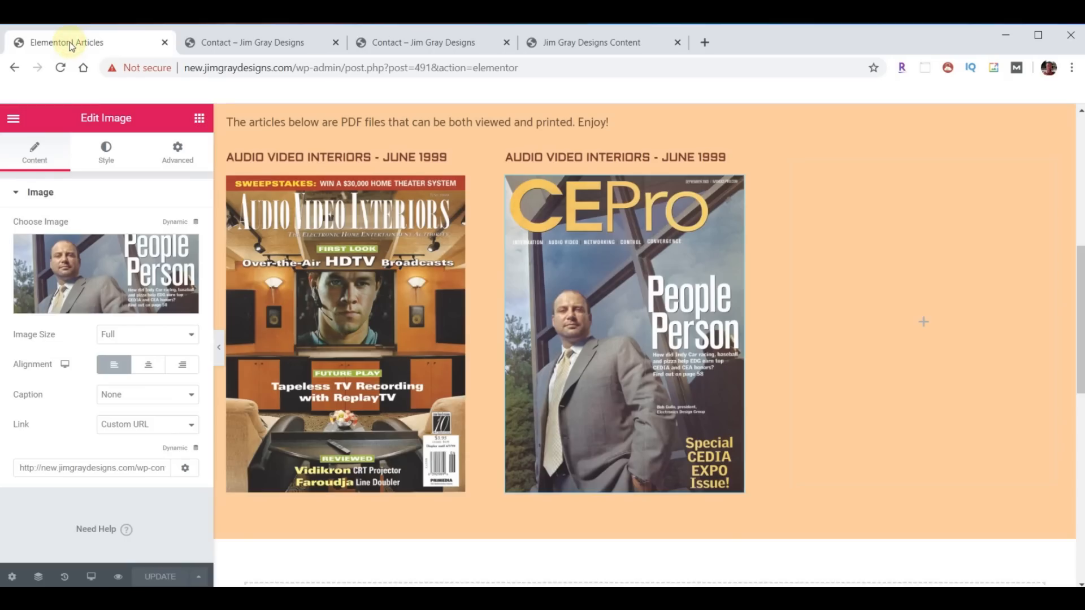
- Exit Elementor to the dashboard and open Contact > Contact Forms, showing Contact form 1
click(14, 117)
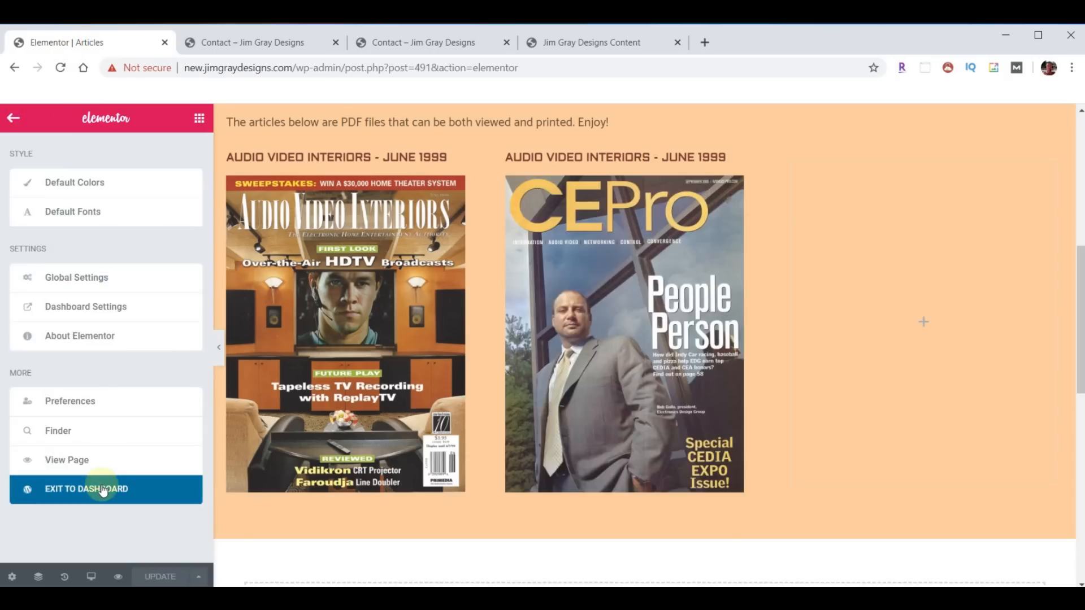
click(102, 489)
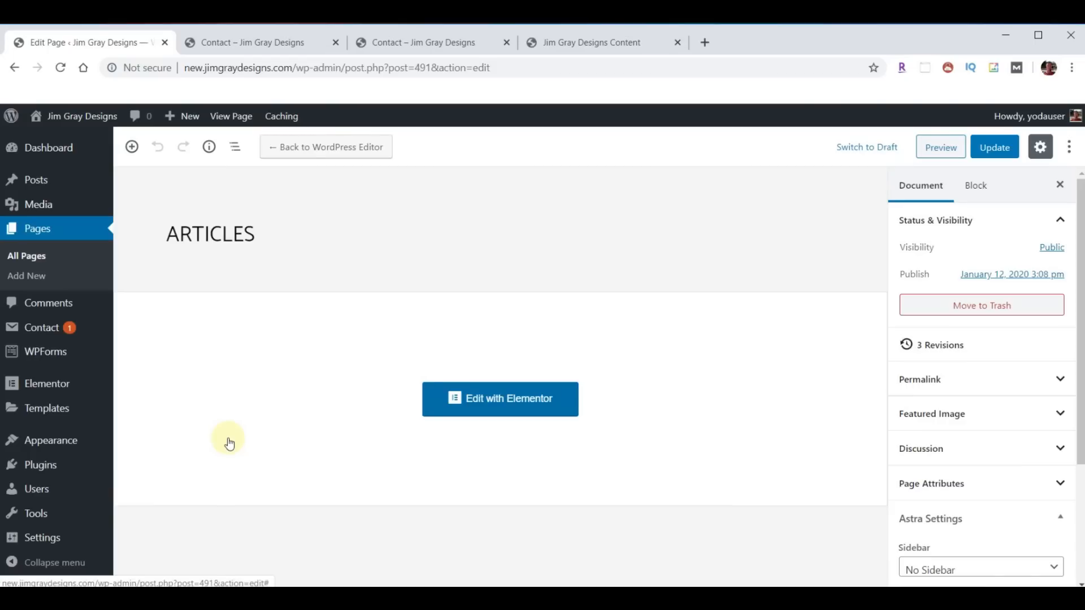
click(42, 332)
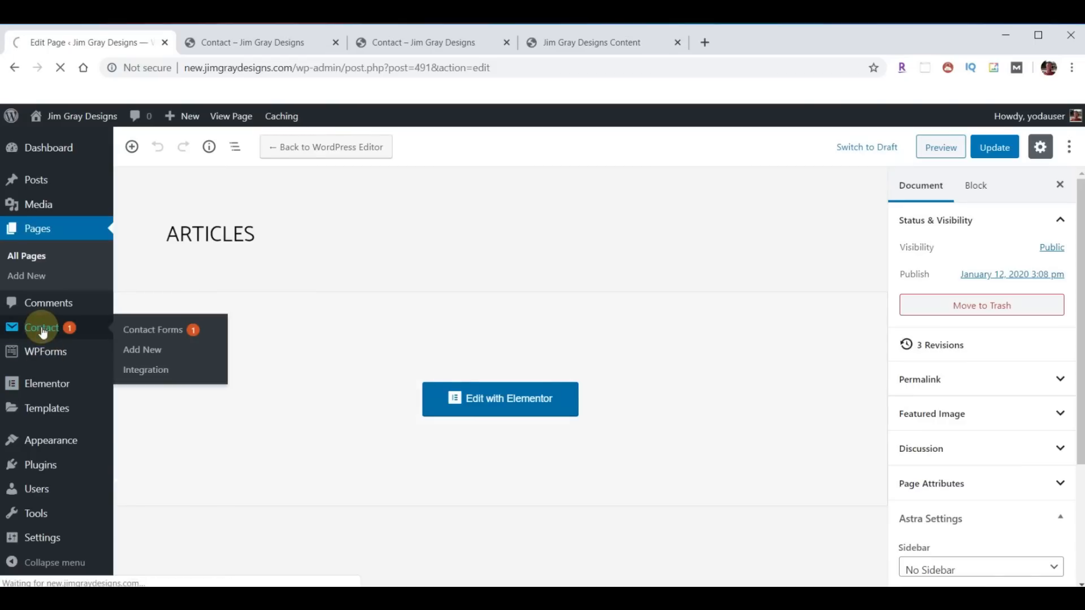
scroll(330, 328, down, 2)
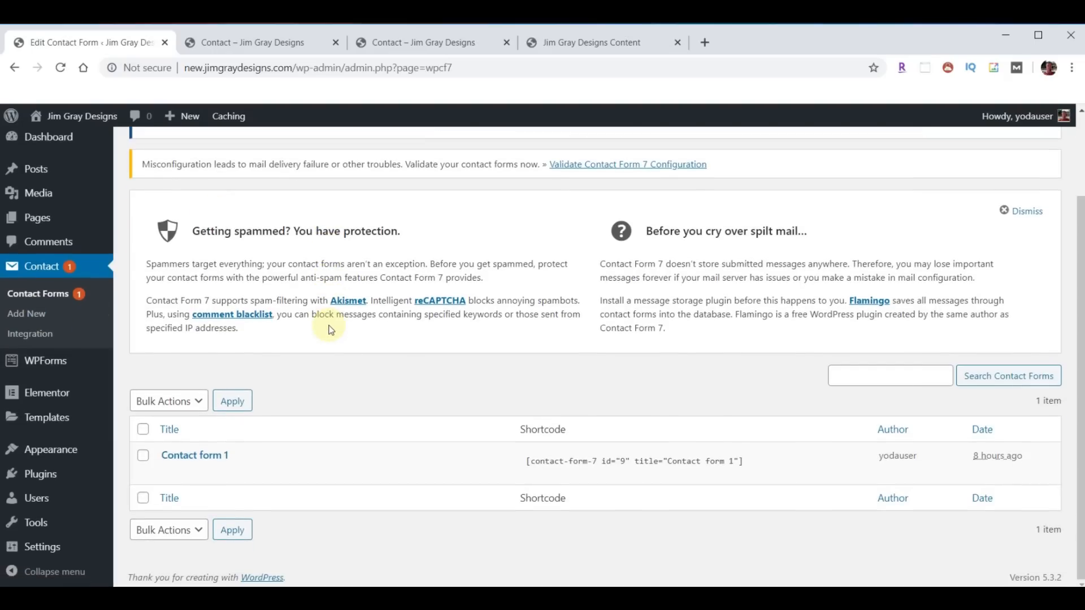
- Open Contact form 1 and rename it 'Contact Us Page Form'
click(182, 458)
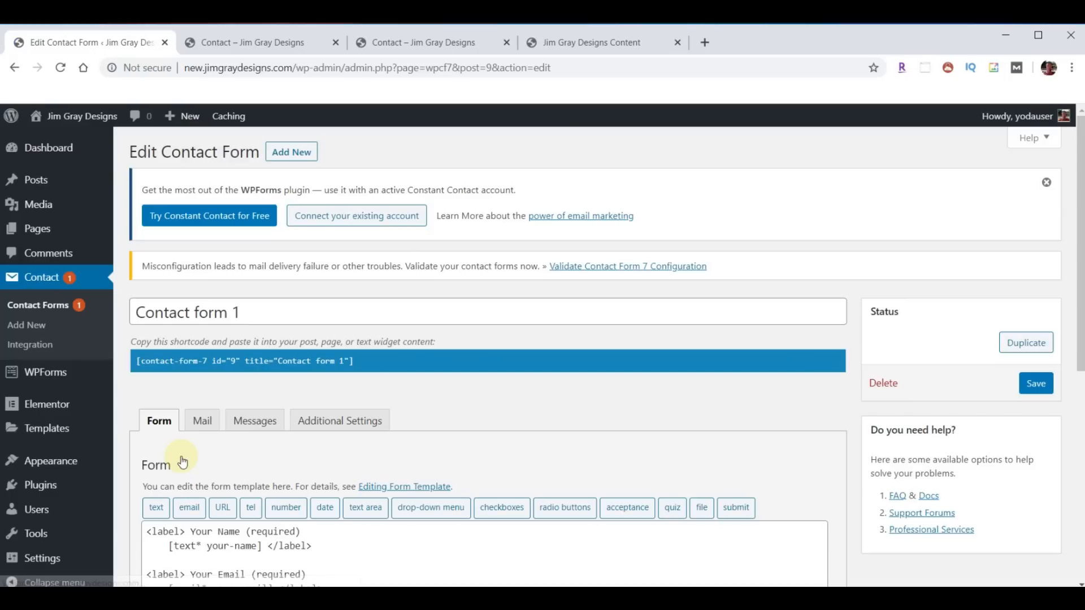
scroll(629, 415, down, 2)
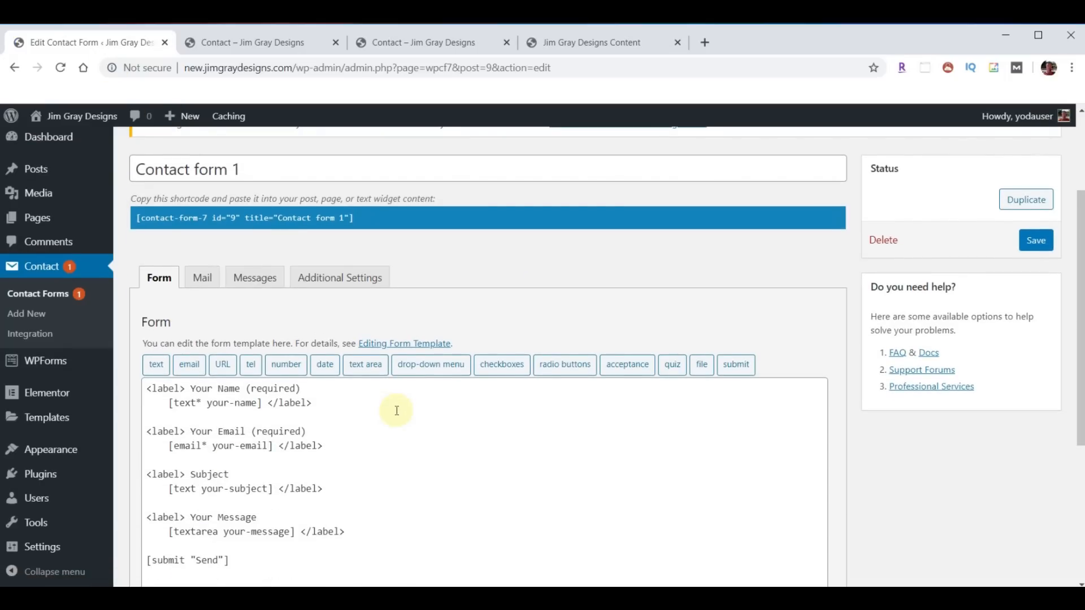
drag(261, 165, 119, 165)
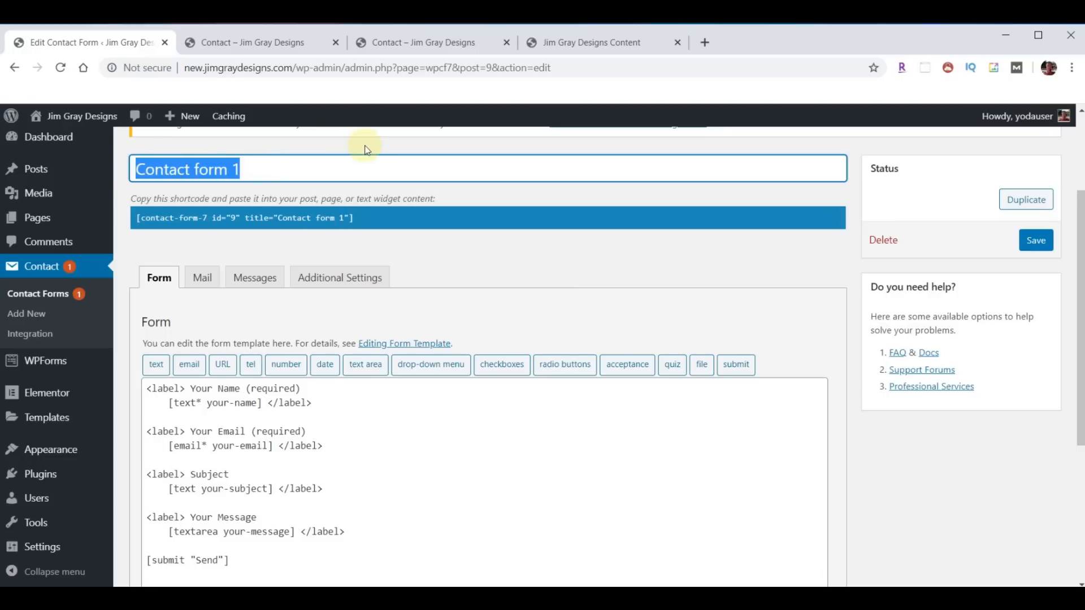
text(Contact Us Page Form)
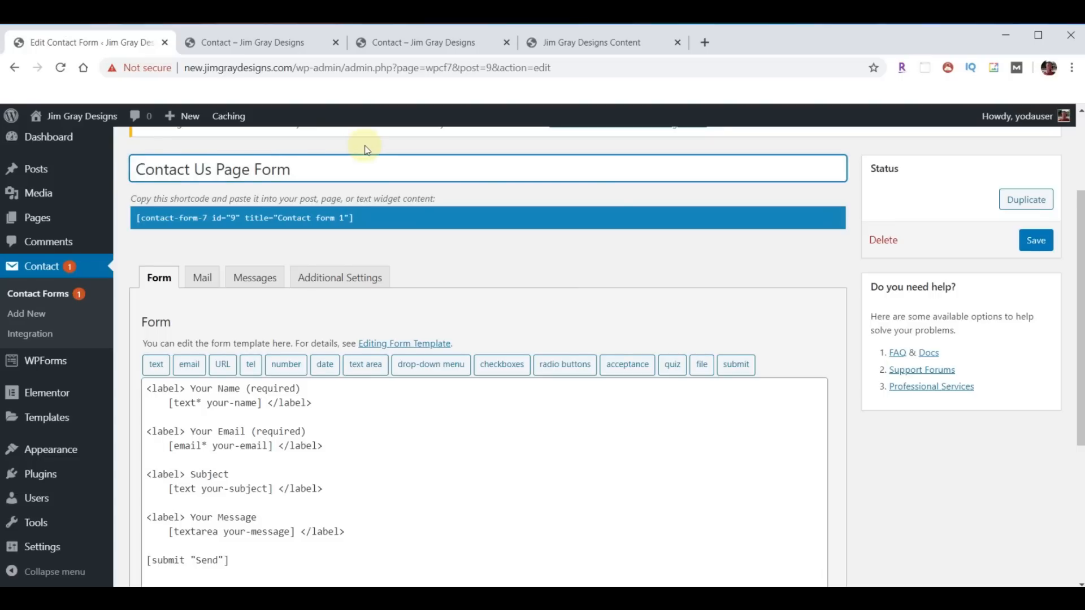
- Duplicate the Your Email field lines below the original in the form template
scroll(395, 395, down, 1)
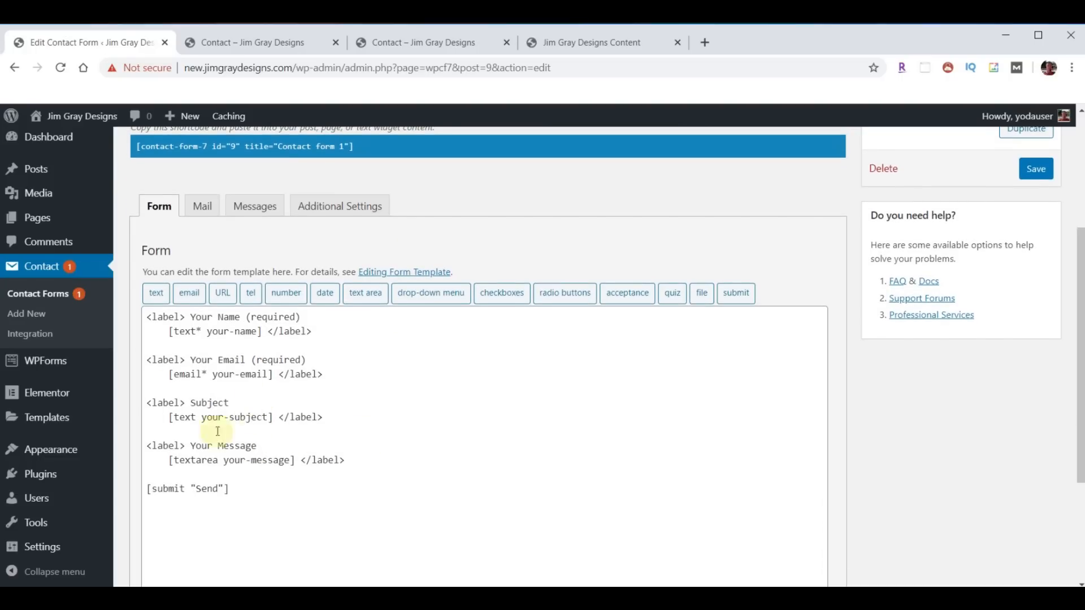
click(343, 373)
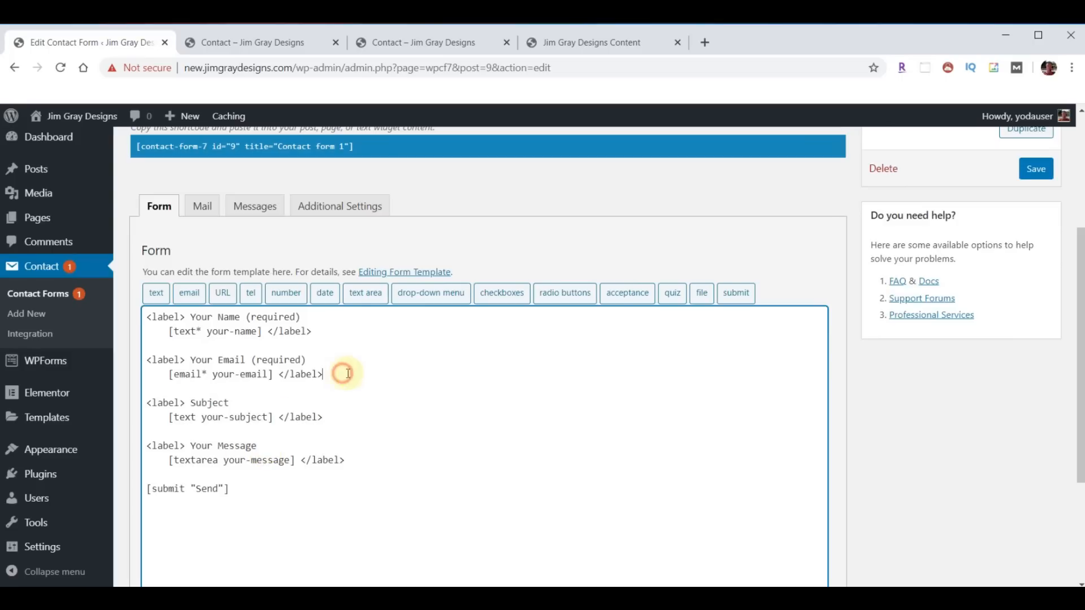
key(Return)
key(Return)
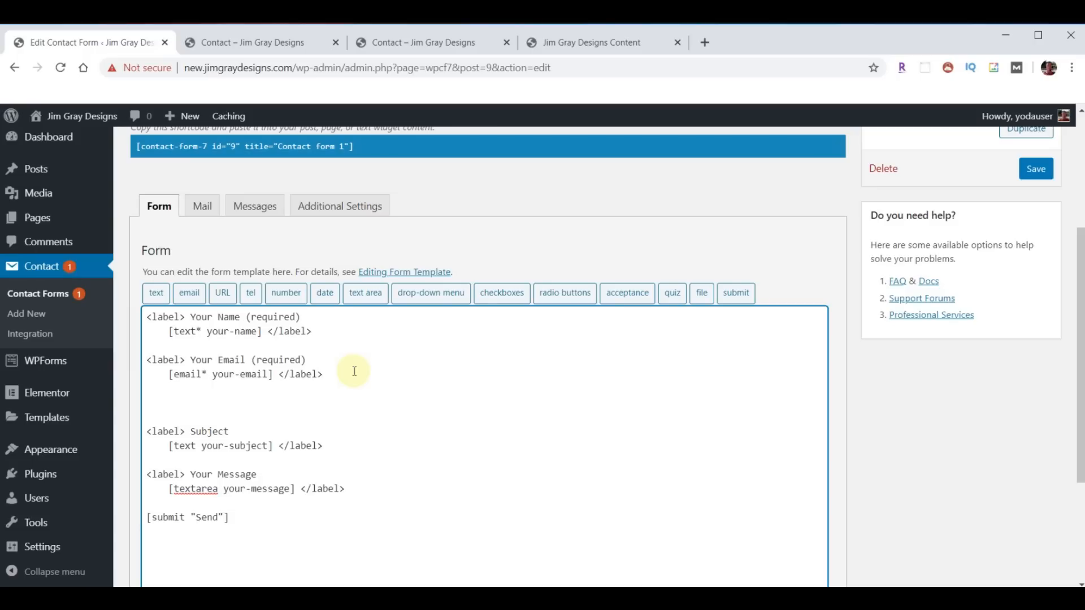
key(shift+Down)
key(shift+Down)
key(ctrl+c)
key(Down)
key(ctrl+v)
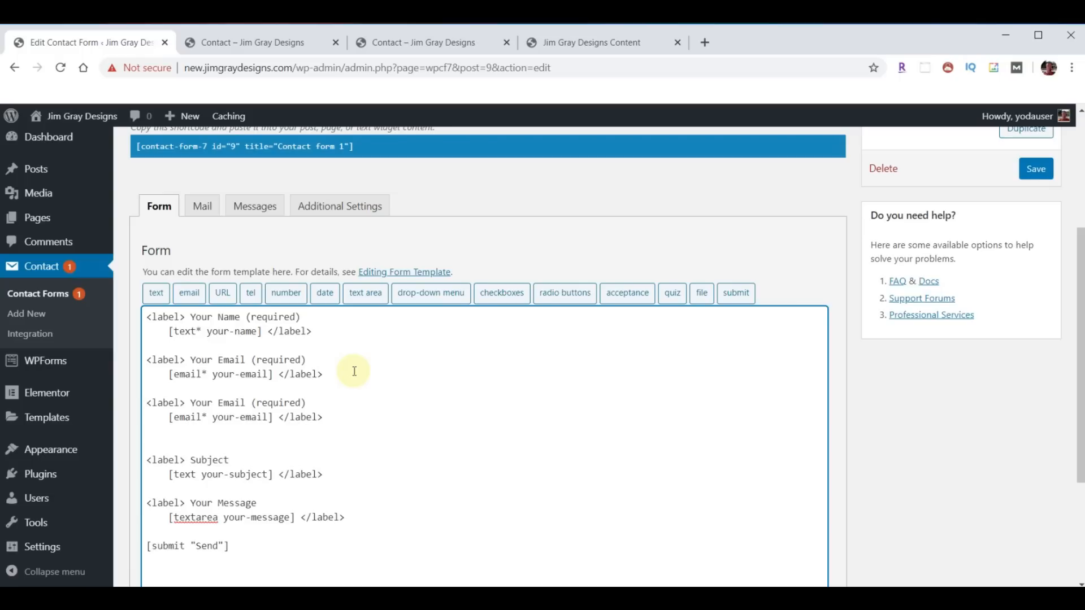
- Turn the duplicate into a required 'Your Phone *' field using a generated telephone tag
click(252, 296)
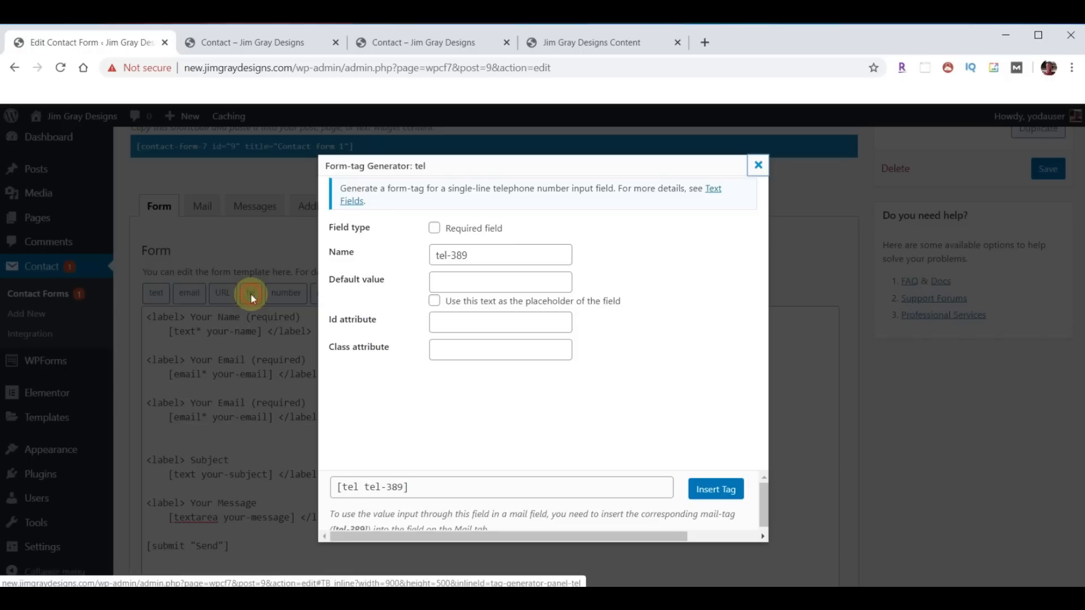
click(726, 491)
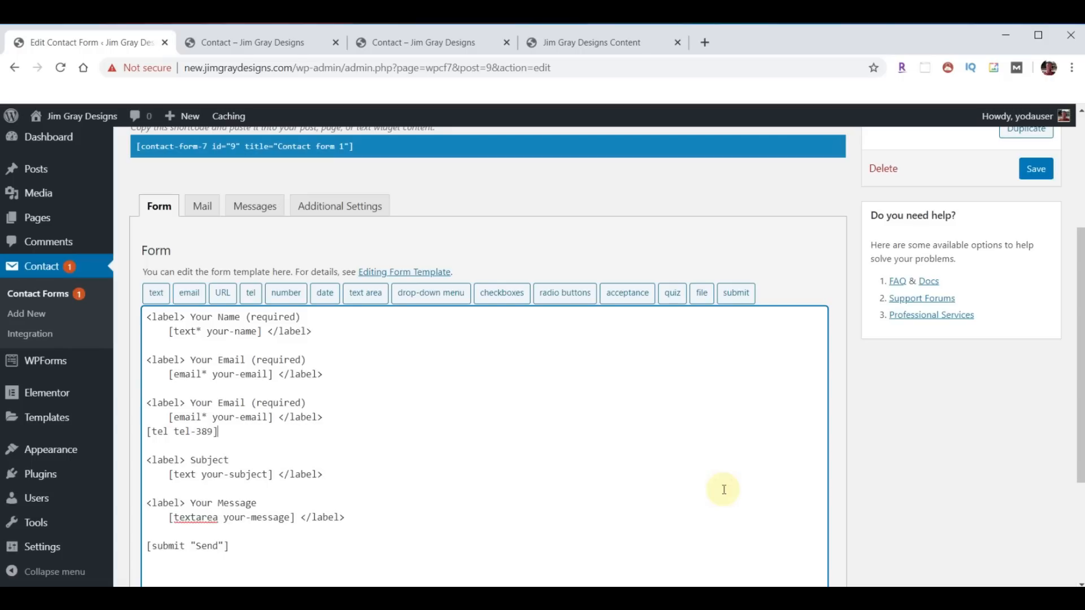
drag(218, 432, 151, 431)
key(BackSpace)
key(BackSpace)
key(shift+Right)
key(shift+Right)
key(shift+Right)
key(shift+Right)
key(shift+Right)
key(shift+Right)
key(shift+Right)
key(shift+Right)
key(shift+Right)
key(shift+Right)
key(shift+Right)
key(shift+Right)
key(shift+Right)
key(shift+Right)
key(shift+Right)
key(shift+Right)
key(shift+Right)
key(shift+Right)
key(shift+Right)
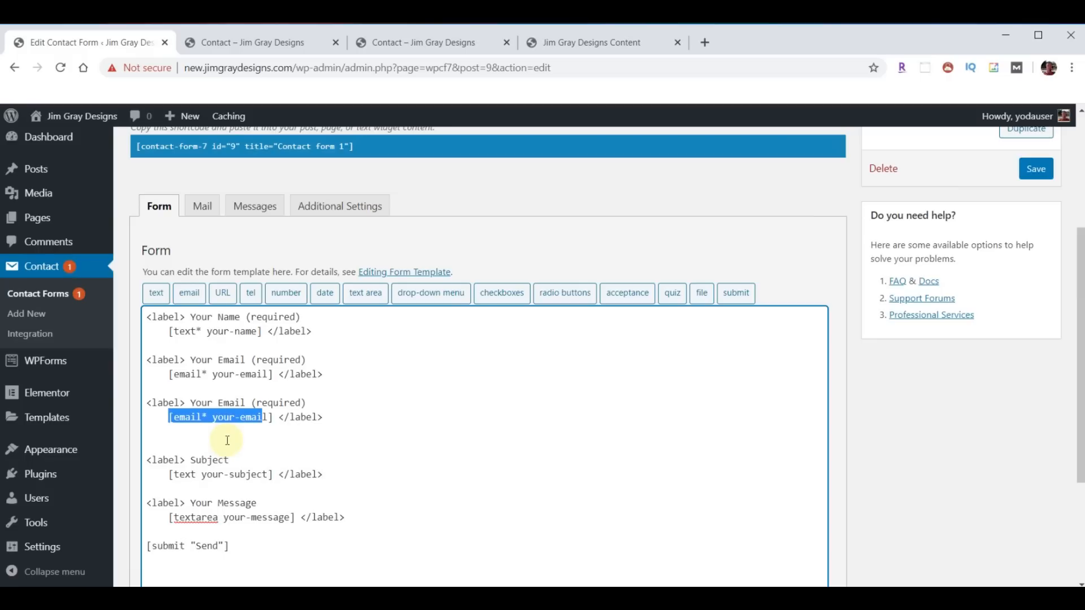
key(ctrl+v)
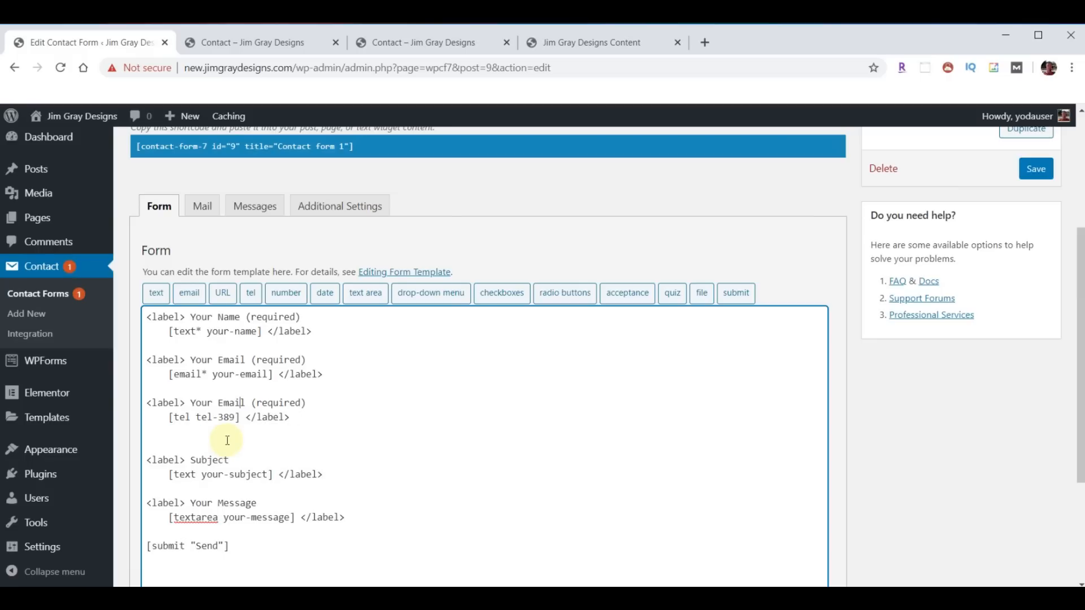
key(shift+Right)
key(shift+Right)
key(shift+Right)
key(shift+Right)
key(shift+Right)
text(Phone)
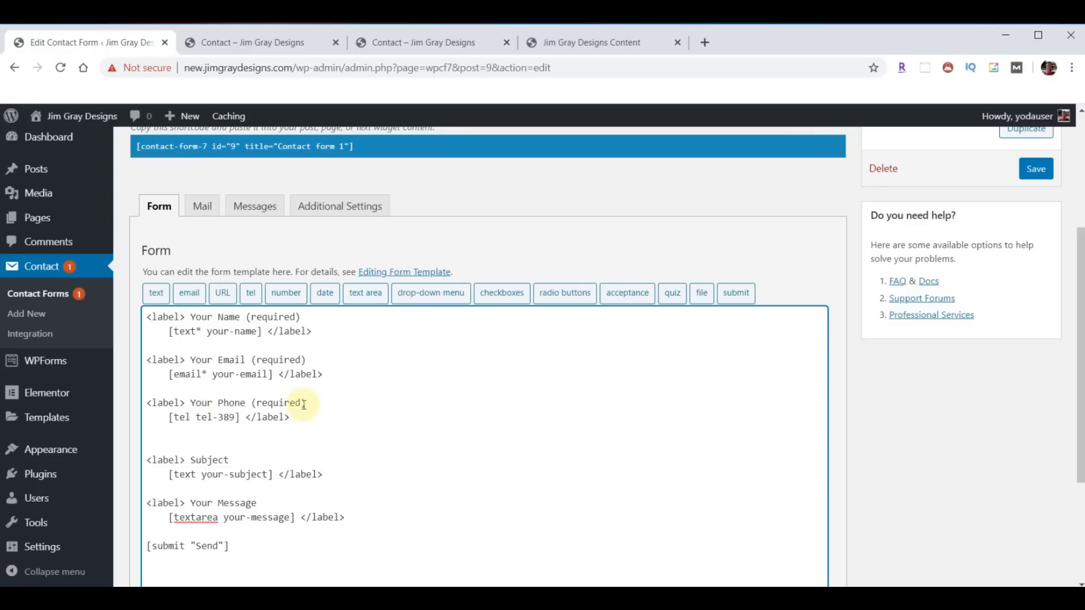
text(*)
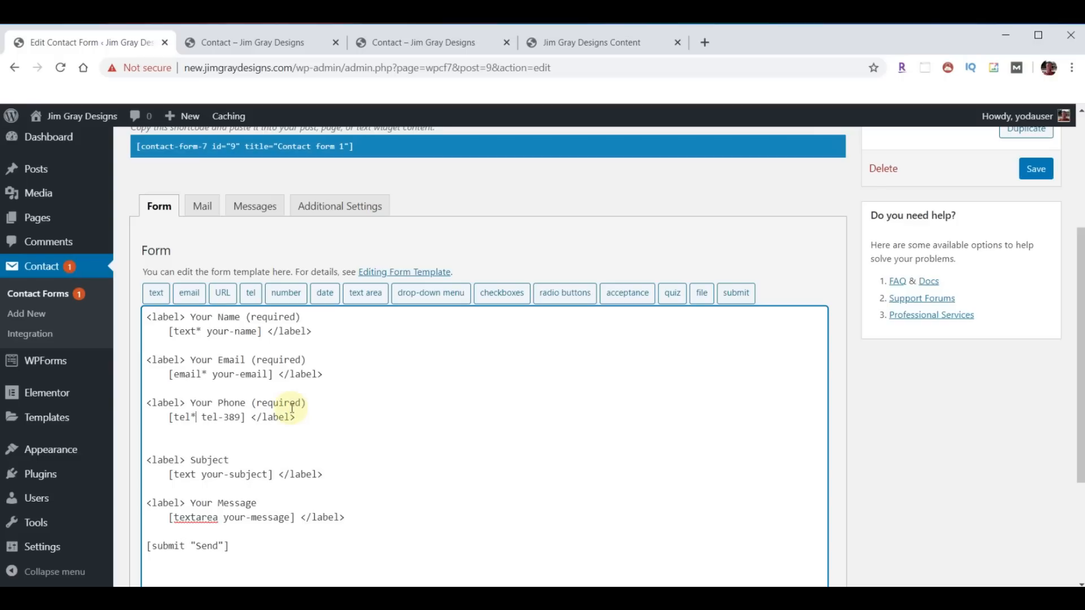
- Remove the extra blank line after the Phone field and save the form
click(227, 438)
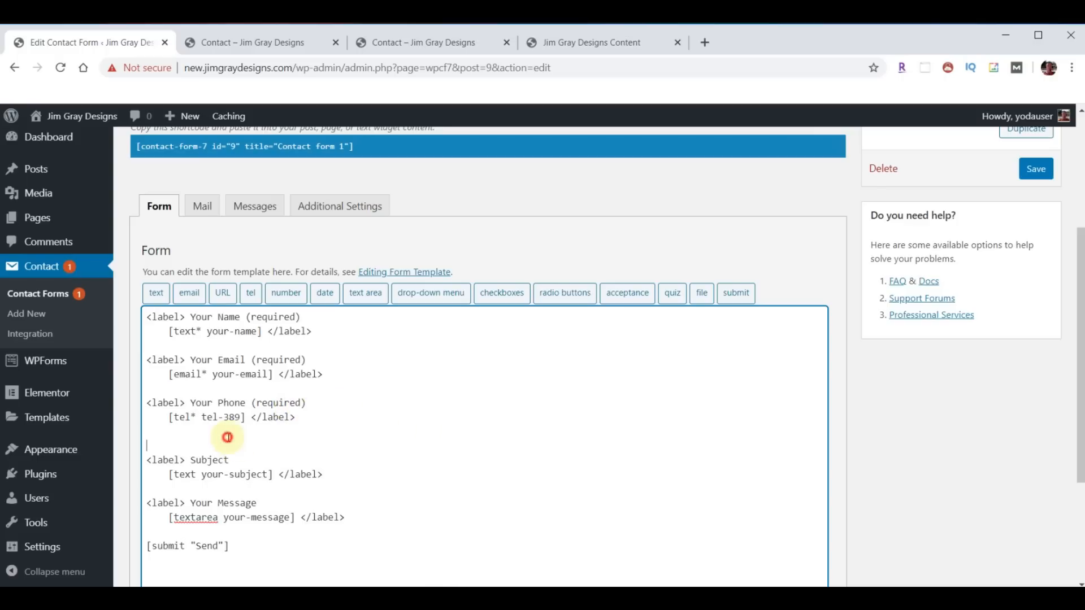
key(Delete)
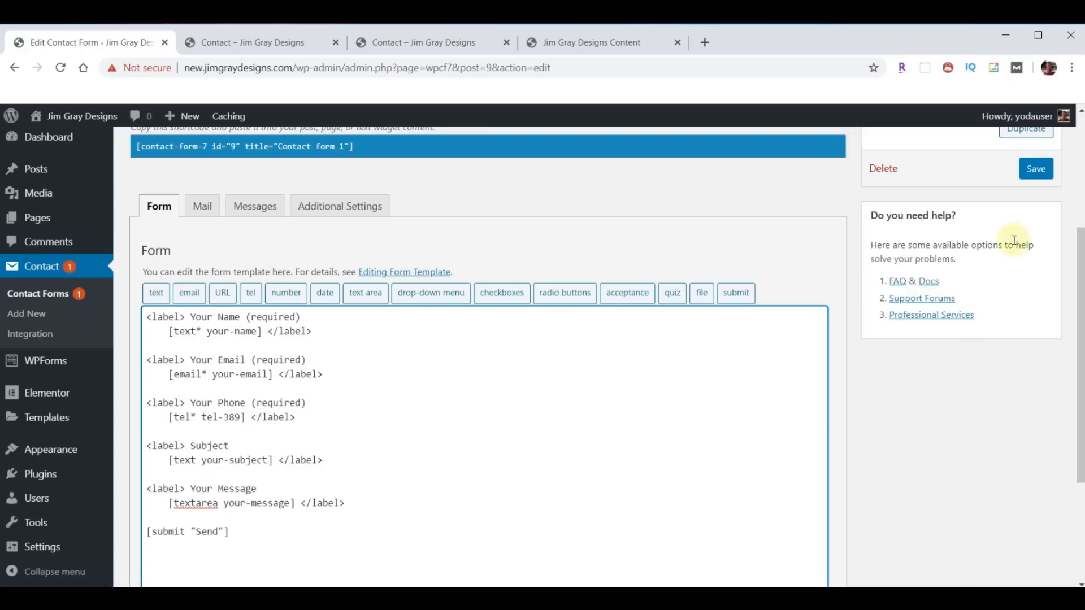
click(1041, 171)
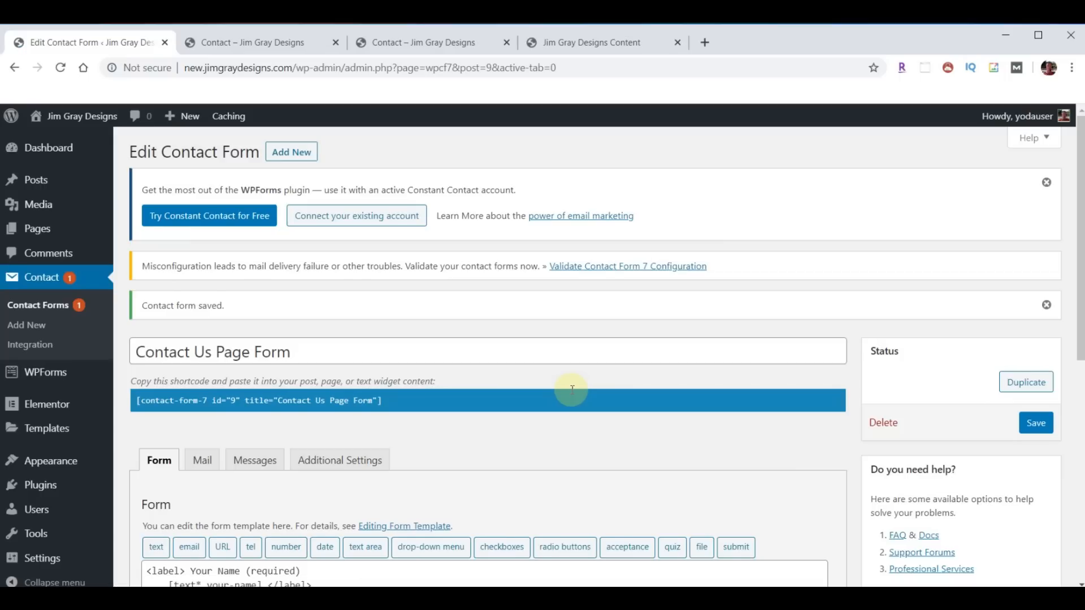
scroll(572, 390, down, 2)
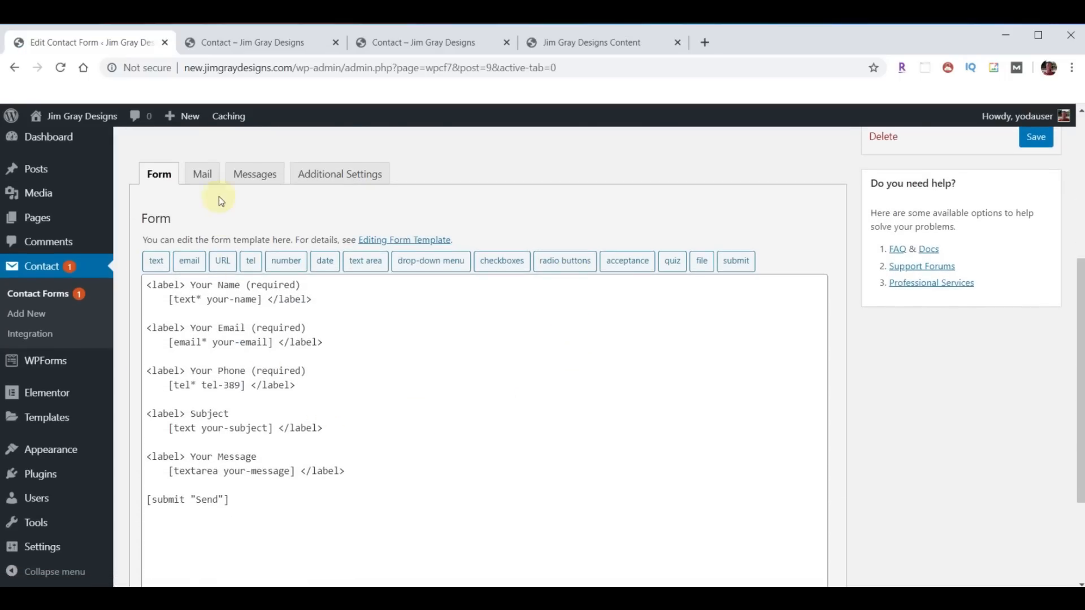
- In the Mail settings, change the From sender from 'wordpress' to 'noreply'
click(202, 181)
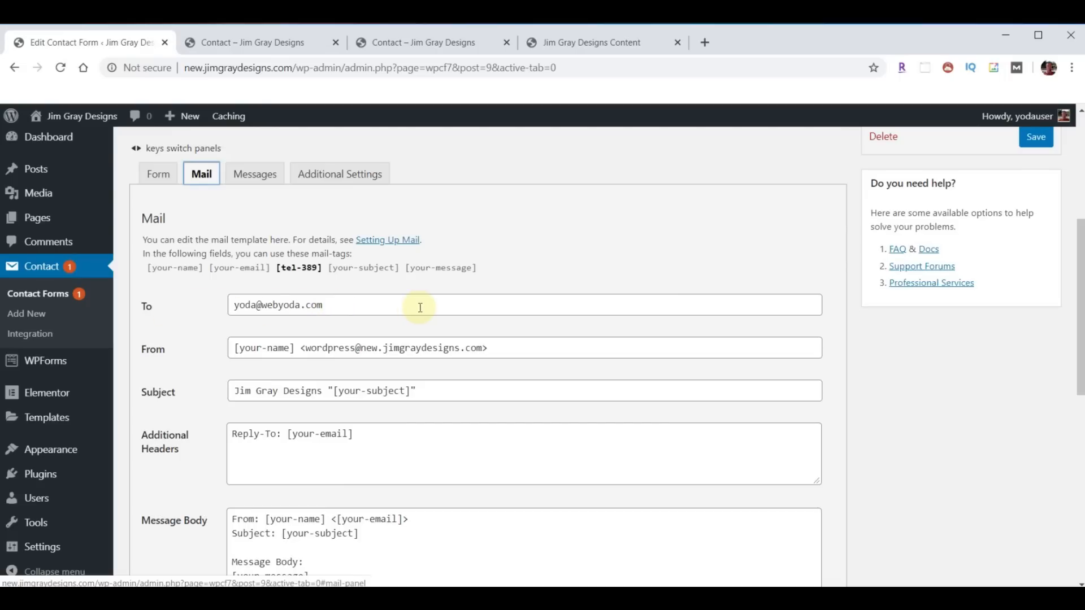
click(356, 348)
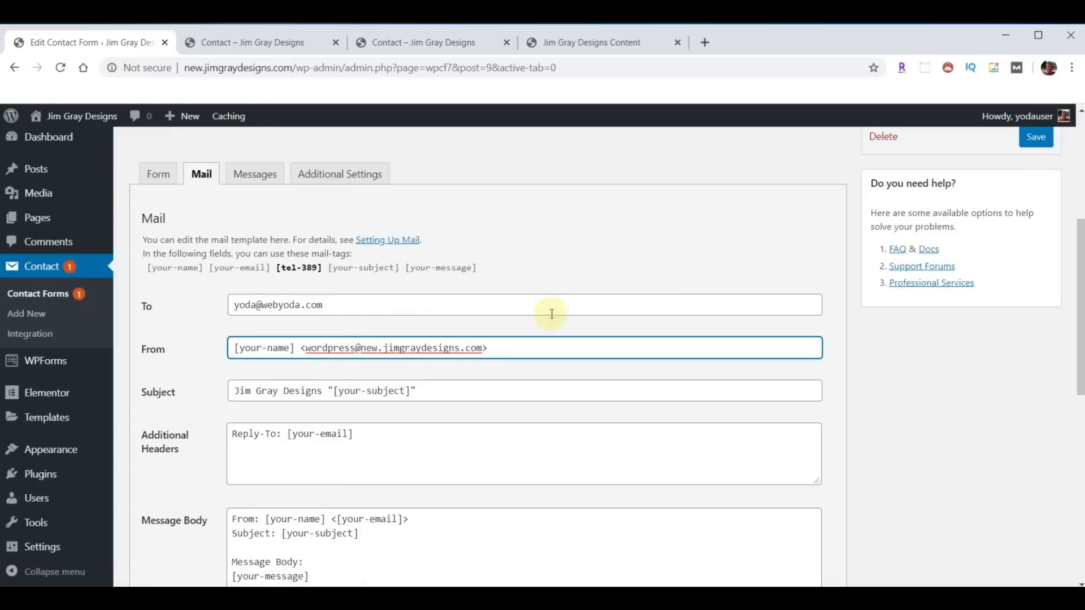
key(BackSpace)
key(BackSpace)
key(BackSpace)
key(BackSpace)
key(BackSpace)
key(BackSpace)
key(BackSpace)
key(BackSpace)
key(BackSpace)
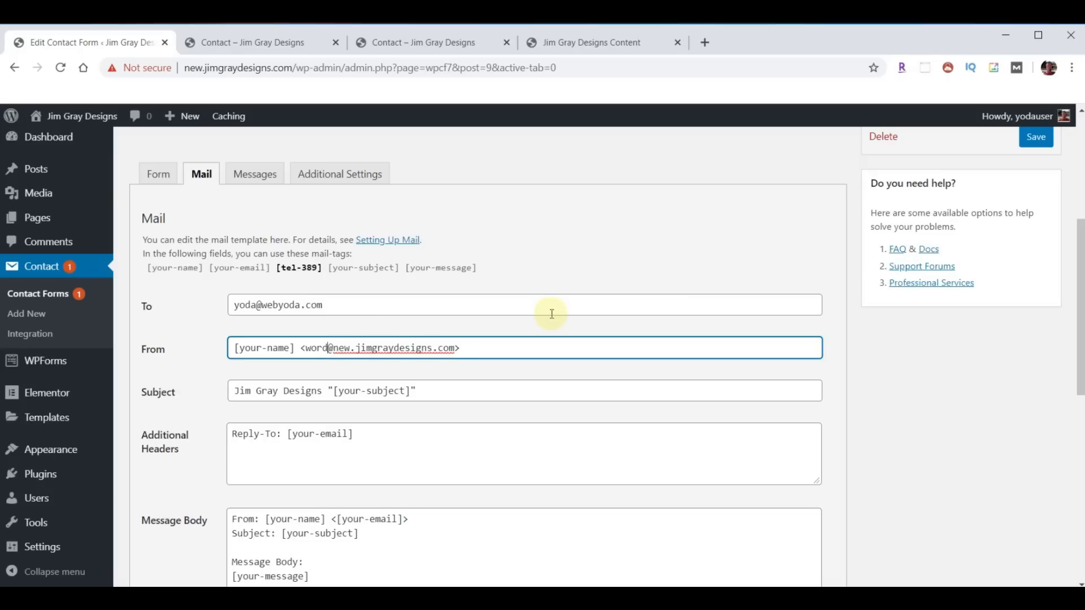
text(noreply)
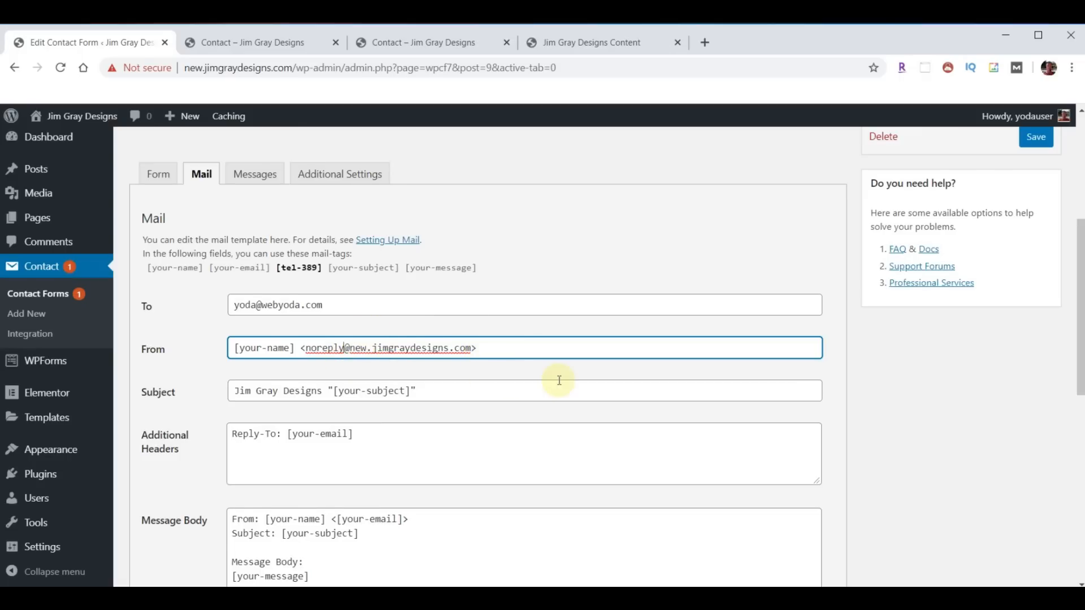
- Add a 'Phone: [tel-389]' line to the message body and save the form
scroll(557, 381, down, 2)
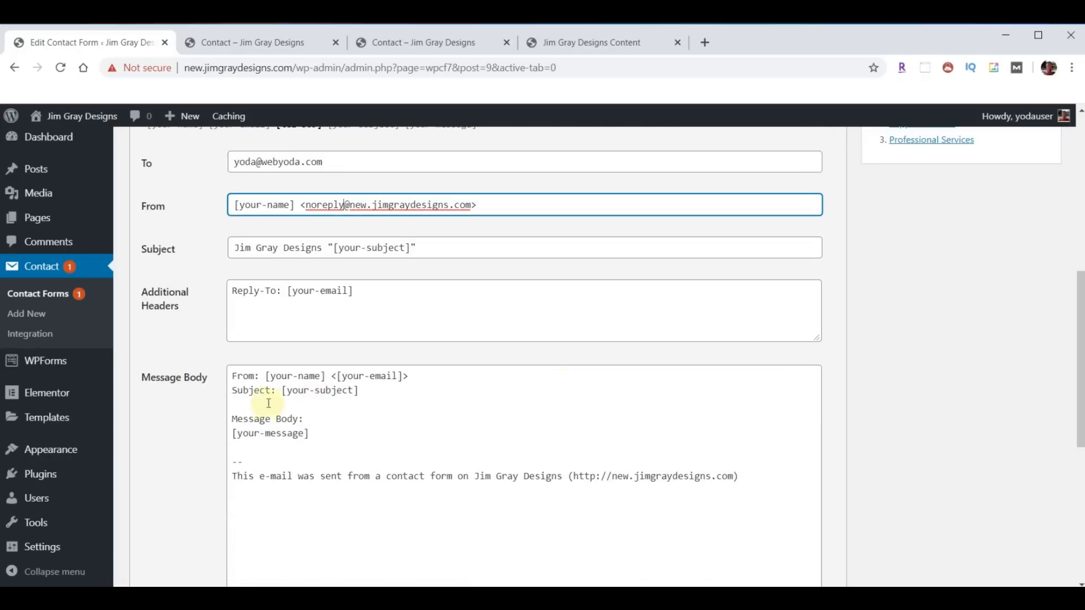
click(250, 403)
text(Phone:)
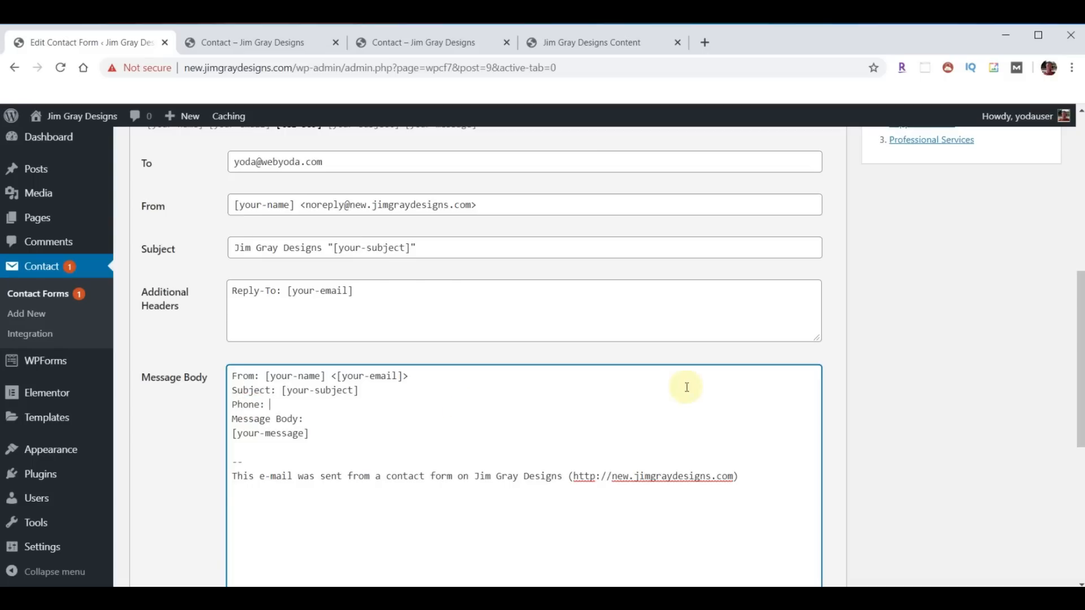
scroll(688, 389, up, 1)
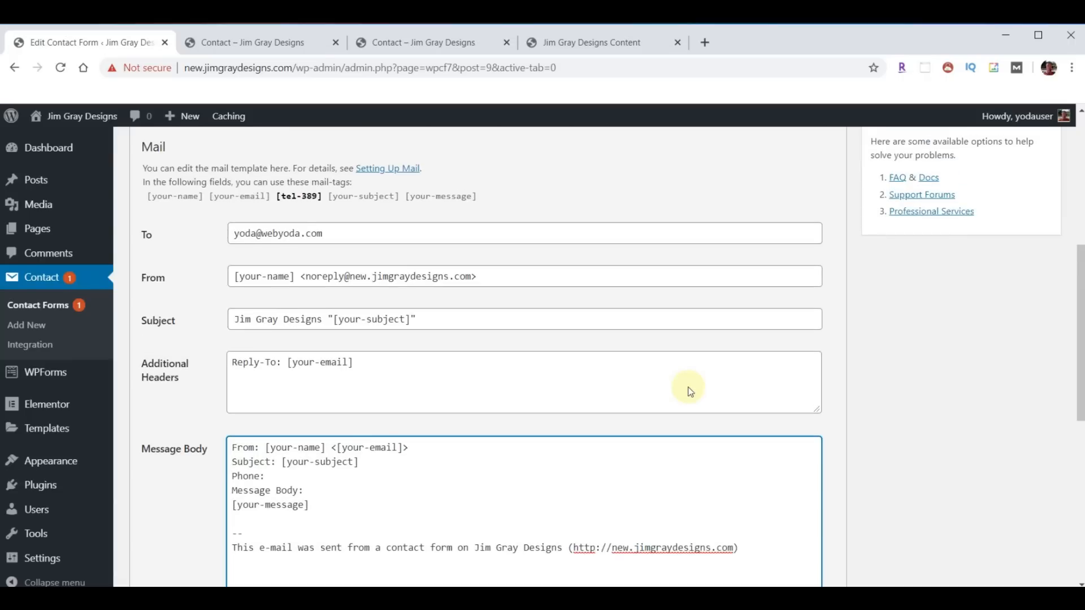
drag(277, 197, 323, 199)
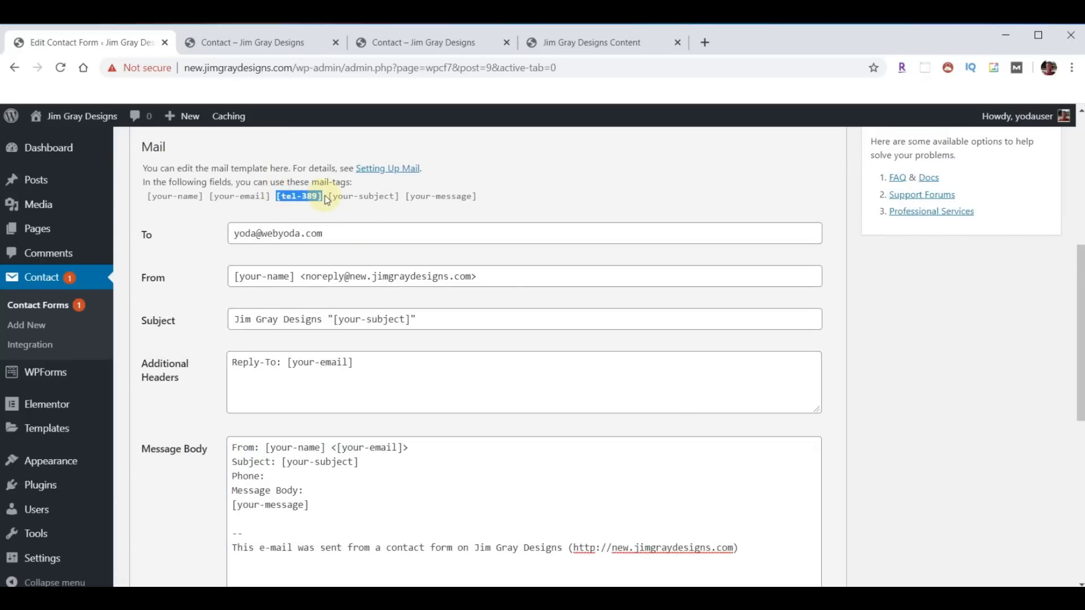
key(ctrl+c)
click(289, 477)
key(ctrl+v)
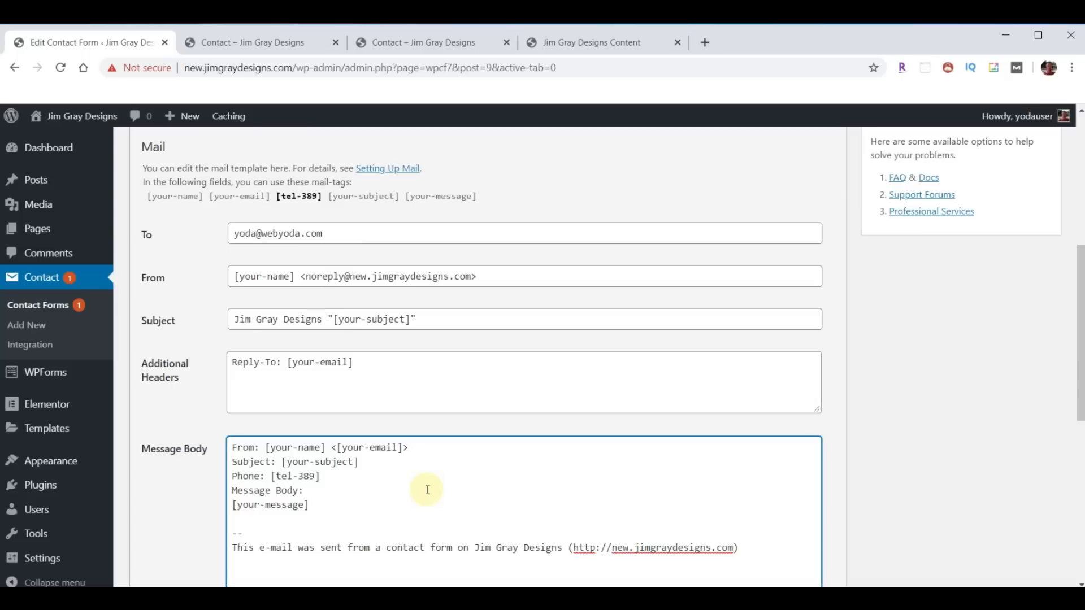
scroll(866, 395, down, 6)
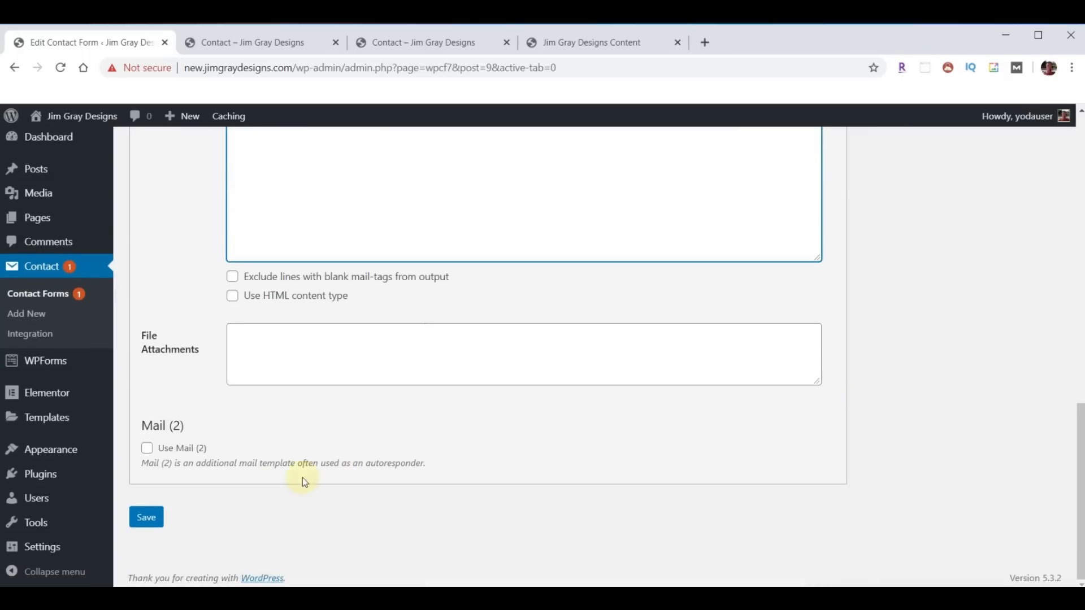
click(146, 517)
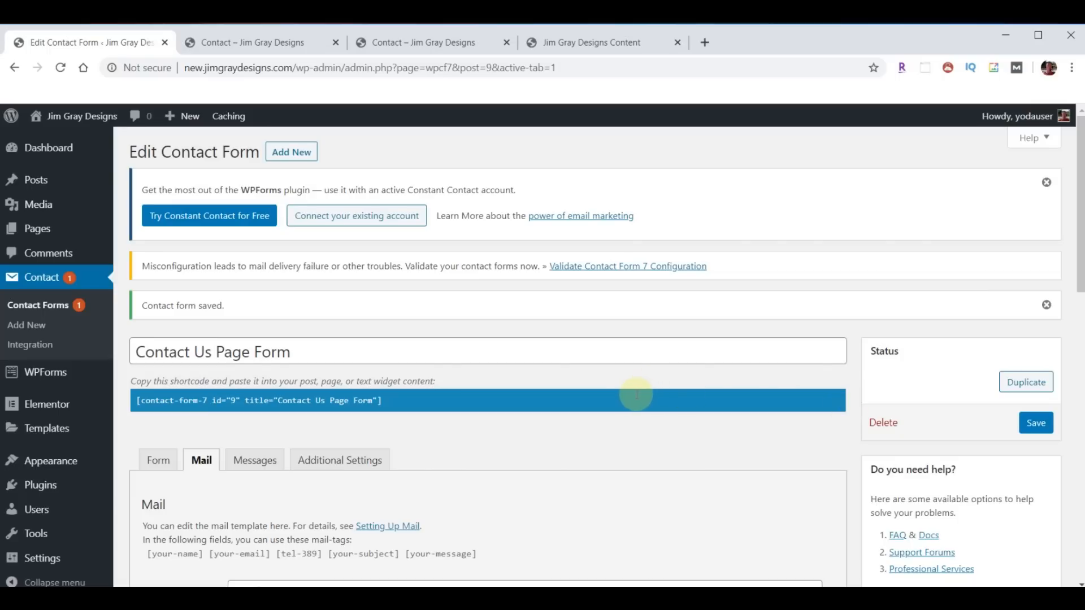
- Duplicate the Contact Us Page Form and retitle the copy 'Contact Us For A Quote'
click(39, 306)
scroll(339, 351, down, 3)
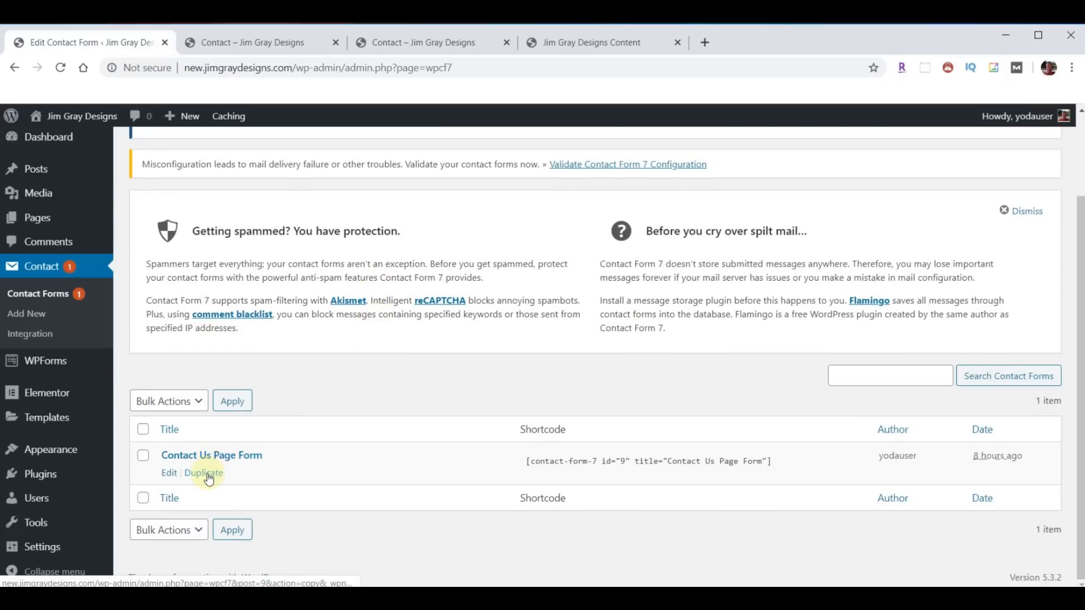
click(206, 474)
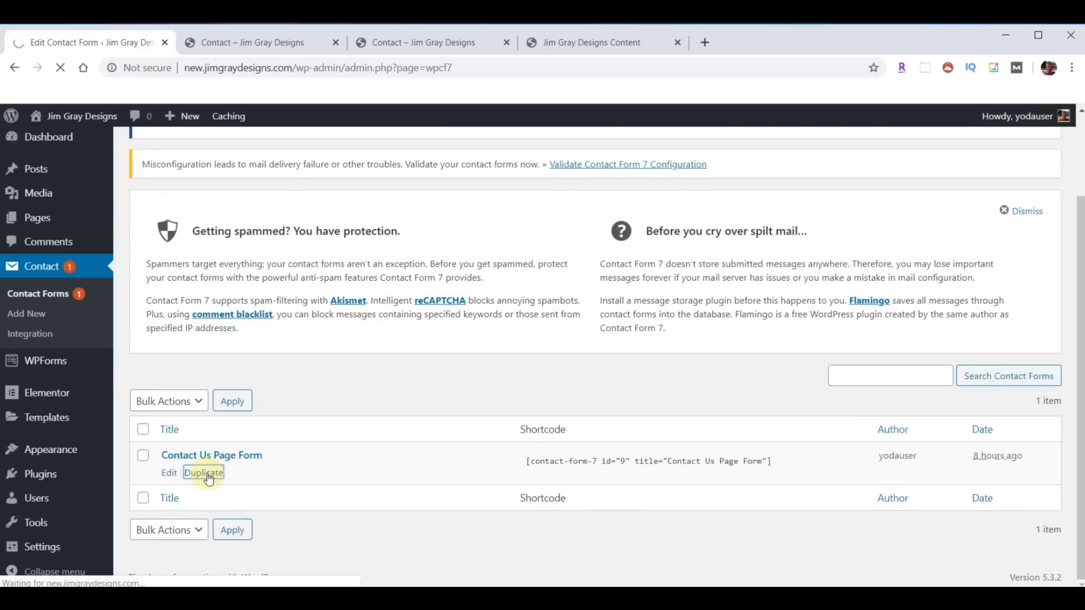
scroll(551, 387, down, 3)
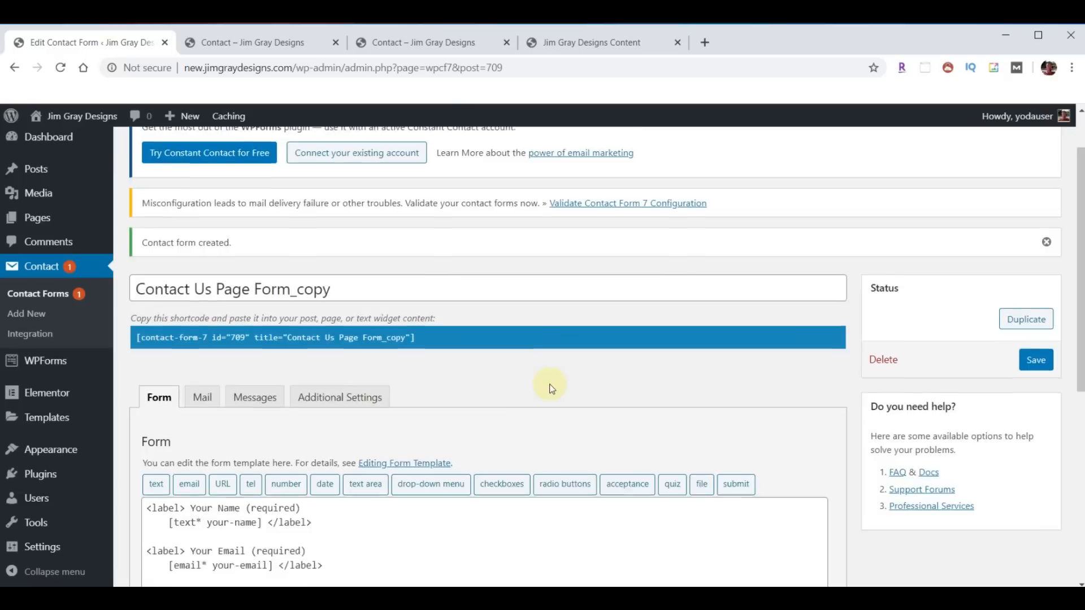
drag(369, 212, 113, 204)
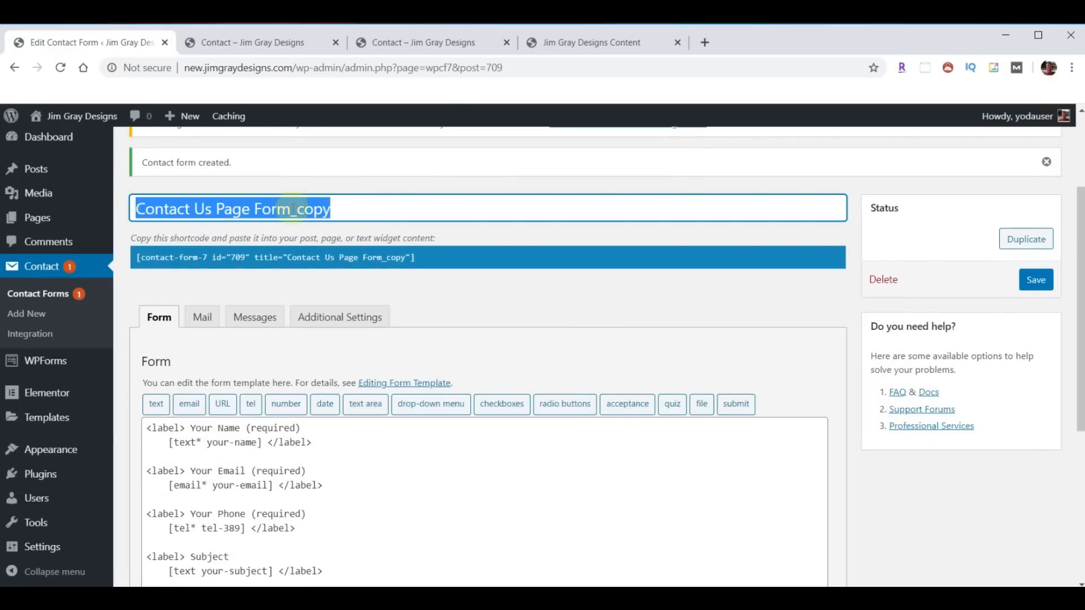
text(Contact Us For A Quote)
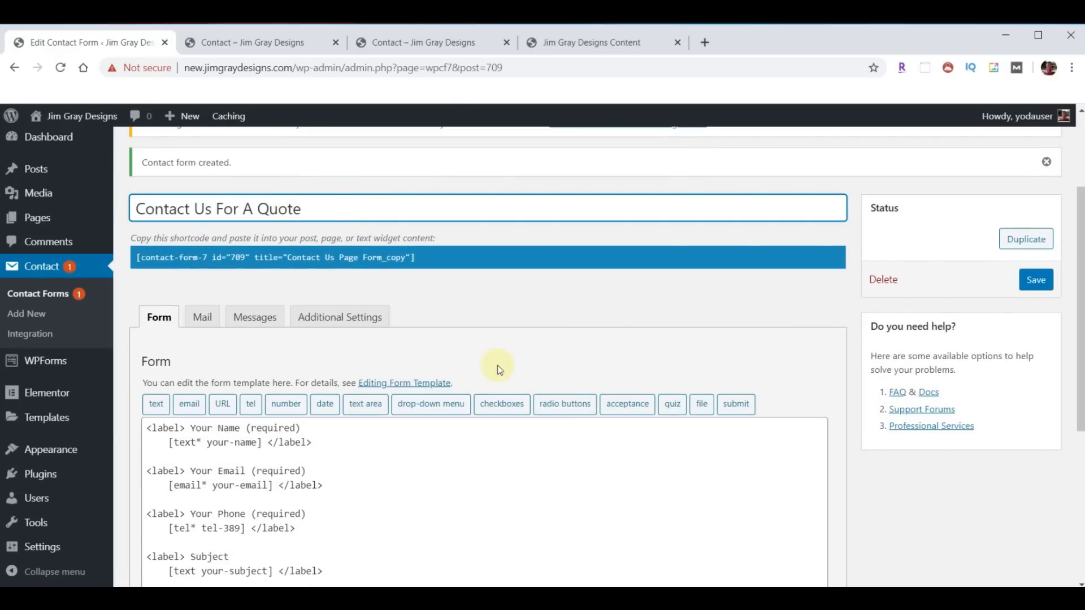
- Delete the Subject field, relabel Your Message as 'Tell us a little about your project', and save
scroll(528, 380, down, 1)
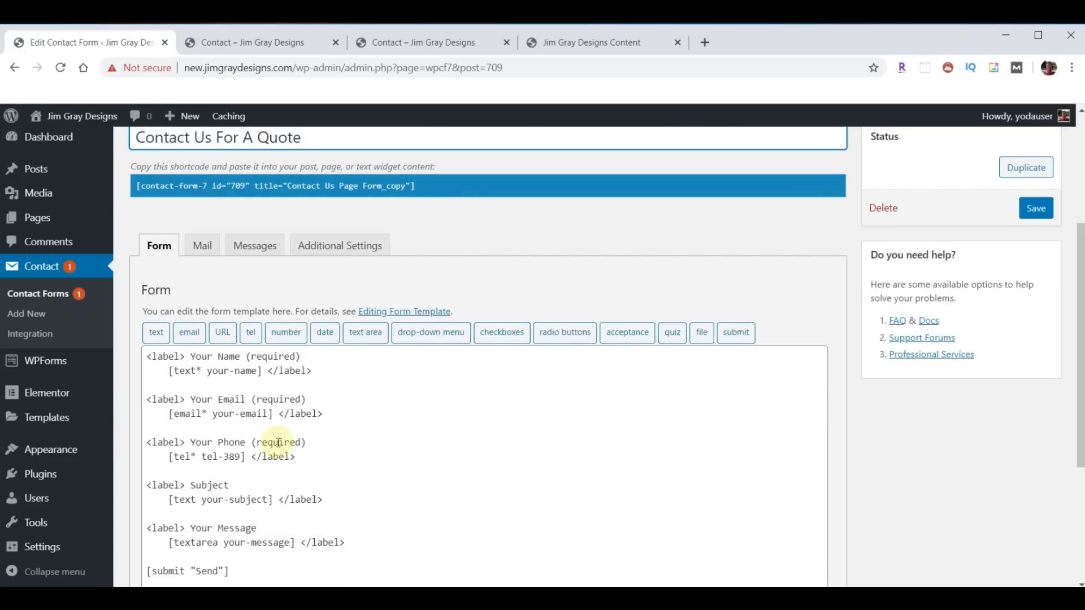
scroll(481, 439, down, 1)
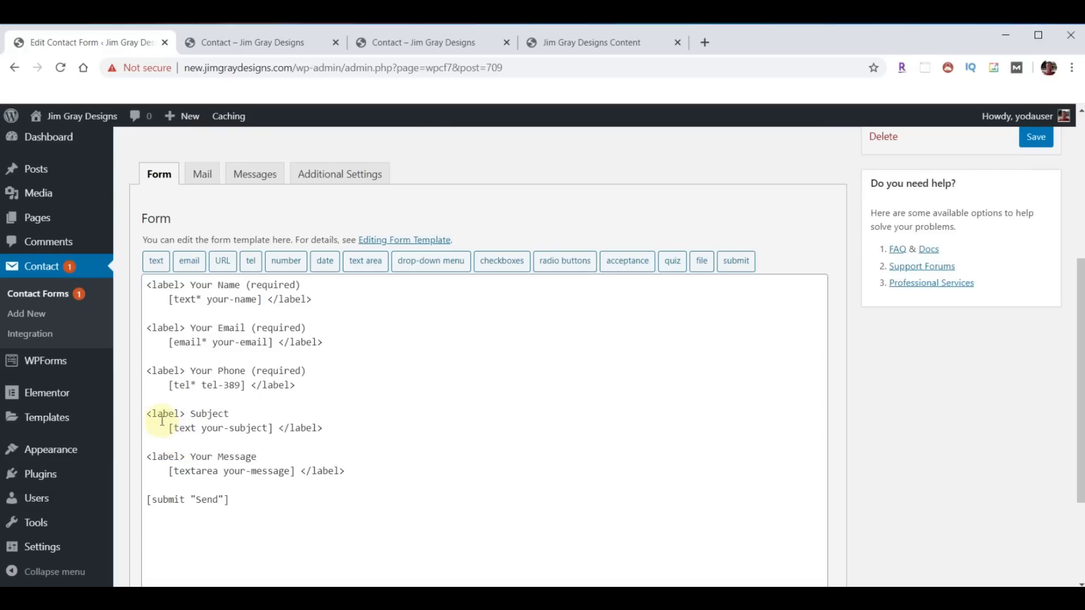
drag(149, 413, 321, 427)
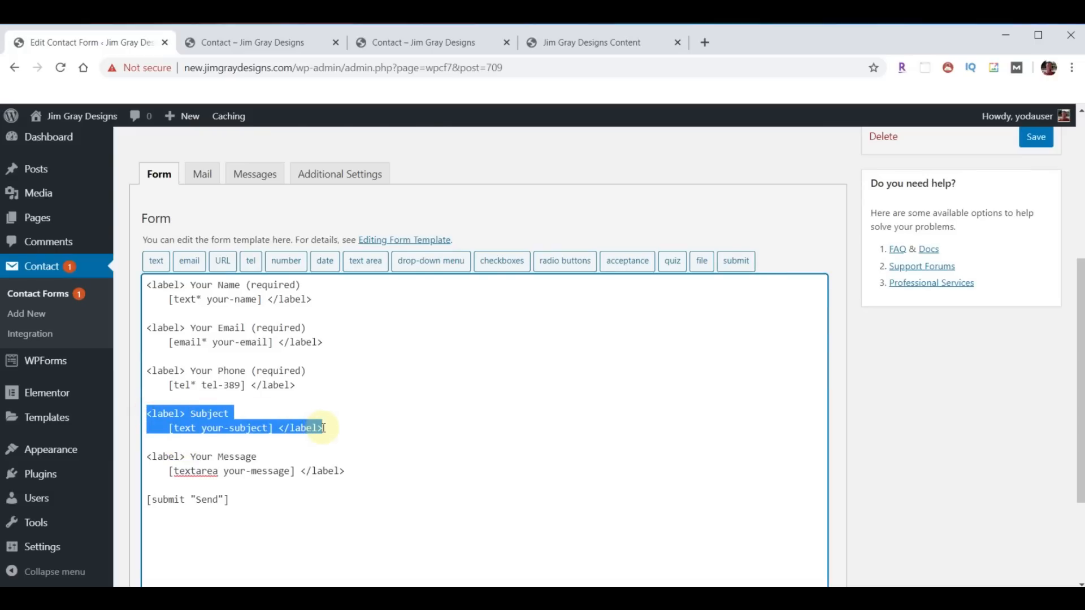
key(Delete)
key(Delete)
key(Delete)
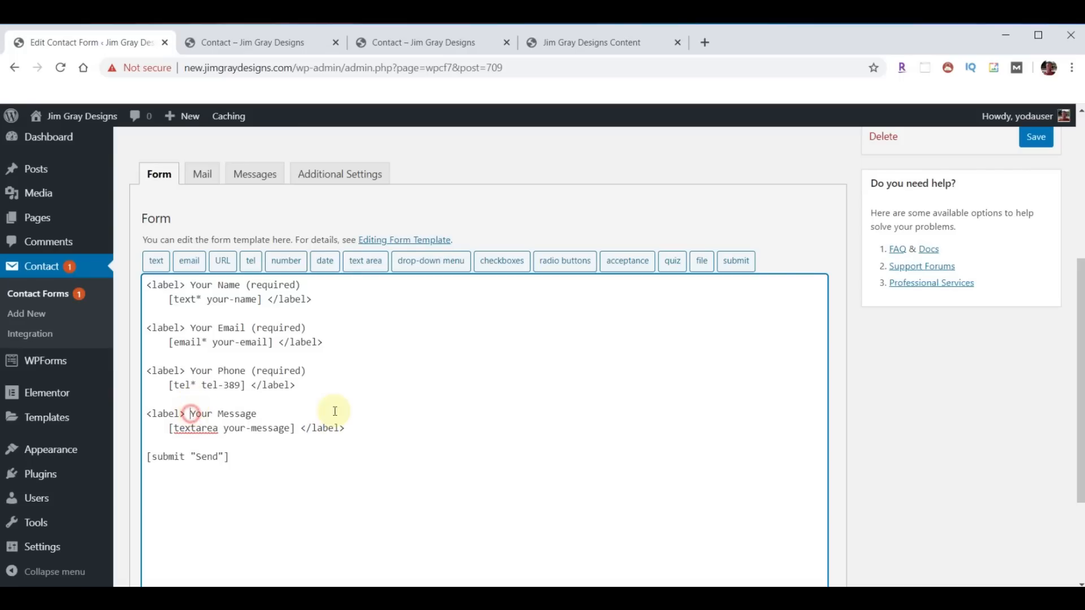
key(shift+Right)
key(shift+Right)
key(shift+Right)
key(shift+Right)
key(shift+Right)
key(shift+Right)
key(shift+Right)
key(shift+Right)
key(shift+Right)
key(shift+Right)
key(shift+Right)
key(shift+Right)
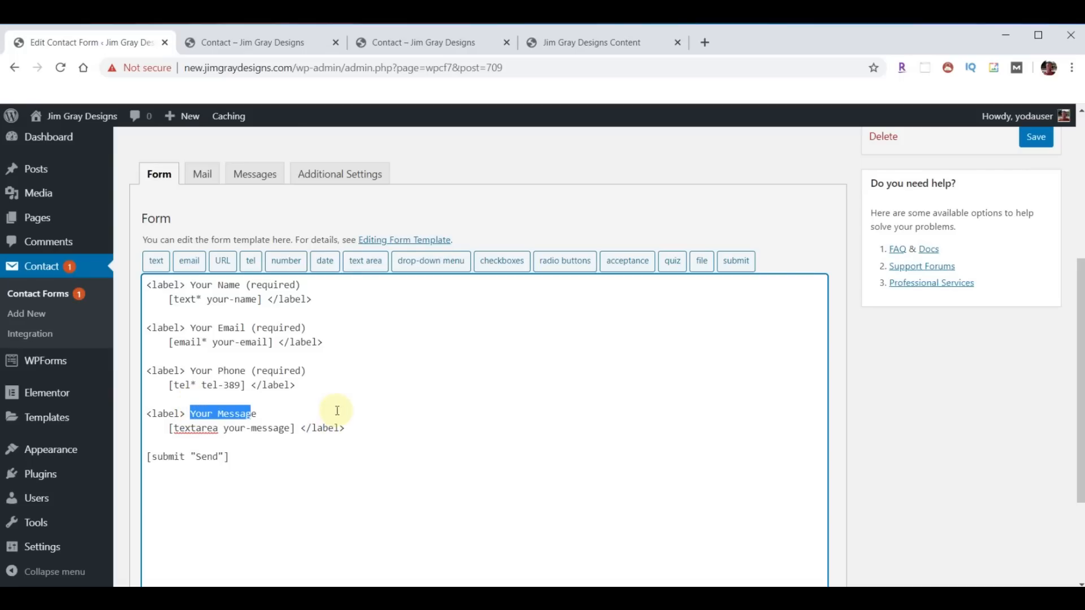
key(ctrl+v)
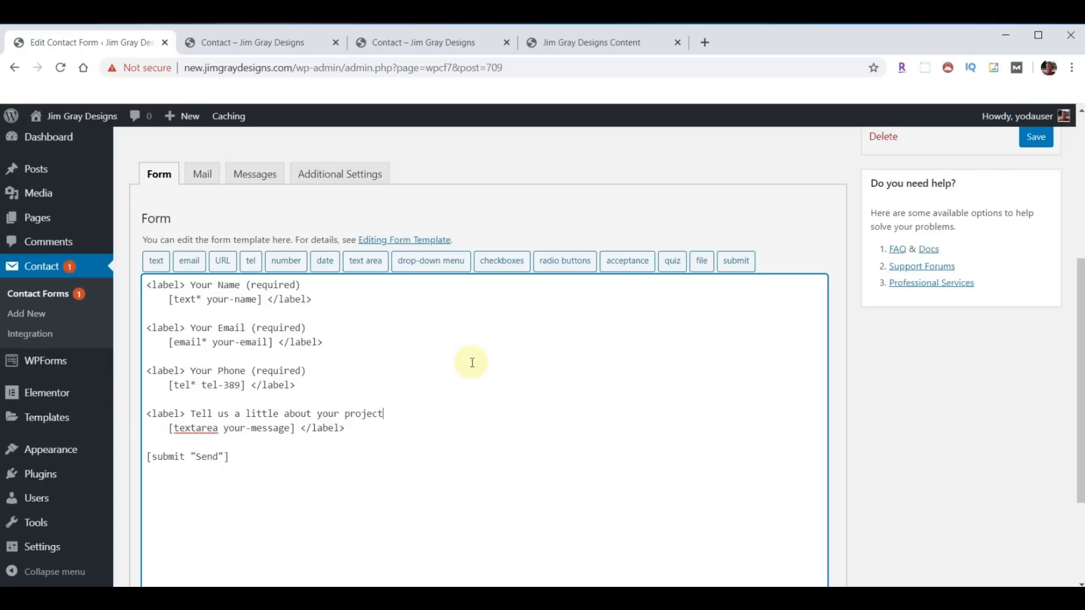
scroll(948, 361, up, 1)
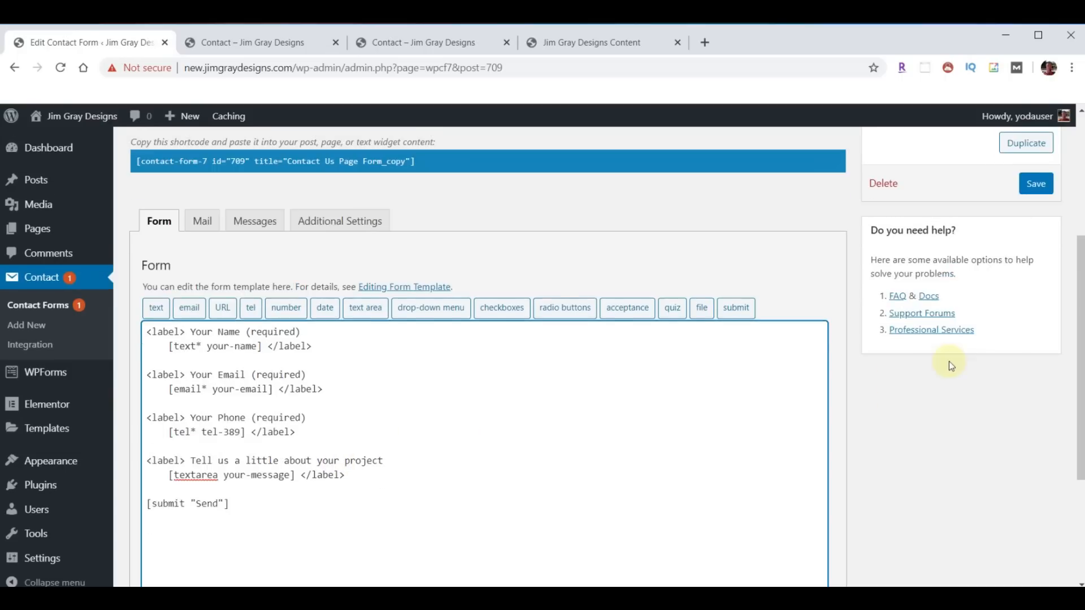
scroll(774, 443, down, 4)
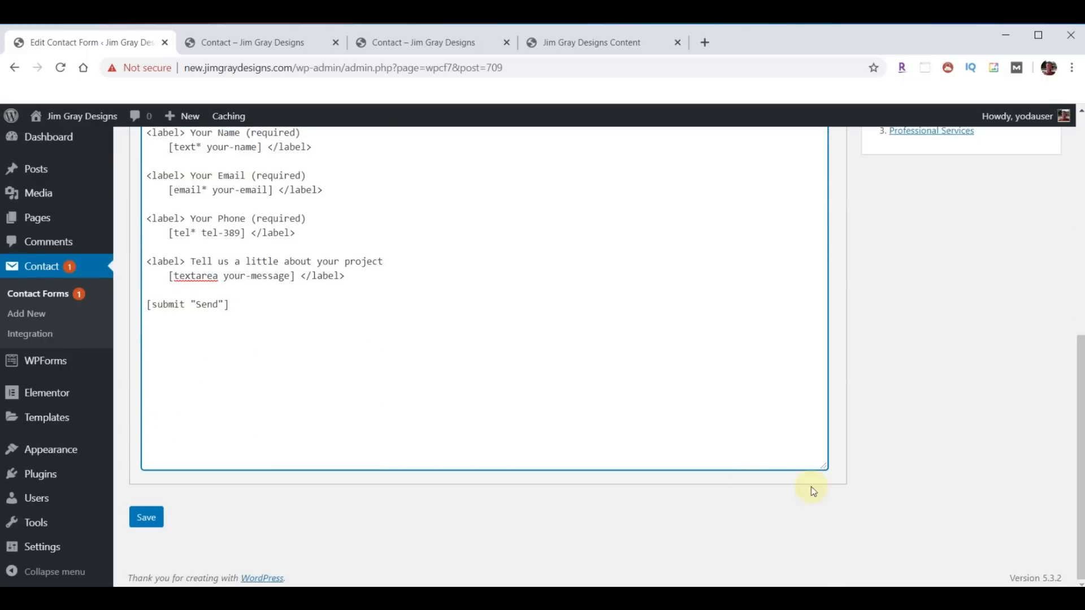
scroll(915, 432, up, 3)
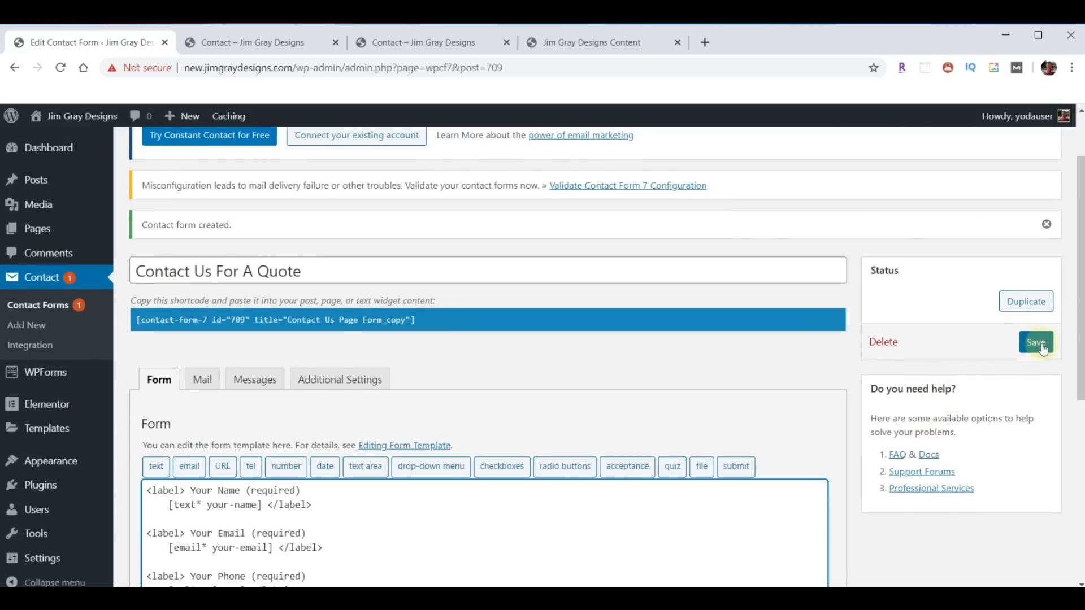
click(1036, 341)
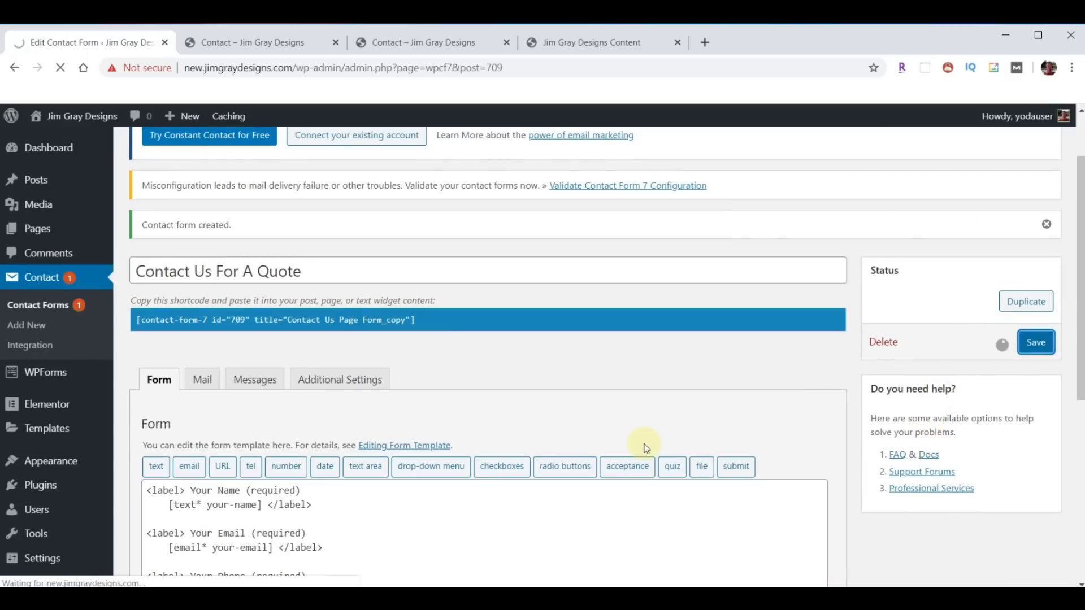
- In the Mail settings, replace [your-subject] with 'Quote Request' in the subject and message body
click(201, 460)
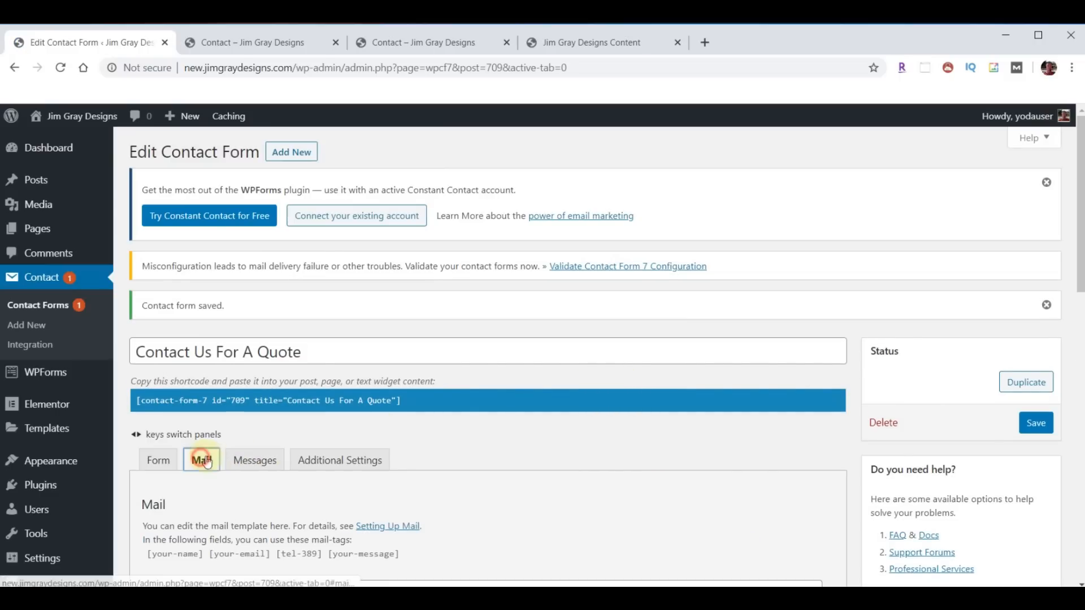
scroll(585, 423, down, 6)
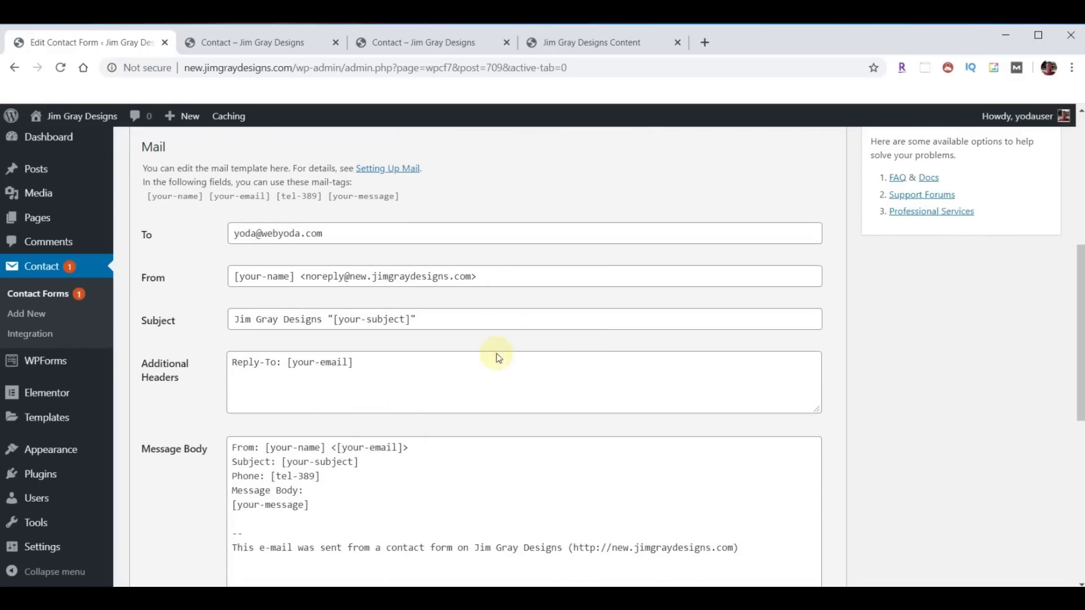
scroll(496, 358, down, 1)
drag(333, 249, 413, 248)
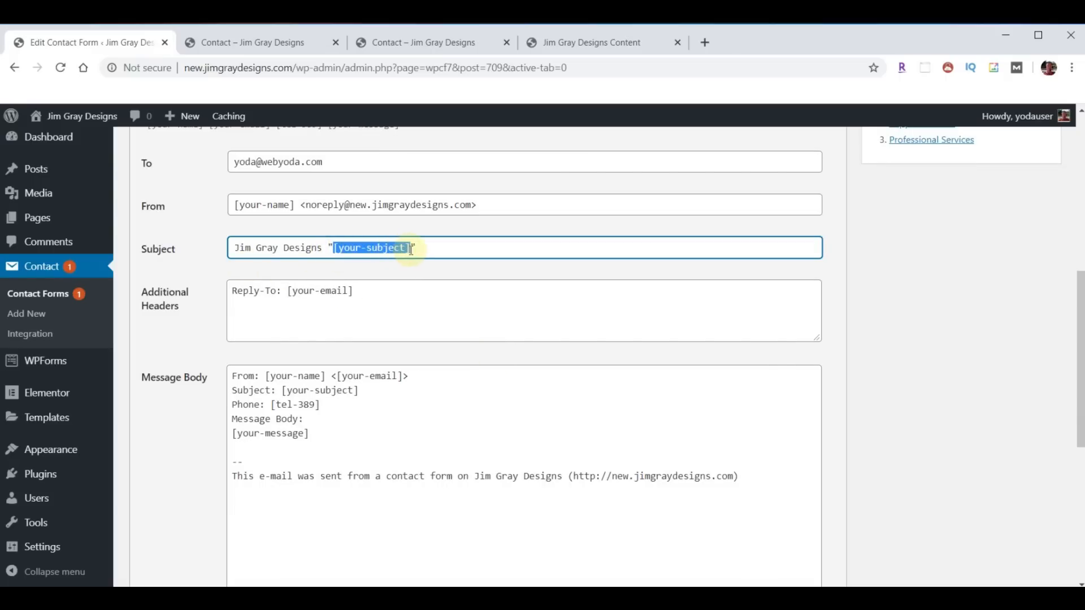
text(Quote Request)
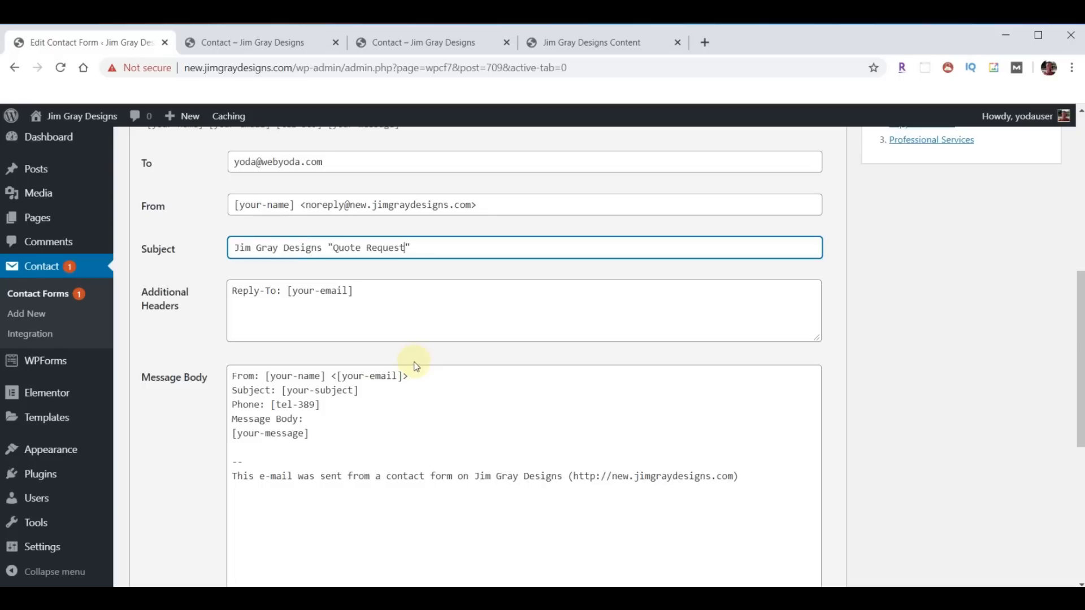
drag(283, 391, 365, 389)
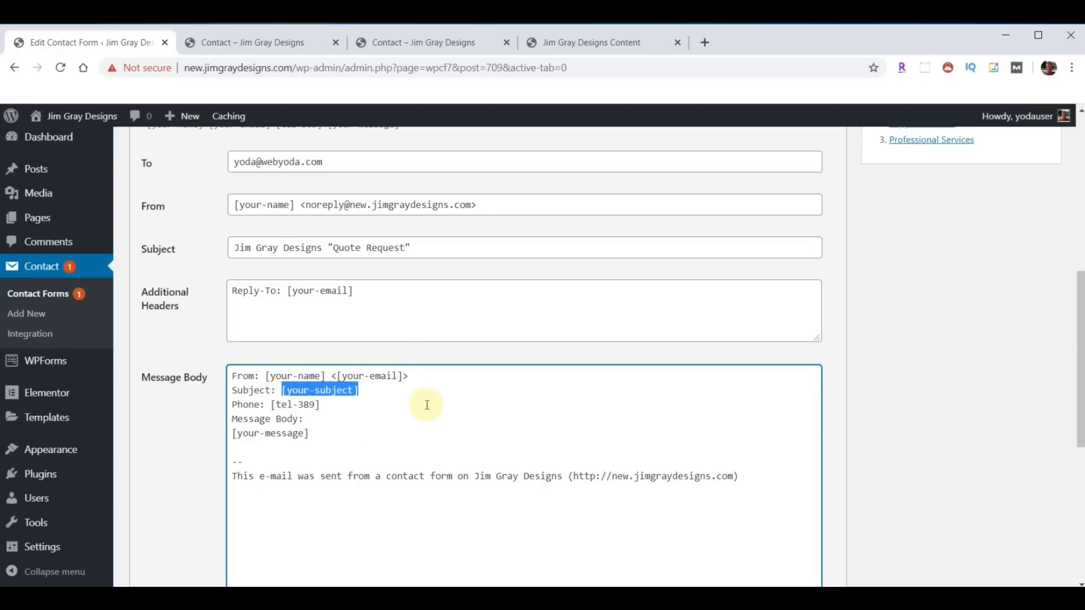
text(Quote Request)
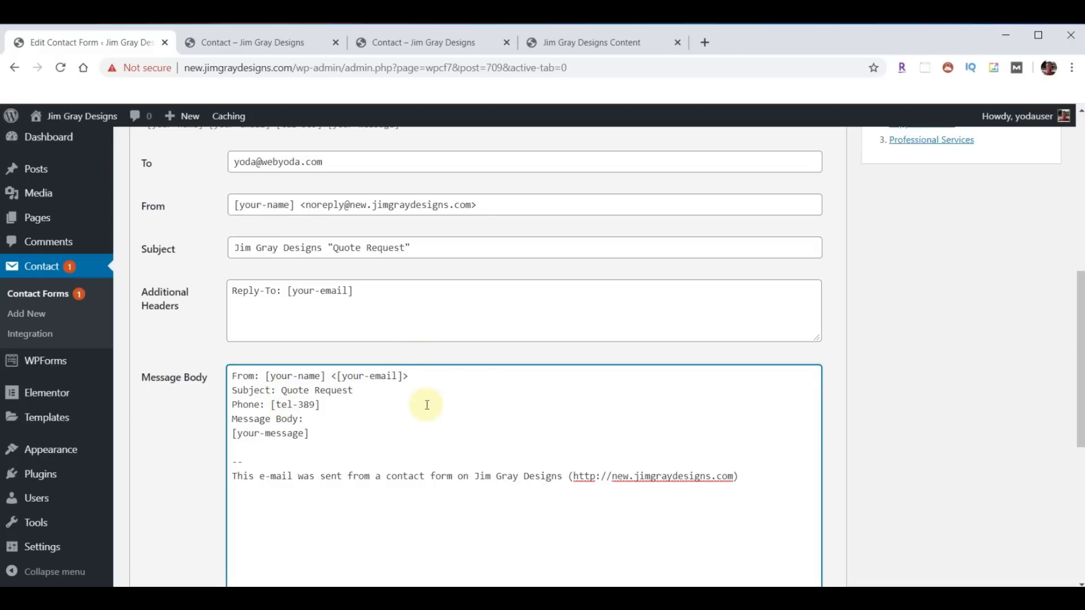
- Add a blank line after the phone line, replace 'Message Body:' with a project prompt, and save
key(Down)
key(Return)
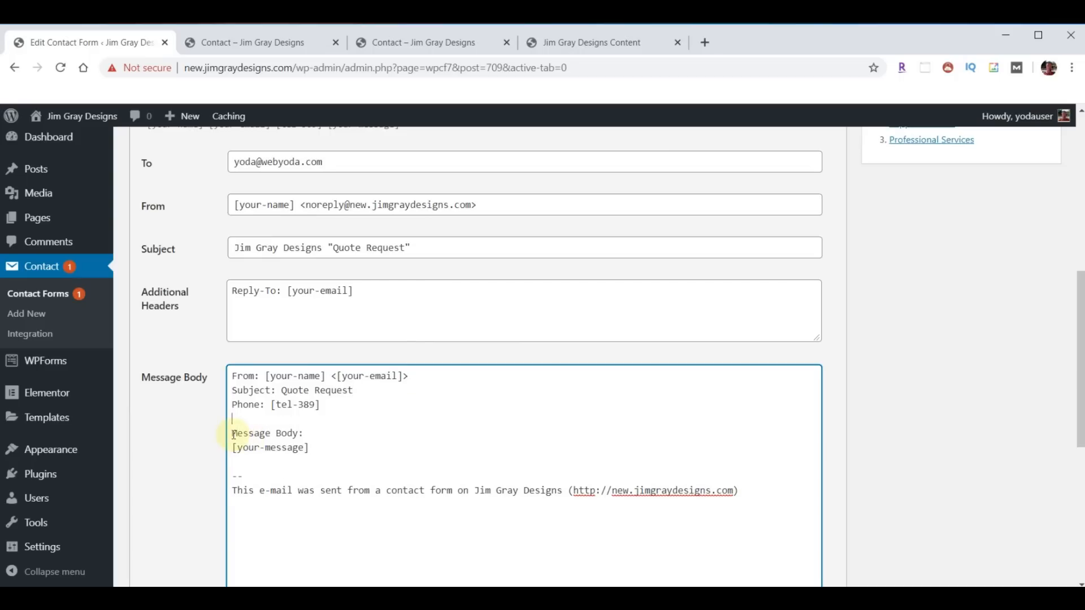
drag(232, 433, 304, 433)
text(Tell us a little about your project:)
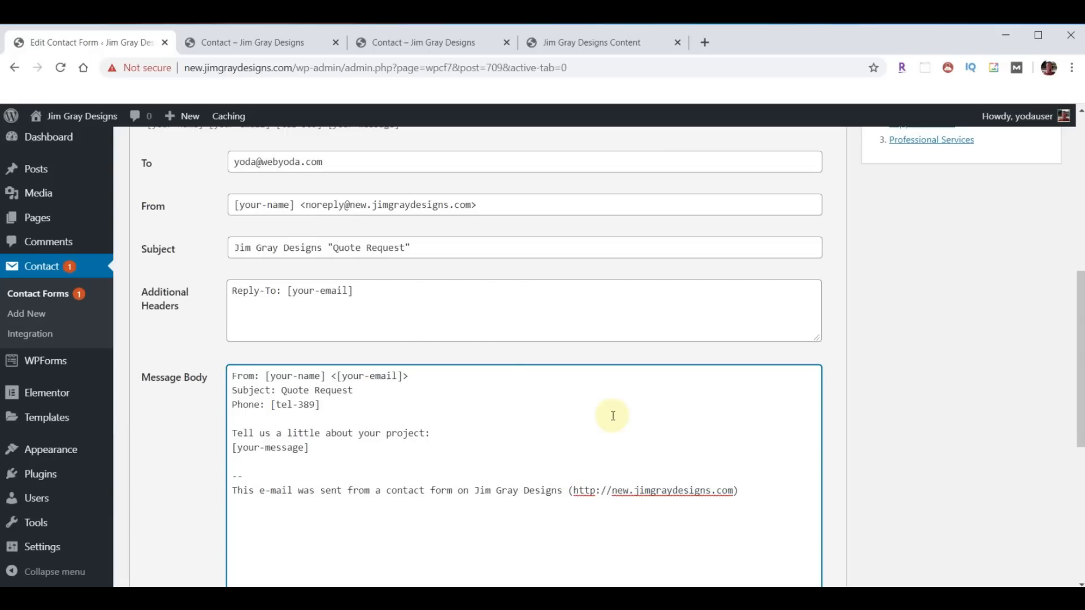
scroll(883, 390, up, 5)
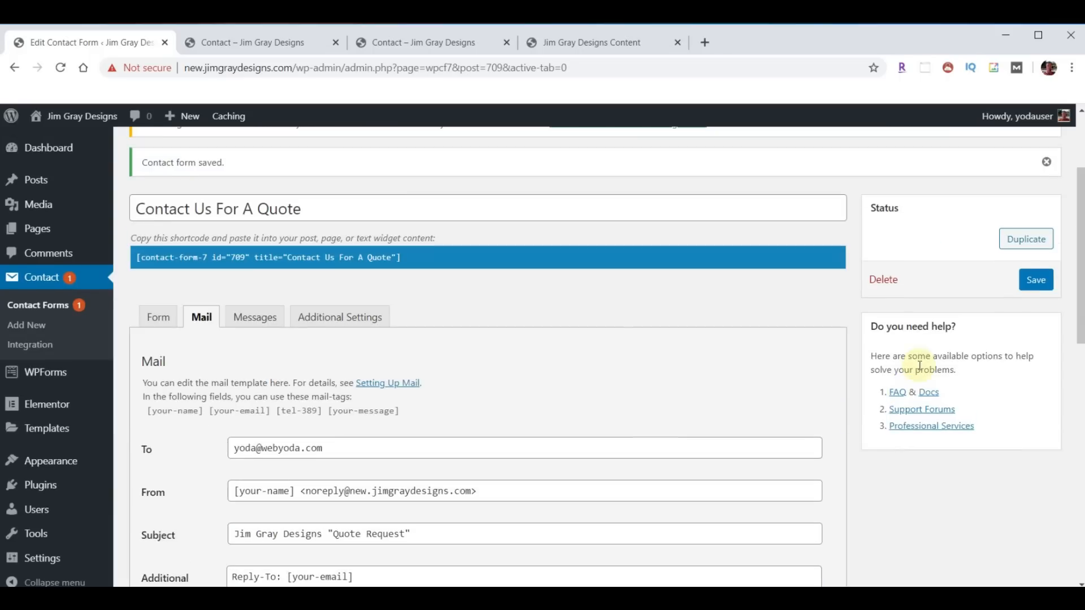
click(1036, 280)
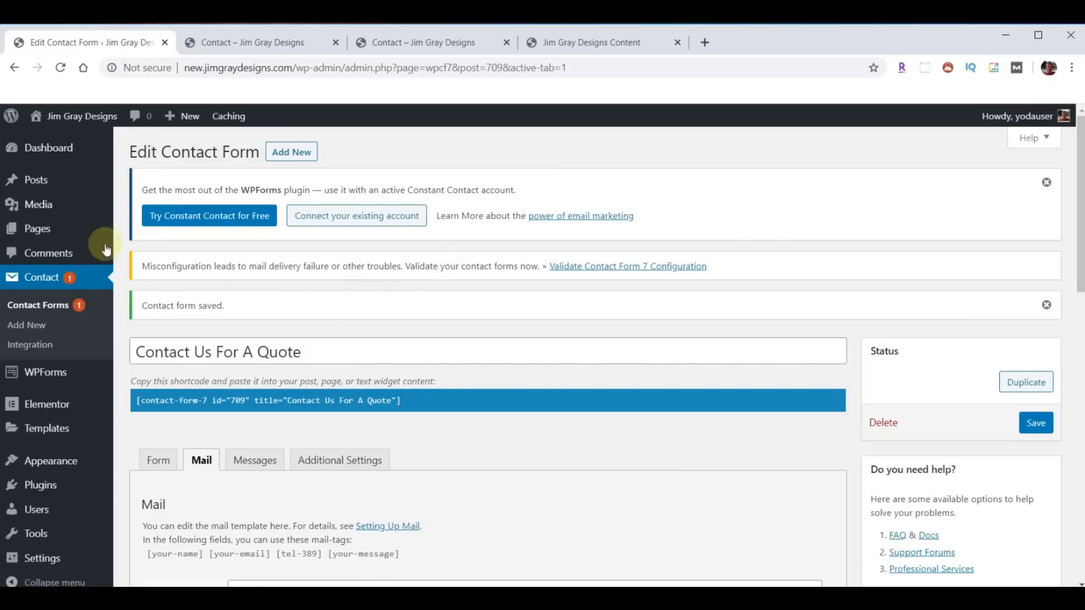
mouse_move(38, 229)
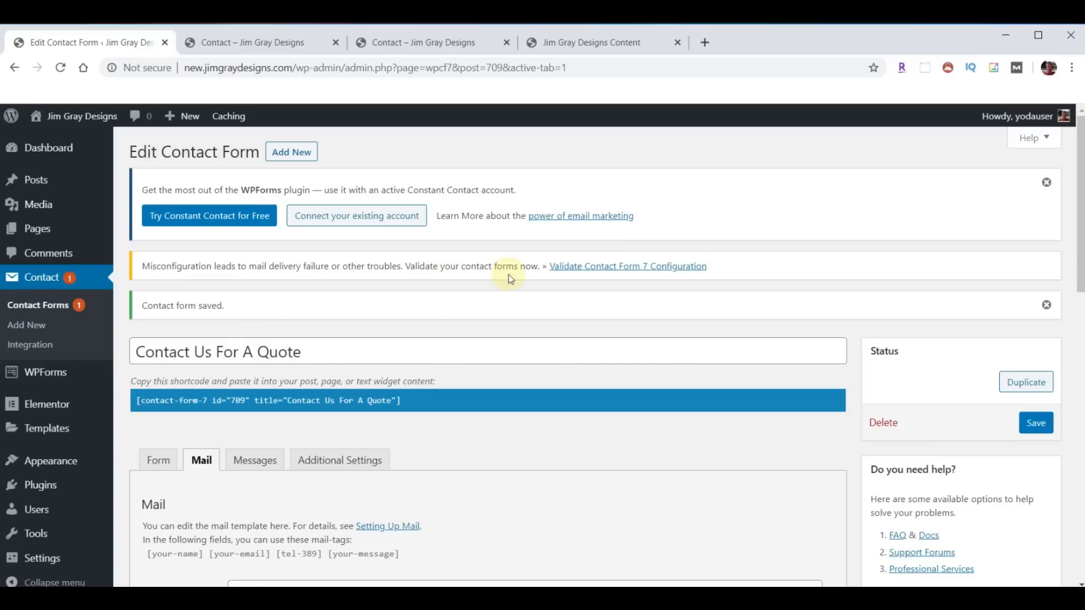
- Validate both Contact Form 7 forms with no invalid ones found, then list the site Pages
click(630, 266)
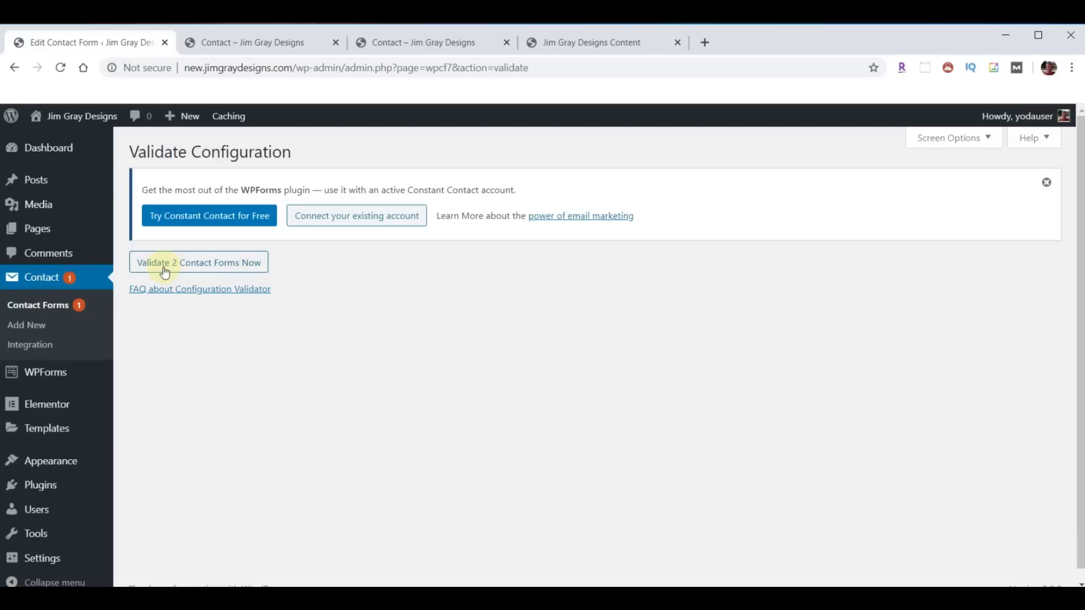
click(188, 262)
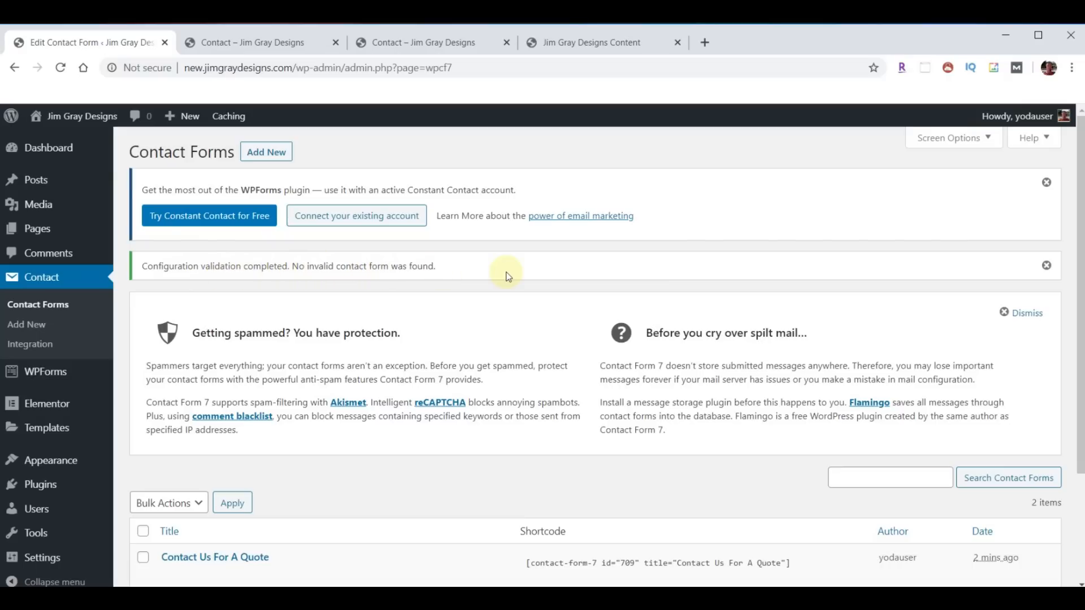
click(34, 238)
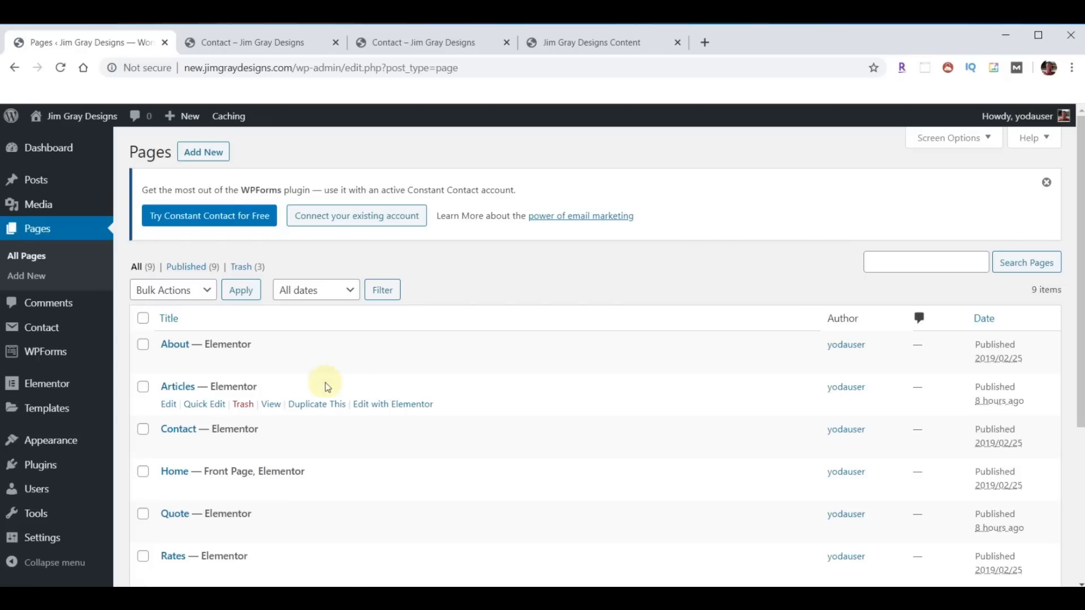
- Edit the Contact page with Elementor and delete its hero, contact-info, form and map sections
click(395, 447)
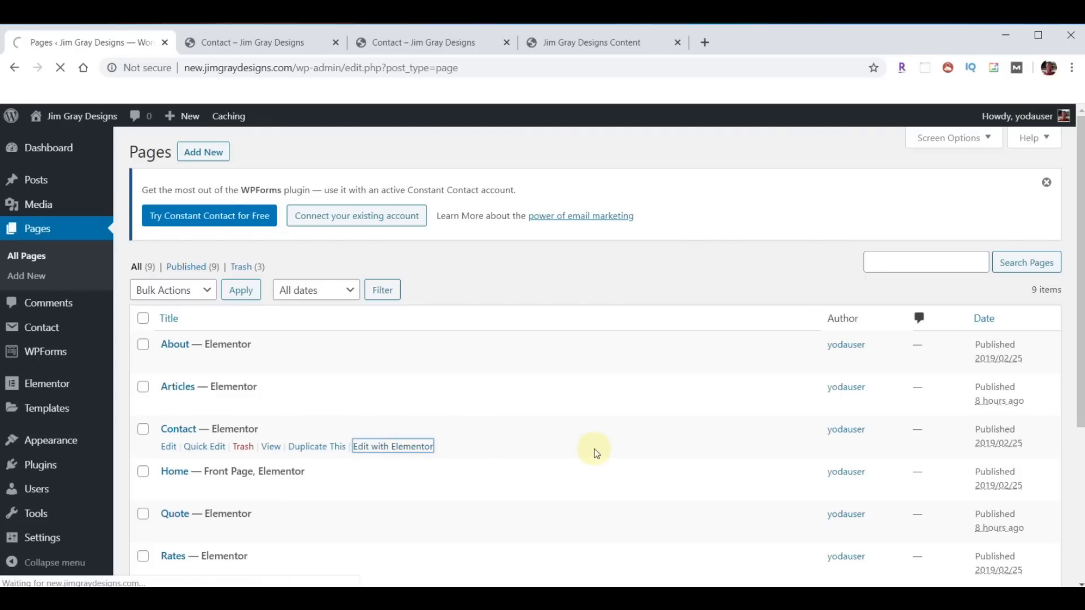
scroll(655, 389, down, 3)
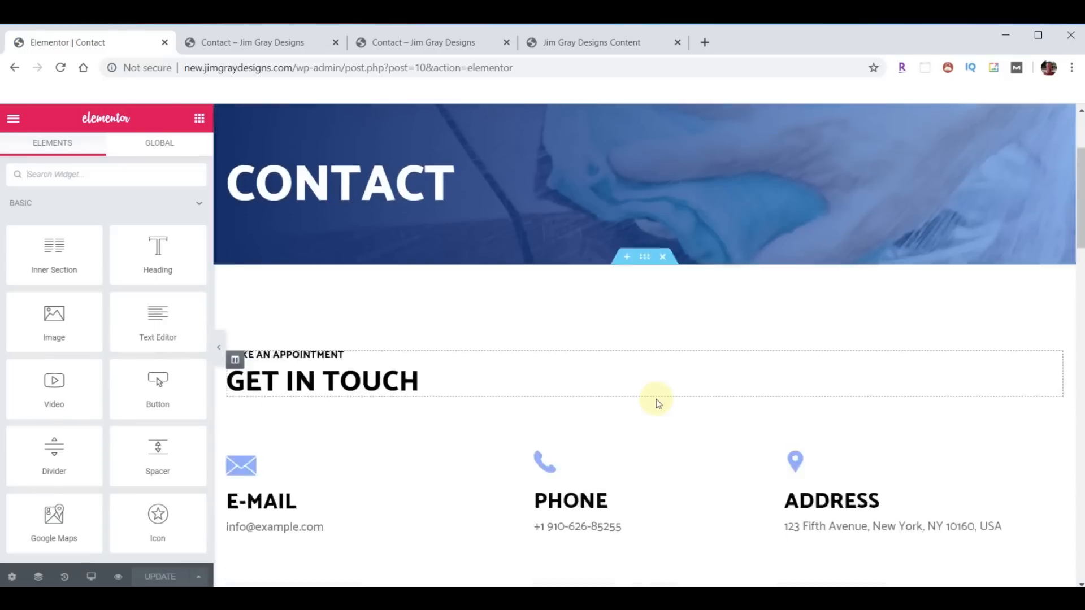
scroll(656, 399, down, 3)
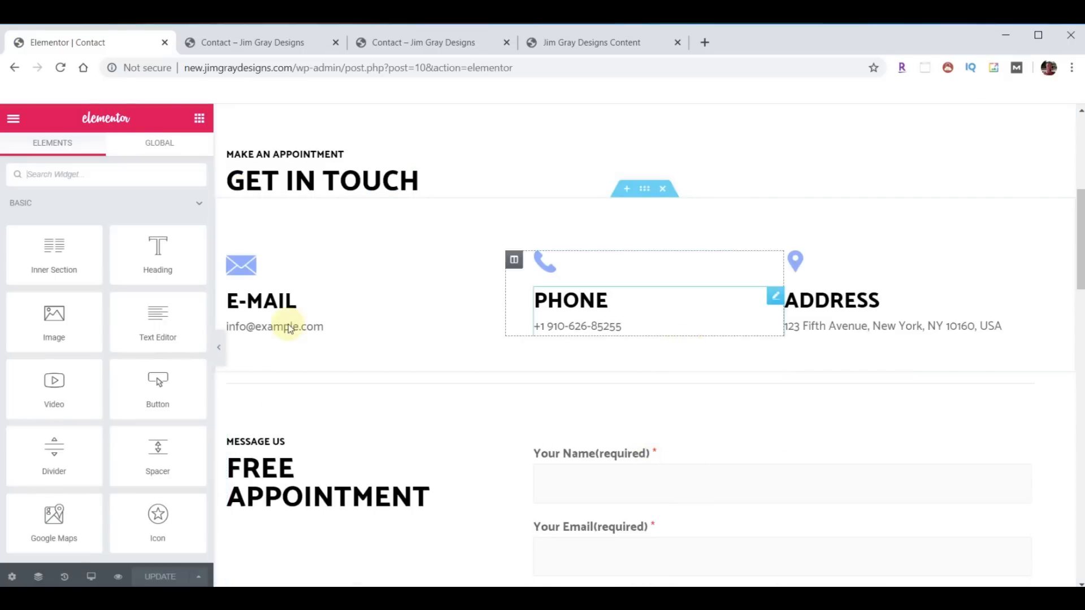
scroll(627, 373, up, 5)
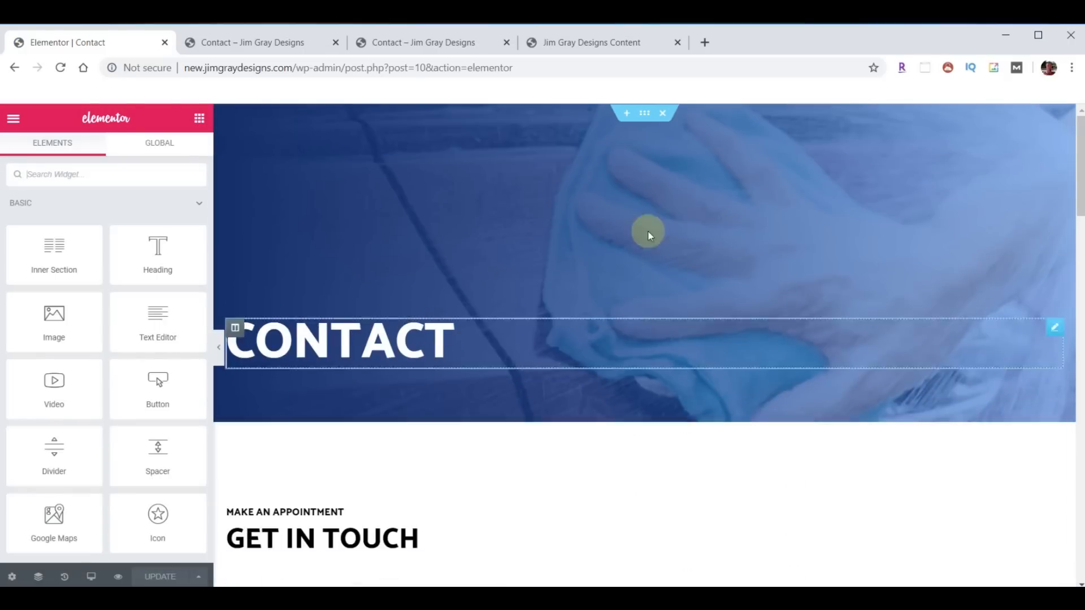
click(661, 116)
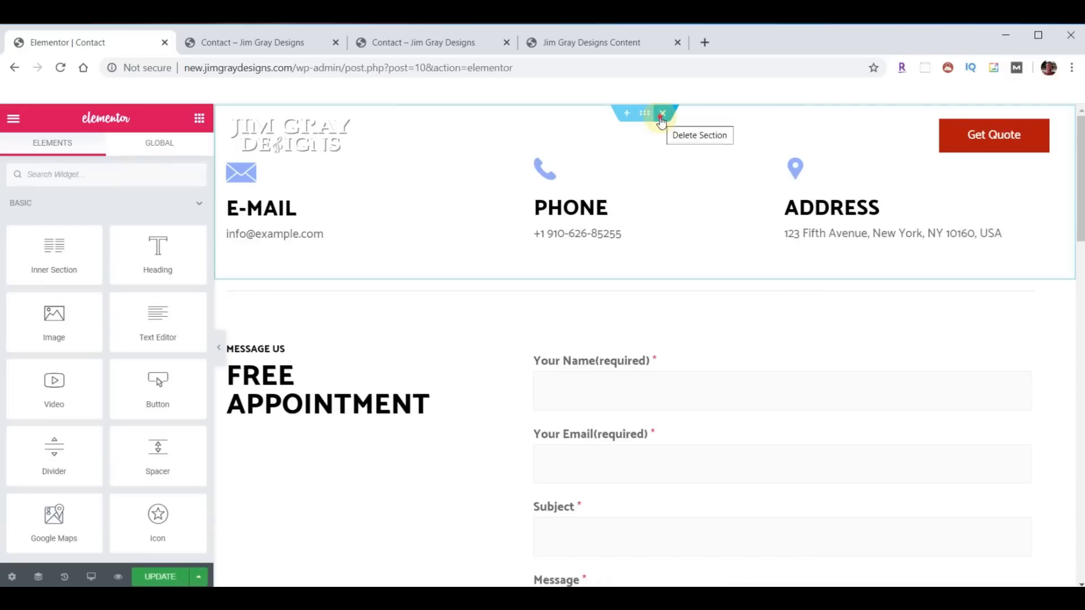
click(662, 115)
click(661, 114)
click(661, 114)
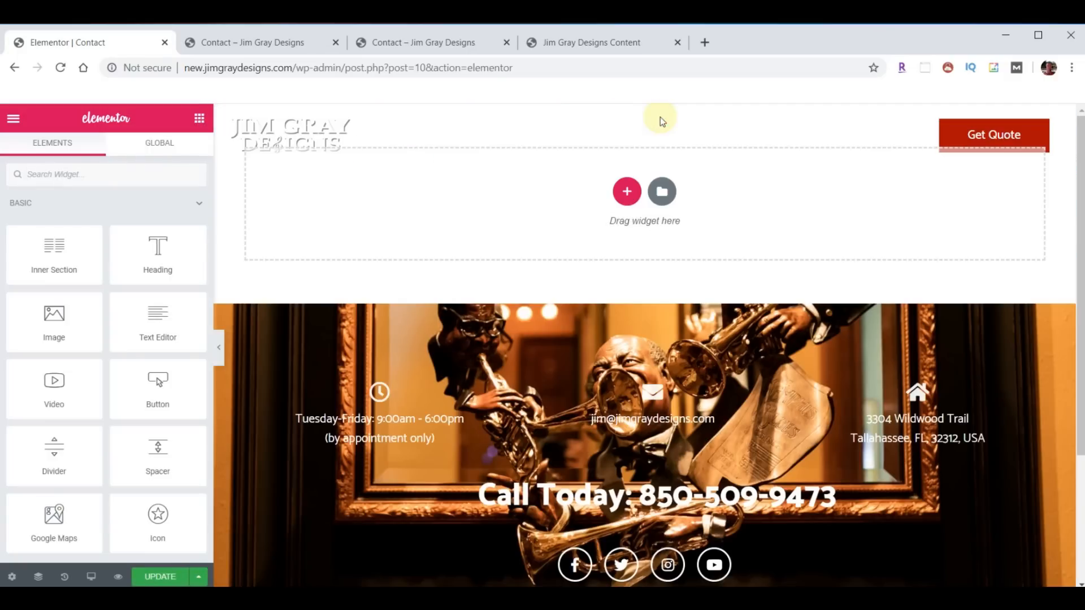
- Import template-JGD-contact.json and insert it into the page without its document settings
click(661, 191)
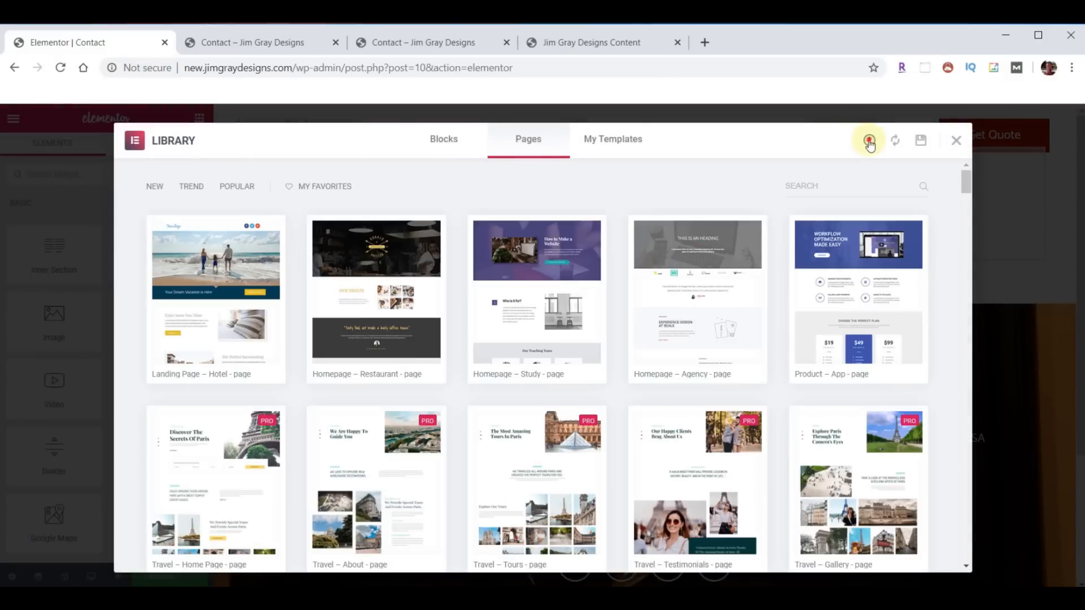
click(868, 141)
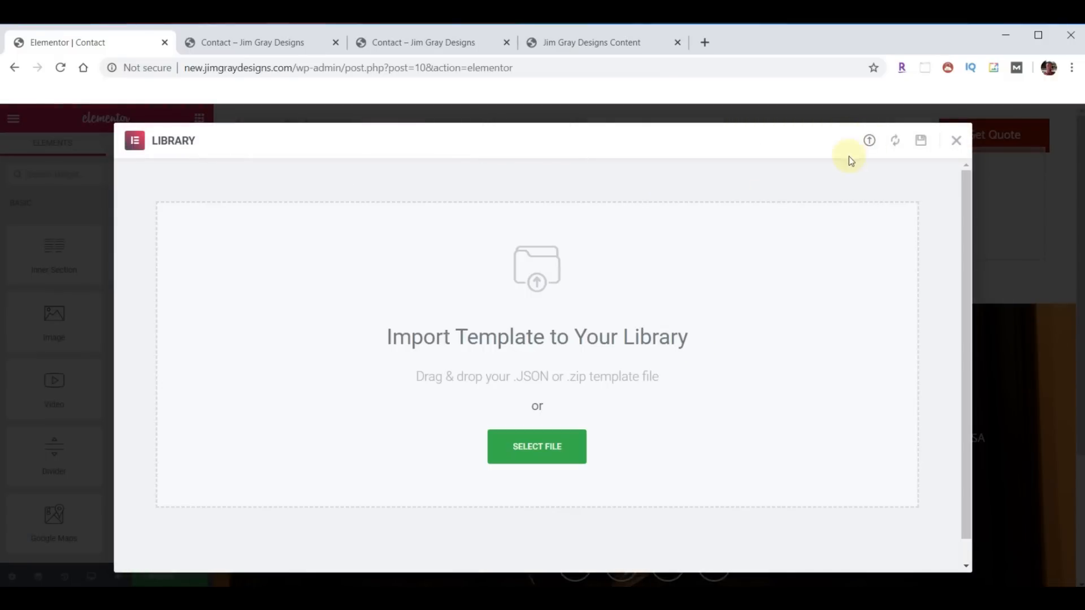
key(alt+Tab)
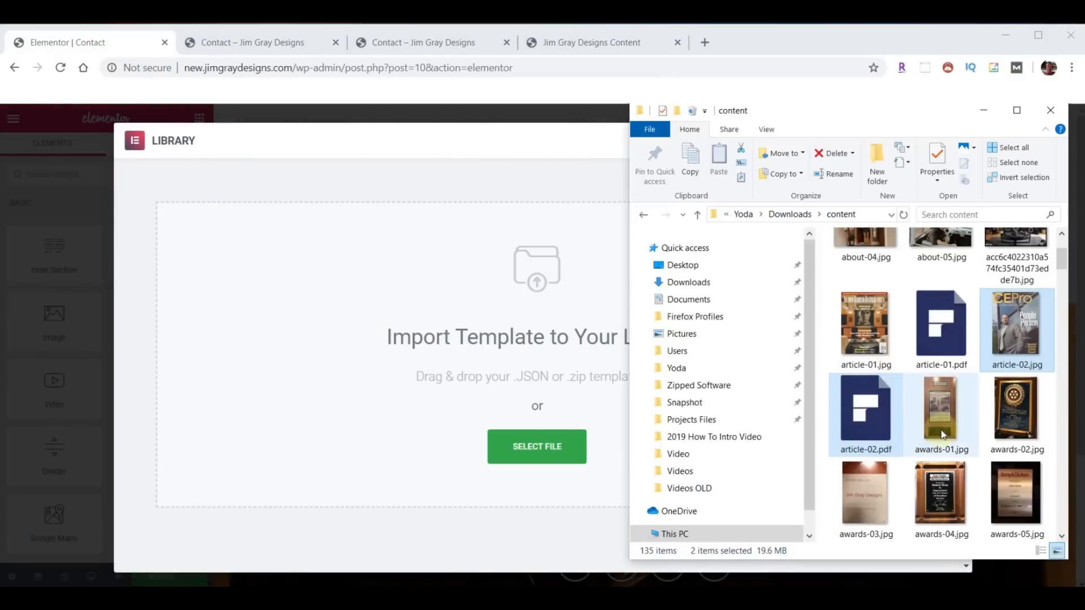
scroll(947, 423, down, 15)
scroll(946, 424, down, 8)
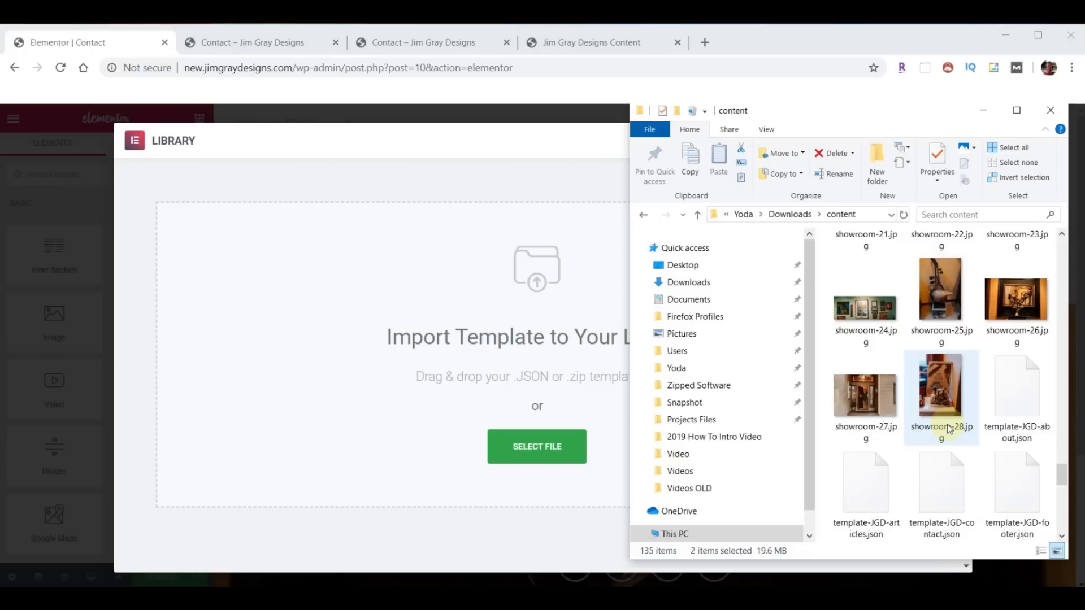
drag(941, 486, 496, 357)
scroll(678, 463, down, 2)
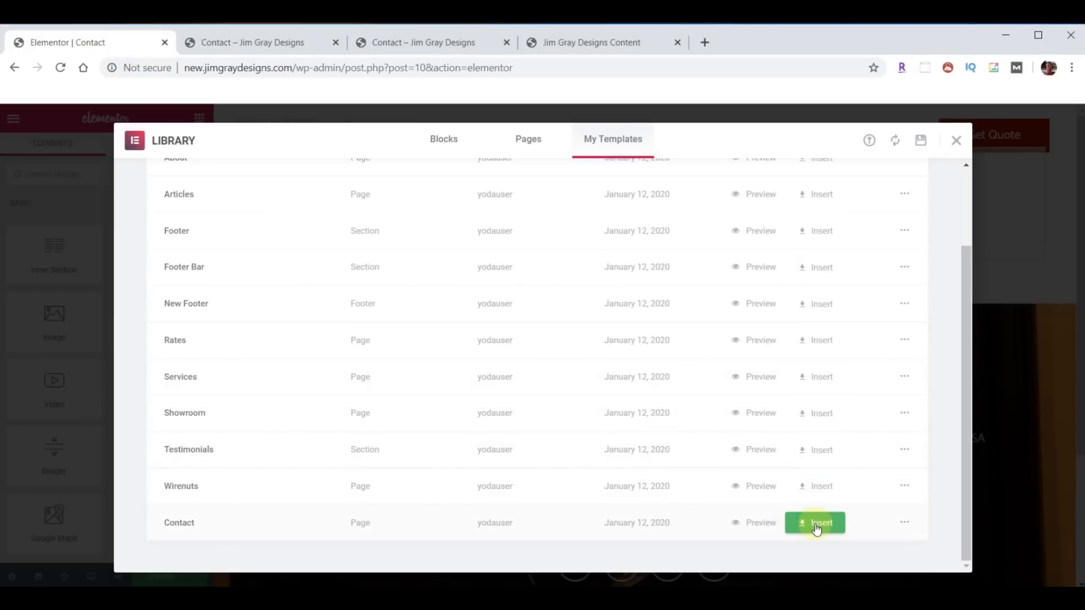
scroll(576, 443, up, 2)
scroll(623, 412, down, 2)
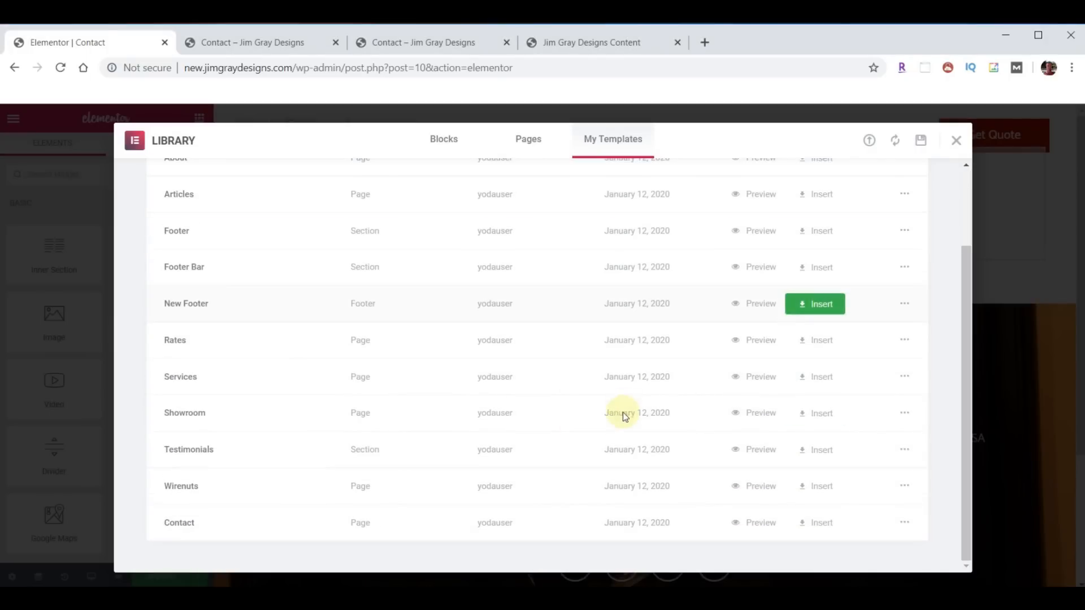
click(826, 522)
click(490, 411)
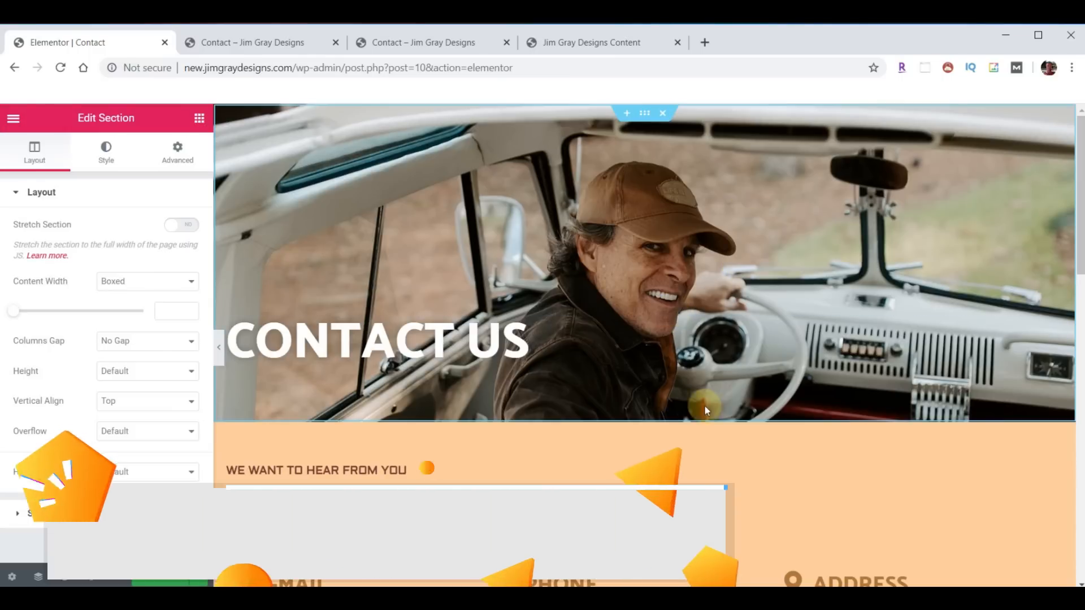
- Place a Contact Form 7 widget beside MESSAGE US showing the Contact Us Page Form
scroll(767, 334, down, 4)
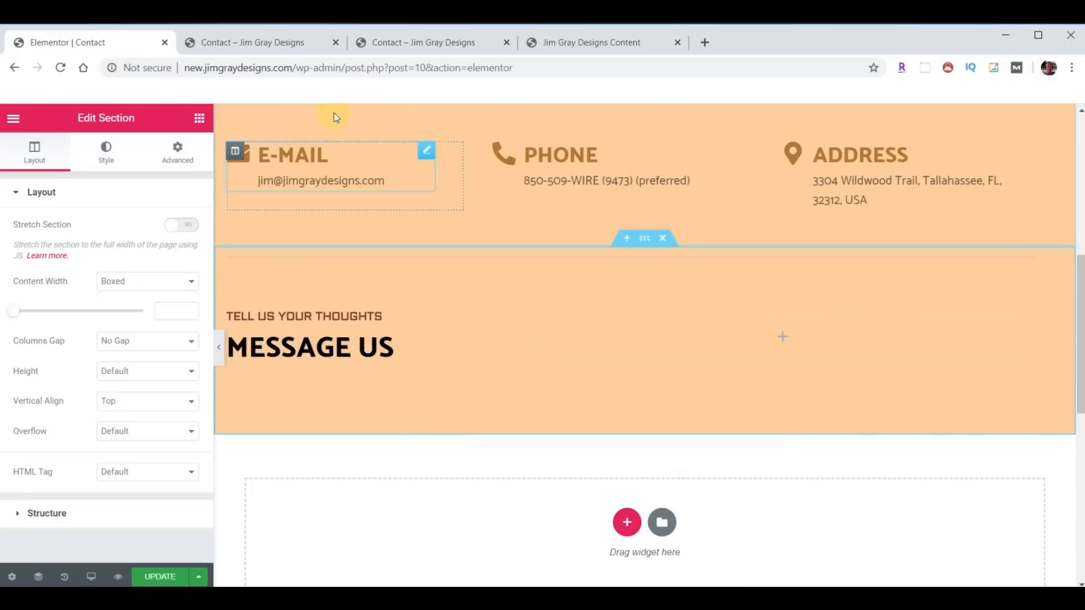
click(199, 117)
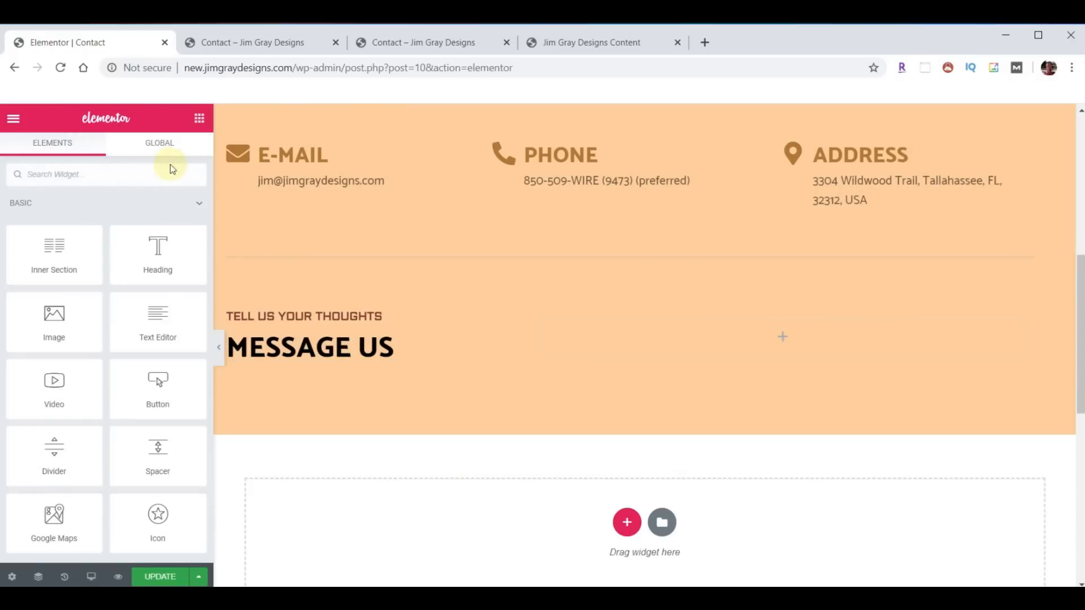
scroll(124, 241, down, 10)
scroll(123, 243, down, 10)
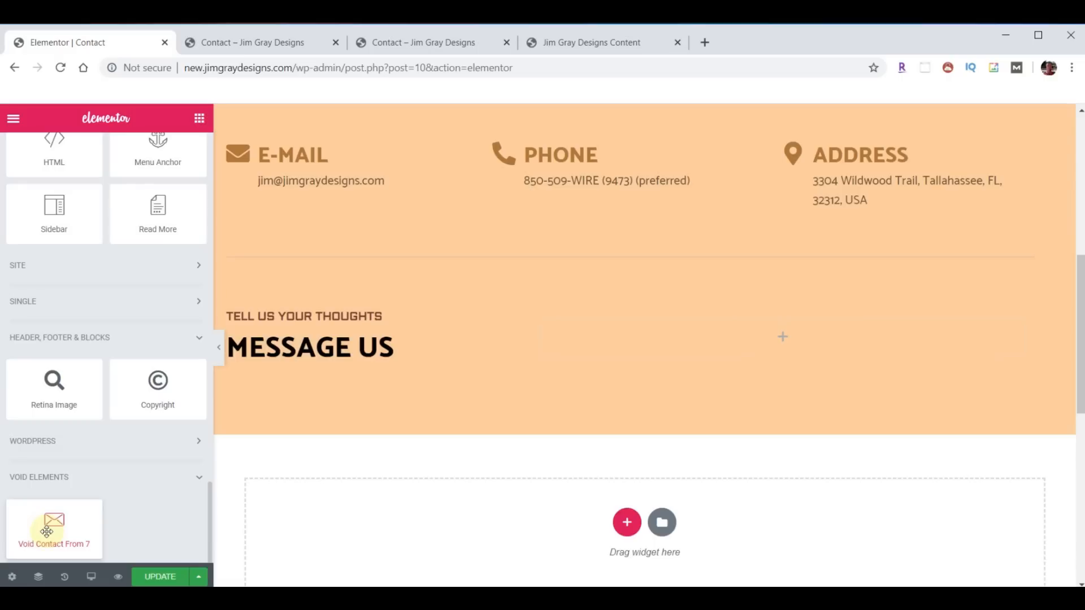
drag(51, 533, 783, 352)
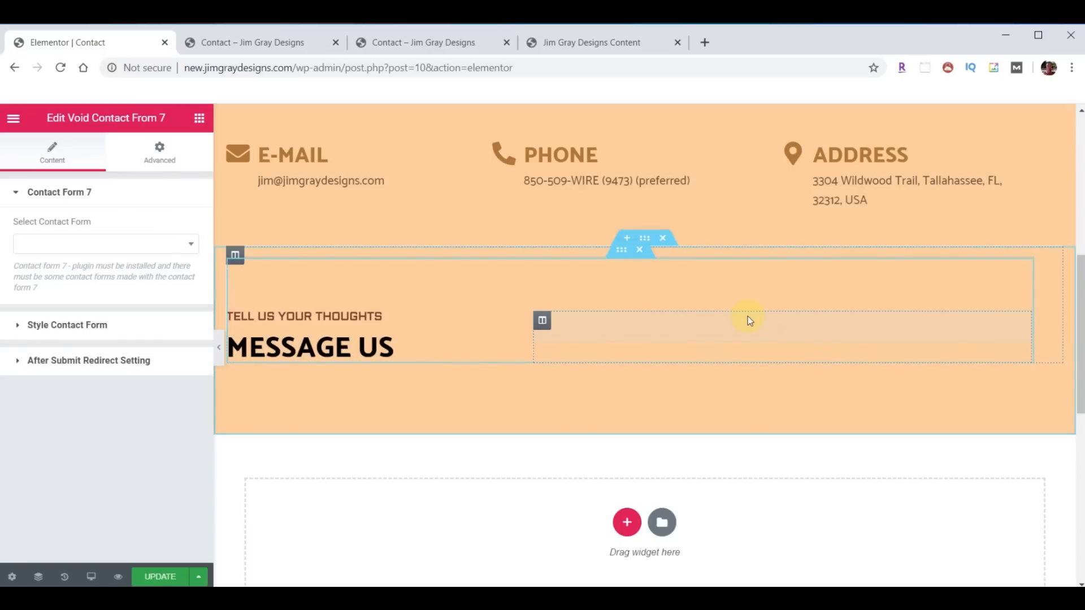
click(190, 243)
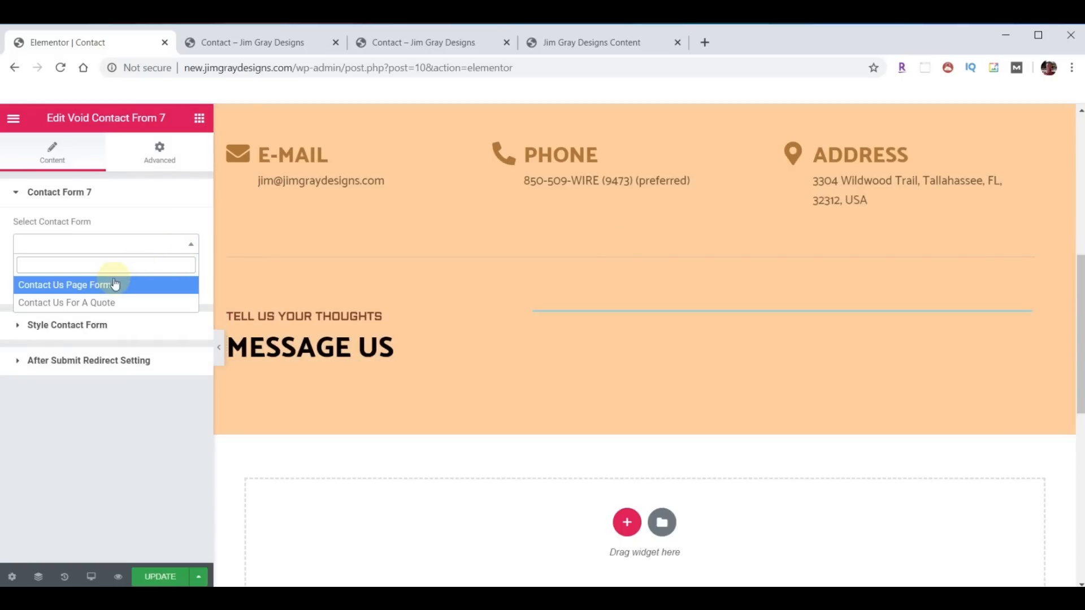
click(79, 284)
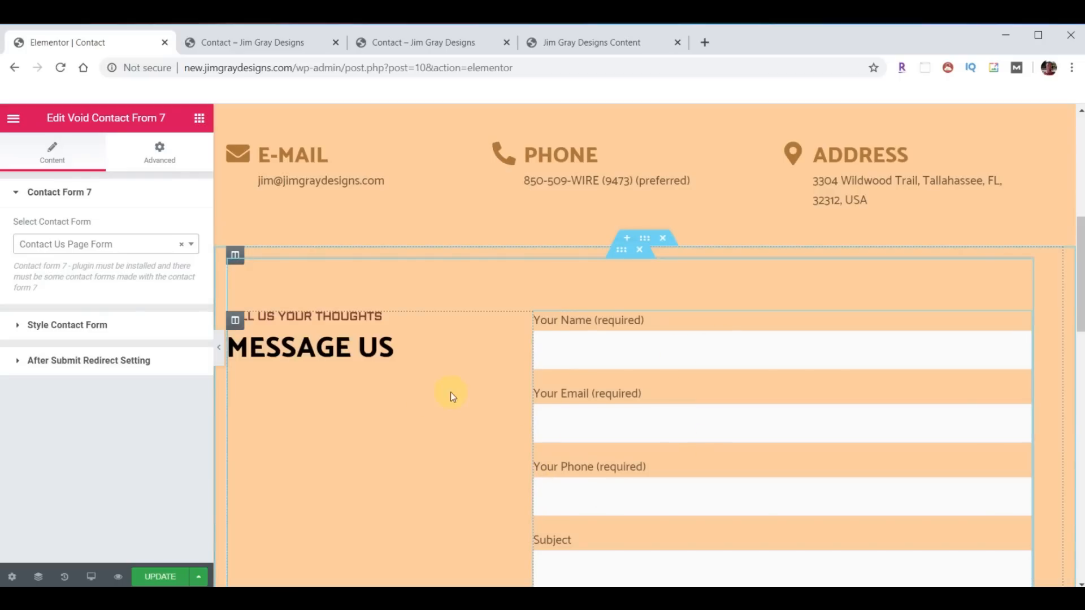
- Test the form preview by typing 'ddd' in the name field and checking the email field
scroll(452, 384, down, 1)
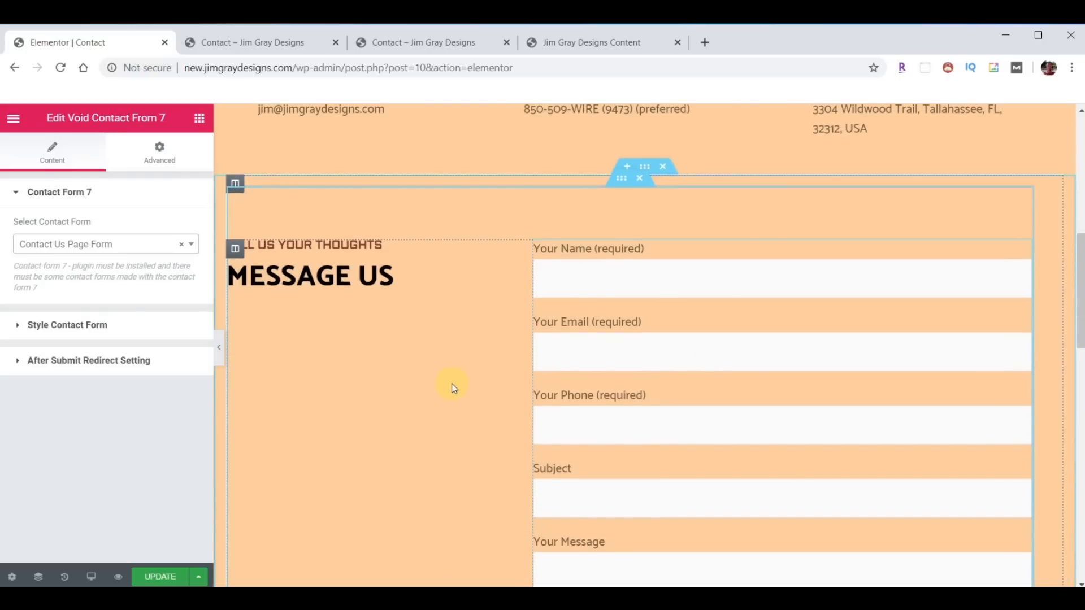
click(612, 271)
text(ddd)
click(667, 346)
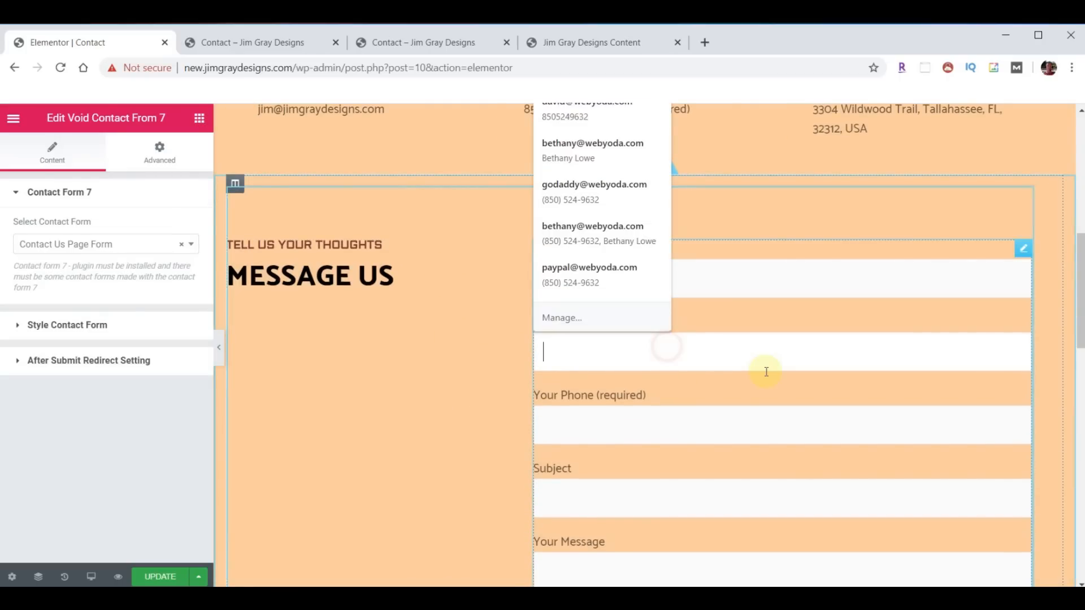
scroll(666, 368, down, 6)
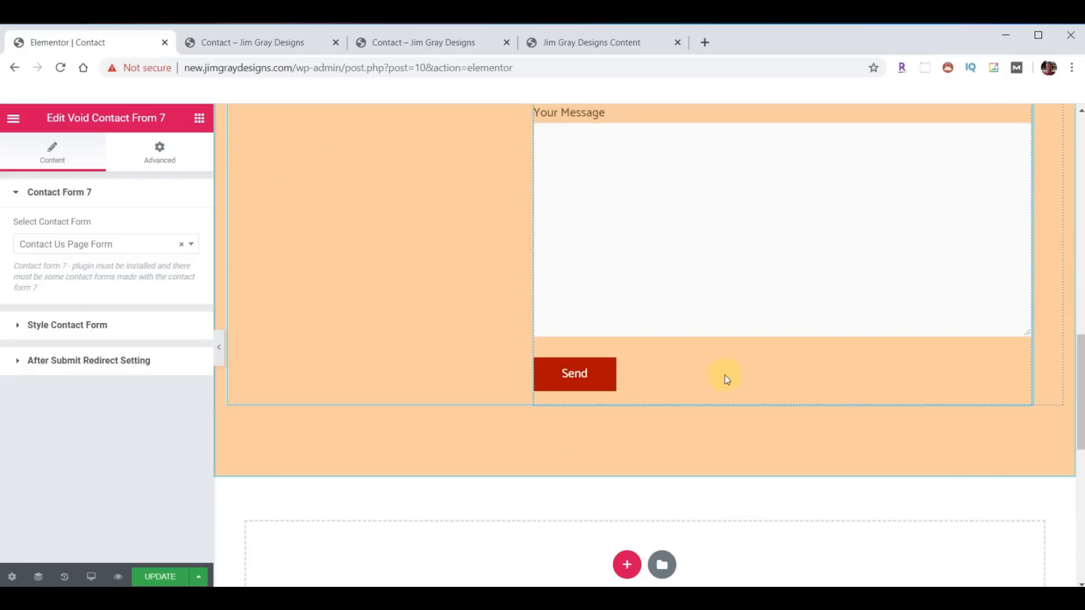
scroll(709, 374, down, 3)
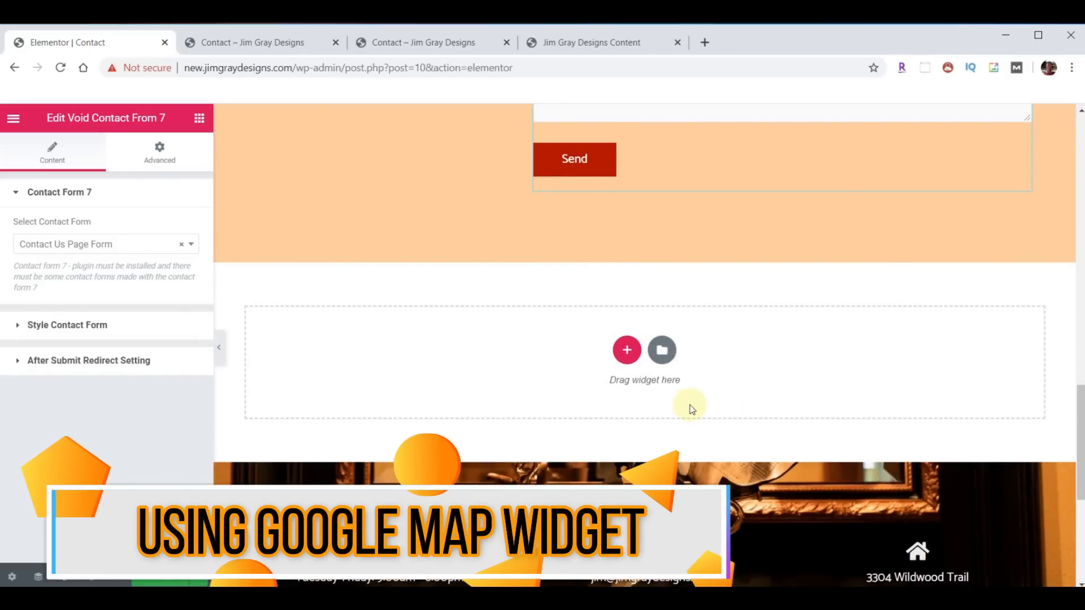
- Add a single-column section below the form, stretched with full-width content
click(627, 350)
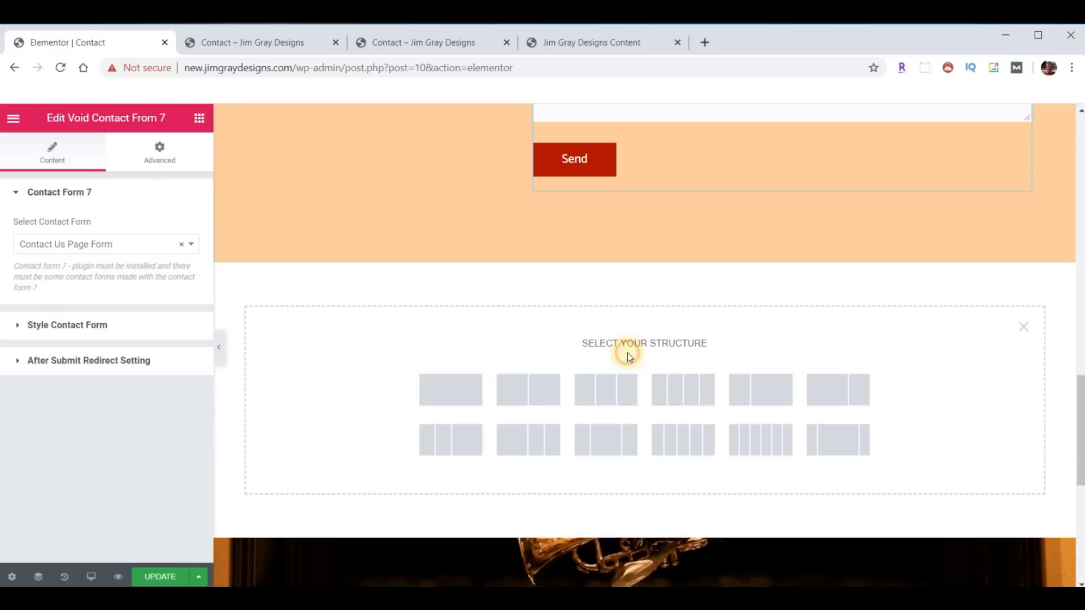
click(434, 389)
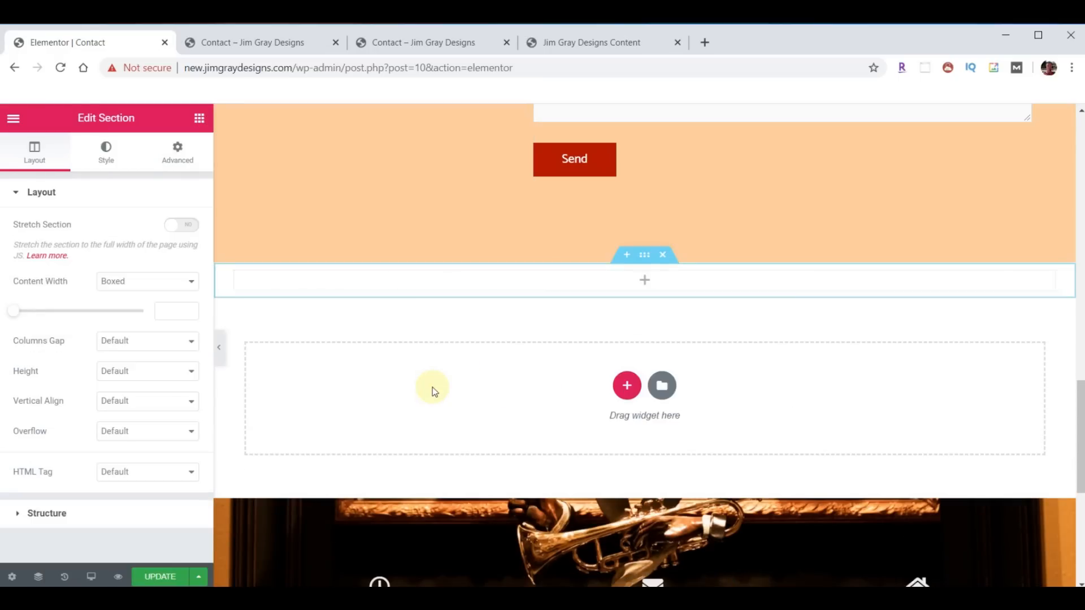
click(182, 226)
click(189, 281)
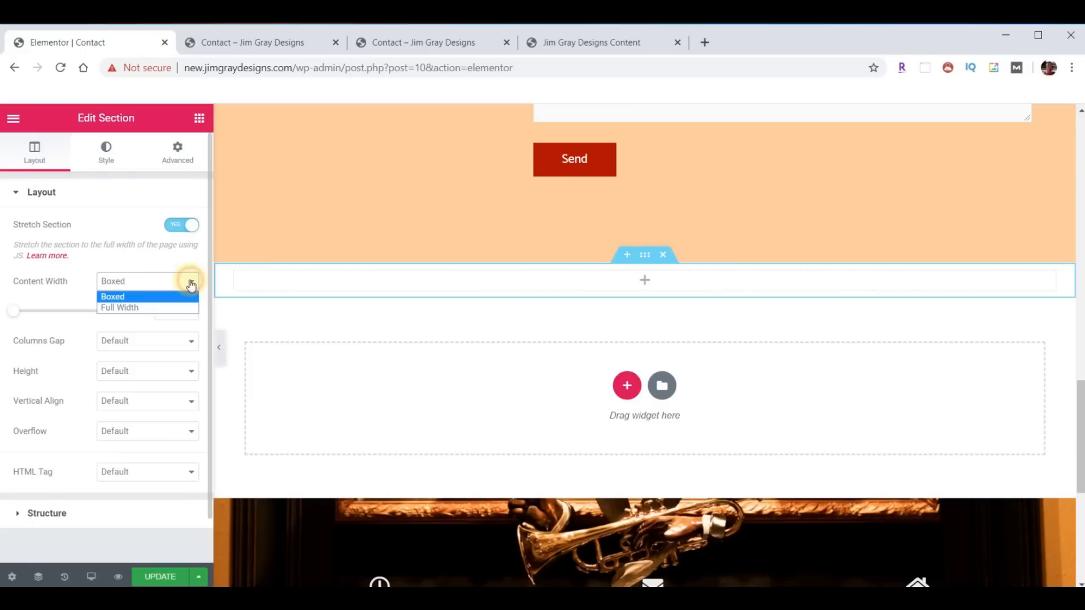
click(134, 308)
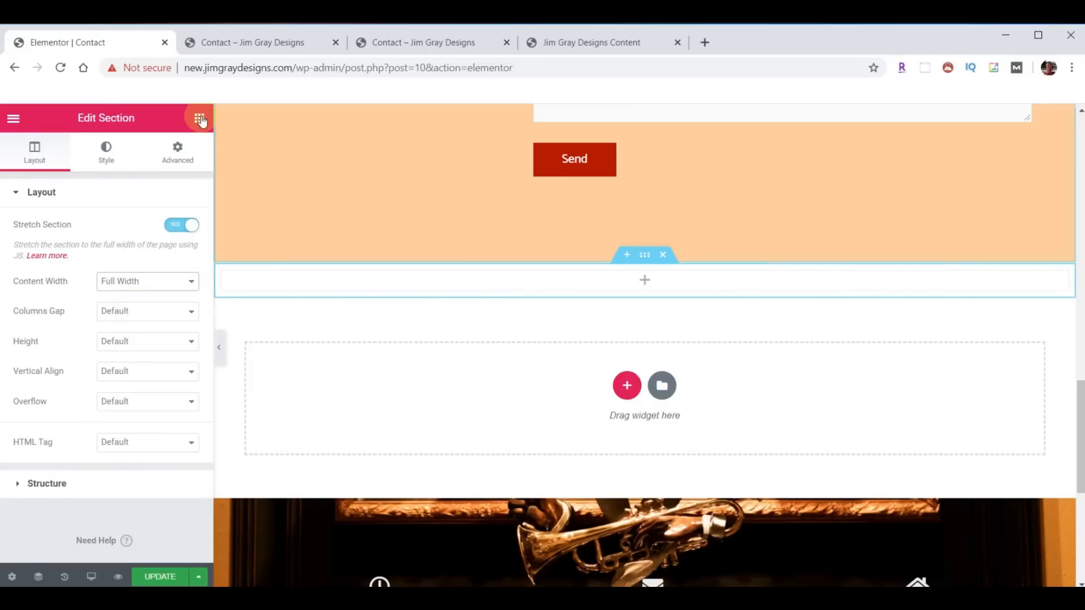
- Put a Google Maps widget in the new section and set its column gap to No Gap
click(200, 118)
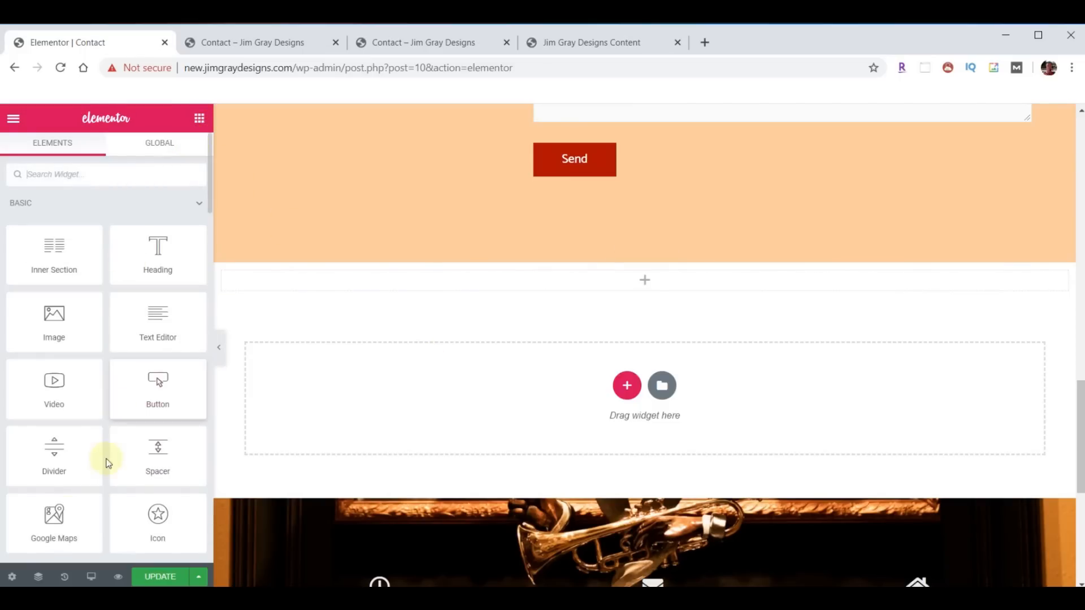
drag(53, 520, 641, 287)
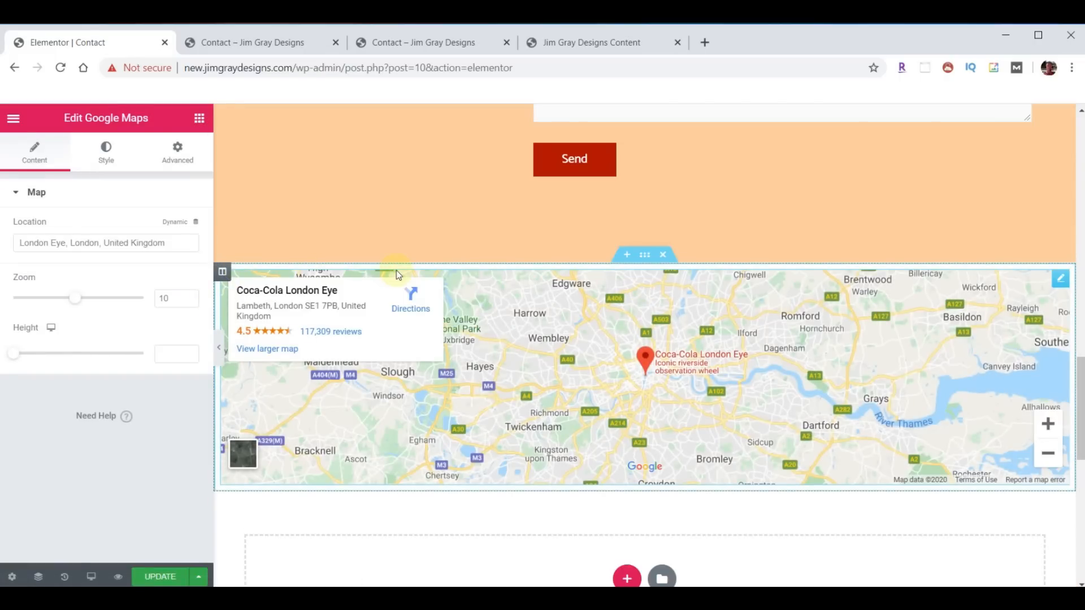
click(643, 259)
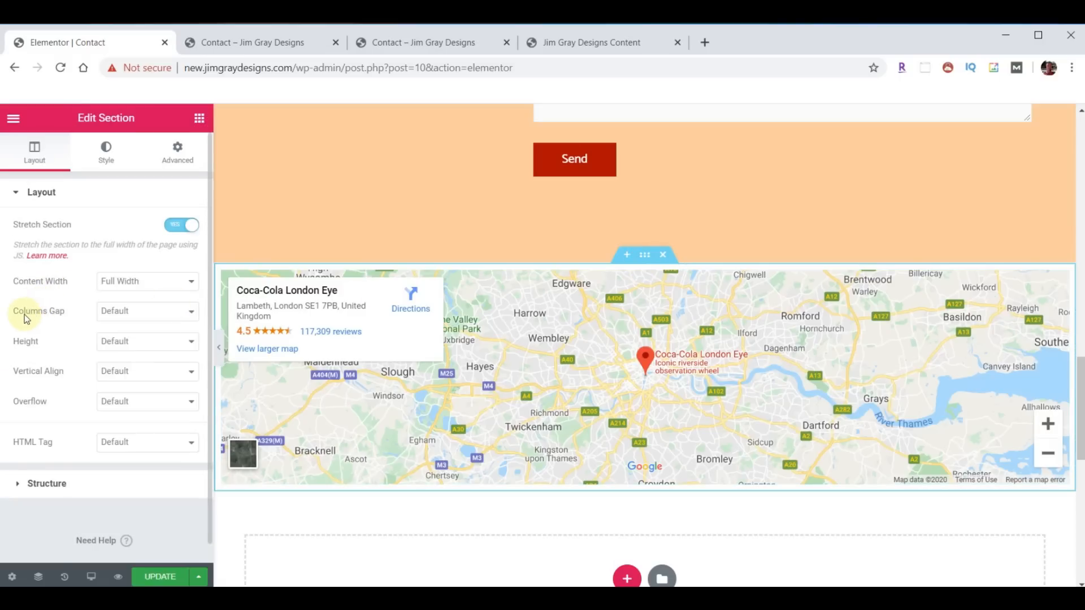
click(186, 314)
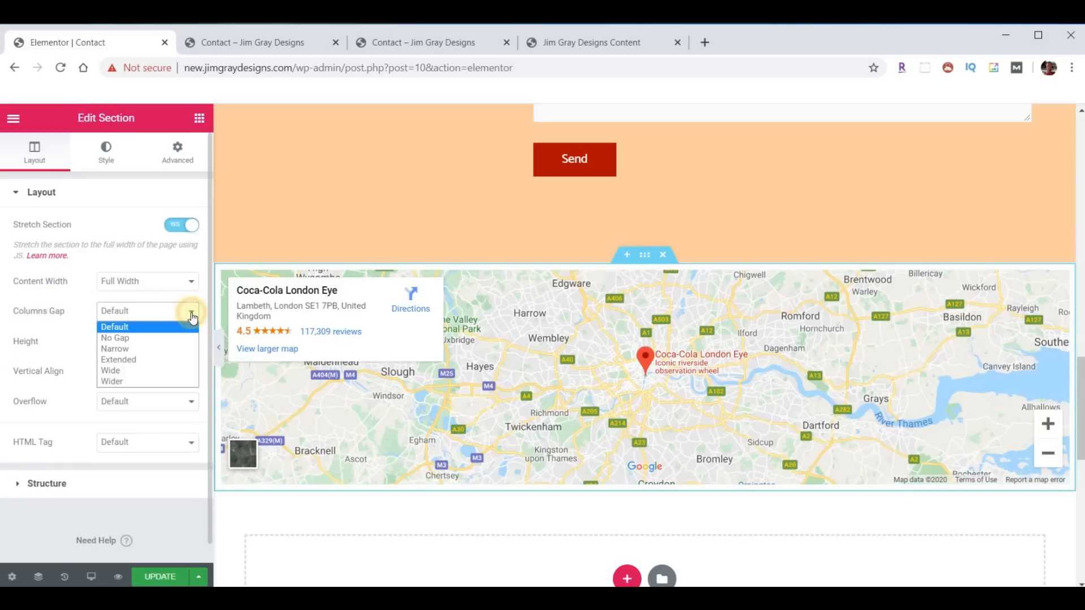
click(141, 338)
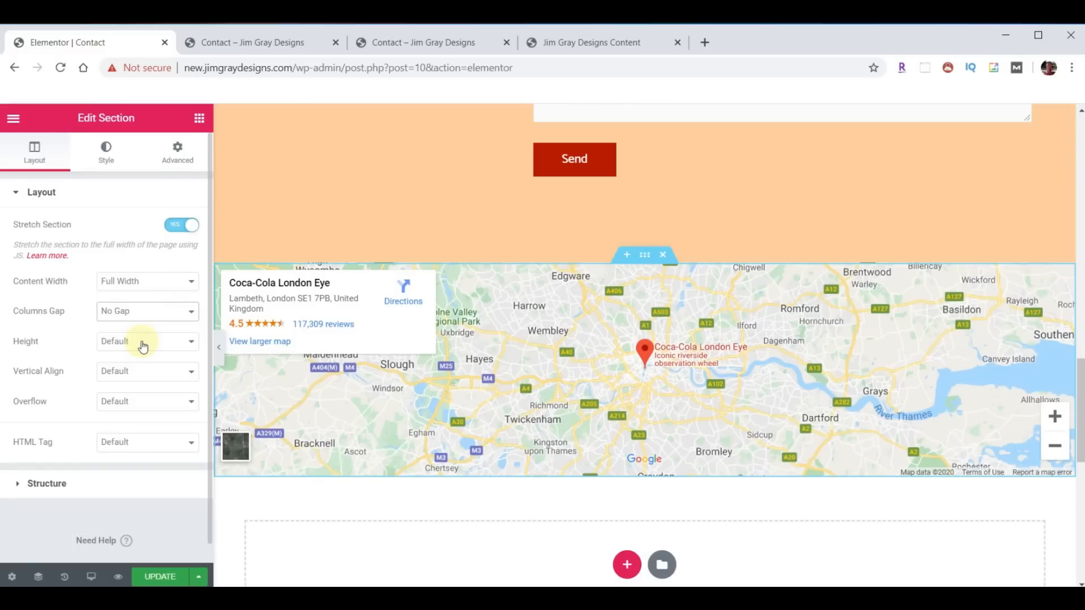
- Point the map at the business address with zoom 14 and height 700, then update the page
click(1067, 283)
triple_click(177, 243)
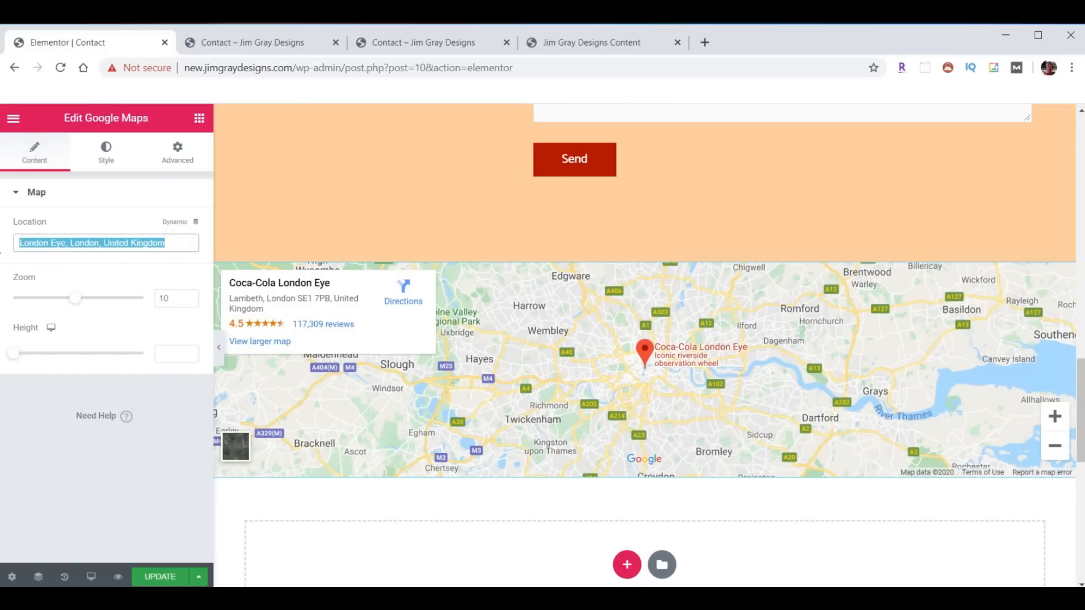
text(Wildwood Trail, Tallahassee, FL, 32312, USA)
double_click(164, 298)
text(14)
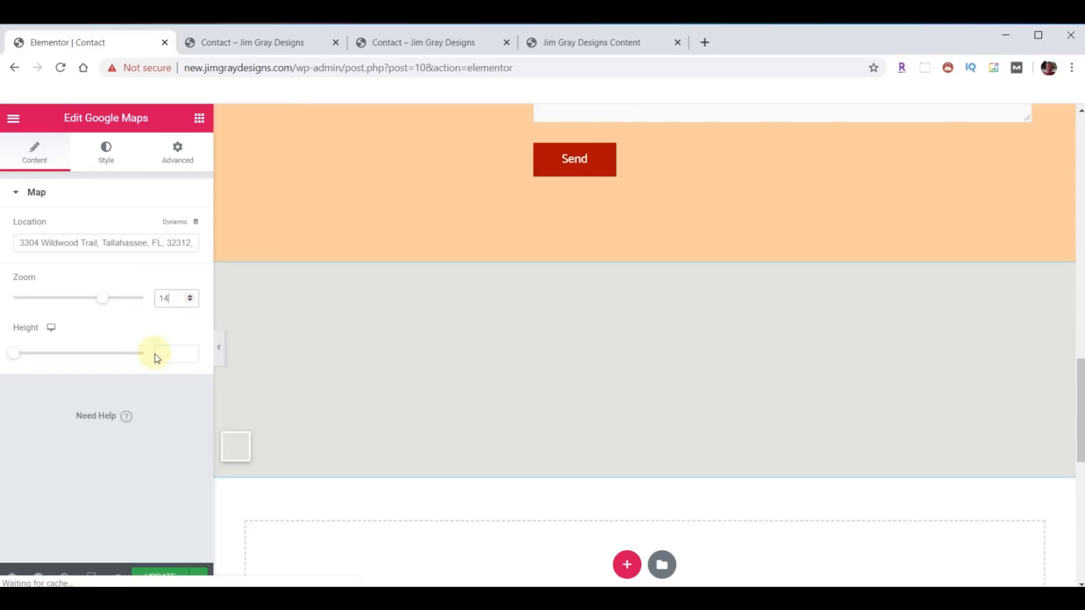
click(168, 354)
text(700)
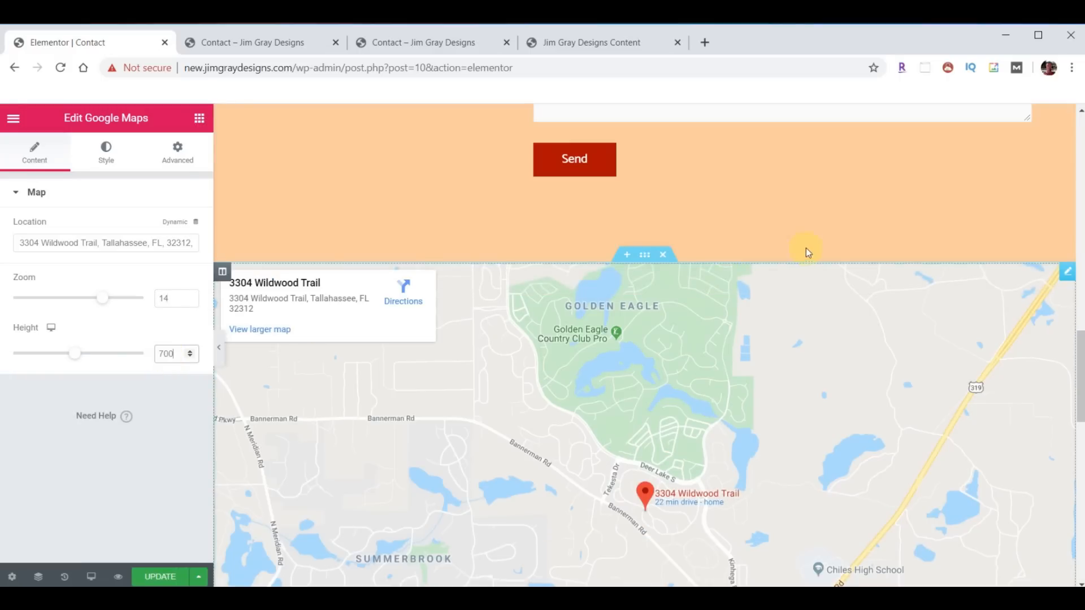
scroll(844, 282, down, 5)
scroll(869, 390, up, 6)
click(148, 576)
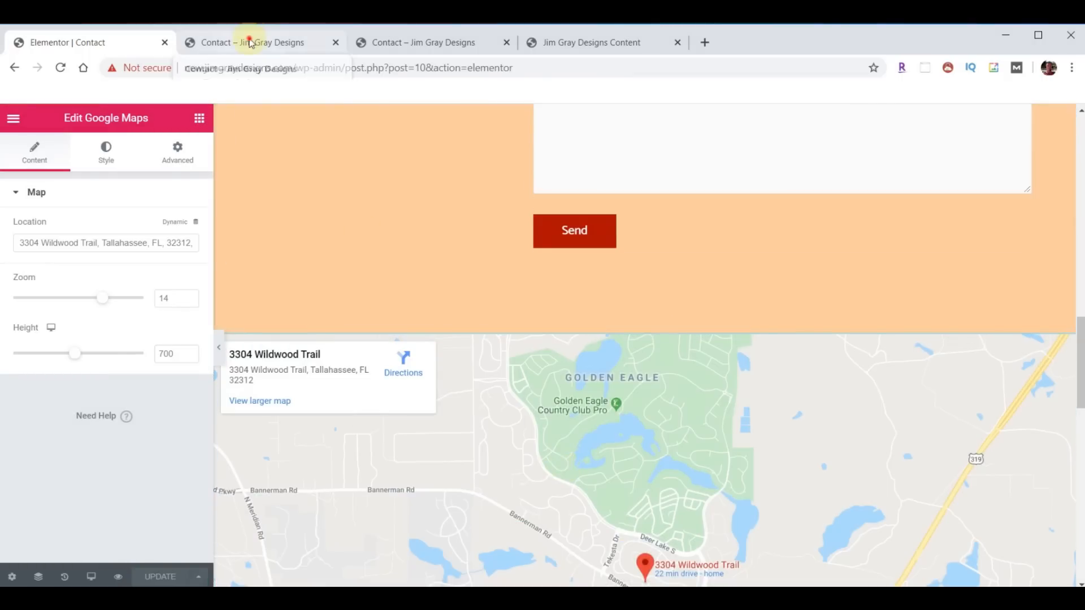
click(251, 43)
- Reload the live Contact page and scroll down to check the new map
click(60, 68)
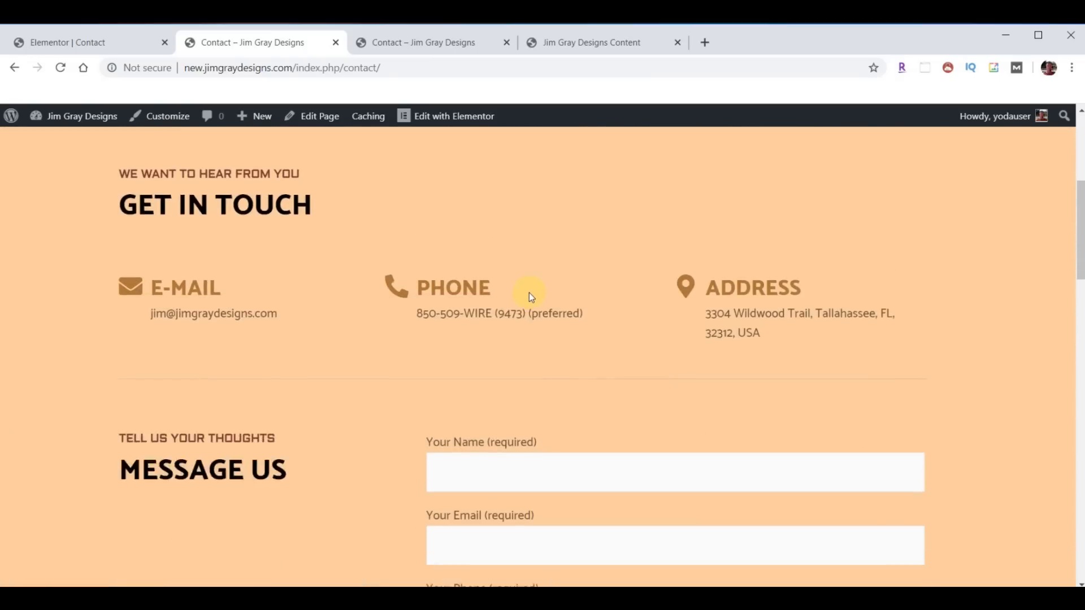
scroll(529, 292, down, 3)
scroll(394, 379, down, 16)
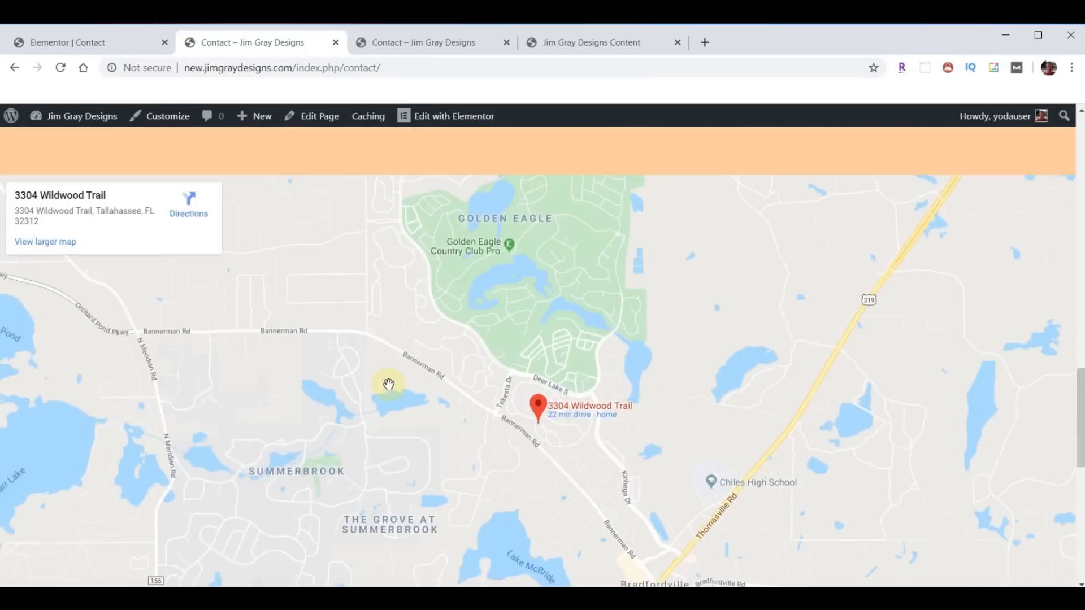
scroll(387, 382, up, 5)
scroll(582, 283, up, 12)
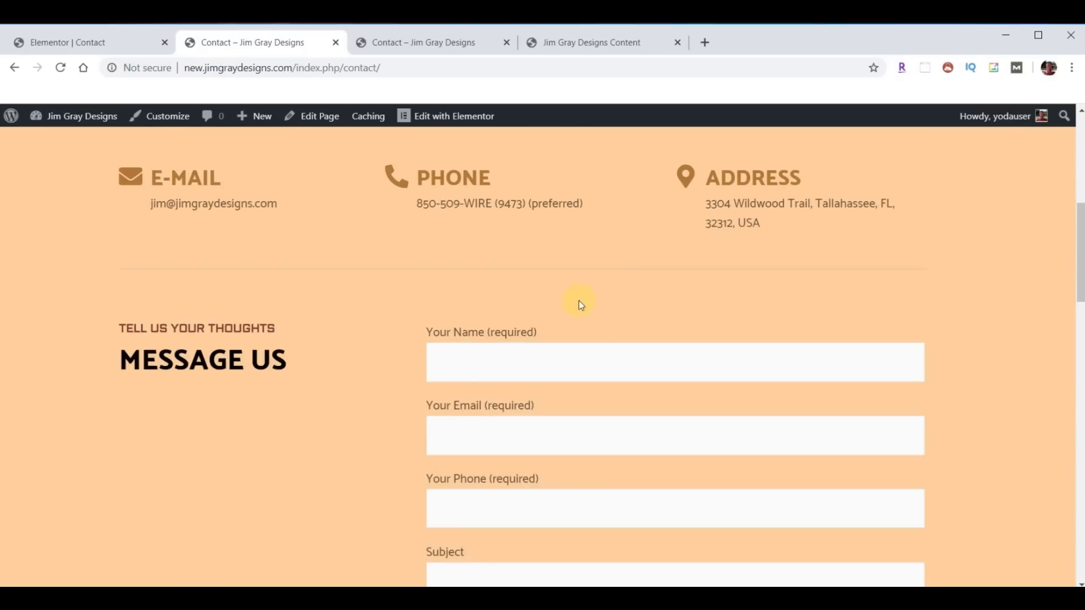
- Autofill the form with saved contact details, subject 'Test Homepage Form 11:54', copied into the message
click(465, 379)
click(458, 133)
scroll(941, 380, down, 5)
click(511, 310)
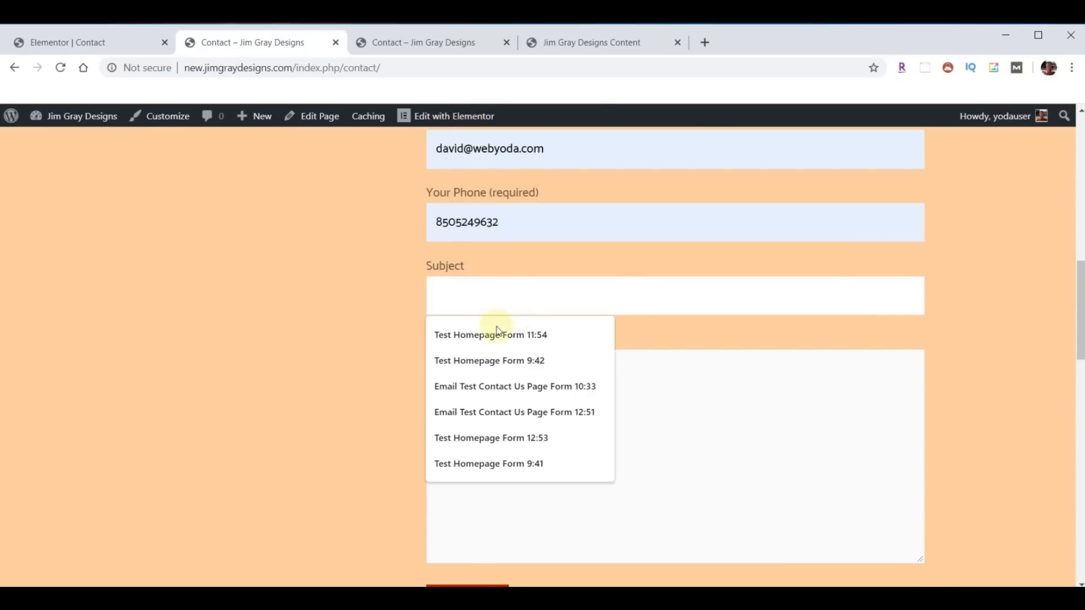
click(488, 334)
click(581, 400)
click(606, 289)
drag(606, 289, 375, 296)
key(ctrl+c)
click(565, 400)
key(ctrl+v)
- Replace the filled-in email address with a different saved email address
scroll(672, 417, up, 3)
scroll(672, 418, up, 2)
scroll(641, 441, down, 2)
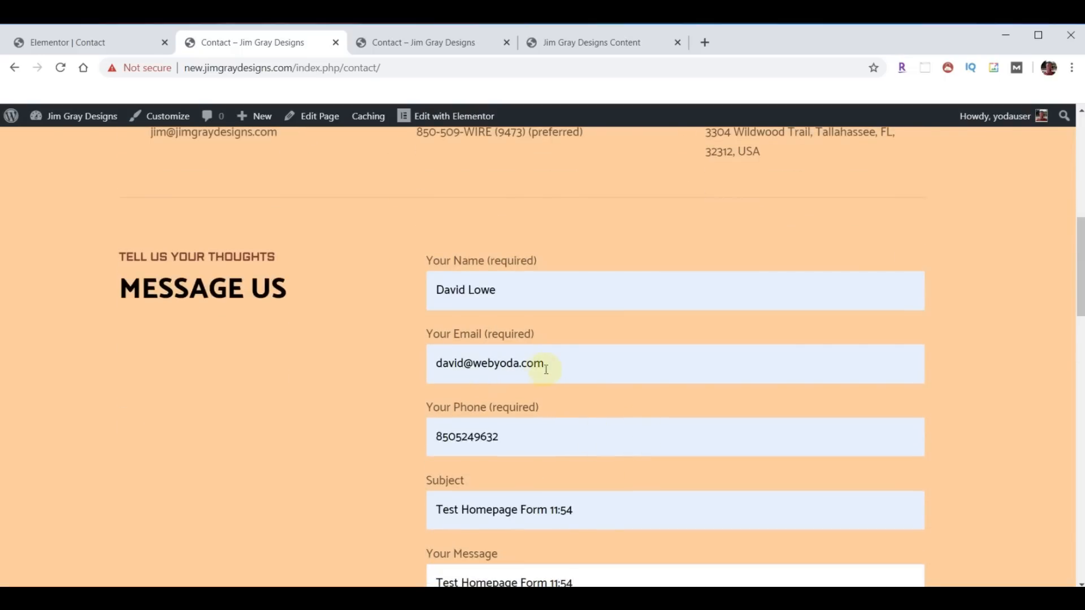
drag(559, 363, 395, 357)
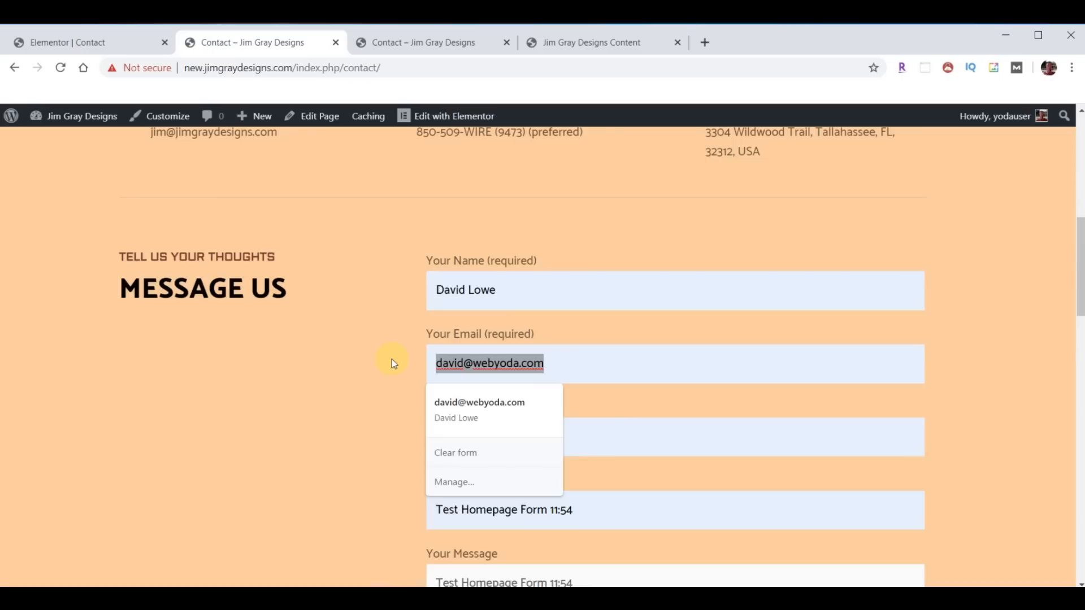
text(beth)
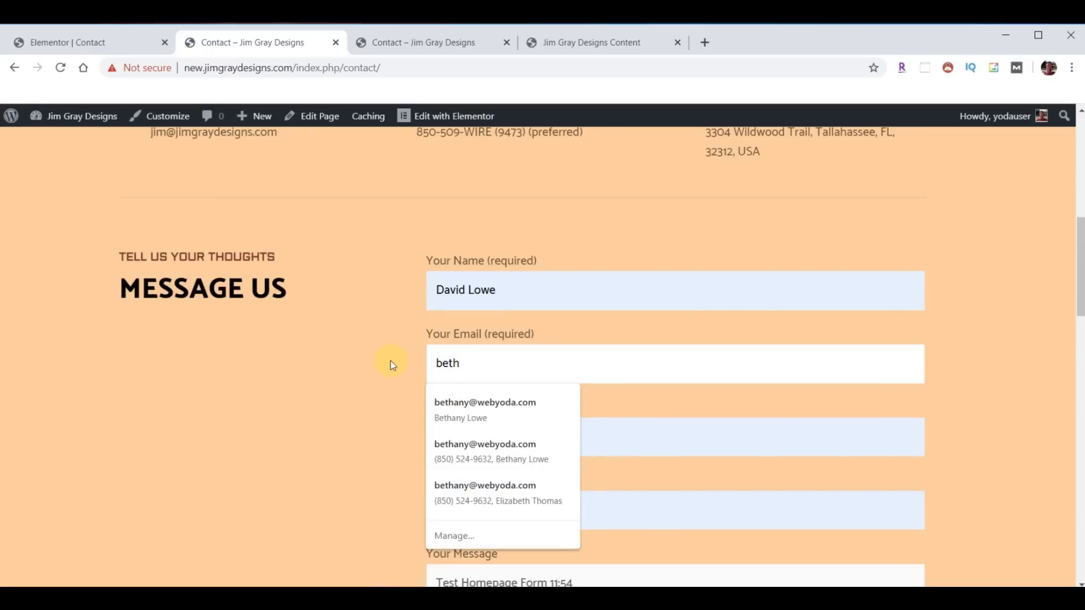
click(461, 402)
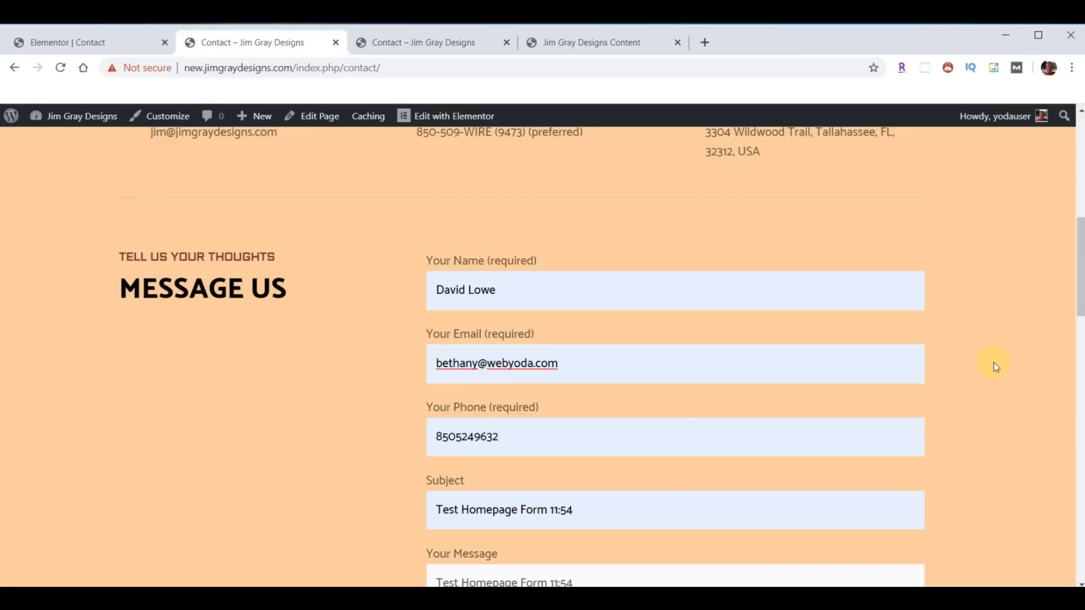
- Send the 'Test Homepage Form 11:54' message and confirm the 'Thank you for your message' notice
scroll(665, 364, down, 5)
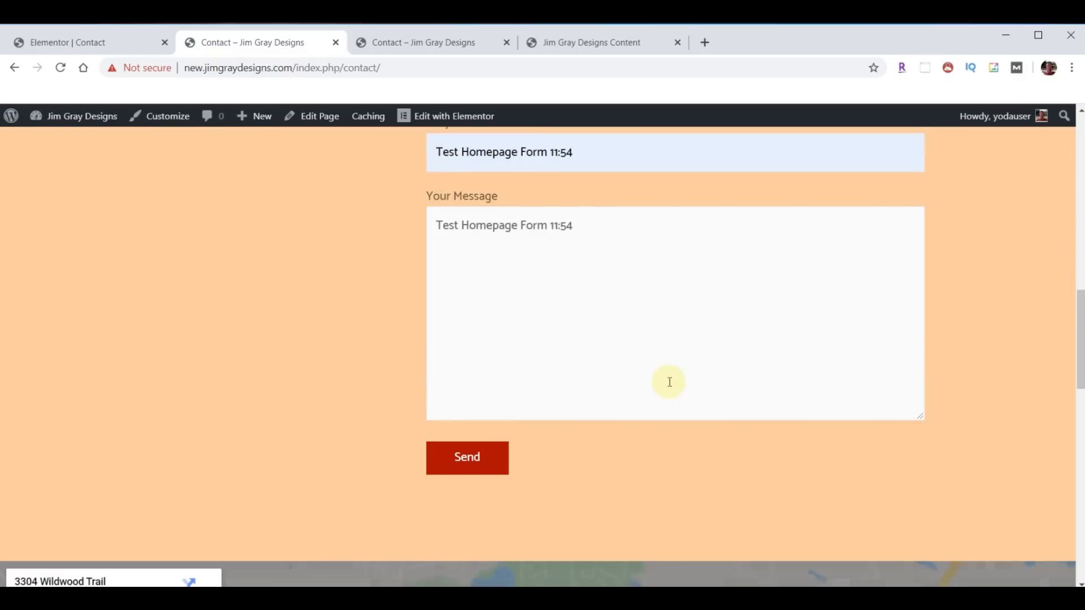
click(482, 475)
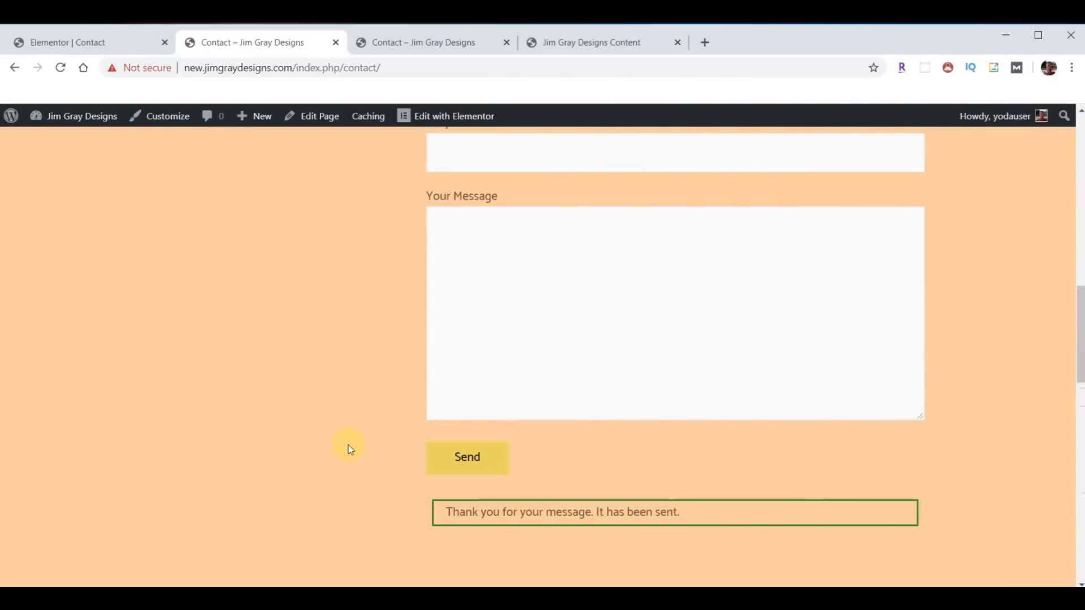
scroll(285, 435, up, 10)
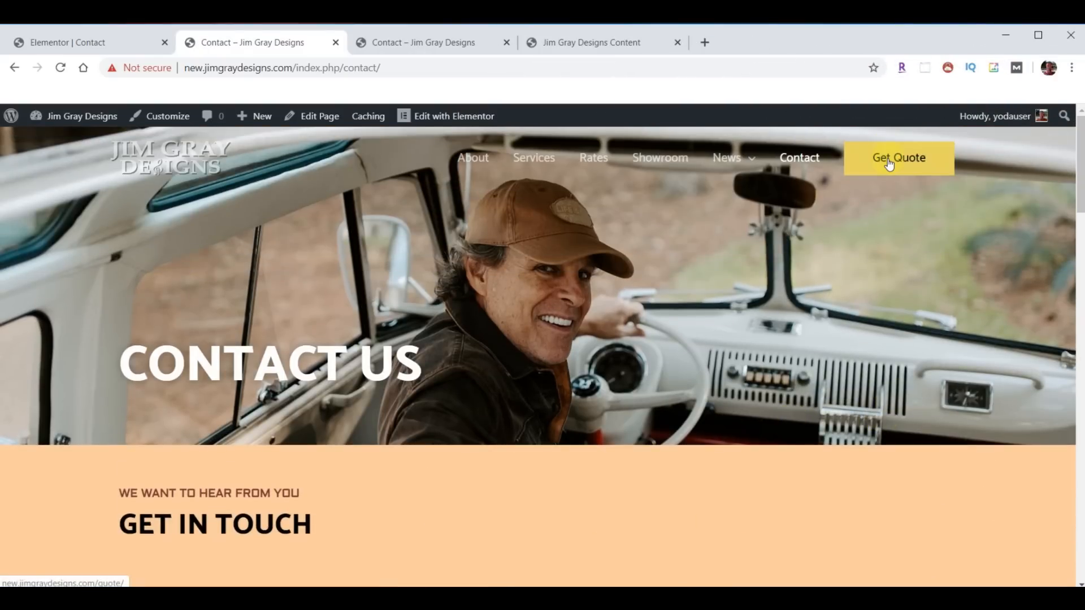
- Open the new site's Get Quote page, then scroll through the old site's Get A Quote form
click(885, 162)
click(404, 46)
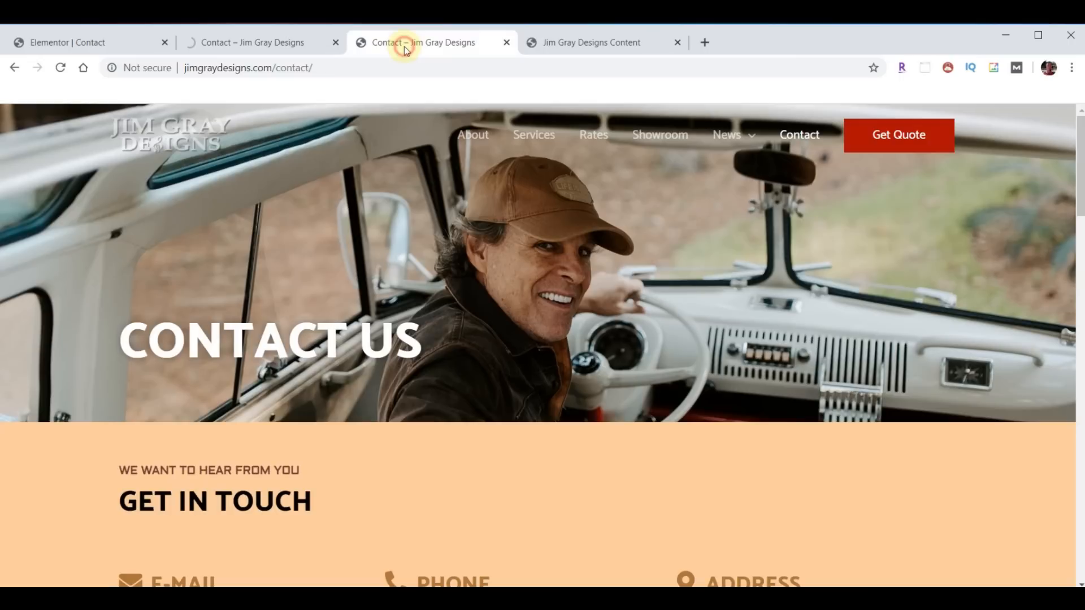
click(913, 134)
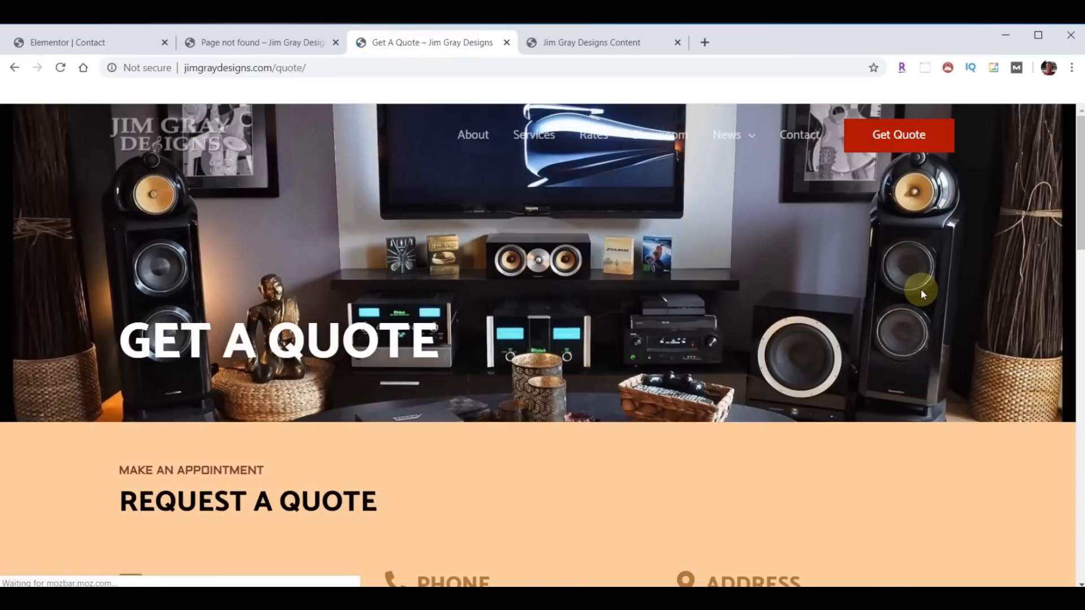
scroll(920, 290, down, 8)
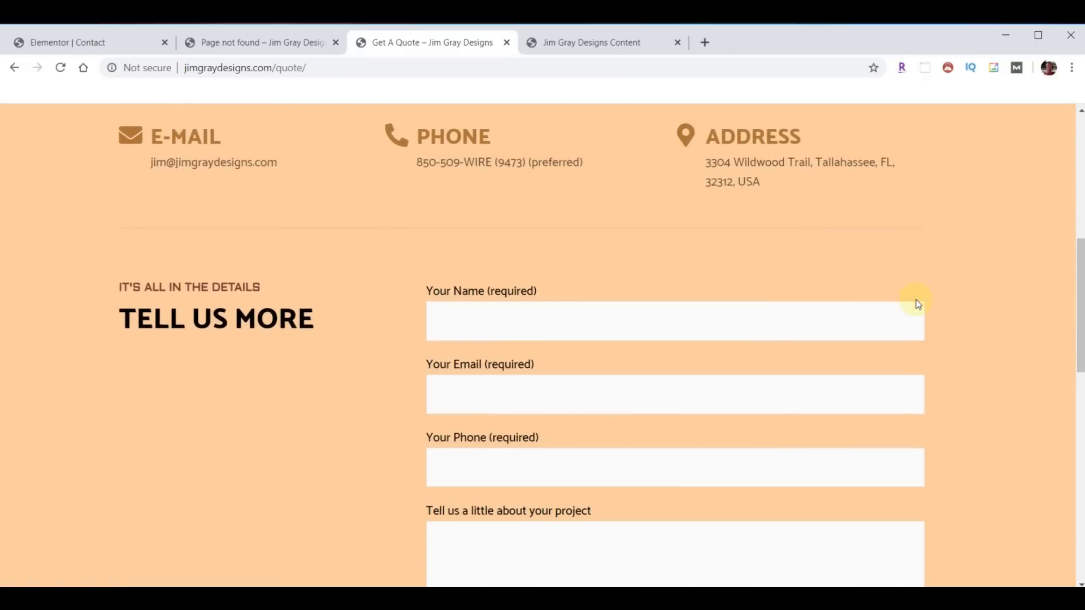
scroll(916, 299, down, 1)
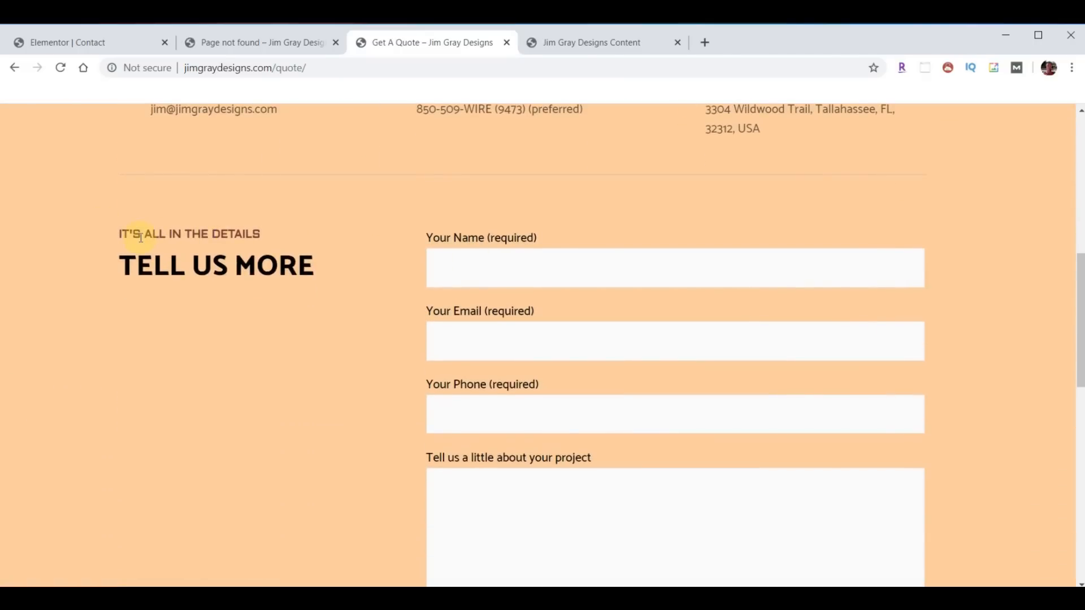
scroll(640, 422, down, 1)
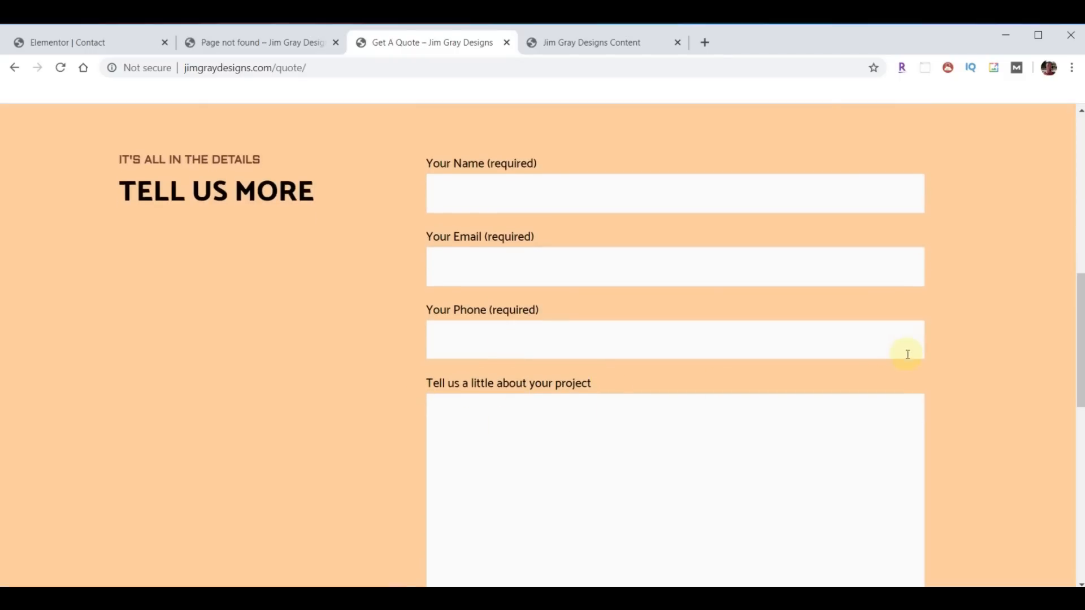
scroll(908, 362, down, 7)
scroll(720, 316, up, 5)
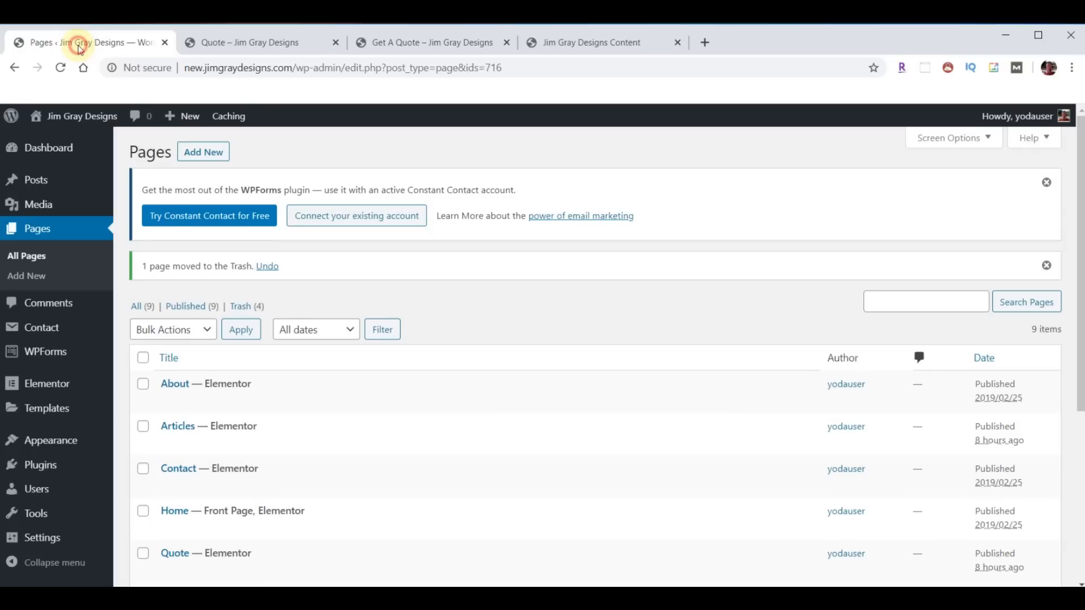
- Edit the Quote page in Elementor and delete the About Us, Short Story, car-wash image and Why Choose Us sections
click(80, 48)
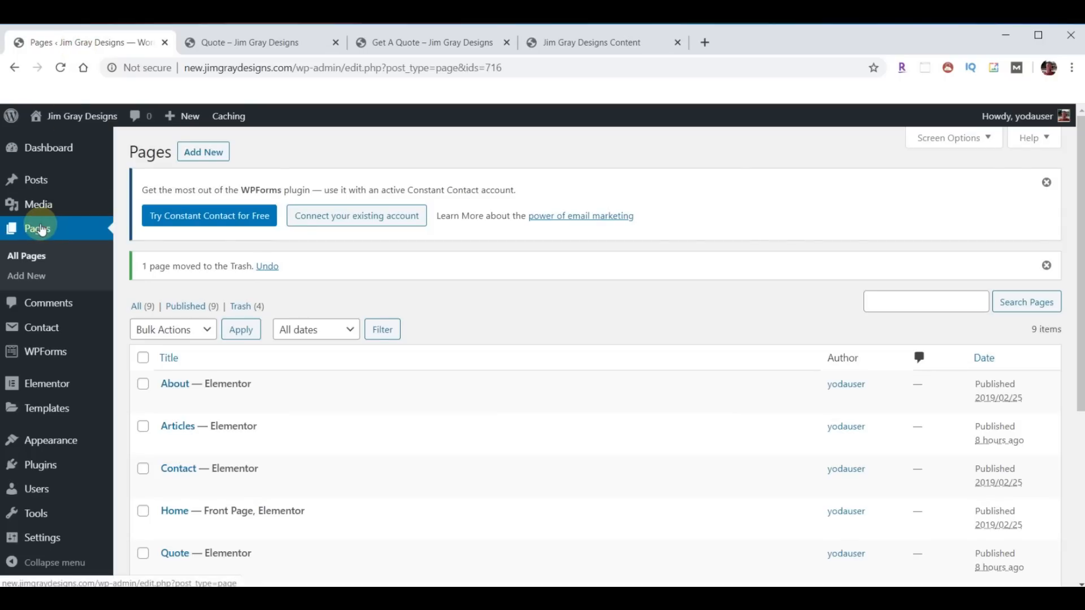
scroll(376, 437, down, 2)
scroll(362, 395, up, 2)
click(400, 530)
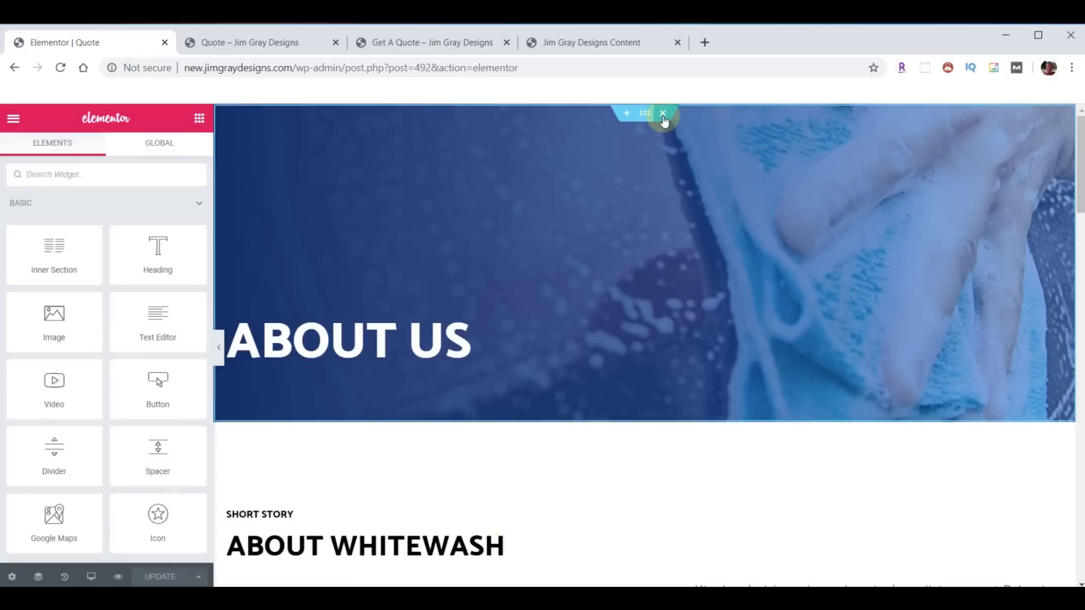
click(663, 115)
click(663, 114)
click(664, 114)
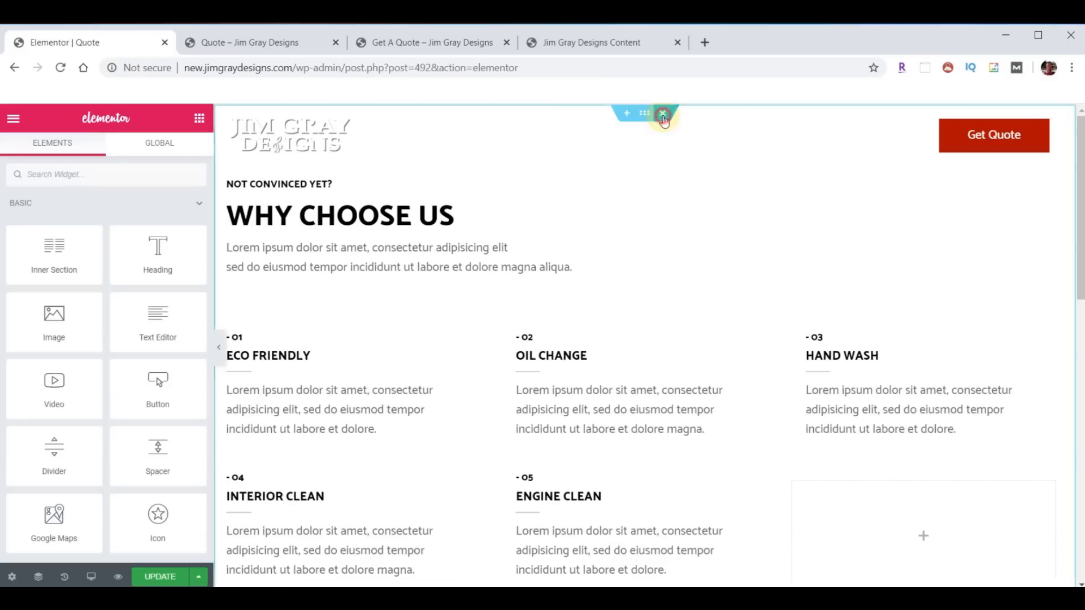
click(663, 115)
- Import template-JGD-quote.json into My Templates and insert the Get A Quote template
click(664, 190)
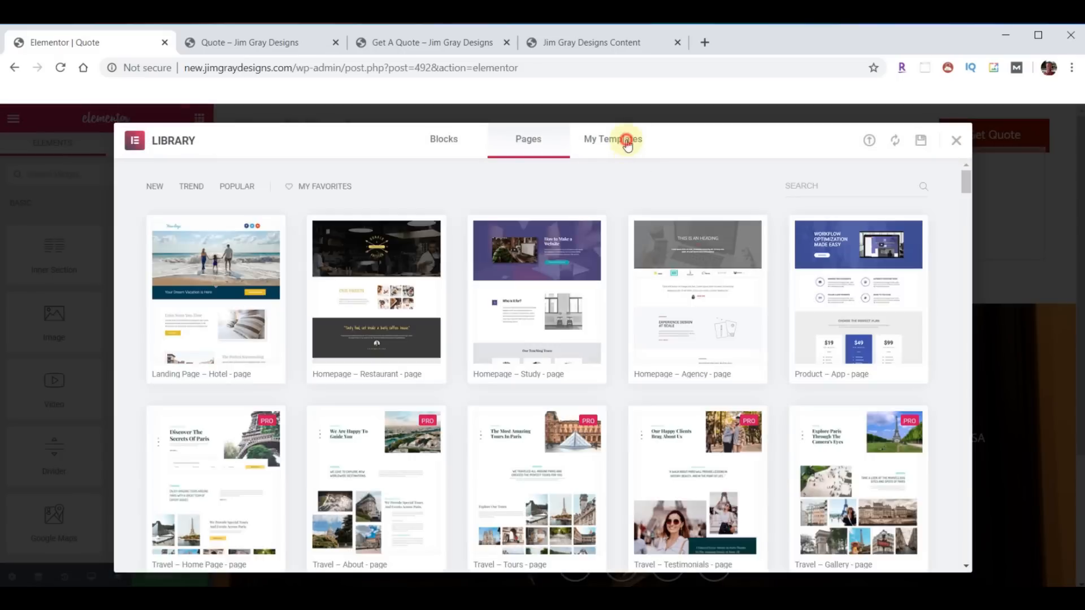
click(626, 144)
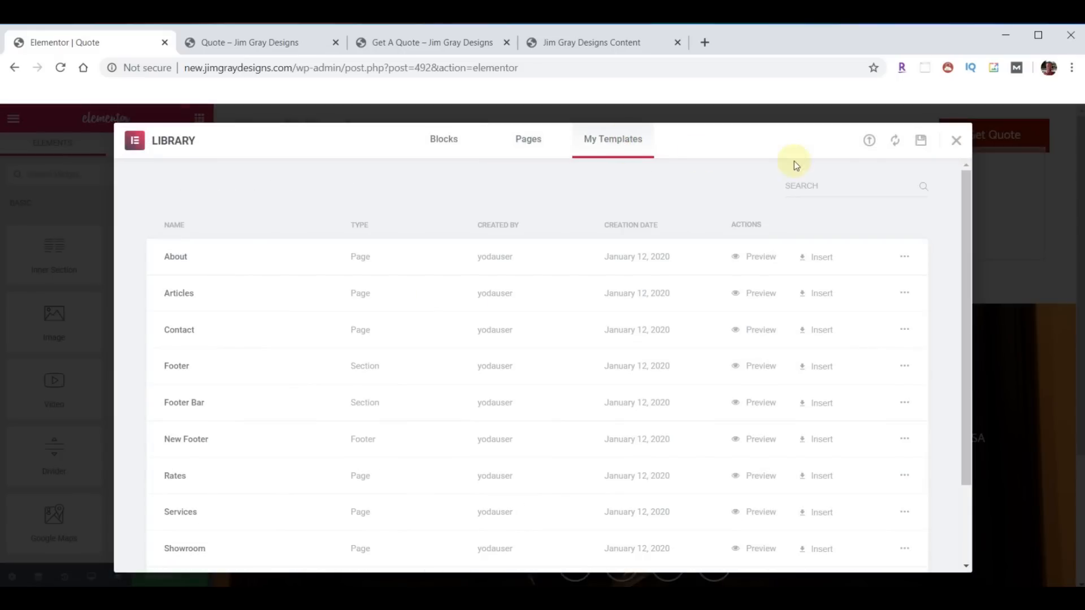
click(869, 141)
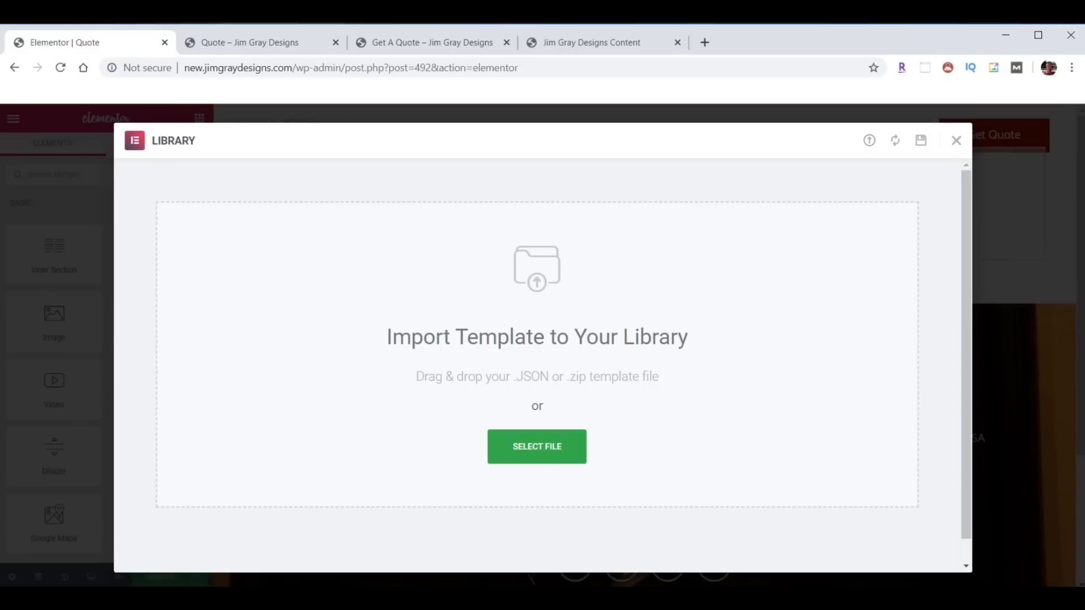
key(alt+Tab)
scroll(961, 389, down, 2)
drag(954, 389, 538, 374)
scroll(562, 412, down, 3)
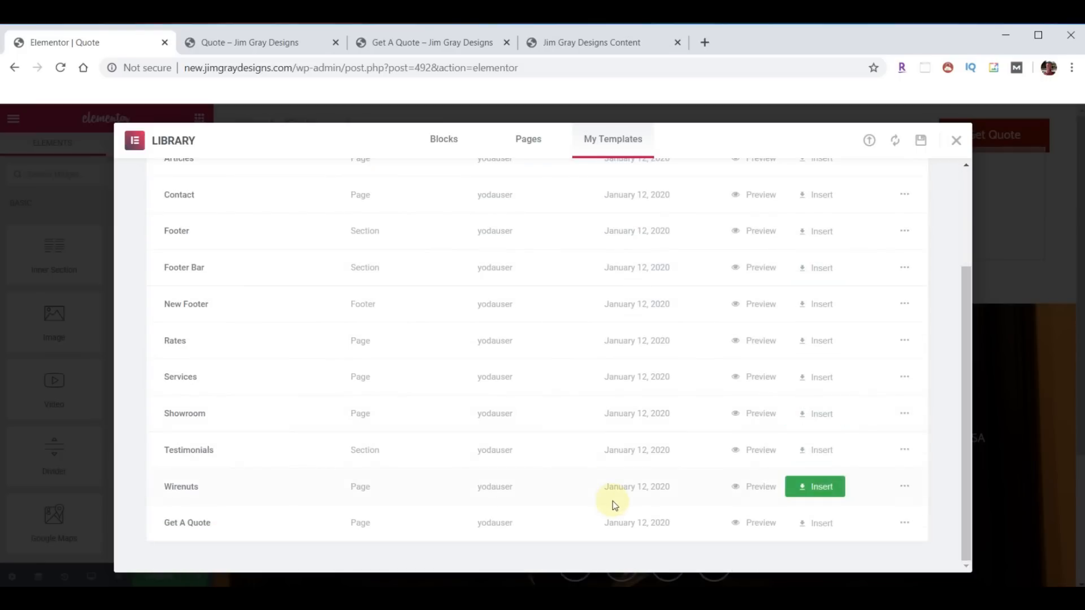
click(823, 525)
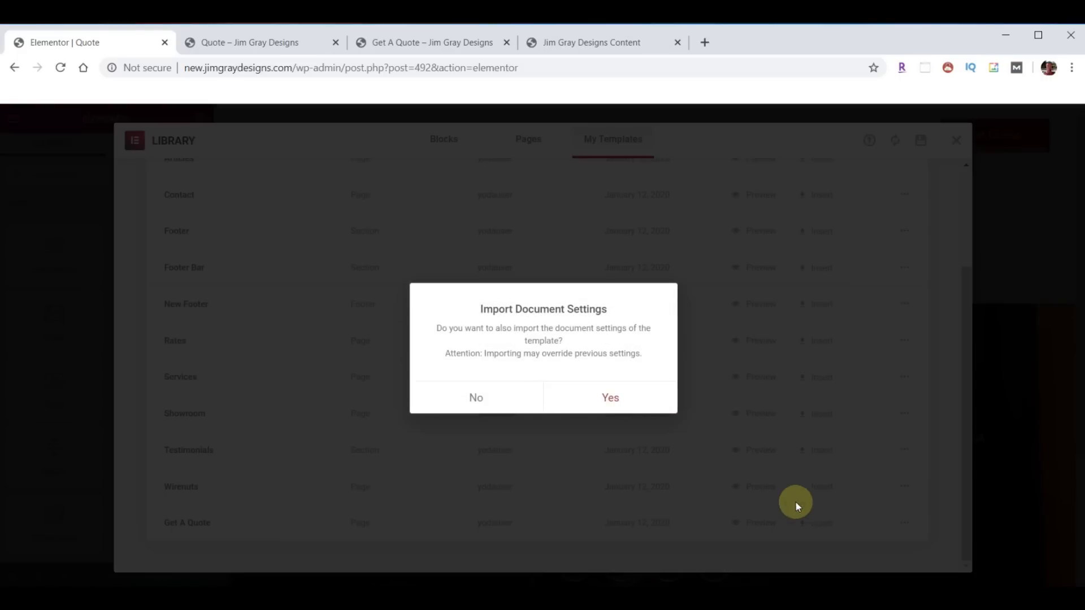
- Insert the Get A Quote layout without importing its document settings
click(485, 402)
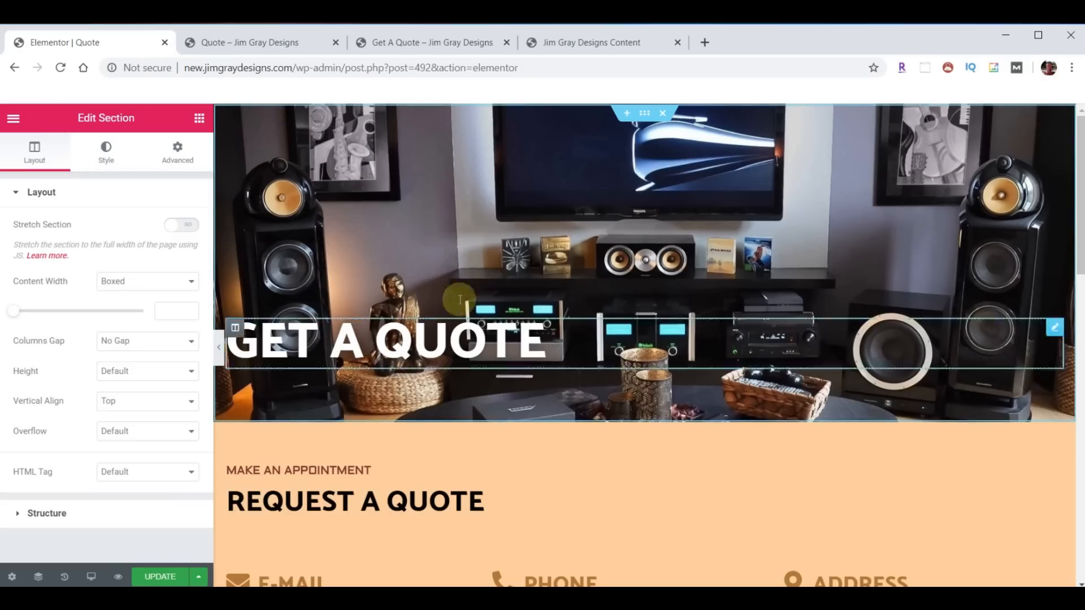
scroll(704, 361, down, 3)
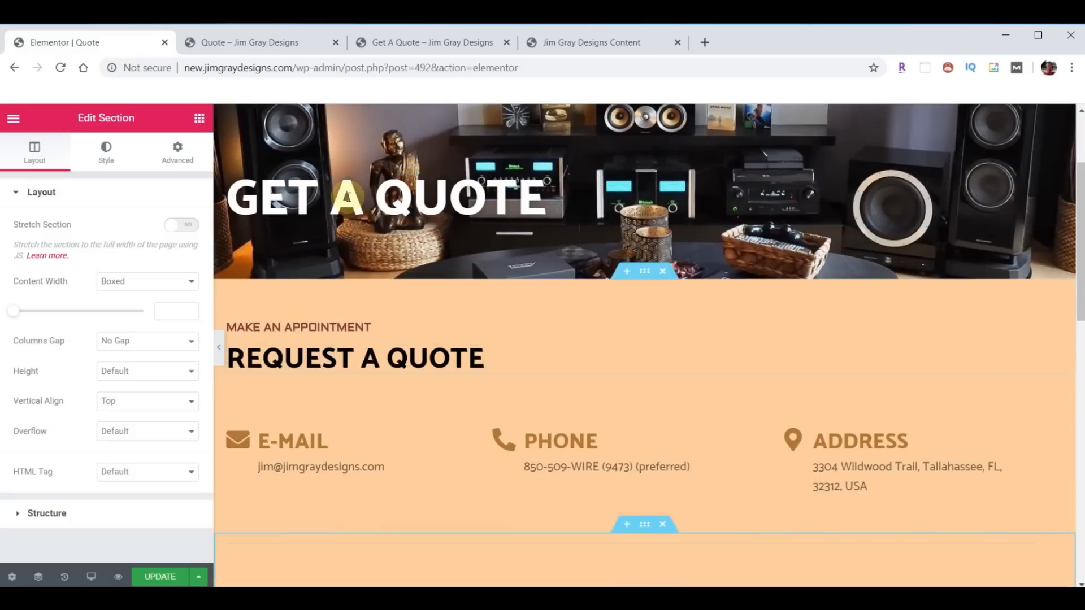
scroll(726, 330, down, 5)
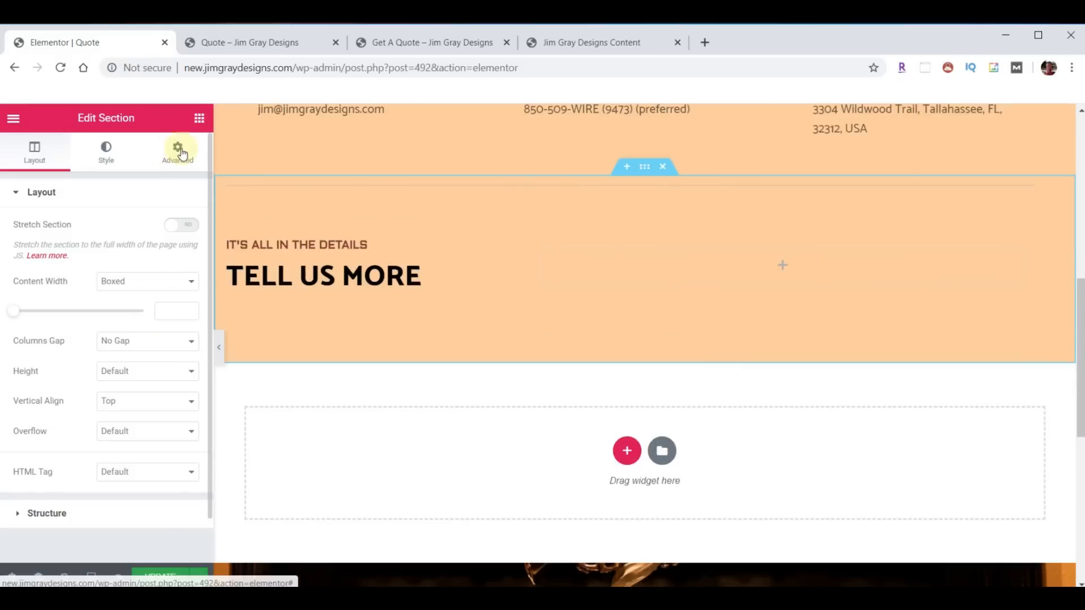
- Add a Void Contact Form 7 widget showing 'Contact Us For A Quote' to the empty column and save
click(199, 119)
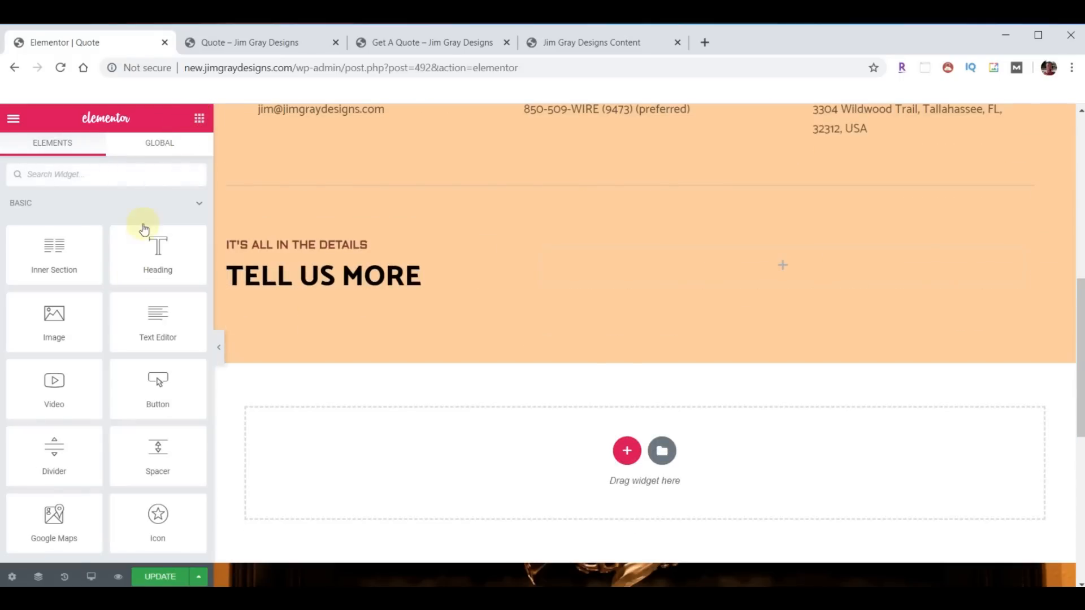
scroll(128, 345, down, 8)
scroll(125, 356, down, 10)
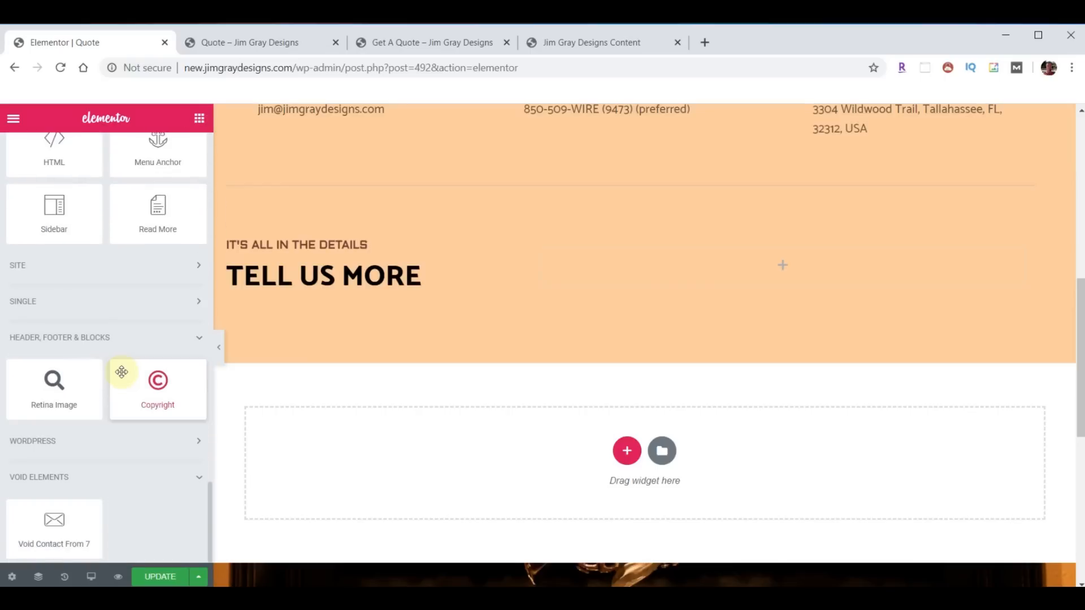
drag(54, 523, 806, 269)
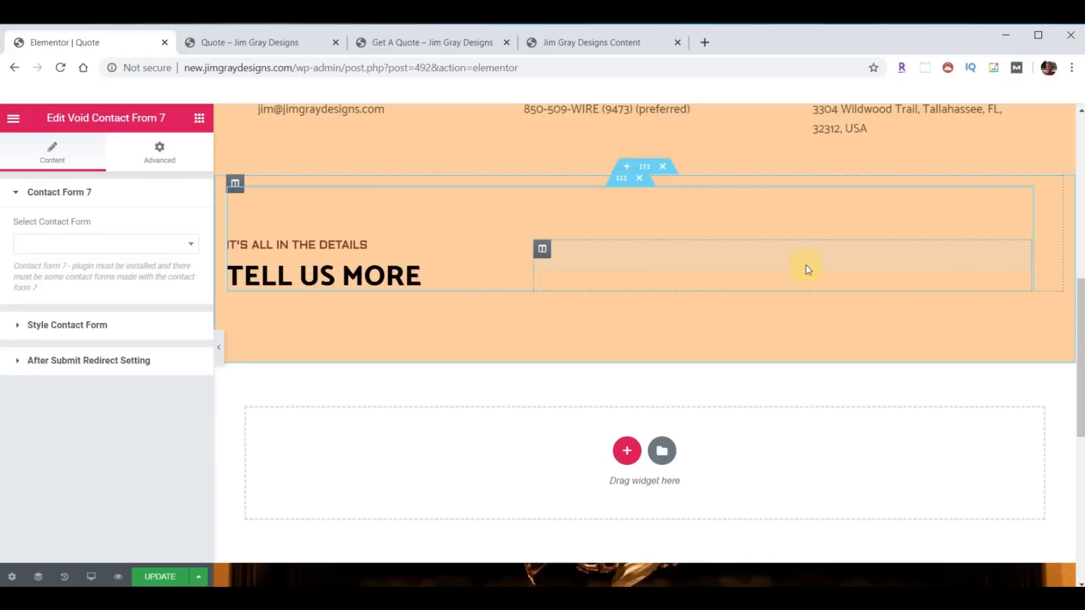
click(191, 245)
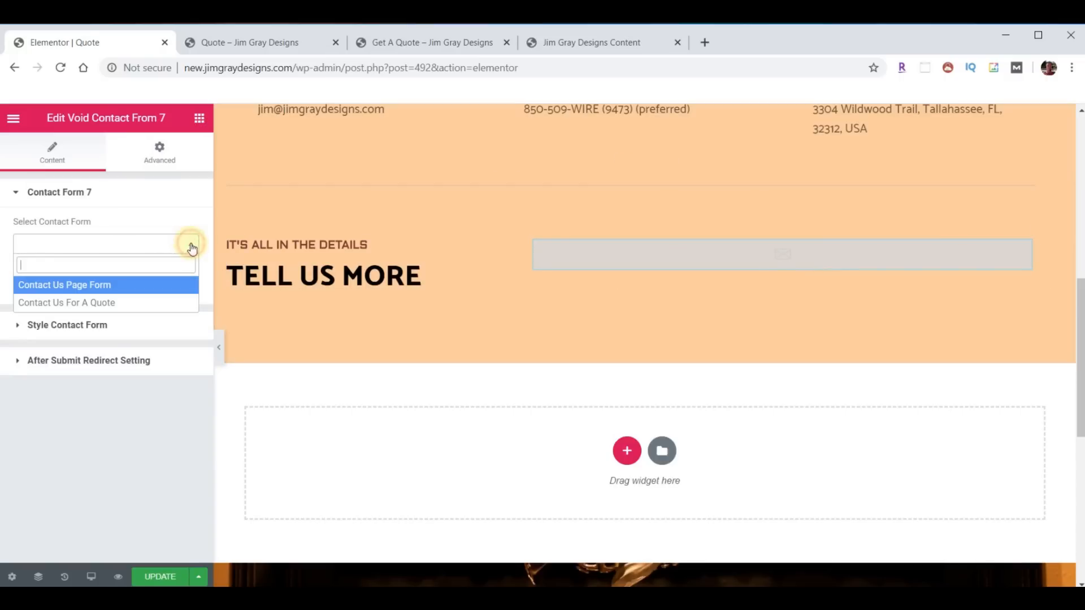
click(81, 302)
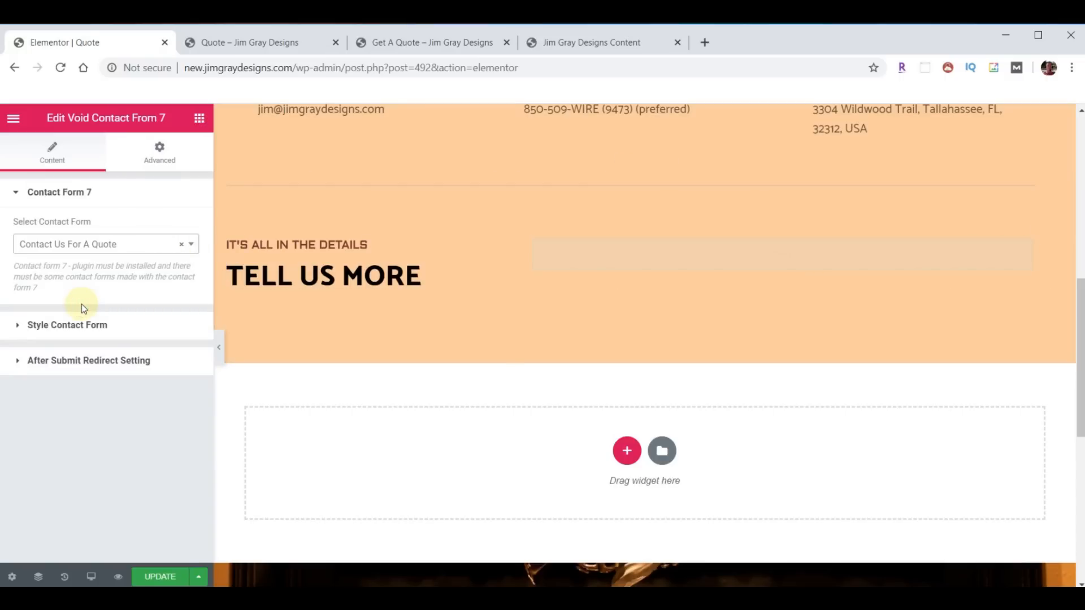
scroll(678, 379, down, 1)
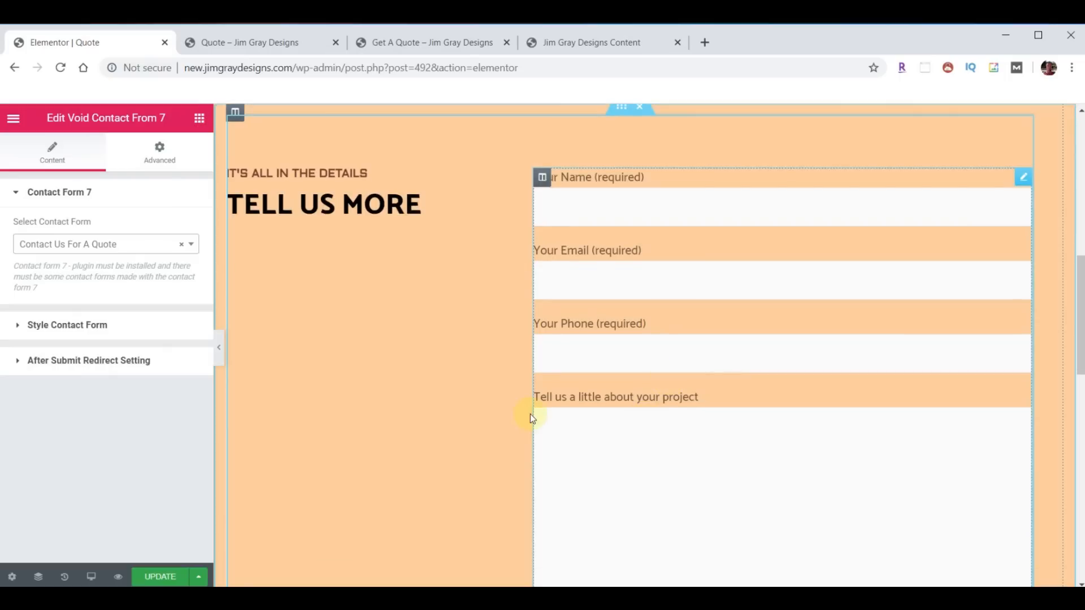
scroll(727, 398, down, 5)
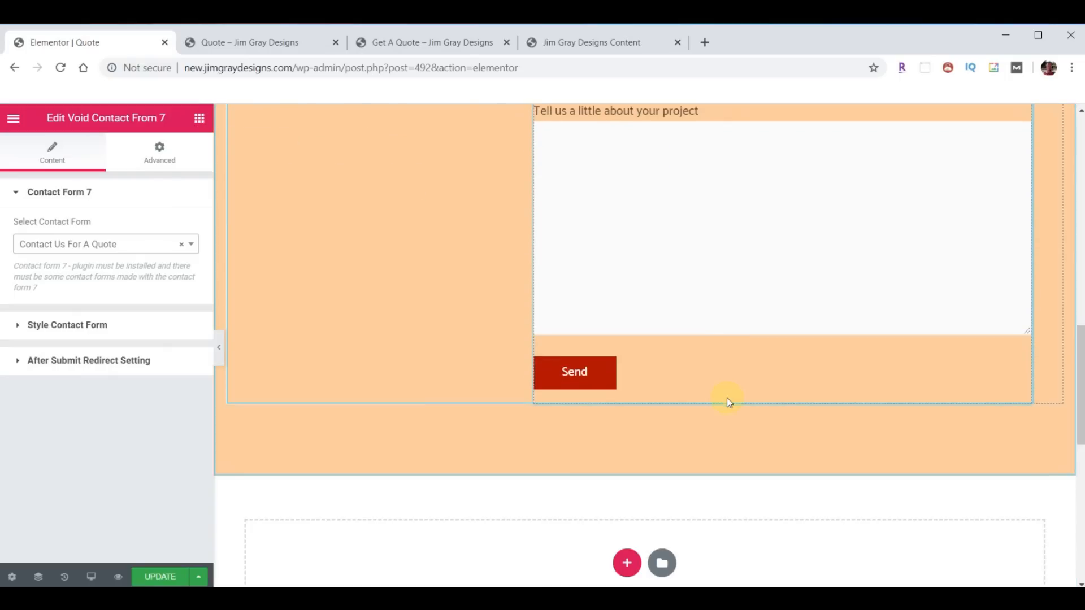
click(170, 577)
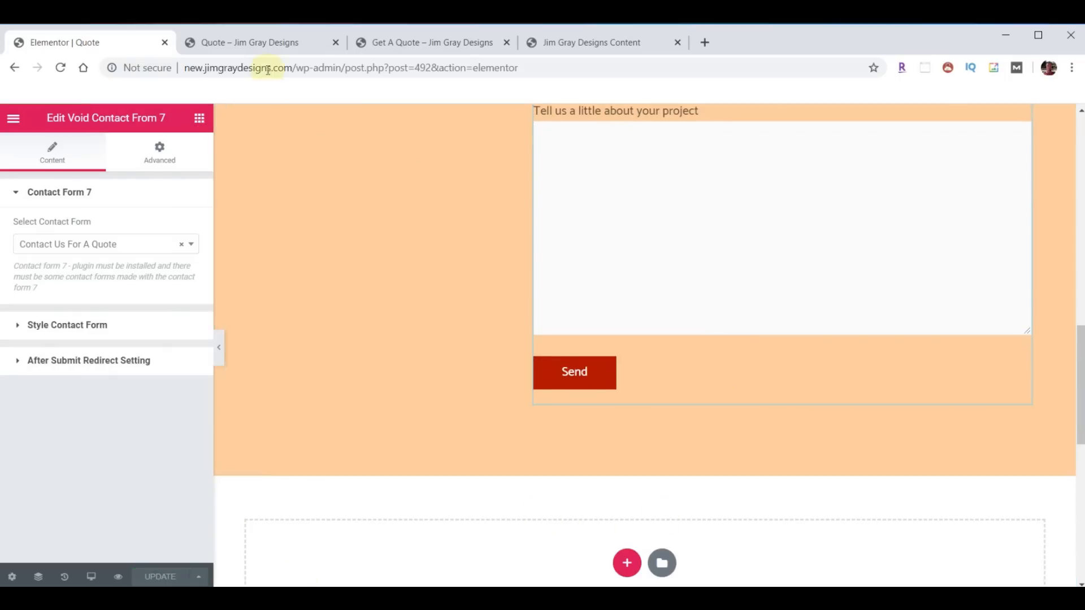
- Reload the live Quote page, check the new quote form, then return to the Elementor editor
click(260, 47)
click(60, 67)
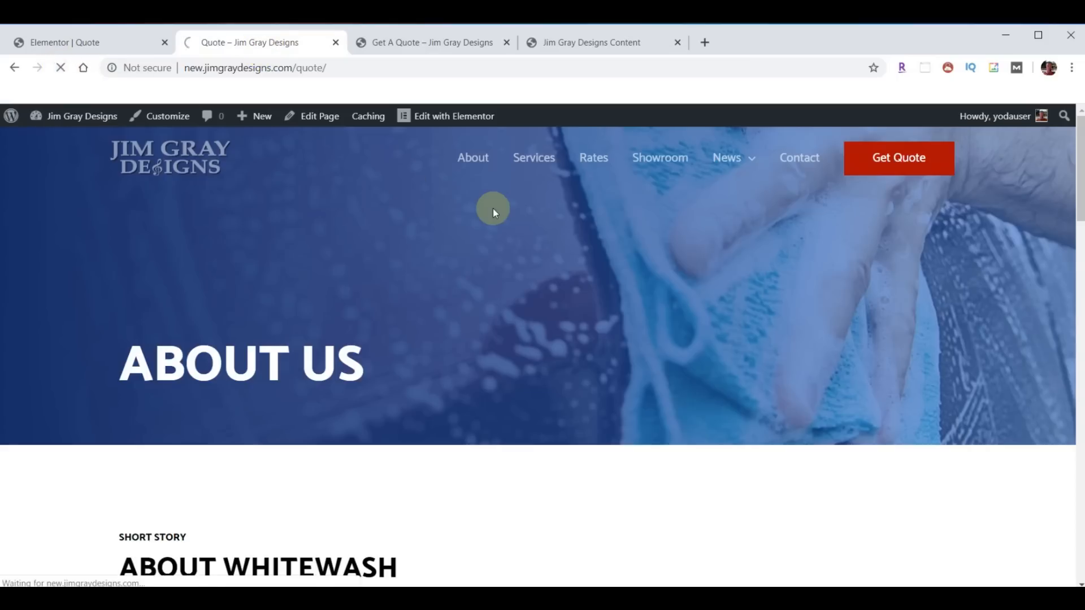
scroll(493, 209, down, 15)
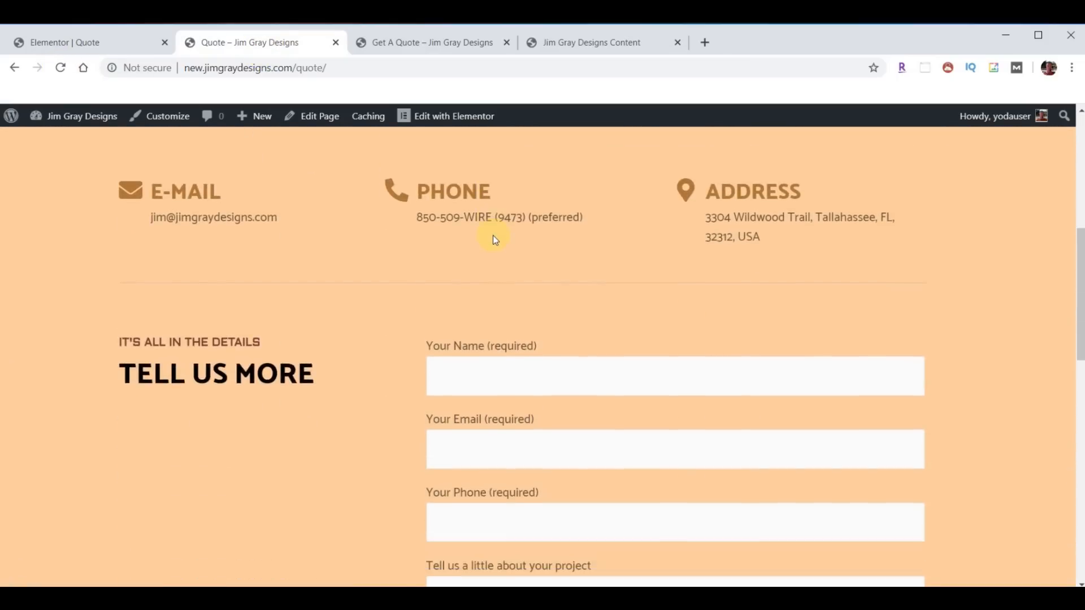
scroll(421, 349, down, 3)
scroll(401, 388, up, 8)
scroll(401, 387, up, 10)
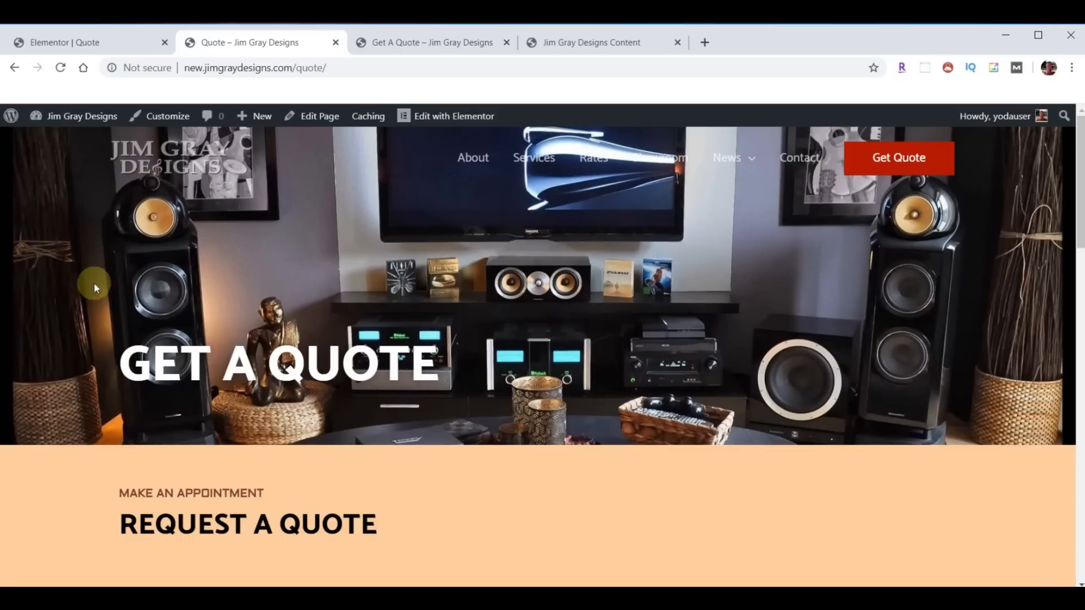
click(67, 45)
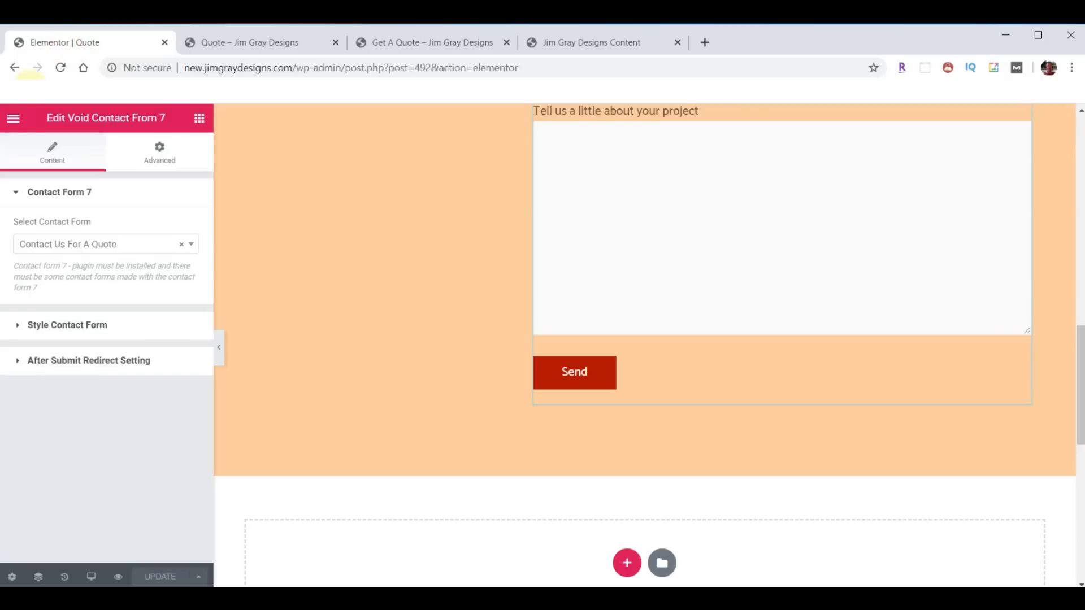
- Exit the Quote editor to the dashboard and open the Home page in Elementor
click(13, 119)
click(92, 492)
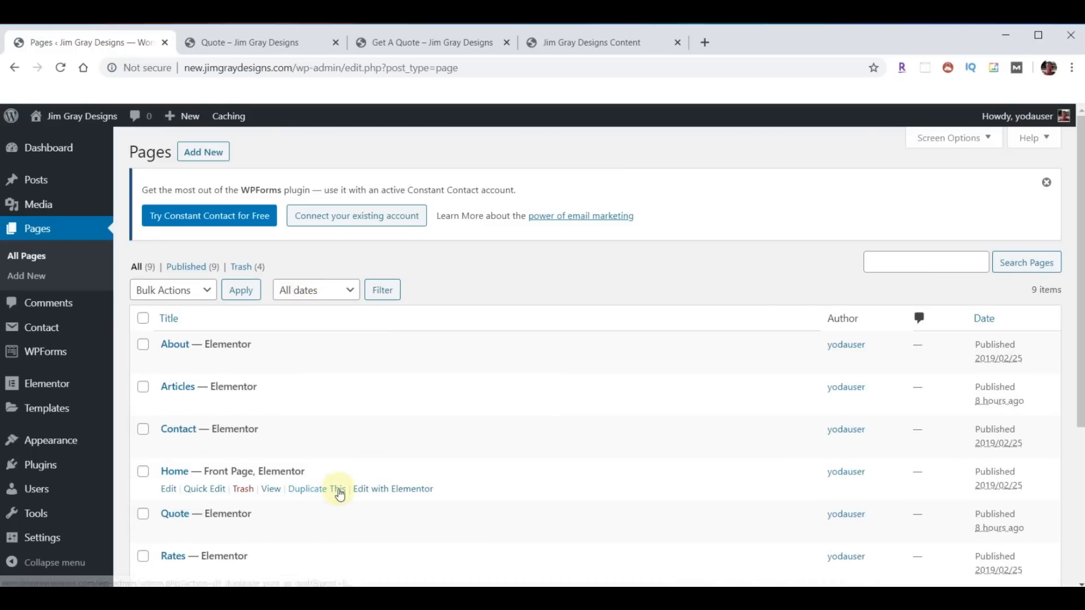
click(399, 489)
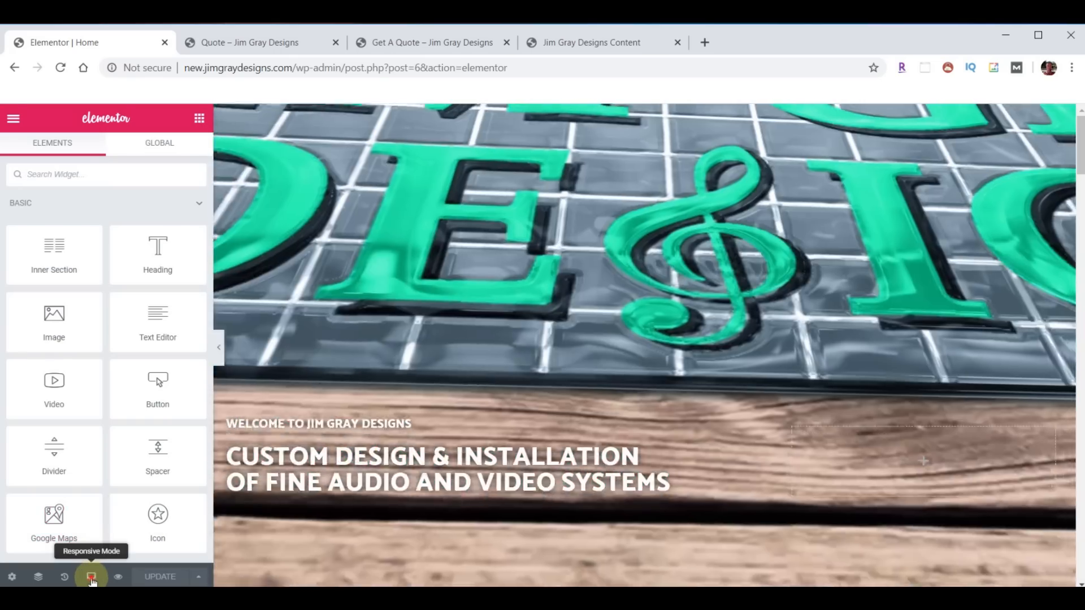
- Review the Home page in Tablet responsive mode, then switch the preview to Mobile
click(92, 577)
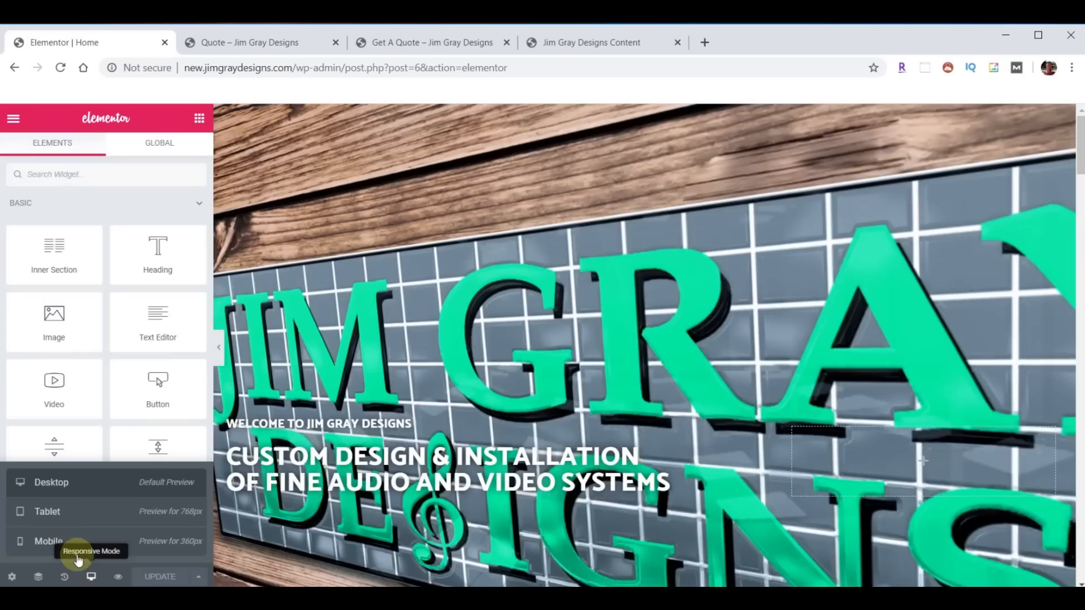
click(51, 545)
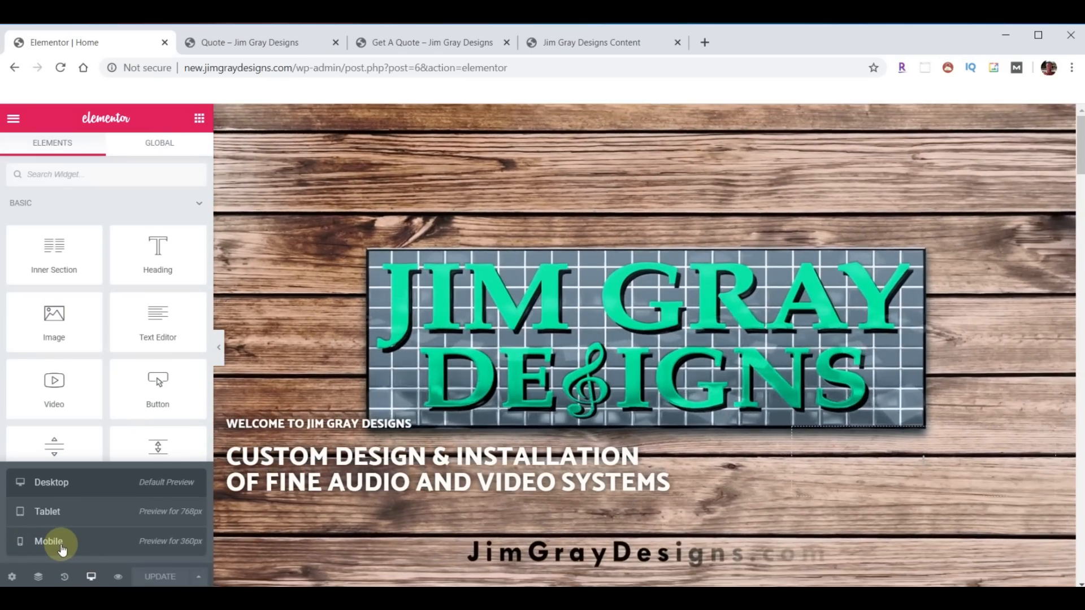
click(69, 524)
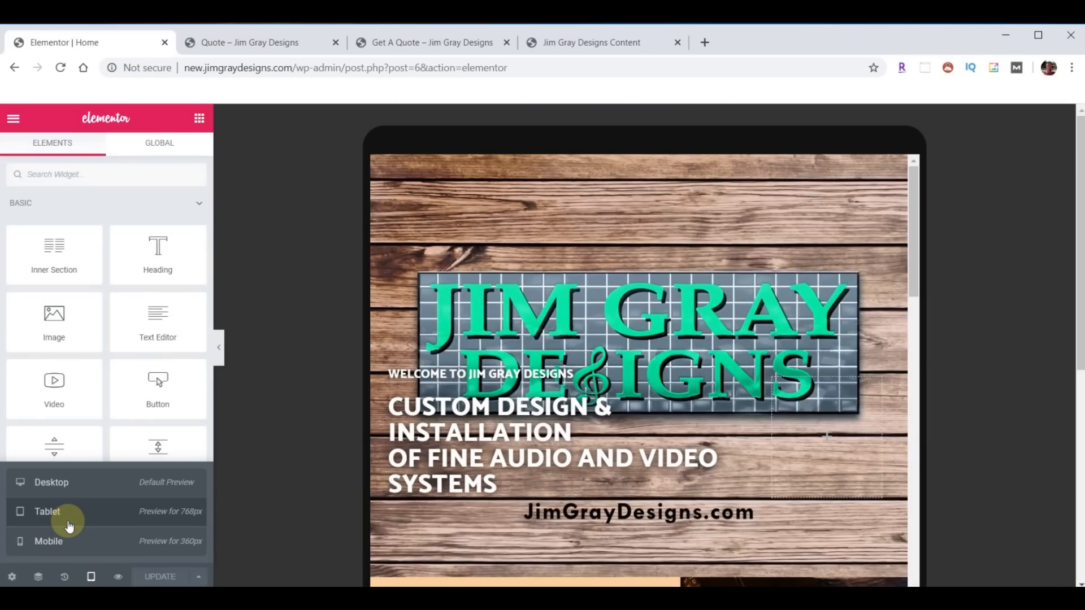
scroll(646, 370, down, 10)
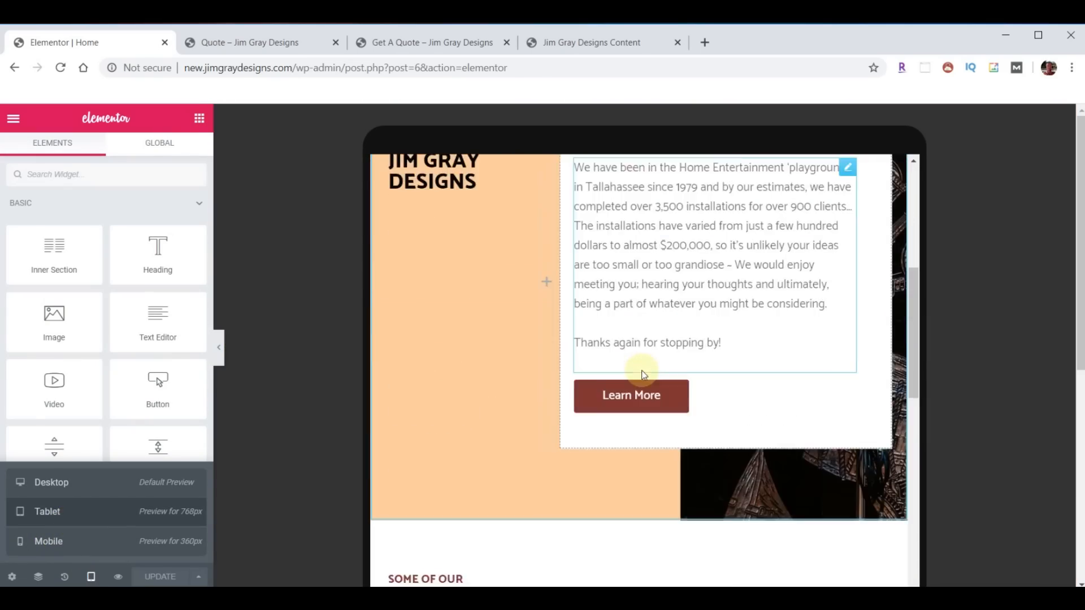
scroll(643, 372, down, 15)
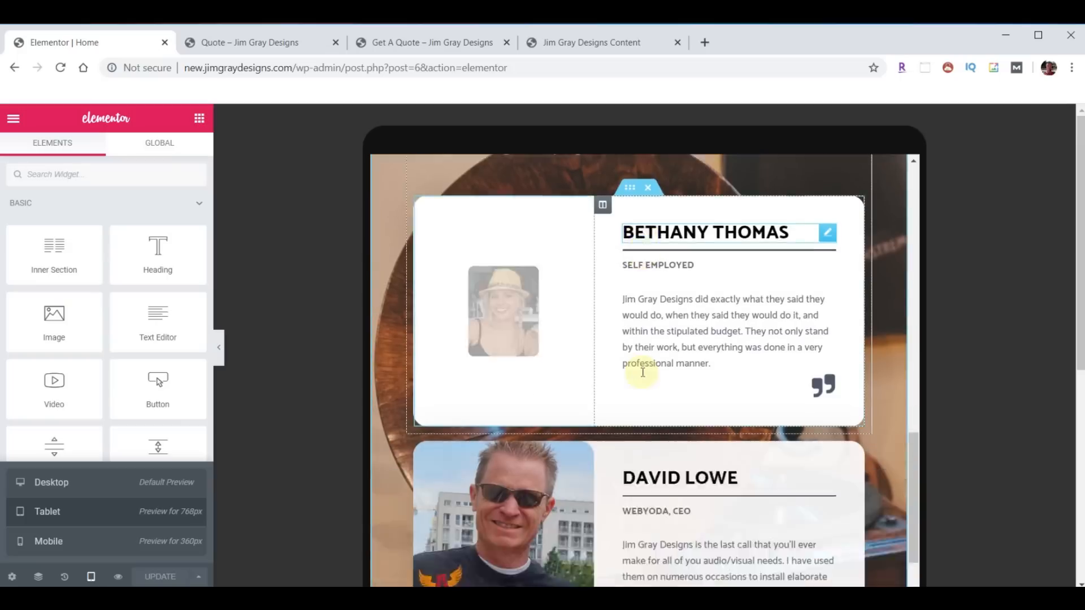
scroll(643, 380, down, 15)
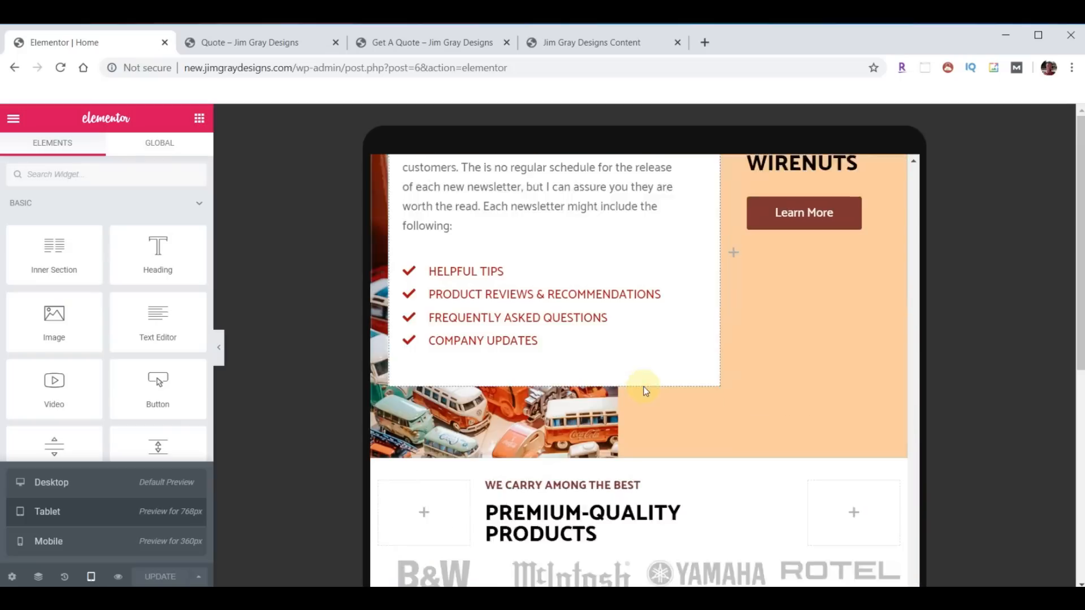
scroll(646, 390, down, 3)
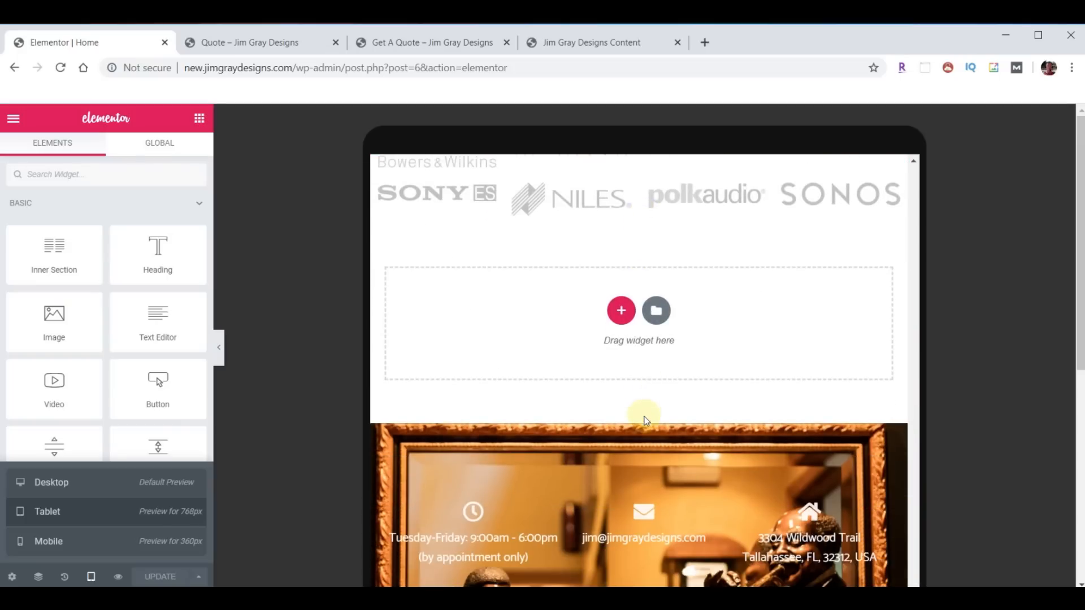
scroll(644, 416, up, 10)
scroll(642, 419, up, 20)
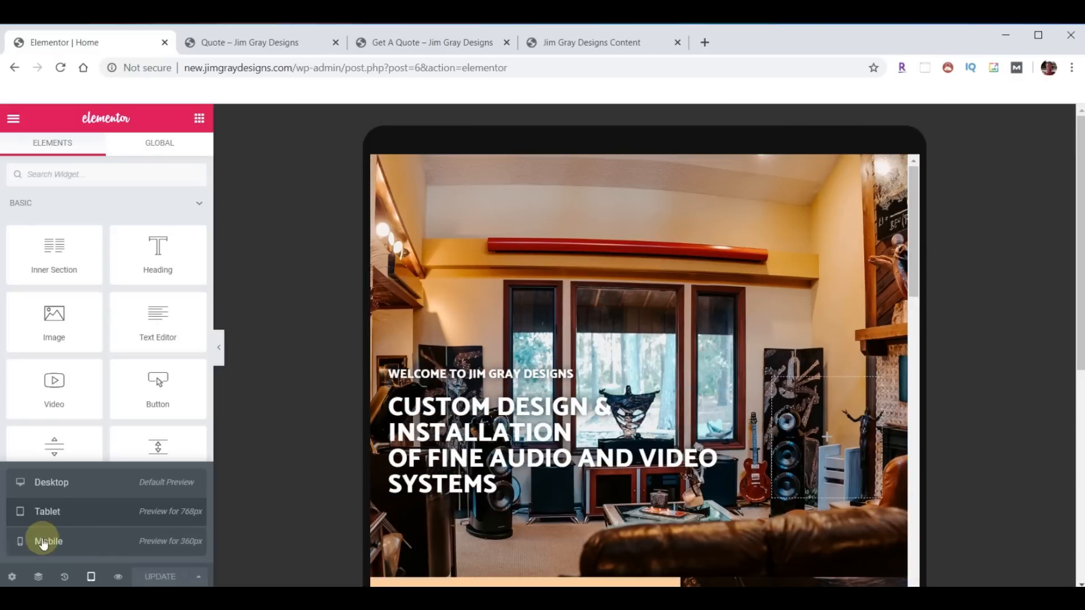
click(52, 539)
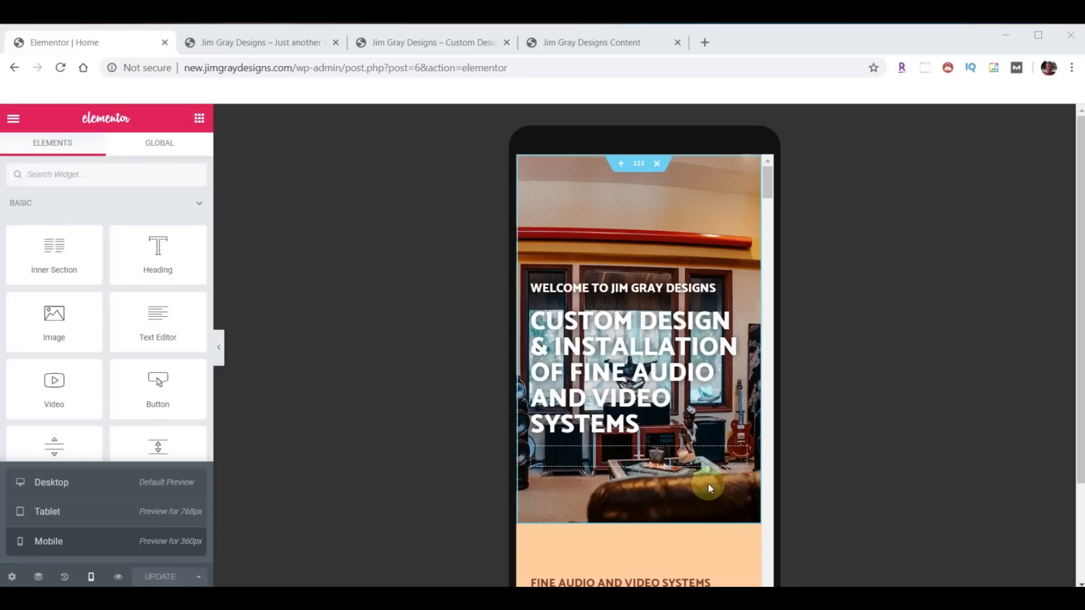
- Duplicate the 'Welcome to Jim Gray Designs' and 'Custom Design & Installation' headings
right_click(738, 296)
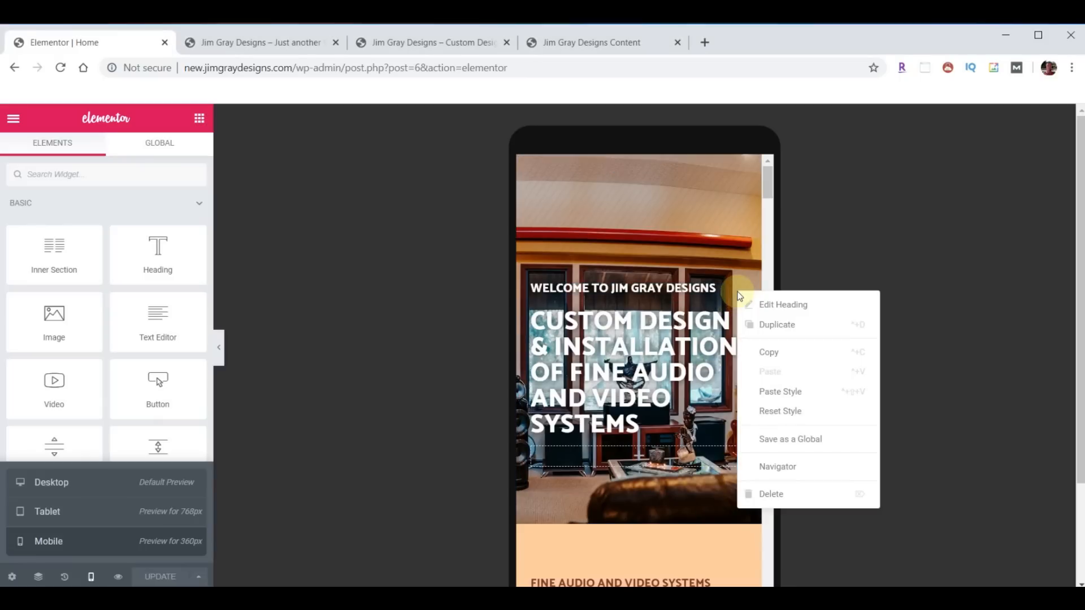
click(771, 324)
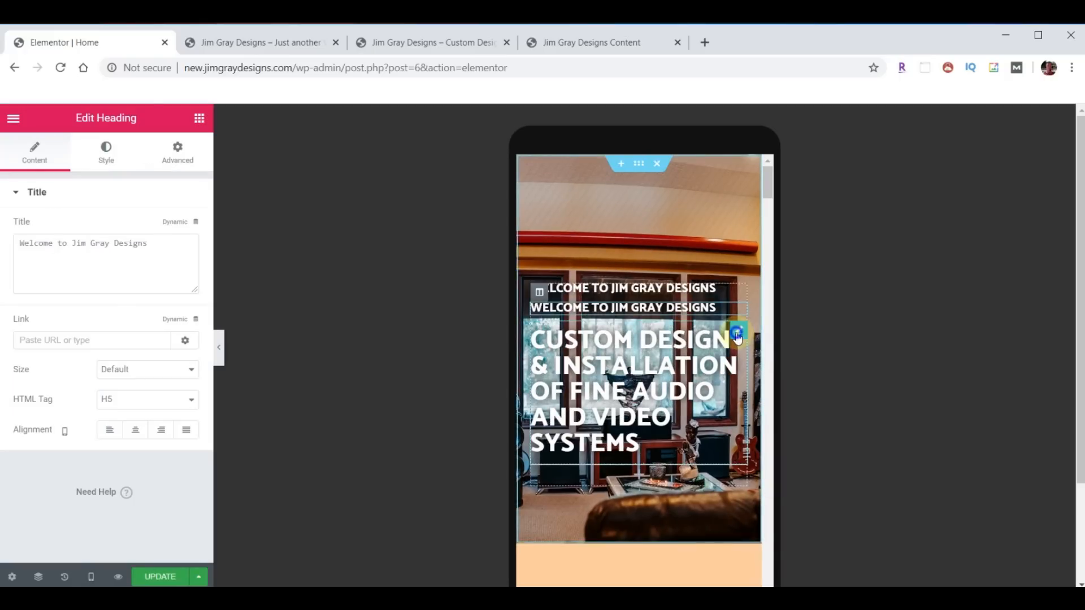
right_click(737, 334)
click(762, 369)
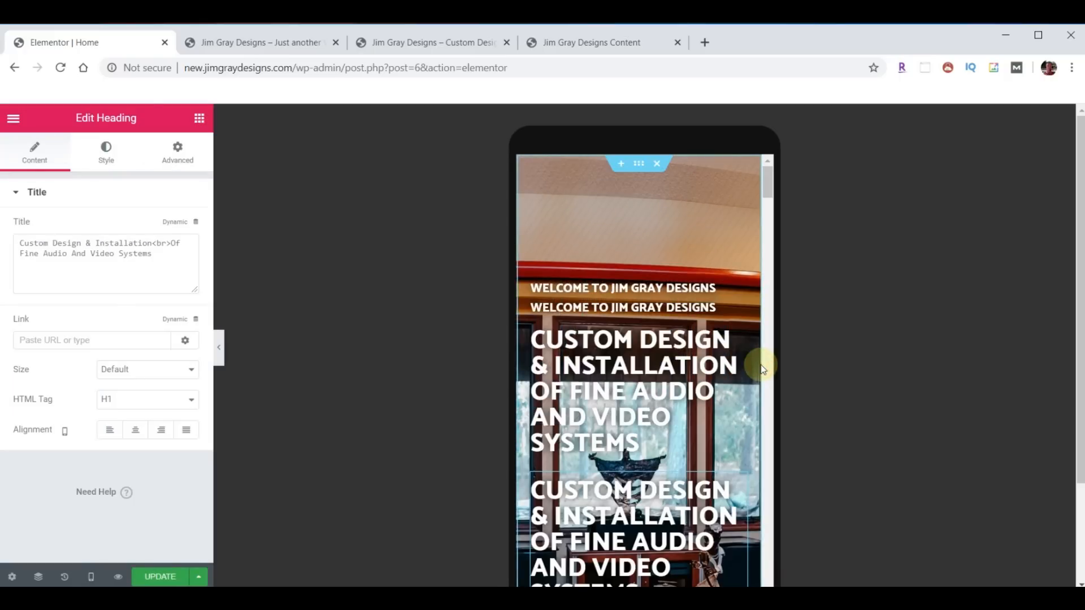
- Hide the top welcome heading on mobile via its responsive visibility settings
click(722, 293)
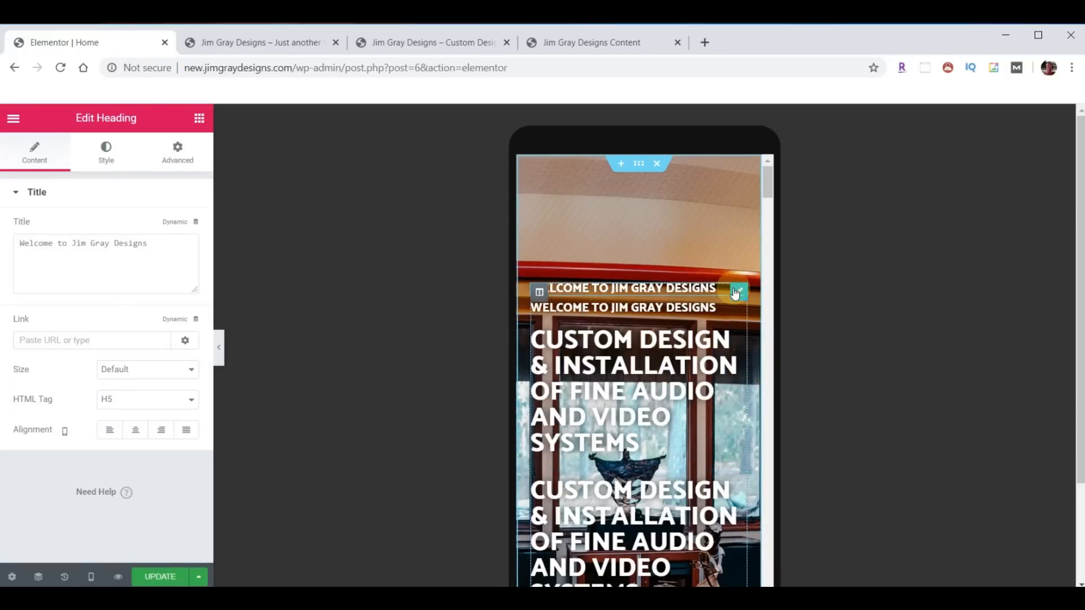
click(169, 161)
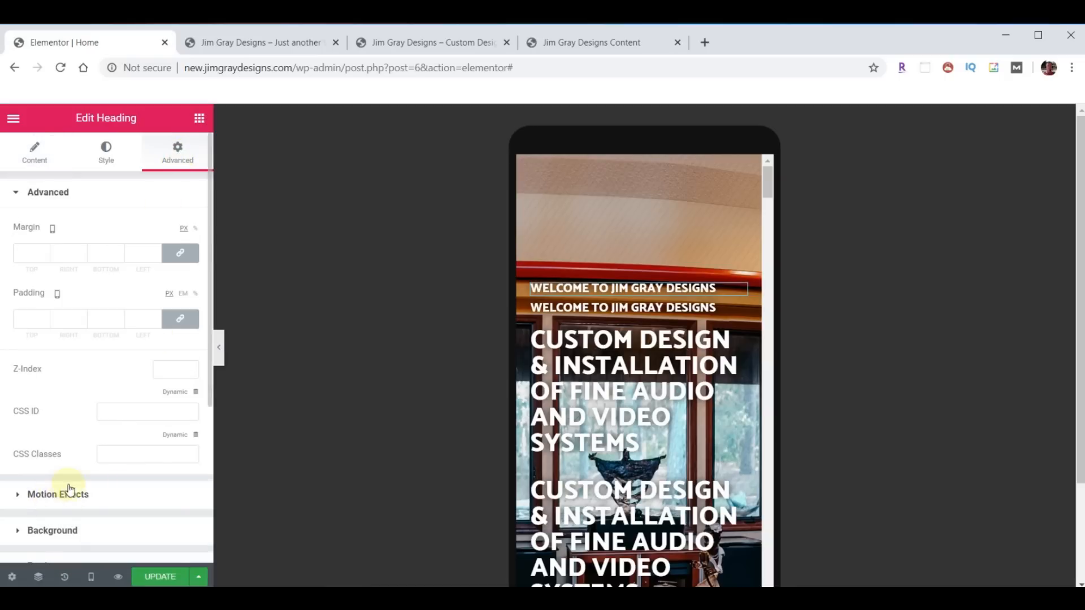
scroll(69, 489, down, 3)
click(47, 458)
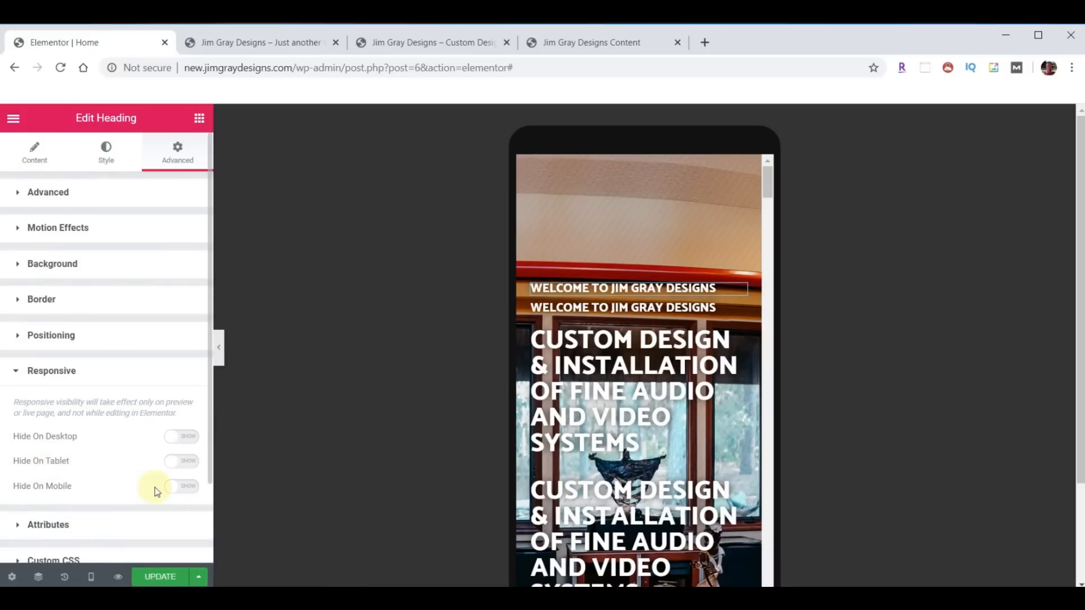
click(185, 487)
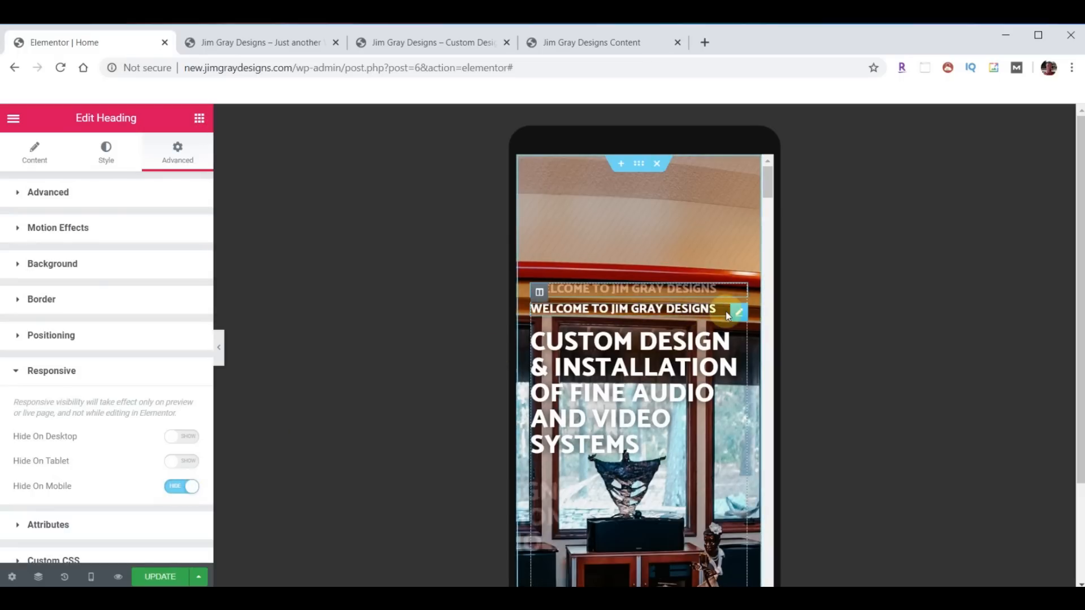
- On the duplicate welcome heading, open responsive and motion effects settings and select its 17000 animation delay
click(524, 292)
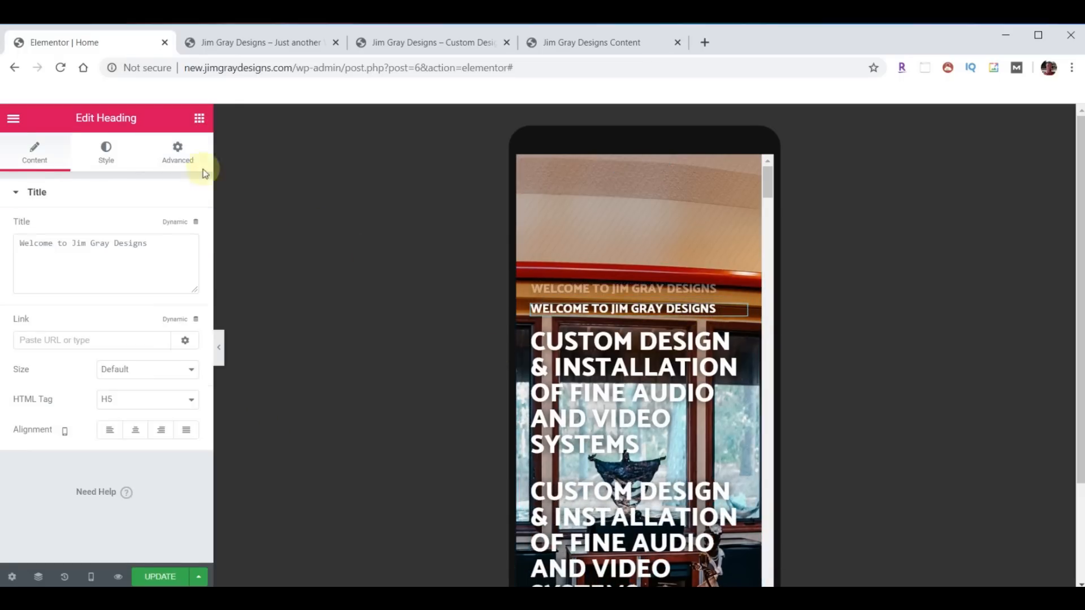
click(178, 153)
scroll(131, 413, down, 3)
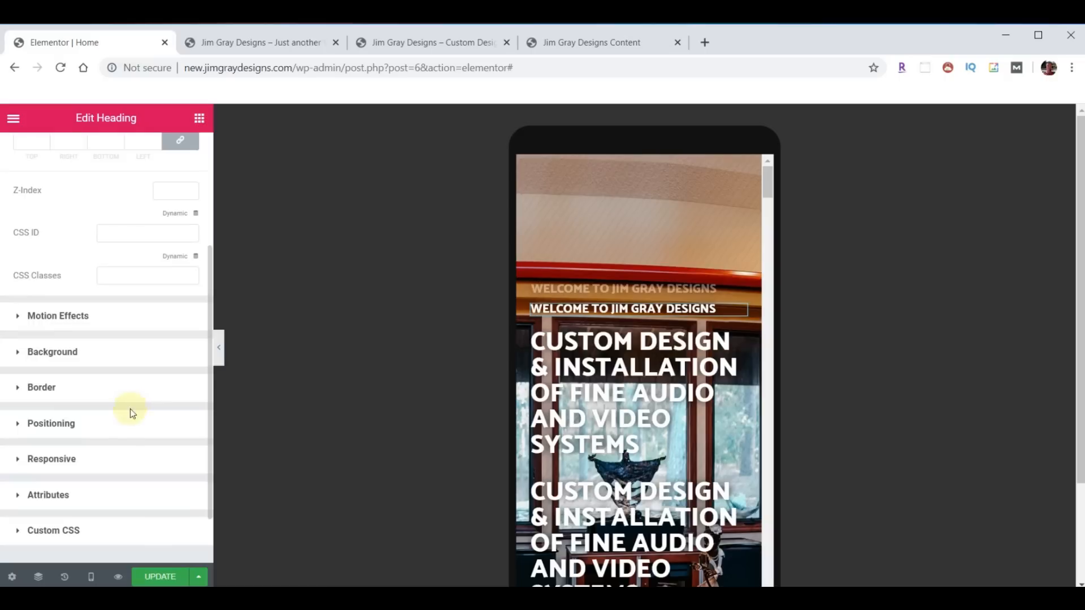
click(51, 460)
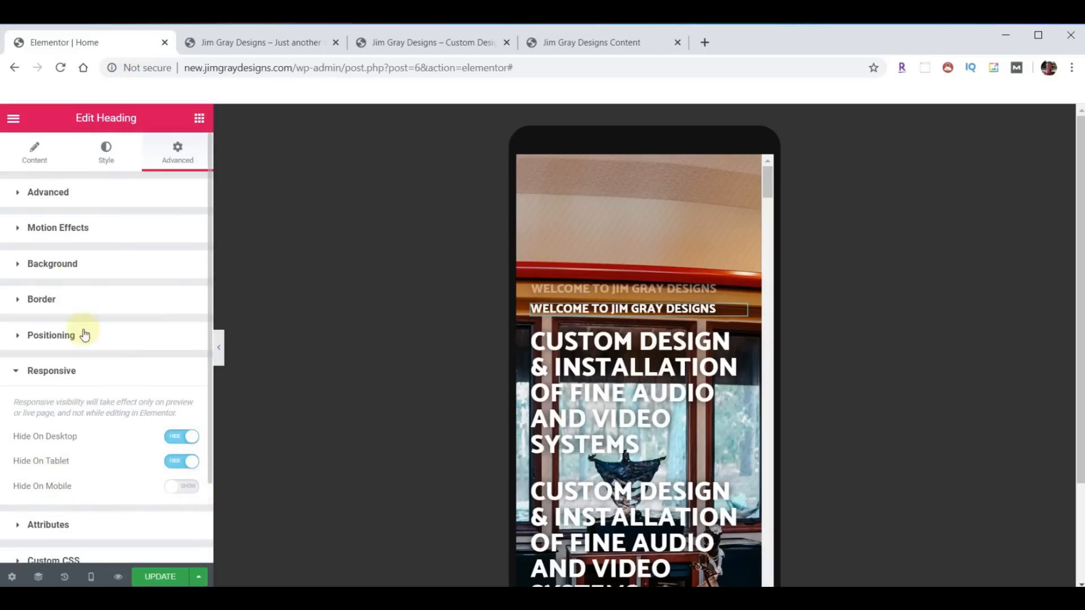
click(72, 230)
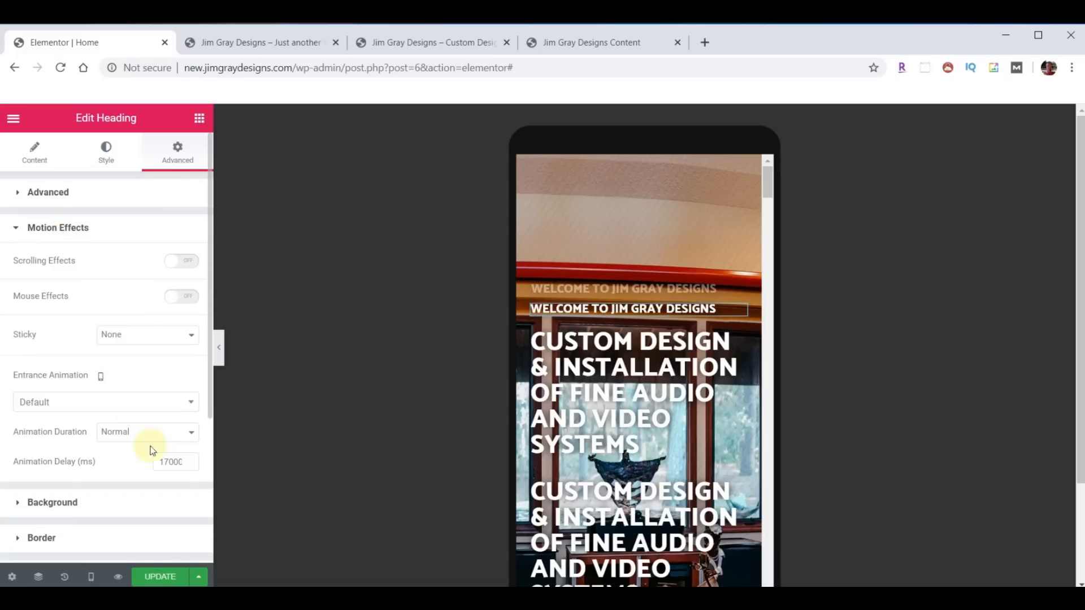
drag(162, 461, 218, 459)
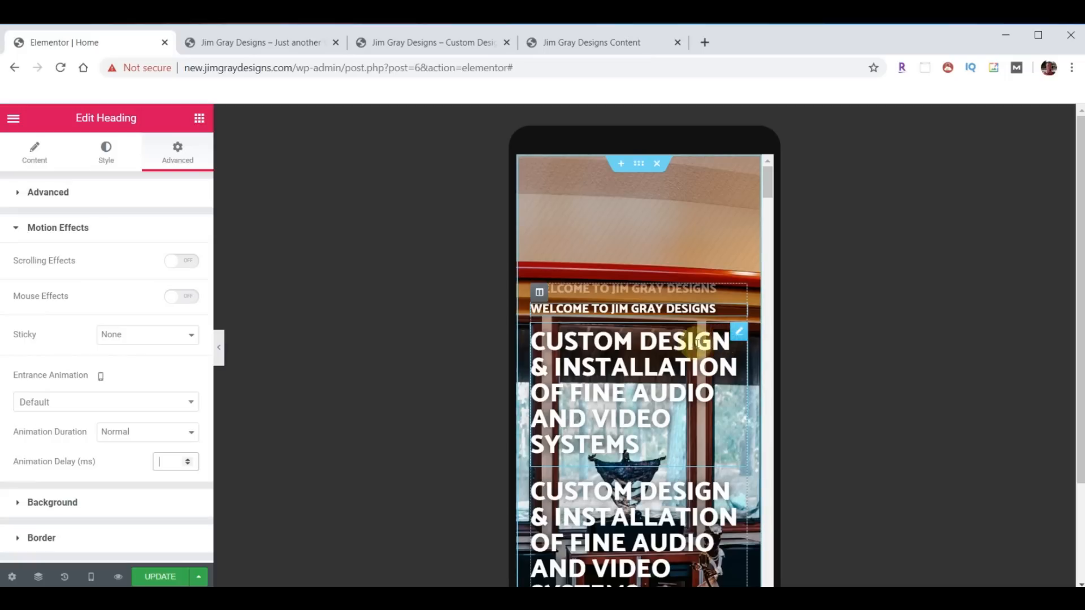
- Hide the upper 'Custom Design & Installation' heading on mobile
click(737, 334)
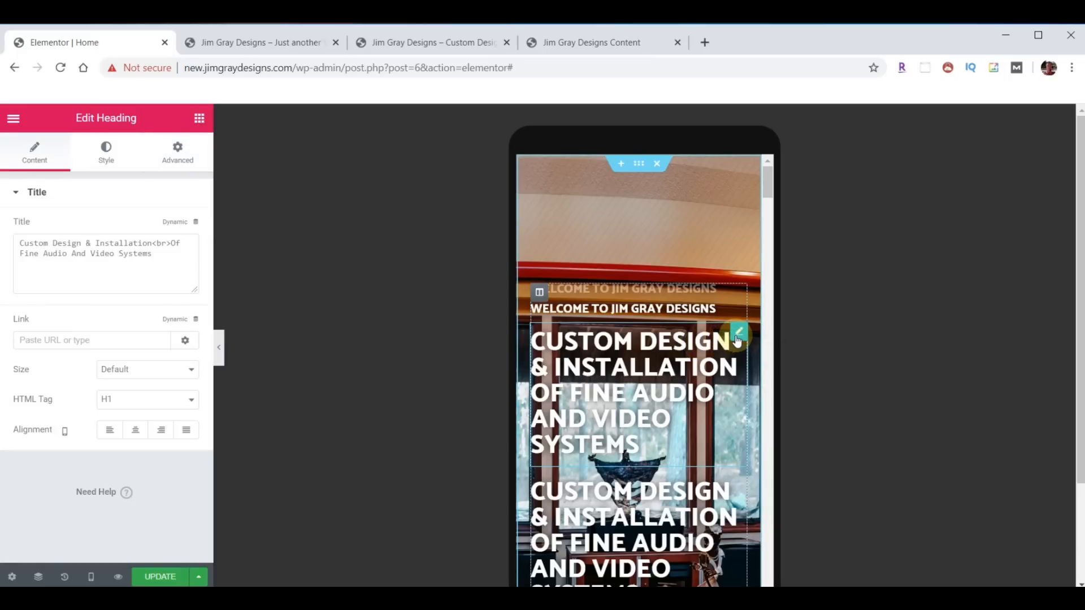
click(186, 154)
scroll(57, 429, down, 4)
click(50, 390)
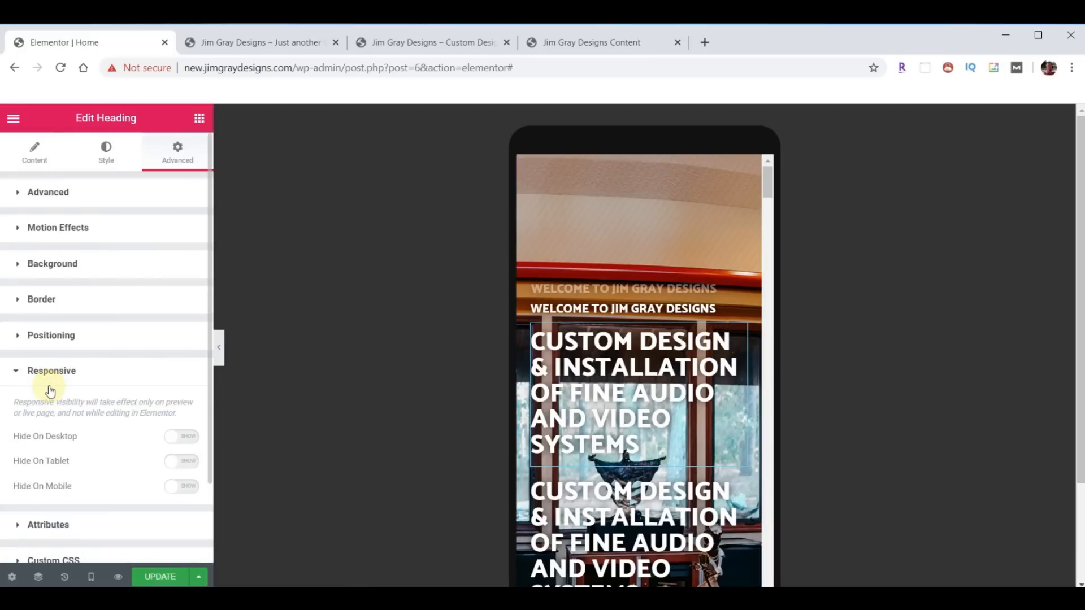
click(181, 486)
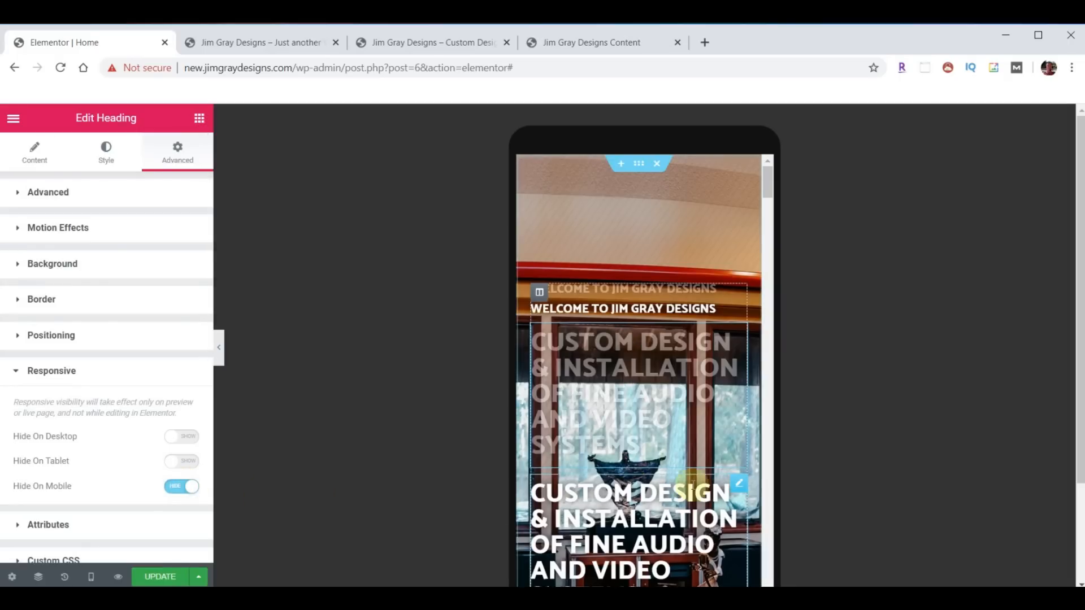
- Clear the 7000 ms animation delay on the lower duplicate large heading
click(737, 483)
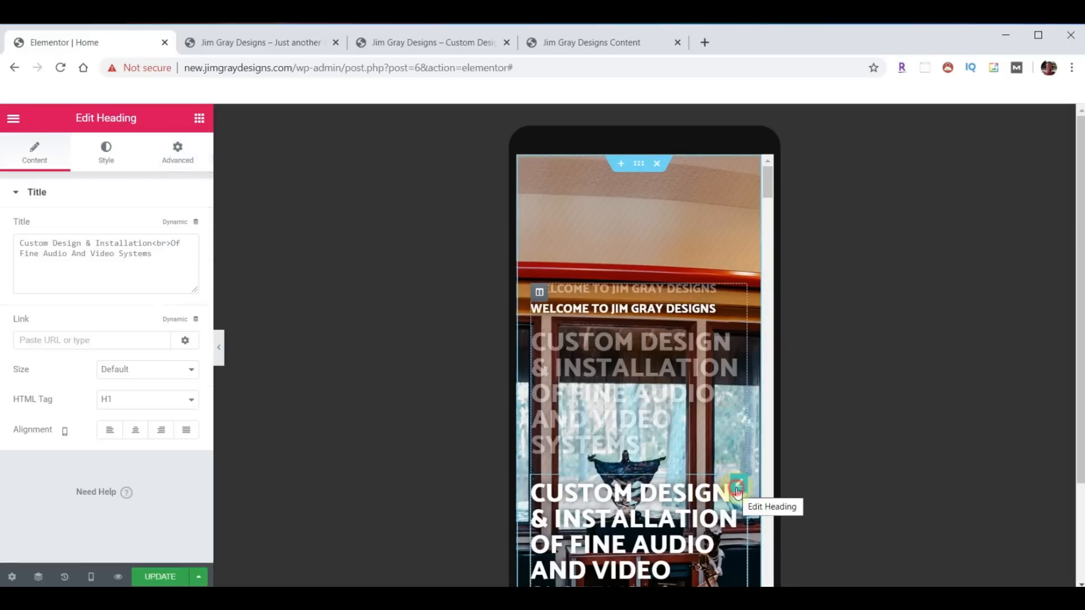
click(196, 167)
scroll(143, 332, down, 5)
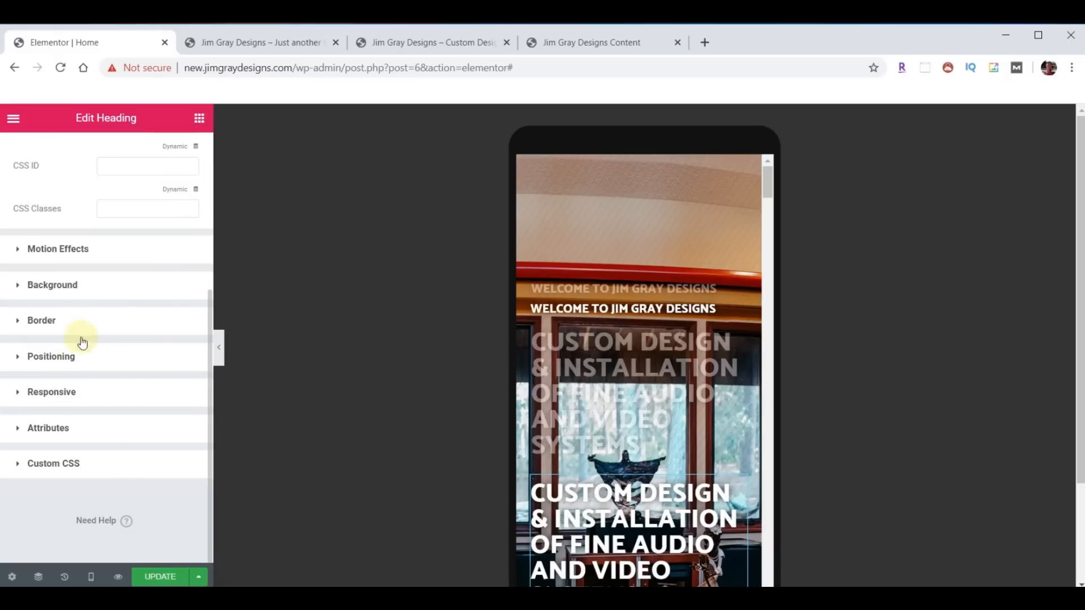
click(51, 392)
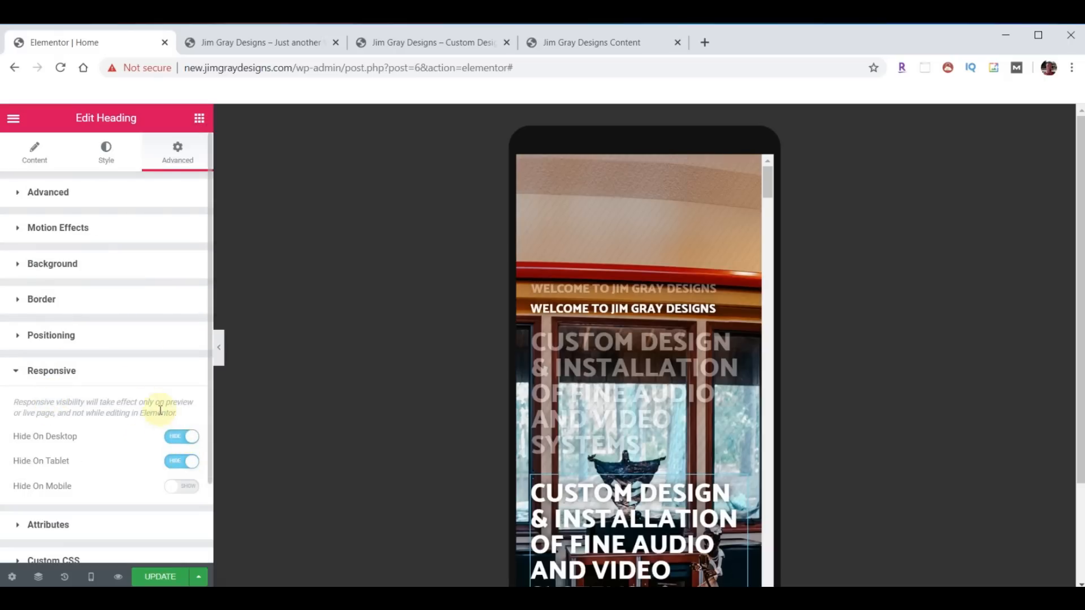
click(69, 228)
drag(165, 461, 194, 464)
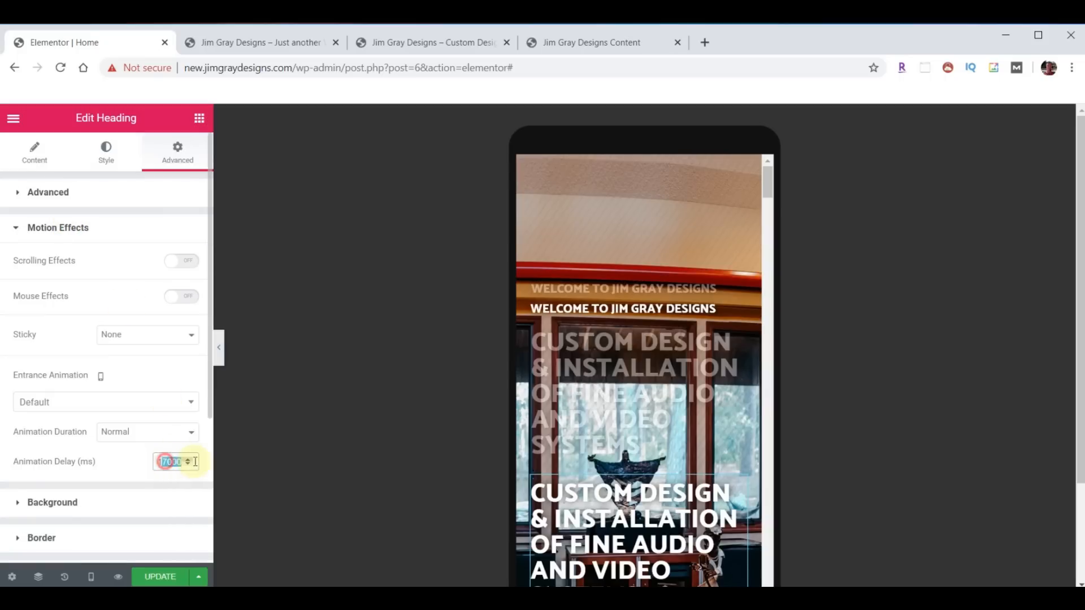
key(BackSpace)
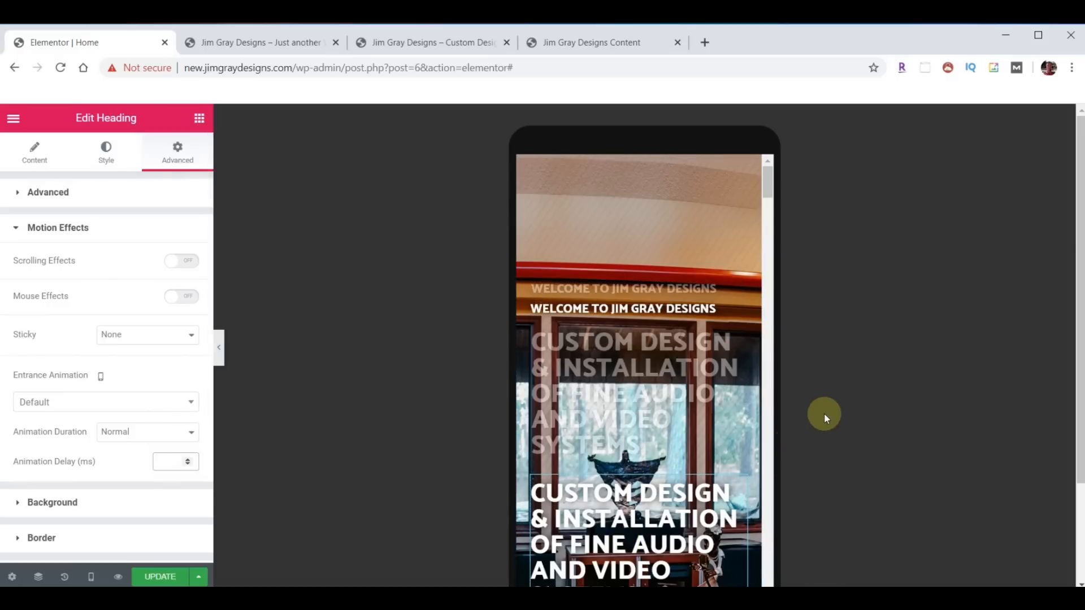
scroll(859, 400, down, 2)
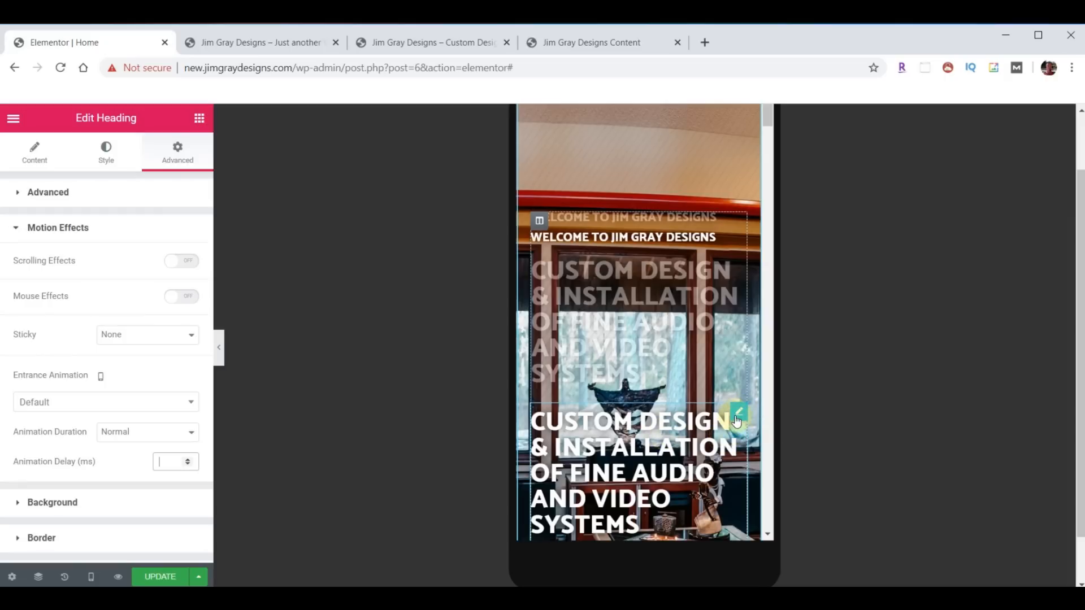
- Set the mobile font size of 'Custom Design & Installation of Fine Audio and Video Systems' to 30 px
click(106, 153)
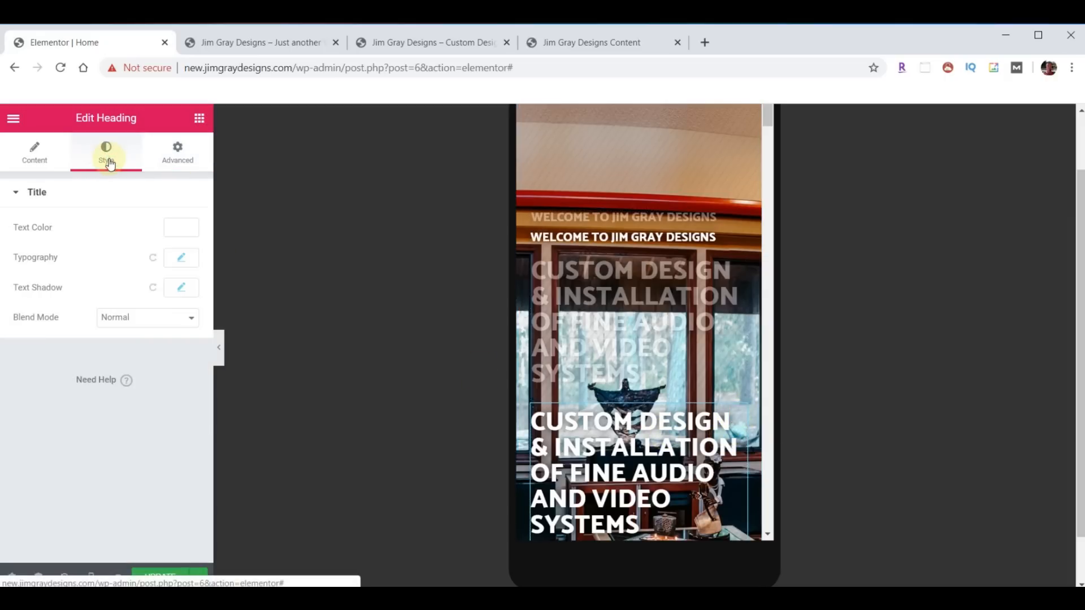
click(181, 259)
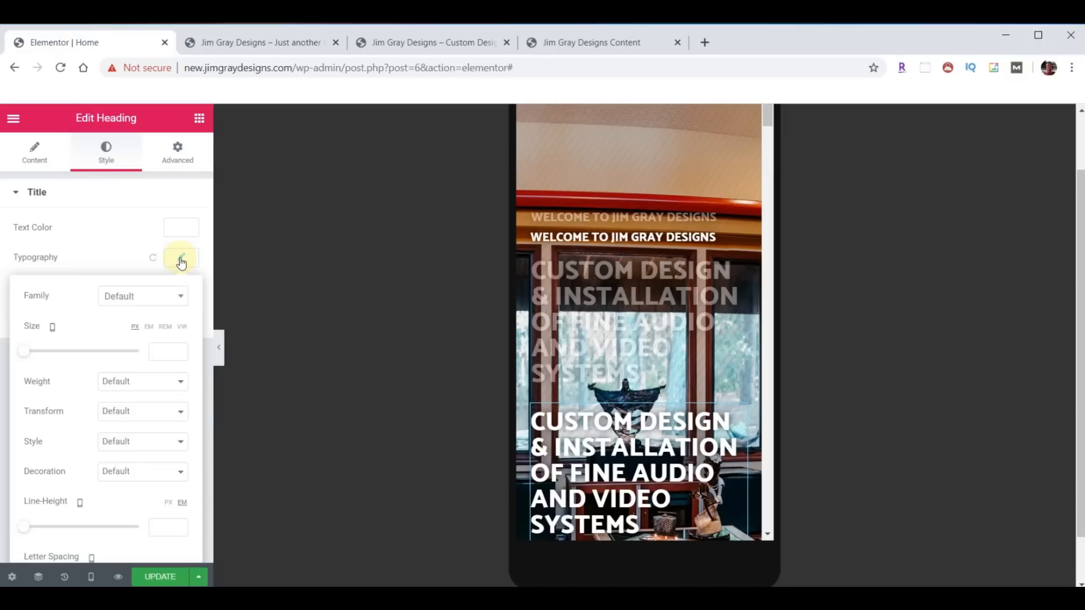
double_click(179, 350)
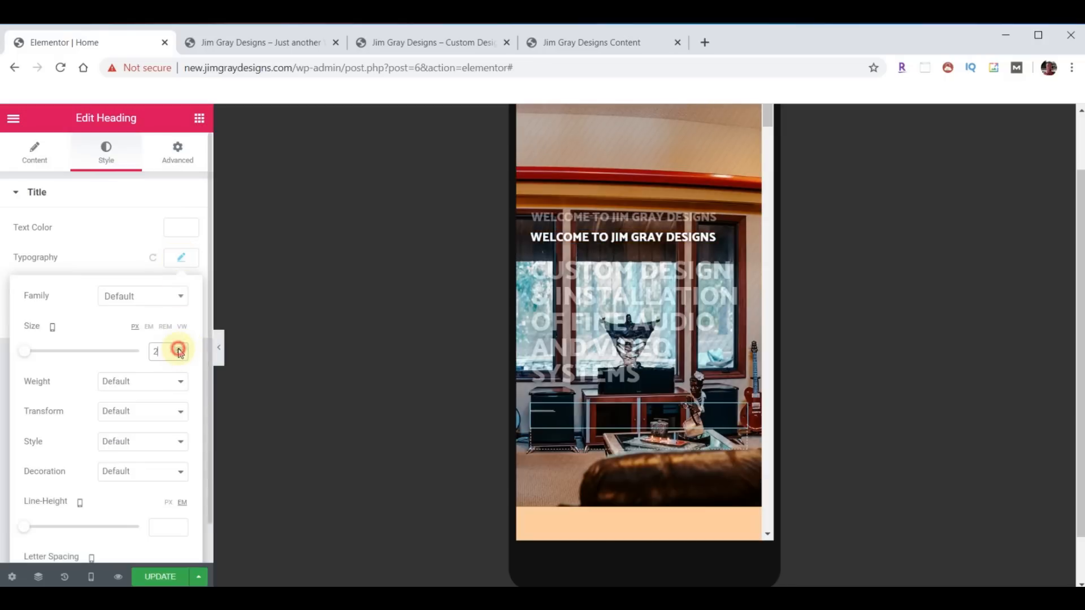
drag(179, 350, 181, 352)
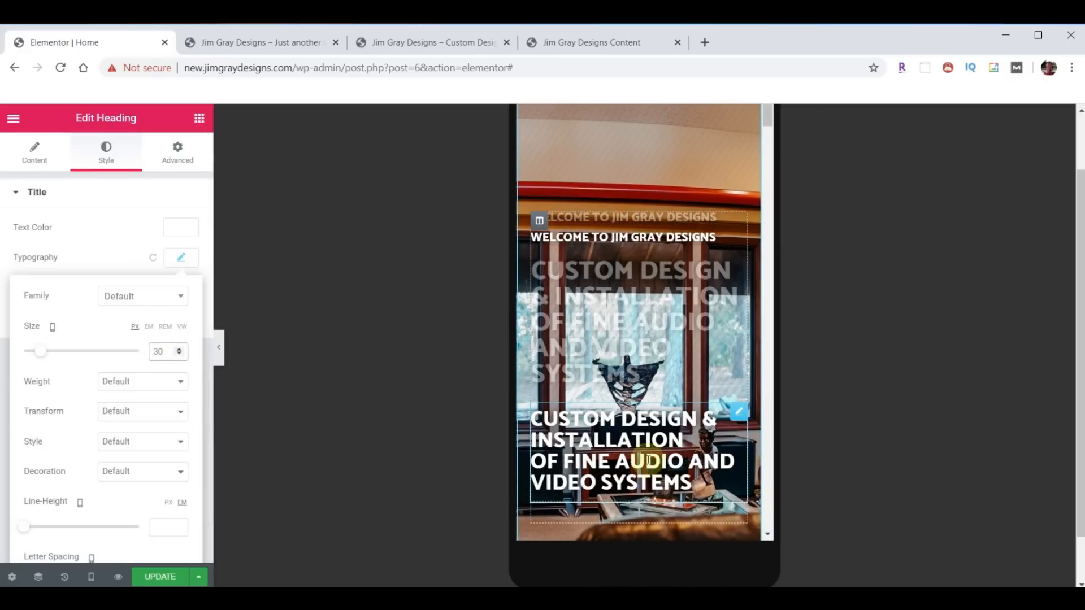
scroll(673, 348, down, 5)
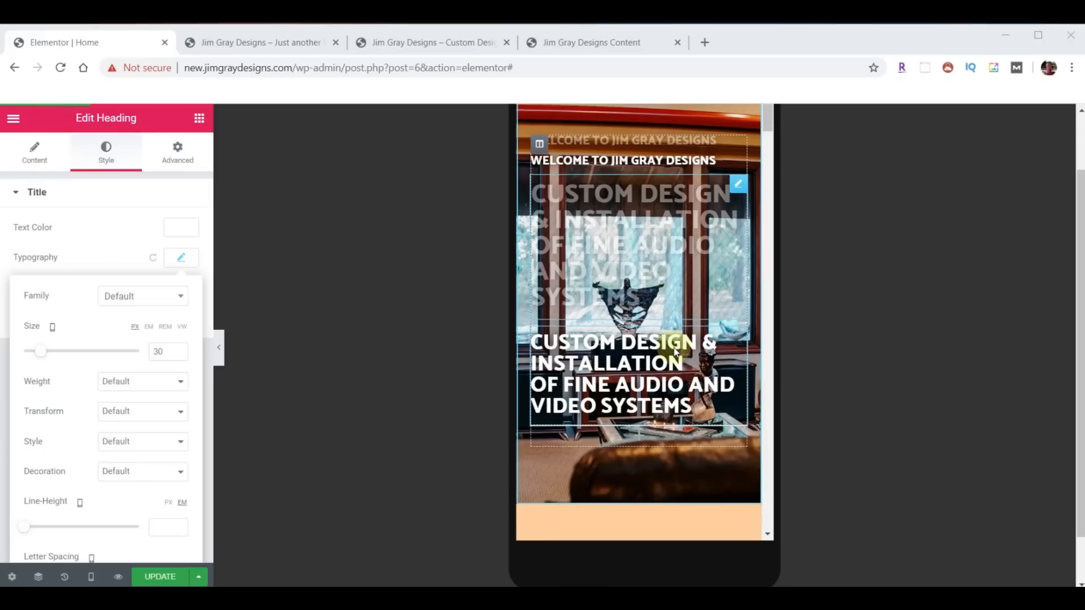
scroll(673, 352, down, 1)
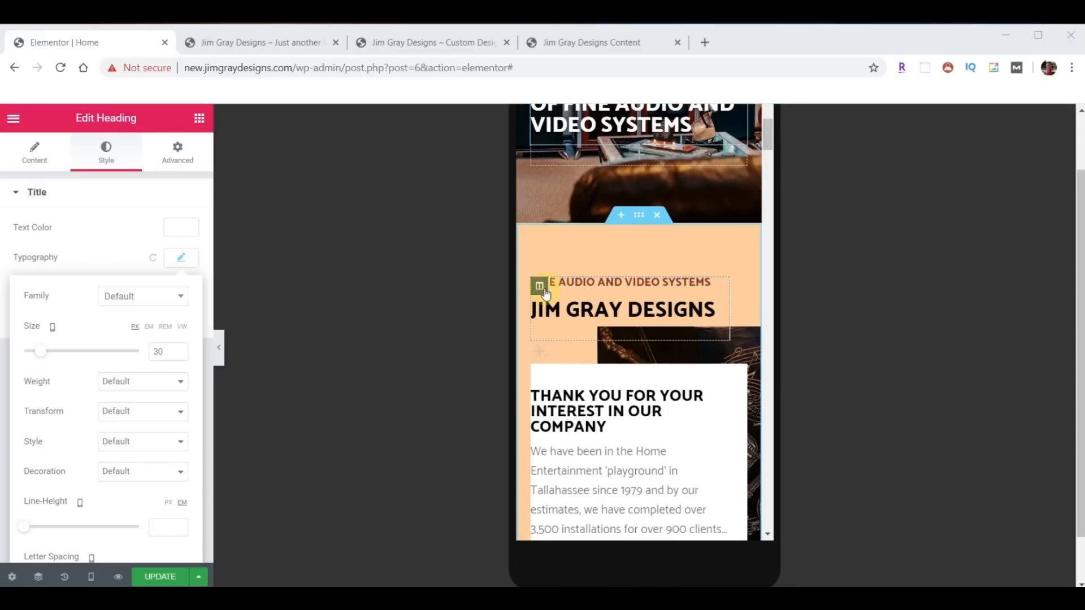
- Give the JIM GRAY DESIGNS column a negative top margin and its heading a -4 top margin
click(539, 286)
click(172, 150)
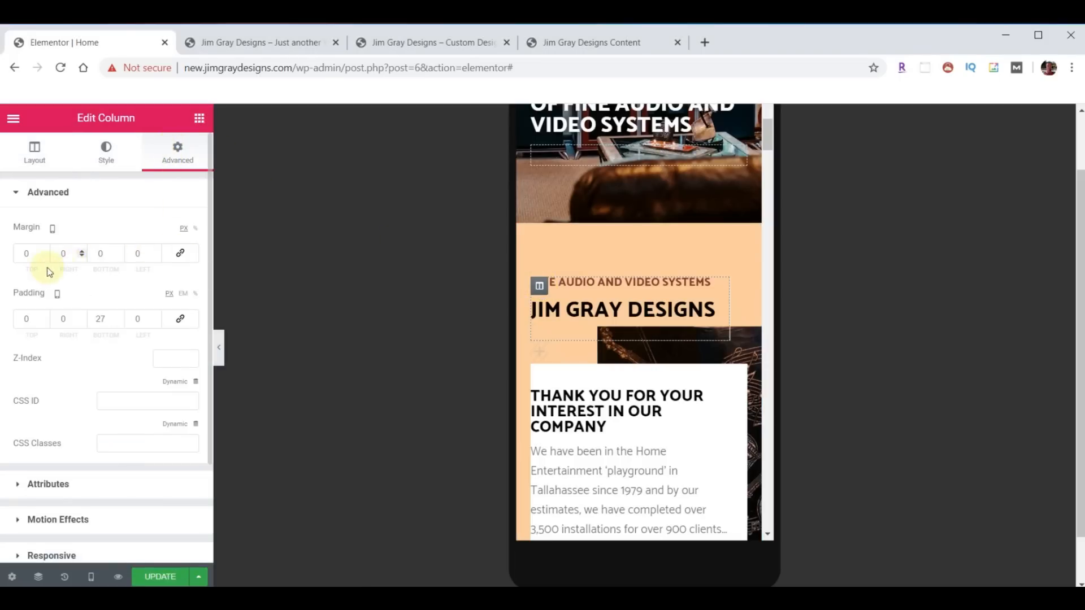
click(44, 258)
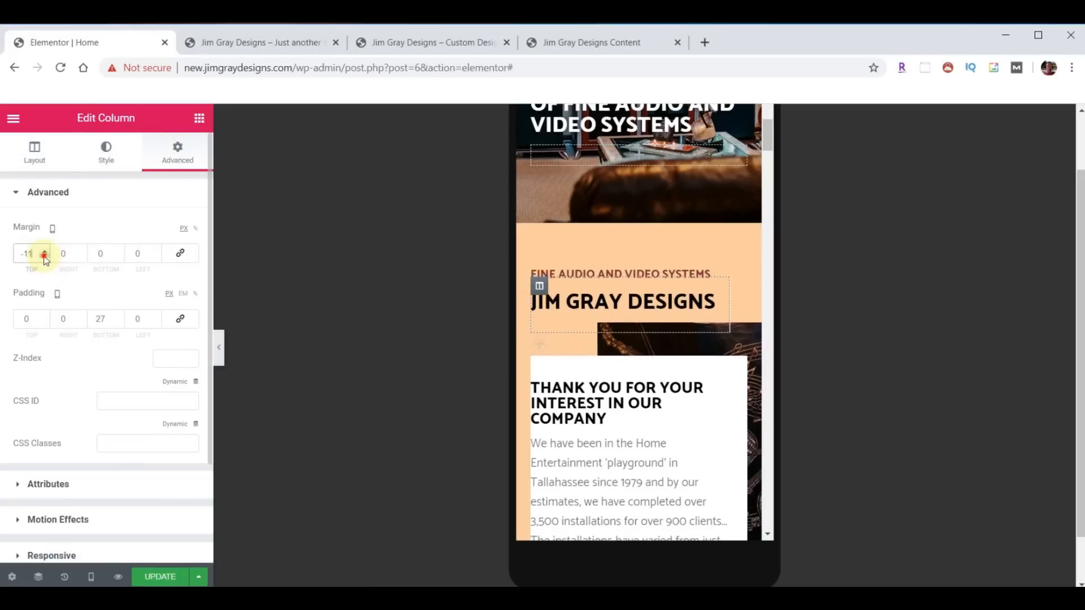
drag(45, 258, 44, 259)
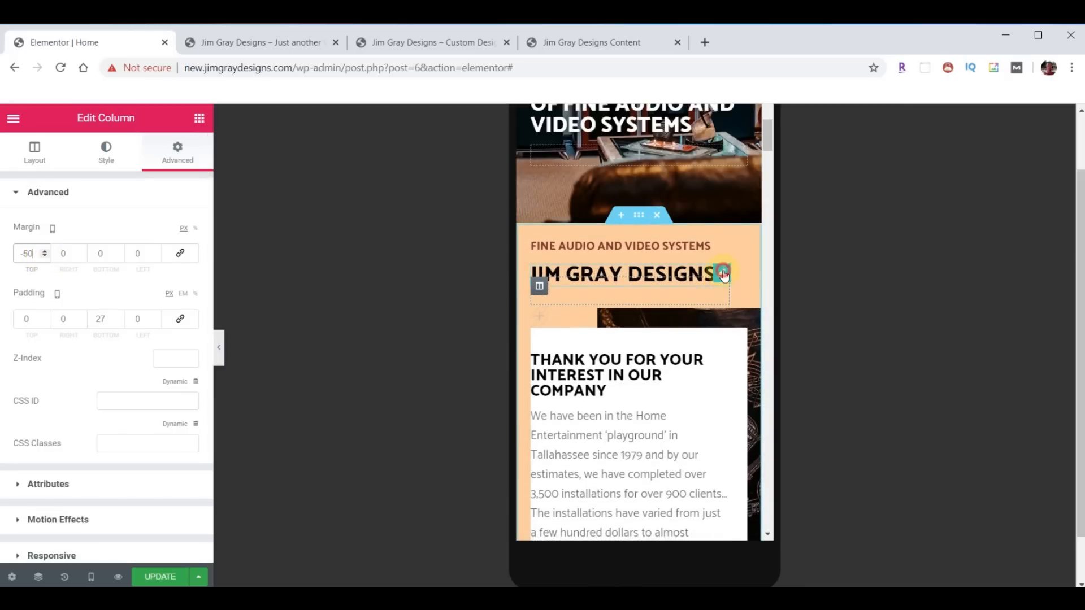
click(722, 273)
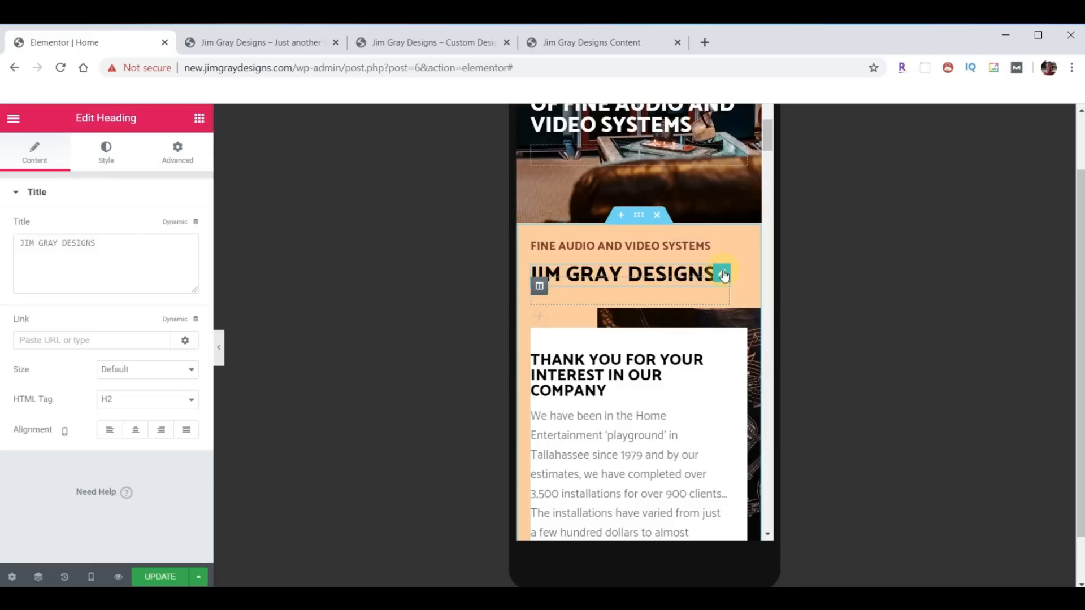
click(181, 153)
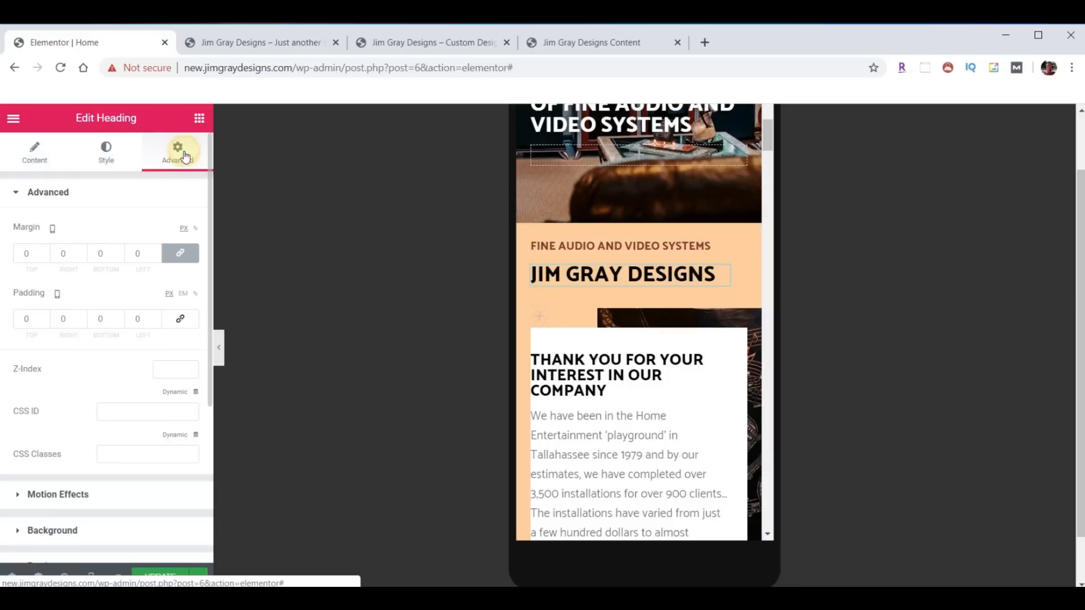
click(44, 258)
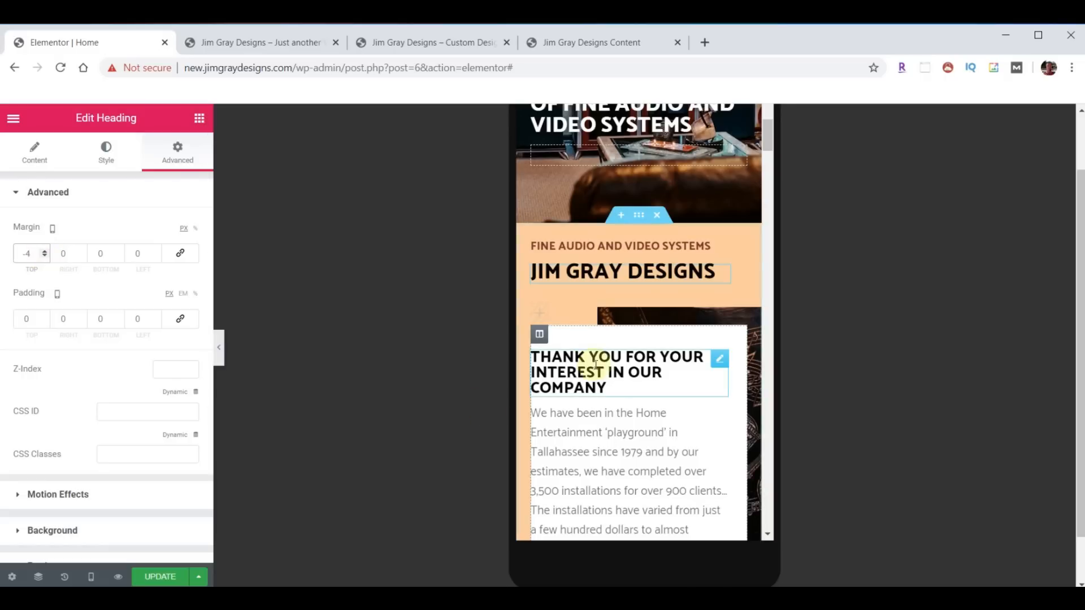
- Set the Thank You column's padding to 35 on all four sides
click(539, 335)
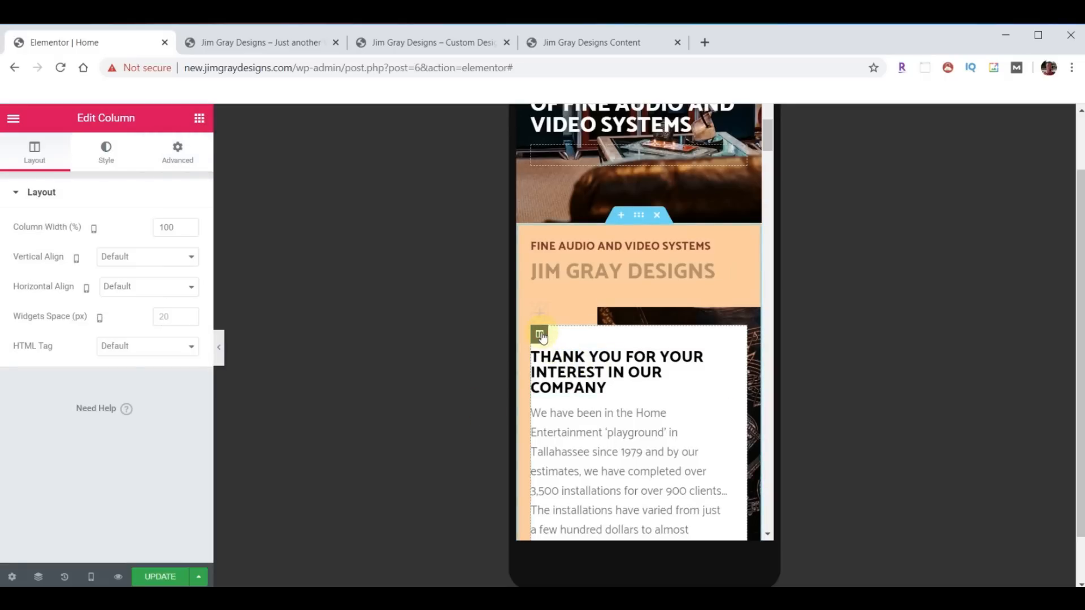
click(178, 152)
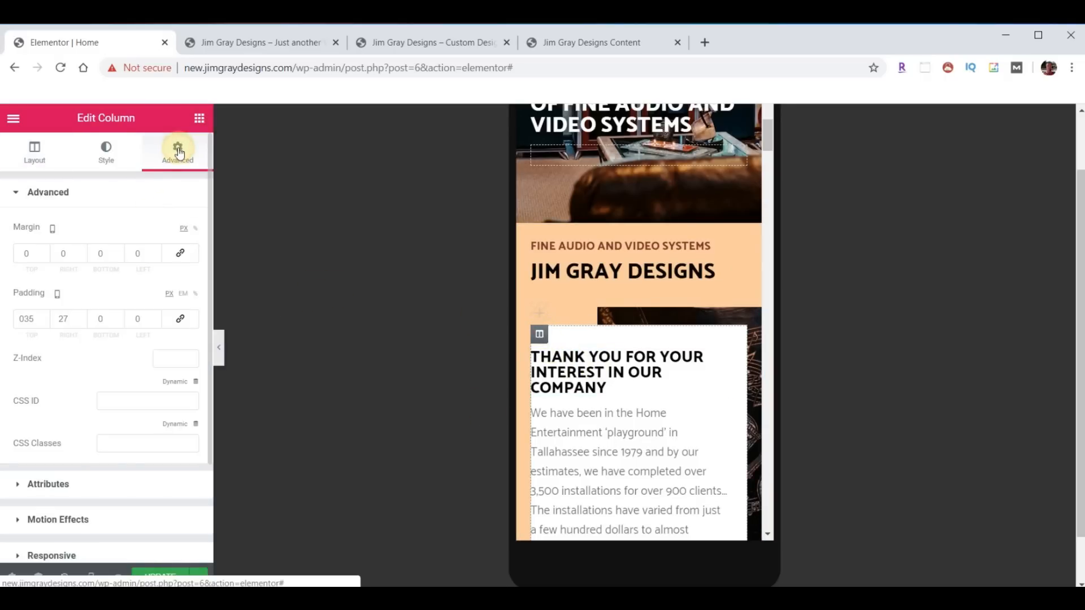
click(181, 321)
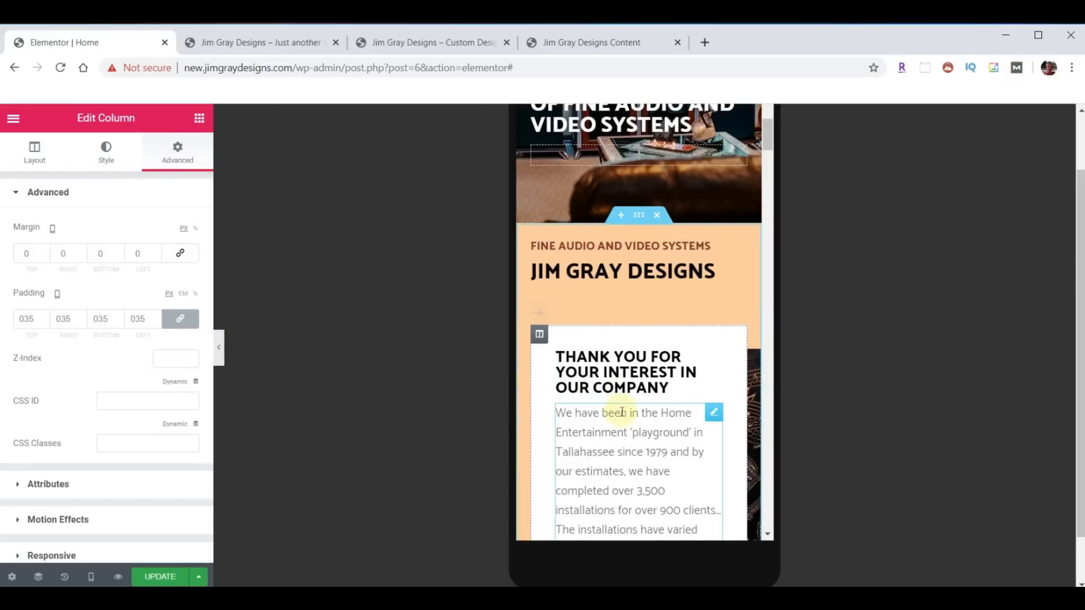
scroll(622, 412, down, 2)
scroll(622, 411, down, 5)
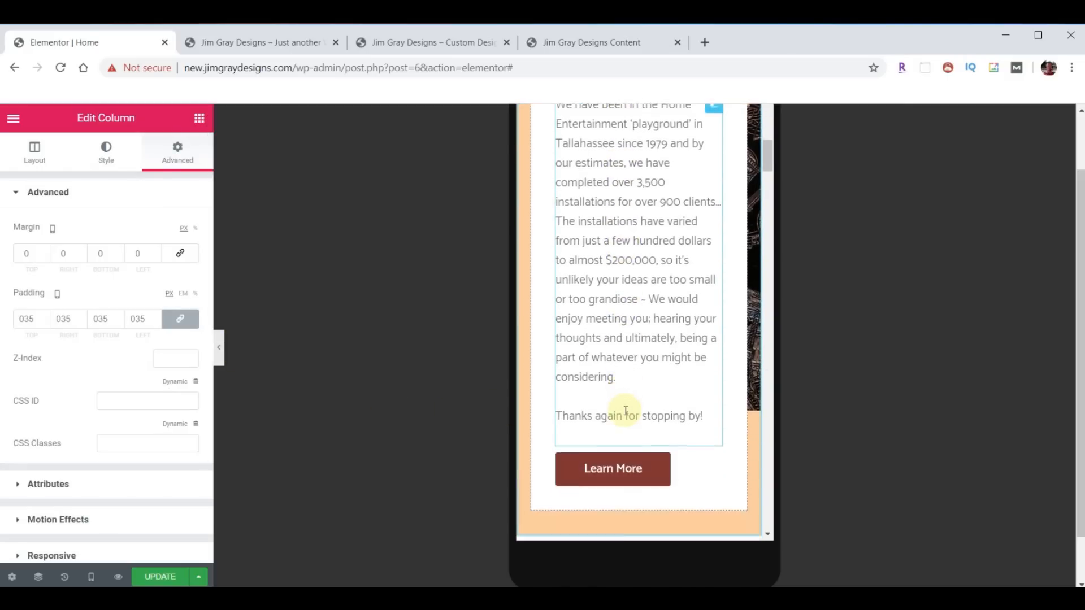
- Unlink the Services column's margins and add a top margin only
scroll(624, 410, down, 2)
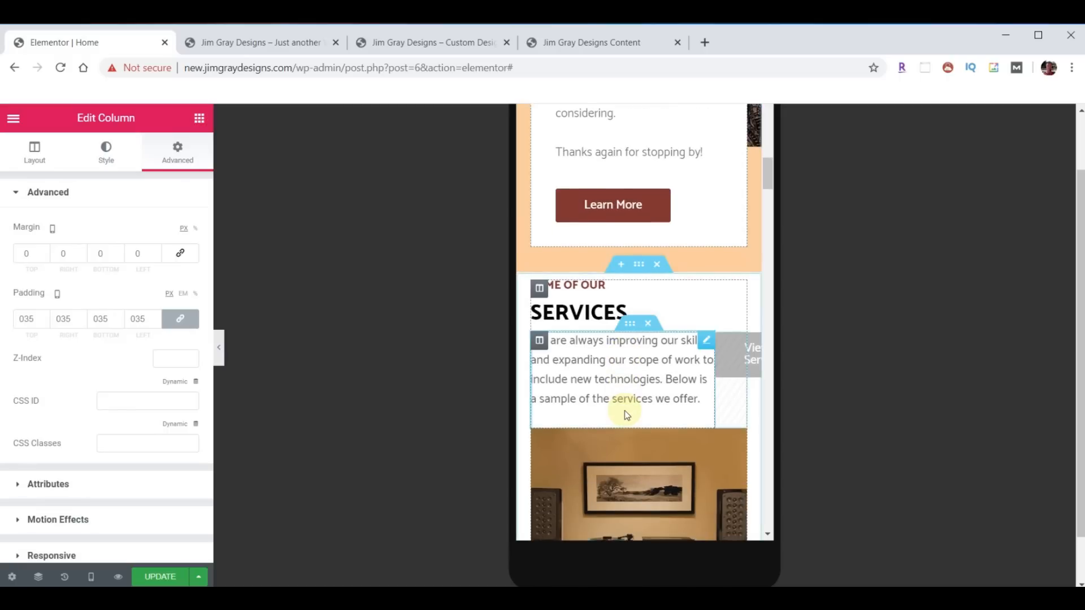
scroll(626, 413, down, 2)
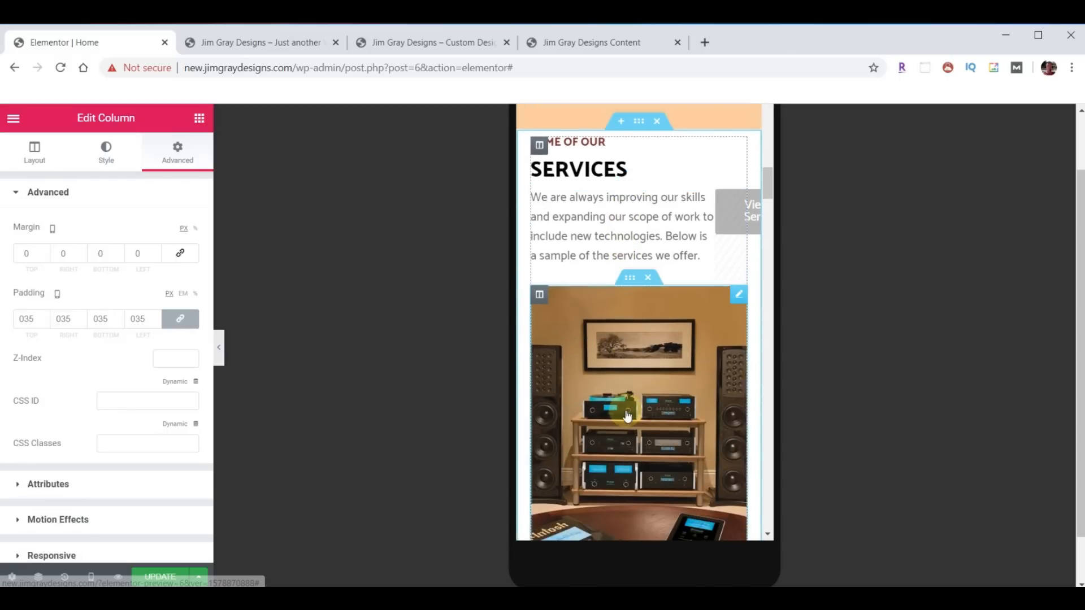
scroll(622, 395, up, 1)
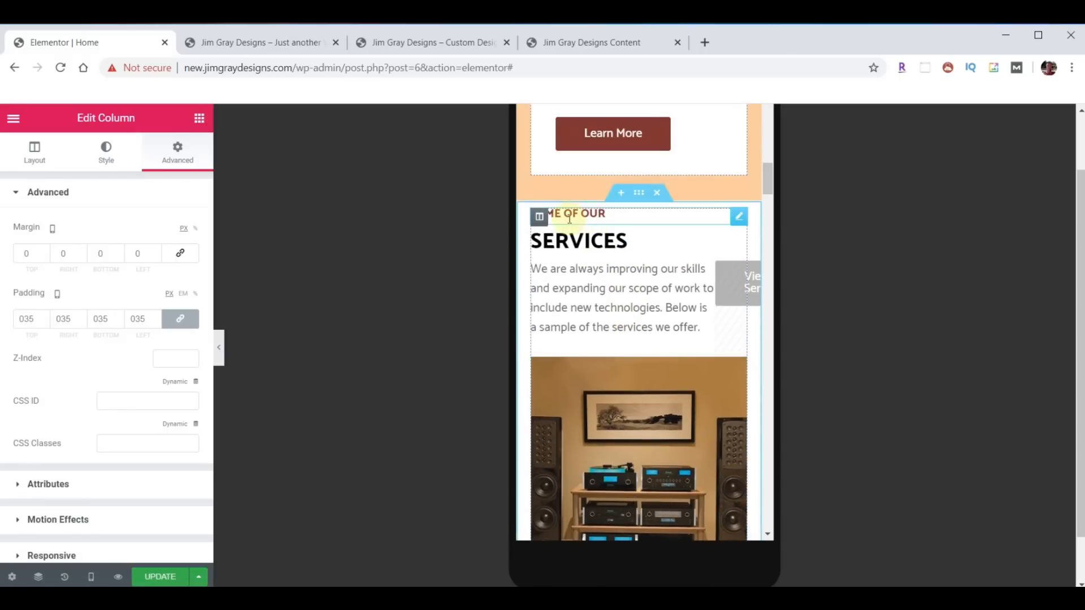
click(540, 219)
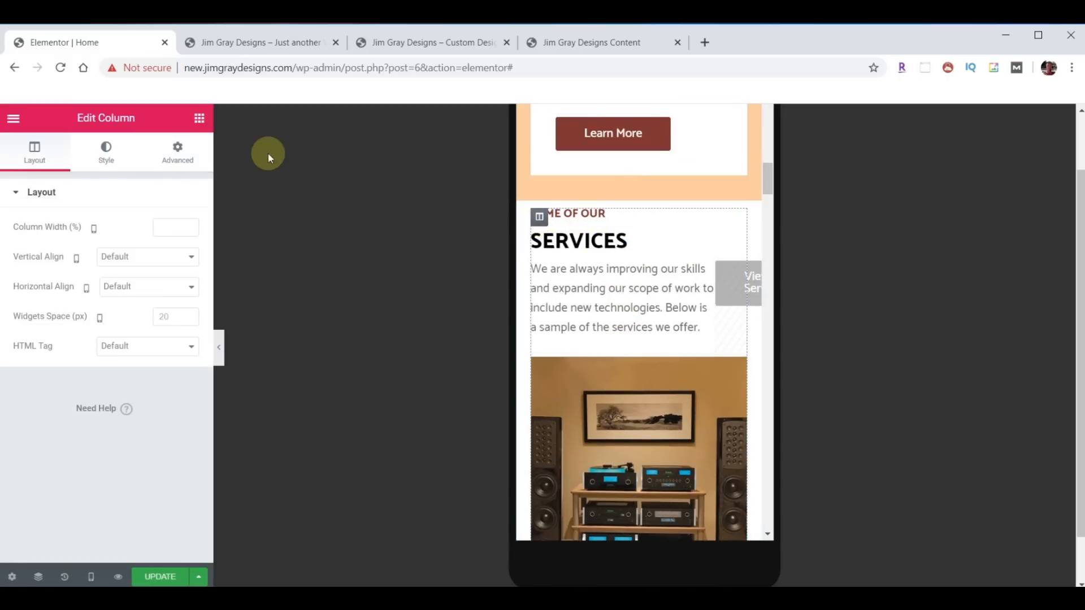
click(183, 152)
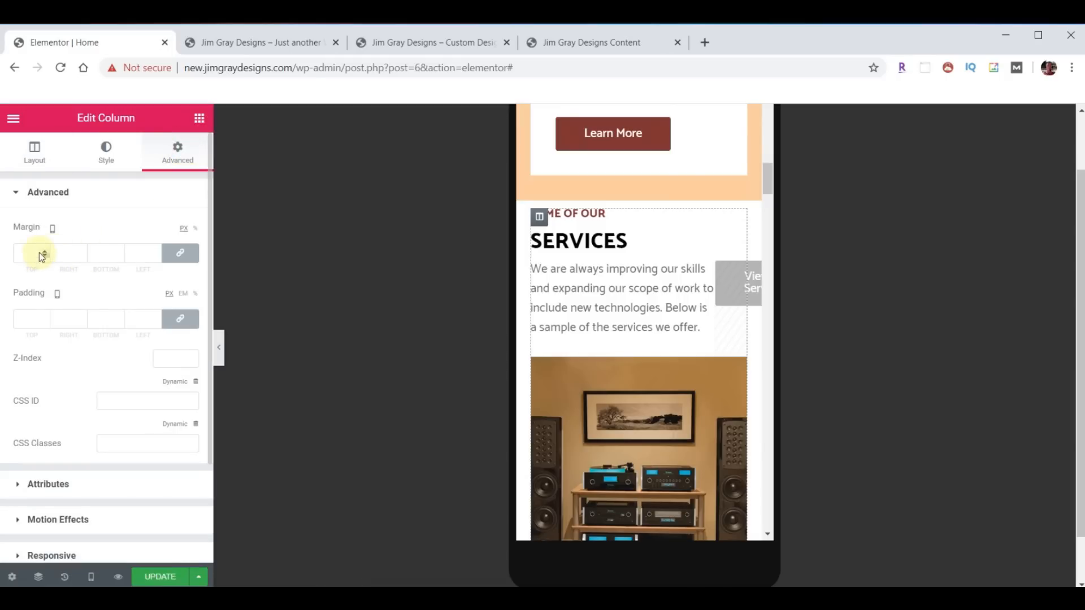
click(179, 252)
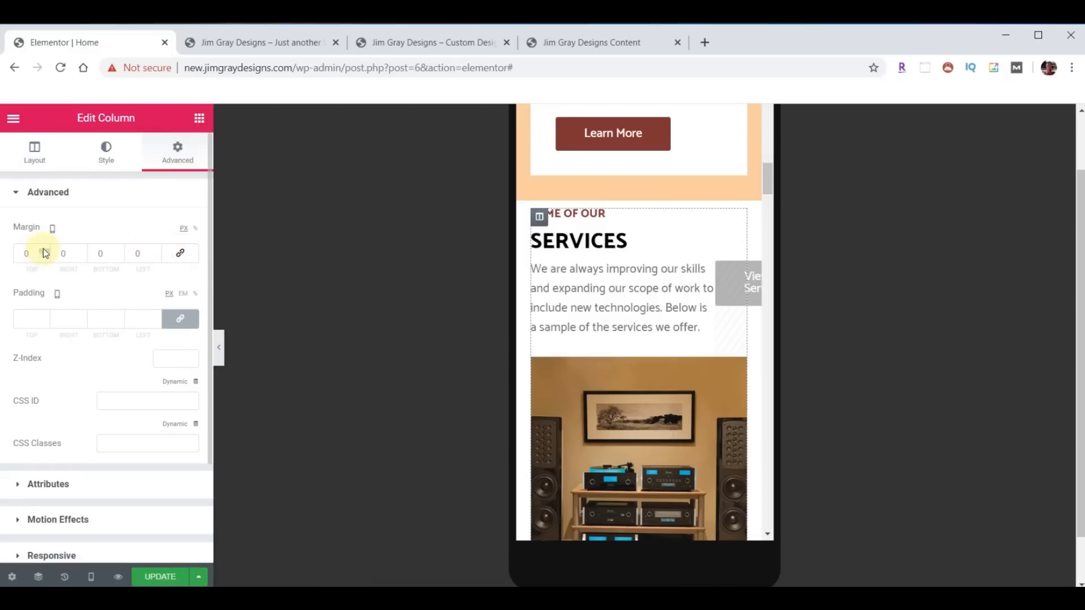
drag(46, 255, 46, 255)
- Set the SERVICES heading's top margin to -10
click(739, 254)
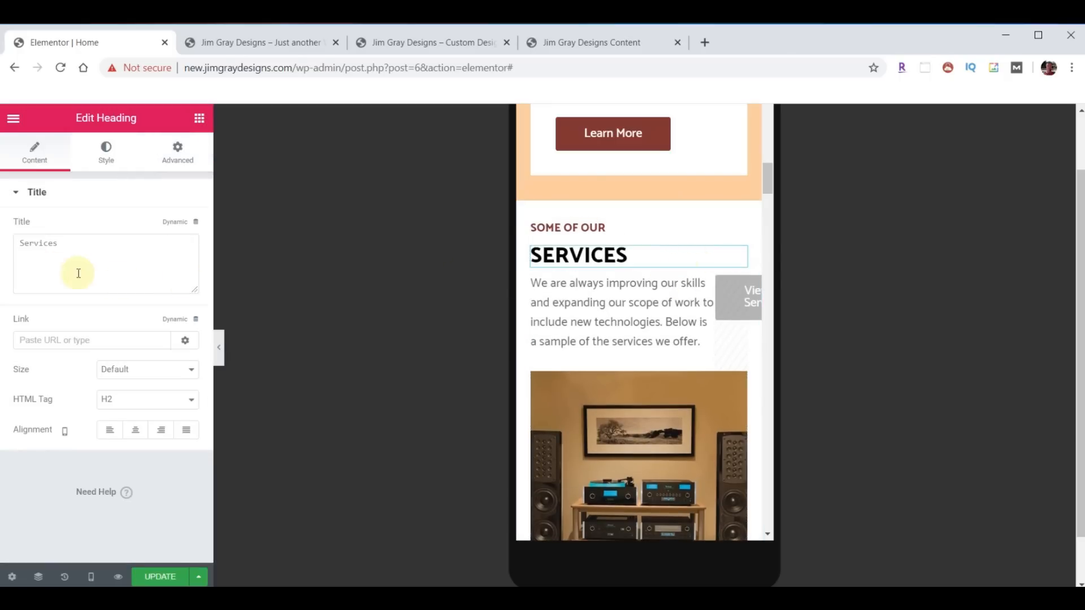
click(174, 152)
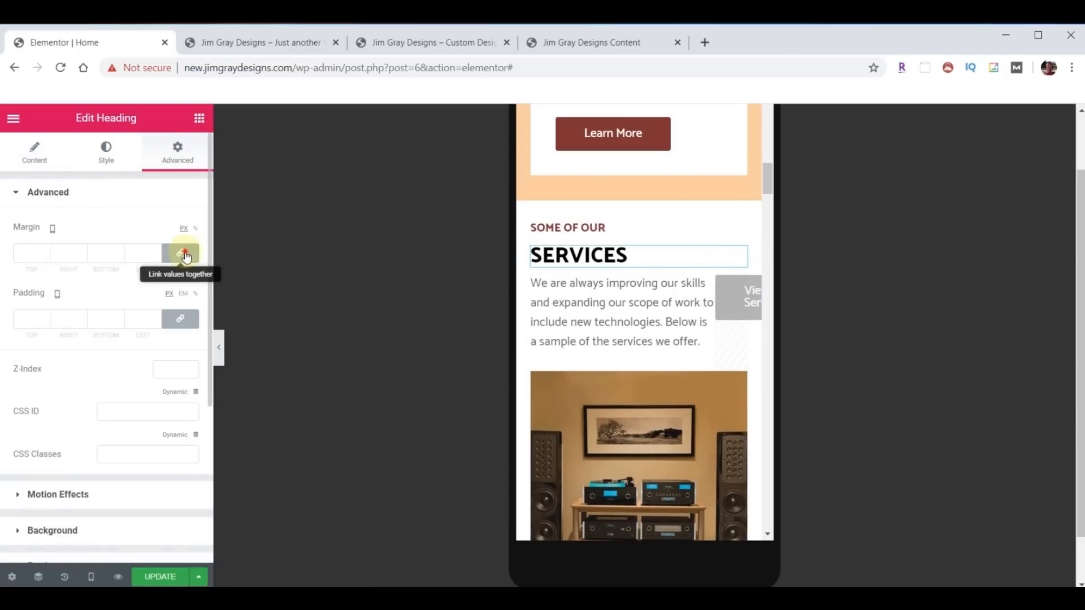
click(45, 257)
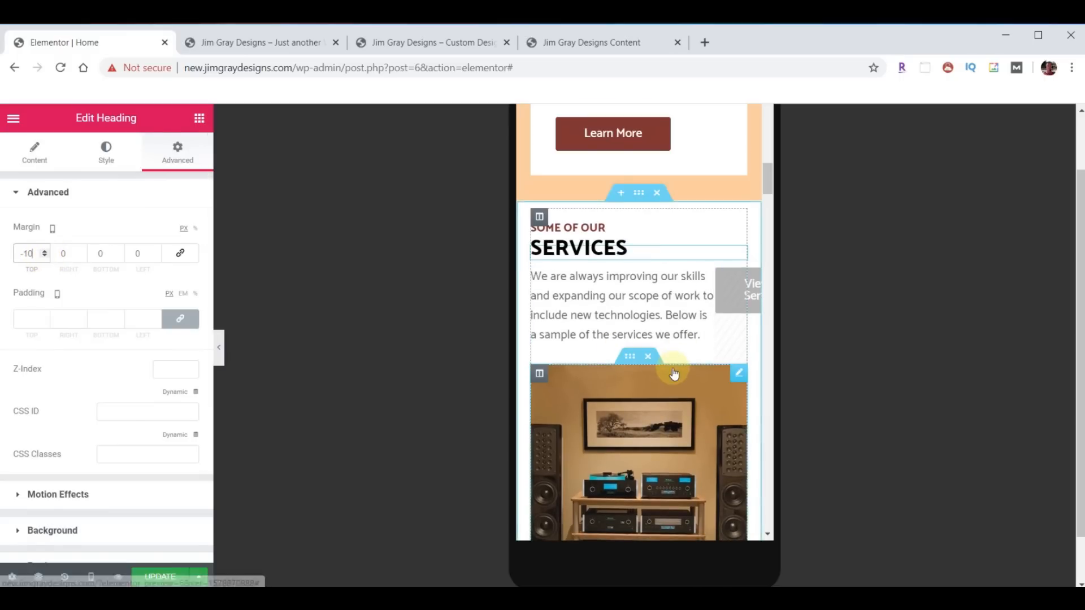
- Select the Dream Maker Gallery slider section and expand its Style > Shape Divider settings
scroll(673, 374, down, 4)
scroll(674, 374, down, 8)
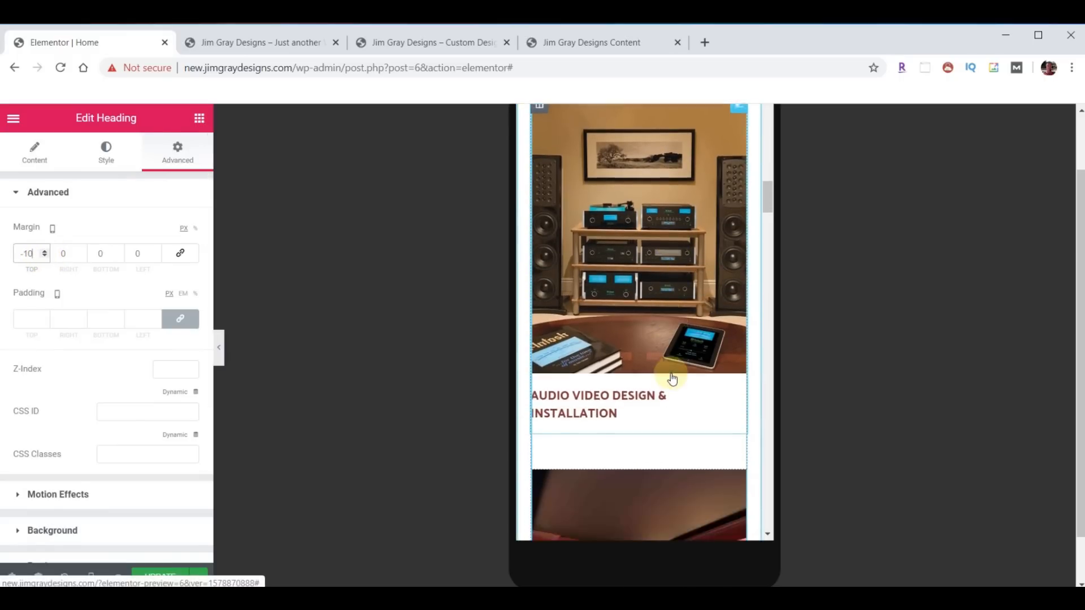
scroll(672, 377, down, 14)
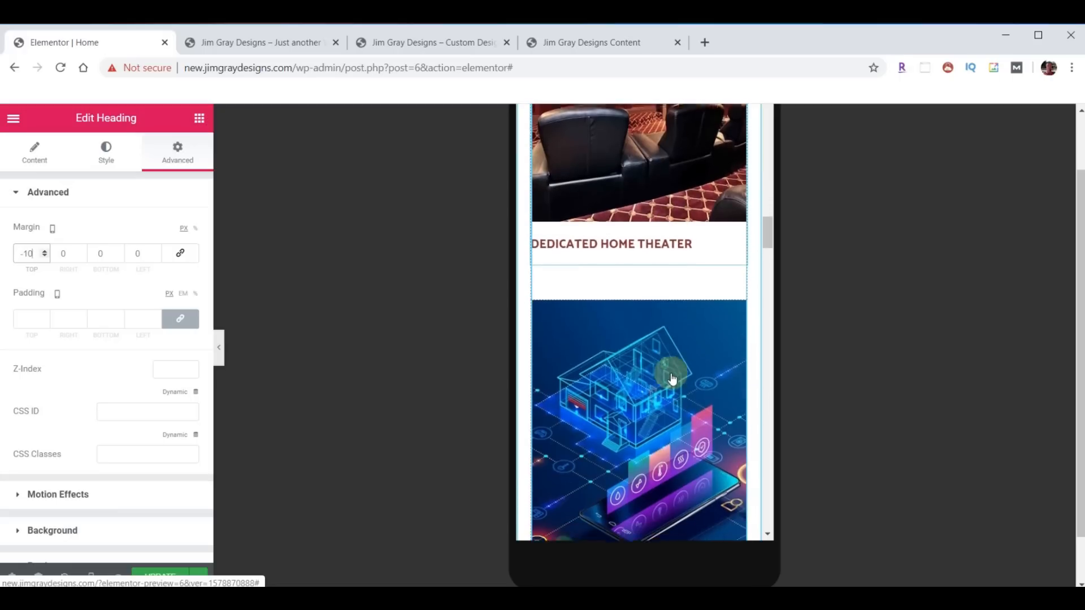
scroll(672, 373, down, 8)
scroll(676, 378, down, 15)
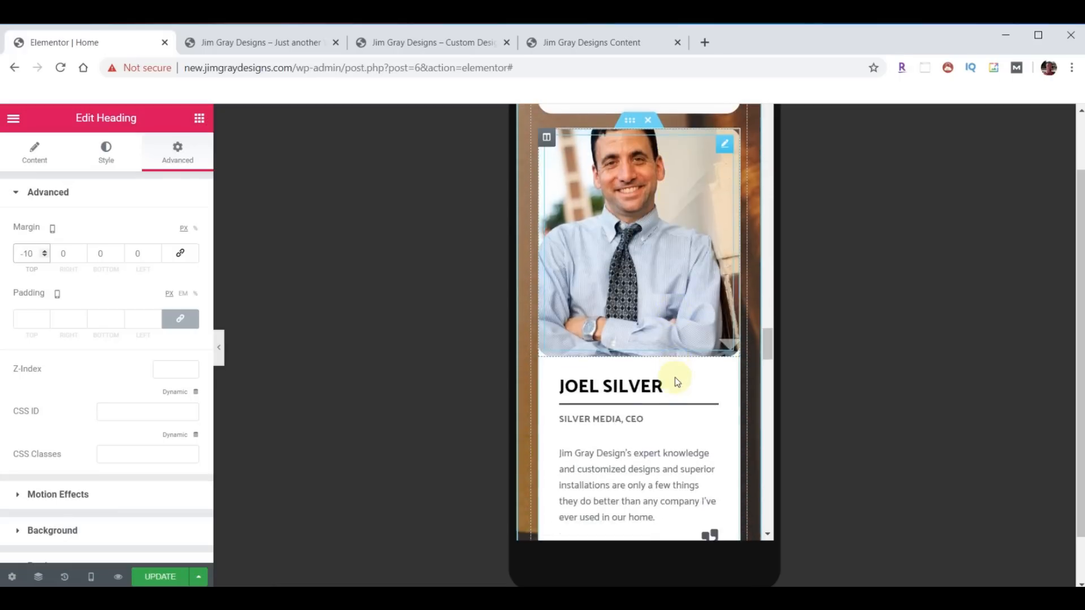
scroll(675, 383, down, 3)
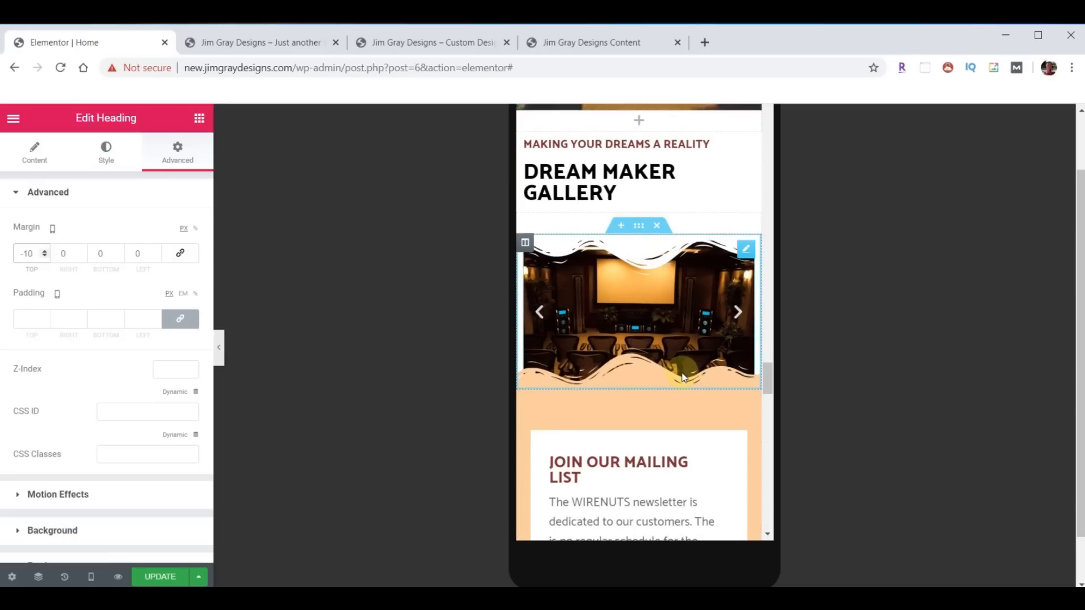
click(640, 226)
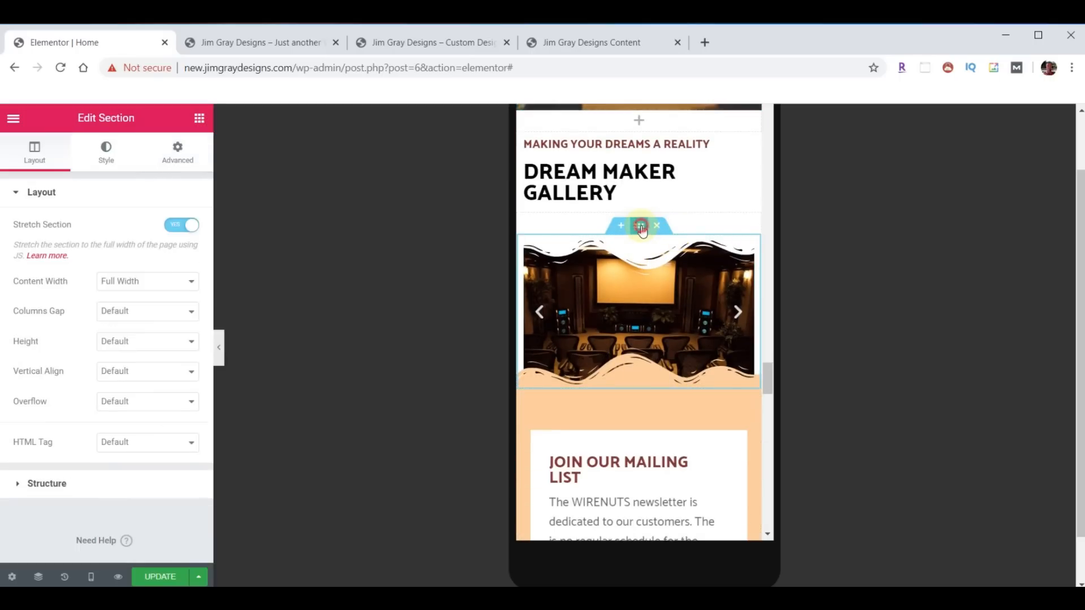
click(106, 151)
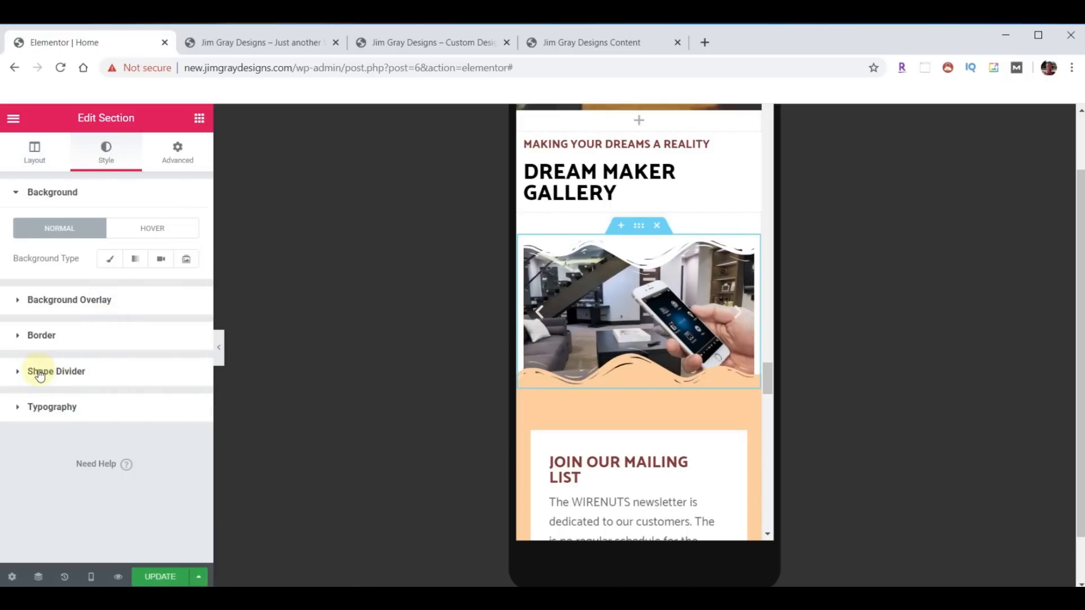
click(30, 373)
scroll(63, 387, down, 2)
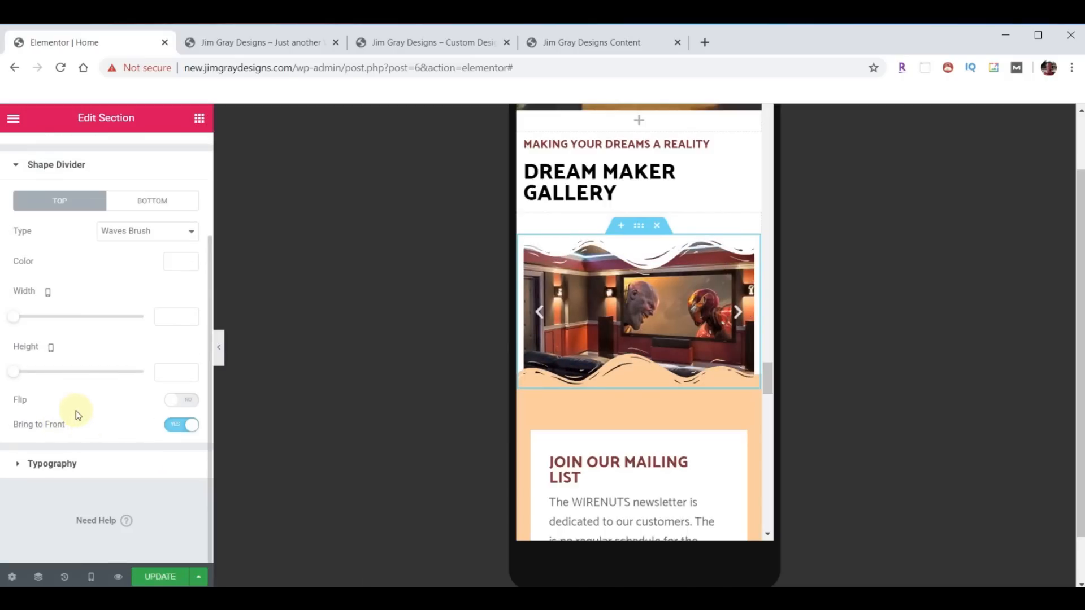
- Set the top and bottom Waves Brush divider heights to 0
click(167, 373)
text(38)
text(0)
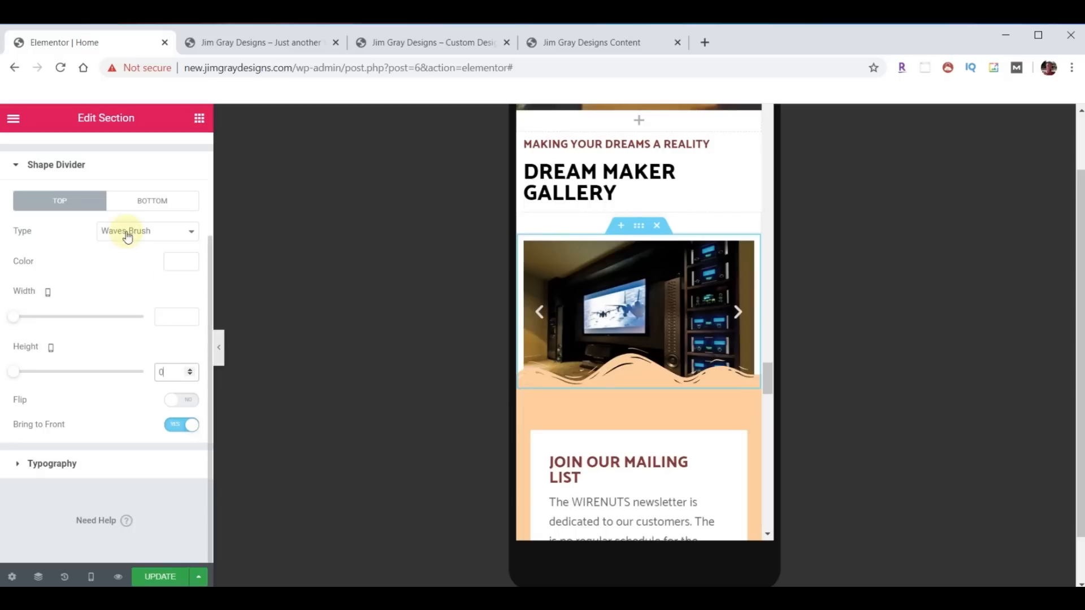
click(151, 206)
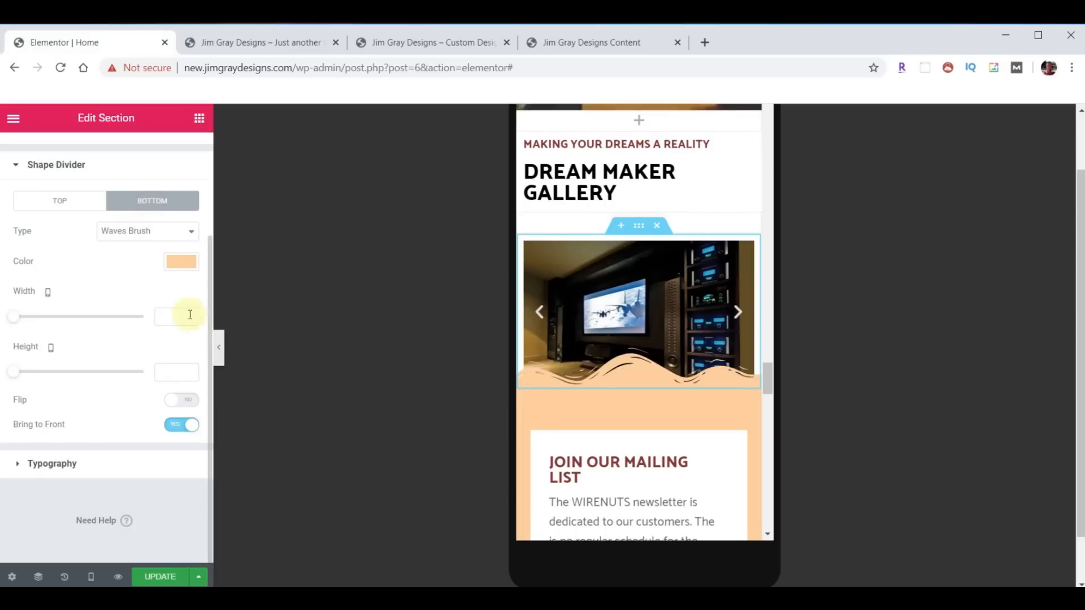
click(175, 370)
- Enter 0 for the bottom divider height, then open the JOIN OUR MAILING LIST heading's typography
text(0)
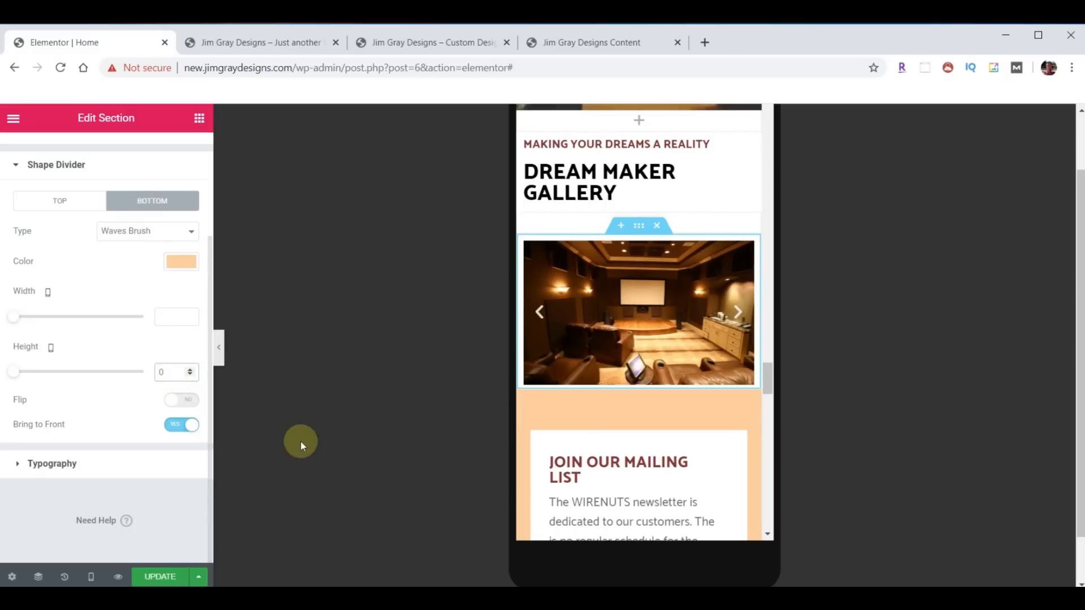
scroll(556, 387, down, 3)
scroll(657, 350, down, 3)
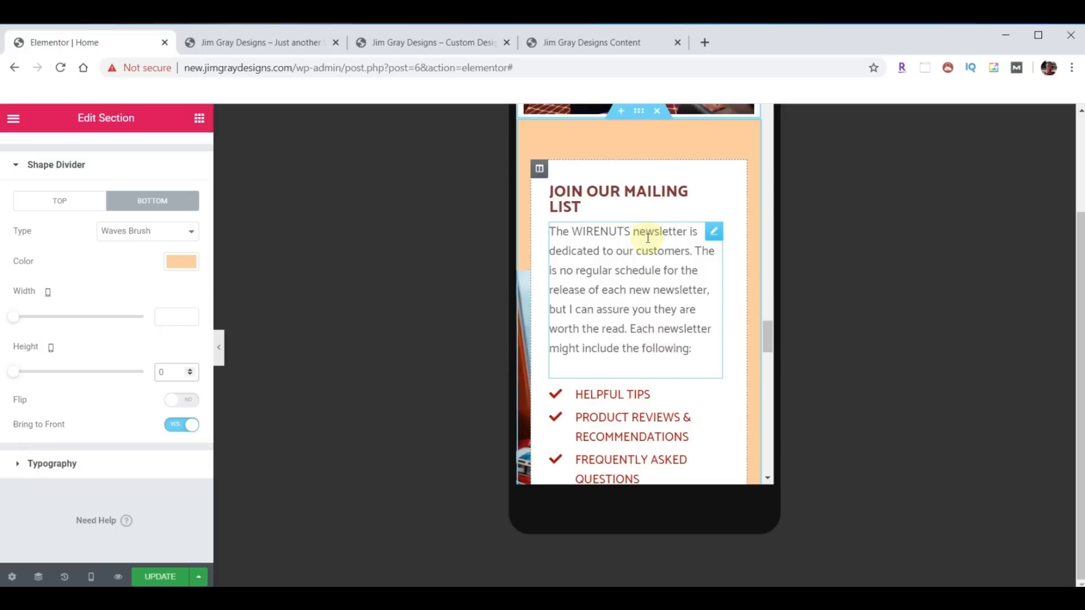
scroll(650, 249, up, 2)
scroll(655, 271, down, 3)
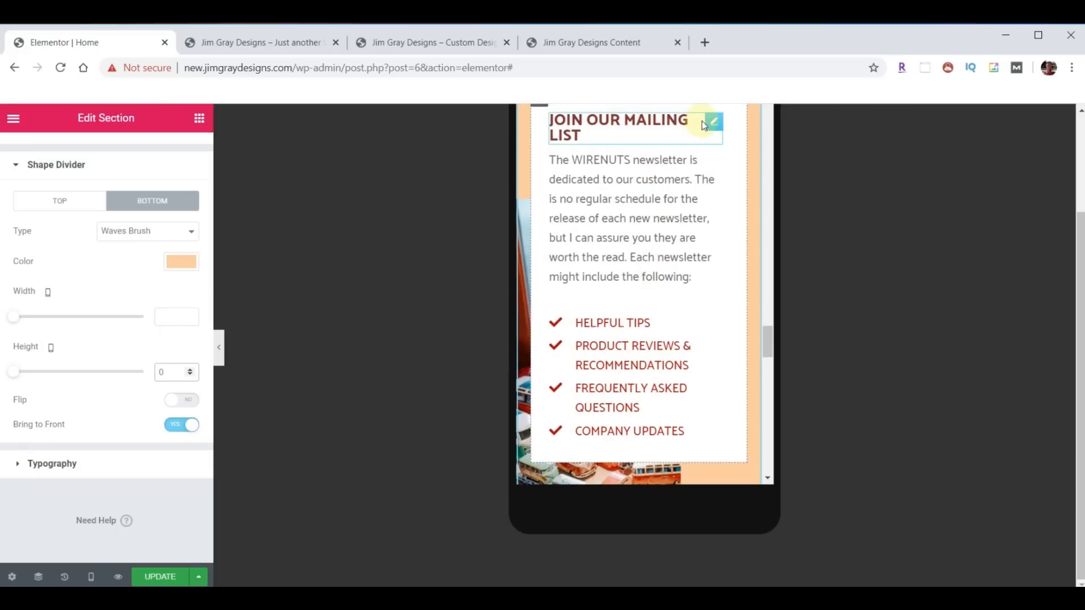
click(713, 122)
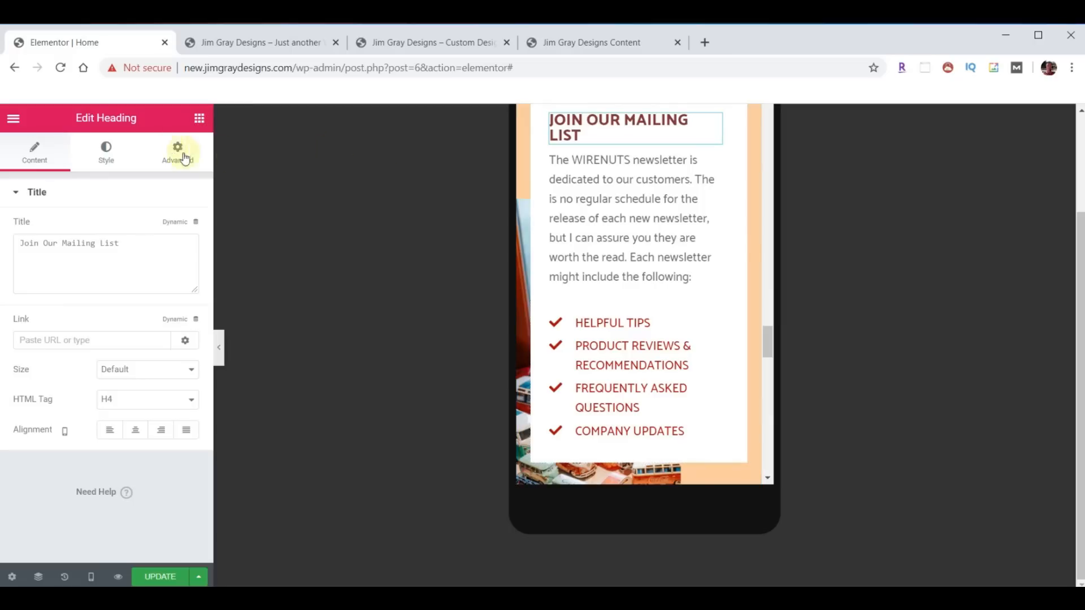
click(115, 155)
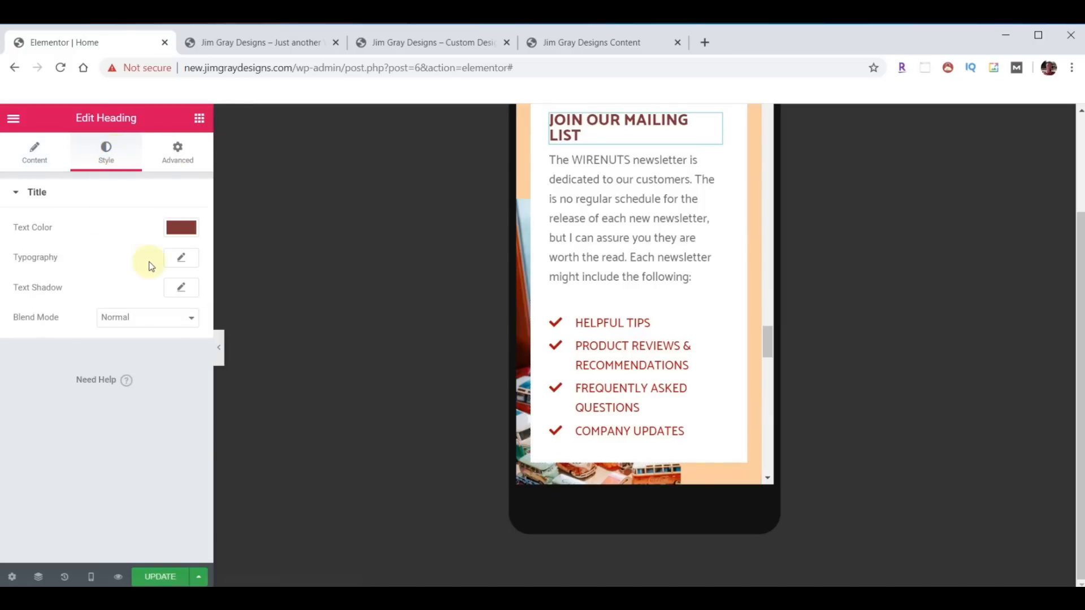
click(180, 258)
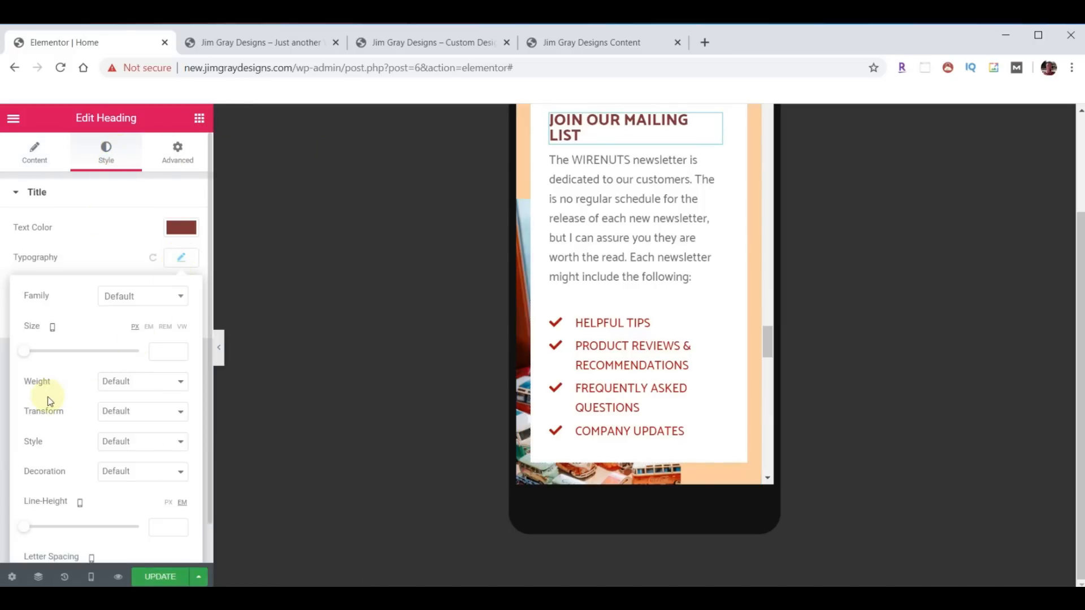
- Raise the heading's mobile font size to 21 so it fits on one line
click(180, 349)
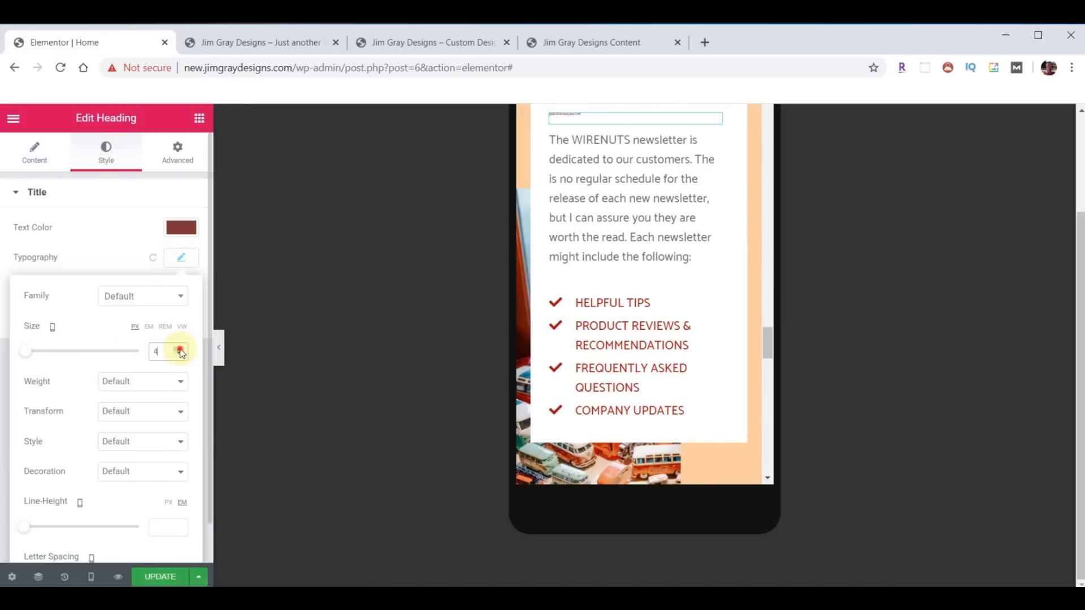
click(180, 348)
click(180, 348)
click(180, 349)
click(180, 349)
click(180, 349)
click(180, 349)
click(181, 349)
click(180, 348)
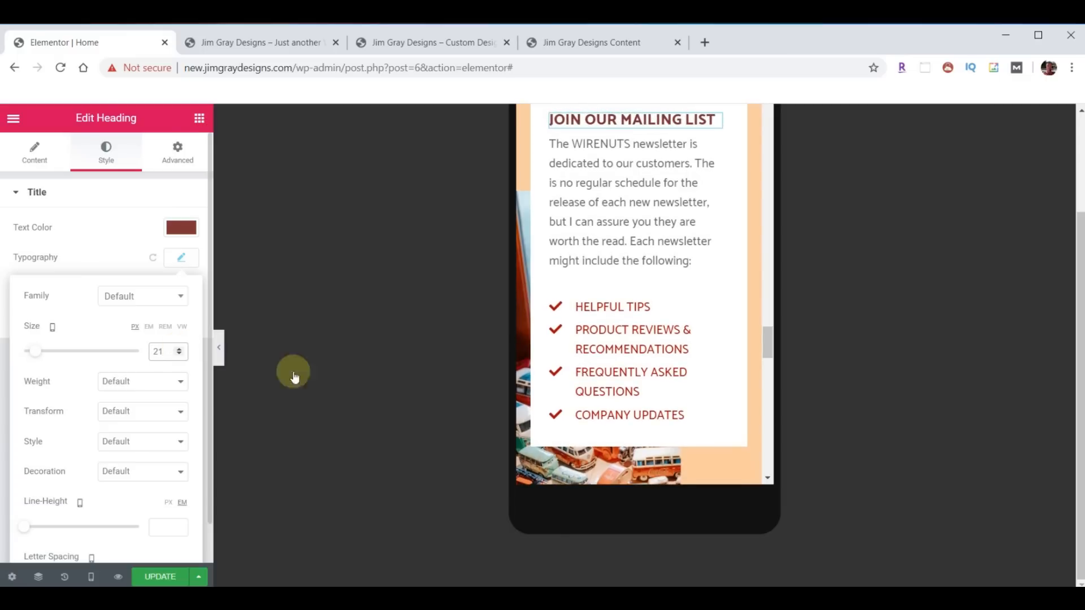
scroll(642, 281, down, 3)
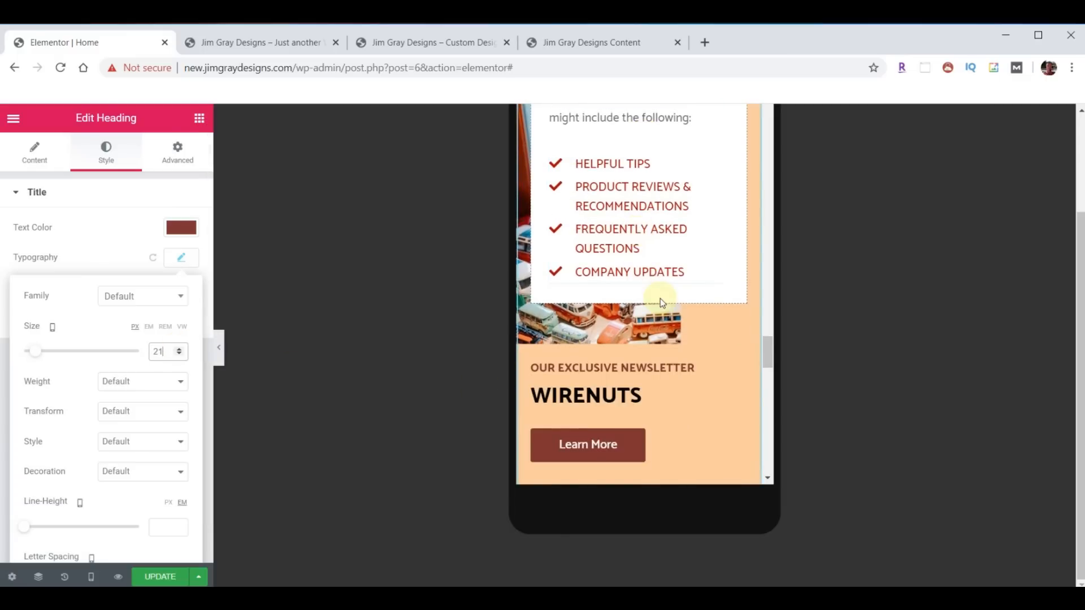
scroll(660, 300, down, 2)
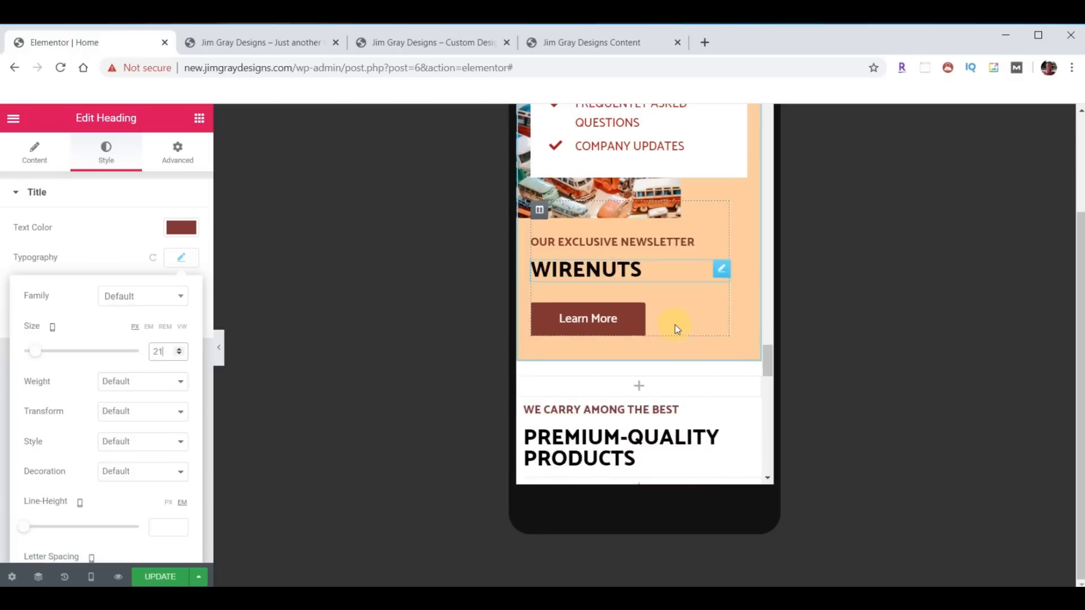
scroll(675, 324, down, 5)
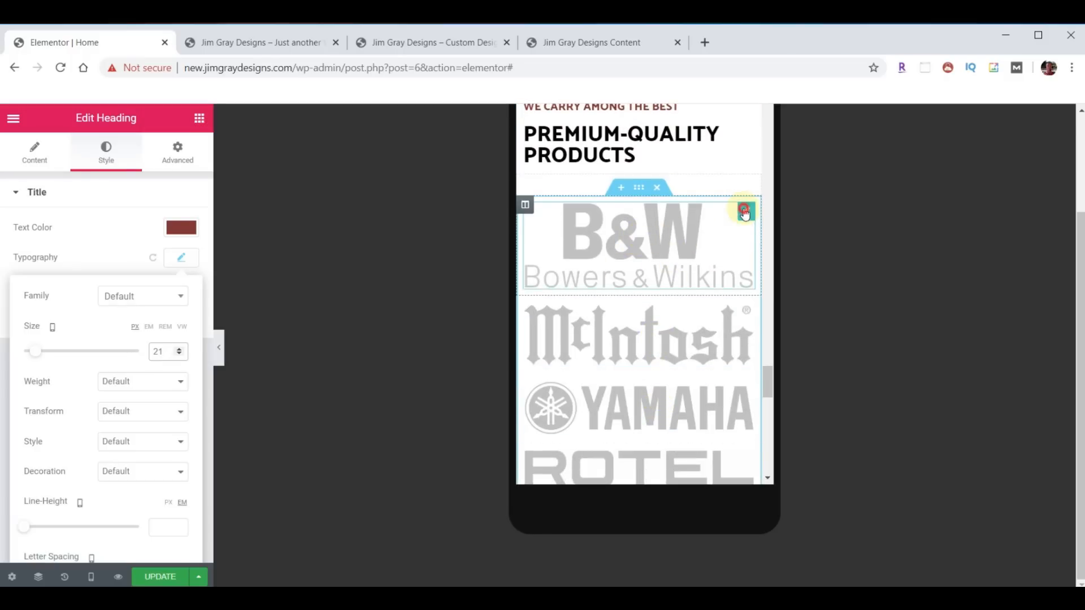
- Give the B&W logo column 30 px padding on all sides
click(745, 212)
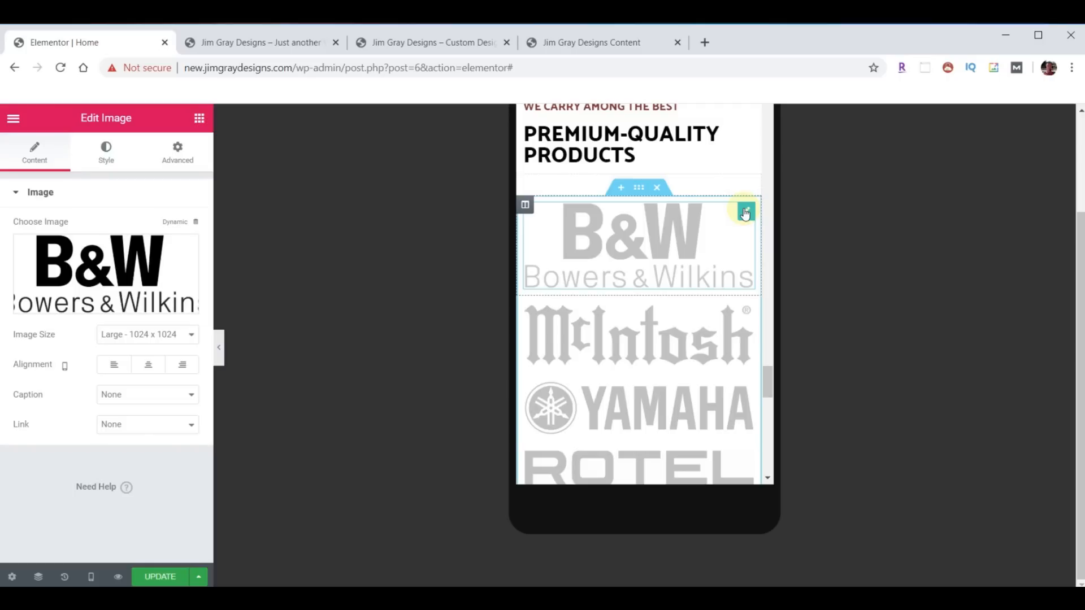
click(526, 206)
click(179, 159)
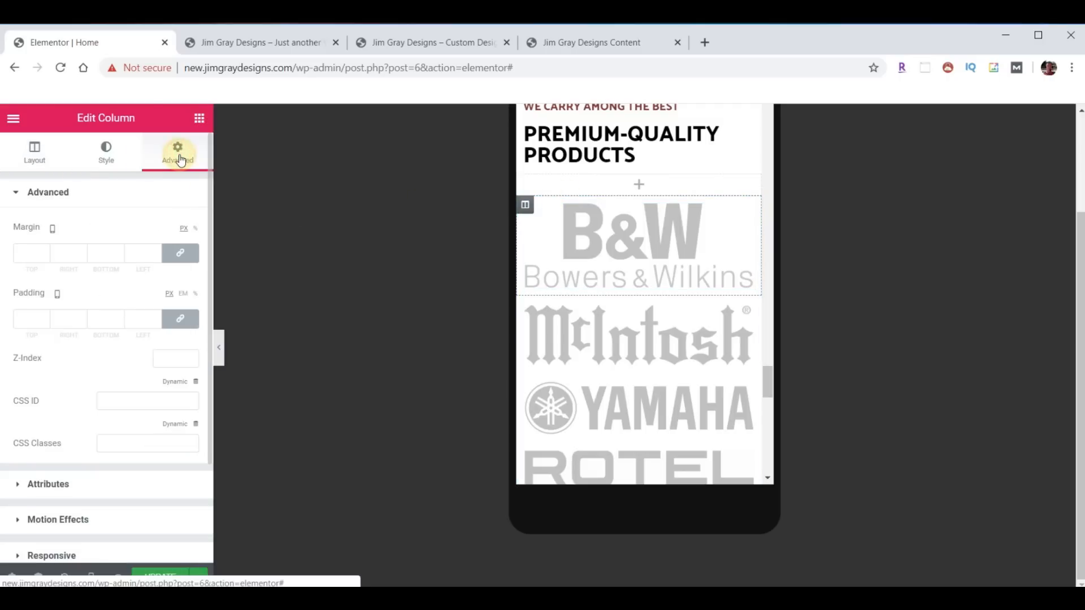
drag(45, 320, 45, 319)
- Copy the B&W column's style and paste it onto the McIntosh, Yamaha, Rotel and remaining logo columns
right_click(523, 206)
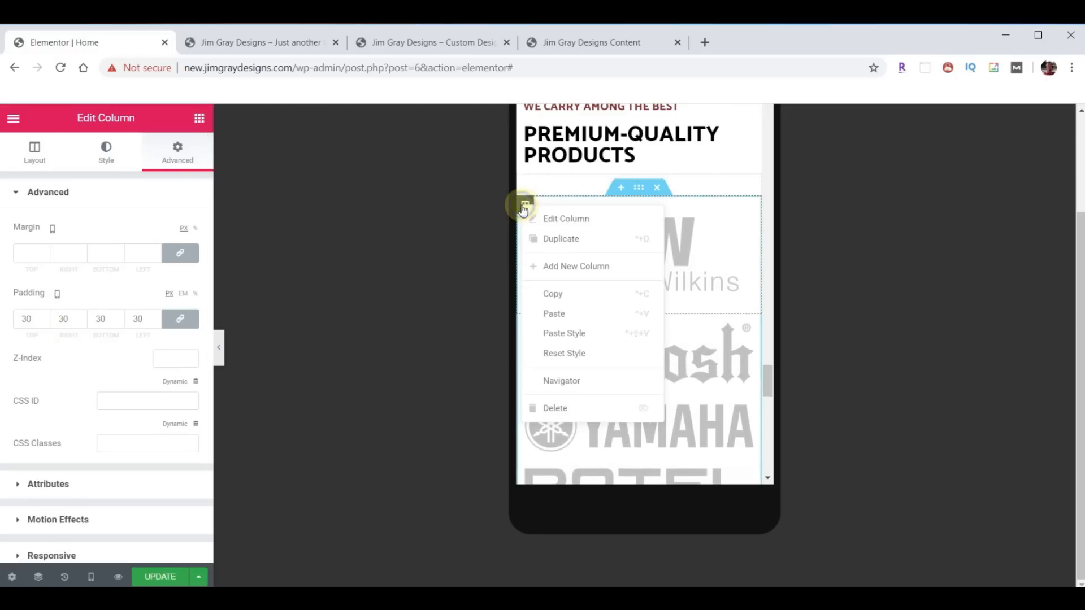
click(551, 295)
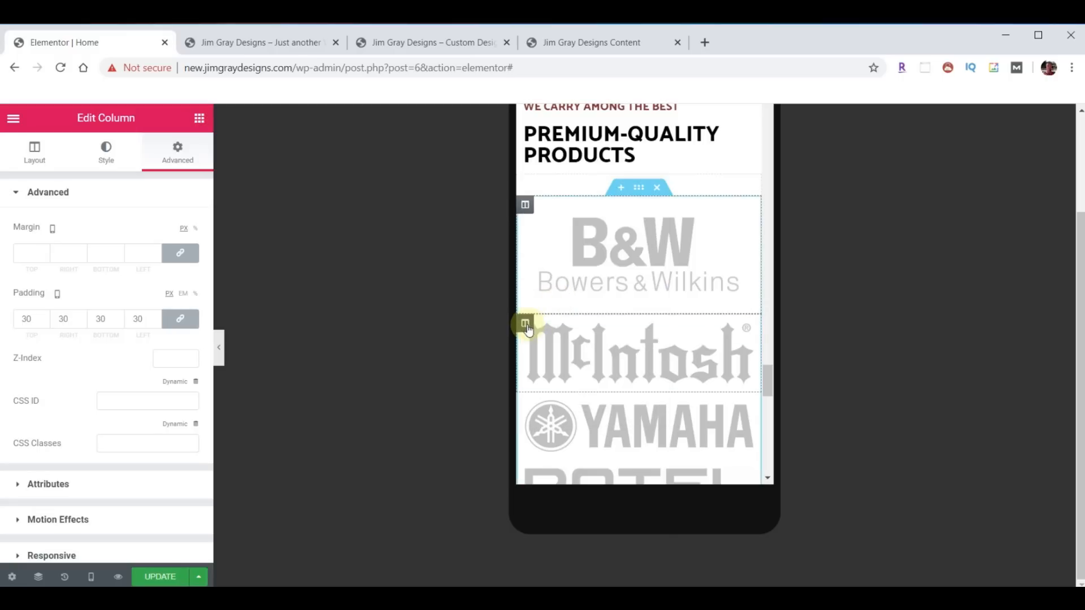
right_click(529, 328)
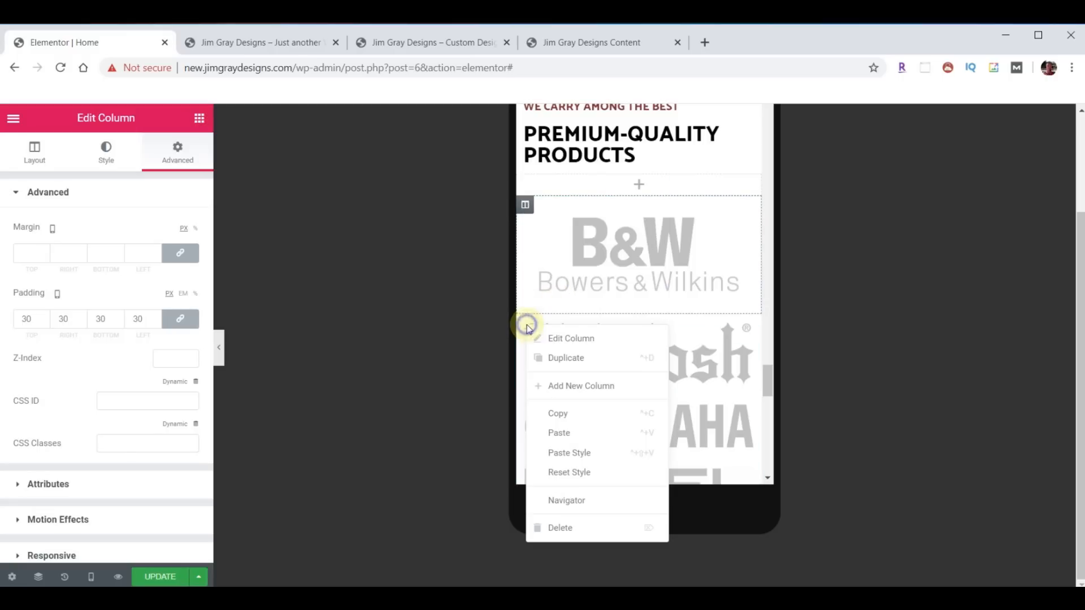
click(568, 456)
scroll(616, 345, down, 3)
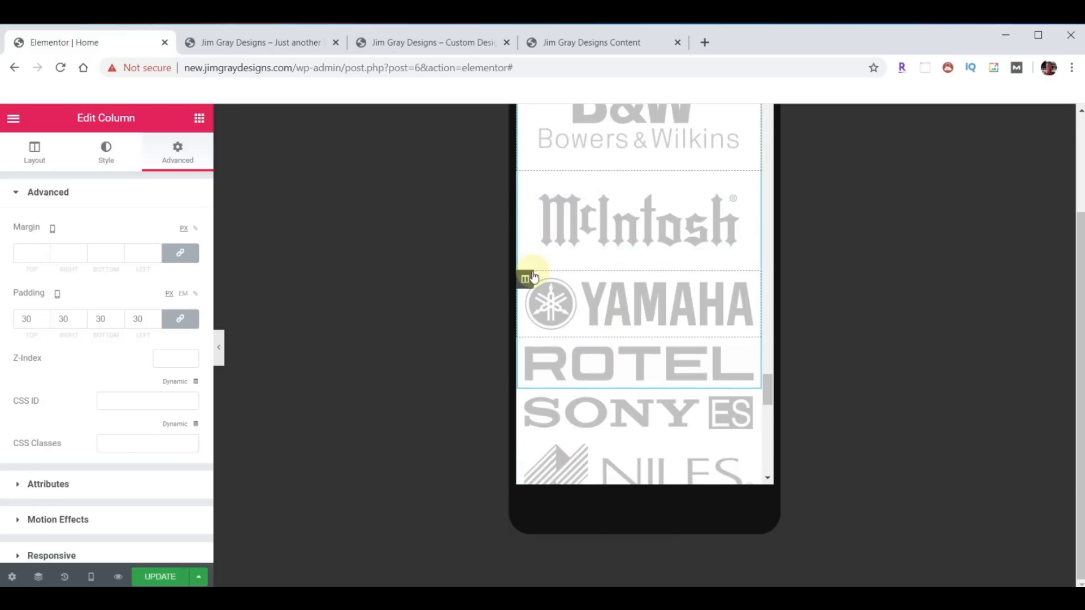
right_click(533, 277)
click(562, 407)
right_click(529, 369)
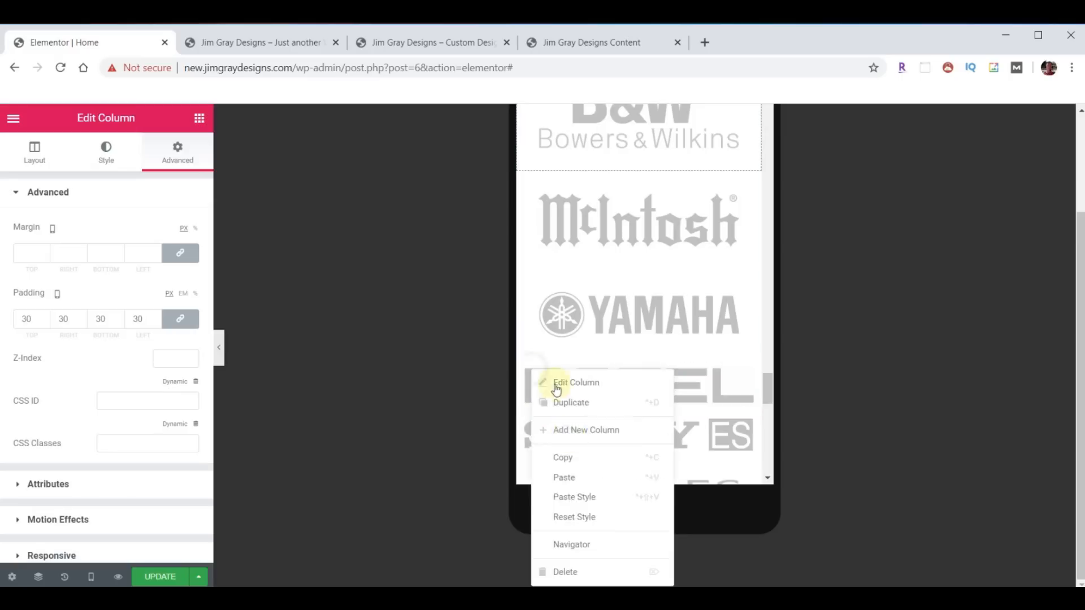
click(574, 497)
scroll(523, 300, down, 5)
right_click(526, 333)
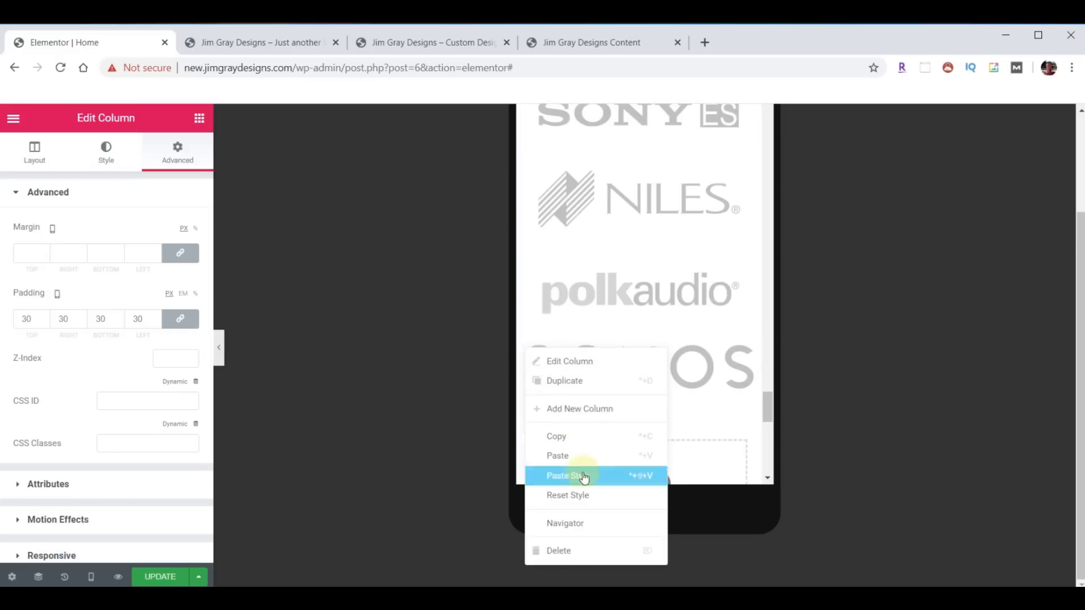
click(583, 476)
- Check the logo columns and update the Home page to save changes
scroll(672, 389, up, 10)
scroll(666, 389, up, 4)
scroll(657, 376, down, 6)
scroll(656, 371, down, 15)
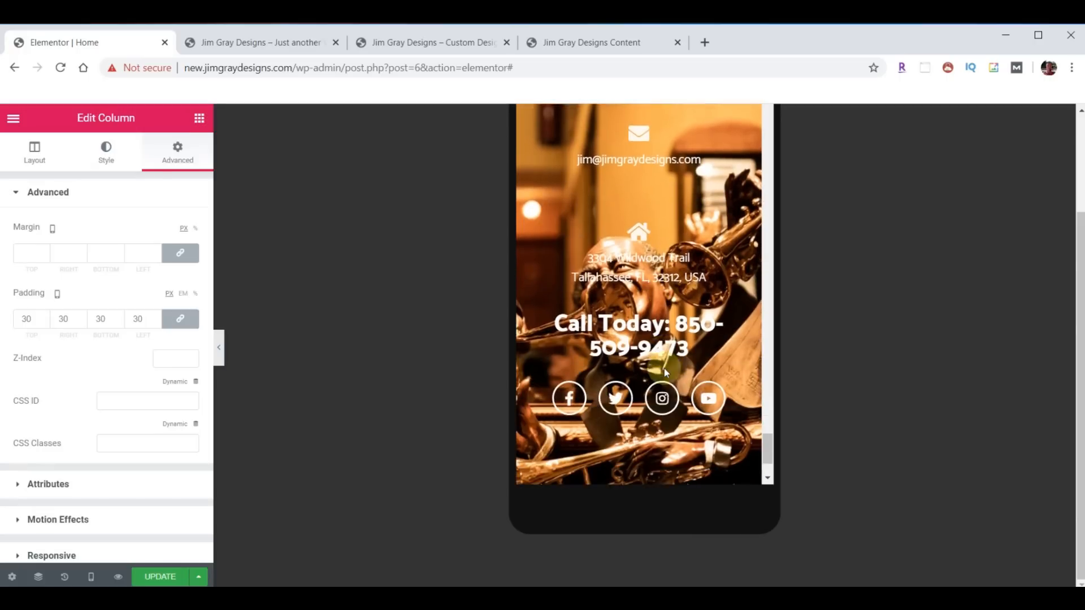
scroll(663, 368, down, 3)
scroll(663, 381, up, 8)
scroll(676, 388, up, 15)
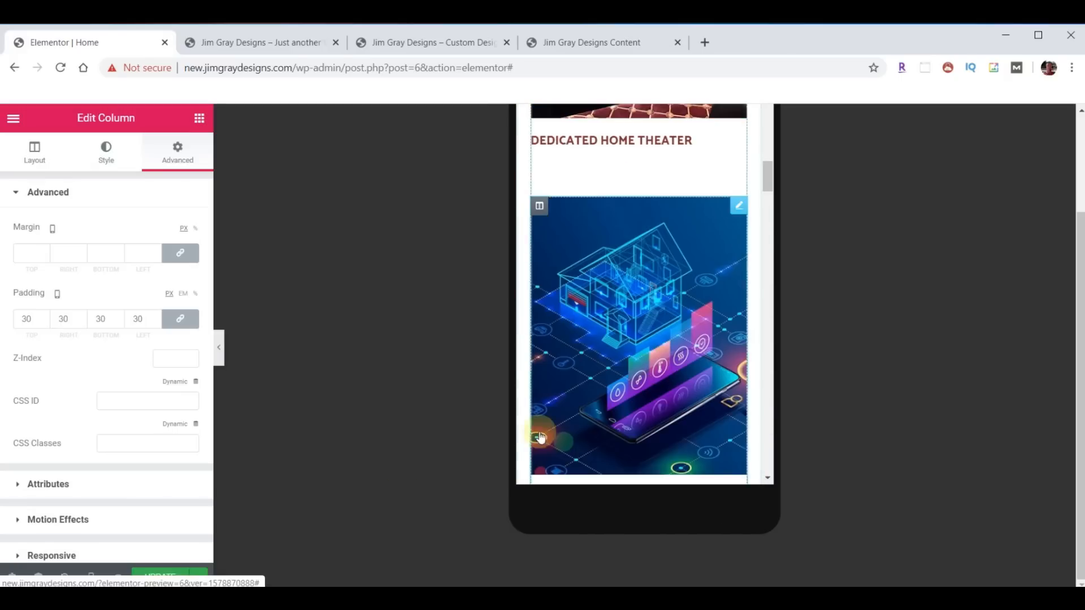
click(159, 577)
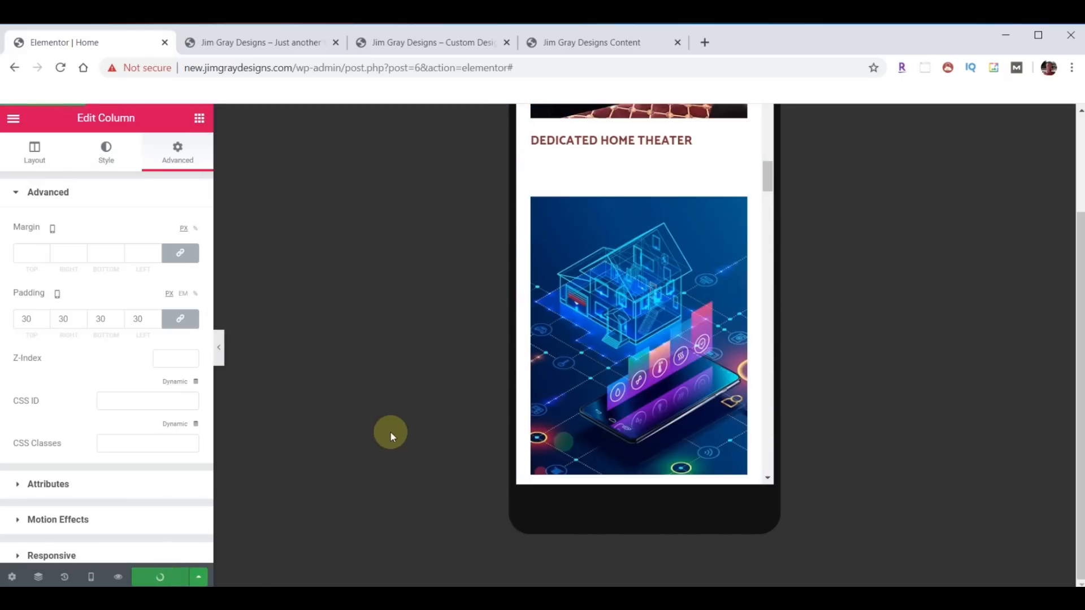
- Reload new.jimgraydesigns.com, scroll through the updated home page, then switch to the old jimgraydesigns.com tab
click(249, 42)
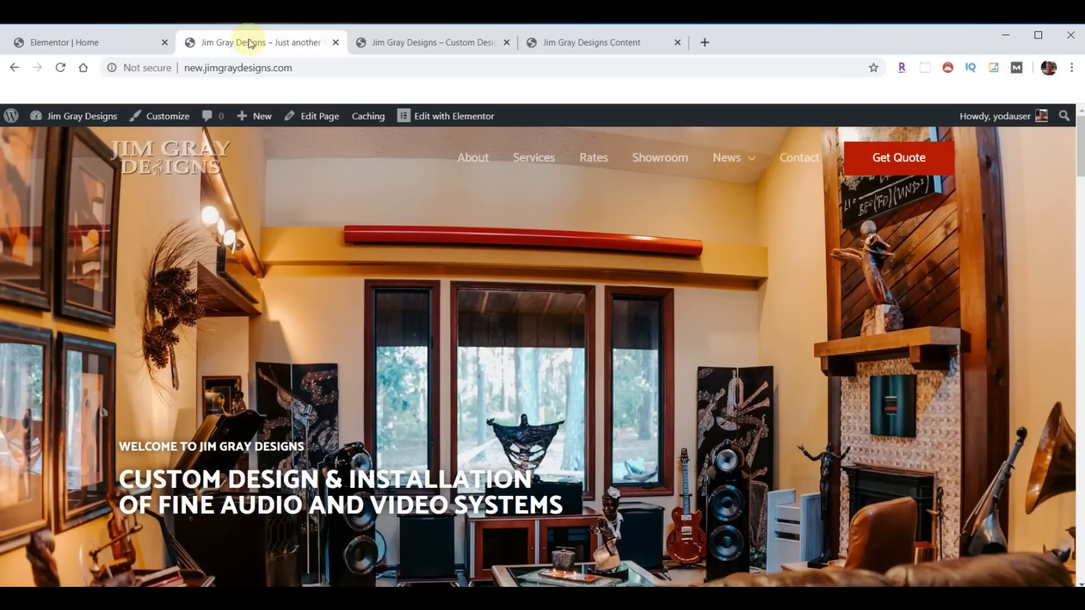
click(60, 68)
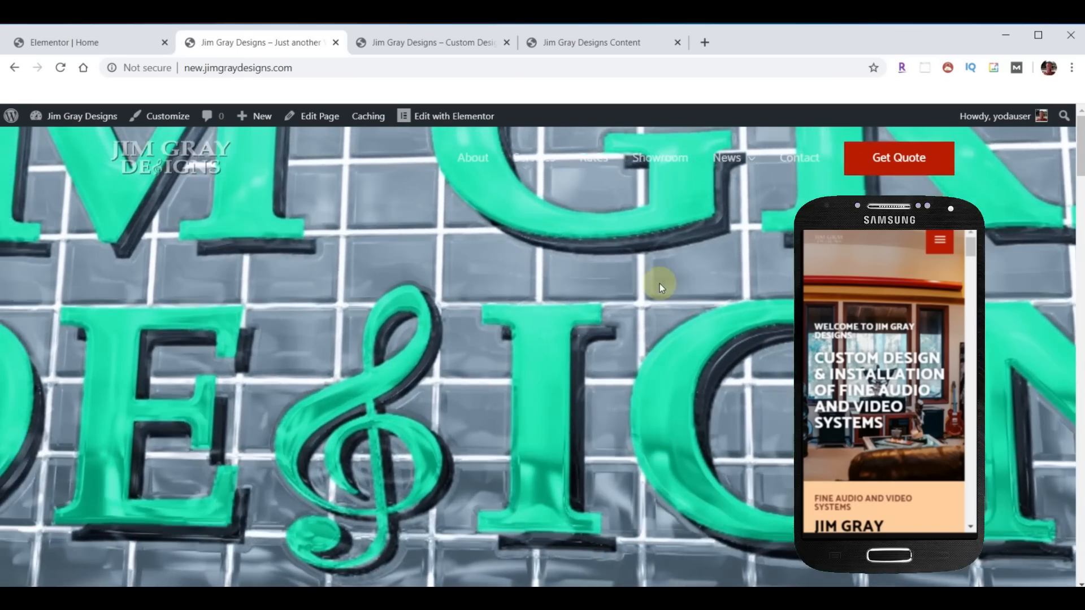
scroll(660, 283, down, 5)
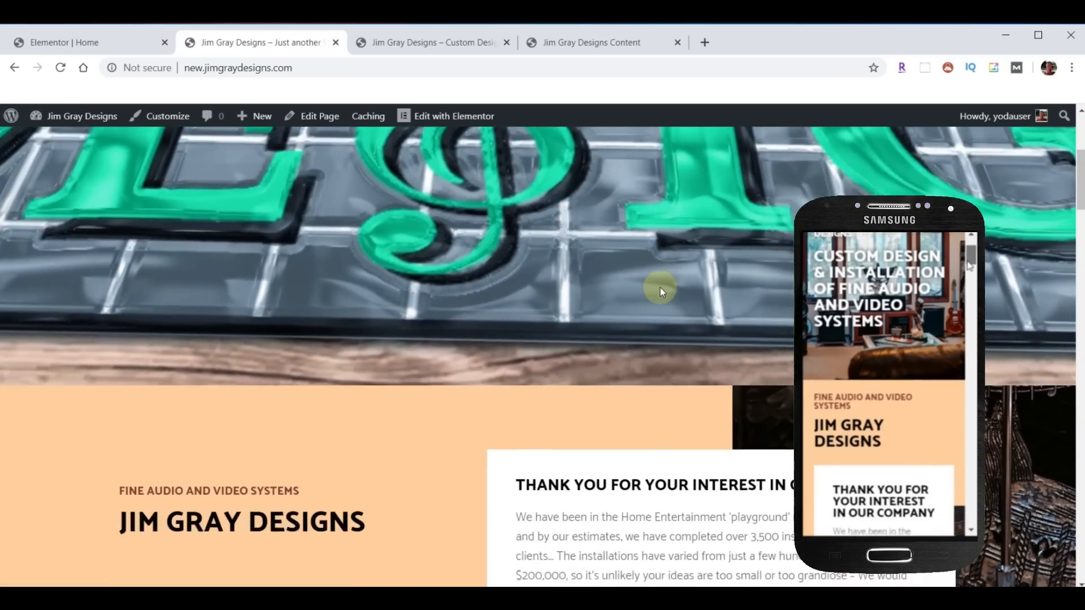
scroll(660, 289, down, 12)
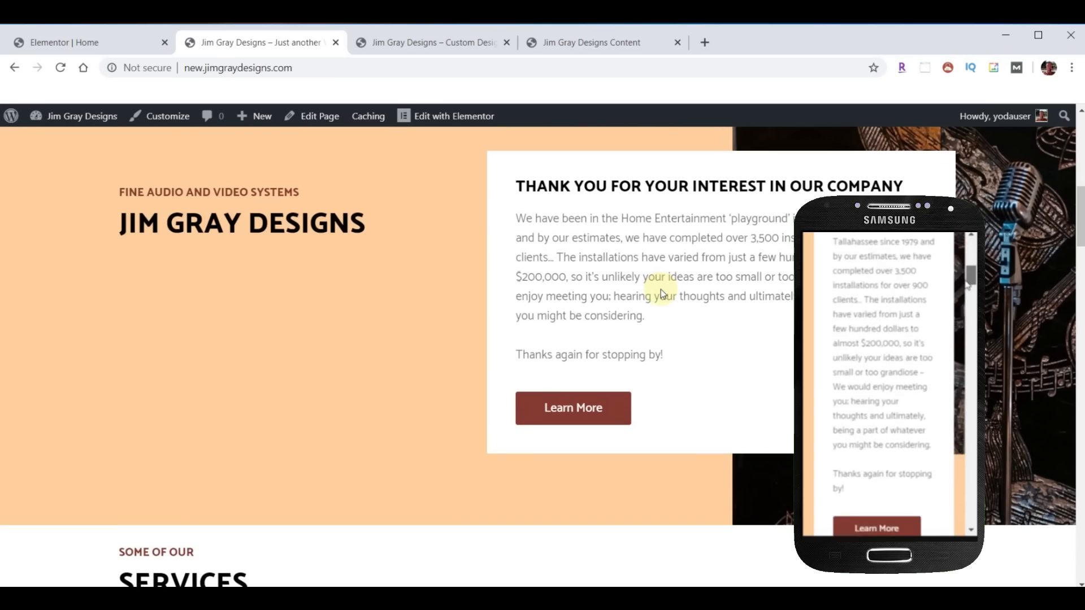
scroll(662, 298, down, 15)
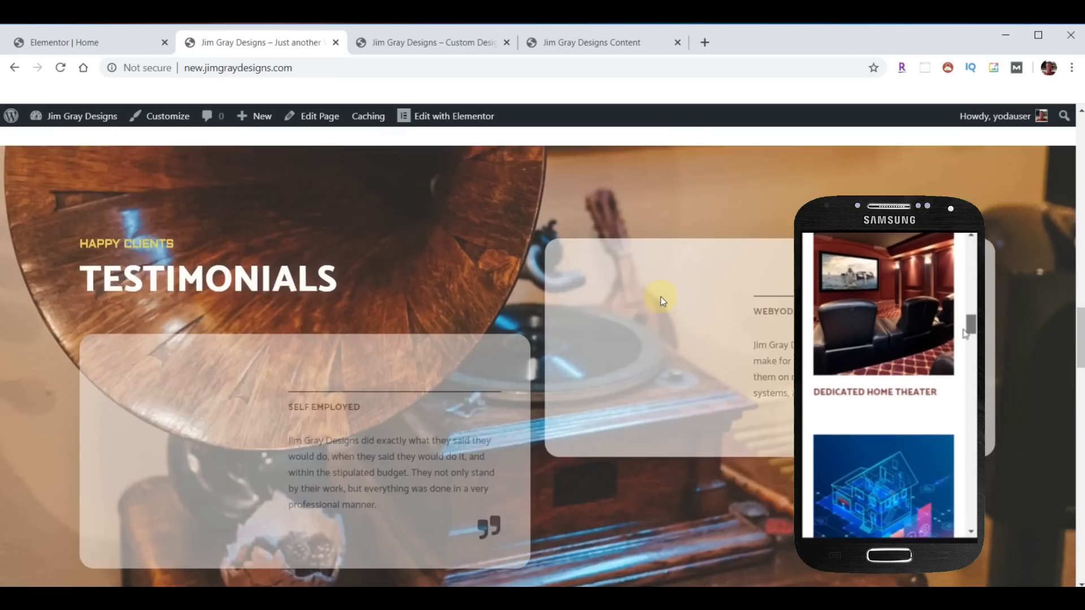
scroll(660, 297, up, 3)
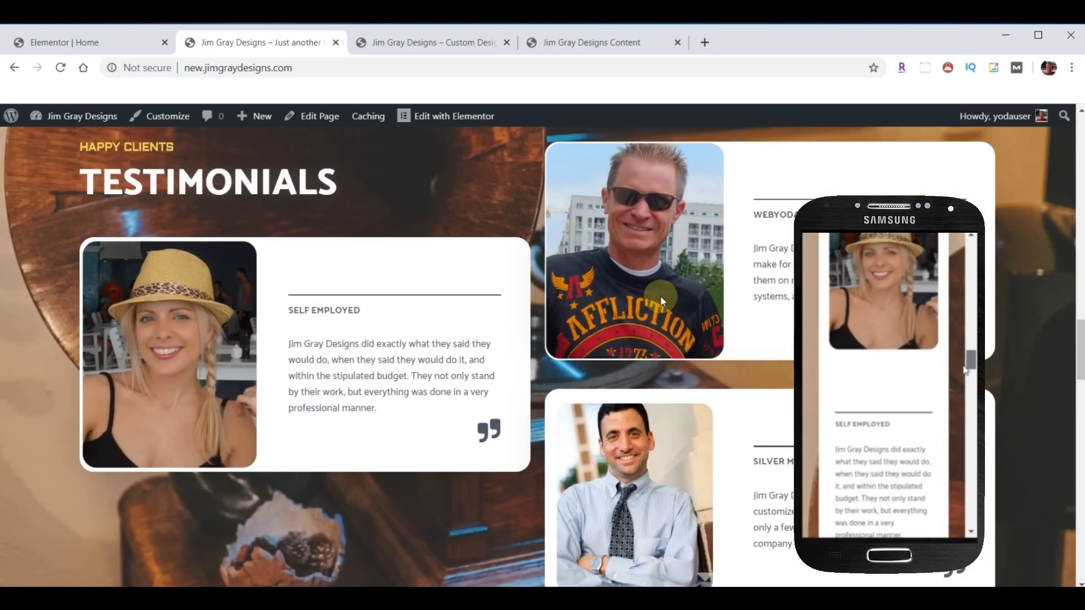
scroll(659, 296, down, 10)
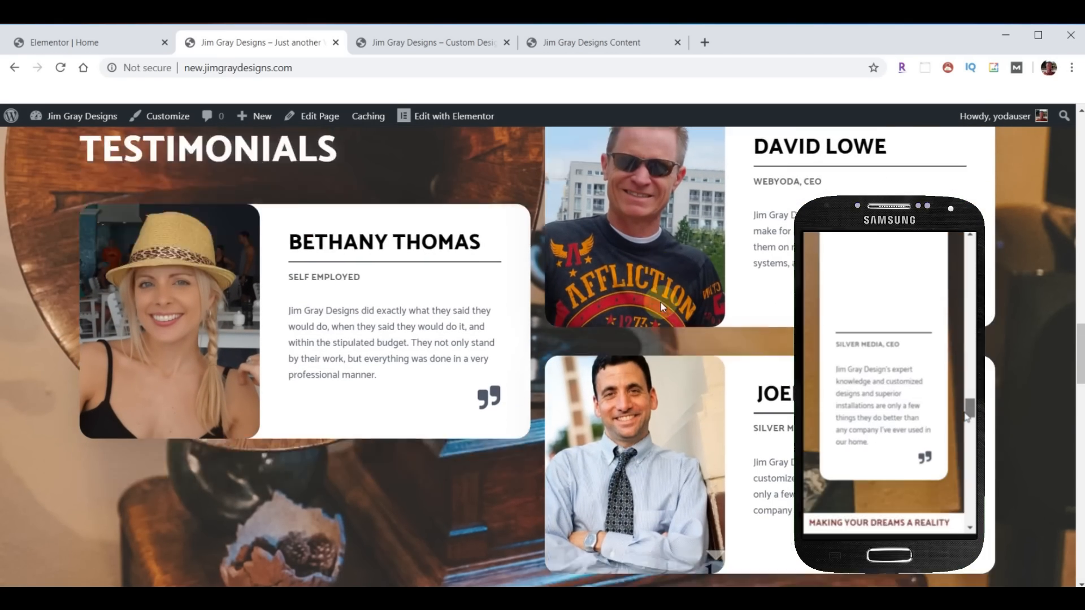
scroll(645, 338, down, 10)
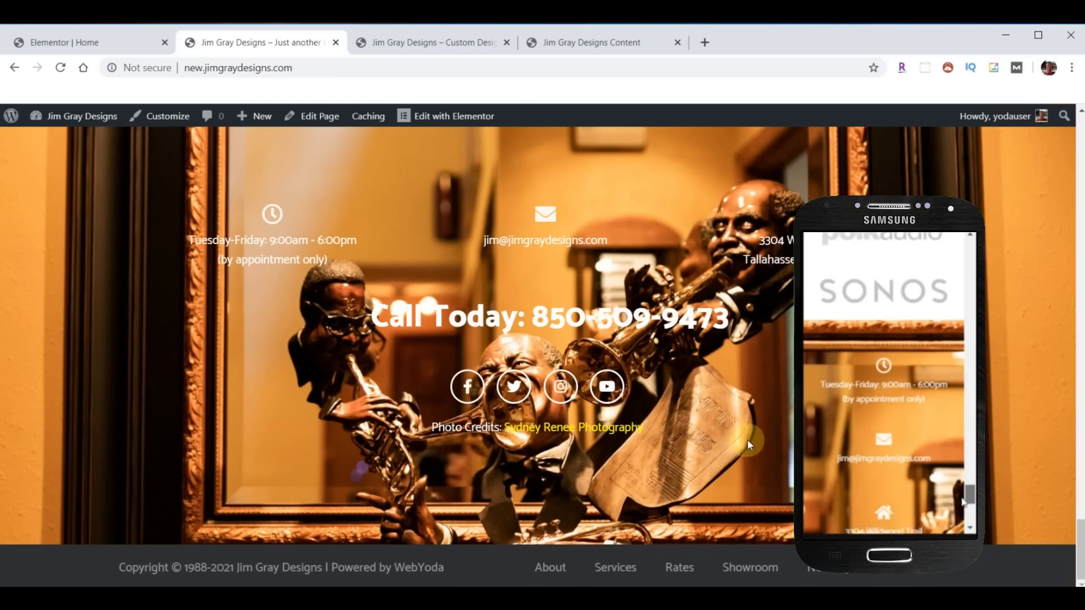
scroll(622, 453, up, 15)
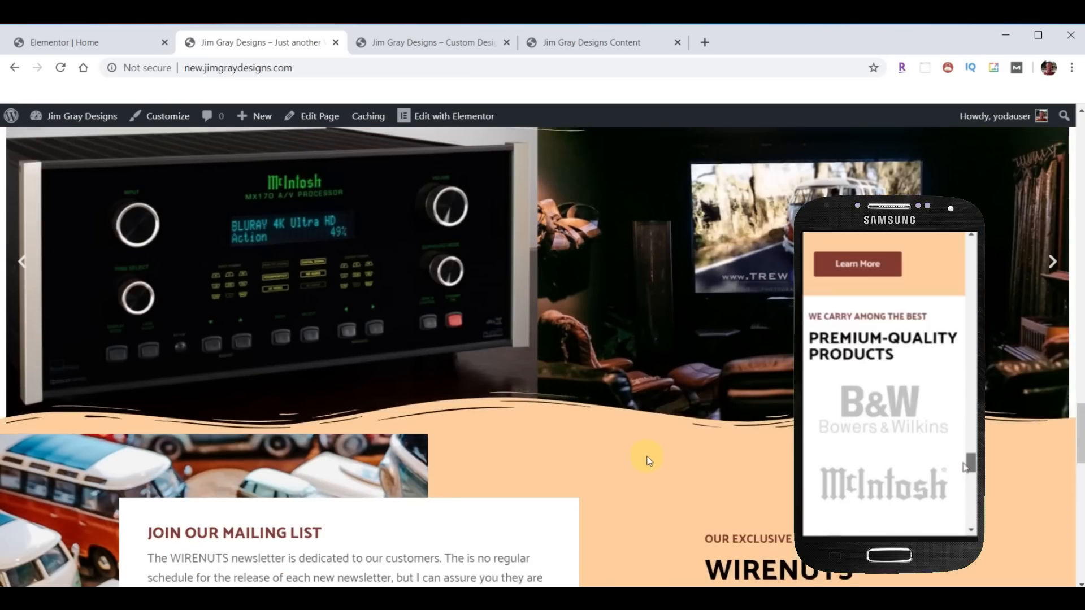
scroll(644, 465, up, 10)
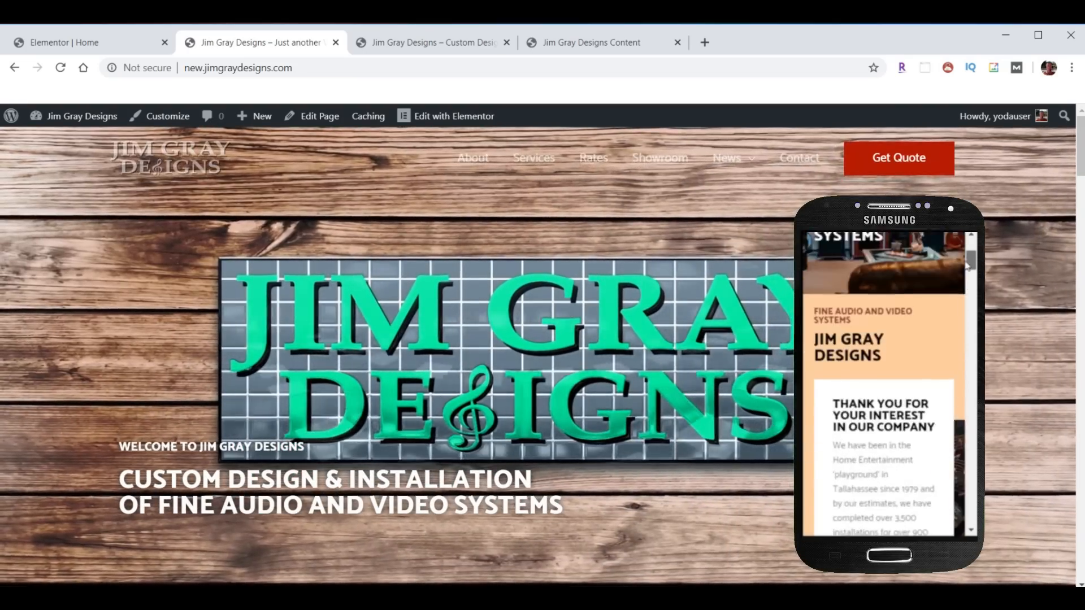
key(ctrl+Tab)
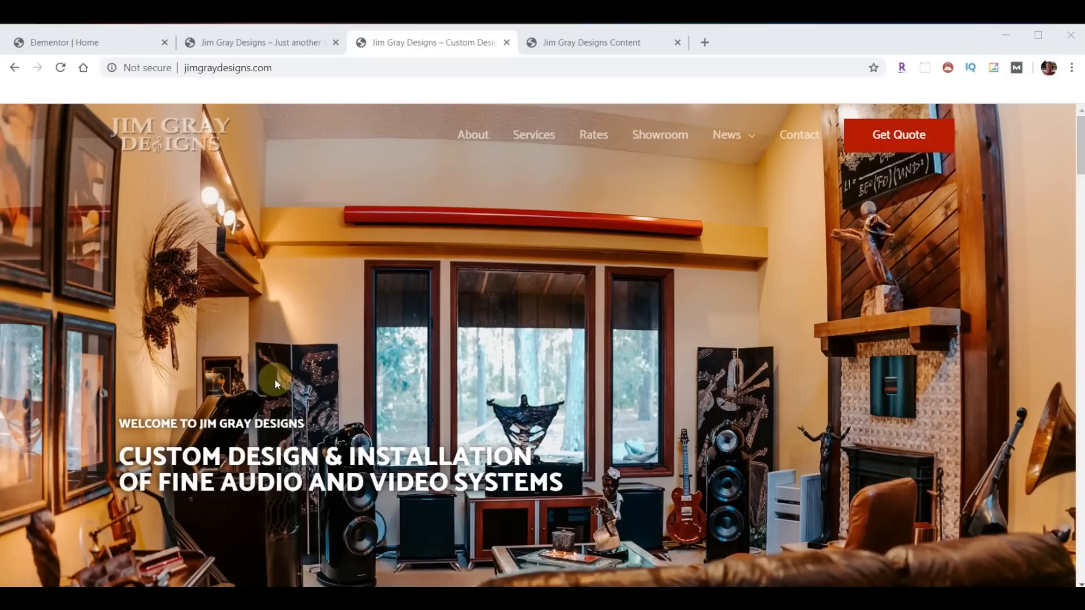
- Exit the Elementor editor to the WordPress dashboard
click(57, 43)
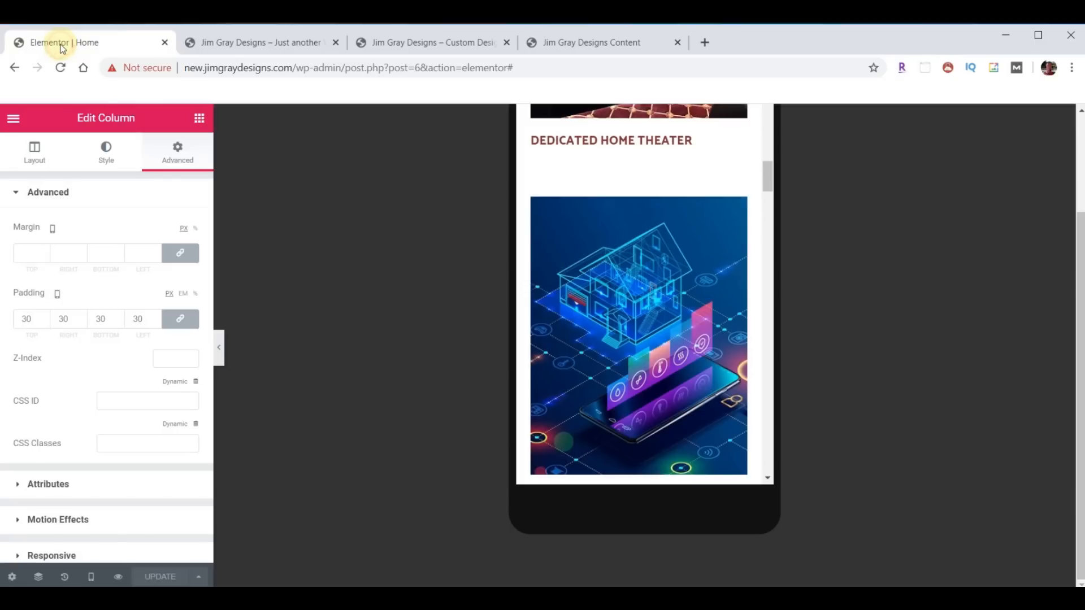
click(13, 120)
click(88, 494)
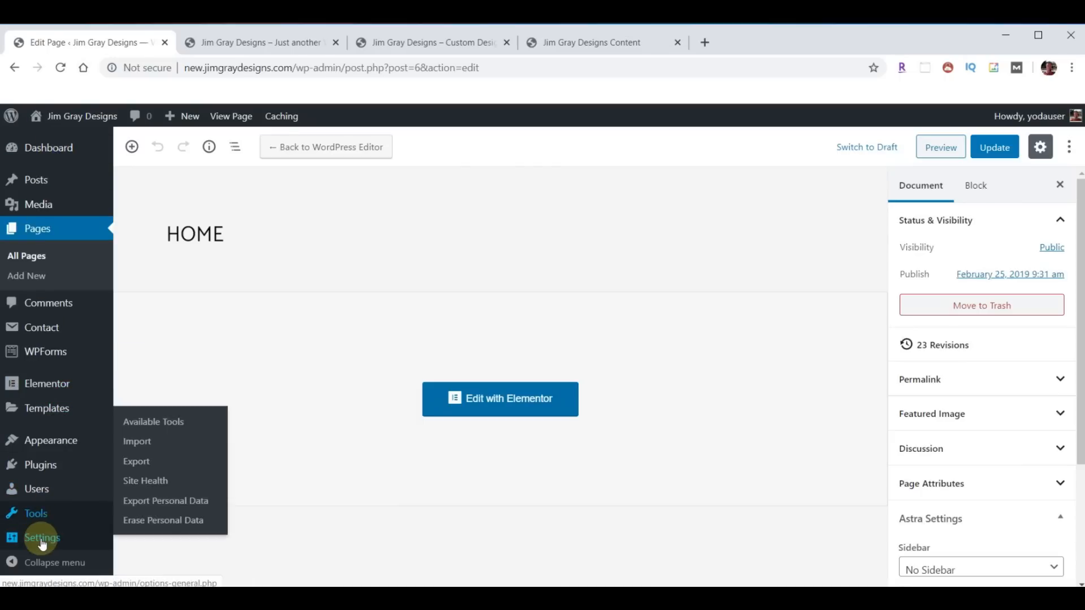
- Uncheck 'Discourage search engines from indexing this site' in Reading settings and save
mouse_move(44, 541)
click(140, 422)
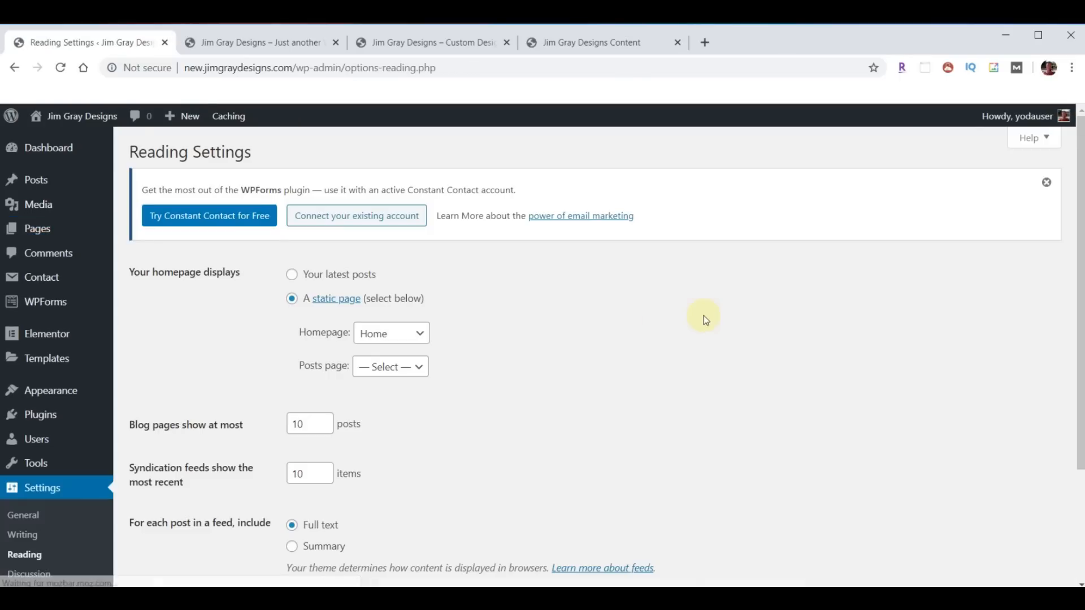
scroll(713, 313, down, 3)
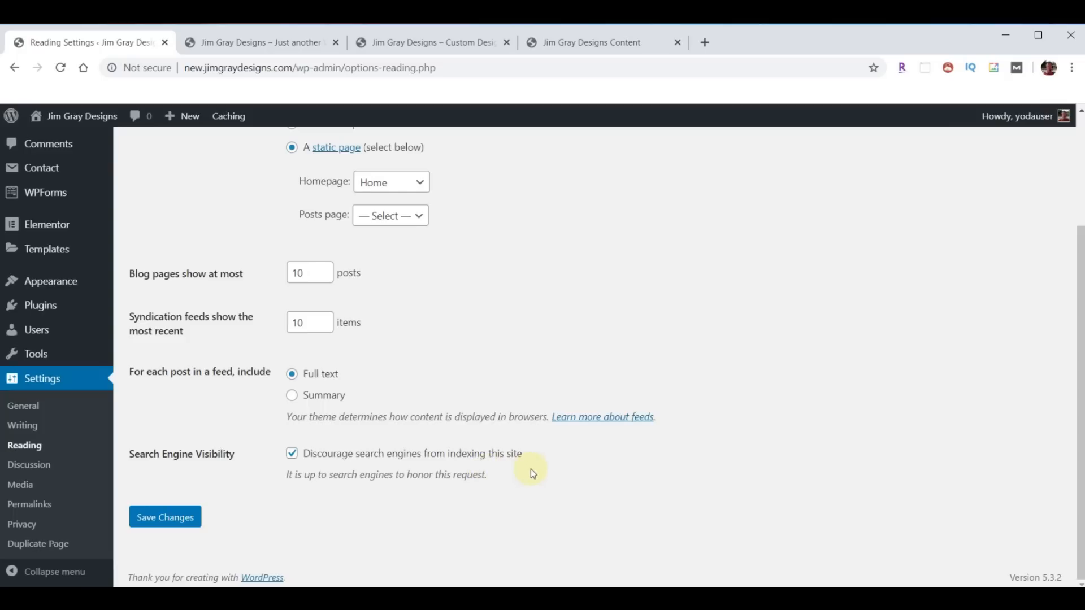
click(292, 454)
click(173, 520)
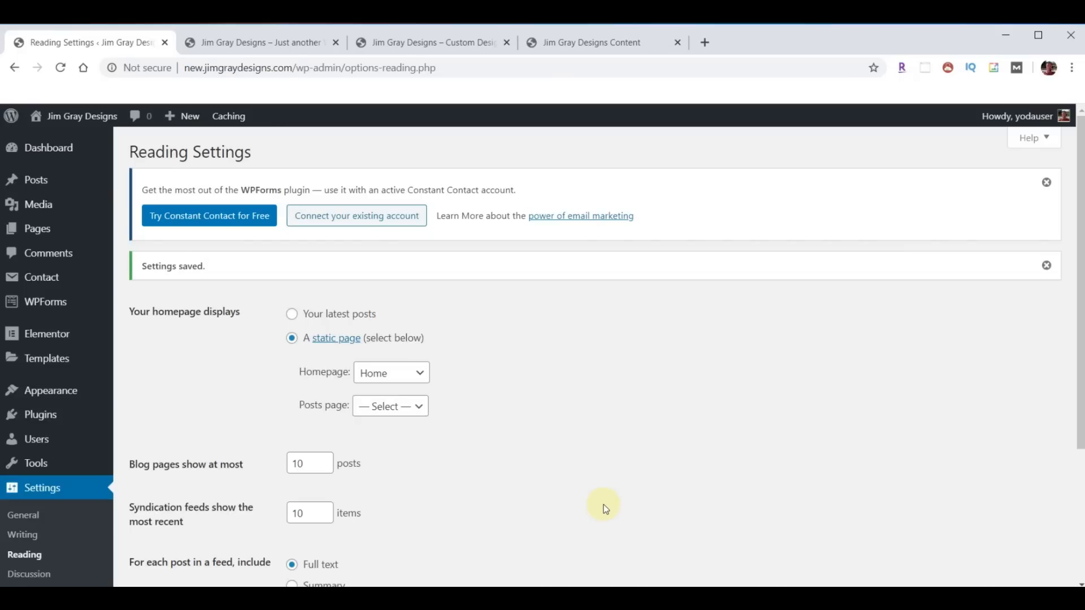
click(38, 416)
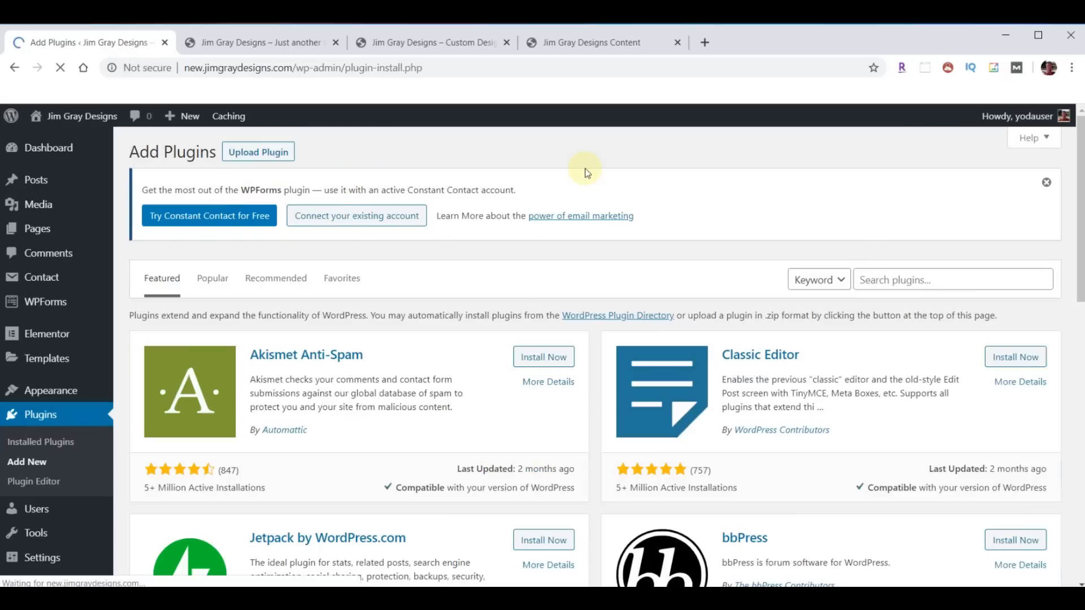
- Search plugins for 'Yoast', then install and activate Yoast SEO
click(909, 280)
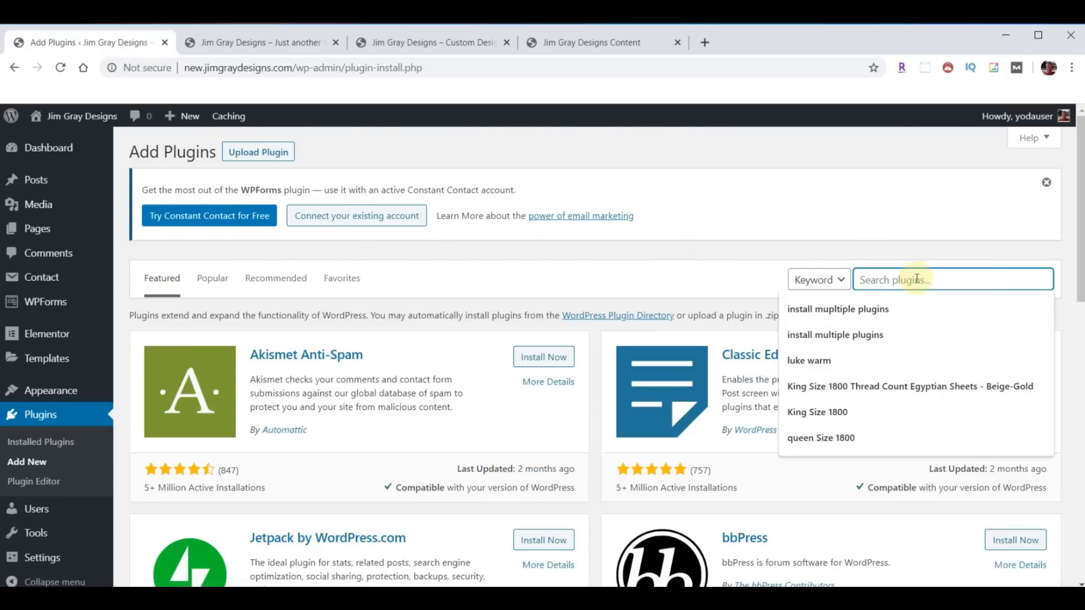
text(Yoast)
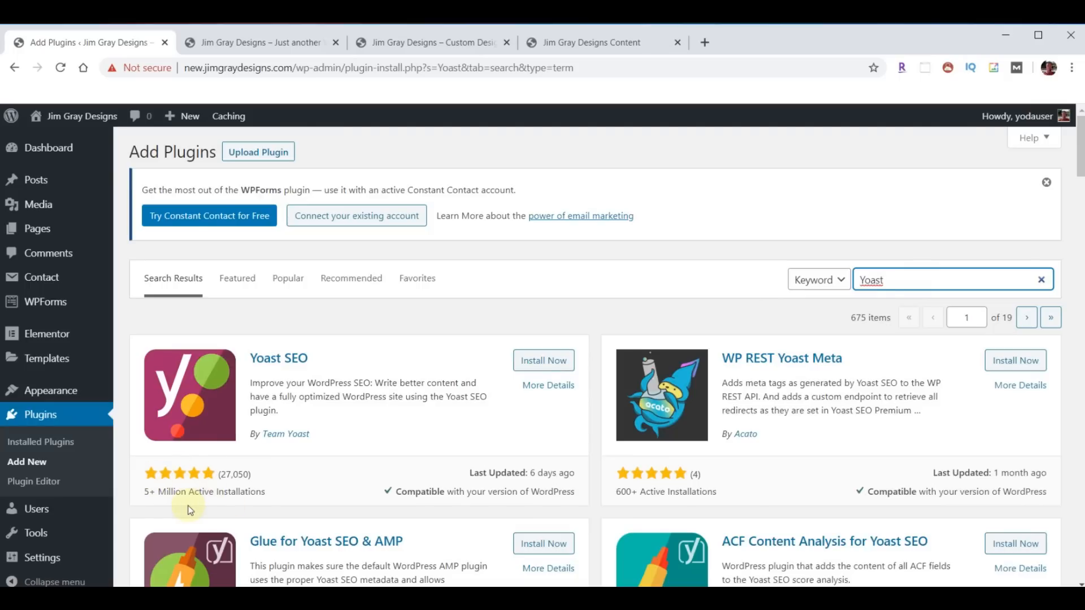
click(541, 360)
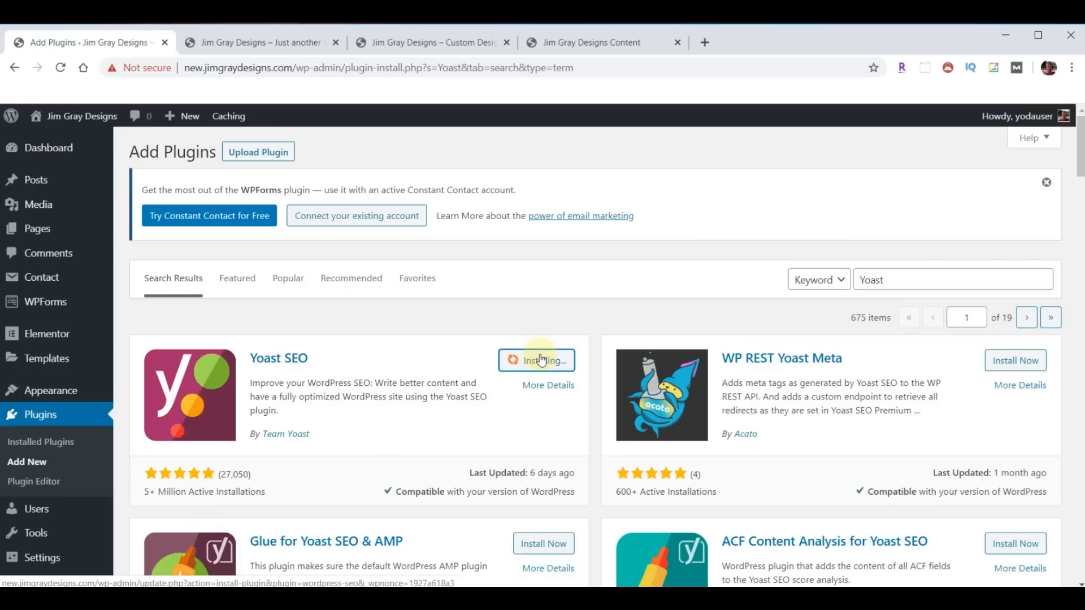
click(540, 360)
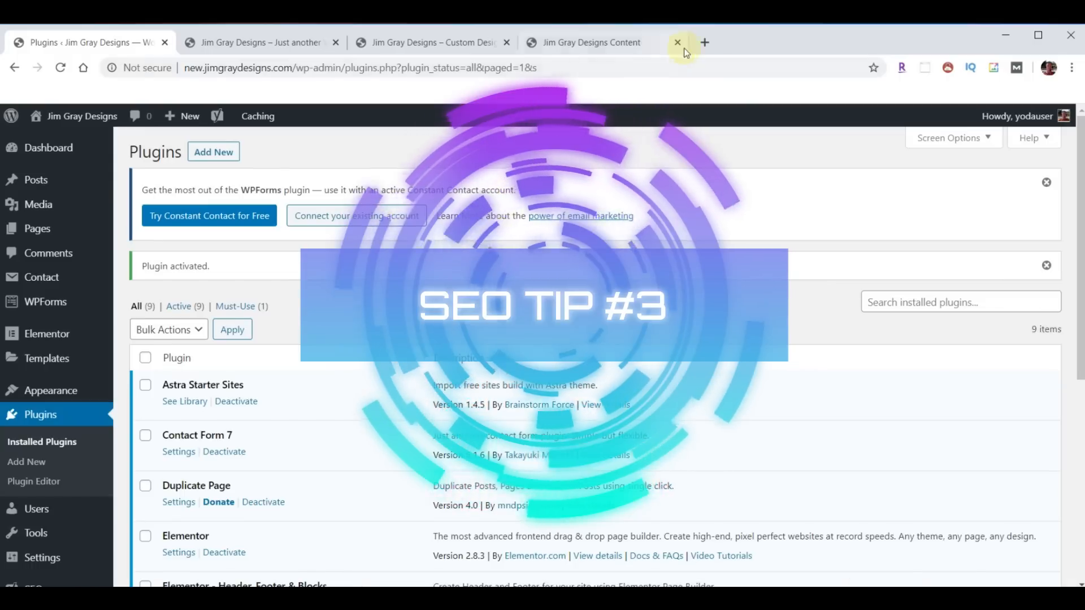
- Open and close a YouTube tab, then return to the Jim Gray Designs tab
click(704, 42)
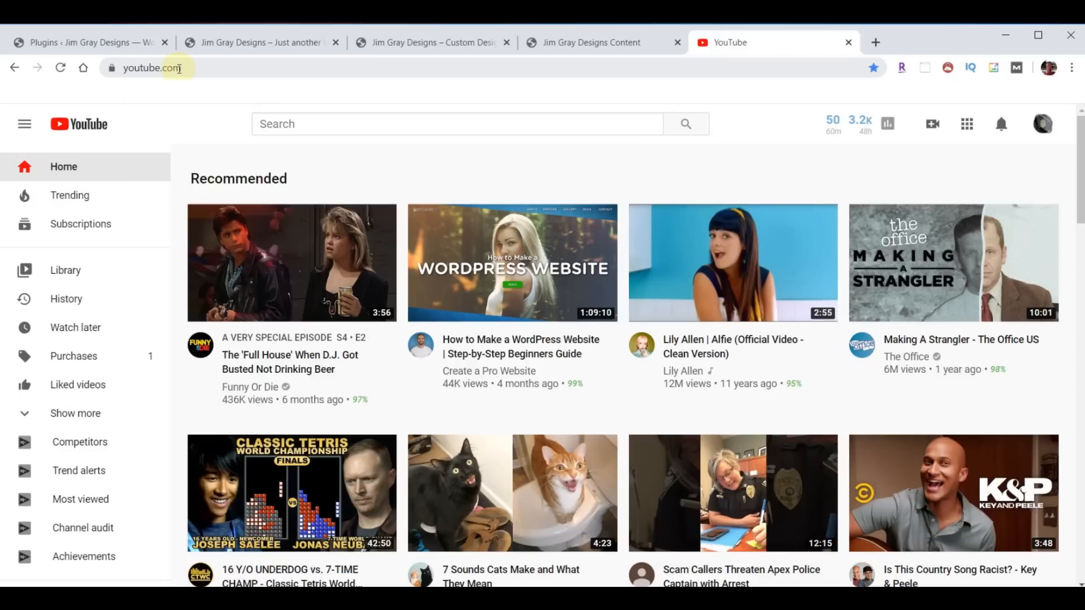
key(ctrl+w)
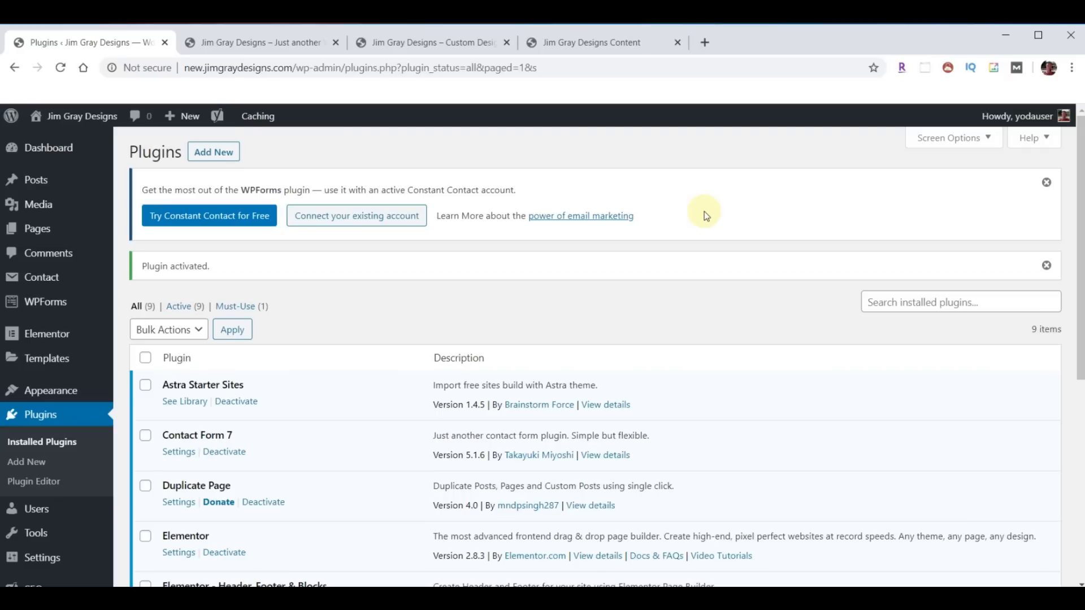
click(414, 41)
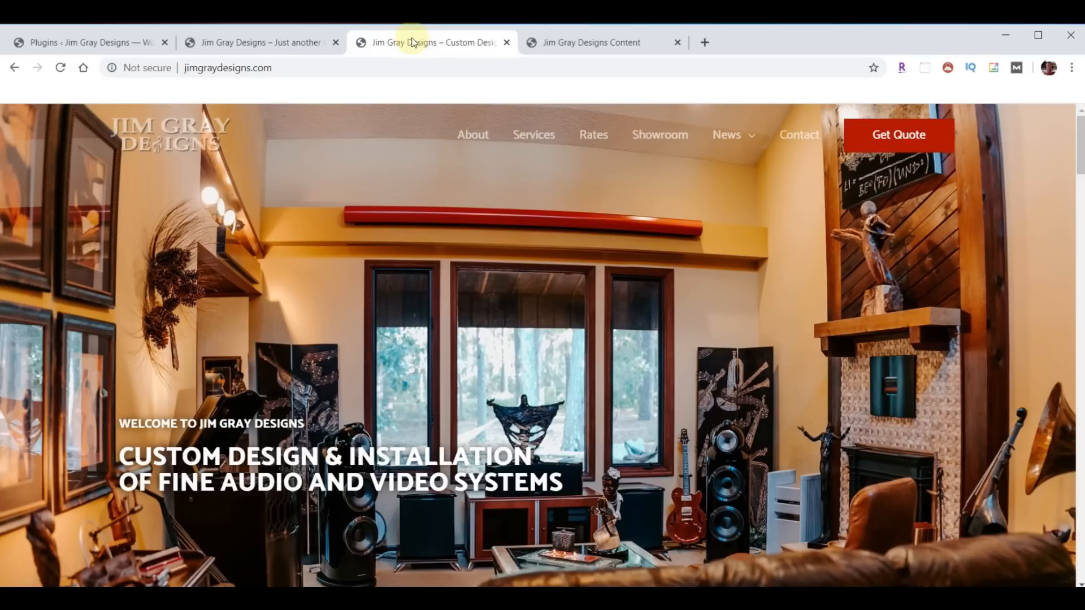
- Load joseone.com, open SEO Solutions > SEO Basics, and scroll through the page
click(307, 67)
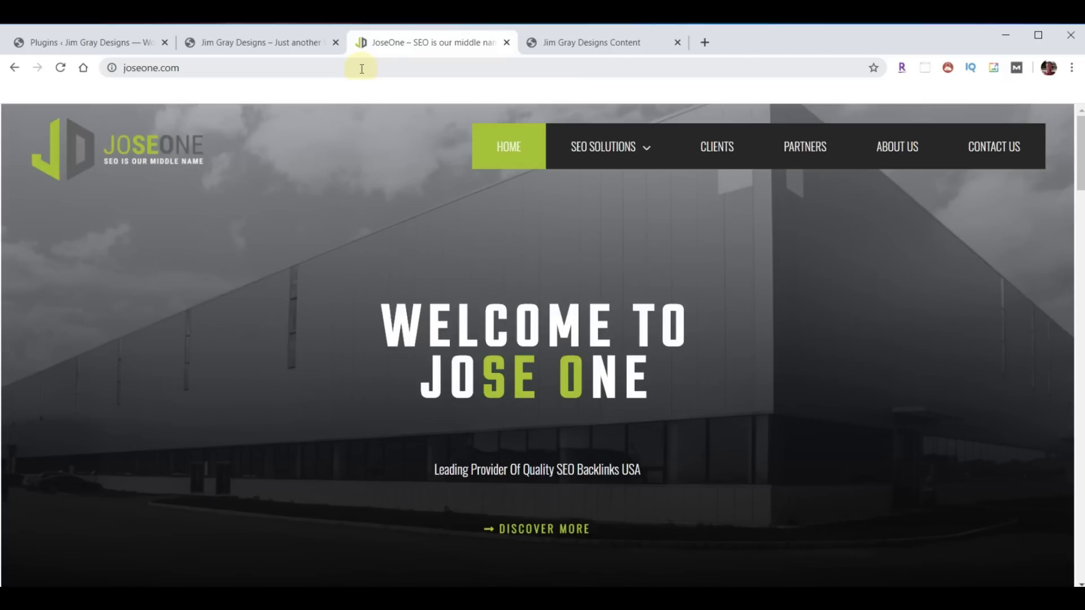
click(632, 149)
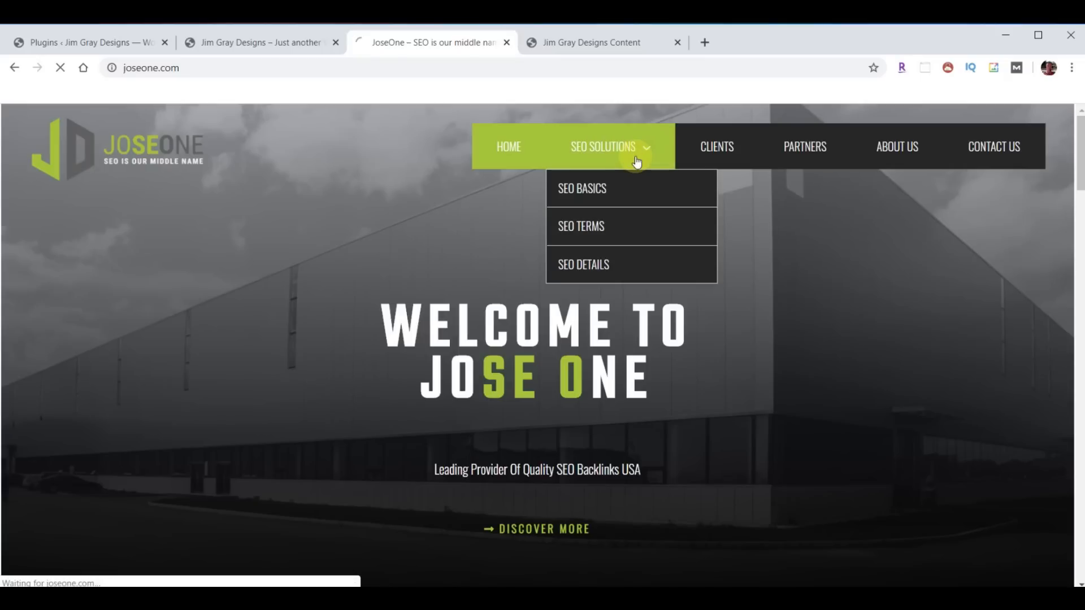
click(585, 187)
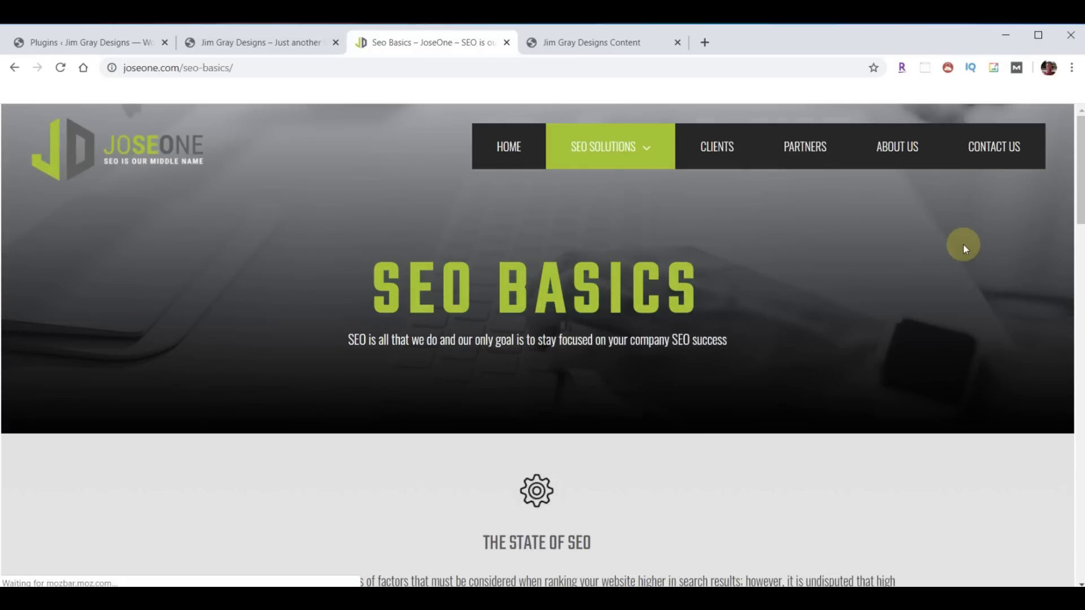
scroll(869, 305, down, 10)
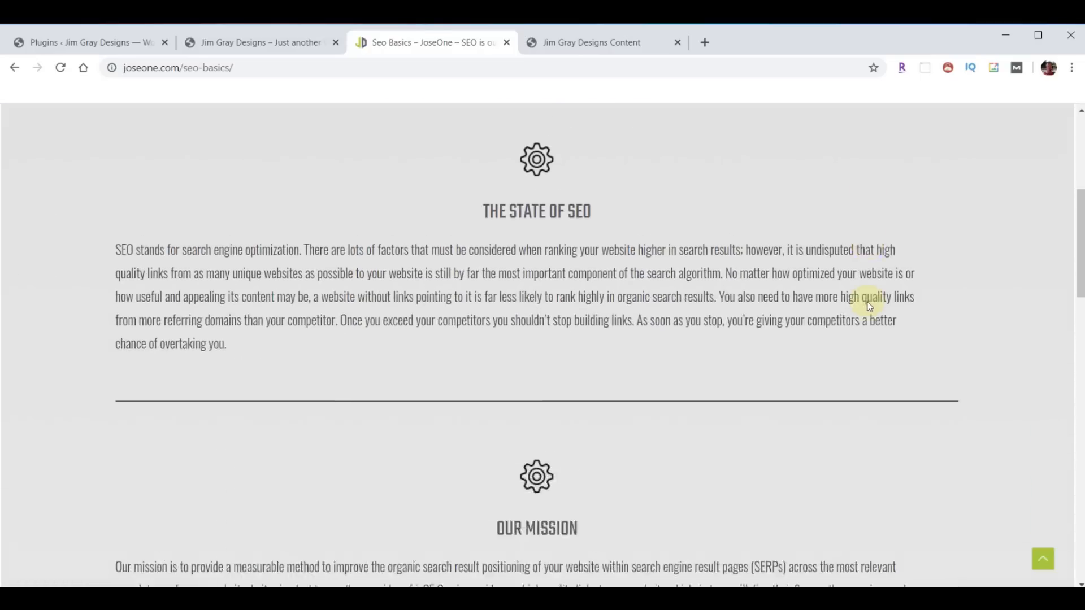
scroll(868, 305, down, 15)
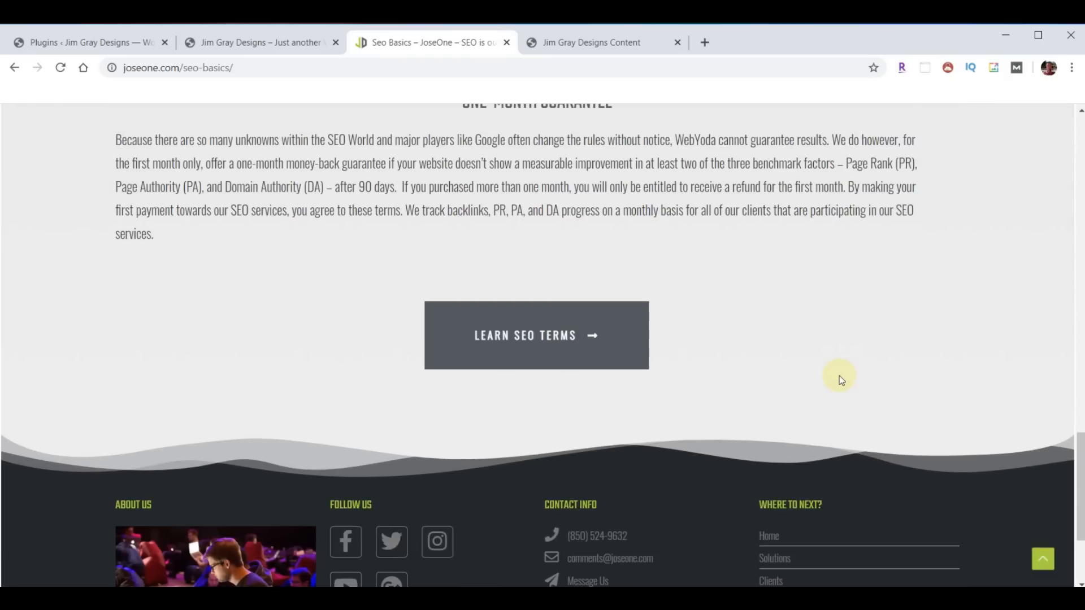
scroll(839, 375, up, 20)
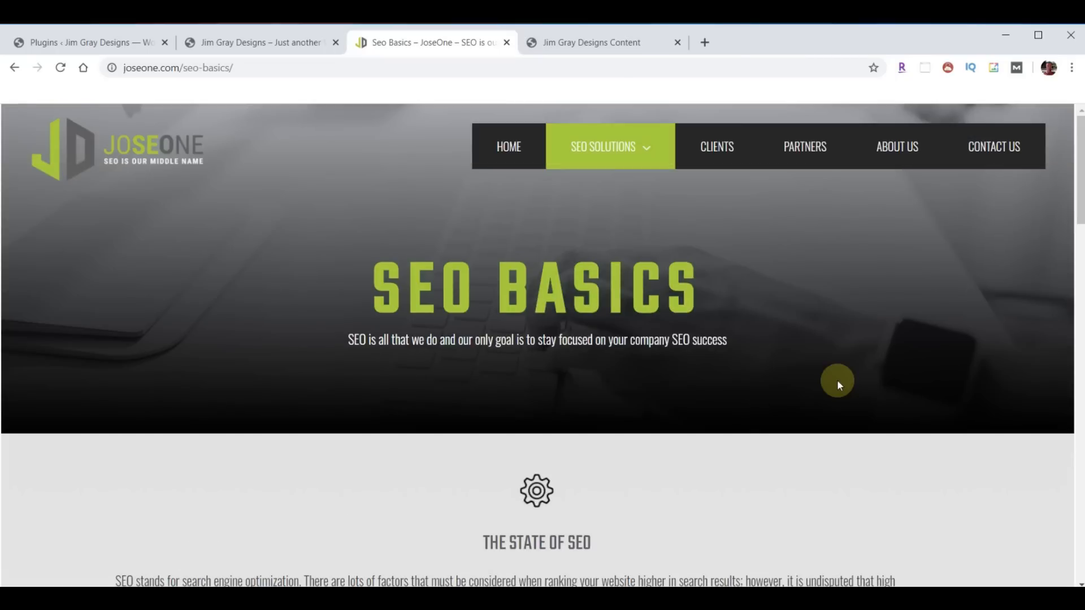